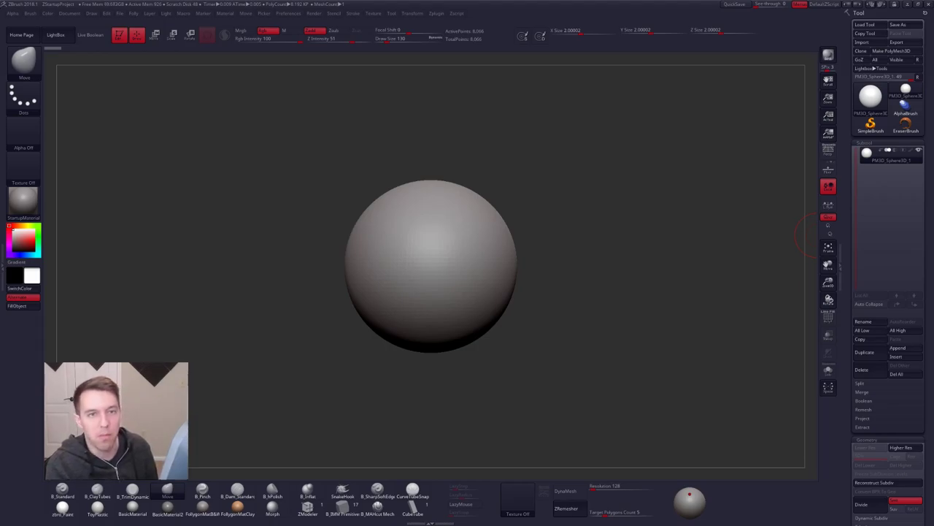
key(ctrl)
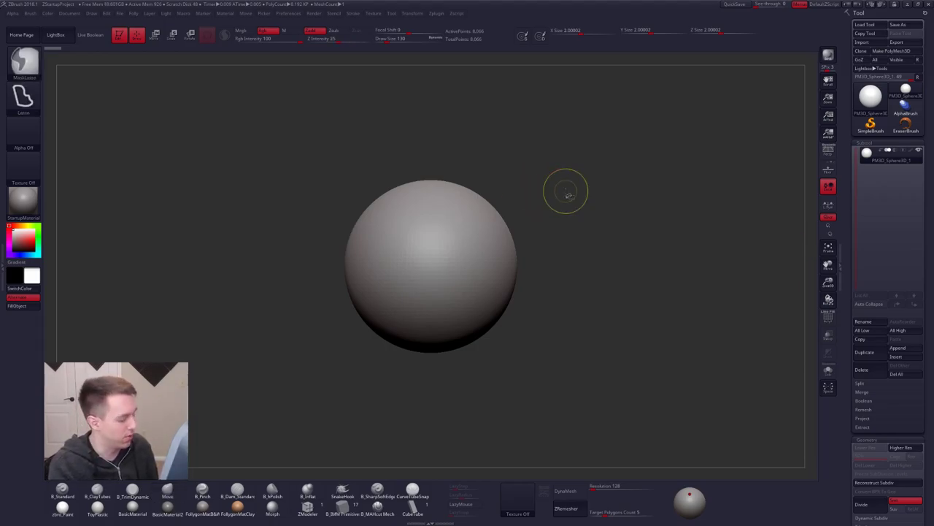
key(ctrl+shift)
key(space)
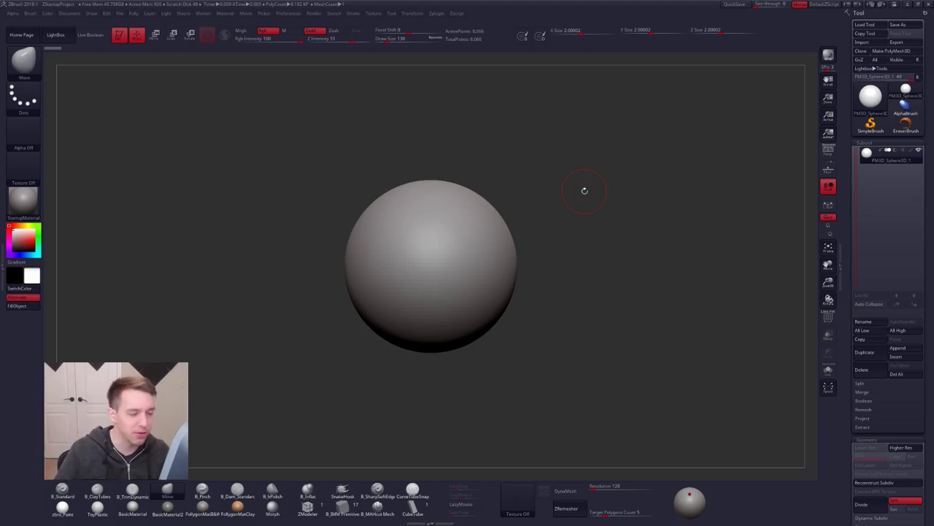
Switch to Blender and look over the marble maze scene with its curved backdrop, light planes and camera.
key(alt+Tab)
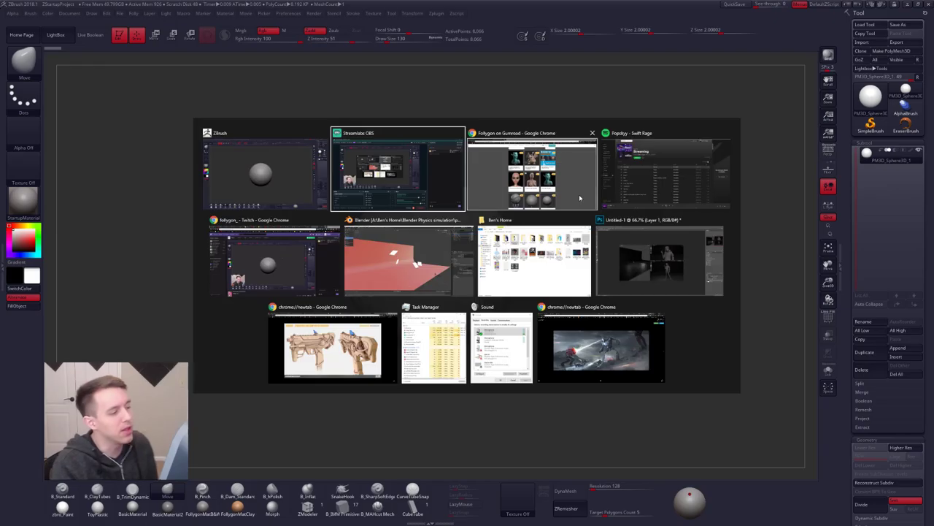
click(398, 265)
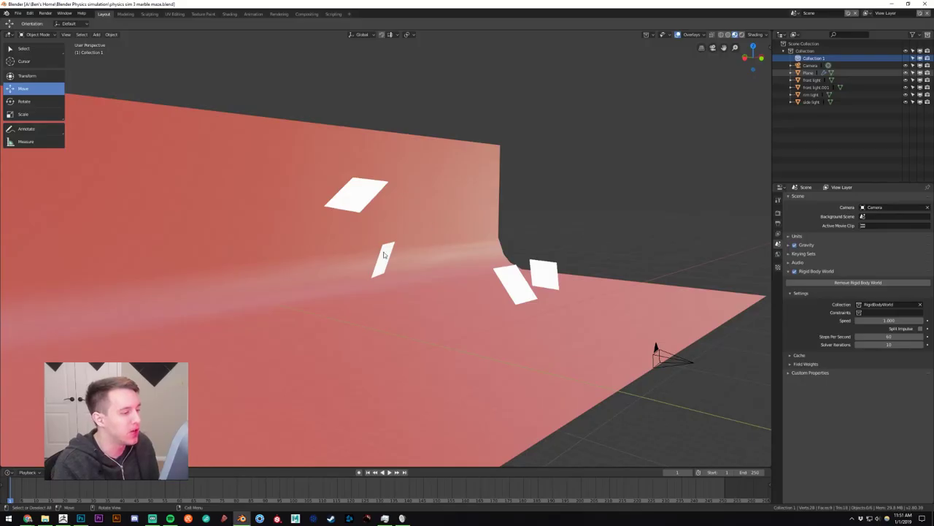
scroll(461, 266, down, 4)
scroll(462, 271, up, 4)
scroll(484, 288, up, 1)
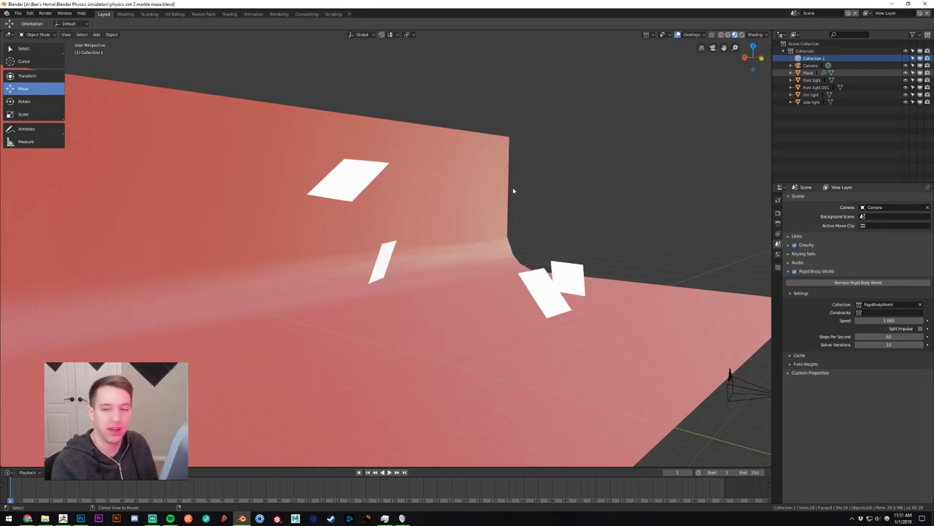
key(alt+Tab)
key(alt+Tab)
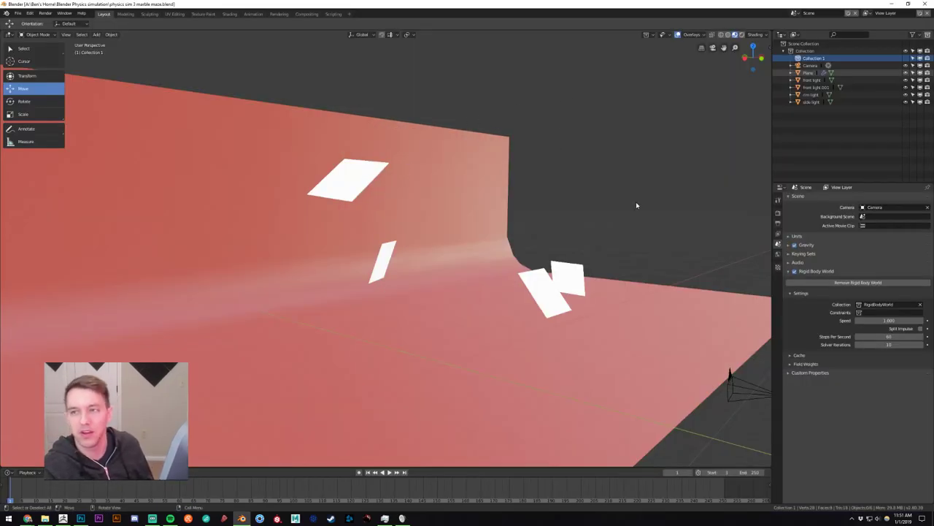
Switch to ZBrush and set the Move brush's draw size to 170.
key(alt+Tab)
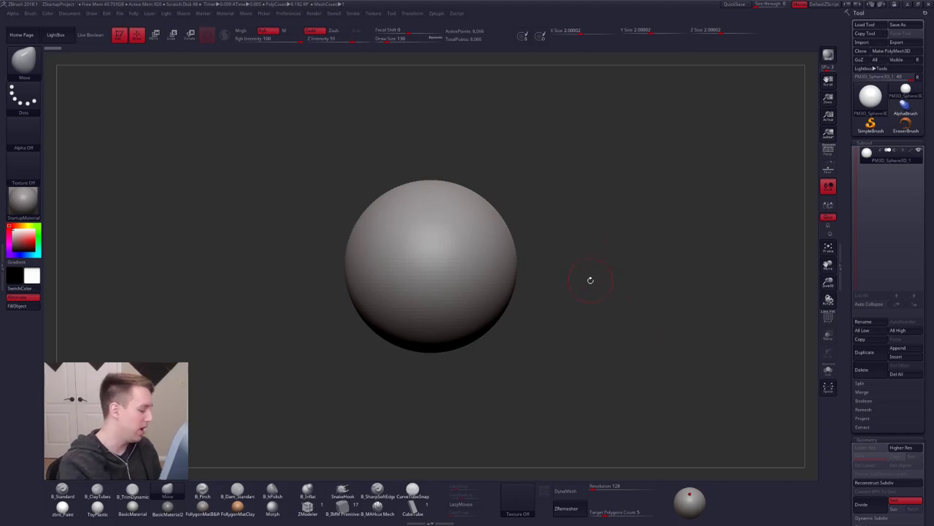
key(space)
drag(597, 262, 605, 261)
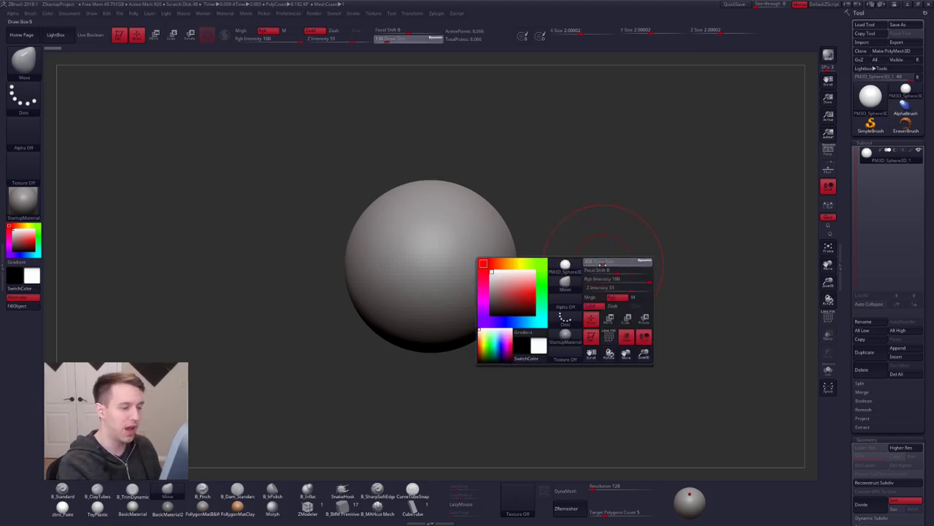
key(ctrl+shift+space)
key(space)
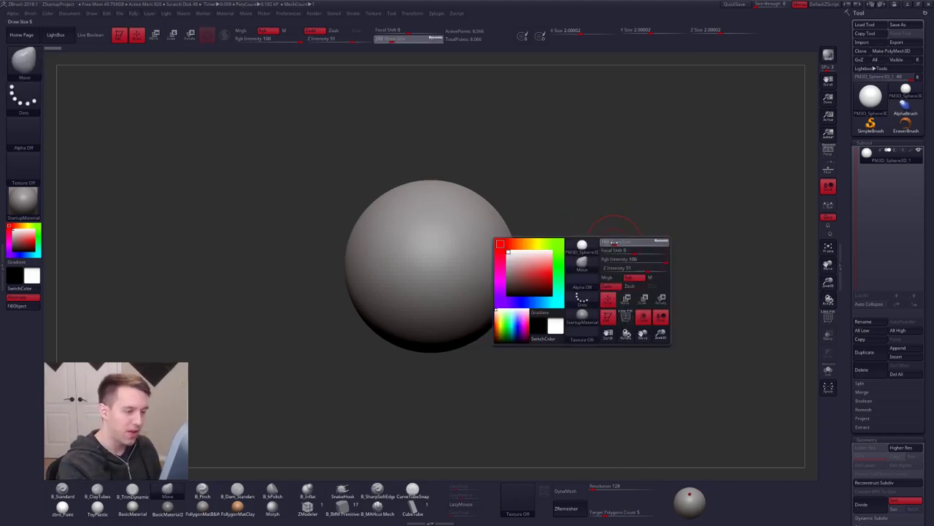
Switch to Blender and delete the curved backdrop plane from the scene.
key(alt+Tab)
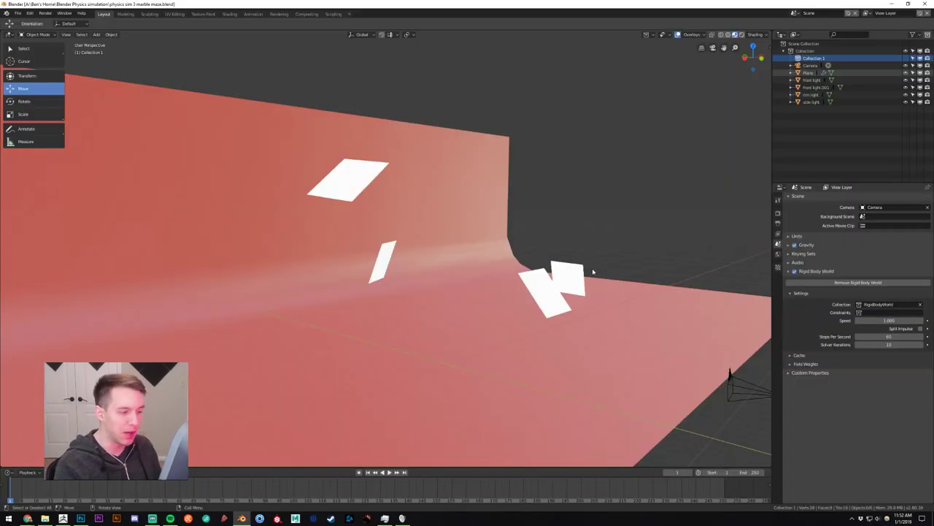
middle_drag(454, 295, 471, 301)
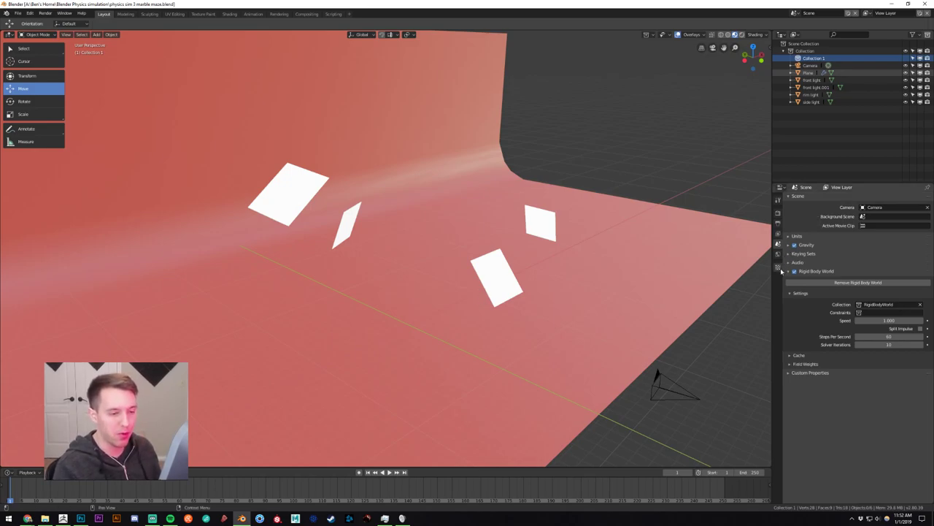
click(604, 199)
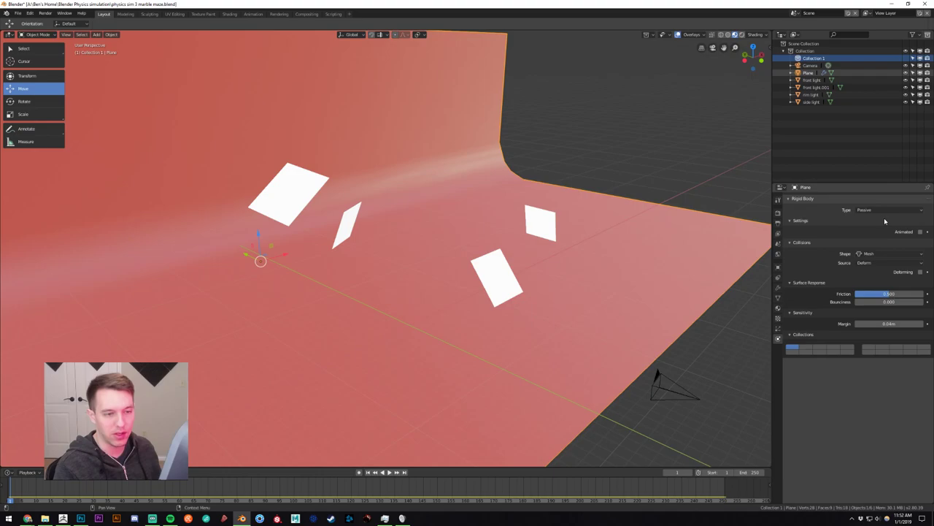
scroll(886, 212, up, 5)
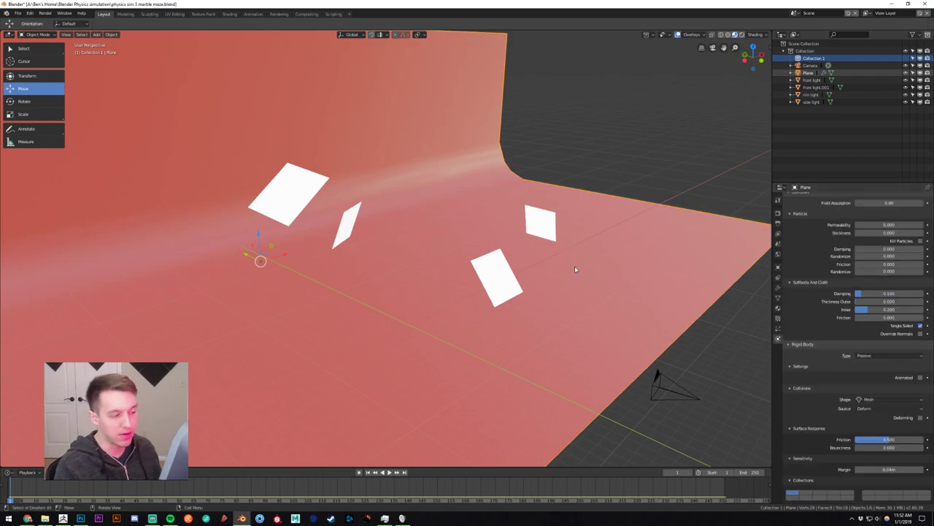
middle_drag(575, 269, 583, 263)
key(Delete)
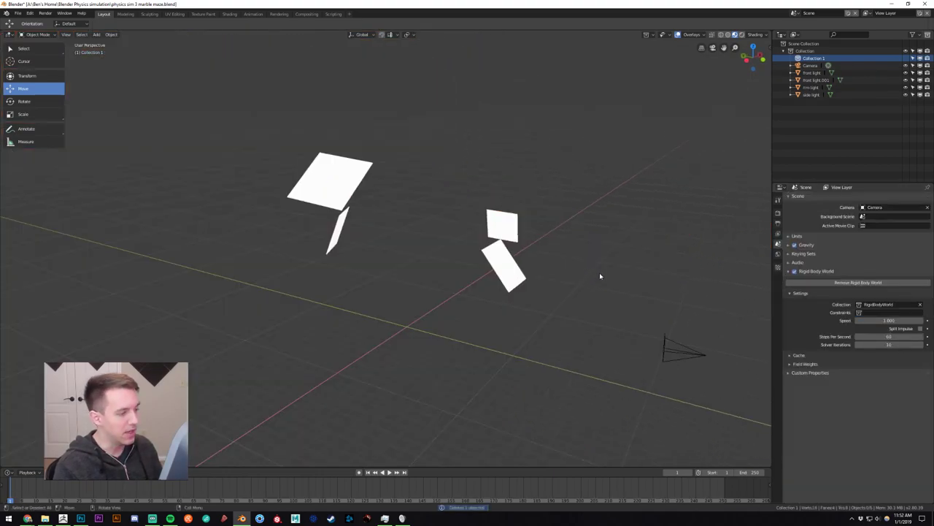
Add a UV sphere and lower it along the Z axis to just above the light planes.
click(96, 34)
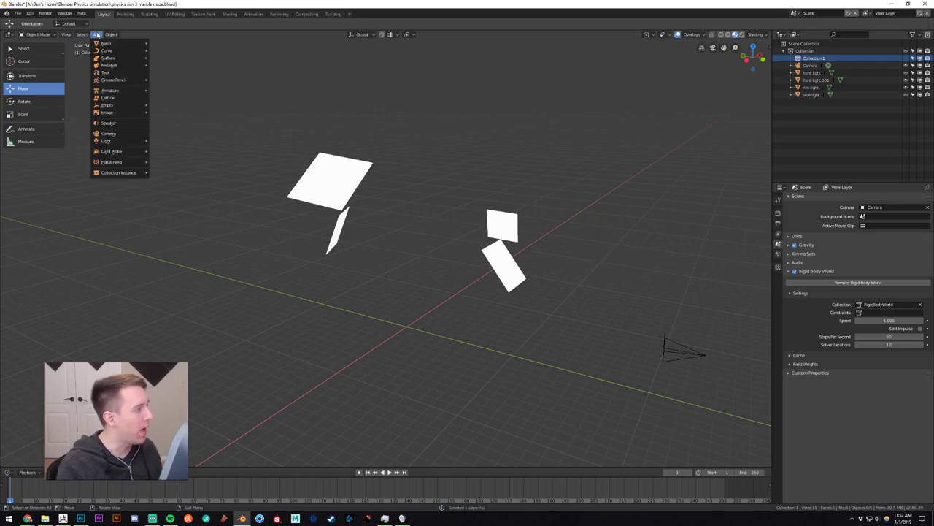
mouse_move(110, 43)
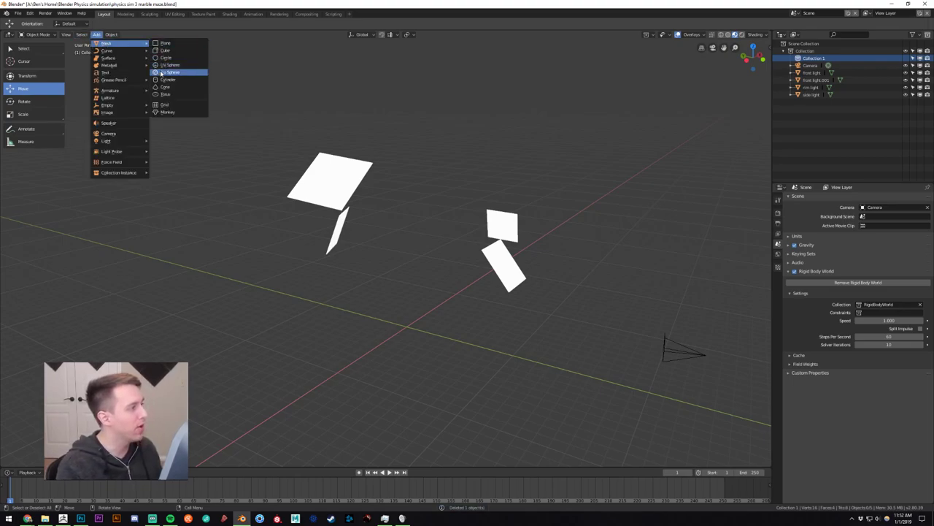
click(166, 66)
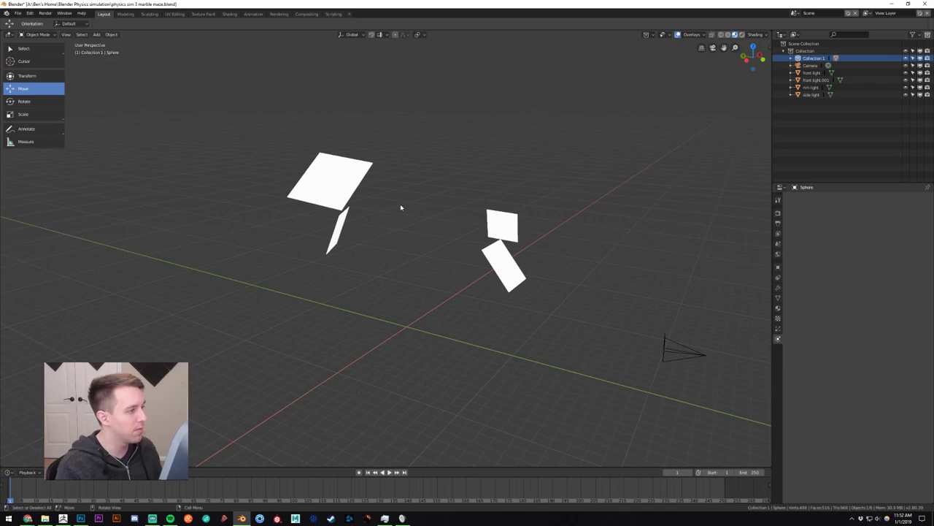
scroll(400, 208, down, 6)
key(g)
key(z)
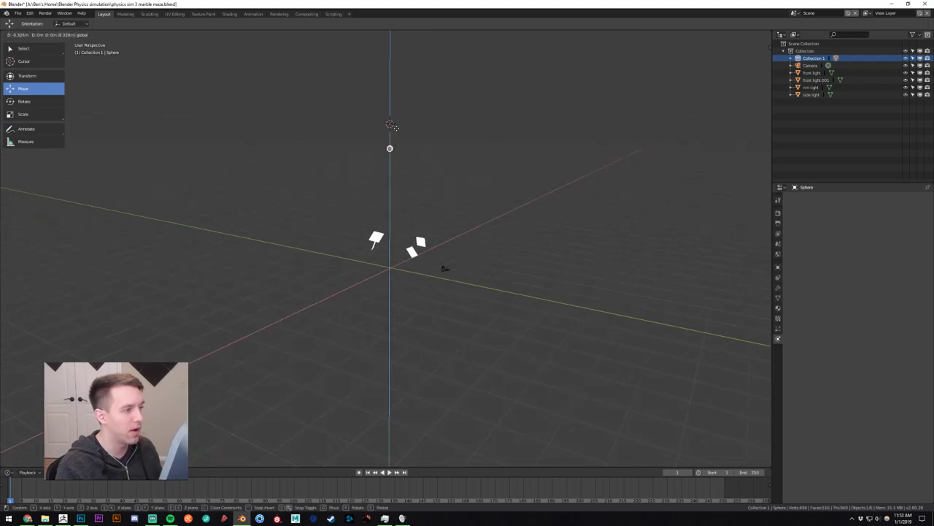
click(392, 191)
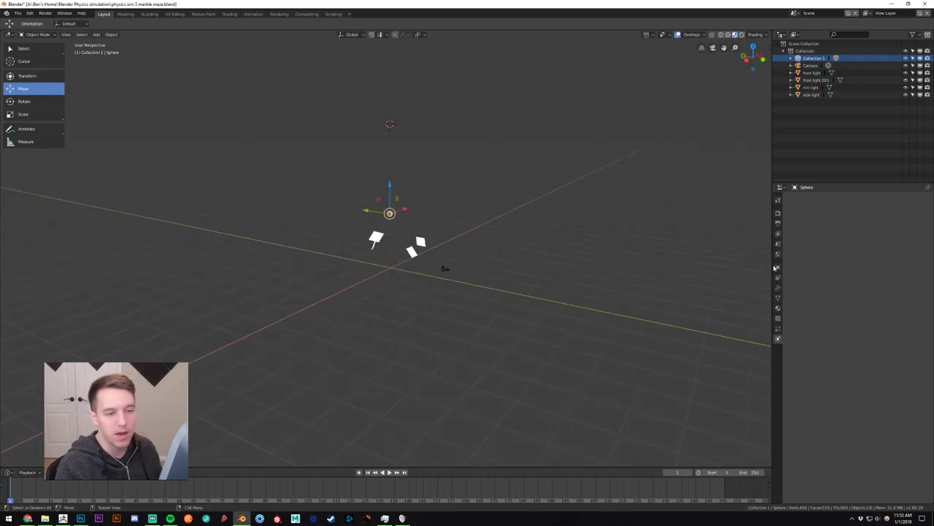
Enable Rigid Body physics on the sphere and remove it again.
click(779, 339)
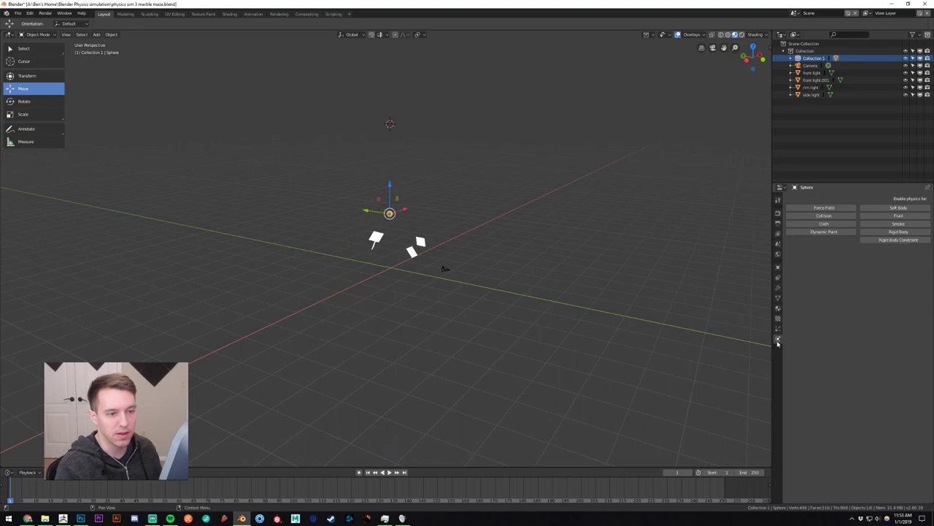
click(898, 231)
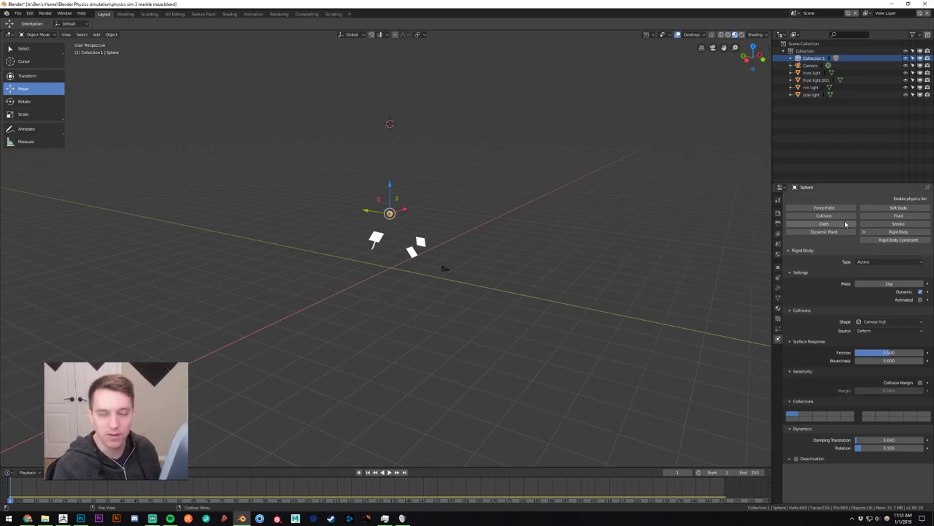
click(865, 232)
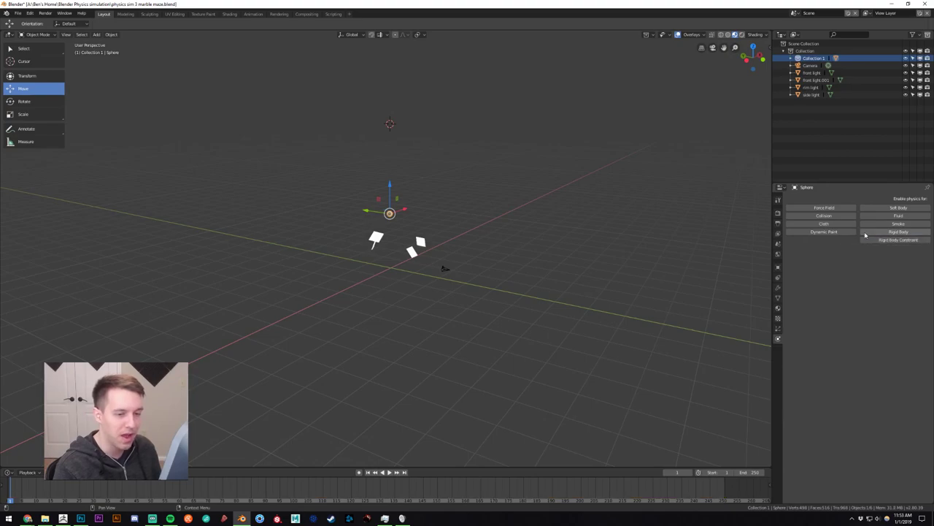
scroll(359, 200, up, 6)
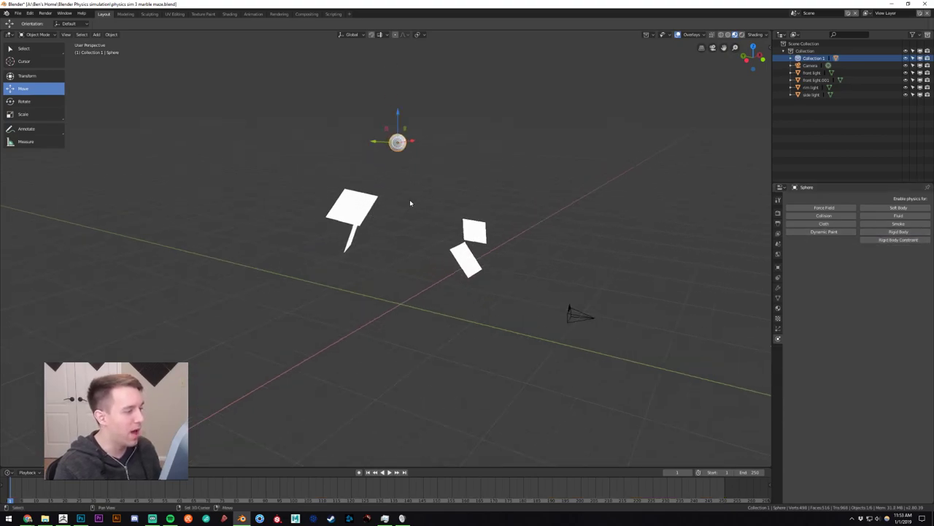
shift+middle_drag(410, 199, 394, 230)
Switch to ZBrush, try symmetrical B_ClayTubes strokes on the sphere at draw size 252, and undo them.
key(alt+Tab)
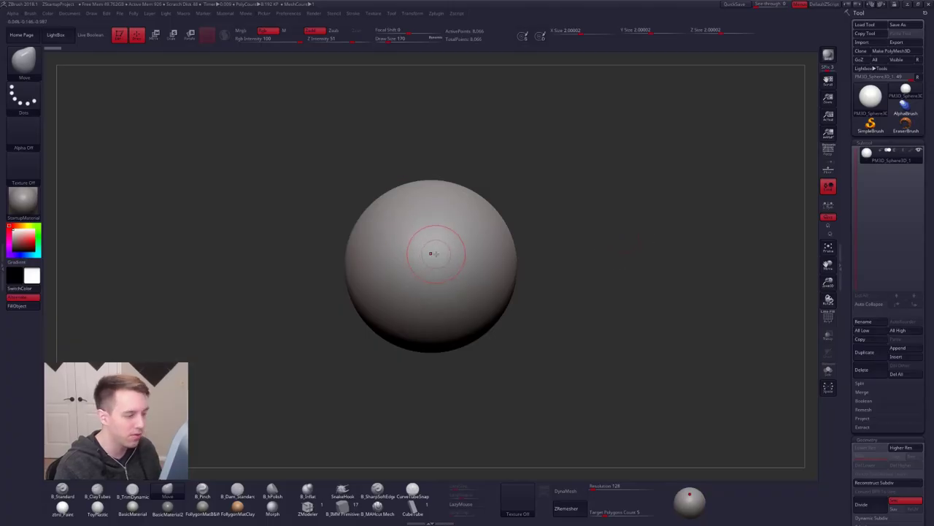
alt+drag(576, 243, 520, 224)
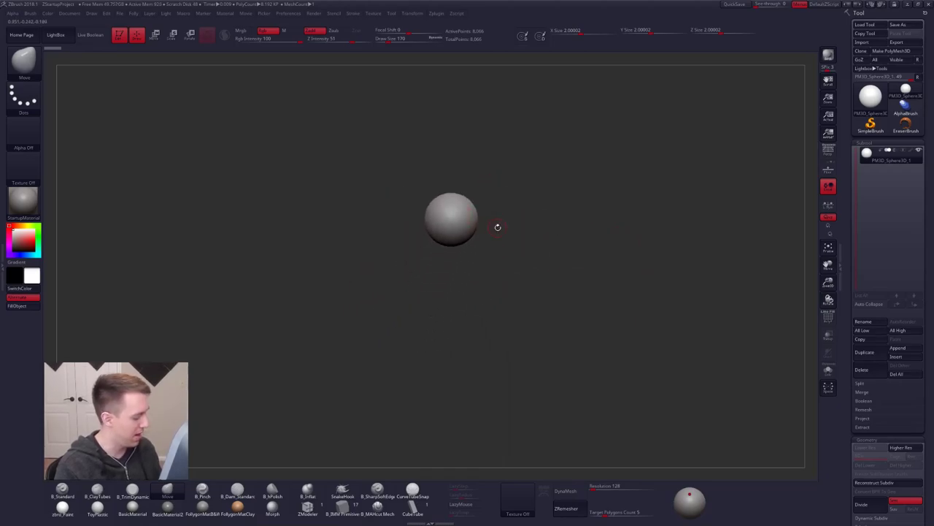
key(2)
ctrl+right_drag(459, 222, 467, 225)
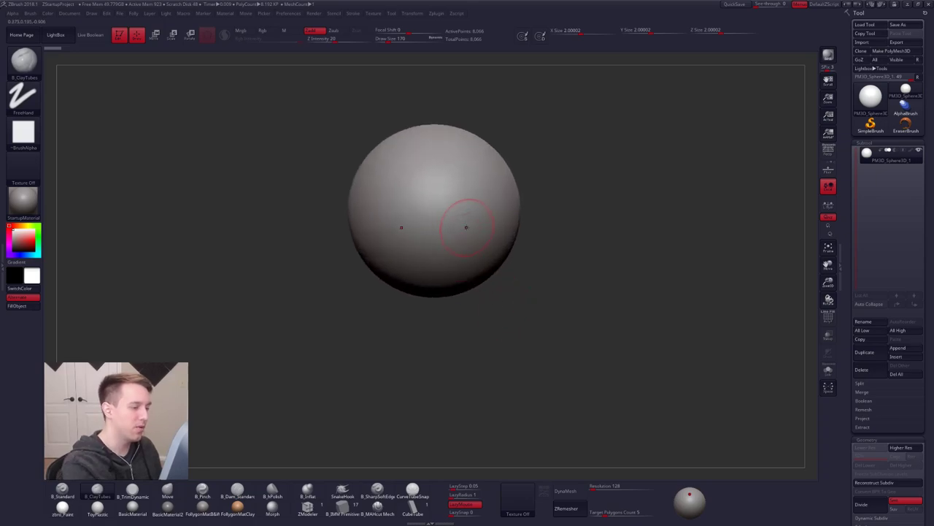
key(s)
mouse_move(467, 226)
mouse_down()
mouse_move(483, 226)
mouse_move(471, 247)
mouse_up()
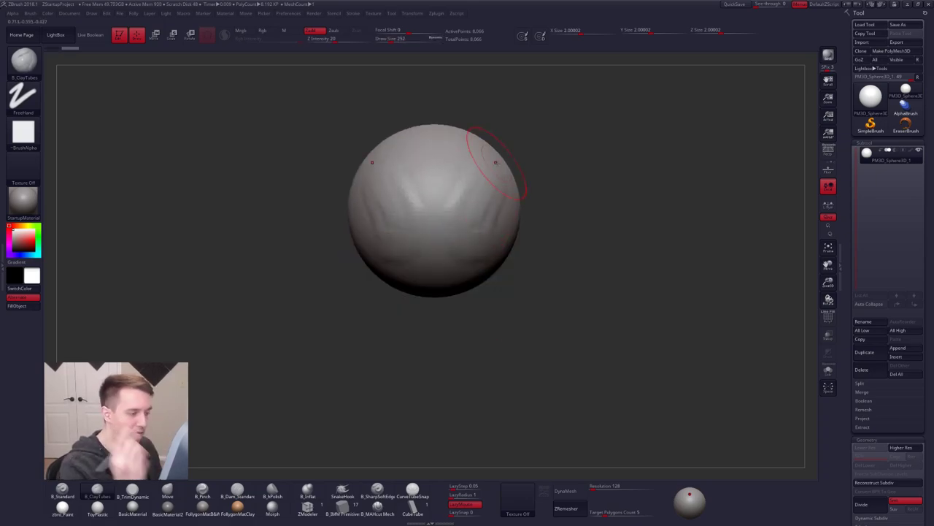
key(ctrl+z)
key(ctrl+z)
Set the B_ClayTubes brush's draw size to 140.
mouse_move(636, 356)
ctrl+right_down()
mouse_move(596, 274)
mouse_move(581, 304)
ctrl+right_up()
key(space)
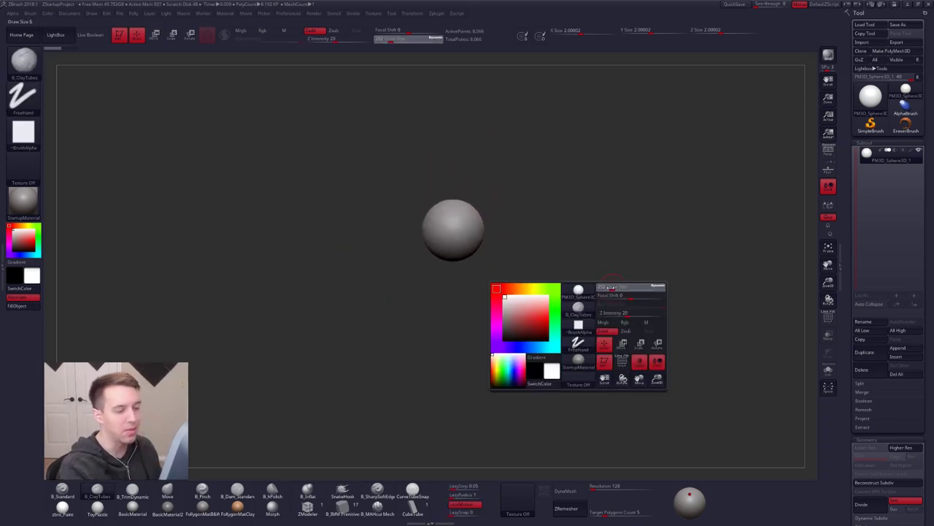
drag(611, 287, 608, 285)
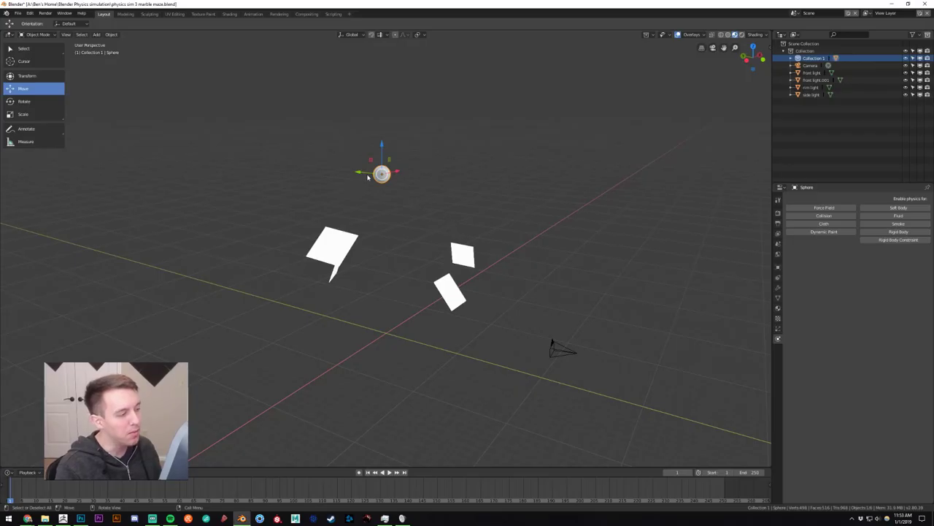
shift+middle_drag(371, 229, 384, 258)
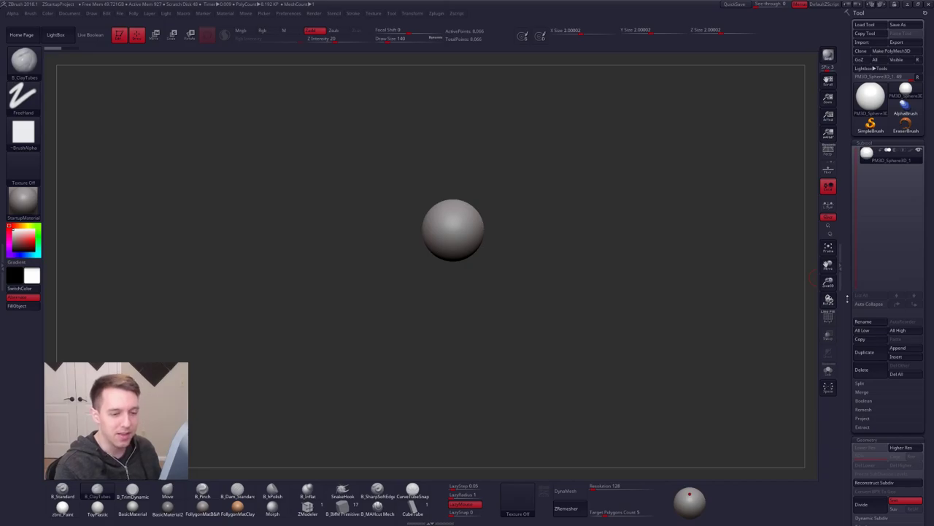
In ZBrush, initialize the sphere mesh as a QCube with X, Y and Z resolution set to 1.
drag(847, 299, 855, 191)
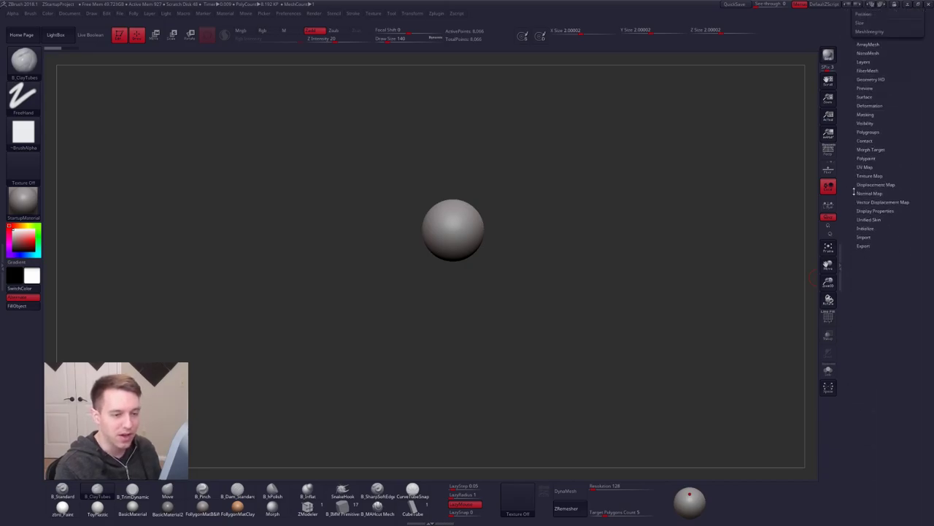
click(866, 229)
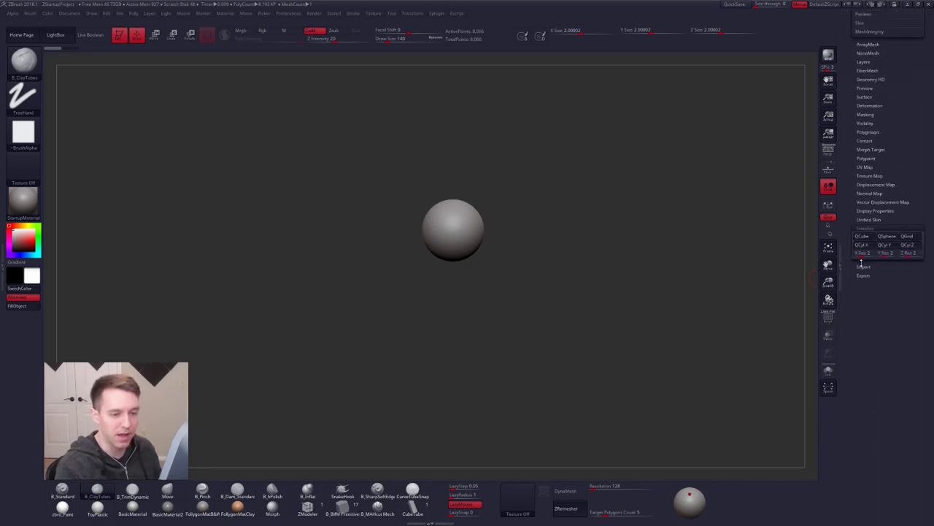
drag(859, 255, 878, 255)
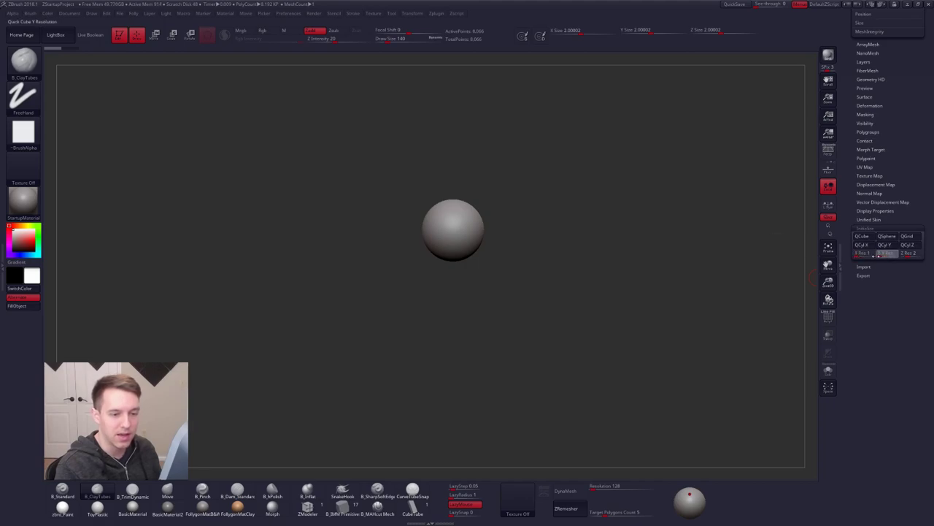
click(902, 253)
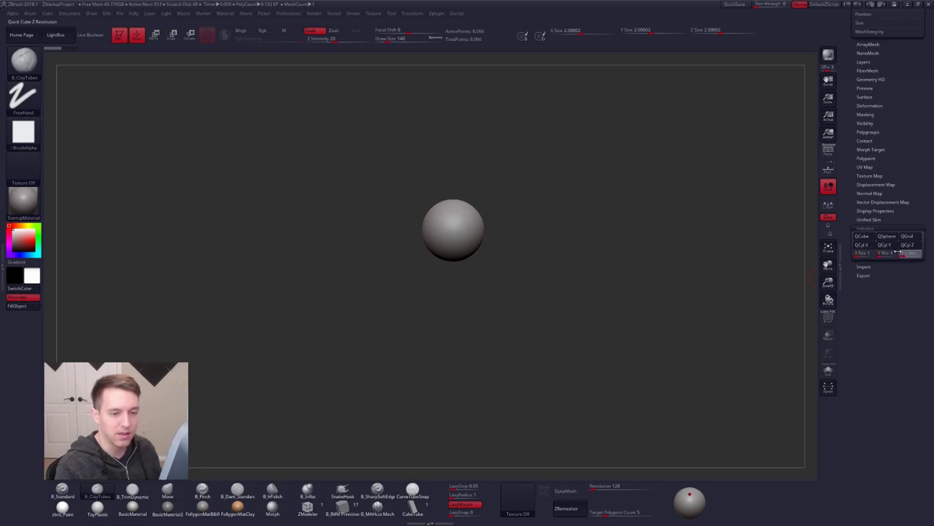
click(865, 236)
click(866, 228)
drag(863, 211, 876, 368)
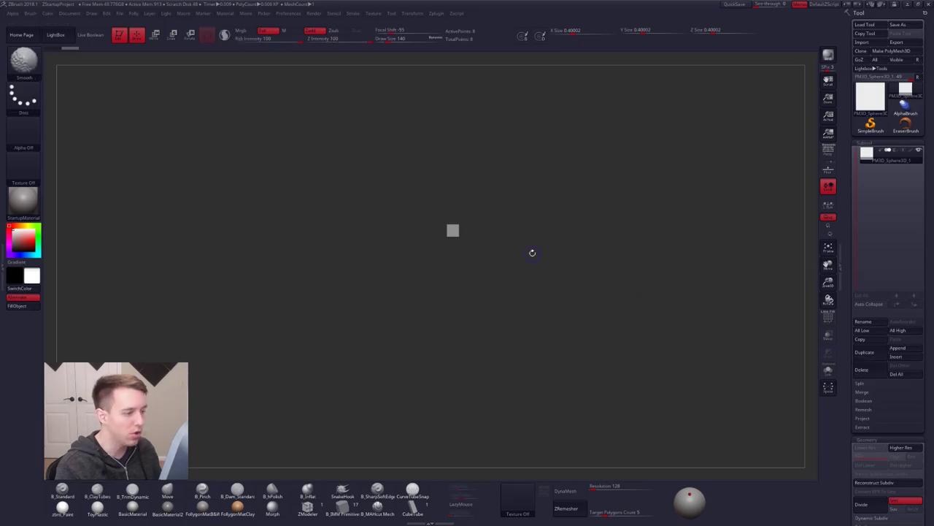
Show the cube's polyframe and flatten the cube vertically into a slab about 0.09 units thick with the Transpose line.
key(shift+f)
ctrl+right_drag(455, 221, 522, 325)
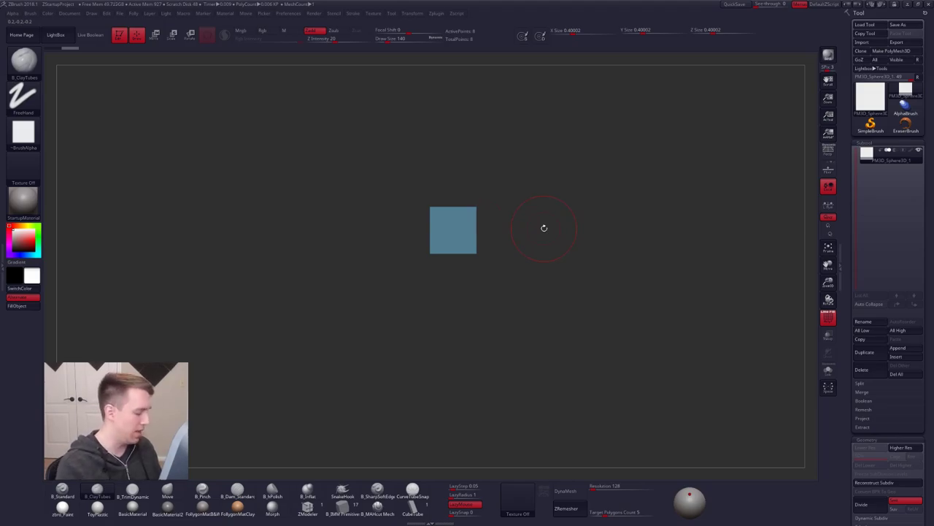
click(155, 34)
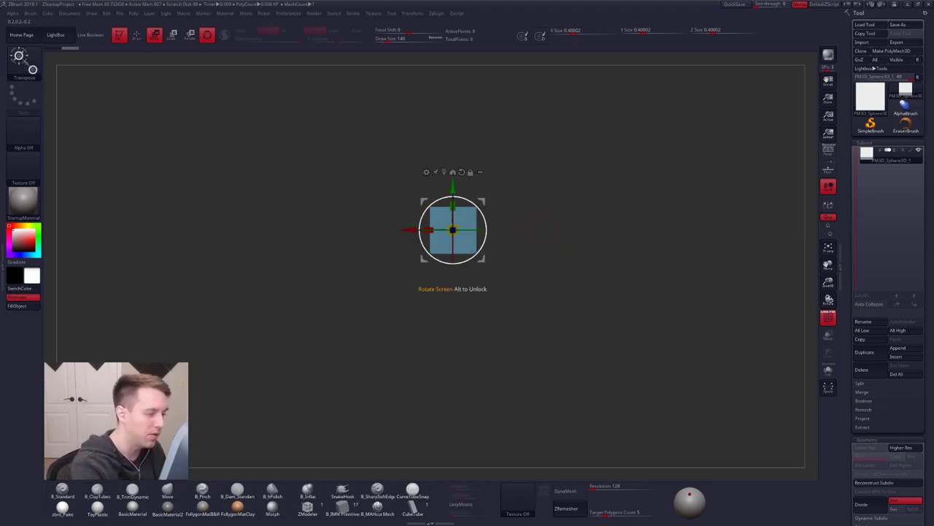
click(206, 35)
ctrl+right_drag(496, 229, 501, 248)
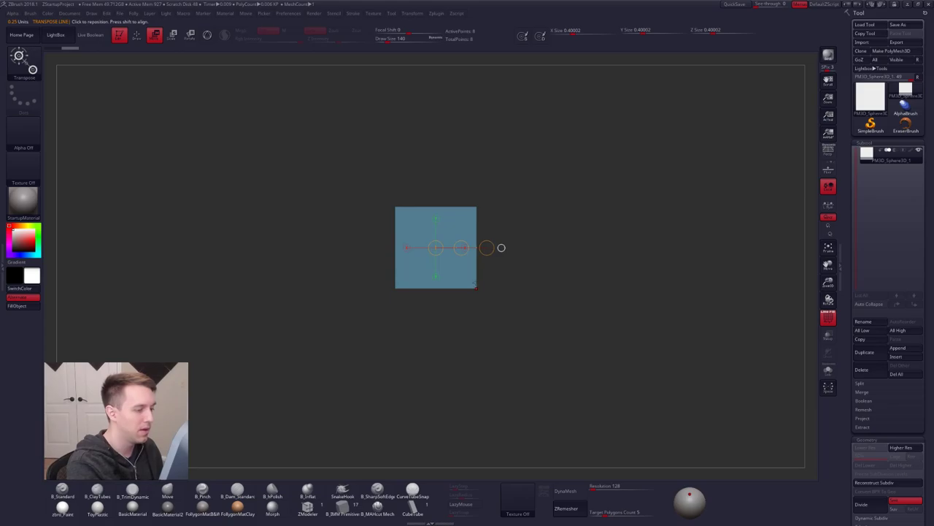
mouse_move(476, 288)
shift+mouse_down()
mouse_move(477, 197)
mouse_move(477, 265)
shift+mouse_up()
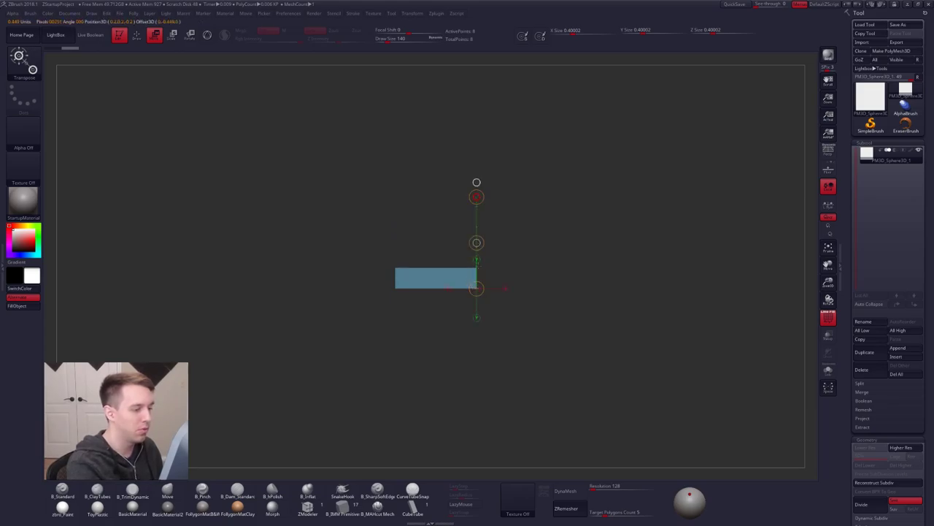
right_drag(477, 182, 484, 288)
Stretch the slab along its depth to about 1.7 units with the Transpose line and return to Draw mode.
ctrl+right_drag(485, 289, 490, 271)
shift+drag(477, 218, 477, 444)
ctrl+right_drag(478, 444, 483, 356)
right_drag(483, 356, 484, 336)
right_drag(476, 254, 475, 237)
key(q)
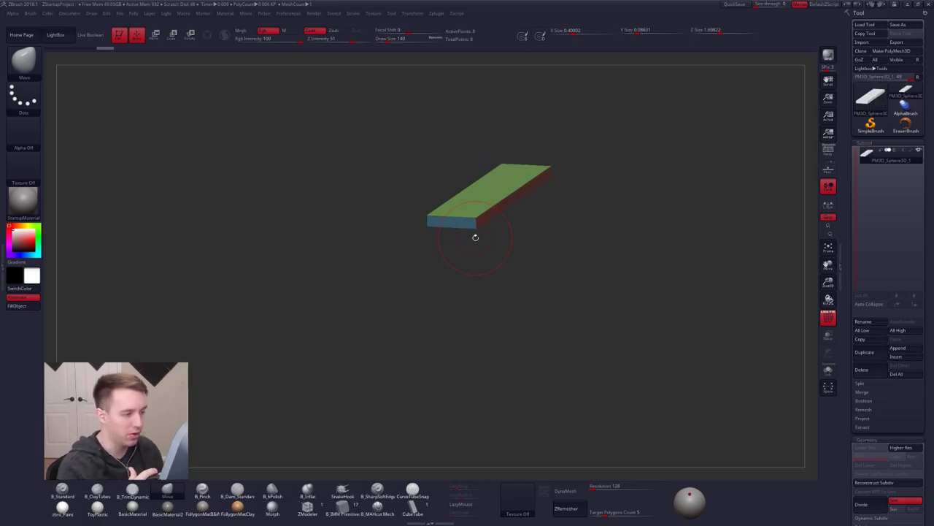
Choose the ZModeler brush and reduce its draw size.
click(307, 505)
right_drag(446, 318, 507, 208)
key(space)
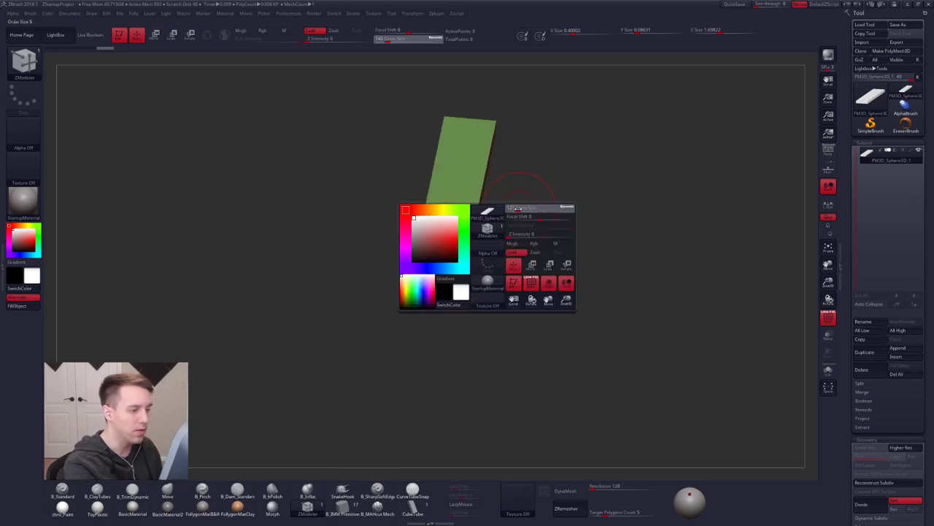
key(shift+f)
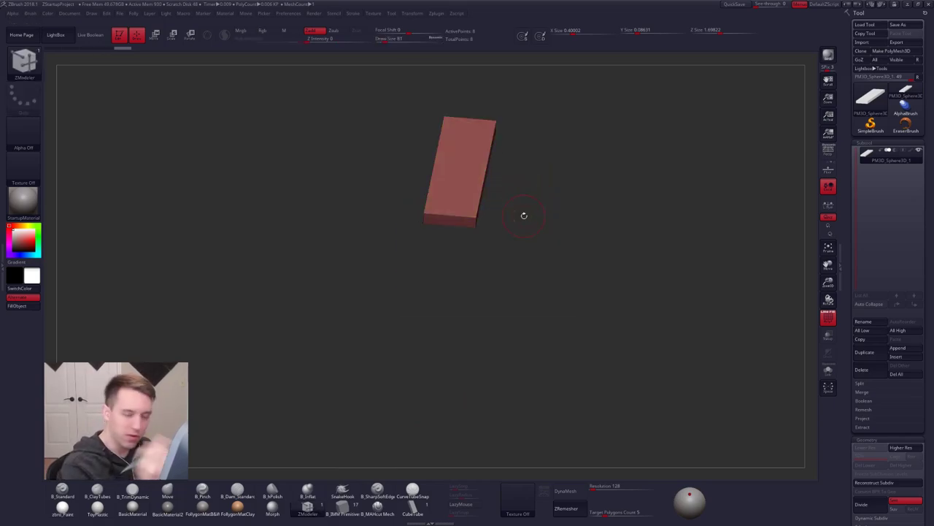
alt+right_drag(534, 245, 550, 328)
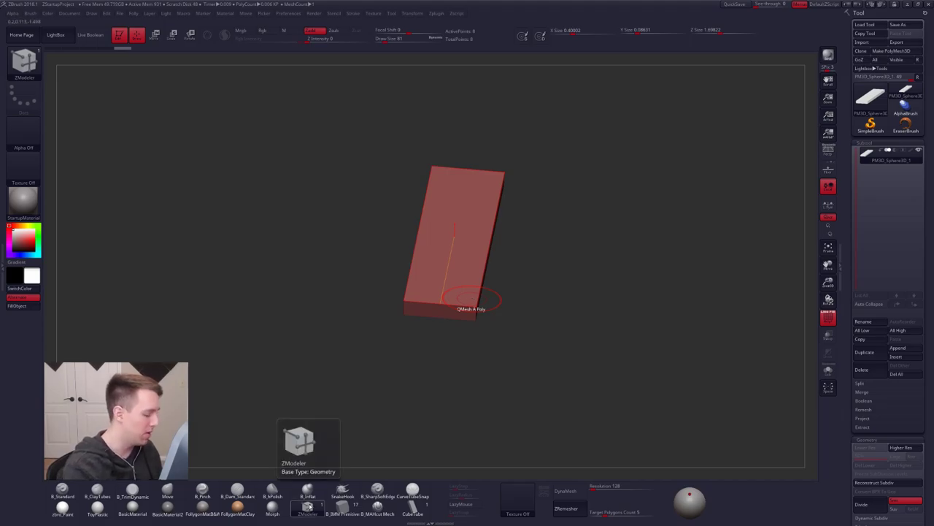
key(b)
key(z)
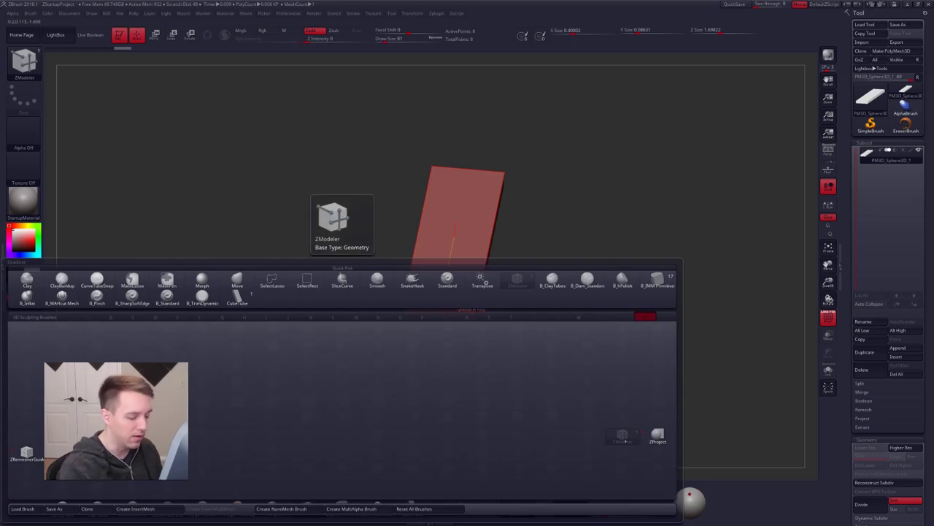
key(m)
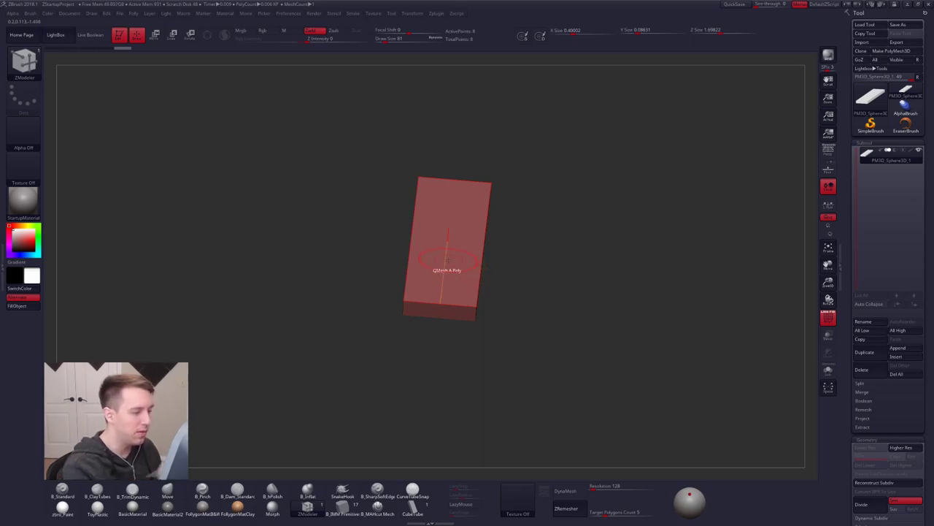
Set the ZModeler polygon action to Insert Polyloops with the Polyloop target and split the slab into four lengthwise strips.
key(space)
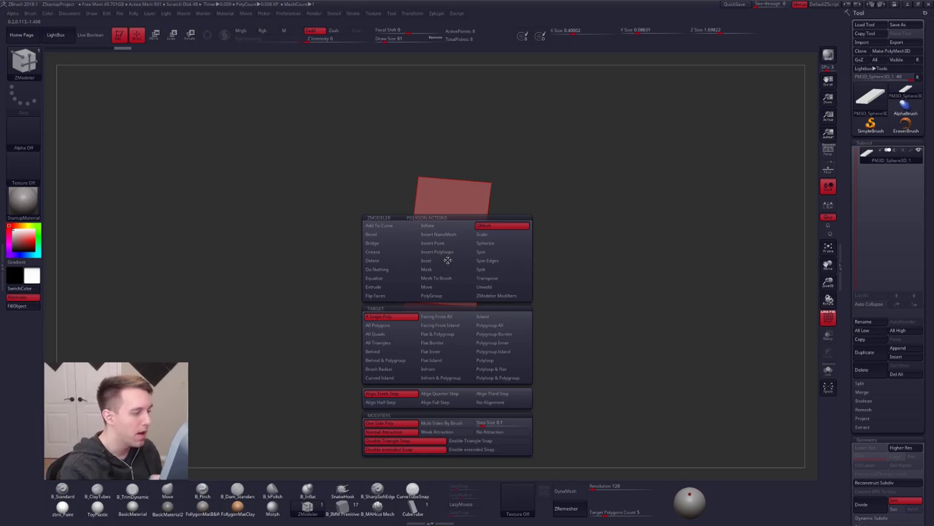
click(456, 252)
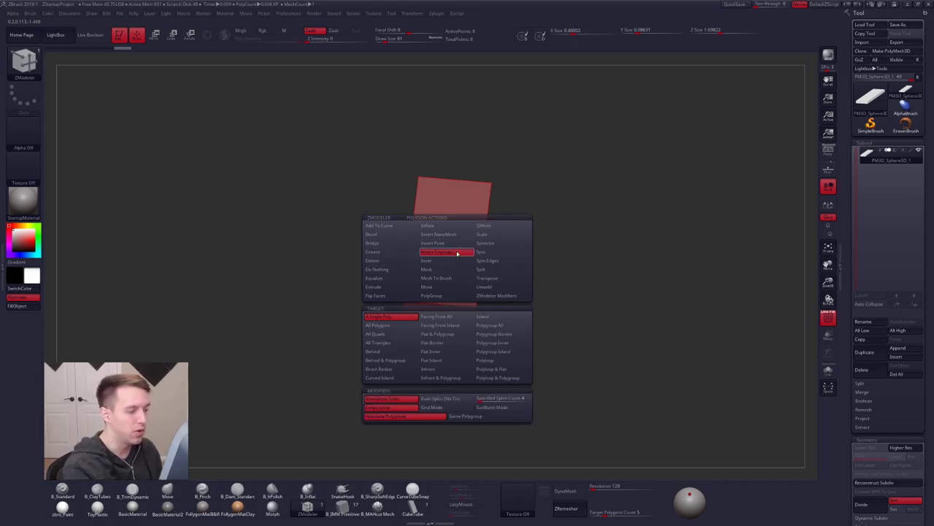
click(504, 359)
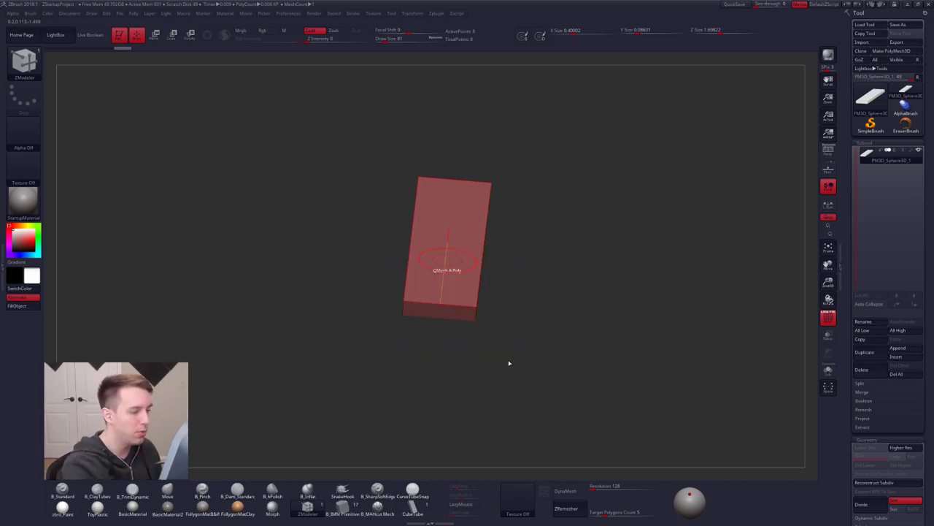
drag(446, 264, 462, 287)
right_drag(462, 312, 462, 287)
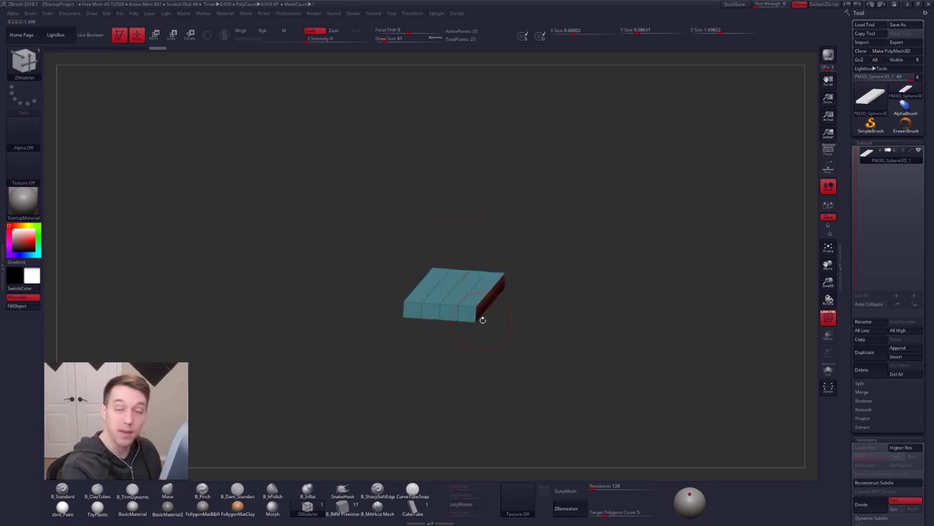
right_drag(474, 312, 459, 341)
mouse_move(474, 309)
right_down()
mouse_move(469, 285)
mouse_move(490, 309)
right_up()
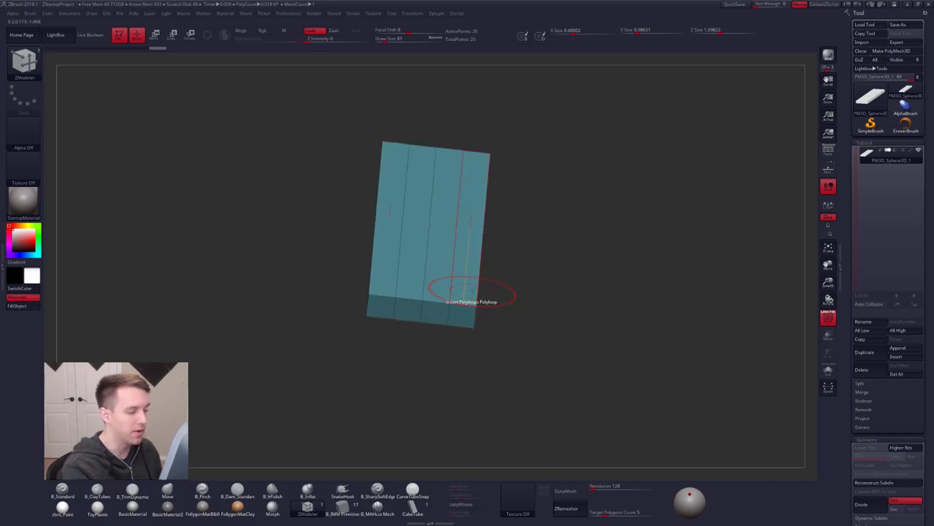
Set the ZModeler polygon action to Extrude on A Single Poly and raise the outer strips into side walls.
key(space)
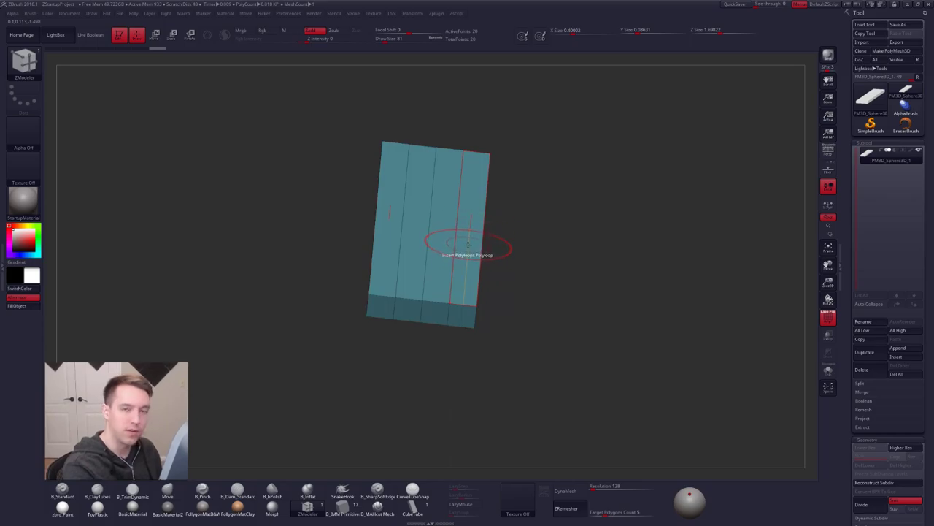
key(space)
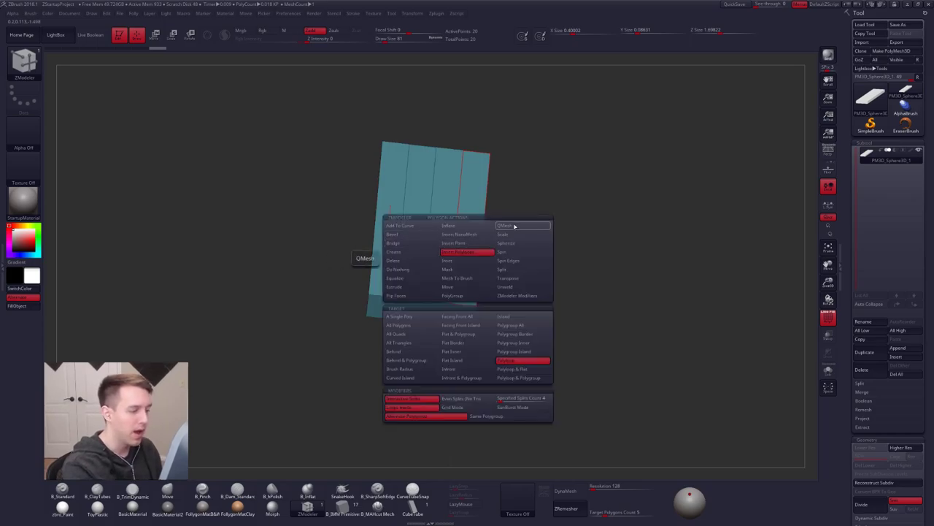
click(397, 286)
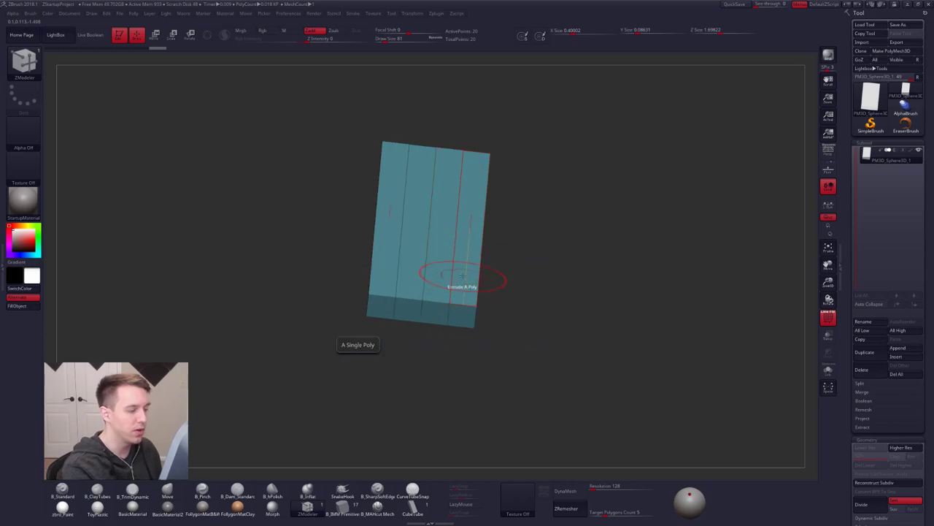
right_drag(458, 282, 460, 215)
drag(459, 294, 472, 285)
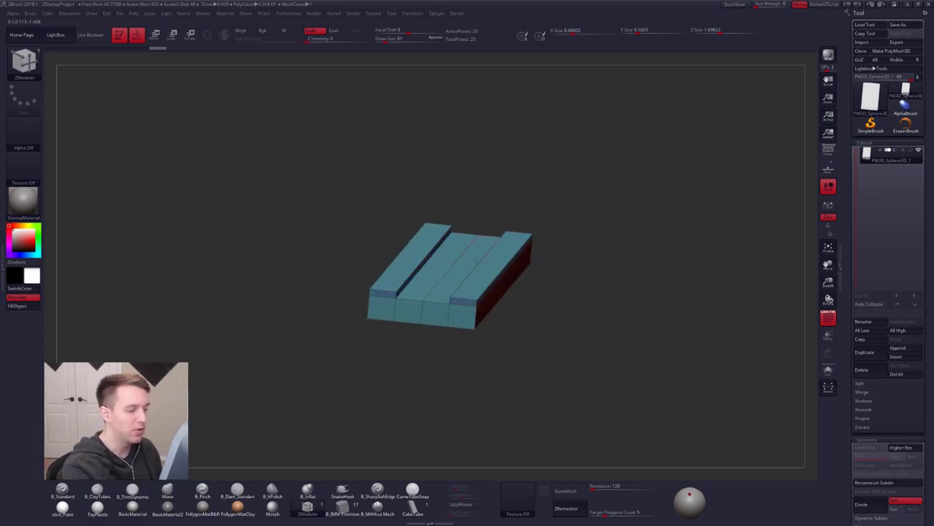
Switch to Blender, relaunch ZBrush, and dismiss its home page, crash notice and LightBox.
key(alt+Tab)
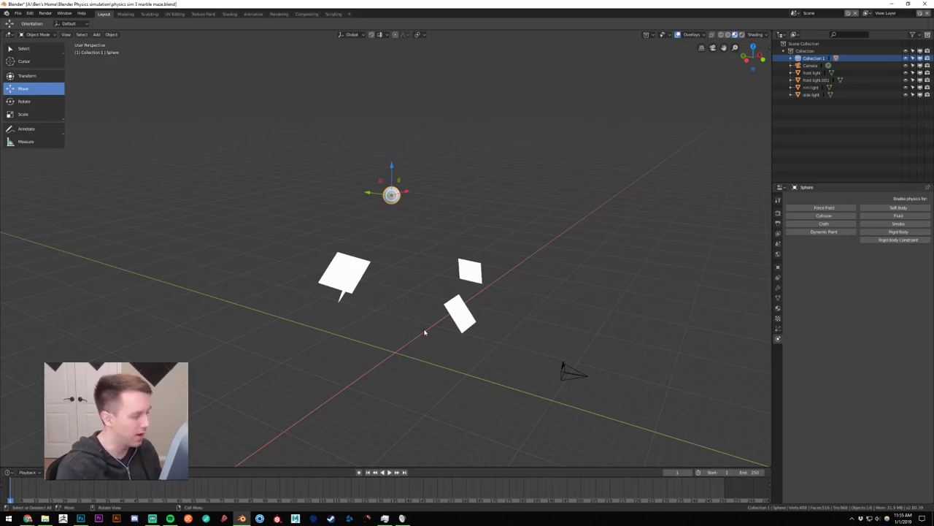
click(63, 518)
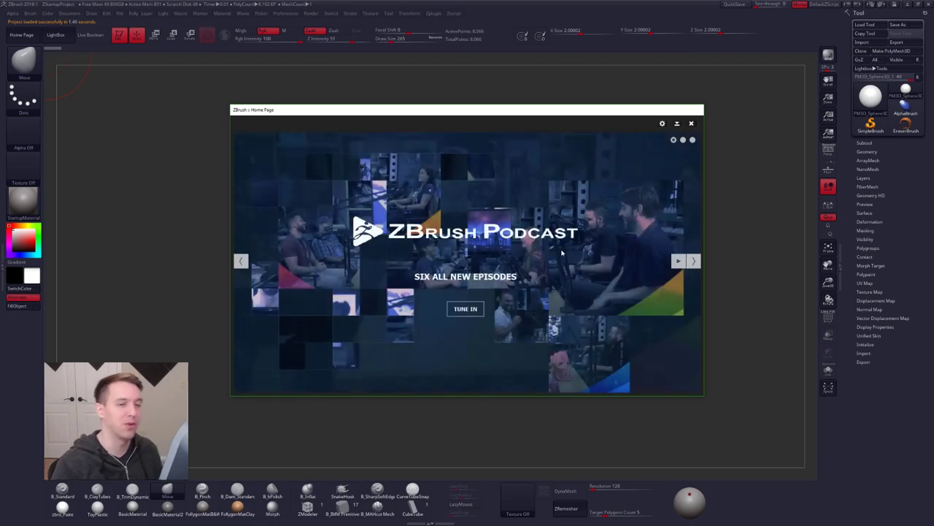
click(691, 123)
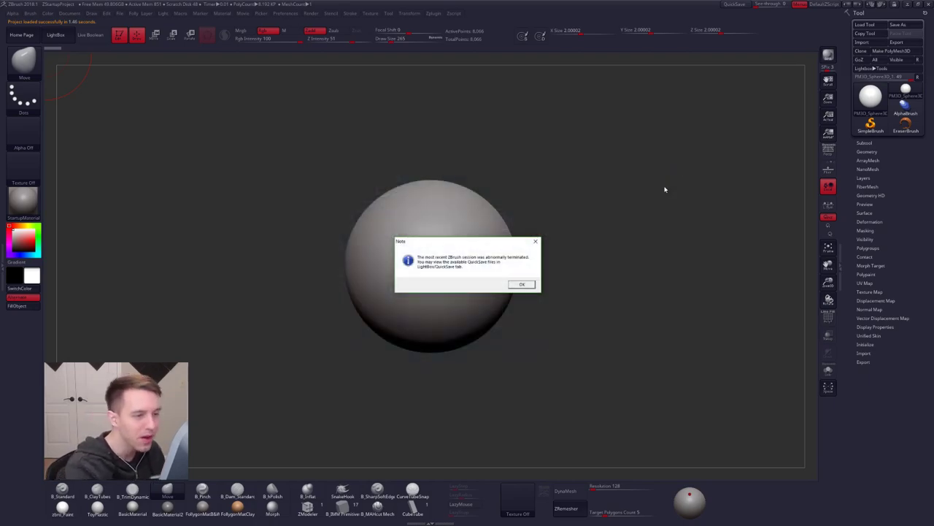
click(522, 285)
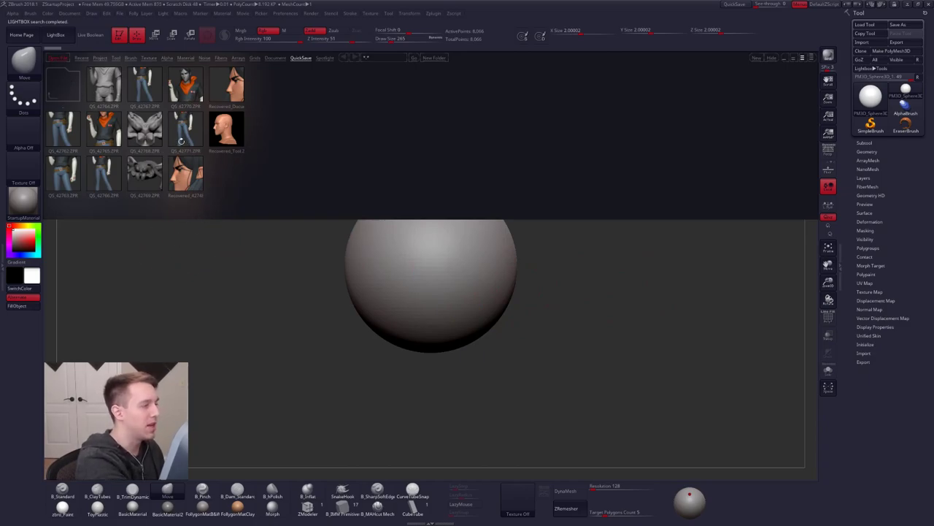
click(59, 35)
Expand the tool's Geometry and Subtool sections and set the draw size to 130.
click(878, 152)
click(873, 143)
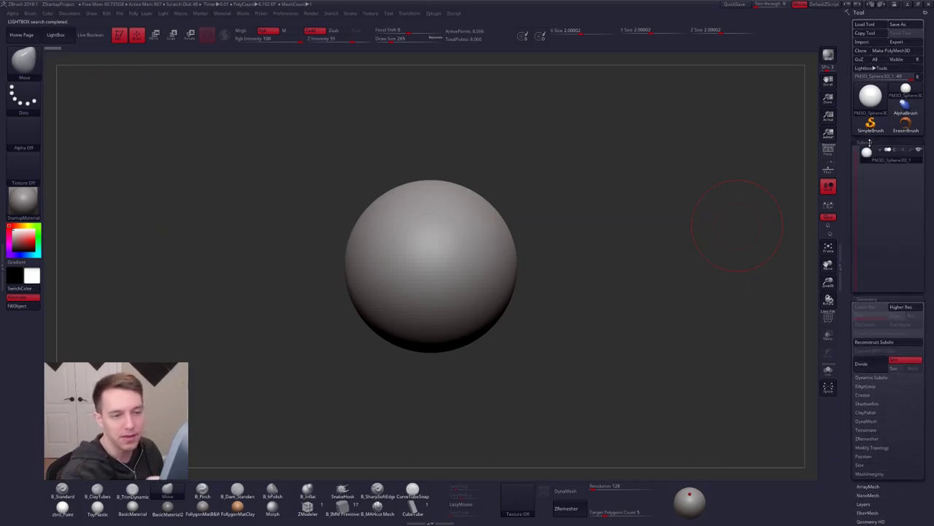
key(space)
drag(679, 233, 666, 233)
Initialize the sphere mesh as a low-resolution QCube.
scroll(873, 219, down, 10)
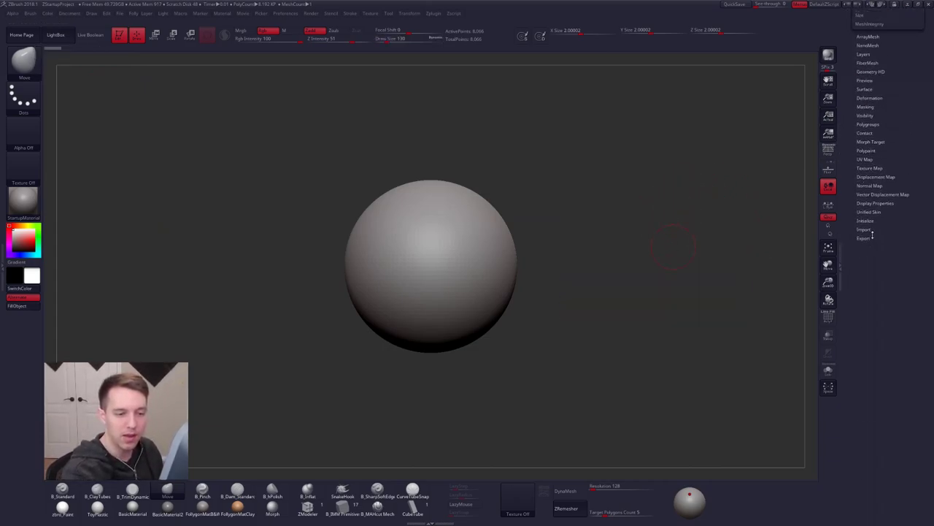
click(866, 238)
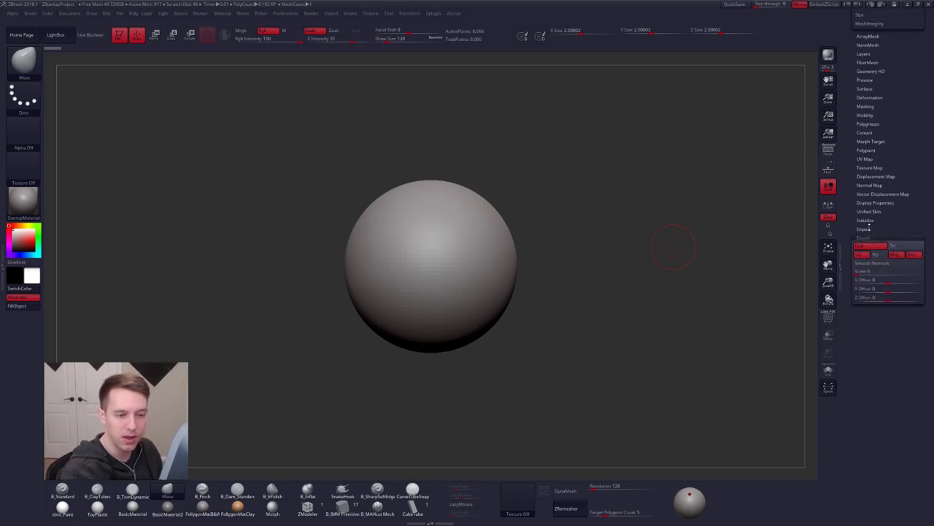
click(868, 238)
click(865, 220)
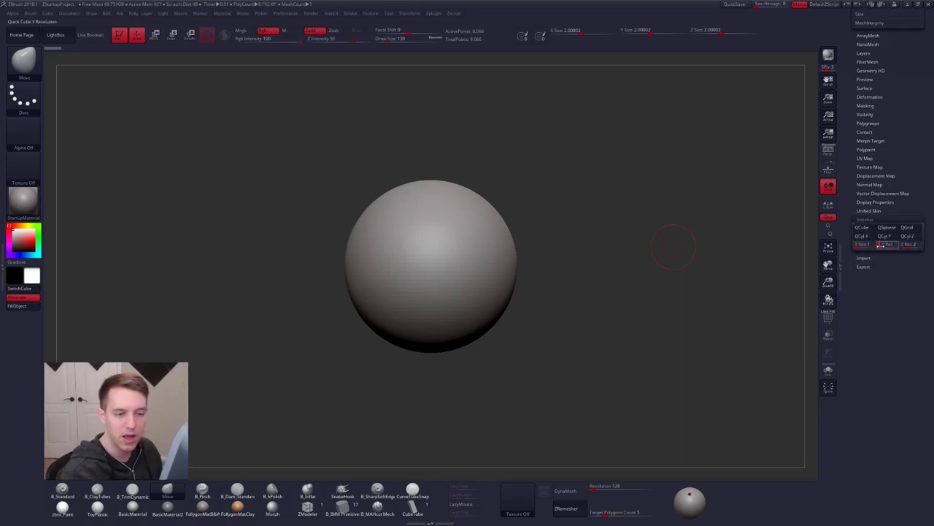
click(877, 236)
scroll(876, 236, up, 10)
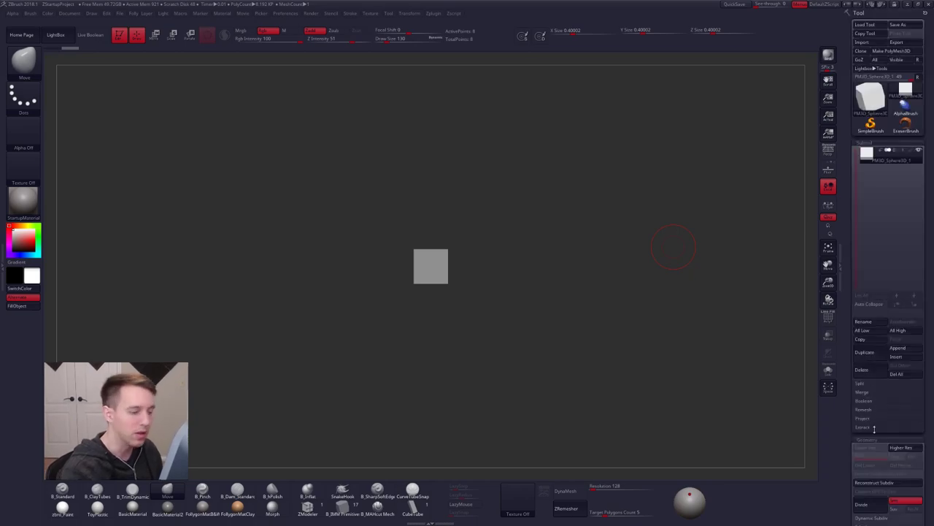
Flatten the cube vertically into a slab about 0.02 units thick with the Transpose line.
ctrl+right_drag(448, 273, 448, 292)
key(w)
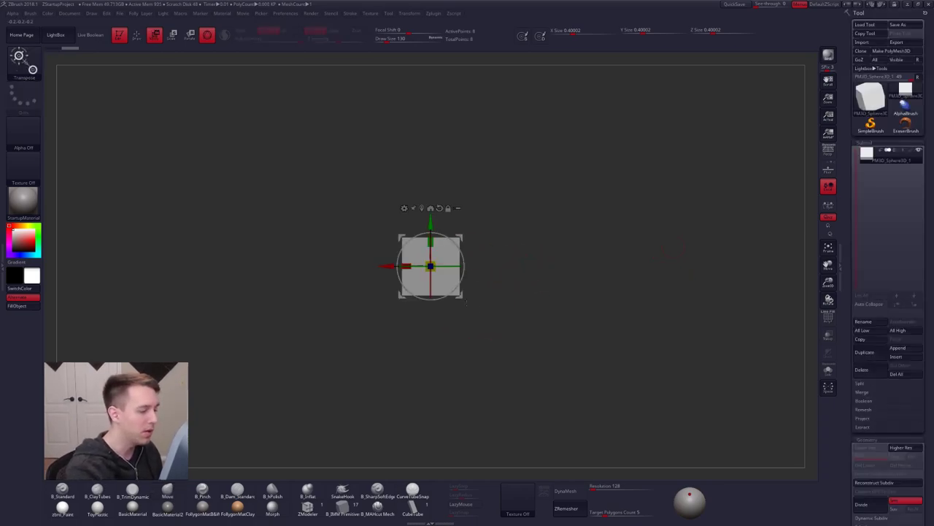
click(207, 38)
mouse_move(460, 295)
shift+mouse_down()
mouse_move(460, 203)
mouse_move(467, 279)
shift+mouse_up()
drag(460, 203, 464, 259)
Stretch the thin slab along its depth to about 1.85 units with the Transpose line and return to Draw mode.
shift+right_drag(465, 258, 471, 233)
mouse_move(463, 249)
shift+mouse_down()
mouse_move(487, 486)
mouse_move(478, 511)
shift+mouse_up()
drag(463, 319, 464, 334)
key(q)
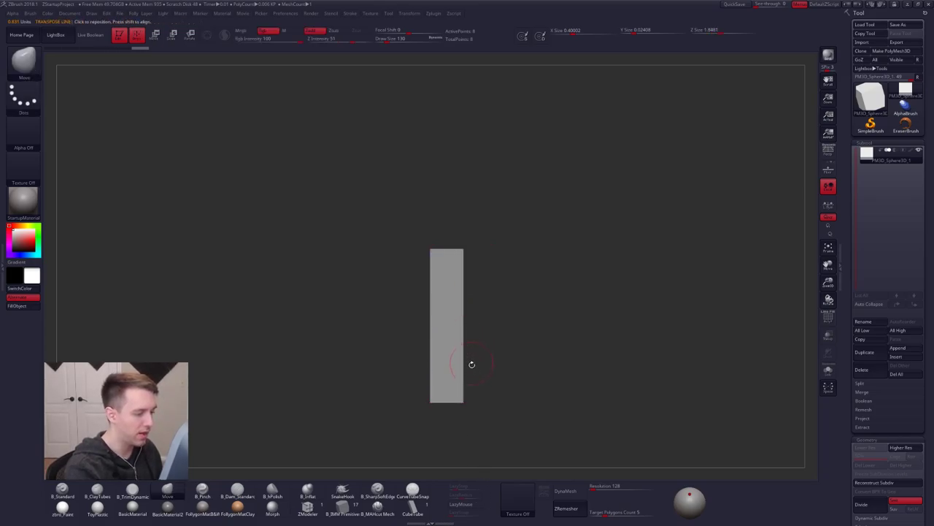
Face the slab's narrow end, show its polyframe and choose the SliceCurve brush.
mouse_move(472, 363)
shift+right_down()
mouse_move(459, 327)
mouse_move(490, 322)
shift+right_up()
alt+right_drag(490, 322, 508, 364)
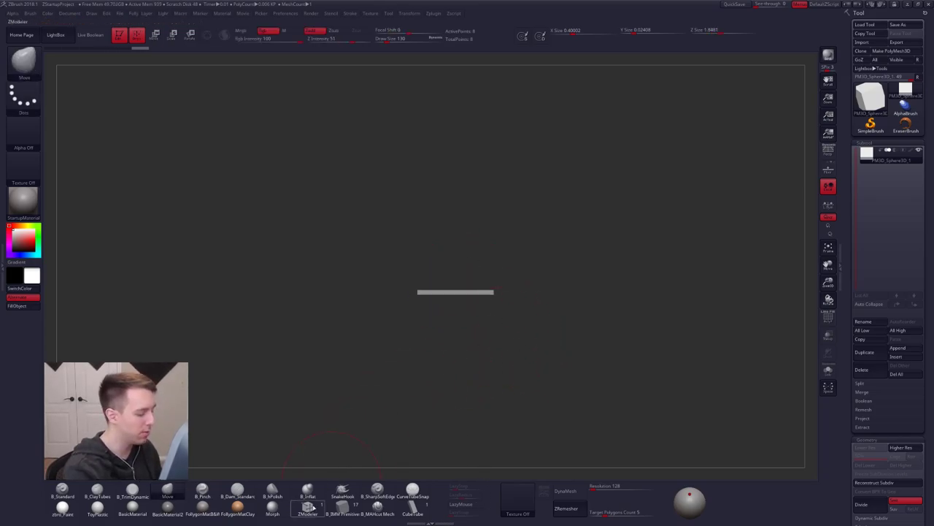
key(shift+f)
right_drag(415, 321, 465, 285)
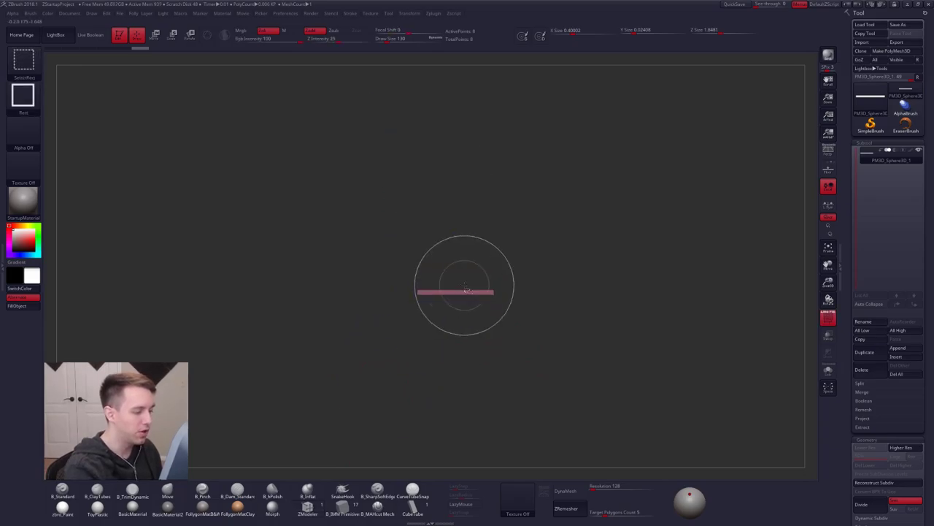
key(ctrl+shift+f)
click(484, 454)
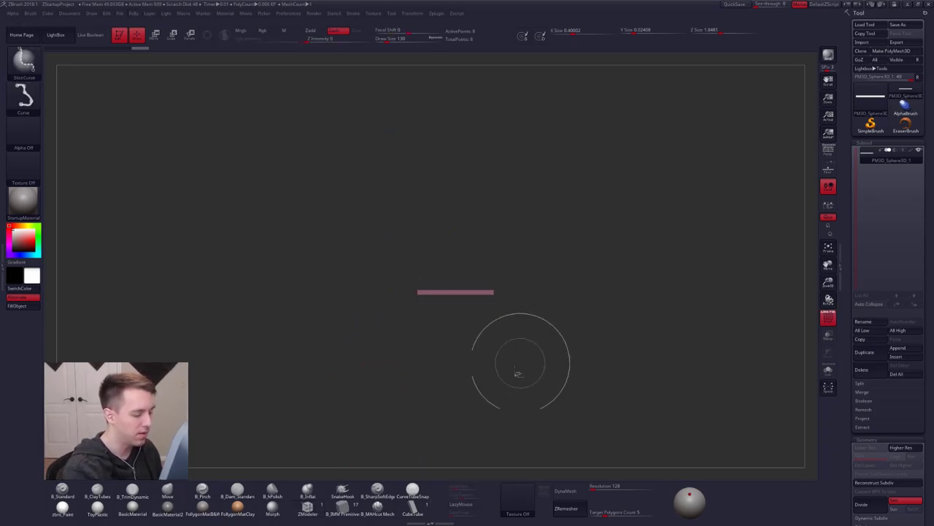
Set the draw size to 12 and slice the slab with a vertical SliceCurve cut near its left edge.
key(space)
mouse_move(555, 278)
mouse_down()
mouse_move(465, 313)
mouse_move(492, 304)
mouse_up()
mouse_move(416, 235)
ctrl+shift+mouse_down()
mouse_move(416, 371)
mouse_move(404, 361)
mouse_move(414, 365)
ctrl+shift+mouse_up()
key(space)
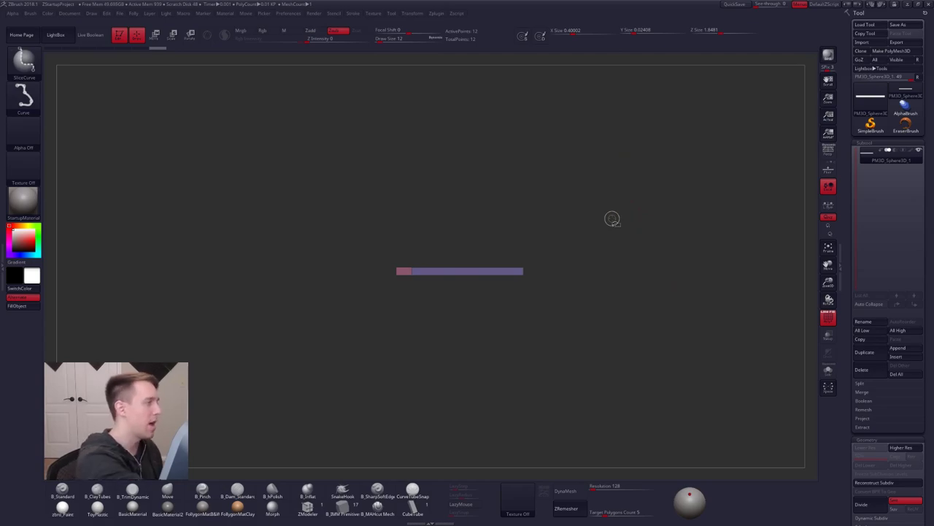
Mirror and weld the sliced slab so the narrow edge strip repeats along its opposite side.
click(23, 60)
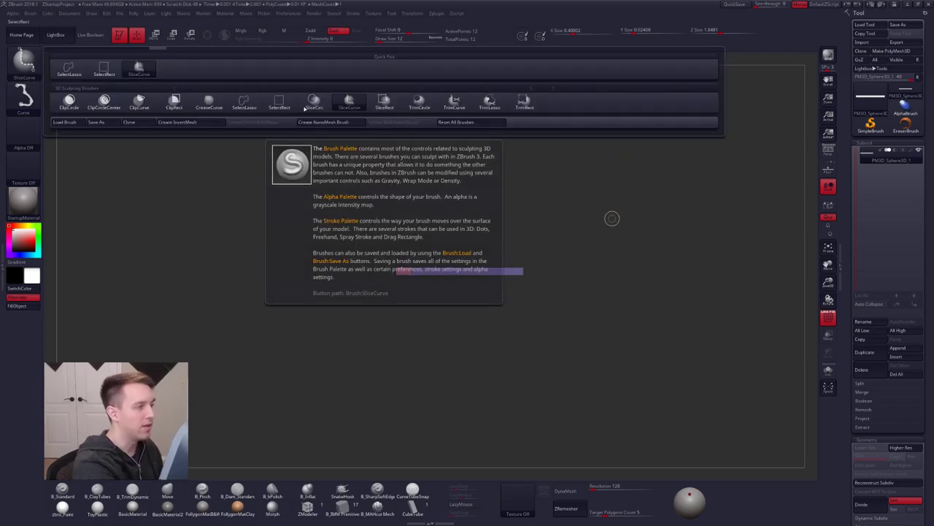
ctrl+shift+click(353, 101)
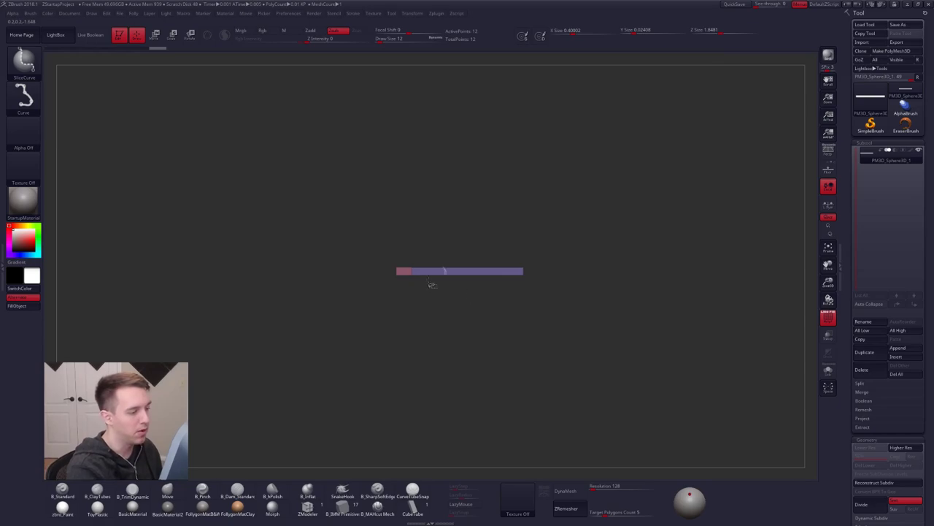
key(space)
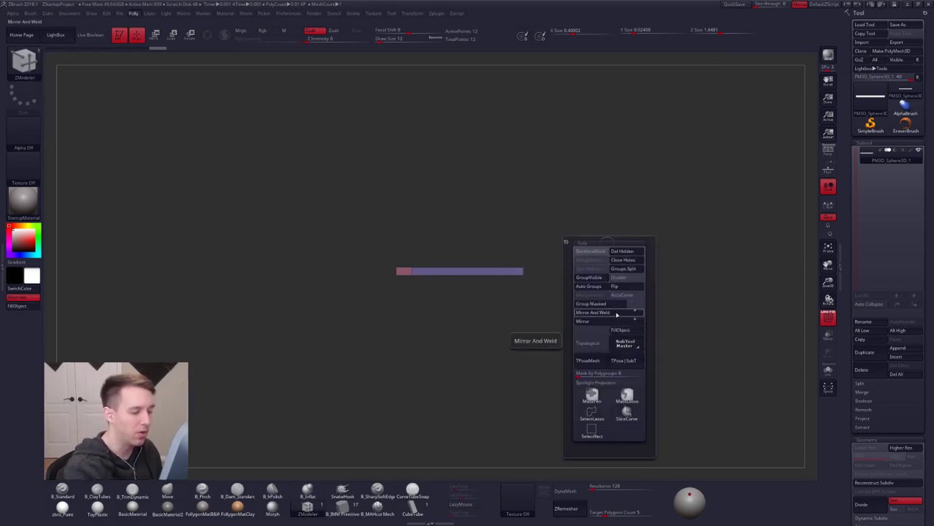
click(617, 314)
scroll(848, 278, down, 5)
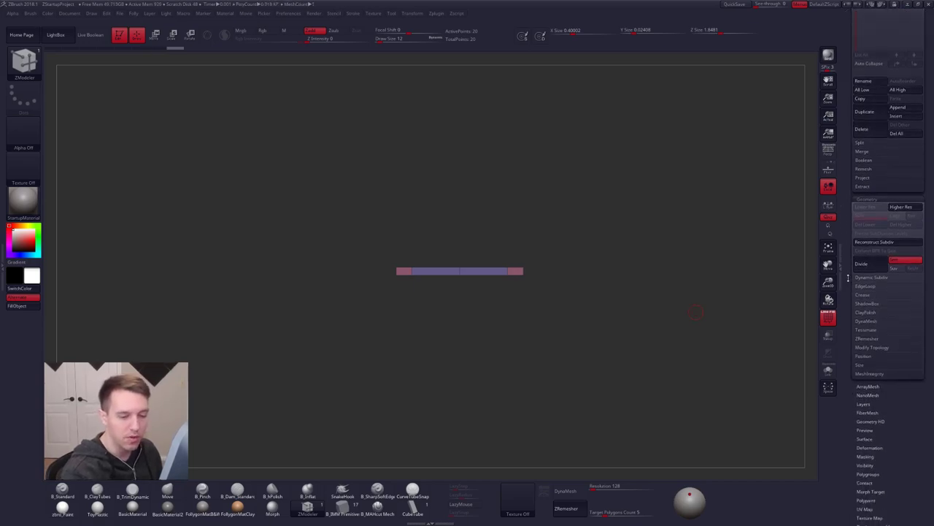
scroll(887, 315, down, 3)
click(877, 302)
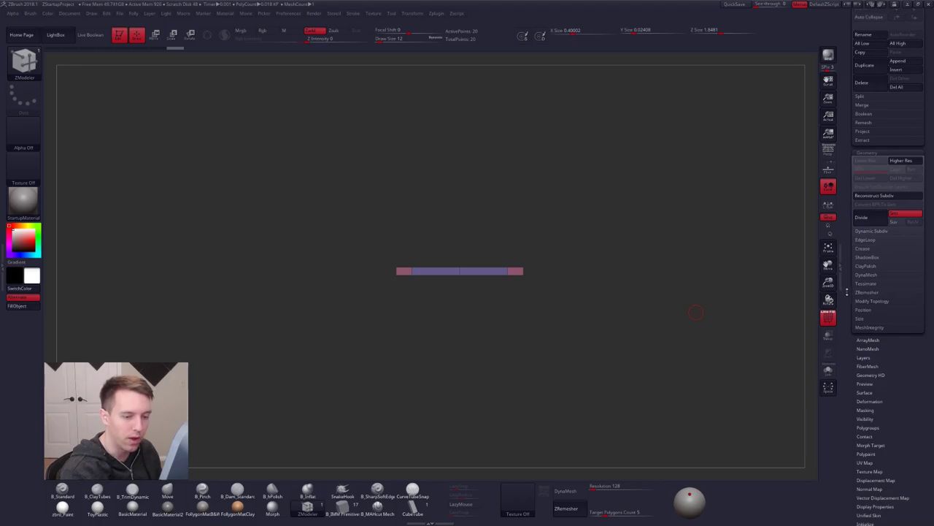
scroll(842, 418, up, 10)
Set the ZModeler polygon action to Extrude and raise one edge strip into a side wall, about 0.197 units in overall height.
drag(481, 284, 440, 336)
key(space)
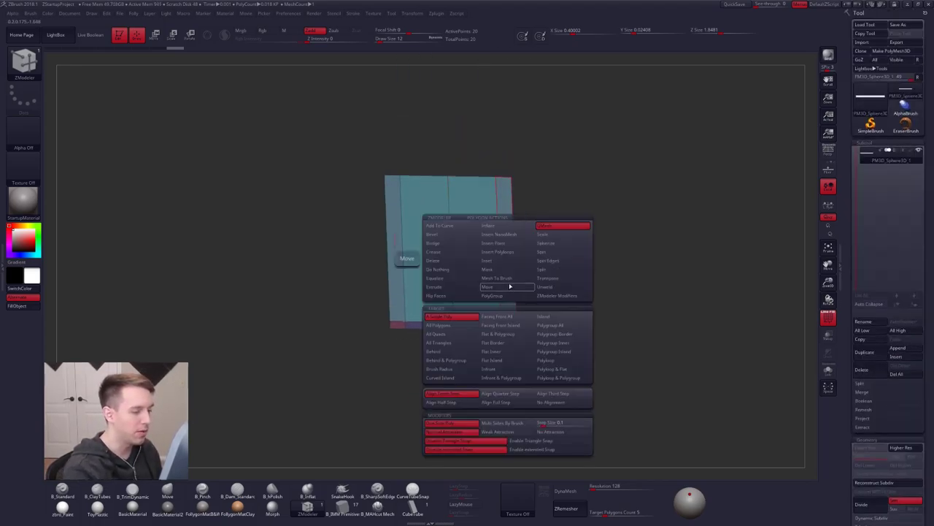
click(460, 288)
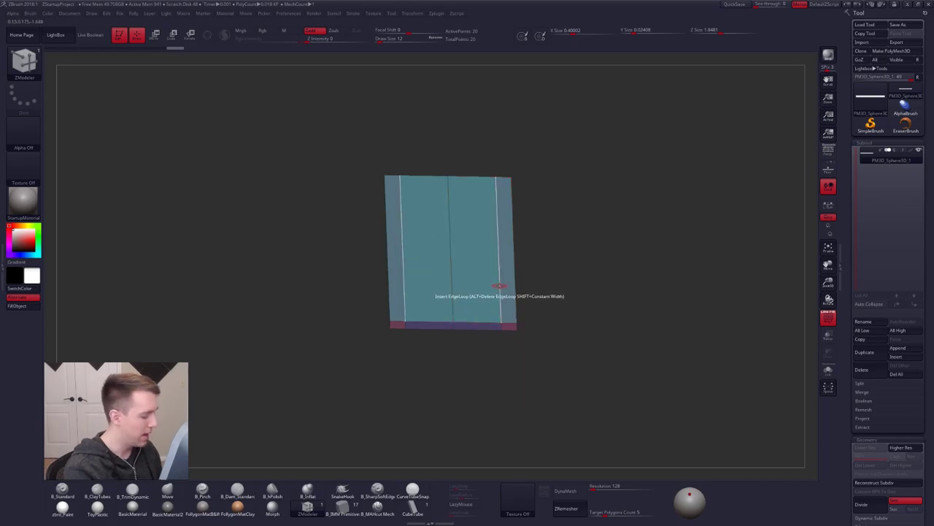
mouse_move(509, 317)
right_down()
mouse_move(507, 301)
mouse_move(507, 334)
mouse_move(516, 311)
right_up()
drag(519, 310, 513, 233)
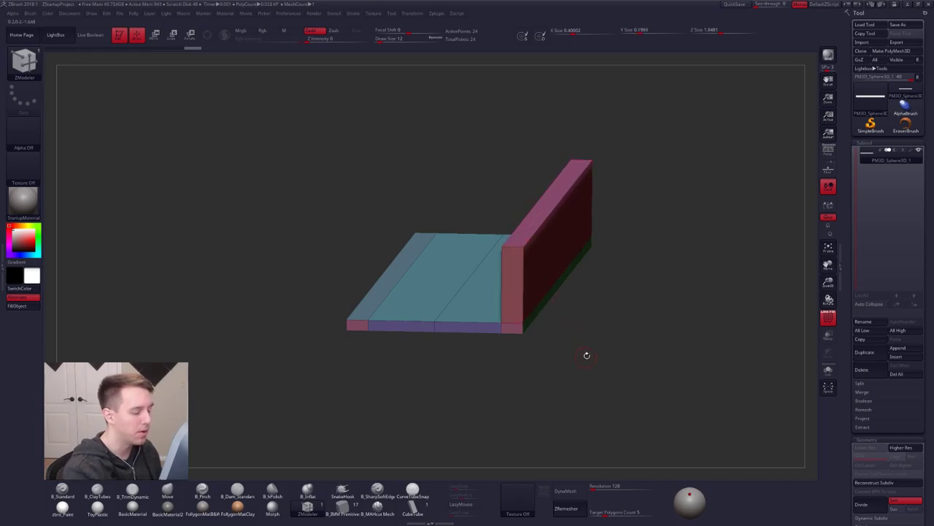
Extrude the opposite edge strip of the slab up to the same height as the first wall.
right_drag(588, 356, 661, 423)
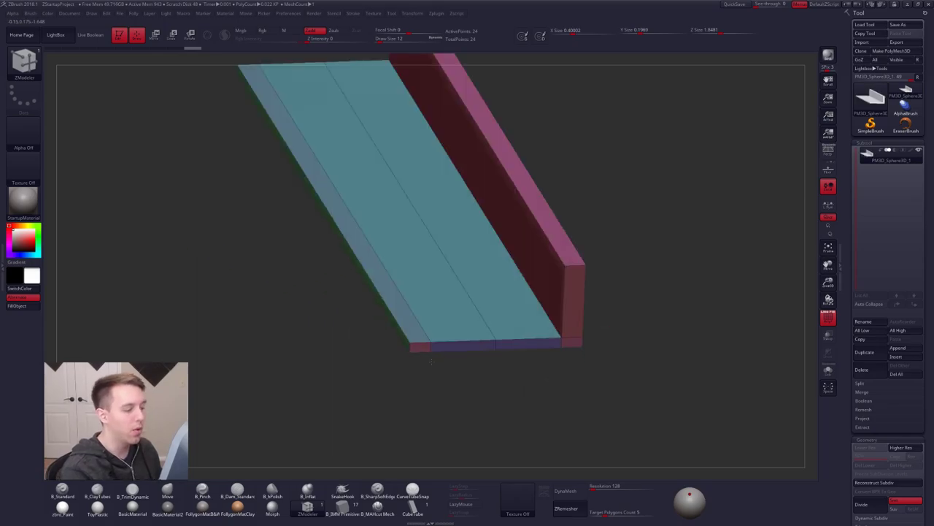
click(407, 319)
right_drag(575, 422, 566, 401)
ctrl+right_drag(566, 401, 564, 390)
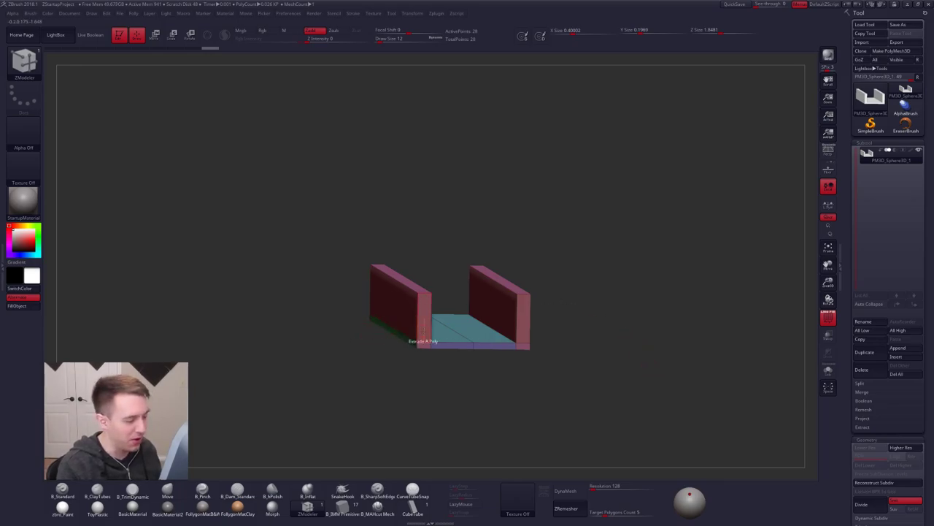
Turn on perspective distortion and view the walled channel from its open end.
ctrl+right_drag(423, 330, 438, 338)
alt+right_drag(518, 347, 493, 360)
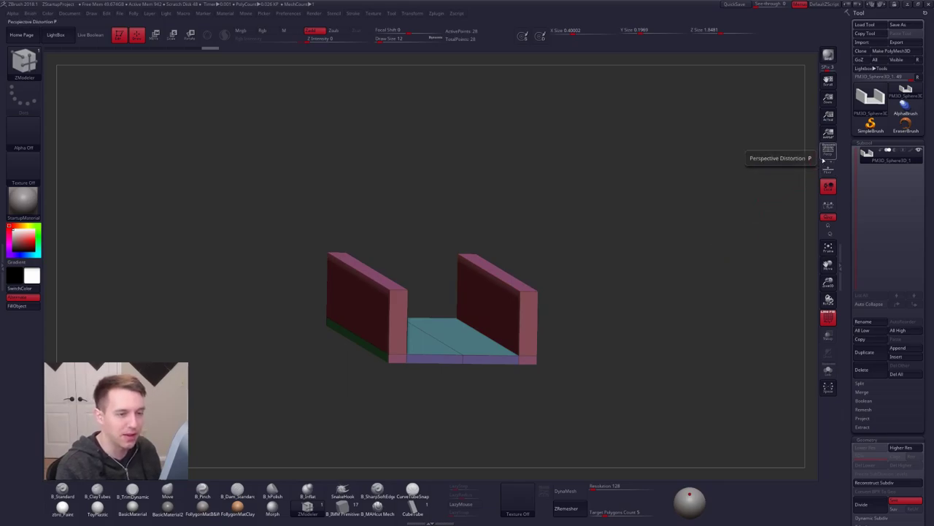
click(828, 151)
alt+right_drag(511, 322, 486, 292)
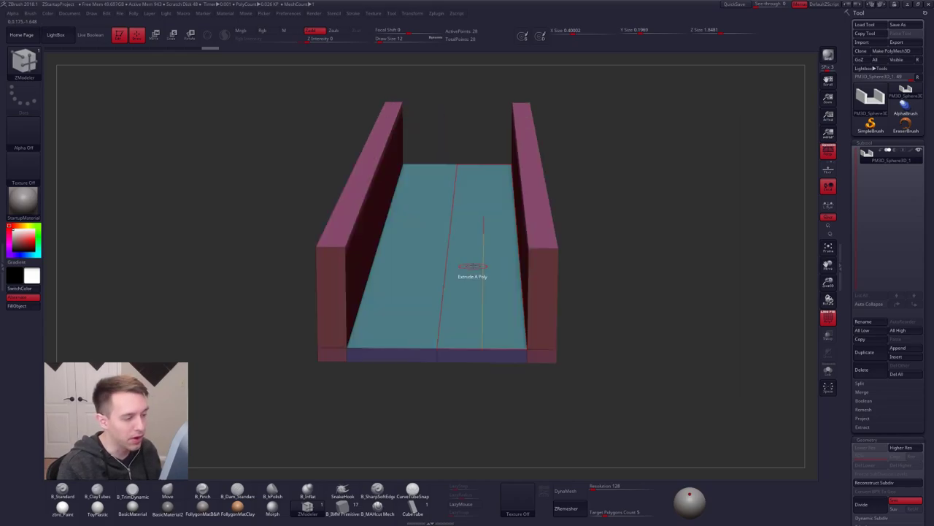
Switch to Blender to check the marble scene and return to ZBrush.
key(alt+Tab)
click(570, 180)
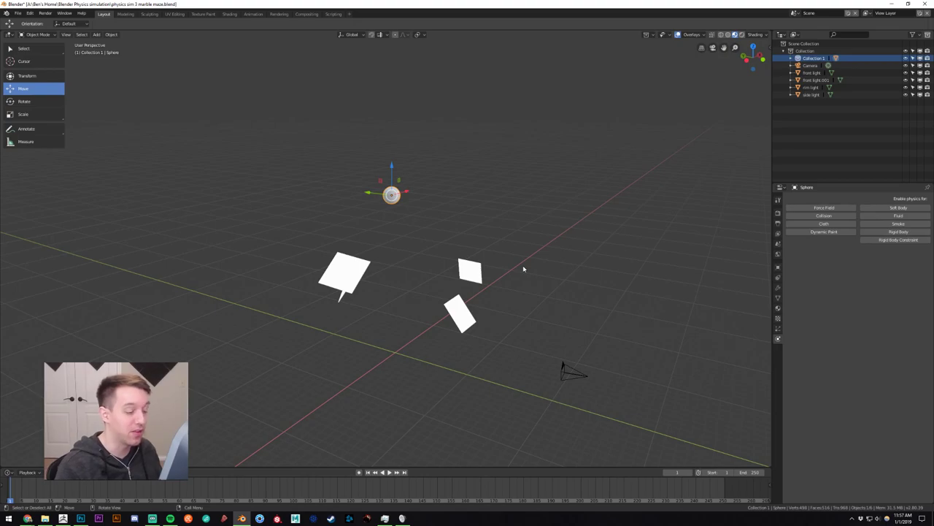
key(alt+Tab)
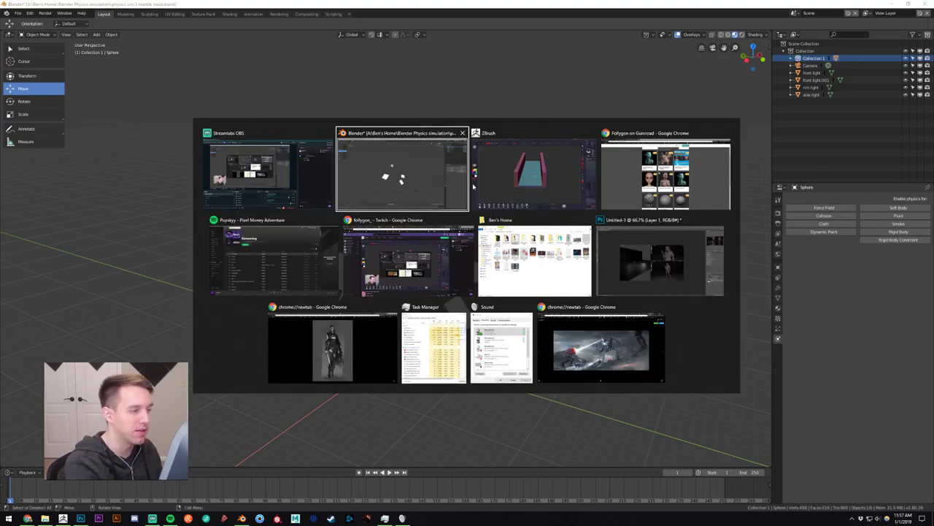
click(511, 175)
Face the channel's open end with perspective off and lasso-mask its base, leaving the tops of both walls unmasked.
drag(571, 337, 559, 385)
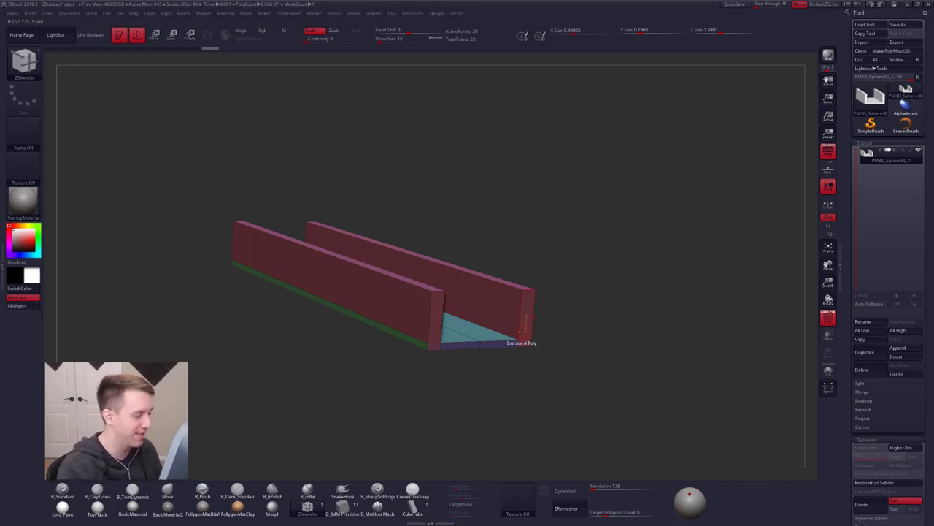
right_drag(521, 334, 460, 309)
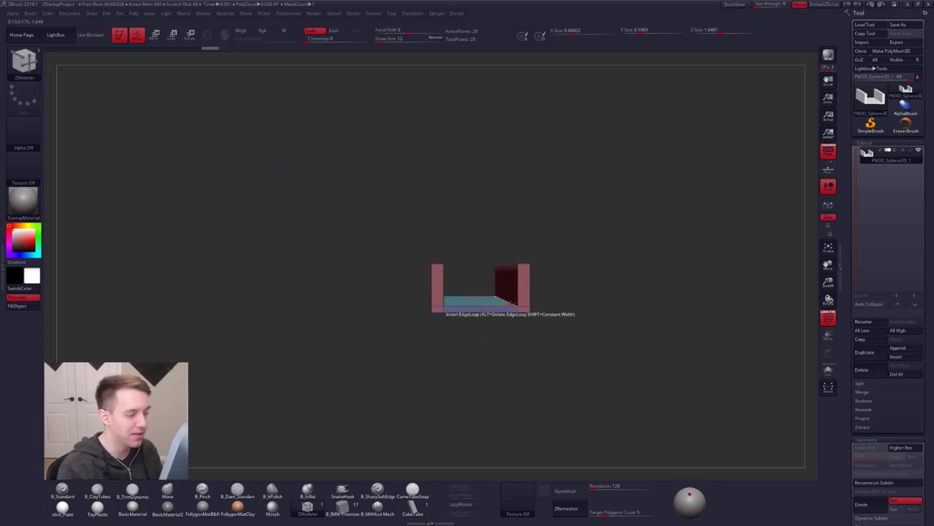
drag(512, 313, 484, 289)
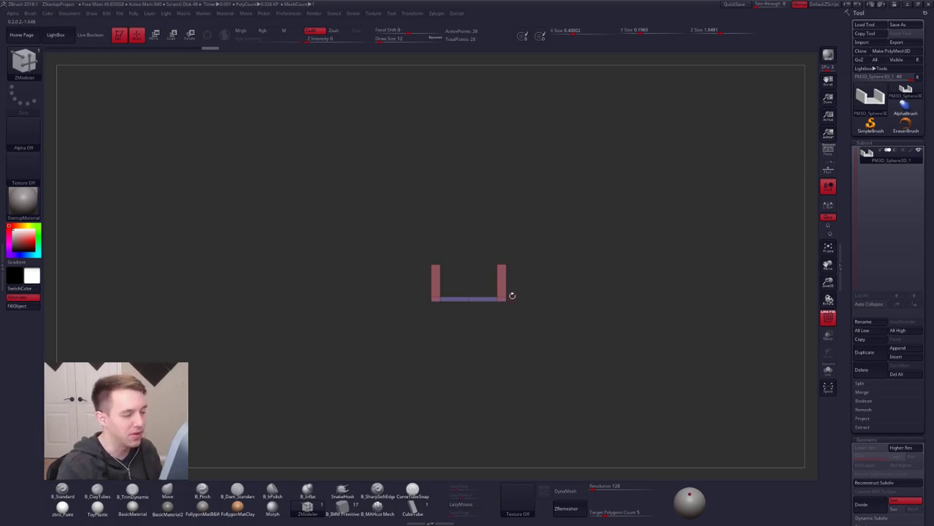
drag(465, 269, 476, 292)
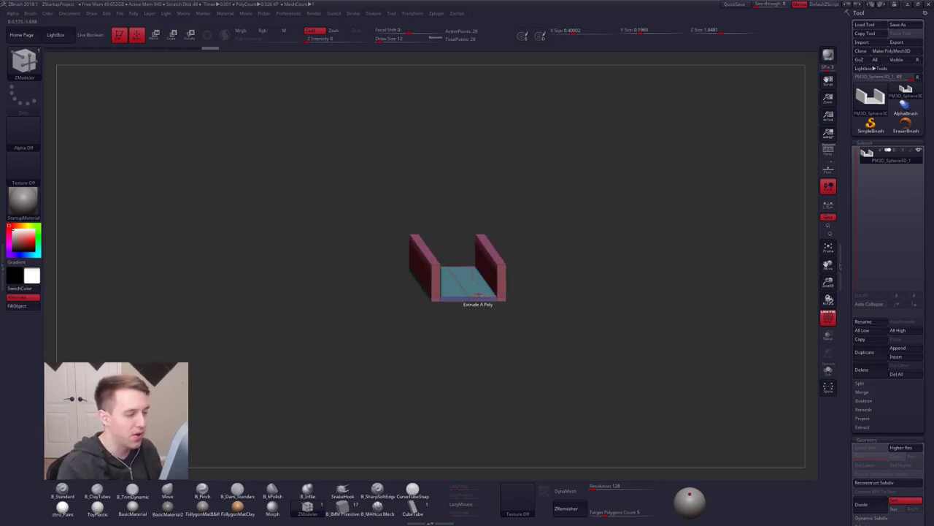
mouse_move(478, 296)
ctrl+right_down()
mouse_move(494, 299)
mouse_move(484, 301)
ctrl+right_up()
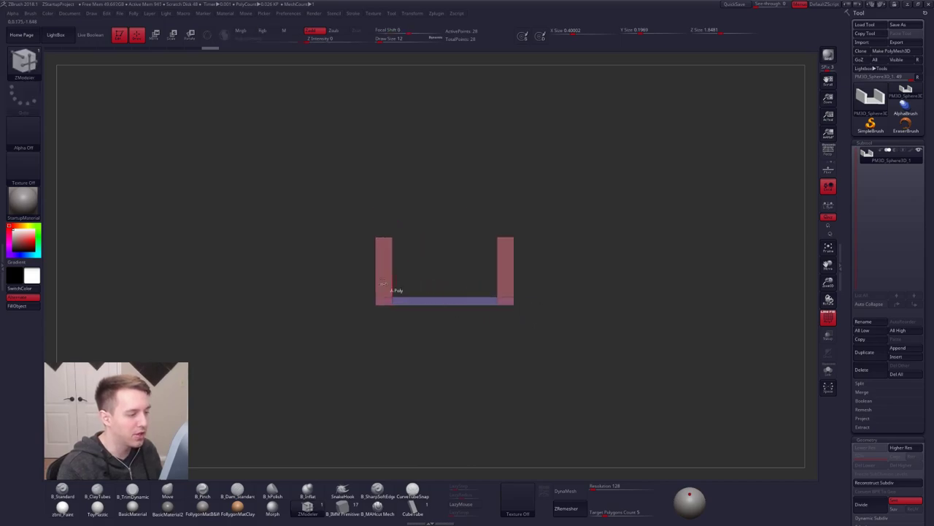
key(ctrl)
mouse_move(442, 268)
ctrl+mouse_down()
mouse_move(509, 183)
mouse_move(356, 165)
ctrl+mouse_up()
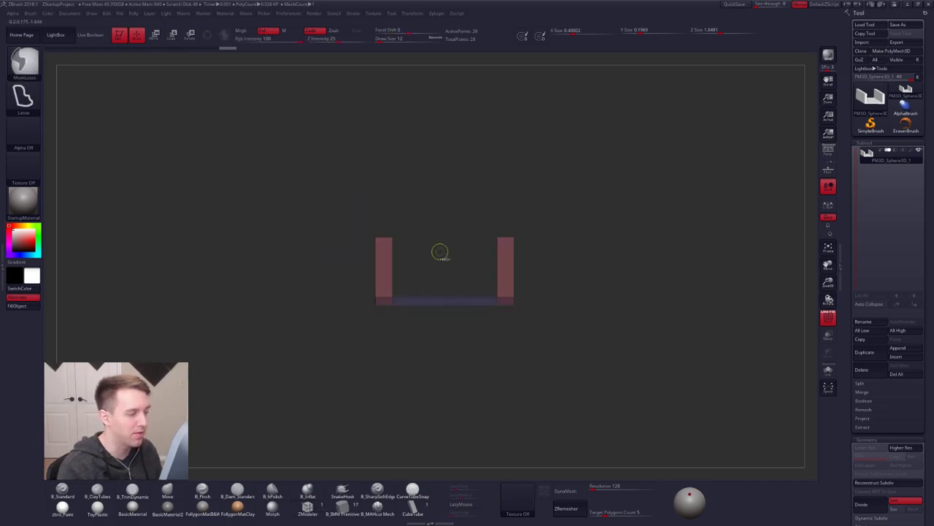
ctrl+right_drag(497, 295, 515, 288)
Lower both side walls with a vertical Transpose line until the track is about 0.06 units high.
key(w)
shift+drag(519, 238, 519, 345)
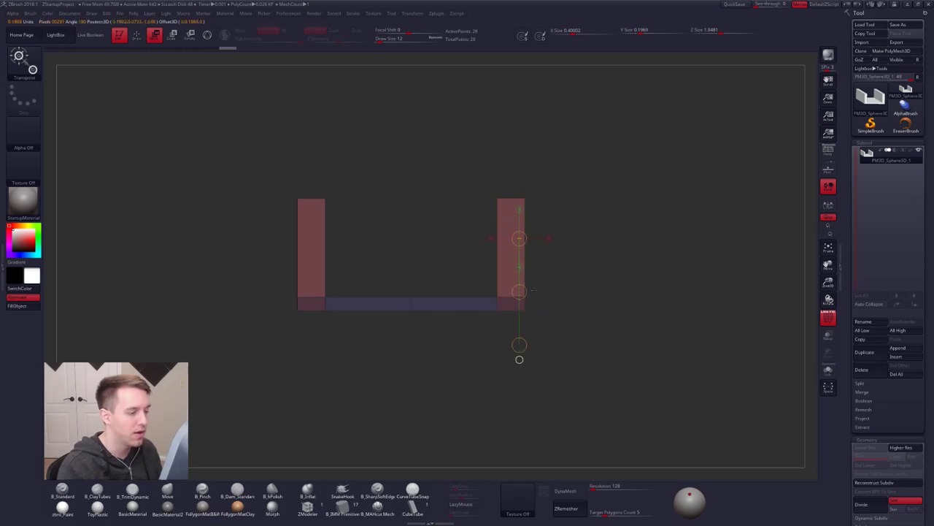
shift+drag(519, 292, 522, 367)
right_drag(453, 295, 454, 321)
drag(453, 321, 774, 449)
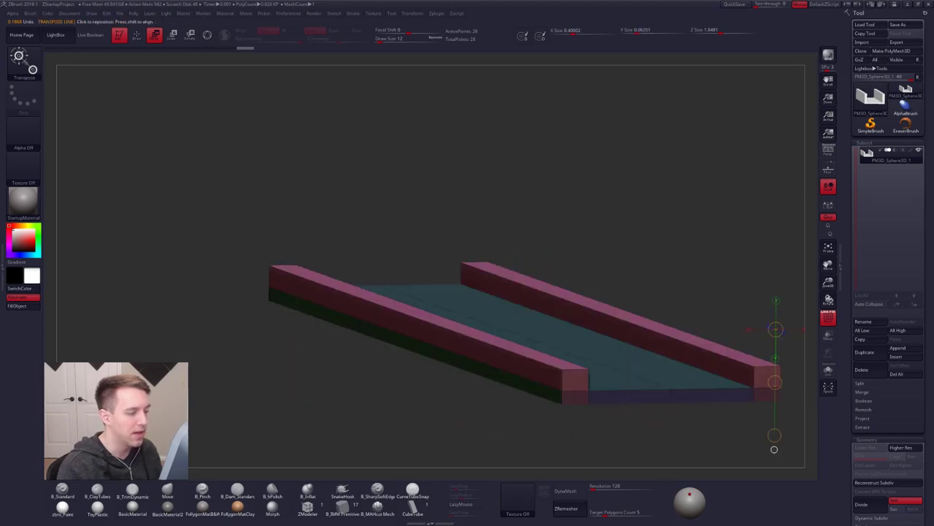
Turn on perspective distortion, return to Draw mode and clear the mask from the track.
ctrl+right_drag(379, 284, 378, 241)
click(827, 152)
key(q)
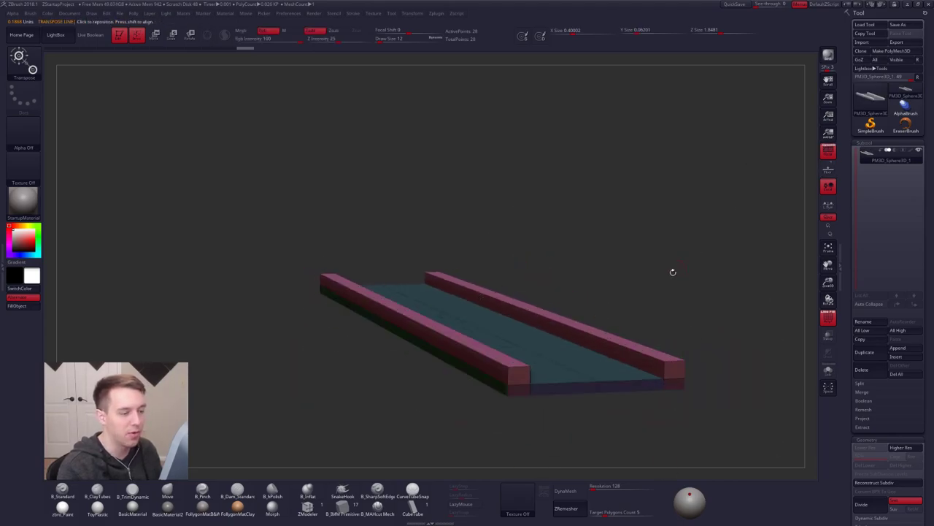
drag(671, 271, 611, 301)
ctrl+right_drag(611, 300, 591, 306)
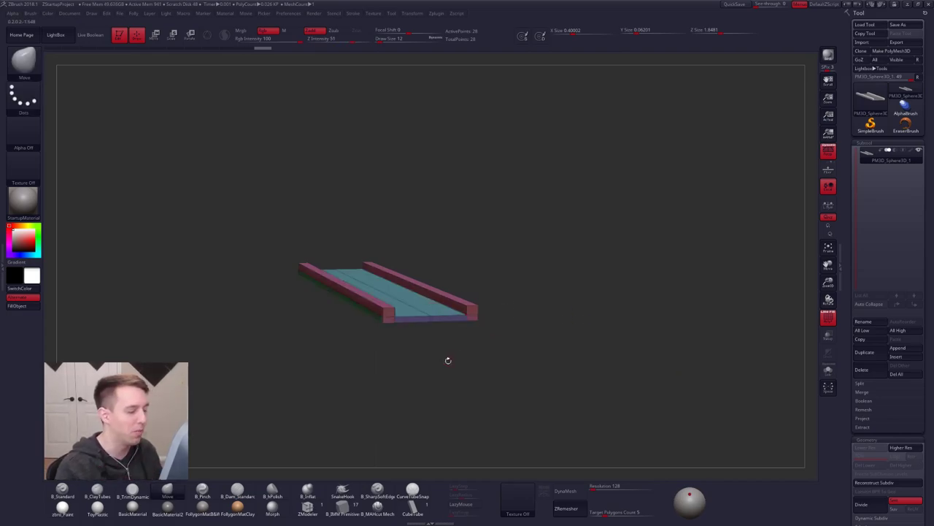
Merge the whole track into a single polygroup.
alt+drag(544, 248, 612, 255)
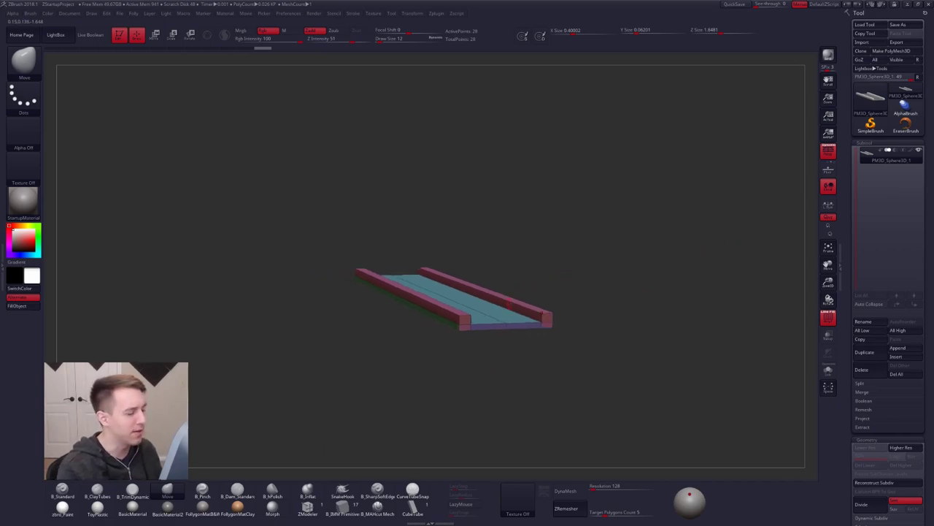
drag(496, 328, 465, 304)
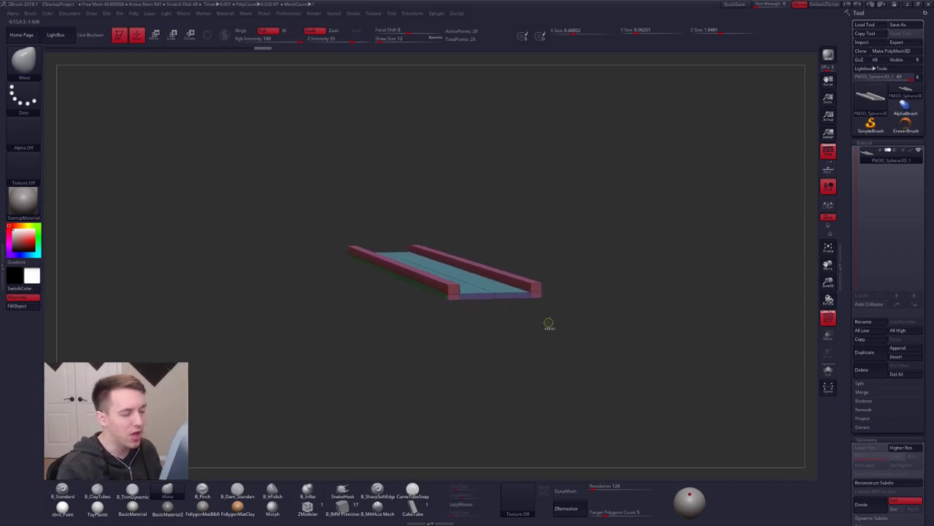
key(shift+f)
alt+drag(530, 327, 519, 322)
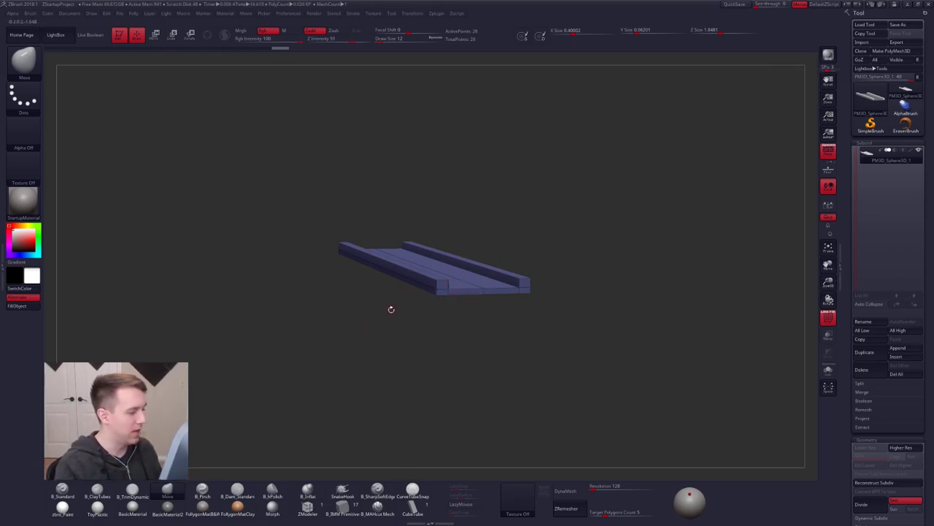
Switch to Blender and import the track as a Wavefront OBJ from the Marble Race folder.
key(alt+Tab)
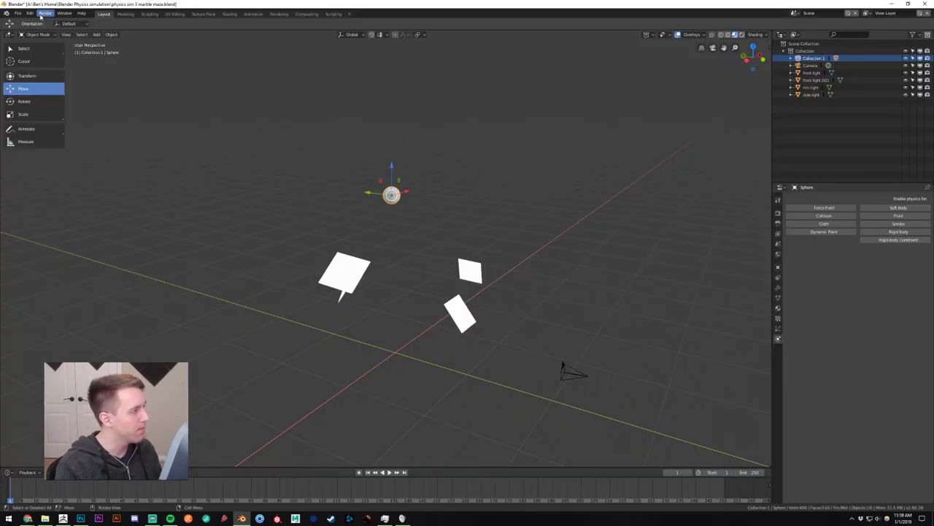
click(18, 13)
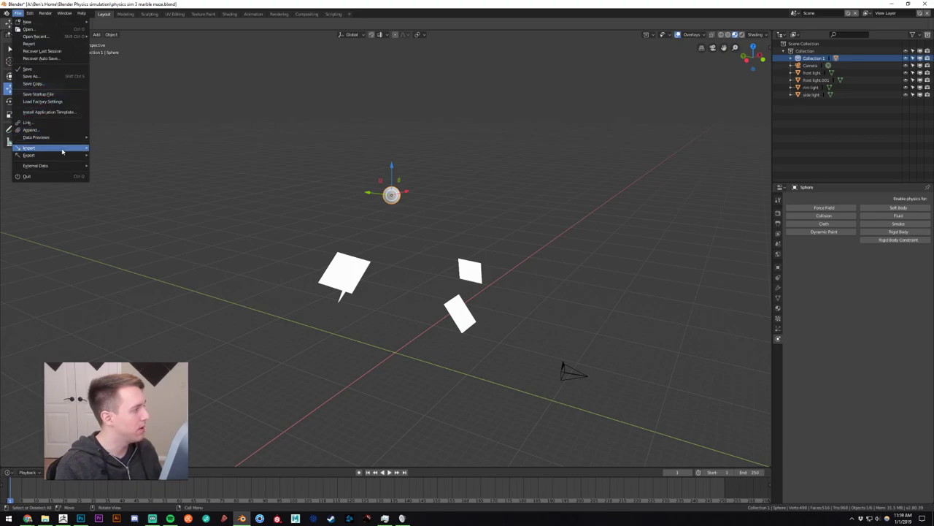
mouse_move(73, 150)
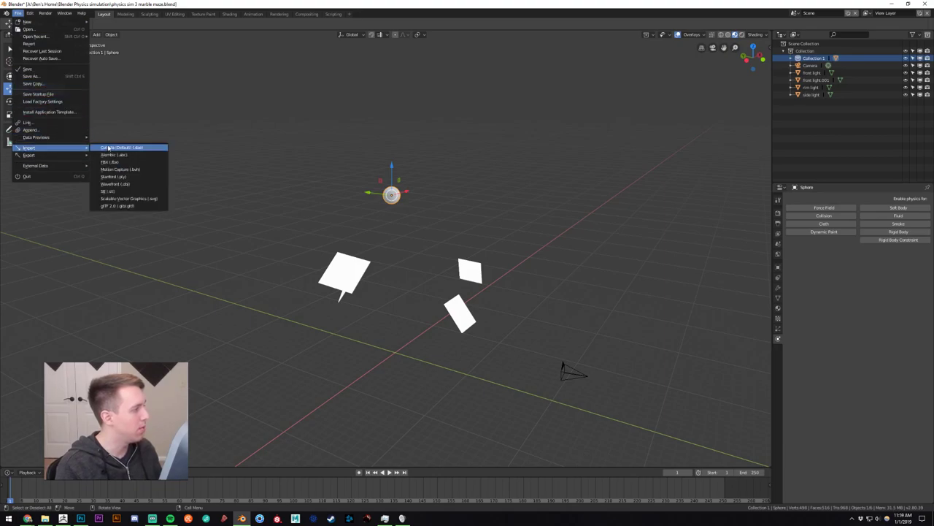
click(136, 188)
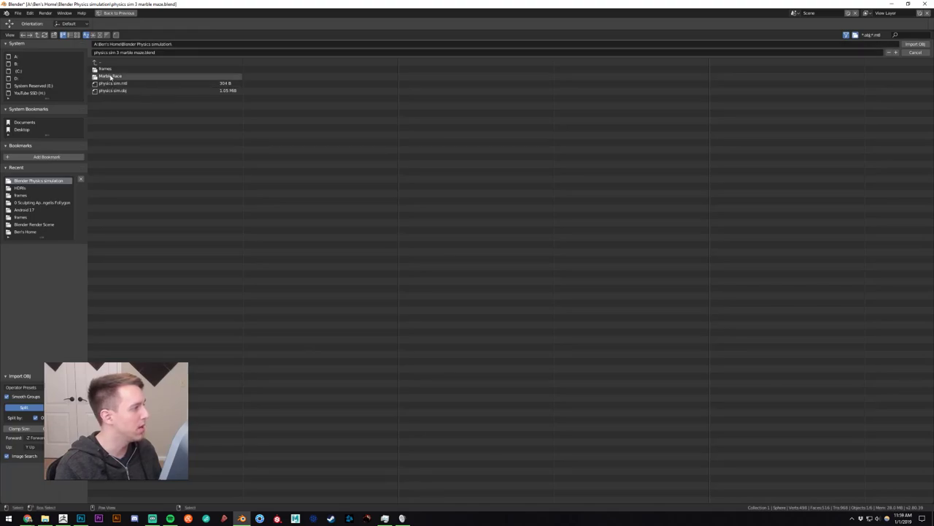
double_click(111, 76)
double_click(111, 68)
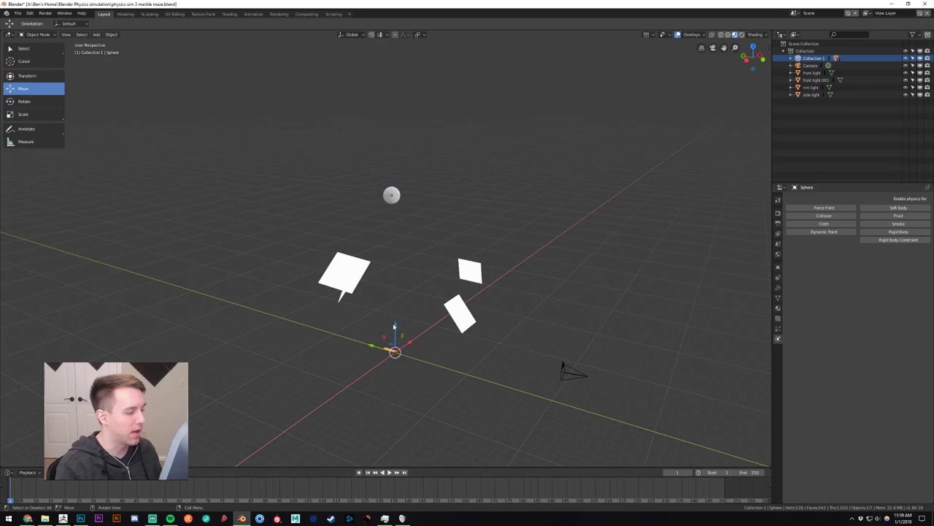
Raise the imported track along the Z axis to just below the sphere and inspect it up close.
drag(394, 326, 400, 249)
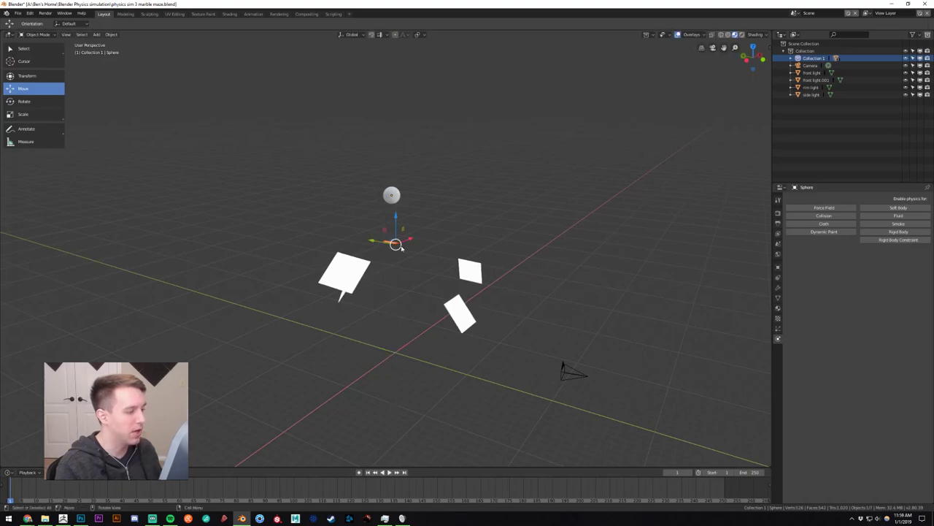
scroll(400, 249, up, 6)
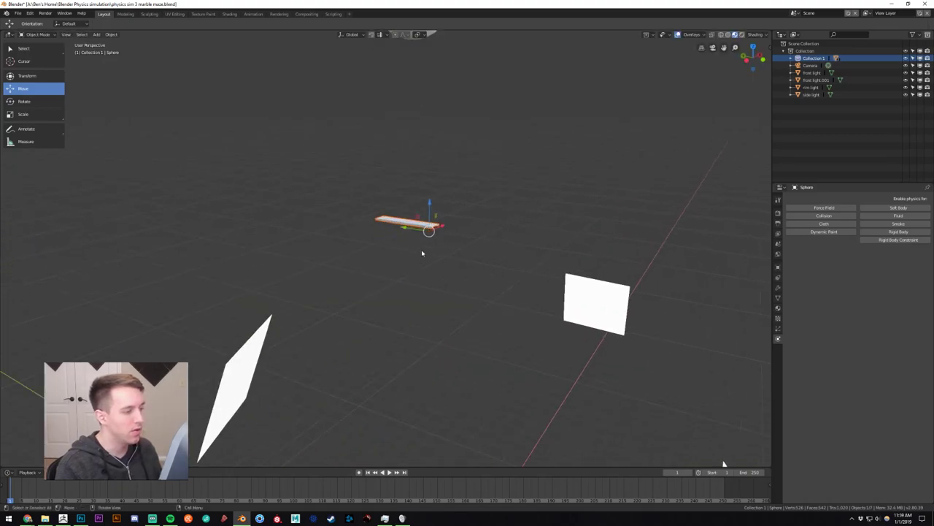
mouse_move(422, 253)
middle_down()
mouse_move(404, 252)
mouse_move(423, 250)
middle_up()
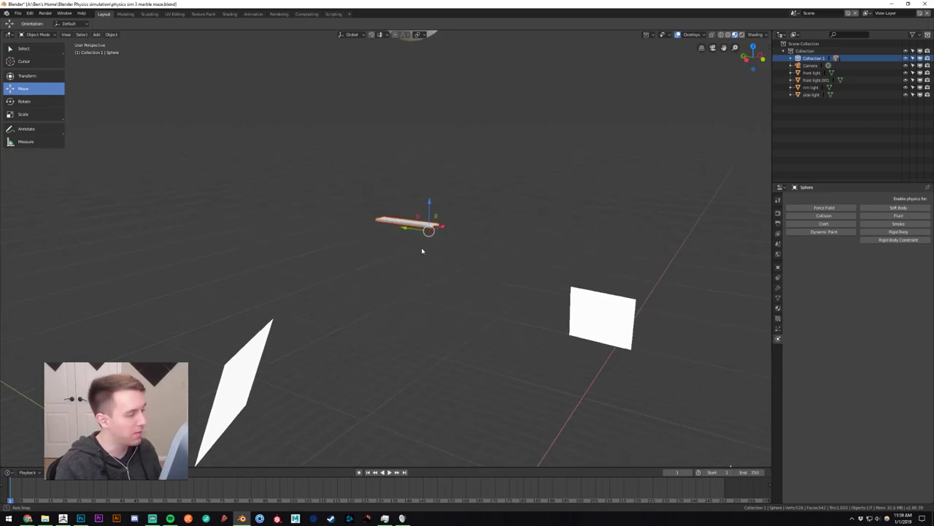
Rotate the track about the X axis so it extends the opposite way and slopes downhill, and show the object transform values.
click(24, 100)
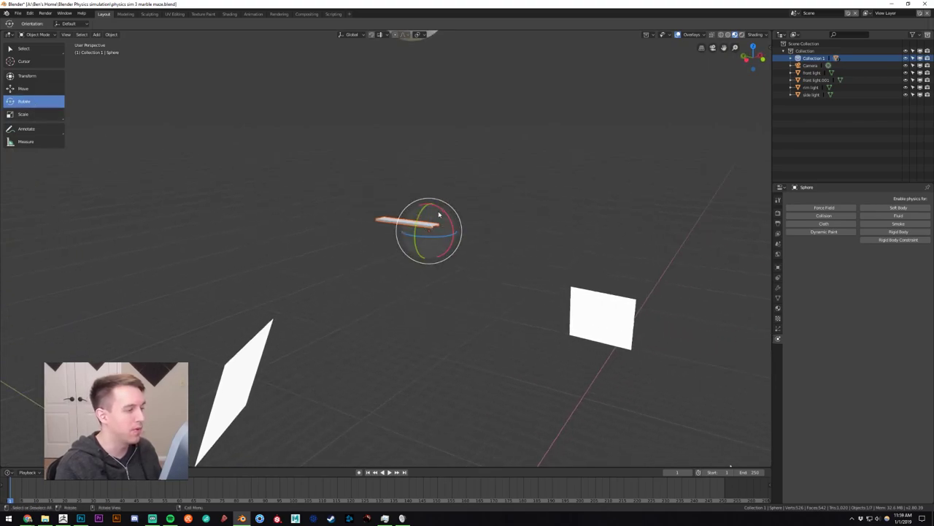
drag(445, 215, 414, 306)
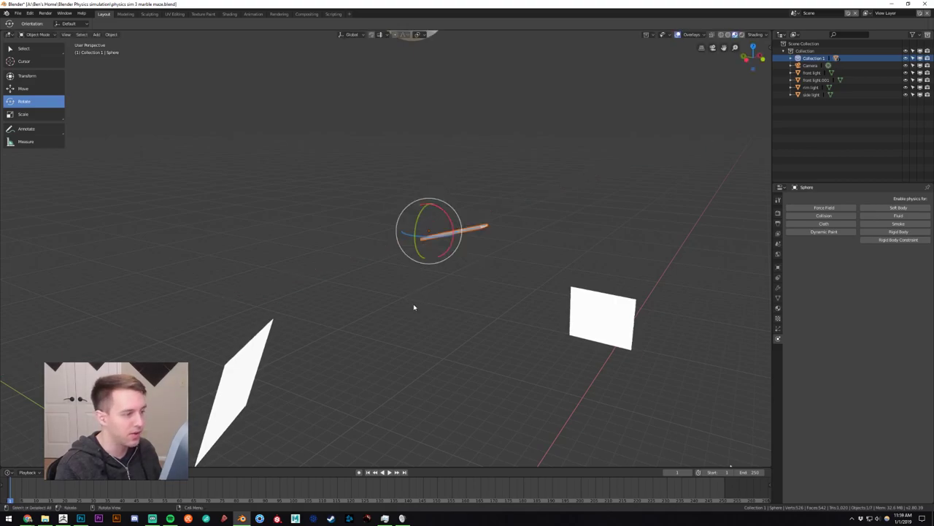
click(778, 200)
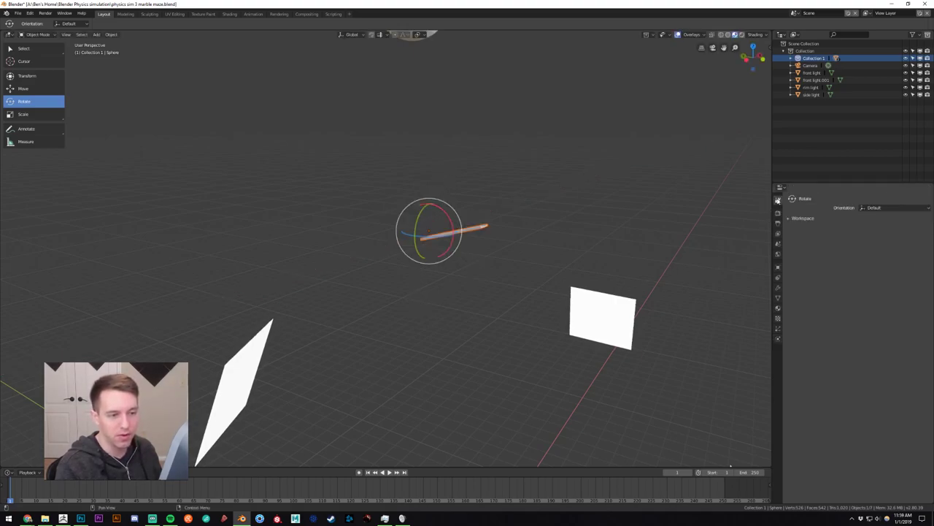
click(778, 254)
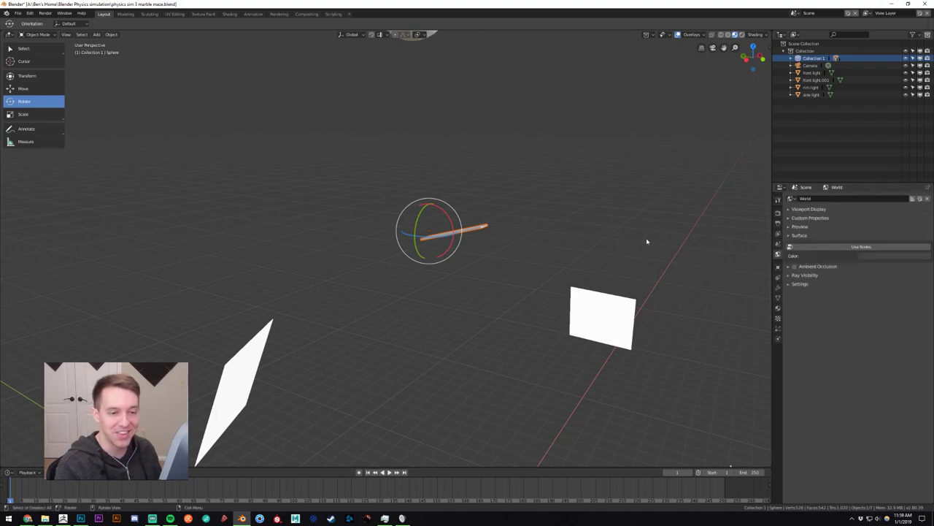
middle_drag(575, 242, 588, 238)
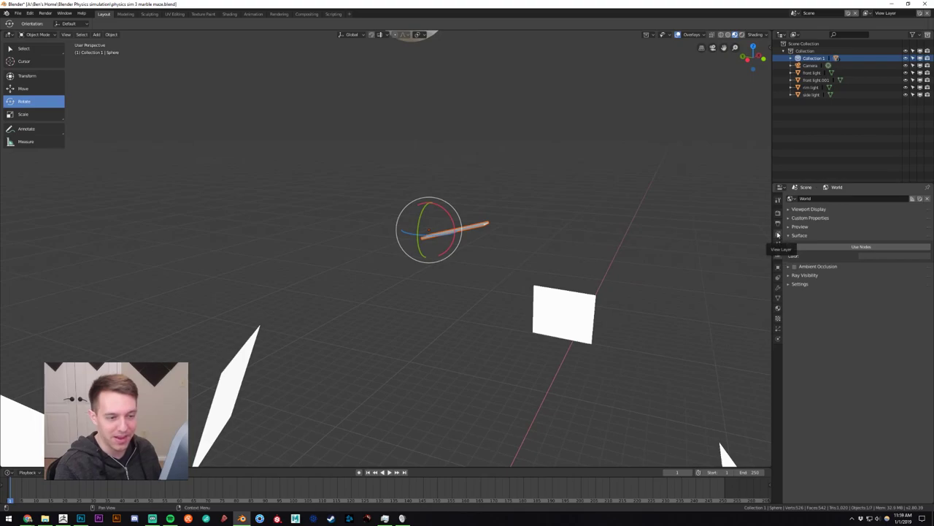
click(777, 268)
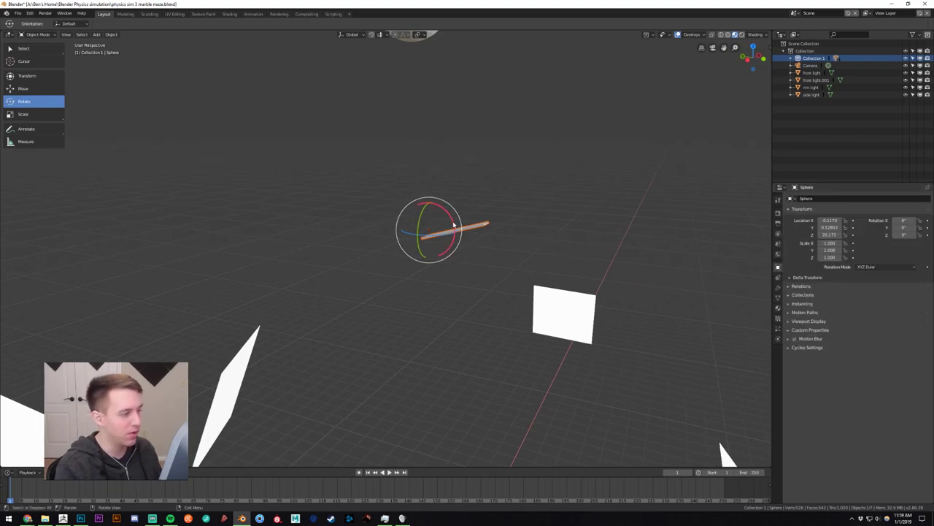
drag(451, 224, 499, 217)
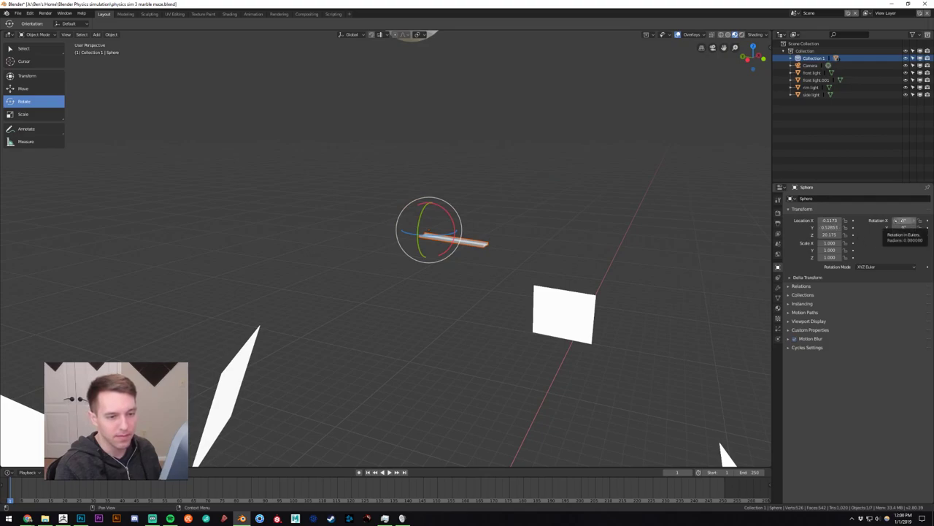
Reset the sphere's X rotation to 0°.
middle_drag(511, 265, 412, 257)
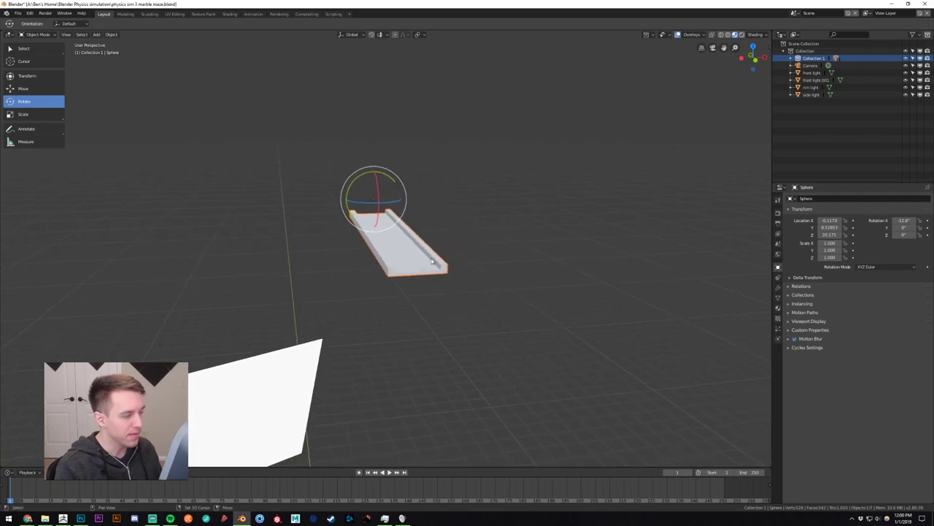
click(904, 218)
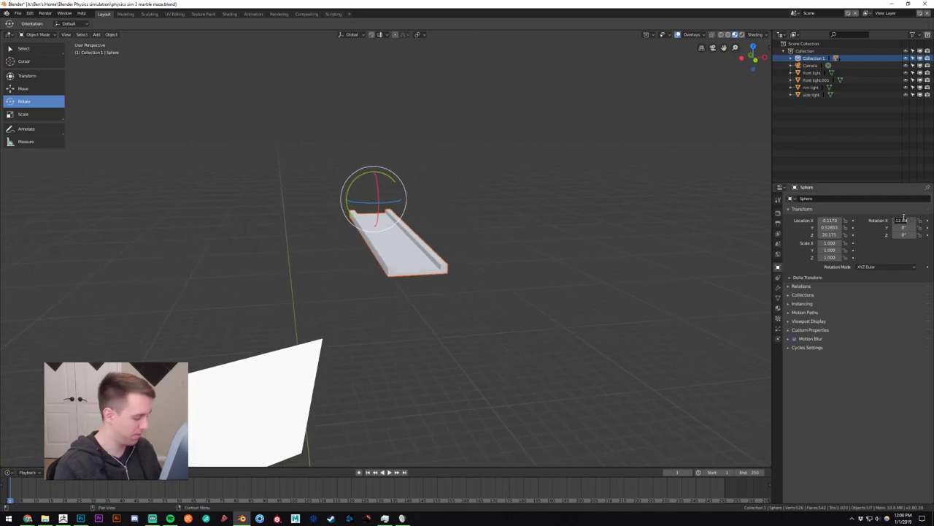
text(0)
key(Return)
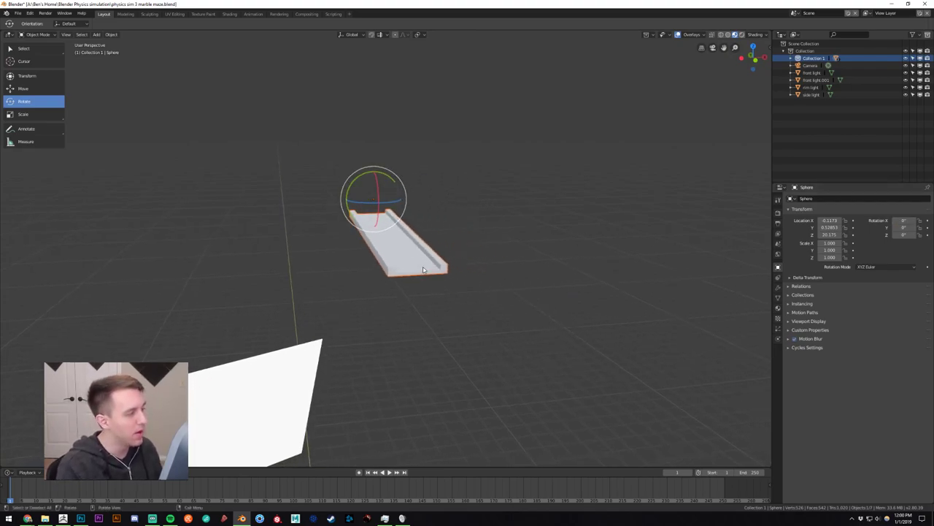
Tilt the track more steeply downhill about the X axis, to a rotation of about 287°, and make it the active object.
middle_drag(409, 215, 461, 263)
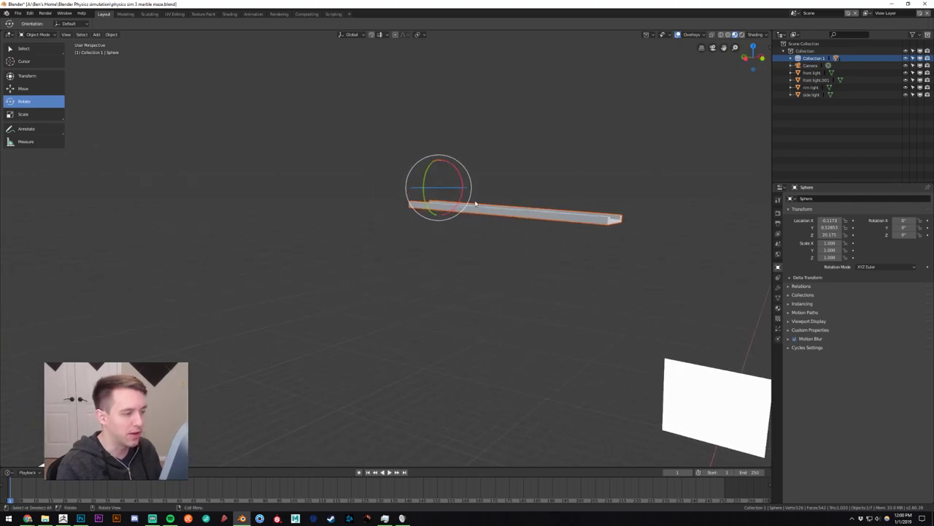
drag(462, 183, 470, 183)
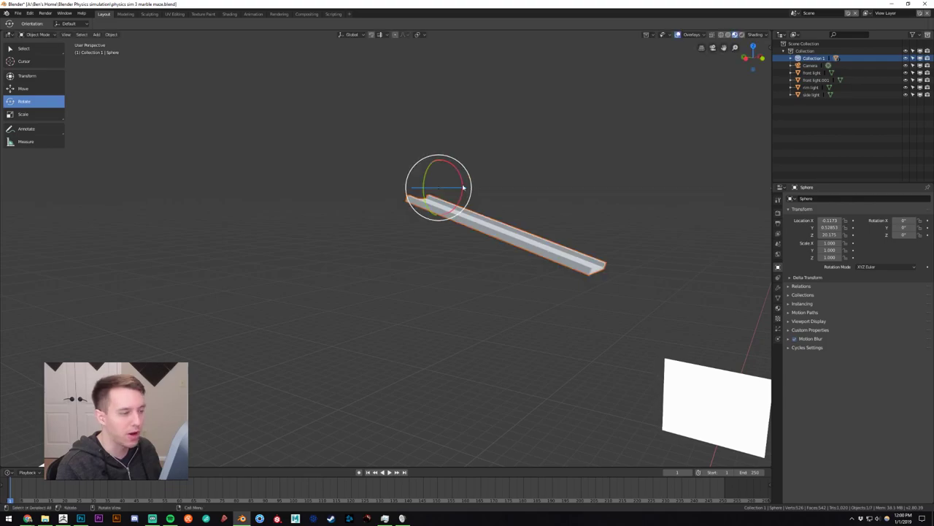
click(468, 219)
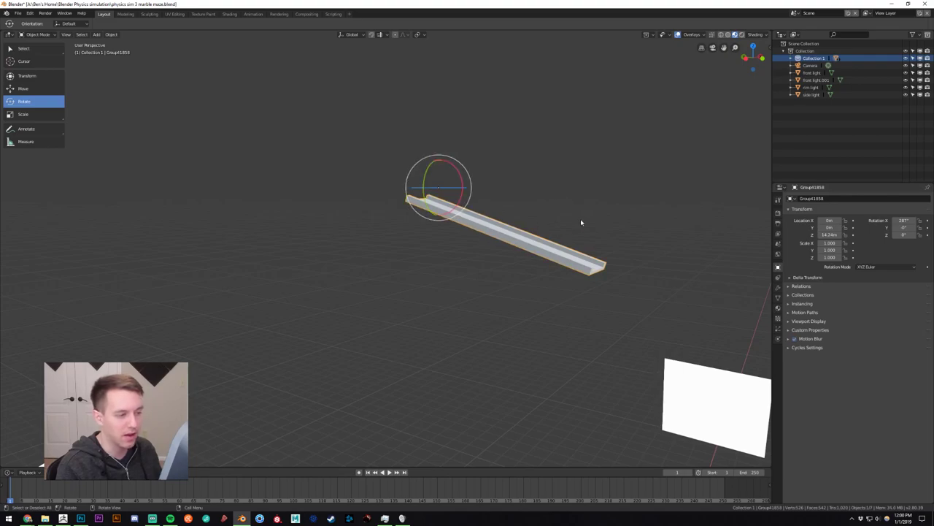
Try scaling the track up uniformly to about 1.7, and undo that scaling.
shift+middle_drag(568, 213, 507, 216)
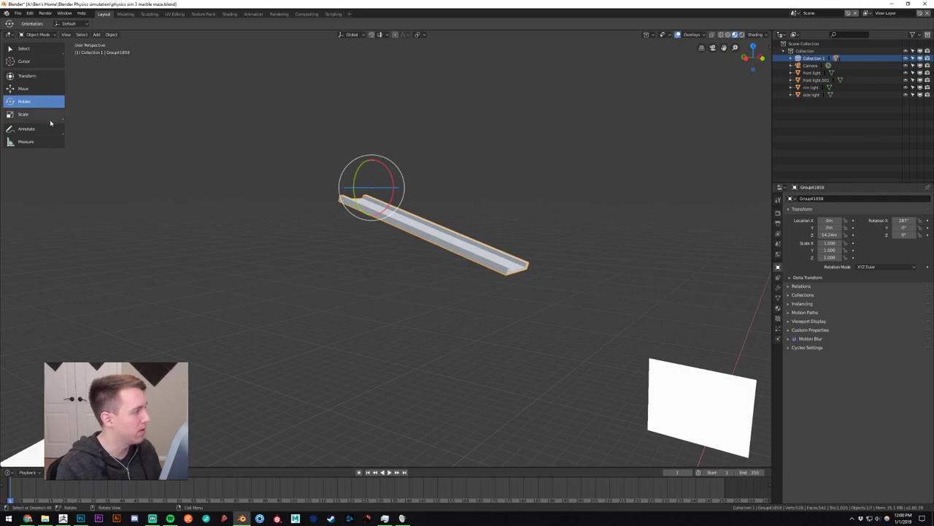
click(45, 115)
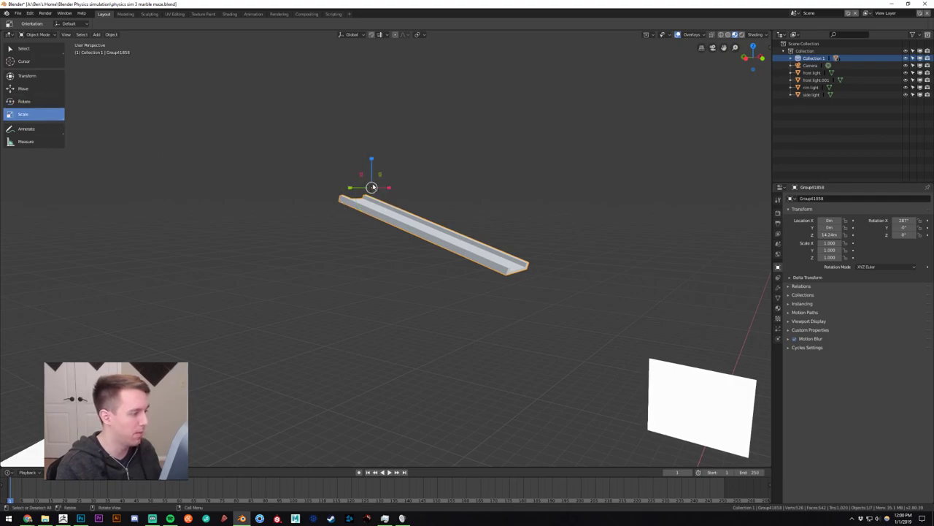
drag(372, 187, 381, 189)
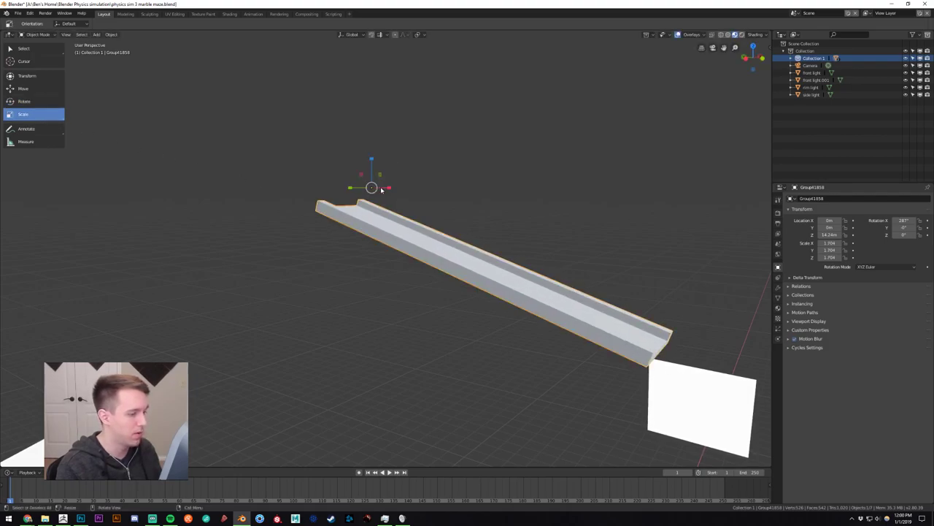
scroll(381, 189, down, 3)
key(ctrl+z)
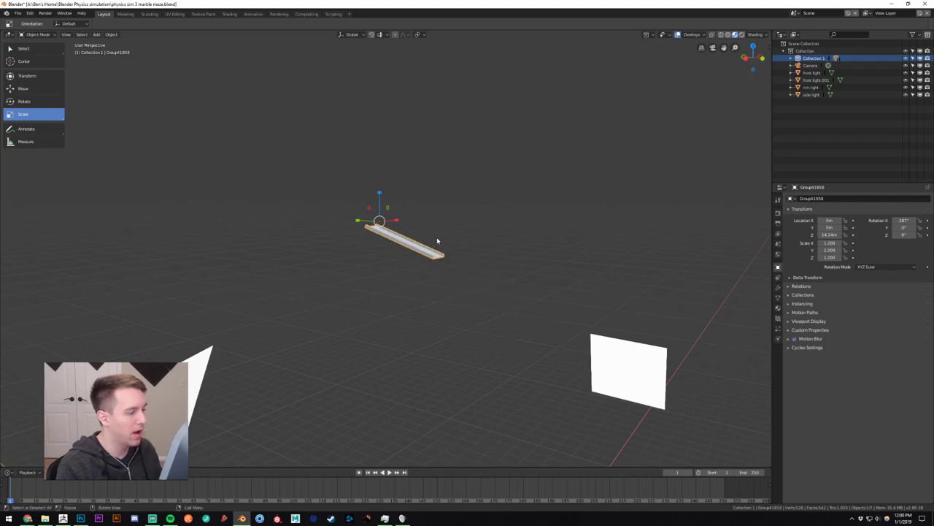
Shrink the large sphere above the track uniformly to a scale of about 0.228.
scroll(438, 240, down, 3)
middle_drag(411, 223, 403, 250)
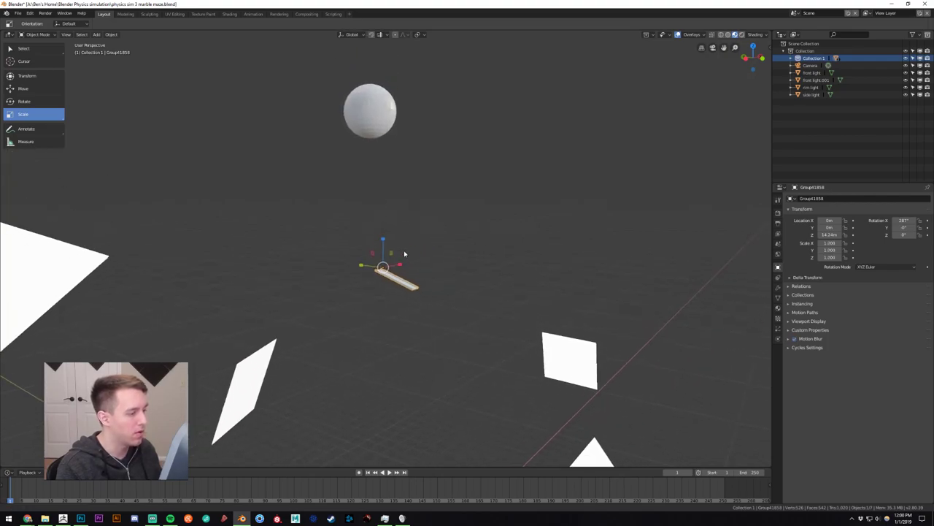
click(358, 118)
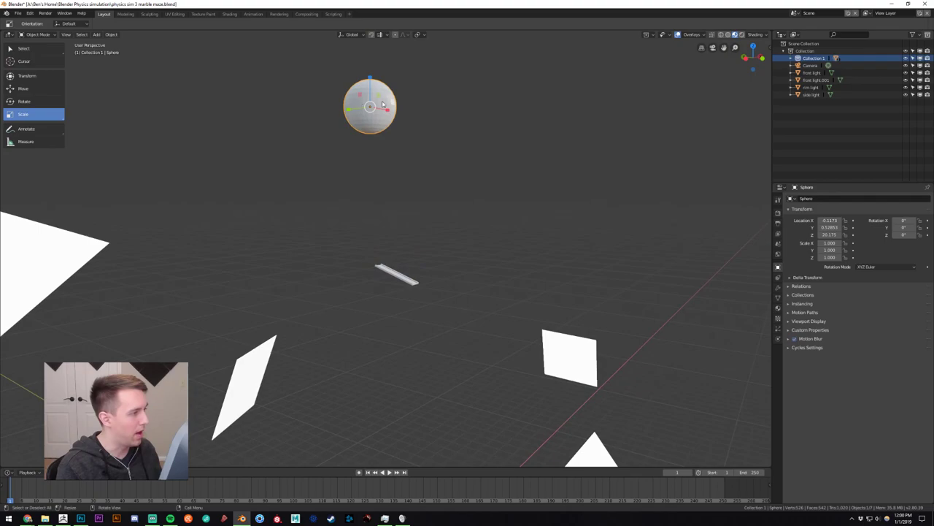
drag(375, 107, 370, 107)
key(alt+Tab)
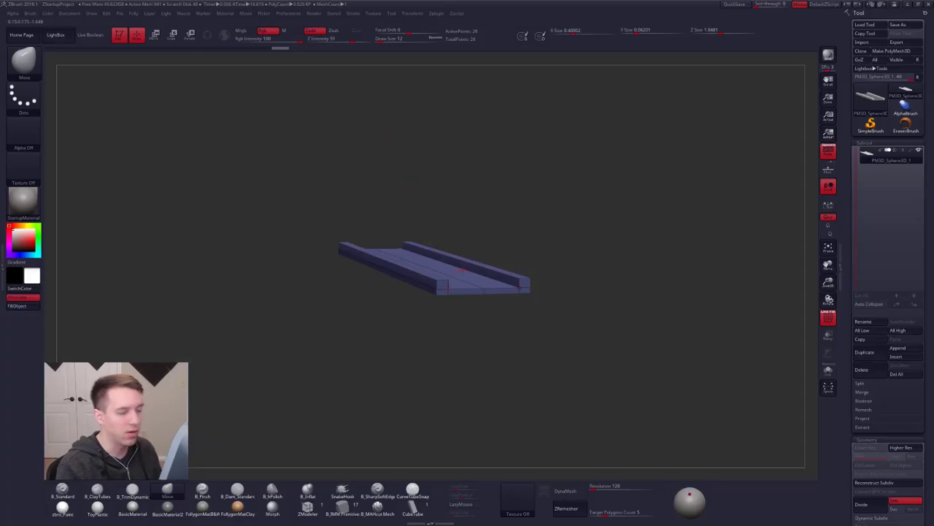
key(alt+Tab)
Lower the sphere along Z to about 14.54, near the track, and scale it uniformly to marble size, about -0.041.
click(33, 93)
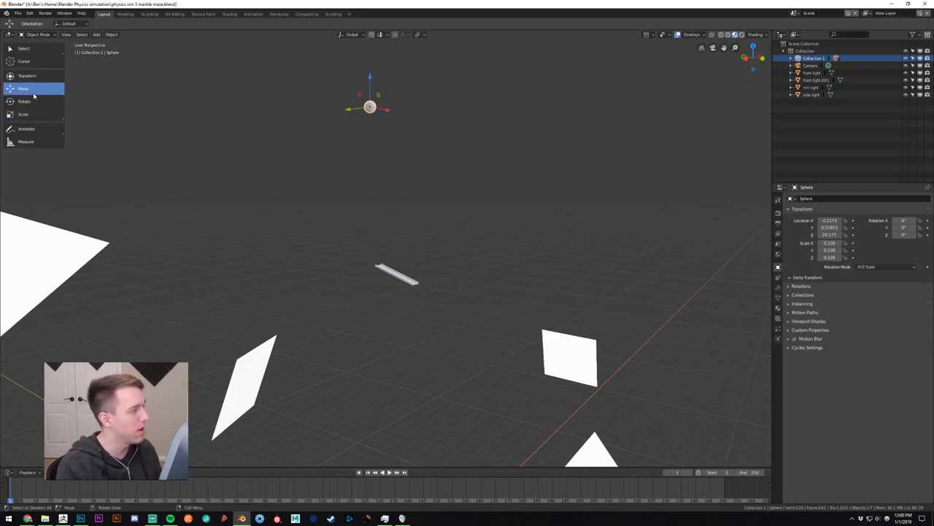
drag(368, 81, 372, 229)
scroll(395, 271, up, 10)
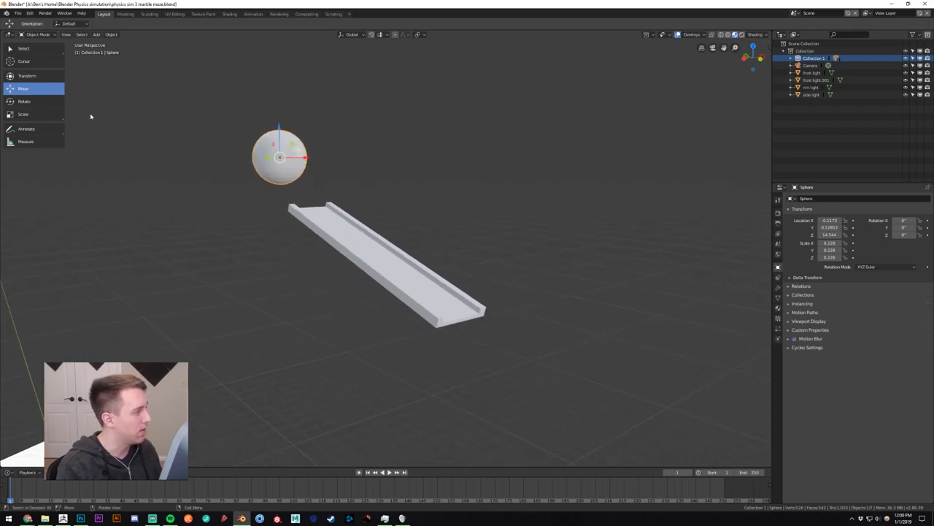
click(29, 114)
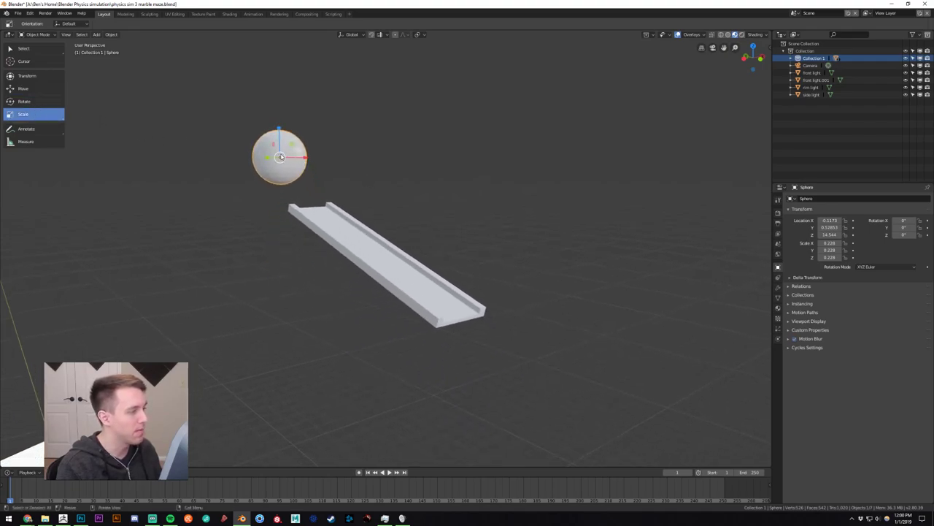
drag(285, 157, 280, 157)
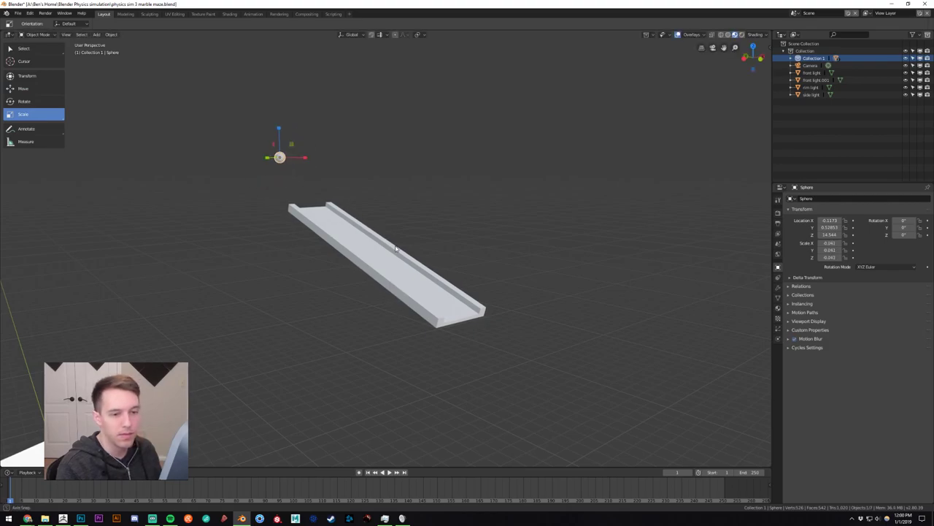
Move the marble along X and Y to center it over the track's upper end and lower it to about Z 14.2.
middle_drag(396, 247, 413, 256)
middle_drag(512, 266, 490, 276)
click(24, 76)
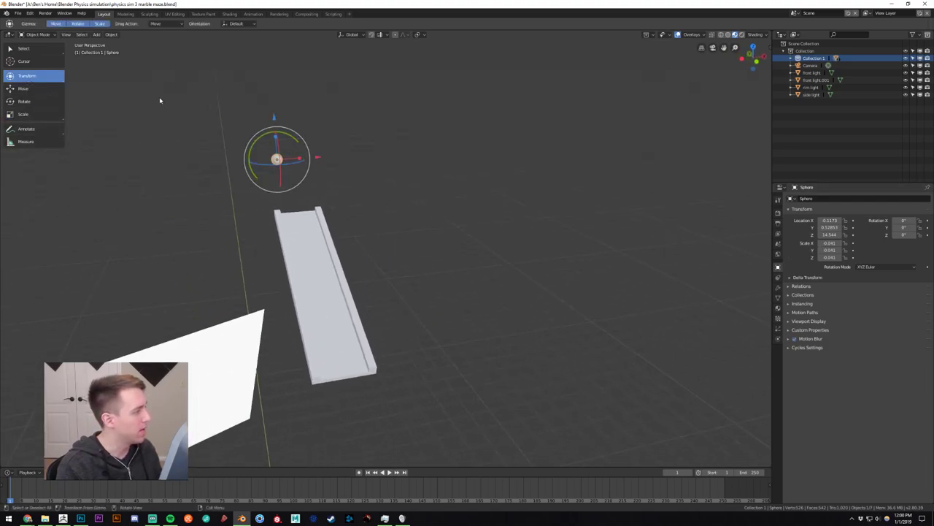
drag(316, 159, 330, 158)
mouse_move(330, 159)
middle_down()
mouse_move(344, 202)
mouse_move(357, 196)
mouse_move(314, 164)
middle_up()
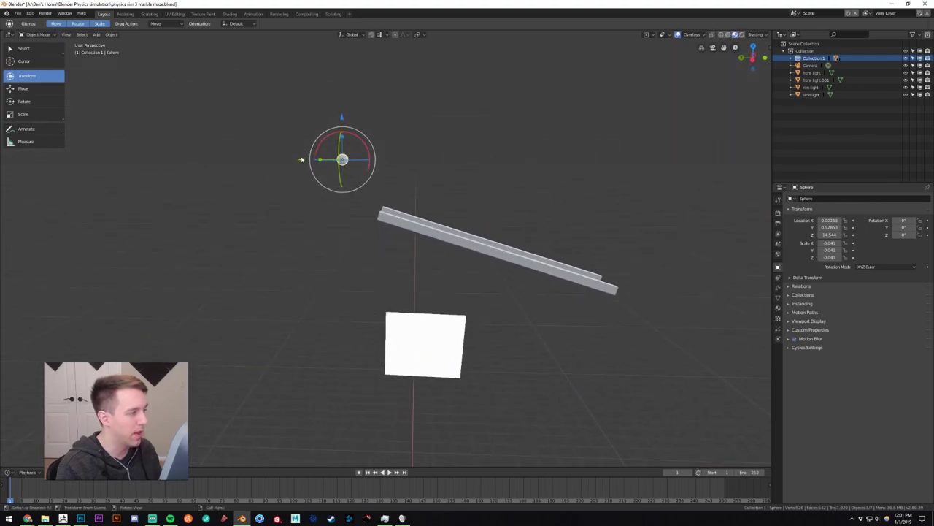
drag(301, 159, 352, 167)
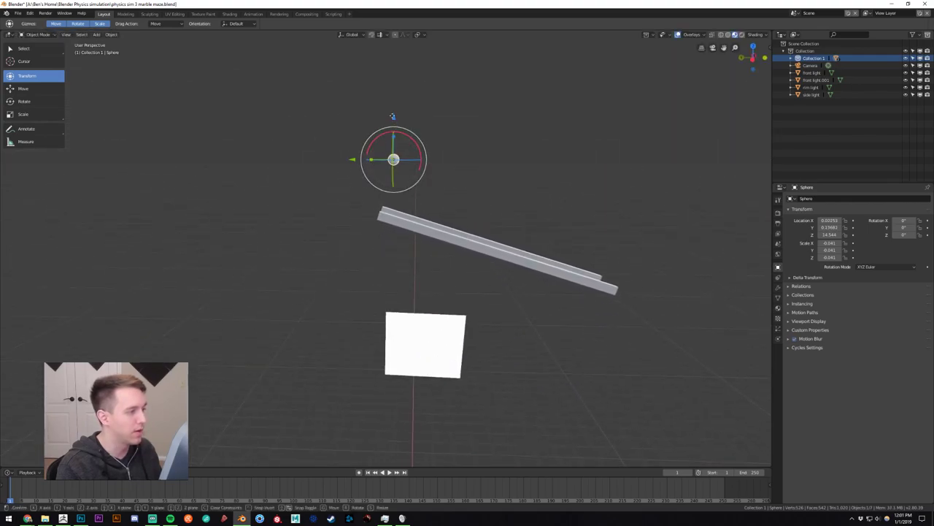
drag(392, 116, 392, 162)
middle_drag(392, 162, 327, 215)
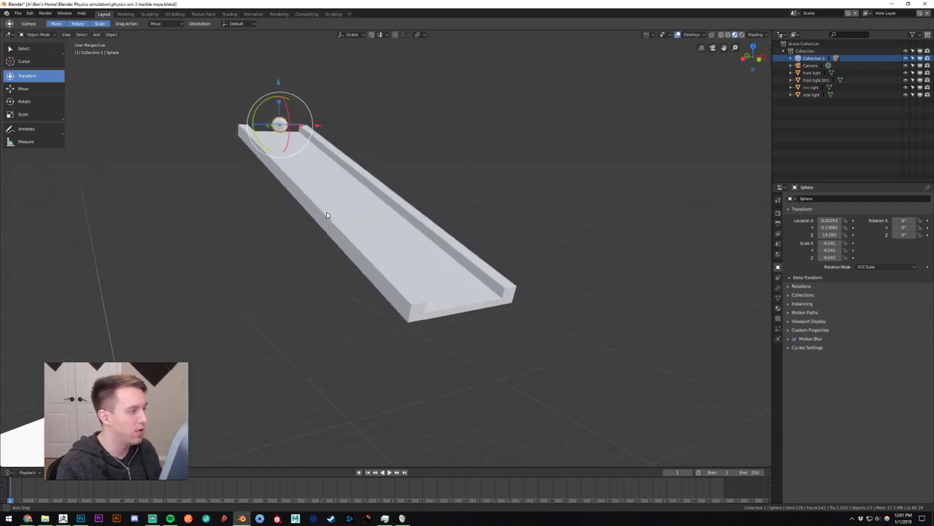
Add active Rigid Body physics to the marble and set its mass to 5 kg.
scroll(327, 216, down, 4)
shift+middle_drag(404, 232, 391, 205)
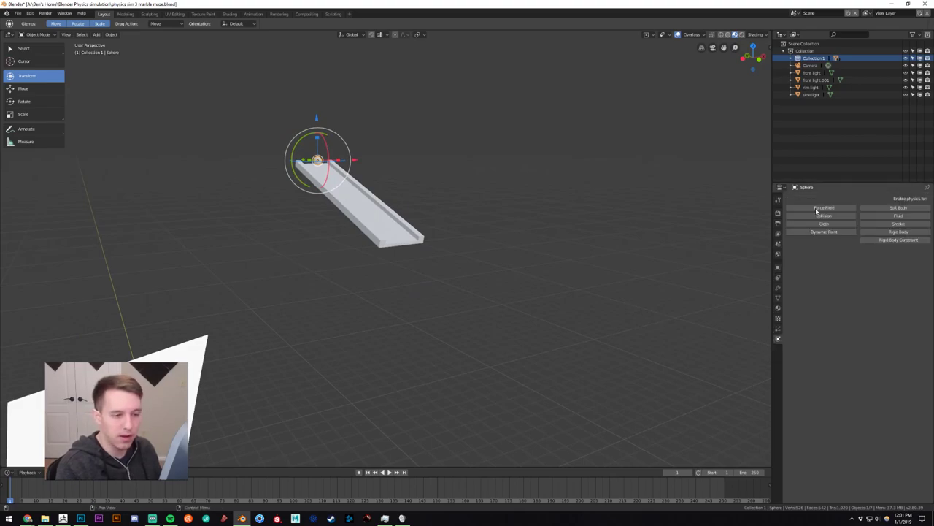
click(899, 231)
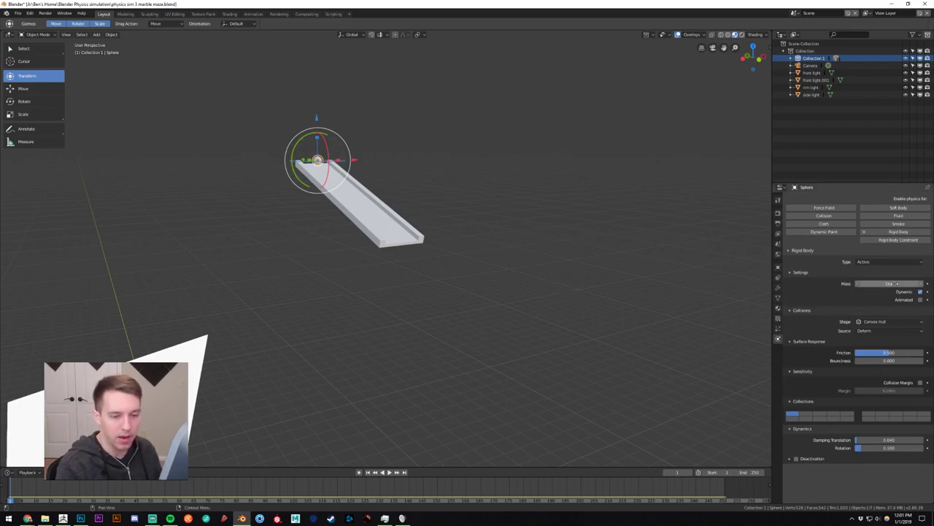
click(894, 283)
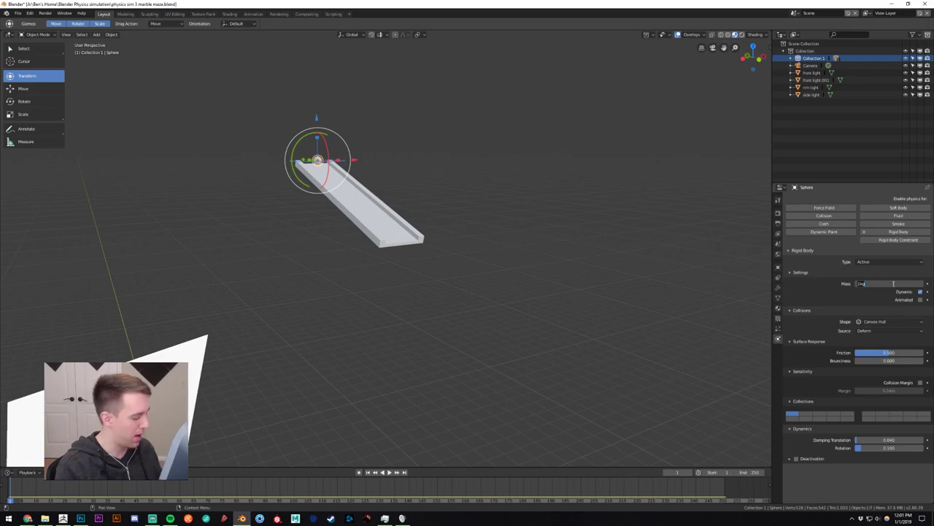
key(Return)
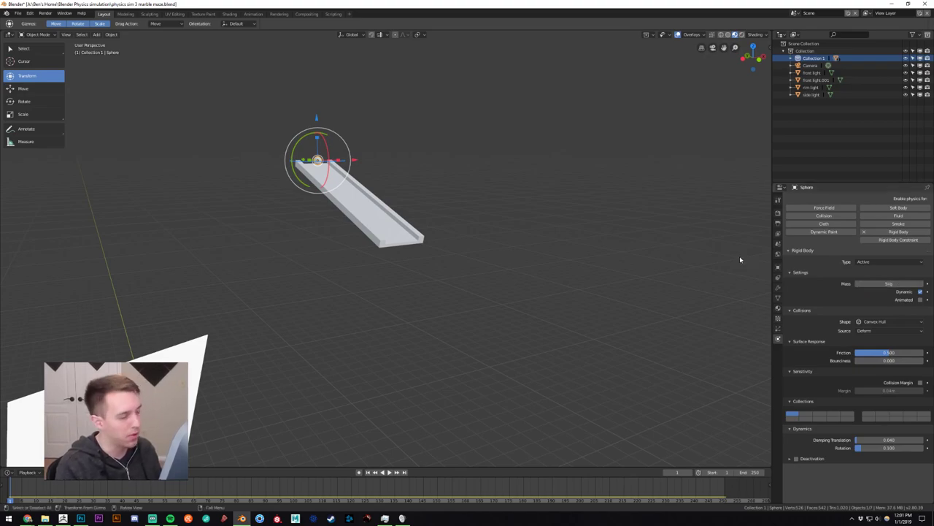
Add Rigid Body physics to the track and turn off its Dynamic option so it stays fixed in place.
click(387, 227)
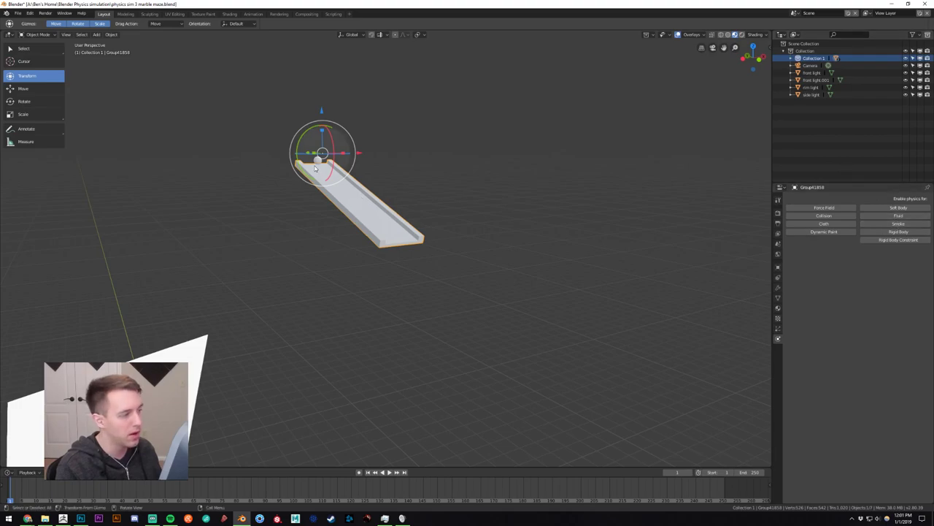
click(276, 184)
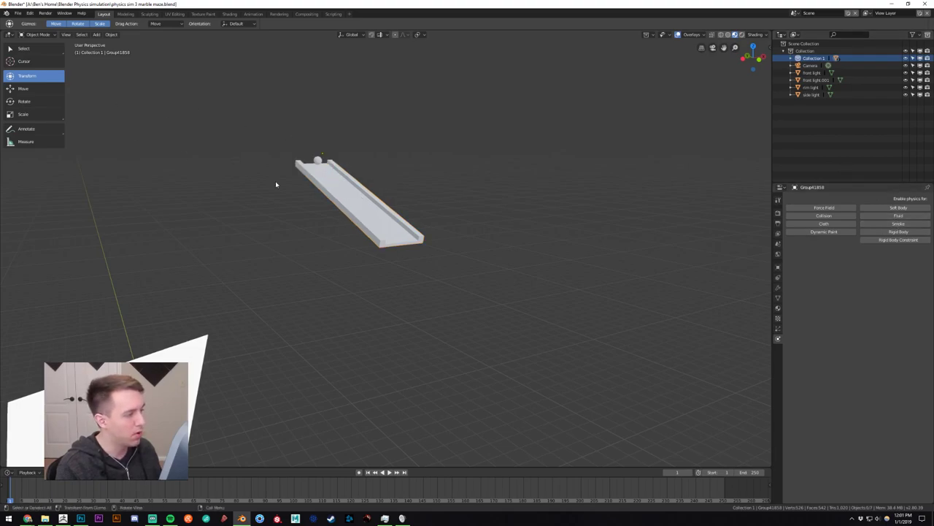
click(319, 161)
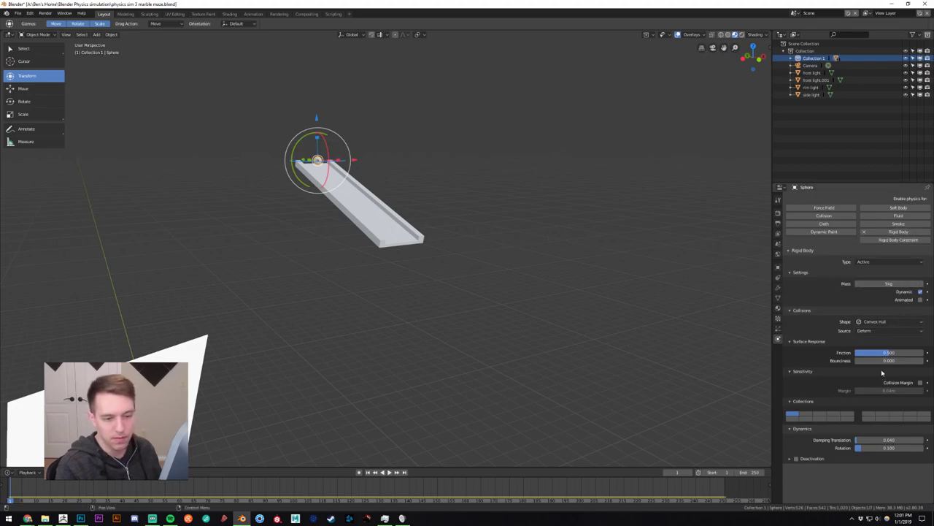
click(385, 229)
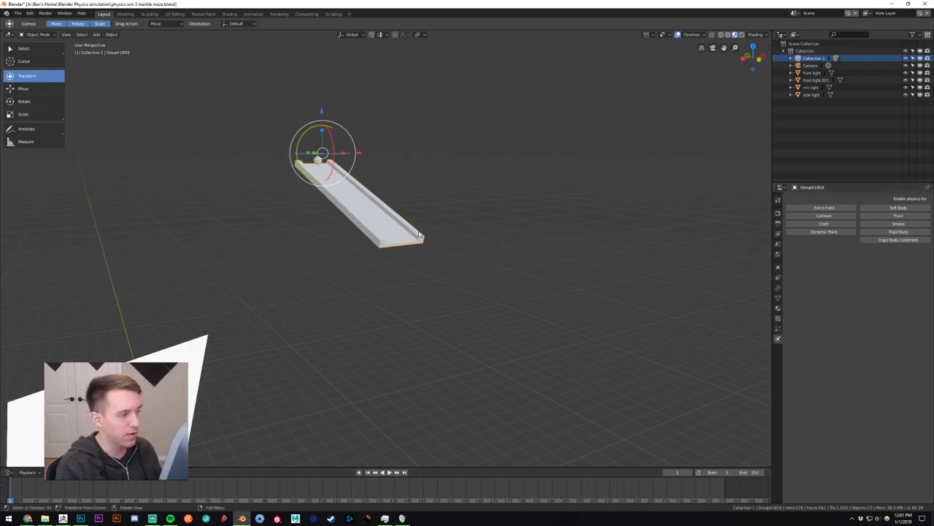
click(917, 233)
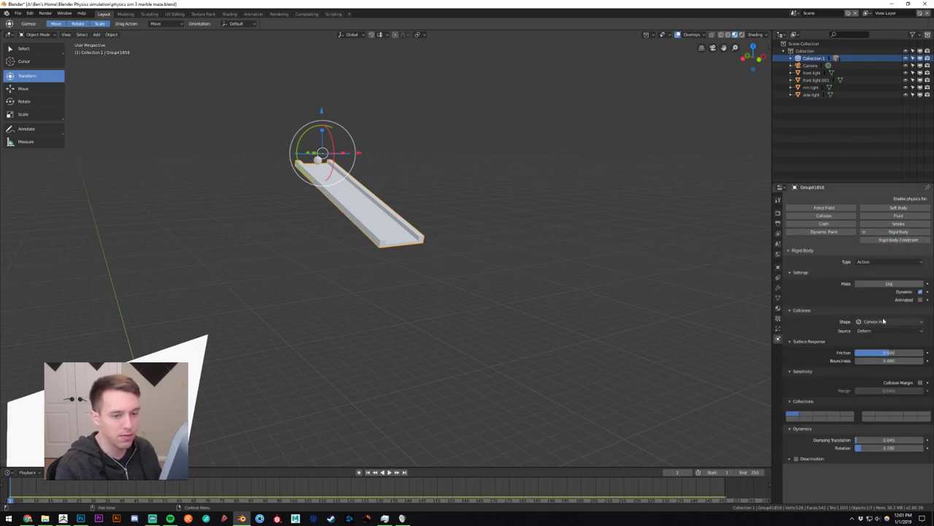
middle_drag(319, 213, 394, 243)
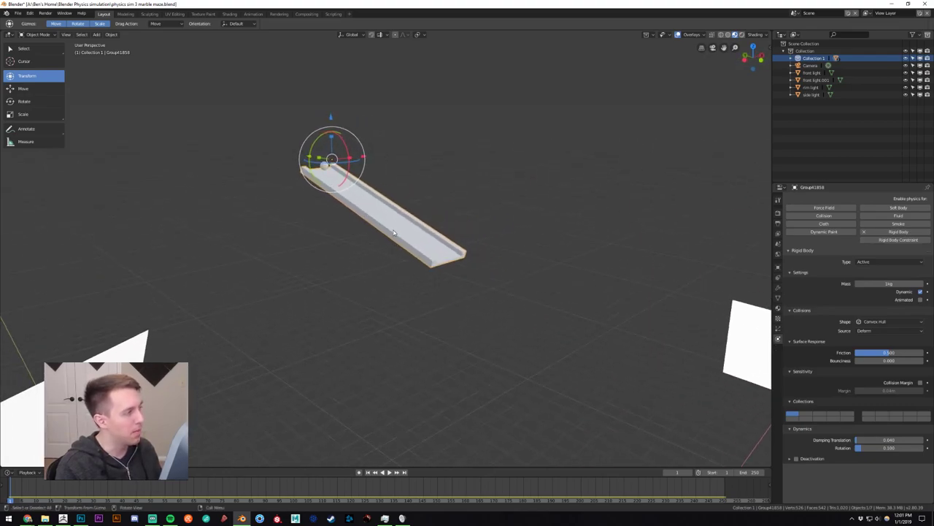
scroll(383, 235, up, 3)
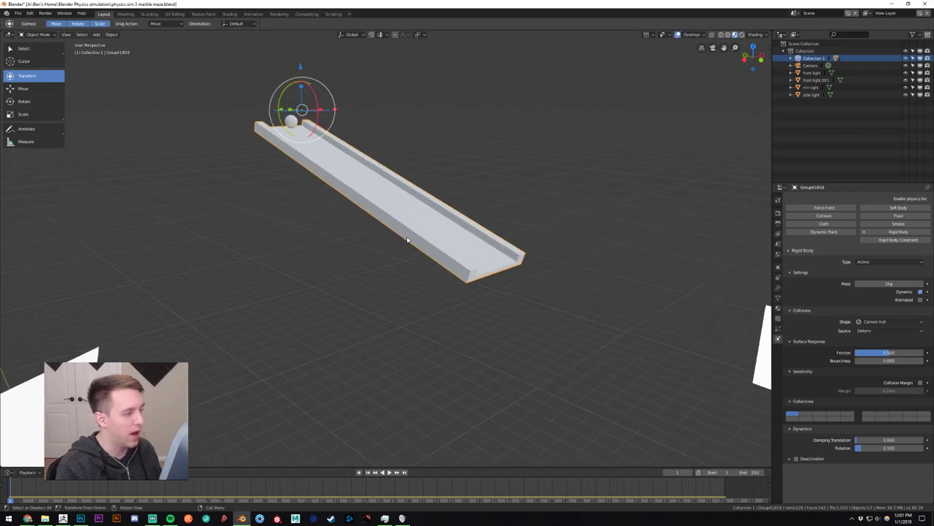
scroll(407, 240, down, 2)
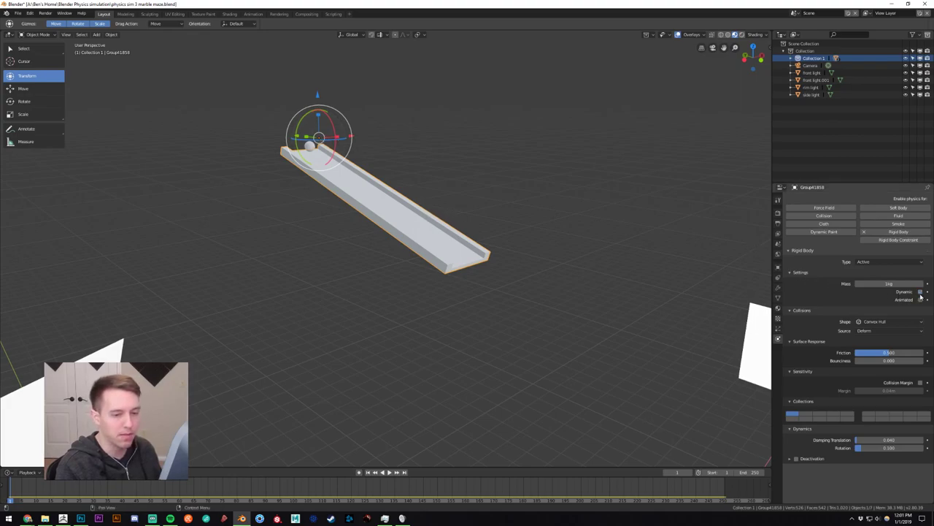
scroll(389, 212, up, 2)
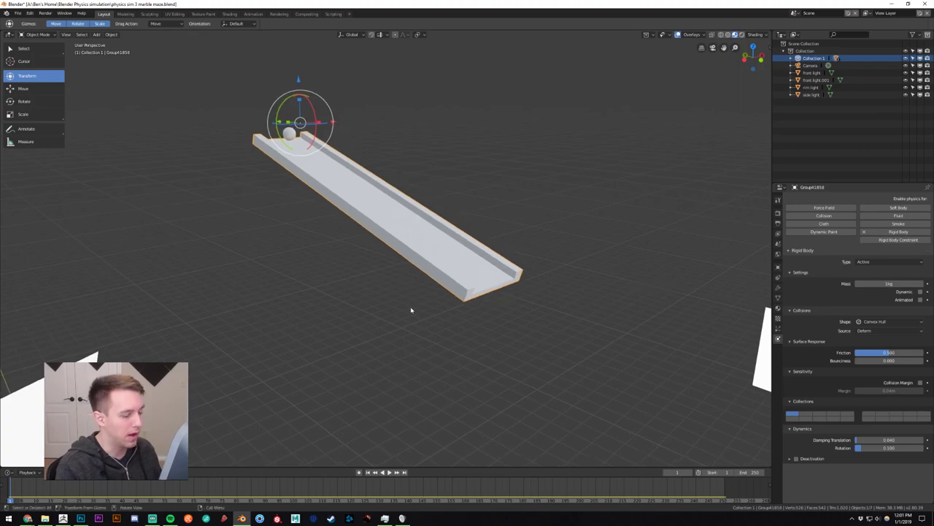
Play the simulation from the first frame, check how the marble moves over the track, and stop playback at the start.
click(389, 472)
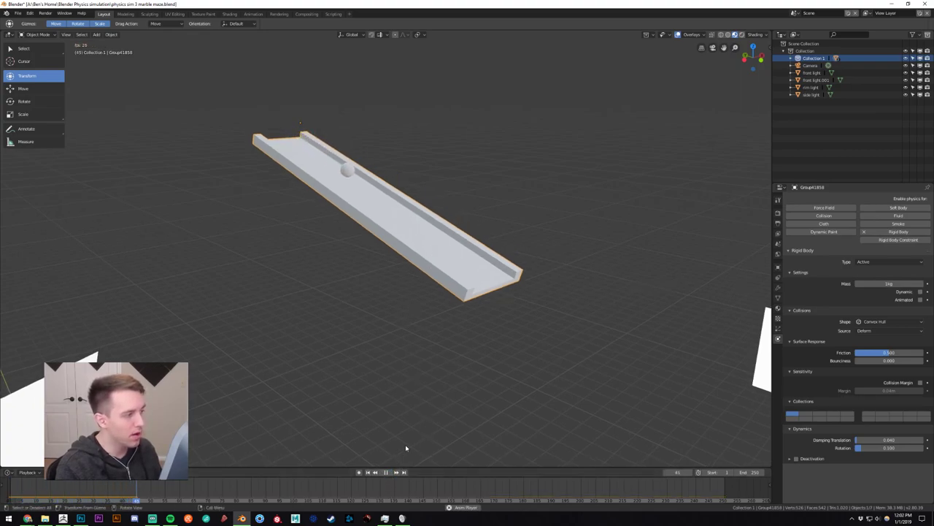
middle_drag(421, 382, 394, 377)
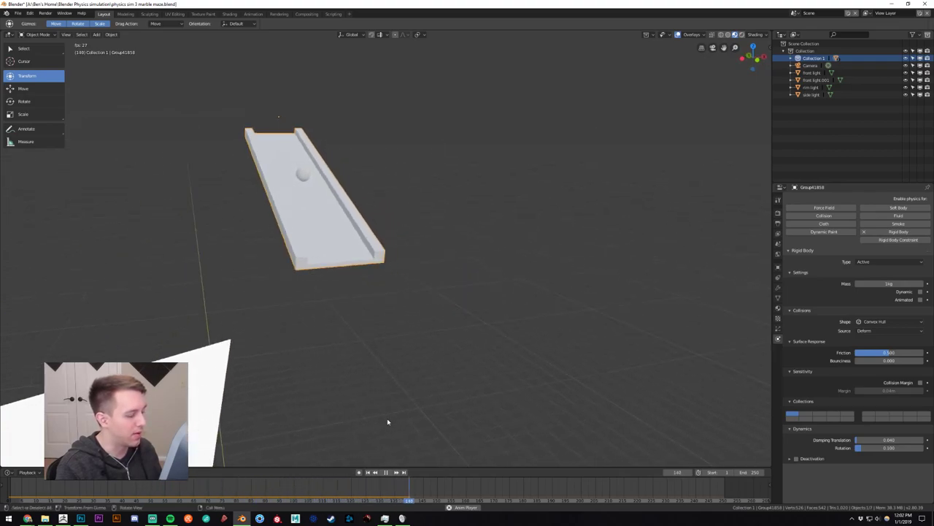
middle_drag(354, 352, 368, 365)
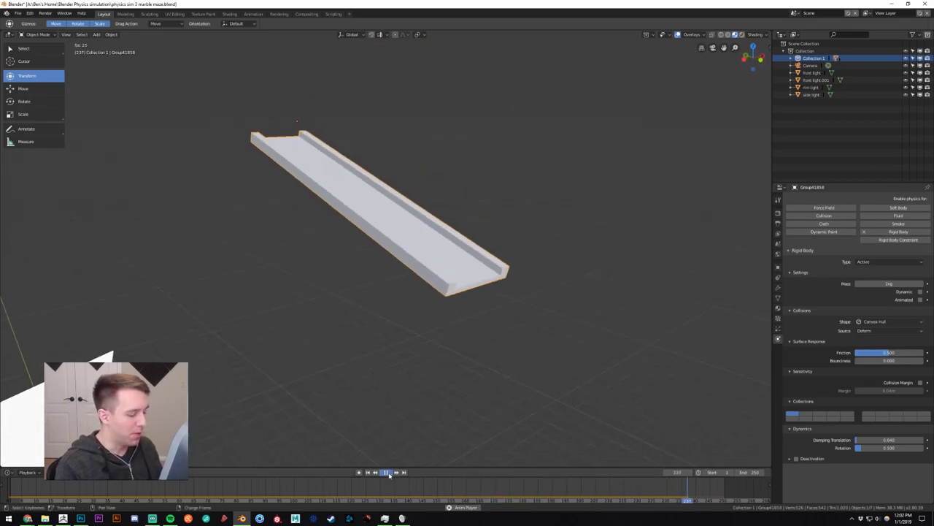
key(Escape)
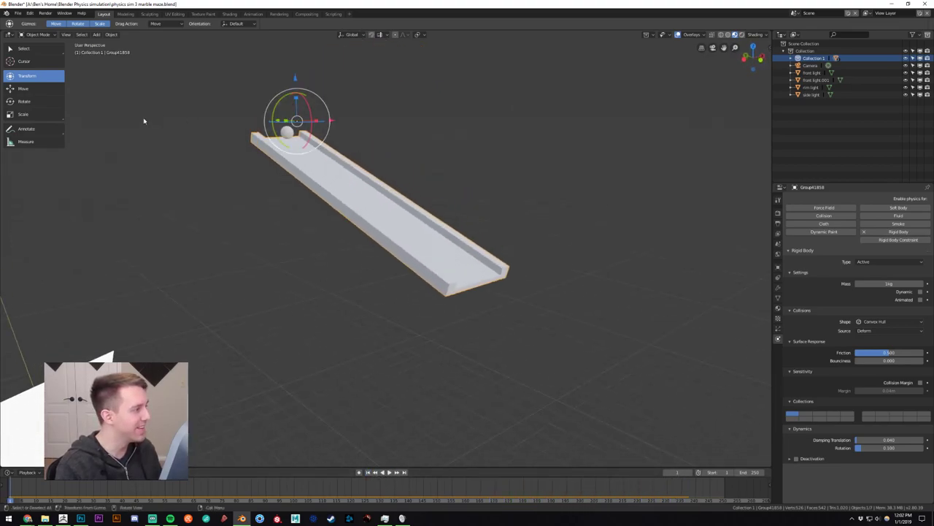
Raise the marble along Z so it sits slightly above the track's upper end.
click(228, 159)
shift+click(289, 132)
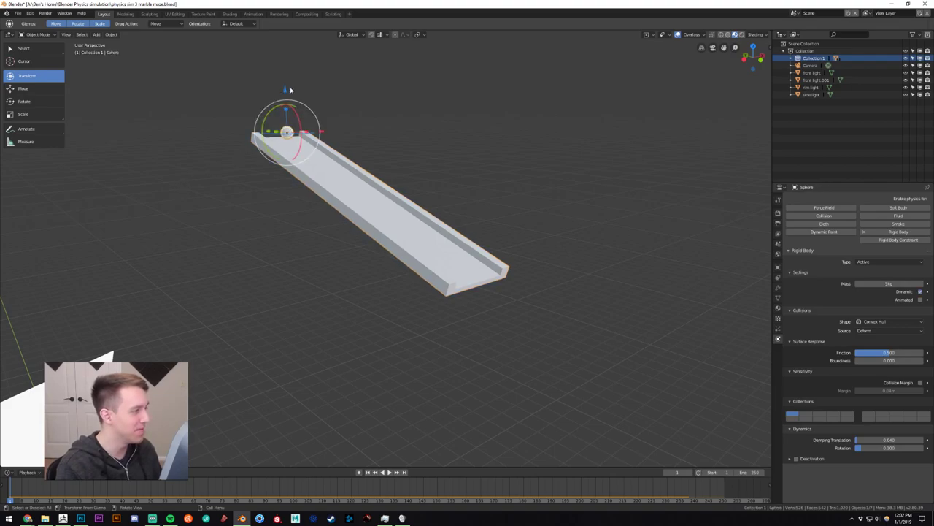
drag(287, 90, 287, 77)
Replay the simulation to check the raised marble's contact with the track, then return to the first frame.
click(387, 472)
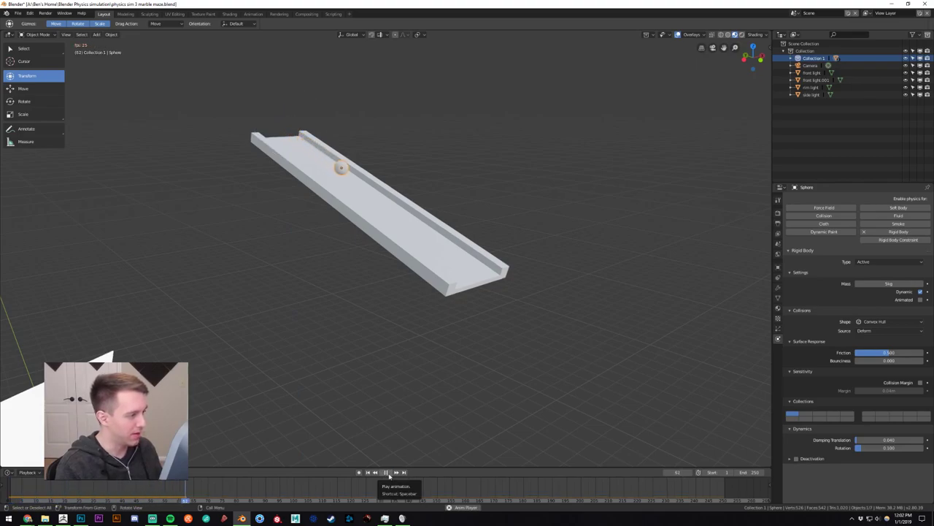
click(387, 472)
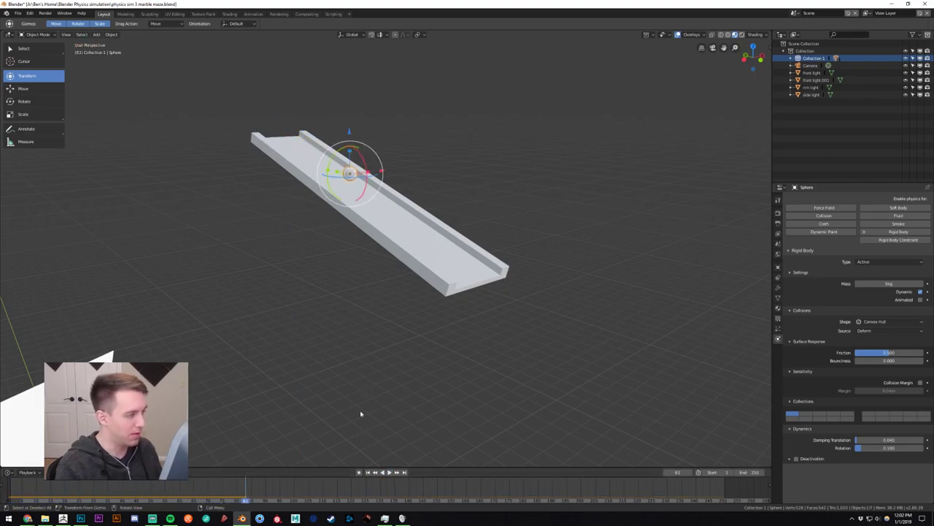
key(shift+Left)
Set the track's rigid body collision shape to Mesh and its mass to 5 kg.
click(382, 237)
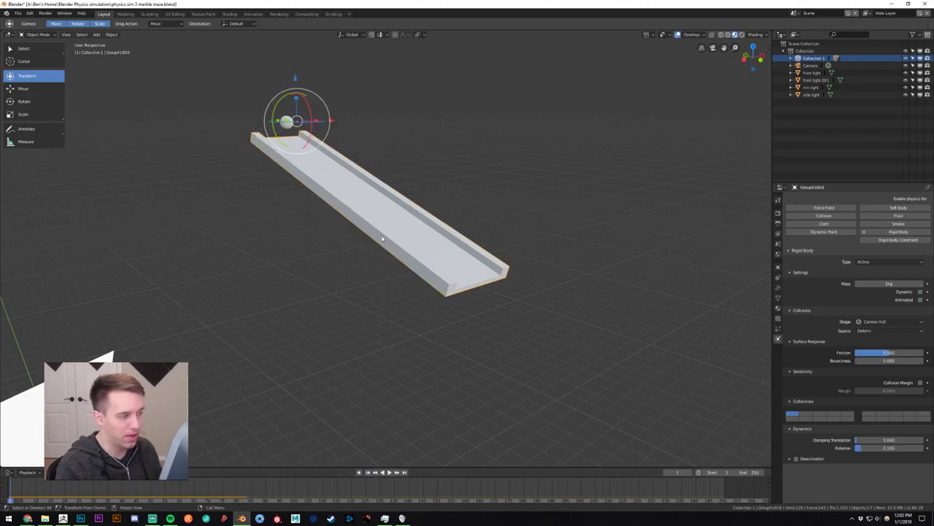
click(907, 322)
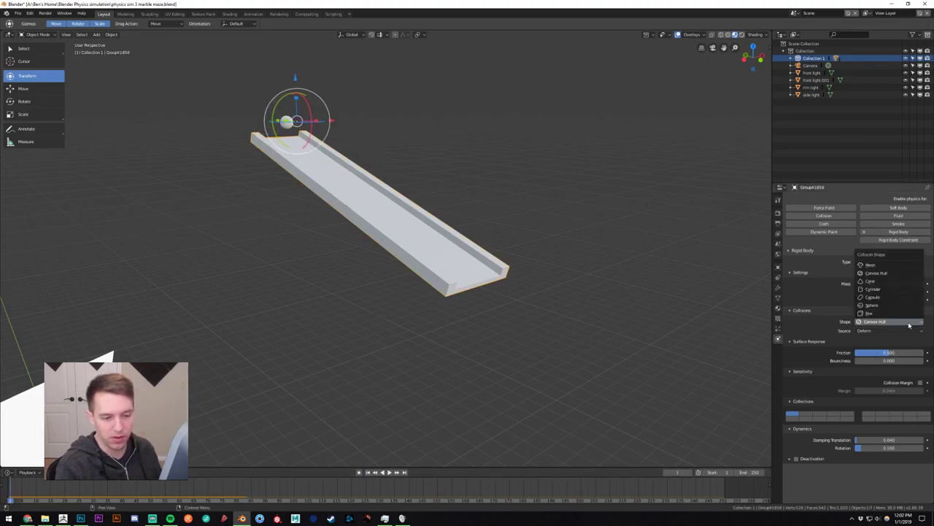
click(880, 267)
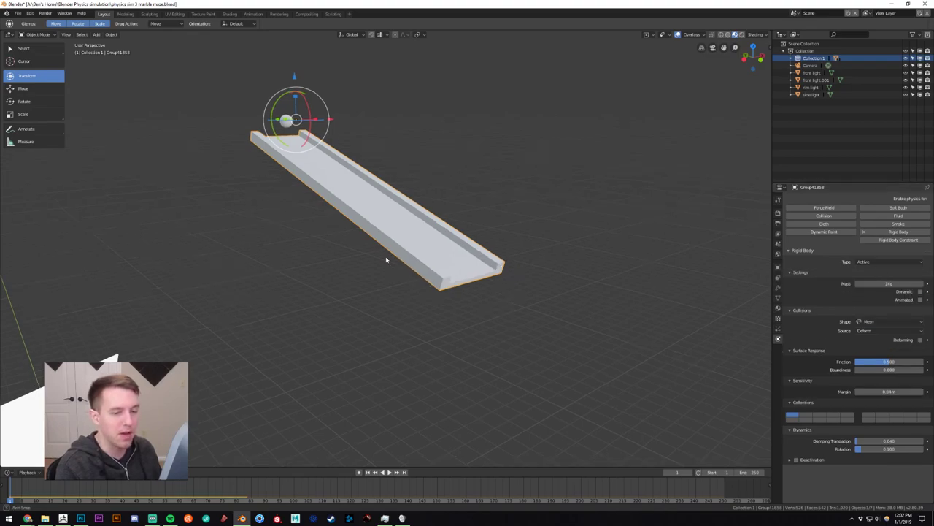
middle_drag(385, 261, 371, 244)
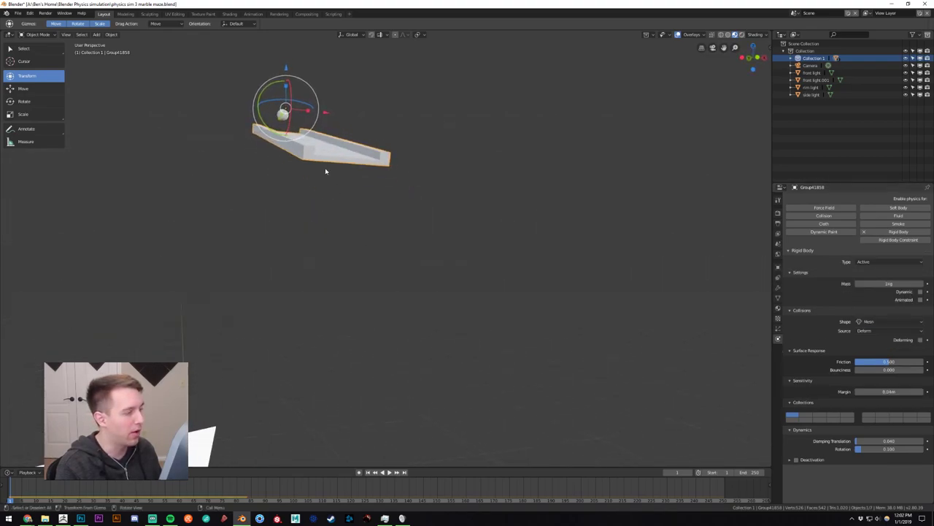
scroll(326, 170, up, 3)
middle_drag(325, 170, 301, 168)
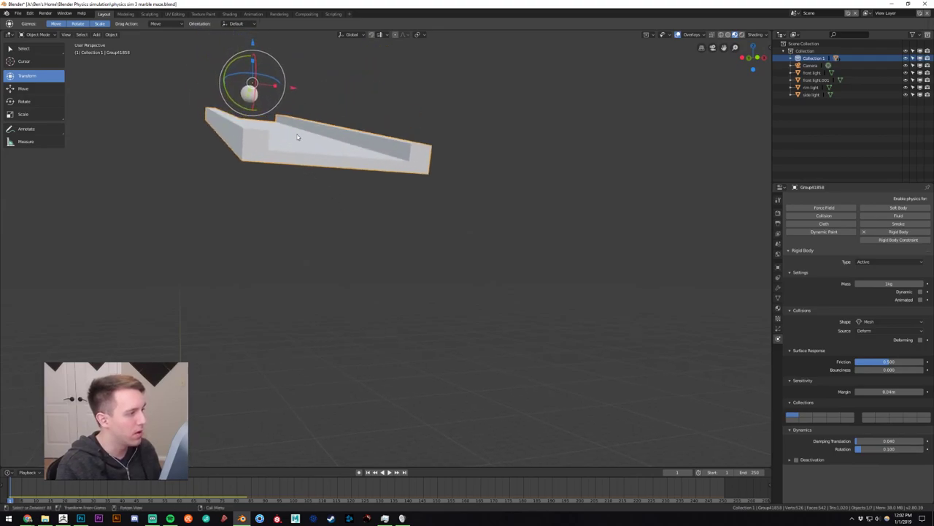
click(876, 286)
text(5)
key(Return)
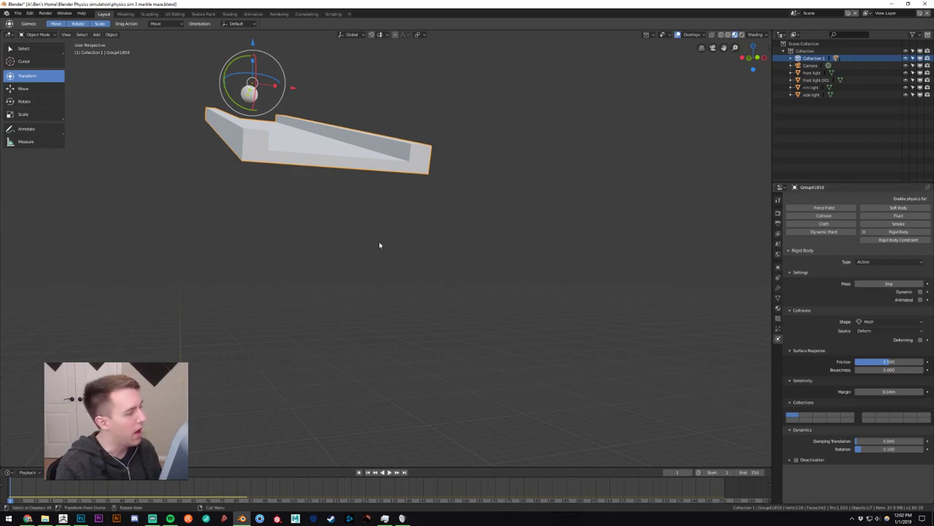
Play the simulation twice from different angles to watch the marble on the mesh-collision track, returning to the first frame each time.
middle_drag(327, 186, 336, 202)
scroll(339, 238, down, 2)
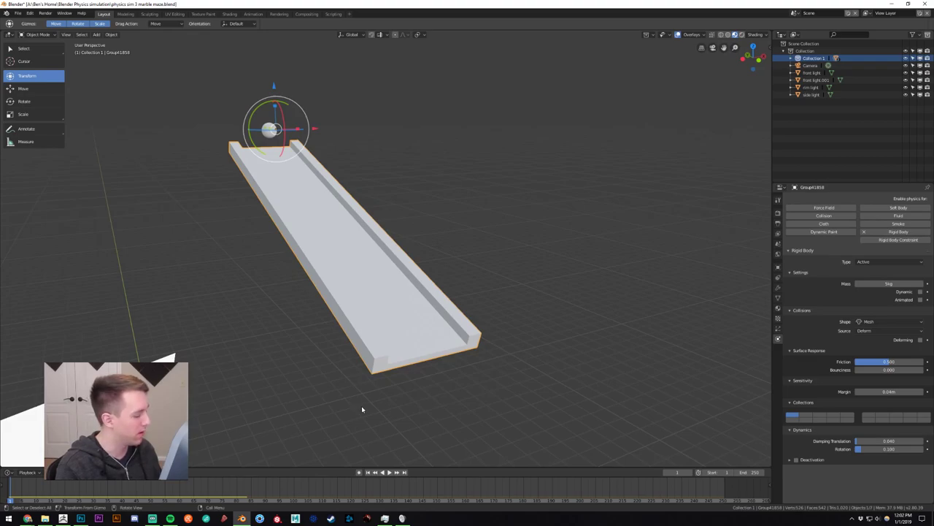
click(392, 473)
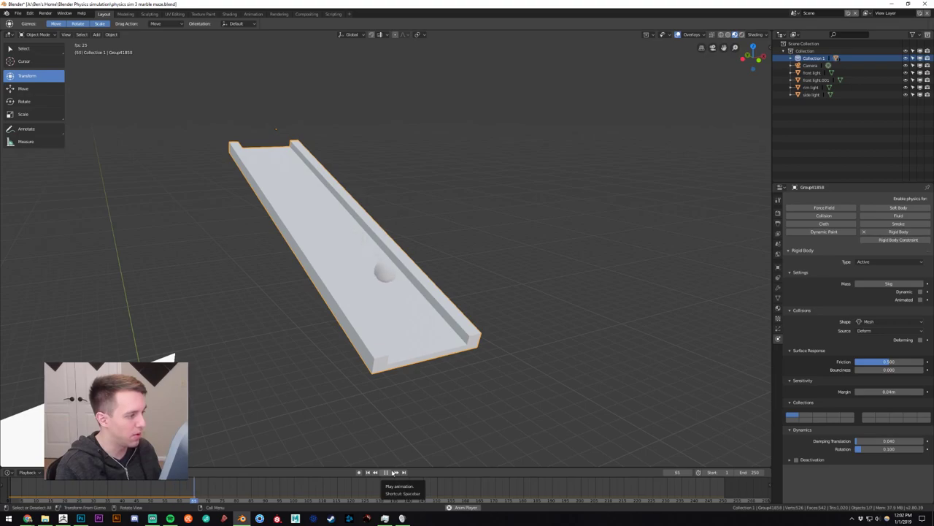
click(392, 473)
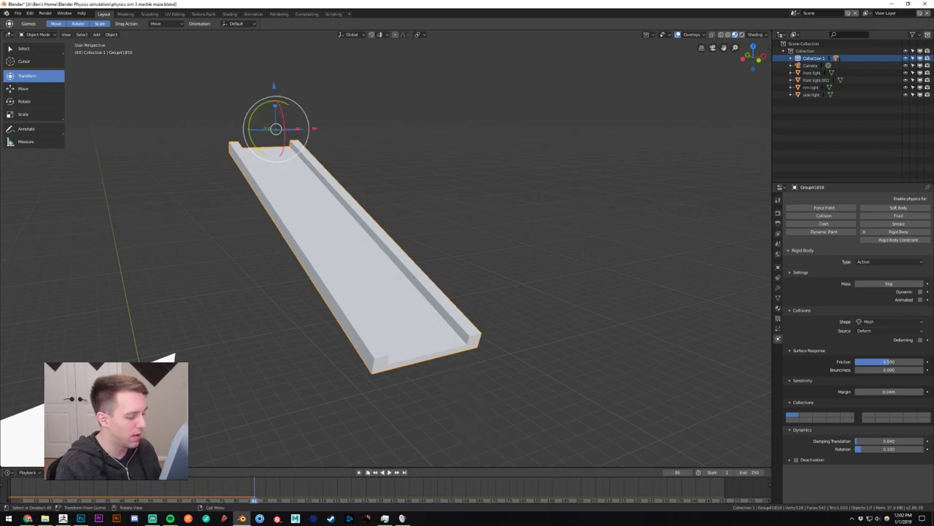
click(367, 472)
middle_drag(366, 403, 387, 402)
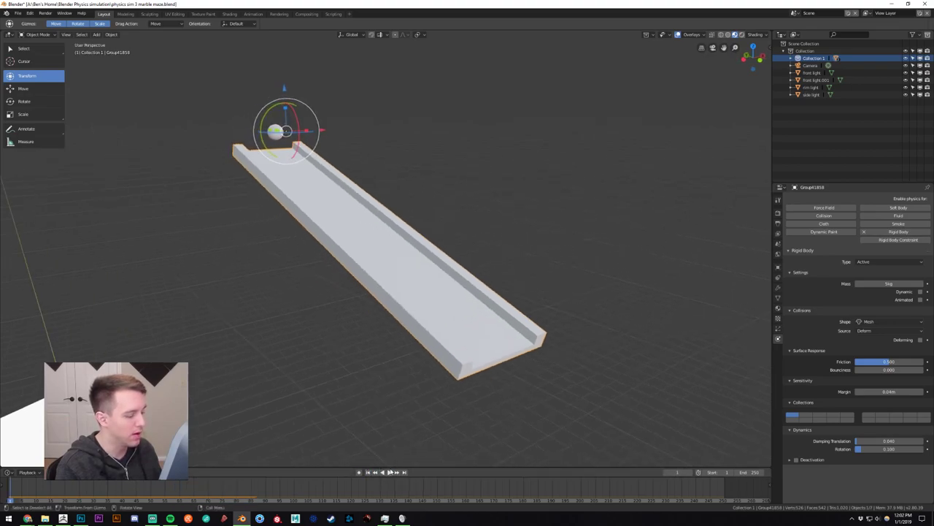
click(392, 472)
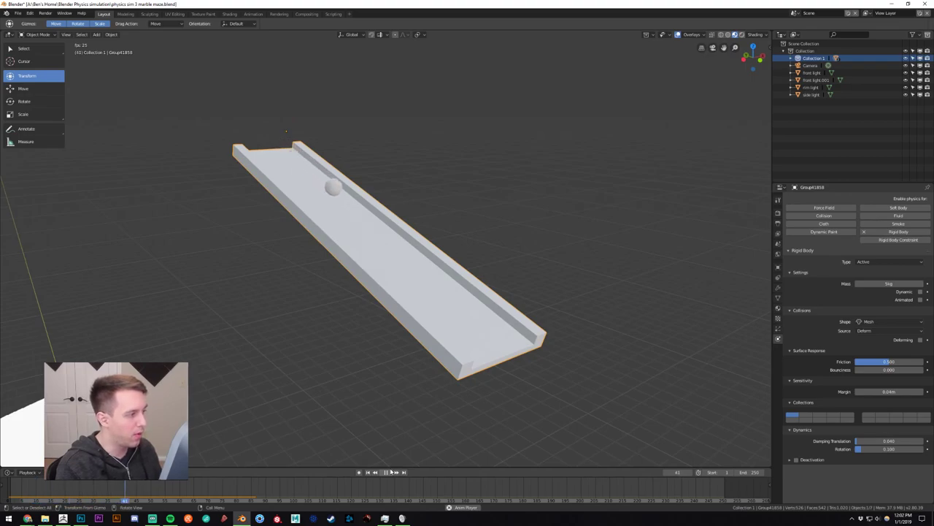
click(391, 472)
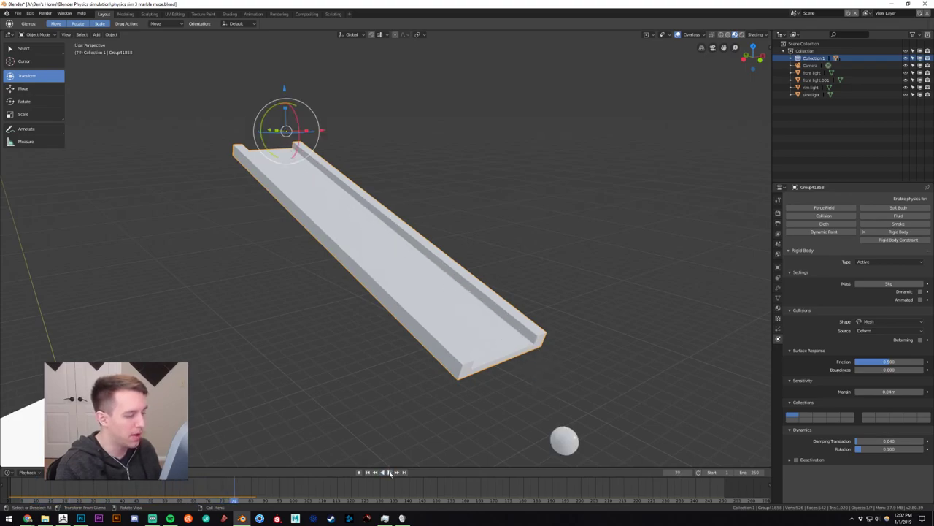
click(369, 471)
scroll(400, 363, down, 4)
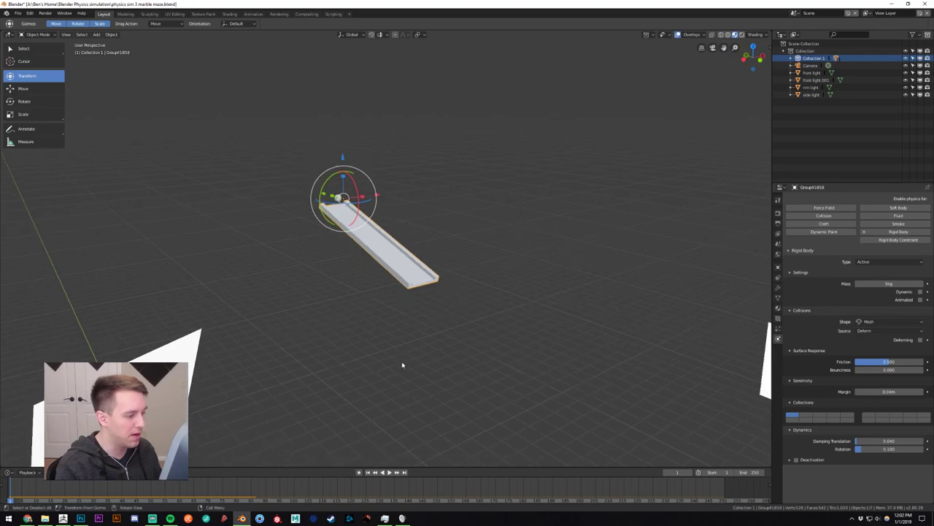
Switch to ZBrush, rename the track subtool to "Track 1" and duplicate it.
key(alt+Tab)
click(417, 167)
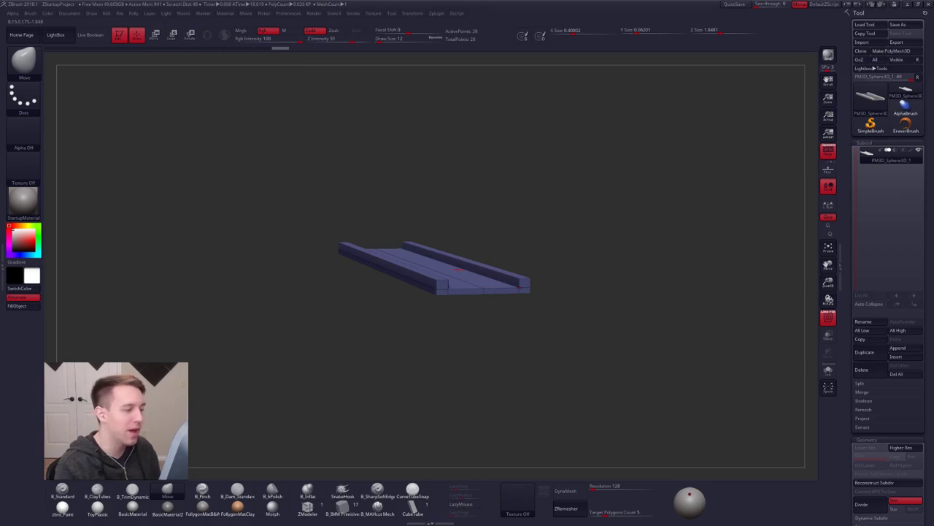
mouse_move(498, 303)
mouse_down()
mouse_move(544, 304)
mouse_move(510, 311)
mouse_up()
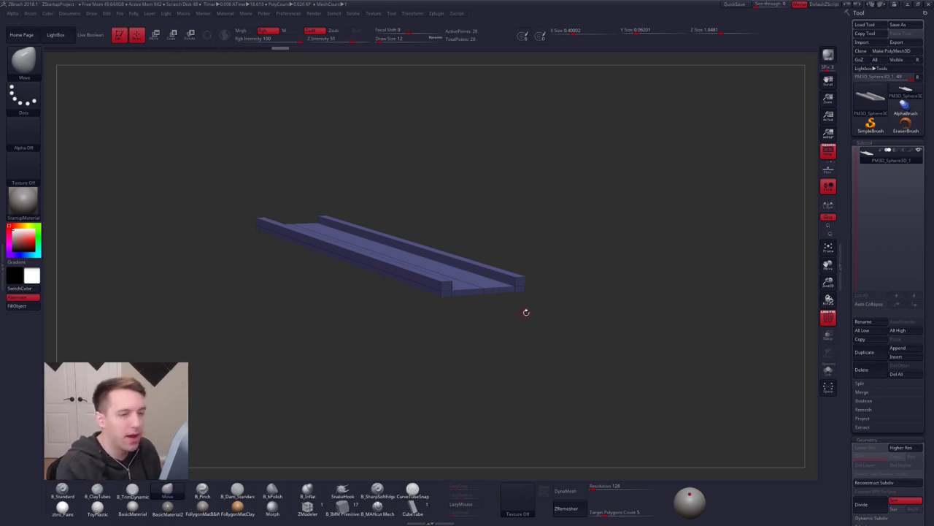
alt+drag(526, 312, 503, 291)
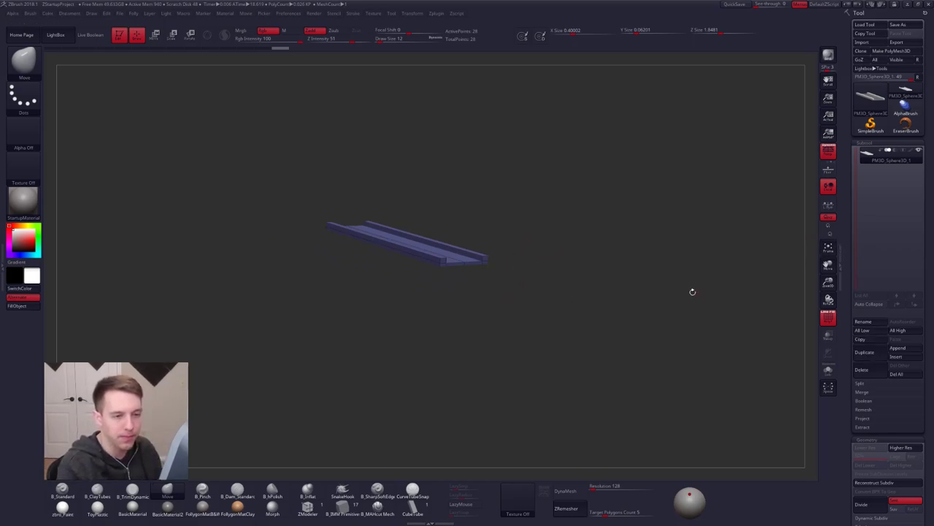
key(ctrl+r)
text(trac)
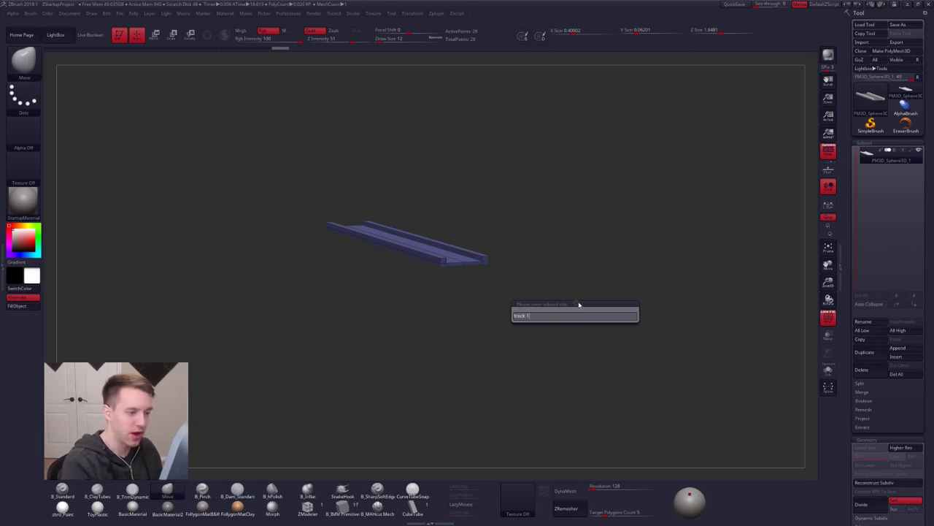
text(k 1)
key(Return)
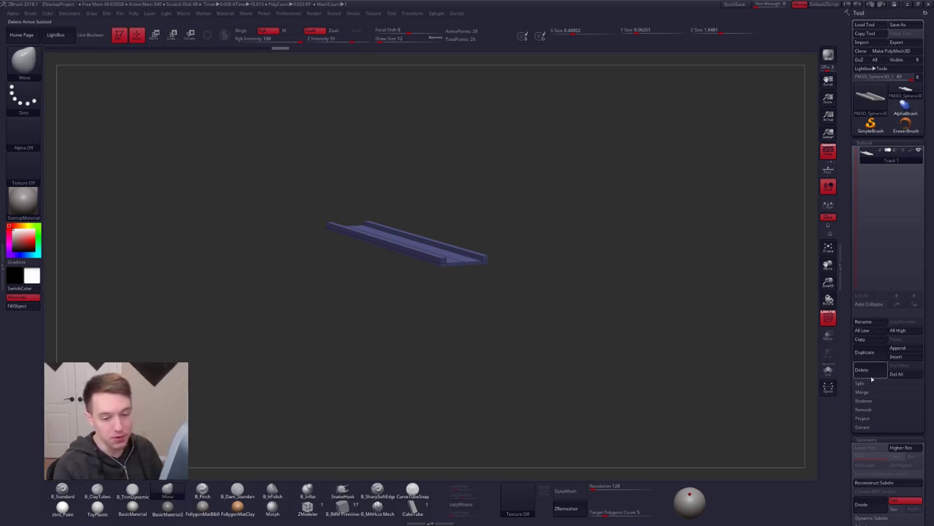
click(866, 351)
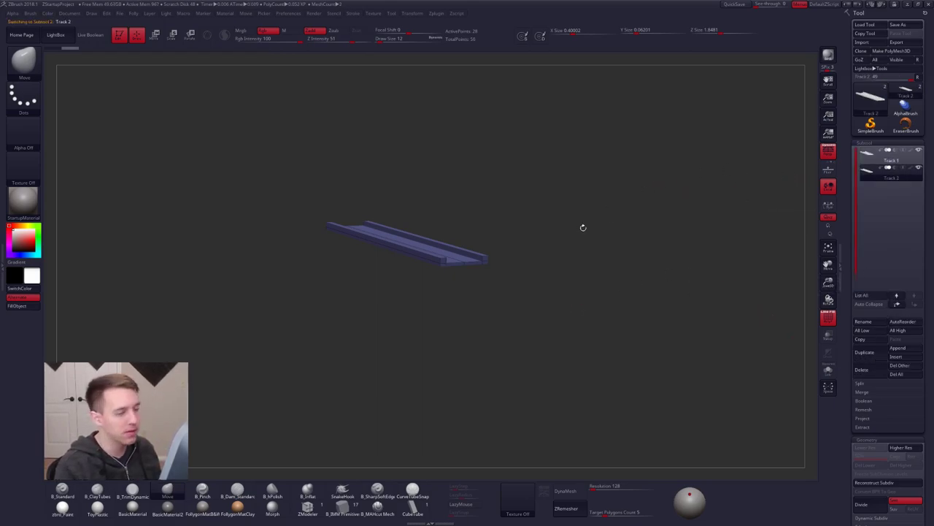
Move the duplicated track straight down below Track 1, then shift it lengthwise so it extends past Track 1's end.
drag(526, 276, 474, 286)
key(w)
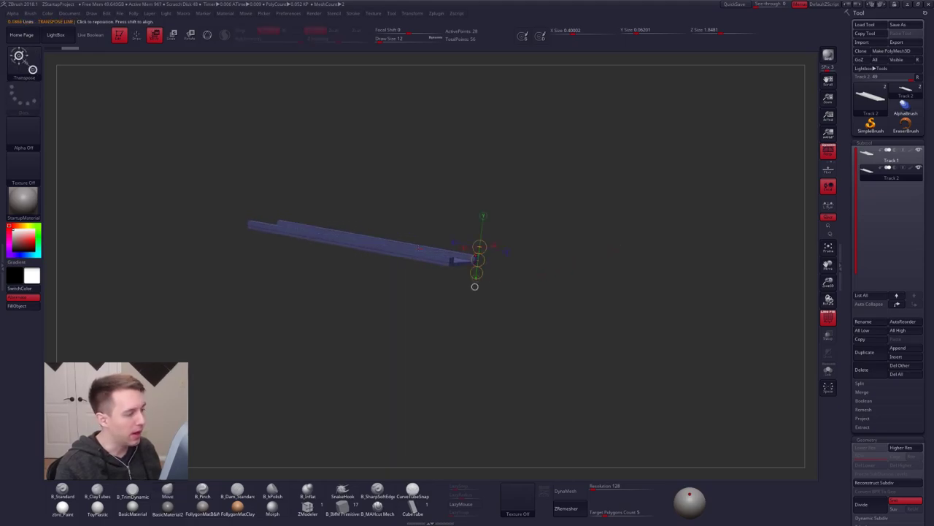
shift+drag(419, 257, 386, 278)
drag(434, 229, 434, 307)
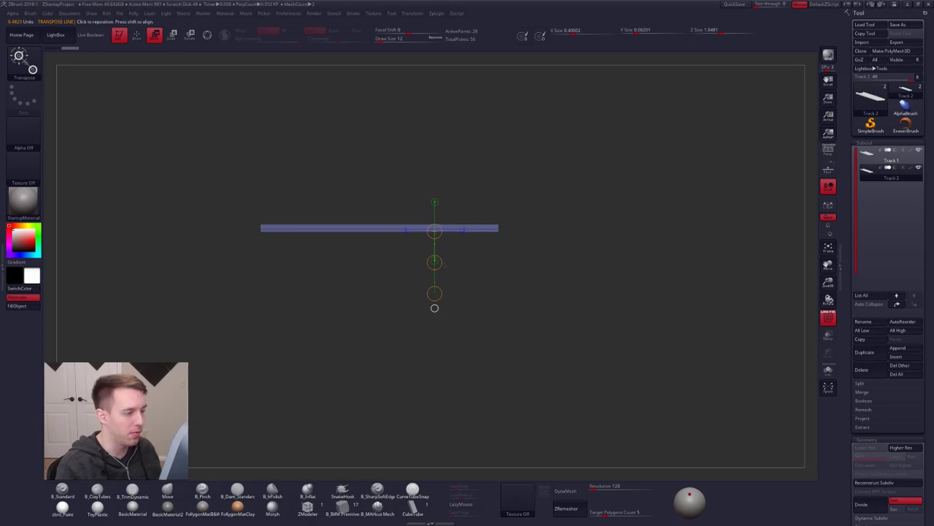
drag(434, 262, 434, 294)
shift+drag(404, 265, 530, 267)
mouse_move(657, 281)
mouse_down()
mouse_move(521, 298)
mouse_move(642, 289)
mouse_up()
ctrl+right_drag(519, 266, 499, 267)
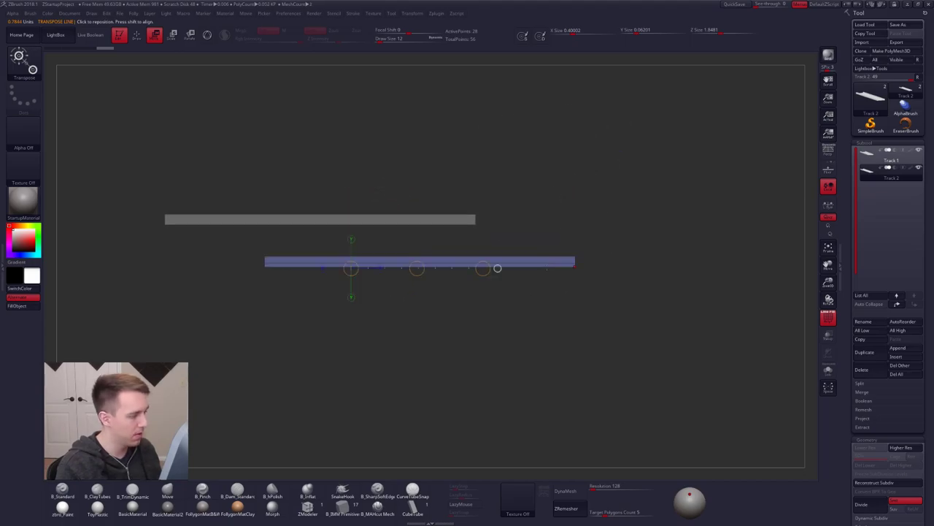
Rotate Track 2 in the side view so it slopes downward away from Track 1.
key(r)
mouse_move(471, 258)
shift+mouse_down()
mouse_move(586, 257)
mouse_move(589, 268)
mouse_move(533, 312)
shift+mouse_up()
key(q)
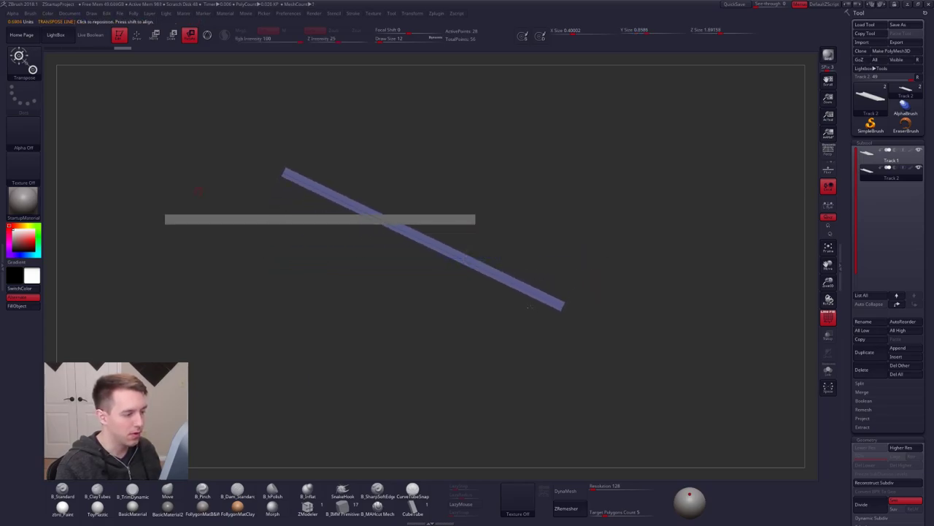
mouse_move(598, 329)
right_down()
mouse_move(457, 274)
mouse_move(484, 284)
right_up()
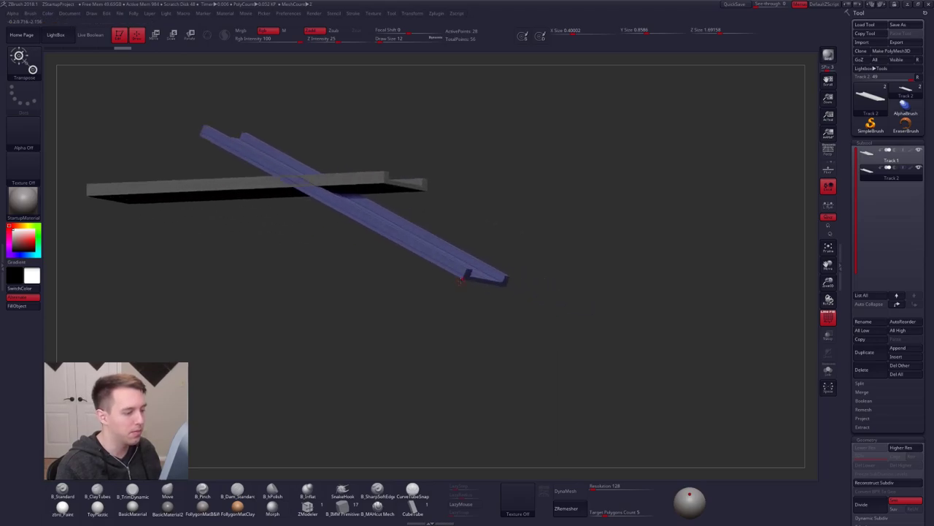
Shorten the sloped Track 2 to about a third of its length and place it just below the end of Track 1.
key(w)
key(e)
key(r)
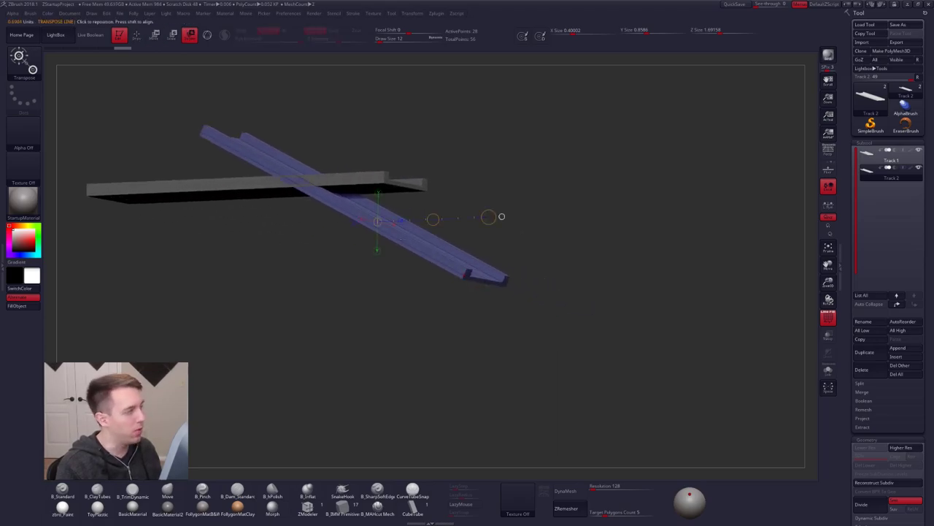
mouse_move(502, 216)
mouse_down()
mouse_move(540, 238)
mouse_move(545, 260)
mouse_move(497, 234)
mouse_move(496, 214)
mouse_up()
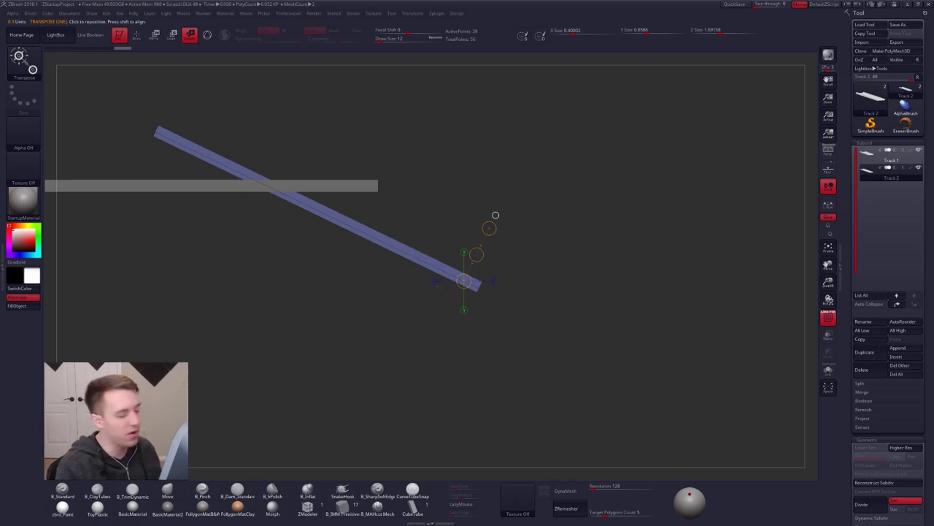
drag(495, 215, 516, 215)
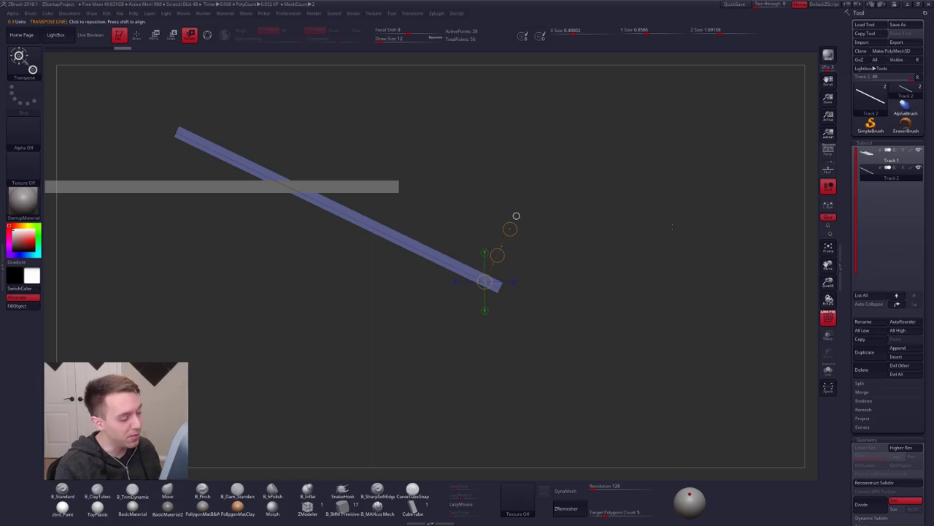
key(alt+Tab)
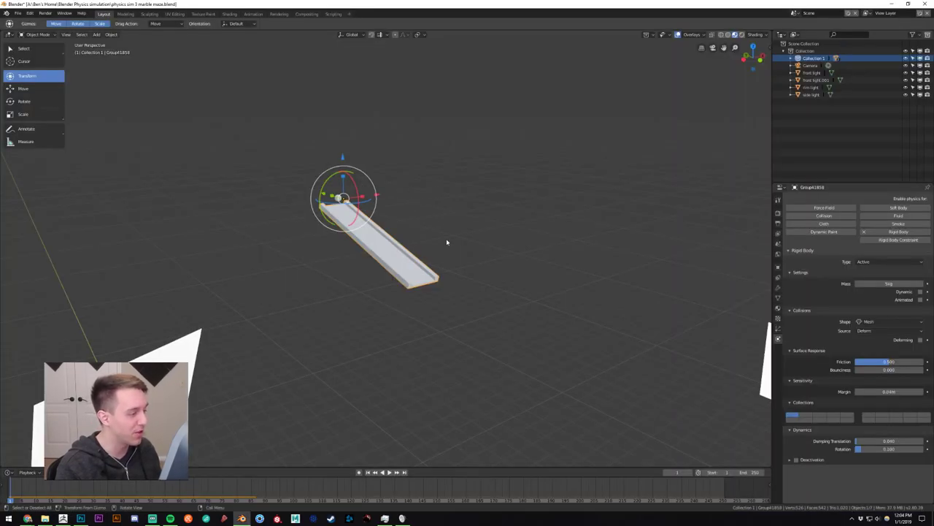
key(alt+Tab)
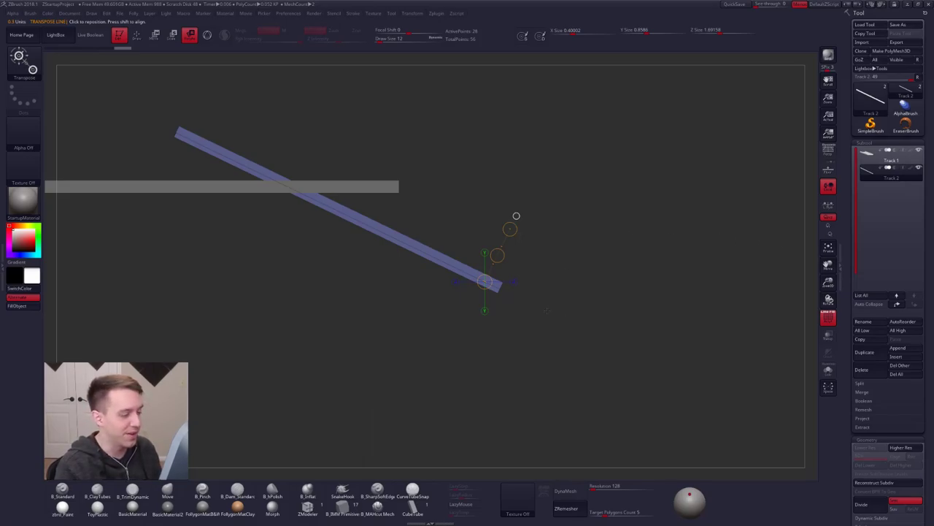
drag(516, 215, 513, 214)
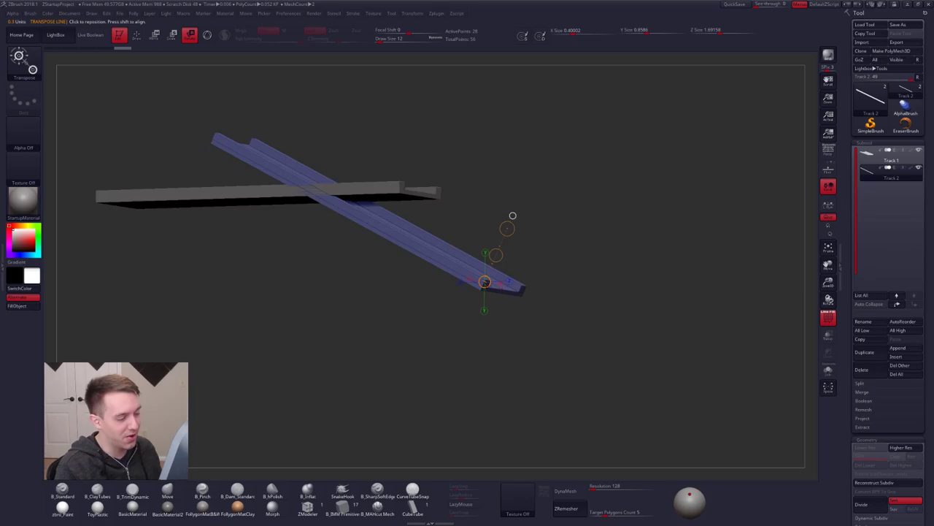
mouse_move(485, 282)
mouse_down()
mouse_move(533, 332)
mouse_move(568, 350)
mouse_move(491, 300)
mouse_move(525, 278)
mouse_up()
key(w)
key(q)
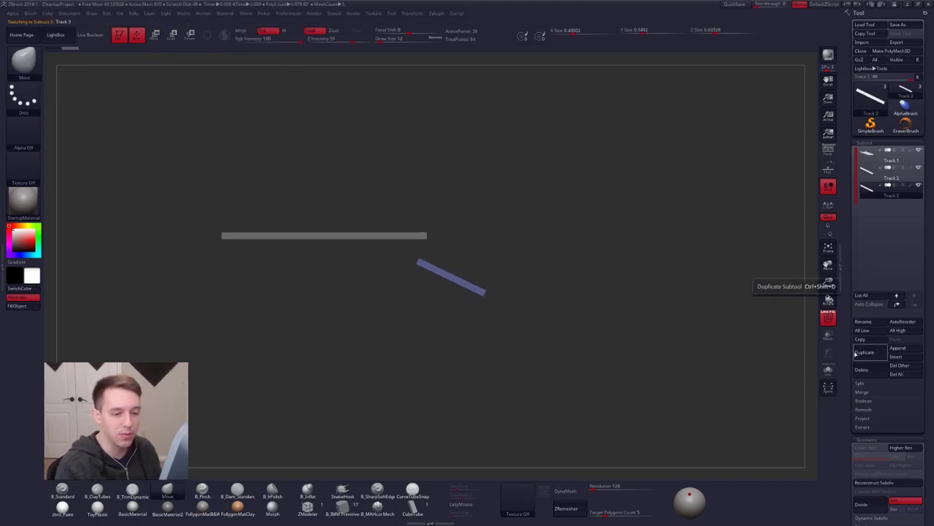
Duplicate Track 2 and replace the copy with a Y-axis cylinder using X, Y and Z resolutions of 2, 1 and 2.
click(873, 350)
scroll(868, 292, down, 5)
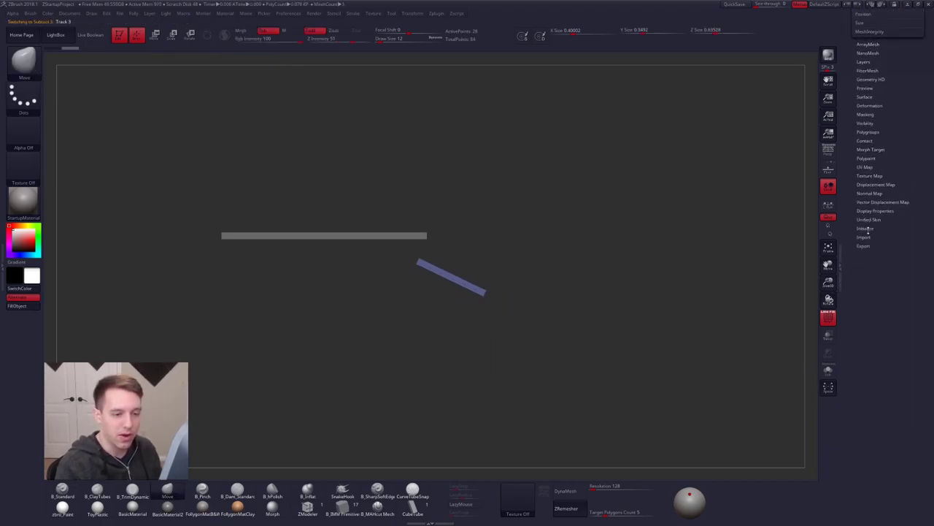
click(866, 229)
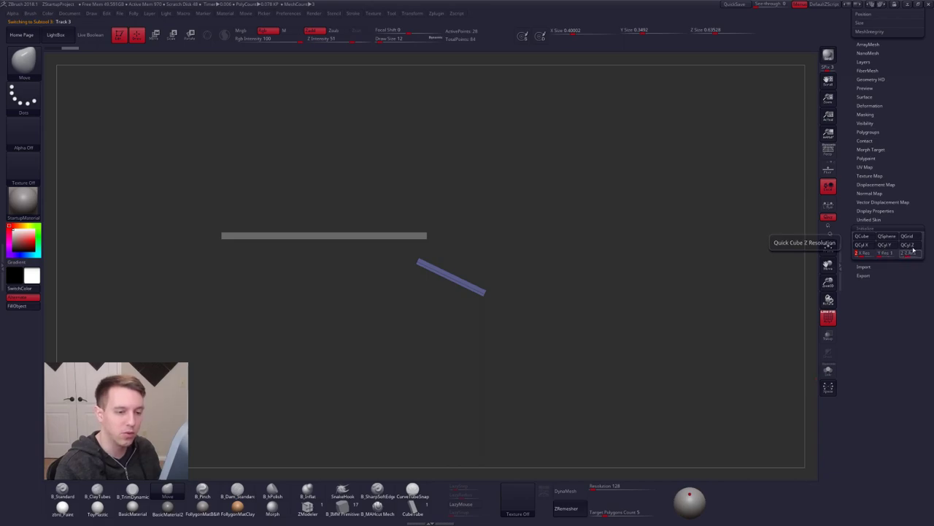
click(895, 249)
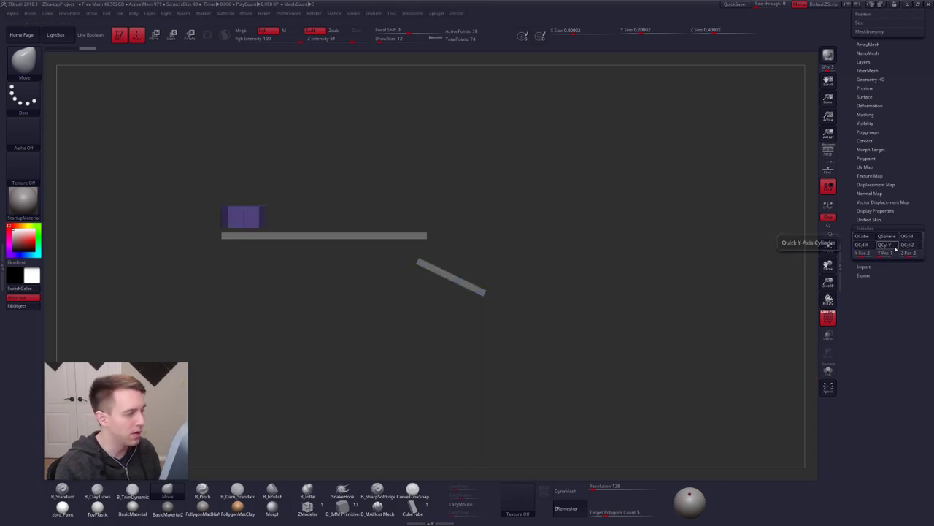
Move the new cylinder from above Track 1 to below the lower end of the short sloped track.
drag(880, 212, 897, 389)
key(w)
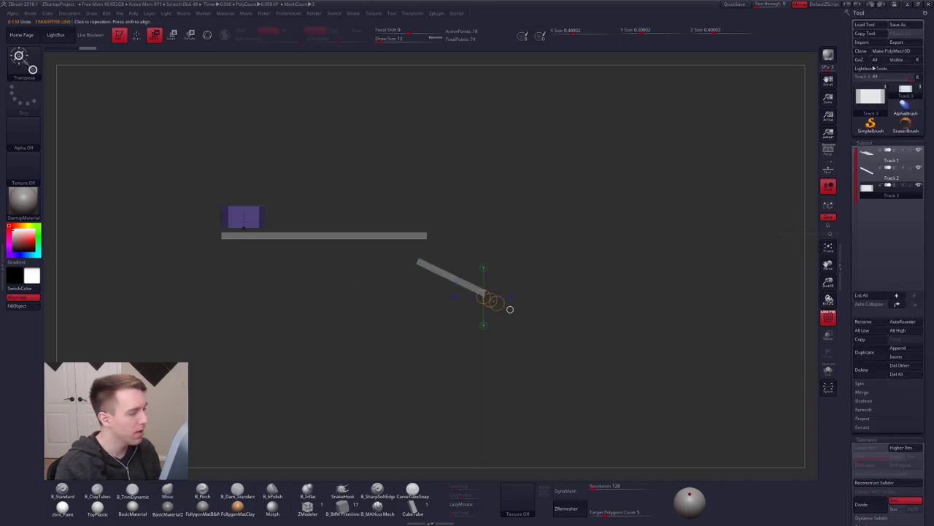
mouse_move(243, 227)
shift+mouse_down()
mouse_move(479, 252)
mouse_move(556, 296)
mouse_move(559, 325)
mouse_move(572, 310)
mouse_move(585, 315)
mouse_move(438, 311)
mouse_move(441, 372)
shift+mouse_up()
key(q)
alt+drag(507, 307, 500, 346)
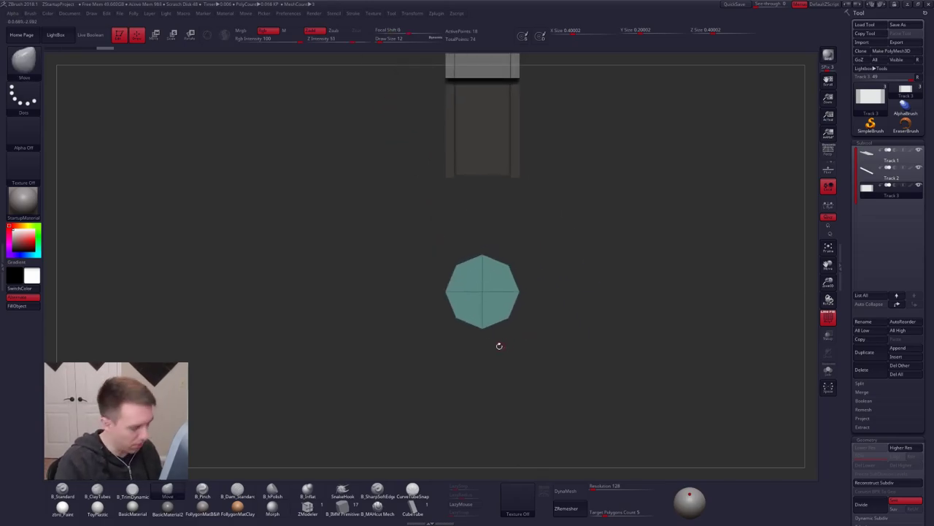
Scale the cylinder up uniformly from its center to about 2.83 units across.
key(e)
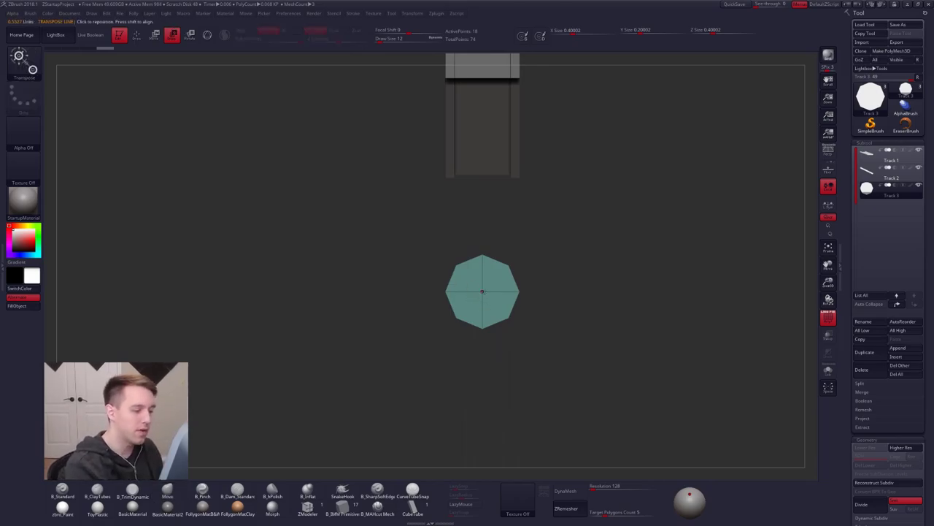
drag(567, 292, 695, 313)
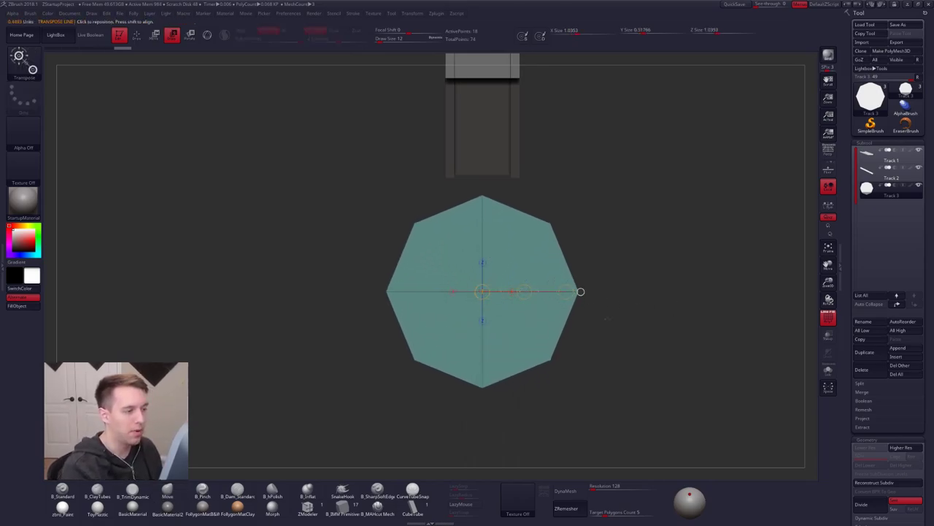
ctrl+right_drag(609, 328, 599, 247)
drag(511, 252, 605, 298)
ctrl+right_drag(605, 298, 604, 265)
right_drag(604, 265, 605, 197)
Flatten the enlarged cylinder into a thin octagonal disc about 0.25 units high.
key(w)
mouse_move(503, 292)
shift+mouse_down()
mouse_move(503, 351)
mouse_move(503, 327)
mouse_move(503, 340)
shift+mouse_up()
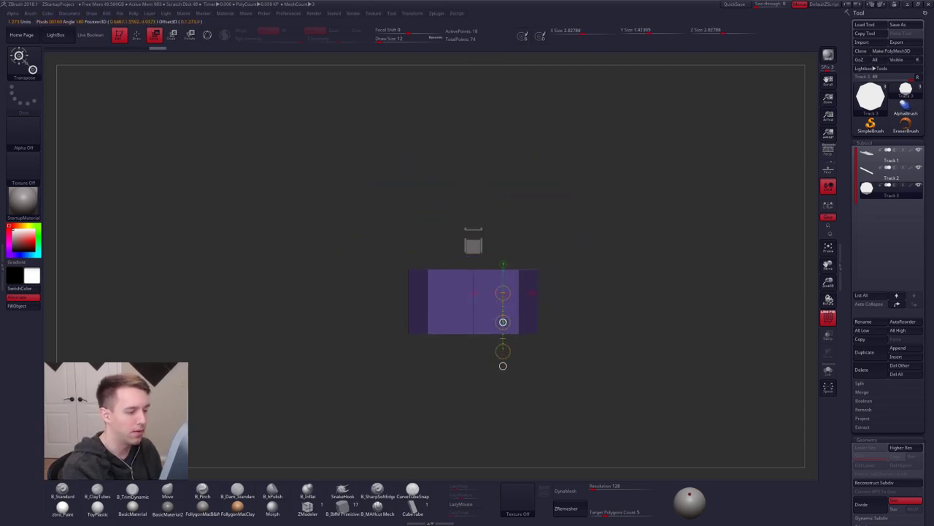
alt+right_drag(472, 325, 476, 325)
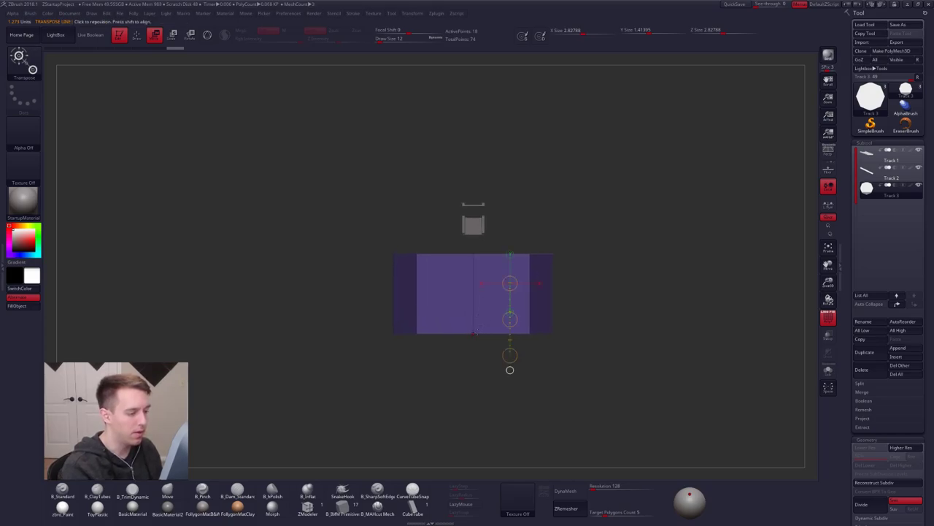
mouse_move(475, 302)
shift+mouse_down()
mouse_move(475, 367)
mouse_move(475, 314)
shift+mouse_up()
key(q)
shift+right_drag(484, 316, 499, 364)
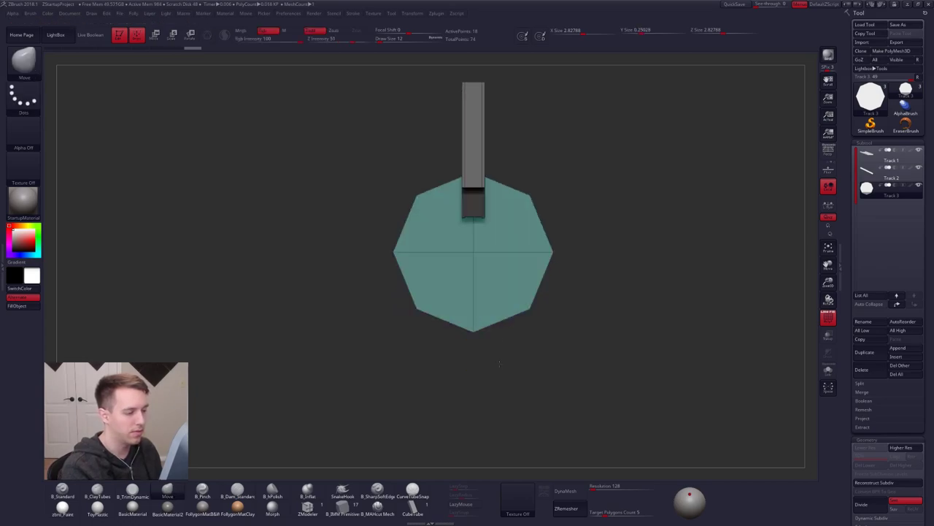
Try to pull the disc's center down into a funnel shape using a mask and the transpose move line.
key(ctrl)
ctrl+drag(476, 280, 491, 268)
shift+right_drag(491, 268, 510, 229)
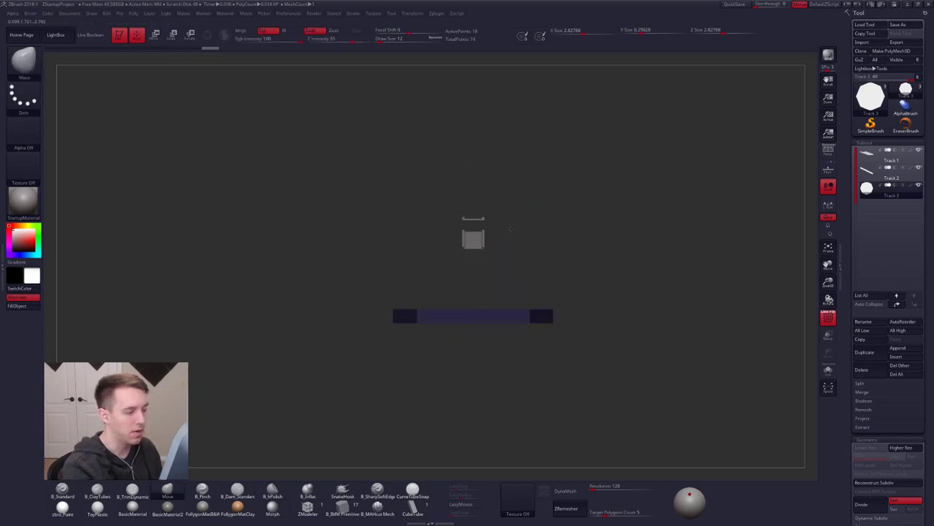
key(w)
alt+right_drag(479, 317, 491, 274)
shift+drag(505, 277, 506, 341)
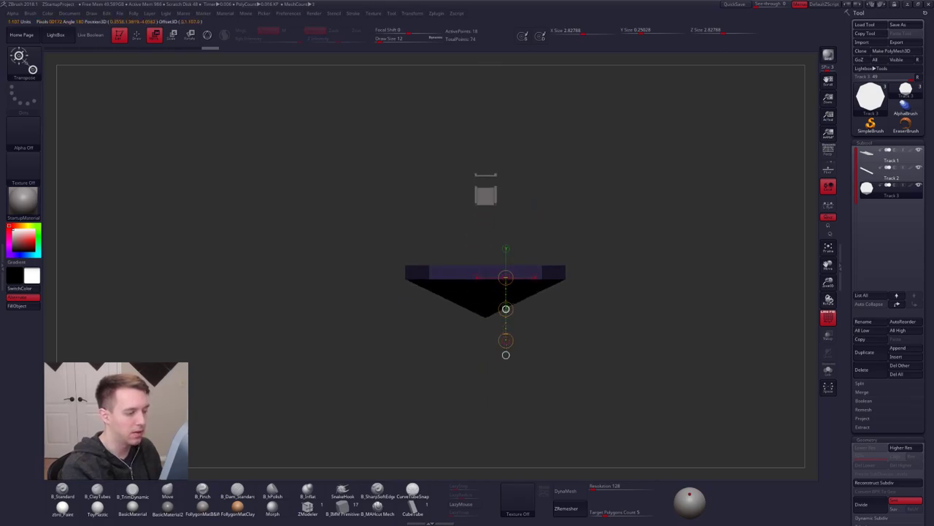
key(ctrl+z)
key(q)
Use ZModeler's point Split to create a small central octagon on both the upper and lower faces of the disc.
right_drag(511, 265, 539, 303)
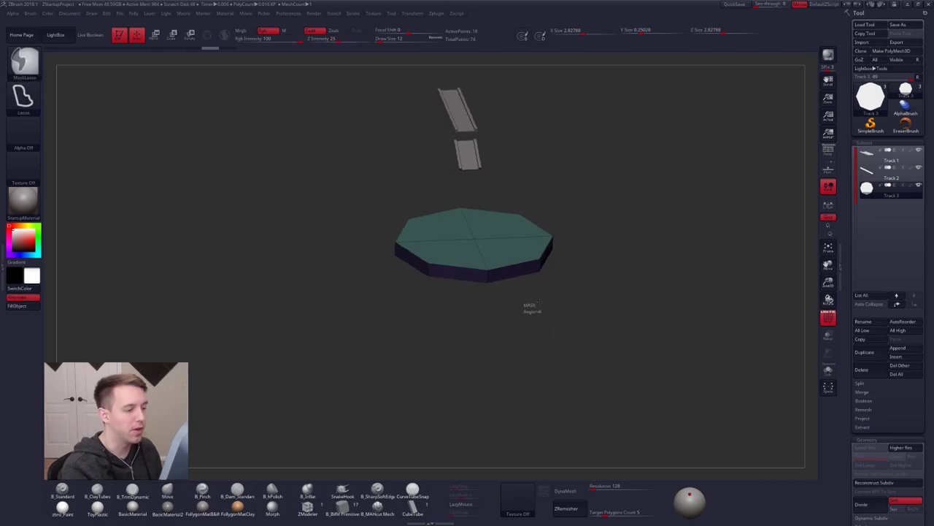
click(313, 503)
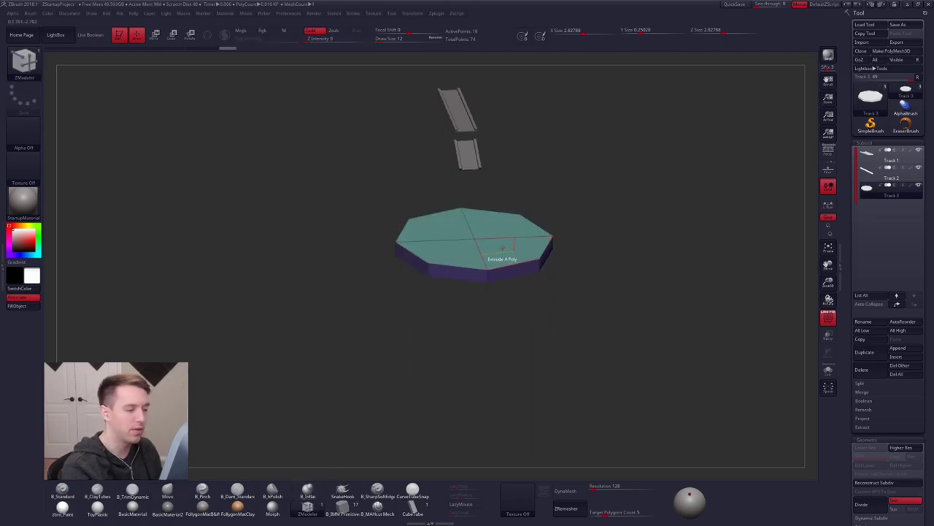
shift+right_drag(504, 248, 495, 278)
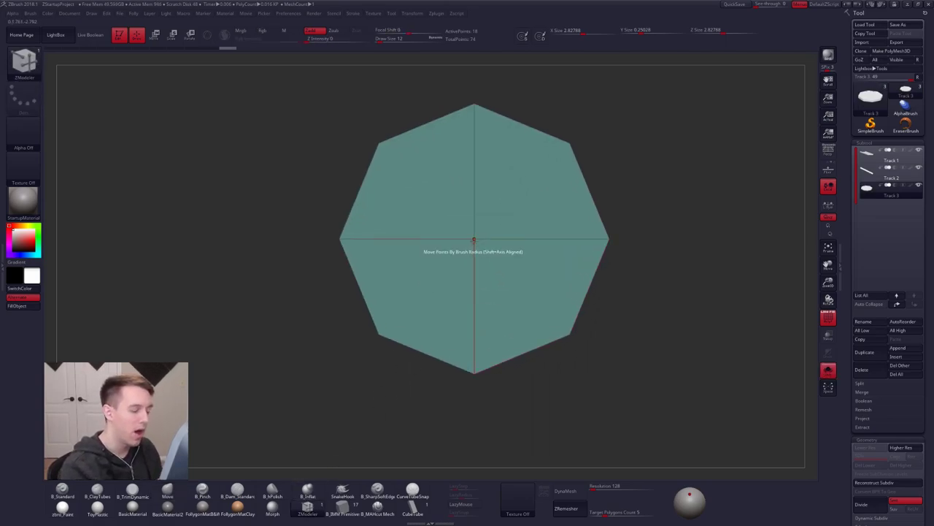
key(space)
click(523, 240)
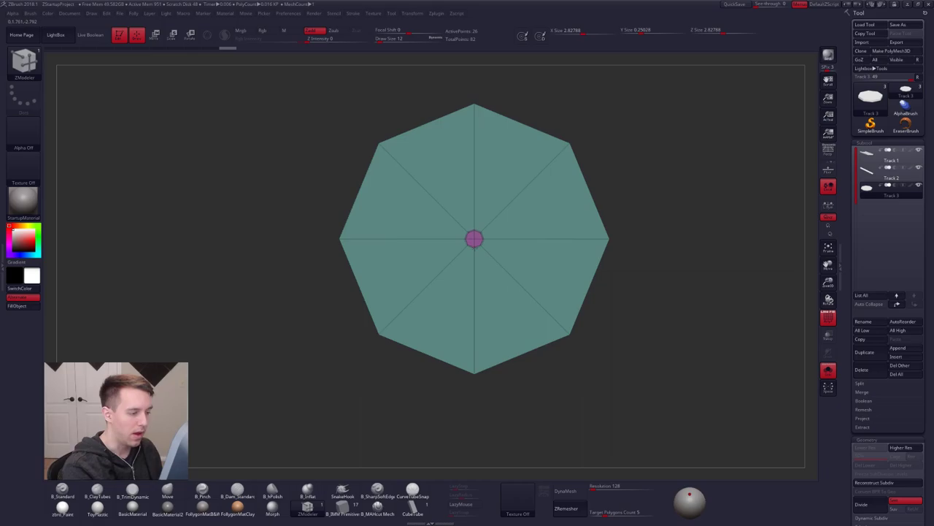
right_drag(503, 336, 497, 237)
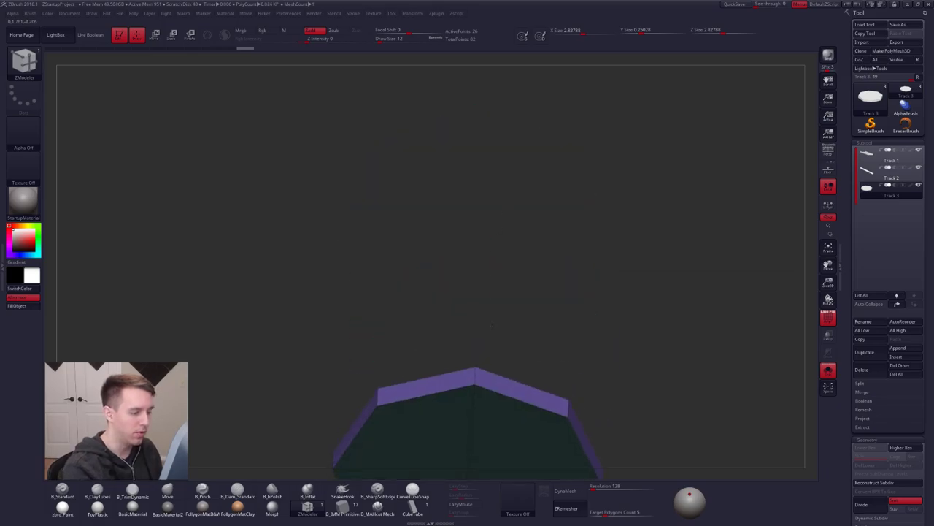
alt+right_drag(461, 438, 486, 237)
click(494, 276)
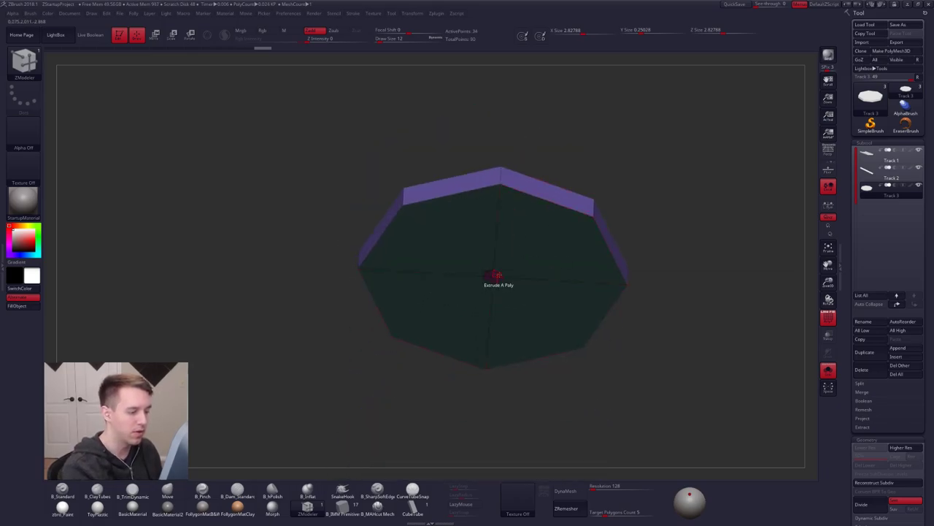
mouse_move(497, 276)
right_down()
mouse_move(496, 223)
mouse_move(503, 280)
right_up()
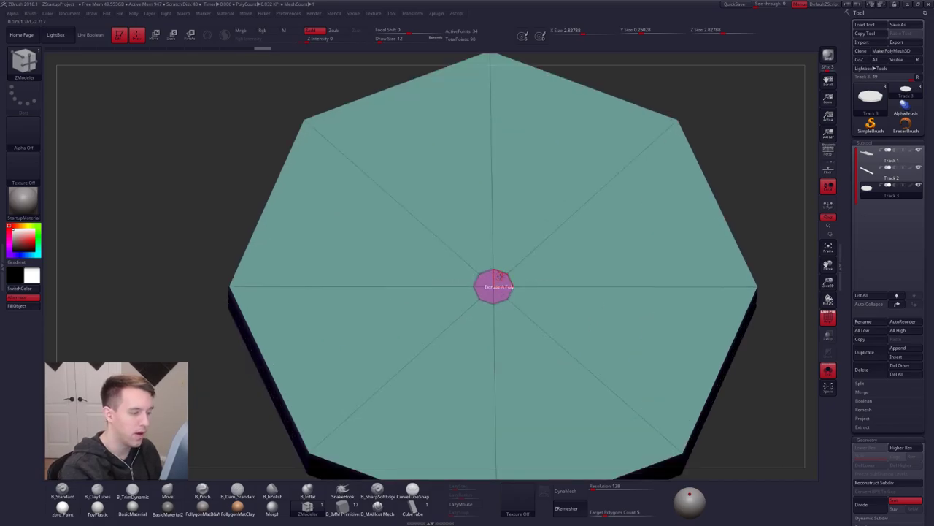
Use ZModeler's QMesh to push the central octagon through the disc and open a hole.
key(space)
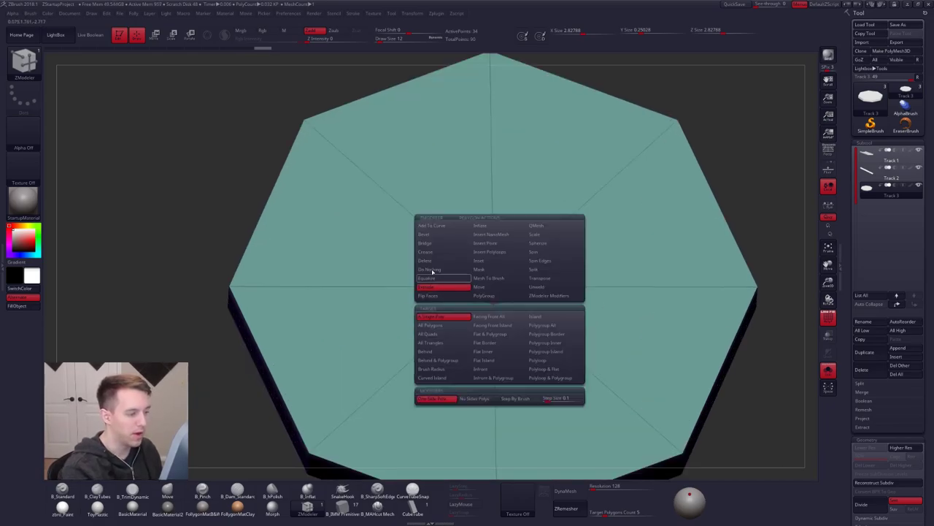
click(537, 225)
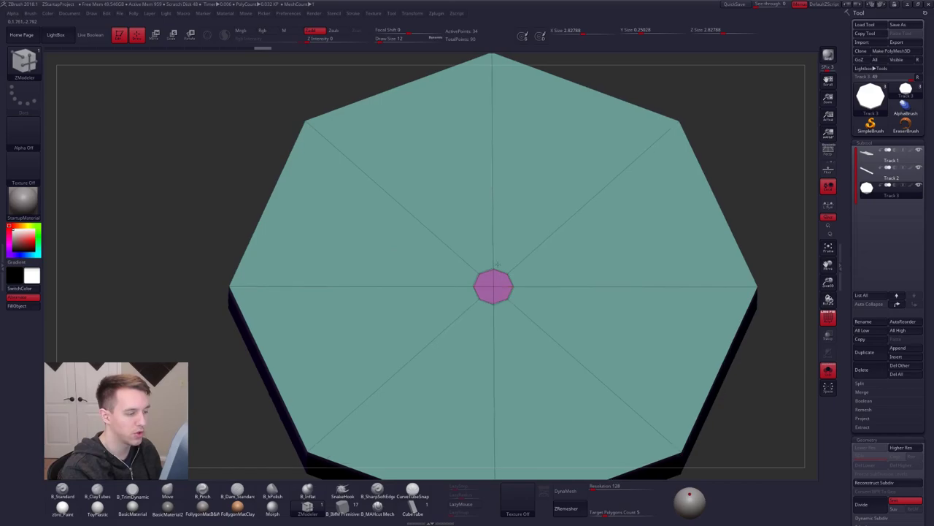
right_drag(496, 265, 500, 283)
drag(493, 286, 506, 310)
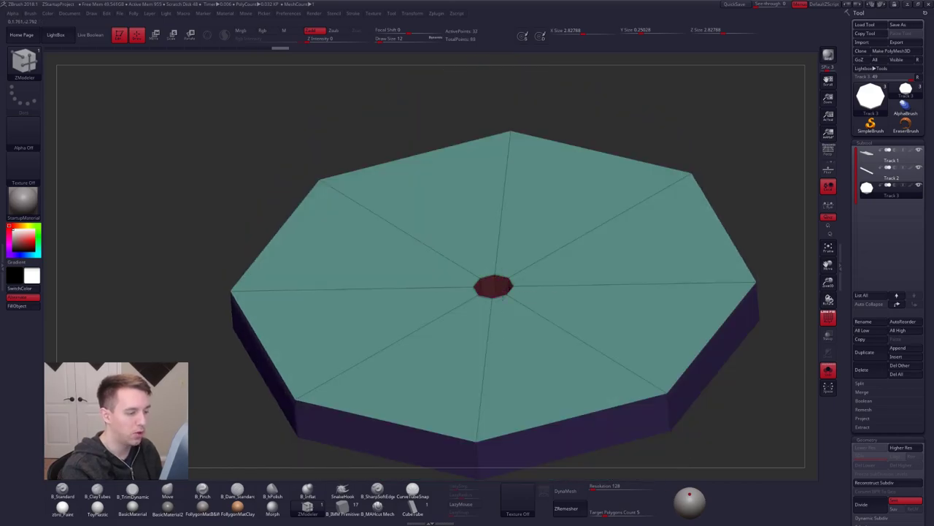
Preview the holed disc with Dynamic Subdiv smoothing, always allowing its auto-activation, and return to the unsmoothed mesh.
right_drag(501, 294, 664, 379)
key(ctrl+d)
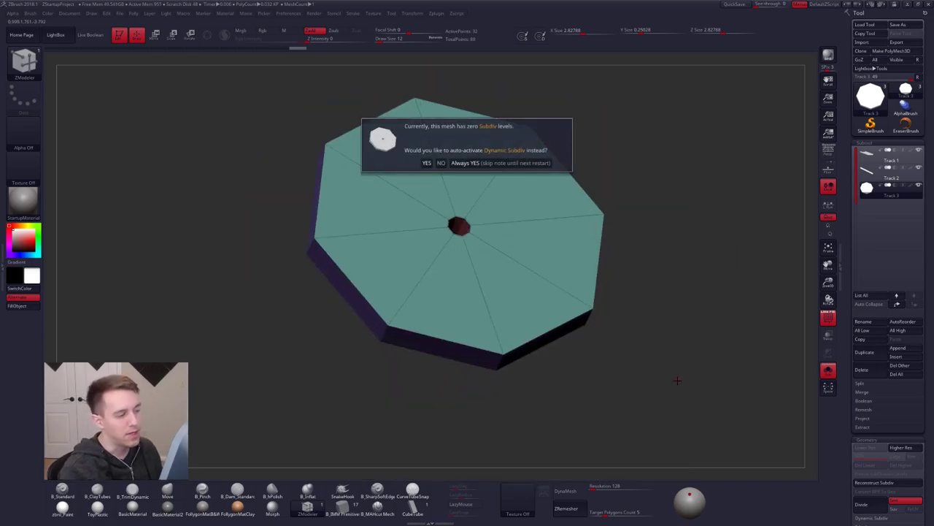
click(518, 163)
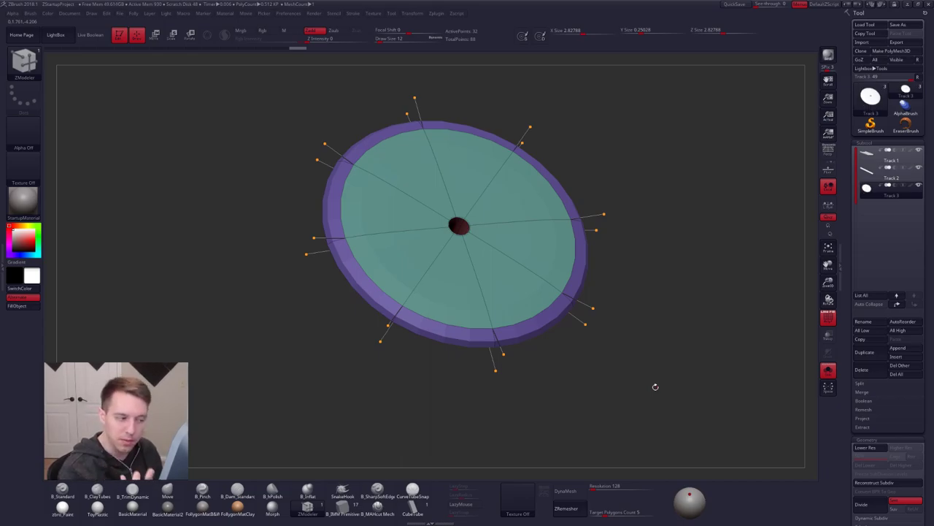
key(shift+d)
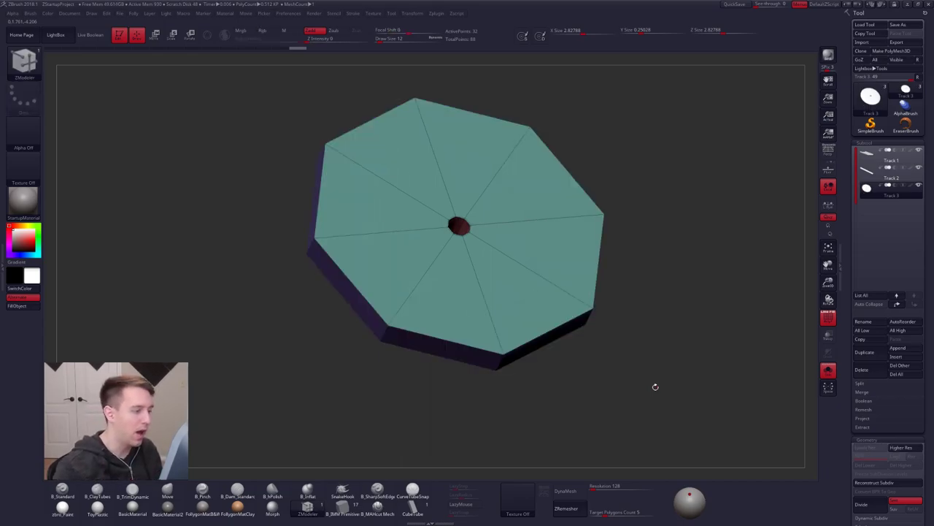
Switch to Blender and try Shade Smooth on the sloped track.
key(alt+Tab)
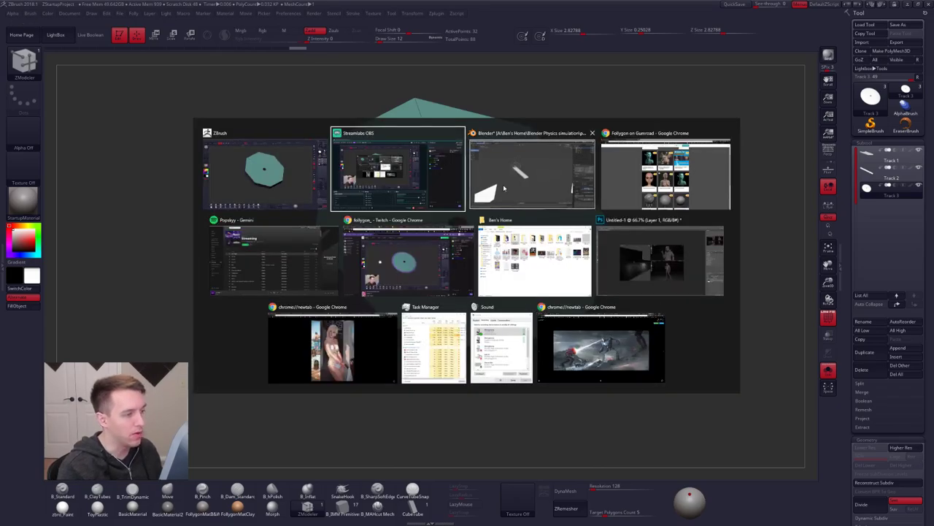
scroll(424, 250, up, 5)
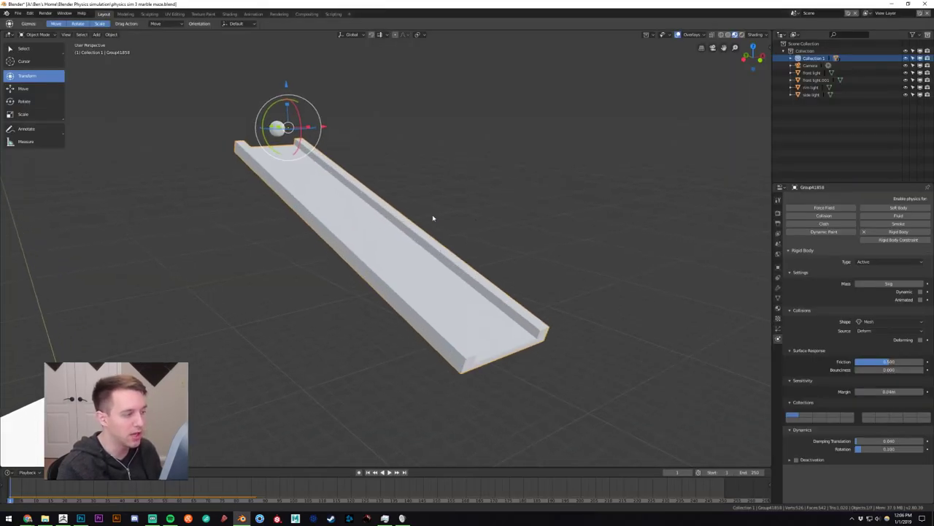
middle_drag(433, 219, 427, 190)
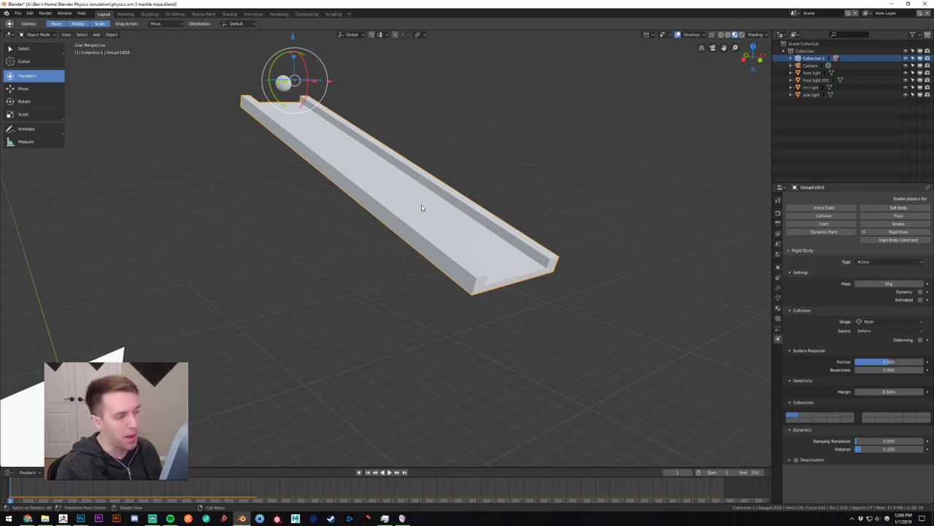
right_click(434, 225)
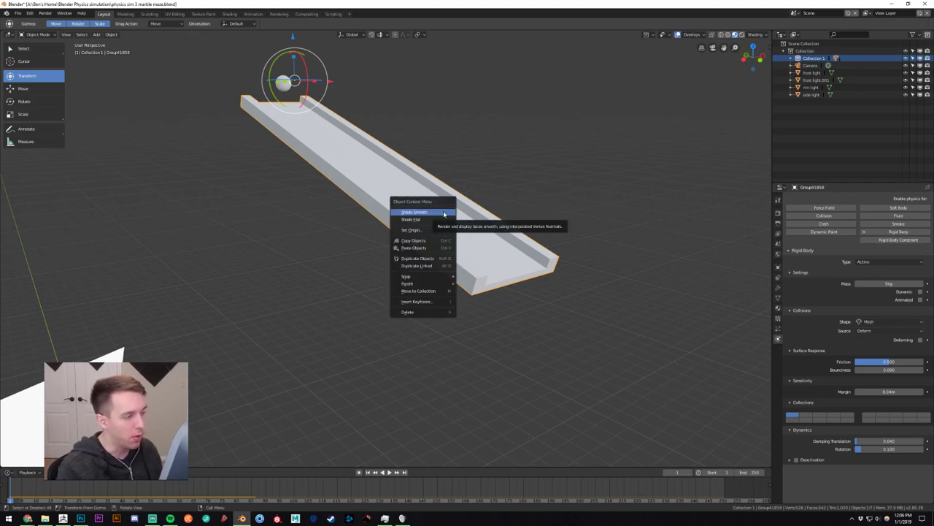
click(435, 212)
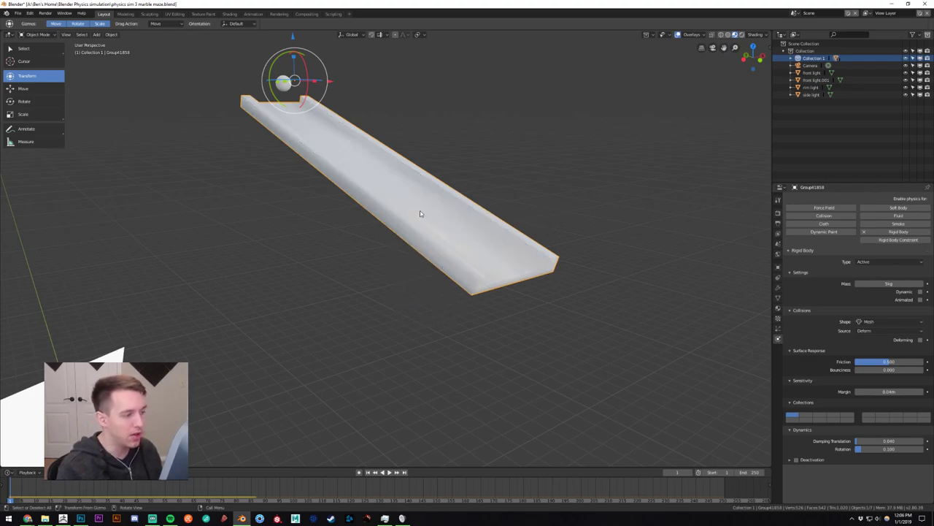
middle_drag(444, 252, 368, 254)
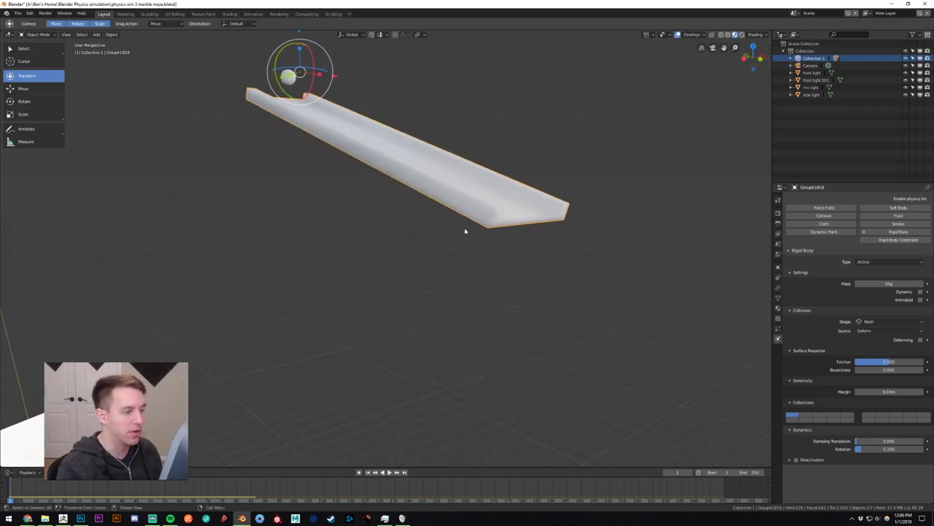
Return the sloped track to Shade Flat.
middle_drag(465, 231, 450, 253)
right_click(450, 253)
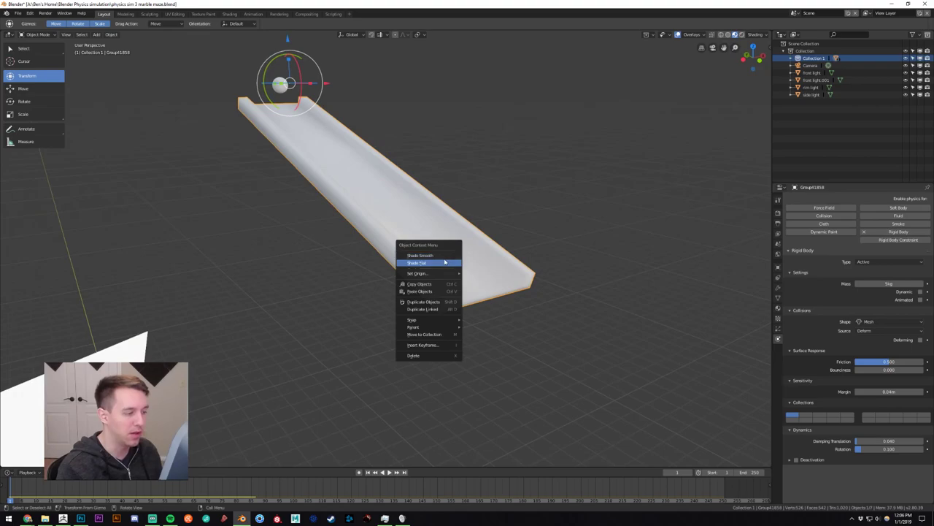
click(432, 263)
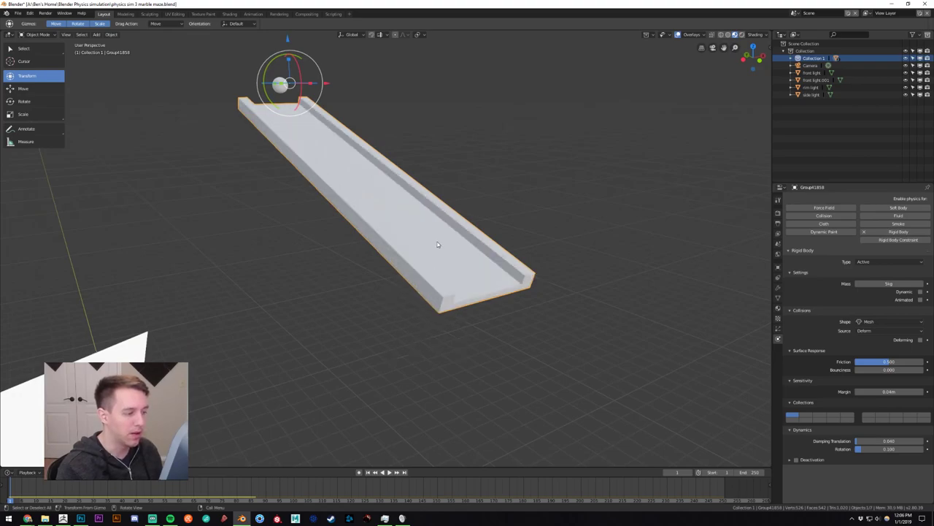
Switch to ZBrush and examine the disc's rim with Dynamic Subdiv on, ending with the smoothing off.
key(alt+Tab)
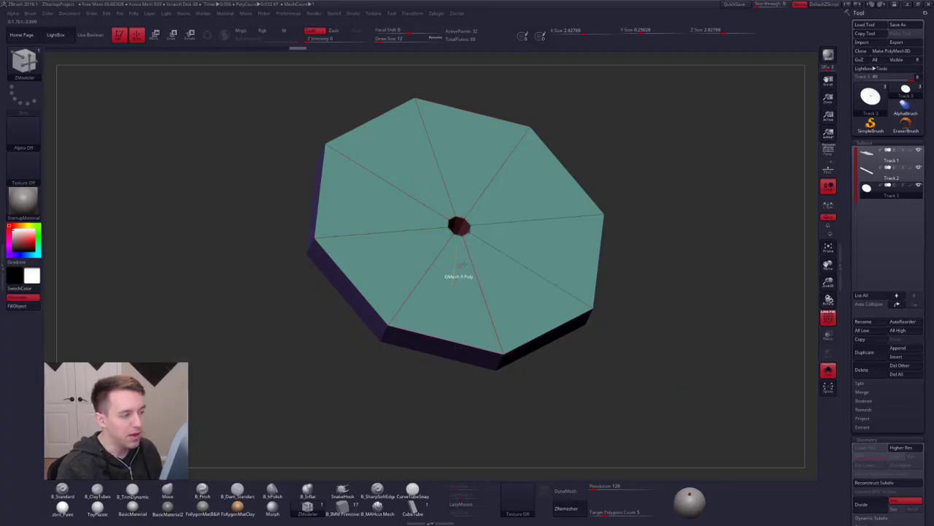
key(ctrl+d)
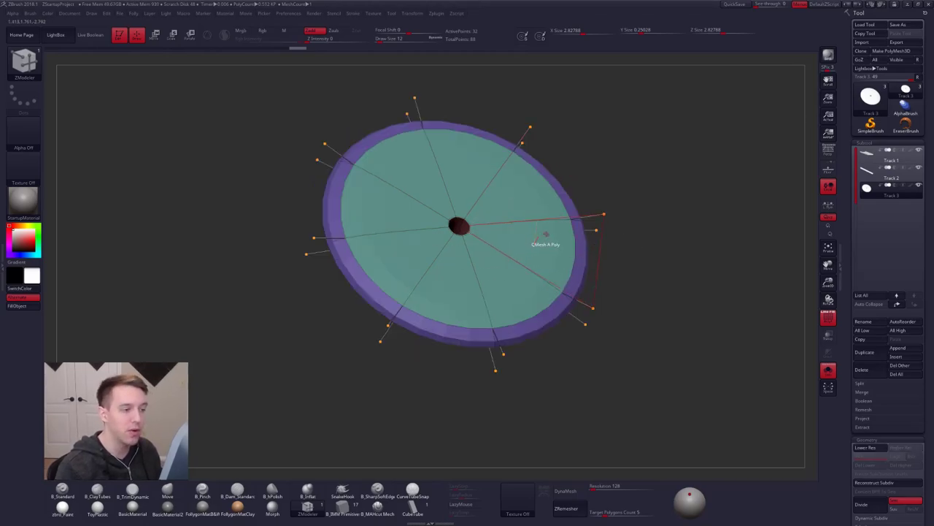
right_drag(548, 201, 571, 151)
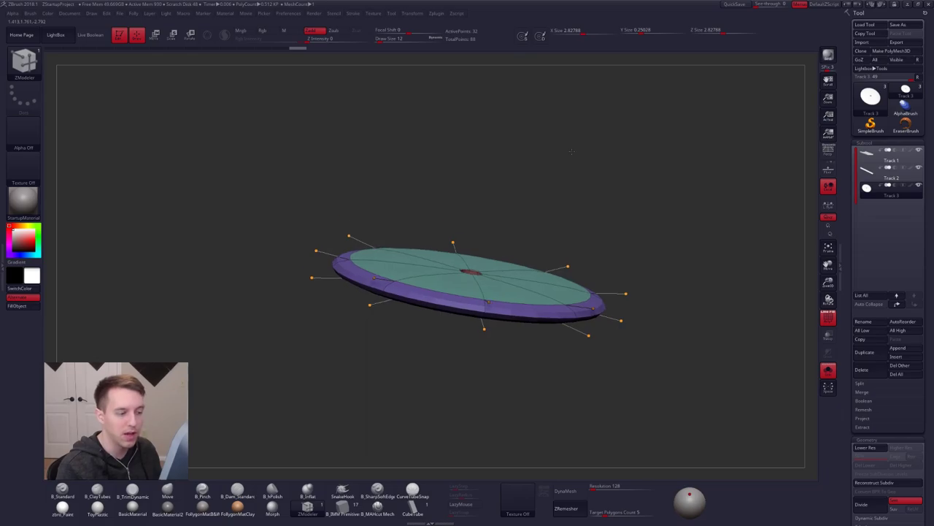
drag(572, 151, 577, 155)
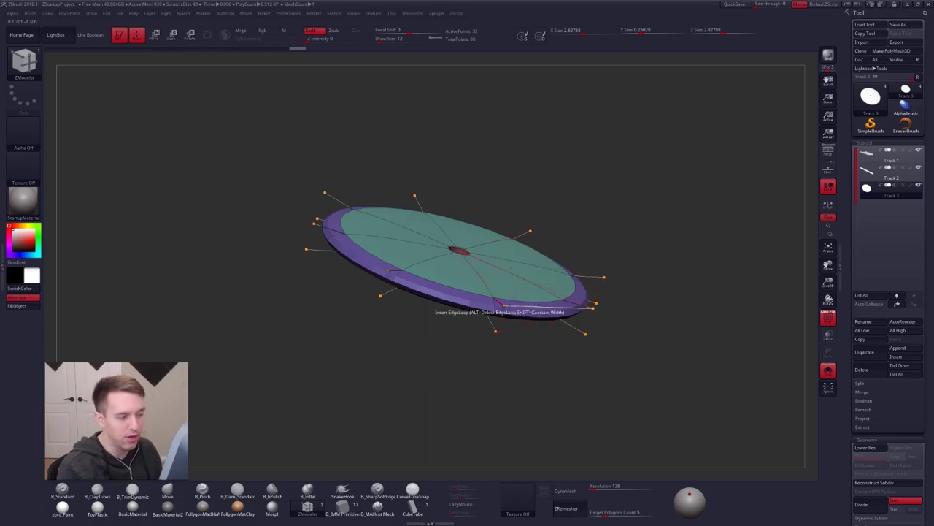
key(shift+d)
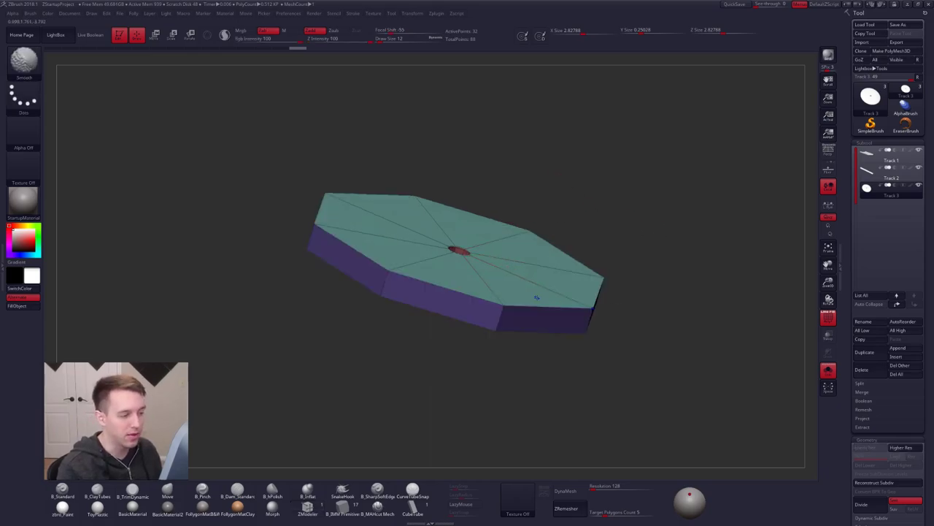
Switch to Blender and examine the flat-shaded faces and side rails at the lower end of the track up close.
key(alt+Tab)
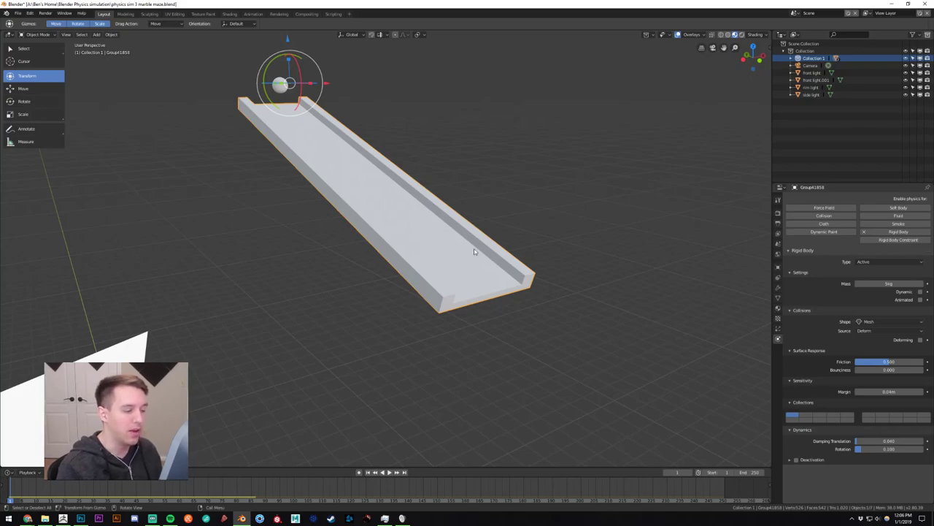
scroll(502, 260, up, 7)
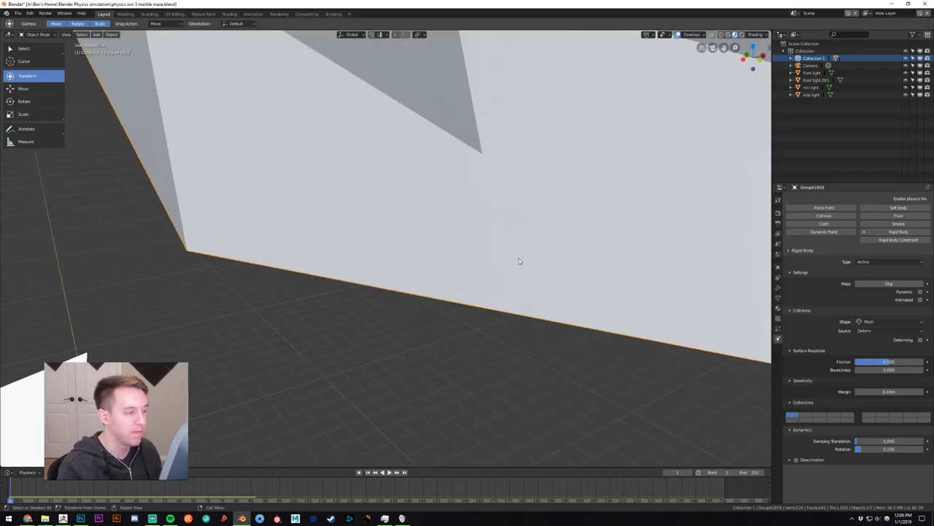
scroll(522, 263, down, 4)
middle_drag(522, 265, 457, 273)
scroll(456, 278, up, 3)
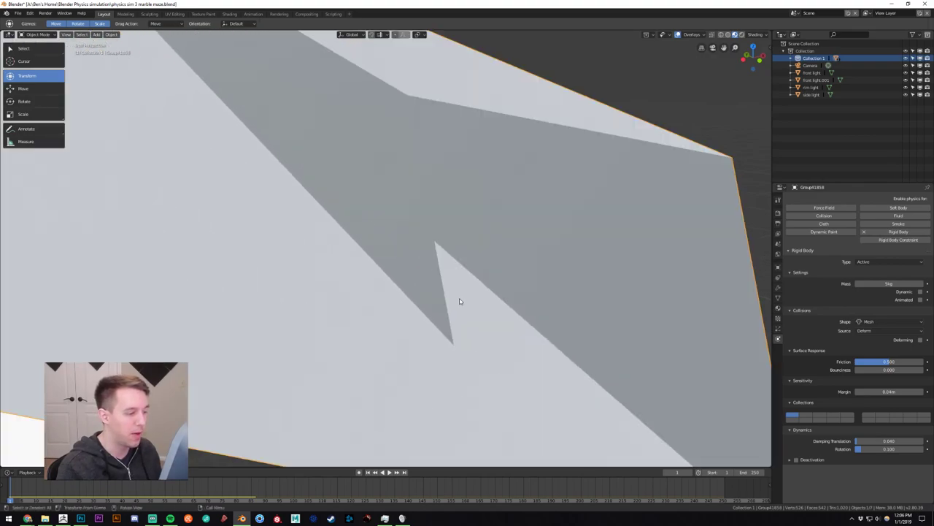
scroll(459, 298, down, 5)
scroll(469, 290, up, 1)
scroll(496, 291, up, 2)
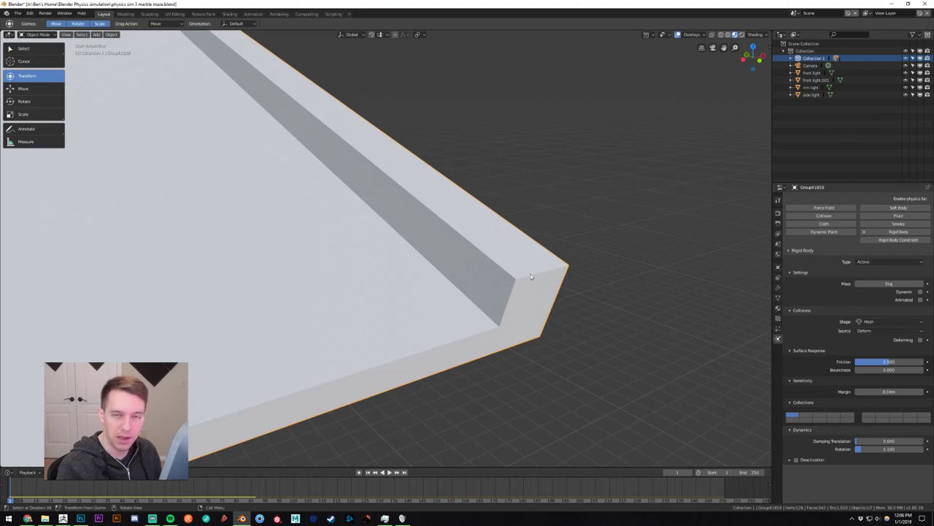
scroll(438, 277, down, 4)
scroll(459, 292, up, 2)
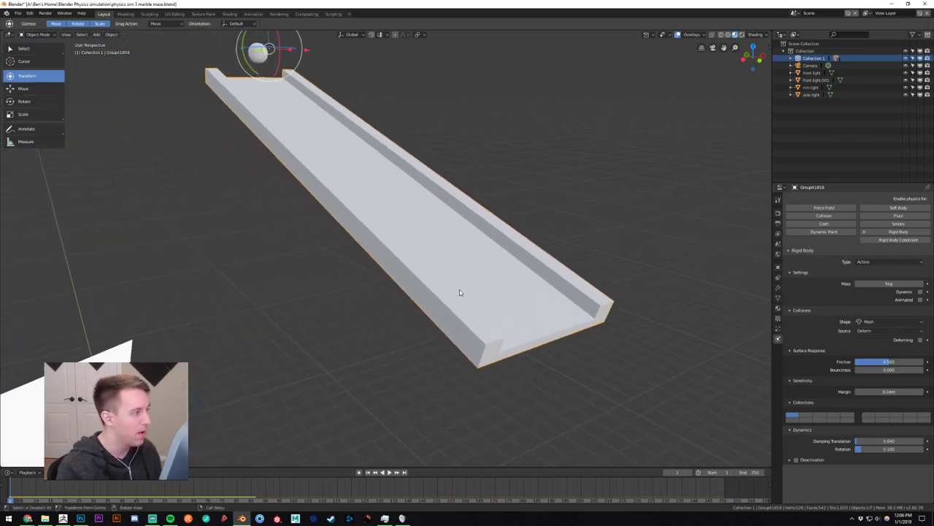
scroll(455, 286, down, 1)
scroll(455, 287, down, 1)
Switch to ZBrush, mask the disc except around its hole, and pull the center down into a funnel about 1.05 units high.
key(alt+Tab)
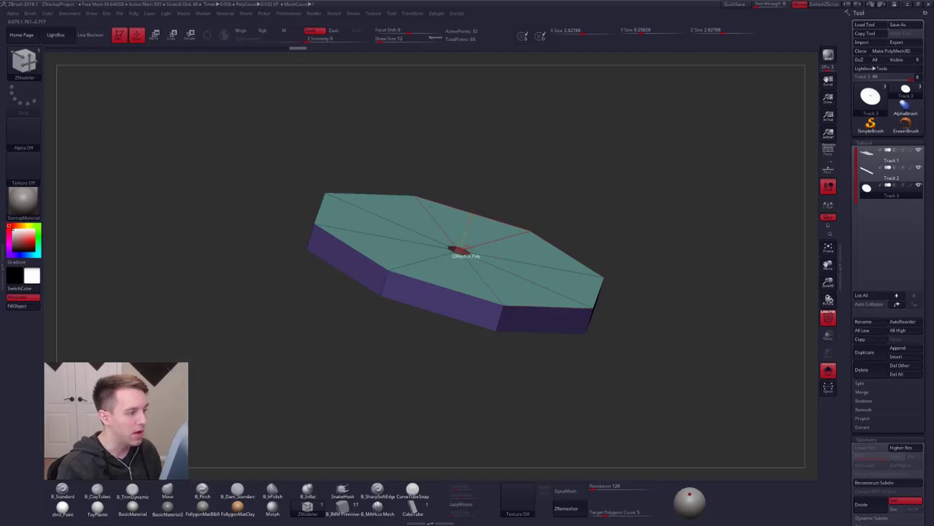
right_drag(471, 260, 478, 313)
mouse_move(417, 257)
ctrl+mouse_down()
mouse_move(528, 269)
mouse_move(421, 213)
ctrl+mouse_up()
right_drag(494, 286, 473, 246)
key(w)
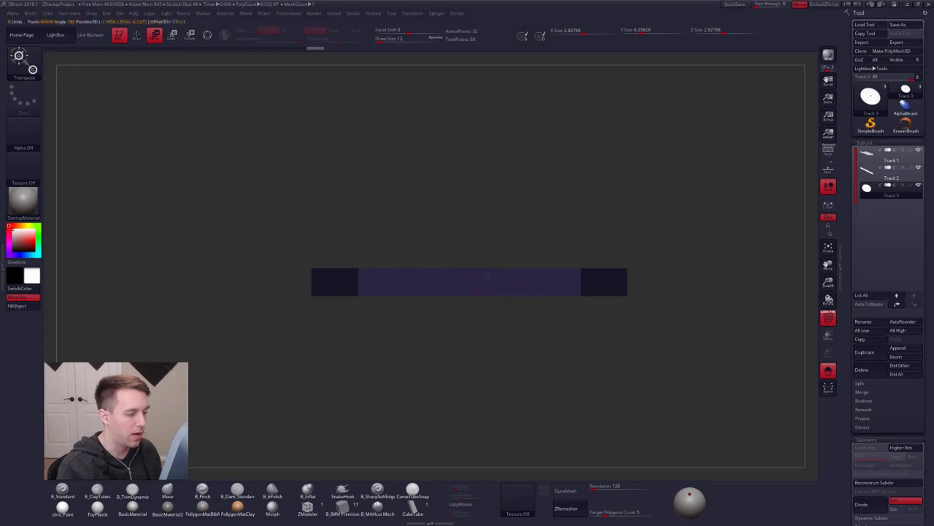
shift+drag(487, 273, 487, 340)
drag(487, 306, 522, 395)
Clear the funnel's mask and check its shape with the Dynamic Subdiv preview, leaving the smoothing off.
key(d)
right_drag(504, 314, 549, 371)
key(shift+d)
key(q)
mouse_move(558, 430)
right_down()
mouse_move(556, 471)
mouse_move(584, 430)
right_up()
ctrl+drag(649, 292, 635, 296)
key(d)
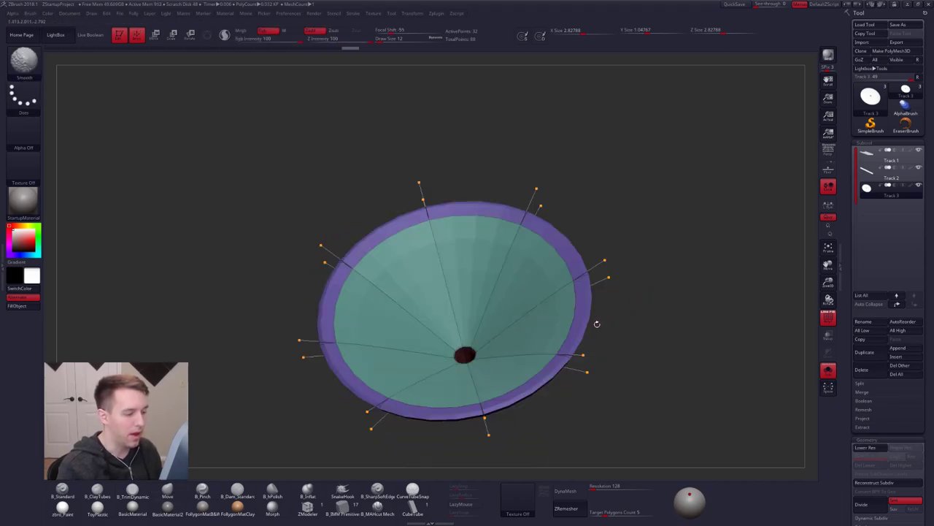
key(shift+d)
Use ZModeler's edge Crease with the EdgeLoop Complete target on the funnel's outer rim, checking the smoothed result.
click(307, 506)
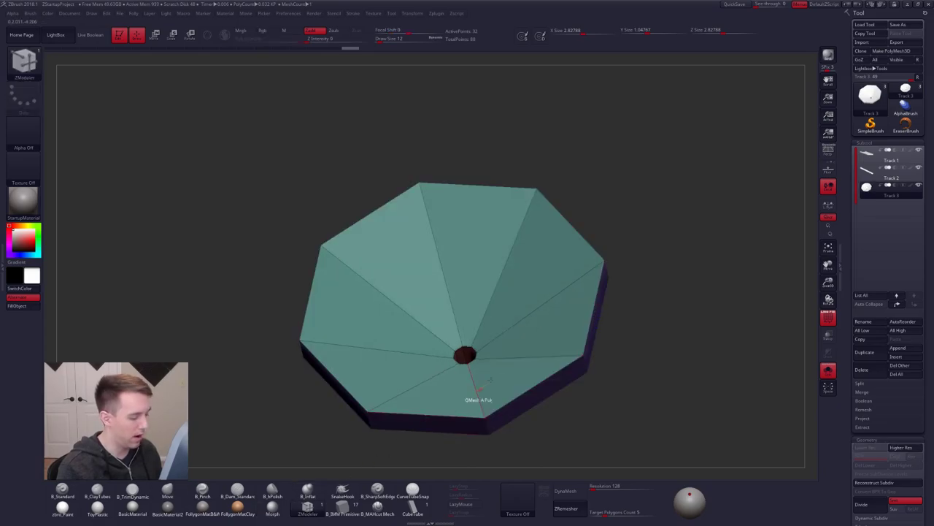
key(space)
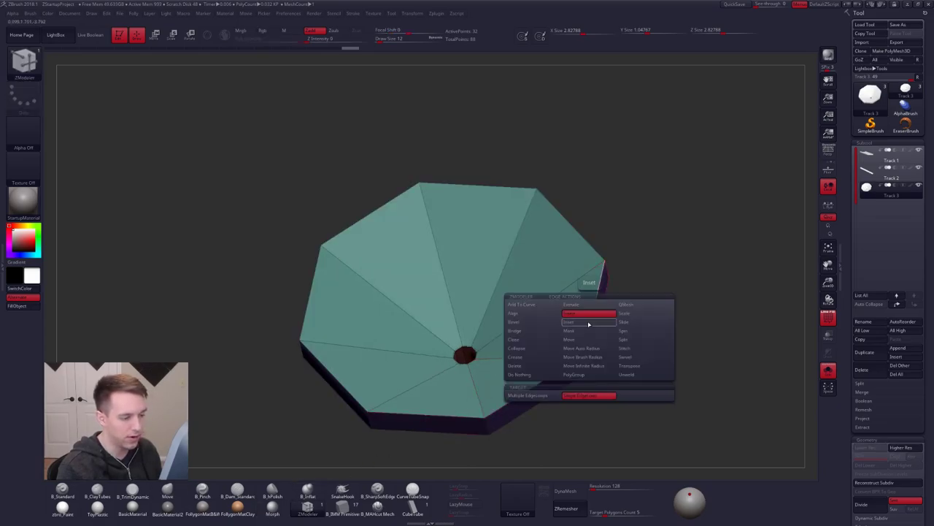
click(529, 362)
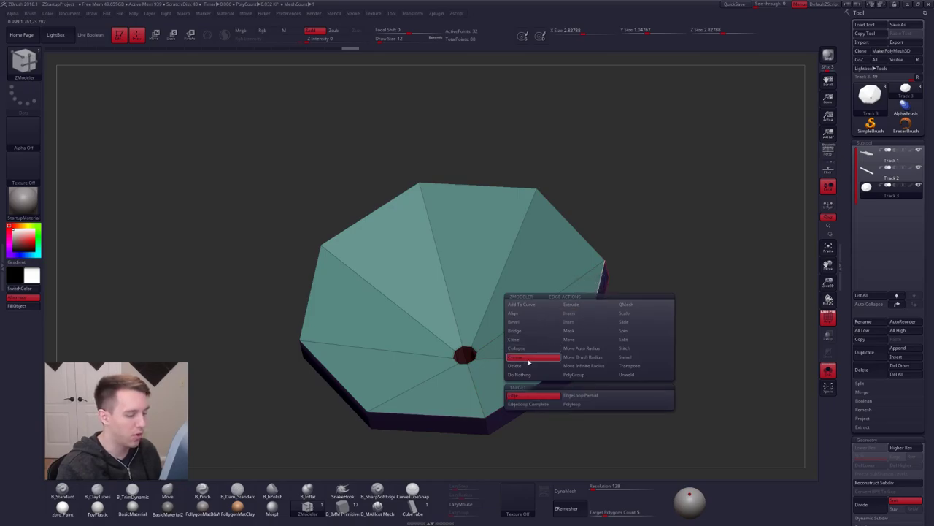
click(530, 404)
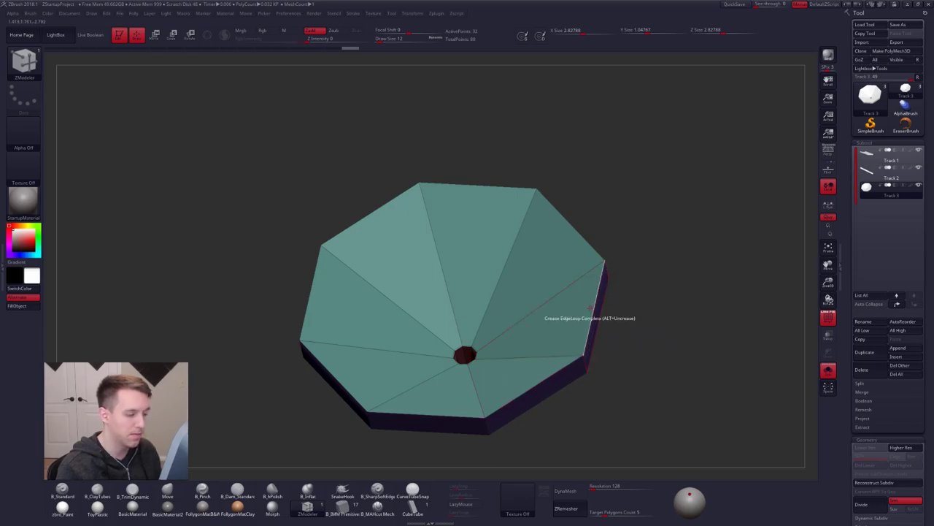
key(d)
mouse_move(527, 335)
right_down()
mouse_move(538, 319)
mouse_move(535, 300)
mouse_move(520, 350)
right_up()
key(shift+d)
drag(521, 349, 461, 341)
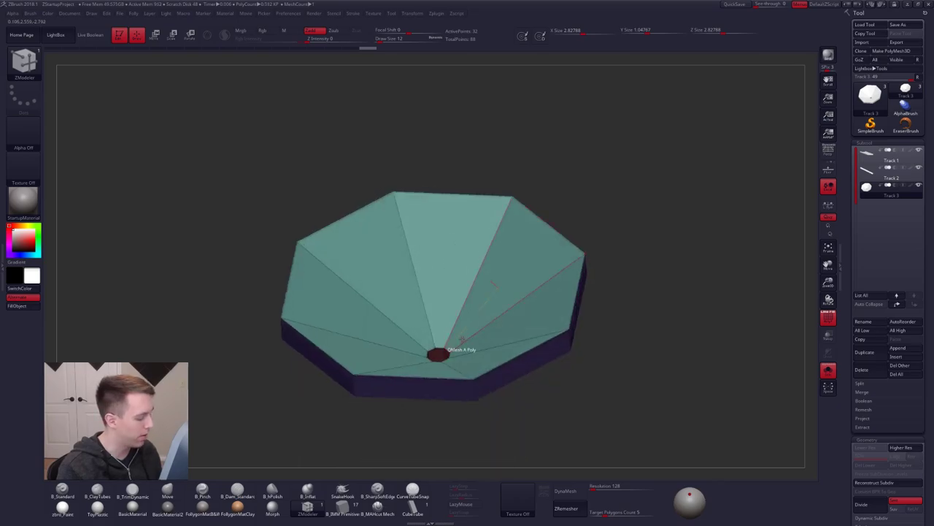
Show the two tracks together with the funnel and preview its creased rim with Dynamic Subdiv.
key(ctrl+d)
right_drag(494, 308, 507, 361)
key(shift+d)
drag(507, 361, 492, 336)
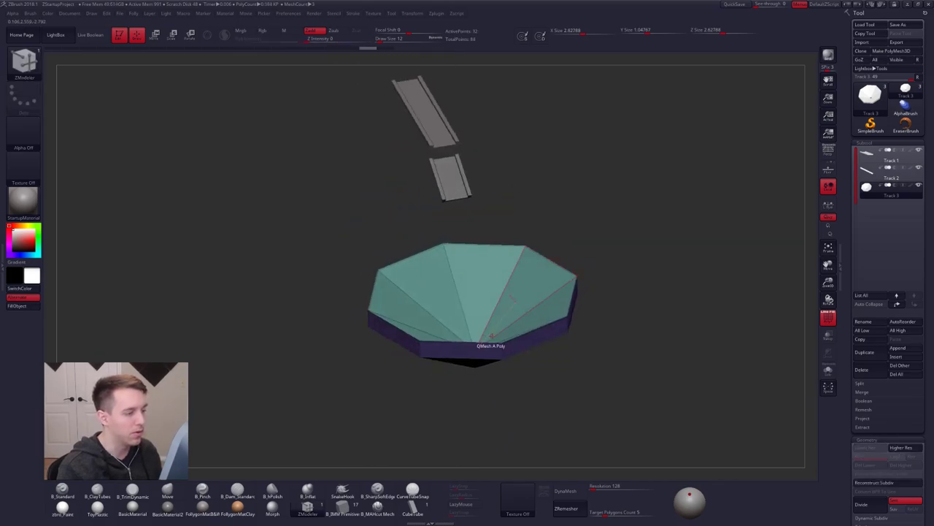
ctrl+right_drag(555, 318, 572, 329)
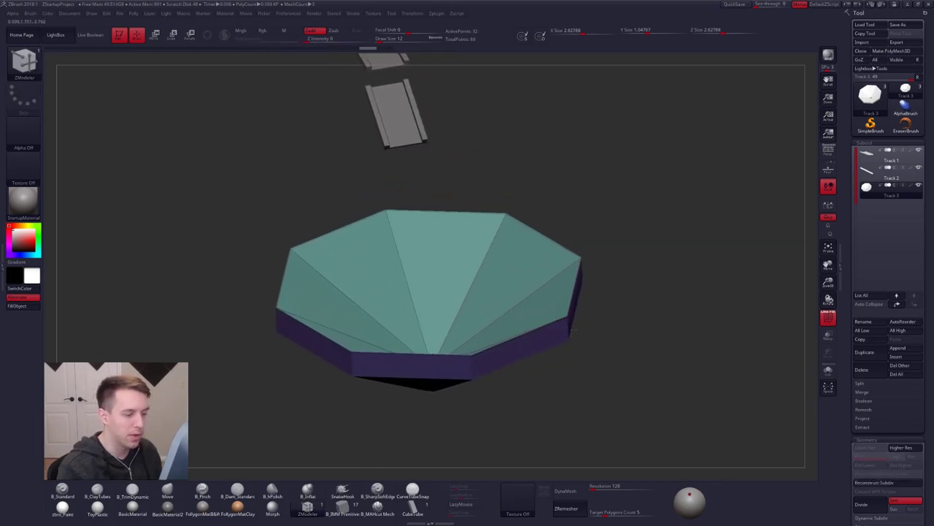
key(d)
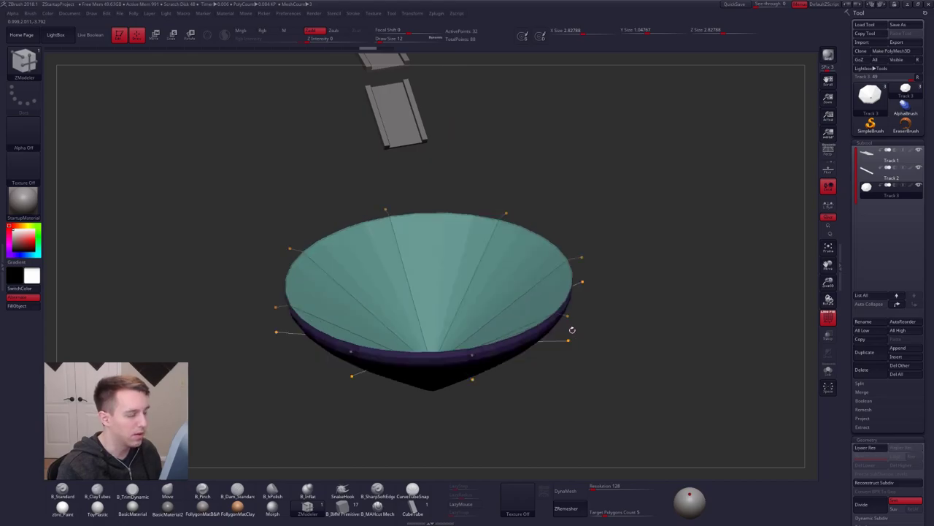
Examine the funnel's side profile and rim thickness relative to the tracks with smoothing turned off.
shift+drag(572, 330, 511, 313)
alt+right_drag(511, 314, 489, 339)
drag(489, 339, 483, 336)
key(shift+d)
alt+right_drag(503, 316, 494, 332)
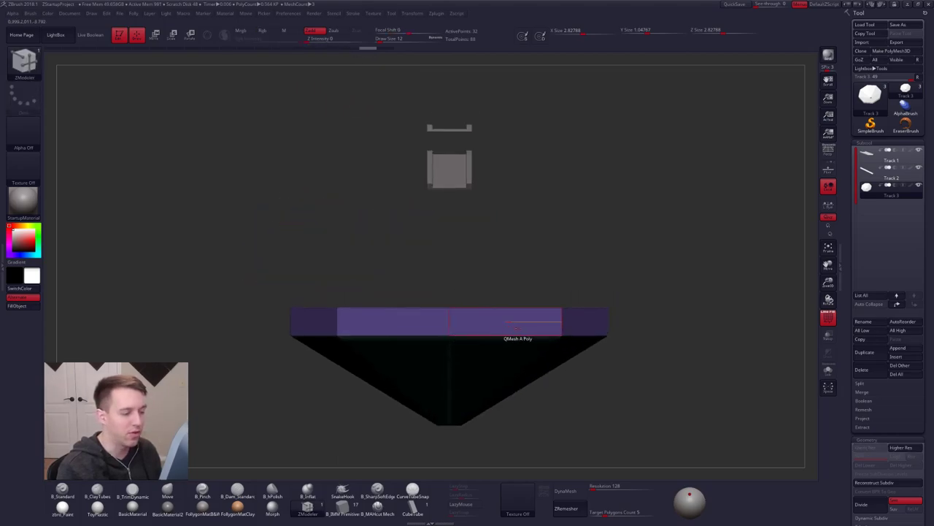
right_drag(532, 322, 545, 296)
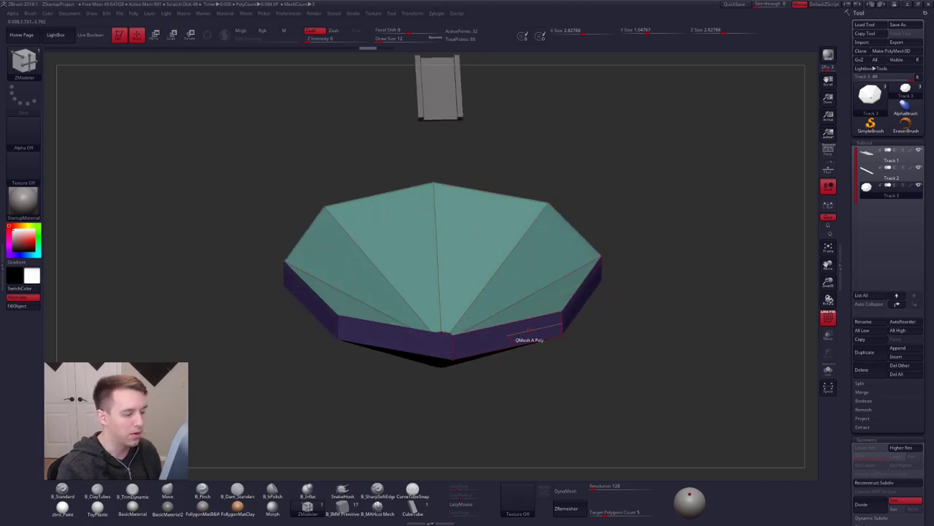
ctrl+right_drag(539, 330, 545, 342)
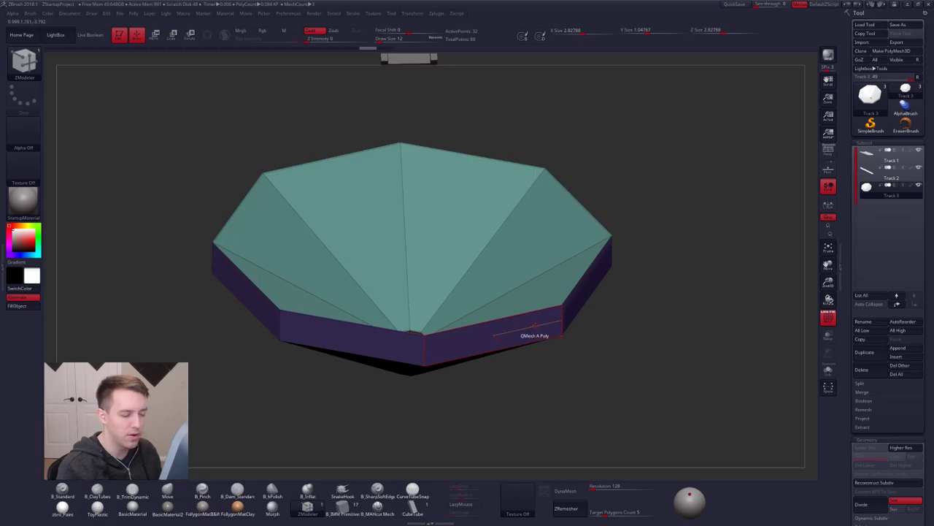
Extrude the funnel's outer side faces outward as a Polyloop with ZModeler, forming a flat ring around the rim.
key(space)
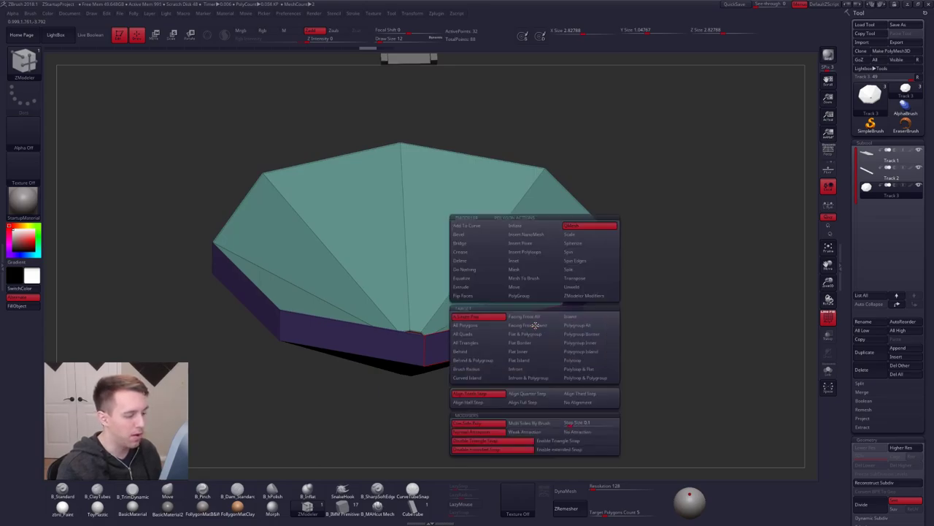
click(468, 286)
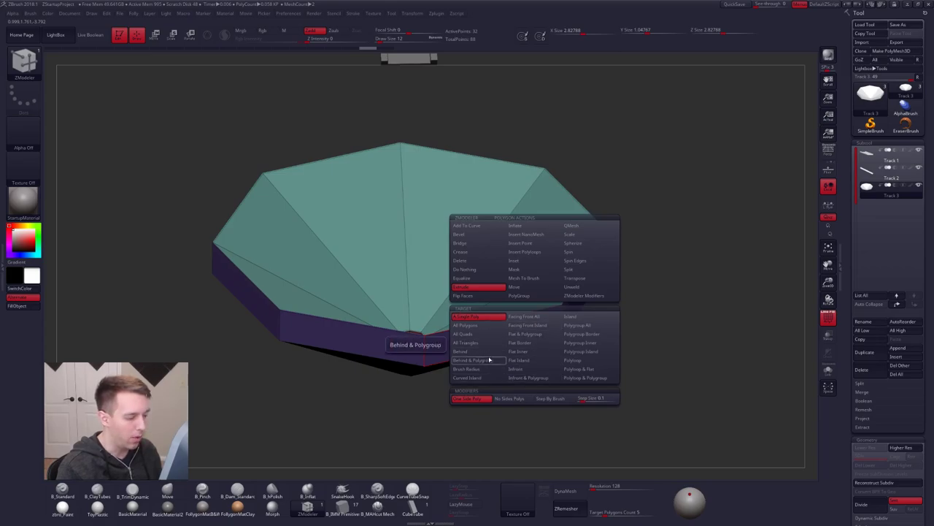
click(572, 360)
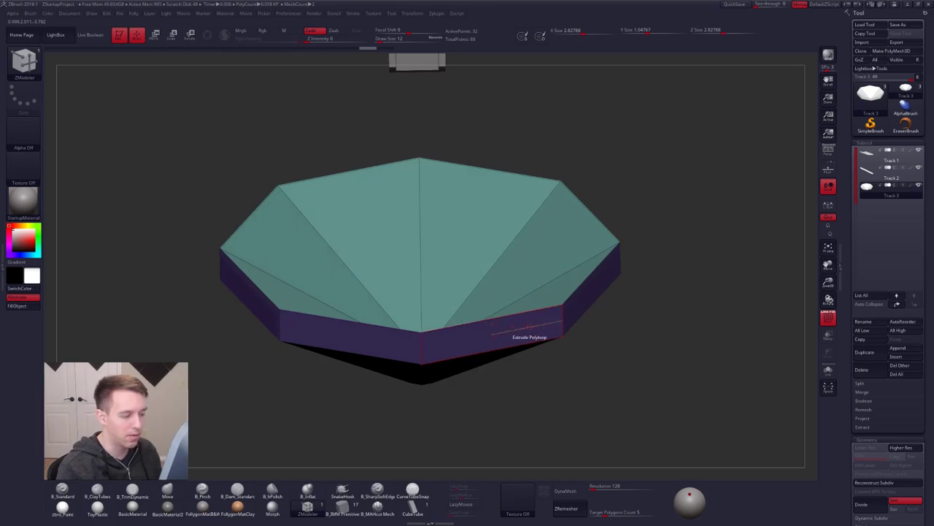
drag(513, 334, 565, 356)
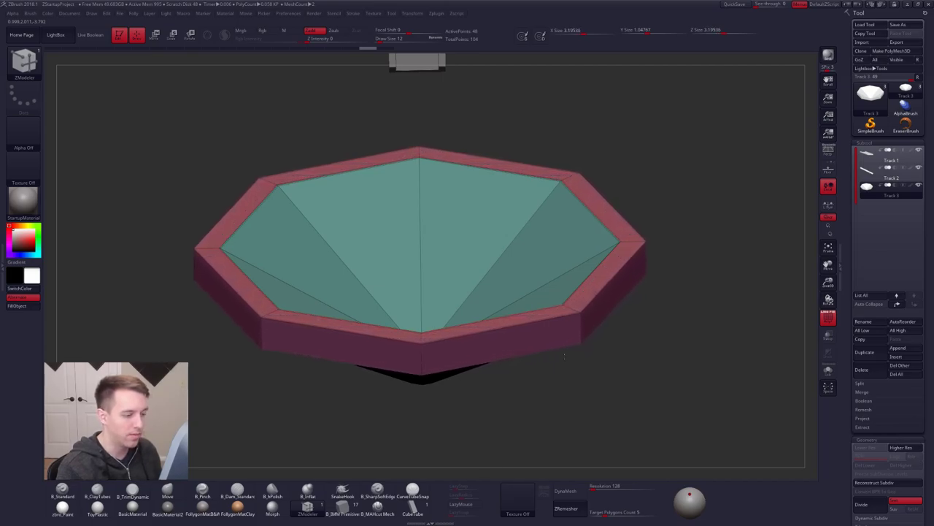
mouse_move(541, 338)
right_down()
mouse_move(531, 371)
mouse_move(547, 352)
right_up()
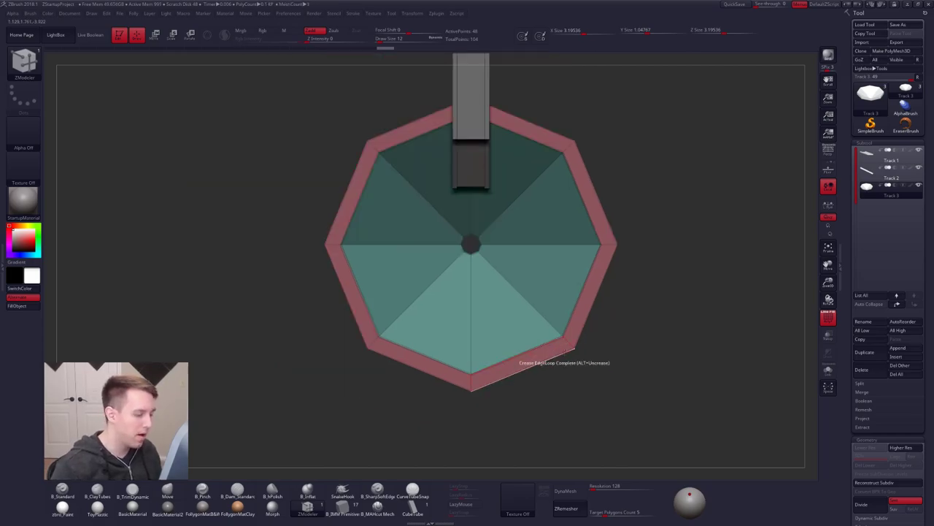
Isolate the funnel and mask its conical interior, keeping the new outer ring unmasked.
key(ctrl+d)
key(shift+d)
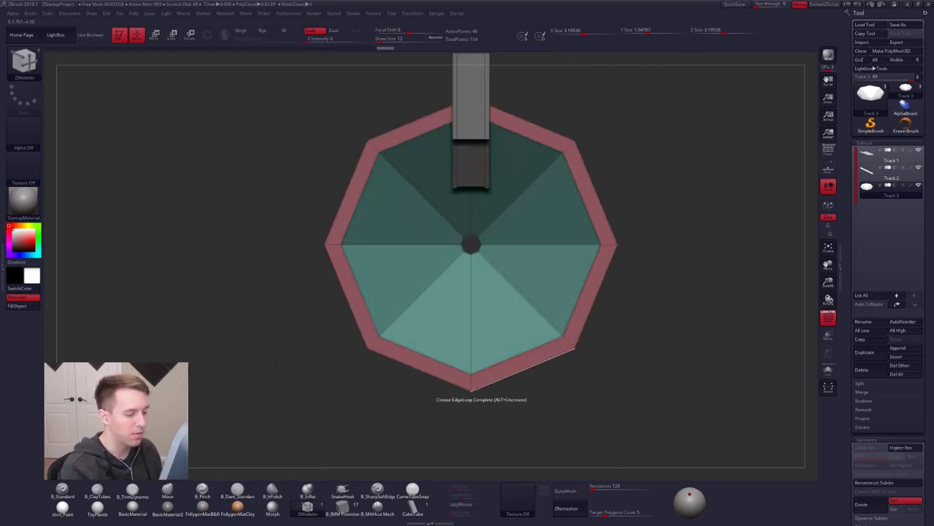
ctrl+drag(457, 379, 514, 388)
mouse_move(559, 362)
ctrl+alt+mouse_down()
mouse_move(587, 341)
mouse_move(566, 335)
ctrl+alt+mouse_up()
mouse_move(607, 259)
ctrl+alt+mouse_down()
mouse_move(608, 209)
mouse_move(633, 238)
ctrl+alt+mouse_up()
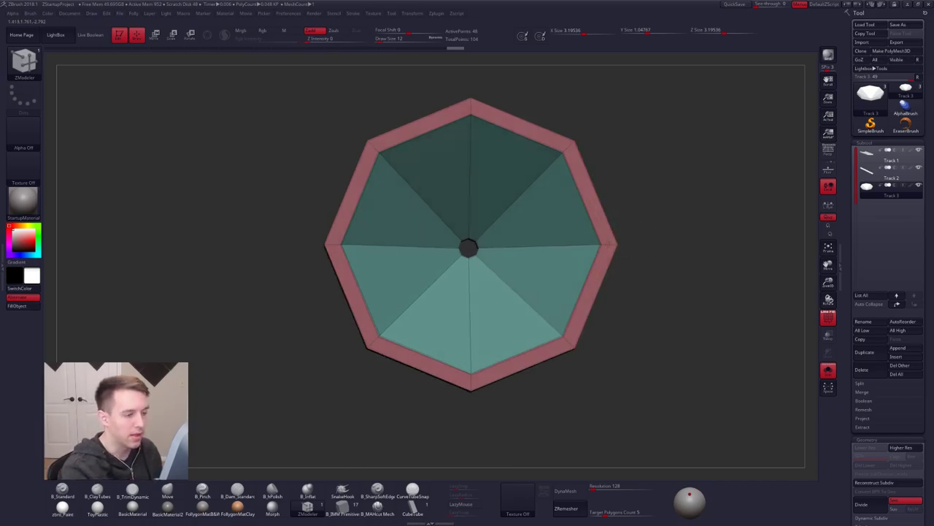
drag(622, 243, 621, 207)
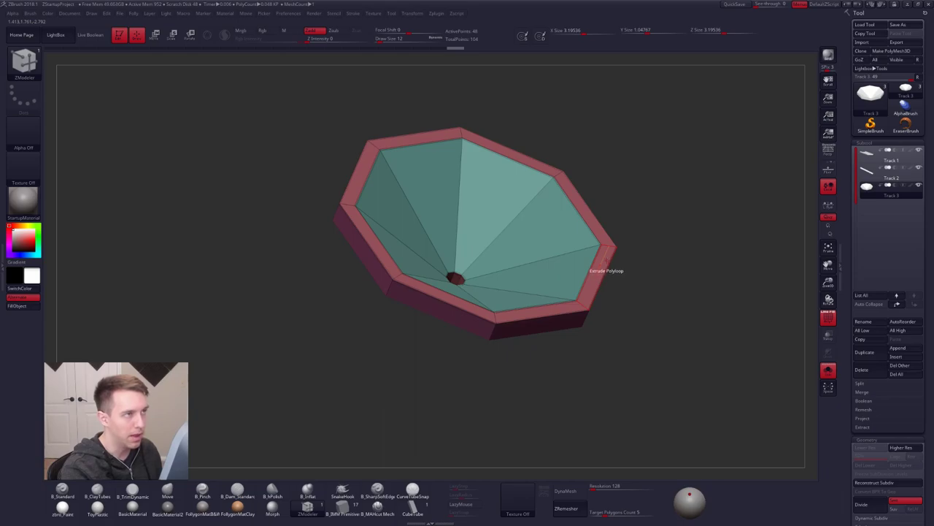
shift+drag(619, 260, 565, 329)
ctrl+click(442, 401)
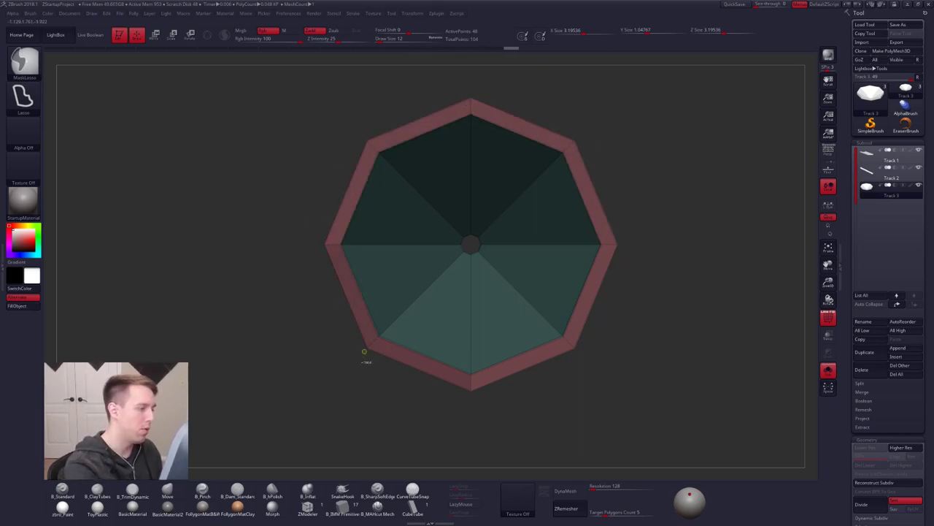
shift+drag(549, 413, 559, 359)
Raise the funnel's outer ring above the interior to form a sloped lip about 1.25 in Y size overall.
key(w)
key(d)
mouse_move(556, 205)
mouse_down()
mouse_move(568, 254)
mouse_move(622, 266)
mouse_move(627, 323)
mouse_up()
key(shift+d)
key(q)
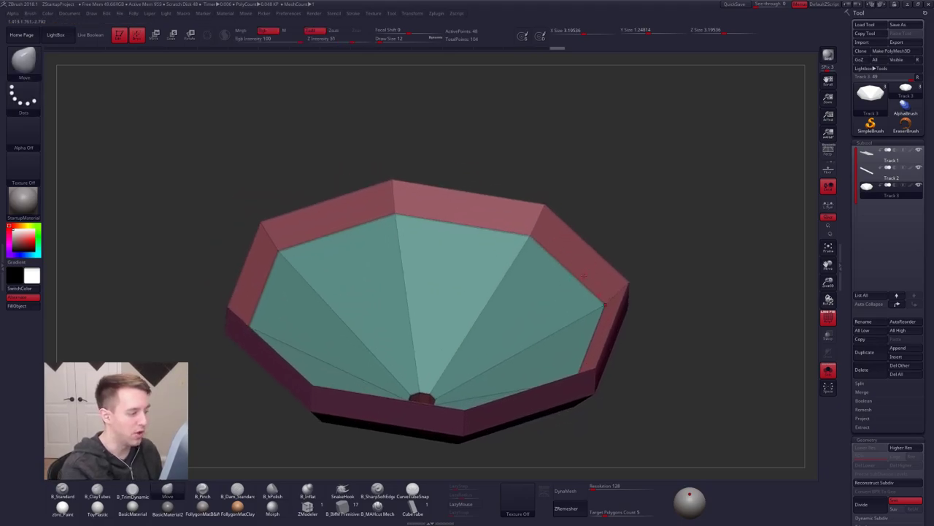
Try to extrude one face of the raised rim with ZModeler's Extrude and the A Single Poly target.
right_drag(584, 275, 586, 311)
click(308, 509)
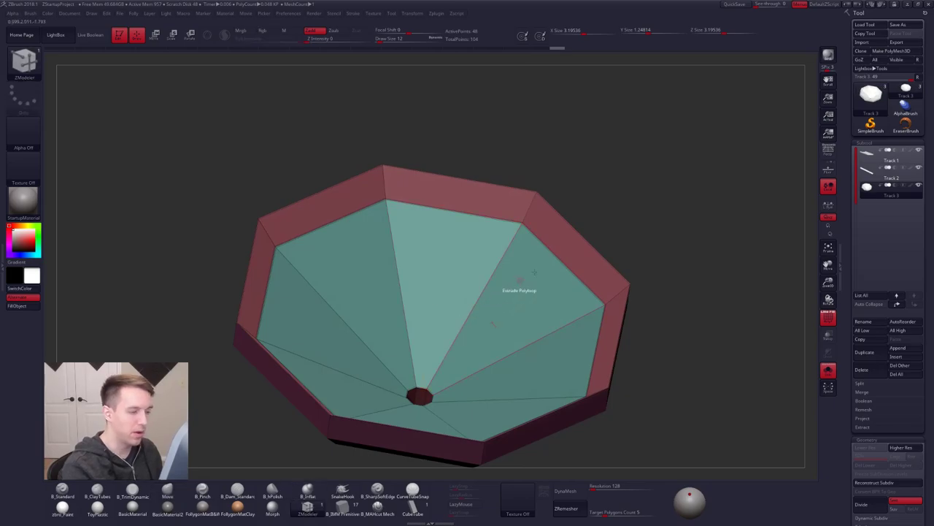
key(space)
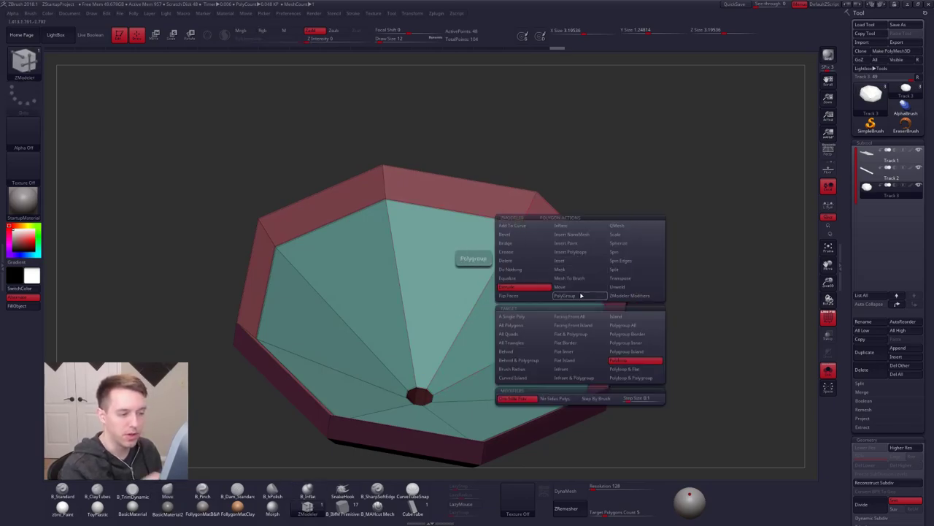
click(533, 319)
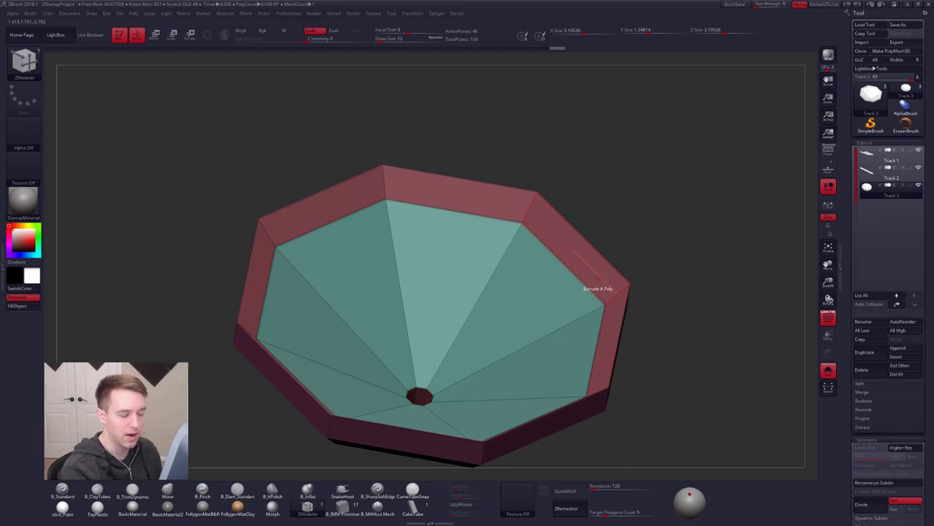
mouse_move(597, 278)
right_down()
mouse_move(541, 285)
mouse_move(590, 282)
right_up()
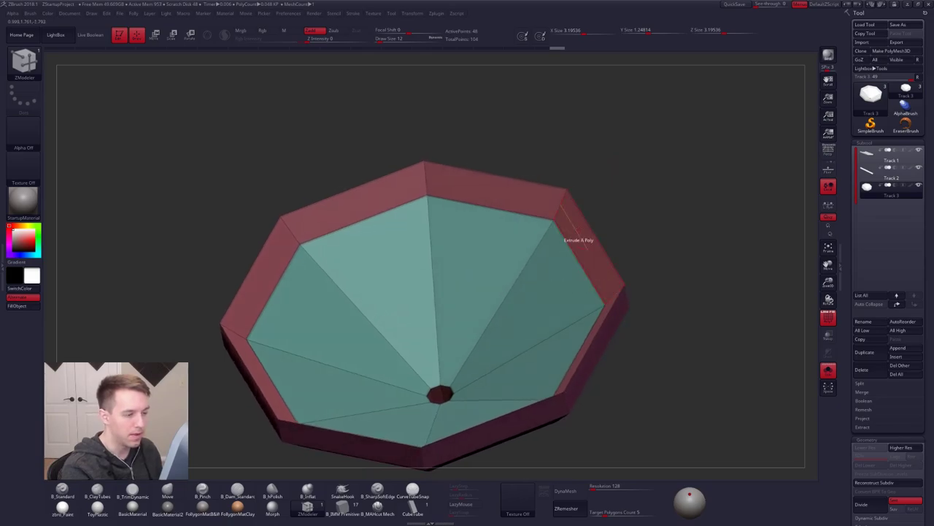
drag(564, 219, 599, 237)
right_drag(606, 279, 586, 310)
key(shift+s)
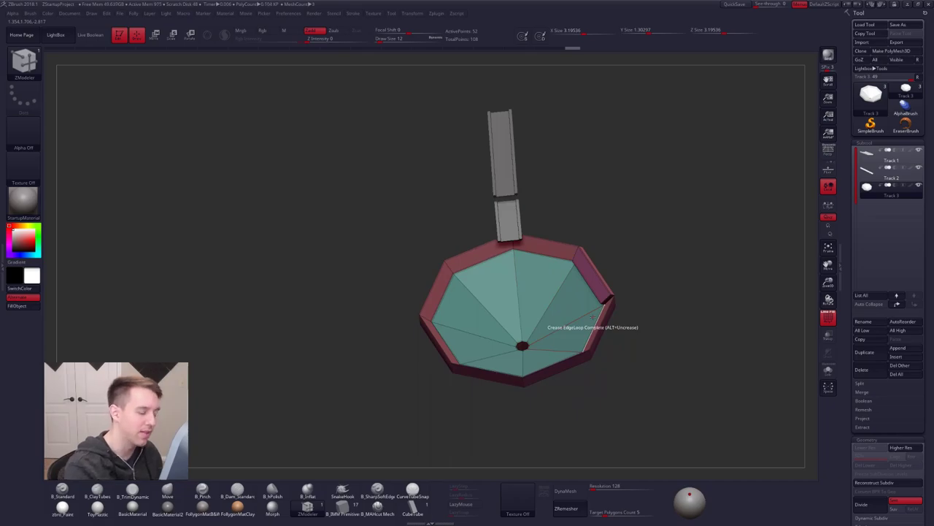
key(ctrl+z)
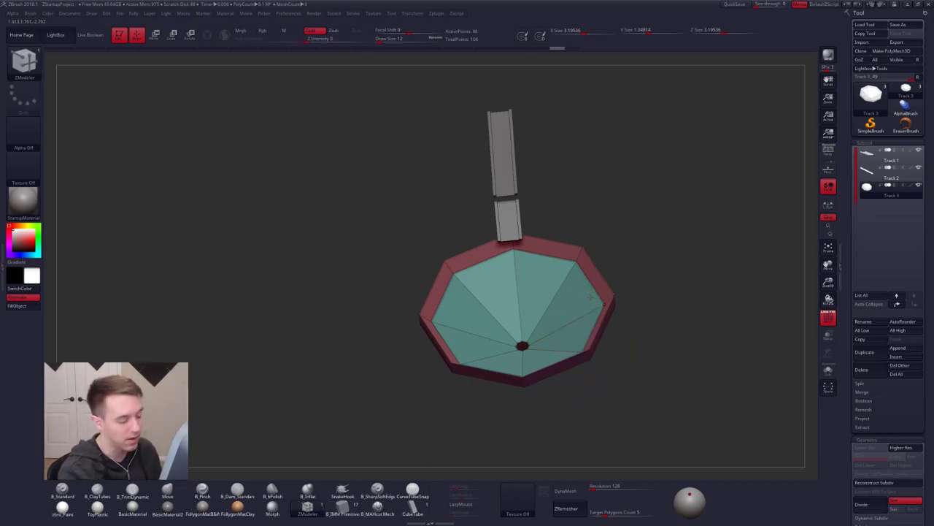
Use SelectLasso to isolate one segment of the funnel's raised rim and bring the remaining faces back.
ctrl+right_drag(579, 256, 573, 275)
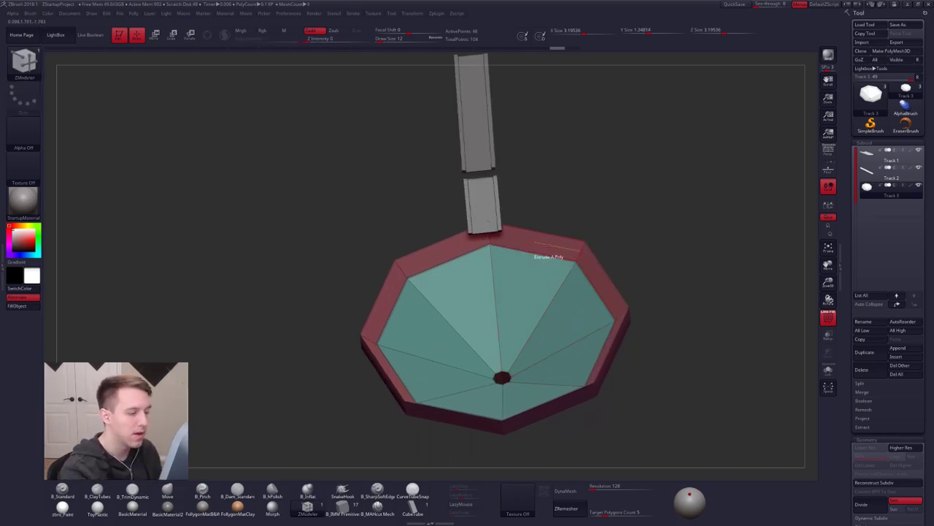
scroll(551, 254, up, 3)
key(ctrl+shift)
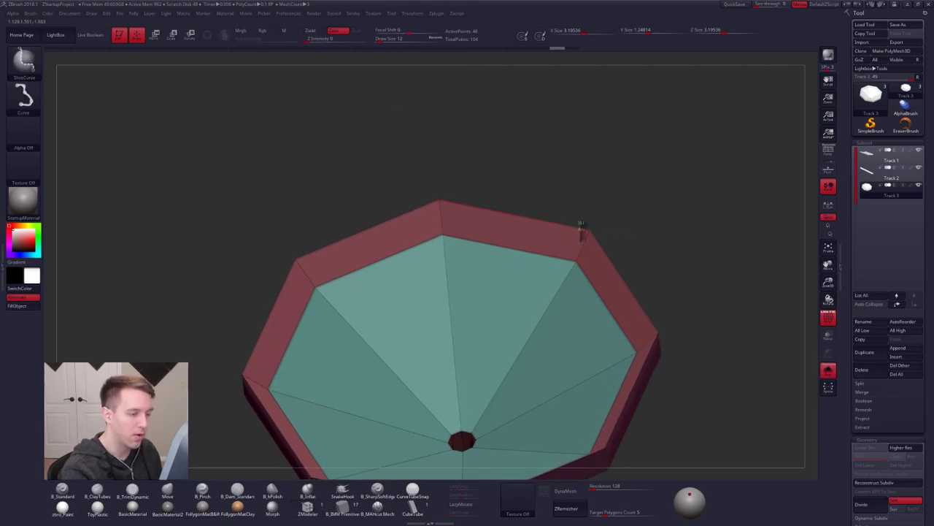
key(space)
click(567, 430)
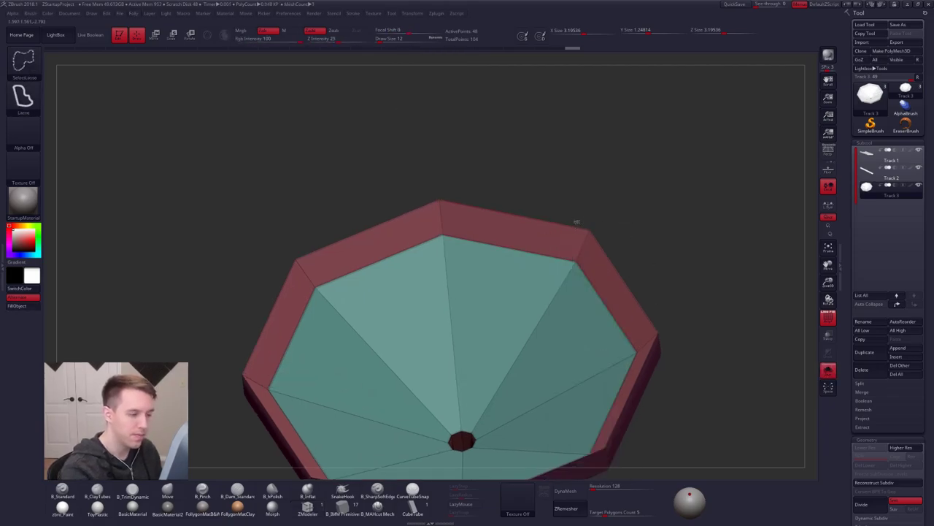
ctrl+alt+shift+drag(577, 221, 652, 194)
mouse_move(616, 259)
mouse_down()
mouse_move(707, 259)
mouse_move(618, 258)
mouse_move(640, 234)
mouse_up()
key(space)
click(644, 277)
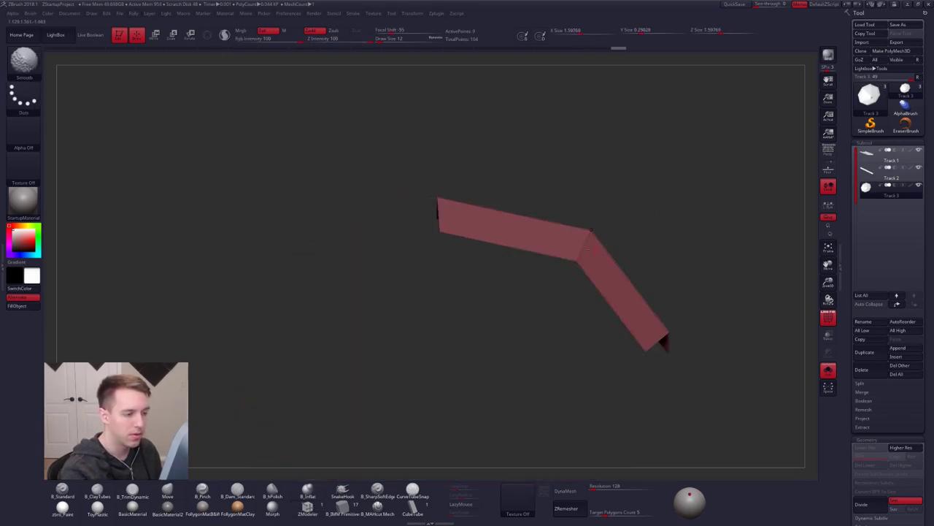
ctrl+alt+shift+drag(478, 234, 452, 271)
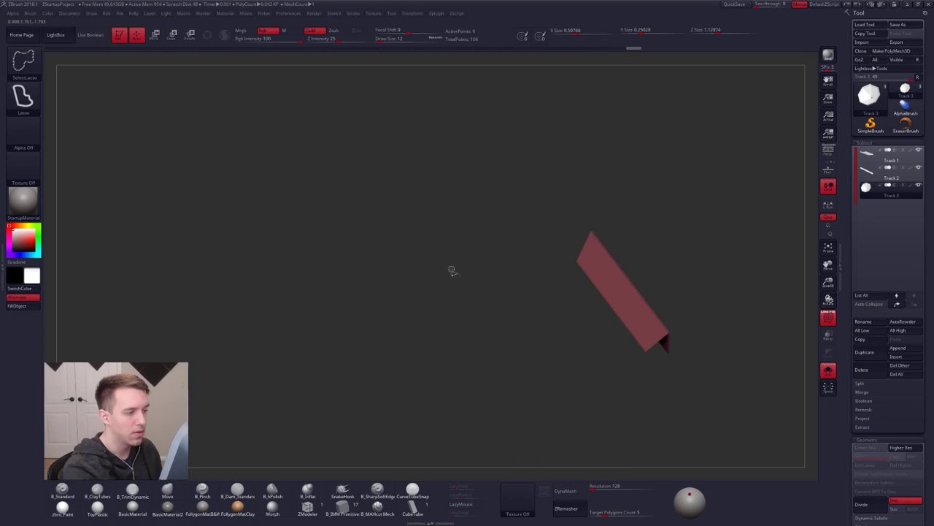
ctrl+shift+click(698, 305)
mouse_move(712, 326)
alt+mouse_down()
mouse_move(705, 320)
mouse_move(643, 363)
mouse_move(633, 384)
mouse_move(646, 370)
alt+mouse_up()
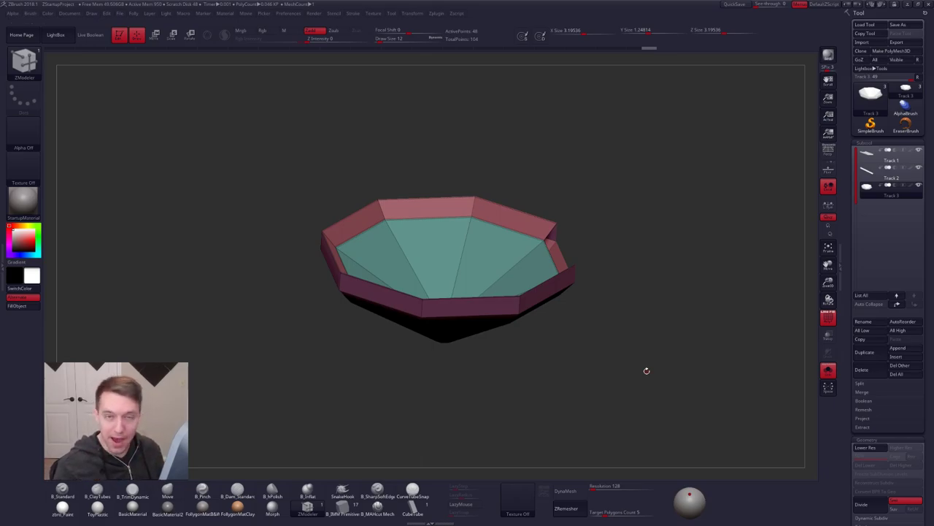
Show the tracks with the funnel again and preview its raised rim with Dynamic Subdiv.
key(shift+s)
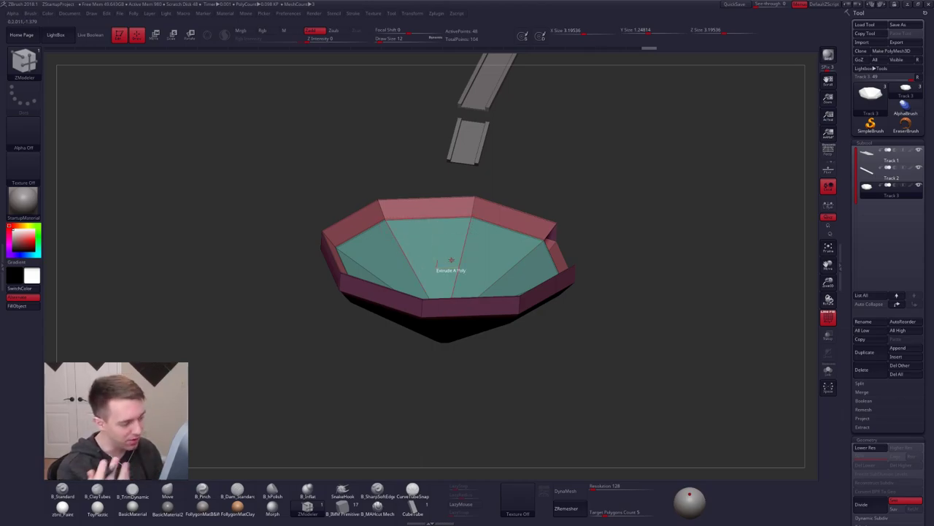
drag(549, 288, 496, 315)
key(d)
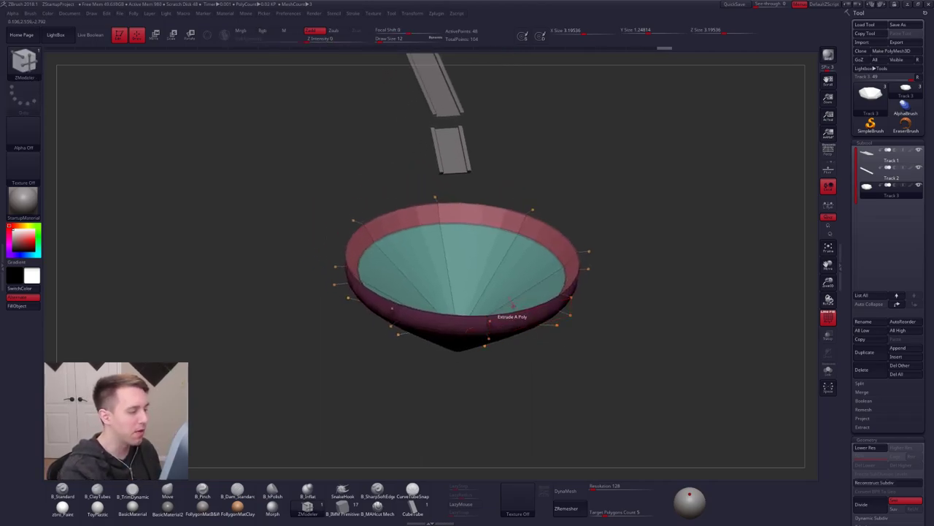
key(shift+d)
key(f)
Adjust the crease on the edge loop where the rim meets the cone using EdgeLoop Complete, checking the subdivided shape.
key(space)
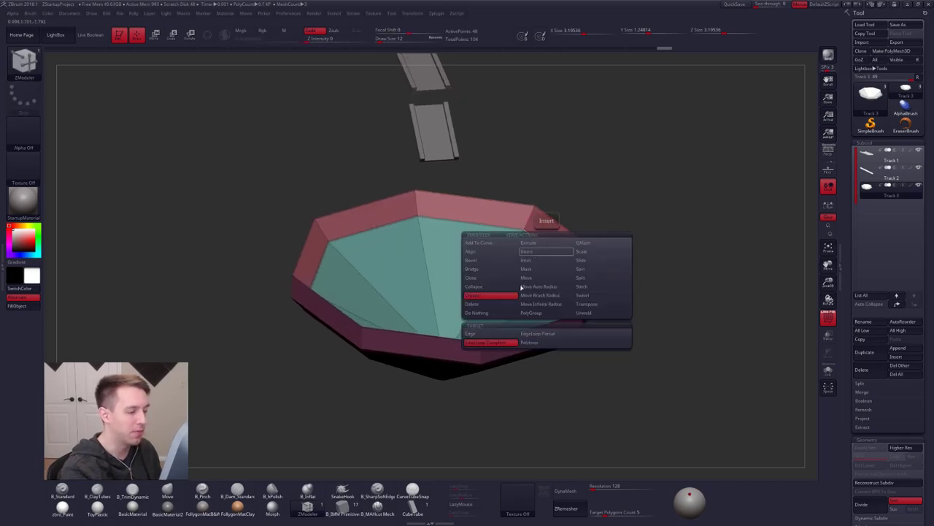
click(510, 336)
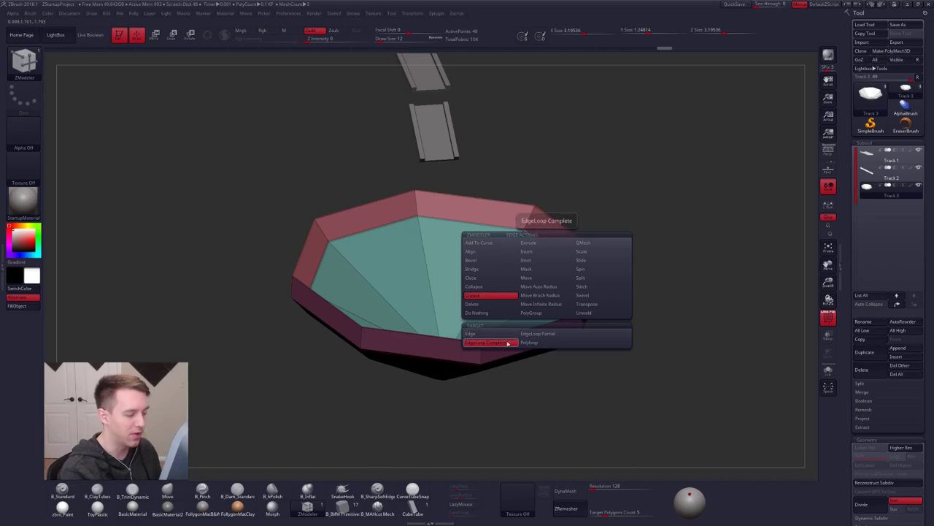
key(ctrl+d)
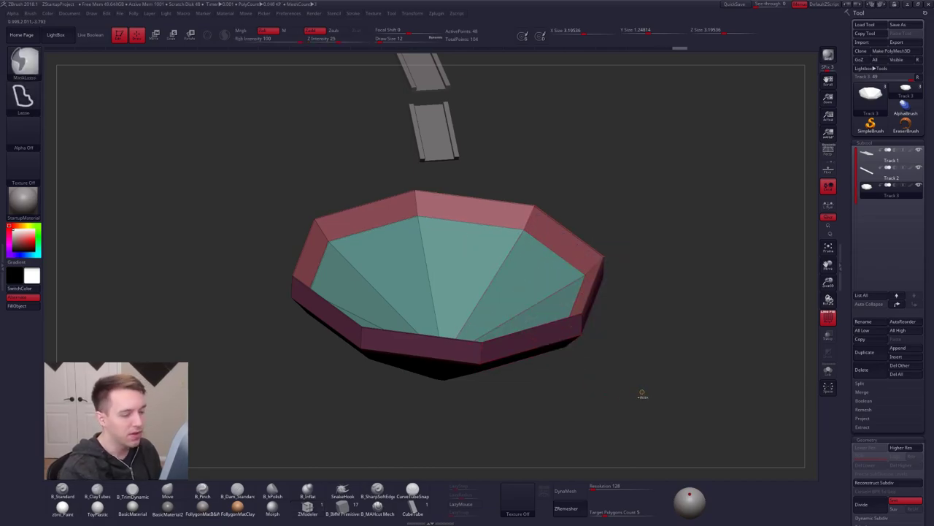
key(ctrl+d)
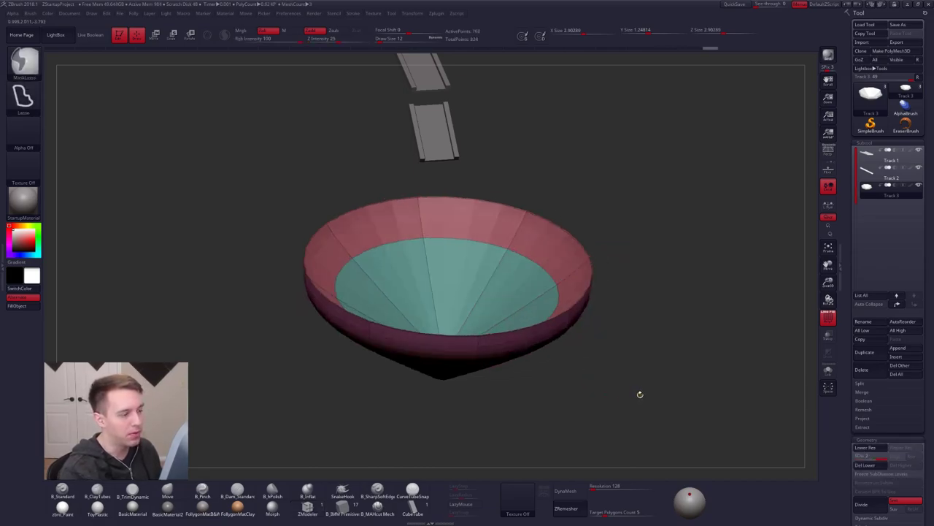
key(shift+f)
drag(638, 392, 537, 349)
key(shift+d)
key(shift+d)
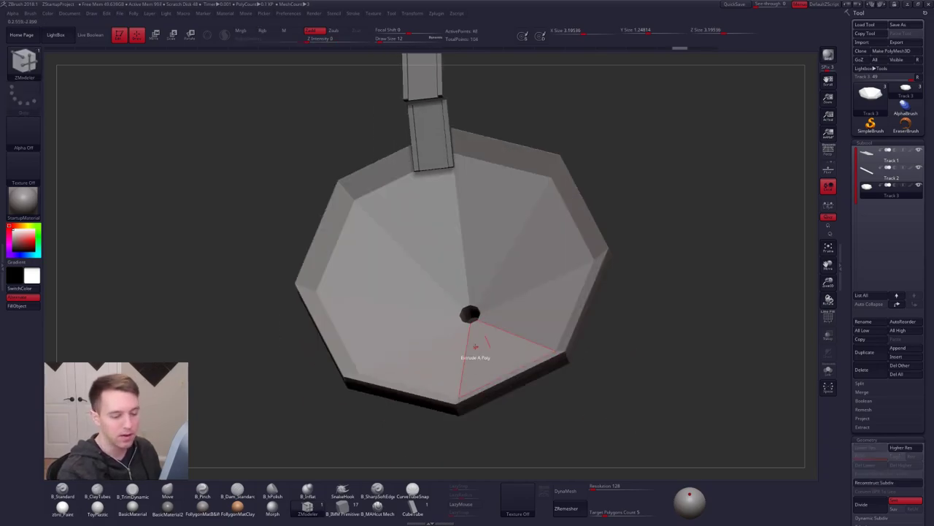
Use ZModeler's Crease with the EdgeLoop Complete target on the central hole's edge, checking it with Dynamic Subdiv.
key(shift+f)
key(f)
scroll(480, 314, up, 3)
key(space)
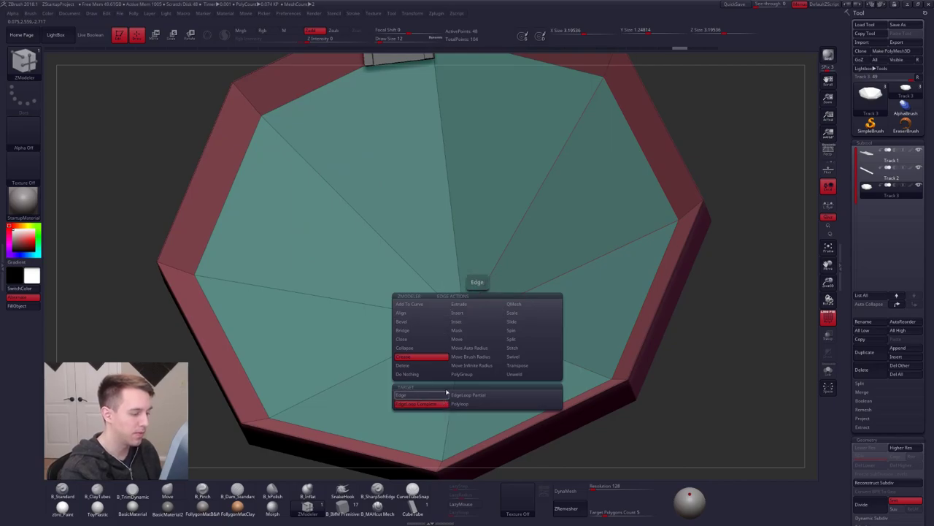
key(d)
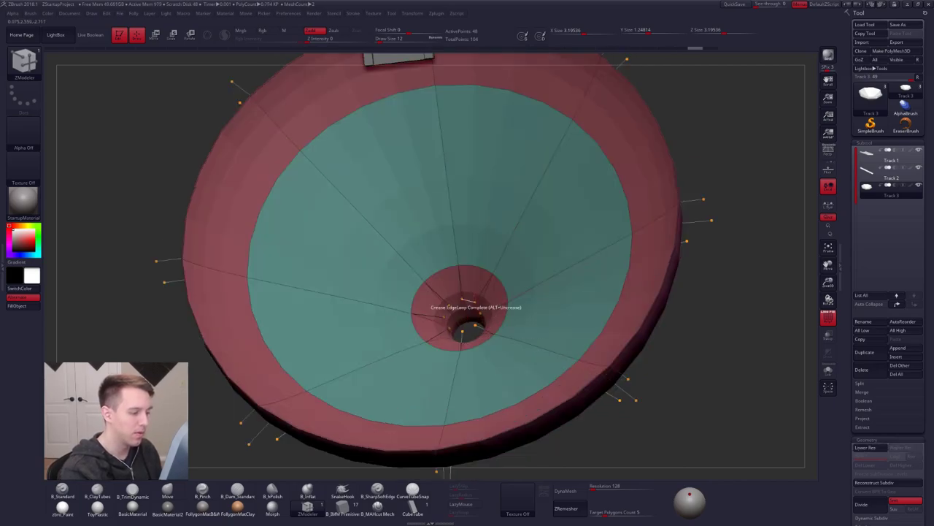
key(shift+f)
right_drag(509, 340, 502, 308)
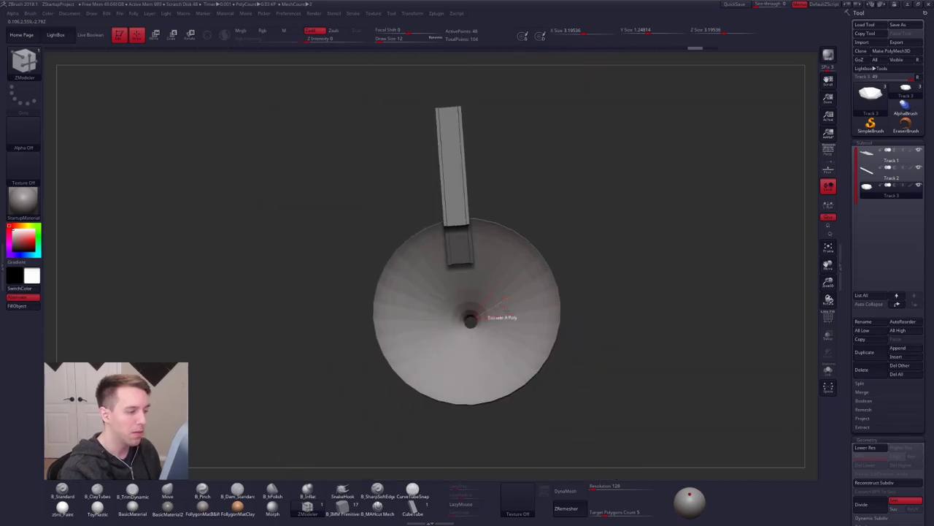
Make the funnel shallower, about 0.9 in Y size, by masking part of it and moving its center upward.
mouse_move(542, 350)
right_down()
mouse_move(542, 300)
mouse_move(512, 356)
mouse_move(503, 321)
mouse_move(500, 364)
mouse_move(446, 312)
right_up()
key(ctrl)
mouse_move(445, 312)
ctrl+mouse_down()
mouse_move(576, 302)
mouse_move(467, 307)
mouse_move(511, 359)
mouse_move(511, 386)
ctrl+mouse_up()
key(w)
drag(511, 351, 511, 329)
ctrl+drag(613, 343, 635, 365)
key(q)
mouse_move(527, 289)
right_down()
mouse_move(546, 325)
mouse_move(532, 250)
mouse_move(575, 338)
right_up()
alt+right_drag(574, 338, 574, 391)
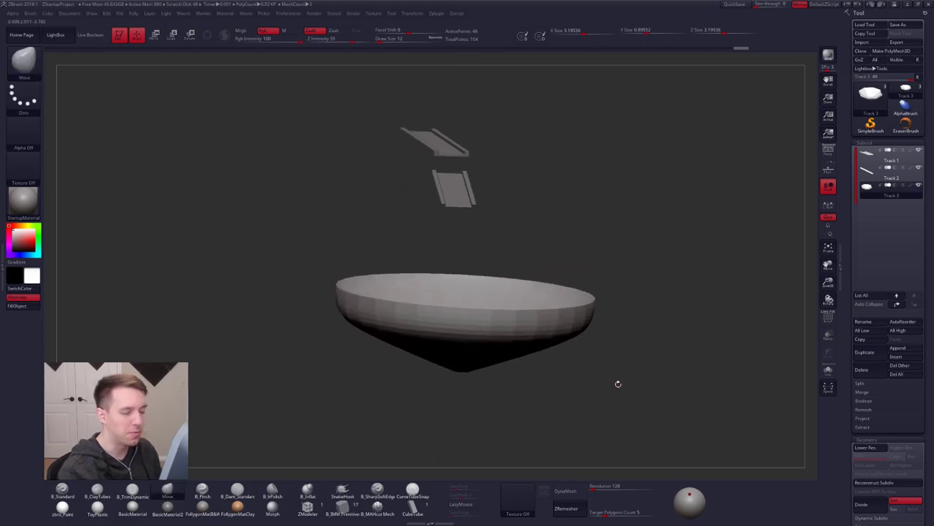
Divide the funnel mesh twice and delete its lower subdivision levels.
mouse_move(557, 324)
right_down()
mouse_move(548, 365)
mouse_move(548, 330)
right_up()
key(shift+d)
key(d)
key(d)
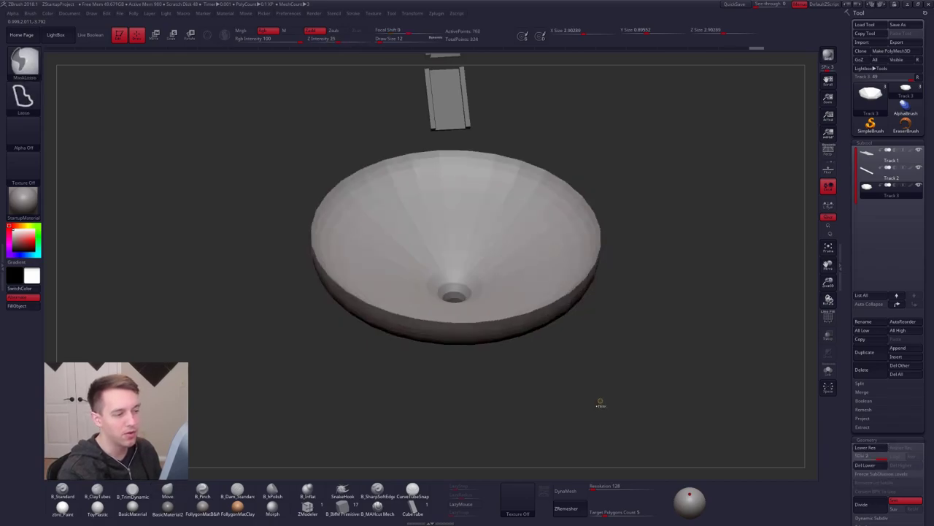
click(865, 465)
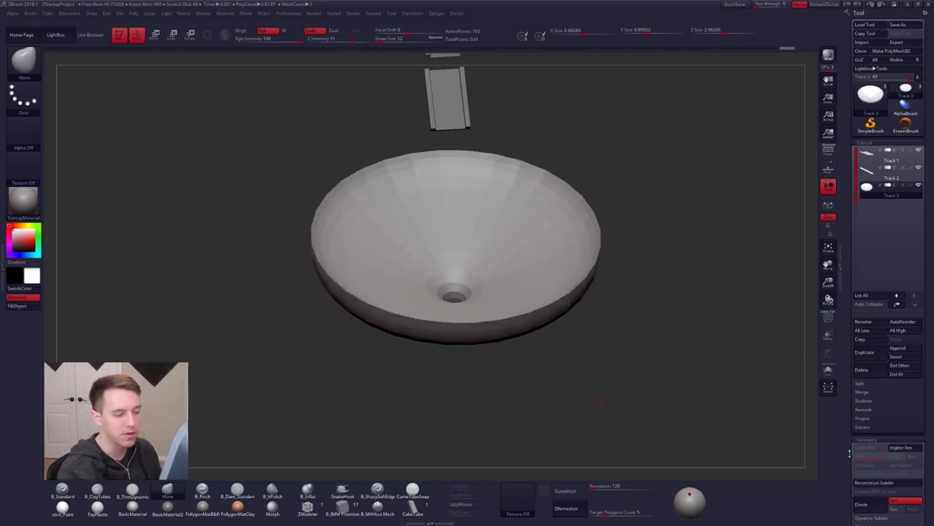
Switch to Blender and try Shade Smooth on the sloped track before restoring its flat shading.
right_drag(509, 298, 542, 371)
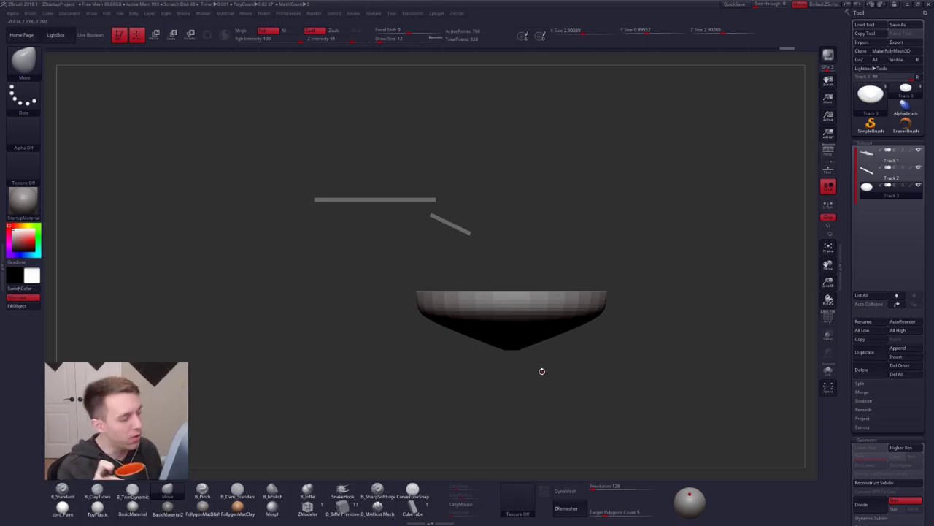
key(alt+Tab)
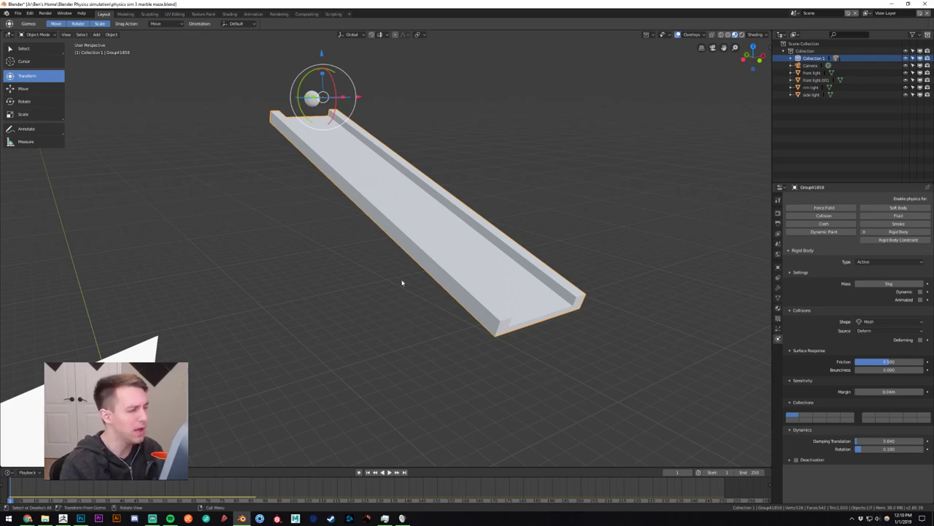
right_click(407, 211)
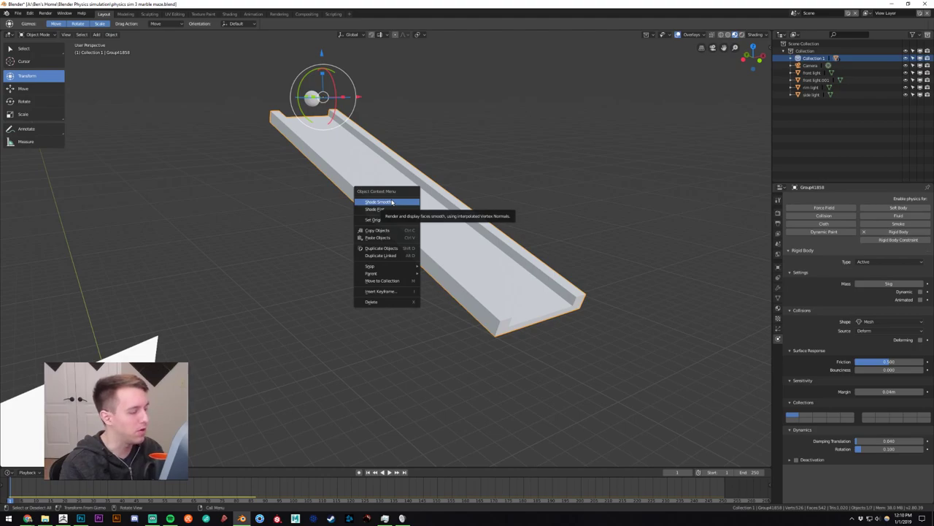
click(392, 202)
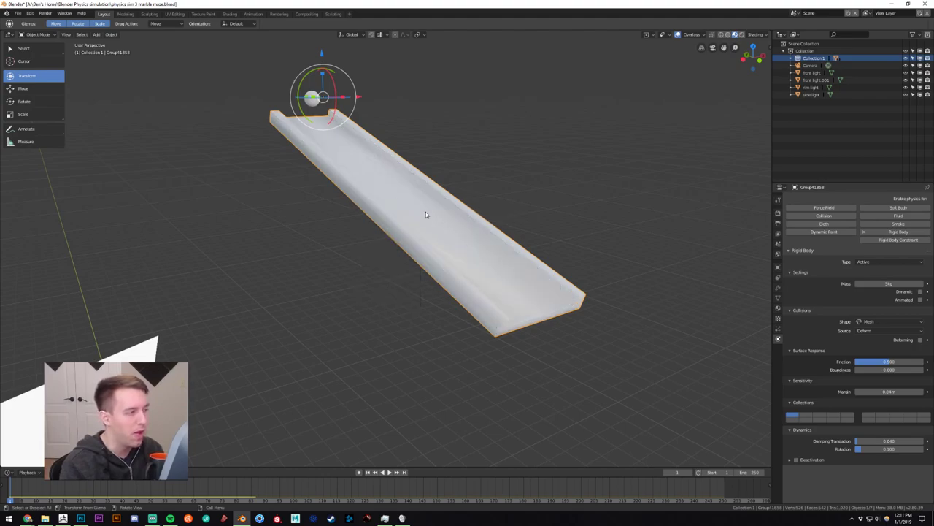
right_click(424, 213)
click(417, 217)
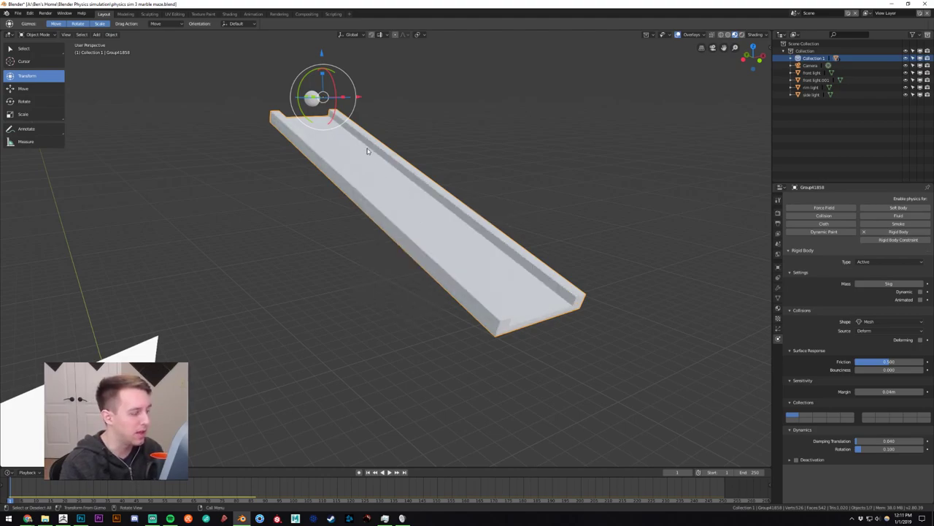
Preview Shade Smooth on the track once more at closer range and return it to Shade Flat.
scroll(289, 231, down, 10)
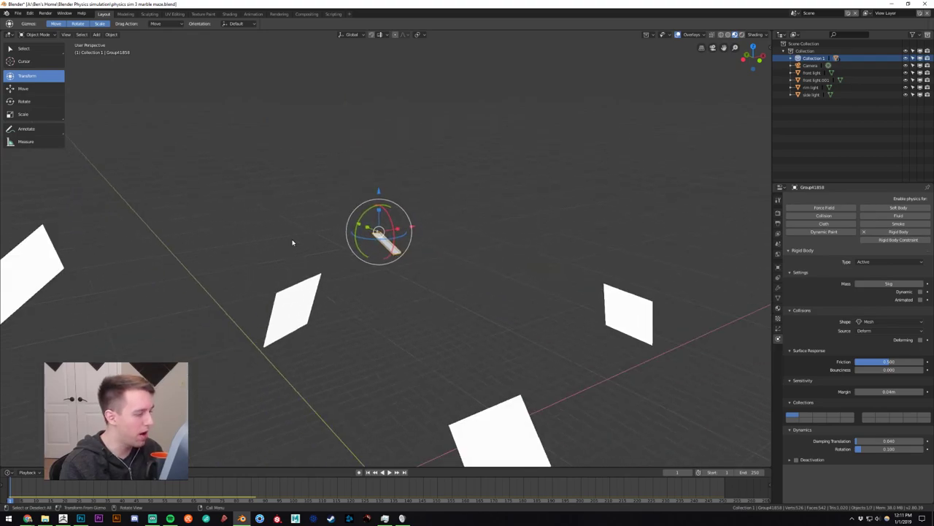
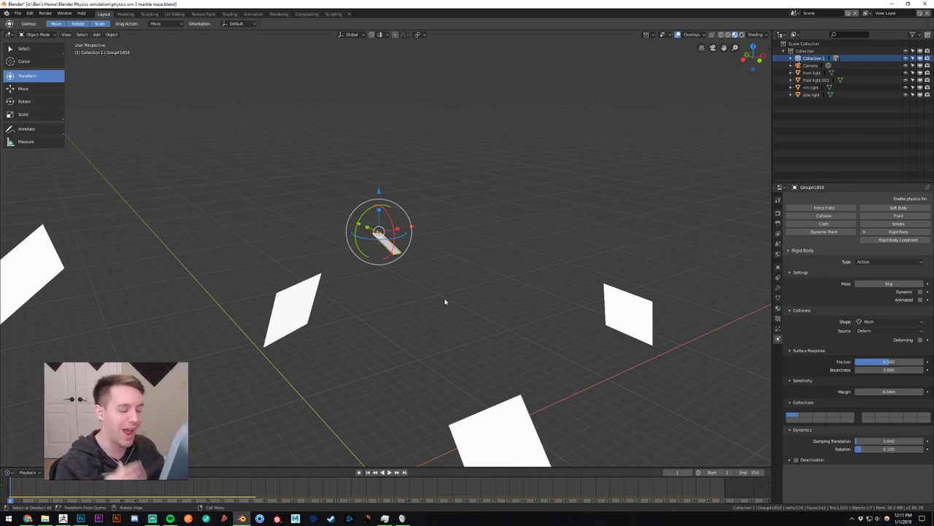
scroll(394, 241, up, 12)
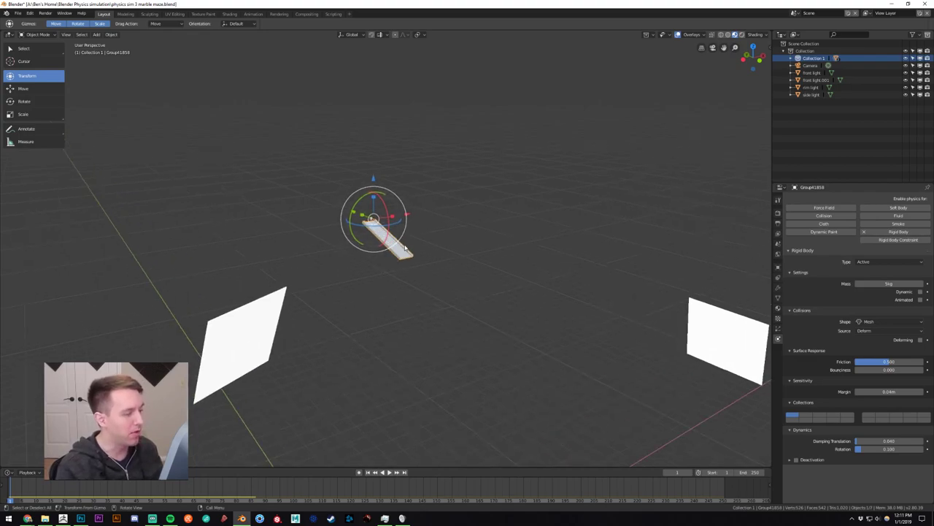
scroll(445, 264, up, 4)
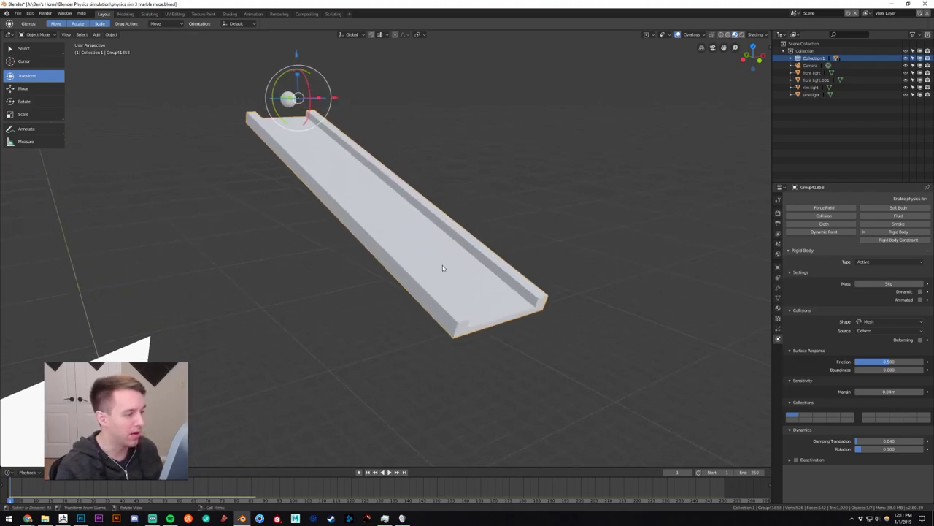
right_click(457, 254)
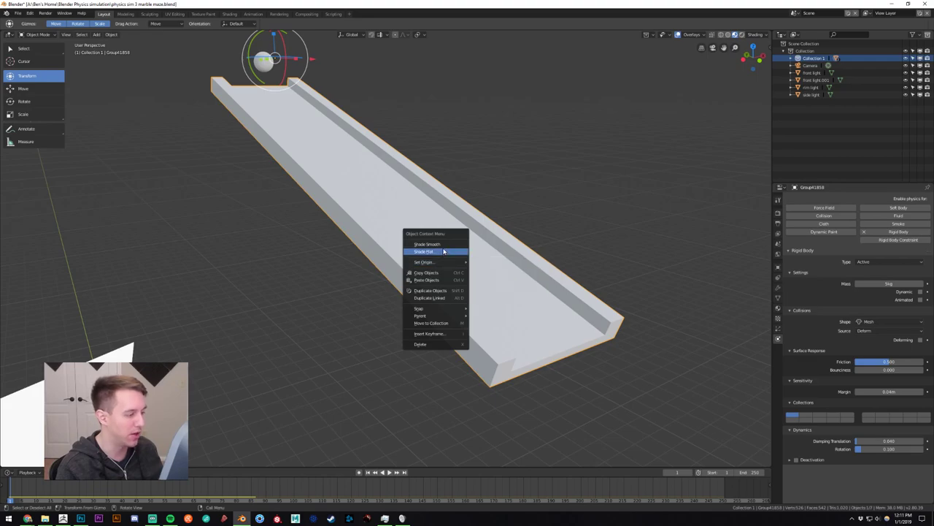
click(441, 245)
scroll(486, 239, up, 5)
scroll(572, 222, down, 5)
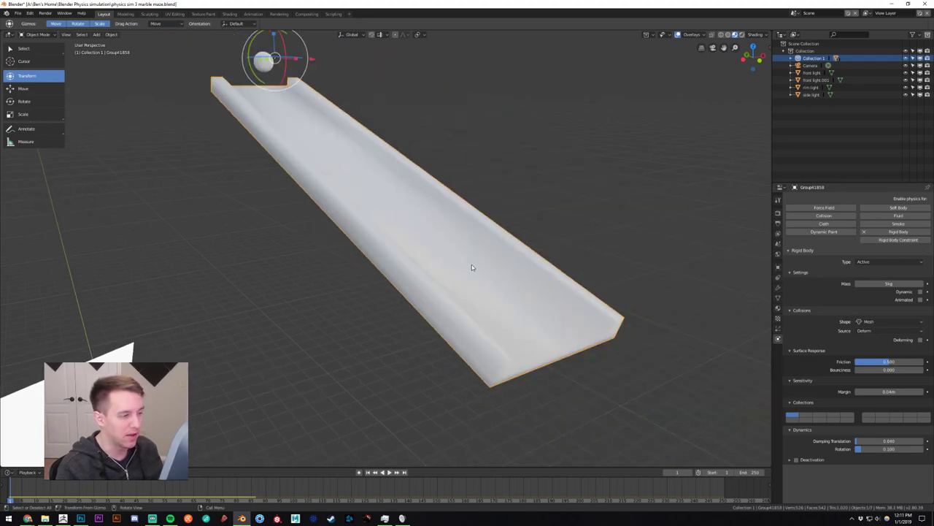
right_click(472, 264)
click(462, 272)
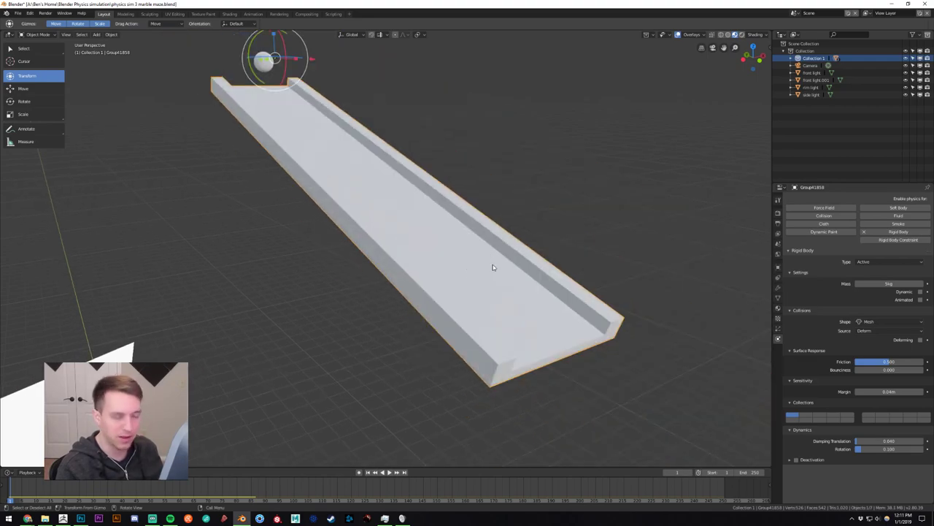
scroll(493, 267, down, 2)
Switch back to ZBrush, make the short sloped Track 2 the active subtool and display its polyframe.
key(alt+Tab)
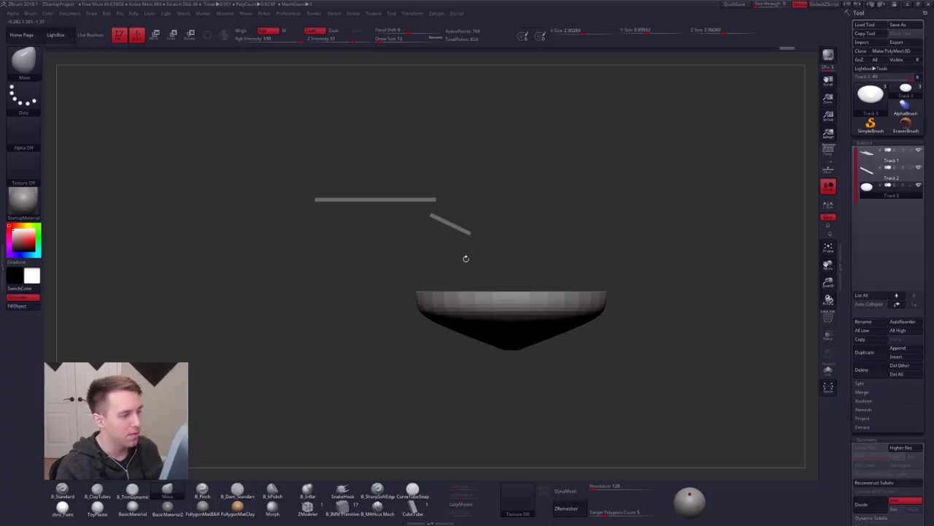
drag(466, 258, 518, 271)
alt+click(470, 232)
key(shift+f)
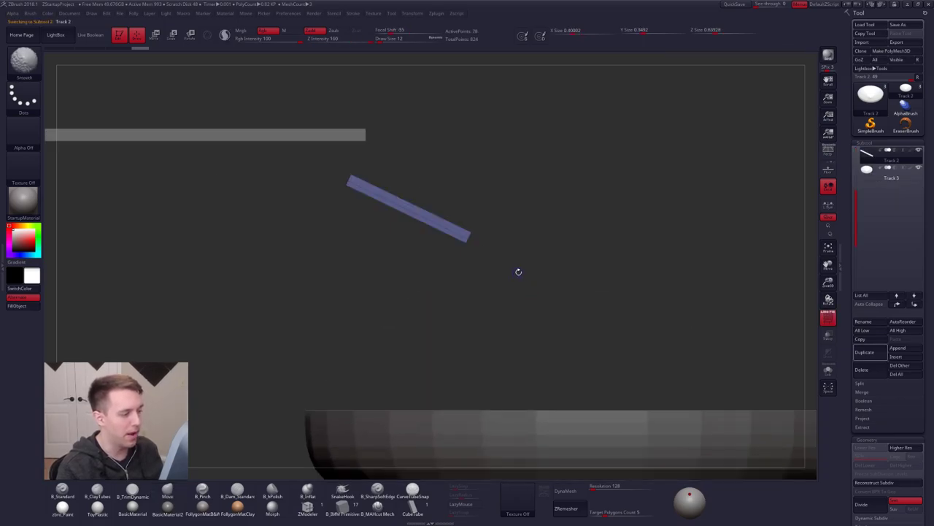
key(b)
key(m)
key(v)
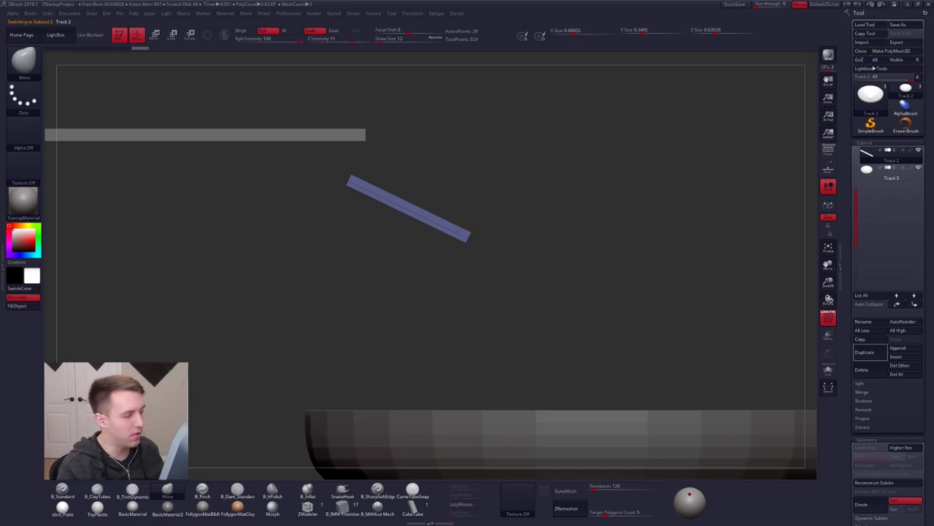
drag(467, 228, 511, 257)
alt+drag(524, 170, 482, 311)
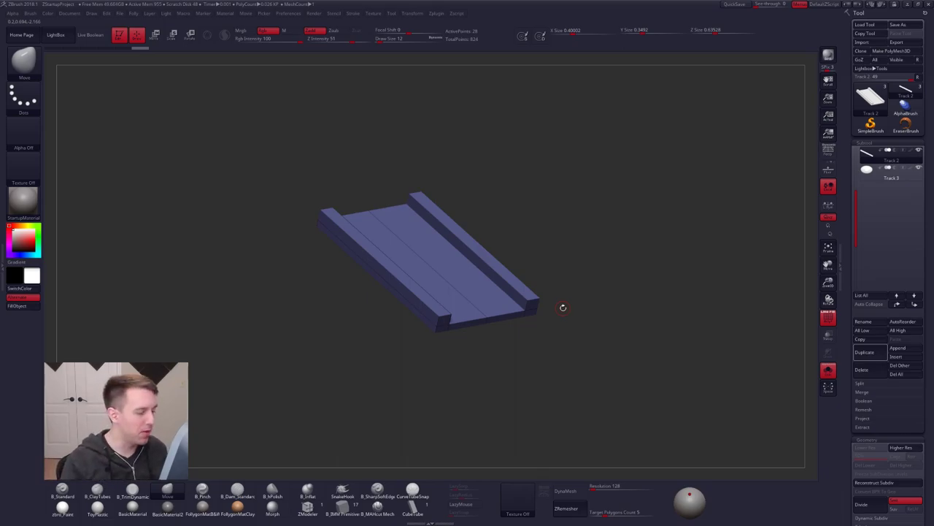
Choose the ZModeler brush for Track 2 and set its polygon action to QMesh with the A Single Poly target.
click(308, 508)
ctrl+right_drag(463, 285, 520, 285)
alt+right_drag(520, 284, 527, 305)
key(space)
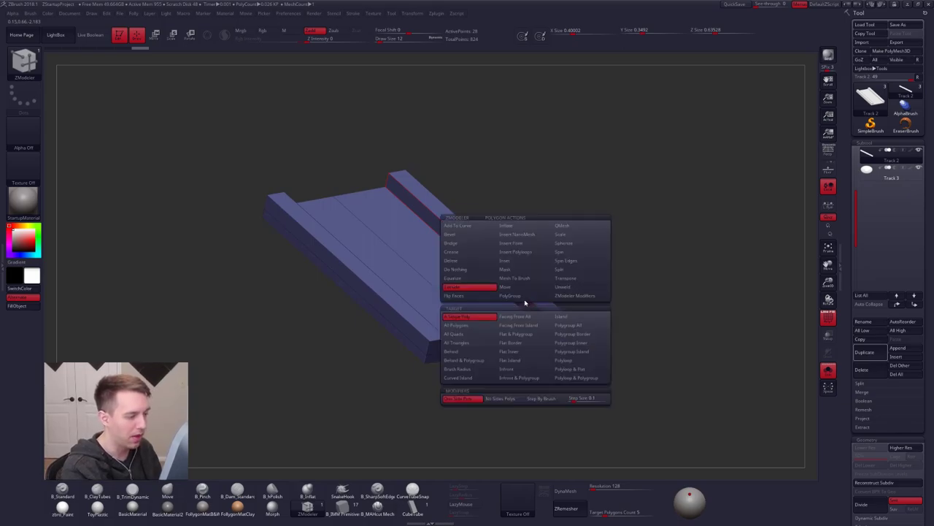
click(558, 226)
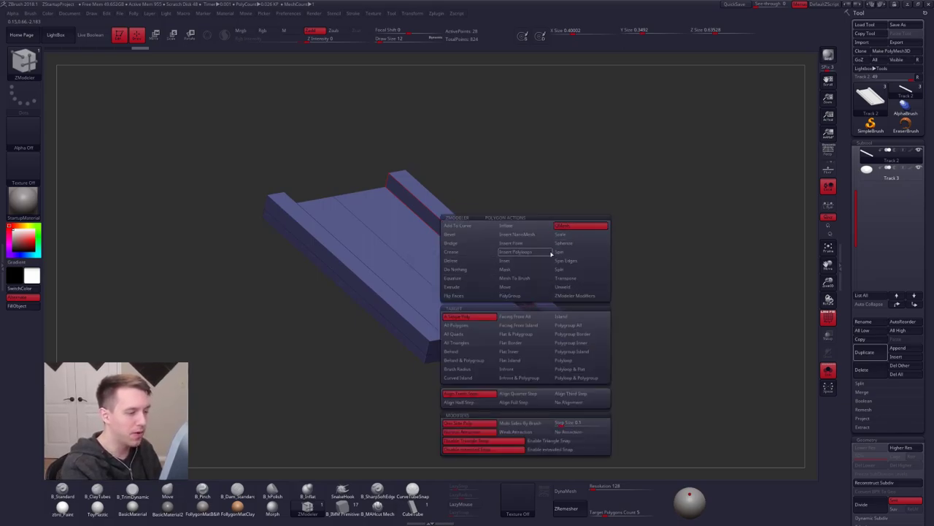
click(467, 314)
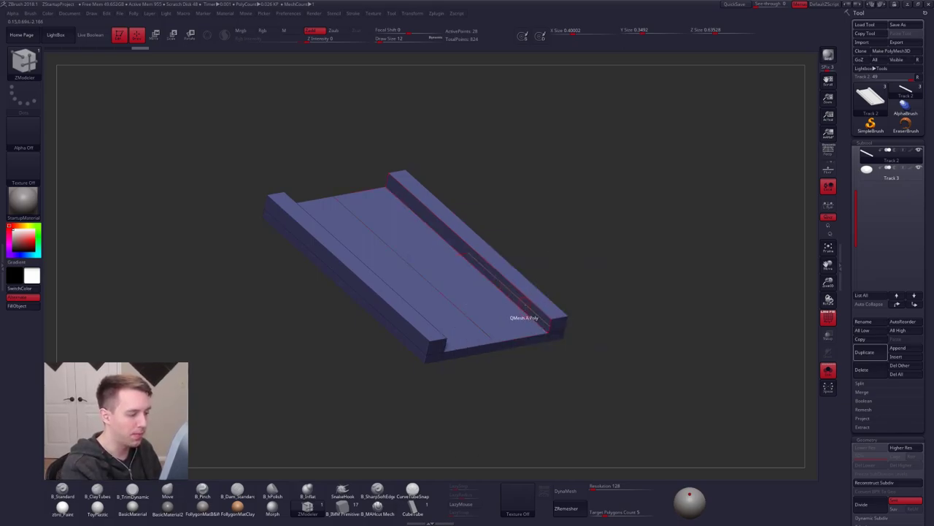
mouse_move(527, 307)
ctrl+right_down()
mouse_move(509, 325)
mouse_move(530, 294)
ctrl+right_up()
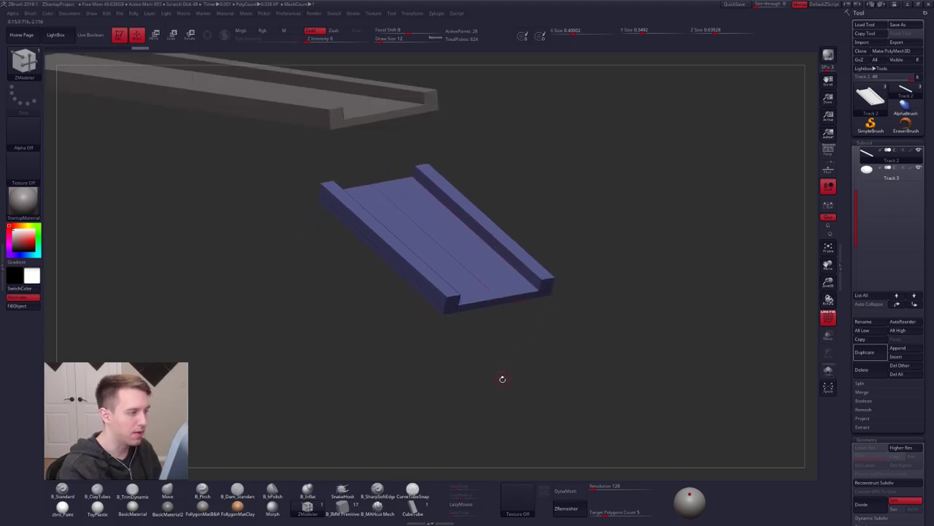
Insert crosswise loops at the middle and toward the lower end of Track 2, using Insert Polyloops with the Polyloop target.
right_drag(468, 311, 615, 378)
right_drag(657, 417, 646, 438)
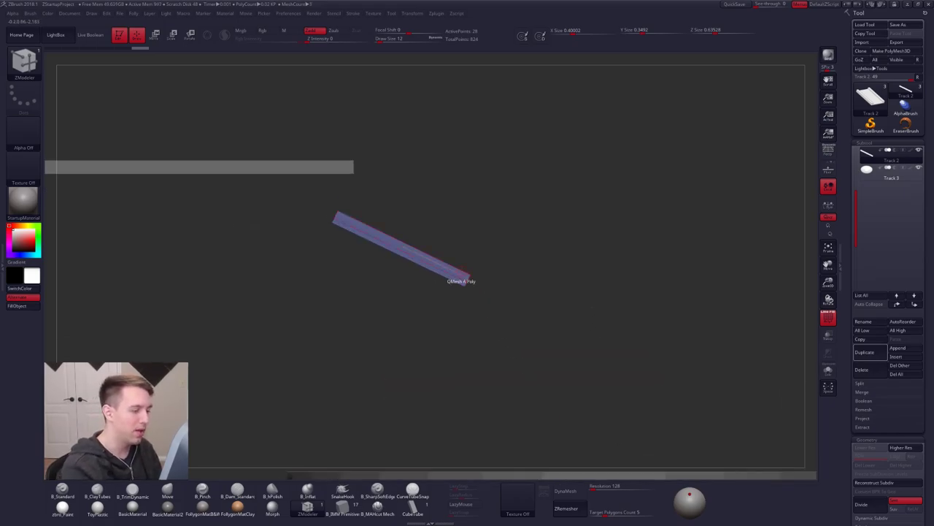
ctrl+right_drag(461, 280, 469, 395)
alt+right_drag(431, 269, 454, 291)
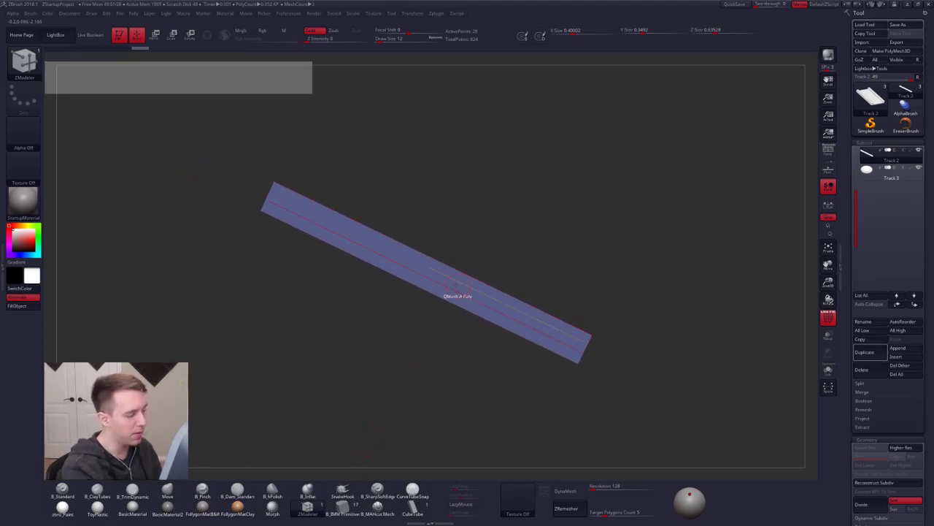
key(space)
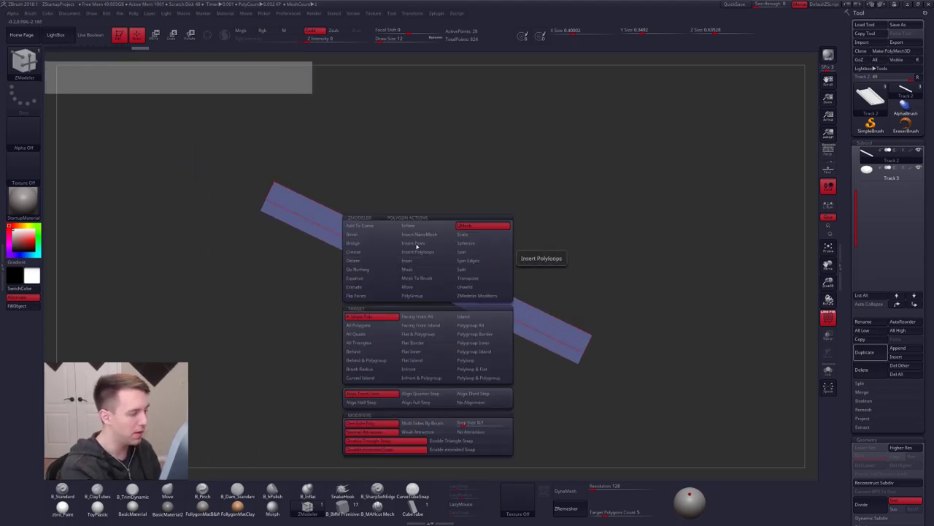
click(427, 252)
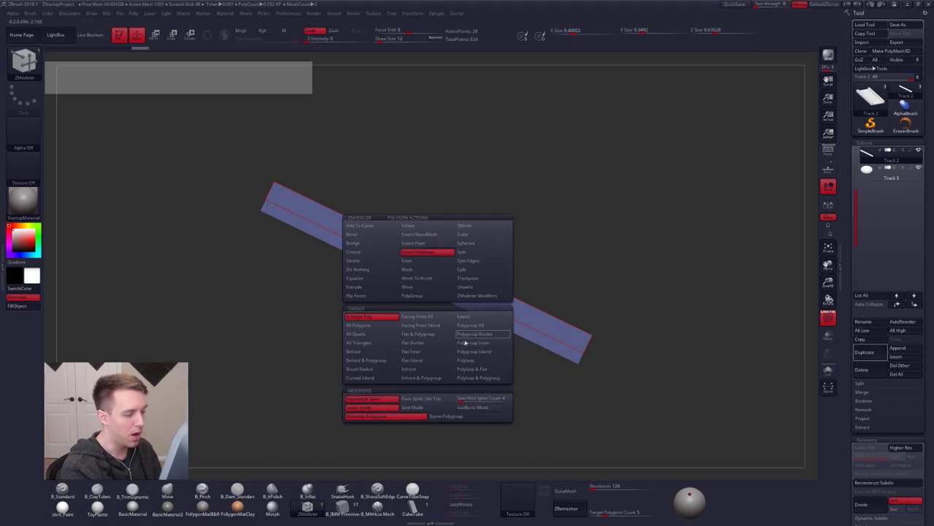
click(476, 360)
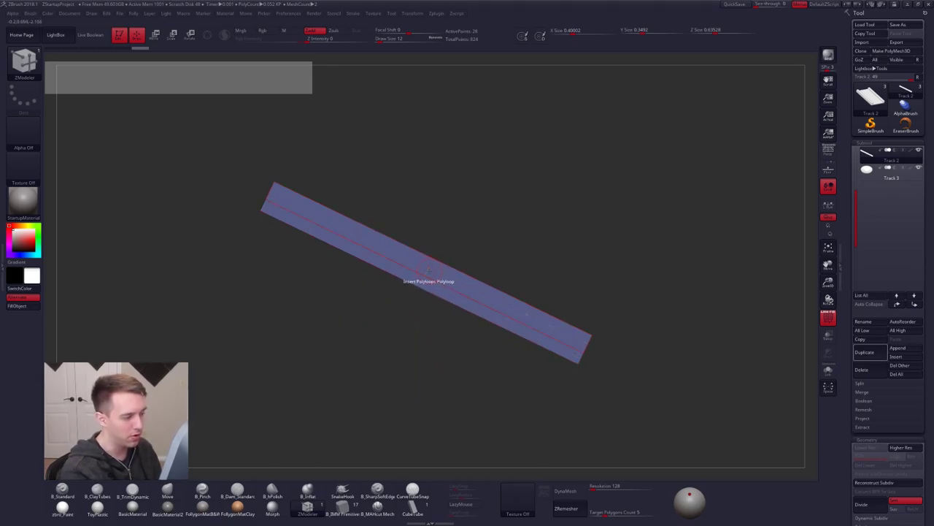
click(428, 271)
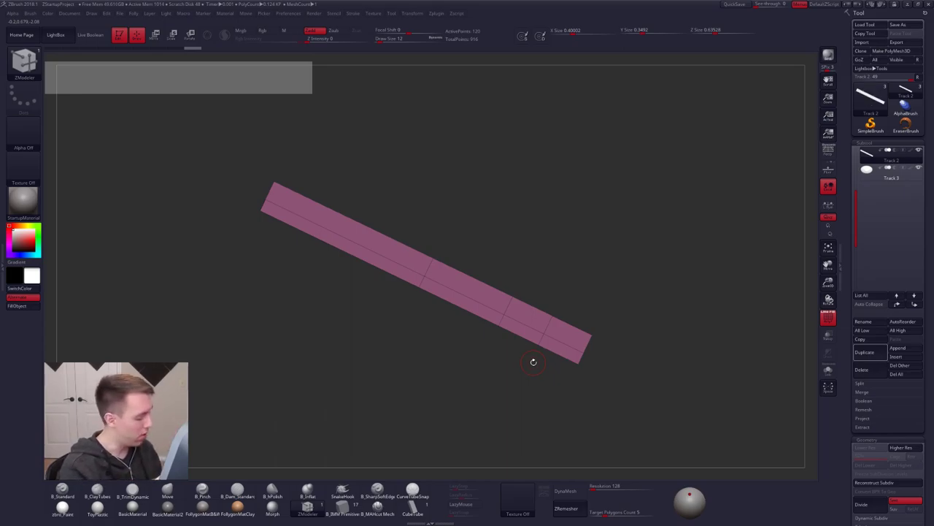
Try slicing Track 2 crosswise near its lower end with the SliceCurve brush and undo the slices.
key(ctrl+shift)
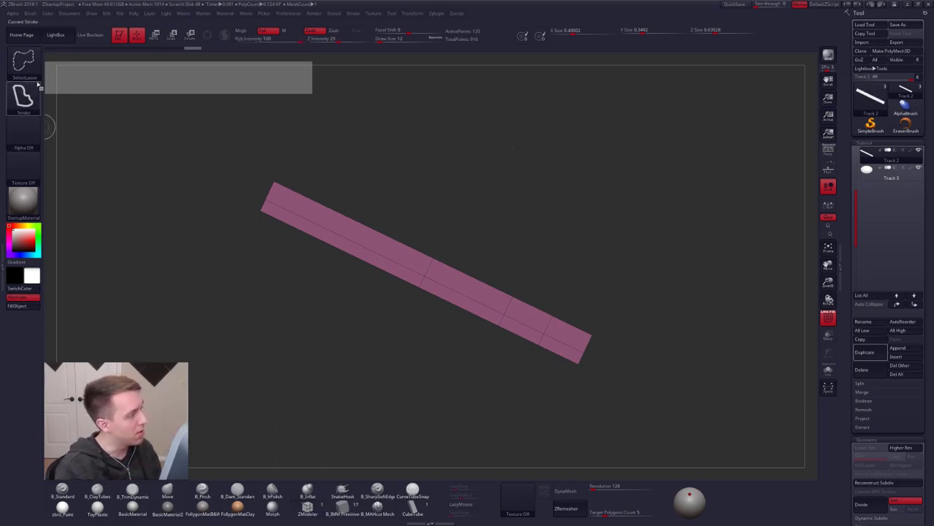
click(24, 60)
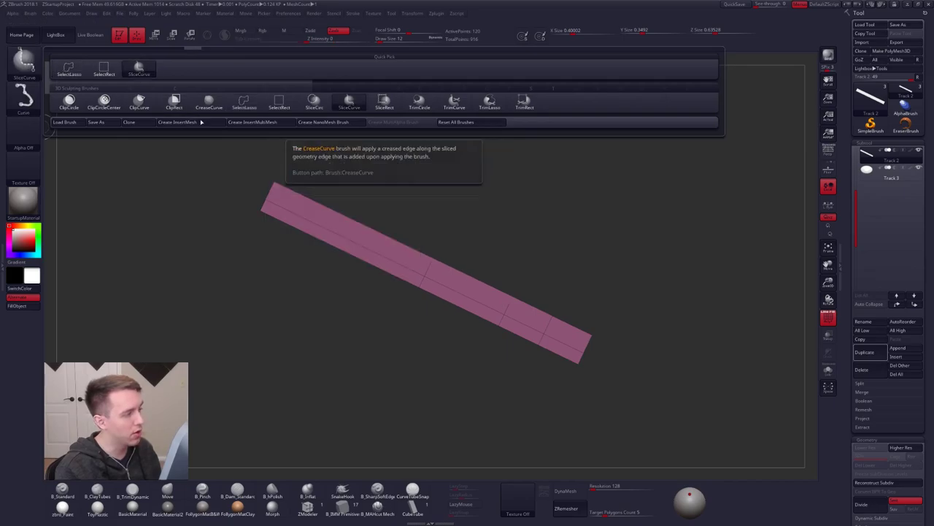
mouse_move(501, 236)
ctrl+shift+mouse_down()
mouse_move(346, 505)
mouse_move(425, 386)
ctrl+shift+mouse_up()
ctrl+shift+drag(480, 240, 374, 413)
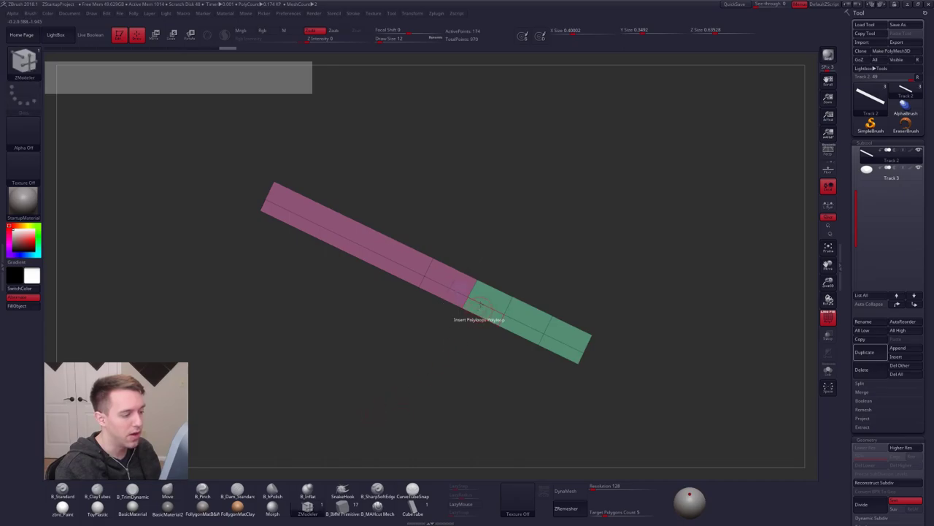
ctrl+shift+drag(482, 259, 448, 388)
key(ctrl+z)
key(ctrl+z)
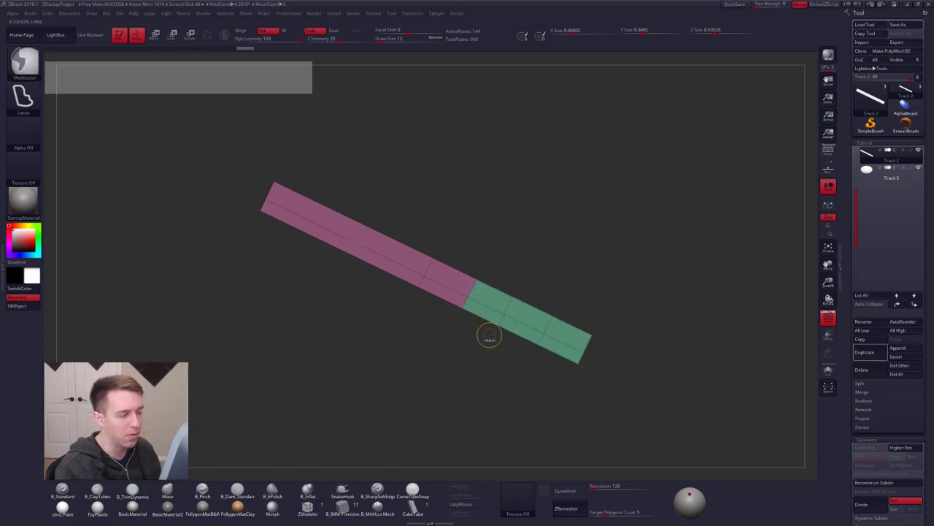
mouse_move(536, 255)
ctrl+shift+mouse_down()
mouse_move(463, 392)
mouse_move(436, 408)
mouse_move(380, 370)
mouse_move(519, 405)
mouse_move(545, 424)
mouse_move(529, 412)
ctrl+shift+mouse_up()
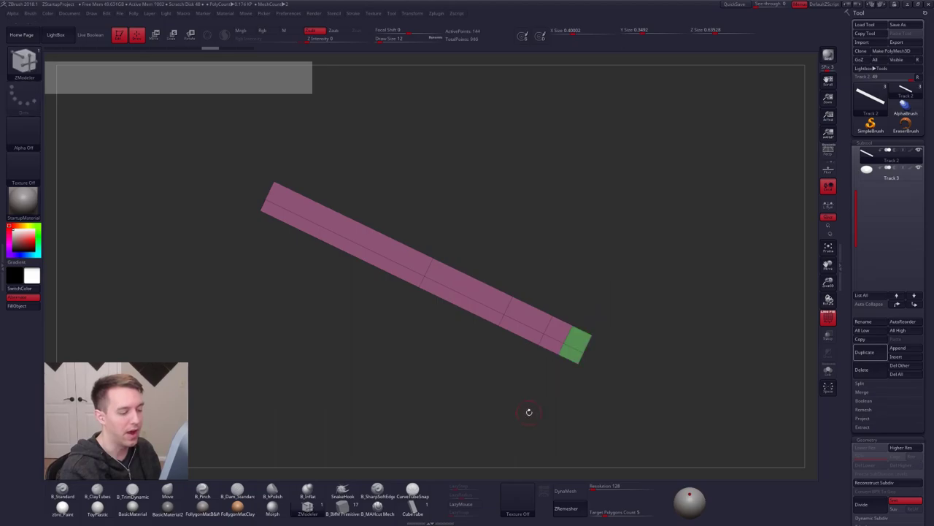
key(ctrl+z)
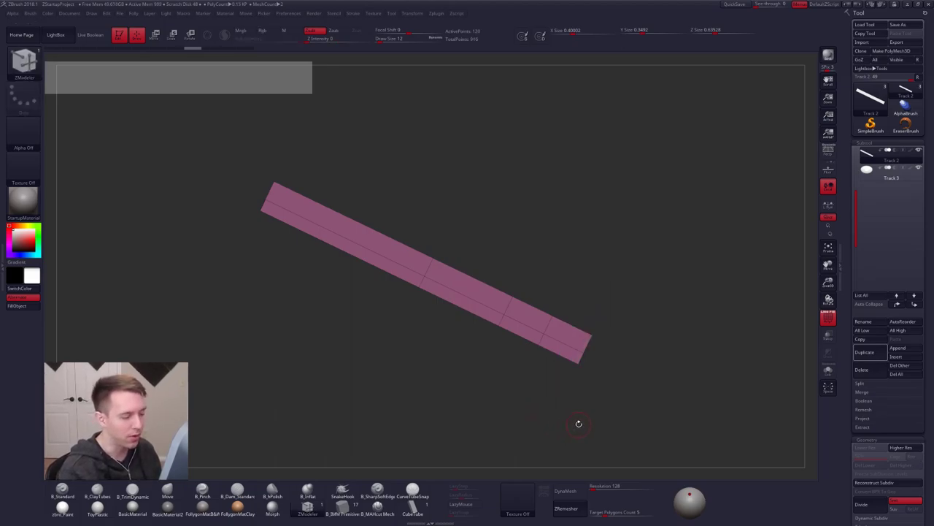
Bend the lower half of Track 2 toward horizontal by masking the upper section and rotating the free end at two successive loops.
alt+drag(599, 430, 600, 399)
mouse_move(502, 237)
ctrl+alt+mouse_down()
mouse_move(463, 313)
mouse_move(691, 306)
mouse_move(686, 299)
ctrl+alt+mouse_up()
key(r)
mouse_move(427, 246)
mouse_down()
mouse_move(632, 357)
mouse_move(633, 298)
mouse_up()
mouse_move(563, 229)
alt+mouse_down()
mouse_move(528, 265)
mouse_move(511, 255)
mouse_move(638, 308)
alt+mouse_up()
key(q)
key(r)
mouse_move(478, 293)
mouse_down()
mouse_move(623, 321)
mouse_move(626, 295)
mouse_up()
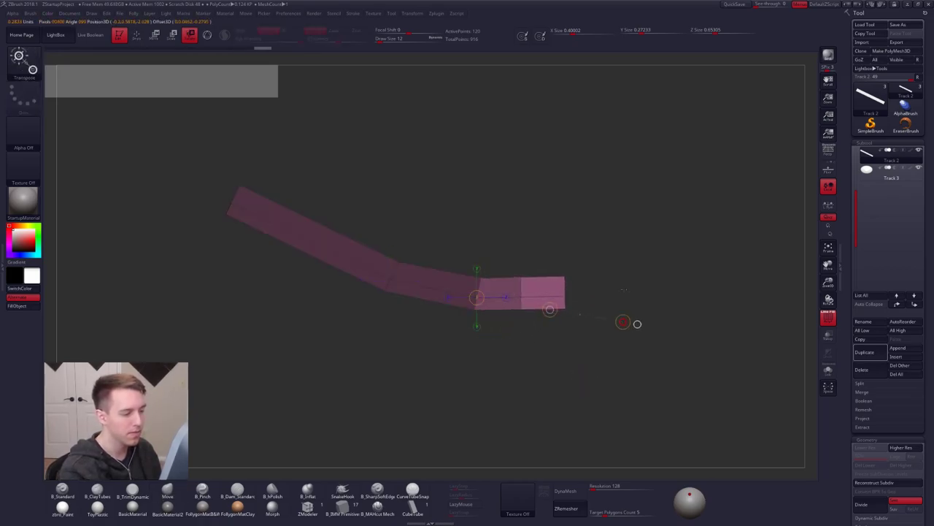
Mask all of Track 2 except its last segment, rotate that segment upward into a lip, and inspect the curved shape.
key(q)
alt+drag(539, 319, 511, 336)
mouse_move(533, 283)
ctrl+mouse_down()
mouse_move(511, 273)
mouse_move(509, 322)
mouse_move(610, 267)
ctrl+mouse_up()
key(r)
drag(493, 314, 608, 308)
key(q)
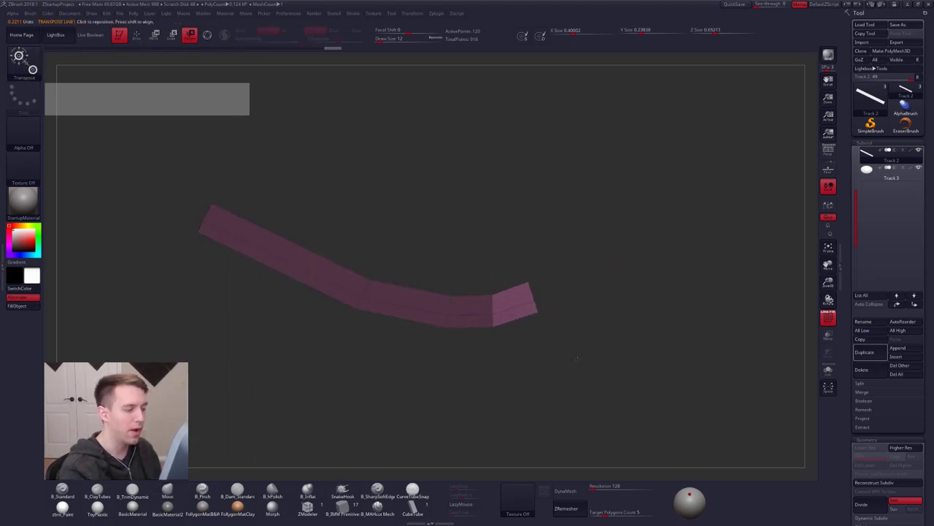
mouse_move(600, 274)
mouse_down()
mouse_move(584, 457)
mouse_move(599, 447)
mouse_up()
key(shift+s)
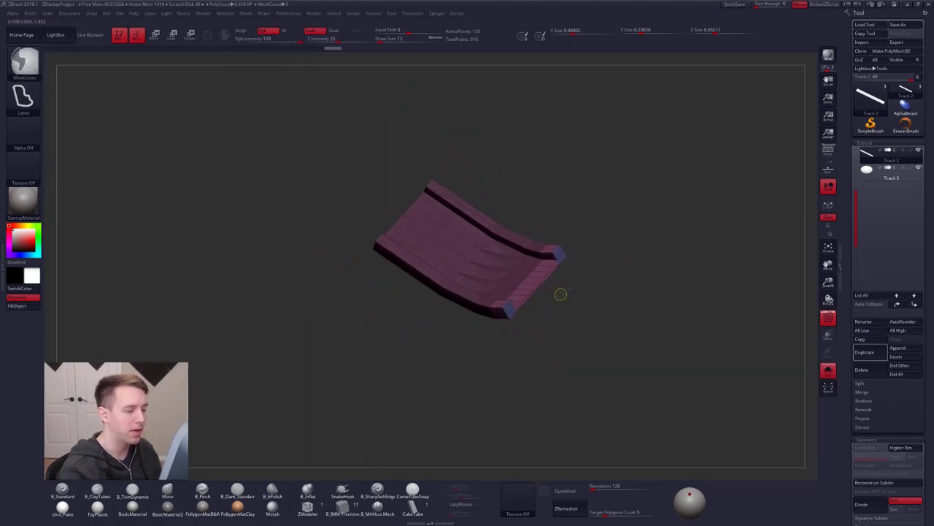
Undo the bends and crosswise loops on Track 2 back to the straight, undivided track.
ctrl+click(561, 294)
key(ctrl+z)
key(ctrl+z)
key(ctrl+z)
key(ctrl+z)
key(ctrl+shift+z)
key(ctrl+z)
key(ctrl+z)
key(ctrl+z)
key(ctrl+z)
key(ctrl+z)
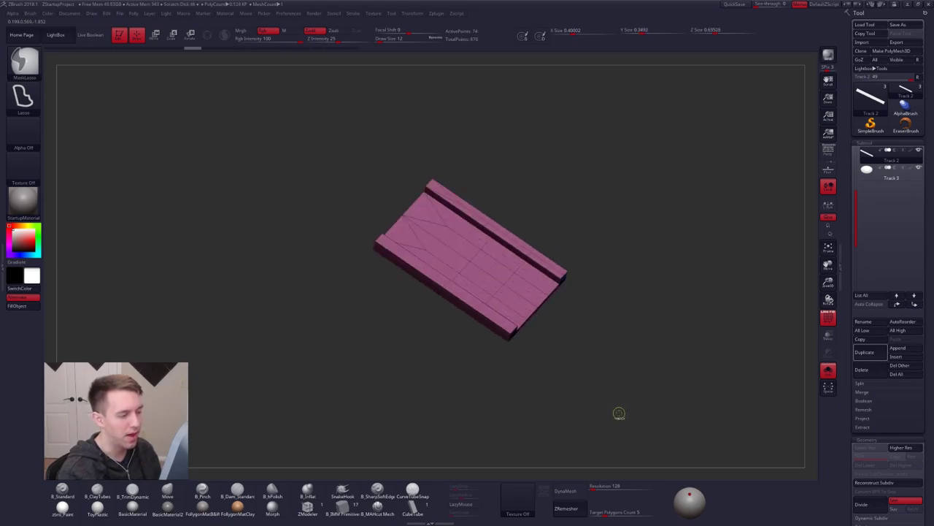
drag(611, 428, 624, 438)
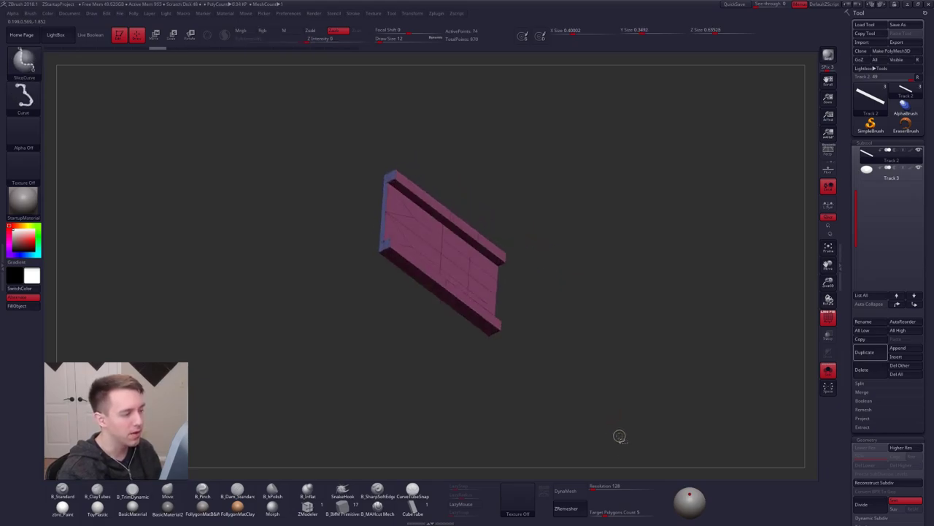
ctrl+click(619, 434)
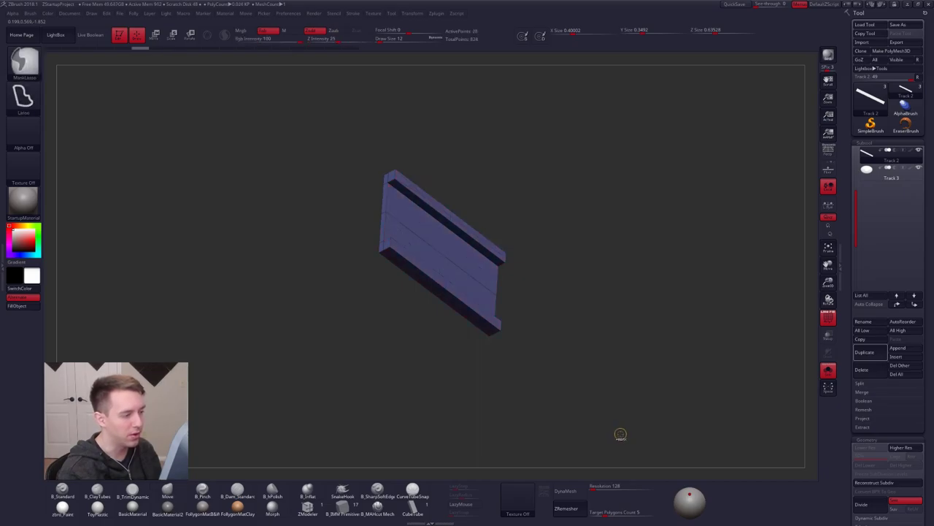
drag(619, 433, 557, 304)
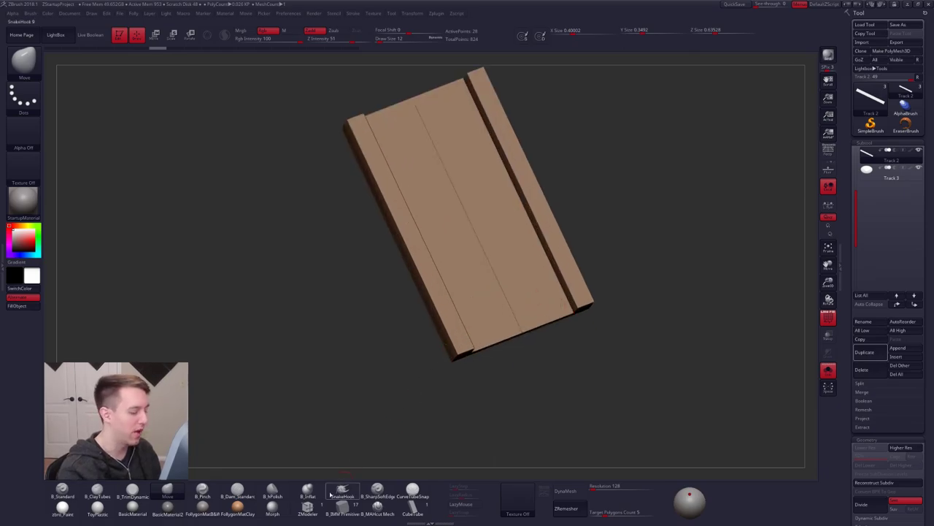
Insert crosswise loops at the middle and along the lower half of Track 2 using ZModeler's Insert Polyloops with the Polyloop target.
click(308, 505)
key(space)
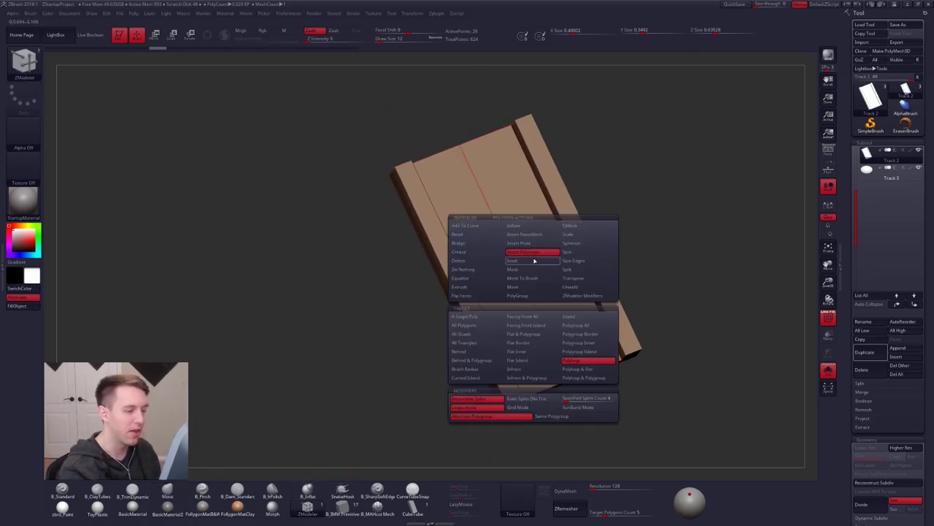
click(458, 251)
click(467, 342)
click(524, 274)
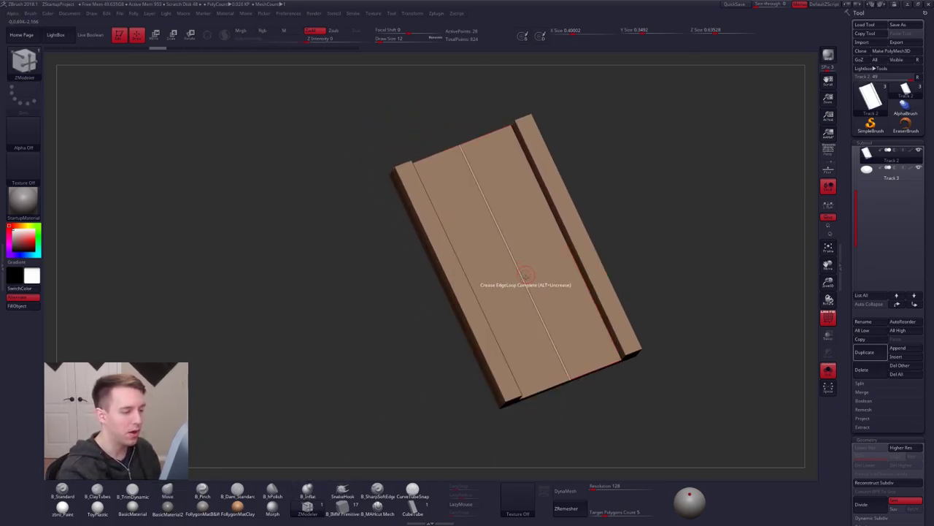
click(529, 253)
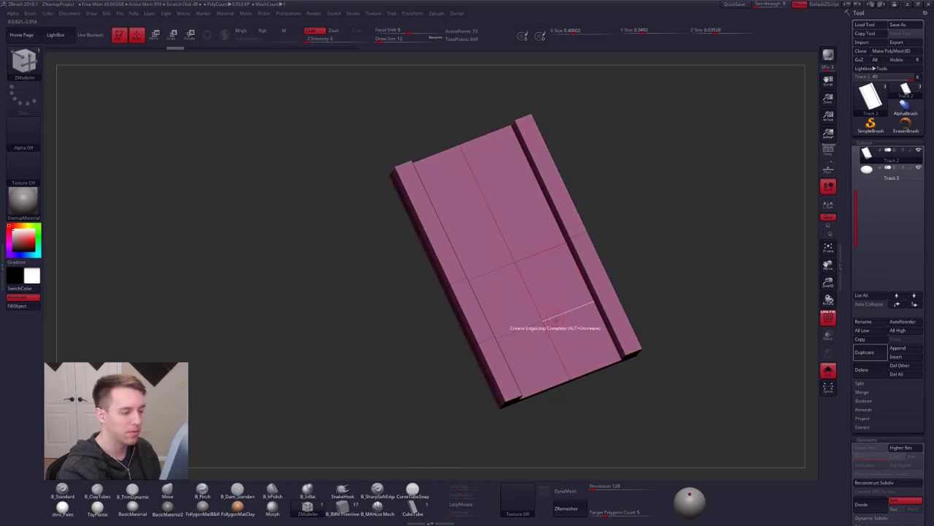
click(572, 349)
alt+right_drag(572, 350, 560, 305)
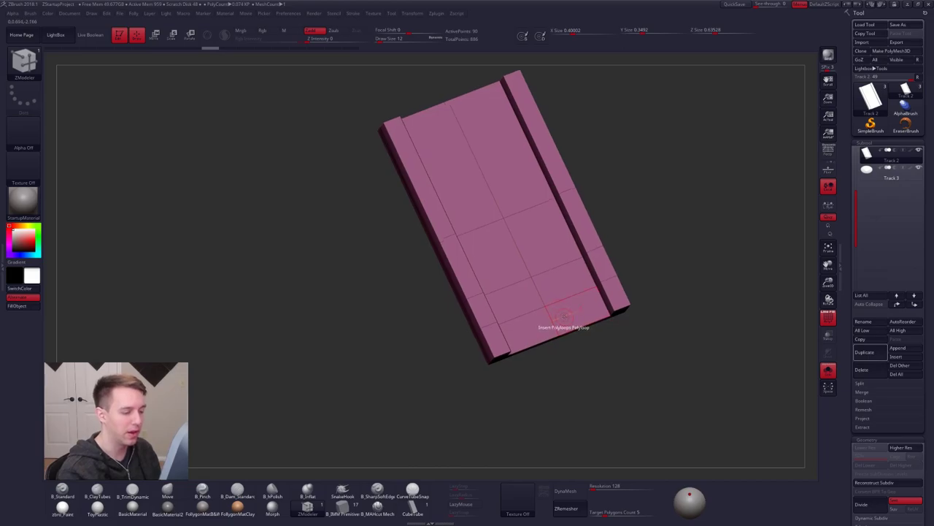
click(545, 286)
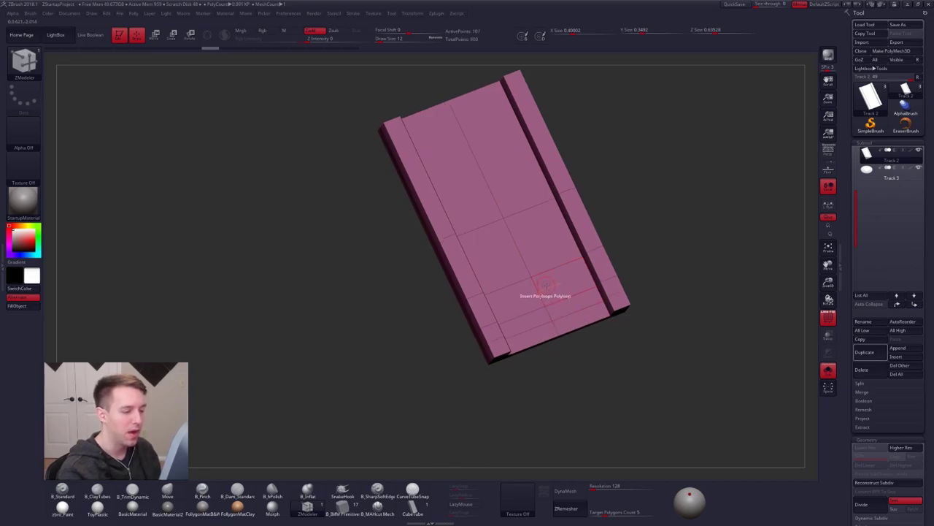
click(532, 241)
Undo the crosswise loops just inserted in Track 2.
mouse_move(532, 241)
right_down()
mouse_move(545, 287)
mouse_move(514, 317)
mouse_move(534, 355)
right_up()
key(ctrl+z)
key(ctrl+z)
key(ctrl+z)
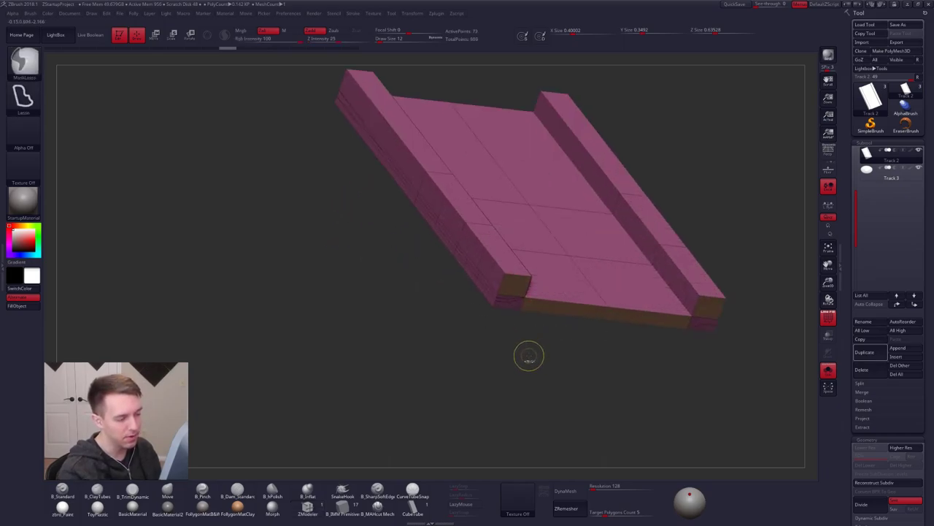
key(ctrl+z)
Try inserting a single crosswise loop at the middle of Track 2 with Insert Polyloops, and undo it.
right_drag(532, 341, 492, 355)
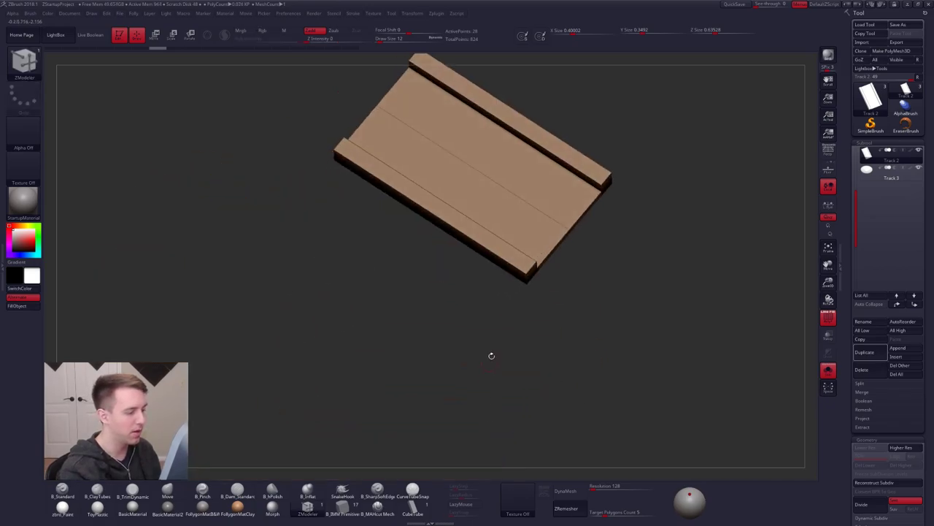
alt+right_drag(509, 275, 495, 343)
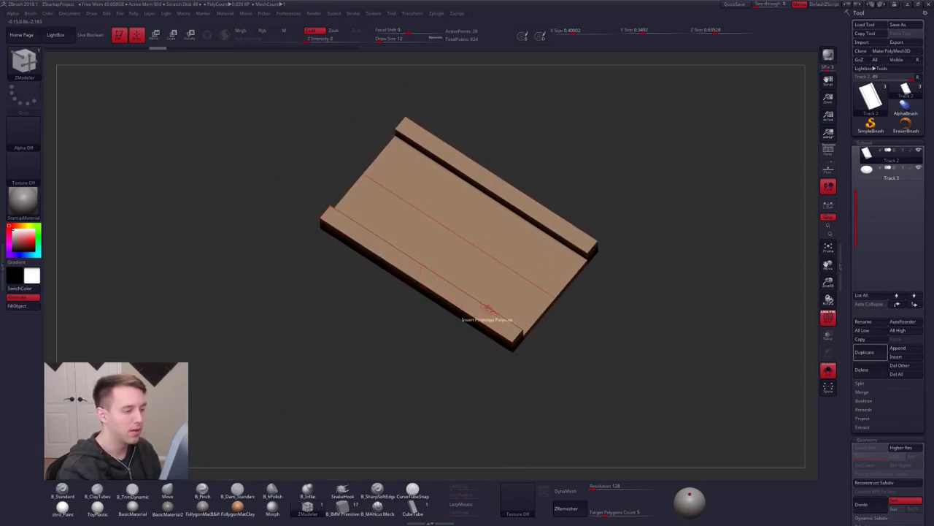
click(449, 247)
right_drag(449, 257, 471, 393)
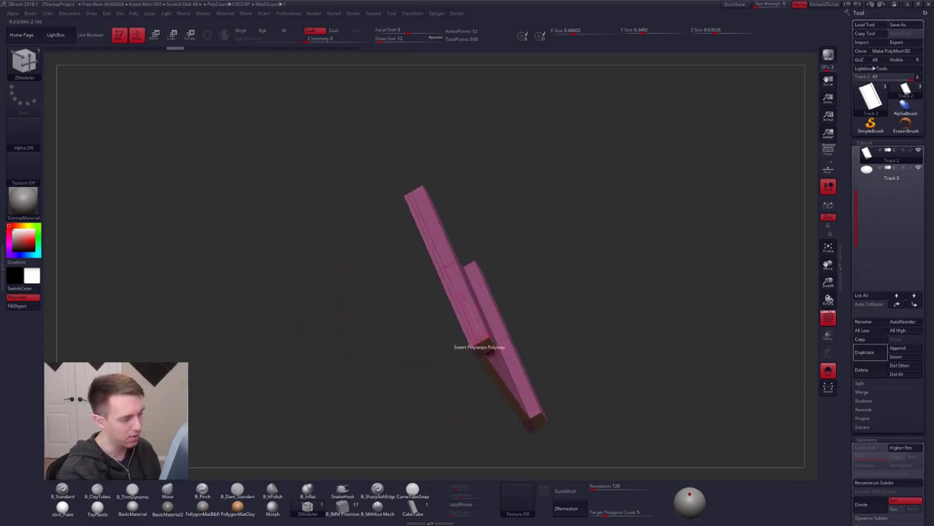
right_drag(480, 344, 476, 369)
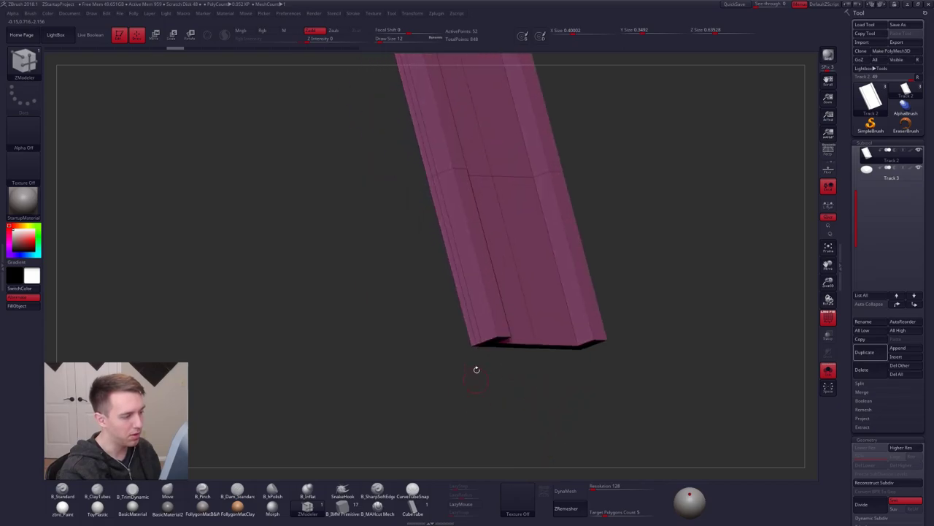
key(space)
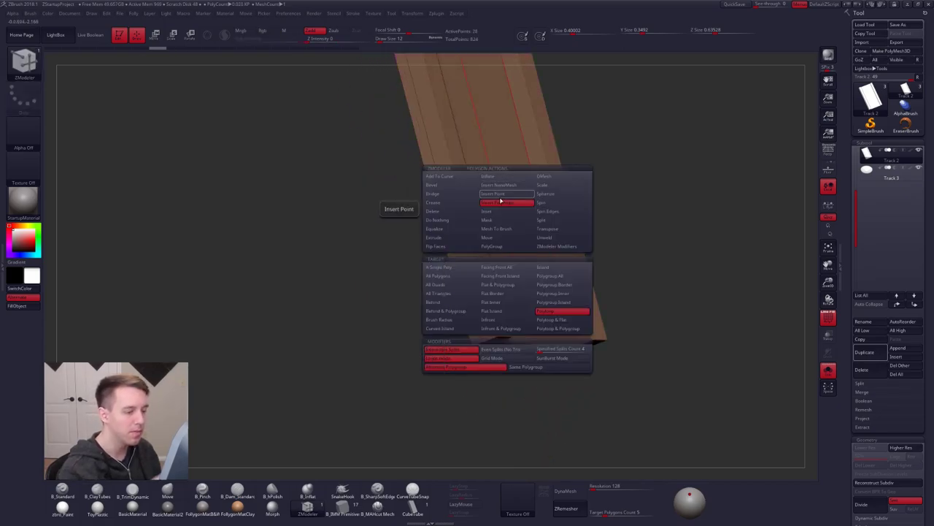
click(501, 200)
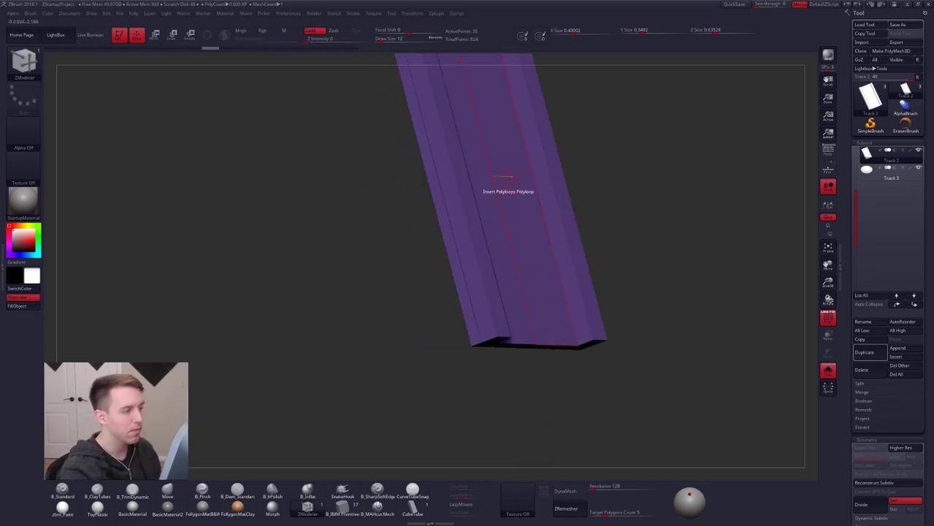
click(508, 177)
mouse_move(509, 176)
right_down()
mouse_move(460, 241)
mouse_move(531, 252)
mouse_move(511, 292)
mouse_move(529, 328)
mouse_move(529, 306)
mouse_move(550, 292)
mouse_move(540, 248)
mouse_move(530, 277)
right_up()
key(ctrl+z)
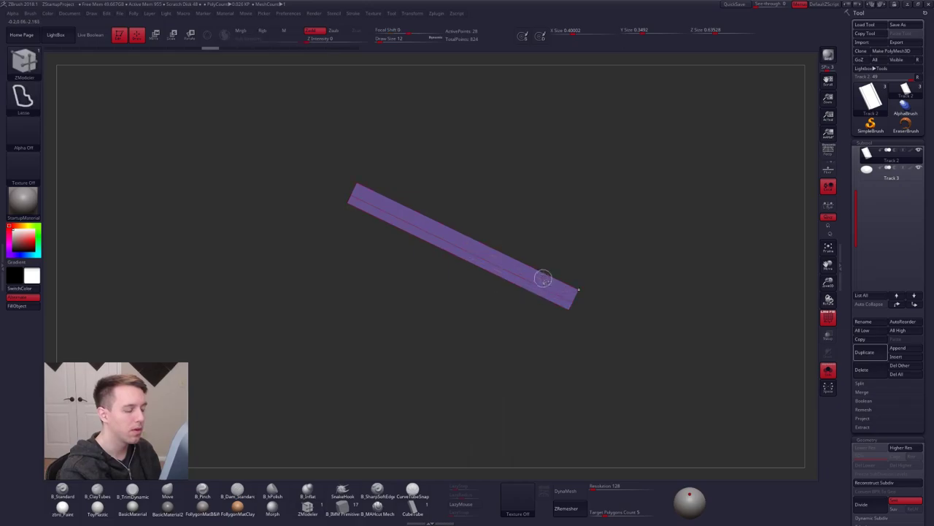
Slice Track 2 crosswise six times from its middle to its lower end in side view using the SliceCurve brush.
key(ctrl+shift+f)
ctrl+shift+drag(496, 186, 413, 329)
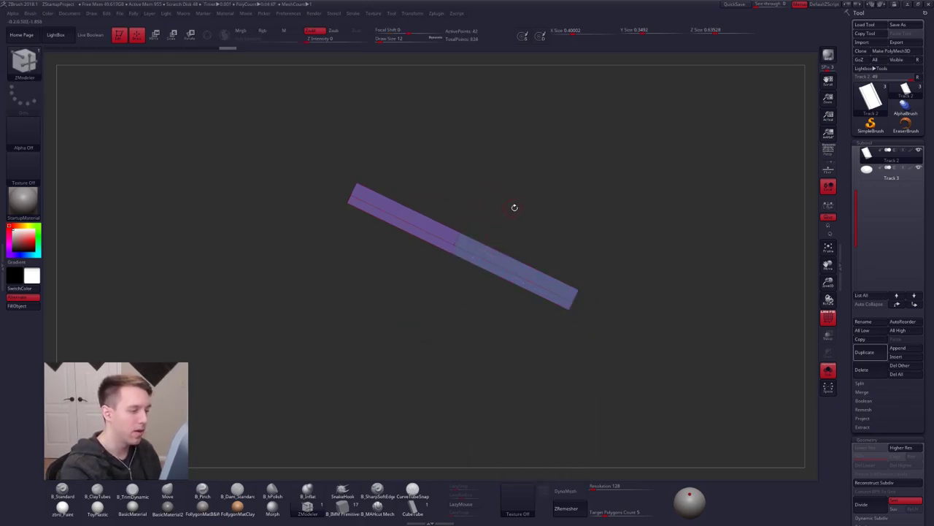
ctrl+shift+drag(546, 217, 467, 359)
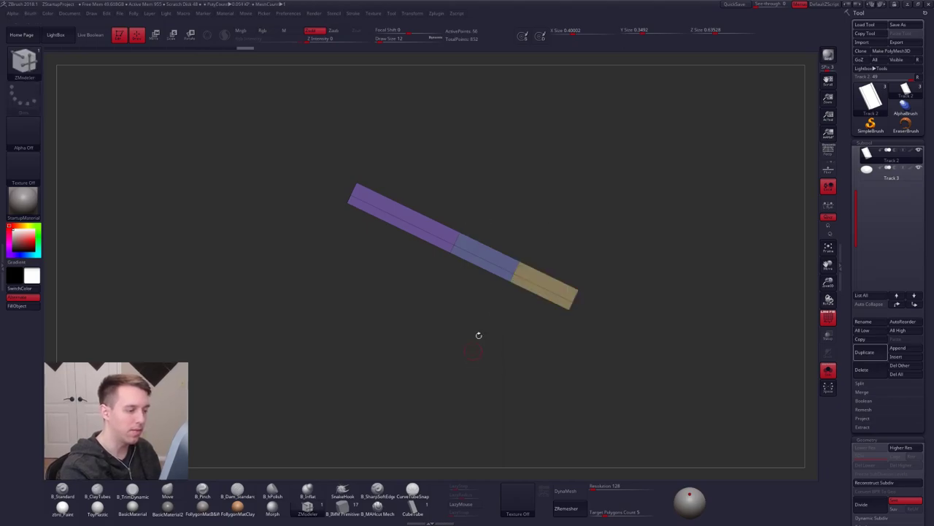
ctrl+shift+drag(566, 223, 497, 378)
mouse_move(509, 179)
ctrl+shift+mouse_down()
mouse_move(417, 371)
mouse_move(423, 382)
ctrl+shift+mouse_up()
ctrl+shift+drag(585, 234, 511, 392)
ctrl+shift+drag(459, 356, 457, 356)
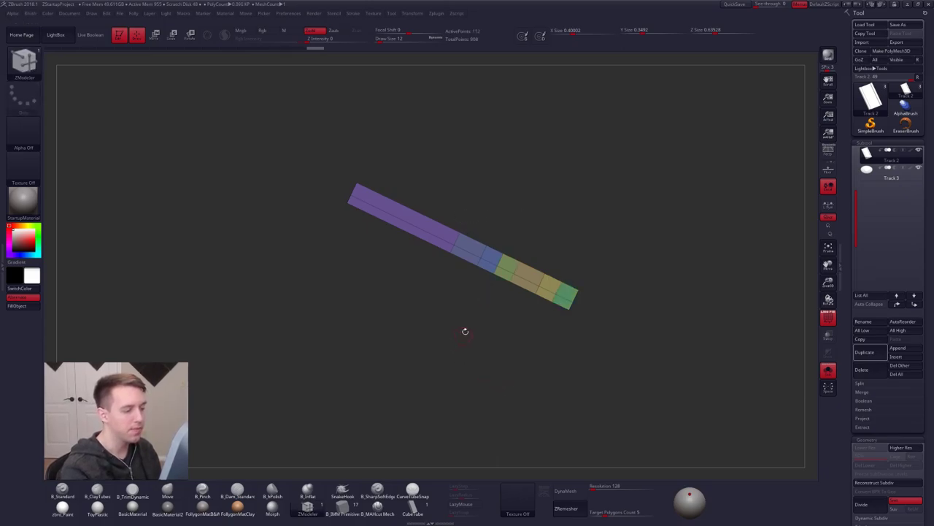
mouse_move(559, 353)
mouse_down()
mouse_move(617, 365)
mouse_move(581, 315)
mouse_up()
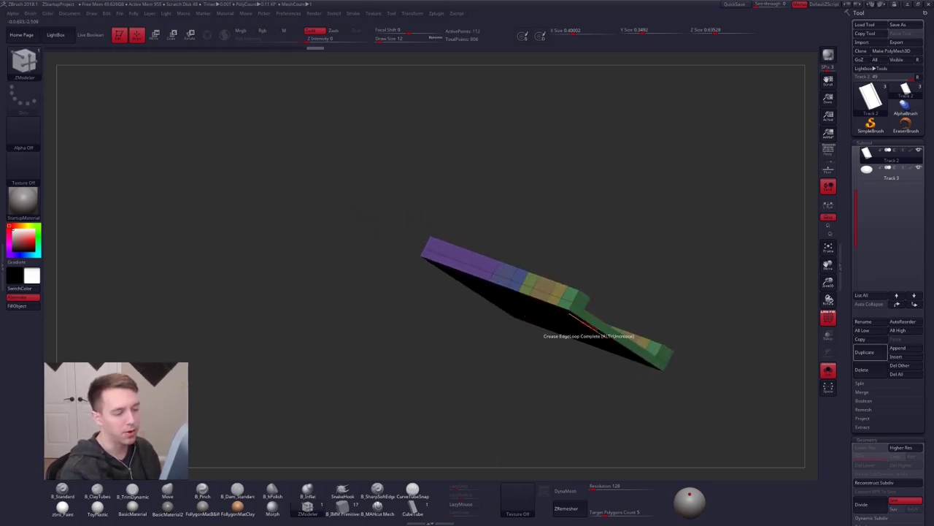
drag(531, 351, 461, 211)
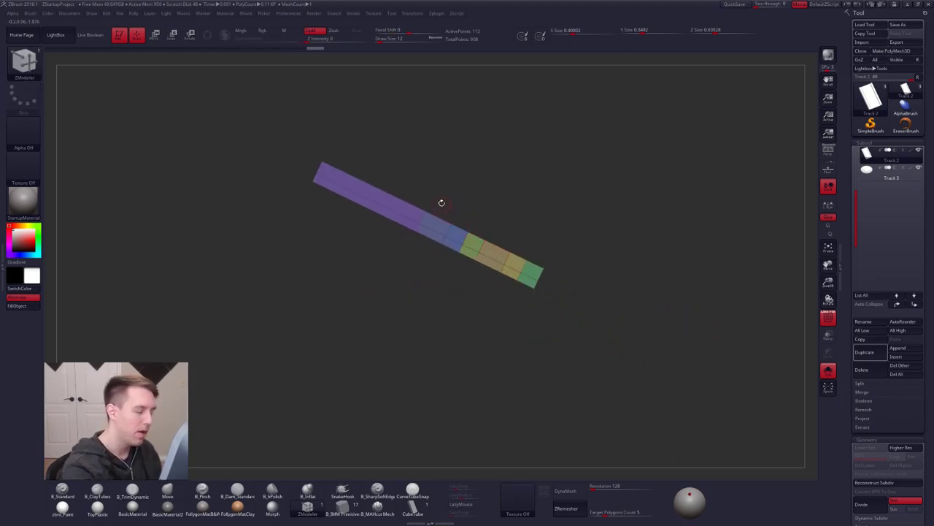
Mask the long upper section of Track 2 and rotate the lower half upward about the first slice.
click(448, 212)
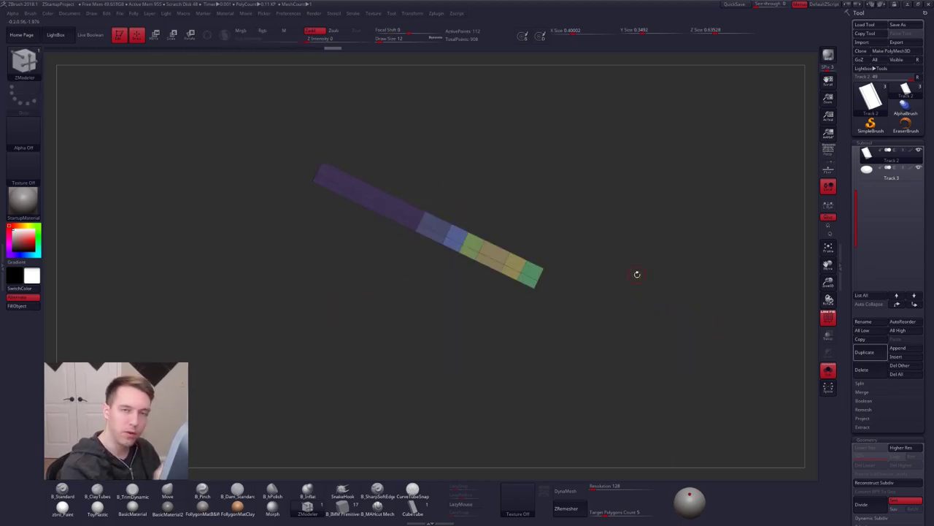
key(r)
mouse_move(419, 223)
mouse_down()
mouse_move(620, 324)
mouse_move(634, 263)
mouse_up()
alt+right_drag(555, 255, 562, 328)
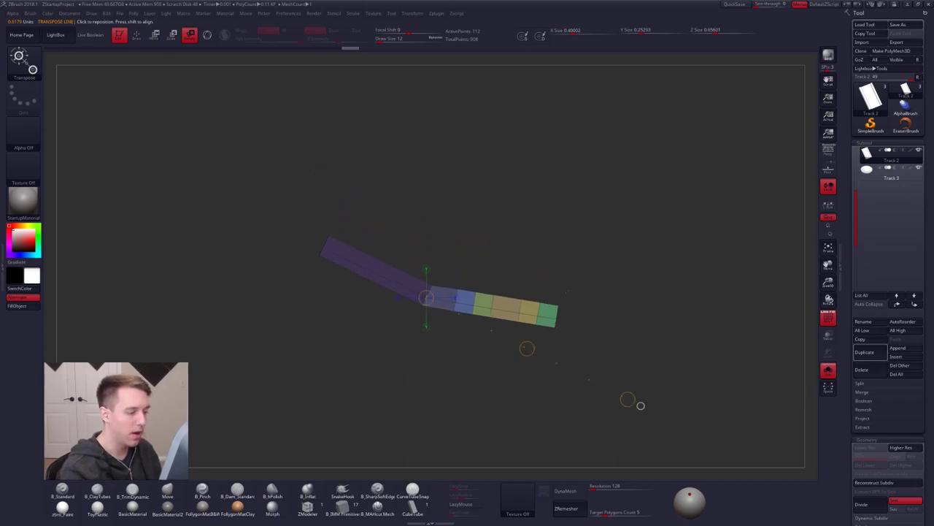
Mask Track 2 up to the second slice and rotate the remaining segments upward about that slice.
ctrl+drag(641, 406, 641, 407)
key(q)
ctrl+drag(467, 273, 667, 290)
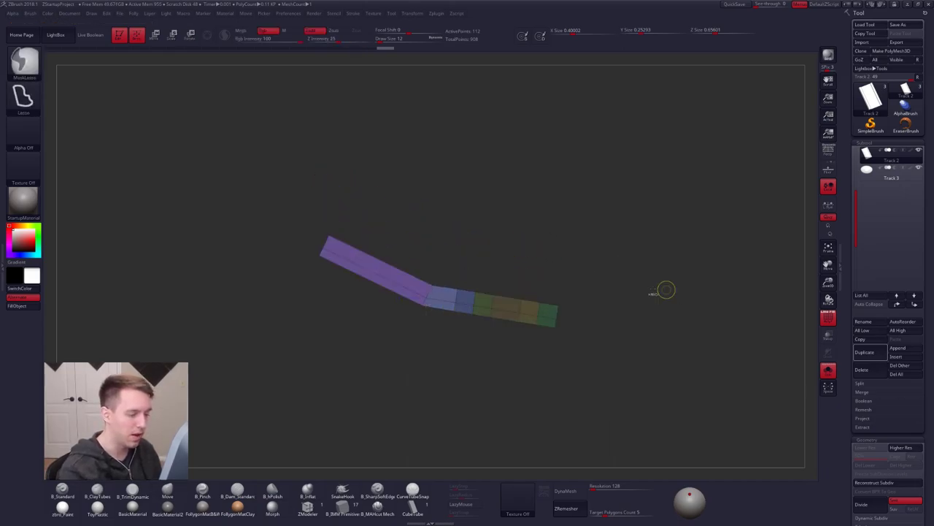
alt+right_drag(667, 290, 603, 350)
ctrl+click(603, 354)
alt+right_drag(552, 366, 490, 336)
key(r)
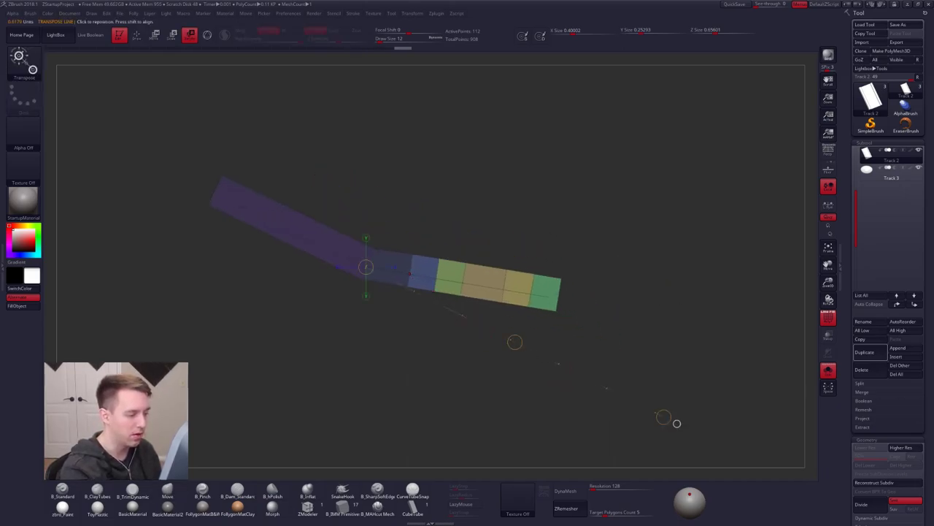
drag(410, 274, 591, 316)
drag(525, 298, 639, 271)
Mask Track 2 up to the third slice and rotate the free end upward about that slice.
mouse_move(640, 271)
alt+right_down()
mouse_move(640, 287)
mouse_move(592, 300)
alt+right_up()
key(q)
mouse_move(457, 228)
ctrl+mouse_down()
mouse_move(424, 261)
mouse_move(711, 221)
ctrl+mouse_up()
ctrl+click(473, 345)
key(r)
mouse_move(402, 303)
mouse_down()
mouse_move(630, 306)
mouse_move(611, 259)
mouse_up()
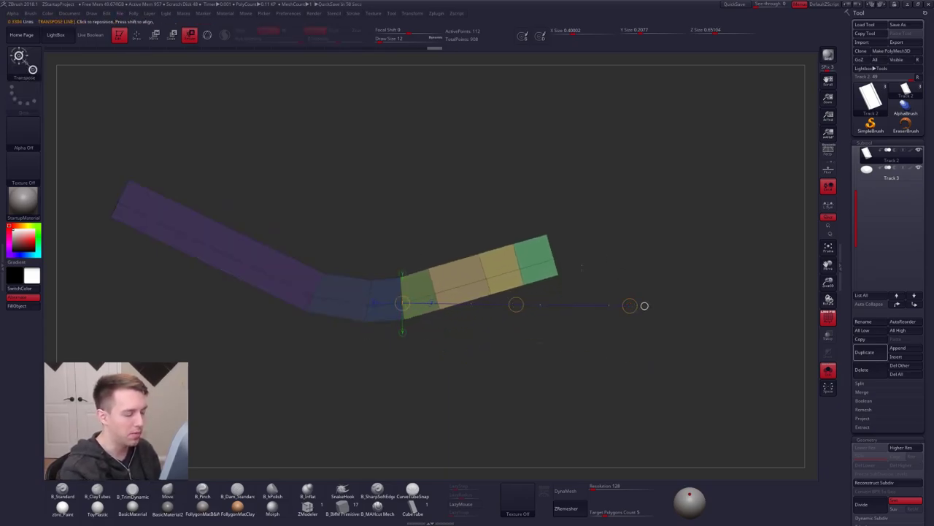
Mask Track 2 up to the fourth slice and rotate the last three segments further upward about it.
key(q)
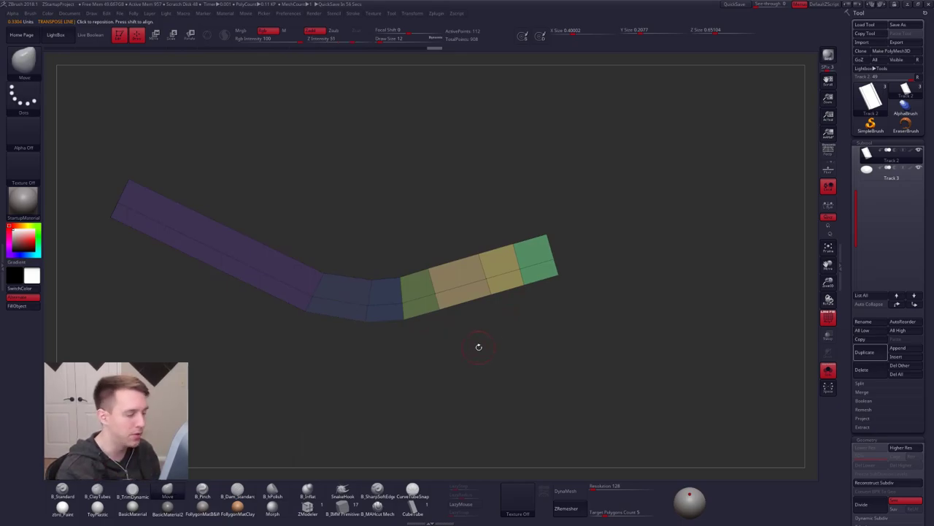
ctrl+drag(514, 354, 527, 363)
mouse_move(452, 244)
ctrl+alt+mouse_down()
mouse_move(594, 313)
mouse_move(460, 169)
ctrl+alt+mouse_up()
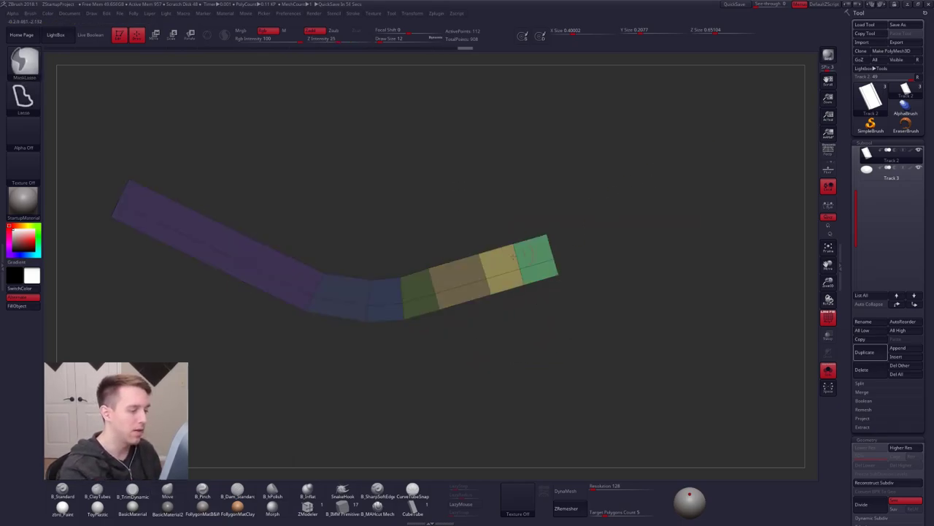
key(r)
mouse_move(435, 294)
mouse_down()
mouse_move(621, 250)
mouse_move(601, 215)
mouse_up()
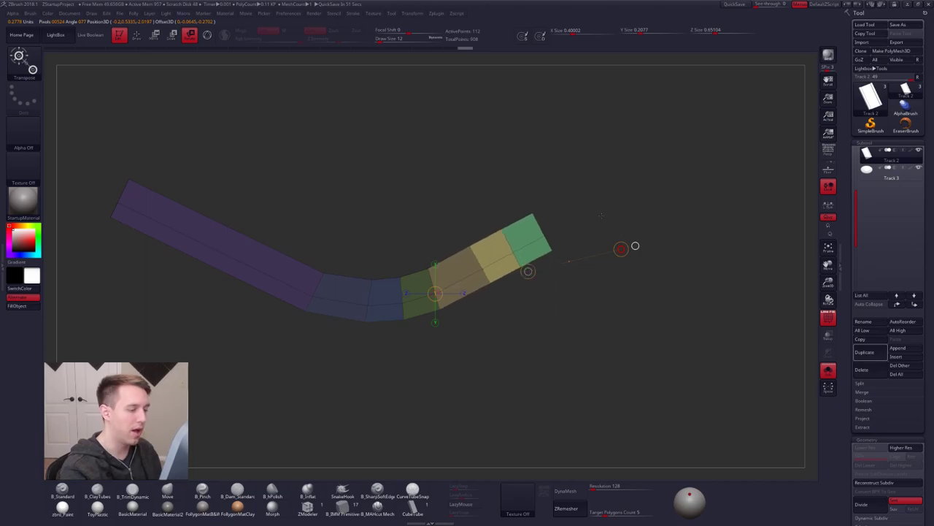
Mask Track 2 except its last two segments and rotate them upward about the fifth slice.
key(q)
ctrl+click(503, 308)
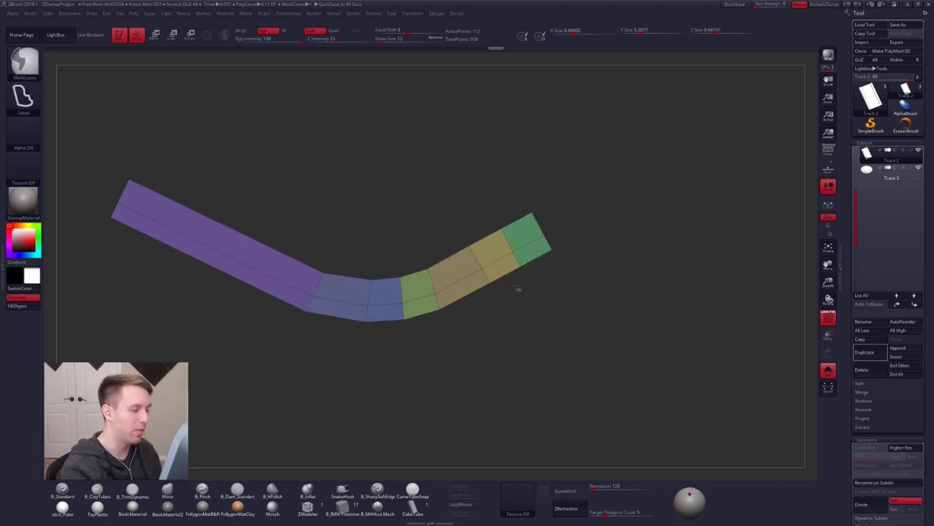
ctrl+drag(518, 288, 689, 222)
key(r)
mouse_move(482, 269)
mouse_down()
mouse_move(632, 197)
mouse_move(610, 158)
mouse_up()
Mask all of Track 2 except its end segment and rotate that segment upward about the sixth slice.
key(q)
ctrl+click(554, 264)
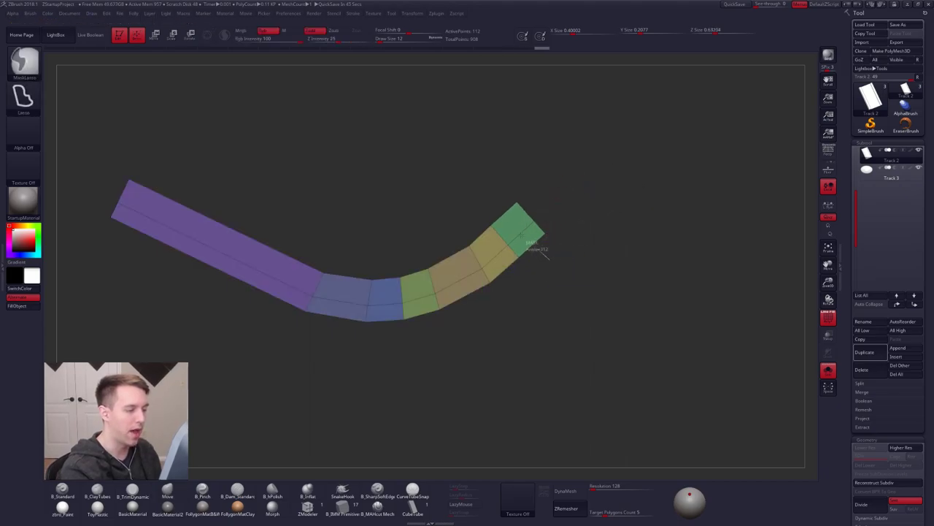
mouse_move(540, 252)
ctrl+mouse_down()
mouse_move(684, 205)
mouse_move(652, 219)
ctrl+mouse_up()
ctrl+click(646, 208)
key(r)
drag(508, 245, 613, 182)
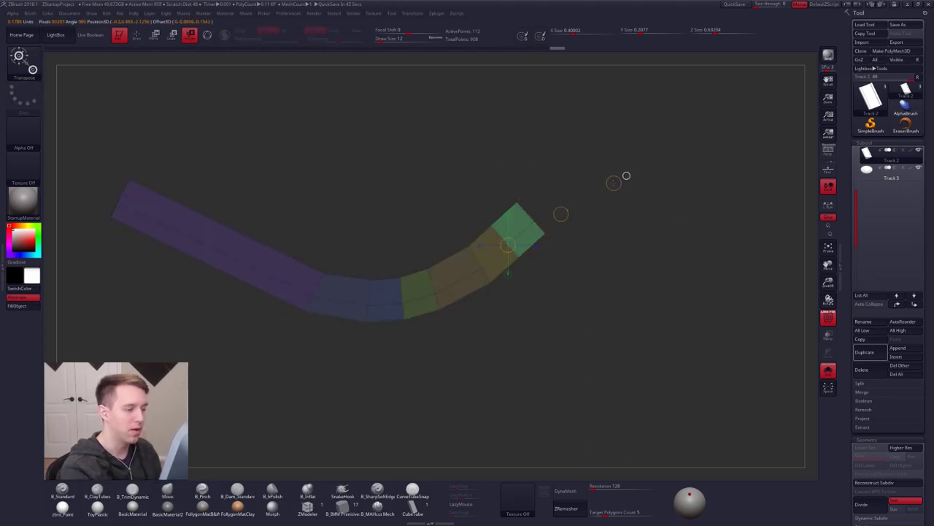
Unmask only the last two segments of Track 2 and move them inward to shorten the long segment before them.
key(q)
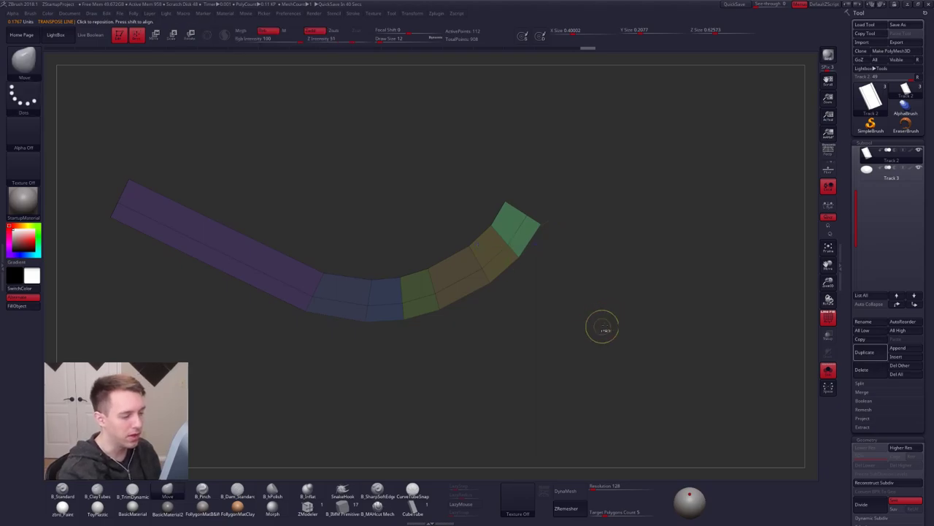
ctrl+click(584, 315)
ctrl+drag(475, 319, 694, 235)
ctrl+click(657, 204)
key(r)
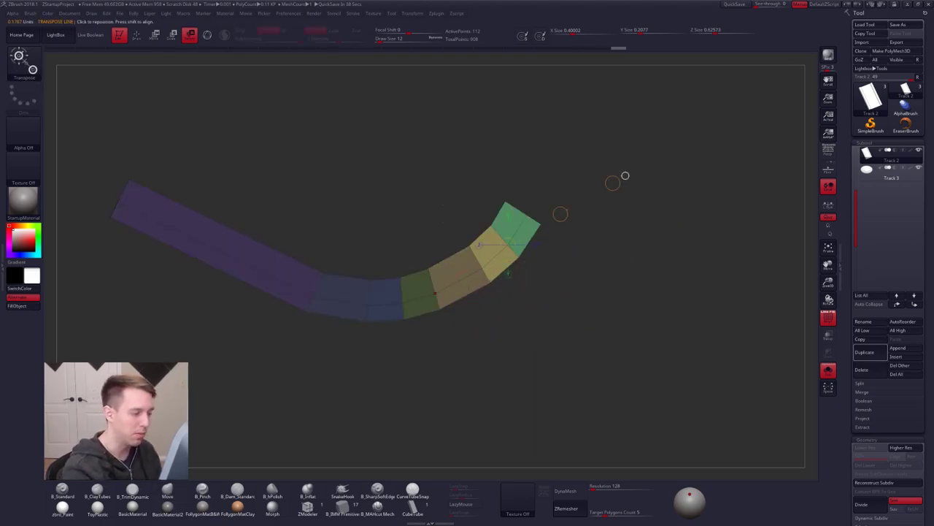
drag(435, 292, 641, 171)
drag(532, 236, 533, 236)
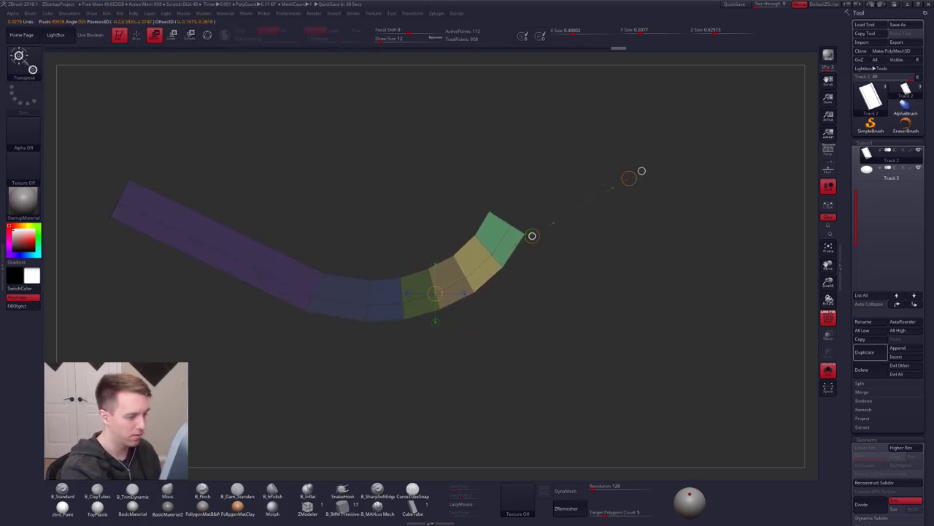
Clear the mask and tilt the whole curved track piece so that its straight section slopes more steeply.
key(q)
mouse_move(525, 294)
ctrl+mouse_down()
mouse_move(504, 343)
mouse_move(492, 308)
ctrl+mouse_up()
key(shift+f)
mouse_move(635, 415)
mouse_down()
mouse_move(638, 404)
mouse_move(557, 382)
mouse_up()
key(w)
drag(422, 296, 422, 404)
key(q)
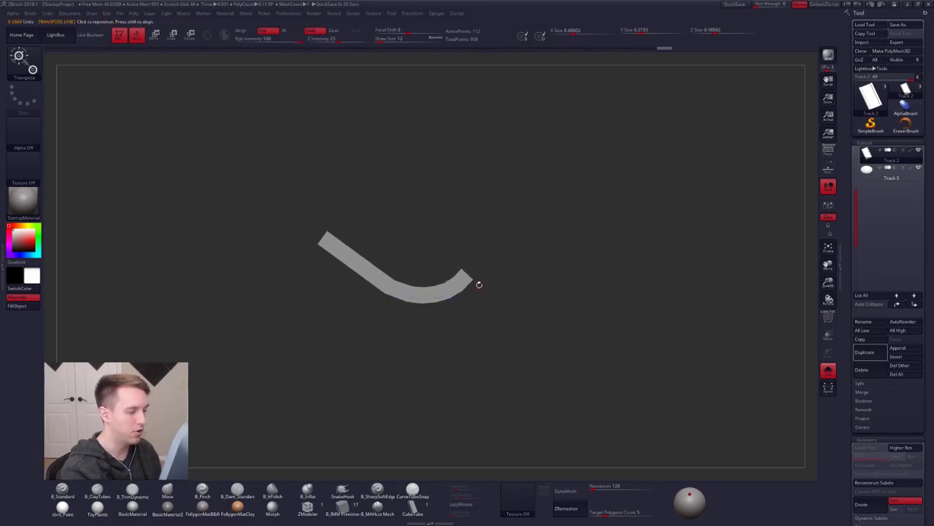
Slice across the bend segment next to the straight section with SliceCurve to add an extra edge loop.
mouse_move(477, 284)
mouse_down()
mouse_move(452, 314)
mouse_move(452, 343)
mouse_move(442, 316)
mouse_move(418, 299)
mouse_up()
key(shift+f)
key(f)
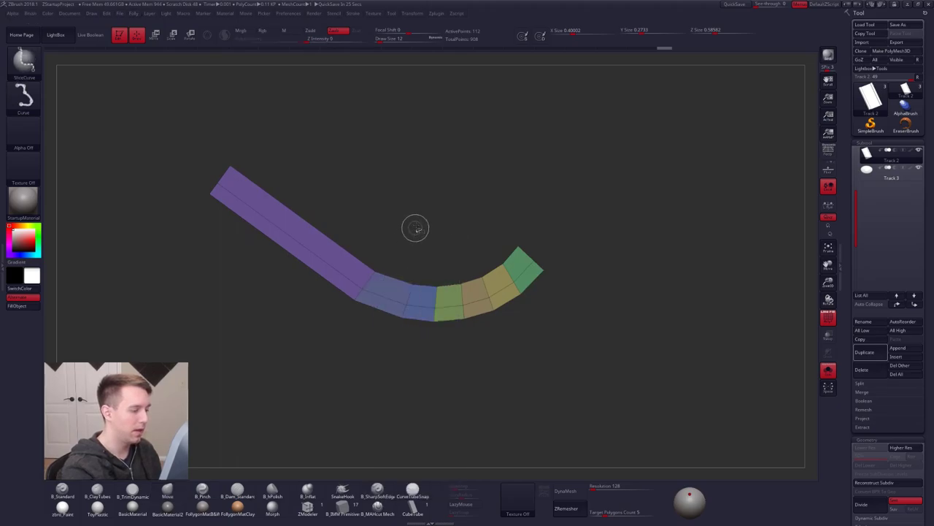
ctrl+shift+drag(420, 217, 348, 376)
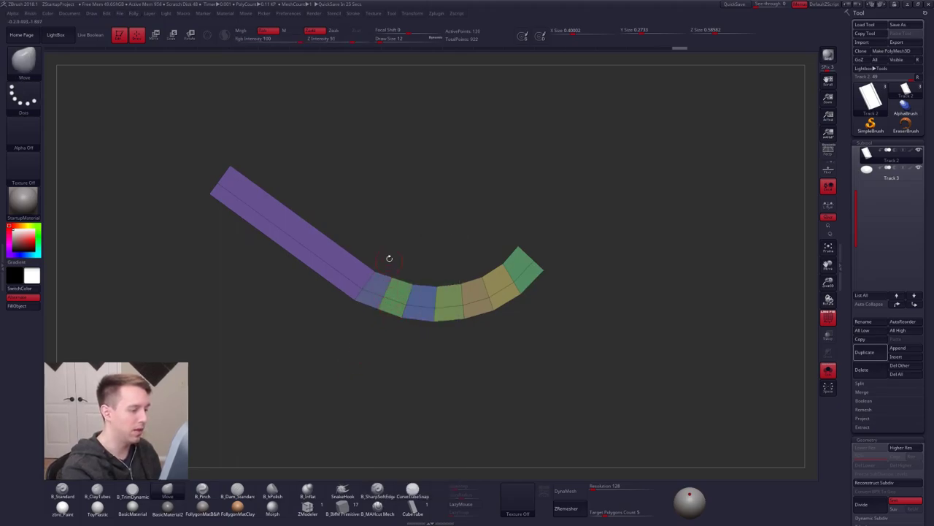
Mask the curved segments and rotate the straight section to a steeper angle about the bend.
mouse_move(388, 257)
ctrl+alt+mouse_down()
mouse_move(169, 183)
mouse_move(294, 81)
ctrl+alt+mouse_up()
key(r)
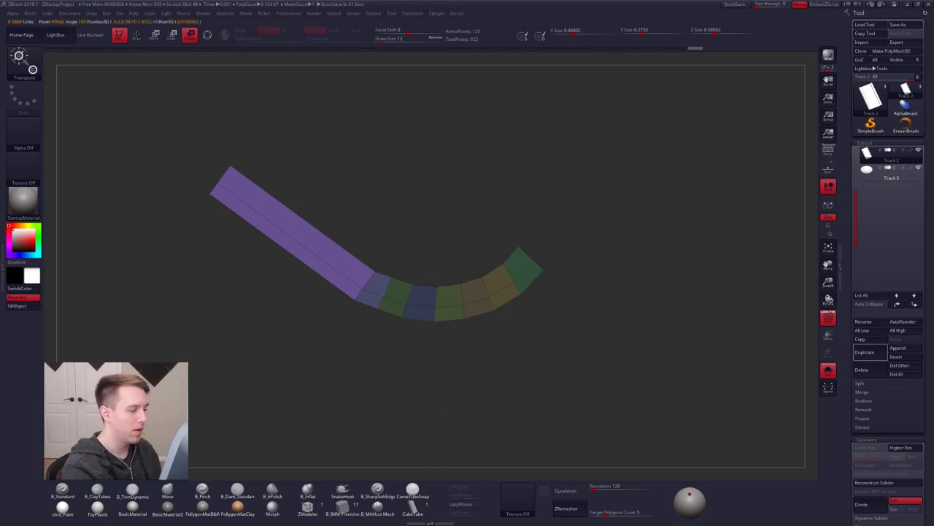
drag(391, 388, 368, 387)
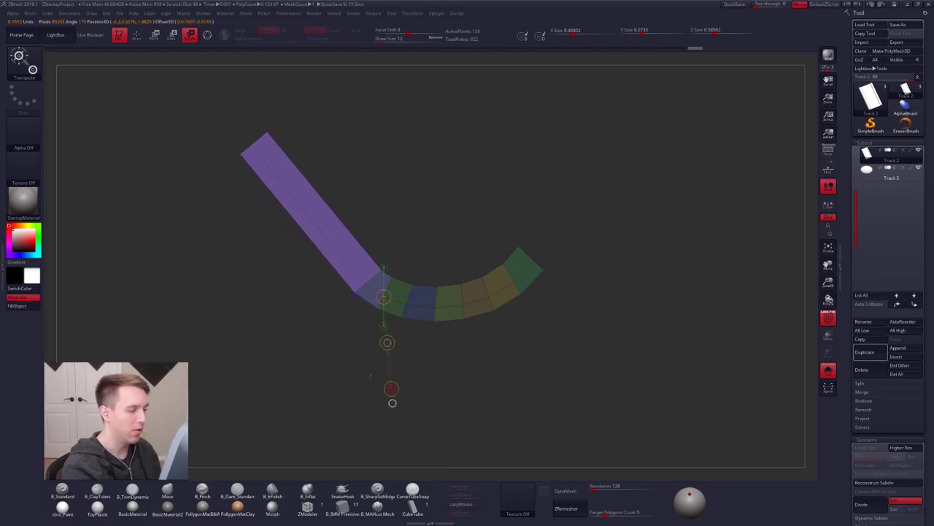
key(q)
Examine the curved track piece on its own and in position between the straight track and the bowl.
drag(475, 323, 511, 365)
drag(512, 365, 468, 319)
alt+drag(467, 318, 465, 338)
key(shift+f)
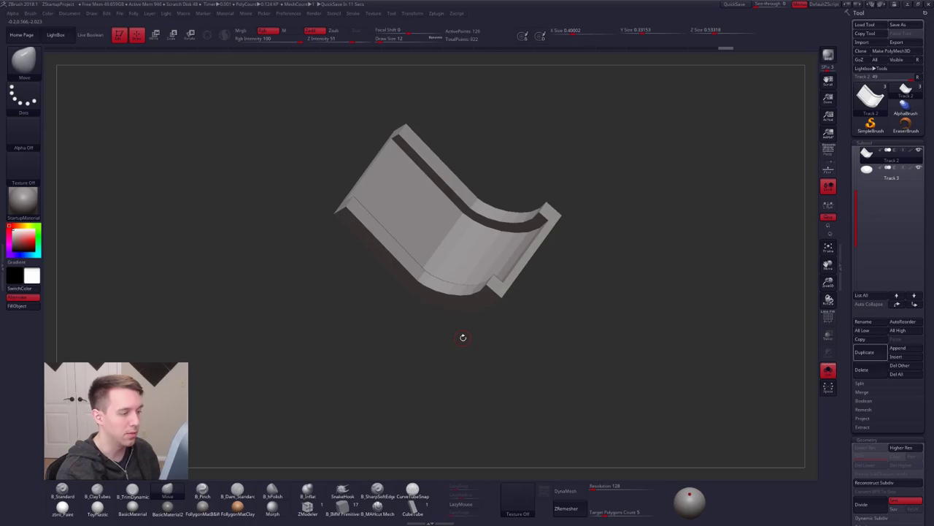
shift+drag(463, 337, 636, 389)
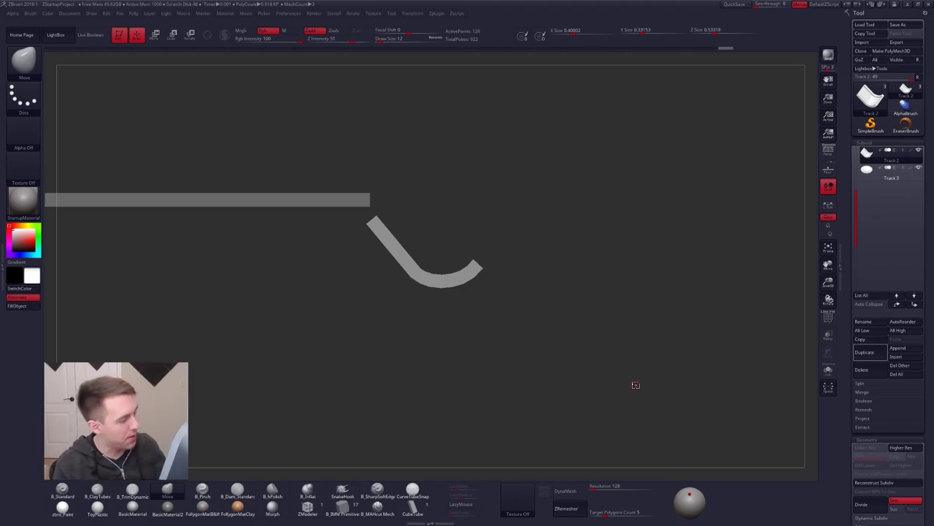
mouse_move(472, 273)
right_down()
mouse_move(455, 271)
mouse_move(459, 302)
mouse_move(421, 206)
mouse_move(484, 260)
right_up()
alt+drag(627, 377, 615, 356)
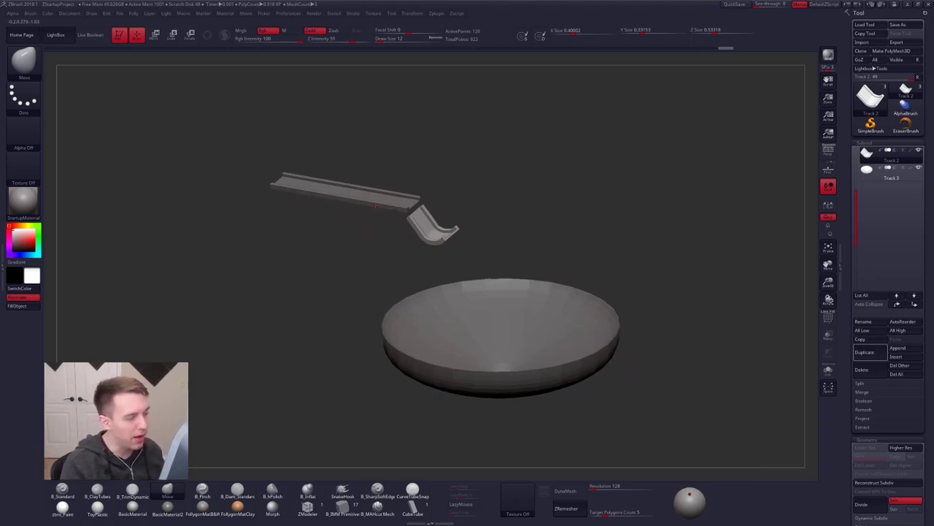
alt+click(377, 206)
key(shift+f)
alt+click(556, 365)
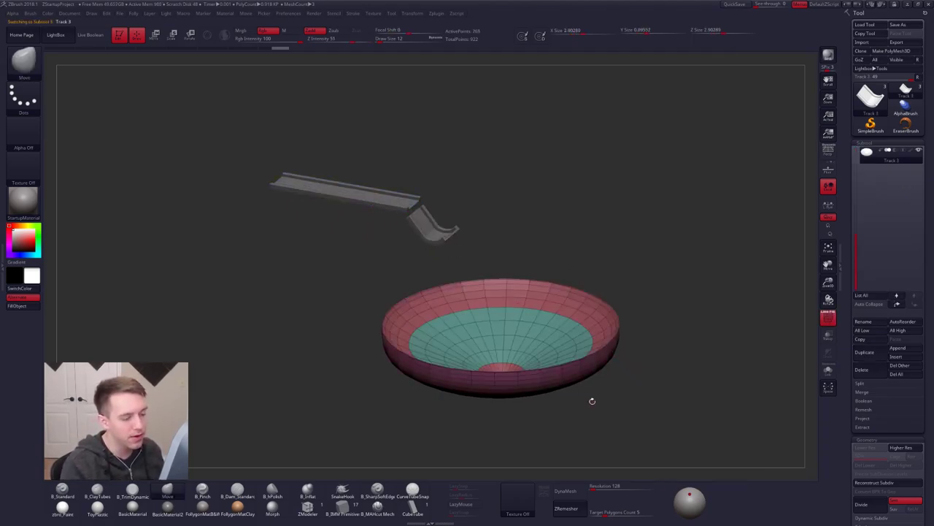
alt+click(423, 242)
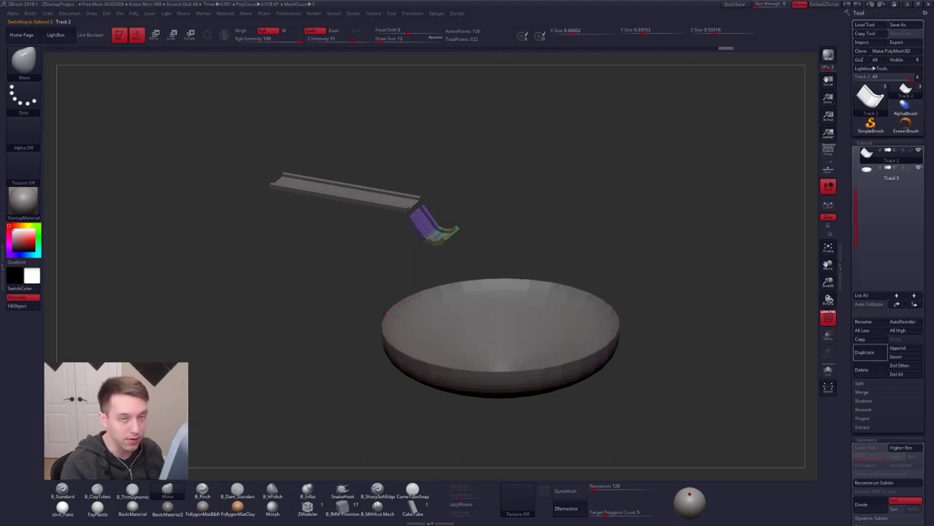
ctrl+right_drag(385, 314, 526, 354)
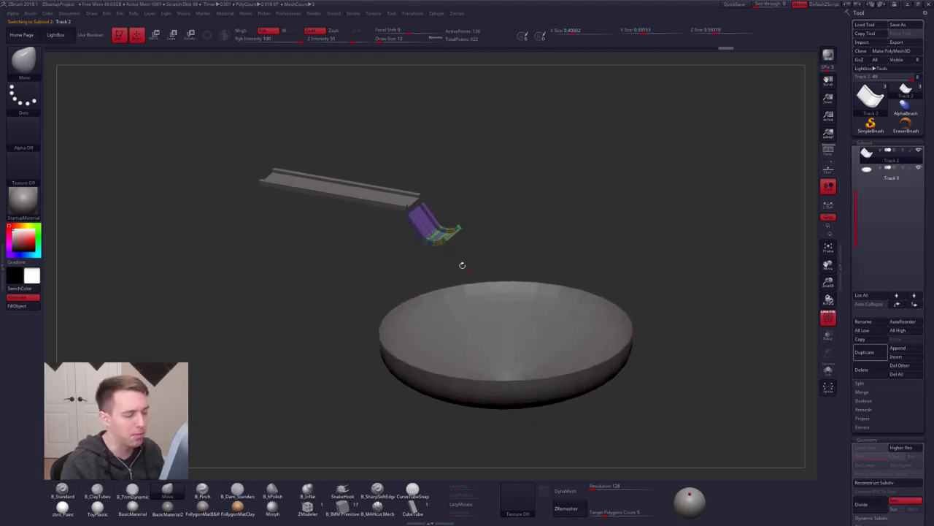
Isolate the curved track piece and stretch it with a Transpose line from its upper end toward its lower end.
ctrl+right_drag(462, 265, 411, 281)
key(shift+f)
key(alt+s)
key(shift+f)
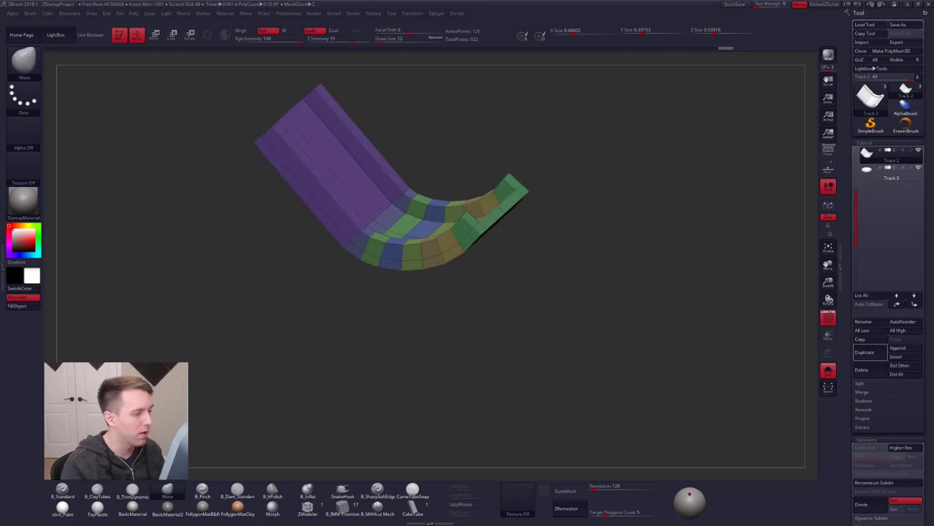
drag(473, 234, 434, 252)
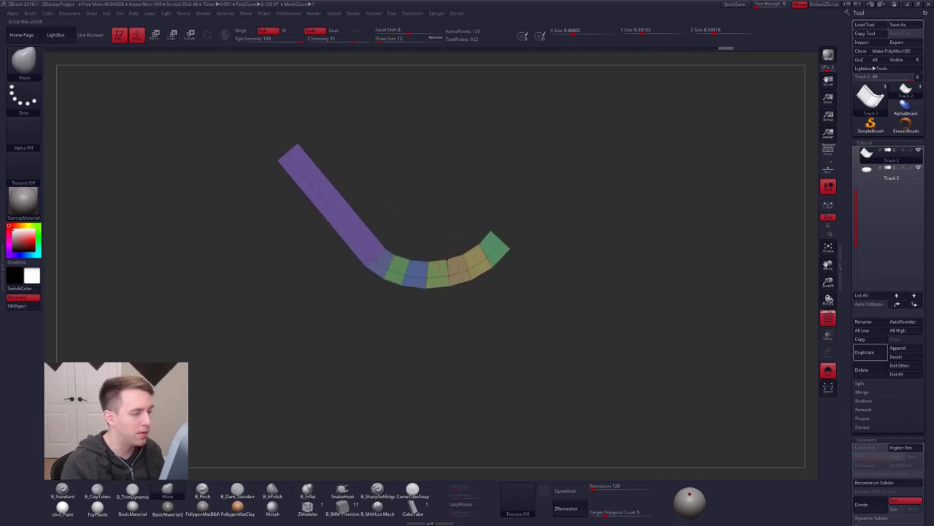
key(r)
drag(285, 154, 341, 213)
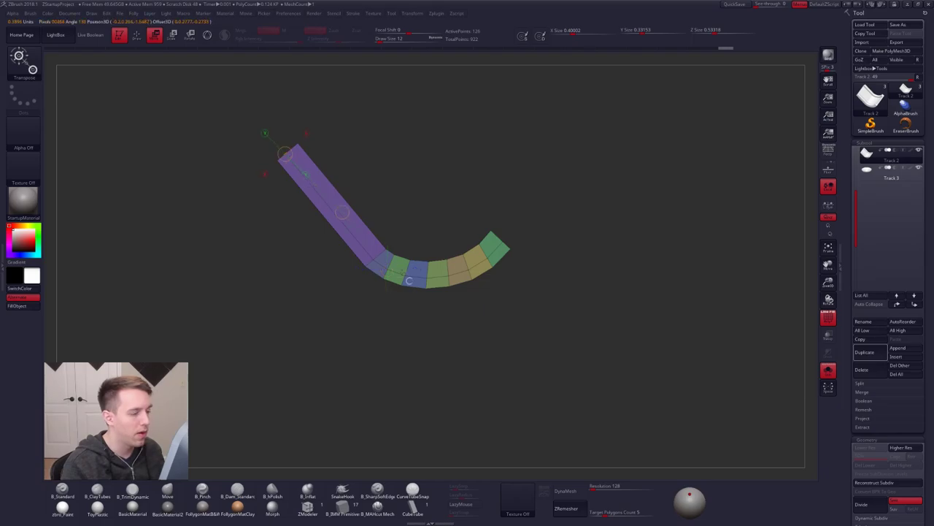
drag(501, 316, 573, 343)
mouse_move(589, 312)
mouse_down()
mouse_move(537, 346)
mouse_move(595, 310)
mouse_move(587, 325)
mouse_up()
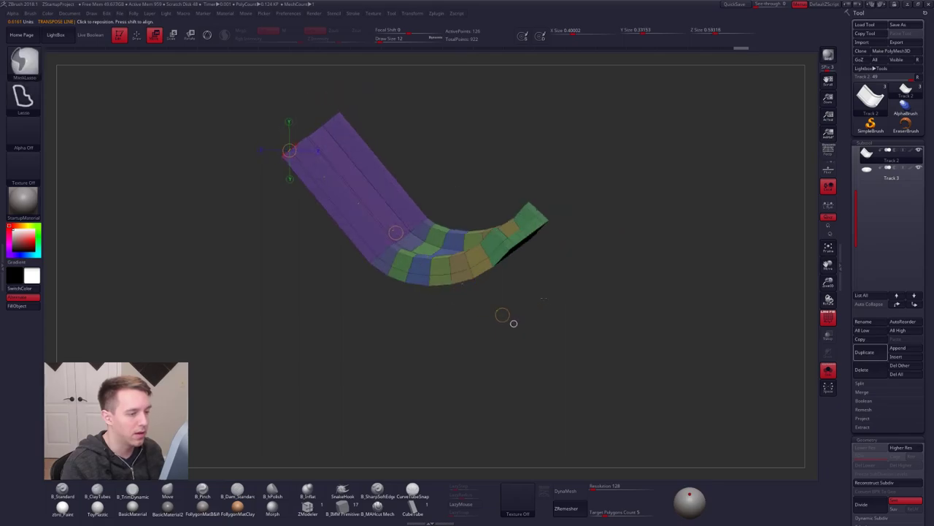
drag(513, 323, 511, 324)
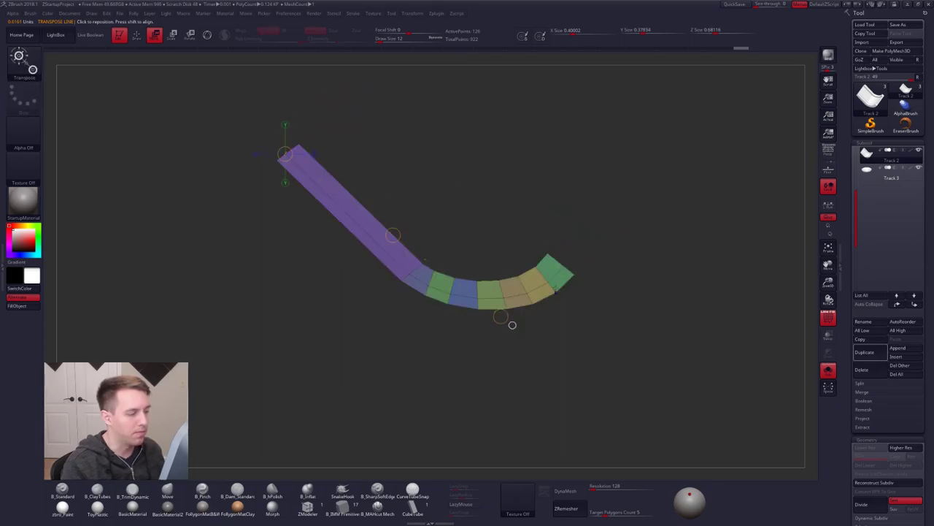
key(ctrl+z)
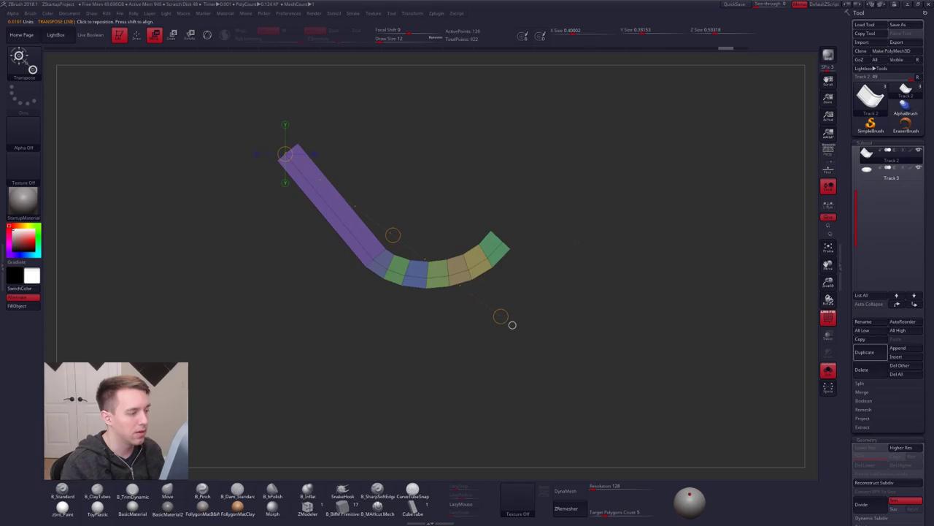
drag(512, 325, 512, 325)
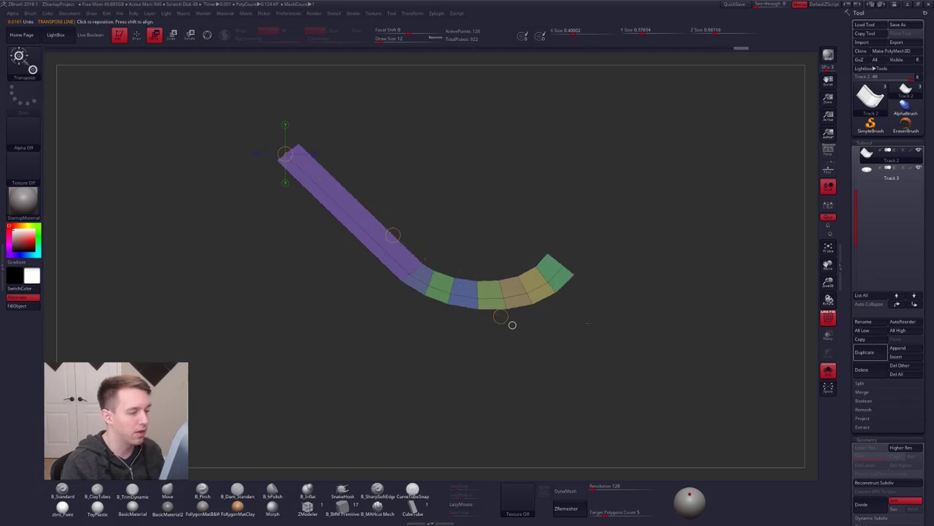
key(q)
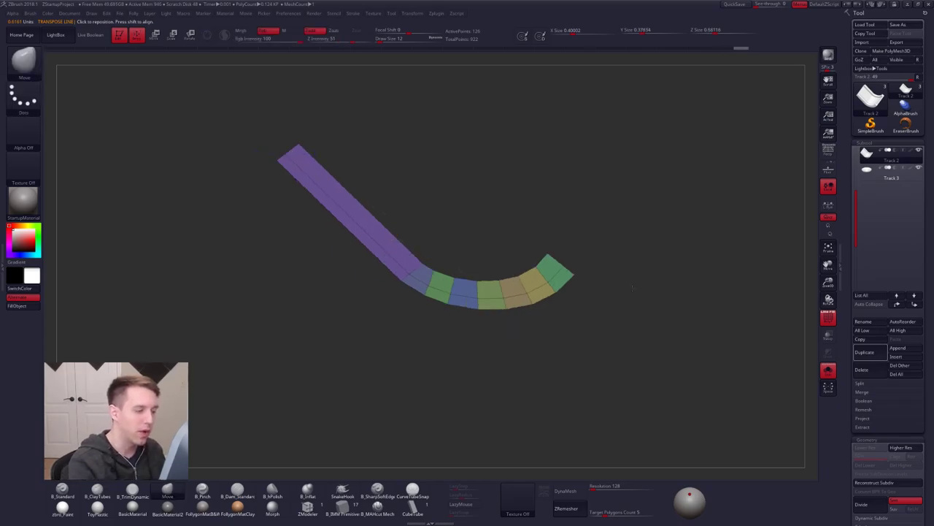
Mask the straight section with a softened edge and adjust the curved segments with a Transpose move.
ctrl+drag(419, 260, 410, 228)
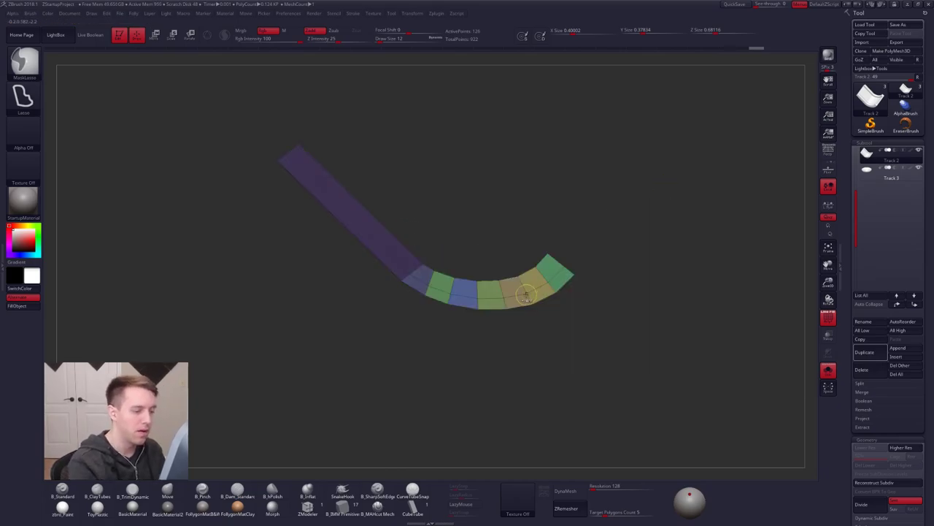
ctrl+click(533, 314)
key(w)
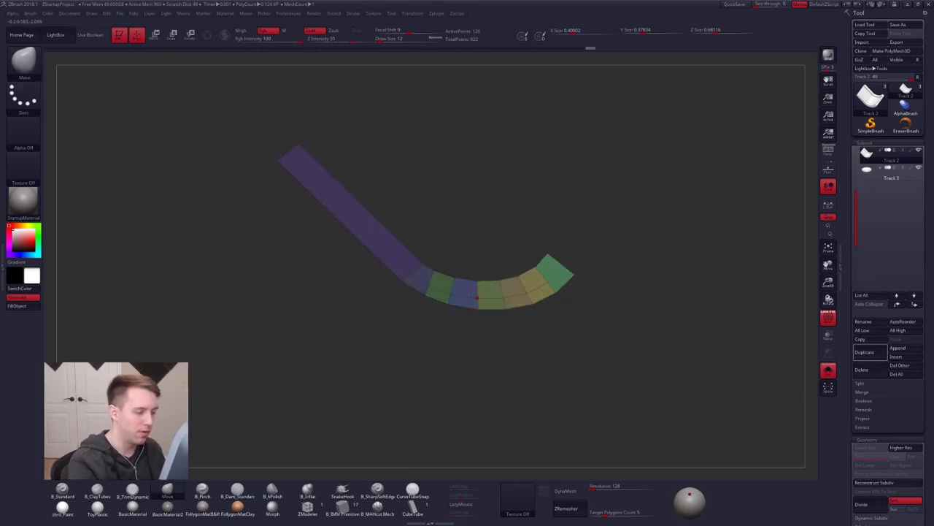
mouse_move(409, 274)
mouse_down()
mouse_move(591, 324)
mouse_move(574, 299)
mouse_move(561, 314)
mouse_move(519, 300)
mouse_move(521, 317)
mouse_up()
key(q)
Preview the track piece's smoothed shape by subdividing it and stepping back down the subdivision levels.
key(shift+f)
key(ctrl+d)
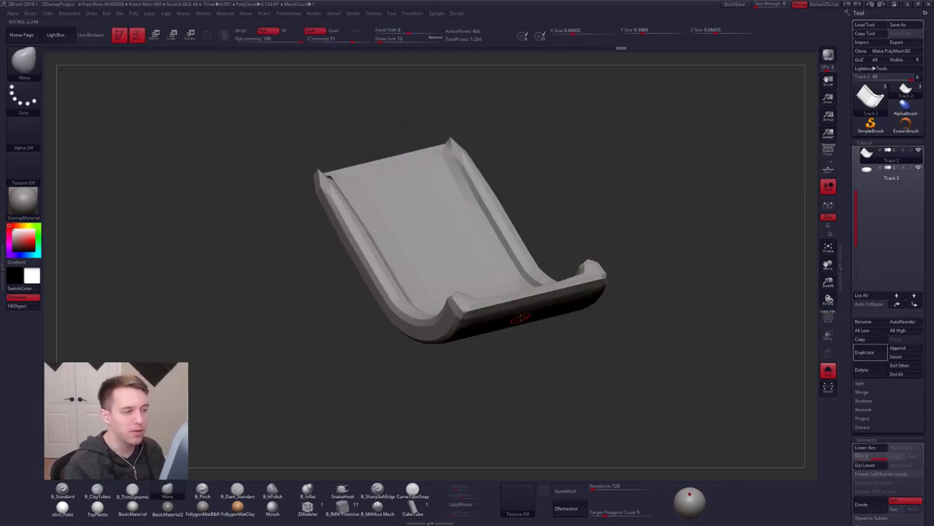
mouse_move(668, 397)
mouse_down()
mouse_move(661, 424)
mouse_move(620, 425)
mouse_move(612, 346)
mouse_up()
key(ctrl+d)
key(shift+d)
key(shift+d)
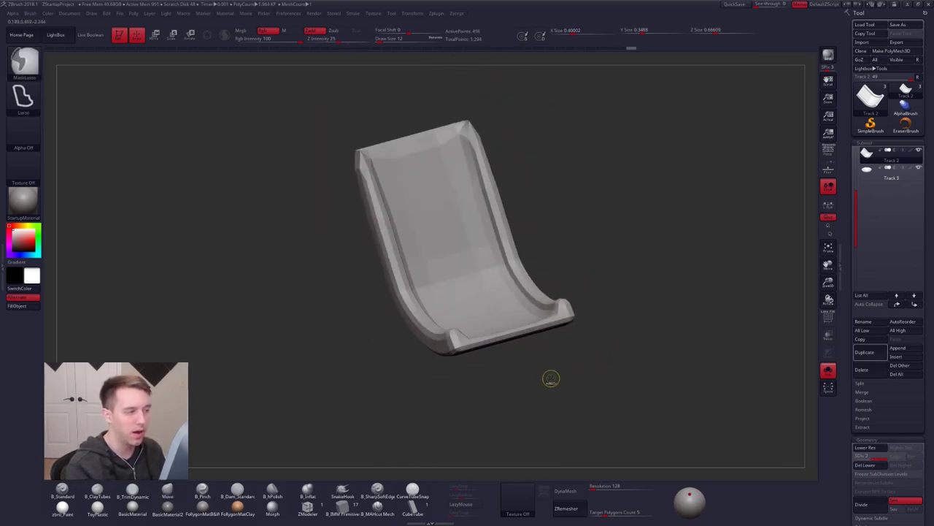
Switch to the ZModeler brush with the edge action Crease targeting EdgeLoop Complete, and show the polyframe.
click(309, 507)
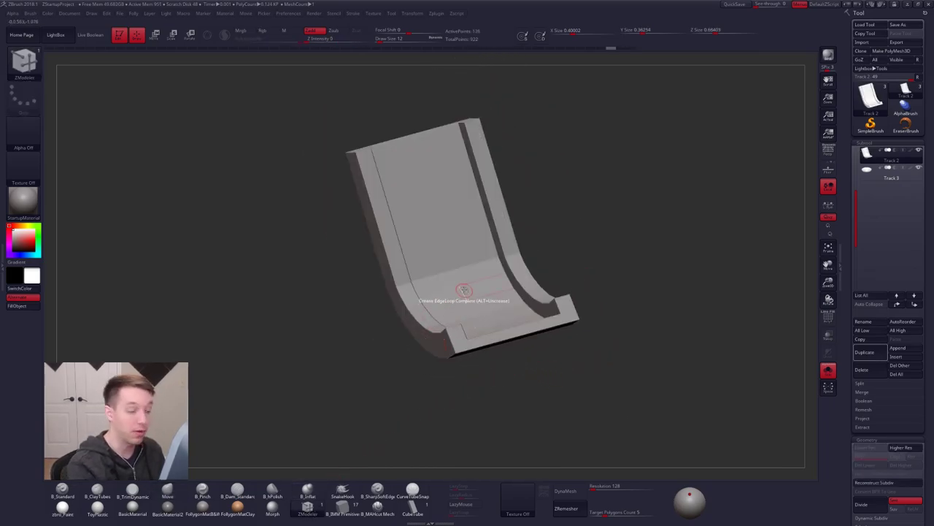
right_drag(465, 290, 412, 255)
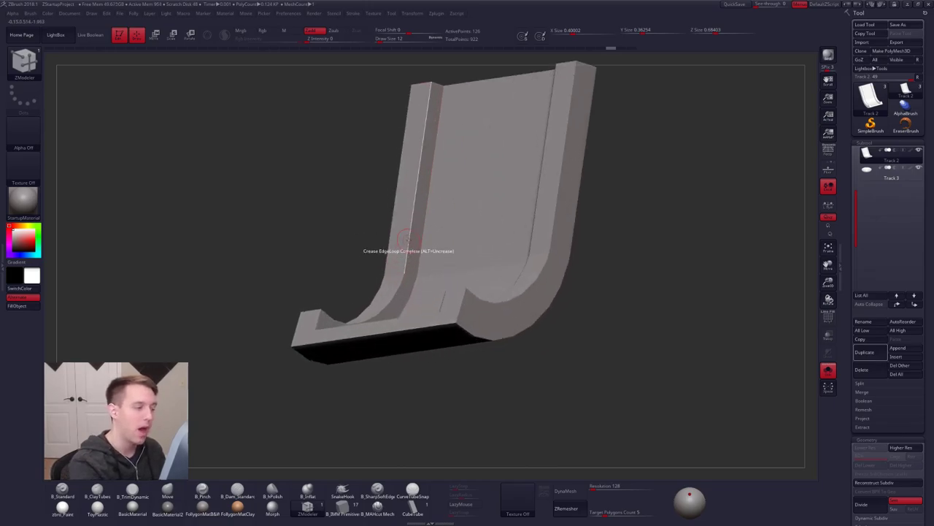
key(space)
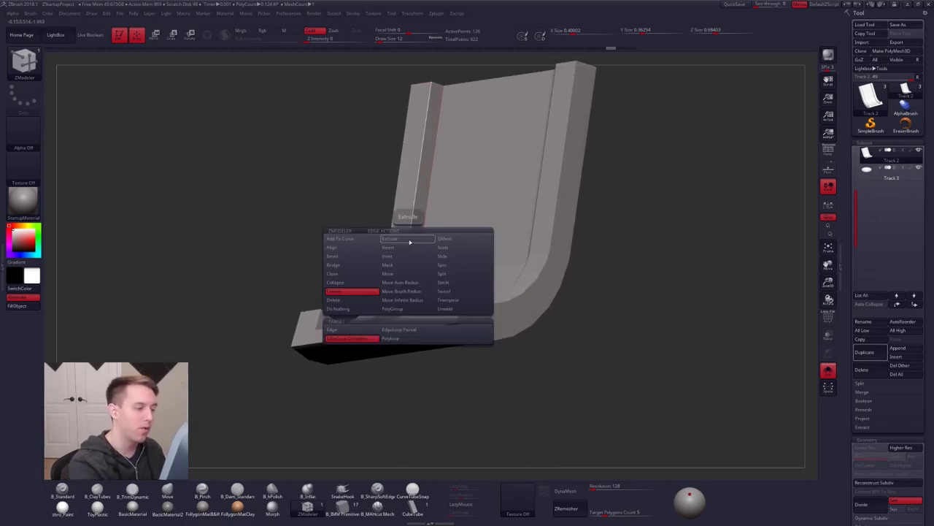
click(363, 295)
key(shift+f)
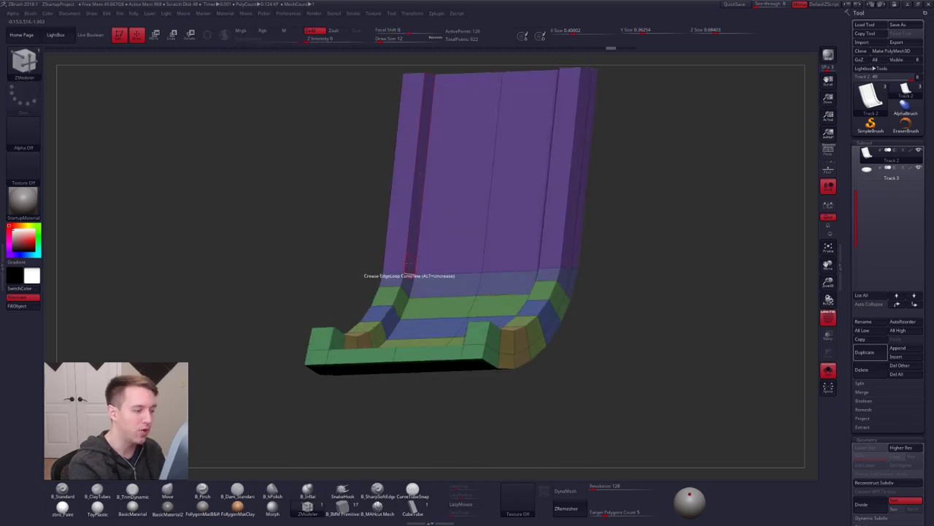
Crease the long edge loops along both side rails of the curved track, checking the smoothing with dynamic subdivision.
key(ctrl+d)
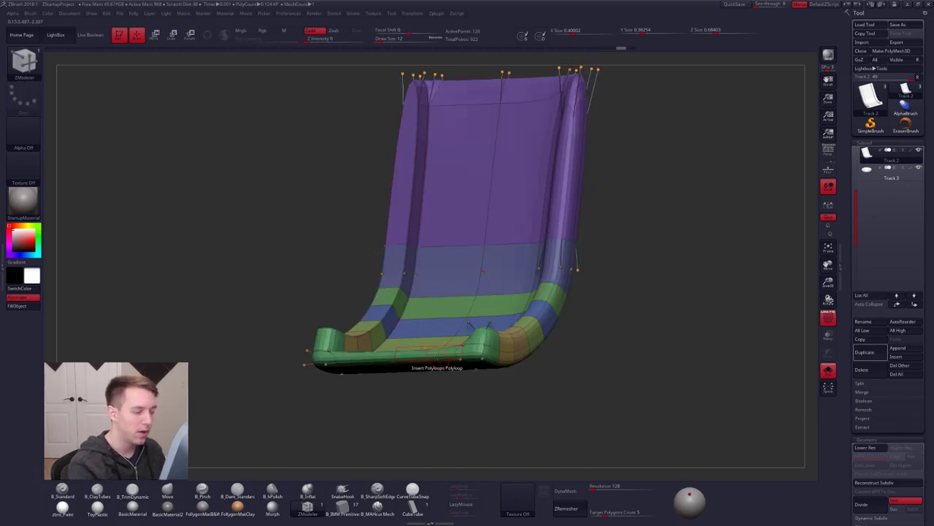
key(shift+d)
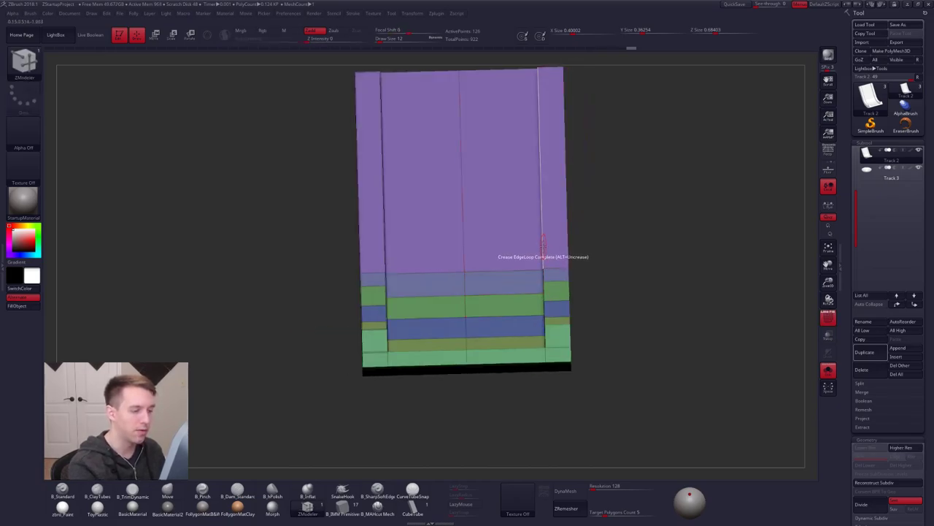
mouse_move(543, 248)
right_down()
mouse_move(523, 252)
mouse_move(544, 254)
right_up()
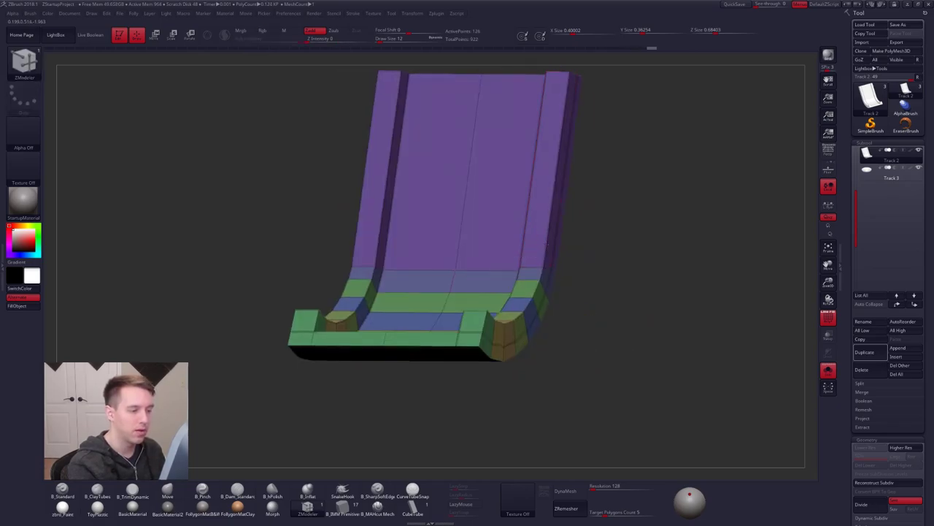
key(d)
mouse_move(529, 301)
shift+right_down()
mouse_move(523, 356)
mouse_move(475, 371)
shift+right_up()
key(shift+d)
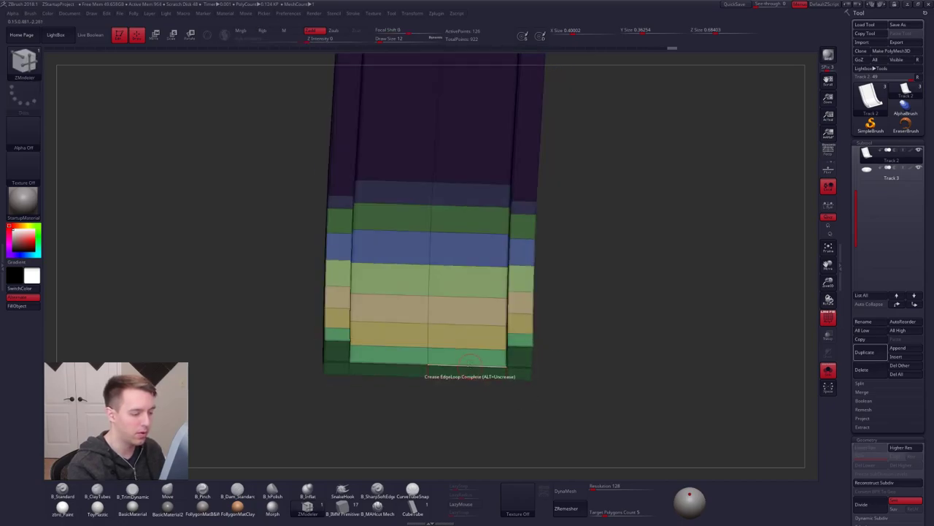
Crease the edge loops around the lower and upper ends of the curved track, checking the smoothed preview.
key(d)
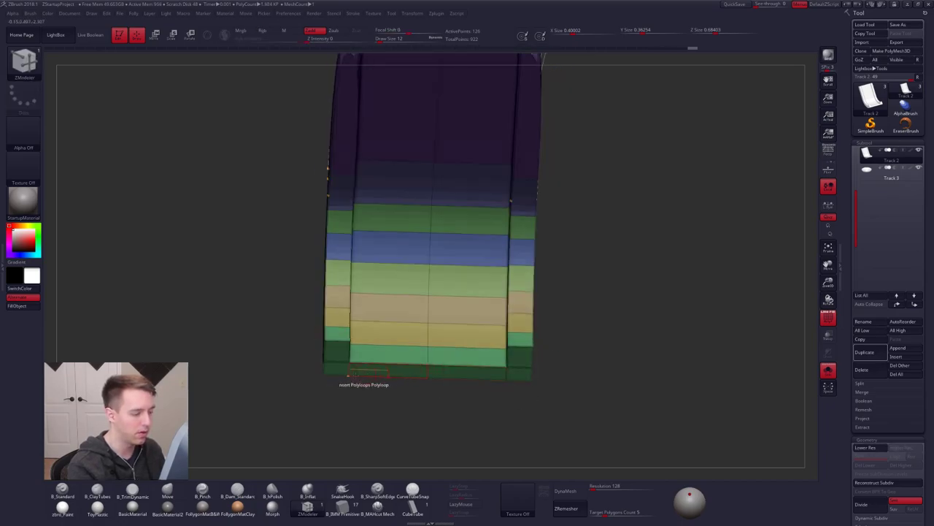
right_drag(363, 369, 642, 350)
ctrl+right_drag(526, 351, 545, 416)
key(shift+d)
right_drag(457, 276, 484, 154)
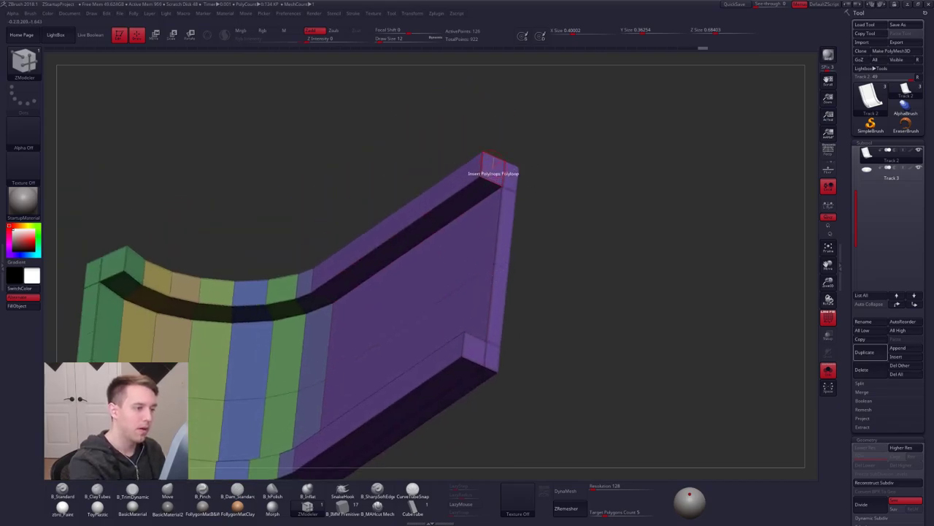
Examine the creased track piece from several angles with dynamic subdivision, with the polyframe hidden and shown.
key(d)
right_drag(510, 223, 553, 349)
key(shift+f)
alt+drag(711, 279, 629, 227)
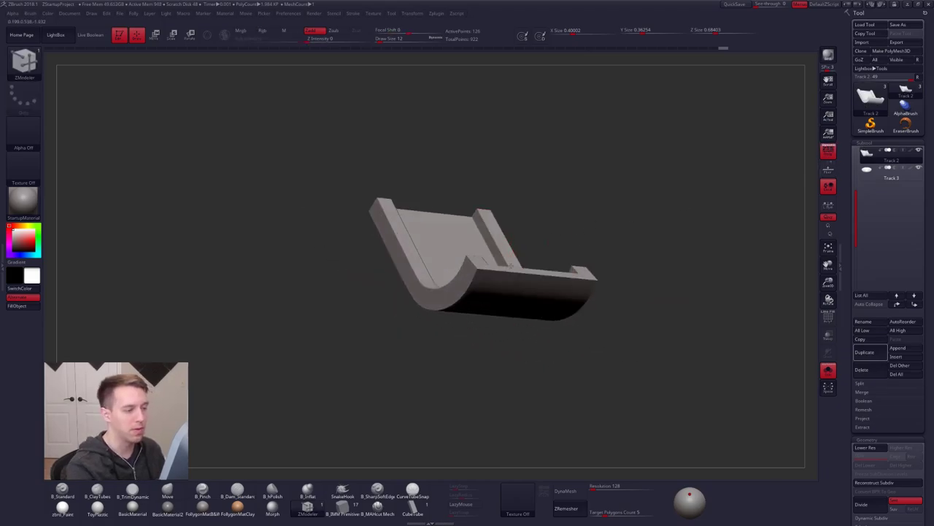
right_drag(606, 295, 538, 358)
drag(564, 378, 487, 349)
key(shift+f)
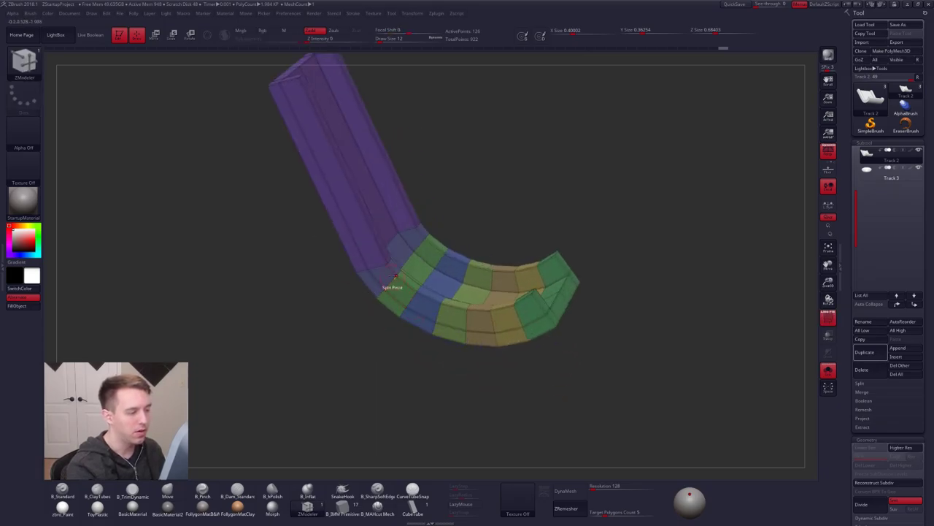
Slice across the curved track with SliceCurve at the lower end of the straight section, where the bend begins.
shift+right_drag(392, 279, 431, 292)
key(ctrl+shift+p)
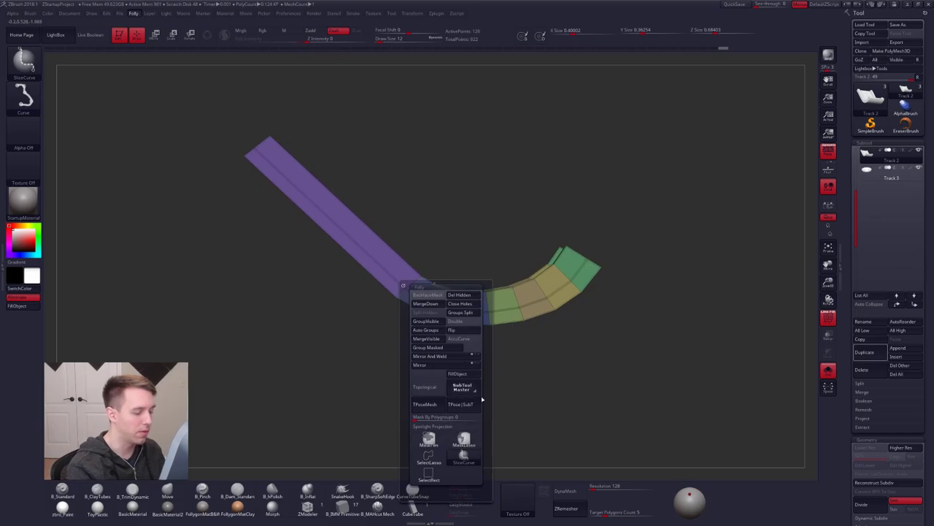
click(476, 316)
ctrl+shift+drag(428, 257, 323, 317)
Mask the bend with MaskLasso and rotate the unmasked straight section to a steeper angle, with perspective turned off.
mouse_move(421, 259)
ctrl+mouse_down()
mouse_move(200, 211)
mouse_move(205, 227)
ctrl+mouse_up()
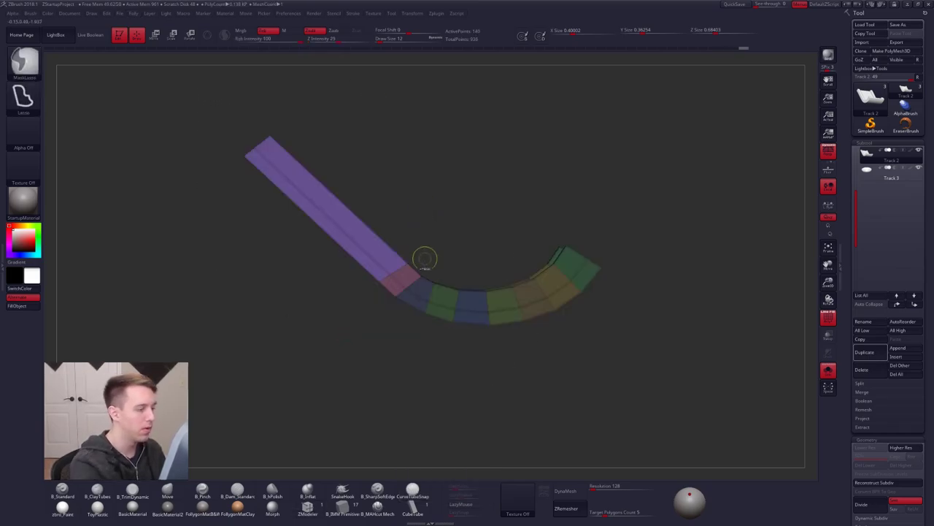
key(w)
drag(637, 352, 636, 350)
key(q)
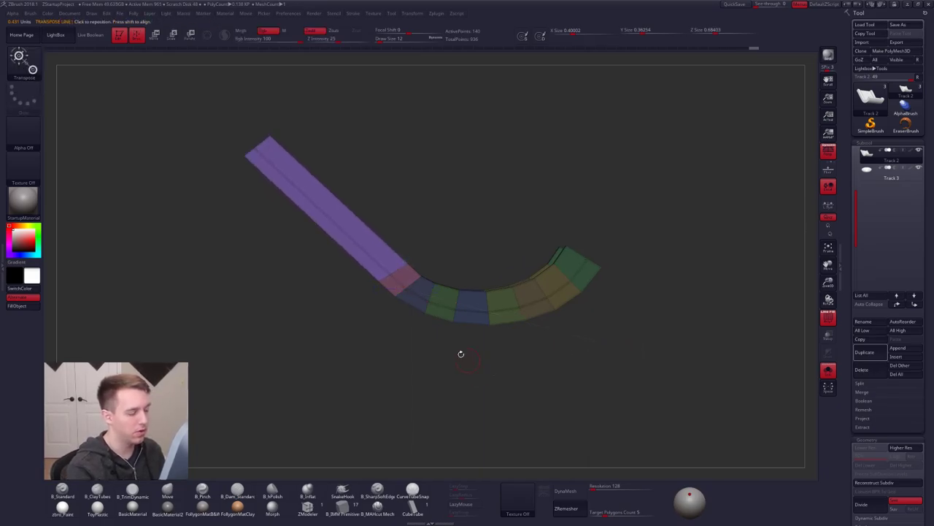
ctrl+drag(415, 337, 405, 351)
mouse_move(413, 248)
ctrl+mouse_down()
mouse_move(443, 368)
mouse_move(661, 236)
mouse_move(656, 205)
ctrl+mouse_up()
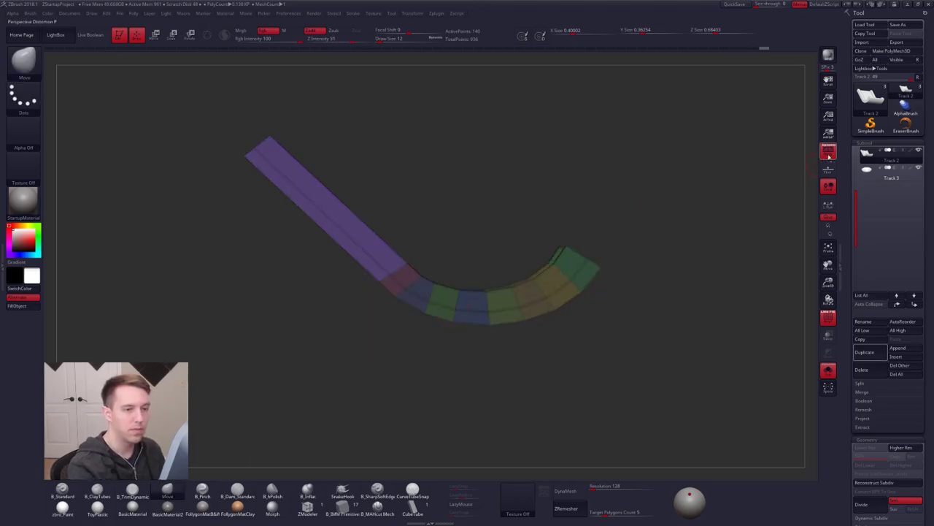
key(r)
mouse_move(391, 274)
mouse_down()
mouse_move(486, 371)
mouse_move(506, 322)
mouse_up()
key(q)
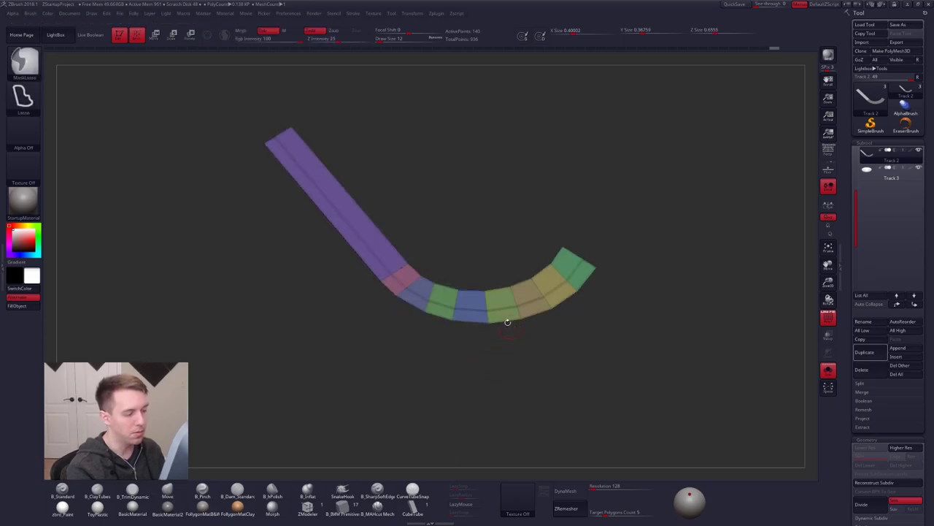
Divide the curved track geometry twice and delete its lower subdivision levels, checking the mesh with the polyframe.
mouse_move(550, 344)
mouse_down()
mouse_move(505, 323)
mouse_move(520, 330)
mouse_move(494, 361)
mouse_up()
key(shift+f)
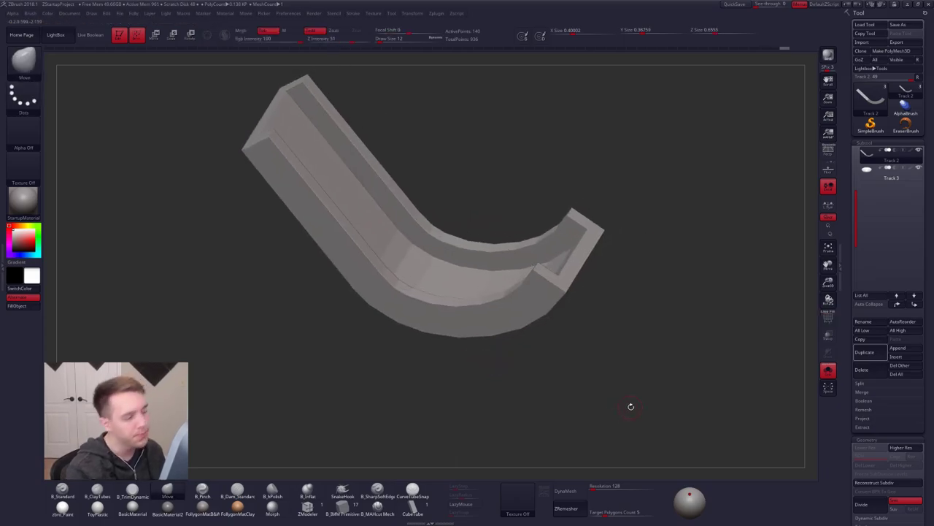
key(ctrl+d)
key(ctrl+d)
mouse_move(636, 419)
alt+mouse_down()
mouse_move(628, 402)
mouse_move(630, 422)
alt+mouse_up()
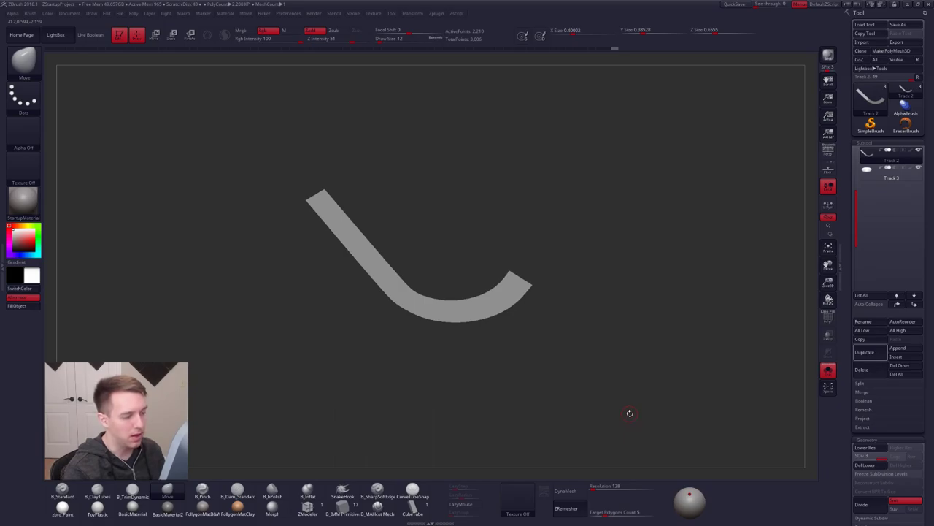
mouse_move(630, 413)
shift+mouse_down()
mouse_move(506, 327)
mouse_move(469, 264)
mouse_move(523, 309)
shift+mouse_up()
key(shift+f)
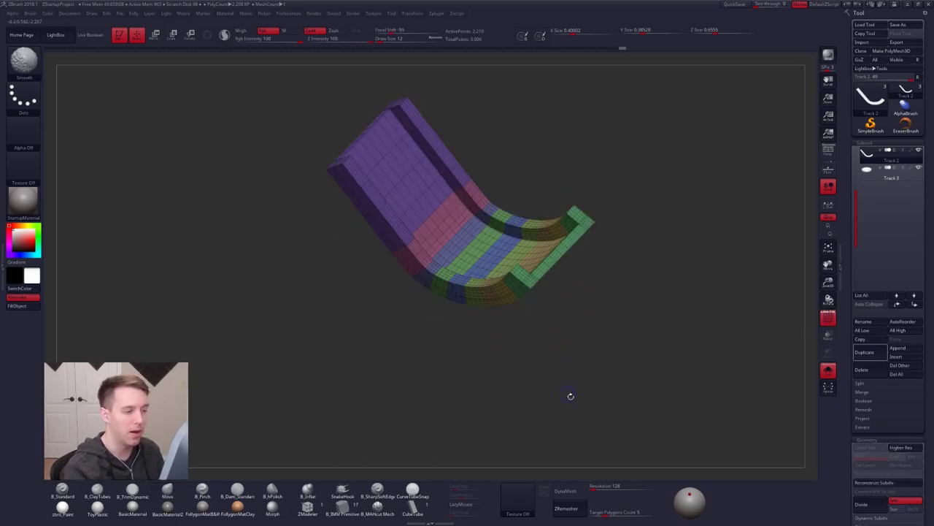
Select the bowl subtool and assign the whole bowl to a single polygroup.
key(shift+f)
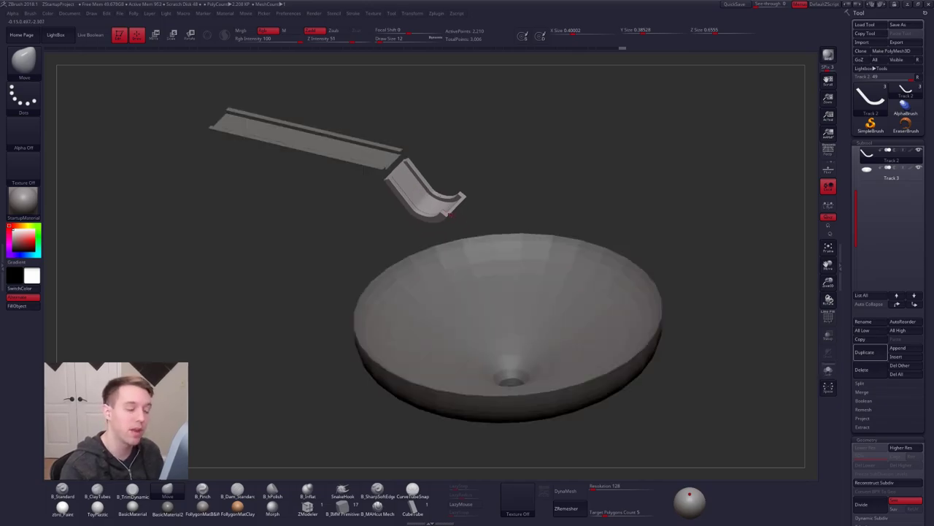
key(shift+f)
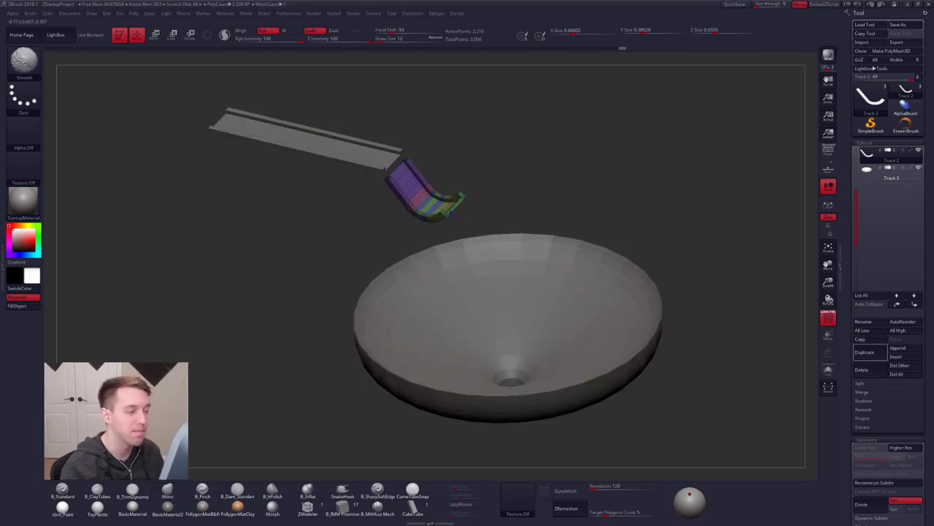
alt+click(494, 336)
key(ctrl+w)
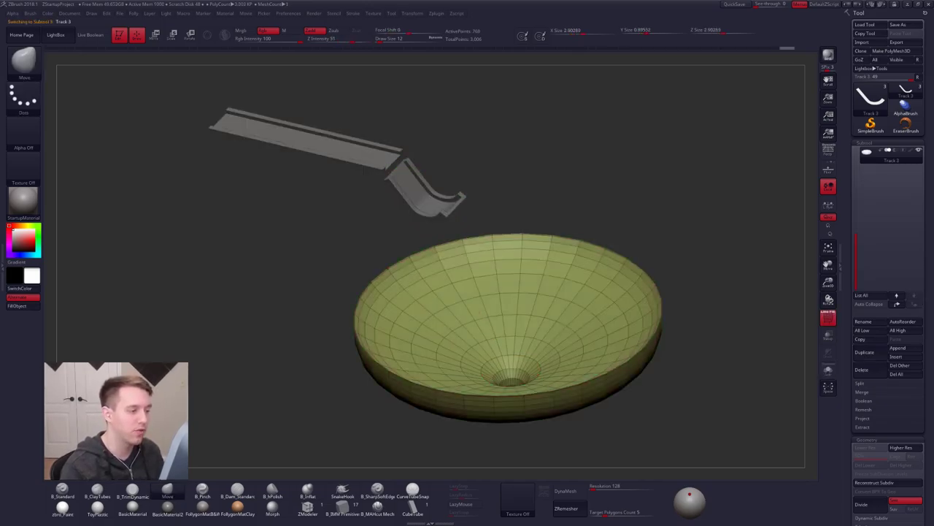
Compare the curved track and bowl subtools with the polyframe hidden and shown.
alt+click(427, 197)
key(shift+f)
key(ctrl+shift)
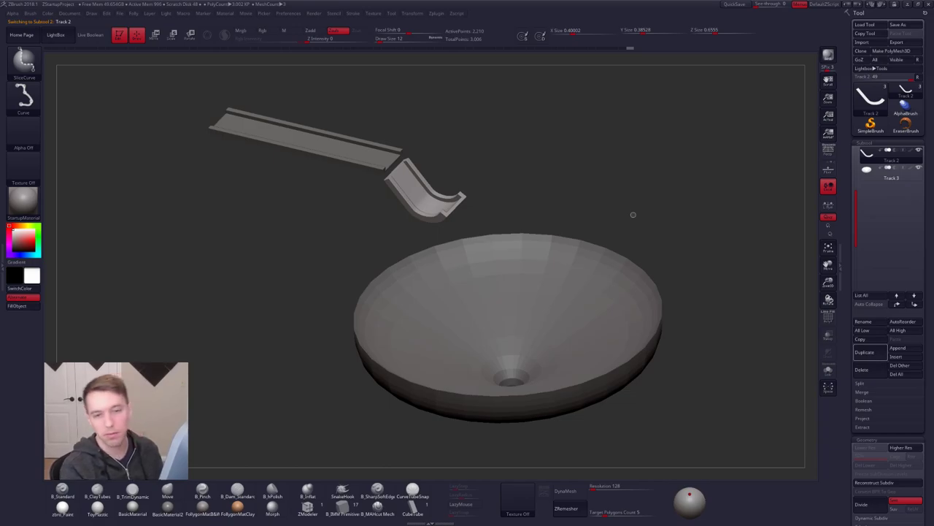
alt+click(526, 249)
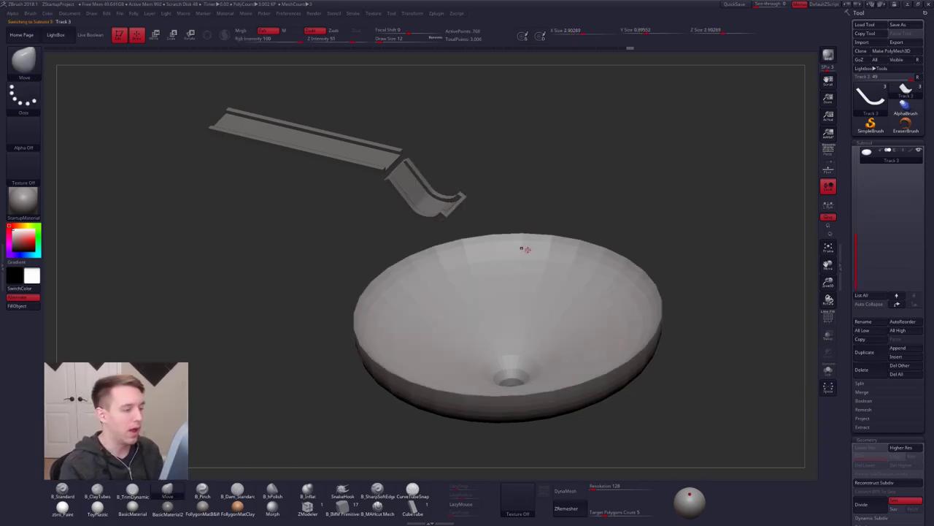
key(shift+f)
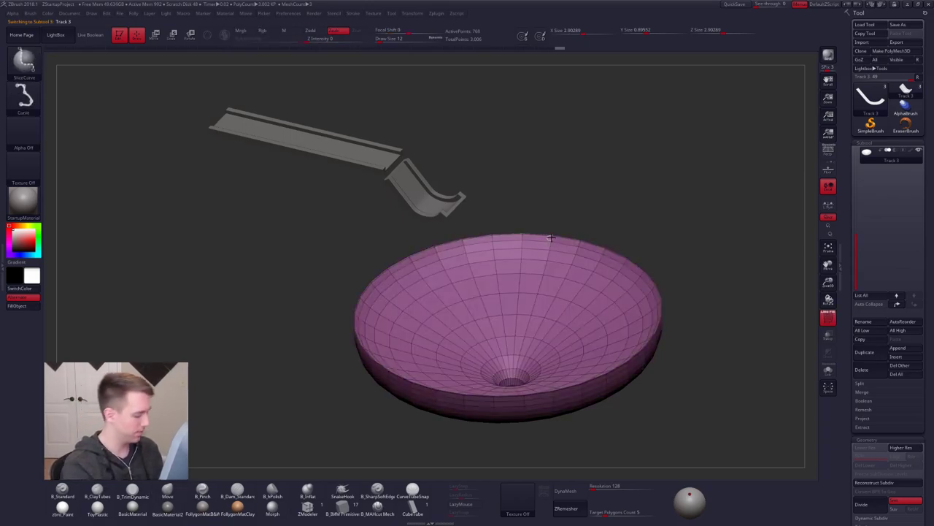
Switch to Blender and import the Wavefront file Track ramp.OBJ from the Marble Race folder into the marble maze scene.
key(alt+Tab)
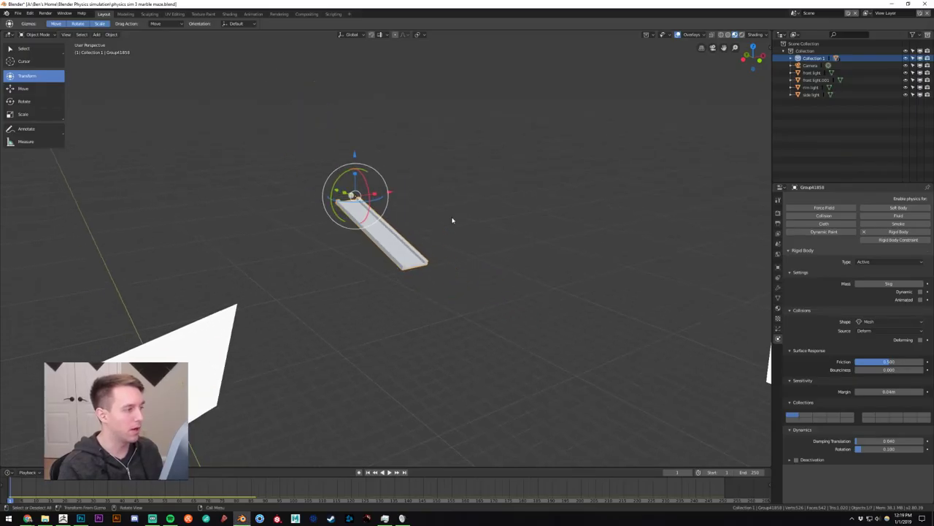
middle_drag(447, 216, 434, 184)
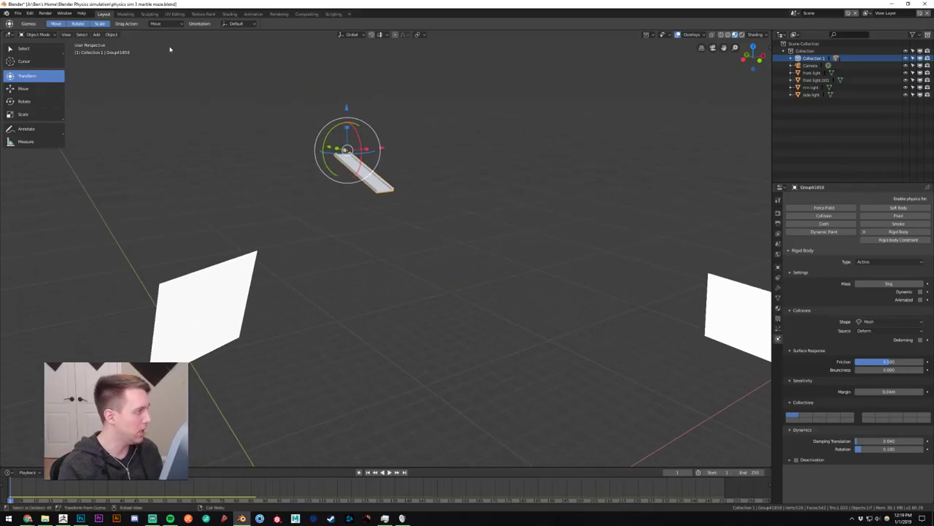
click(21, 13)
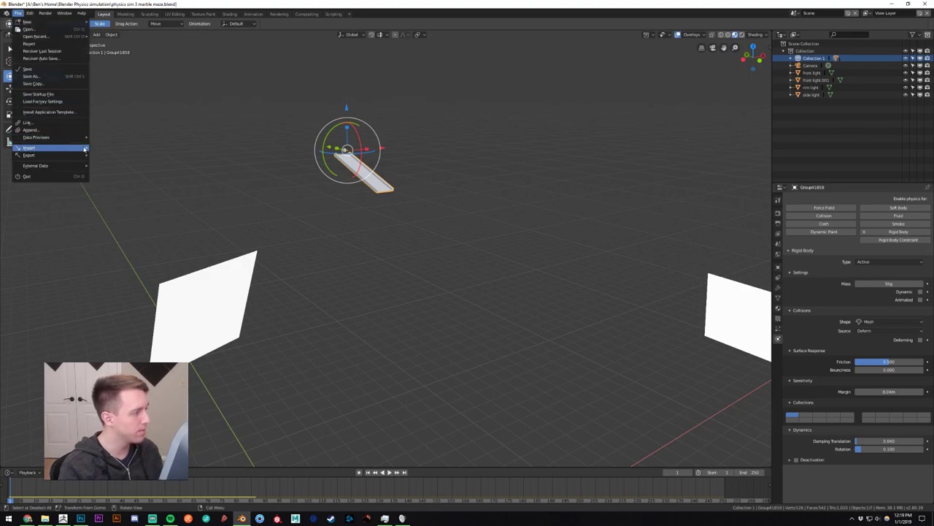
mouse_move(69, 148)
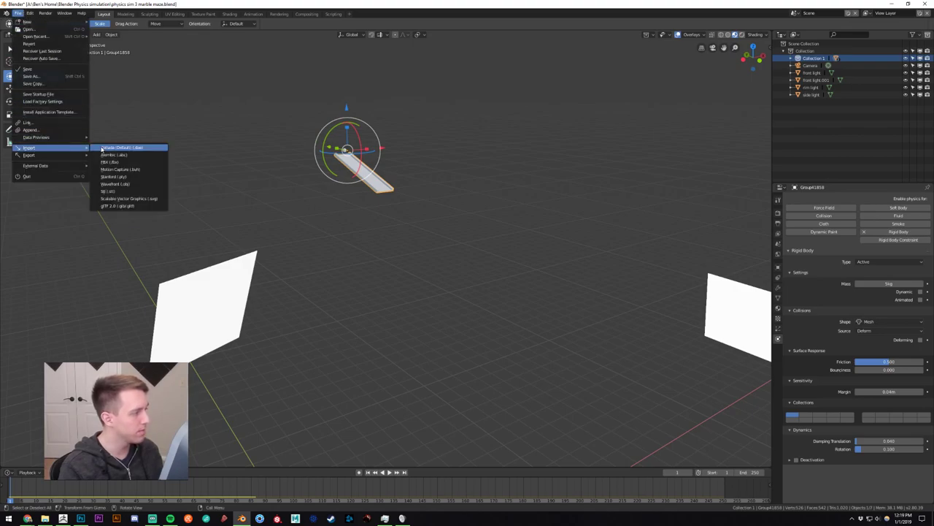
click(124, 184)
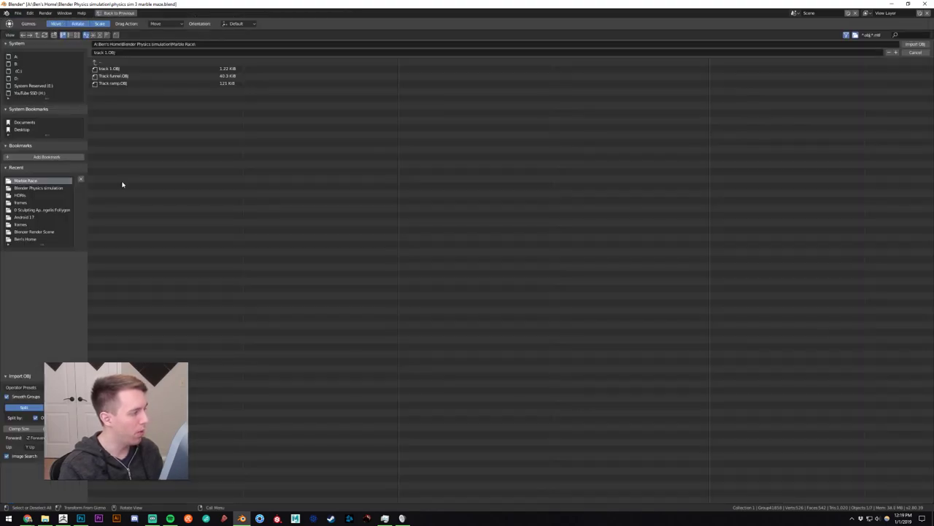
double_click(122, 84)
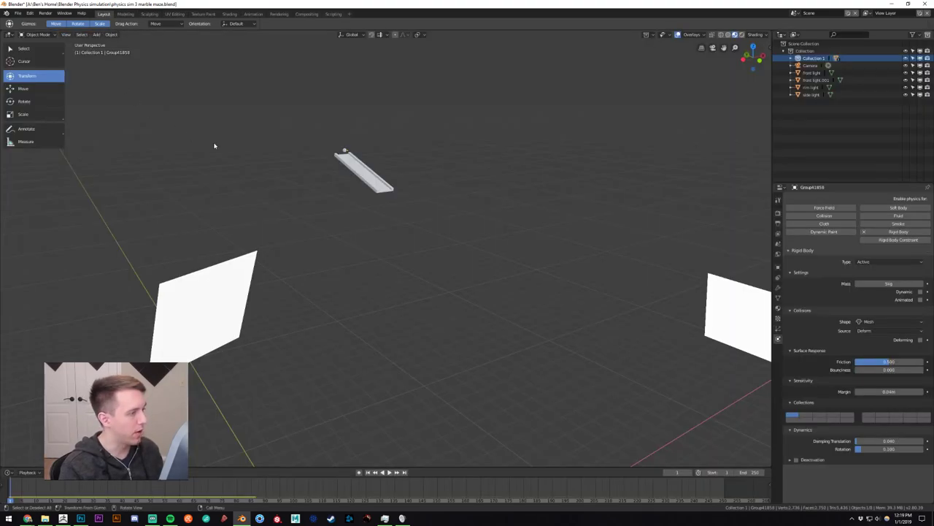
Raise the imported ramp straight up along the Z axis to roughly the height of the straight track.
scroll(380, 197, down, 7)
scroll(384, 201, up, 2)
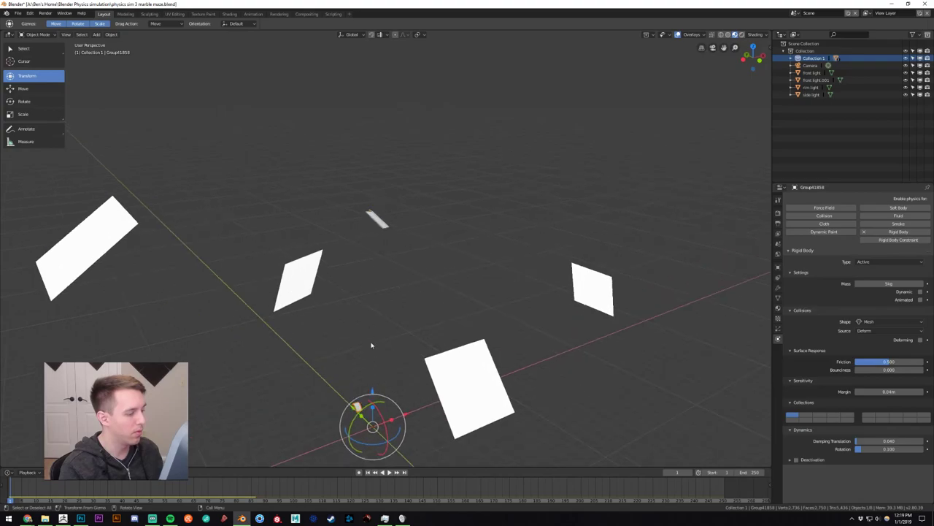
key(w)
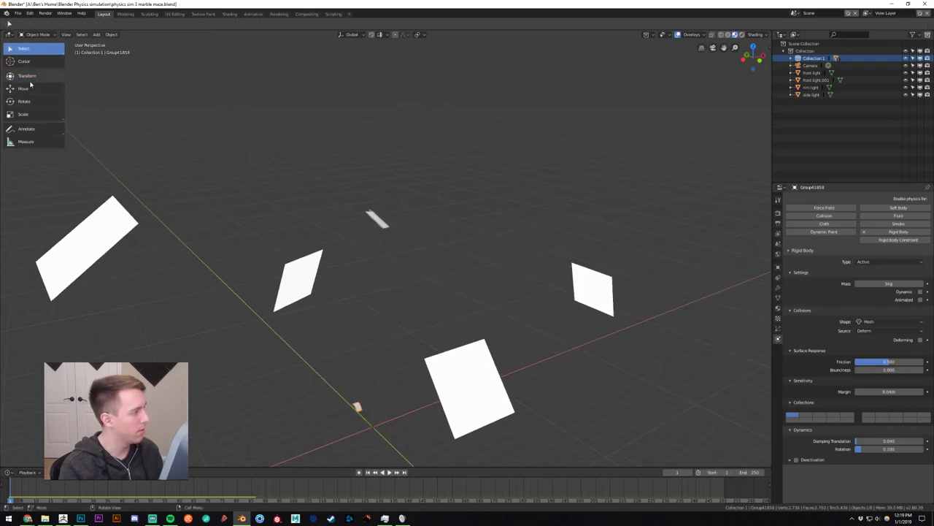
click(26, 76)
drag(372, 394, 372, 205)
middle_drag(391, 256, 427, 267)
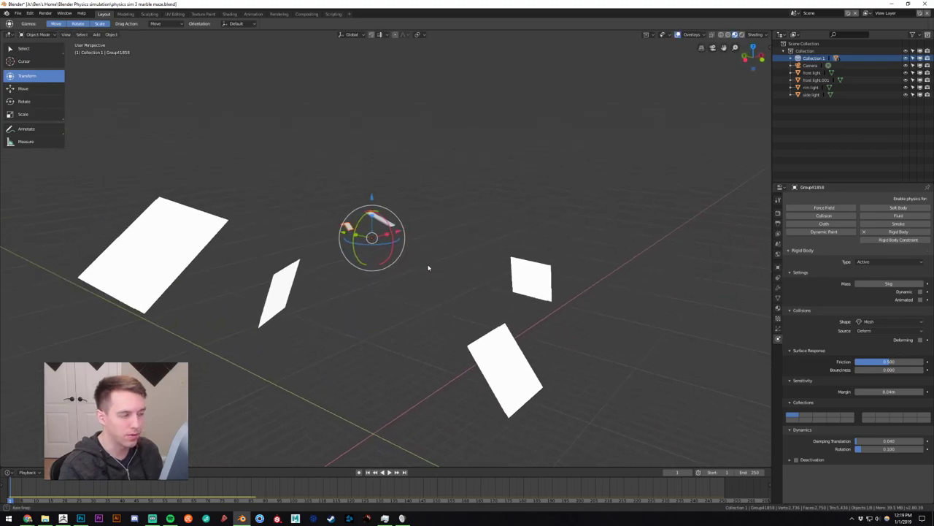
scroll(421, 265, down, 1)
scroll(421, 266, up, 3)
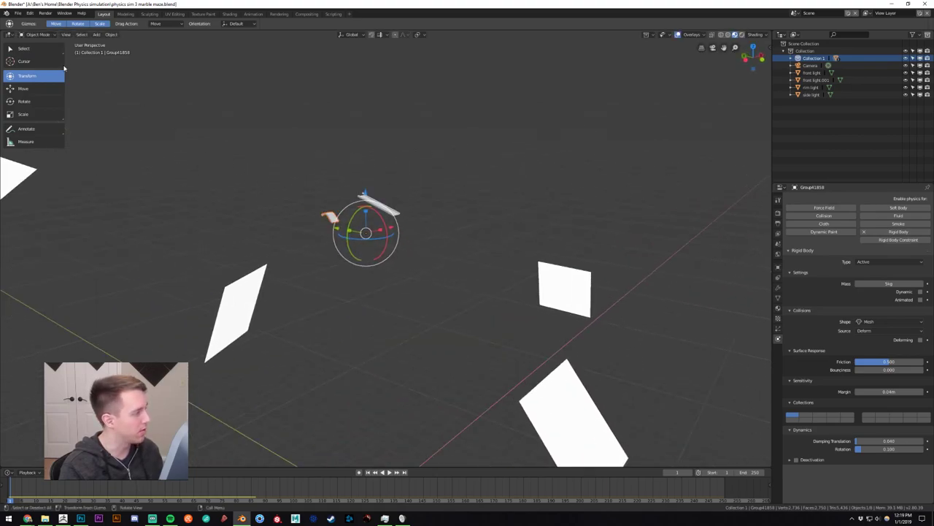
Select only the ramp and move it about 3.8 m horizontally, placing it just beyond the lower end of the straight track.
click(303, 189)
click(333, 220)
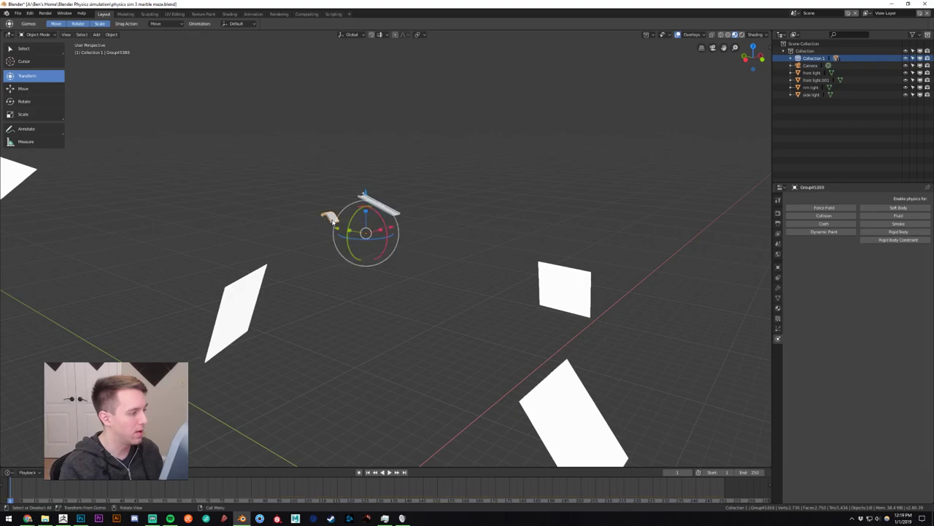
key(g)
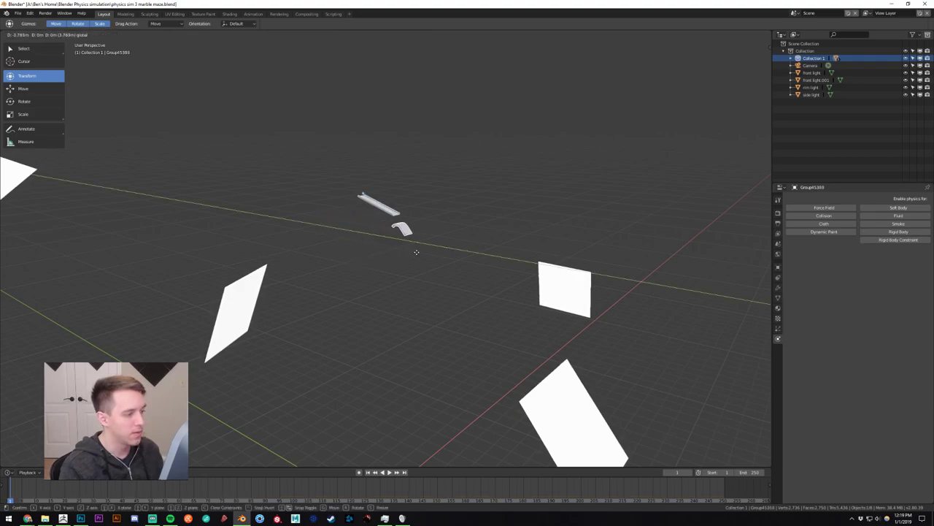
click(416, 249)
scroll(395, 224, up, 3)
scroll(394, 225, up, 2)
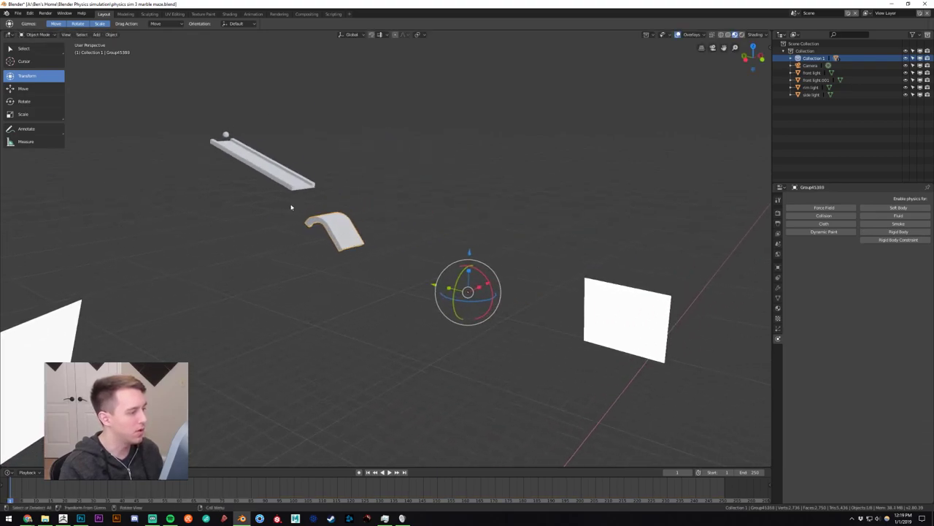
Try to rotate the ramp around its distant pivot, and set its origin with Origin to Geometry.
click(46, 104)
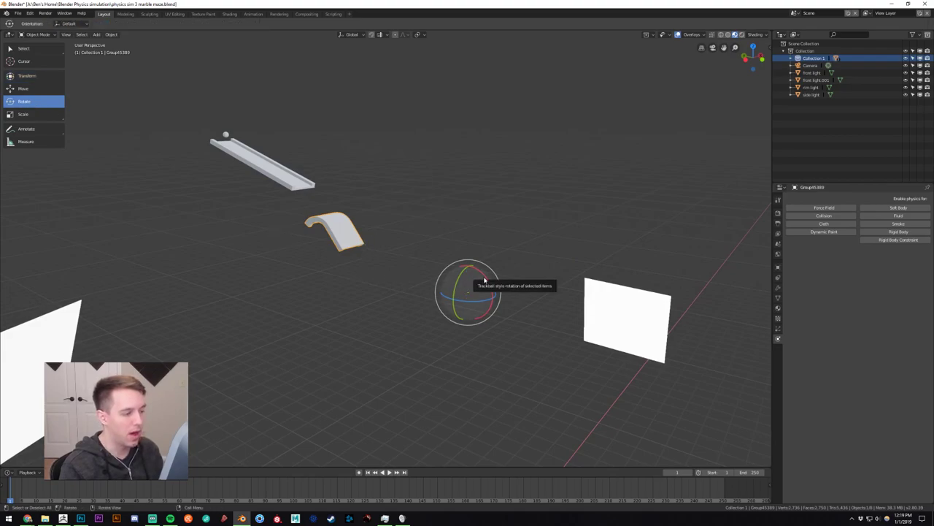
drag(484, 281, 491, 264)
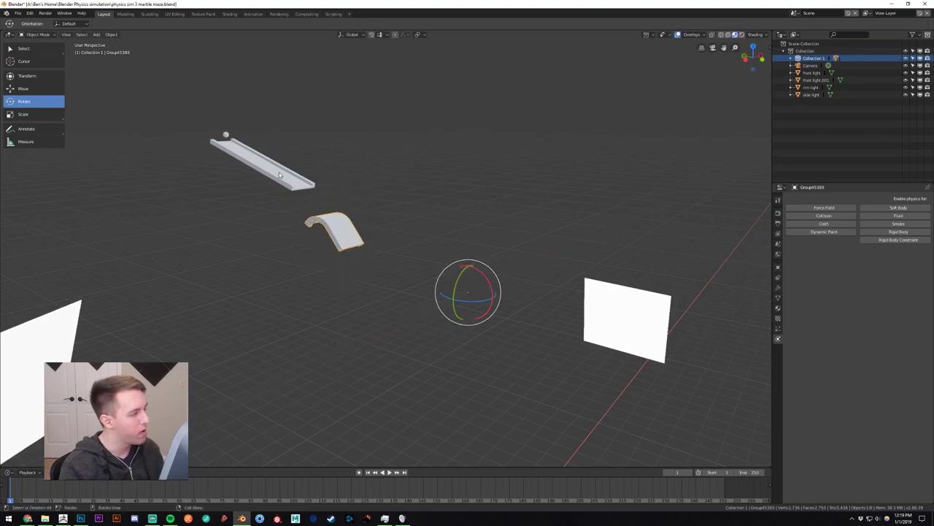
click(119, 35)
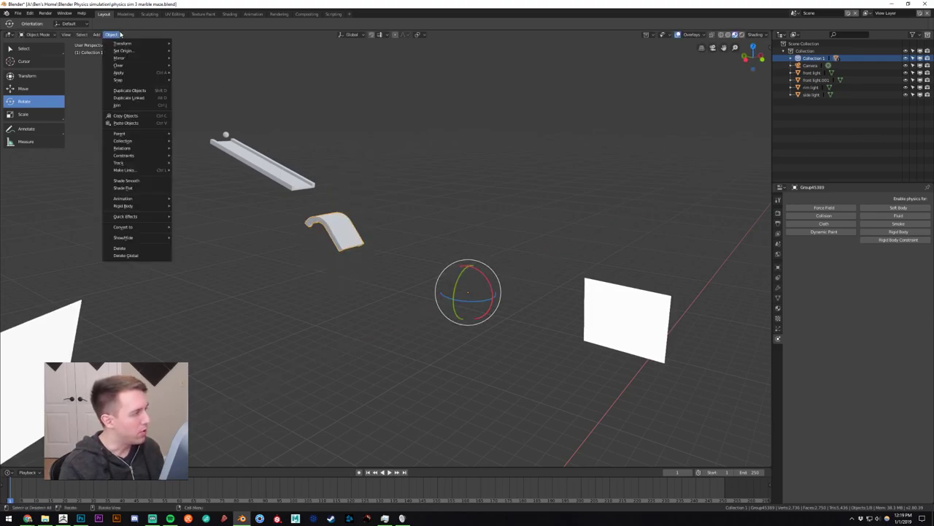
mouse_move(125, 51)
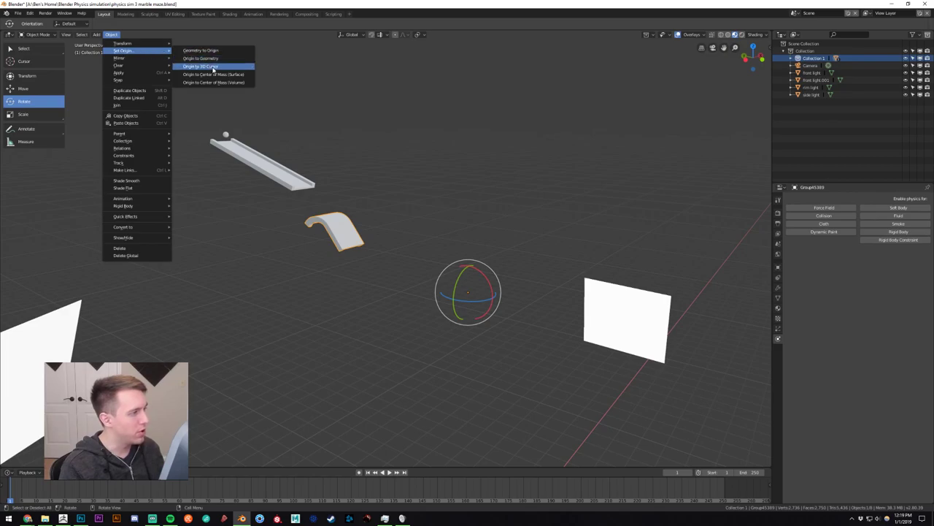
click(211, 58)
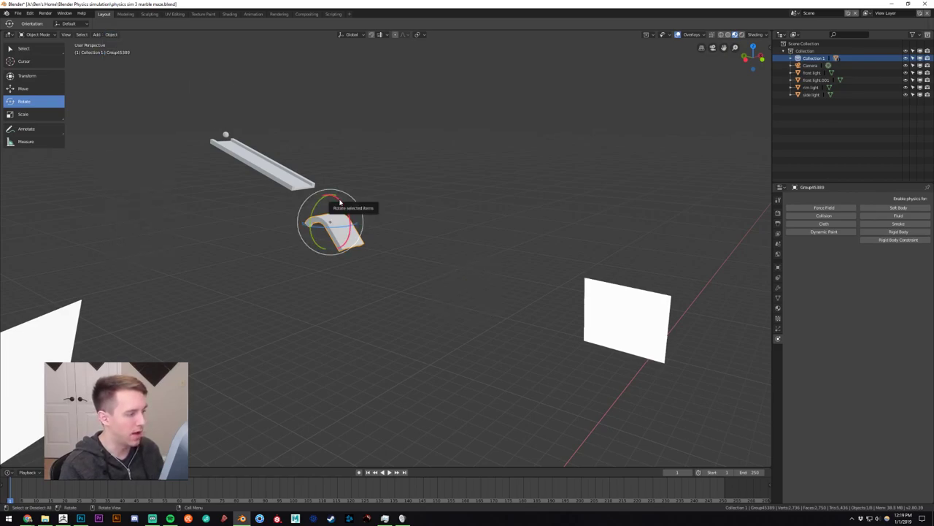
Rotate the ramp about the X axis so its bend curves upward, and lower it slightly beneath the straight track's end.
drag(342, 208, 298, 283)
middle_drag(297, 283, 329, 273)
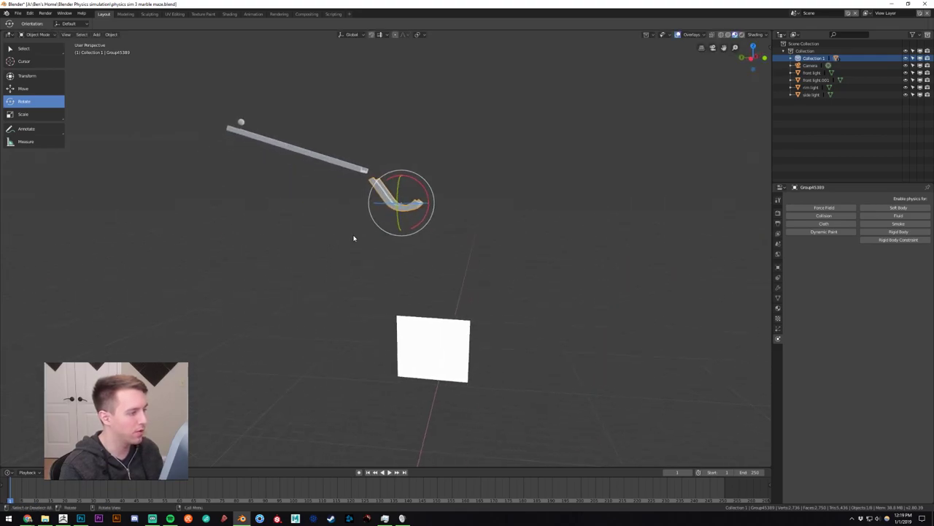
click(46, 77)
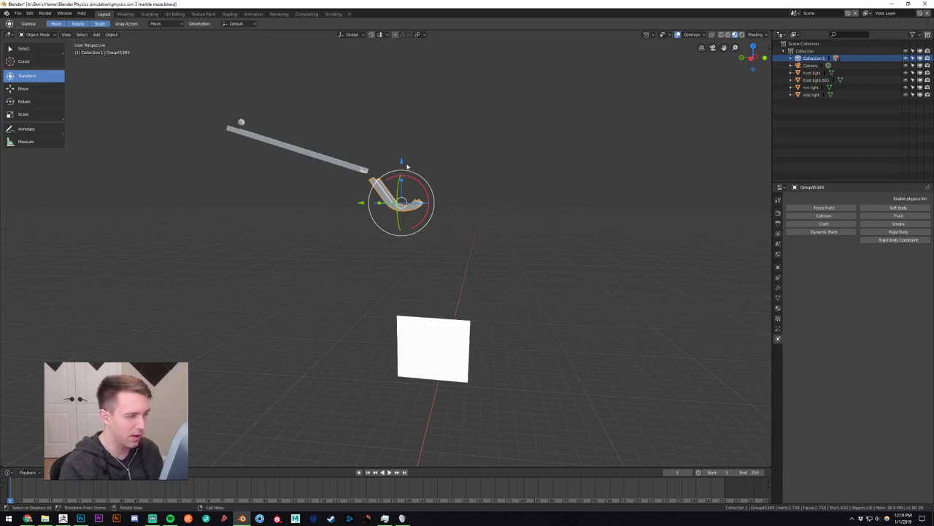
drag(401, 163, 411, 182)
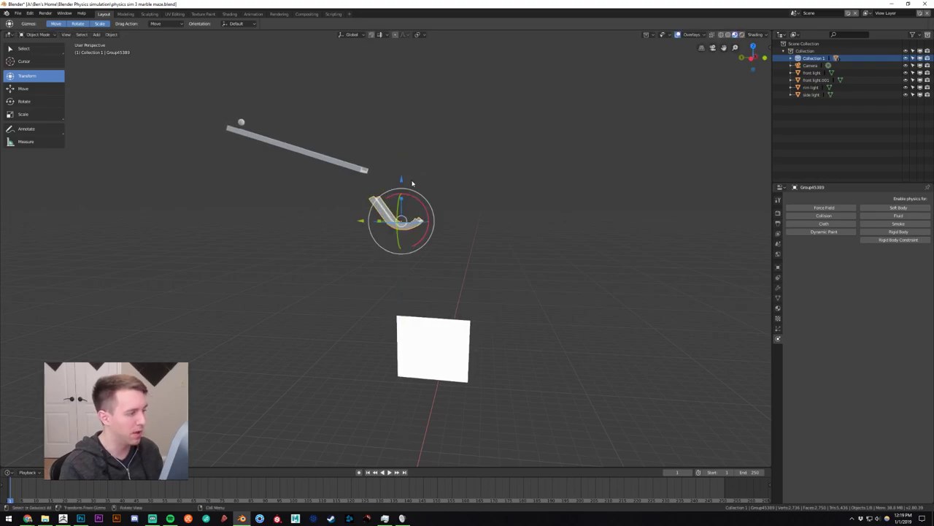
middle_drag(464, 175, 457, 176)
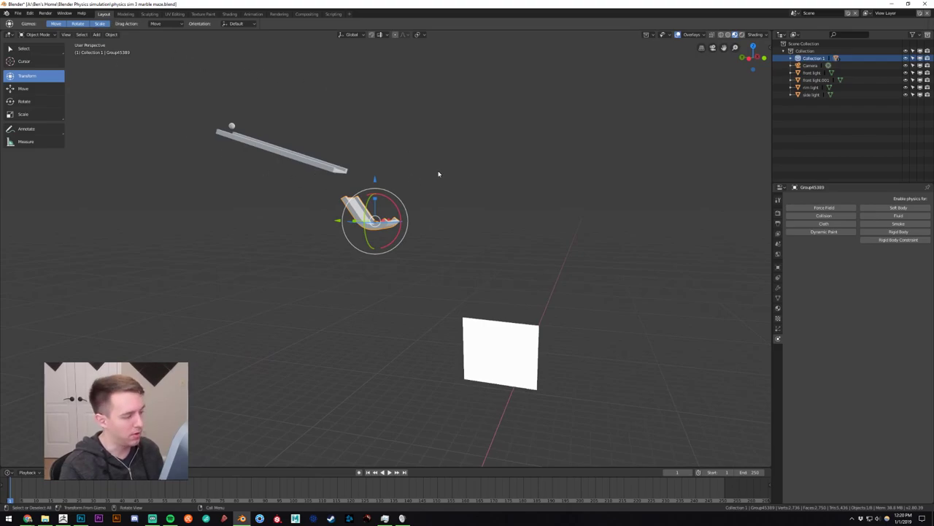
scroll(435, 173, down, 4)
middle_drag(463, 242, 427, 211)
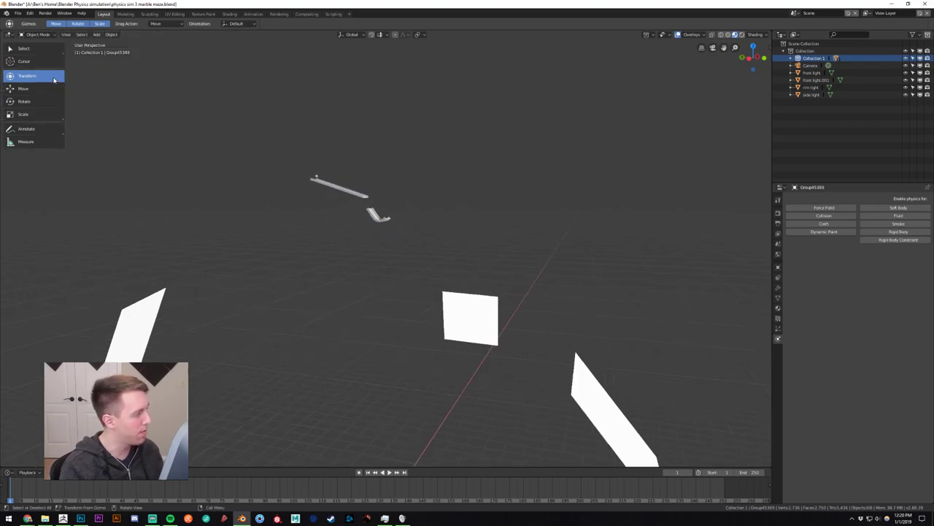
click(21, 15)
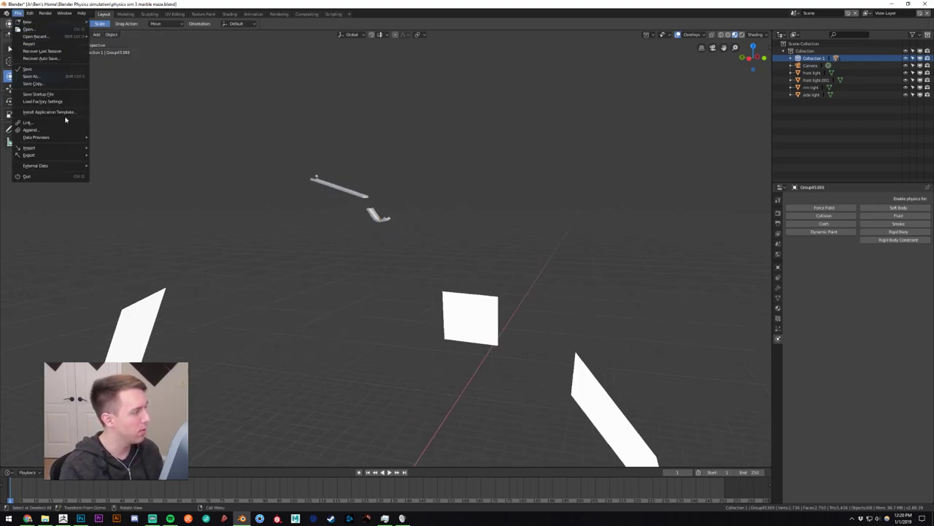
mouse_move(75, 149)
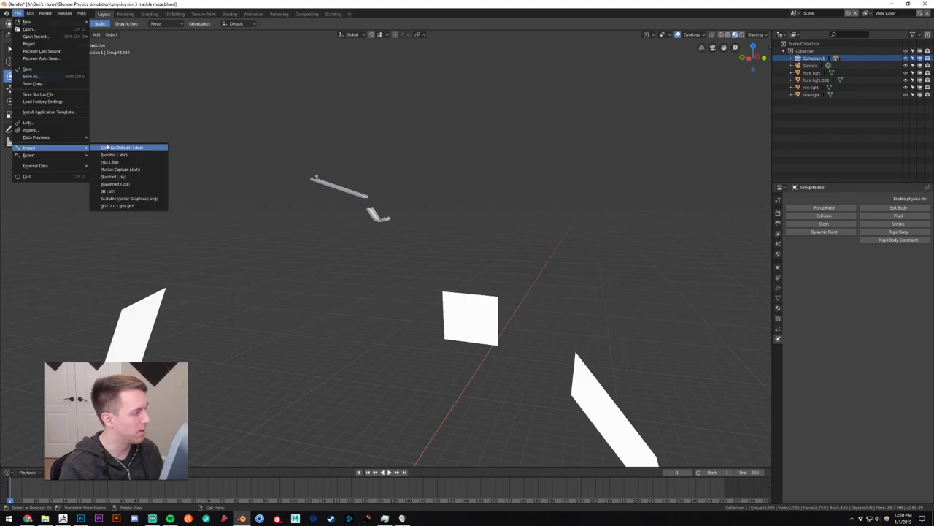
click(140, 188)
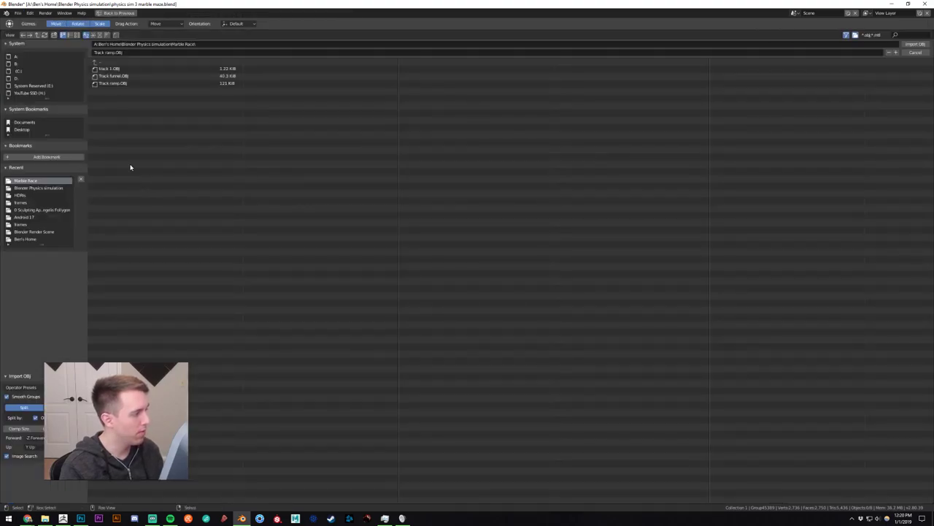
double_click(121, 84)
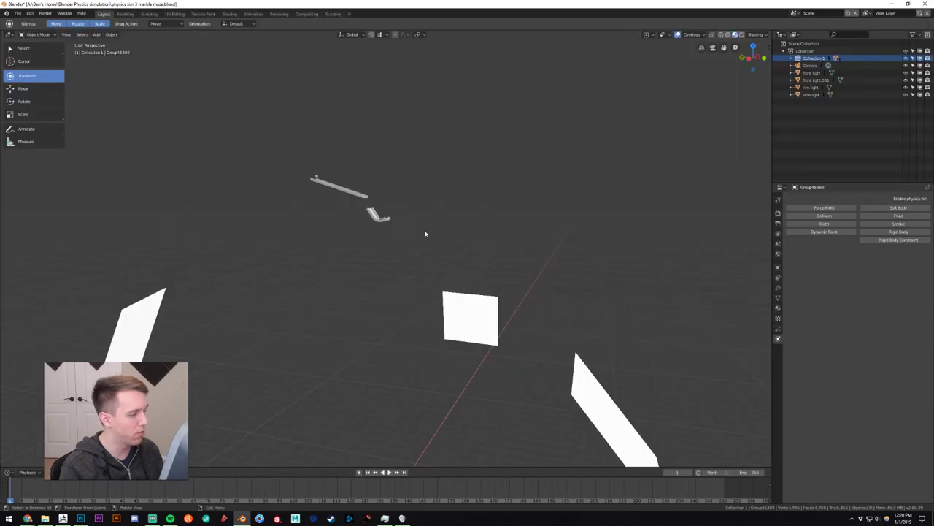
scroll(426, 234, down, 5)
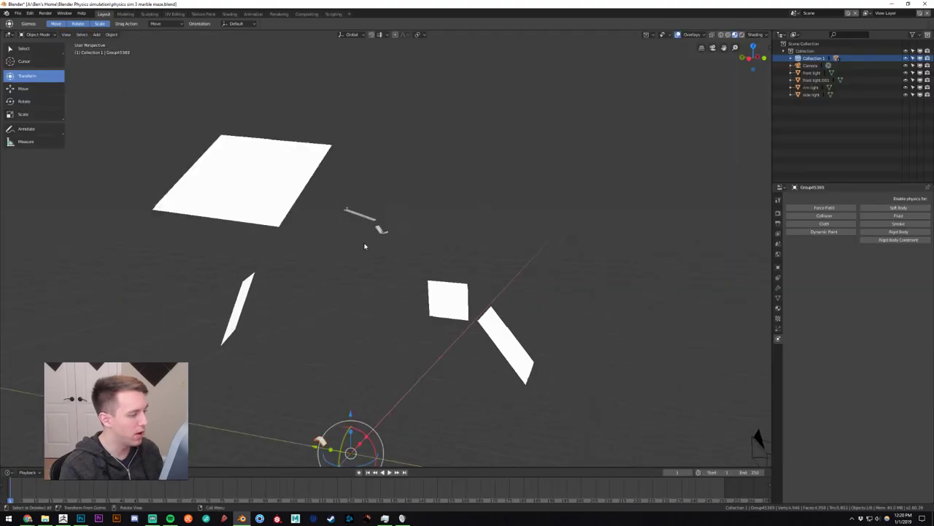
Import the Wavefront model Track funnel.OBJ from the Marble Race folder.
click(18, 13)
mouse_move(44, 148)
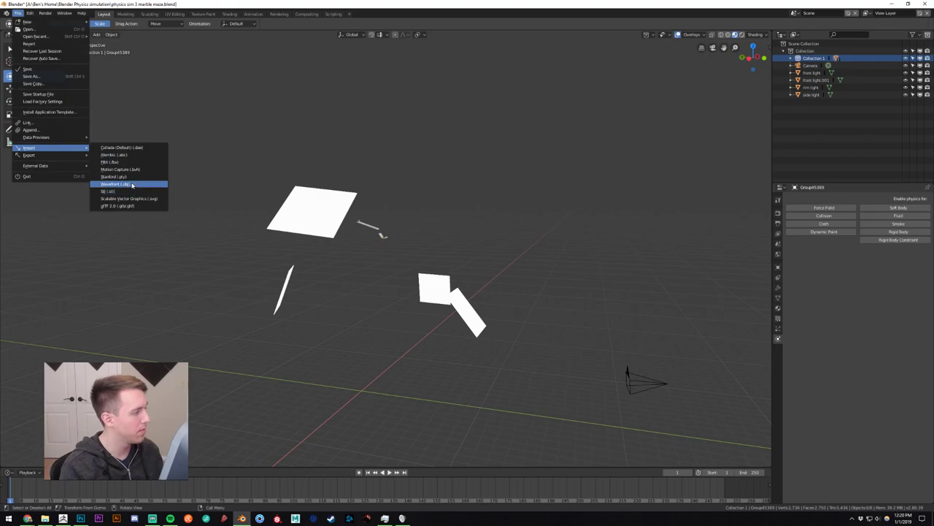
click(131, 185)
double_click(115, 77)
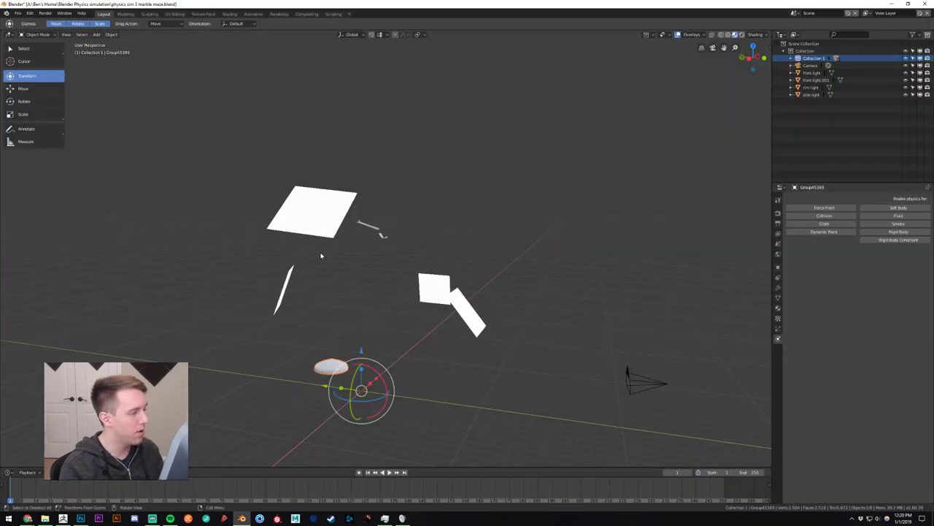
Raise the imported funnel along the Z axis and shift it along Y, placing it below and beyond the curved ramp.
drag(363, 350, 372, 240)
drag(325, 280, 403, 284)
scroll(403, 284, up, 4)
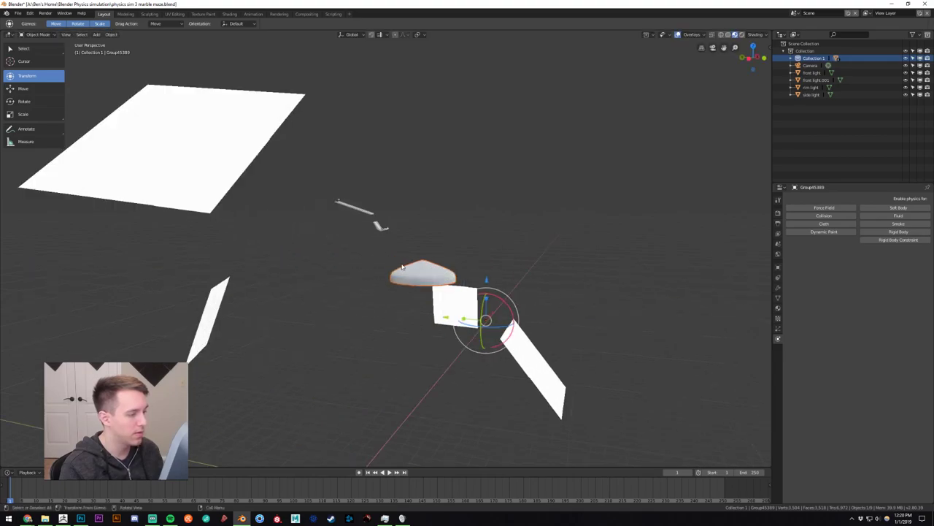
Set the funnel's origin with Origin to Geometry.
click(464, 268)
click(430, 281)
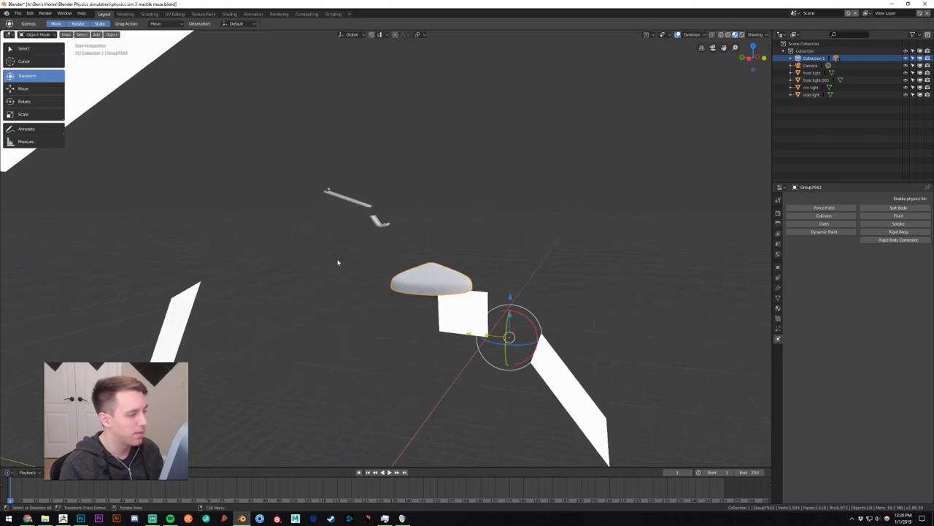
click(111, 34)
mouse_move(155, 57)
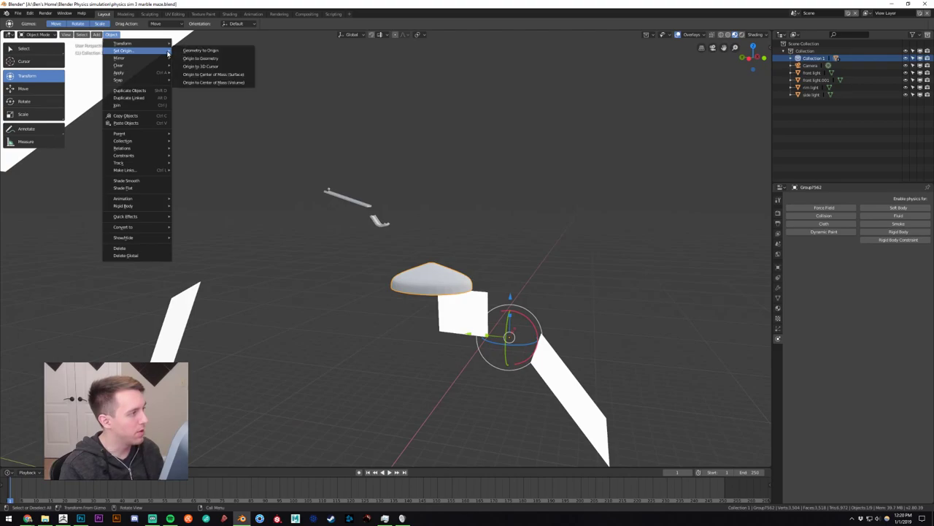
click(204, 58)
Hide the four light panels: both front lights, the rim light and the side light.
scroll(450, 251, up, 3)
shift+middle_drag(480, 322, 288, 265)
scroll(374, 224, down, 1)
scroll(375, 224, down, 3)
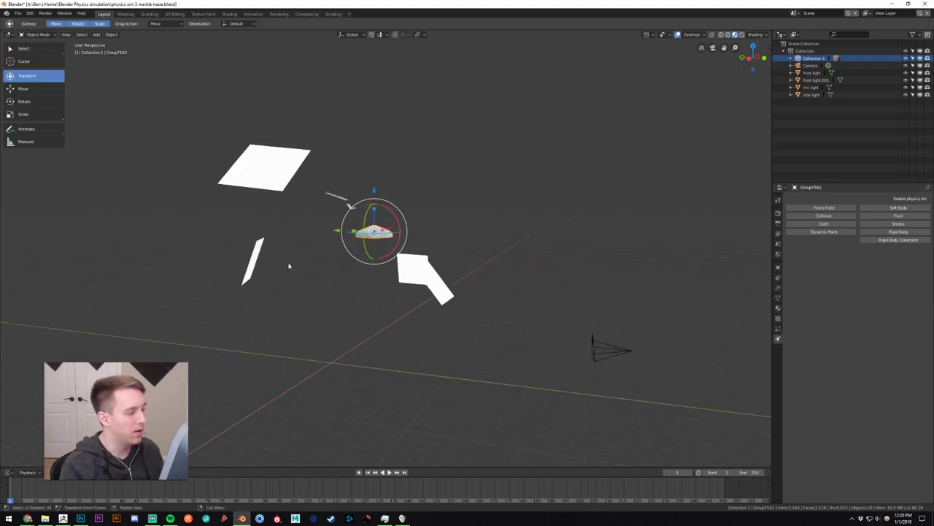
click(244, 190)
key(h)
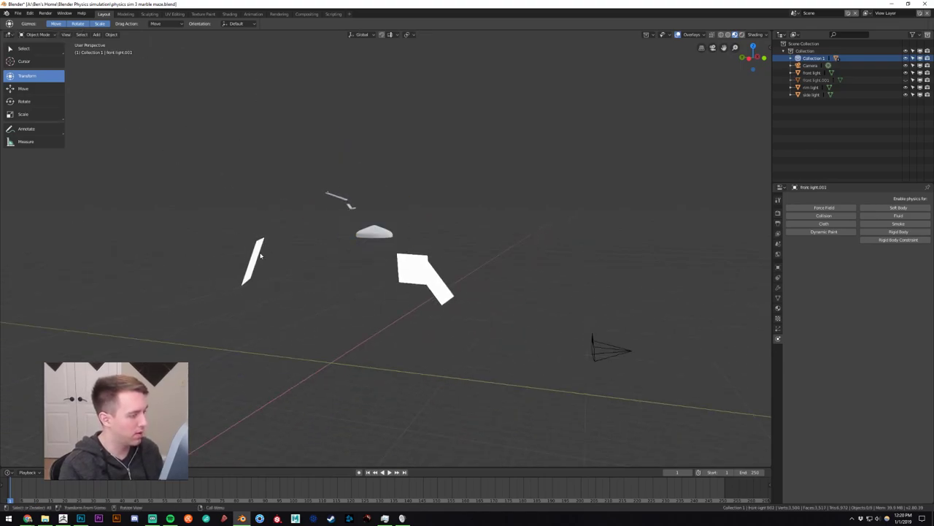
click(260, 257)
key(h)
key(h)
click(401, 267)
key(h)
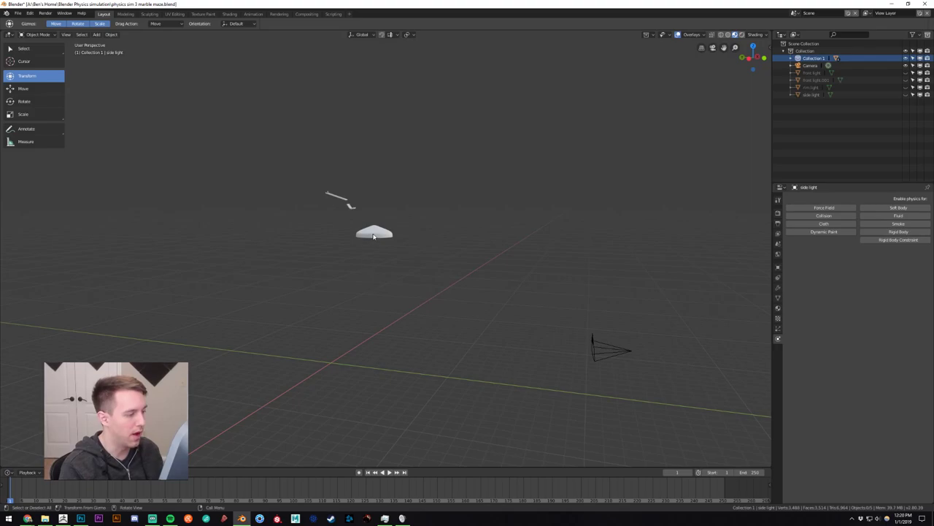
Flip the funnel so its wide opening faces up, setting its X rotation to 270°.
scroll(368, 228, up, 3)
scroll(356, 223, up, 2)
shift+middle_drag(387, 259, 426, 320)
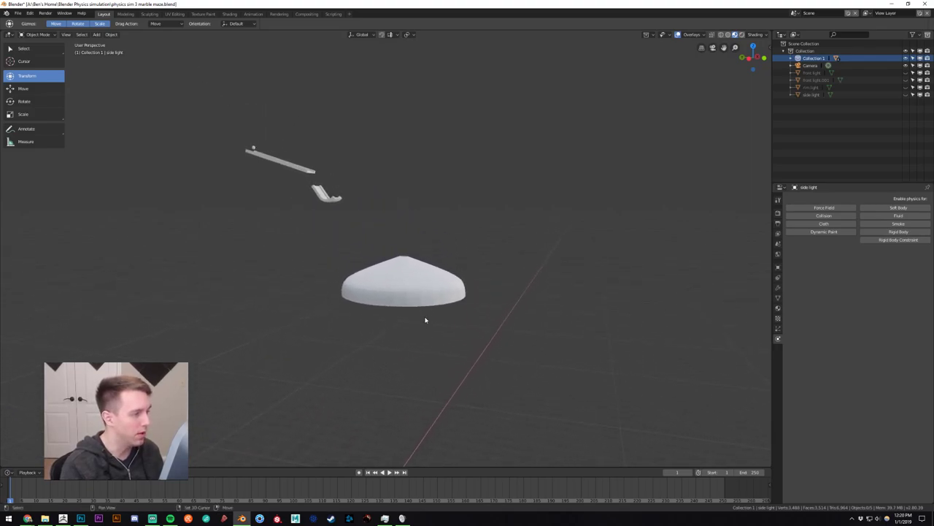
scroll(417, 306, up, 1)
click(416, 306)
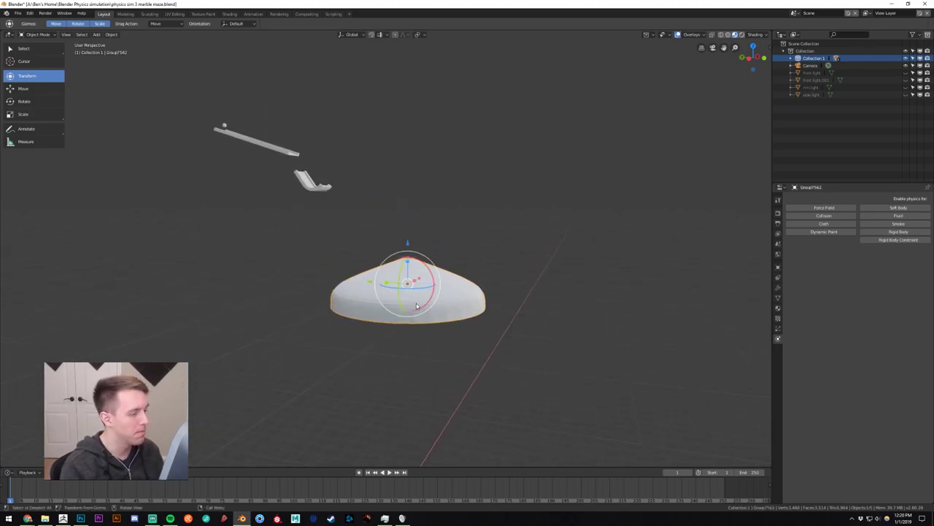
click(24, 101)
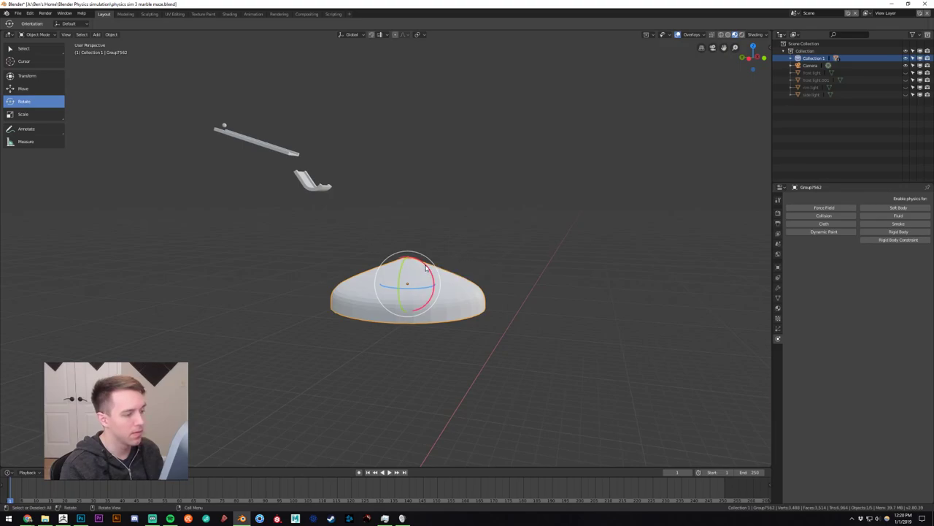
drag(409, 267, 354, 310)
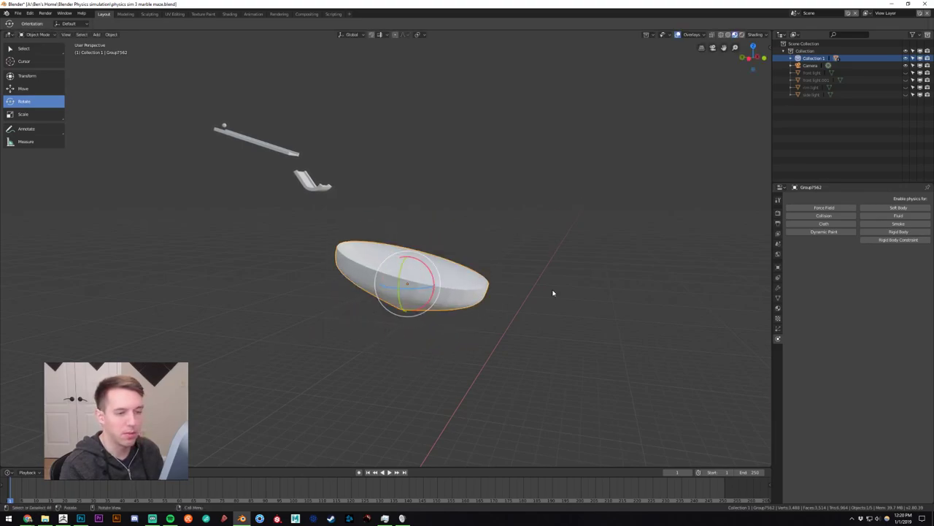
click(779, 268)
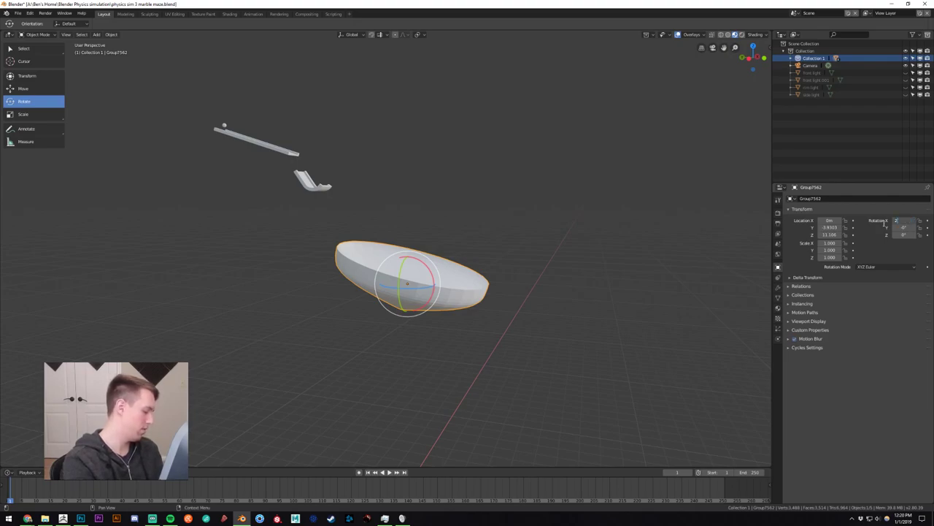
key(Return)
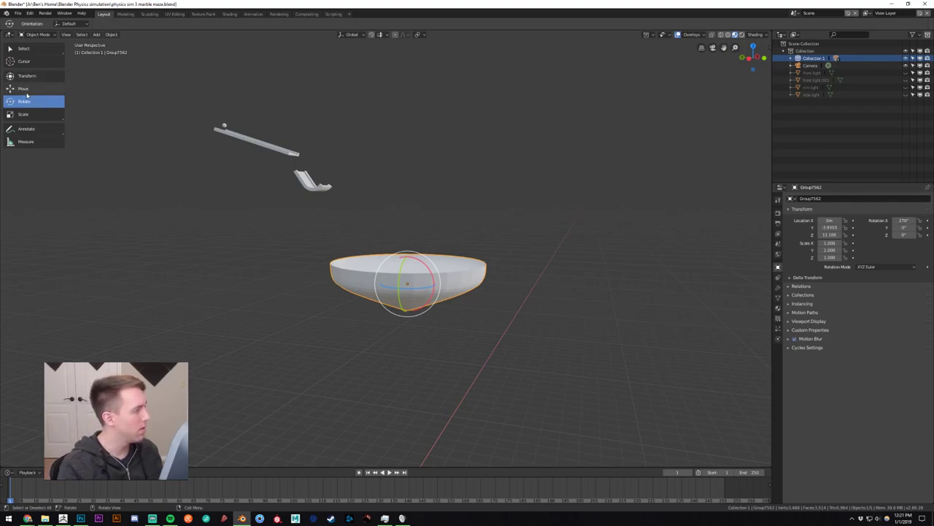
Move the funnel closer beneath the curved ramp, to about -3.66 m in Y and 12.03 m in Z.
click(27, 89)
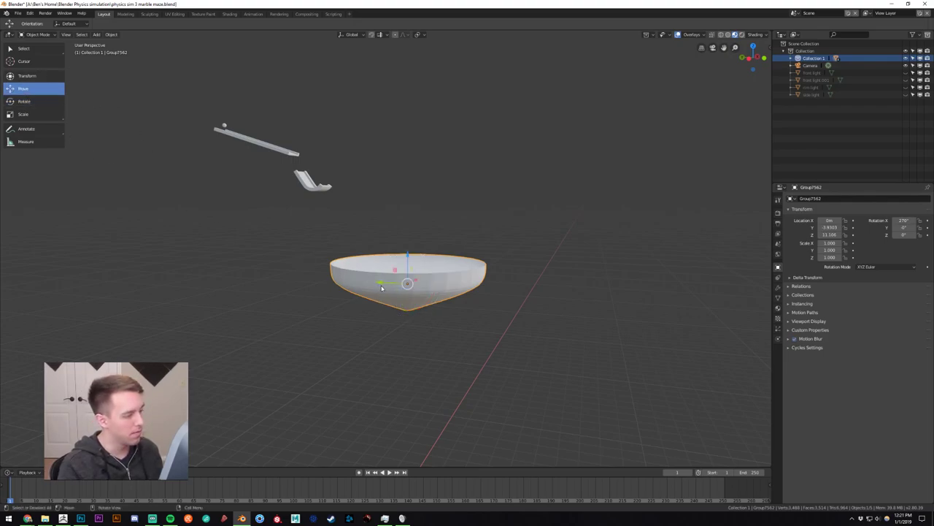
drag(383, 285, 374, 233)
middle_drag(356, 205, 335, 213)
middle_drag(335, 214, 323, 214)
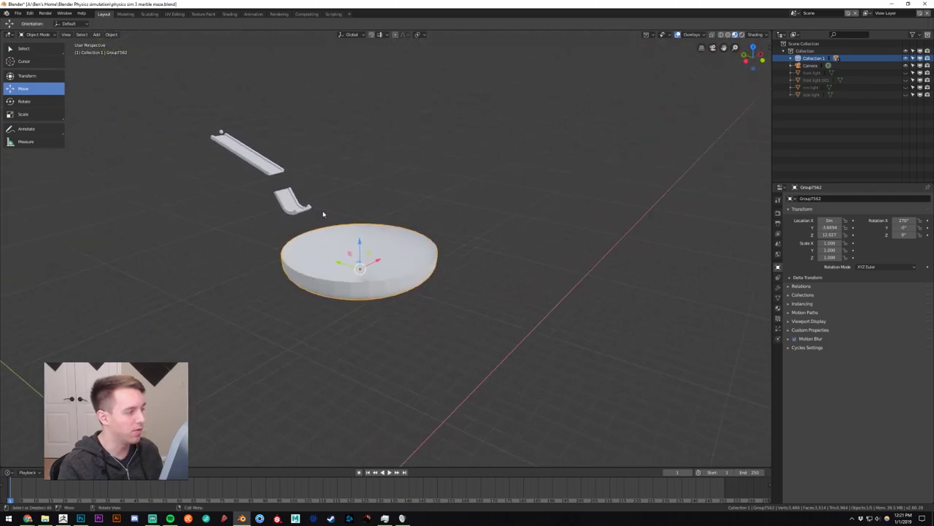
Set the straight track's origin with Origin to Geometry.
click(301, 203)
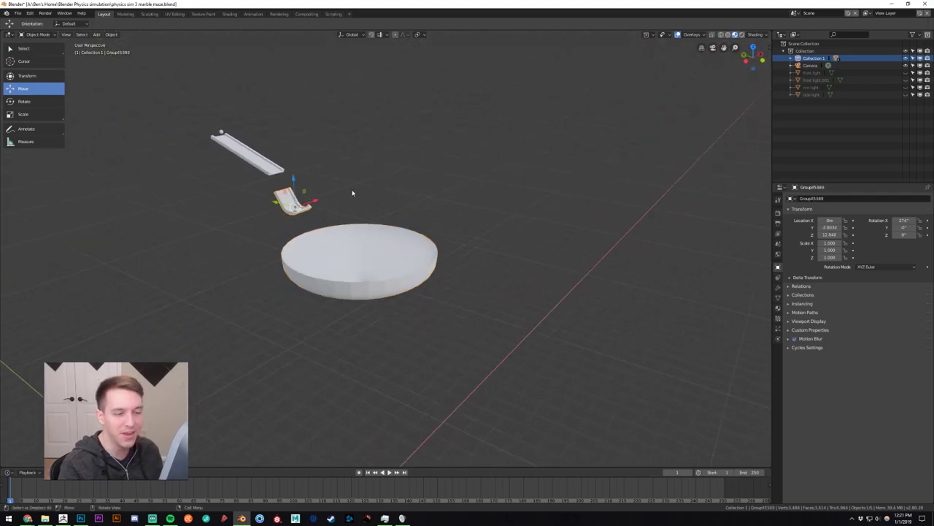
scroll(351, 193, up, 2)
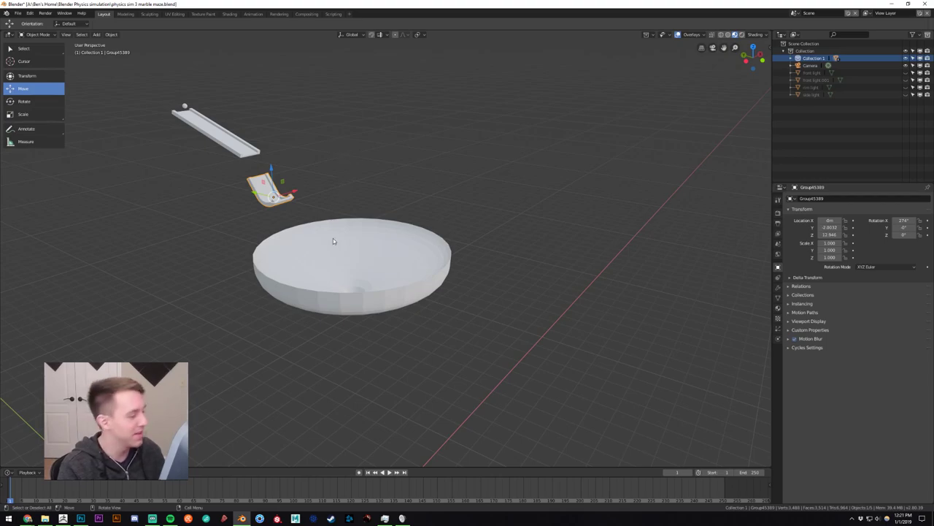
middle_drag(333, 238, 422, 247)
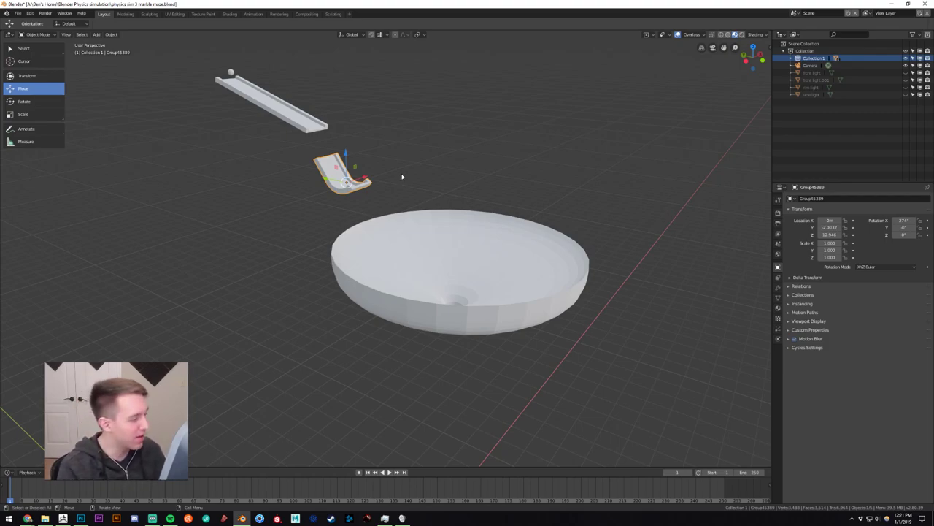
click(230, 74)
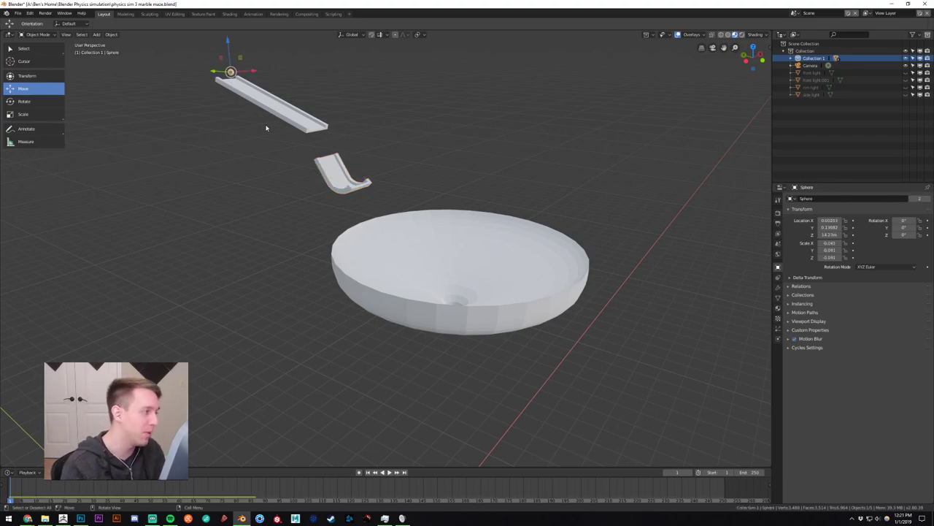
click(343, 177)
click(301, 131)
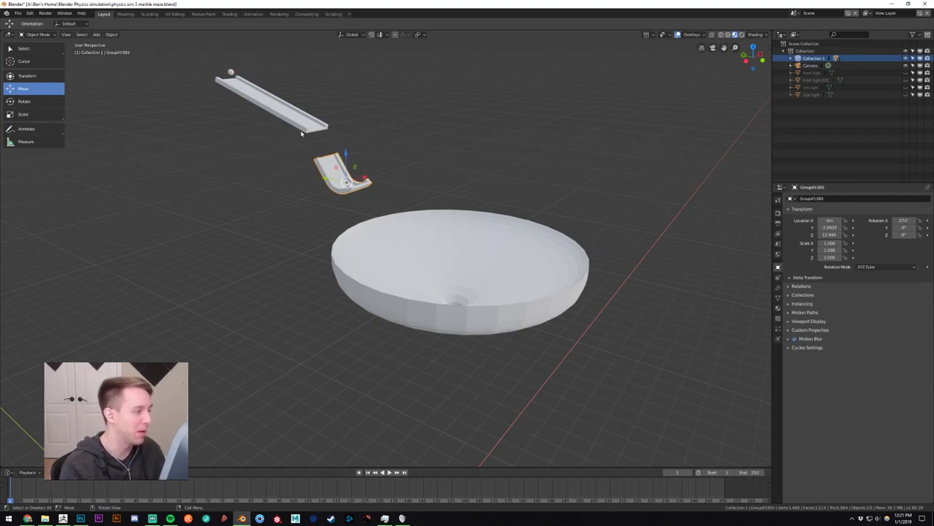
click(111, 34)
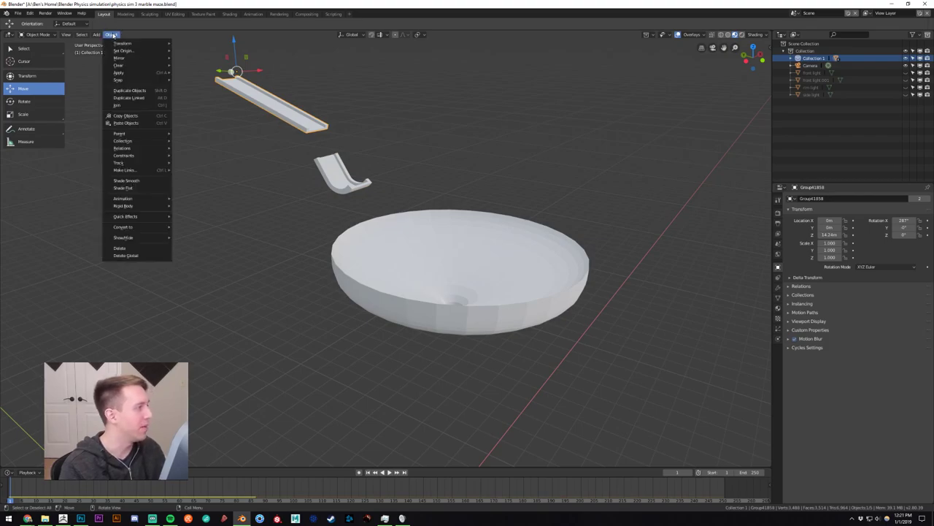
mouse_move(126, 51)
click(194, 61)
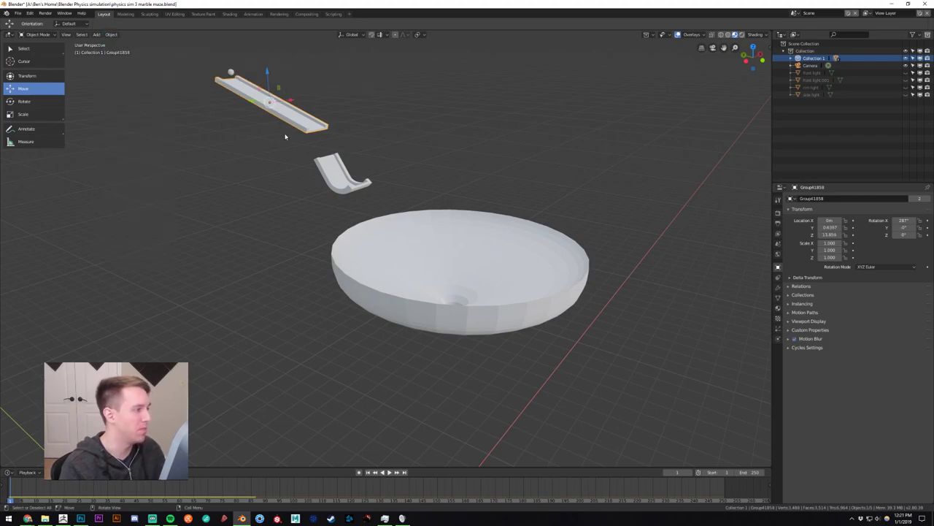
Move the curved ramp up to about 13.3 m in Z and to about -1.89 m in Y, meeting the straight track's lower end.
click(340, 171)
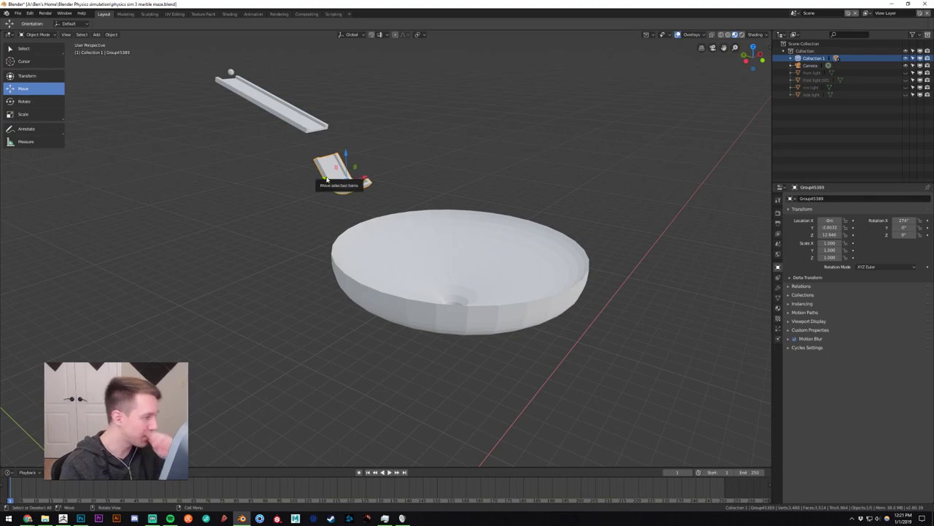
middle_drag(336, 179, 335, 160)
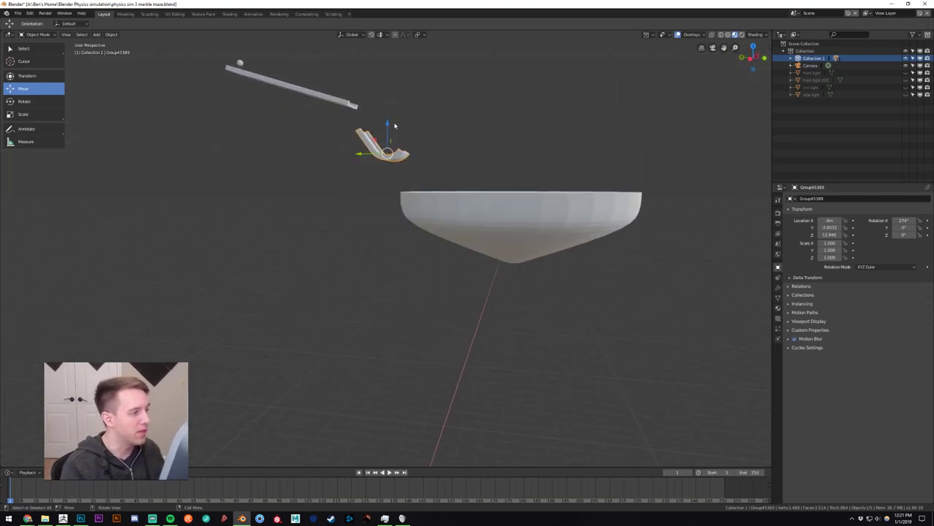
drag(390, 124, 390, 104)
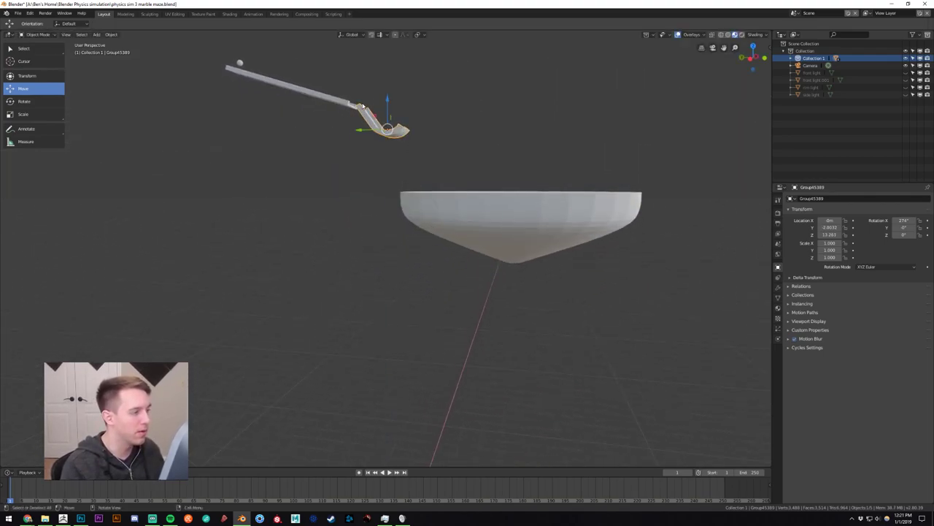
middle_drag(390, 104, 407, 198)
scroll(381, 148, up, 4)
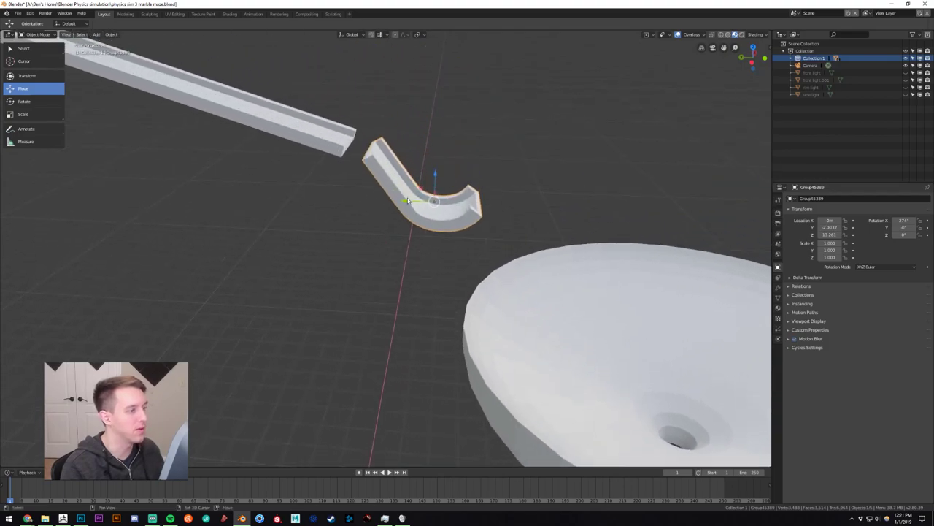
drag(409, 196, 387, 200)
middle_drag(388, 200, 403, 231)
scroll(404, 231, down, 3)
scroll(404, 231, up, 1)
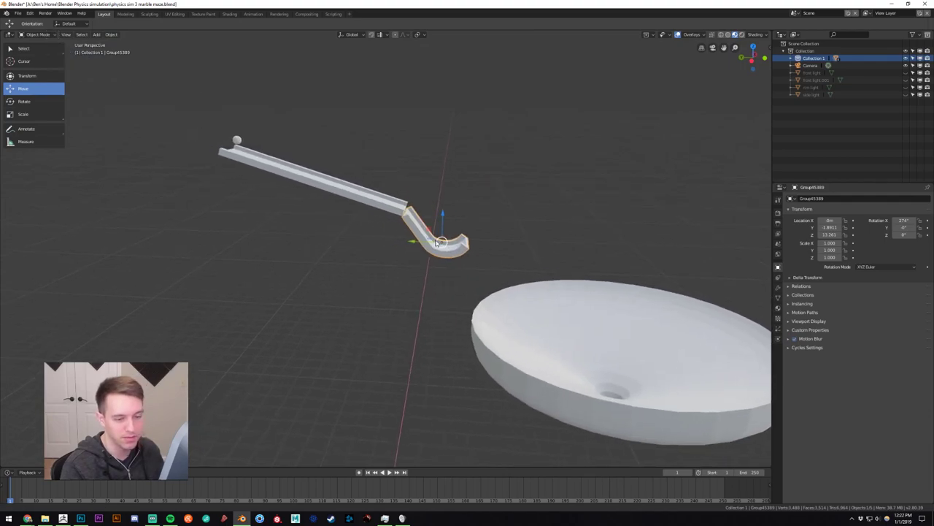
Make the curved ramp an active rigid body with a 5 kg mass and Dynamic turned off.
click(779, 340)
click(899, 231)
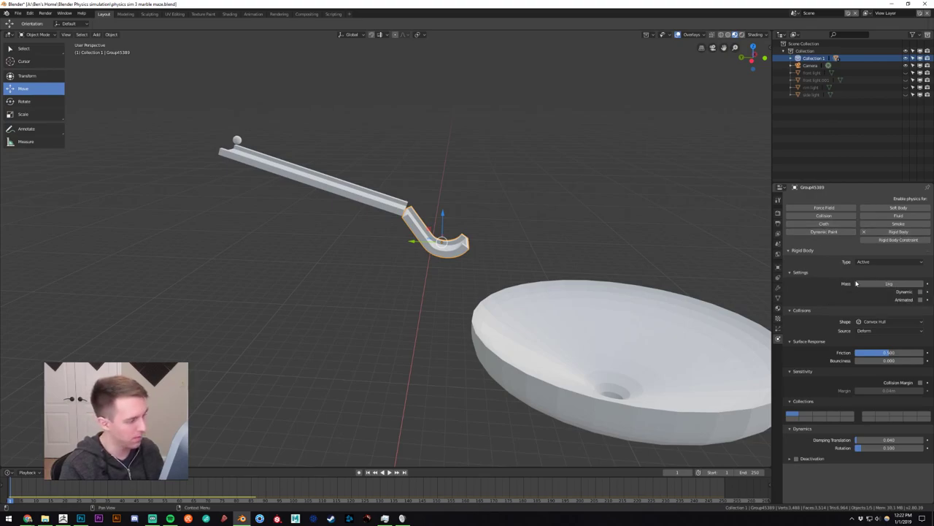
click(387, 212)
click(431, 244)
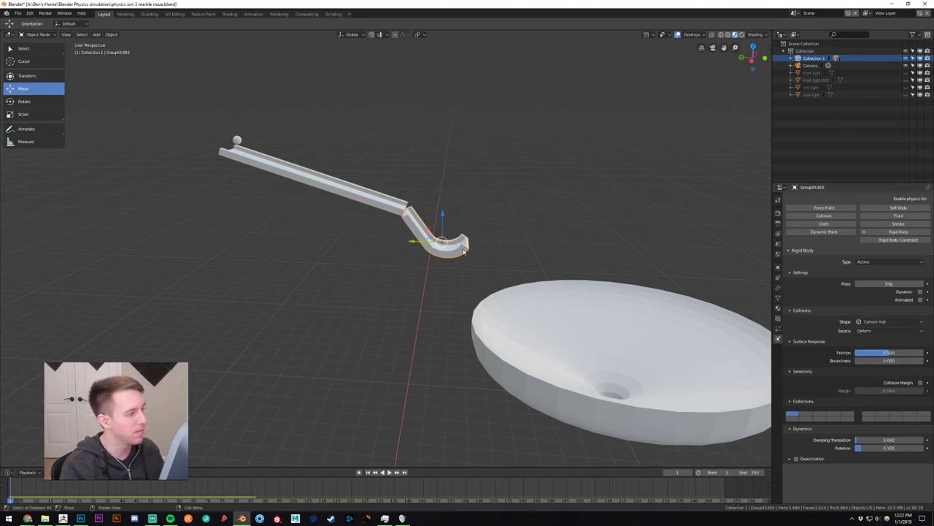
Briefly test-play the simulation and set the curved ramp's rigid body collision shape to Mesh.
click(389, 472)
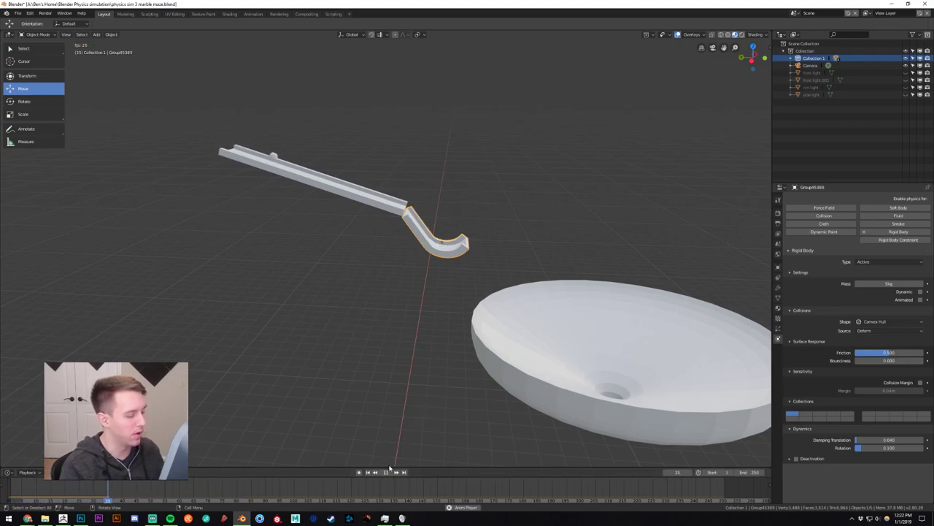
key(Escape)
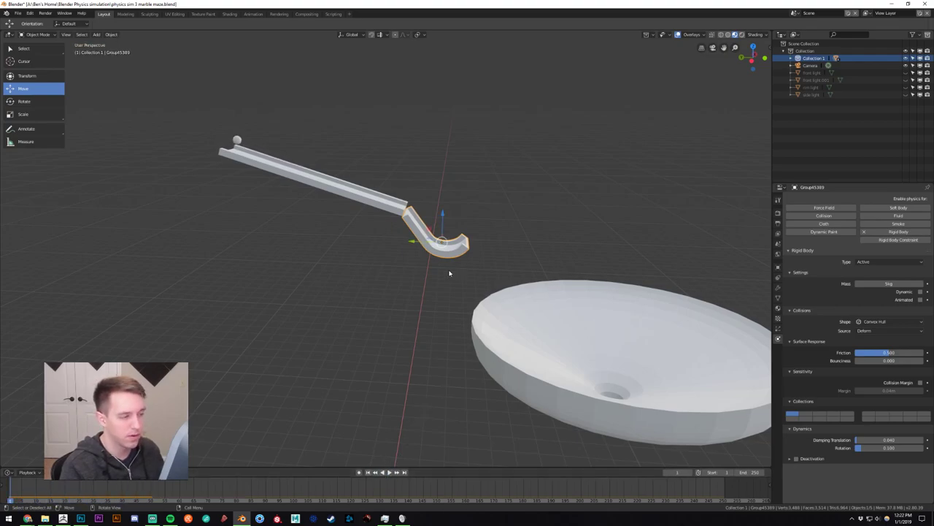
click(890, 321)
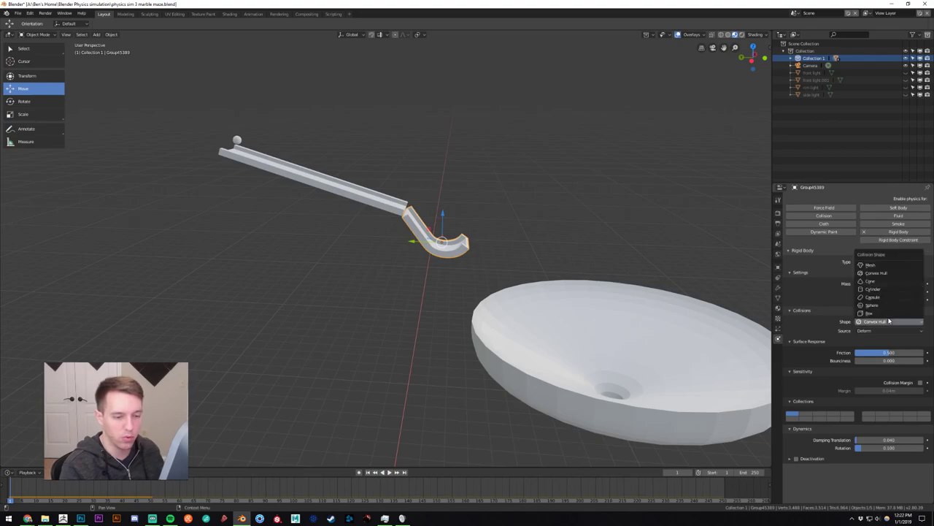
click(860, 273)
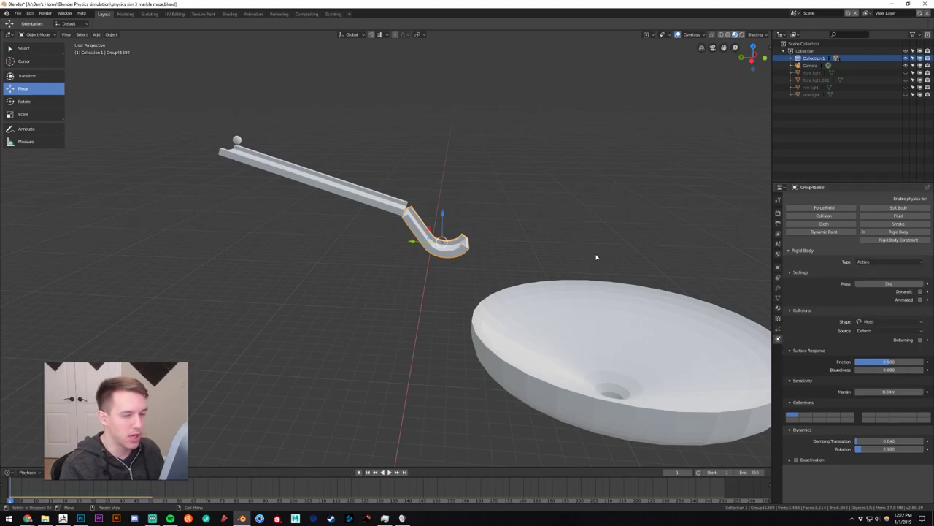
Play the simulation to check how the marble travels through the curved ramp, and rewind to the first frame.
middle_drag(596, 258, 434, 259)
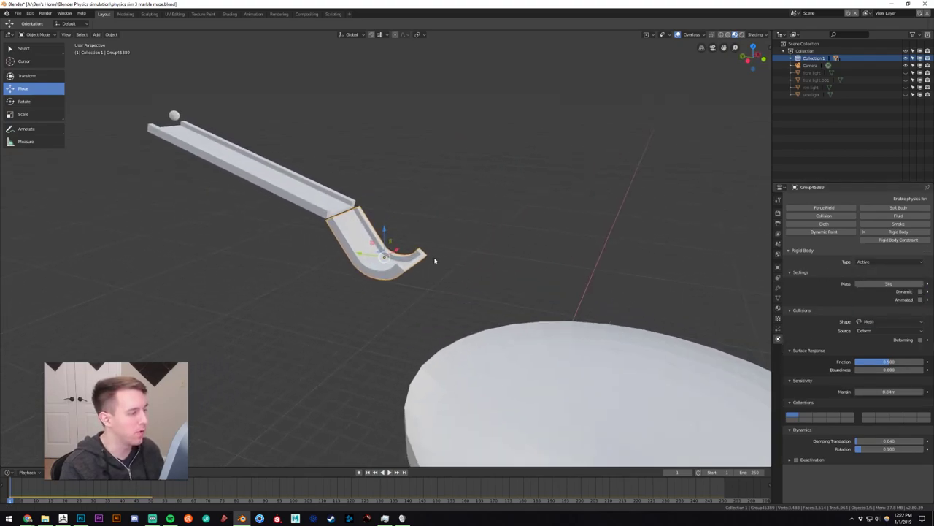
shift+middle_drag(459, 292, 525, 313)
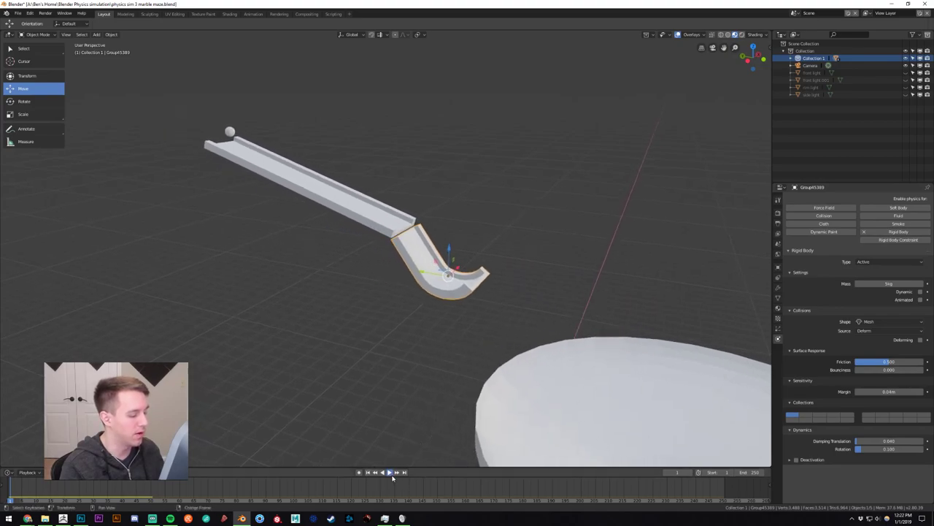
click(387, 472)
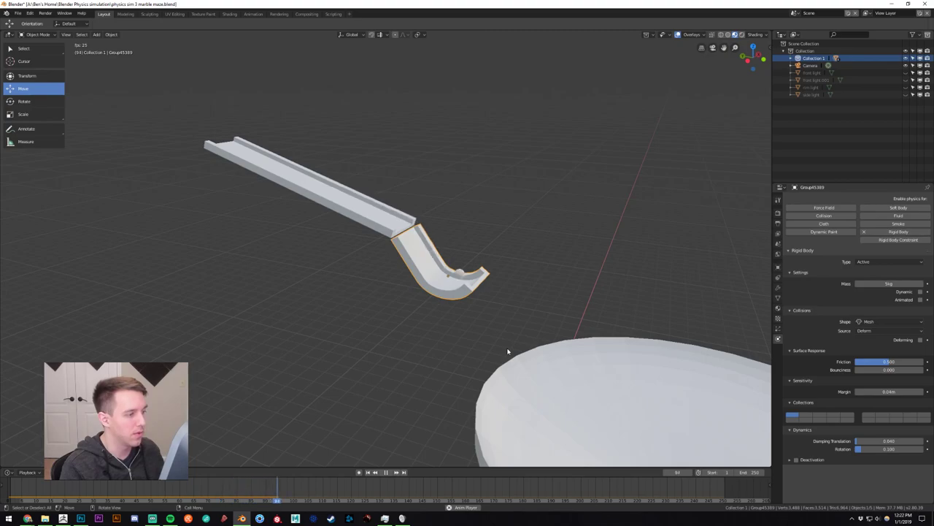
middle_drag(501, 336, 513, 319)
scroll(566, 267, up, 3)
middle_drag(572, 268, 420, 277)
click(387, 472)
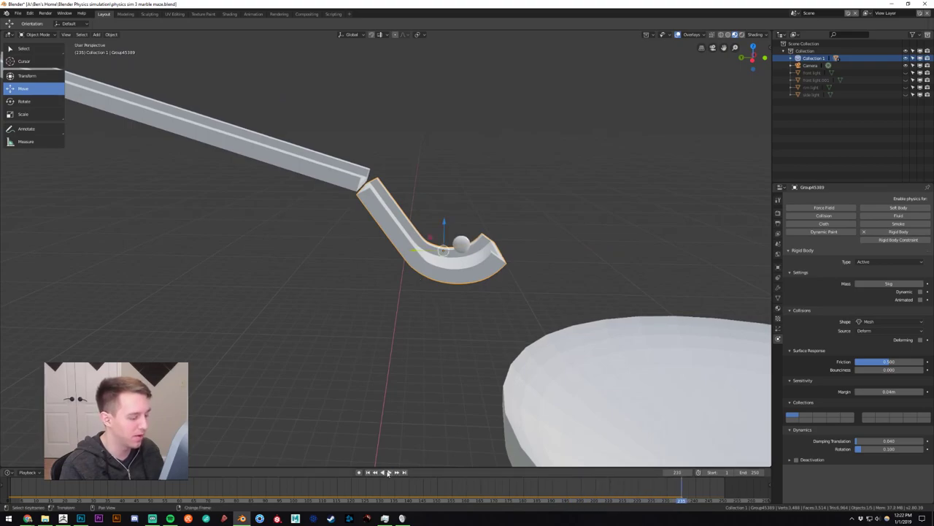
click(367, 472)
Rotate the straight track about the X axis to give it a steeper downward slope.
scroll(276, 329, down, 6)
middle_drag(278, 329, 351, 285)
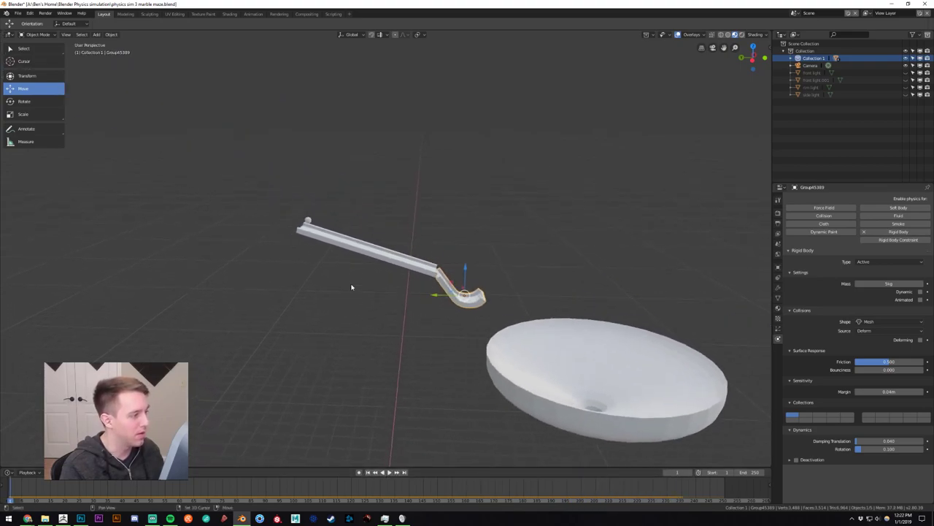
click(343, 238)
click(36, 102)
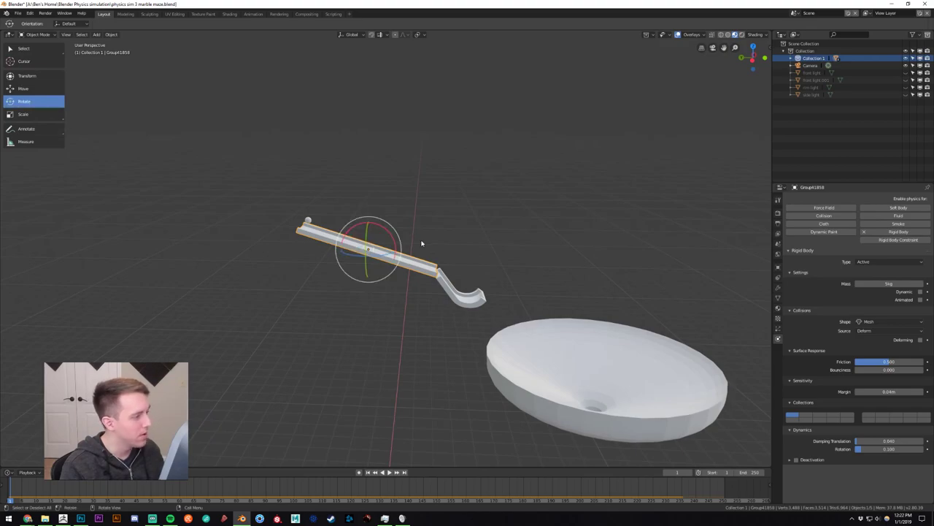
middle_drag(423, 244, 406, 212)
drag(402, 210, 370, 209)
Move the funnel straight down along Z, well below the curved ramp.
click(26, 89)
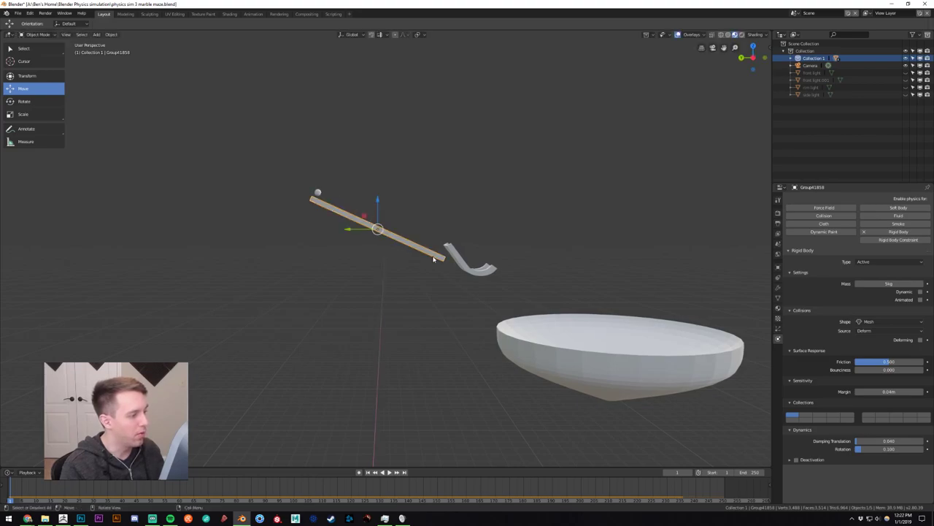
click(465, 271)
middle_drag(467, 269, 483, 285)
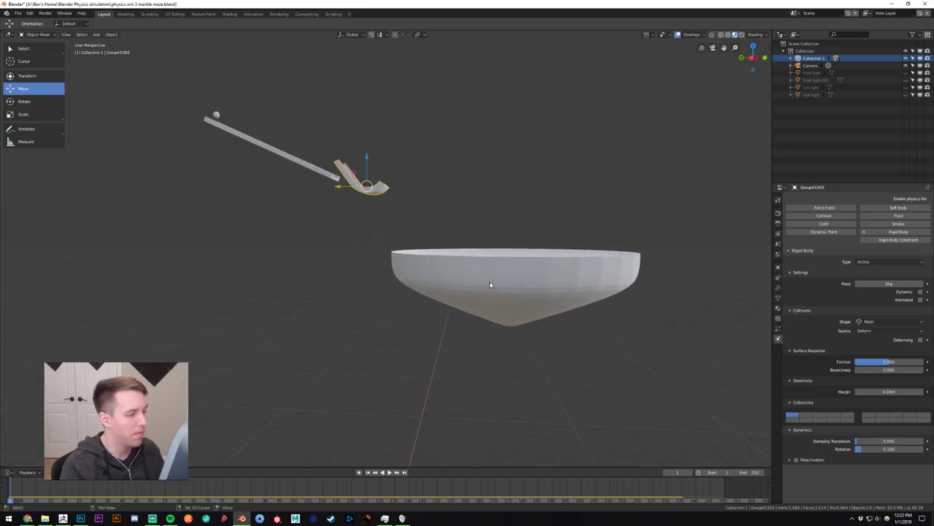
click(483, 284)
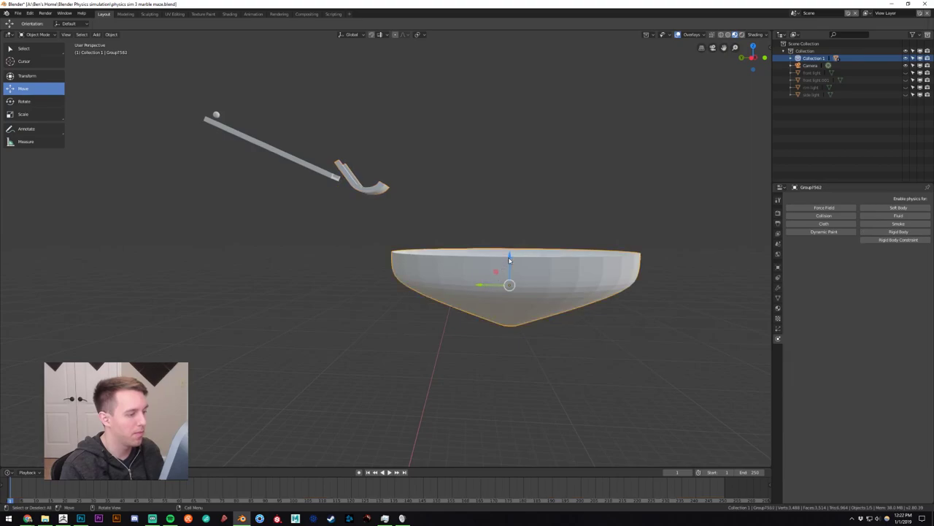
drag(510, 259, 513, 409)
Lower the curved ramp along Z and shift it slightly along Y to meet the straight track's lower end.
click(363, 189)
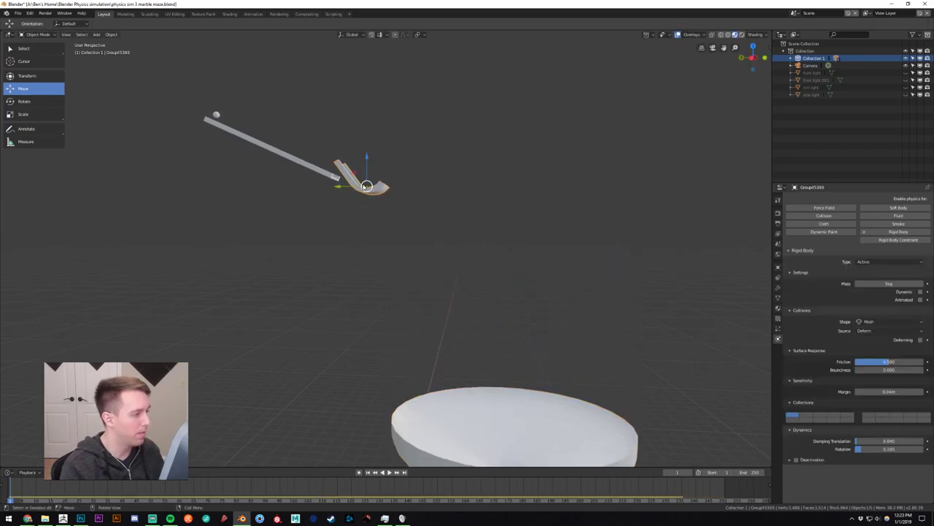
scroll(363, 188, up, 4)
shift+middle_drag(362, 188, 438, 258)
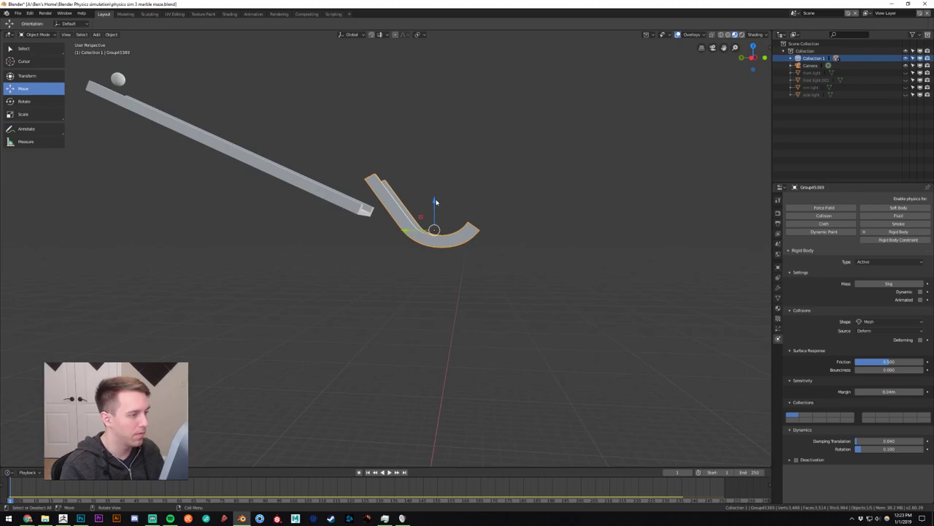
drag(435, 202, 429, 238)
scroll(412, 237, up, 2)
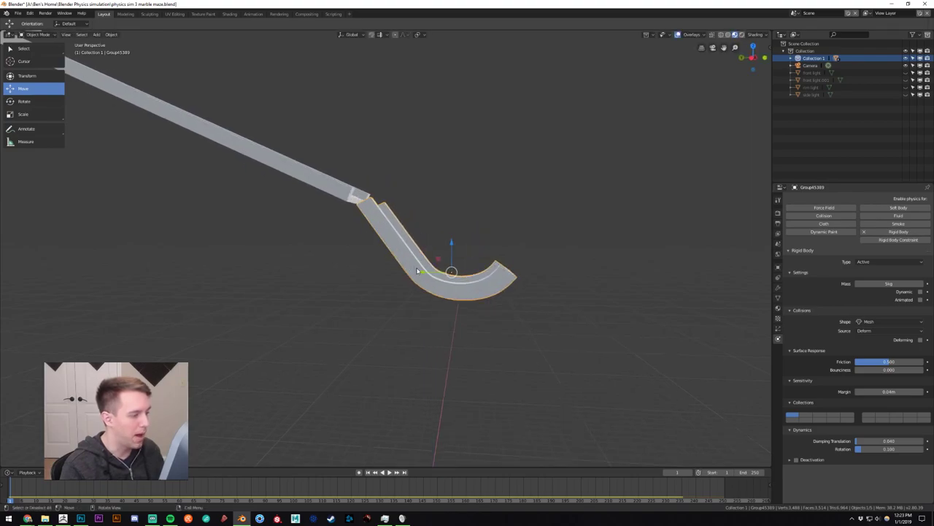
drag(422, 273, 416, 271)
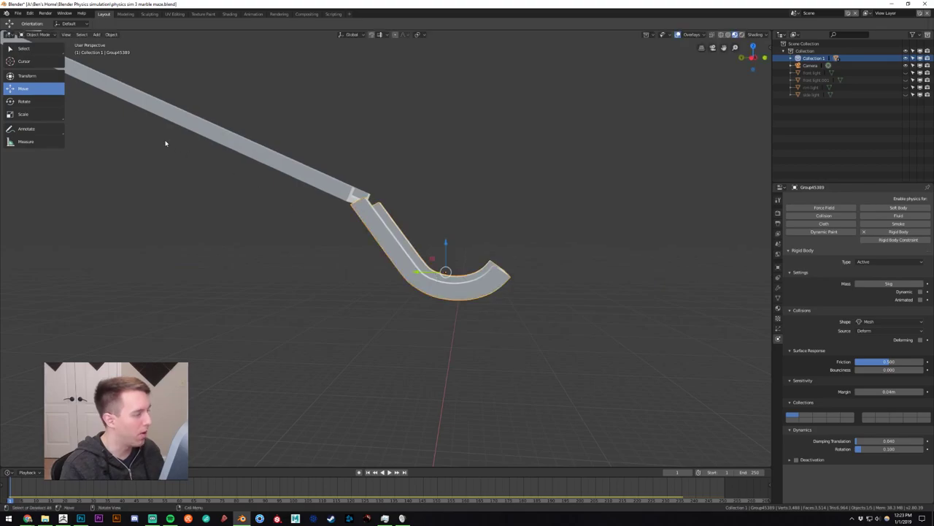
Rotate the curved ramp about X toward the straight track's slope and raise it slightly to close the step at the joint.
click(24, 101)
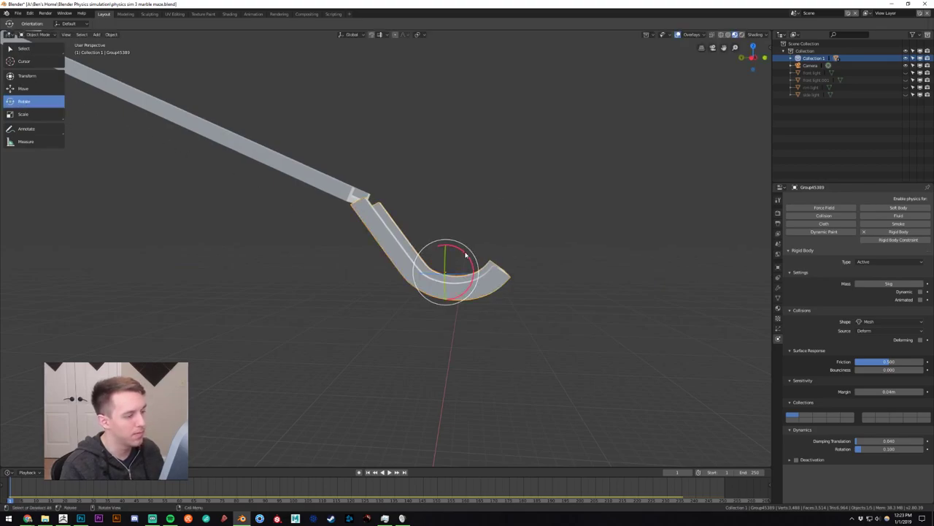
drag(465, 254, 452, 218)
click(27, 89)
middle_drag(394, 212, 372, 256)
scroll(372, 256, up, 2)
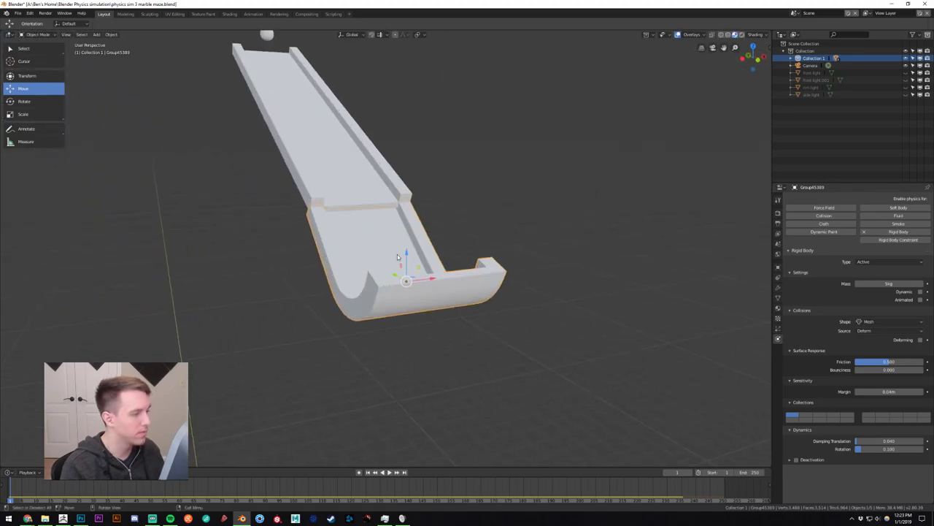
drag(408, 256, 407, 248)
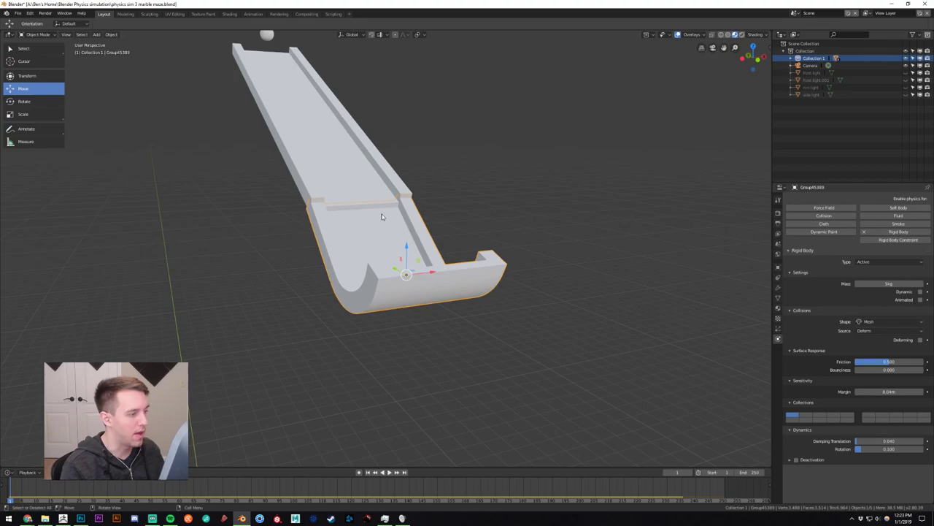
middle_drag(382, 213, 329, 217)
scroll(415, 225, down, 1)
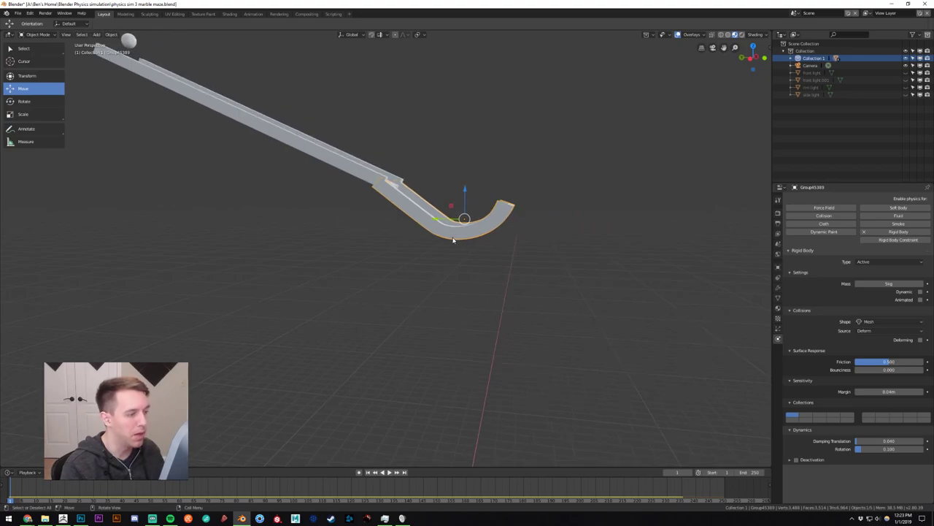
Play the simulation to examine the marble's run through the realigned ramp, and return to the first frame.
scroll(452, 240, down, 1)
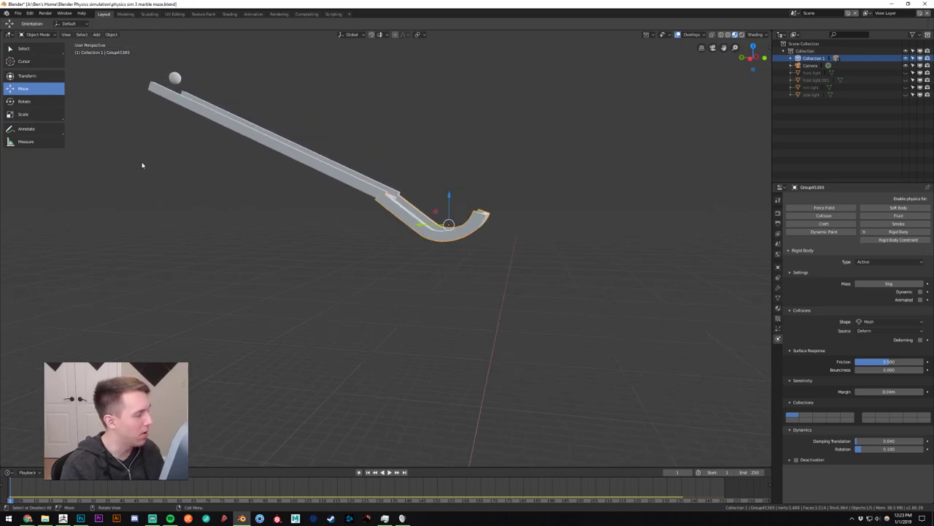
click(389, 472)
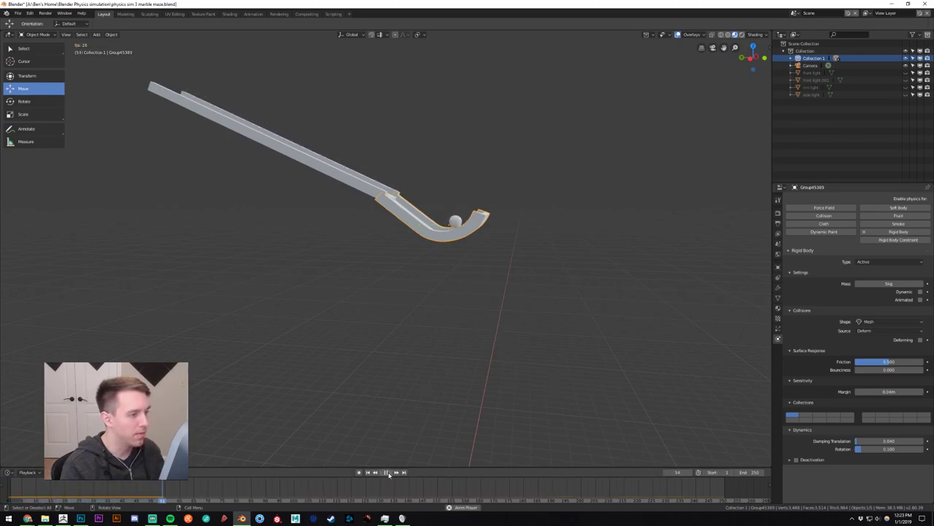
click(389, 473)
scroll(484, 235, up, 5)
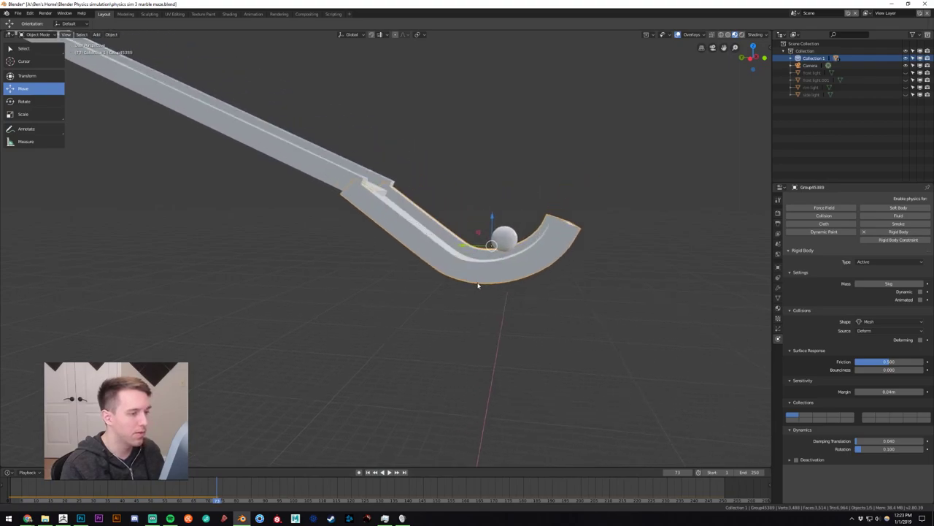
shift+middle_drag(484, 329, 463, 270)
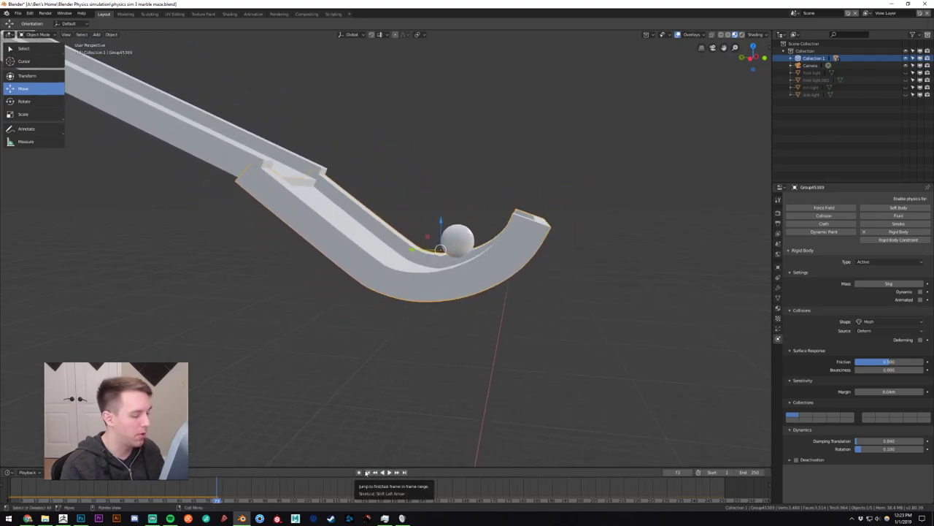
click(367, 472)
Set the marble's rigid body mass to 15 kg and test the run, rewinding to the first frame.
scroll(389, 319, down, 4)
scroll(390, 319, down, 1)
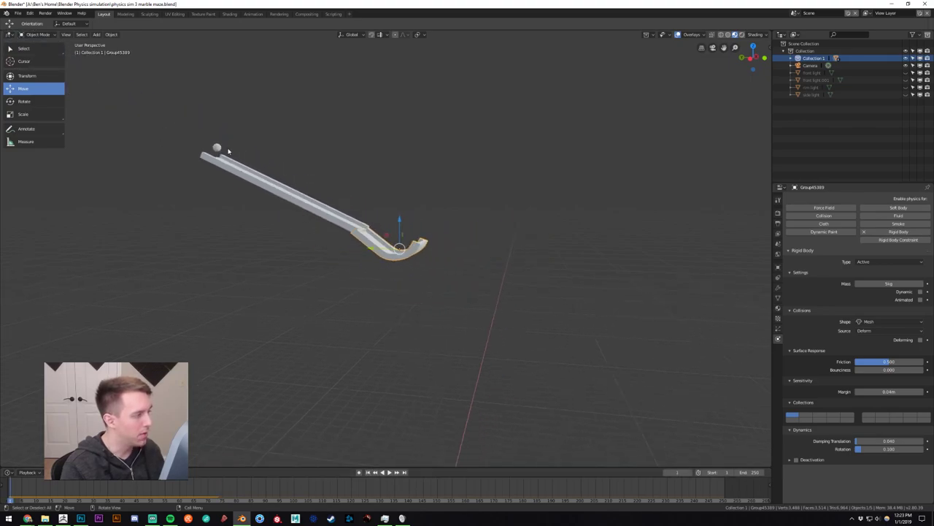
click(221, 150)
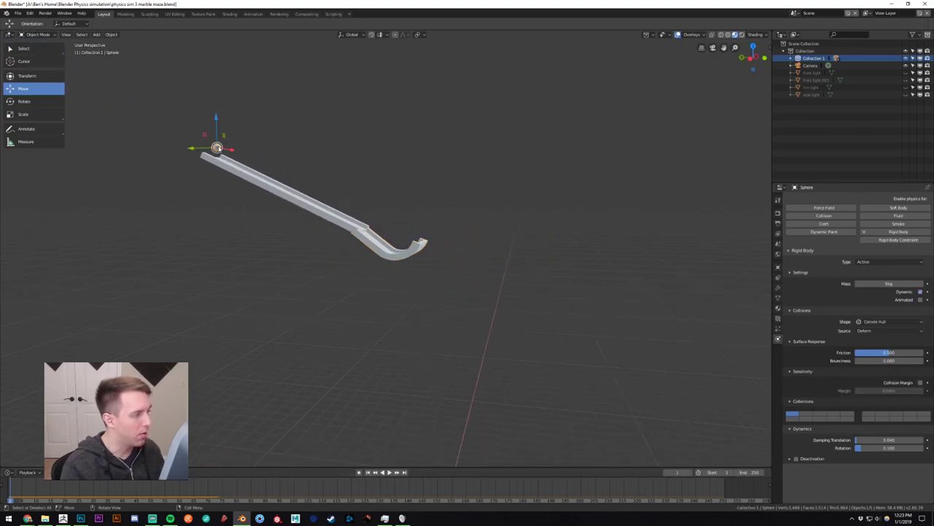
click(886, 283)
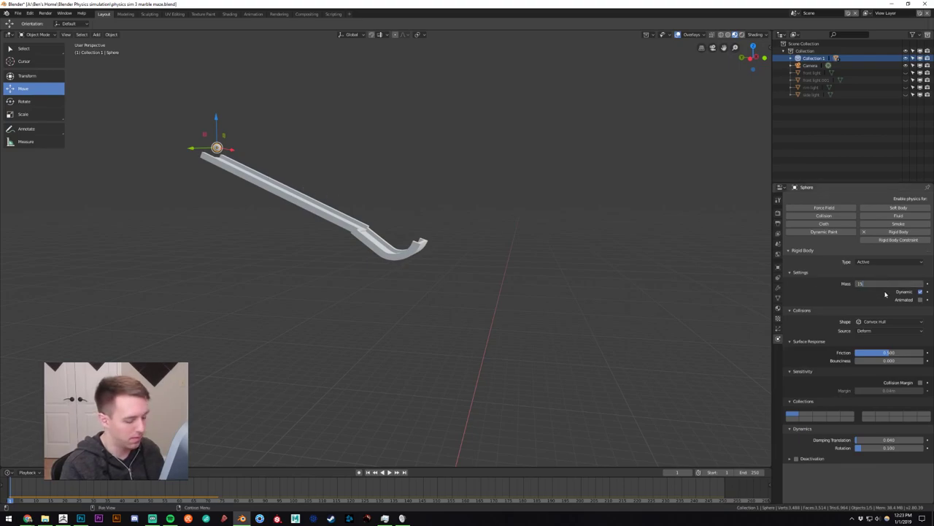
key(Return)
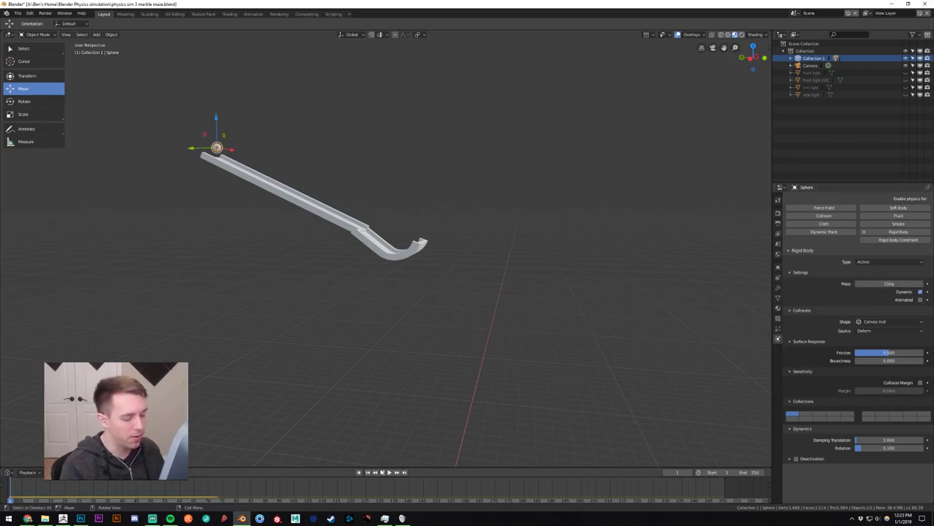
click(389, 472)
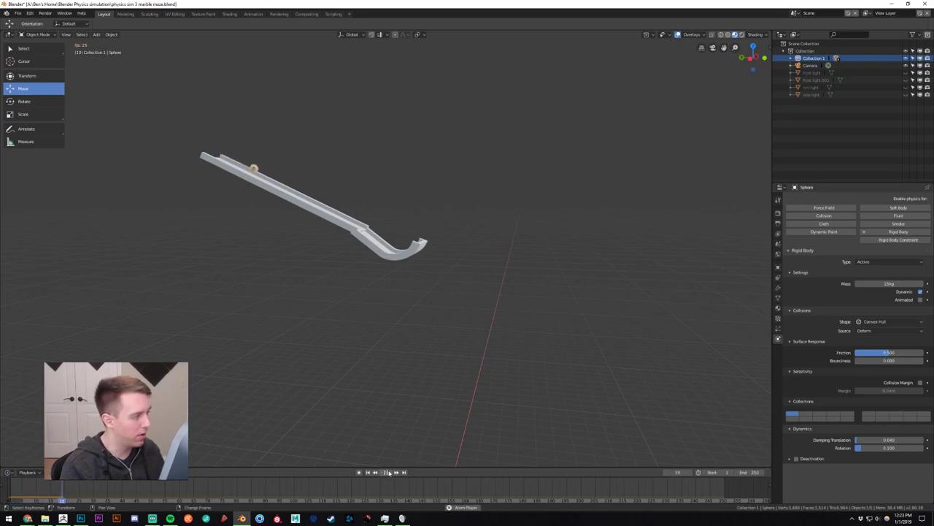
click(367, 472)
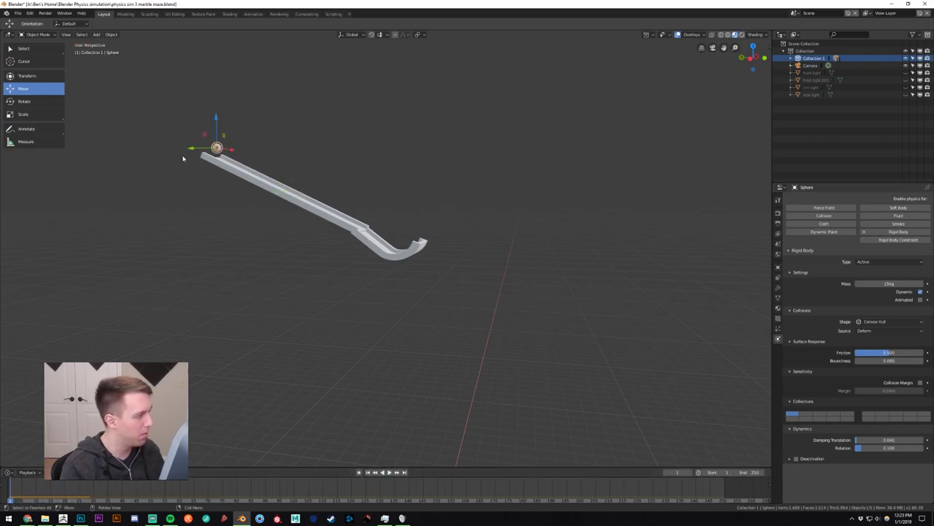
Raise the marble along Z above the straight track's upper end and replay the simulation.
drag(213, 127, 212, 105)
click(388, 473)
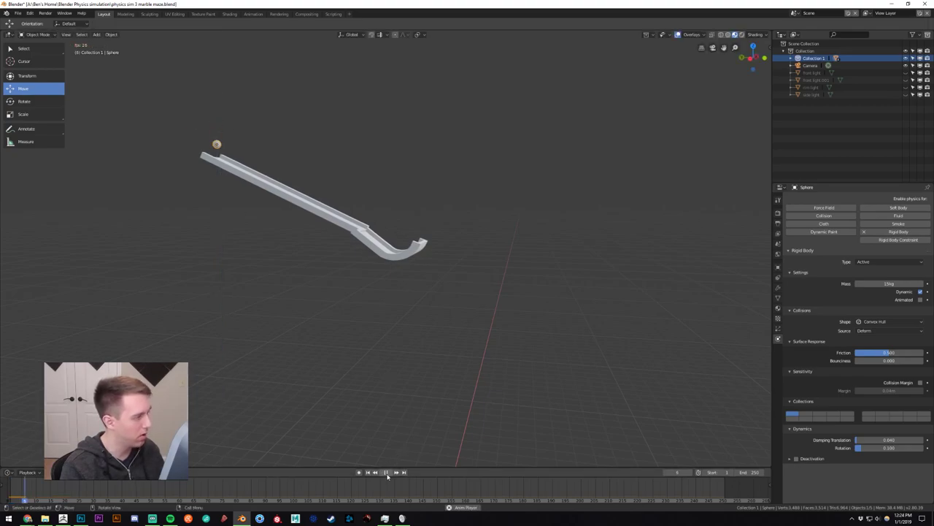
scroll(282, 202, up, 3)
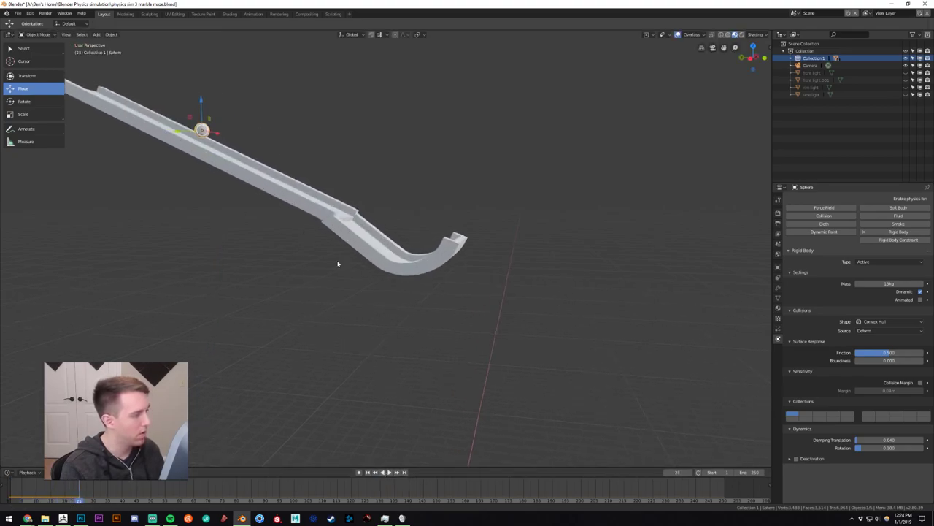
Return to the first frame and select the marble, straight track, curved ramp and funnel together.
shift+middle_drag(338, 263, 434, 331)
mouse_move(319, 239)
middle_down()
mouse_move(342, 234)
mouse_move(316, 232)
mouse_move(318, 241)
middle_up()
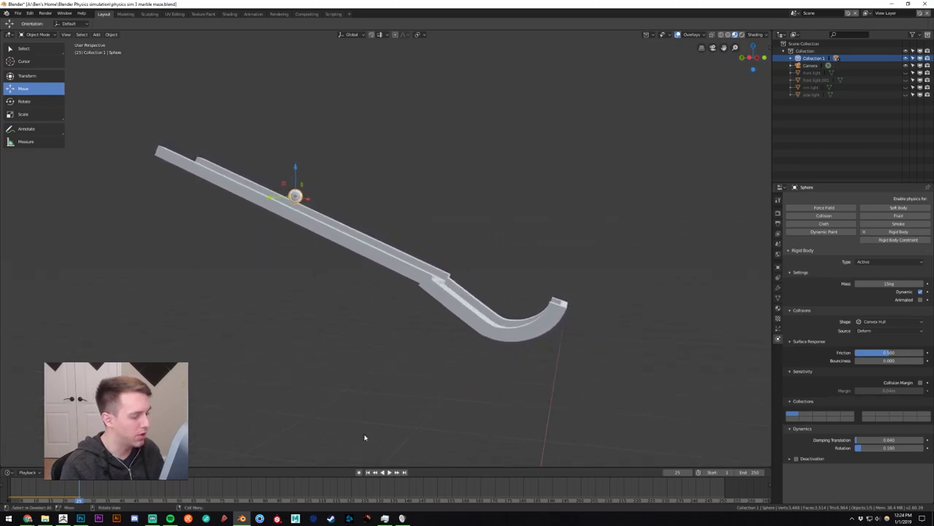
click(367, 472)
scroll(357, 412, down, 6)
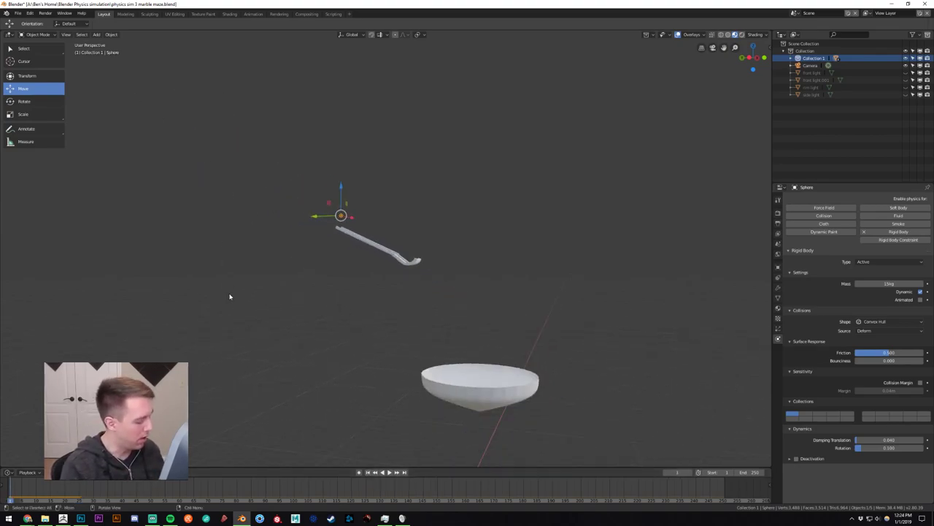
scroll(290, 326, down, 2)
key(b)
drag(319, 384, 548, 219)
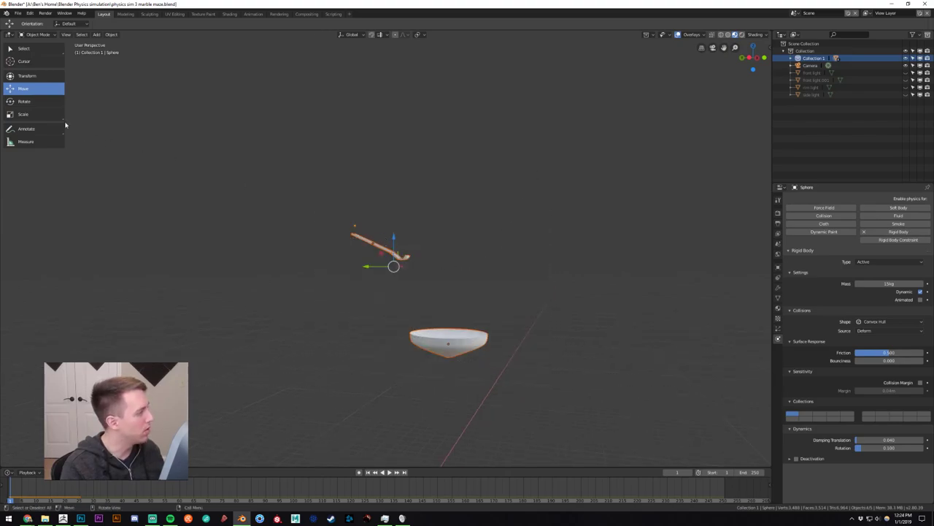
click(38, 78)
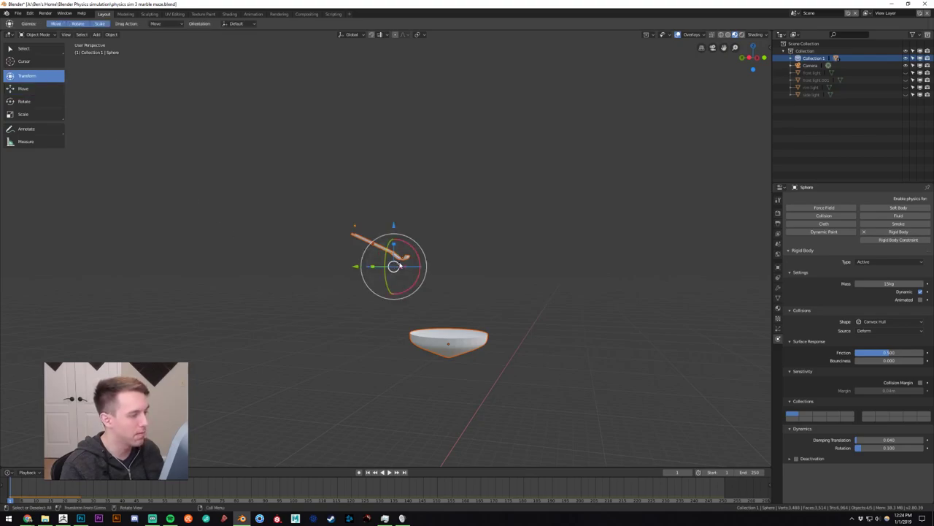
mouse_move(394, 266)
mouse_down()
mouse_move(409, 265)
mouse_move(395, 263)
mouse_up()
key(ctrl+z)
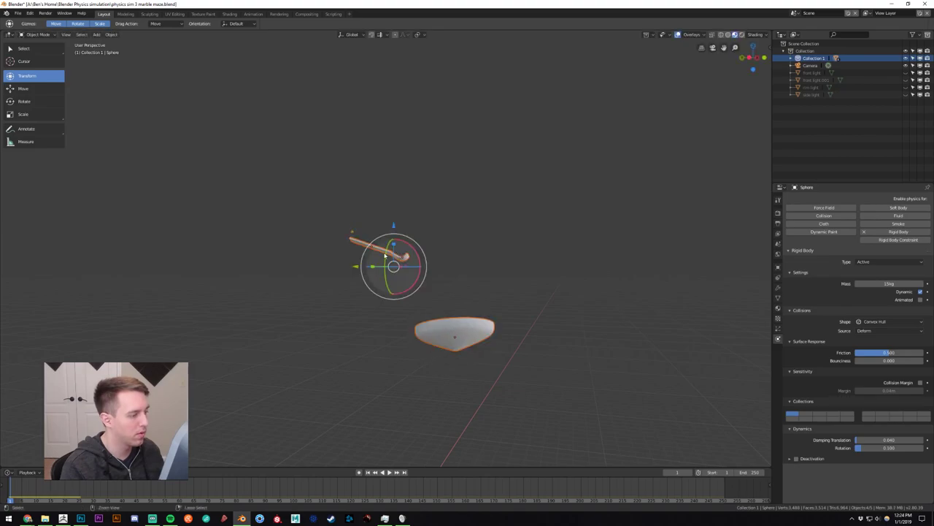
Scale up the marble, straight track, curved ramp and funnel together, and test the simulation before returning to the first frame.
click(44, 113)
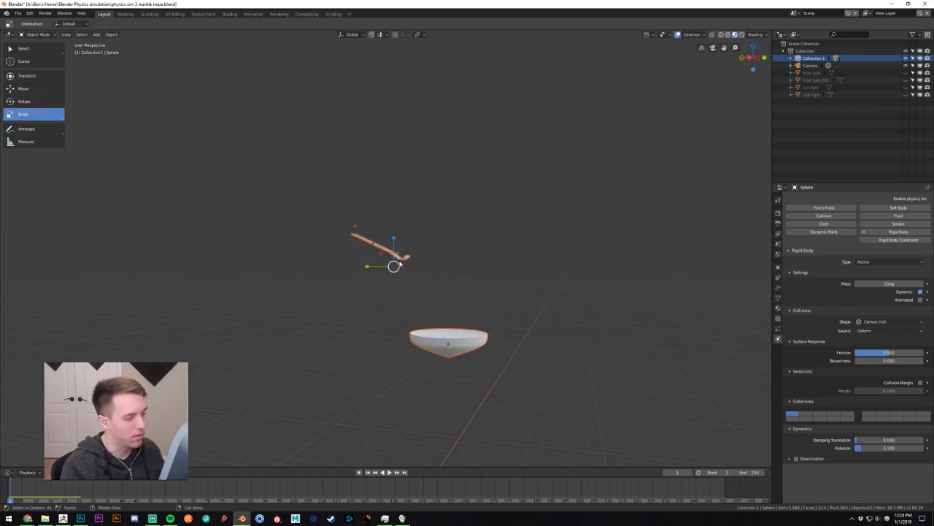
drag(394, 266, 414, 265)
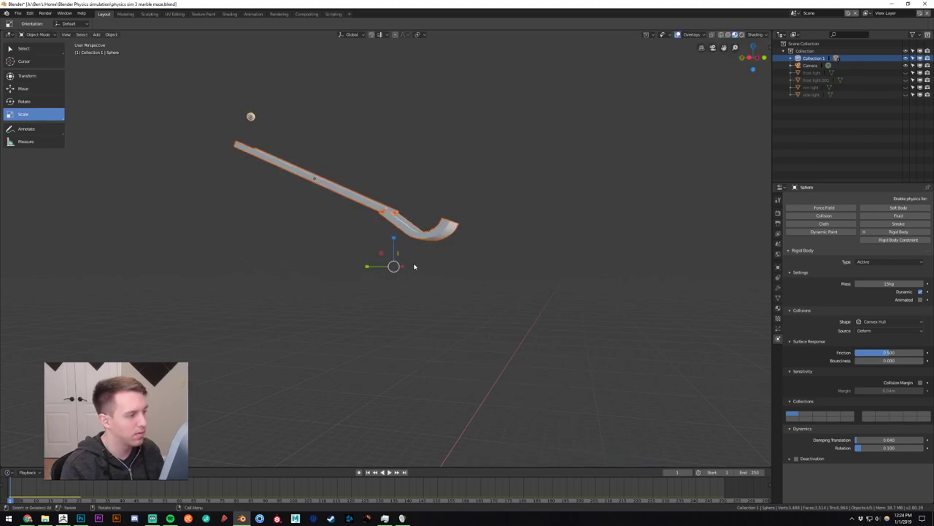
click(310, 264)
middle_drag(323, 327, 392, 274)
scroll(394, 283, up, 1)
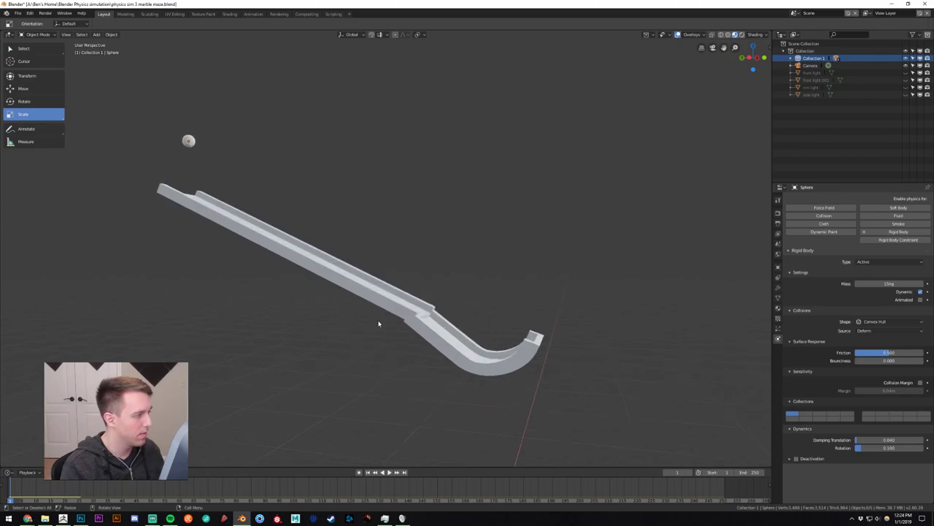
click(388, 472)
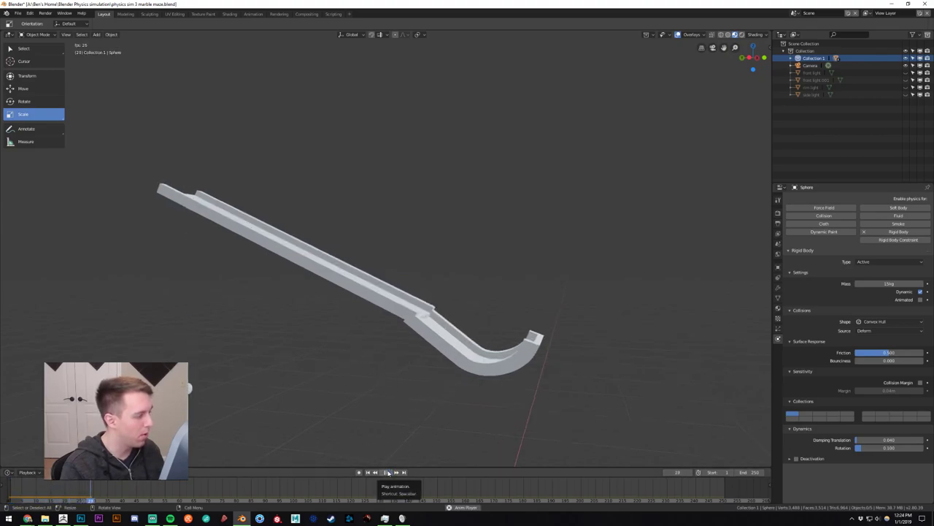
click(369, 473)
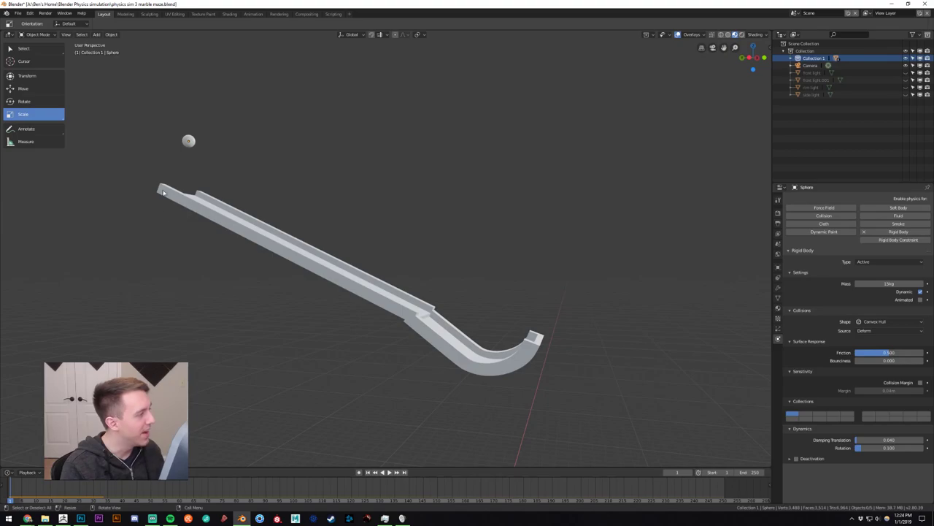
Set the marble's rigid body mass to 2 kg and test the run, rewinding to the first frame.
click(187, 141)
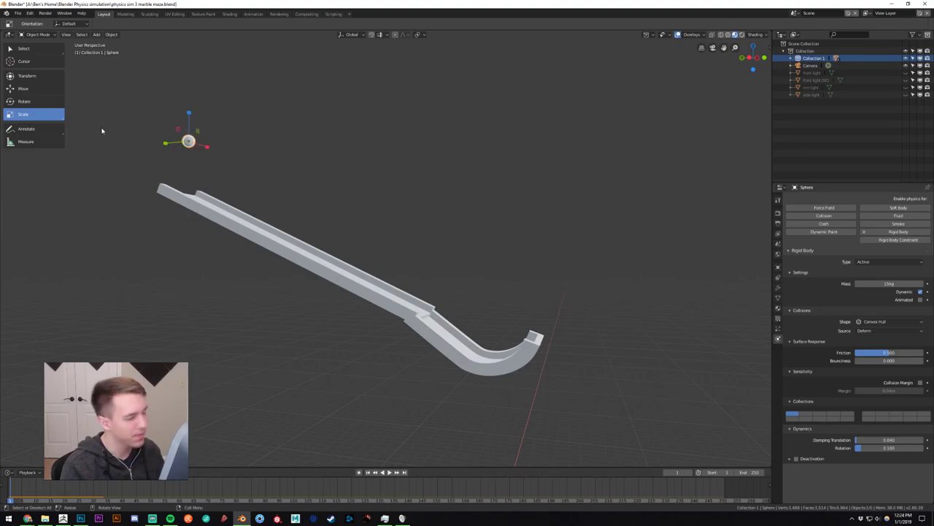
click(29, 88)
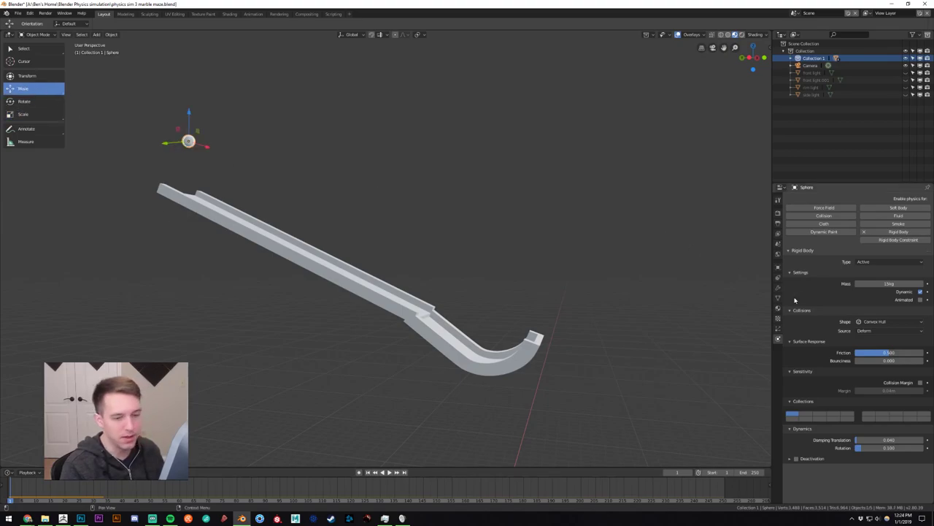
click(865, 284)
text(2)
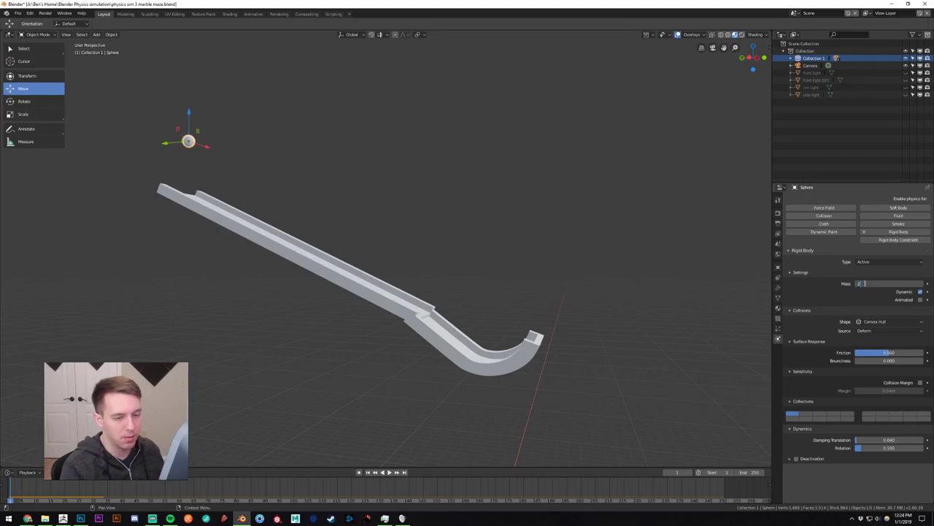
key(Return)
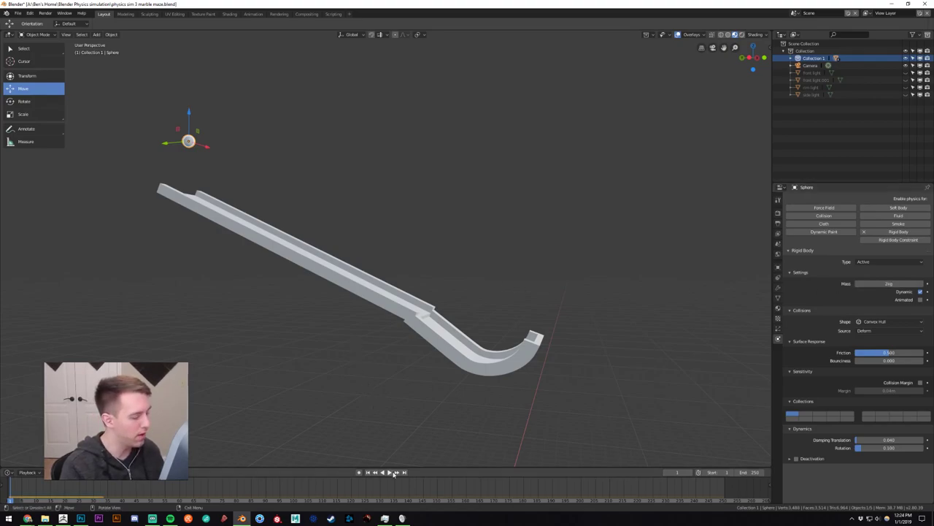
click(389, 473)
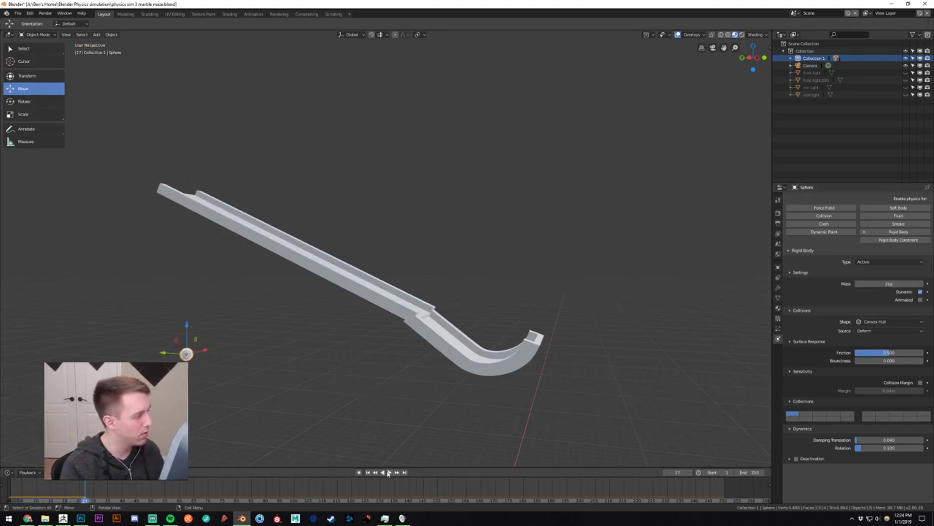
middle_drag(327, 430, 385, 443)
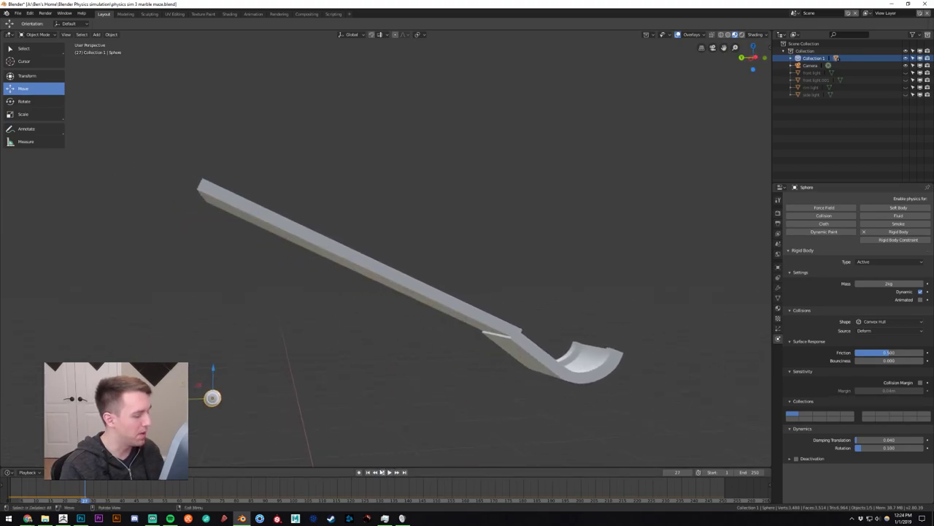
click(367, 473)
Move the marble along Y farther down the straight track from its upper end, and replay the simulation before rewinding.
middle_drag(325, 438, 251, 339)
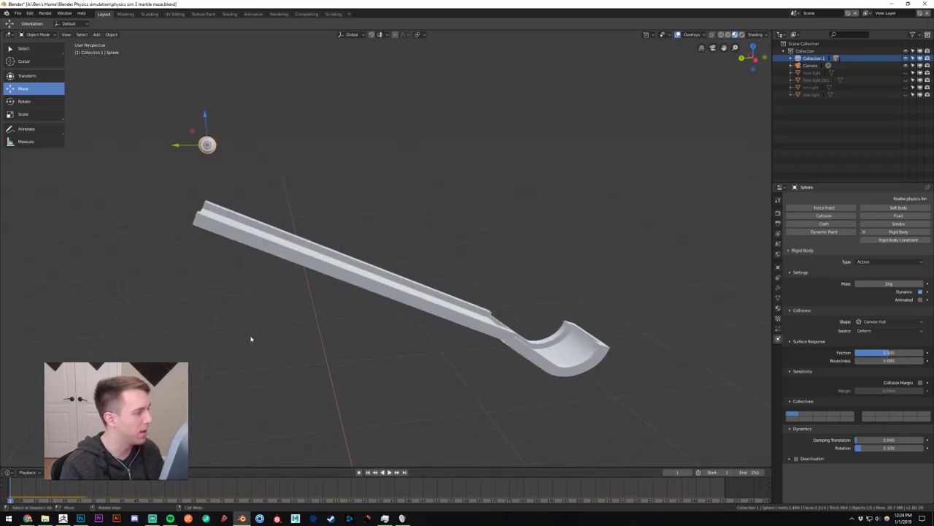
drag(176, 144, 193, 145)
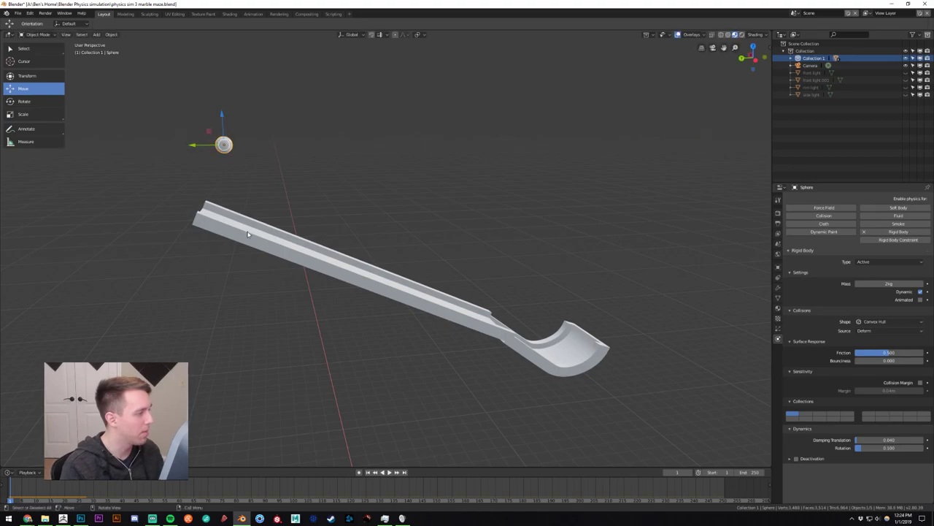
click(246, 233)
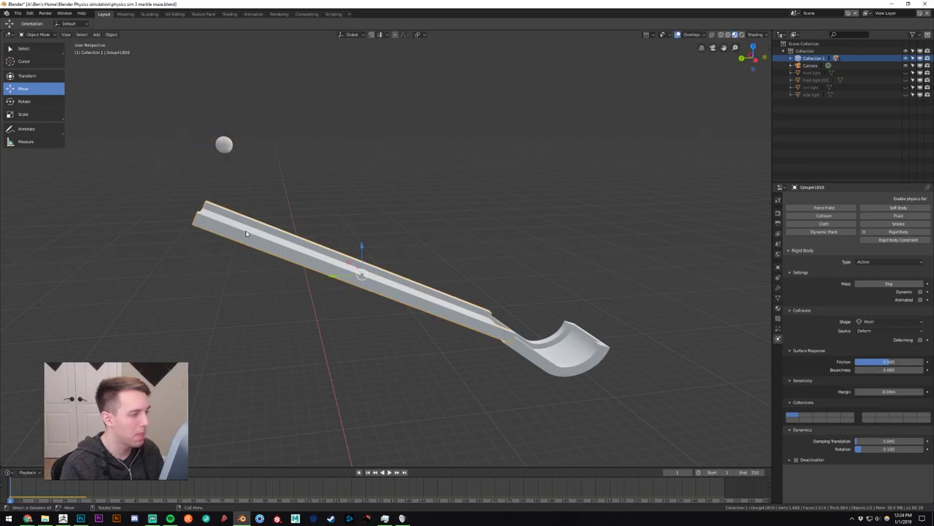
click(223, 146)
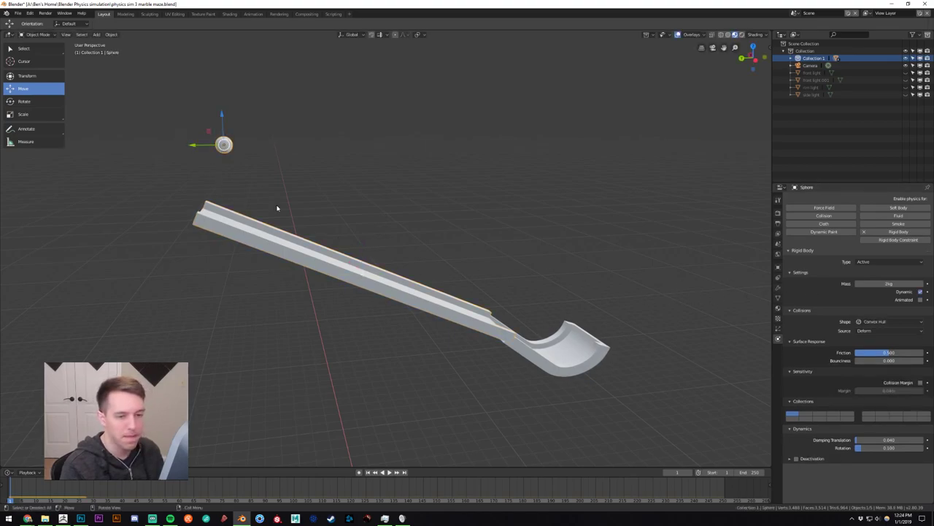
click(389, 472)
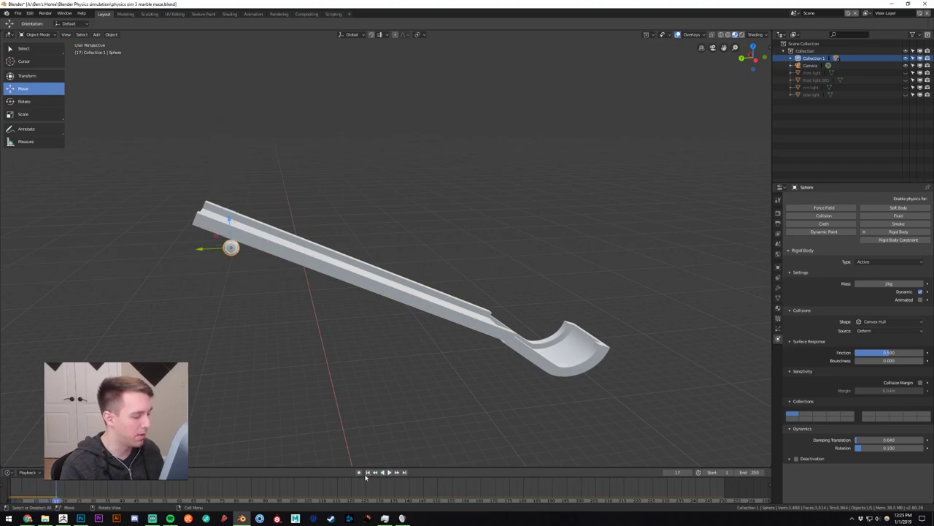
click(368, 472)
Set the straight track's rigid body mass to 15 kg and test the run, returning to the first frame.
click(371, 294)
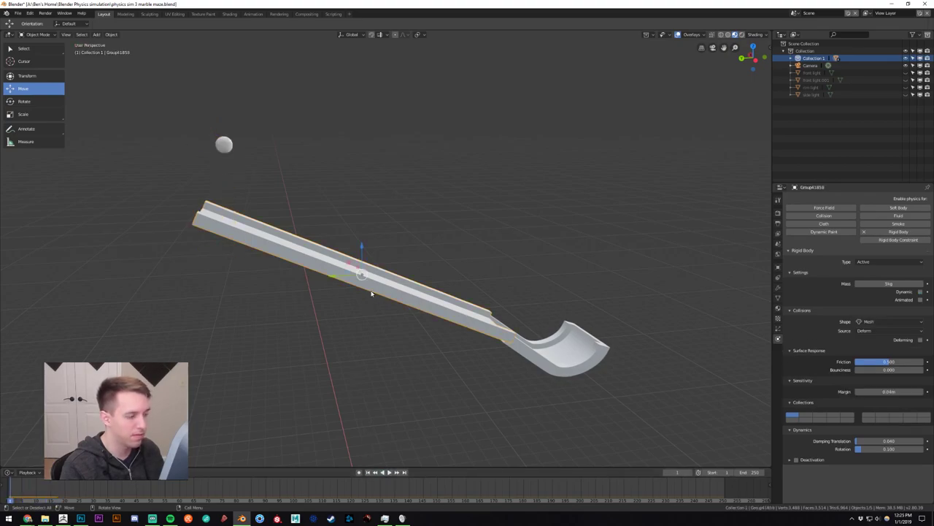
click(889, 283)
text(15)
key(Return)
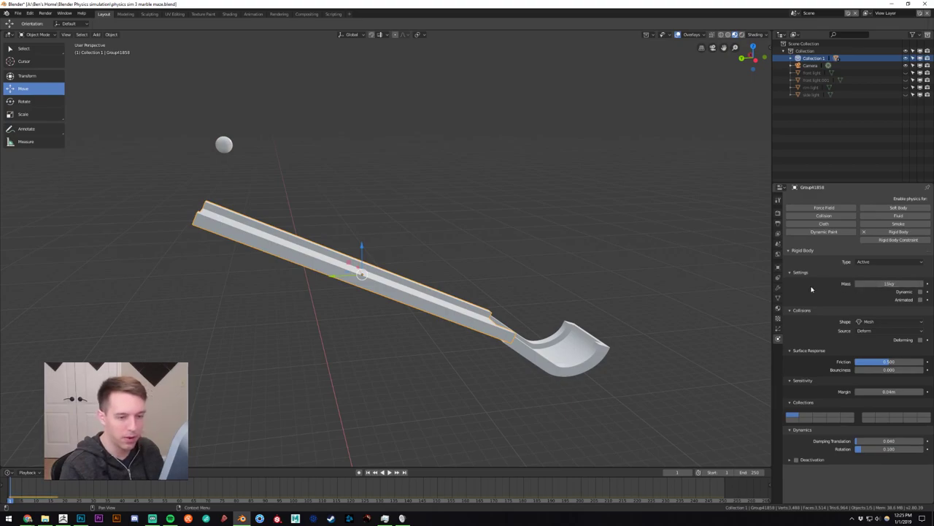
click(389, 473)
click(389, 473)
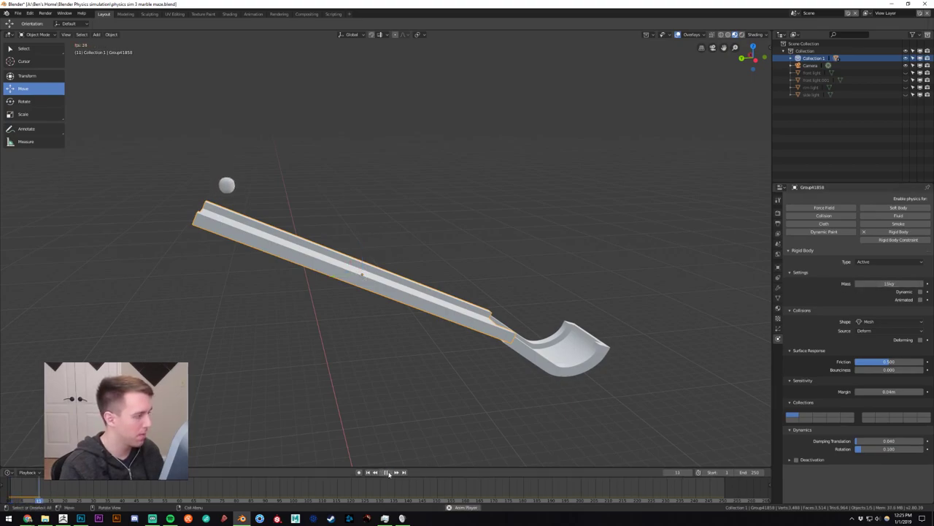
click(389, 473)
click(369, 472)
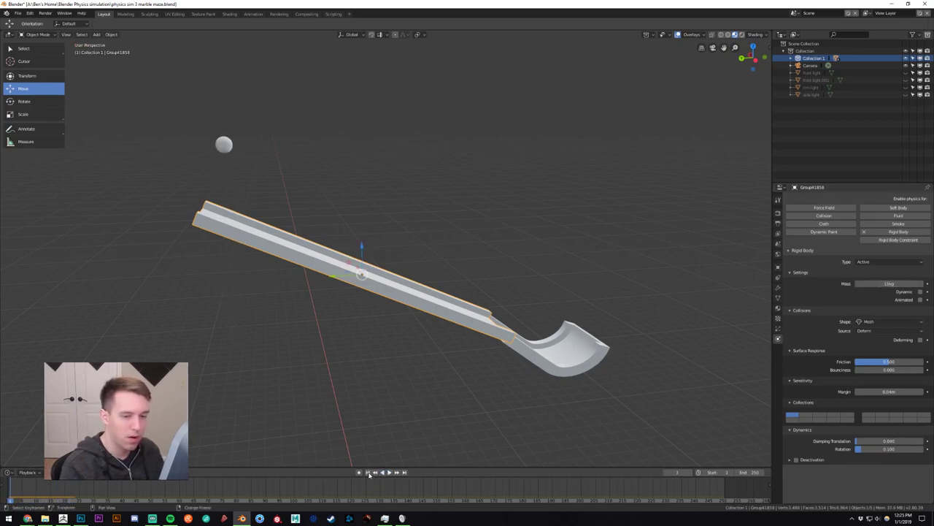
Retest the drop with different rigid body masses for the marble, finishing with 16 kg, and stop at the first frame.
click(223, 144)
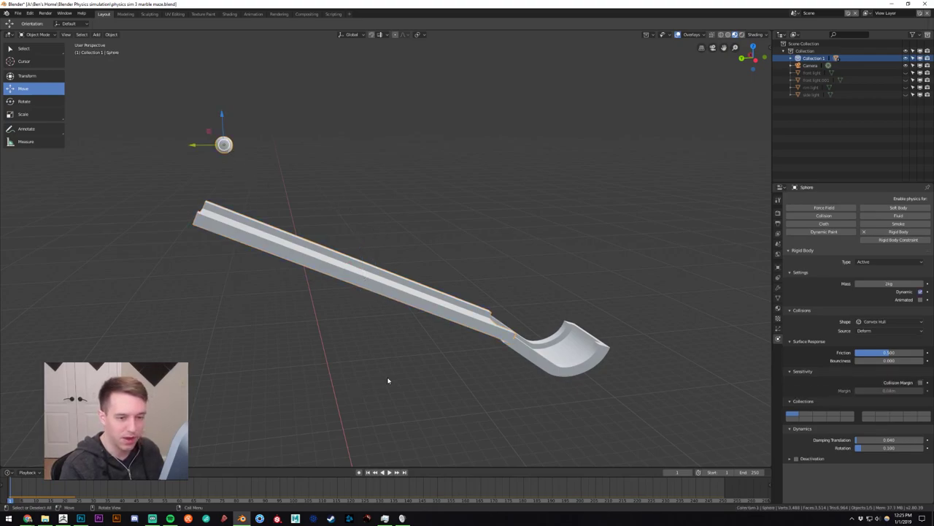
click(883, 284)
text(1)
key(Return)
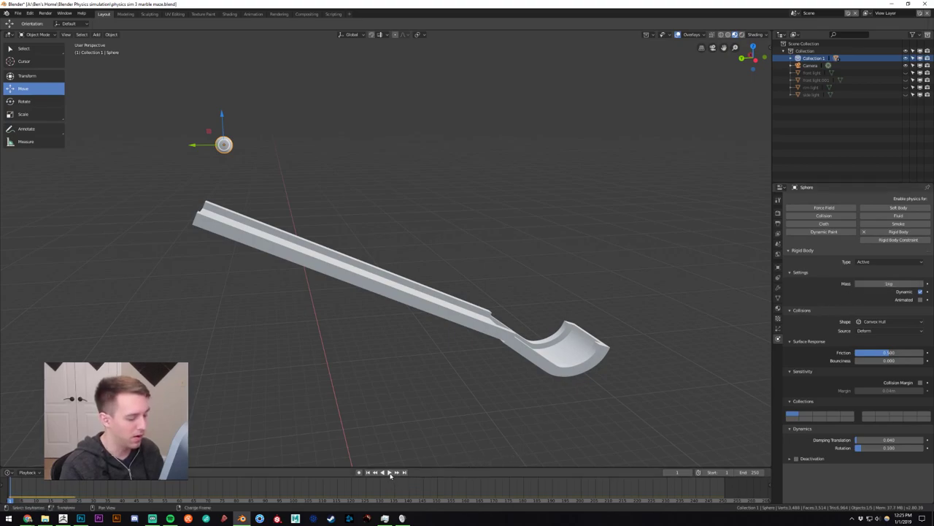
click(390, 472)
key(Escape)
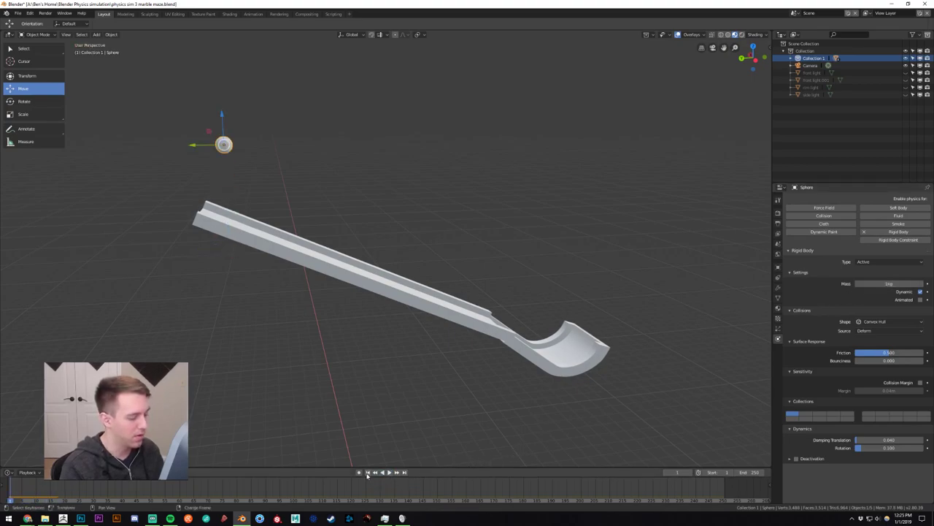
click(892, 285)
text(5)
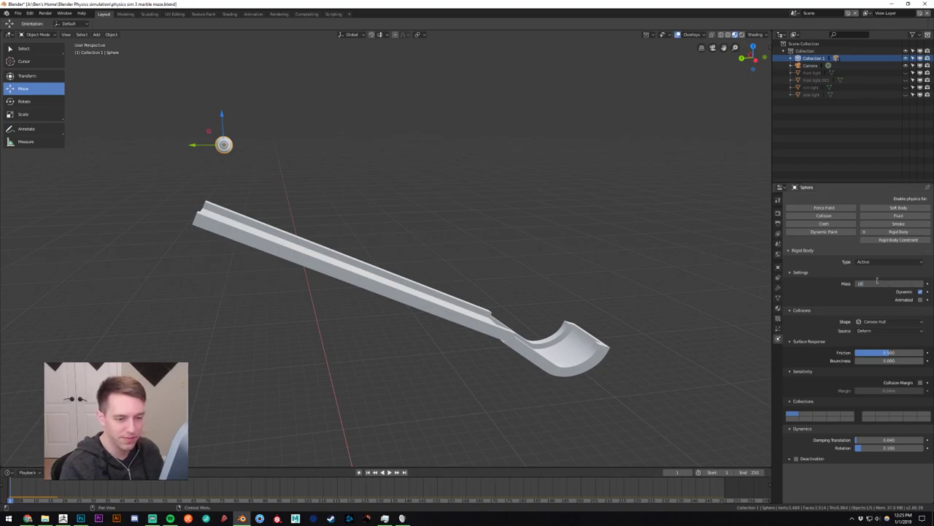
key(Return)
click(388, 472)
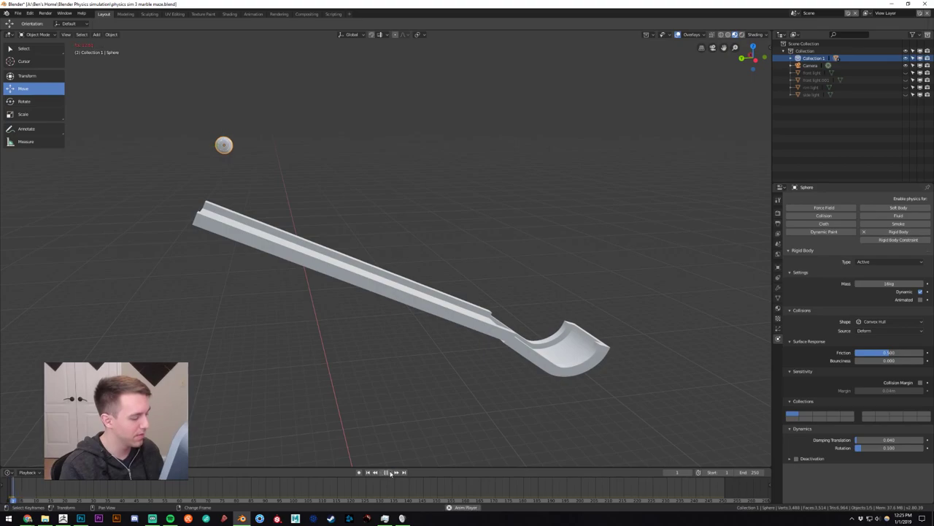
key(Escape)
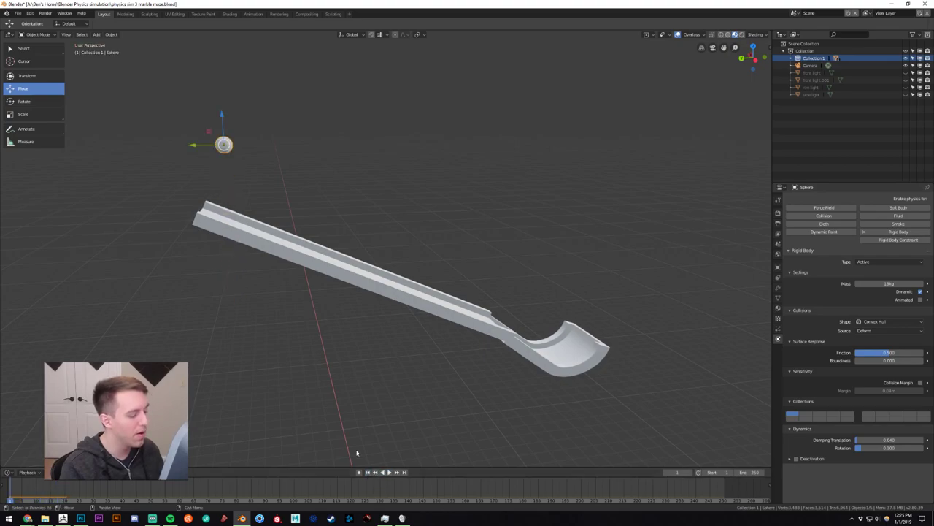
Remove the rigid body physics from the straight track and from the marble.
click(297, 268)
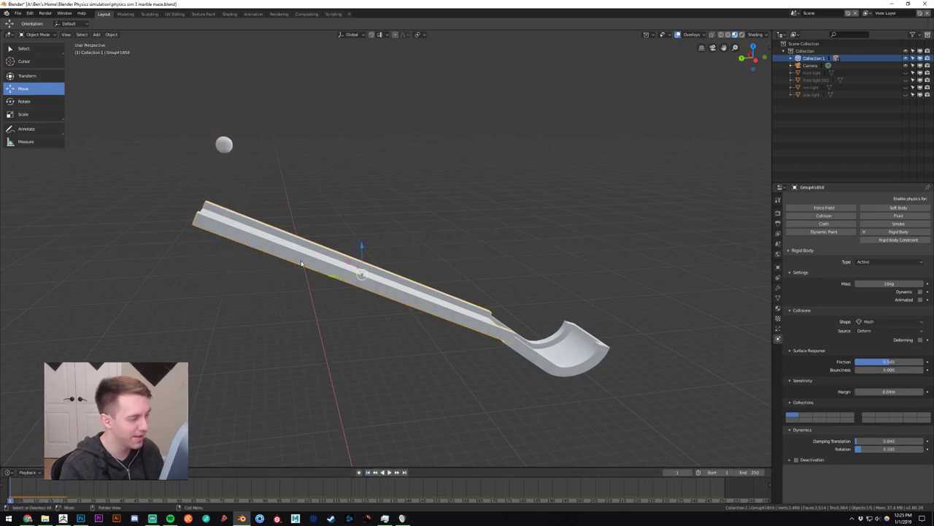
click(865, 232)
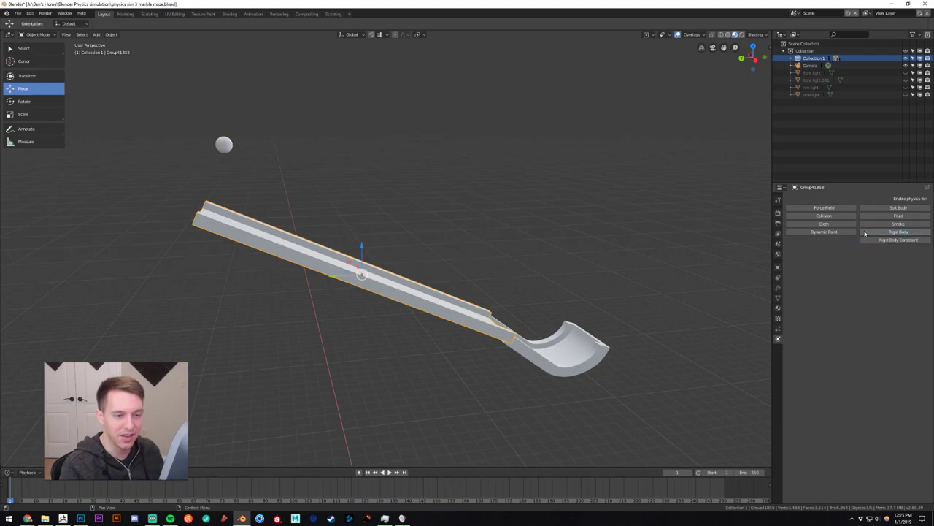
click(224, 145)
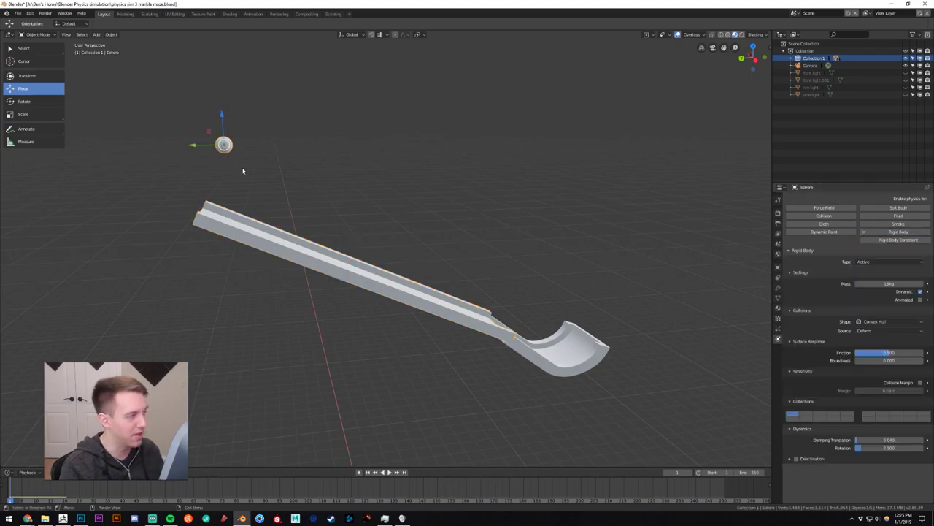
click(866, 233)
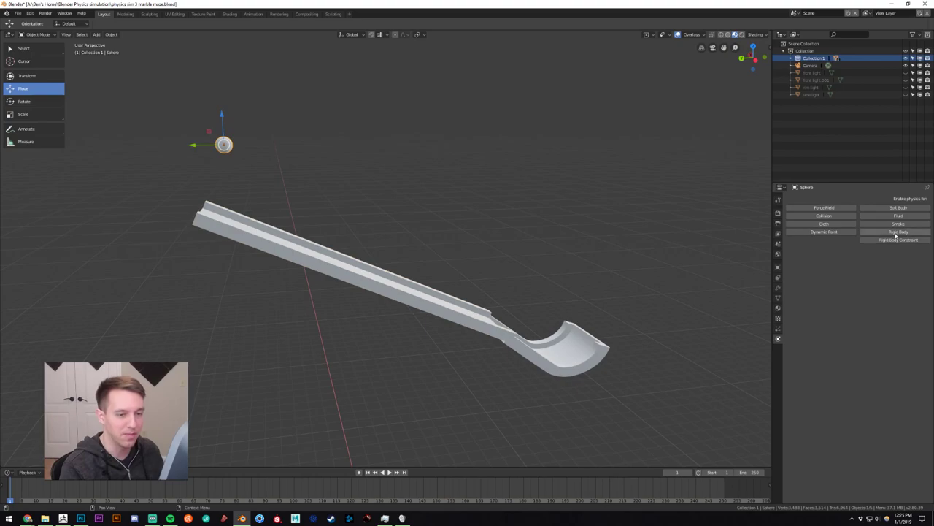
Play the animation briefly with physics removed from the marble and straight track, and return to the first frame.
click(389, 472)
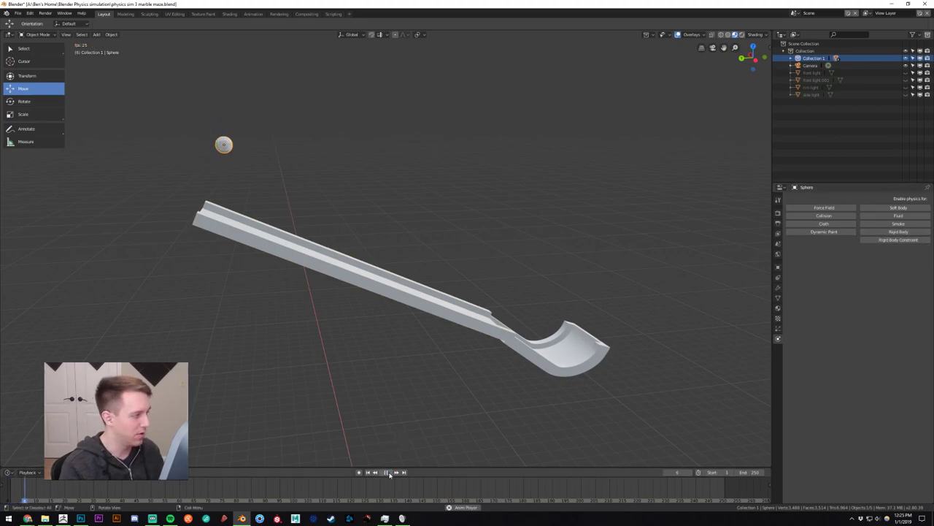
click(389, 472)
click(368, 473)
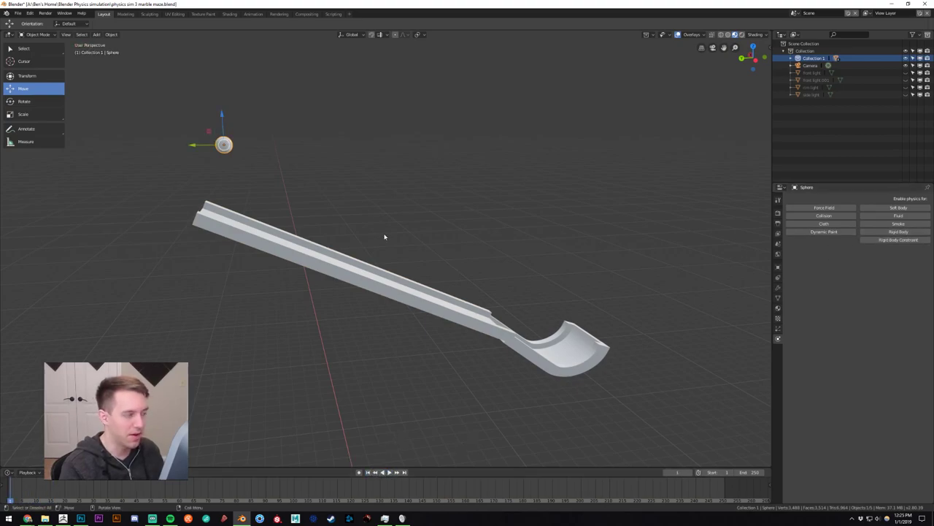
Add rigid body physics to the marble and play the simulation to test its fall, returning to the first frame.
click(899, 231)
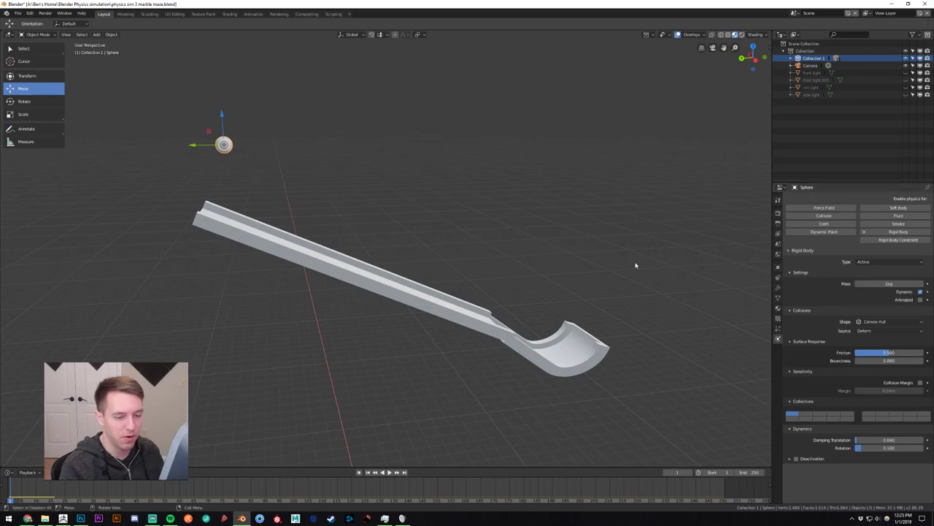
middle_drag(636, 265, 534, 261)
scroll(533, 261, down, 2)
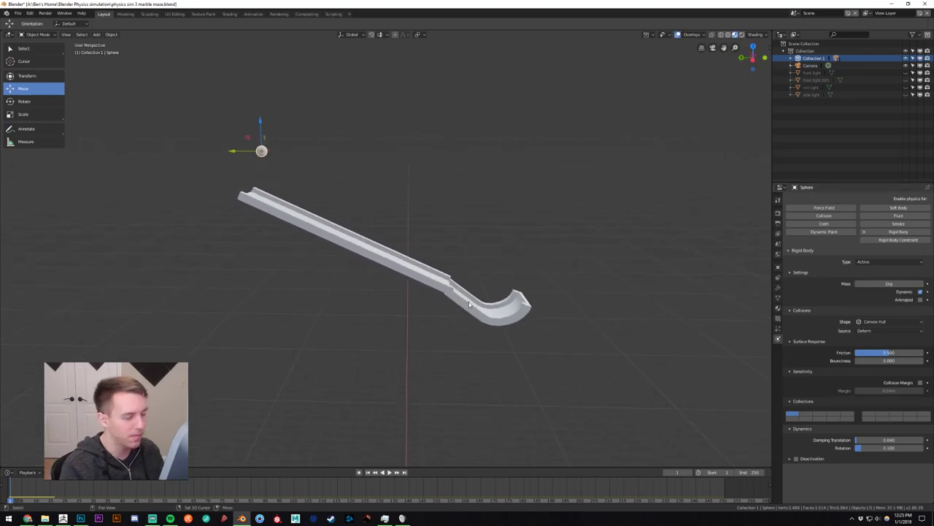
click(389, 472)
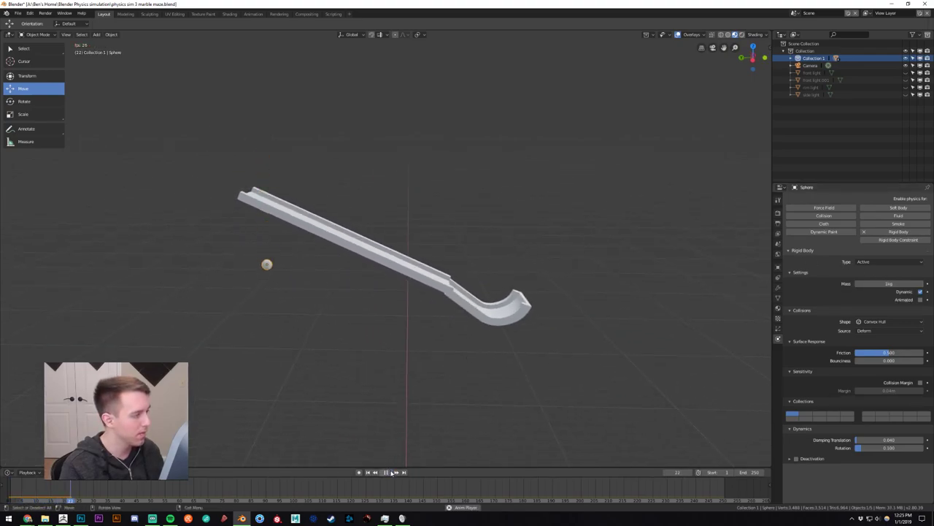
click(387, 472)
click(369, 473)
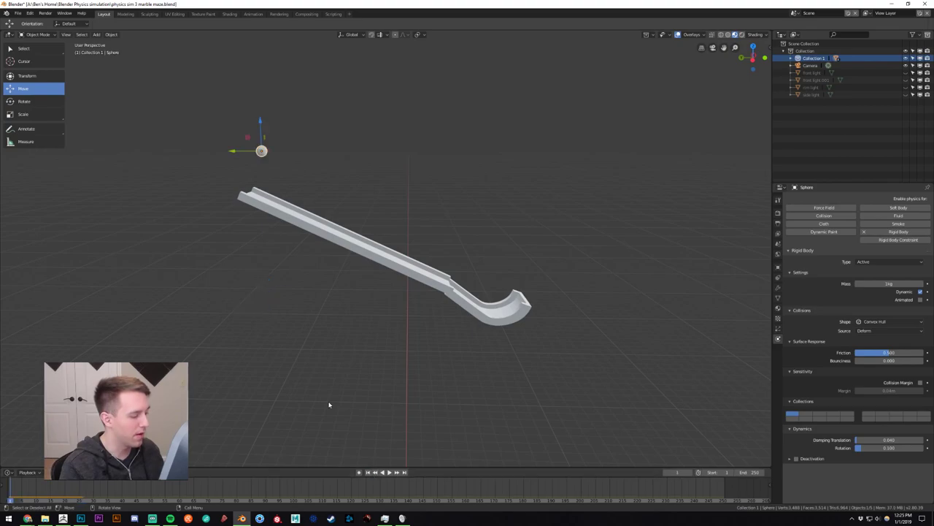
Add a rigid body to the straight track with Dynamic turned off, and test the marble drop before rewinding to the first frame.
click(288, 212)
click(886, 232)
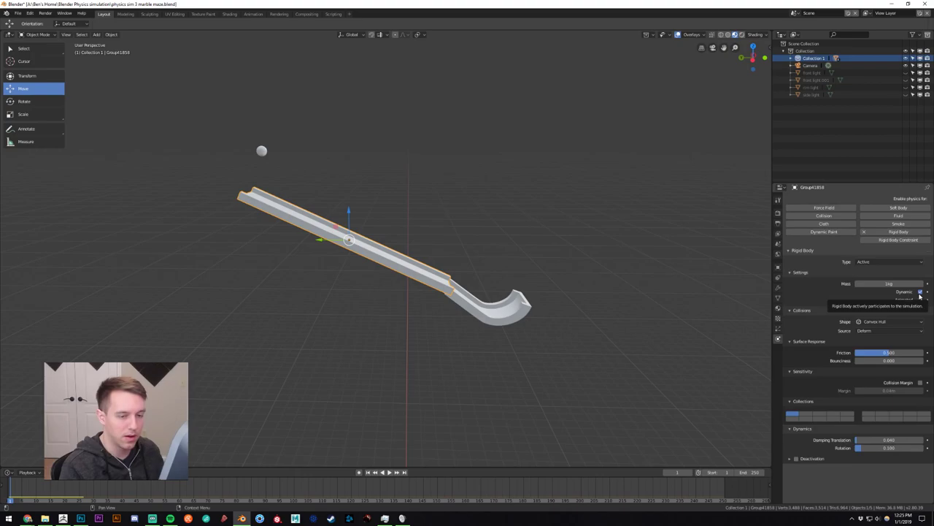
click(919, 293)
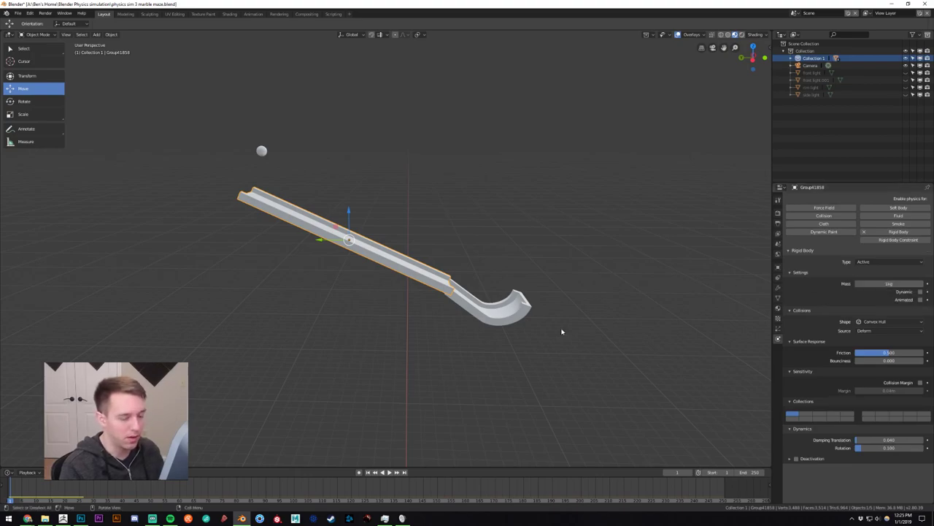
click(389, 472)
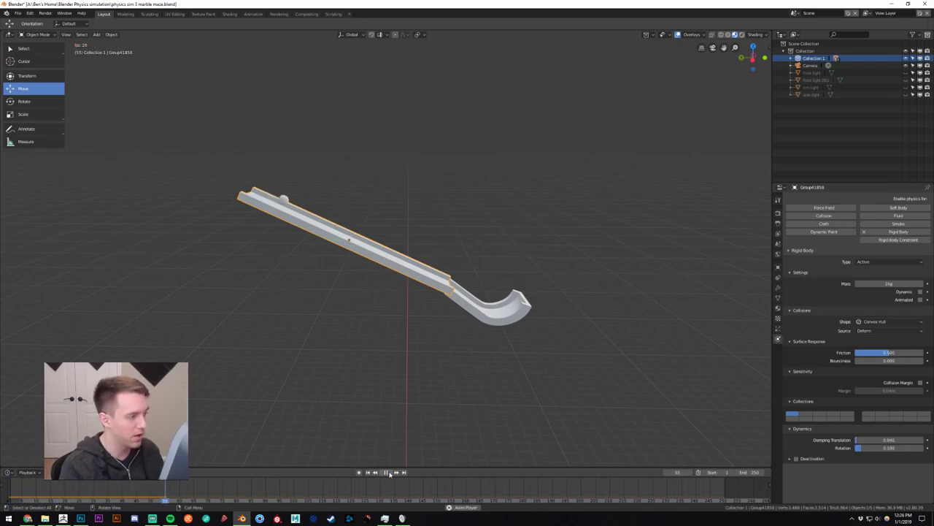
click(389, 472)
key(shift+Left)
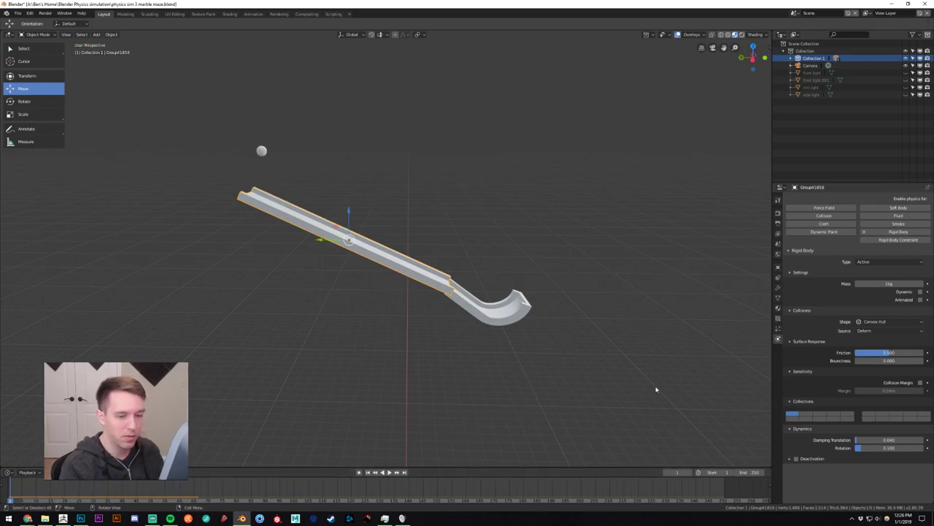
Set the straight track's rigid body collision shape to Mesh.
click(895, 322)
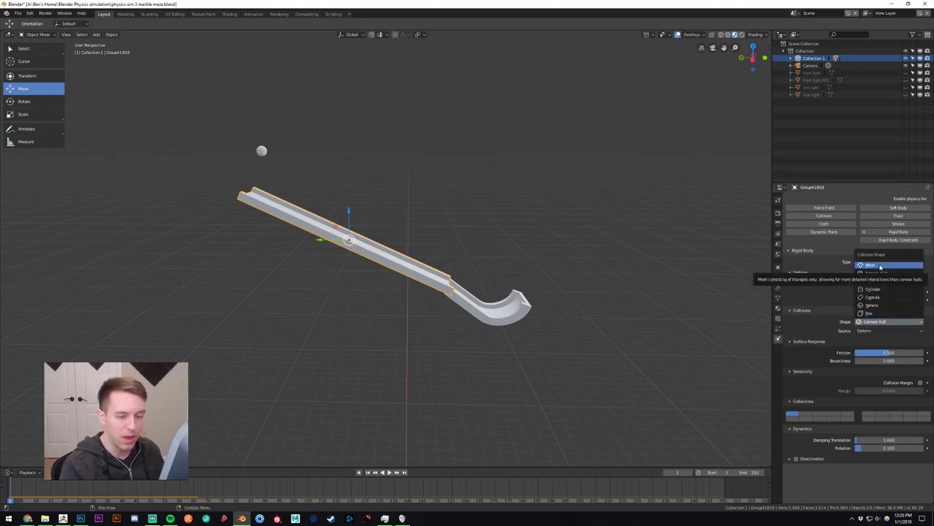
click(880, 267)
scroll(435, 269, up, 1)
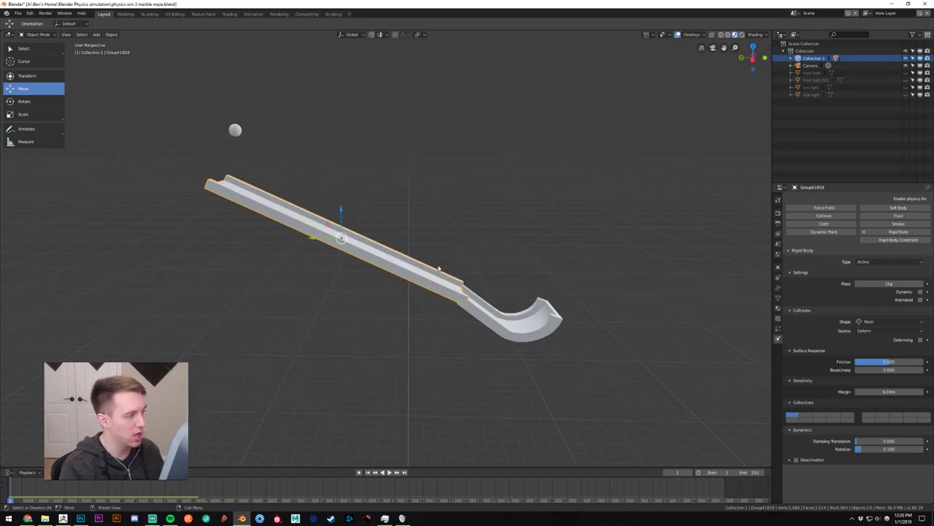
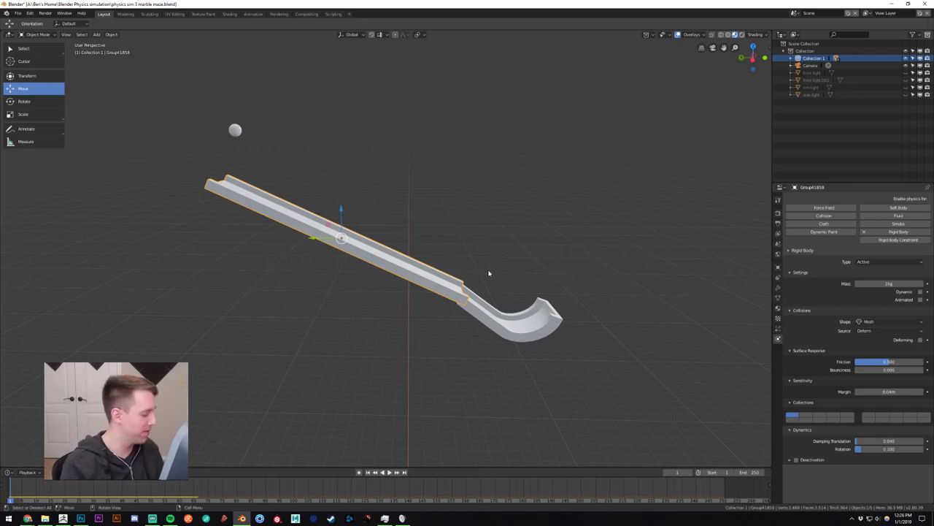
Switch to Chrome and search the web for "peggle" in a new tab.
key(alt+Tab)
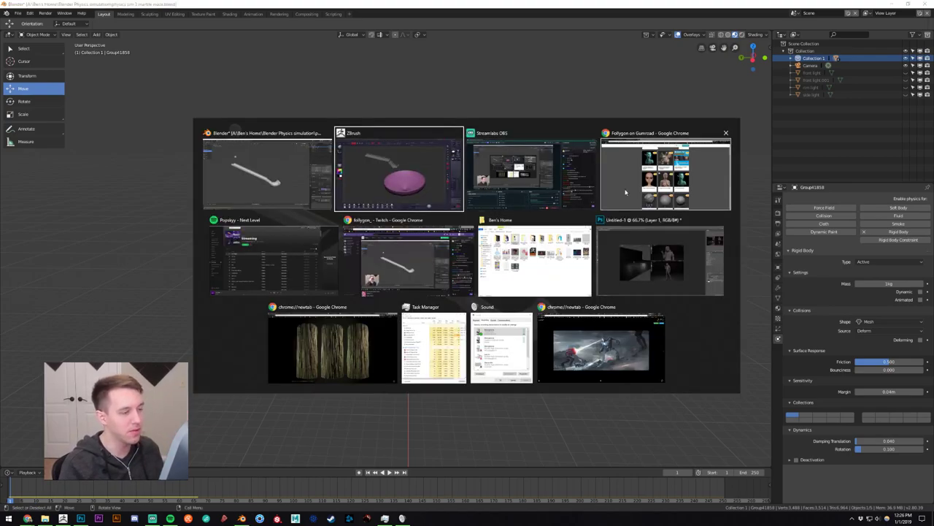
click(625, 192)
key(ctrl+t)
text(peggle)
key(Return)
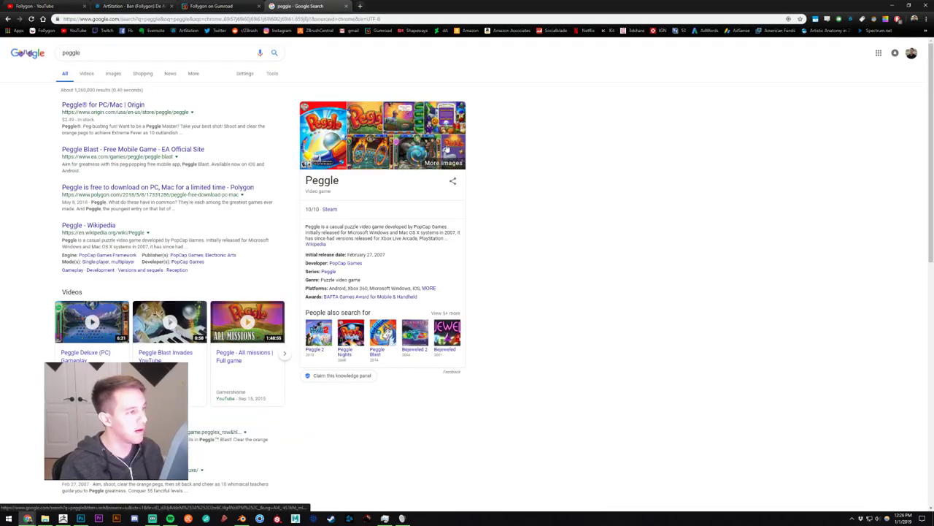
Preview the Peggle menu screenshot and logo in the image results, close the search tab and return to Blender.
click(446, 148)
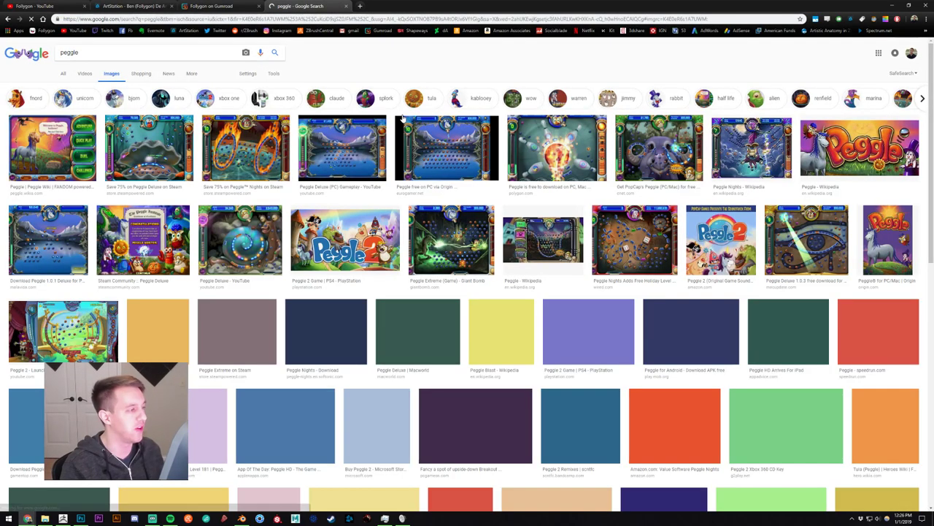
click(52, 148)
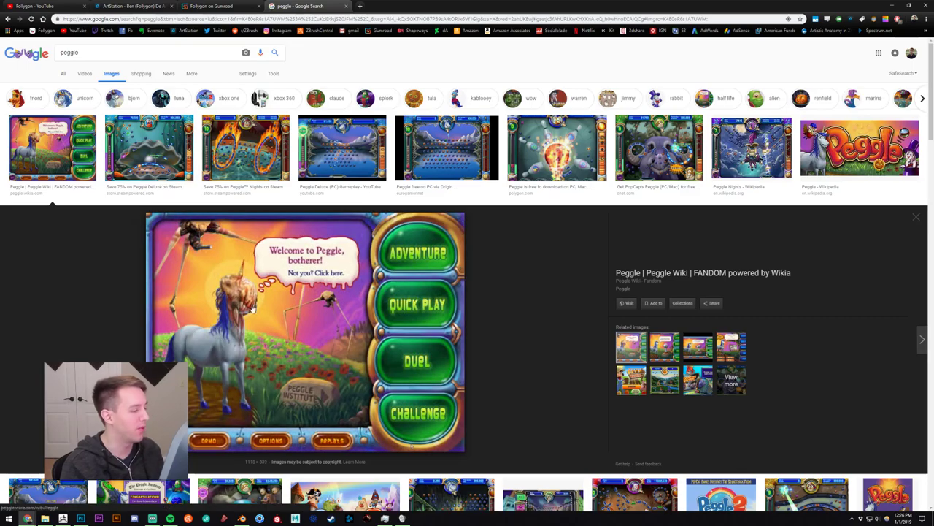
click(862, 146)
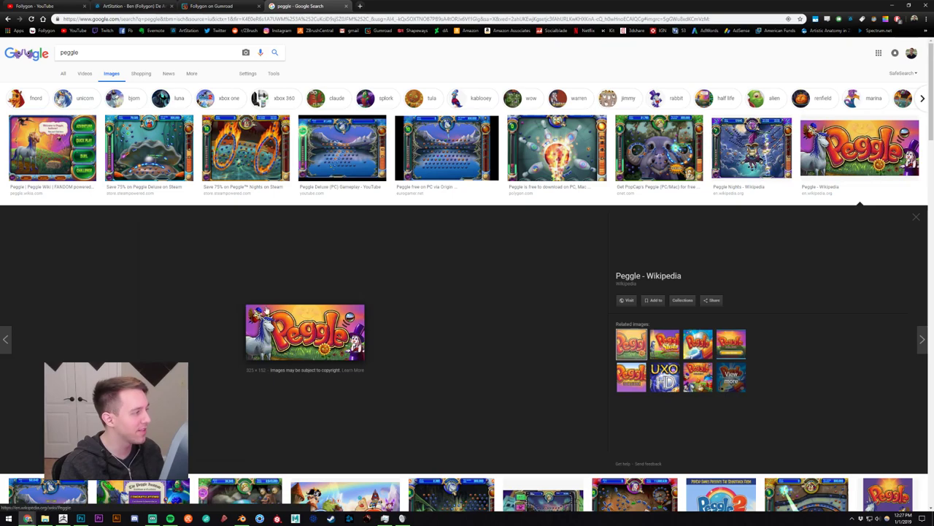
key(ctrl+w)
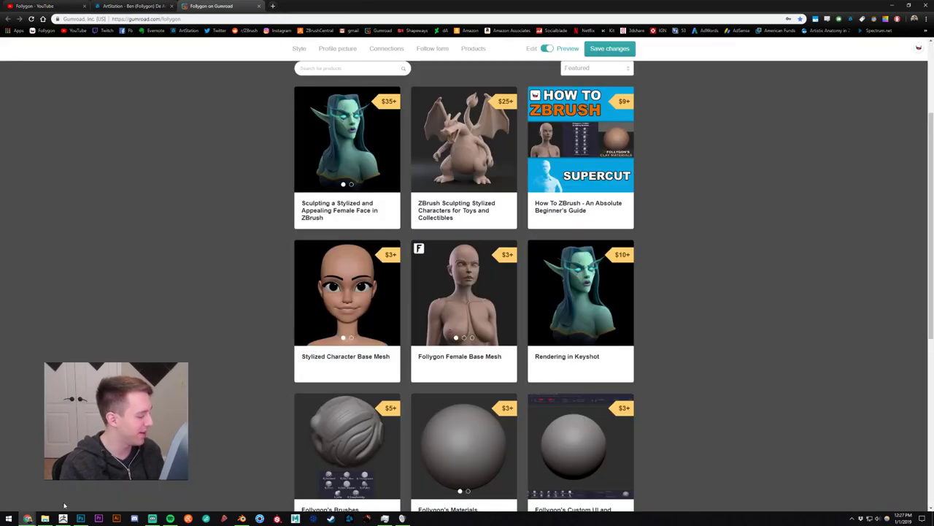
click(244, 519)
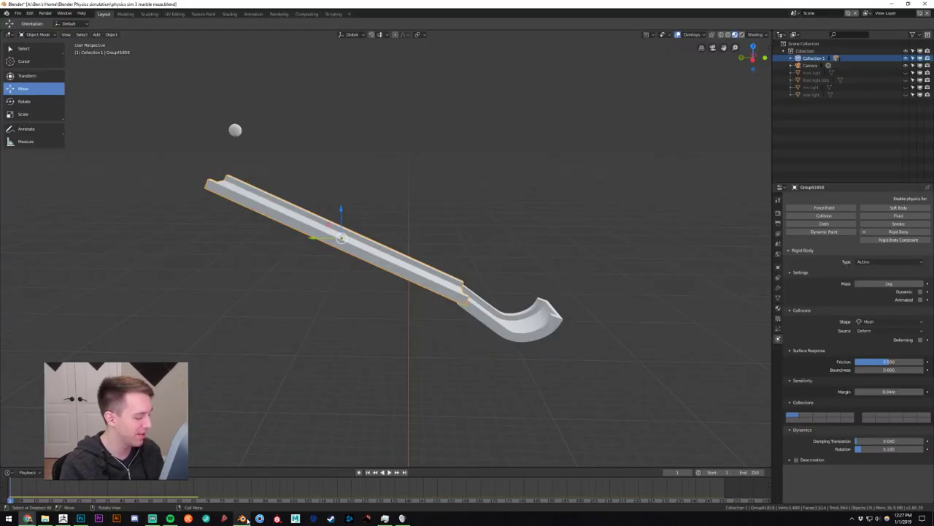
Play the simulation to test the marble against the straight track's Mesh collision shape, and return to the first frame.
middle_drag(433, 261, 414, 233)
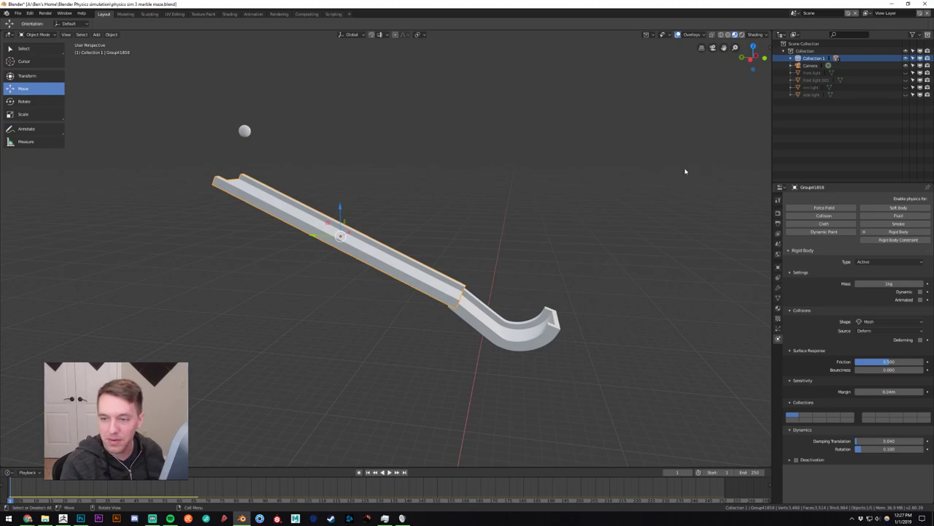
scroll(533, 203, up, 1)
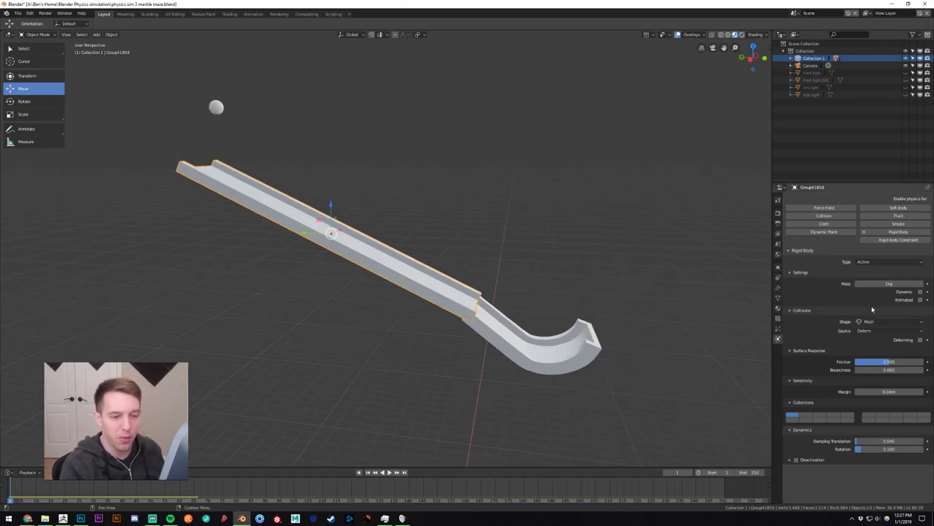
click(389, 472)
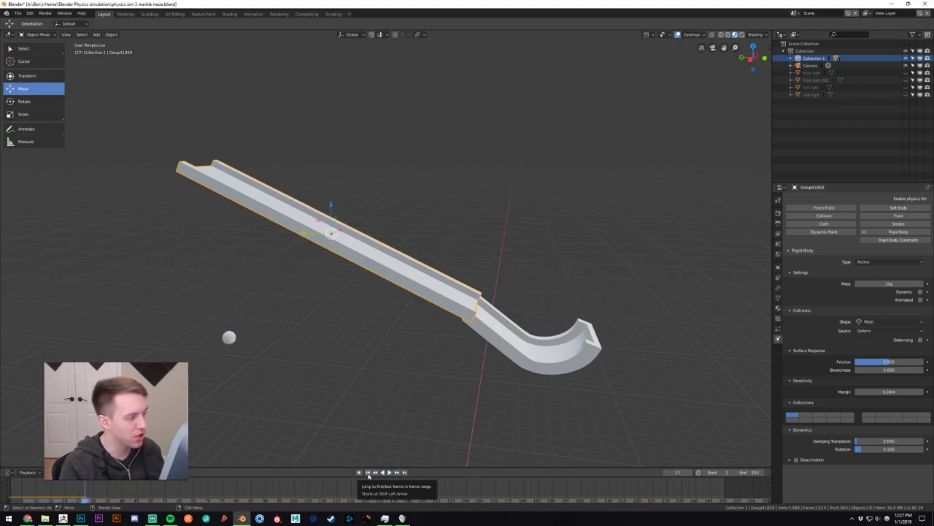
click(369, 473)
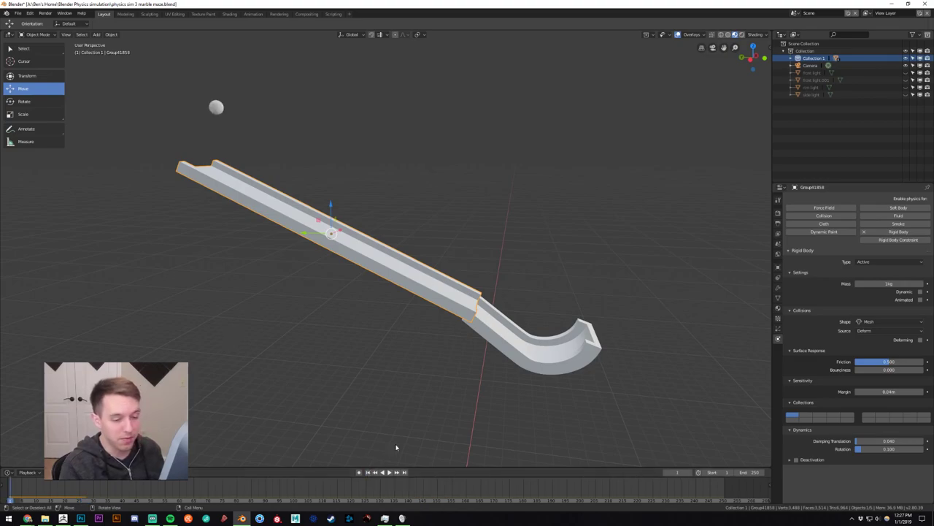
Try the Convex Hull collision shape on the straight track, playing the simulation from a lower angle before rewinding to the first frame.
scroll(396, 411, down, 1)
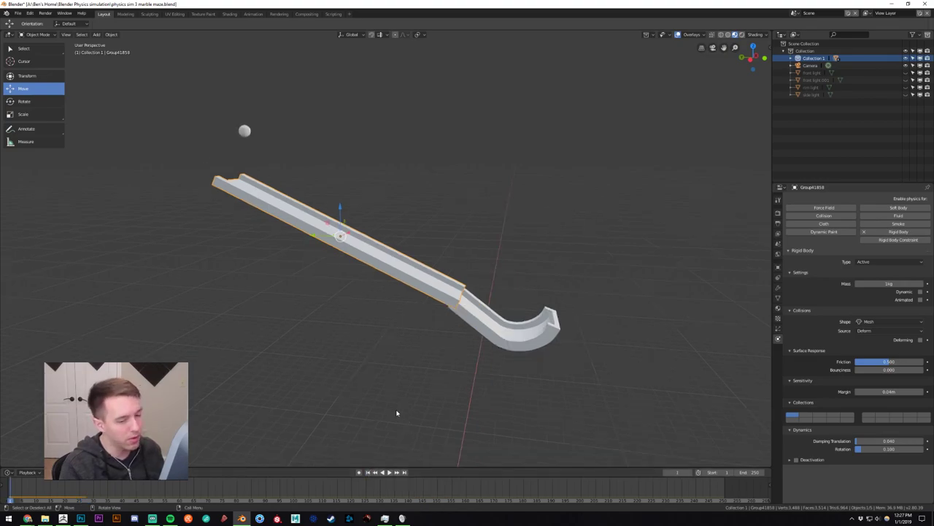
click(891, 322)
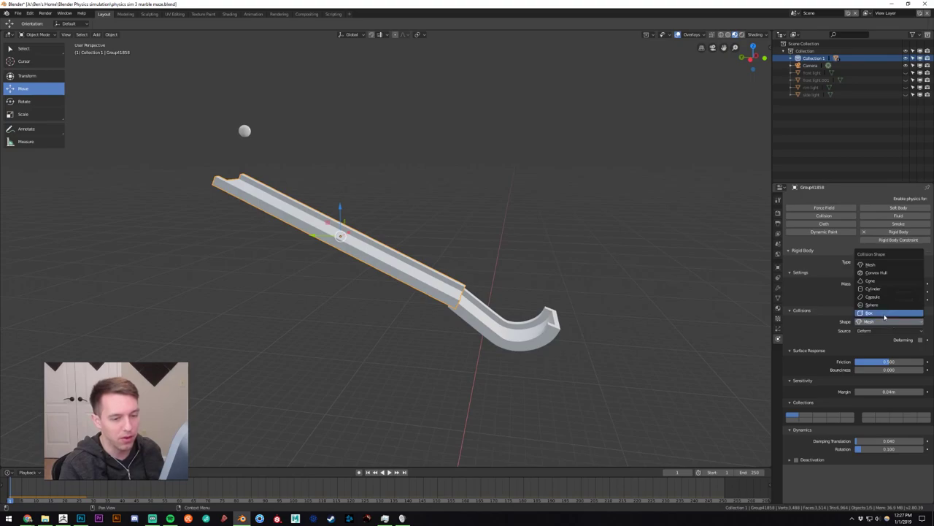
click(876, 272)
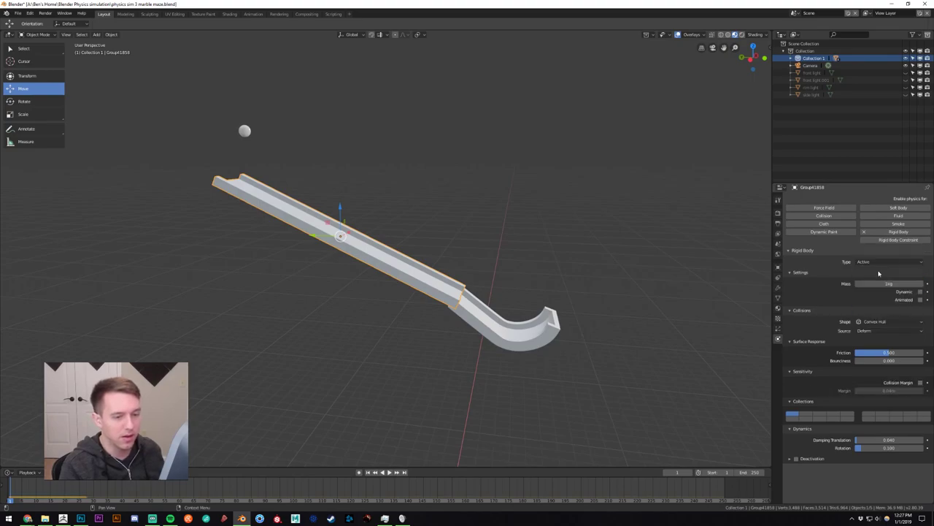
click(389, 472)
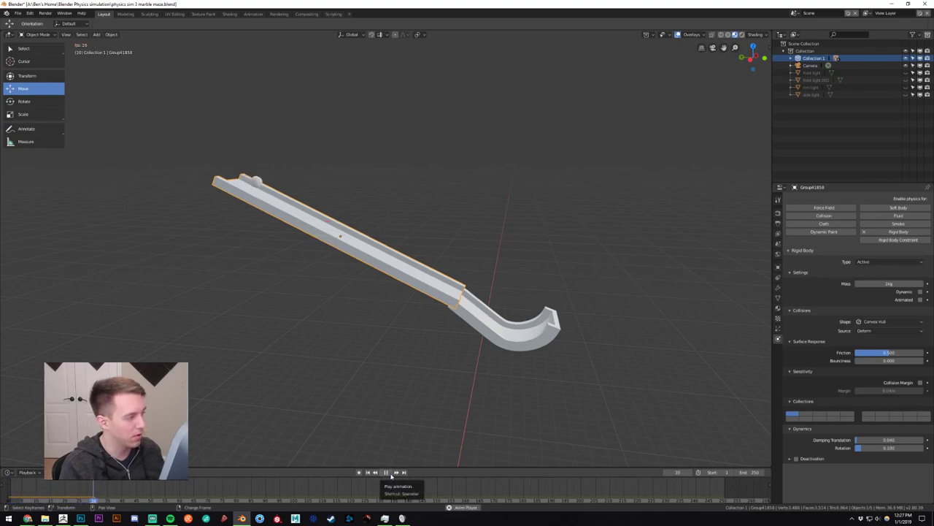
middle_drag(308, 330, 340, 260)
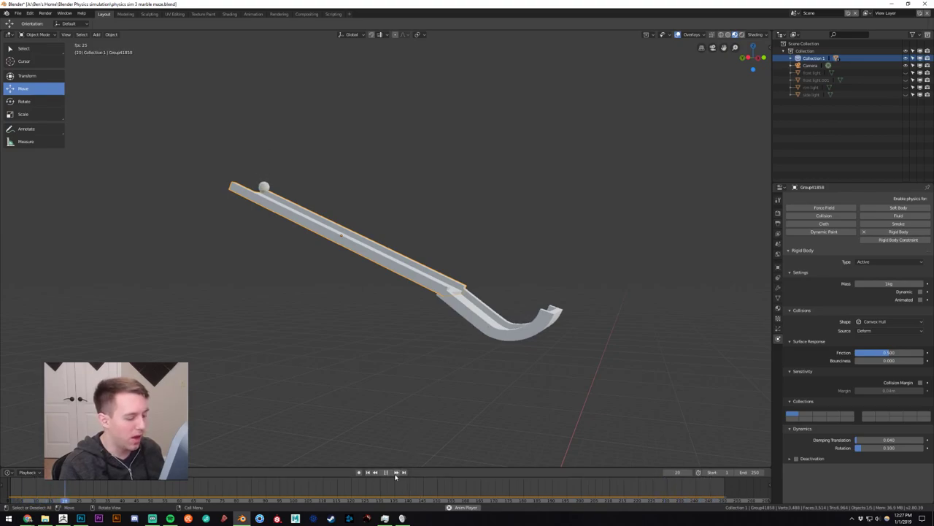
click(385, 472)
click(367, 471)
Check the curved ramp's rigid body settings, and give the straight track the Mesh collision shape and a mass of 5 kg.
click(502, 330)
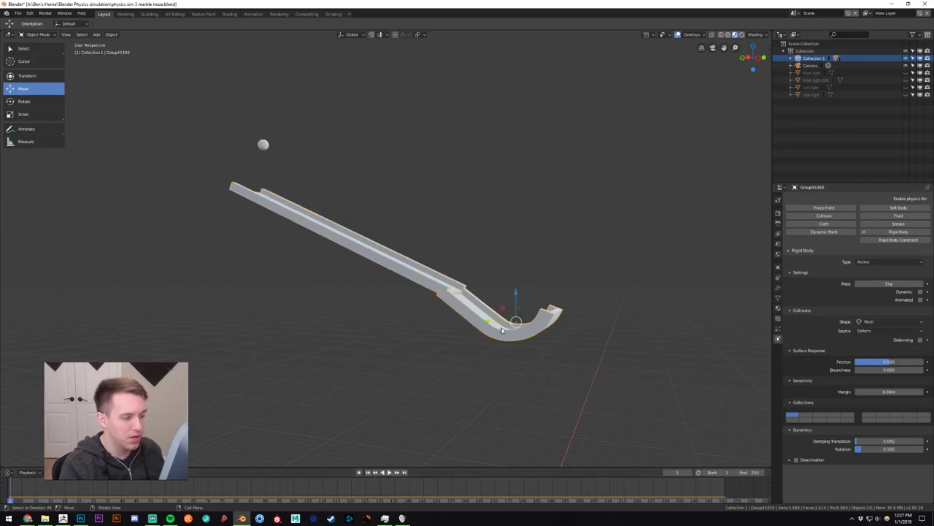
click(505, 330)
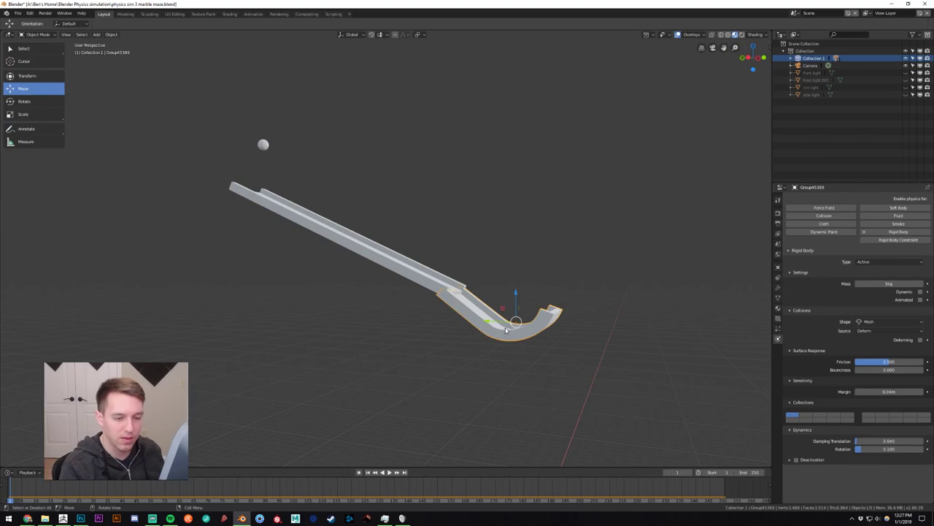
click(407, 276)
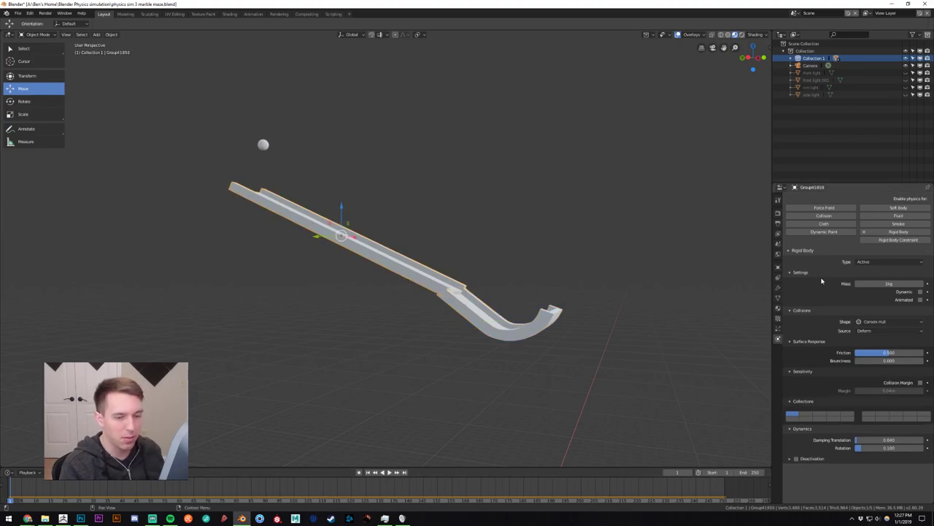
click(882, 328)
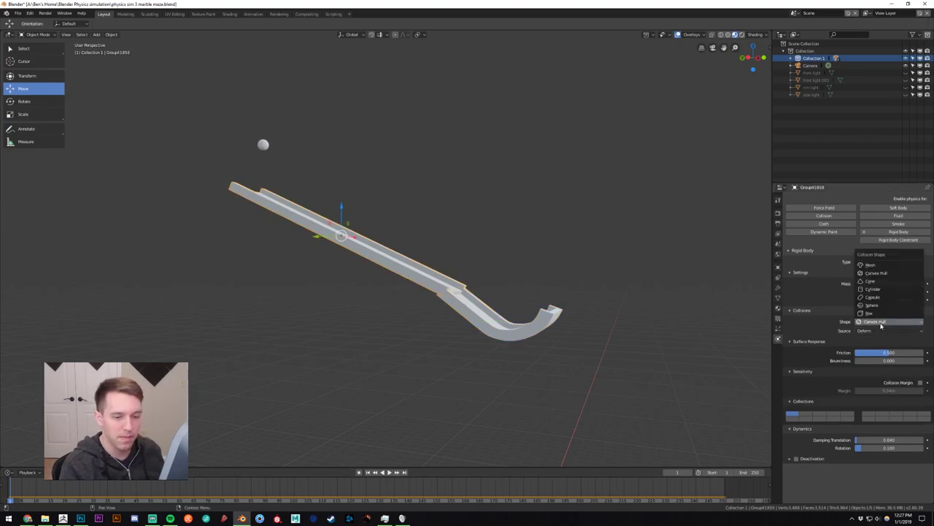
click(871, 265)
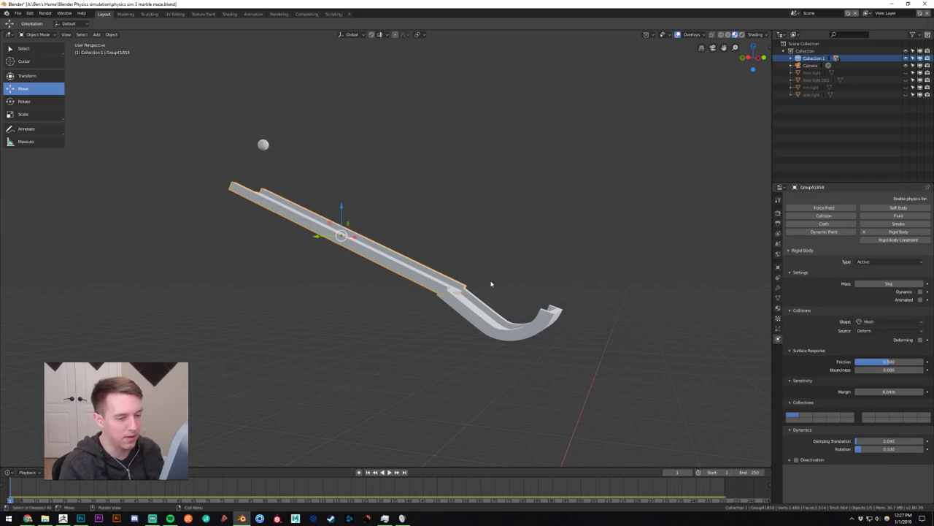
scroll(379, 269, up, 1)
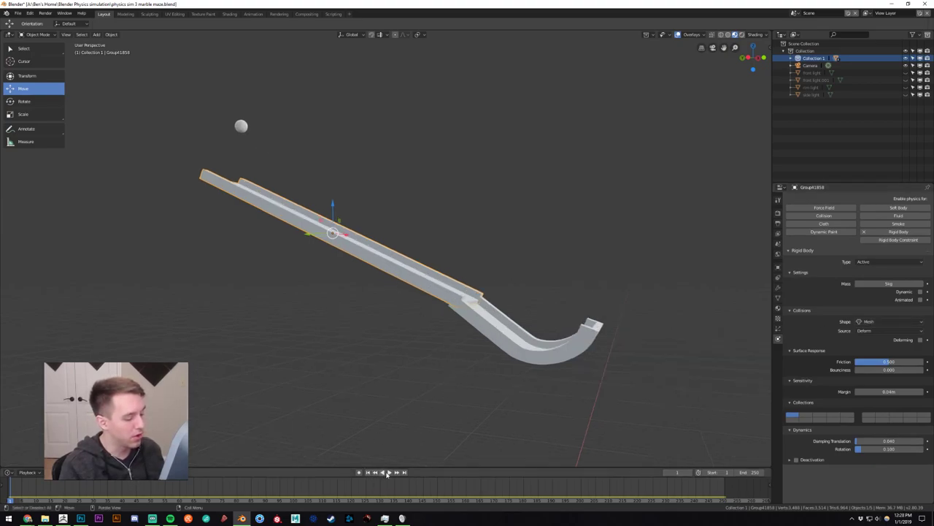
Play the simulation from the first frame, rewind, and lower the marble to the upper end of the straight track.
click(389, 472)
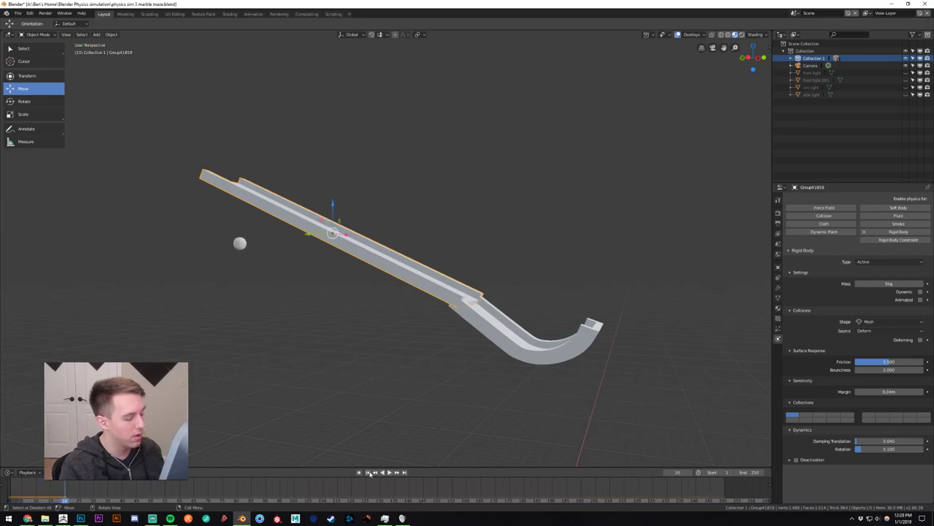
click(369, 473)
click(242, 128)
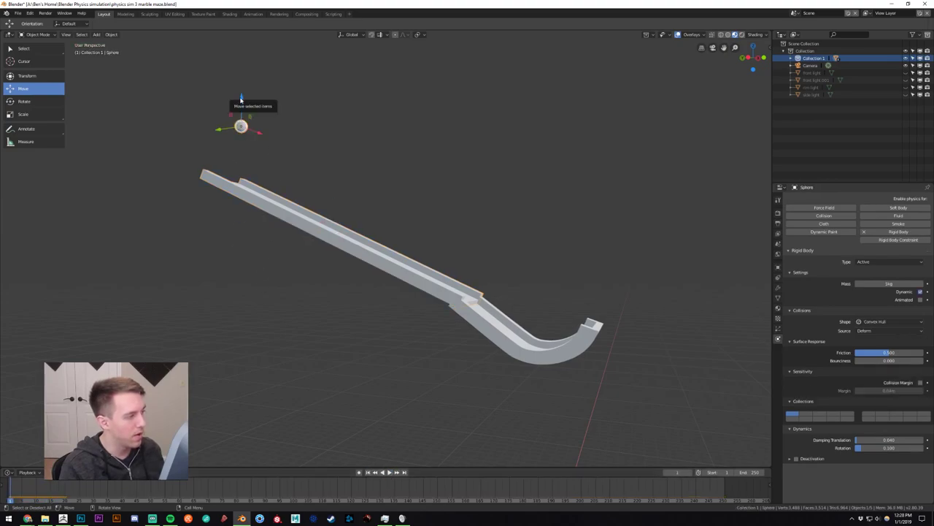
drag(241, 98, 258, 150)
scroll(223, 183, up, 5)
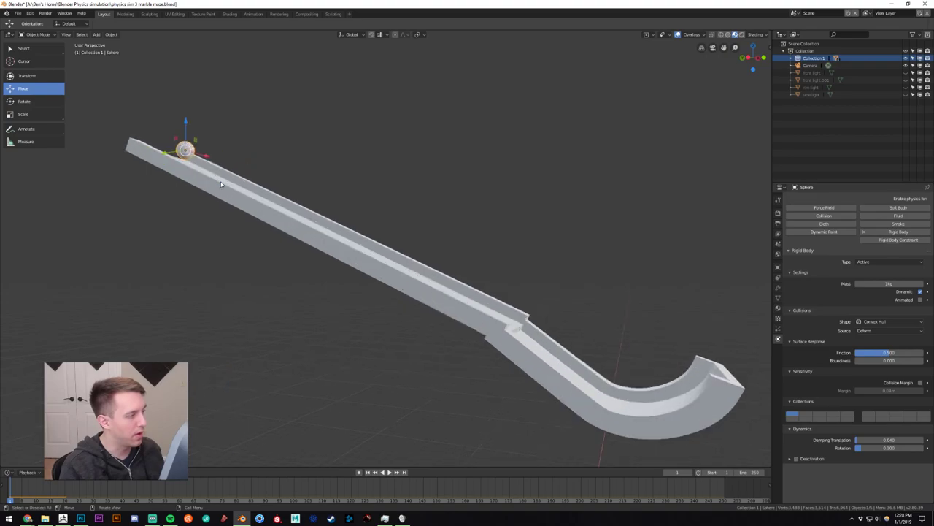
Play the simulation with the marble starting directly on the straight track, and return to the first frame.
click(388, 472)
click(388, 472)
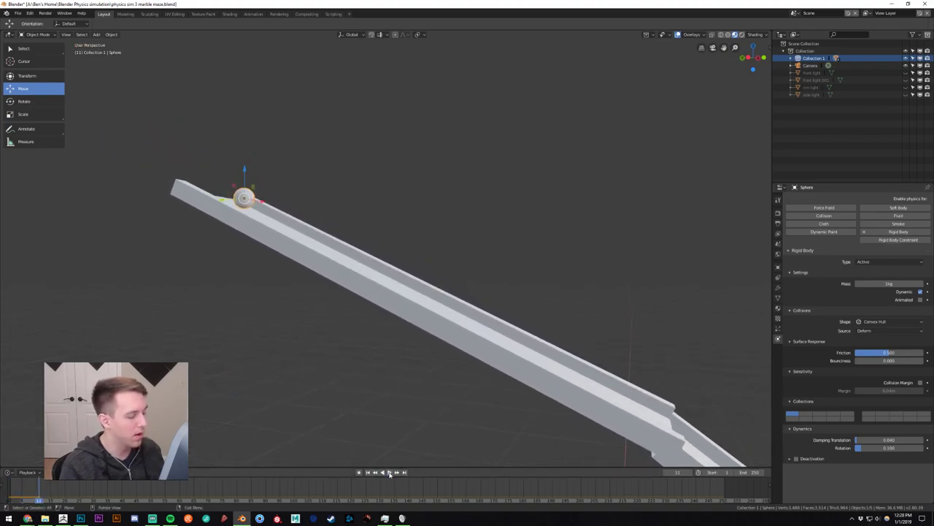
click(388, 472)
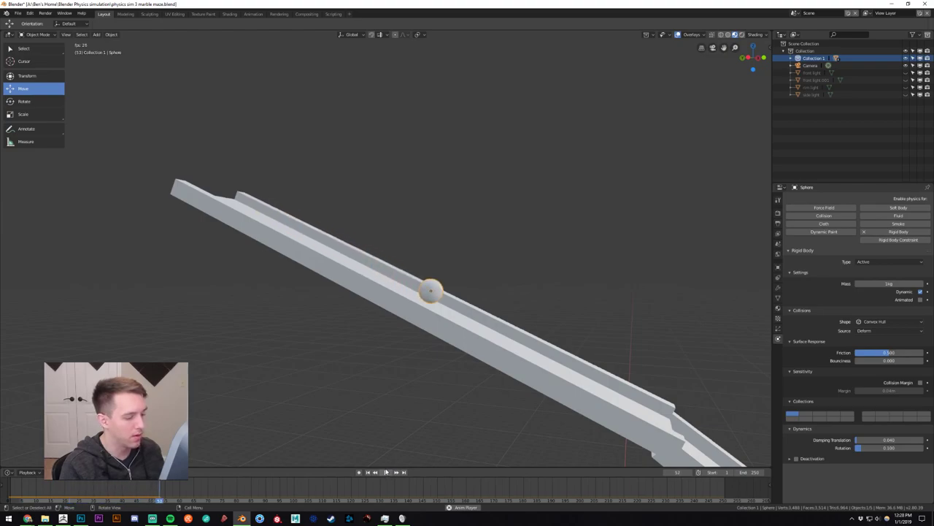
scroll(384, 411, down, 5)
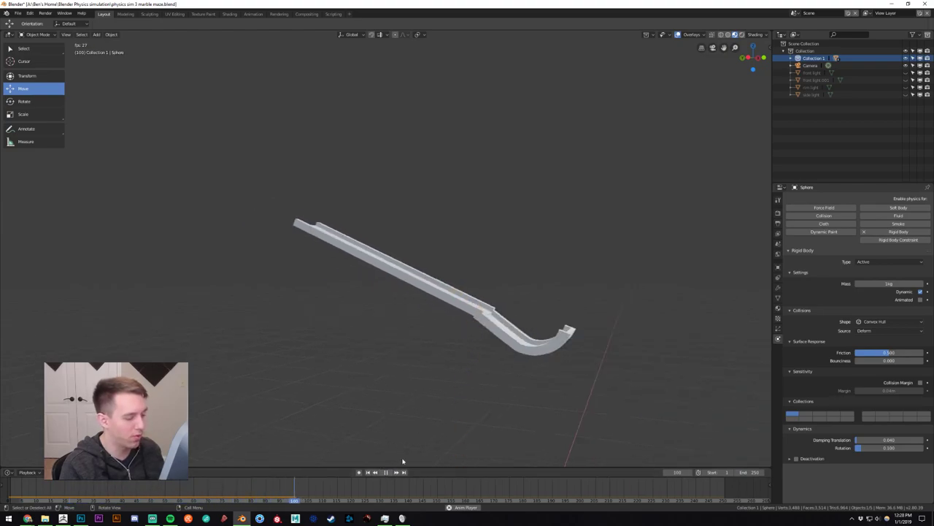
click(369, 473)
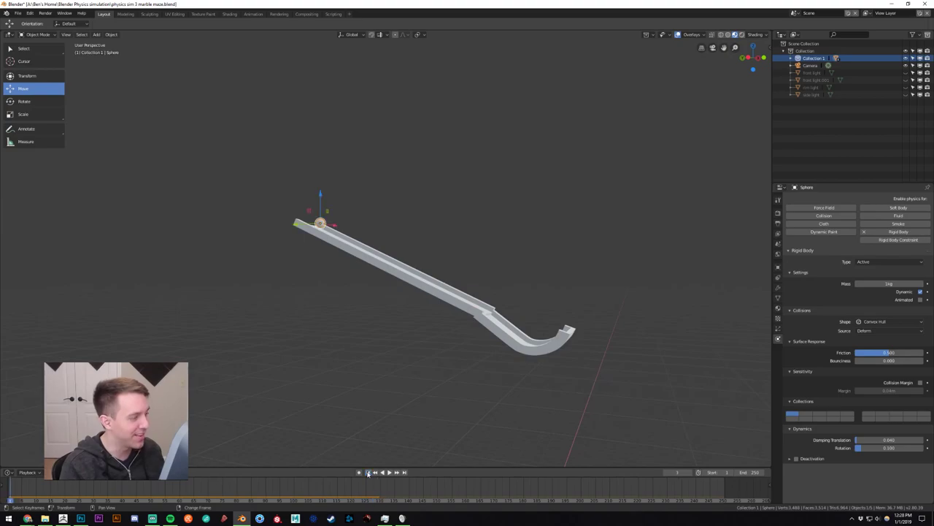
Set the marble's rigid body mass to 0.5 kg.
scroll(331, 237, up, 3)
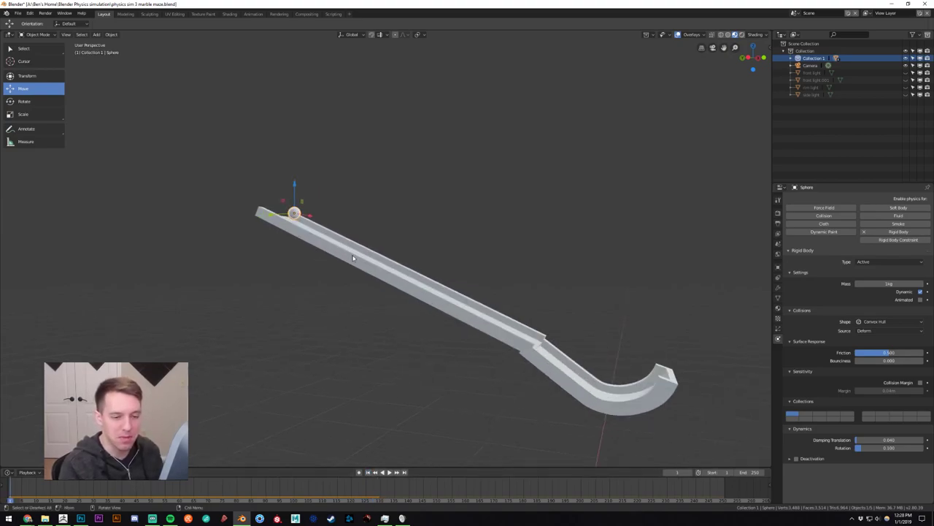
scroll(353, 258, down, 3)
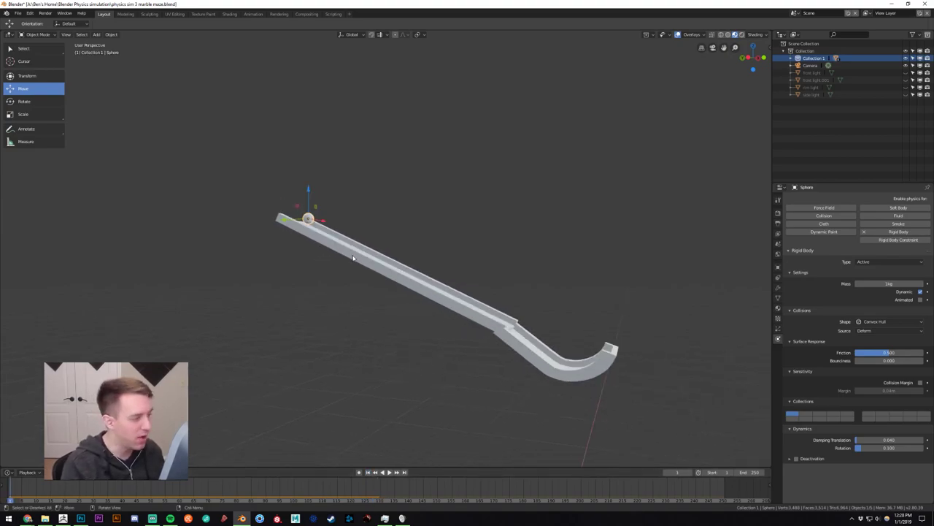
click(888, 283)
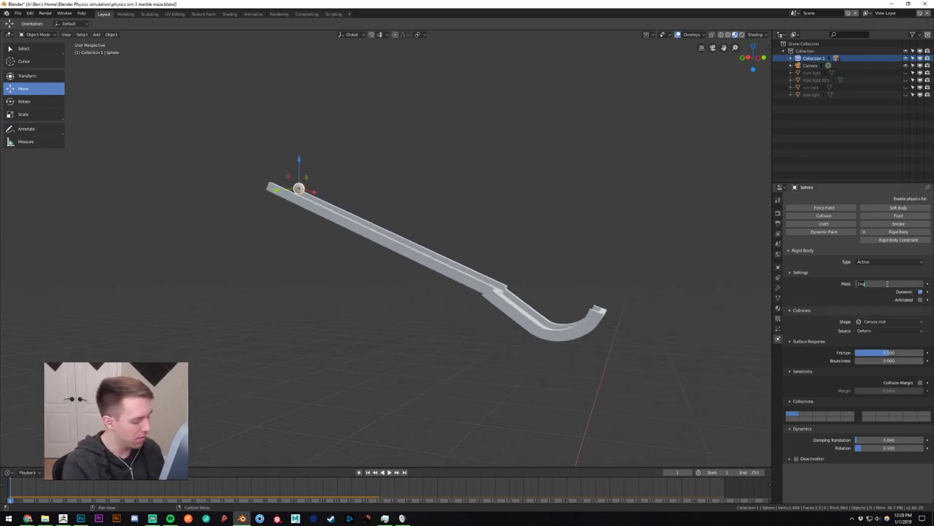
key(Return)
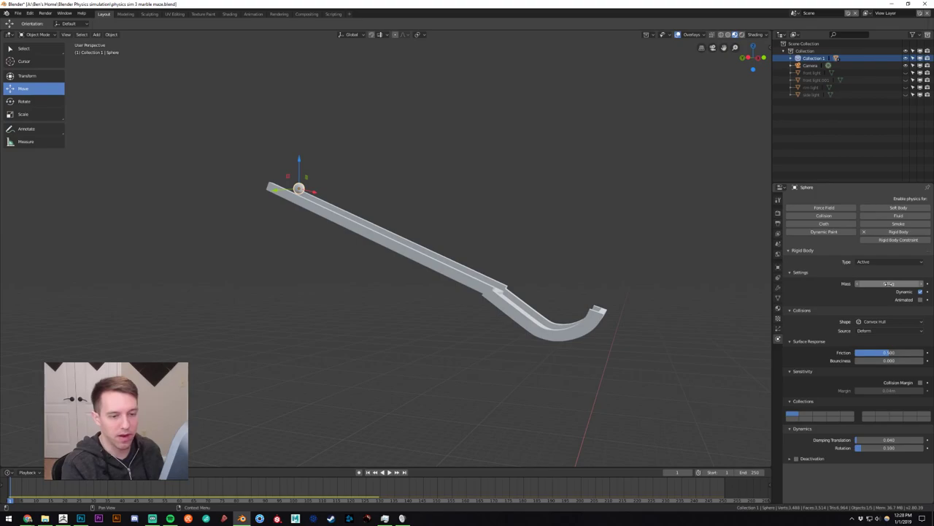
Lower the curved ramp slightly below the end of the straight track, and test it by playing the simulation and rewinding.
middle_drag(481, 301, 419, 309)
click(512, 349)
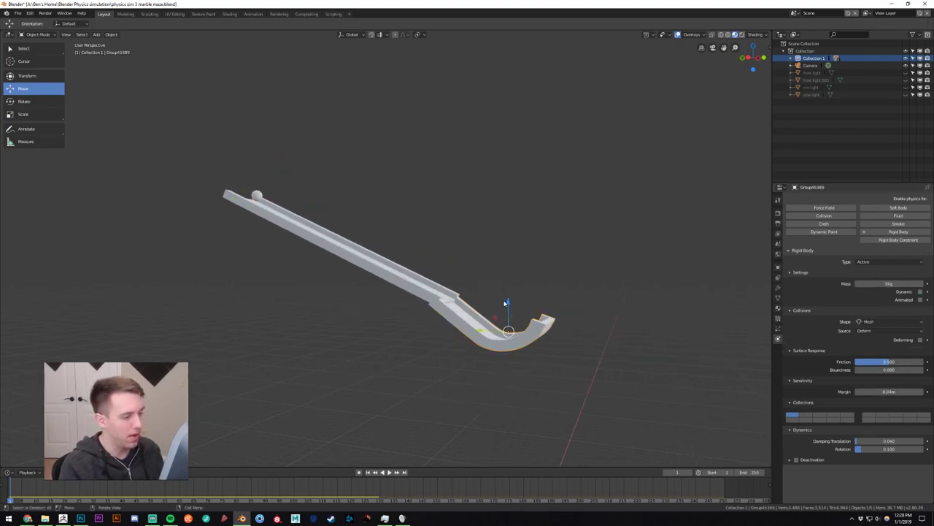
drag(511, 304, 512, 311)
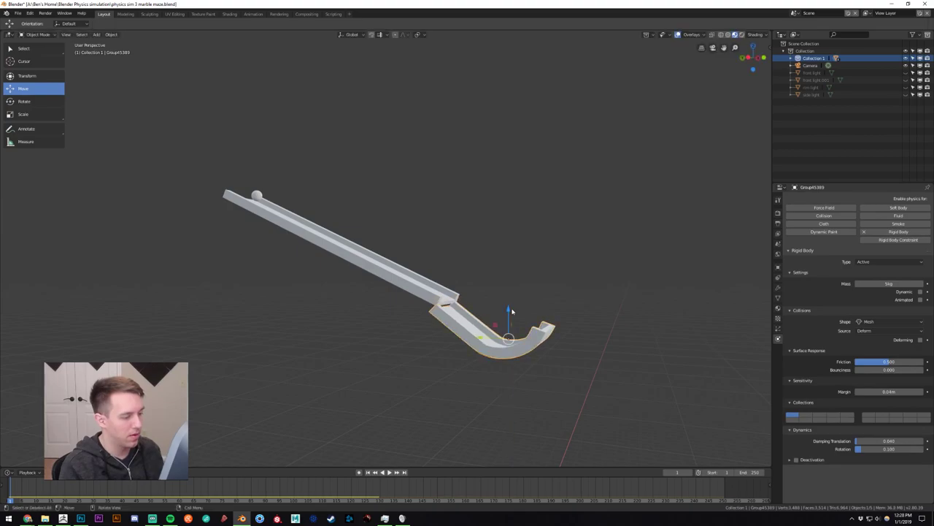
click(389, 472)
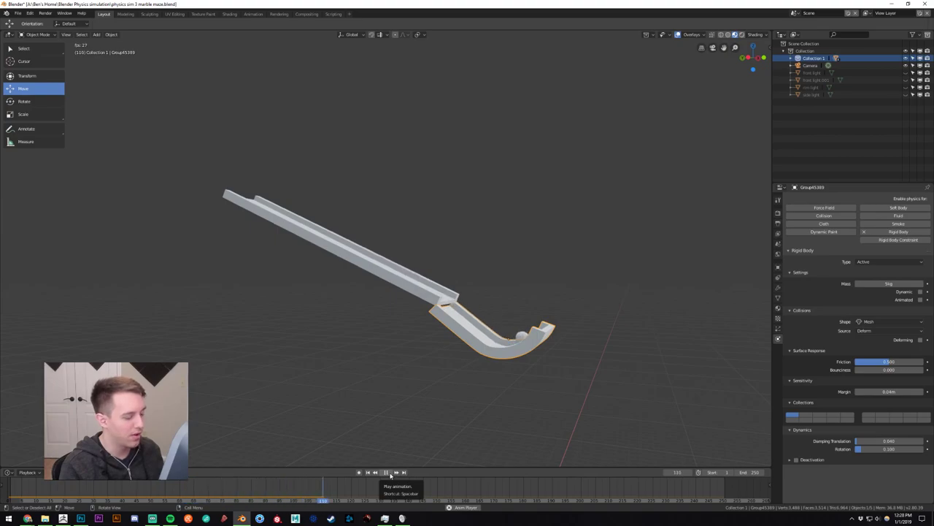
click(368, 473)
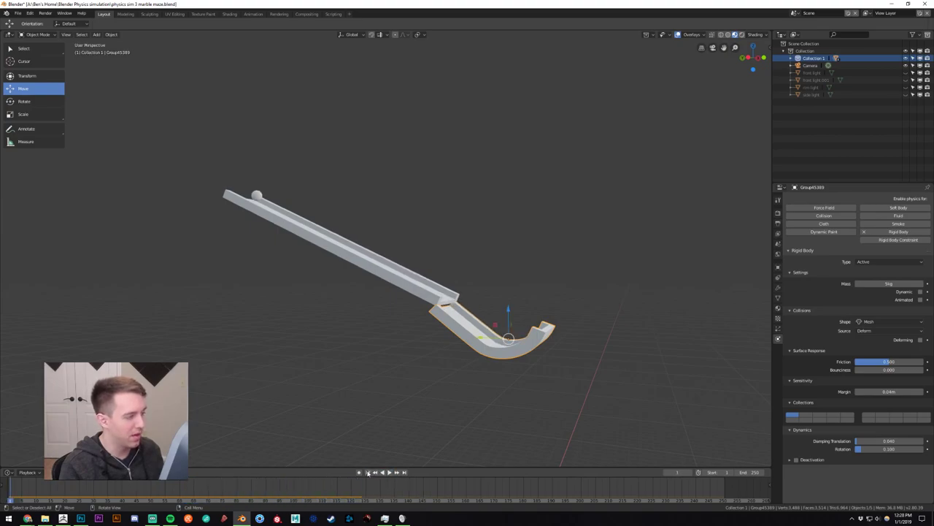
Set the mass of the straight track and the curved ramp to 15 kg each, and test the simulation before rewinding.
click(418, 290)
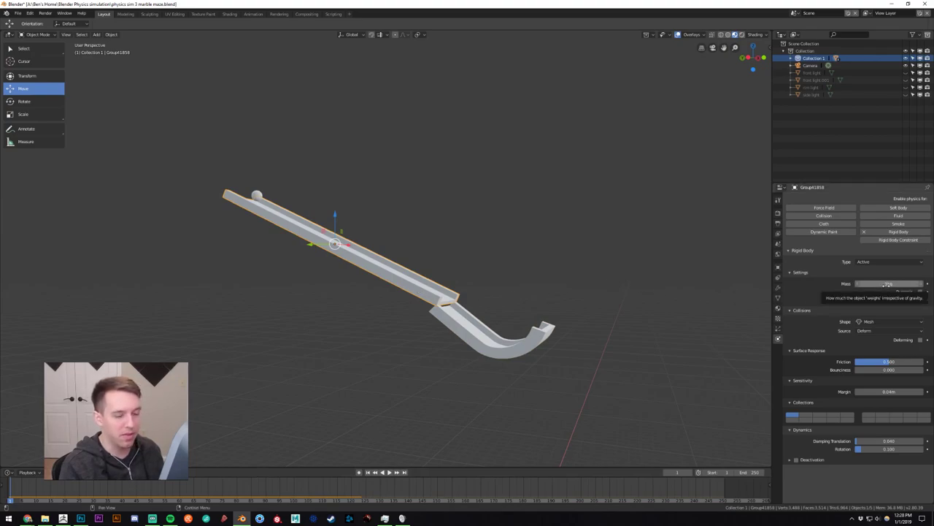
click(503, 346)
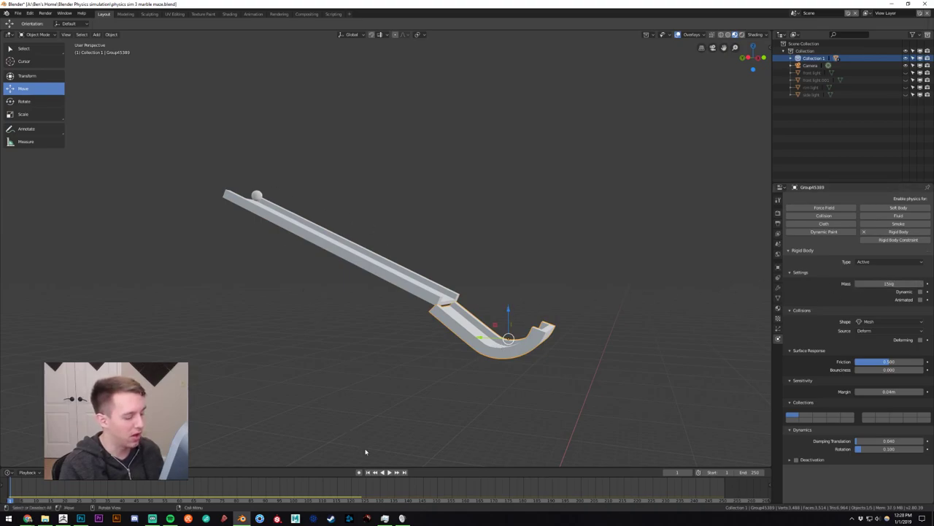
click(388, 471)
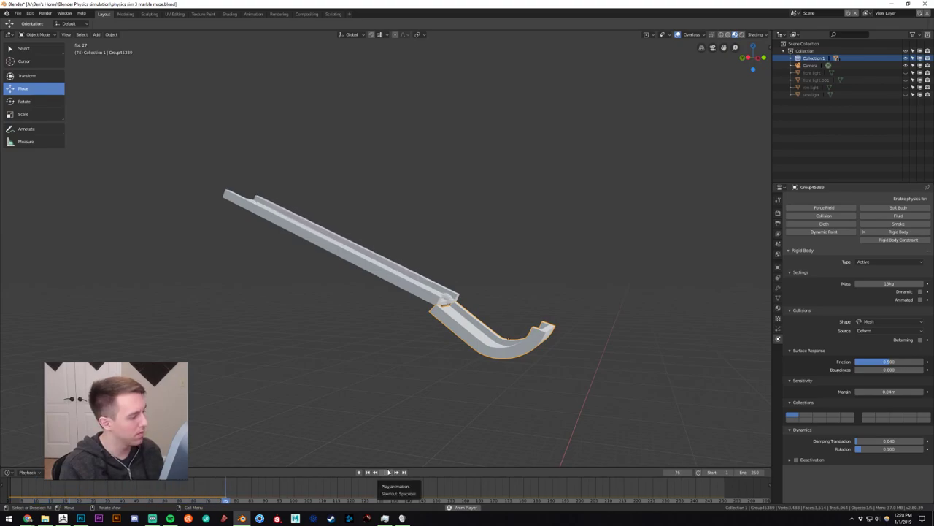
click(387, 472)
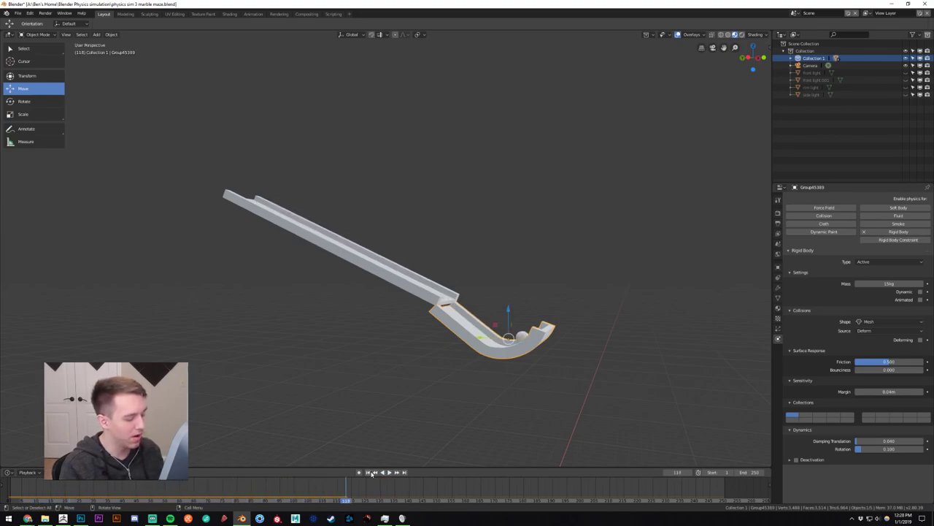
click(369, 471)
Move the curved ramp down and away from the straight track's end, leaving a gap, and test the simulation before rewinding.
middle_drag(523, 375, 555, 363)
drag(518, 304, 498, 361)
middle_drag(463, 392, 504, 357)
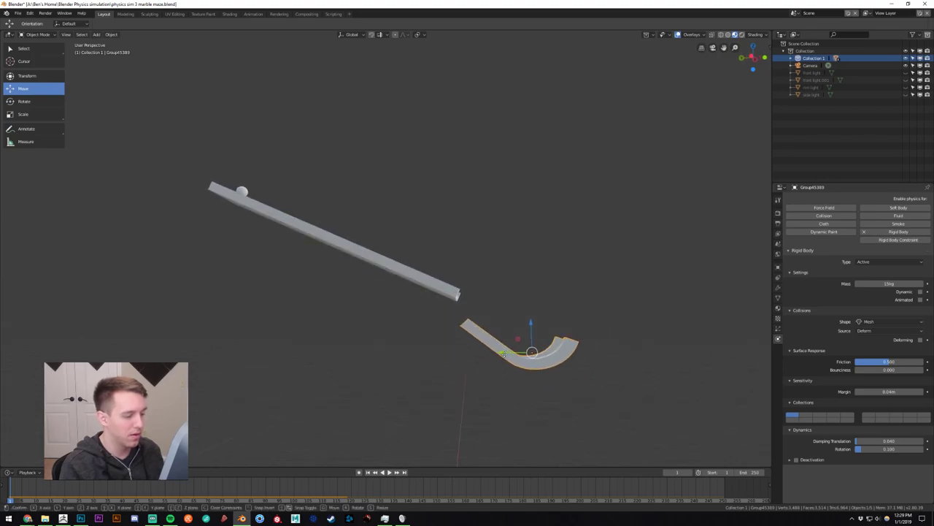
click(389, 471)
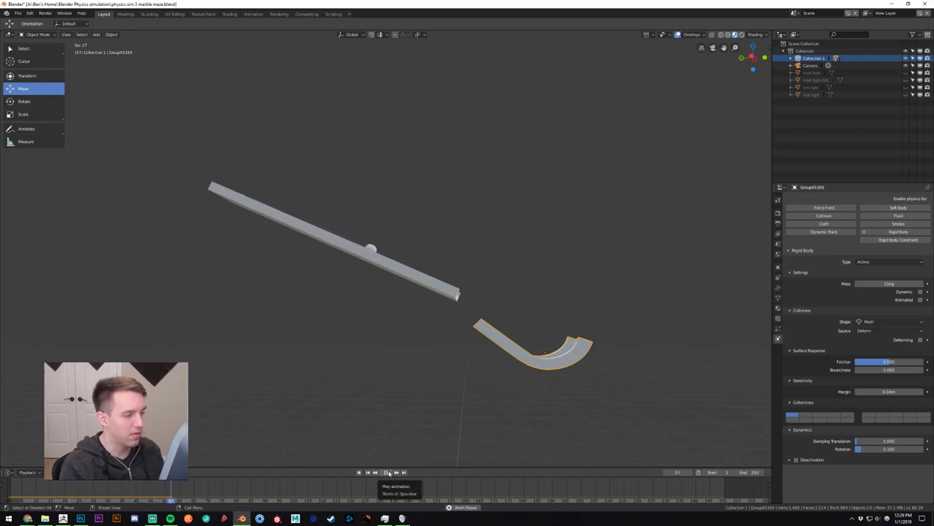
click(389, 472)
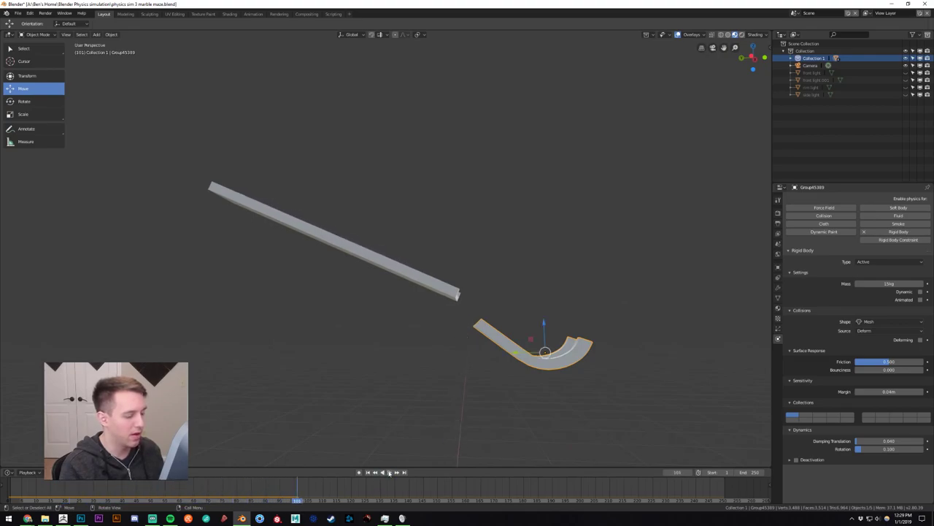
click(368, 473)
Set the marble's mass to 0.1 kg, and play the simulation before returning to the first frame.
click(424, 285)
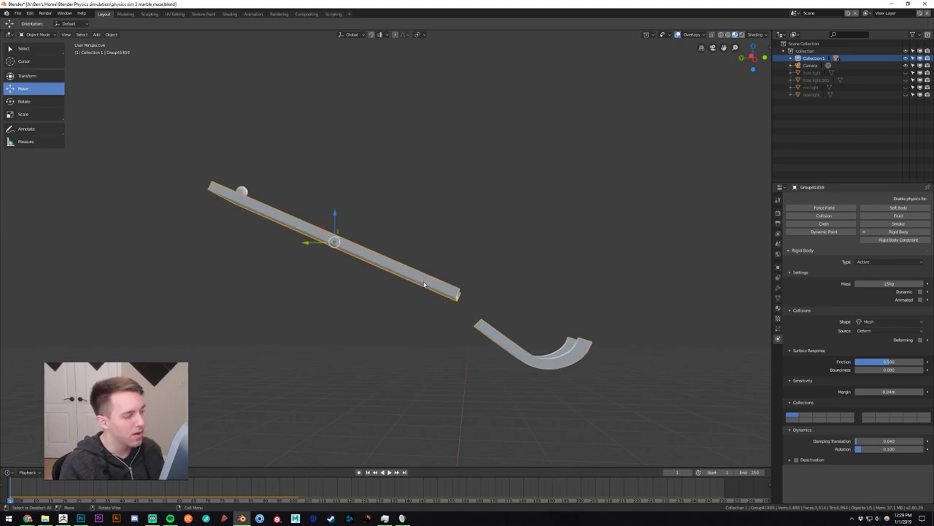
middle_drag(426, 278, 250, 192)
click(238, 182)
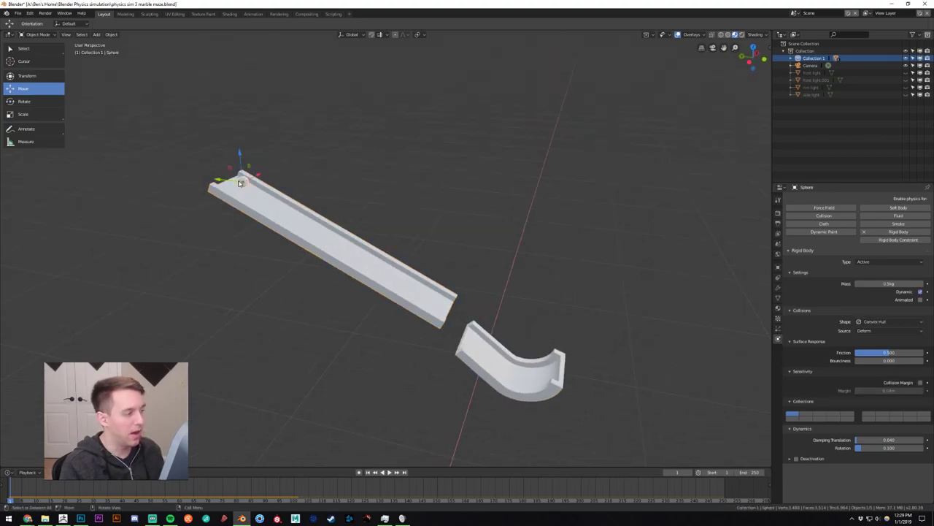
text(.1)
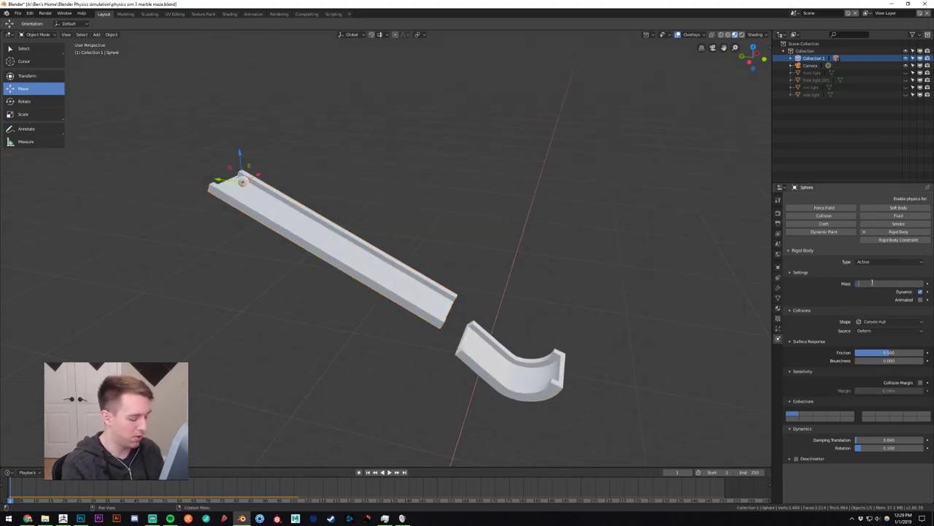
key(Return)
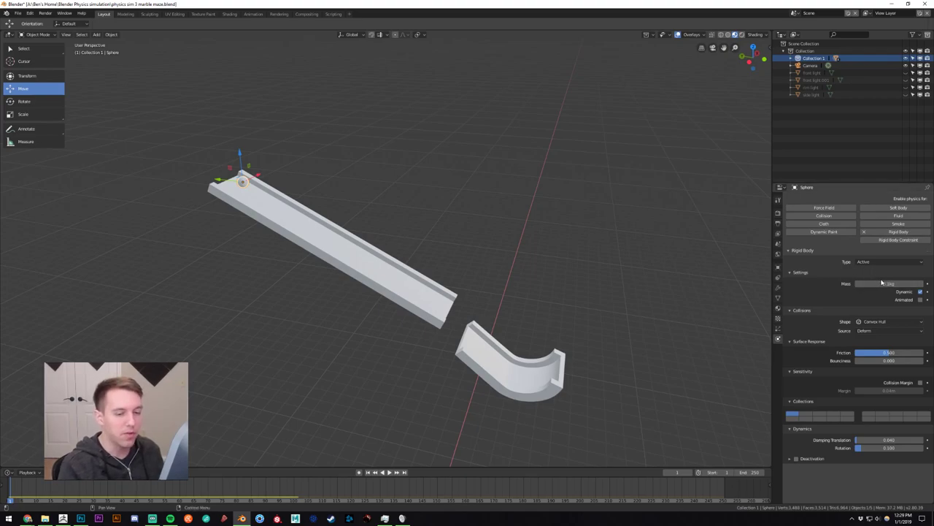
click(389, 472)
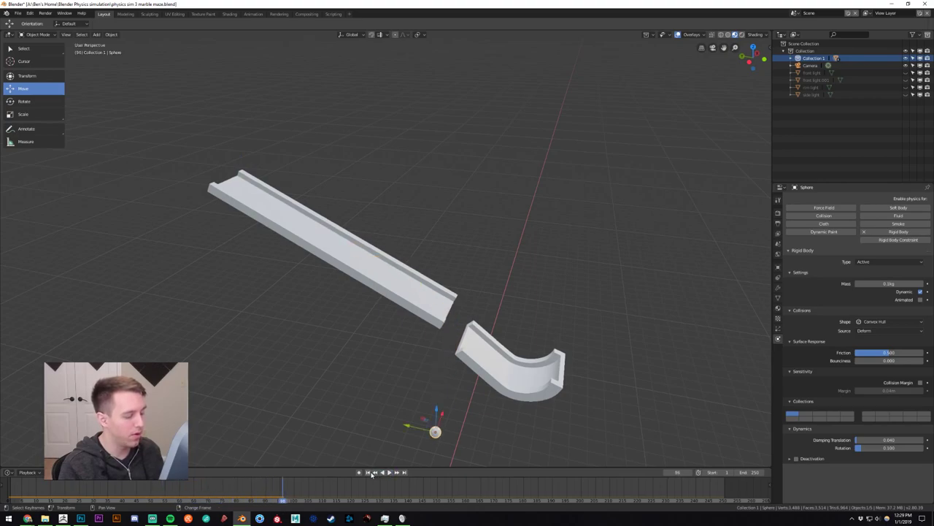
click(370, 473)
middle_drag(313, 428, 293, 350)
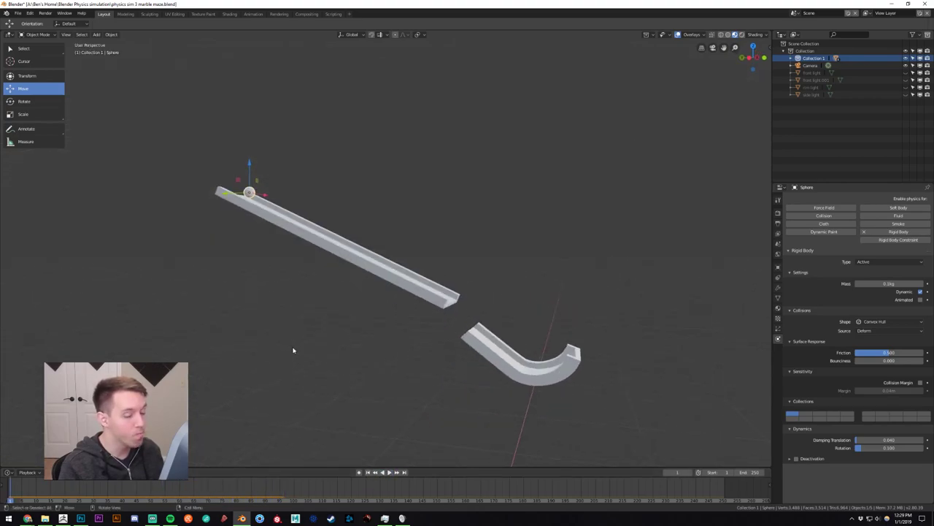
Try the Mesh collision shape on the marble, playing the simulation and rewinding to the first frame.
click(897, 325)
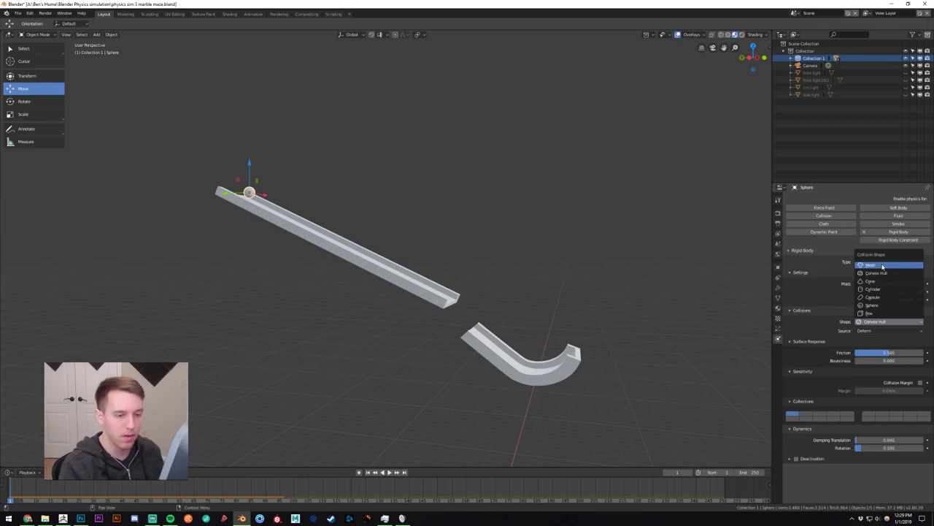
click(883, 266)
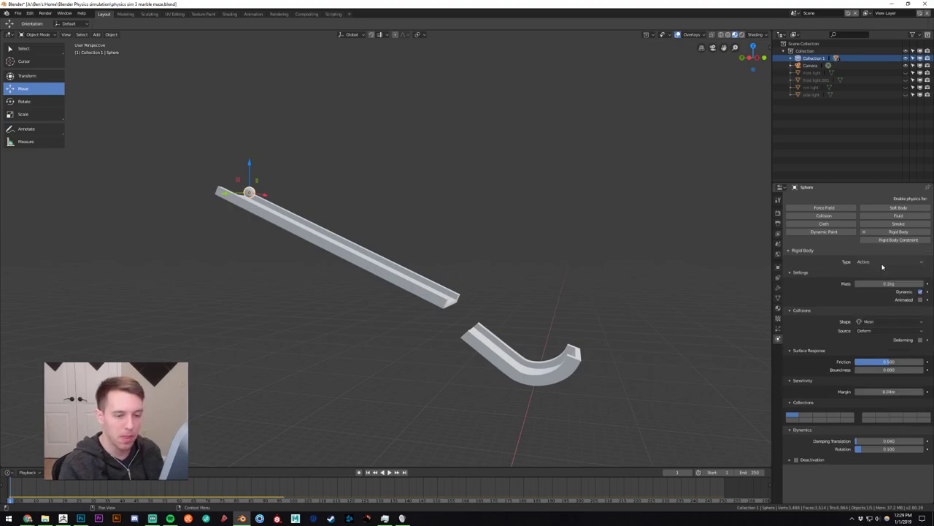
click(391, 472)
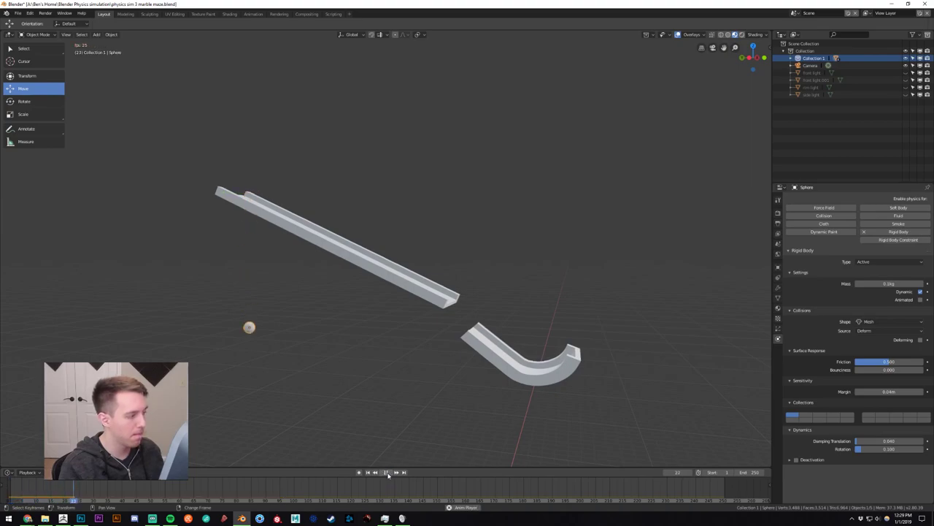
click(389, 472)
click(368, 472)
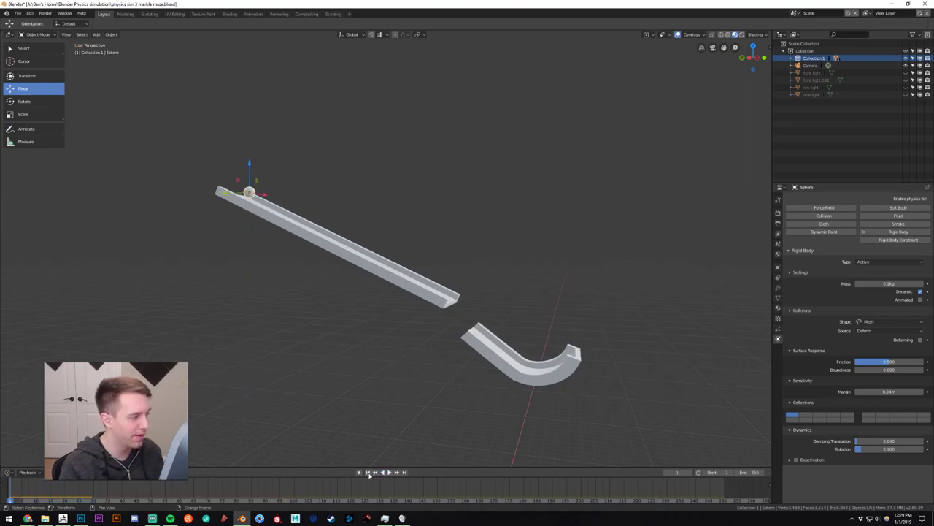
Give the marble the Sphere collision shape and play the simulation to test it.
click(884, 322)
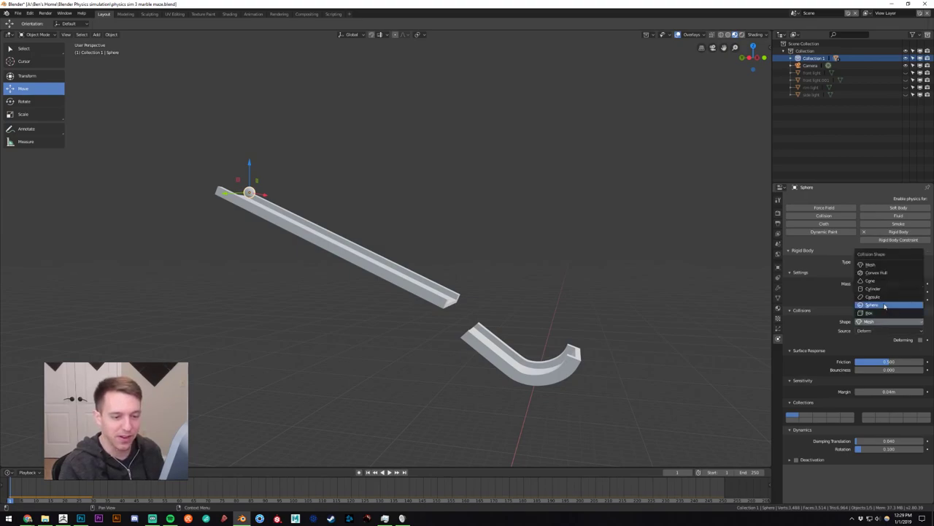
click(885, 306)
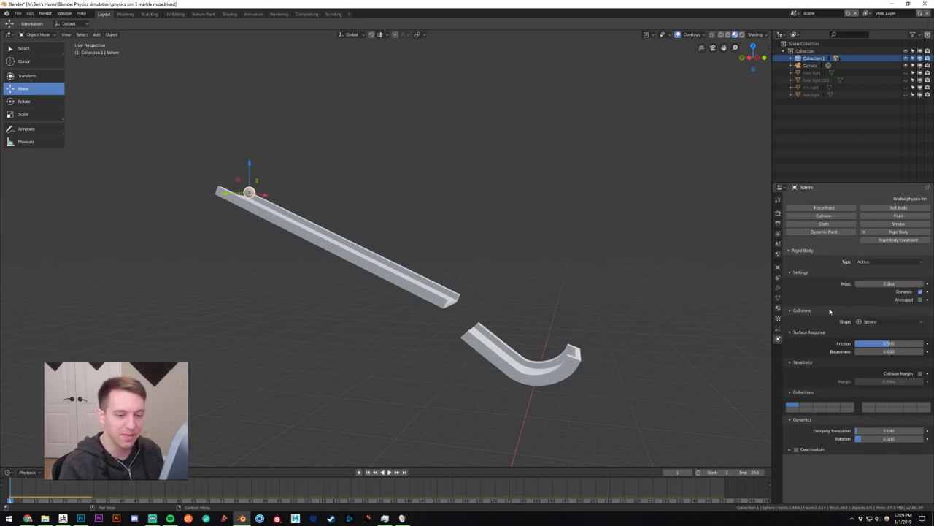
click(389, 473)
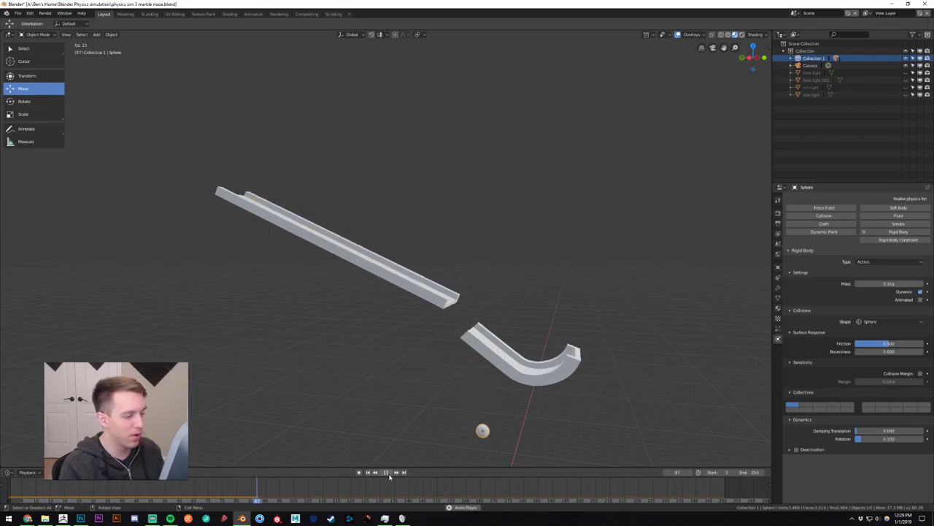
Stop and rewind the running simulation, and raise the large bowl above the grid.
click(386, 472)
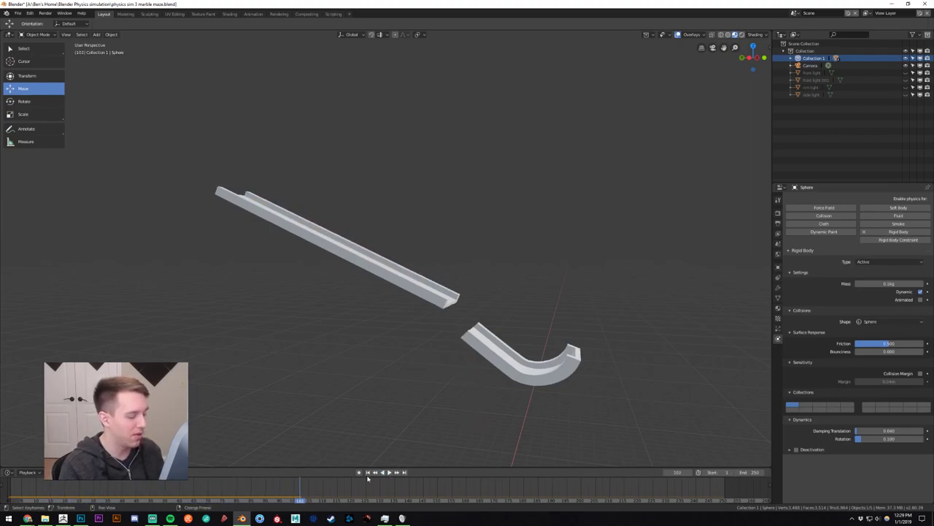
click(368, 472)
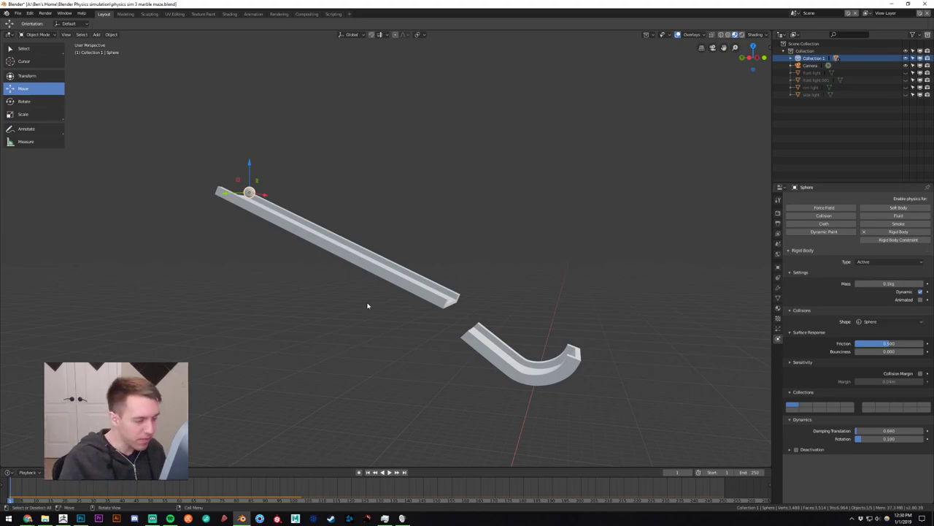
middle_drag(342, 249, 344, 208)
scroll(345, 208, down, 5)
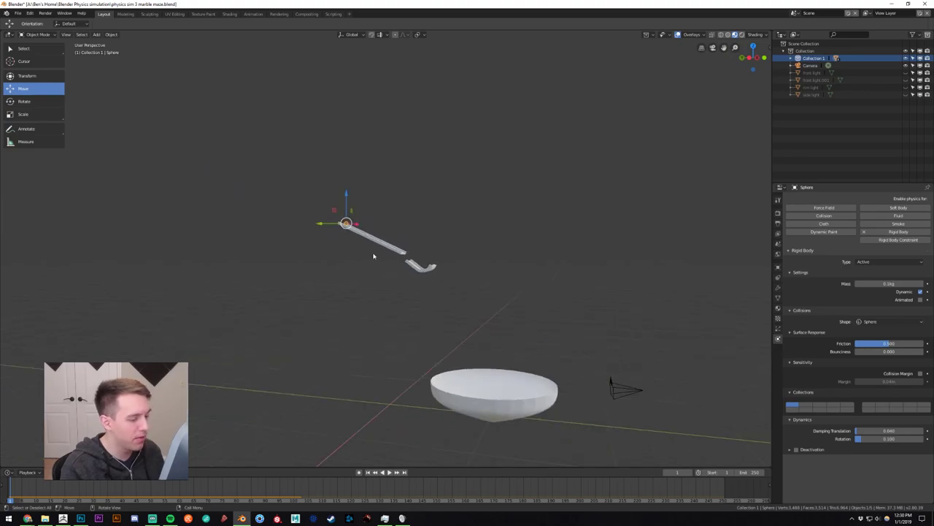
click(502, 375)
drag(494, 374, 516, 338)
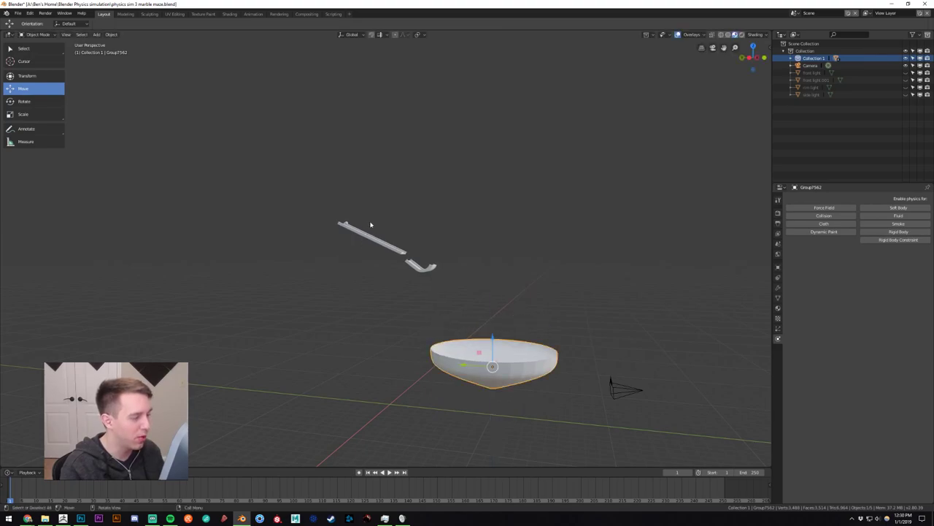
Set the straight track's mass to 50 kg, and play the simulation before returning to the first frame.
scroll(370, 225, up, 5)
click(399, 236)
scroll(386, 236, up, 2)
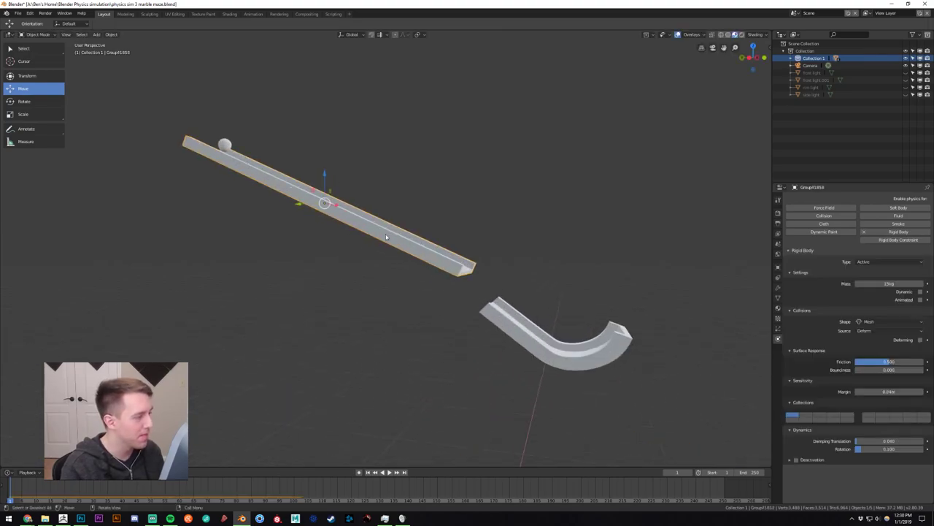
click(892, 285)
text(3)
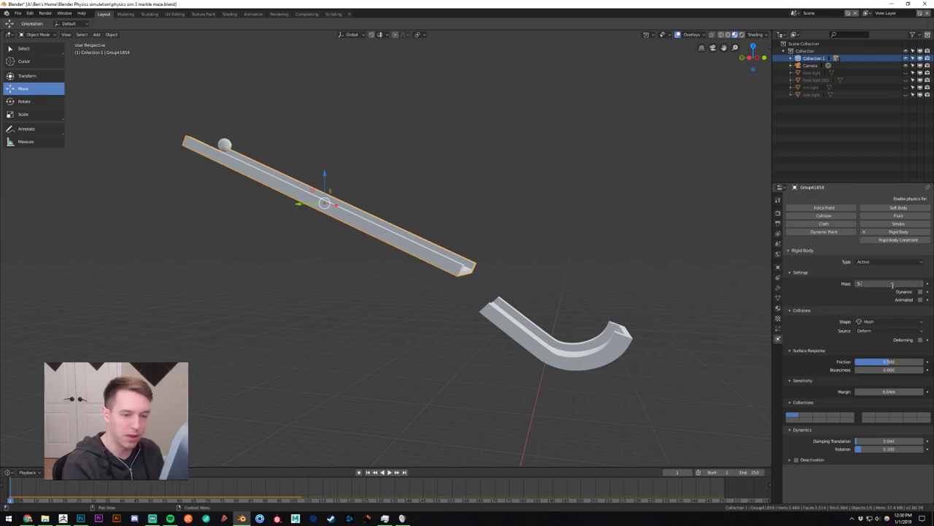
text(0 kg)
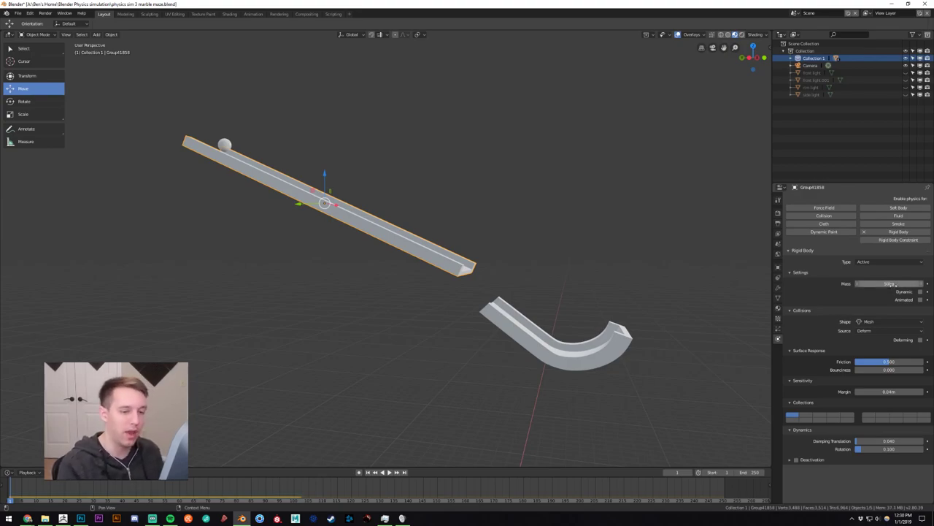
key(Return)
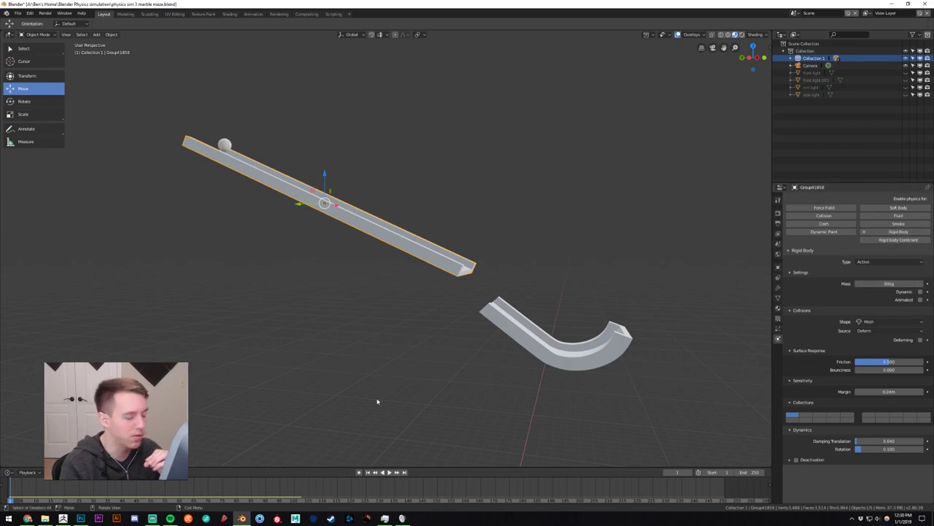
click(389, 473)
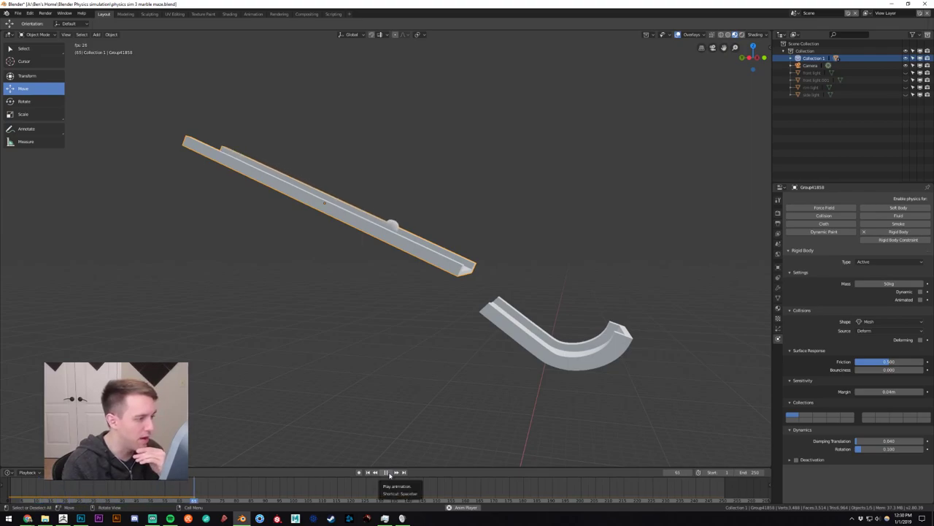
click(385, 475)
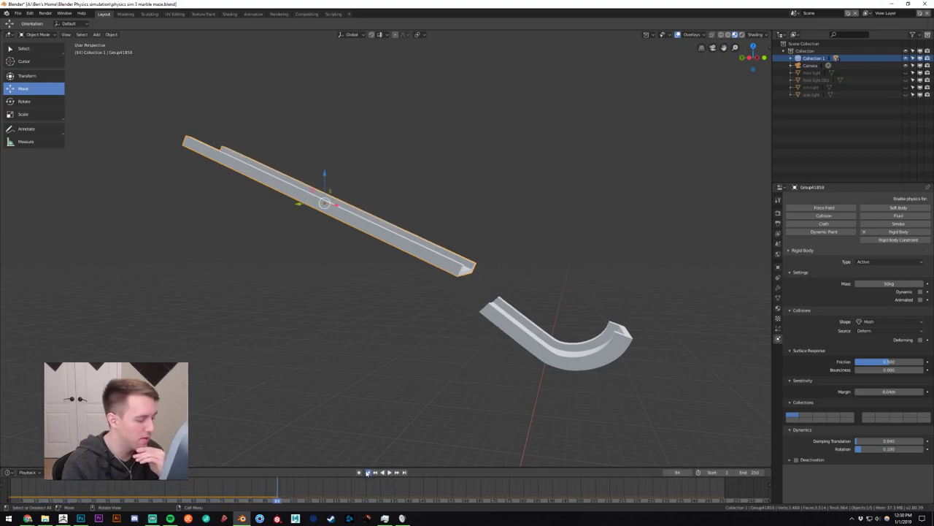
click(367, 472)
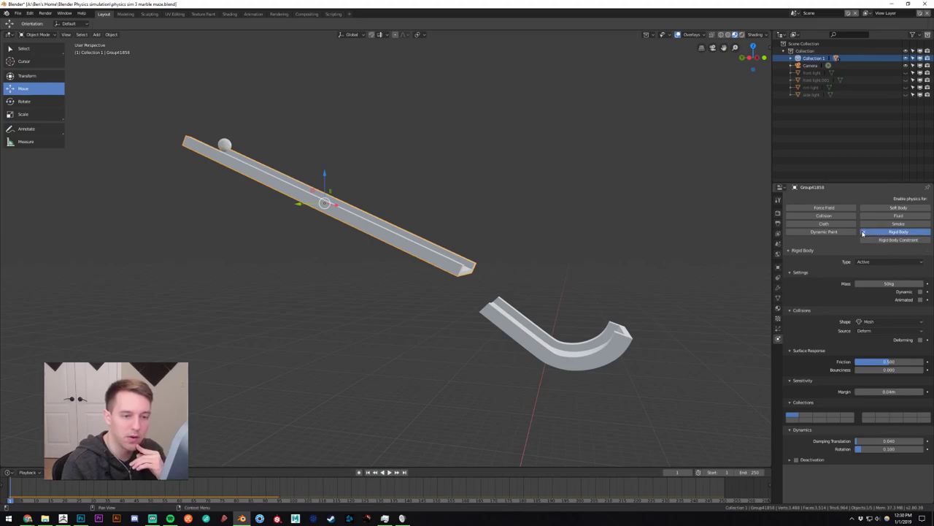
Try Collision physics in place of Rigid Body on the straight track, playing the simulation and rewinding it.
click(894, 232)
click(825, 216)
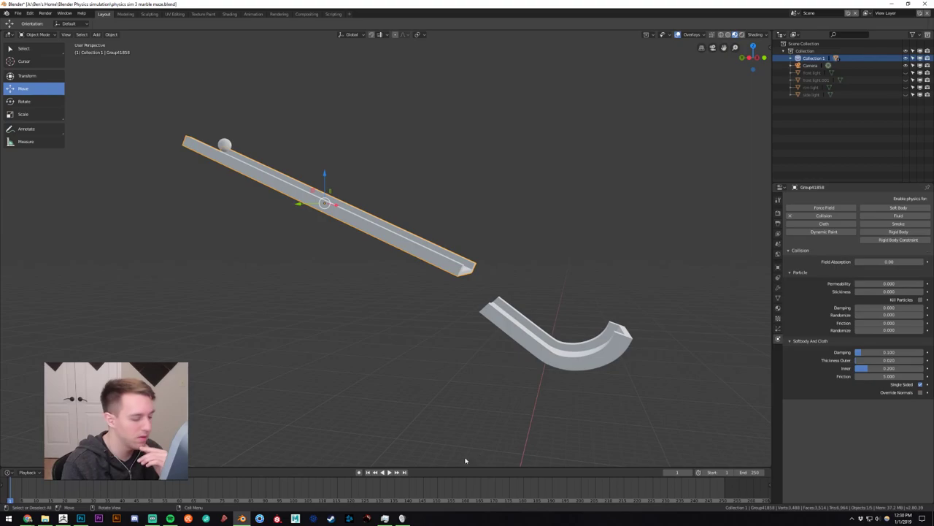
click(389, 473)
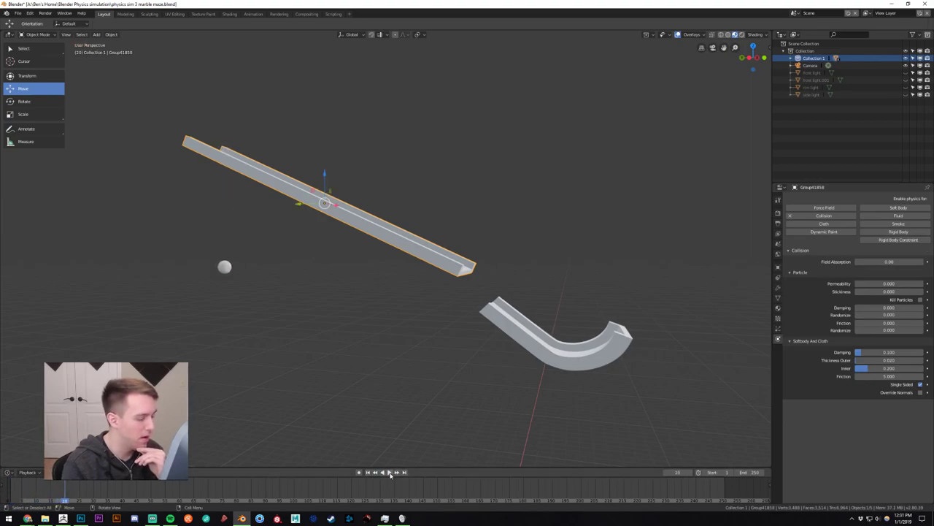
click(375, 473)
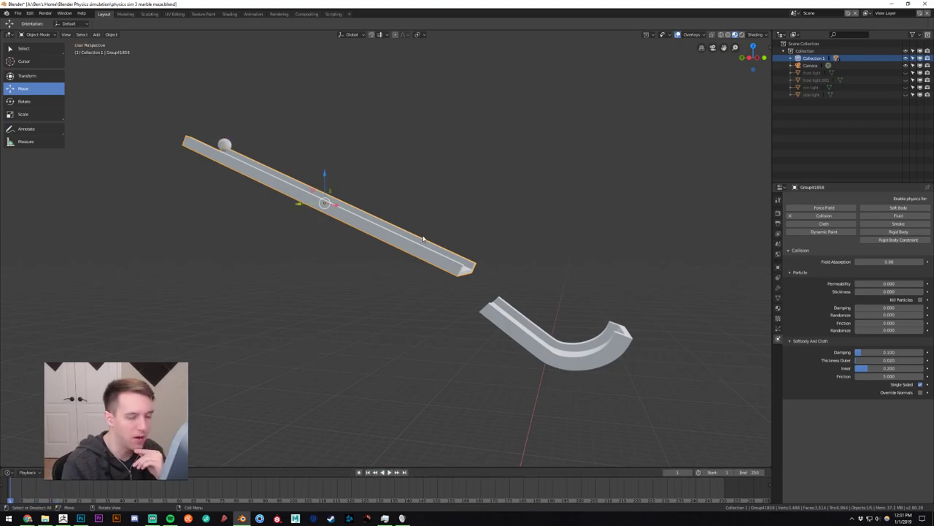
Remove the straight track's Collision physics and make it a Rigid Body again with the Mesh collision shape.
click(823, 216)
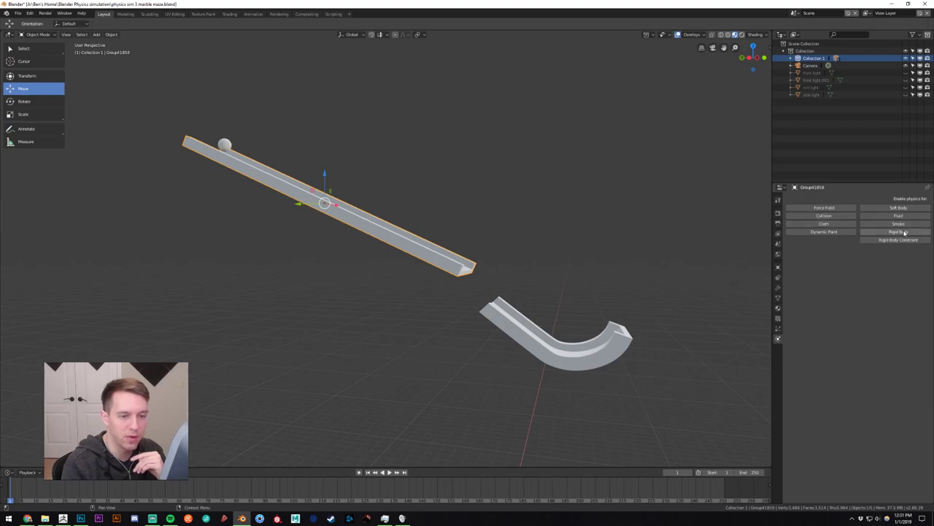
click(904, 232)
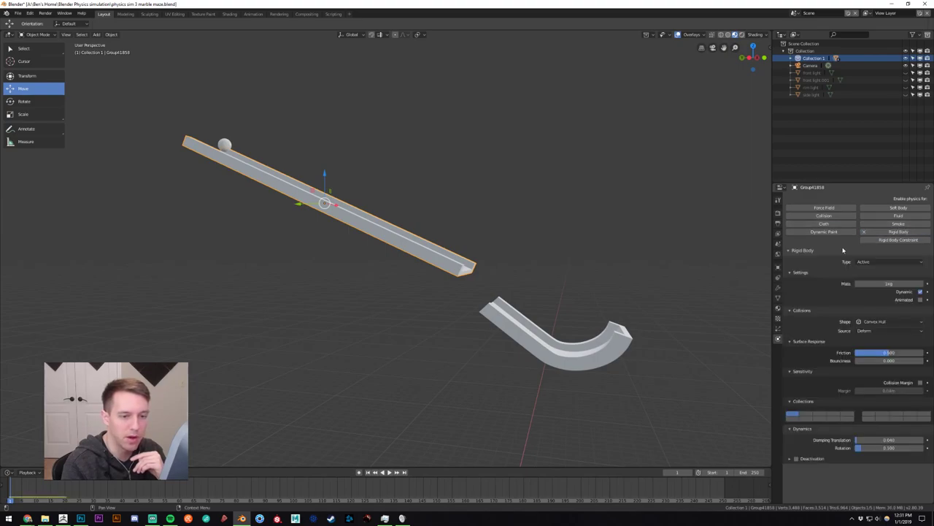
click(885, 322)
click(885, 268)
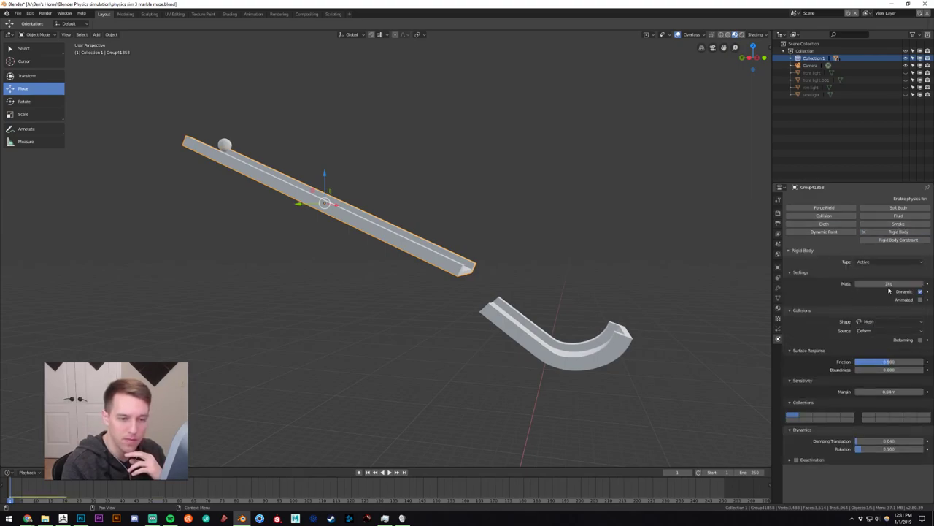
Give the straight track a mass of 0.2 kg with Dynamic off, and play the simulation before rewinding.
click(896, 284)
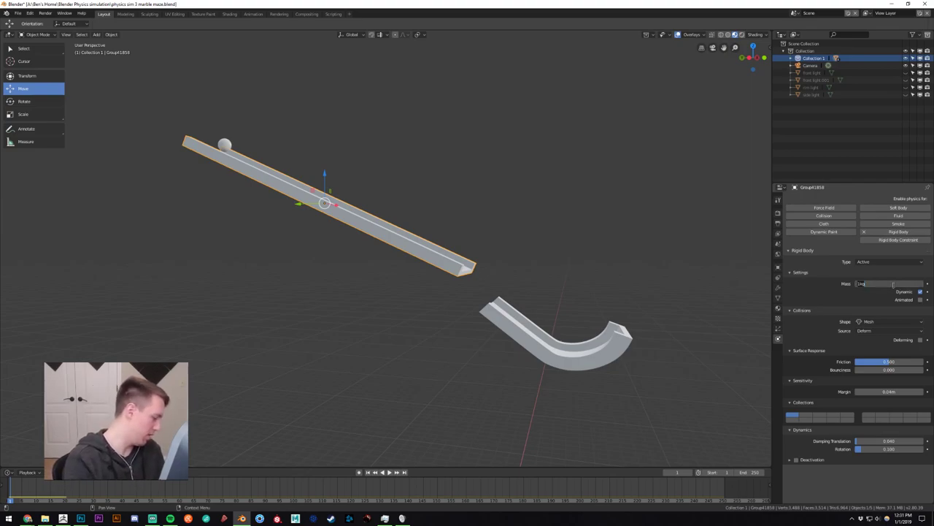
text(0.25)
key(Return)
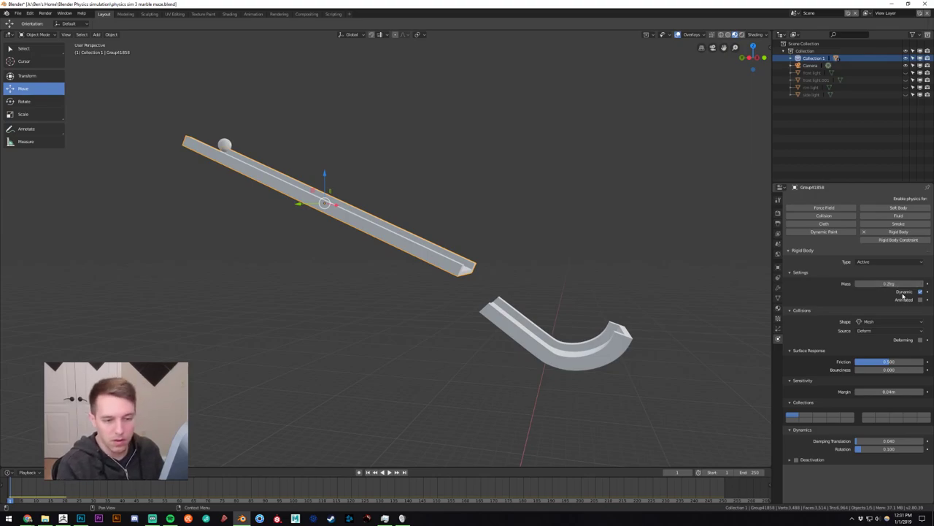
click(388, 472)
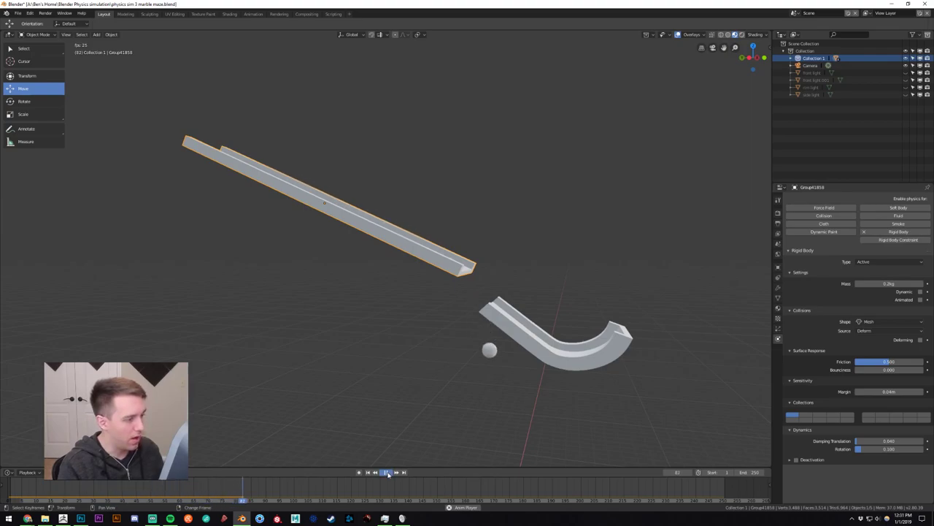
click(386, 472)
click(368, 473)
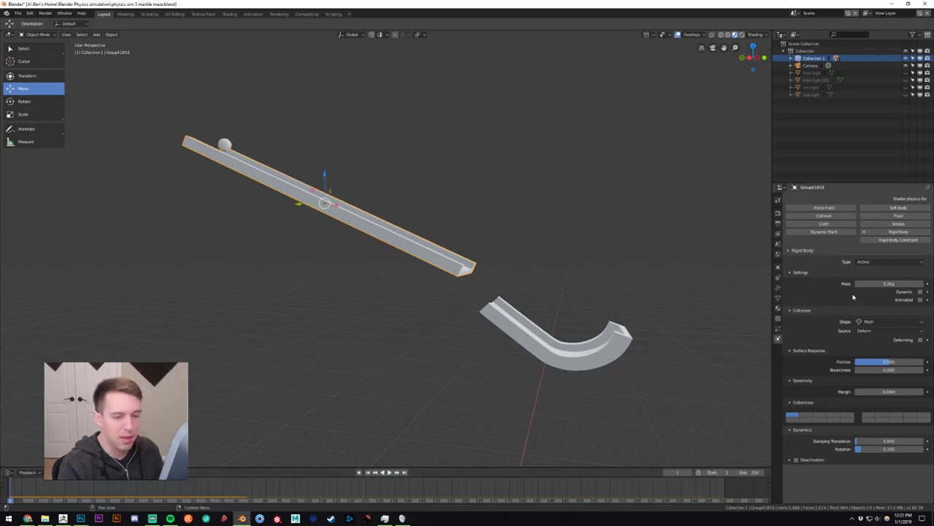
Try a mass of 0.001 kg on the straight track, playing the simulation and returning to the first frame.
click(889, 283)
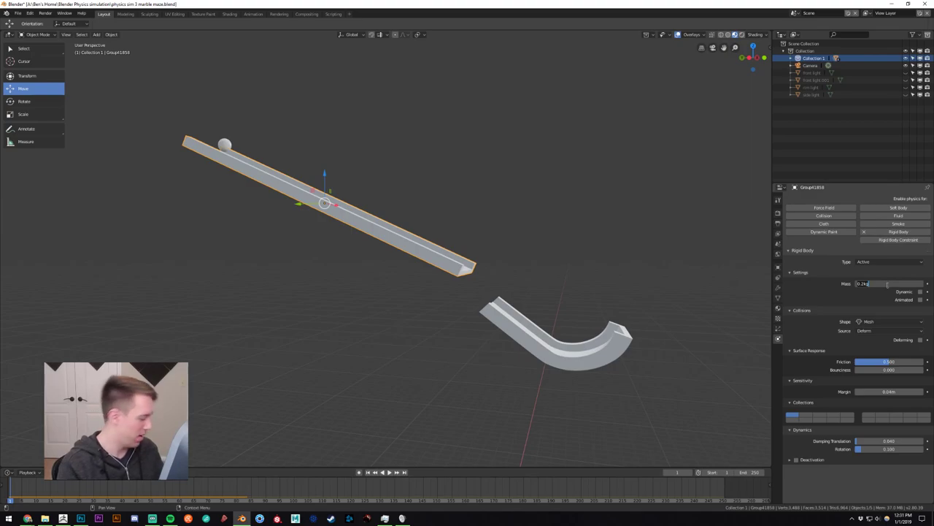
key(Return)
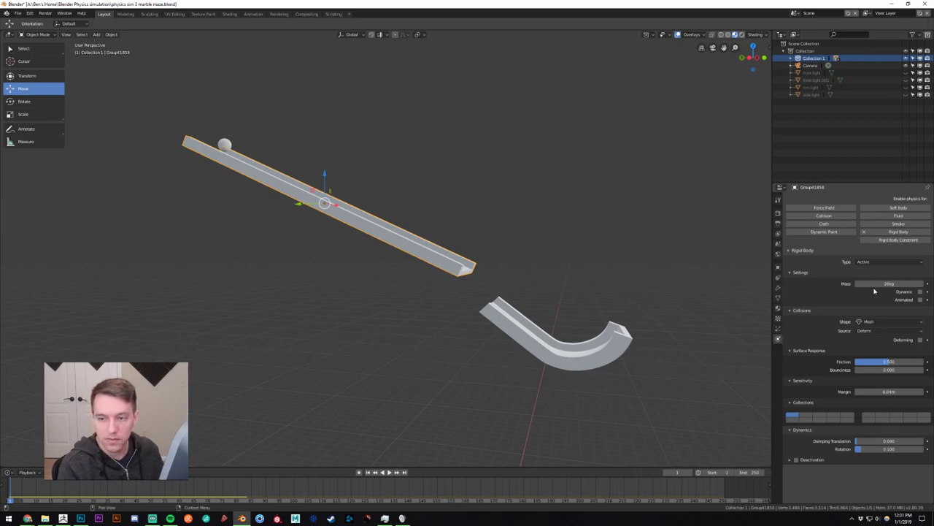
click(887, 284)
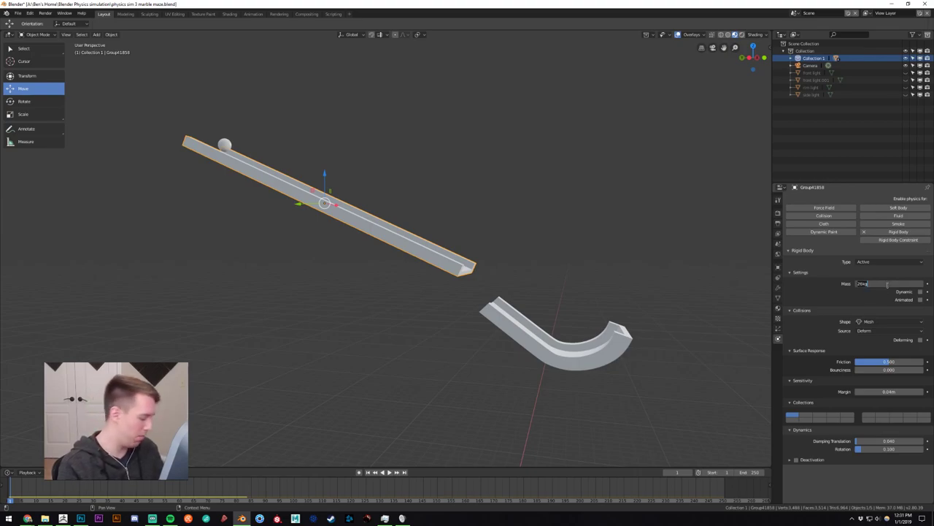
key(Return)
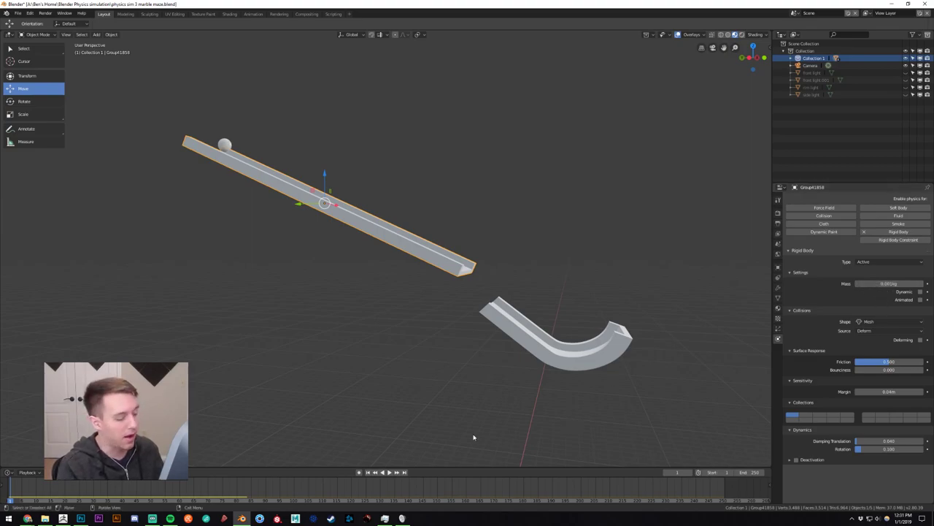
click(386, 473)
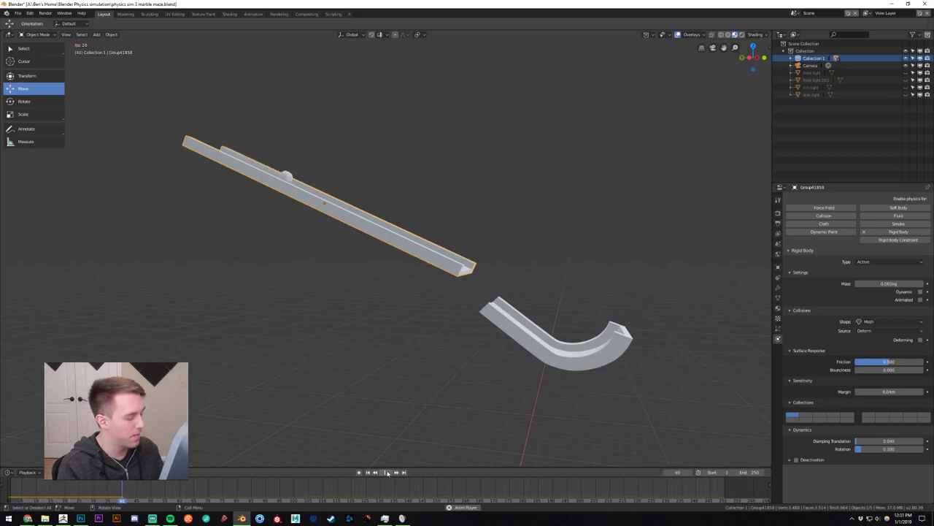
click(387, 473)
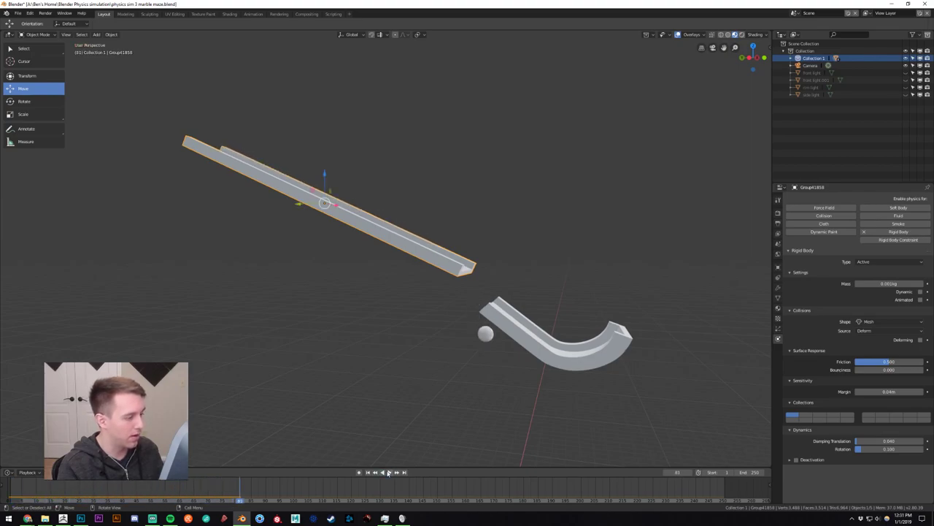
click(370, 472)
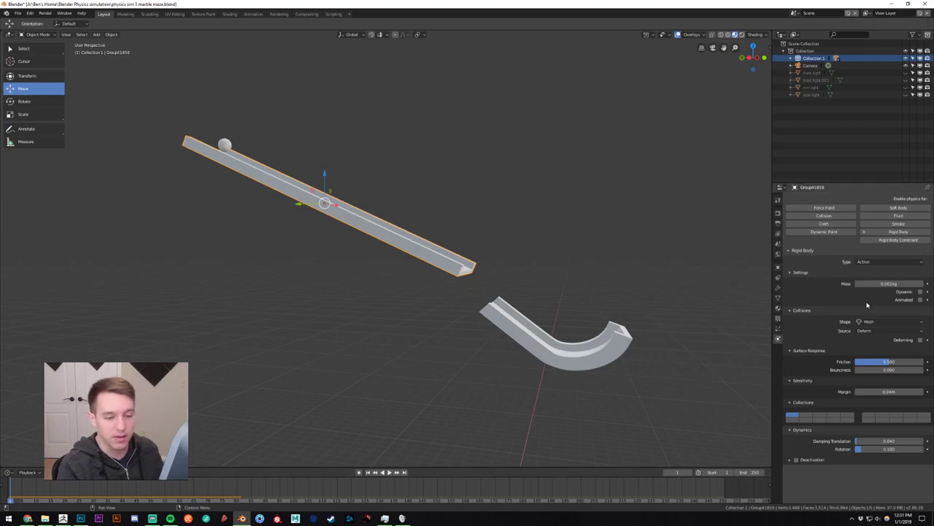
Set the straight track's mass to 16 kg.
double_click(885, 284)
text(16)
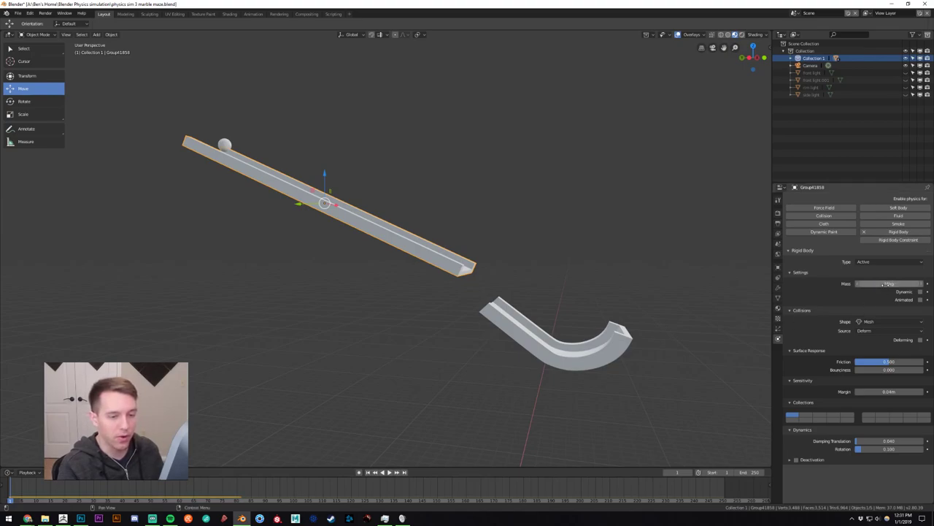
text(kg)
key(Return)
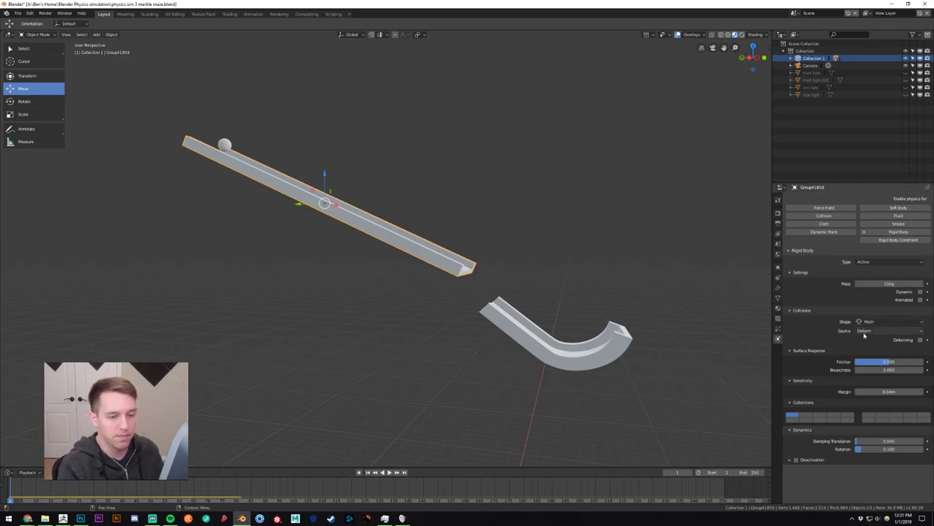
Set the marble's mass to 15 kg, and play the simulation before returning to the first frame.
middle_drag(400, 251, 411, 259)
click(243, 135)
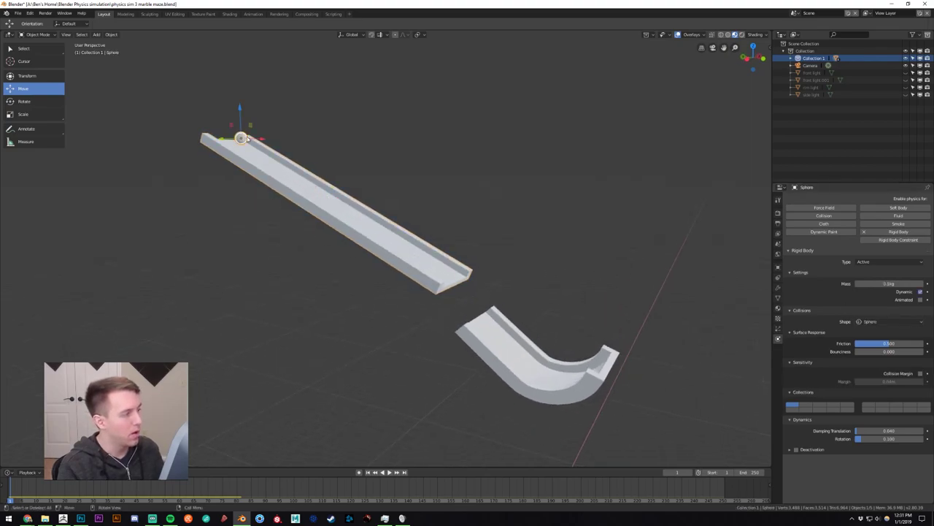
click(886, 284)
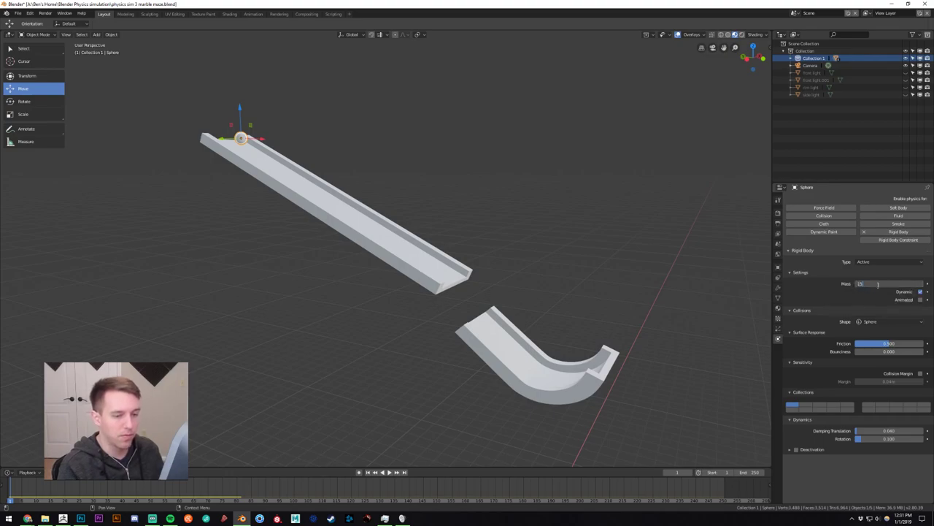
text(15)
key(Return)
click(389, 473)
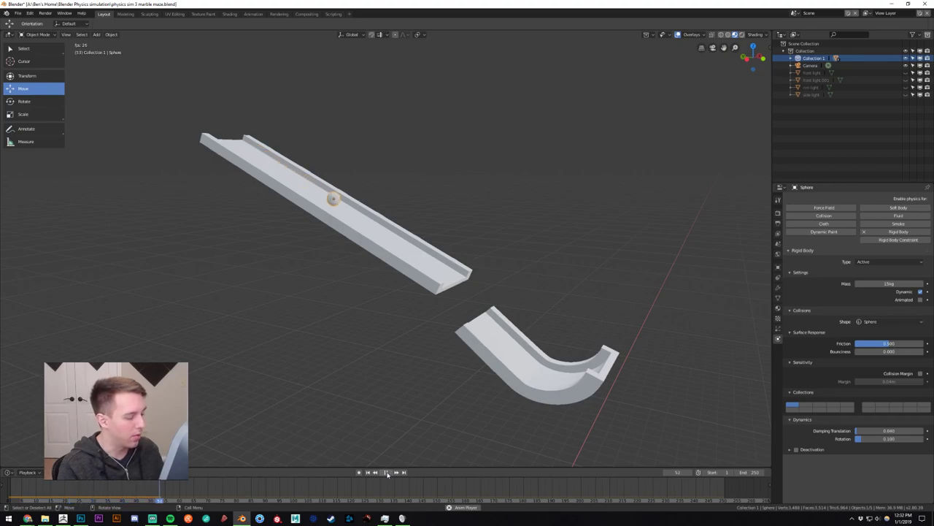
click(386, 472)
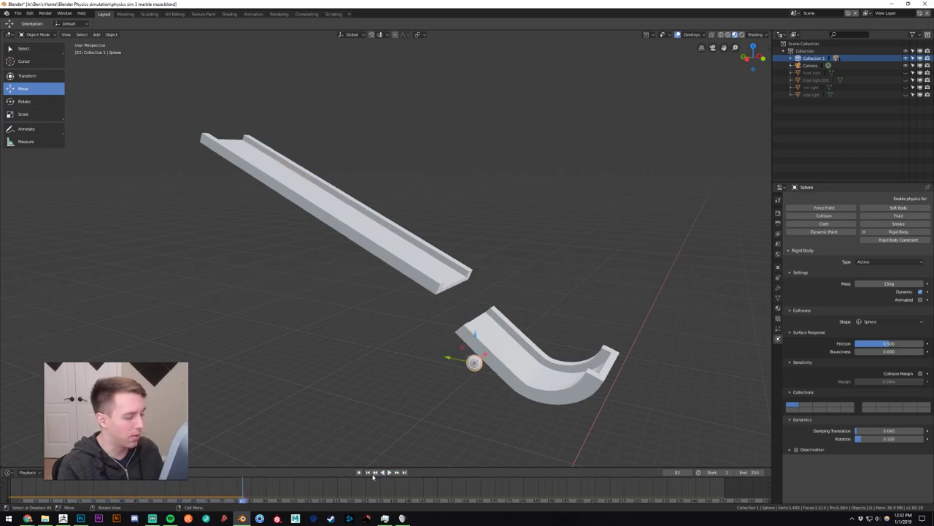
click(371, 473)
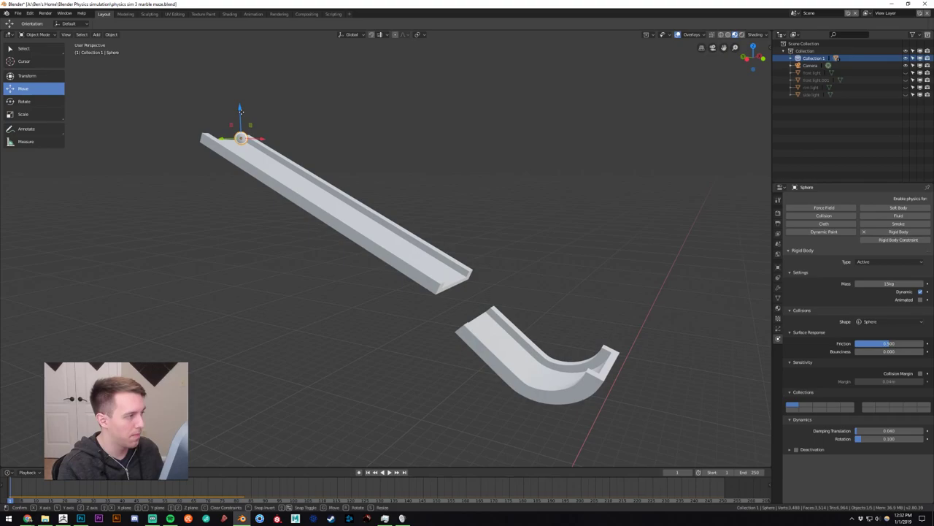
Raise the marble slightly above the upper end of the straight track and set its mass to 150 kg.
drag(241, 111, 241, 106)
double_click(860, 283)
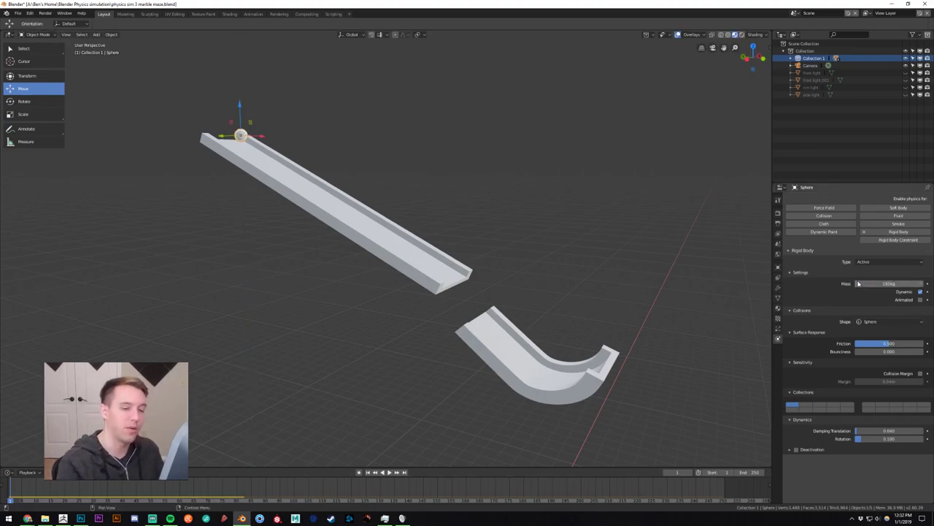
key(Return)
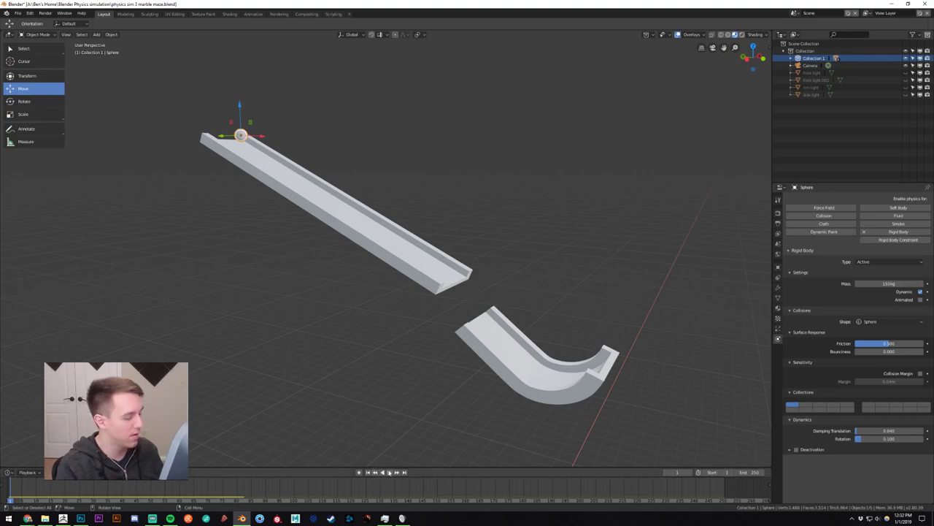
Play the simulation with the heavier marble and return to the first frame.
click(387, 472)
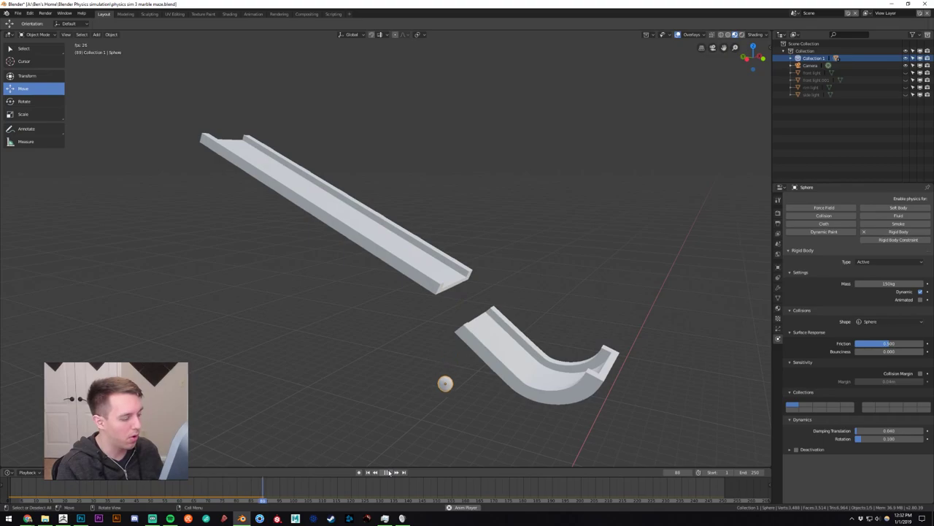
click(387, 471)
click(370, 472)
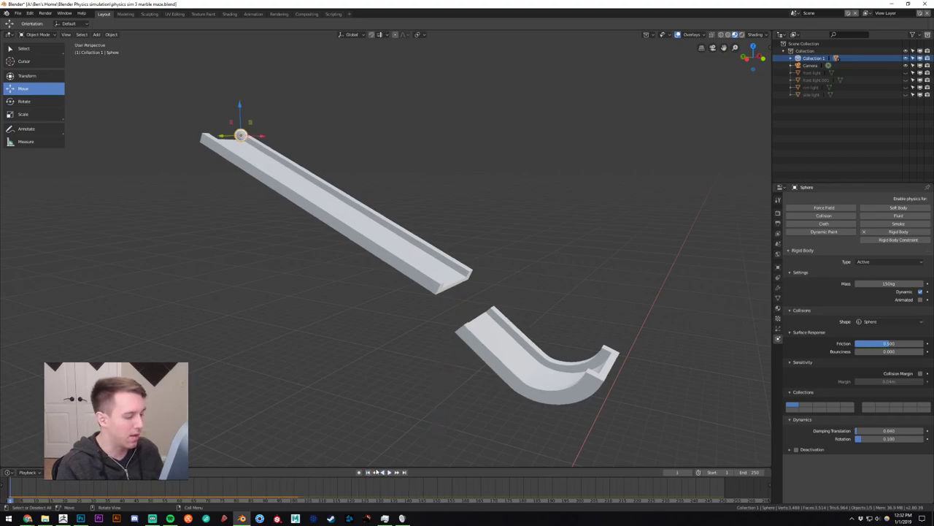
Lower the curved ramp slightly, and play the simulation before returning to the first frame.
scroll(521, 396, down, 5)
click(483, 294)
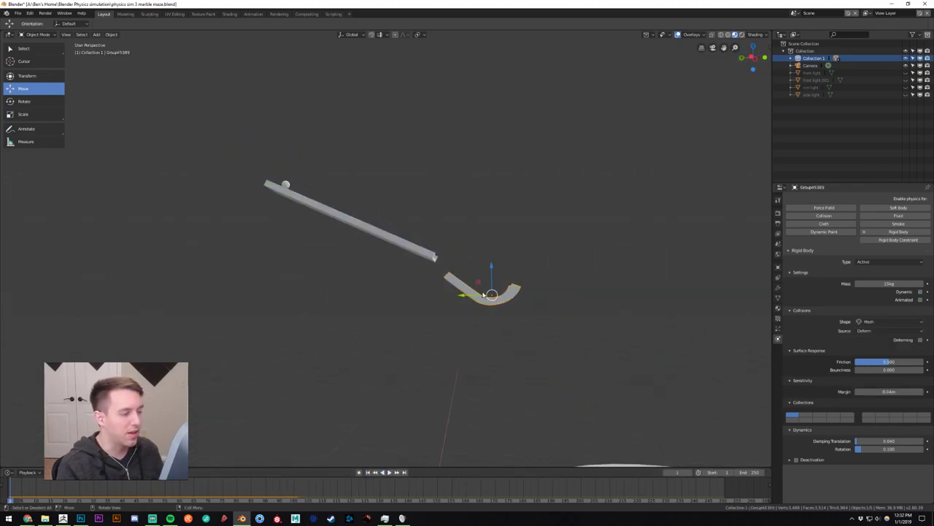
drag(491, 266, 491, 279)
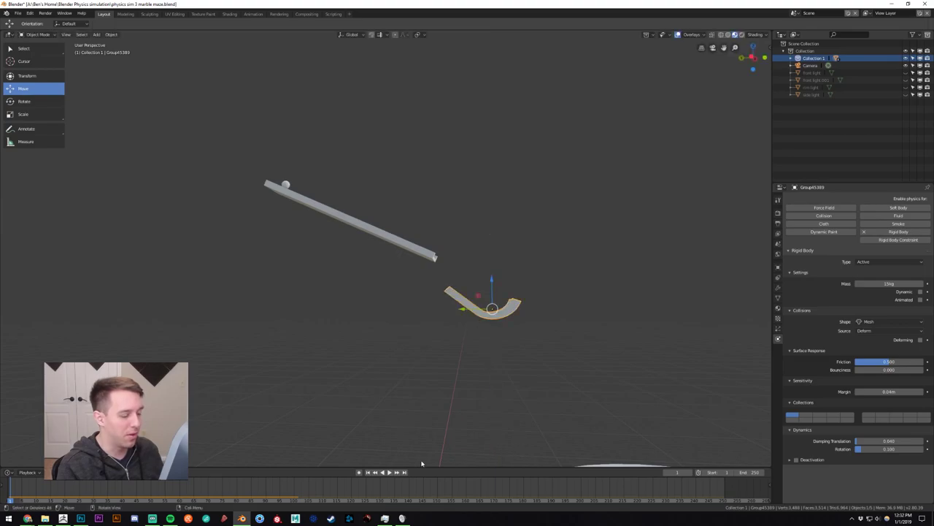
click(389, 471)
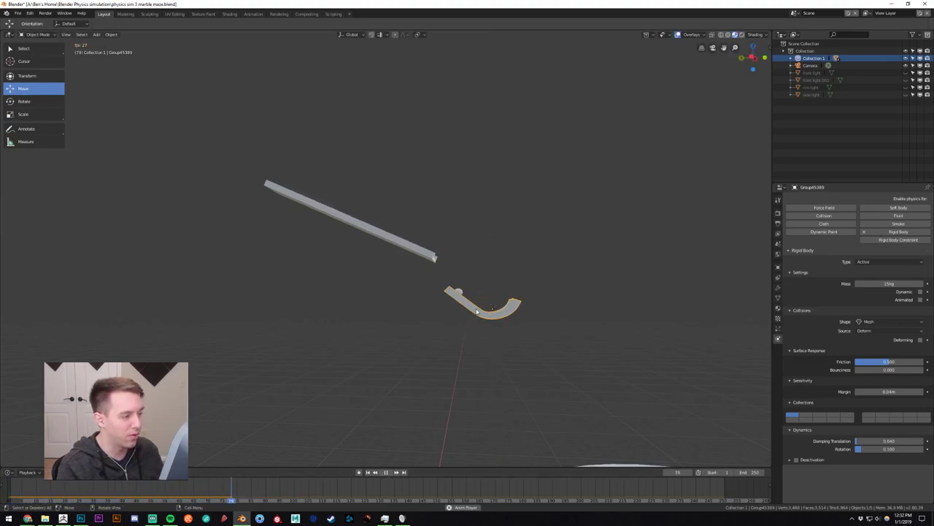
scroll(521, 330, up, 2)
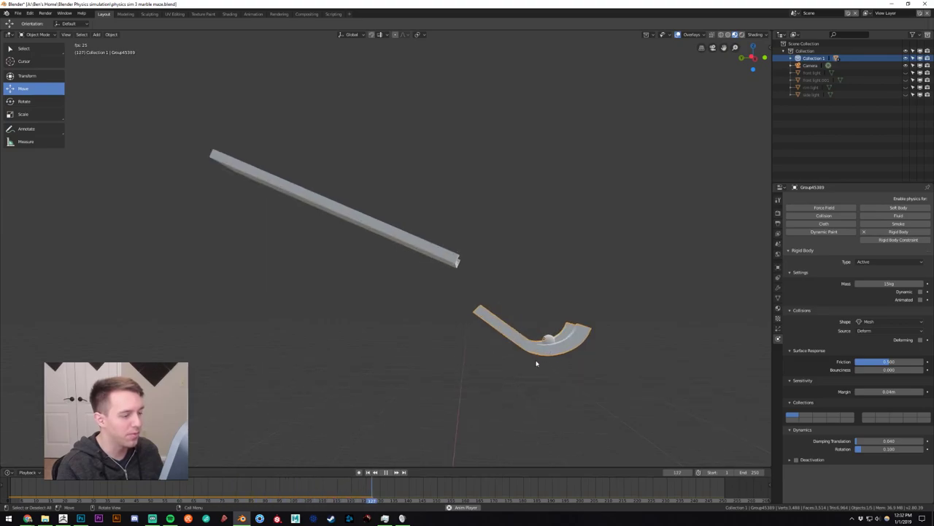
click(384, 472)
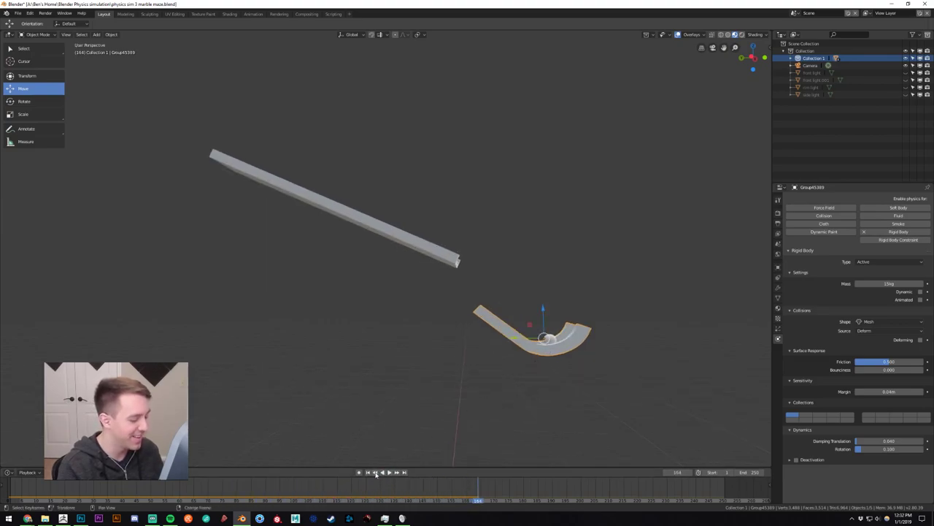
click(369, 472)
Set the marble's mass to 5 kg and its friction to 0.
middle_drag(420, 385, 420, 357)
click(267, 170)
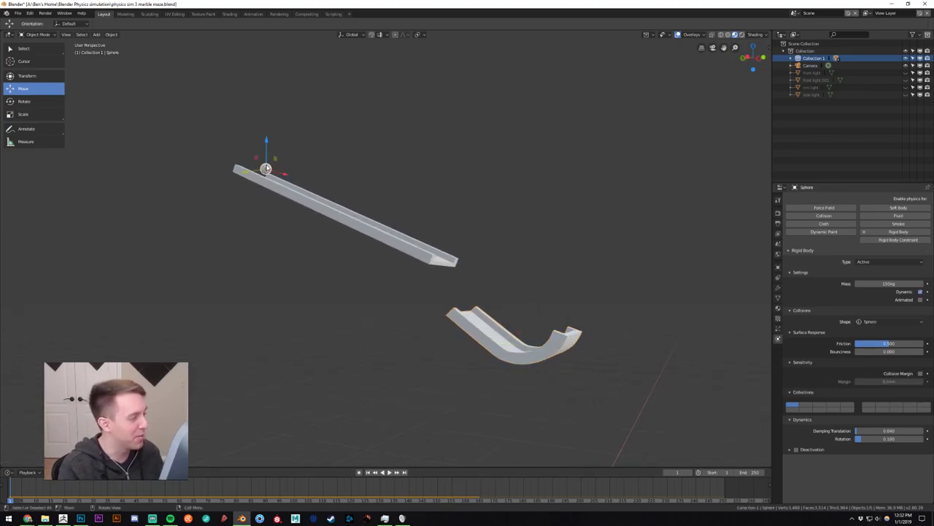
click(891, 284)
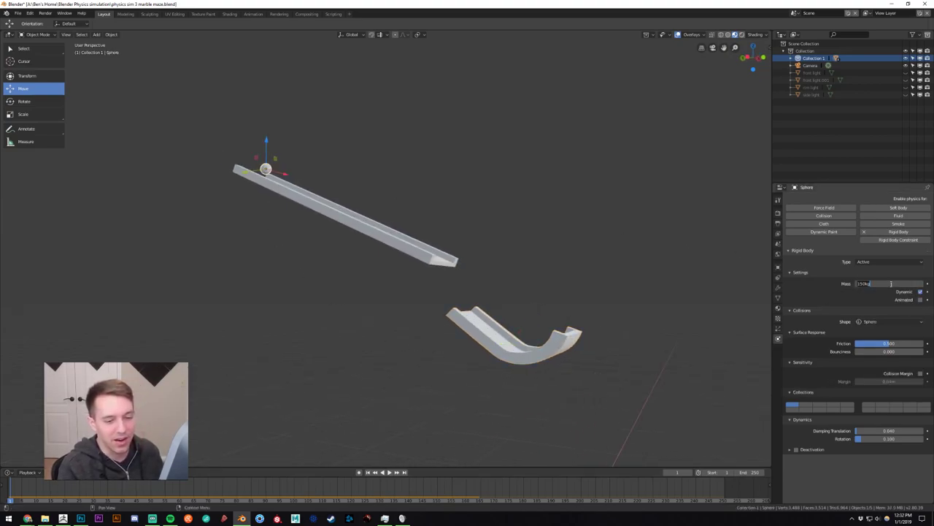
text(3)
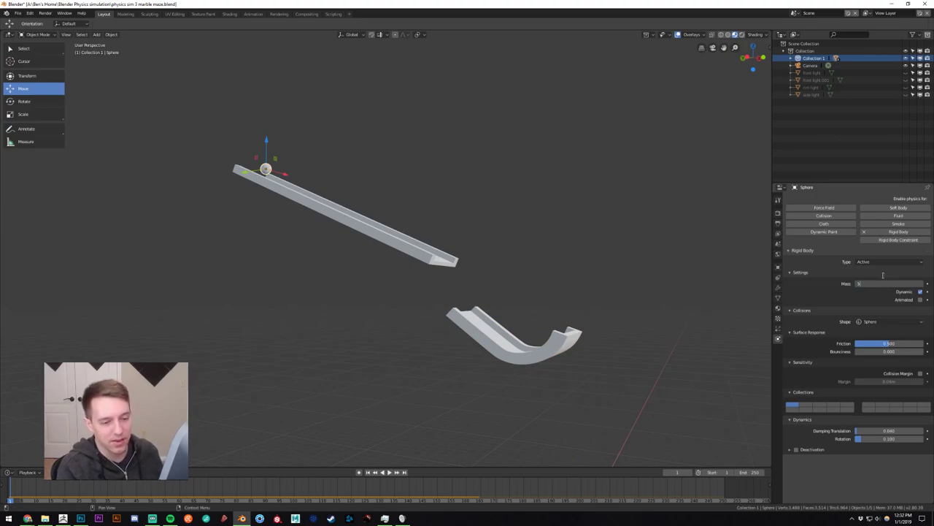
key(Return)
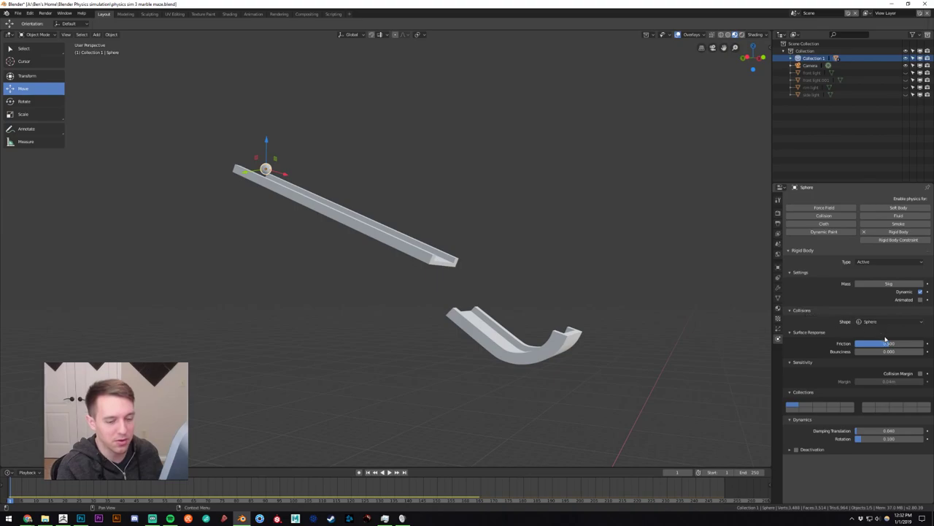
drag(885, 339, 853, 342)
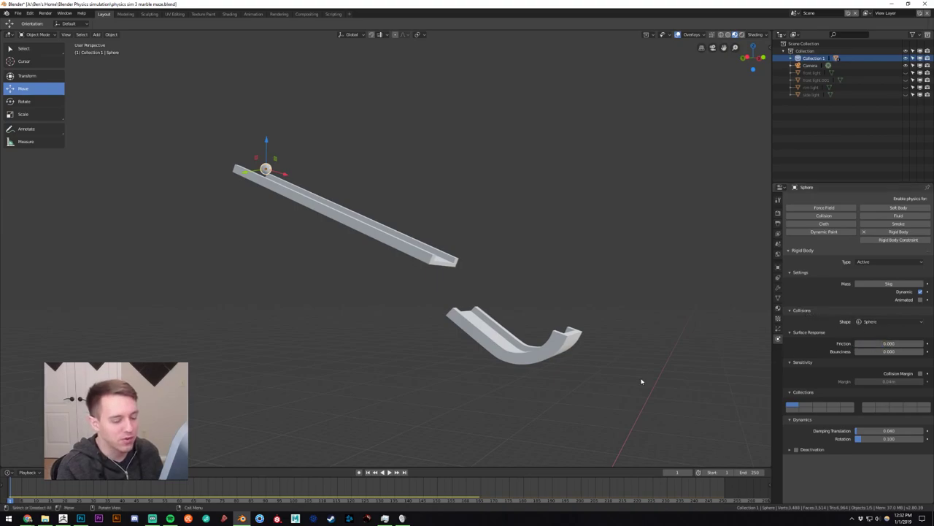
Play the simulation back to the first frame, and set the marble's friction to about 0.256.
click(389, 472)
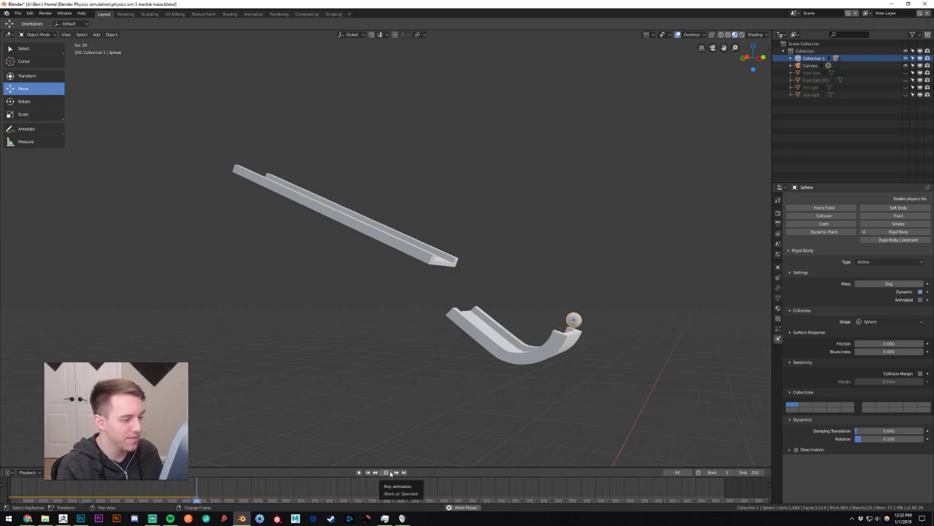
click(385, 471)
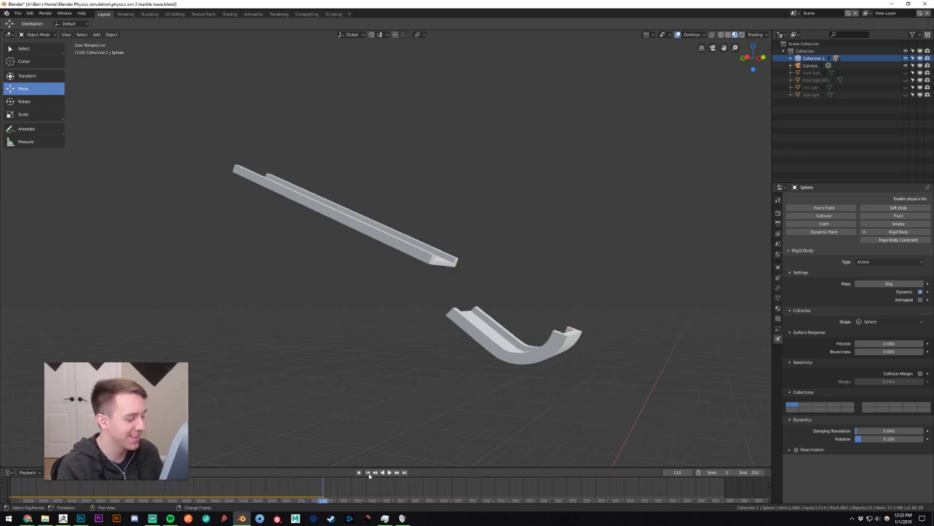
click(368, 473)
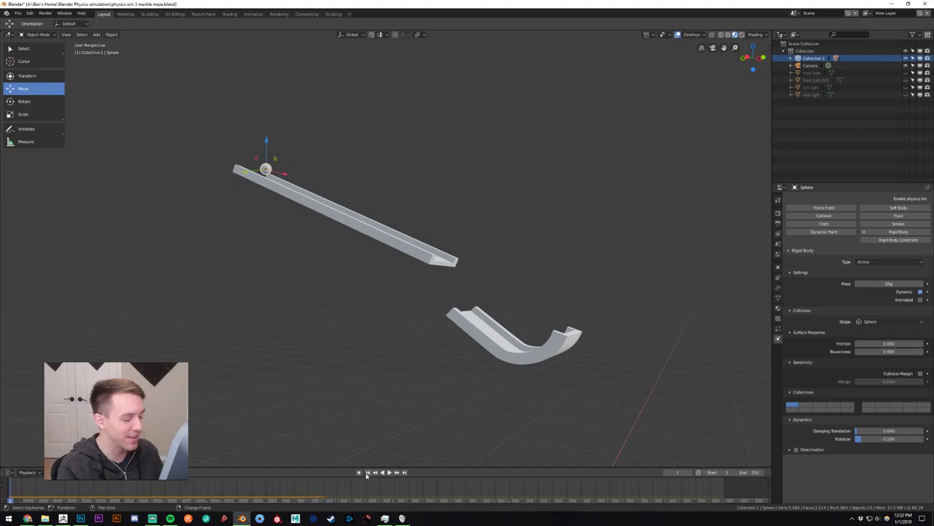
drag(875, 343, 887, 352)
Rotate the curved ramp so its entry end stands steeper, and move the ramp slightly down.
scroll(521, 336, down, 4)
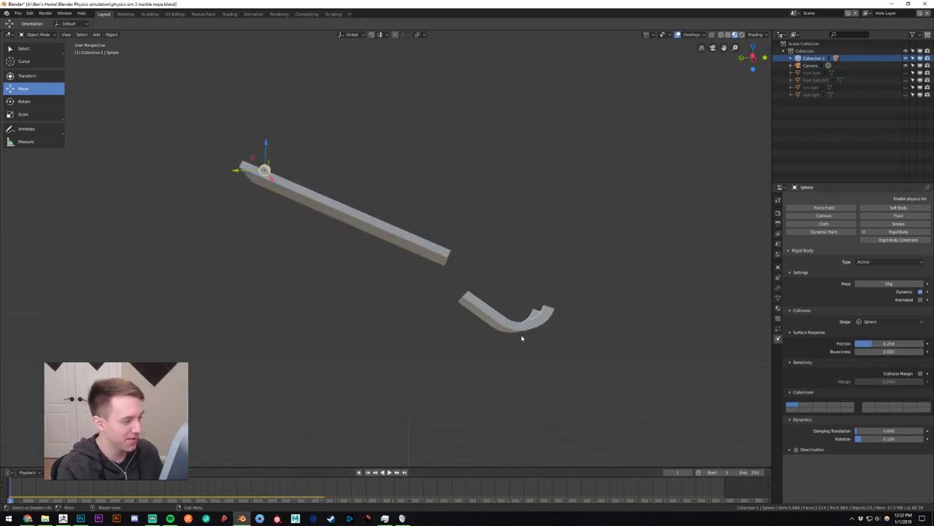
click(474, 303)
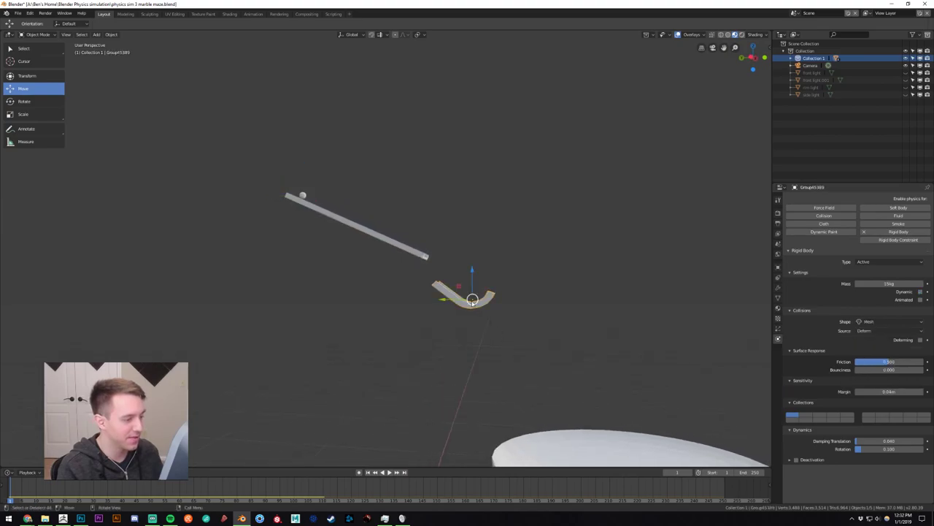
click(27, 103)
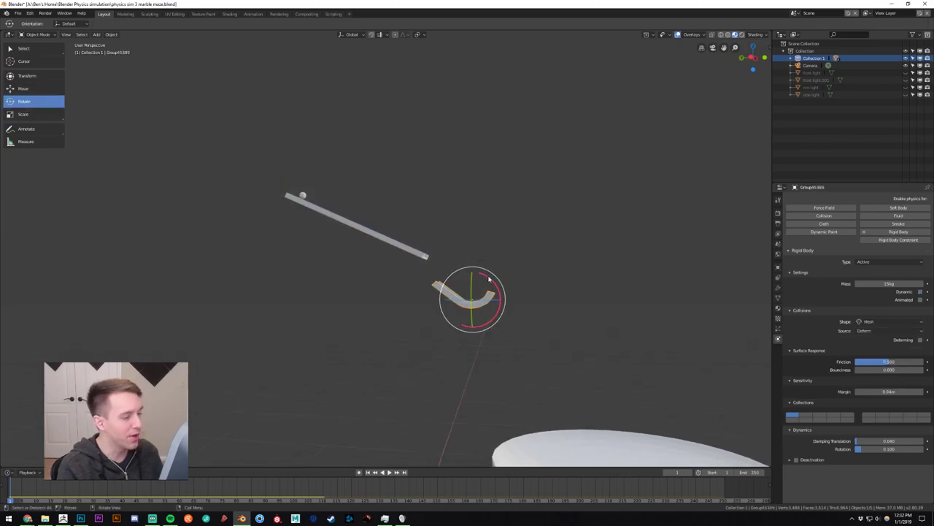
drag(484, 273, 186, 438)
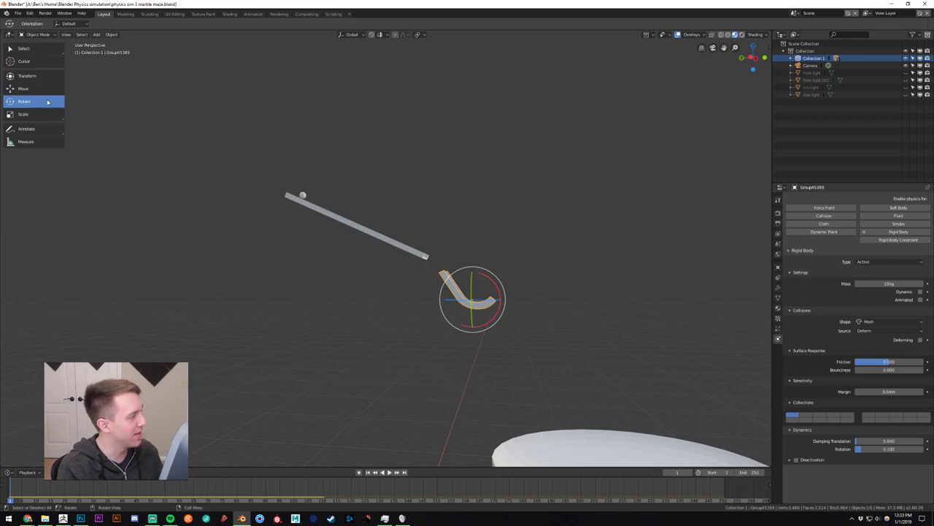
click(46, 87)
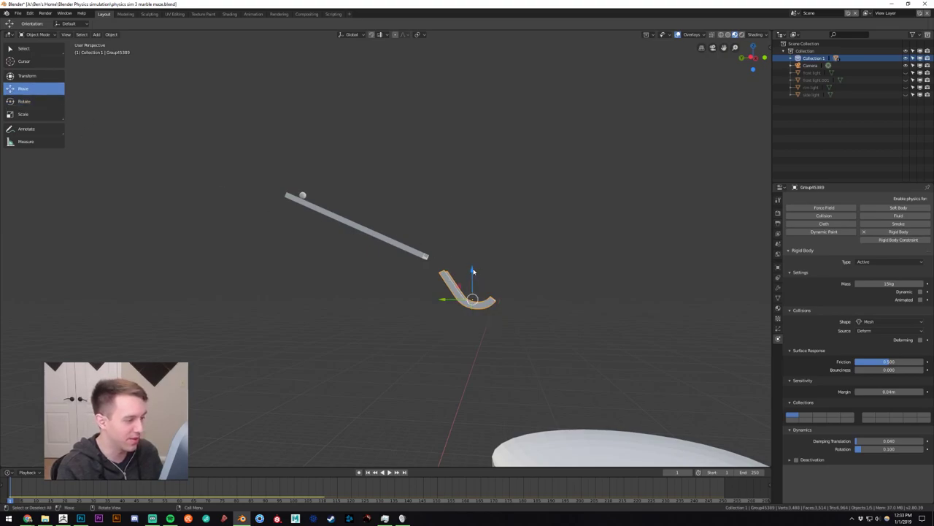
drag(473, 271, 473, 284)
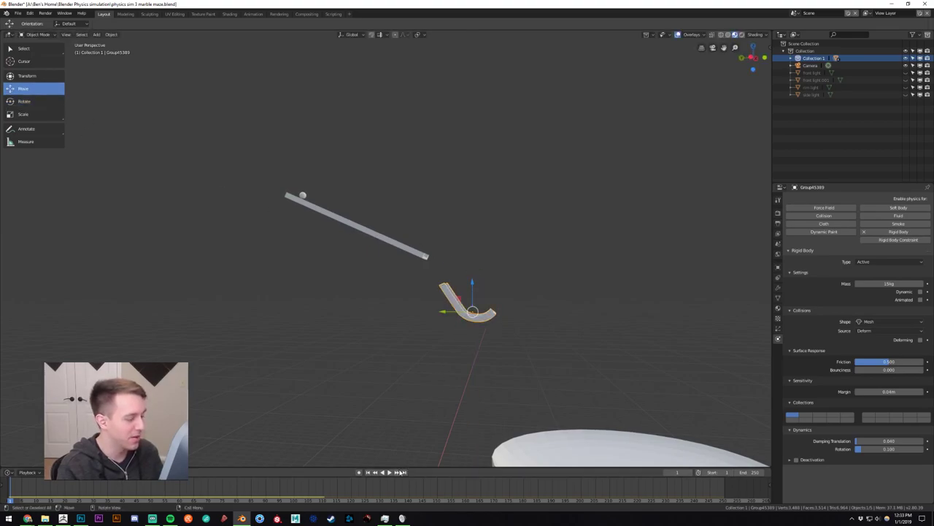
Play the simulation in short stretches up to frame 75 to examine how the marble enters and leaves the curved ramp.
click(390, 472)
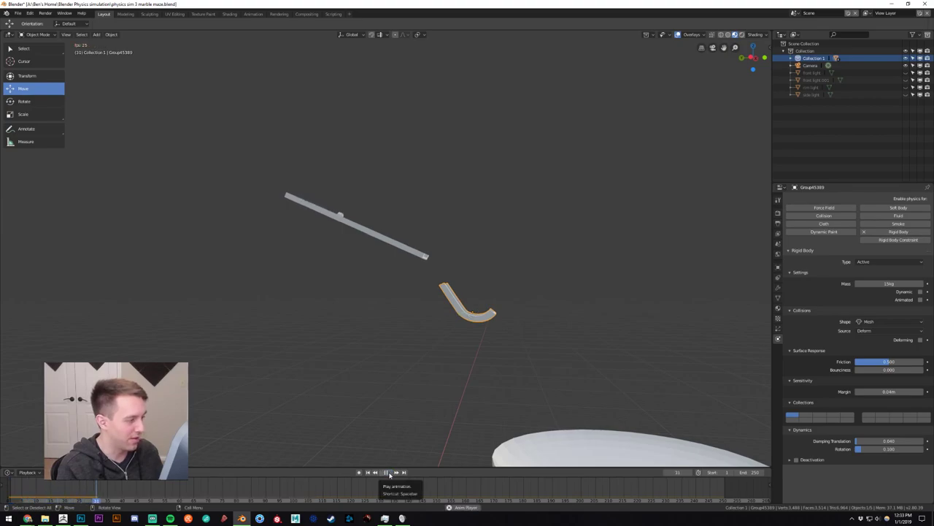
click(390, 472)
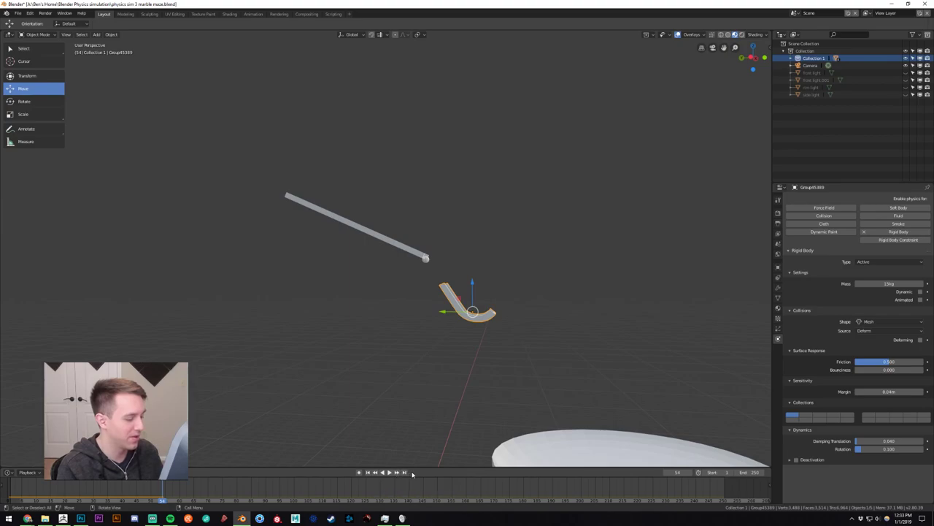
click(398, 473)
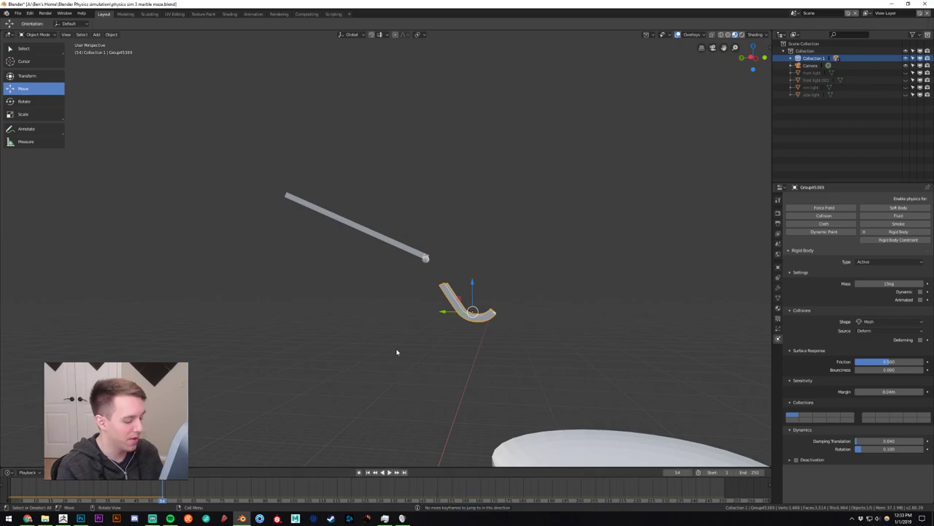
key(space)
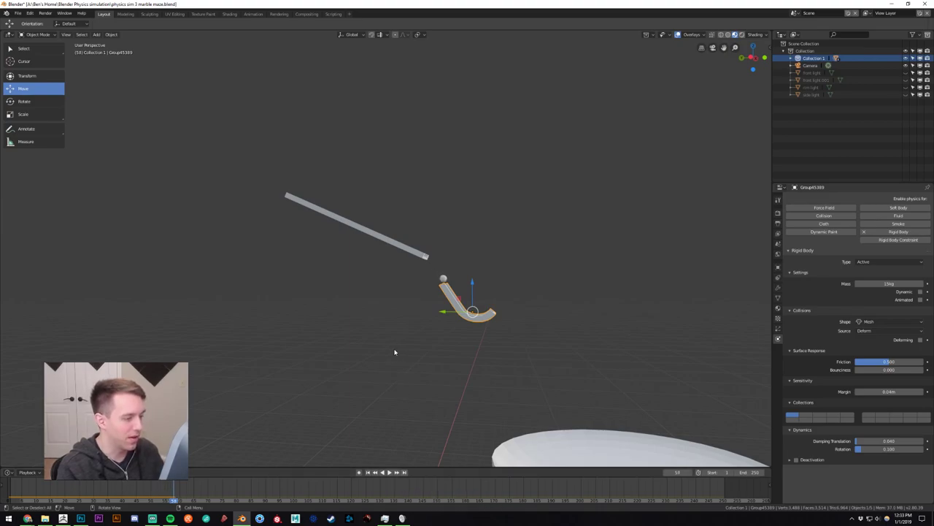
scroll(484, 296, up, 3)
shift+middle_drag(521, 329, 545, 303)
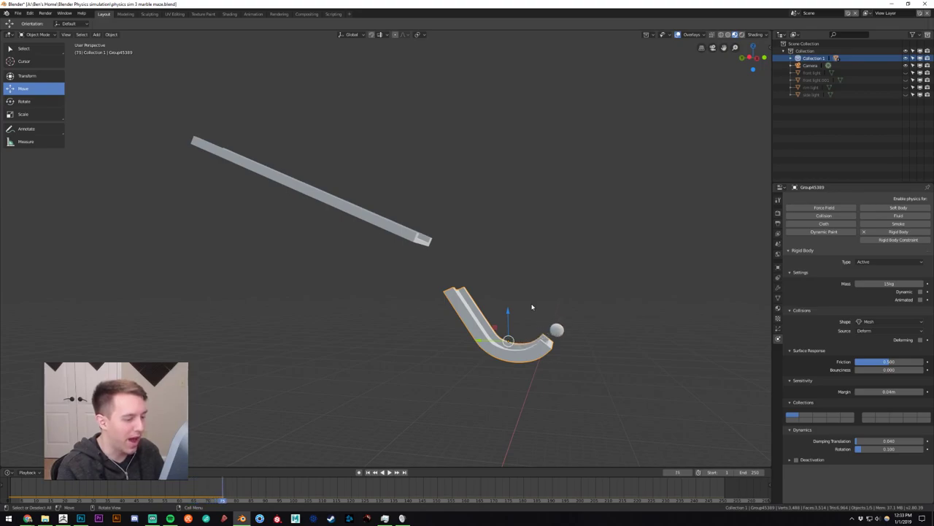
scroll(531, 307, down, 3)
Select the marble, replay the whole simulation from the start, and return to the first frame.
click(480, 294)
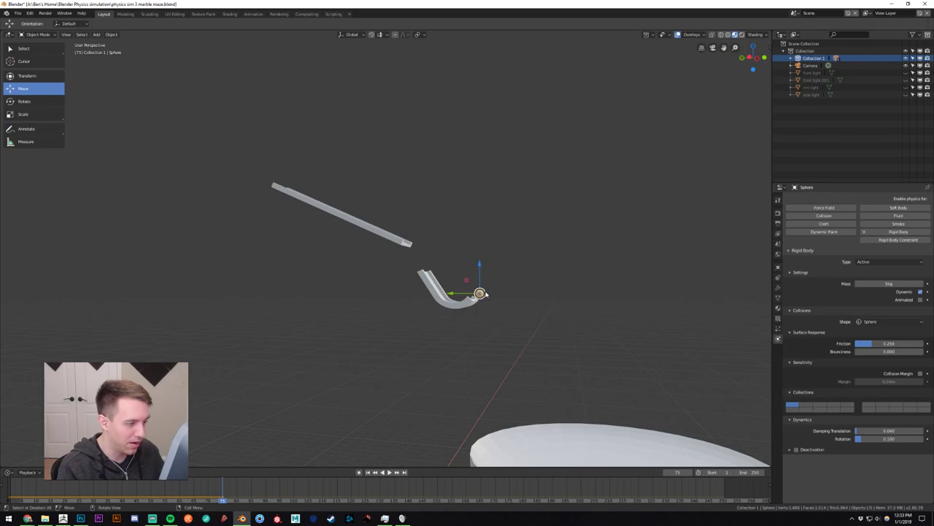
click(368, 473)
click(391, 473)
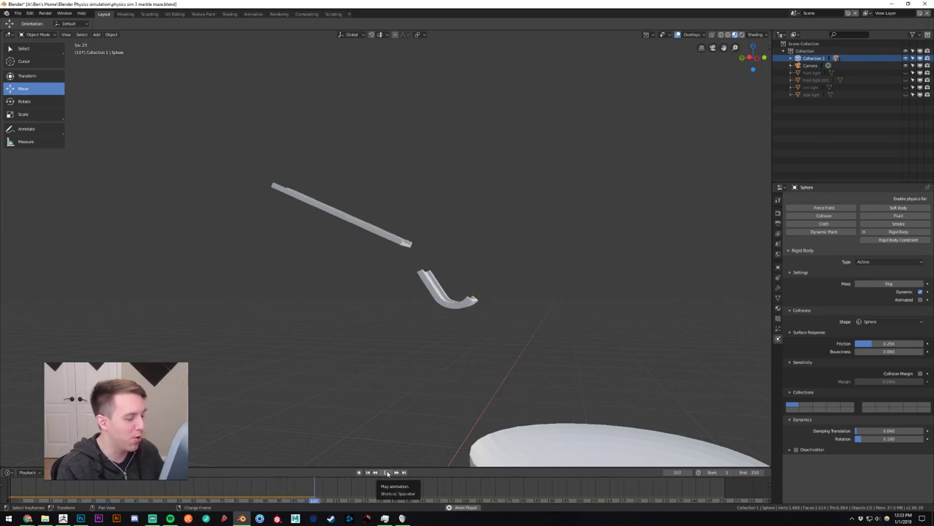
click(387, 472)
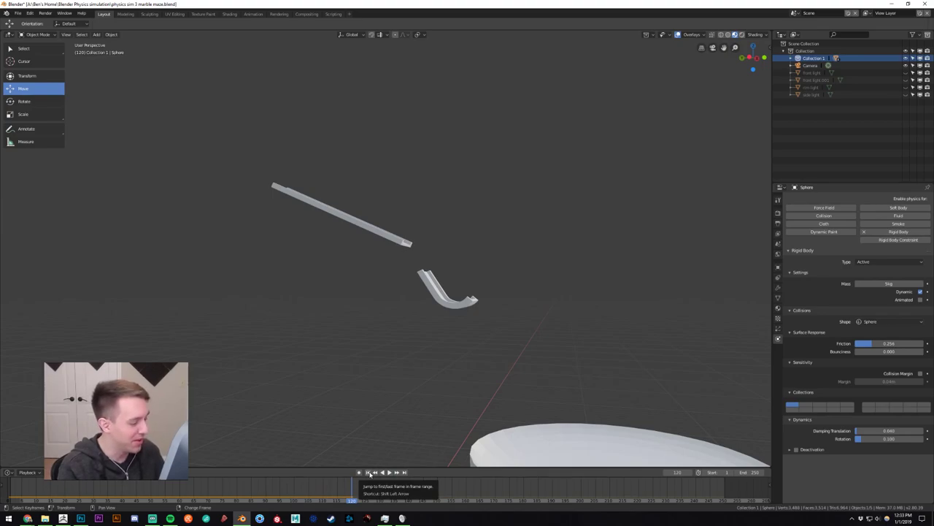
click(369, 473)
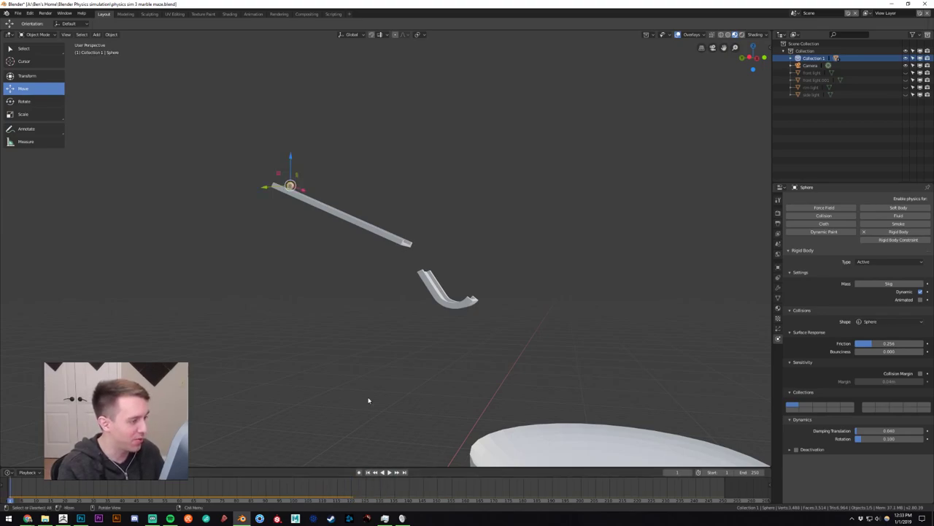
Duplicate the straight track in the right orthographic view and place the copy below it, with its upper end at the curved ramp's entry.
click(368, 227)
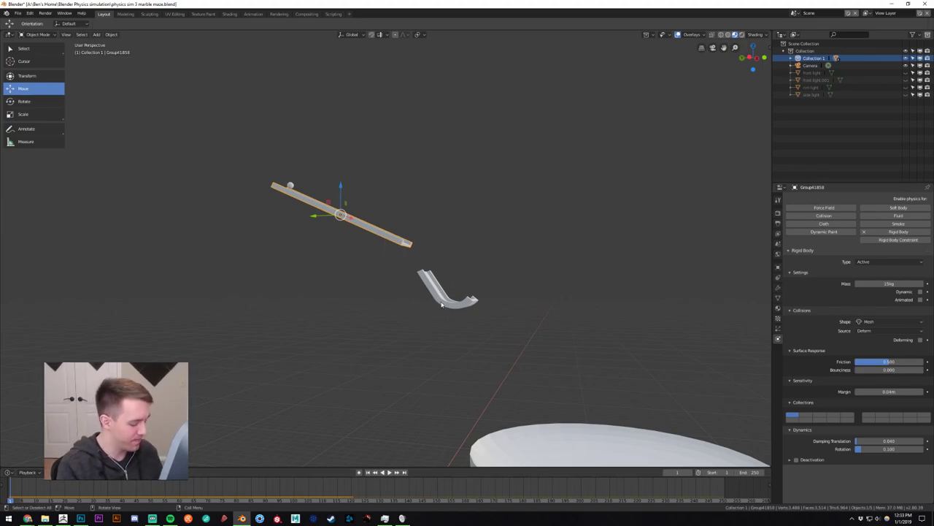
key(KP_3)
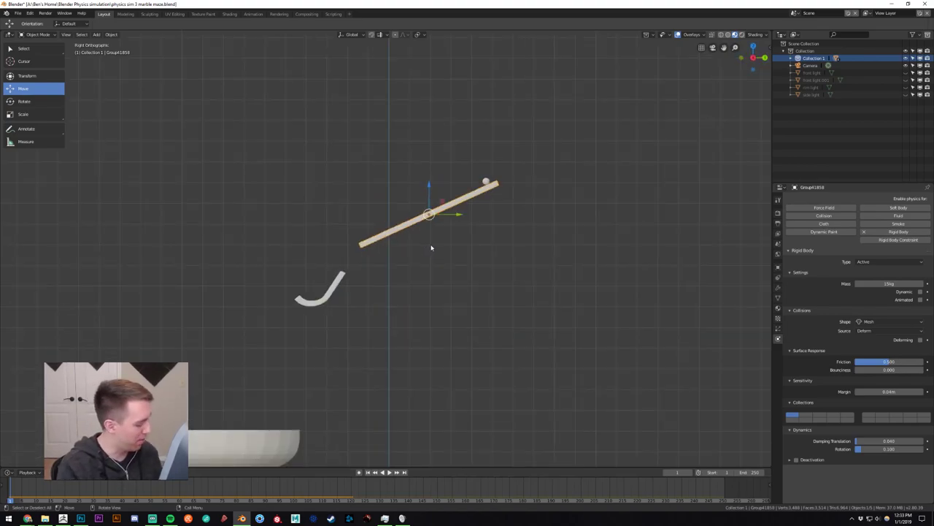
key(shift+d)
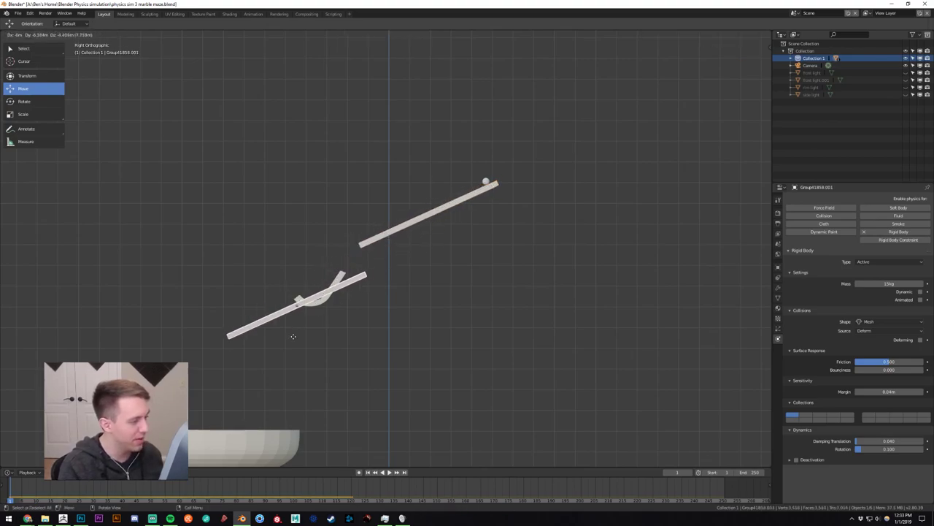
click(276, 338)
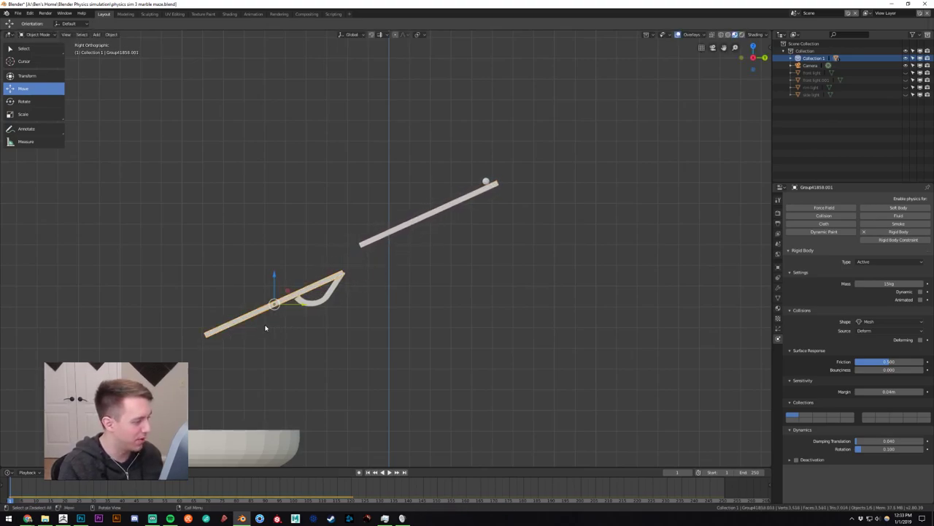
Rotate the duplicated track to match the curved ramp's steep entry slope and move it so it overlaps the ramp's entry section.
click(34, 102)
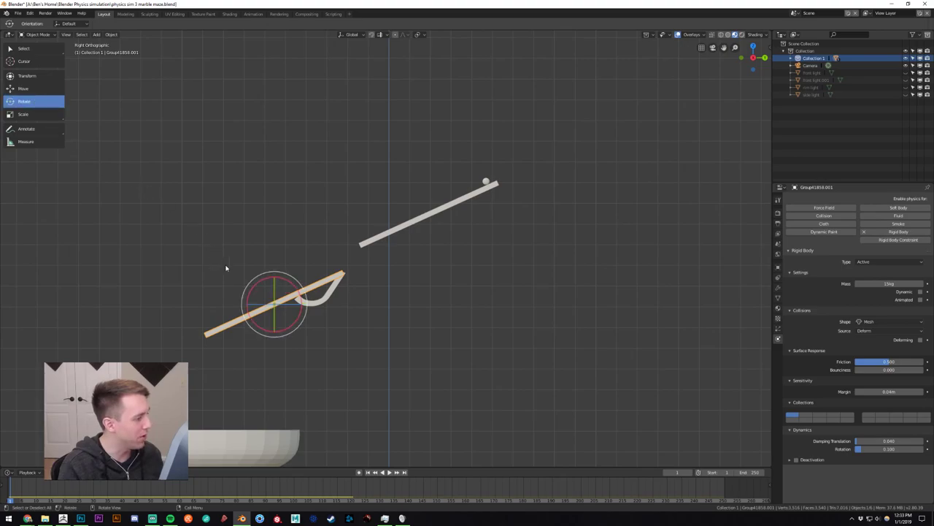
drag(291, 291, 283, 286)
click(24, 89)
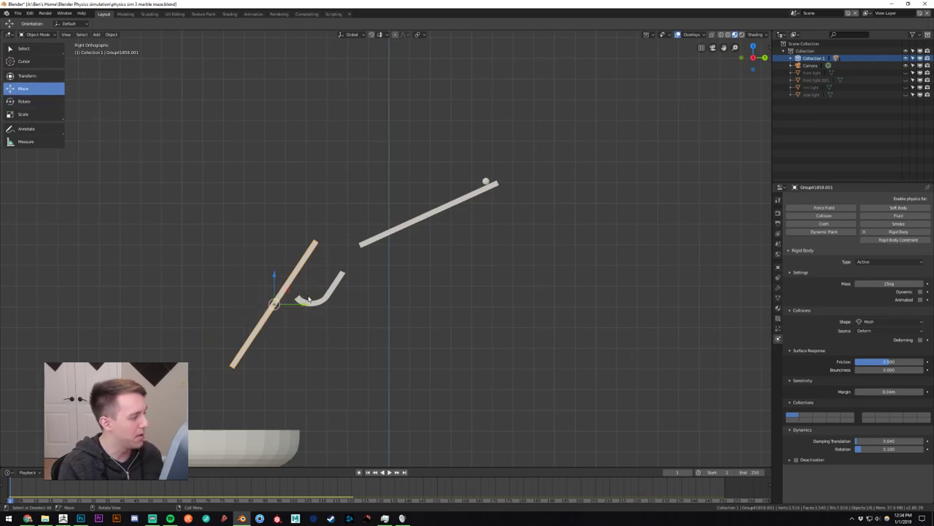
drag(279, 283, 306, 315)
Move the bowl horizontally along Y, well away from the tracks, to clear space below them.
shift+middle_drag(263, 336, 323, 183)
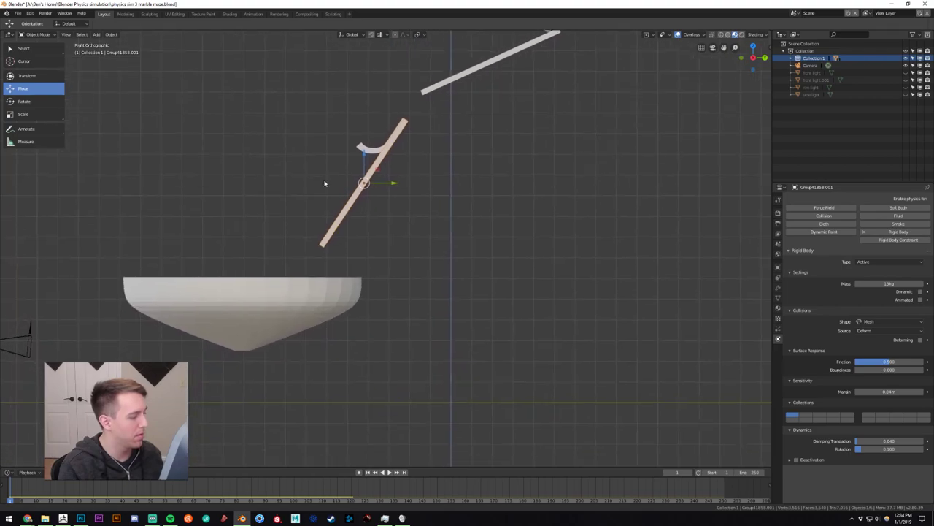
click(306, 311)
scroll(387, 330, down, 5)
drag(360, 277, 175, 277)
Move the curved ramp down to the lower end of the steep track so it continues that track's slope.
click(382, 211)
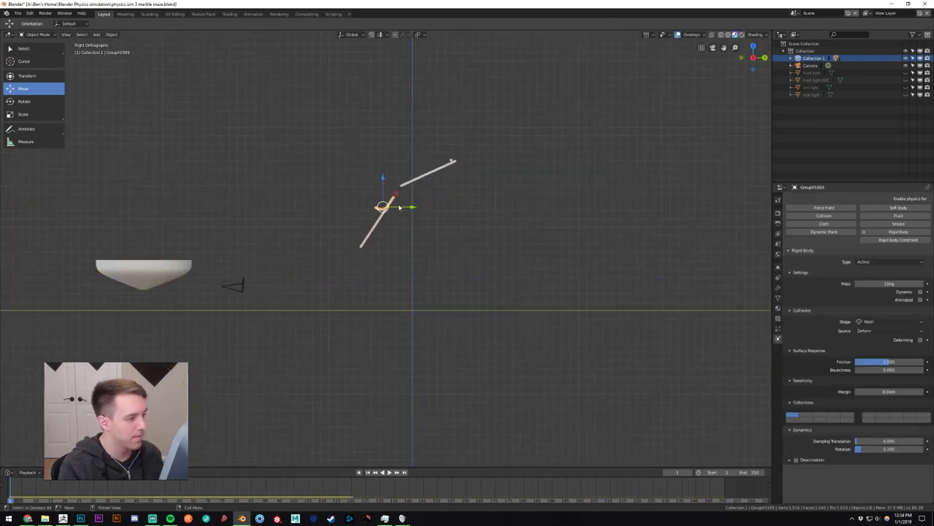
drag(390, 208, 352, 260)
middle_drag(353, 259, 519, 261)
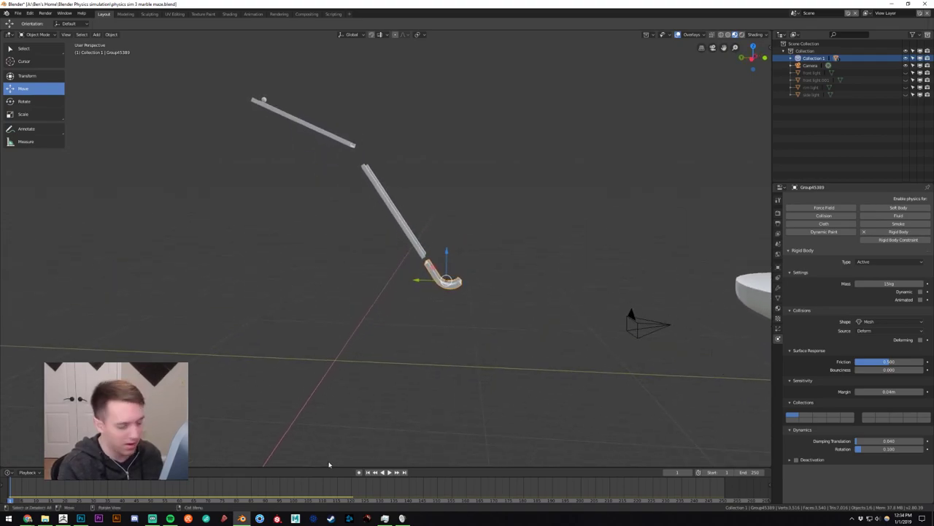
Play the simulation to check how the marble runs over the new steep track, and return to the first frame.
click(389, 472)
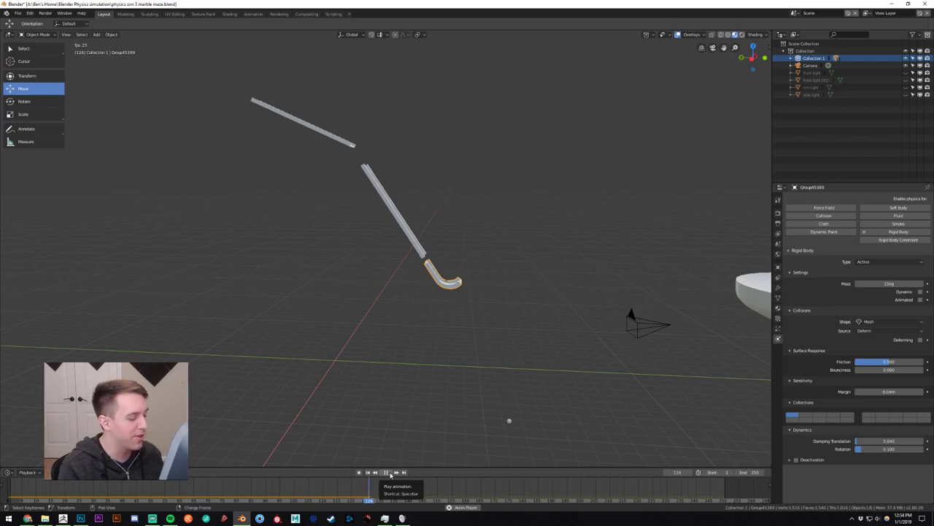
click(388, 472)
click(368, 472)
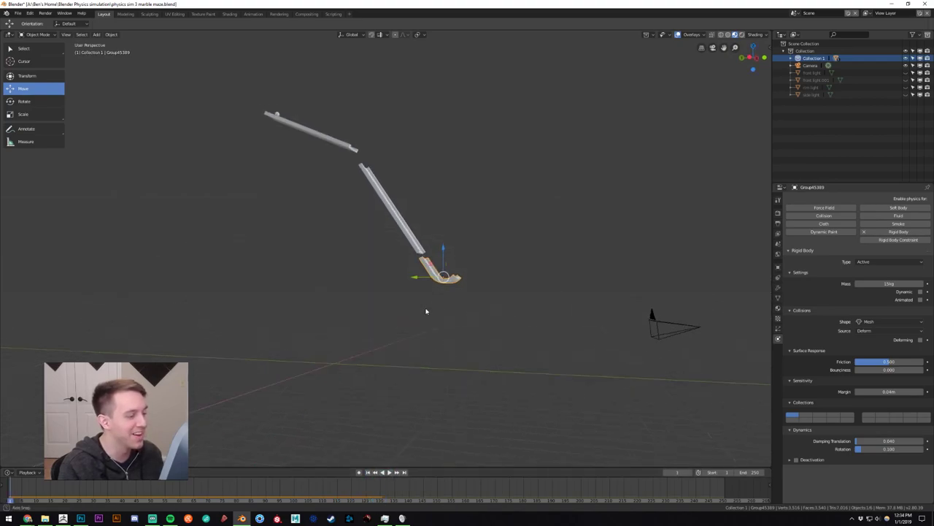
Set the marble's friction to about 0.133, play the simulation, and return to the first frame.
middle_drag(442, 323, 406, 323)
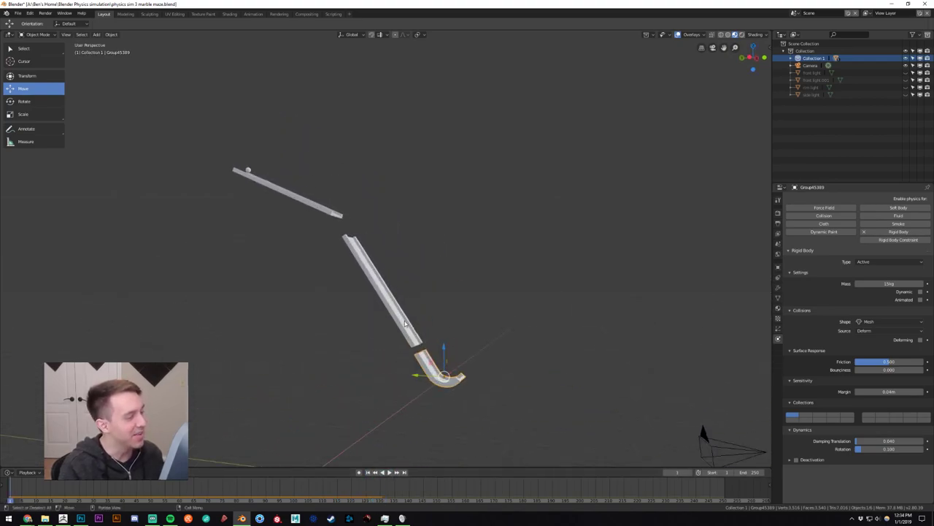
click(248, 171)
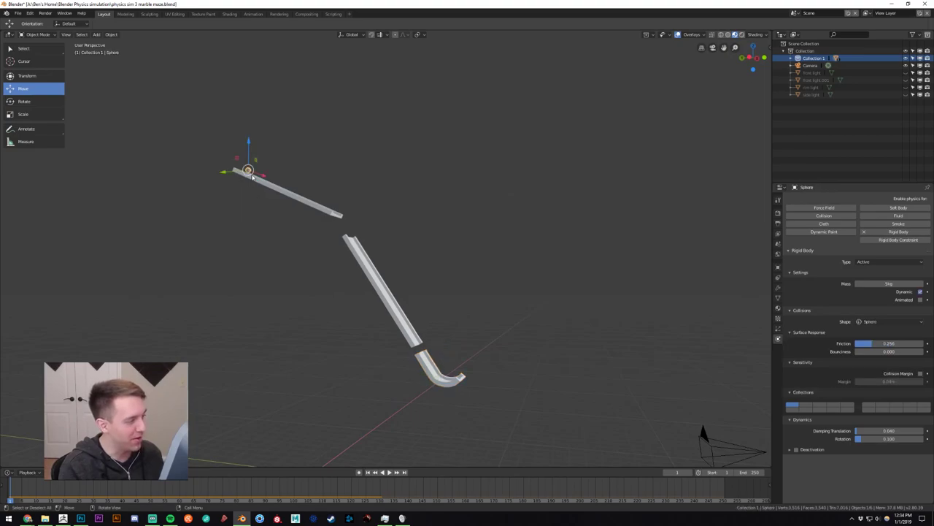
shift+middle_drag(408, 258, 464, 225)
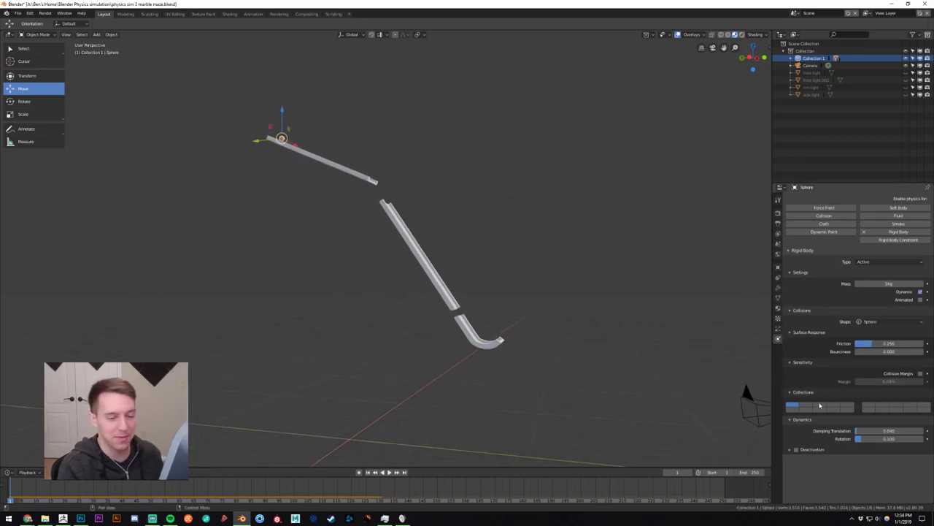
drag(872, 343, 869, 343)
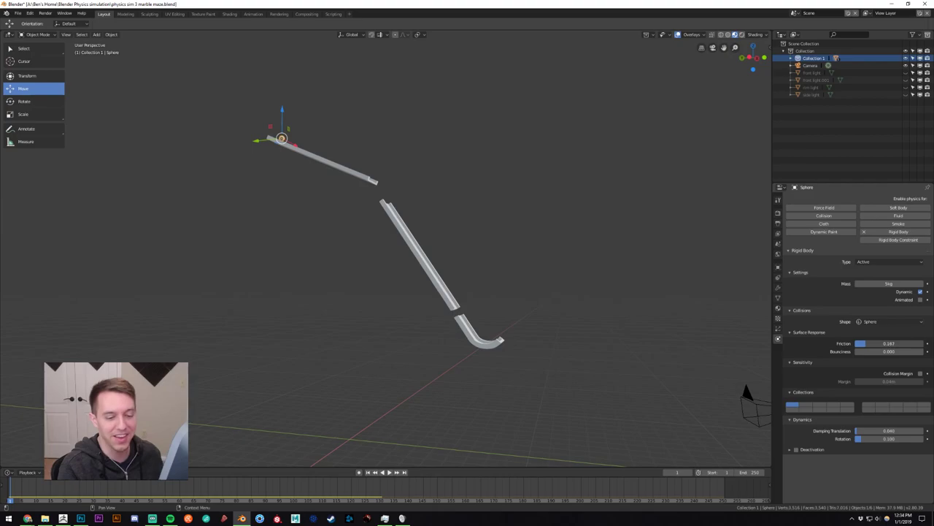
click(390, 472)
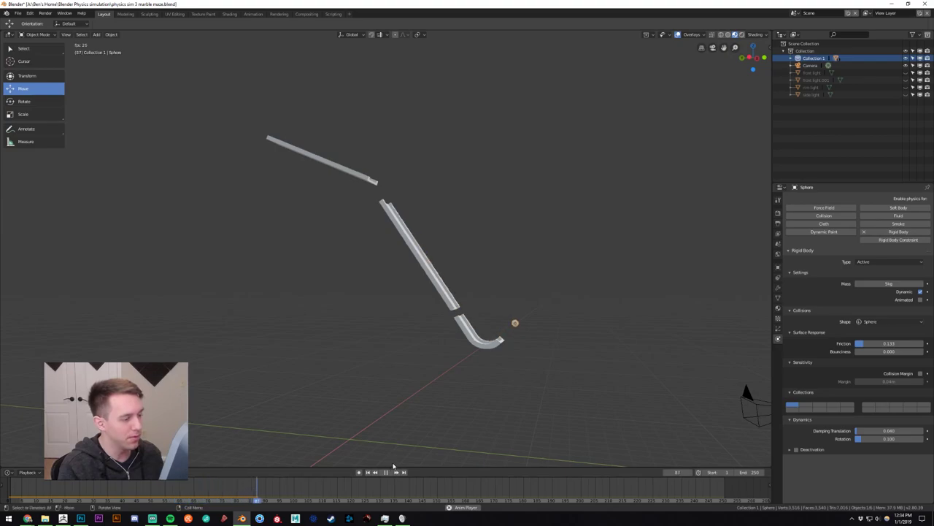
click(386, 471)
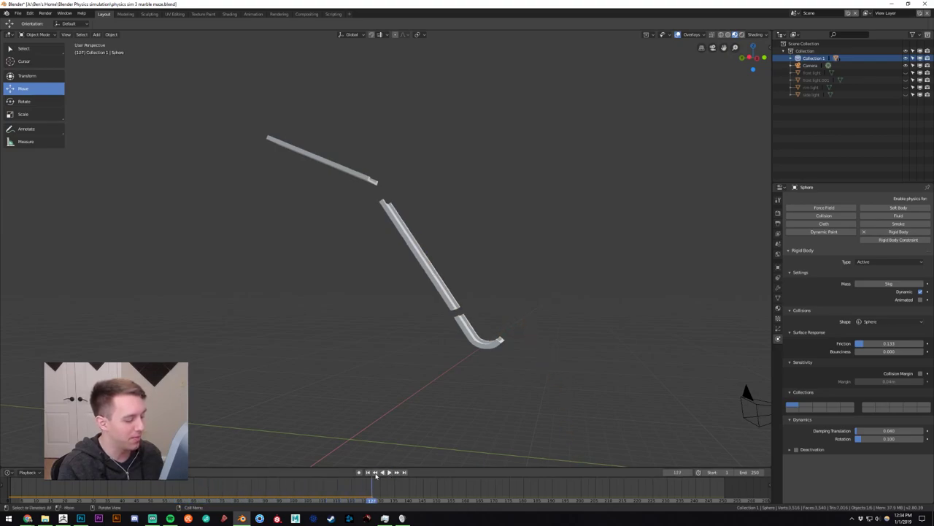
click(368, 472)
Try a marble friction of 0, play the simulation, and return to the first frame.
drag(838, 343, 788, 343)
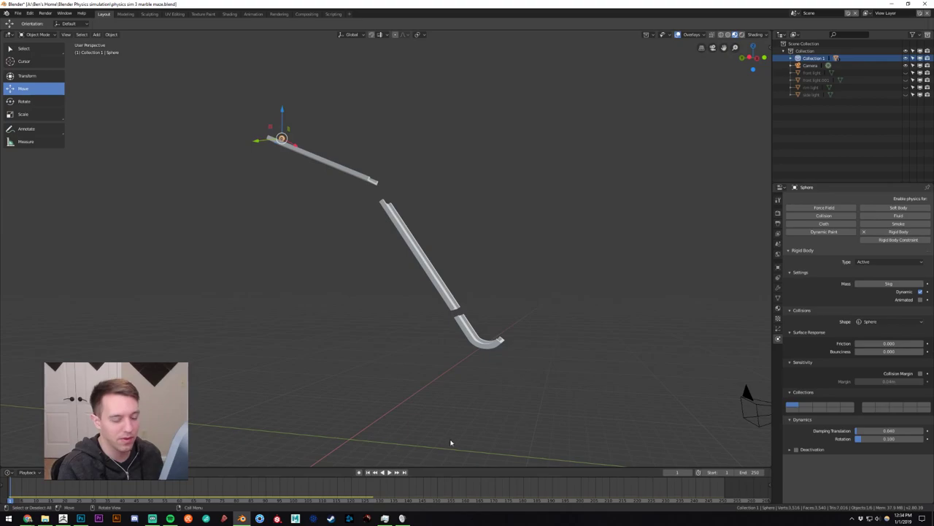
click(389, 472)
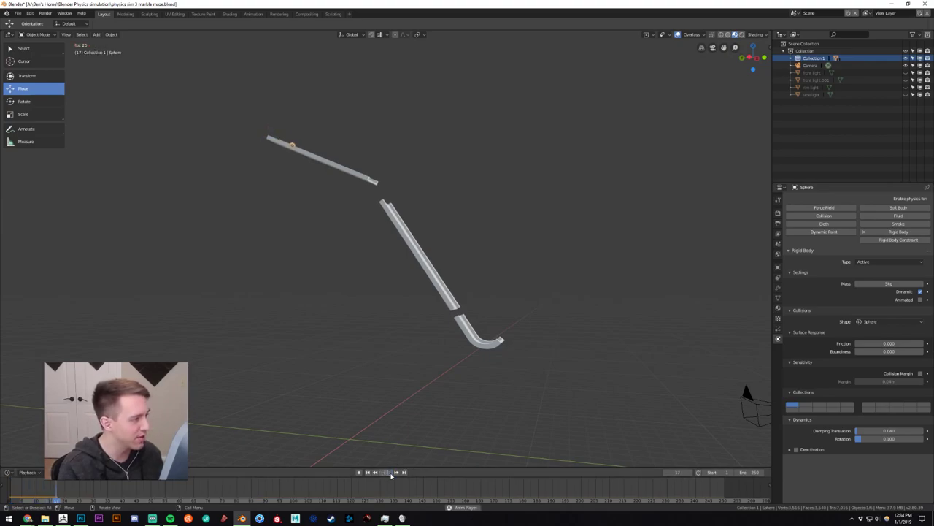
scroll(475, 364, up, 1)
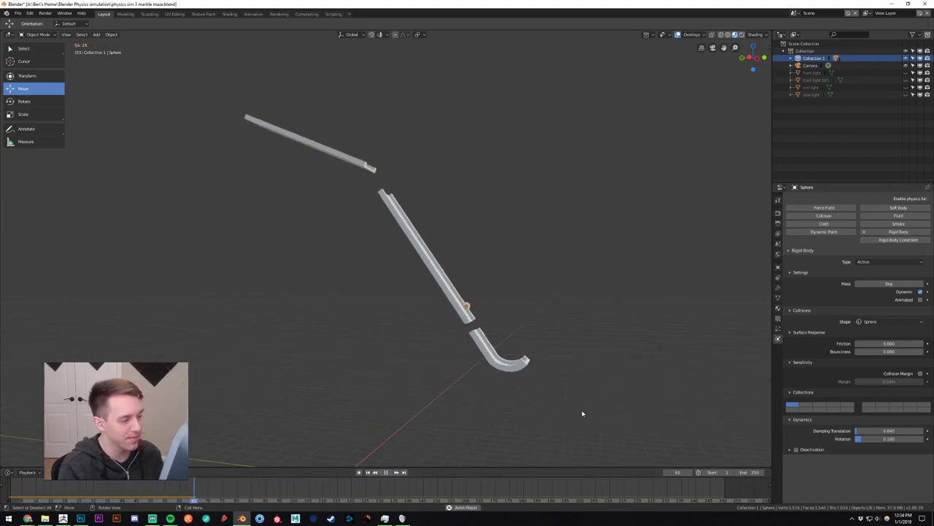
click(386, 473)
click(368, 472)
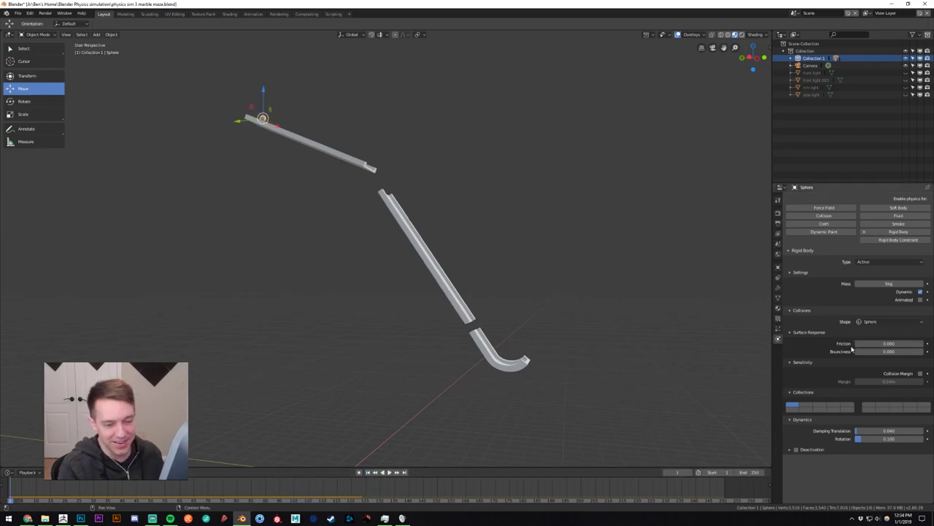
Set the marble's friction to about 0.056, play the simulation twice from the start, and return to the first frame.
drag(862, 343, 862, 351)
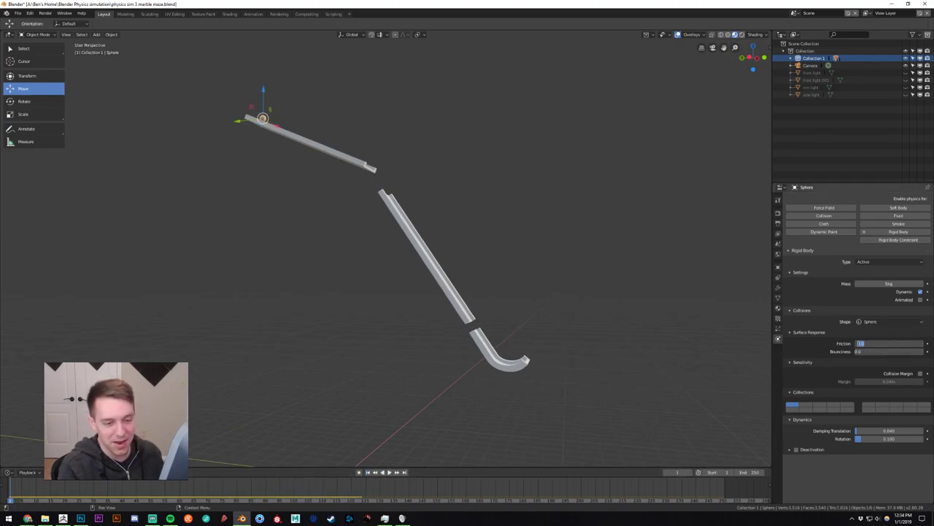
key(Return)
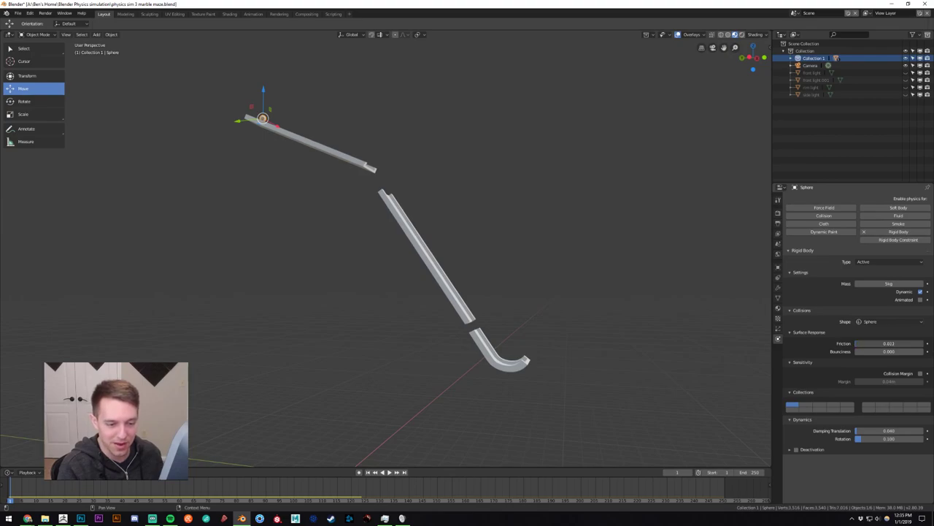
click(388, 472)
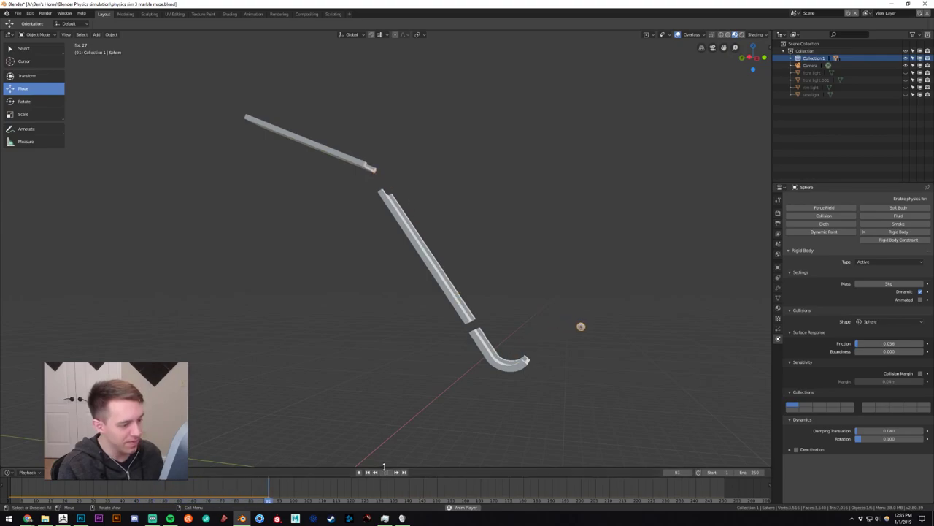
click(367, 472)
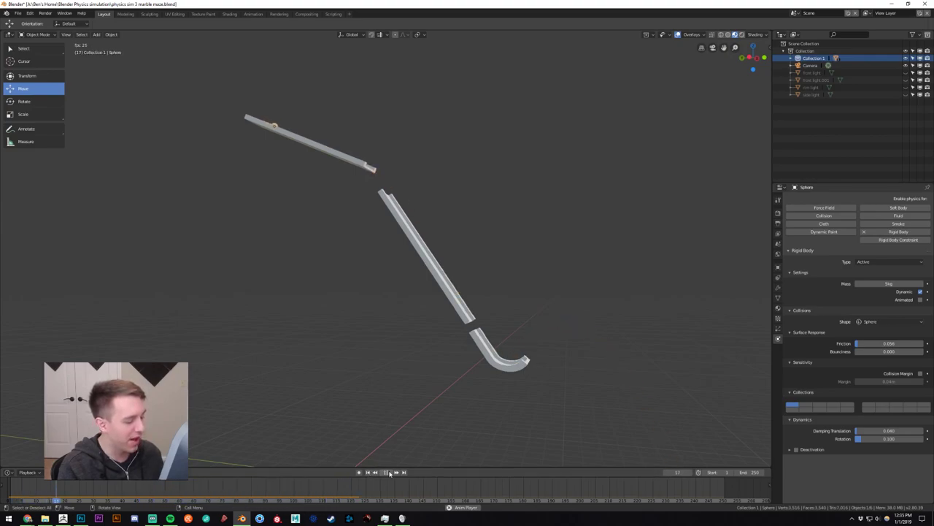
click(389, 473)
scroll(411, 438, down, 2)
click(370, 472)
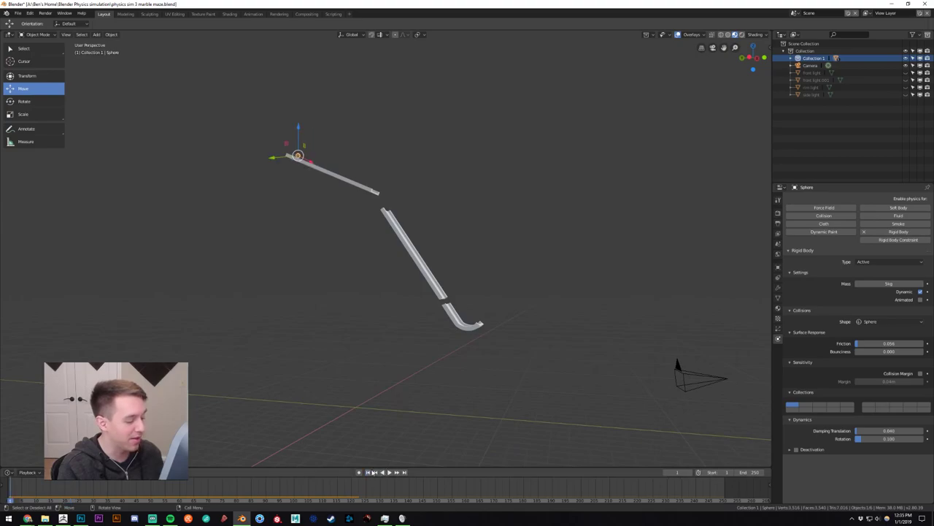
Move the camera straight down so it sits well below the bowl, out of the marble's path.
middle_drag(489, 402, 440, 324)
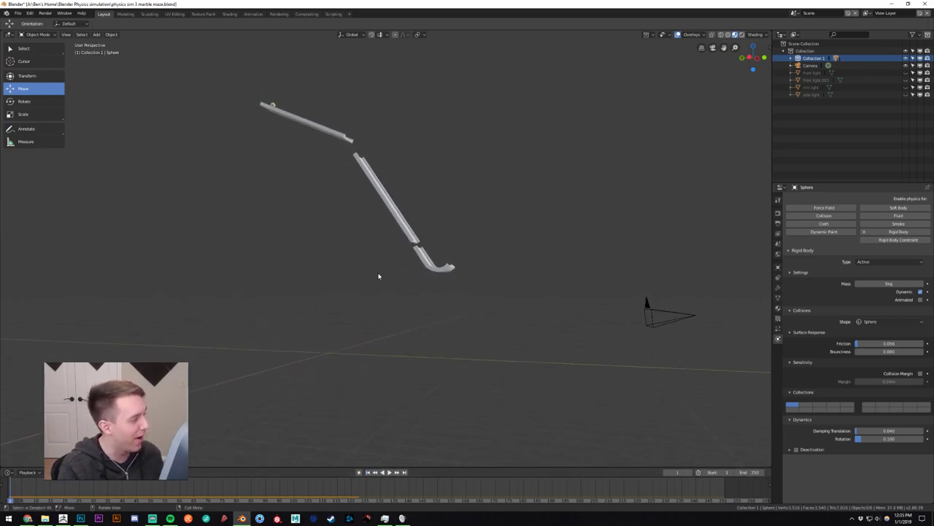
middle_drag(379, 276, 587, 280)
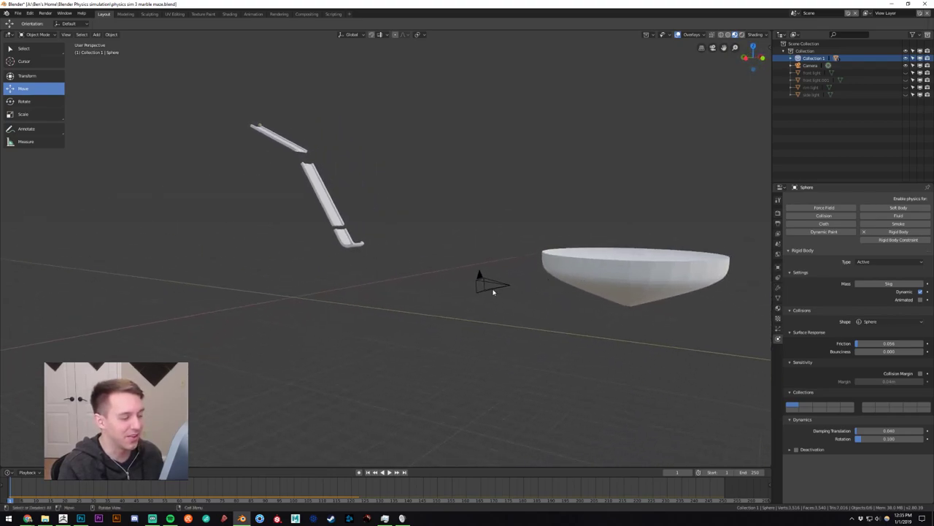
click(491, 285)
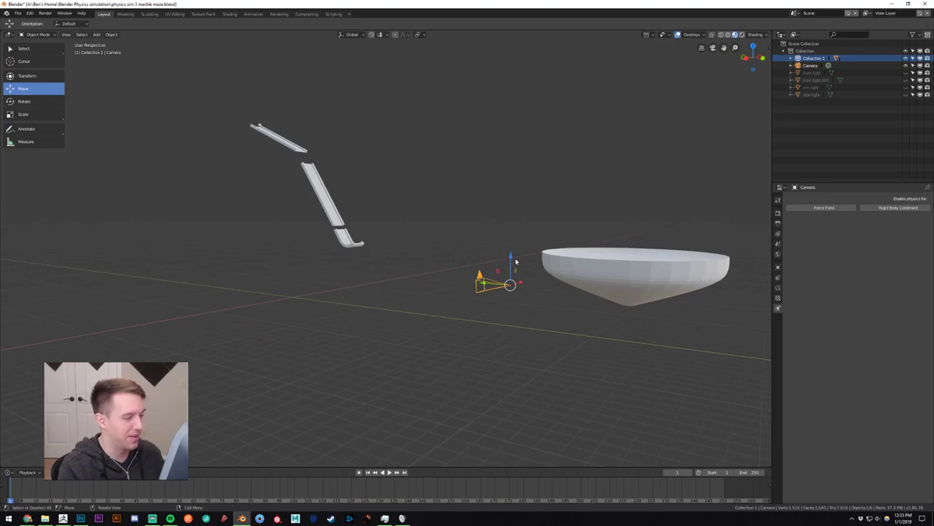
drag(515, 262, 511, 398)
Move the bowl along Y towards the curved ramp's exit, and shift it along negative X so the ramp lines up with its rim.
click(574, 284)
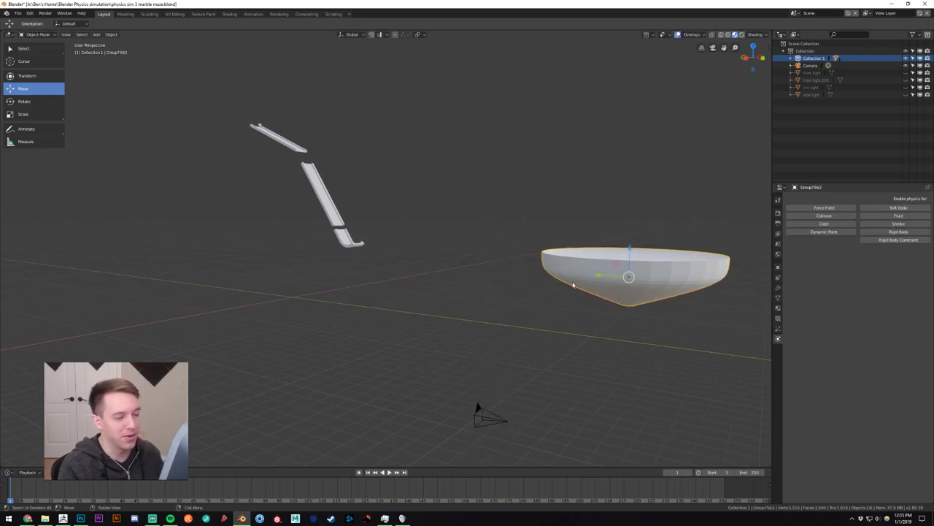
drag(597, 276, 401, 277)
middle_drag(401, 278, 456, 309)
key(g)
key(x)
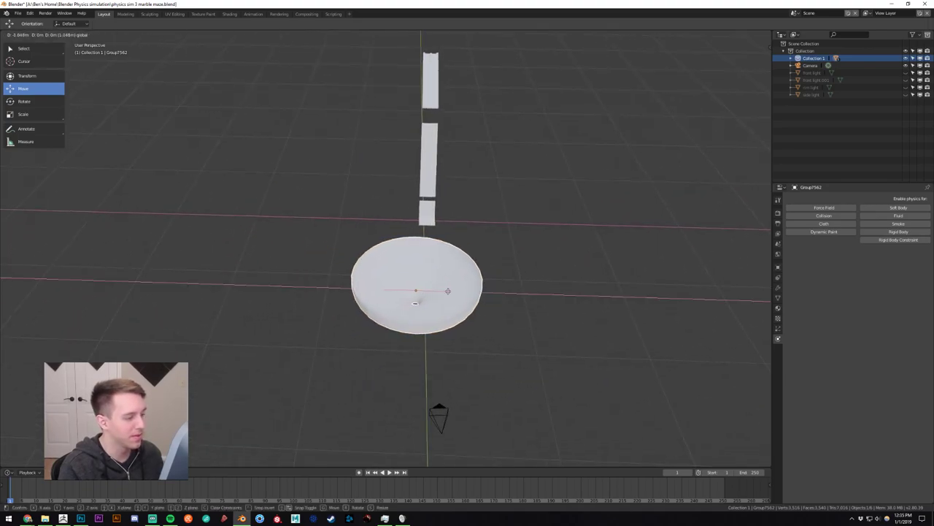
click(409, 290)
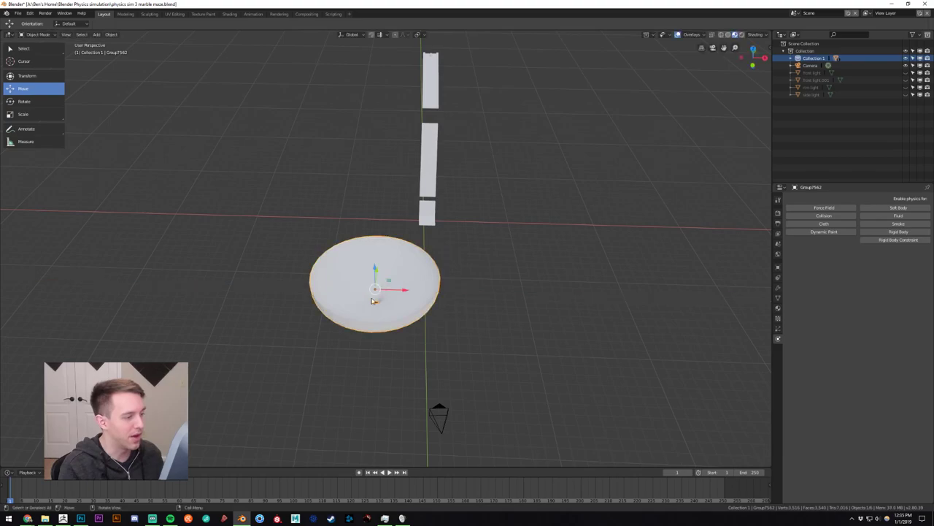
Lower the bowl slightly below the curved ramp's exit and play the simulation to check where the marble lands.
middle_drag(408, 290, 381, 240)
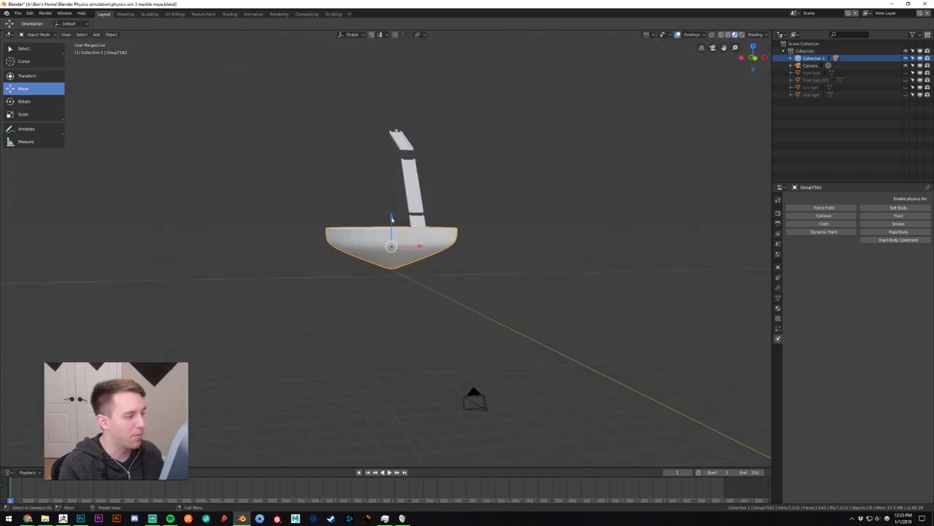
drag(392, 219, 392, 226)
middle_drag(392, 225, 409, 253)
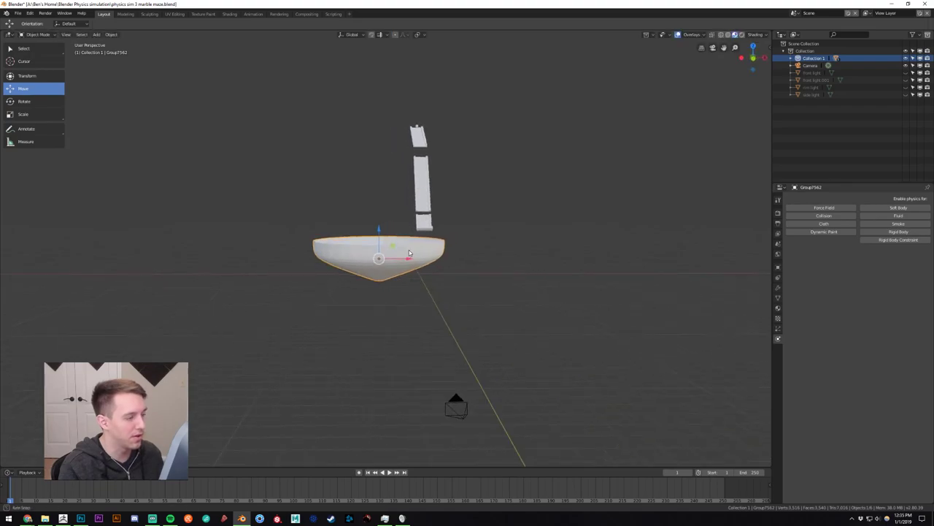
click(388, 473)
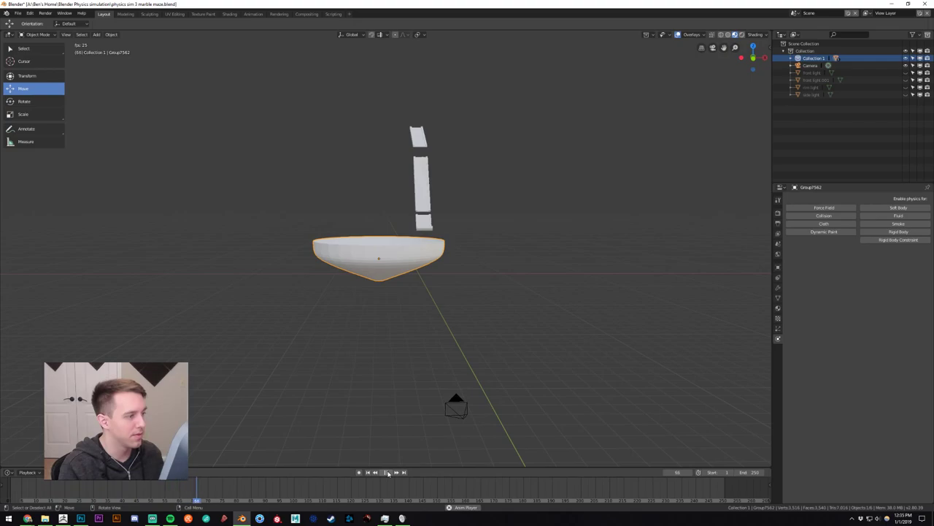
Stop the playback and advance frame by frame to frame 102, with the marble in the air above the bowl.
click(388, 472)
middle_drag(417, 323, 484, 318)
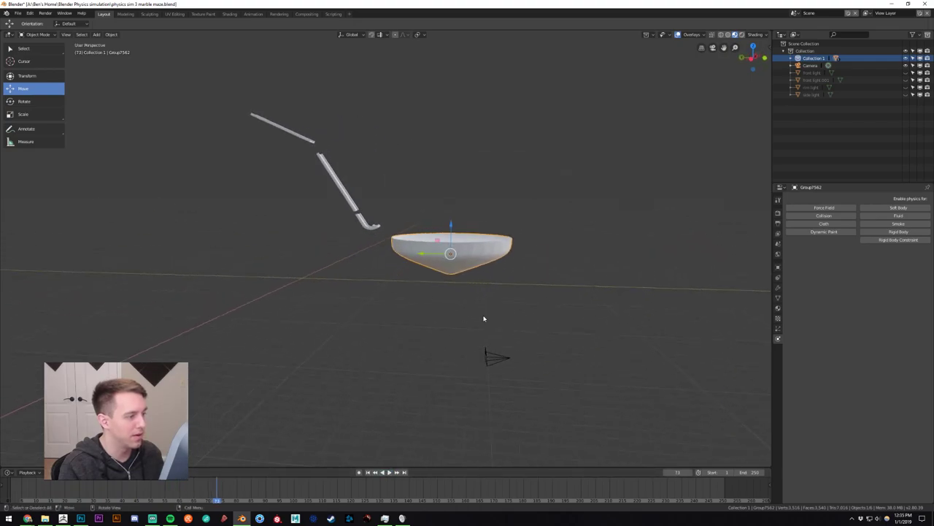
scroll(461, 289, up, 1)
key(Right)
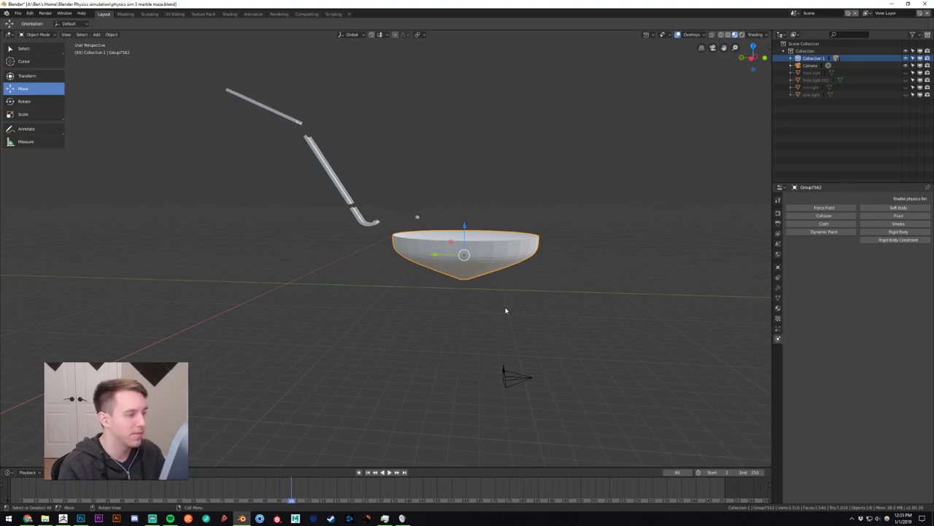
key(Right)
key(Right)
middle_drag(503, 311, 310, 258)
key(Right)
Move the bowl along the Y and X axes to place it under the marble's flight path.
key(g)
key(y)
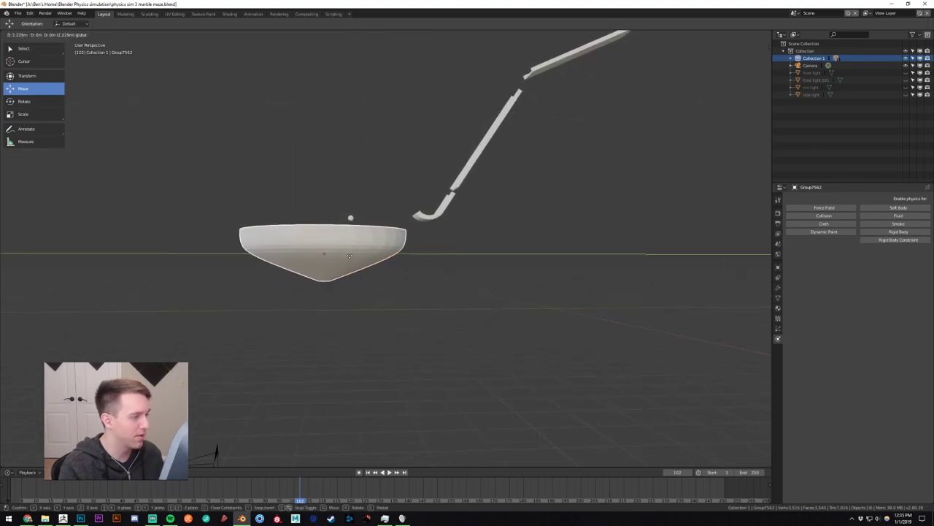
click(344, 253)
middle_drag(344, 254, 412, 257)
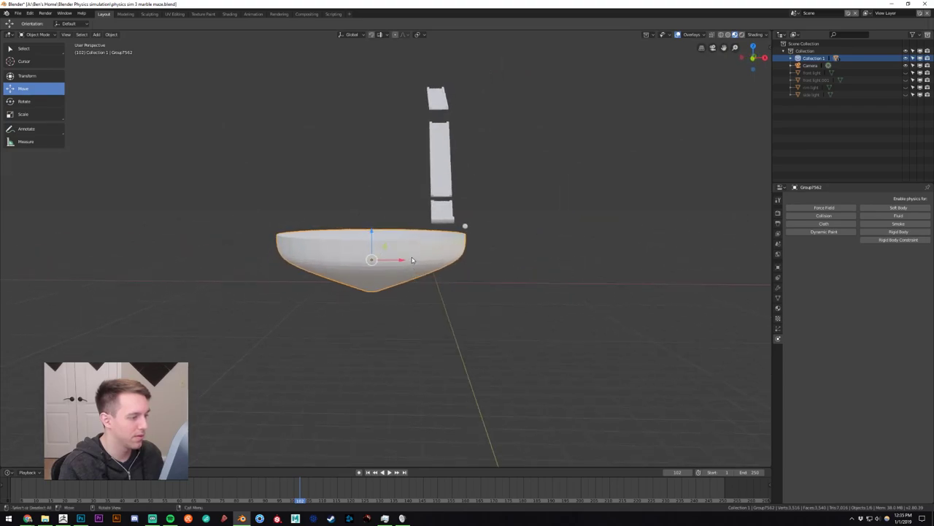
key(g)
key(x)
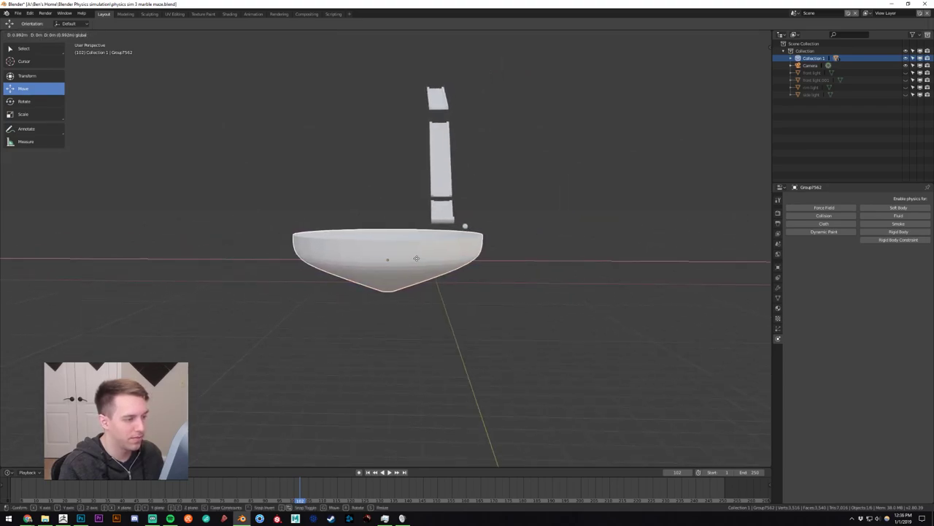
click(417, 261)
Add a non-dynamic rigid body to the bowl and set its collision shape to Mesh.
middle_drag(417, 262, 472, 292)
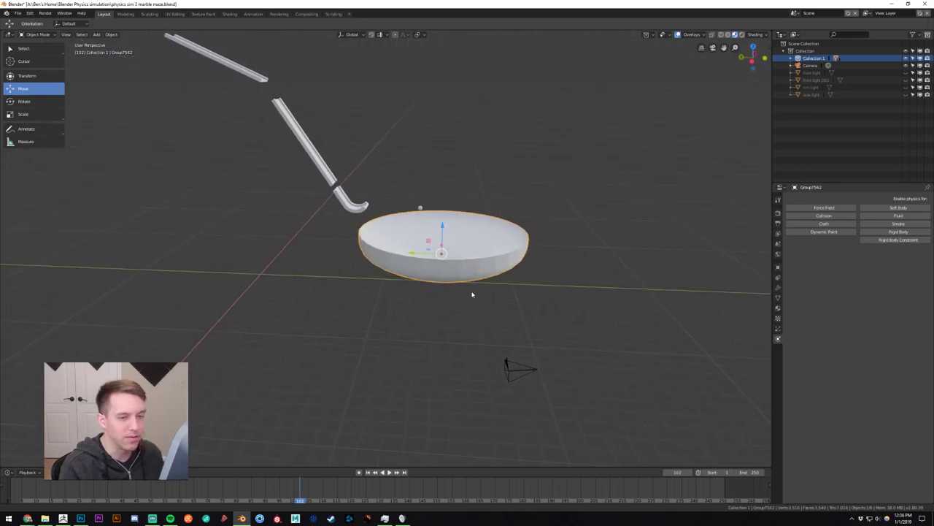
click(884, 233)
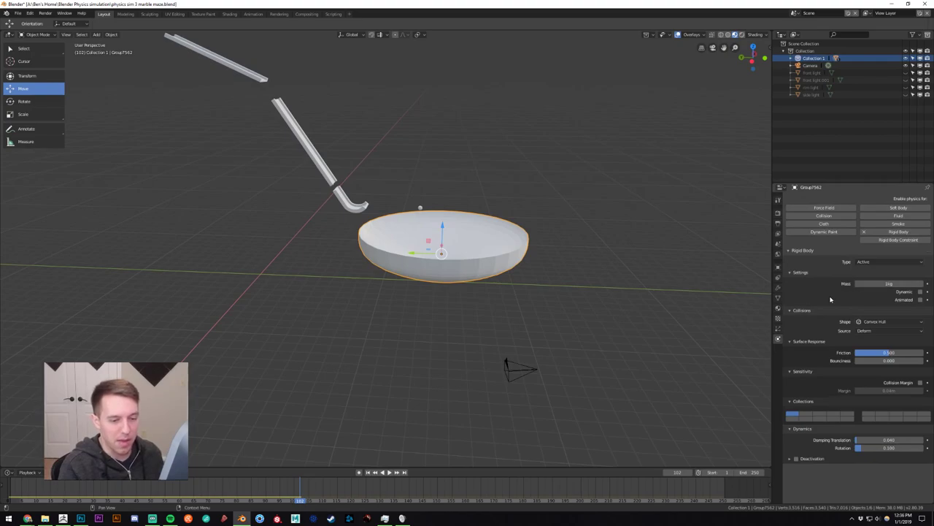
click(889, 321)
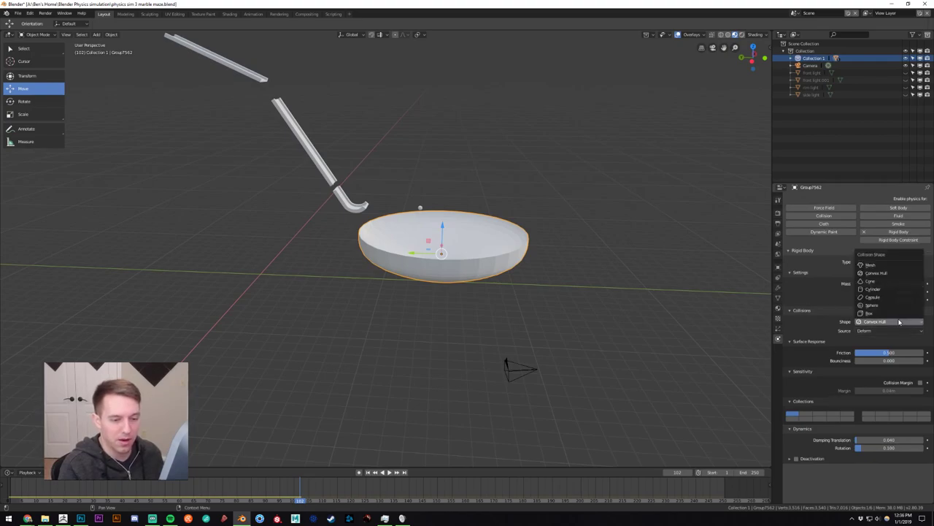
click(875, 265)
Run the marble simulation from the first frame and pause it at frame 64, with the marble on the middle track.
scroll(454, 332, up, 1)
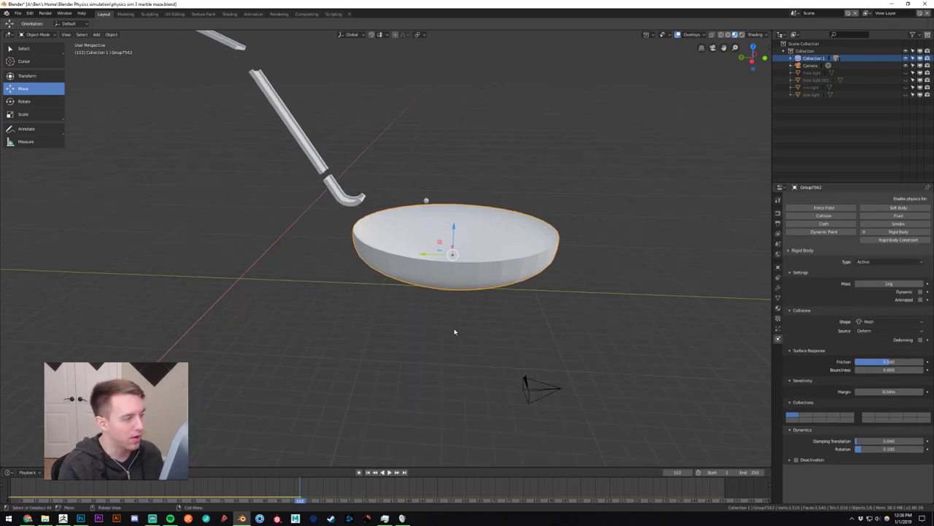
click(389, 472)
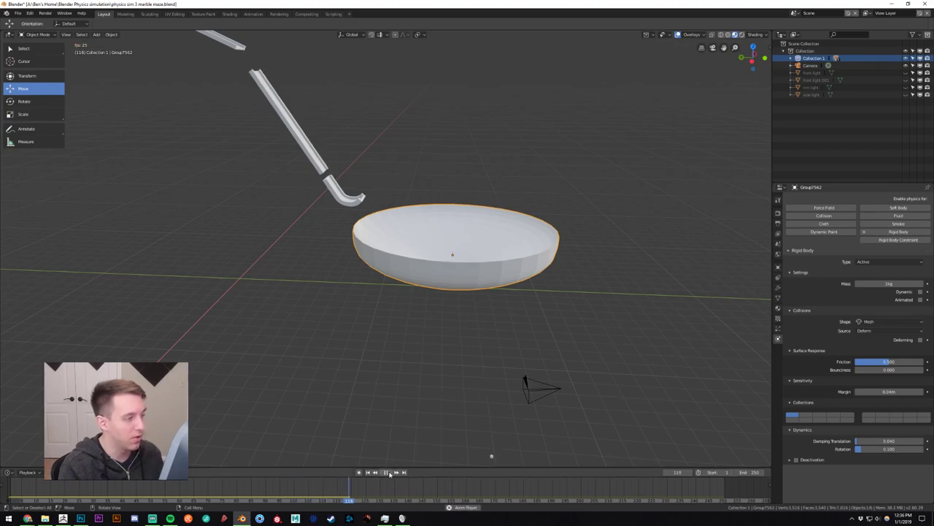
click(383, 473)
click(367, 473)
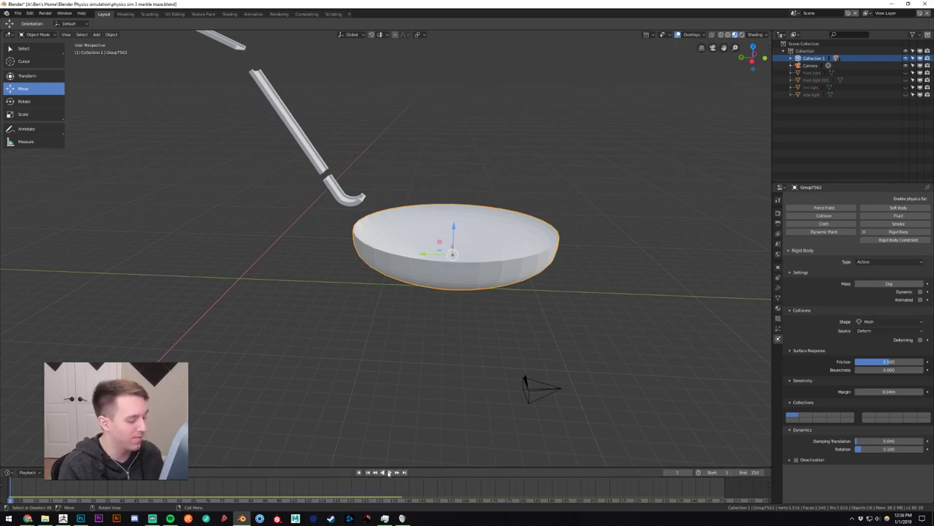
click(389, 472)
shift+middle_drag(399, 329, 417, 385)
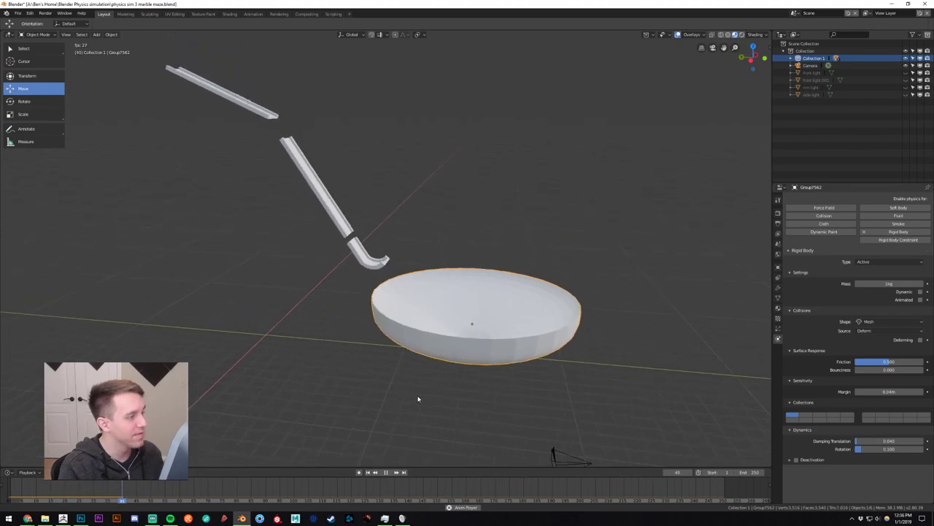
key(space)
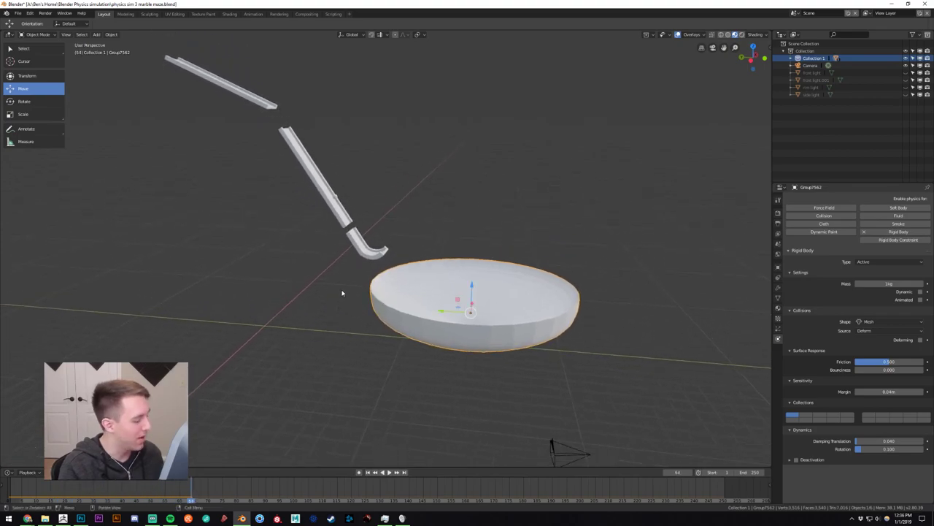
Assign the existing red "sphere" material to the marble.
click(336, 202)
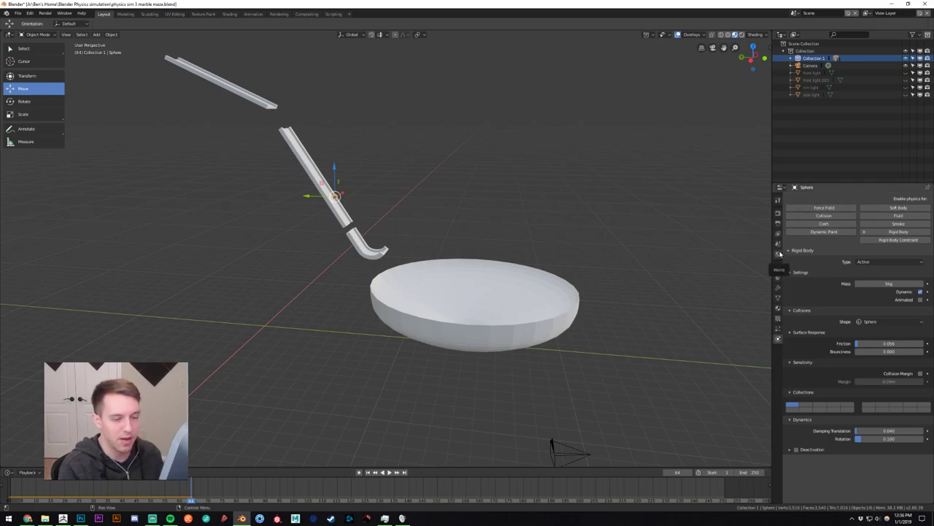
click(777, 311)
click(792, 222)
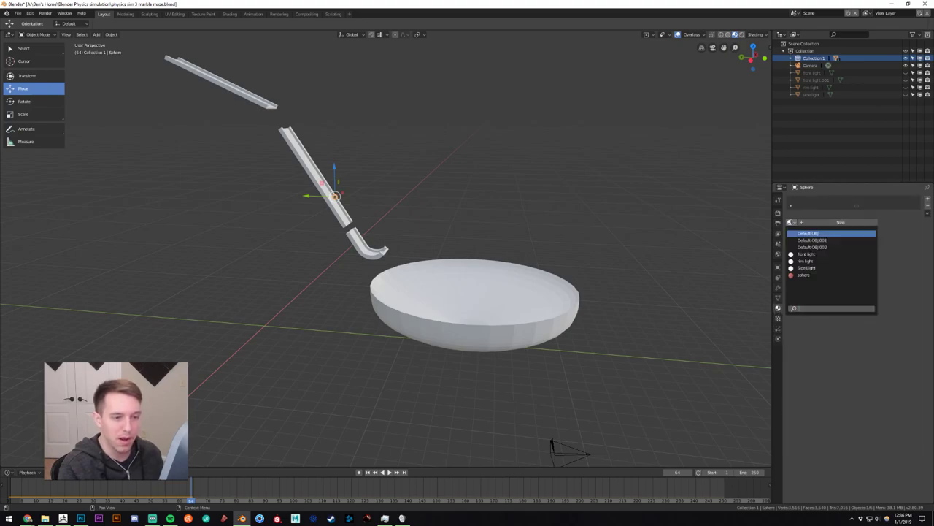
click(804, 274)
Replay the simulation from frame 1 to frame 145 to check whether the marble lands in the bowl.
middle_drag(627, 288, 625, 174)
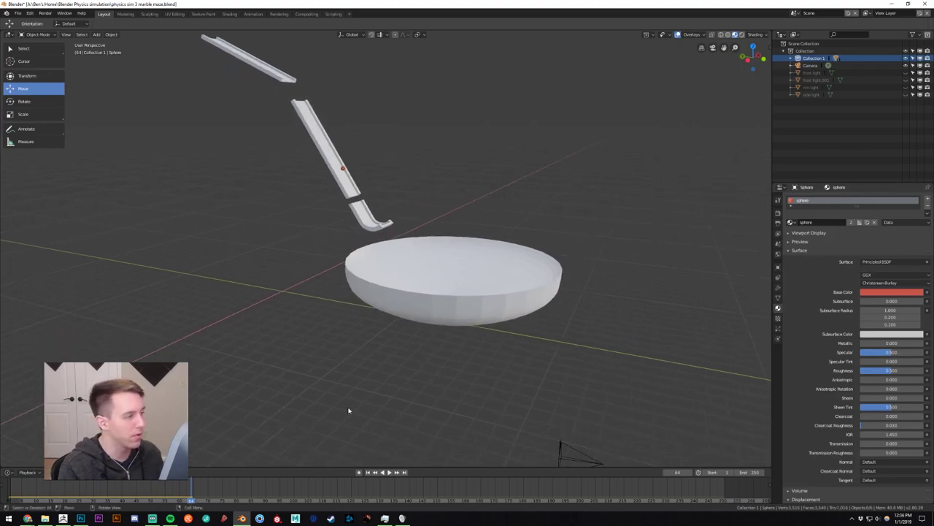
click(389, 472)
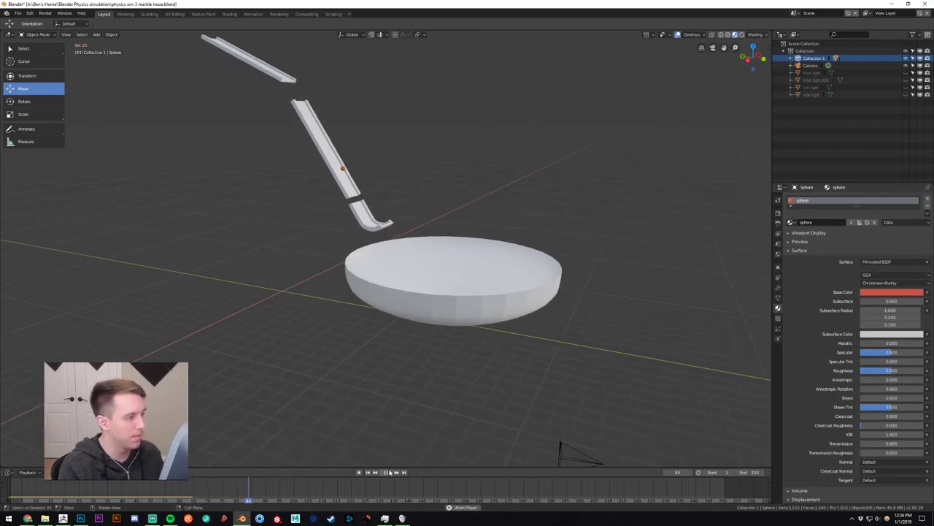
click(389, 472)
key(shift+Left)
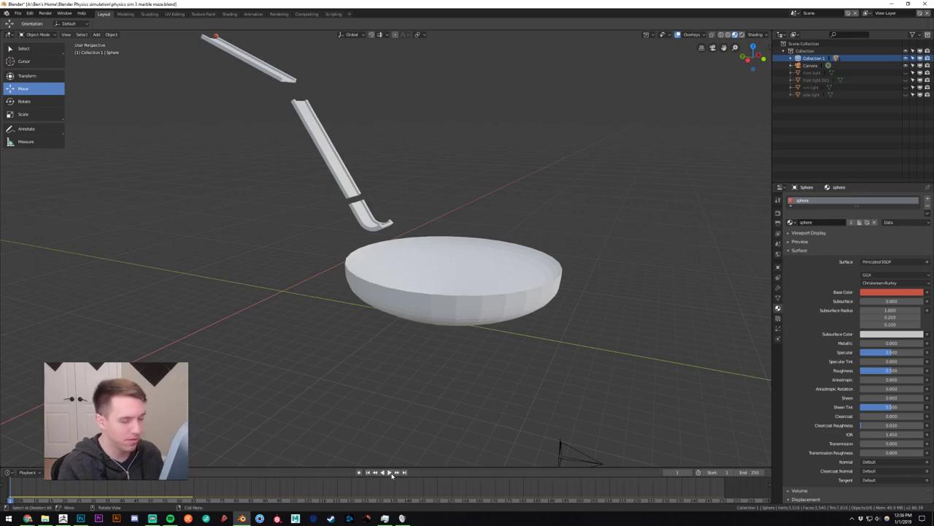
click(388, 472)
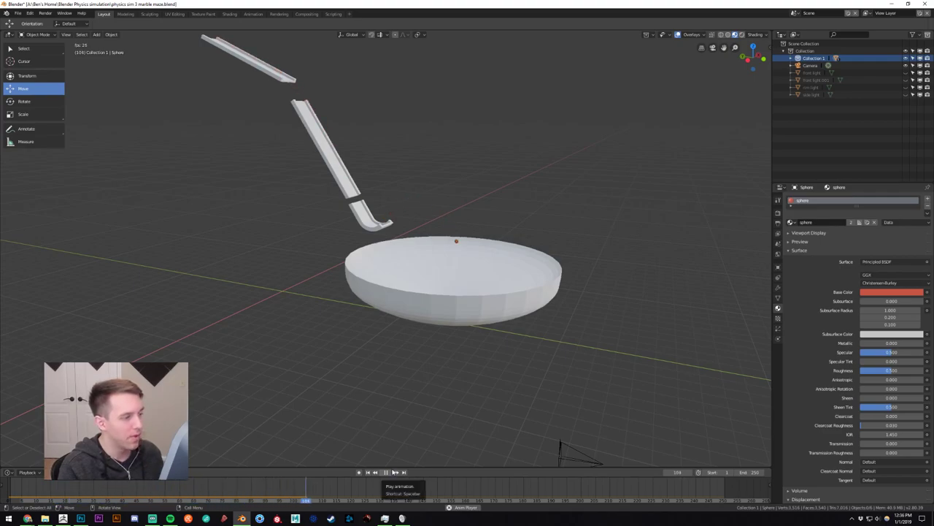
click(388, 472)
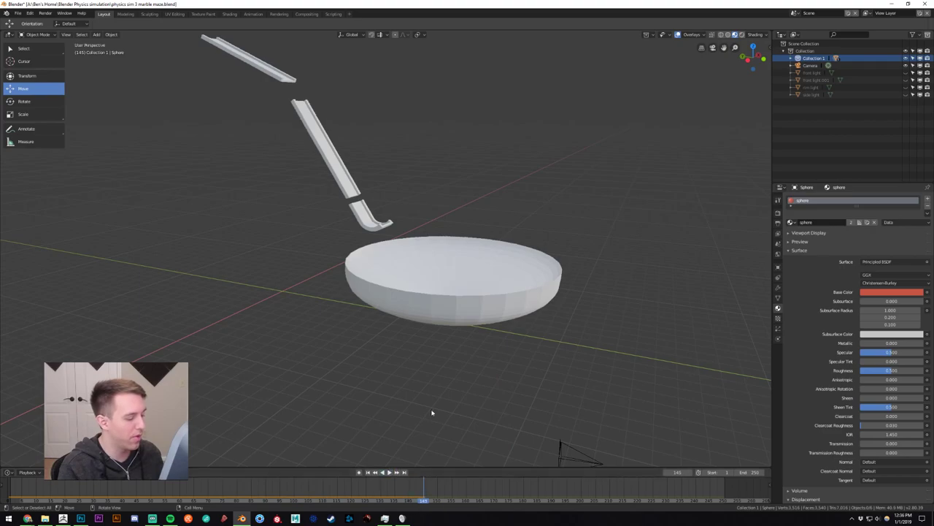
Check the curved track piece's rigid body settings and set the bowl's mass to 15 kg.
click(369, 214)
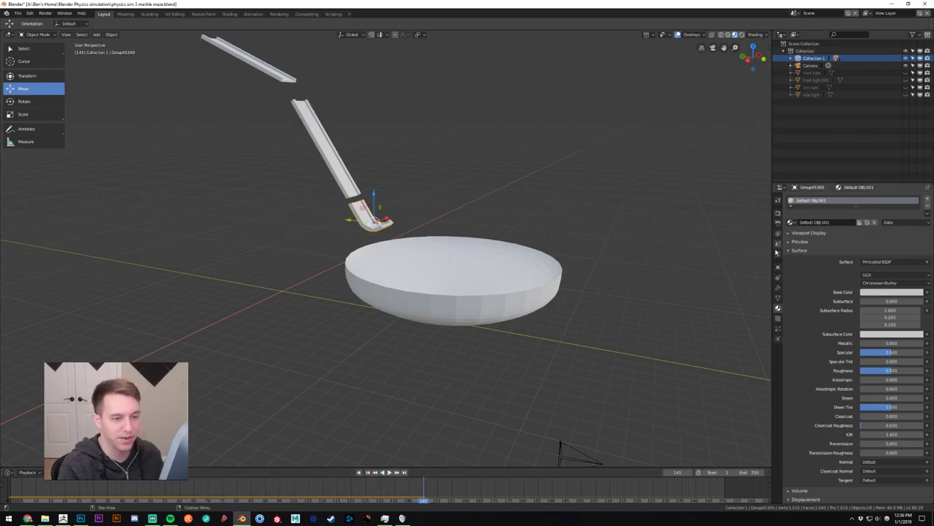
click(778, 339)
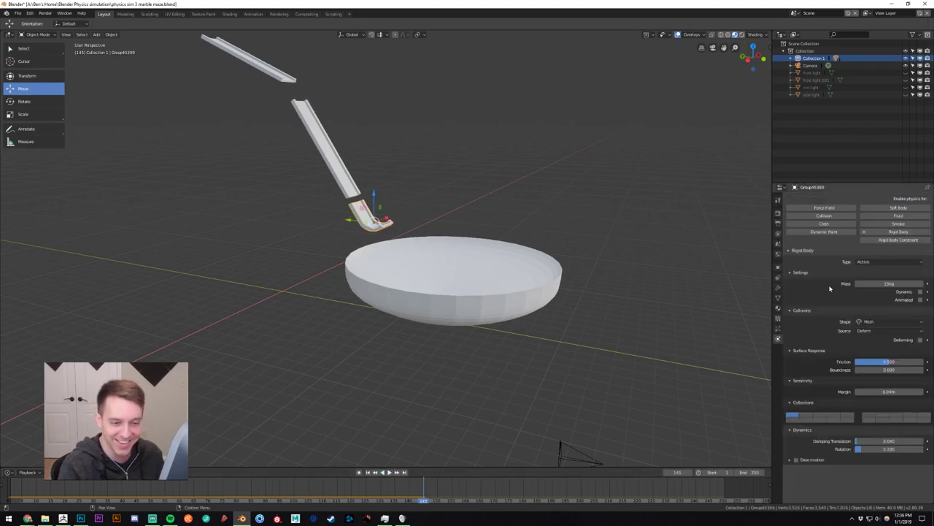
click(515, 294)
click(889, 284)
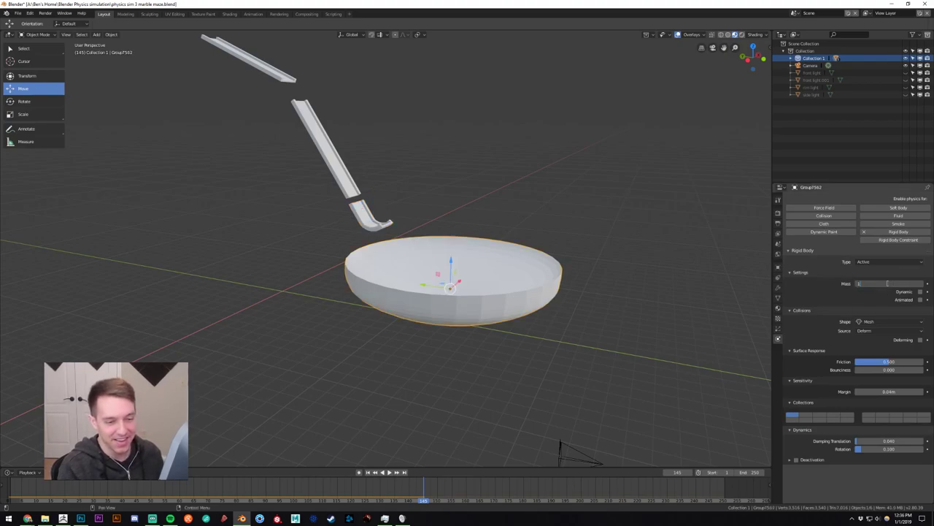
text(15)
key(Return)
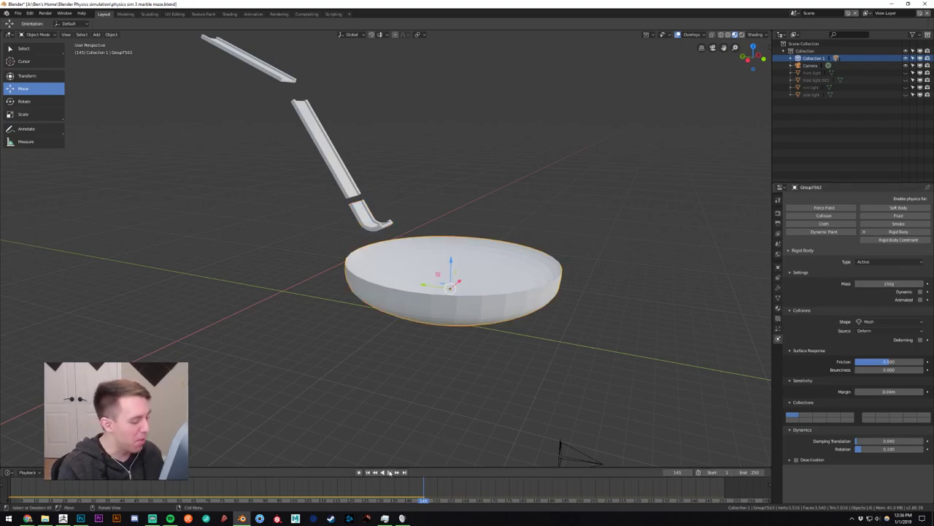
Replay the simulation from the first frame and pause it at frame 85, as the marble flies off the curved track.
click(390, 472)
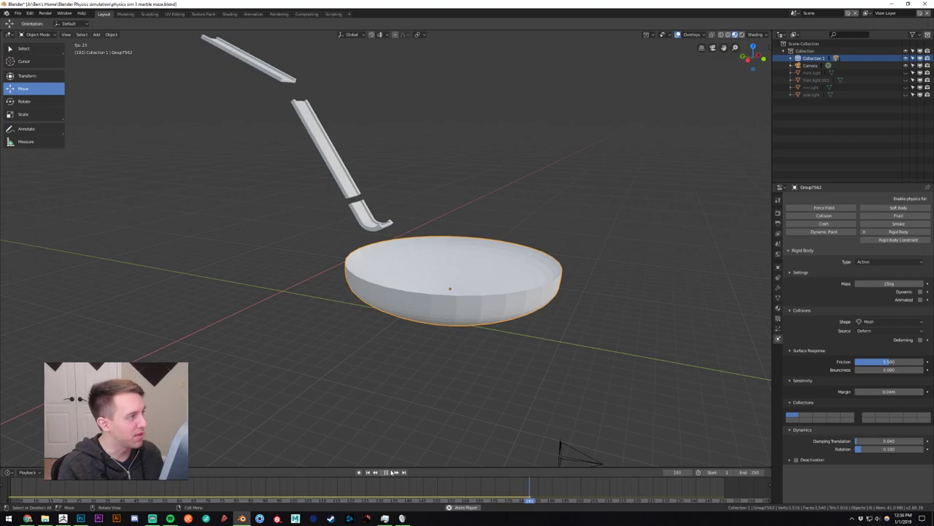
click(392, 472)
click(368, 473)
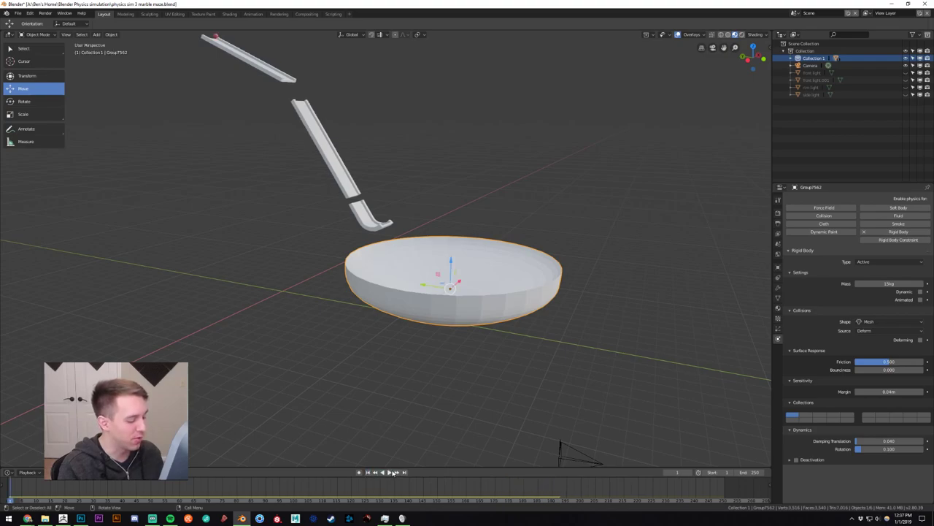
click(392, 473)
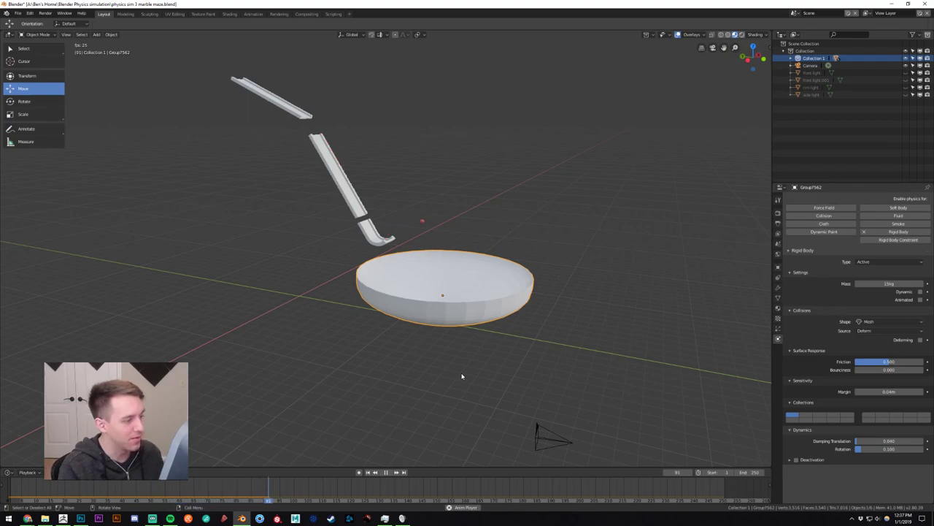
click(387, 473)
click(368, 473)
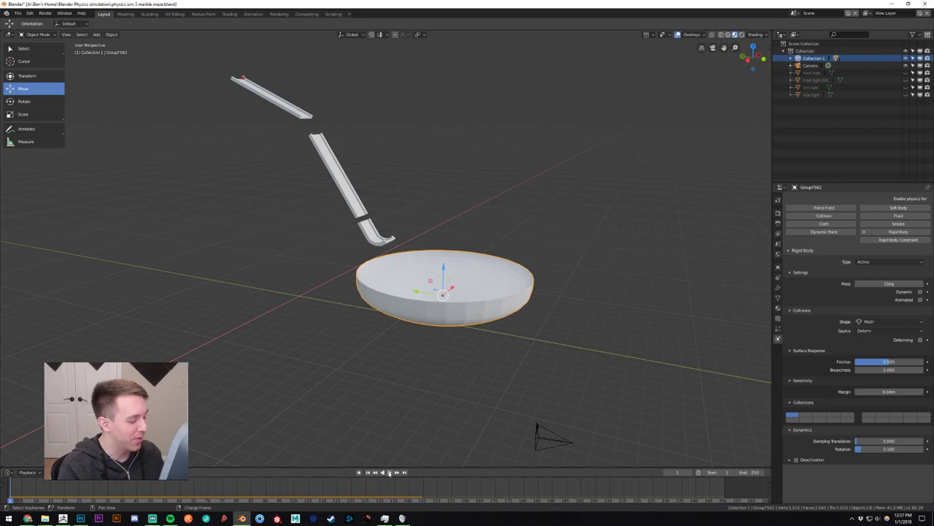
click(391, 473)
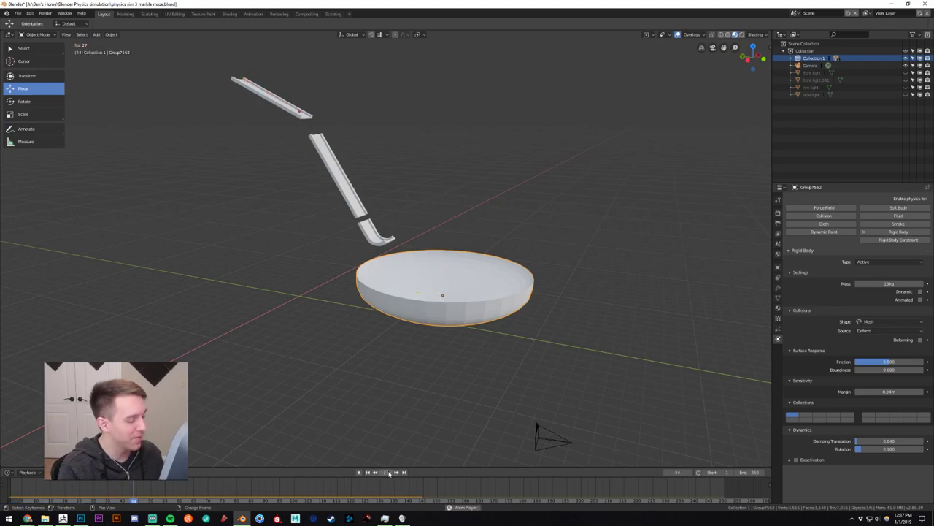
click(391, 472)
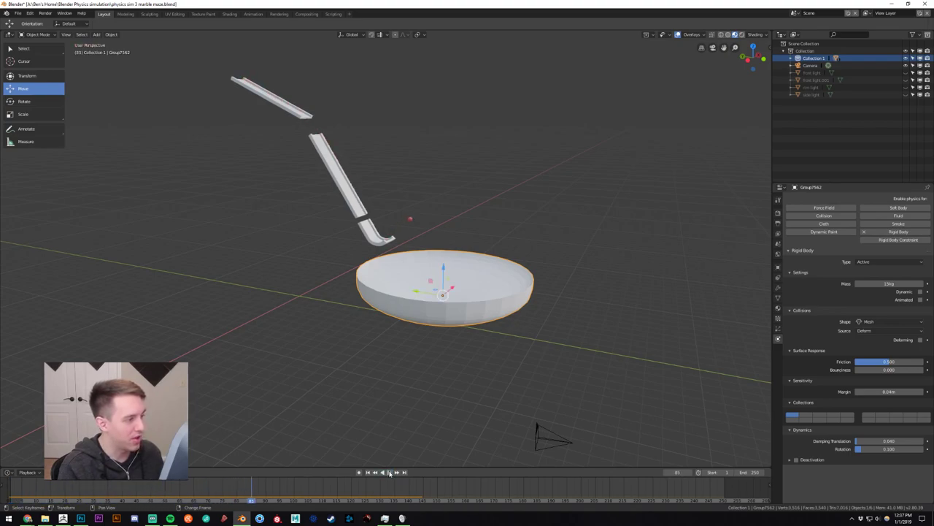
Adjust the bowl's height along the Z axis, keeping its rim just below the end of the curved track.
middle_drag(480, 344, 449, 265)
key(g)
key(z)
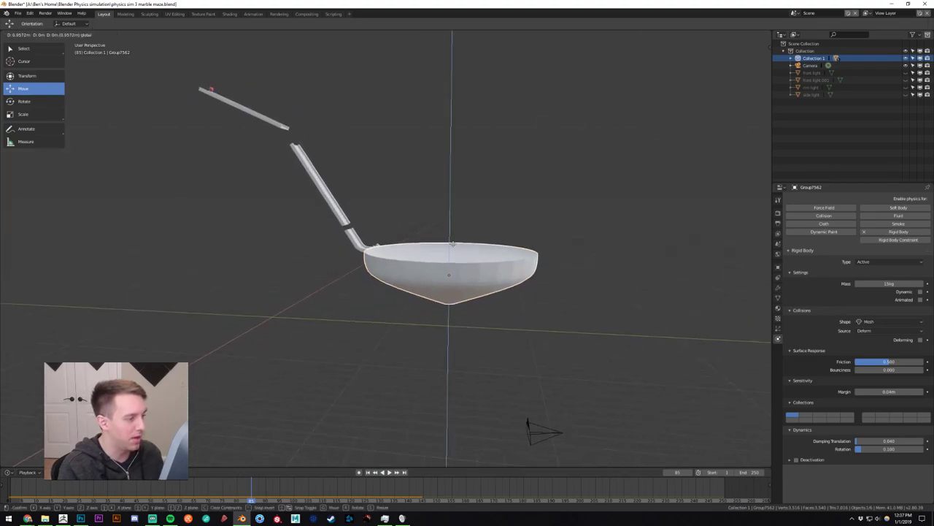
click(460, 254)
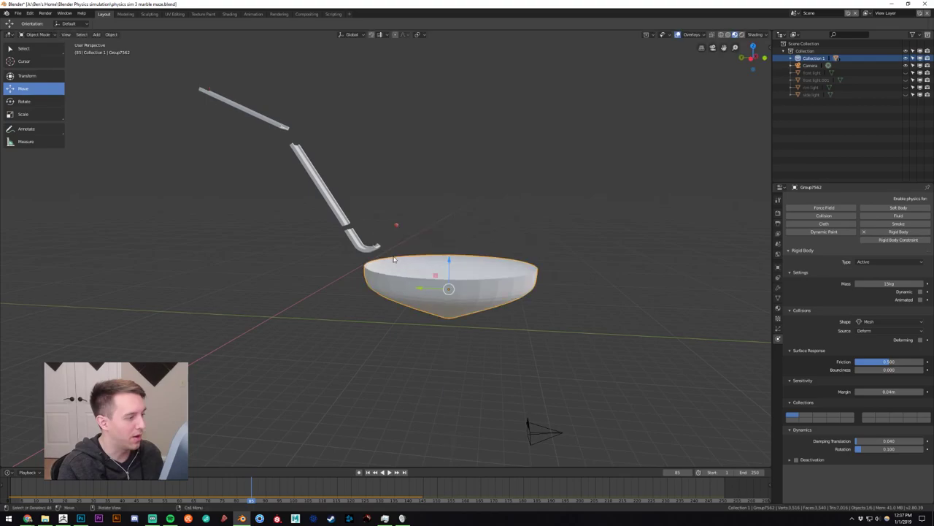
Play the simulation from frame 1 to about frame 136, viewing the bowl and marble path from the side.
middle_drag(460, 299, 392, 328)
click(369, 472)
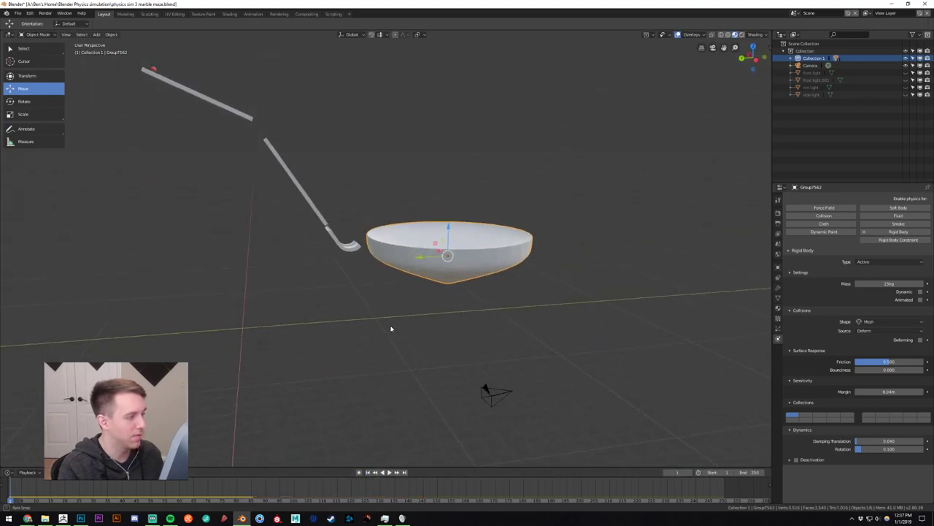
click(389, 472)
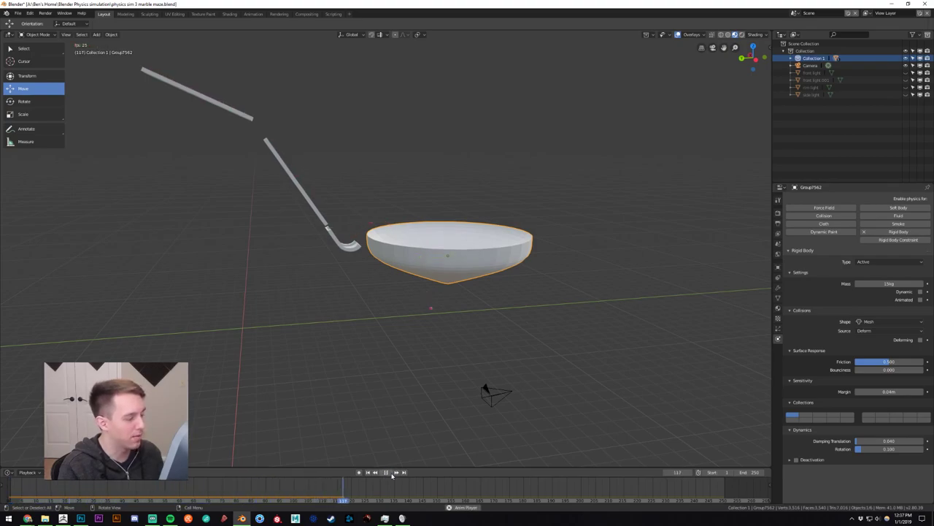
click(387, 475)
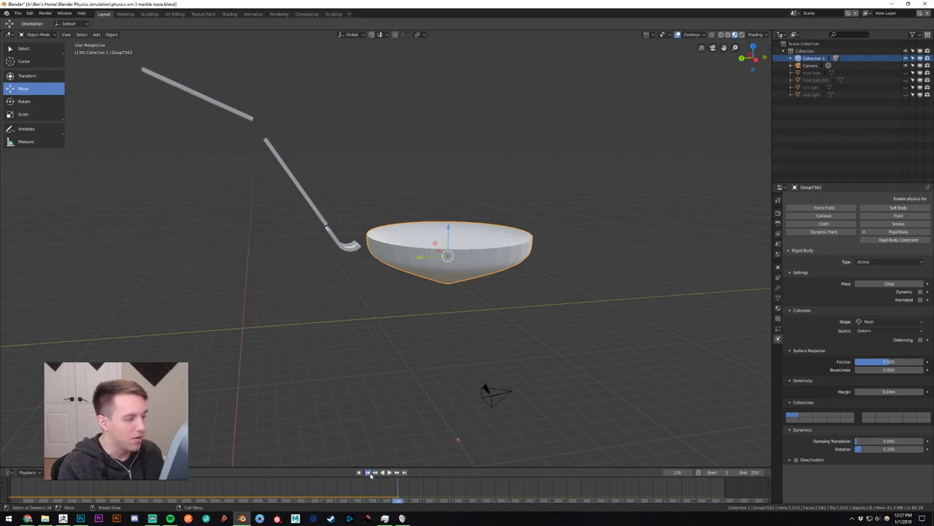
Lower the bowl slightly along the Z axis at the first frame, deselect it, and save the file.
click(371, 474)
middle_drag(463, 322, 369, 300)
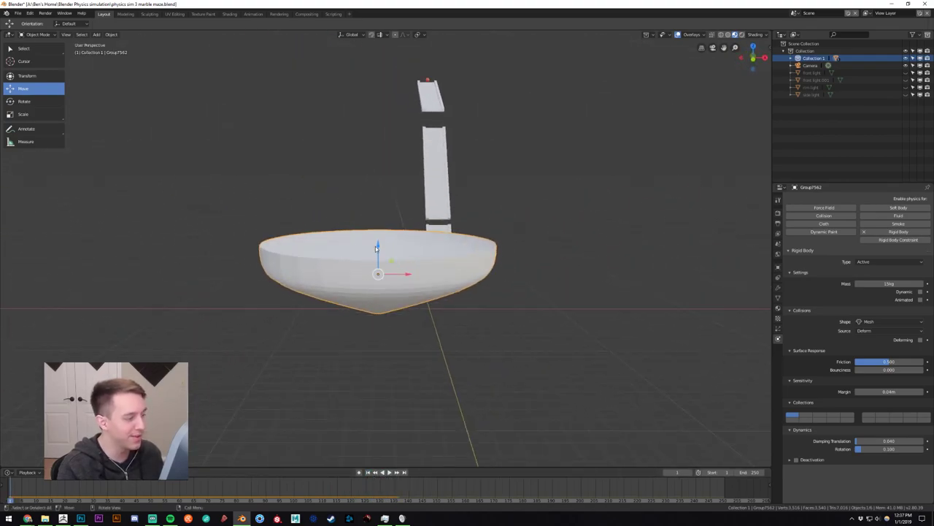
drag(376, 245, 376, 251)
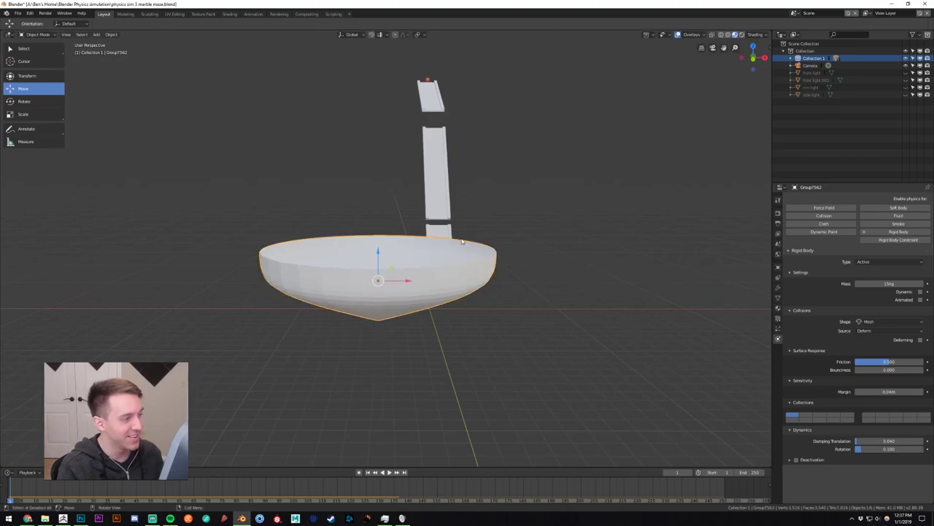
click(467, 215)
middle_drag(467, 215, 483, 262)
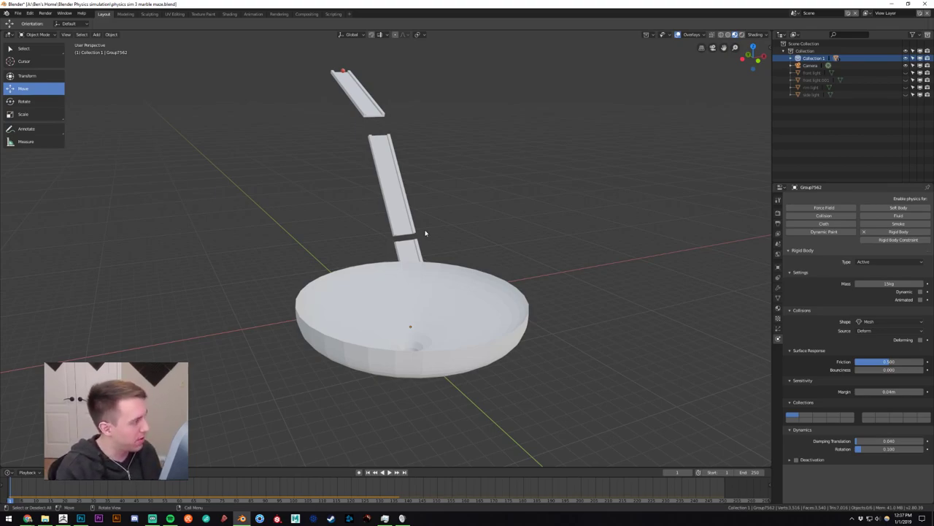
key(ctrl+s)
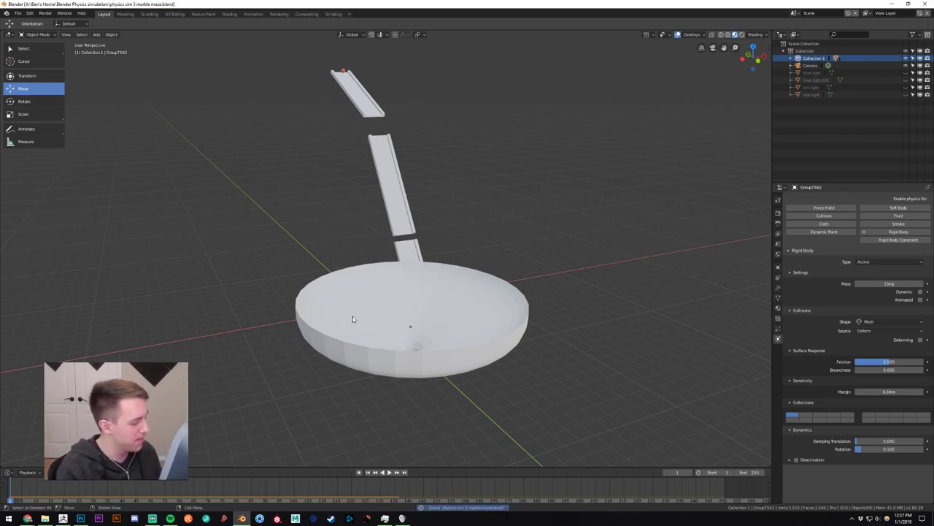
Select the marble and play the simulation to frame 101, viewing the tracks and bowl from the side.
click(389, 473)
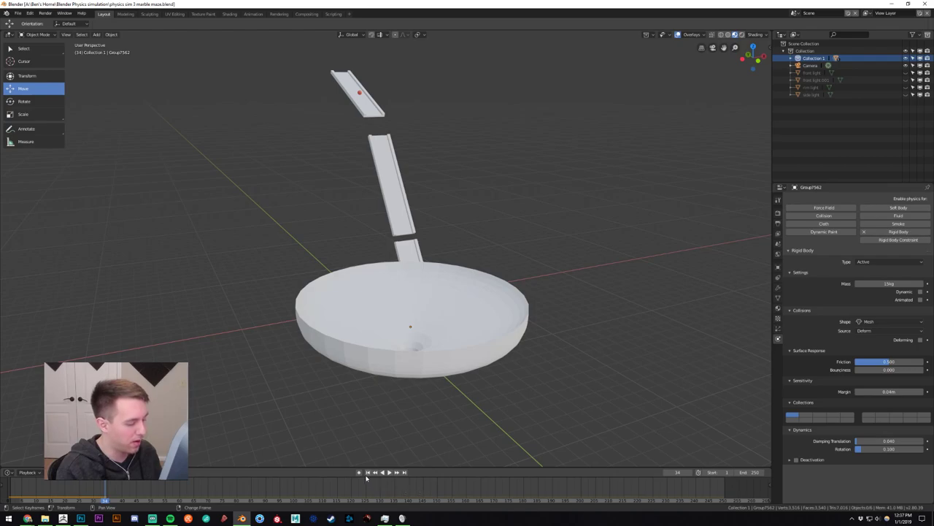
key(shift+Left)
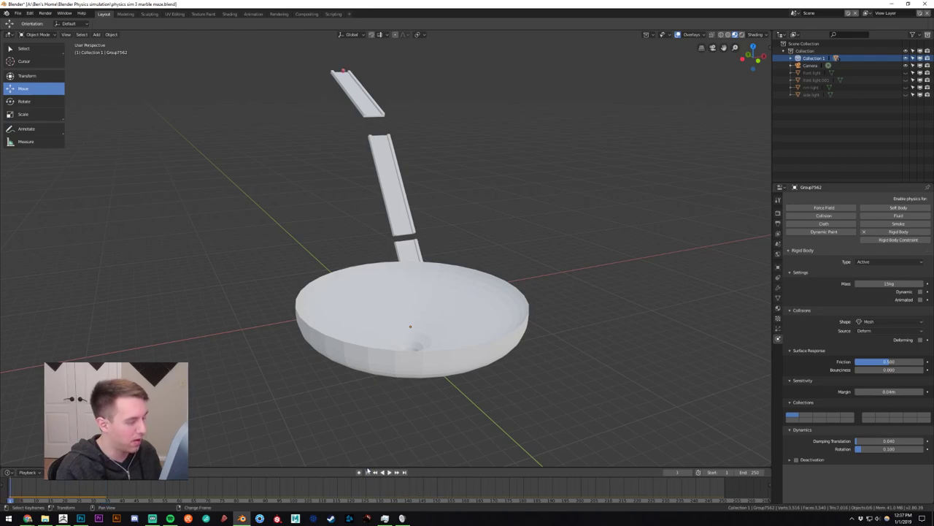
click(344, 72)
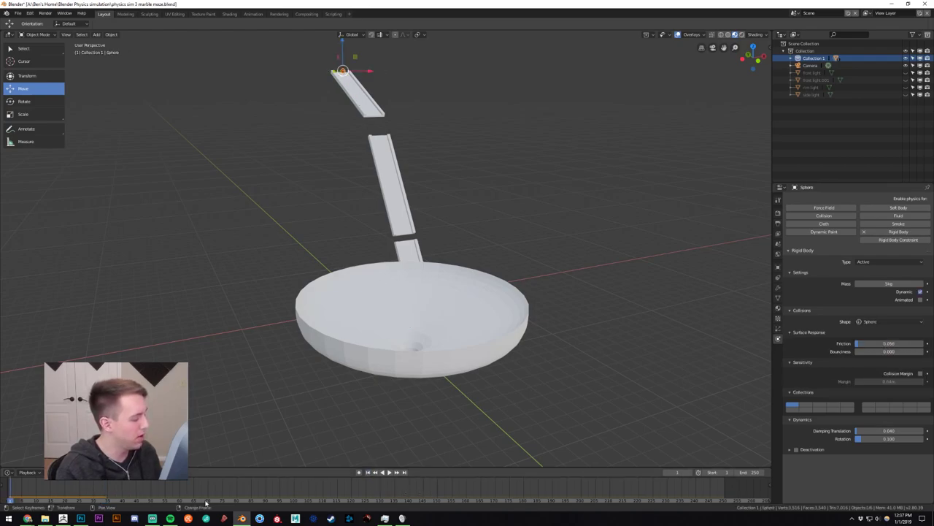
middle_drag(343, 265, 229, 159)
drag(230, 160, 230, 159)
scroll(334, 427, down, 2)
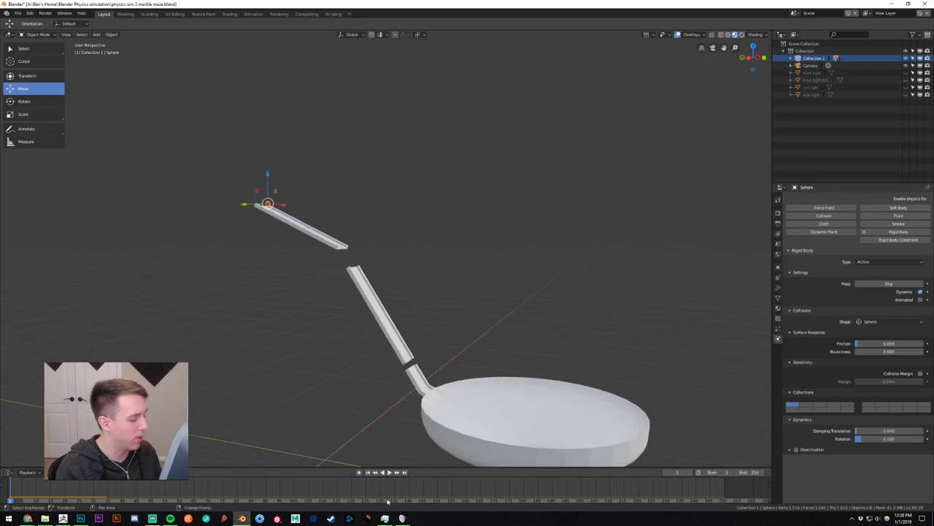
click(388, 471)
middle_drag(403, 407, 285, 282)
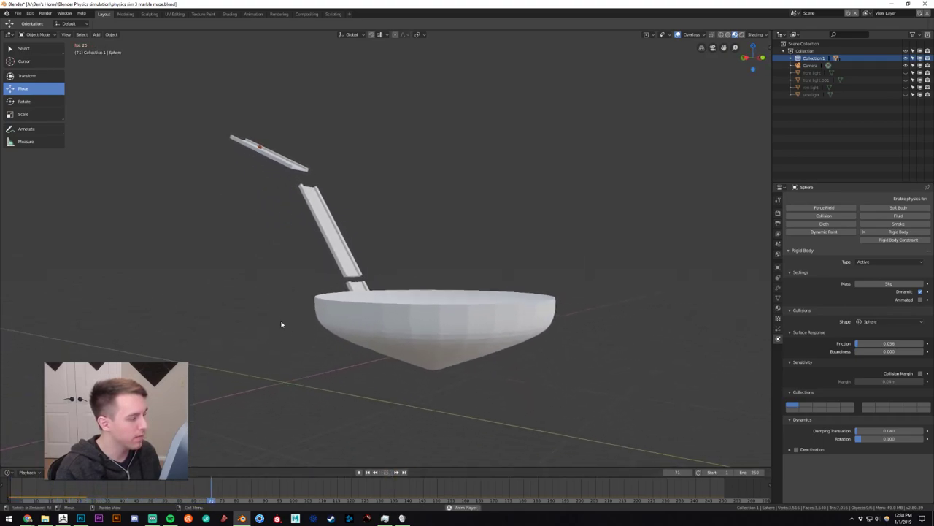
middle_drag(282, 324, 370, 435)
click(383, 472)
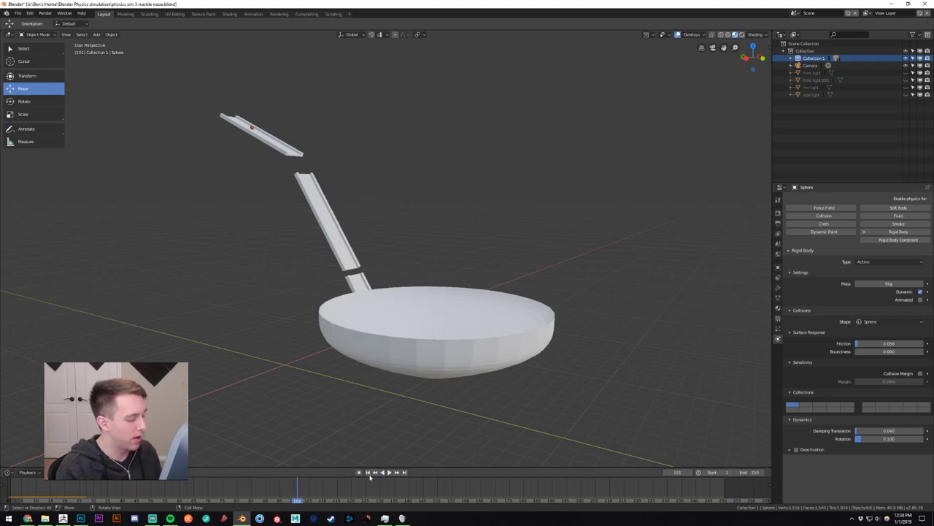
Replay the simulation from the first frame and pause it at frame 90, viewing the marble near the bowl's rim.
click(369, 472)
click(388, 472)
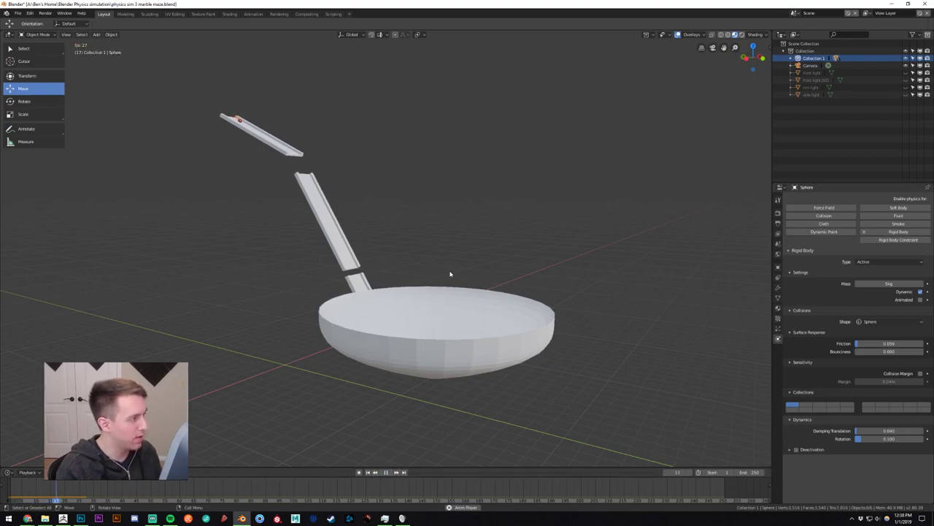
middle_drag(450, 273, 344, 290)
key(space)
key(space)
key(space)
middle_drag(365, 333, 343, 333)
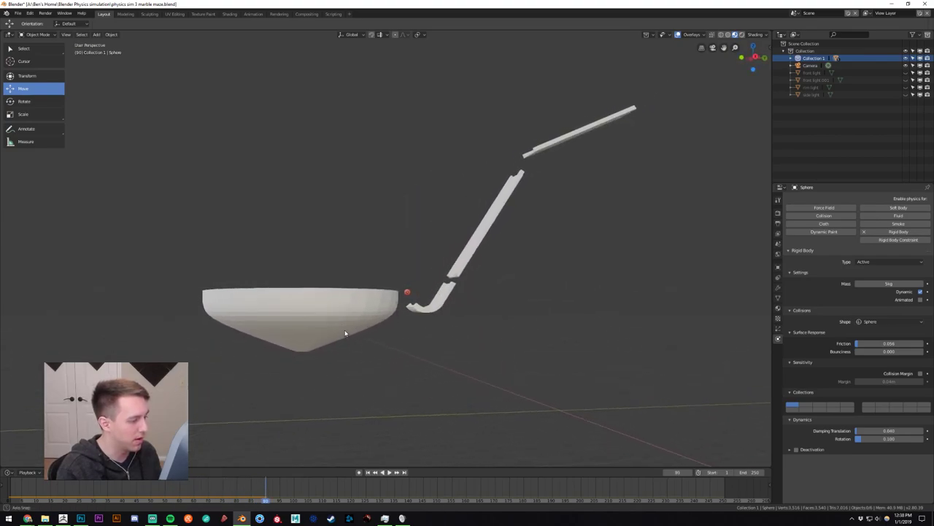
Step back to frame 86 and examine the marble's position between the curved track and the bowl.
scroll(344, 332, up, 1)
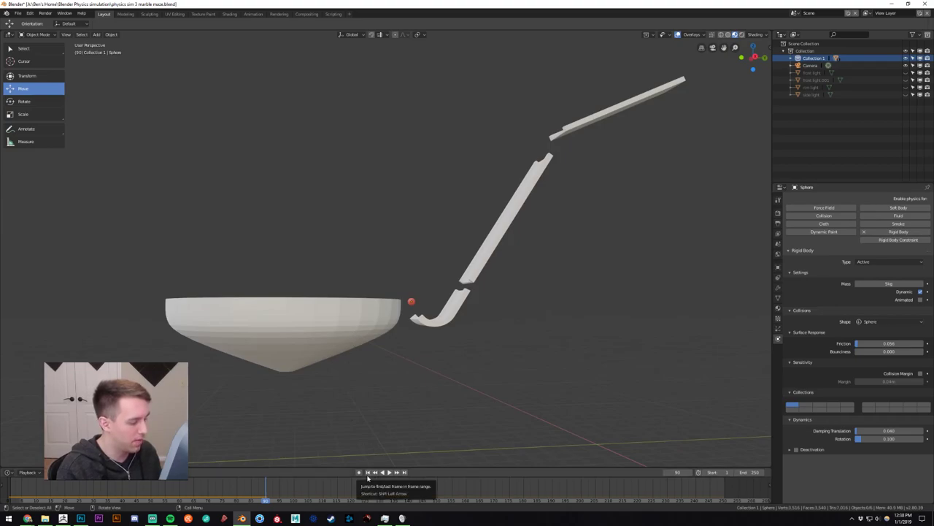
key(Left)
key(Left)
key(Left)
key(Left)
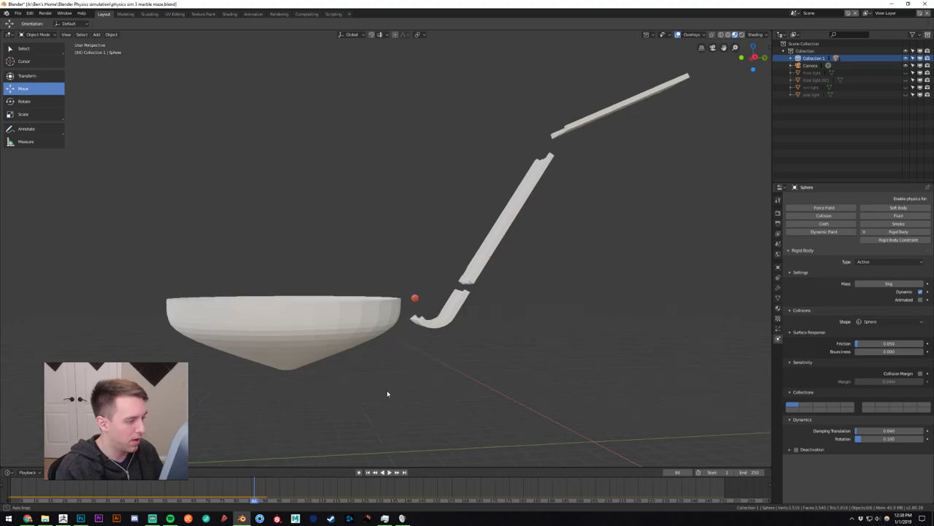
mouse_move(388, 394)
middle_down()
mouse_move(414, 444)
mouse_move(375, 438)
mouse_move(387, 397)
middle_up()
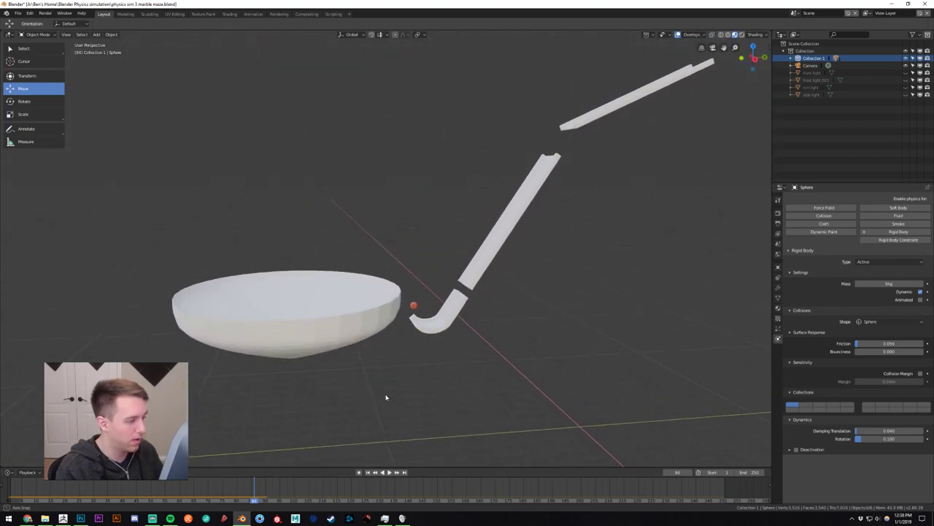
Select the bowl and return the simulation to the first frame.
click(322, 320)
scroll(308, 328, down, 2)
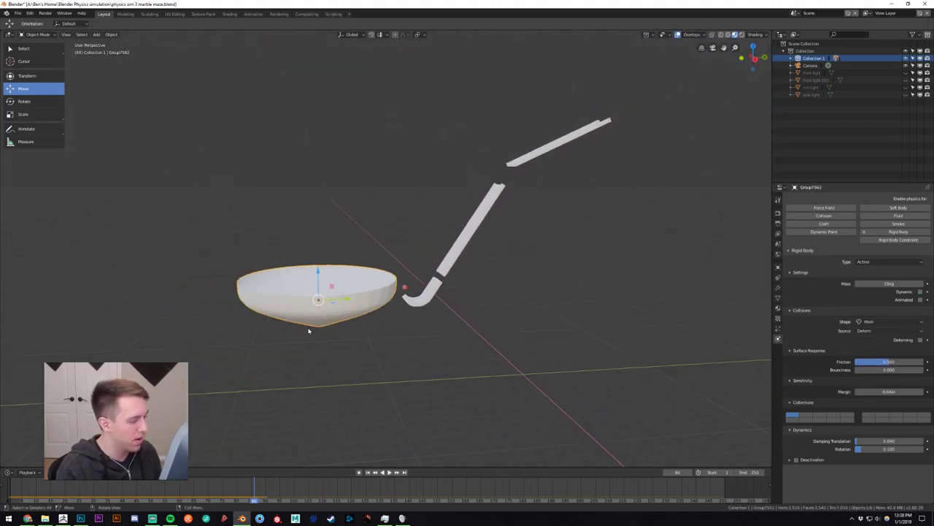
key(ctrl+z)
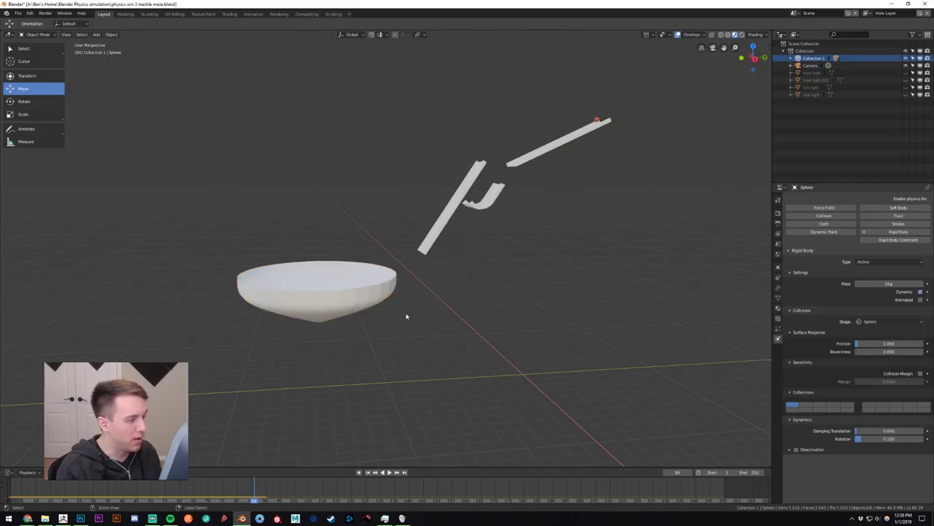
key(ctrl+shift+z)
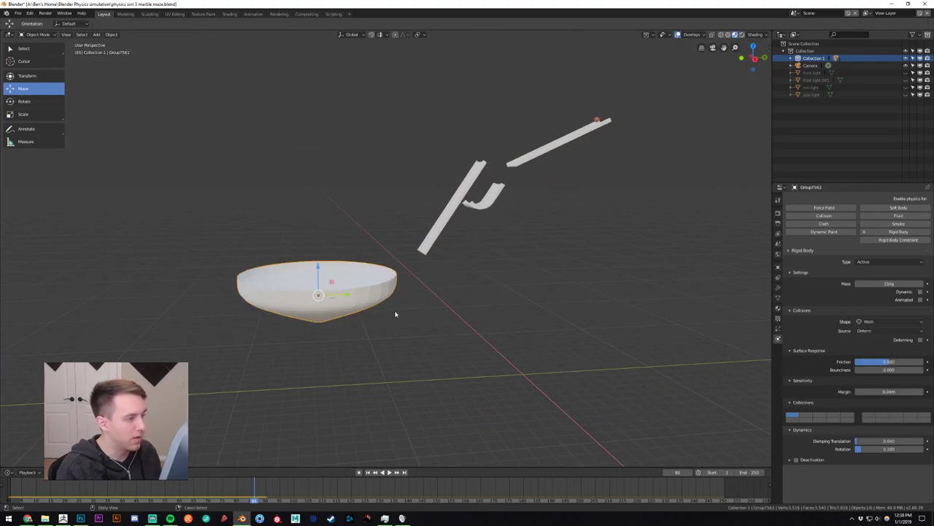
middle_drag(399, 313, 553, 322)
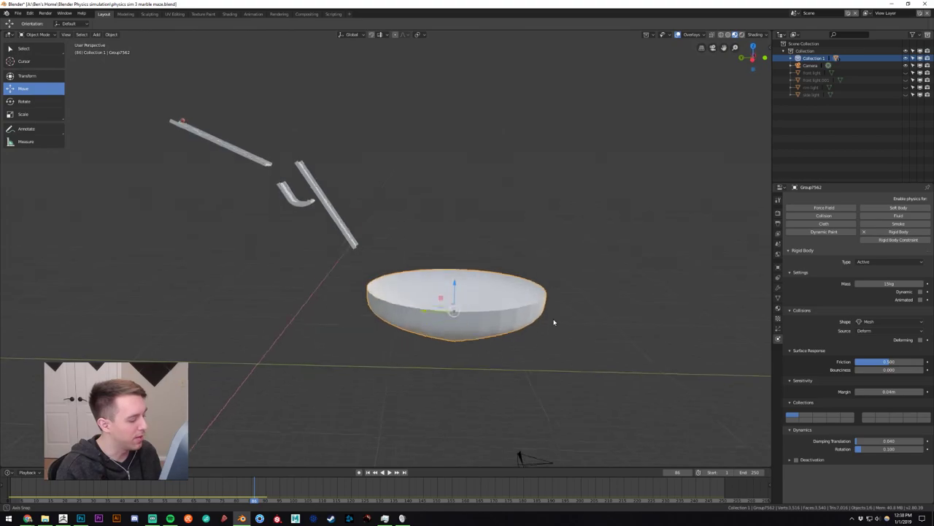
click(367, 472)
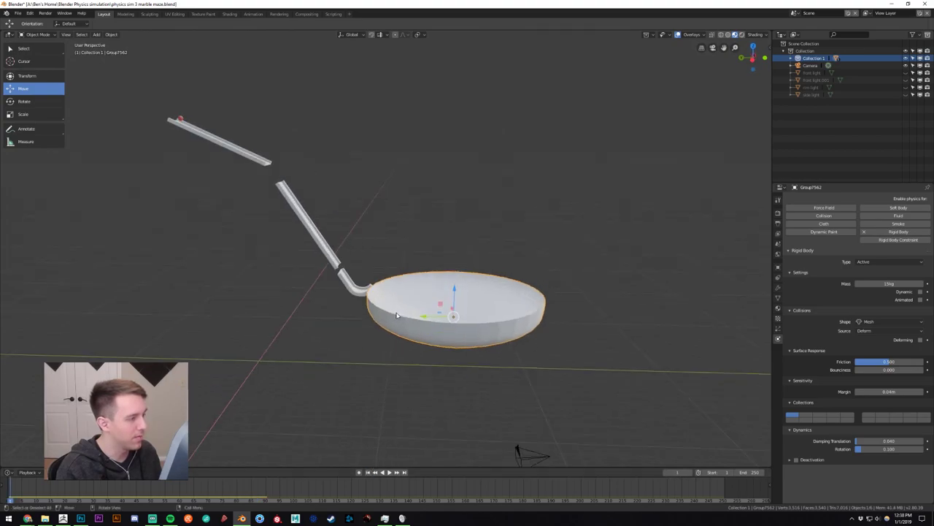
middle_drag(400, 425, 377, 436)
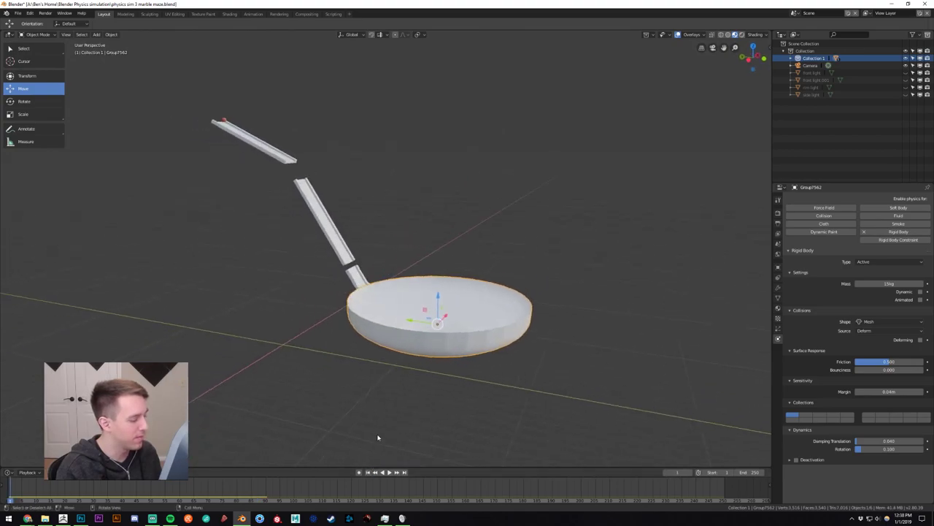
click(389, 473)
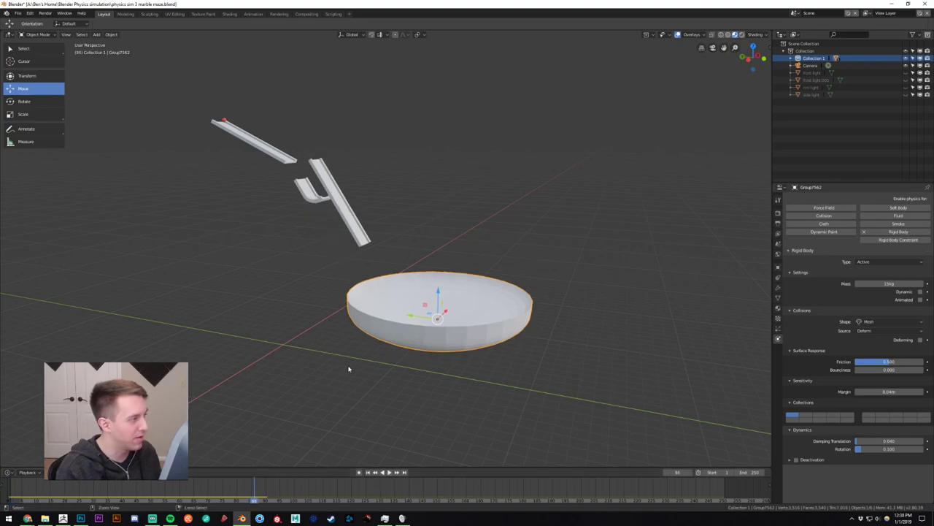
click(349, 369)
key(ctrl+z)
key(ctrl+z)
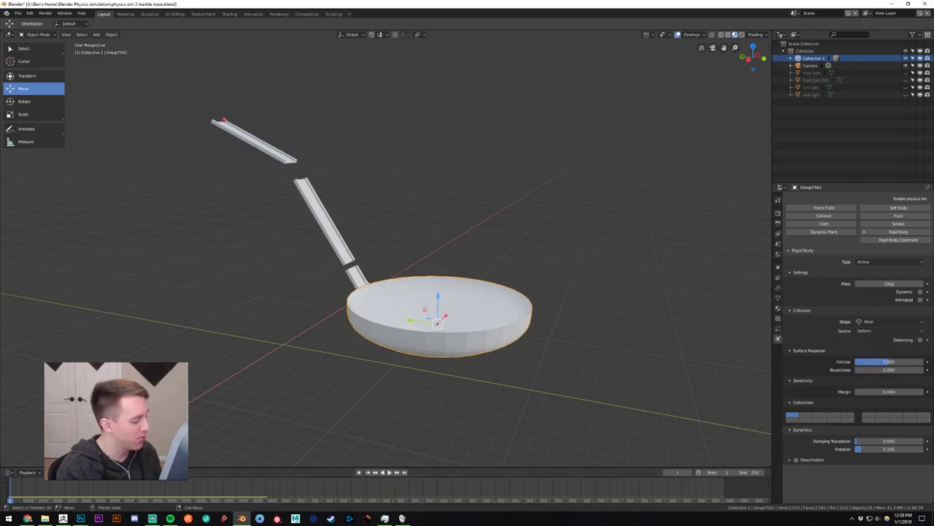
Deselect the bowl, play the simulation from frame 1 to frame 85, and view the marble and bowl from the side.
click(386, 401)
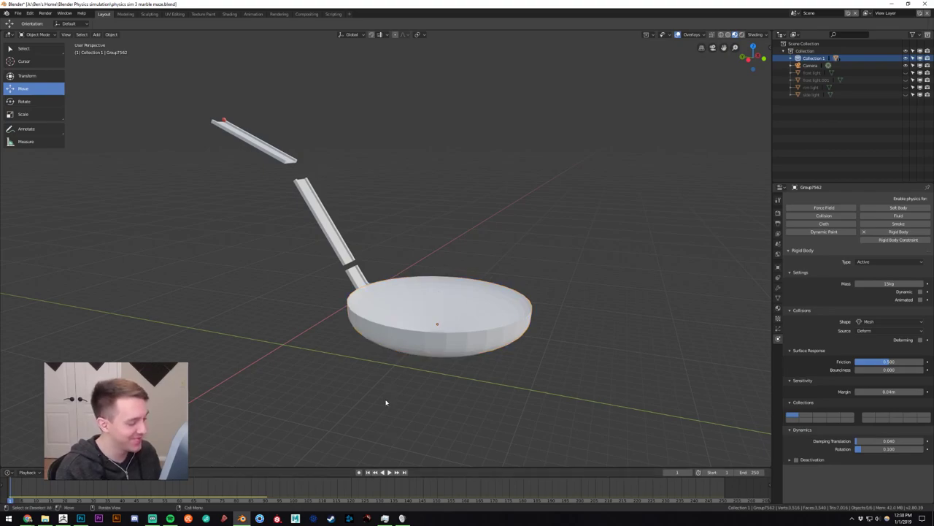
click(389, 473)
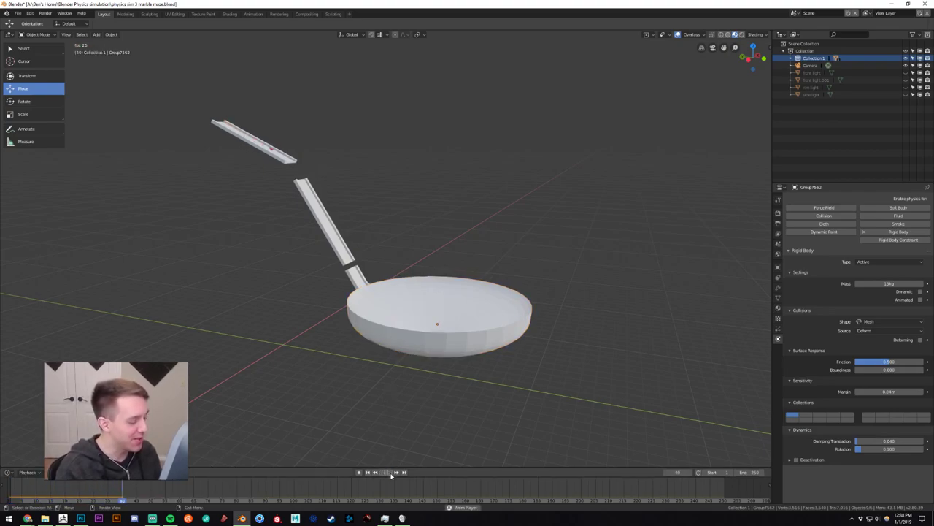
click(386, 472)
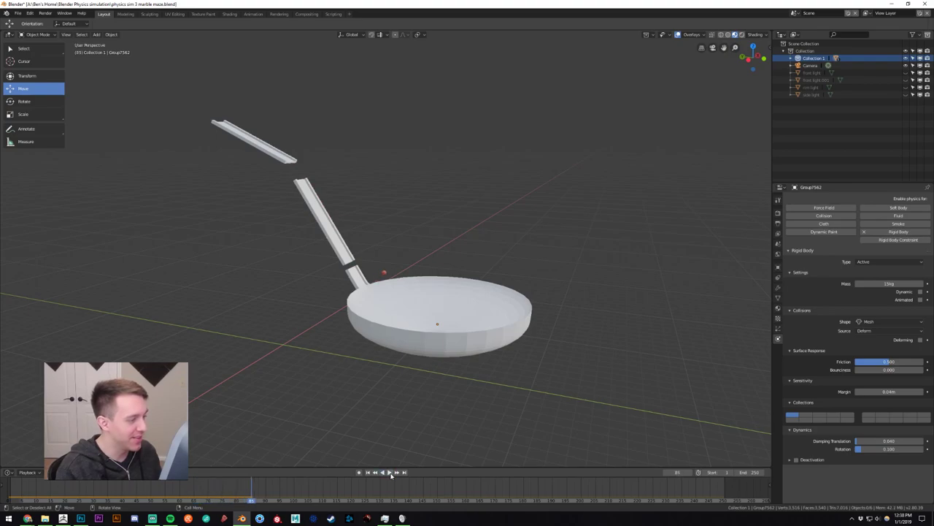
middle_drag(439, 427, 378, 384)
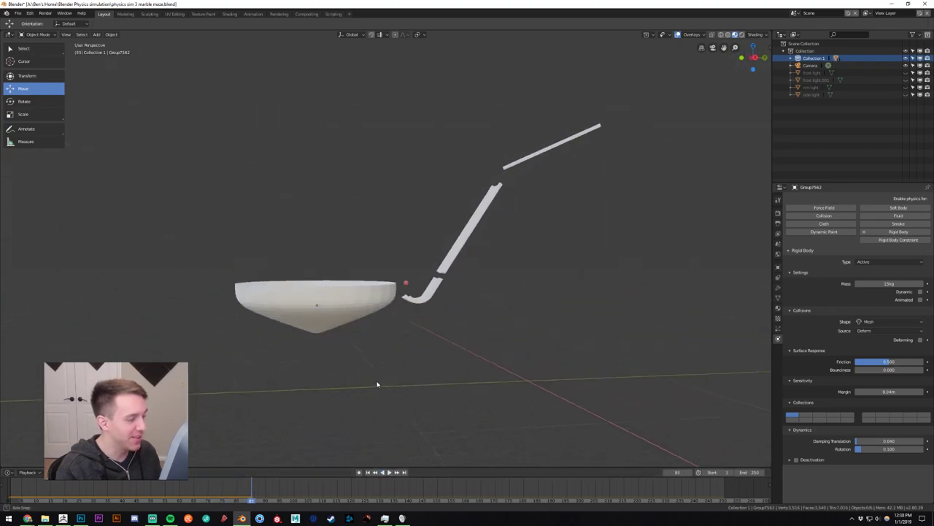
Move the bowl horizontally at the first frame until its rim sits under the end of the curved track.
click(340, 313)
middle_drag(340, 313, 334, 402)
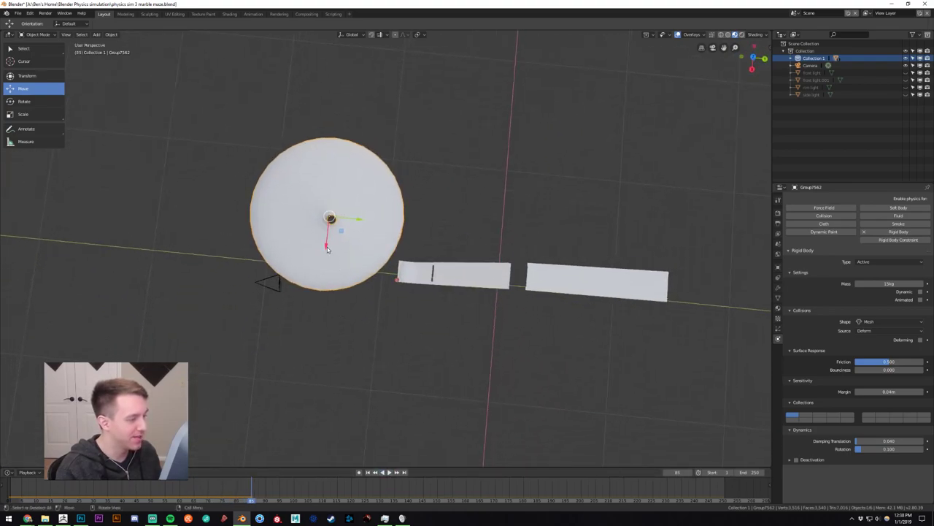
drag(327, 249, 382, 236)
right_click(379, 241)
click(367, 472)
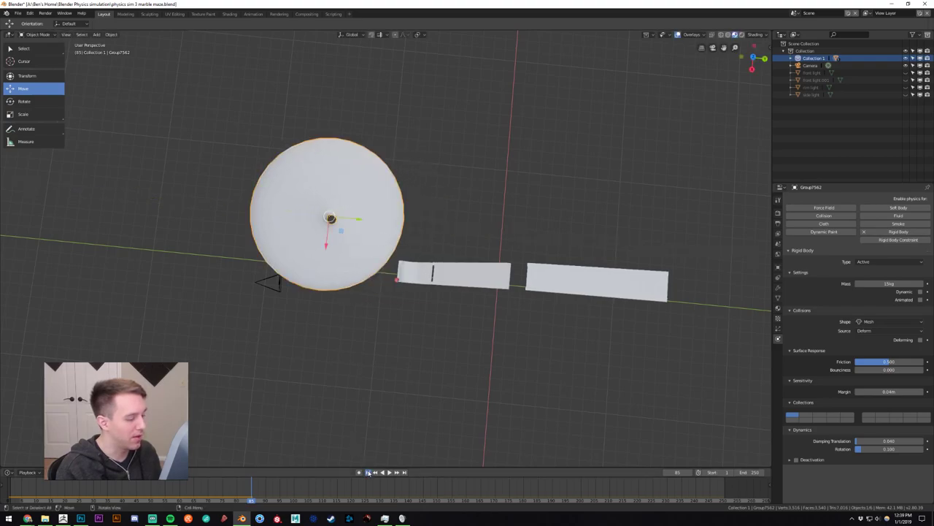
middle_drag(386, 390, 448, 381)
click(448, 381)
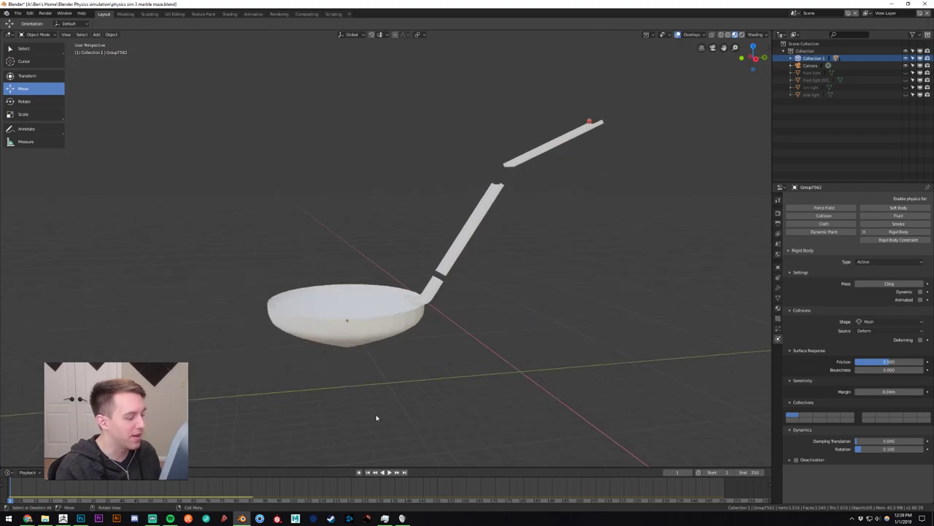
Play the simulation to frame 128 and step back to frame 95, examining where the marble meets the bowl.
click(391, 475)
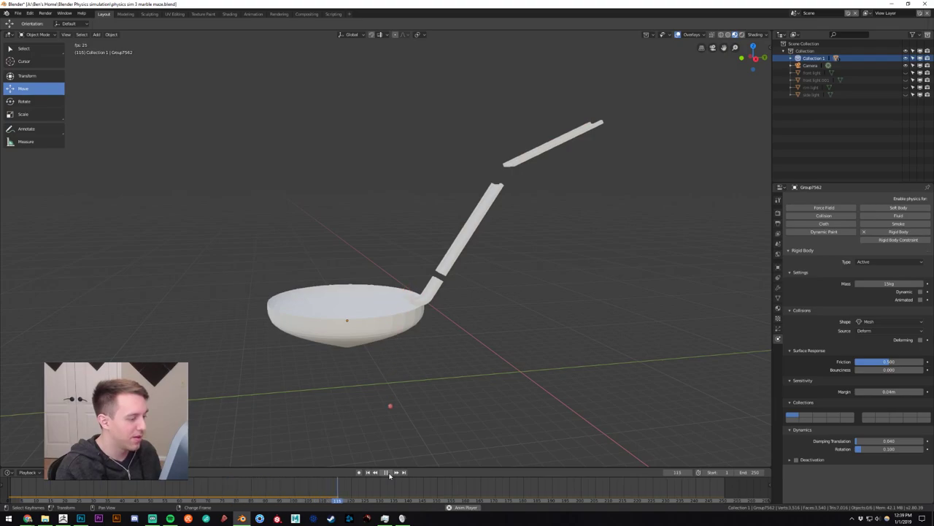
click(381, 473)
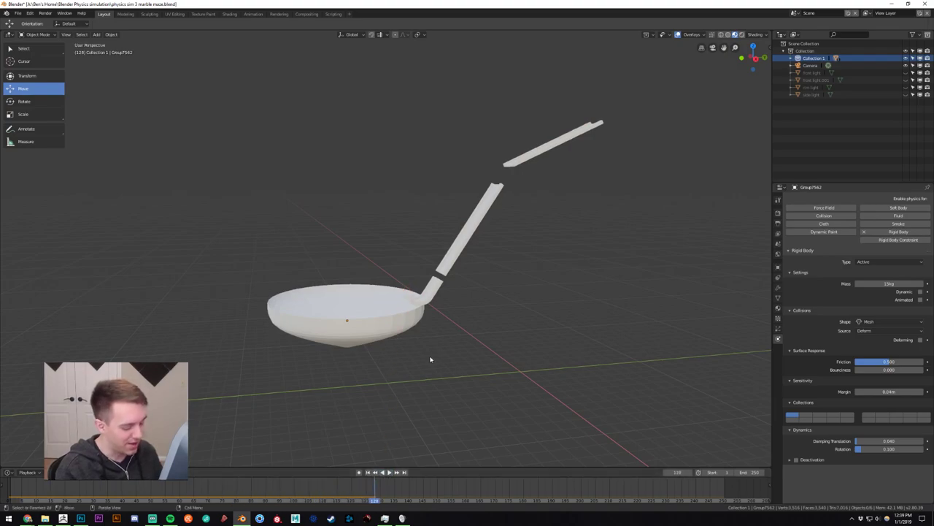
key(Left)
key(Left)
key(Left)
key(Left)
key(Left)
key(Left)
key(Left)
key(Left)
key(Left)
key(Left)
key(Left)
key(Left)
key(Left)
key(Left)
key(Left)
key(Left)
key(Left)
key(Left)
key(Left)
key(Left)
key(Left)
key(Left)
key(Left)
key(Left)
key(Left)
key(Left)
key(Left)
key(Left)
key(Left)
key(Left)
key(Left)
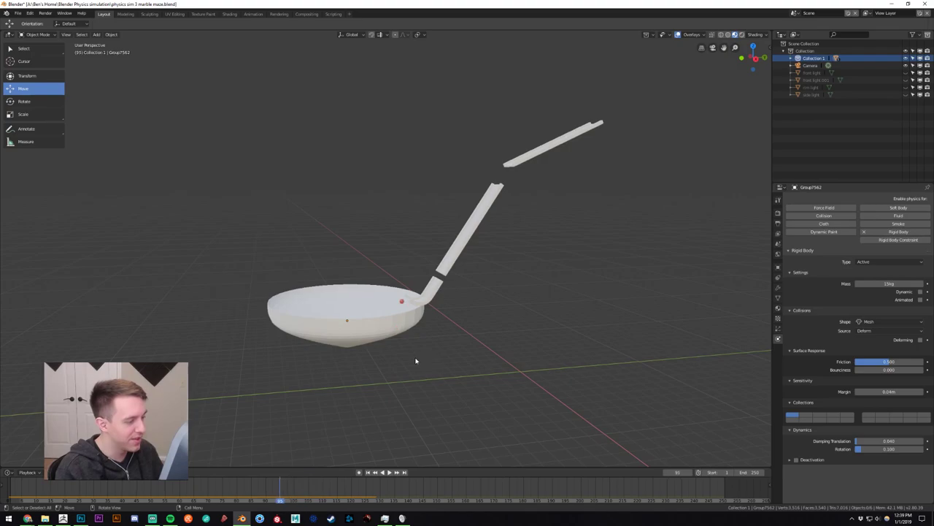
Examine the marble's position at the bowl's edge from above, stepping back to frame 96.
middle_drag(415, 361, 492, 426)
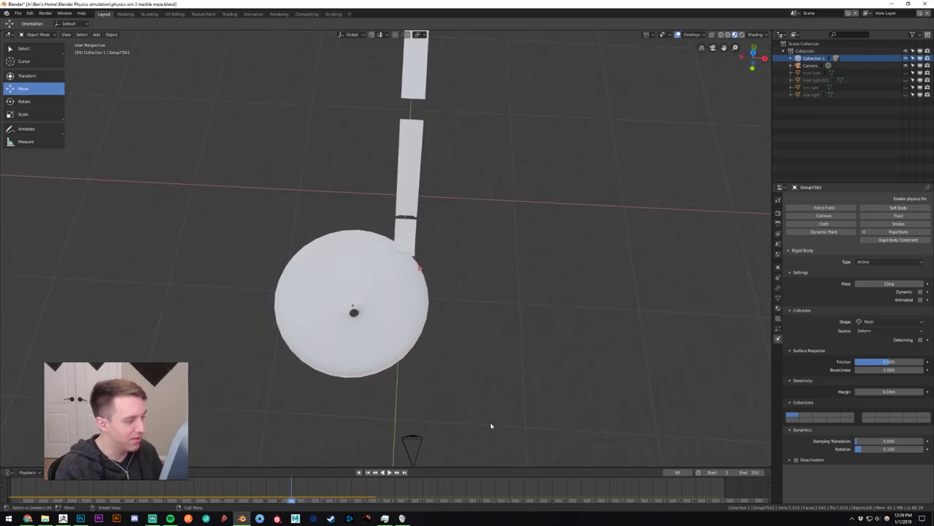
key(Left)
key(Left)
key(Left)
key(Left)
key(Left)
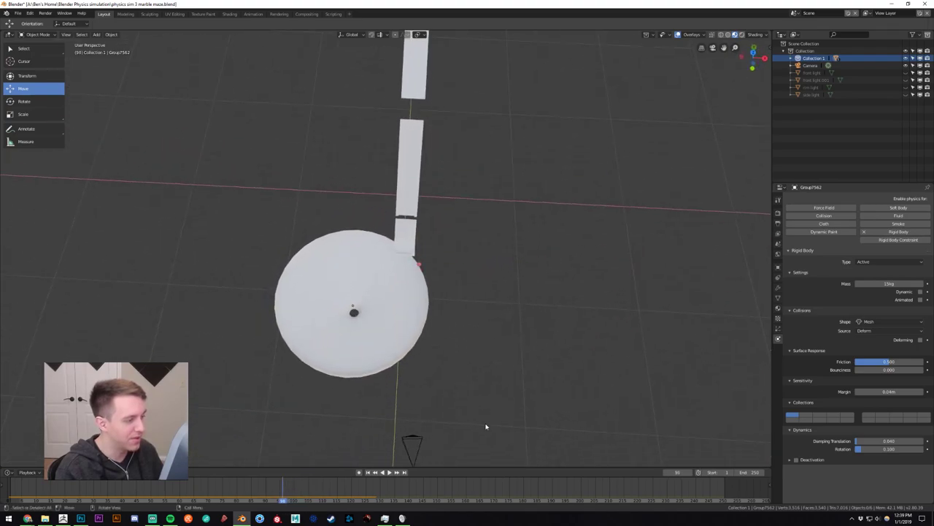
Return to the first frame and move the bowl along X and slightly down, placing its rim under the curved track's end.
middle_drag(487, 428, 478, 408)
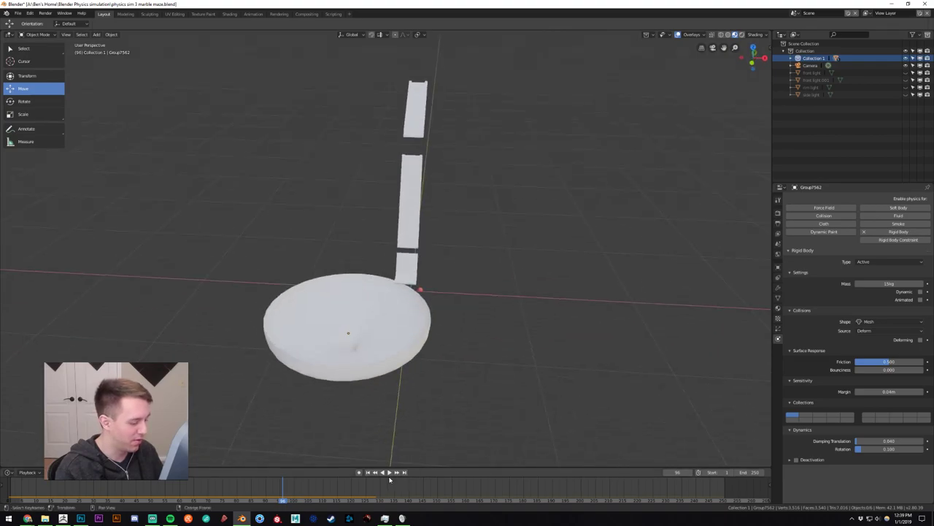
click(369, 472)
click(392, 369)
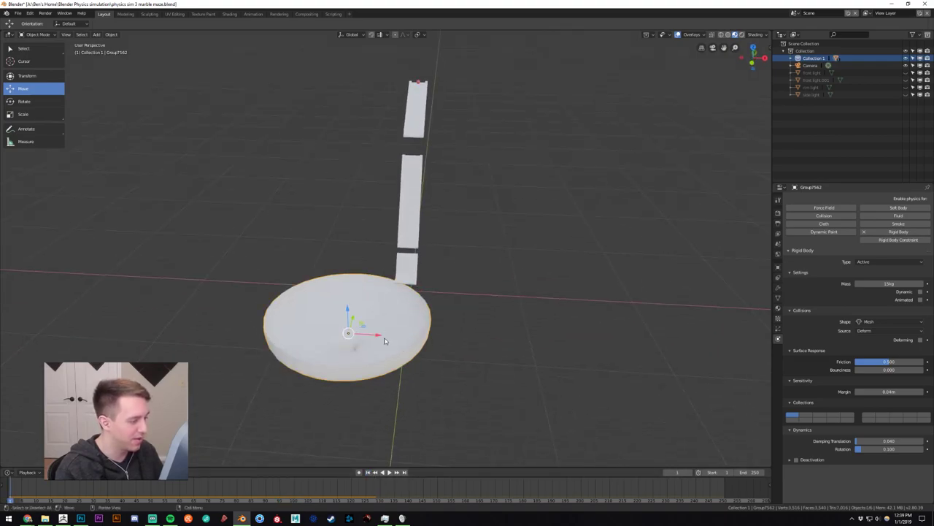
drag(377, 335, 393, 338)
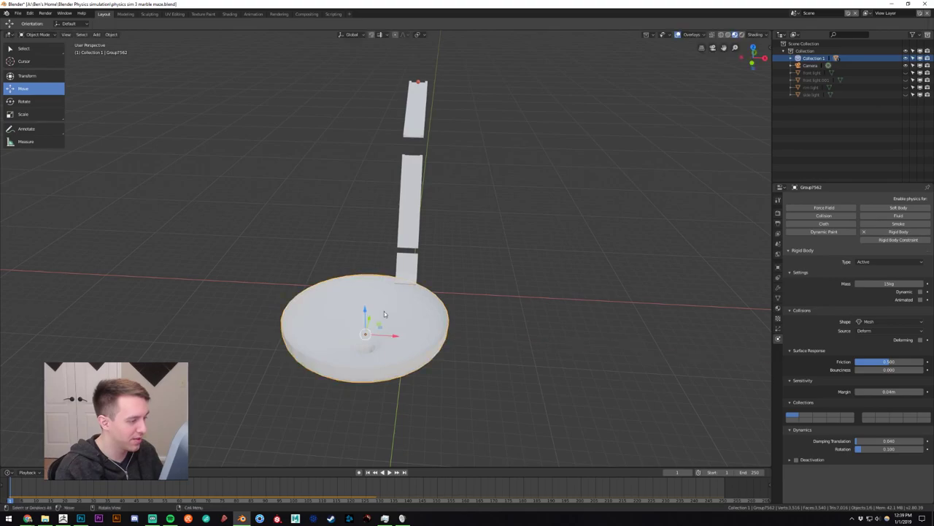
drag(363, 310, 362, 315)
middle_drag(363, 315, 462, 298)
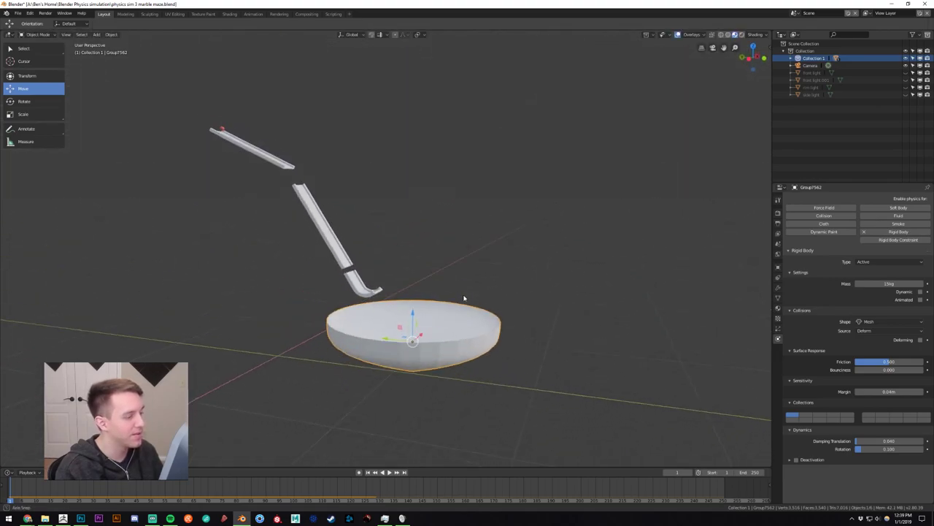
Duplicate the marble and place the copy above the bowl near its rim, adjusting its position along X.
click(221, 132)
drag(220, 131, 414, 293)
mouse_move(414, 293)
middle_down()
mouse_move(392, 315)
mouse_move(419, 310)
middle_up()
key(g)
key(x)
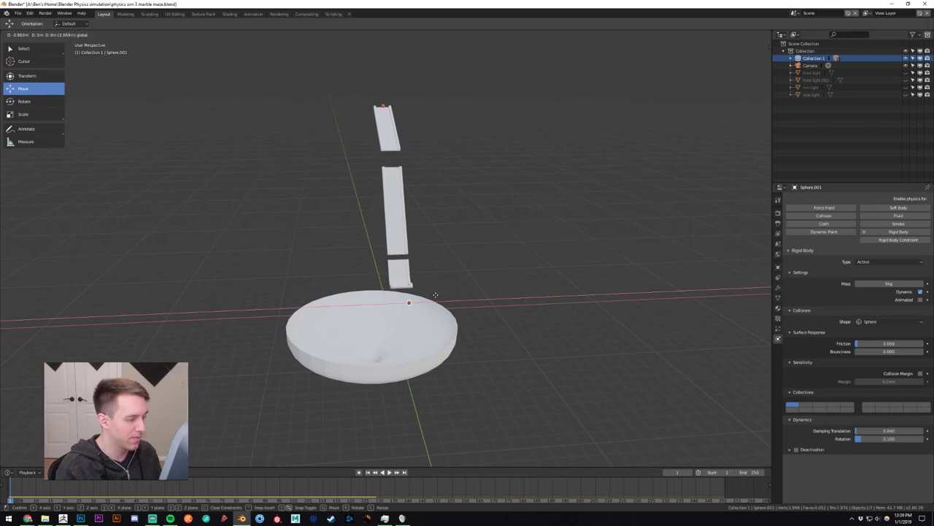
click(436, 293)
Play the simulation to frame 52, return to the first frame, and examine the bowl's rigid body settings.
key(space)
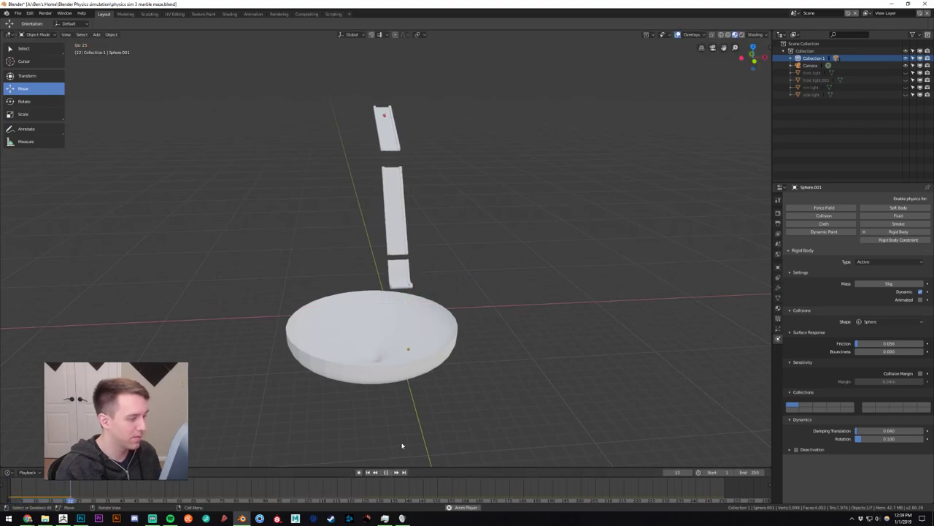
click(384, 473)
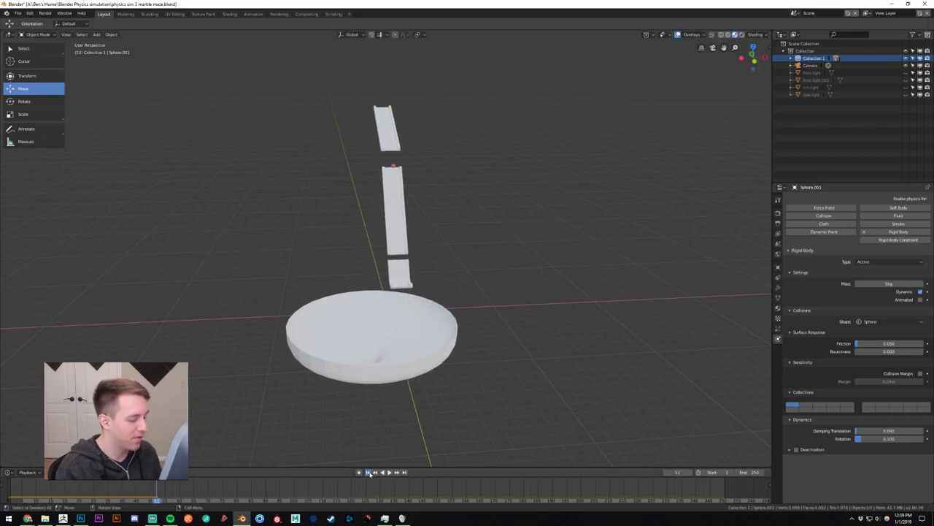
click(367, 472)
middle_drag(409, 409, 417, 251)
scroll(456, 333, up, 2)
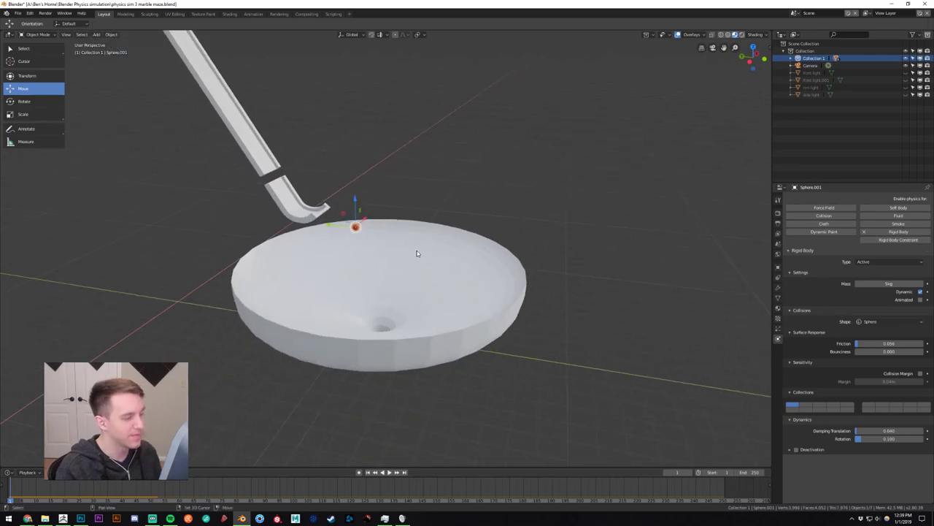
click(418, 251)
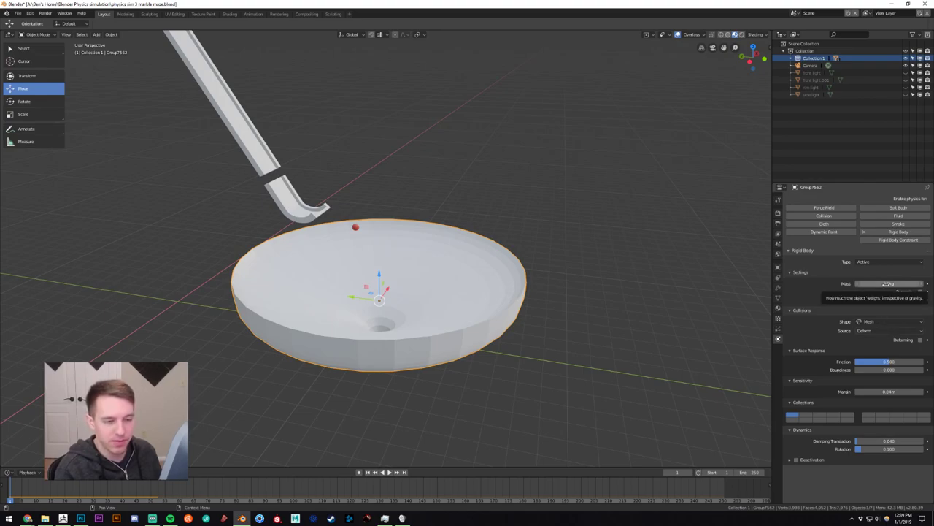
middle_drag(625, 307, 580, 306)
scroll(627, 286, down, 1)
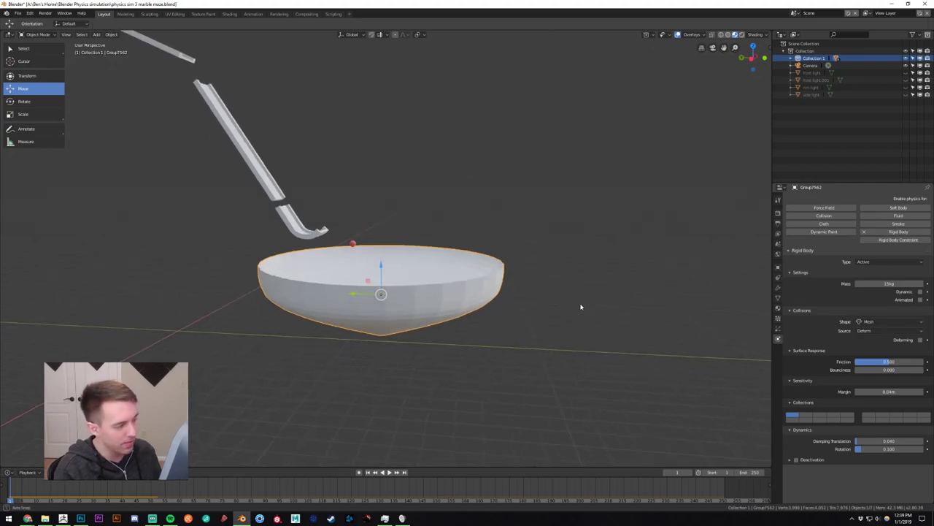
Lower the duplicate marble along Z so it starts inside the bowl.
click(351, 245)
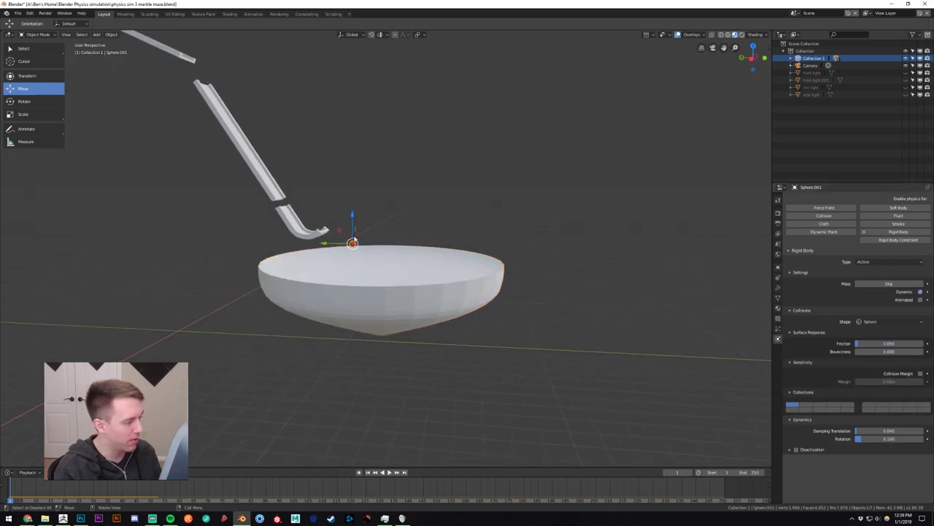
key(g)
key(z)
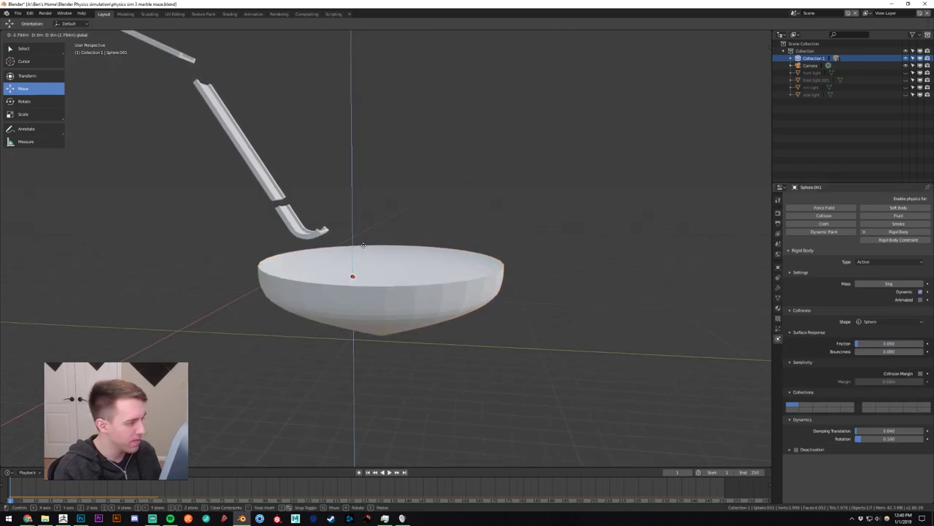
click(359, 270)
Play the simulation to about frame 33 to test the duplicate marble in the bowl, and return to the first frame.
click(389, 472)
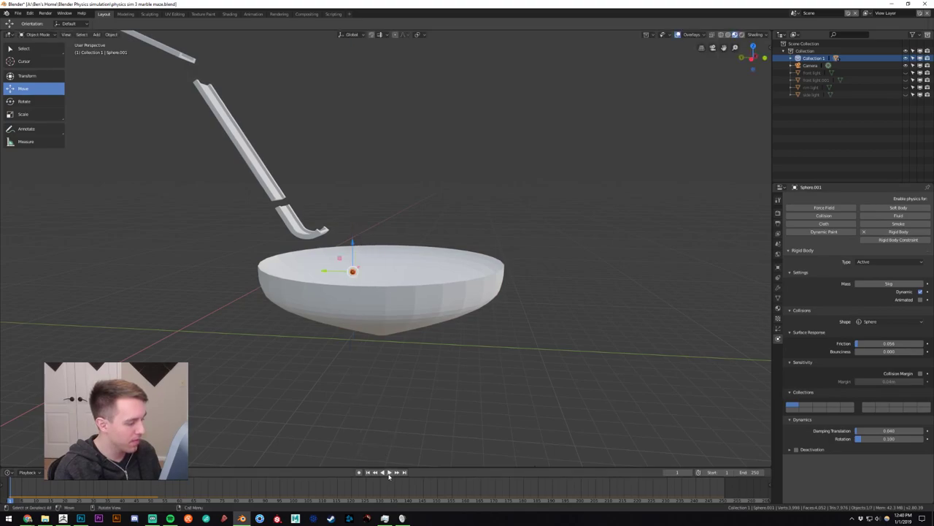
click(388, 473)
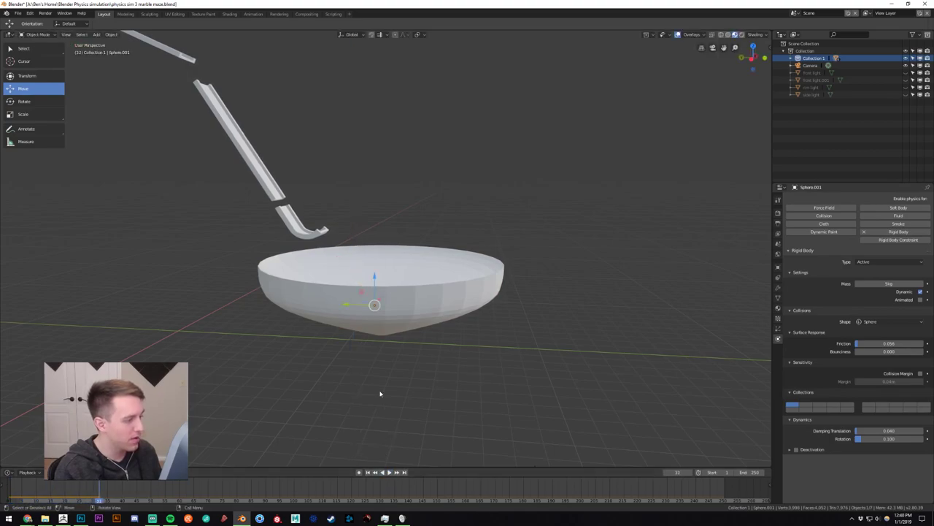
click(367, 472)
middle_drag(369, 423, 368, 378)
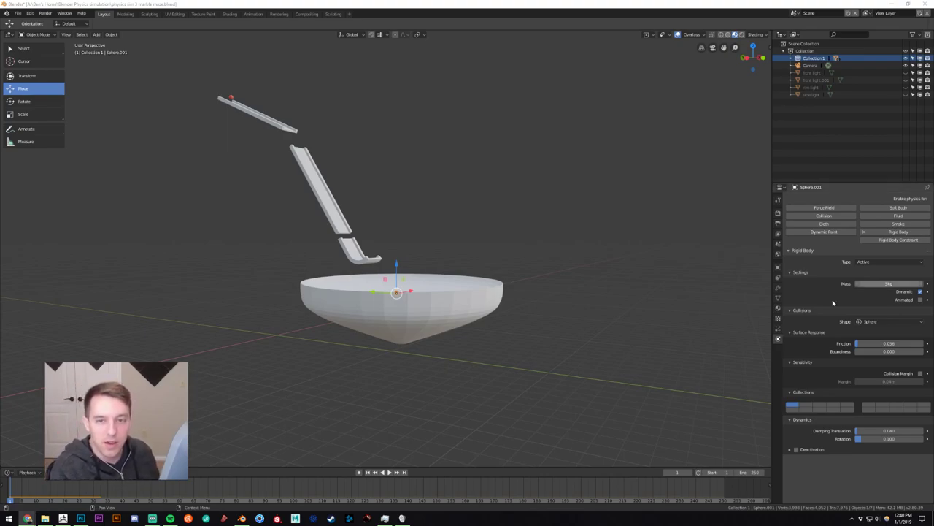
Select the bowl and examine its rigid body settings and its object transform values.
scroll(452, 305, up, 1)
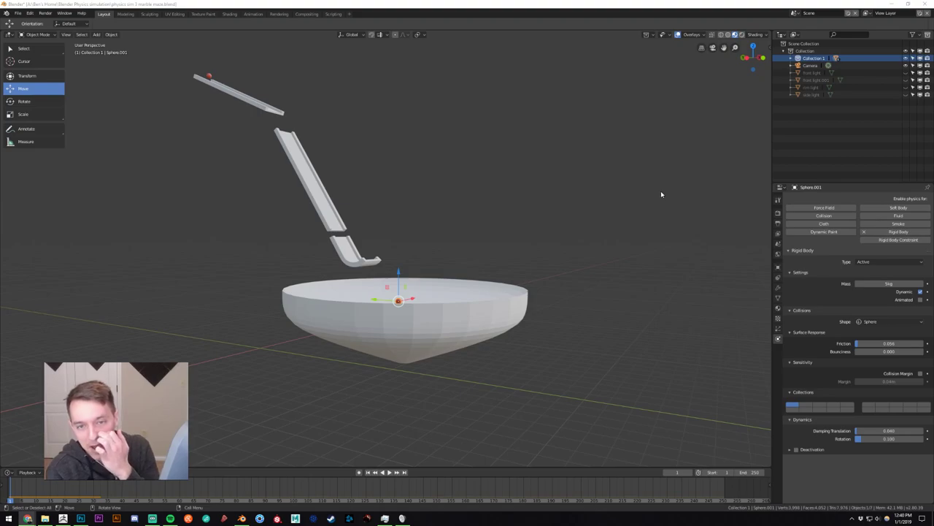
click(500, 300)
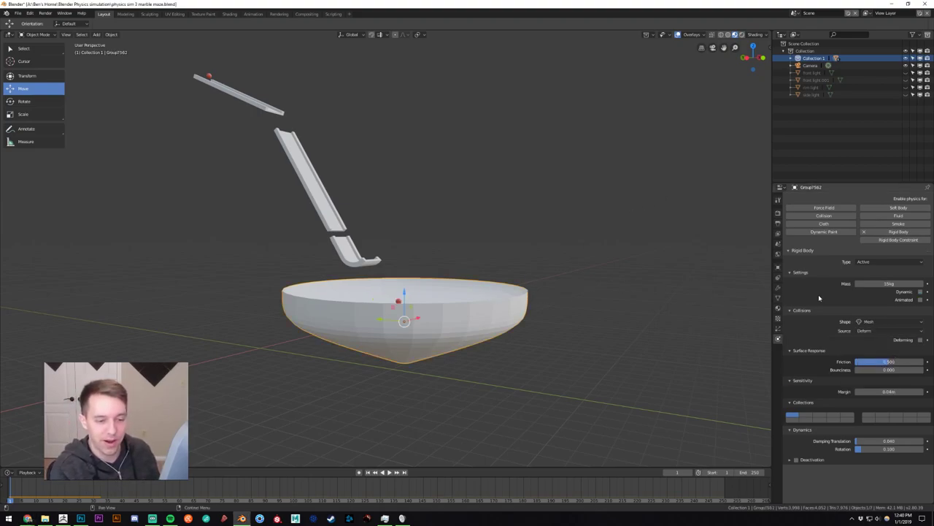
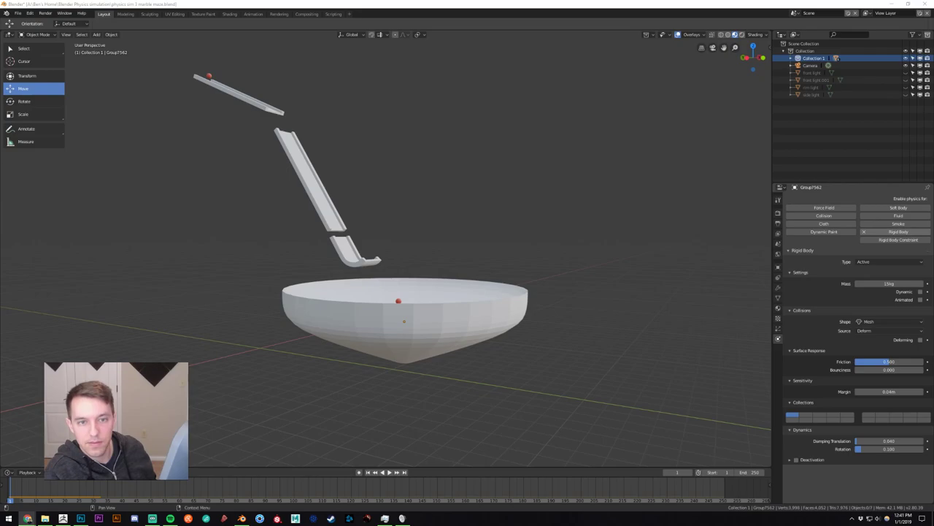
click(438, 287)
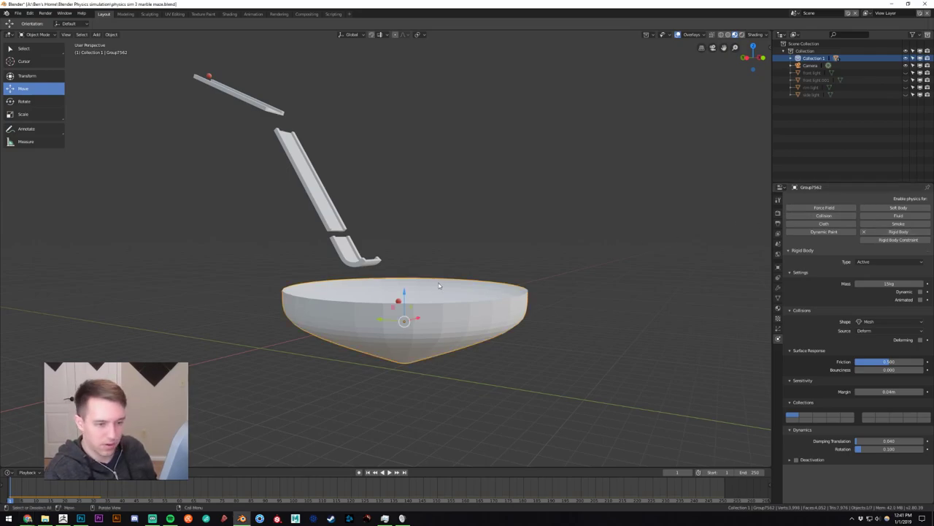
click(778, 267)
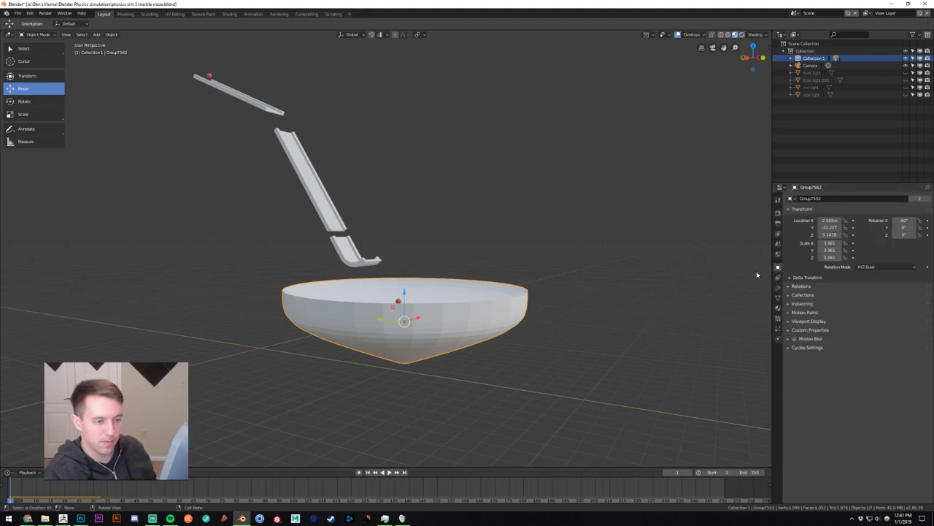
key(alt+g)
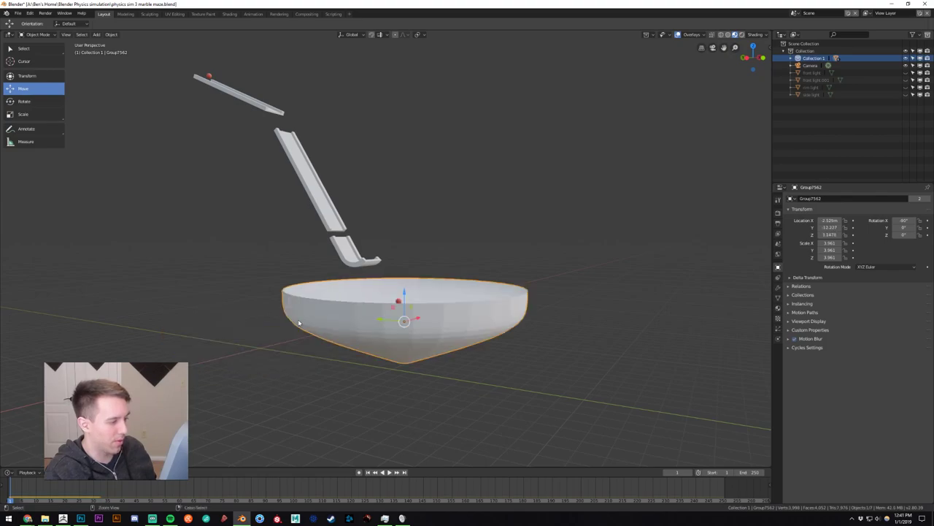
key(ctrl+z)
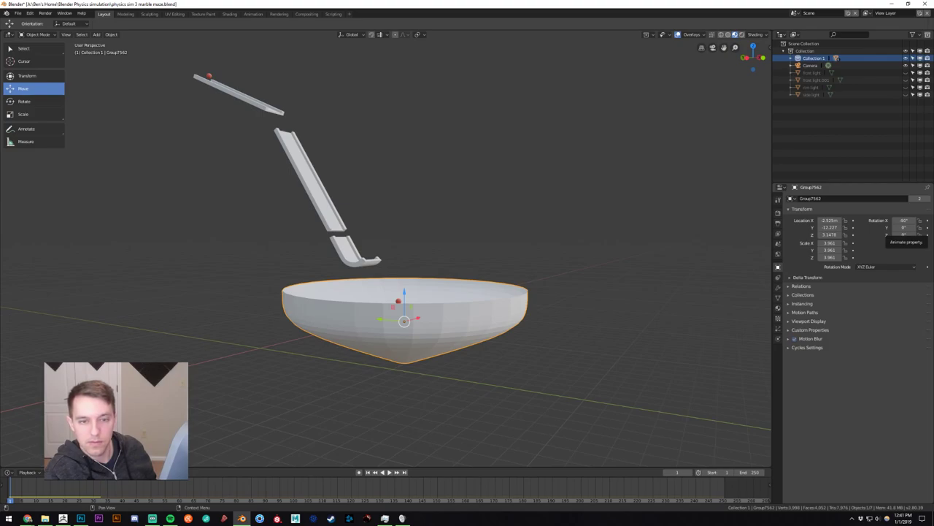
Expand the bowl's delta transform values, examine them, and collapse them again.
click(27, 518)
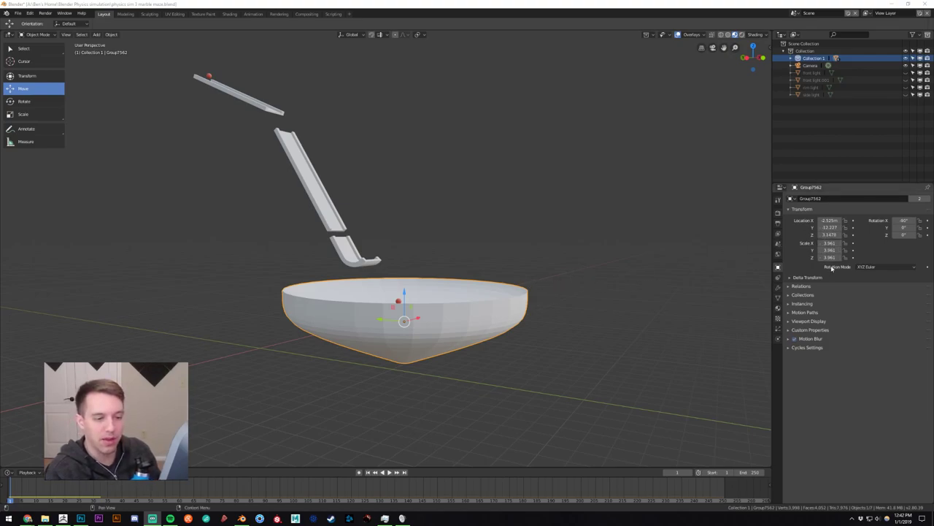
click(809, 279)
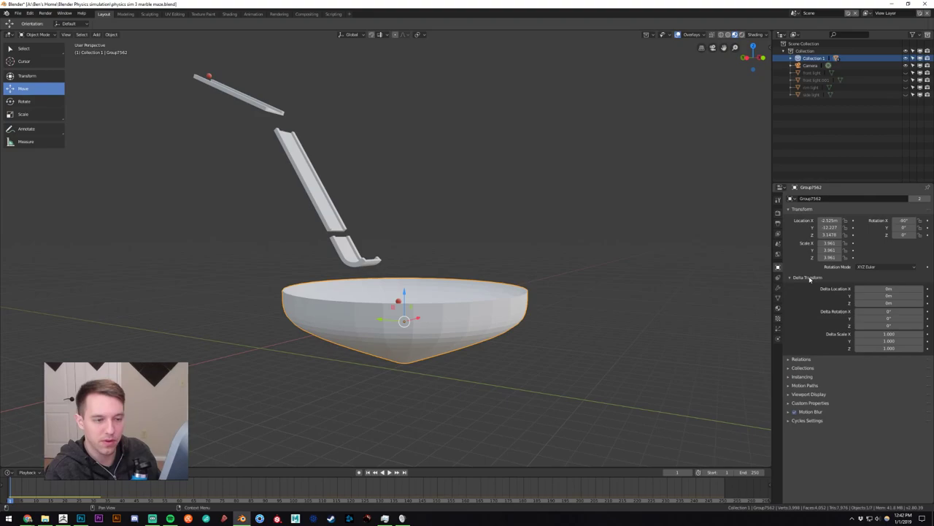
click(809, 278)
click(809, 278)
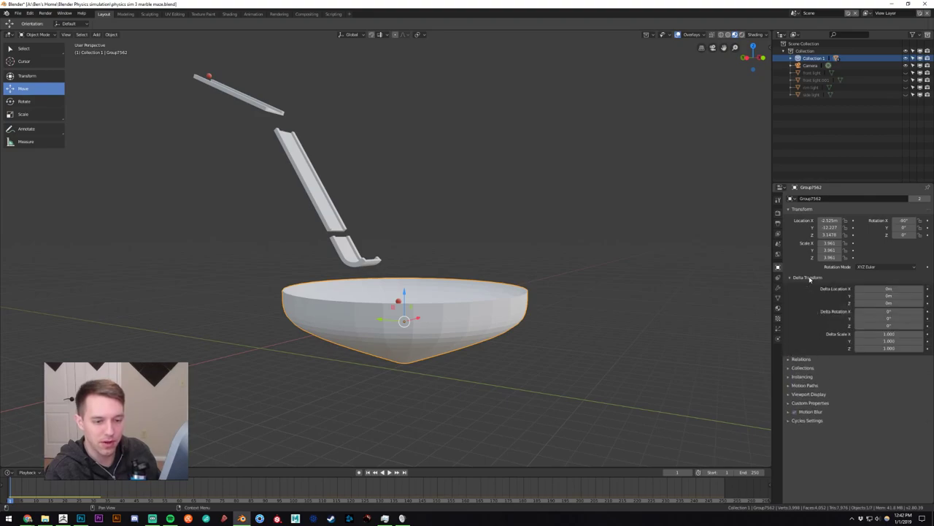
click(809, 278)
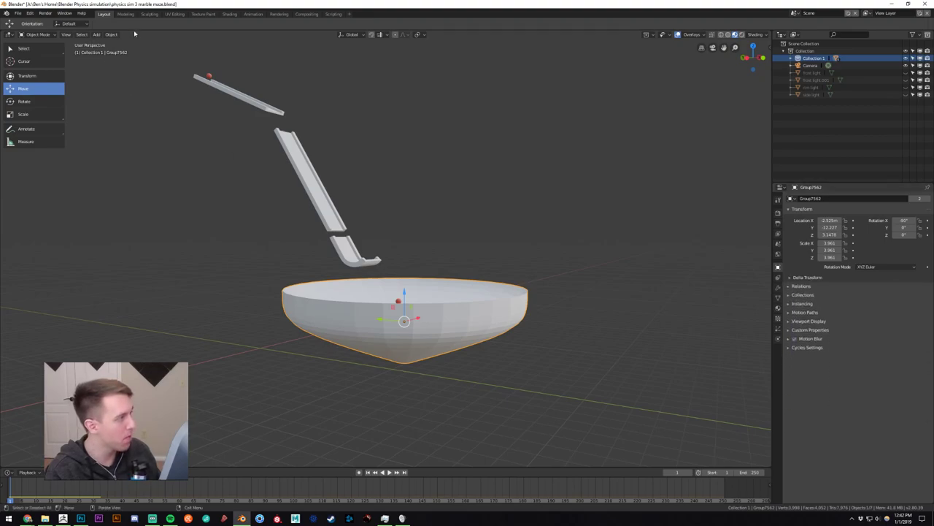
Apply all of the bowl's transforms to deltas.
click(114, 35)
mouse_move(129, 44)
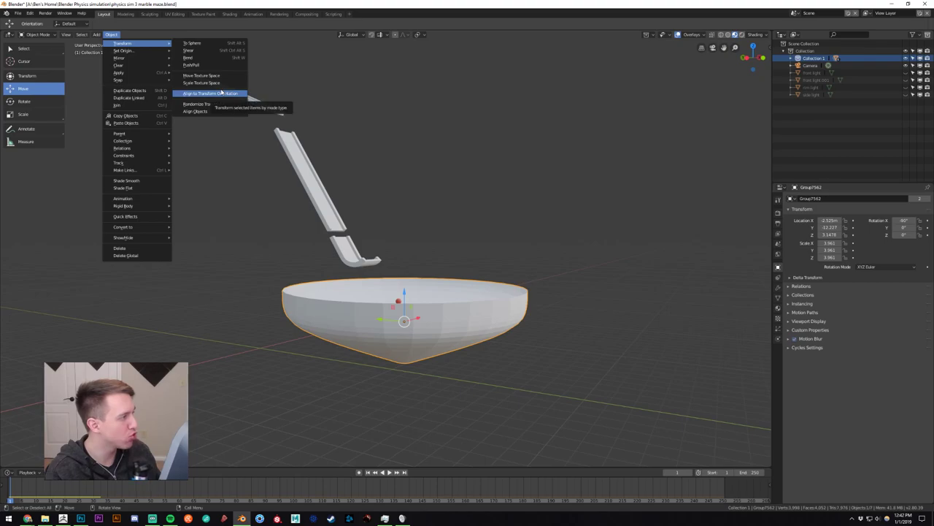
mouse_move(153, 53)
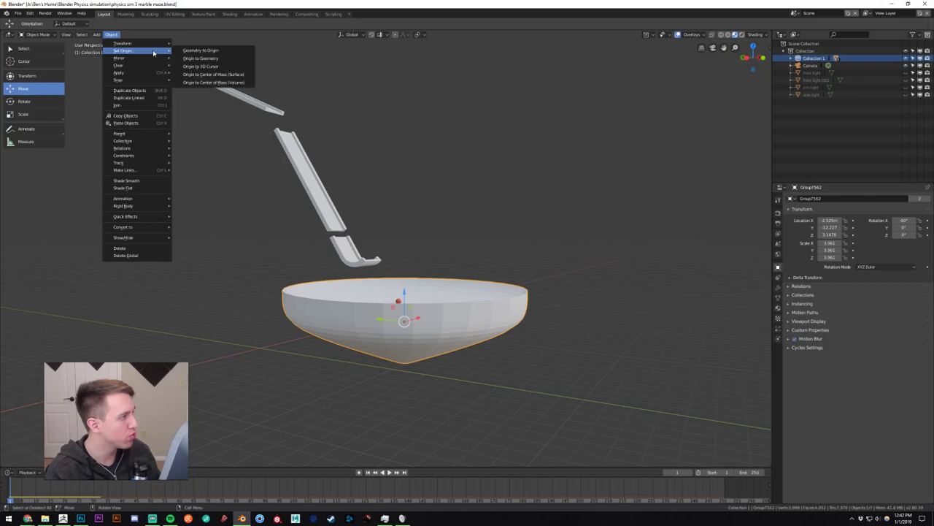
mouse_move(157, 76)
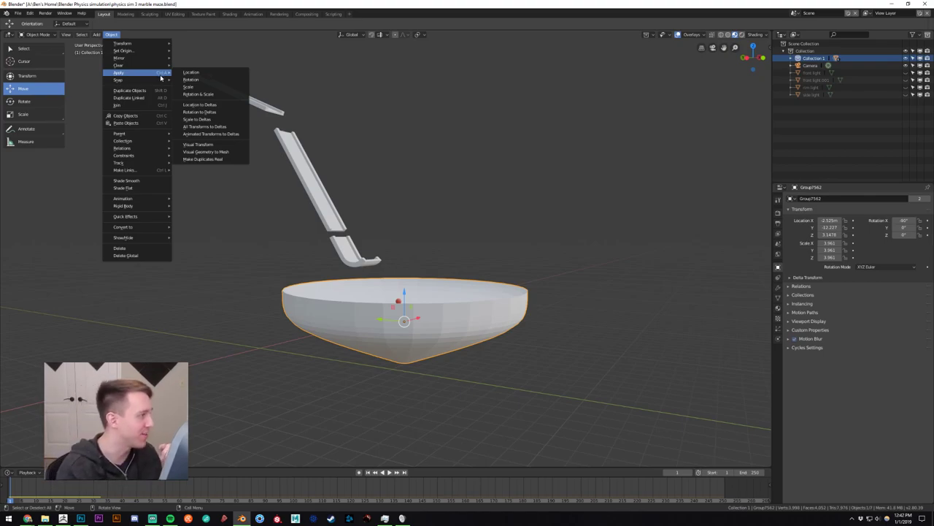
click(218, 128)
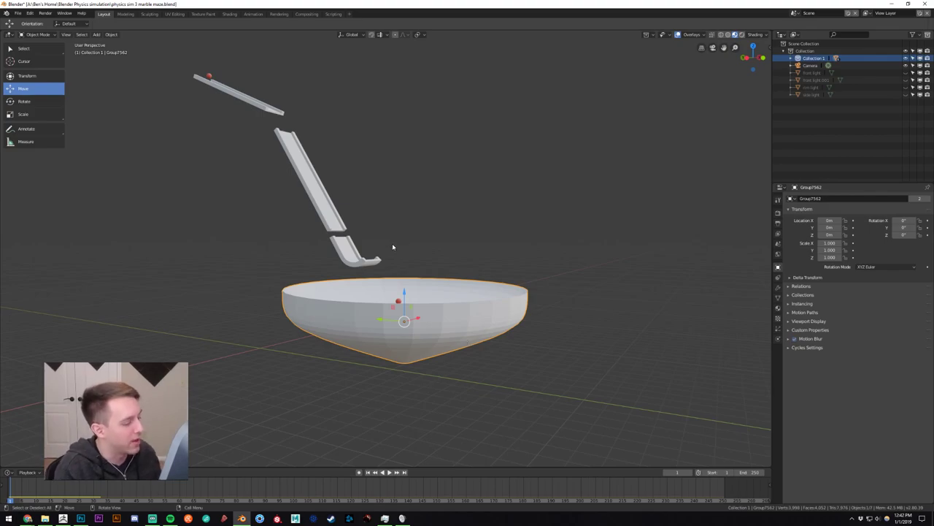
Play the simulation to frame 144 to test the bowl's collision, and return to the first frame.
click(388, 472)
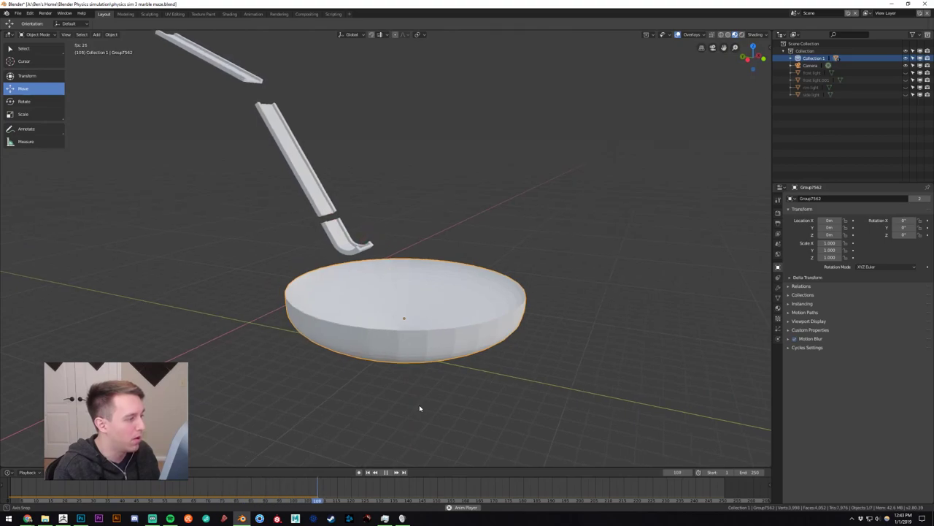
click(385, 471)
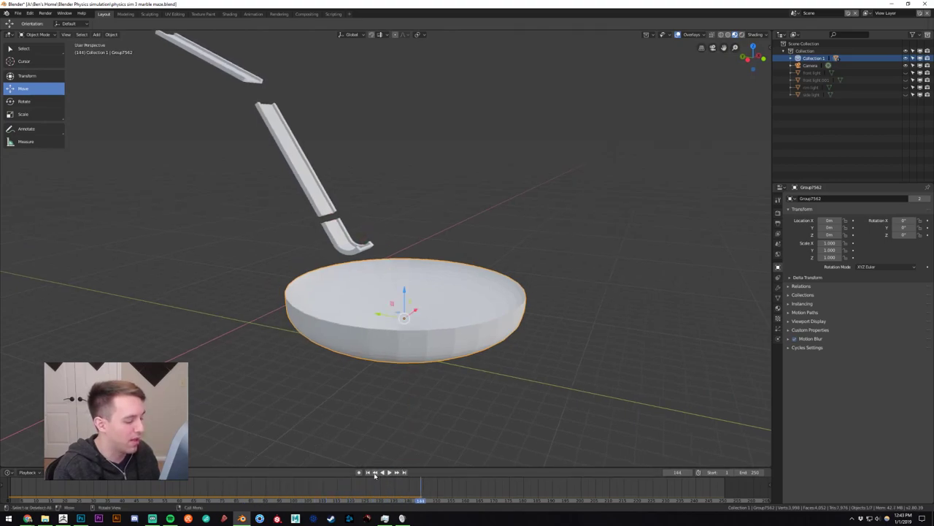
click(375, 473)
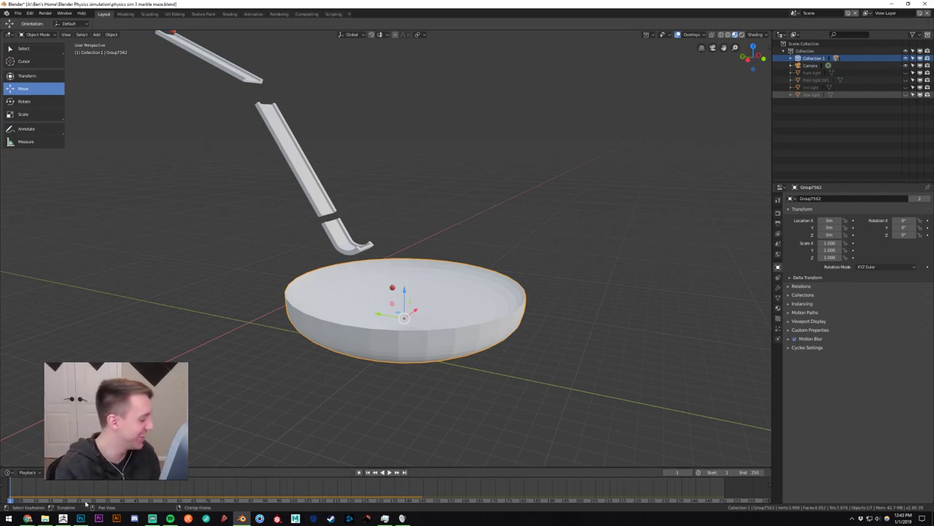
Switch to ZBrush, turn on perspective, and examine the bowl and track models from the side.
click(63, 519)
drag(320, 362, 341, 328)
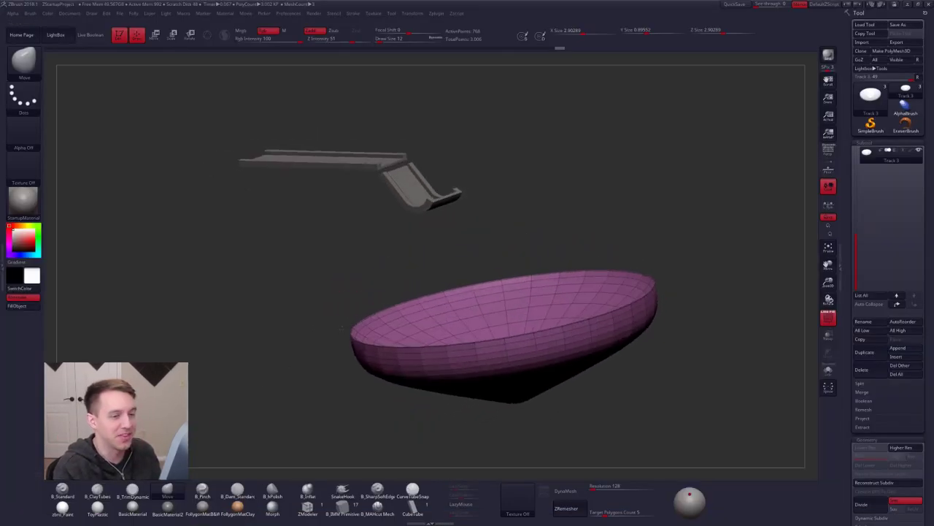
click(828, 150)
drag(606, 241, 413, 287)
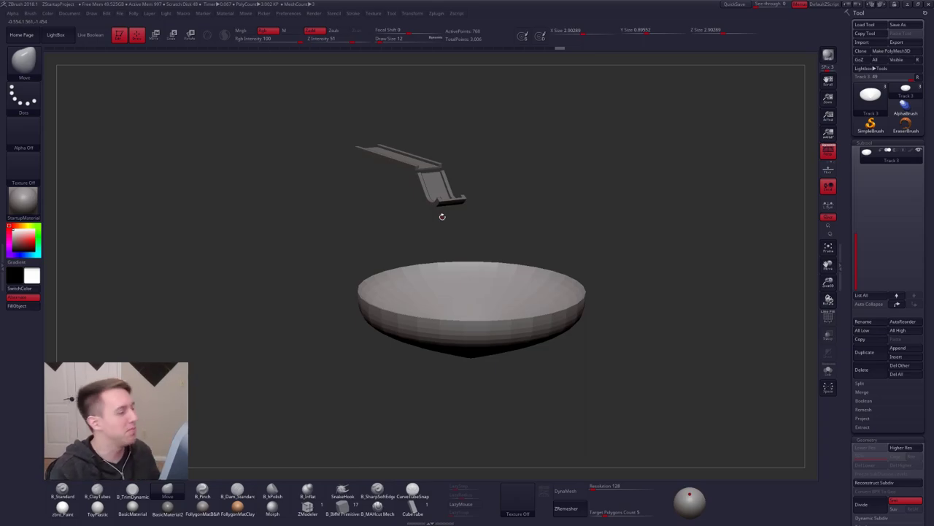
Switch to Blender and examine the marble tracks and bowl in the scene.
key(alt+Tab)
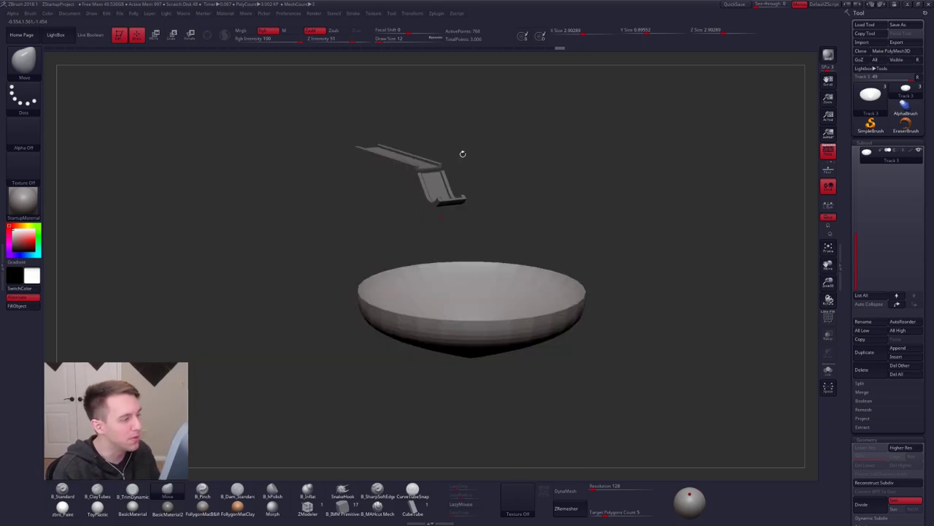
key(alt+Tab)
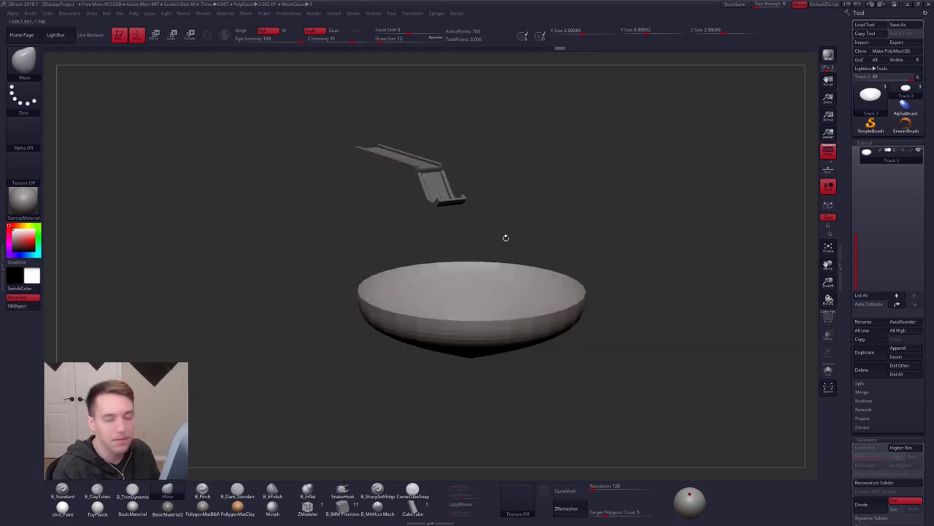
drag(504, 239, 514, 236)
key(alt+Tab)
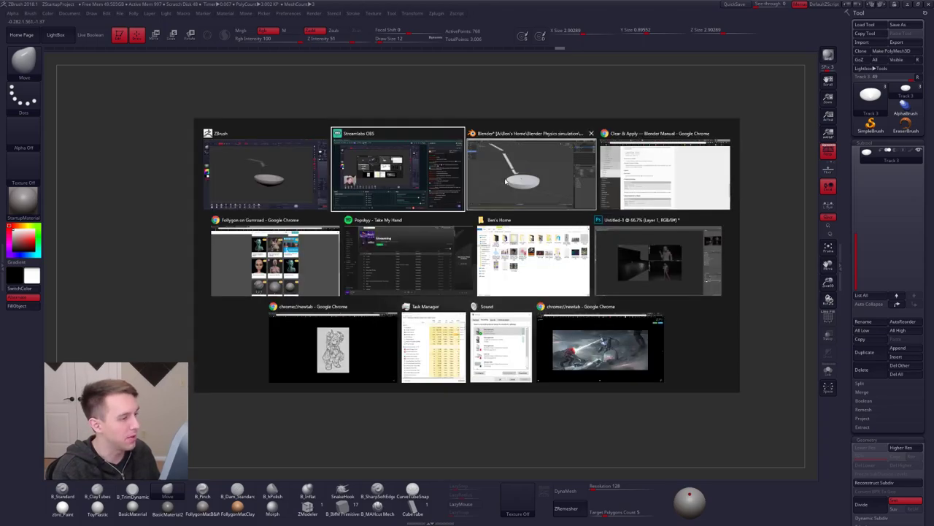
right_click(468, 221)
shift+middle_drag(369, 177, 408, 206)
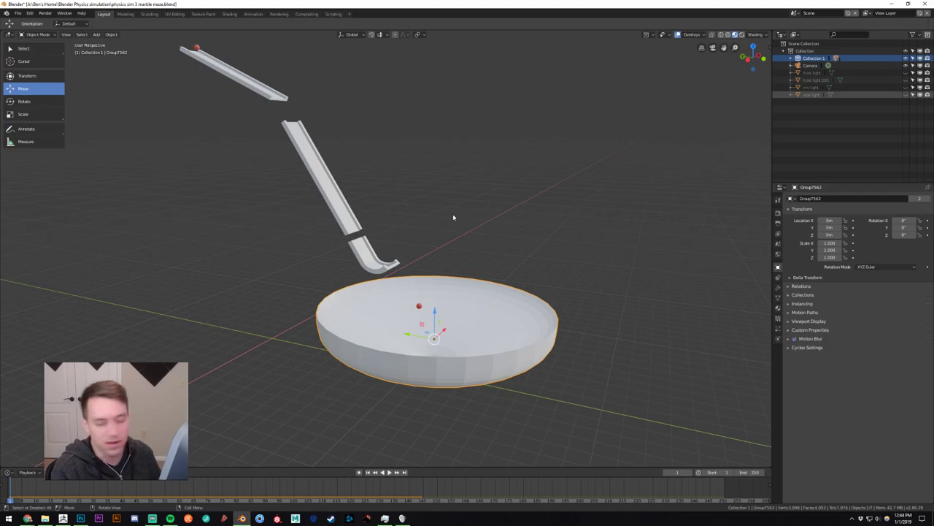
right_click(452, 216)
Switch to ZBrush, turn perspective off for a side view, and isolate Track 1.
key(alt+Tab)
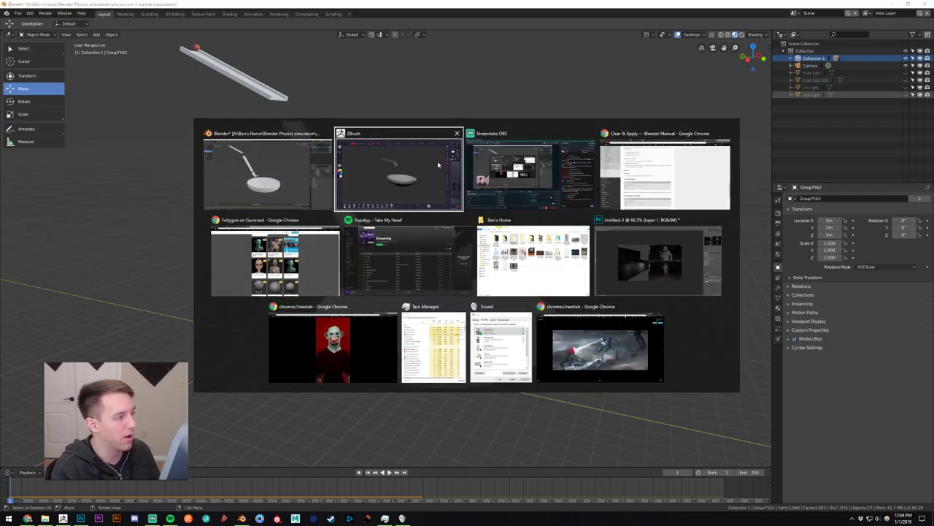
alt+drag(576, 268, 530, 252)
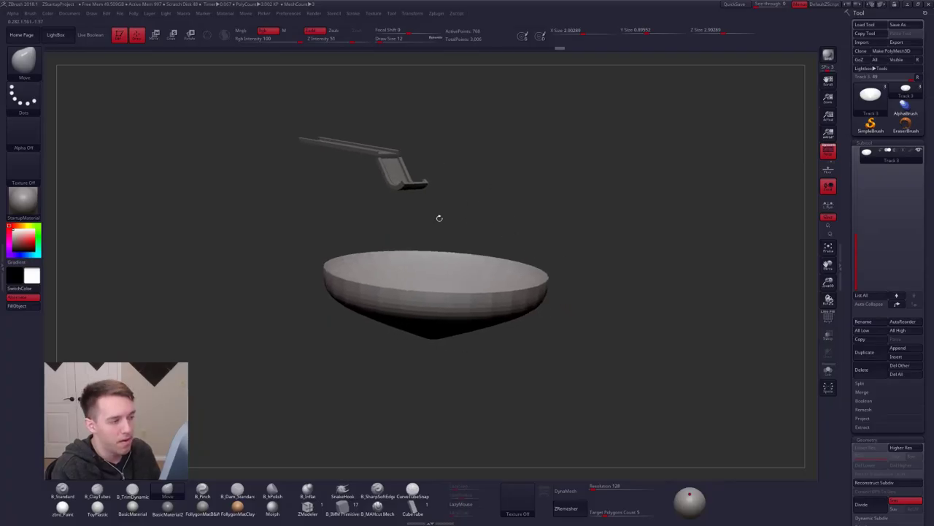
alt+click(401, 175)
drag(438, 172, 540, 177)
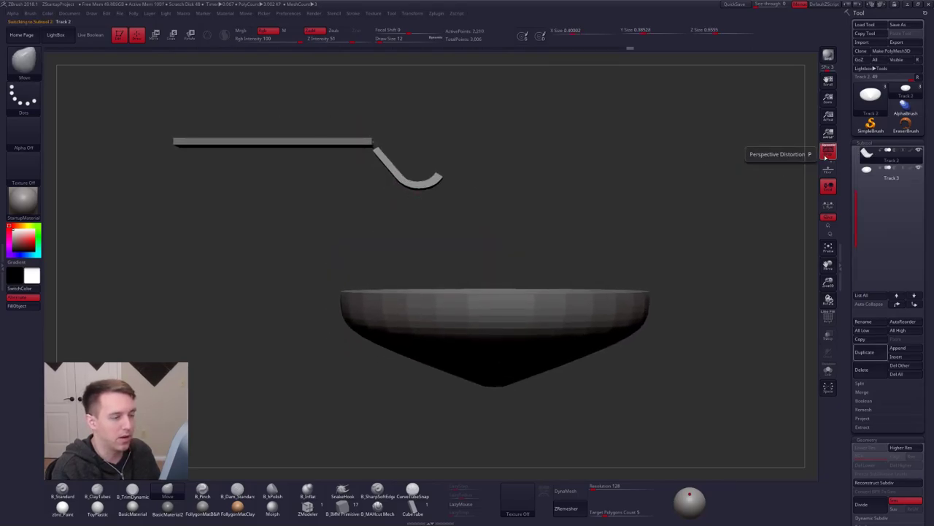
click(828, 152)
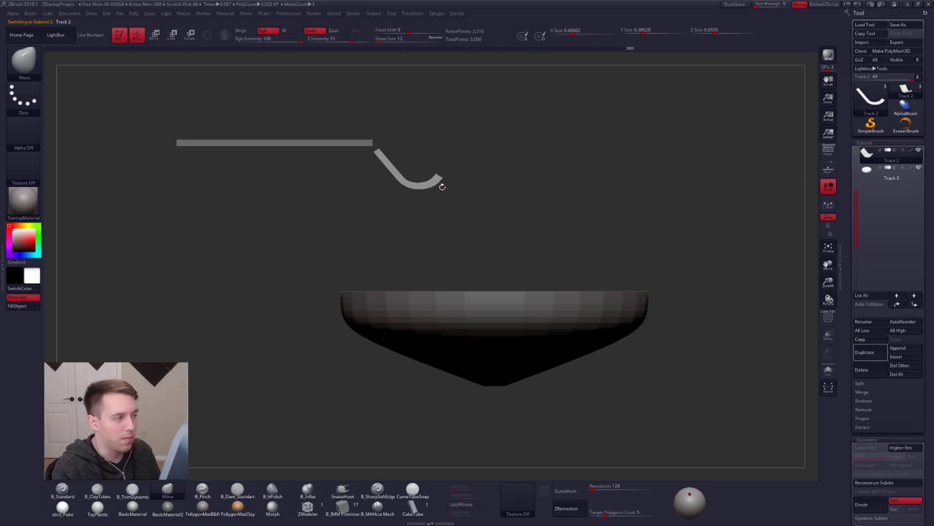
alt+click(323, 142)
alt+drag(300, 135, 490, 214)
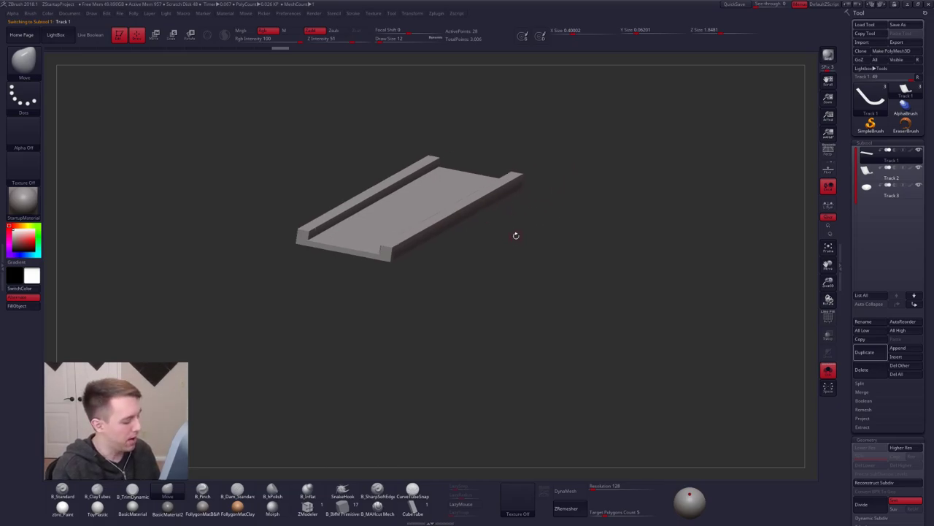
Place a rotation transpose line on Track 1's floor, and toggle the 3D gizmo on and off.
key(r)
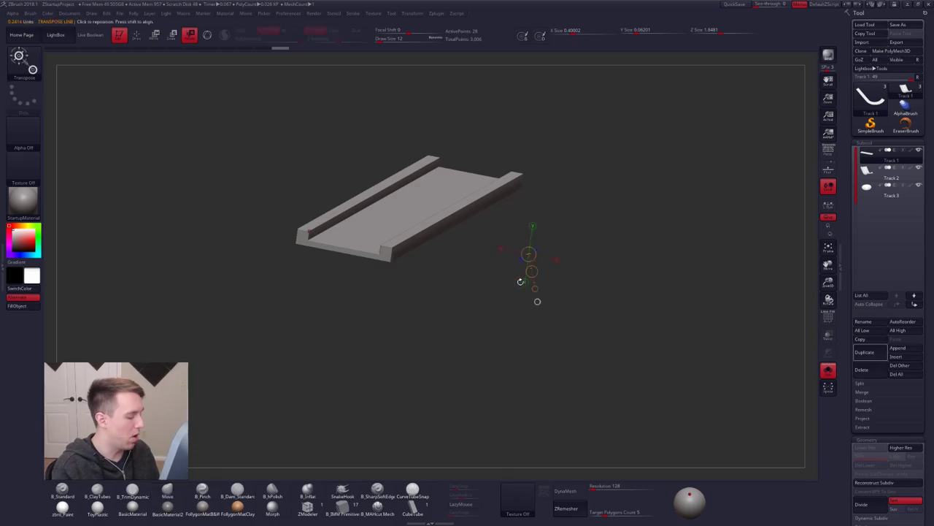
click(430, 159)
click(434, 191)
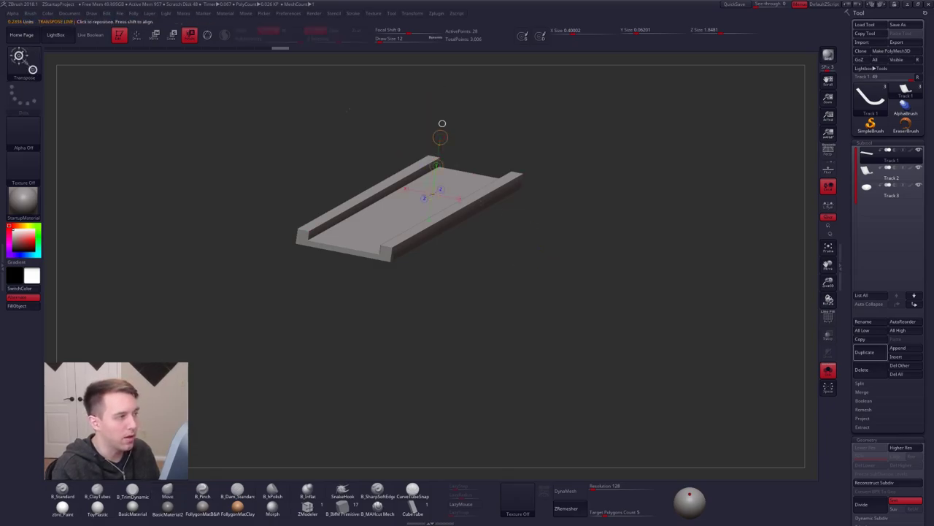
click(208, 35)
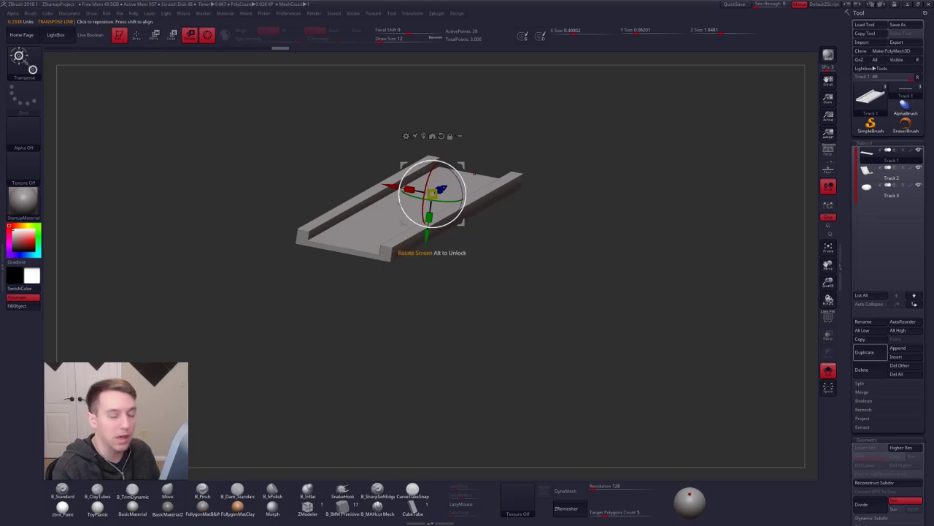
click(208, 35)
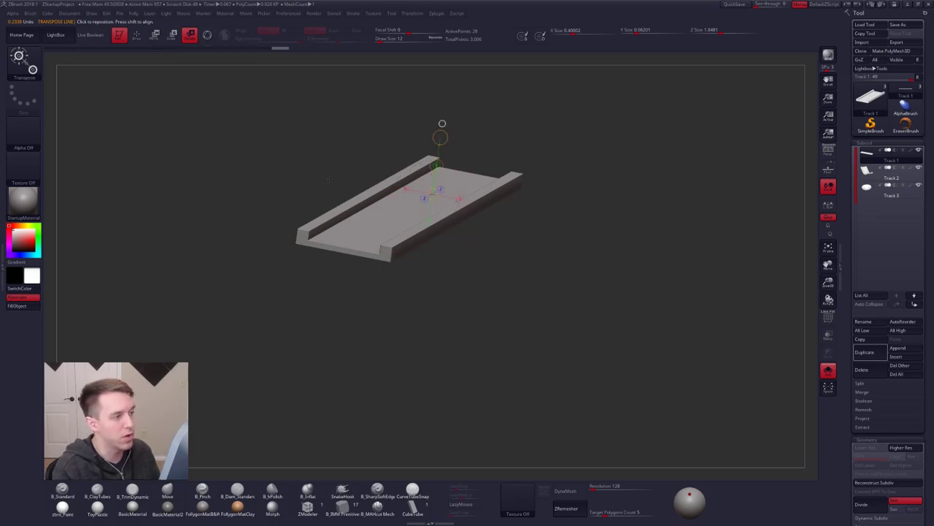
Toggle Track 1's polyframe on and off, and reposition the transpose line at several points along the track's floor.
drag(454, 265, 461, 229)
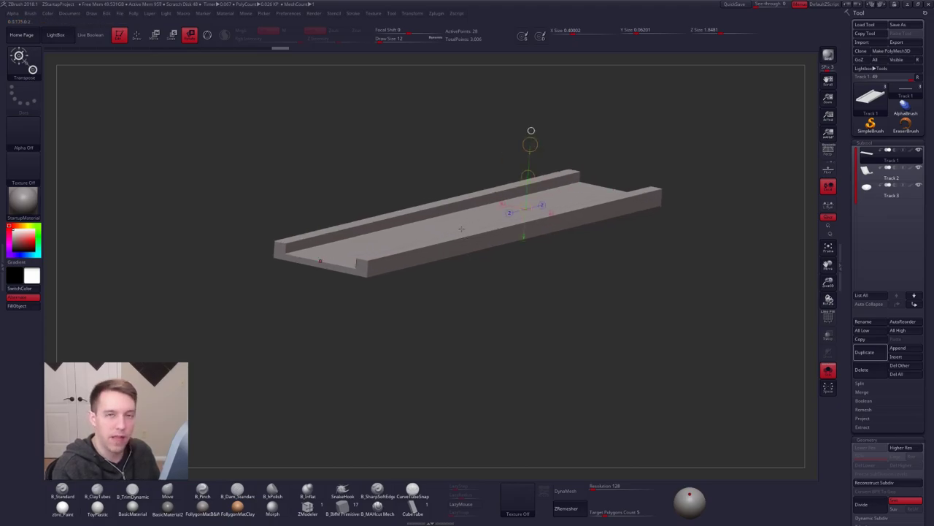
key(shift+f)
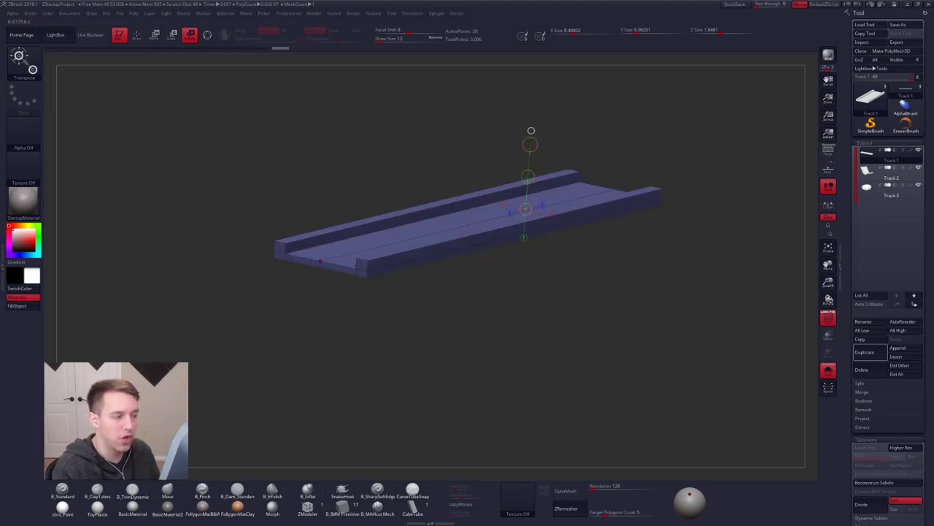
key(shift+f)
click(475, 221)
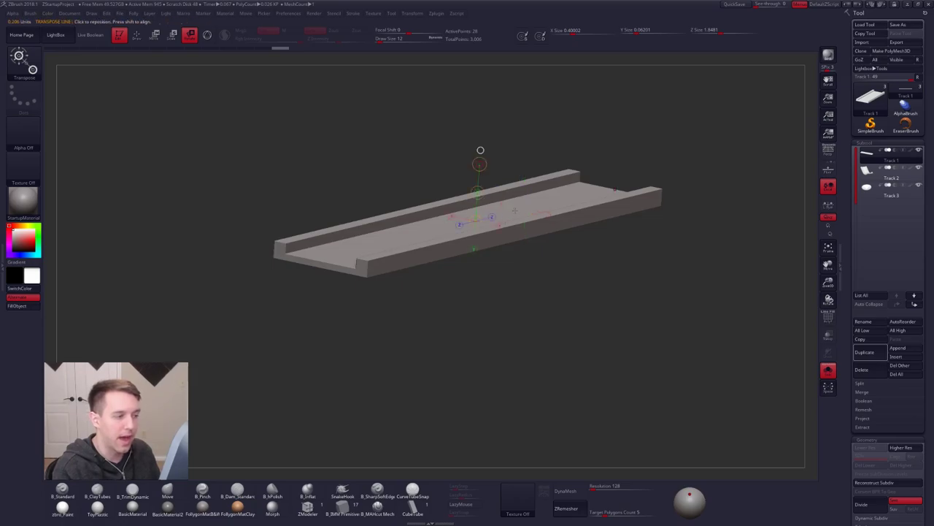
click(531, 200)
click(448, 231)
click(393, 246)
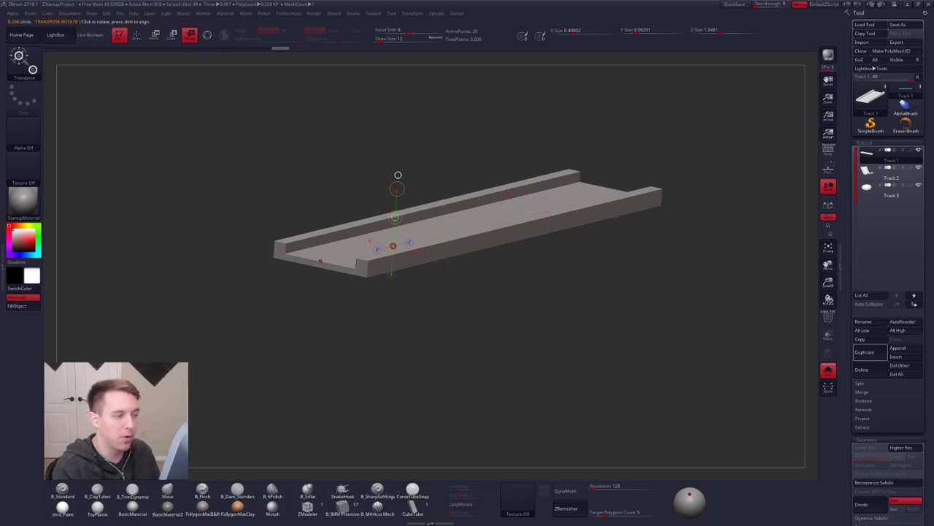
click(489, 219)
Snap to a side view of Track 1 and place the transpose line near its middle.
shift+drag(584, 277, 538, 238)
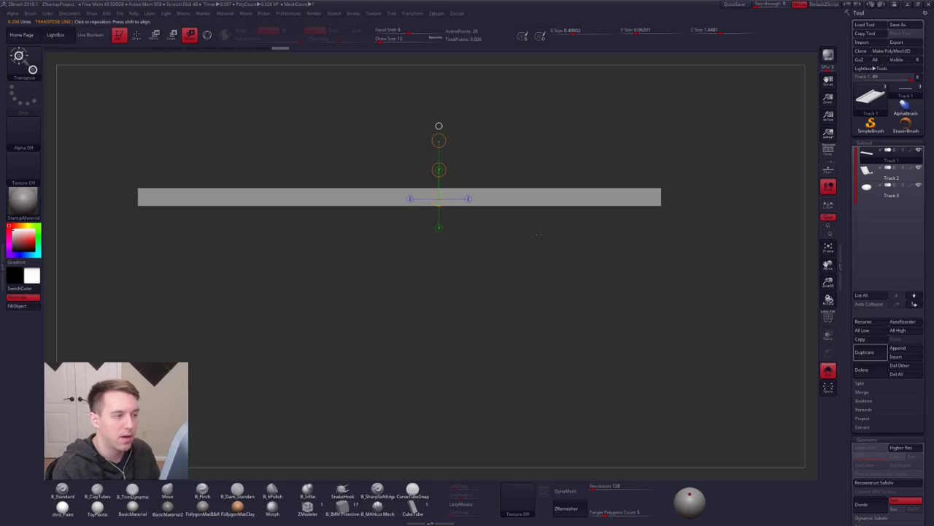
alt+drag(489, 195, 522, 236)
click(471, 238)
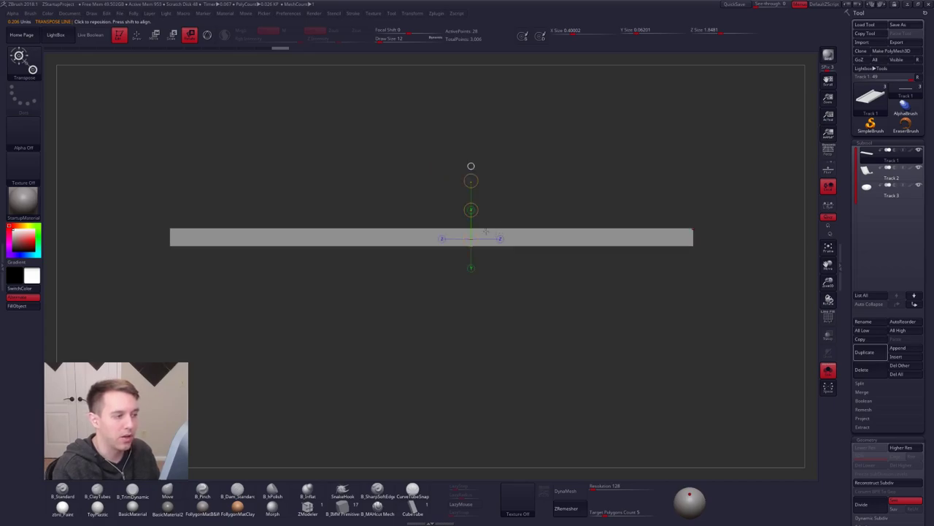
Try rotating Track 1 by about 90 degrees in the end view, undo the rotation, and return to draw mode.
mouse_move(482, 231)
right_down()
mouse_move(465, 232)
mouse_move(479, 228)
right_up()
right_drag(411, 235, 540, 241)
alt+right_drag(232, 247, 509, 277)
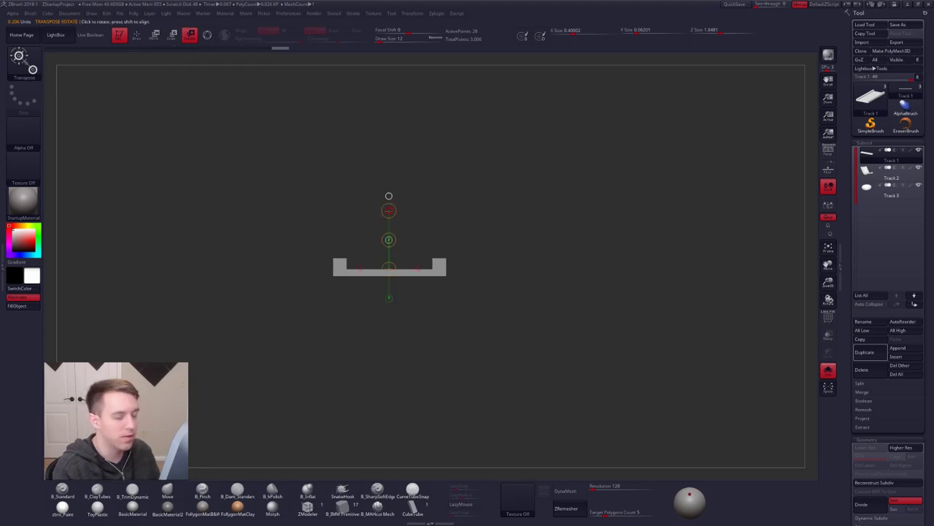
drag(388, 210, 454, 268)
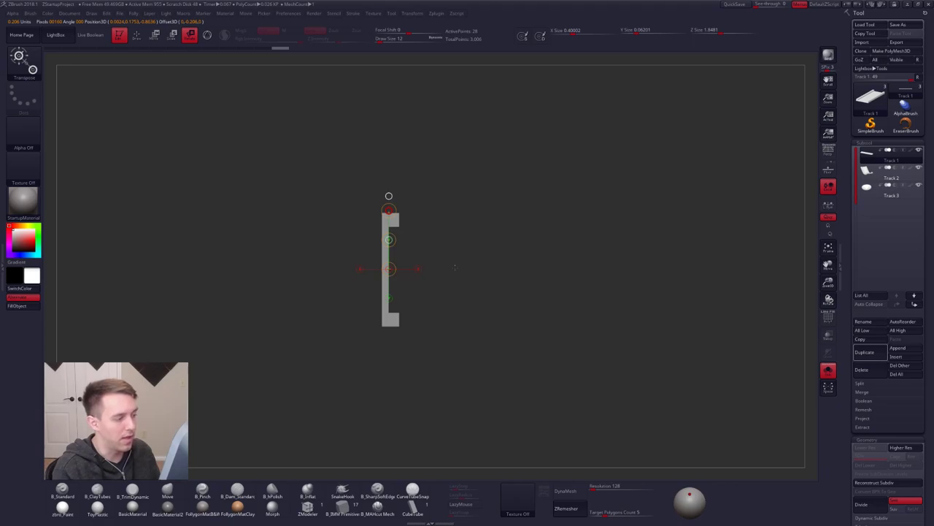
mouse_move(584, 267)
right_down()
mouse_move(455, 280)
mouse_move(496, 251)
mouse_move(496, 212)
right_up()
key(ctrl+z)
key(q)
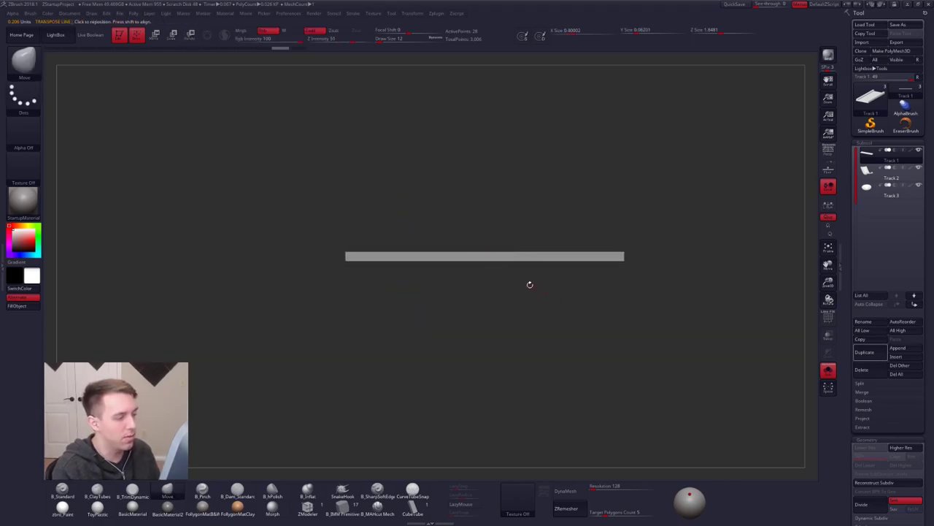
Turn perspective on, show all the subtools, and examine the tracks and bowl together.
click(828, 151)
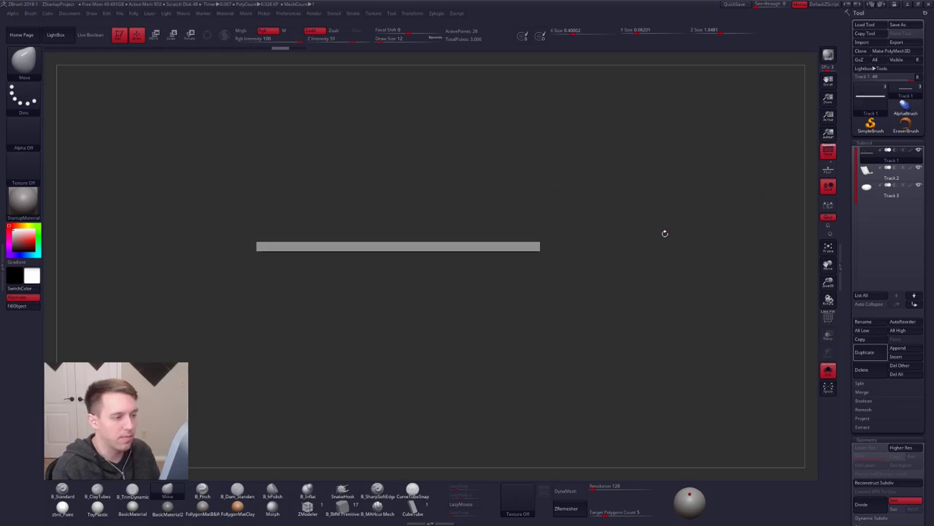
drag(664, 233, 547, 227)
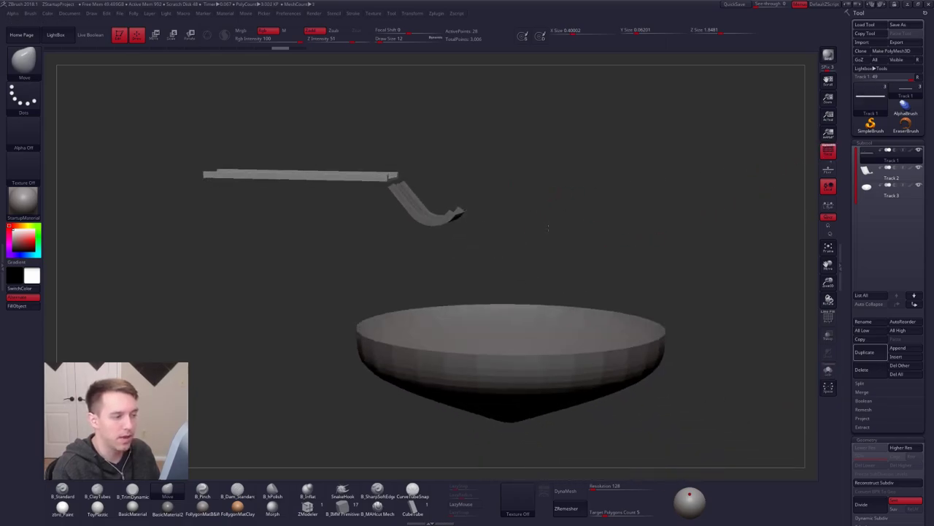
ctrl+right_drag(559, 219, 562, 211)
alt+right_drag(561, 211, 546, 200)
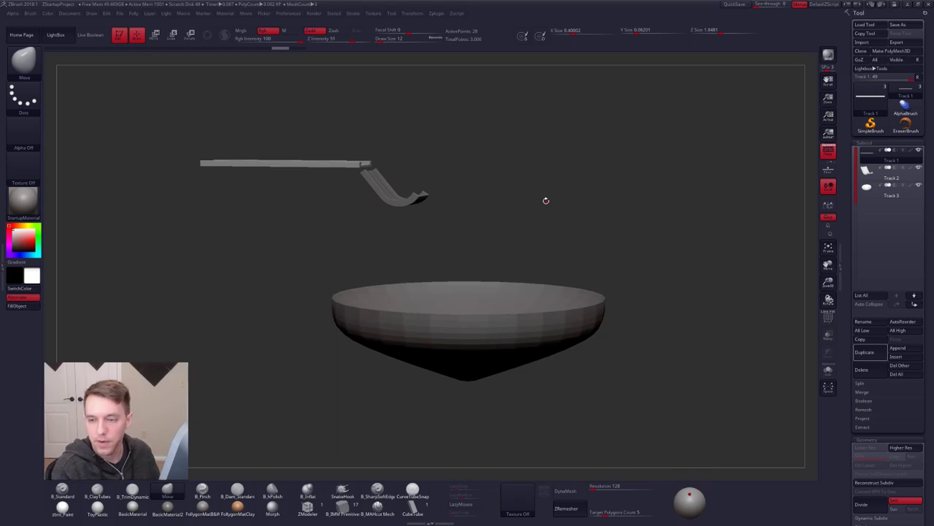
Switch to Blender, check the input preferences, and close them.
key(alt+Tab)
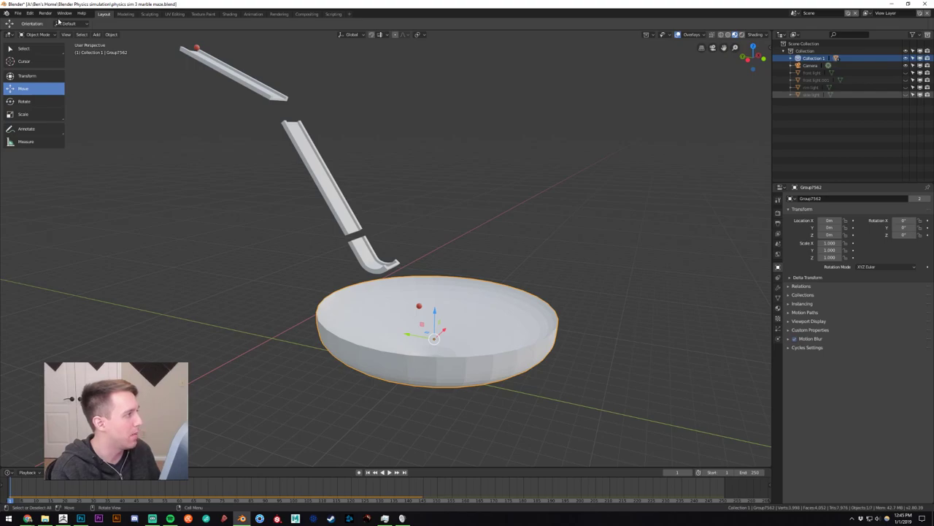
click(30, 14)
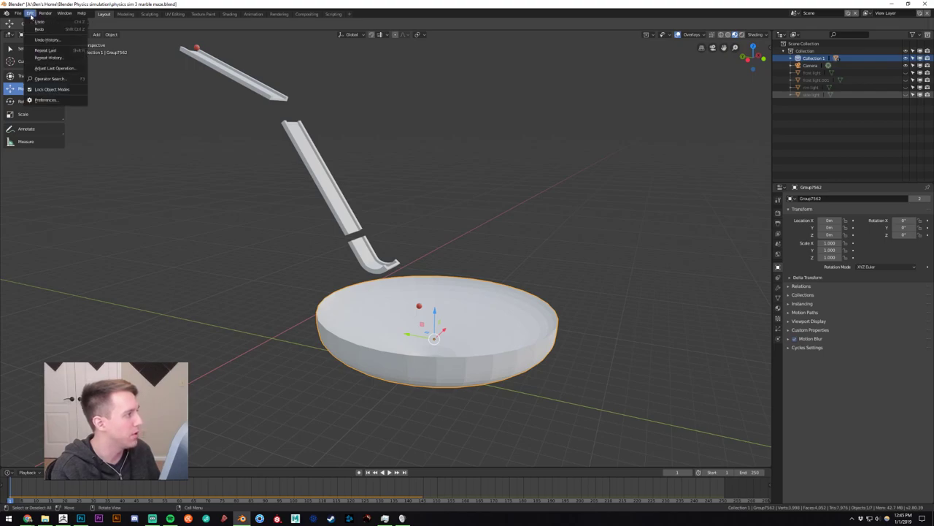
click(47, 100)
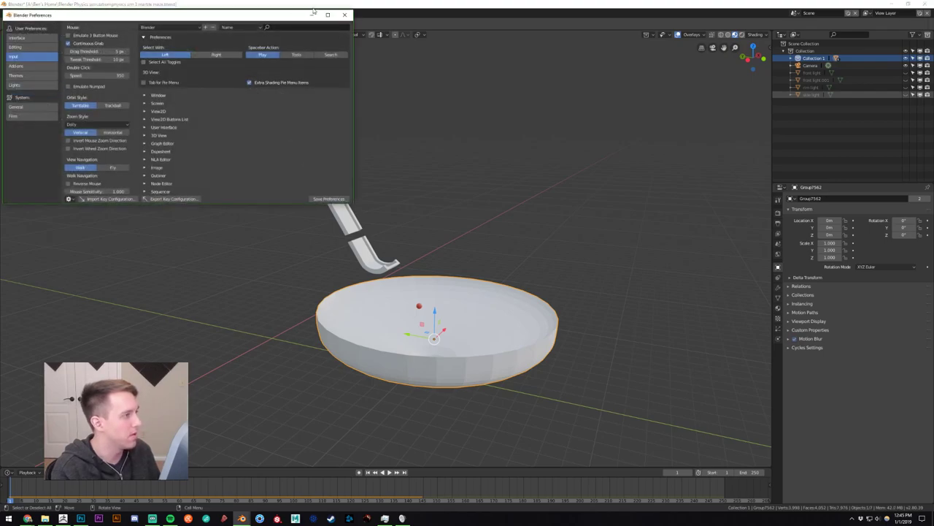
click(346, 14)
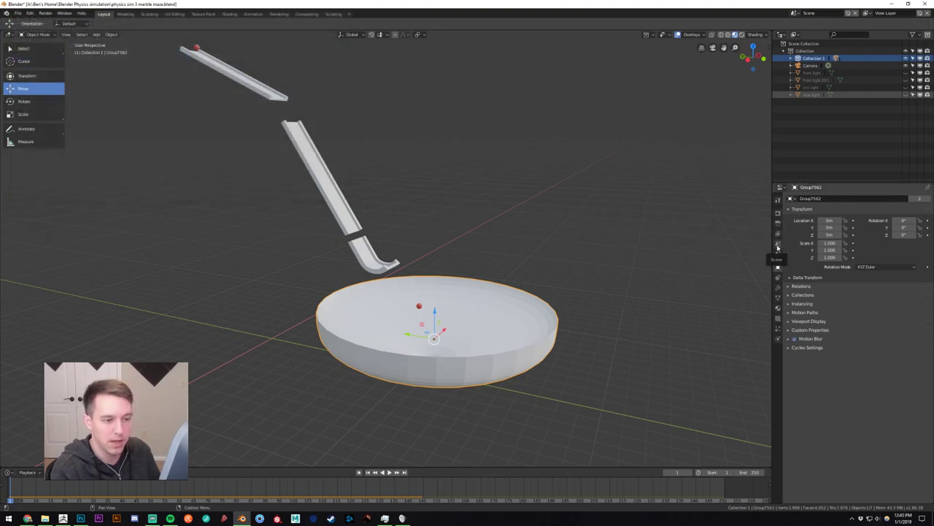
Set the rigid body world's steps per second to 120, and play the simulation to frame 141 to test it.
click(778, 245)
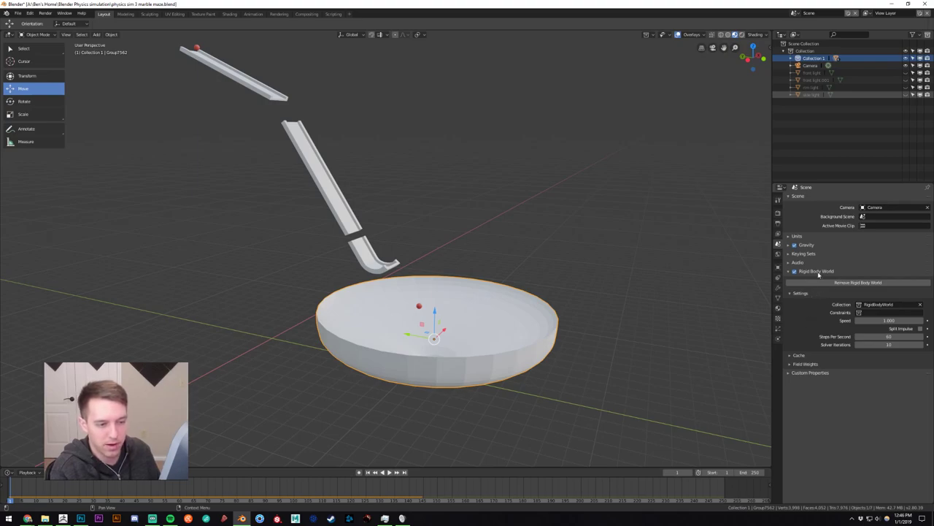
click(893, 340)
click(884, 337)
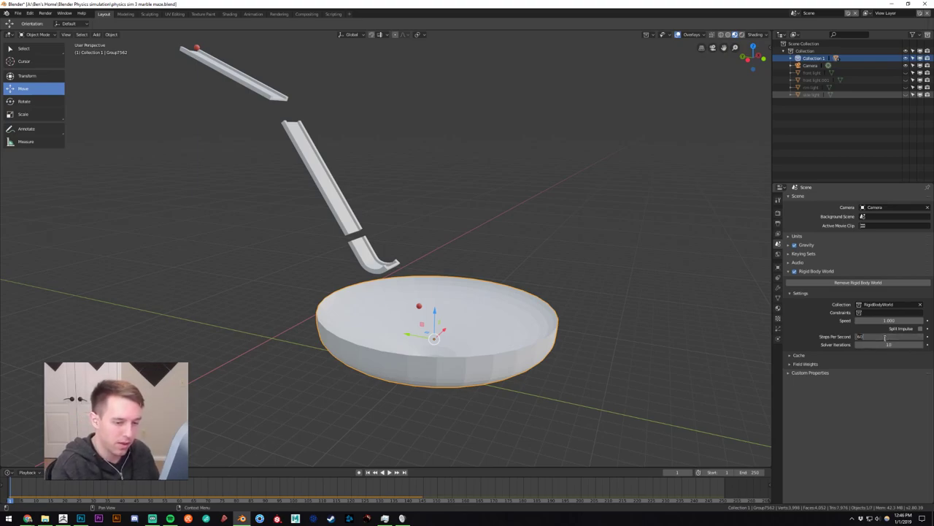
text(12)
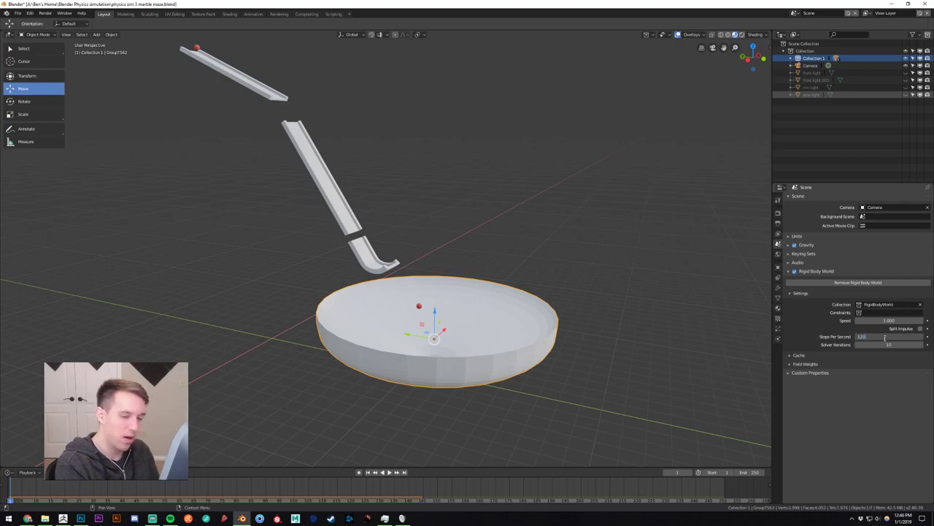
key(Return)
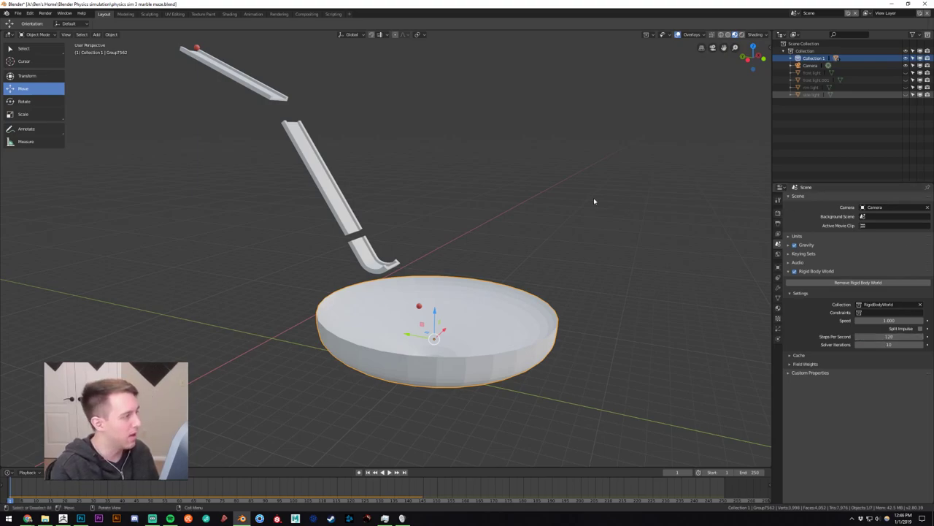
click(390, 473)
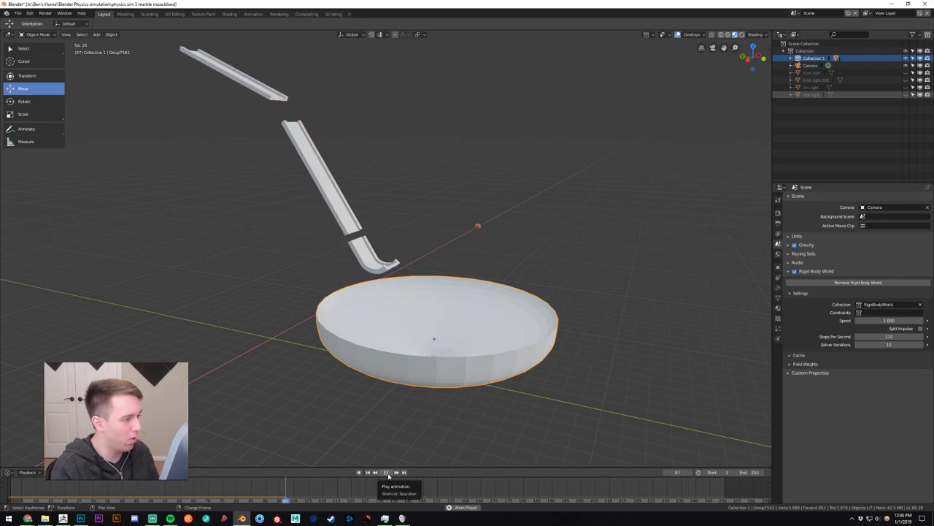
click(387, 473)
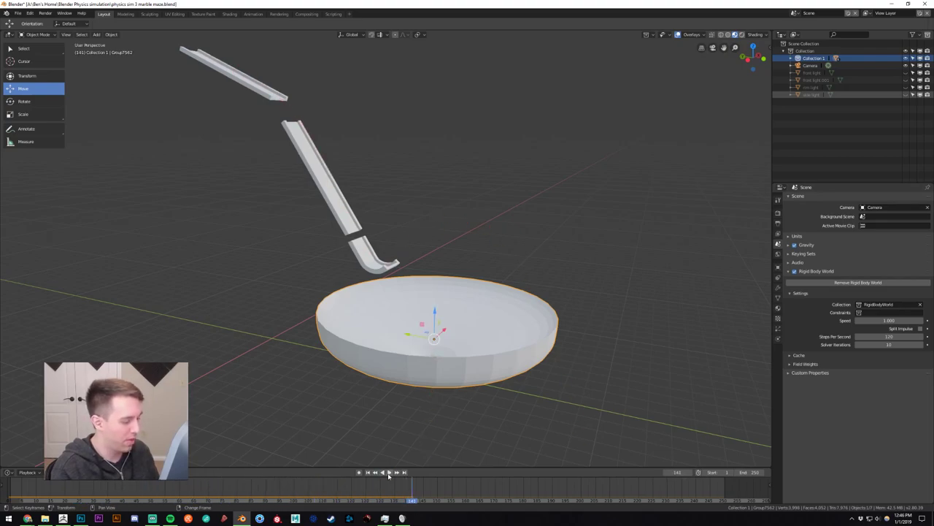
Replay the simulation from frame 1, pausing at frames 51 and 113, and return to the first frame.
click(367, 472)
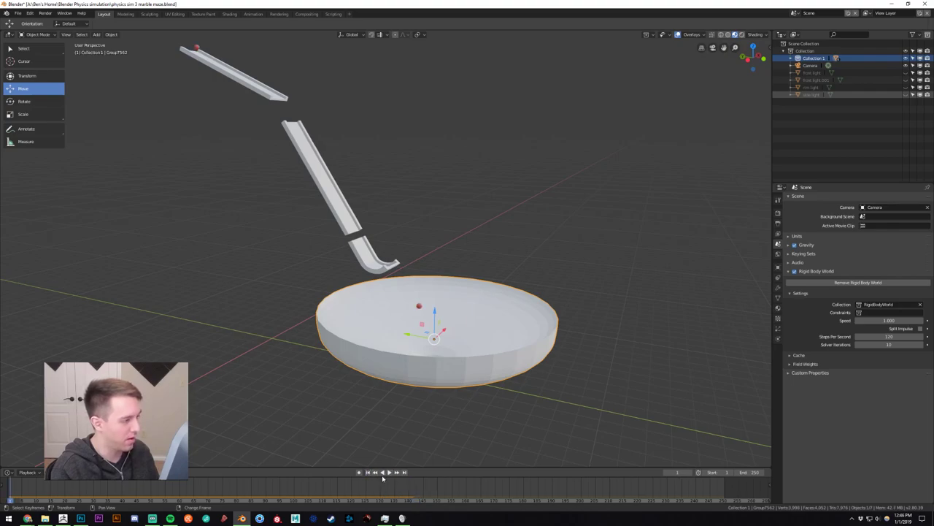
click(388, 472)
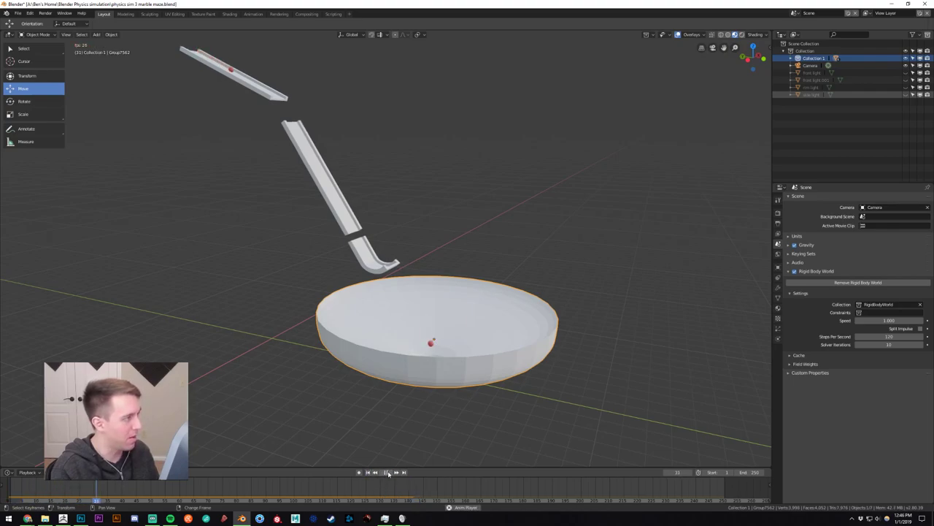
click(388, 472)
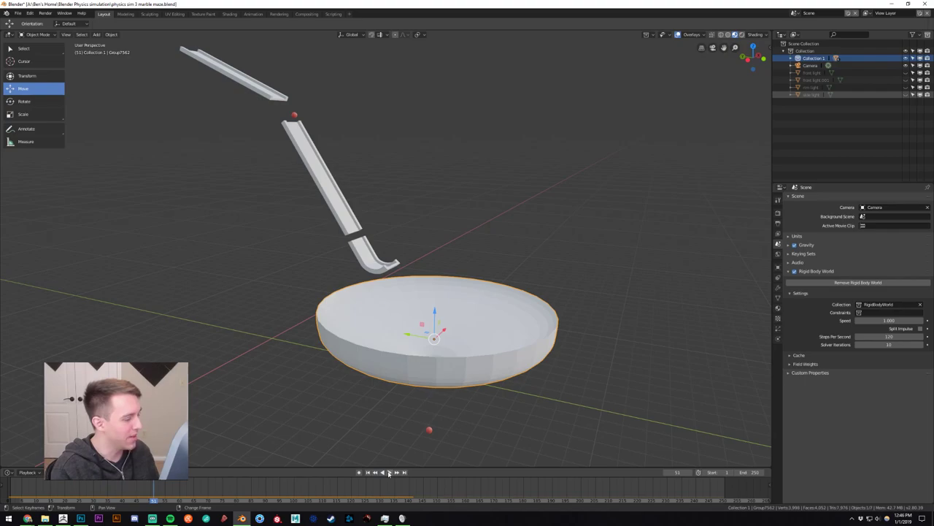
click(387, 473)
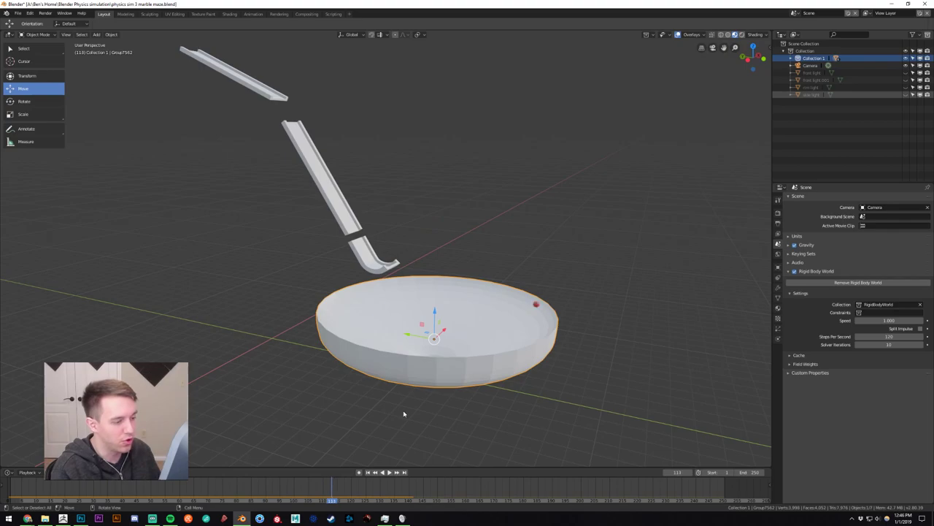
key(Left)
key(Left)
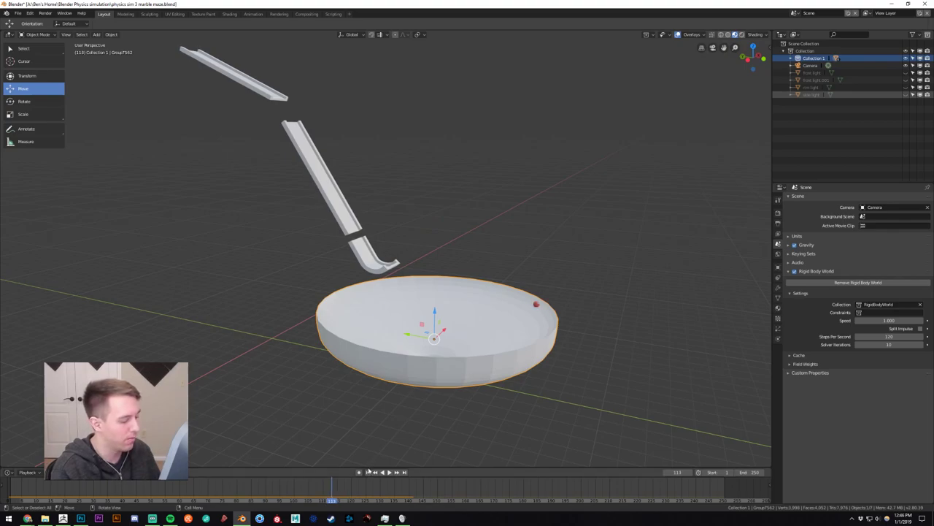
key(shift+Left)
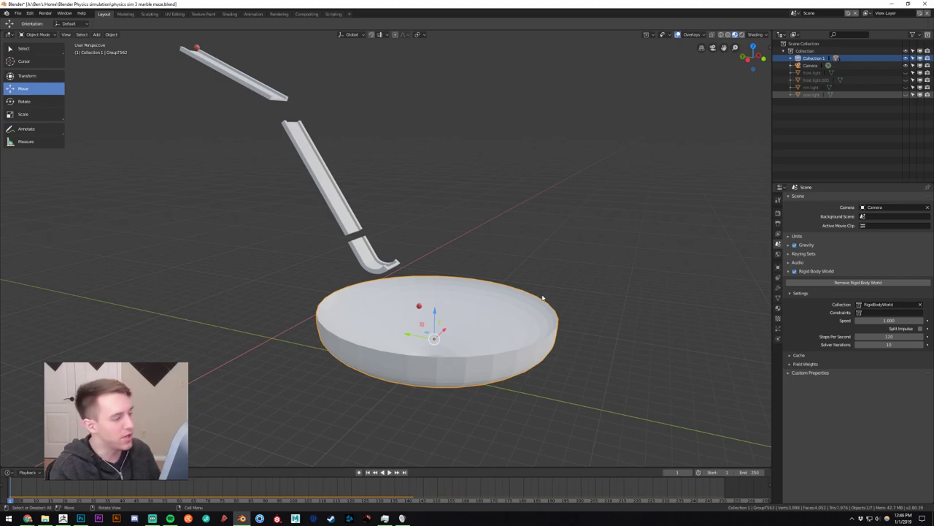
Set the rigid body world's steps per second to 500, play the simulation to frame 150, and rewind it.
click(894, 336)
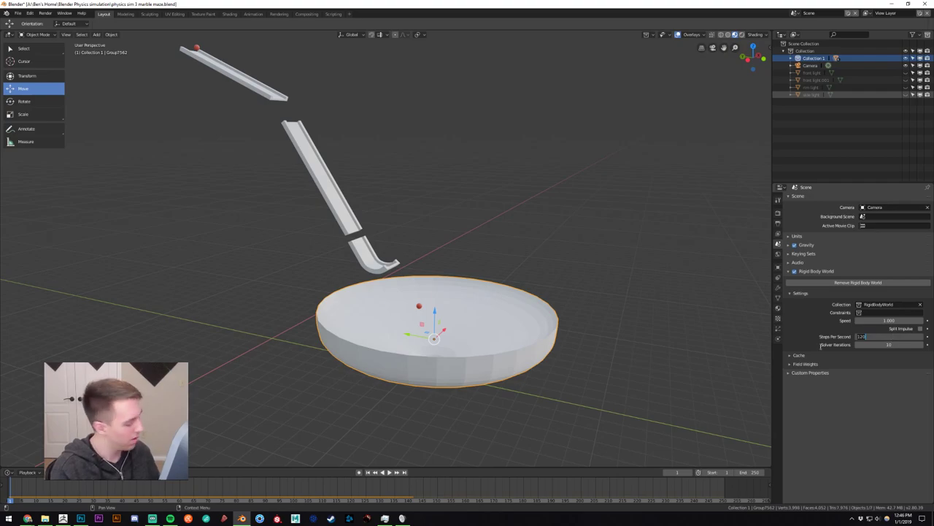
text(50)
key(Return)
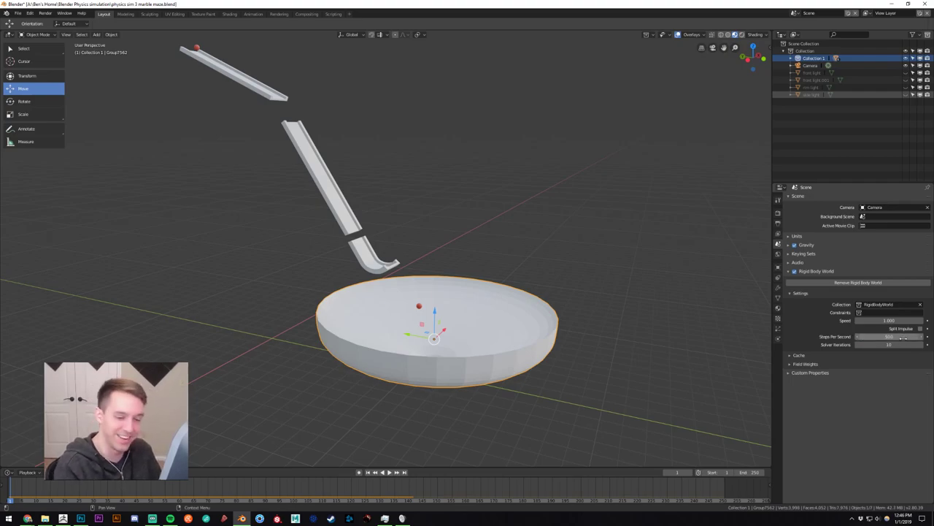
scroll(429, 390, down, 2)
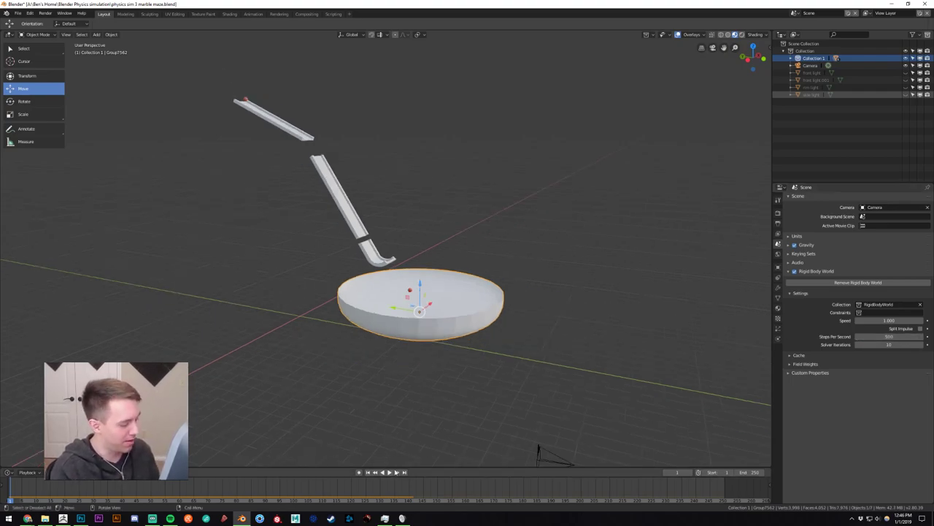
click(389, 473)
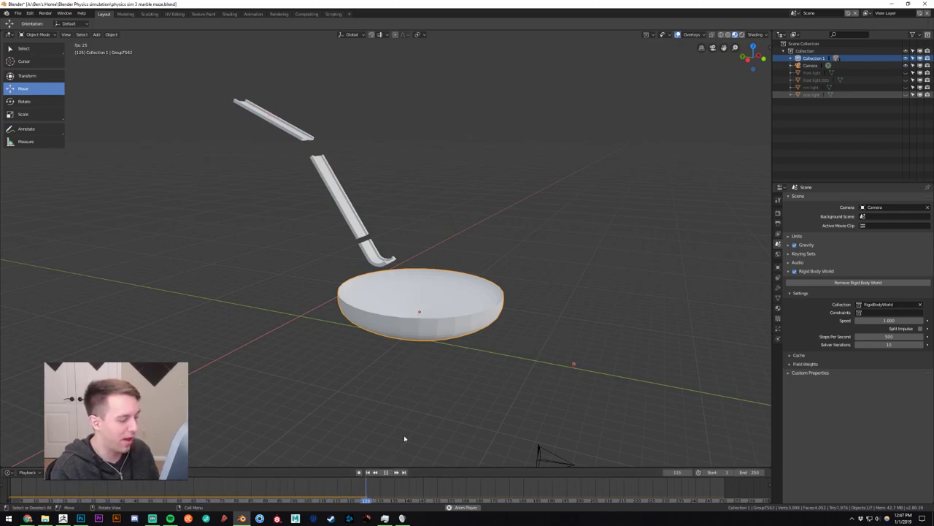
click(386, 472)
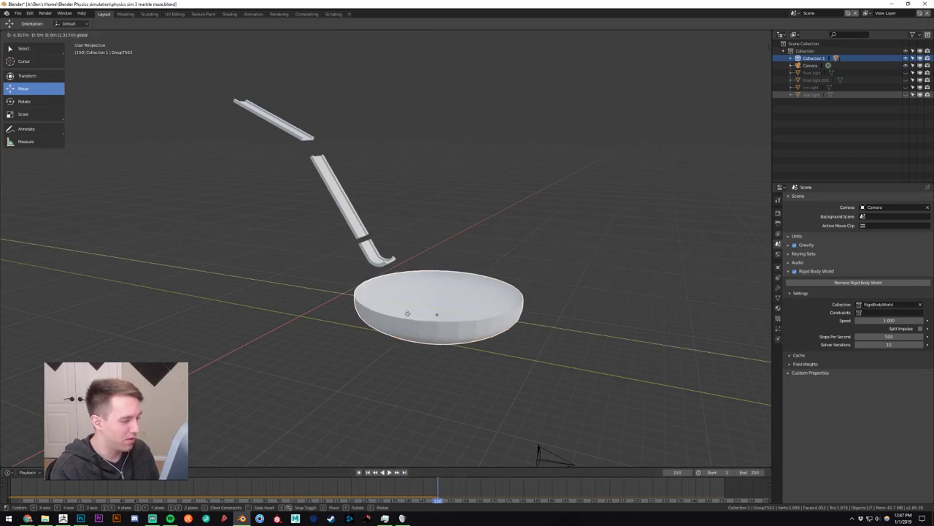
click(367, 471)
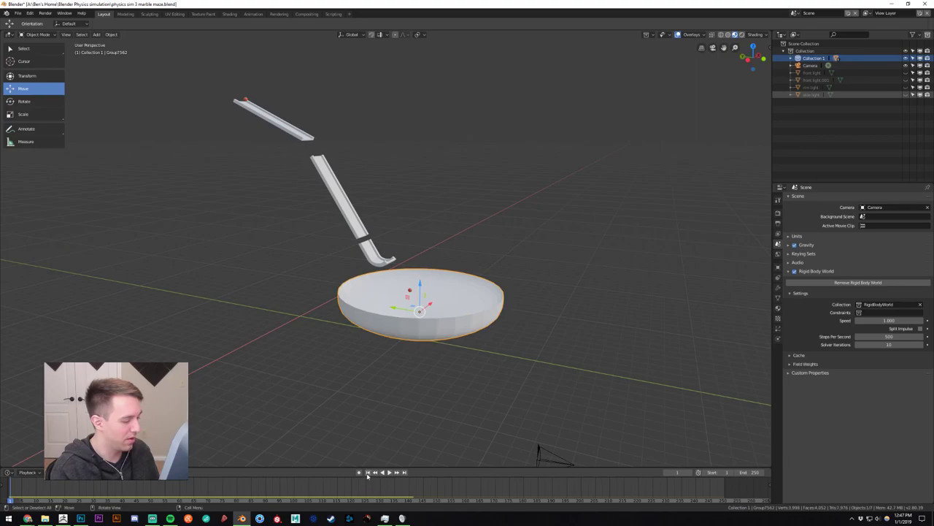
Move the bowl outward along the Y axis, play the simulation to frame 144, and return to frame 1.
drag(395, 309, 454, 336)
click(389, 472)
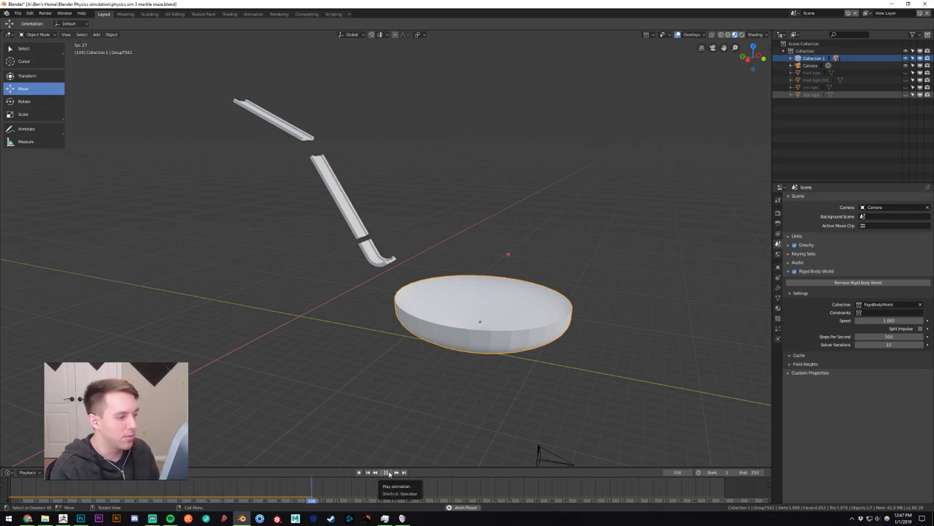
click(387, 472)
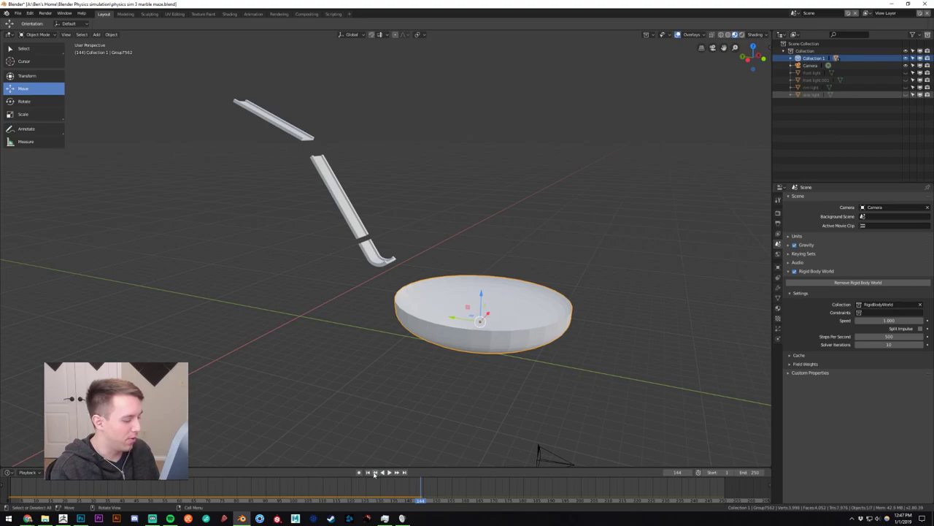
click(367, 473)
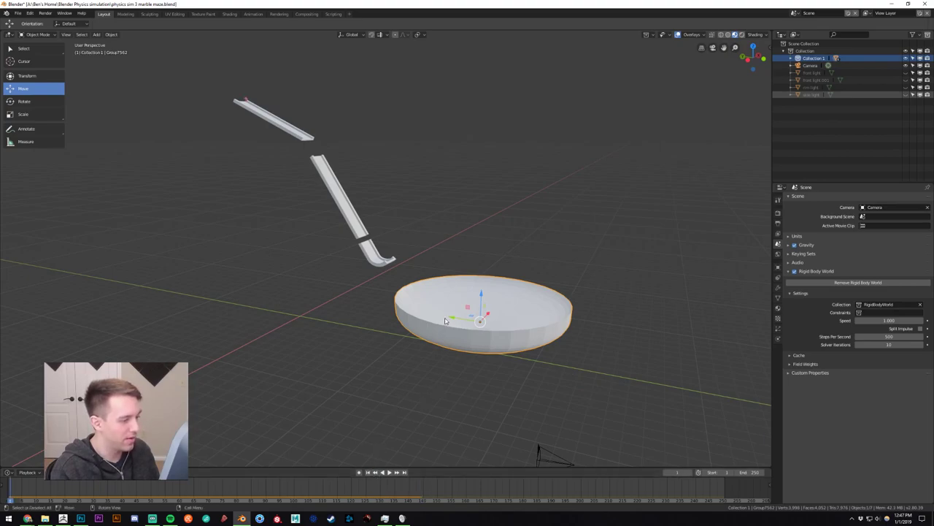
Move the bowl back along the Y axis beneath the curved track, and set the steps per second to 120.
key(g)
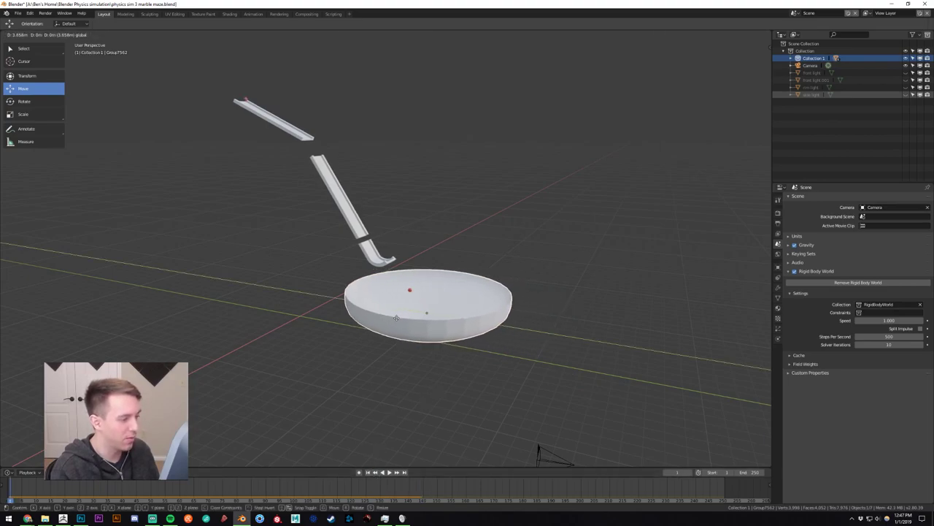
click(396, 317)
click(881, 336)
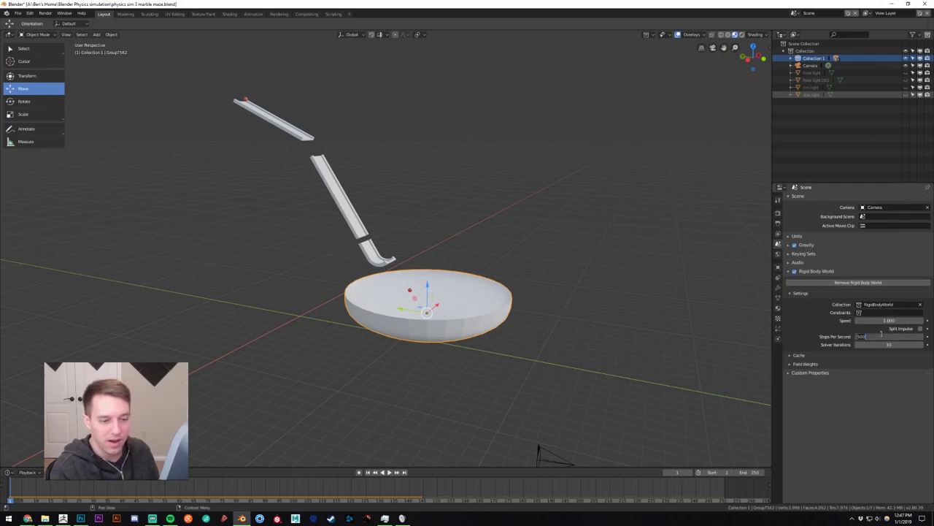
text(500)
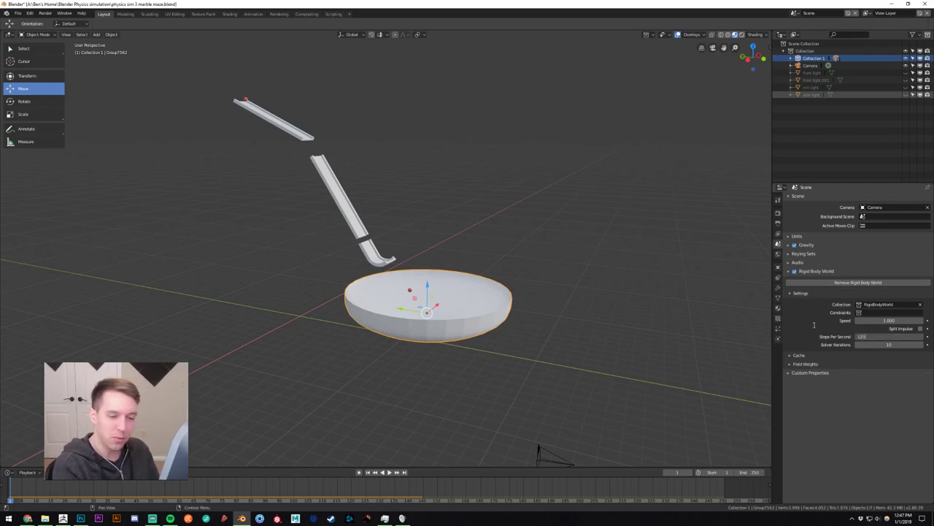
key(Return)
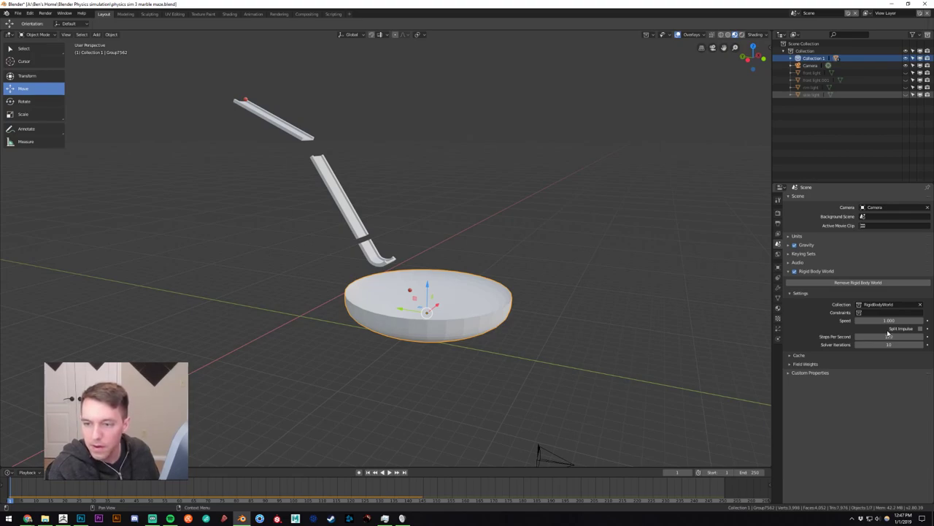
click(548, 312)
click(474, 296)
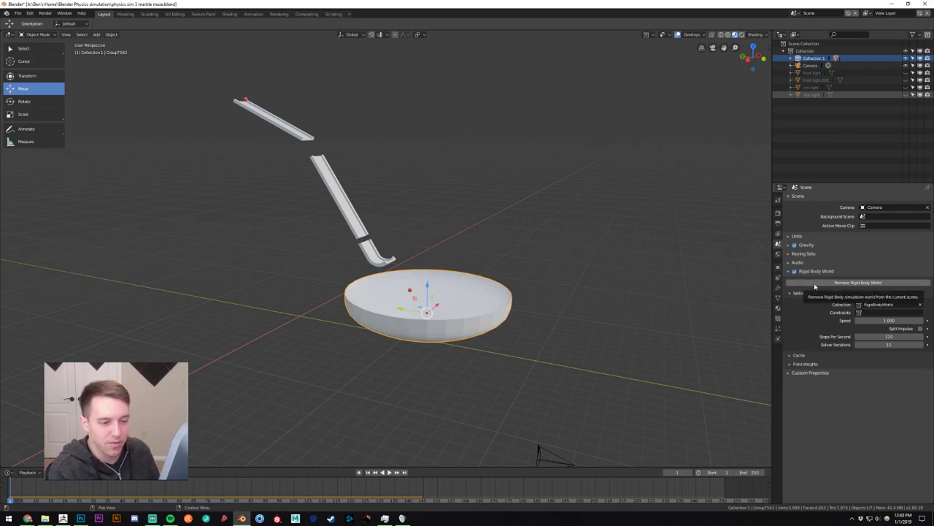
Set the rigid body world's solver iterations to 20, play the simulation to frame 174, and rewind it.
scroll(564, 327, up, 2)
mouse_move(564, 326)
middle_down()
mouse_move(548, 328)
mouse_move(556, 336)
middle_up()
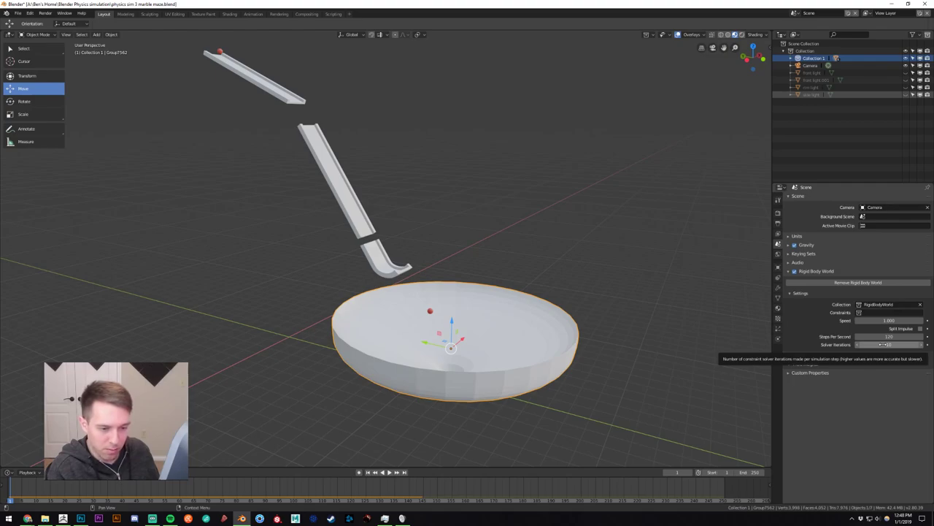
click(881, 344)
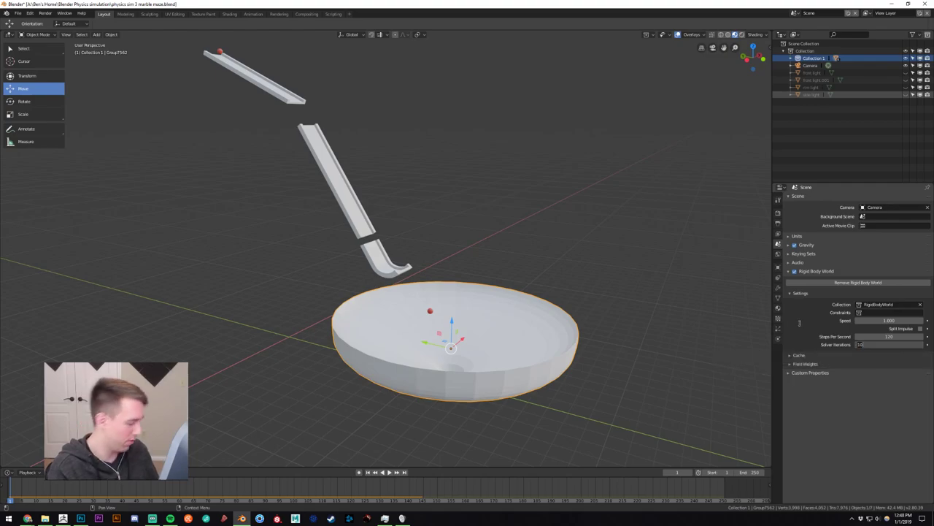
text(20)
key(Return)
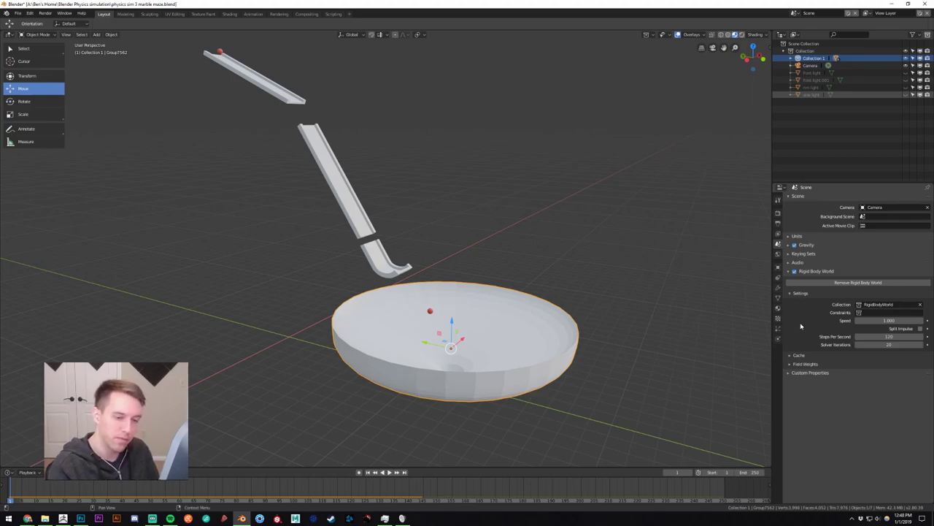
click(389, 472)
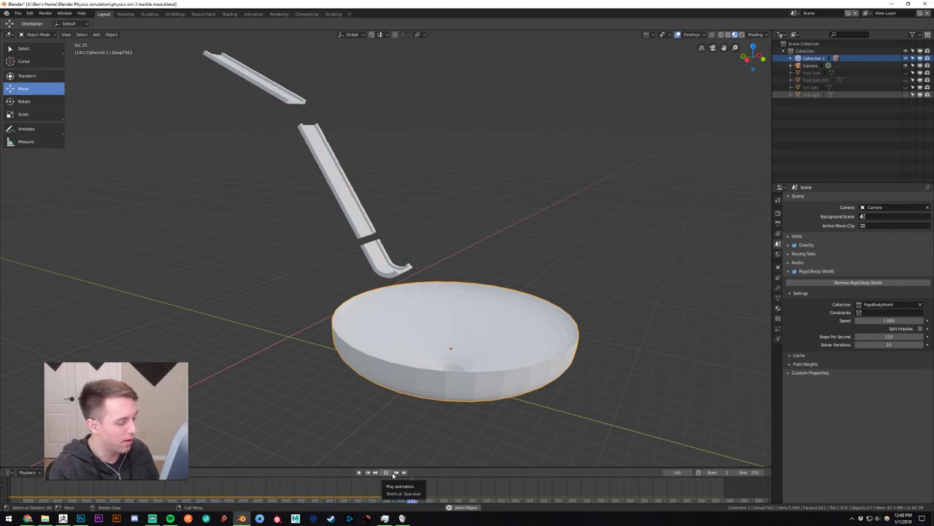
click(386, 472)
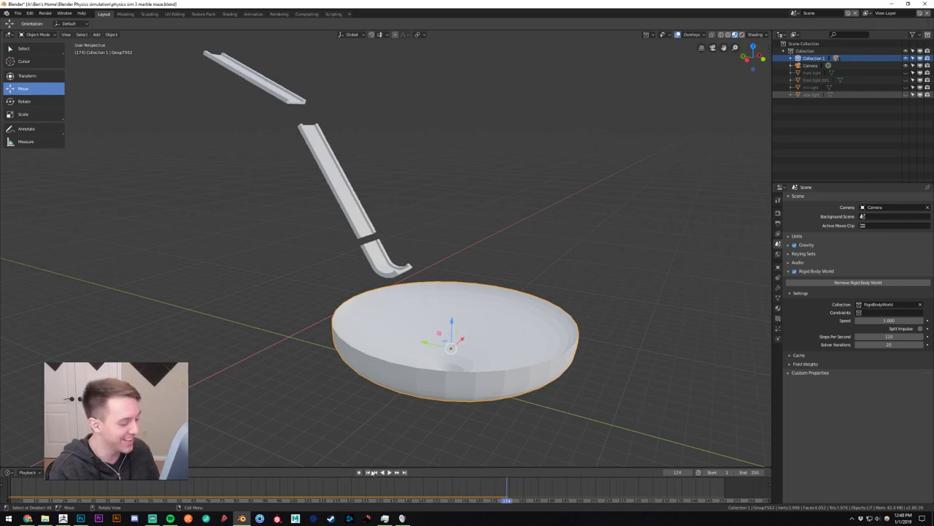
click(368, 473)
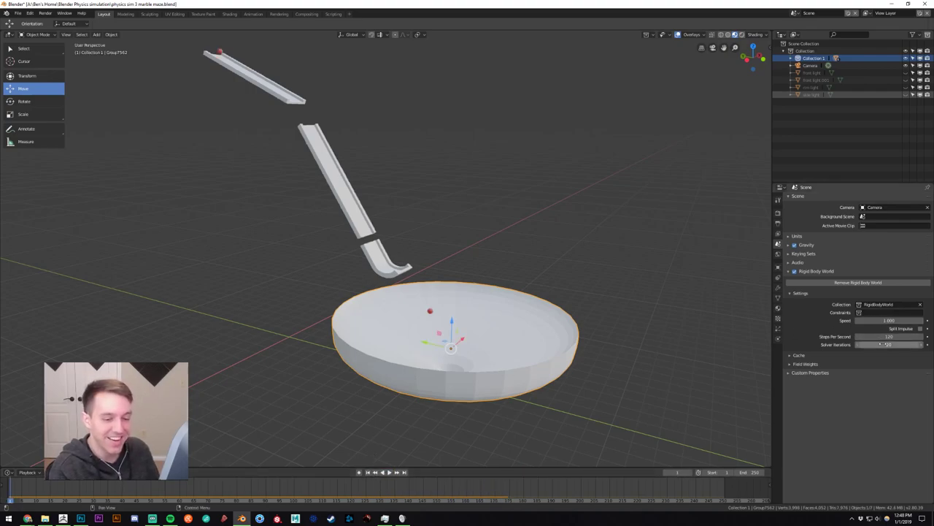
Set the rigid body world's solver iterations to 100, play the simulation to frame 115, and return to the first frame.
click(881, 344)
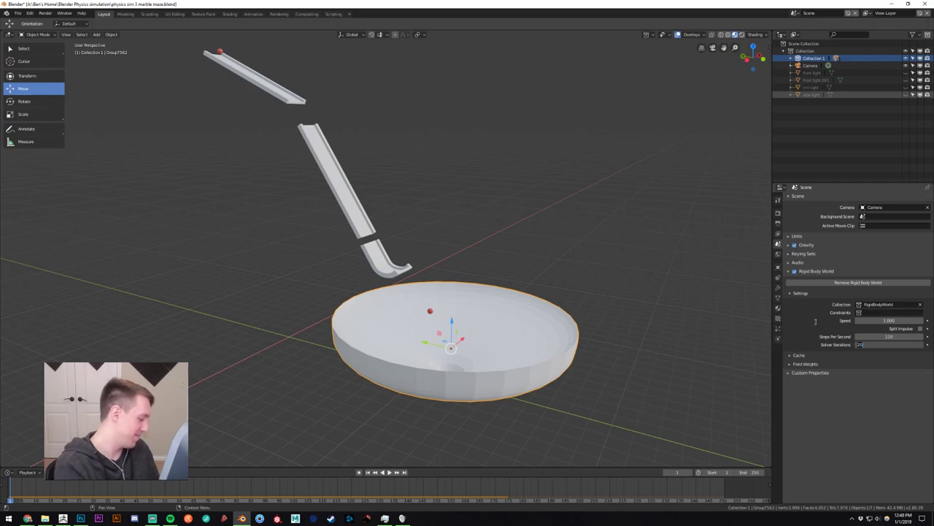
text(100)
key(Return)
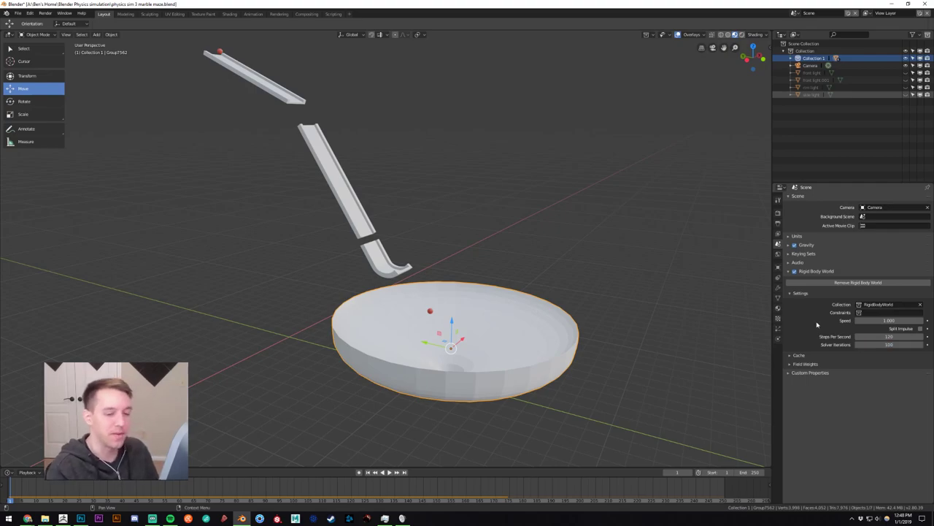
click(389, 472)
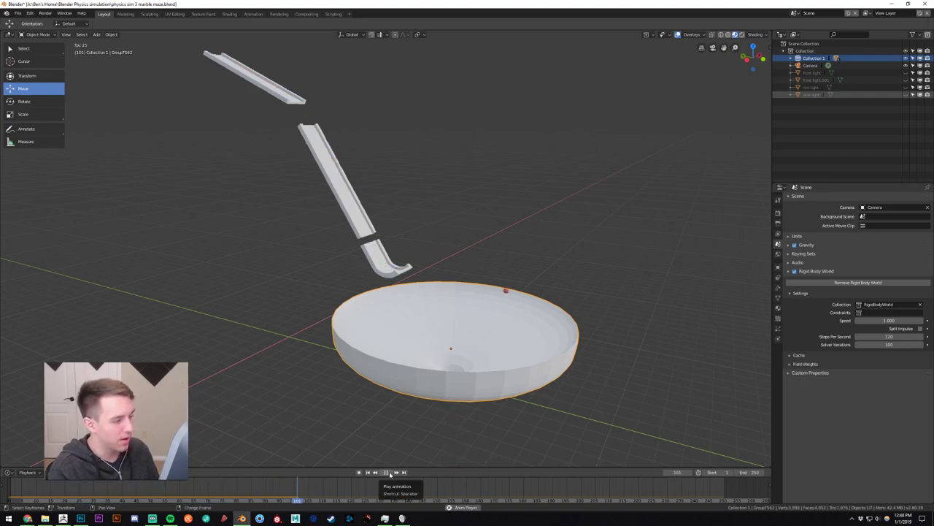
click(387, 472)
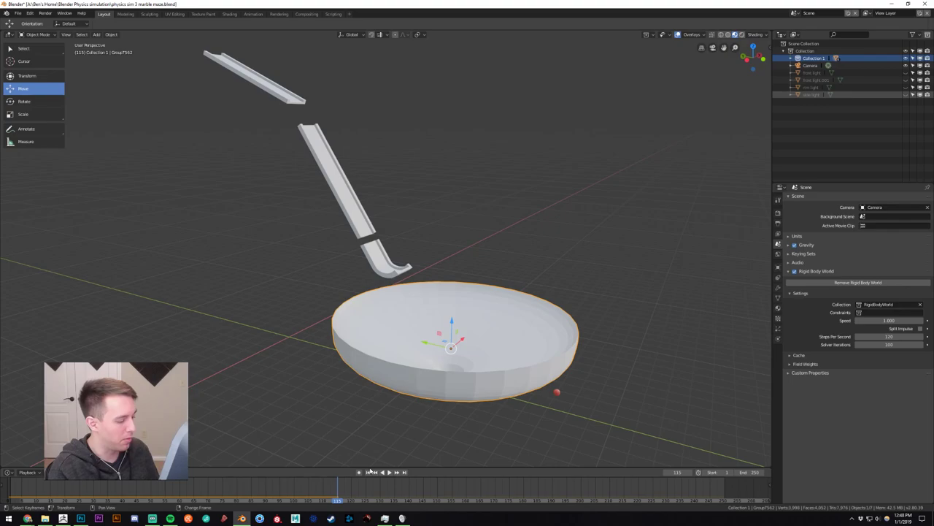
click(369, 472)
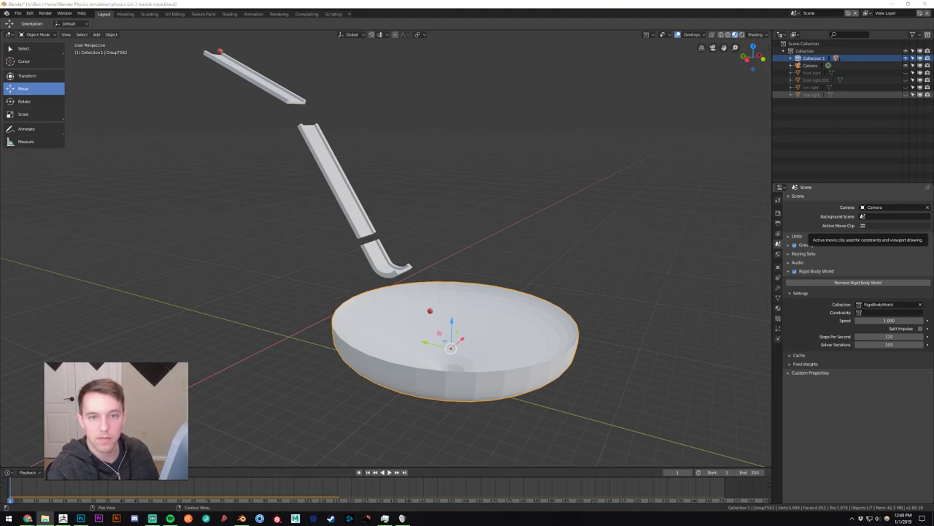
Switch to the physics sim.blend window and play the wrecking ball simulation against the cube to frame 54.
key(alt+Tab)
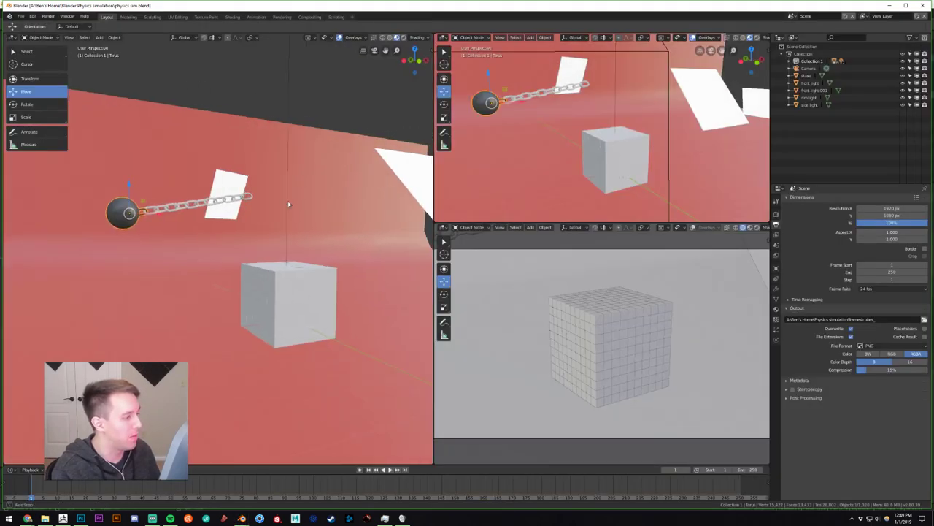
shift+middle_drag(305, 227, 308, 208)
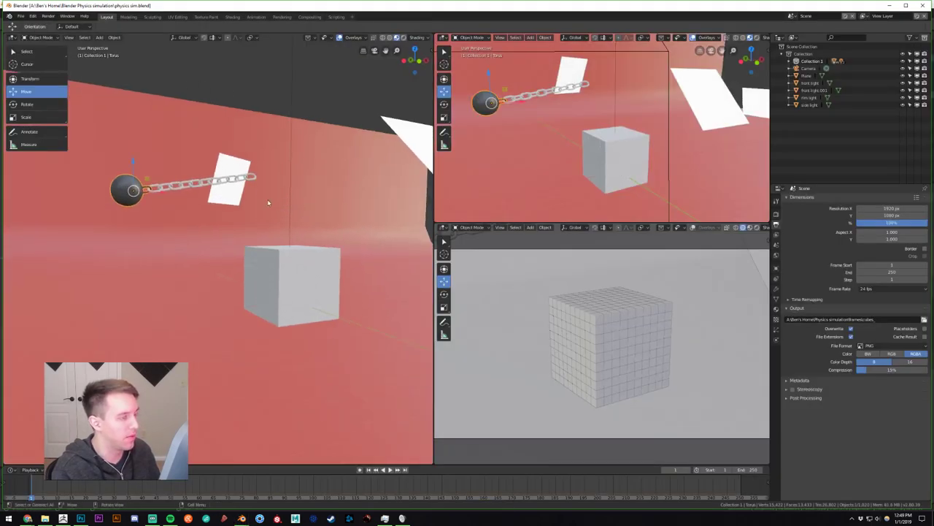
scroll(236, 206, down, 1)
middle_drag(235, 207, 294, 257)
click(390, 471)
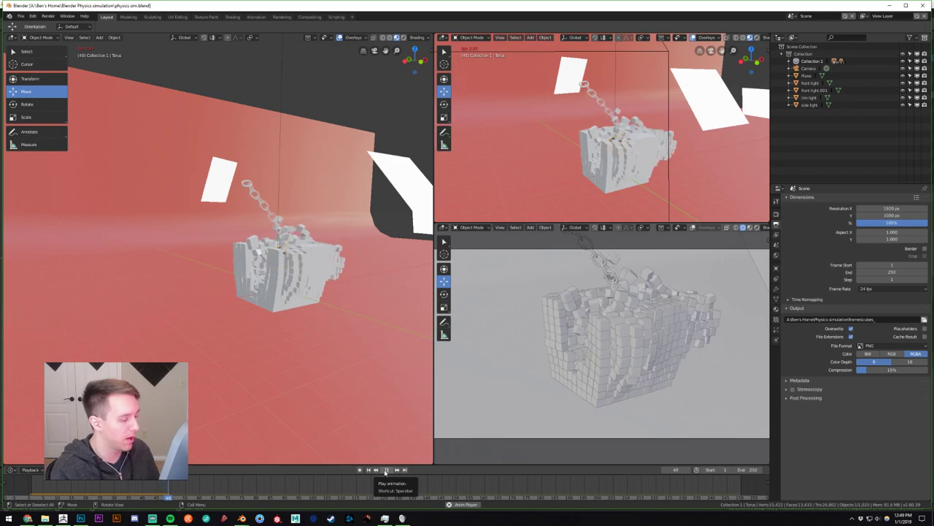
click(385, 470)
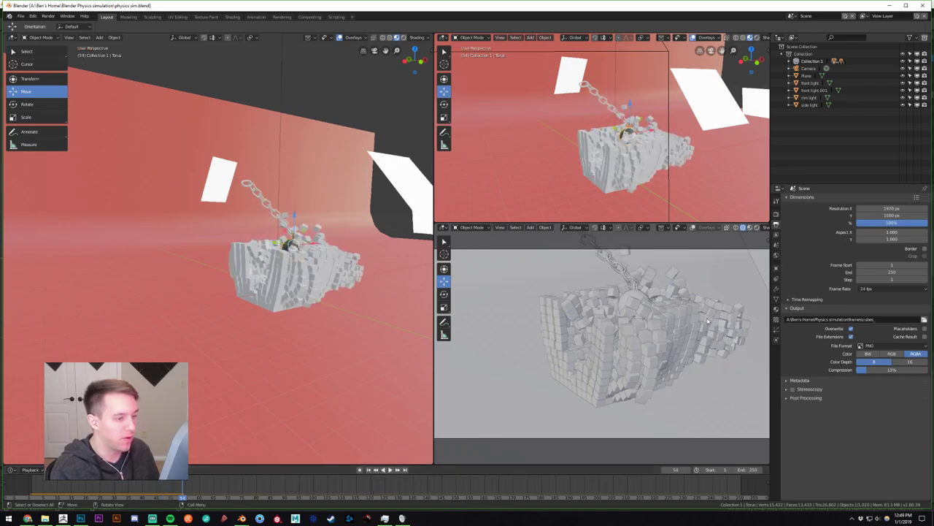
Switch back to the physics sim 3 marble maze.blend window with the tracks and bowl.
click(756, 228)
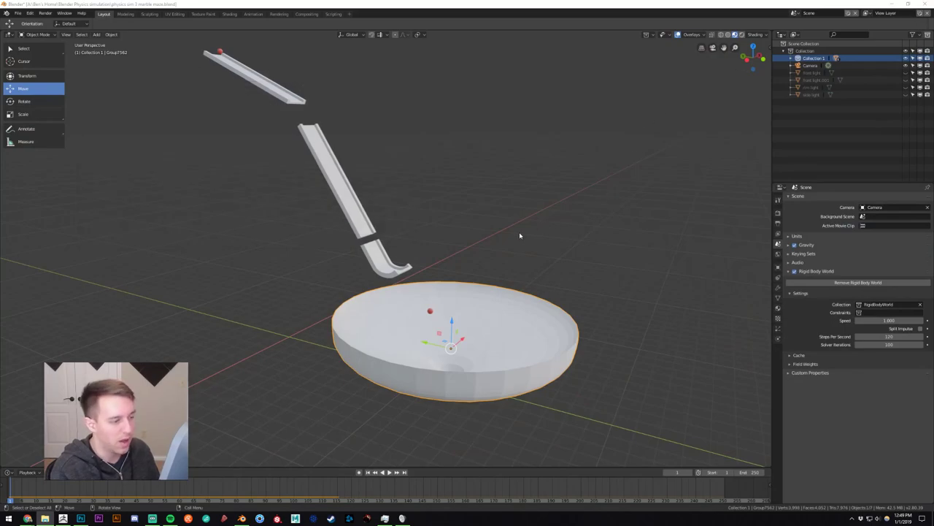
scroll(520, 235, down, 3)
scroll(519, 235, up, 2)
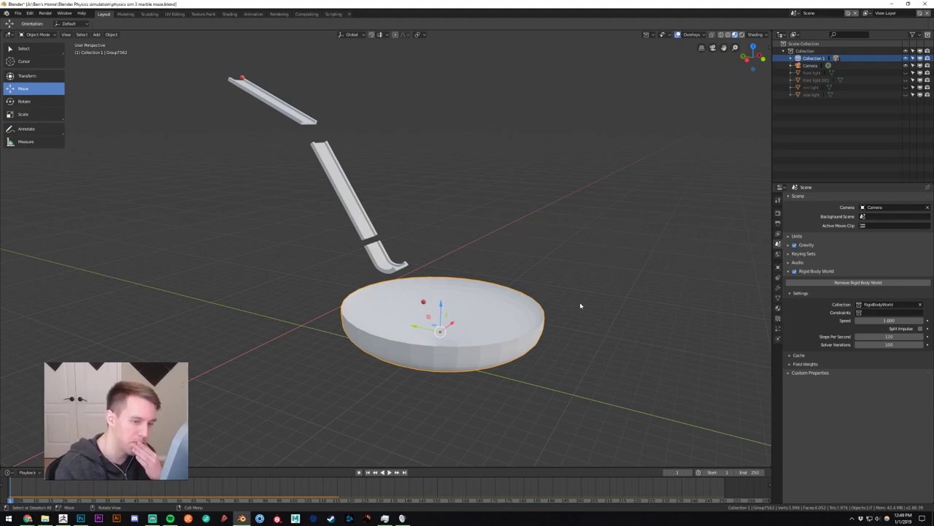
Set the rigid body mass of the marble on the uppermost track to 1 kg, play the simulation to about frame 125, and rewind it.
click(779, 341)
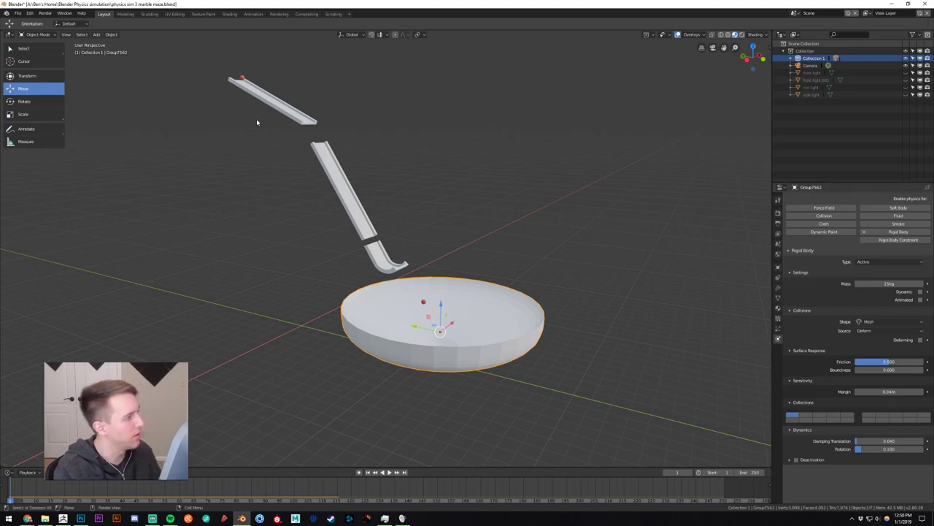
click(242, 79)
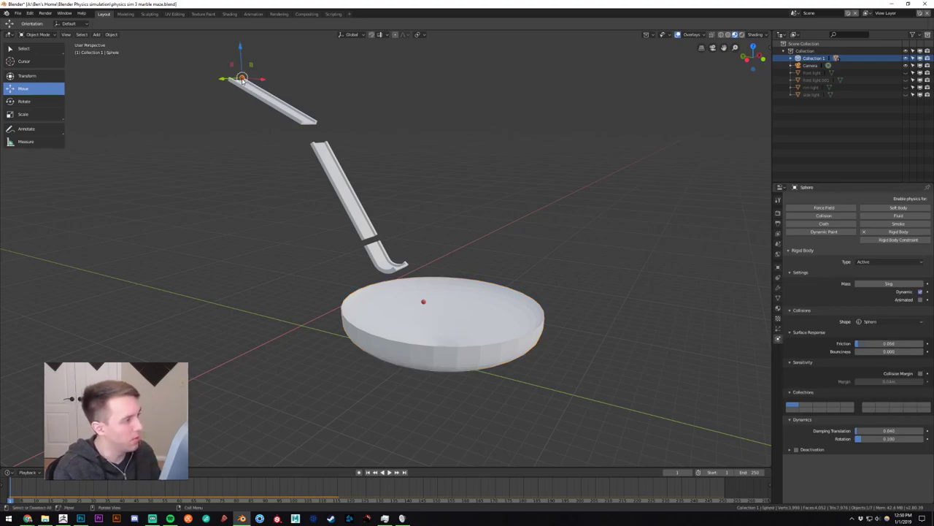
click(875, 283)
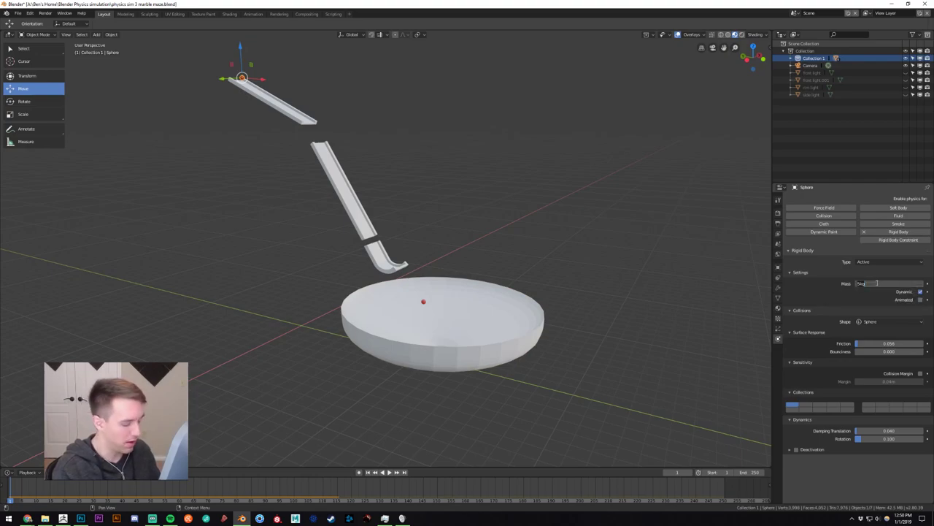
text(1)
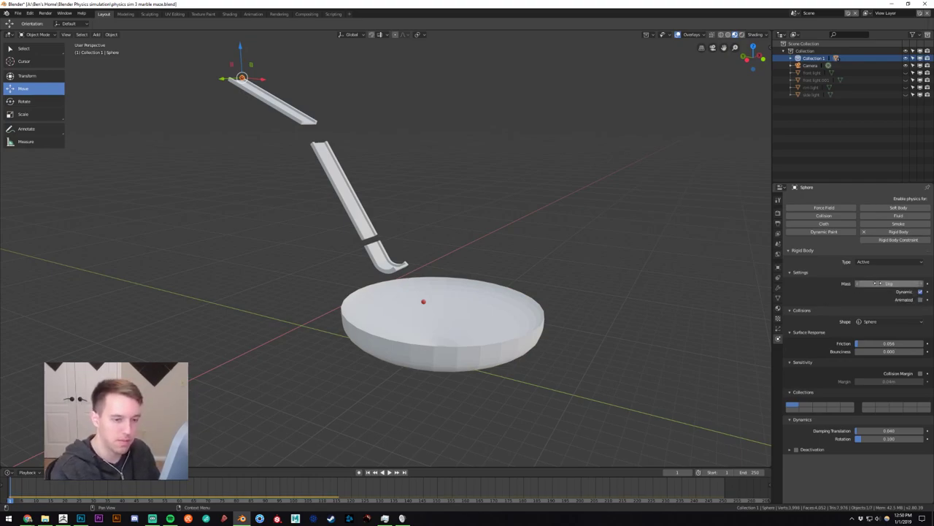
key(Return)
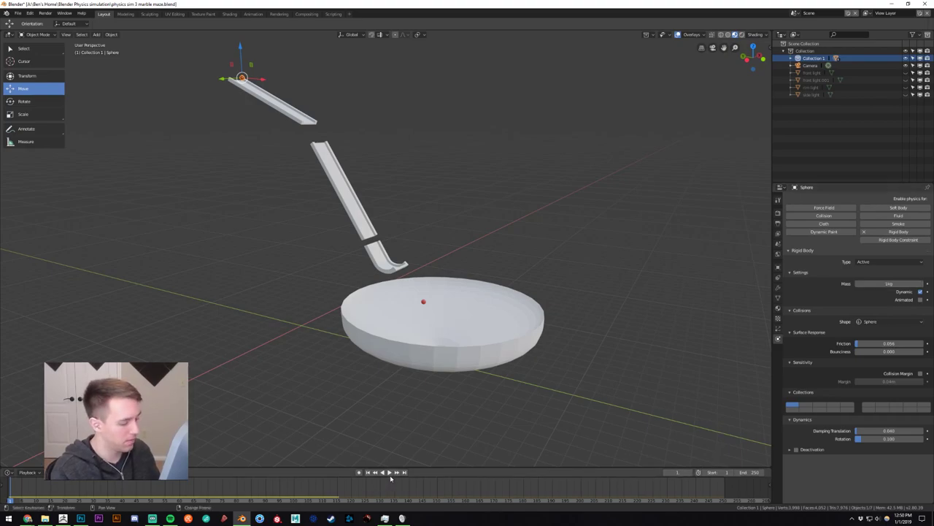
click(389, 473)
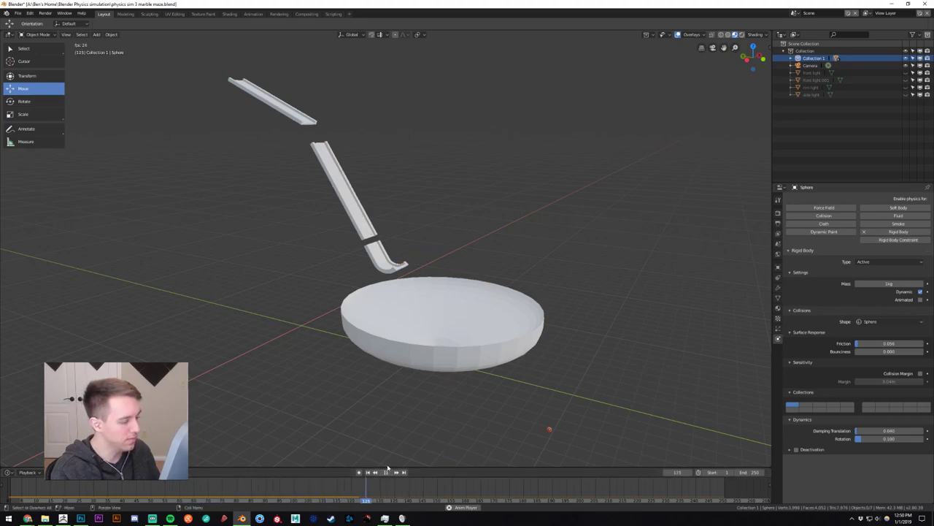
key(Escape)
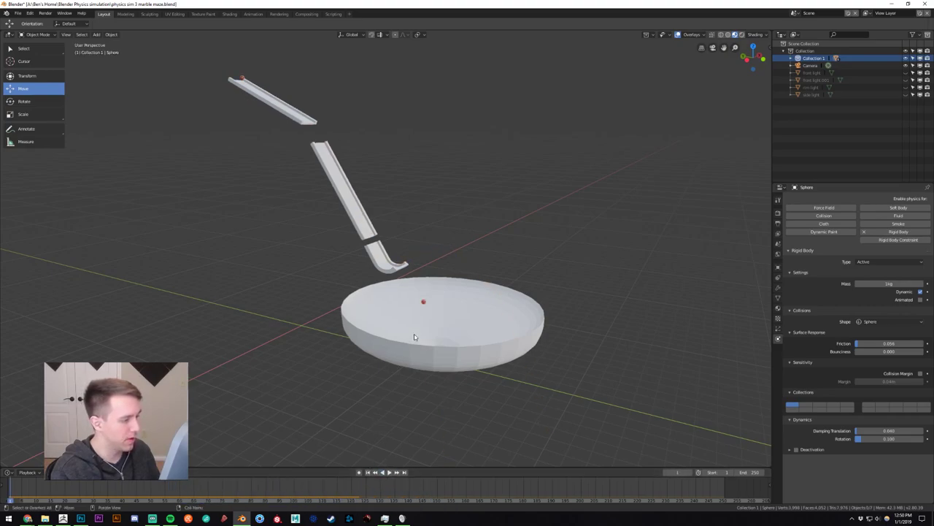
Raise the marble inside the bowl along Z to above the rim, play the simulation to frame 30, and return to the first frame.
click(426, 305)
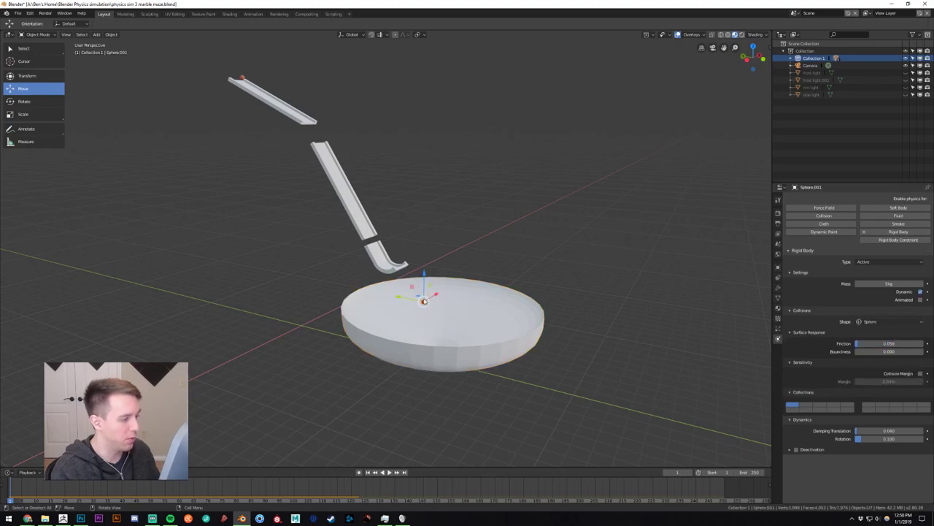
drag(423, 276, 424, 224)
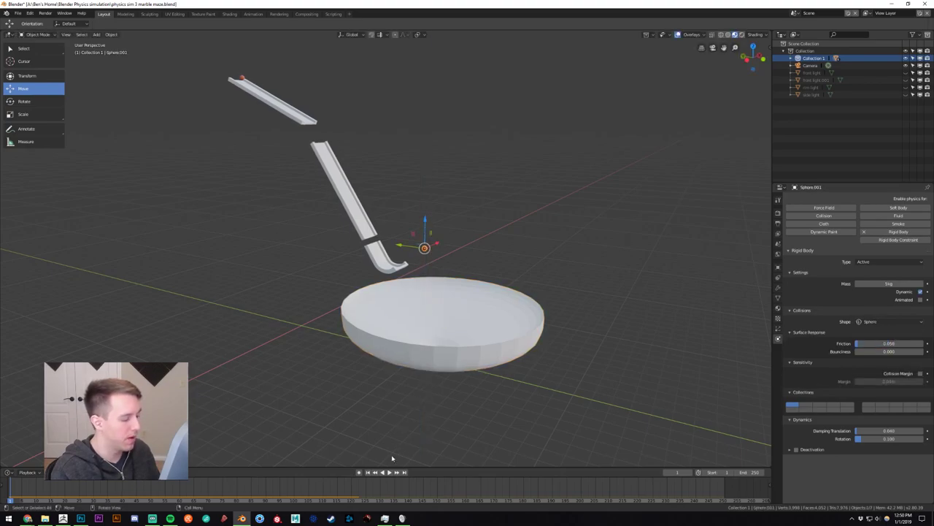
click(388, 472)
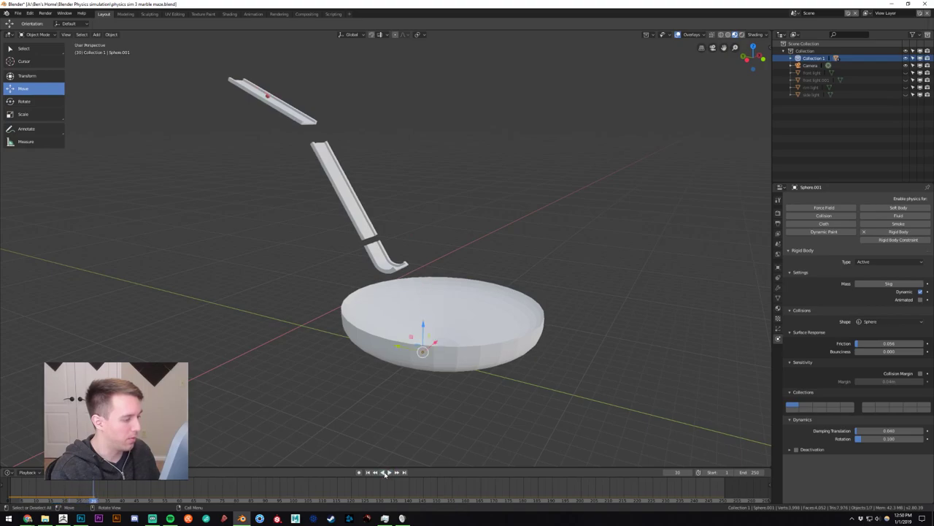
click(368, 472)
Set the raised marble's mass to 0.01 kg, play the simulation to frame 29, and return to the first frame.
middle_drag(463, 326, 464, 311)
scroll(475, 291, up, 1)
shift+middle_drag(520, 307, 455, 277)
scroll(453, 278, up, 1)
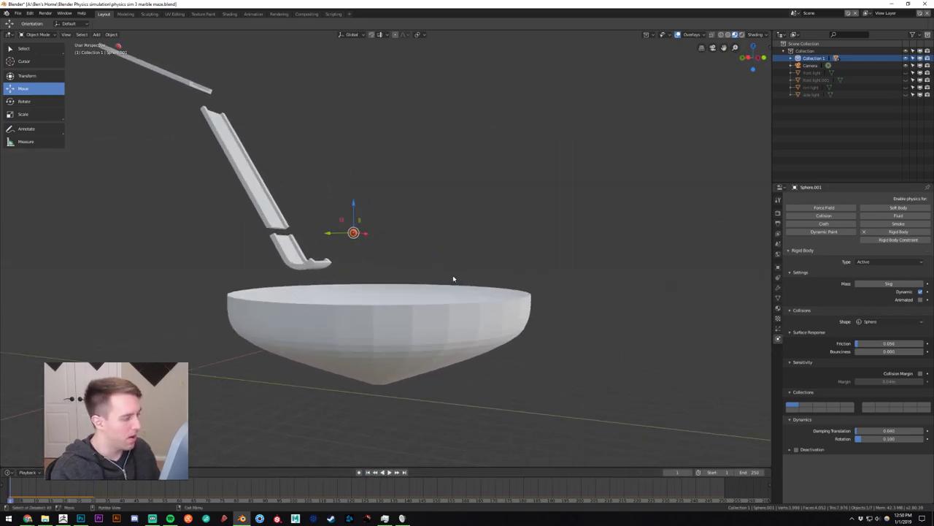
key(alt+Tab)
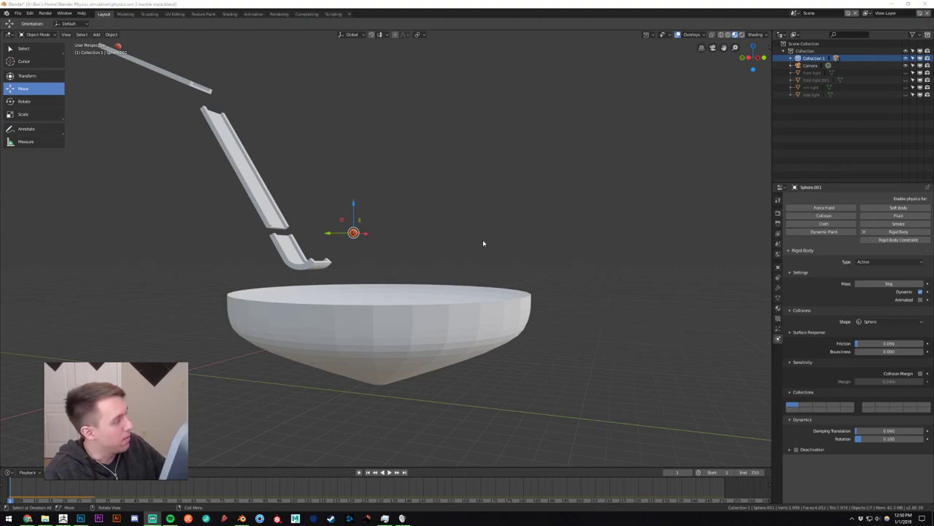
middle_drag(402, 222, 379, 235)
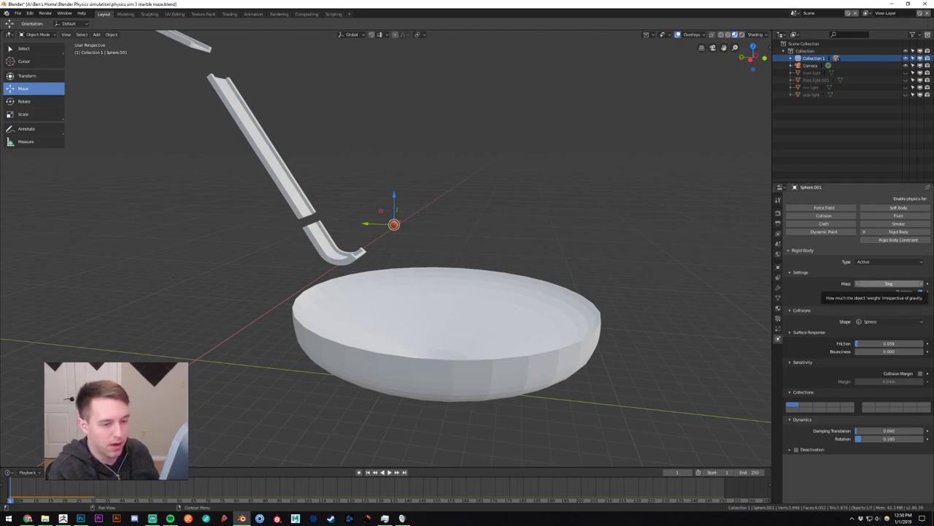
click(876, 282)
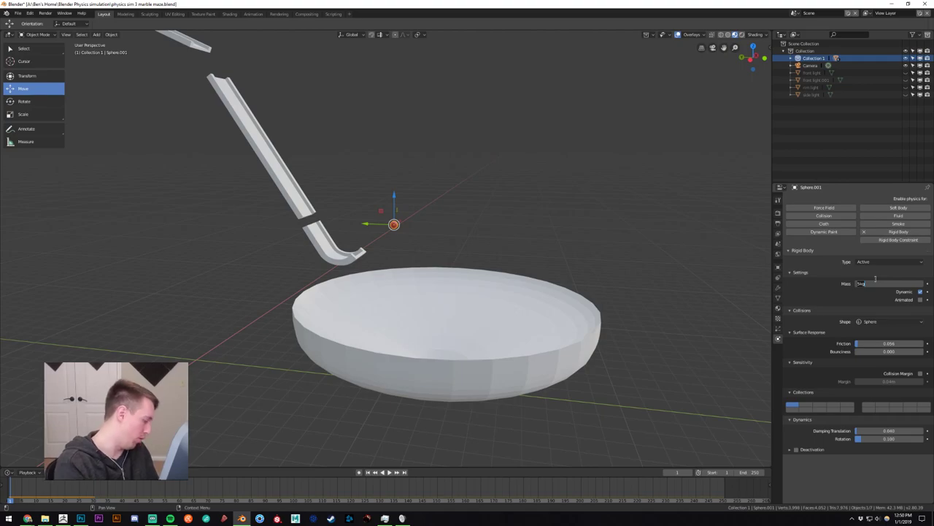
key(BackSpace)
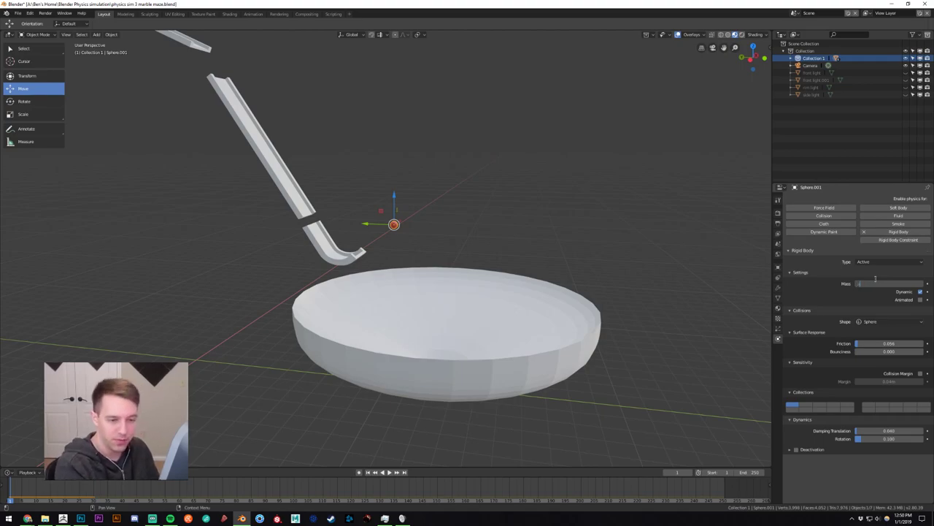
text(.01)
key(Return)
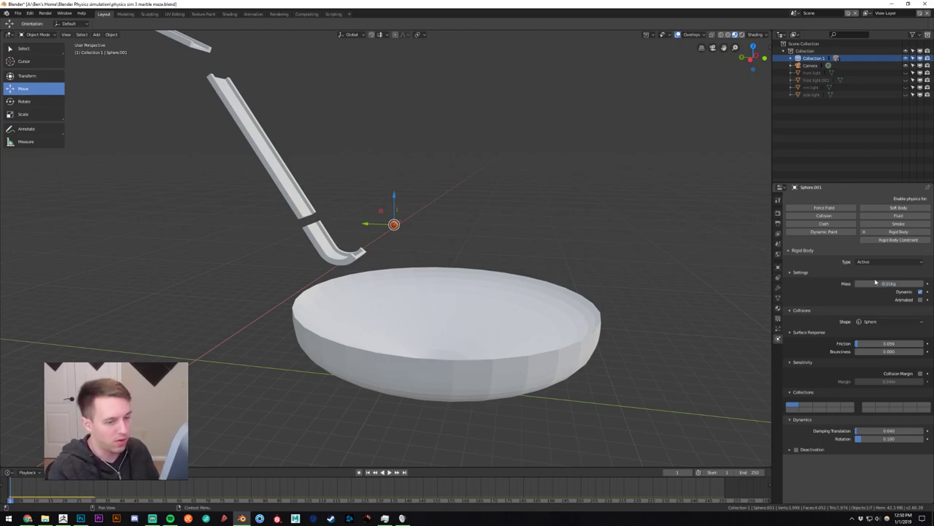
click(390, 473)
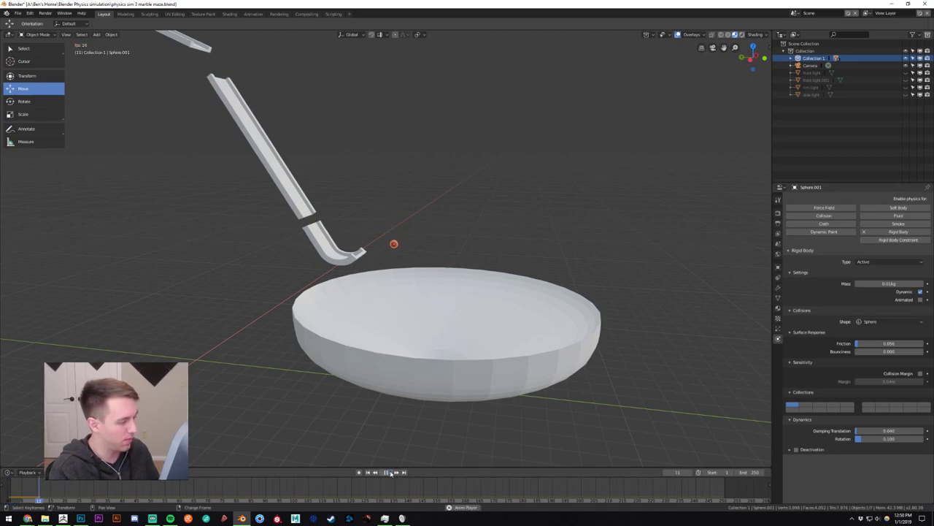
click(388, 473)
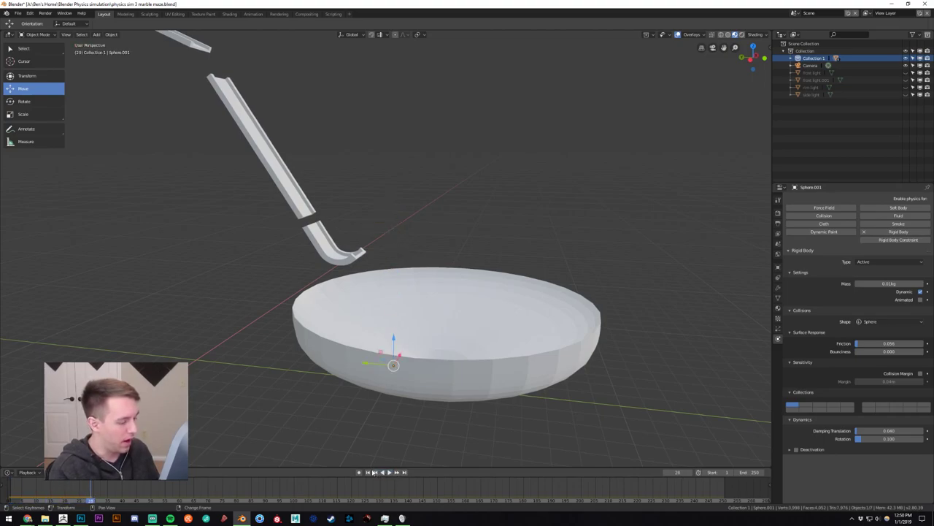
click(372, 473)
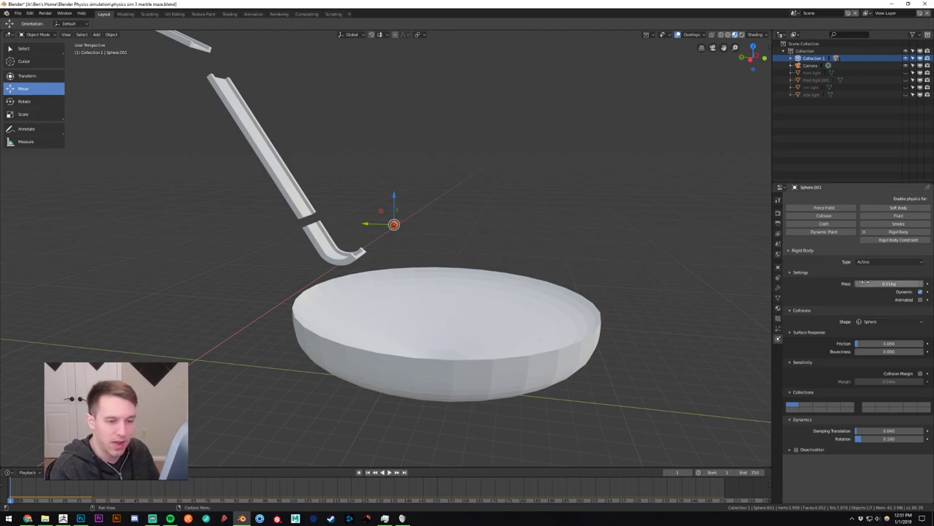
Simulate the raised marble's fall with a mass of 1111 kg, and lower its mass again after rewinding.
click(882, 283)
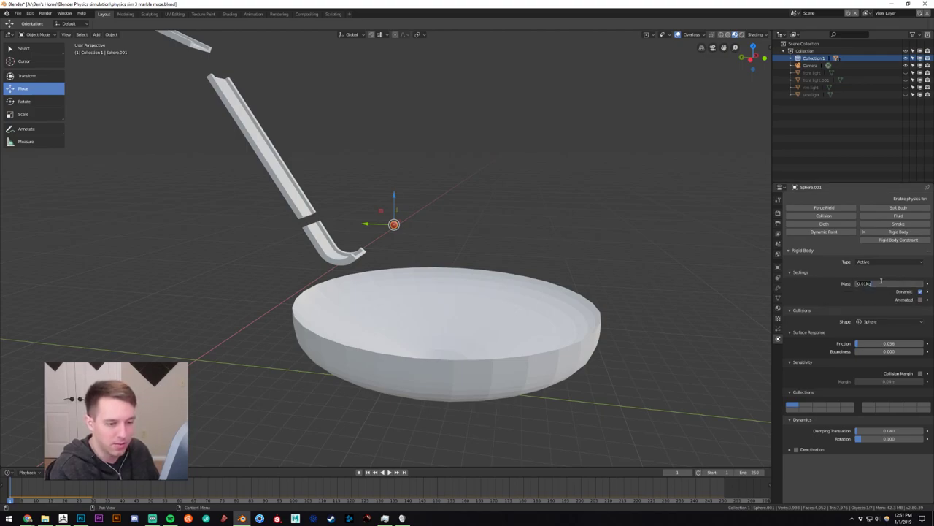
text(1111)
key(Return)
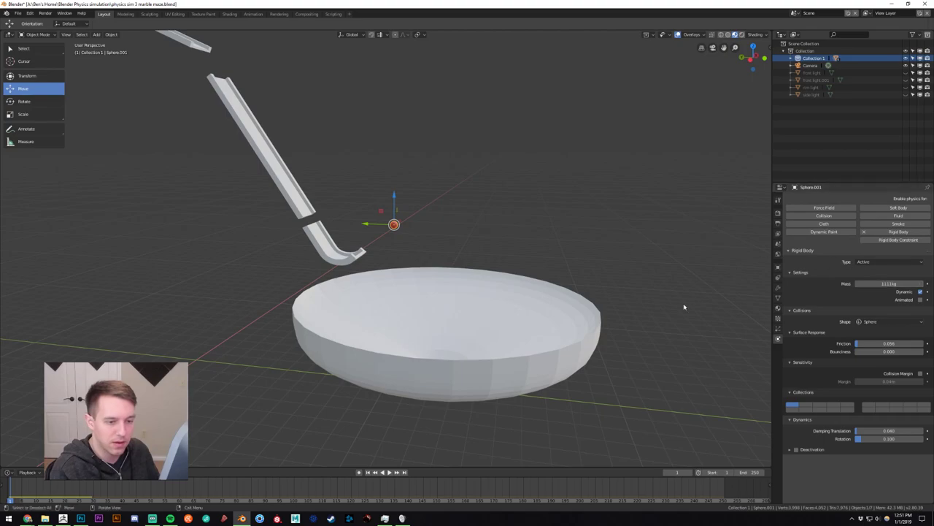
click(389, 472)
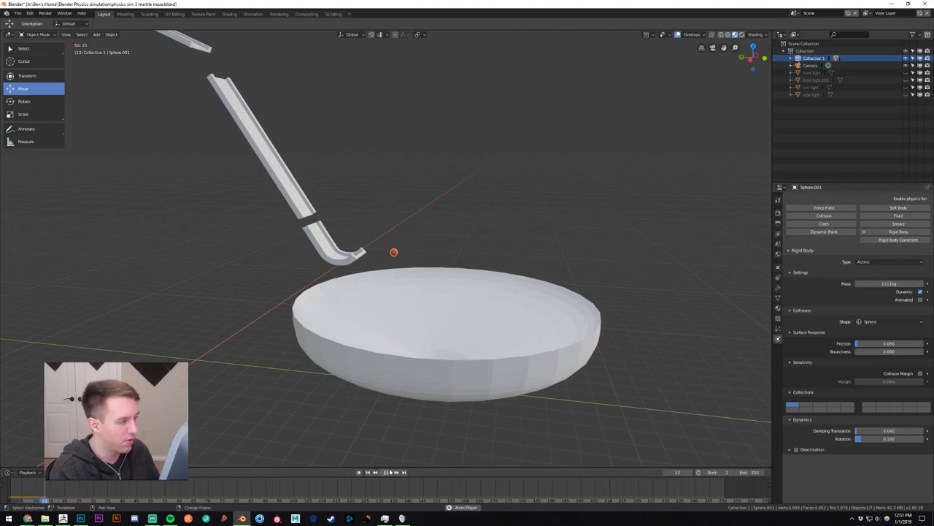
key(Escape)
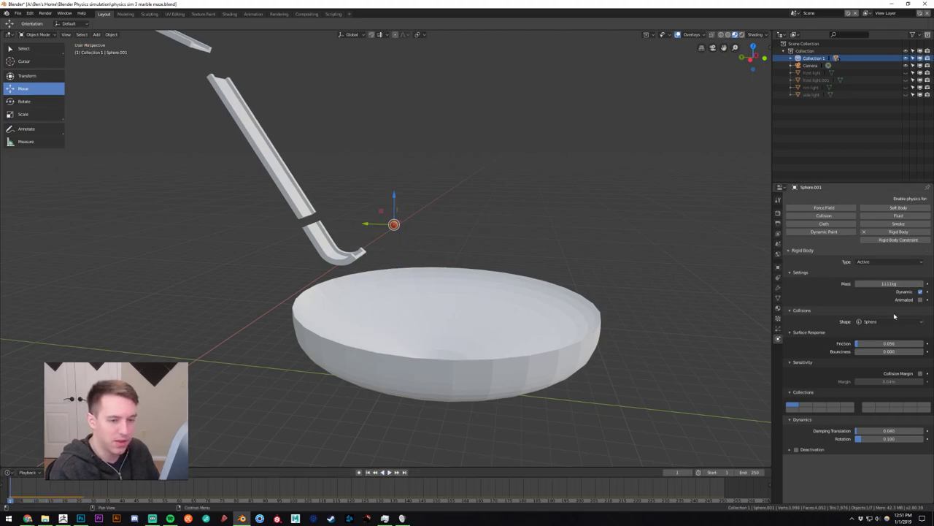
click(886, 284)
text(1)
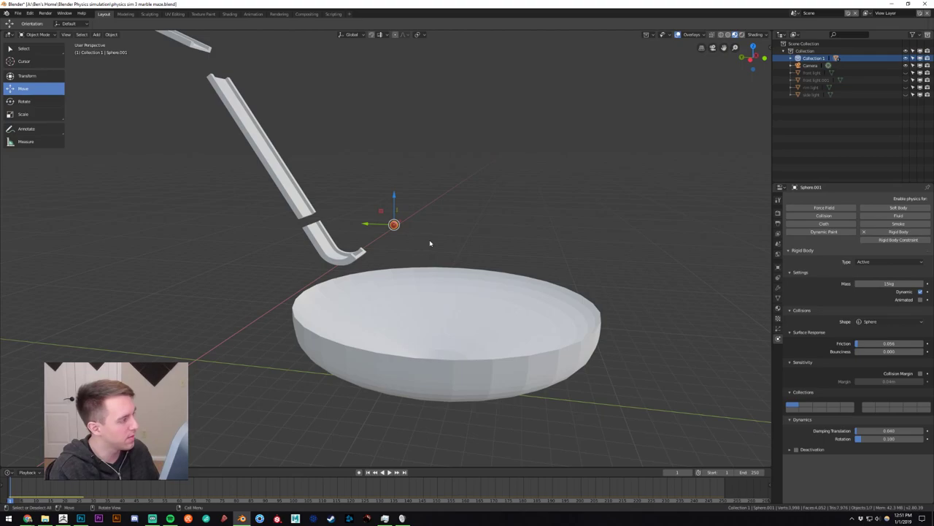
Set the rigid body world's steps per second to 60, play the simulation to frame 28, and return to the first frame.
click(778, 270)
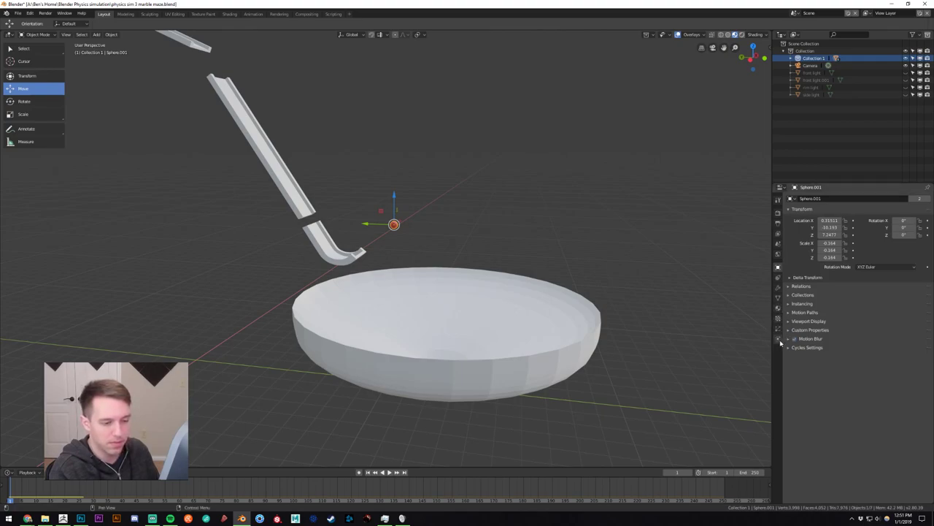
click(778, 254)
click(778, 246)
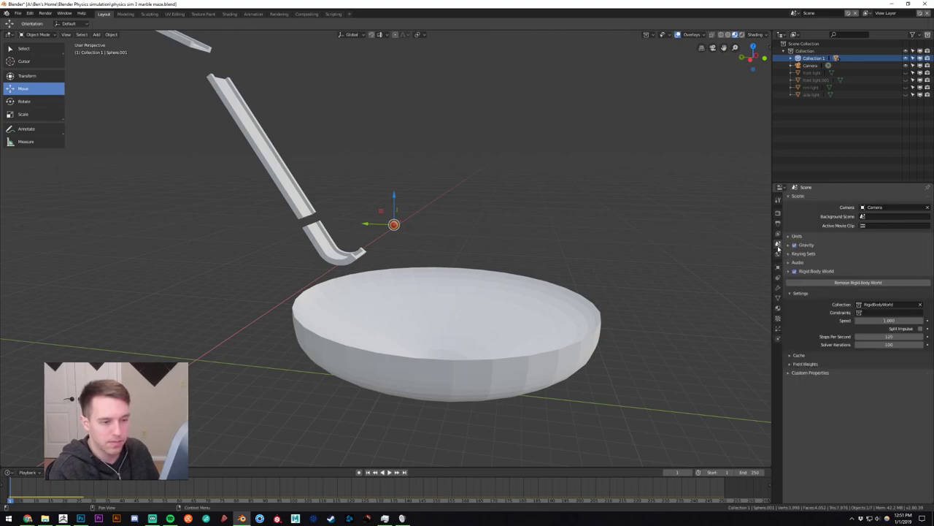
click(887, 336)
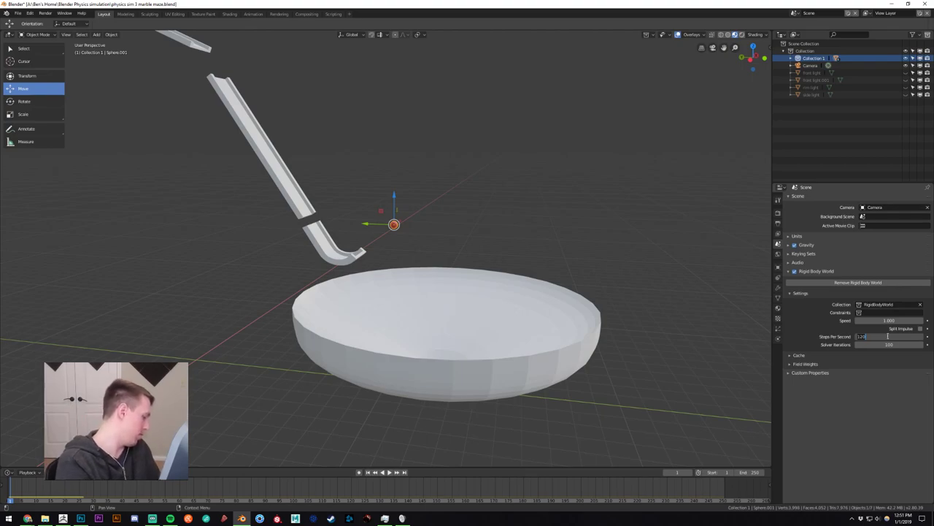
key(Tab)
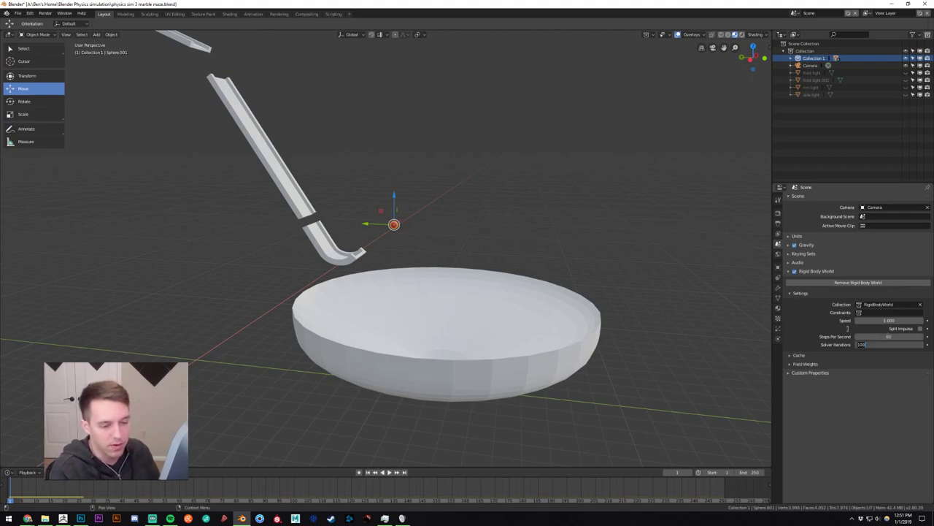
key(Return)
middle_drag(525, 365, 545, 368)
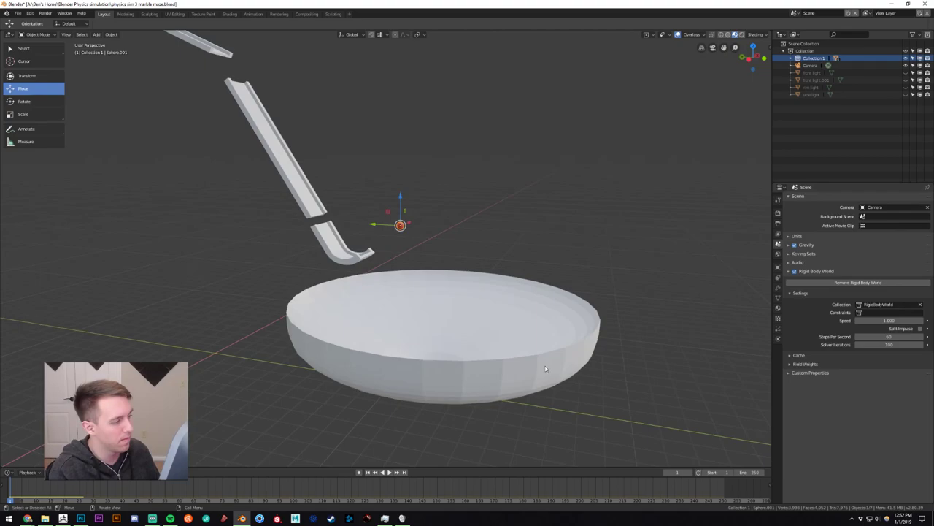
click(389, 472)
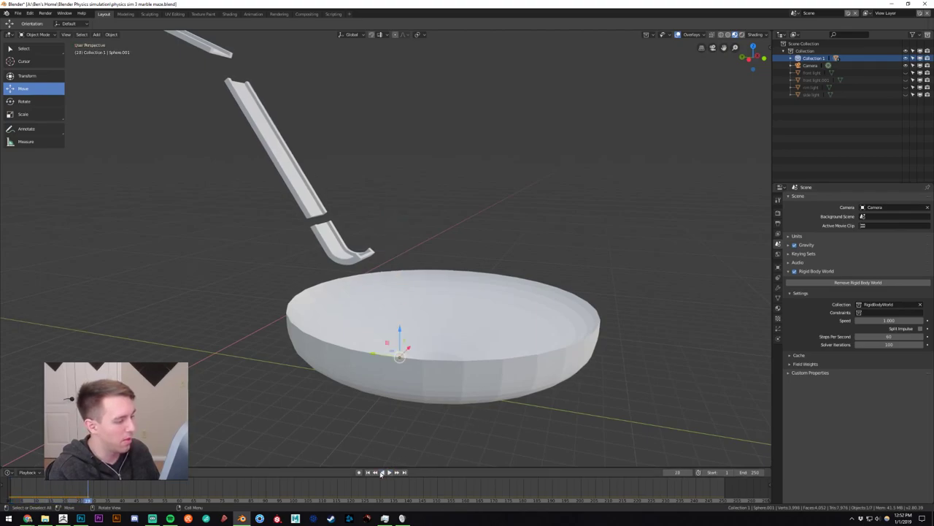
click(368, 472)
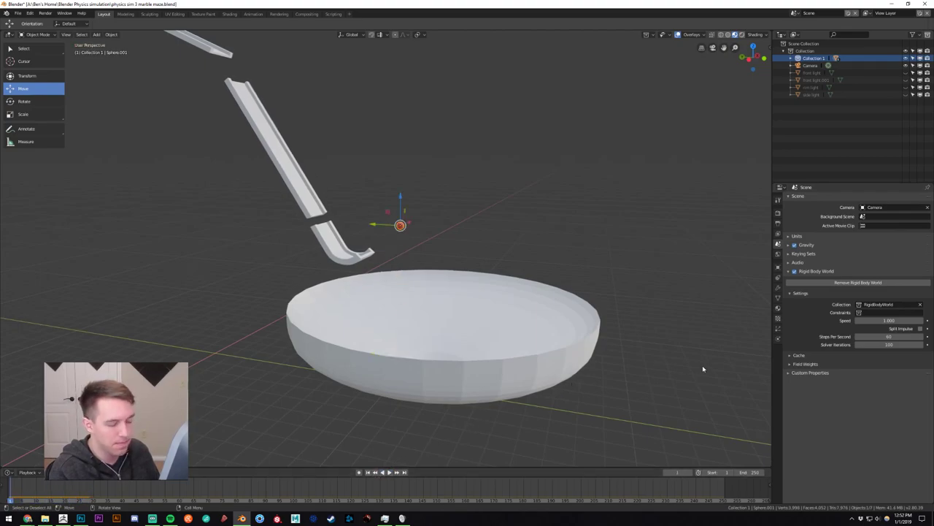
Set the rigid body world's steps per second to 30, play the marble's fall, and return to the first frame.
click(879, 336)
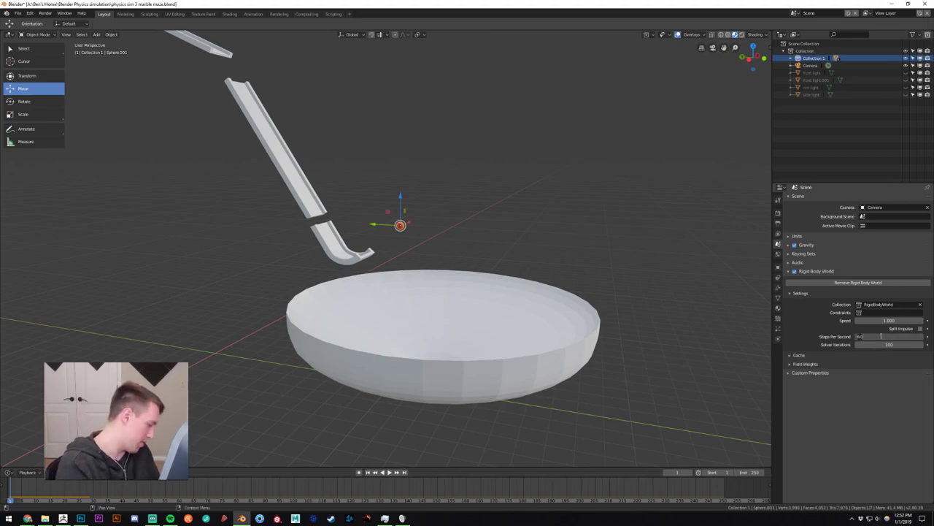
text(30)
key(Tab)
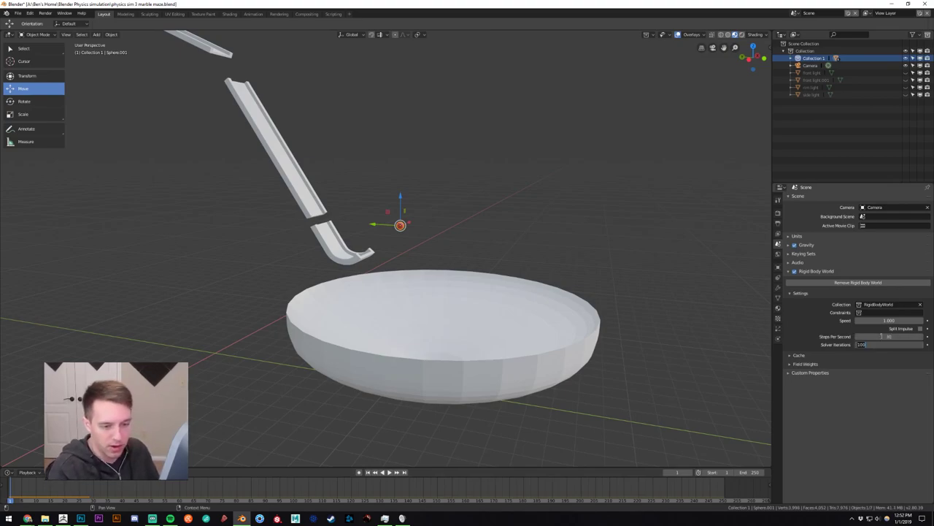
key(Return)
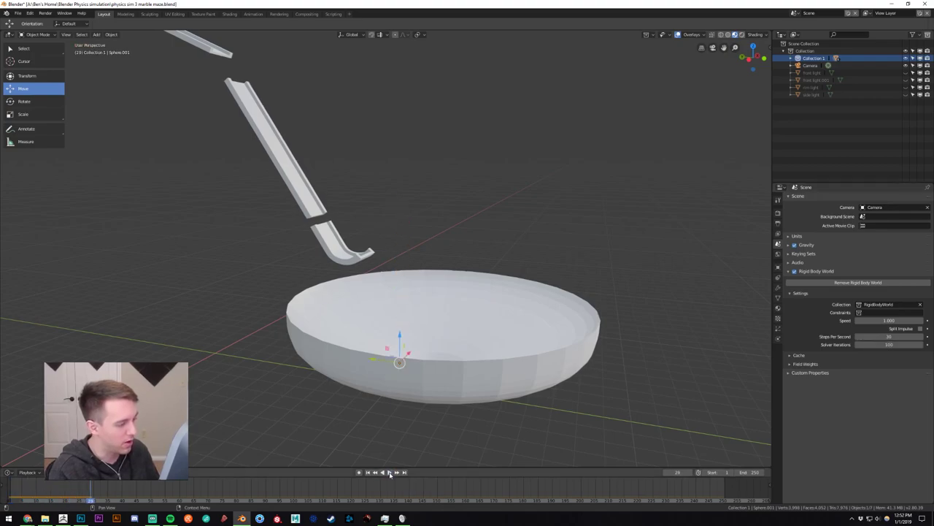
click(367, 472)
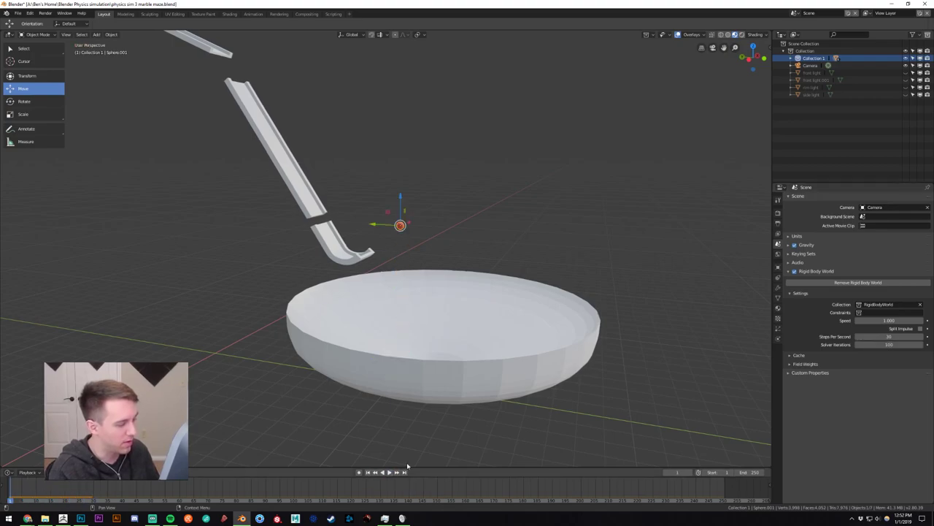
Set the rigid body world's steps per second to 1, play the simulation to frame 51, and return to the first frame.
click(889, 344)
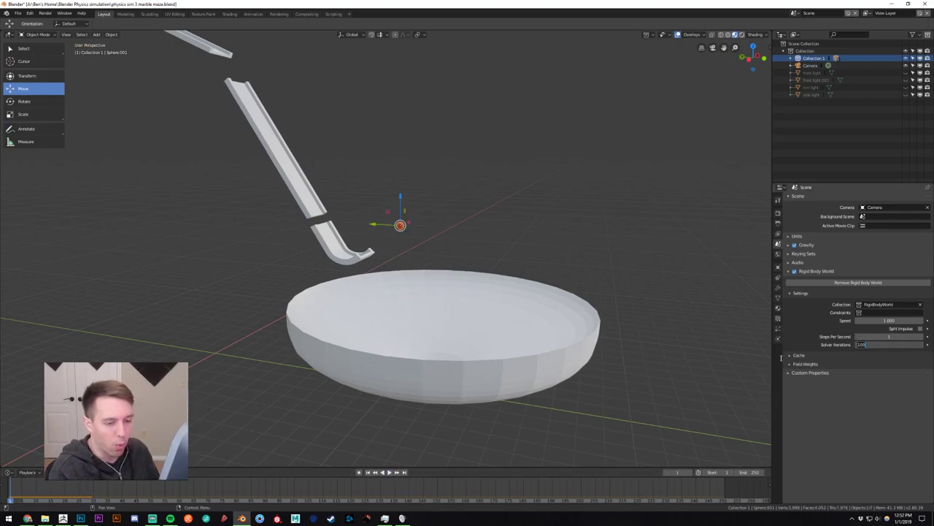
click(393, 474)
click(389, 472)
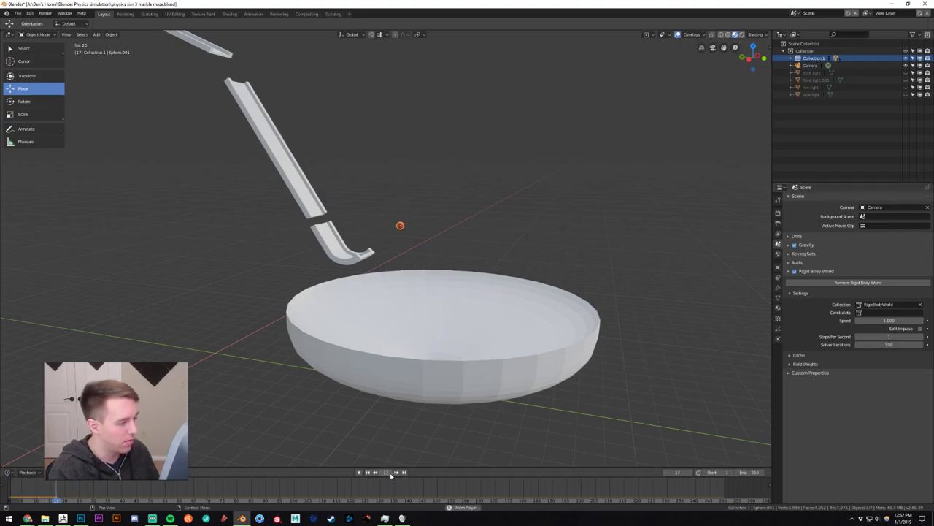
click(386, 473)
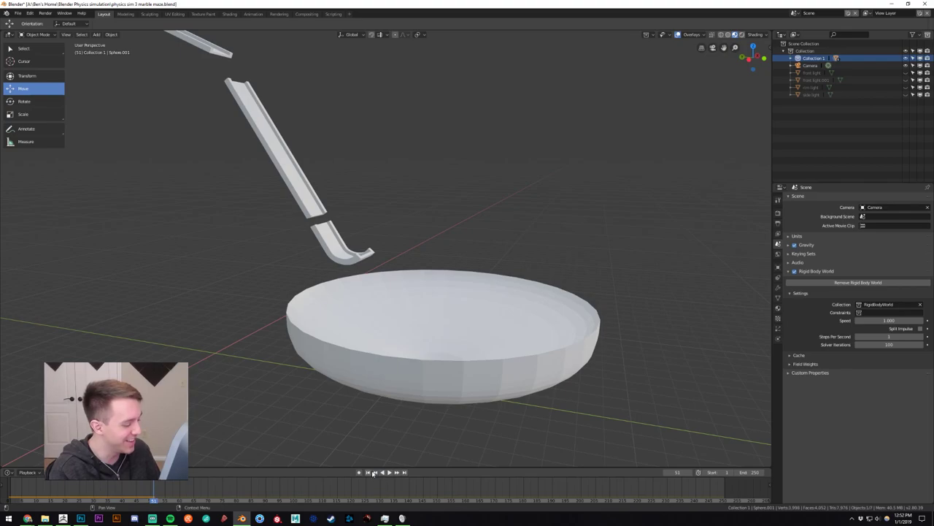
click(367, 472)
Test the marble's fall with the rigid body world at 25 steps per second, and rewind to the first frame.
click(893, 336)
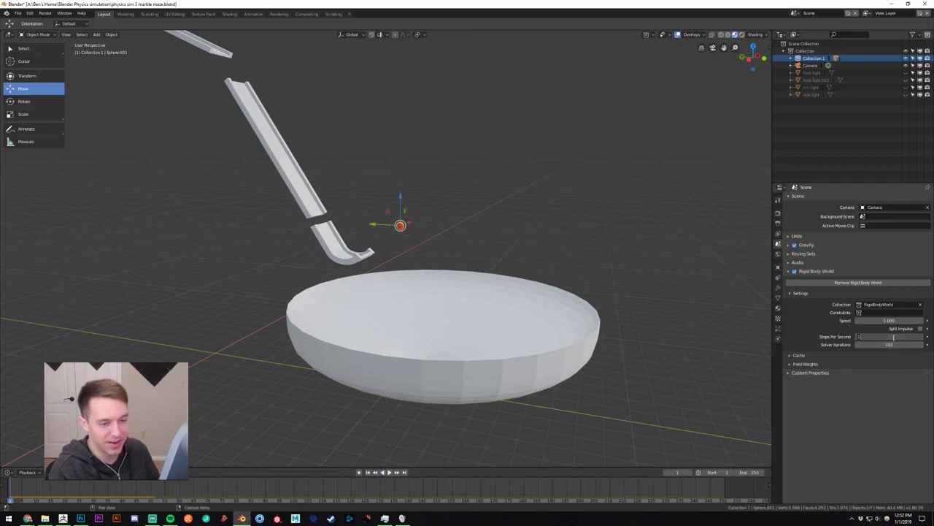
text(25)
key(Tab)
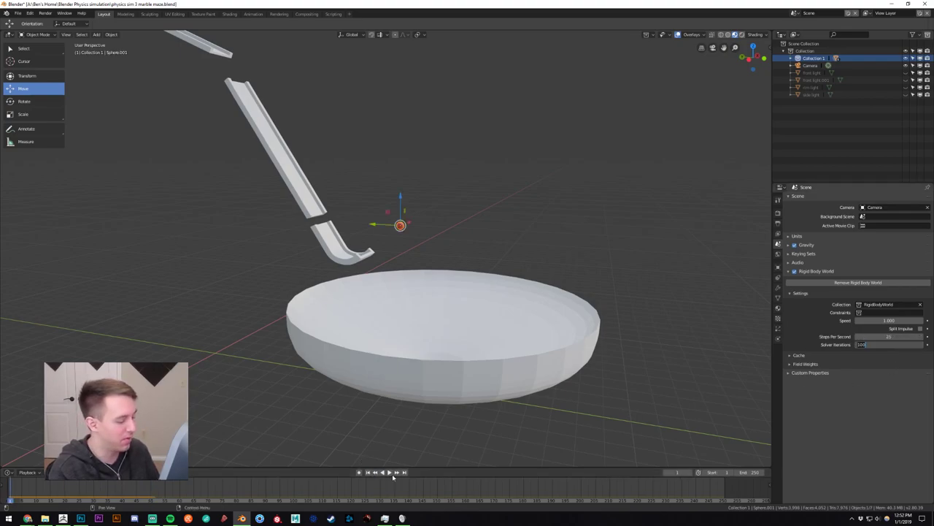
click(389, 472)
click(386, 472)
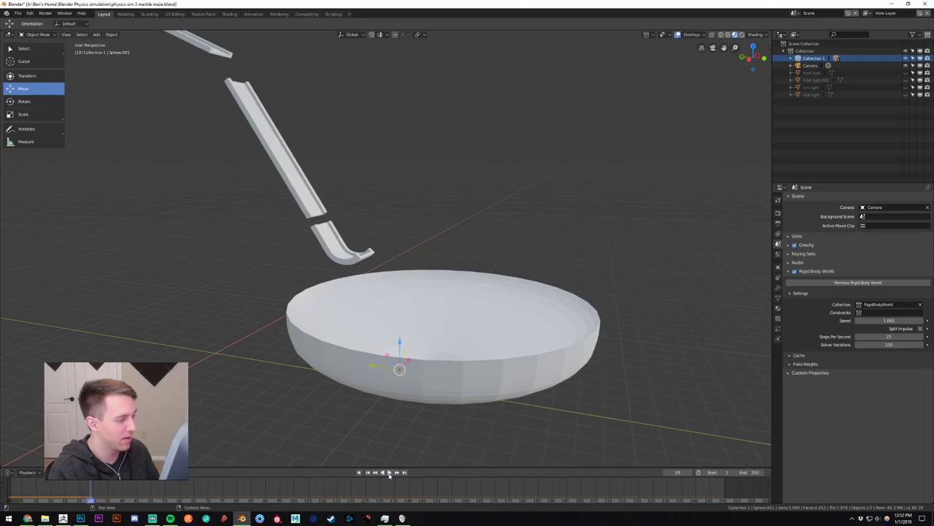
click(367, 472)
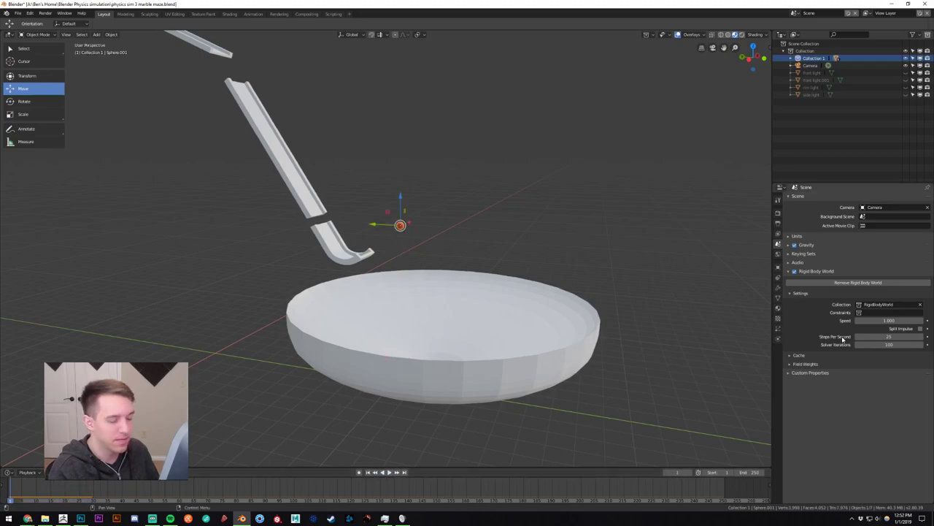
Set the rigid body world's steps per second to 60 and solver iterations to 10.
double_click(895, 338)
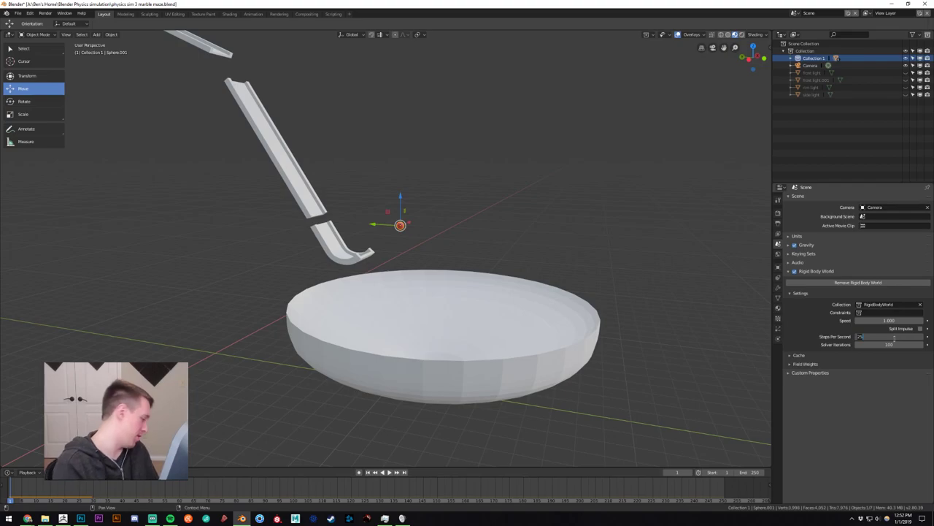
text(60)
key(Tab)
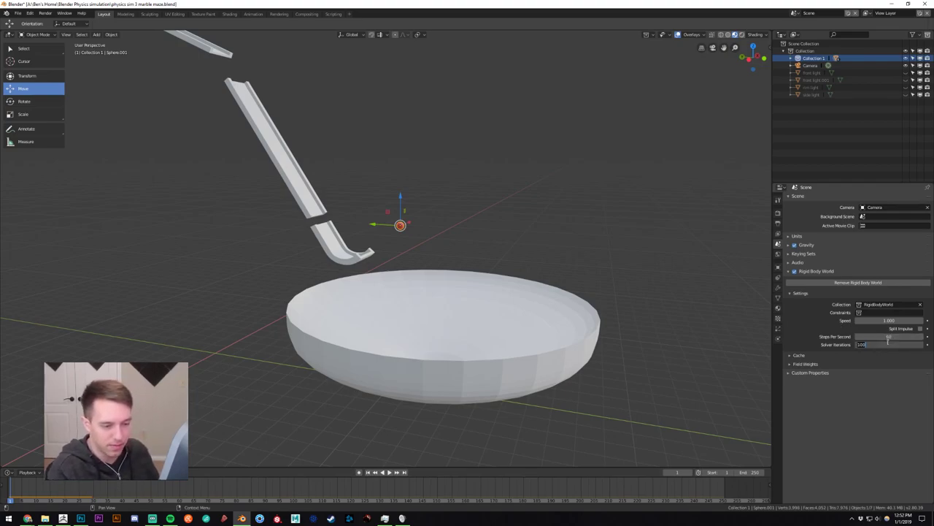
key(Return)
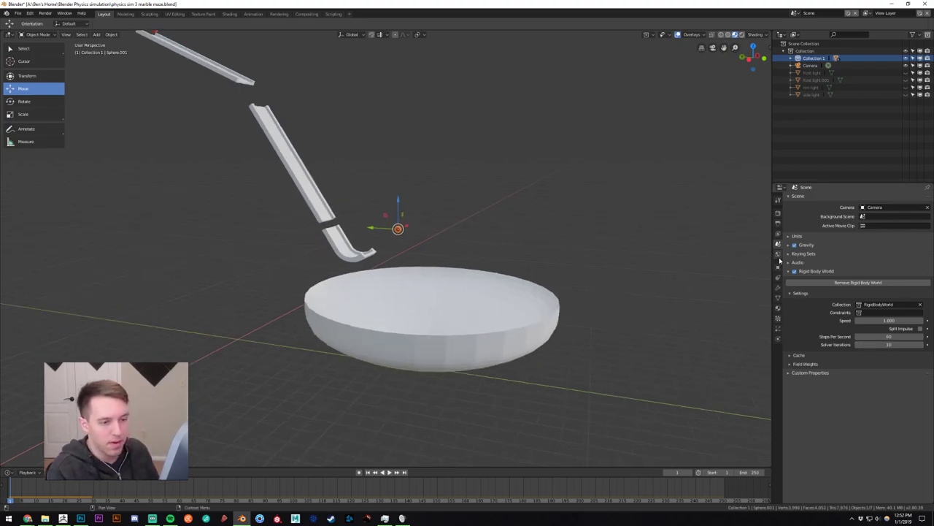
Set the bowl's rigid body mass to 1000 kg.
click(777, 338)
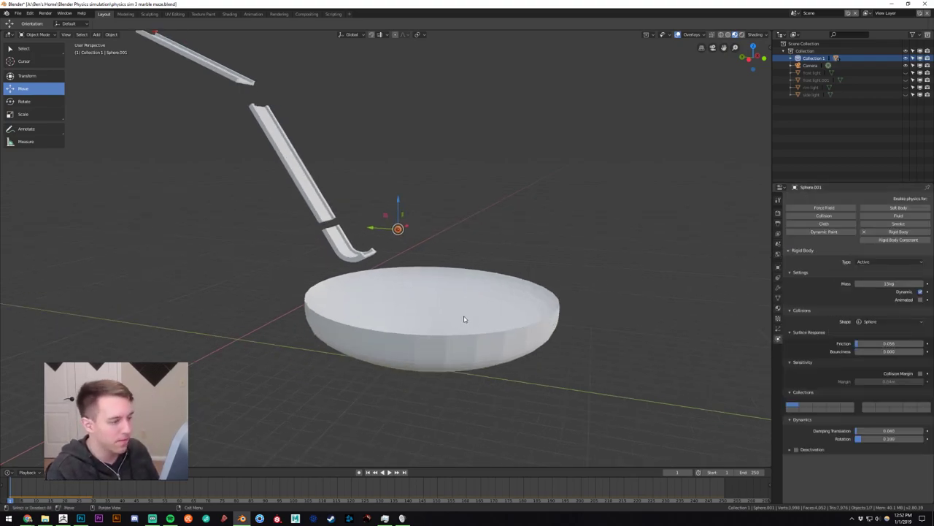
click(466, 320)
click(890, 284)
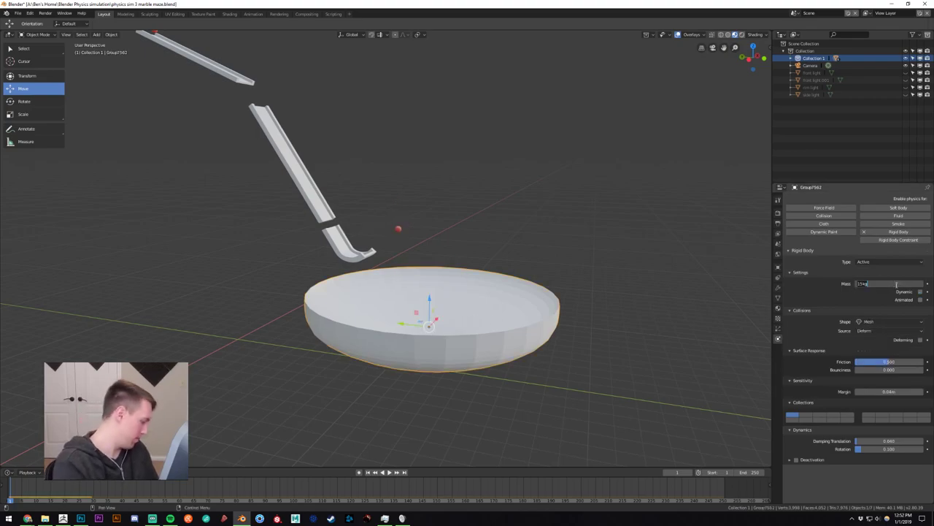
text(1000)
key(Return)
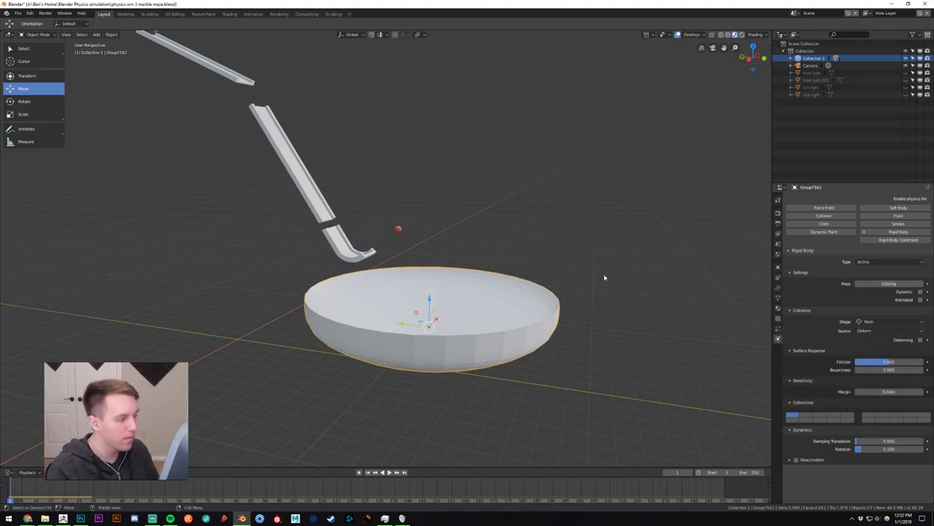
Set the raised marble's mass to 1000 kg, play the simulation, and return to the first frame.
click(398, 229)
click(867, 283)
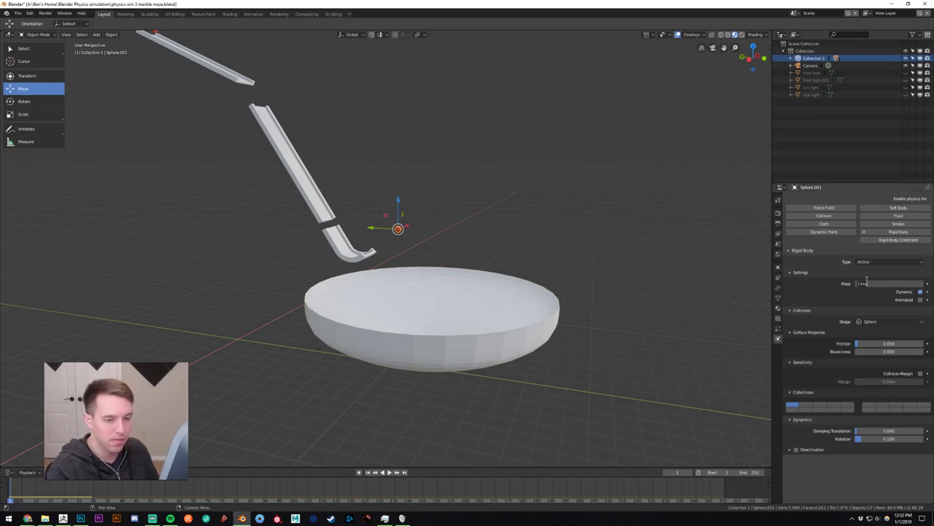
text(1000)
key(Return)
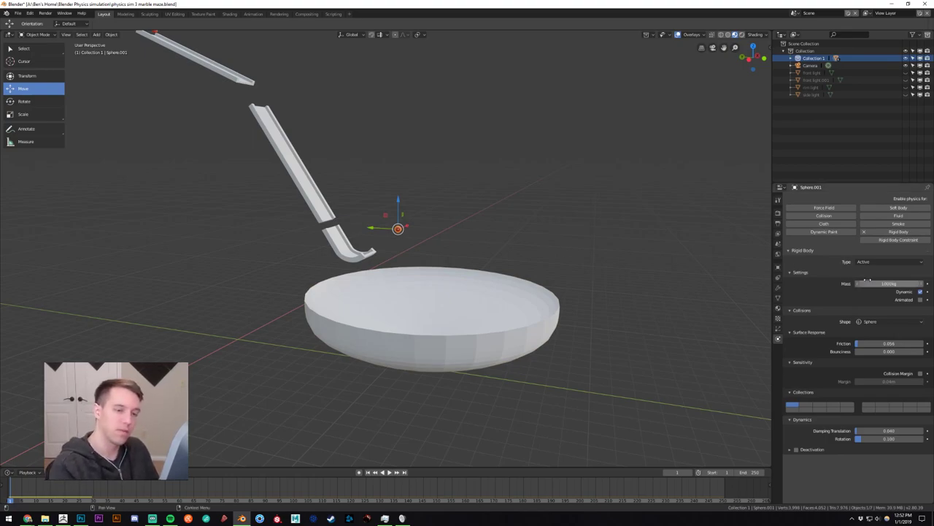
click(389, 472)
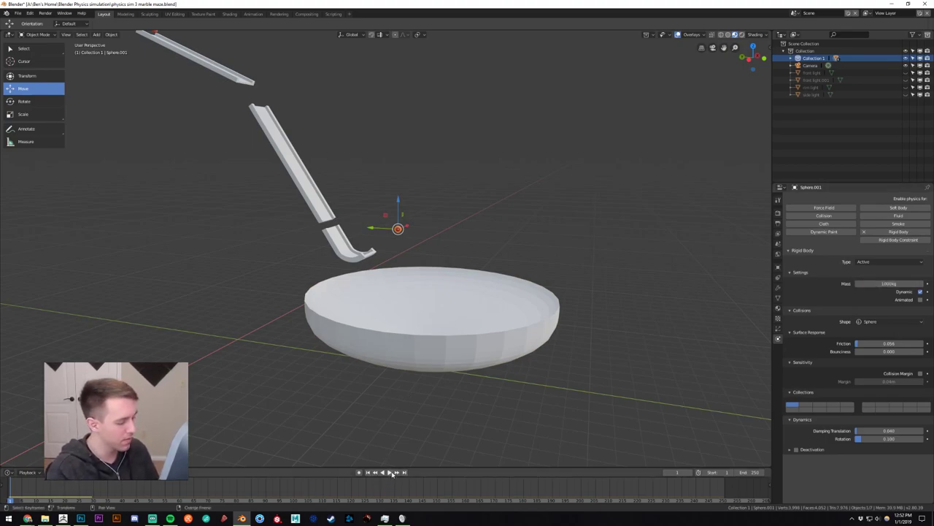
click(386, 471)
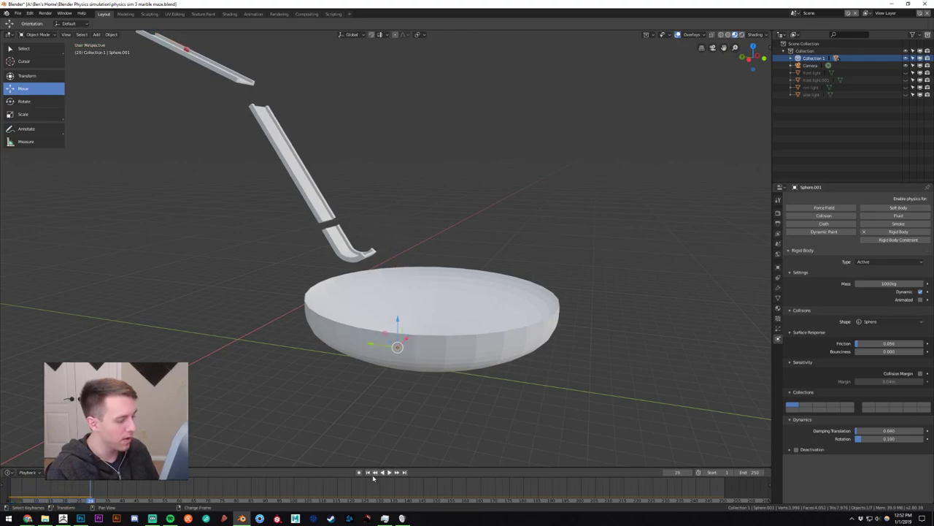
click(367, 472)
Set the raised marble's mass to 1 kg, test its fall from the first frame, and save the file after rewinding.
click(885, 283)
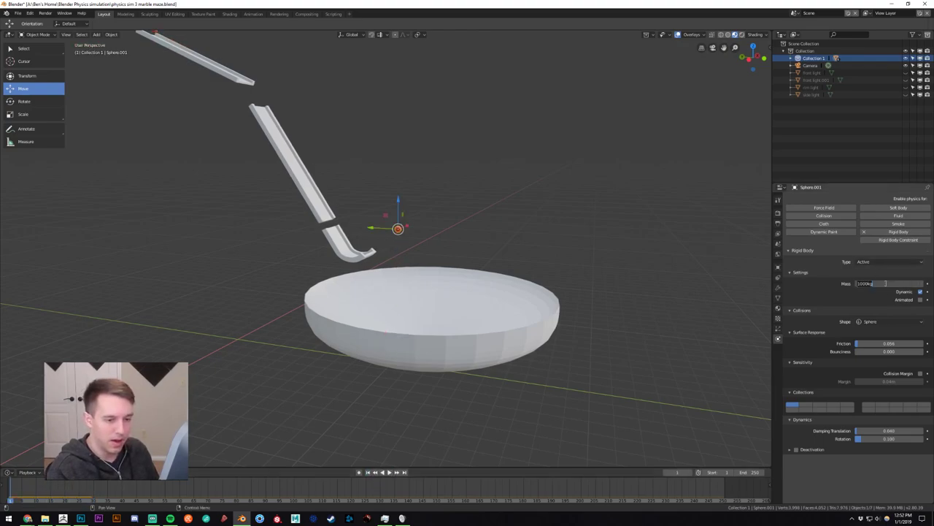
text(1)
key(Return)
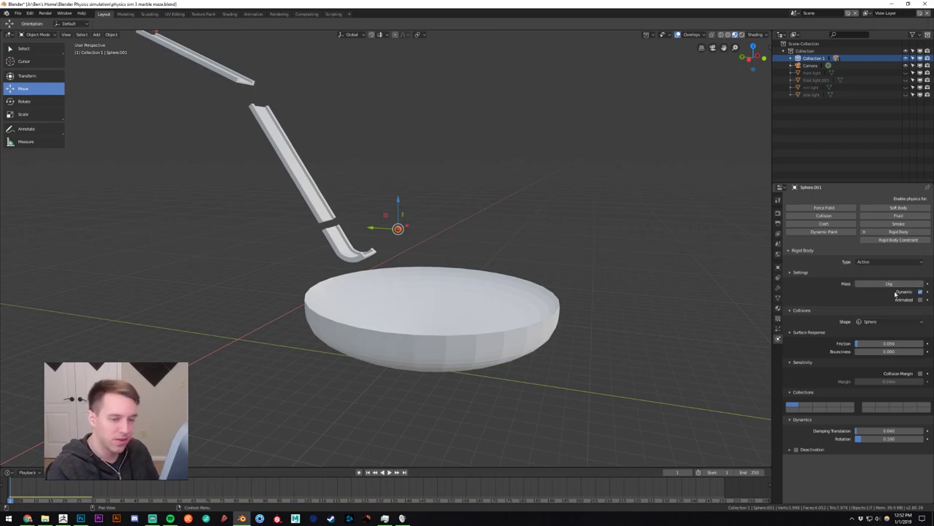
click(389, 473)
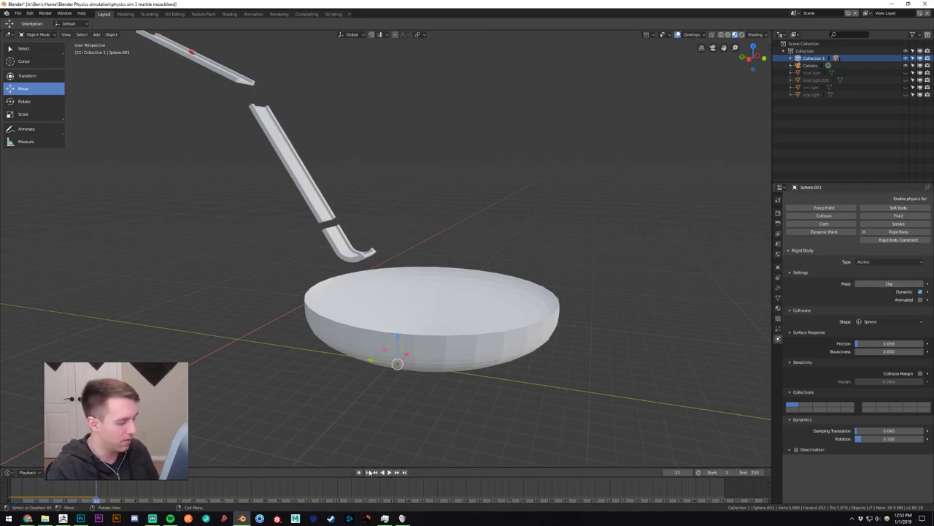
click(368, 472)
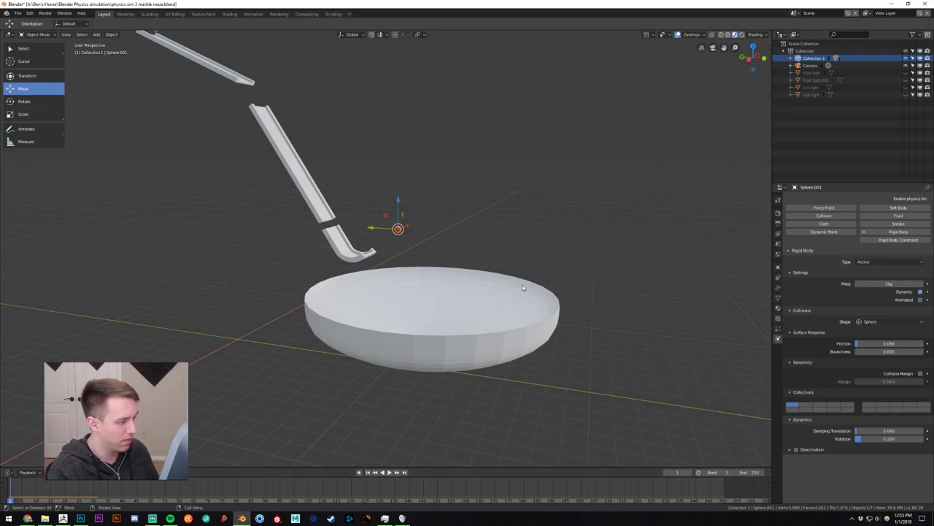
key(ctrl+s)
Set the bowl's rigid body mass to 15 kg.
click(455, 297)
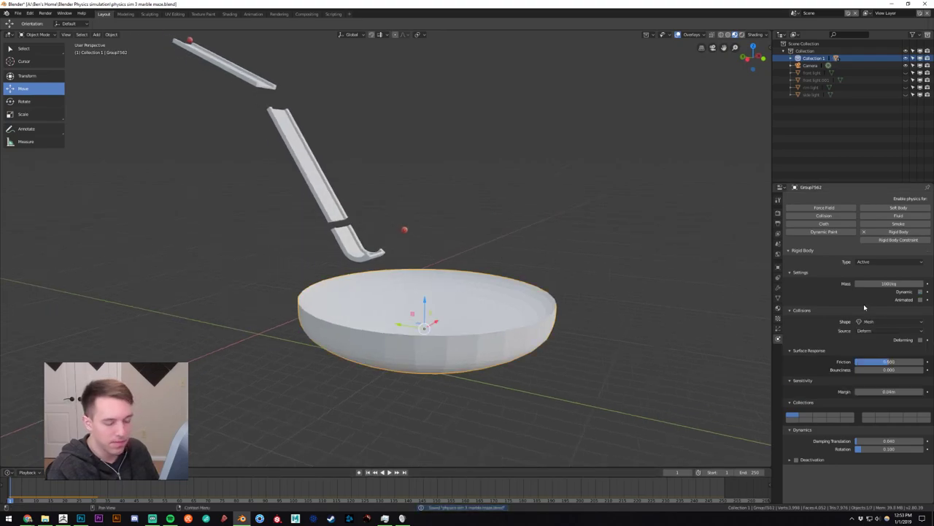
click(898, 283)
text(10)
key(Return)
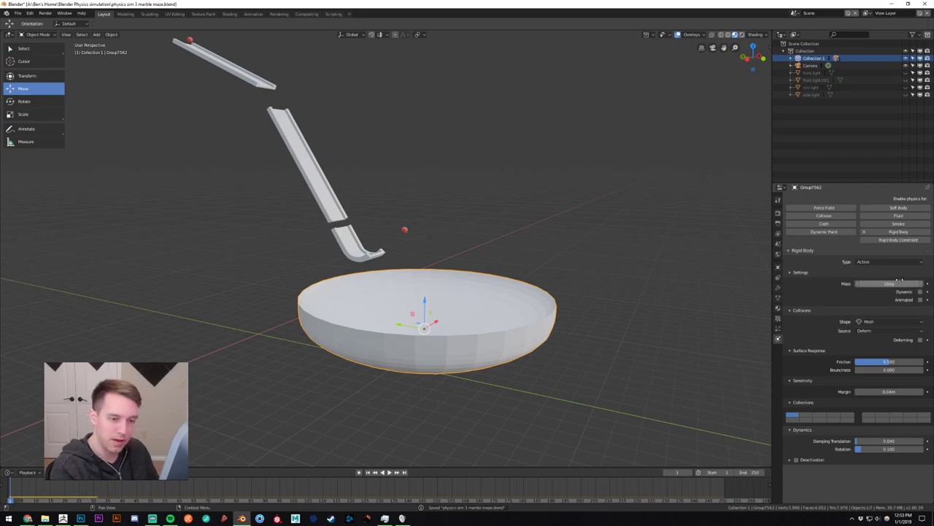
Switch the bowl's collision shape to Convex Hull, play the simulation past frame 116, and return to the first frame.
click(880, 322)
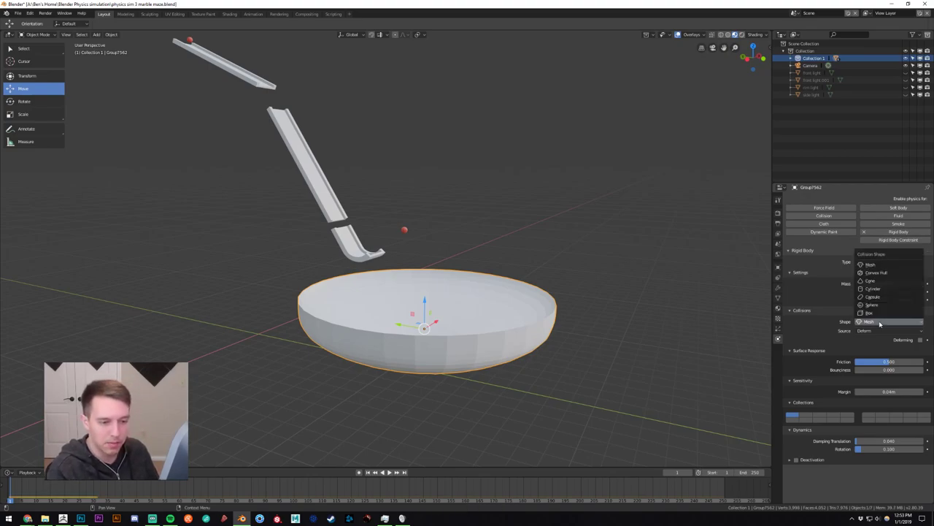
click(883, 272)
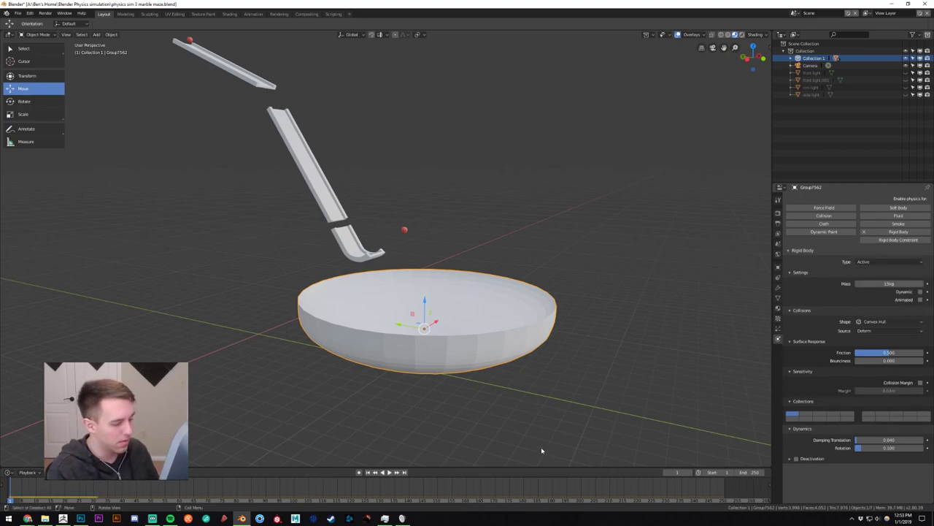
click(391, 473)
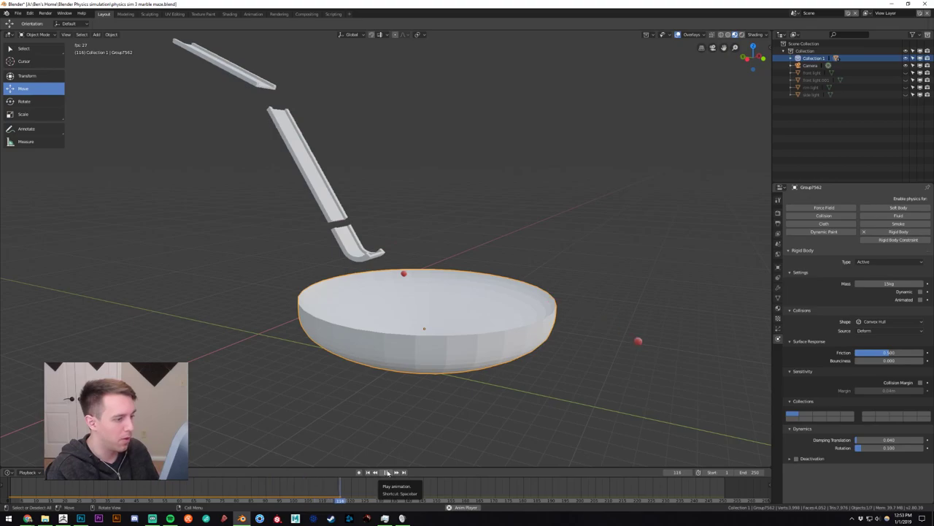
click(387, 472)
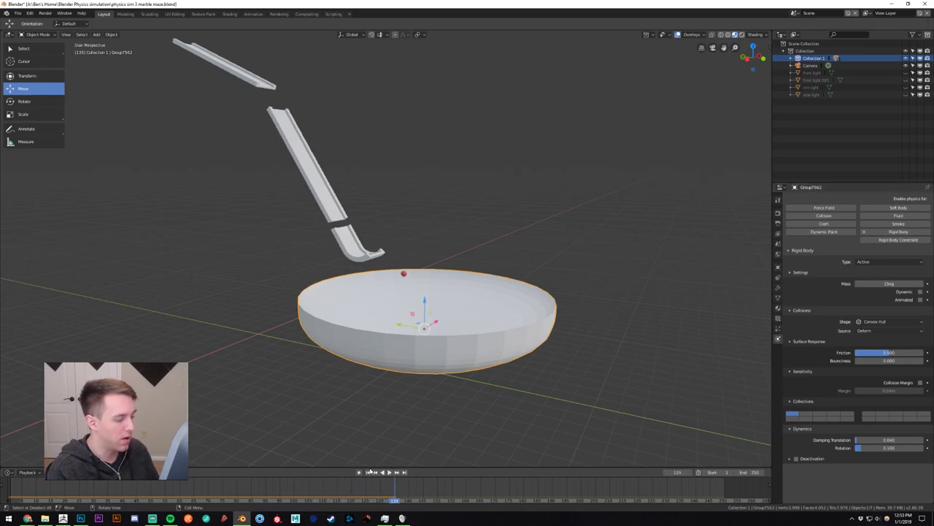
click(367, 472)
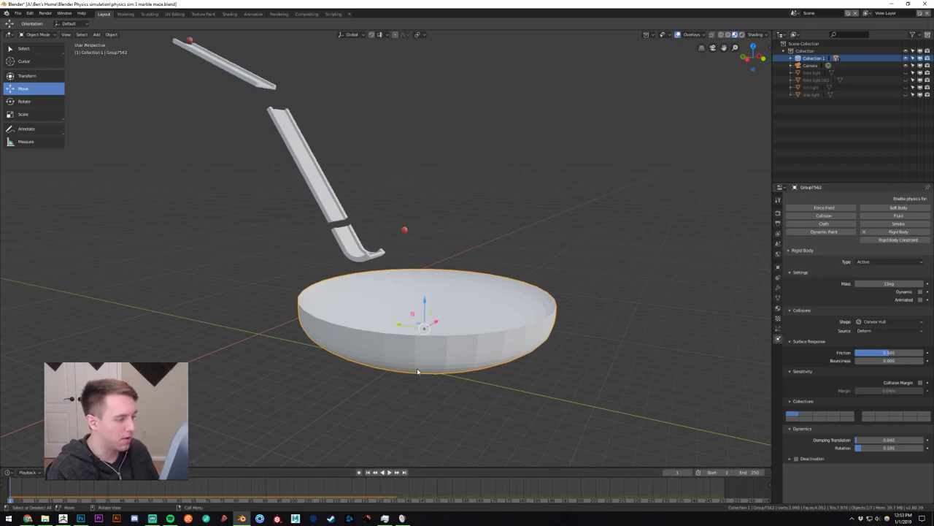
Set the bowl's collision shape to Mesh with source Final, play the simulation, and return to the first frame.
click(887, 283)
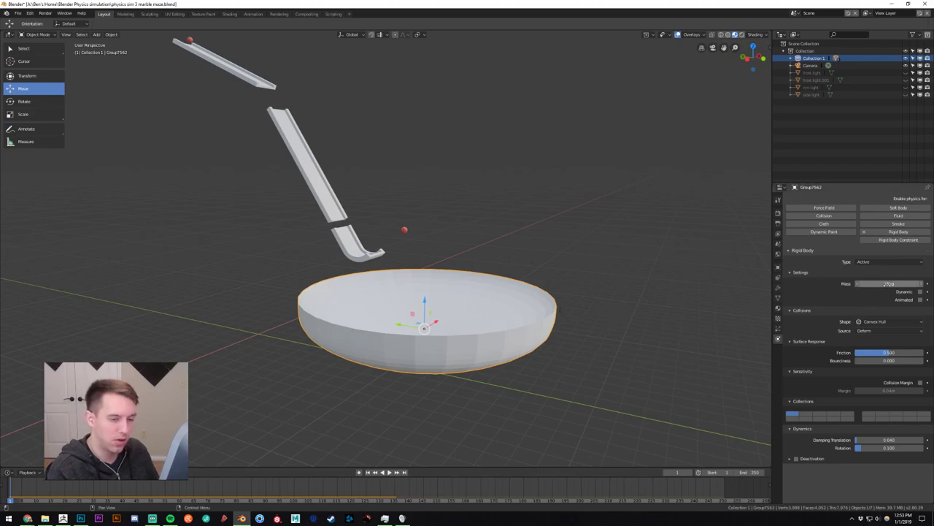
click(886, 321)
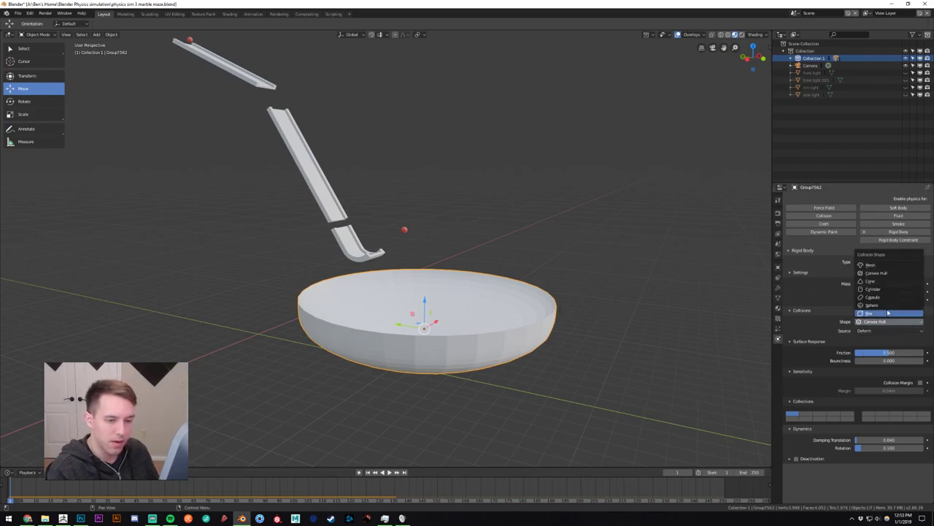
click(877, 265)
click(883, 331)
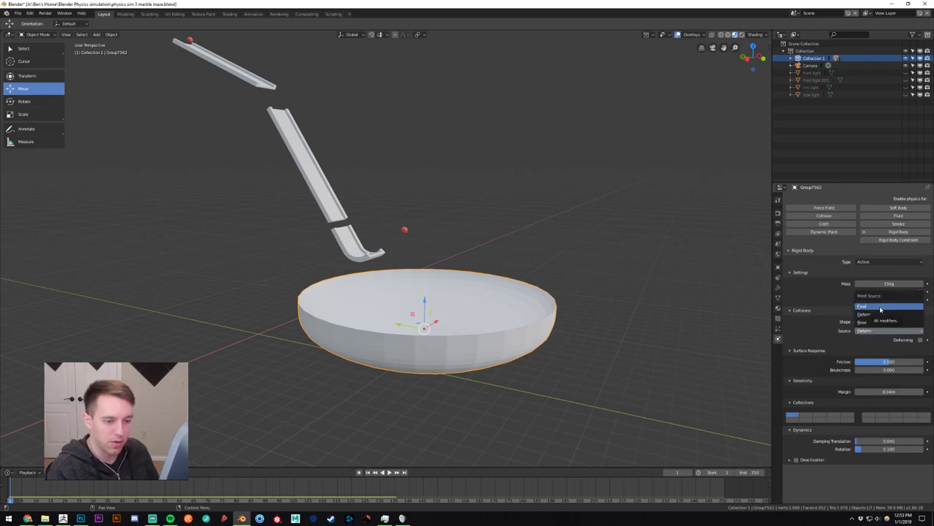
click(880, 308)
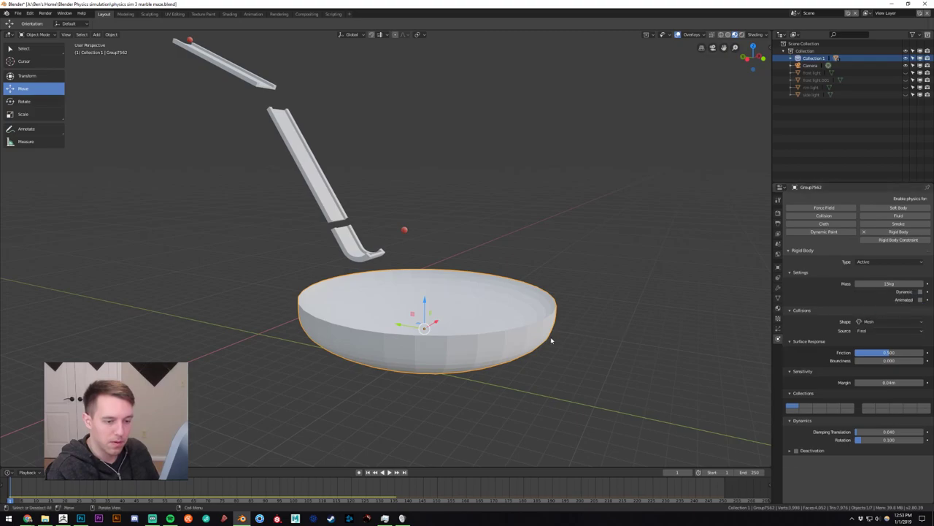
click(390, 472)
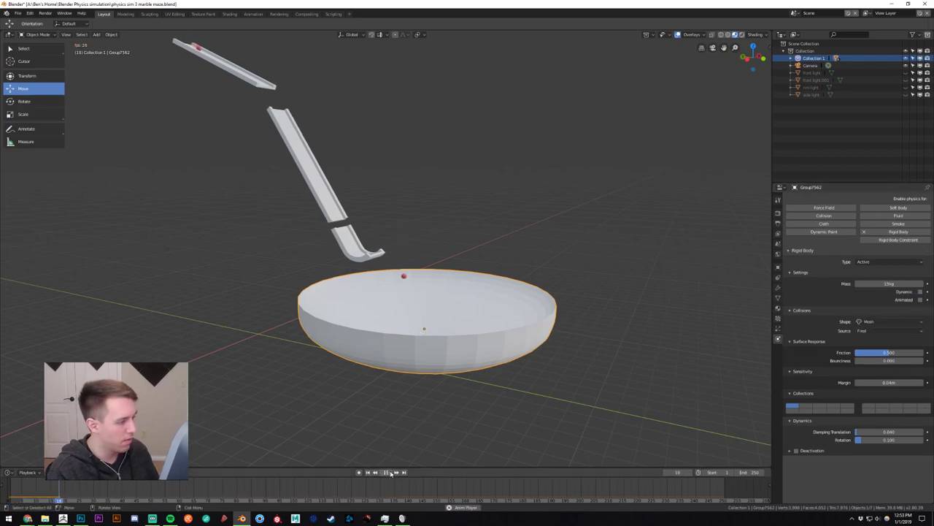
click(389, 471)
click(367, 472)
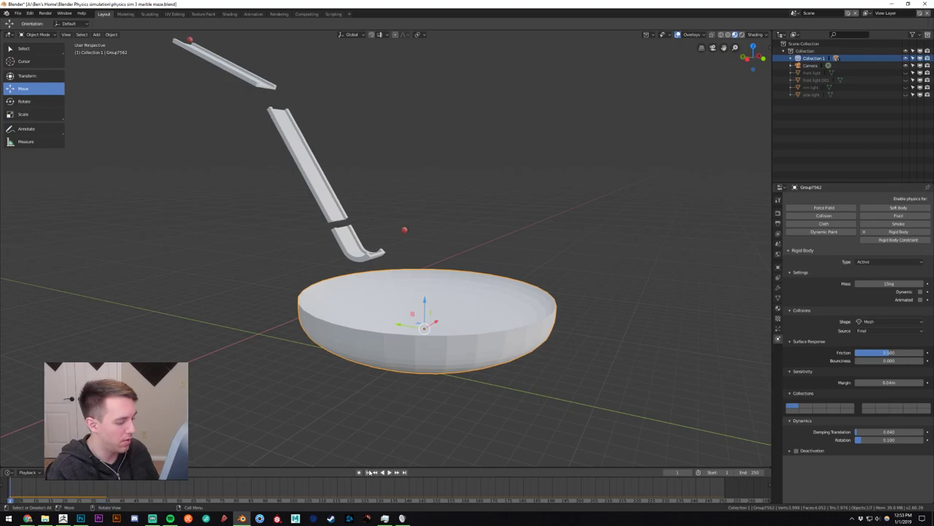
Change the bowl's collision source to Base, play the simulation to frame 33, and return to the first frame.
click(884, 330)
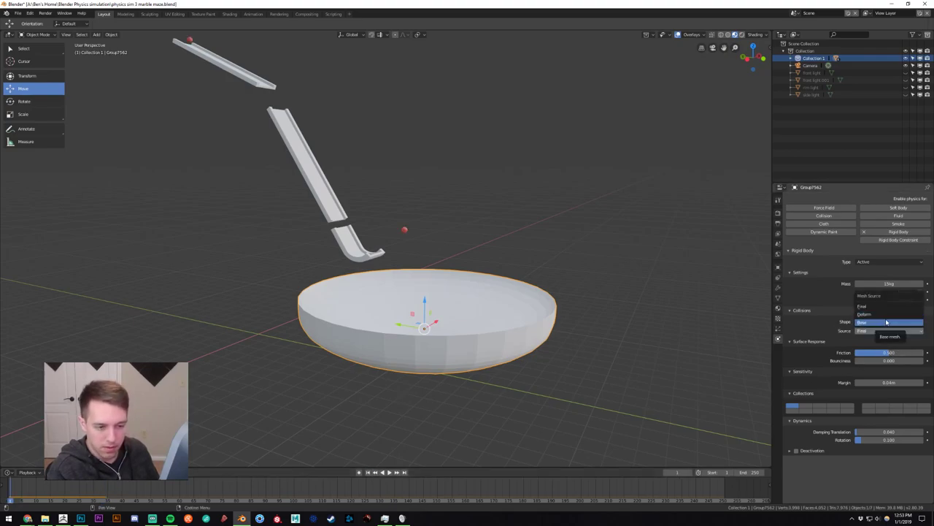
click(886, 322)
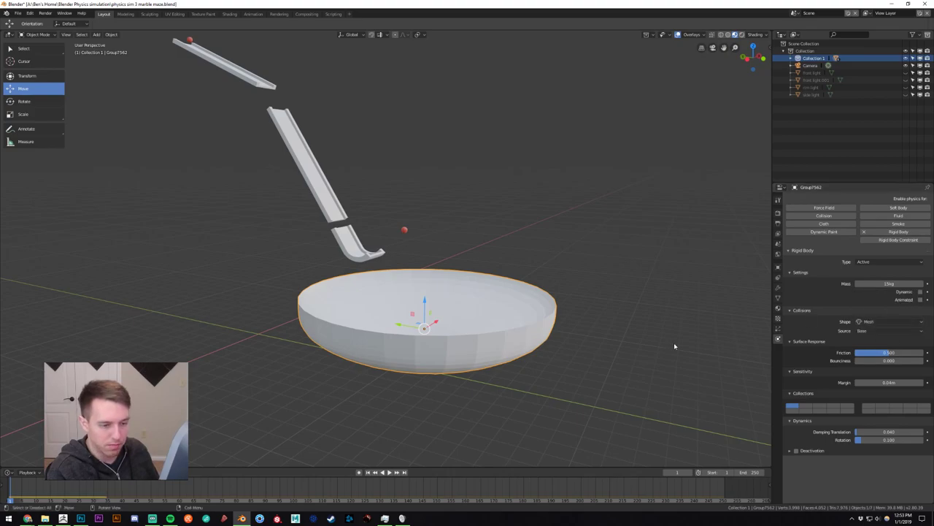
click(388, 472)
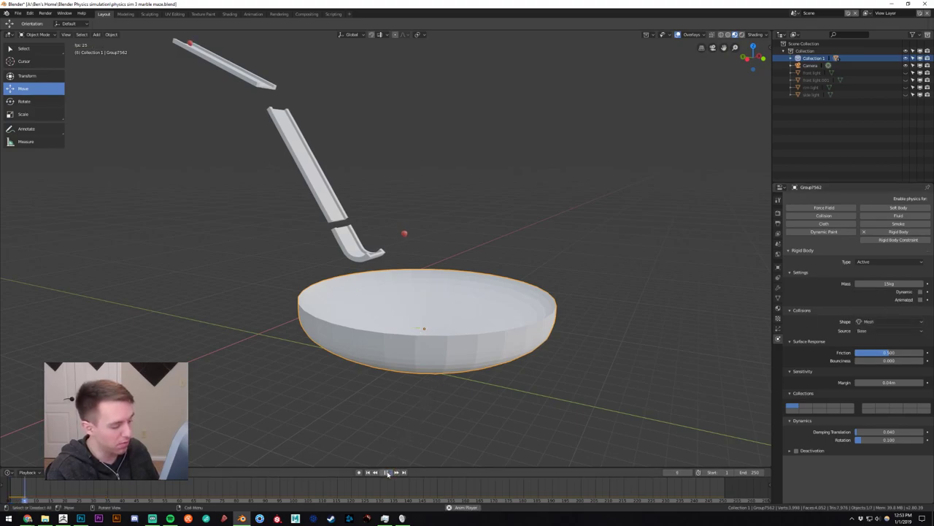
click(388, 472)
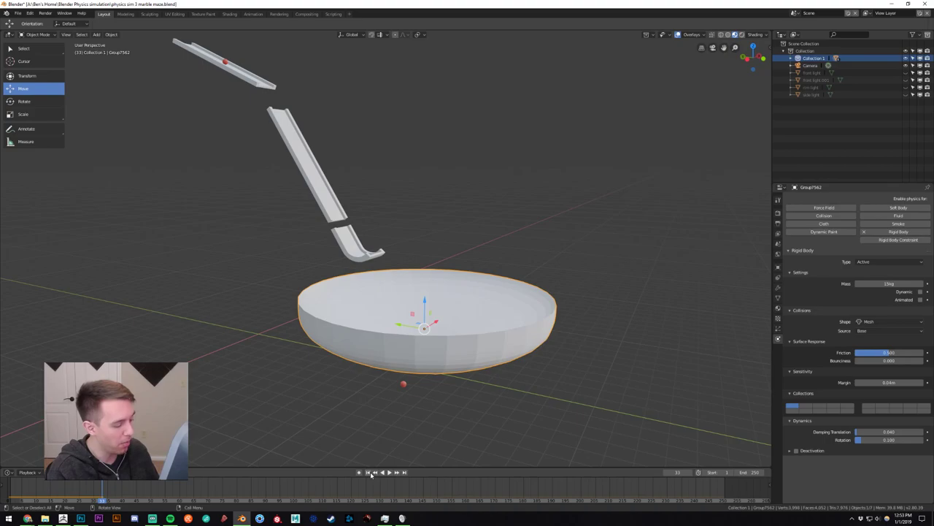
click(367, 472)
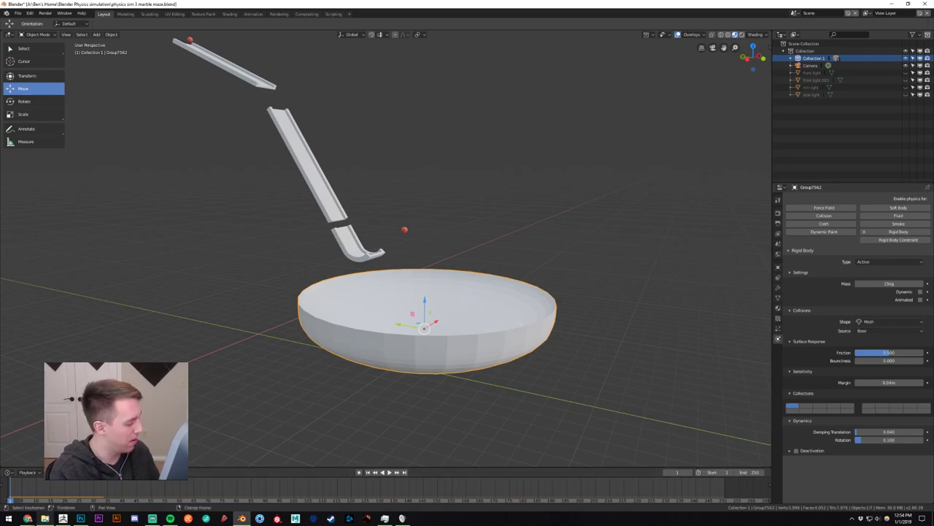
Switch to ZBrush, inspect the bowl and tracks from a higher angle, and return to Blender.
mouse_move(62, 518)
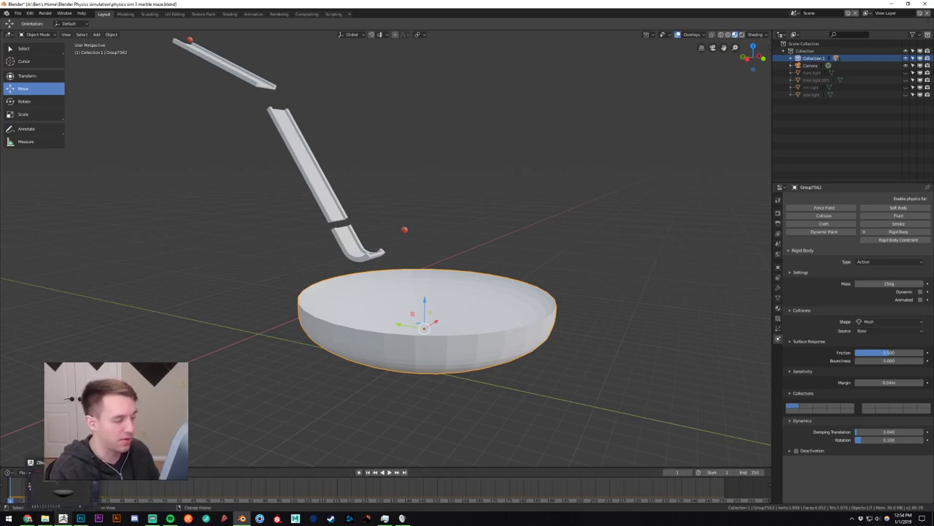
click(63, 519)
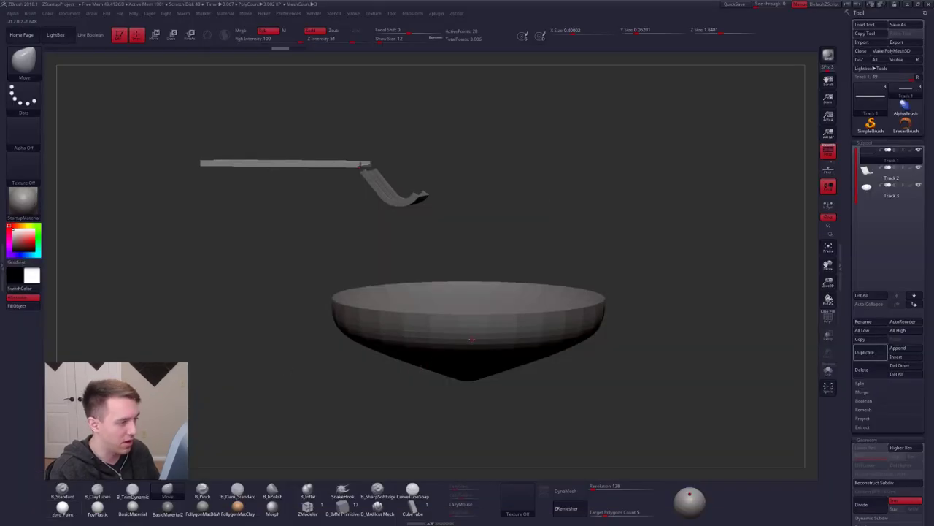
mouse_move(472, 339)
right_down()
mouse_move(432, 317)
mouse_move(474, 354)
mouse_move(466, 333)
mouse_move(372, 326)
mouse_move(499, 325)
mouse_move(492, 365)
mouse_move(497, 358)
right_up()
key(ctrl+shift+f)
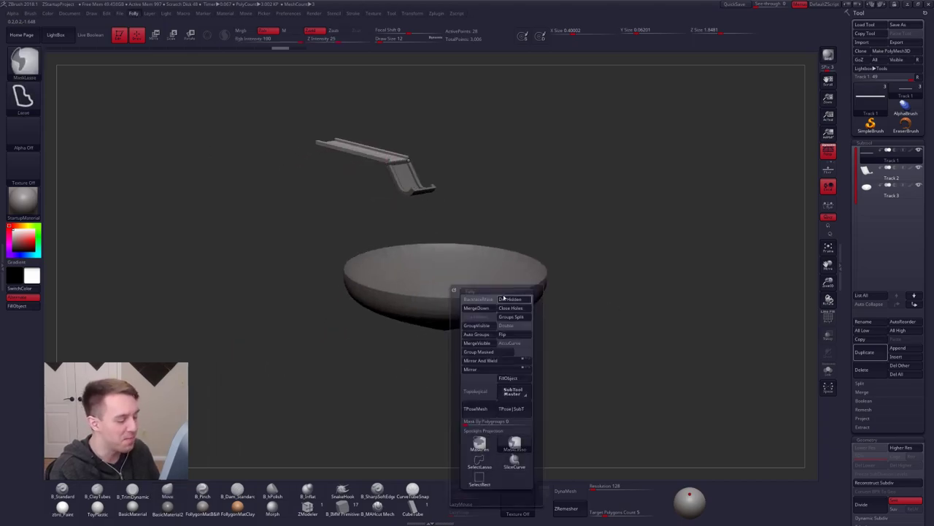
key(ctrl+shift+f)
click(505, 454)
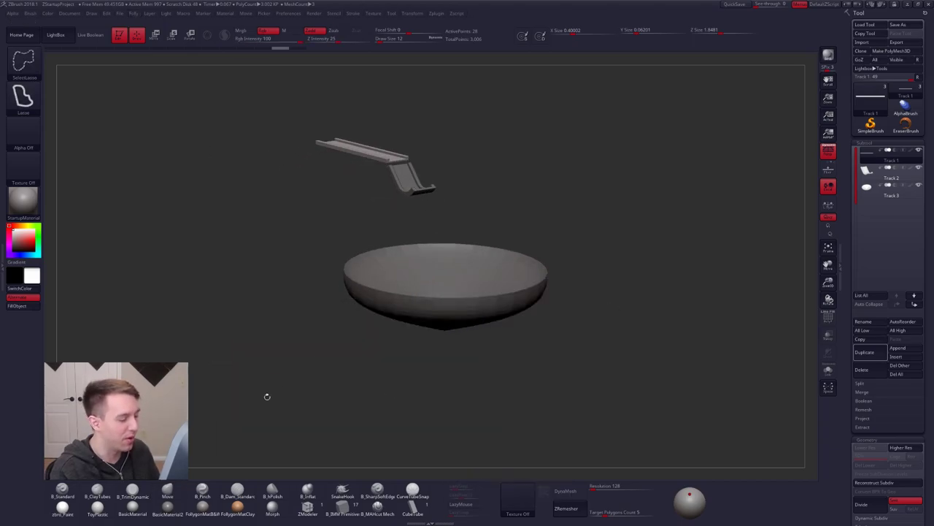
key(alt+Tab)
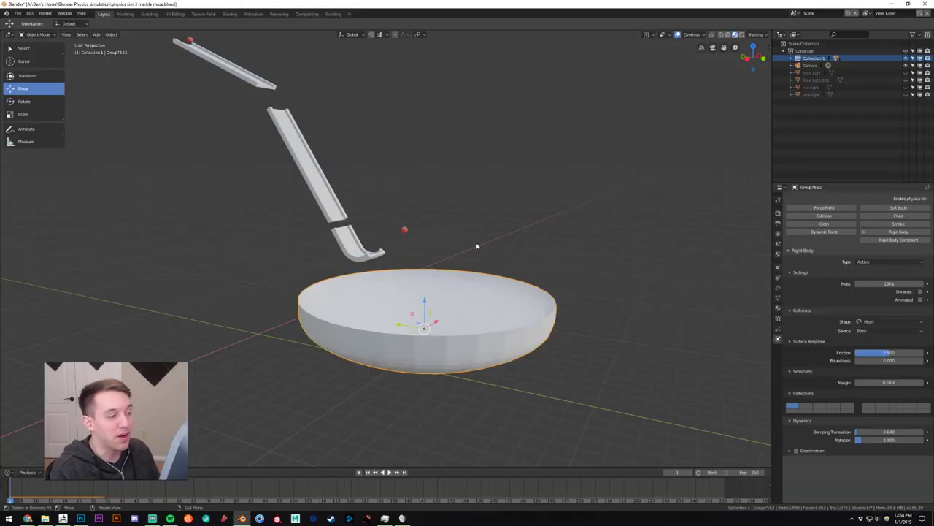
Apply smooth shading to the bowl and check its pointed underside.
right_click(471, 245)
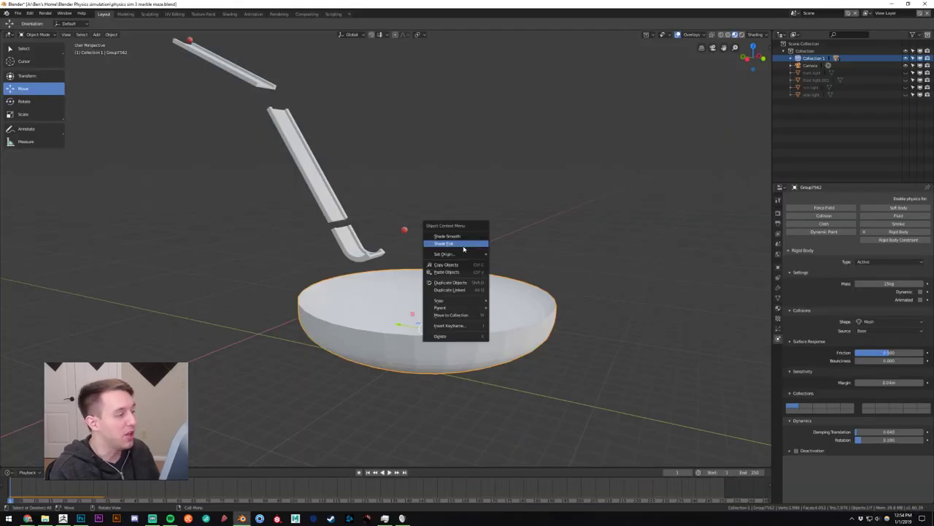
click(466, 235)
middle_drag(519, 168, 467, 214)
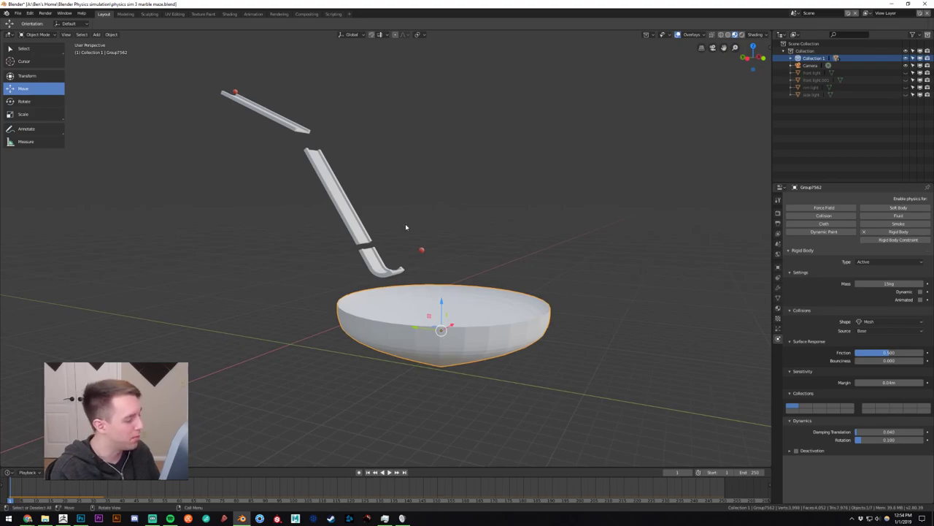
scroll(408, 256, down, 5)
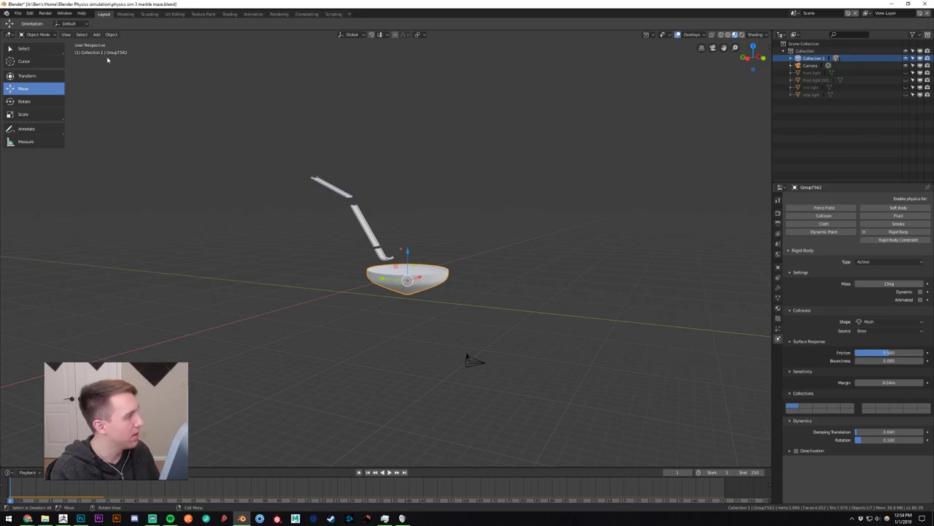
Switch to ZBrush, examine the source bowl's underside from a lower angle, and return to Blender.
click(97, 34)
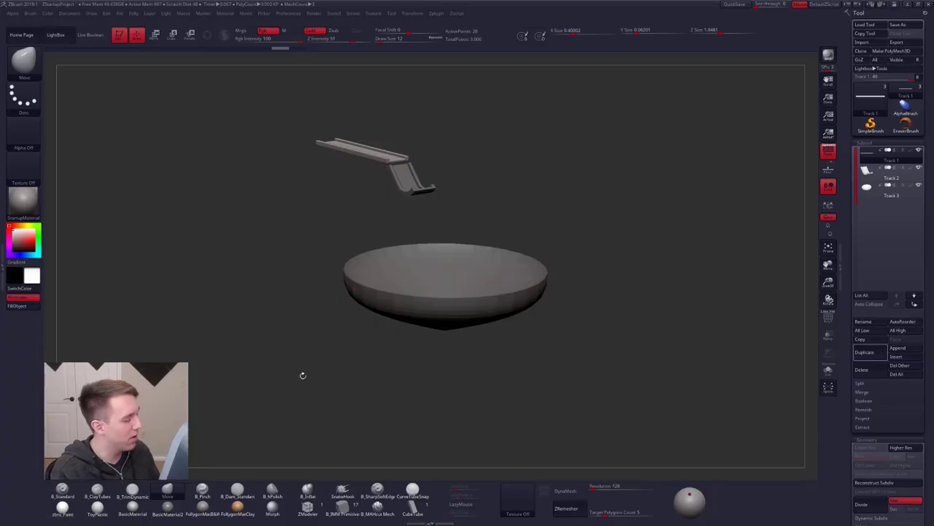
right_drag(503, 278, 467, 307)
drag(467, 307, 514, 271)
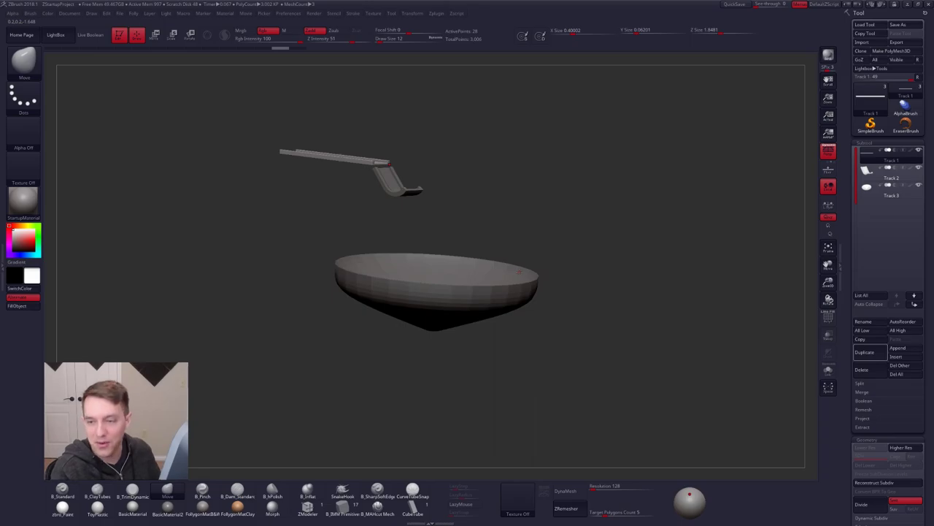
key(alt+Tab)
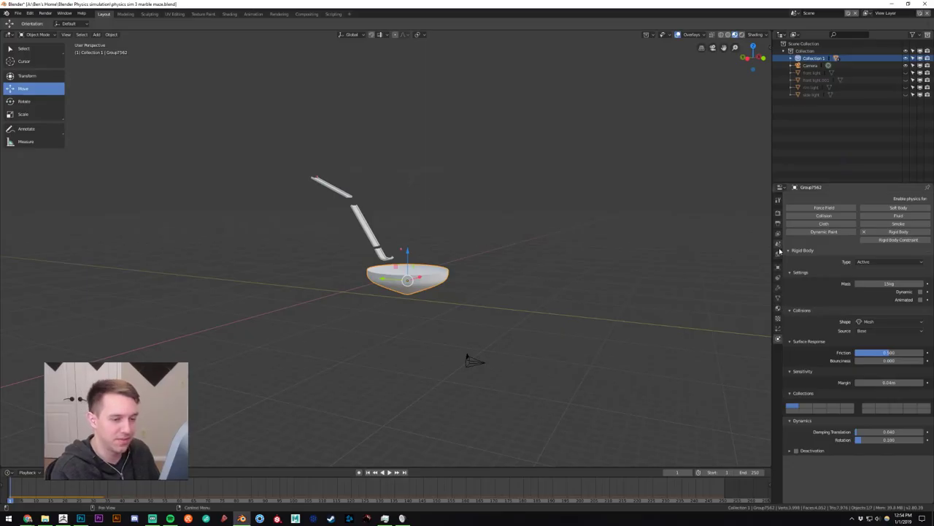
Set the rigid body world's steps per second to 500 and its solver iterations to 500.
click(778, 246)
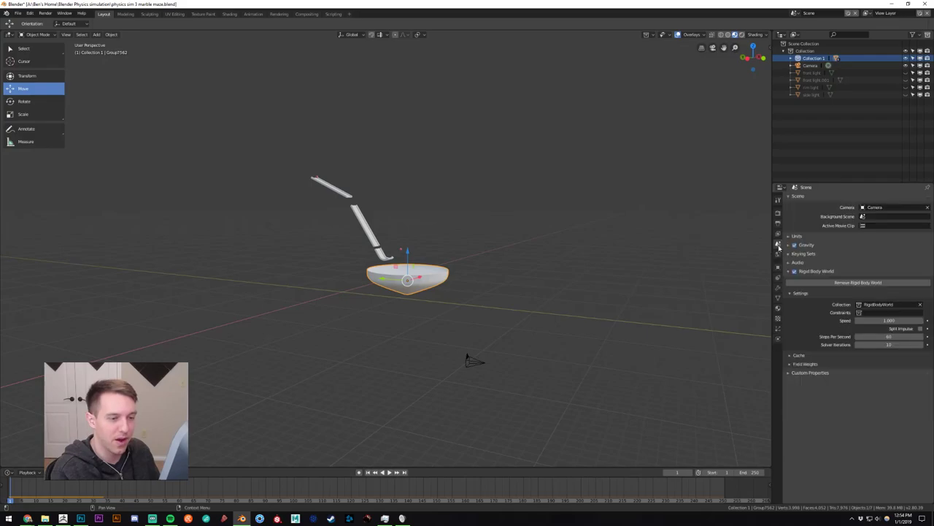
click(889, 333)
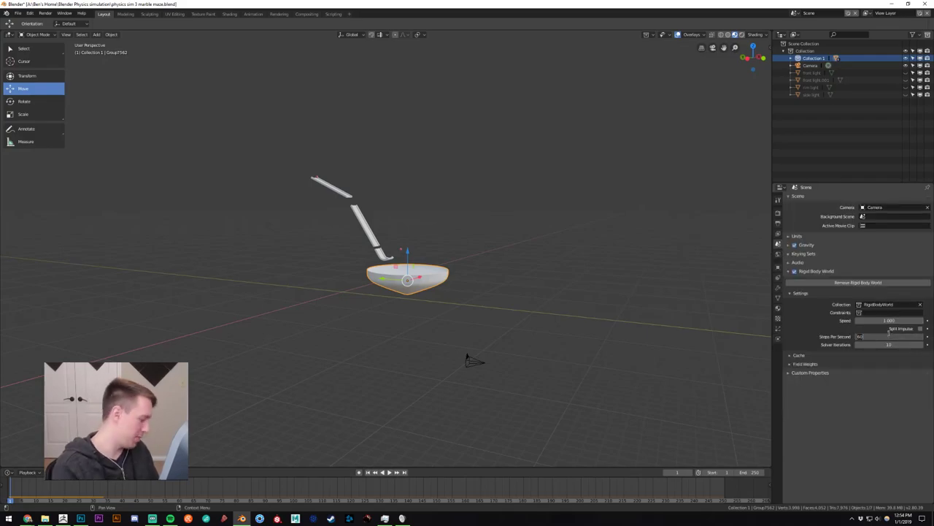
key(Tab)
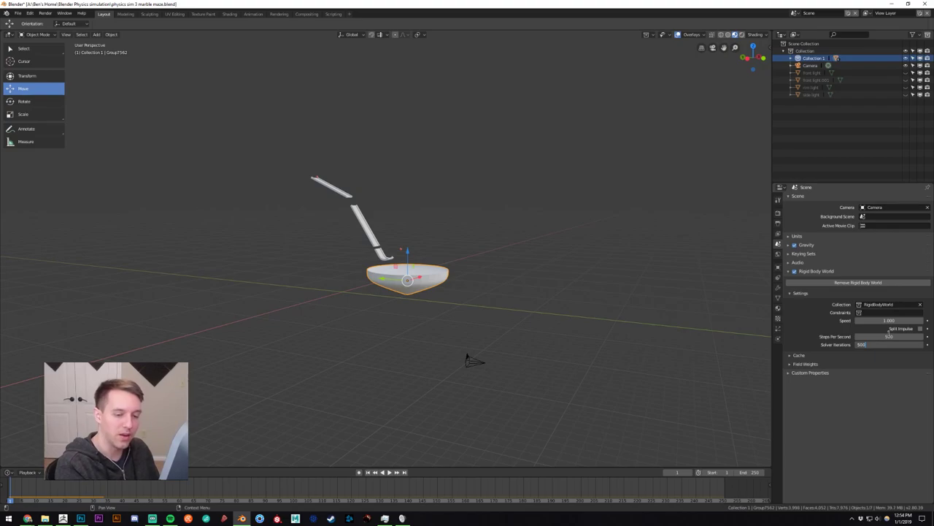
text(500)
key(Return)
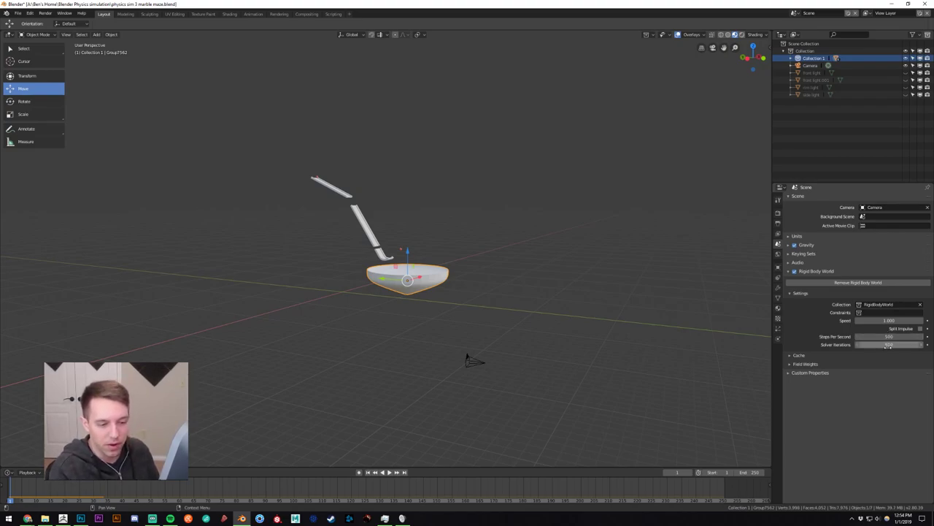
Play the simulation to frame 120 to test the marbles against the bowl, and return to the first frame.
scroll(438, 252, up, 5)
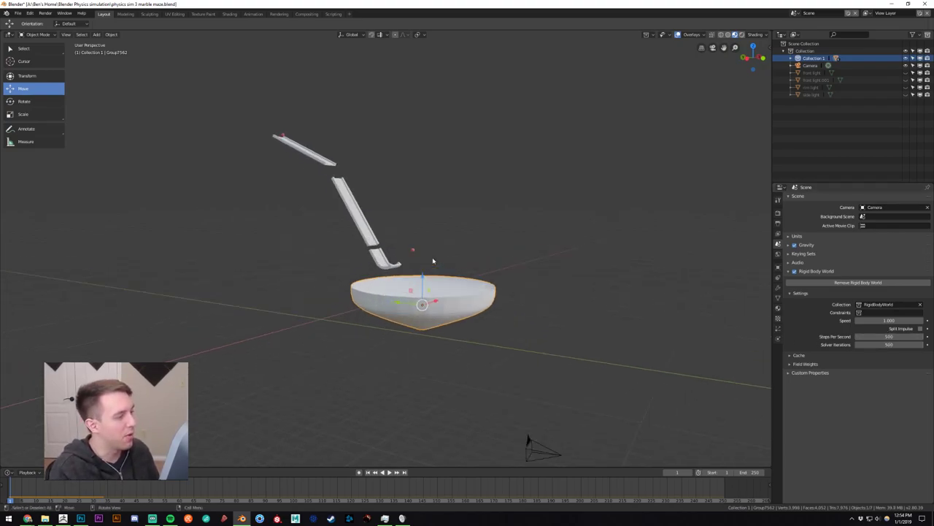
shift+middle_drag(463, 256, 451, 261)
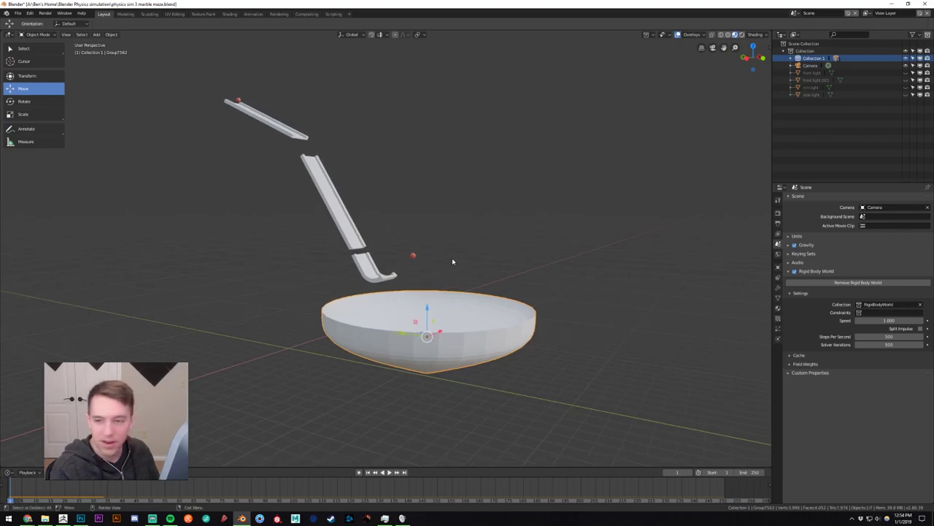
click(390, 472)
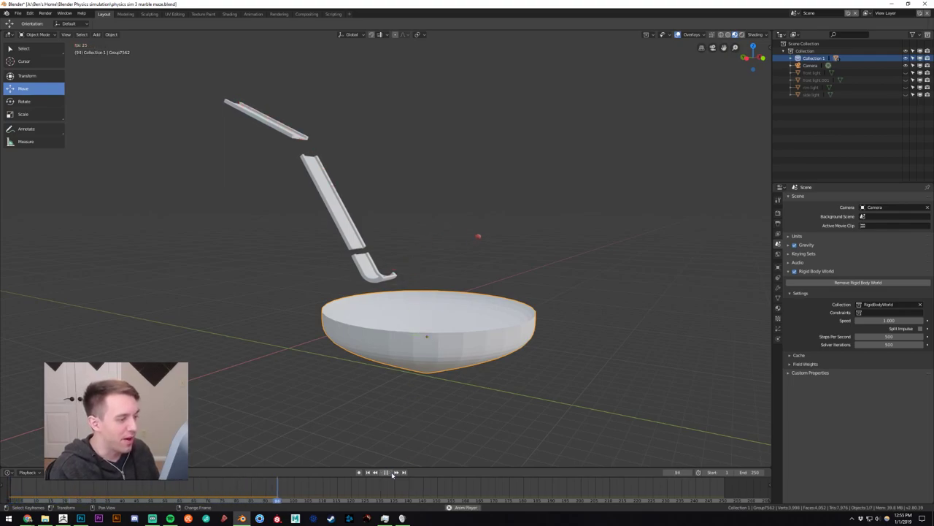
click(392, 472)
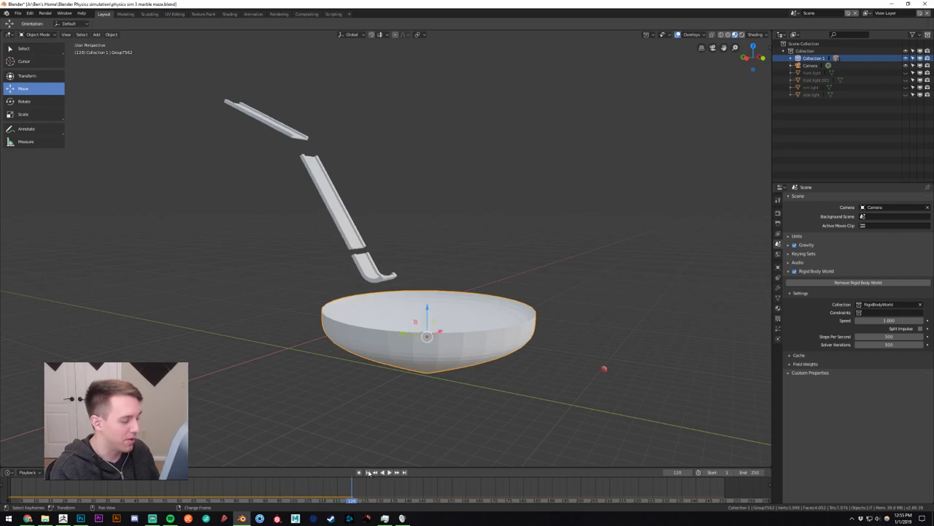
click(369, 472)
Replay the simulation's opening frames closer to the bowl, return to the first frame, and switch to ZBrush.
scroll(441, 297, up, 2)
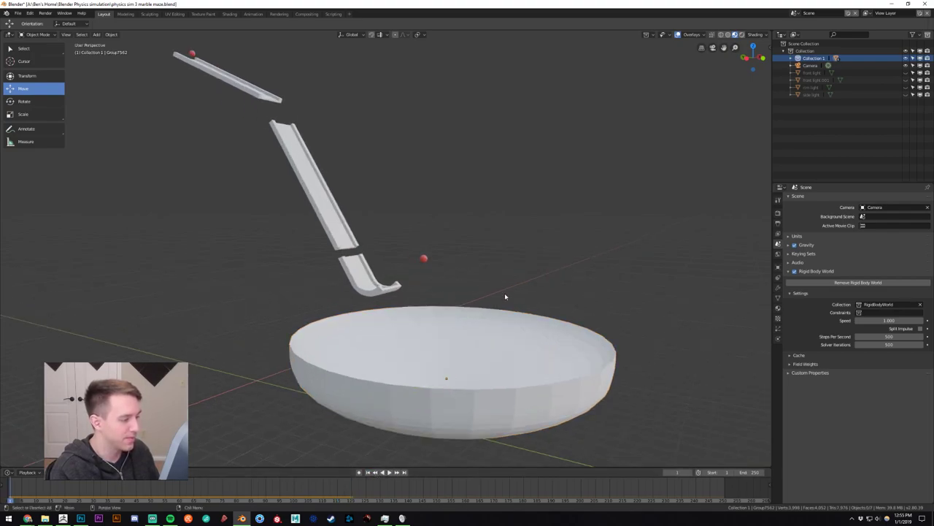
shift+middle_drag(504, 294, 471, 272)
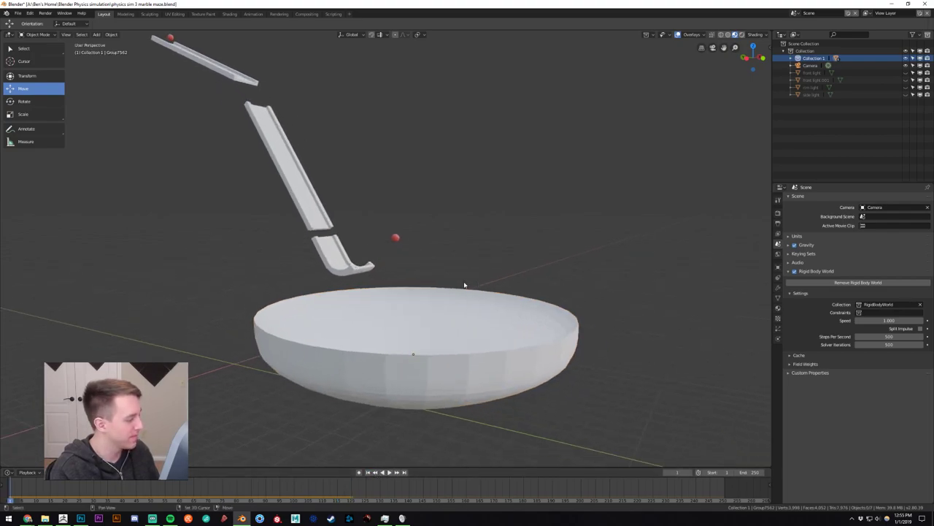
click(391, 474)
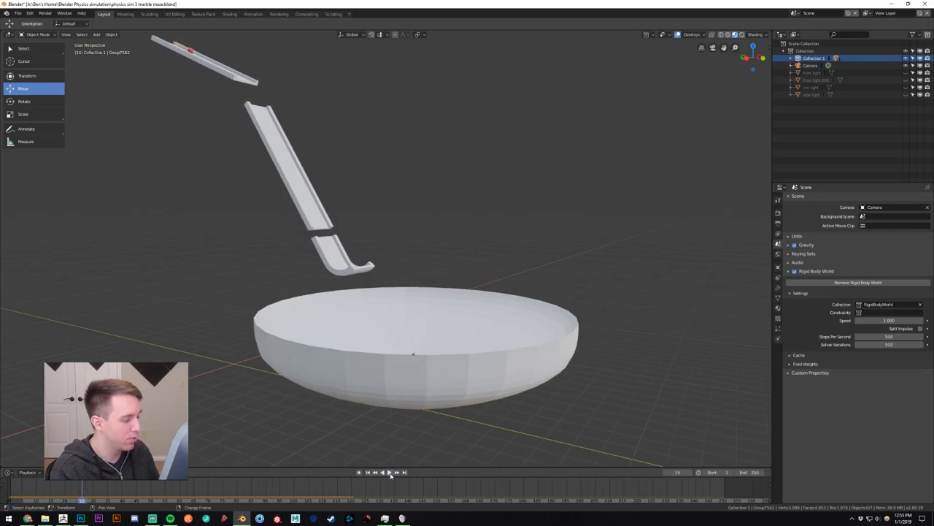
click(369, 472)
scroll(404, 375, down, 3)
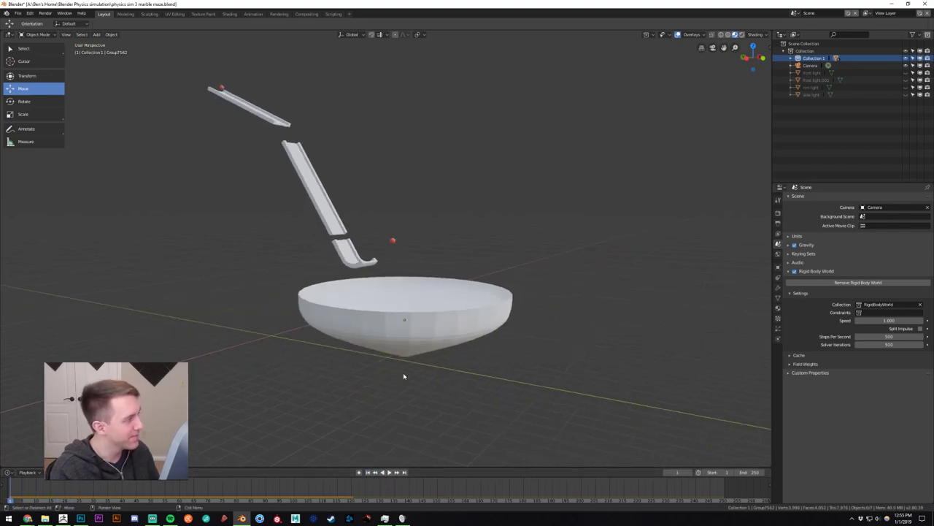
key(alt+Tab)
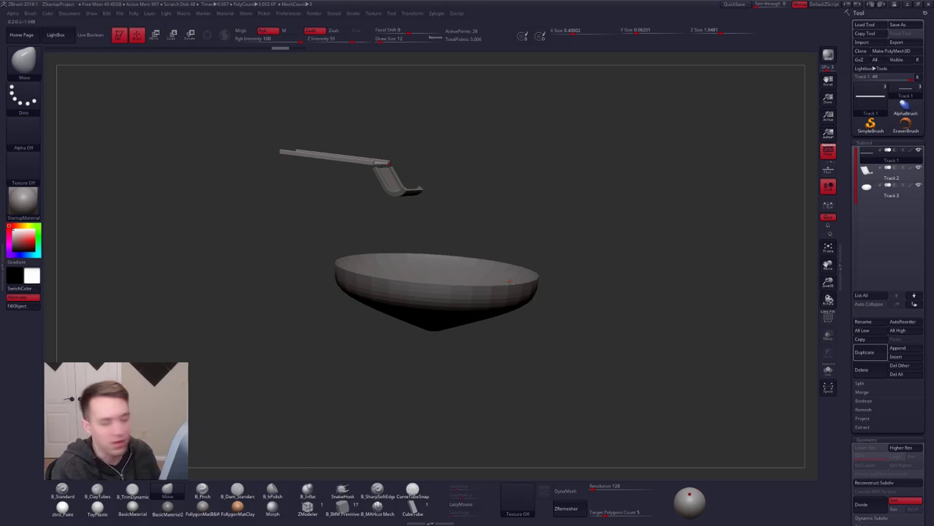
Switch to Blender and try 5000 steps per second and 1000 solver iterations for the rigid body world.
key(alt+Tab)
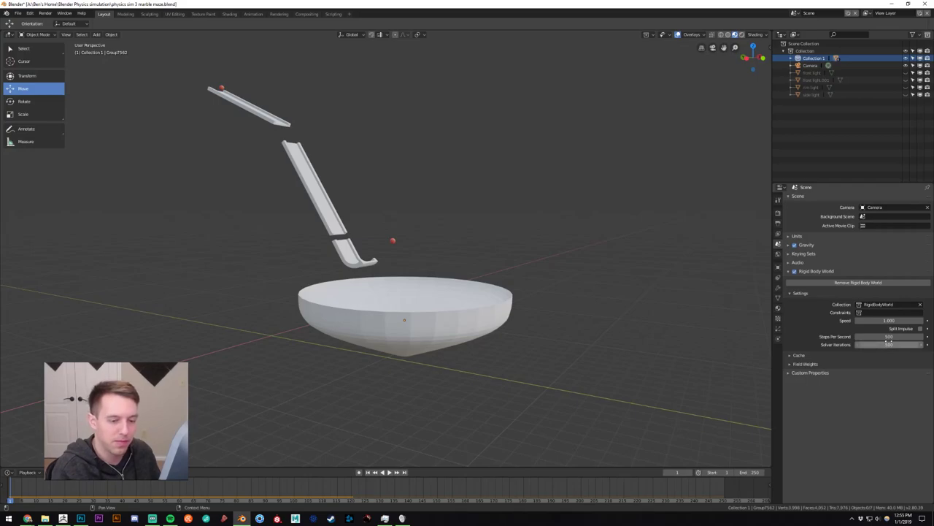
click(888, 336)
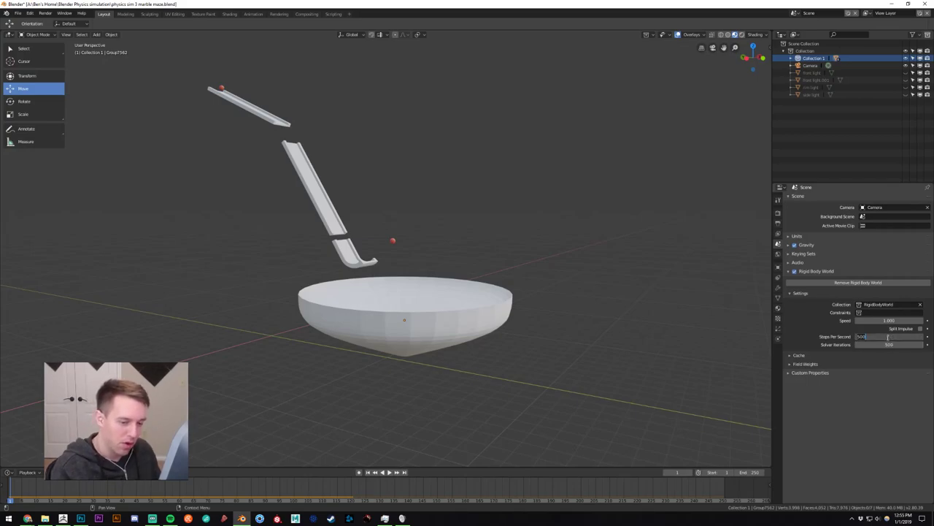
click(888, 337)
key(Tab)
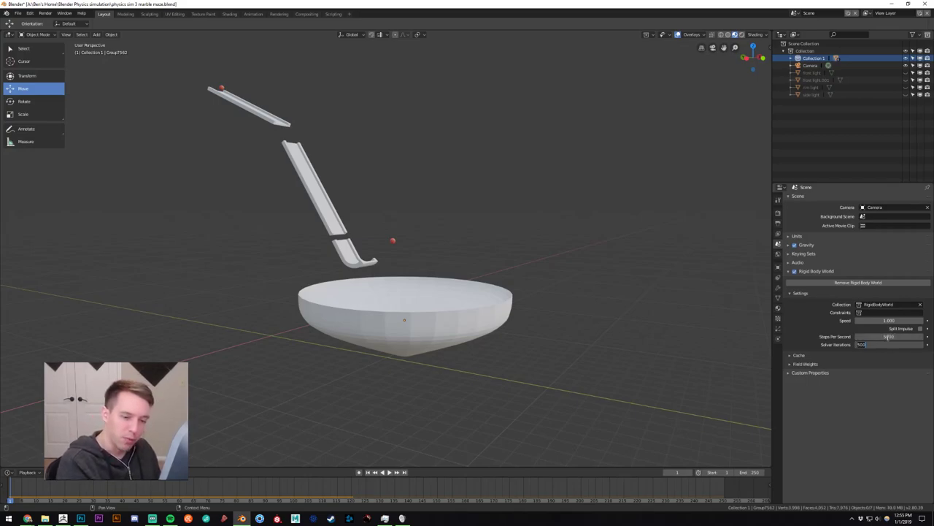
key(Return)
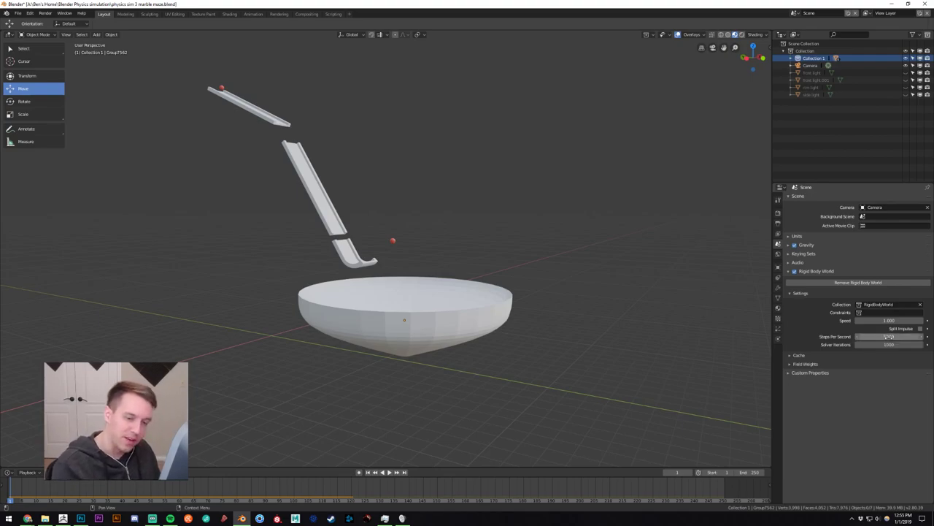
Play the simulation's opening frames to test the marble above the bowl, and return to the first frame.
click(389, 471)
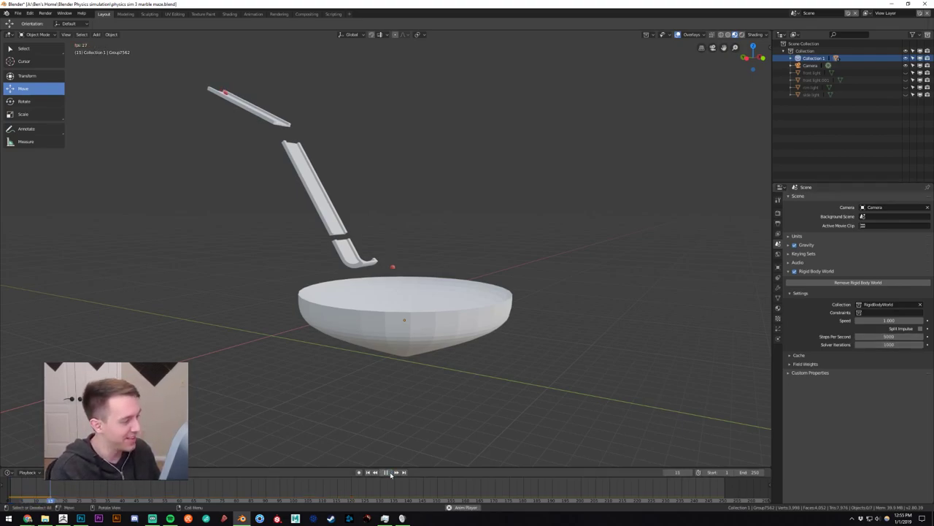
click(388, 472)
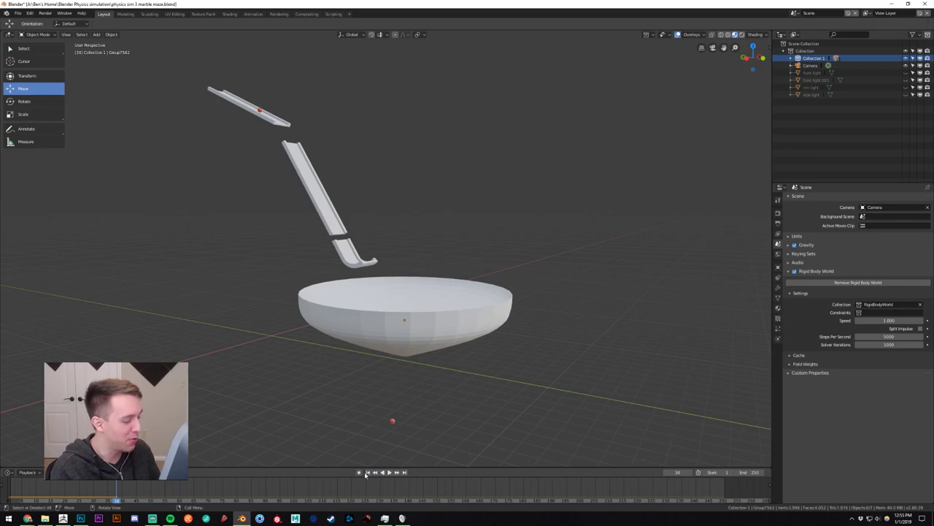
click(367, 472)
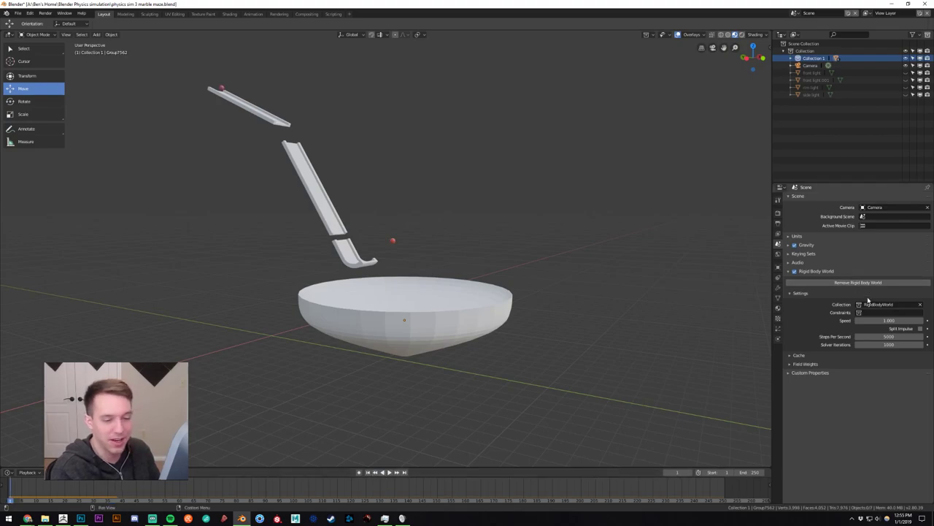
Set the rigid body world's steps per second to 60 and its solver iterations to 10.
click(890, 336)
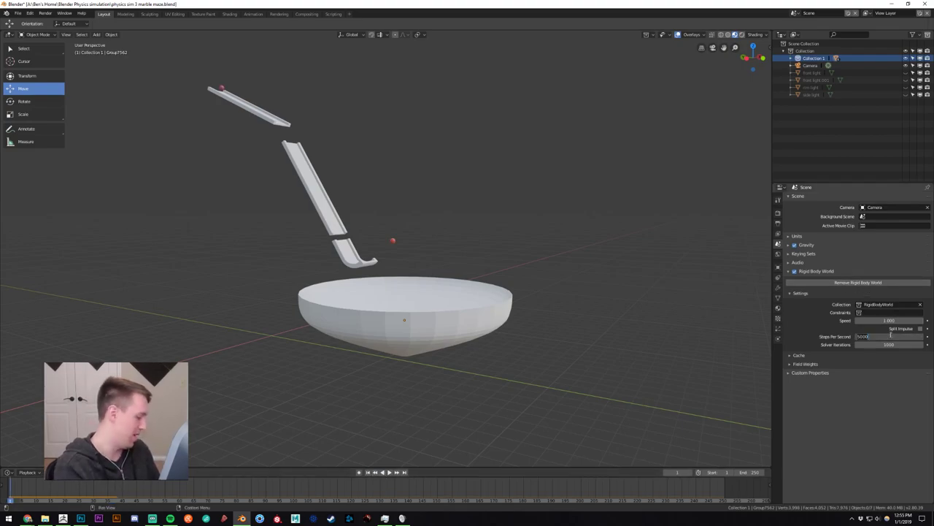
text(50)
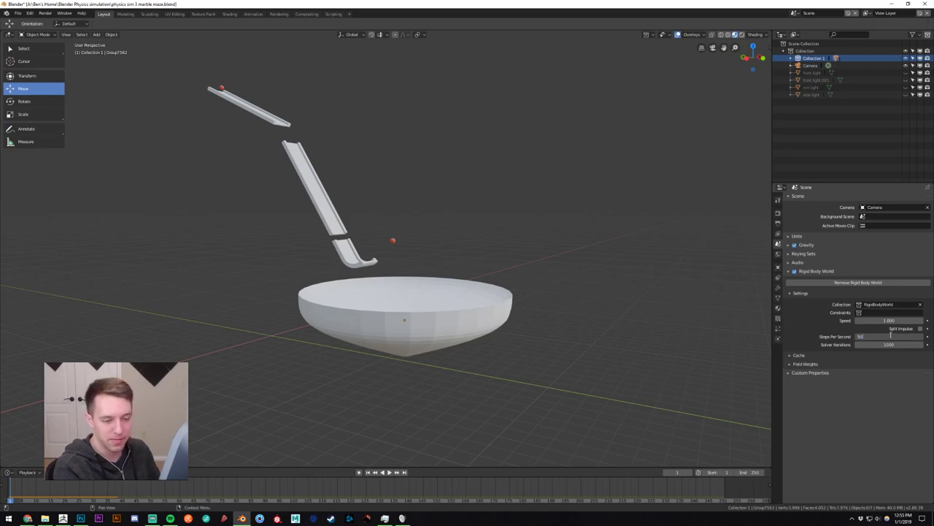
key(Tab)
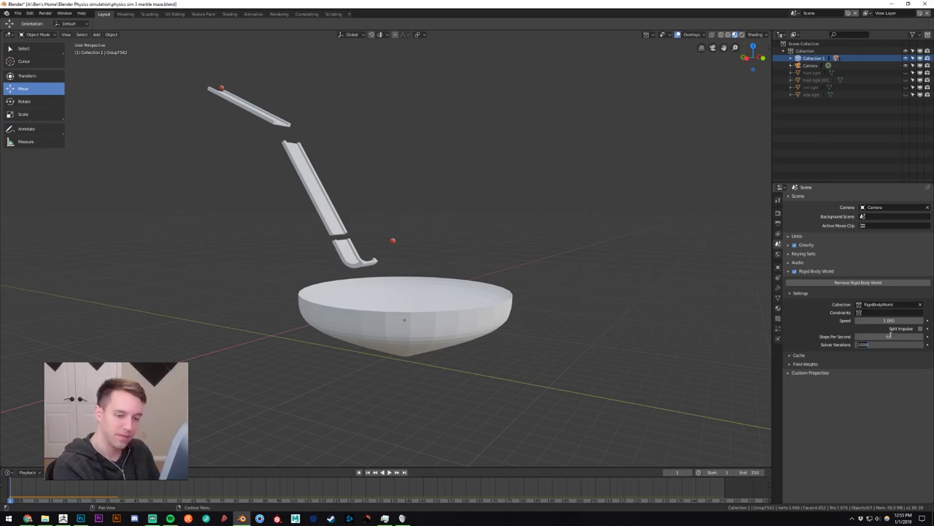
text(10)
key(Return)
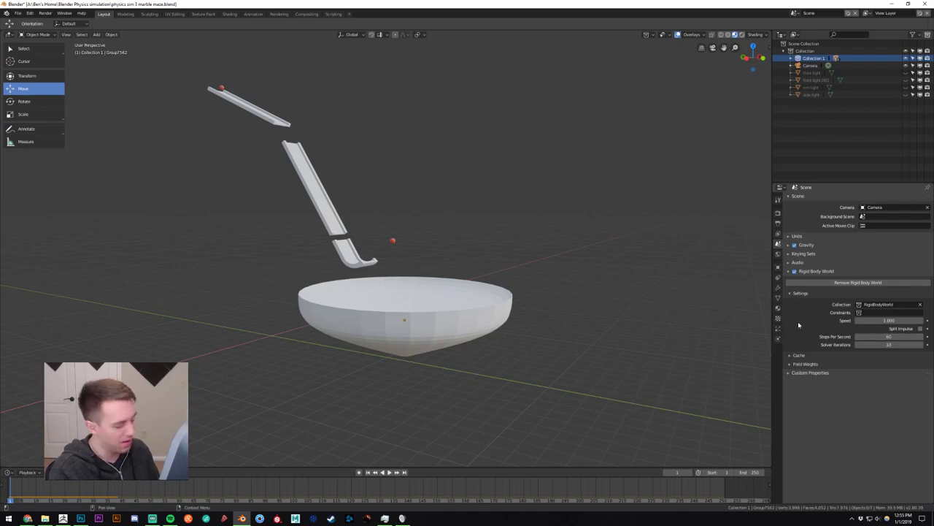
Switch to ZBrush, examine the source bowl from a slightly higher angle, and return to Blender.
scroll(365, 343, up, 2)
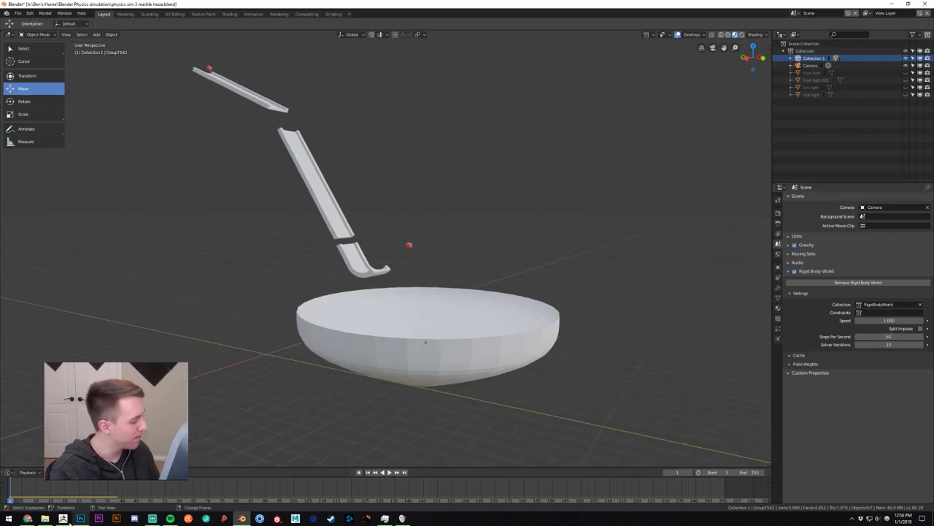
key(alt+Tab)
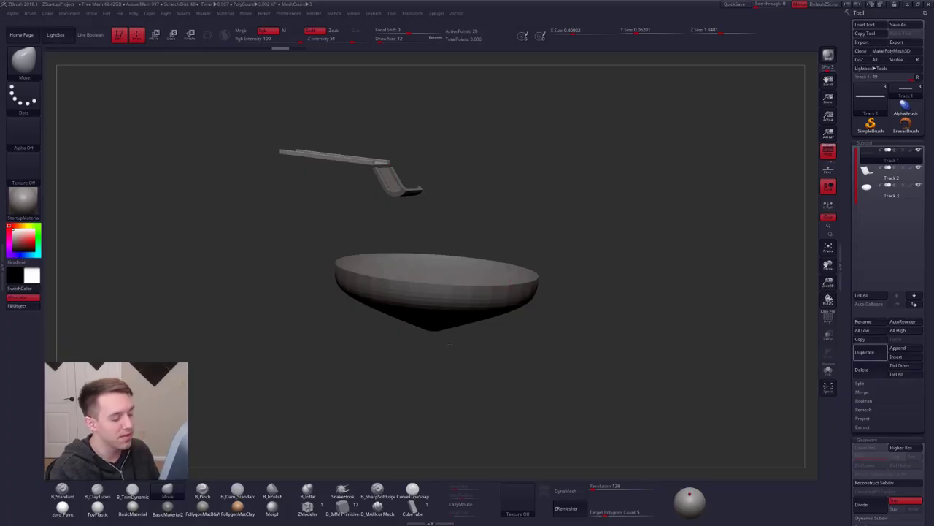
mouse_move(449, 344)
mouse_down()
mouse_move(336, 343)
mouse_move(453, 336)
mouse_move(446, 331)
mouse_up()
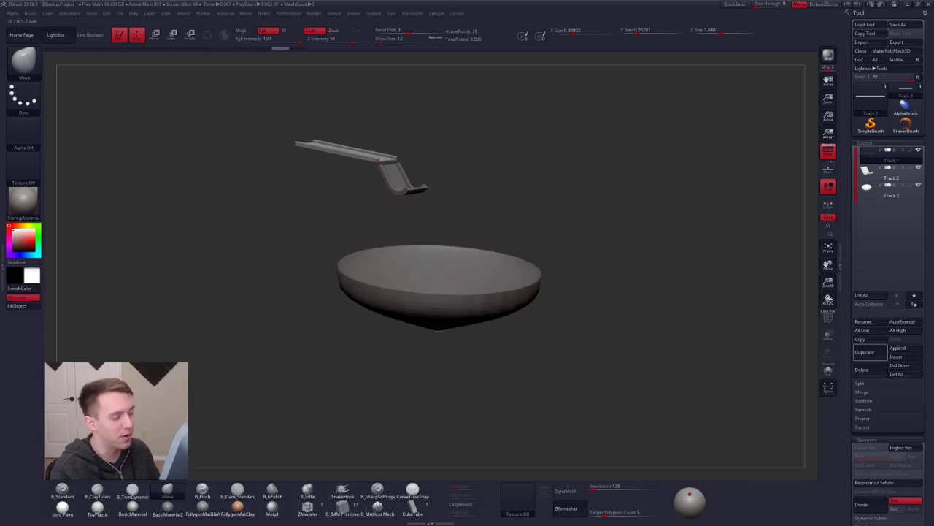
key(alt+Tab)
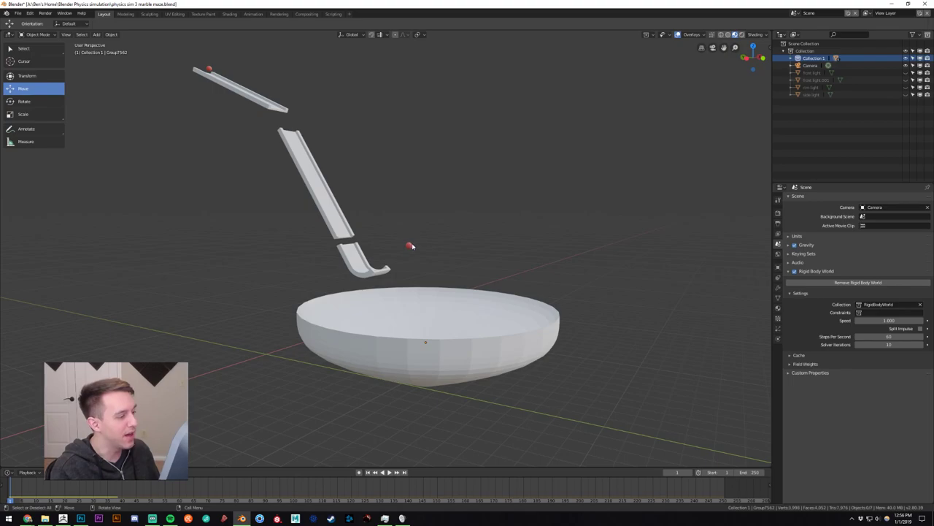
Set the rigid body friction of the marble floating above the bowl to 0.5.
click(410, 245)
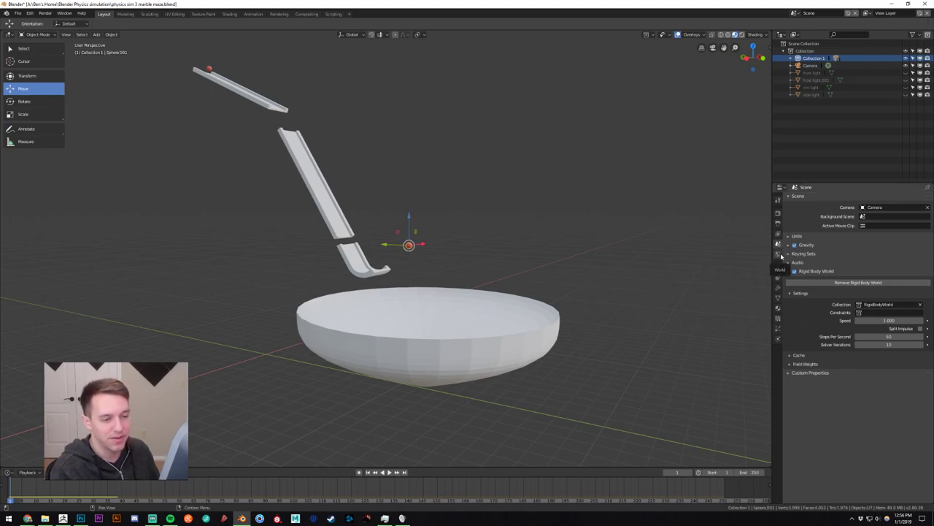
click(778, 338)
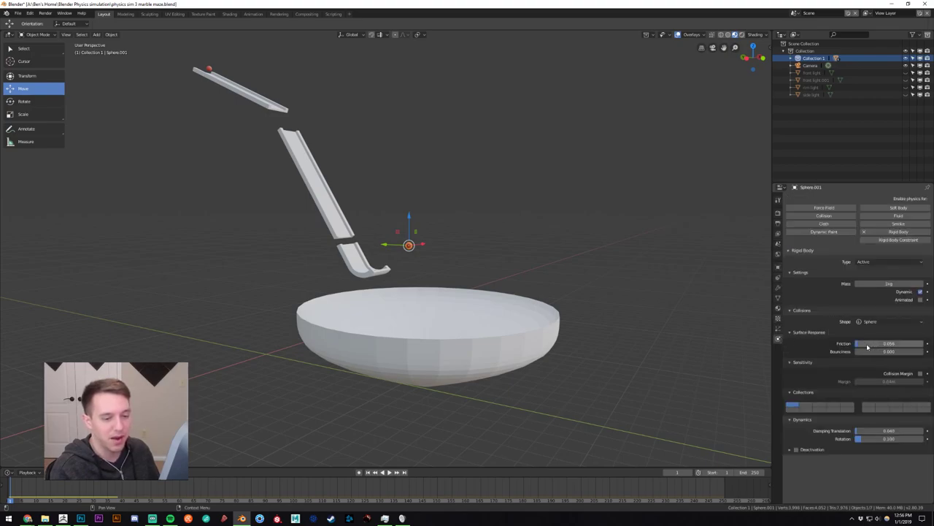
drag(861, 344, 891, 344)
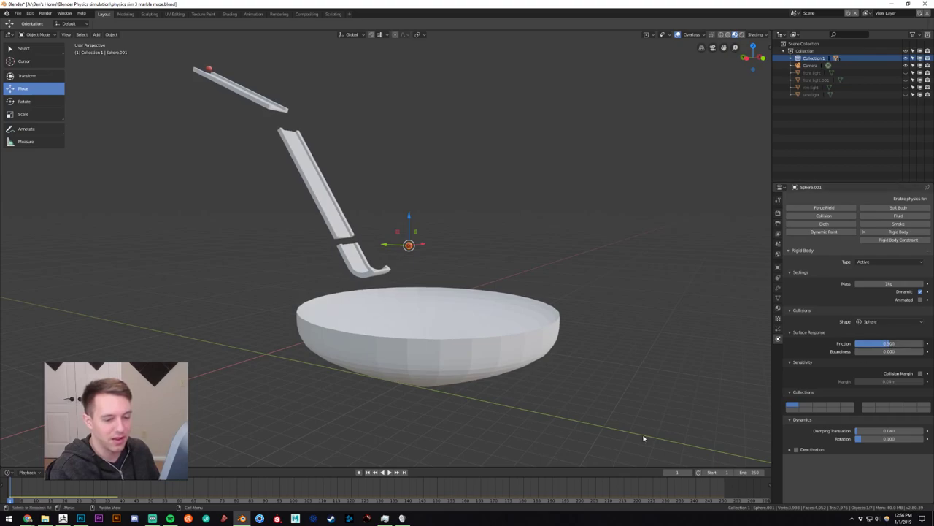
Play the simulation to frame 31 to test the marble's changed friction, and return to the first frame.
click(391, 473)
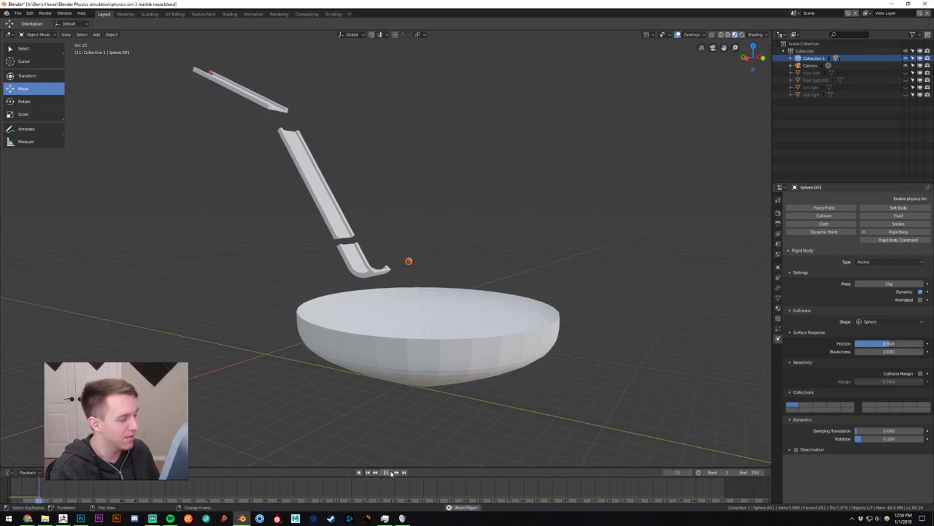
click(391, 474)
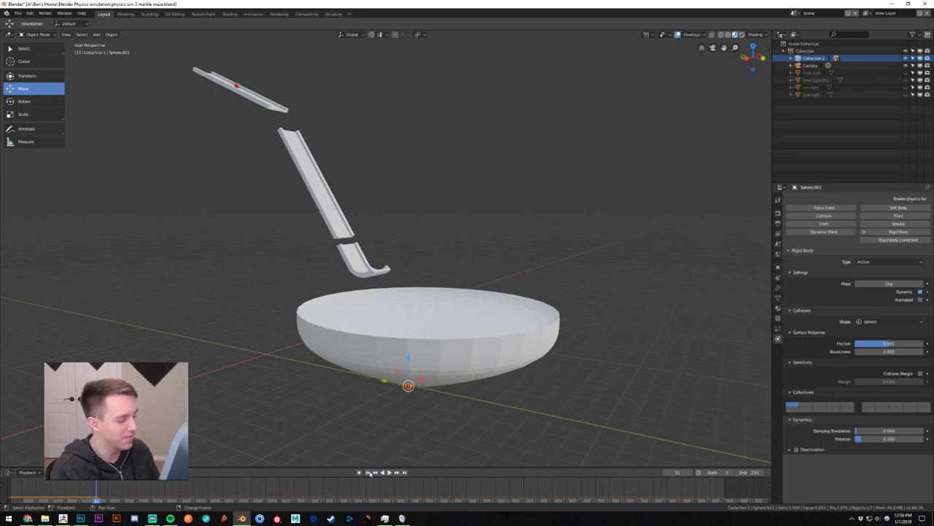
click(367, 472)
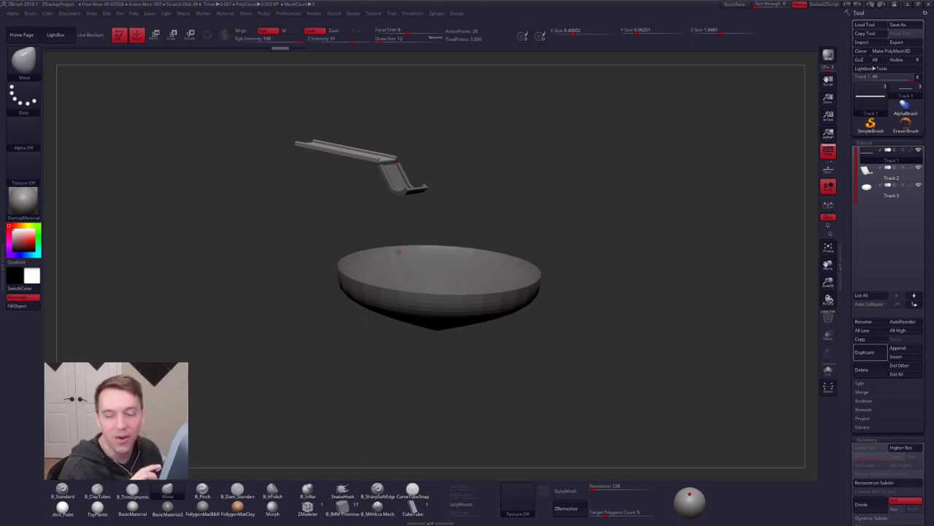
In ZBrush, make the bowl the active subtool and show the tracks in a straight side view without perspective.
alt+click(399, 251)
shift+drag(541, 315, 564, 323)
click(828, 151)
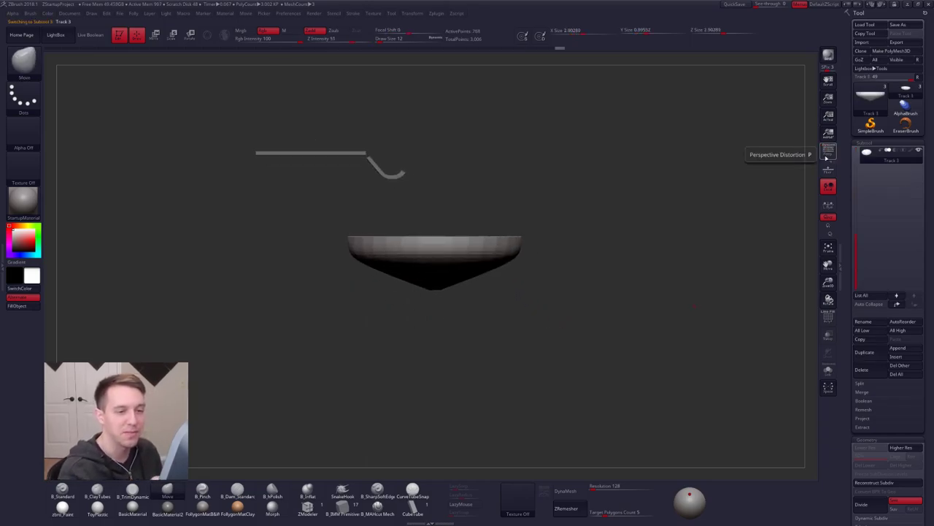
drag(690, 340, 582, 295)
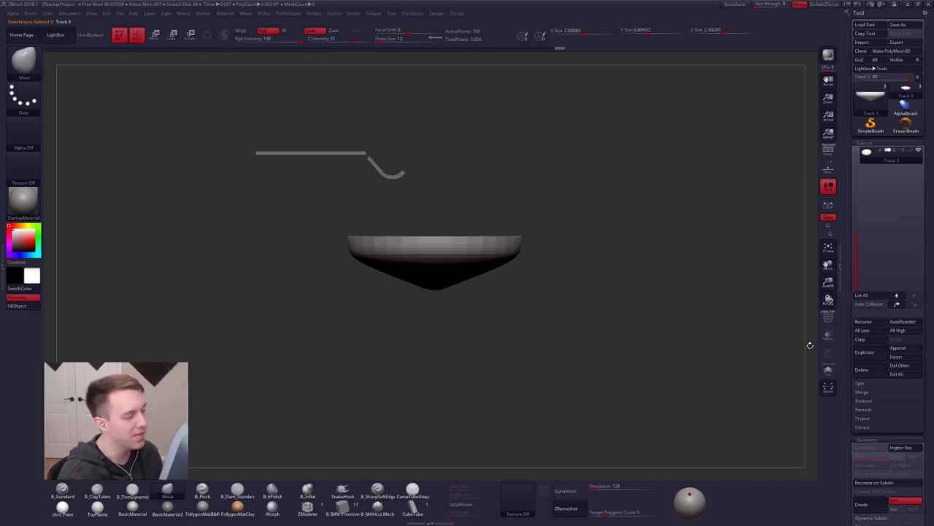
drag(810, 345, 628, 373)
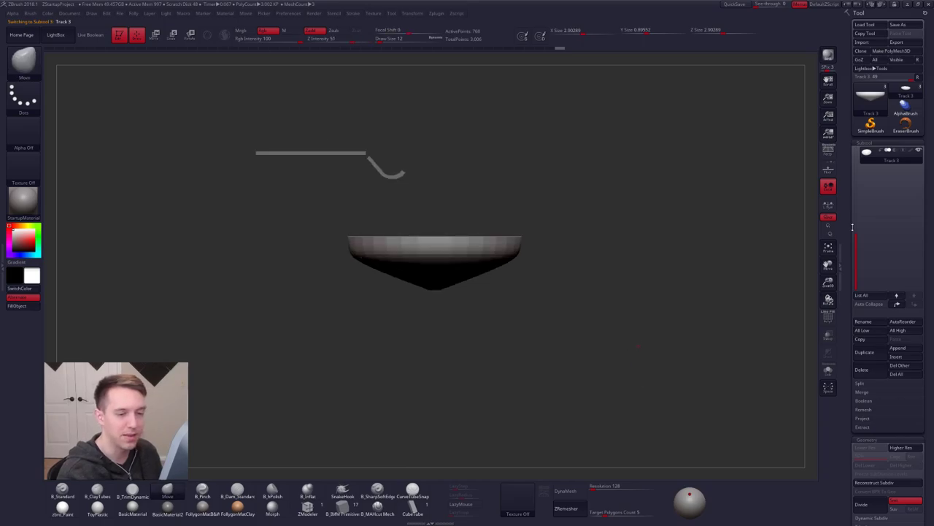
Hide the Track 3 bowl and make the curved Track 2 the active subtool, keeping the Move brush selected.
drag(854, 229, 856, 162)
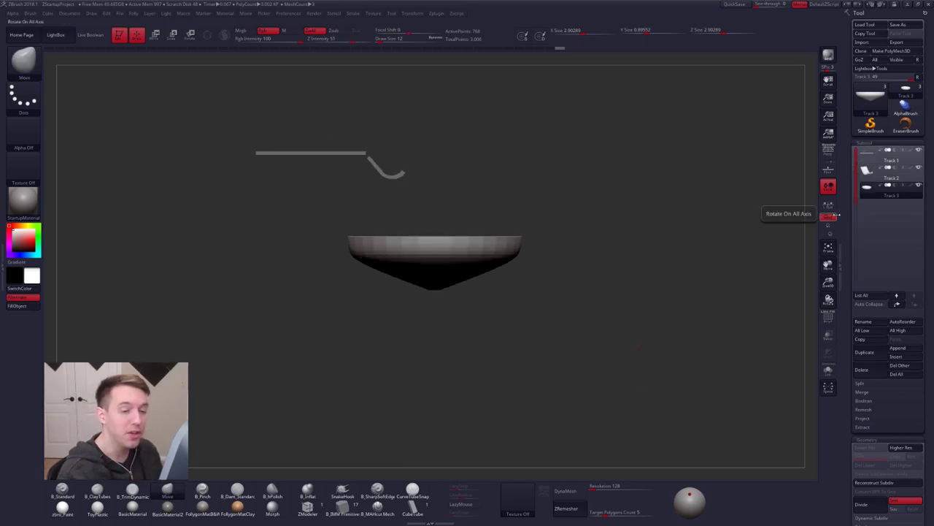
click(880, 173)
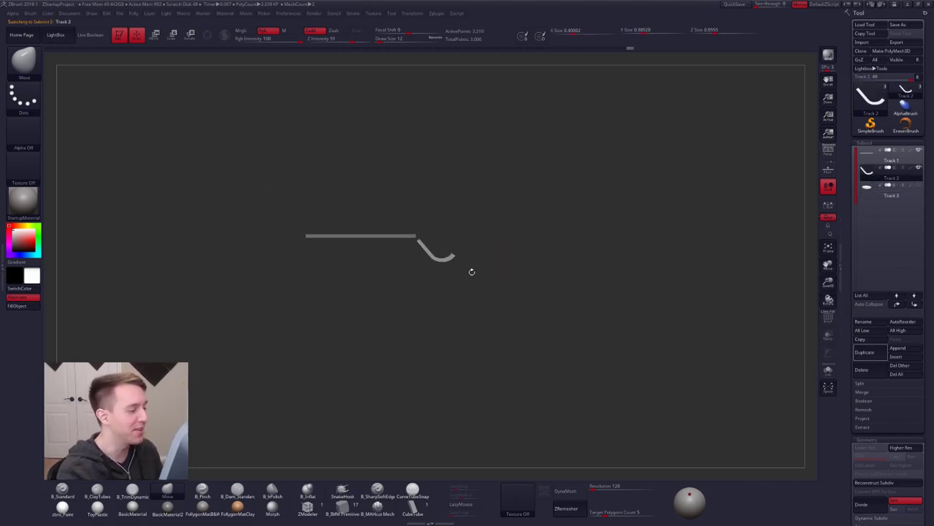
alt+drag(472, 272, 554, 279)
key(w)
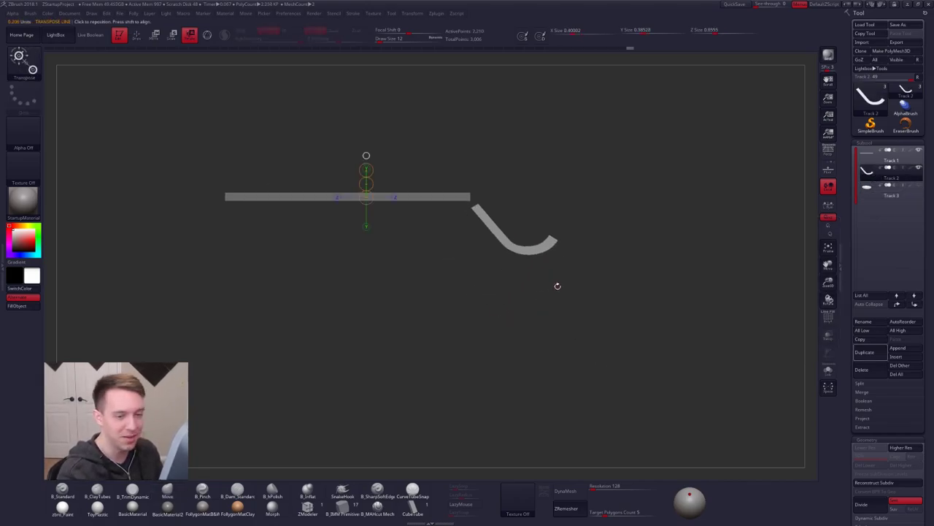
key(q)
key(b)
key(m)
key(v)
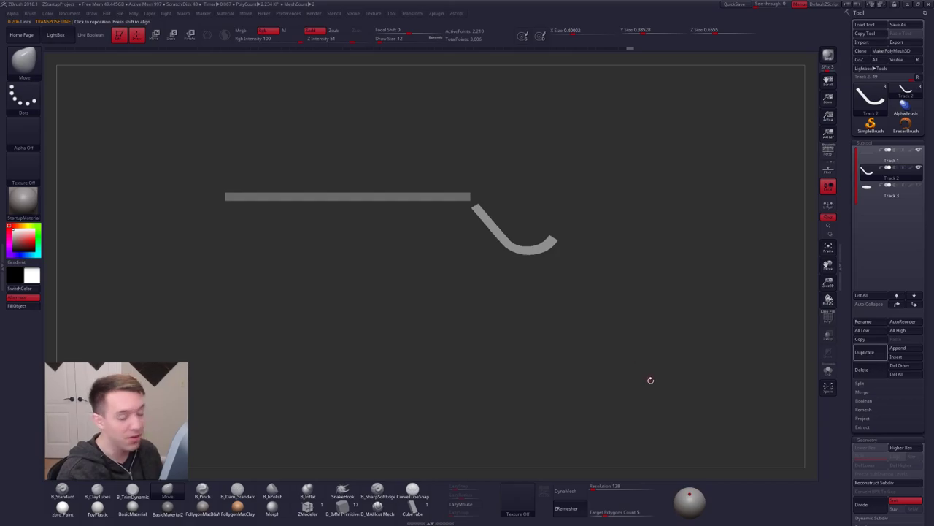
alt+drag(650, 377, 638, 362)
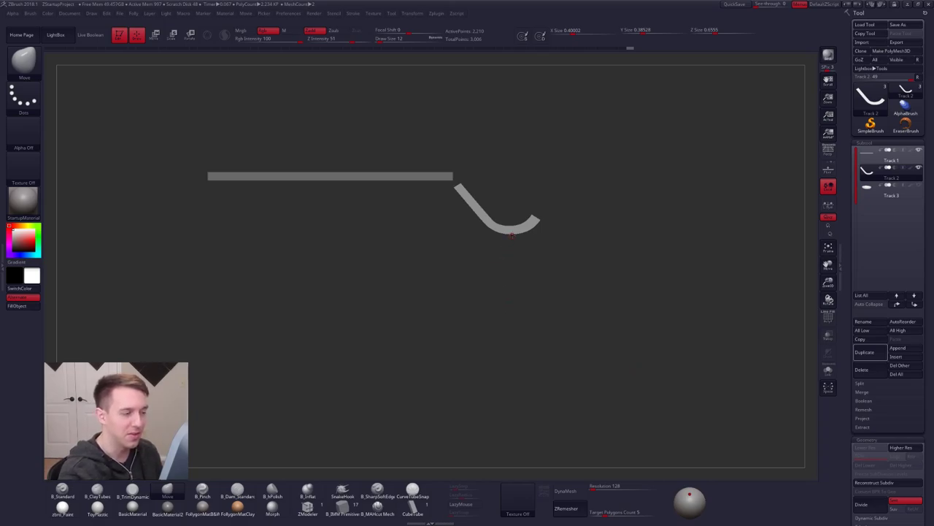
drag(492, 276, 509, 260)
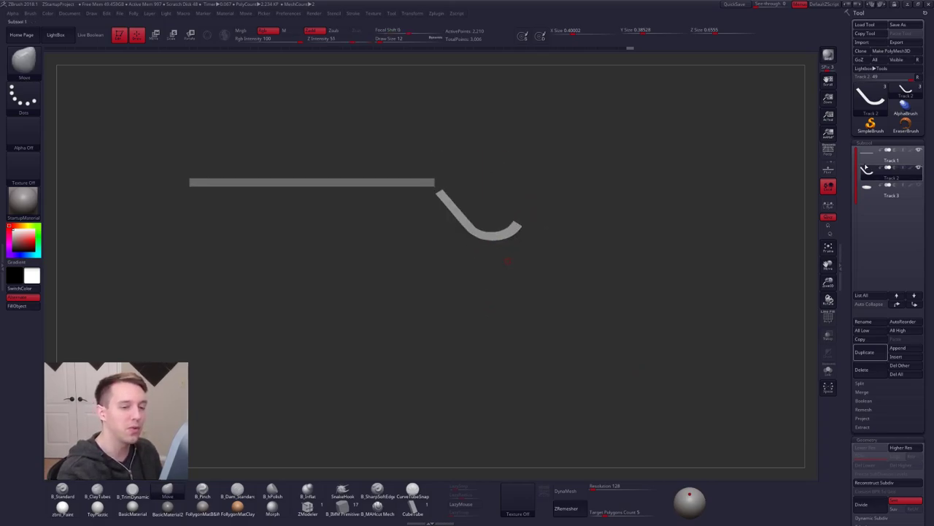
Duplicate the Track 1 subtool and place the copy below Track 2 in the subtool order.
click(874, 157)
click(876, 351)
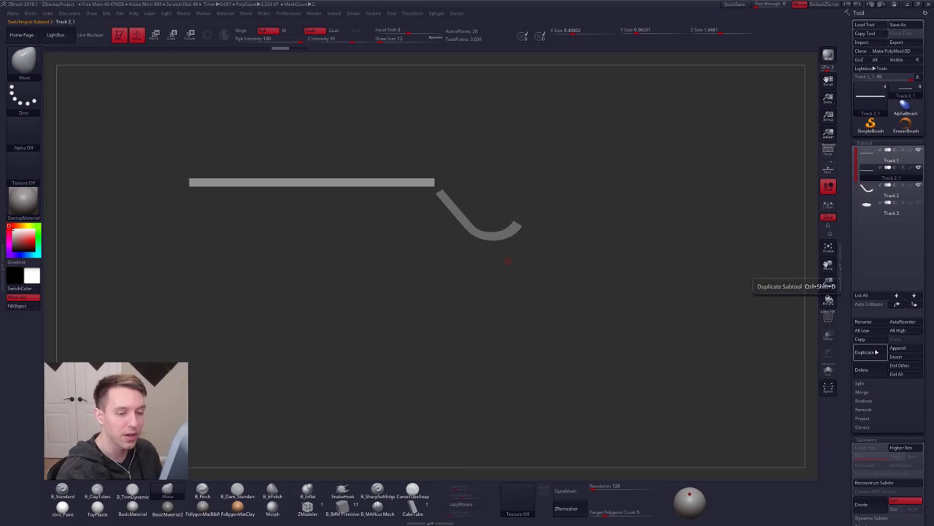
click(914, 304)
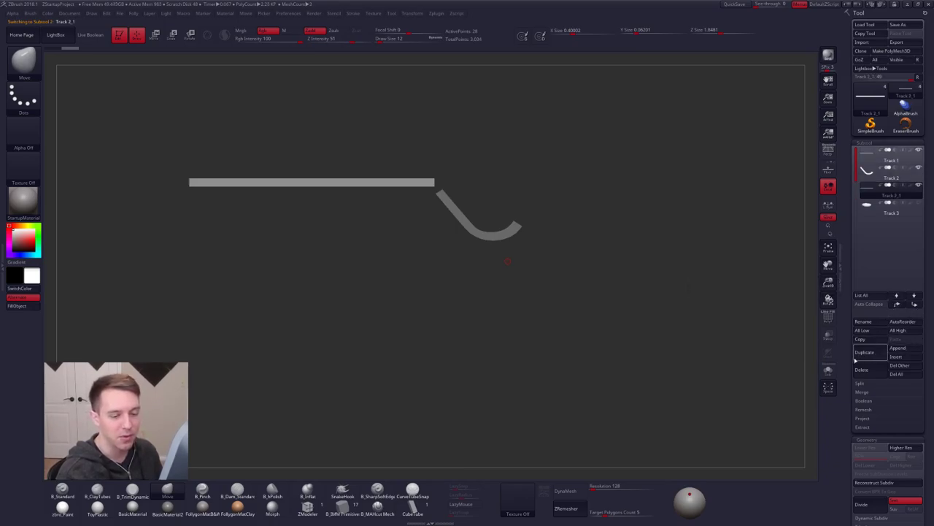
Reinitialize the duplicated Track 1 subtool as a QCube.
scroll(858, 330, down, 3)
scroll(855, 326, down, 10)
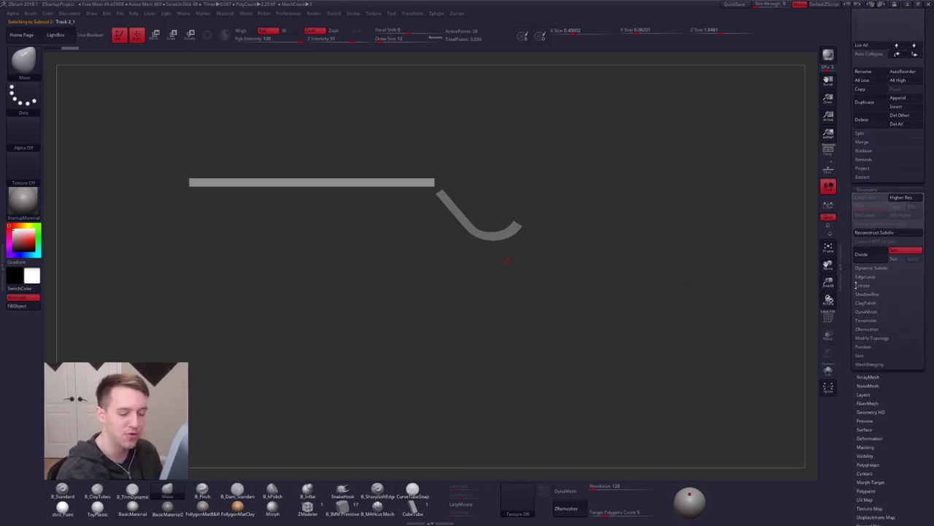
scroll(862, 292, down, 6)
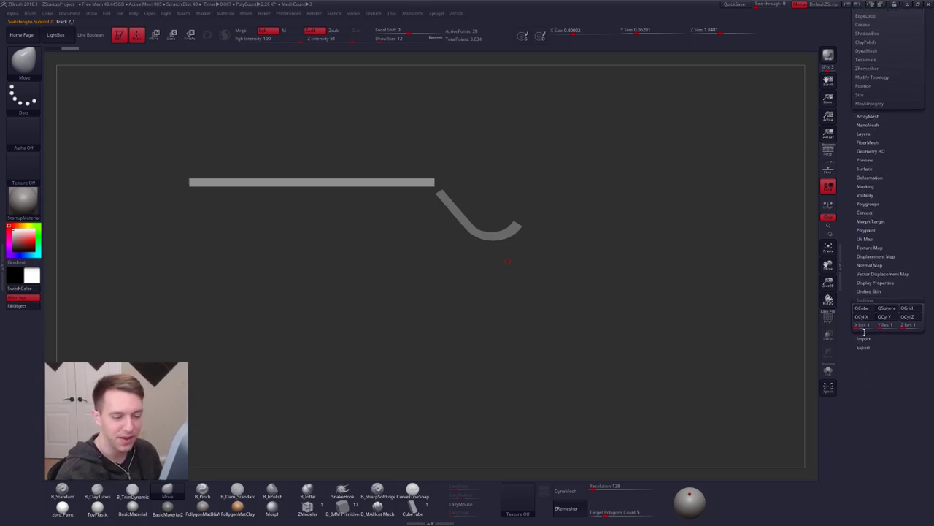
click(863, 308)
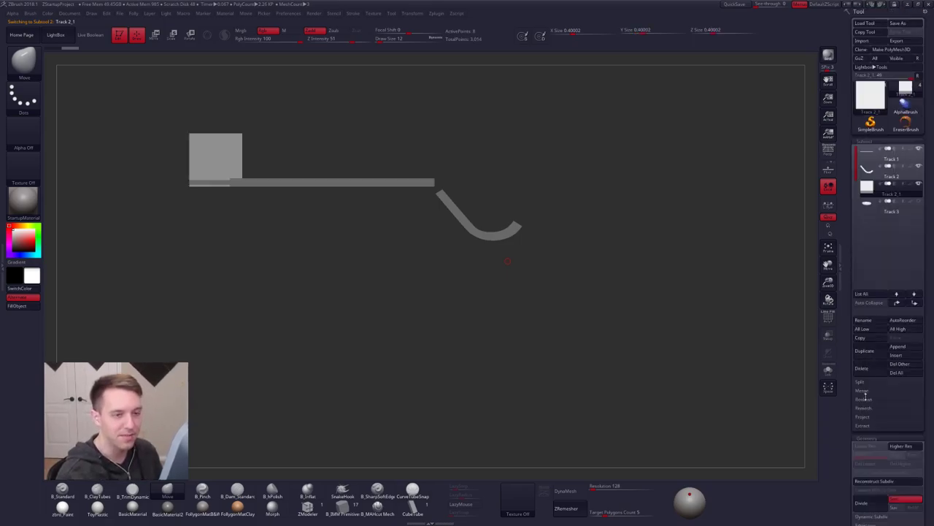
Move the cube off Track 1 to a spot just beyond the curved end of Track 2.
key(w)
key(y)
drag(239, 179, 238, 264)
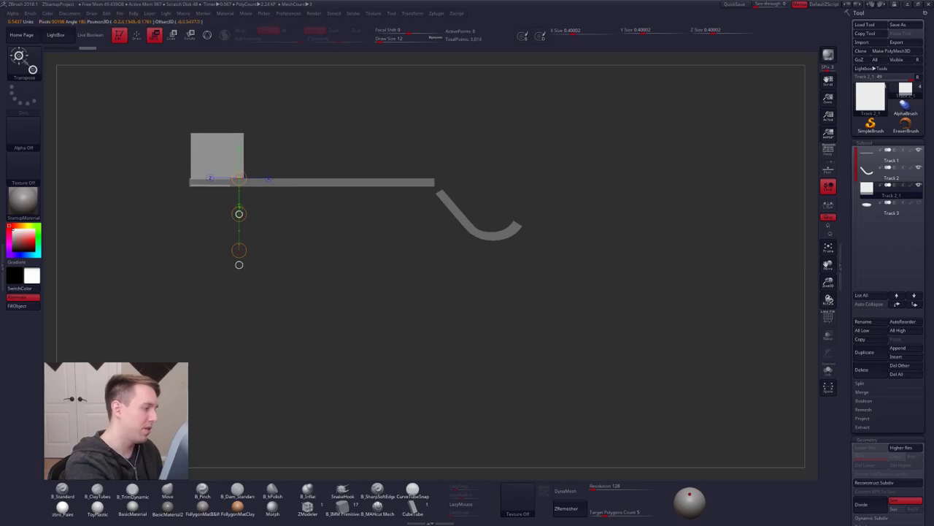
mouse_move(238, 214)
mouse_down()
mouse_move(553, 208)
mouse_move(602, 271)
mouse_move(536, 273)
mouse_up()
Put all the cube's faces into one polygroup with PolyFrame display on, and isolate the cube from the tracks.
key(shift+f)
alt+drag(437, 266, 591, 209)
key(q)
drag(511, 277, 552, 277)
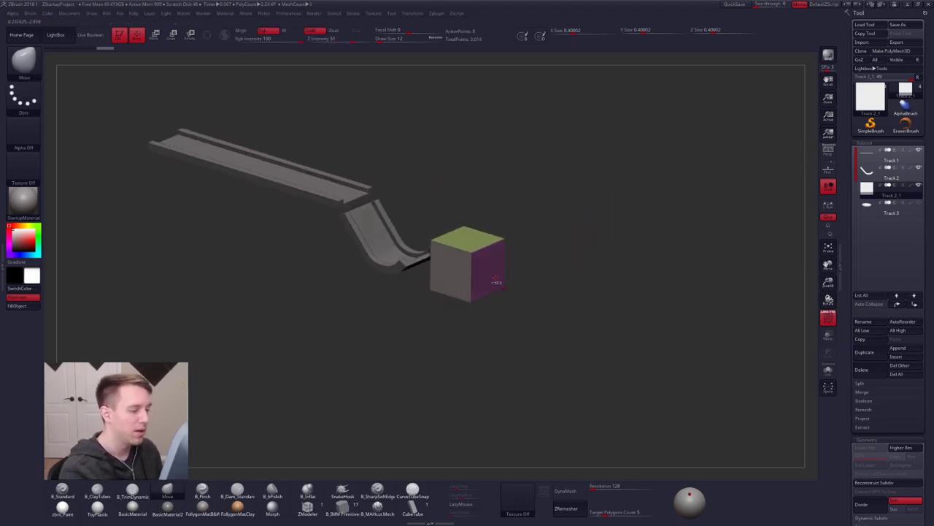
key(ctrl+w)
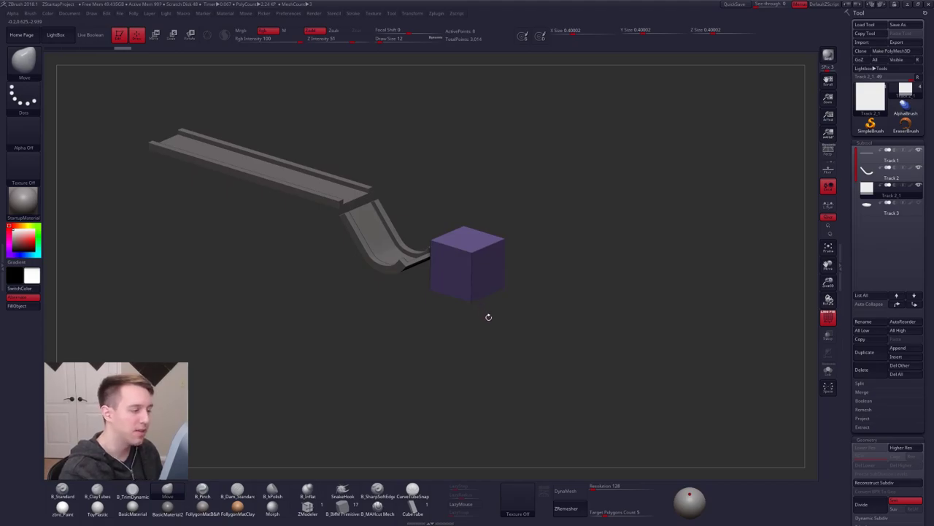
alt+drag(577, 392, 611, 382)
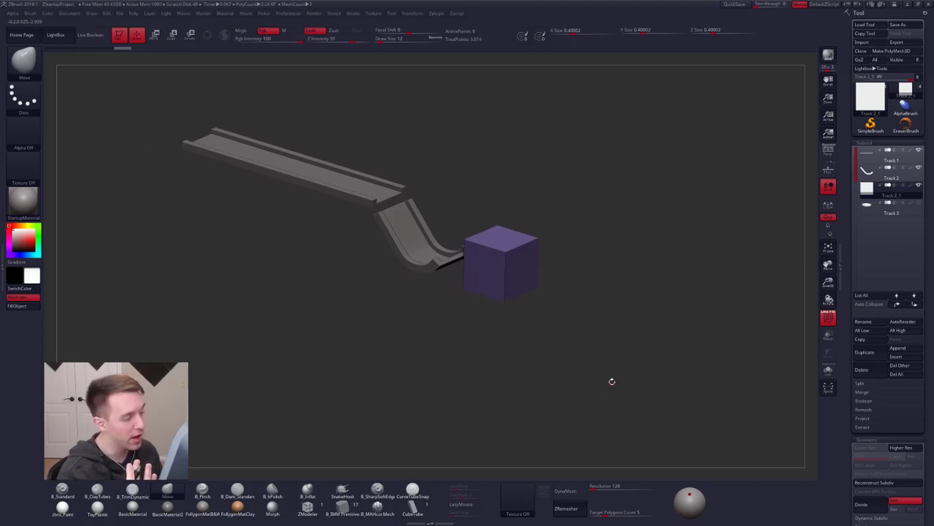
drag(480, 309, 516, 334)
mouse_move(516, 265)
alt+mouse_down()
mouse_move(514, 320)
mouse_move(549, 253)
alt+mouse_up()
With ZModeler's Extrude on a single poly, pull the cube's four side faces outward equally to form a flat cross.
click(307, 506)
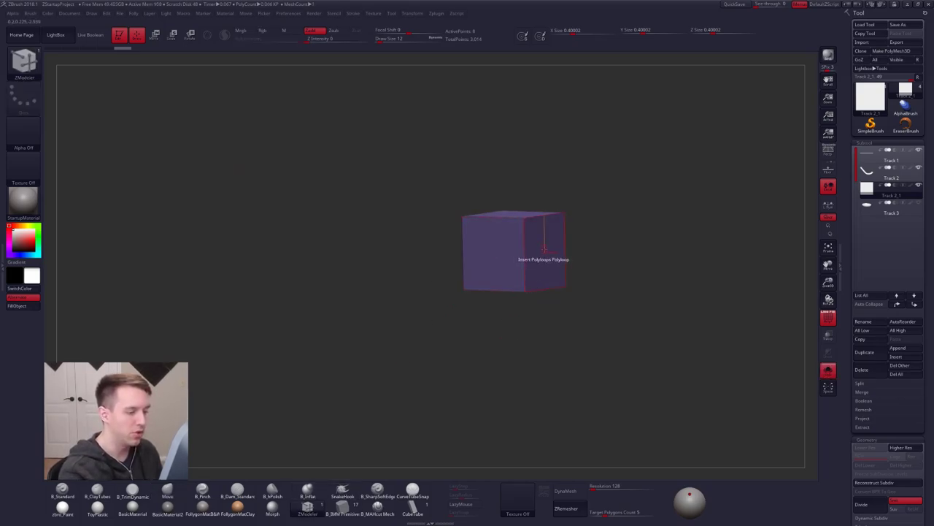
key(space)
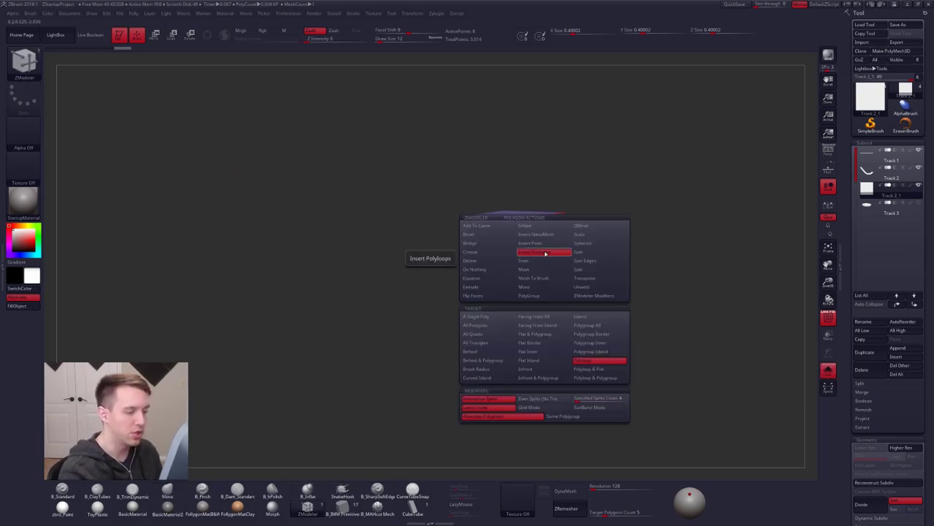
click(491, 286)
drag(542, 280, 625, 298)
ctrl+right_drag(626, 298, 587, 303)
click(544, 232)
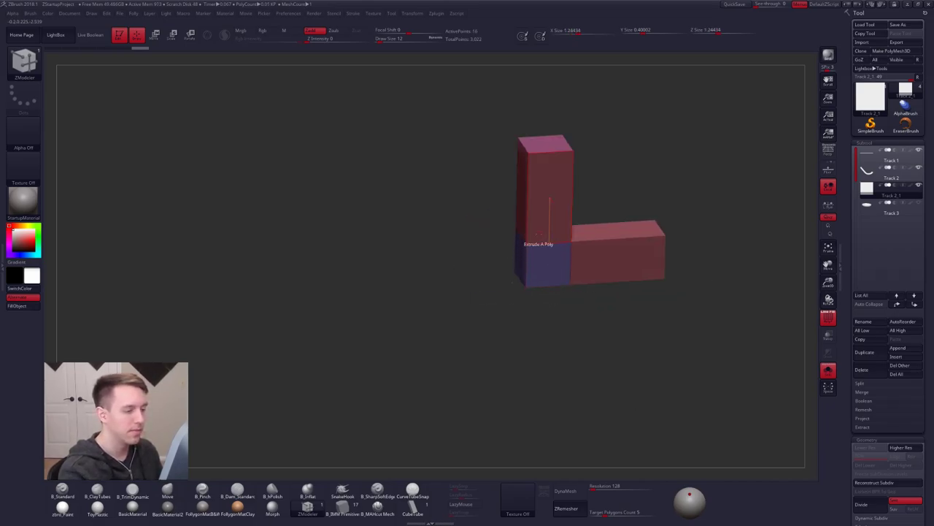
right_drag(514, 280, 541, 247)
click(519, 261)
click(549, 302)
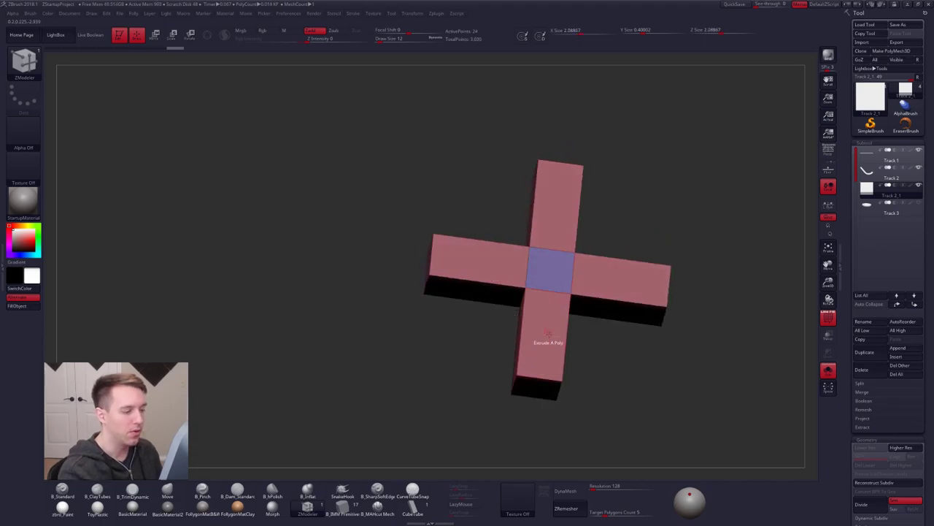
mouse_move(549, 334)
shift+right_down()
mouse_move(555, 355)
mouse_move(579, 346)
shift+right_up()
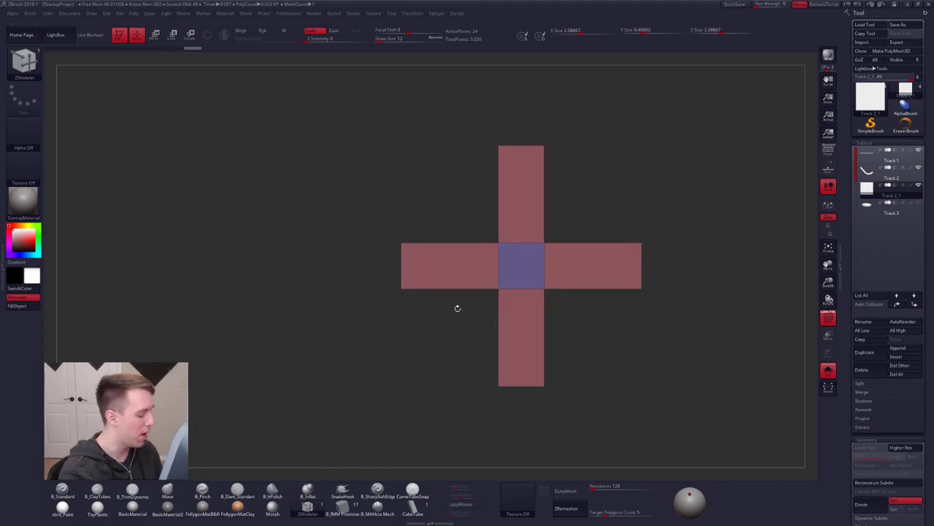
key(b)
key(z)
key(m)
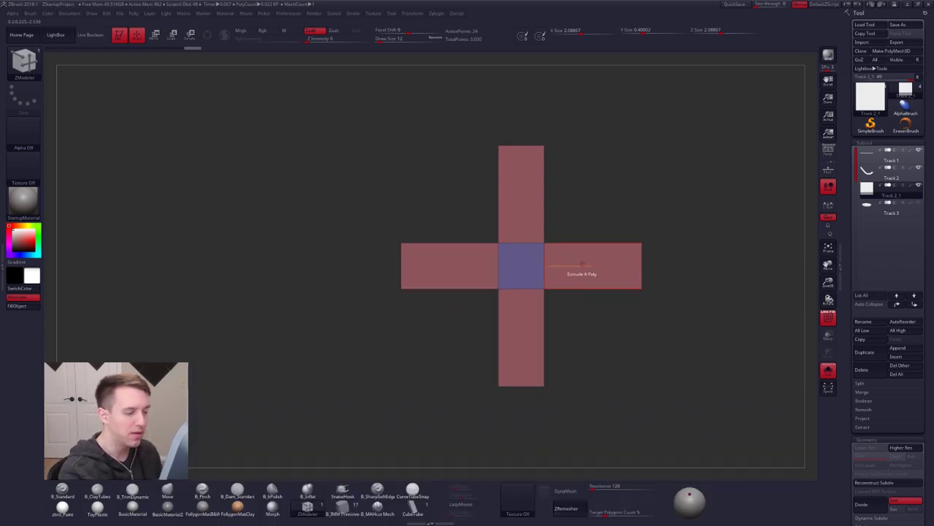
key(space)
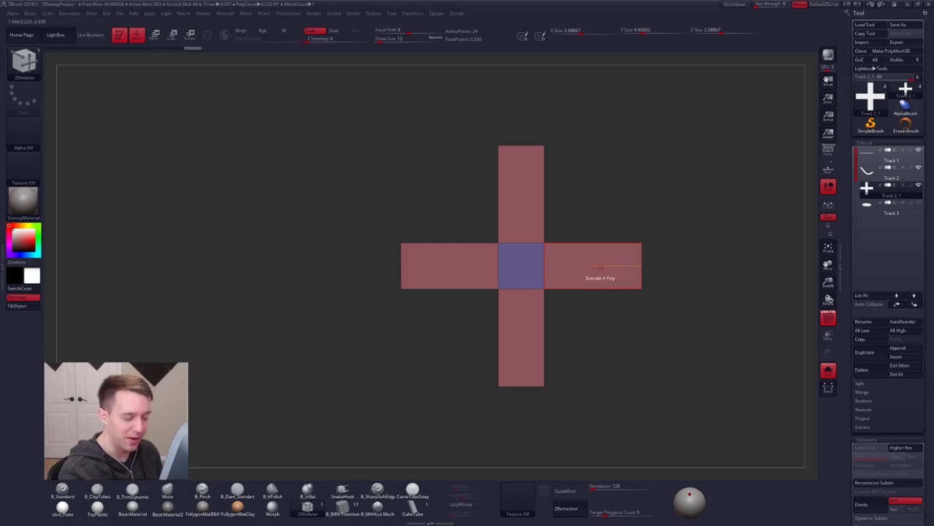
key(space)
click(589, 271)
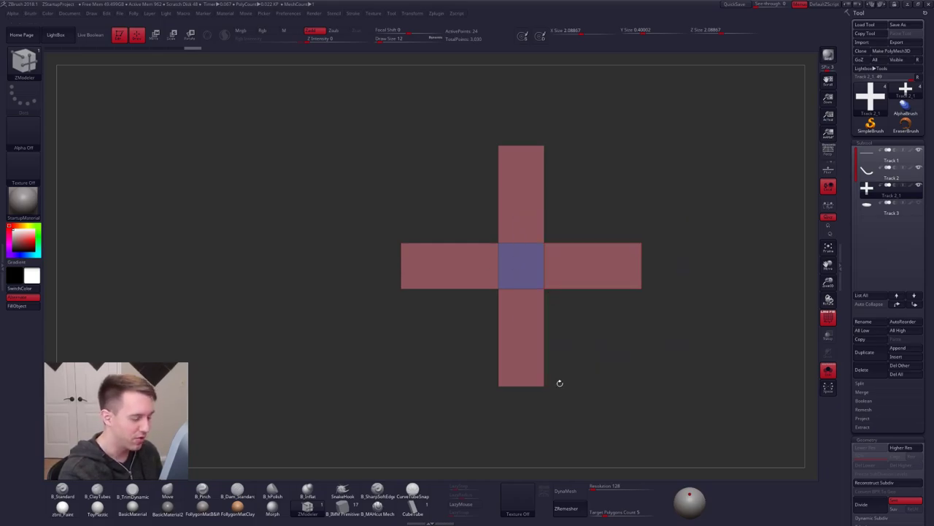
Merge all faces of the flat cross into a single polygroup.
drag(617, 373, 549, 351)
key(ctrl+w)
Try to rotate the flat cross about its centre in the top view, and undo the rotation.
key(r)
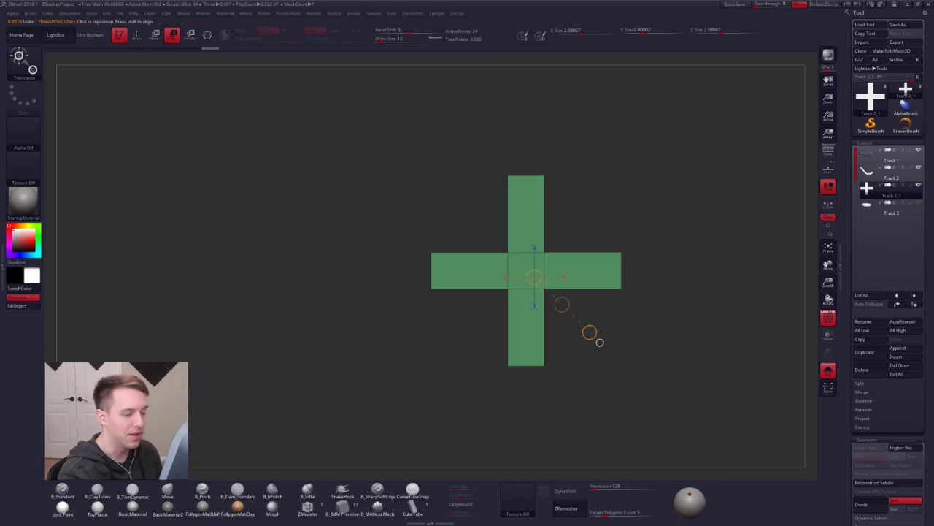
click(555, 271)
drag(598, 270, 592, 227)
key(r)
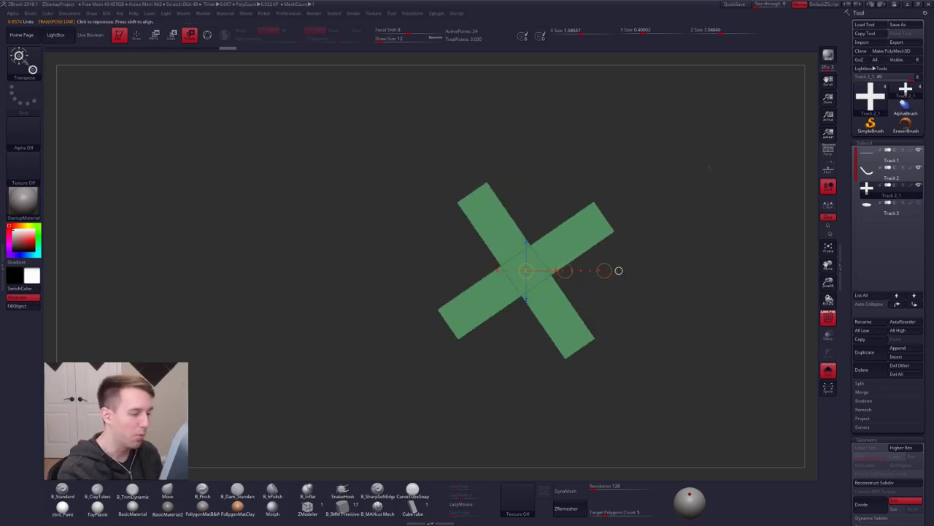
key(ctrl+z)
Scale the cross down uniformly to about 1.14 units wide and show the tracks again.
alt+right_drag(598, 341, 534, 309)
key(e)
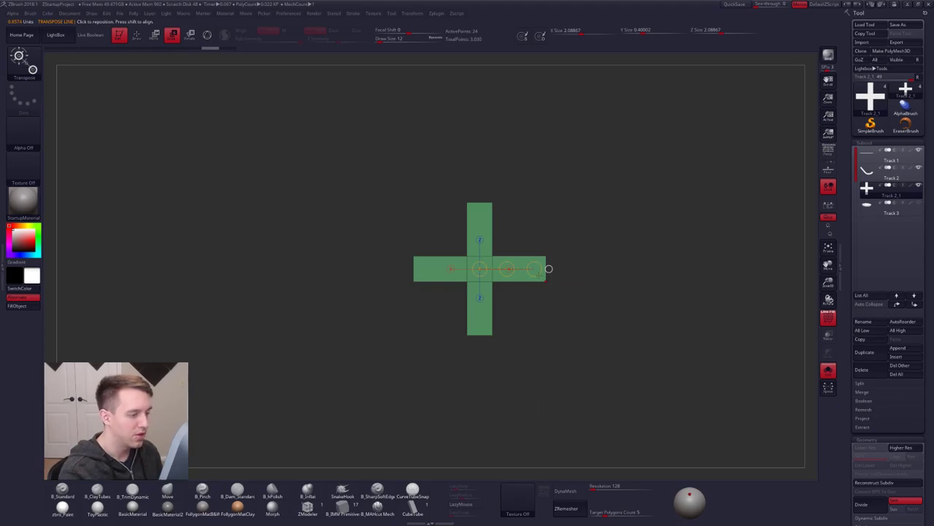
drag(538, 271, 505, 296)
key(shift+s)
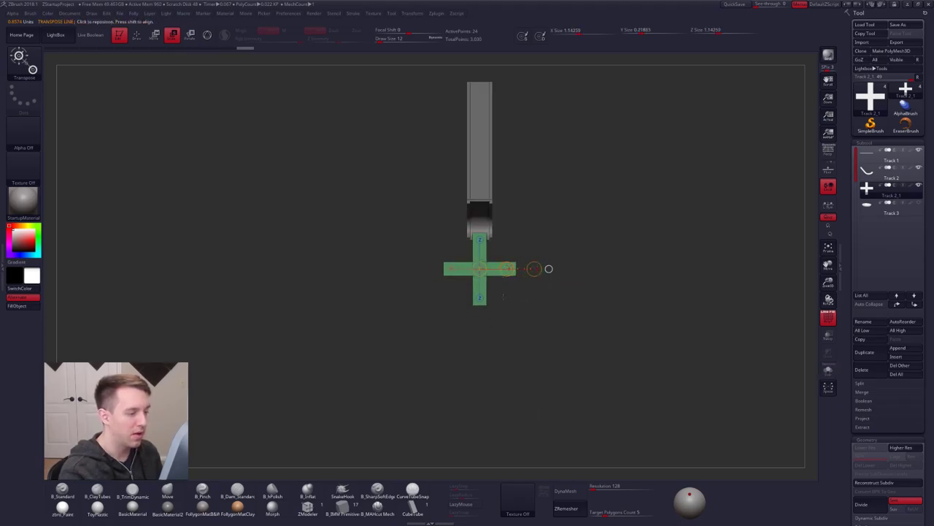
Try to reposition the cross in the front view, and undo the change.
mouse_move(504, 296)
right_down()
mouse_move(471, 313)
mouse_move(508, 294)
mouse_move(554, 347)
mouse_move(549, 292)
right_up()
key(w)
mouse_move(526, 313)
shift+mouse_down()
mouse_move(526, 365)
mouse_move(531, 289)
shift+mouse_up()
click(498, 313)
key(ctrl+z)
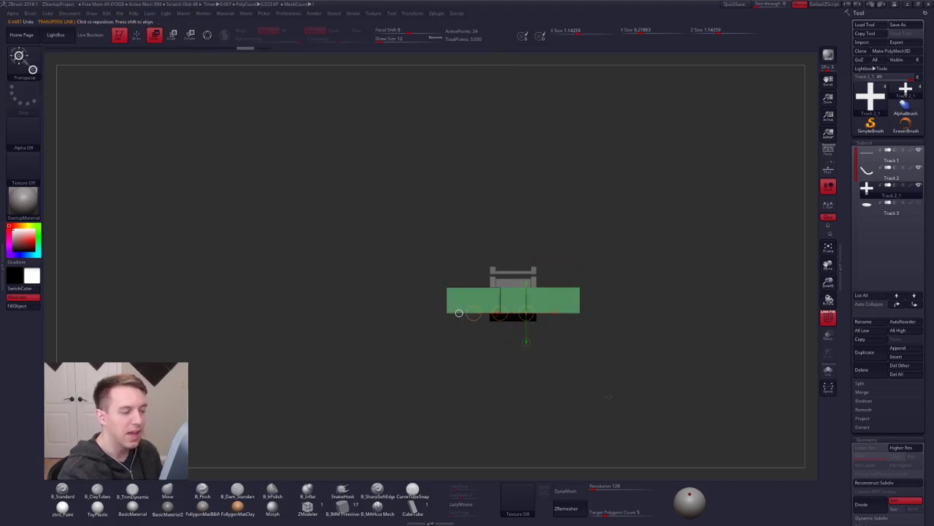
Scale the cross down uniformly from its centre to about 0.40 units wide in the side view.
mouse_move(600, 377)
shift+right_down()
mouse_move(622, 378)
mouse_move(589, 381)
shift+right_up()
mouse_move(582, 328)
ctrl+right_down()
mouse_move(492, 344)
mouse_move(441, 340)
ctrl+right_up()
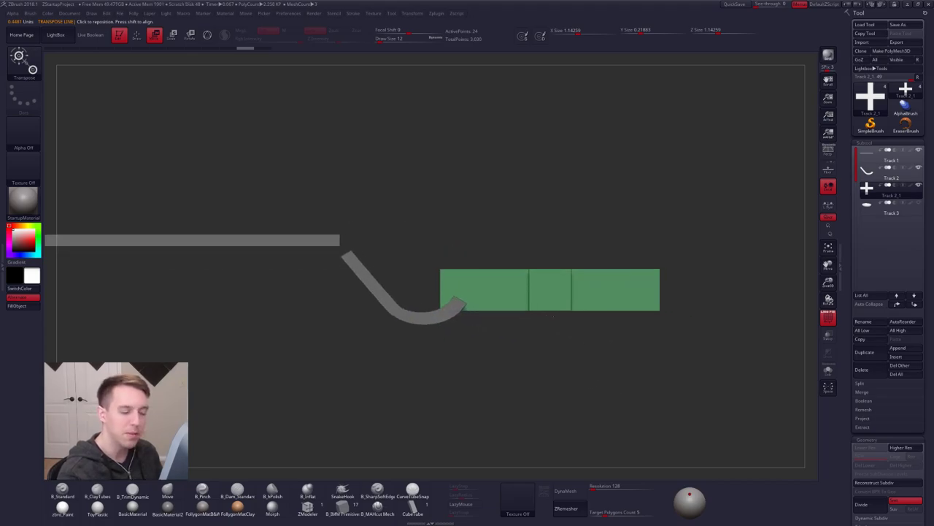
key(e)
drag(564, 302, 593, 374)
click(593, 302)
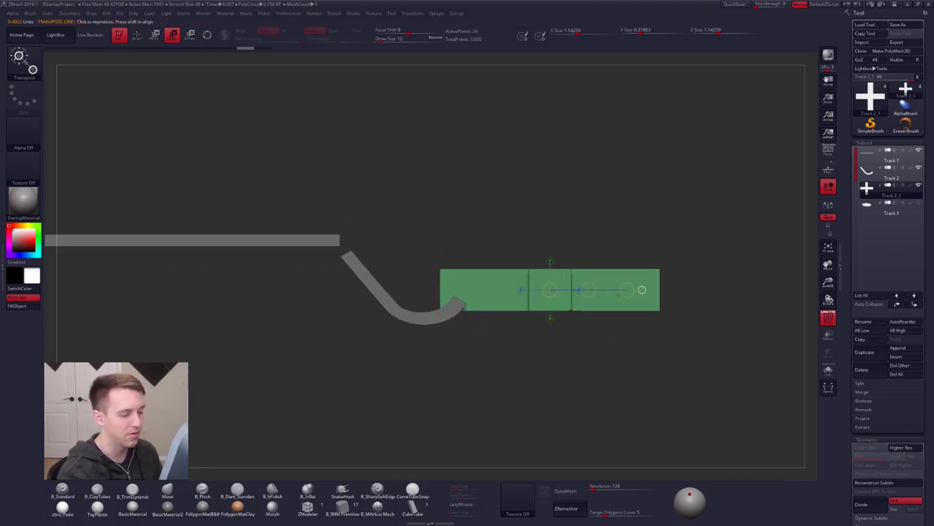
drag(628, 290, 590, 292)
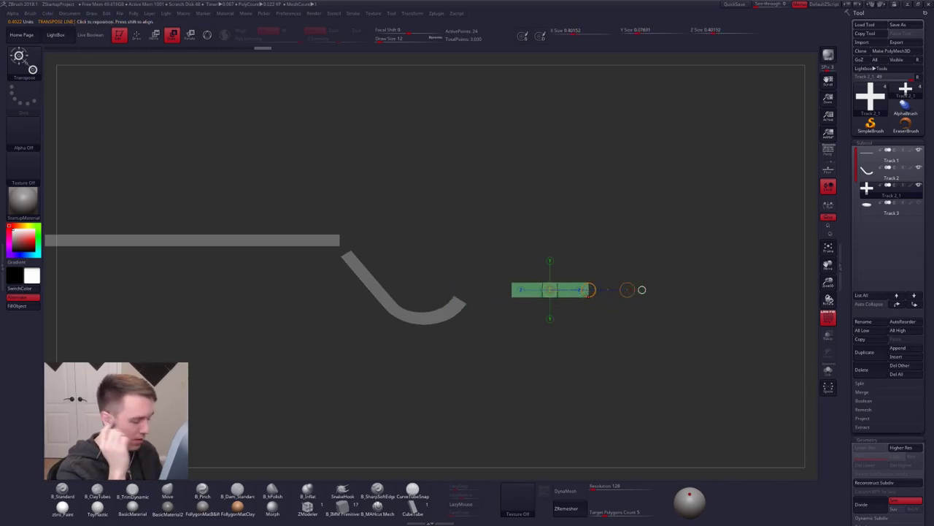
mouse_move(551, 324)
mouse_down()
mouse_move(511, 366)
mouse_move(551, 324)
mouse_move(493, 357)
mouse_move(529, 317)
mouse_move(536, 340)
mouse_move(531, 320)
mouse_move(535, 339)
mouse_move(513, 326)
mouse_up()
key(q)
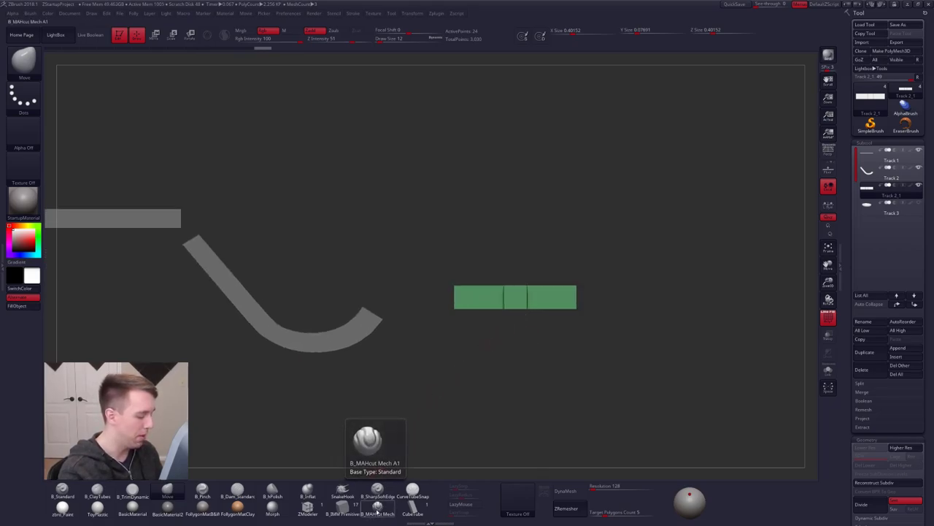
Extrude the central bottom and top faces of the cross with ZModeler to add matching lower and upper arms.
click(308, 508)
right_drag(494, 308, 509, 271)
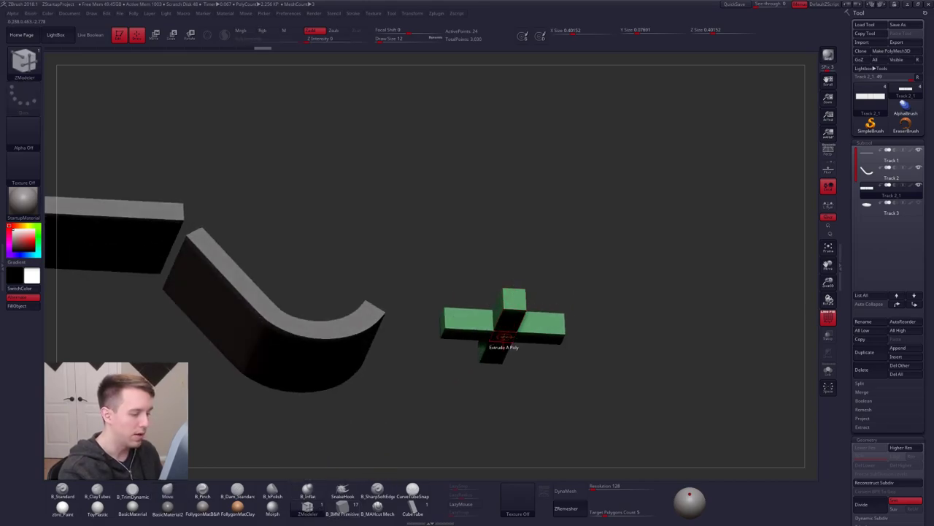
drag(504, 343, 506, 376)
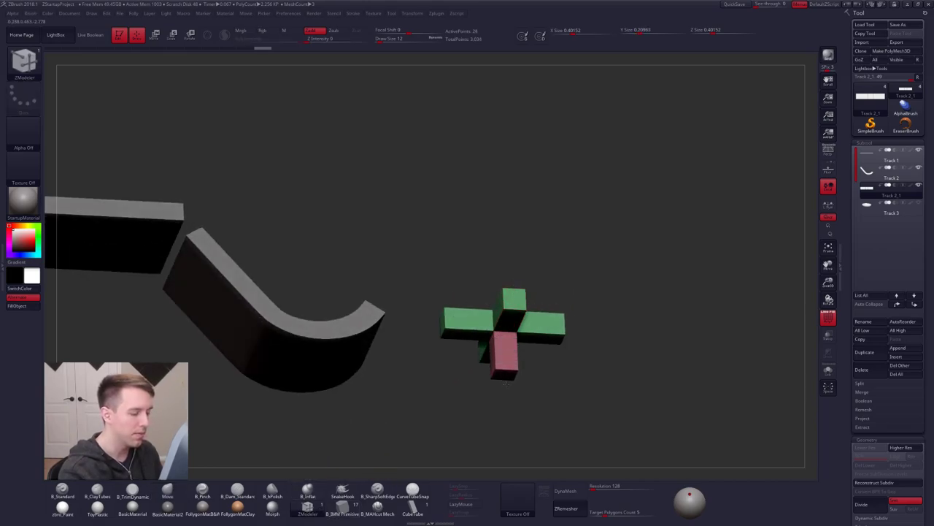
right_drag(509, 352, 509, 391)
right_drag(509, 301, 507, 324)
click(507, 321)
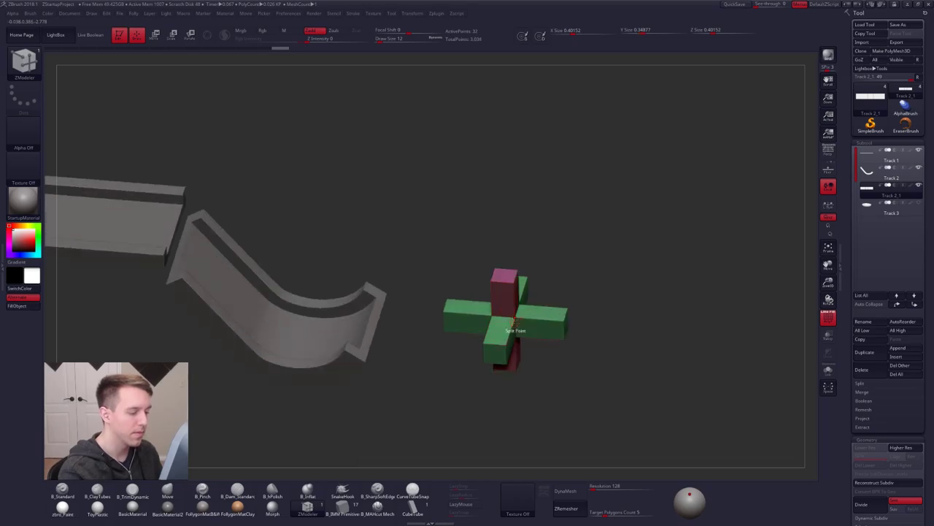
shift+drag(514, 322, 548, 349)
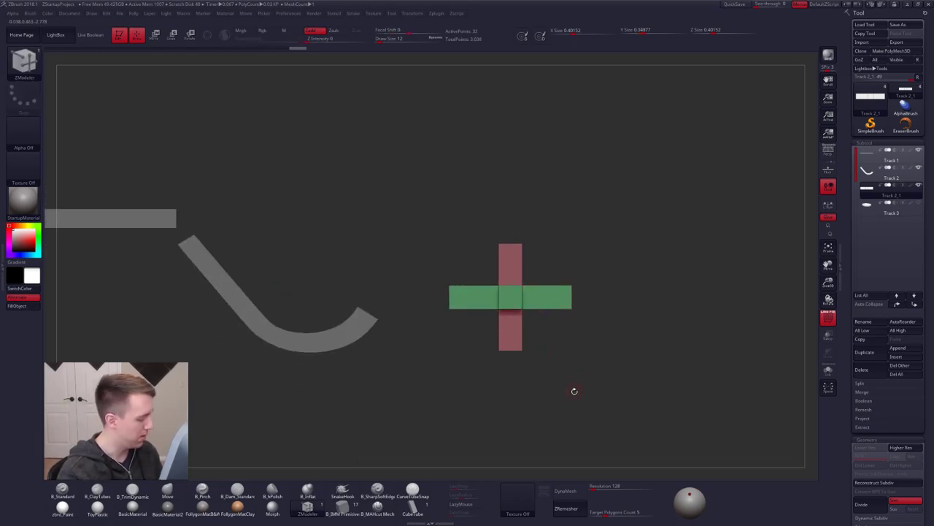
Merge the six-armed piece into one polygroup and move it slightly downward.
key(ctrl+w)
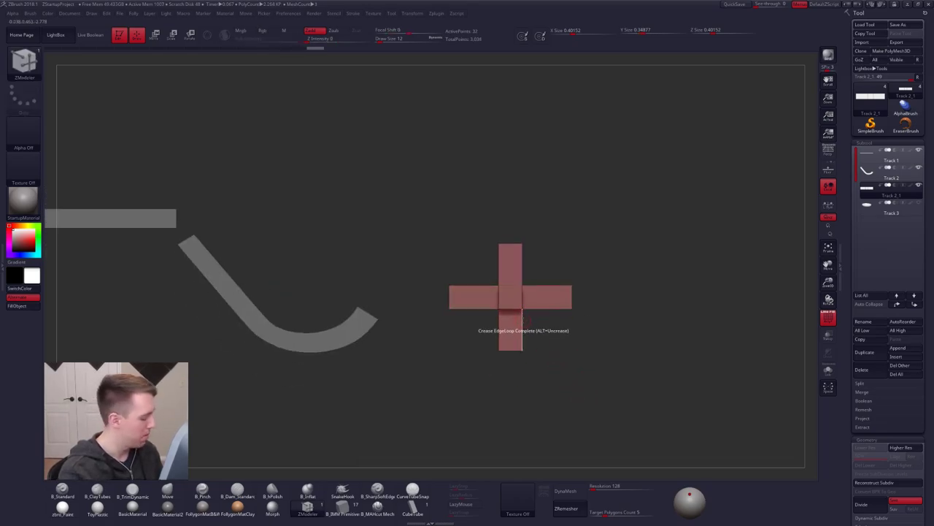
key(w)
shift+drag(522, 284, 522, 363)
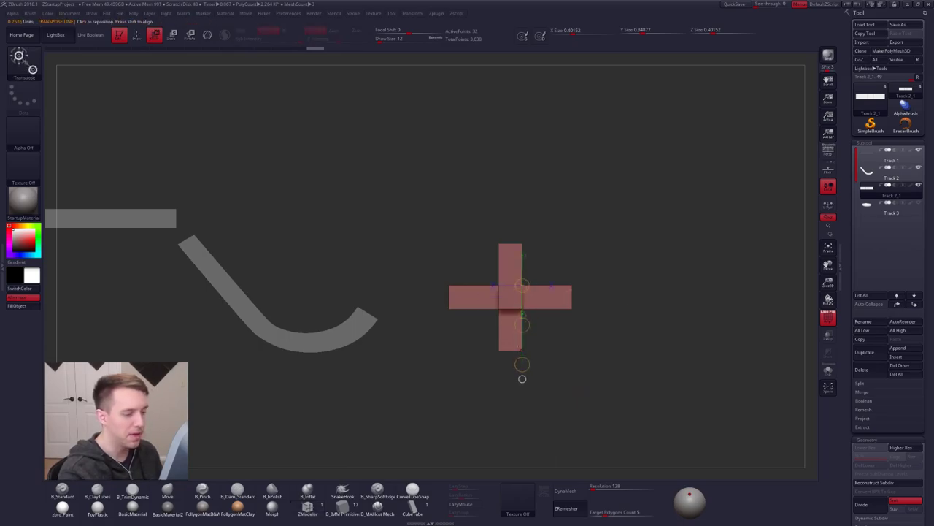
mouse_move(522, 324)
mouse_down()
mouse_move(522, 347)
mouse_move(522, 317)
mouse_move(522, 337)
mouse_up()
Scale the six-armed piece down uniformly about its centre to roughly 0.19 units wide.
key(e)
click(522, 379)
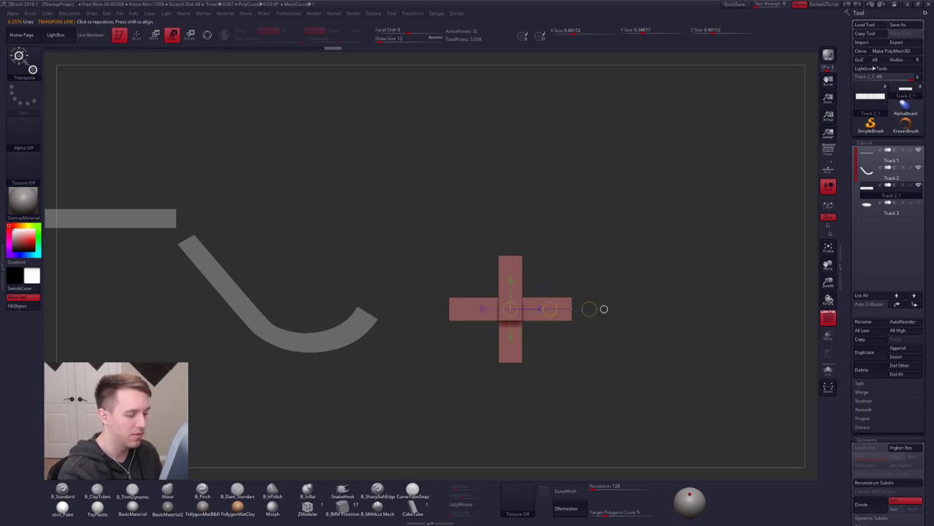
drag(596, 309, 557, 308)
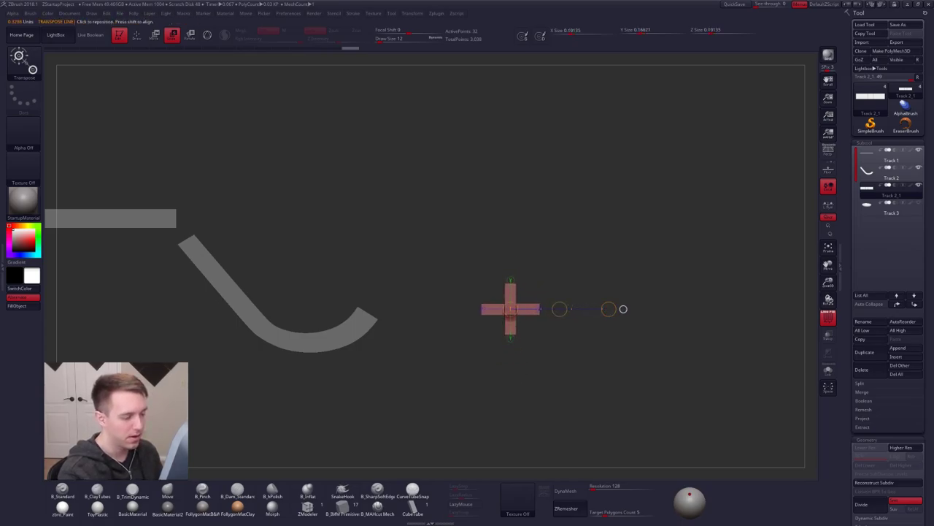
key(q)
mouse_move(478, 248)
mouse_down()
mouse_move(359, 321)
mouse_move(395, 311)
mouse_move(398, 319)
mouse_up()
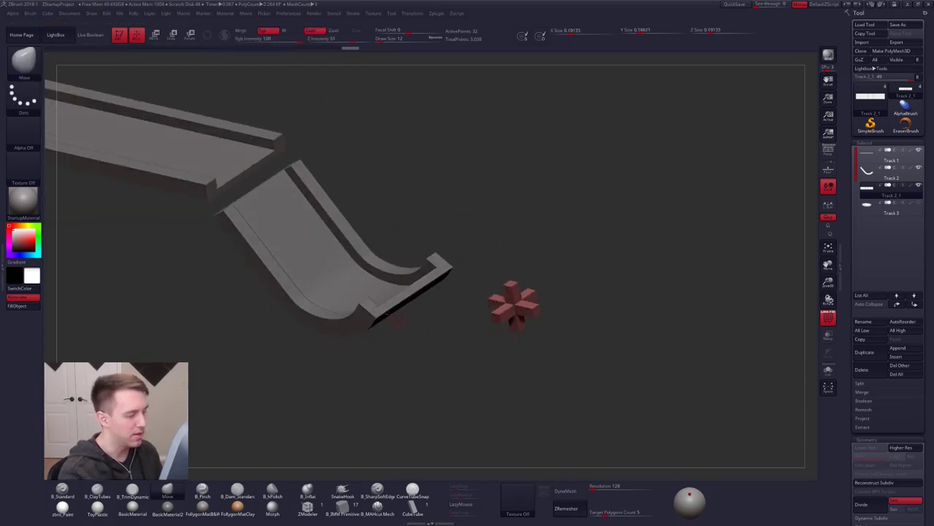
Move the six-armed piece onto the straight Track 1 and hide the curved Track 2.
mouse_move(354, 286)
alt+right_down()
mouse_move(519, 350)
mouse_move(584, 345)
alt+right_up()
key(w)
mouse_move(688, 371)
shift+mouse_down()
mouse_move(688, 416)
mouse_move(686, 393)
mouse_move(409, 312)
mouse_move(282, 289)
shift+mouse_up()
alt+right_drag(282, 289, 350, 306)
ctrl+right_drag(482, 162, 475, 311)
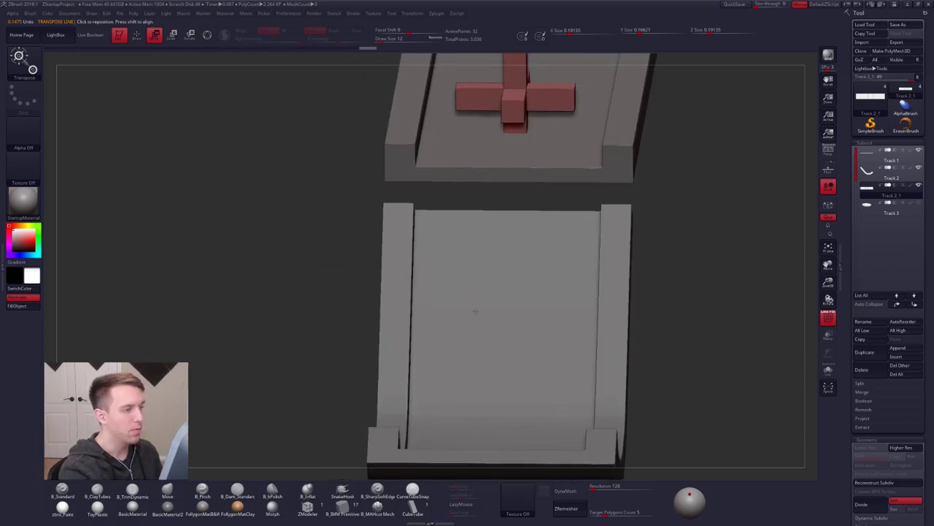
alt+right_drag(517, 90, 503, 329)
click(918, 167)
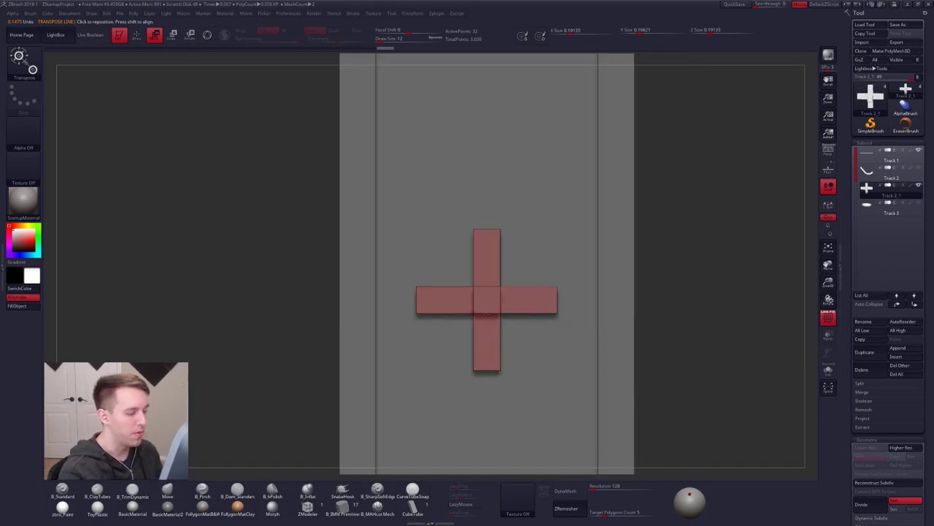
Try to rotate the six-armed piece about its centre on the track, and undo the rotation.
key(r)
mouse_move(489, 301)
shift+mouse_down()
mouse_move(630, 302)
mouse_move(629, 285)
mouse_move(625, 338)
shift+mouse_up()
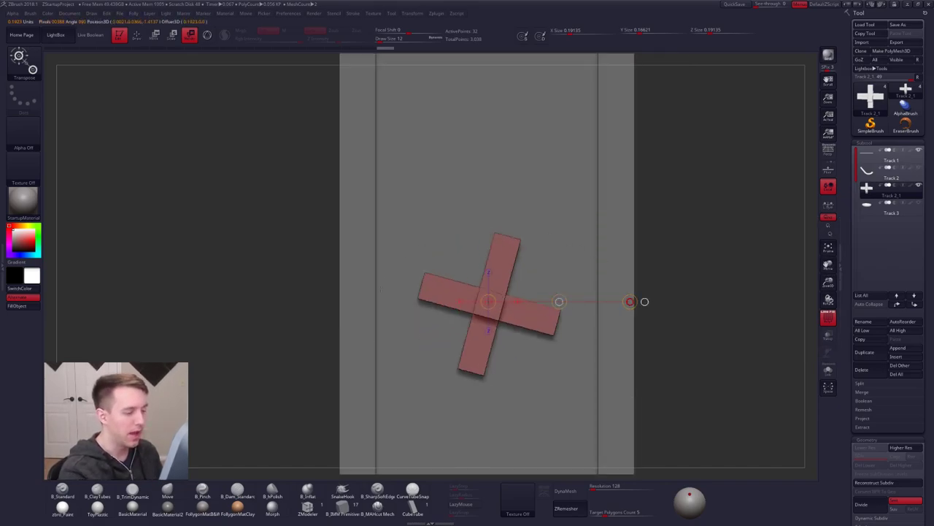
drag(381, 290, 401, 362)
shift+right_drag(400, 362, 541, 290)
key(ctrl+z)
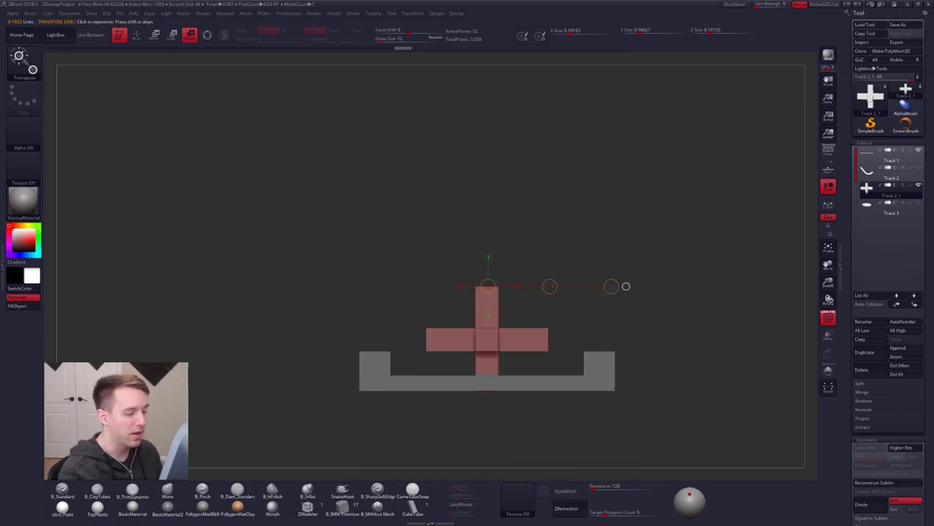
Lower the six-armed piece slightly so its bottom arm passes through the floor of Track 1.
key(w)
shift+drag(494, 320, 494, 364)
alt+right_drag(458, 392, 477, 322)
Mask all but the bottom arm and stretch that arm down below Track 1, making the piece about 0.27 units tall.
key(q)
ctrl+drag(473, 307, 481, 379)
key(w)
drag(504, 316, 504, 392)
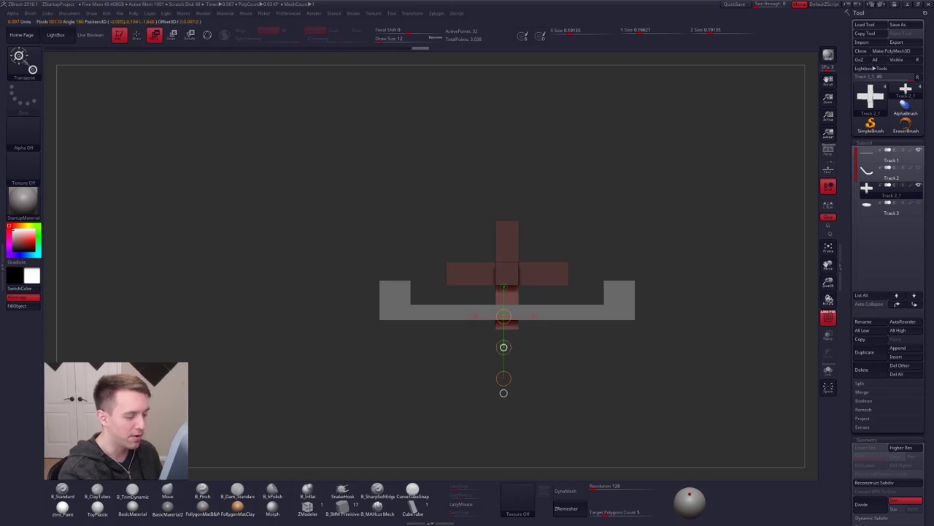
drag(503, 347, 503, 392)
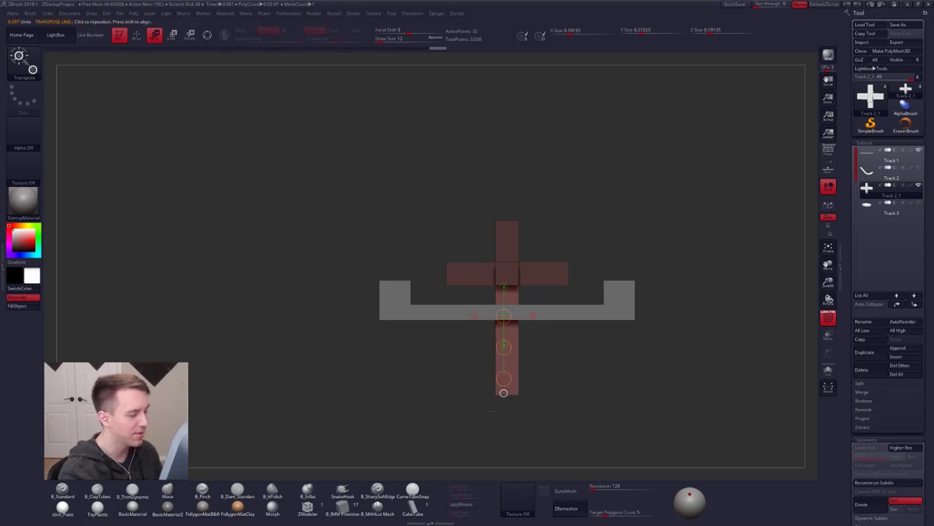
Clear the mask on the cross-shaped piece and switch to the ZModeler brush.
key(q)
ctrl+drag(427, 355, 406, 381)
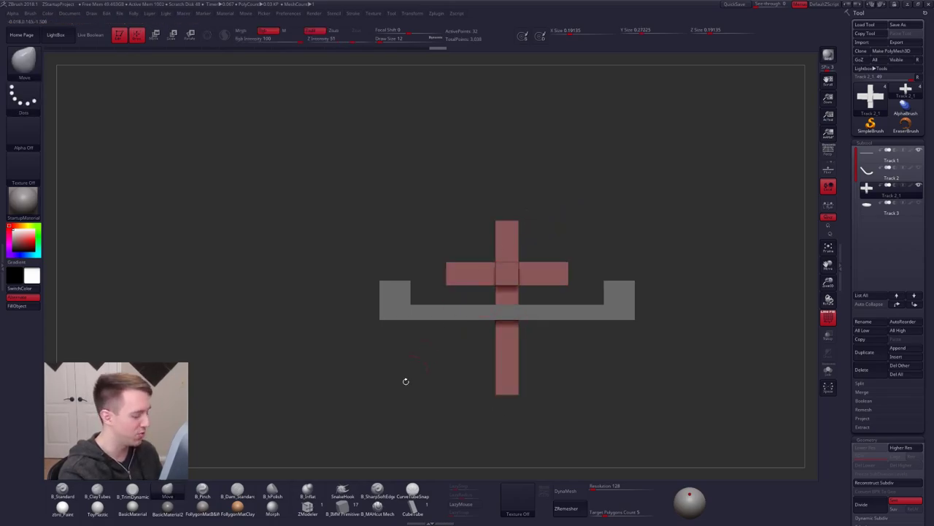
click(307, 509)
Isolate the cross-shaped piece and use QMesh on its top polygon to collapse the upper post flush with the side arms.
mouse_move(351, 219)
mouse_down()
mouse_move(490, 260)
mouse_move(531, 298)
mouse_up()
key(alt+s)
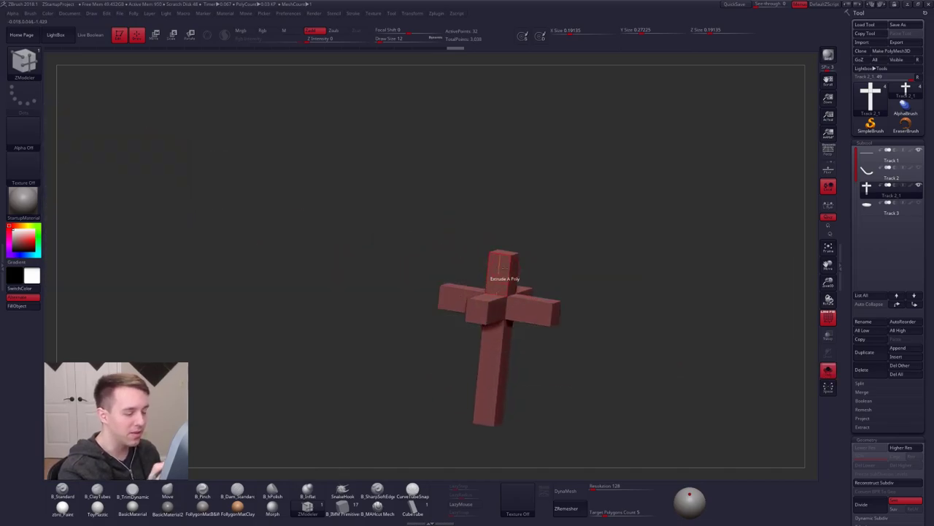
ctrl+right_drag(504, 275, 514, 314)
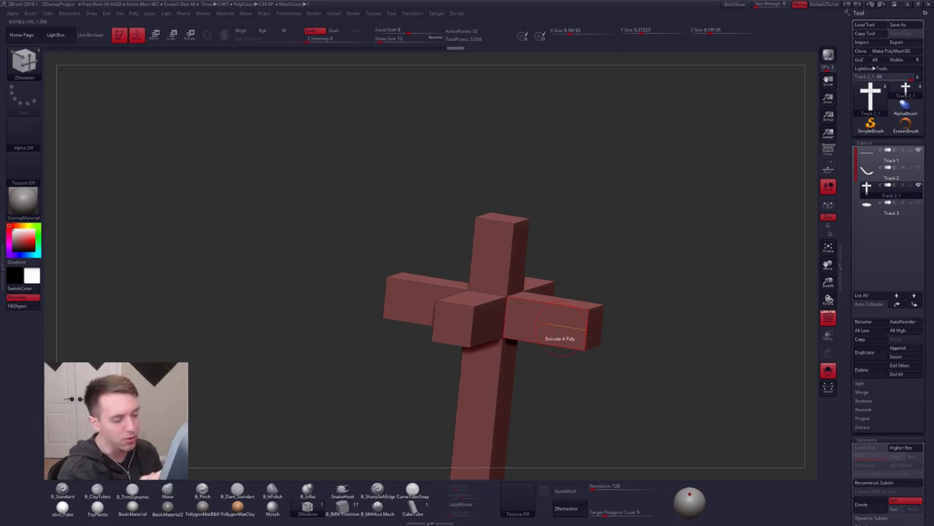
key(space)
click(597, 225)
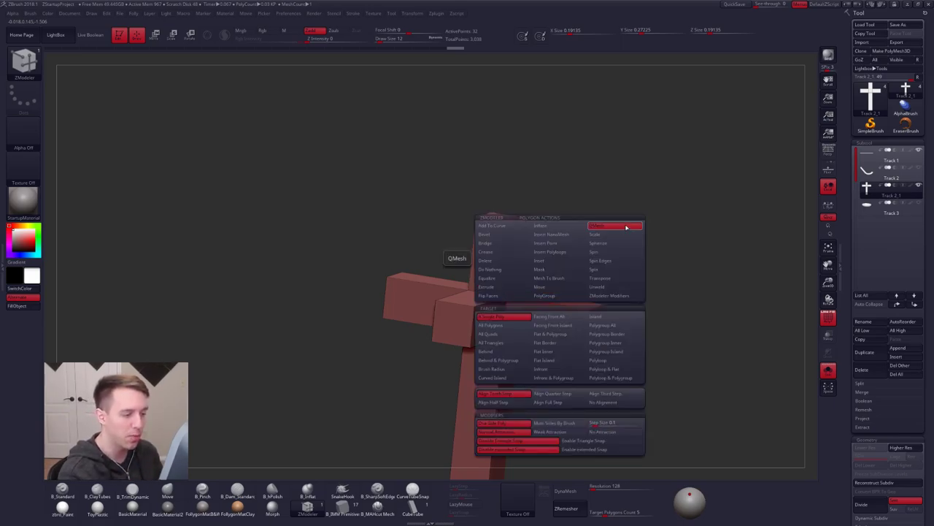
drag(502, 217, 492, 253)
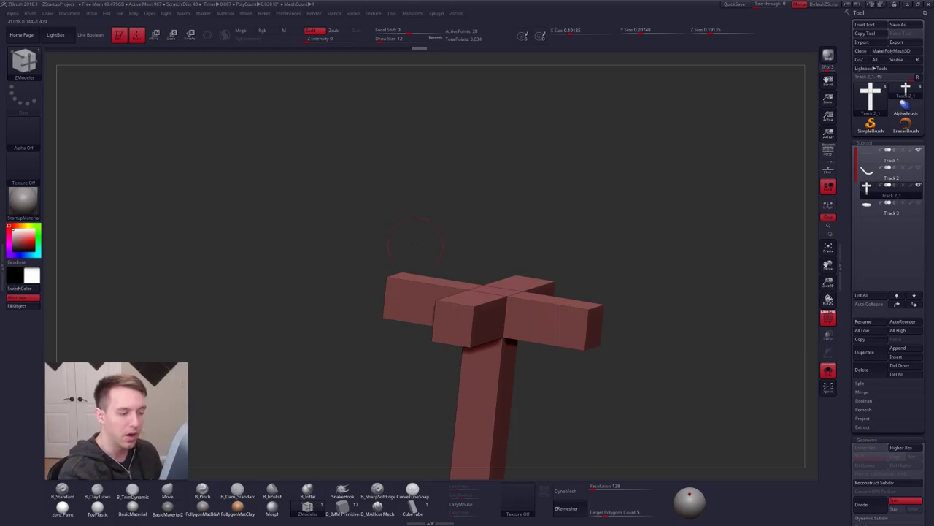
Try to push the central top polygon between the four arms down with QMesh.
drag(415, 245, 494, 323)
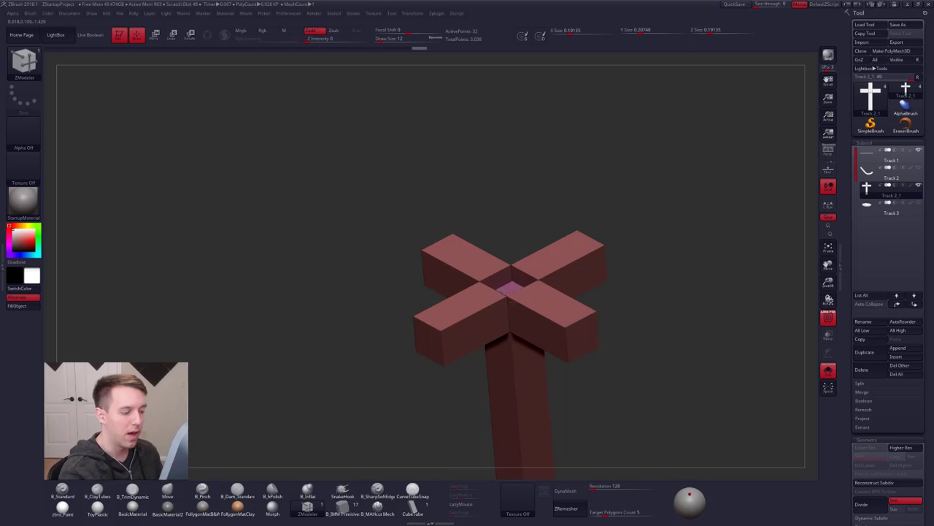
drag(510, 300, 508, 282)
drag(542, 332, 538, 303)
key(ctrl+z)
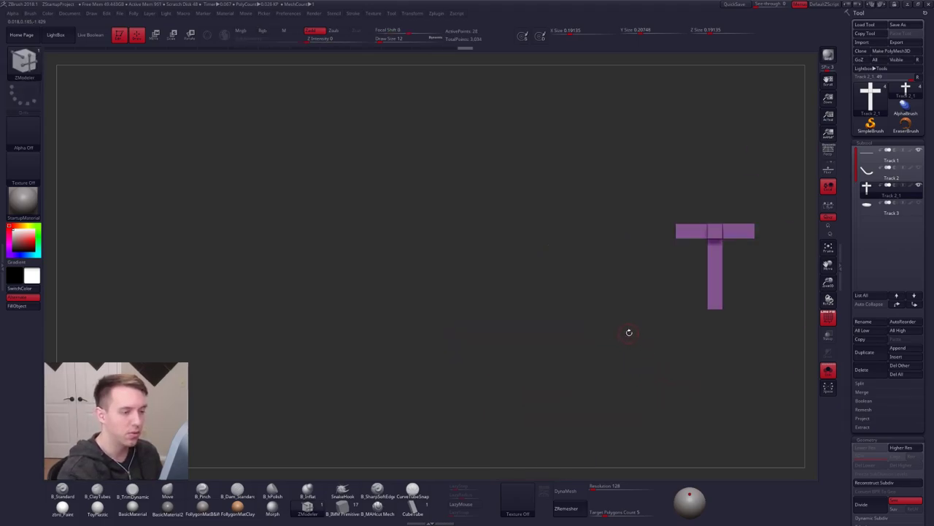
mouse_move(668, 318)
alt+mouse_down()
mouse_move(523, 345)
mouse_move(490, 364)
mouse_move(547, 326)
alt+mouse_up()
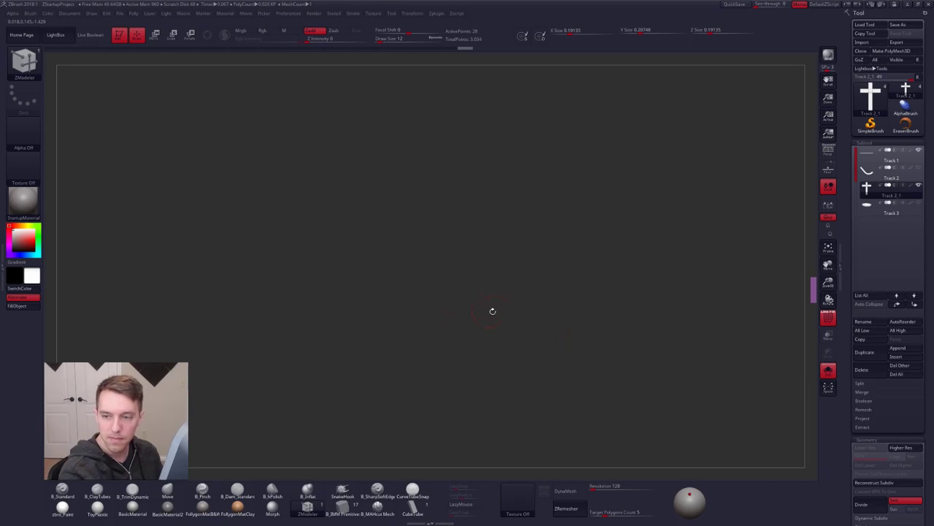
key(f)
ctrl+right_drag(474, 278, 453, 244)
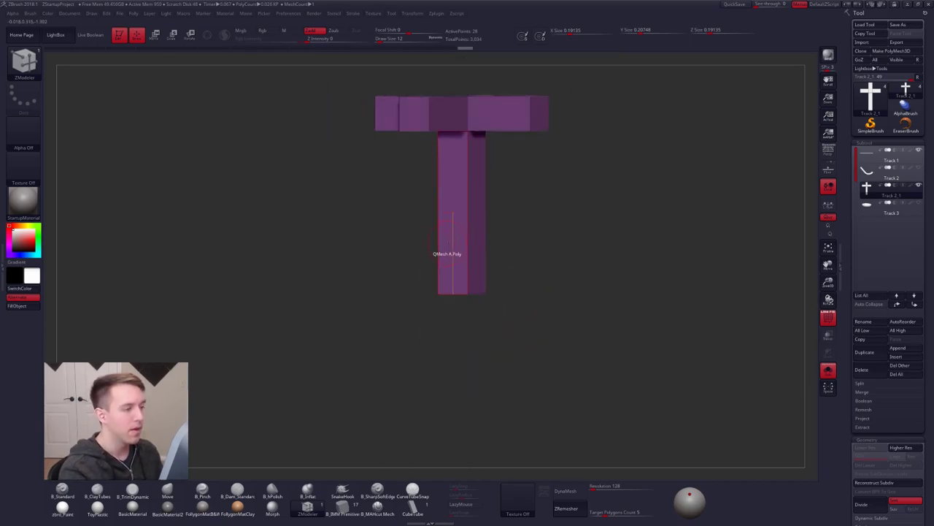
alt+drag(447, 253, 447, 275)
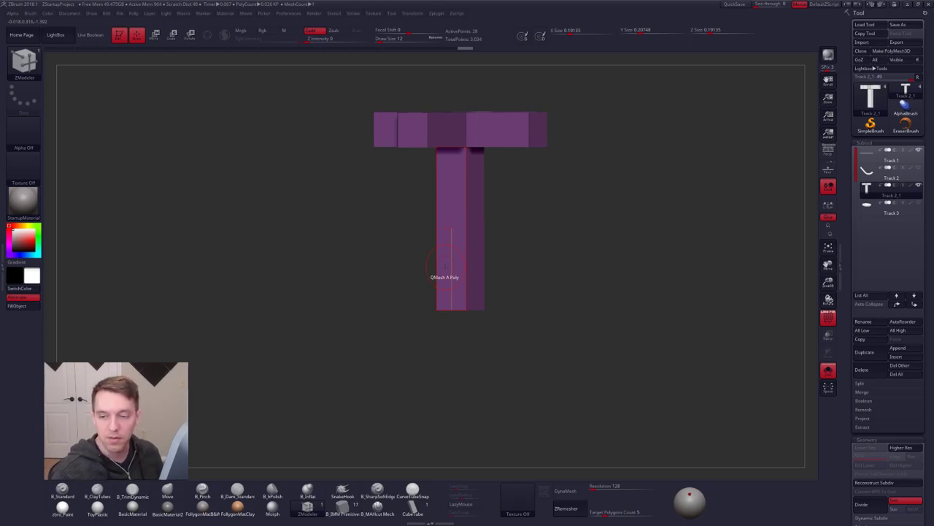
Switch to Blender, select the bowl below the tracks and try to move it.
key(alt+Tab)
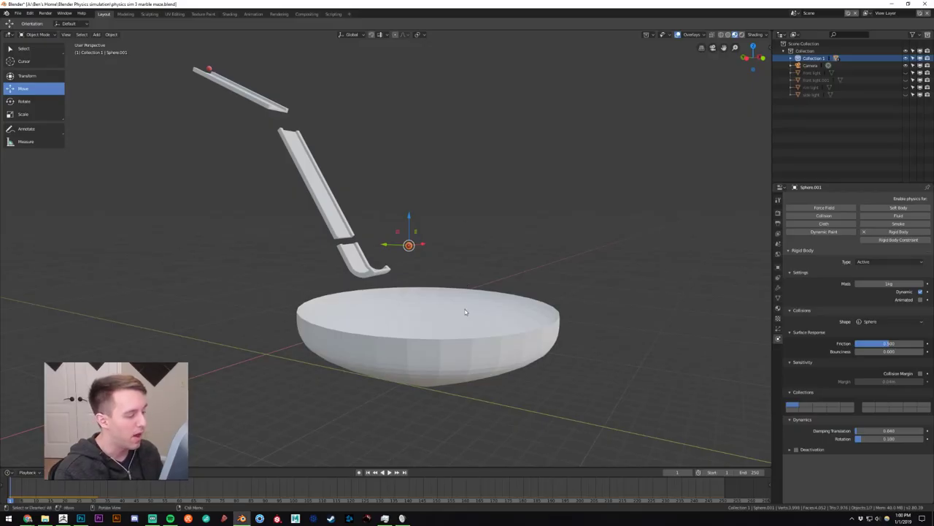
click(465, 312)
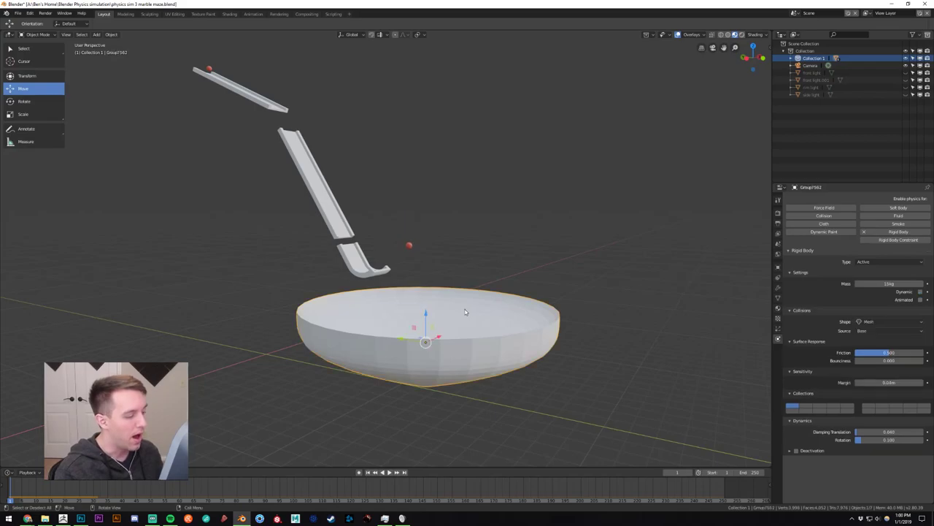
right_click(521, 263)
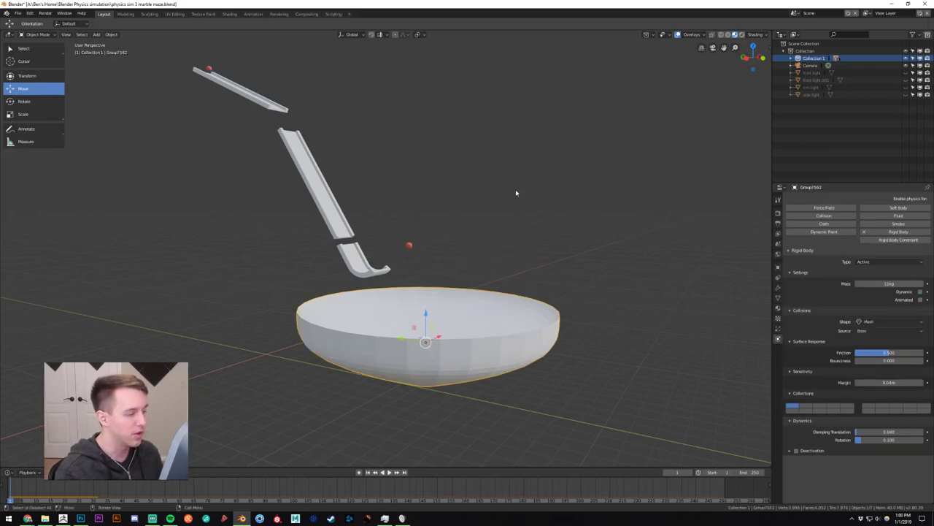
key(g)
click(511, 214)
key(ctrl+z)
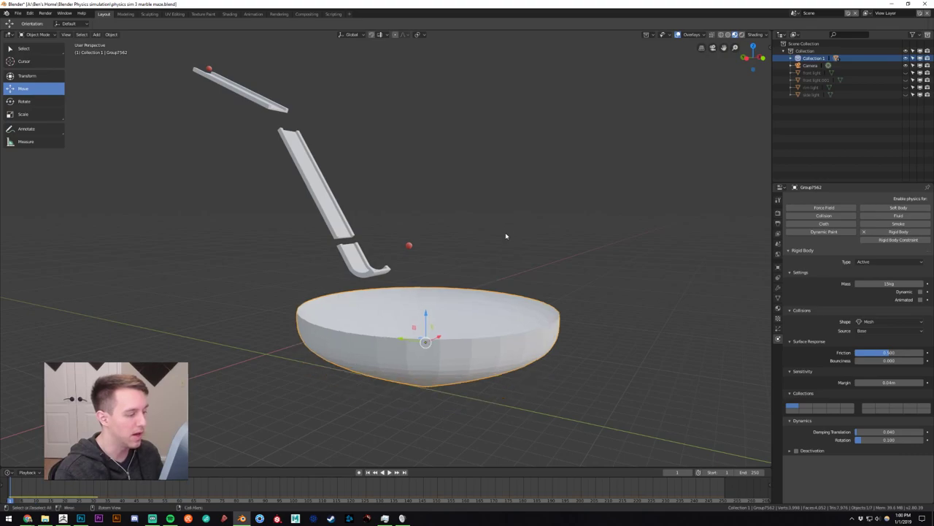
Examine the bowl's mesh topology in Edit Mode and return to Object Mode.
middle_drag(506, 232, 355, 167)
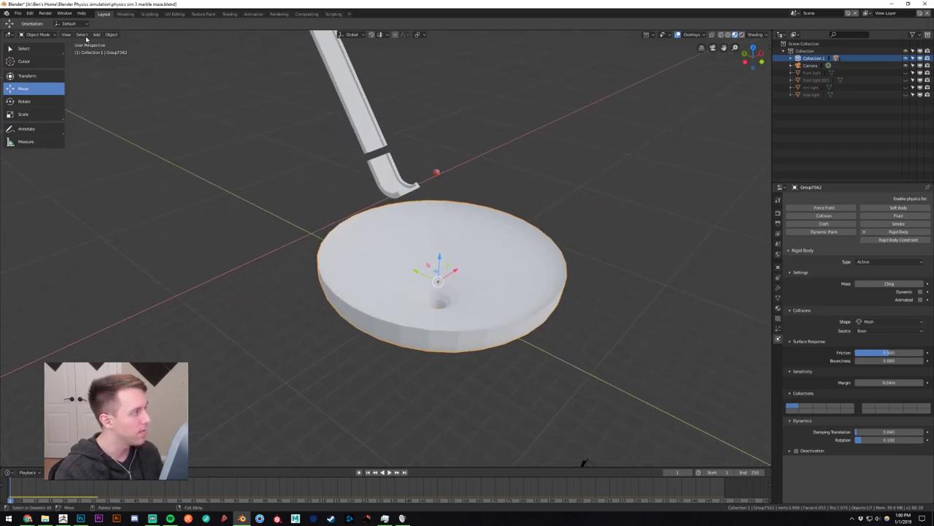
click(46, 35)
click(37, 55)
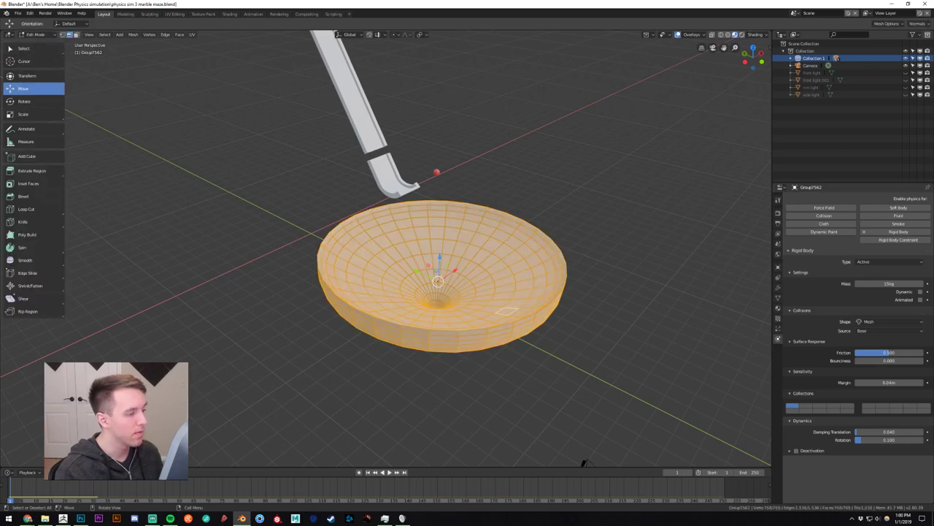
scroll(440, 284, up, 2)
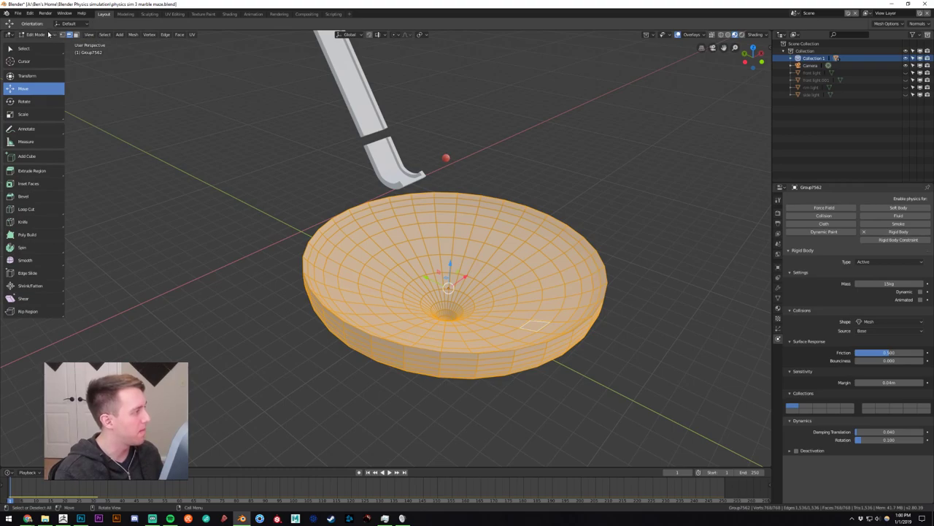
click(42, 34)
click(38, 43)
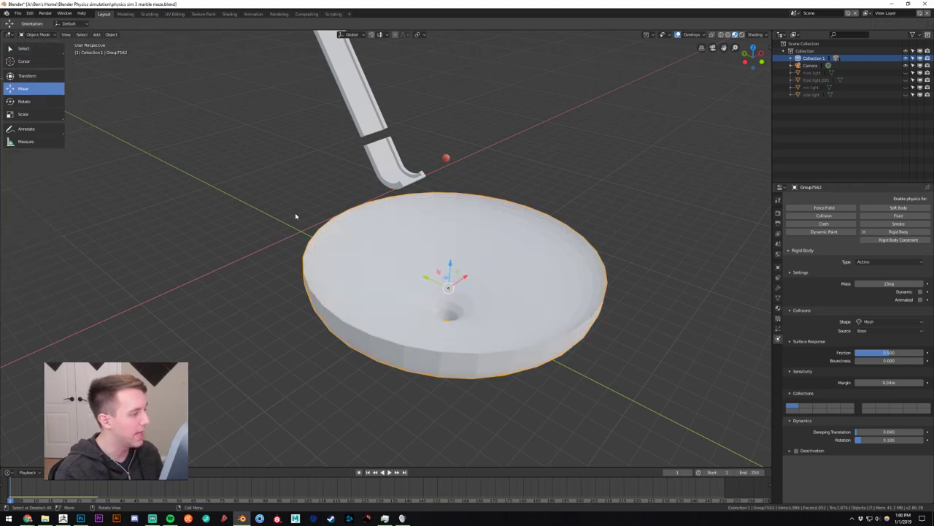
Examine the long middle track segment above the bowl and clear the selection.
middle_drag(495, 252, 503, 233)
click(340, 129)
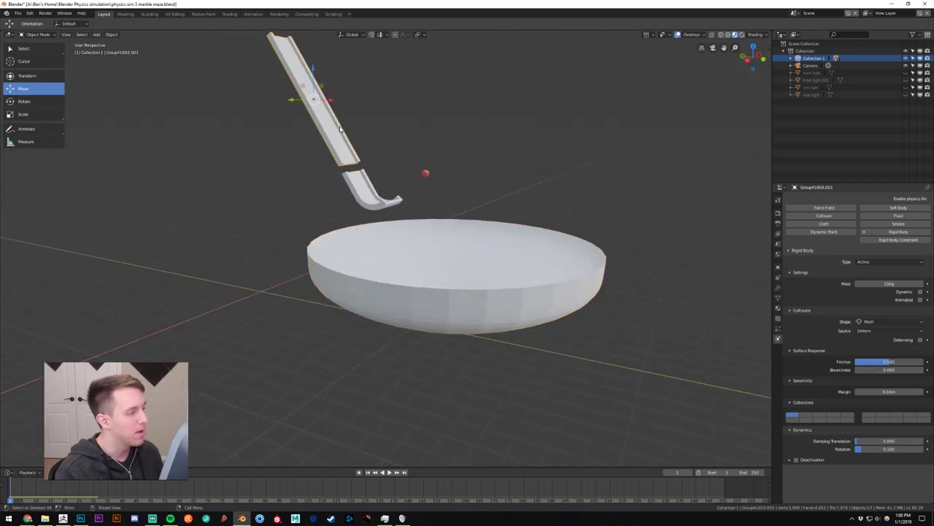
middle_drag(404, 166, 411, 179)
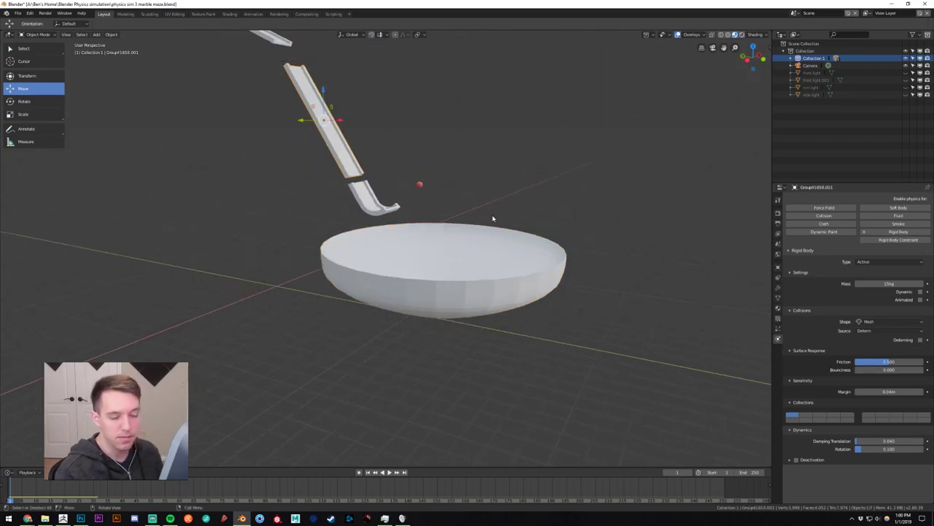
click(527, 218)
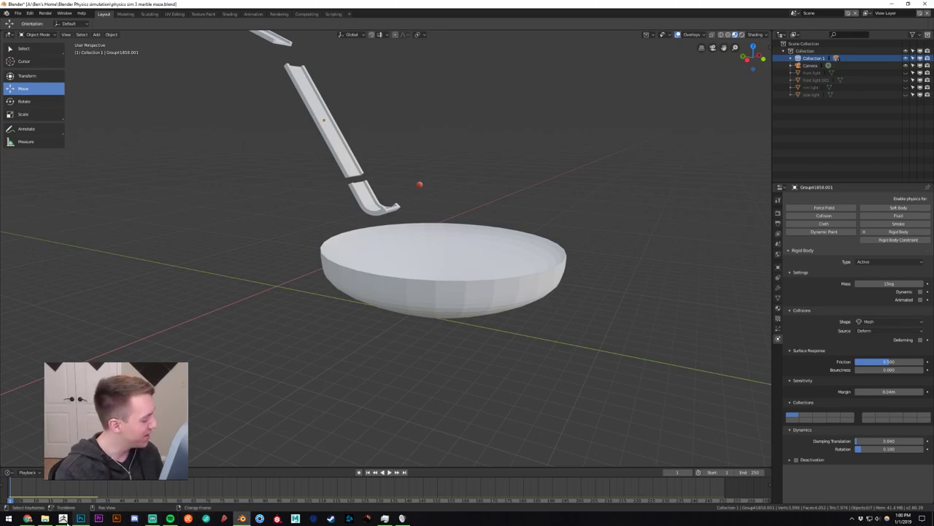
Switch back to ZBrush and turn off Solo to show the T-shaped piece together with the track.
click(62, 519)
shift+right_drag(489, 294, 444, 269)
key(shift+s)
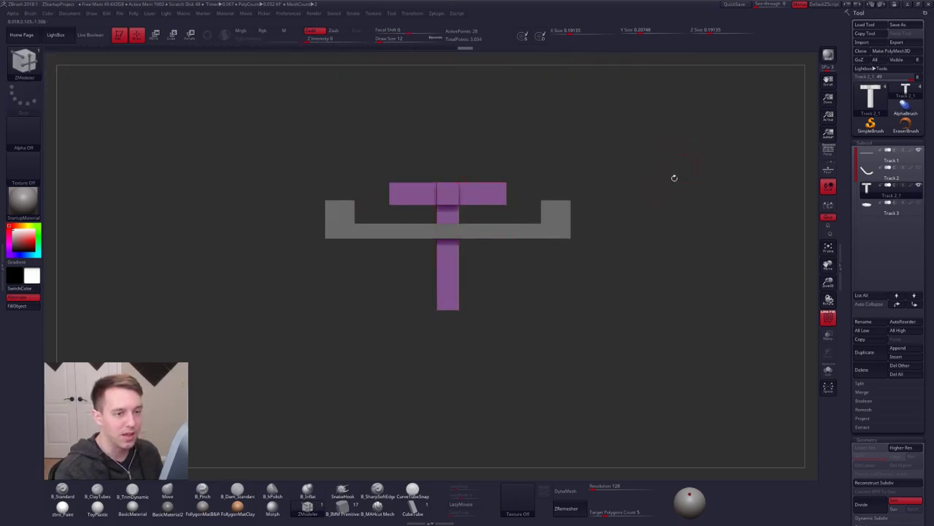
key(ctrl+r)
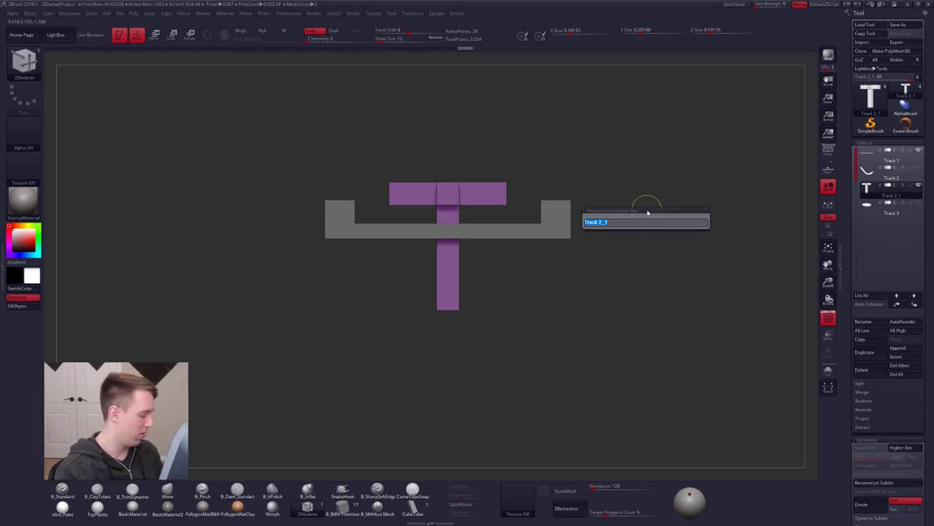
key(Escape)
key(ctrl+shift)
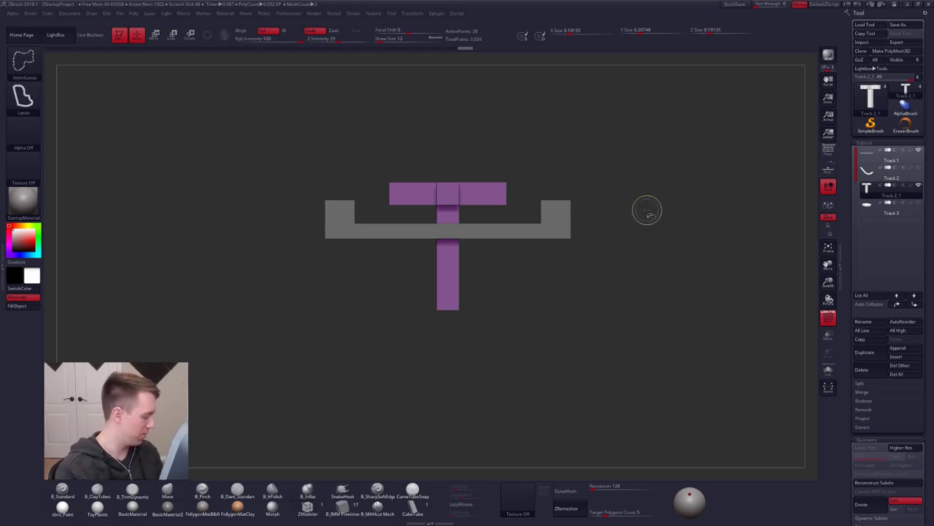
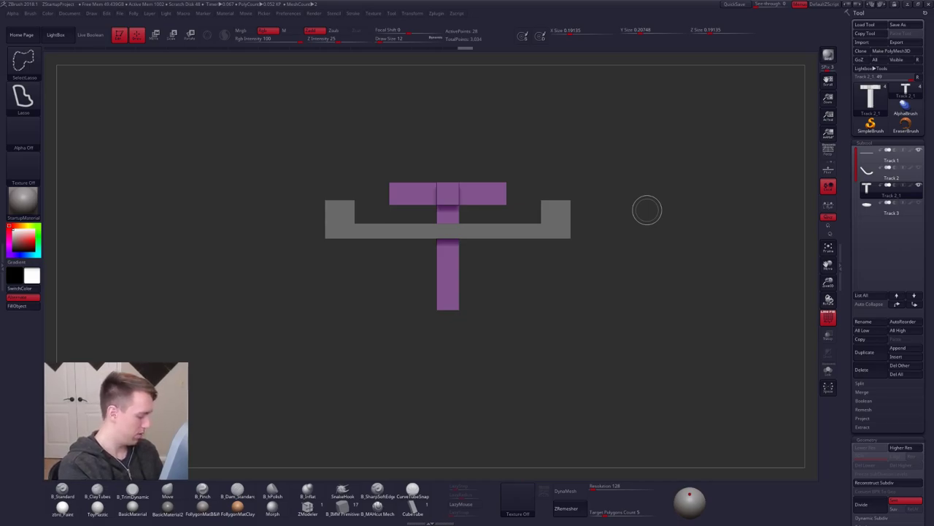
key(ctrl+shift)
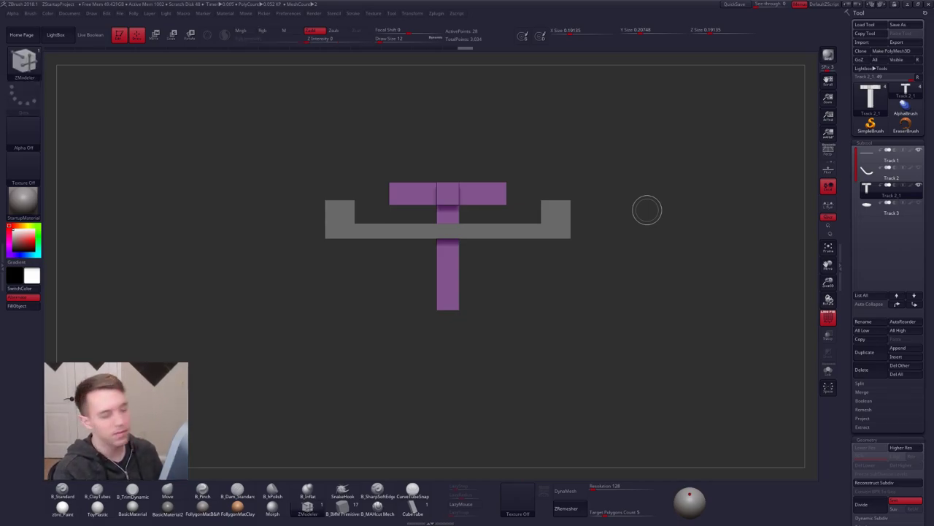
Show all the subtools alongside the T-shaped piece in a side view.
mouse_move(426, 171)
mouse_down()
mouse_move(446, 201)
mouse_move(504, 221)
mouse_up()
key(shift)
mouse_move(518, 222)
ctrl+right_down()
mouse_move(471, 217)
mouse_move(580, 197)
mouse_move(569, 203)
ctrl+right_up()
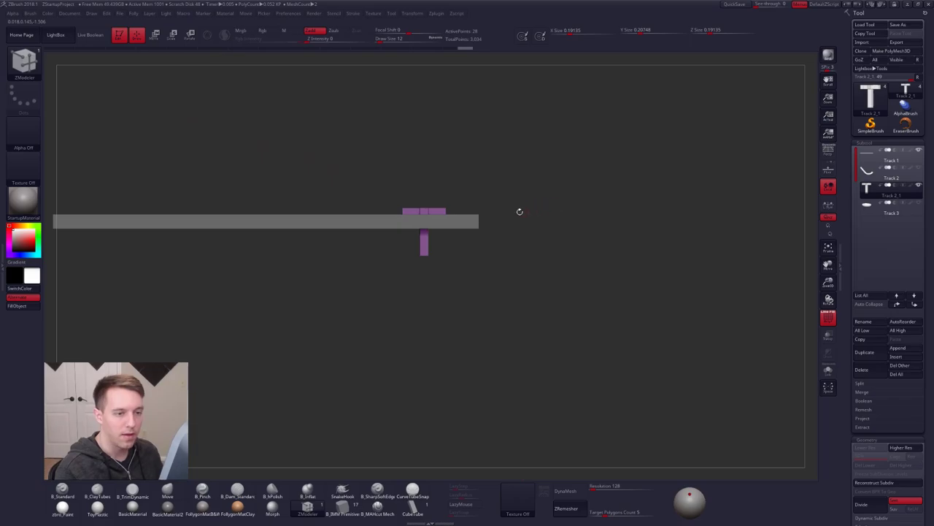
alt+right_drag(490, 213, 530, 242)
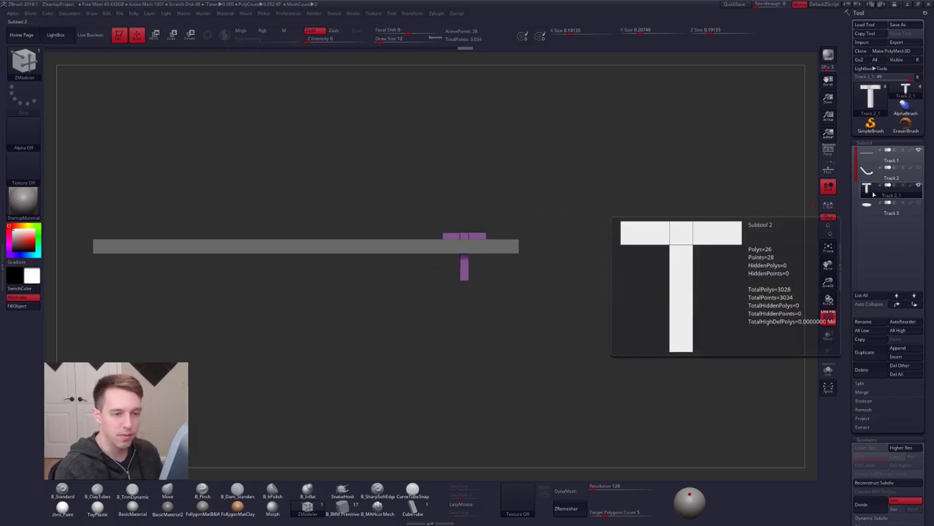
key(shift)
mouse_move(873, 195)
shift+click(919, 185)
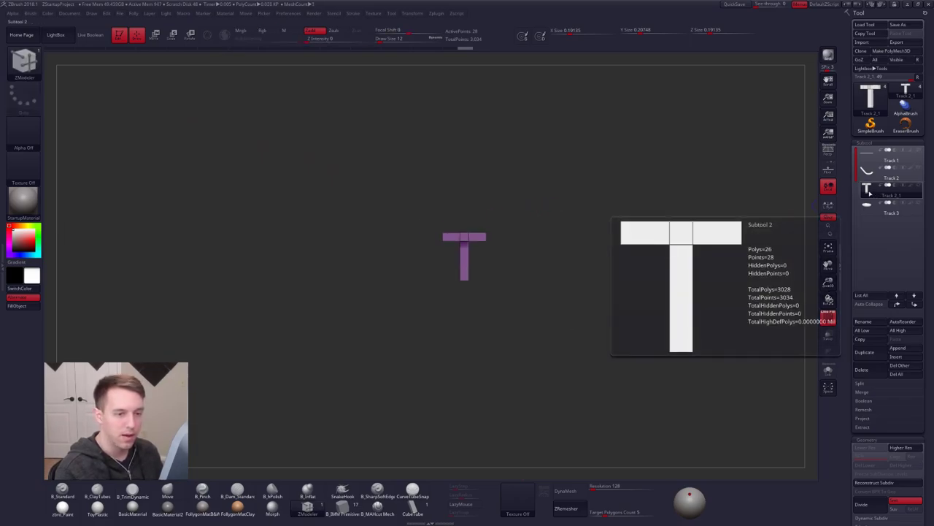
shift+click(873, 195)
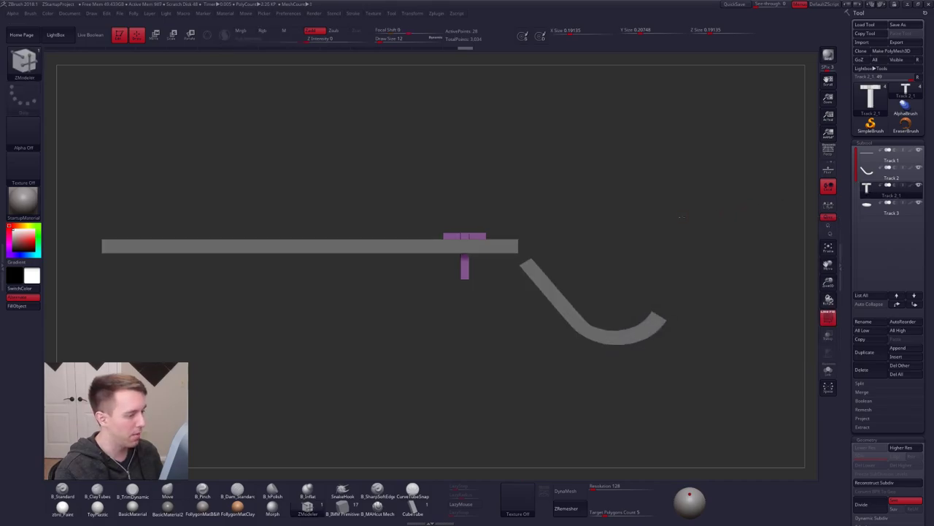
ctrl+right_drag(460, 243, 479, 300)
key(w)
mouse_move(479, 251)
shift+mouse_down()
mouse_move(479, 301)
mouse_move(483, 240)
mouse_move(493, 283)
shift+mouse_up()
mouse_move(493, 283)
ctrl+right_down()
mouse_move(479, 271)
mouse_move(523, 251)
ctrl+right_up()
key(q)
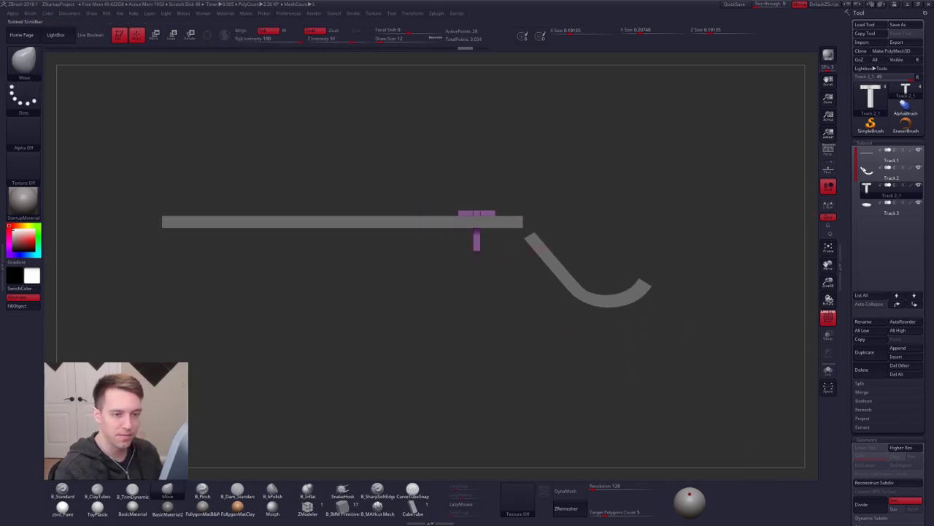
Duplicate the Track 1 subtool and set a vertical transpose line just below the T-shaped piece.
click(874, 158)
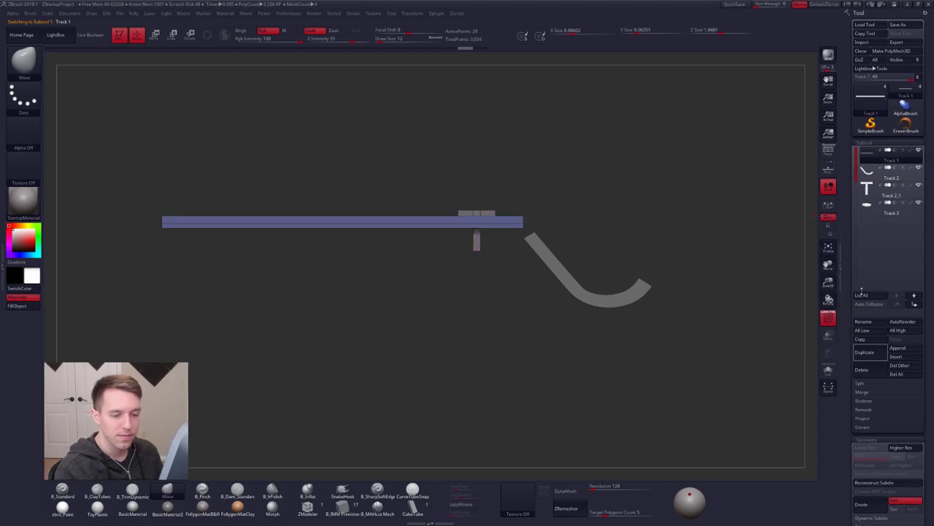
click(865, 352)
alt+right_drag(426, 248, 435, 252)
key(w)
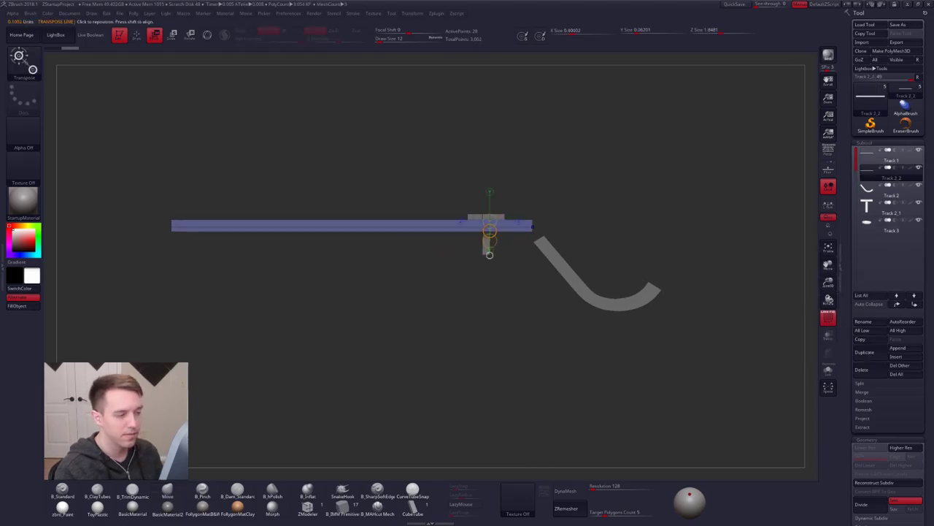
drag(490, 232, 490, 271)
Replace the duplicated track's geometry with a cube using the Initialize QCube command.
drag(847, 332, 843, 257)
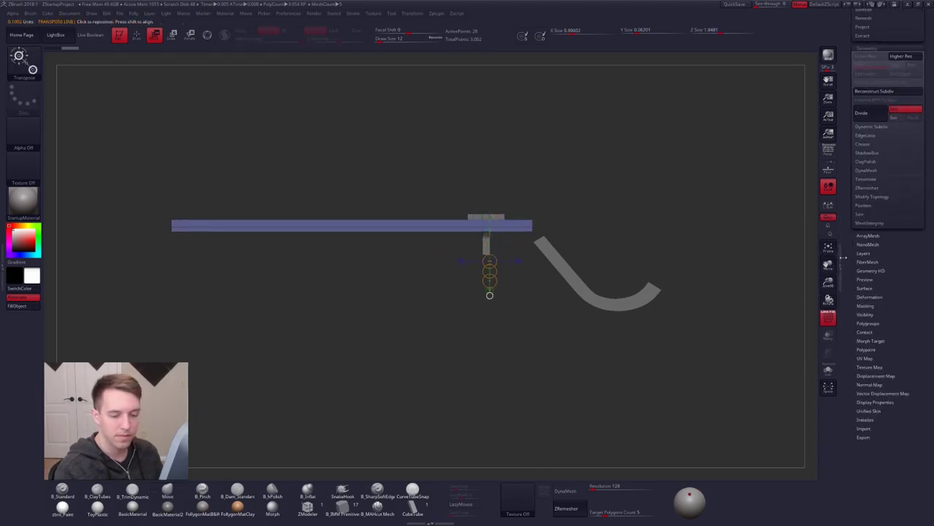
click(865, 419)
click(862, 428)
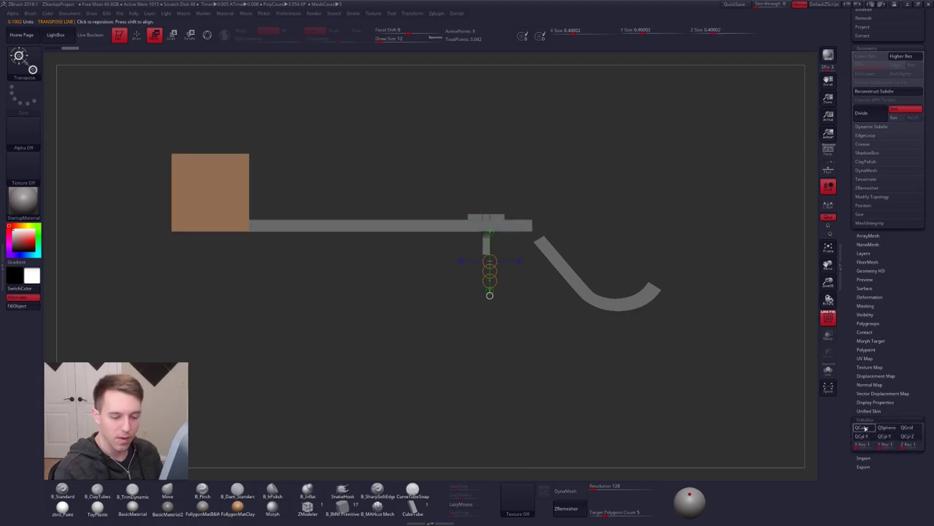
Move the new cube from the far end of the track to above the T-shaped piece.
scroll(876, 352, up, 1)
scroll(876, 352, up, 5)
shift+drag(250, 216, 250, 288)
mouse_move(251, 252)
mouse_down()
mouse_move(236, 224)
mouse_move(539, 210)
mouse_move(517, 216)
mouse_up()
key(q)
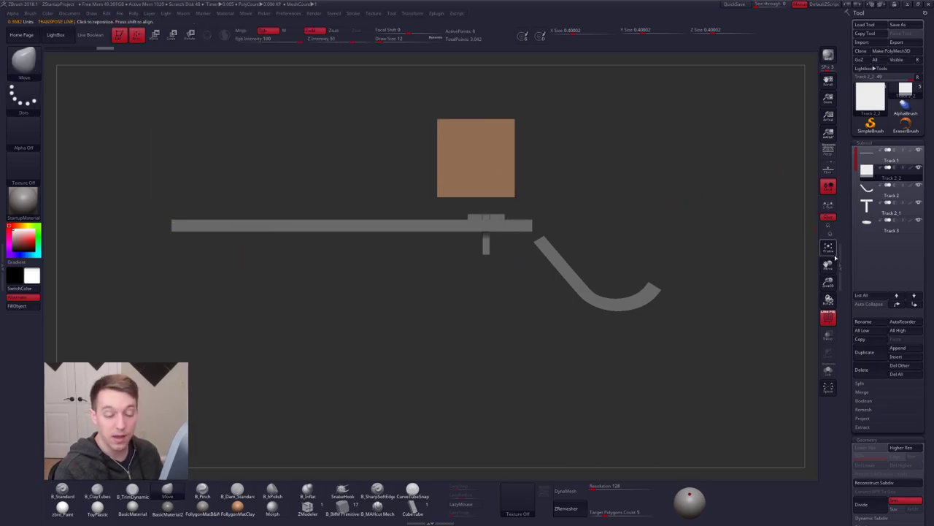
Reinitialize the cube with two segments per axis, restore a resolution of 1 in X, Y and Z, and hide its wireframe.
scroll(851, 219, down, 10)
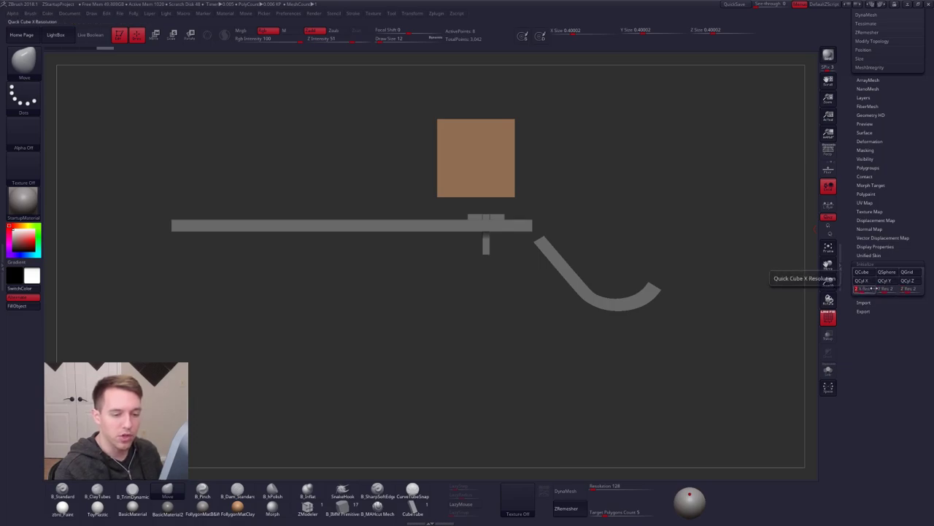
click(864, 289)
right_drag(206, 206, 277, 197)
alt+right_drag(278, 197, 356, 183)
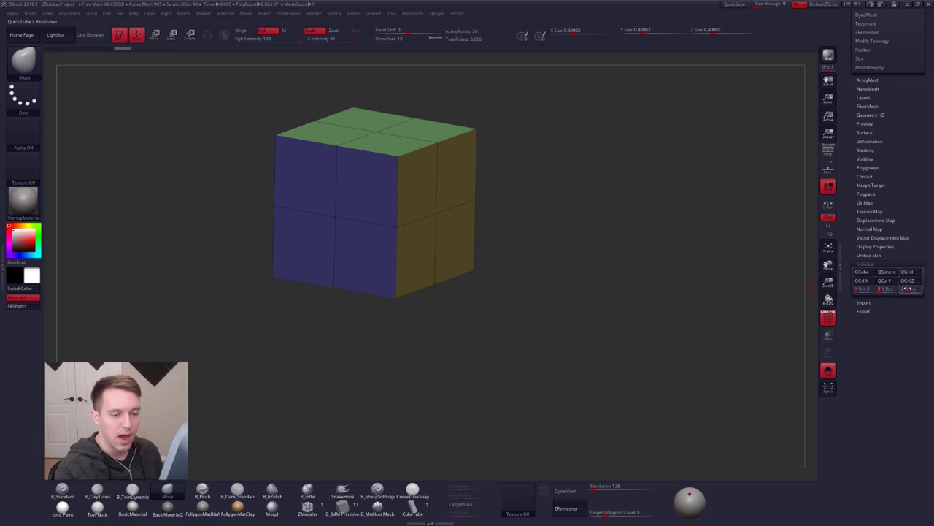
click(863, 280)
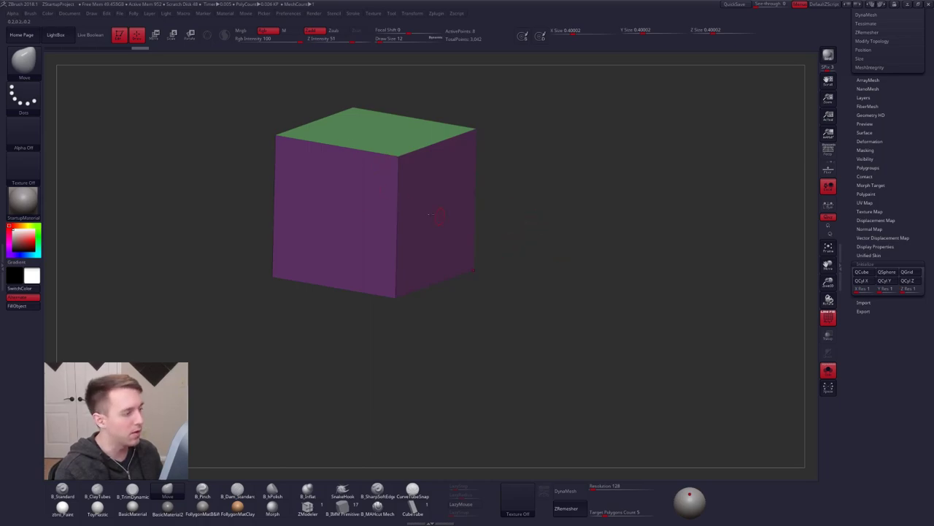
alt+right_drag(422, 186, 450, 239)
key(shift+f)
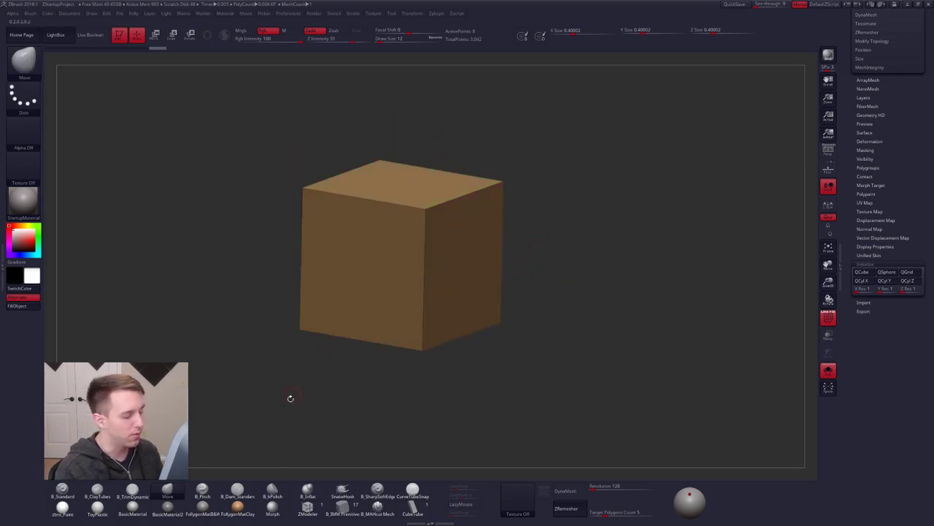
Try the ZModeler Insert PolyLoops action on the front face of the cube, then undo it.
click(314, 506)
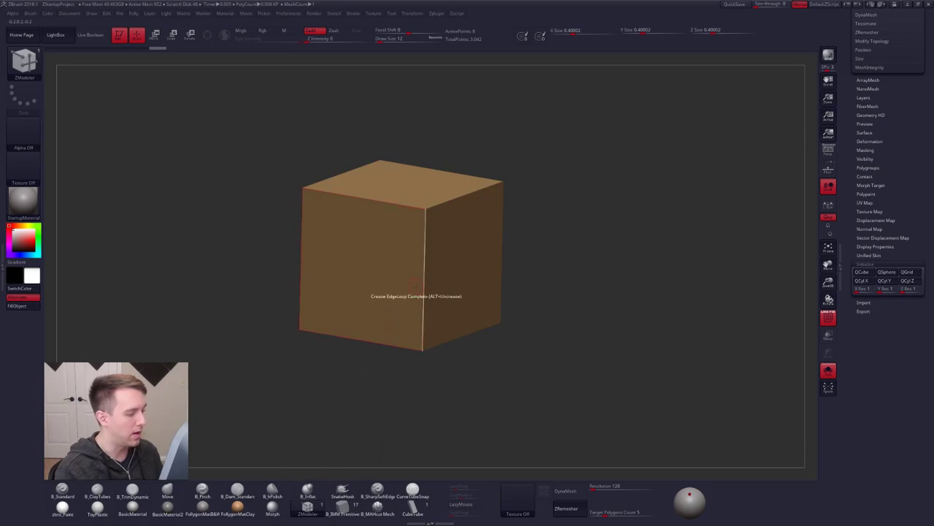
key(space)
click(389, 254)
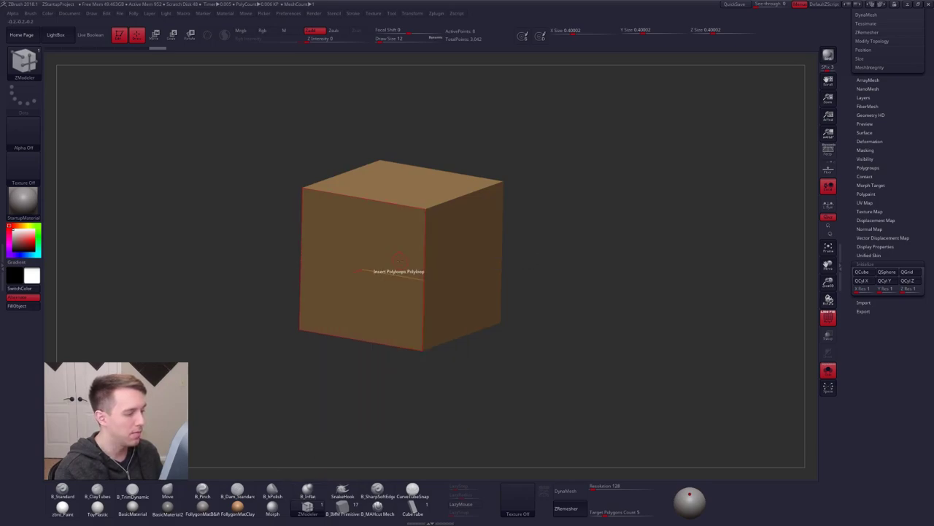
click(369, 269)
right_drag(424, 254, 468, 281)
key(ctrl+z)
Group the cube's faces into one polygroup and return to a side view with all subtools shown.
key(ctrl+w)
mouse_move(467, 282)
right_down()
mouse_move(438, 292)
mouse_move(451, 254)
mouse_move(382, 265)
right_up()
key(w)
shift+drag(381, 265, 396, 260)
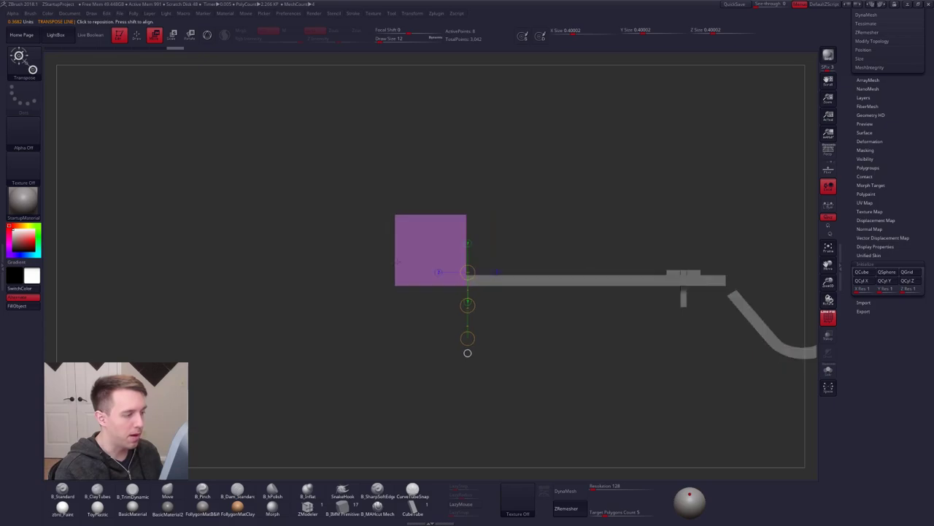
key(q)
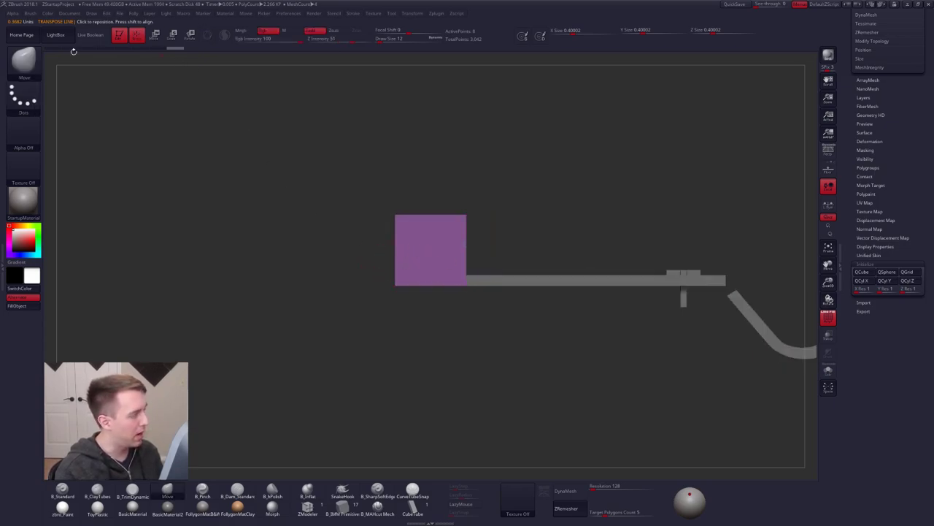
Switch to the Android 17 character tool and view the full figure from the front with perspective on and polyframe off.
drag(878, 57, 878, 504)
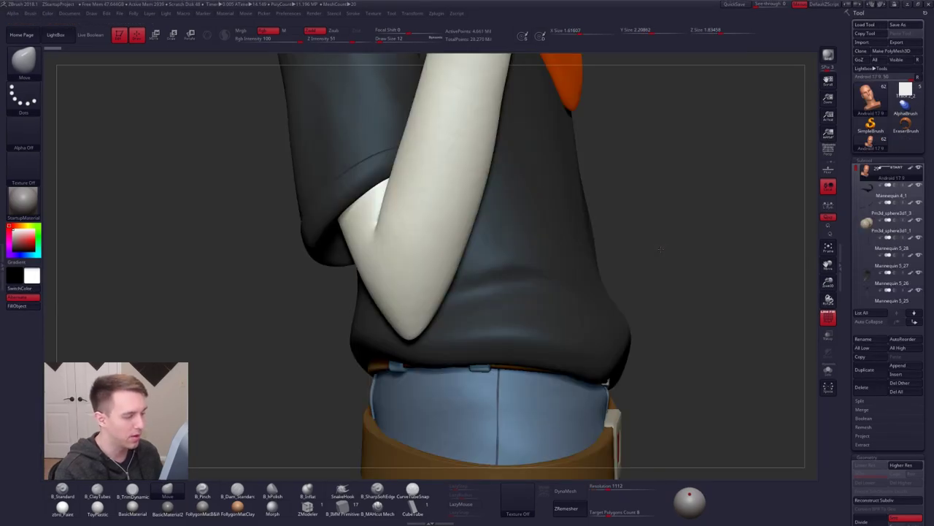
ctrl+right_drag(665, 249, 564, 220)
shift+drag(550, 218, 543, 218)
key(shift+f)
alt+right_drag(541, 254, 570, 215)
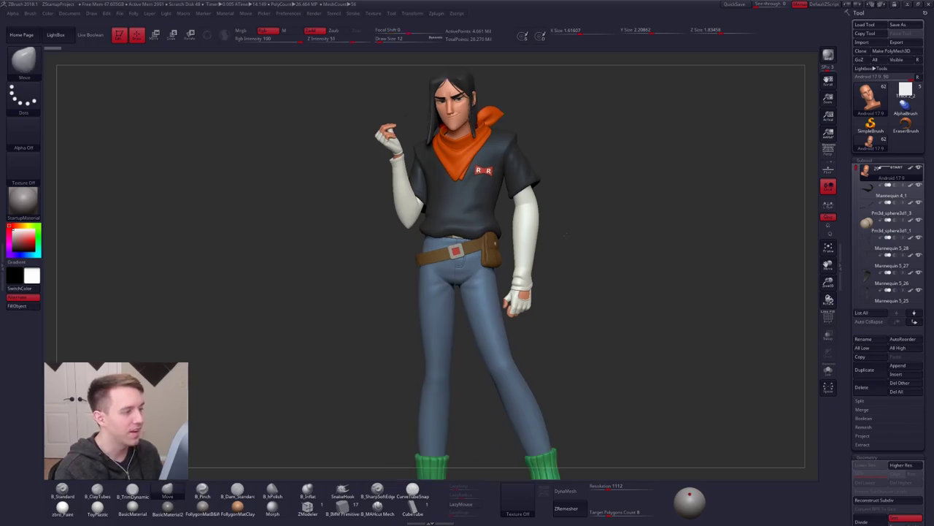
alt+right_drag(467, 321, 474, 283)
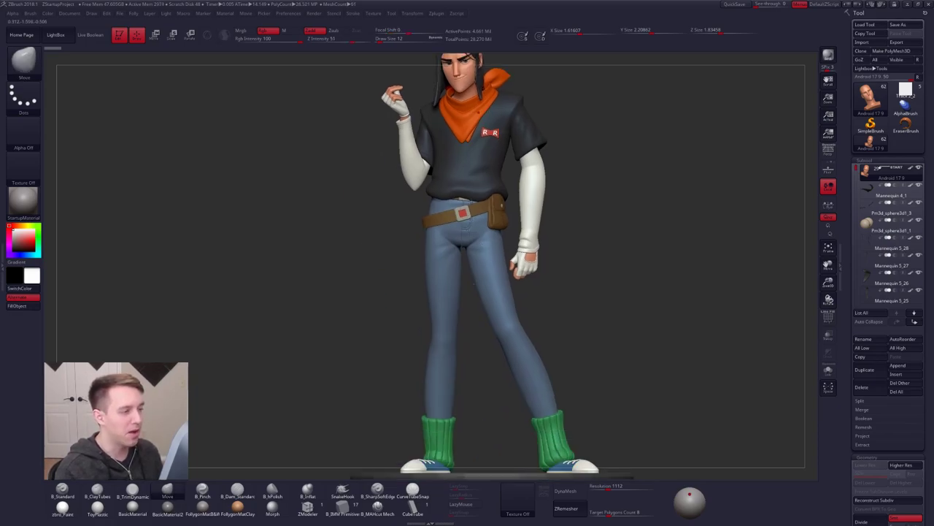
alt+right_drag(555, 189, 550, 141)
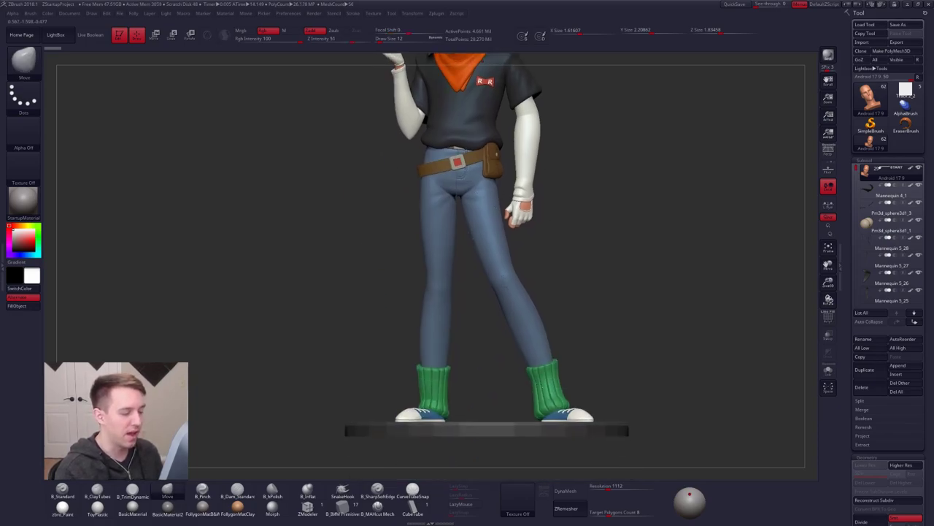
click(827, 153)
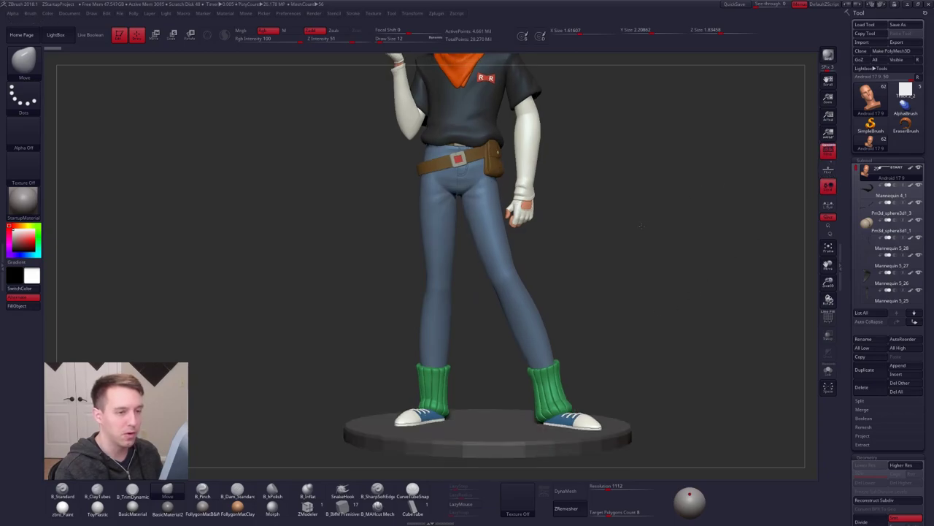
right_drag(653, 220, 532, 305)
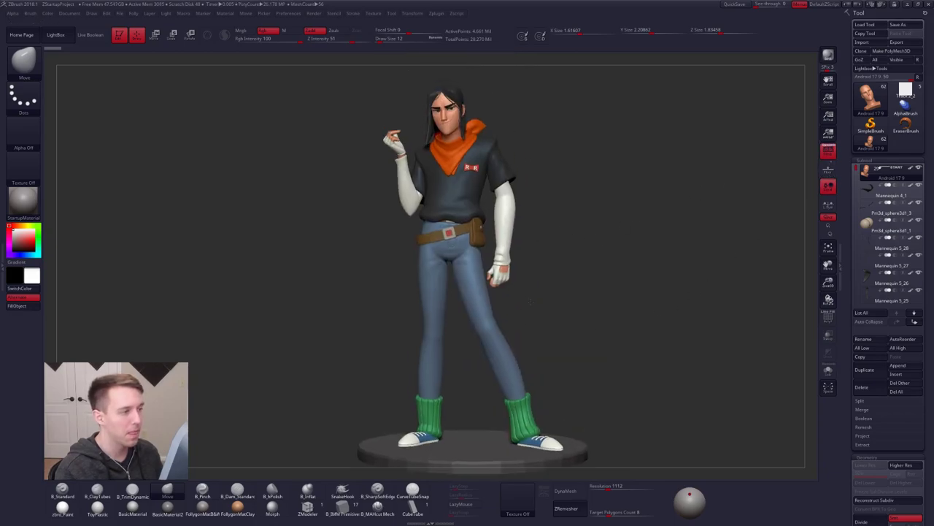
Isolate the belt buckle subtool to examine its mesh, and bring back the whole figure.
alt+click(450, 234)
key(alt+shift+s)
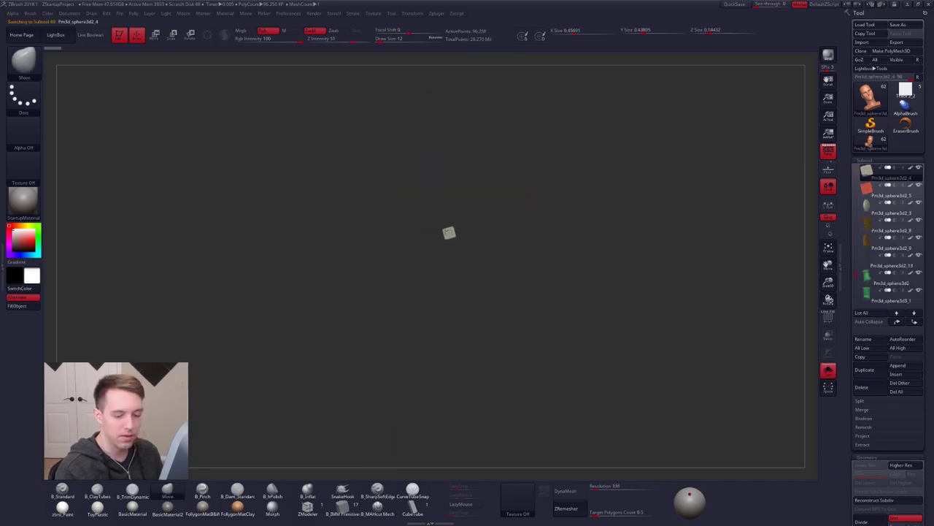
mouse_move(446, 232)
ctrl+right_down()
mouse_move(480, 280)
mouse_move(497, 257)
mouse_move(515, 285)
mouse_move(494, 254)
ctrl+right_up()
key(shift+f)
key(shift+f)
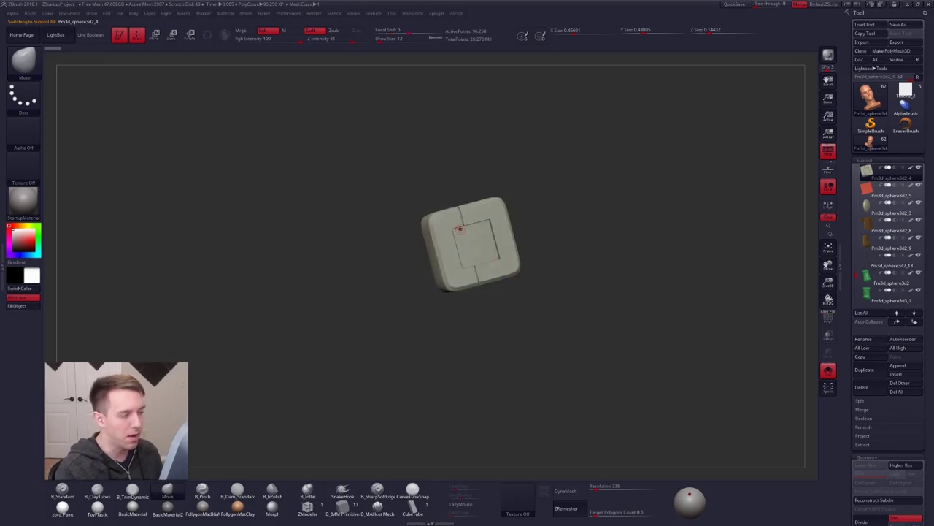
key(shift+s)
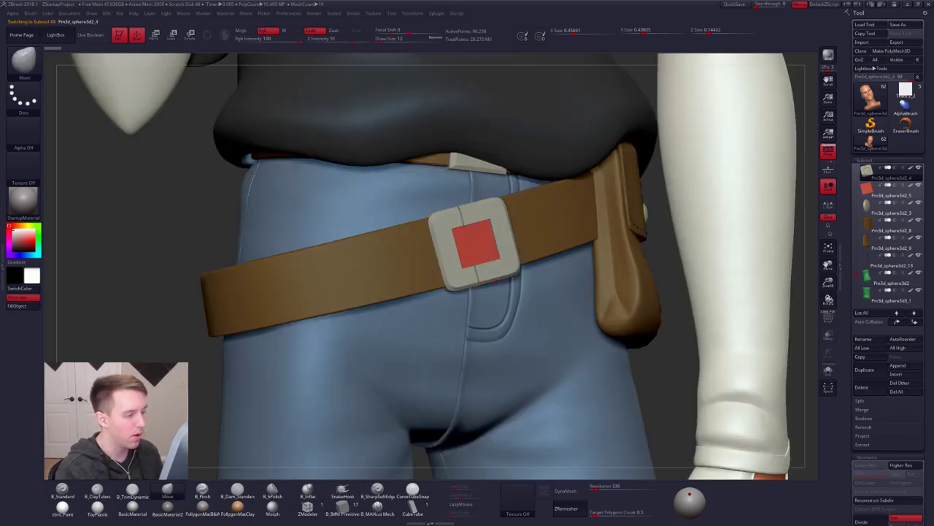
Isolate the green sock on the character's outstretched leg and examine its wireframe at the lowest subdivision level.
ctrl+right_drag(498, 281, 504, 223)
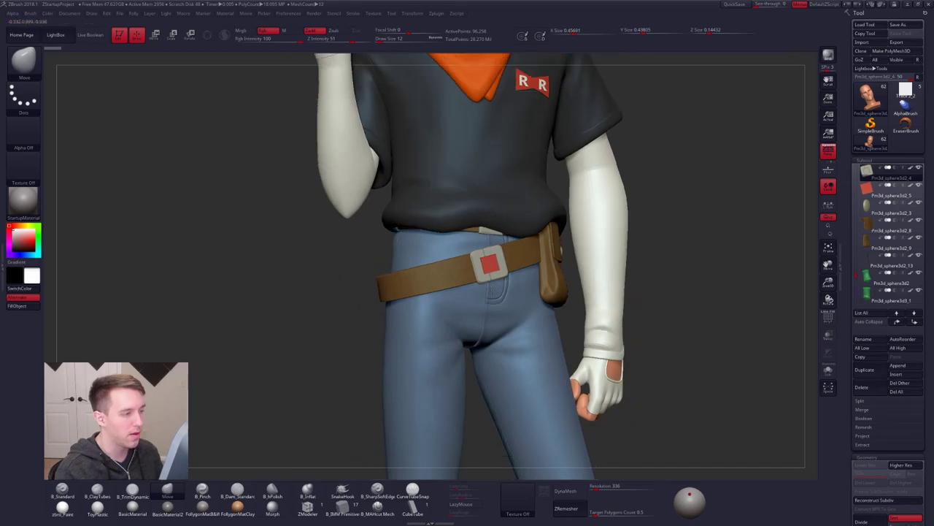
right_drag(554, 337, 522, 281)
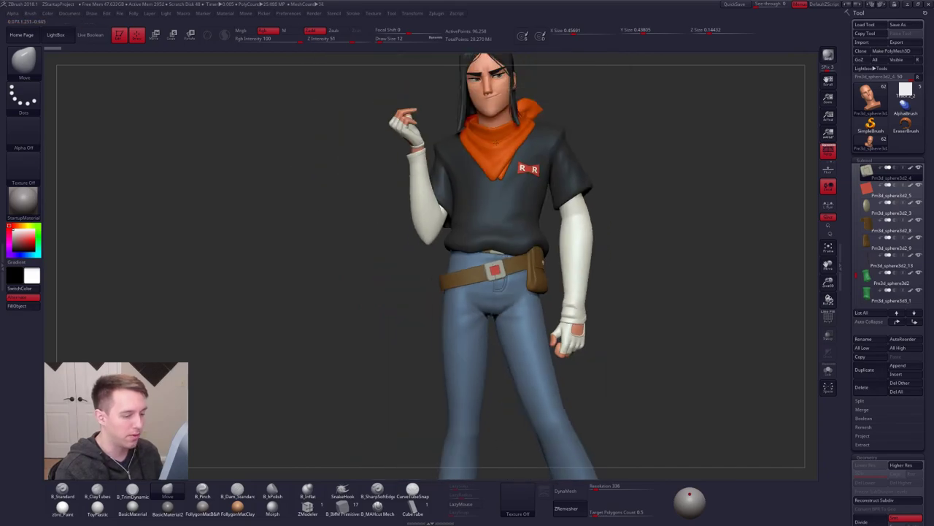
alt+right_drag(529, 396, 506, 194)
alt+click(572, 349)
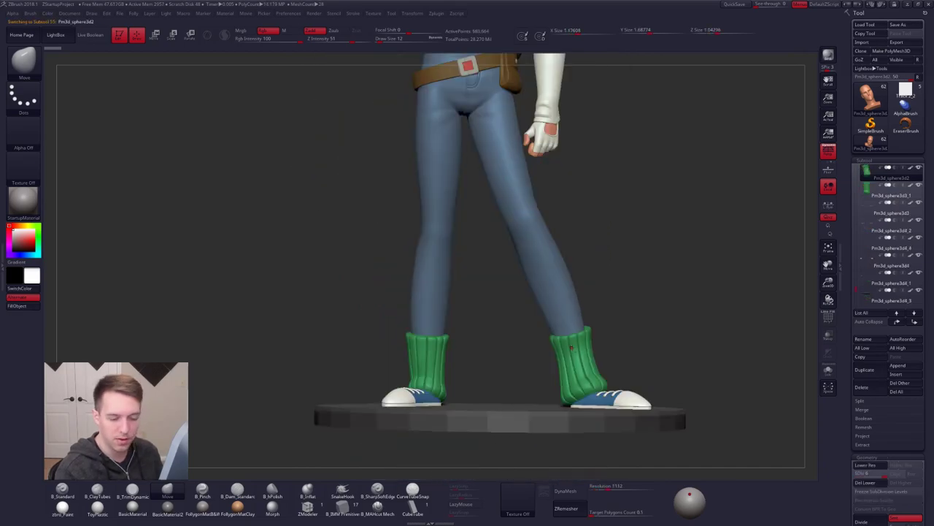
key(shift+s)
mouse_move(571, 347)
right_down()
mouse_move(555, 309)
mouse_move(600, 387)
mouse_move(610, 384)
mouse_move(533, 299)
mouse_move(578, 346)
right_up()
key(shift+d)
key(shift+d)
key(shift+d)
key(shift+d)
key(shift+d)
key(shift+f)
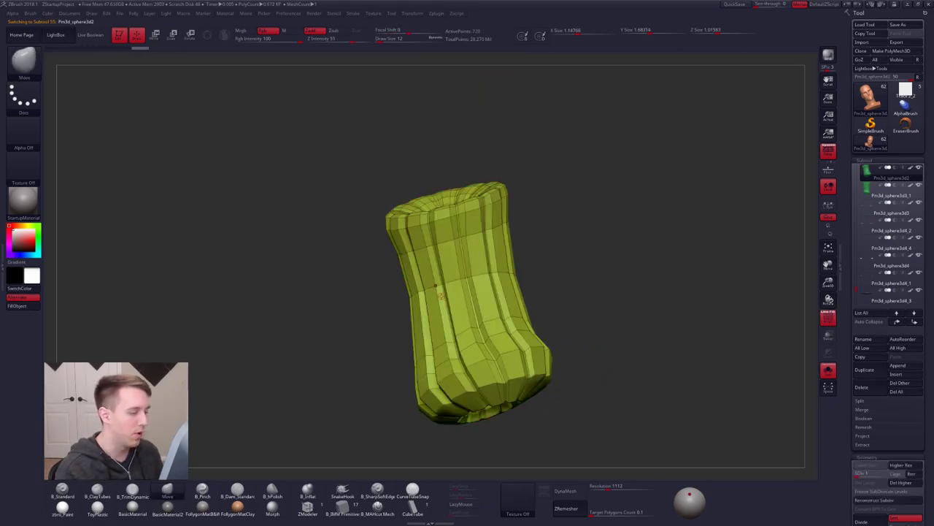
mouse_move(441, 295)
alt+right_down()
mouse_move(496, 277)
mouse_move(495, 290)
mouse_move(494, 231)
alt+right_up()
key(shift+f)
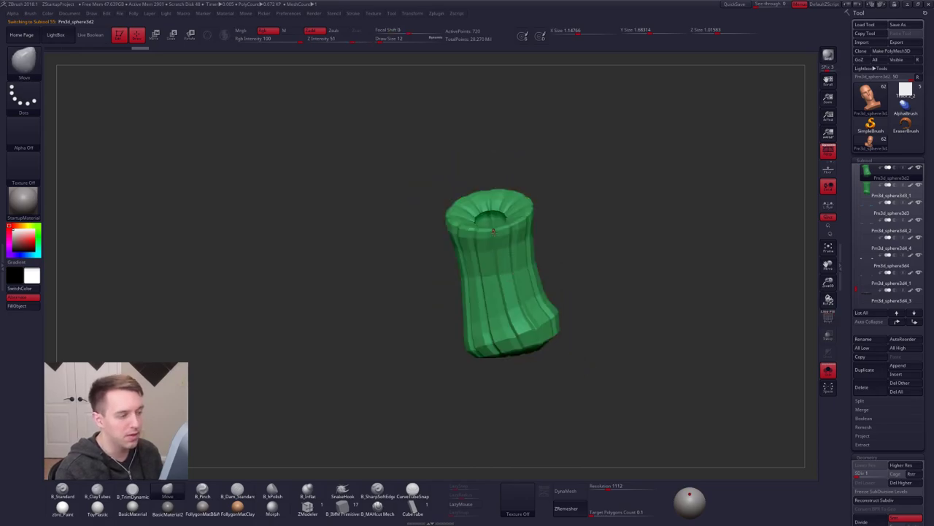
Show the whole figure again and raise the green sock back to its highest subdivision level.
key(alt+s)
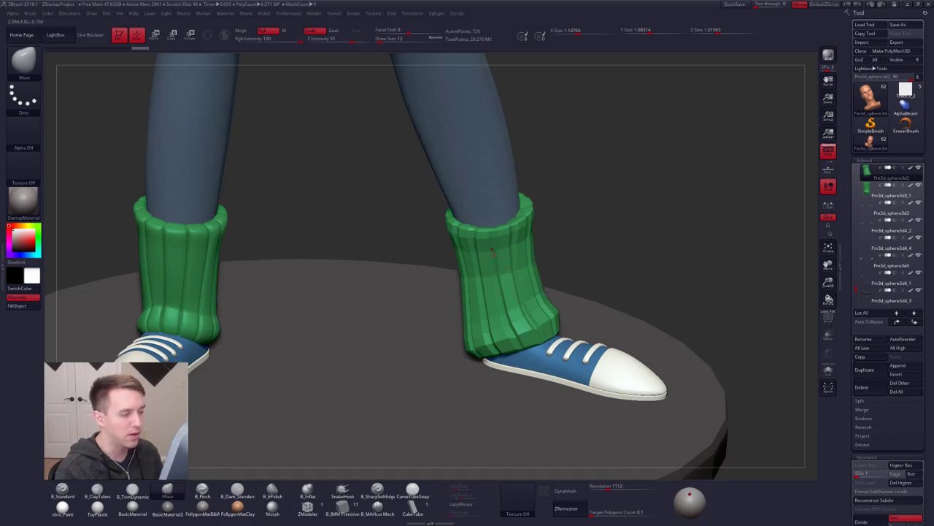
key(d)
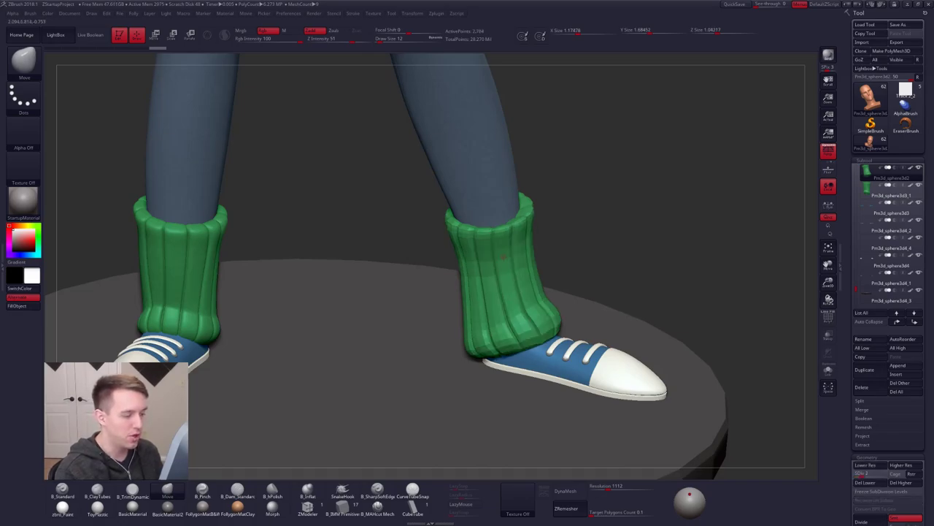
key(d)
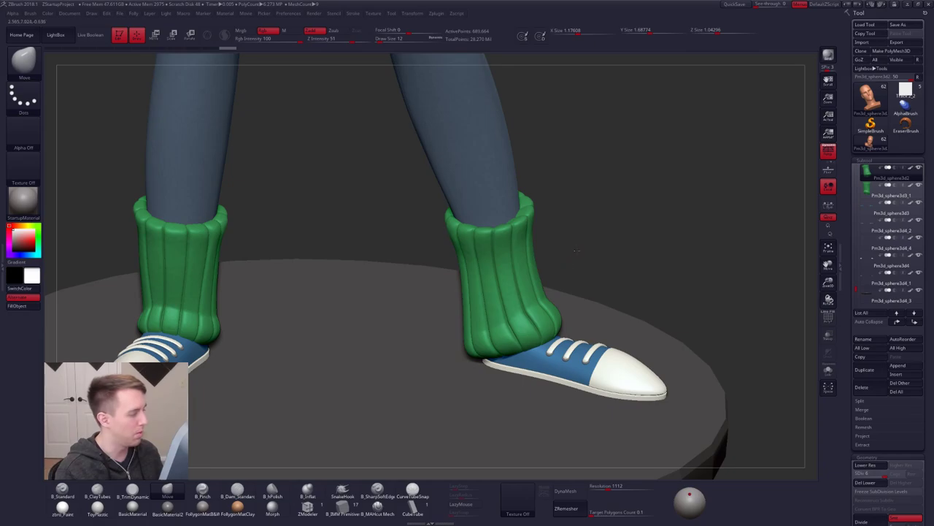
drag(577, 250, 285, 464)
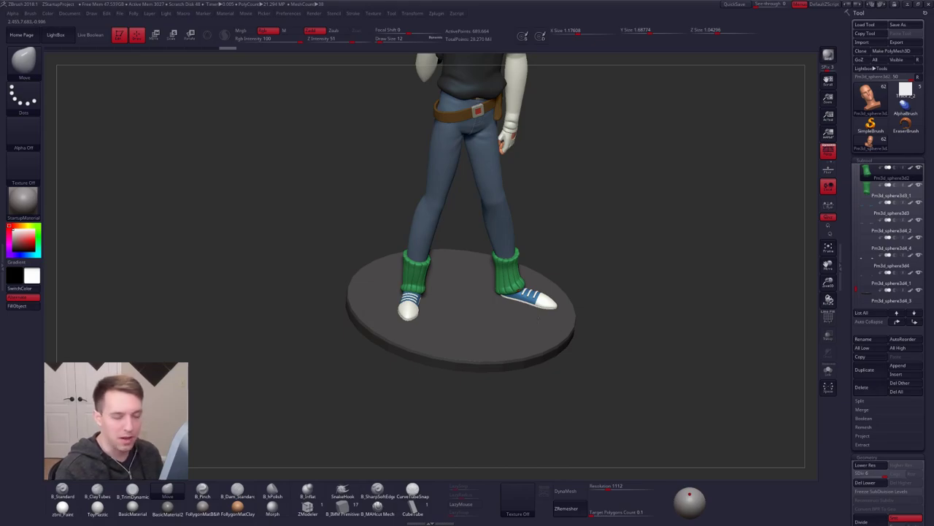
alt+drag(460, 192, 454, 313)
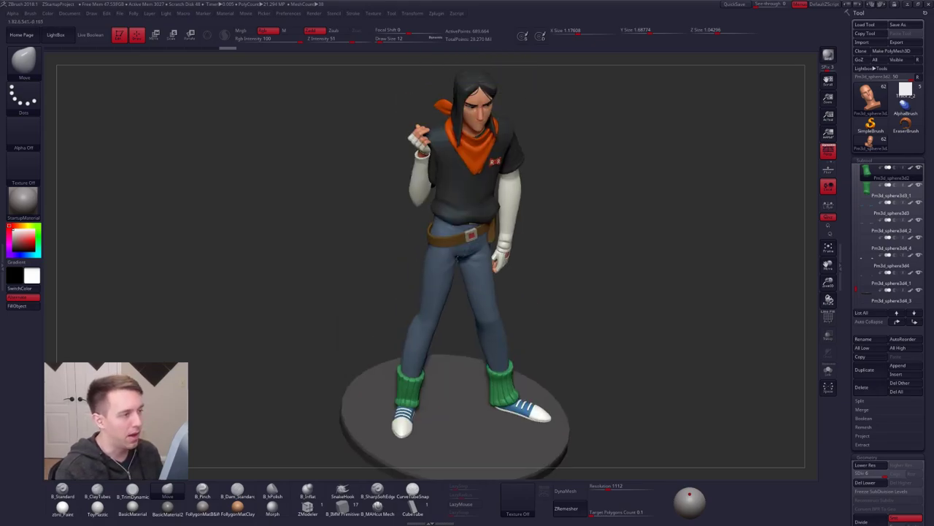
shift+right_drag(446, 248, 464, 268)
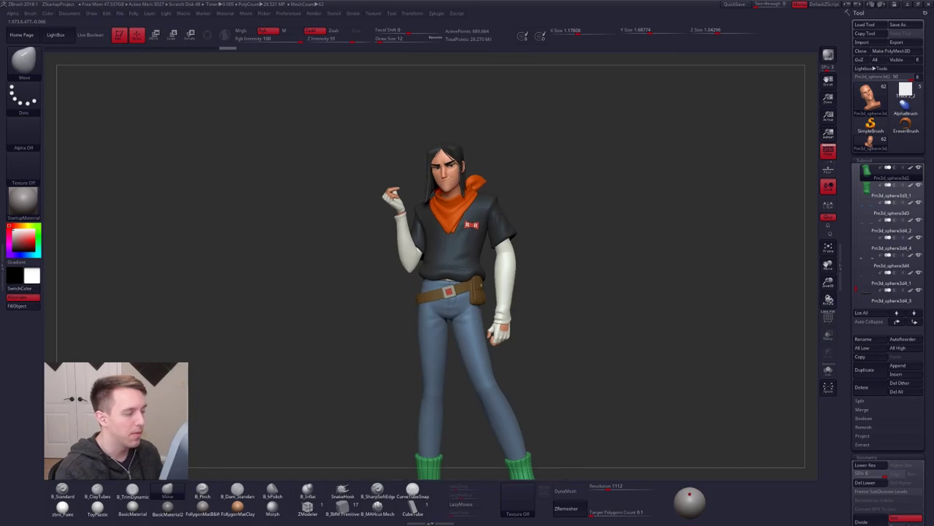
Isolate the orange neckerchief and examine its wireframe and its shape at the lowest subdivision level.
alt+click(456, 212)
key(alt+s)
ctrl+right_drag(467, 219, 484, 255)
key(shift+f)
mouse_move(469, 177)
ctrl+right_down()
mouse_move(494, 256)
mouse_move(546, 296)
ctrl+right_up()
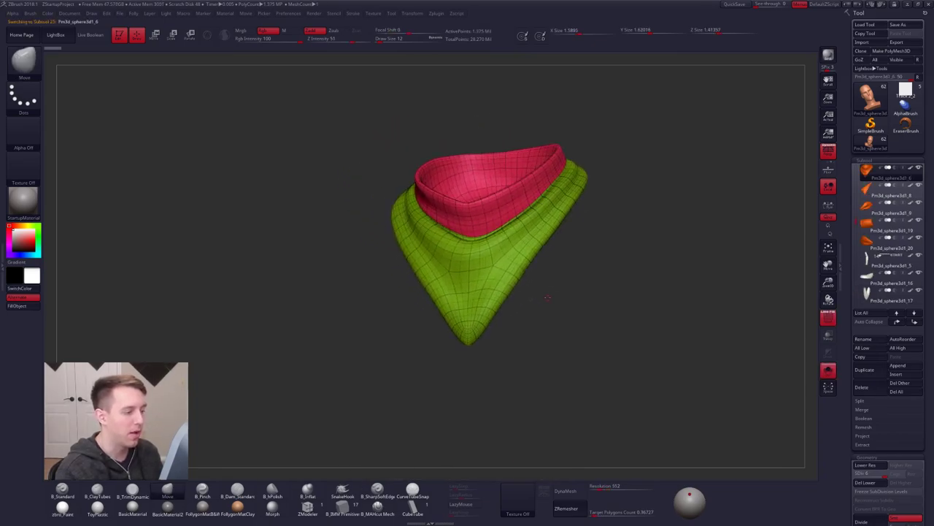
key(shift+d)
key(shift+d)
key(shift+d)
key(shift+d)
key(shift+f)
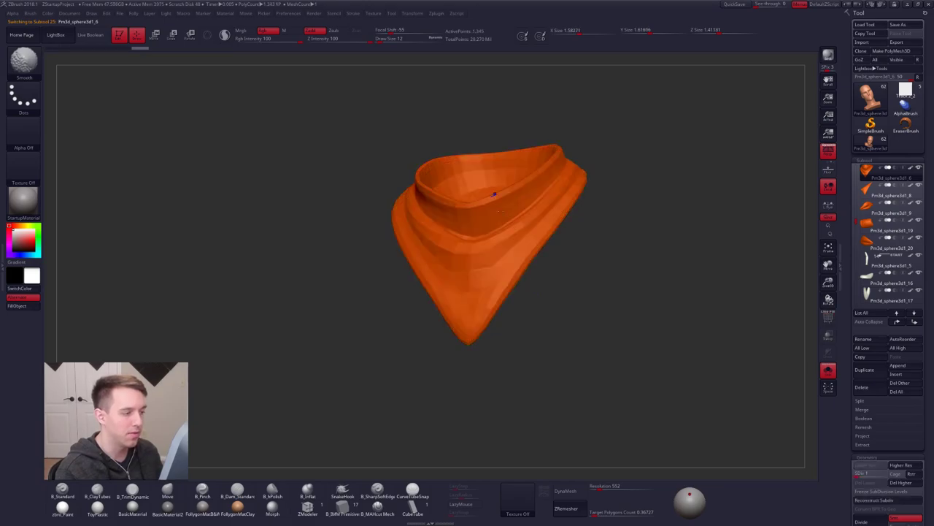
View the neckerchief from the side, show the whole figure, and restore the neckerchief's highest subdivision level.
right_drag(422, 232, 434, 265)
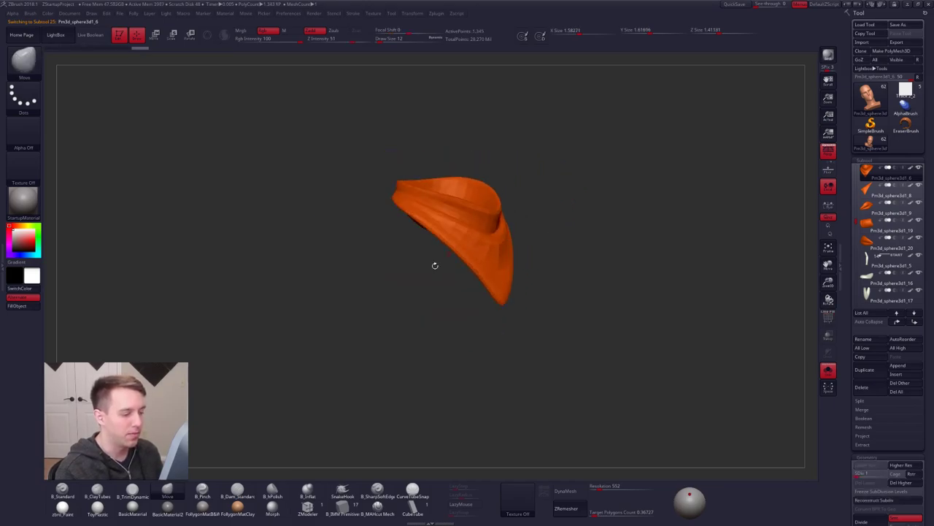
key(ctrl+shift+s)
key(d)
key(d)
key(d)
key(d)
key(d)
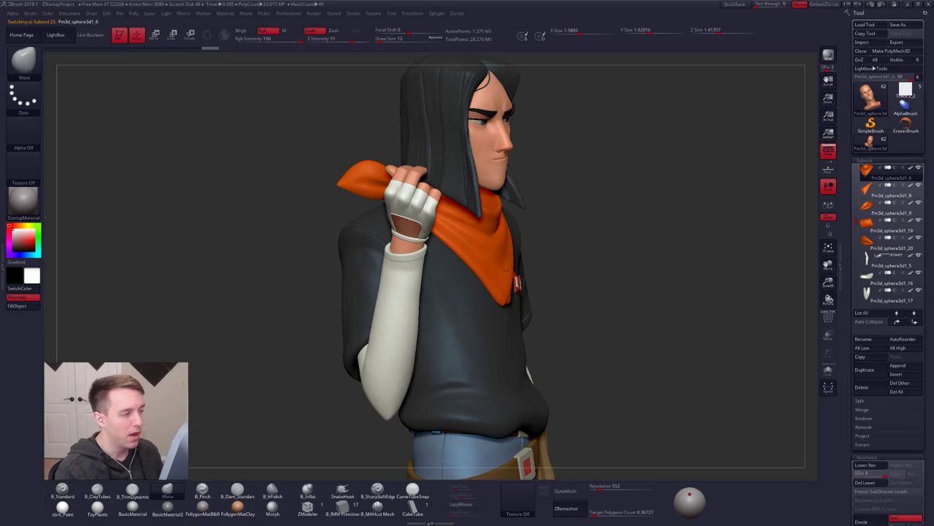
Isolate a strand of the character's hair, examine it at lower subdivision levels, and return it to its highest level.
right_drag(506, 270, 533, 268)
alt+right_drag(519, 84, 505, 197)
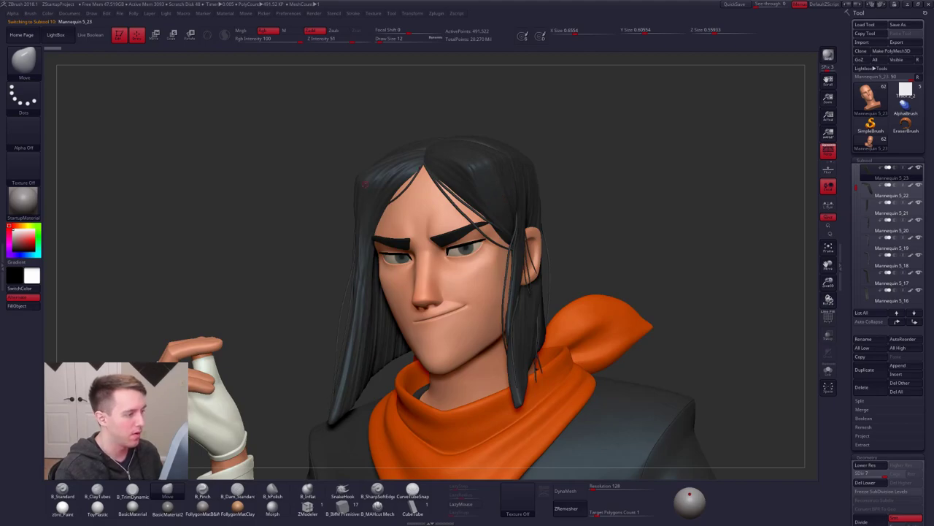
mouse_move(364, 182)
right_down()
mouse_move(344, 195)
mouse_move(418, 196)
mouse_move(423, 211)
mouse_move(538, 226)
mouse_move(574, 214)
mouse_move(412, 268)
right_up()
key(shift+d)
key(shift+d)
key(shift+d)
key(shift+f)
key(d)
key(d)
key(d)
key(d)
key(d)
key(d)
key(shift+f)
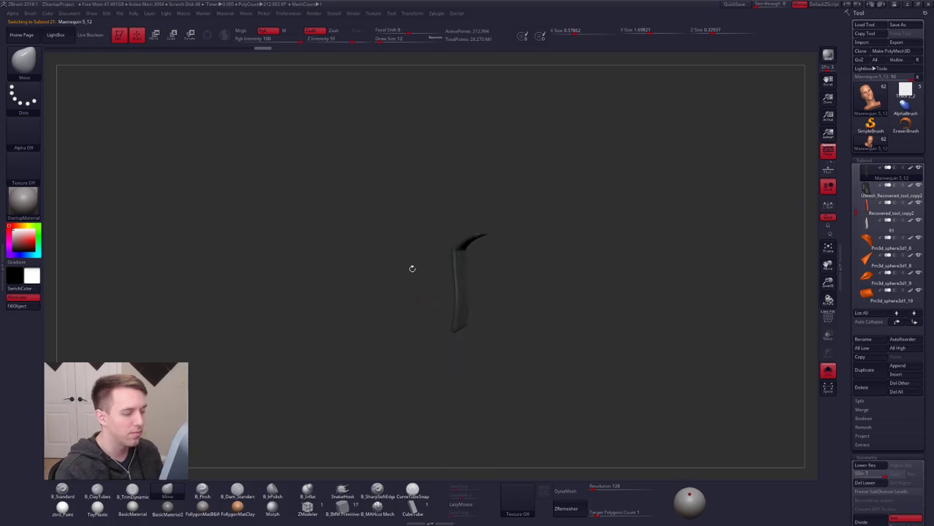
Show the whole character again, frame it, and look it over from slightly different angles.
alt+right_drag(504, 303, 491, 212)
key(shift+s)
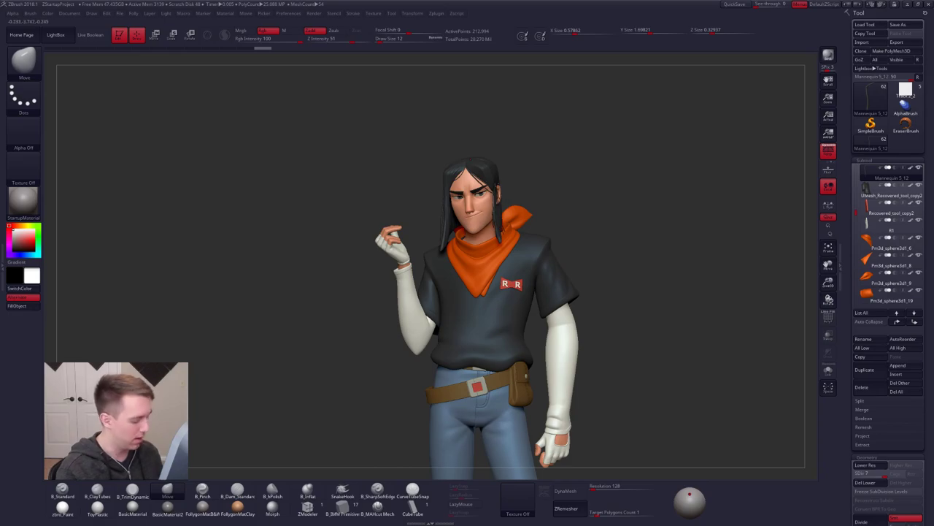
key(f)
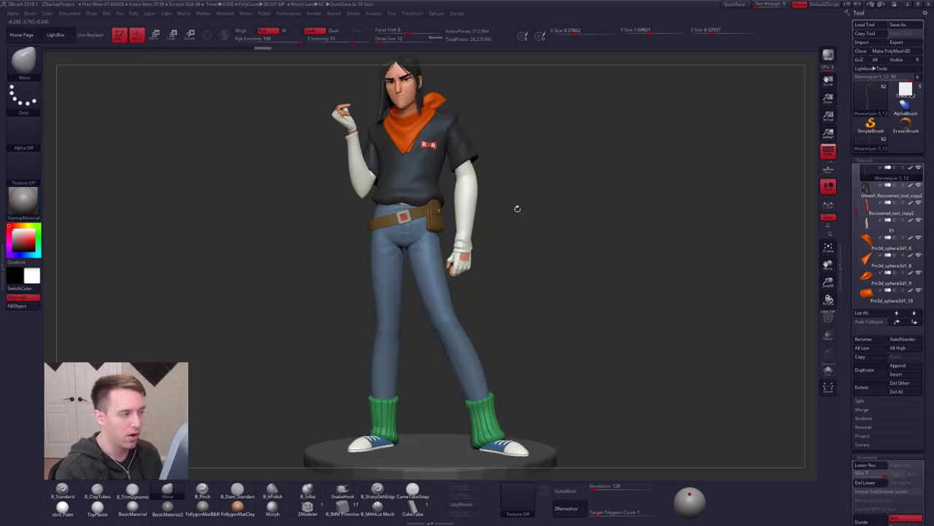
drag(517, 209, 557, 219)
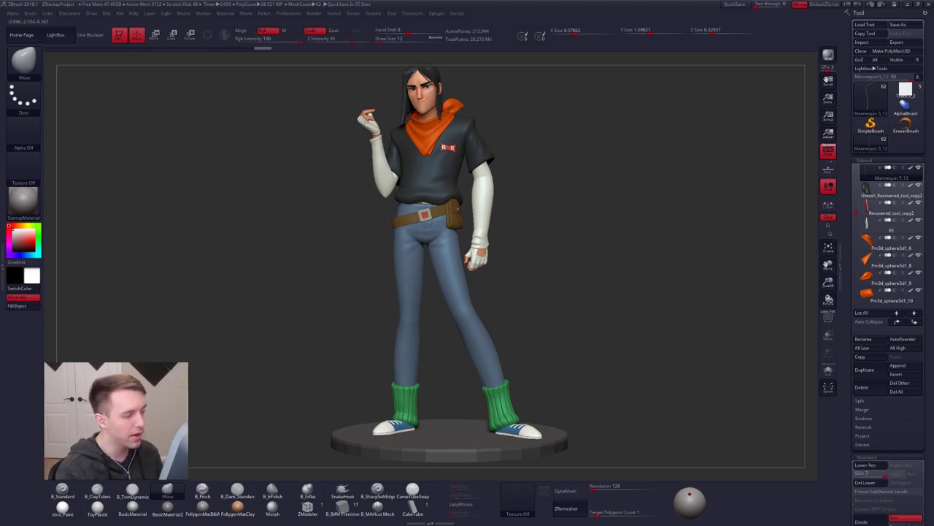
drag(523, 221, 539, 405)
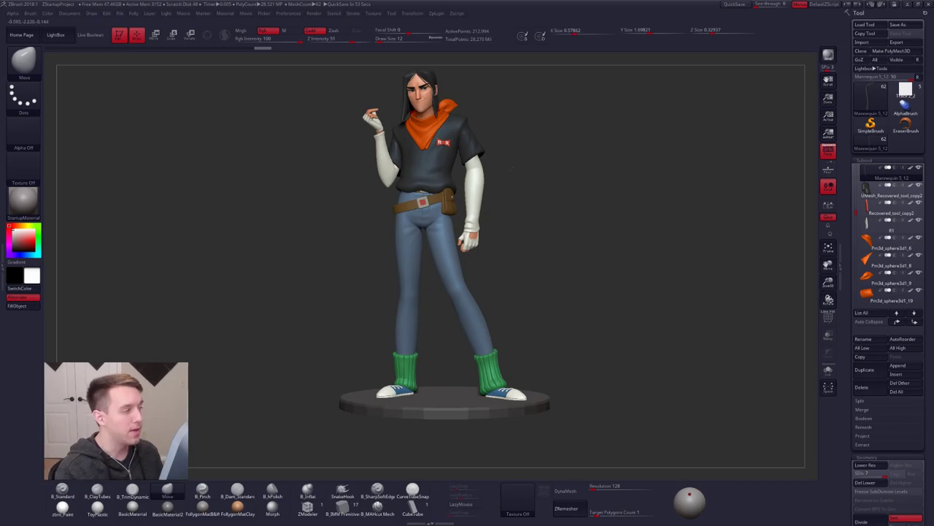
alt+drag(510, 167, 522, 176)
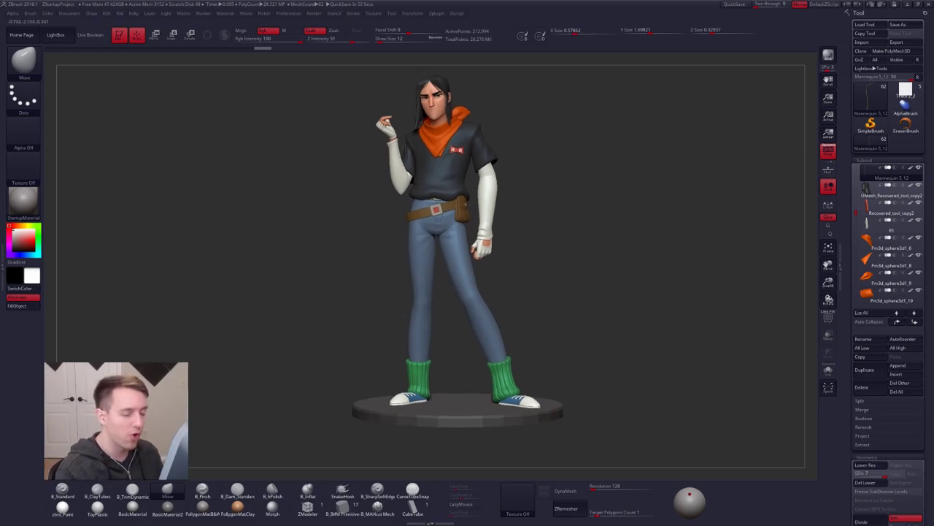
Switch to Blender and examine the marble track pieces arranged above the bowl.
key(alt+Tab)
click(409, 155)
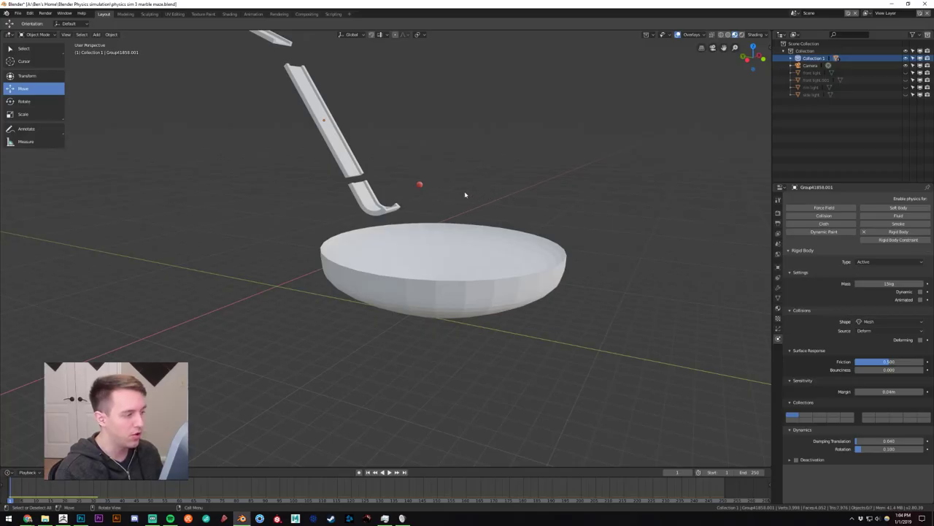
middle_drag(465, 192, 486, 226)
scroll(472, 191, down, 1)
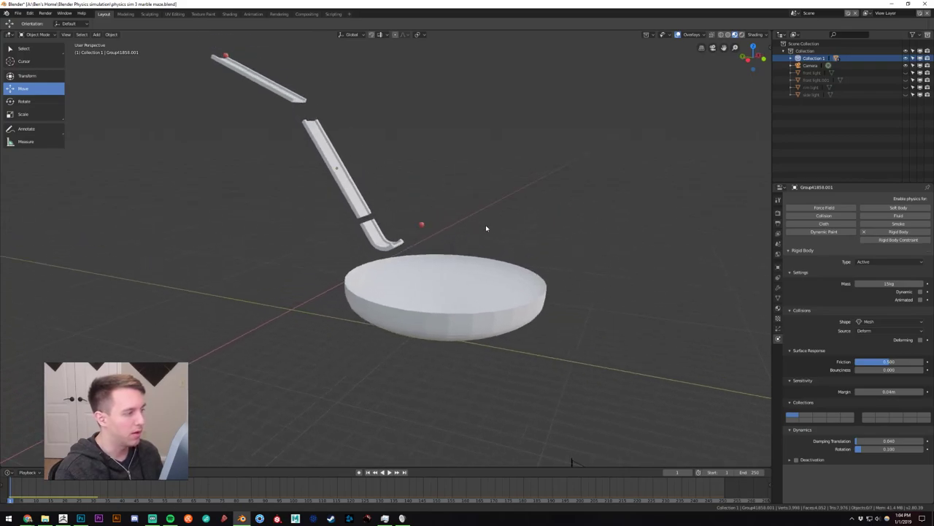
Switch back to ZBrush with the marble track tool active and bring the cube, track pieces and bowl closer.
key(alt+Tab)
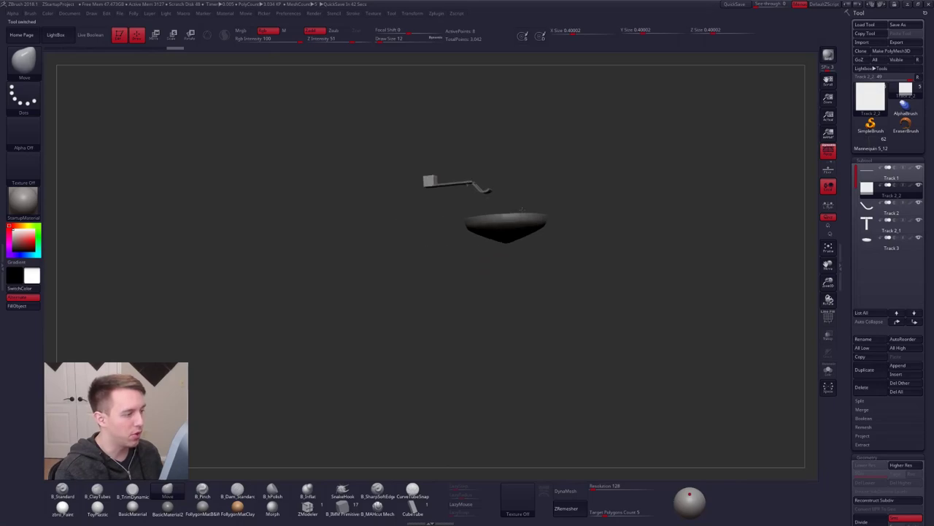
drag(522, 209, 523, 228)
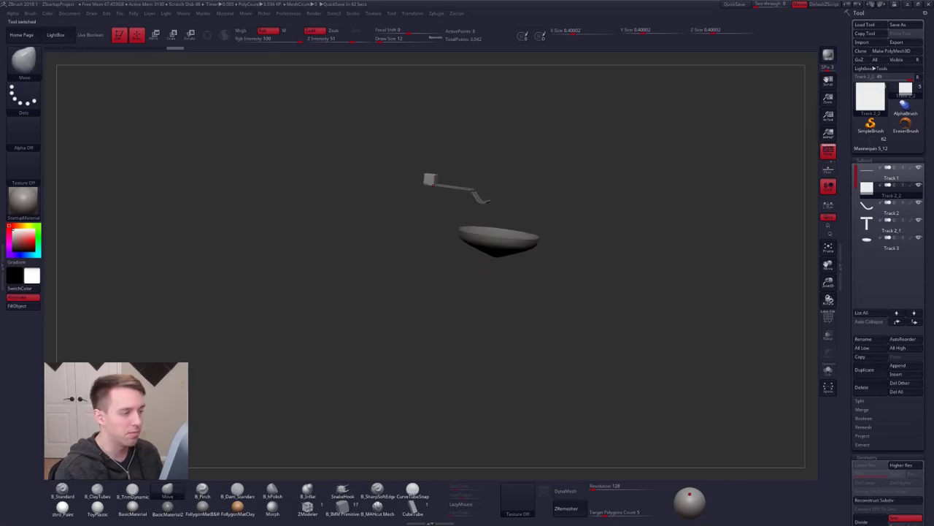
ctrl+right_drag(433, 185, 407, 208)
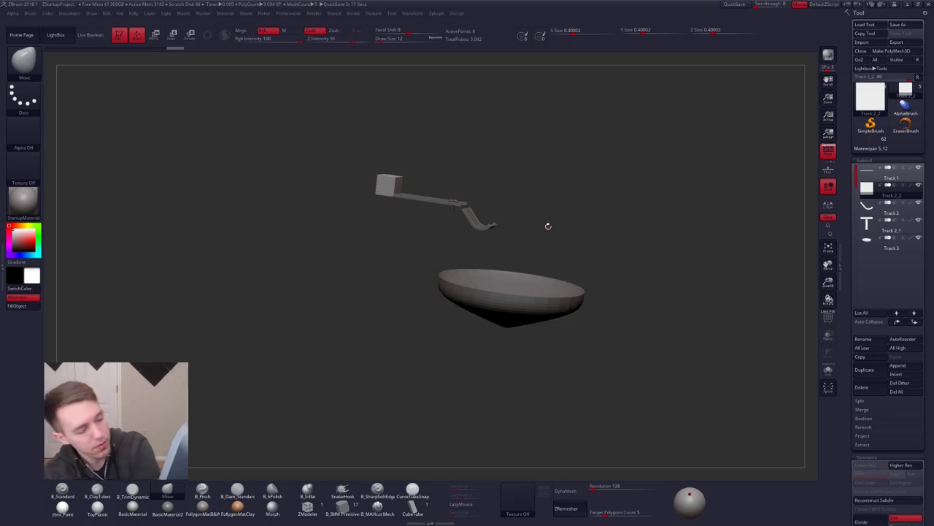
key(w)
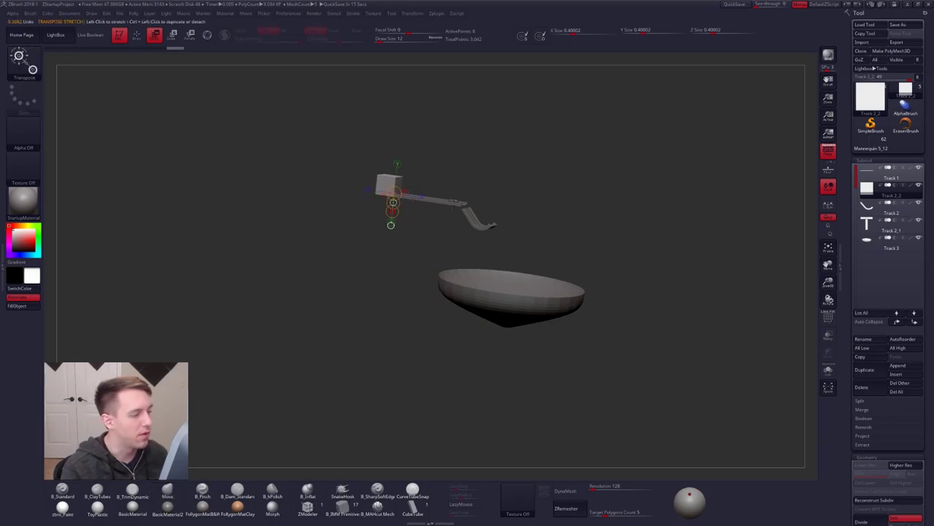
key(ctrl+z)
drag(405, 212, 453, 186)
key(ctrl+z)
key(ctrl+z)
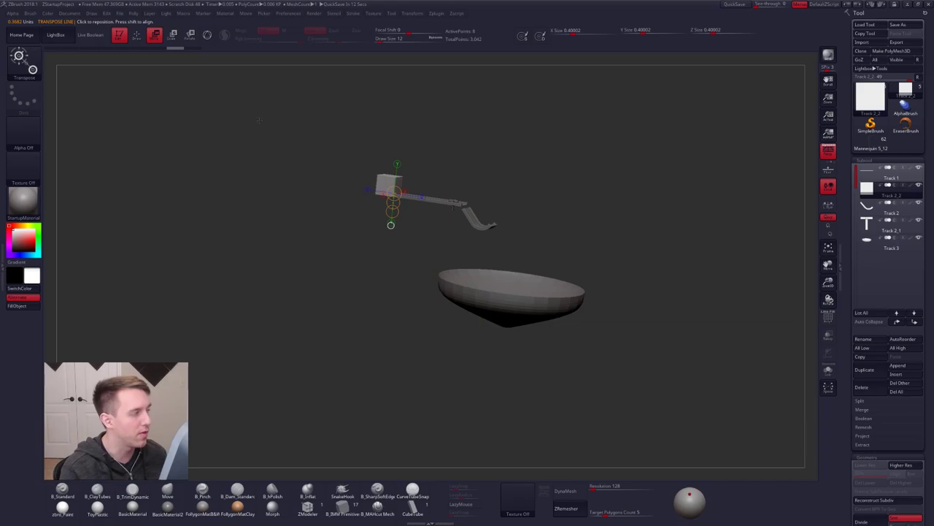
Display the 3D gizmo on the cube and look at its Customize option.
click(206, 35)
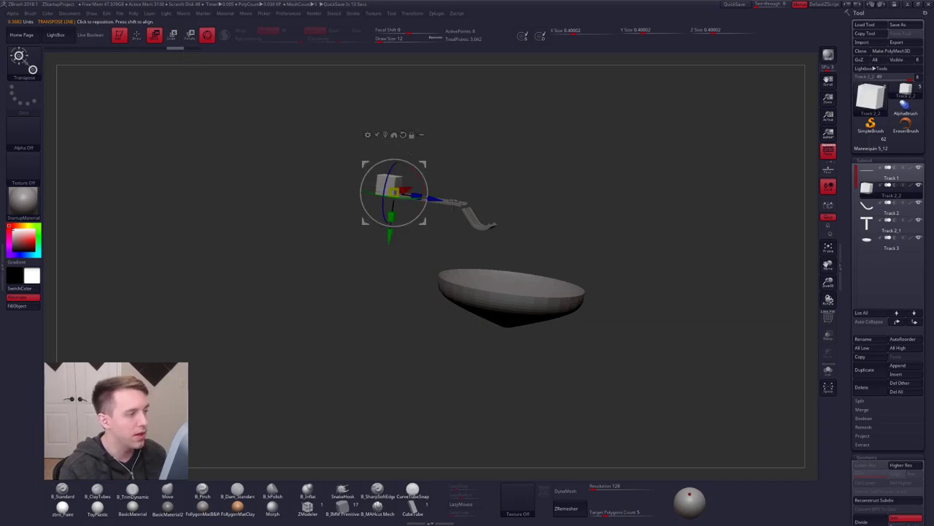
click(368, 135)
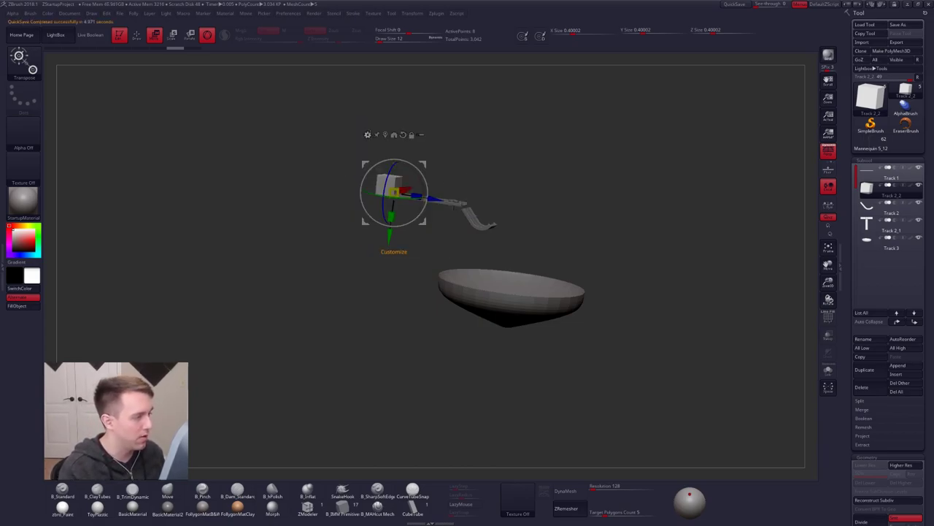
click(367, 134)
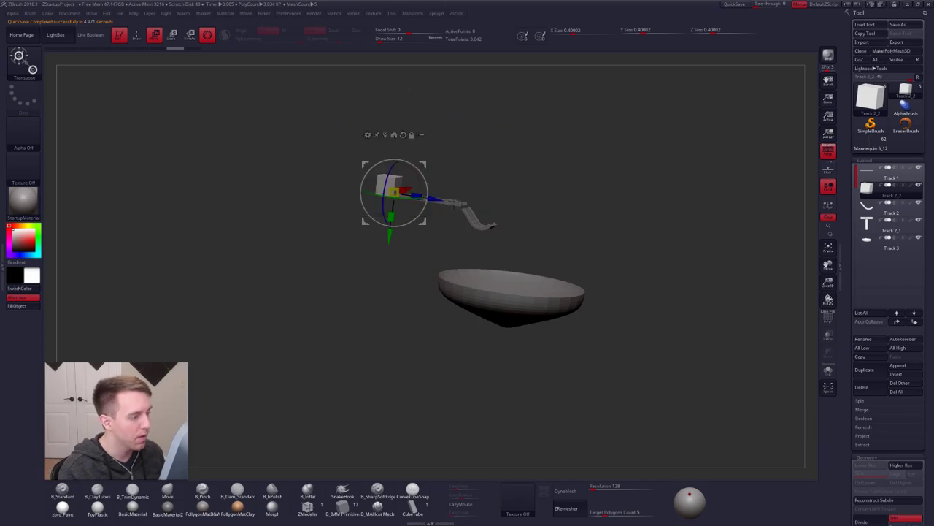
Switch from the gizmo to the transpose line and stretch the cube lengthwise into a long bar in side view.
shift+drag(306, 277, 344, 329)
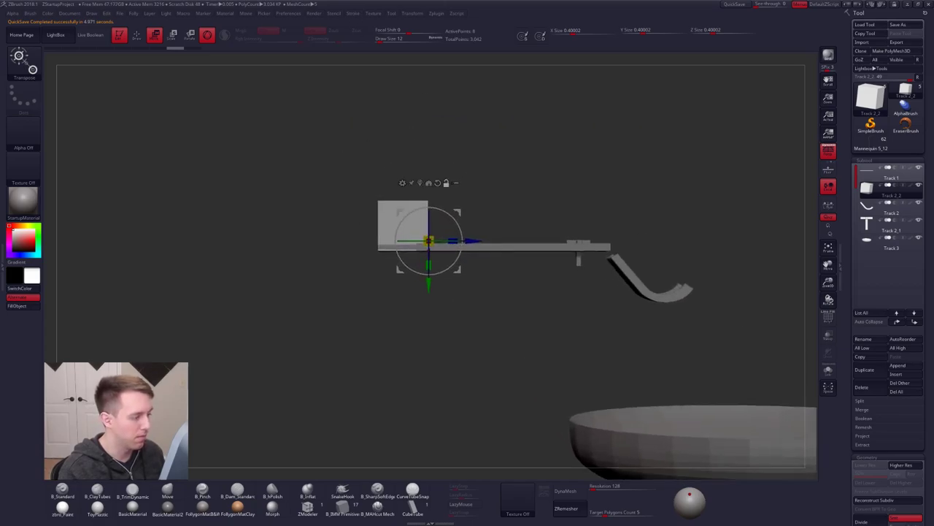
click(206, 34)
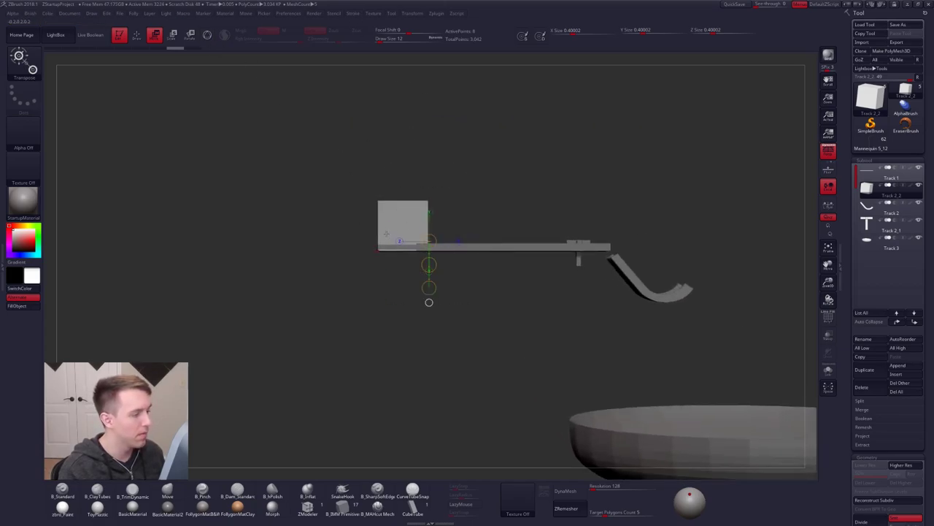
shift+drag(387, 234, 814, 234)
Isolate the stretched cube, divide it six times, and delete its lower subdivision levels.
click(828, 370)
drag(523, 257, 523, 281)
key(ctrl+d)
key(ctrl+d)
key(ctrl+d)
key(ctrl+d)
key(ctrl+d)
key(ctrl+d)
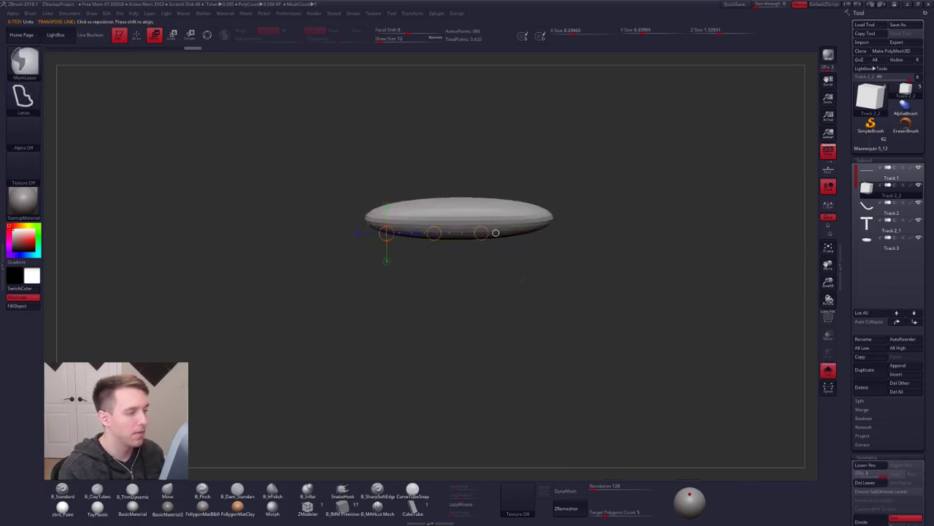
click(869, 482)
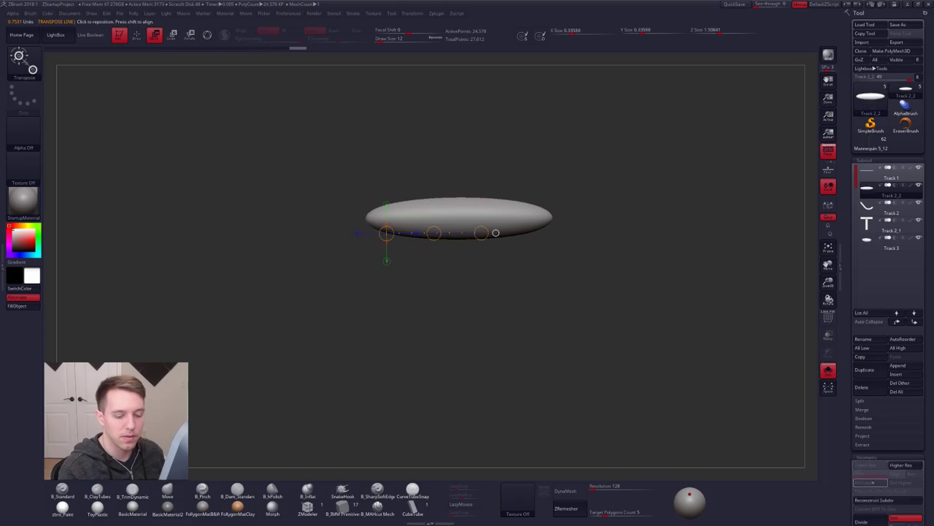
Check the elongated shape's wireframe and flatten the shape to an X size of about 0.22.
alt+right_drag(528, 226, 501, 271)
key(shift+f)
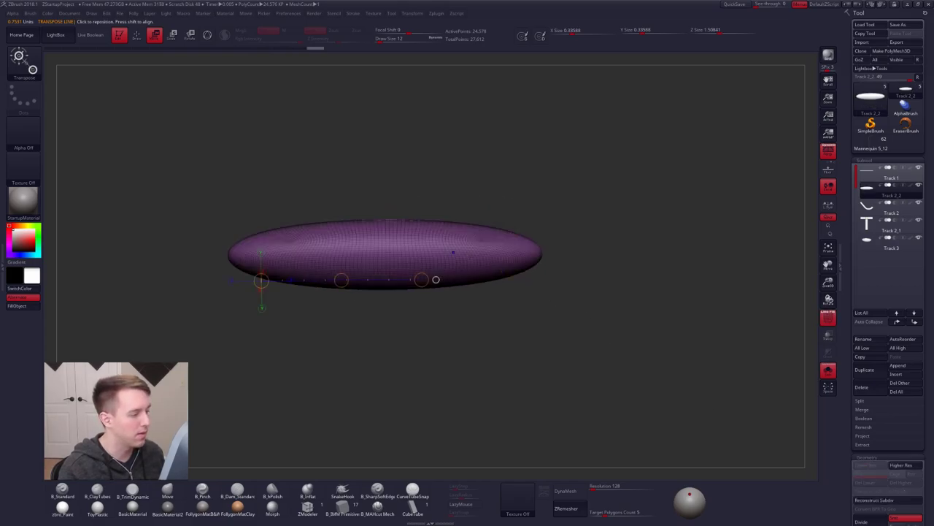
key(shift+f)
right_drag(453, 252, 419, 194)
alt+right_drag(418, 194, 443, 222)
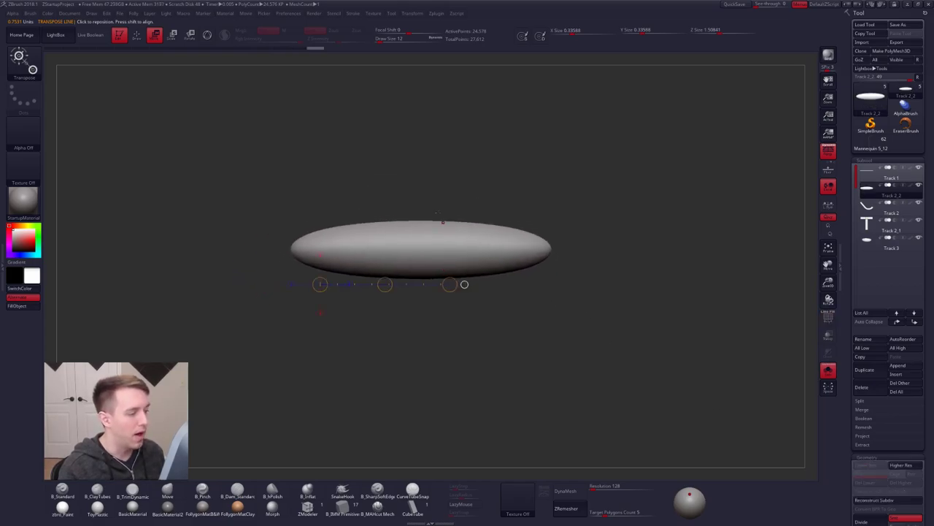
mouse_move(434, 252)
mouse_down()
mouse_move(433, 337)
mouse_move(435, 298)
mouse_up()
key(q)
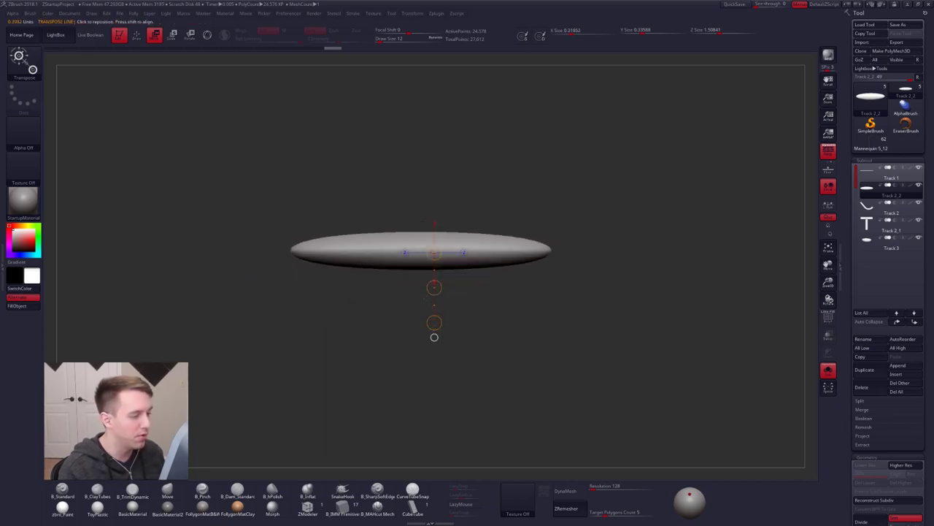
key(ctrl+z)
key(ctrl+z)
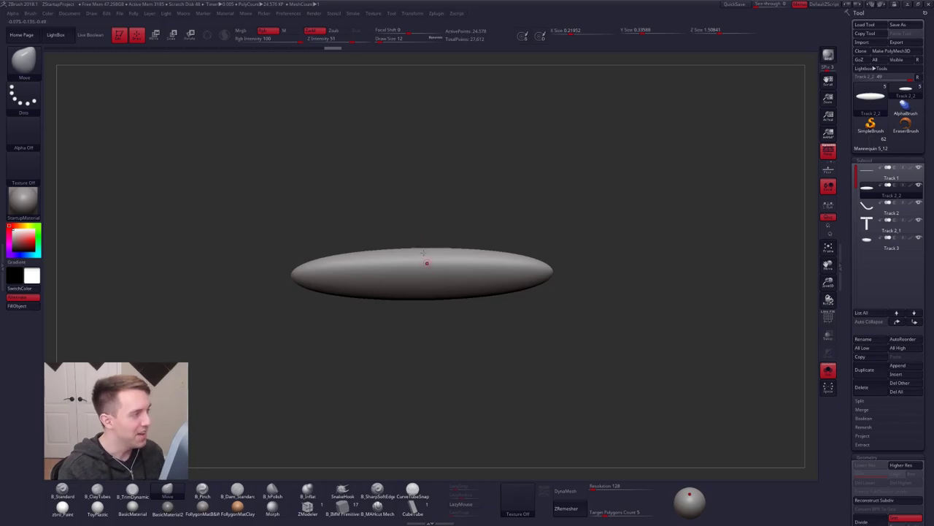
Apply the Bend Curve deformer to the flattened elongated shape using the gizmo.
key(w)
key(y)
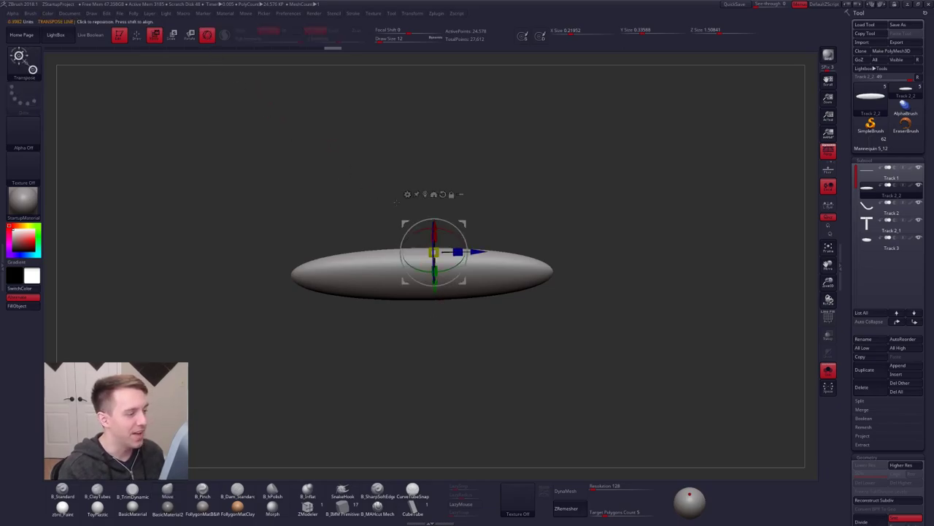
click(408, 194)
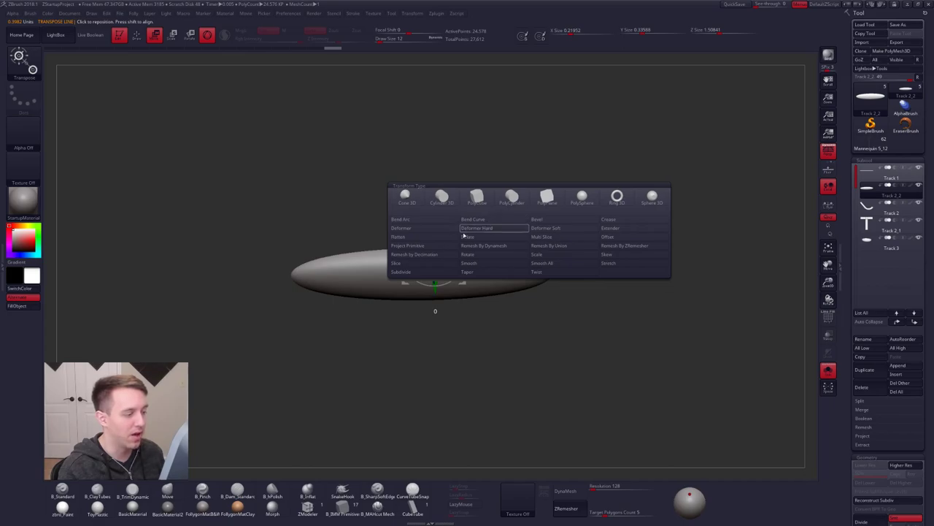
click(434, 311)
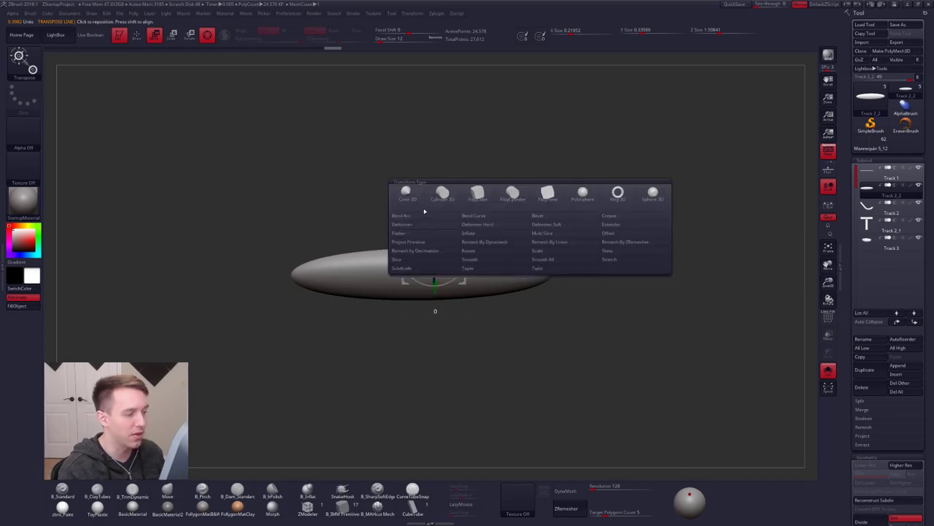
click(480, 214)
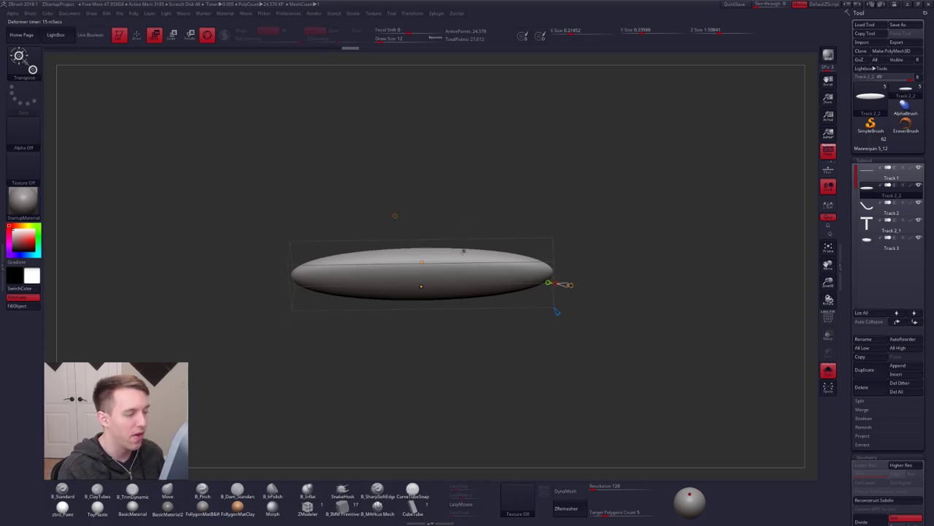
Set the bend curve's axis to 3 (Z) and increase it to five control points along the shape's length.
mouse_move(456, 274)
shift+right_down()
mouse_move(475, 265)
mouse_move(471, 283)
shift+right_up()
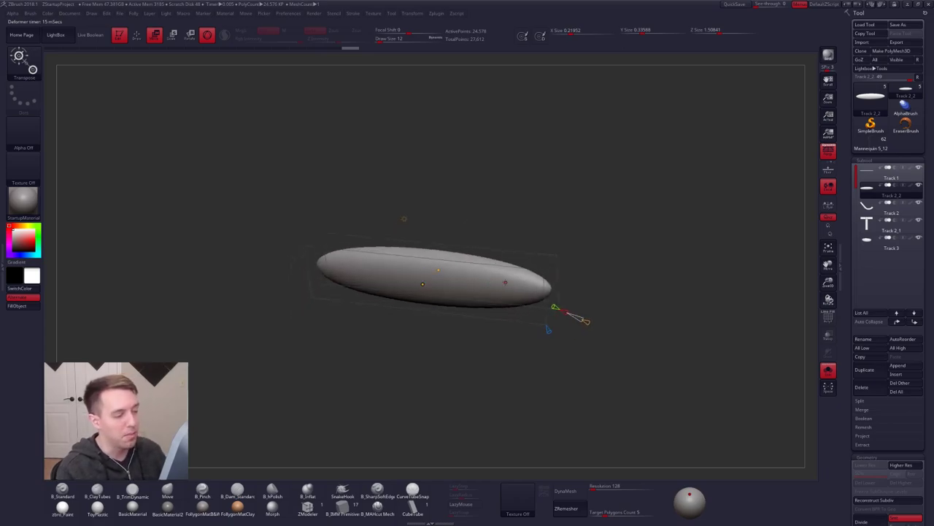
right_drag(460, 271, 455, 315)
drag(488, 287, 484, 254)
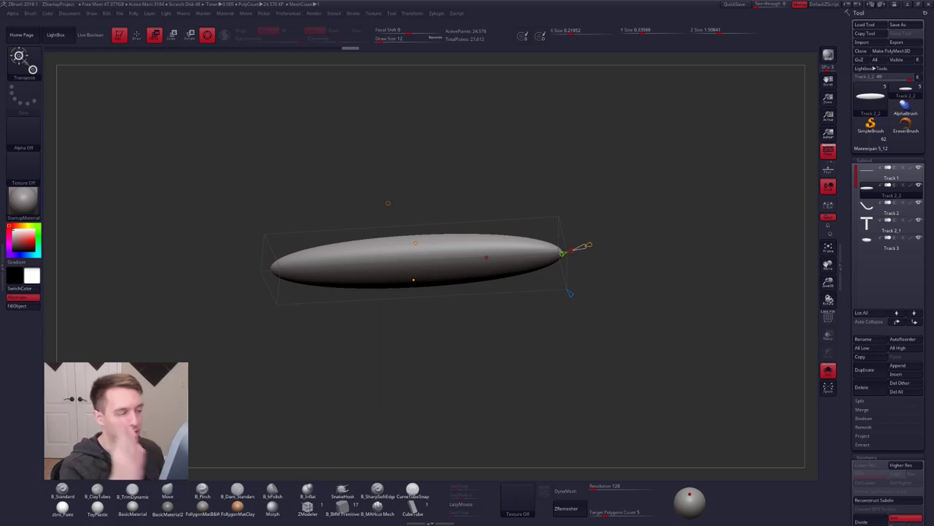
drag(486, 257, 473, 257)
right_drag(473, 257, 527, 254)
mouse_move(572, 207)
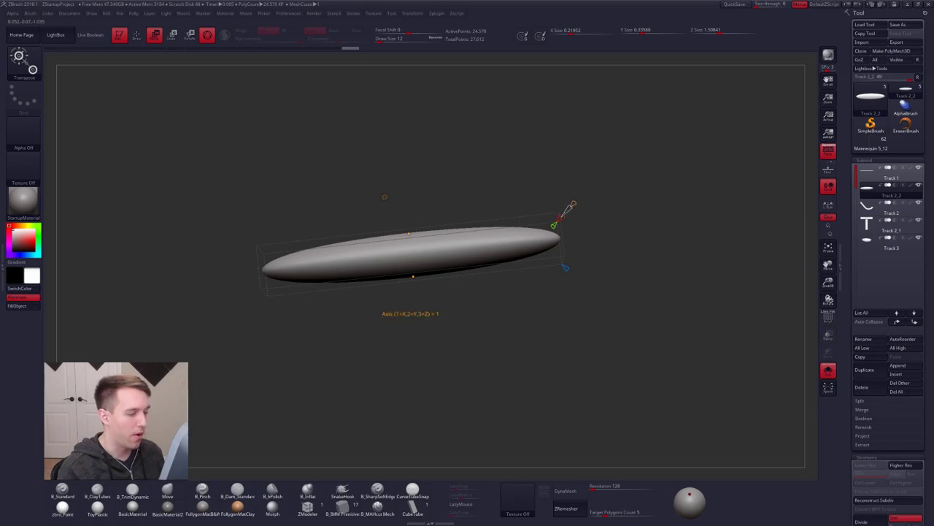
drag(568, 209, 582, 193)
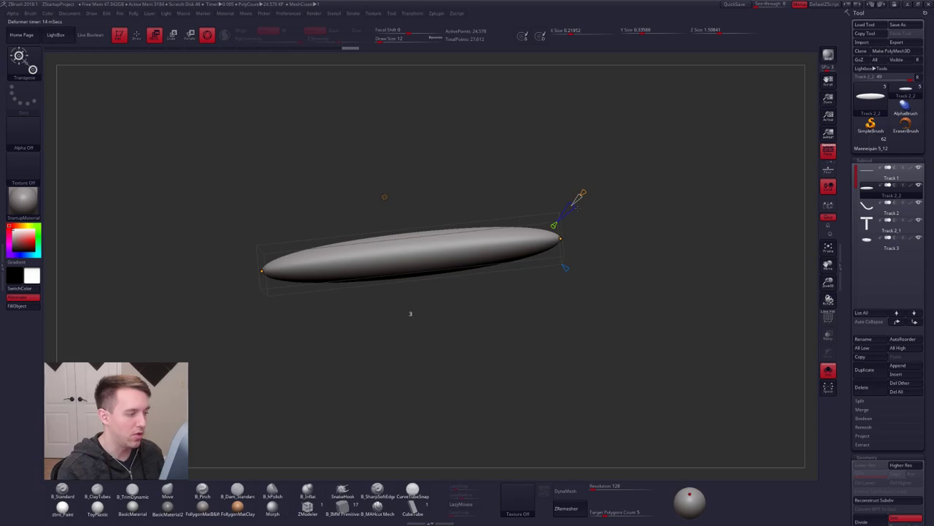
right_drag(509, 238, 385, 197)
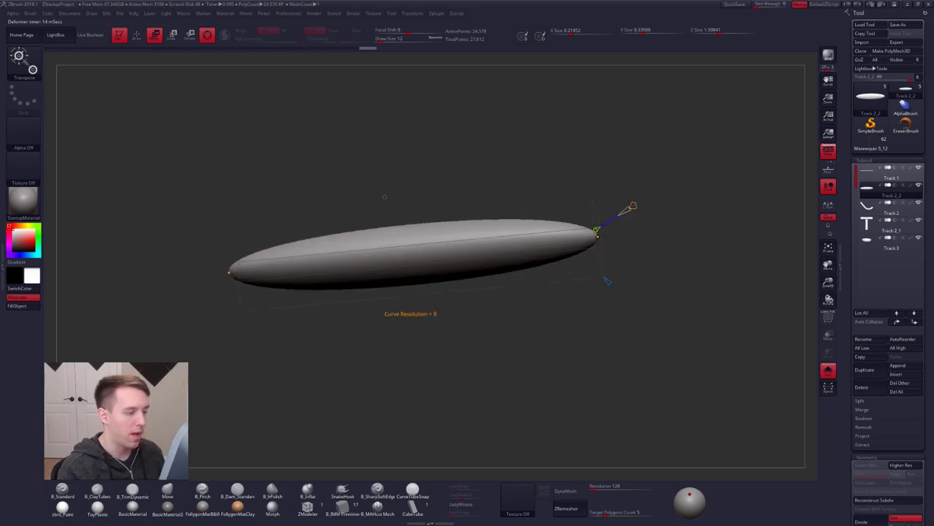
drag(632, 207, 635, 205)
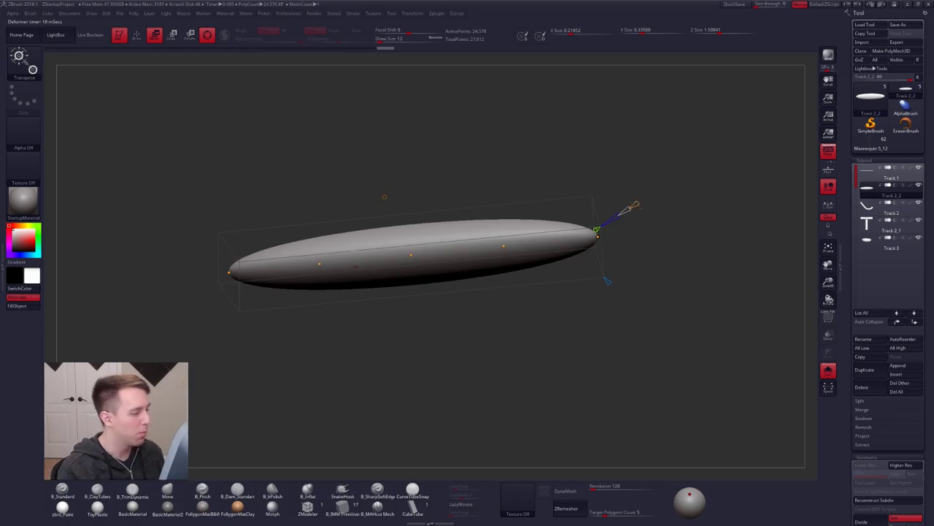
Try bending the elongated shape at its middle curve point in side view, and undo the bend.
mouse_move(446, 281)
shift+right_down()
mouse_move(428, 260)
mouse_move(446, 268)
shift+right_up()
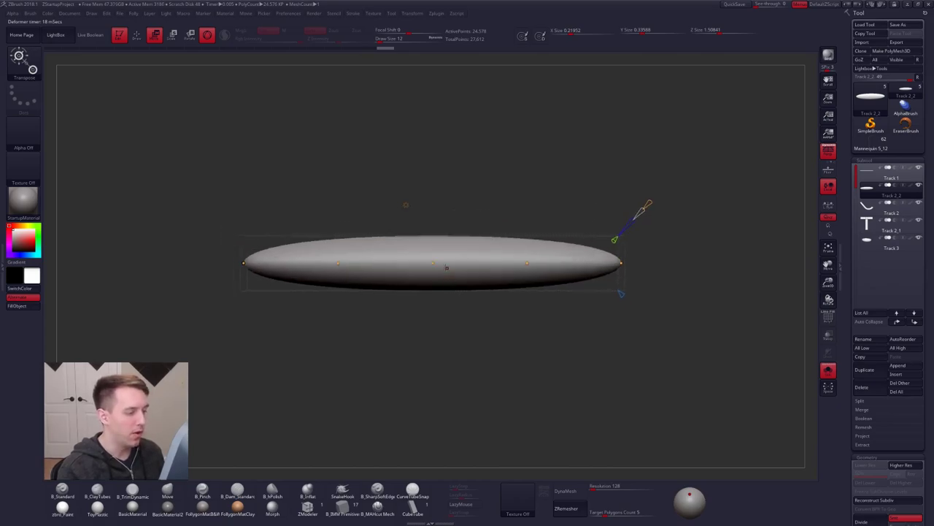
drag(431, 263, 466, 278)
key(ctrl+z)
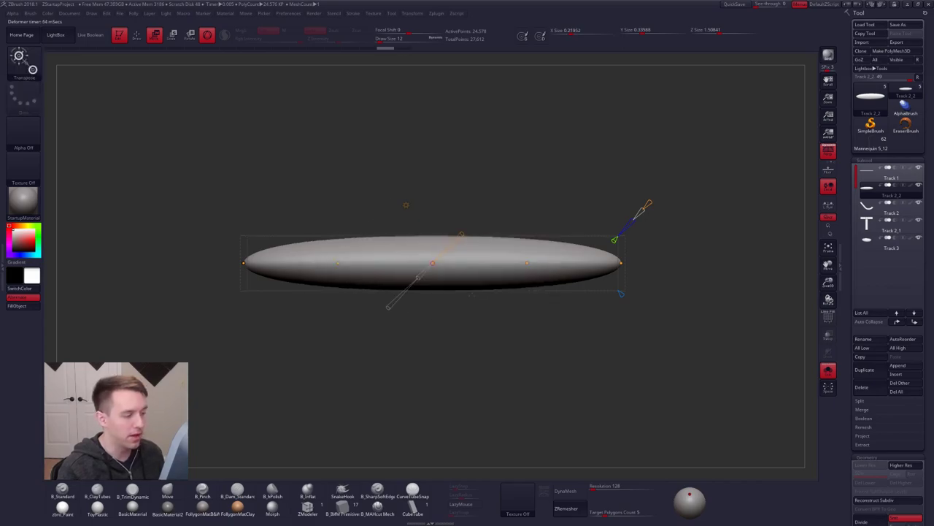
Try moving the bend curve's middle control point from the wider side of the elongated shape, and undo the move.
right_drag(414, 294, 447, 234)
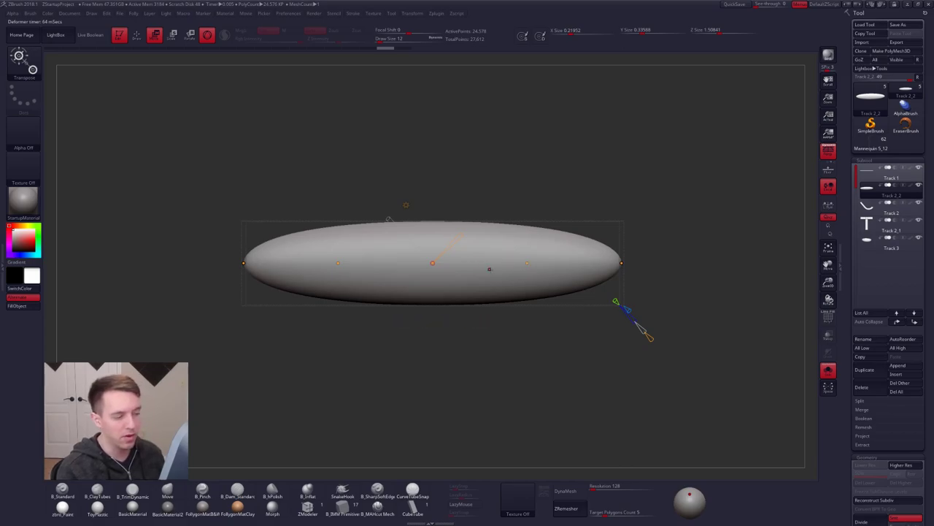
mouse_move(433, 263)
mouse_down()
mouse_move(440, 292)
mouse_move(436, 252)
mouse_up()
key(ctrl+z)
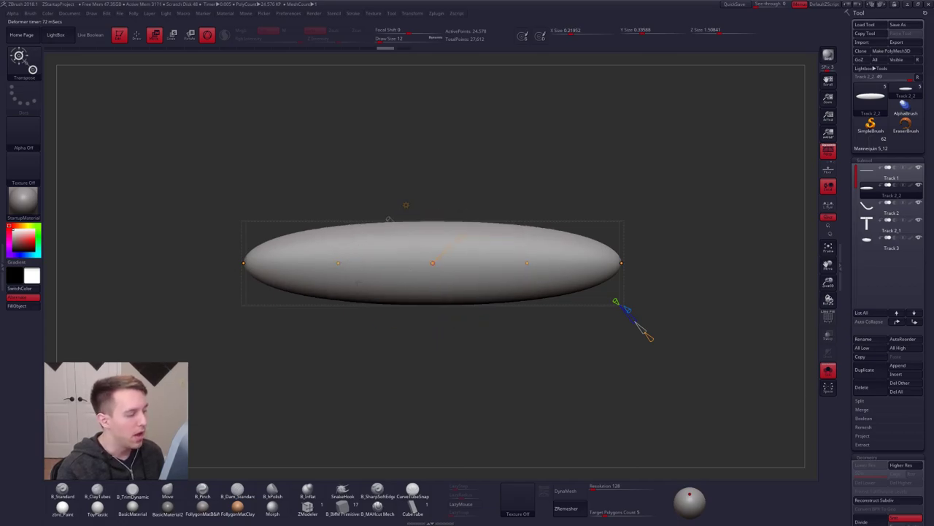
Reduce the bend curve to three control points and bow the shape by lowering its middle point and raising both end points.
shift+right_drag(465, 264, 591, 342)
alt+right_drag(494, 252, 530, 282)
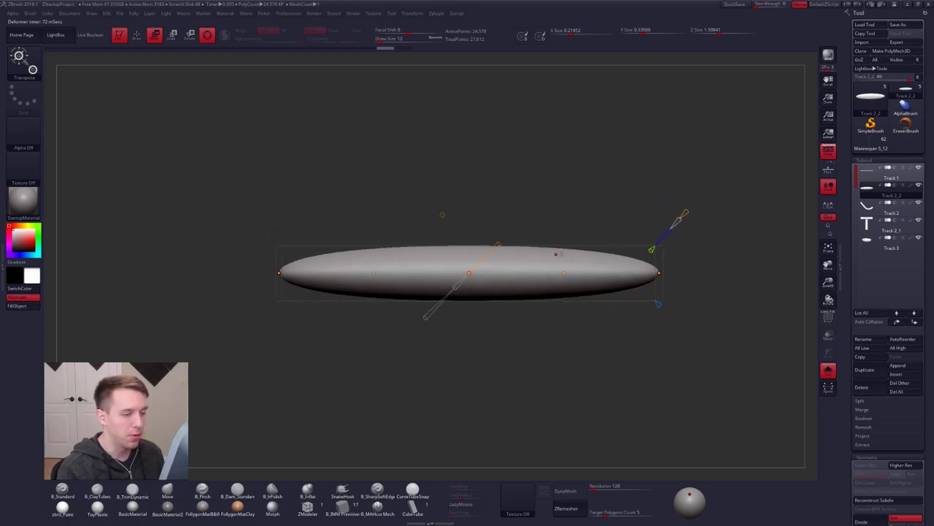
drag(685, 212, 685, 213)
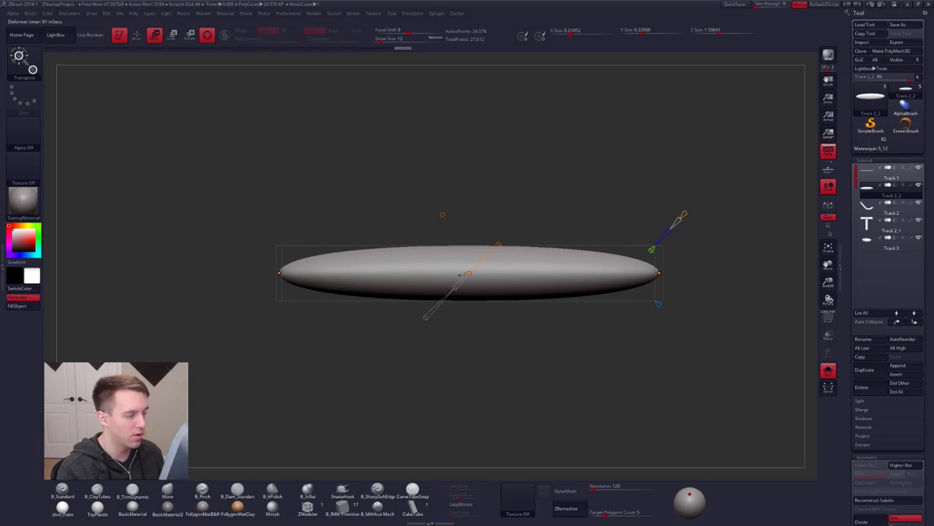
drag(469, 273, 469, 292)
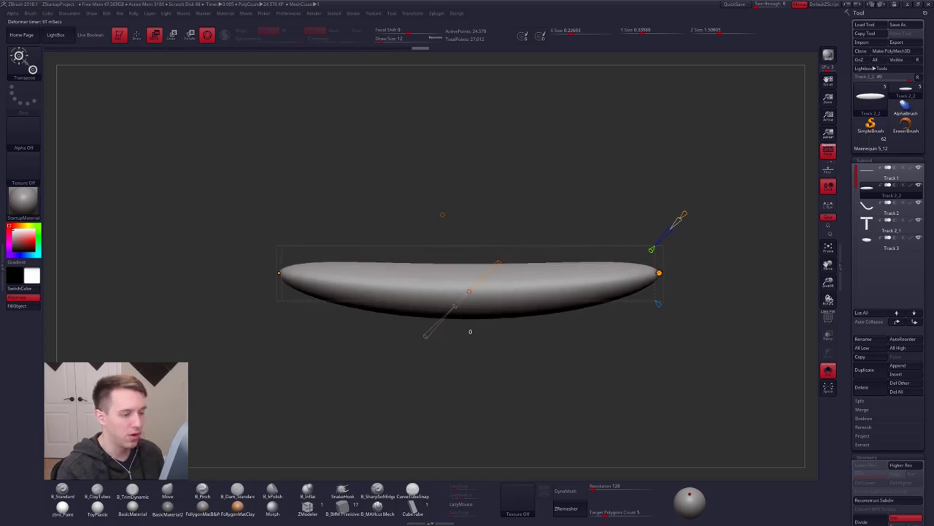
drag(658, 272, 657, 256)
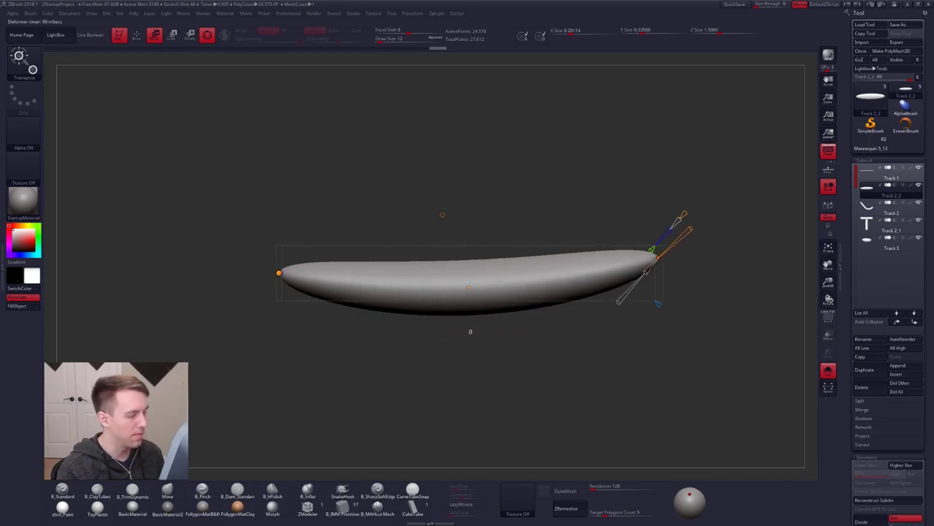
drag(279, 273, 279, 262)
Restore five control points, try raising the two points beside the middle, and undo the bends.
mouse_move(683, 216)
mouse_down()
mouse_move(692, 206)
mouse_move(683, 216)
mouse_up()
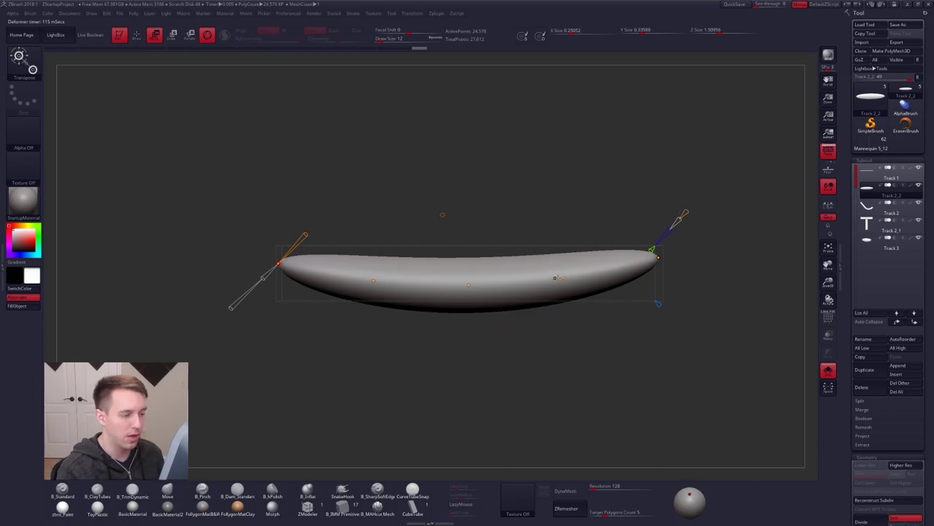
drag(563, 278, 563, 267)
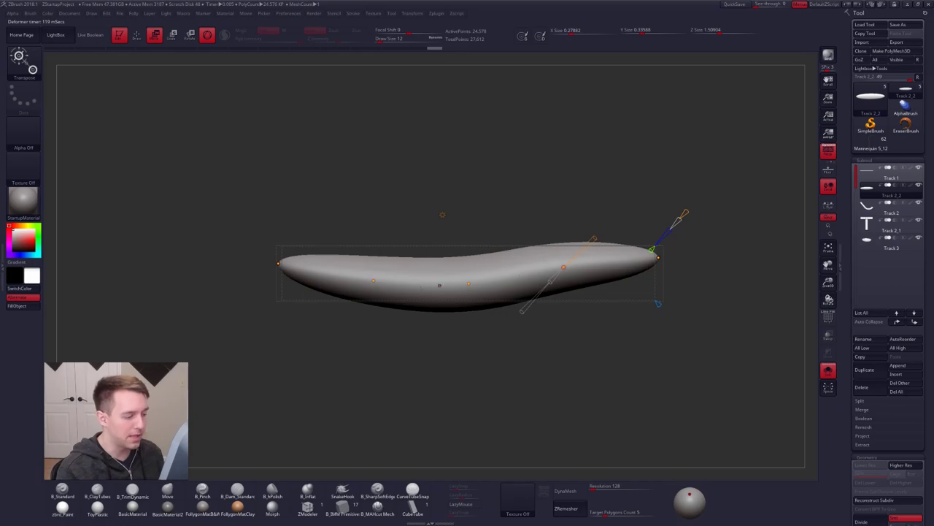
drag(372, 284, 375, 273)
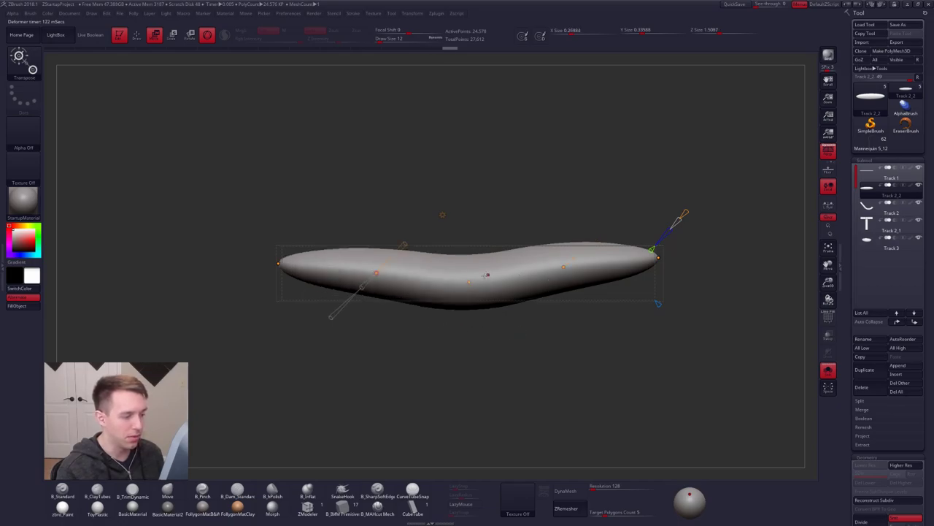
key(ctrl+z)
key(ctrl+z)
key(ctrl+z)
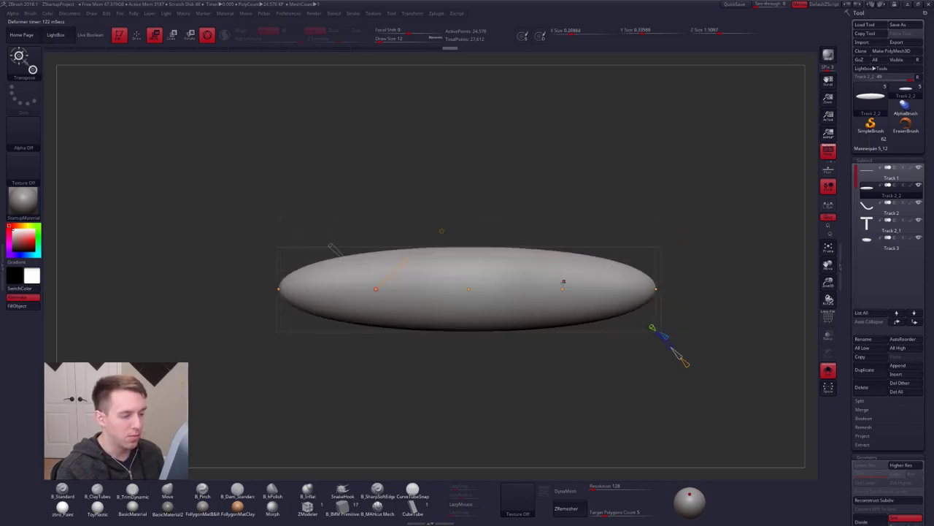
Lower the control point between the middle and one end slightly, and accept the Bend Curve deformation.
drag(563, 290, 562, 296)
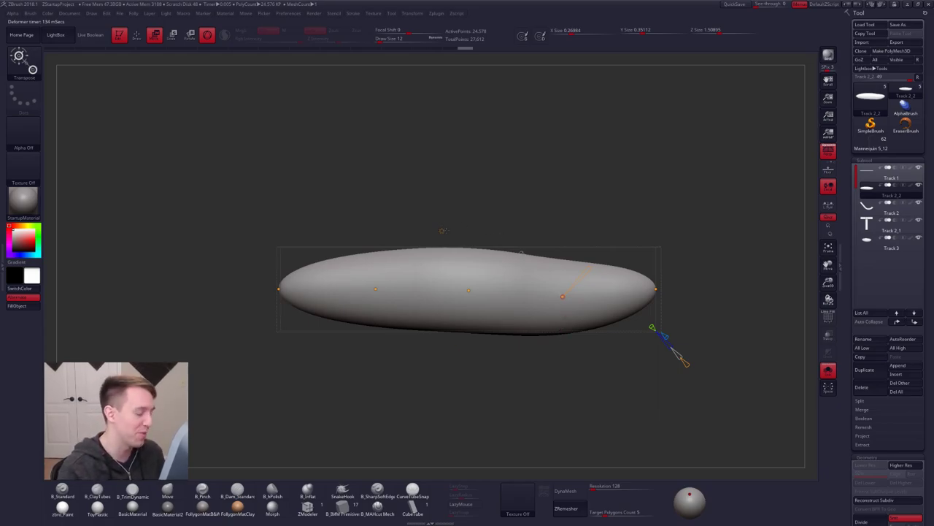
click(442, 230)
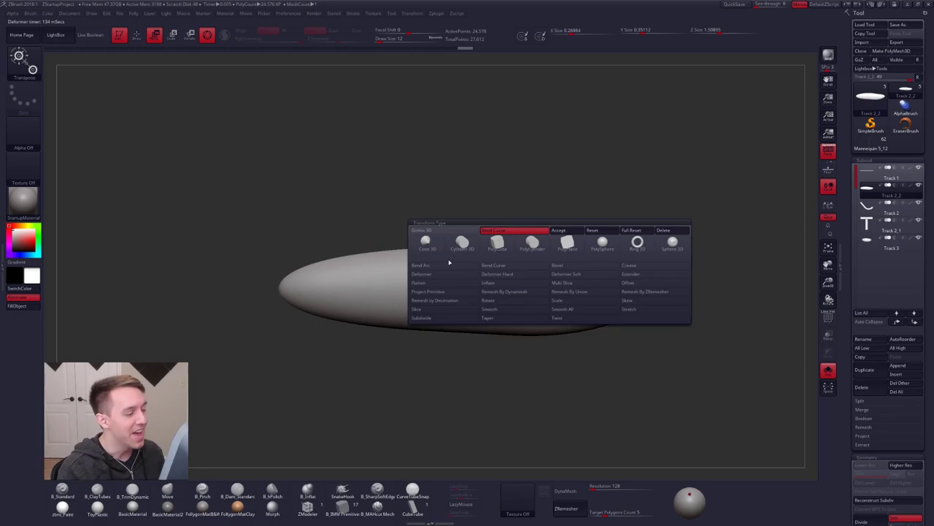
click(539, 234)
click(442, 230)
click(561, 229)
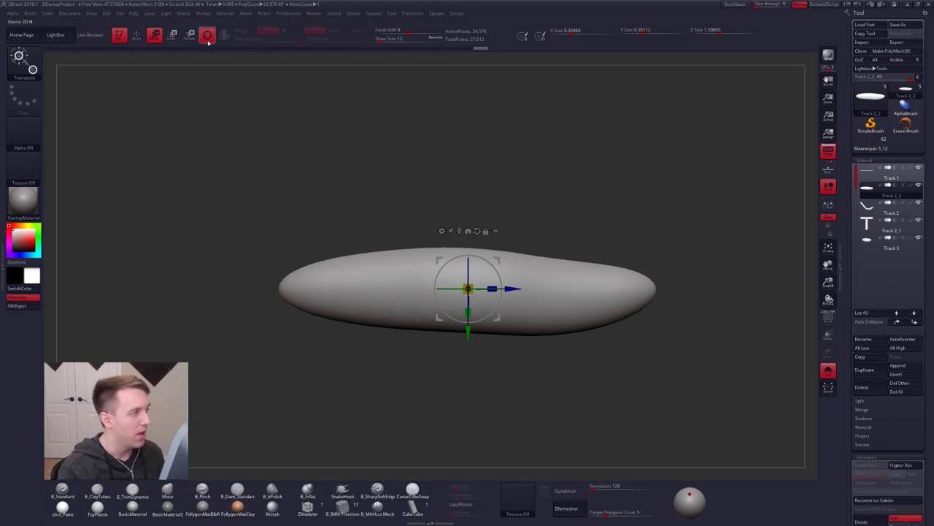
Leave the gizmo and return to Draw mode on the bent elongated shape.
click(442, 231)
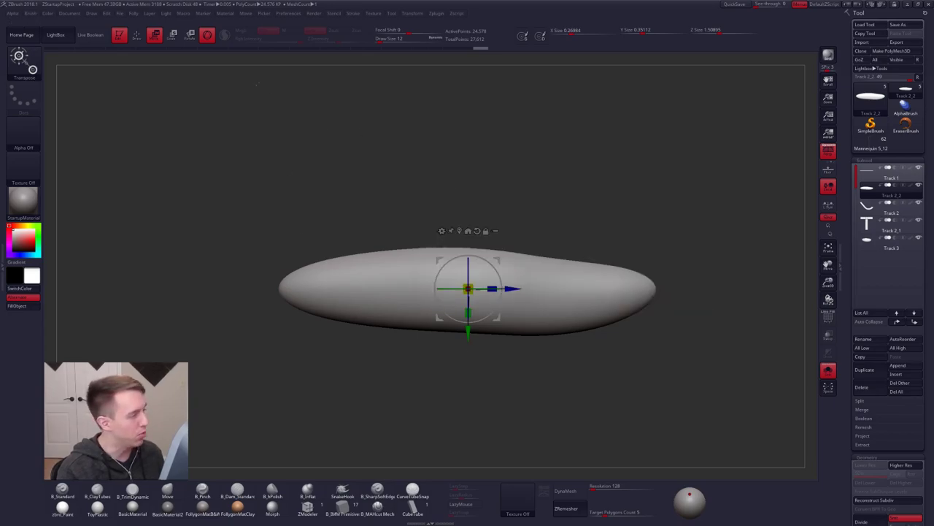
click(207, 36)
key(q)
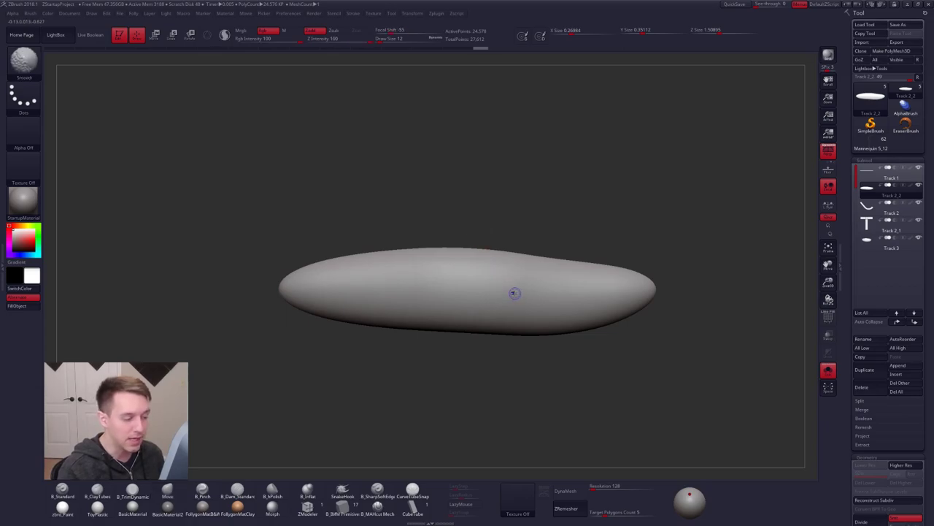
drag(515, 297, 513, 269)
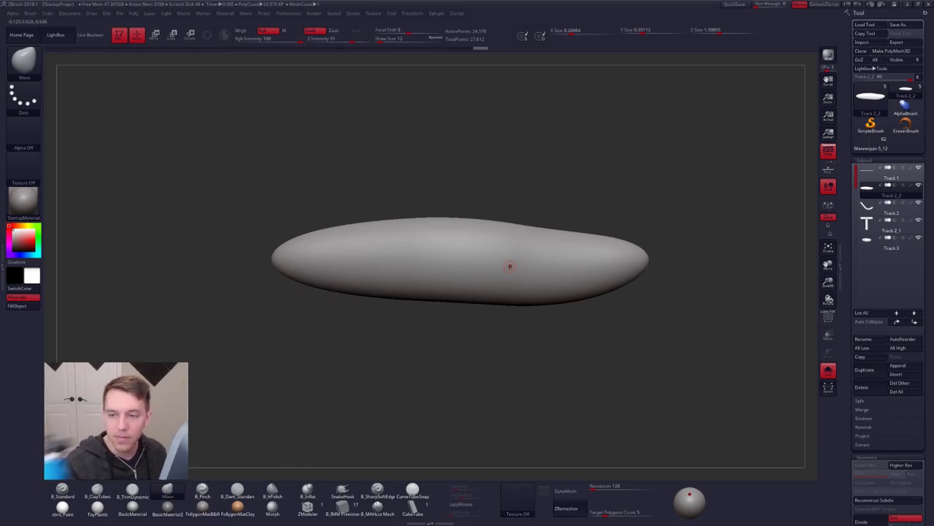
Switch to Blender, play the marble maze simulation to check how the marbles move, and rewind it to the first frame.
key(alt+Tab)
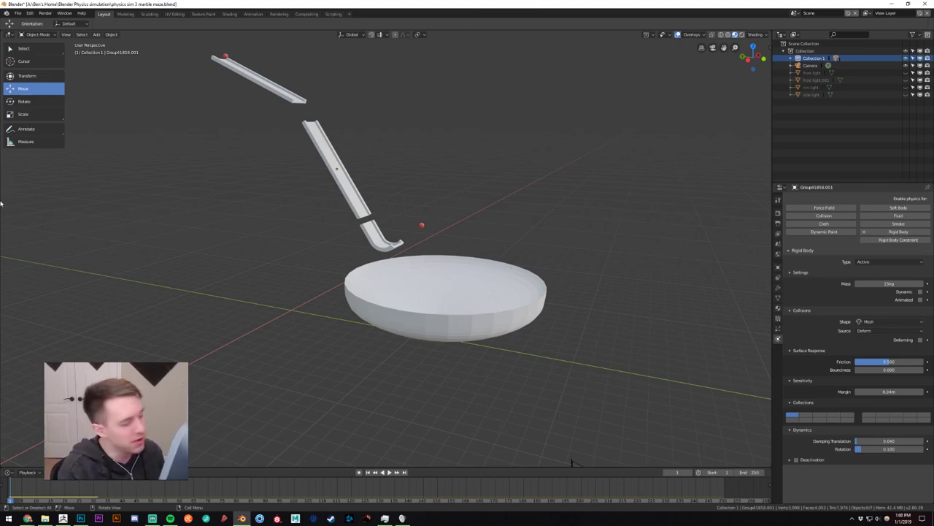
middle_drag(544, 231, 538, 236)
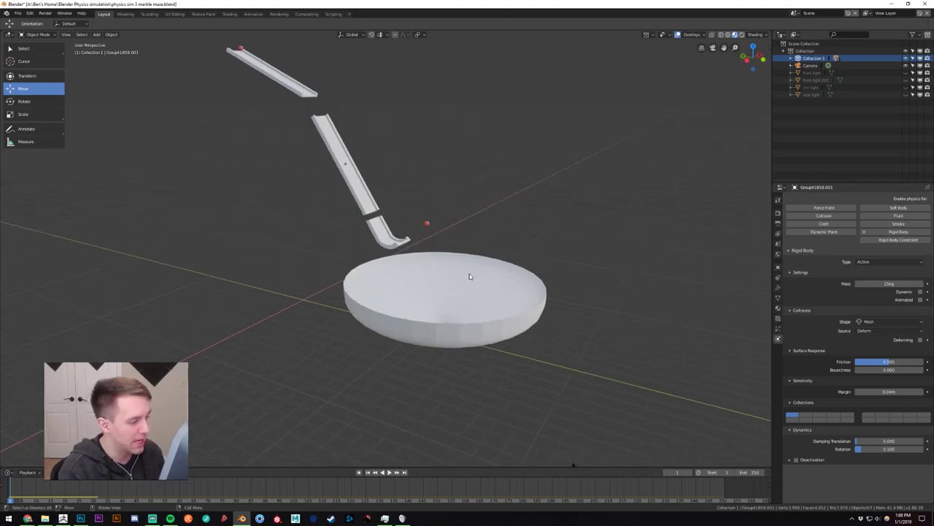
mouse_move(469, 276)
middle_down()
mouse_move(448, 275)
mouse_move(463, 250)
mouse_move(479, 254)
mouse_move(486, 284)
middle_up()
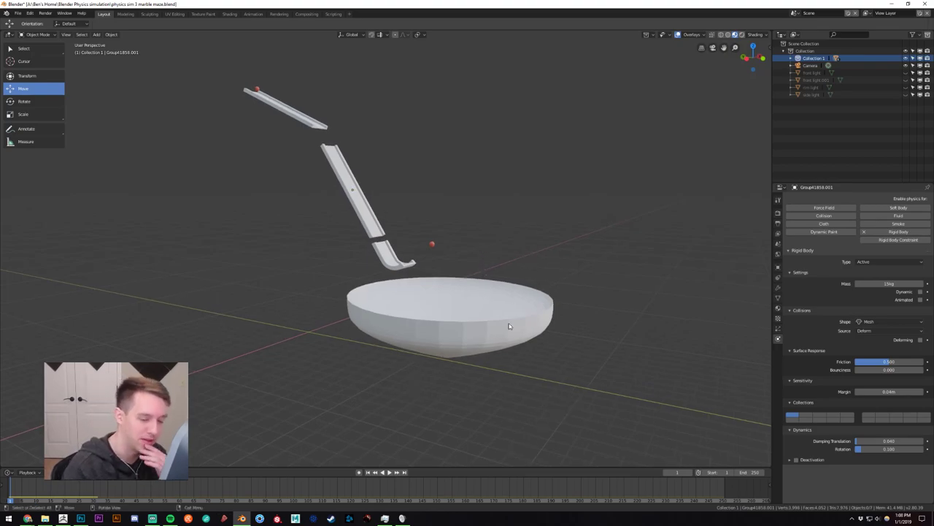
click(390, 472)
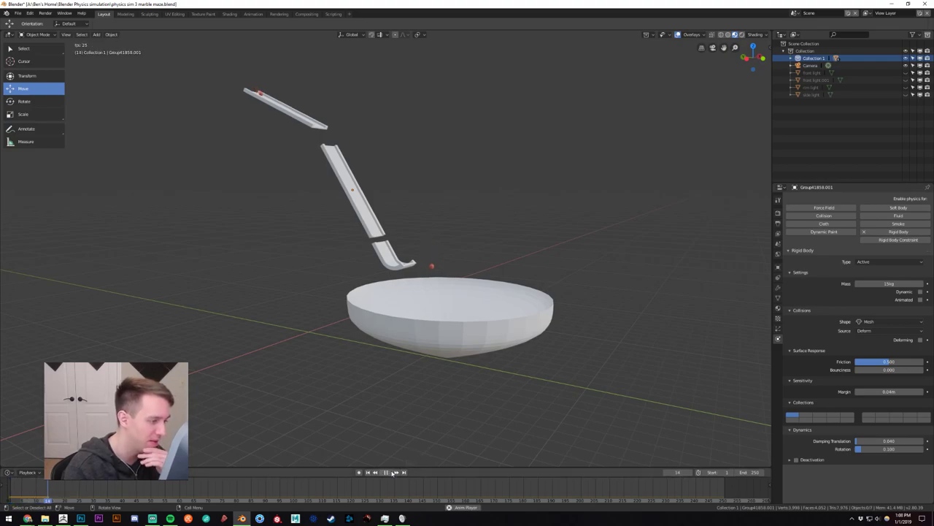
click(391, 472)
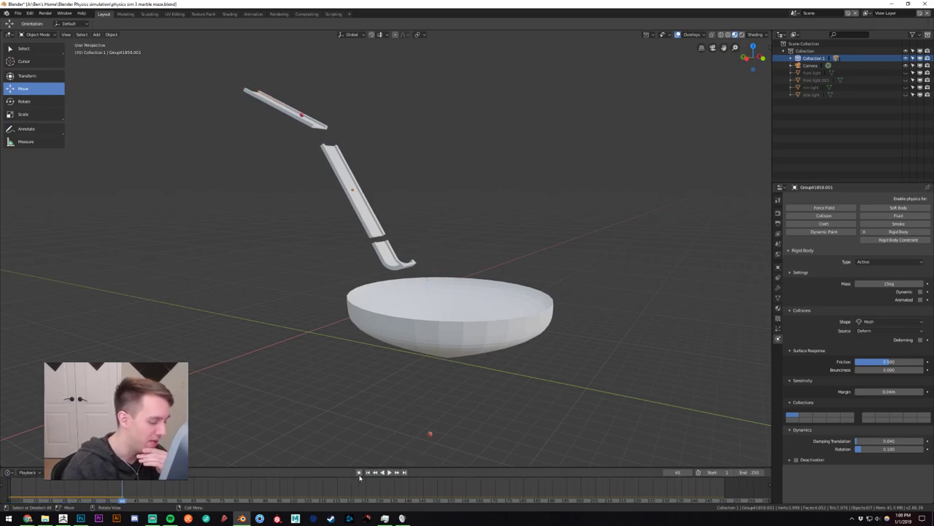
click(368, 472)
scroll(323, 386, down, 6)
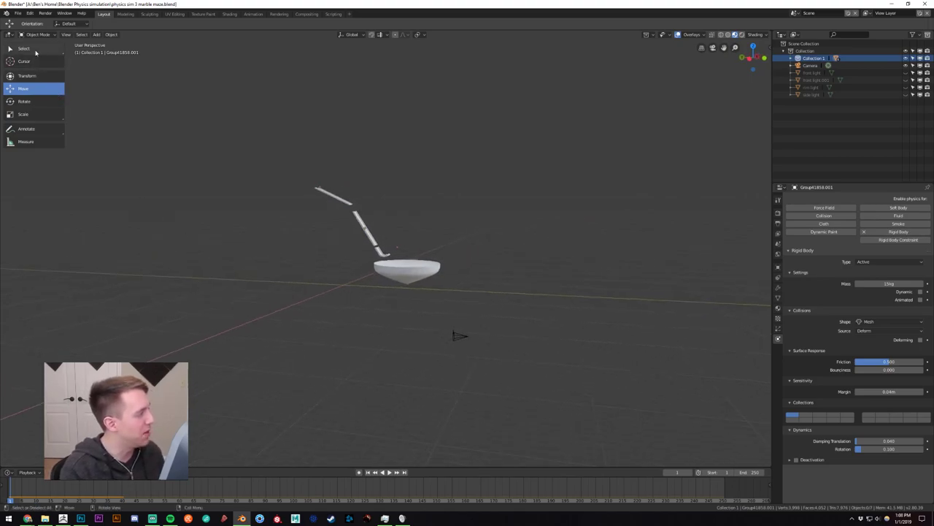
Box-select the track pieces, marbles and bowl, and try scaling them up together.
click(24, 48)
key(b)
drag(272, 296, 505, 167)
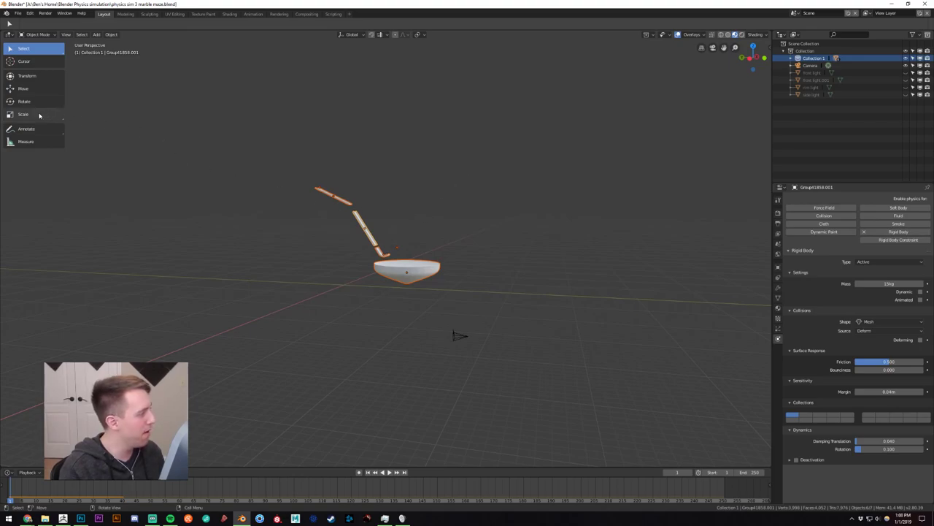
click(23, 114)
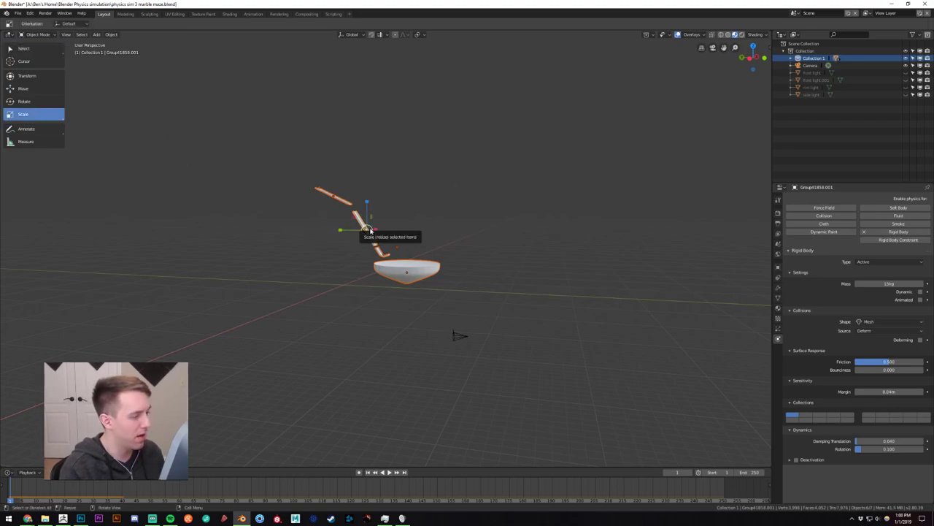
drag(370, 230, 421, 256)
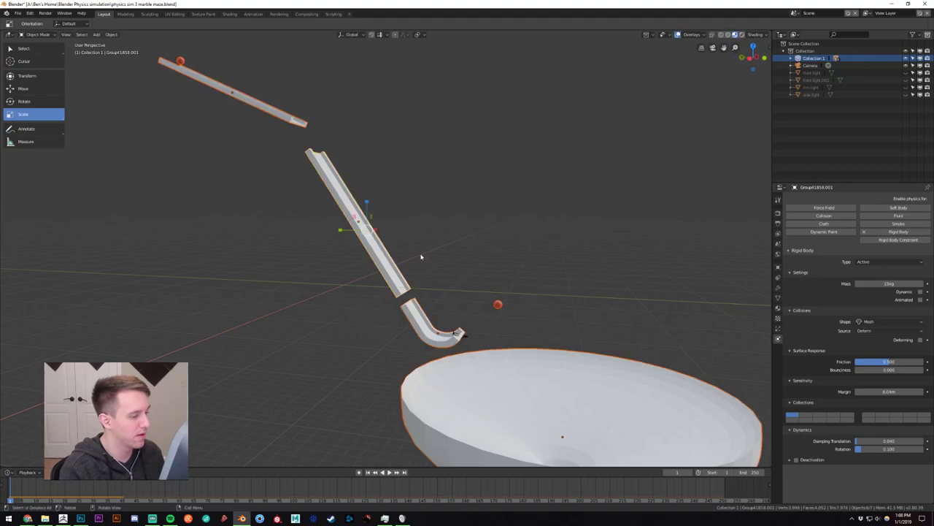
scroll(421, 256, down, 4)
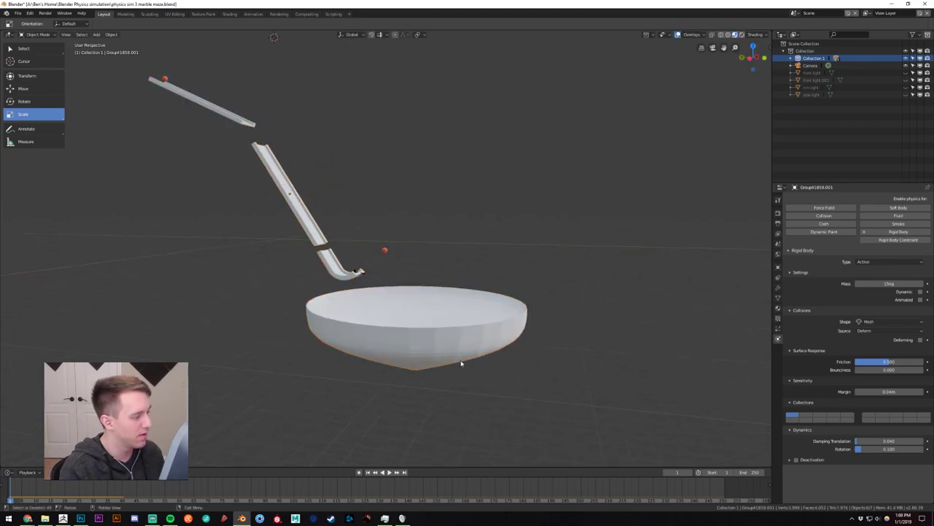
Play the simulation at the enlarged scale, rewind it to the start, and undo the enlargement.
click(390, 471)
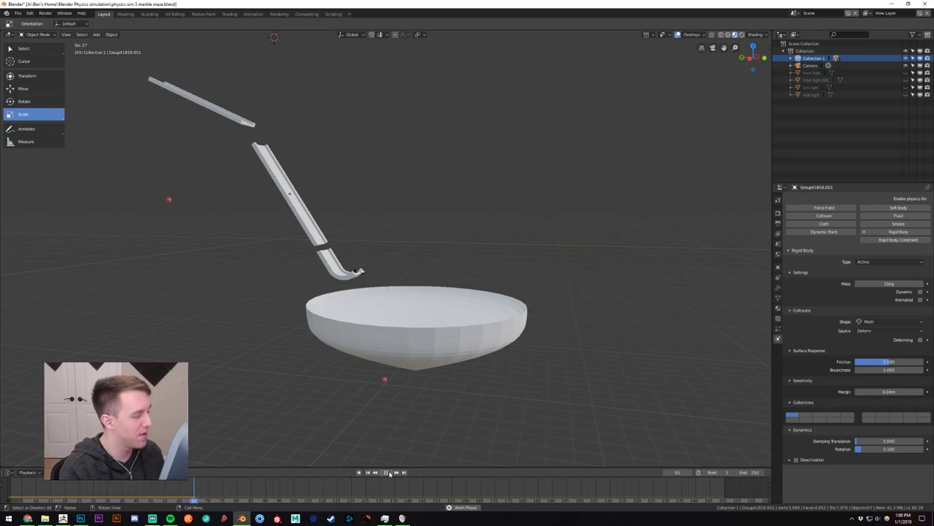
click(389, 473)
click(368, 473)
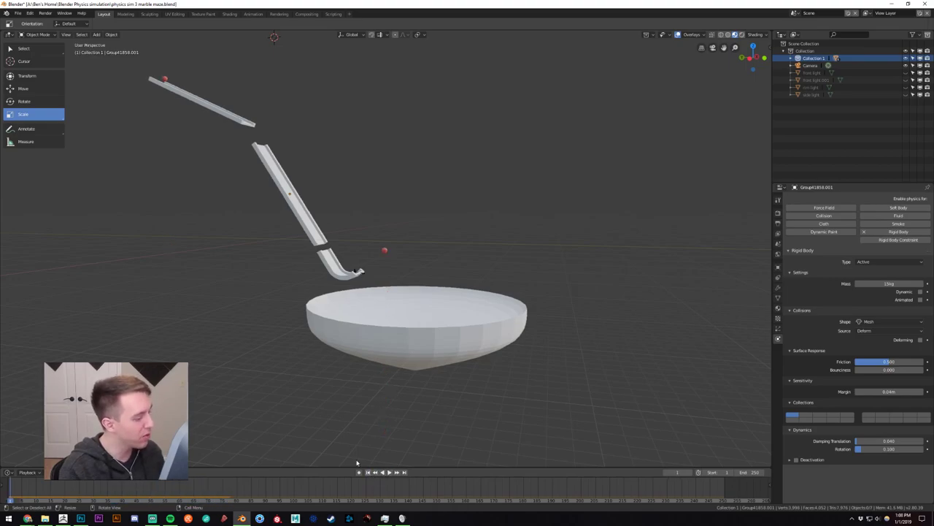
key(a)
scroll(247, 295, down, 8)
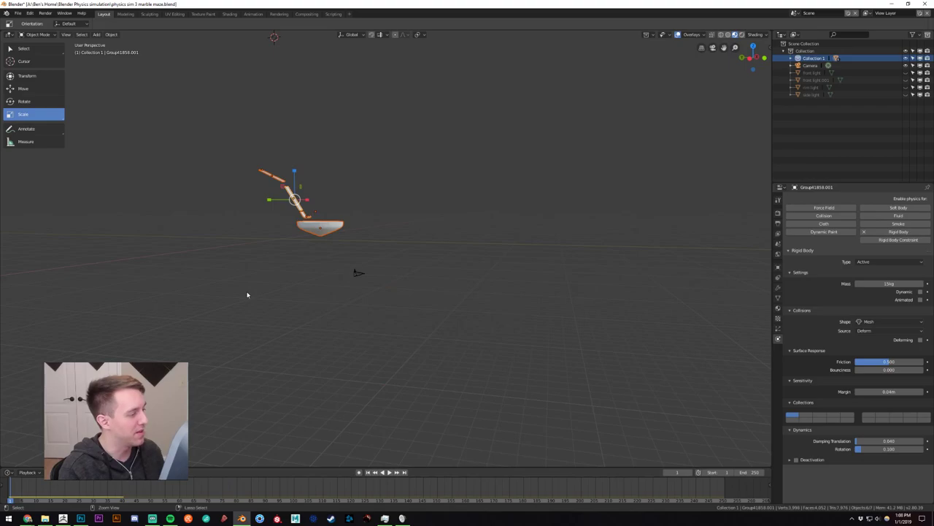
Try scaling the selected tracks, marbles and bowl down to about 0.63, and undo the scaling.
scroll(313, 217, up, 4)
shift+middle_drag(313, 218, 400, 300)
scroll(321, 233, up, 2)
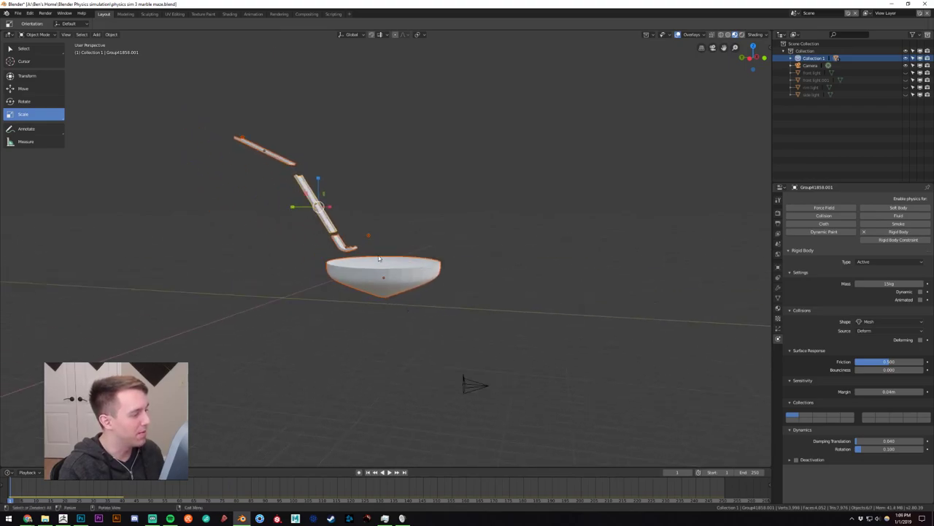
key(s)
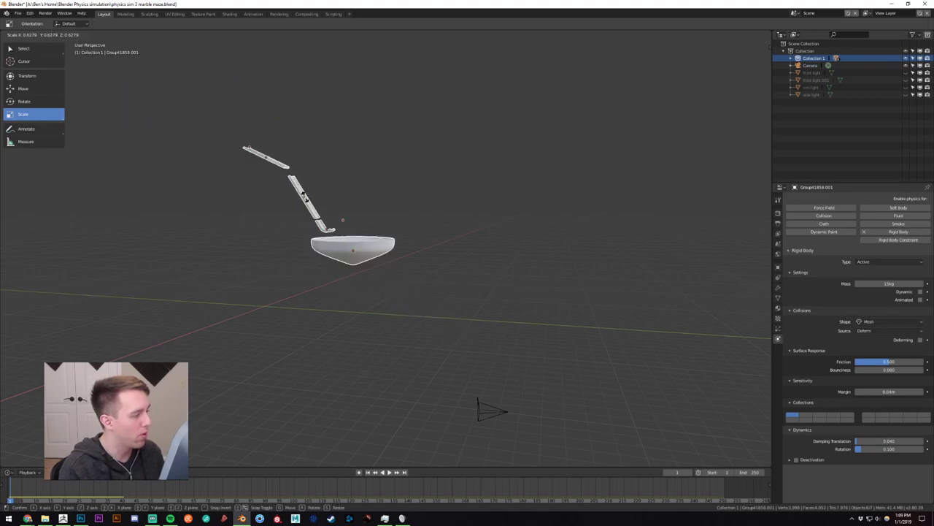
click(305, 192)
key(ctrl+z)
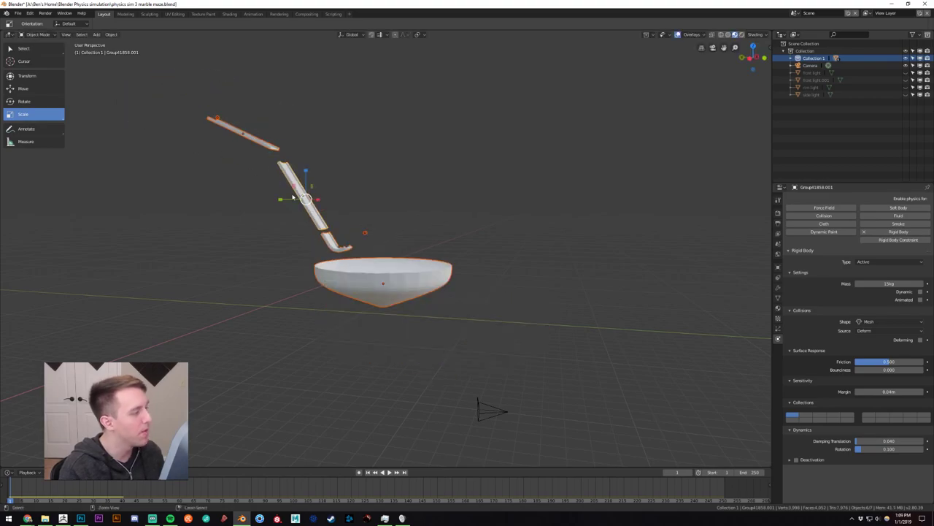
Scale the selected track pieces, marbles and bowl down uniformly with the Scale tool's gizmo.
scroll(299, 202, up, 3)
shift+middle_drag(284, 219, 495, 275)
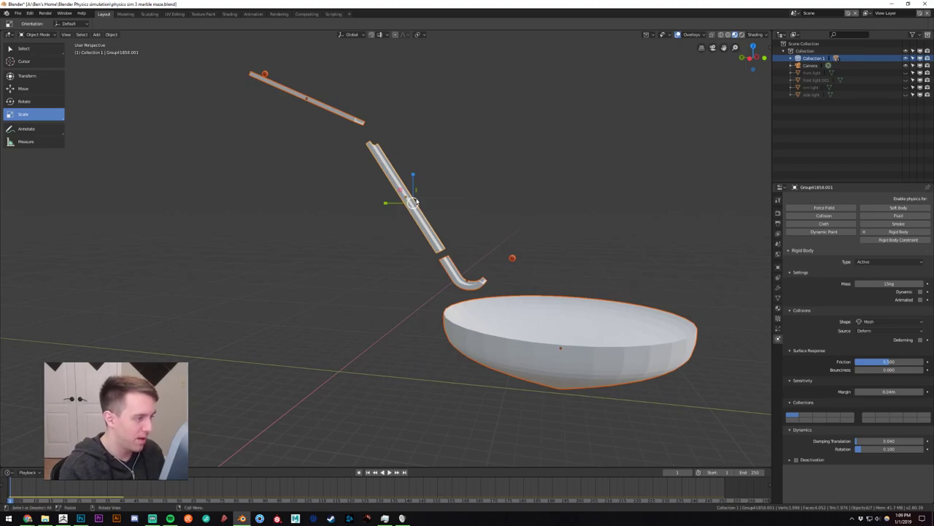
mouse_move(416, 200)
mouse_down()
mouse_move(401, 198)
mouse_move(413, 201)
mouse_up()
scroll(471, 232, up, 2)
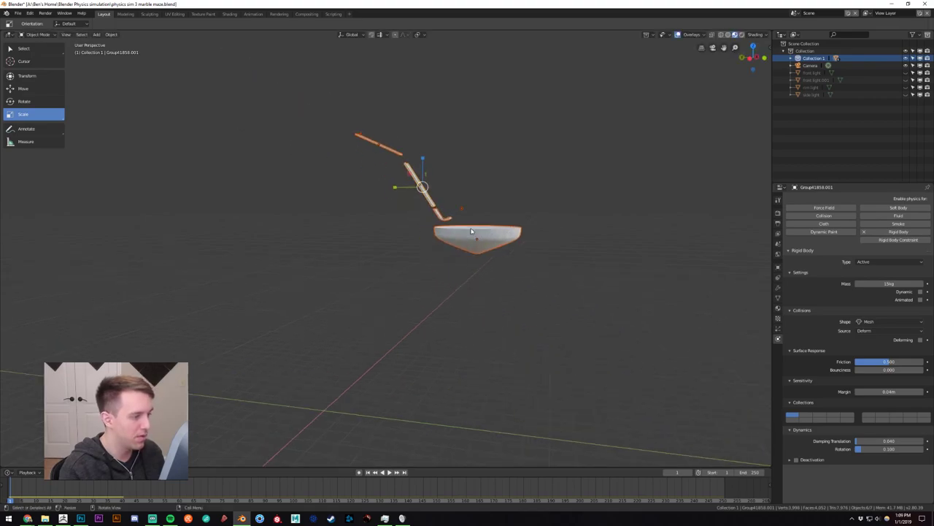
middle_drag(471, 232, 351, 279)
scroll(386, 226, up, 2)
scroll(491, 222, up, 3)
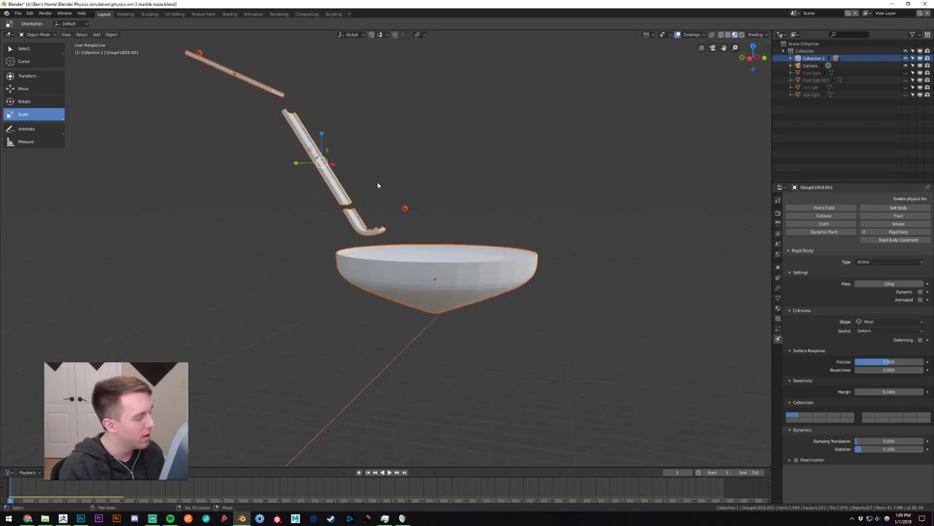
Deselect everything, play the marble simulation at the reduced scale, and rewind it to the first frame.
scroll(384, 226, up, 2)
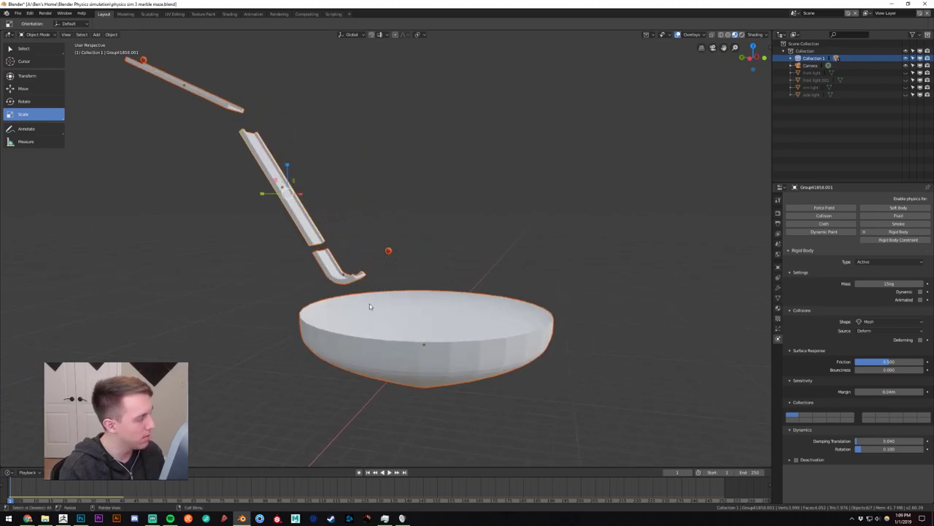
click(346, 417)
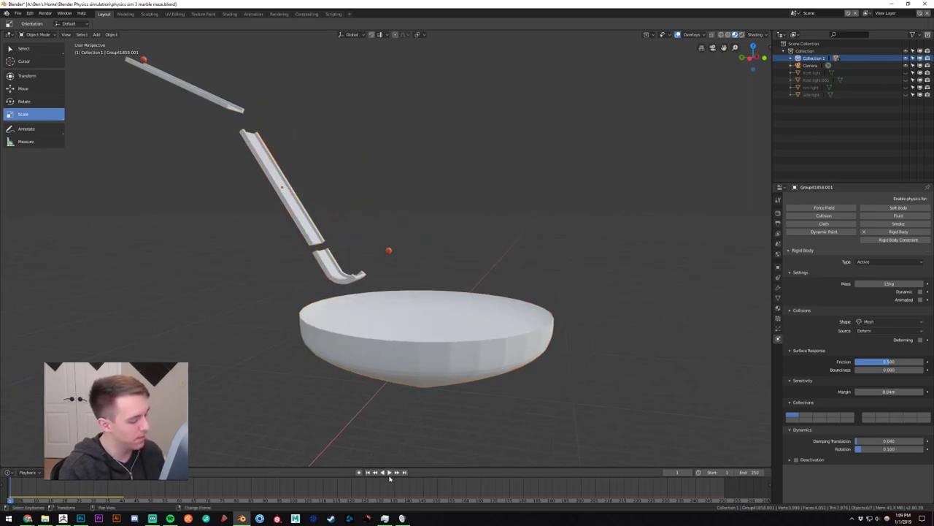
click(388, 472)
click(389, 473)
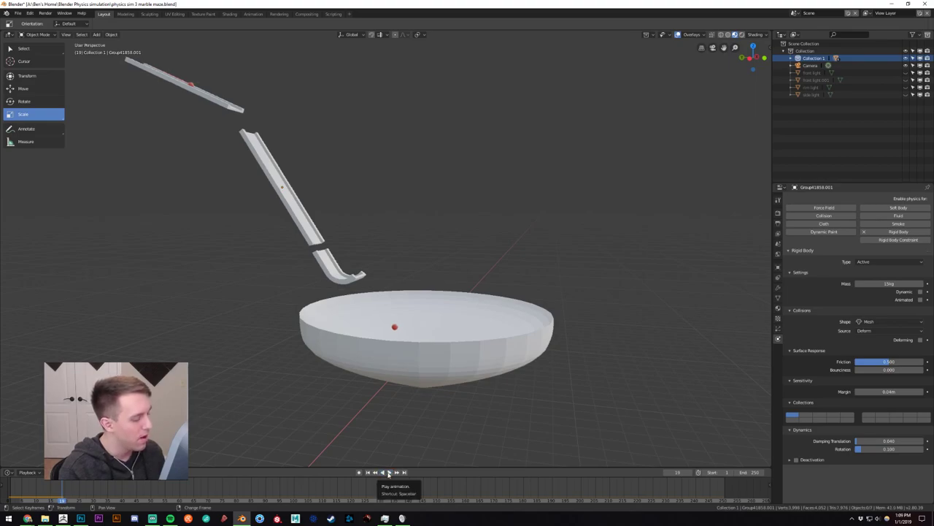
click(389, 473)
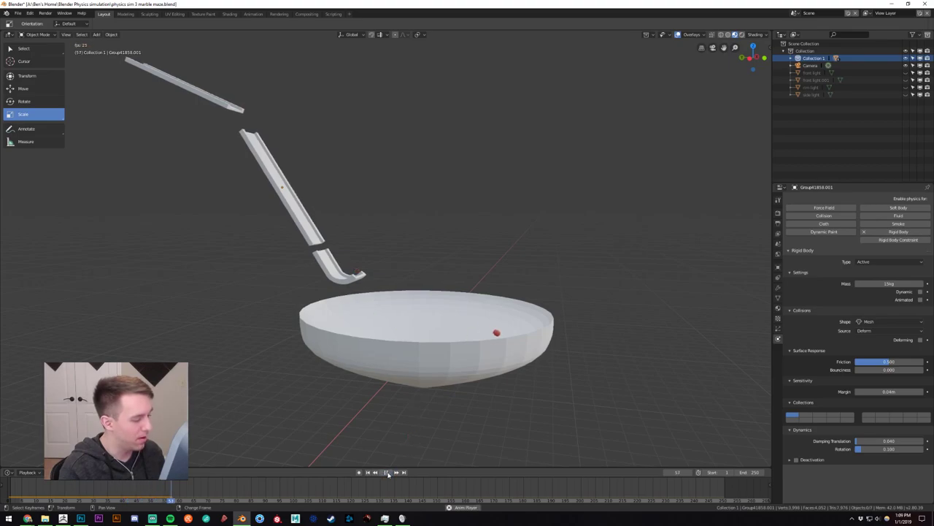
click(373, 474)
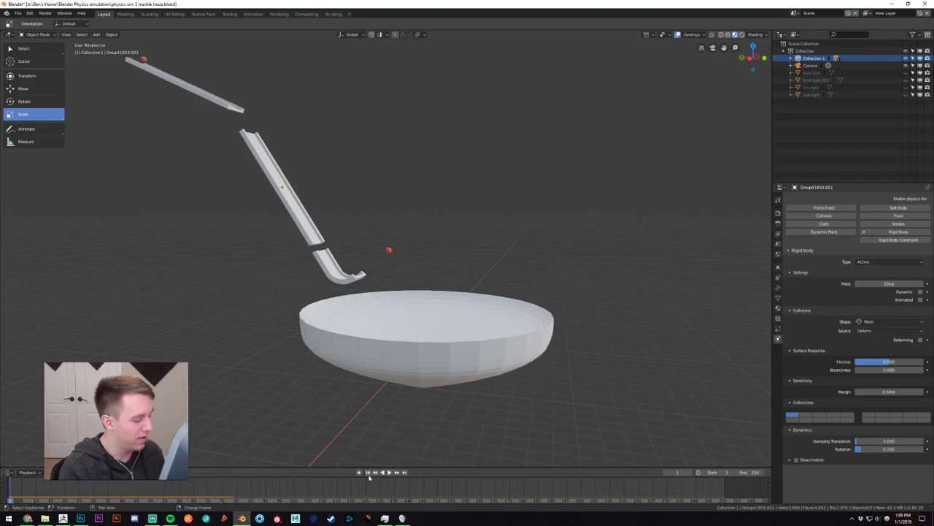
mouse_move(342, 397)
middle_down()
mouse_move(319, 402)
mouse_move(345, 399)
middle_up()
scroll(369, 399, down, 3)
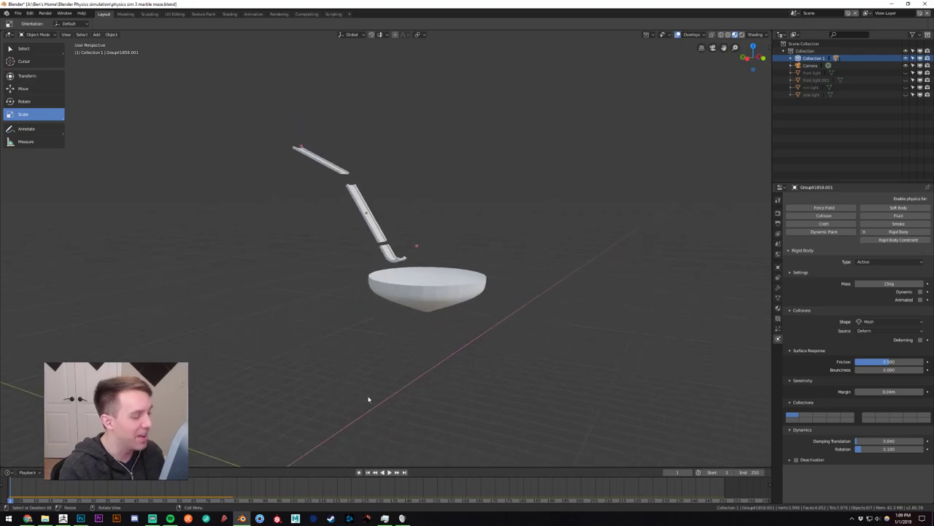
Select the marble floating above the bowl and reveal all hidden objects, including the light planes.
click(416, 248)
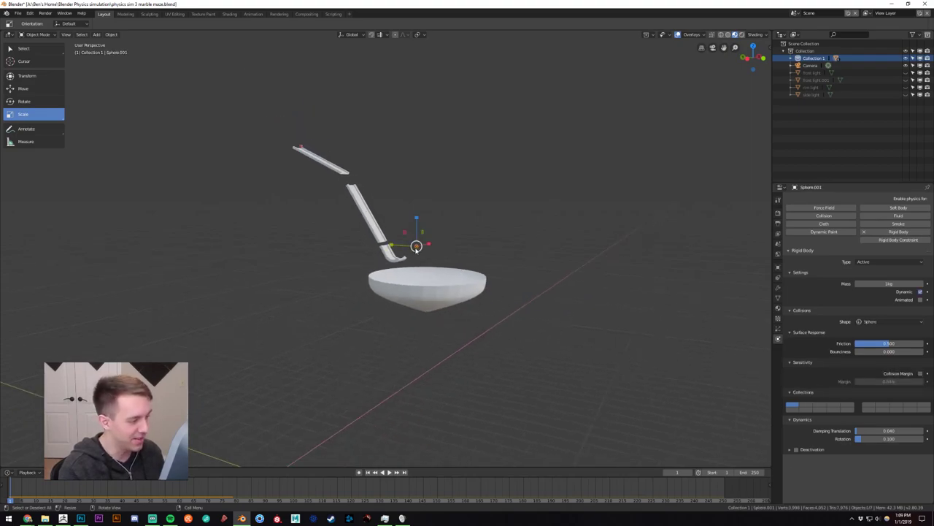
scroll(455, 285, up, 1)
key(alt+h)
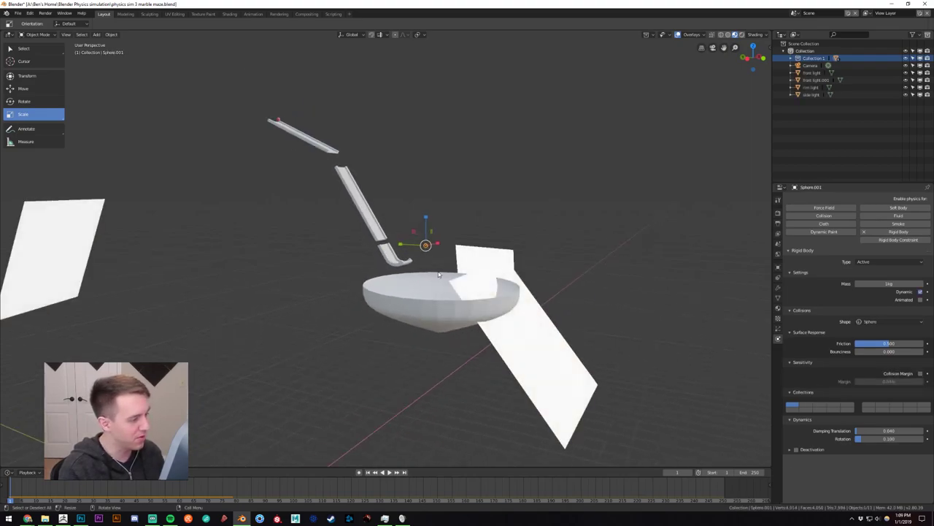
scroll(341, 307, down, 5)
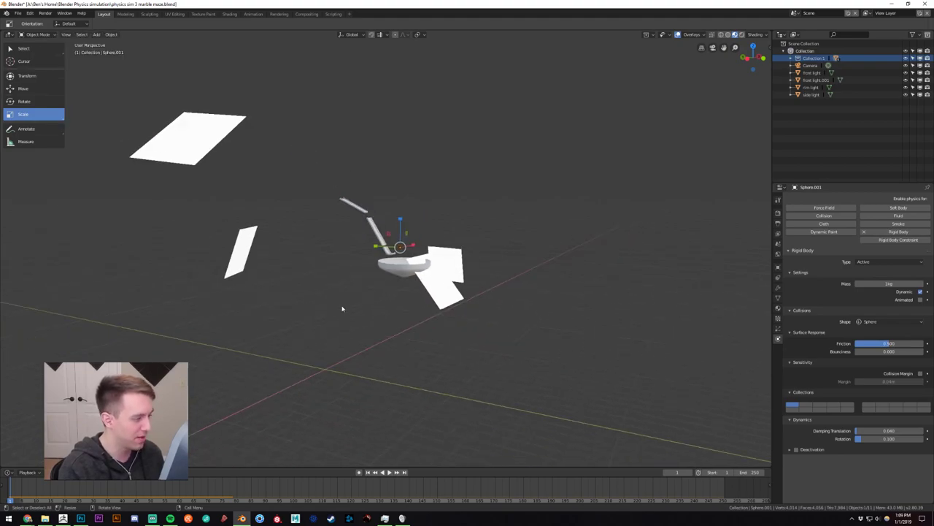
key(ctrl+z)
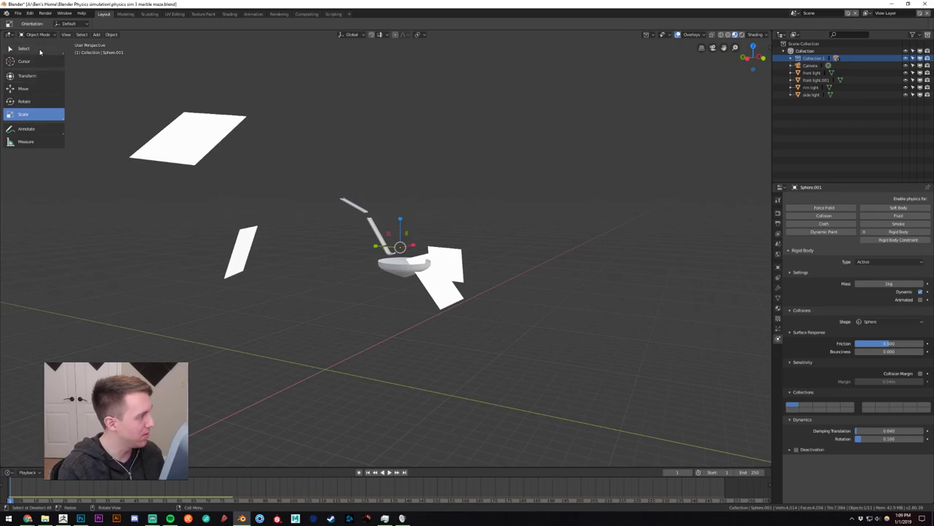
Hide the two front light planes, the rim light and the side light one after another.
click(23, 48)
click(188, 154)
key(h)
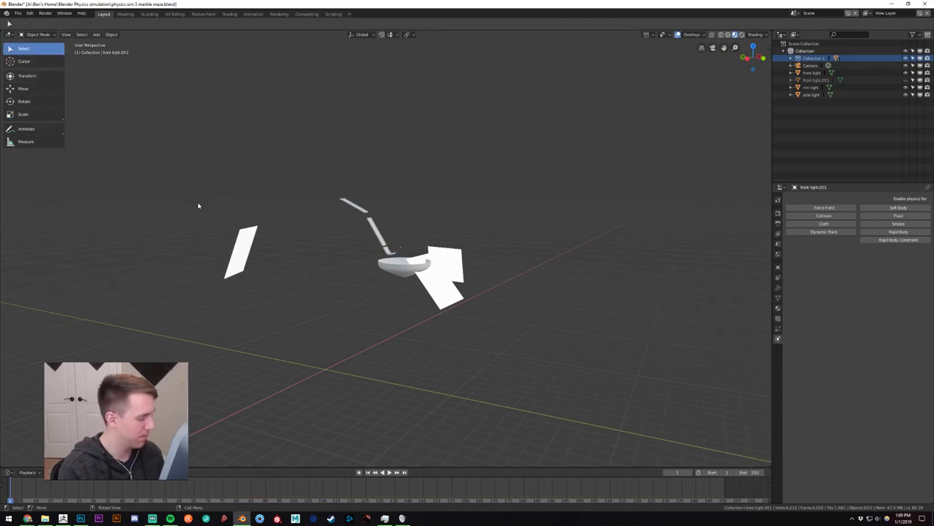
click(239, 241)
key(h)
click(447, 288)
key(h)
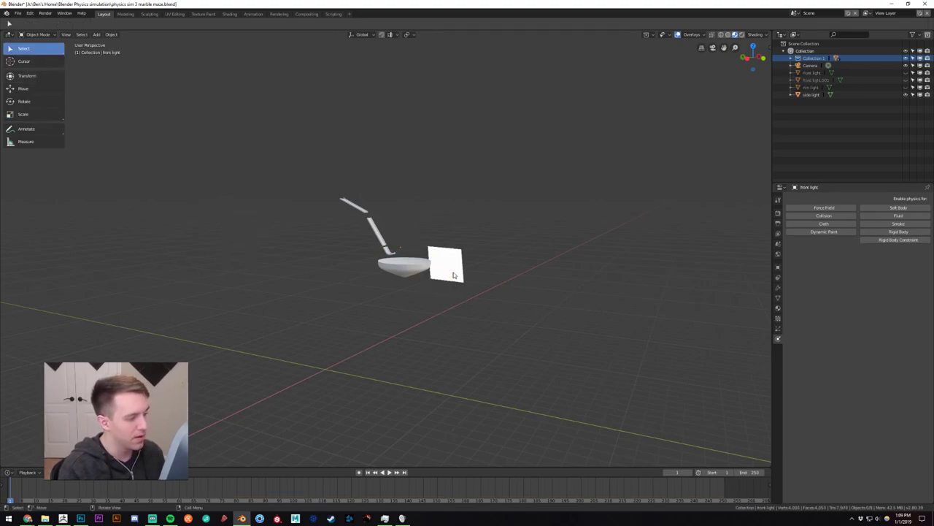
click(452, 273)
key(h)
scroll(432, 261, up, 6)
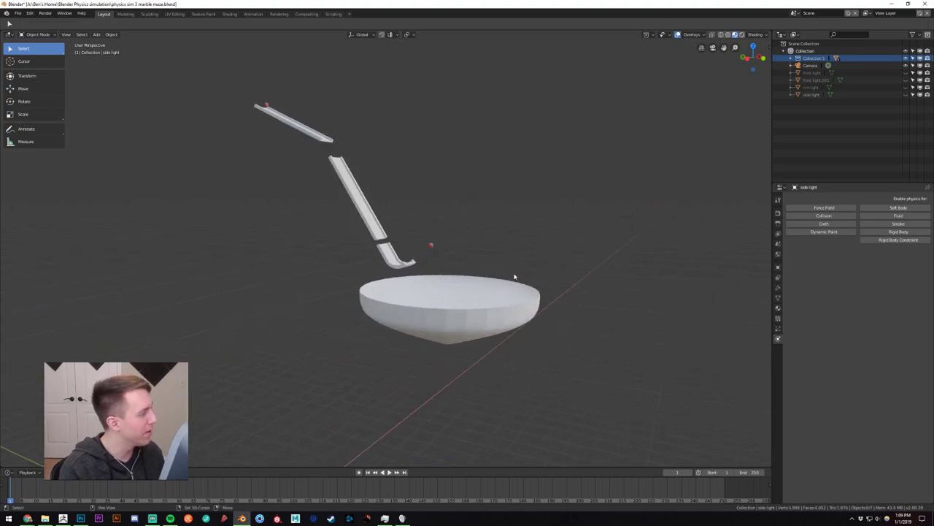
Set the rigid body mass of the marble floating above the bowl to 0.1 kg.
shift+middle_drag(516, 276, 450, 240)
click(422, 267)
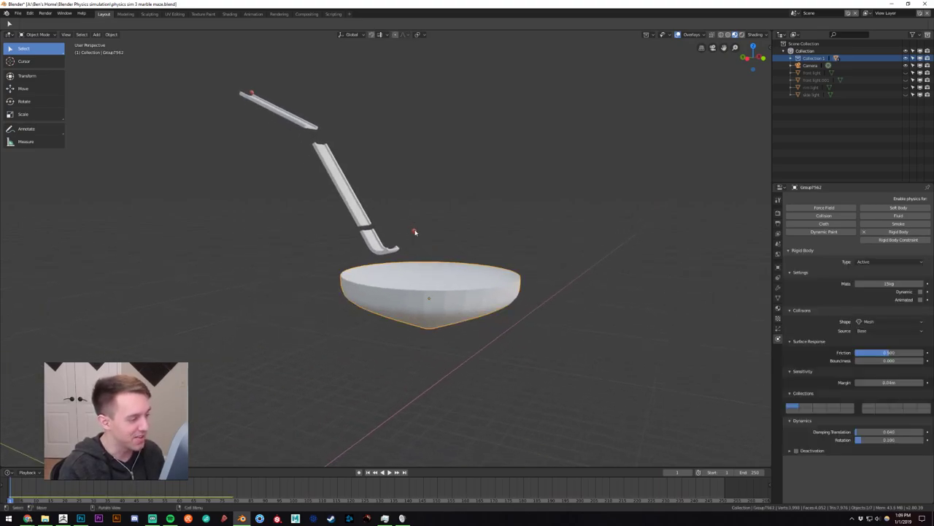
click(415, 232)
scroll(428, 251, up, 2)
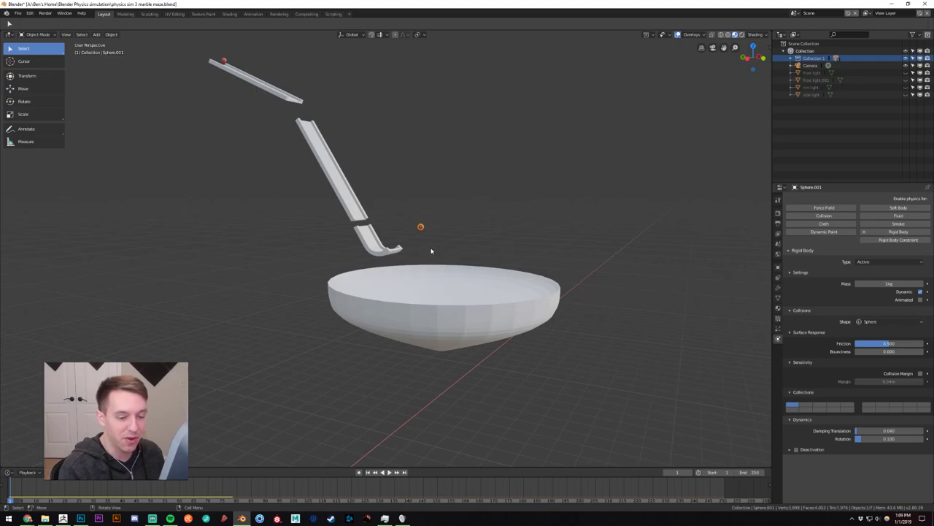
middle_drag(424, 251, 499, 261)
click(882, 283)
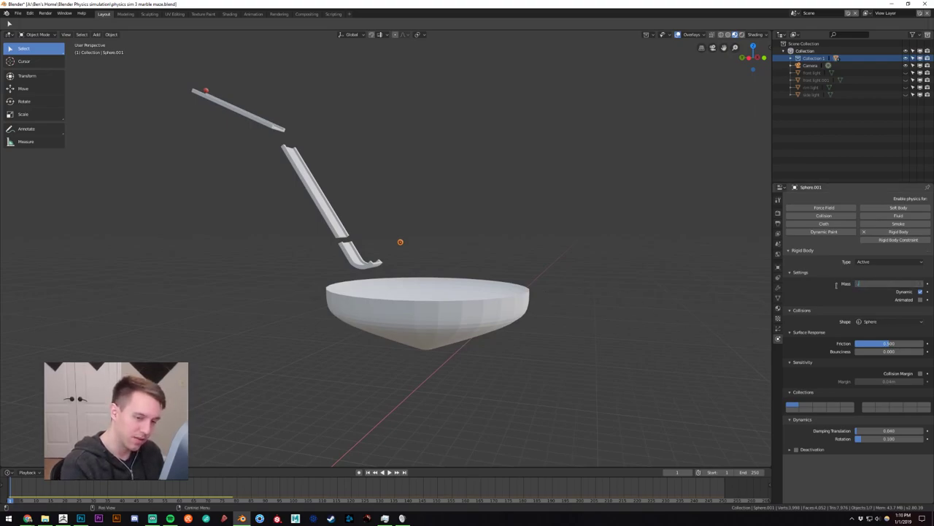
text(.1)
key(Return)
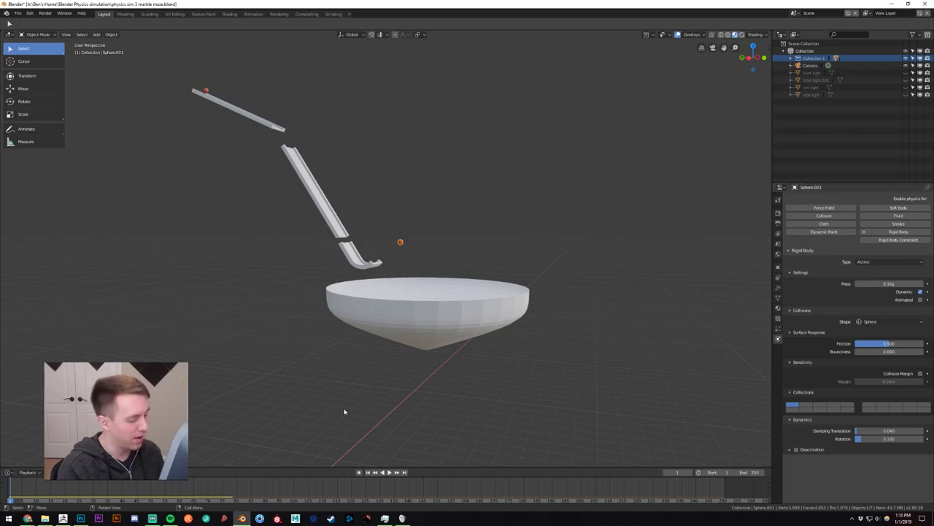
Play the simulation briefly, rewind it to the first frame, and delete the marble floating above the bowl.
click(390, 472)
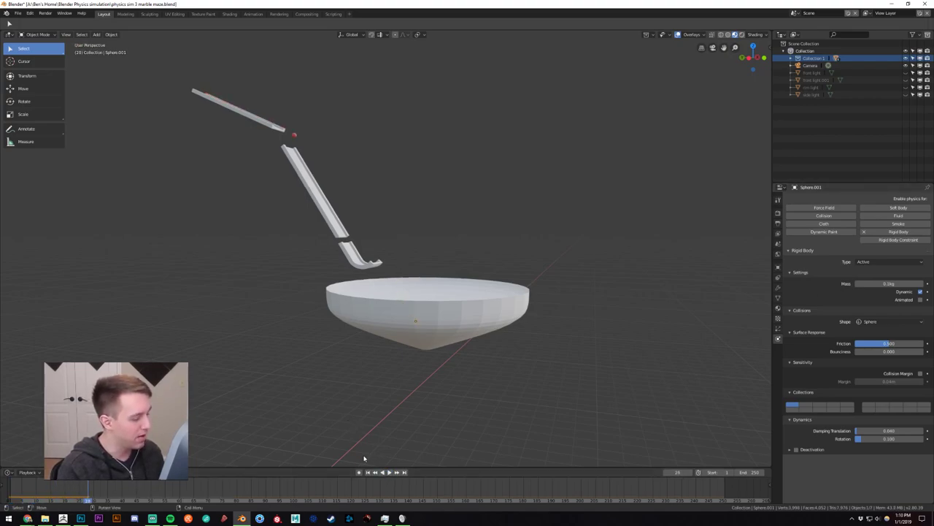
click(367, 472)
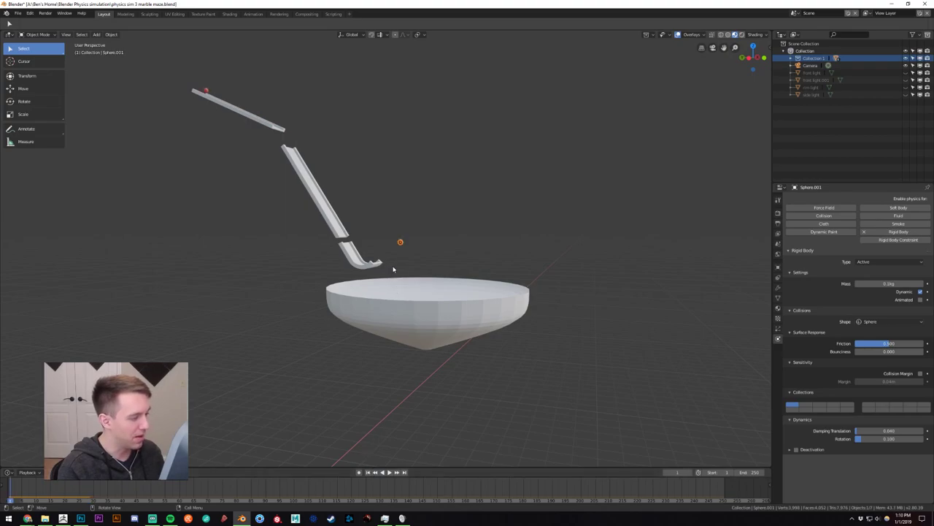
key(Delete)
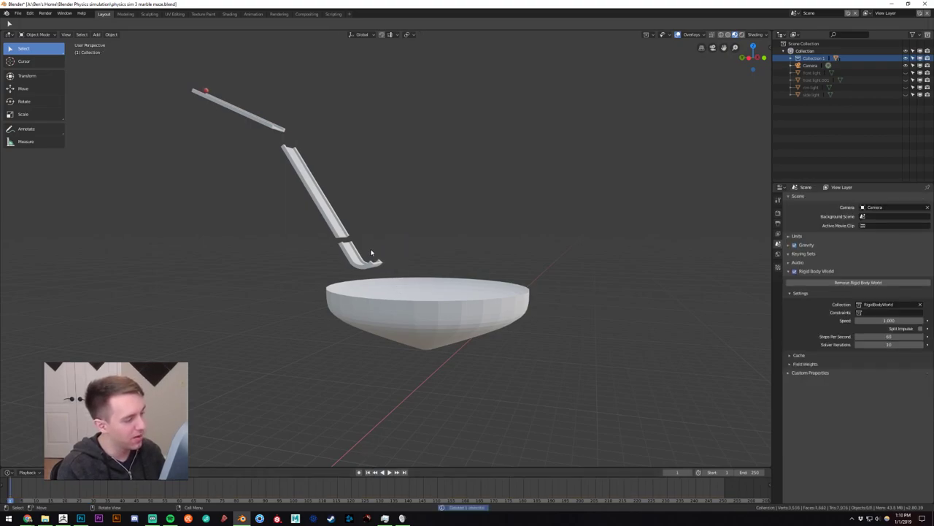
scroll(230, 119, up, 2)
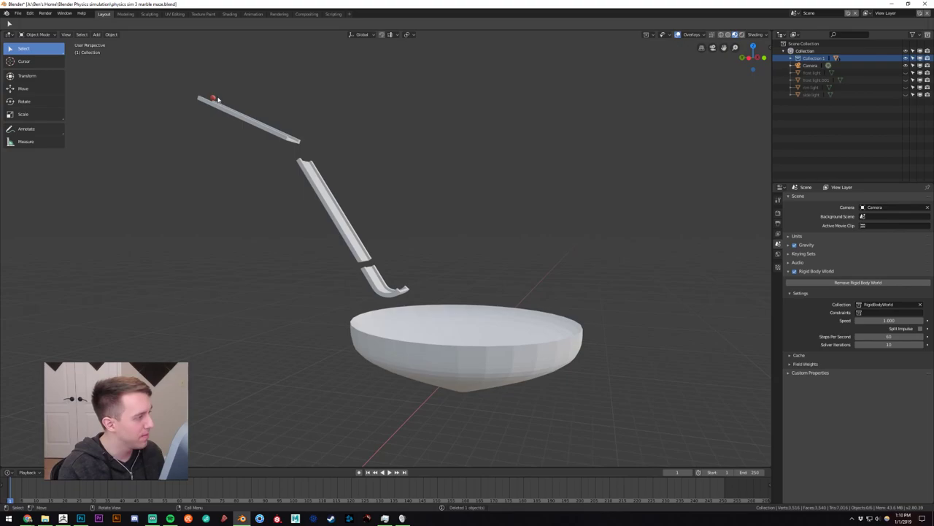
Set the rigid body mass of the marble on the uppermost track to 0.01 kg.
click(215, 99)
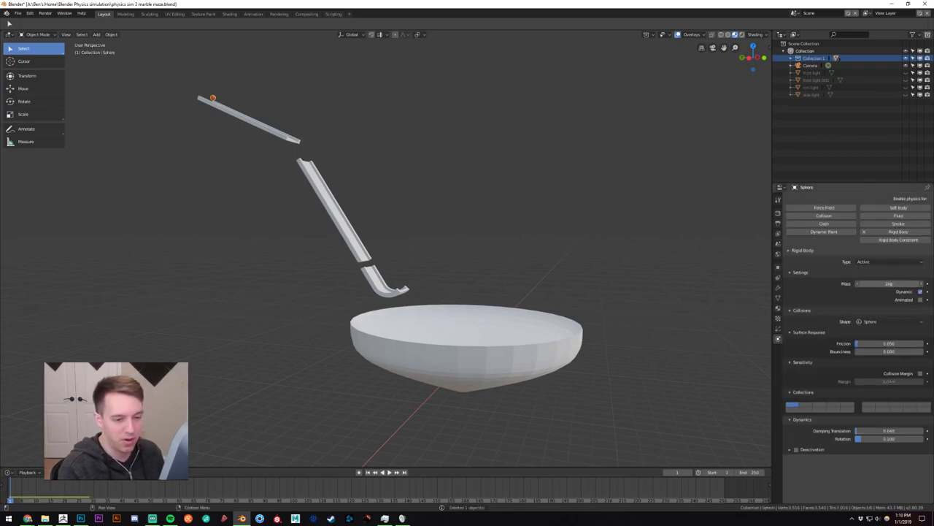
text(.0)
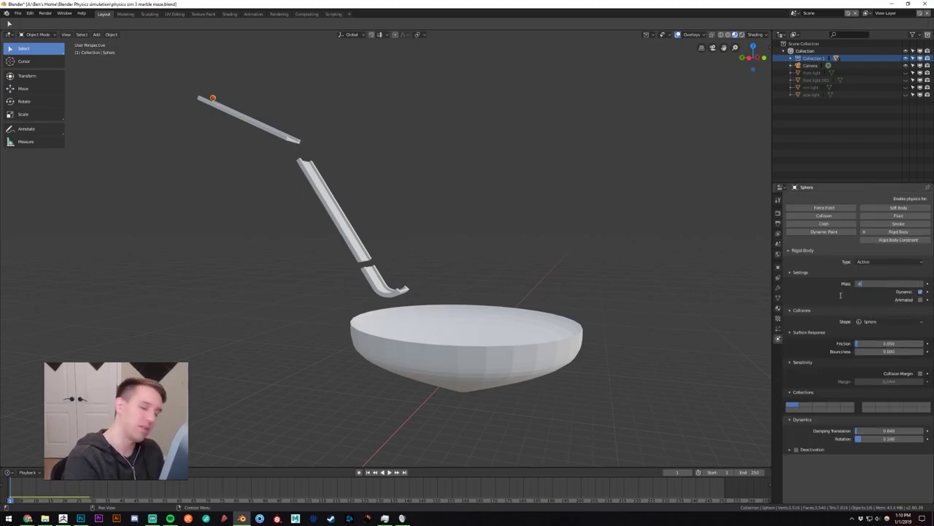
text(.01)
key(Return)
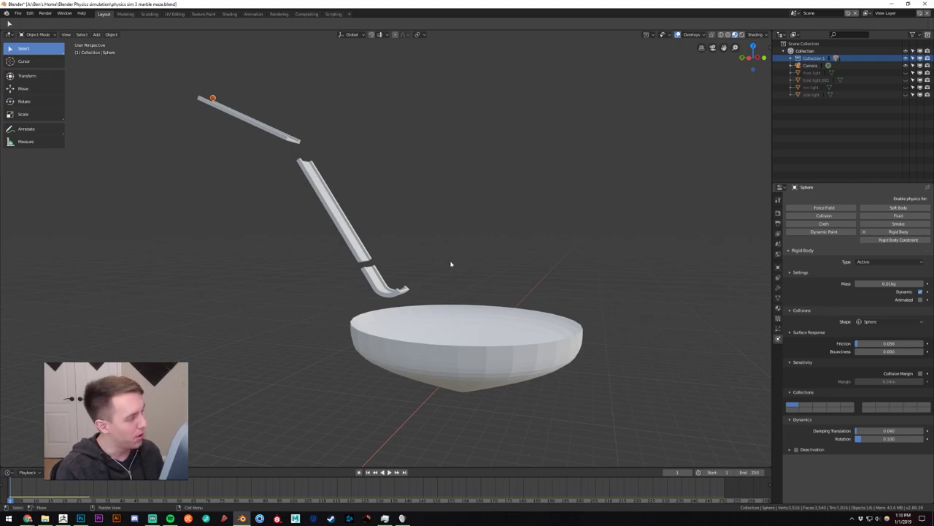
Play the simulation with the lighter marble, stop it, and rewind to the first frame.
click(390, 473)
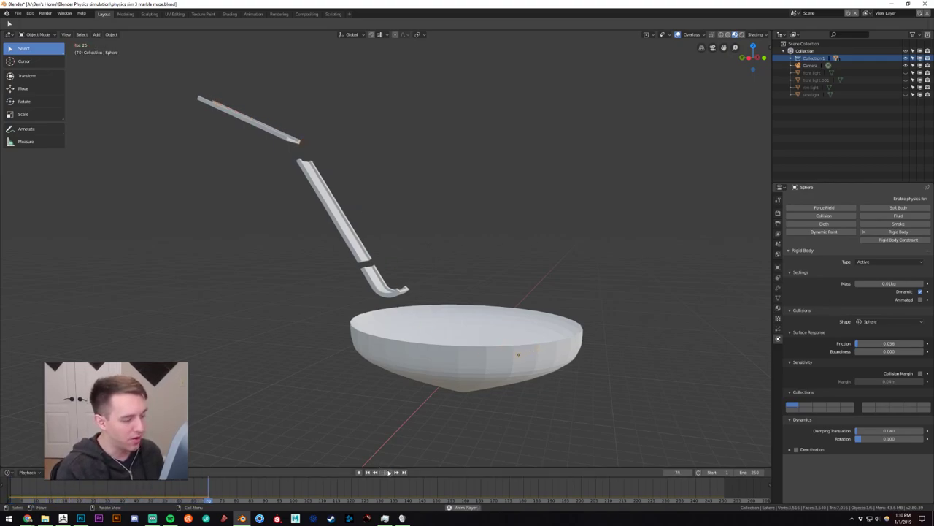
click(387, 472)
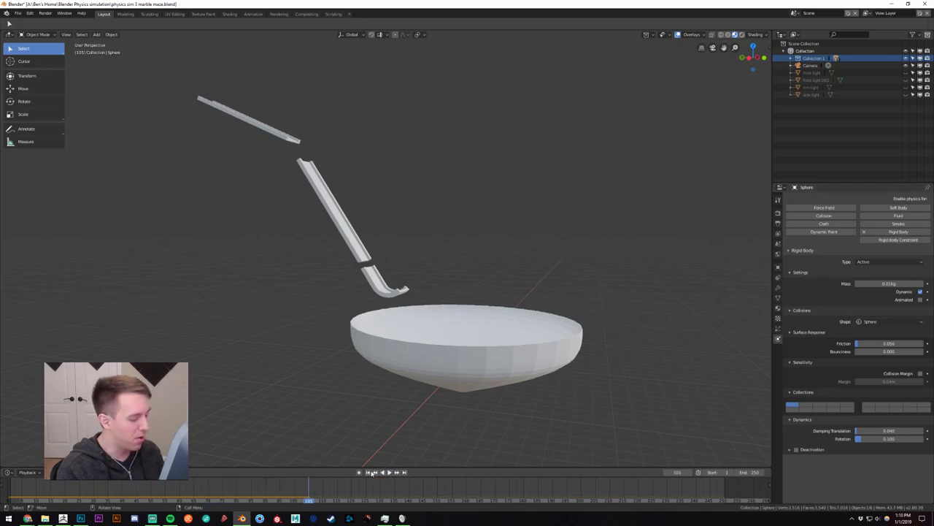
click(372, 472)
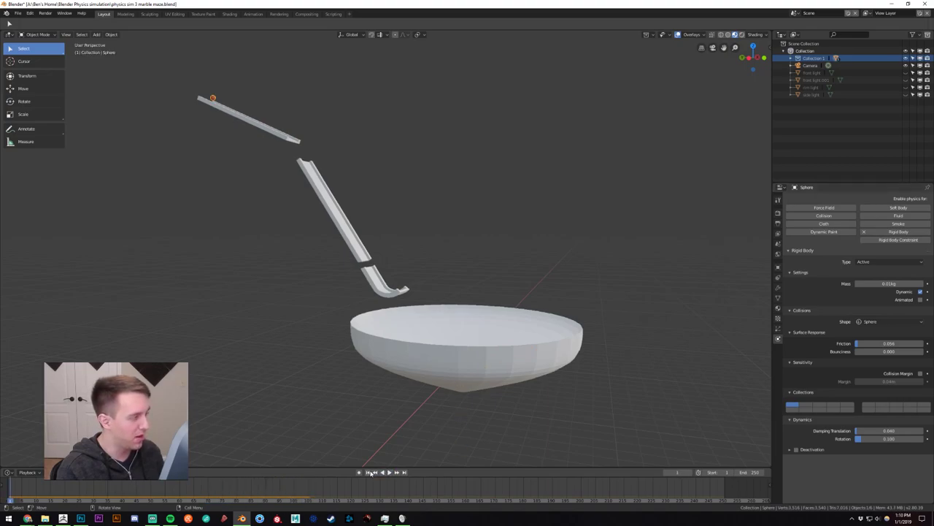
Set the marble's mass to 1 kg and raise its friction to about 0.522.
click(892, 282)
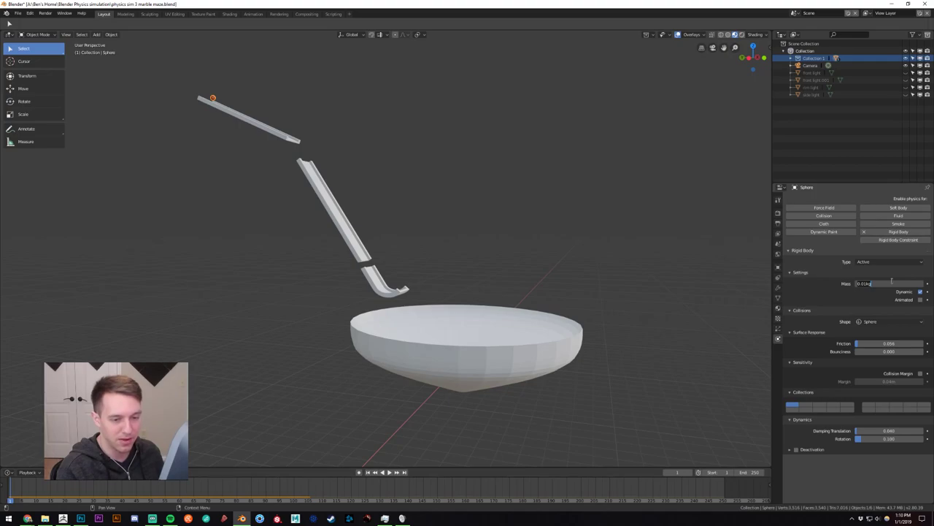
text(1)
key(Return)
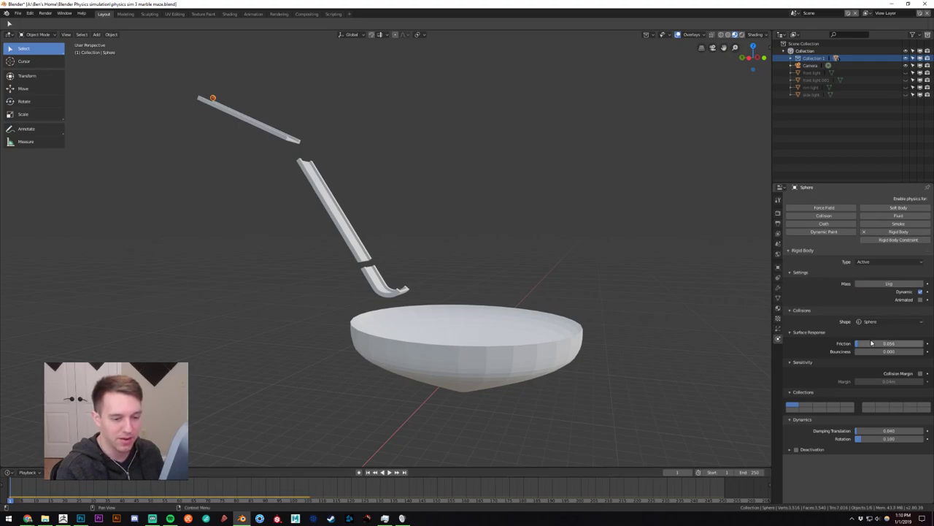
drag(858, 343, 890, 343)
Play the simulation with the higher-friction marble, stop it, and rewind to the first frame.
click(388, 472)
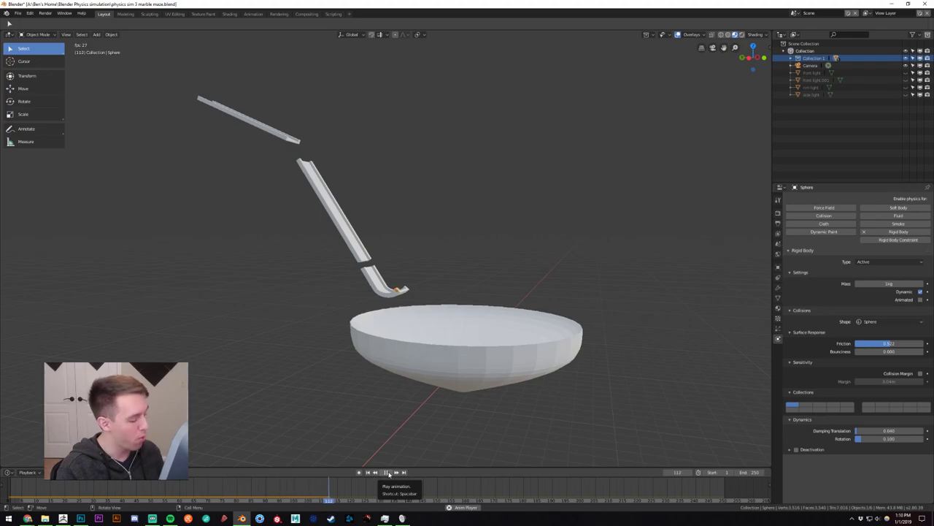
click(388, 473)
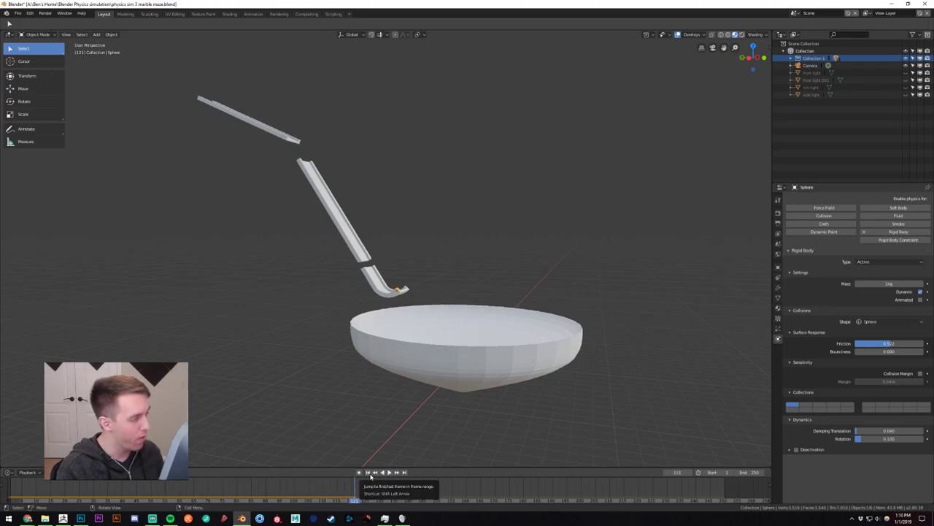
click(368, 472)
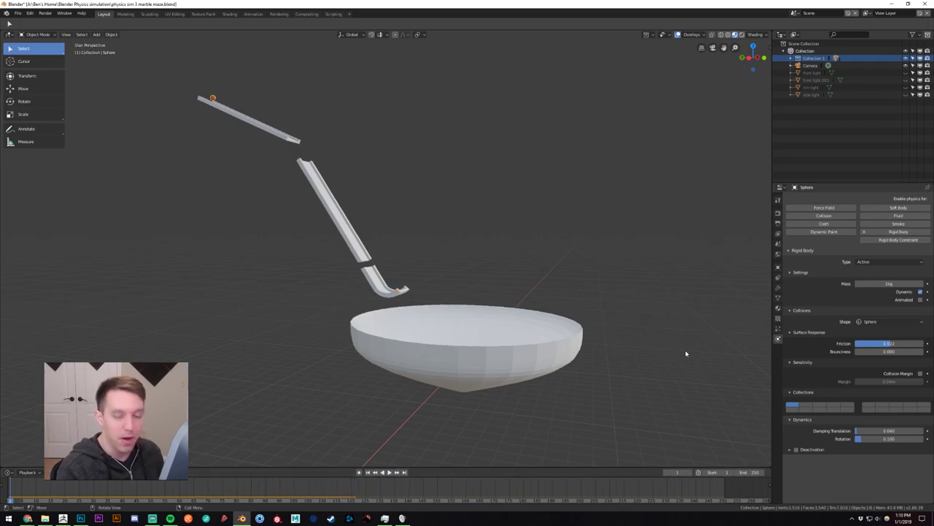
Save the marble maze file under its existing name.
middle_drag(668, 349, 633, 311)
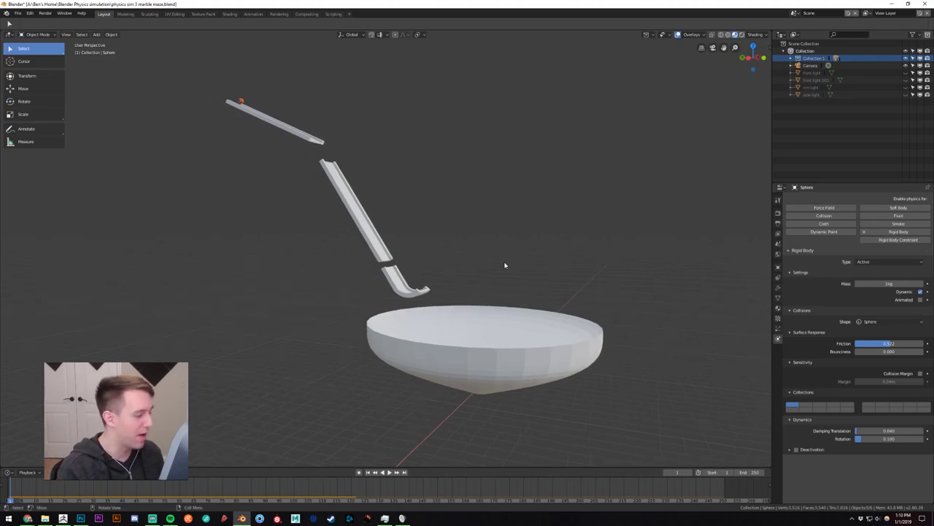
middle_drag(504, 265, 460, 201)
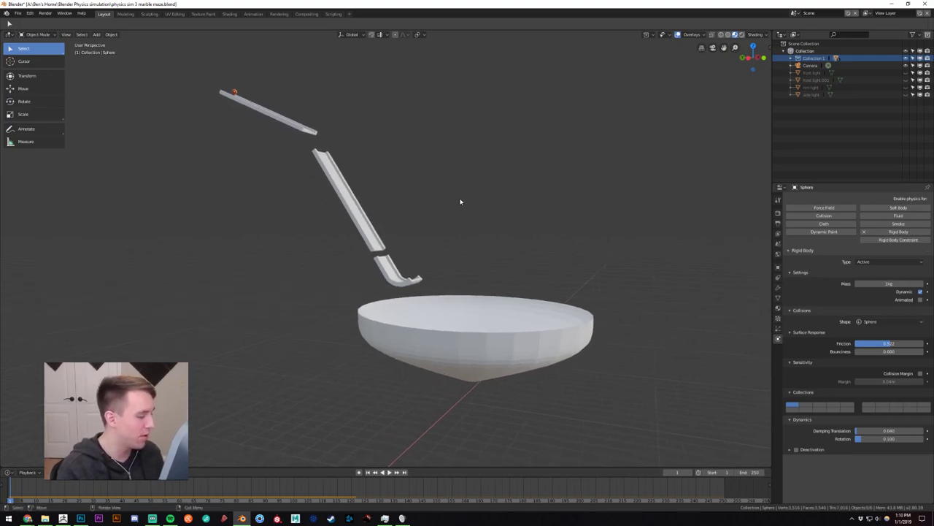
key(ctrl+s)
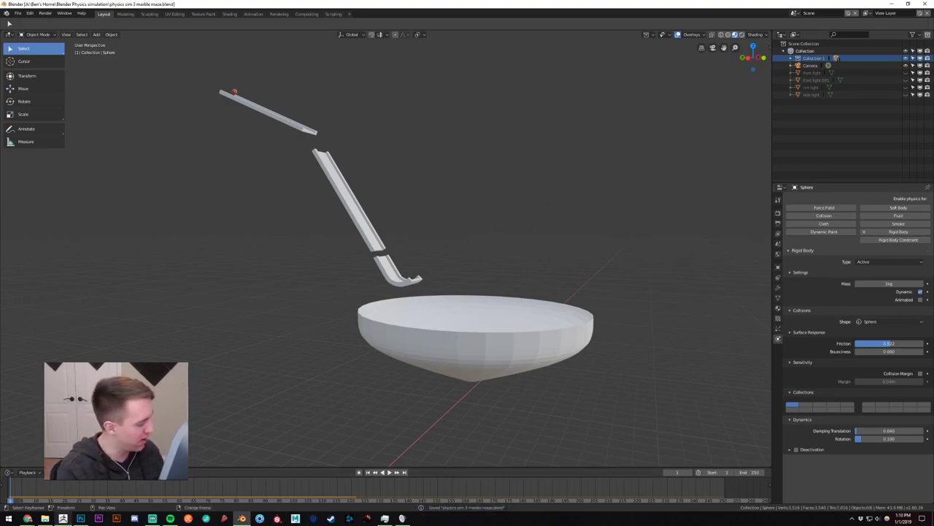
Switch to ZBrush, load the Mannequin 5_12 character tool and examine the full figure from the front.
click(62, 518)
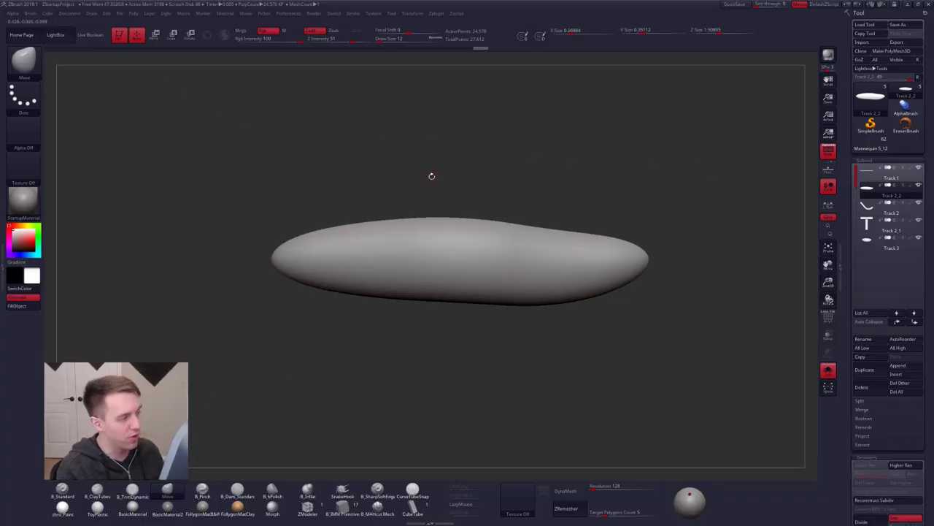
click(870, 143)
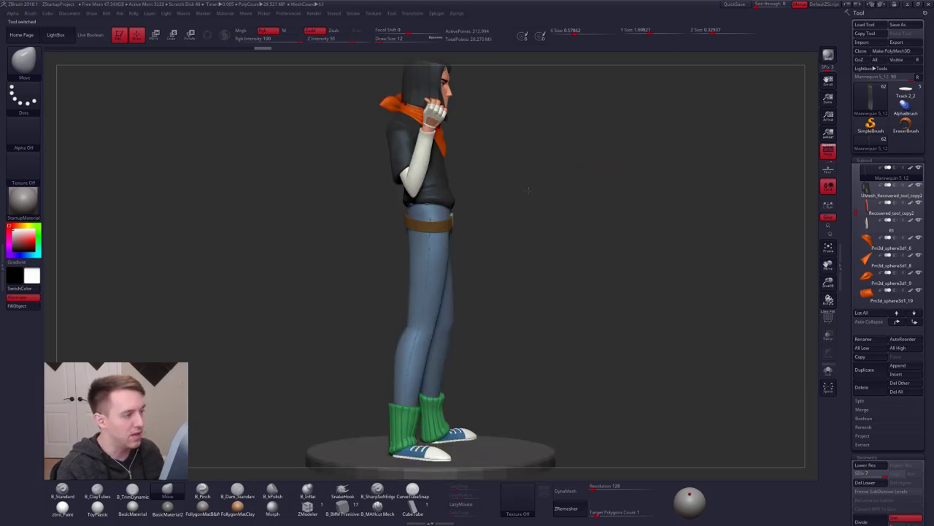
drag(529, 190, 395, 129)
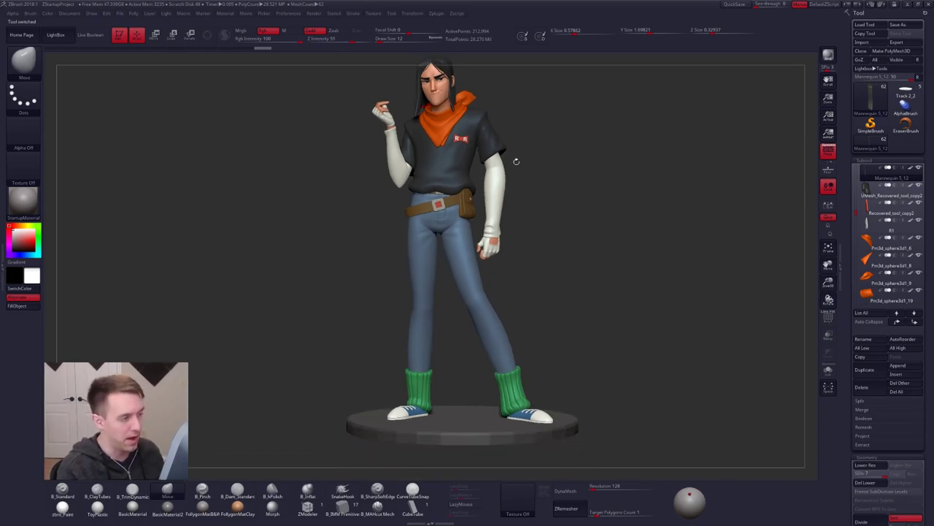
alt+drag(555, 141, 552, 159)
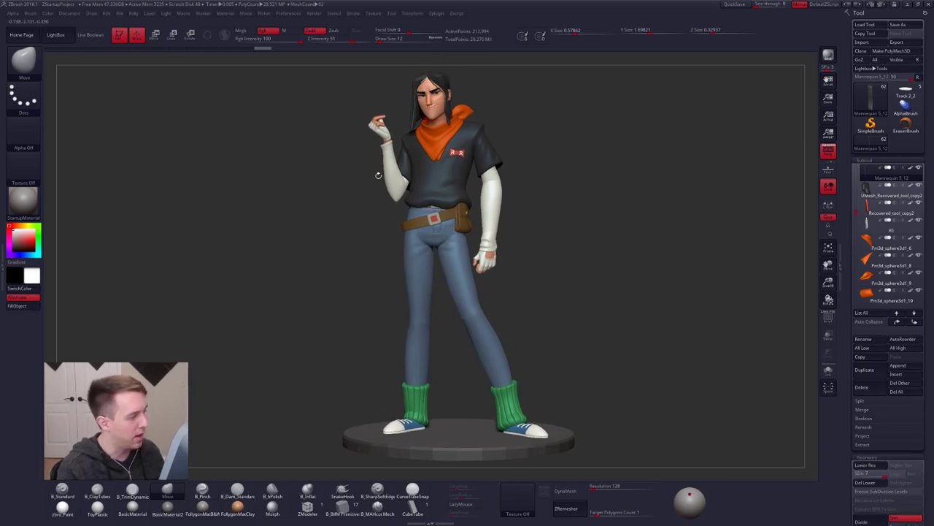
key(shift)
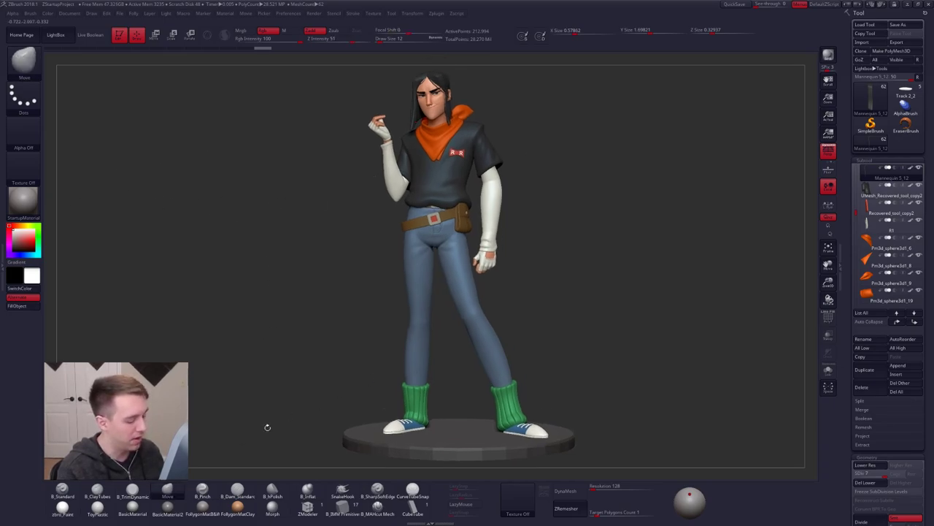
key(alt+Tab)
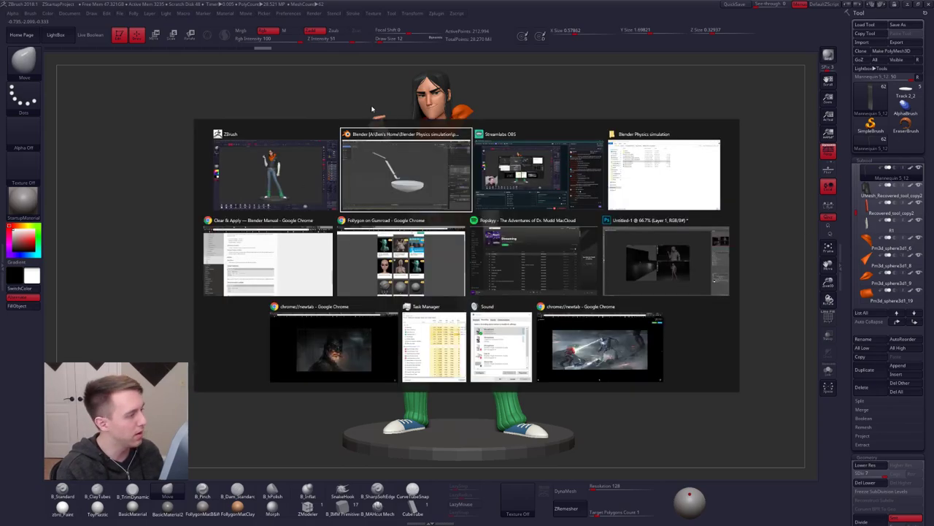
key(Escape)
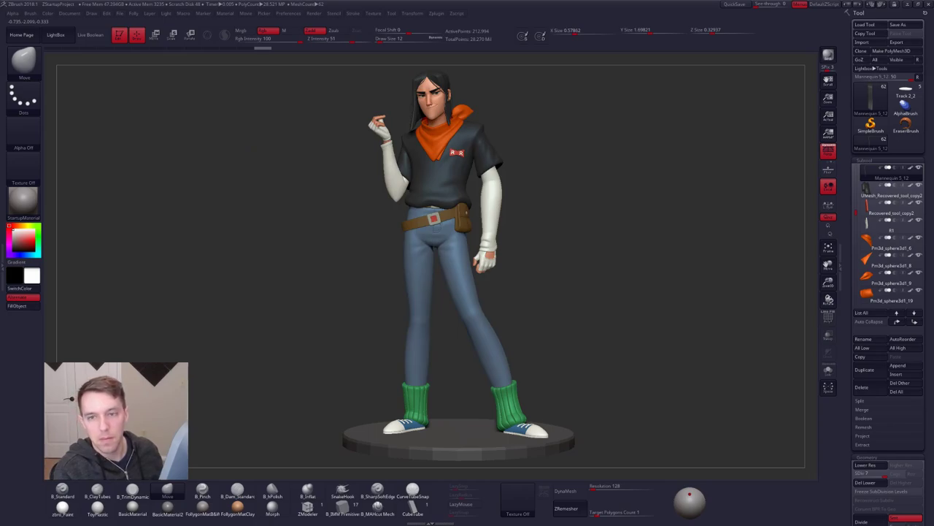
Bring up the two-character concept image, place it beside the sculpt for comparison, and close it.
key(alt+Tab)
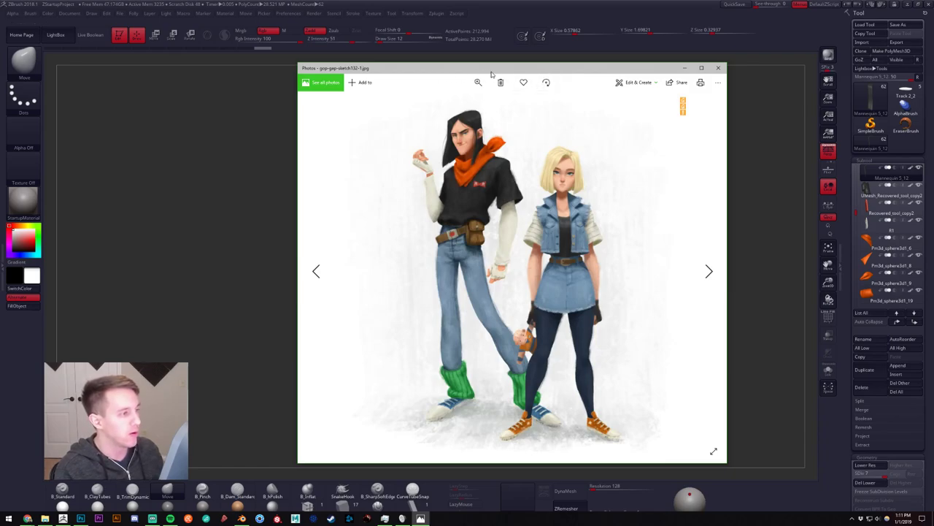
drag(489, 76, 104, 75)
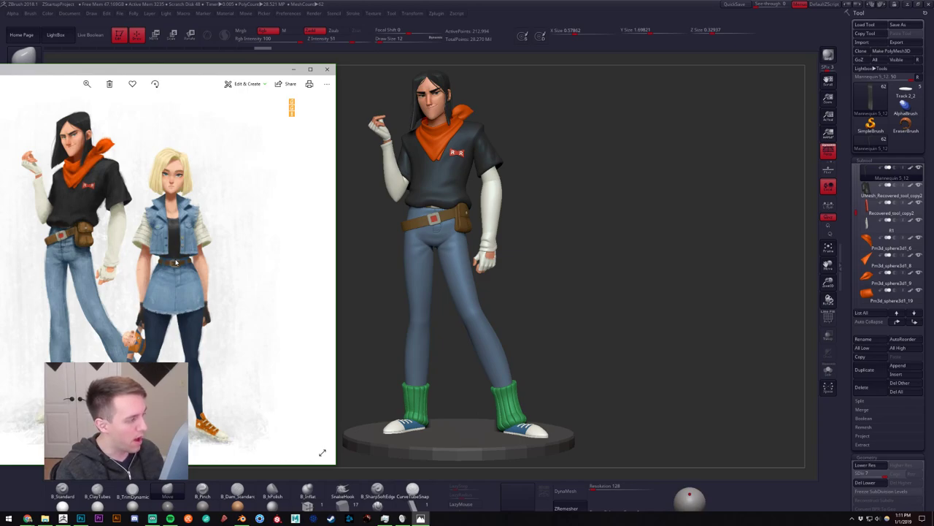
click(326, 70)
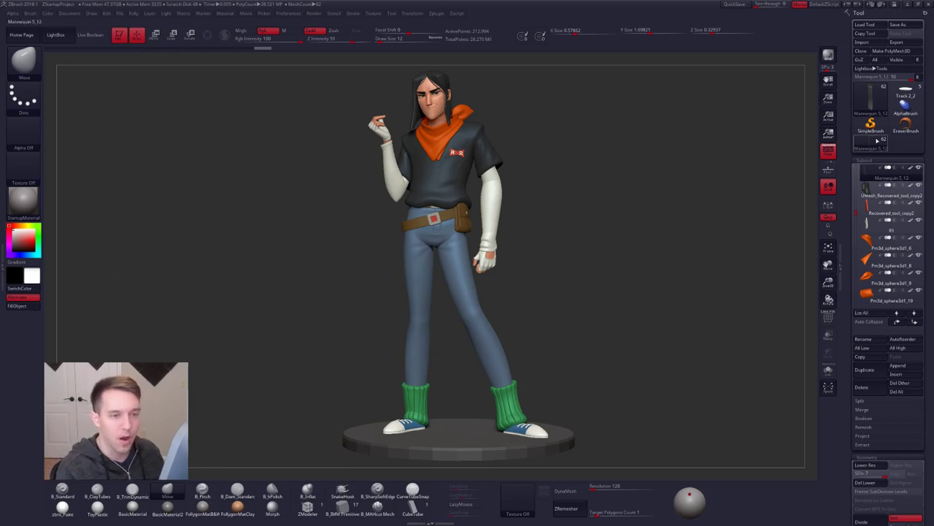
Return to the marble-track tool and delete the blob-shaped Track 2_2 subtool.
click(905, 94)
drag(588, 207, 550, 256)
drag(506, 227, 571, 269)
click(871, 387)
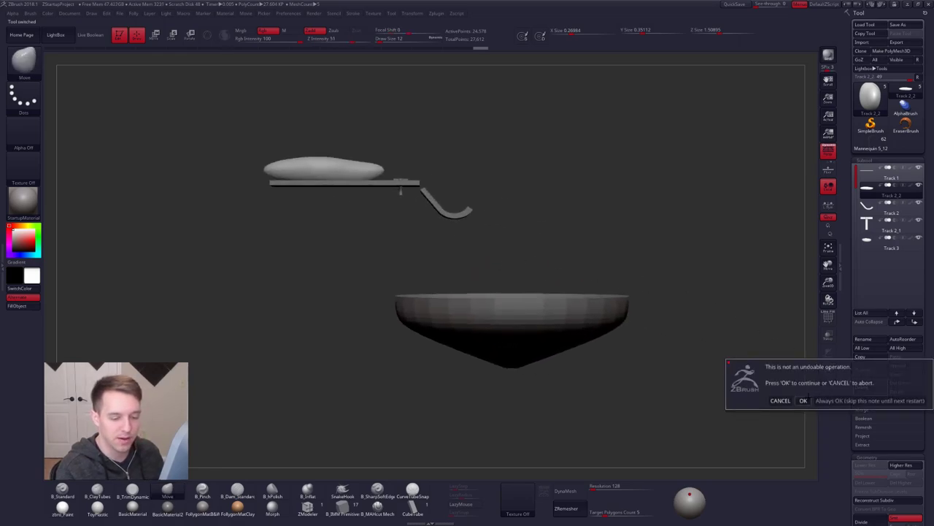
click(803, 400)
drag(474, 269, 319, 368)
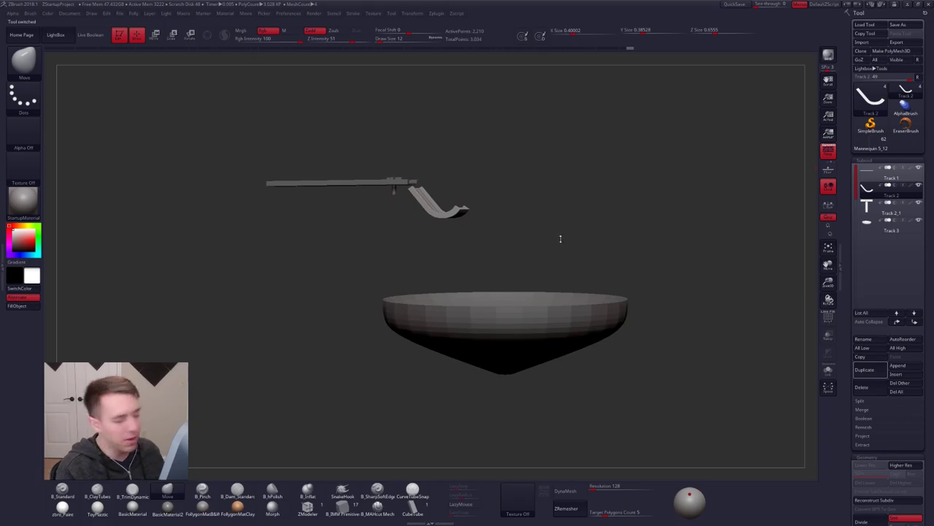
Switch to Blender, open the Android 17 render setup file and show the camera viewport in rendered shading.
key(alt+Tab)
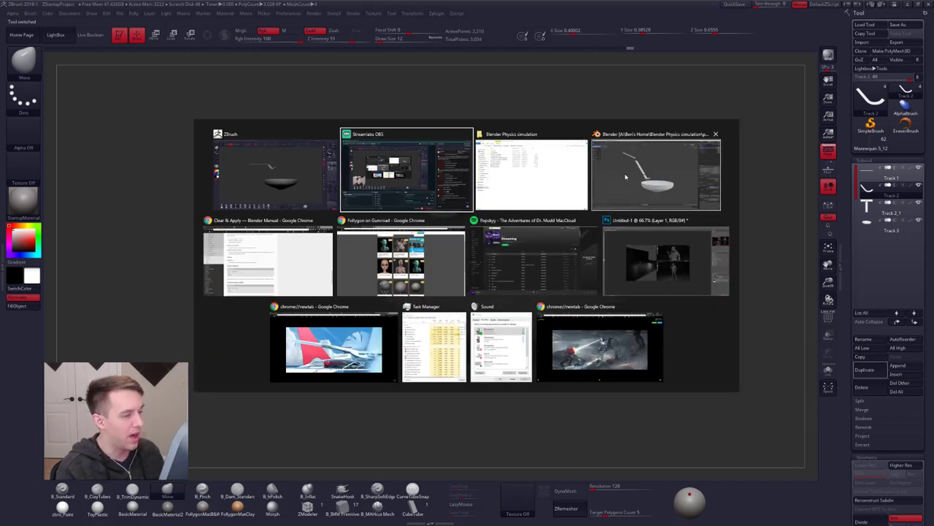
click(658, 174)
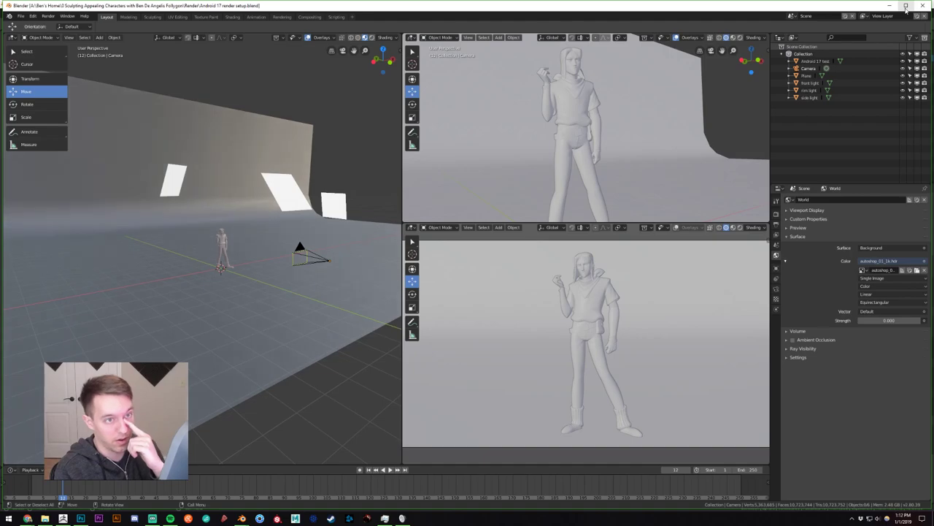
click(905, 6)
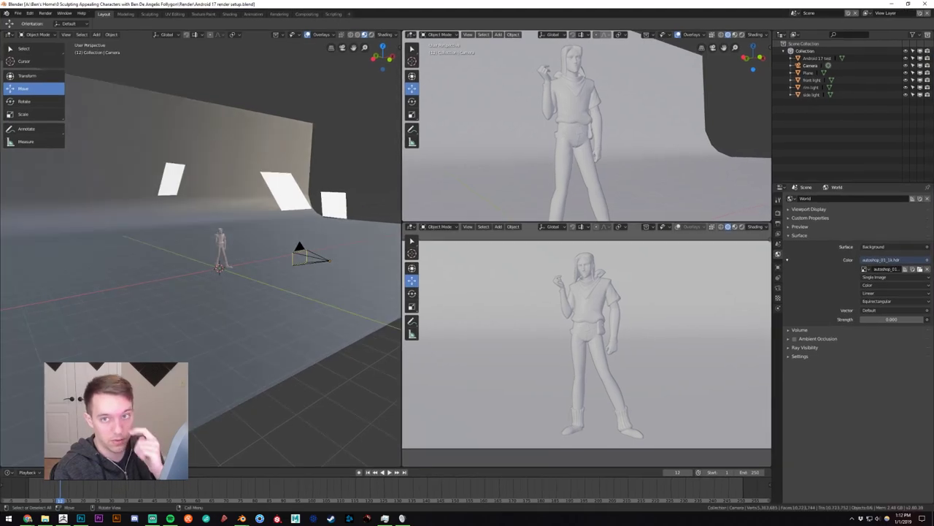
mouse_move(540, 148)
middle_down()
mouse_move(562, 134)
mouse_move(544, 138)
middle_up()
mouse_move(241, 252)
middle_down()
mouse_move(267, 256)
mouse_move(249, 244)
middle_up()
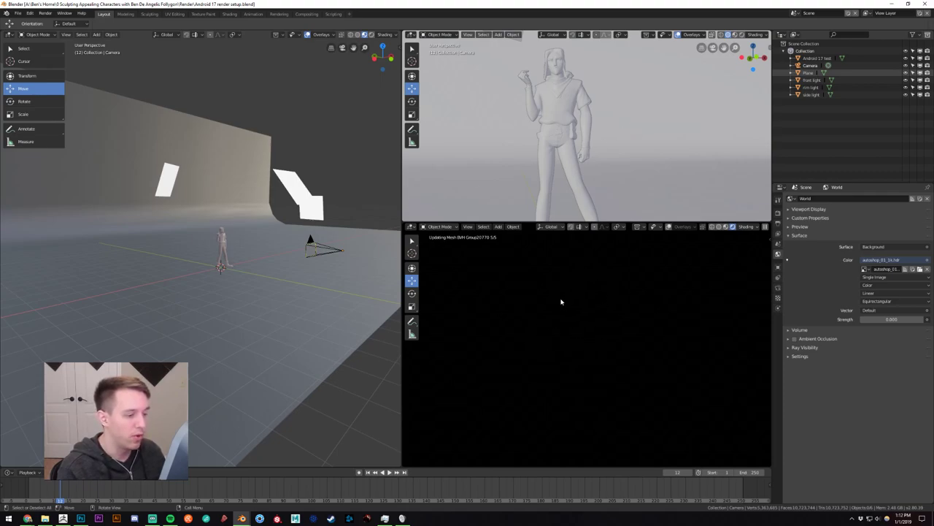
middle_drag(561, 152, 596, 152)
scroll(525, 143, up, 2)
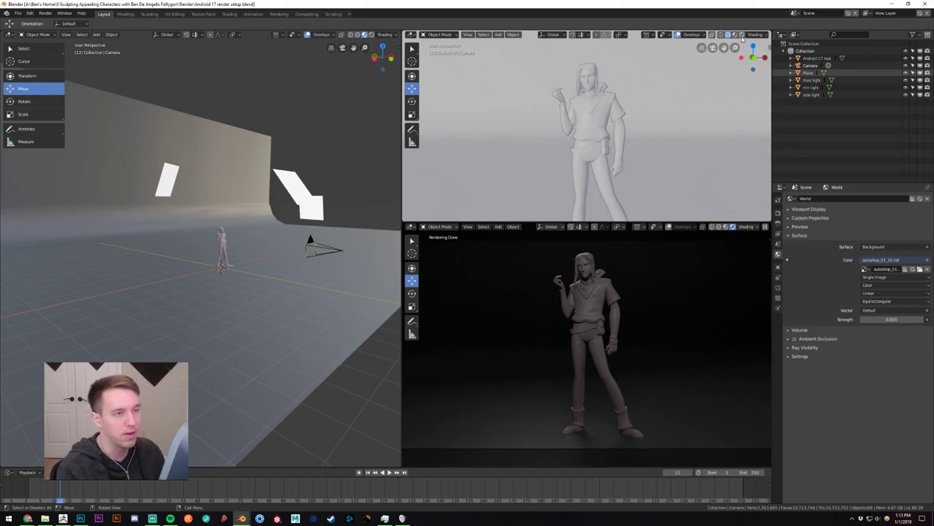
Set the free-perspective character viewport to rendered shading and examine the character's face and upper body under the studio lights.
click(720, 42)
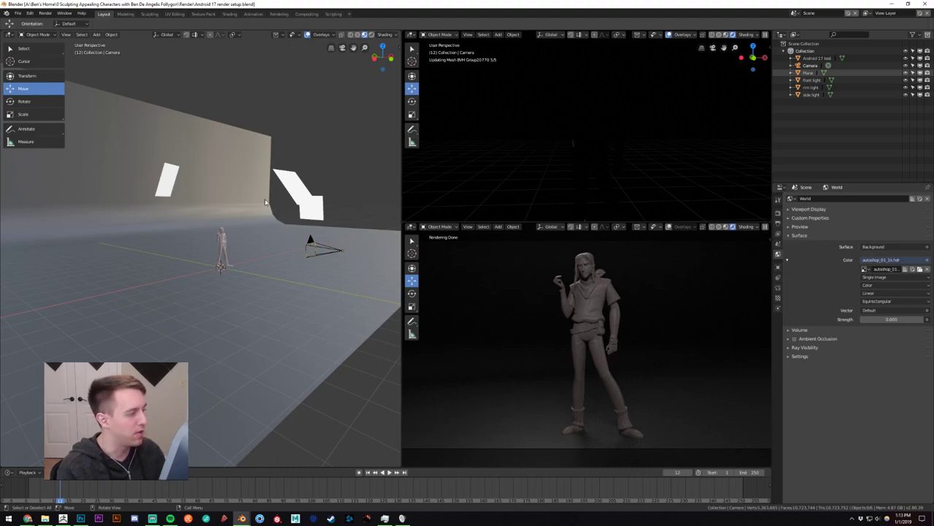
mouse_move(266, 202)
middle_down()
mouse_move(270, 243)
mouse_move(277, 205)
mouse_move(201, 211)
mouse_move(265, 230)
middle_up()
click(195, 209)
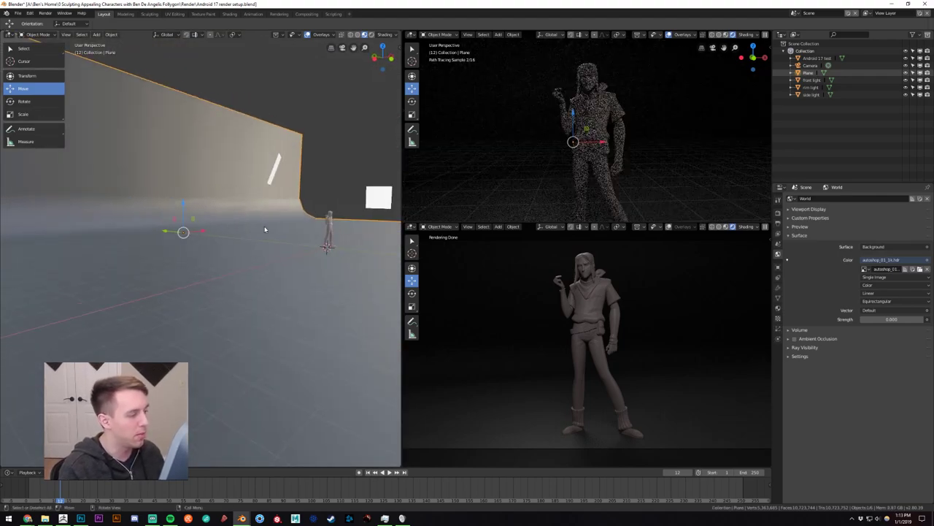
middle_drag(580, 155, 588, 150)
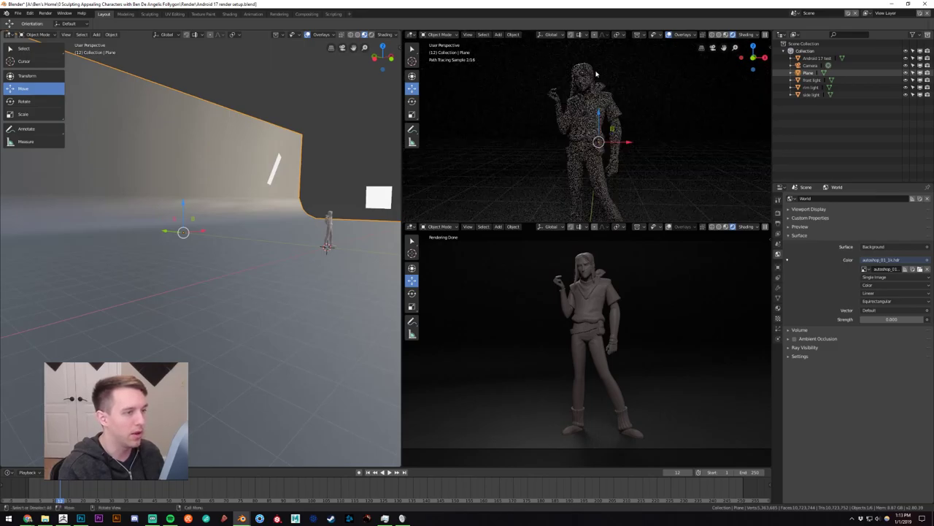
scroll(595, 74, up, 5)
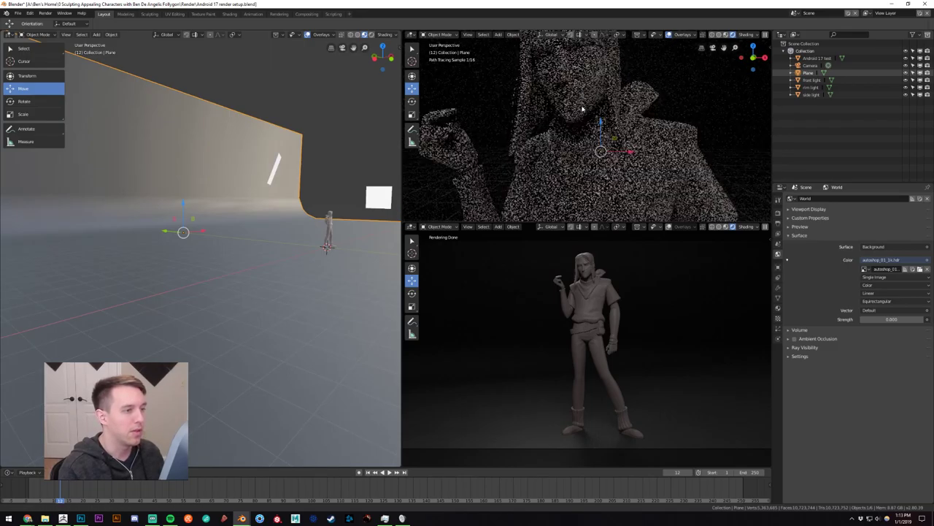
scroll(583, 108, up, 3)
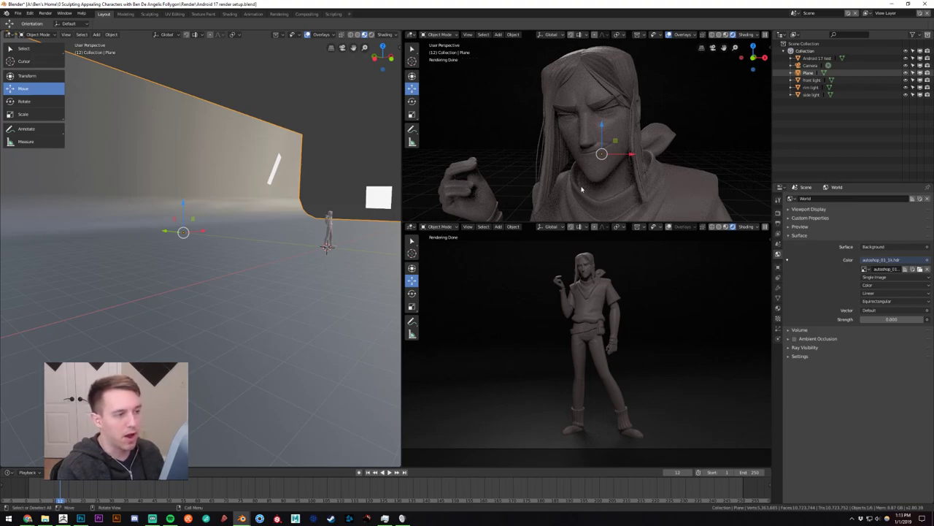
click(365, 144)
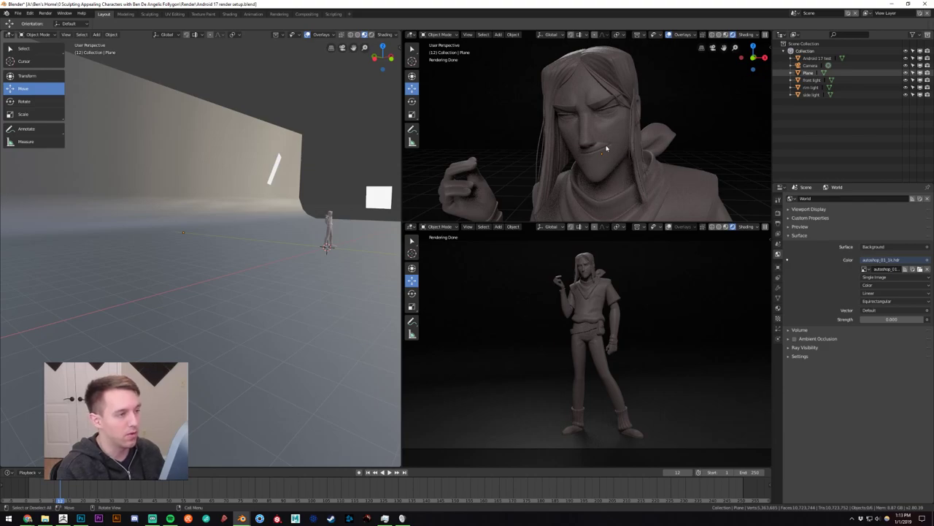
scroll(606, 148, down, 2)
mouse_move(607, 146)
middle_down()
mouse_move(560, 154)
mouse_move(607, 151)
mouse_move(601, 138)
middle_up()
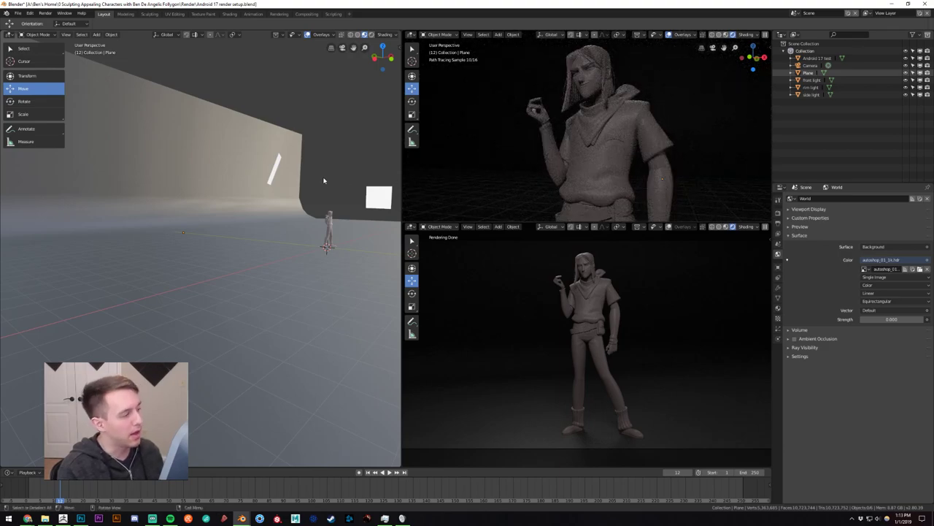
middle_drag(274, 225, 258, 219)
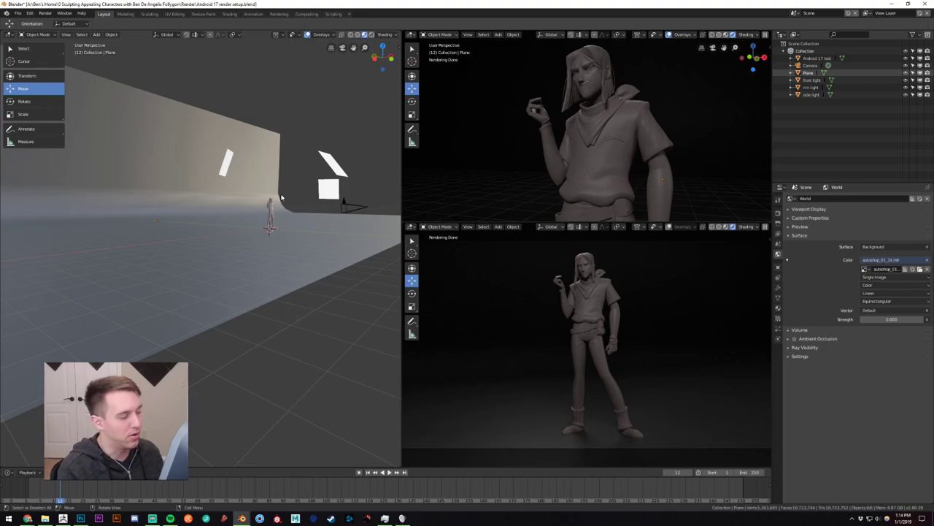
click(98, 35)
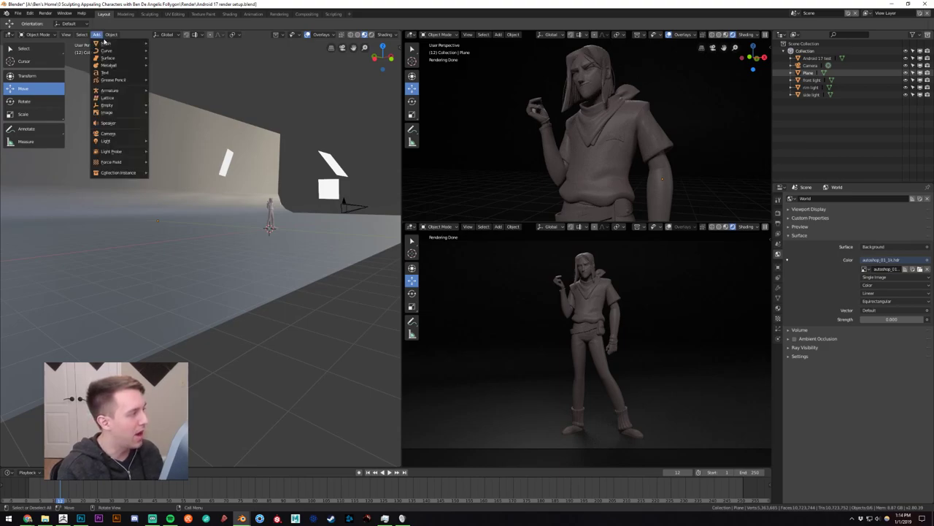
click(100, 38)
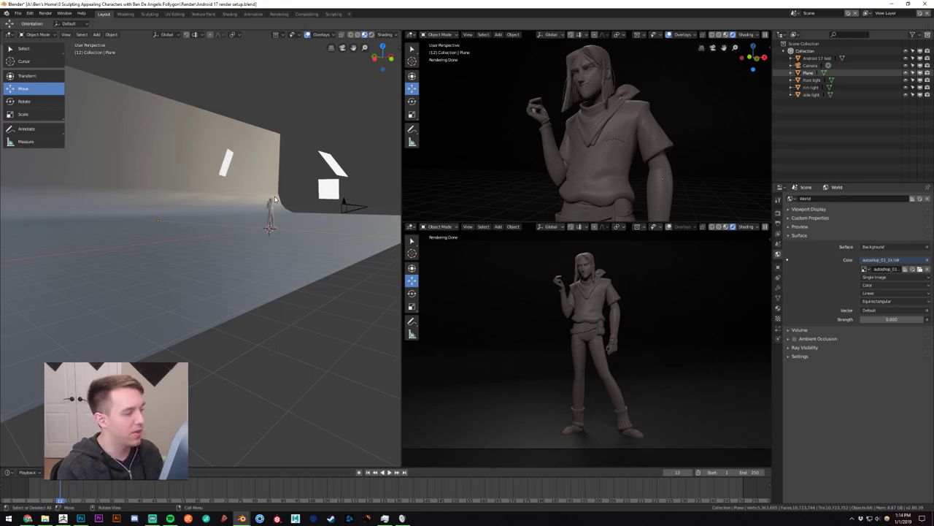
middle_drag(275, 199, 296, 215)
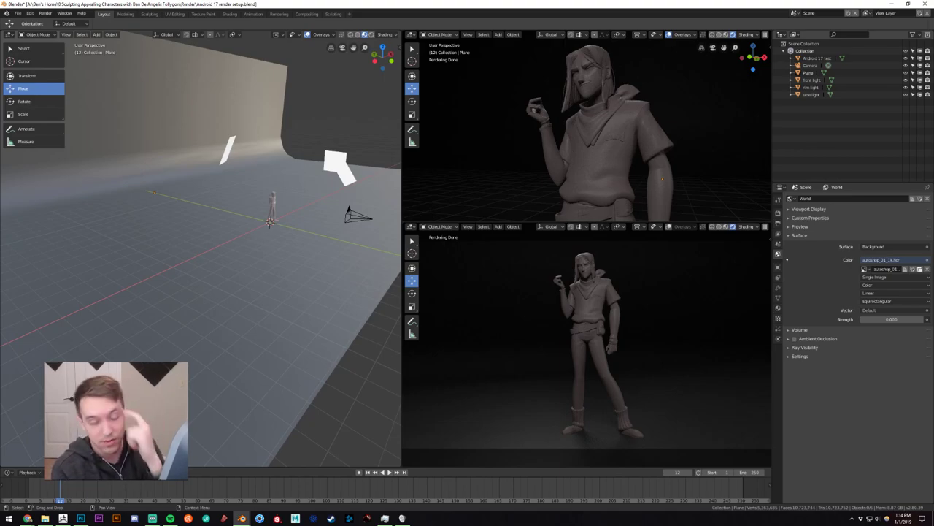
Return to the marble maze file, select the marble on the upper track and check its scale in the object properties.
mouse_move(241, 519)
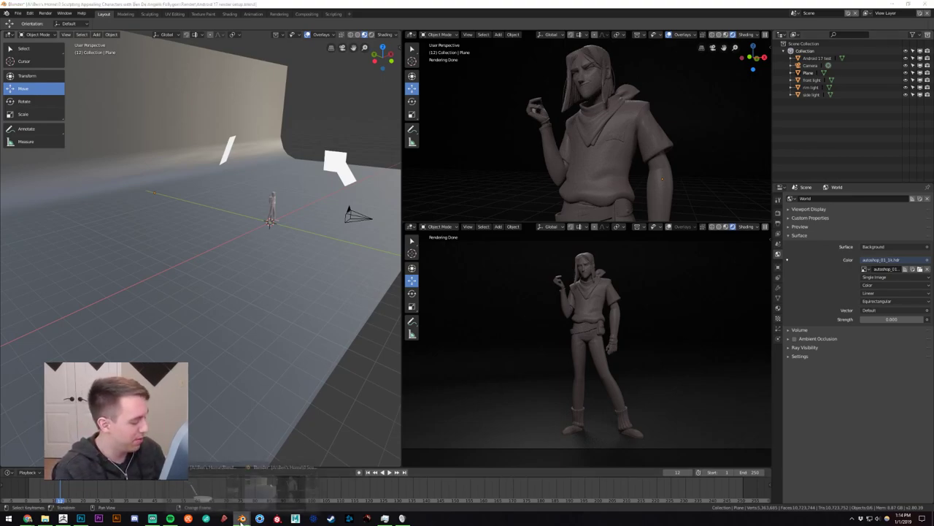
click(203, 486)
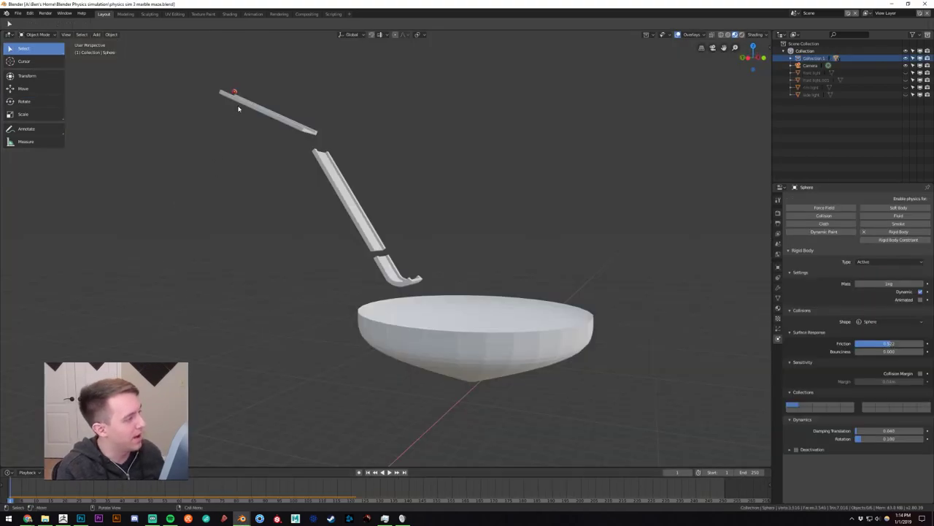
scroll(238, 108, up, 5)
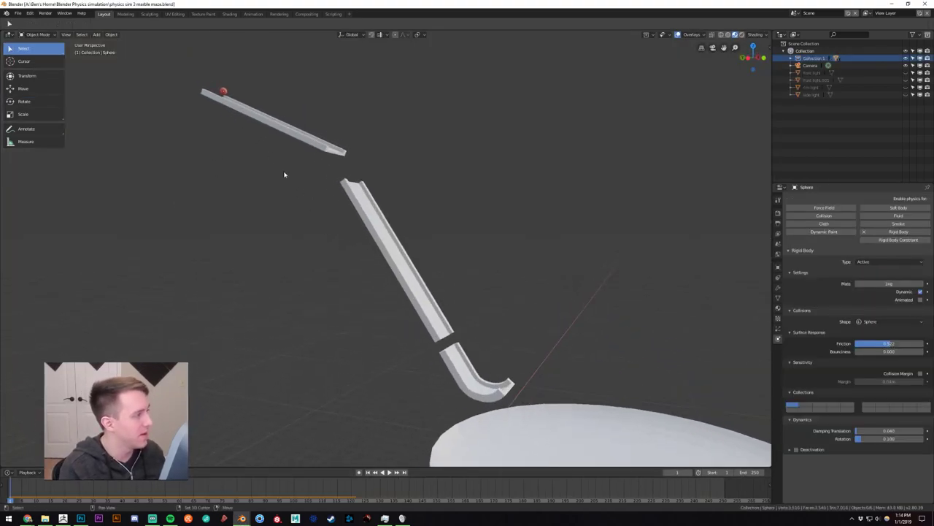
click(222, 92)
scroll(221, 92, up, 4)
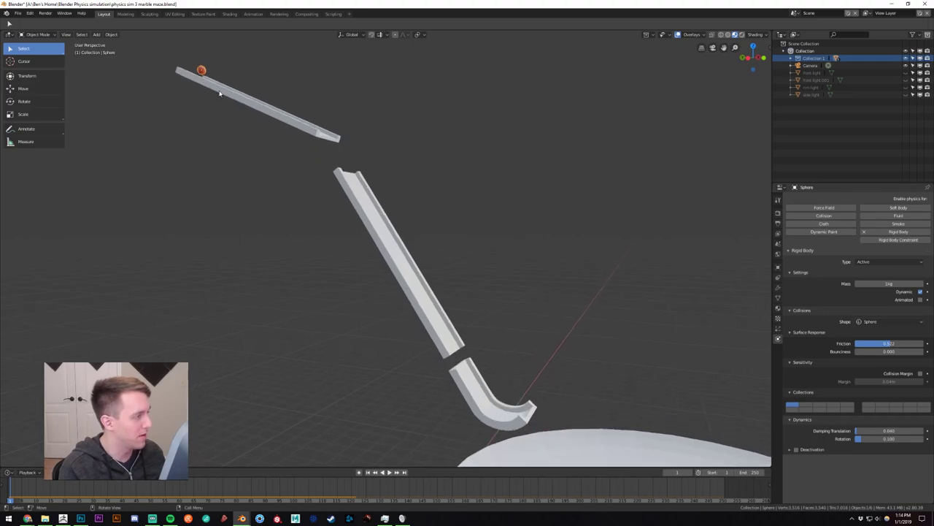
shift+middle_drag(221, 92, 425, 308)
scroll(471, 295, down, 5)
scroll(468, 296, down, 4)
middle_drag(448, 300, 438, 296)
scroll(455, 297, up, 2)
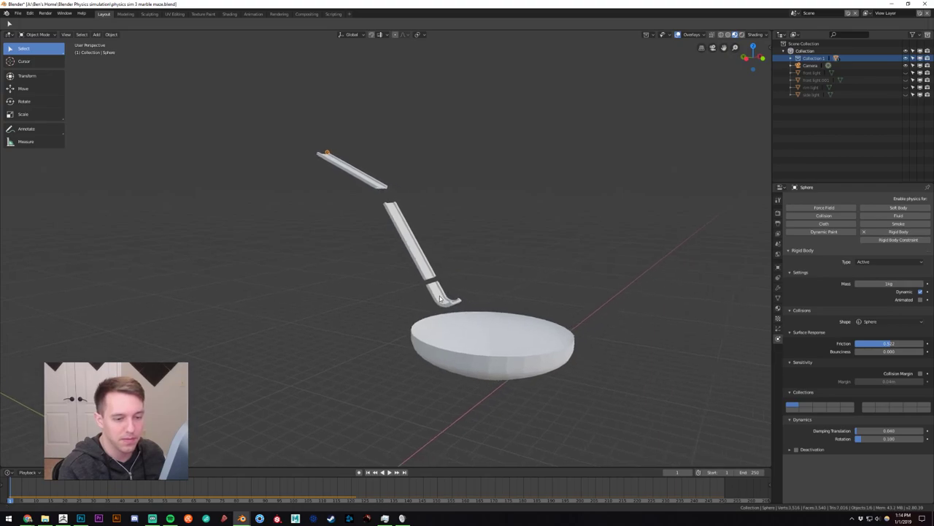
click(778, 270)
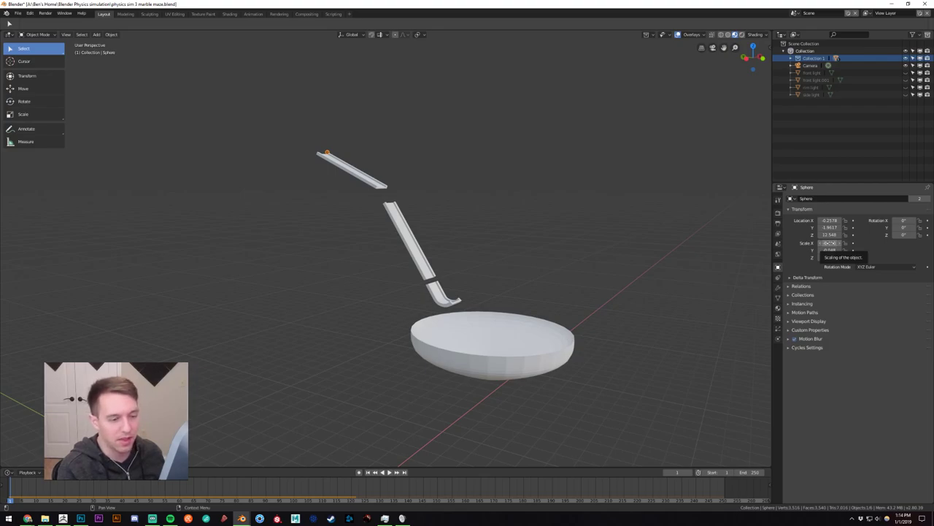
scroll(492, 297, down, 2)
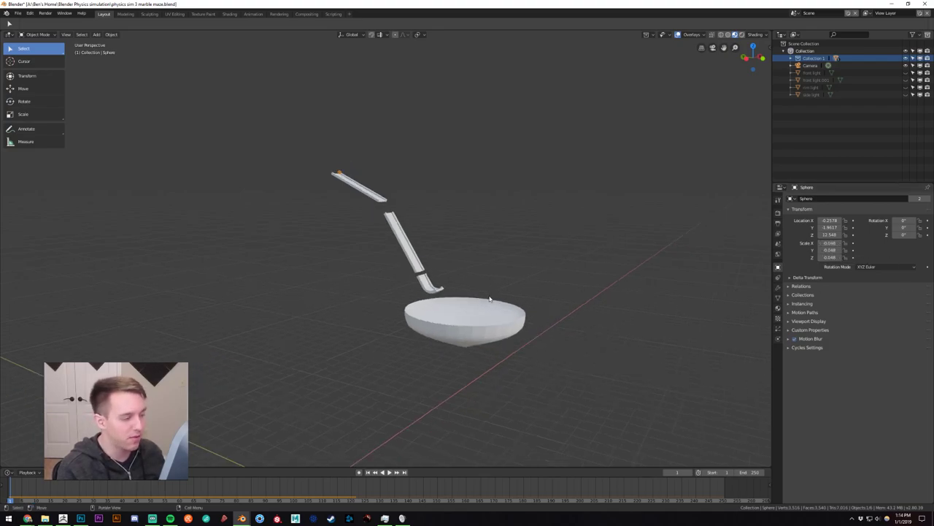
View the track scene from farther out, look over the World settings and return to the marble's object properties.
middle_drag(493, 297, 512, 294)
scroll(510, 295, down, 3)
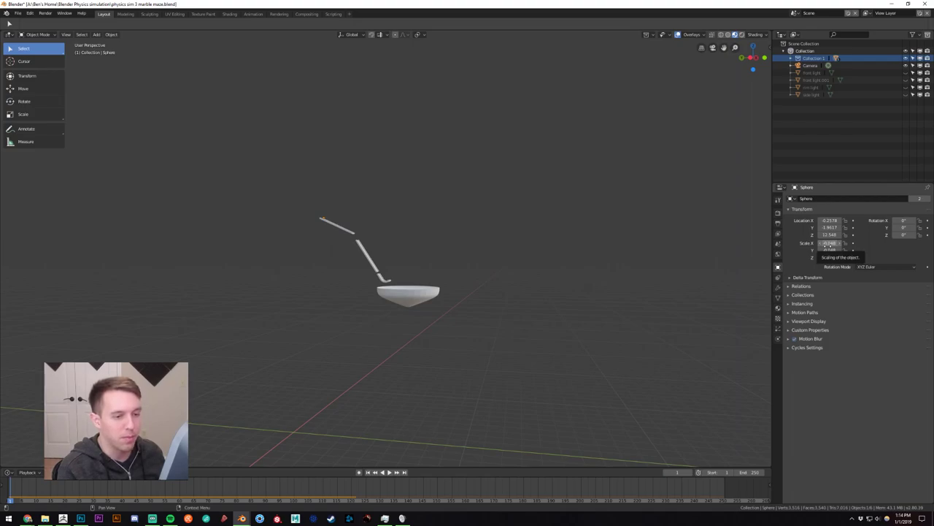
click(778, 254)
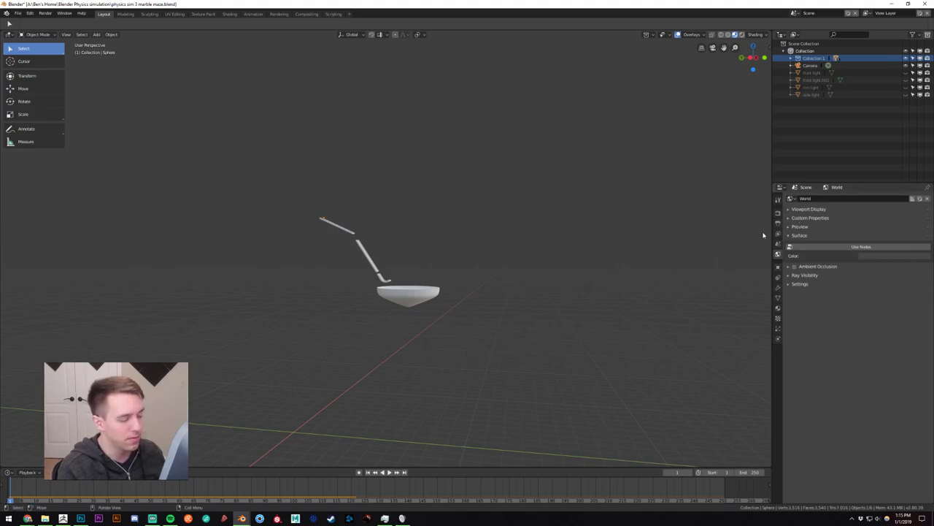
click(779, 268)
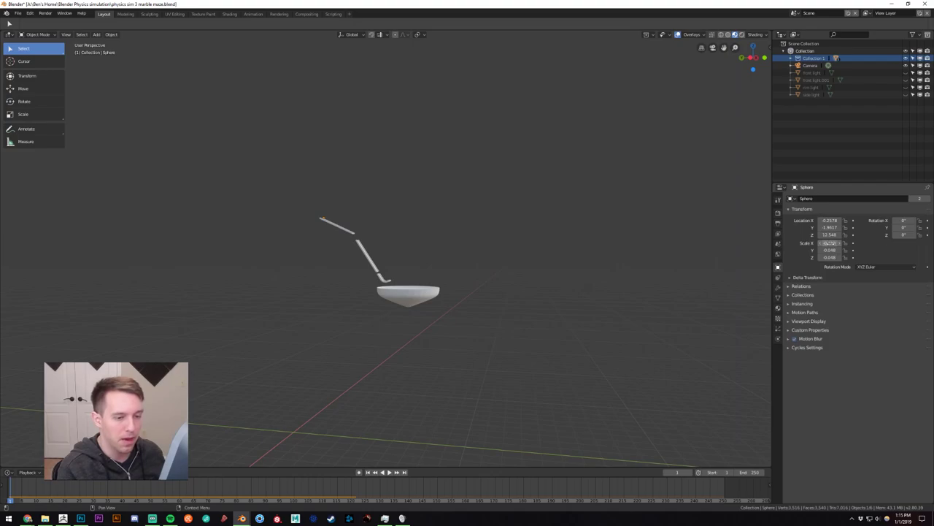
Select the bowl, the middle track and the upper track in turn and examine each one's scale in the object properties.
click(431, 290)
scroll(454, 330, up, 3)
middle_drag(453, 330, 419, 236)
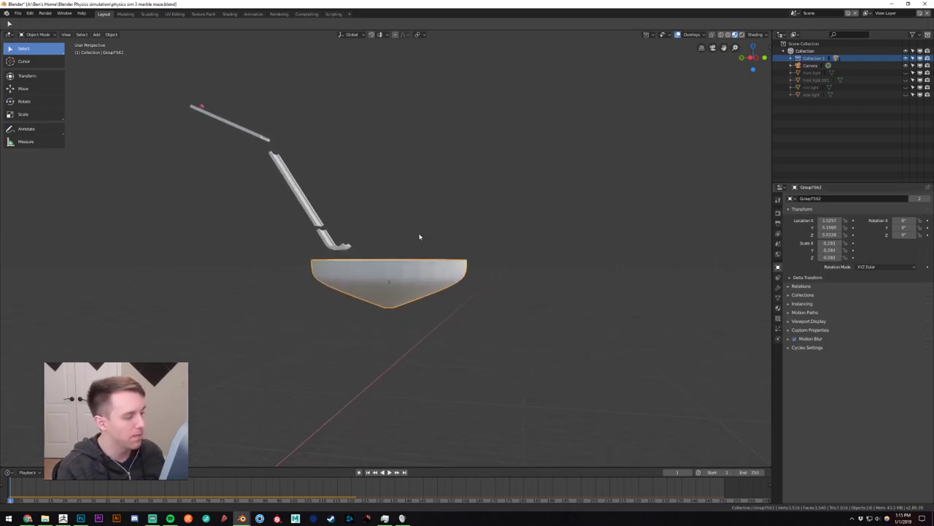
scroll(404, 285, up, 2)
shift+middle_drag(430, 302, 443, 282)
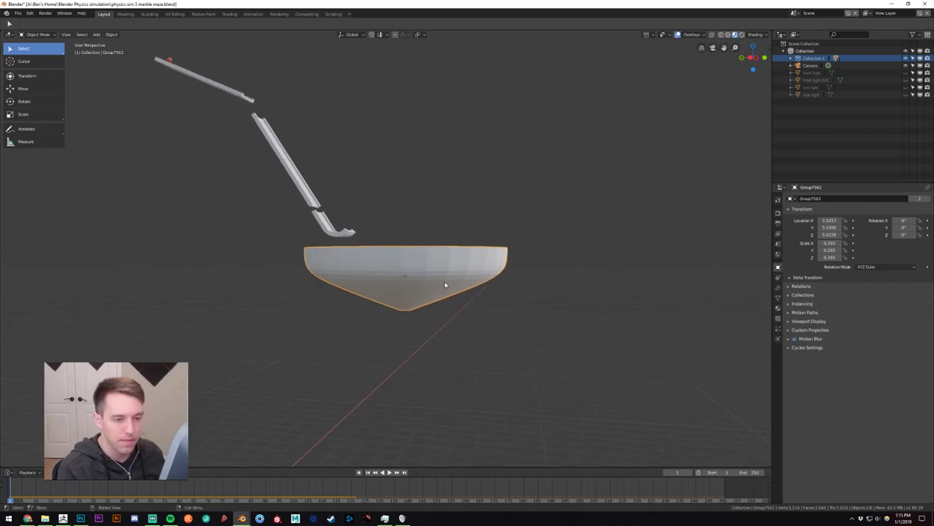
scroll(360, 288, down, 2)
click(312, 180)
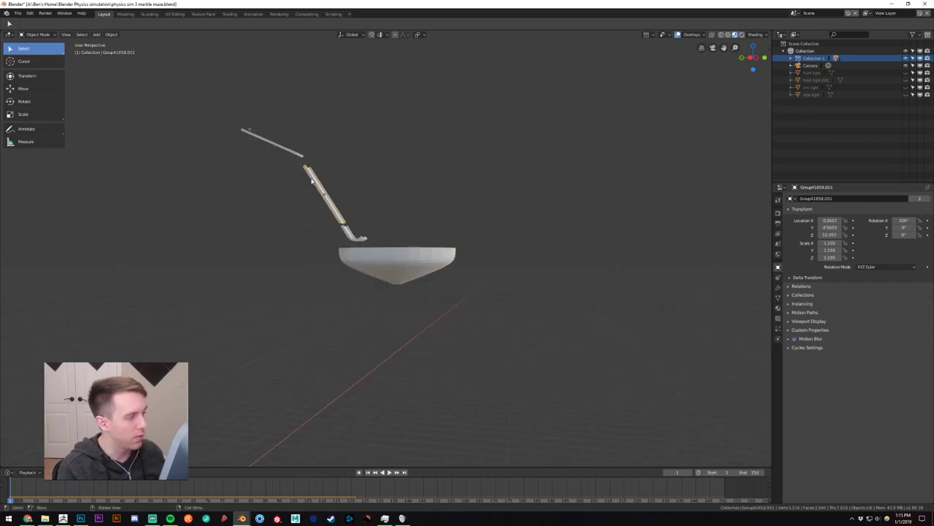
click(300, 155)
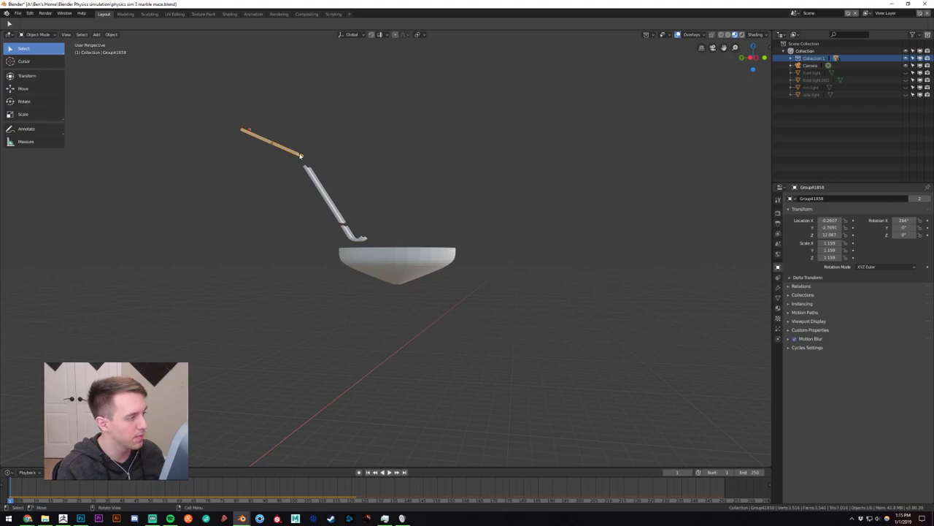
scroll(367, 236, down, 2)
middle_drag(368, 238, 360, 237)
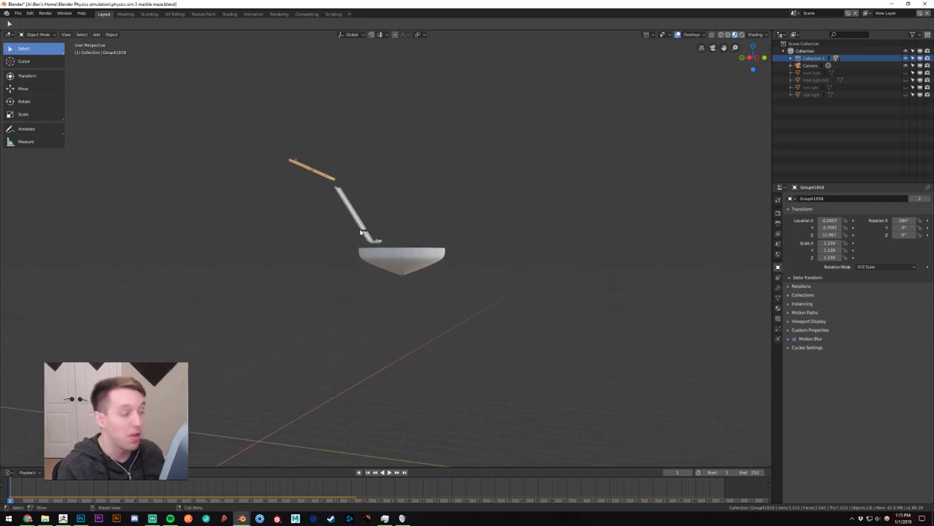
scroll(361, 231, up, 3)
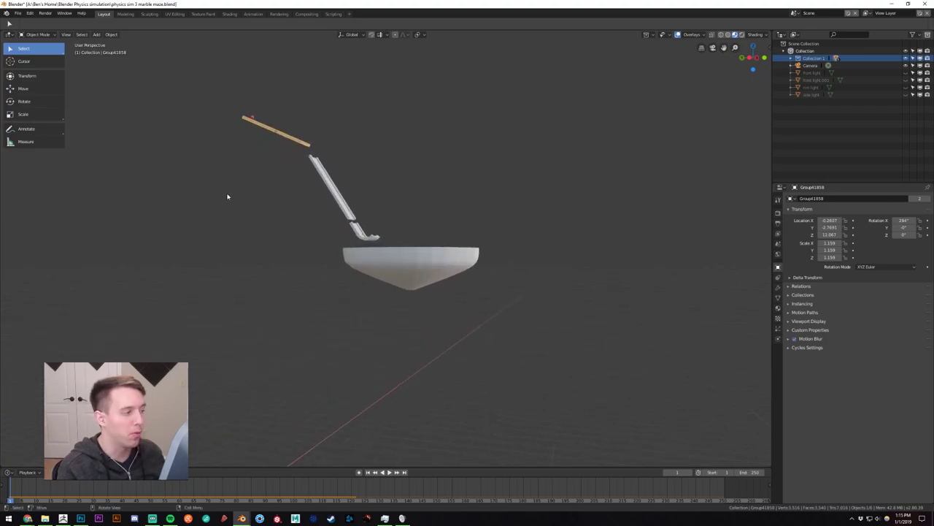
Select the marble on the upper track and look through the mesh primitives available to add, including the UV Sphere.
click(251, 119)
click(97, 34)
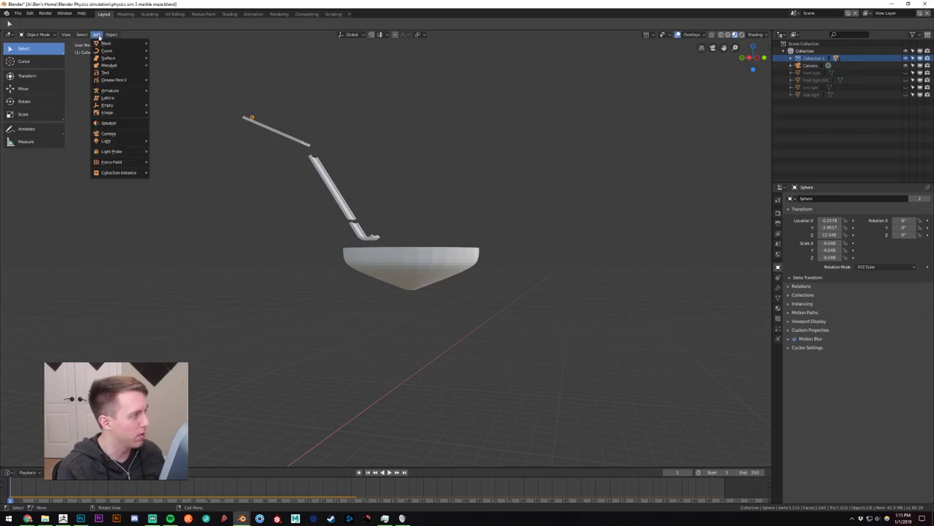
mouse_move(108, 59)
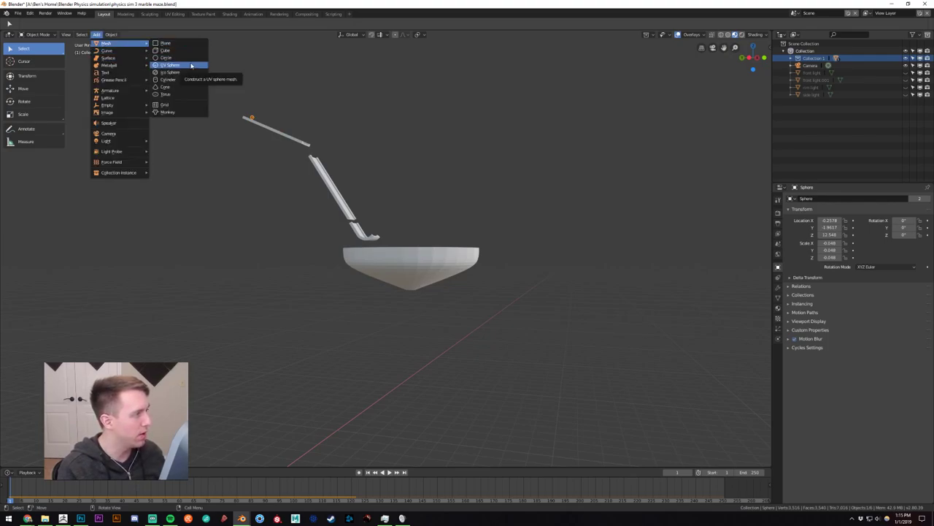
scroll(417, 175, up, 2)
middle_drag(416, 190, 433, 244)
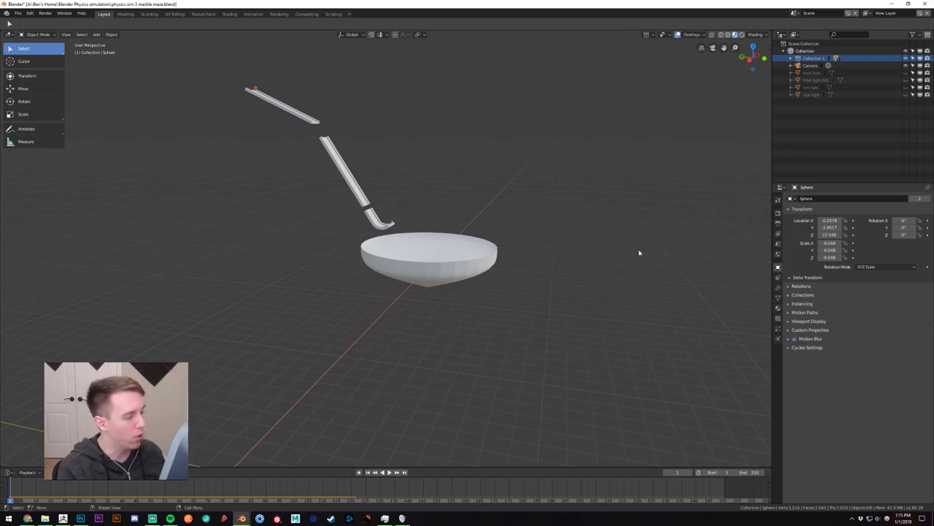
Switch to ZBrush to view the track model, and return to the marble scene in Blender.
click(63, 518)
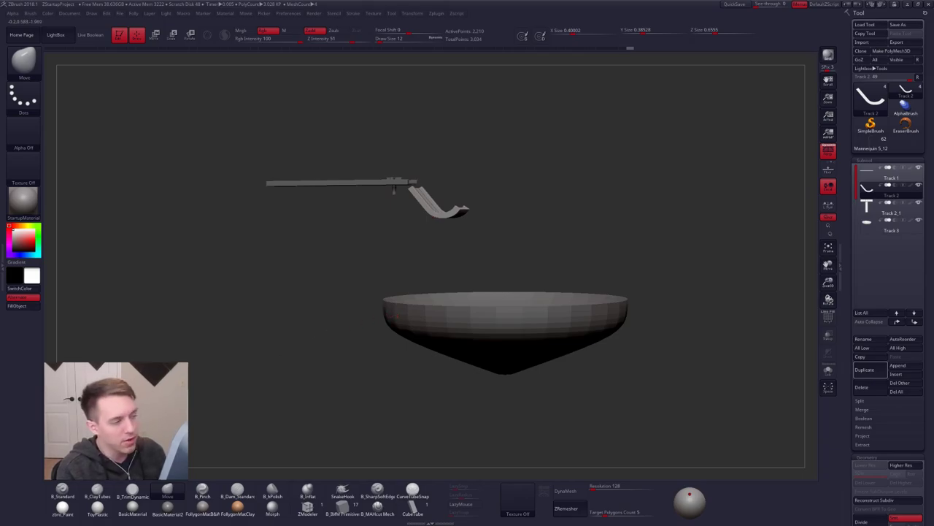
key(alt+Tab)
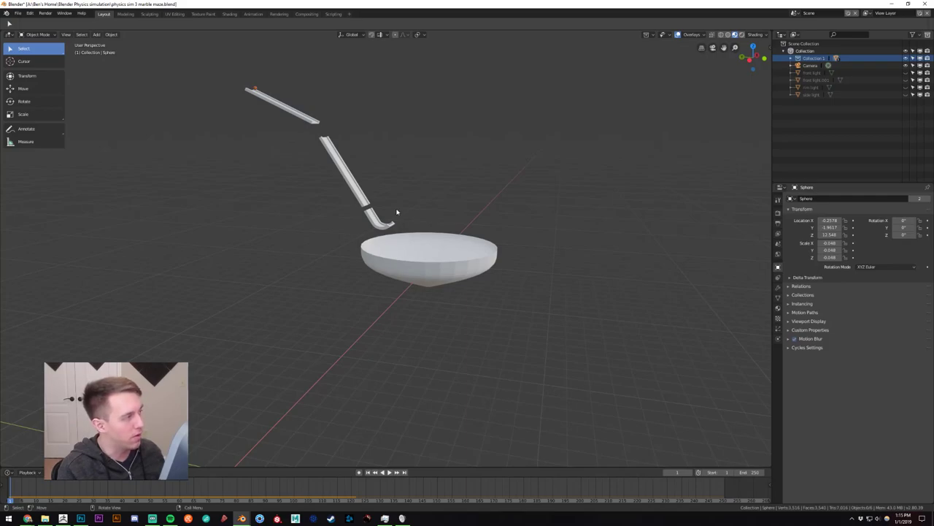
shift+middle_drag(397, 213, 424, 289)
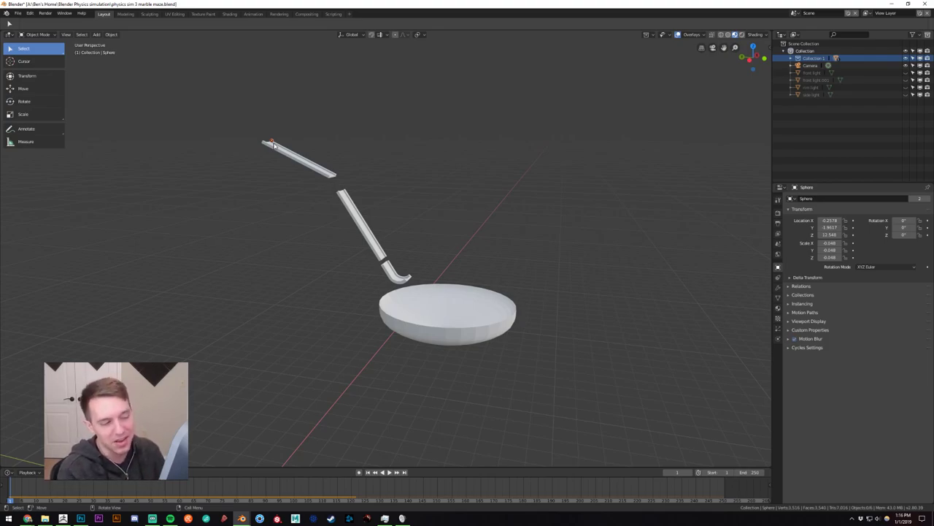
Switch to ZBrush, draw a transpose line out from the curved Track 2 piece, and restore the Move brush.
key(alt+Tab)
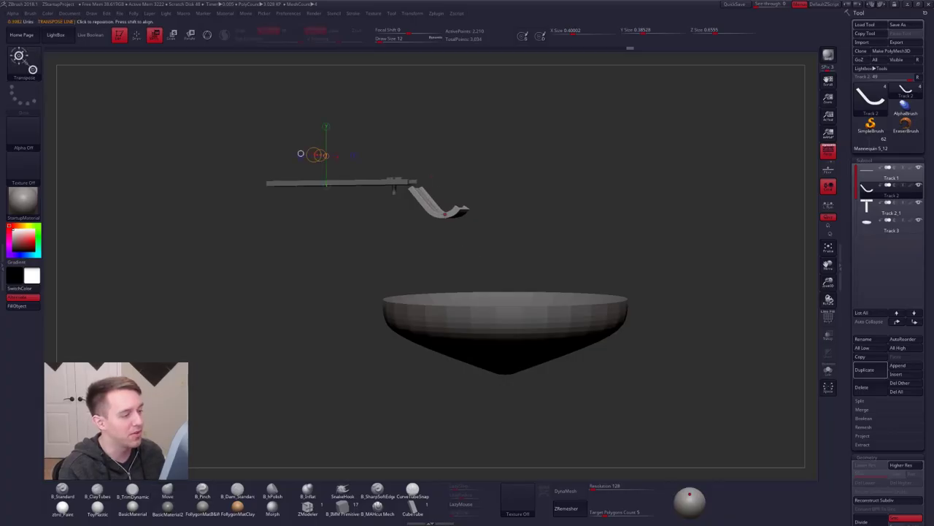
drag(444, 213, 609, 242)
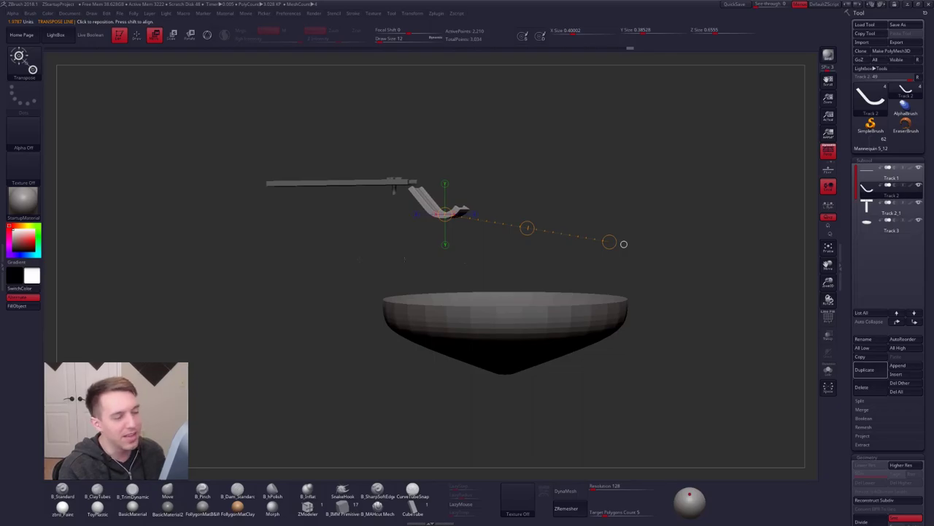
key(q)
key(b)
key(m)
key(v)
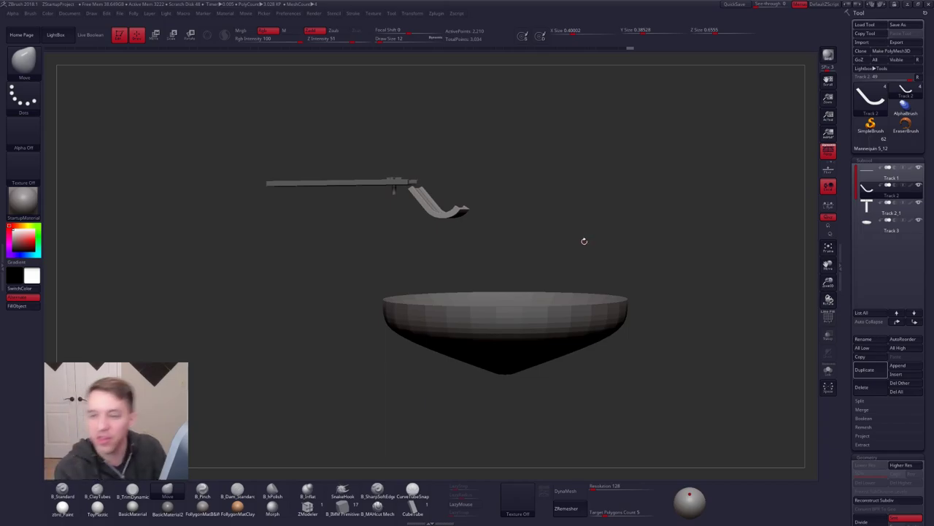
Switch back to the marble maze file in Blender and add a cube mesh above the tracks.
key(alt+Tab)
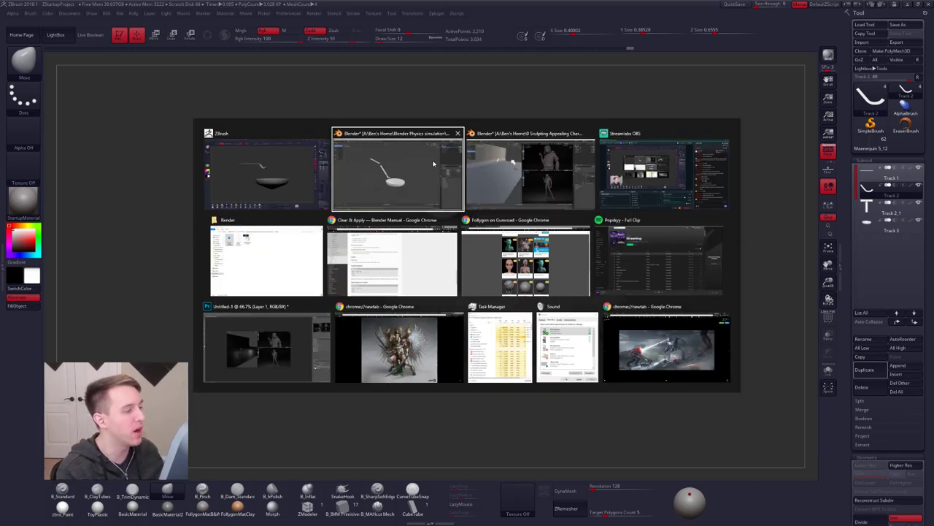
middle_drag(438, 182, 474, 150)
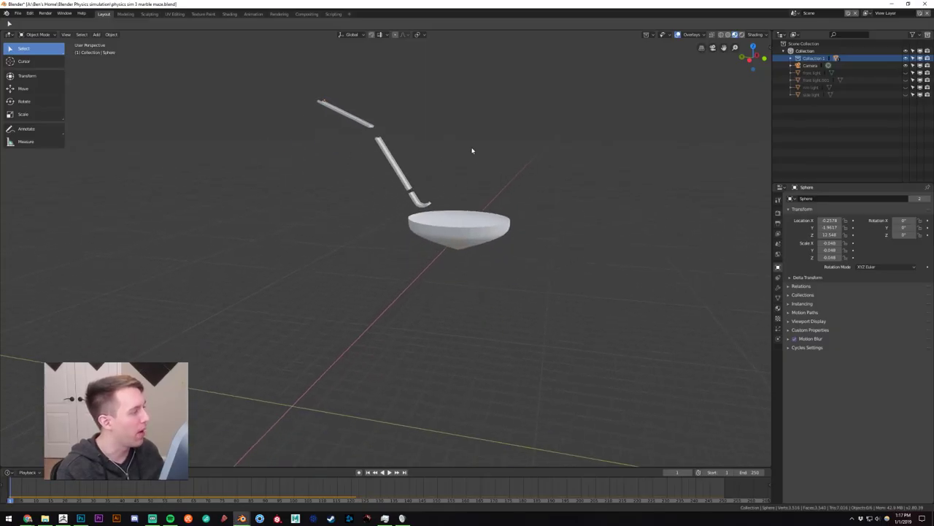
click(96, 34)
mouse_move(117, 43)
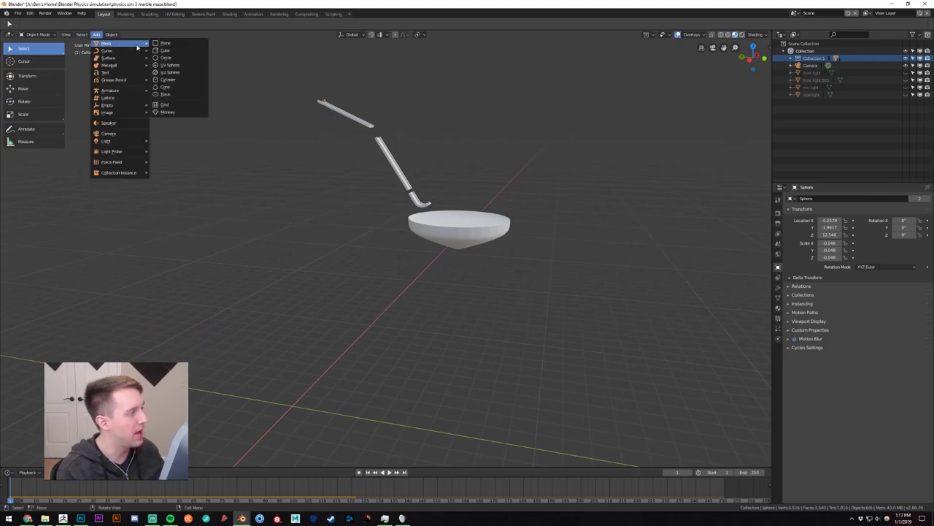
click(178, 51)
scroll(330, 236, down, 8)
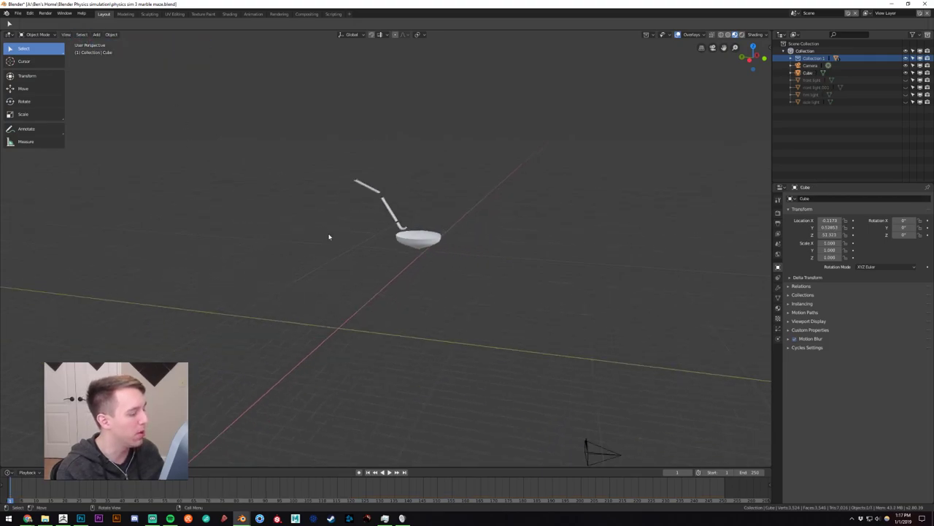
scroll(393, 153, up, 6)
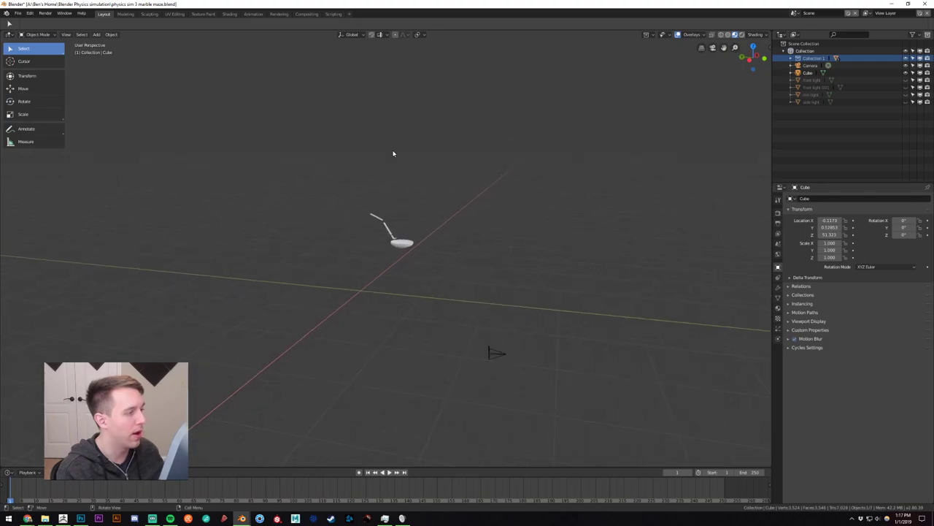
shift+middle_drag(394, 155, 397, 271)
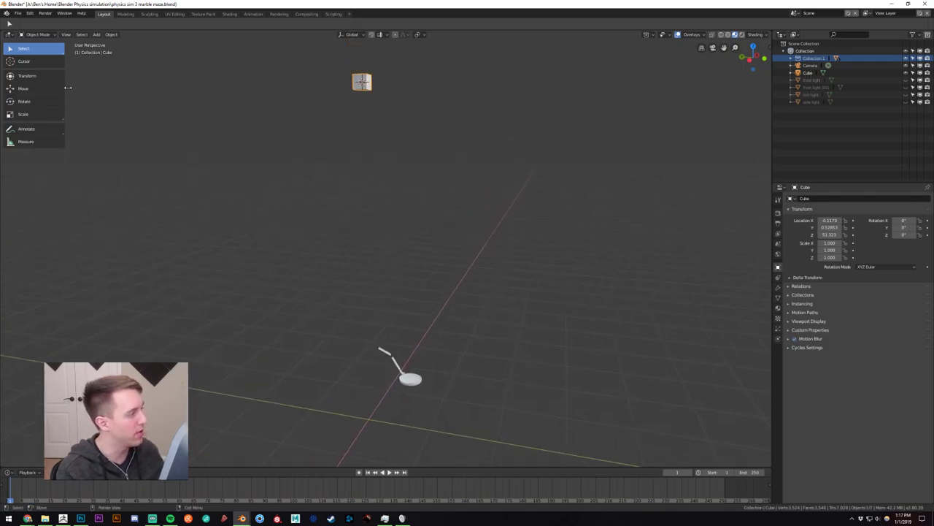
Move the cube down to about Z 5.84 m and along Y to about -1.3 m, beside the bowl.
click(42, 93)
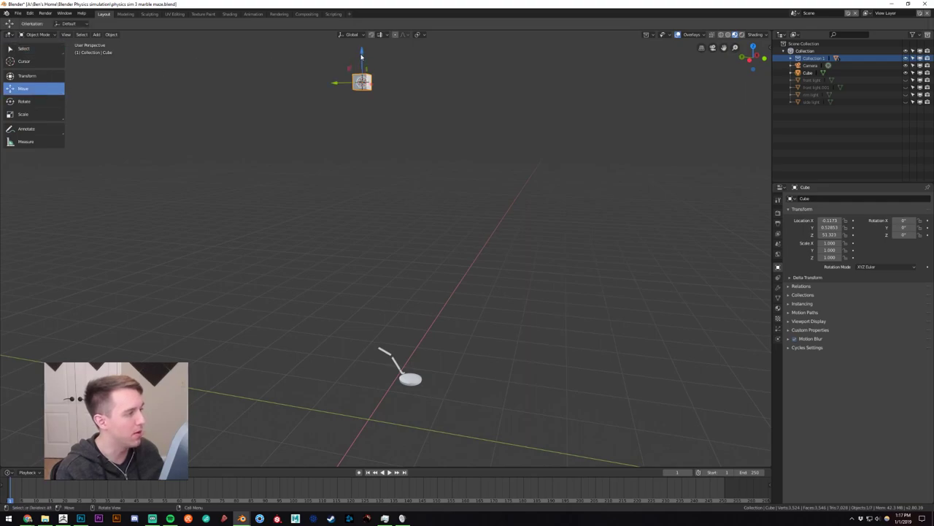
drag(361, 51, 405, 359)
scroll(396, 372, up, 1)
middle_drag(393, 376, 410, 192)
scroll(404, 242, up, 4)
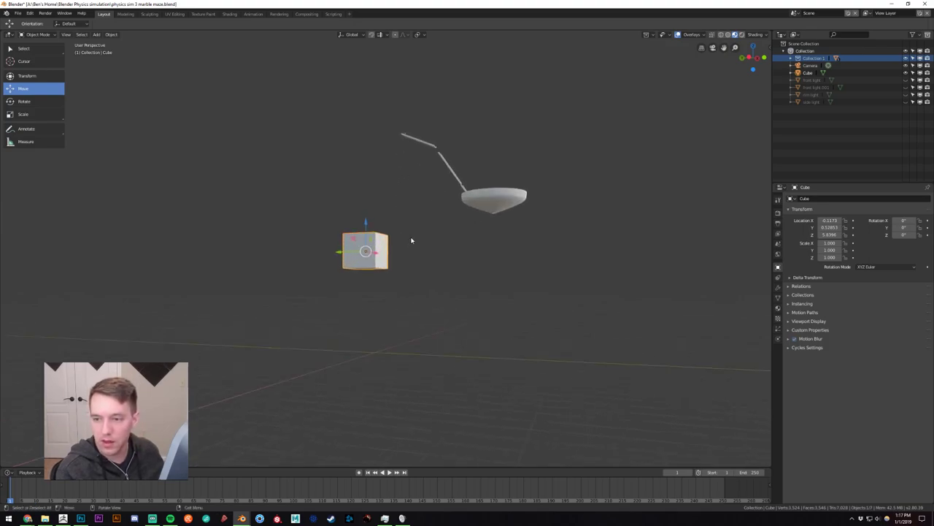
middle_drag(377, 248, 379, 287)
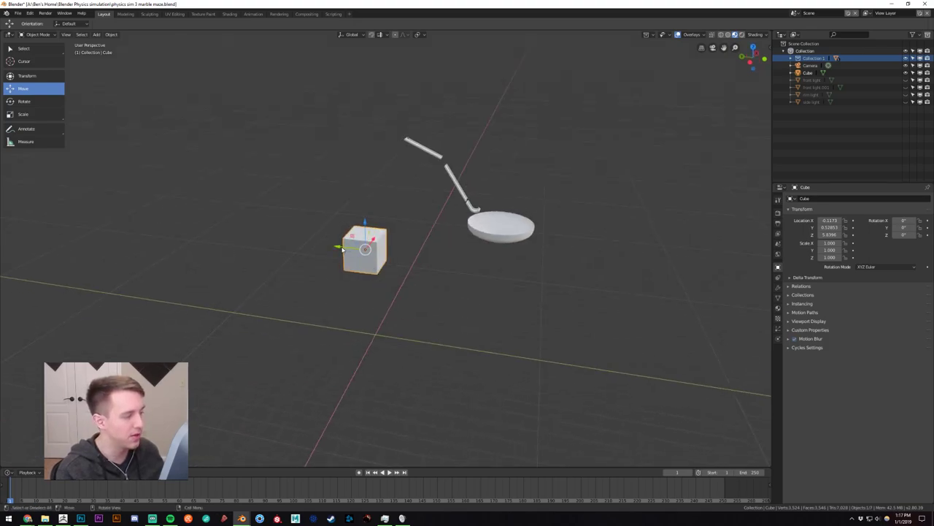
drag(341, 249, 367, 251)
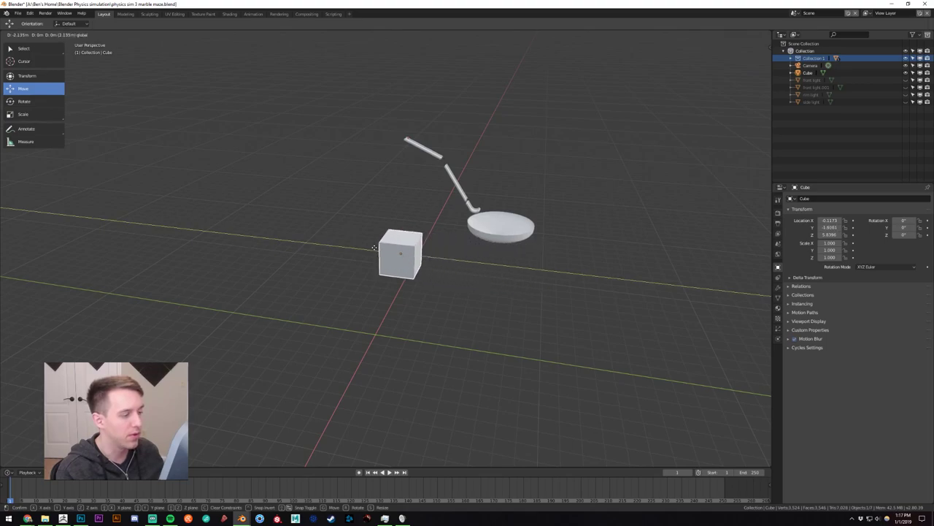
click(451, 269)
middle_drag(451, 269, 455, 243)
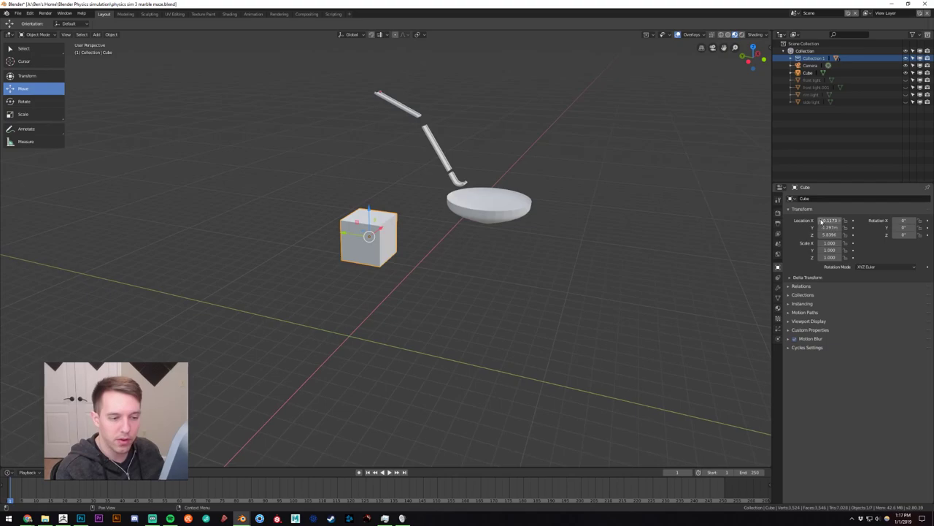
Look through the cube's Viewport Display, Custom Properties, Cycles Settings and Delta Transform sections, collapsing each again.
click(811, 322)
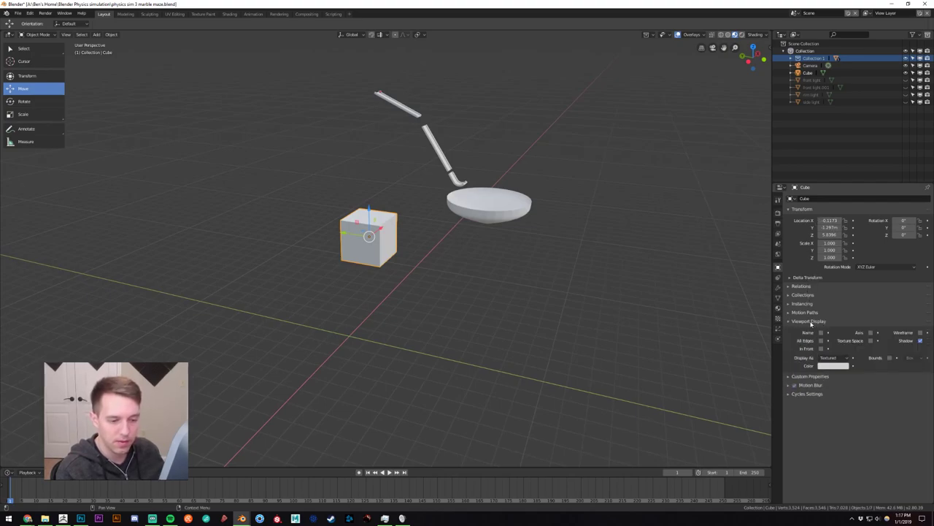
click(812, 321)
click(815, 332)
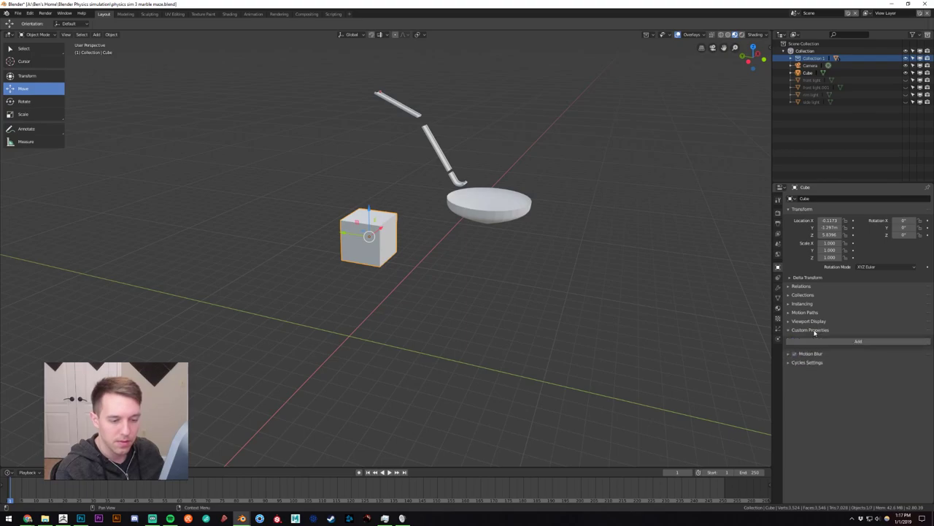
click(814, 332)
click(813, 349)
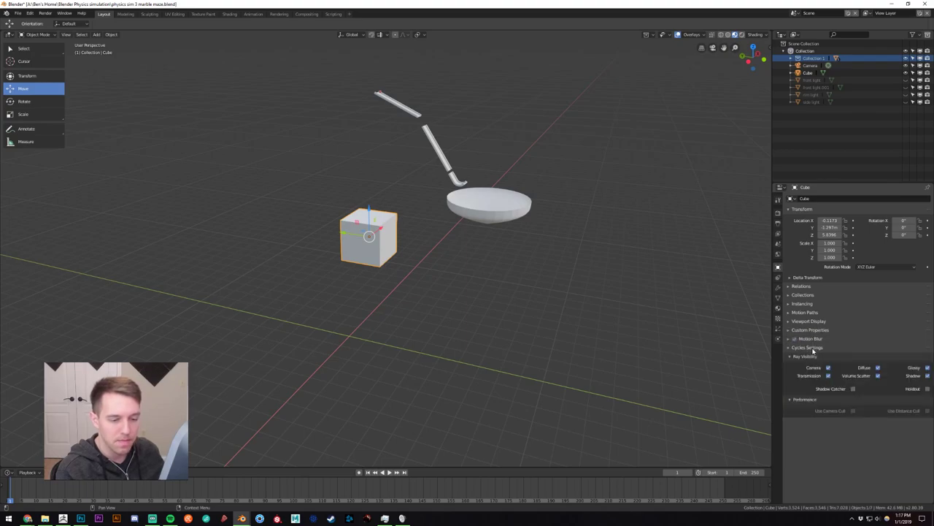
click(813, 349)
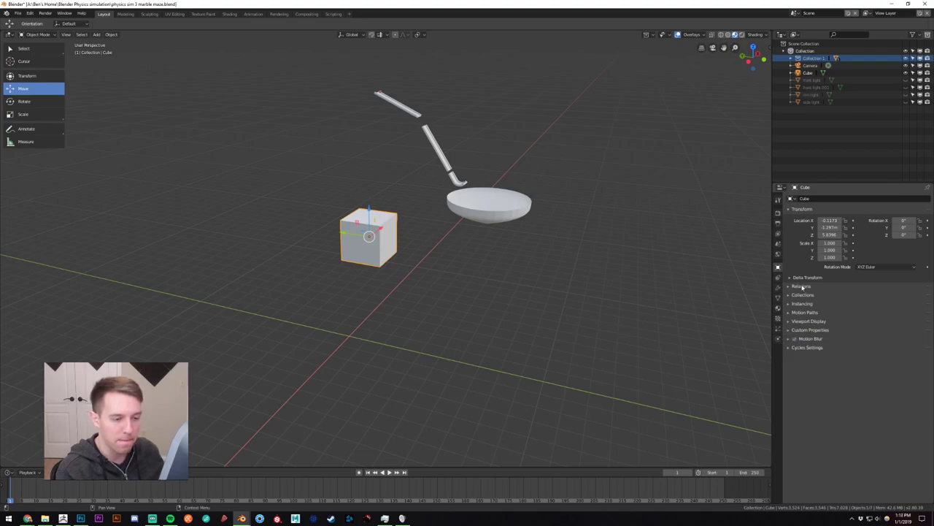
click(809, 278)
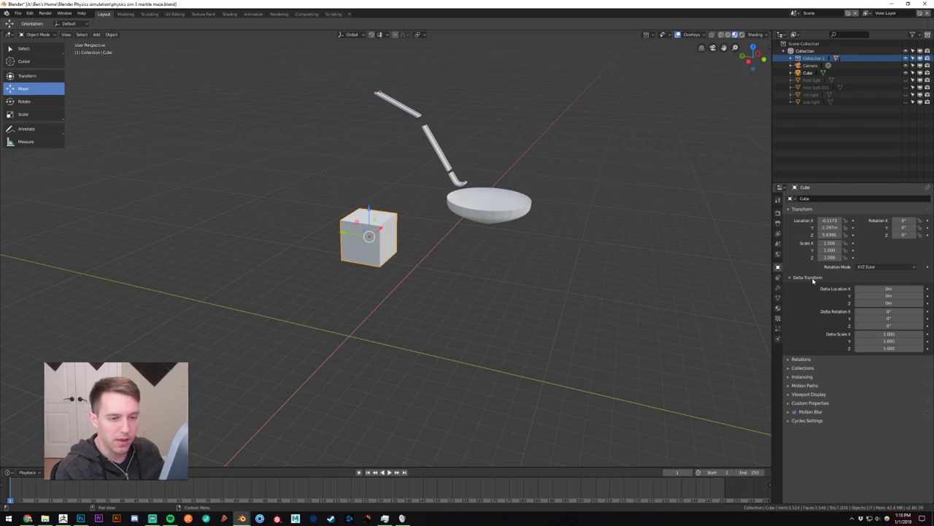
click(814, 279)
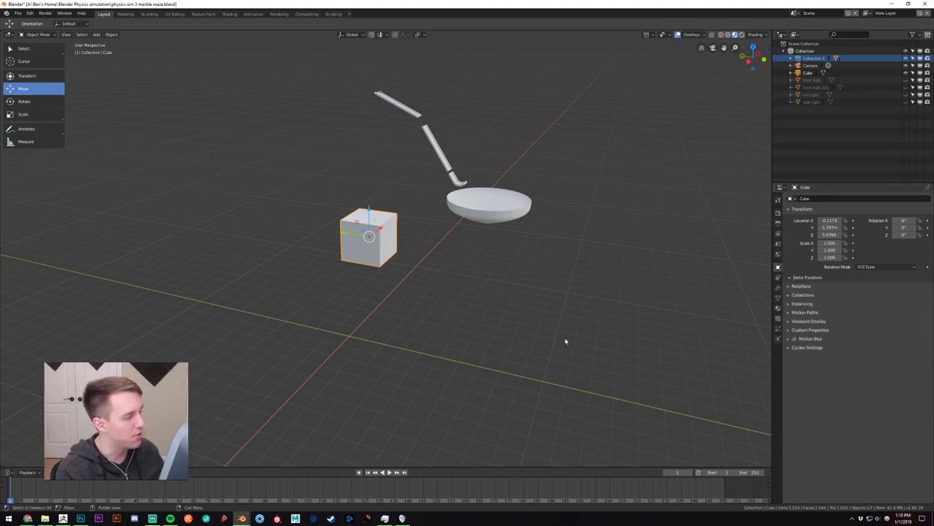
Measure the height of the cube along its vertical edge.
click(54, 143)
mouse_move(372, 267)
middle_down()
mouse_move(411, 269)
mouse_move(389, 266)
middle_up()
scroll(411, 269, up, 4)
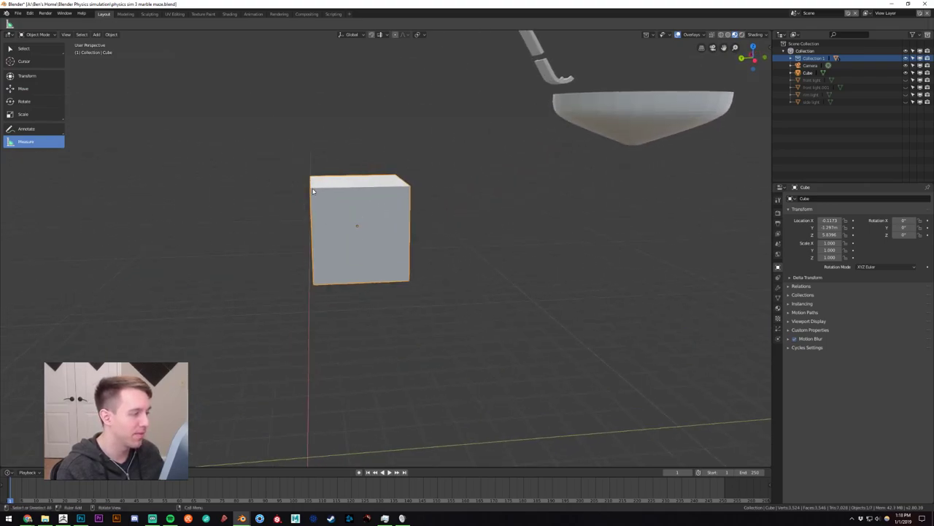
drag(315, 286, 311, 188)
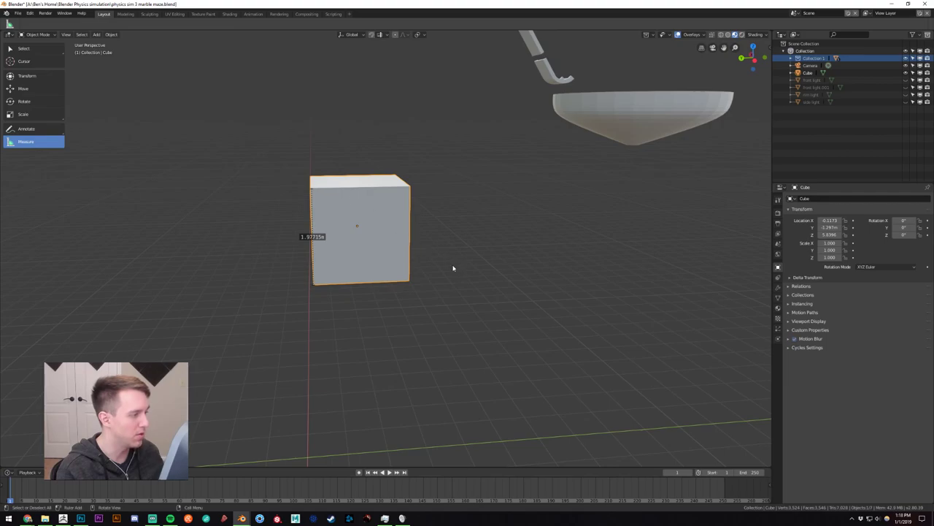
middle_drag(453, 268, 413, 253)
click(461, 243)
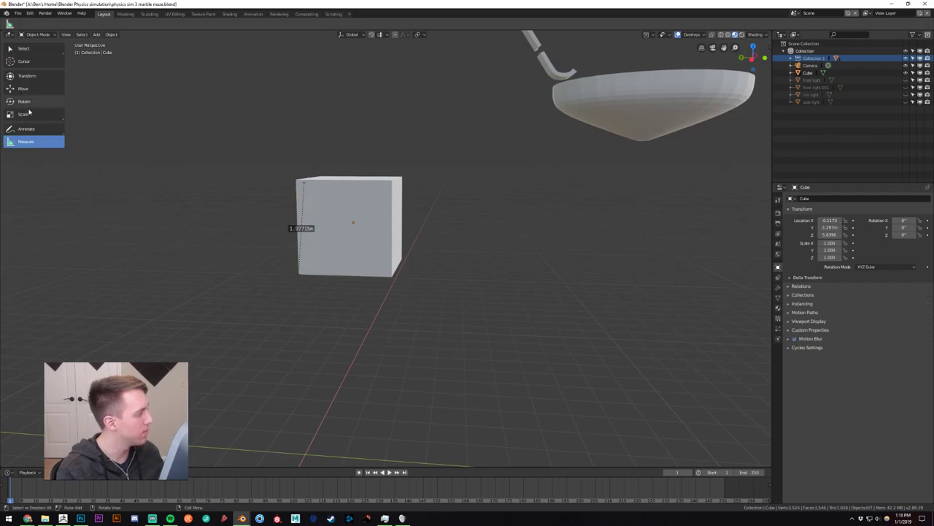
Measure the diameter of the red marble at the upper end of the highest track.
click(24, 49)
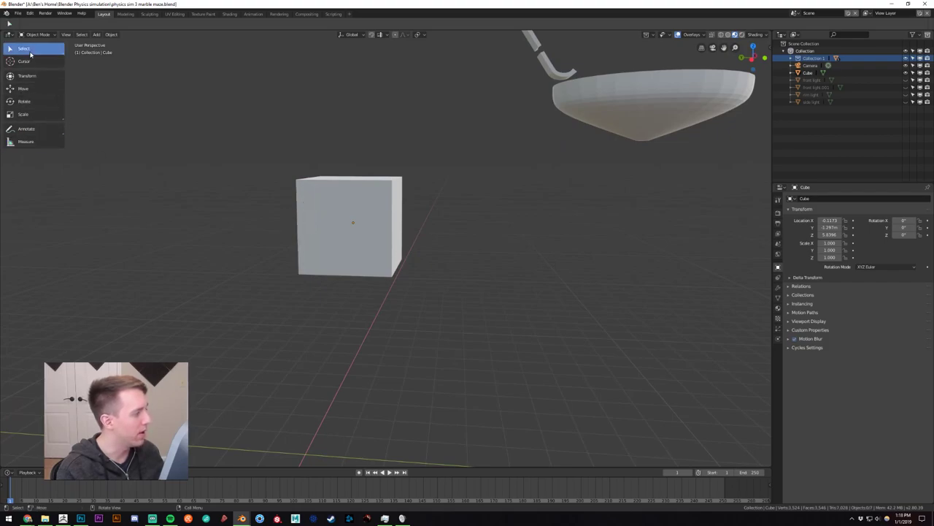
click(39, 146)
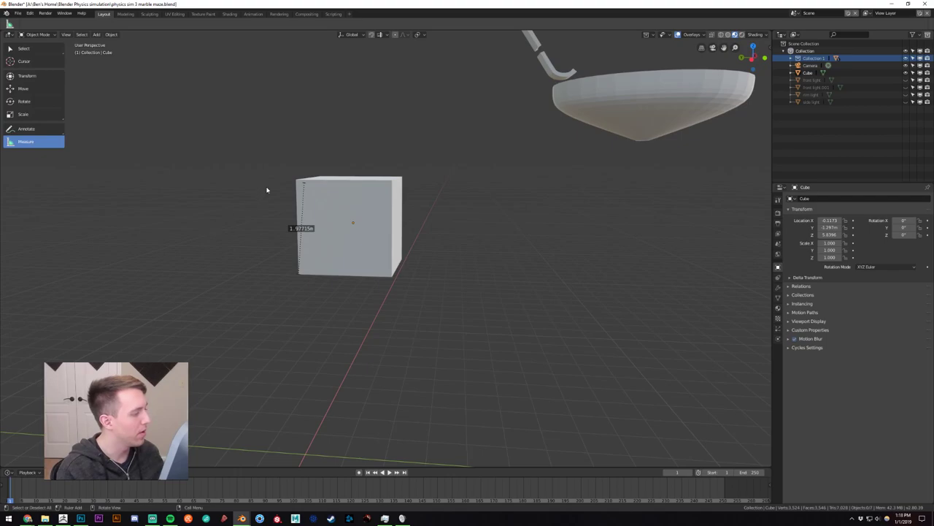
shift+middle_drag(369, 119, 403, 347)
scroll(413, 151, up, 4)
middle_drag(412, 151, 411, 227)
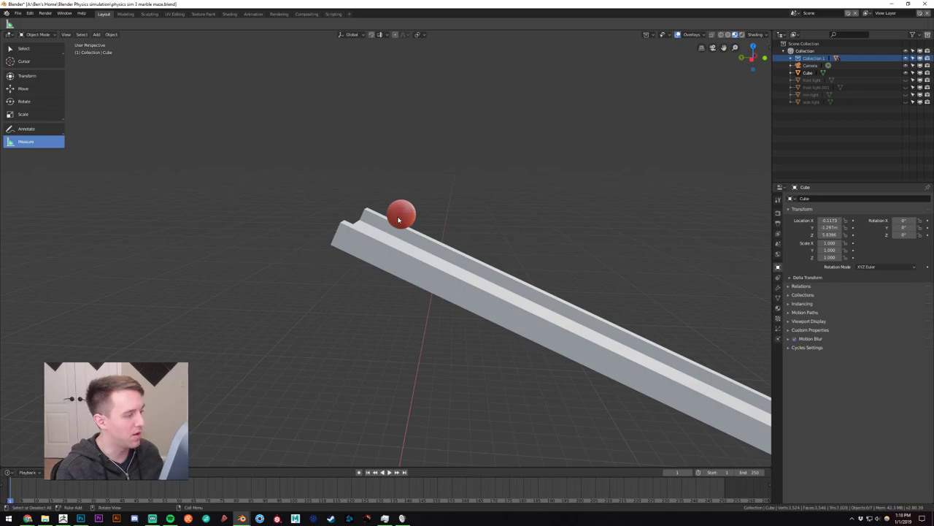
scroll(408, 216, up, 8)
scroll(416, 212, down, 3)
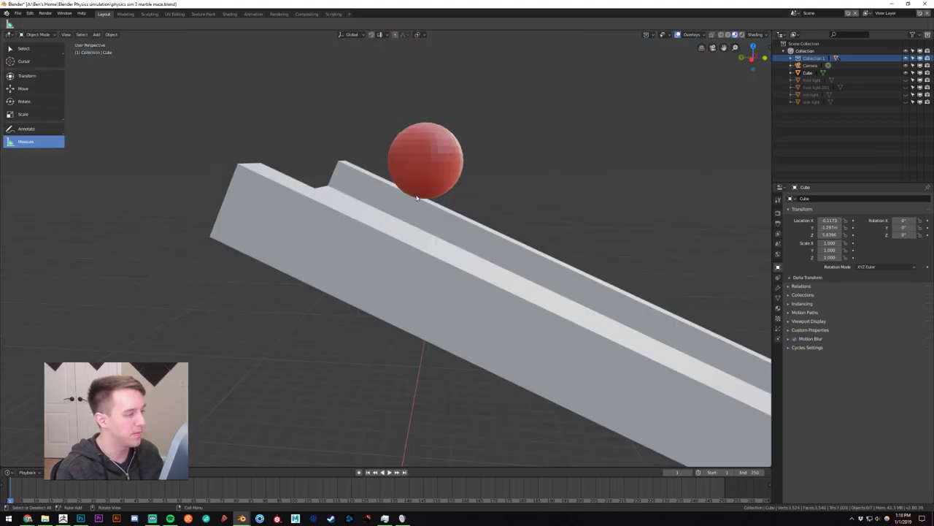
mouse_move(418, 198)
mouse_down()
mouse_move(467, 190)
mouse_move(457, 149)
mouse_move(428, 125)
mouse_up()
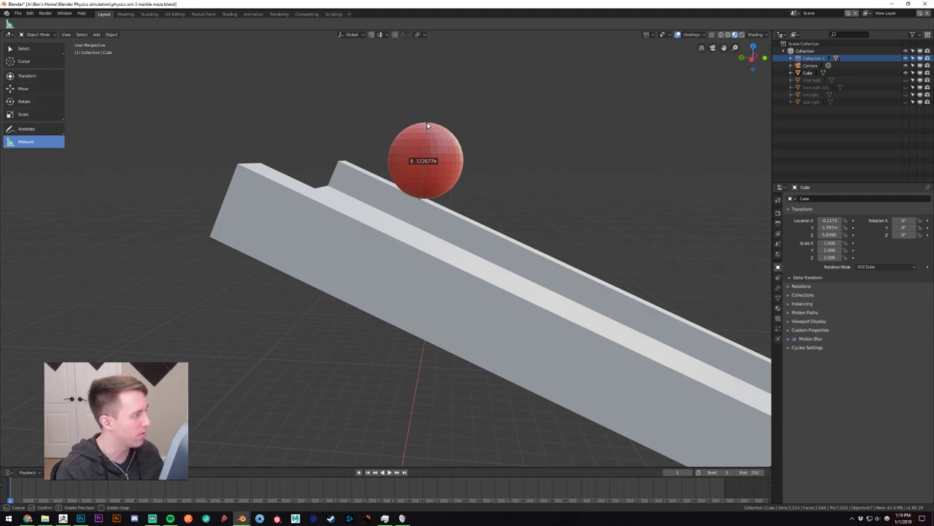
drag(427, 126, 428, 126)
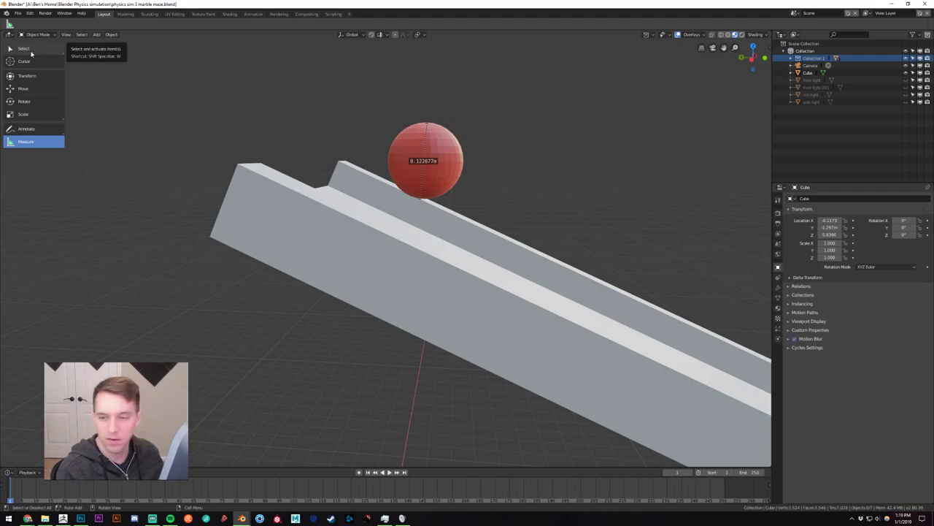
Compare the cube and marble measurements across the whole scene, return to the Select tool and deselect the cube.
scroll(192, 154, down, 5)
middle_drag(192, 155, 288, 167)
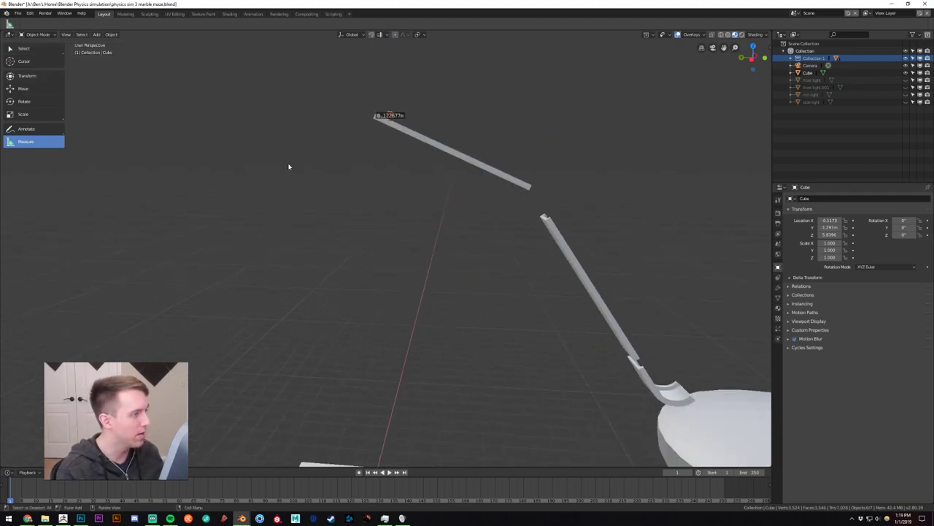
scroll(288, 167, down, 3)
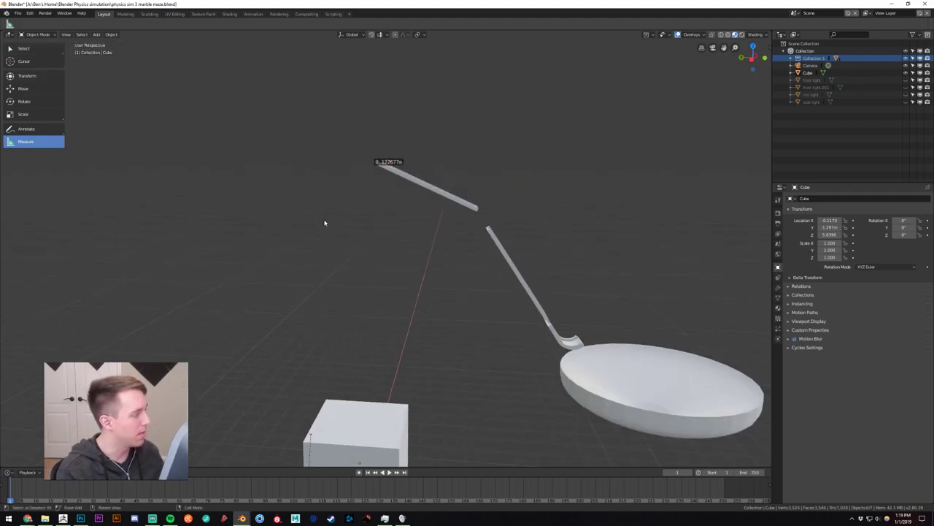
scroll(317, 202, down, 3)
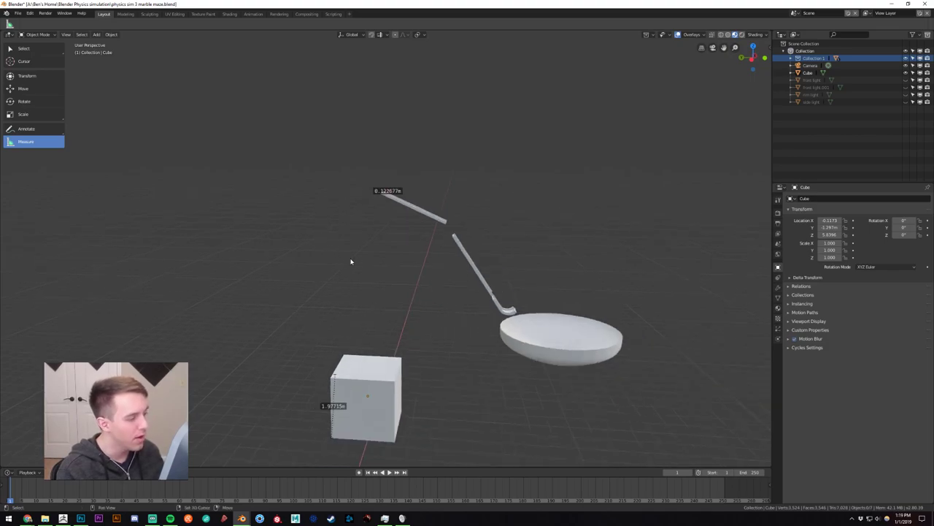
shift+middle_drag(350, 260, 308, 216)
key(ctrl+z)
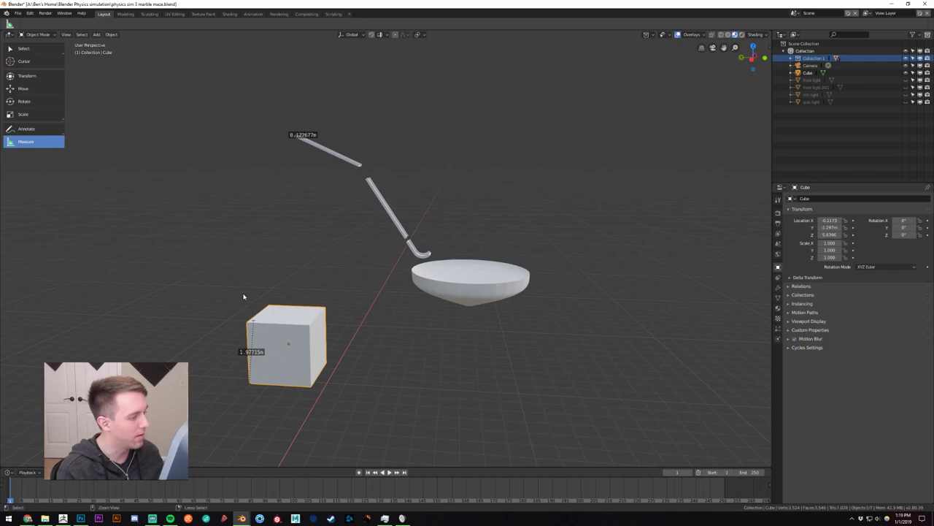
key(ctrl+shift+z)
key(ctrl+shift+z)
click(23, 48)
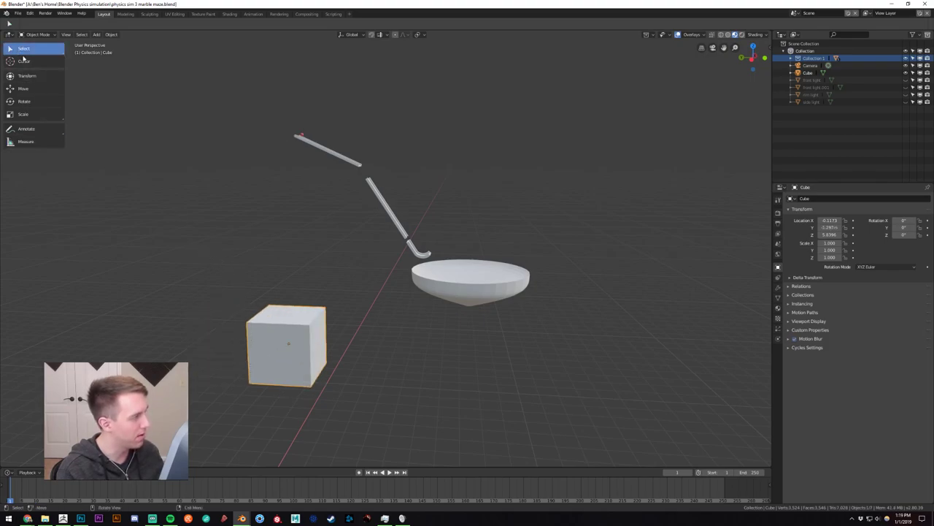
click(229, 200)
middle_drag(229, 200, 358, 267)
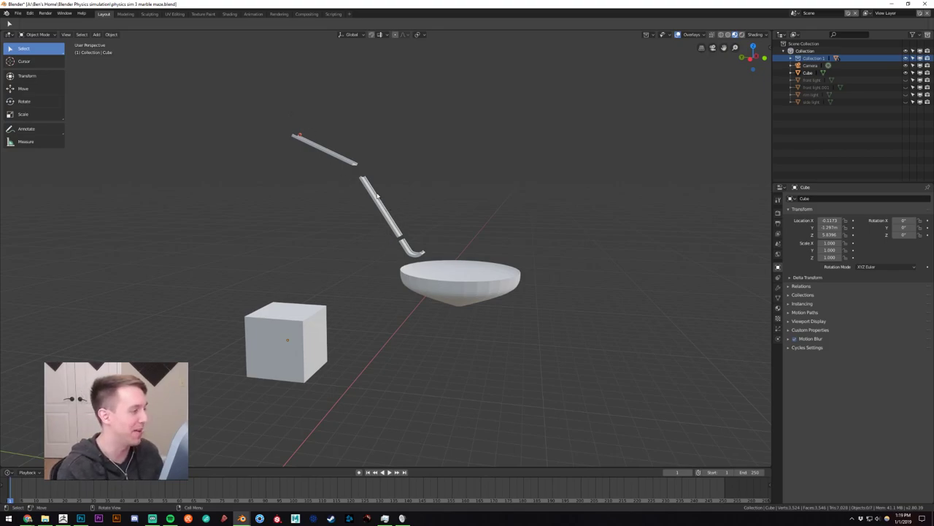
scroll(411, 179, up, 1)
shift+middle_drag(376, 166, 394, 184)
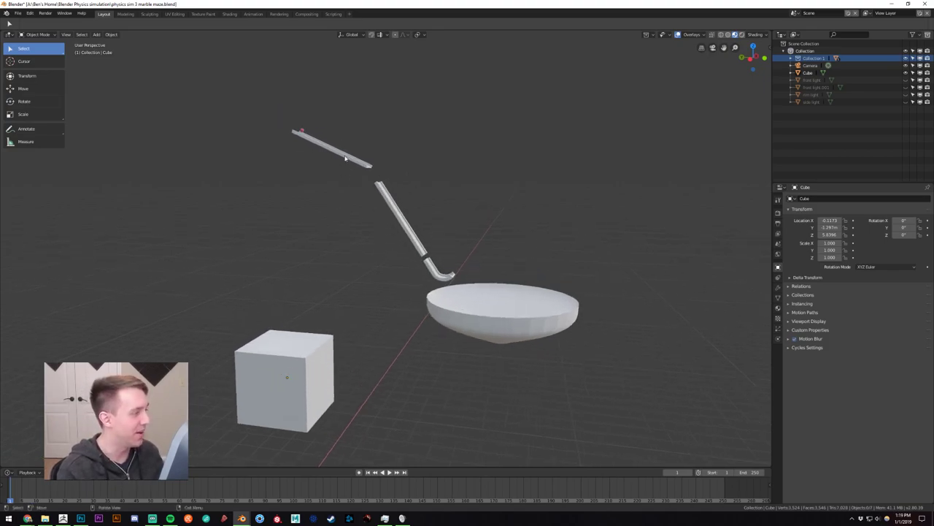
key(b)
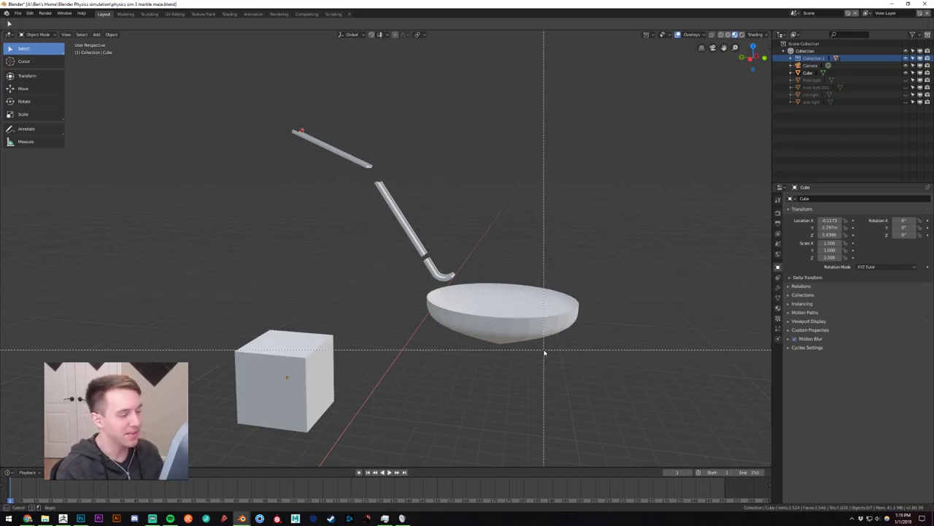
drag(574, 352, 392, 192)
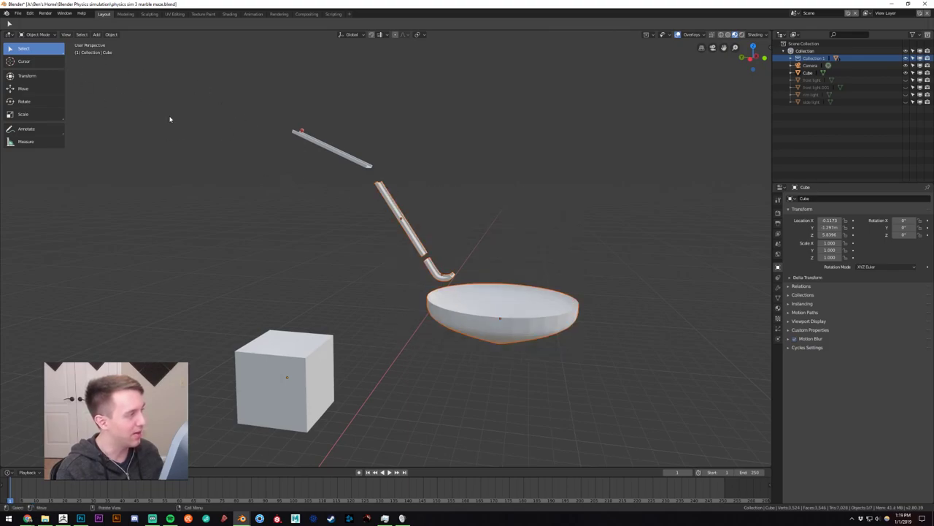
key(b)
drag(265, 98, 373, 162)
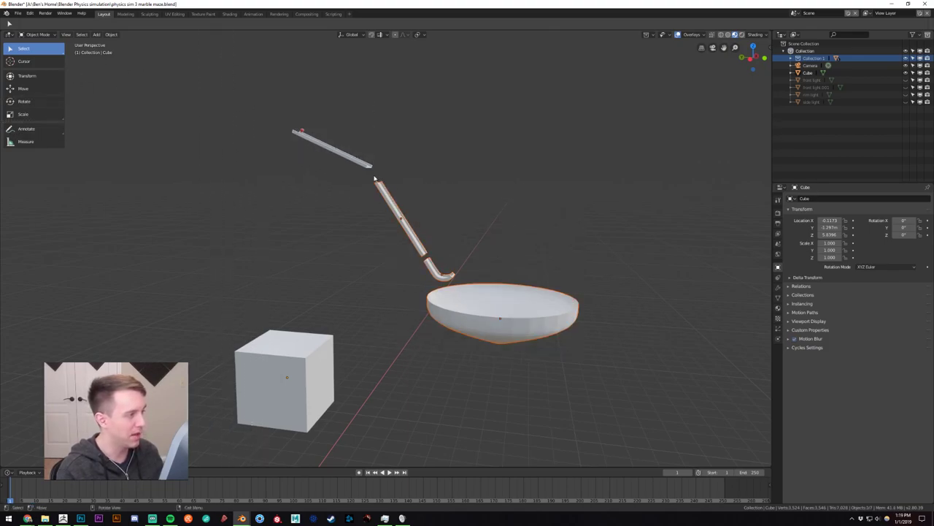
key(g)
right_click(325, 207)
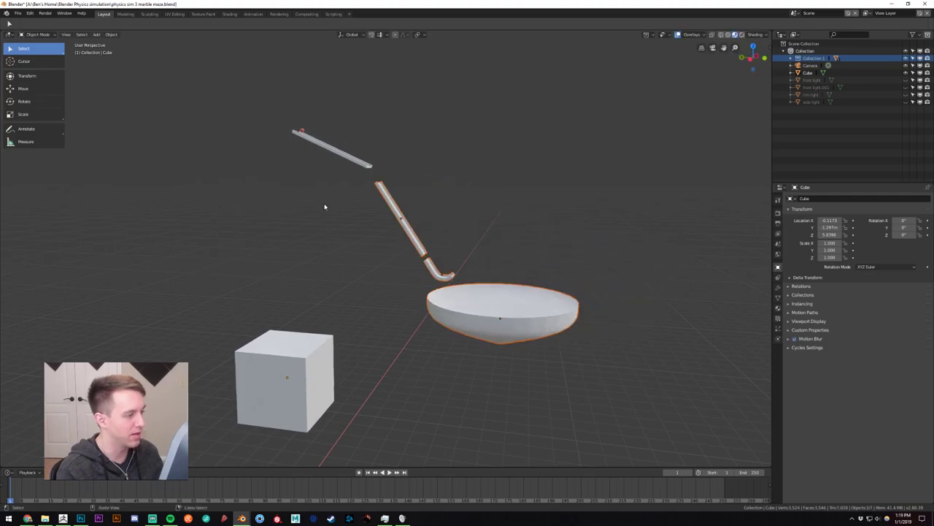
Delete the cube beside the bowl.
scroll(331, 324, down, 2)
click(331, 326)
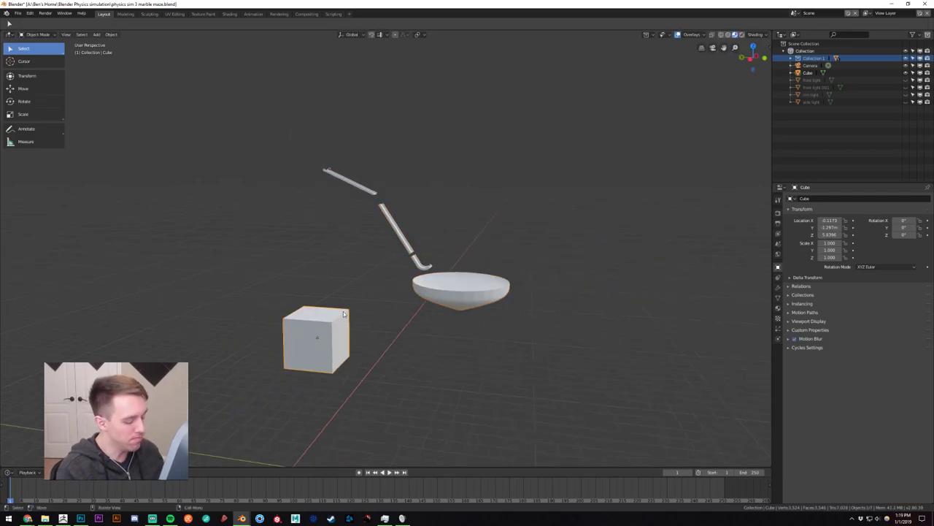
key(Delete)
Box-select the marble, all the track pieces and the bowl, and activate the Scale tool.
key(b)
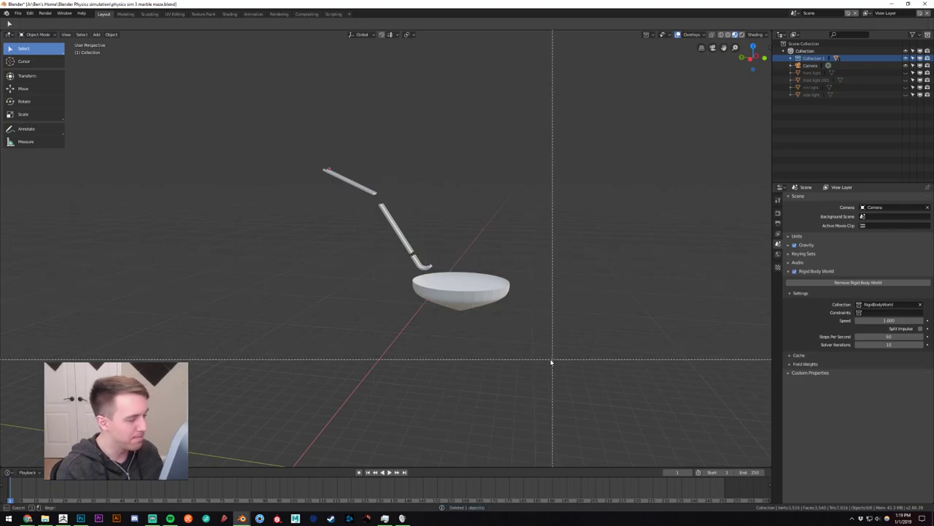
drag(551, 362, 292, 139)
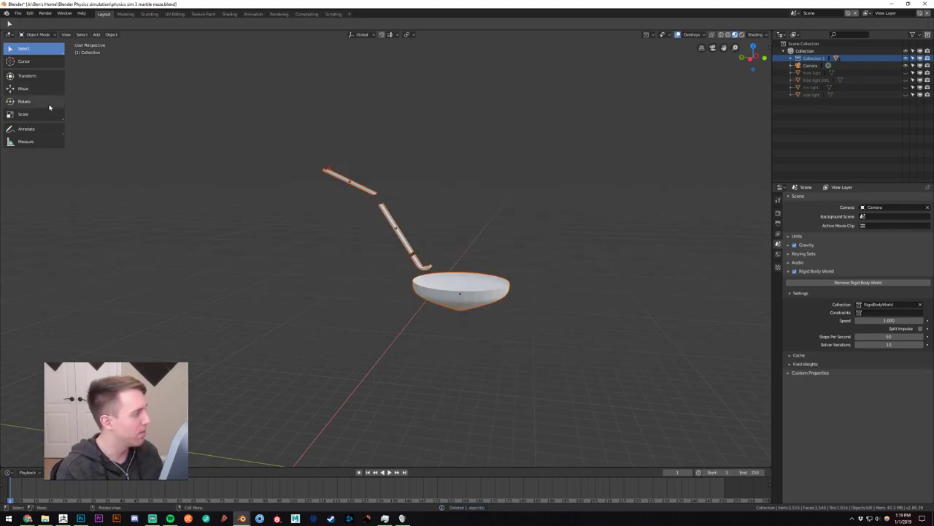
click(27, 114)
middle_drag(303, 231, 288, 229)
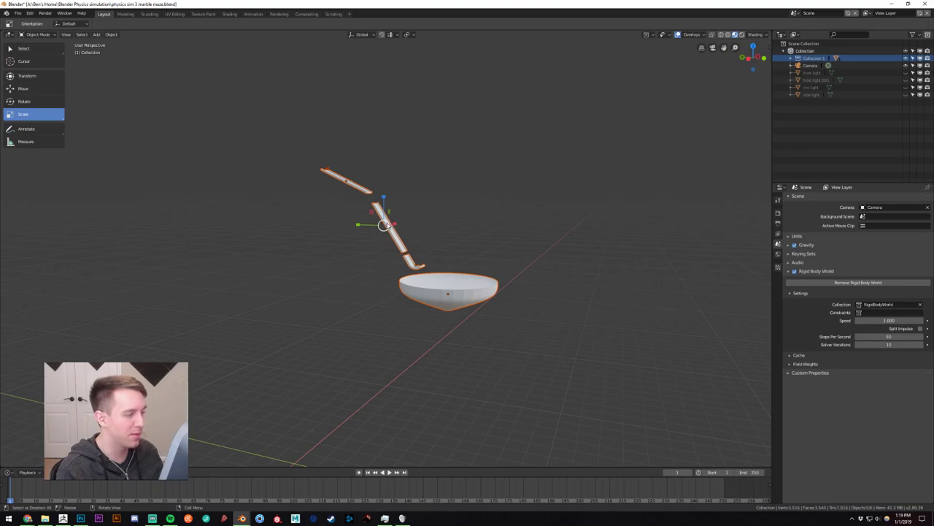
key(s)
key(z)
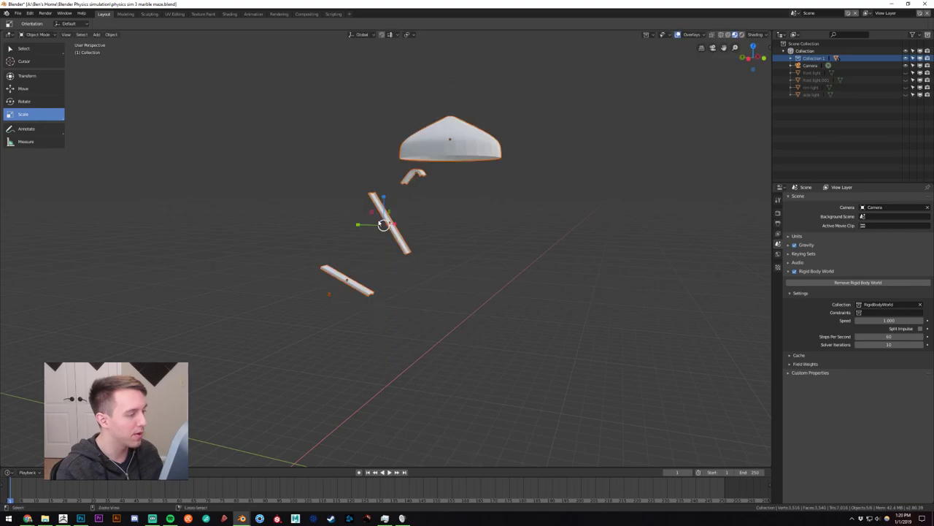
right_click(391, 216)
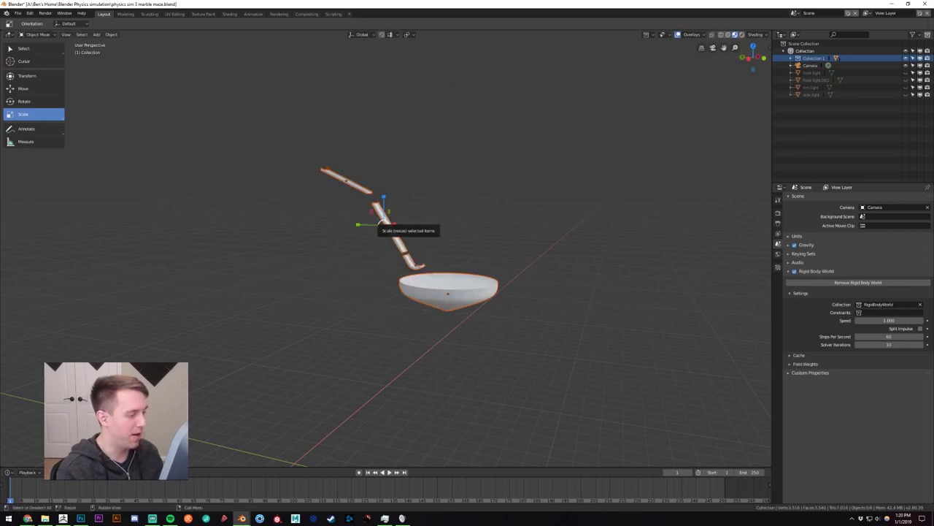
Scale the selected marble, tracks and bowl up uniformly by about 2.2 times, and deselect everything.
key(s)
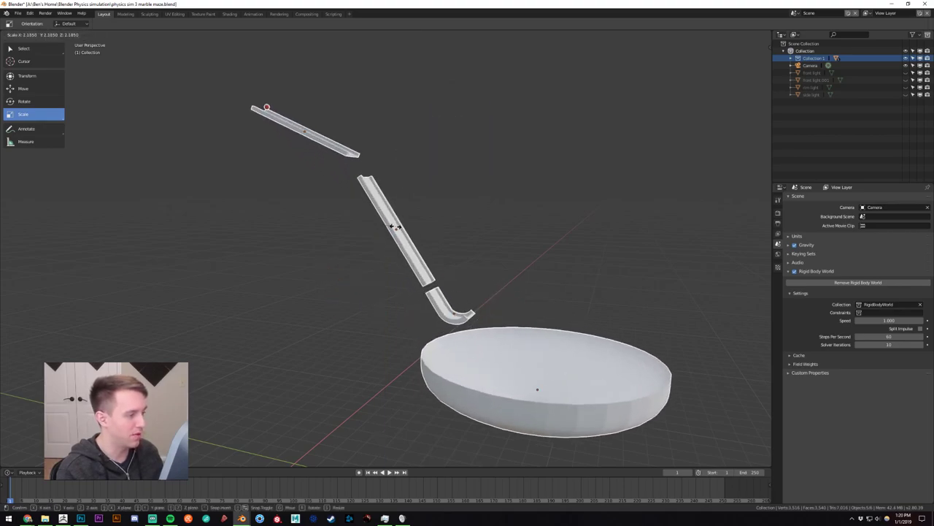
click(396, 227)
middle_drag(424, 235, 409, 251)
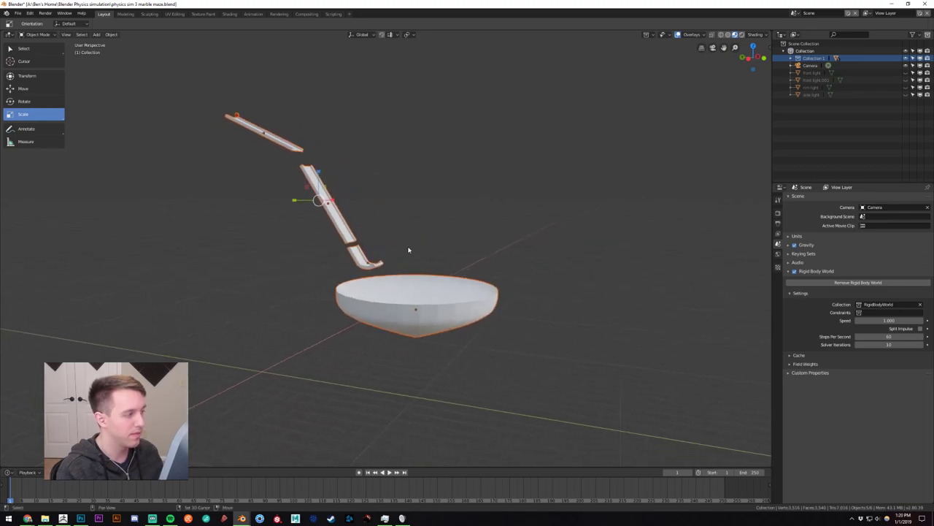
key(alt+a)
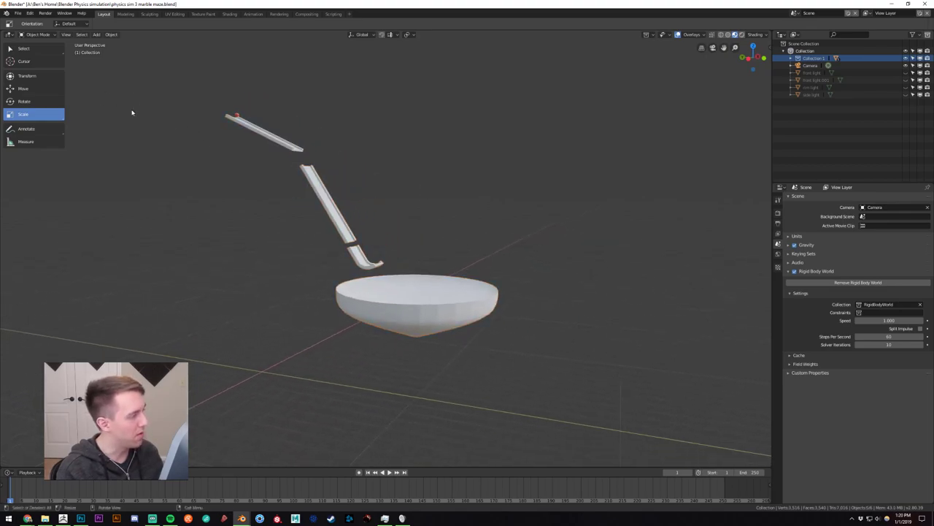
Measure the enlarged marble's diameter on the highest track, and return to the Select tool.
middle_drag(258, 119, 406, 223)
scroll(284, 161, up, 4)
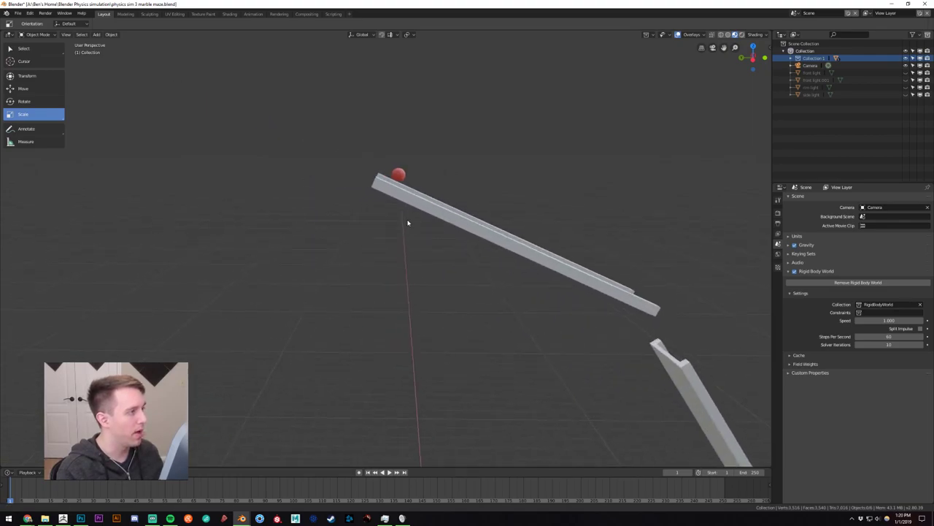
scroll(398, 187, up, 1)
scroll(398, 188, up, 2)
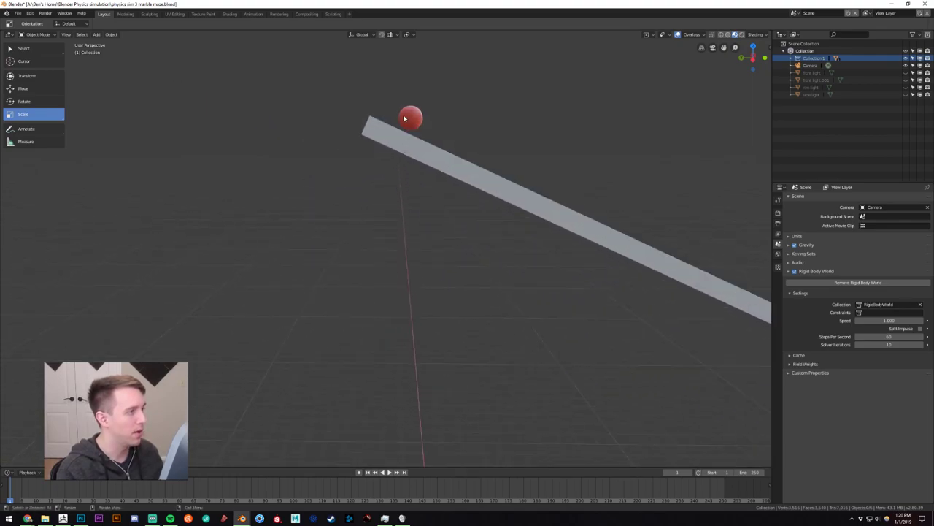
click(398, 34)
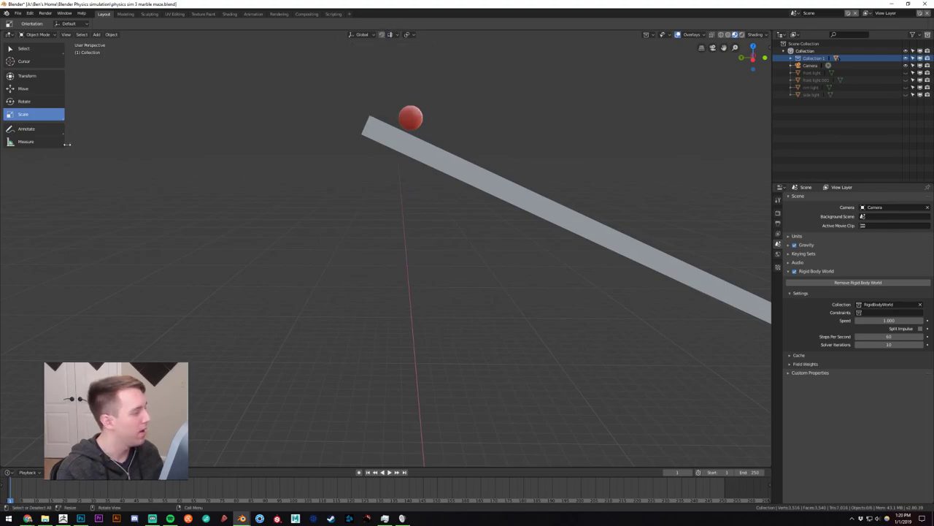
click(45, 143)
scroll(420, 106, up, 3)
shift+middle_drag(428, 103, 393, 198)
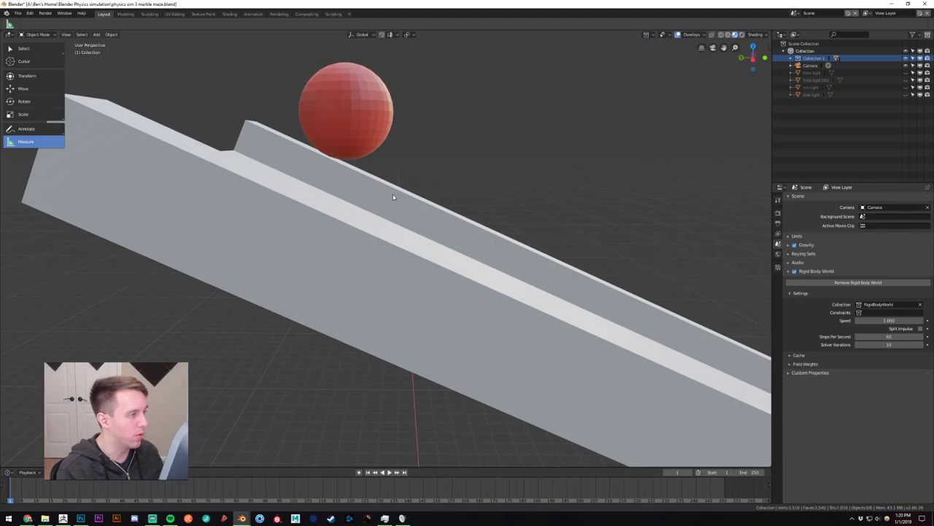
scroll(392, 197, down, 2)
drag(431, 208, 390, 122)
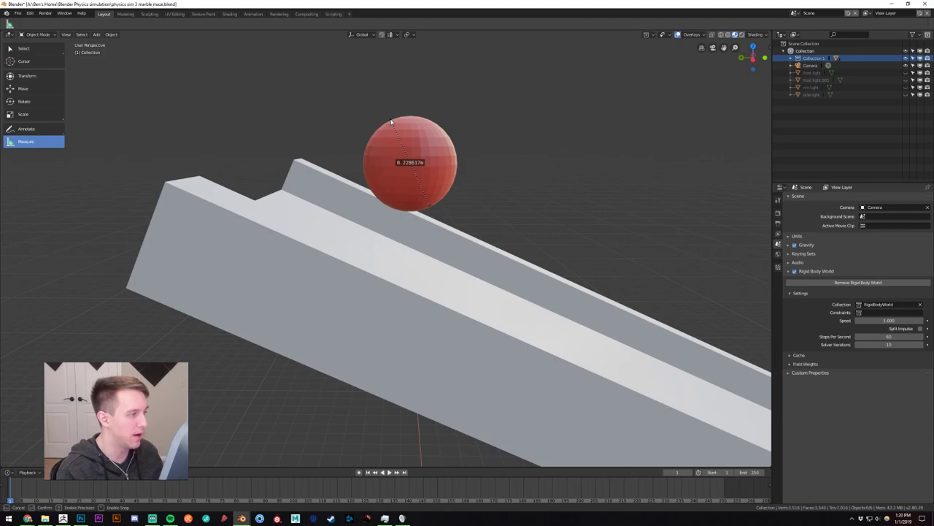
mouse_move(392, 122)
mouse_down()
mouse_move(576, 236)
mouse_move(409, 110)
mouse_move(383, 127)
mouse_up()
scroll(431, 145, down, 8)
click(23, 48)
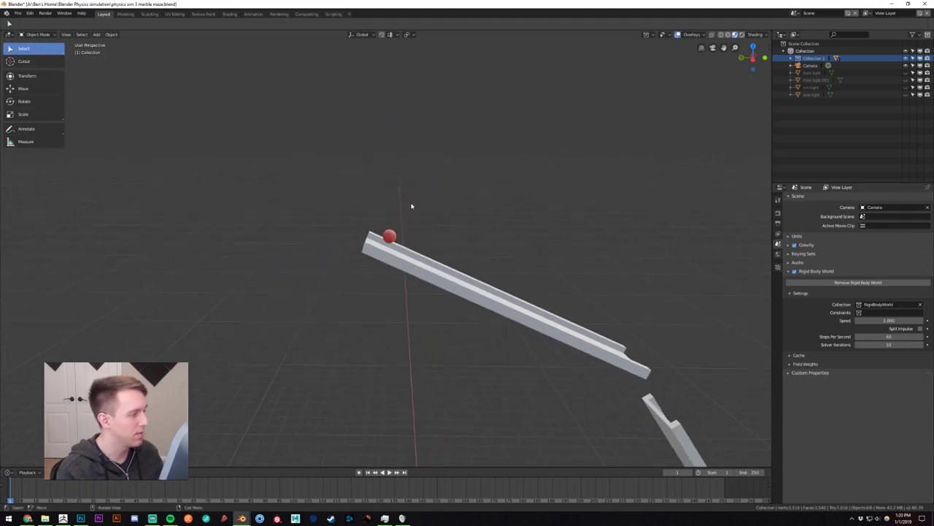
Play the simulation with the enlarged marble, tracks and bowl, and return to the first frame.
shift+middle_drag(476, 281, 370, 225)
scroll(409, 256, down, 1)
mouse_move(409, 256)
middle_down()
mouse_move(392, 252)
mouse_move(417, 257)
middle_up()
click(389, 472)
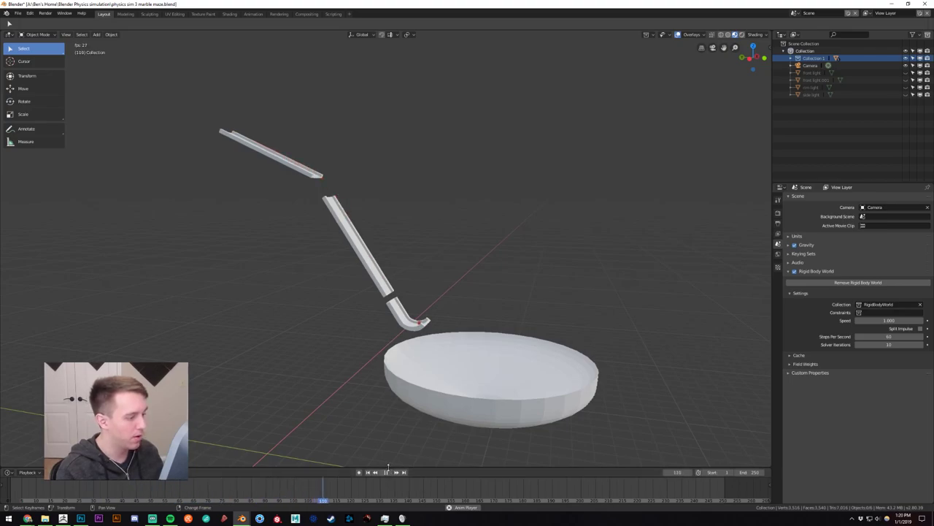
click(388, 472)
click(367, 472)
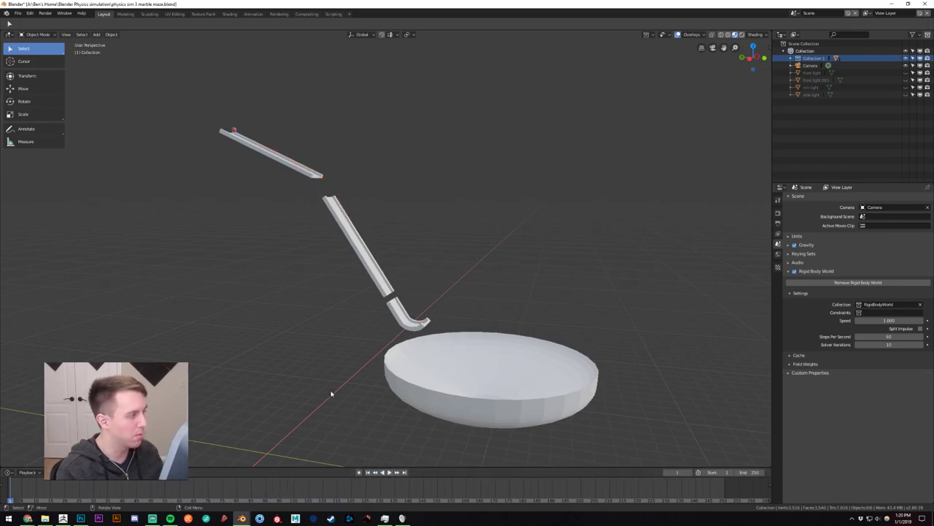
Set the marble's rigid body friction to 0.267, and test-play the simulation before rewinding to the first frame.
middle_drag(329, 392, 332, 266)
click(241, 93)
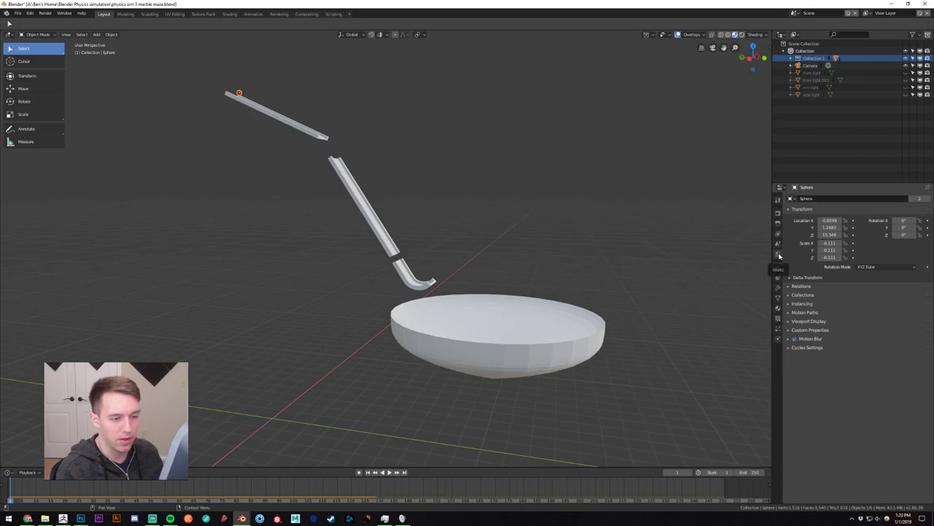
click(779, 338)
drag(897, 344, 873, 344)
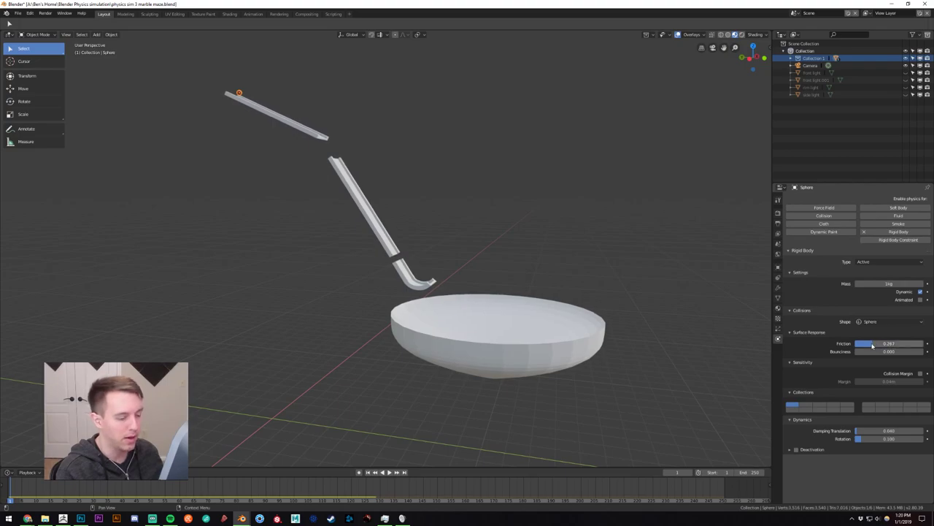
click(391, 472)
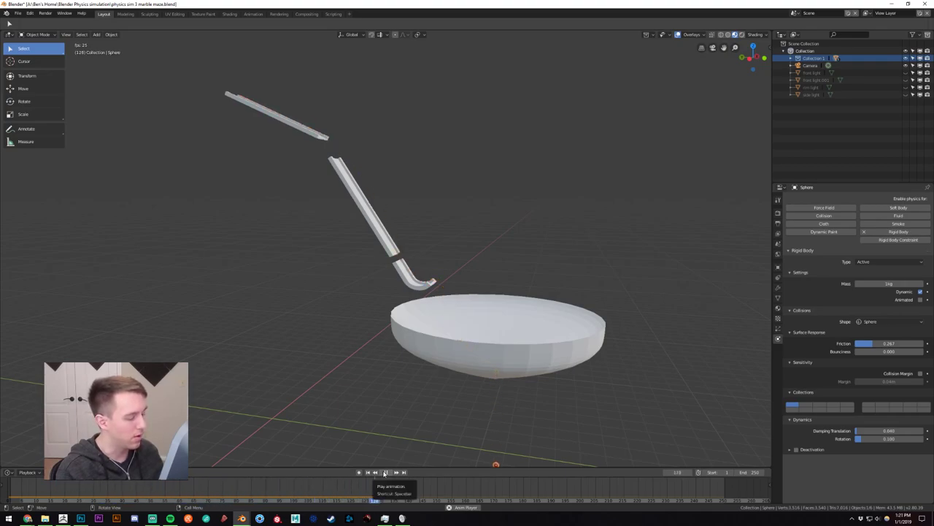
click(384, 473)
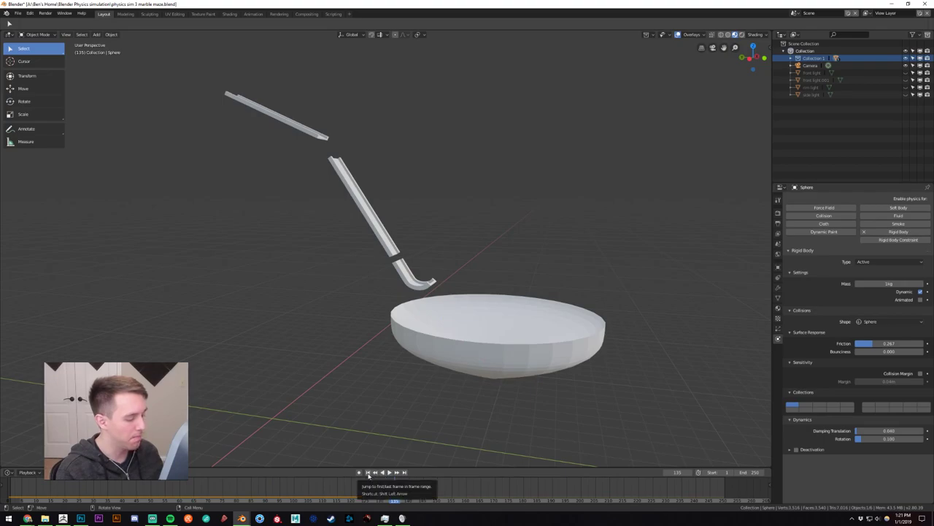
click(368, 473)
Reduce the marble's friction to 0.111 and play the simulation until the marble reaches the bowl.
middle_drag(501, 375, 425, 384)
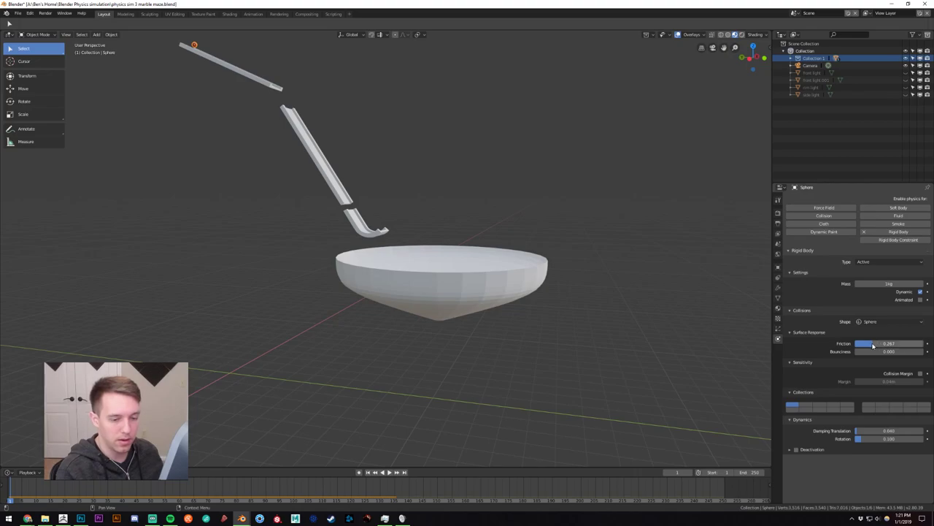
drag(876, 343, 869, 343)
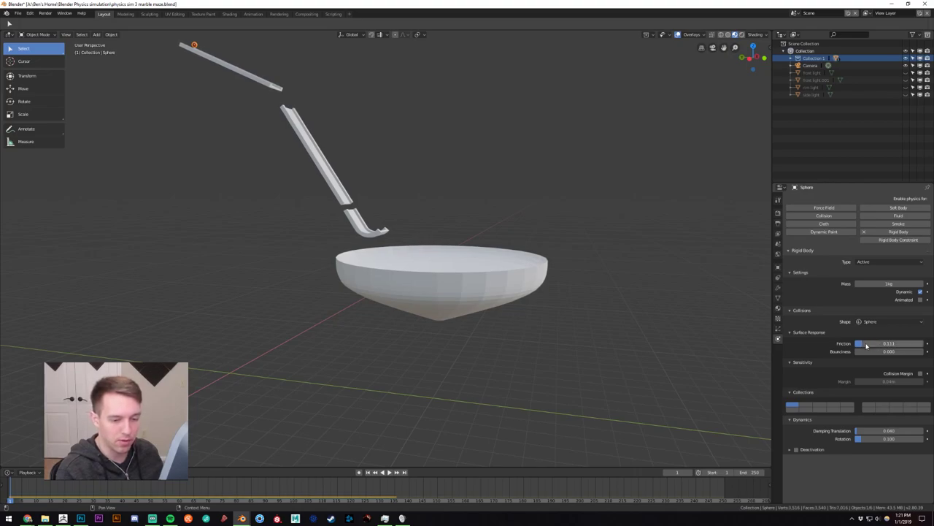
click(389, 472)
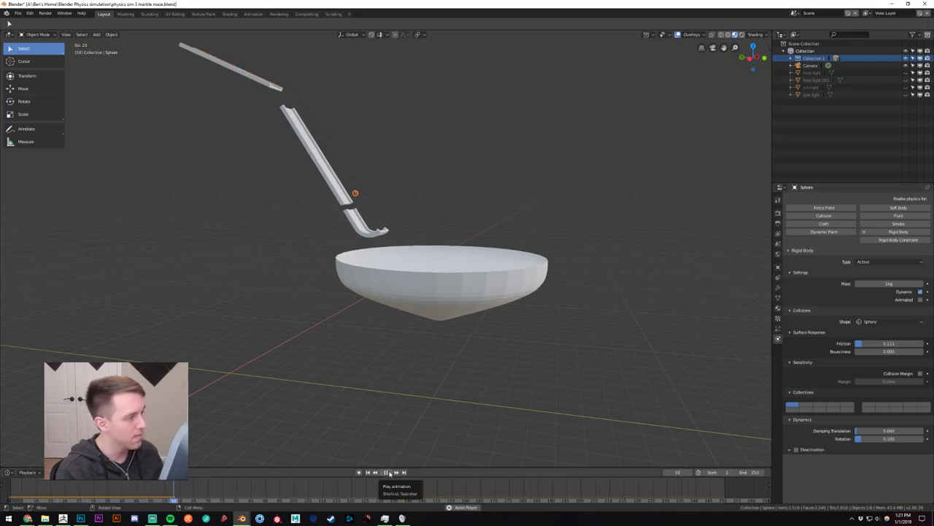
click(389, 471)
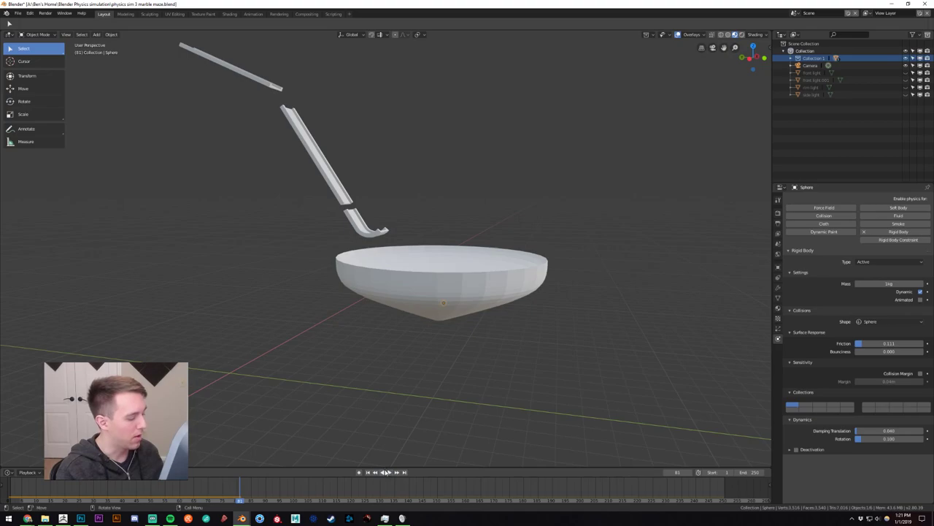
Step back and forth through the frames to examine the marble's path between the tracks and the bowl, and rewind to the start.
middle_drag(426, 359, 420, 256)
key(Left)
key(Left)
key(Left)
key(Left)
key(Left)
key(Left)
key(Left)
key(Left)
key(Left)
key(Left)
key(Left)
key(Left)
key(Left)
key(Left)
key(Left)
key(Left)
key(Left)
key(Left)
key(Left)
key(Left)
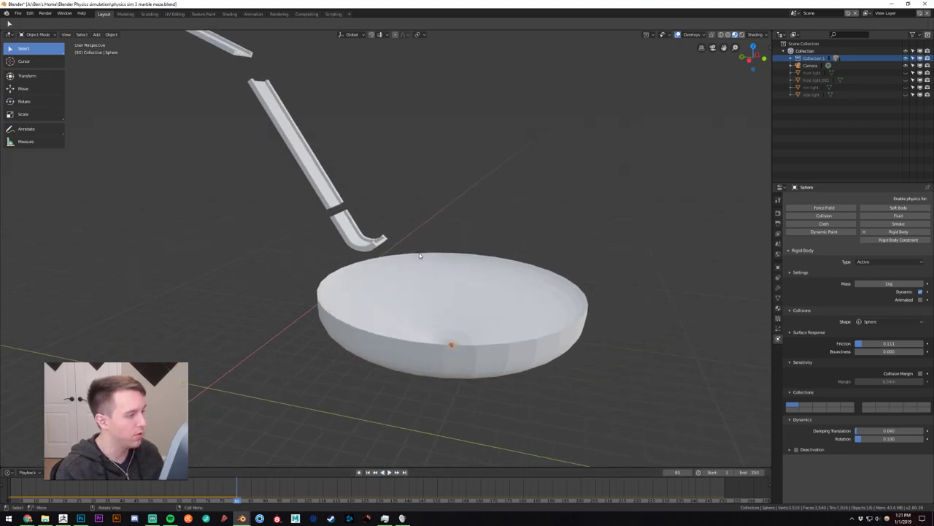
alt+scroll(420, 256, up, 4)
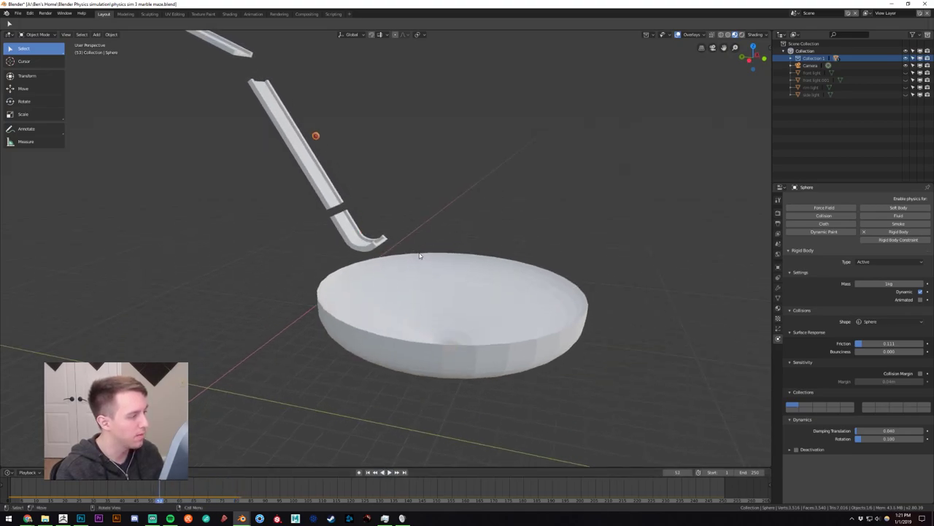
alt+scroll(416, 255, down, 8)
scroll(400, 256, up, 5)
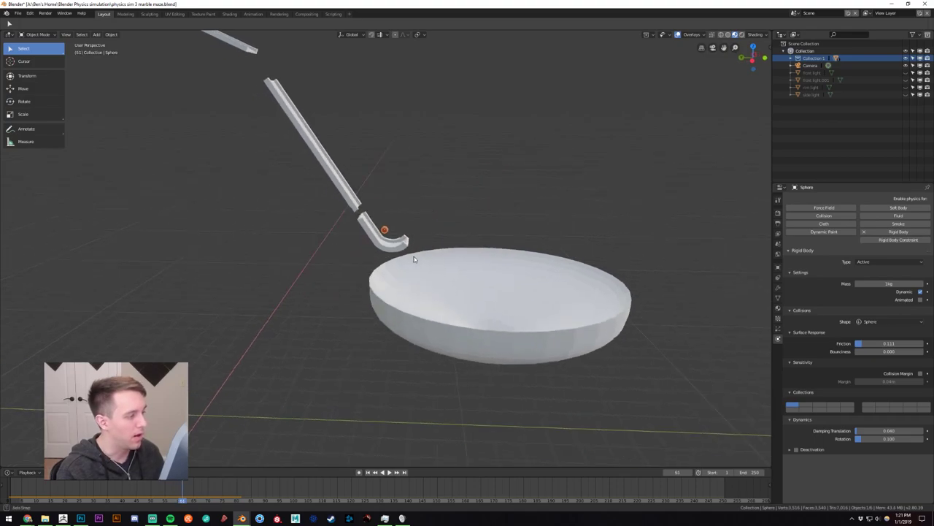
alt+scroll(414, 259, down, 1)
alt+scroll(460, 294, down, 1)
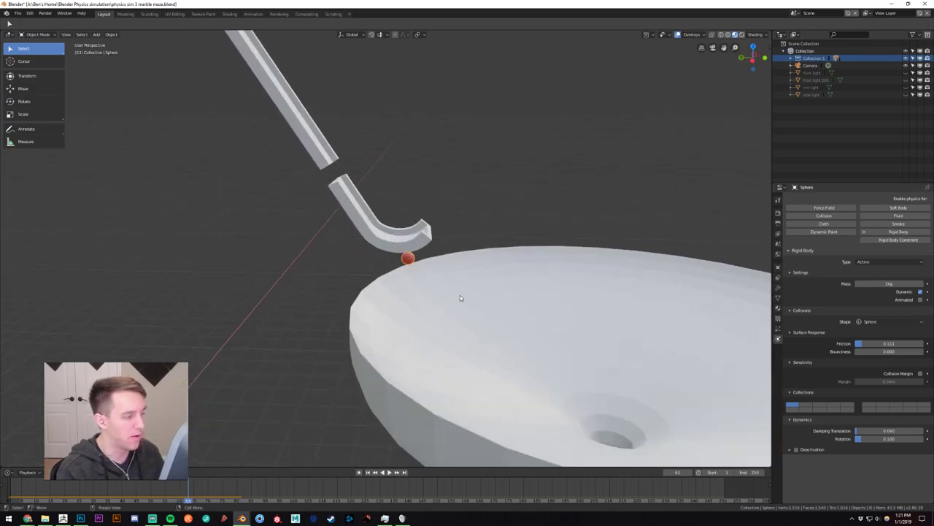
alt+scroll(460, 295, up, 2)
alt+scroll(460, 295, up, 3)
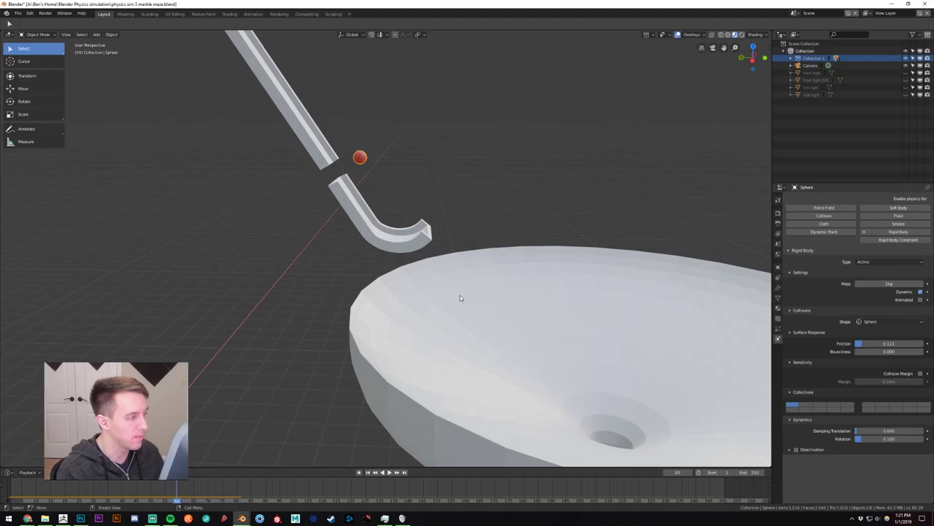
scroll(459, 295, down, 5)
alt+scroll(458, 297, up, 2)
alt+scroll(458, 297, up, 20)
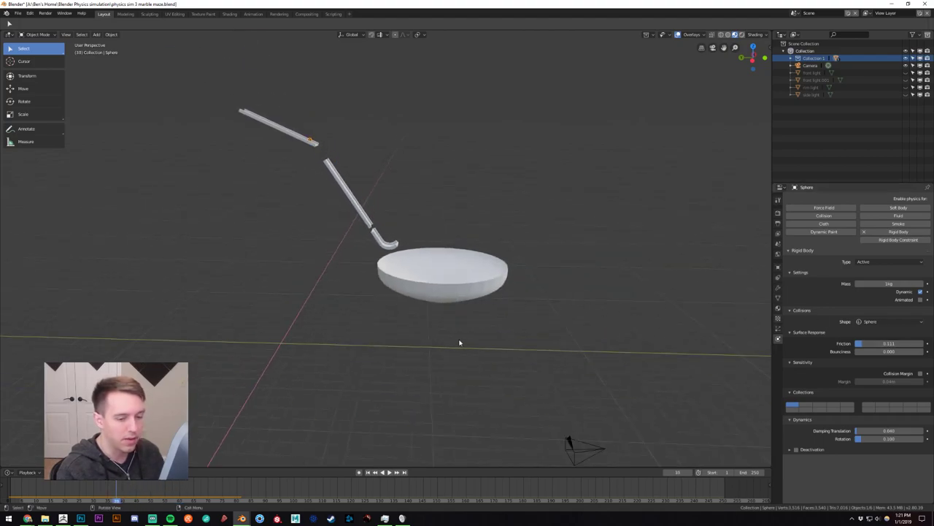
click(368, 473)
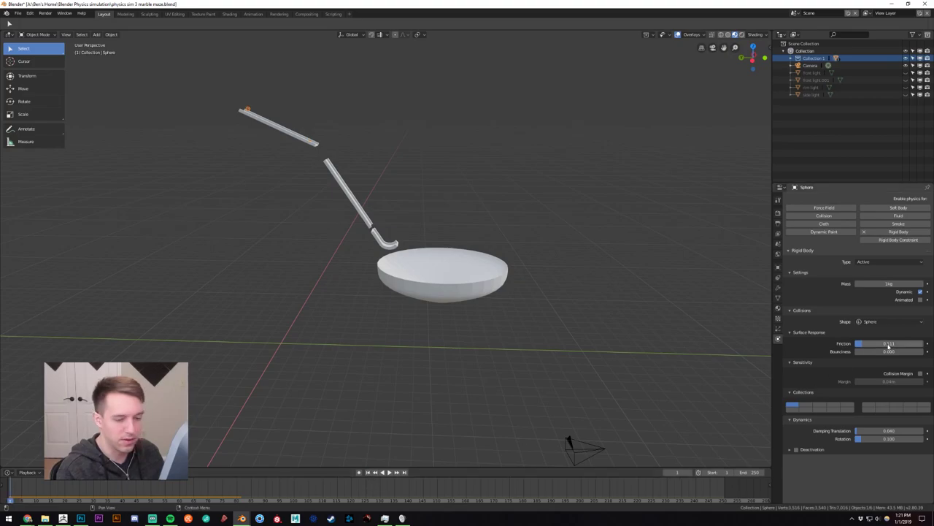
Set the marble's friction to 0.511 and its mass to 5 kg.
mouse_move(889, 344)
mouse_down()
mouse_move(905, 348)
mouse_move(892, 345)
mouse_up()
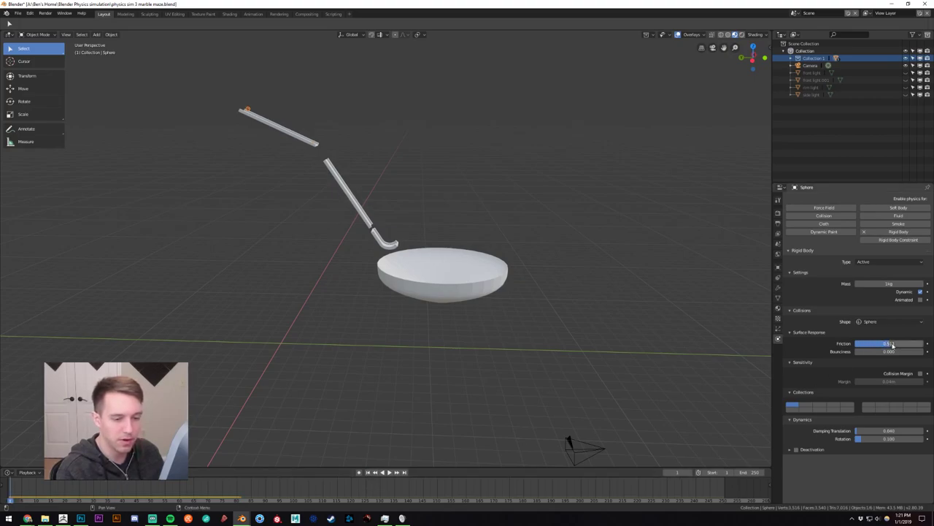
click(884, 284)
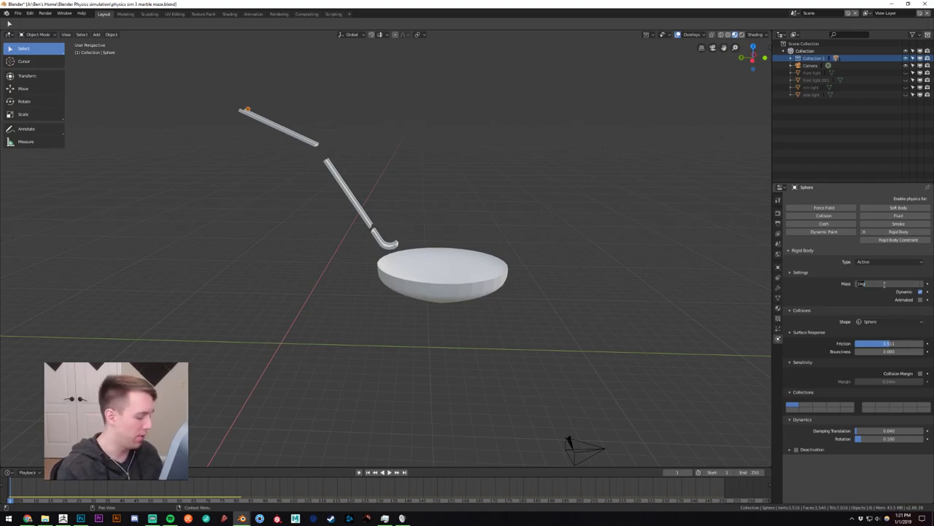
text(5)
key(Return)
middle_drag(603, 317, 552, 292)
scroll(552, 292, up, 1)
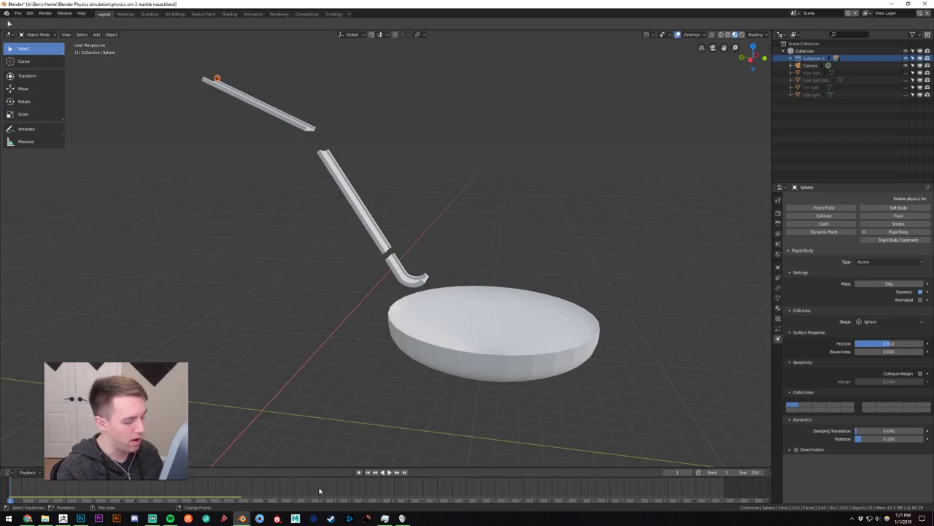
Play the simulation with the 5 kg marble and return to the first frame.
click(389, 472)
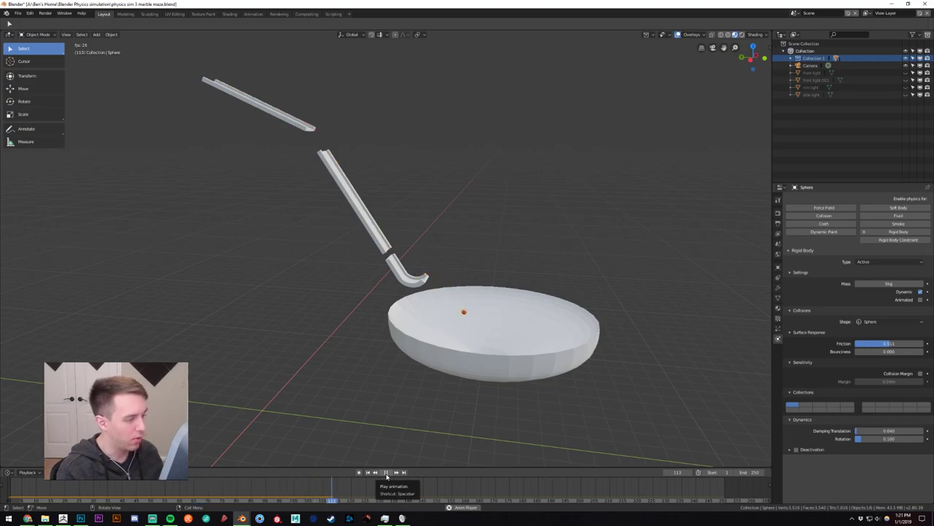
click(387, 472)
click(367, 472)
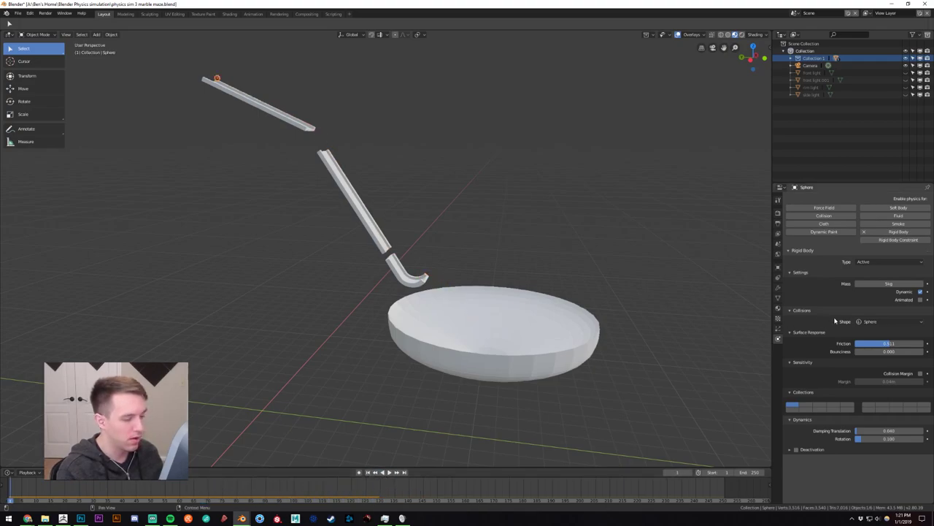
Set the marble's mass to 15 kg, test-play the simulation and rewind to the first frame.
click(884, 283)
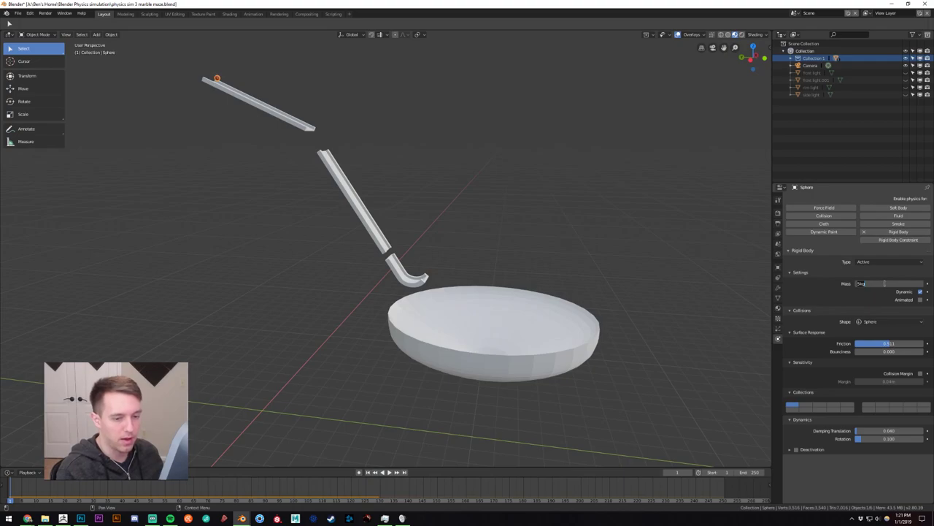
text(15)
key(Return)
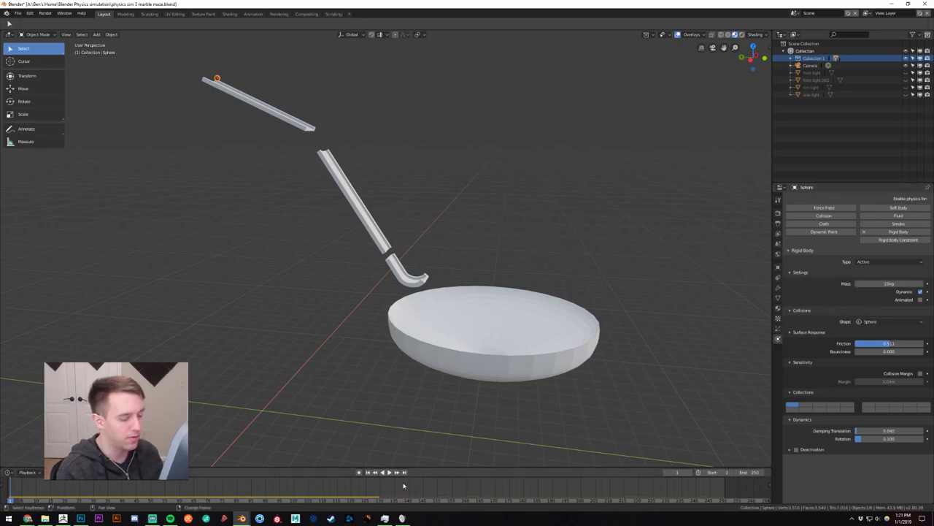
click(395, 472)
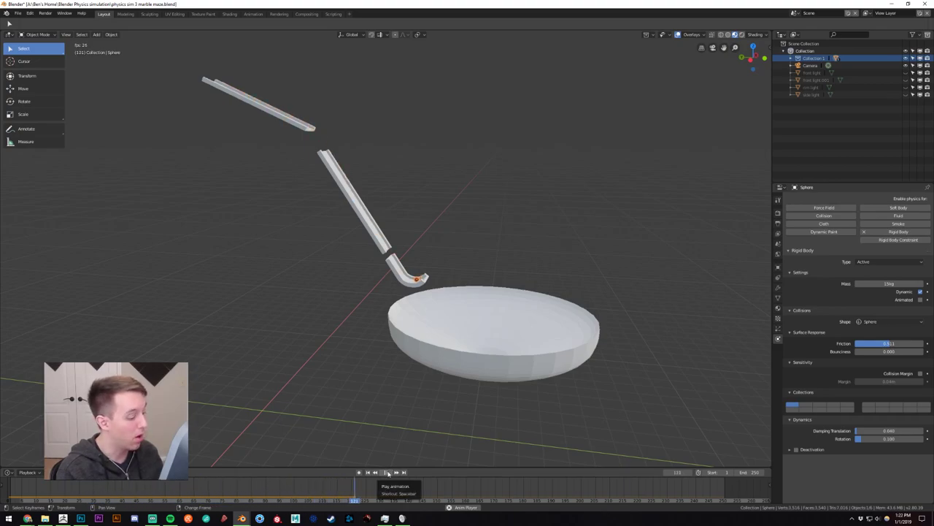
click(387, 473)
click(369, 473)
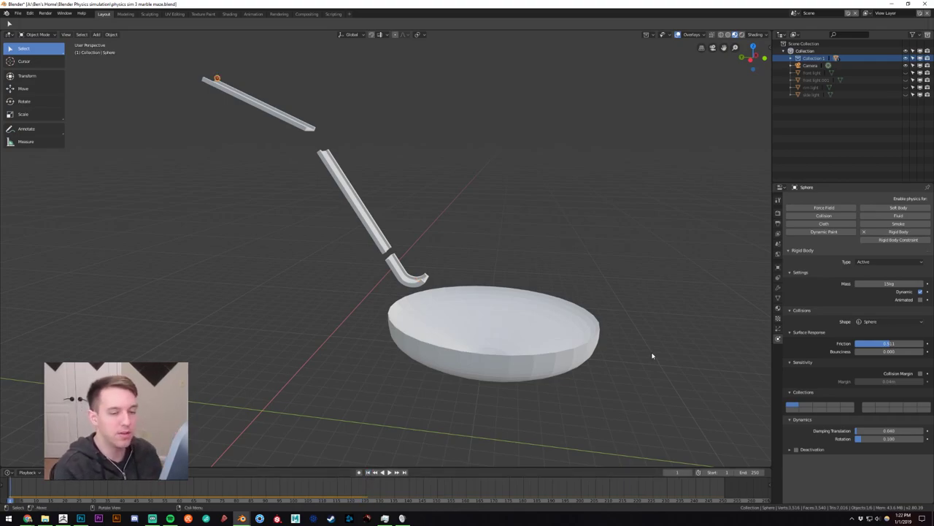
Set the marble's mass to 1 kg, test-play the simulation and rewind to the first frame.
click(881, 284)
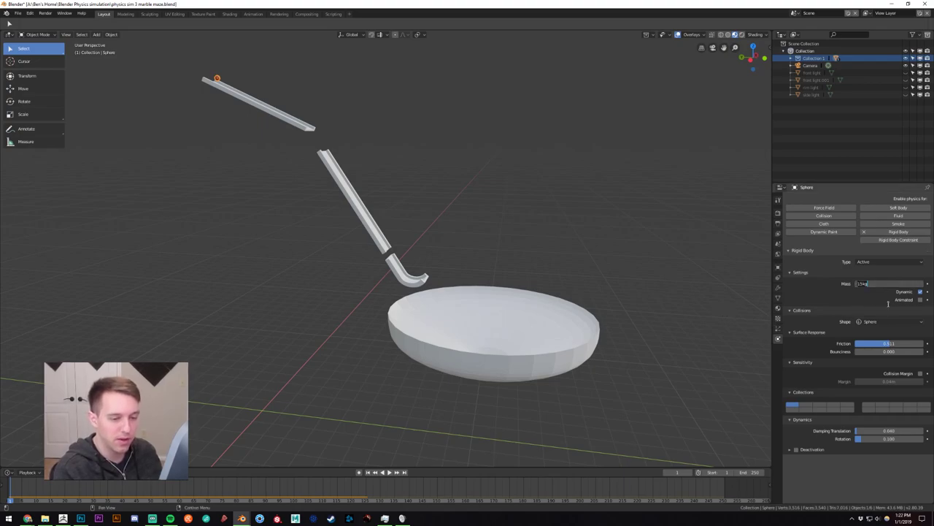
text(1)
key(Return)
click(389, 473)
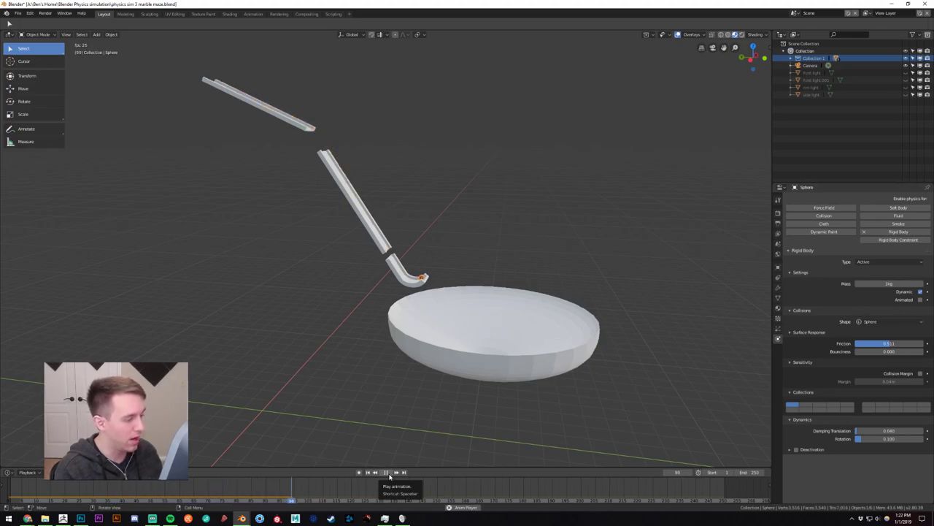
click(389, 473)
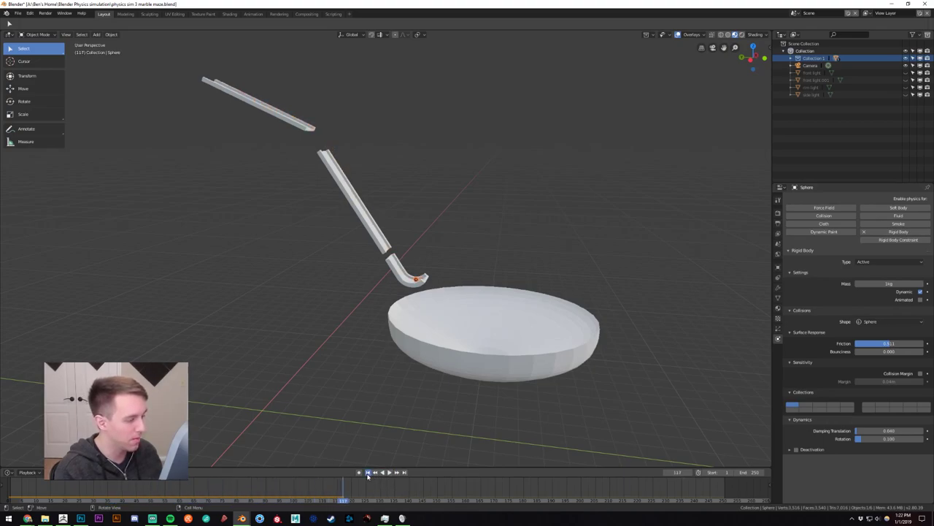
click(368, 473)
Set the marble's mass to 10 kg, test-play the simulation and rewind to the first frame.
click(878, 284)
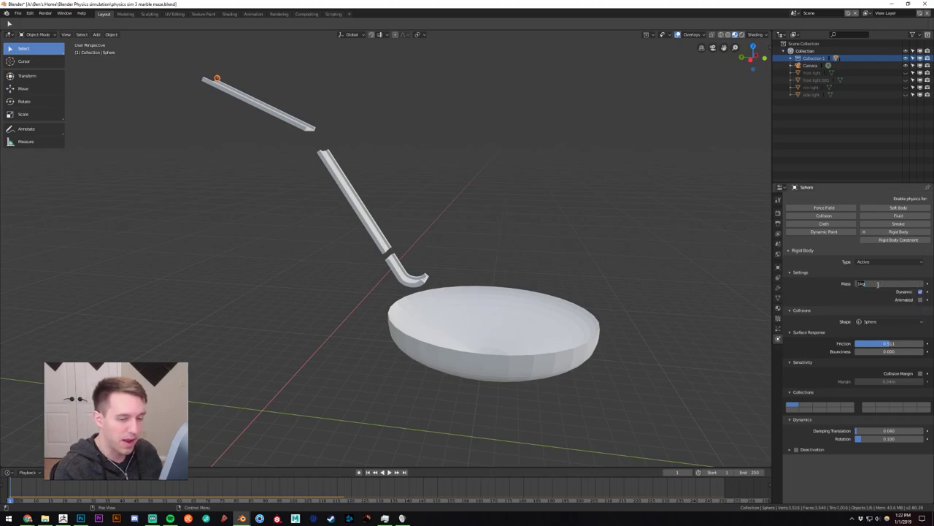
text(5)
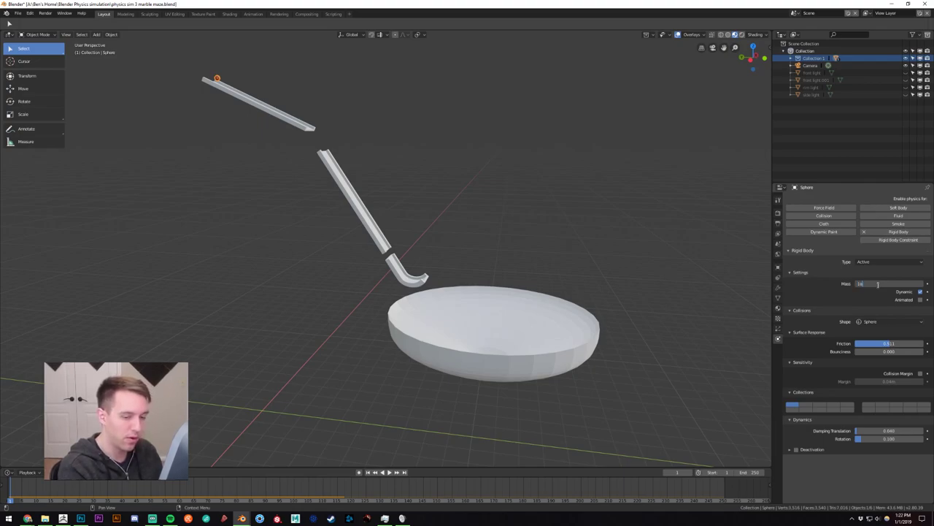
key(Return)
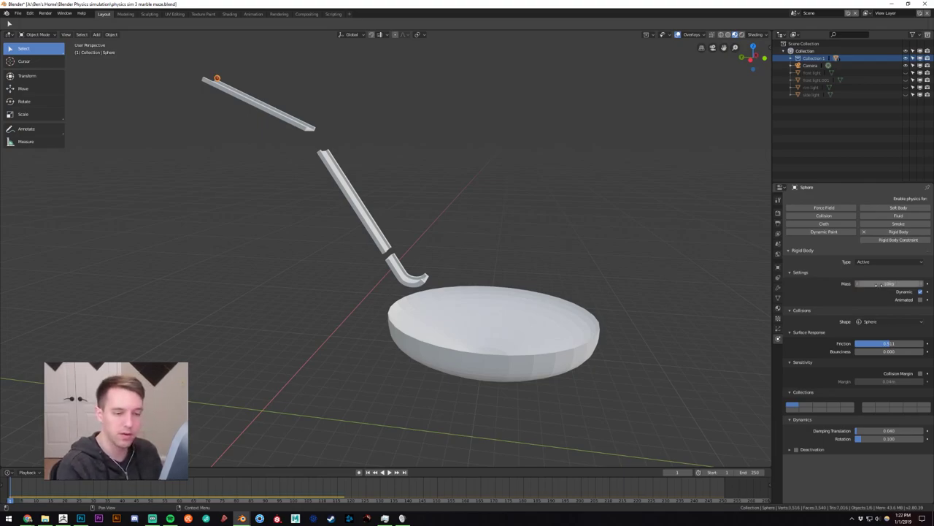
click(391, 472)
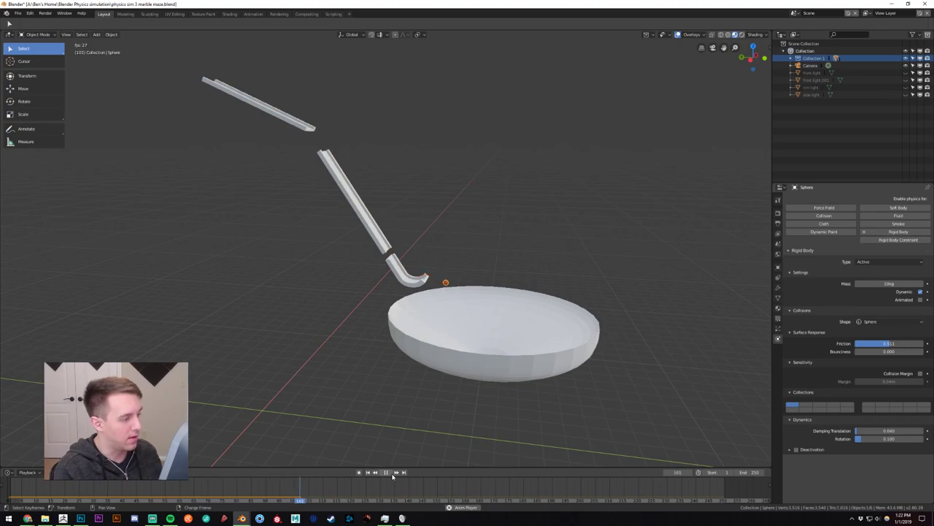
click(386, 472)
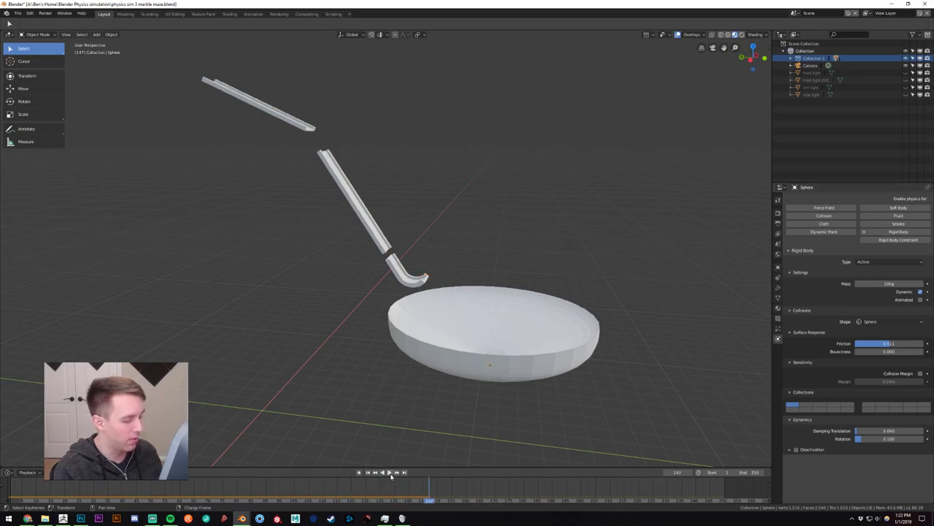
click(375, 473)
middle_drag(397, 336, 421, 337)
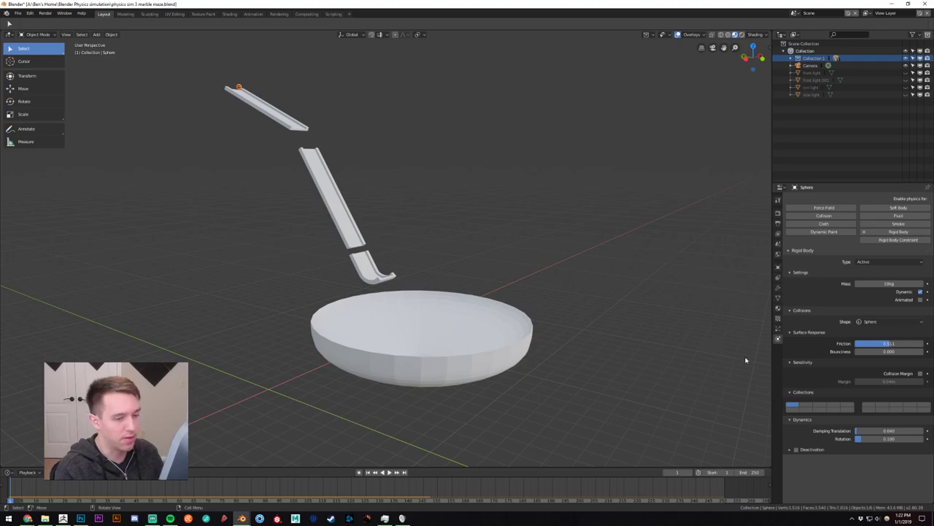
Set the marble's mass to 50 kg, test-play the simulation and rewind to the first frame.
click(885, 283)
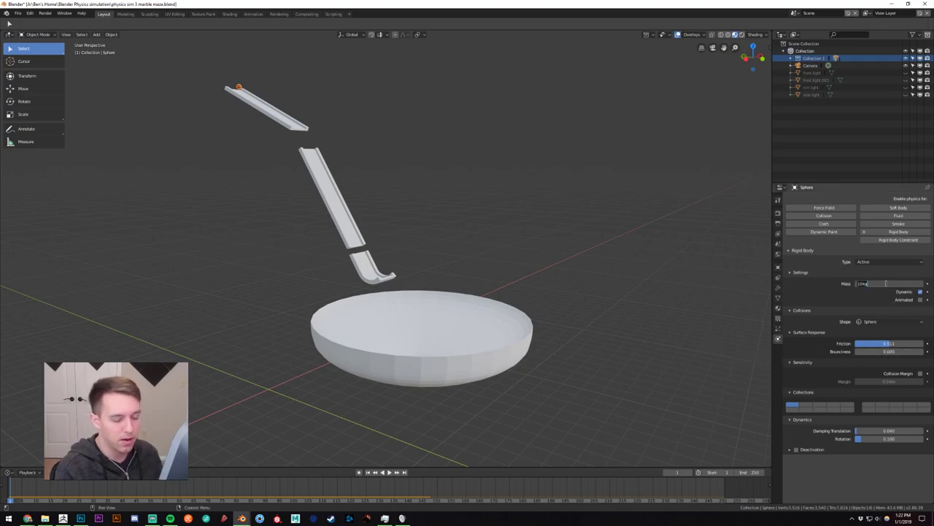
text(50)
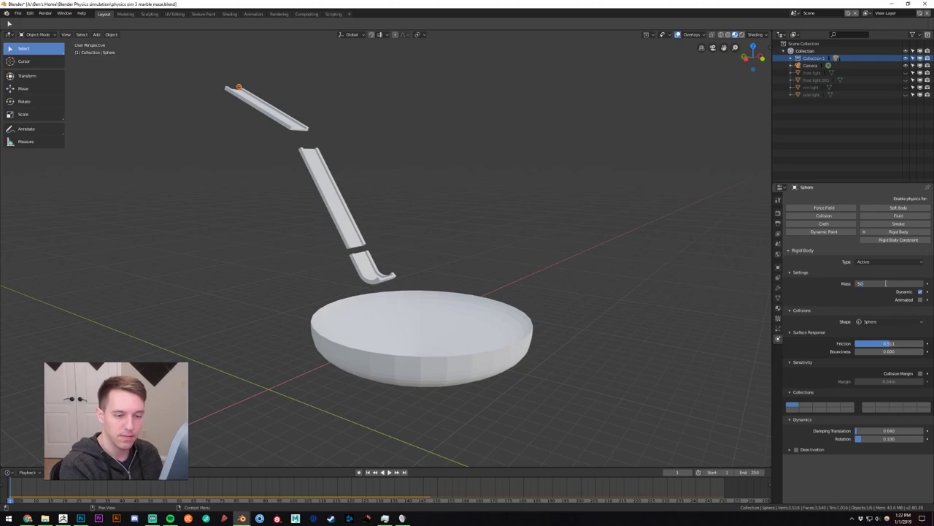
key(Return)
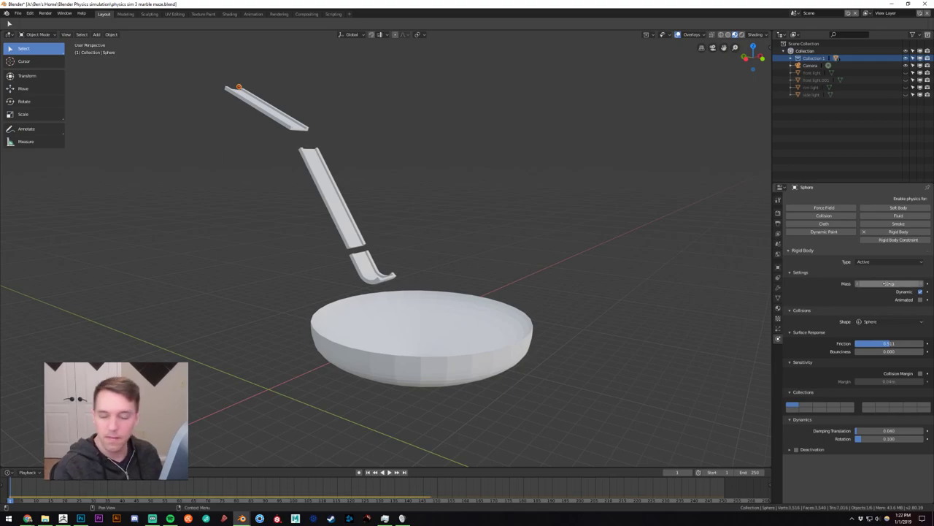
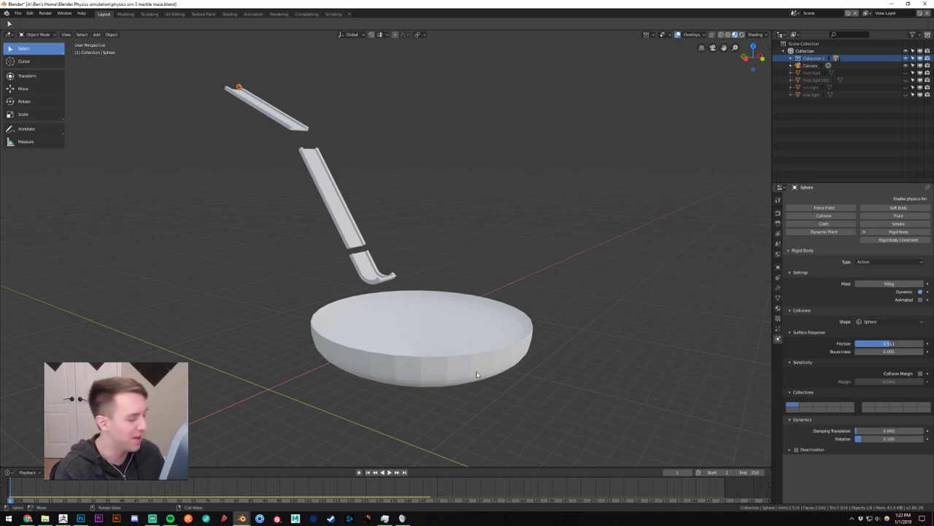
click(391, 472)
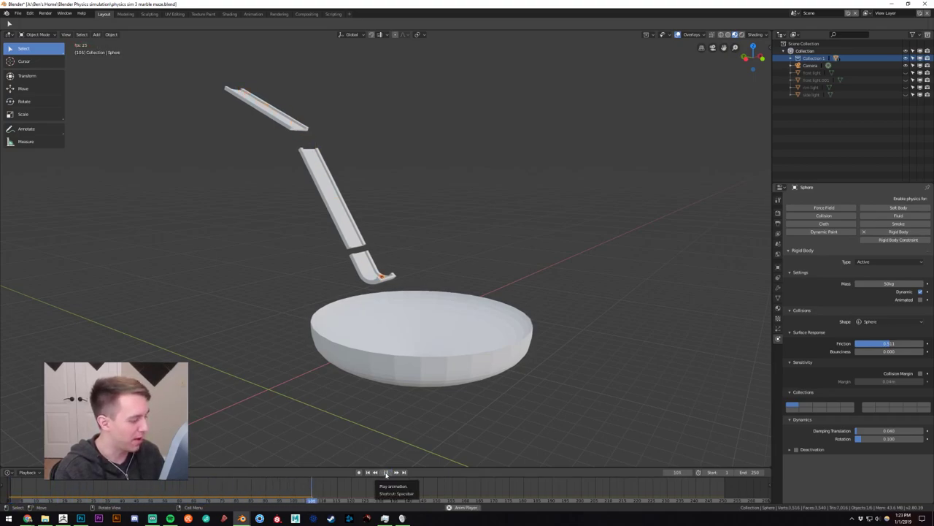
click(387, 473)
click(368, 472)
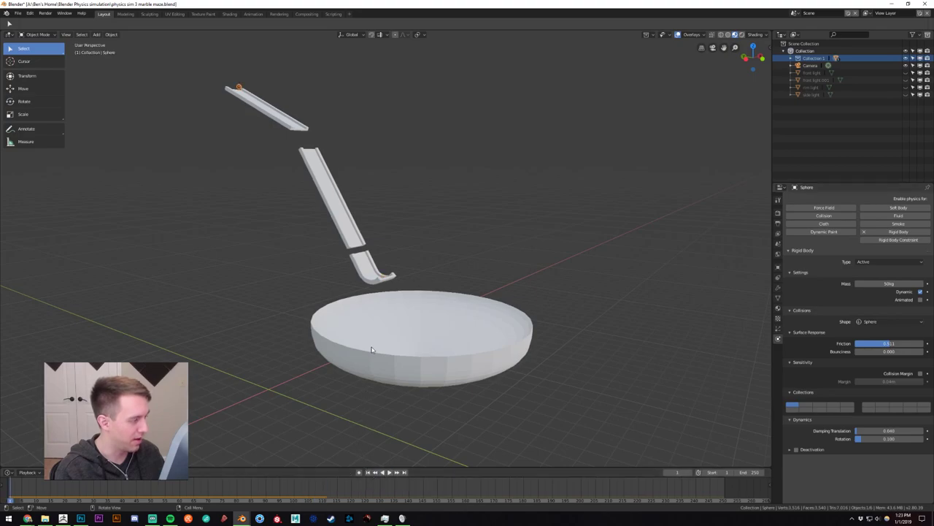
Move the marble off the upper track so it hangs in the air directly above the bowl.
middle_drag(374, 351, 408, 333)
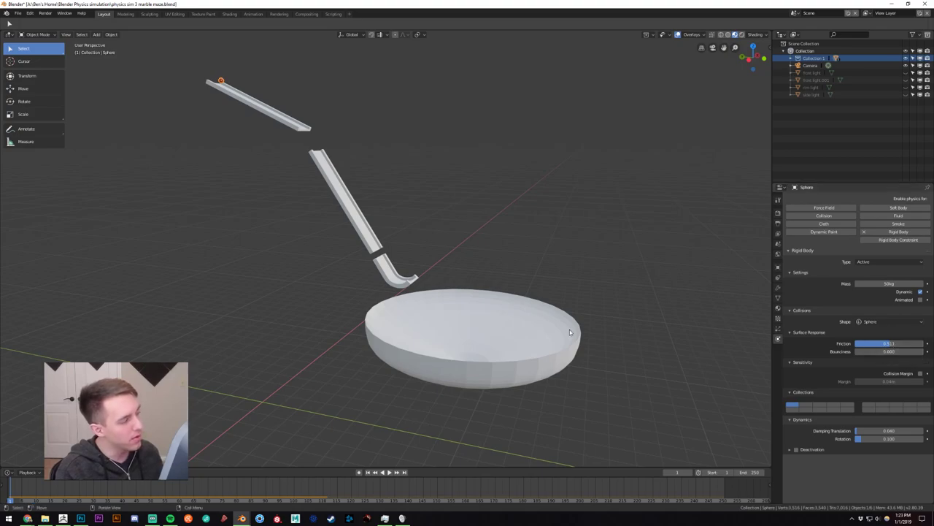
click(27, 75)
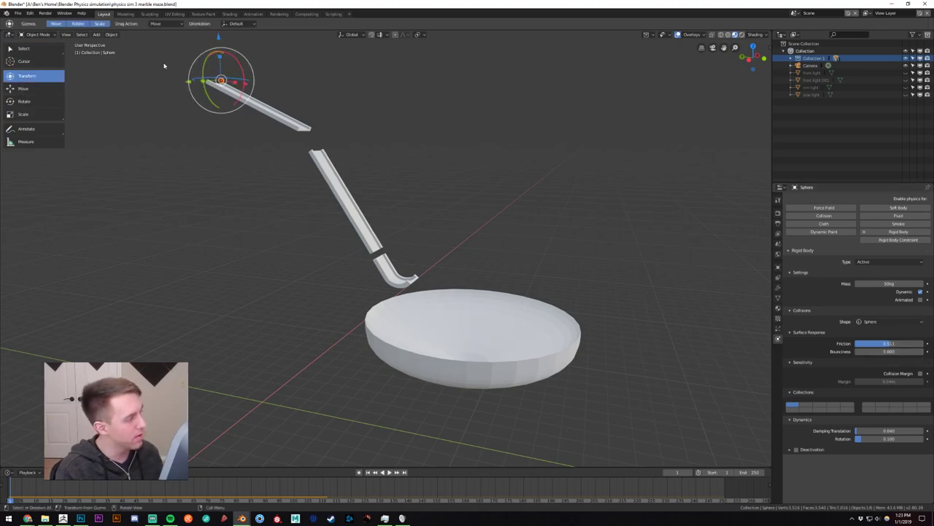
middle_drag(174, 76, 191, 102)
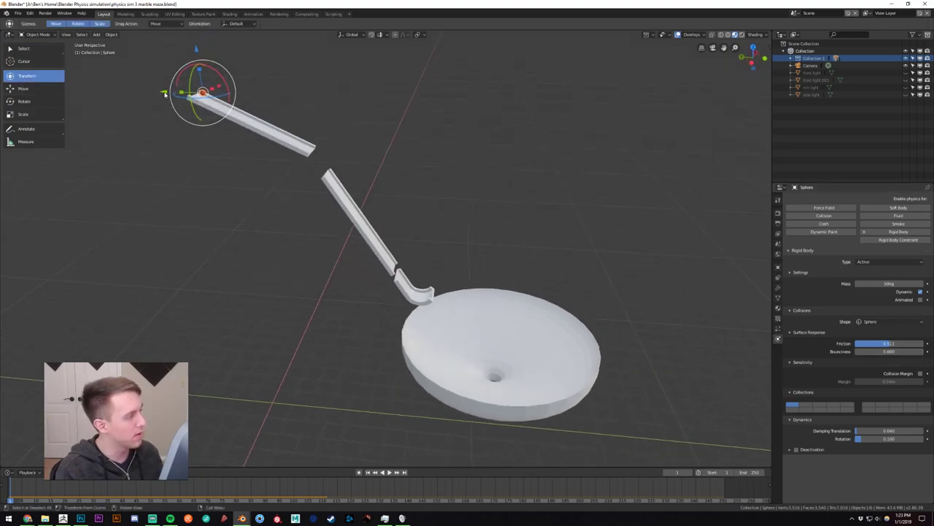
drag(176, 97, 478, 179)
middle_drag(477, 180, 421, 420)
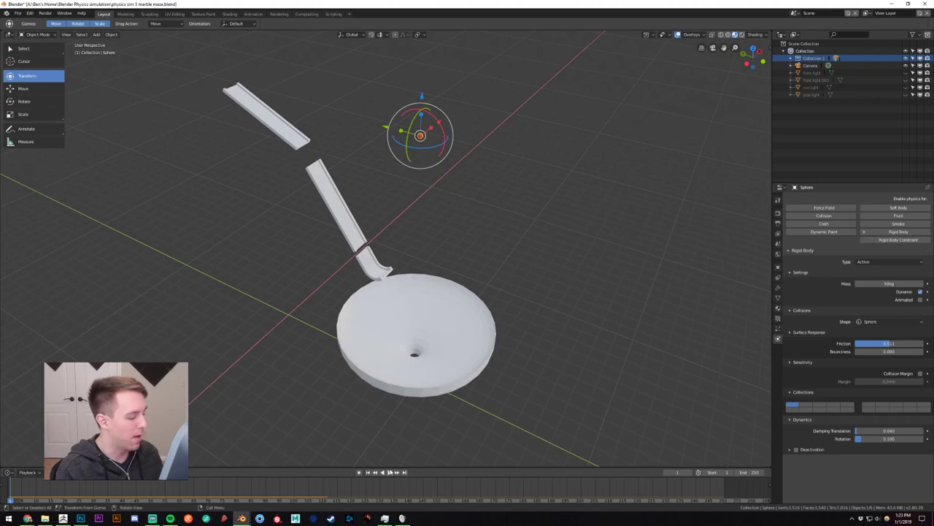
Play the marble's free drop toward the bowl and rewind to the first frame.
click(390, 472)
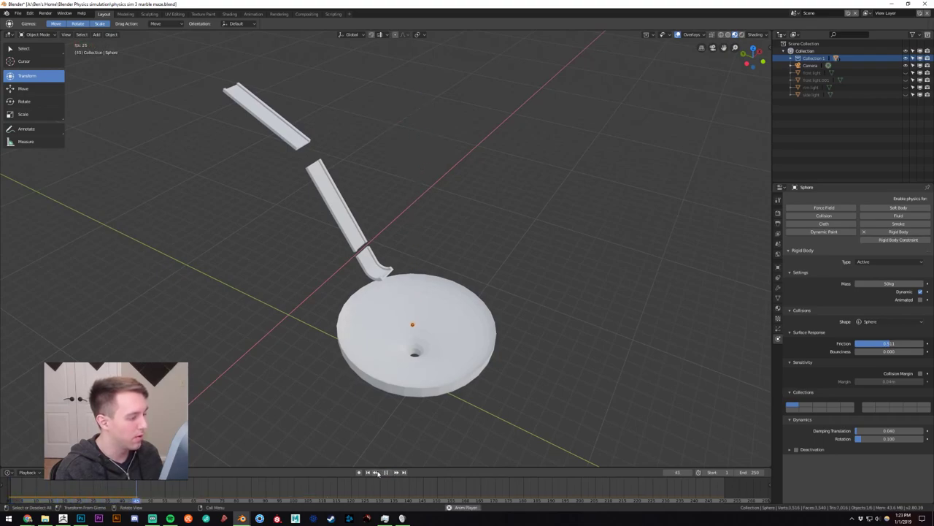
click(386, 472)
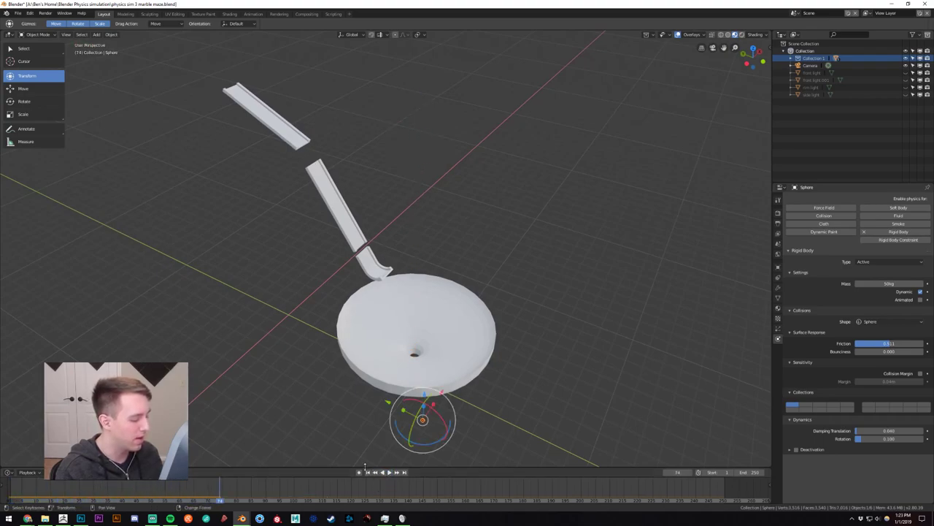
click(367, 471)
Undo the marble's move off the upper track and return to the Select tool.
middle_drag(350, 438, 313, 349)
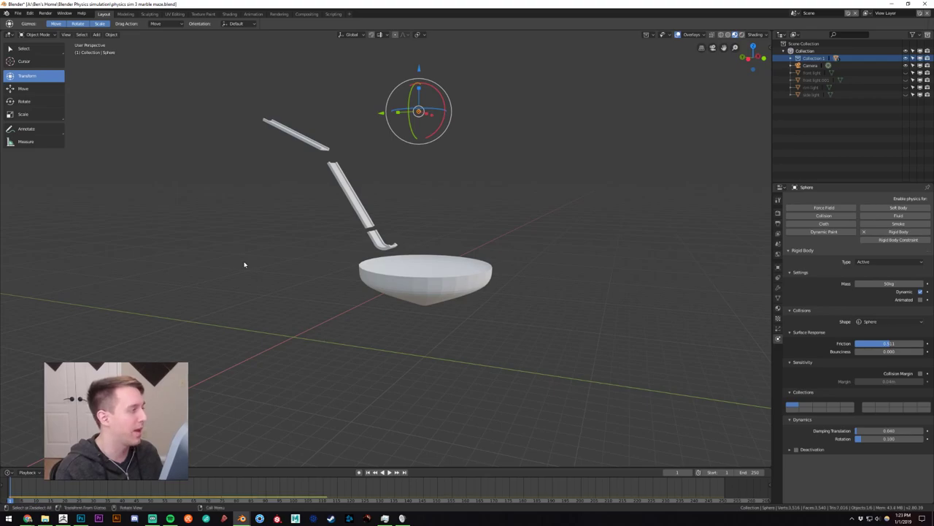
middle_drag(254, 221, 264, 221)
key(ctrl+z)
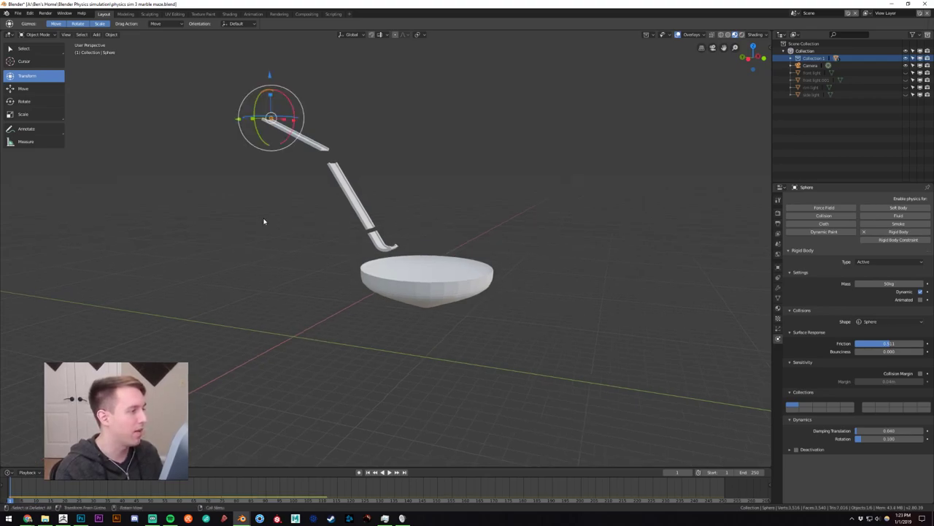
click(24, 48)
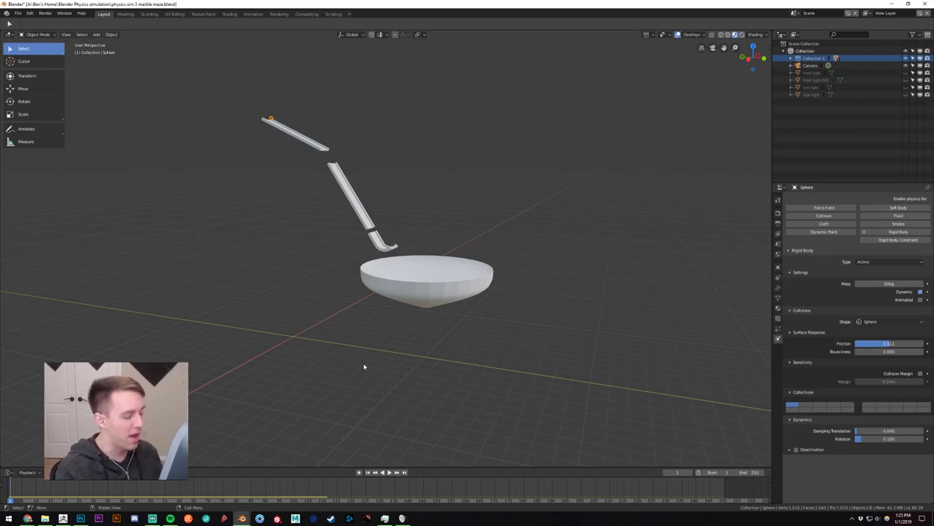
Replay the simulation with the 50 kg marble starting on the upper track and rewind to the first frame.
click(389, 471)
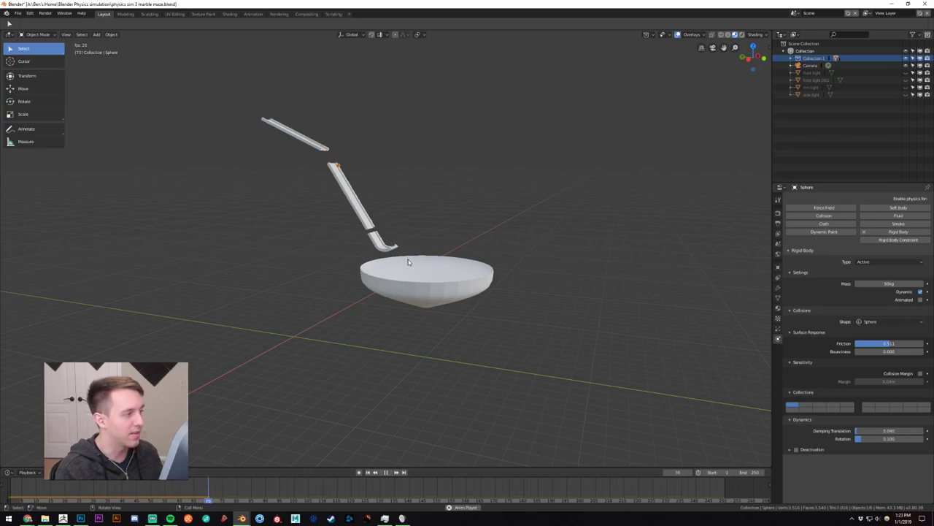
click(380, 472)
click(374, 472)
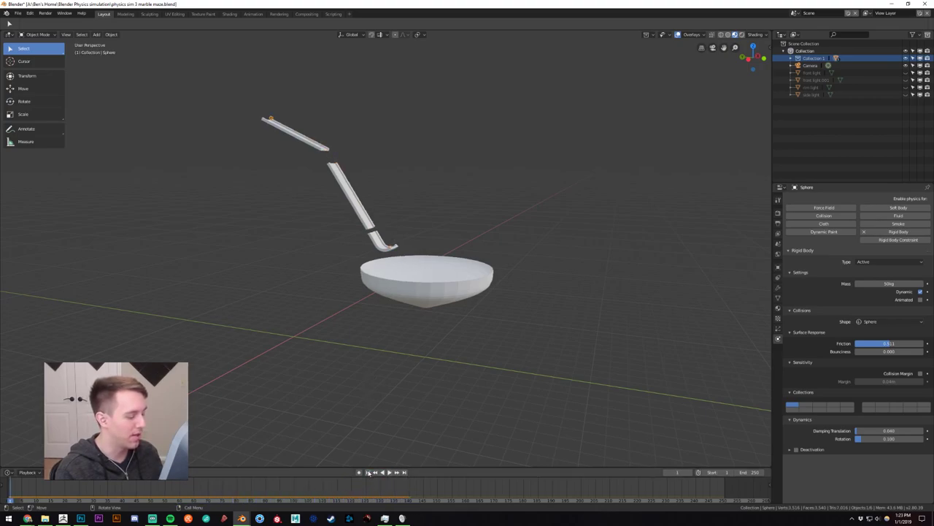
Select the curved end track above the bowl and check its rigid body settings.
scroll(393, 250, up, 3)
click(392, 249)
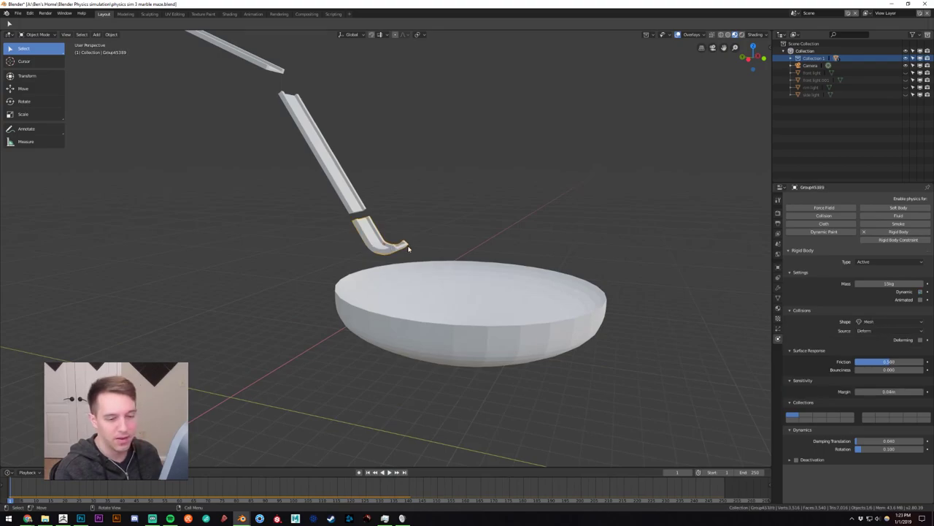
scroll(409, 249, down, 3)
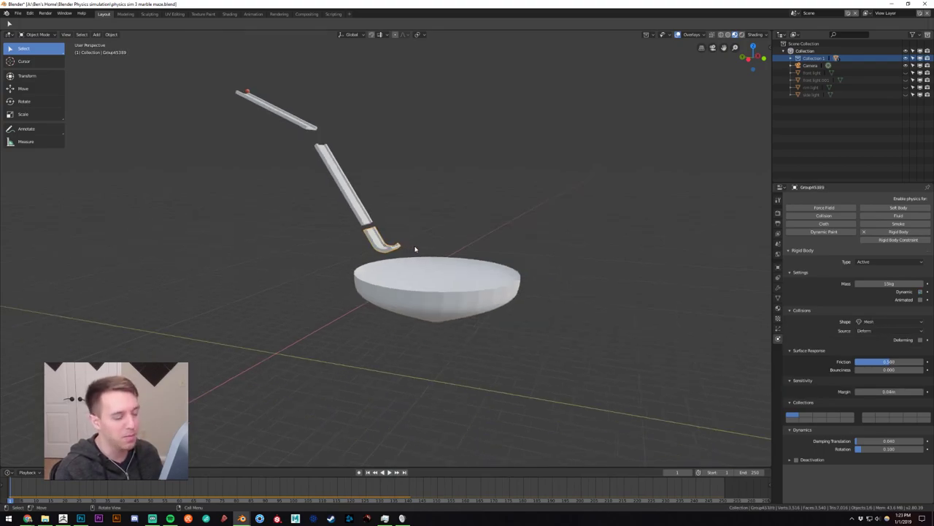
Set the marble's friction to 0.5 and save the Blender file.
click(248, 92)
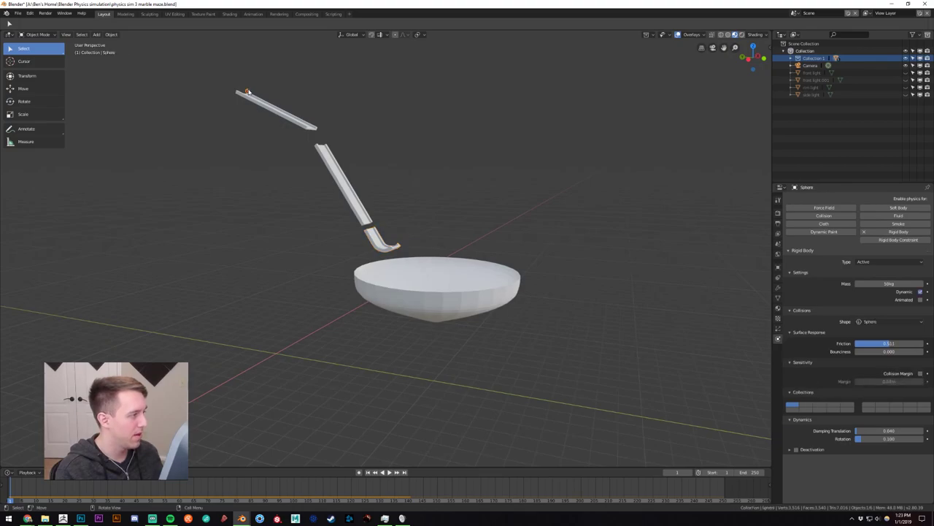
click(877, 341)
key(BackSpace)
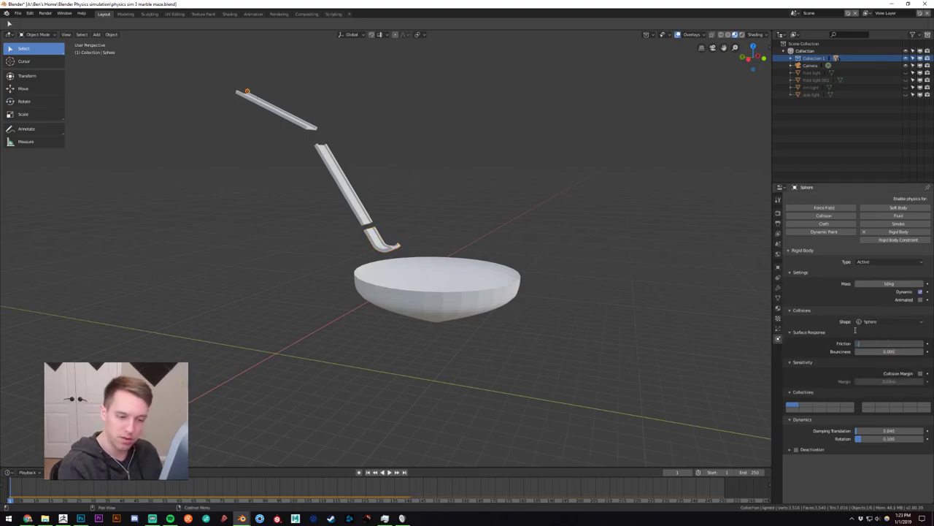
text(.5)
key(Return)
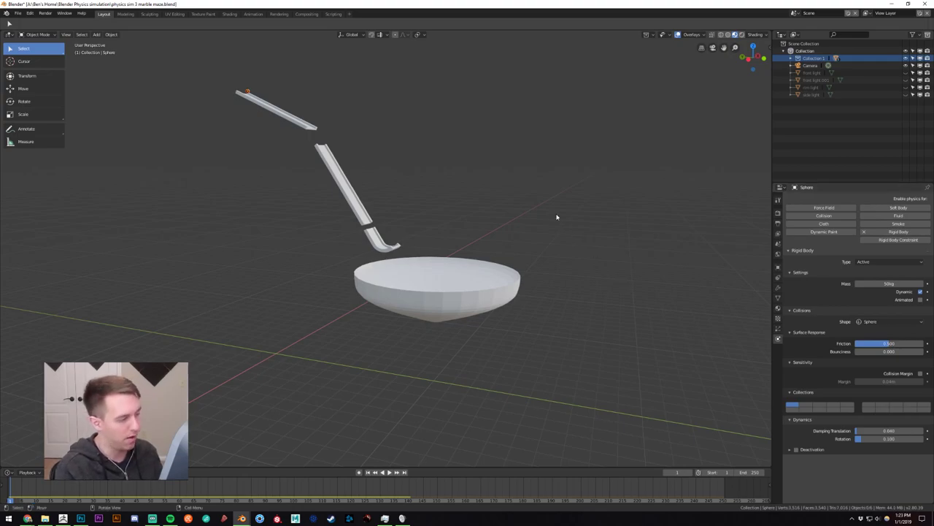
middle_drag(557, 215, 543, 215)
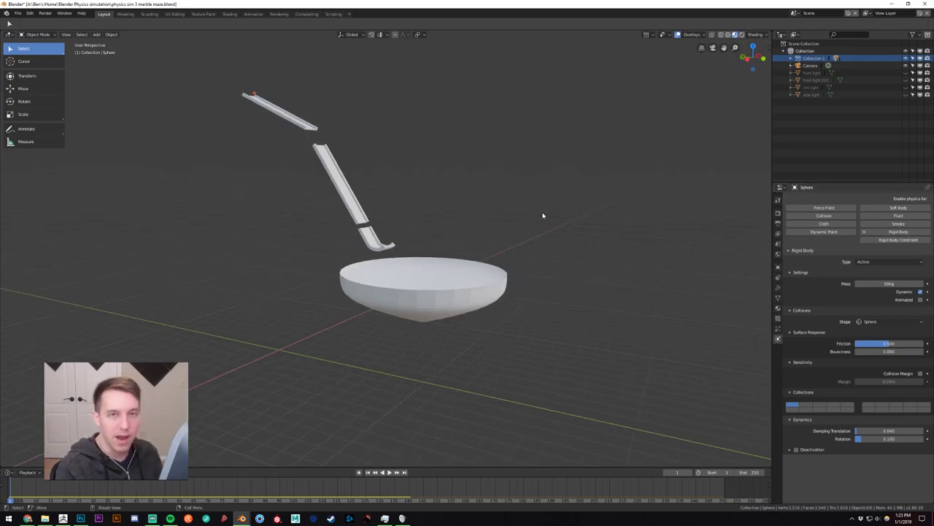
key(ctrl+s)
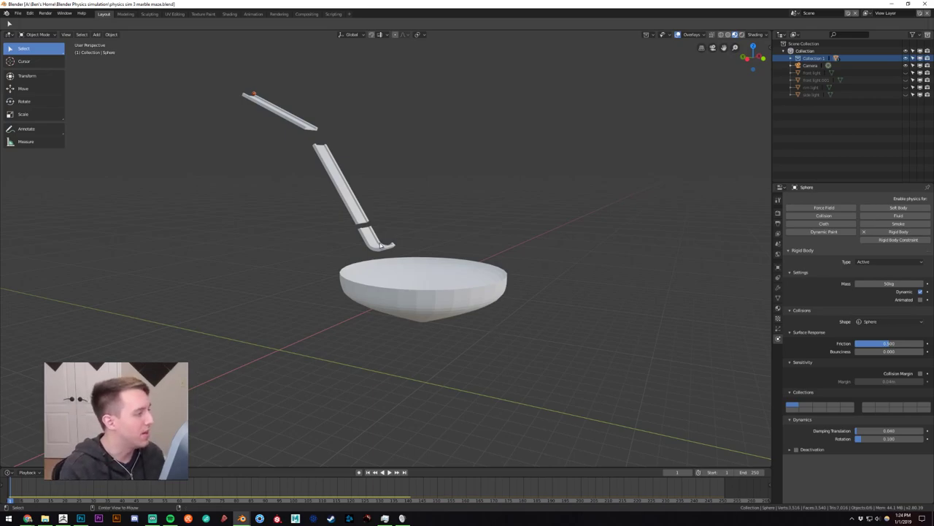
Switch to ZBrush and make the curved track, Track 2, the active subtool in a side view.
key(alt+Tab)
mouse_move(492, 226)
mouse_down()
mouse_move(438, 285)
mouse_move(482, 255)
mouse_move(494, 224)
mouse_up()
mouse_move(422, 241)
mouse_down()
mouse_move(492, 232)
mouse_move(495, 217)
mouse_up()
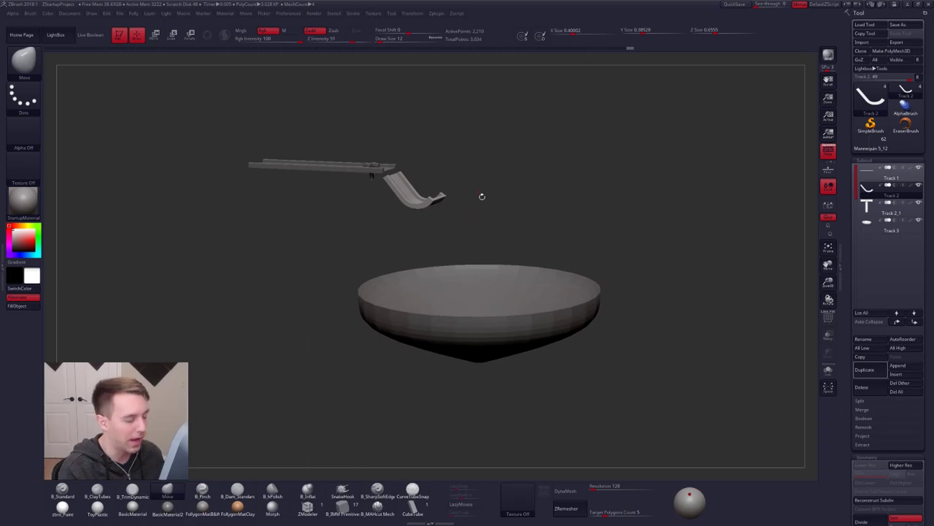
alt+click(517, 272)
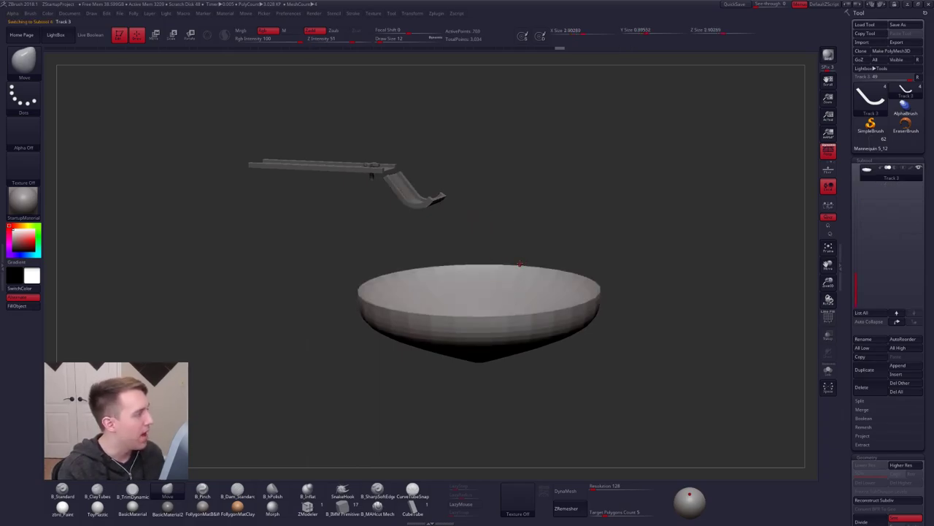
alt+click(375, 173)
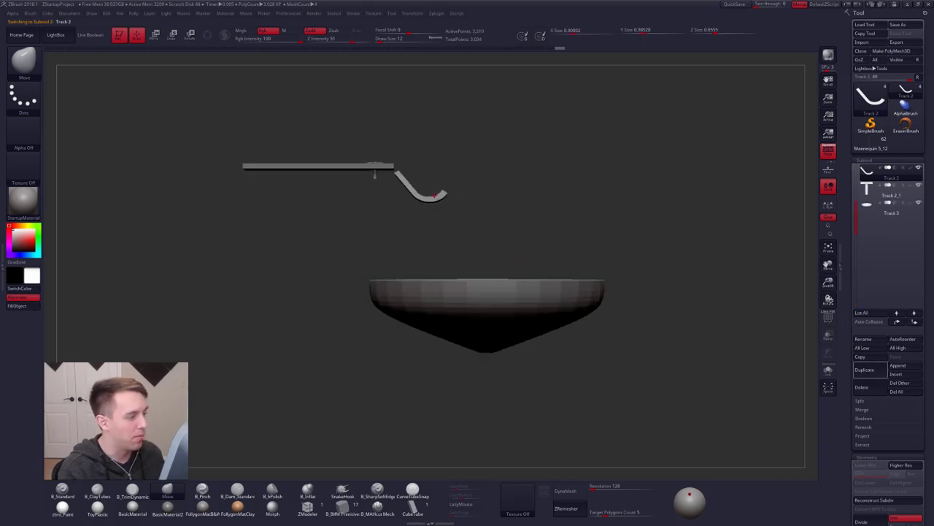
Turn off perspective, isolate the curved track in Solo mode, frame it and display its polyframe.
click(827, 151)
key(shift+alt+s)
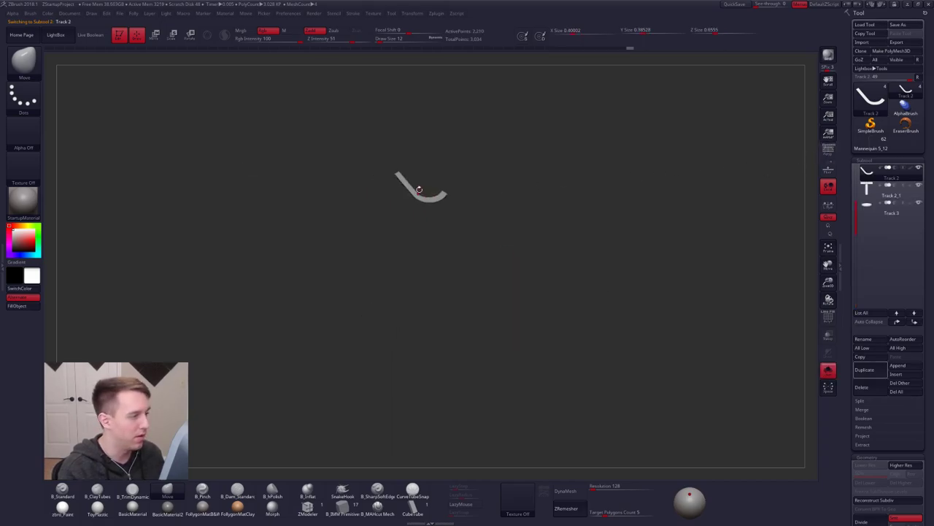
key(f)
key(shift+f)
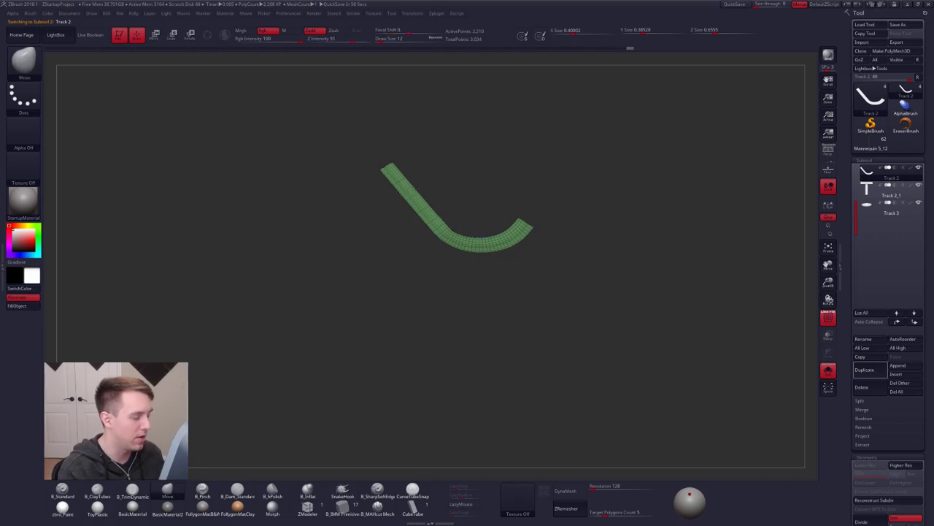
Draw a lasso mask on the curved track and begin placing a Move transpose line at its upper end.
ctrl+right_drag(421, 194, 451, 236)
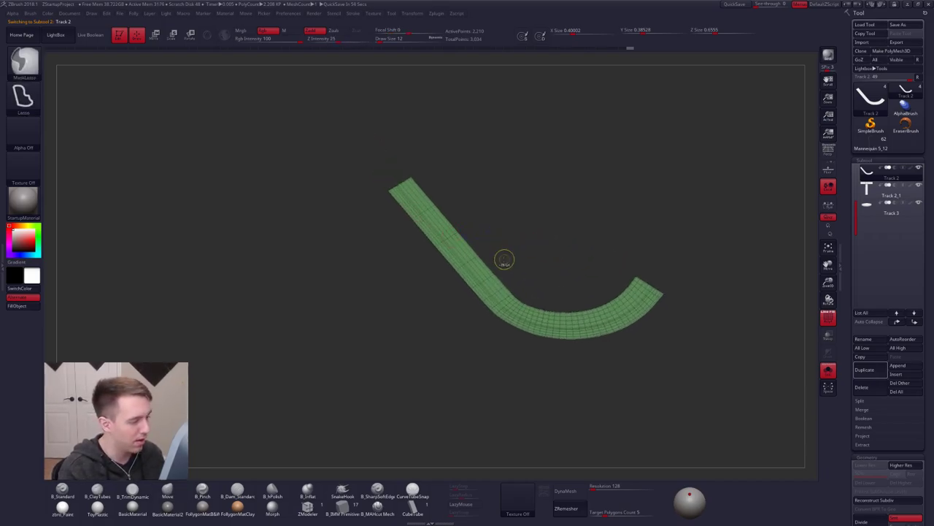
mouse_move(495, 256)
ctrl+mouse_down()
mouse_move(385, 137)
mouse_move(407, 275)
mouse_move(440, 300)
ctrl+mouse_up()
right_drag(440, 300, 547, 310)
key(w)
click(409, 181)
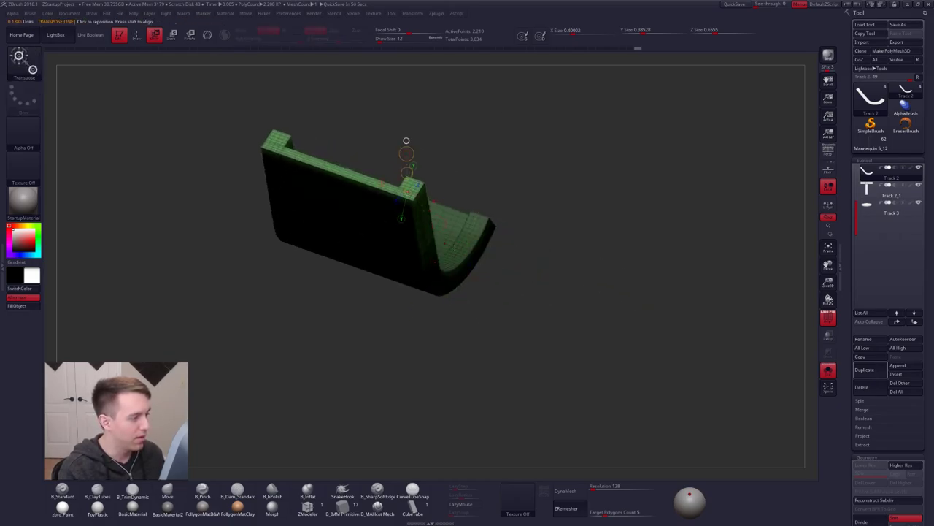
Try to shift the upper end of the curved track outward with the transpose line in side view, and undo it.
shift+right_drag(409, 181, 417, 243)
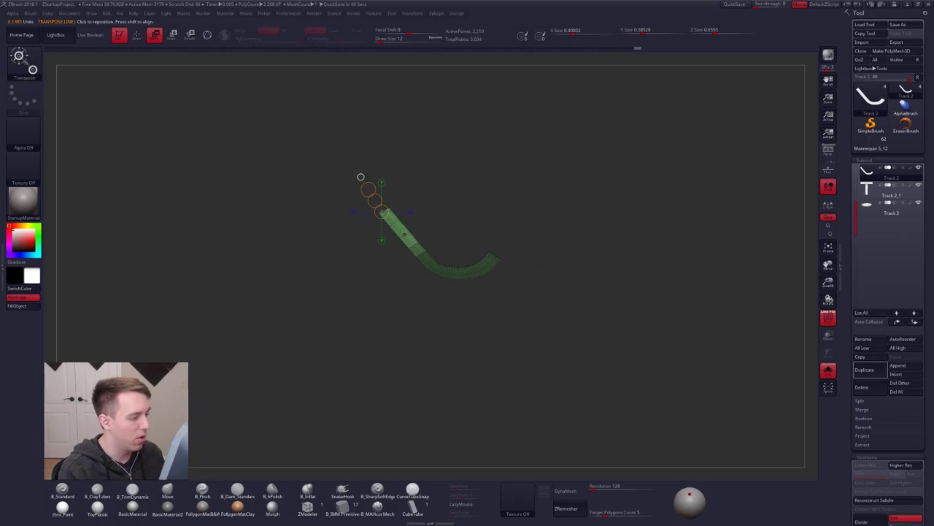
drag(375, 201, 364, 182)
key(ctrl+z)
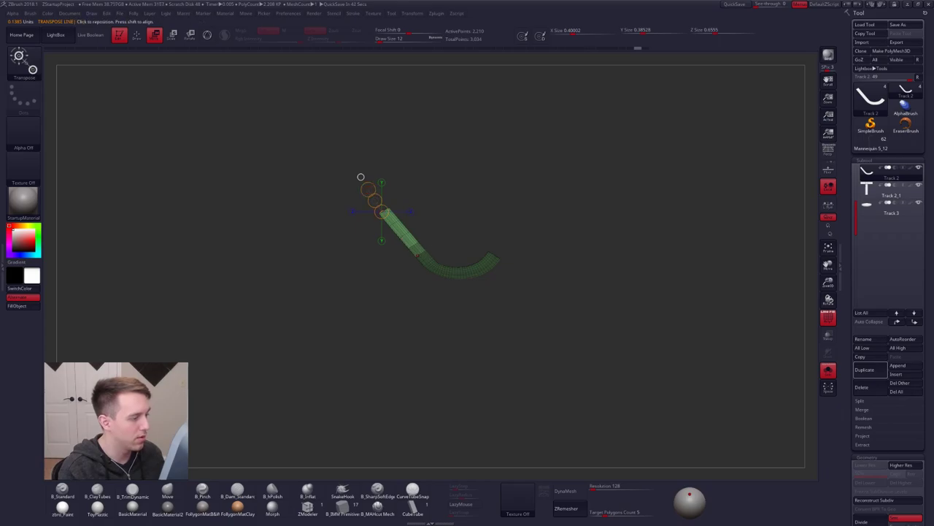
Return to draw mode, make the Mannequin 5_12 character the active tool, and frame it with perspective turned on.
key(q)
mouse_move(490, 273)
shift+mouse_down()
mouse_move(505, 334)
mouse_move(484, 285)
mouse_move(524, 273)
mouse_move(447, 322)
shift+mouse_up()
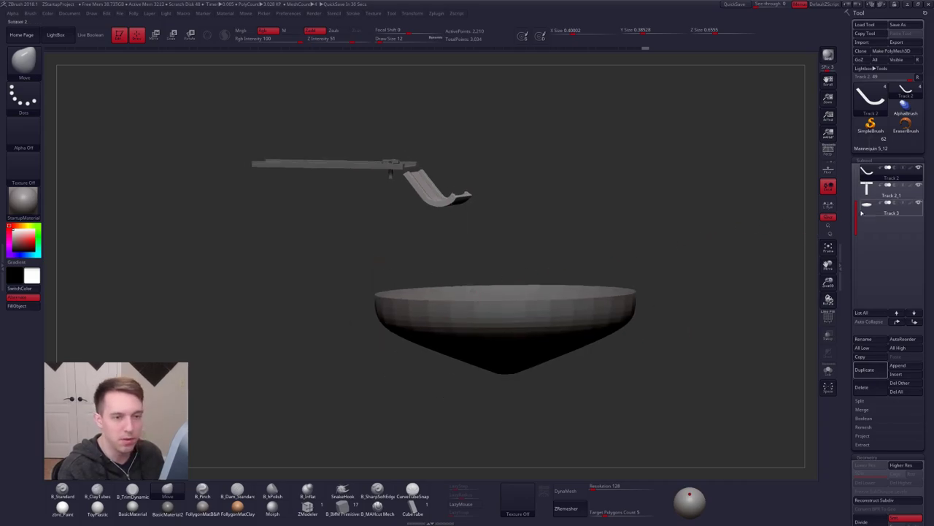
click(866, 146)
alt+drag(574, 224, 430, 224)
key(f)
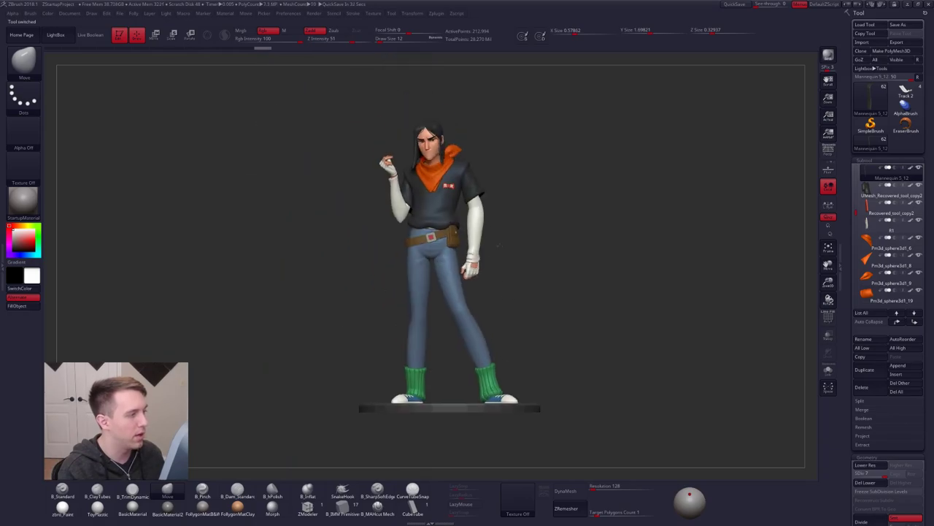
click(828, 150)
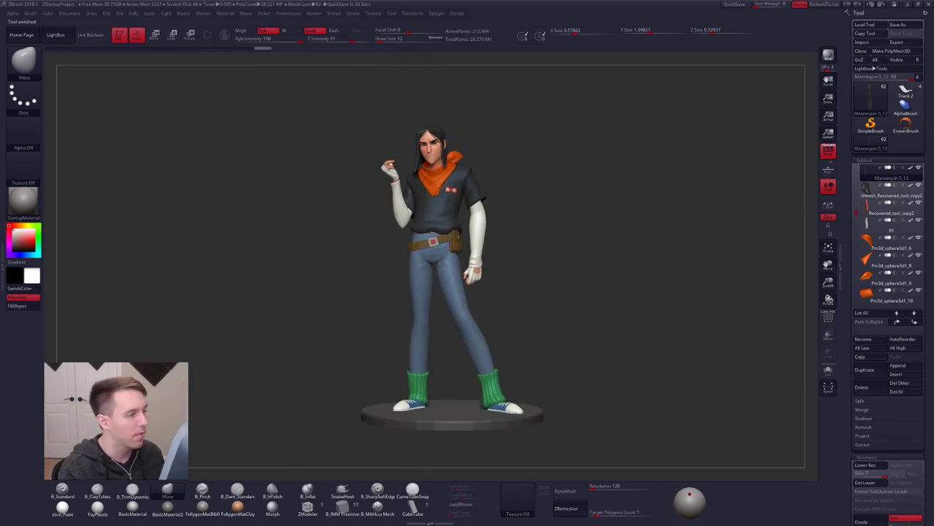
Make the character's head the active subtool in a close view and select the B_ClayTubes brush.
alt+click(429, 137)
alt+drag(555, 192, 620, 266)
key(b)
key(c)
key(t)
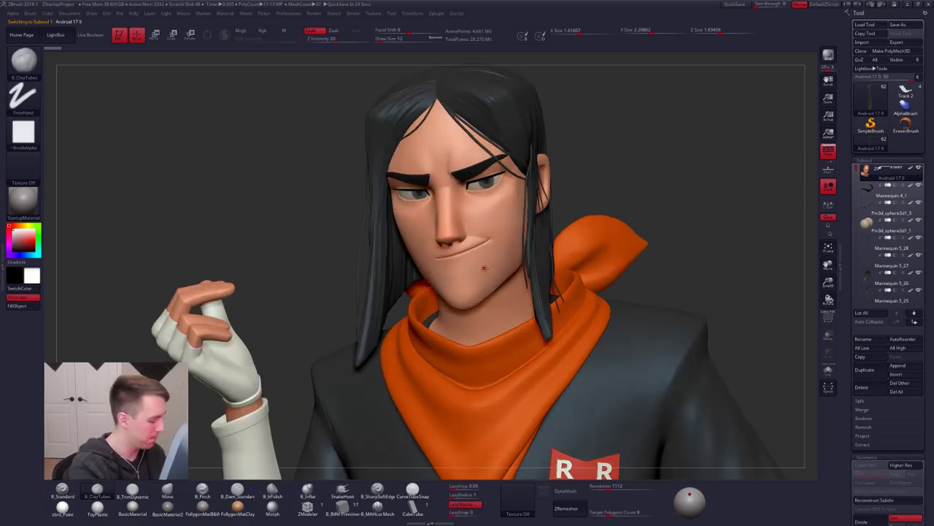
Set the clay brush's draw size to 21 and its Z Intensity to 45.
key(space)
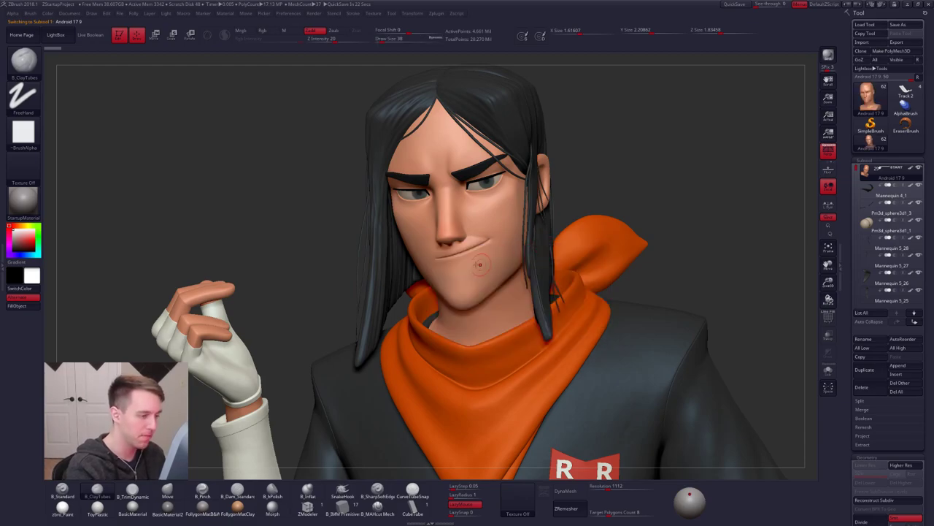
right_drag(476, 255, 511, 252)
key(space)
drag(474, 249, 454, 250)
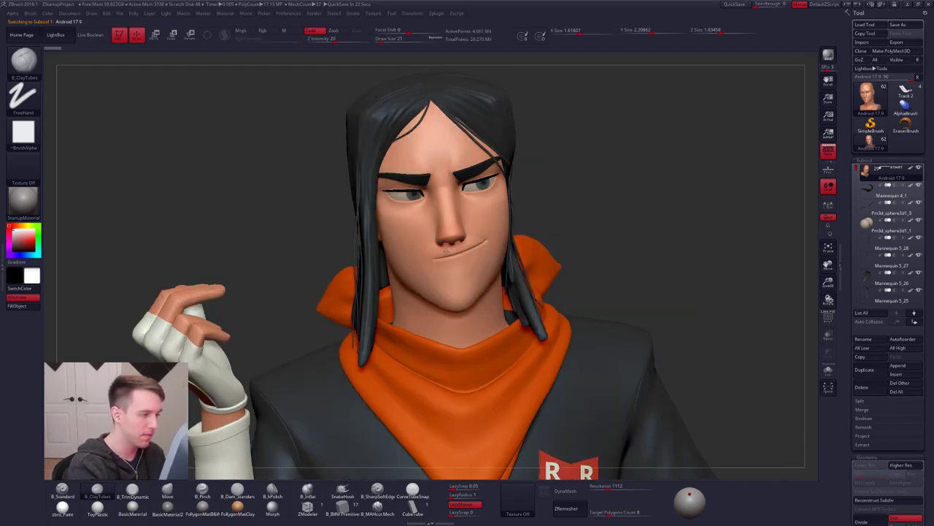
mouse_move(430, 253)
right_down()
mouse_move(444, 252)
mouse_move(441, 273)
right_up()
key(space)
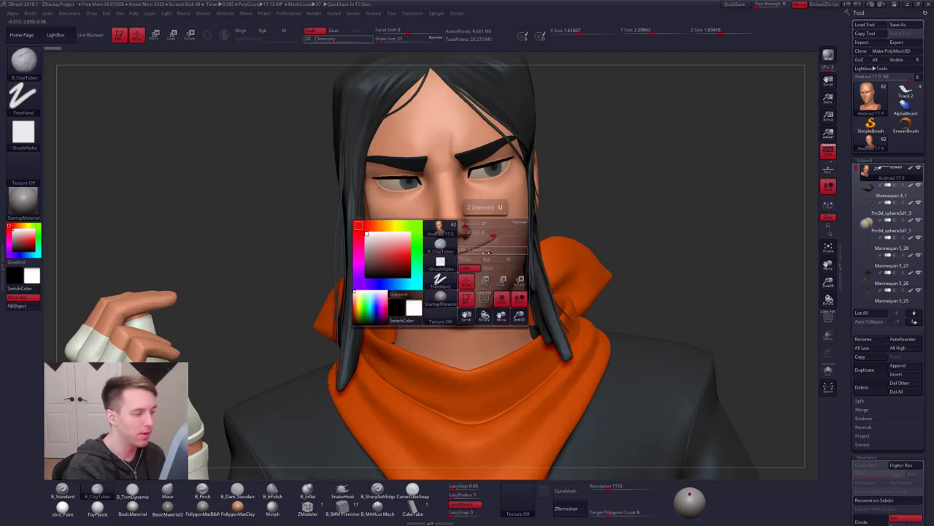
drag(492, 252, 505, 253)
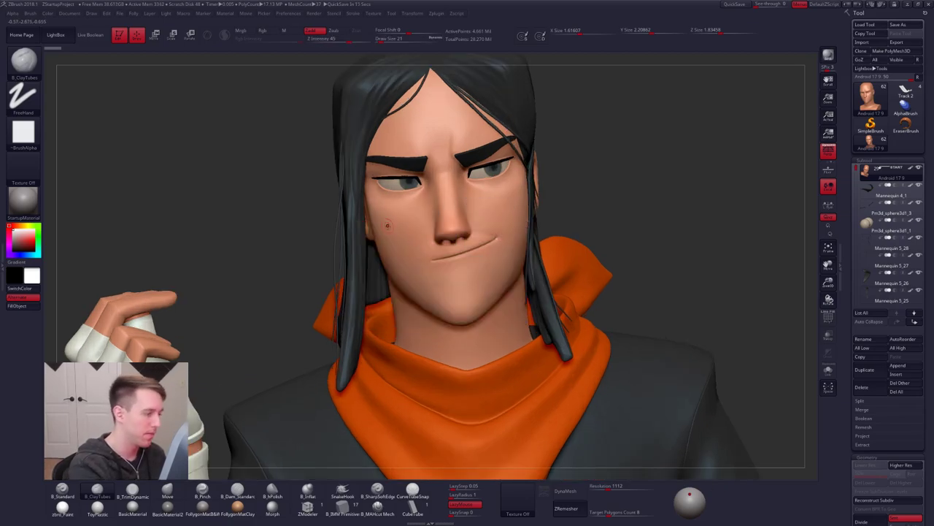
Sculpt large letters across both cheeks and a small smiley face on the chin, using draw size 9 for the smiley.
mouse_move(384, 223)
mouse_down()
mouse_move(399, 265)
mouse_move(409, 237)
mouse_move(399, 262)
mouse_up()
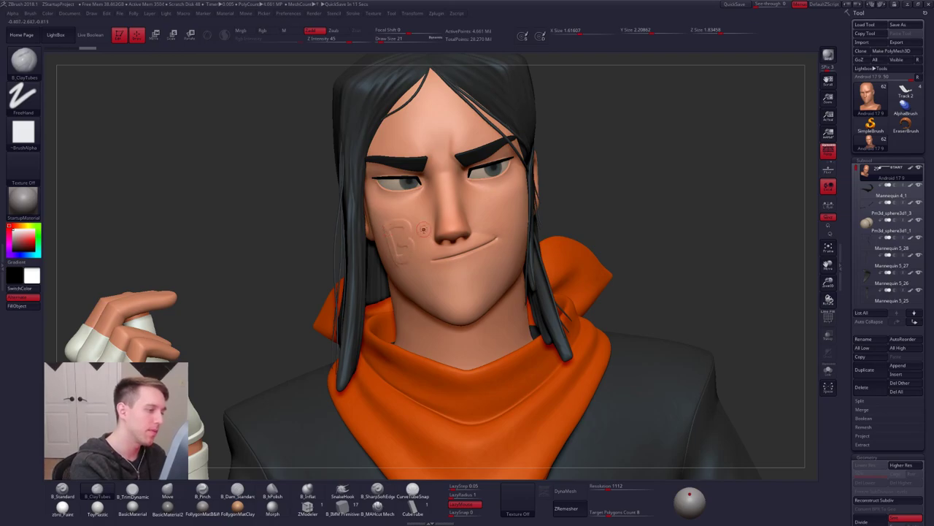
mouse_move(419, 222)
mouse_down()
mouse_move(425, 244)
mouse_move(431, 235)
mouse_up()
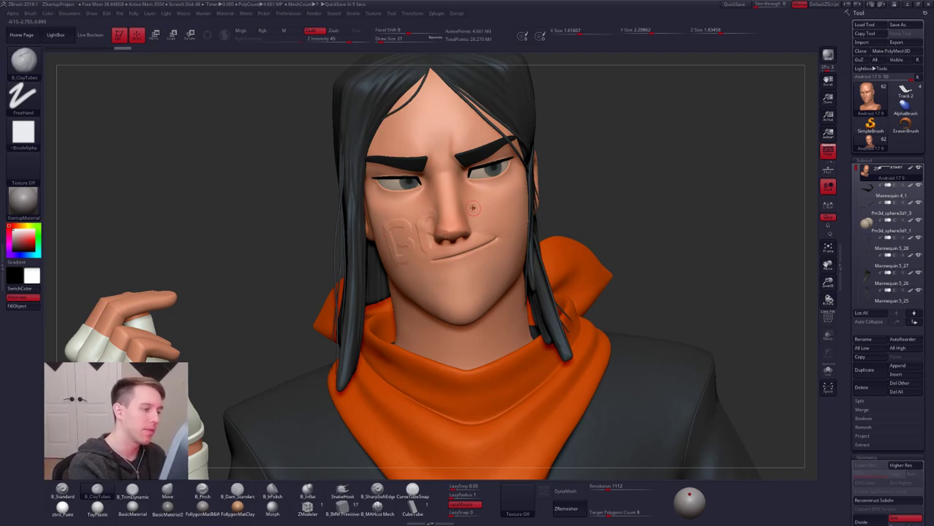
drag(474, 213, 488, 230)
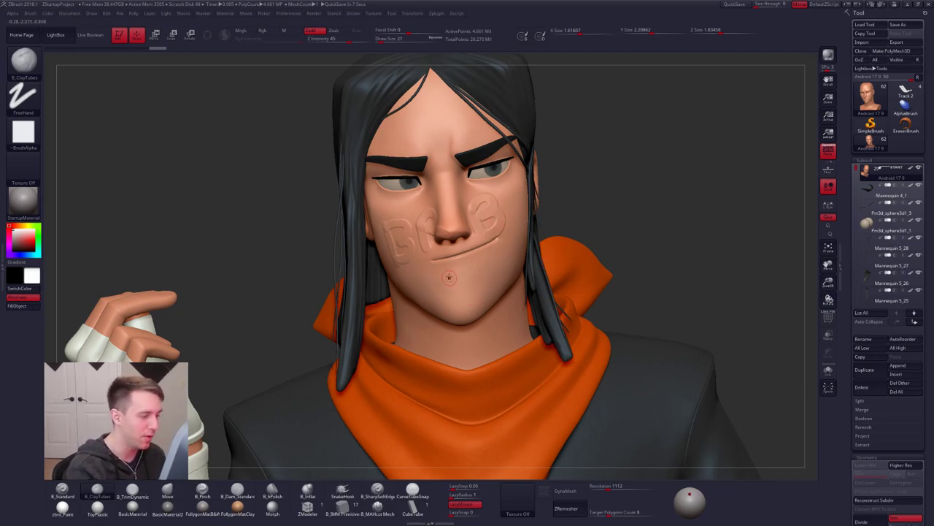
key(space)
mouse_move(456, 281)
mouse_down()
mouse_move(453, 303)
mouse_move(469, 285)
mouse_up()
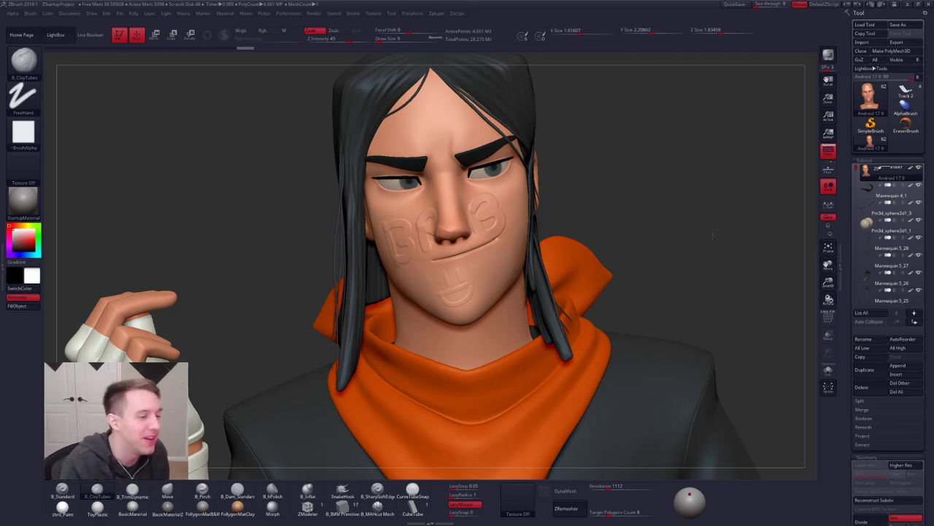
Switch to the marble maze scene in Blender and preview the tracks and bowl in rendered shading before restoring the previous shading.
key(alt+Tab)
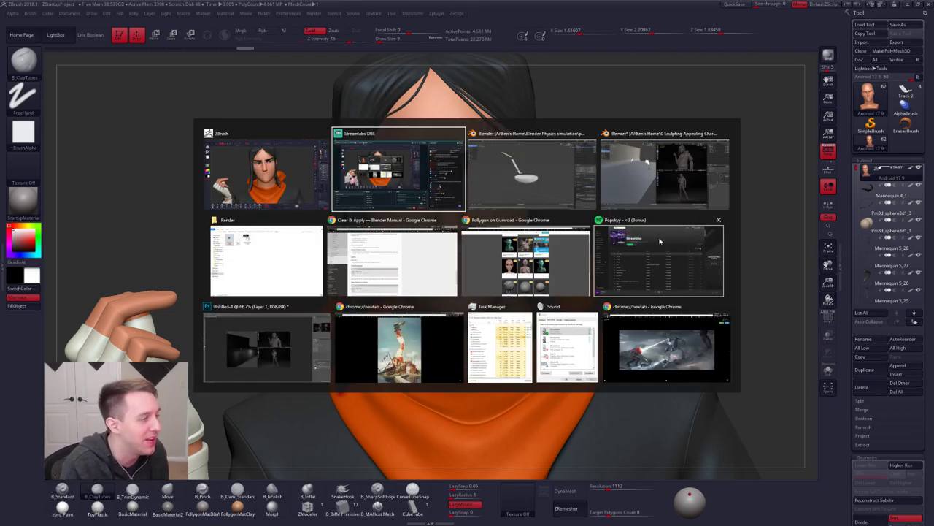
click(513, 162)
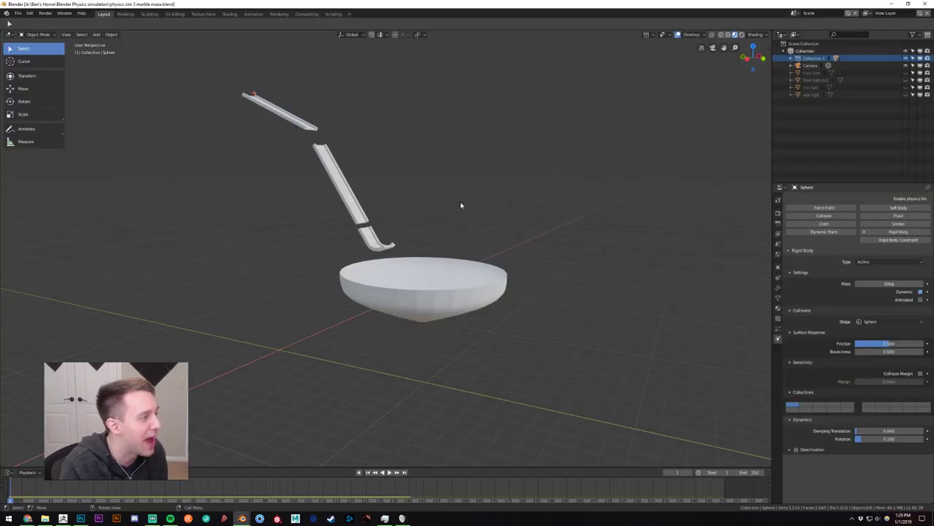
middle_drag(460, 205, 448, 204)
shift+middle_drag(401, 169, 483, 220)
scroll(406, 168, up, 2)
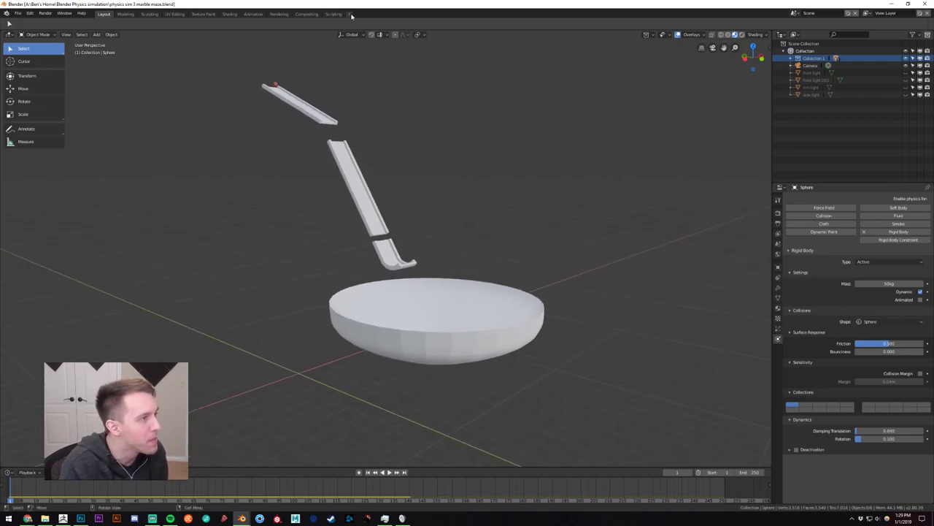
click(741, 35)
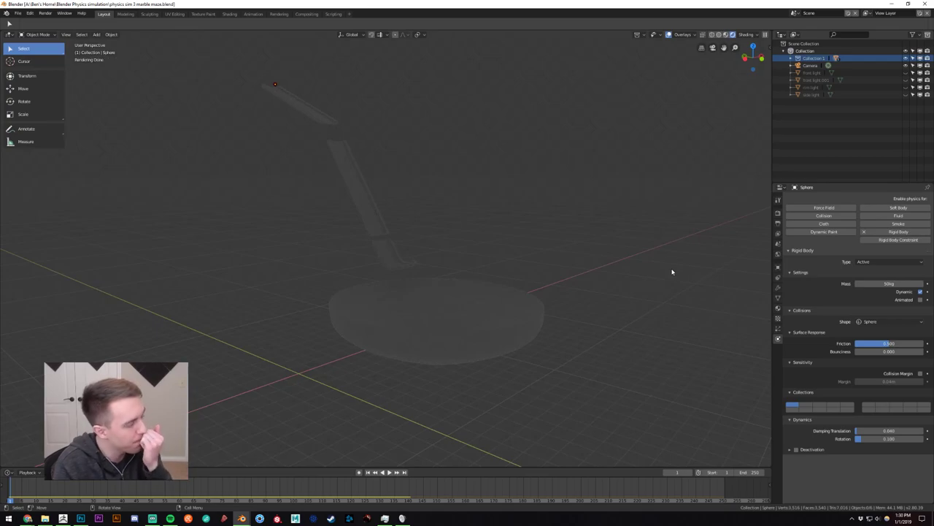
click(726, 35)
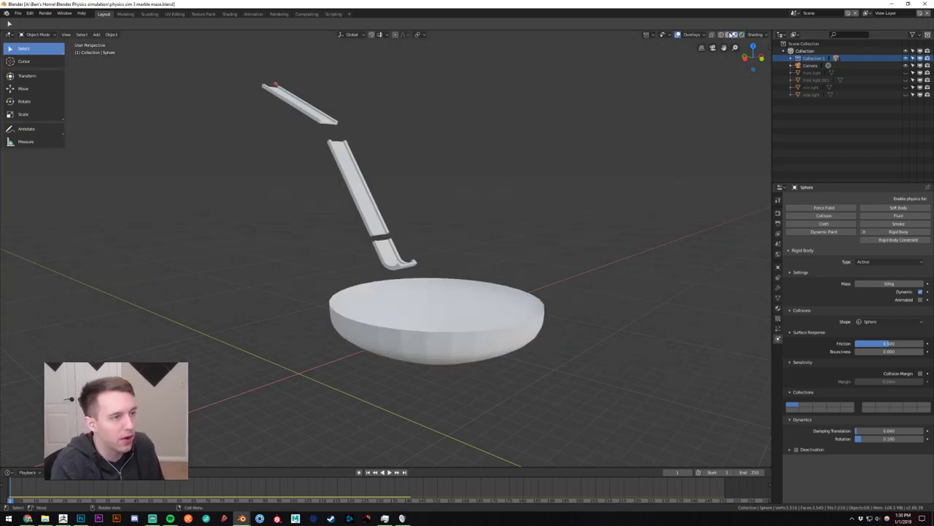
Switch to the Android 17 render setup file and set the world background strength to 0.1.
mouse_move(241, 517)
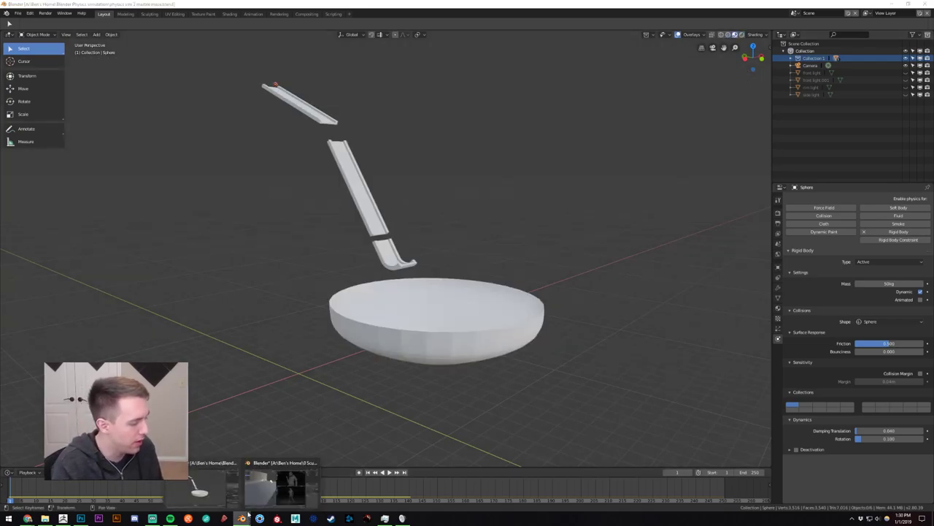
click(270, 469)
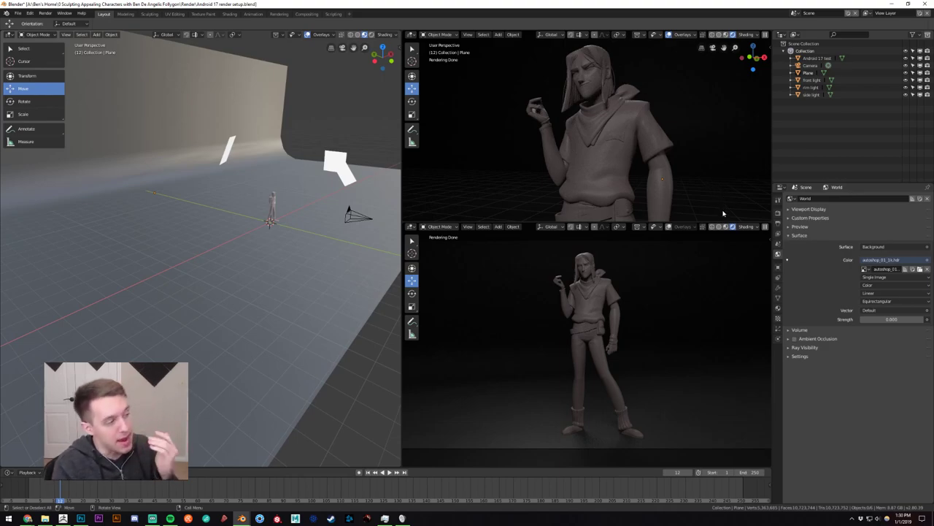
middle_drag(334, 171, 321, 265)
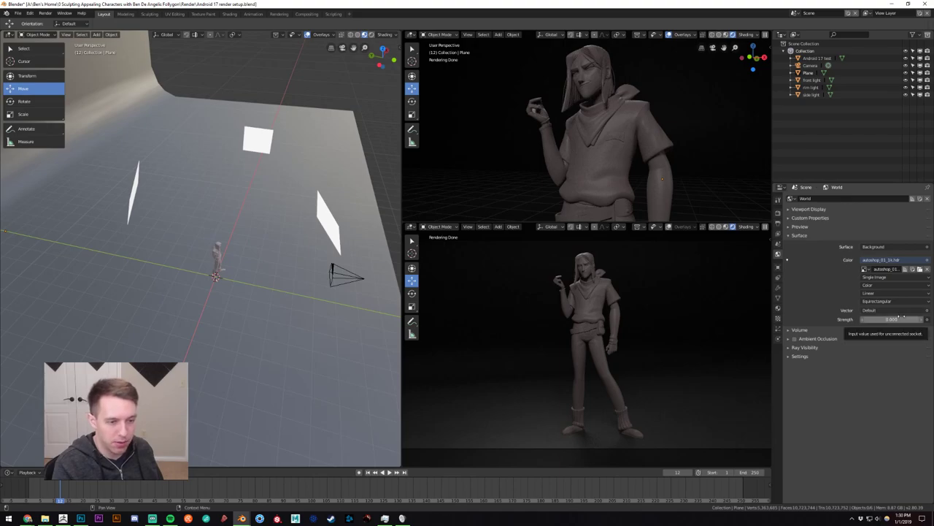
click(901, 319)
text(0.0)
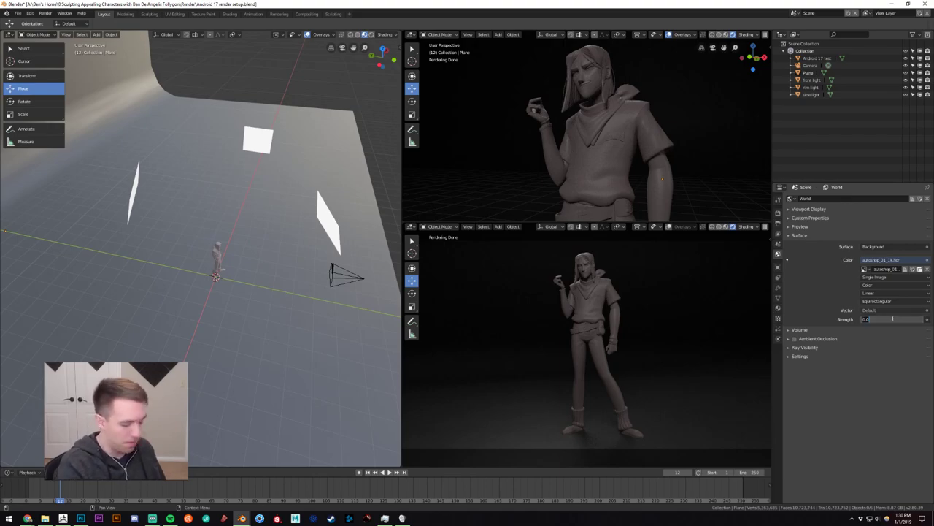
text(.1)
key(Return)
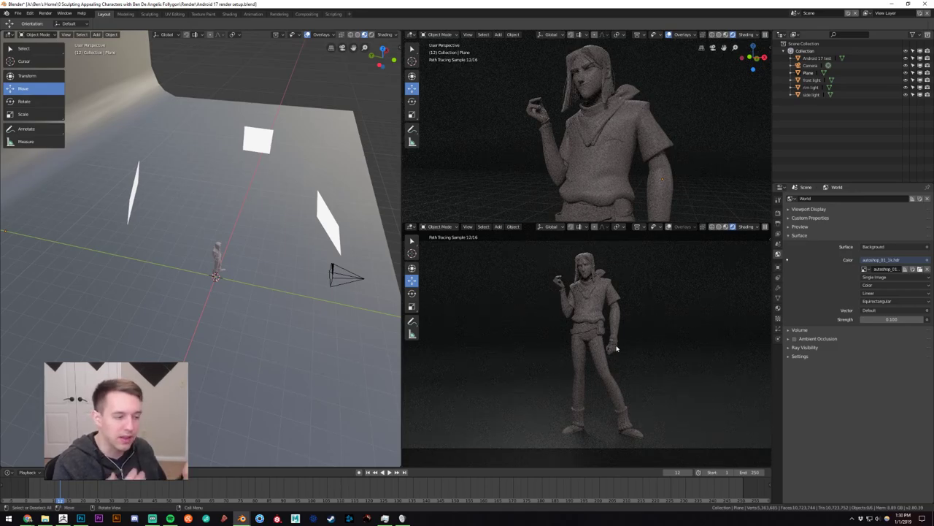
Delete the three light planes around the character: the front, side and rim lights.
middle_drag(313, 167, 324, 149)
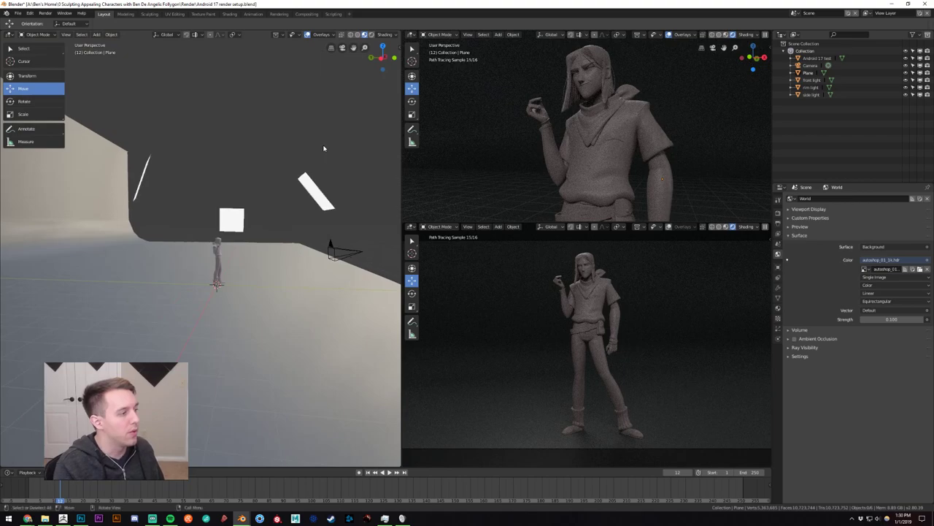
click(302, 179)
key(Delete)
click(229, 217)
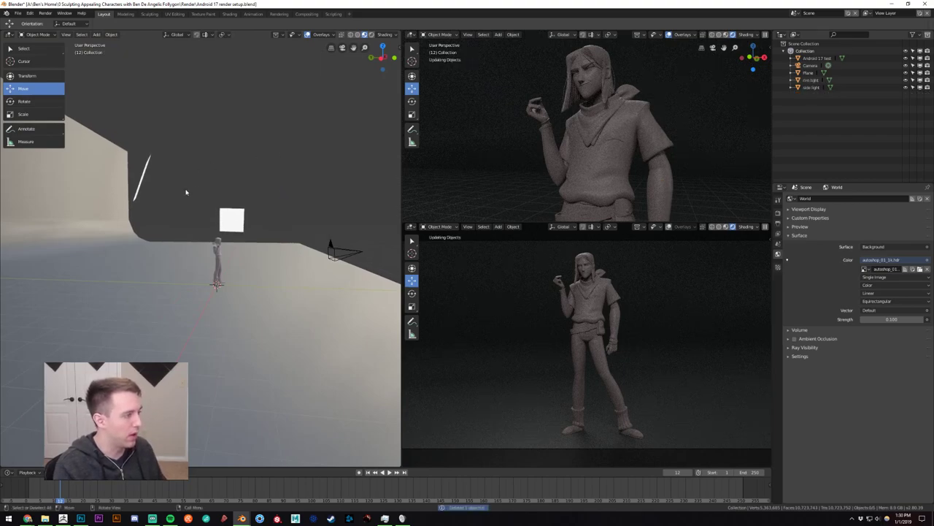
key(Delete)
click(141, 175)
key(Delete)
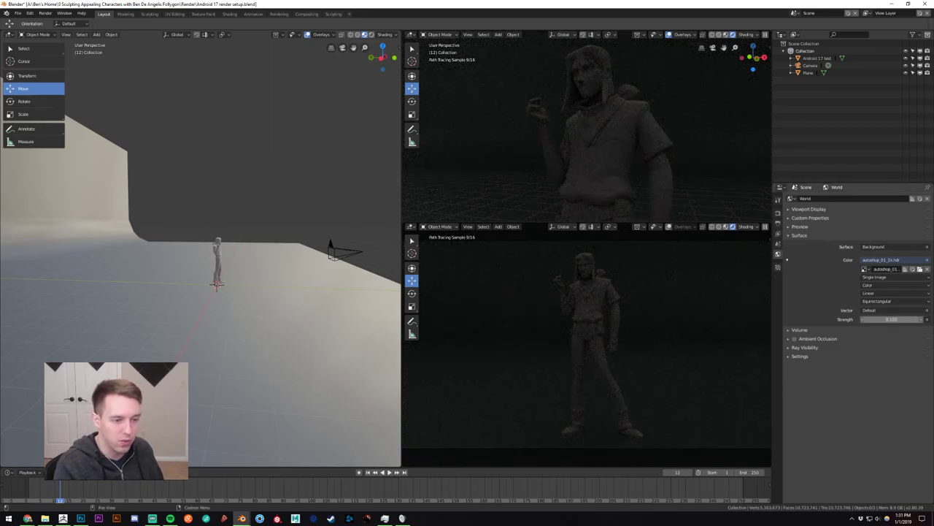
Set the world background strength to 1.
click(891, 319)
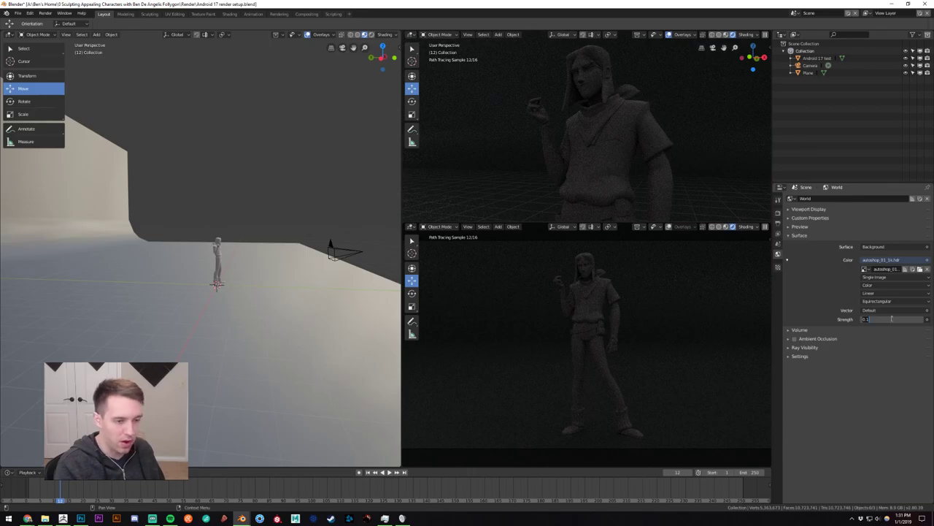
text(1)
key(Return)
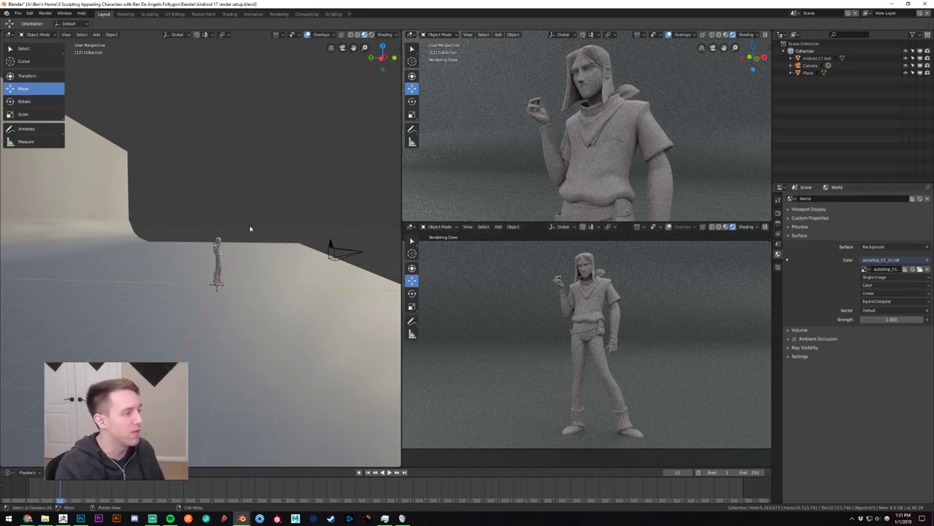
Set the world background strength to 0 to remove all environment lighting.
middle_drag(251, 230, 241, 202)
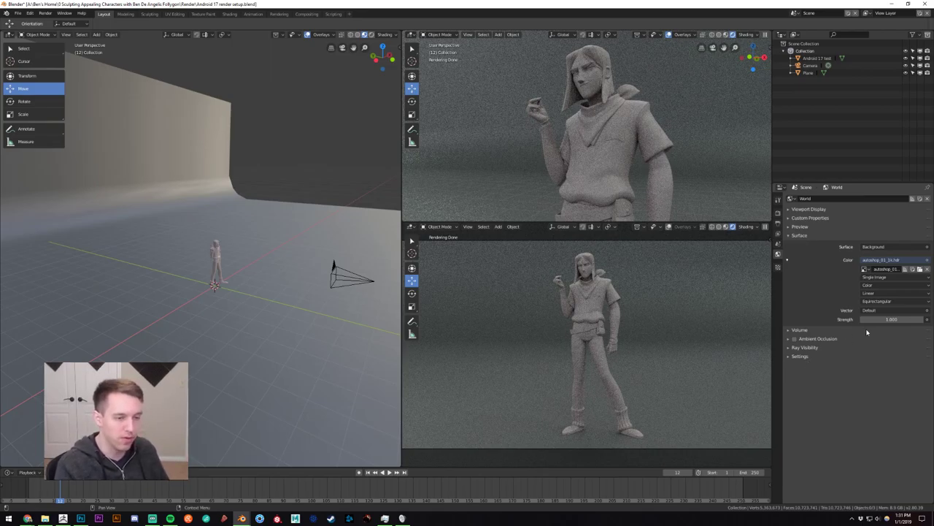
click(894, 320)
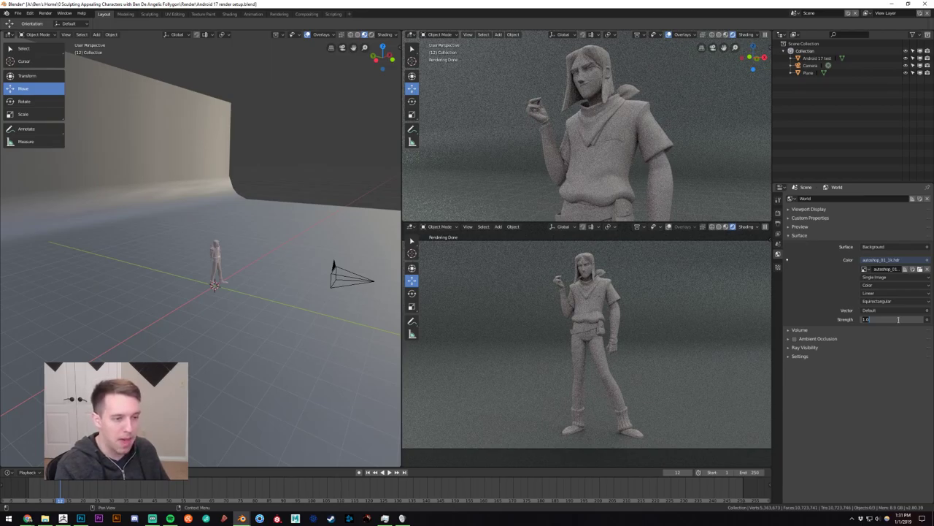
text(0)
key(Return)
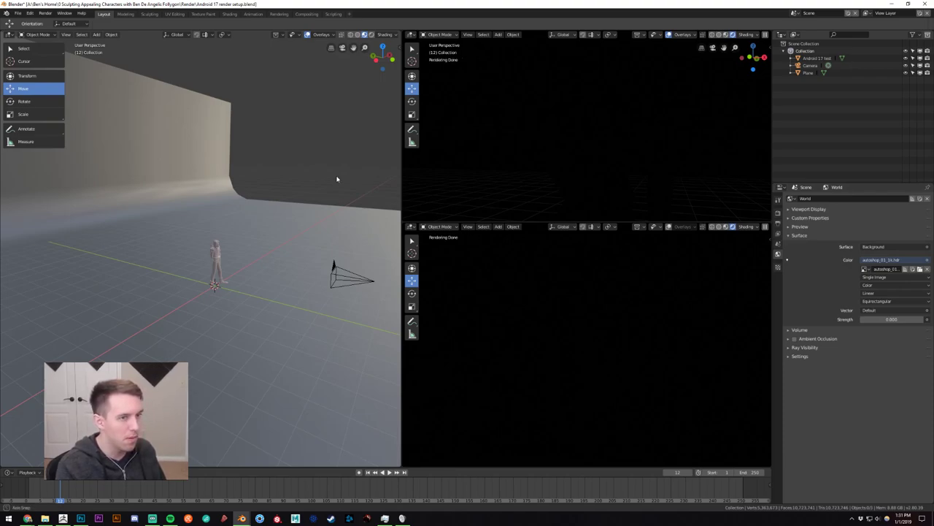
Undo the last background strength change and switch the lower camera view from rendered to material preview shading.
middle_drag(336, 179, 344, 178)
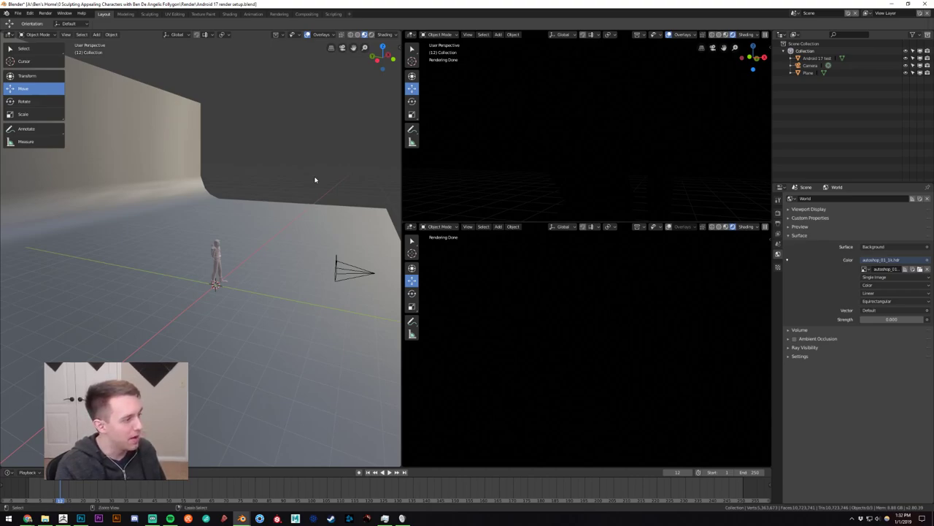
key(ctrl+z)
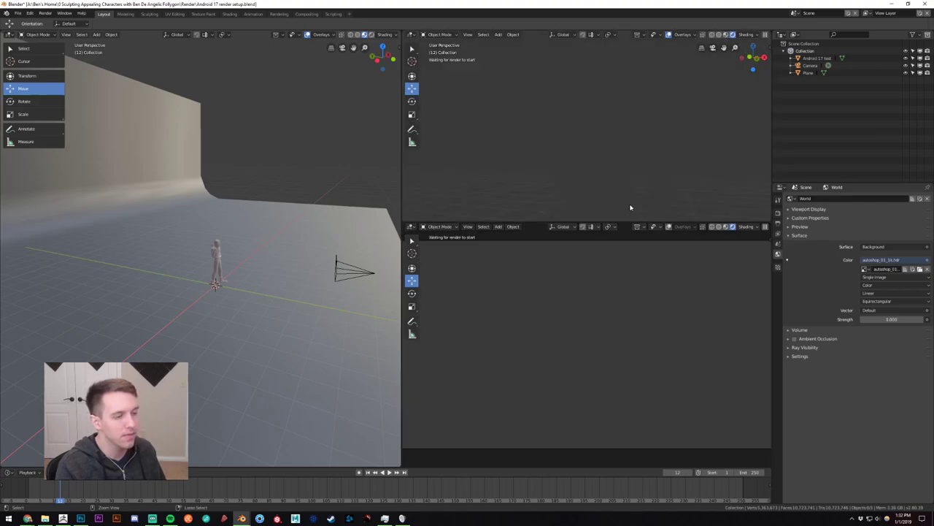
click(726, 229)
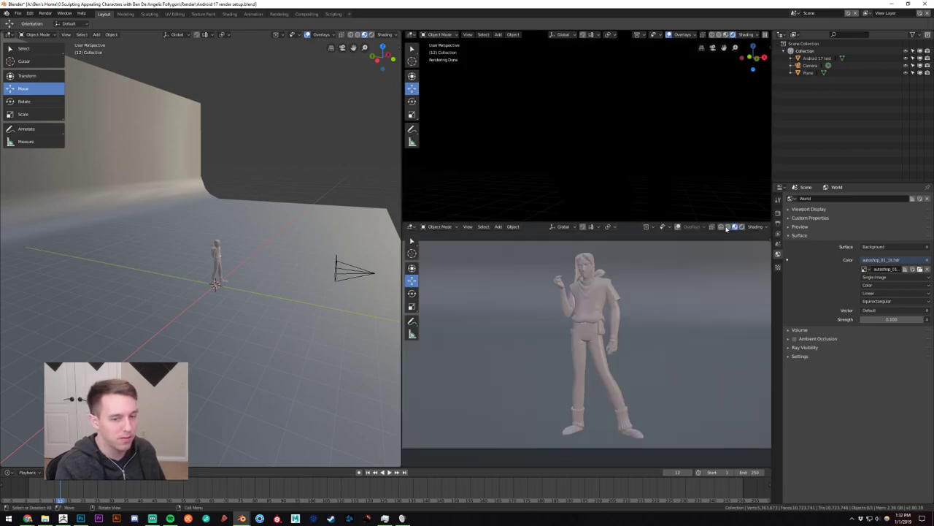
Switch the upper right view to material preview shading and bring the deleted rim light plane back behind the character.
click(728, 37)
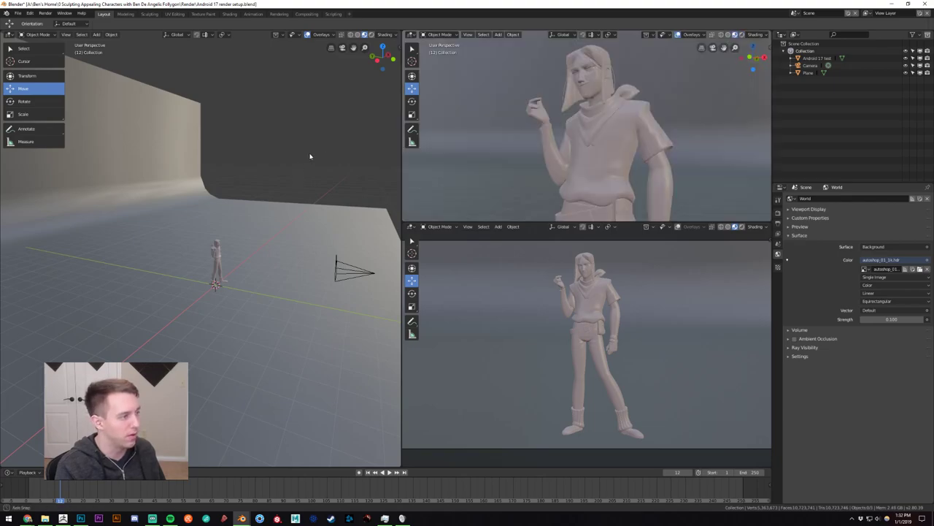
middle_drag(309, 156, 309, 175)
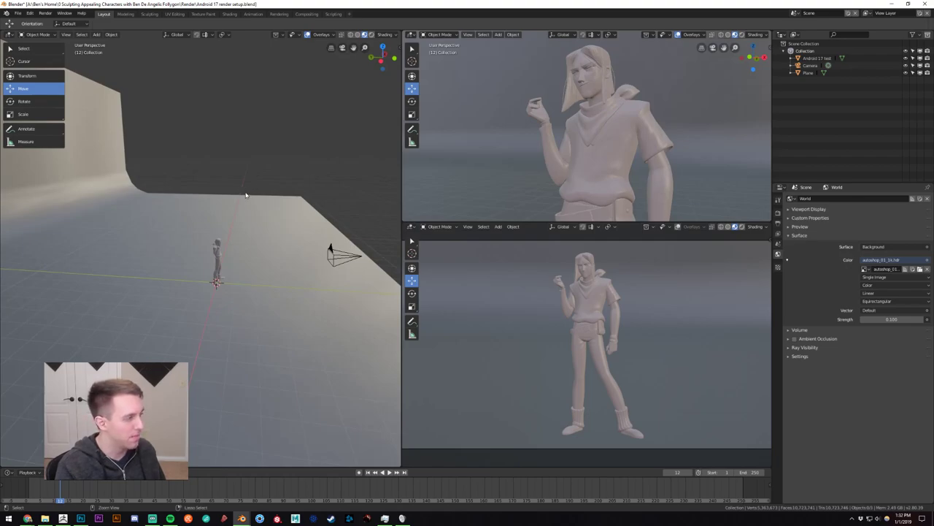
key(ctrl+v)
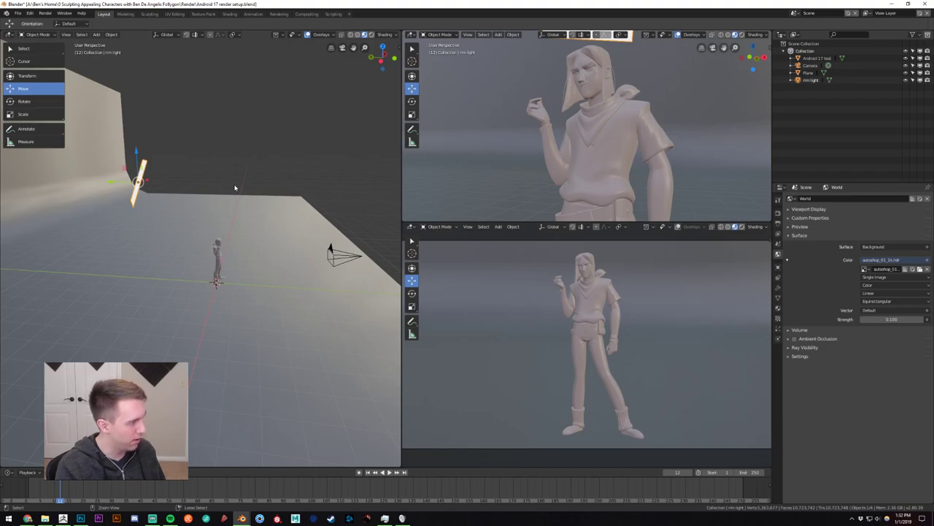
click(308, 130)
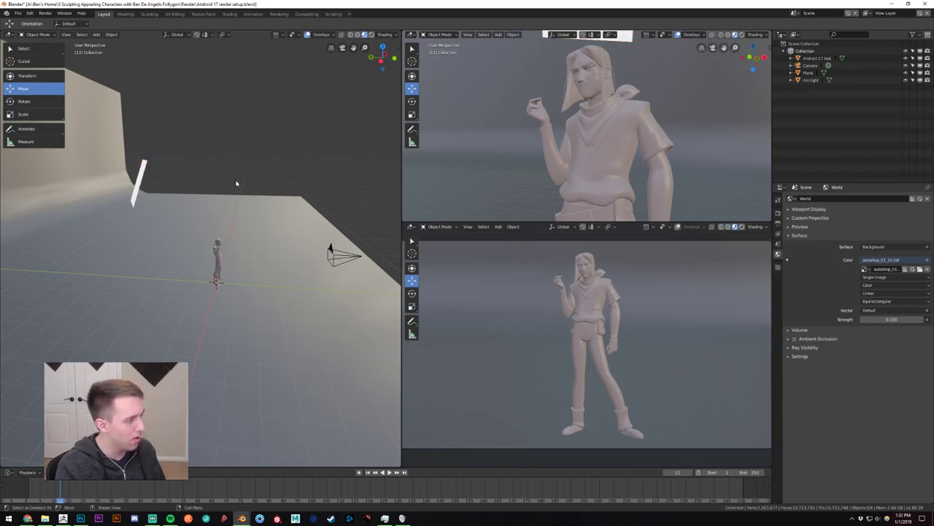
Bring the deleted side light and front light planes back around the character.
mouse_move(236, 184)
middle_down()
mouse_move(246, 180)
mouse_move(226, 178)
middle_up()
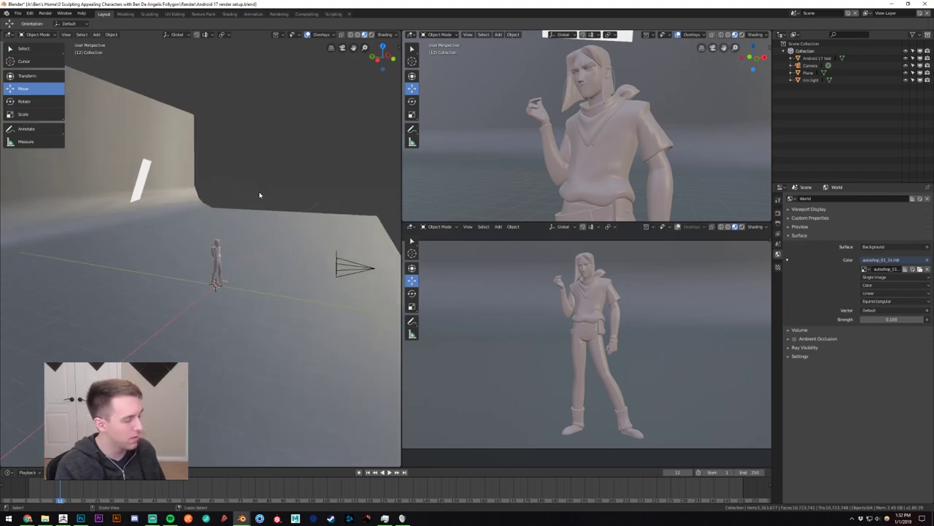
key(ctrl+z)
middle_drag(263, 161, 267, 171)
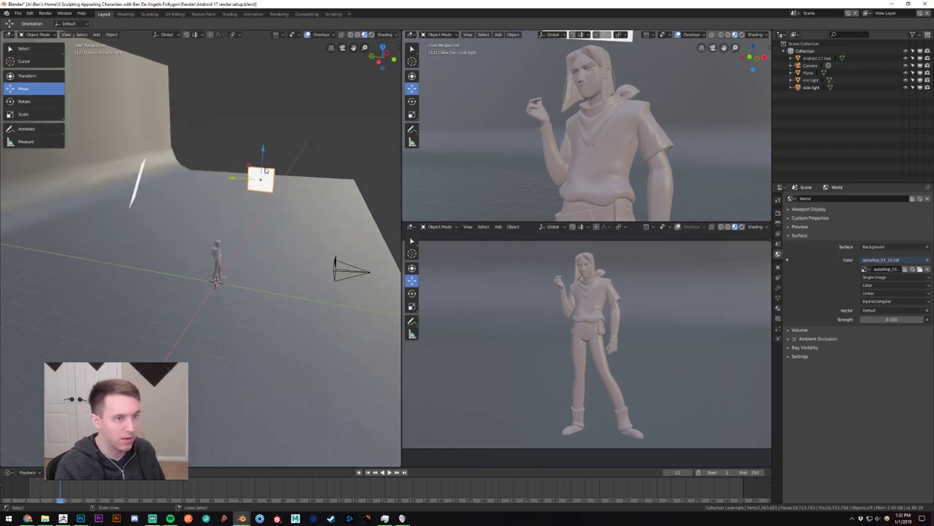
click(302, 135)
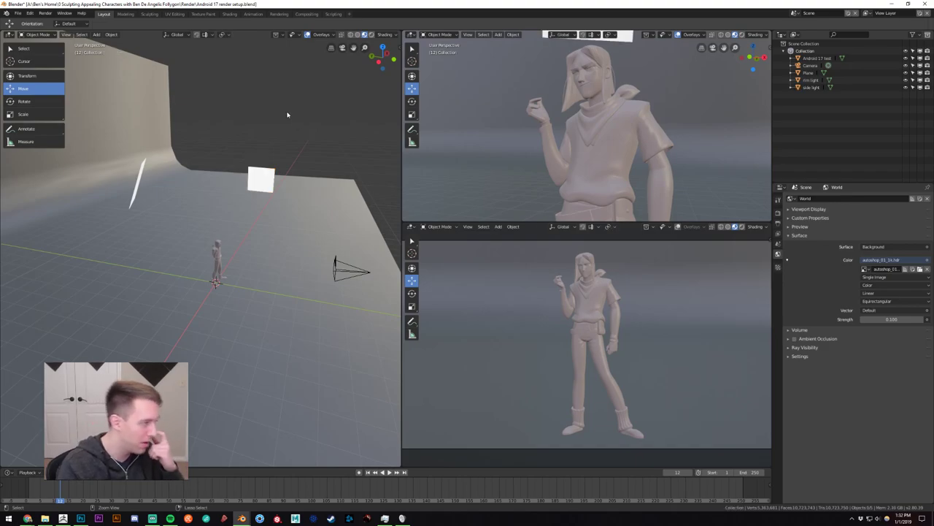
middle_drag(293, 135, 327, 152)
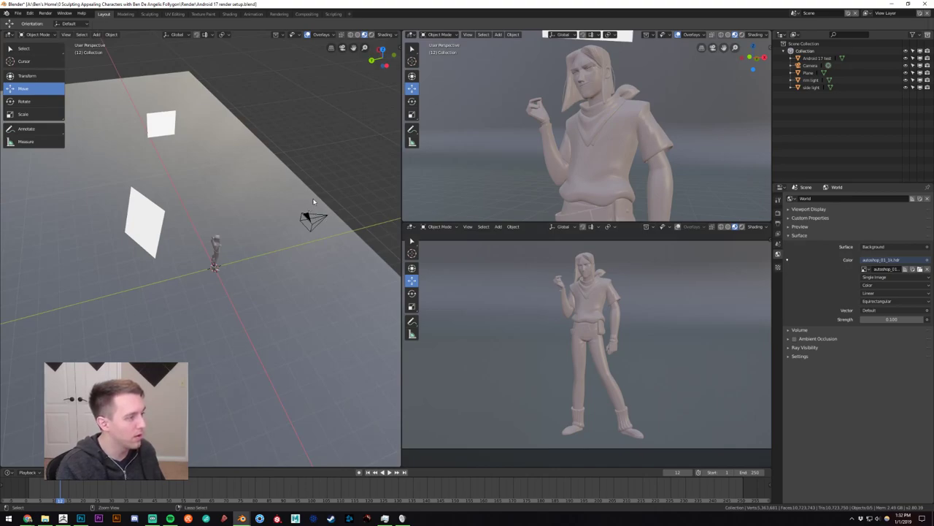
key(ctrl+z)
middle_drag(308, 215, 328, 182)
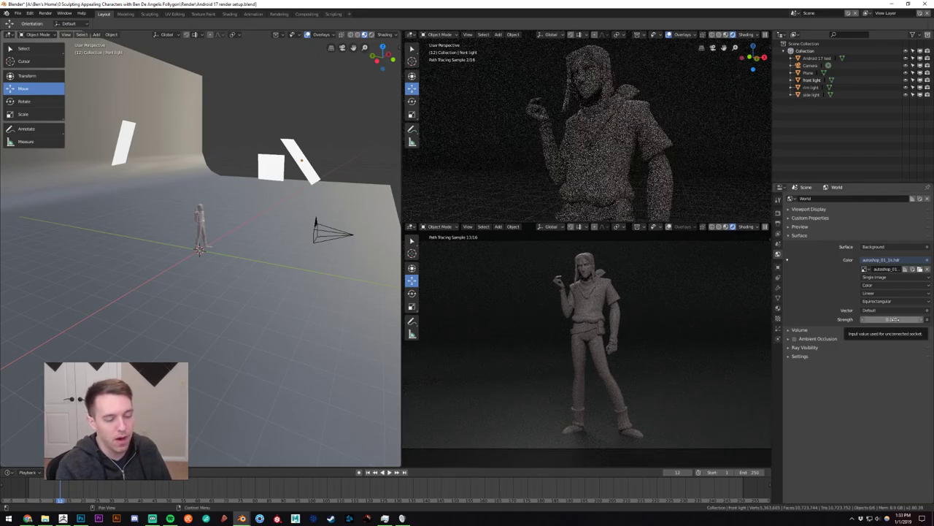
Enter 0 as the world background strength.
click(894, 319)
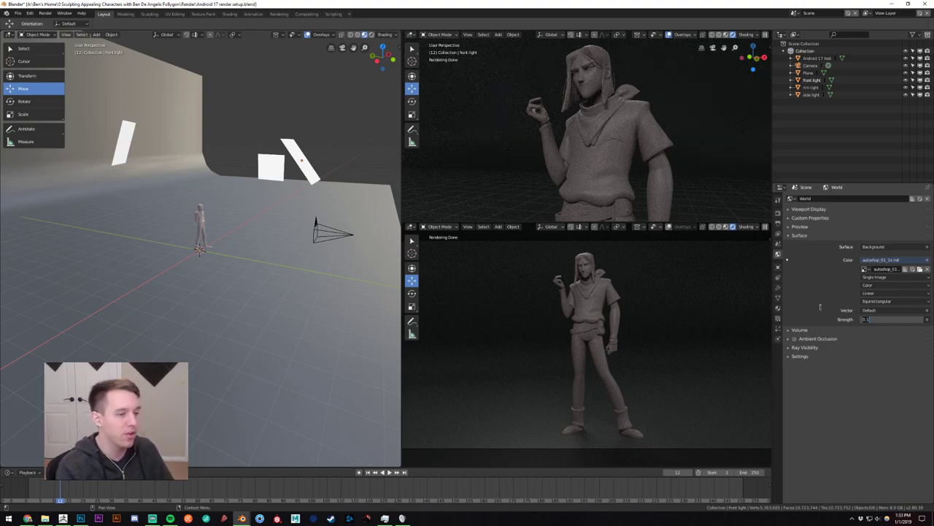
text(0)
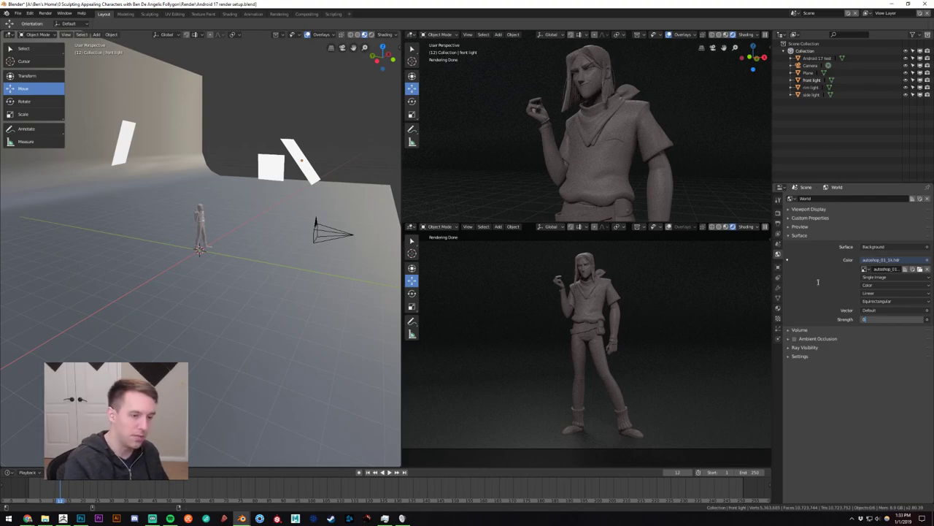
Switch to Photoshop, create a new document and paste the captured Blender screenshot into it.
click(81, 518)
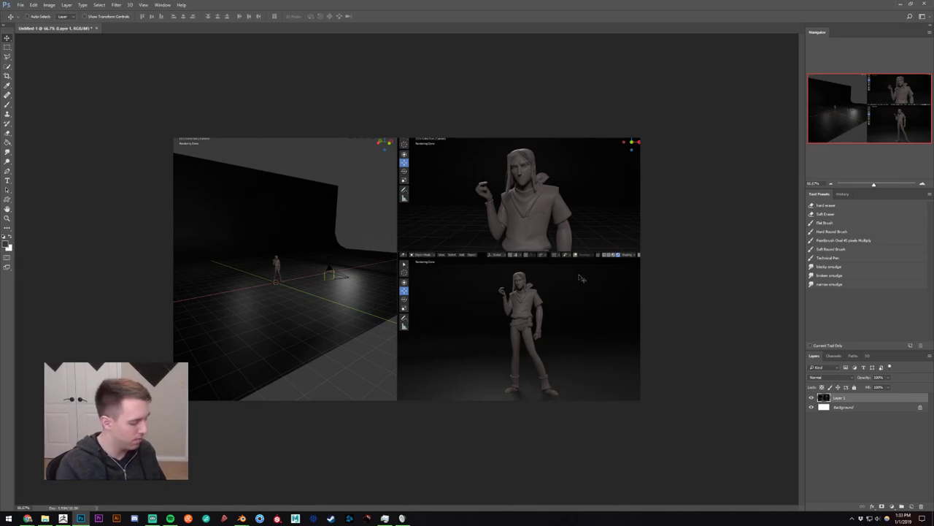
key(ctrl+n)
key(Return)
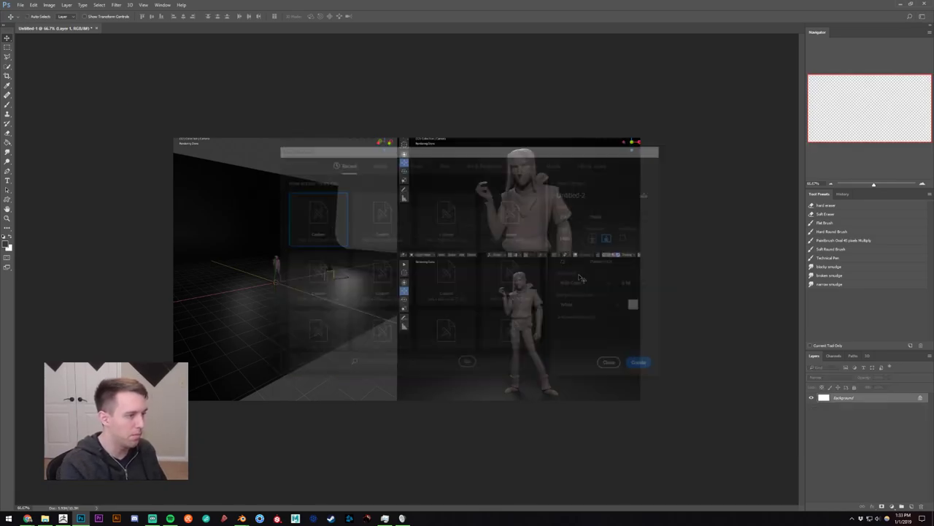
key(ctrl+v)
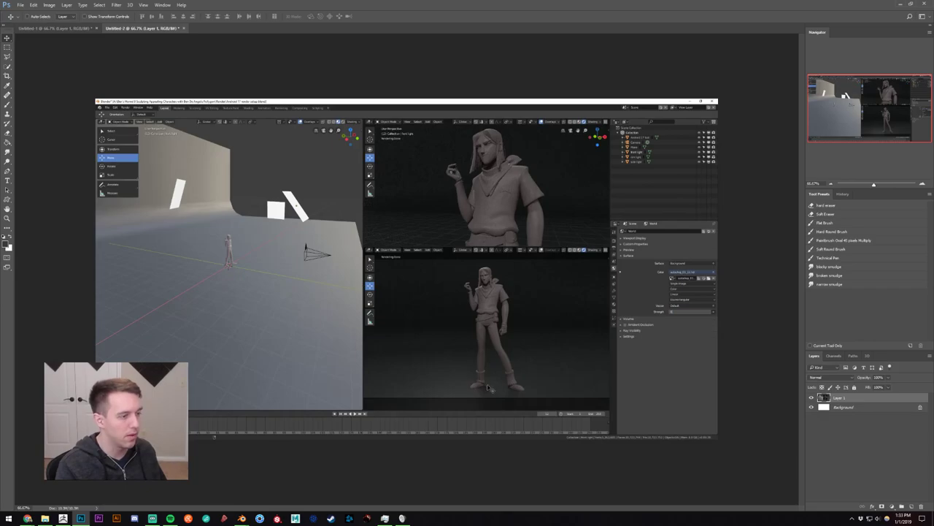
Apply the world background strength of 0 in Blender, and paste a second screenshot as a new layer in the Photoshop document.
key(alt+Tab)
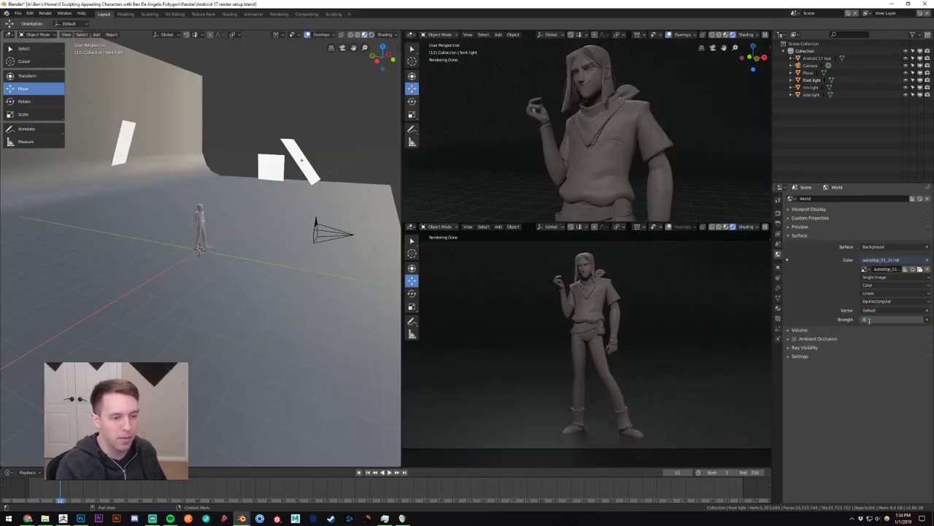
key(Return)
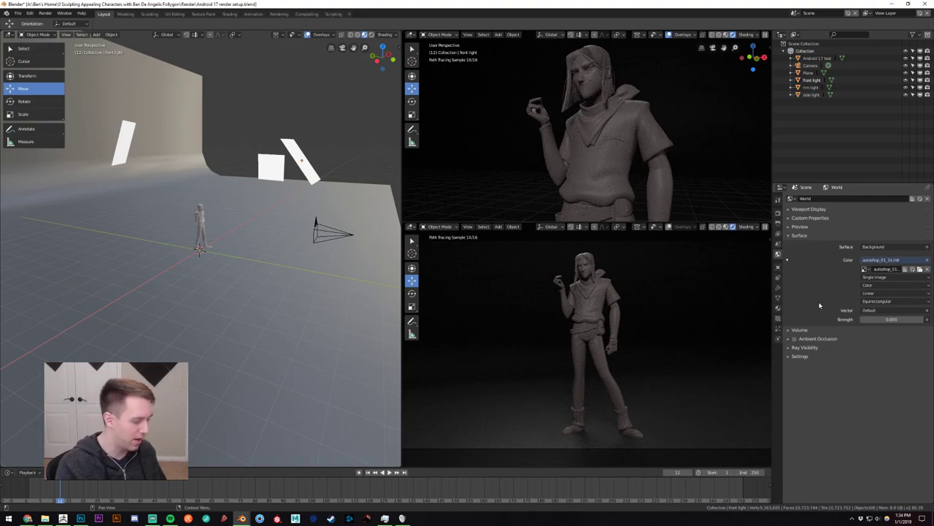
key(alt+Tab)
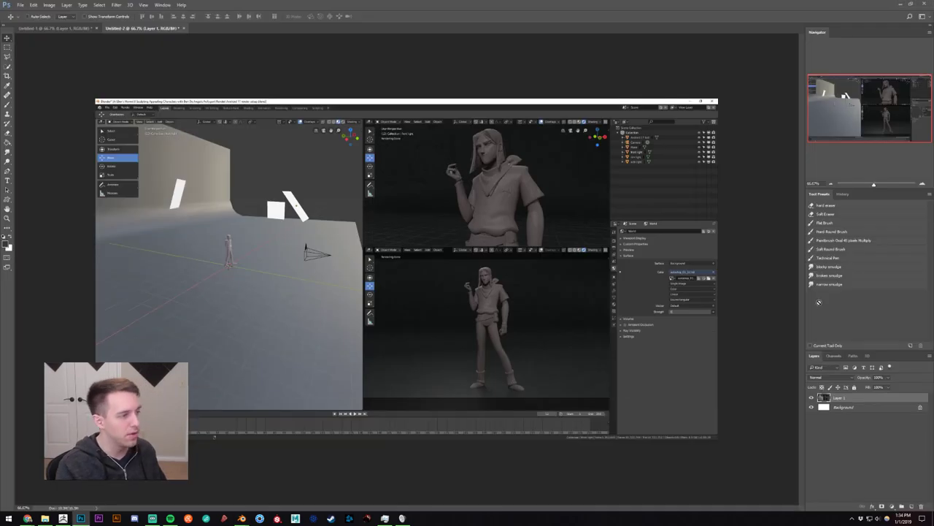
key(ctrl+v)
Compare the two screenshots at the full-body render by repeatedly hiding and showing the top layer and checking its opacity.
alt+scroll(511, 281, up, 5)
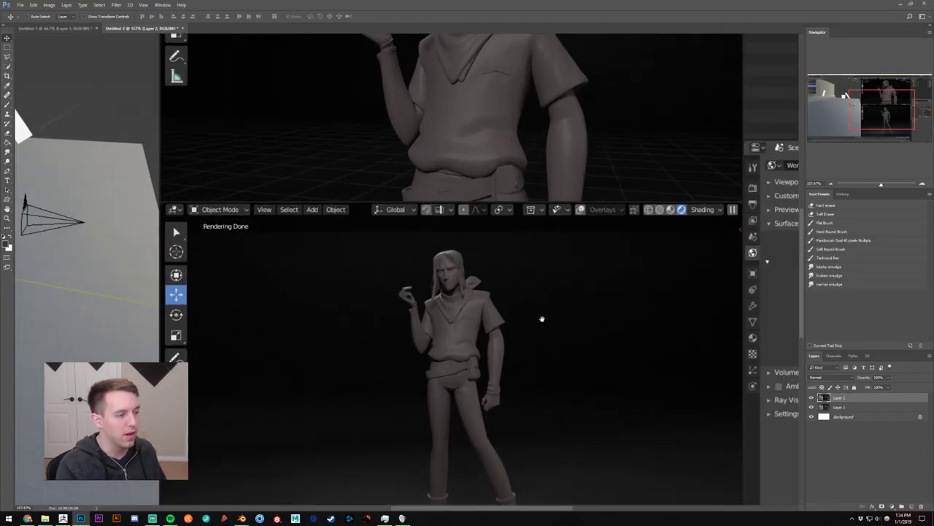
drag(542, 319, 518, 227)
alt+scroll(516, 257, up, 2)
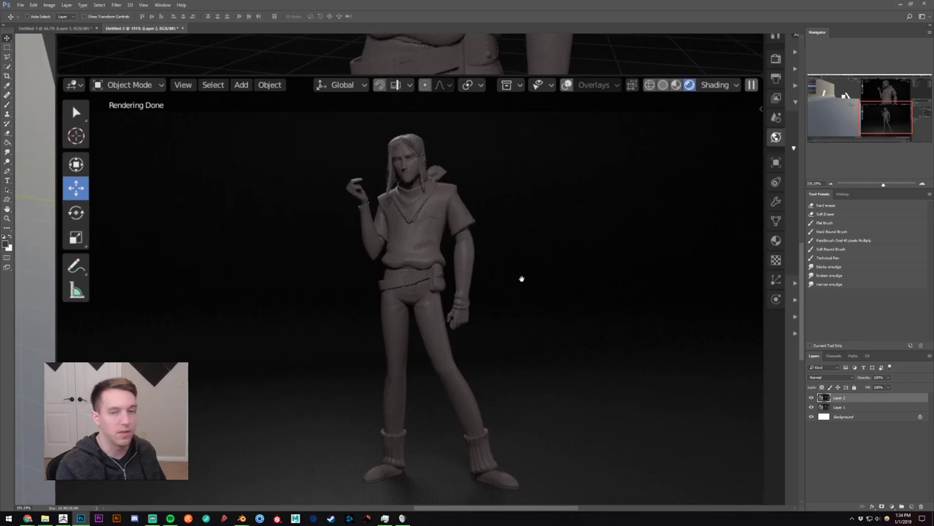
drag(522, 278, 535, 237)
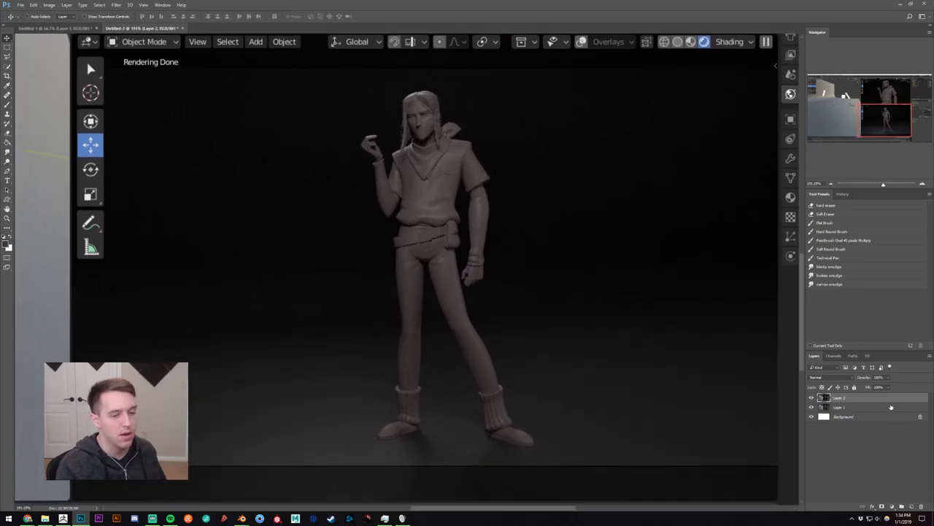
click(812, 397)
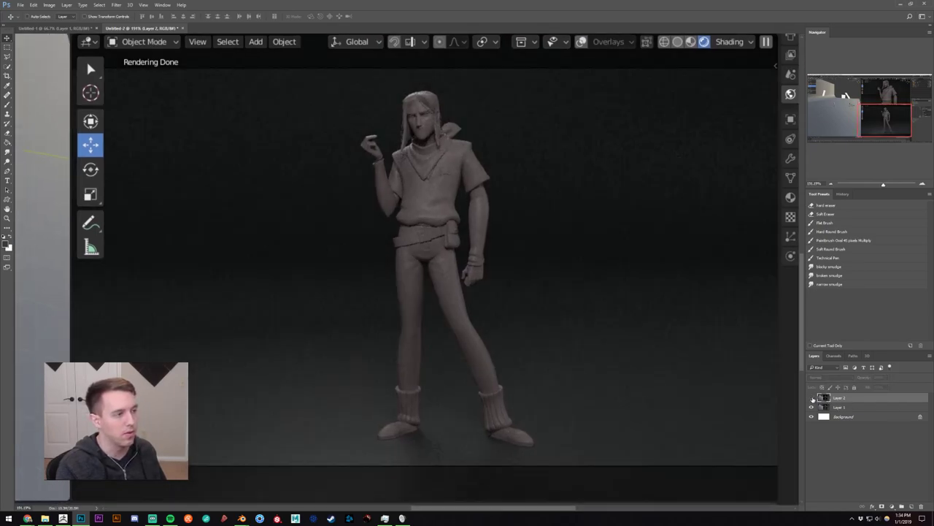
click(812, 398)
click(812, 398)
click(812, 398)
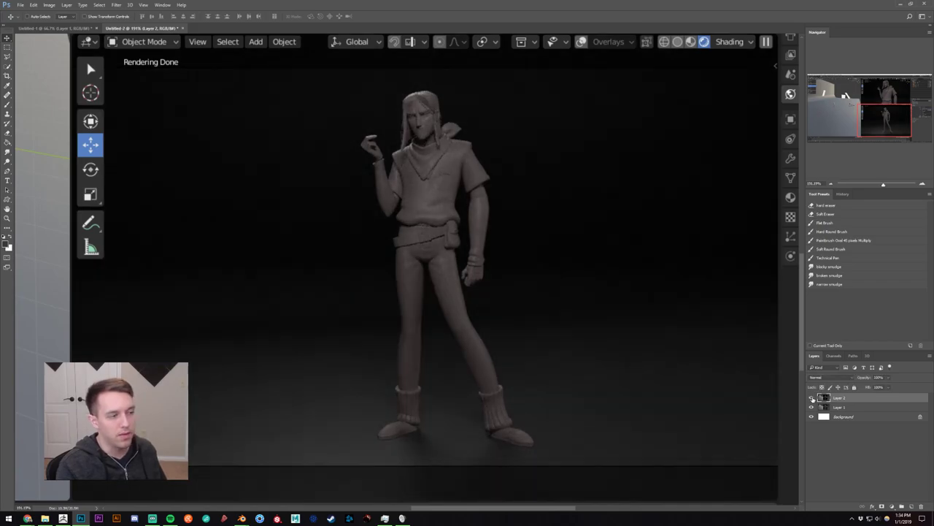
click(812, 398)
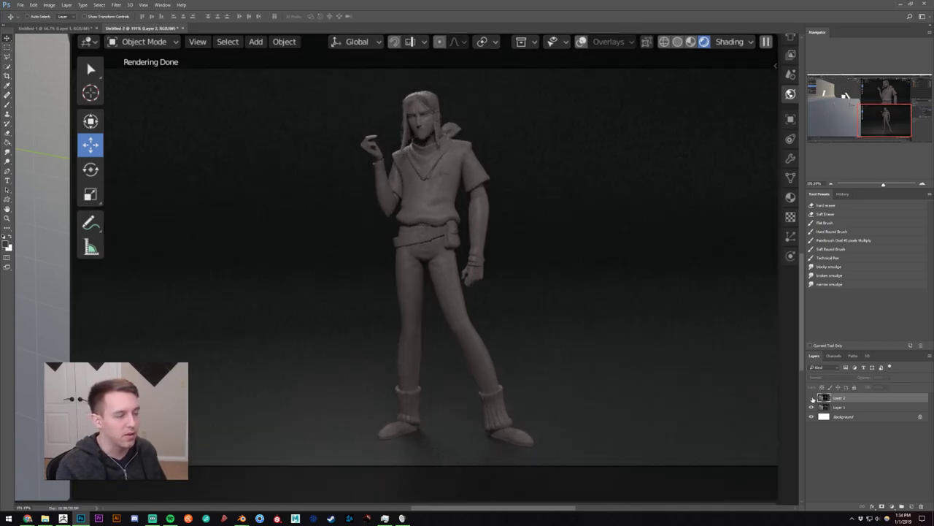
click(811, 398)
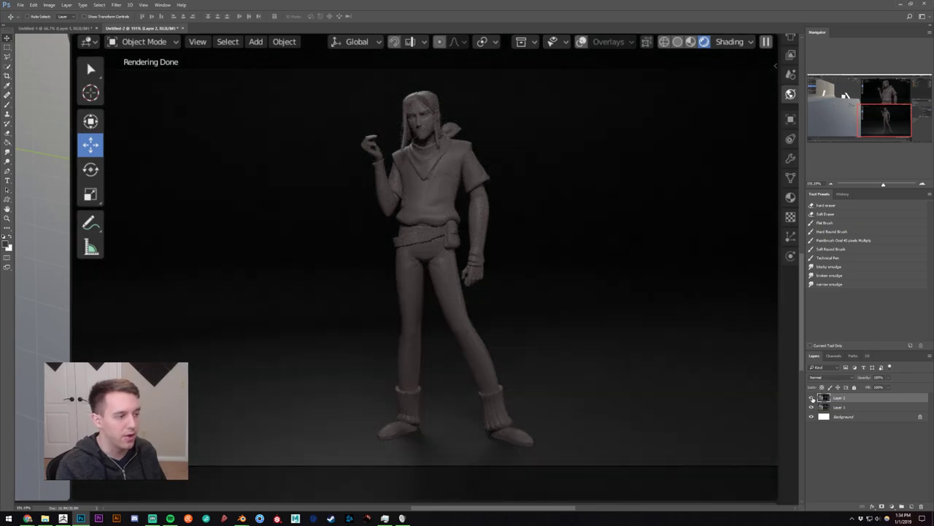
click(812, 398)
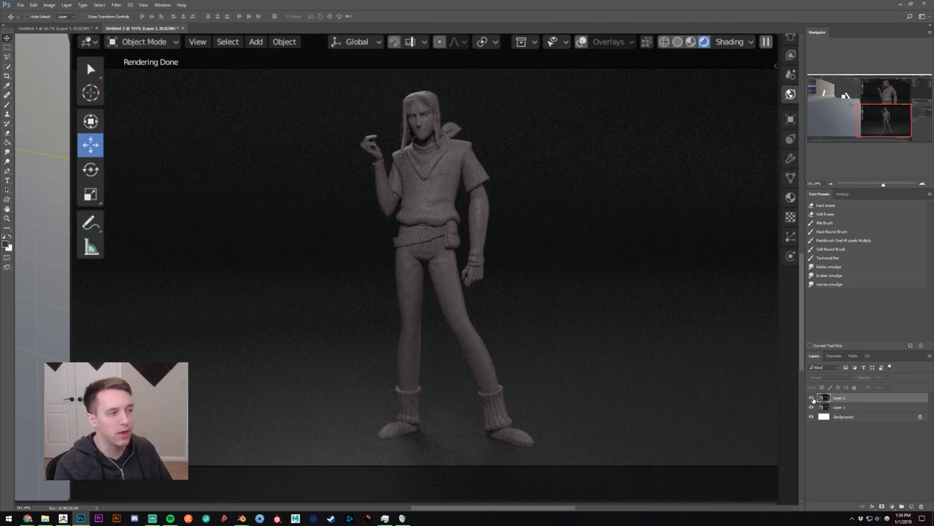
click(812, 398)
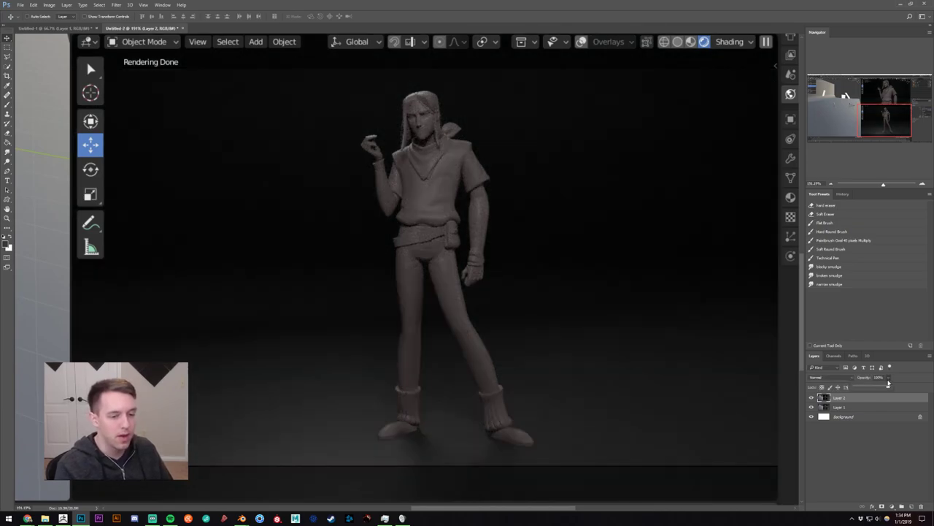
drag(889, 388, 907, 399)
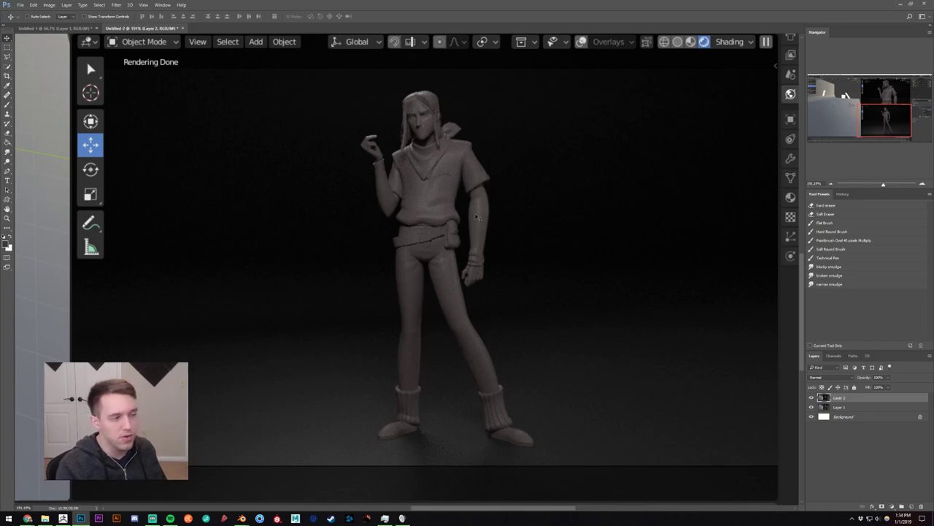
key(ctrl+space)
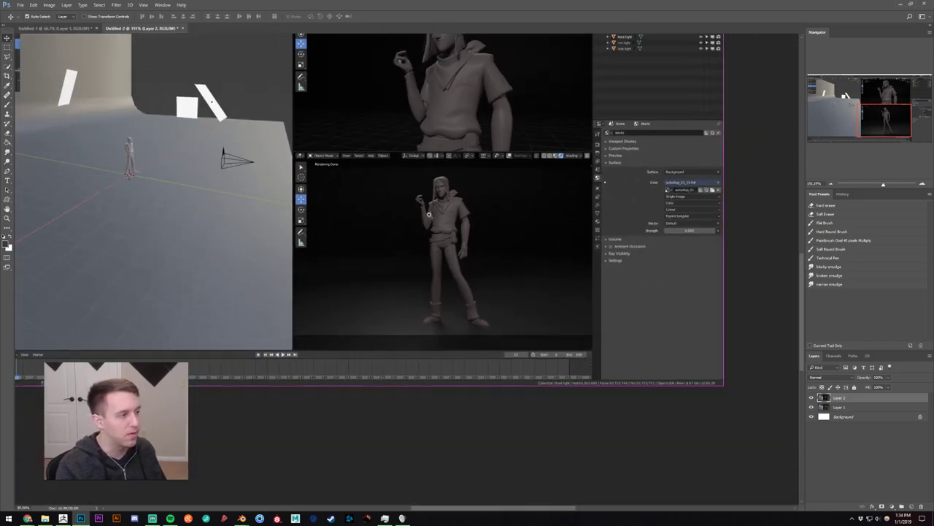
key(ctrl+0)
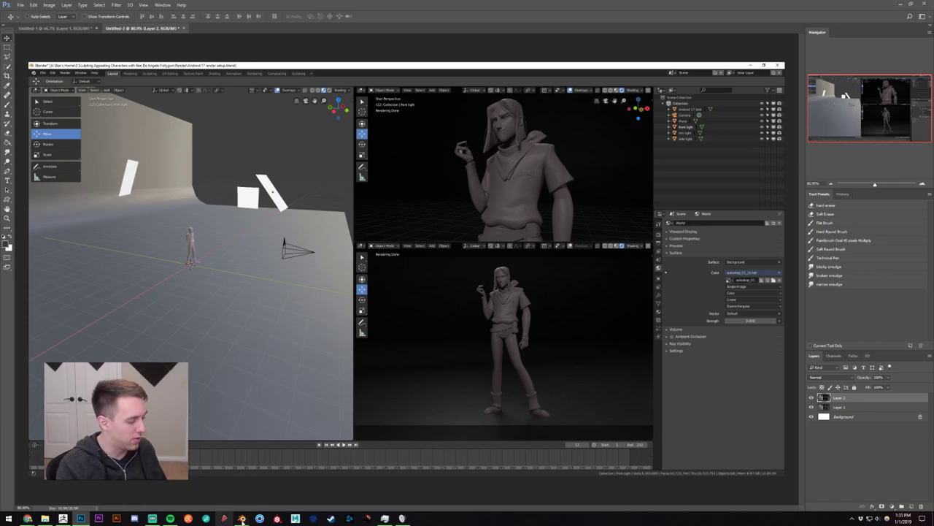
Switch to the Blender marble maze physics file and examine the ramps and bowl.
mouse_move(242, 519)
click(245, 485)
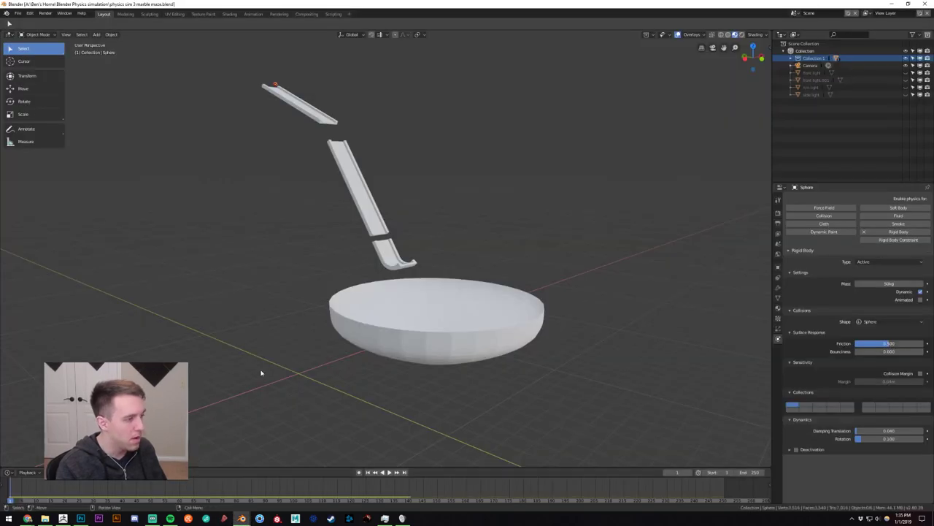
middle_drag(260, 372, 281, 378)
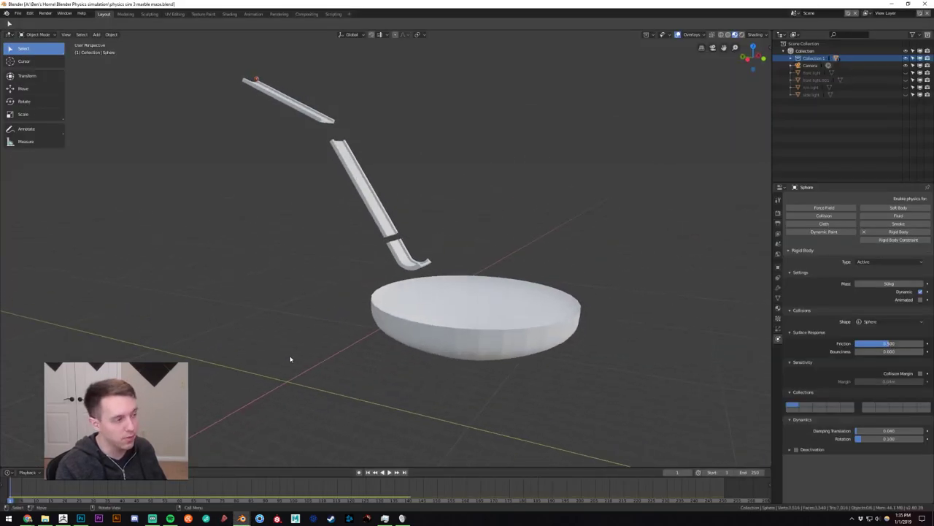
mouse_move(319, 332)
middle_down()
mouse_move(343, 341)
mouse_move(311, 338)
middle_up()
scroll(331, 338, up, 1)
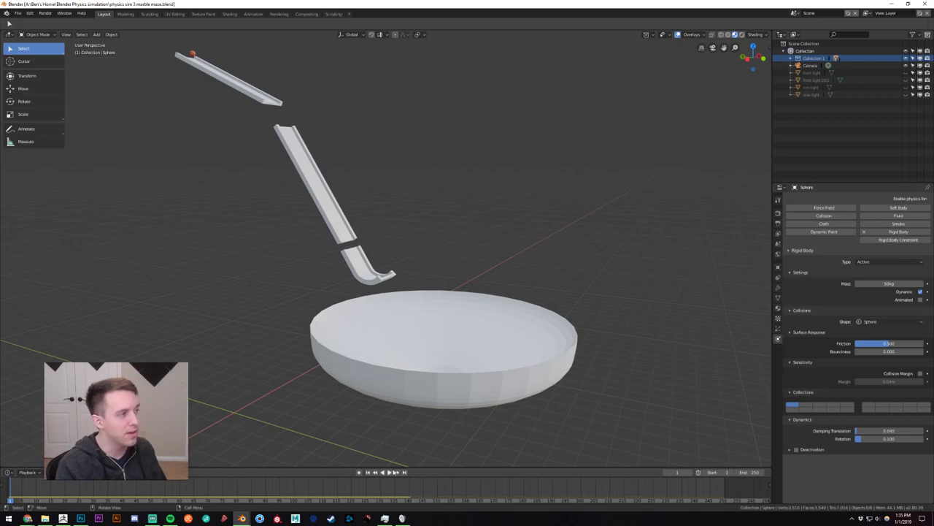
Play the marble's physics simulation, stop it and return to the first frame.
click(390, 473)
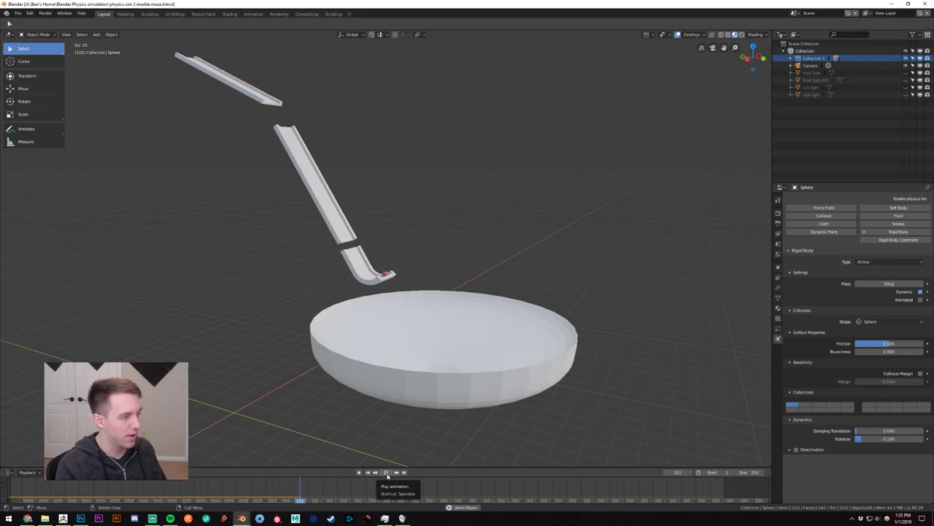
click(386, 473)
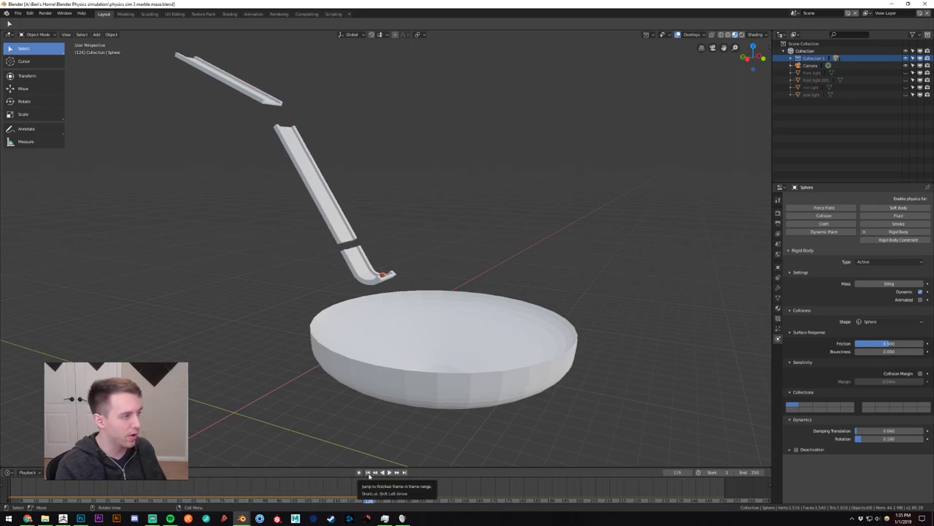
click(369, 472)
middle_drag(327, 345, 342, 356)
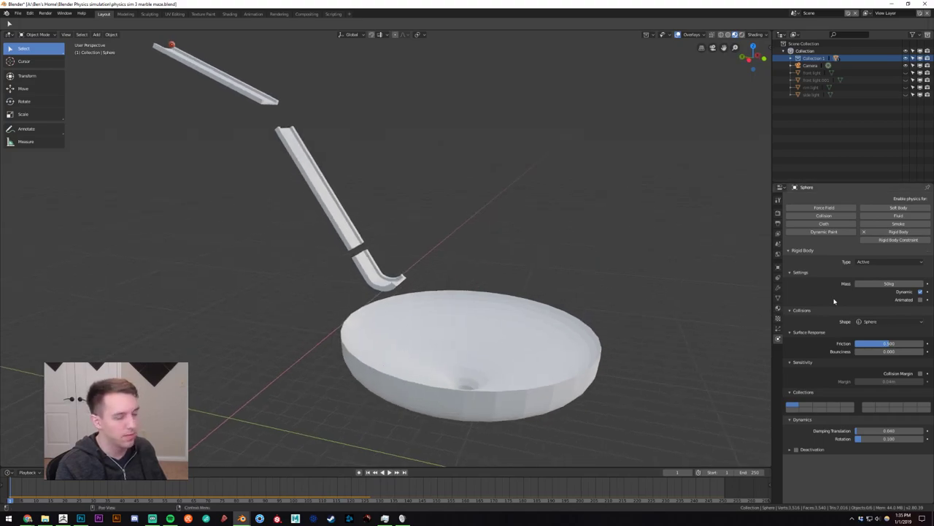
Set the marble's rigid body mass to 10 kg, play the simulation and return to the first frame.
click(880, 283)
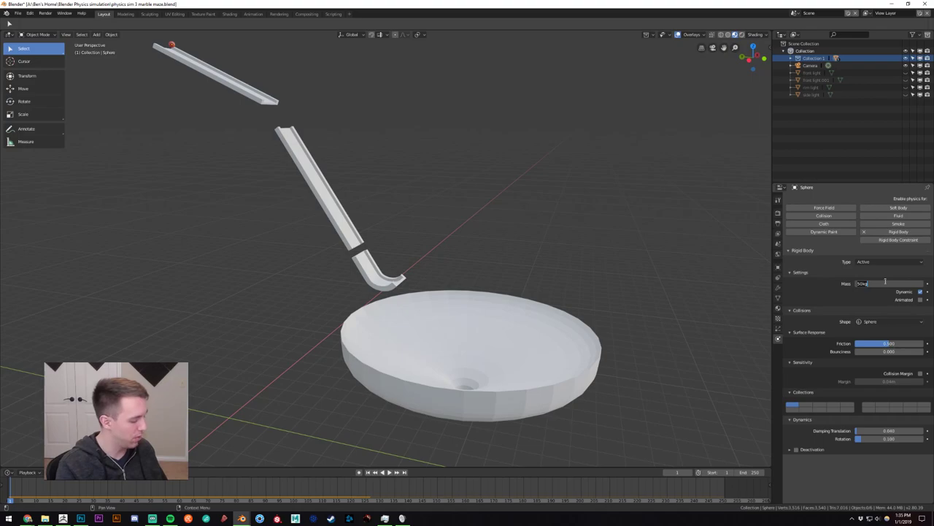
text(10)
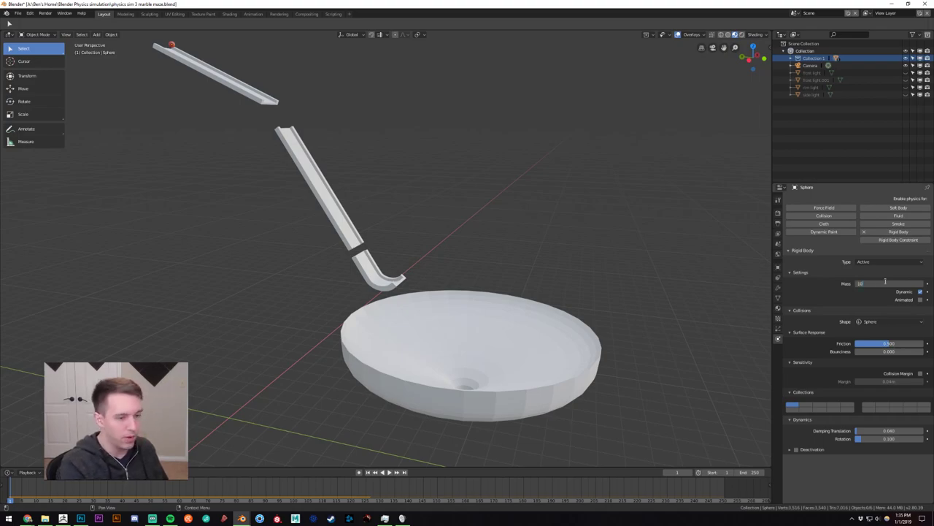
key(Return)
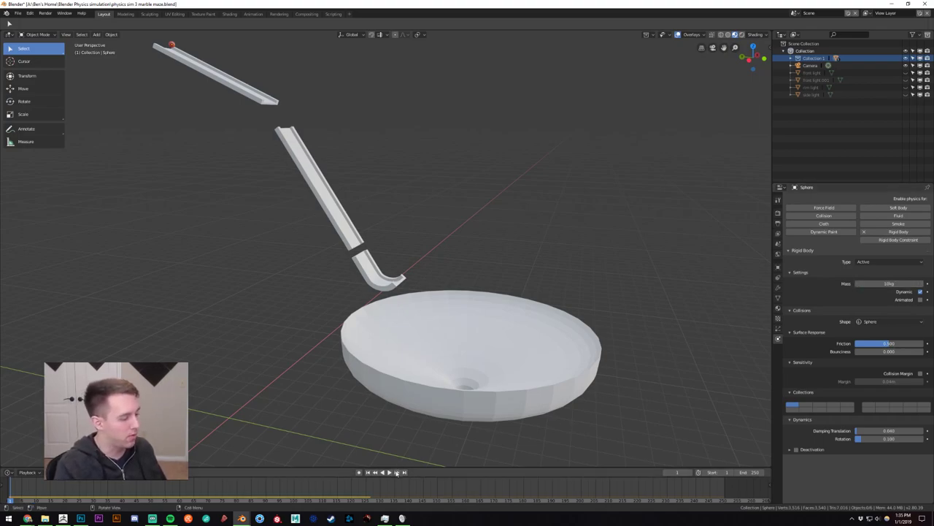
key(space)
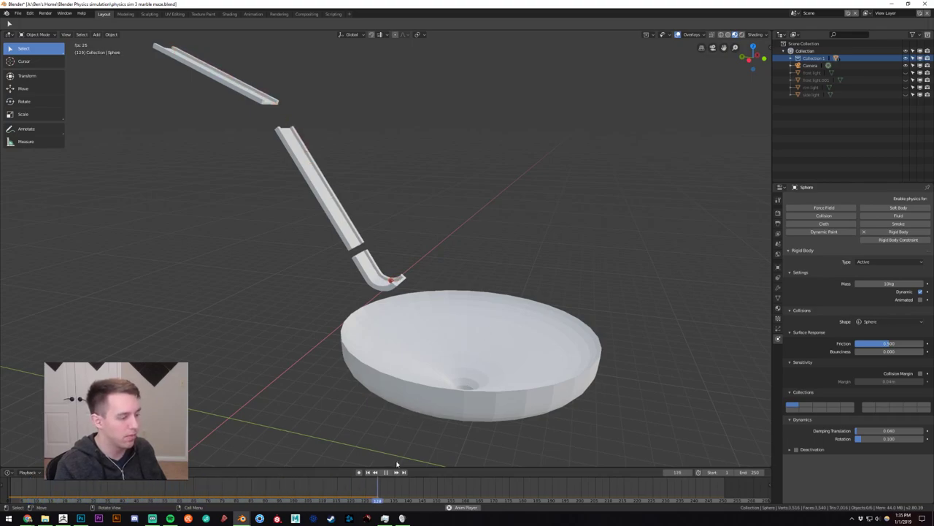
key(Escape)
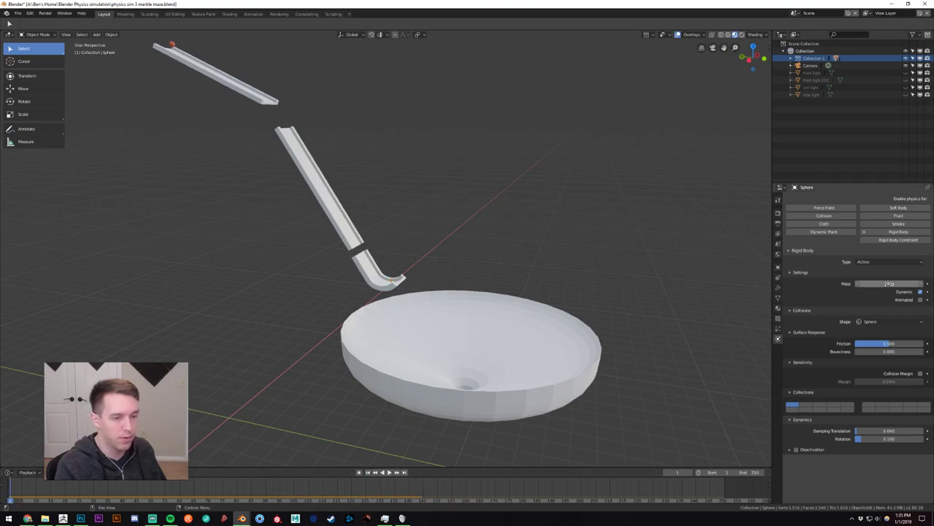
Set the marble's mass to 5 kg, play the simulation, stop it and return to the first frame.
click(885, 284)
text(5)
key(Return)
scroll(426, 286, down, 2)
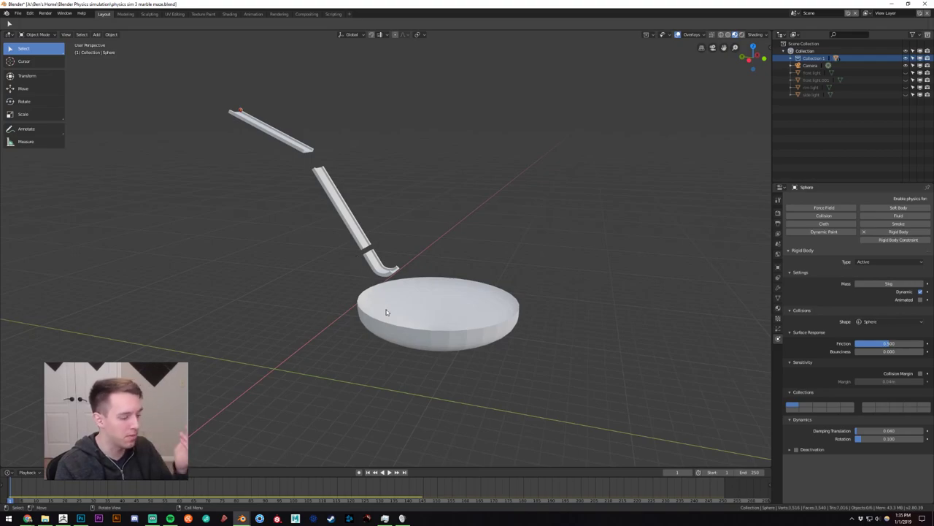
click(389, 472)
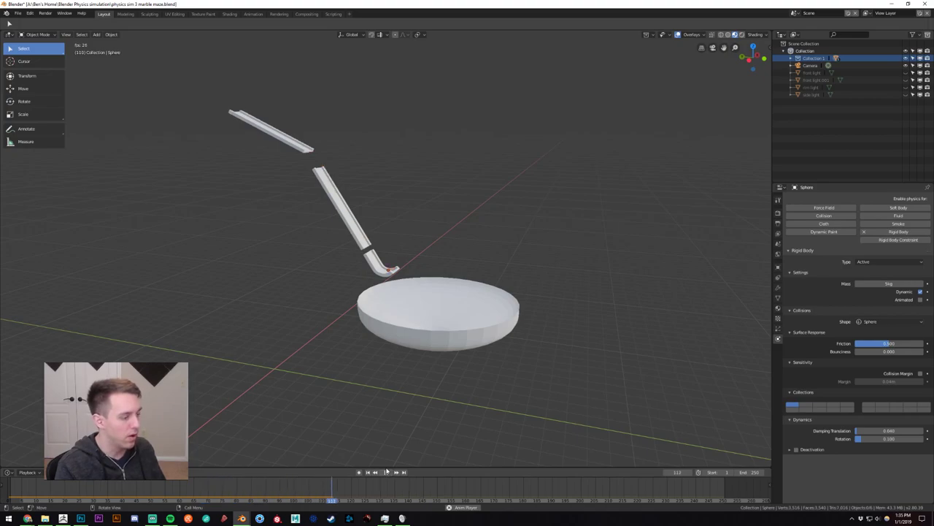
click(387, 472)
click(368, 472)
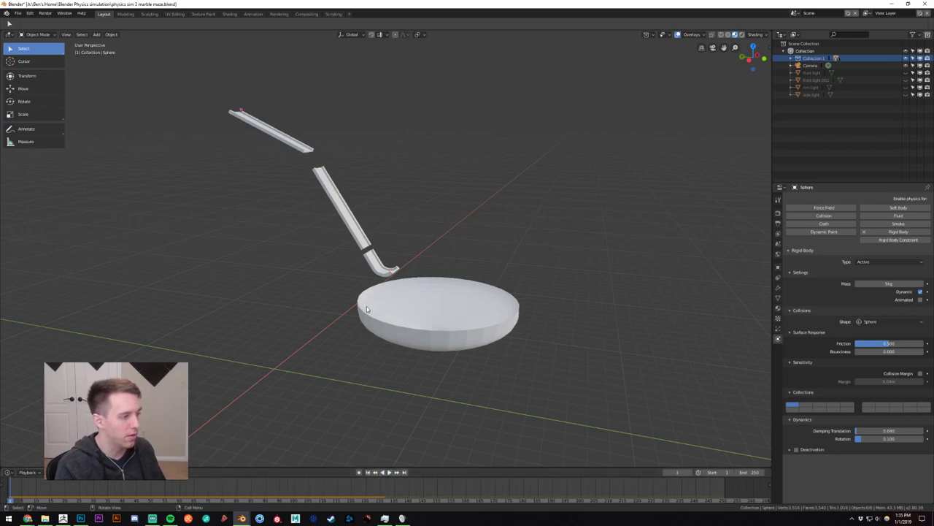
middle_drag(338, 314, 349, 309)
Switch to ZBrush and examine the Android 17 character from the full upper body to the face.
click(63, 517)
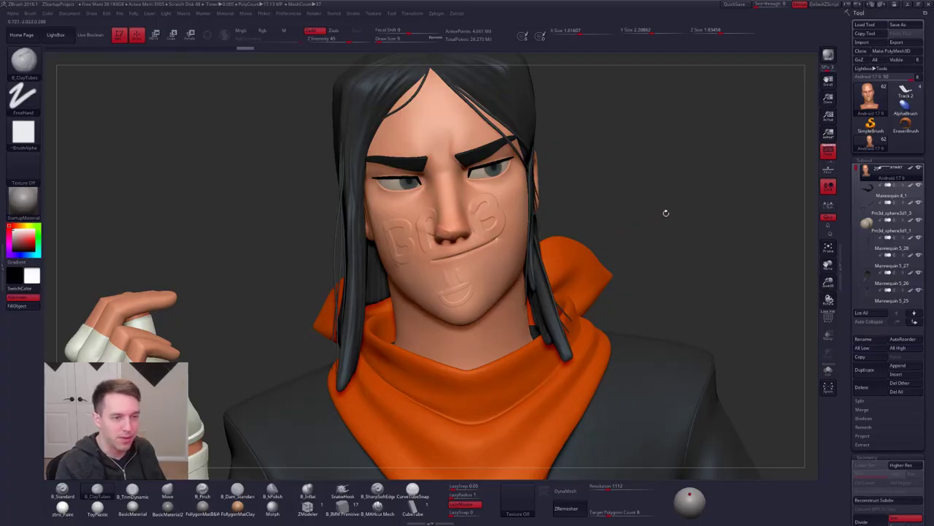
alt+drag(653, 200, 526, 221)
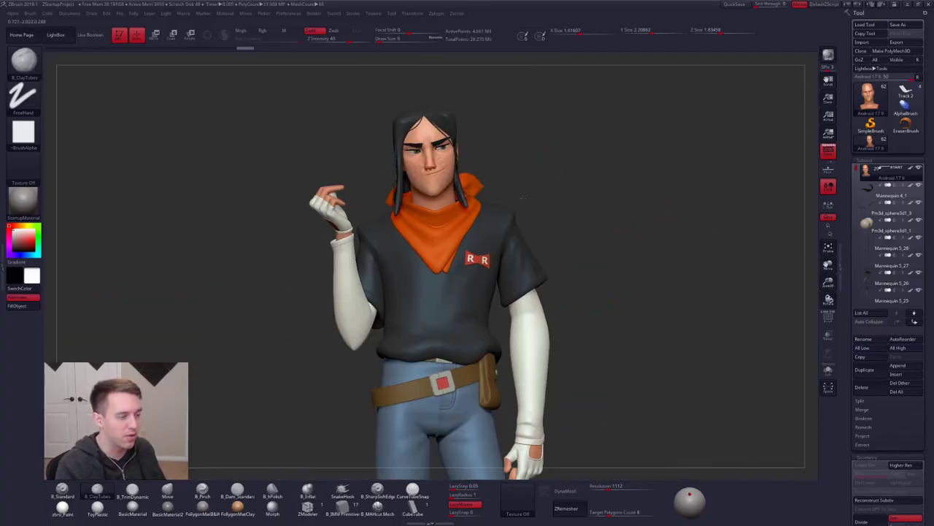
key(ctrl)
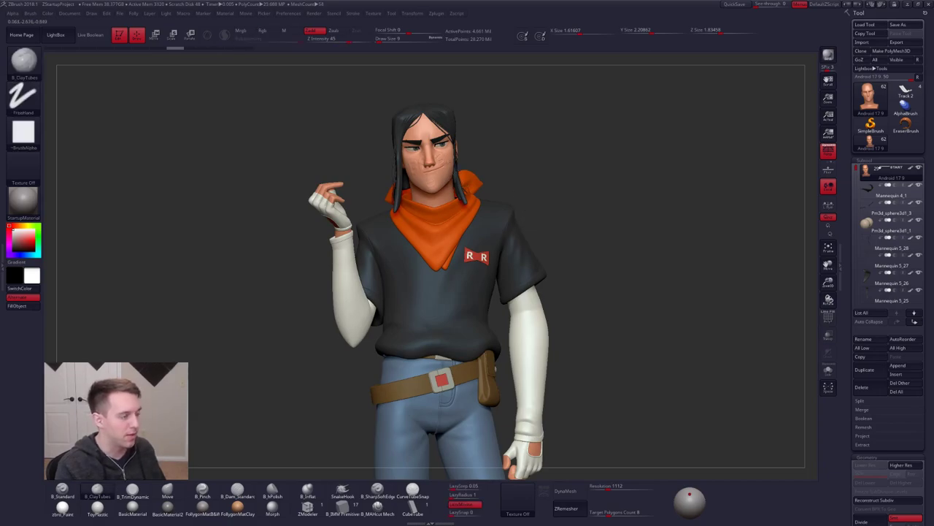
alt+drag(515, 196, 489, 201)
key(ctrl)
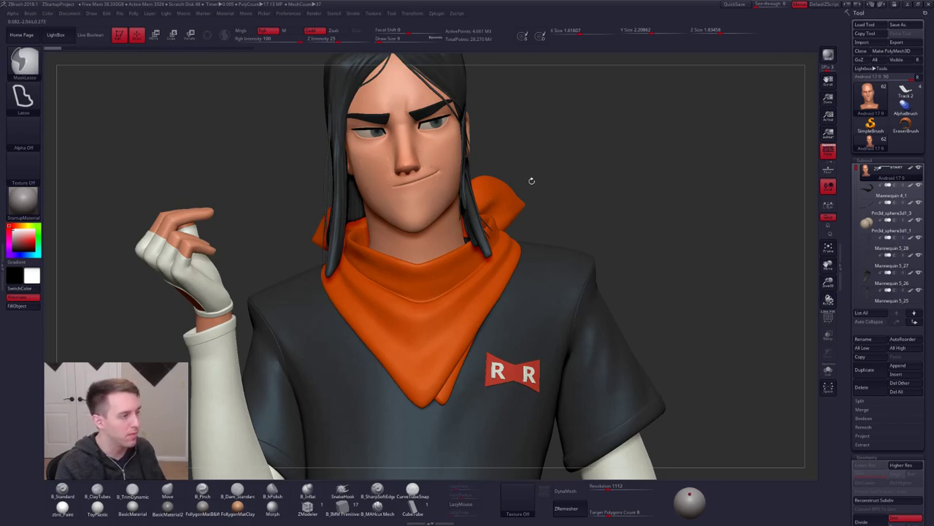
key(ctrl)
ctrl+right_drag(436, 95, 382, 221)
Load the Track 2 tool, frame the ramps and bowl from the side and turn off perspective.
click(903, 94)
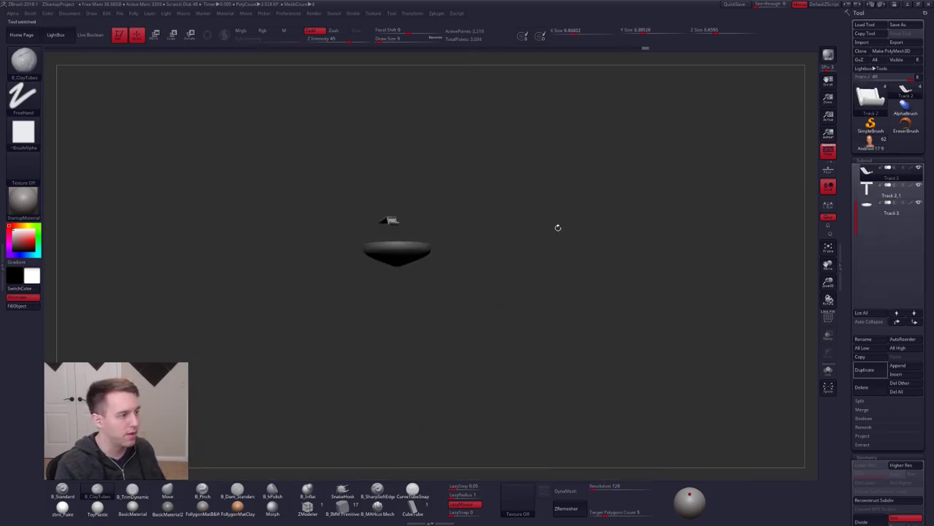
drag(557, 227, 424, 241)
ctrl+right_drag(424, 241, 424, 161)
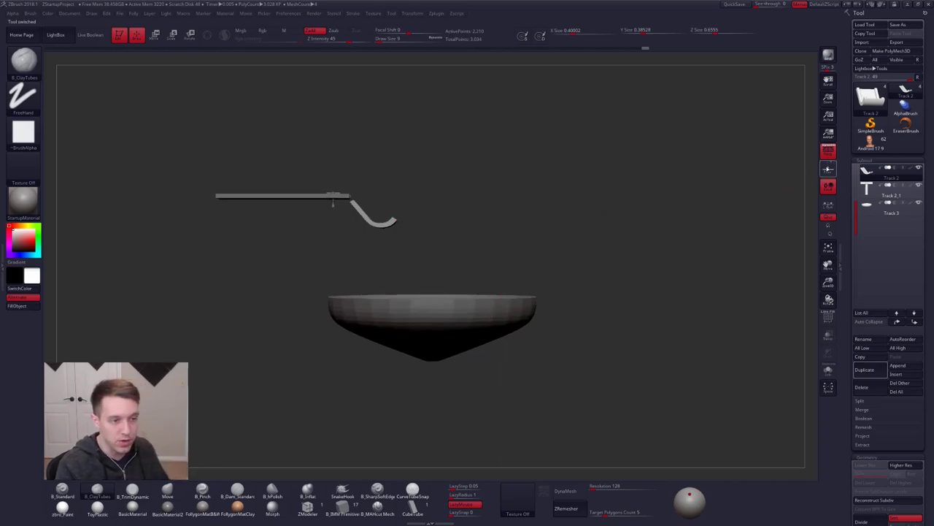
click(827, 152)
key(ctrl+shift+d)
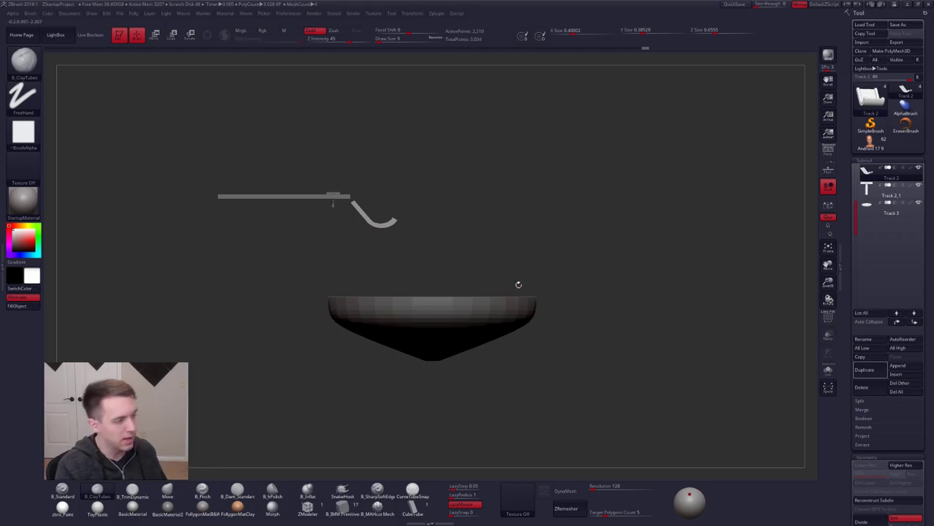
Switch to Blender, select the bowl and check its dimensions in the transform properties.
key(alt+Tab)
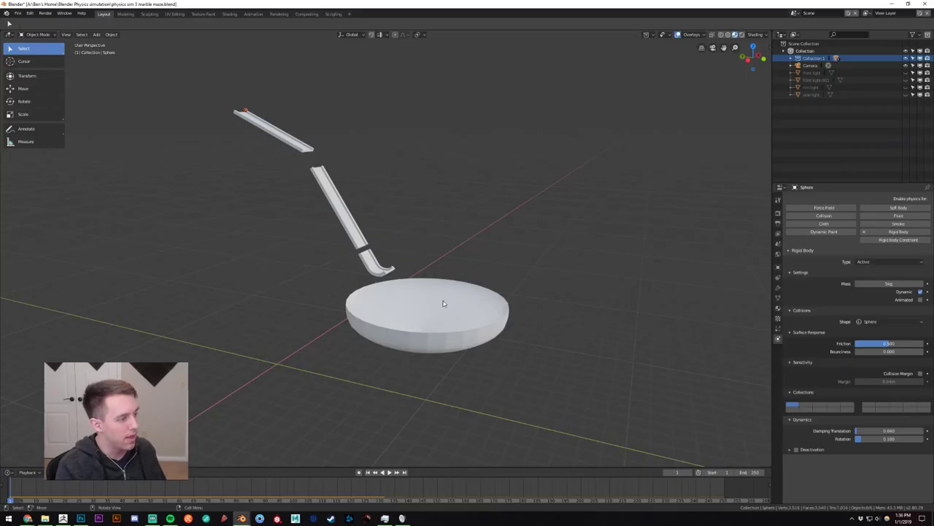
click(443, 303)
key(n)
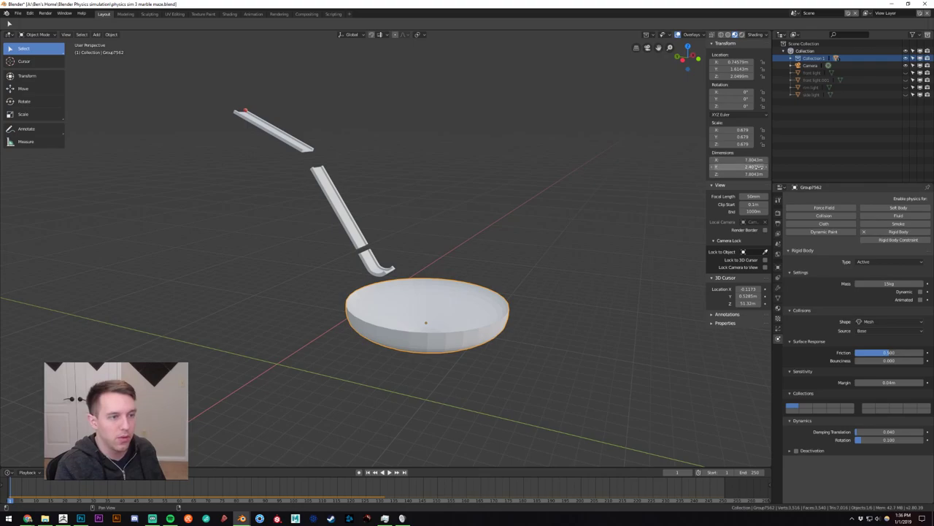
key(Escape)
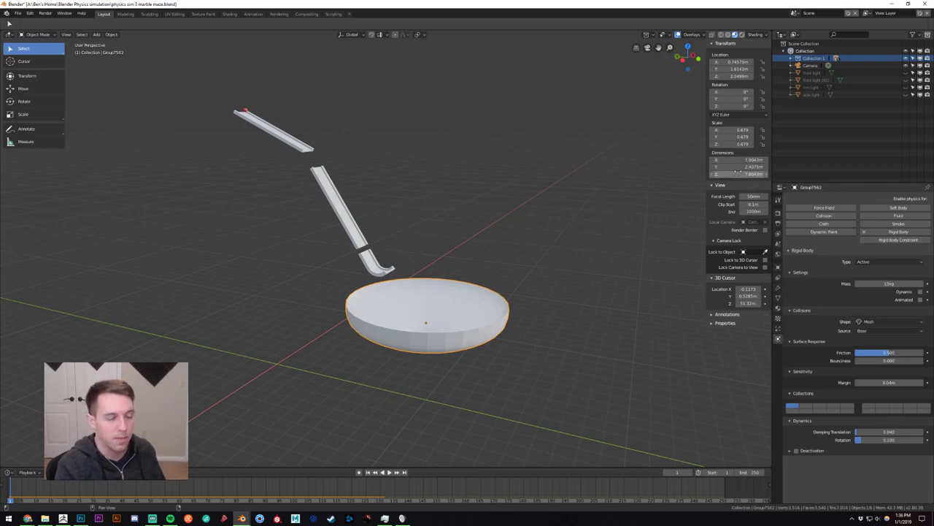
Select the marble on the upper ramp, check its dimensions and hide the transform properties.
shift+middle_drag(338, 154, 398, 191)
scroll(399, 202, up, 2)
click(368, 162)
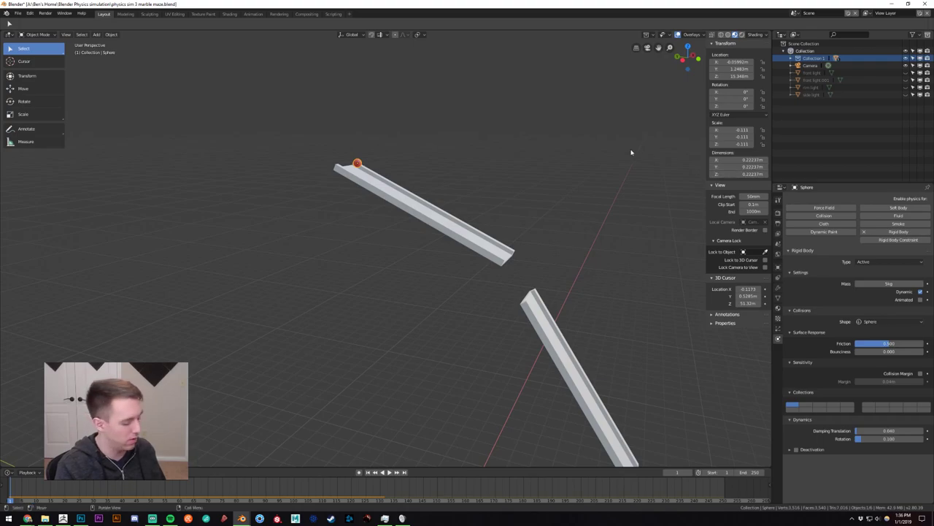
key(n)
key(n)
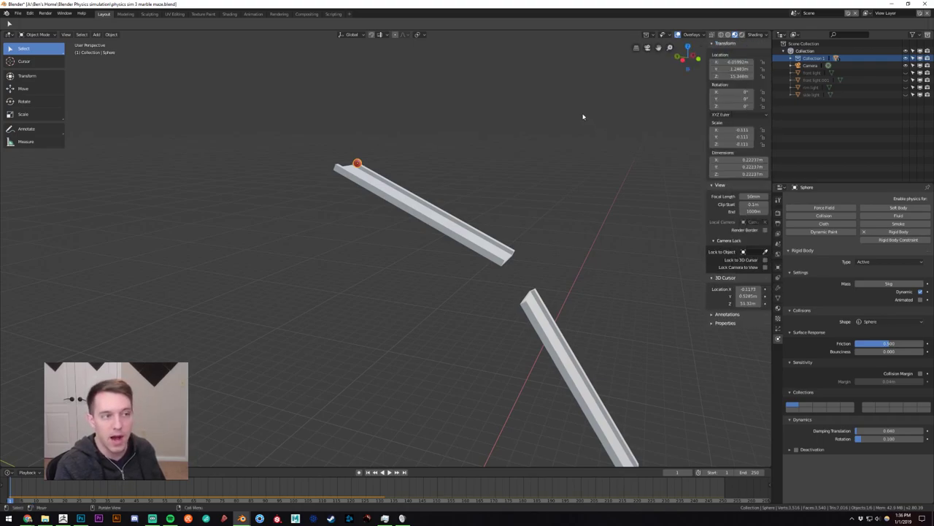
key(n)
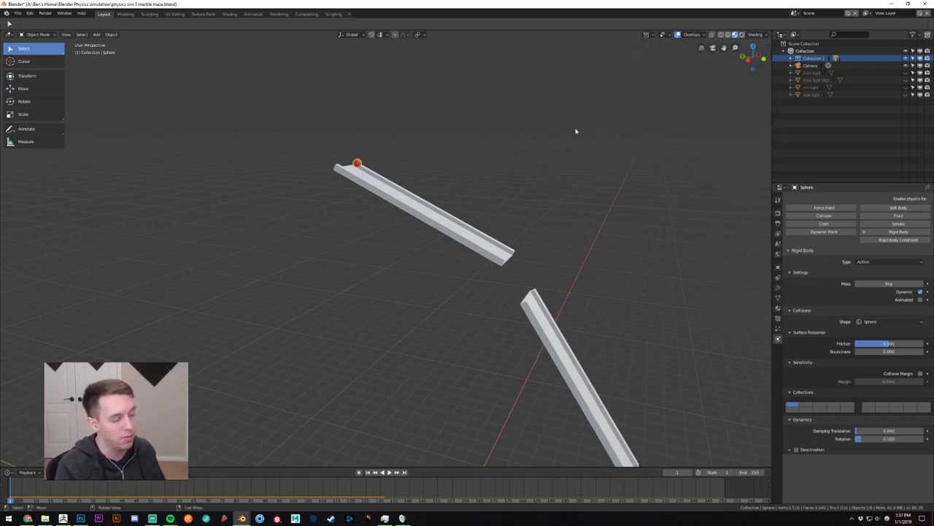
View the whole marble maze and inspect the rigid body settings of the middle ramp, the upper ramp and the marble.
scroll(581, 140, down, 7)
shift+middle_drag(613, 240, 527, 184)
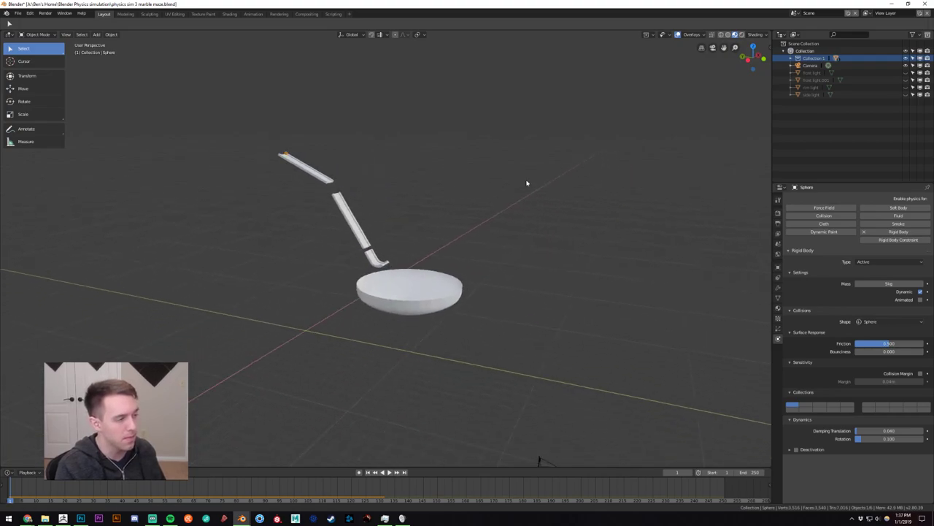
scroll(482, 189, up, 4)
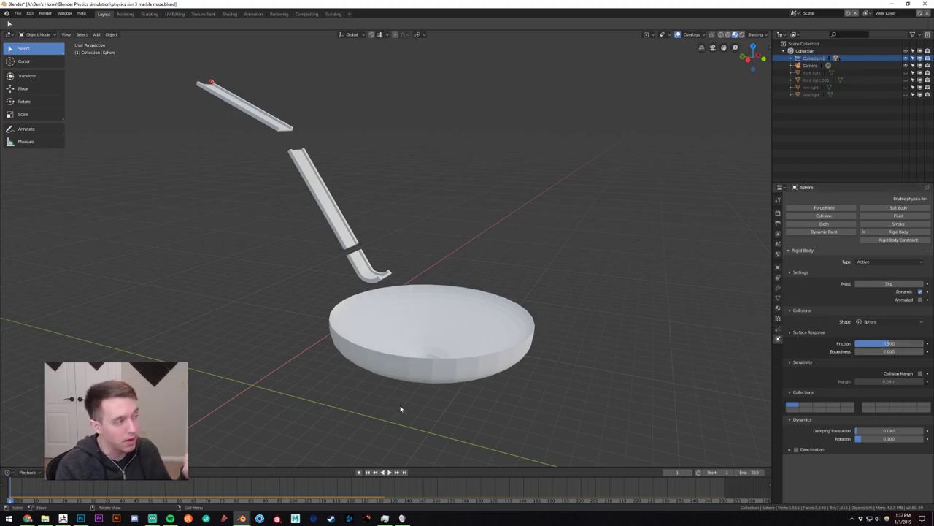
click(322, 192)
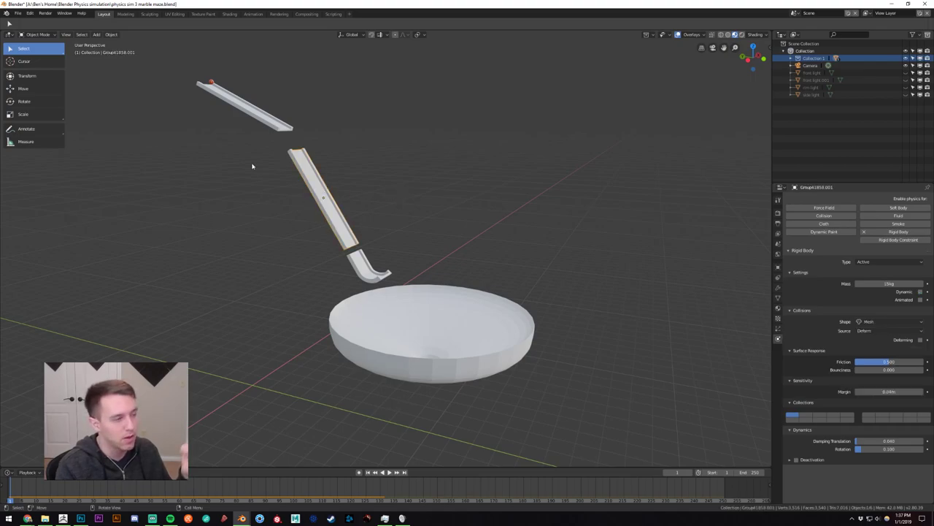
click(256, 124)
key(alt+a)
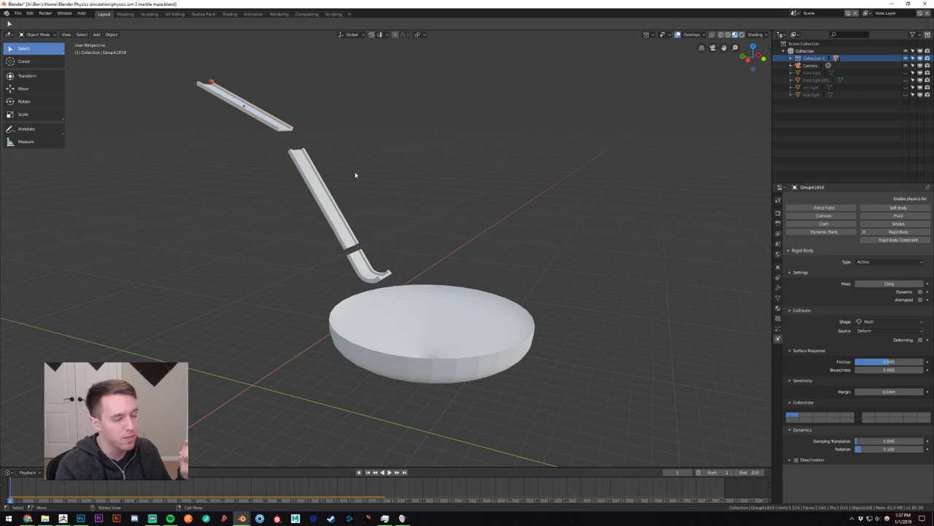
click(212, 84)
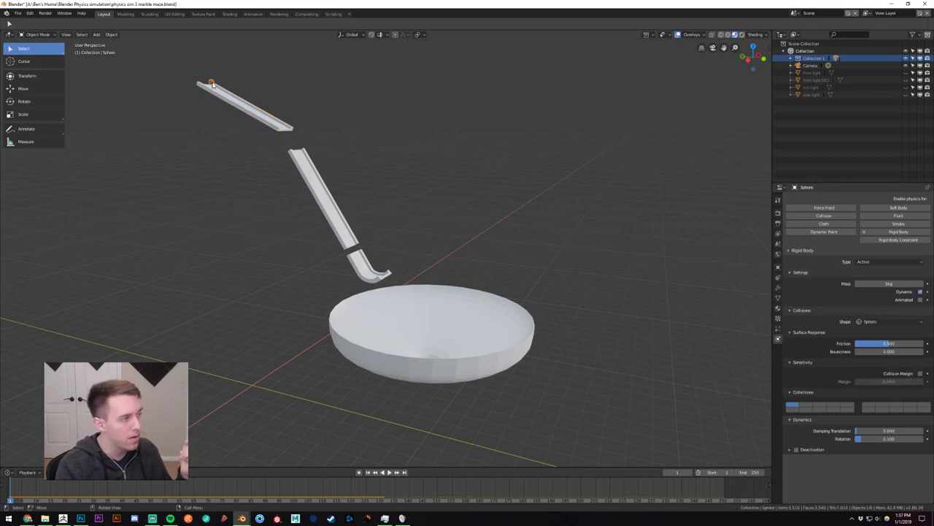
Switch to ZBrush, make the bowl the active subtool and duplicate it.
click(66, 519)
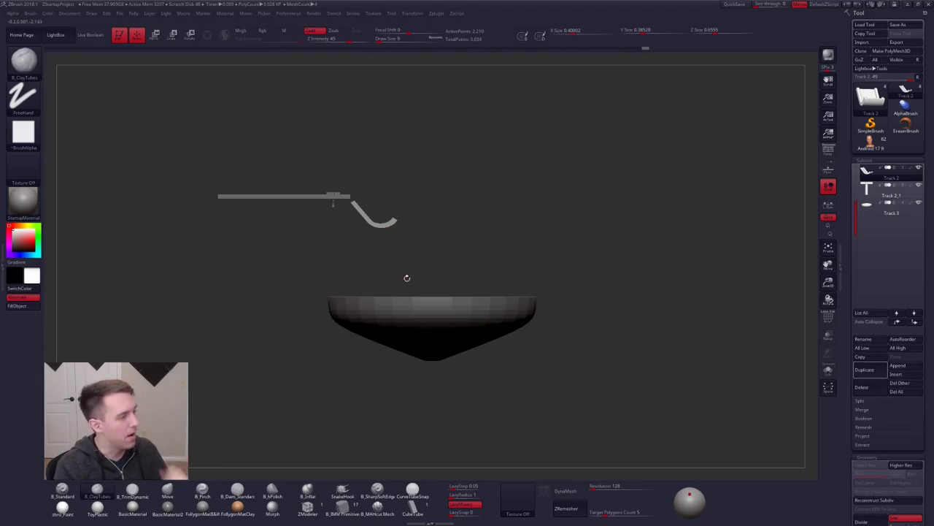
drag(424, 262, 386, 268)
shift+drag(392, 277, 407, 292)
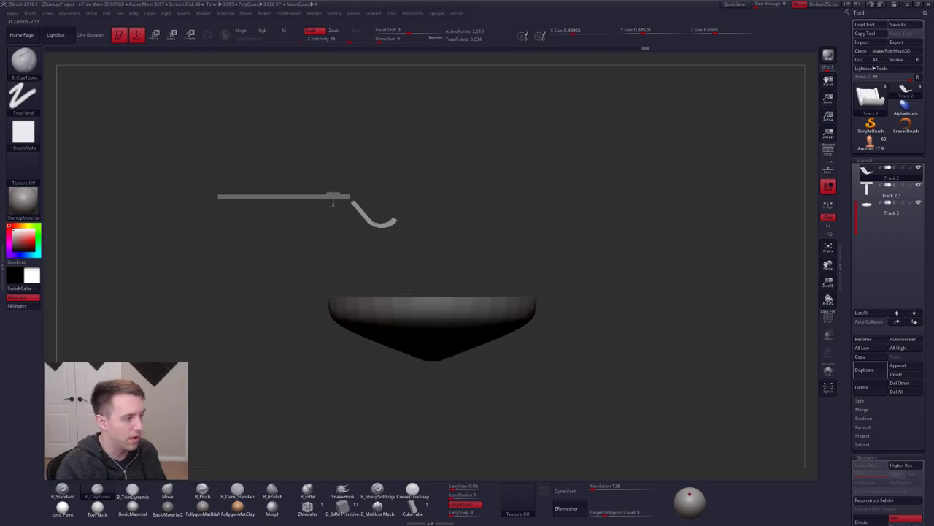
alt+click(450, 312)
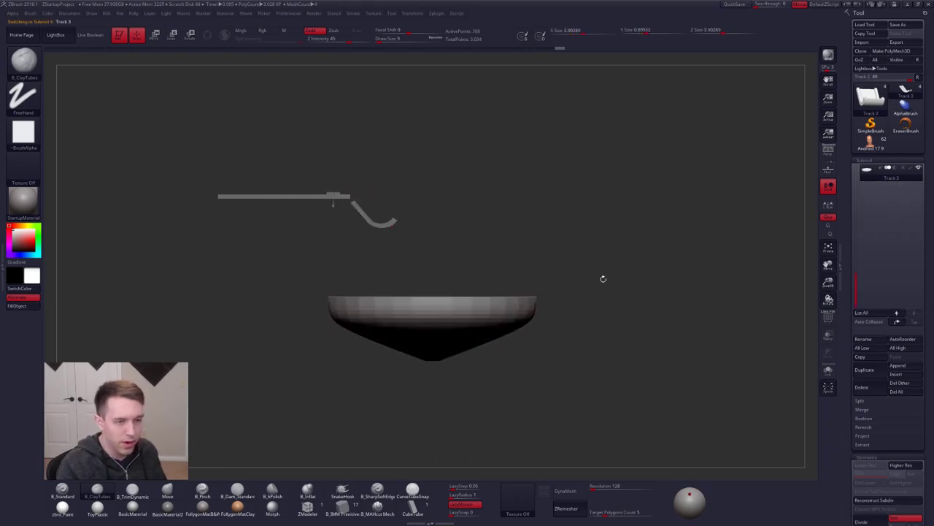
drag(604, 279, 750, 272)
key(shift+f)
key(shift+f)
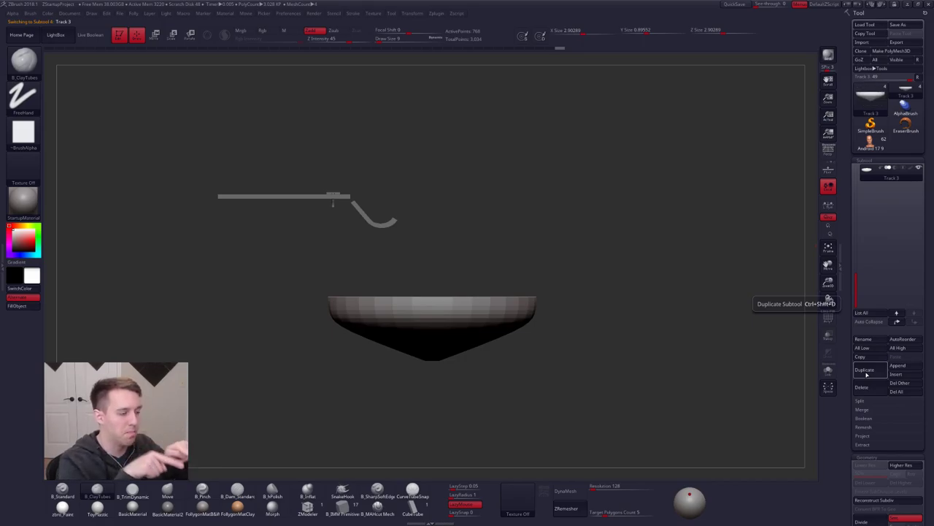
click(865, 370)
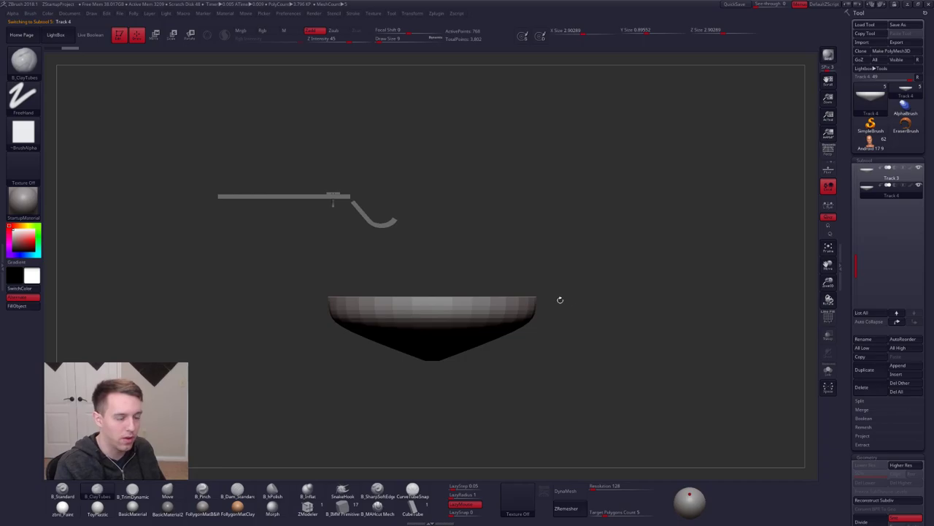
Replace the duplicated bowl with an initialized QCube using X, Y and Z resolutions of 1.
drag(559, 299, 736, 381)
scroll(845, 407, down, 10)
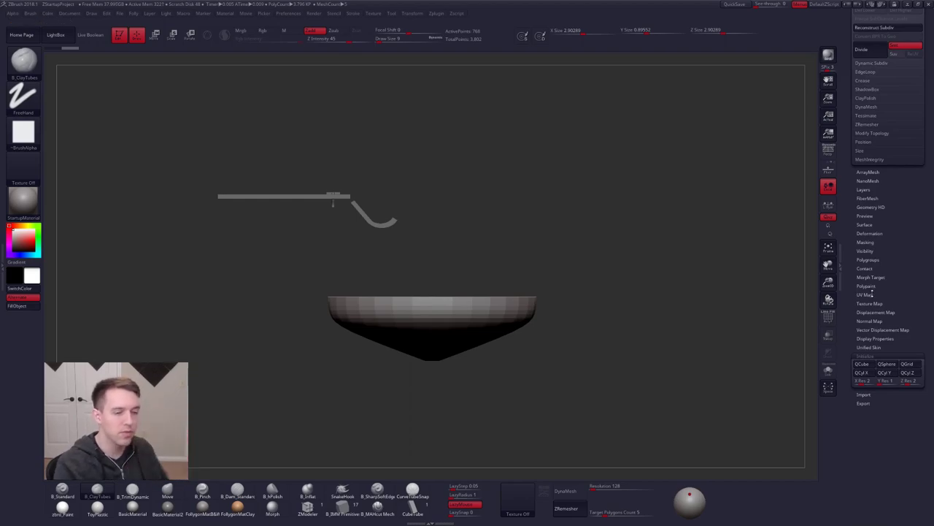
scroll(872, 293, down, 3)
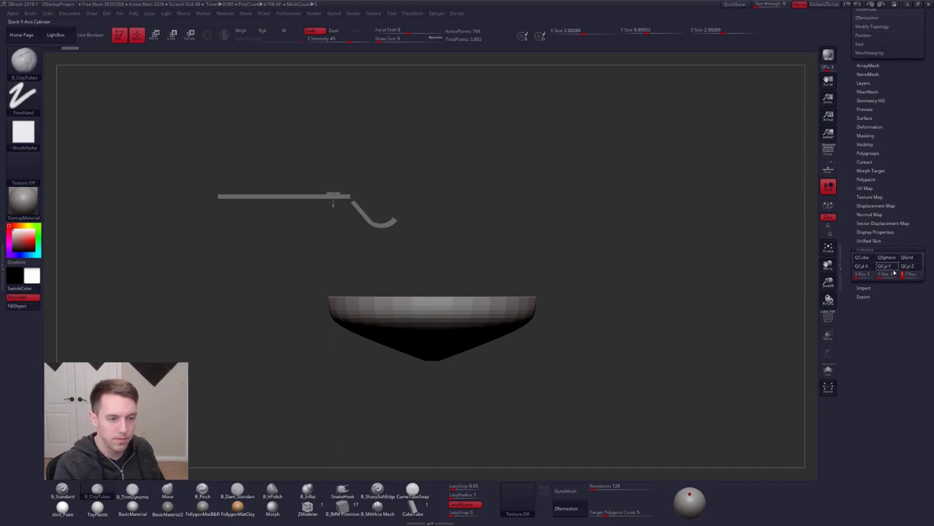
click(863, 257)
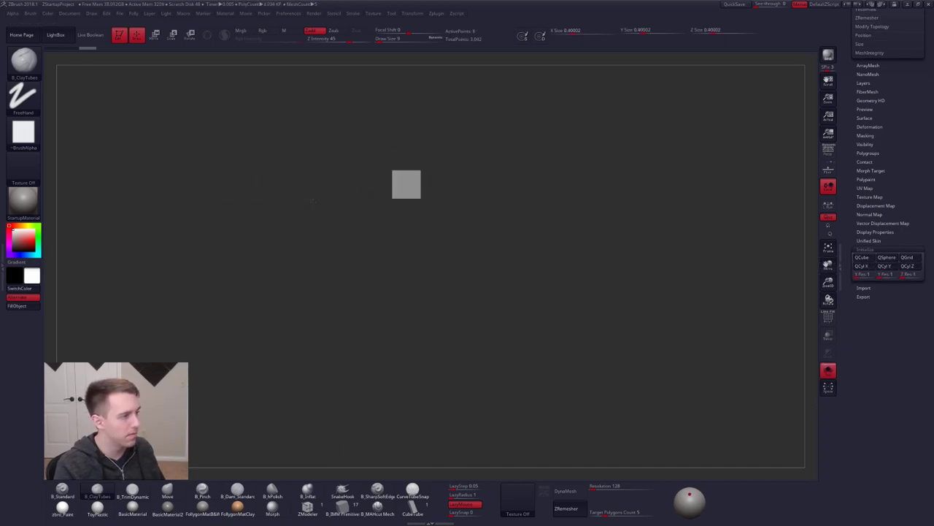
Flatten the isolated cube along Z to a plate about 0.04 thick with the Transpose move line.
ctrl+right_drag(427, 186, 516, 250)
alt+right_drag(471, 156, 432, 294)
right_drag(400, 223, 460, 228)
alt+right_drag(329, 223, 413, 241)
key(w)
mouse_move(378, 217)
shift+mouse_down()
mouse_move(496, 217)
mouse_move(389, 217)
shift+mouse_up()
right_drag(467, 248, 404, 248)
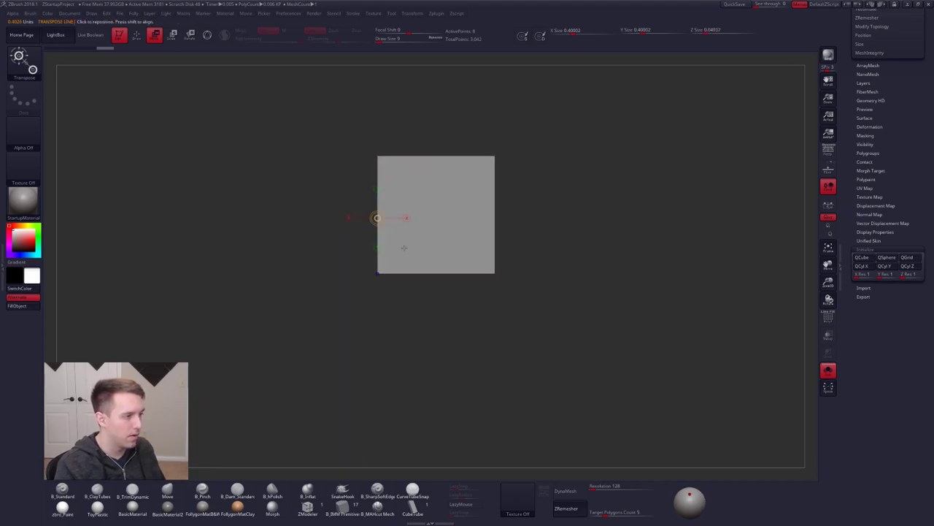
Stretch the plate with the Transpose move line to about 1.16 along Y and about 0.91 along X.
drag(474, 209, 424, 247)
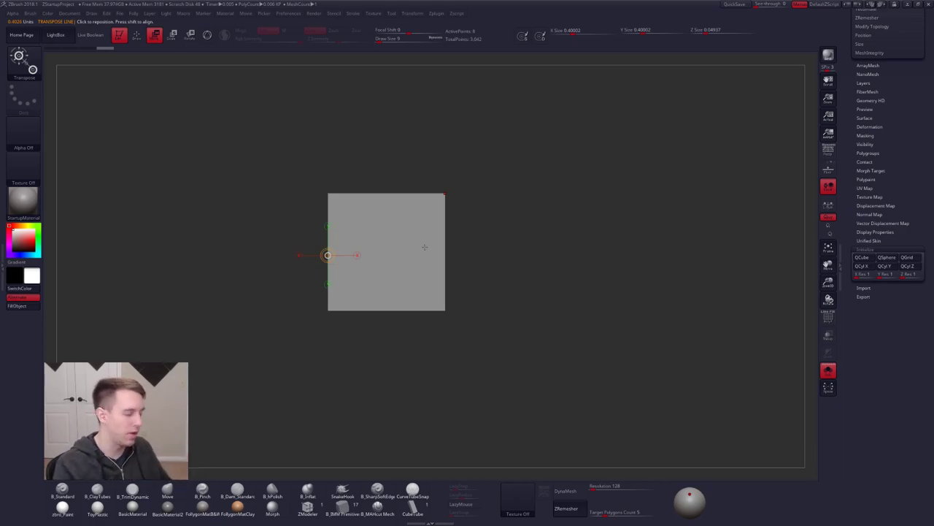
ctrl+right_drag(426, 247, 416, 202)
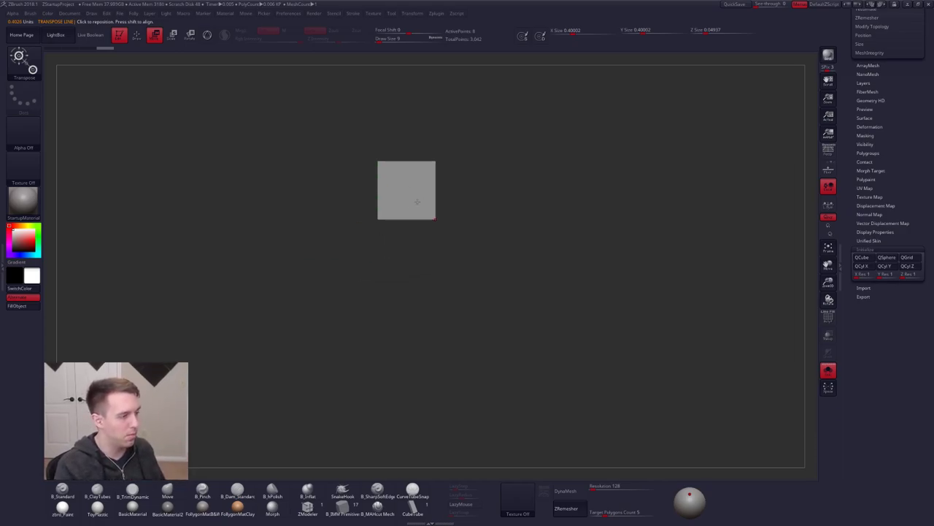
drag(436, 163, 435, 330)
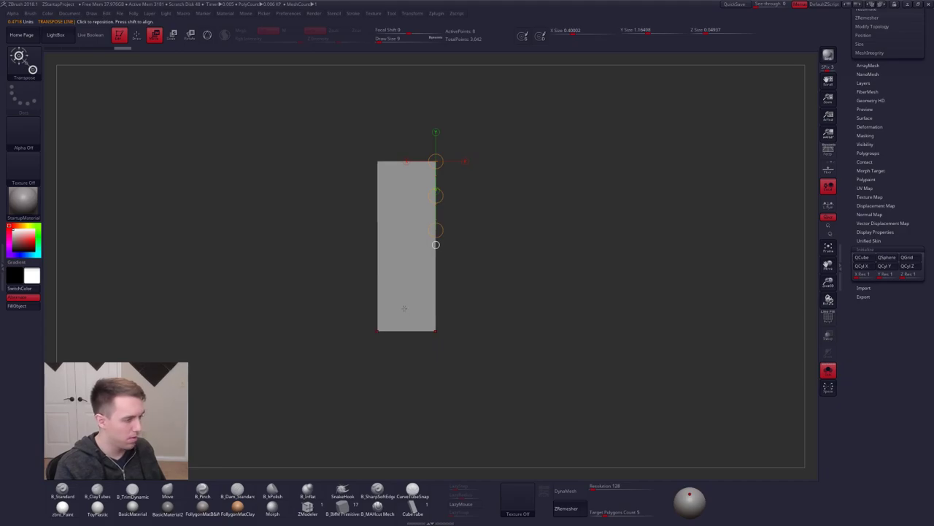
shift+drag(428, 315, 488, 317)
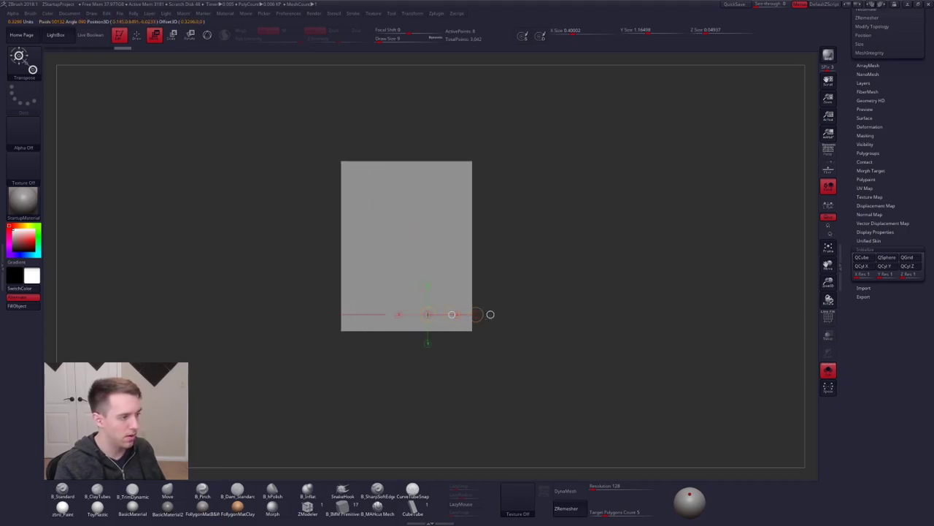
Return to draw mode, turn on the polyframe display and assign the whole plate to a single polygroup.
key(q)
right_drag(417, 223, 420, 238)
key(shift+f)
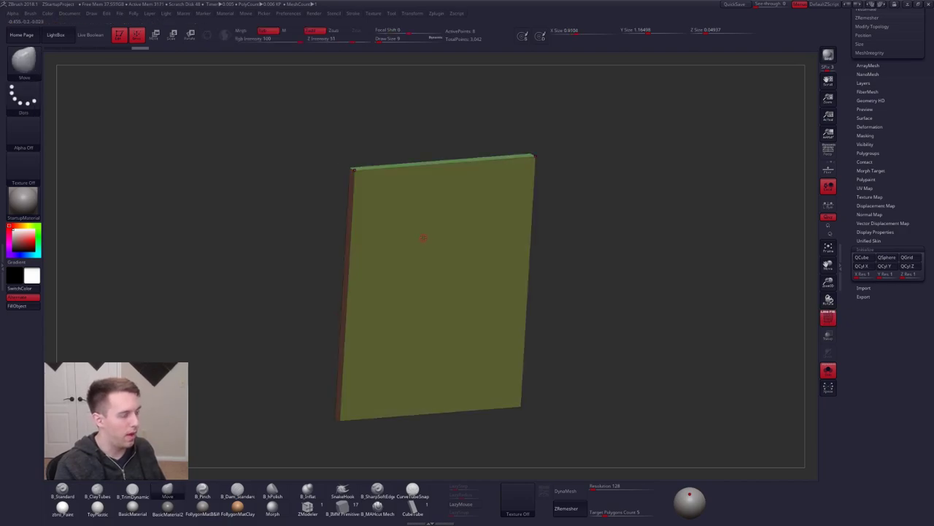
key(ctrl+w)
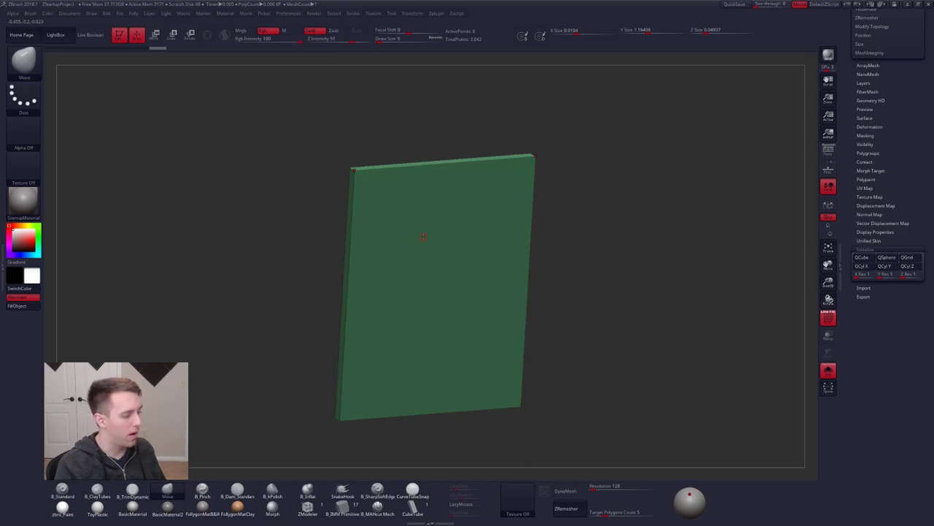
Switch to the Blender marble maze file and examine the bowl's Principled BSDF material settings.
key(alt+Tab)
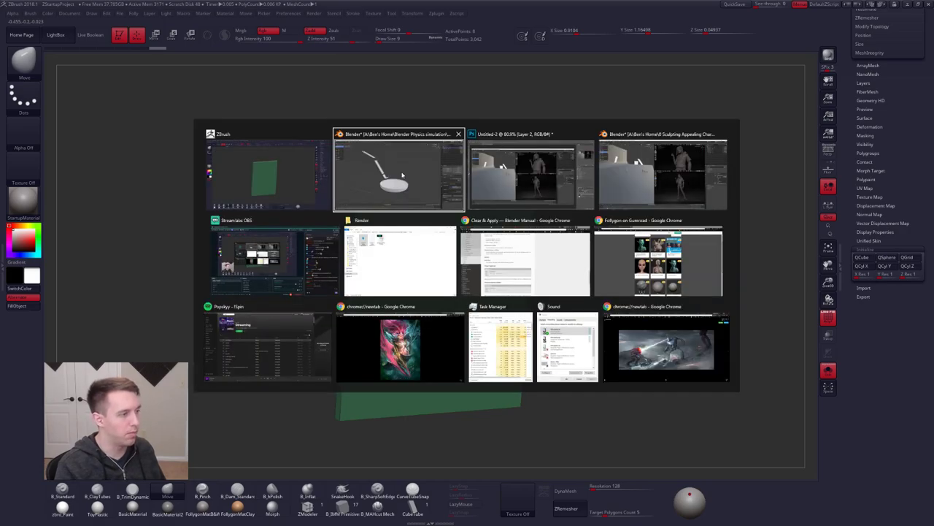
click(443, 298)
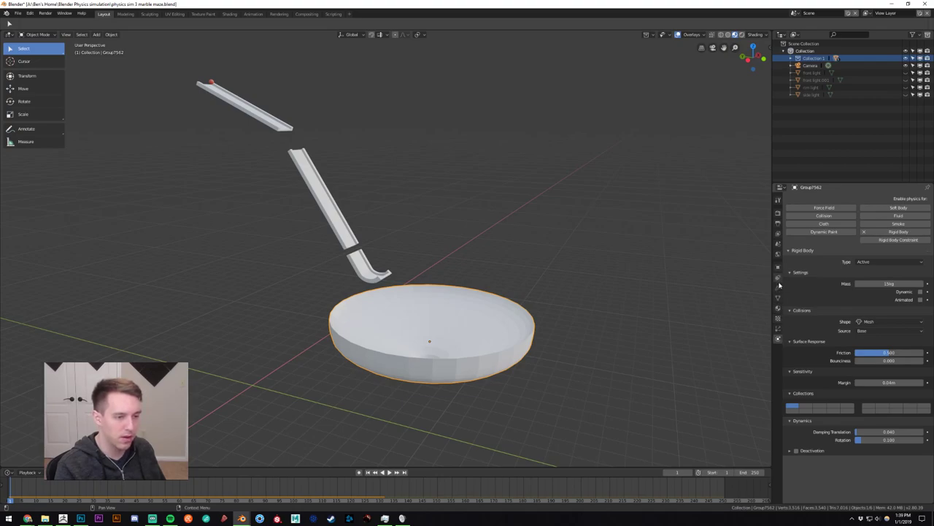
click(779, 308)
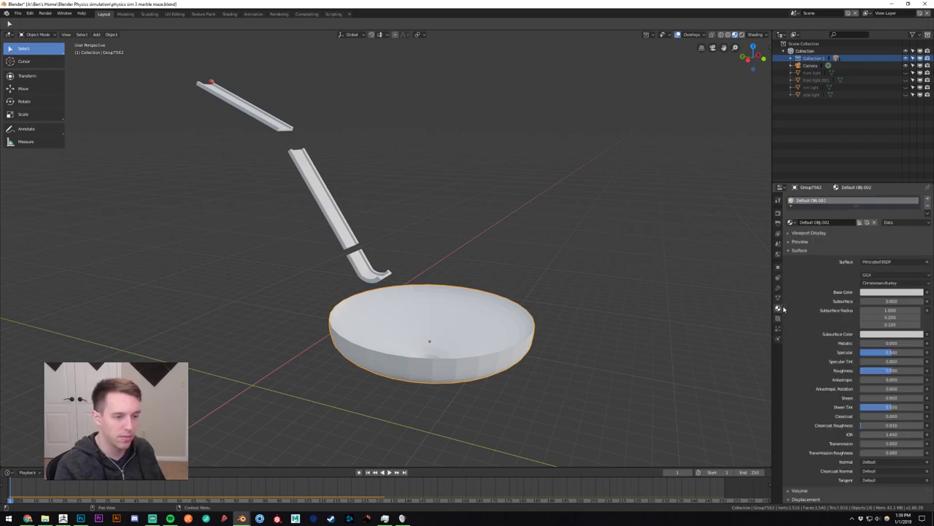
scroll(815, 326, down, 1)
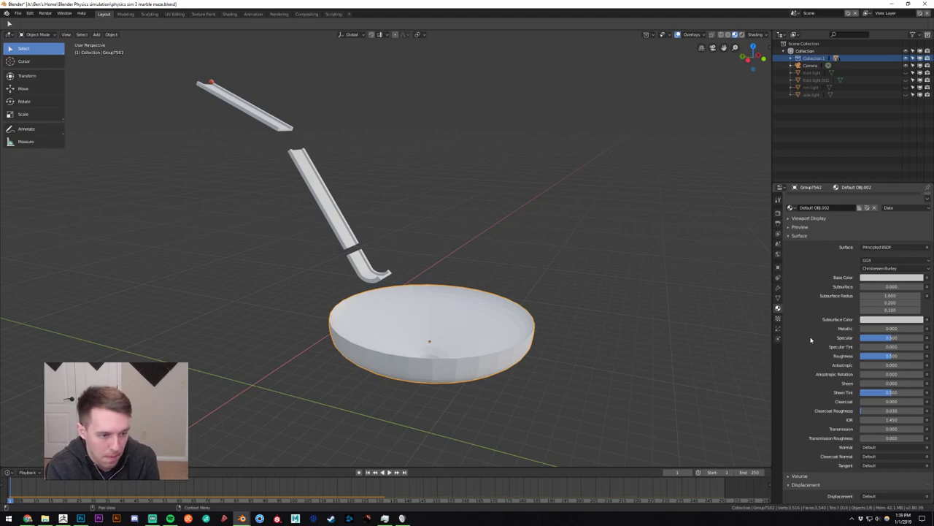
scroll(812, 339, down, 1)
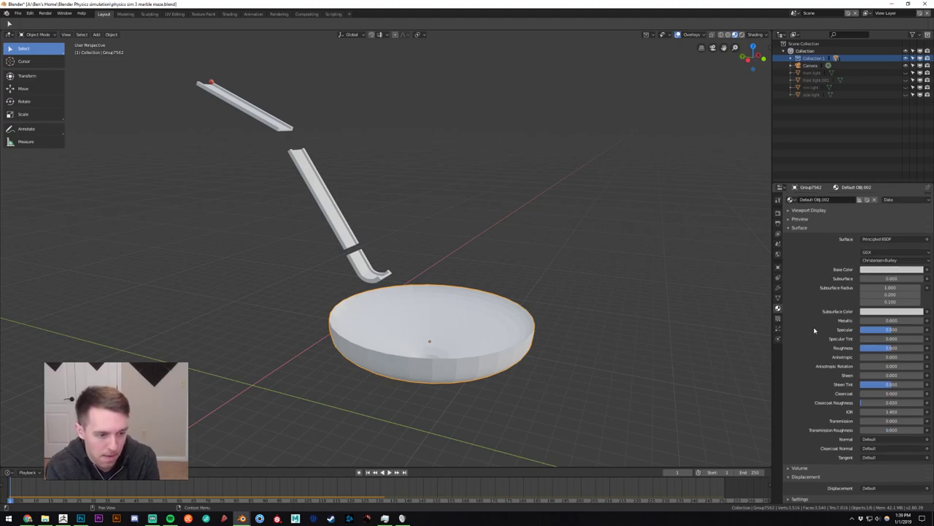
scroll(814, 321, up, 2)
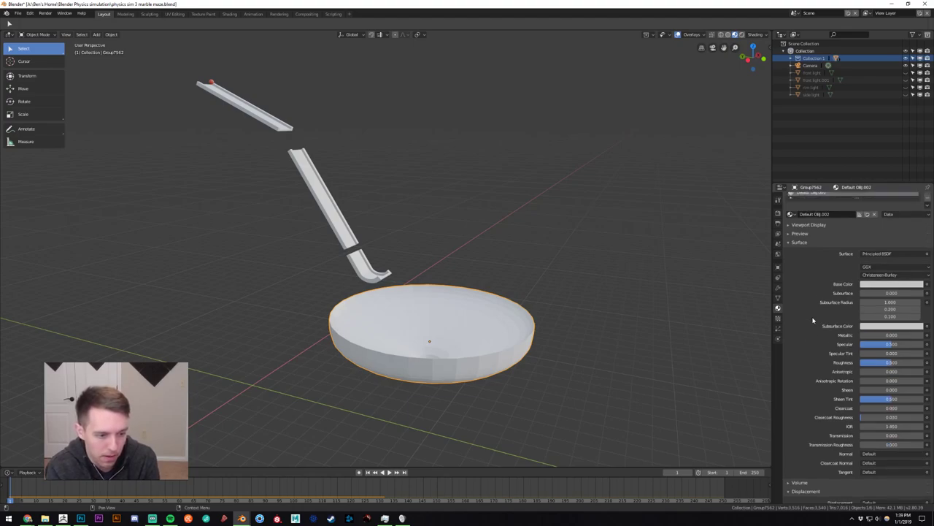
click(892, 261)
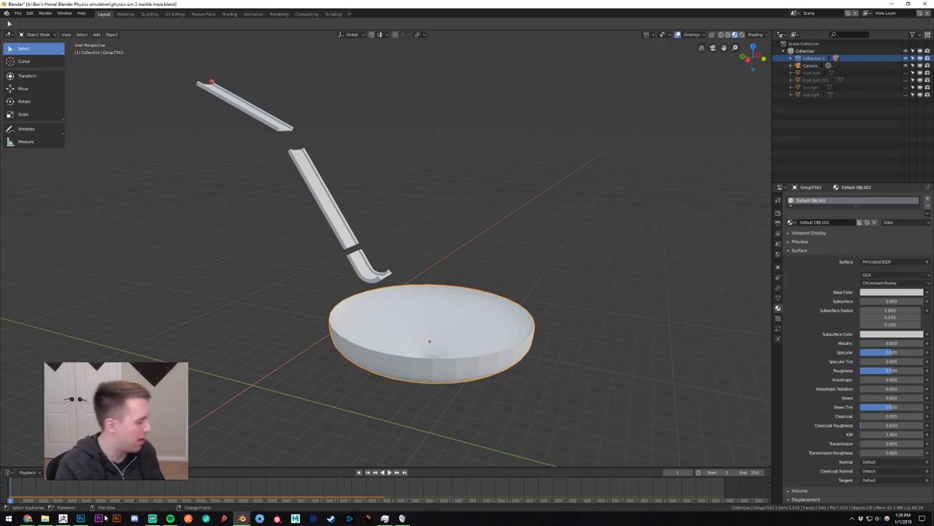
Switch back to ZBrush, face the plate front-on and slice a narrow vertical strip along its left edge with SliceCurve.
click(63, 518)
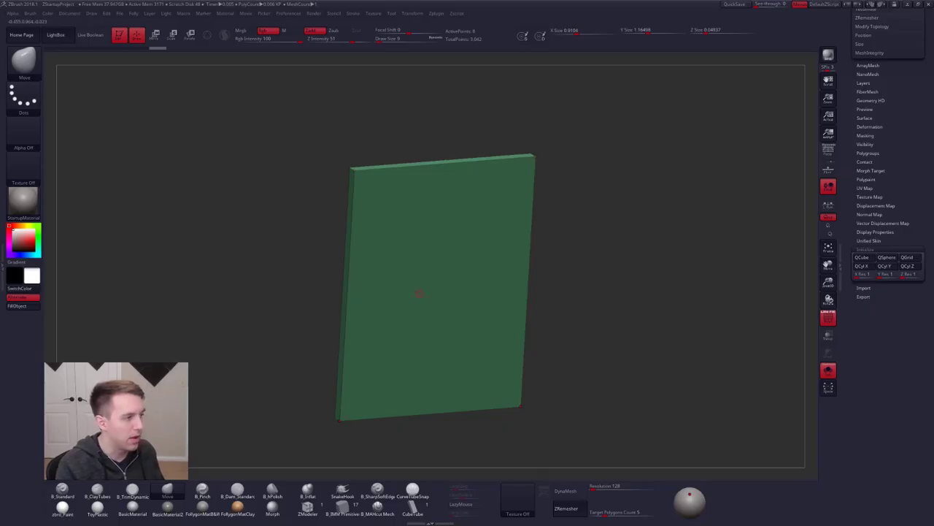
shift+drag(584, 312, 550, 317)
alt+drag(602, 338, 591, 312)
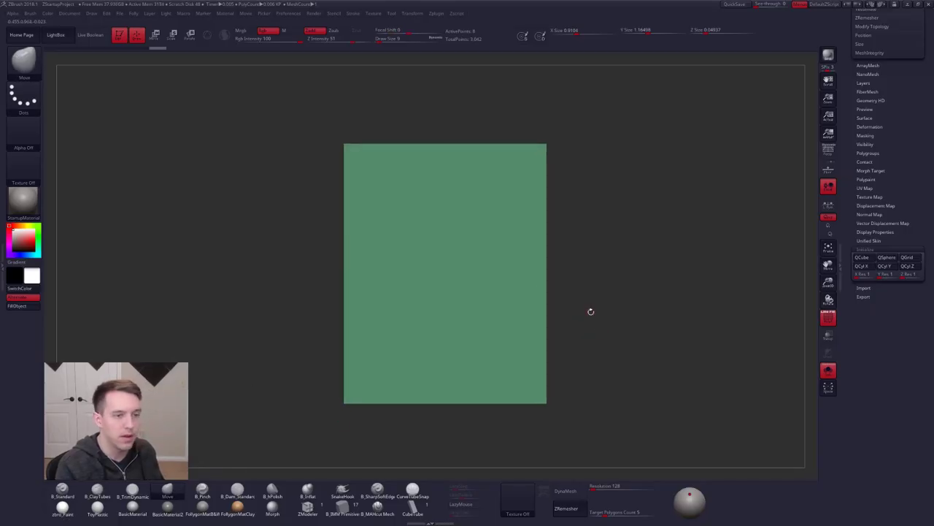
drag(847, 138, 840, 270)
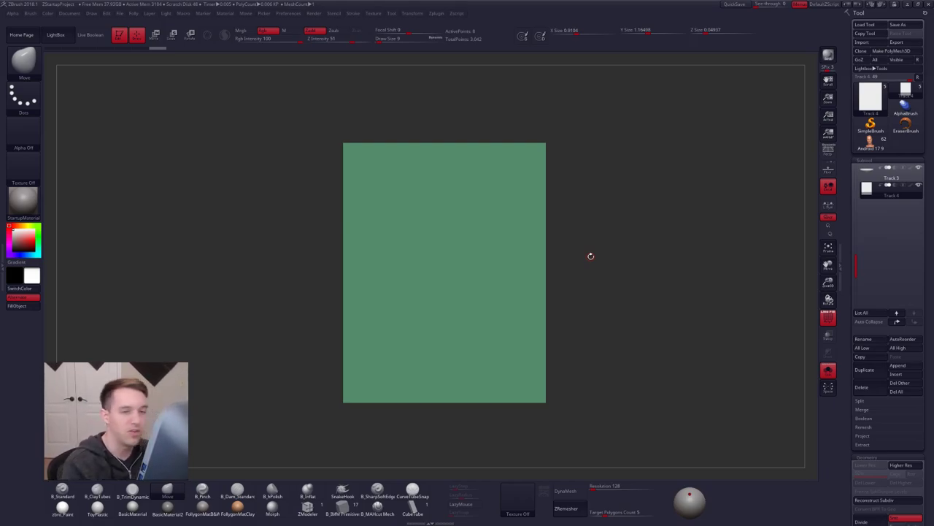
alt+drag(585, 331, 614, 330)
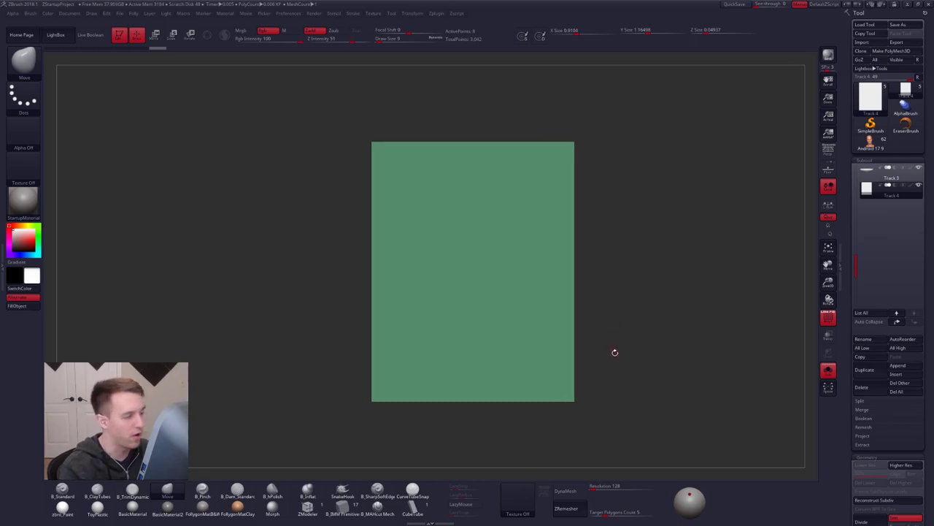
right_click(655, 410)
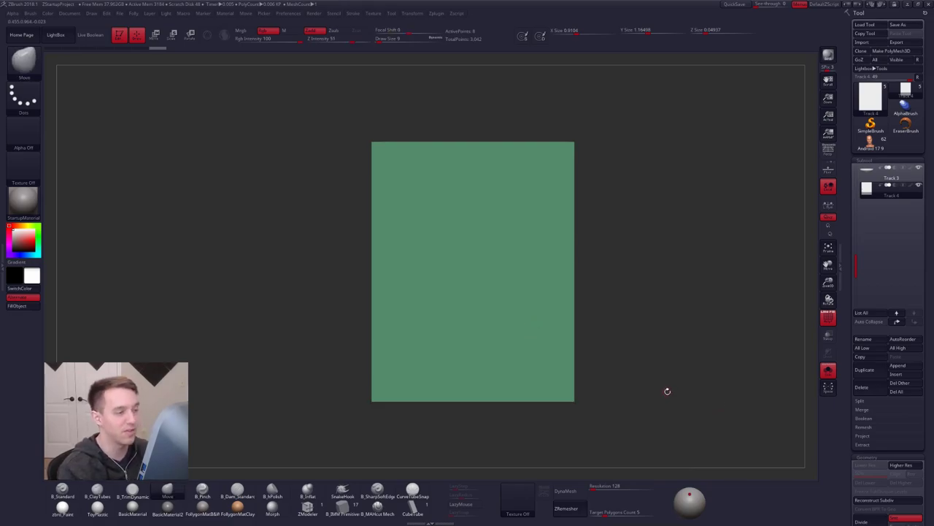
alt+right_drag(500, 272, 530, 256)
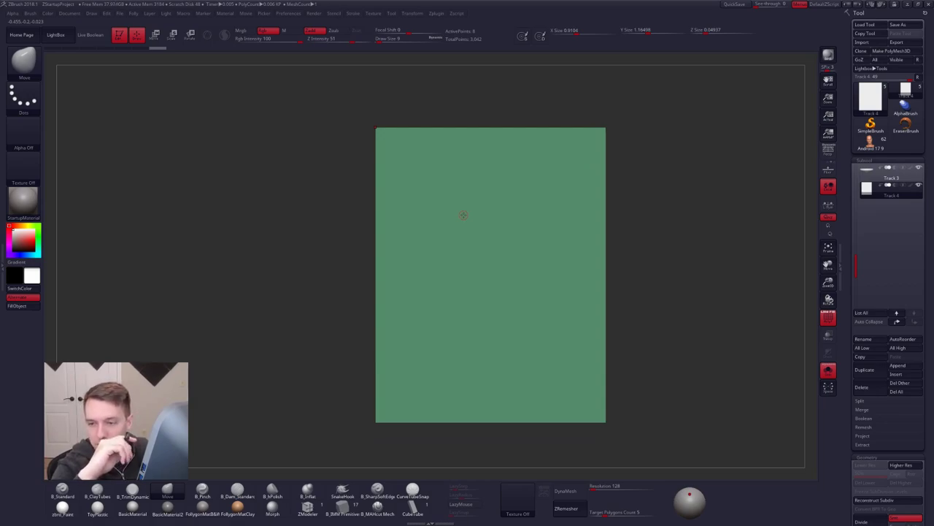
mouse_move(535, 250)
alt+right_down()
mouse_move(532, 209)
mouse_move(526, 240)
alt+right_up()
key(ctrl+shift+p)
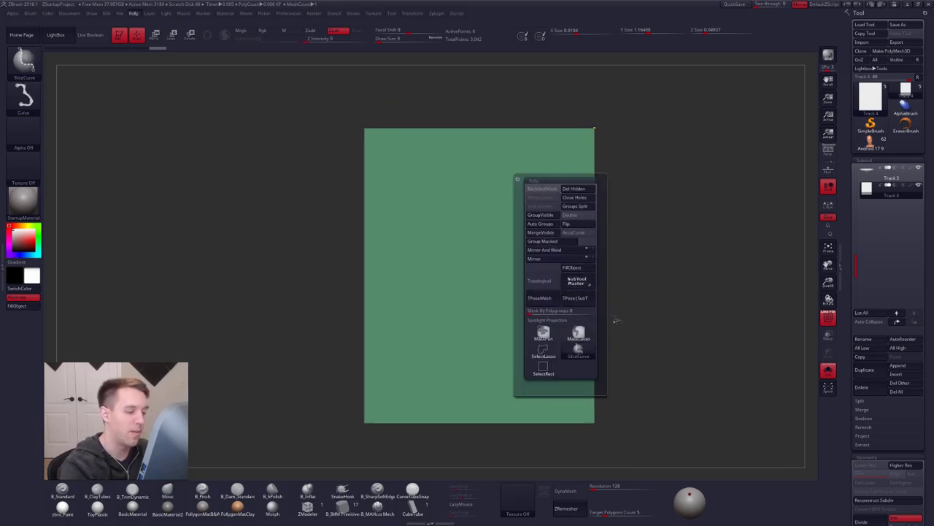
alt+right_drag(436, 188, 408, 108)
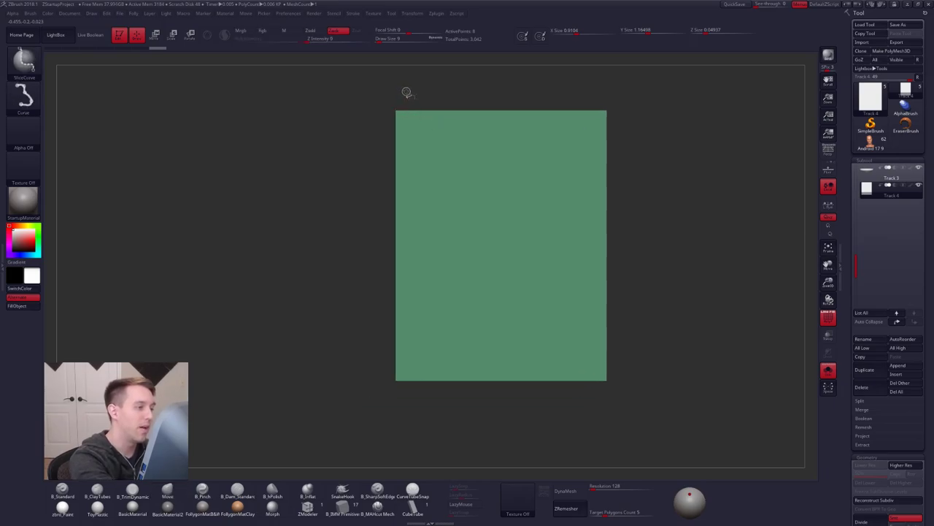
mouse_move(406, 86)
ctrl+shift+mouse_down()
mouse_move(407, 459)
mouse_move(406, 447)
ctrl+shift+mouse_up()
alt+right_drag(501, 286, 511, 311)
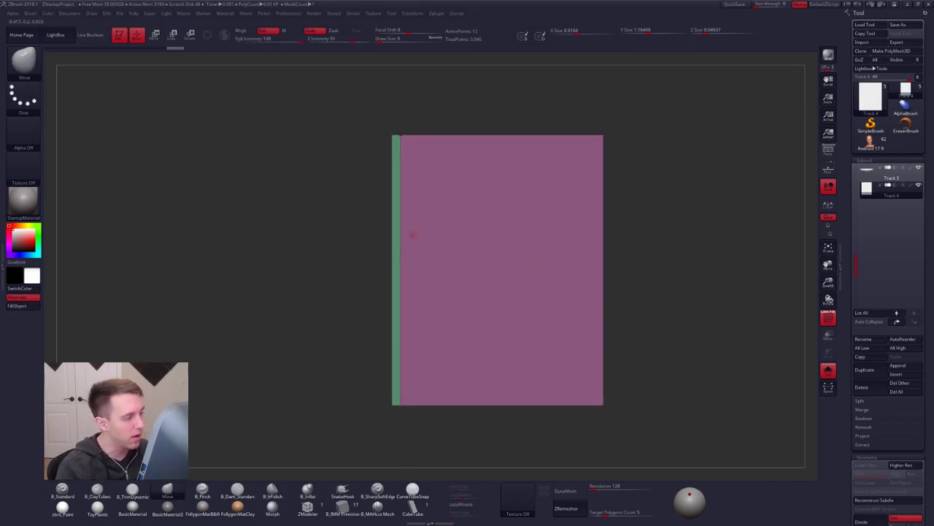
Switch to the Chrome window with the Follygon Gumroad page and look over the listed products.
key(alt+Tab)
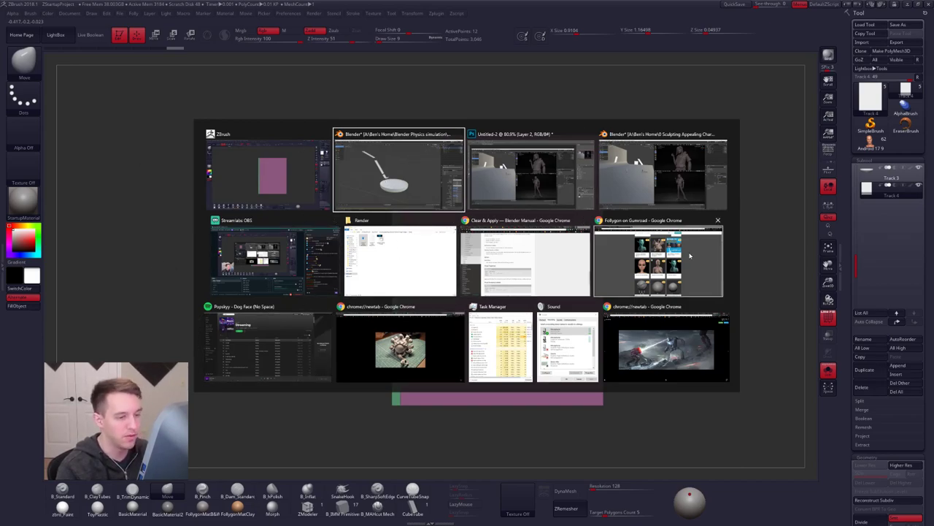
click(657, 259)
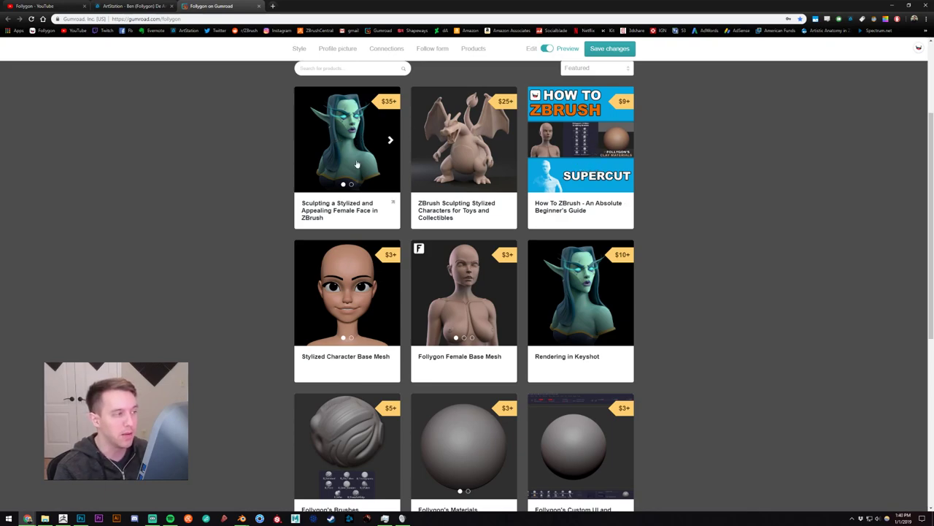
scroll(291, 226, down, 2)
scroll(291, 226, up, 2)
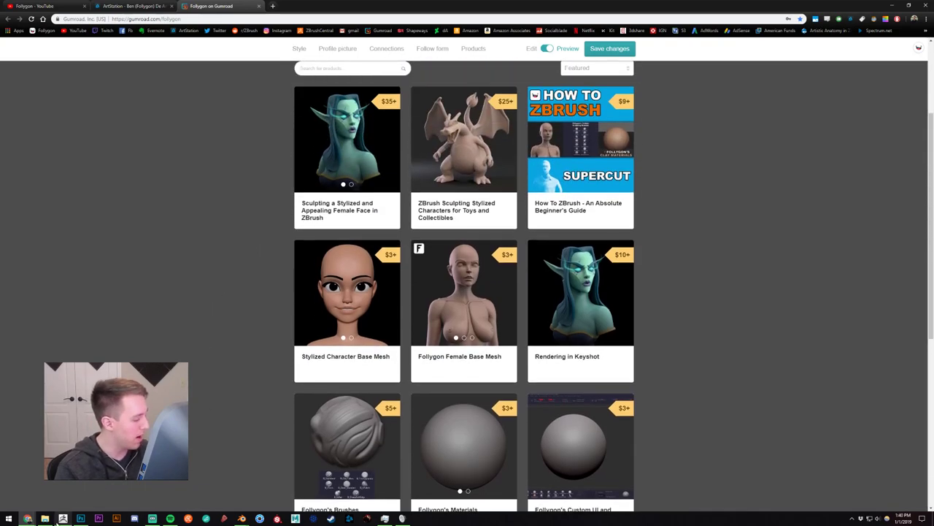
Switch back to ZBrush, make the Android 17 character the active tool and view it with perspective turned on.
click(63, 518)
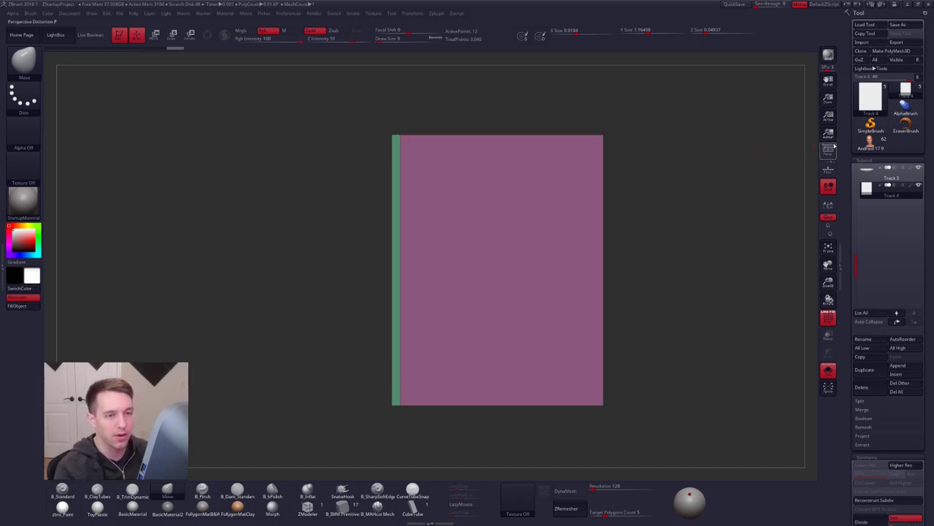
click(867, 147)
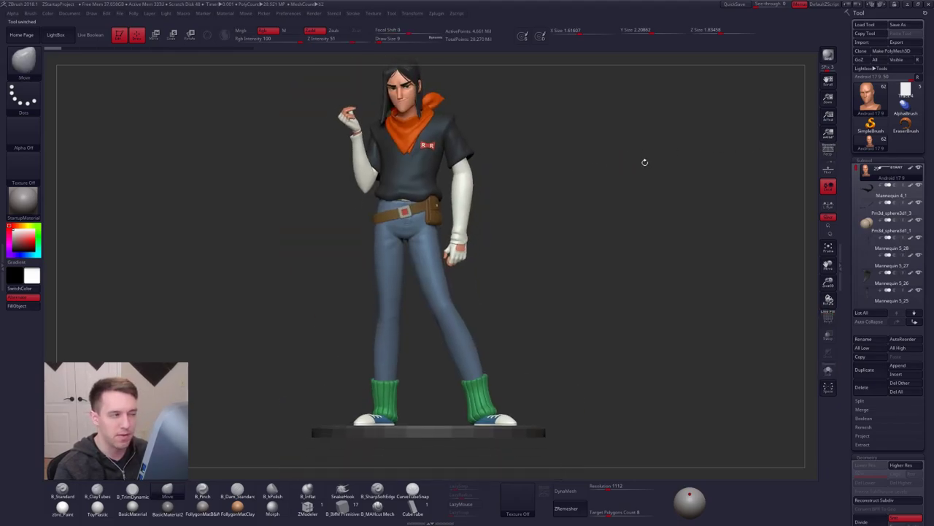
click(825, 156)
alt+drag(566, 173, 585, 172)
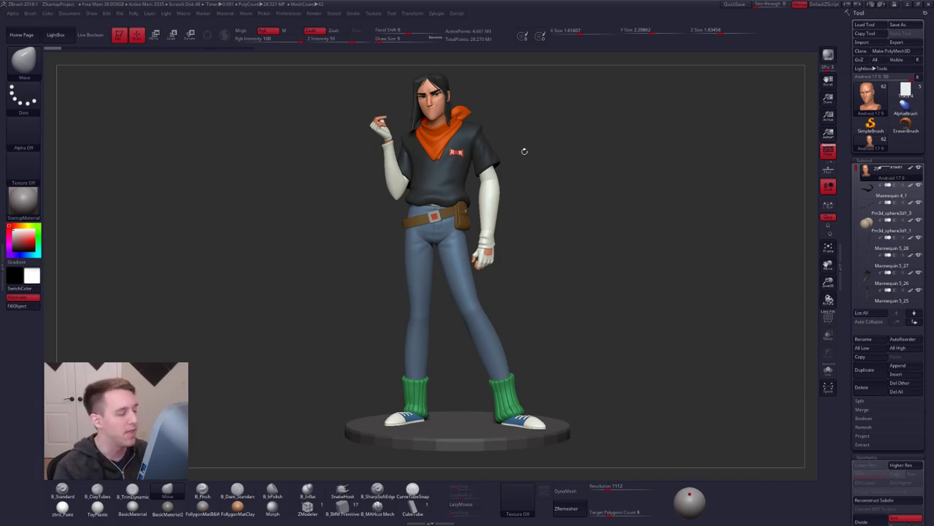
Switch to the Blender marble maze, deselect the bowl and view the track from different angles.
key(alt+Tab)
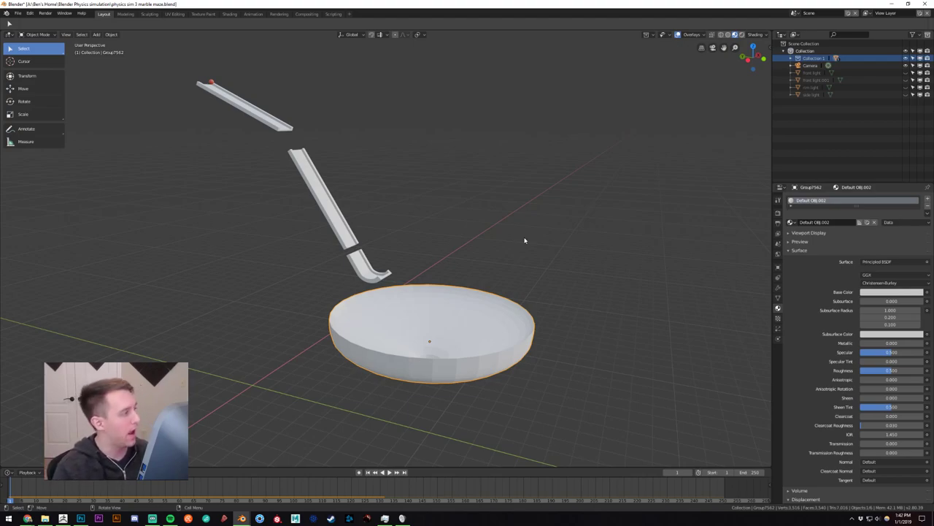
middle_drag(406, 246, 400, 244)
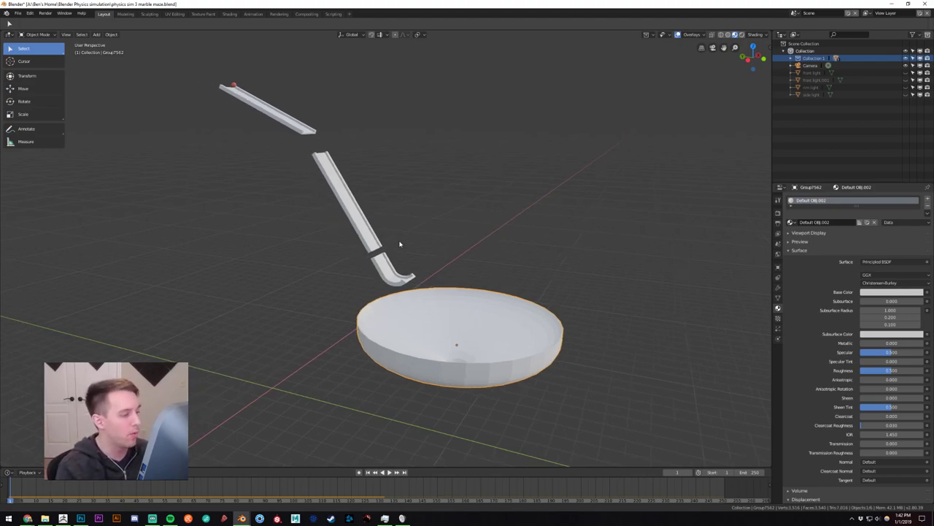
click(431, 218)
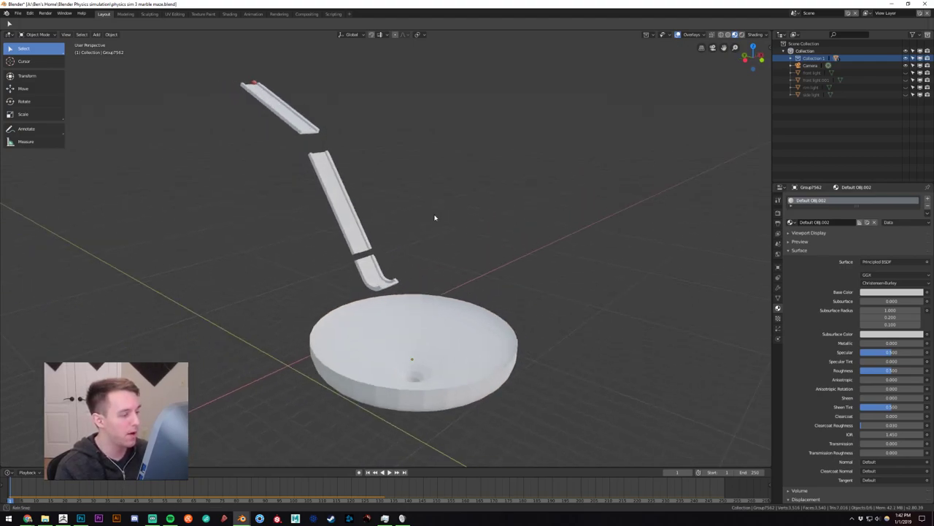
middle_drag(433, 214, 453, 209)
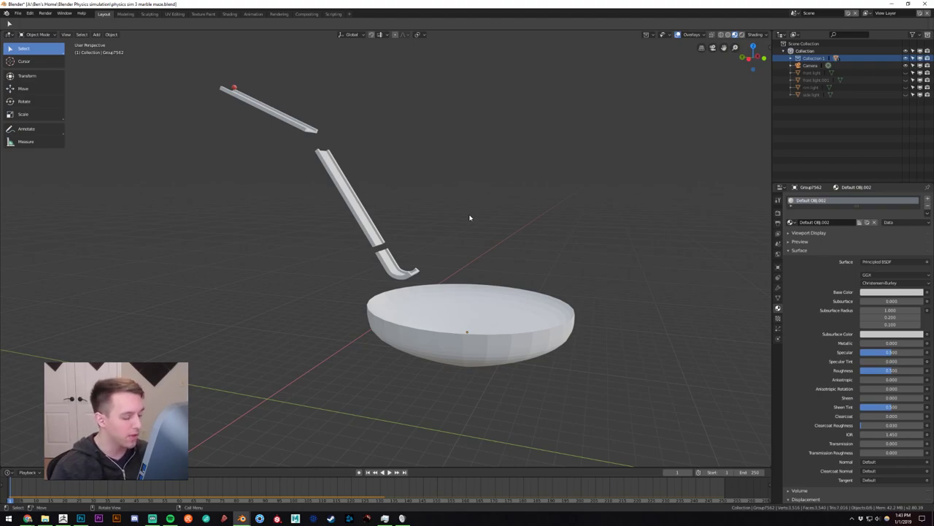
Switch to Chrome, show the Follygon YouTube channel page and activate its search field.
key(alt+Tab)
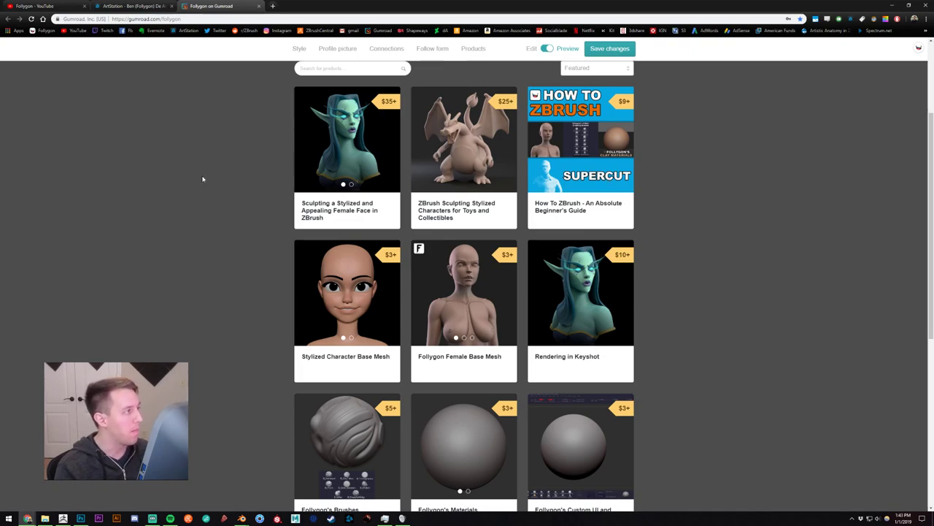
click(36, 6)
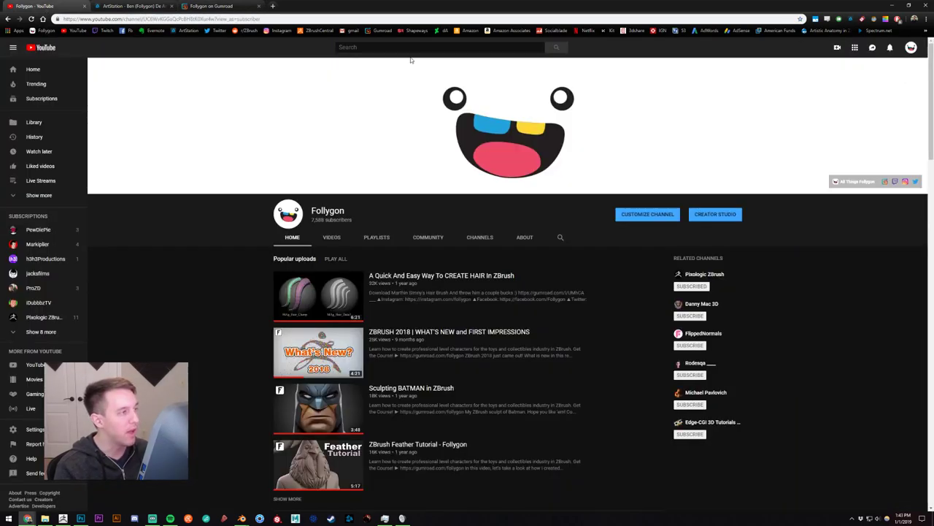
click(407, 58)
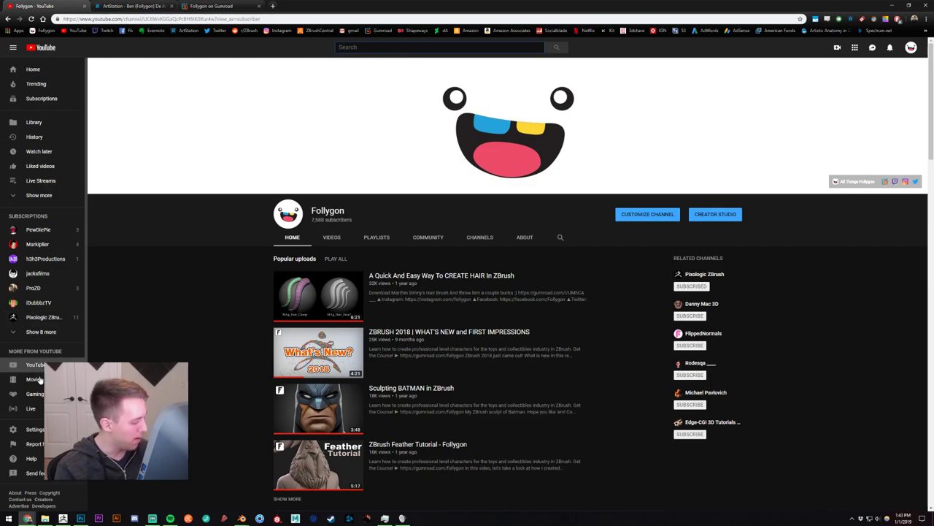
Bring up the Follygon Gumroad products page in Chrome, and return to the Android 17 character in ZBrush.
click(188, 7)
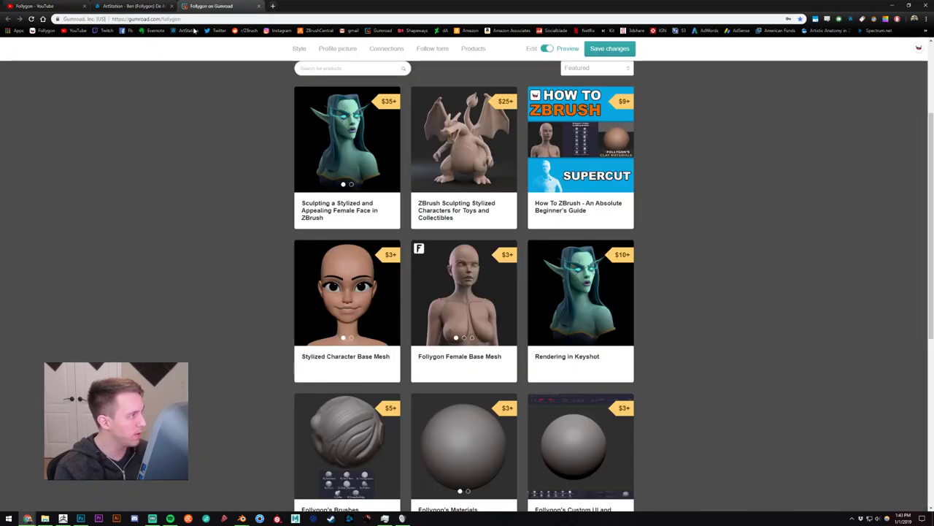
click(62, 519)
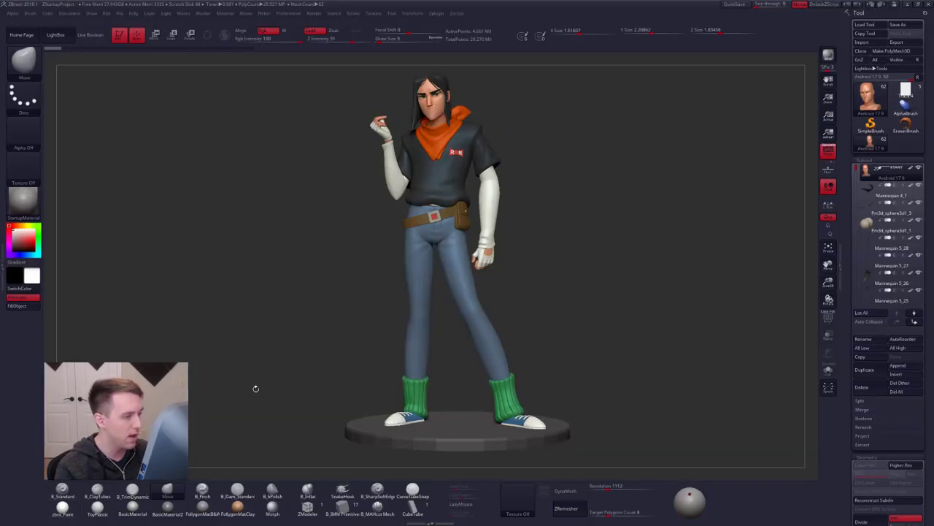
drag(584, 226, 572, 226)
key(ctrl+shift+f)
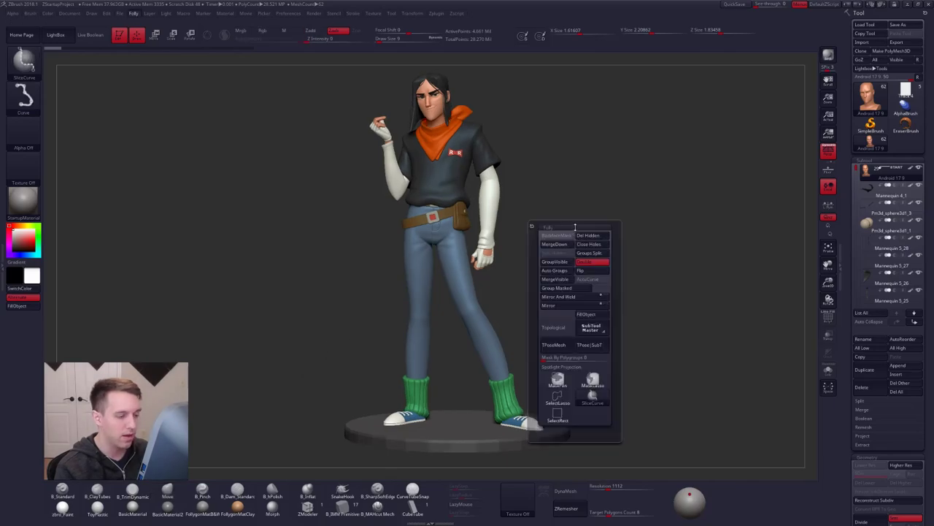
ctrl+click(596, 386)
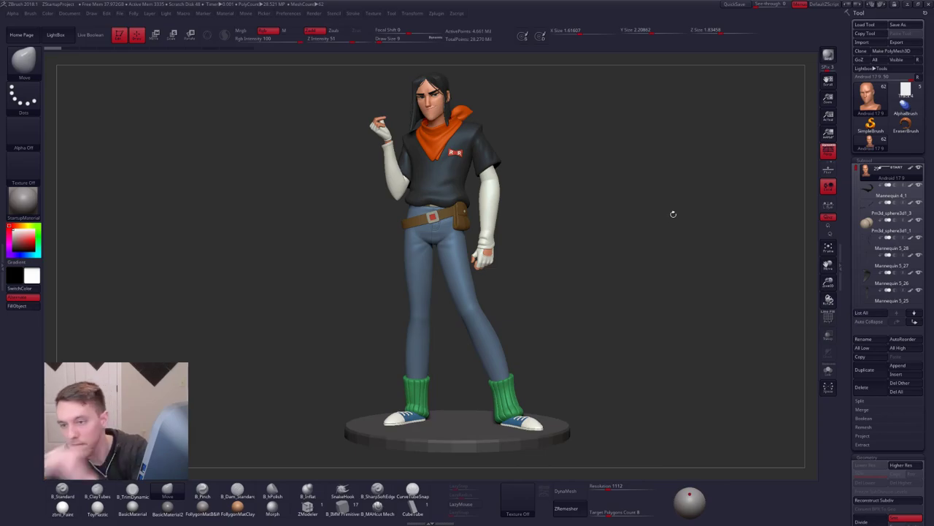
Make Track 4 the active tool and isolate its flat rectangular panel in a straight front view.
click(906, 92)
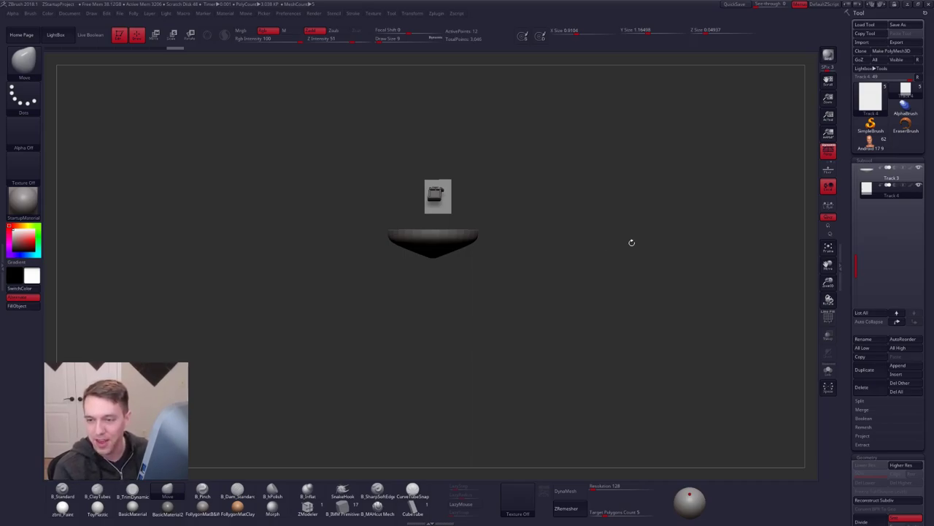
mouse_move(535, 217)
shift+mouse_down()
mouse_move(475, 187)
mouse_move(574, 303)
mouse_move(550, 273)
shift+mouse_up()
key(shift+s)
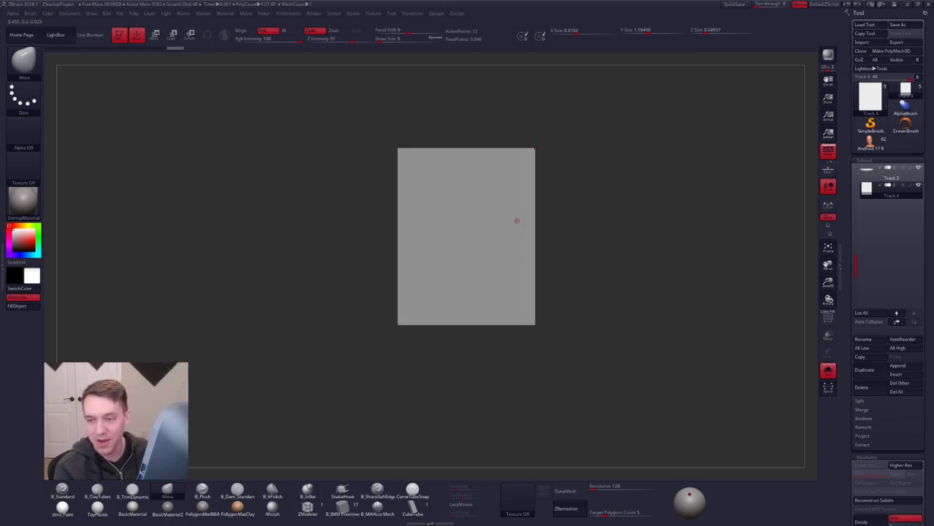
Slice a narrow strip along the panel's left edge and use Mirror And Weld to repeat it on the right.
ctrl+right_drag(492, 186, 499, 188)
ctrl+right_drag(523, 196, 533, 207)
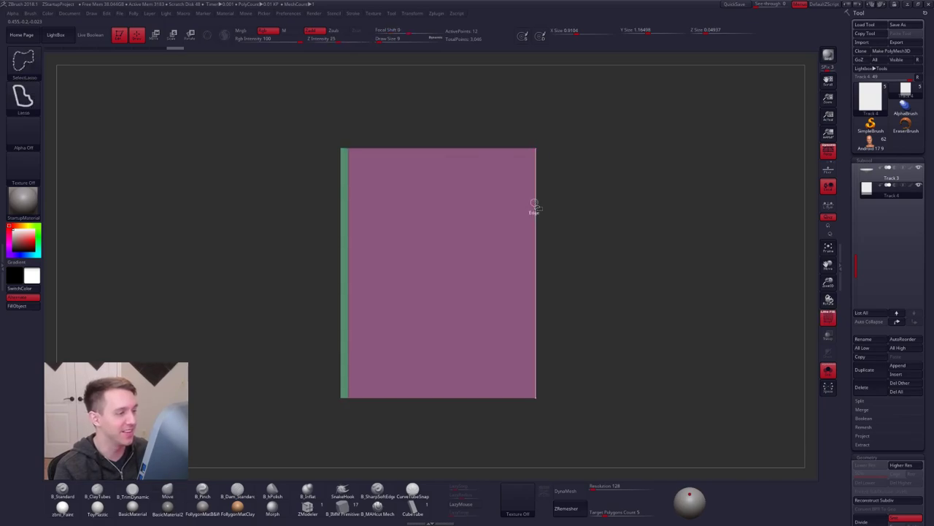
key(ctrl+shift+f)
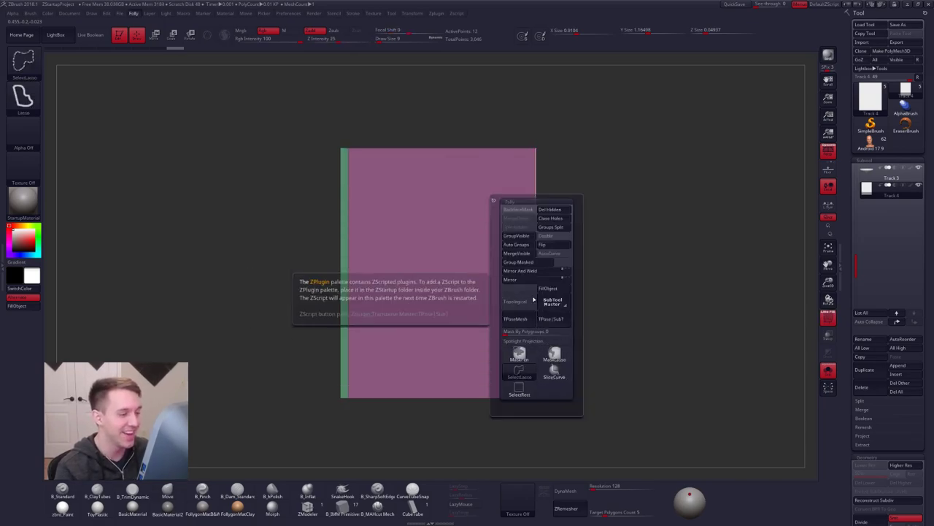
click(522, 271)
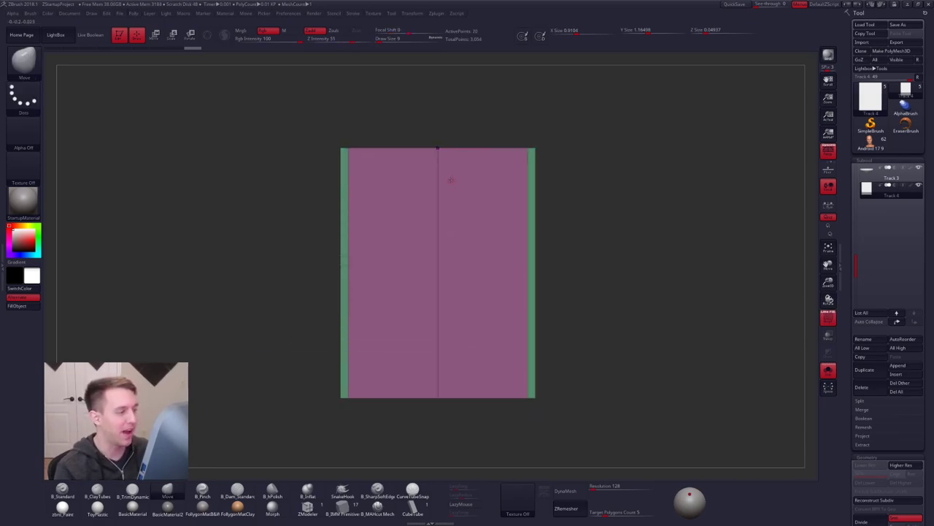
Slice narrow horizontal strips along the panel's upper and lower edges with the SliceCurve brush.
key(shift+p)
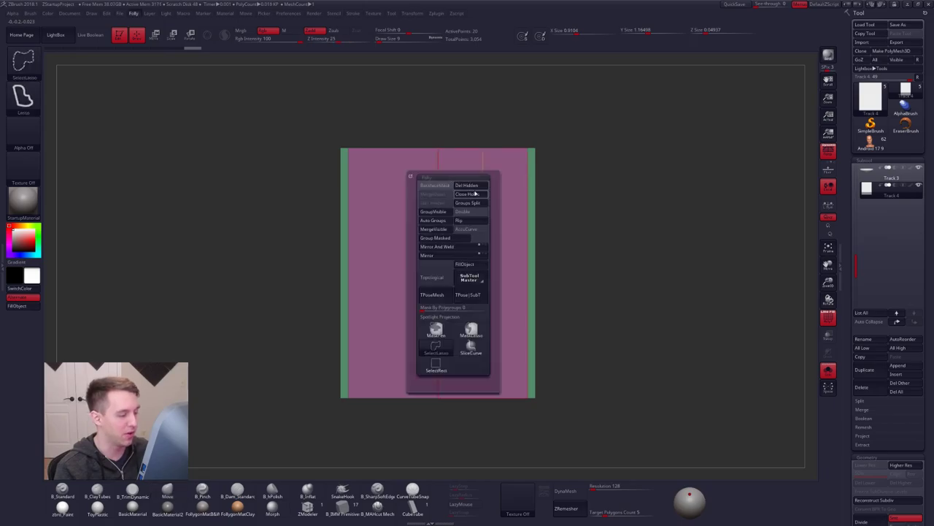
click(470, 347)
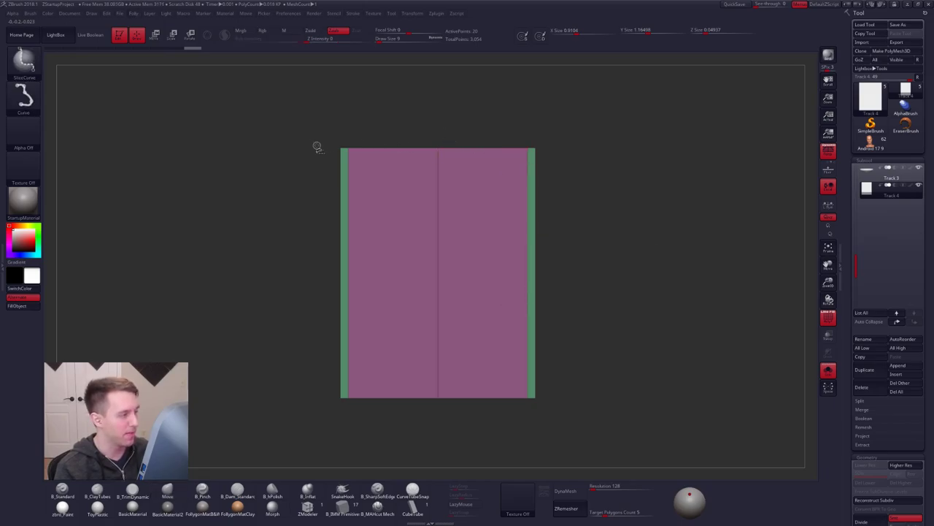
ctrl+shift+drag(309, 156, 577, 152)
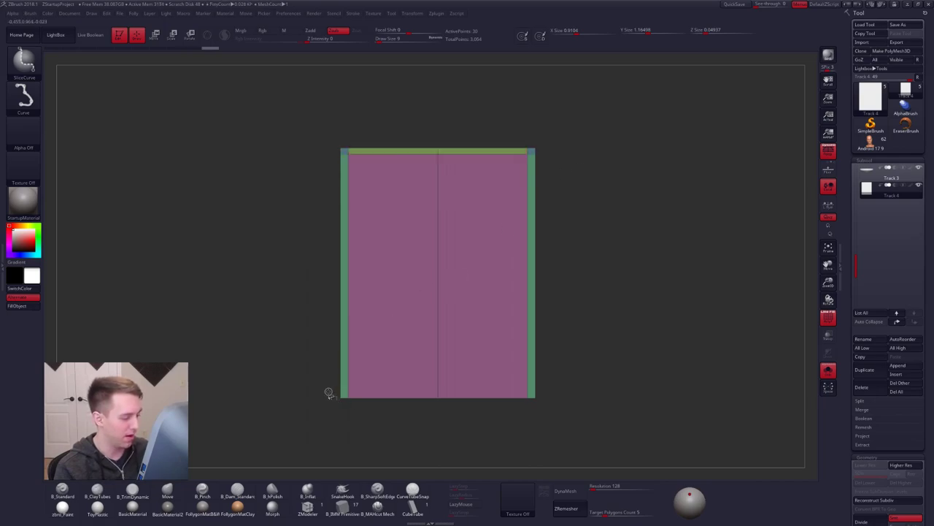
mouse_move(363, 390)
ctrl+shift+mouse_down()
mouse_move(515, 367)
mouse_move(621, 390)
mouse_move(611, 387)
ctrl+shift+mouse_up()
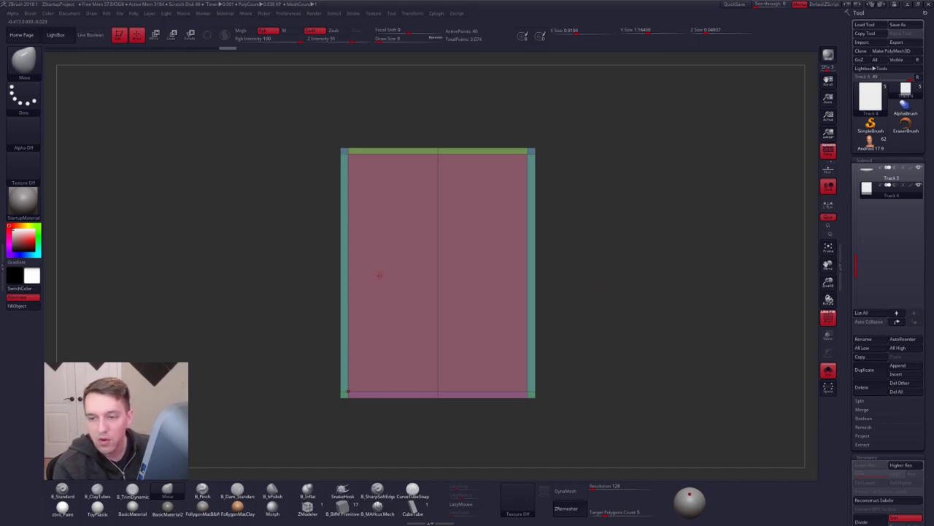
Turn off perspective and undo the panel's slices and mirroring back to the plain, uncut slab.
right_drag(421, 261, 438, 259)
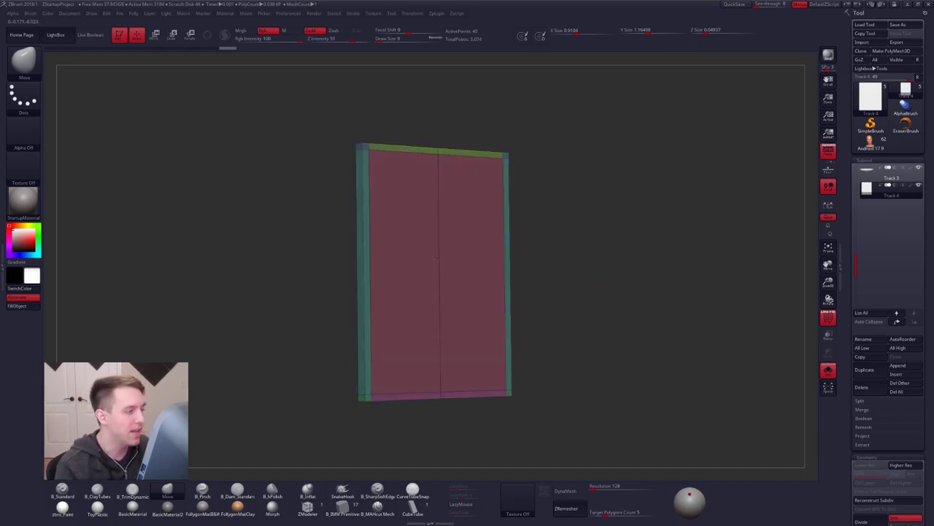
drag(440, 221, 432, 245)
right_click(434, 231)
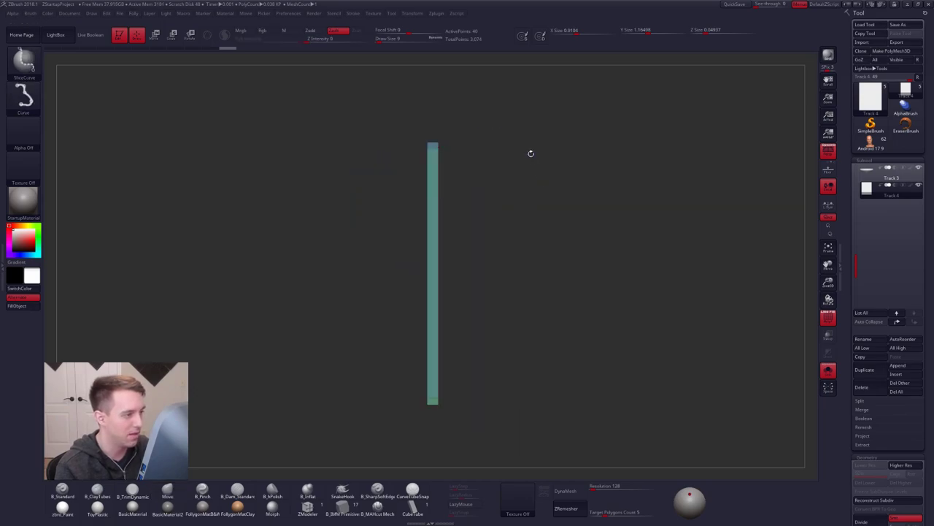
click(827, 151)
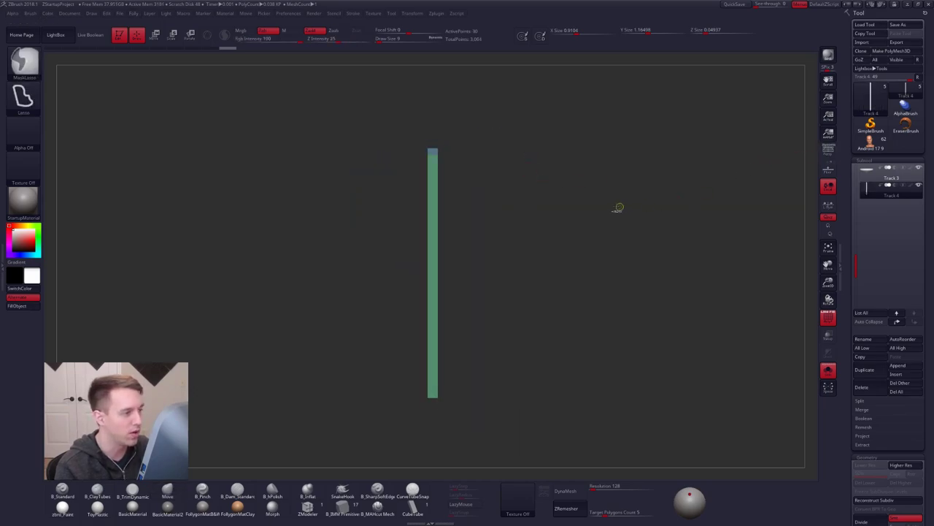
drag(564, 217, 511, 232)
key(ctrl+z)
key(ctrl+z)
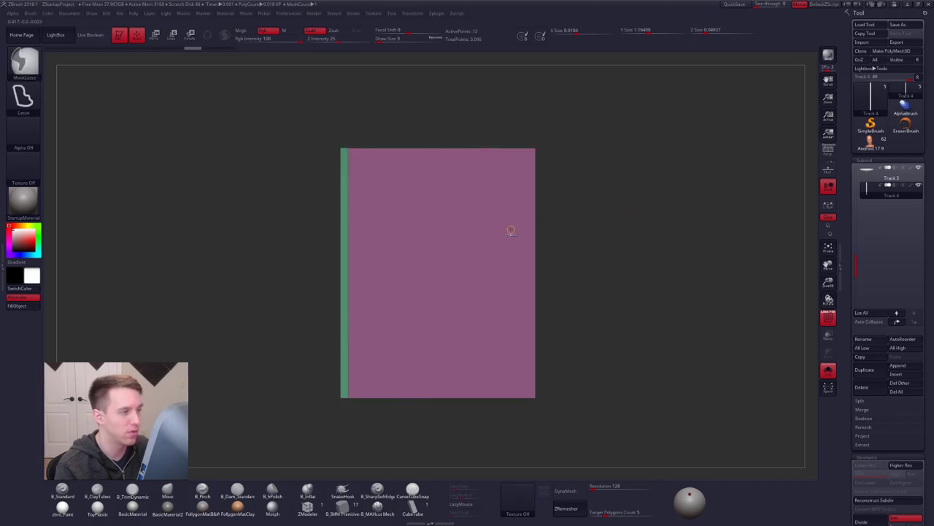
right_click(503, 224)
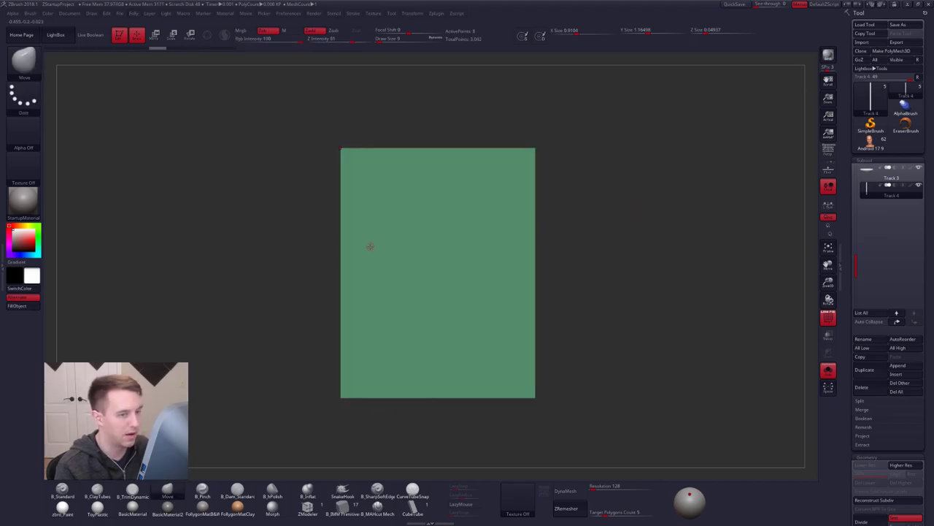
Slice a narrow vertical strip along the panel's left edge with SliceCurve, and copy it to the right with Mirror And Weld.
alt+right_drag(371, 246, 396, 237)
key(ctrl+shift)
mouse_move(371, 120)
ctrl+shift+mouse_down()
mouse_move(399, 388)
mouse_move(374, 428)
ctrl+shift+mouse_up()
right_click(466, 225)
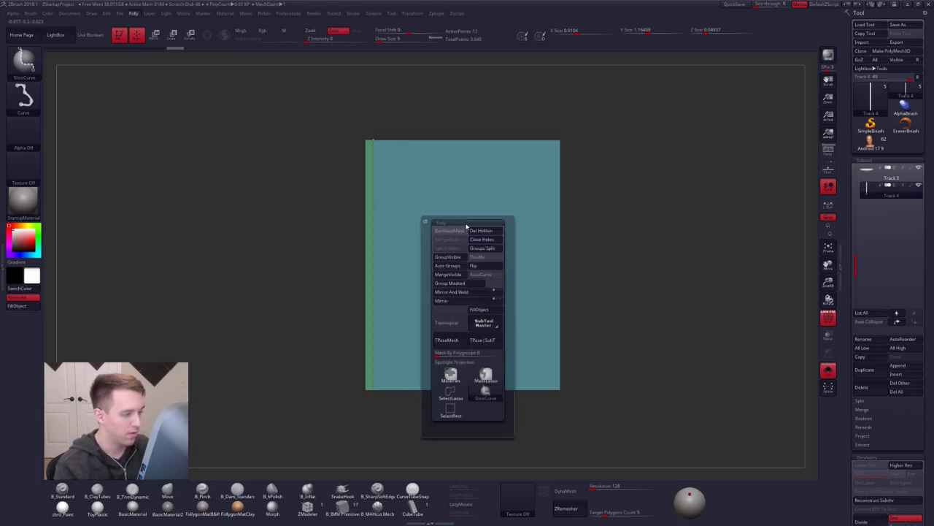
click(460, 292)
Cut narrow horizontal strips across the panel's upper and lower edges to complete the border.
key(ctrl+shift)
ctrl+shift+drag(345, 146, 588, 144)
mouse_move(334, 378)
ctrl+shift+mouse_down()
mouse_move(632, 379)
mouse_move(617, 375)
ctrl+shift+mouse_up()
Choose the ZModeler brush, and slice the panel lengthwise through its thickness with SliceCurve from an exact side view.
click(308, 506)
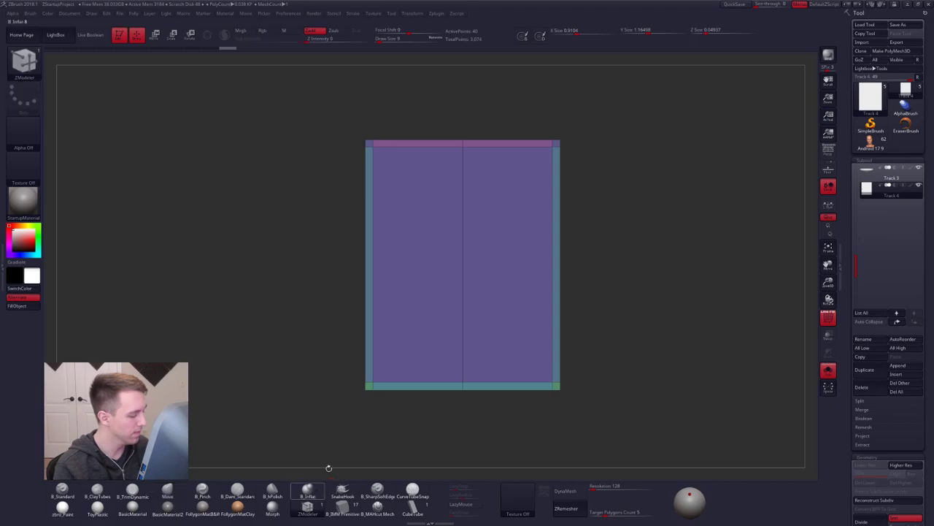
right_drag(441, 241, 388, 237)
alt+right_drag(389, 236, 483, 267)
ctrl+right_drag(475, 224, 425, 239)
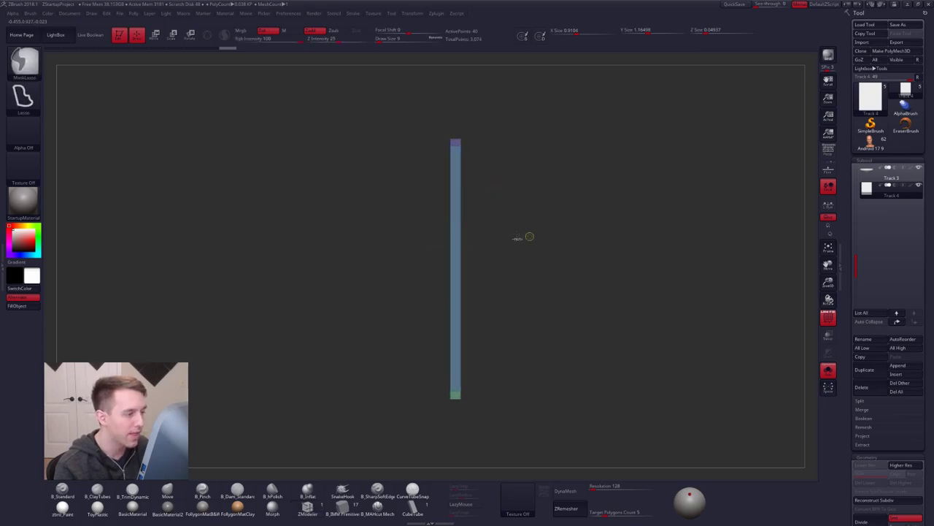
mouse_move(518, 234)
ctrl+alt+mouse_down()
mouse_move(516, 169)
mouse_move(548, 248)
ctrl+alt+mouse_up()
alt+right_drag(550, 244, 534, 258)
key(ctrl+shift+f)
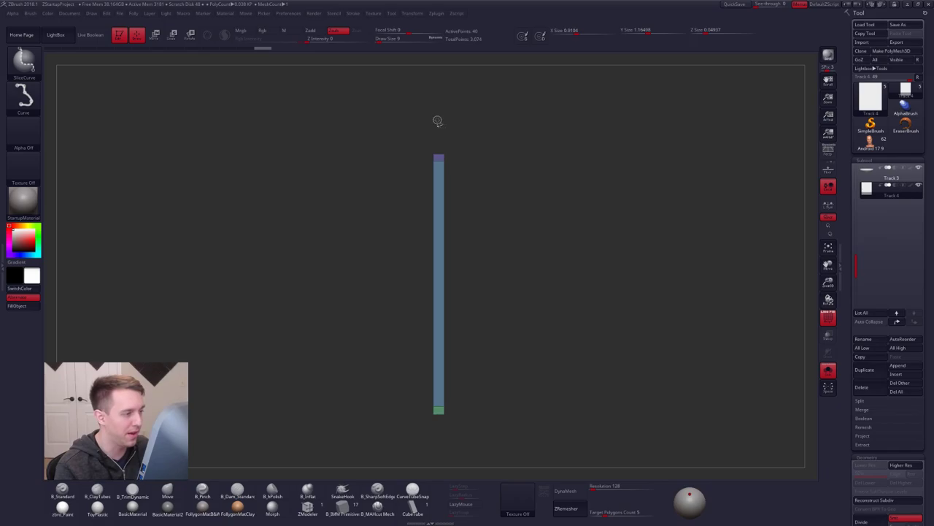
mouse_move(437, 120)
ctrl+shift+mouse_down()
mouse_move(428, 225)
mouse_move(439, 346)
mouse_move(464, 422)
mouse_move(440, 441)
mouse_move(441, 460)
ctrl+shift+mouse_up()
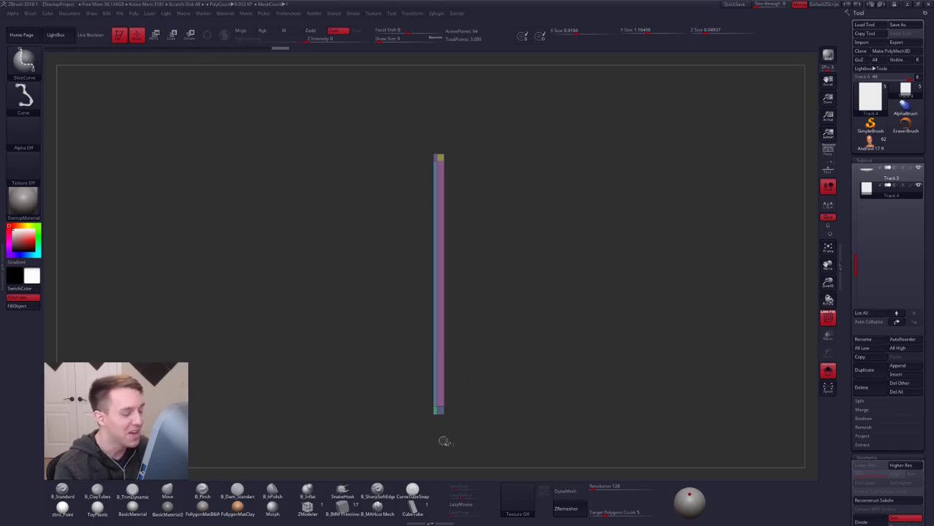
Turn perspective back on and combine all of the panel's faces into a single polygroup.
mouse_move(453, 394)
right_down()
mouse_move(470, 352)
mouse_move(511, 347)
mouse_move(493, 338)
right_up()
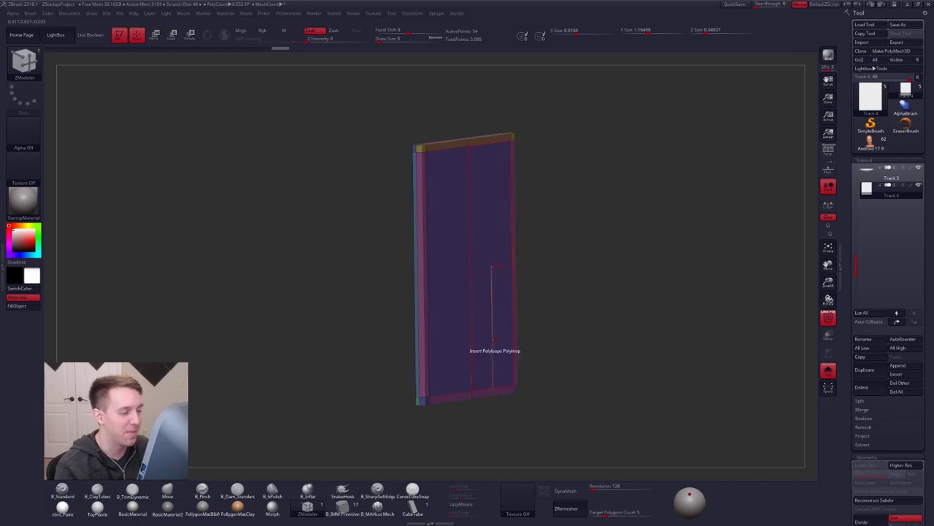
click(828, 152)
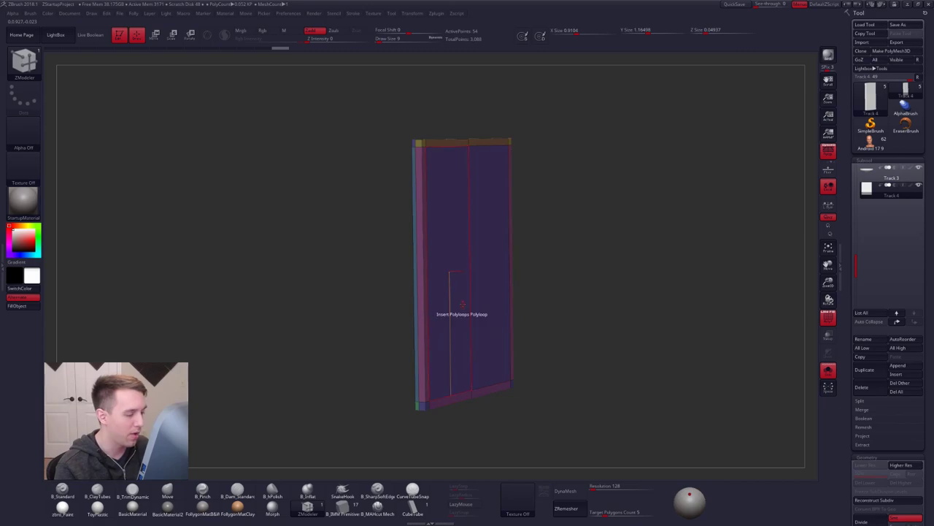
ctrl+right_drag(462, 305, 463, 310)
key(shift+f)
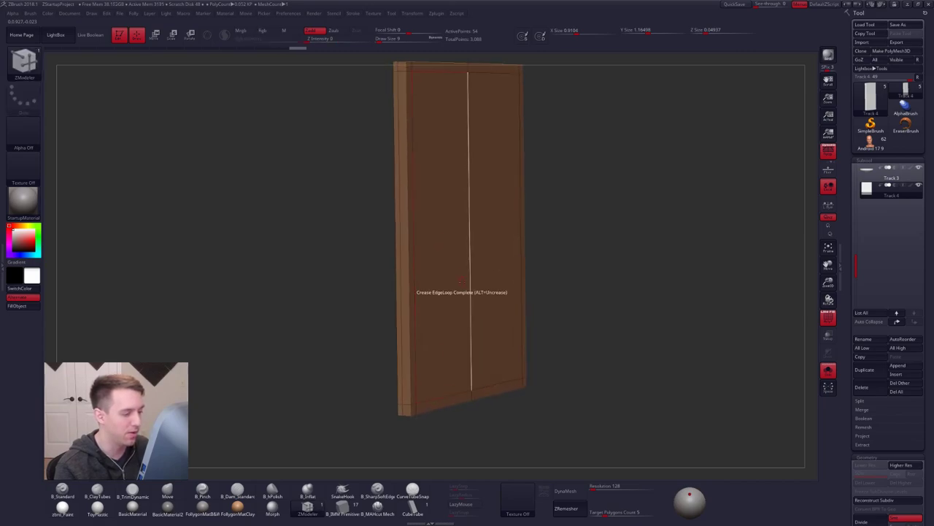
Set the ZModeler polygon action to QMesh, try pushing the left half of the panel's face inward, and undo that push.
key(space)
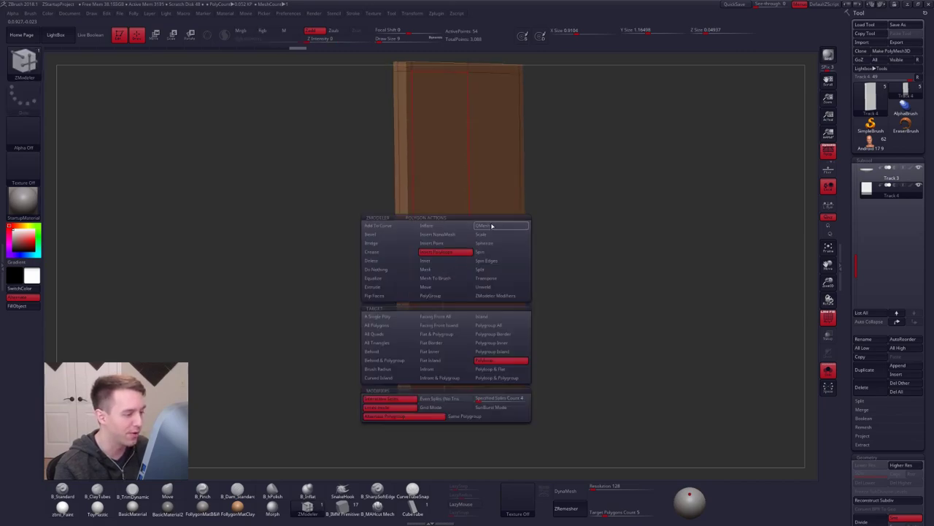
click(468, 247)
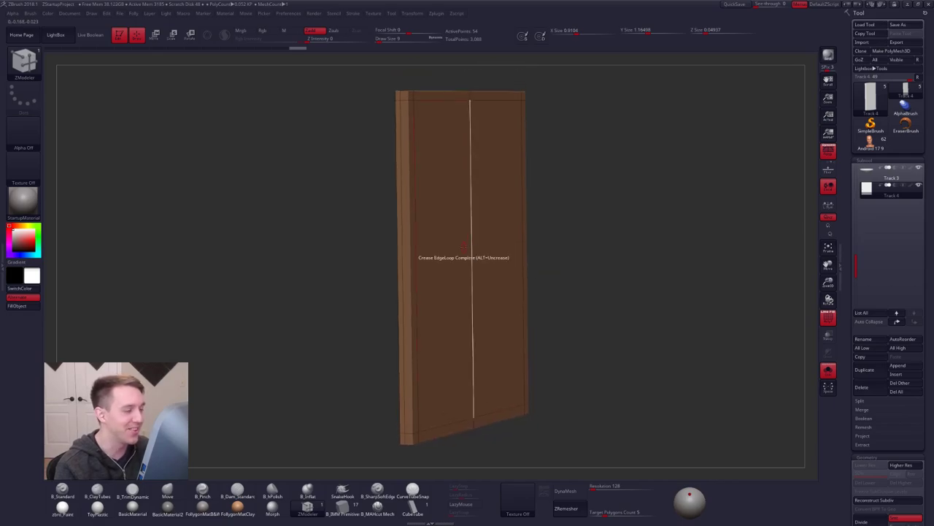
drag(459, 246, 448, 242)
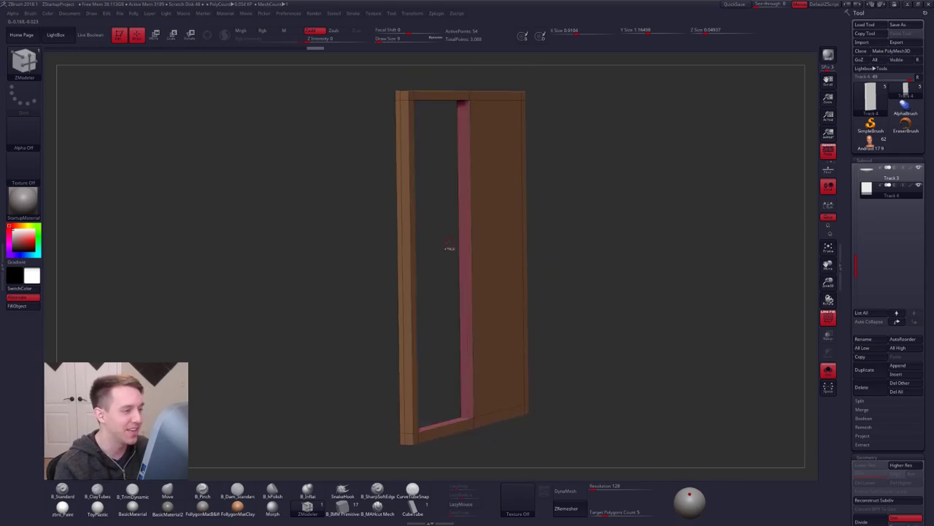
key(ctrl+z)
Push down both front polygons along the panel's upper edge with QMesh to cut a recess between the corner blocks.
right_drag(457, 225, 533, 284)
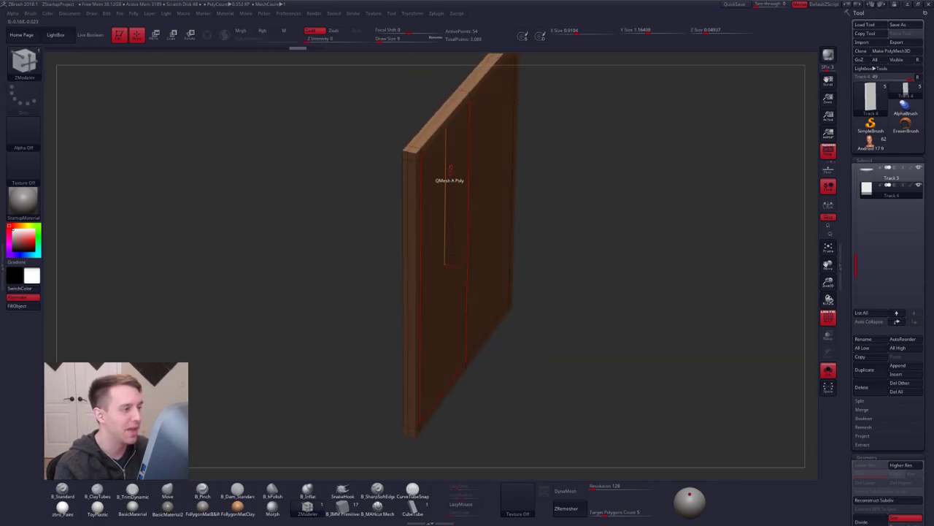
right_drag(427, 129, 438, 130)
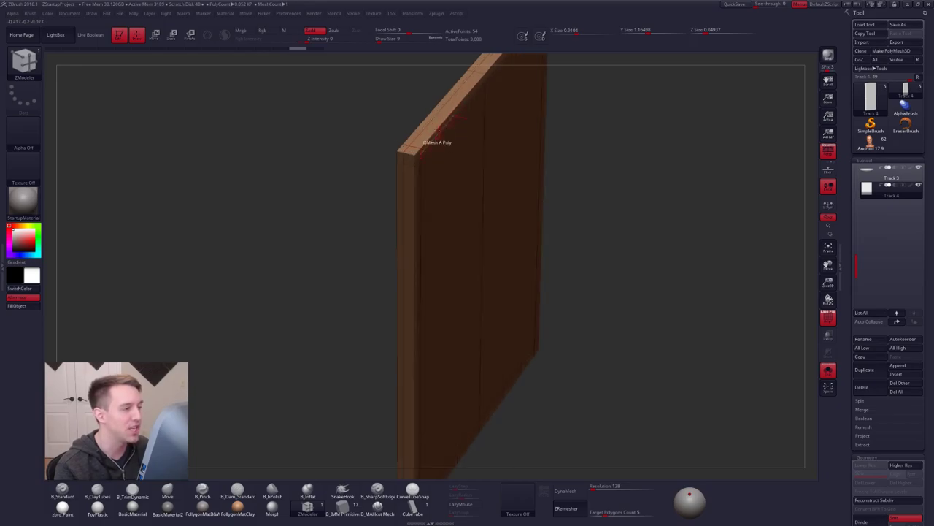
drag(431, 133, 435, 148)
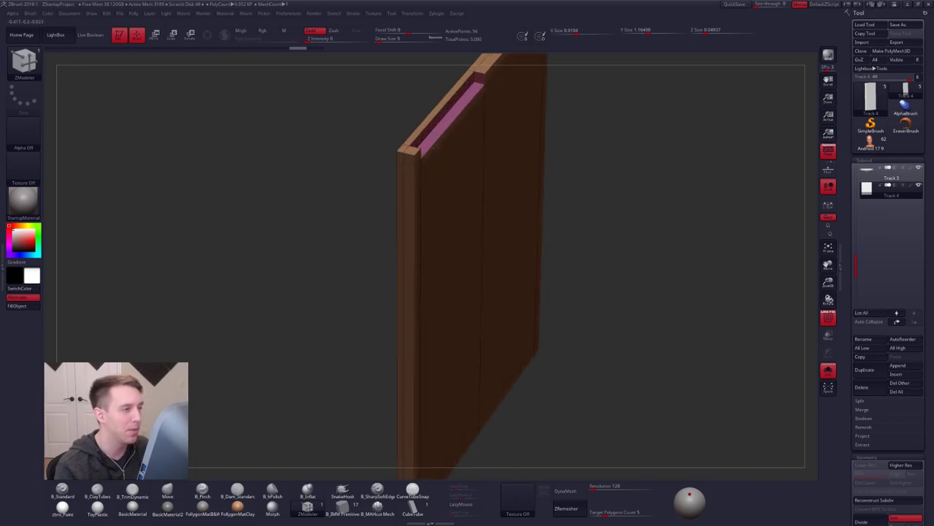
alt+right_drag(486, 62, 427, 156)
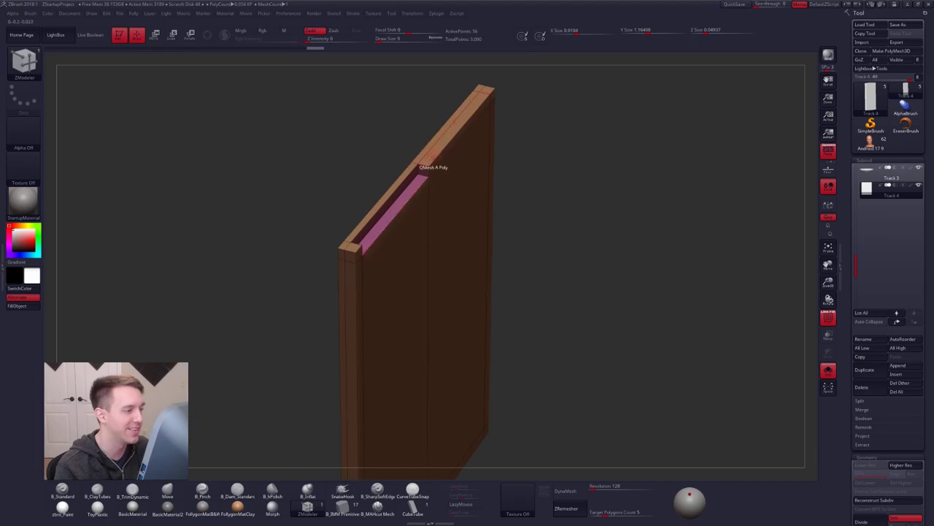
drag(430, 155, 435, 169)
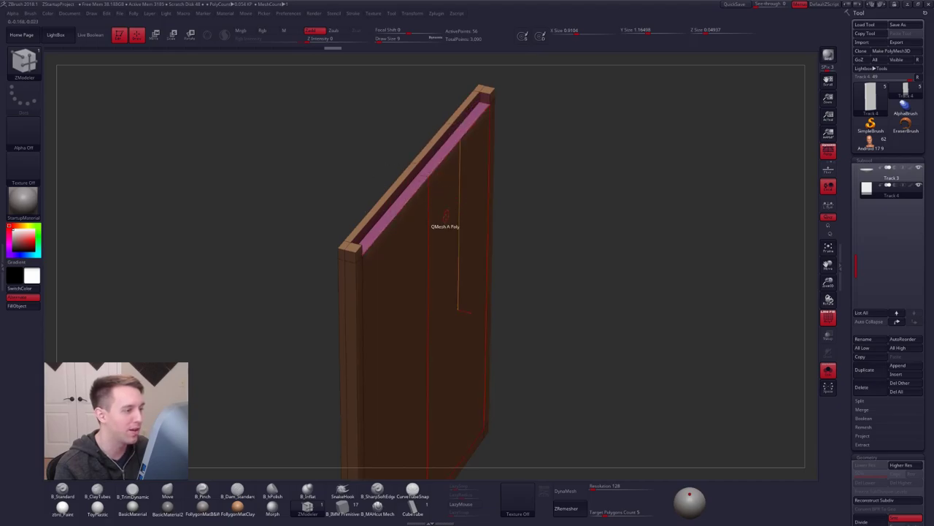
right_drag(445, 217, 400, 195)
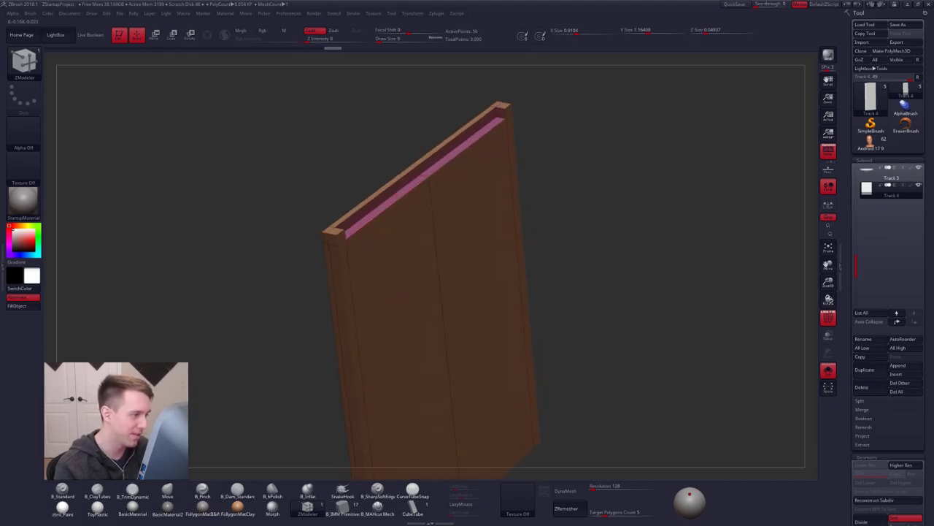
Push the remaining front polygons inward with QMesh to extend the recess across the panel between its two side rails.
drag(400, 277, 438, 350)
alt+right_drag(442, 356, 435, 215)
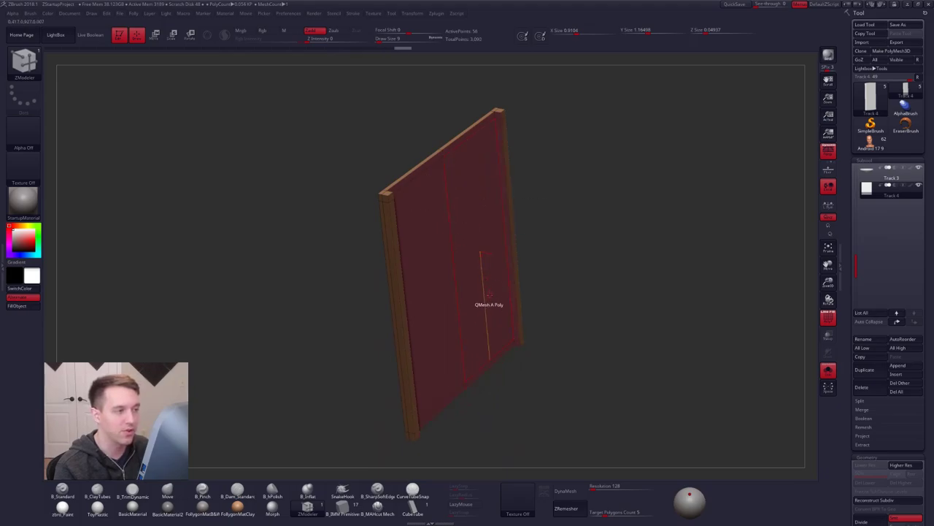
right_drag(490, 293, 383, 252)
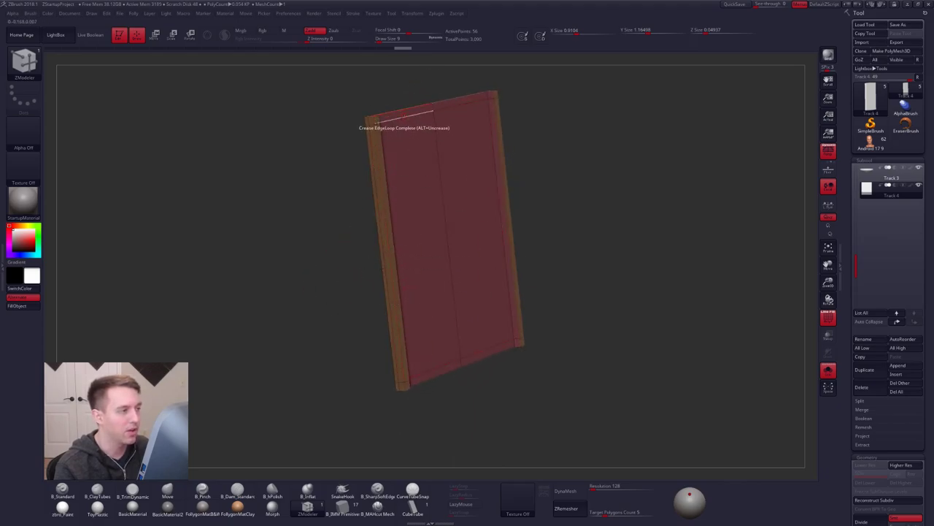
Set the ZModeler edge action to Delete with EdgeLoop Complete, and remove the crosswise edge loops near the panel's upper and lower ends.
key(space)
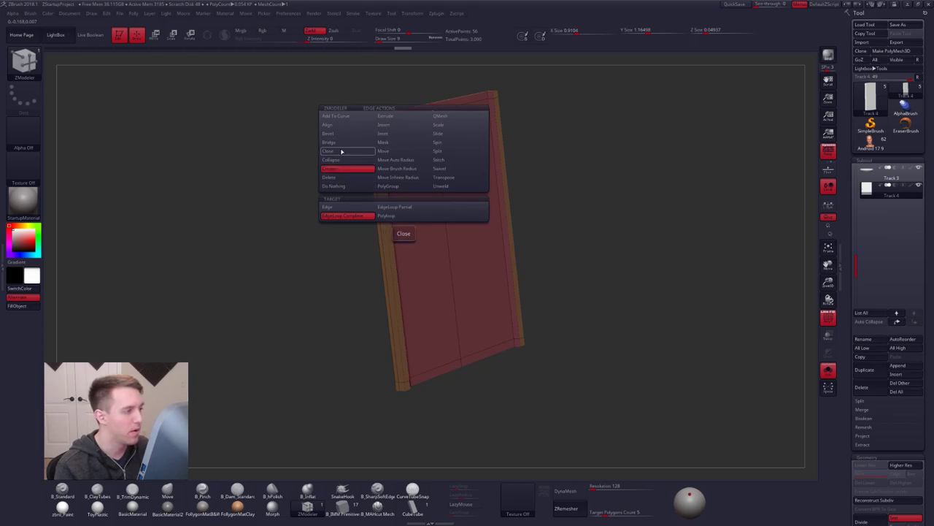
click(330, 176)
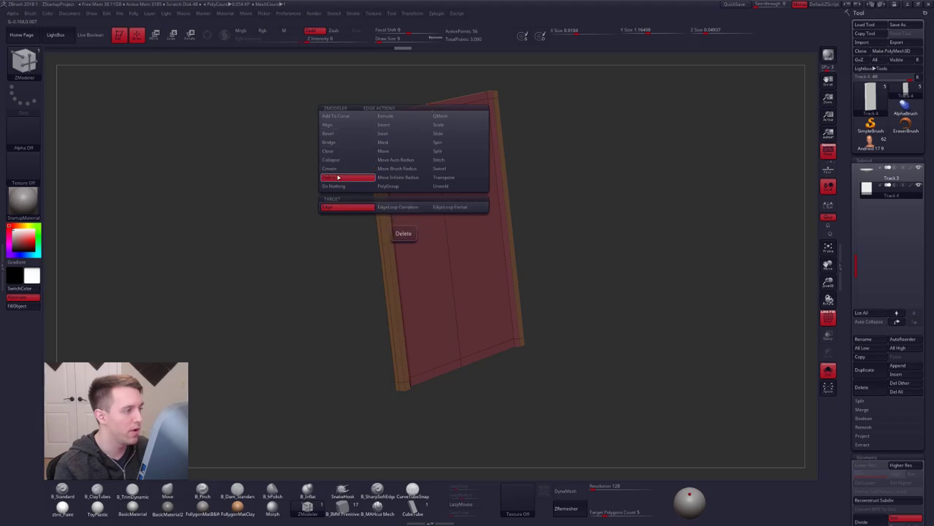
click(408, 208)
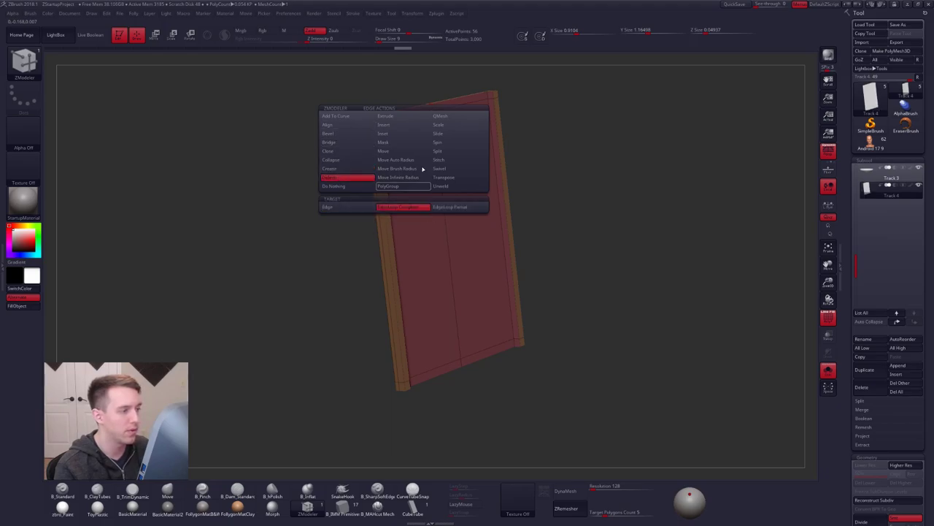
click(410, 115)
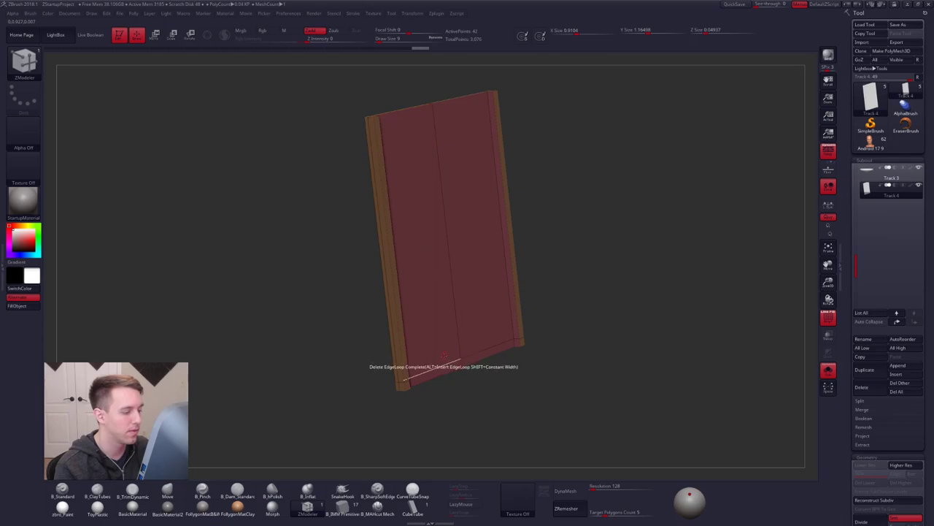
click(443, 373)
right_drag(434, 255, 469, 235)
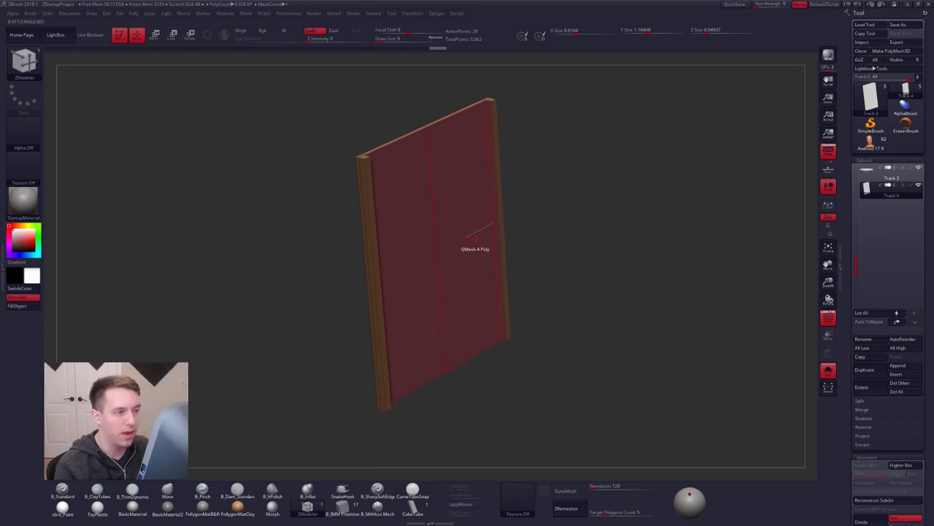
Duplicate the Track 4 panel and move the copy slightly forward, away from the original's front face.
click(865, 369)
key(w)
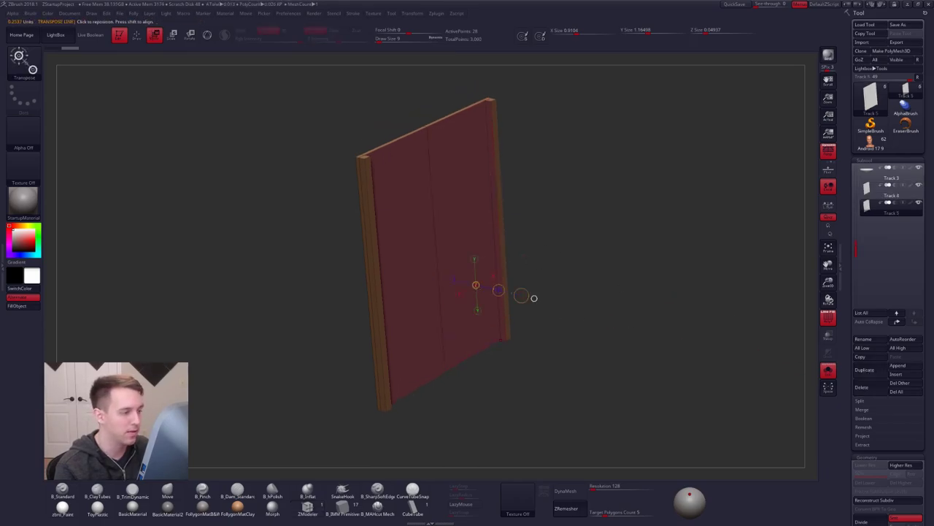
drag(499, 290, 512, 293)
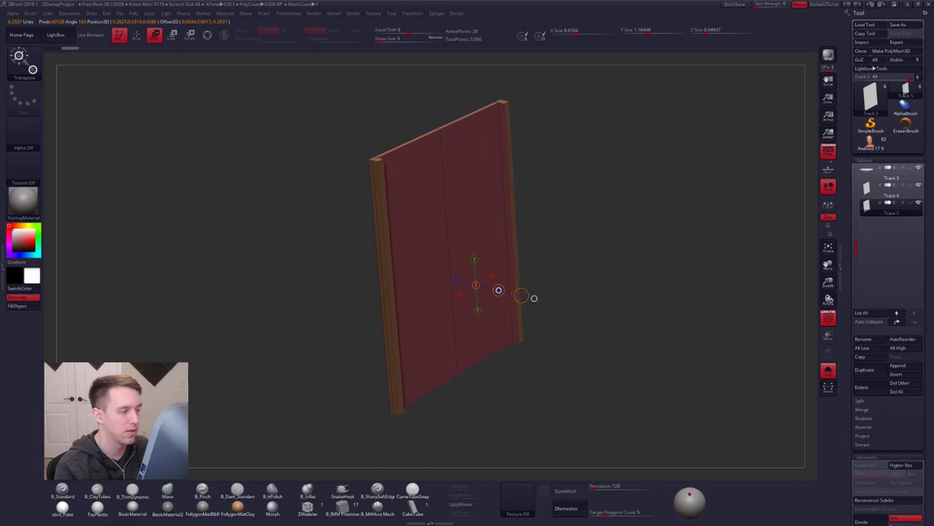
Hide Track 3, keep the Track 4 and Track 5 panels visible together, and make Track 5 the active subtool.
click(918, 202)
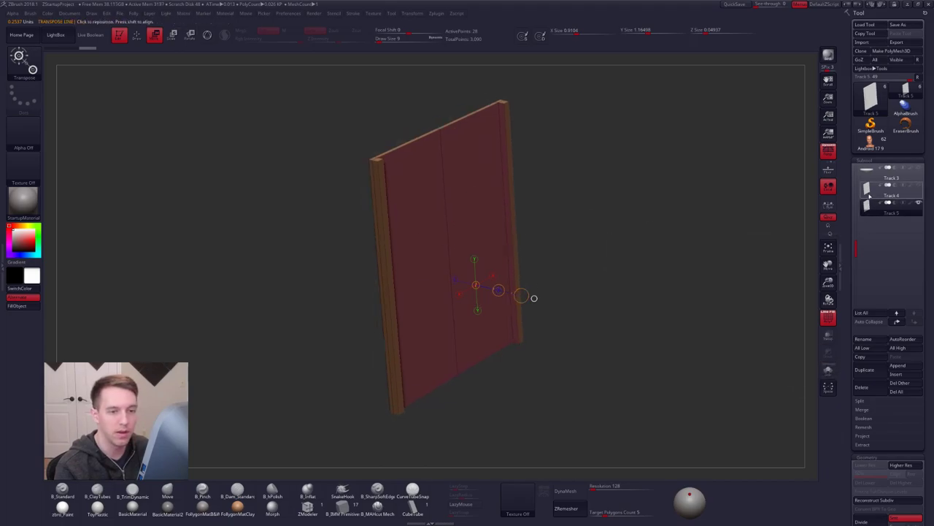
click(868, 188)
click(869, 206)
right_drag(343, 164, 379, 164)
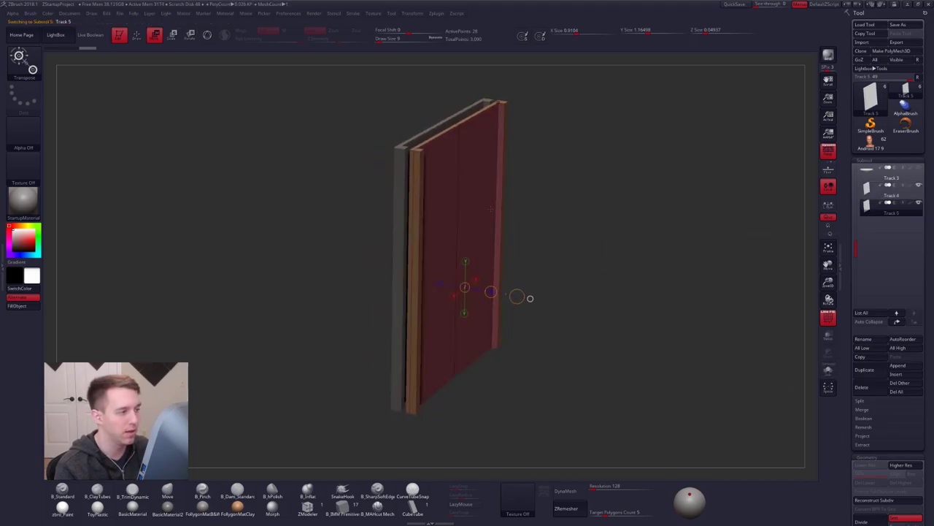
Choose the ZModeler brush and push in both side rails of Track 5 with QMesh to leave a thin flat panel.
key(q)
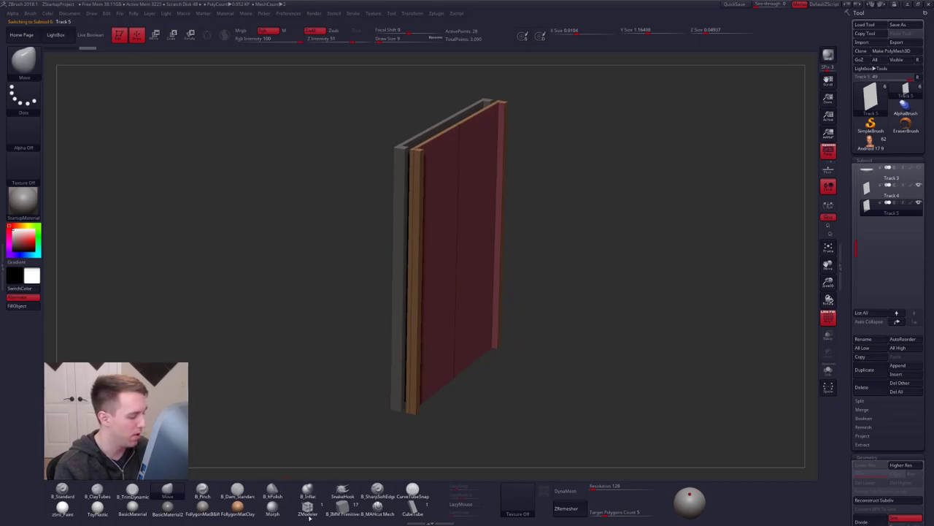
click(343, 509)
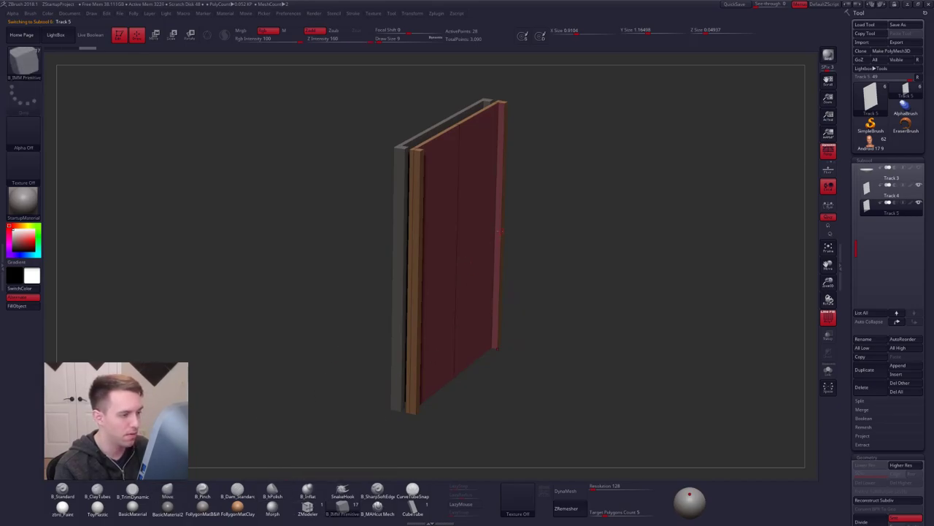
mouse_move(500, 231)
right_down()
mouse_move(468, 235)
mouse_move(408, 278)
right_up()
click(307, 509)
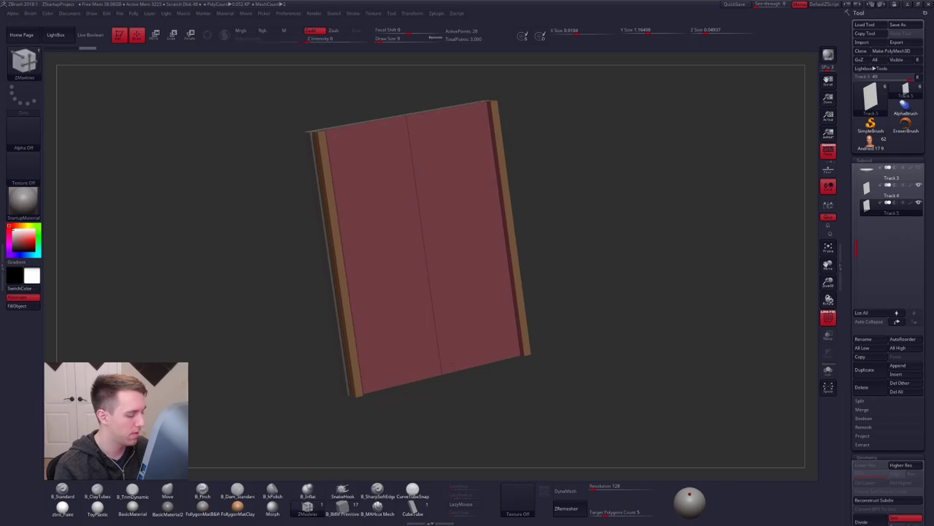
right_drag(451, 365, 421, 266)
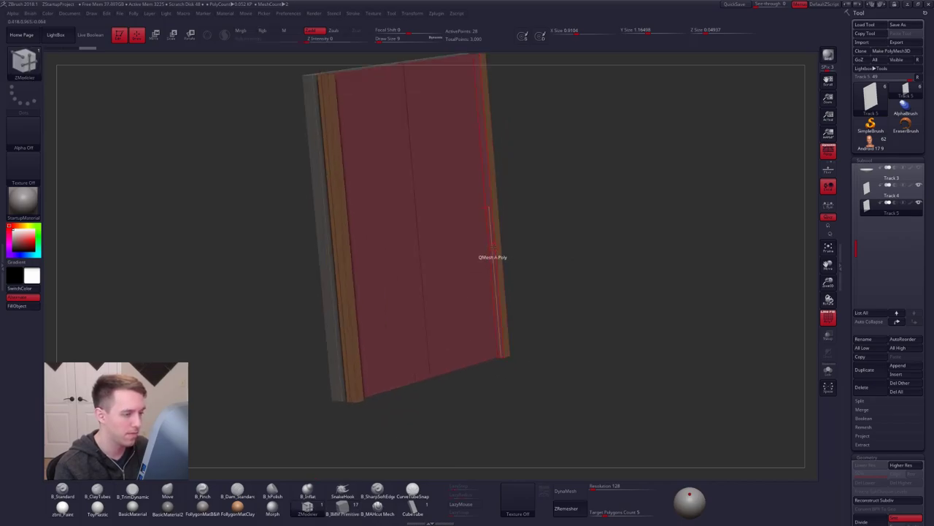
drag(493, 249, 479, 252)
alt+right_drag(332, 300, 369, 296)
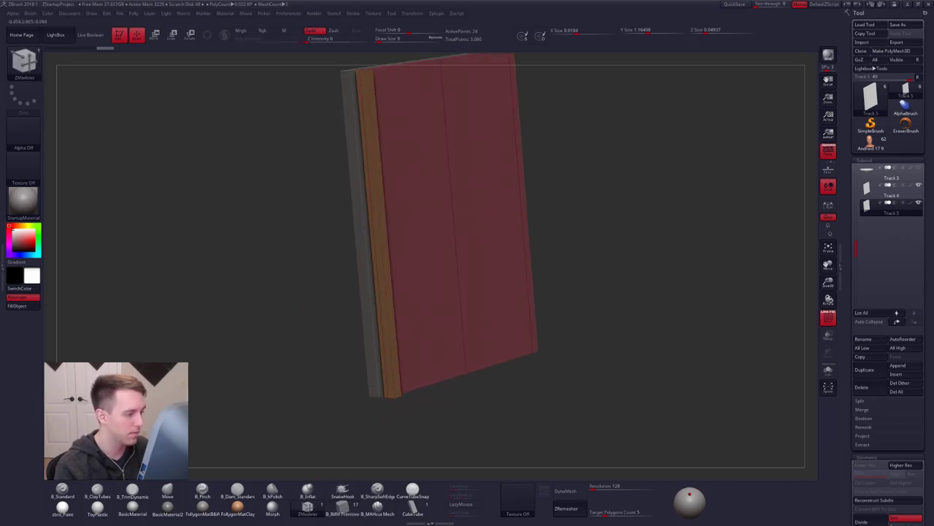
drag(380, 288, 394, 284)
alt+right_drag(392, 241, 397, 265)
Delete the three lengthwise edge loops from the thin Track 5 panel and combine its faces into a single polygroup.
key(space)
click(353, 287)
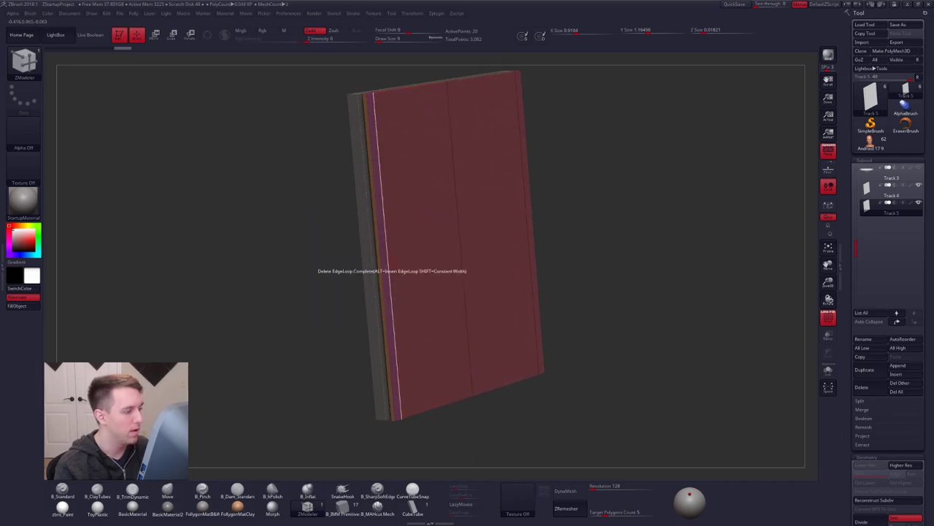
click(394, 270)
click(468, 250)
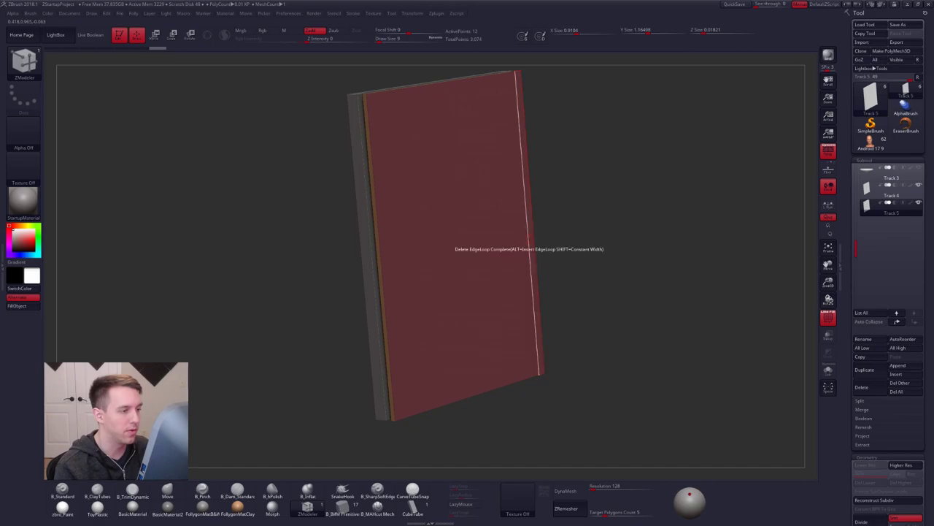
right_drag(468, 240, 402, 279)
key(ctrl+w)
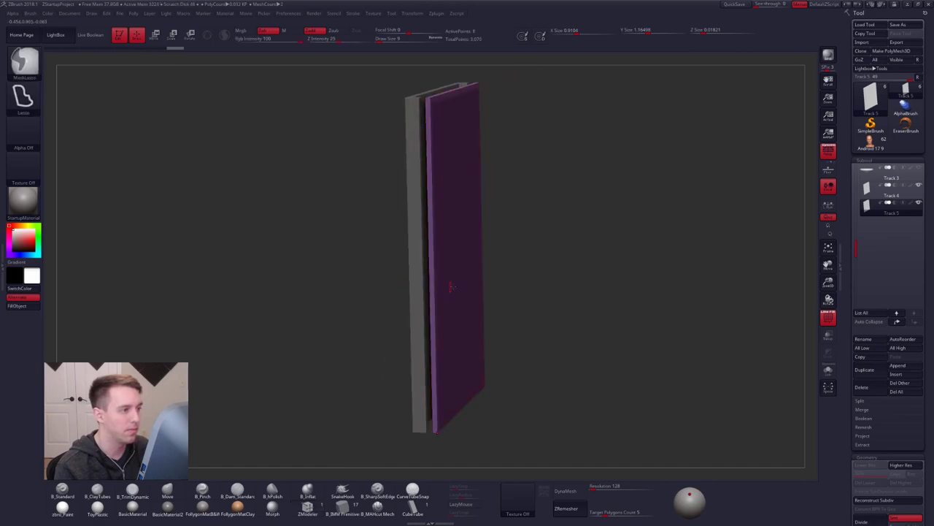
Move the thin Track 5 panel back until it rests against the front of the Track 4 rails.
key(w)
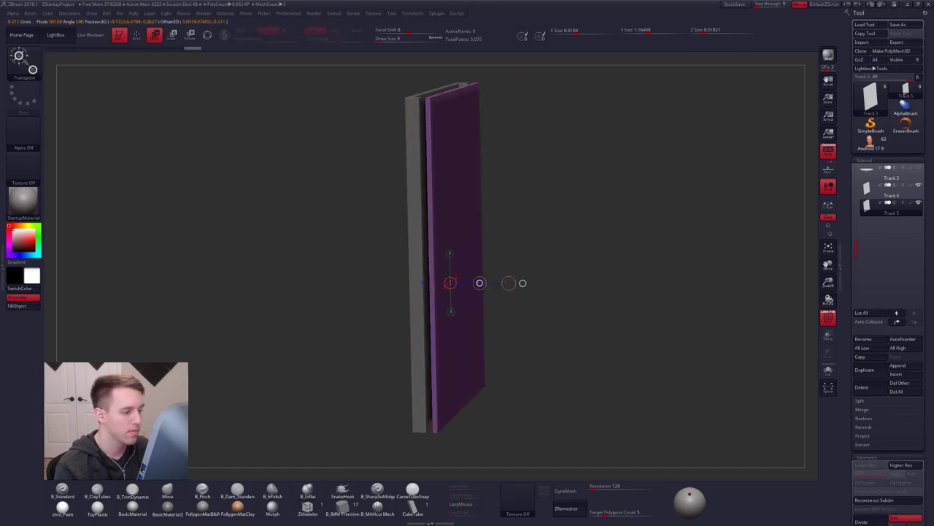
drag(480, 283, 478, 282)
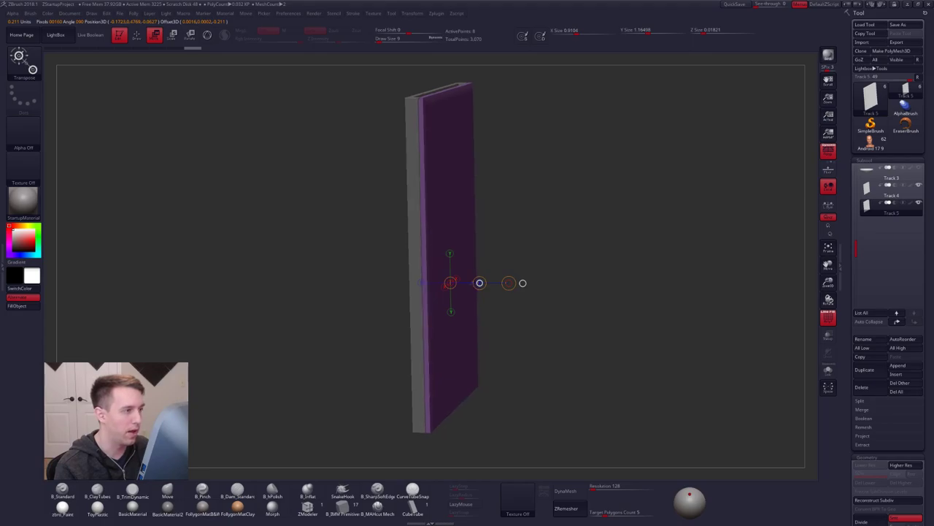
key(ctrl+z)
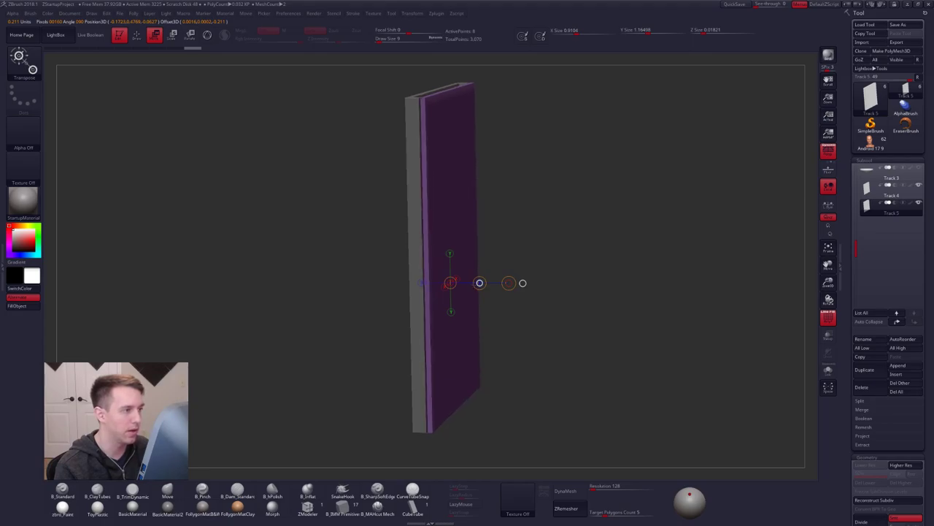
drag(480, 283, 478, 283)
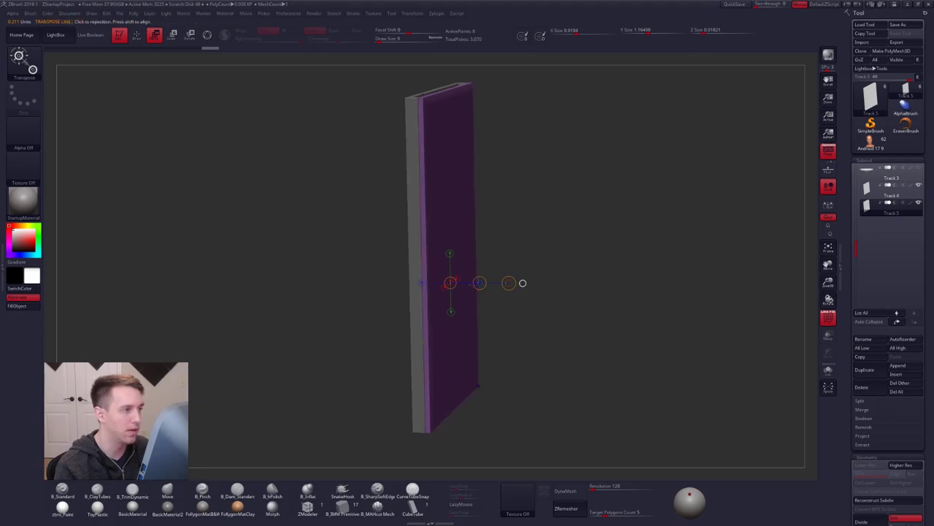
key(q)
Select the Track 4 subtool, view it straight from the front, and duplicate it.
drag(578, 209, 847, 217)
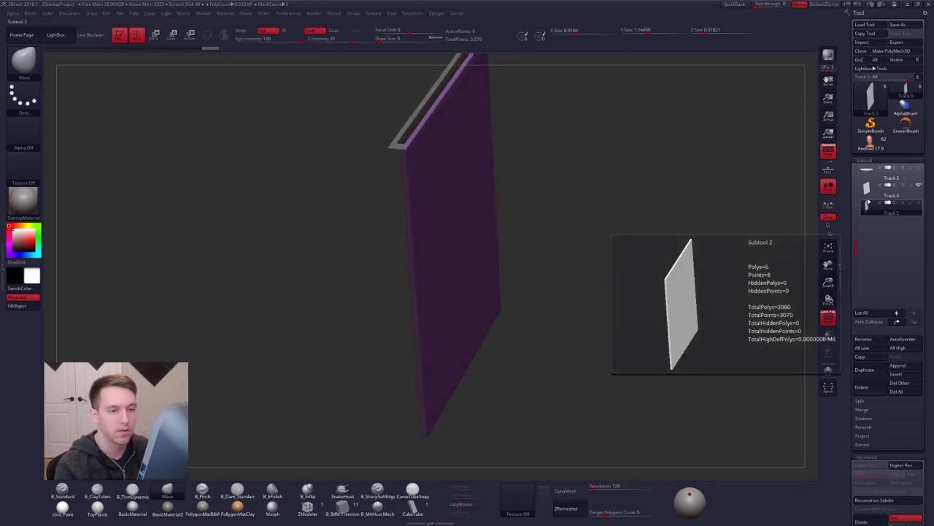
click(876, 190)
drag(682, 219, 343, 199)
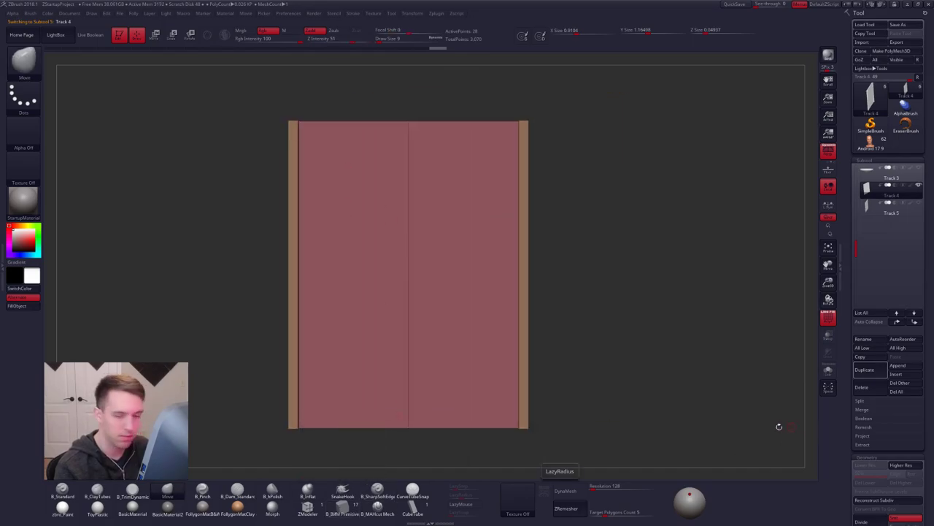
click(862, 370)
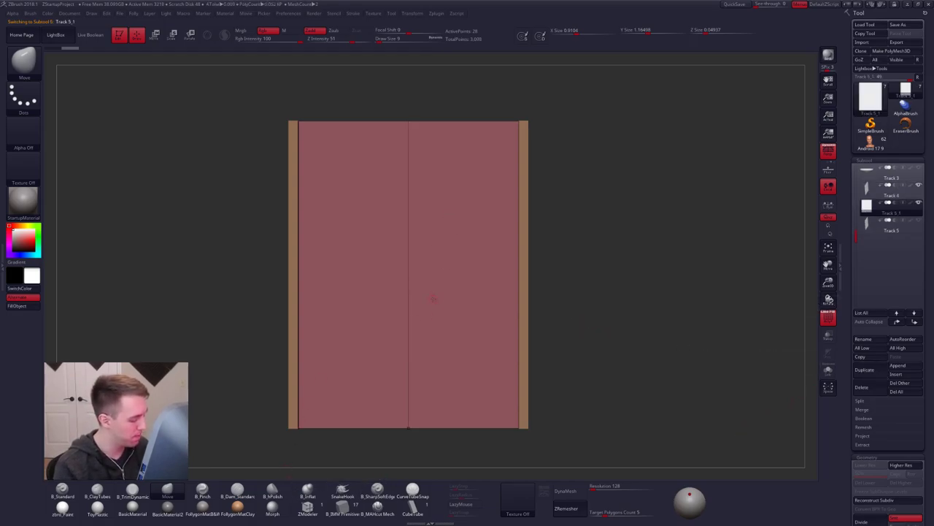
Try inserting a standard cylinder at the upper centre of the duplicated panel with the IMM Primitives brush, and undo it.
click(340, 508)
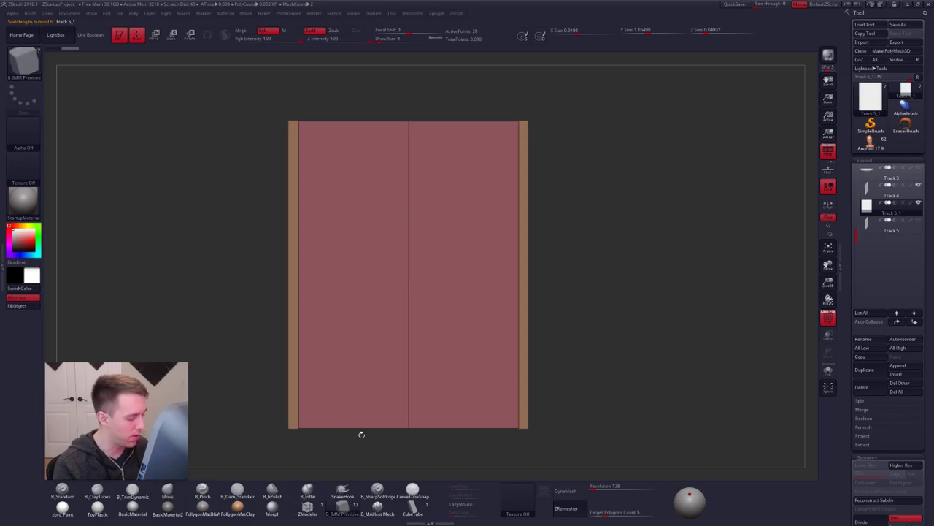
key(m)
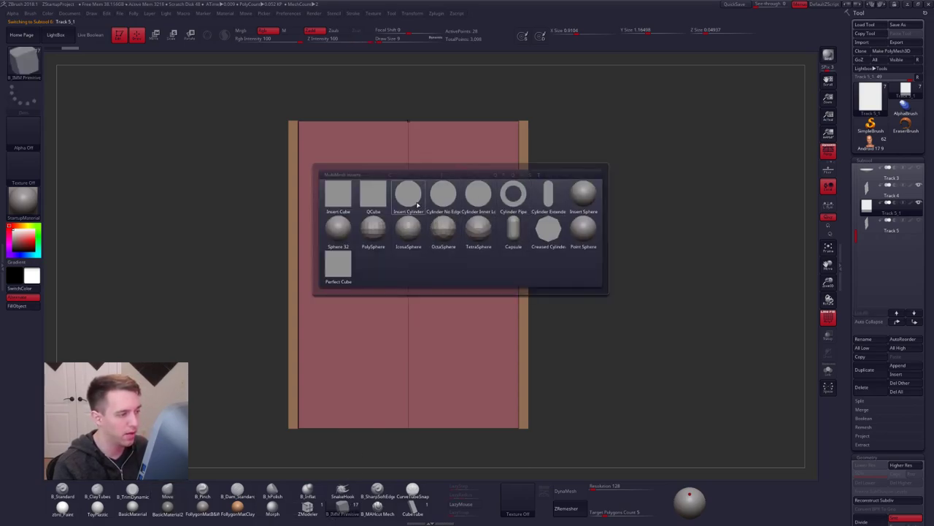
click(418, 206)
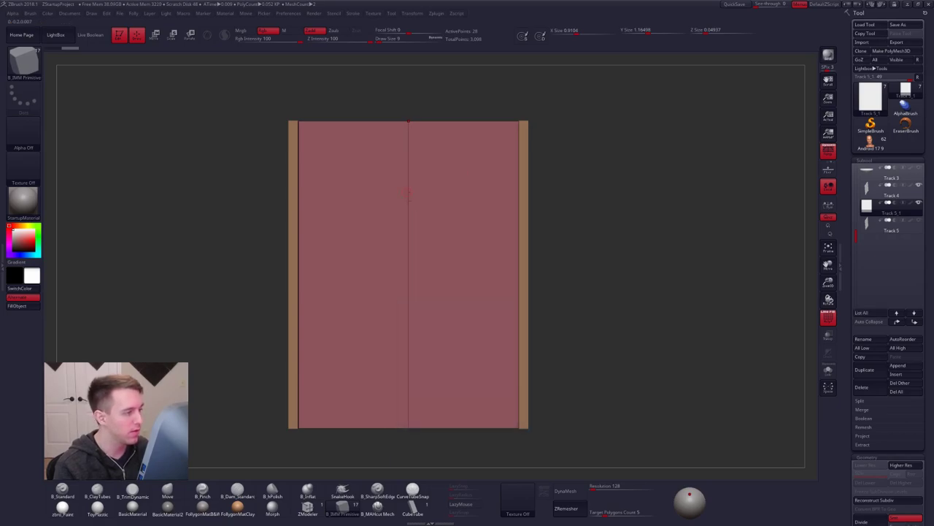
drag(409, 176, 422, 186)
right_drag(387, 192, 425, 192)
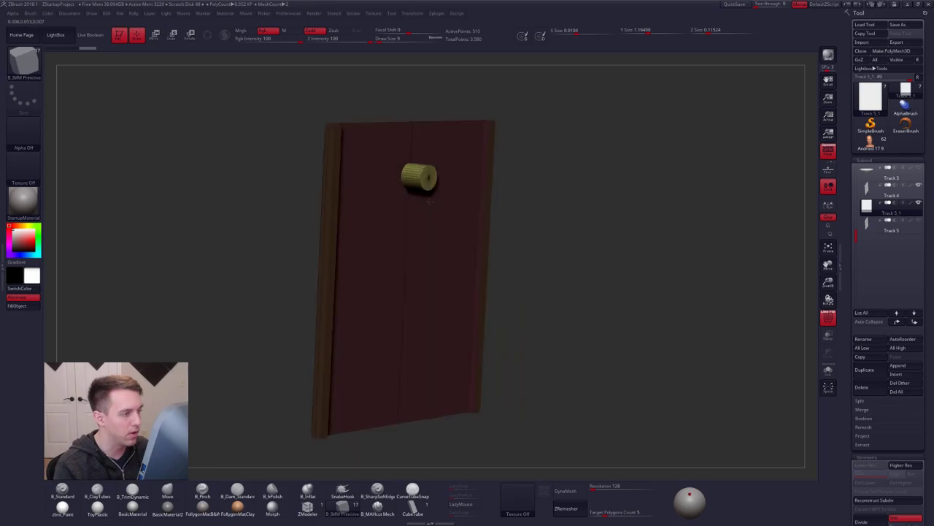
key(ctrl+z)
Insert a Creased Cylinder at the panel's upper centre, and combine the cylinder's faces into a single polygroup.
key(m)
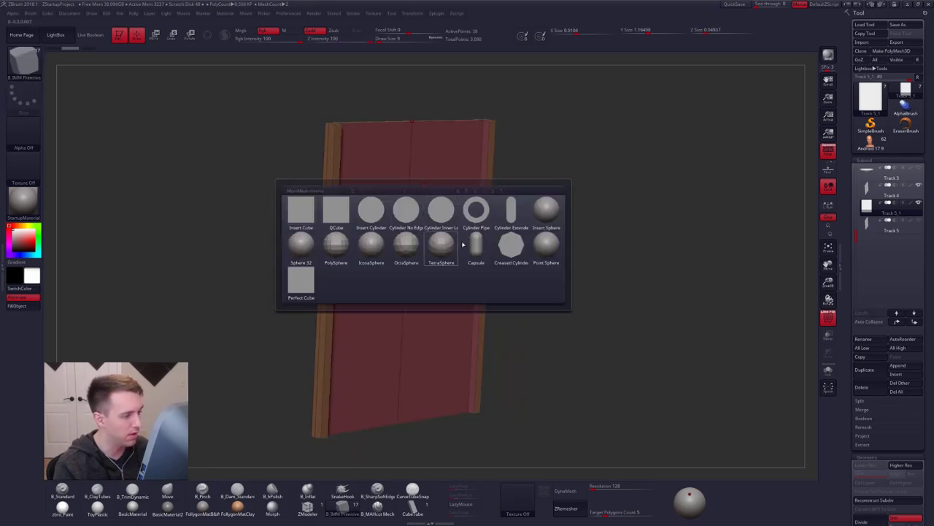
click(512, 245)
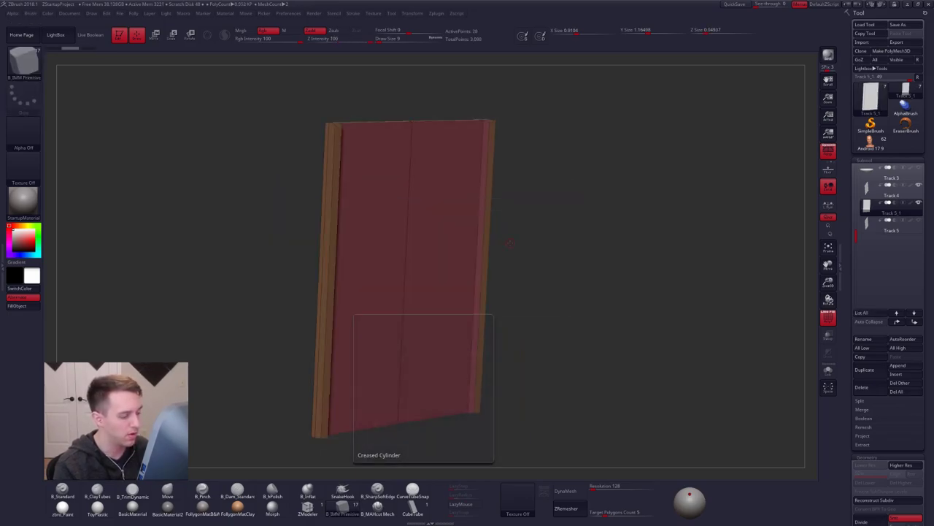
mouse_move(441, 175)
shift+right_down()
mouse_move(420, 168)
mouse_move(412, 149)
mouse_move(458, 194)
mouse_move(511, 171)
shift+right_up()
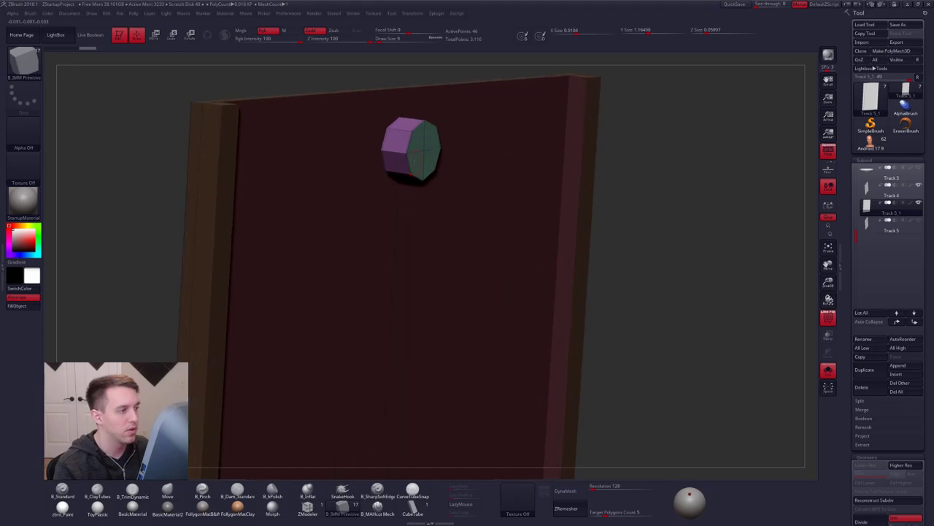
ctrl+click(660, 147)
key(ctrl+w)
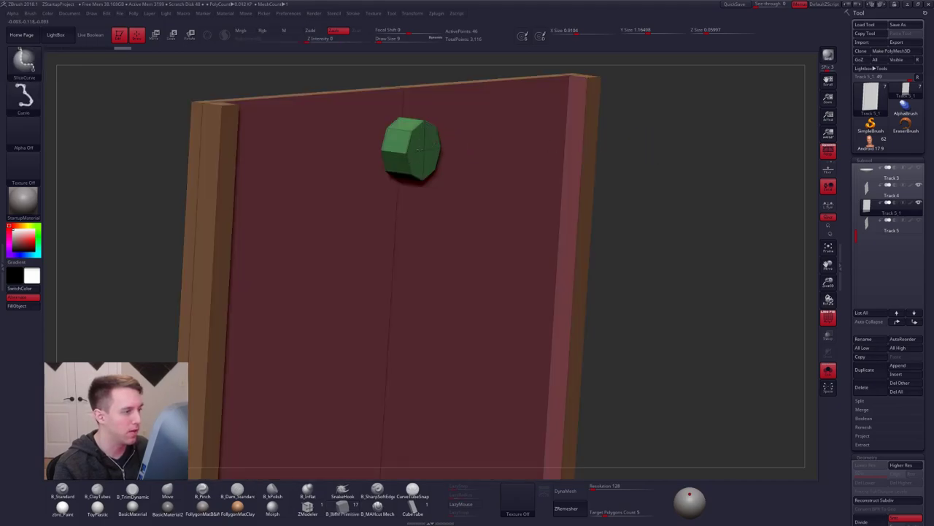
Isolate the green cylinder, delete the hidden panel geometry from its subtool, and subdivide the cylinder twice, returning to a lower subdivision level.
ctrl+shift+click(420, 149)
key(space)
click(443, 162)
shift+right_drag(423, 114, 416, 146)
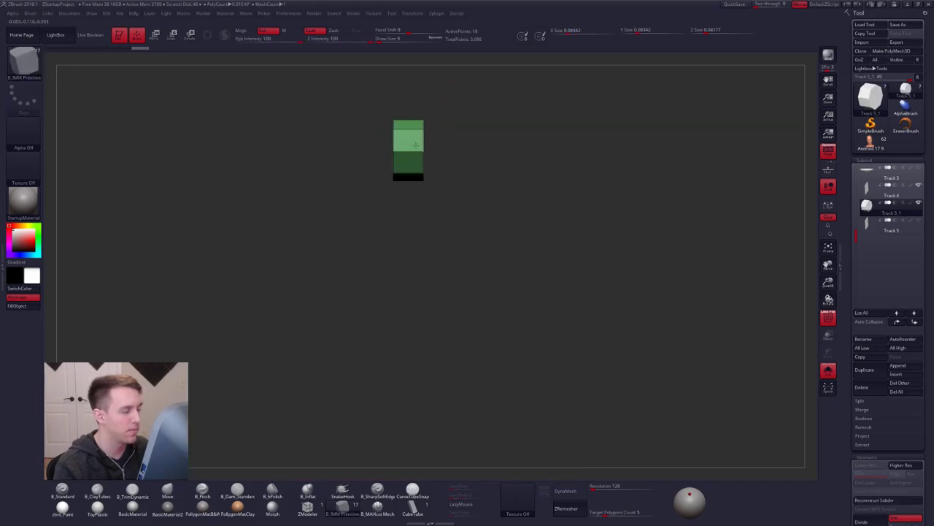
key(ctrl+d)
key(ctrl+d)
right_drag(492, 190, 474, 187)
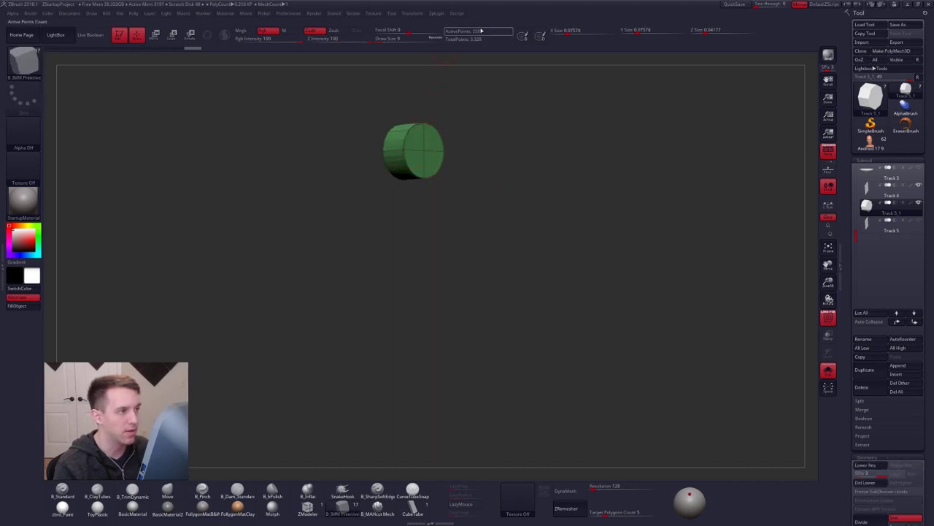
key(shift+d)
Scale the cylinder at the panel's upper centre down to about 0.038 across, with a depth of about 0.059.
shift+right_drag(427, 160, 515, 237)
key(w)
drag(419, 172, 683, 193)
ctrl+right_drag(683, 193, 447, 170)
key(e)
shift+drag(446, 169, 515, 169)
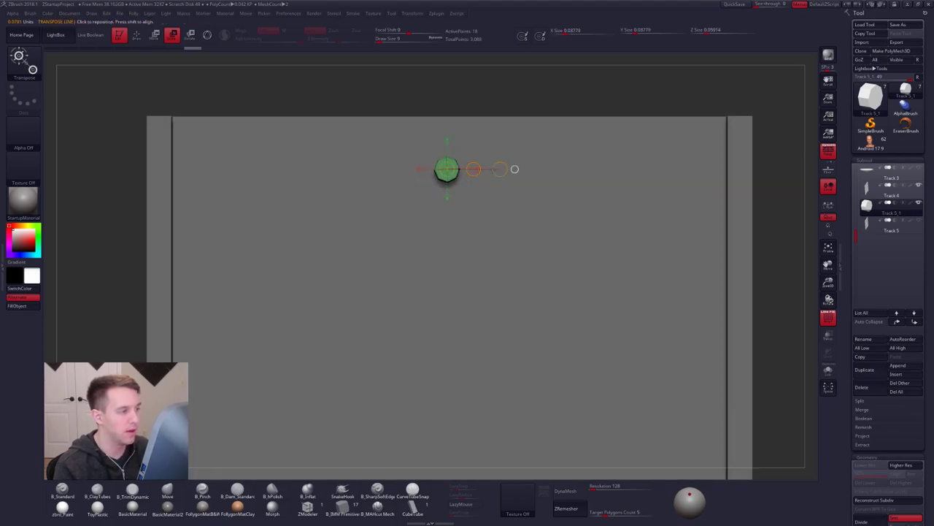
Turn off perspective and extend the Track 4 side rails forward past the cylinder to a depth of about 0.095, masking the back panel.
click(828, 151)
mouse_move(652, 169)
ctrl+right_down()
mouse_move(534, 200)
mouse_move(555, 207)
mouse_move(504, 234)
mouse_move(504, 266)
mouse_move(504, 241)
ctrl+right_up()
key(q)
alt+click(435, 209)
mouse_move(435, 210)
right_down()
mouse_move(431, 233)
mouse_move(462, 234)
mouse_move(452, 153)
right_up()
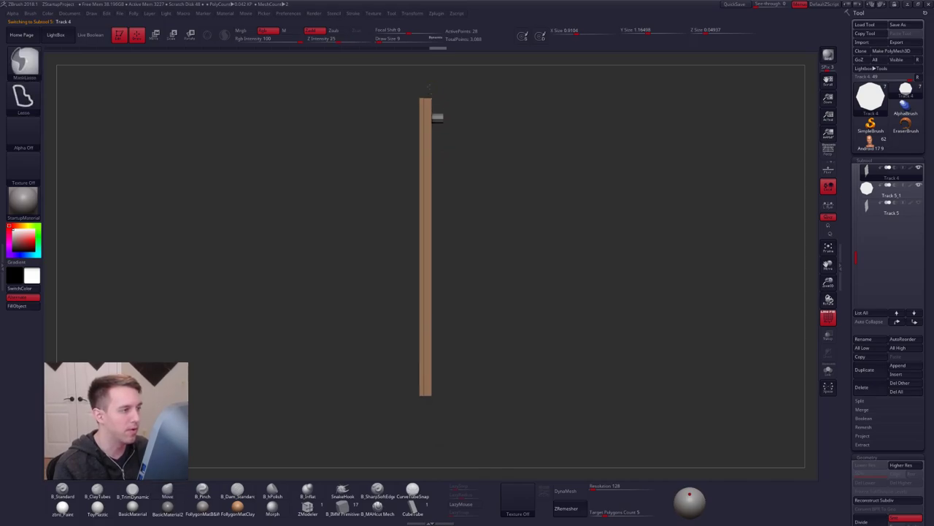
mouse_move(430, 87)
ctrl+mouse_down()
mouse_move(527, 281)
mouse_move(463, 413)
mouse_move(427, 426)
ctrl+mouse_up()
key(w)
alt+click(425, 325)
mouse_move(445, 325)
alt+mouse_down()
mouse_move(478, 325)
mouse_move(460, 325)
alt+mouse_up()
key(q)
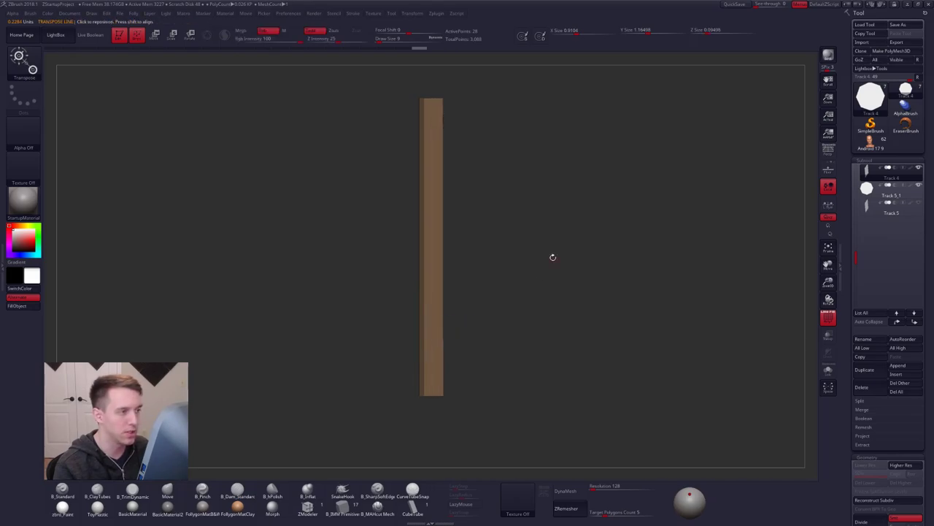
ctrl+drag(552, 257, 599, 211)
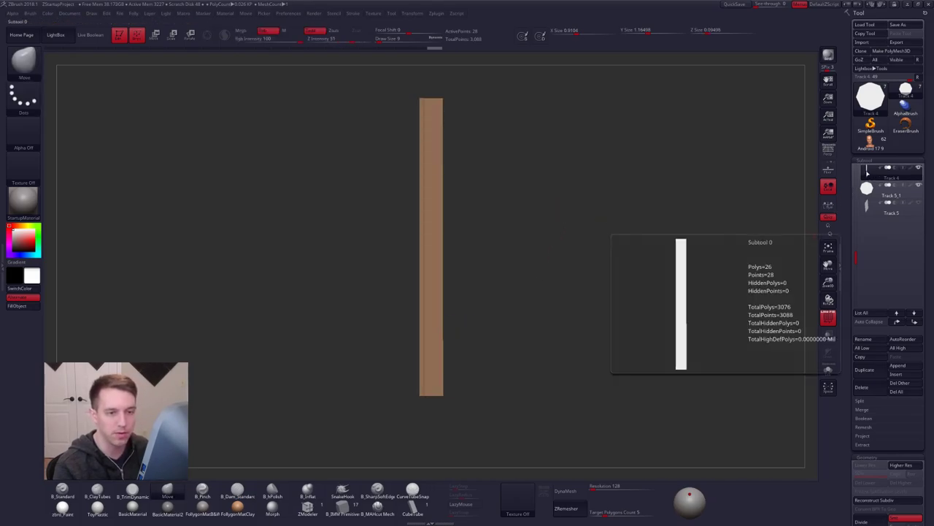
Select the Track 5 panel and move it forward to sit in front of the deepened Track 4 rails.
click(871, 209)
mouse_move(589, 217)
mouse_down()
mouse_move(512, 243)
mouse_move(547, 241)
mouse_move(444, 335)
mouse_up()
key(shift+f)
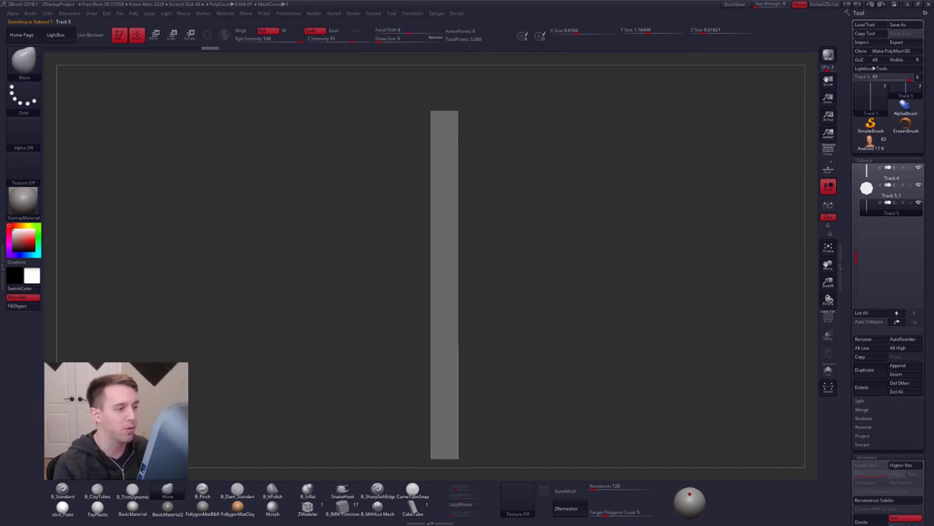
key(w)
mouse_move(450, 228)
shift+mouse_down()
mouse_move(495, 229)
mouse_move(470, 228)
shift+mouse_up()
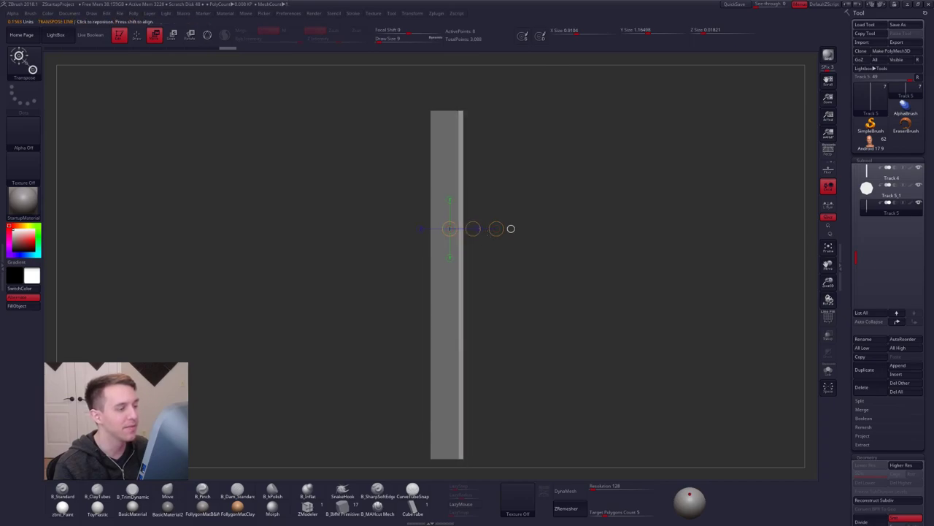
key(q)
Select the Track 5_1 cylinder subtool and view the whole panel straight from the front.
click(868, 193)
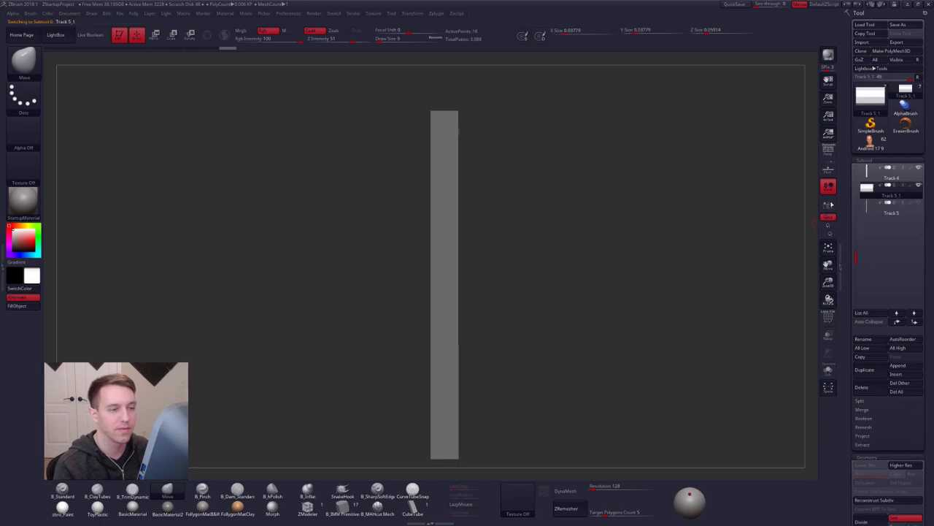
drag(767, 226, 644, 230)
alt+drag(719, 228, 569, 205)
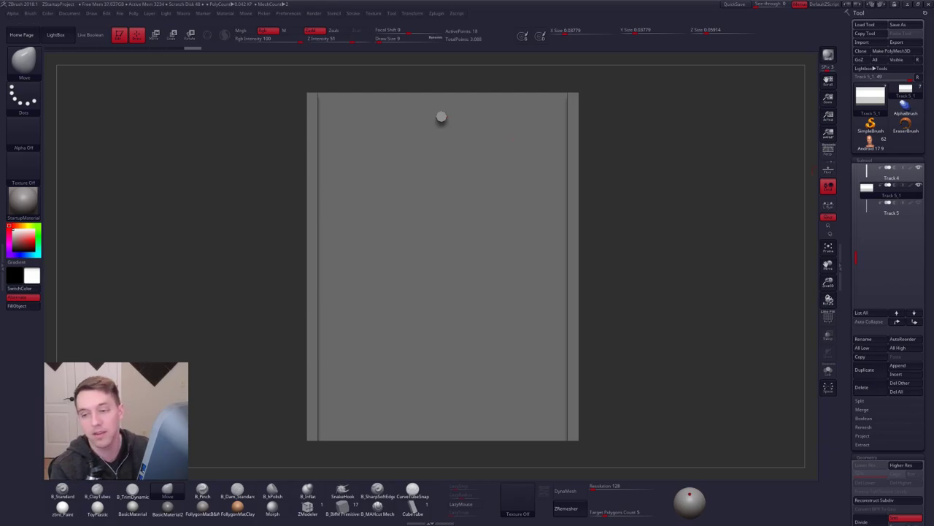
Switch to Chrome to view the Add Cylinder settings image, close its tab, and return to ZBrush.
key(alt+Tab)
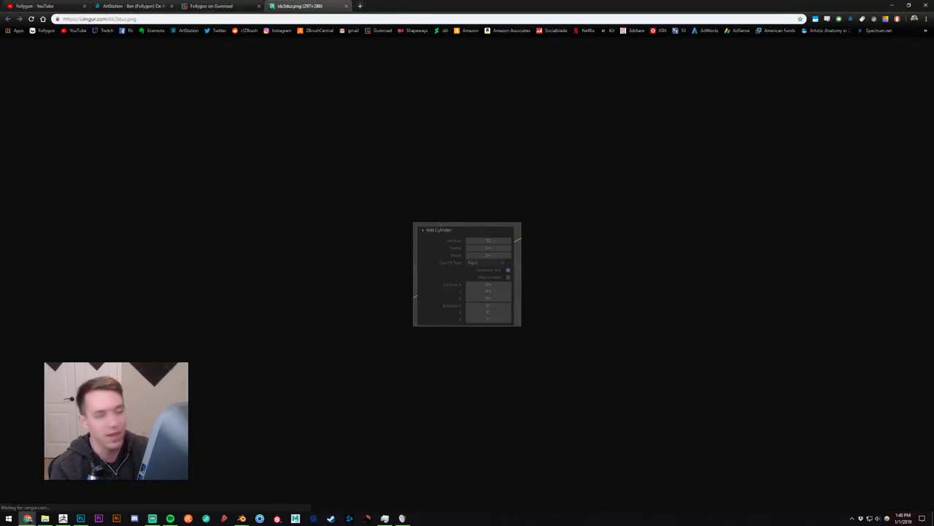
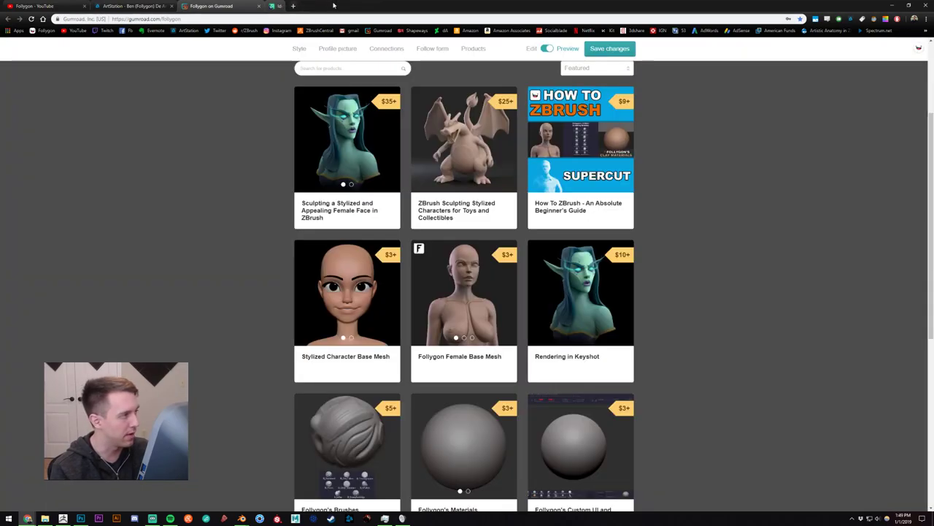
click(346, 5)
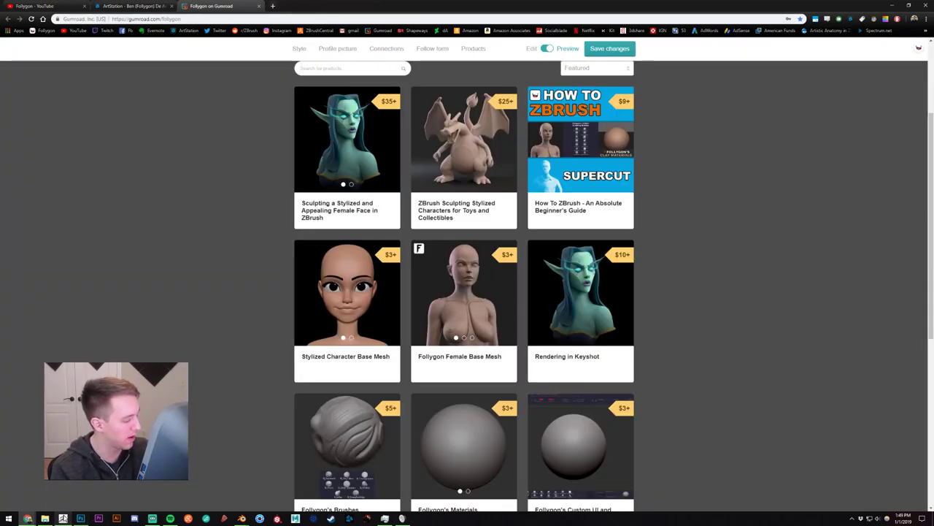
click(81, 519)
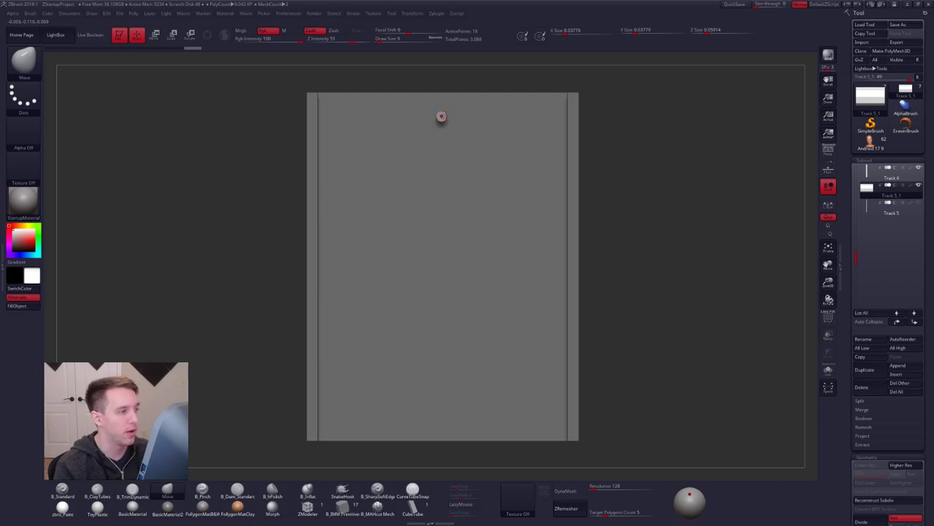
Move the cylinder back against the Track 4 back panel, and lengthen it forward to a depth of about 0.099.
ctrl+right_drag(440, 117, 476, 188)
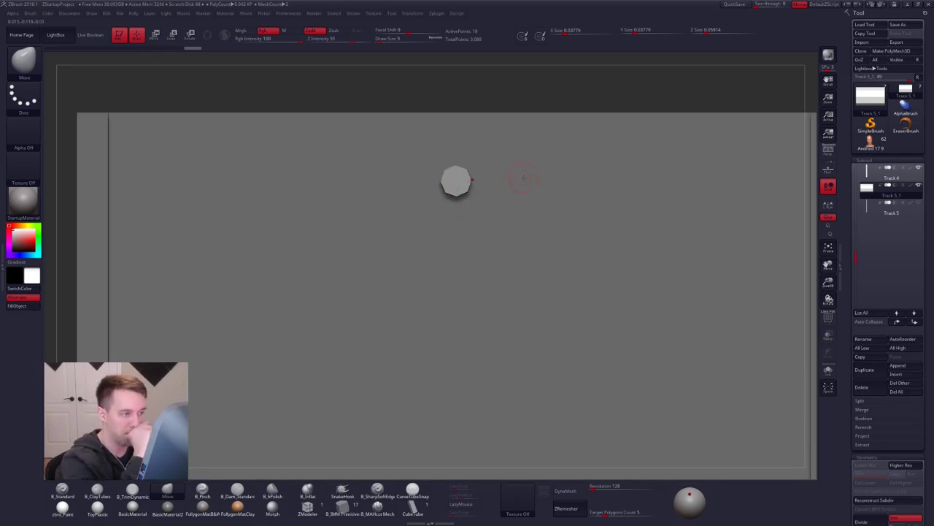
right_drag(454, 235, 461, 251)
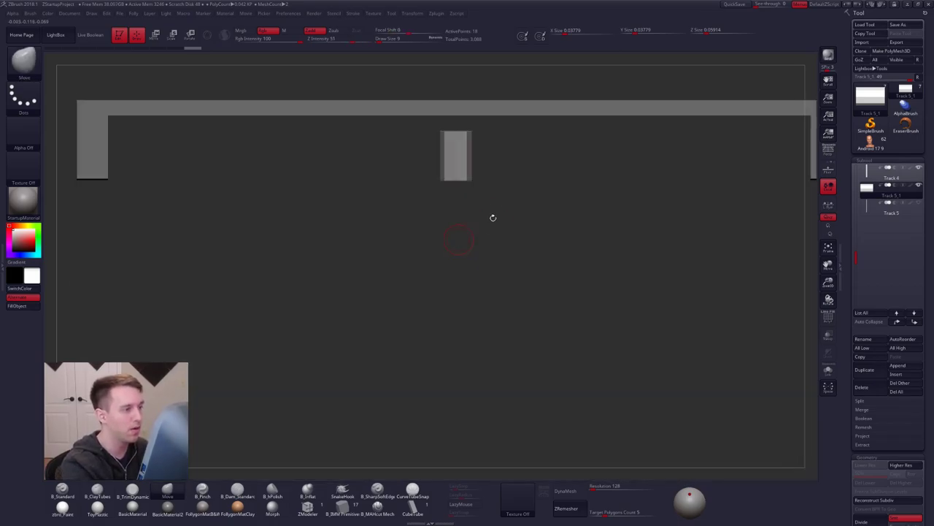
ctrl+right_drag(492, 217, 476, 248)
key(w)
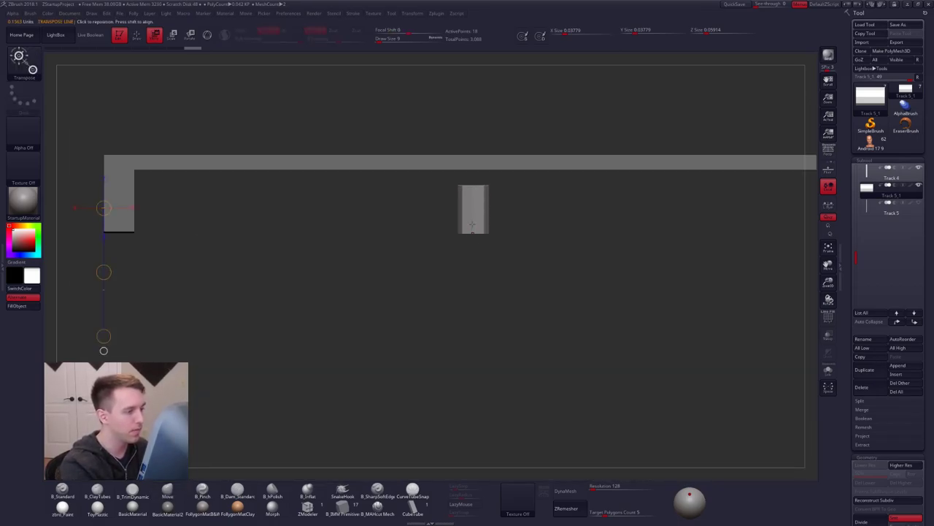
shift+drag(473, 233, 473, 302)
drag(473, 268, 473, 250)
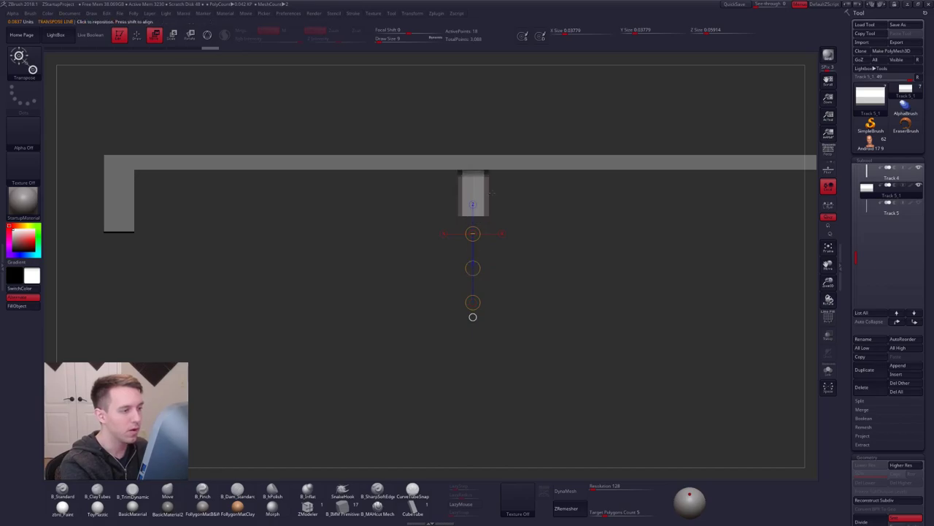
shift+drag(487, 168, 487, 239)
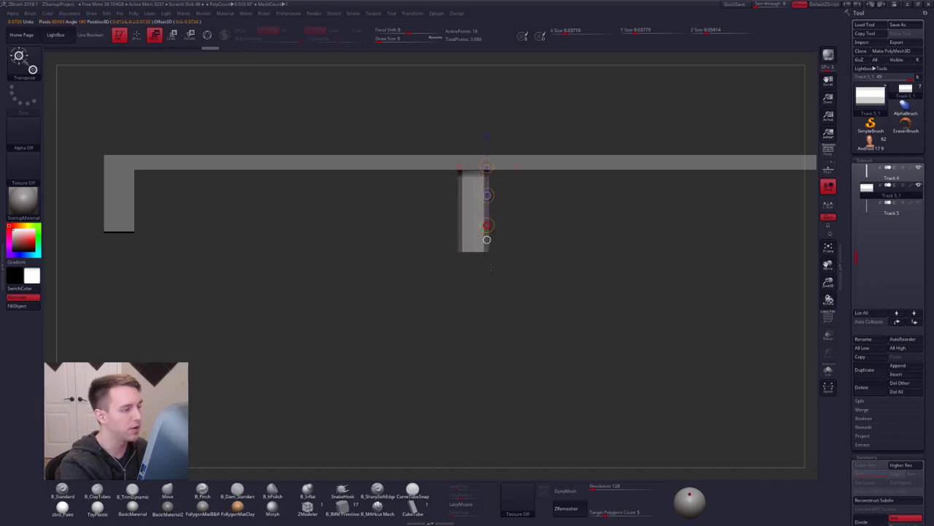
mouse_move(533, 279)
ctrl+right_down()
mouse_move(560, 255)
mouse_move(536, 280)
ctrl+right_up()
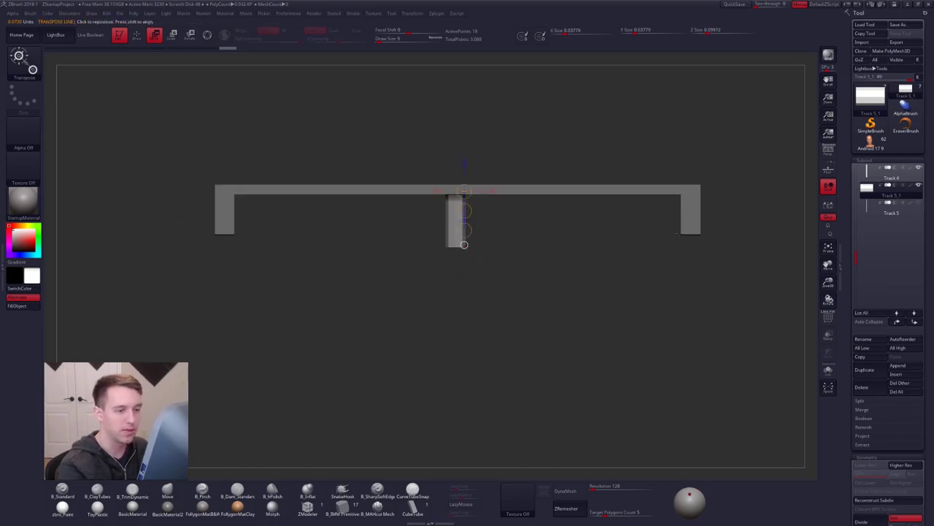
Flatten the front ends of the Track 4 rails with a Transpose clip, and trim the cylinder's front end flush with them.
shift+drag(682, 233, 681, 288)
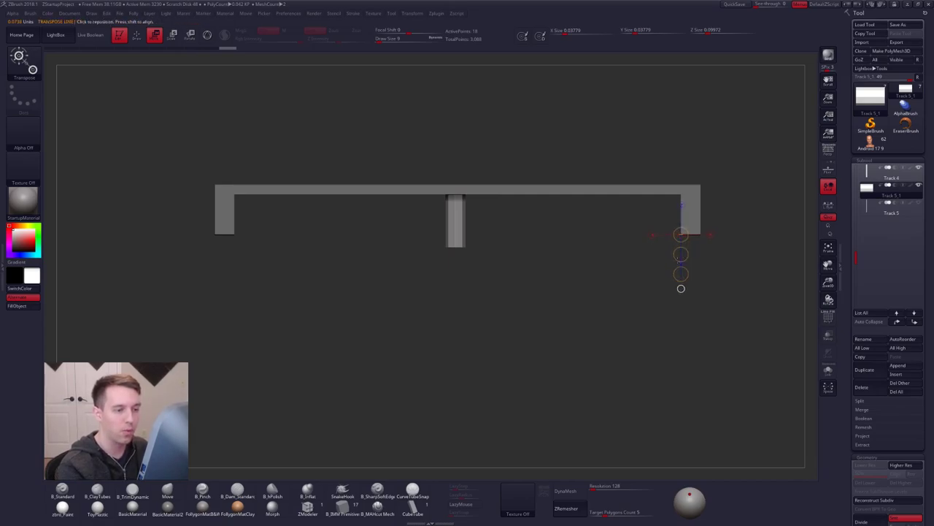
drag(700, 234, 687, 319)
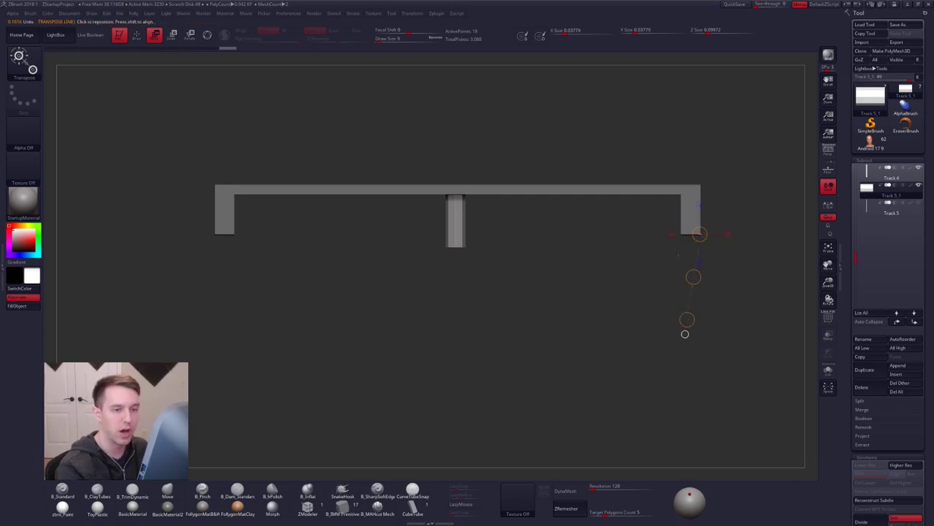
click(868, 176)
key(shift+f)
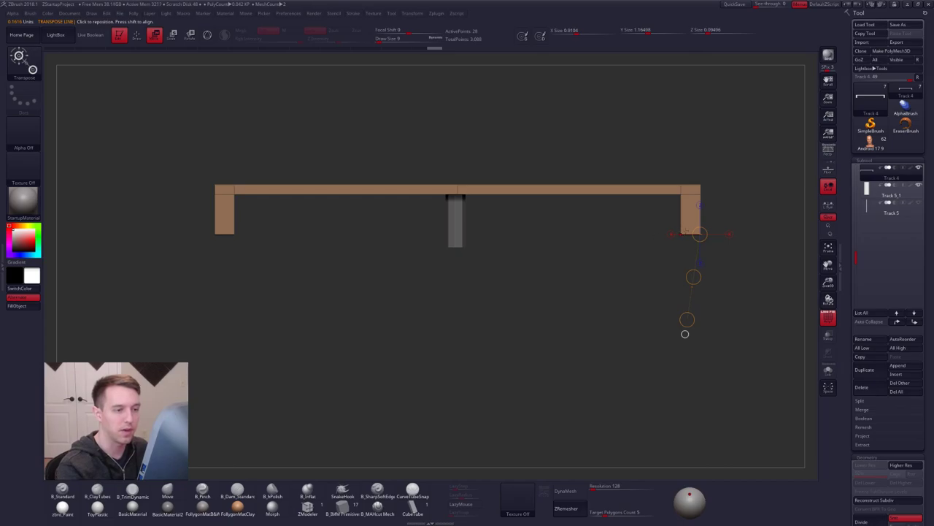
shift+drag(687, 232, 687, 308)
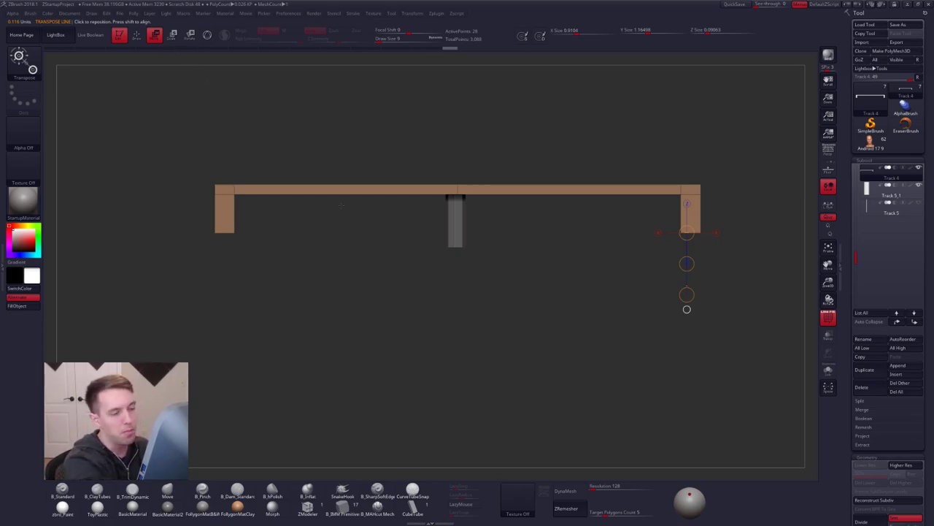
click(890, 192)
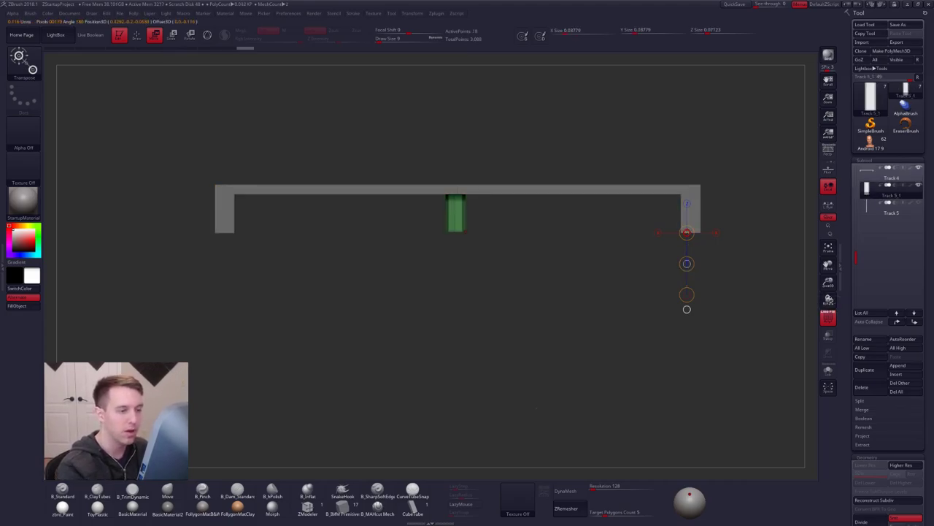
Thicken the Track 5 panel to about 0.026 and clip its back face flush with the rail fronts.
click(871, 210)
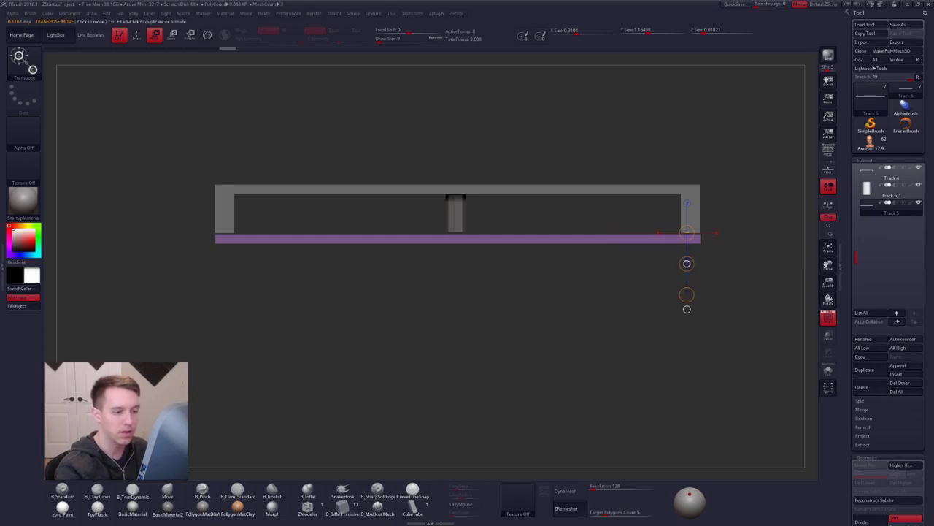
drag(687, 294, 687, 333)
drag(687, 264, 686, 265)
drag(686, 233, 687, 157)
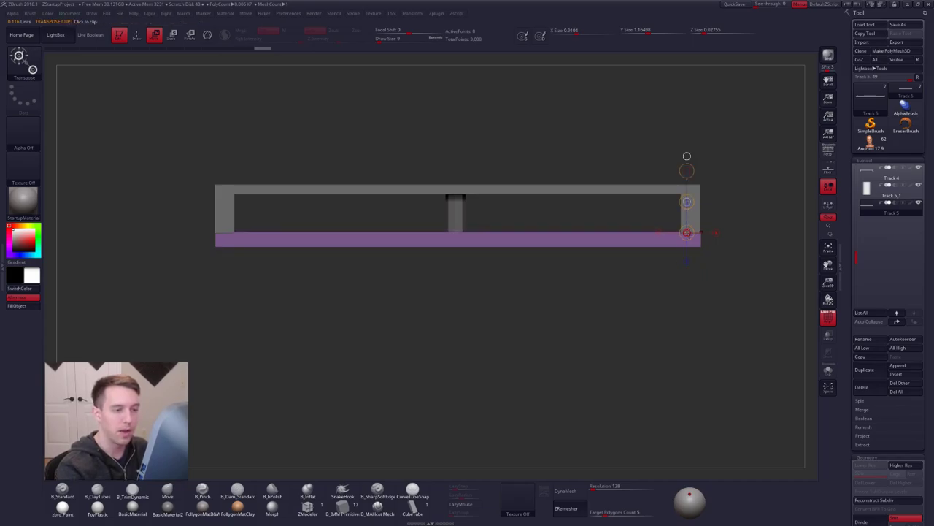
click(687, 232)
key(q)
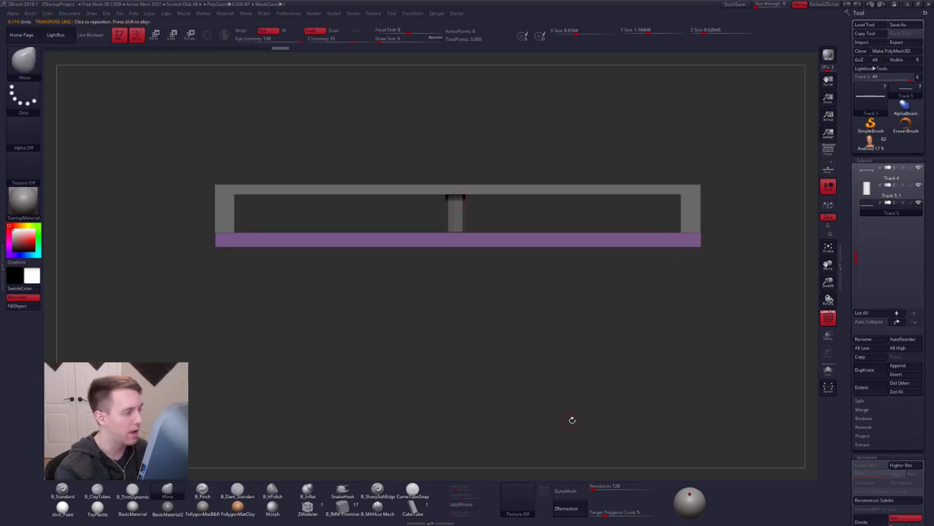
Copy the Track 5_1 cylinder into two staggered rows of twelve pegs across the upper part of the panel.
mouse_move(612, 425)
mouse_down()
mouse_move(679, 425)
mouse_move(612, 426)
mouse_up()
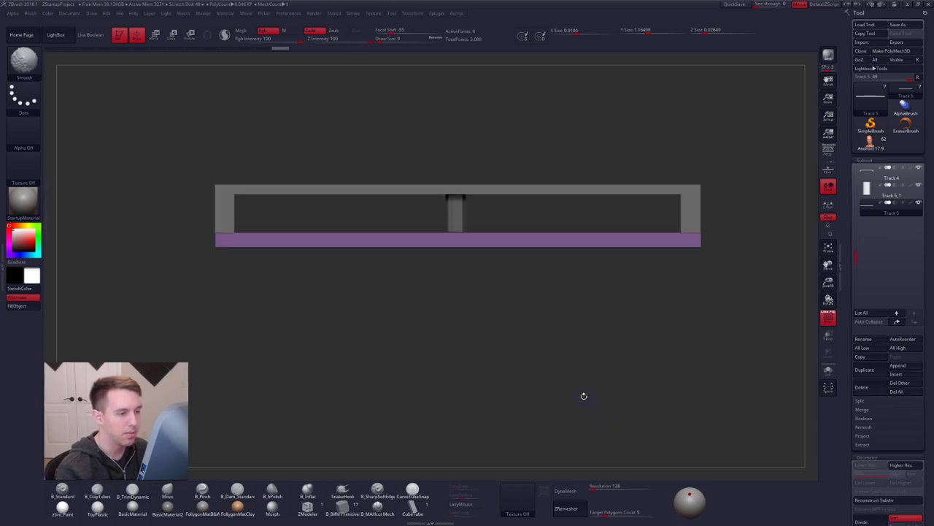
alt+drag(529, 274, 585, 302)
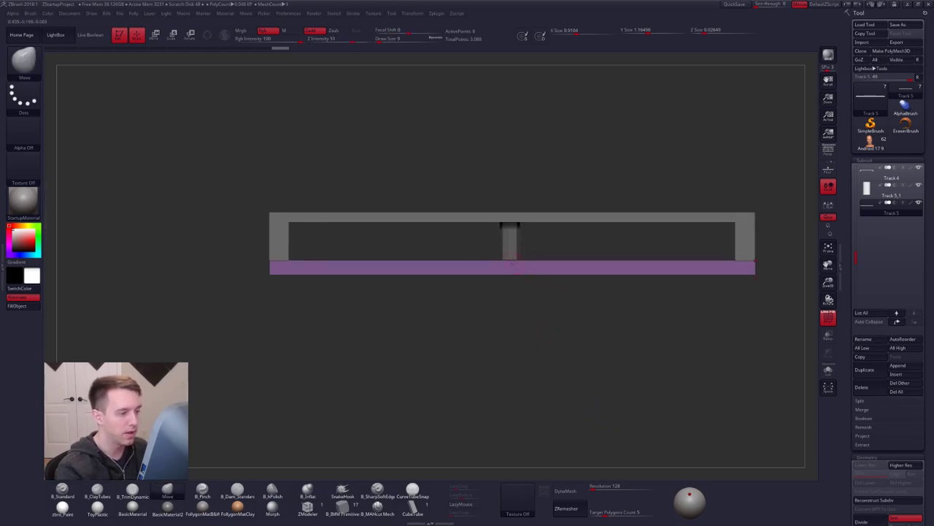
click(869, 192)
drag(657, 417, 626, 208)
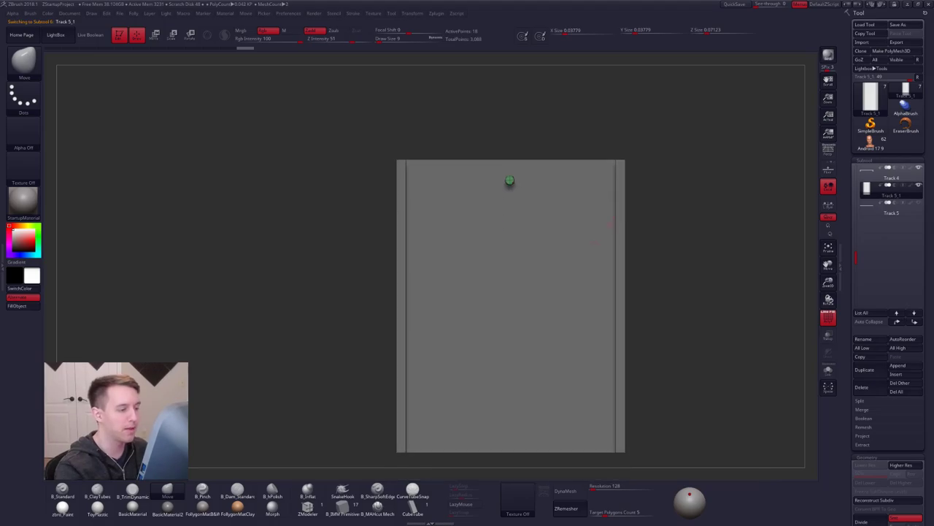
key(shift+f)
ctrl+right_drag(515, 189, 525, 221)
key(w)
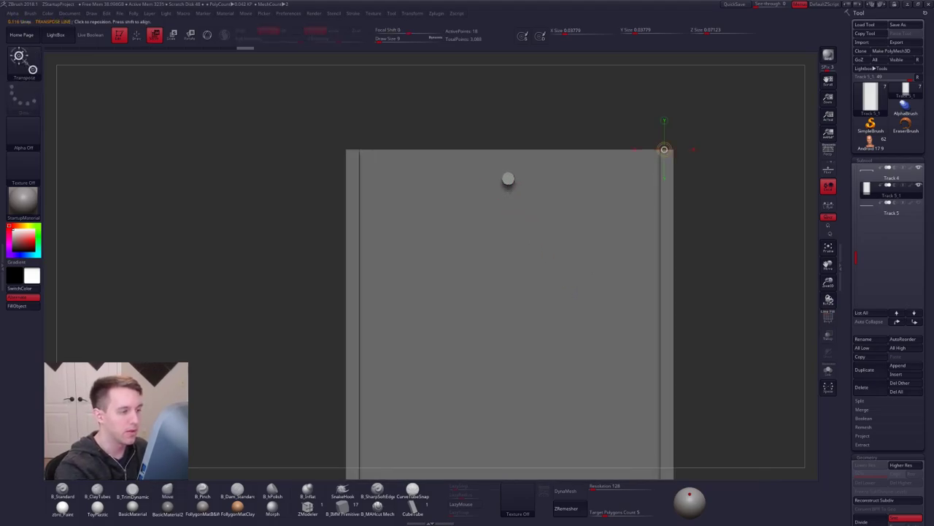
mouse_move(508, 181)
mouse_down()
mouse_move(532, 228)
mouse_move(544, 219)
mouse_move(537, 193)
mouse_move(547, 179)
mouse_move(553, 222)
mouse_move(610, 182)
mouse_move(634, 206)
mouse_move(632, 184)
mouse_move(645, 168)
mouse_move(522, 212)
mouse_move(477, 208)
mouse_move(444, 180)
mouse_move(409, 201)
mouse_move(424, 210)
mouse_move(385, 178)
mouse_move(379, 227)
mouse_up()
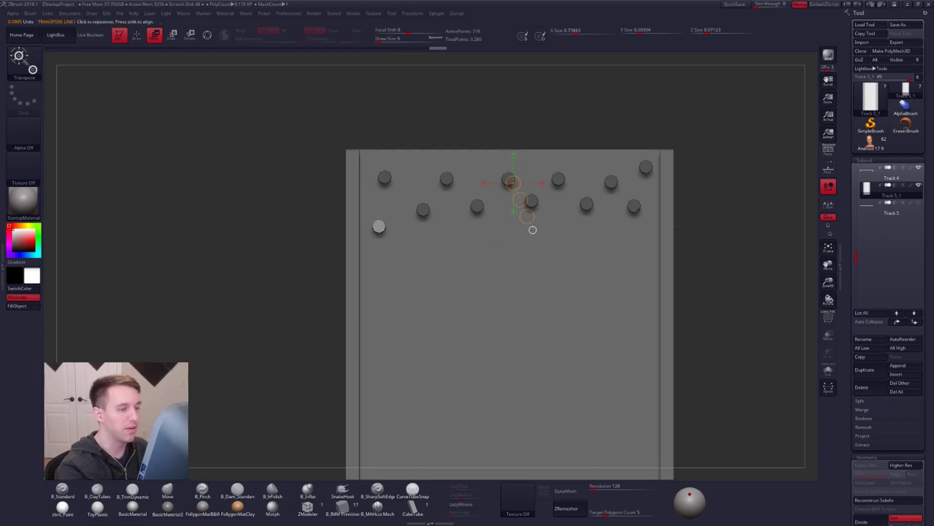
Try duplicating the two rows of pegs twice down the panel, and undo both copies.
mouse_move(676, 227)
ctrl+mouse_down()
mouse_move(689, 239)
mouse_move(628, 238)
mouse_move(608, 224)
ctrl+mouse_up()
shift+drag(579, 186, 579, 257)
ctrl+drag(578, 219, 580, 286)
ctrl+drag(579, 220, 580, 279)
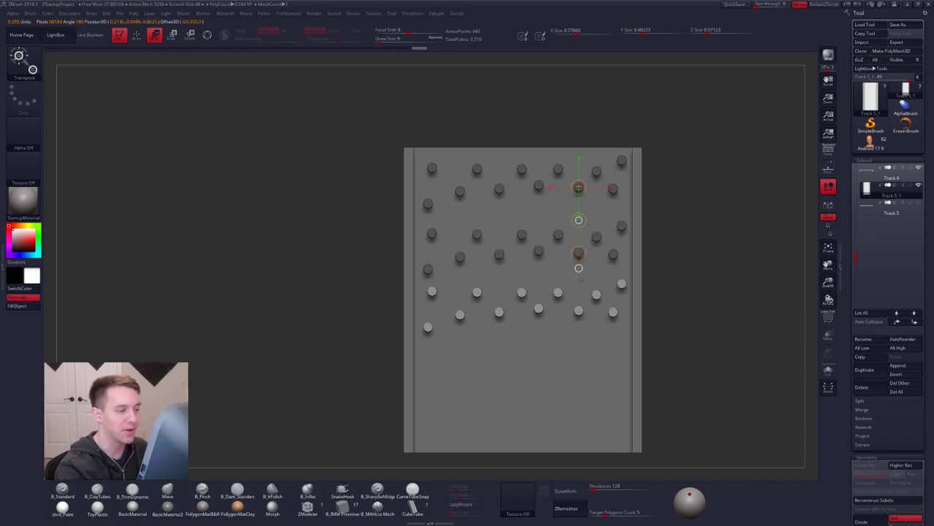
key(ctrl+z)
key(ctrl+z)
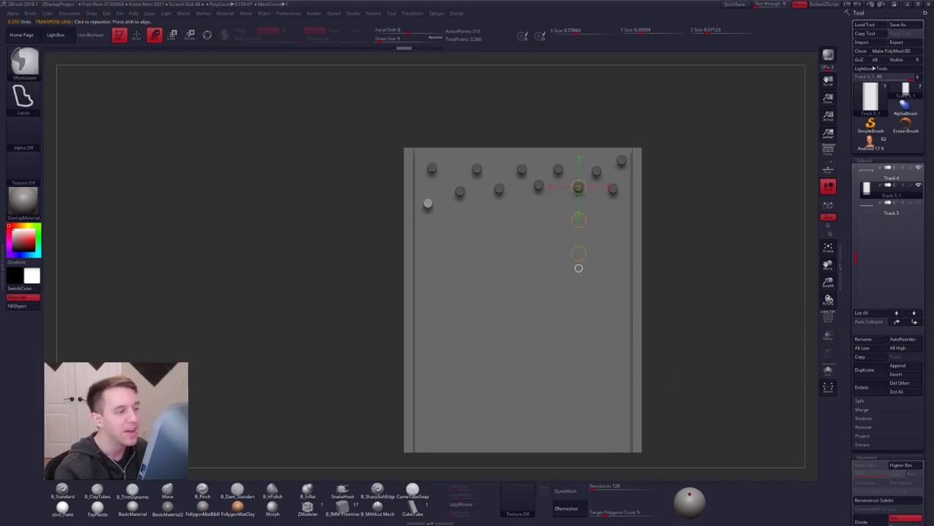
Undo the staggered peg copies back to the single cylinder near the panel's upper edge.
key(ctrl+z)
key(ctrl+z)
key(ctrl+z)
key(ctrl+z)
key(ctrl+z)
key(ctrl+z)
key(ctrl+z)
key(ctrl+z)
key(ctrl+z)
key(ctrl+z)
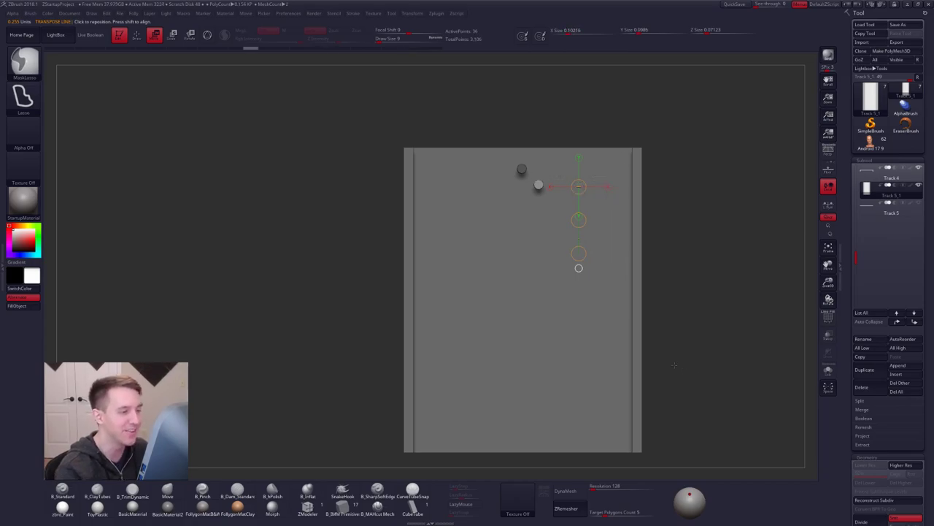
key(ctrl+z)
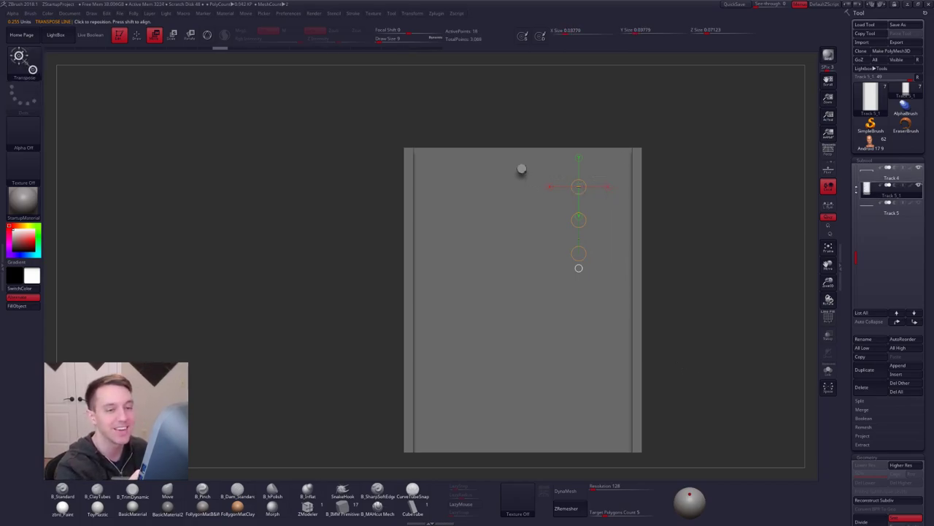
Repeatedly duplicate the single peg straight down the middle of the panel into one vertical column of sixteen.
shift+drag(522, 173, 522, 215)
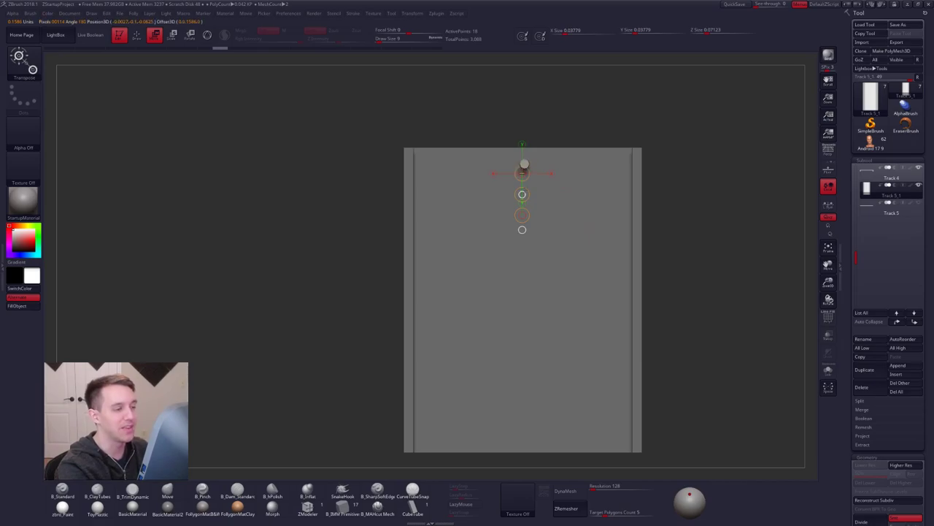
drag(522, 194, 526, 320)
key(ctrl+shift+a)
ctrl+drag(535, 282, 536, 281)
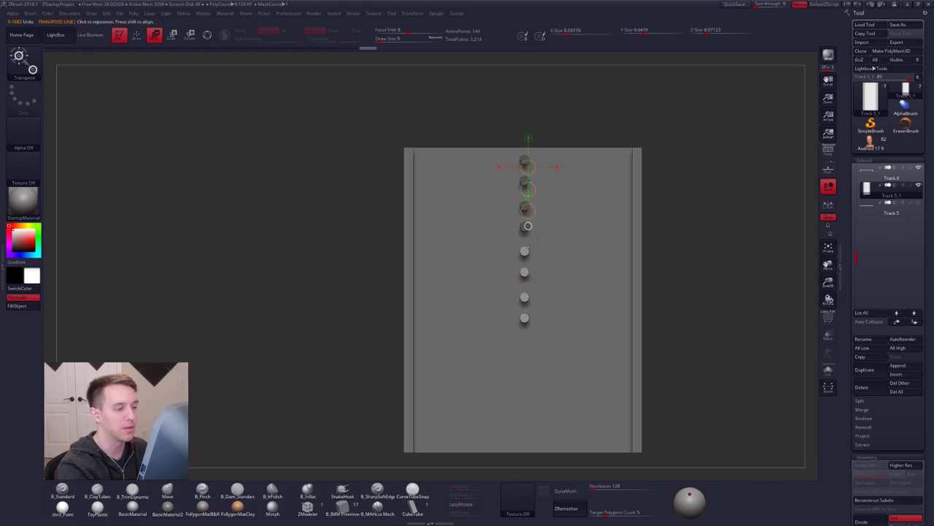
ctrl+drag(565, 129, 580, 131)
drag(532, 216, 532, 233)
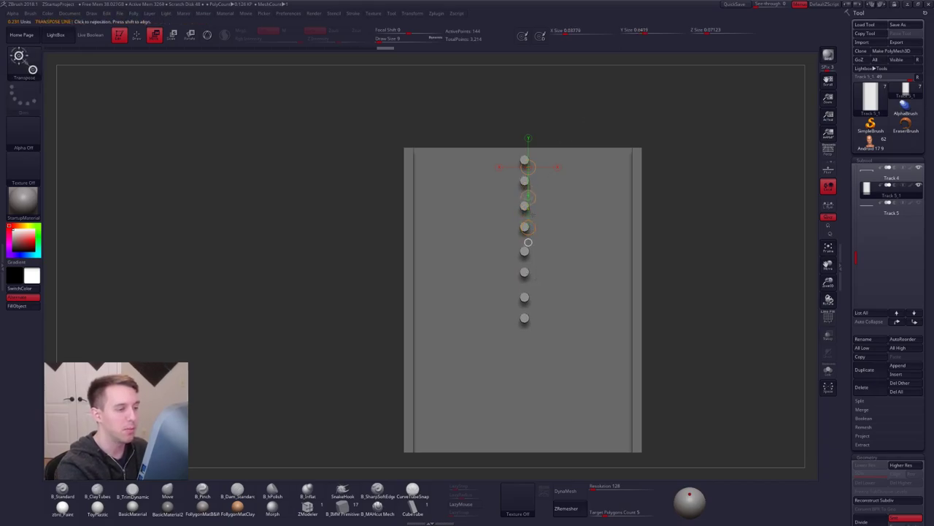
ctrl+drag(530, 198, 545, 381)
key(q)
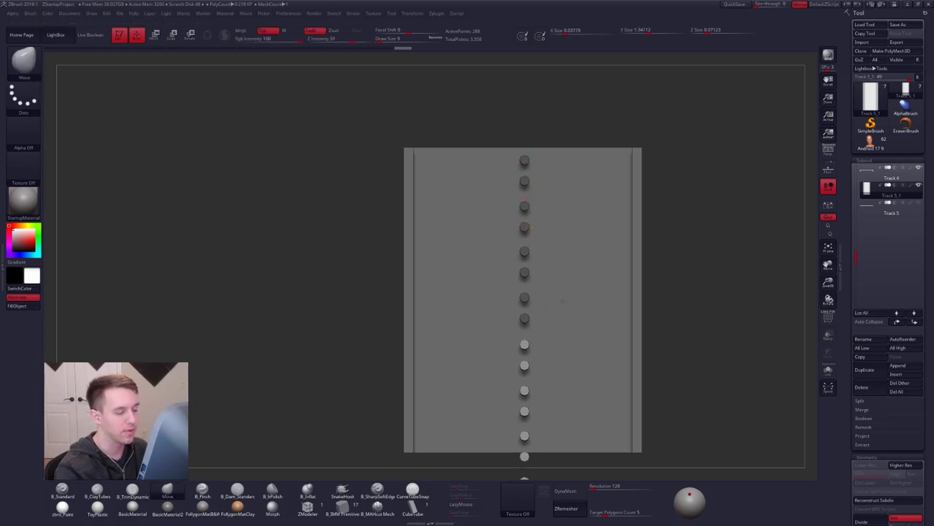
Clear the mask and delete the three pegs that extend past the panel's lower edge.
alt+right_drag(561, 302, 571, 137)
ctrl+drag(591, 307, 603, 321)
mouse_move(535, 280)
ctrl+shift+mouse_down()
mouse_move(504, 351)
mouse_move(537, 383)
ctrl+shift+mouse_up()
key(ctrl+shift+f)
click(569, 485)
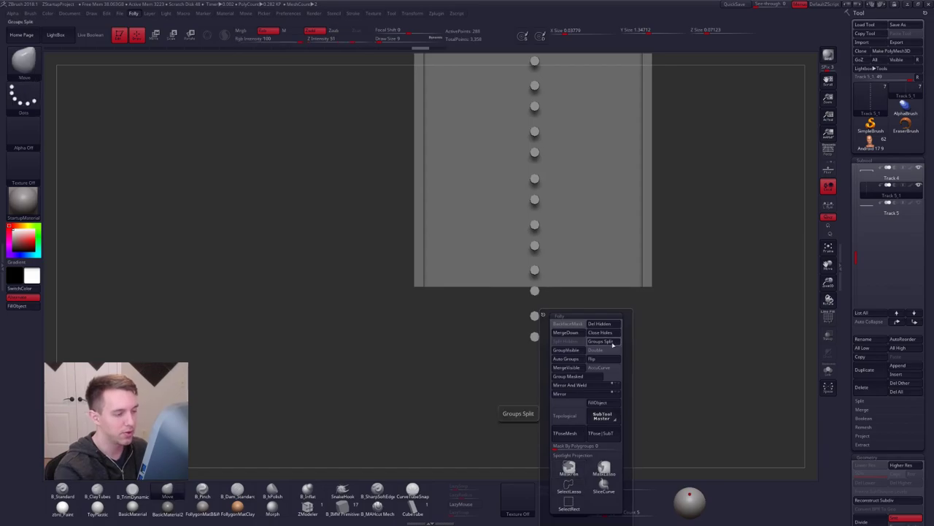
mouse_move(542, 282)
ctrl+alt+shift+mouse_down()
mouse_move(511, 384)
mouse_move(613, 285)
ctrl+alt+shift+mouse_up()
key(ctrl+shift+f)
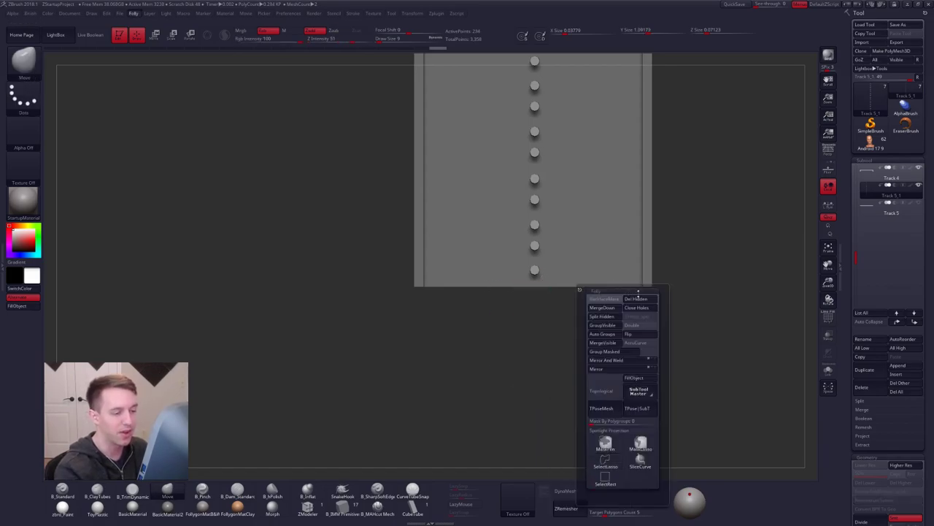
click(638, 295)
alt+right_drag(585, 254, 574, 334)
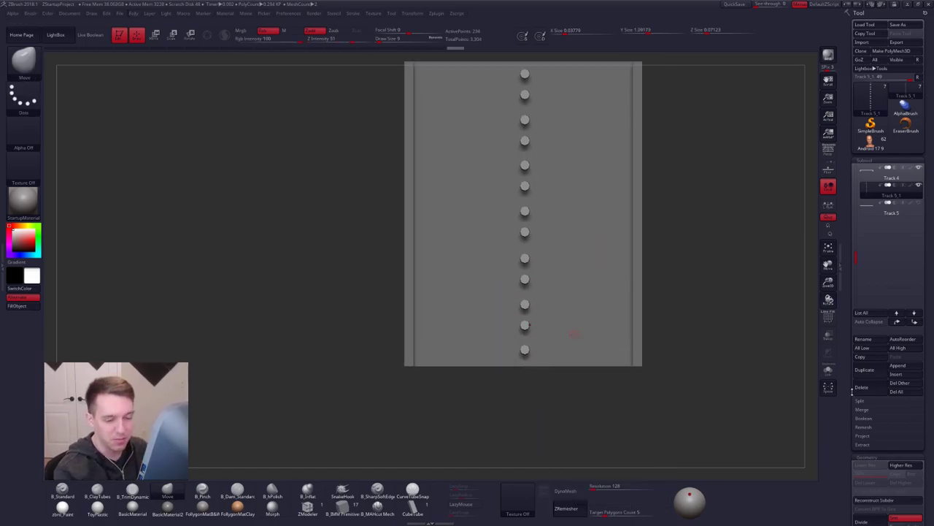
Duplicate the middle peg column toward the left rail, and shift the copy up so the two columns are staggered.
scroll(857, 321, down, 5)
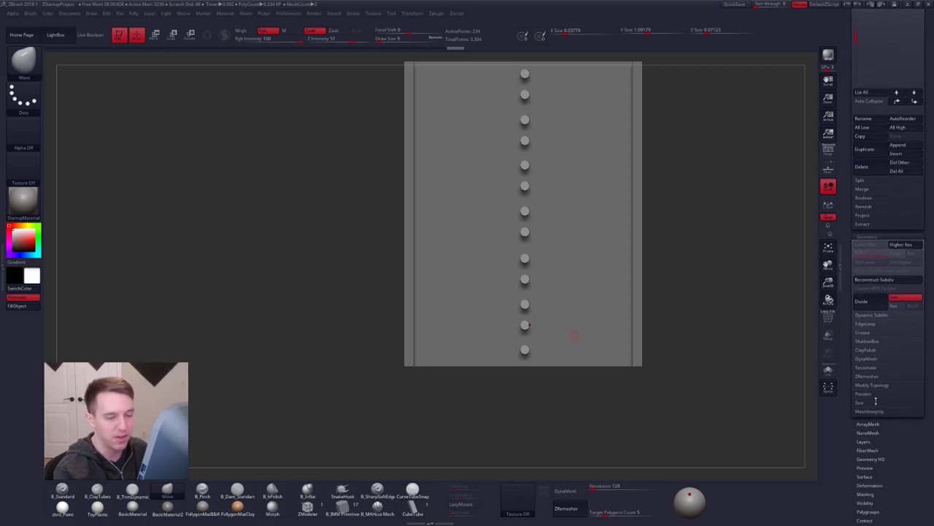
drag(876, 406, 875, 522)
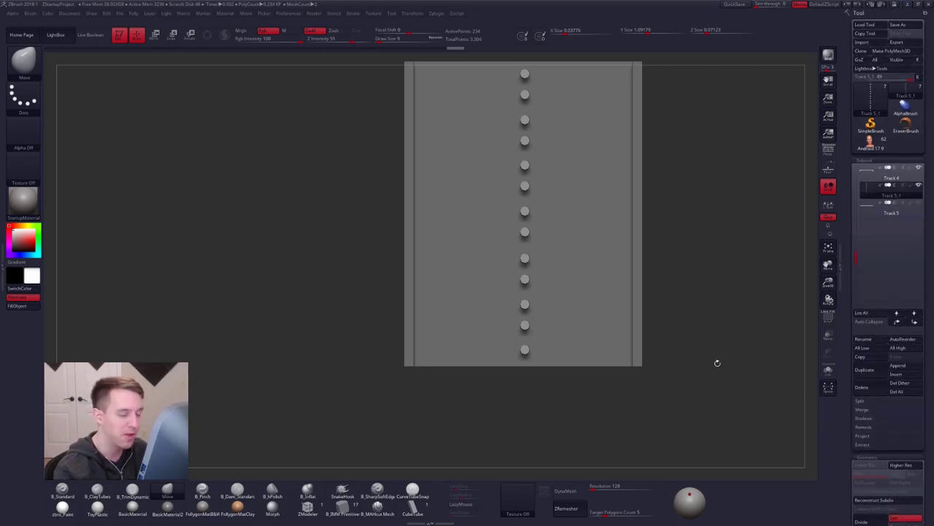
alt+right_drag(597, 365, 592, 435)
key(w)
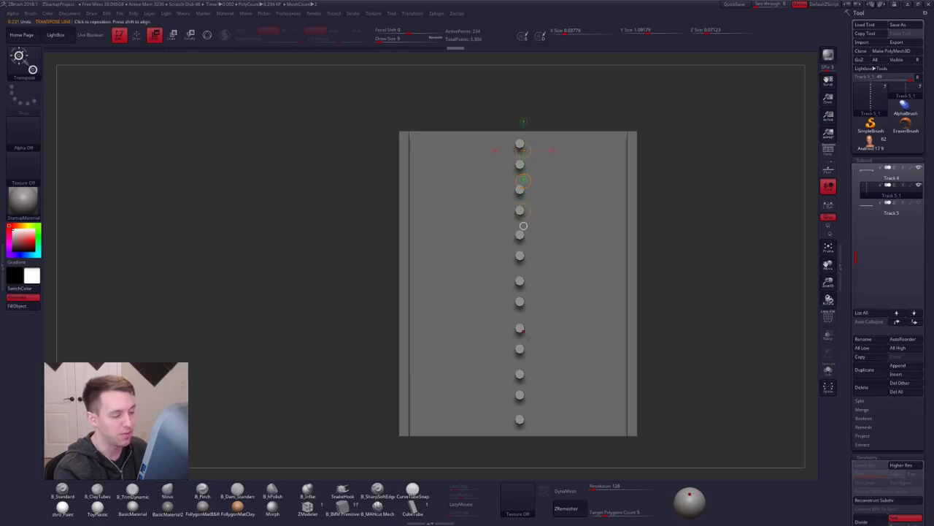
click(519, 331)
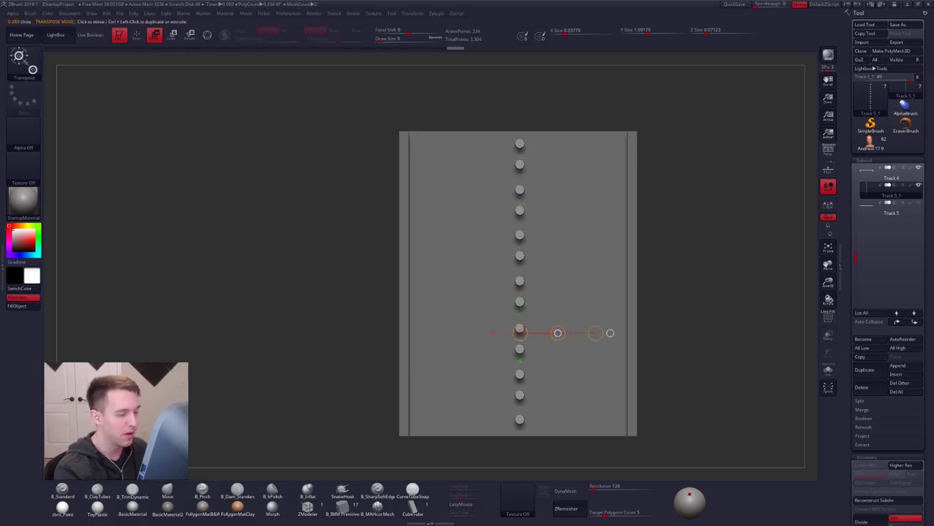
mouse_move(558, 333)
ctrl+mouse_down()
mouse_move(529, 336)
mouse_move(490, 416)
ctrl+mouse_up()
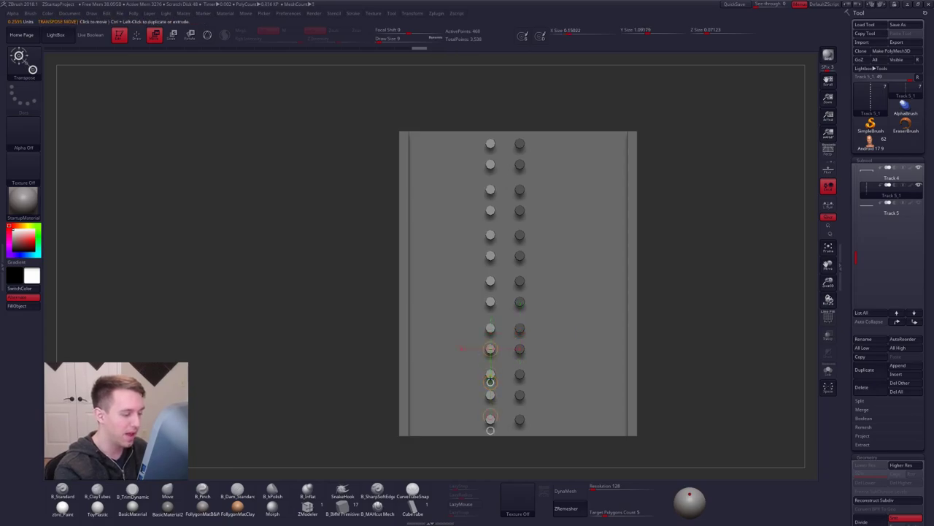
drag(490, 381, 490, 369)
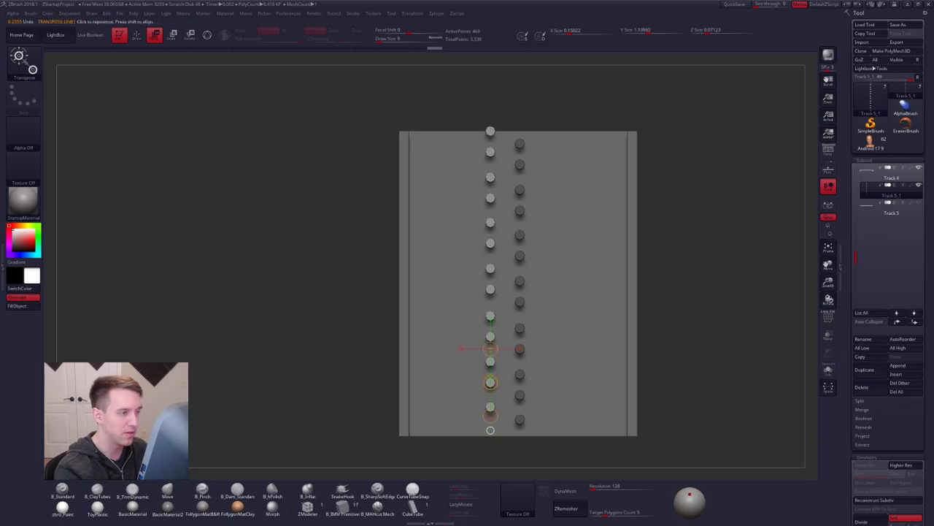
Delete the copied column's top peg that overlaps the panel's upper edge.
key(q)
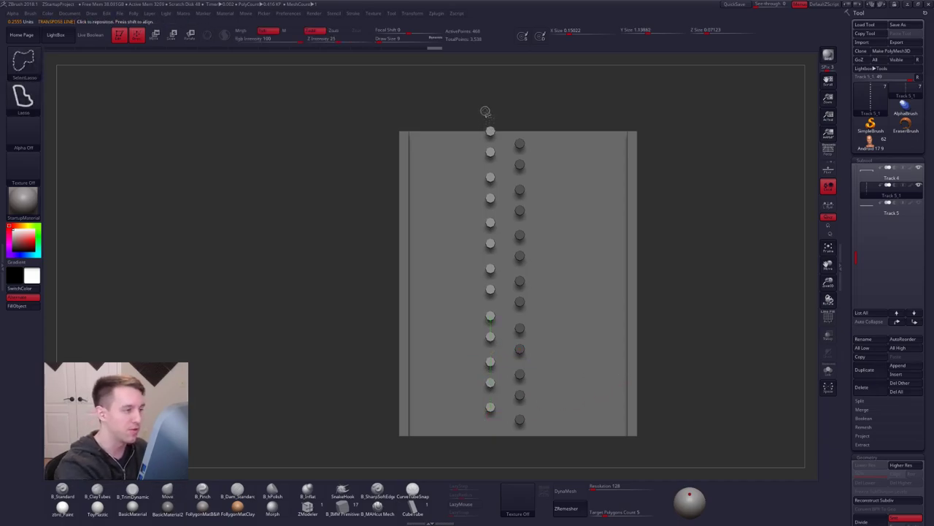
mouse_move(484, 110)
ctrl+alt+shift+mouse_down()
mouse_move(481, 128)
mouse_move(561, 108)
ctrl+alt+shift+mouse_up()
key(2)
click(597, 138)
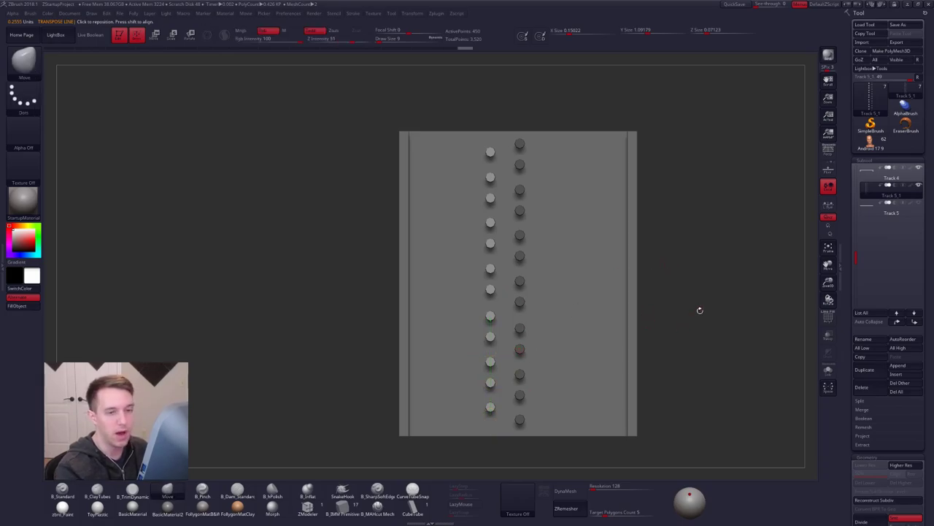
Duplicate the staggered pair of peg columns toward the left rail to make four columns, and clear the mask.
key(w)
mouse_move(520, 374)
shift+mouse_down()
mouse_move(561, 374)
mouse_move(487, 375)
shift+mouse_up()
key(q)
ctrl+drag(651, 341, 680, 321)
key(w)
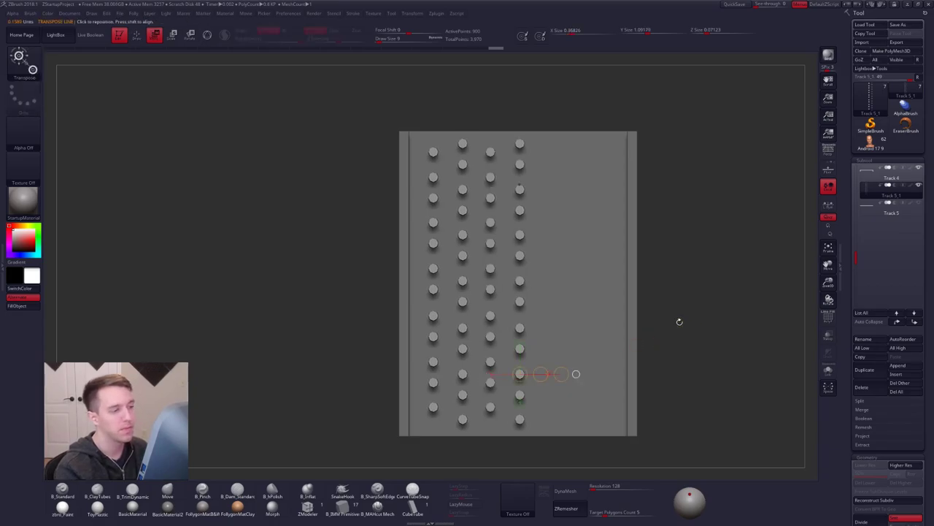
Duplicate the peg subtool, delete the copy's middle column, and mirror its other three columns onto the panel's empty half.
key(q)
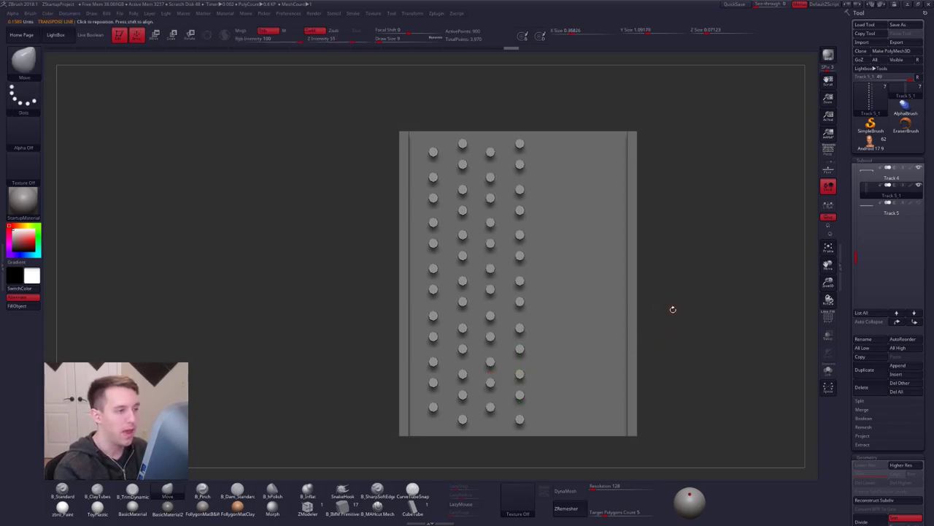
click(865, 370)
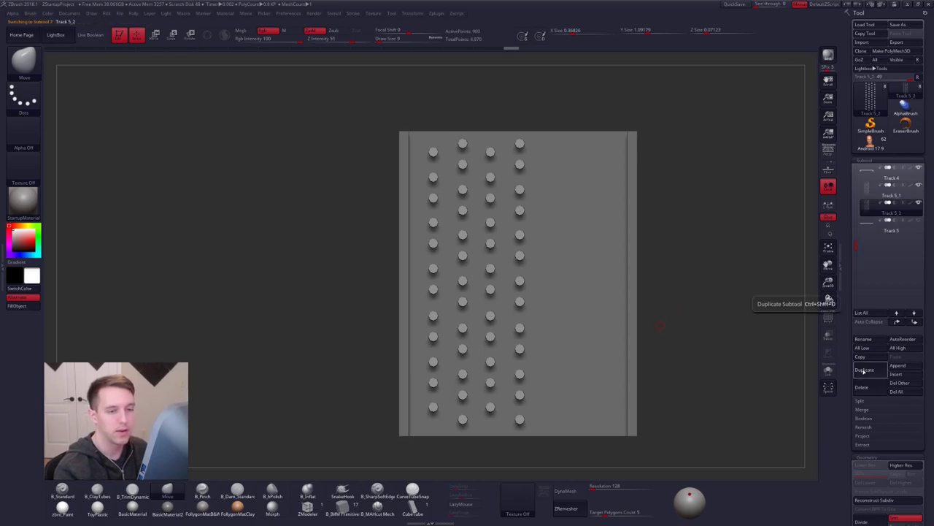
click(828, 370)
mouse_move(509, 132)
ctrl+alt+shift+mouse_down()
mouse_move(571, 410)
mouse_move(515, 454)
ctrl+alt+shift+mouse_up()
key(space)
click(597, 298)
key(space)
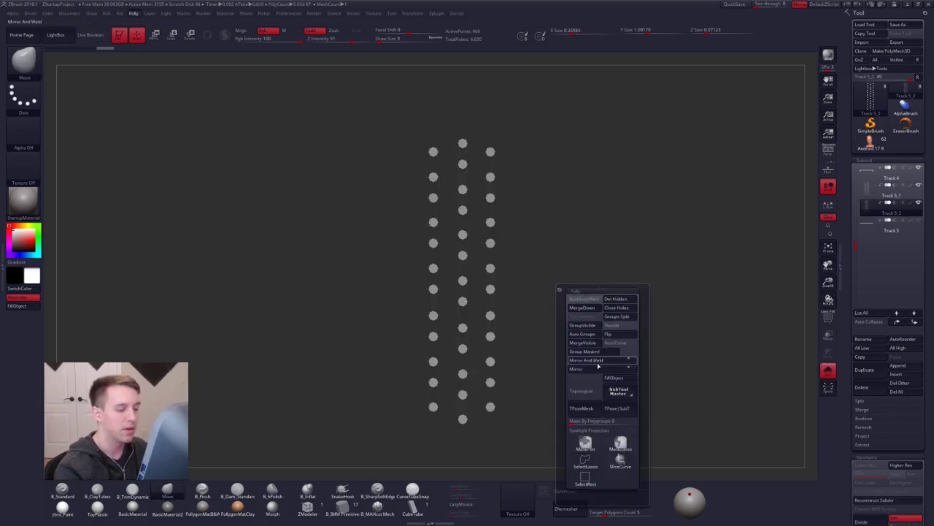
click(597, 369)
click(827, 370)
Merge the mirrored pegs in Track 5_2 into the Track 5_1 subtool.
click(874, 191)
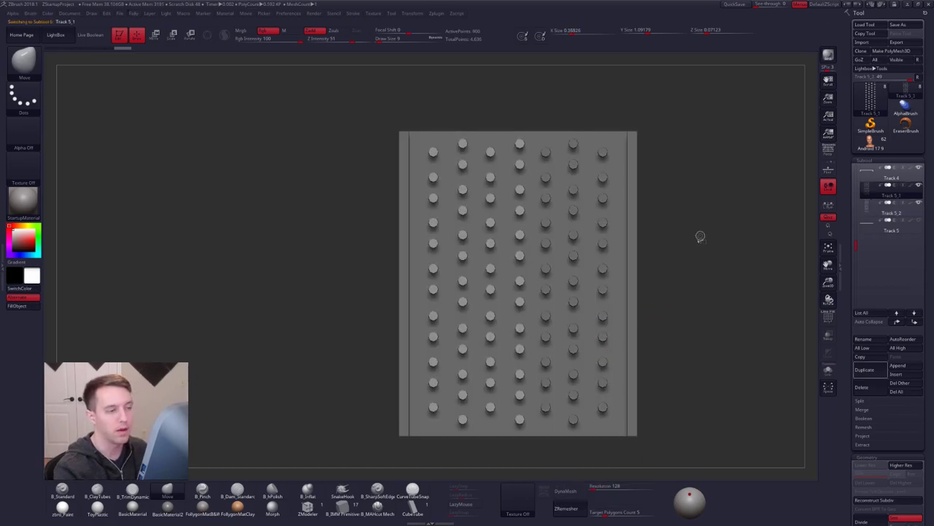
key(space)
click(688, 250)
click(662, 265)
Turn on perspective and examine the pegged board from several angles, with dynamic subdivision on and off.
drag(699, 366, 706, 386)
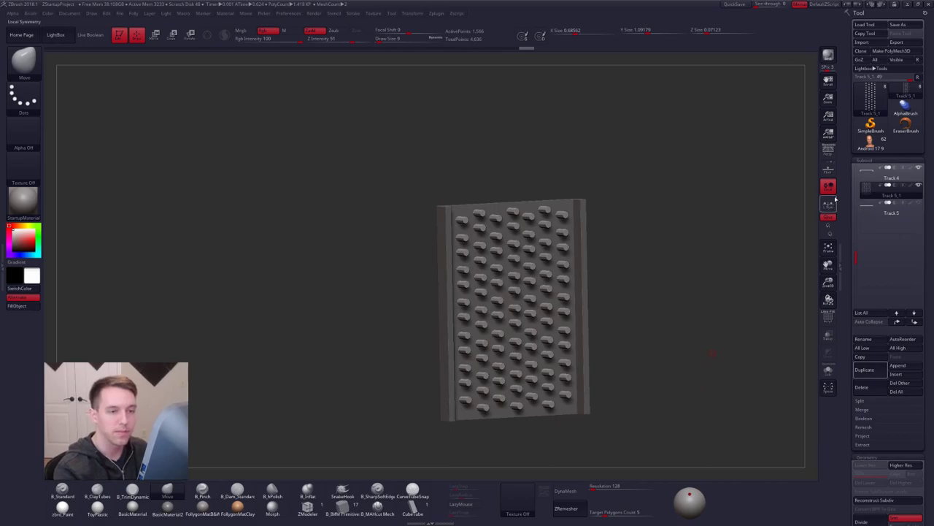
click(833, 152)
drag(665, 354, 657, 401)
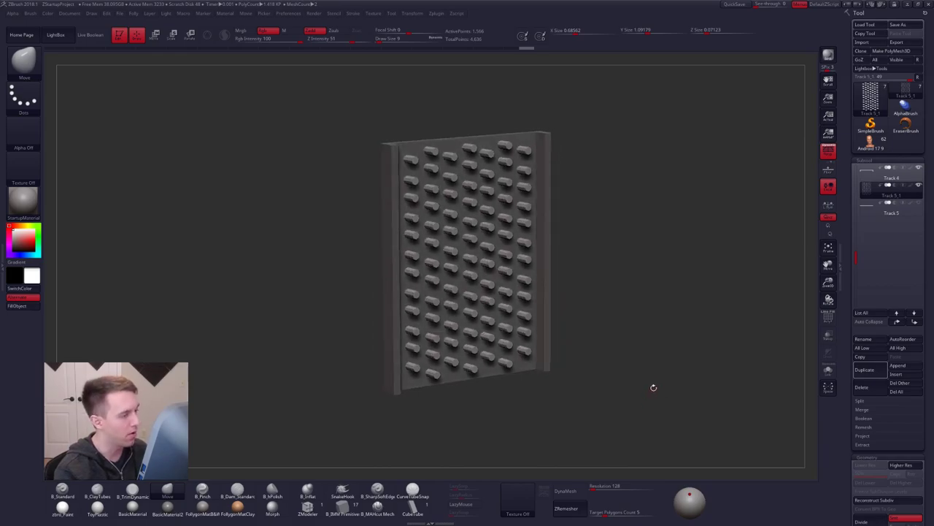
key(d)
key(shift+d)
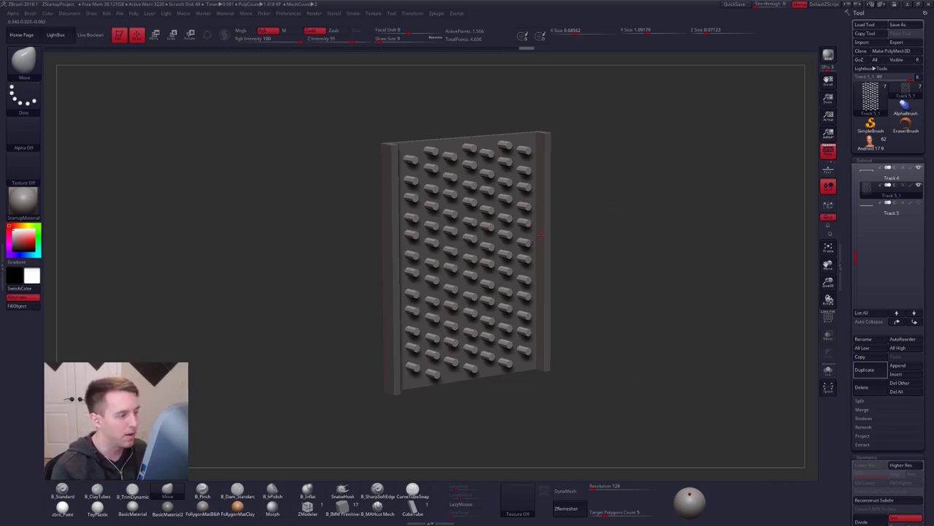
shift+right_drag(536, 236, 508, 233)
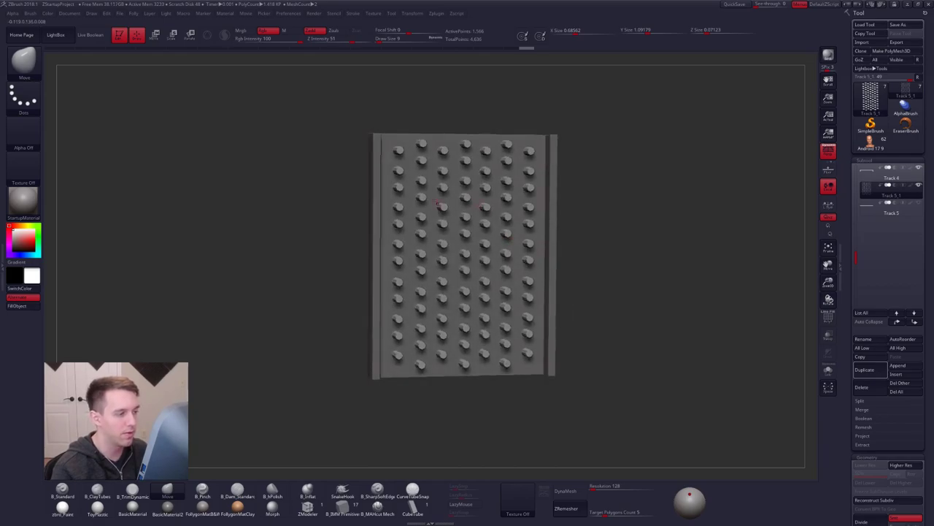
ctrl+right_drag(441, 207, 525, 247)
scroll(526, 247, down, 2)
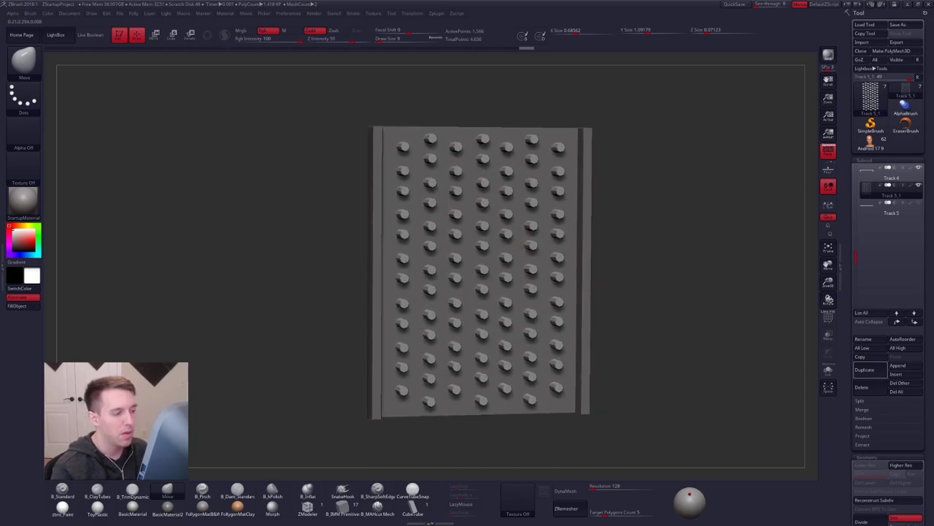
Merge the Track 5_1 pegs down into the Track 4 board.
click(869, 179)
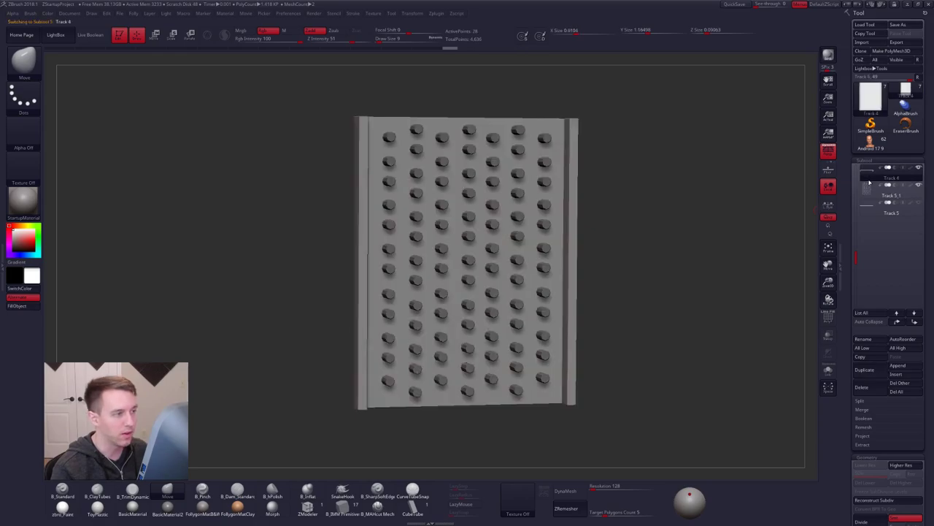
key(ctrl+m)
click(643, 206)
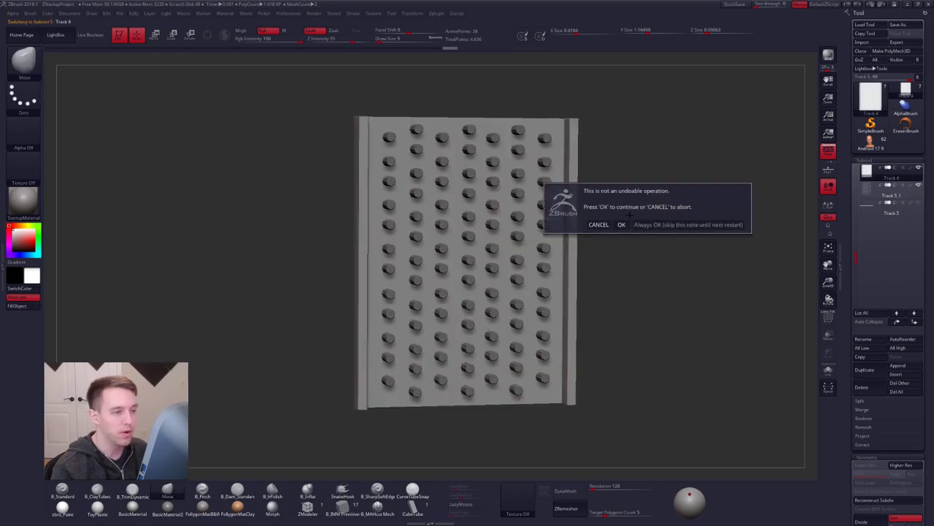
click(621, 224)
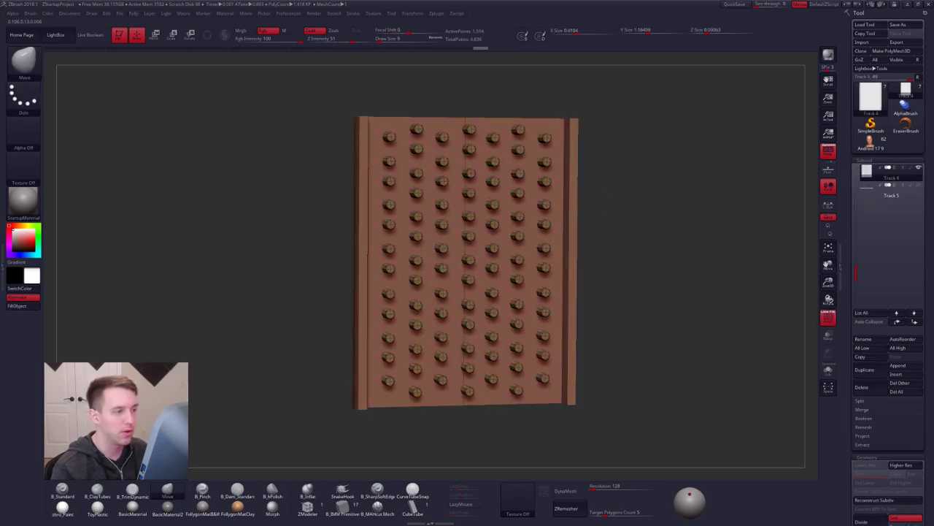
Put the merged Track 4 board into one polygroup, check the Track 5 panel, and reselect Track 4.
drag(612, 205, 569, 200)
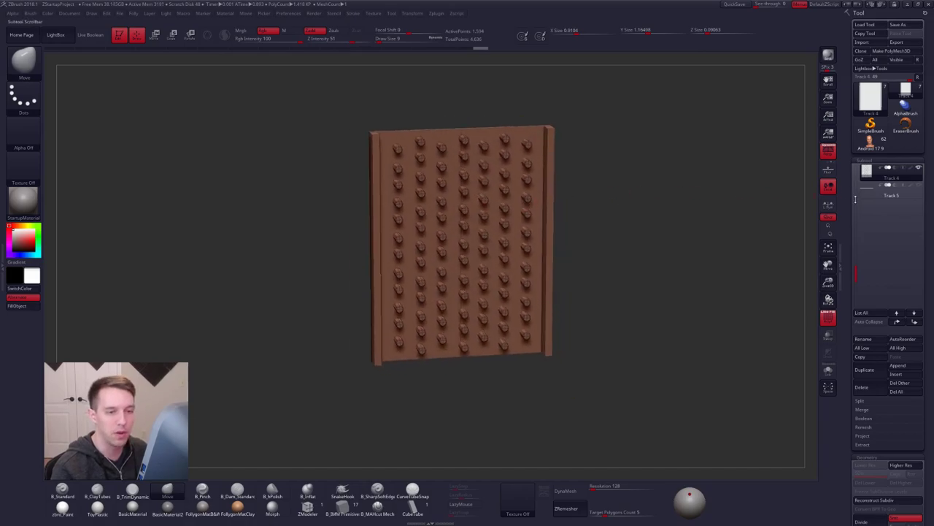
click(869, 192)
key(ctrl+w)
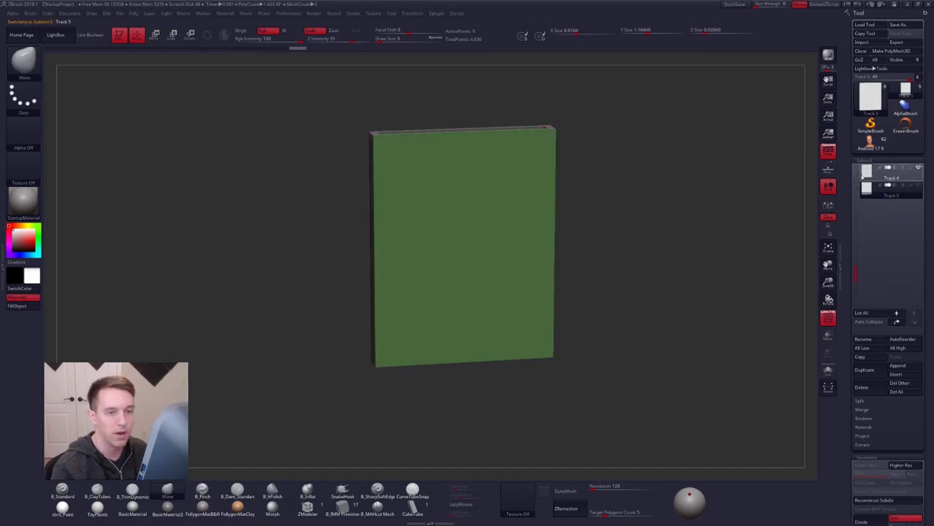
click(864, 175)
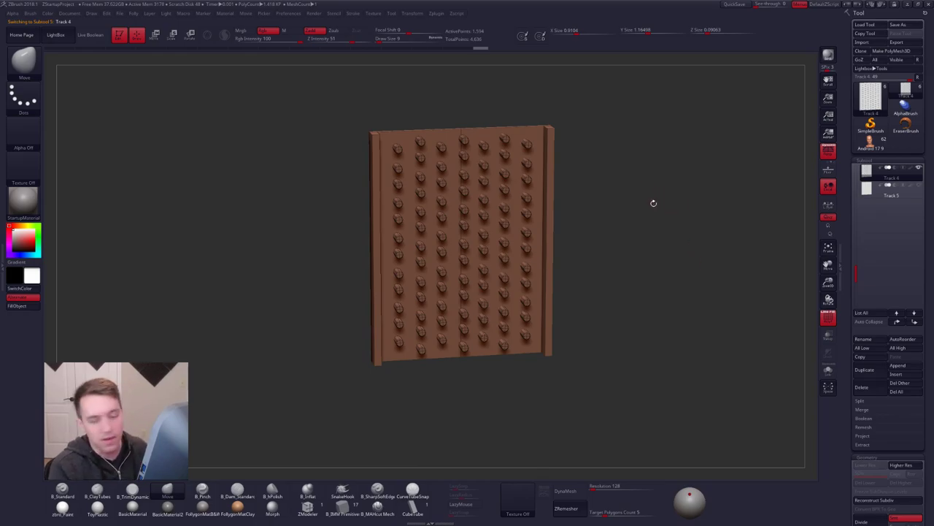
Switch to the Blender window with the physics sim 3 marble maze scene.
key(alt+Tab)
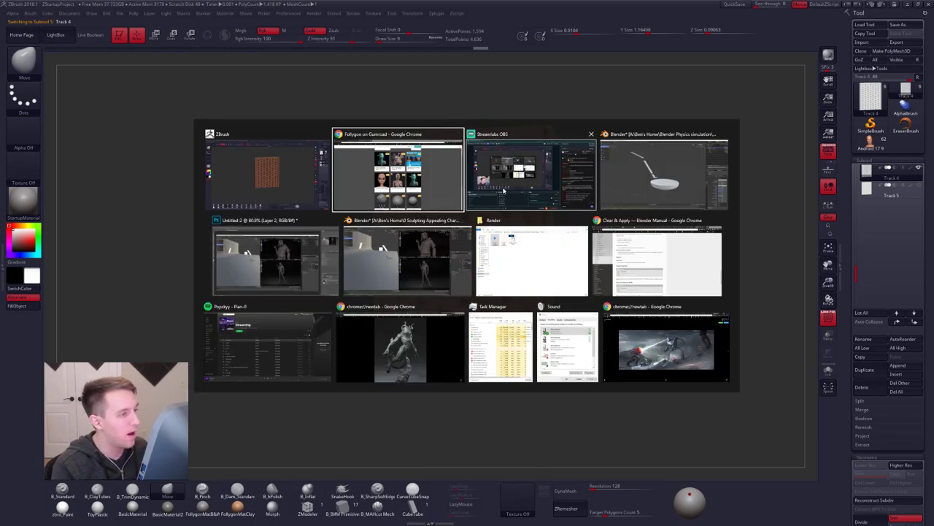
click(651, 181)
scroll(504, 212, up, 3)
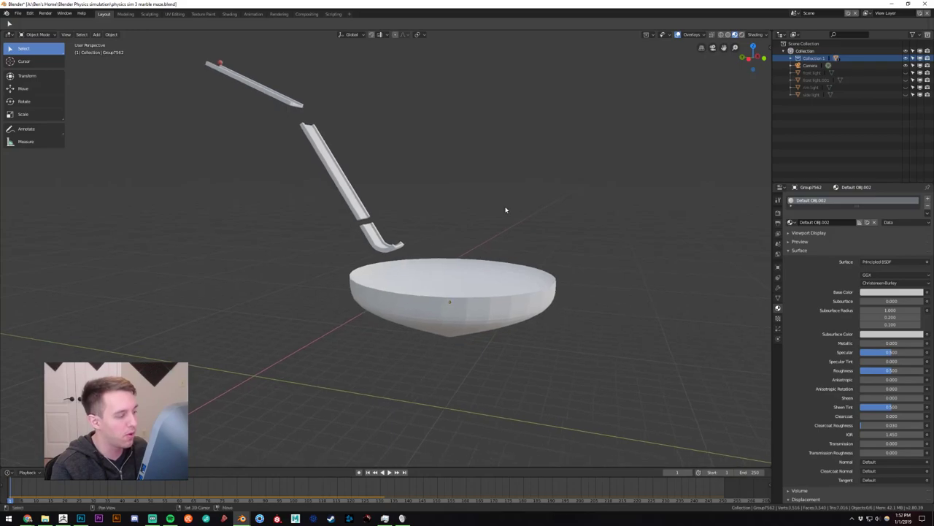
Add a cube mesh to the scene and frame it up close.
click(96, 35)
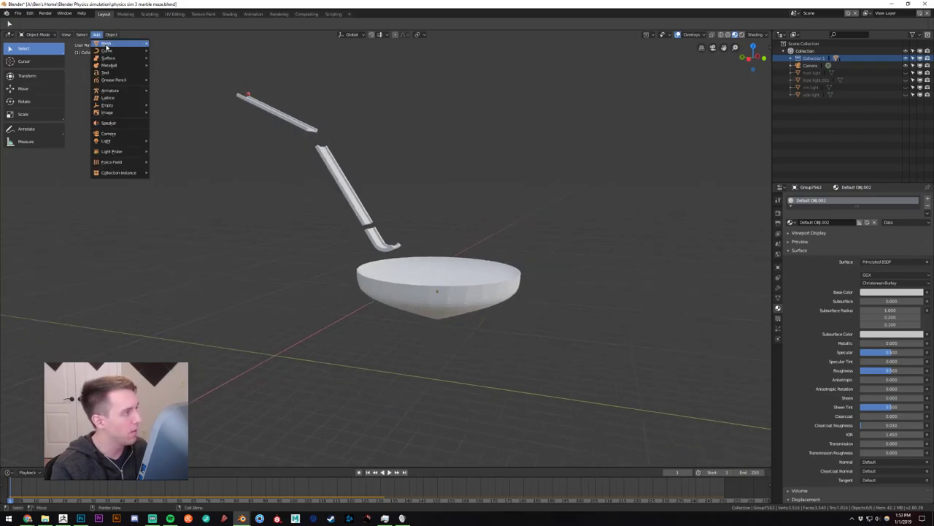
mouse_move(106, 43)
click(154, 52)
scroll(371, 307, up, 8)
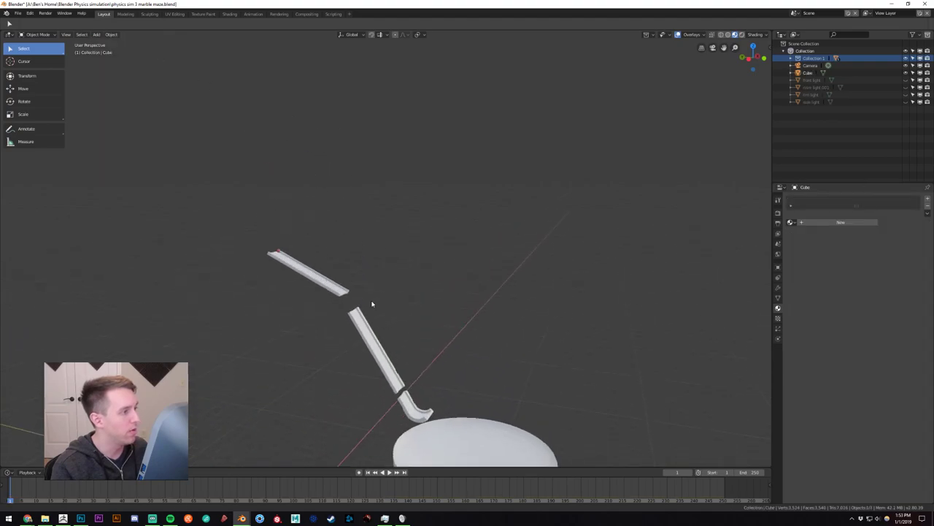
scroll(385, 216, down, 8)
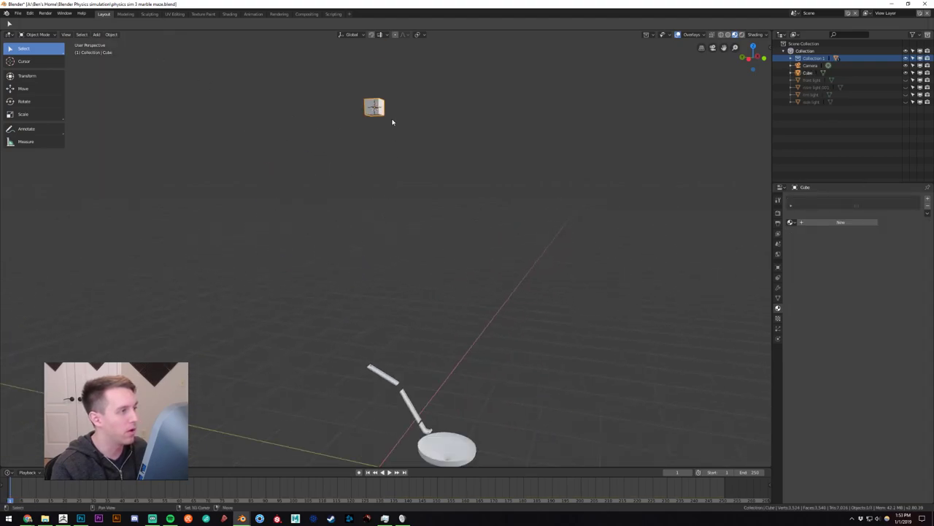
scroll(393, 122, up, 2)
shift+middle_drag(395, 127, 433, 362)
scroll(427, 264, up, 2)
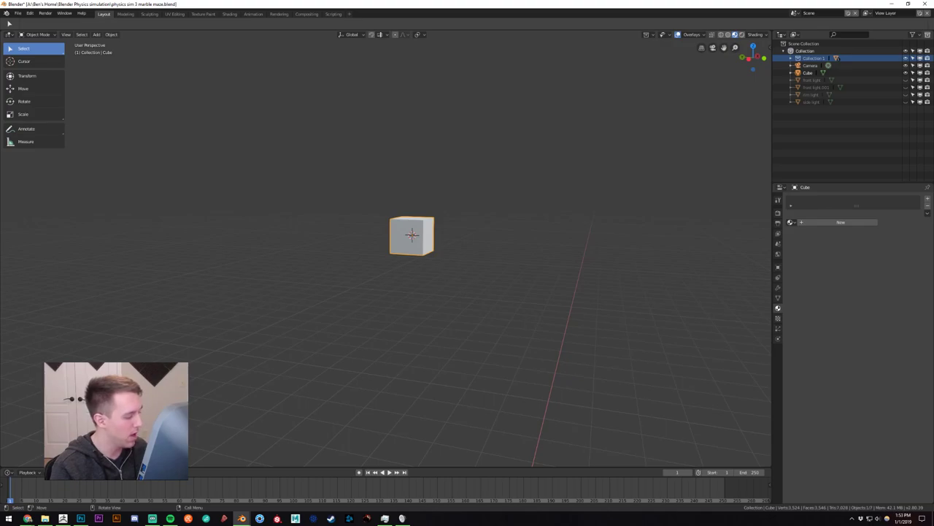
scroll(411, 235, up, 1)
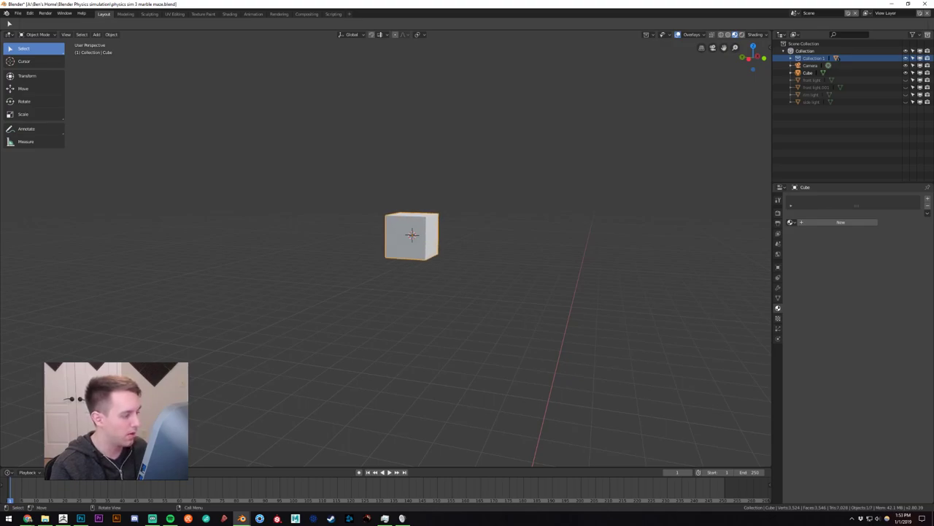
Select the cube and delete it from the scene.
click(338, 219)
click(396, 233)
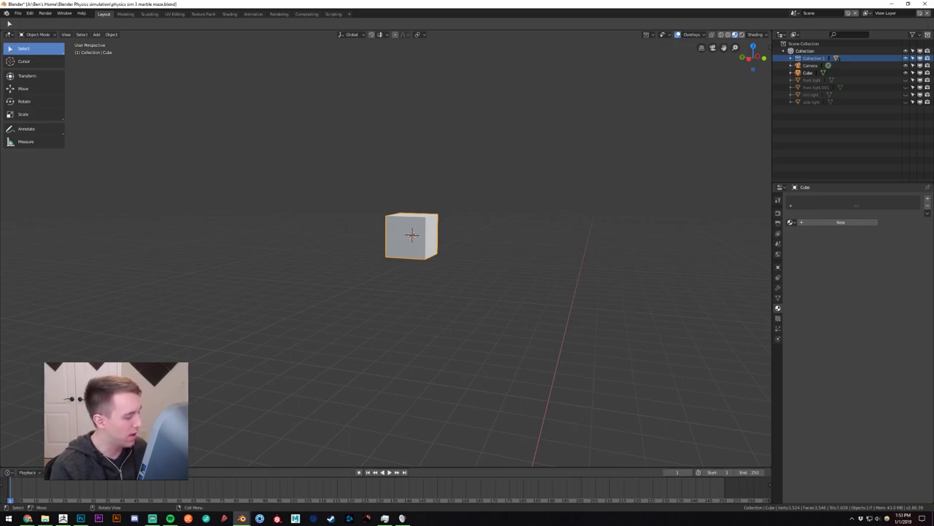
click(349, 166)
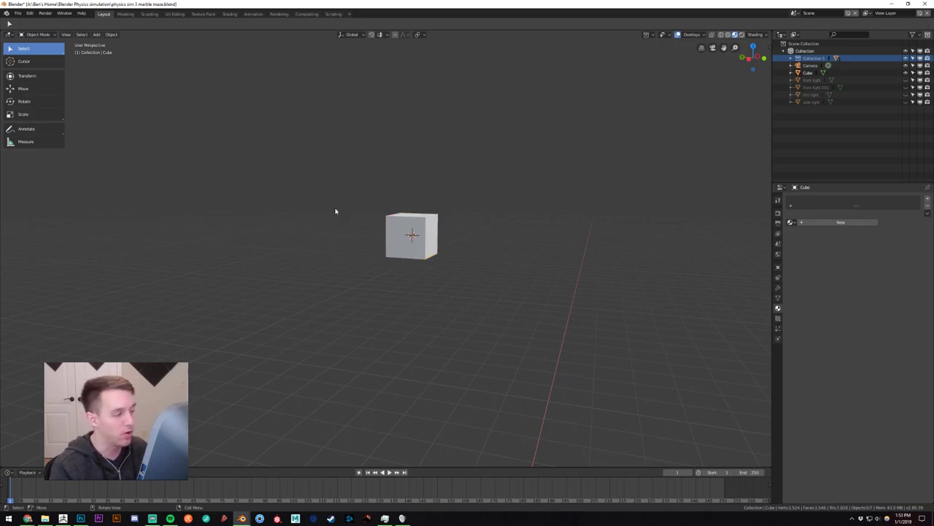
click(409, 255)
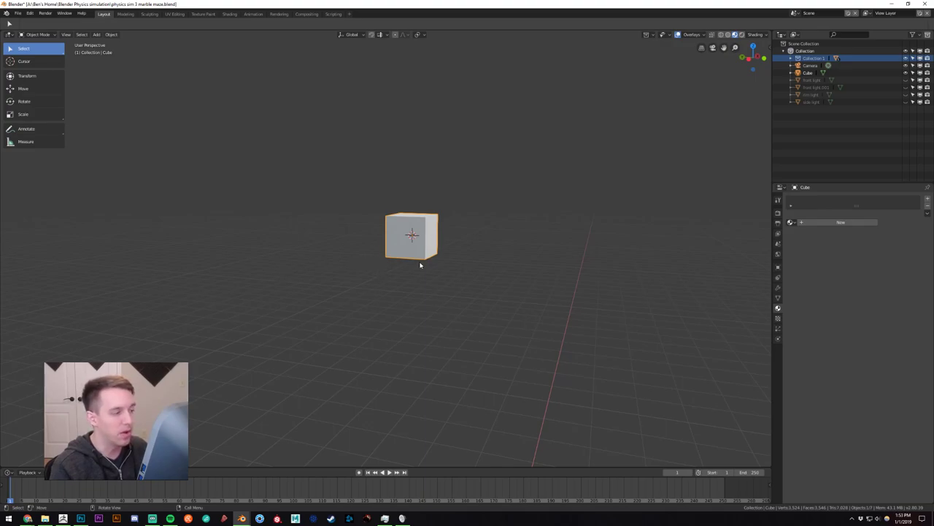
key(Delete)
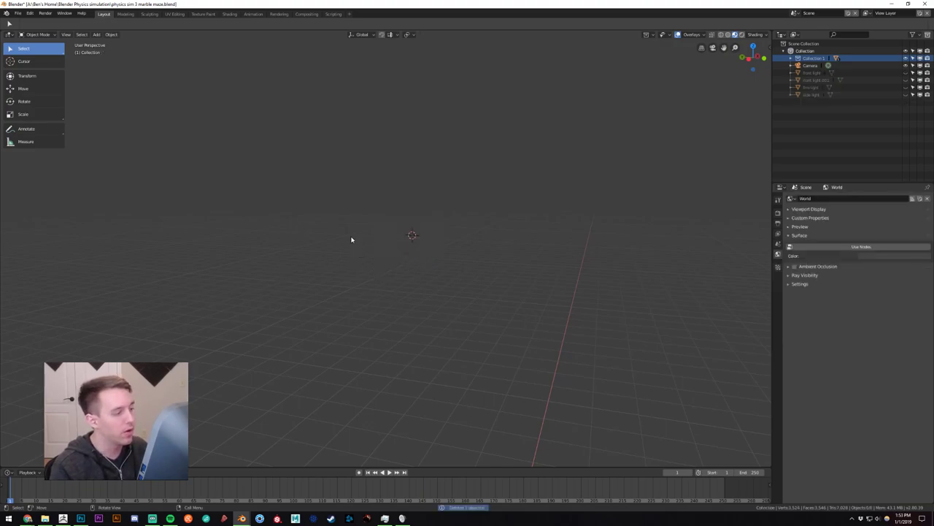
Add a cylinder mesh at the 3D cursor and enlarge its radius and depth.
click(97, 34)
mouse_move(110, 43)
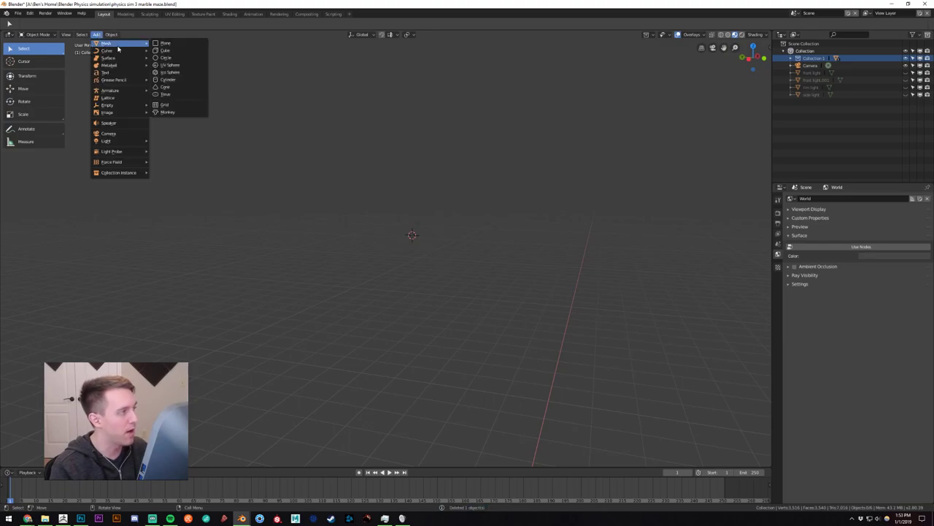
click(183, 79)
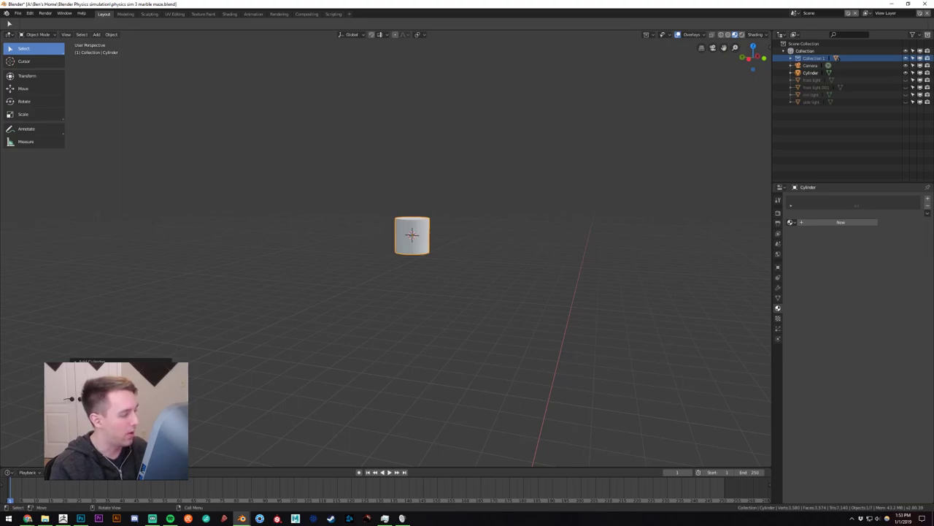
drag(121, 383, 195, 402)
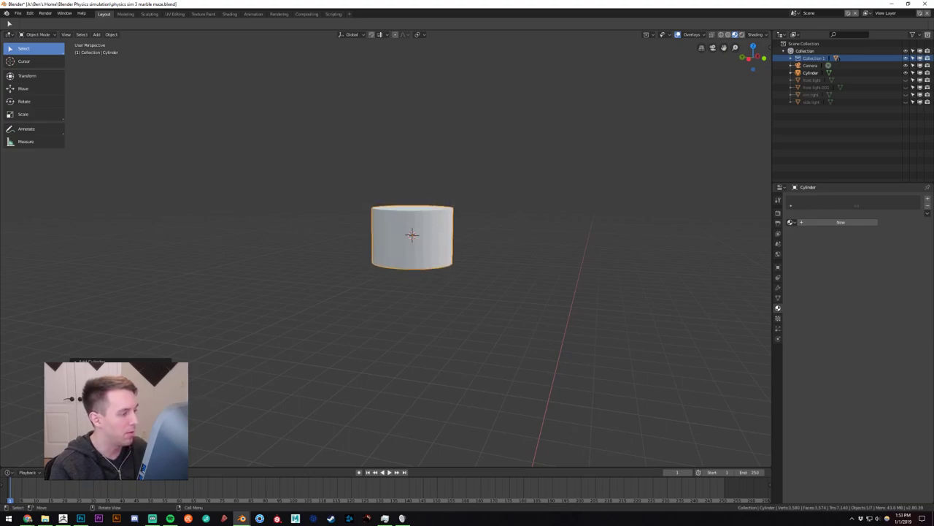
Select the cylinder and delete it from the scene.
click(271, 269)
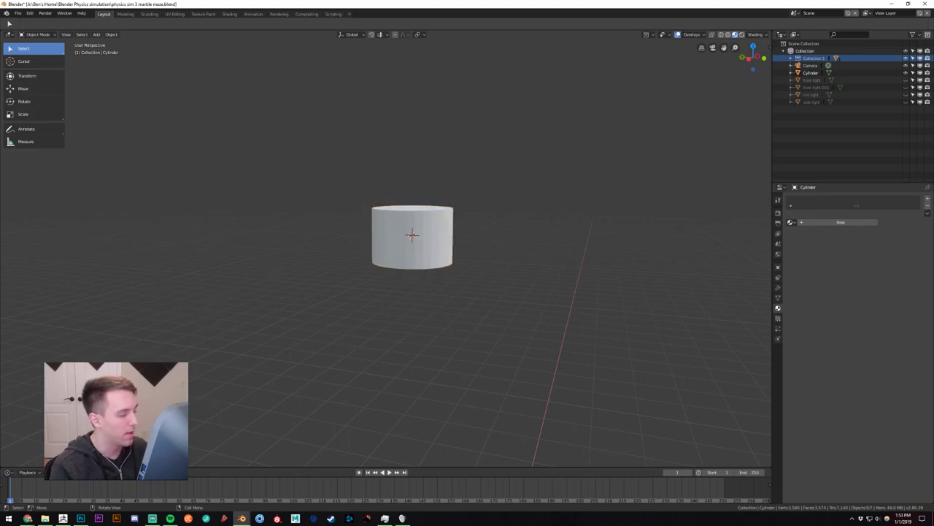
click(363, 252)
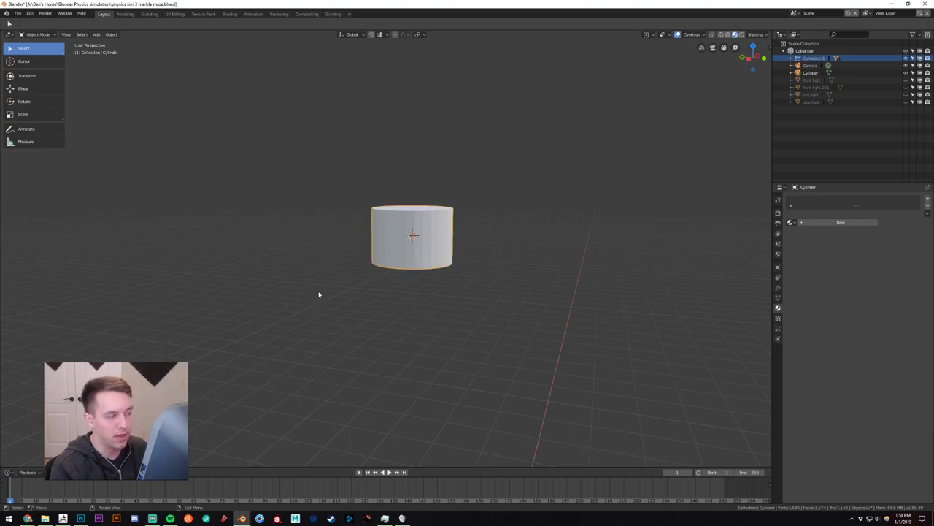
key(Delete)
Switch to the ZBrush window and examine the pegged Track 4 board at an angle.
middle_drag(317, 255, 369, 250)
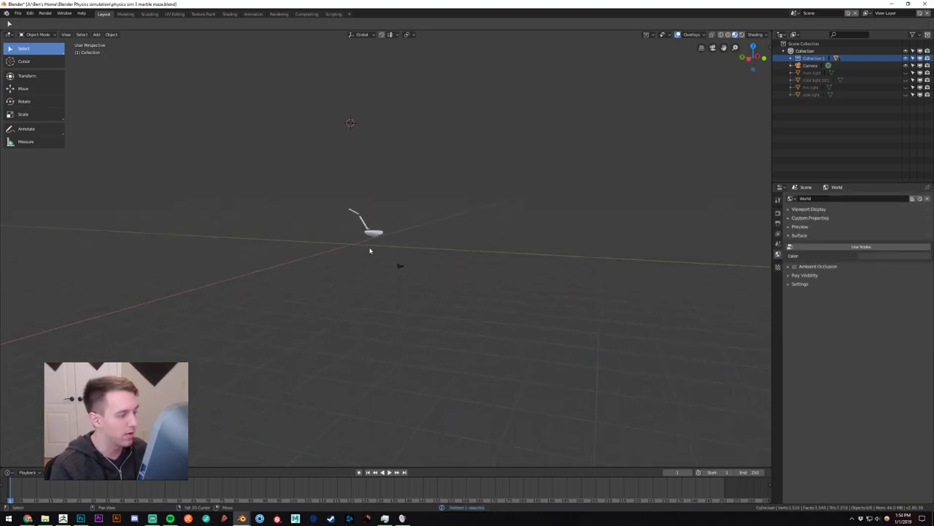
scroll(370, 250, up, 10)
shift+middle_drag(297, 340, 386, 382)
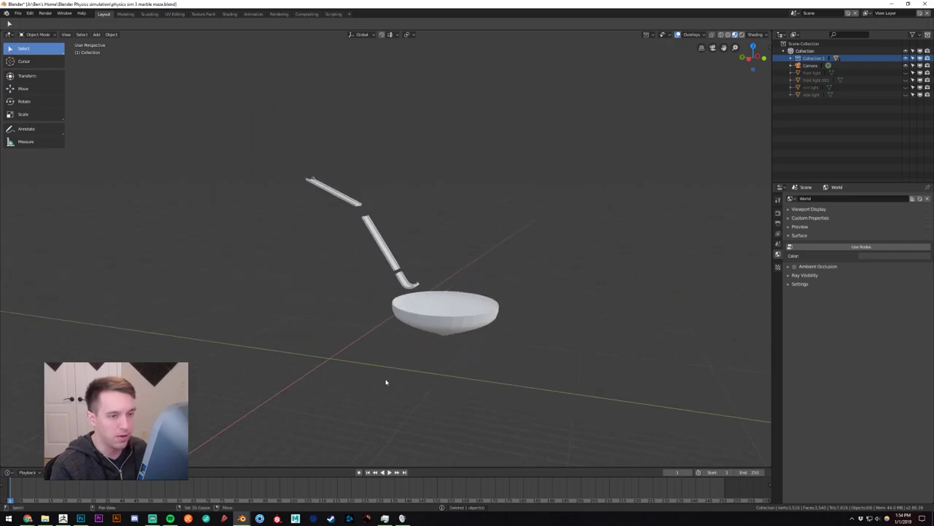
scroll(387, 381, up, 1)
shift+middle_drag(400, 317, 375, 297)
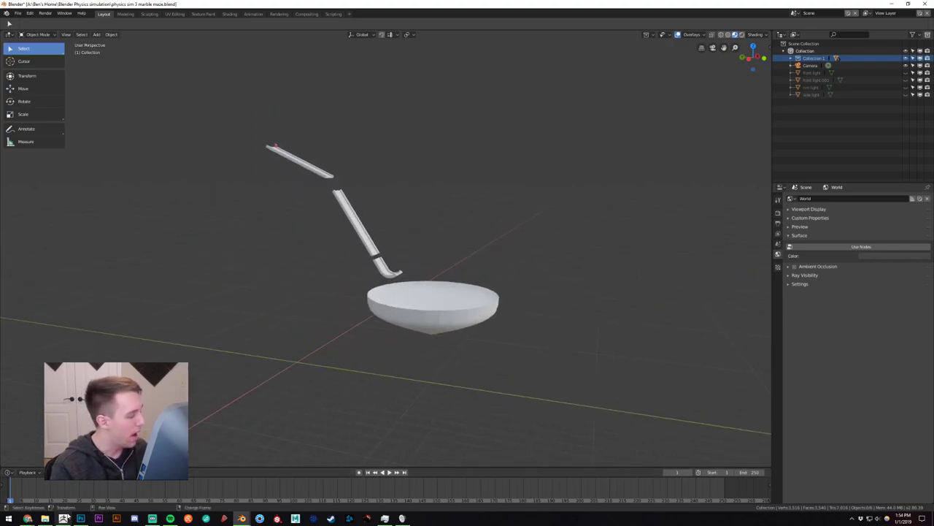
click(64, 519)
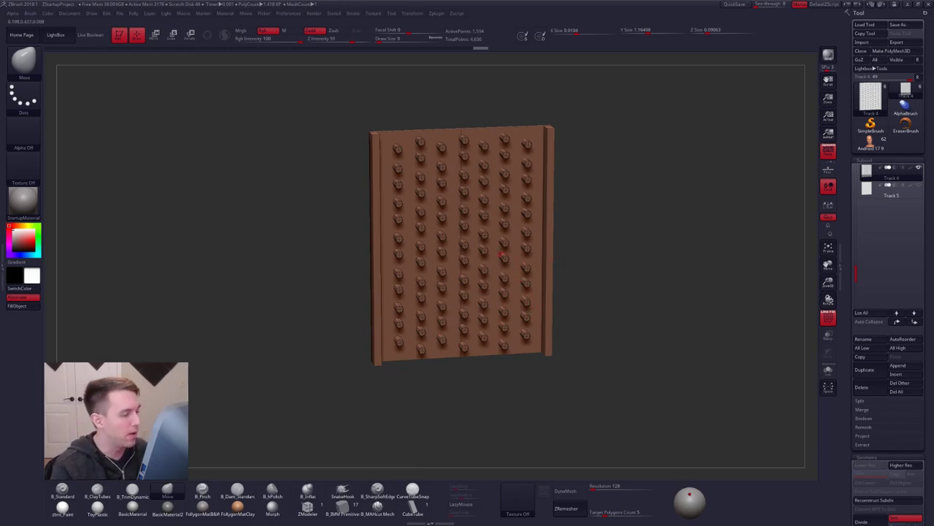
drag(560, 262, 593, 277)
alt+right_drag(455, 247, 448, 286)
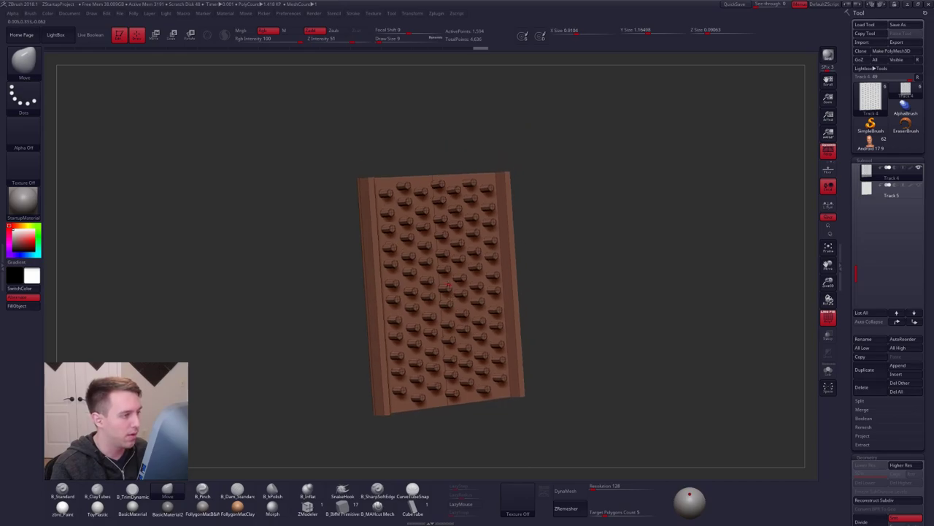
key(ctrl+shift+f)
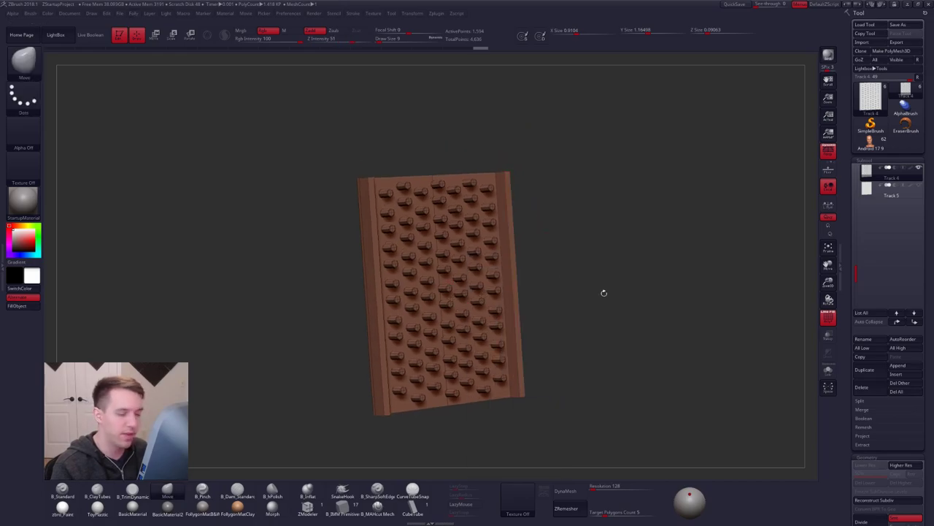
alt+drag(603, 292, 581, 270)
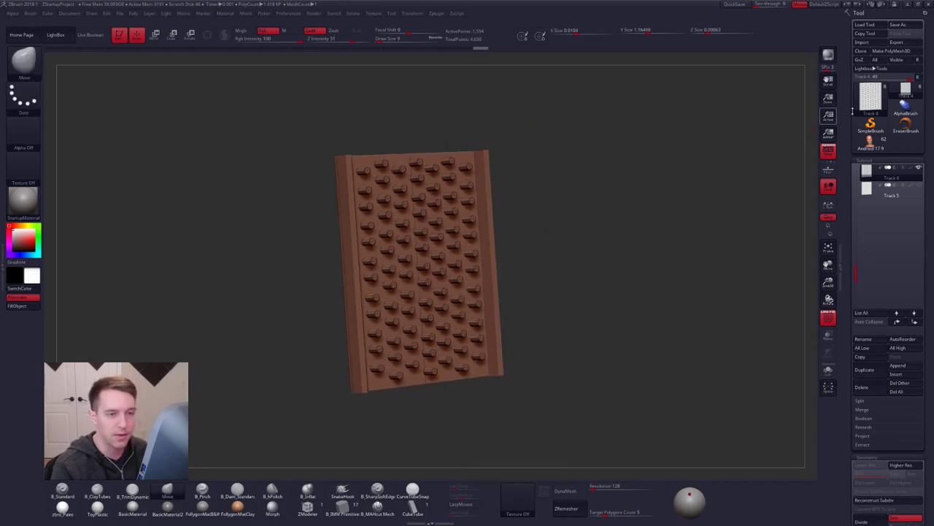
Try converting the Track 4 board into a separate PolyMesh3D tool.
click(914, 57)
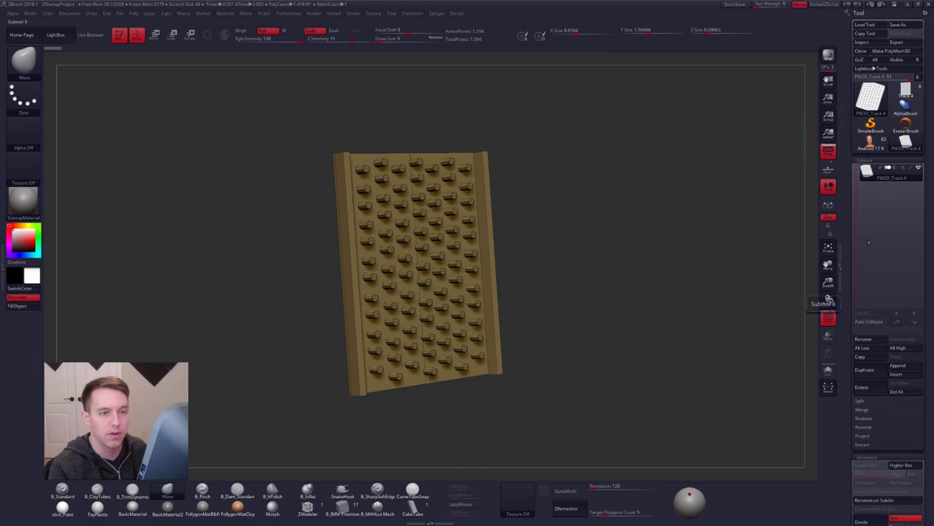
click(829, 299)
click(803, 403)
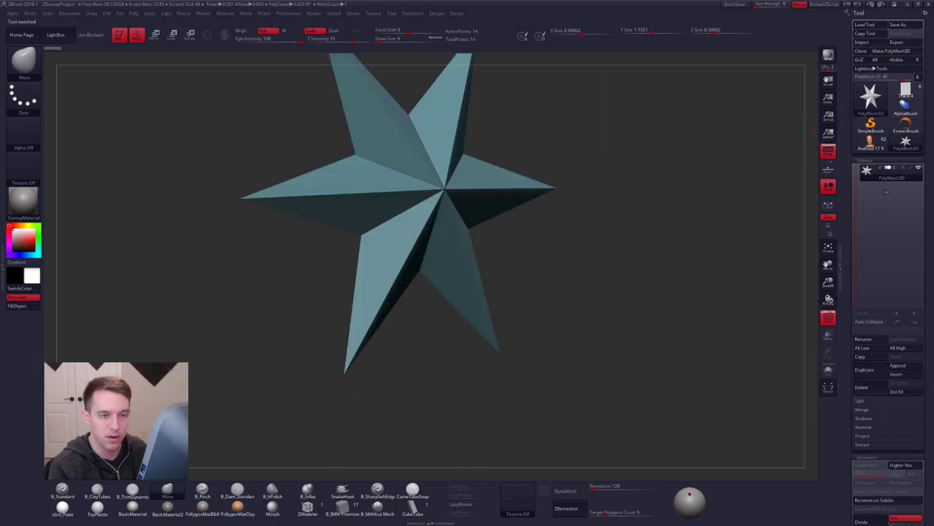
Return to the Track 4 tool and export the pegged board as Pachinko.OBJ and the Track 5 panel as Pachinko Glass.OBJ.
click(909, 91)
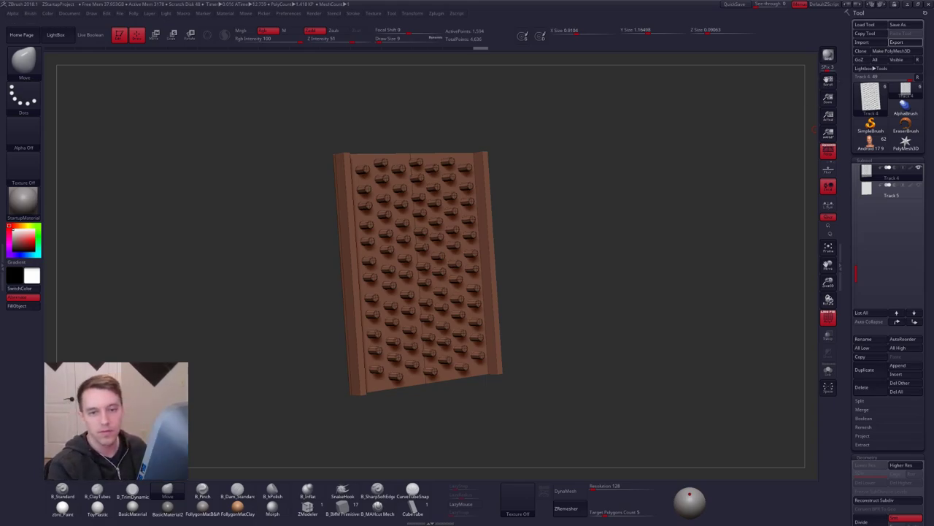
click(869, 189)
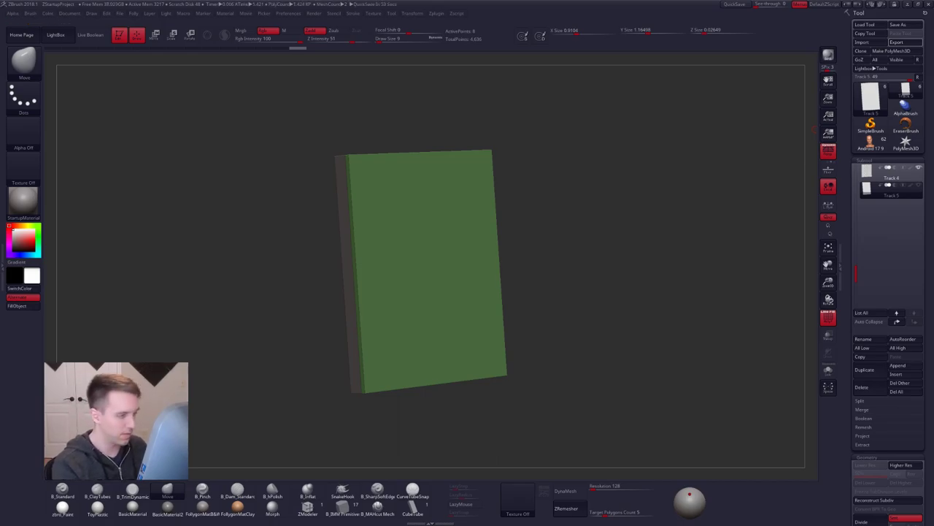
Switch to the Blender marble maze scene and import Pachinko.OBJ as a Wavefront file.
key(alt+Tab)
middle_drag(359, 192, 531, 236)
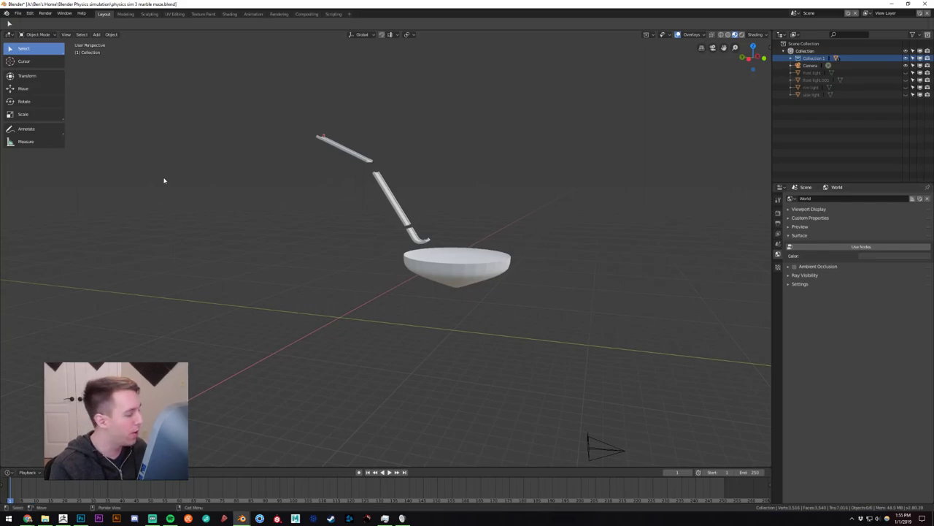
click(96, 34)
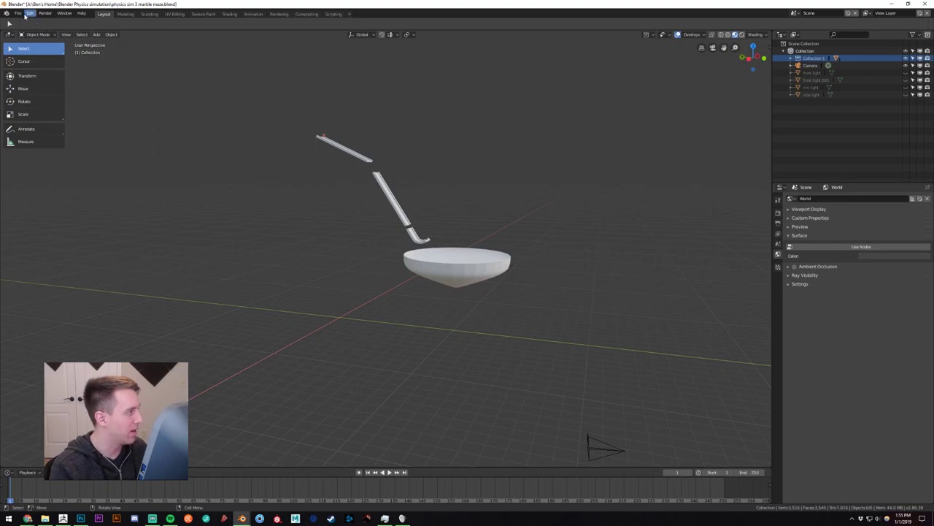
click(17, 13)
mouse_move(63, 150)
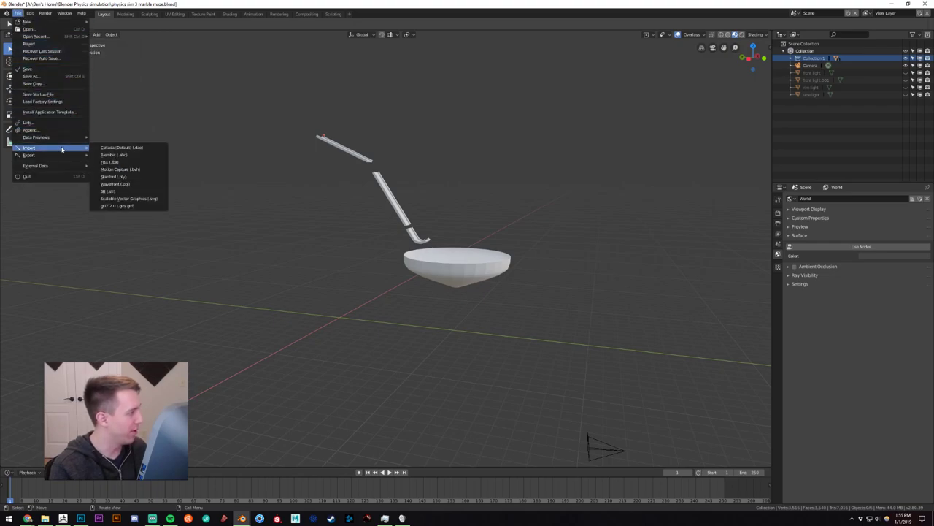
click(117, 184)
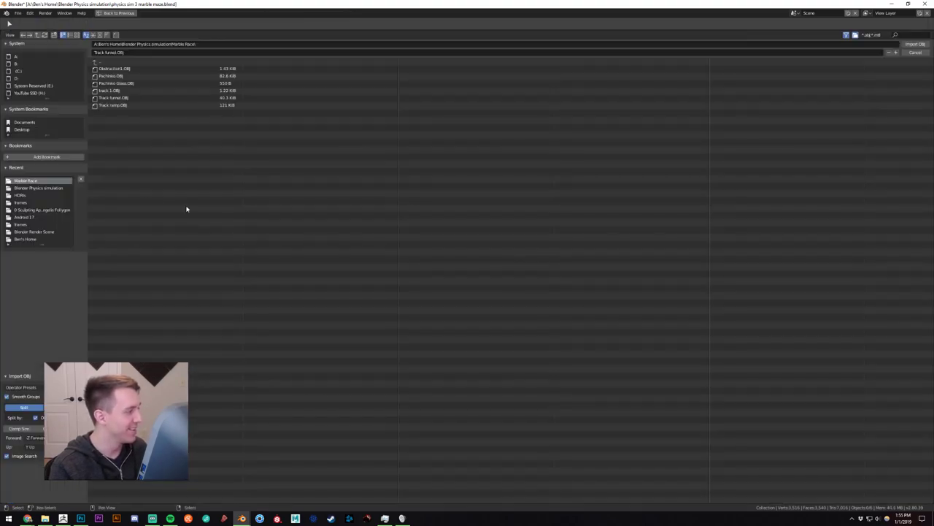
double_click(124, 75)
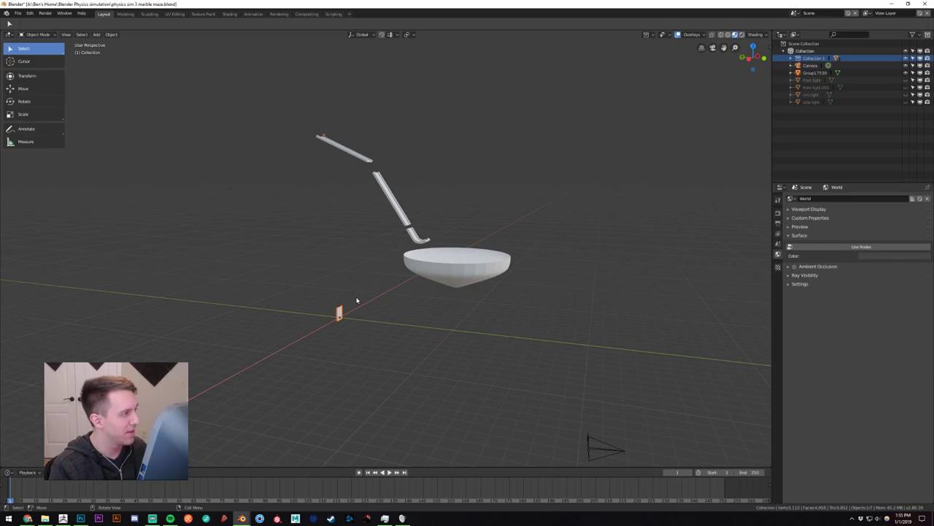
Try scaling the imported pegged board with the Scale tool and undo it.
scroll(357, 300, up, 5)
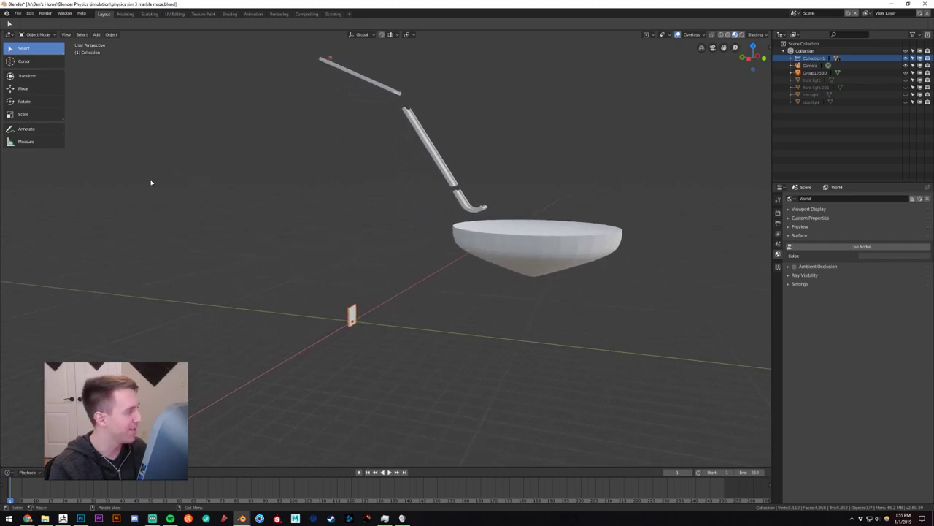
click(23, 114)
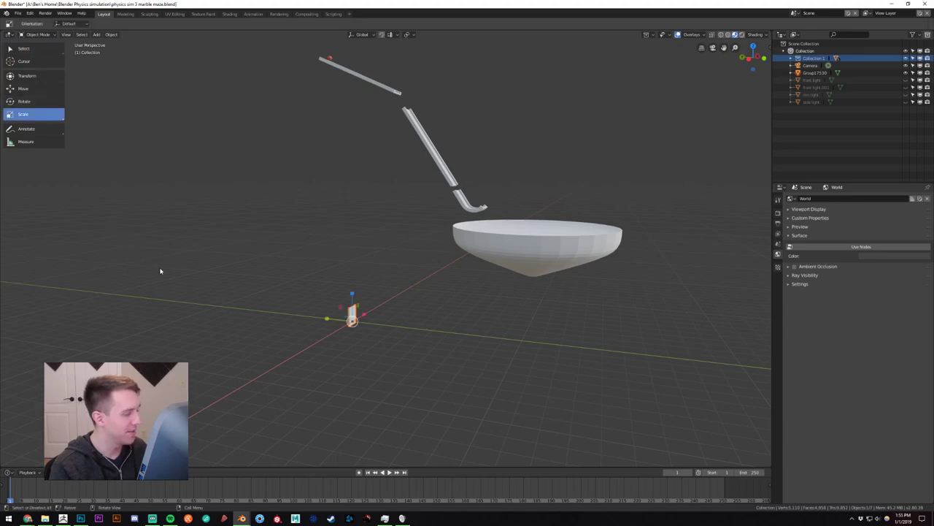
drag(339, 332, 367, 340)
key(ctrl+z)
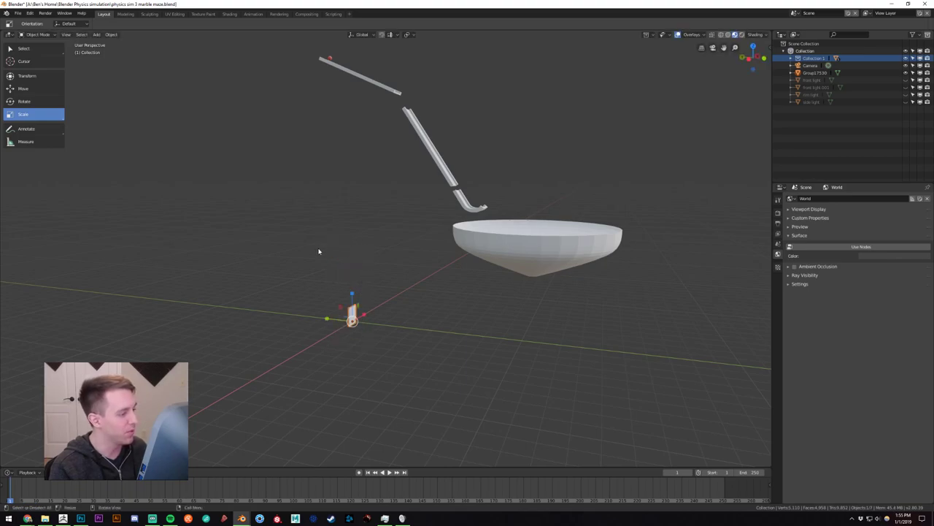
Import Pachinko Glass.OBJ as a Wavefront file.
click(18, 14)
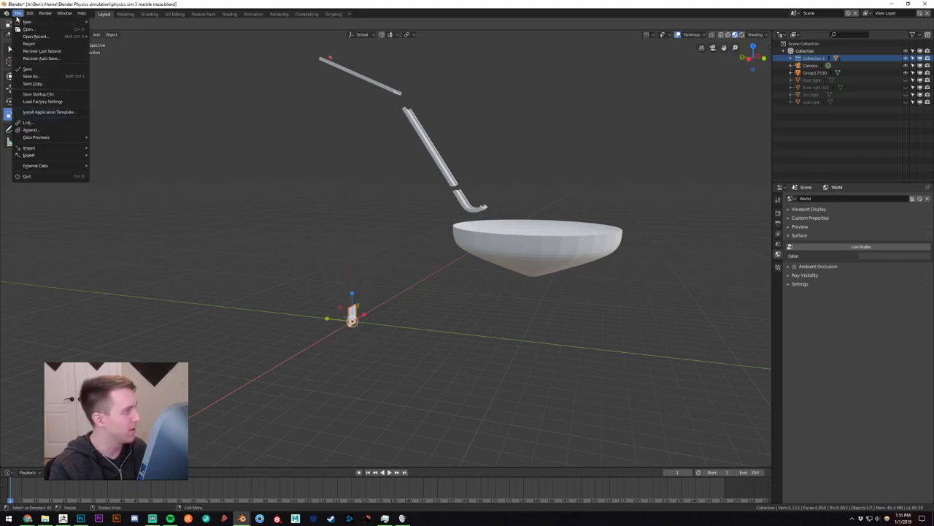
mouse_move(57, 149)
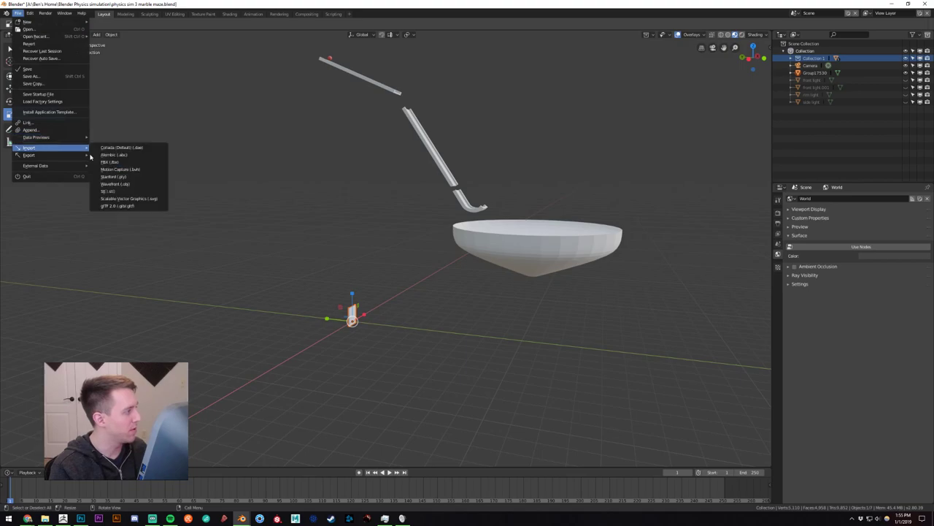
click(130, 186)
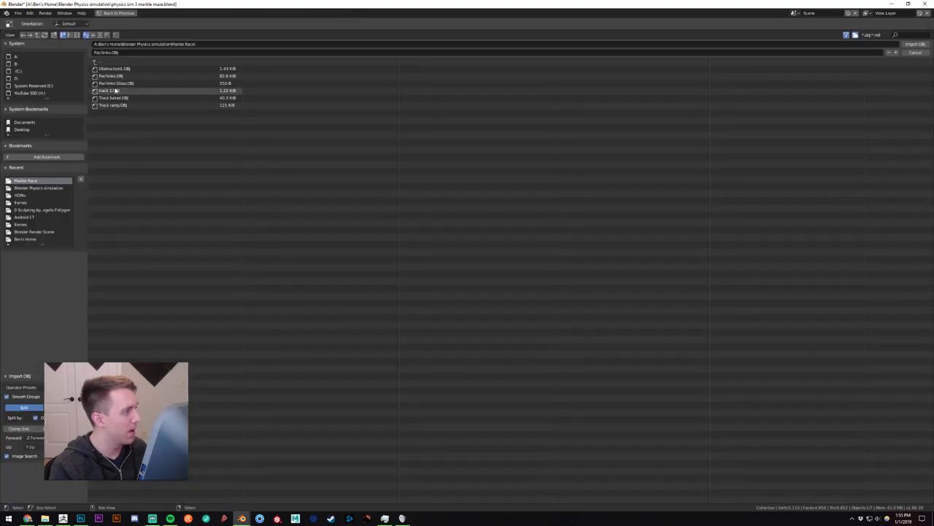
double_click(114, 83)
Select the imported pegged board and glass together and move them up and along the Y axis to just above the first track's upper end.
mouse_move(335, 338)
middle_down()
mouse_move(359, 333)
mouse_move(321, 338)
middle_up()
scroll(322, 338, up, 3)
scroll(409, 259, up, 2)
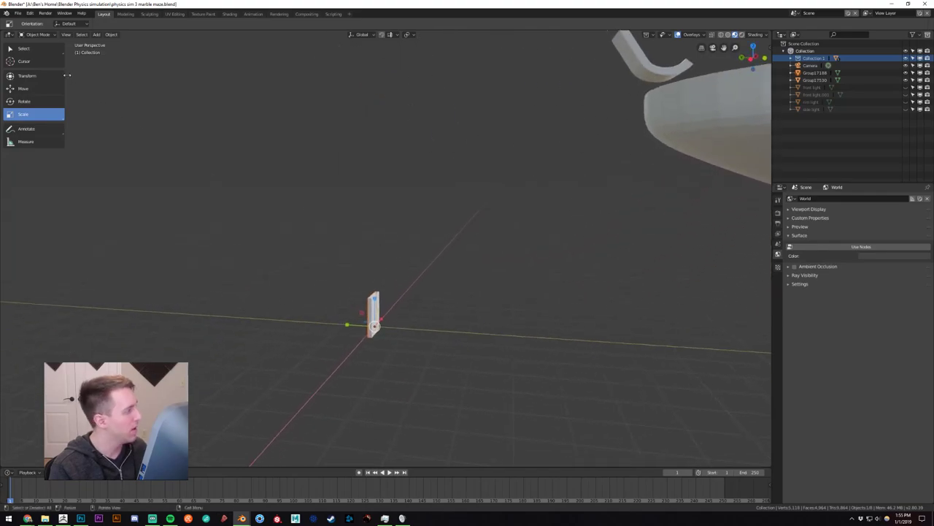
click(24, 49)
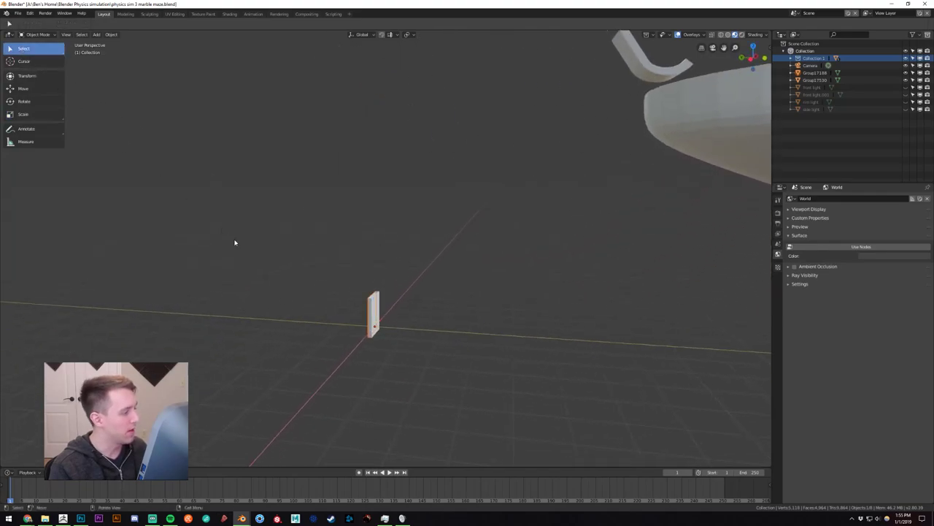
click(372, 325)
click(23, 88)
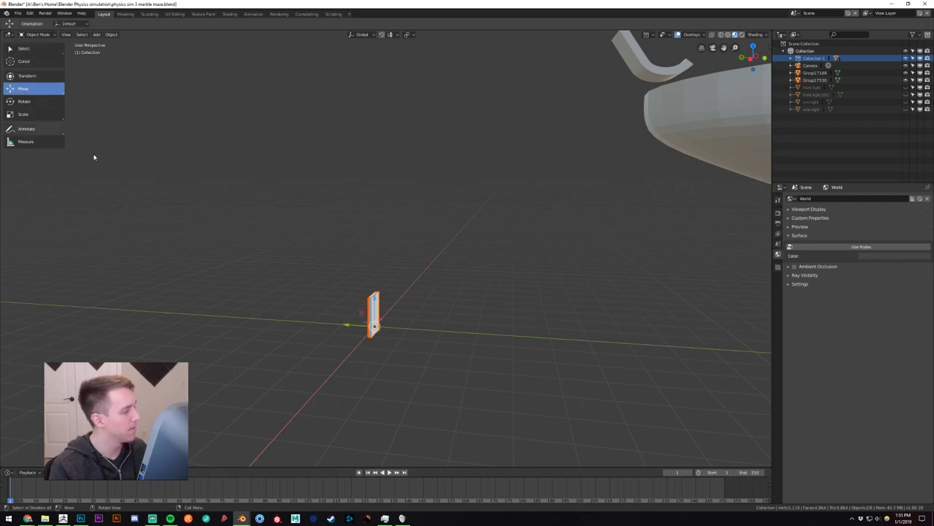
drag(375, 301, 375, 77)
scroll(381, 186, down, 4)
shift+middle_drag(381, 186, 390, 282)
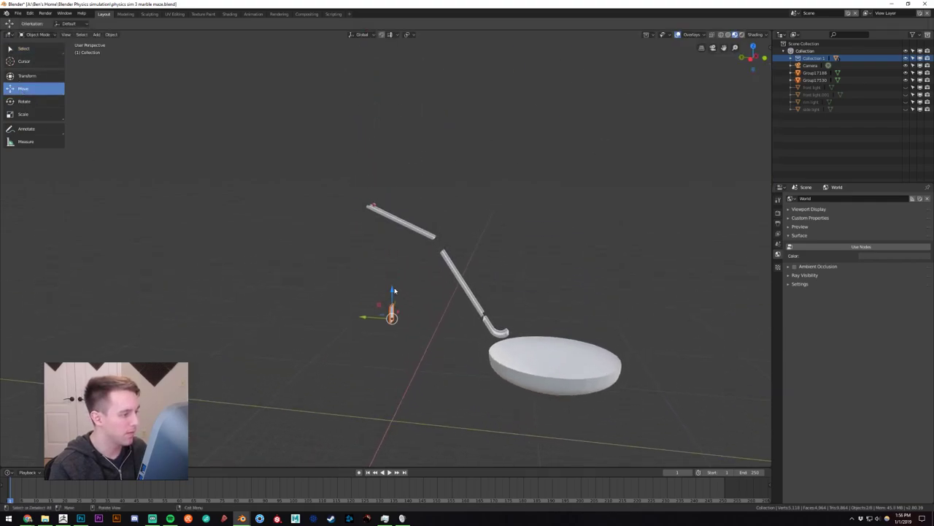
drag(392, 289, 377, 160)
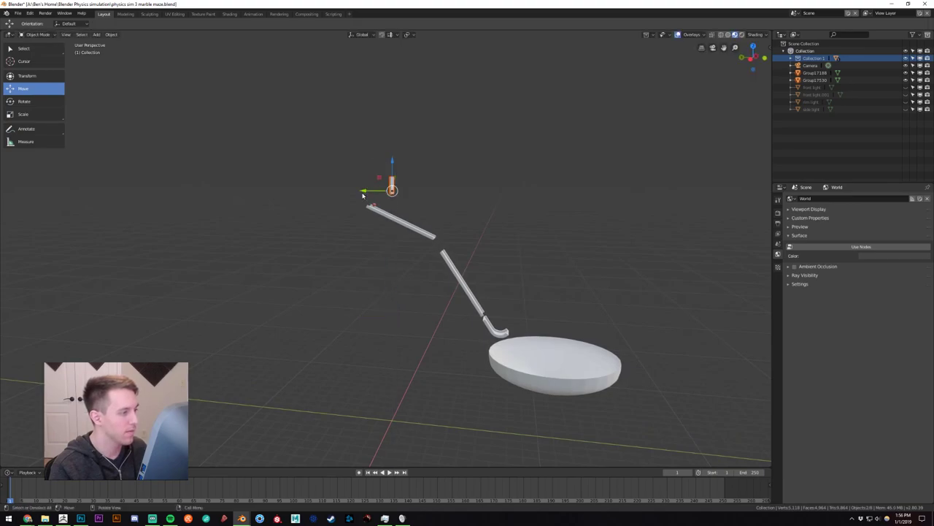
drag(362, 191, 343, 192)
Rotate the pegged board and glass together about the X axis so they flip upside down over the track.
middle_drag(426, 232, 271, 244)
scroll(399, 223, up, 5)
shift+middle_drag(397, 223, 411, 324)
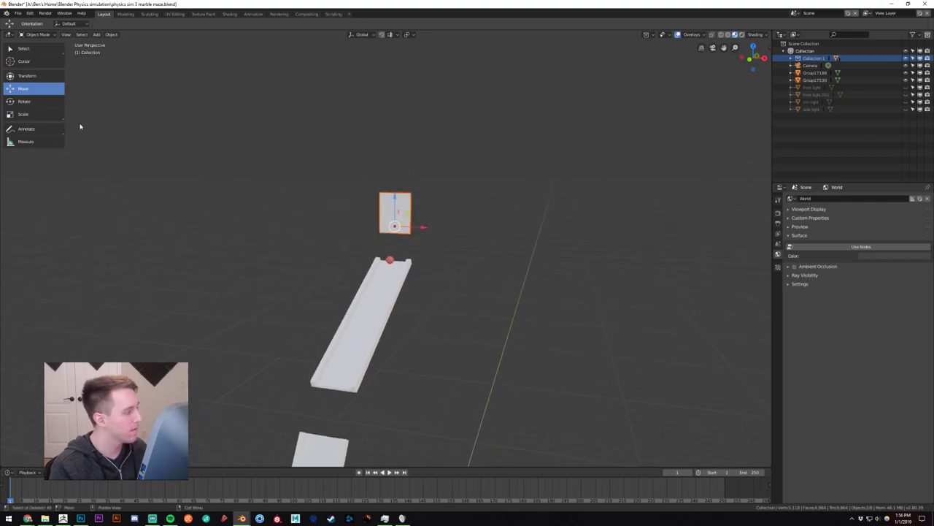
click(34, 103)
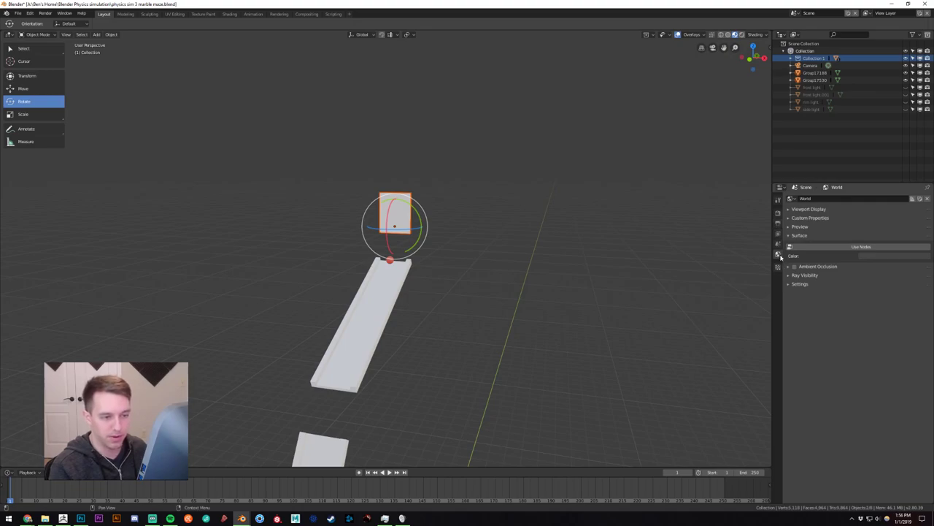
click(778, 244)
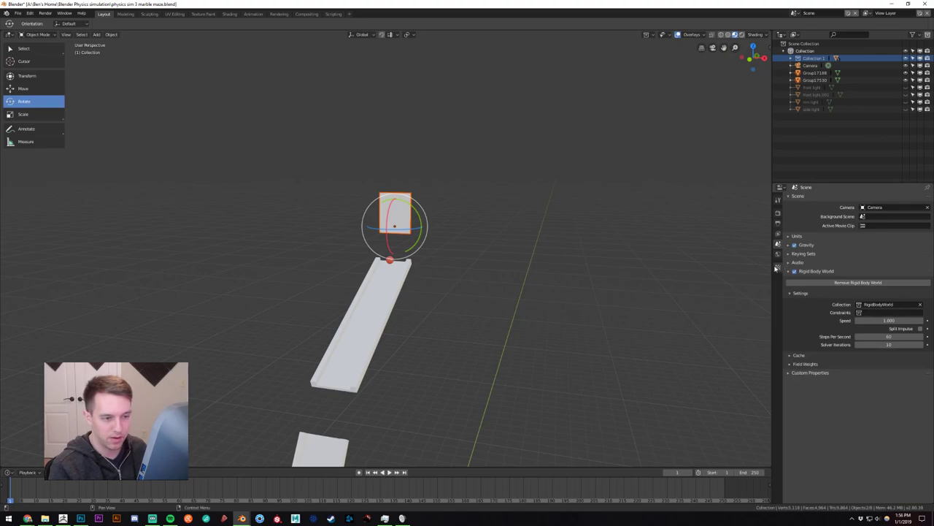
middle_drag(538, 253, 413, 197)
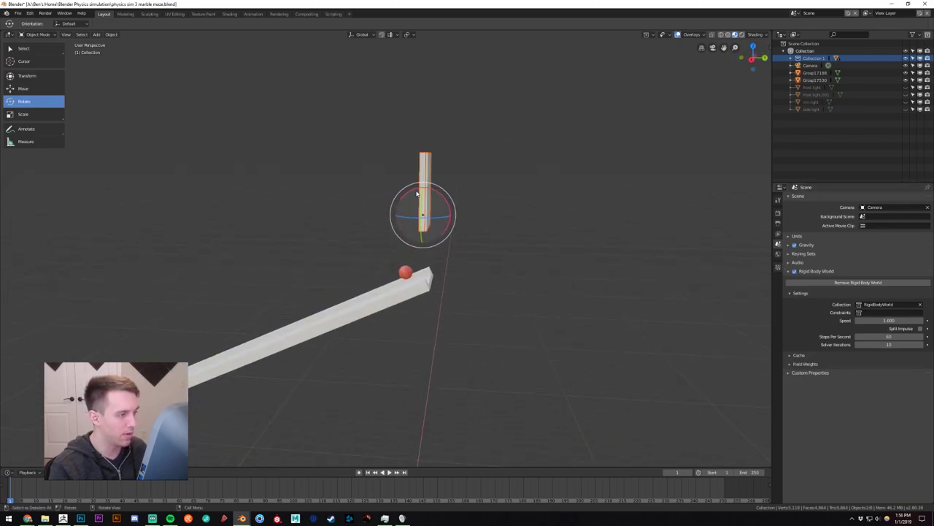
drag(416, 194, 487, 358)
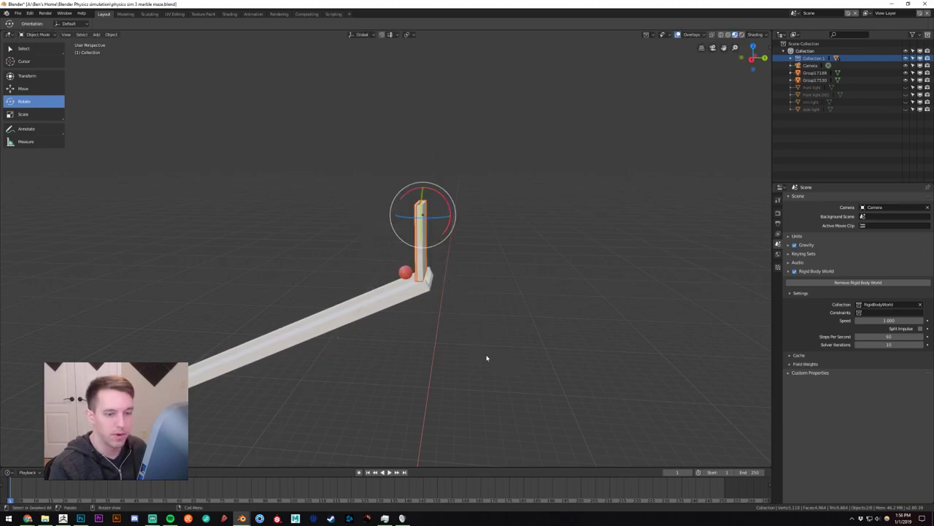
scroll(507, 303, up, 2)
click(470, 282)
click(441, 267)
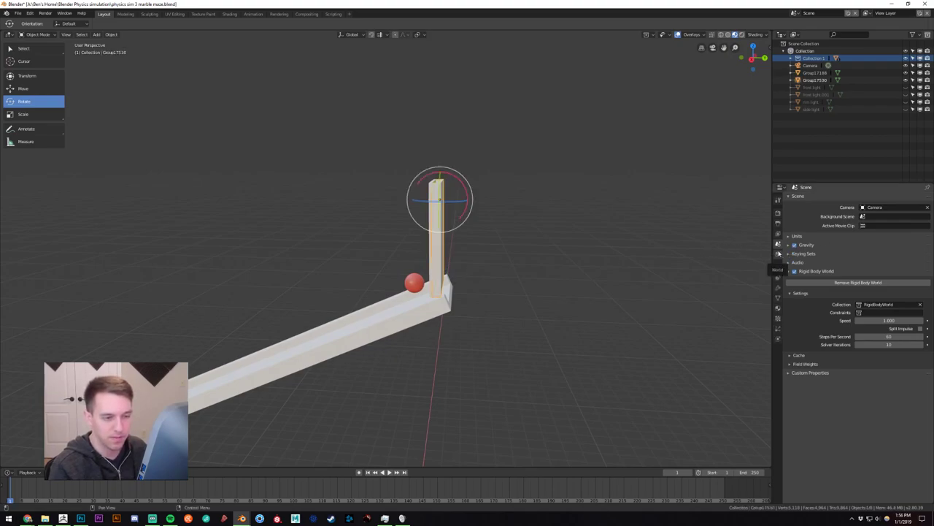
key(r)
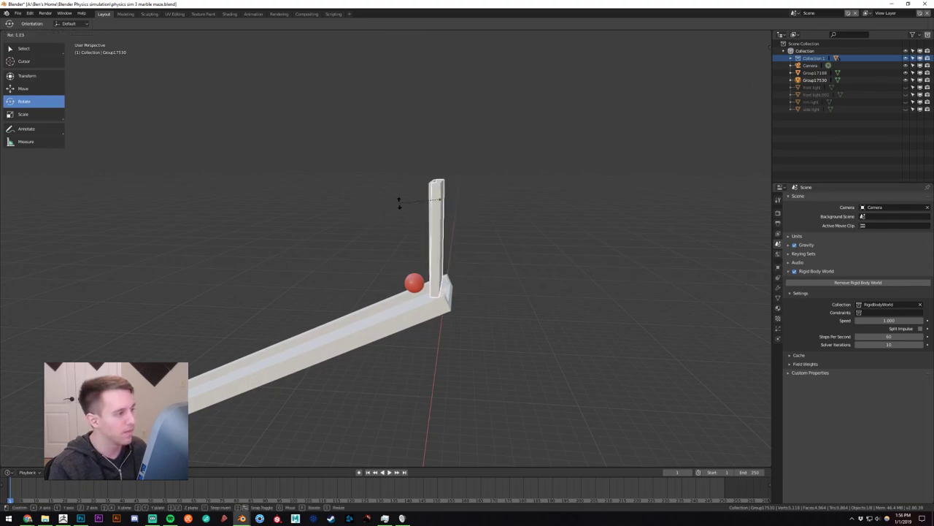
key(Escape)
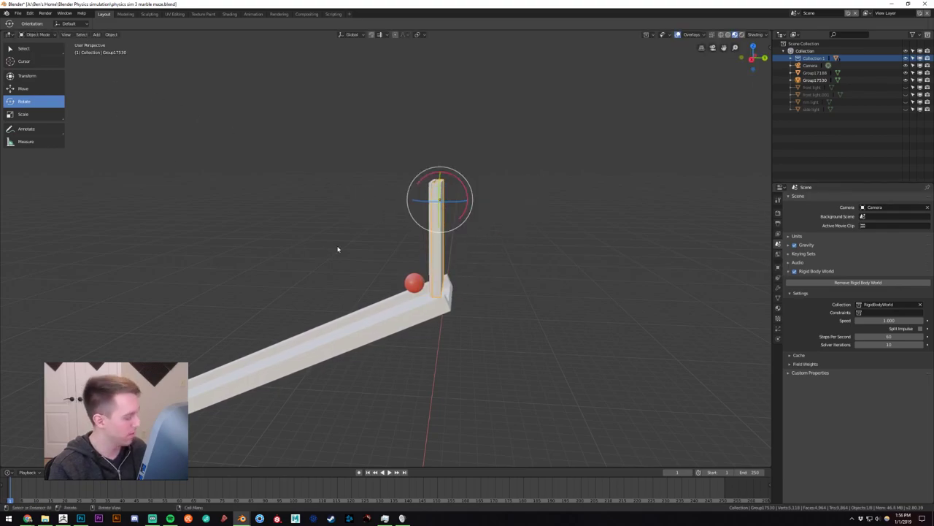
Box-select the pegged board and glass and raise them along the Z axis to leave a gap above the marble.
key(b)
drag(377, 243, 490, 198)
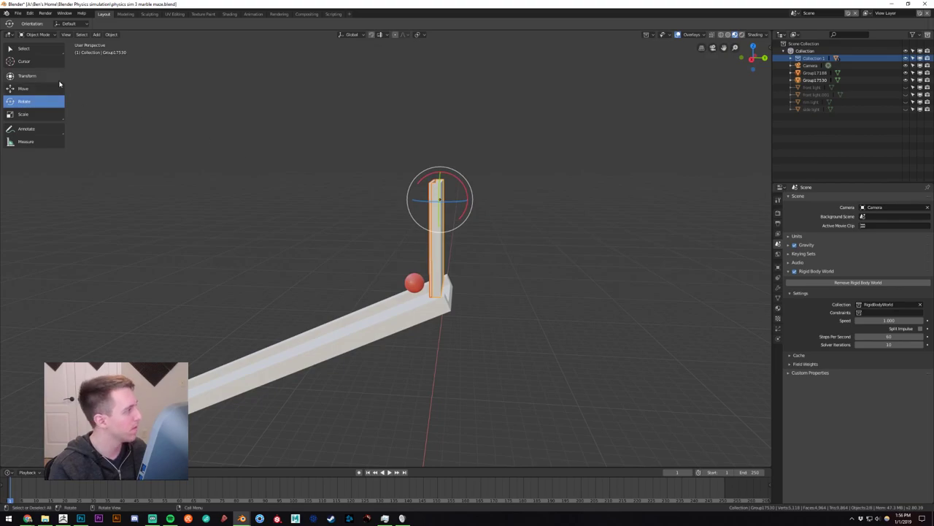
click(58, 87)
drag(441, 173, 439, 149)
middle_drag(438, 149, 441, 151)
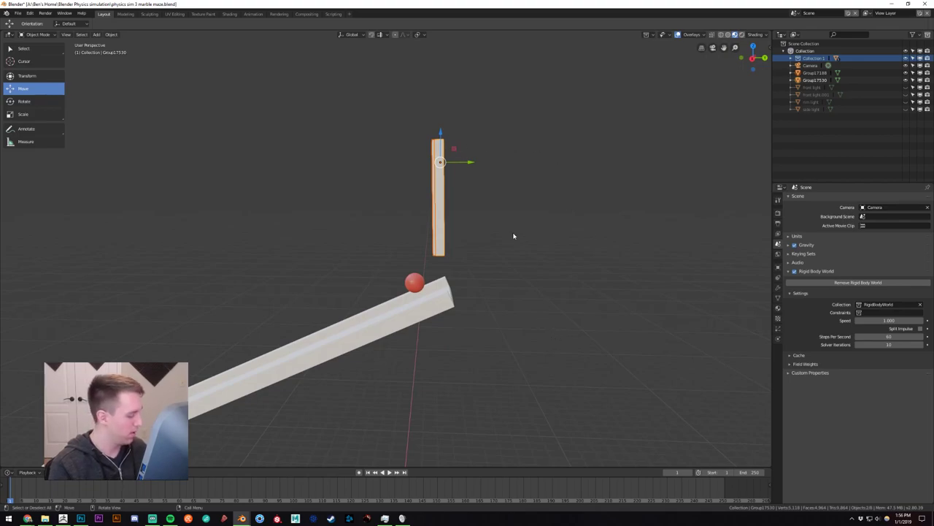
In the right orthographic view, shift the board and glass along the Y axis to line up over the track's upper end.
key(KP_3)
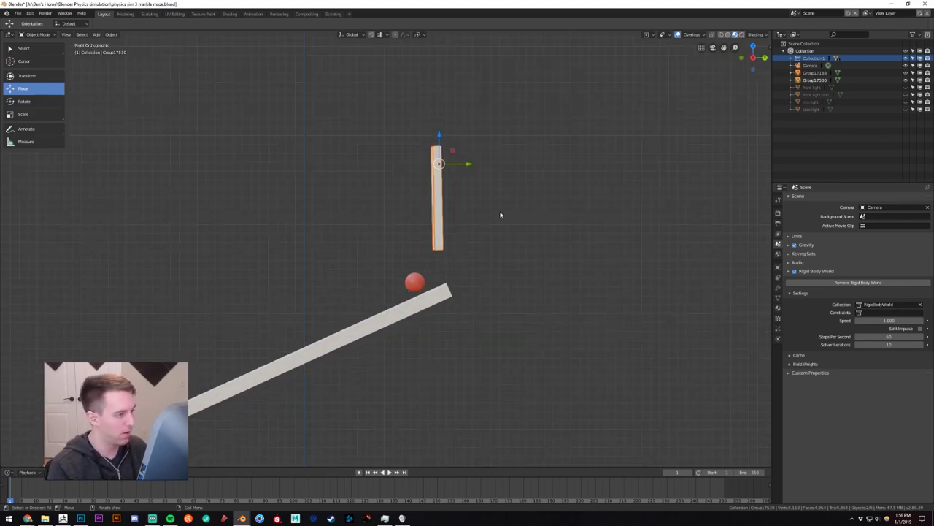
scroll(449, 190, up, 2)
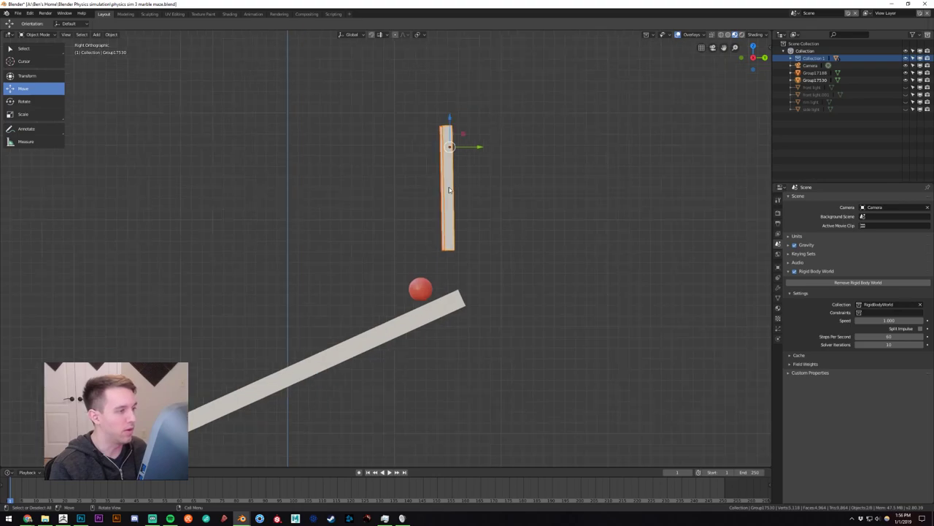
shift+middle_drag(490, 223, 474, 267)
scroll(462, 249, up, 1)
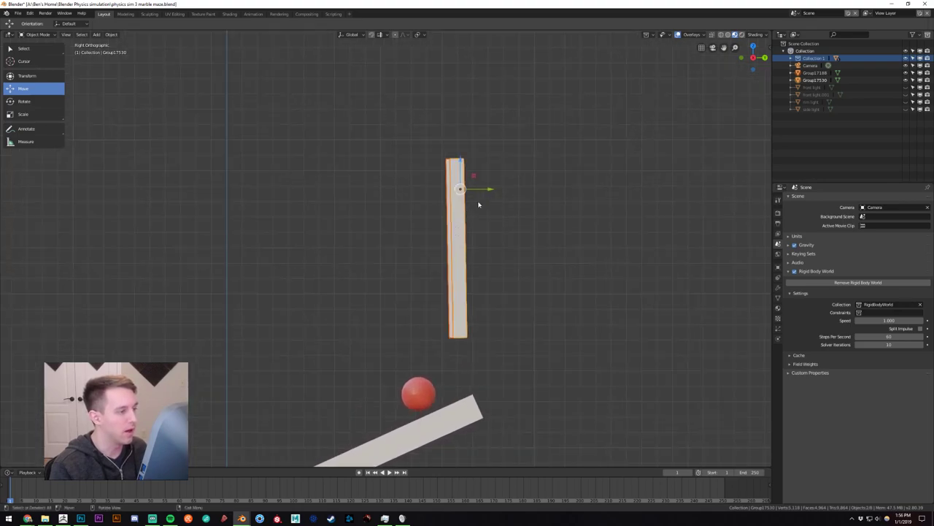
drag(489, 189, 352, 110)
Fine-tune the rotation of the board and glass about the X axis so they stand vertical in the side view.
click(24, 101)
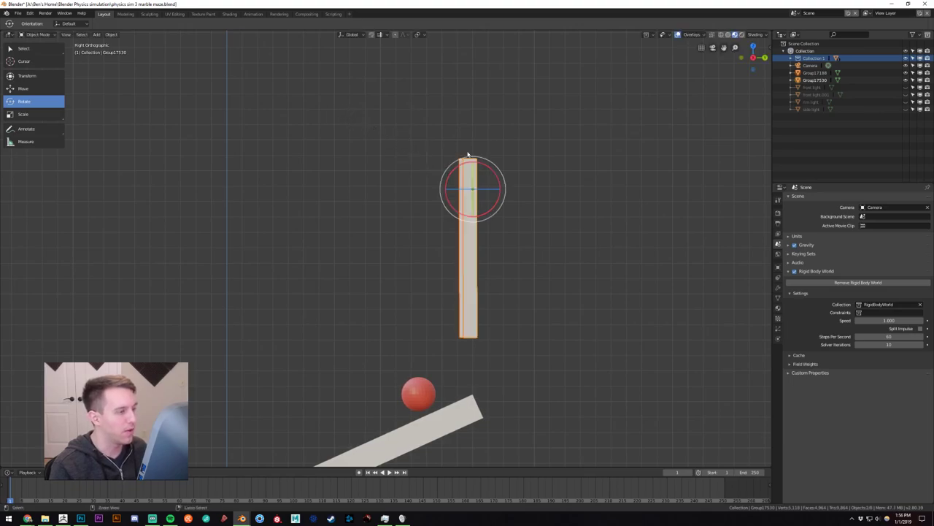
mouse_move(486, 169)
mouse_down()
mouse_move(504, 186)
mouse_move(491, 166)
mouse_move(500, 175)
mouse_up()
key(ctrl+z)
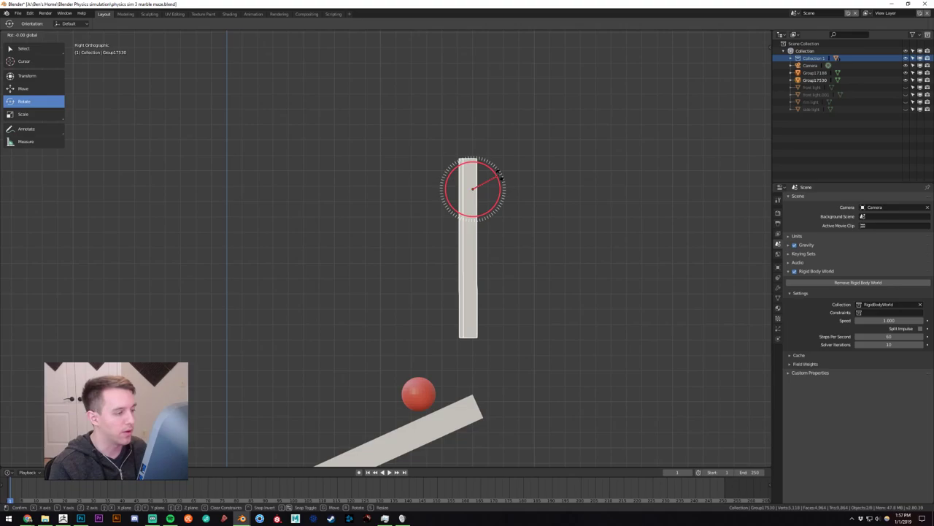
drag(501, 177, 500, 176)
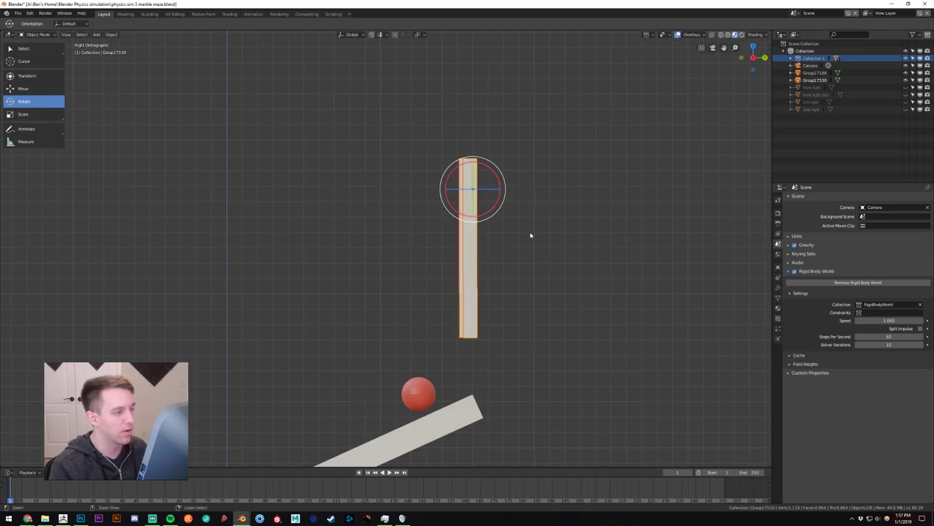
scroll(531, 237, down, 5)
scroll(482, 248, up, 4)
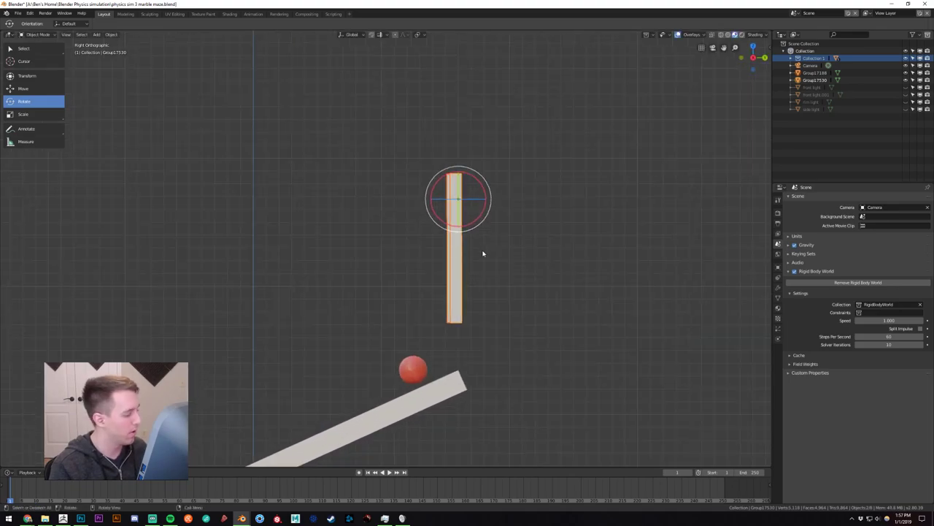
drag(476, 177, 477, 178)
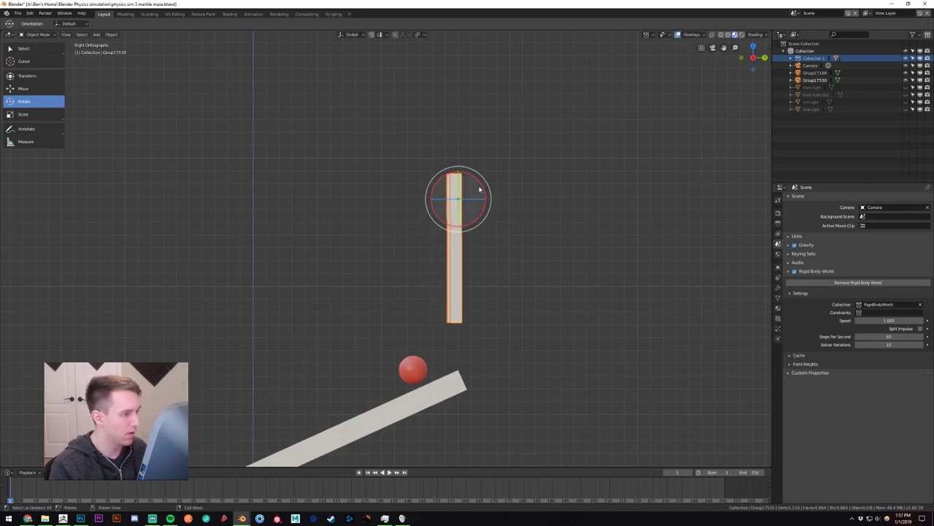
mouse_move(480, 192)
mouse_down()
mouse_move(475, 178)
mouse_move(483, 192)
mouse_move(474, 190)
mouse_up()
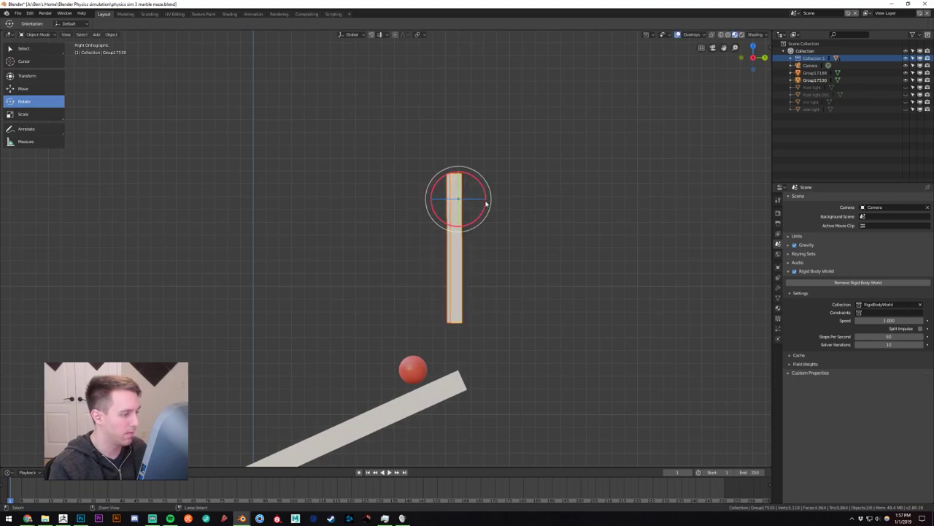
Scale up the pegged board and glass together uniformly until they are wider than the track.
middle_drag(474, 325, 354, 246)
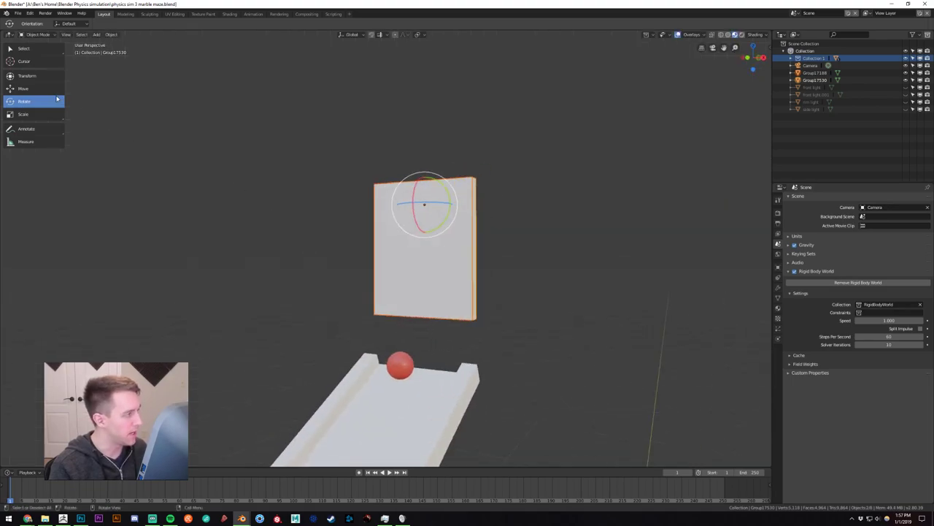
click(44, 114)
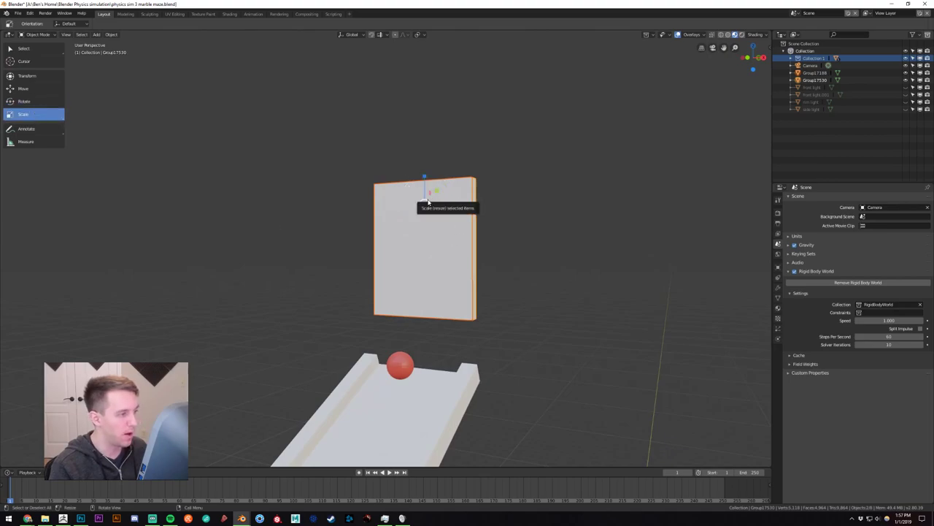
drag(428, 202, 435, 199)
middle_drag(435, 199, 458, 250)
scroll(378, 265, up, 4)
scroll(378, 265, down, 5)
scroll(458, 250, up, 4)
scroll(459, 250, up, 1)
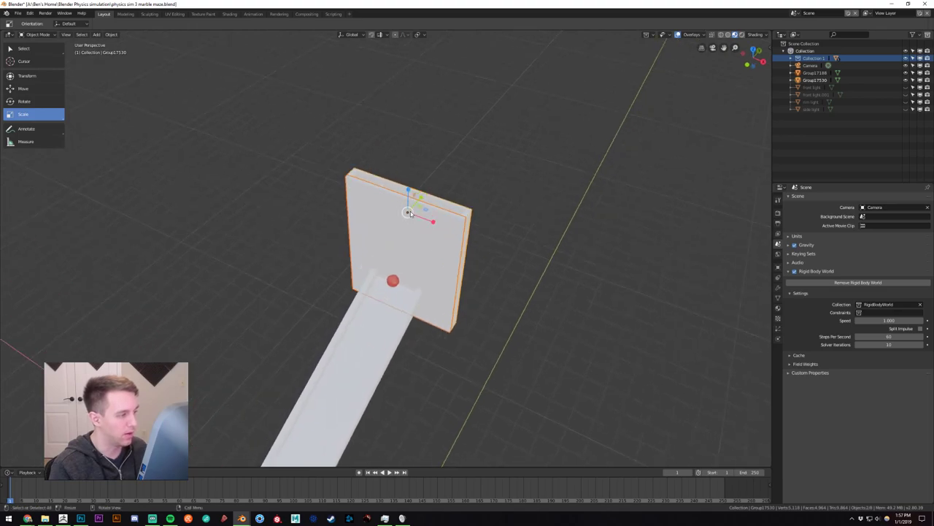
drag(413, 213, 416, 213)
Raise the enlarged board and glass along the Z axis until their lower edge sits just above the track.
middle_drag(417, 235, 402, 213)
click(40, 88)
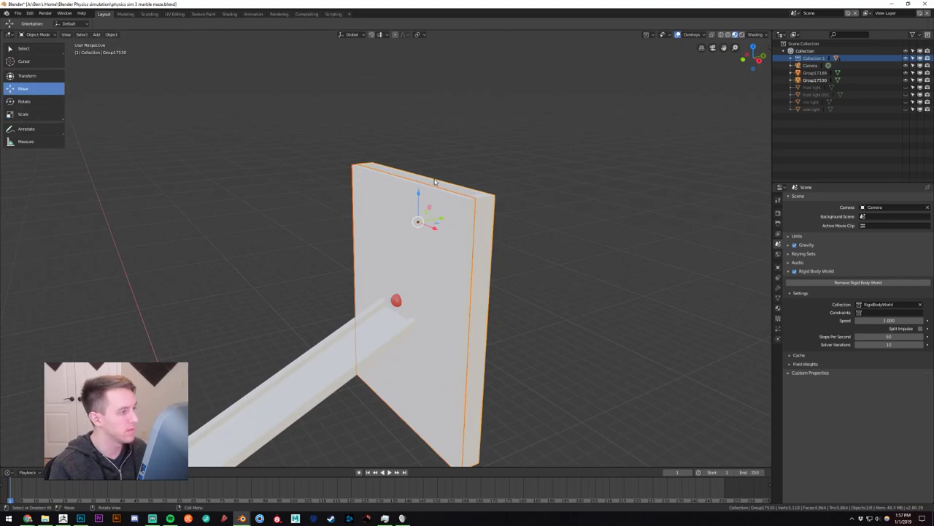
drag(417, 191, 420, 26)
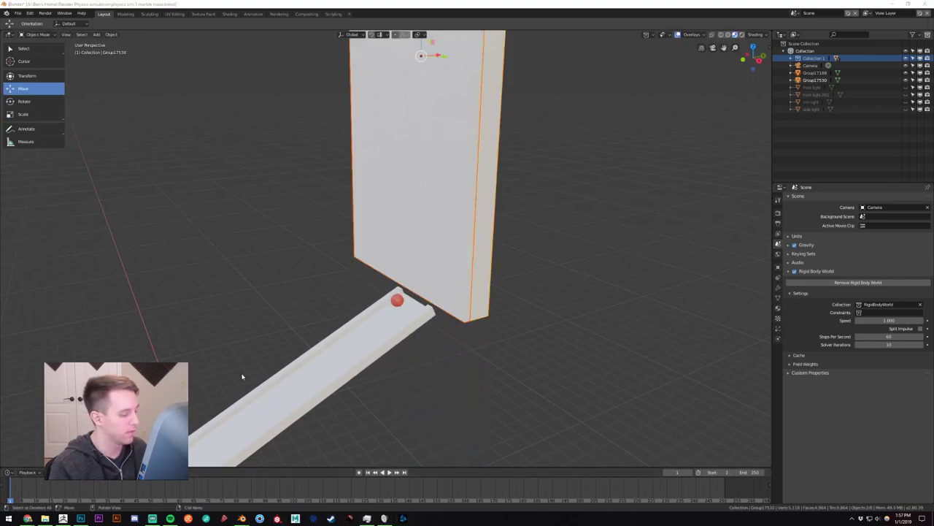
Select the red marble and raise it along the Z axis from the track toward the upper part of the board.
middle_drag(244, 375, 354, 332)
click(373, 296)
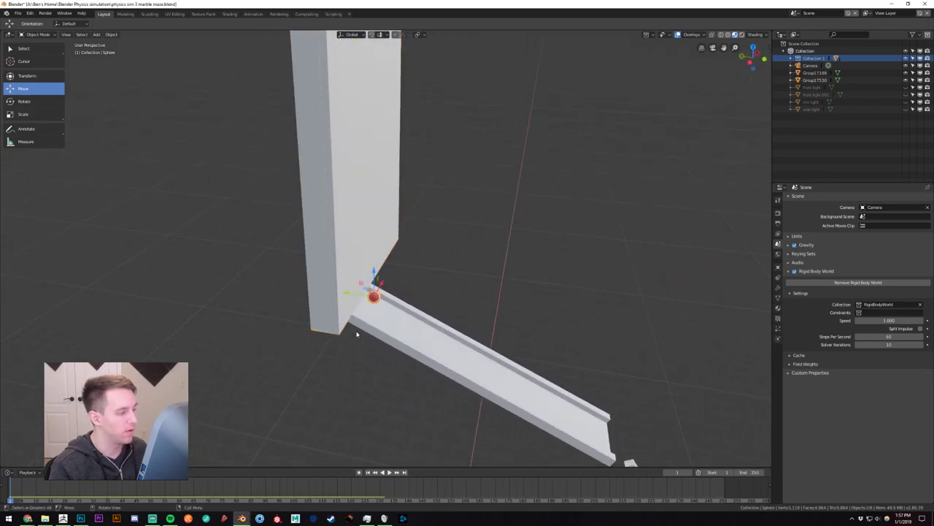
drag(373, 273, 374, 39)
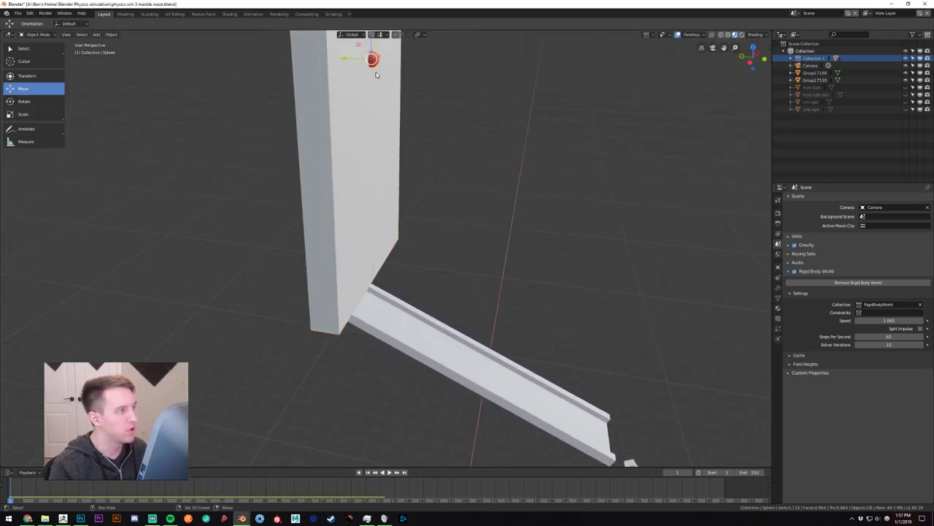
Raise the red sphere above the maze box and shift it sideways over the open top.
shift+middle_drag(376, 55, 421, 185)
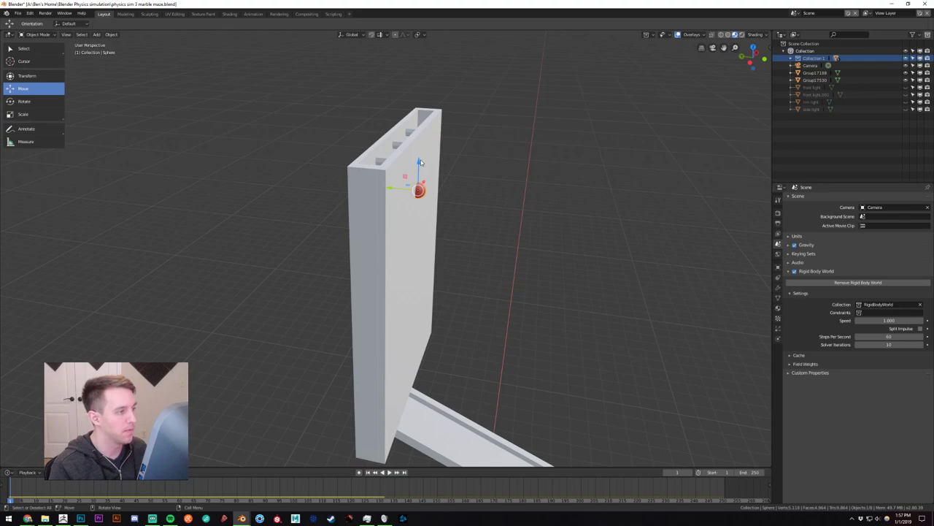
drag(420, 162, 420, 91)
middle_drag(420, 90, 406, 126)
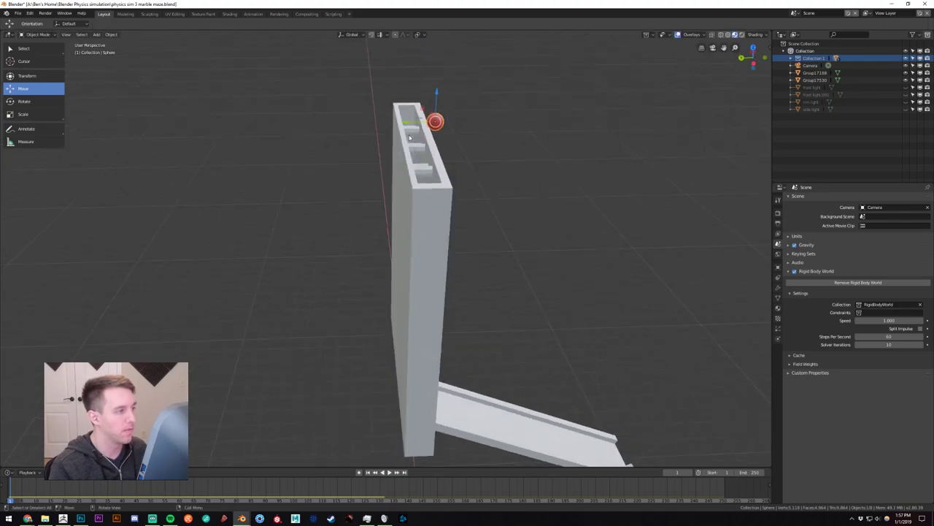
drag(405, 126, 389, 124)
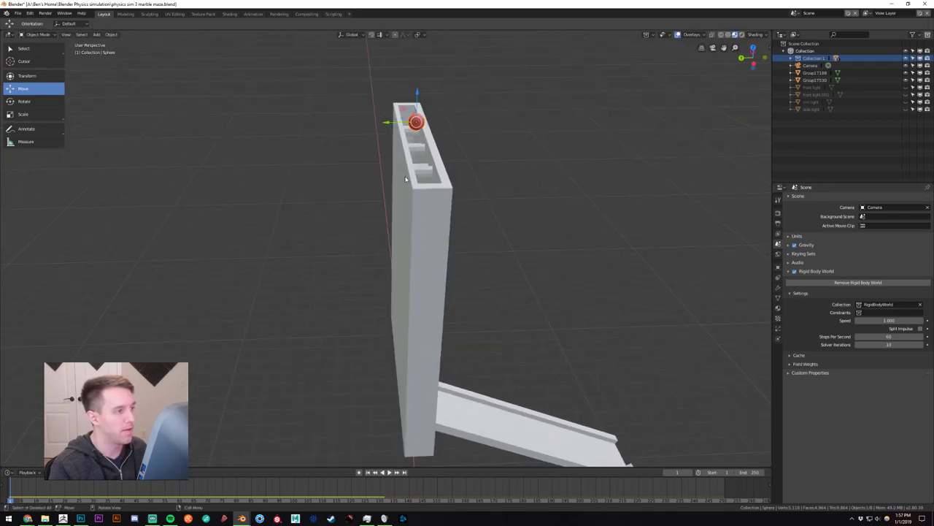
Change the surface shader of the maze box's front panel material, Default OBJ.004, to Glass BSDF.
middle_drag(390, 123, 409, 241)
click(412, 246)
shift+middle_drag(486, 284, 463, 215)
scroll(462, 215, up, 1)
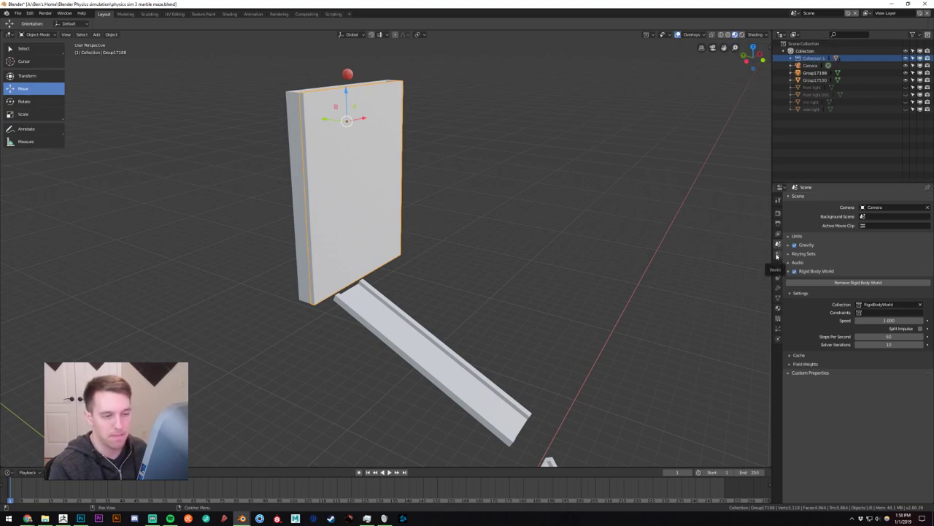
click(779, 307)
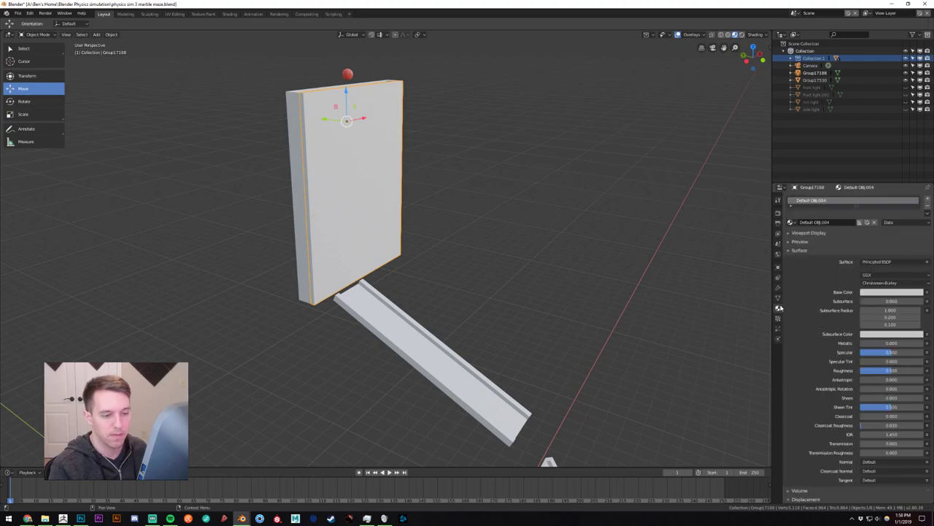
click(790, 222)
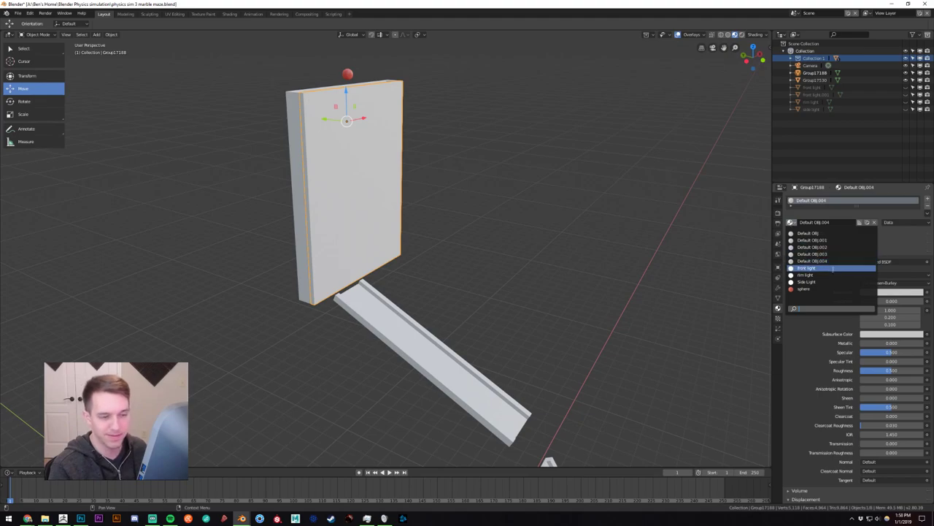
click(822, 263)
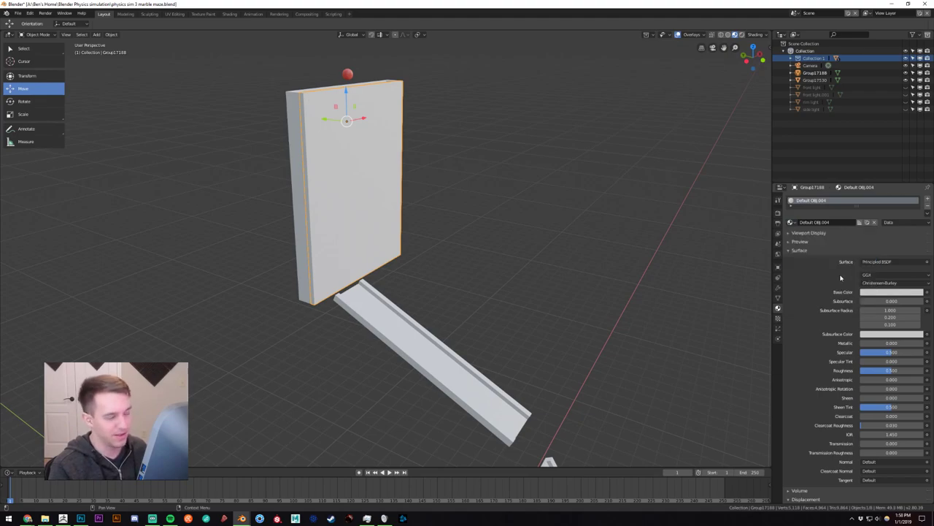
click(895, 262)
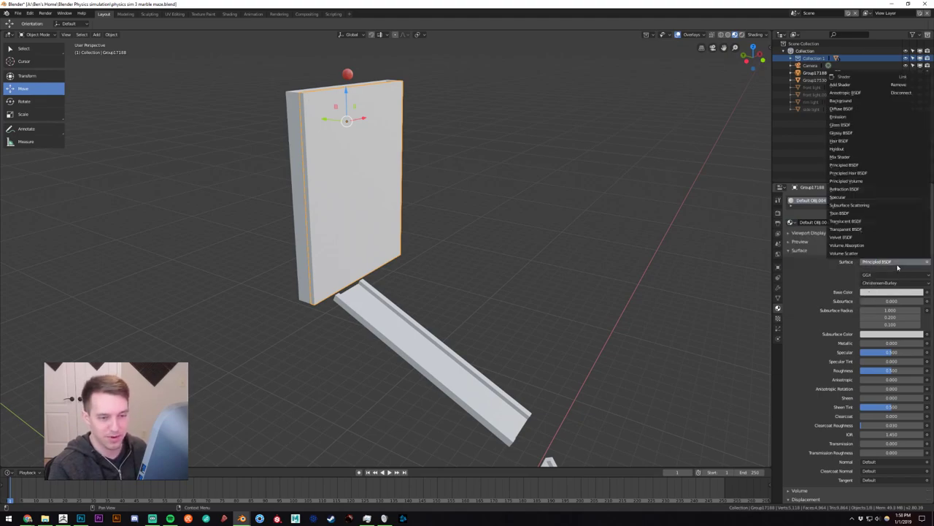
click(851, 127)
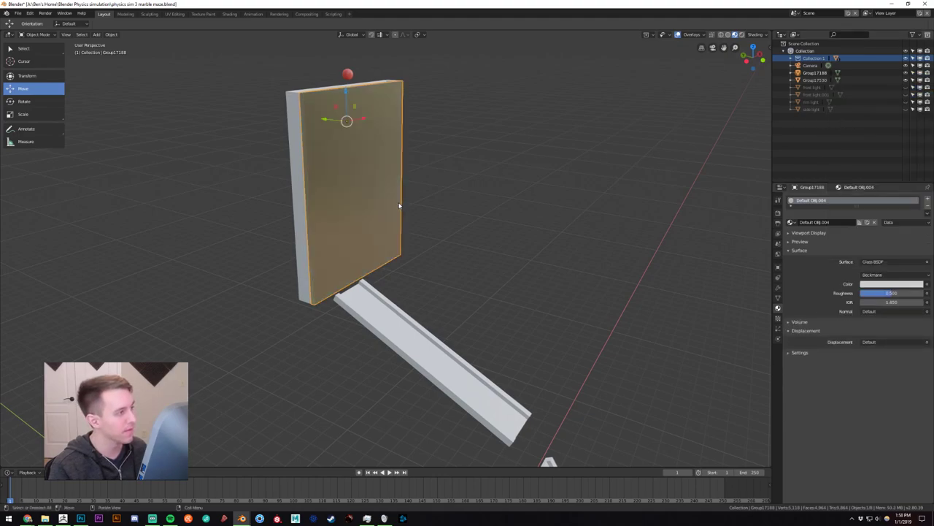
Lower the red sphere slightly along the Z axis, keeping it just above the maze opening.
middle_drag(343, 197, 440, 246)
click(403, 97)
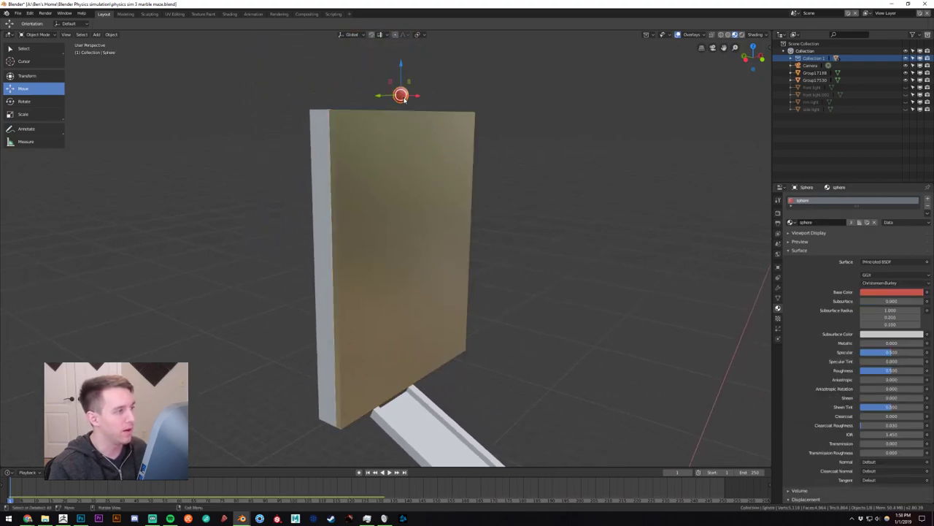
key(g)
key(z)
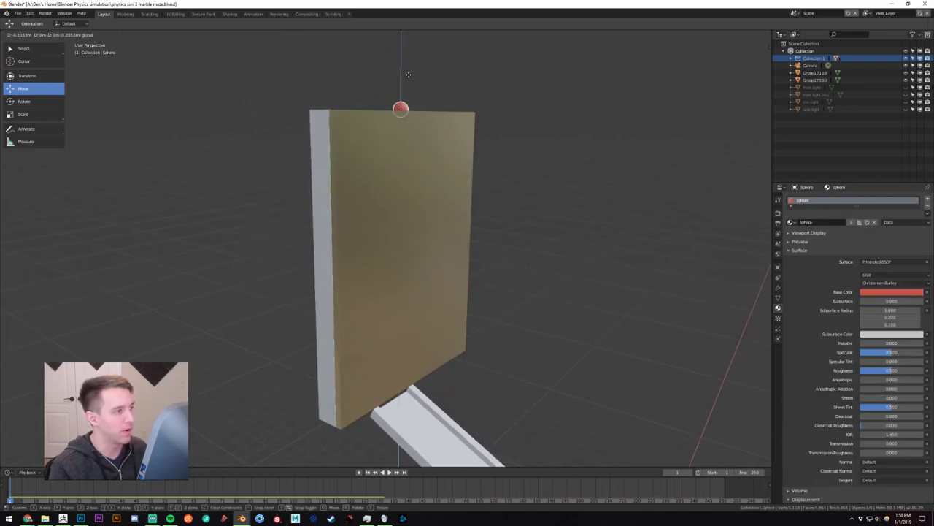
click(409, 68)
Enable nodes for the world surface and set the background color to an Environment Texture.
click(435, 150)
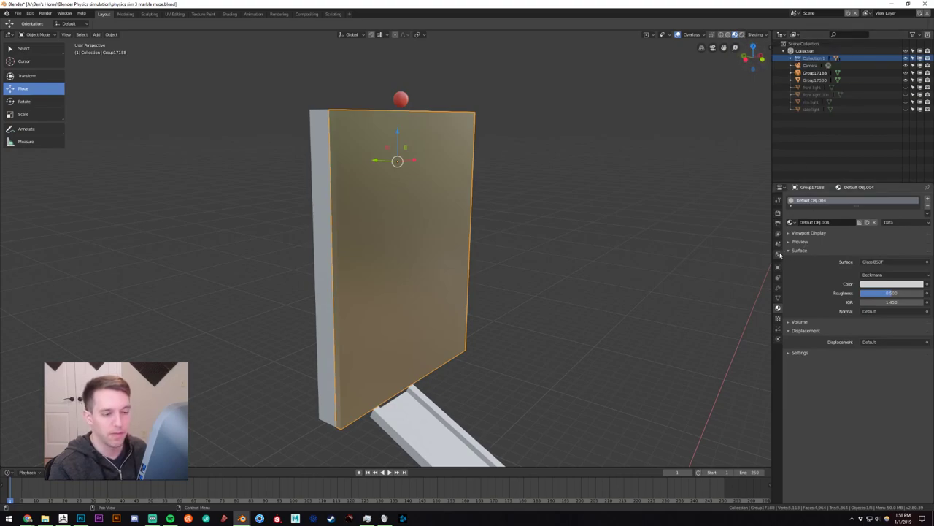
click(779, 254)
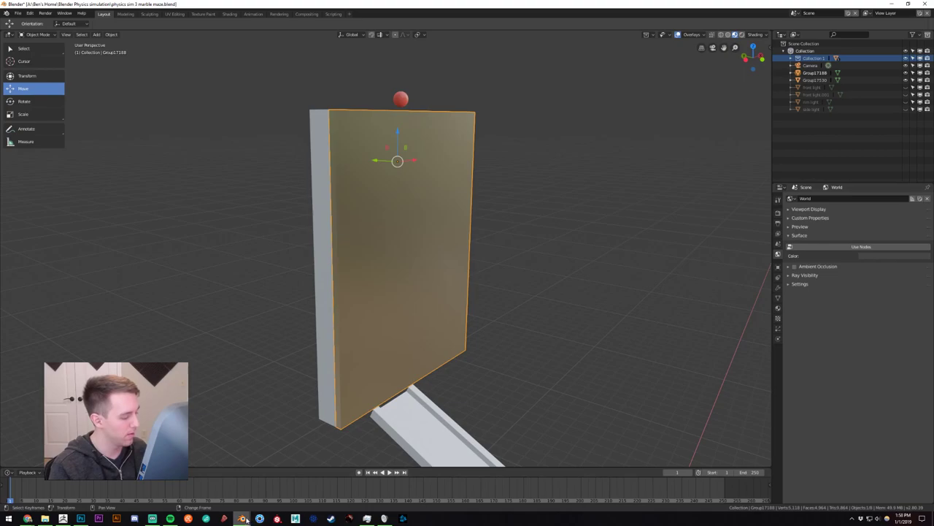
mouse_move(243, 520)
mouse_move(267, 492)
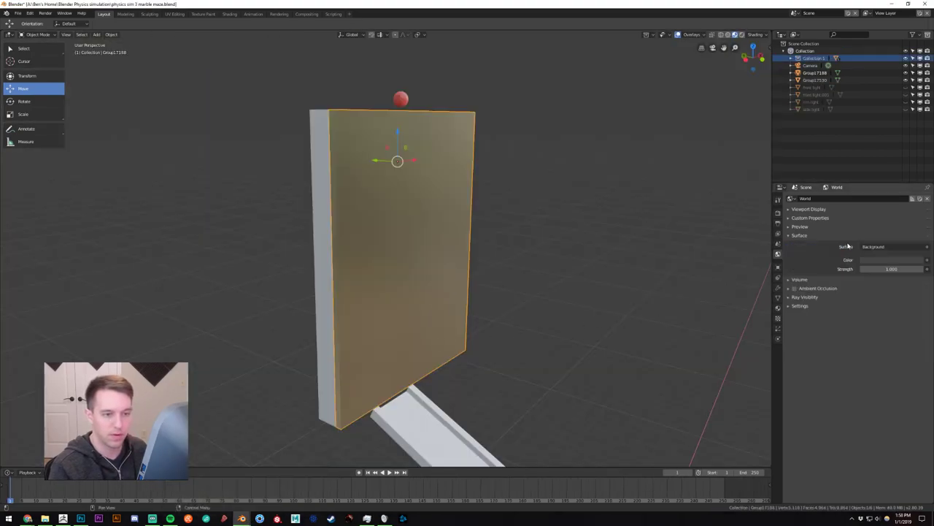
click(927, 260)
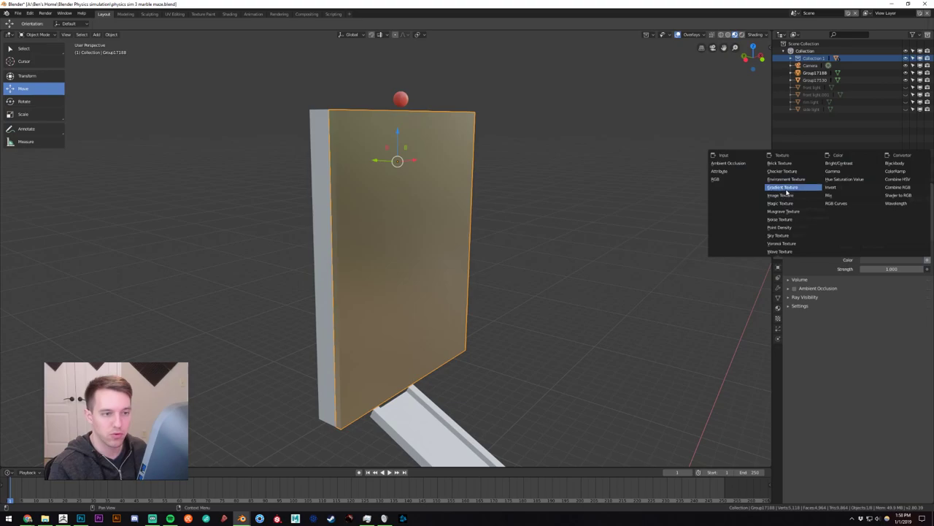
click(785, 179)
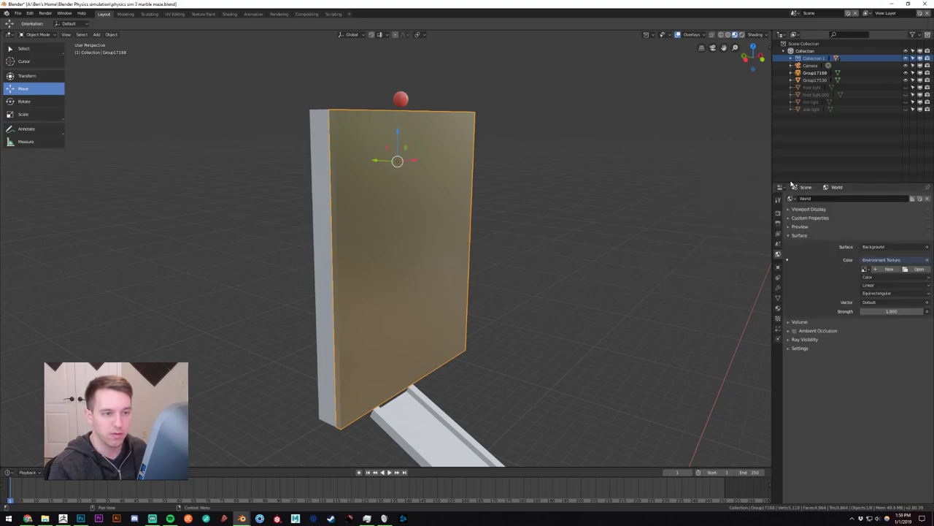
Load the HDR image autoshop_01_1k.hdr into the world's environment texture.
click(887, 268)
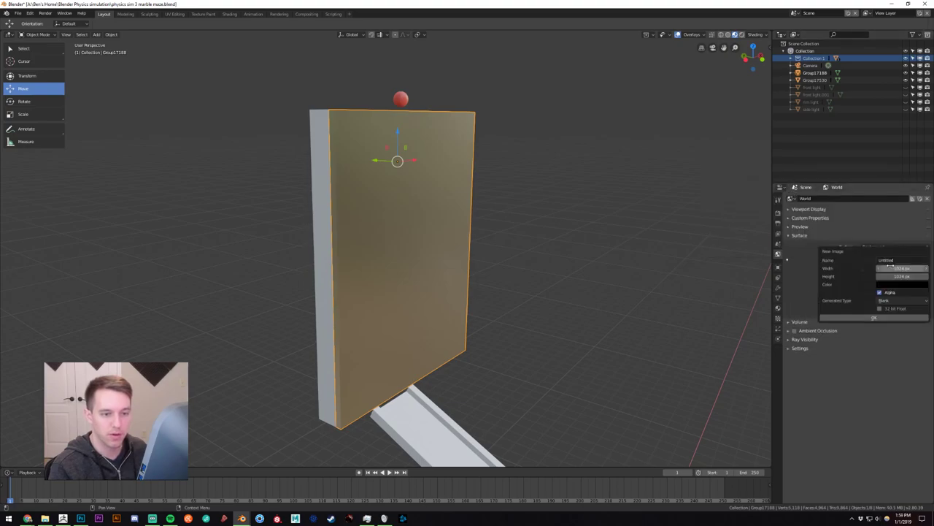
click(875, 319)
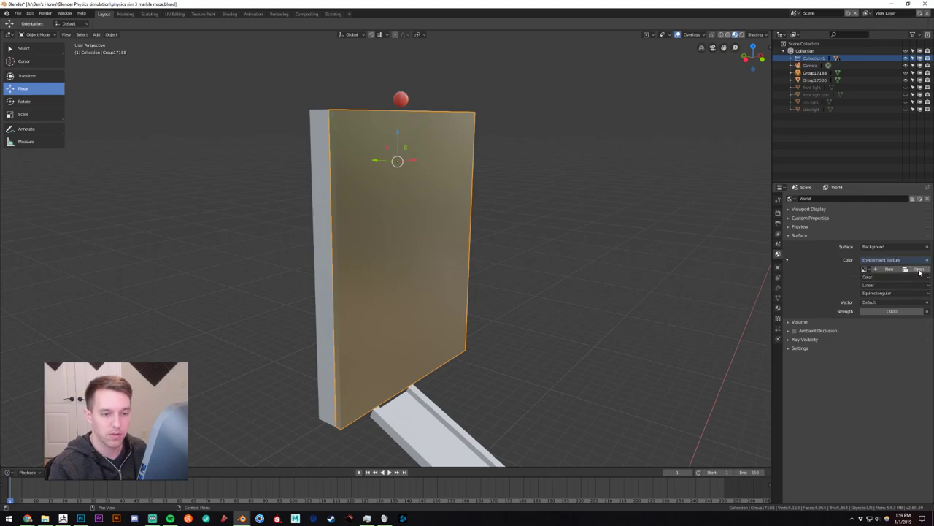
click(925, 269)
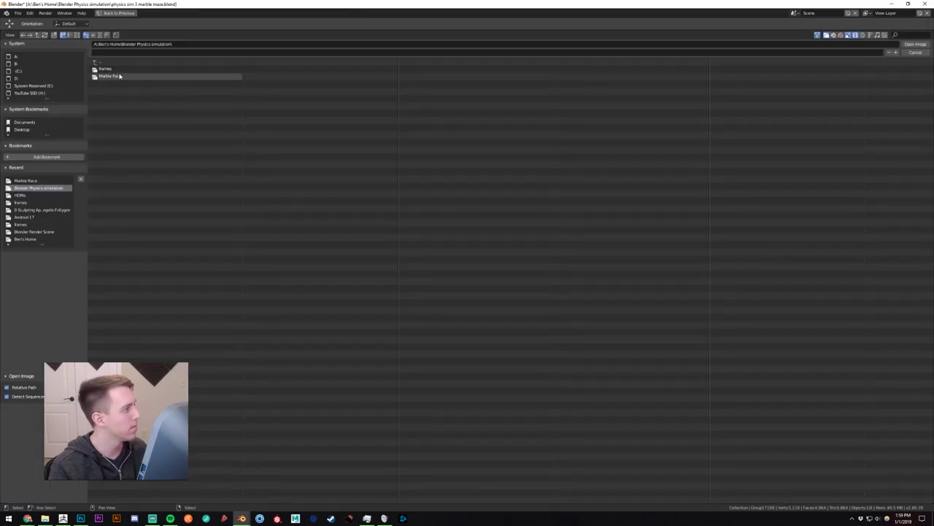
drag(240, 4, 933, 32)
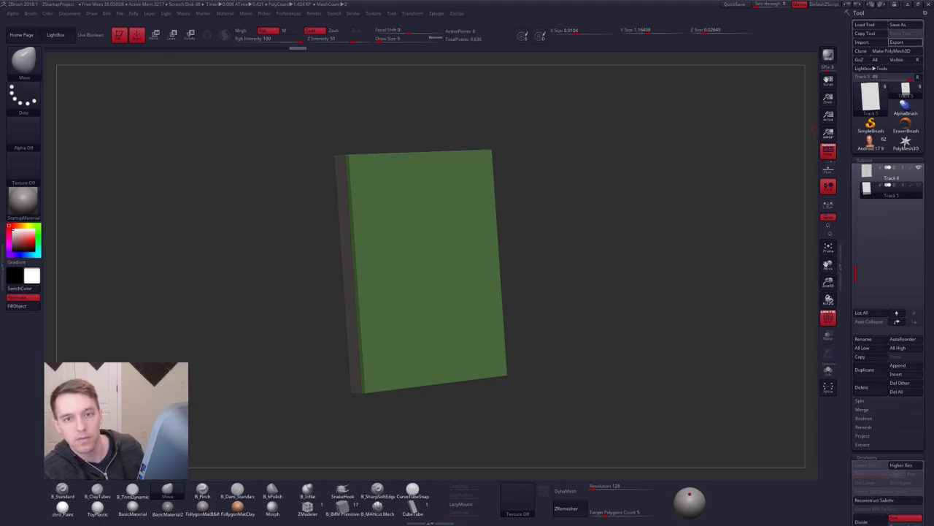
drag(933, 36, 636, 0)
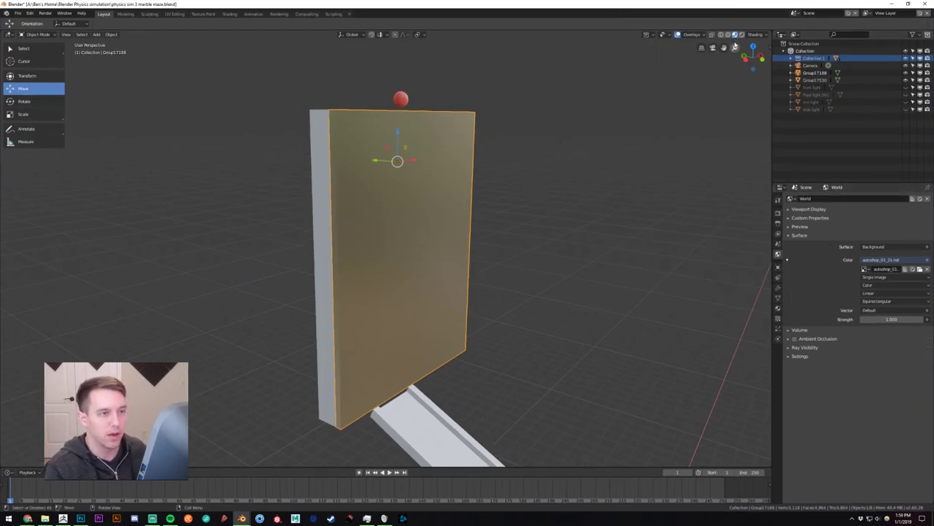
Examine the glass panel in rendered shading with the red sphere lowered behind it, then restore the material preview shading.
click(742, 34)
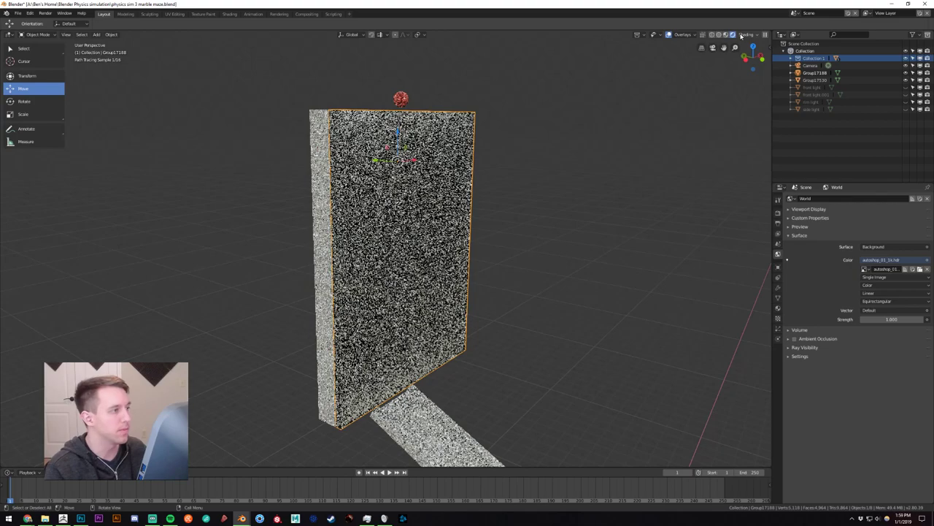
click(401, 99)
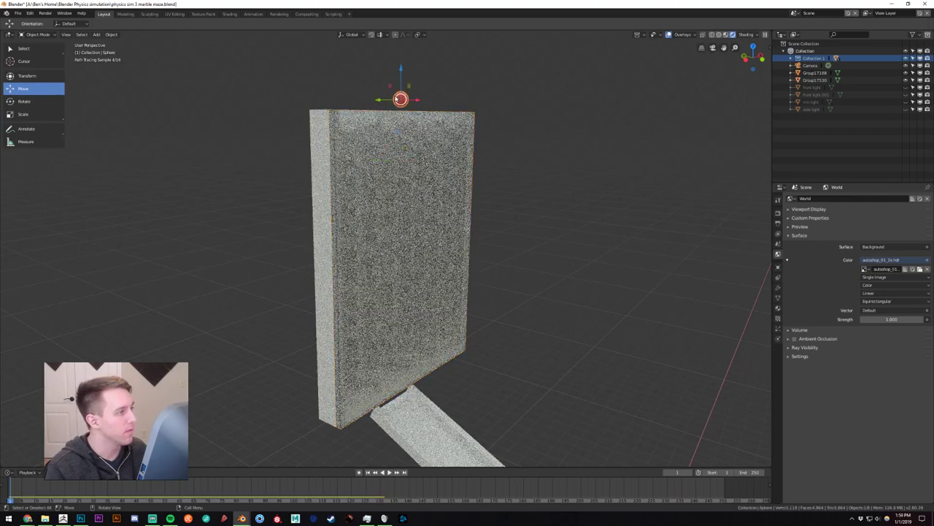
drag(400, 70, 409, 90)
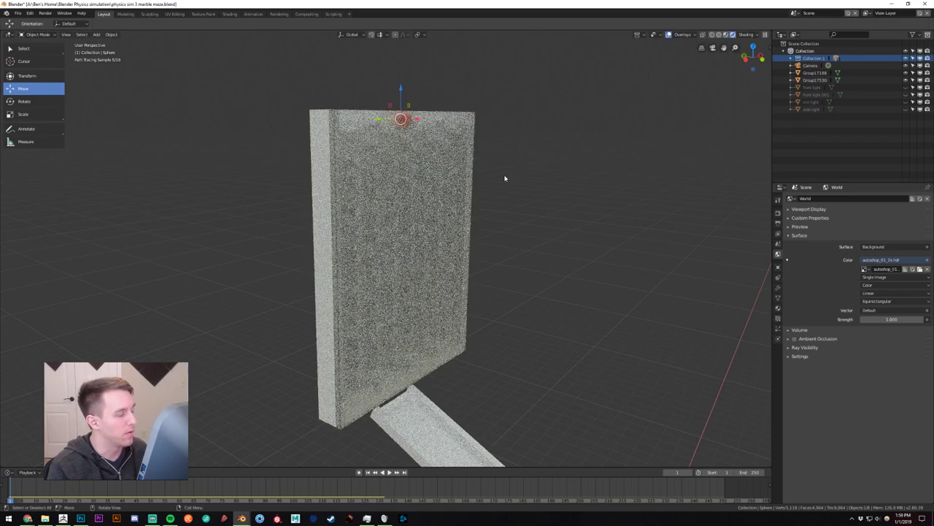
click(574, 241)
scroll(399, 101, up, 1)
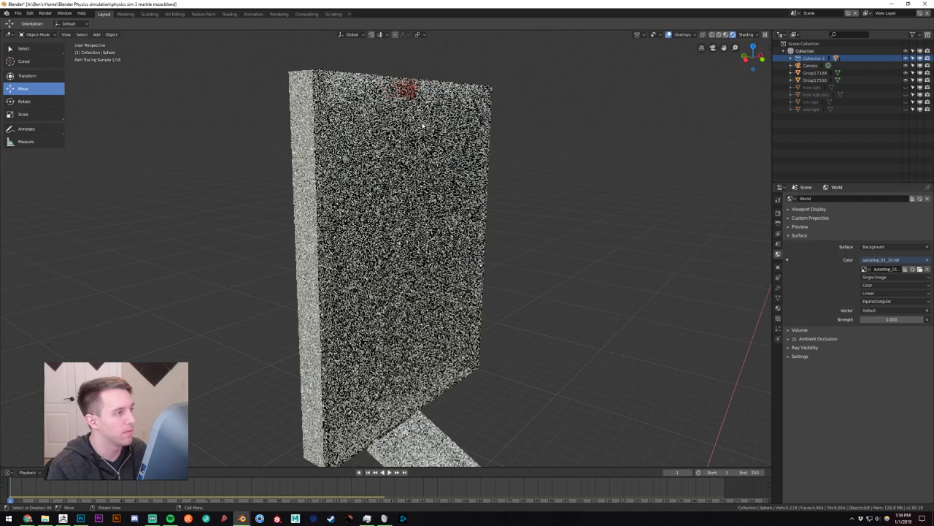
click(725, 38)
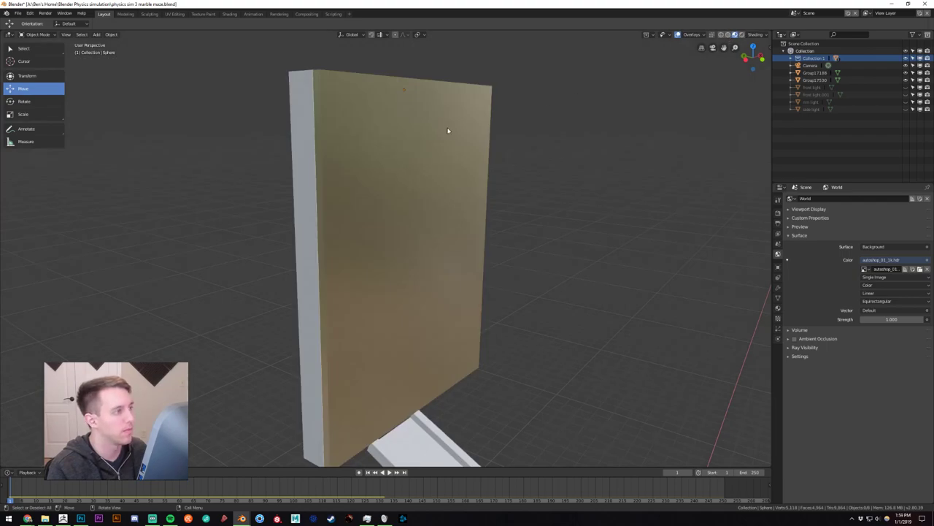
Raise the red sphere back above the open top of the maze box.
mouse_move(448, 131)
middle_down()
mouse_move(473, 205)
mouse_move(437, 138)
middle_up()
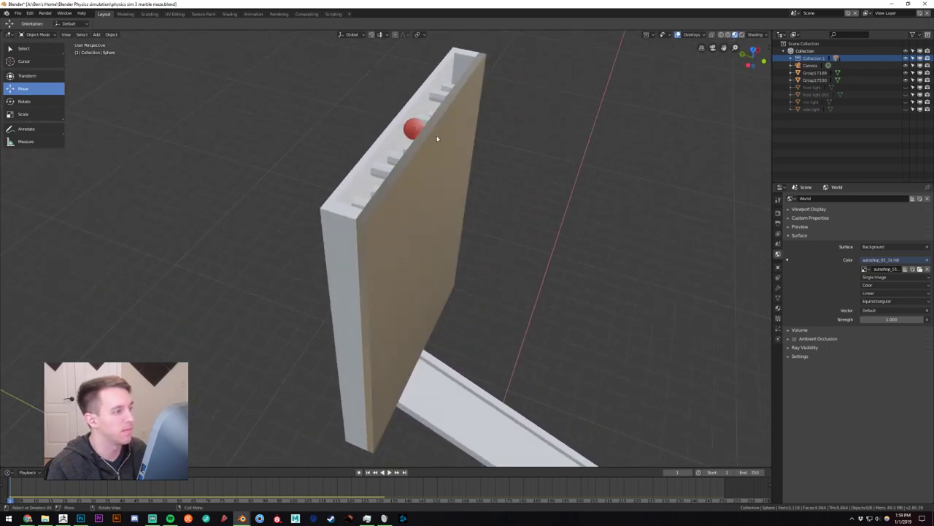
drag(412, 108, 414, 73)
scroll(563, 237, down, 2)
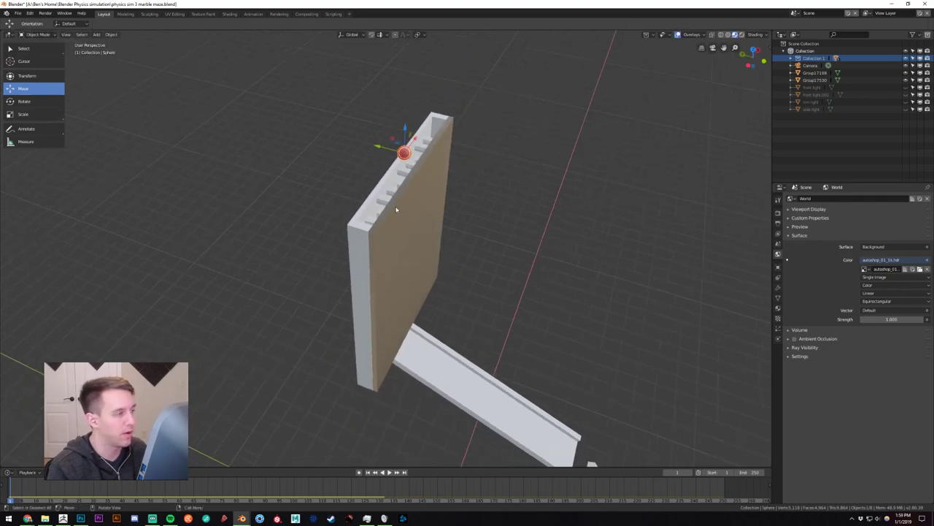
Add rigid body physics to the maze body Group17530 and turn off its Dynamic option.
click(374, 199)
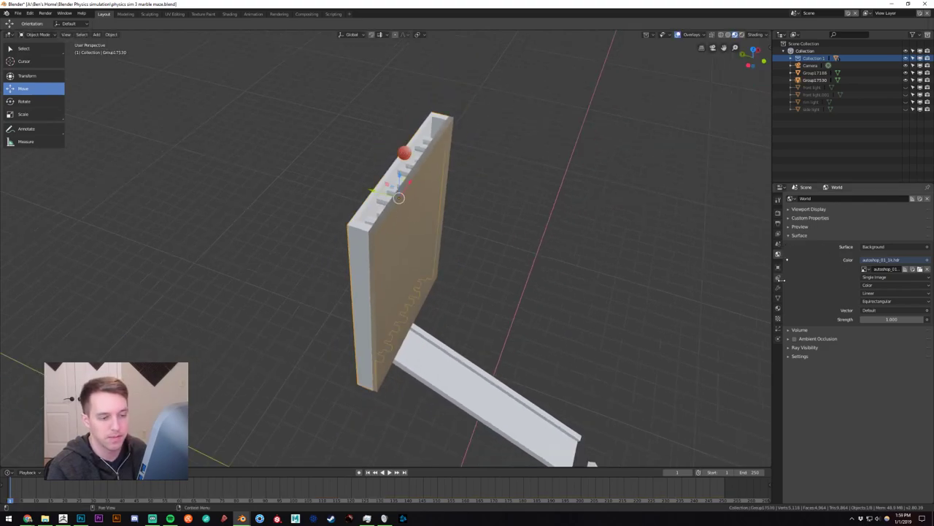
click(779, 340)
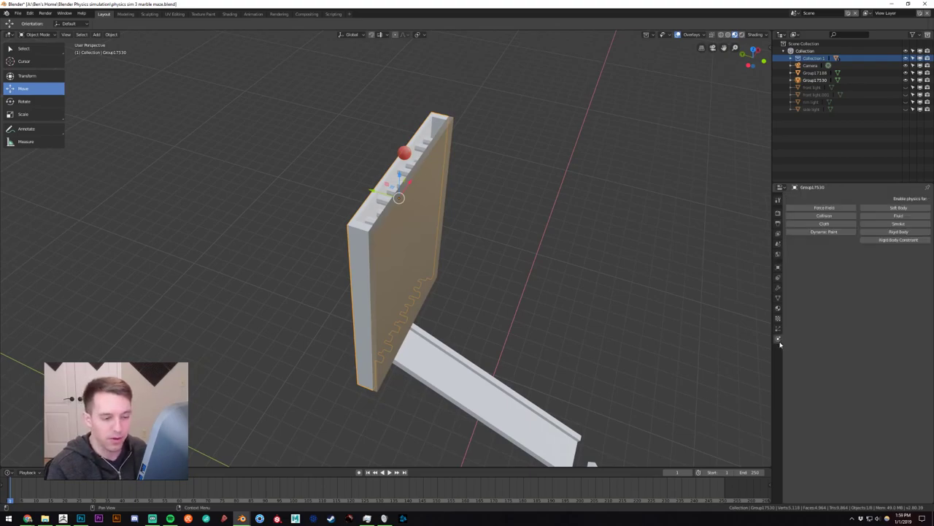
middle_drag(524, 235, 378, 240)
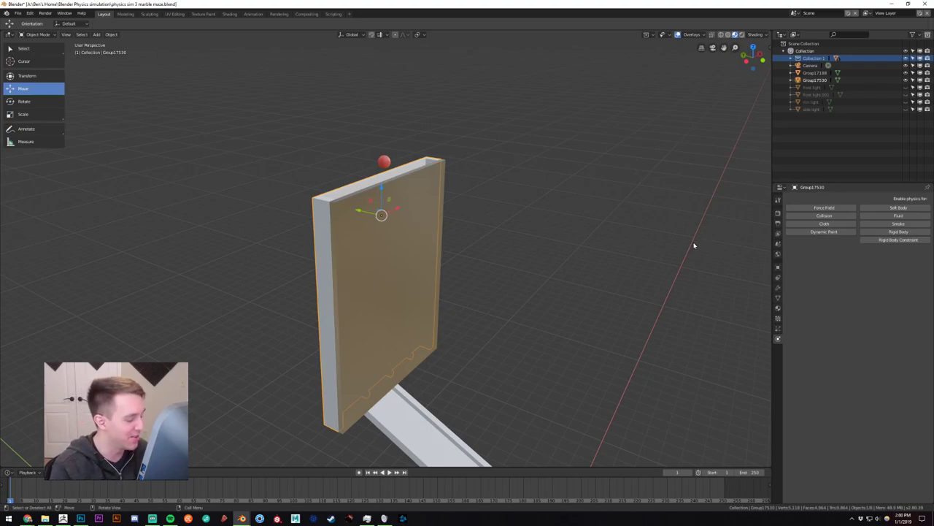
shift+middle_drag(533, 275, 571, 292)
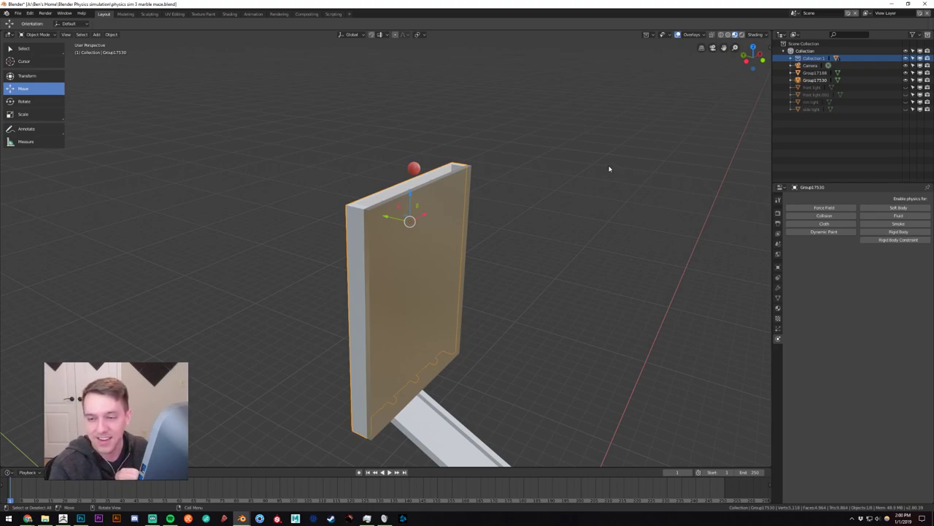
click(899, 231)
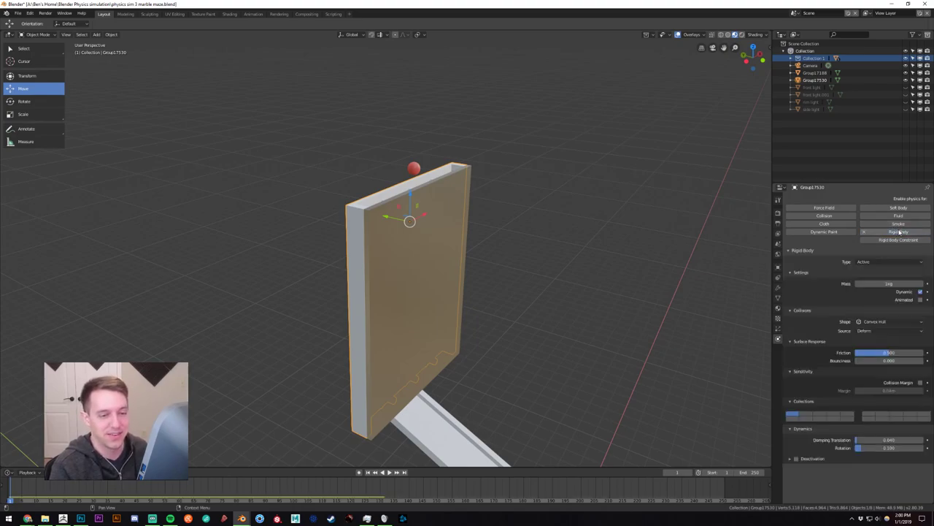
click(921, 292)
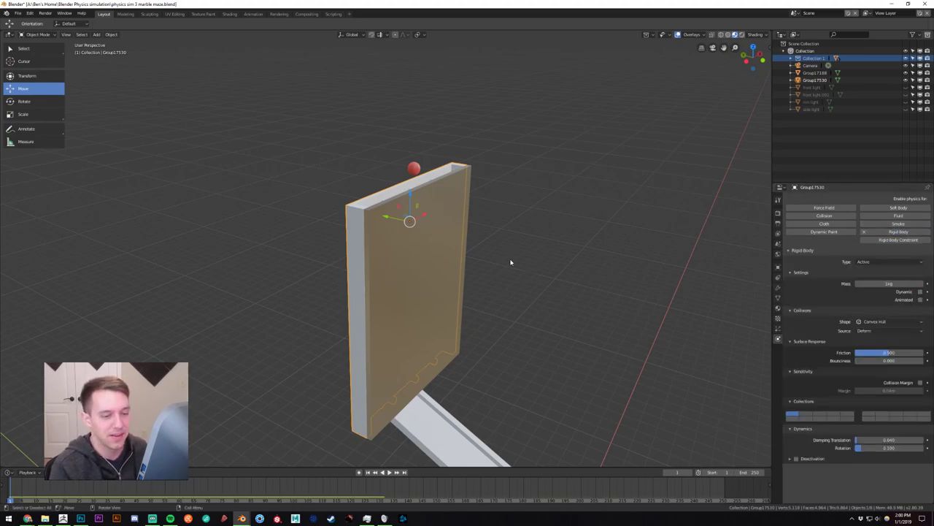
Add rigid body physics to the glass front panel Group17188 with Dynamic turned off.
click(460, 240)
click(904, 234)
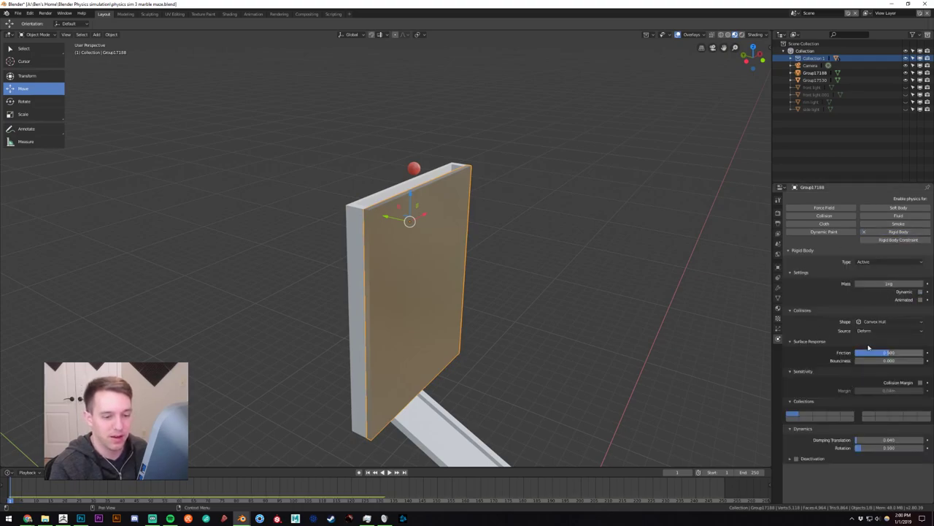
Set the rigid body collision shape of the maze body Group17530 to Mesh.
click(888, 322)
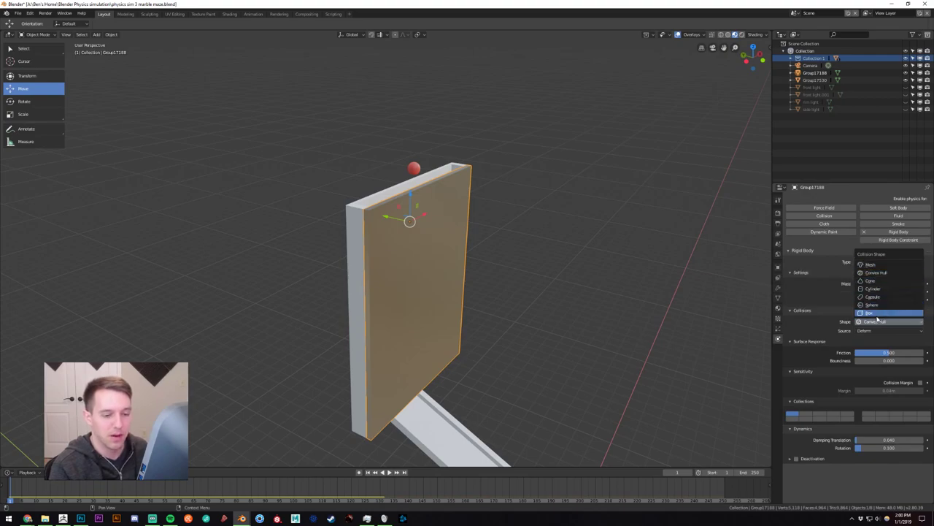
click(389, 197)
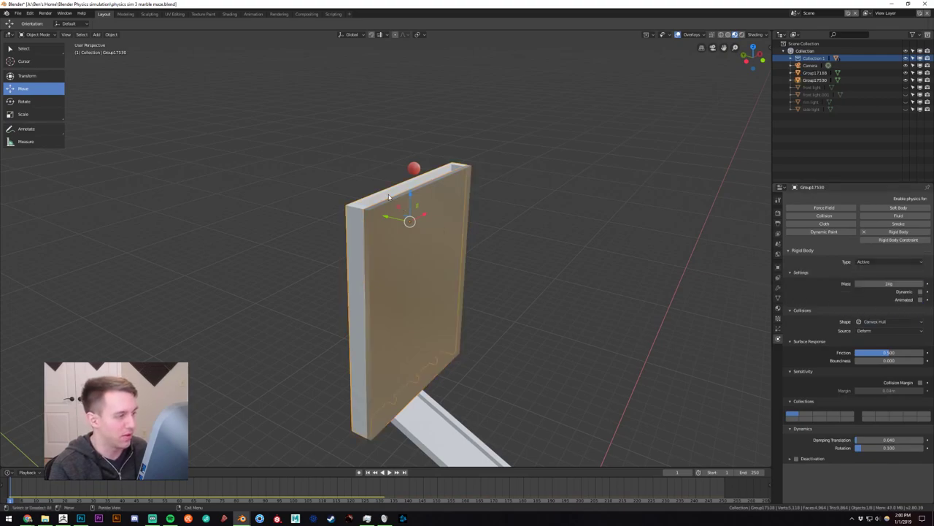
click(887, 321)
click(887, 268)
mouse_move(496, 263)
middle_down()
mouse_move(505, 313)
mouse_move(492, 289)
mouse_move(512, 269)
middle_up()
click(555, 336)
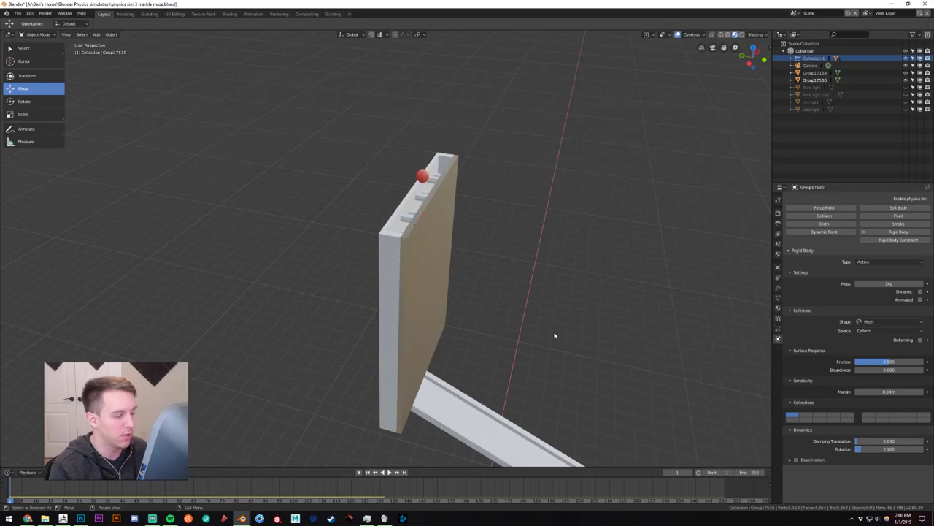
Play the simulation to check how the sphere drops into the maze, and return to the first frame.
click(390, 472)
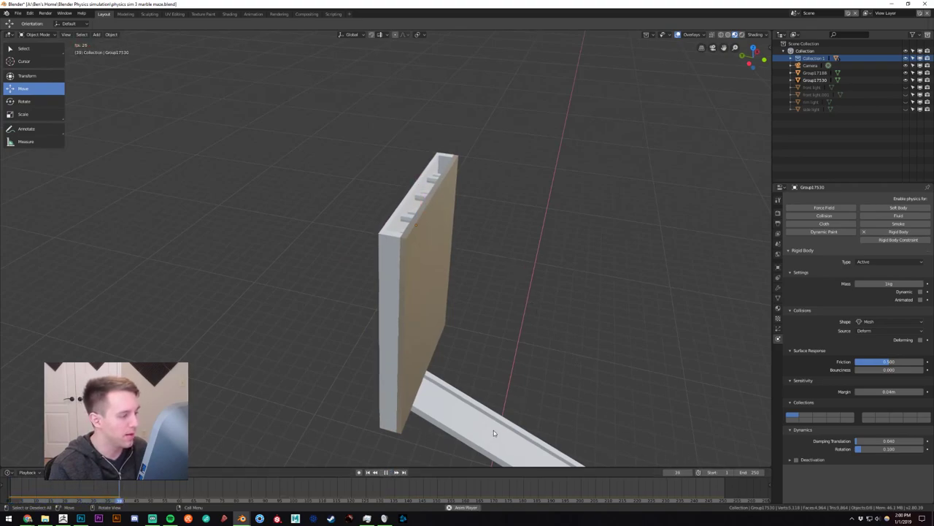
middle_drag(494, 430, 449, 347)
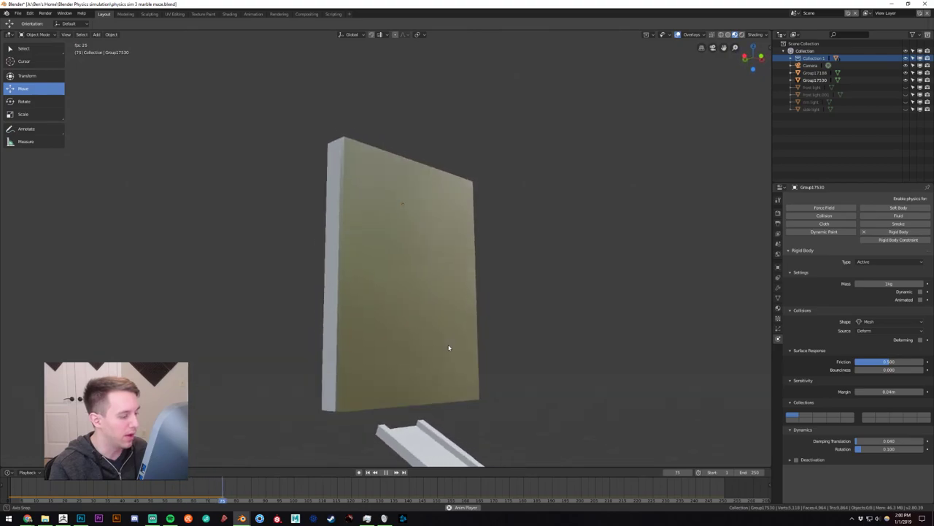
click(386, 472)
click(369, 473)
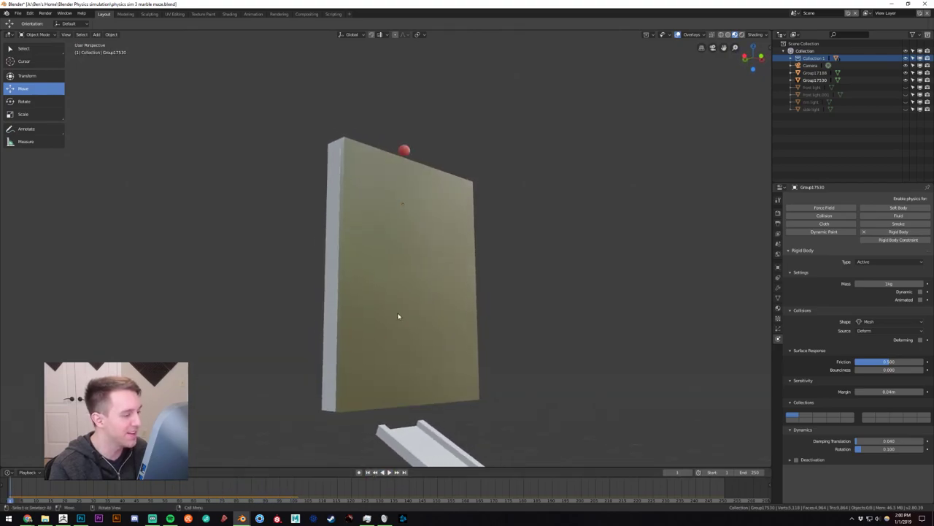
Review the material settings of the front panel Group17188 and the available surface shaders.
click(397, 315)
middle_drag(418, 311, 507, 302)
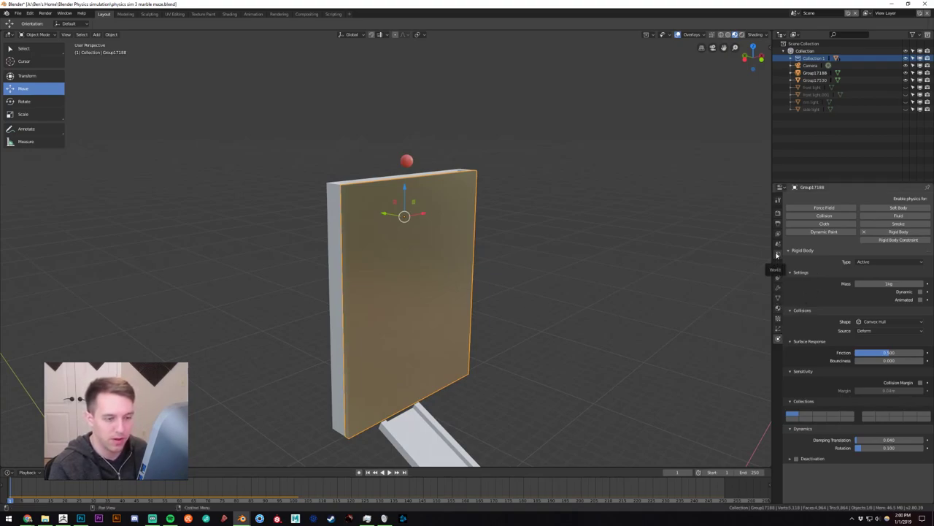
click(778, 310)
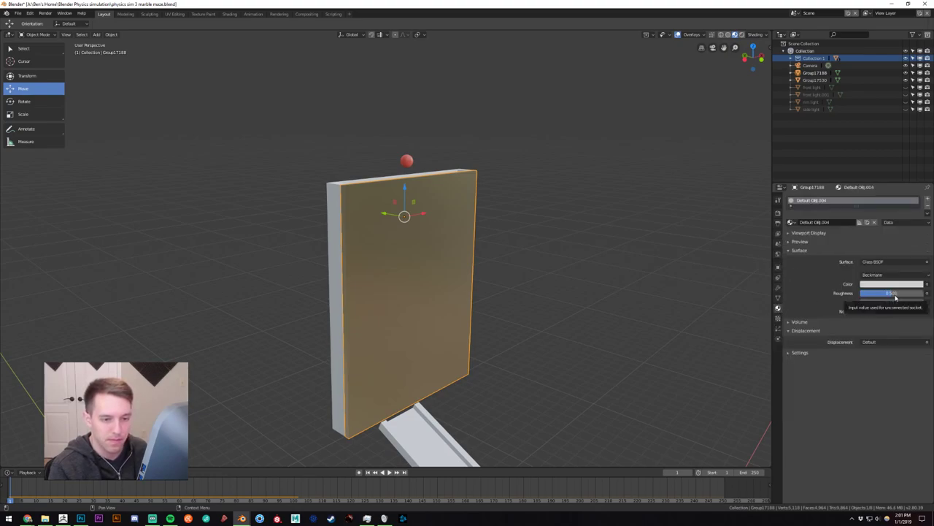
click(889, 263)
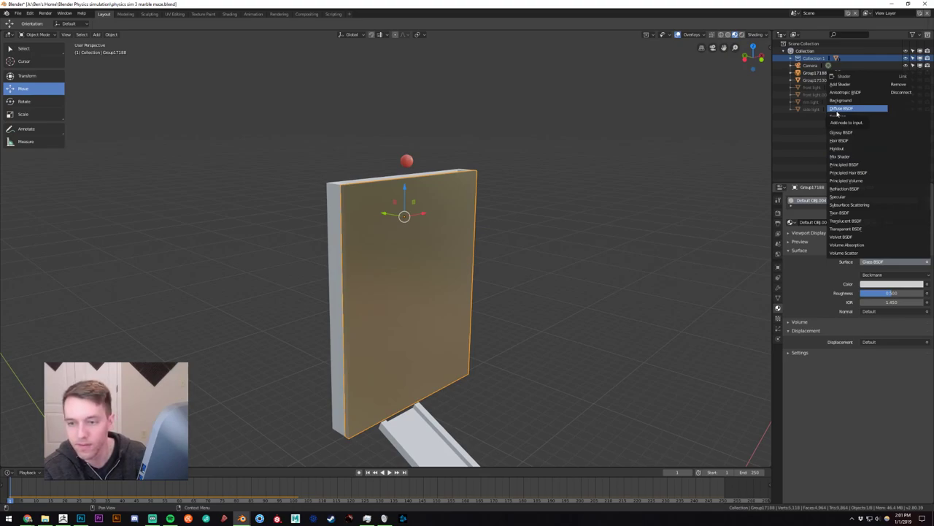
click(555, 109)
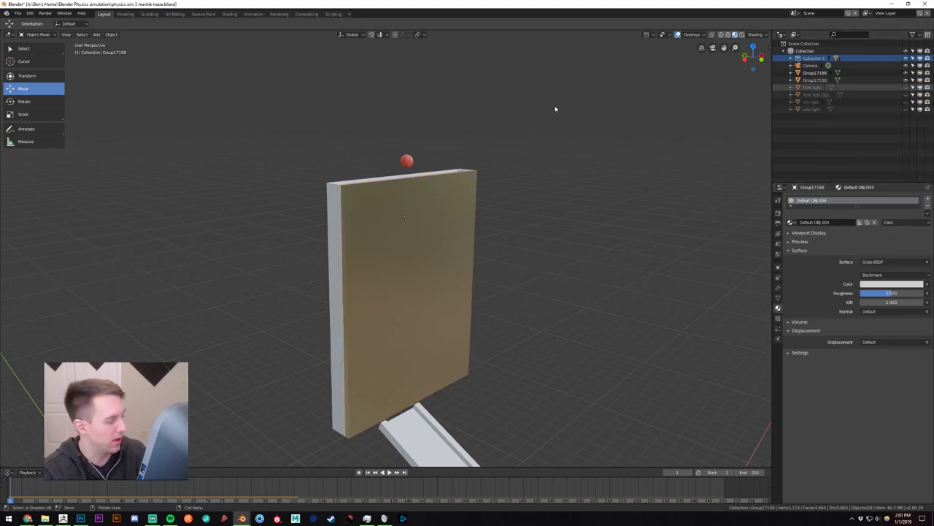
Save the file and switch the viewport to solid shading with X-ray to reveal the maze pegs behind the front panel.
key(ctrl+s)
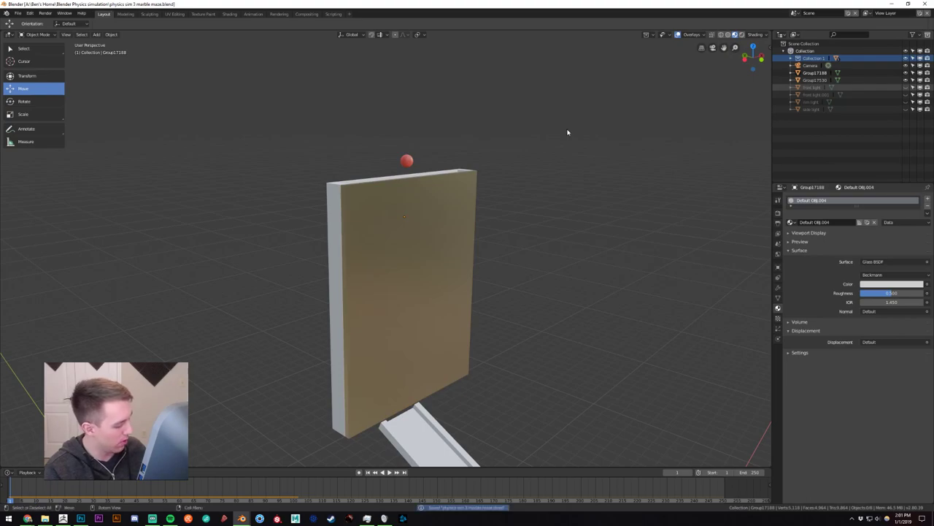
click(416, 240)
key(alt+z)
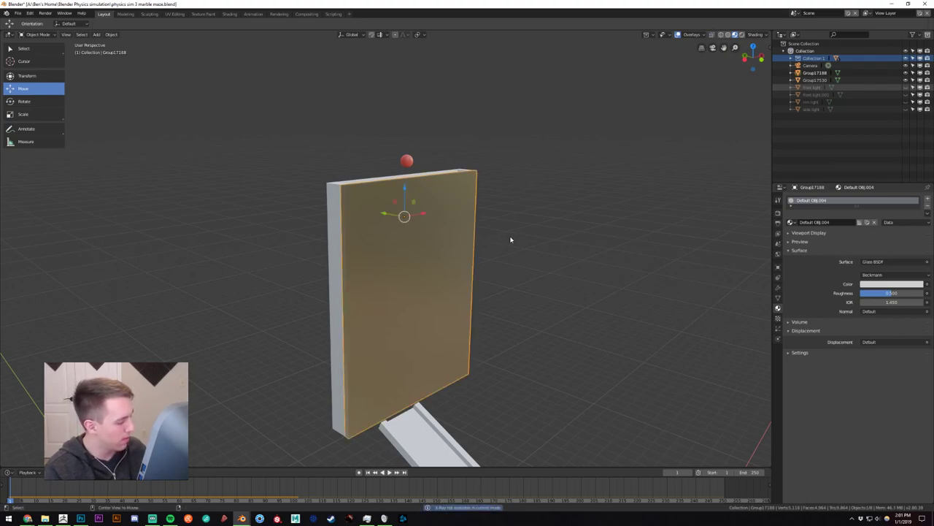
key(alt+z)
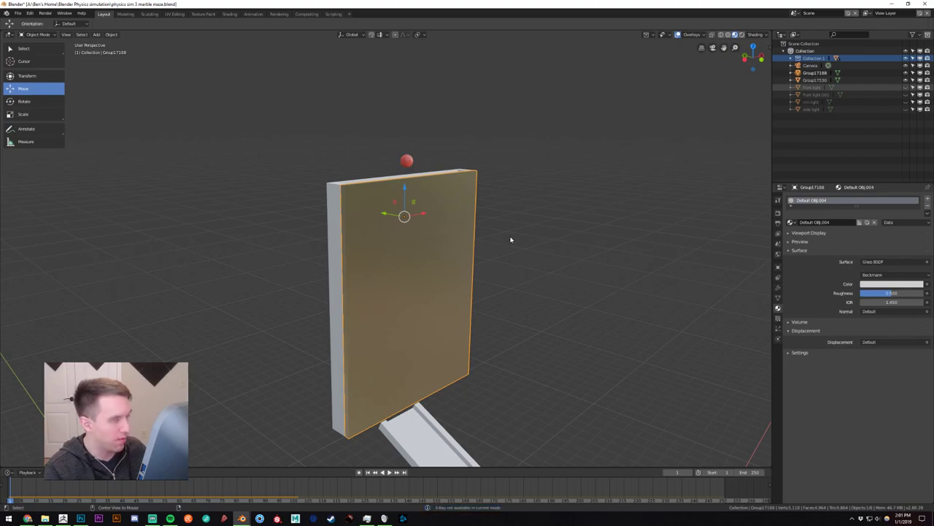
click(729, 34)
key(alt+z)
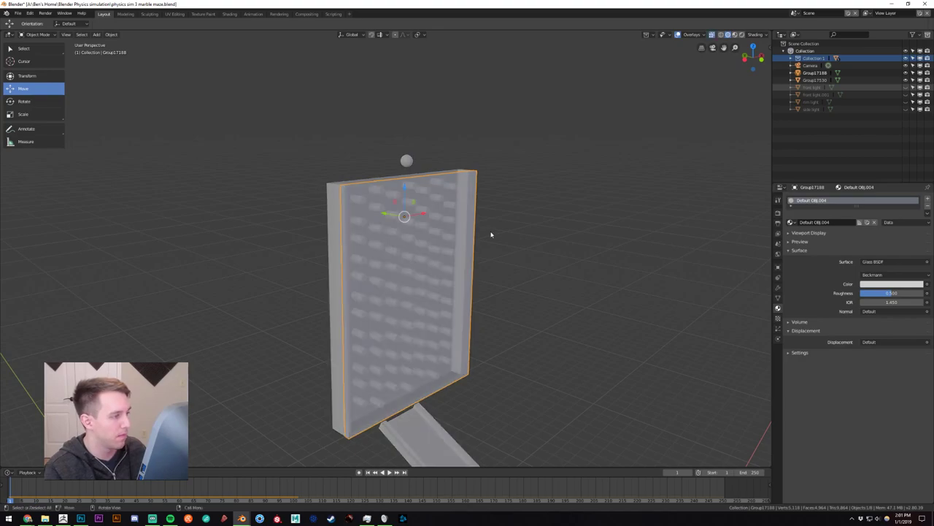
Play the simulation in X-ray view to watch the sphere fall through the pegs, and return to the first frame.
middle_drag(492, 235, 489, 239)
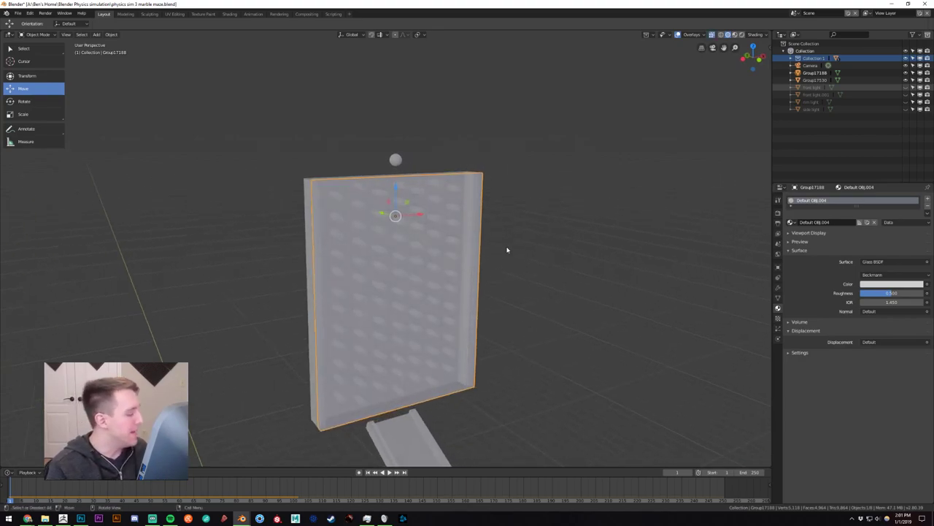
scroll(508, 249, down, 3)
middle_drag(526, 279, 558, 207)
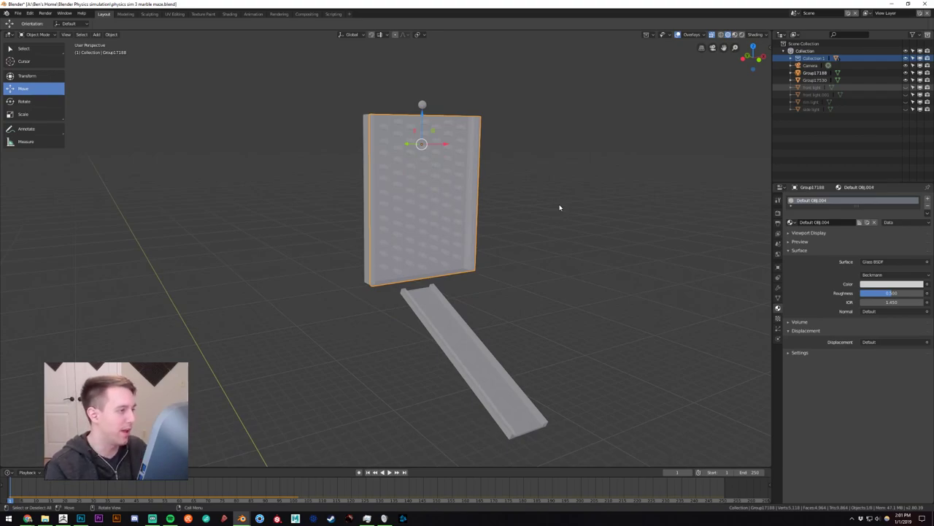
click(562, 181)
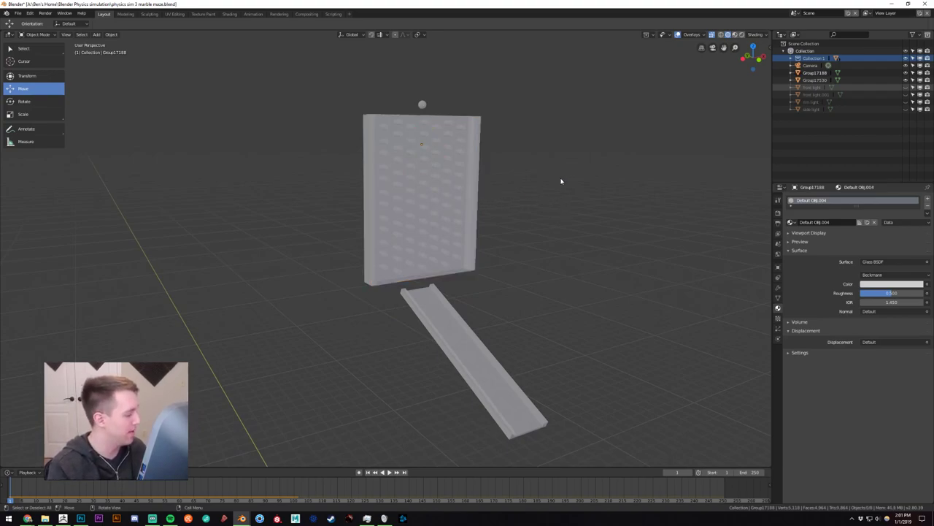
click(390, 472)
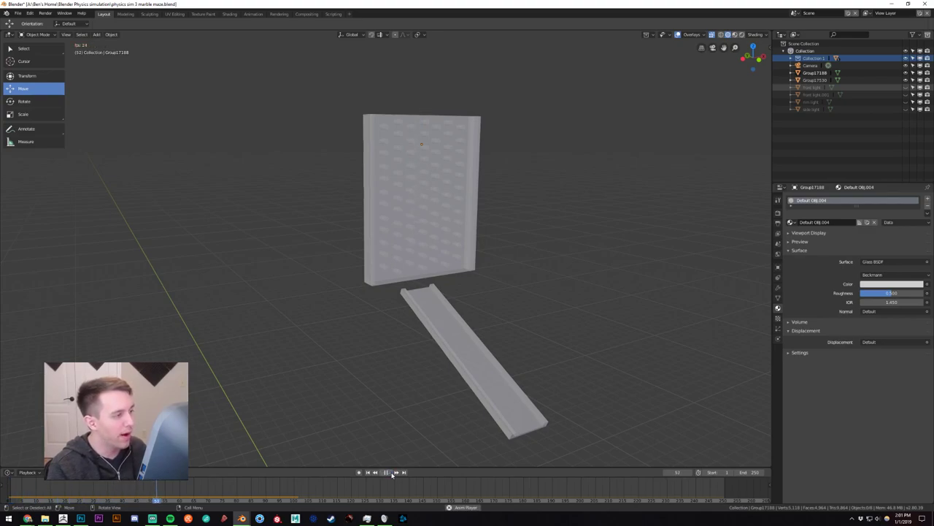
click(392, 472)
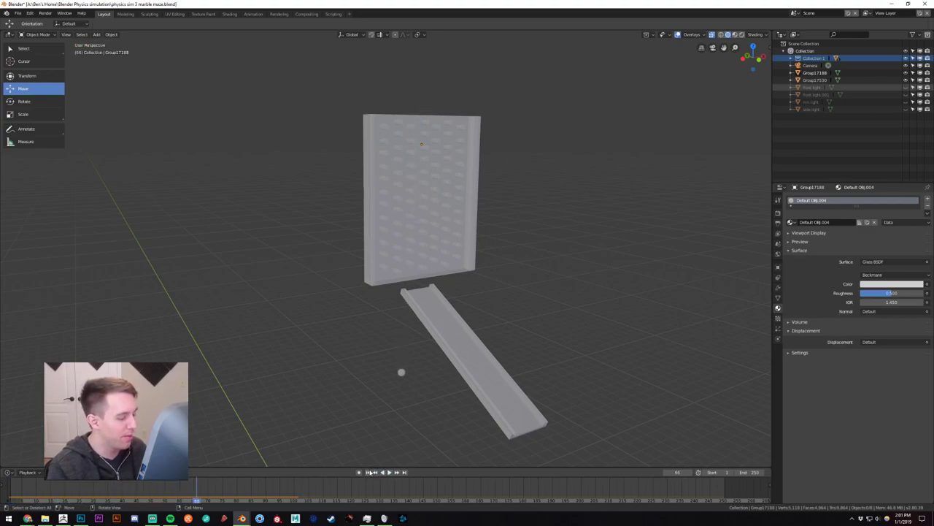
click(371, 472)
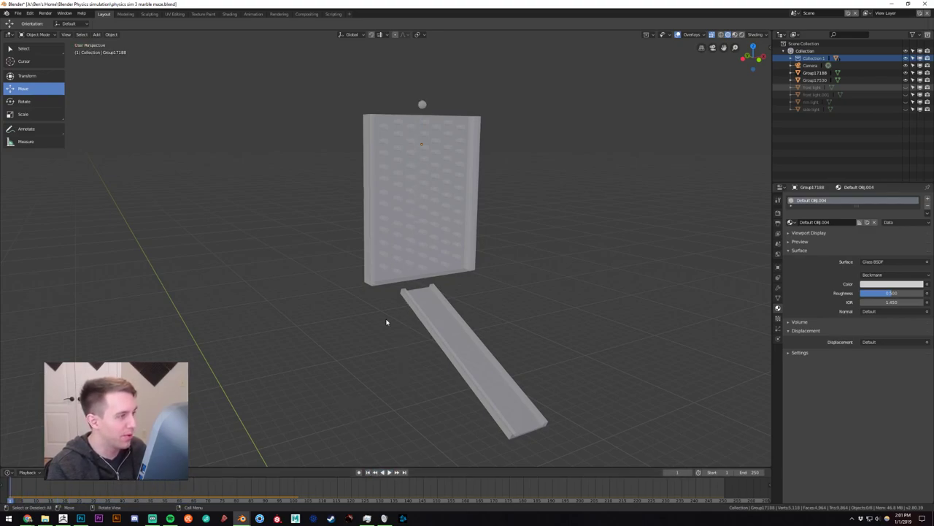
Set the sphere's rigid body mass to 1 kg.
click(424, 105)
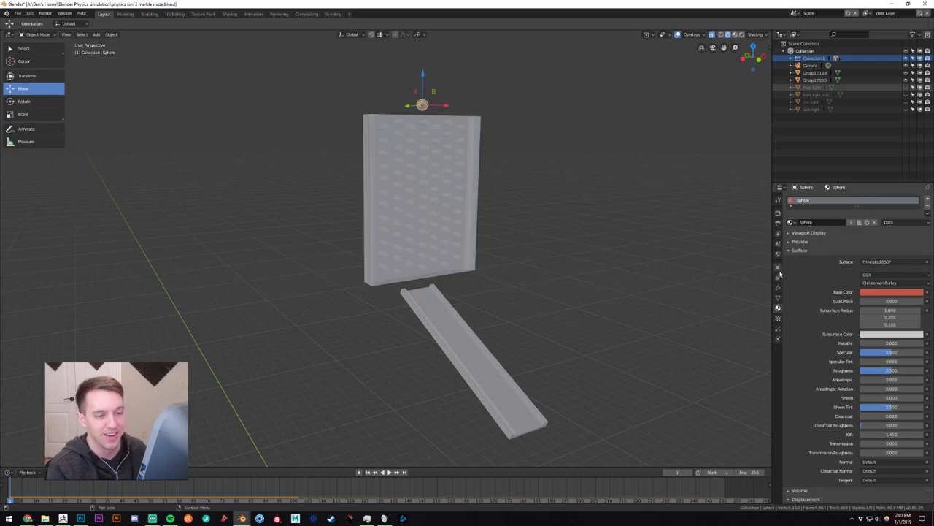
click(779, 339)
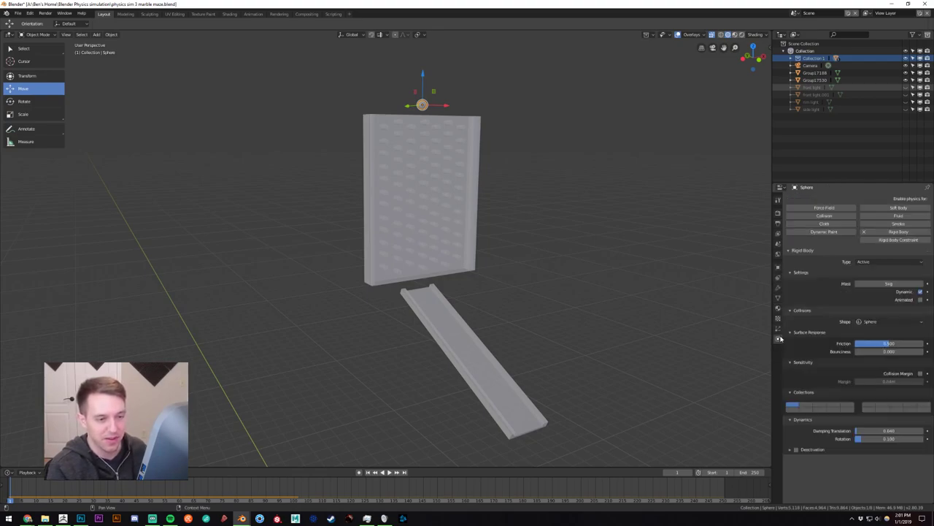
click(881, 284)
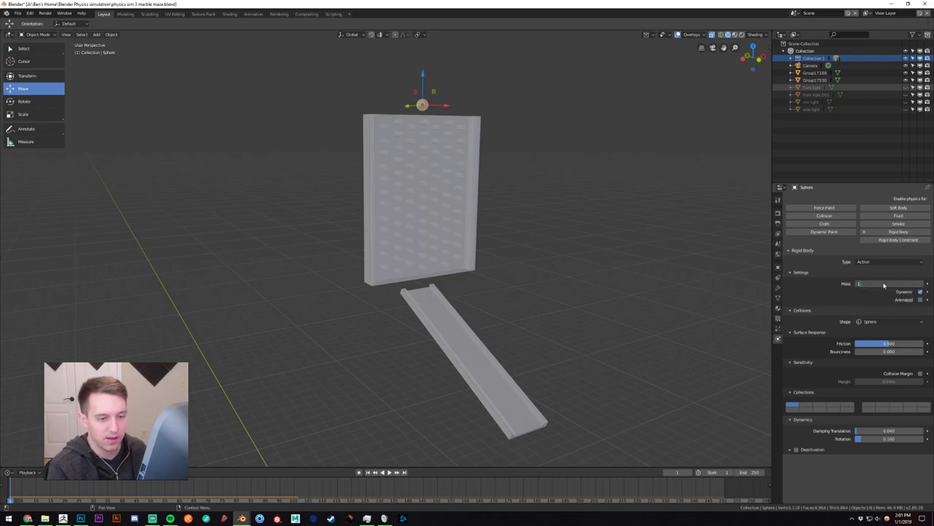
key(Return)
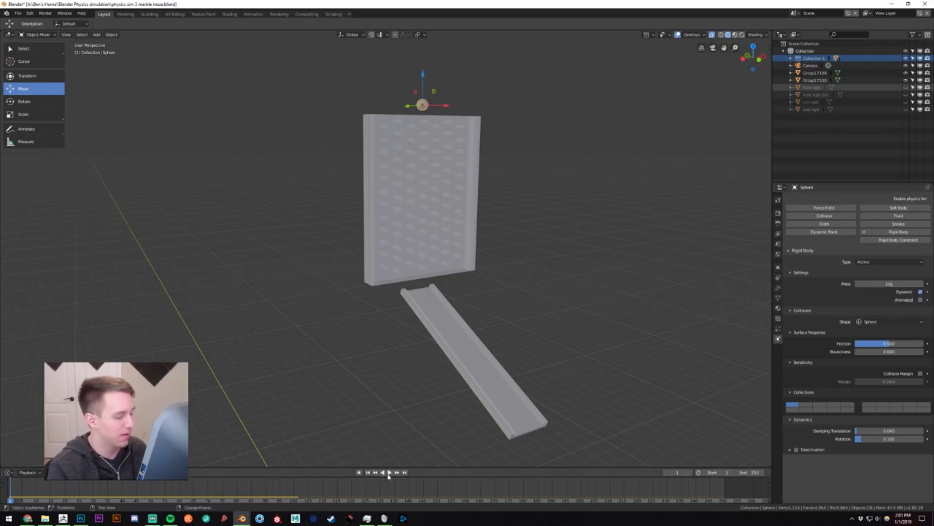
Play the simulation with the lighter sphere and rewind to the first frame.
click(388, 473)
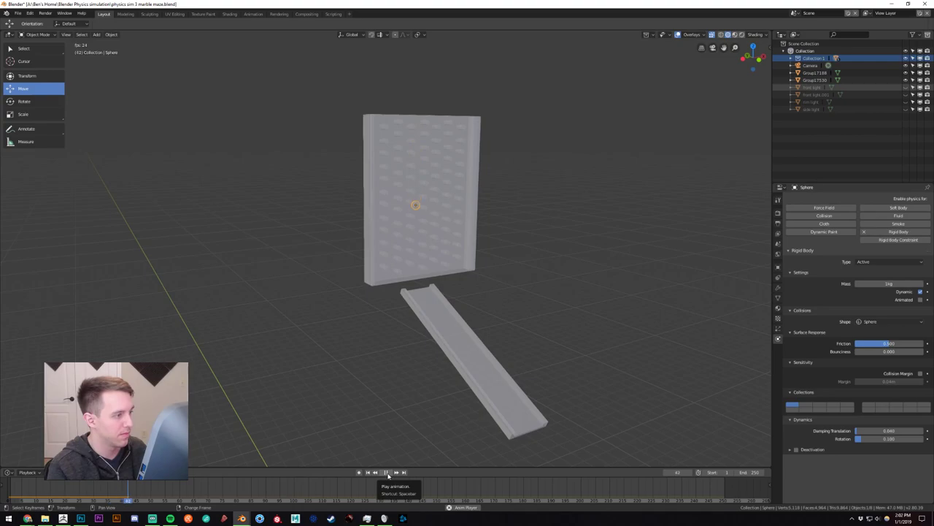
click(388, 473)
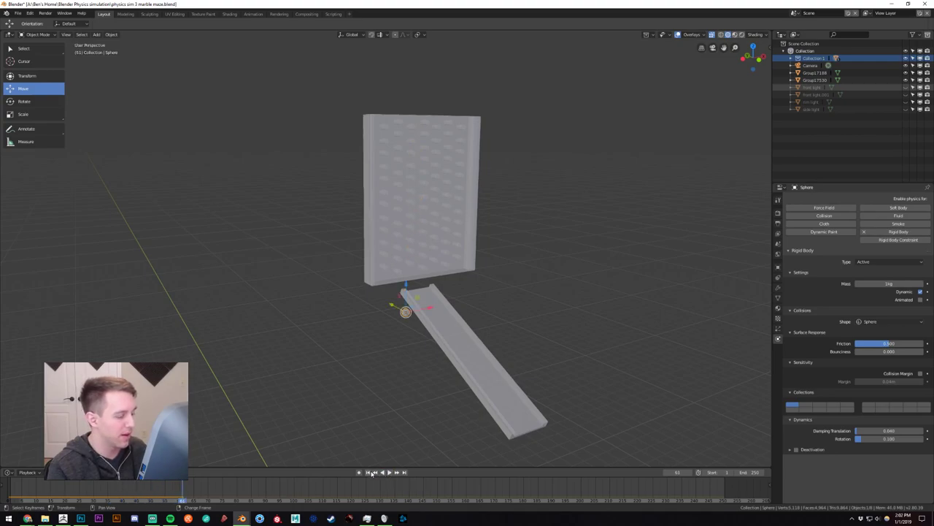
click(370, 473)
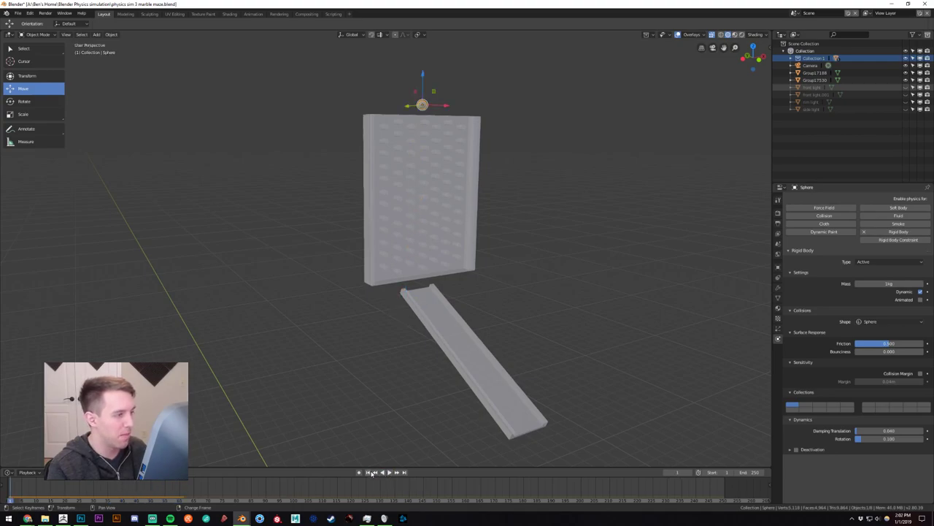
Set the sphere's rigid body mass to 5 kg.
click(887, 283)
text(5)
key(Return)
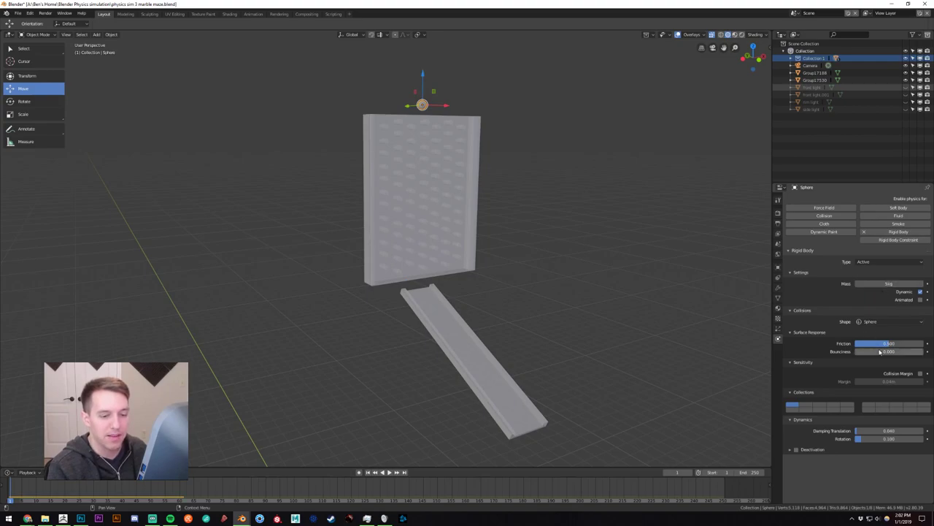
middle_drag(521, 267, 432, 177)
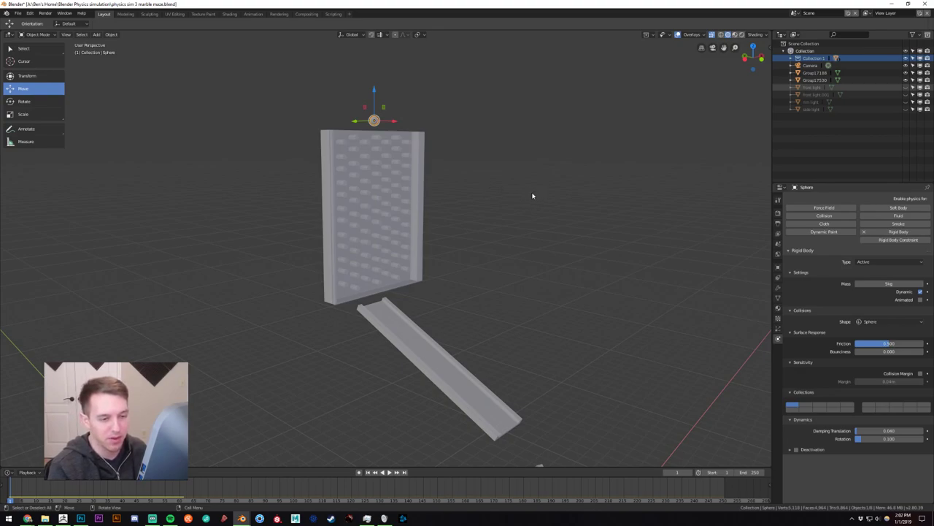
click(778, 254)
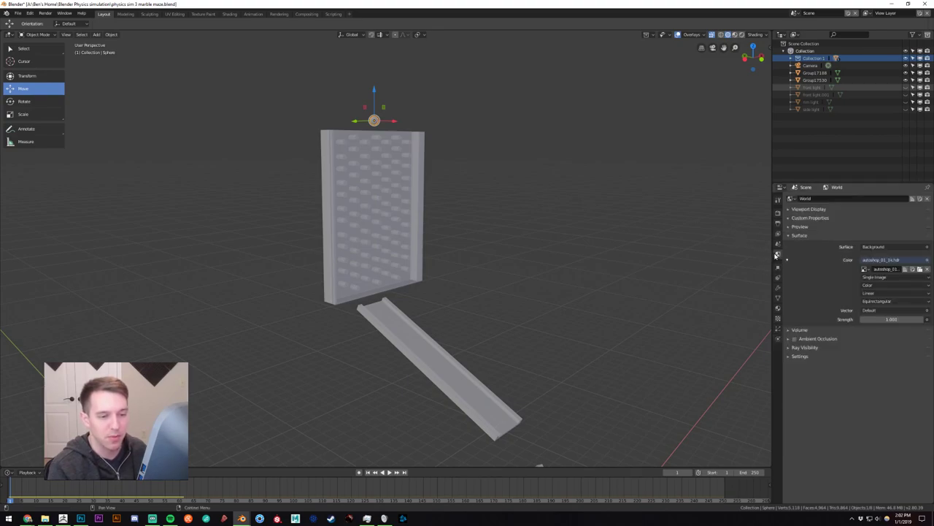
click(777, 343)
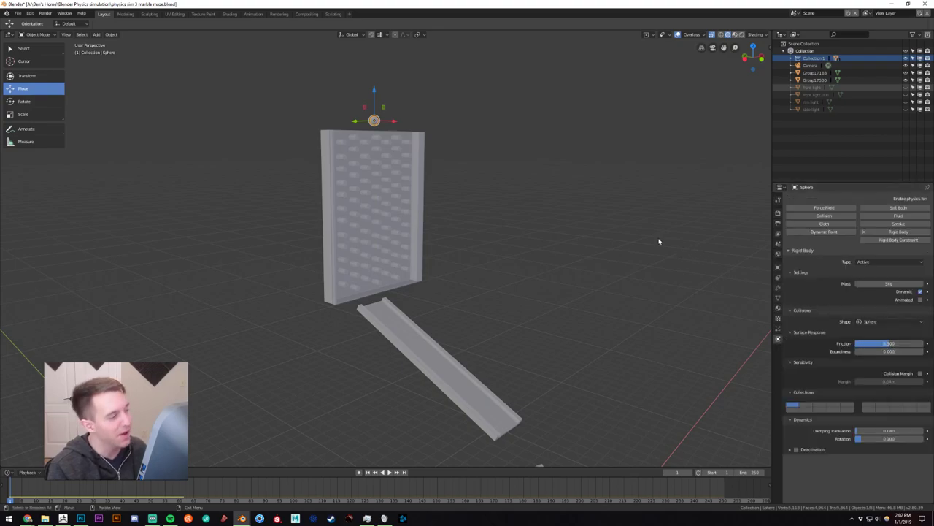
Select the sphere, pegged maze, ramps and bowl together, scale them up uniformly to roughly double size, and deselect everything.
scroll(469, 223, down, 8)
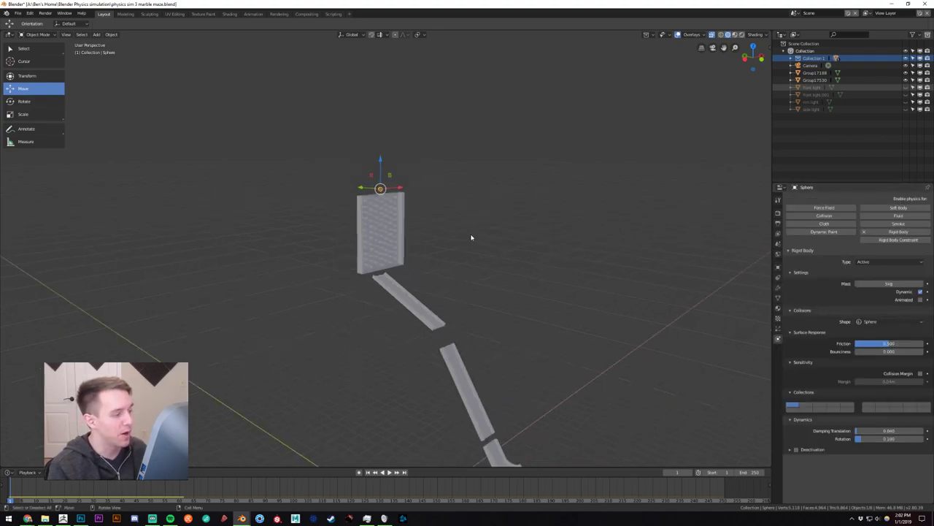
middle_drag(448, 284, 479, 276)
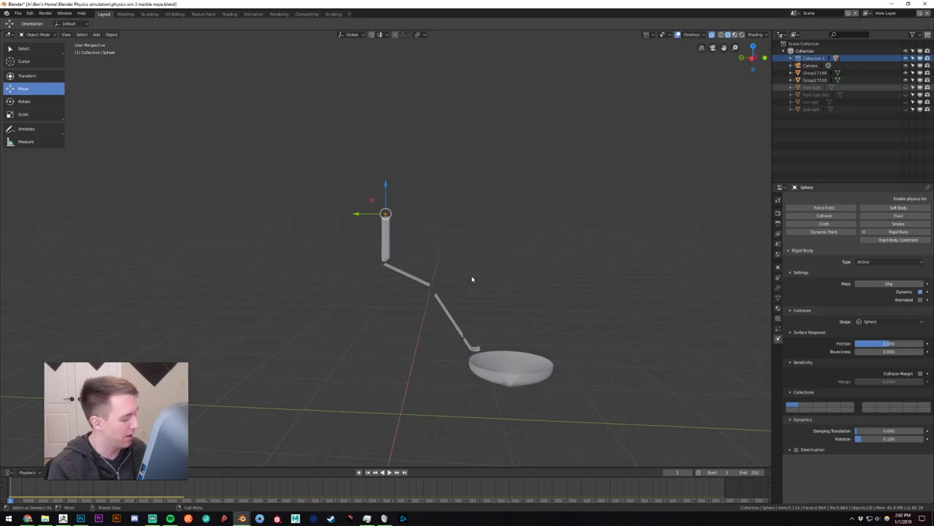
key(b)
drag(308, 180, 605, 412)
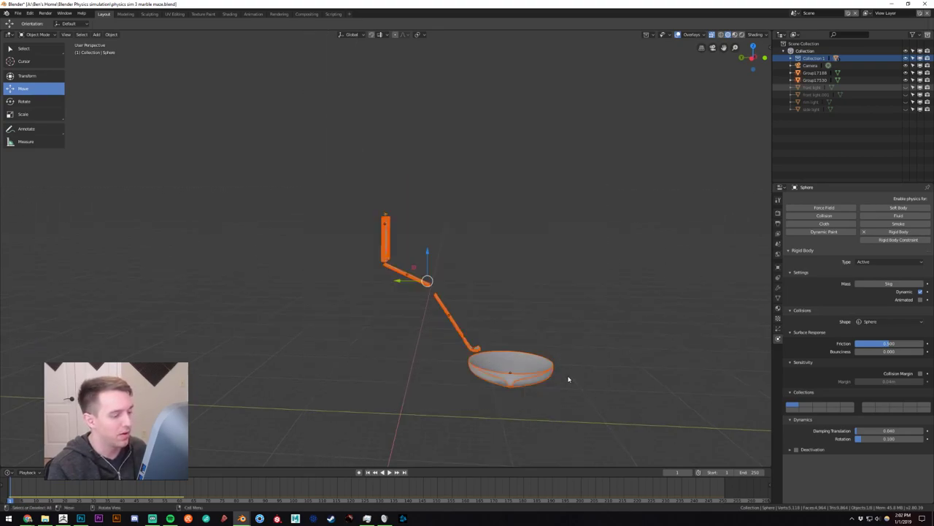
middle_drag(569, 379, 263, 326)
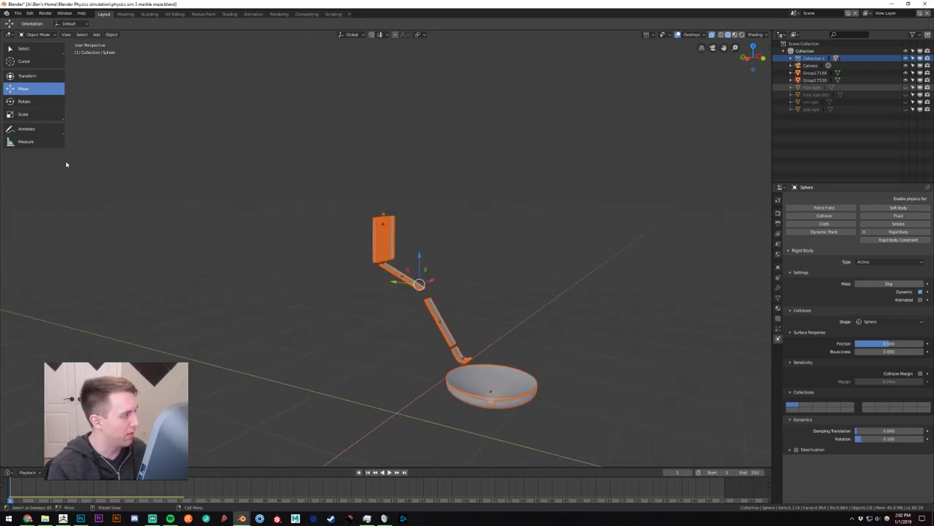
click(24, 114)
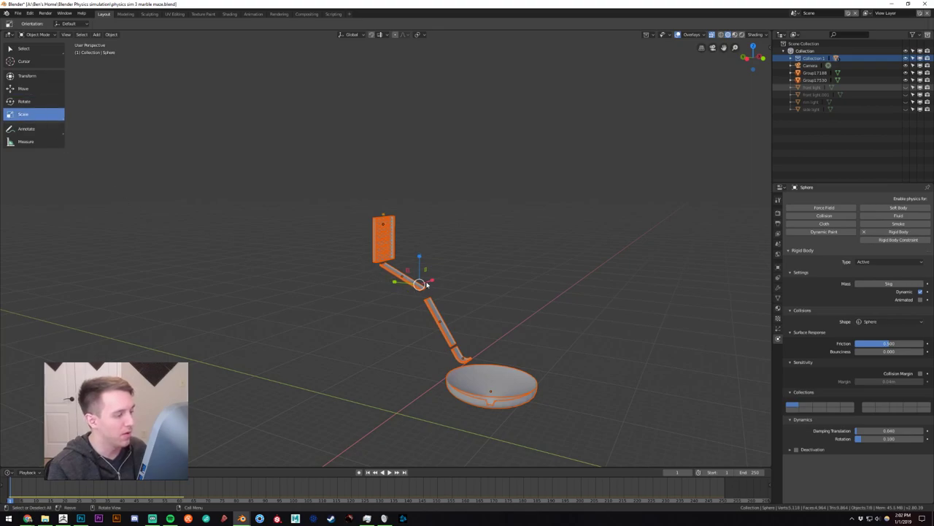
drag(424, 284, 432, 277)
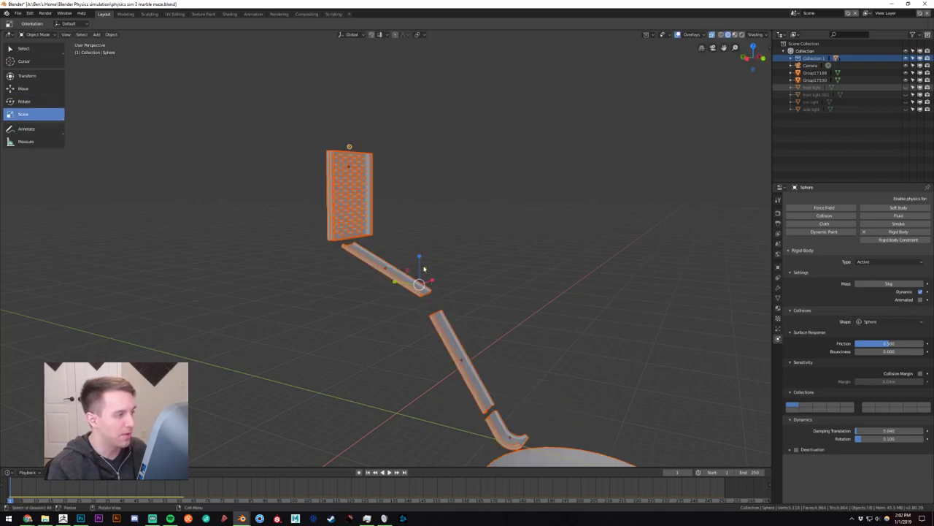
click(449, 198)
Play the simulation with the enlarged maze, pause it, and examine the maze and the first ramp.
scroll(357, 138, up, 4)
shift+middle_drag(381, 183, 411, 300)
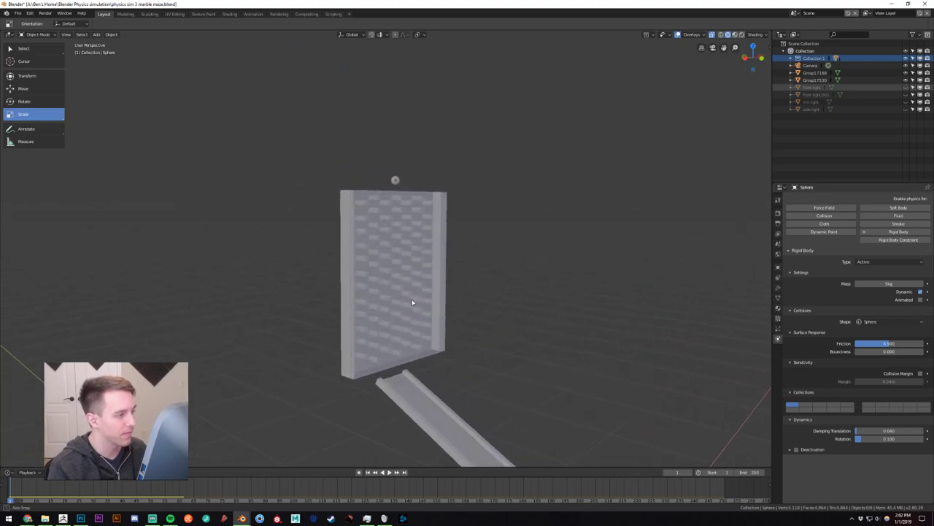
click(392, 474)
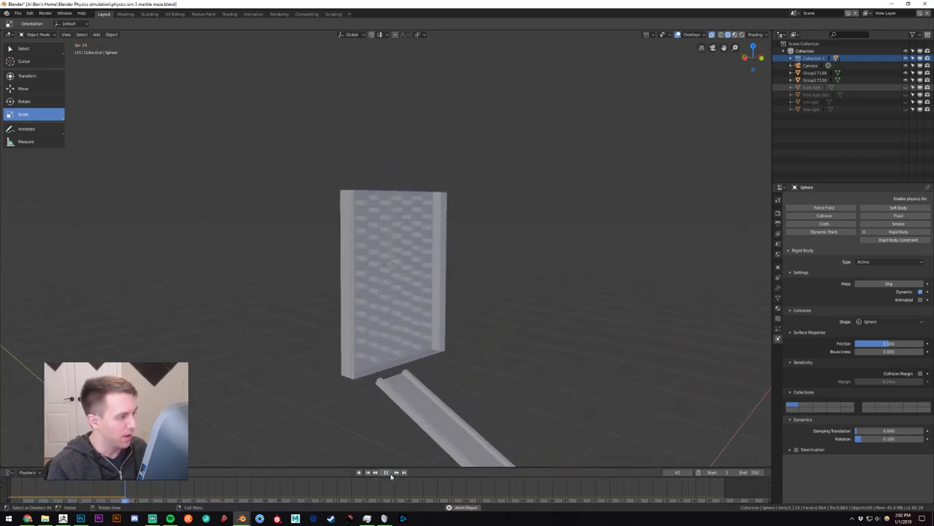
click(390, 475)
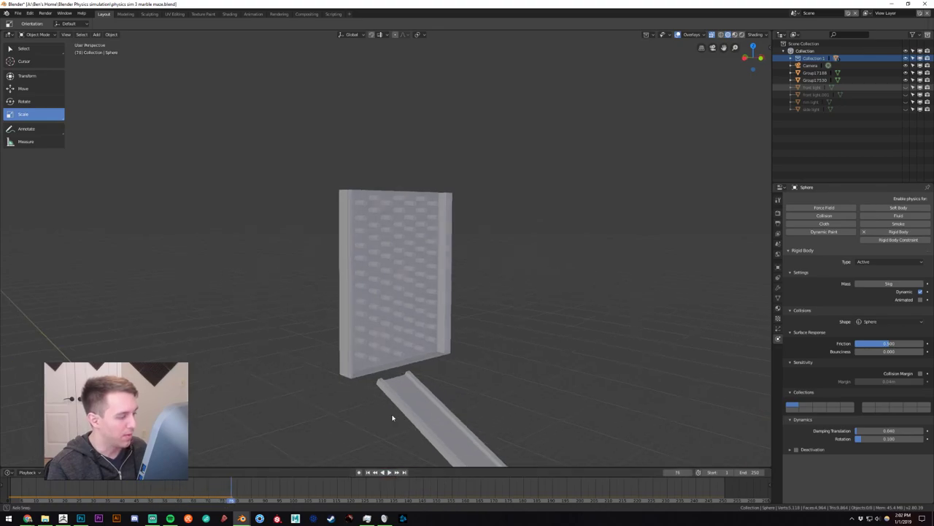
middle_drag(392, 418, 382, 428)
scroll(428, 382, down, 3)
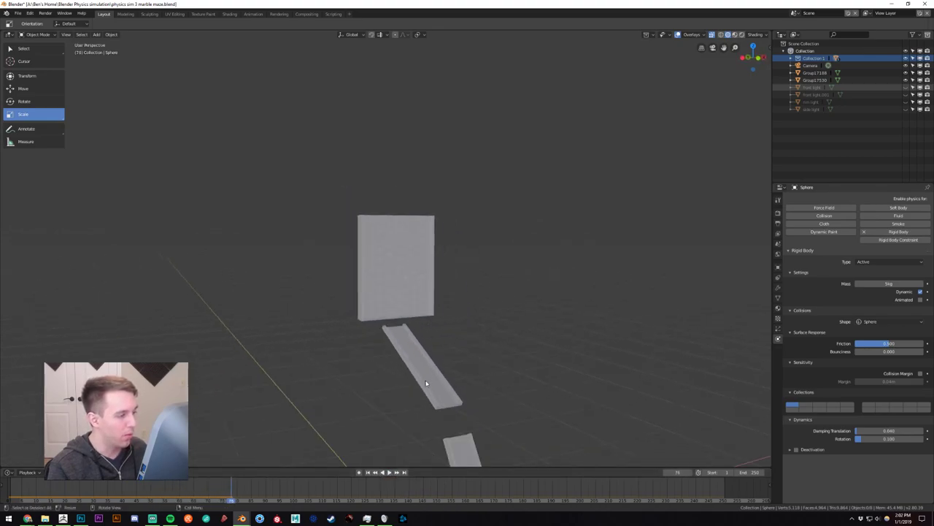
scroll(436, 361, up, 6)
scroll(429, 416, down, 1)
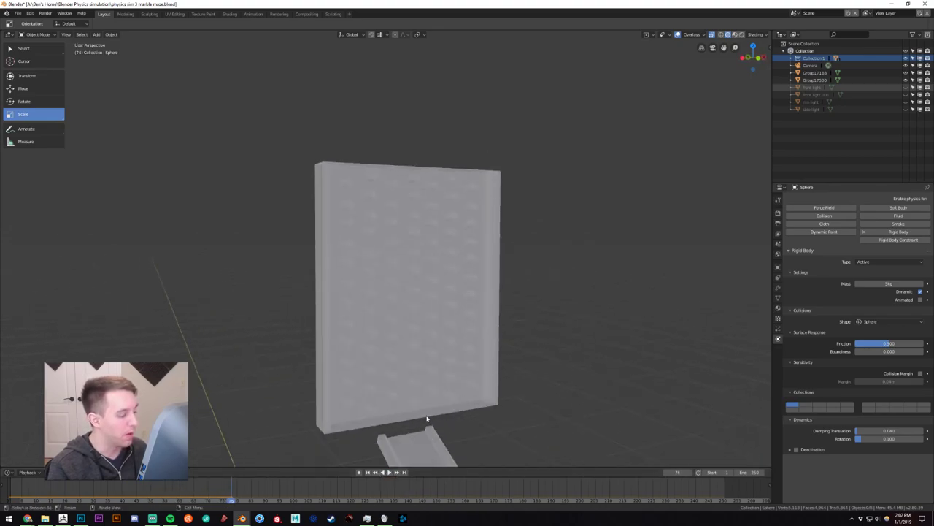
Replay the simulation from the first frame, pause during the fall, step forward through frames, and rewind to the start.
click(368, 472)
click(391, 472)
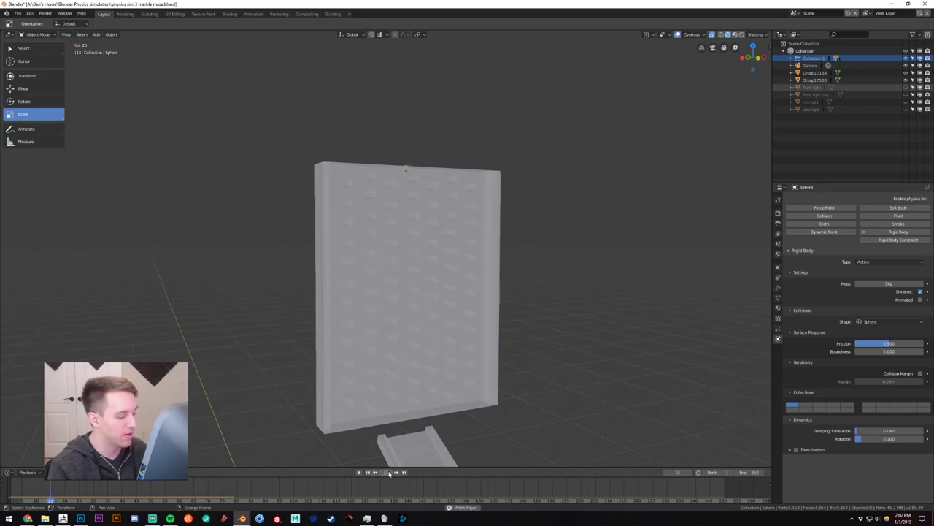
click(389, 473)
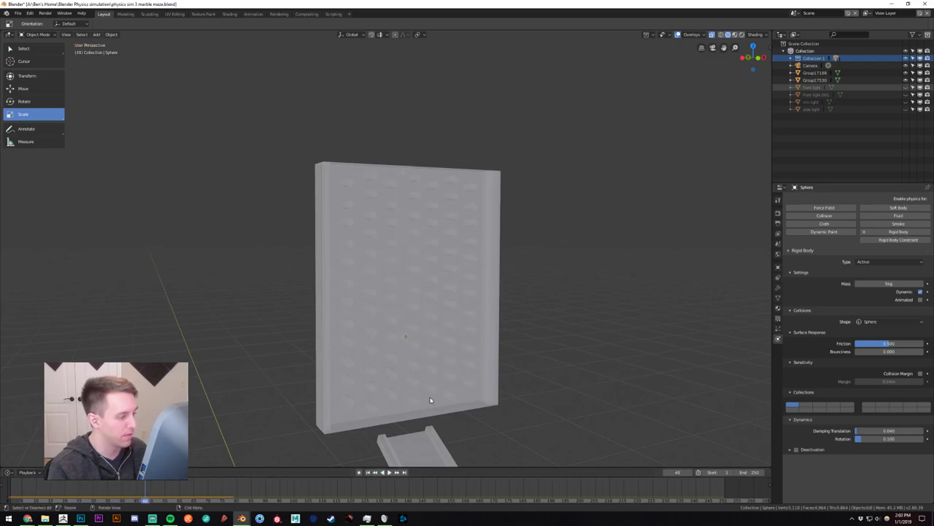
middle_drag(426, 397, 482, 344)
key(Right)
key(Right)
click(369, 472)
Select the ramp directly below the pegged maze and scale it along the X axis to about four times its width.
scroll(443, 411, down, 7)
key(a)
key(alt+a)
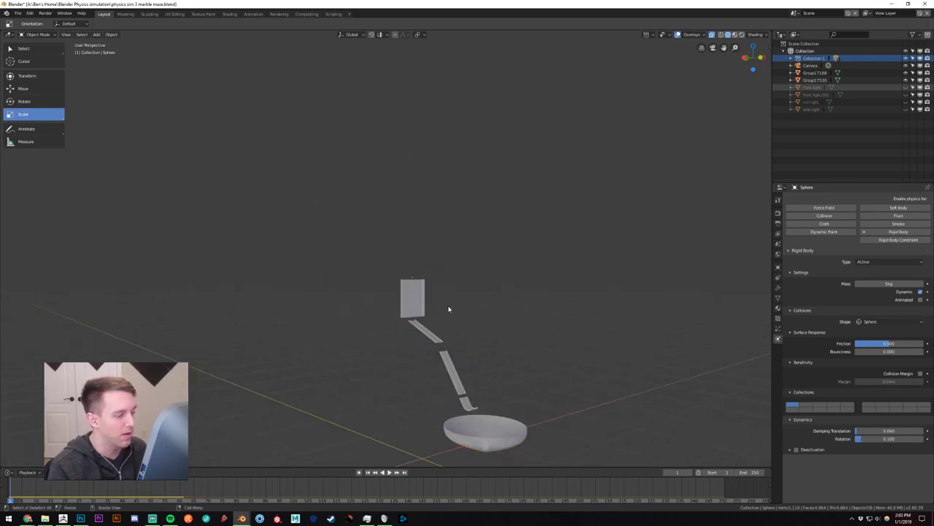
ctrl+middle_drag(448, 309, 459, 242)
scroll(454, 219, down, 1)
click(340, 280)
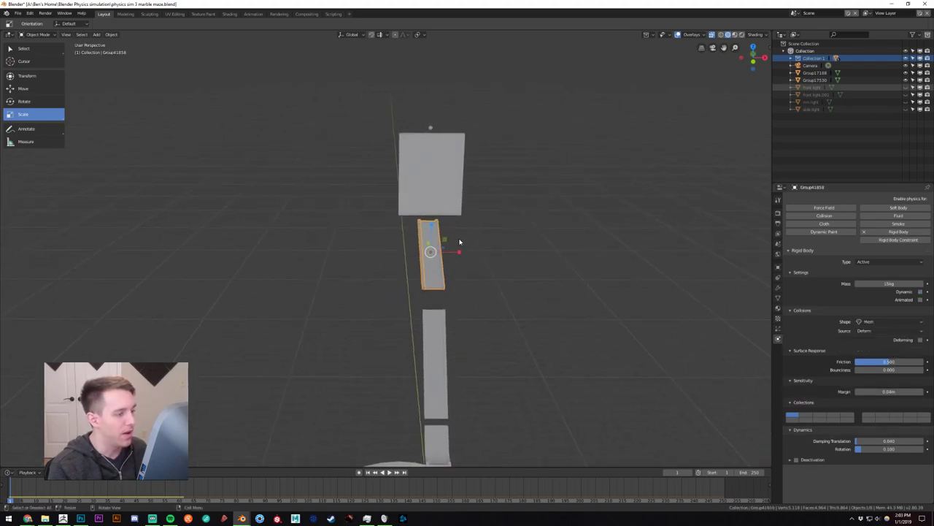
drag(460, 252, 557, 276)
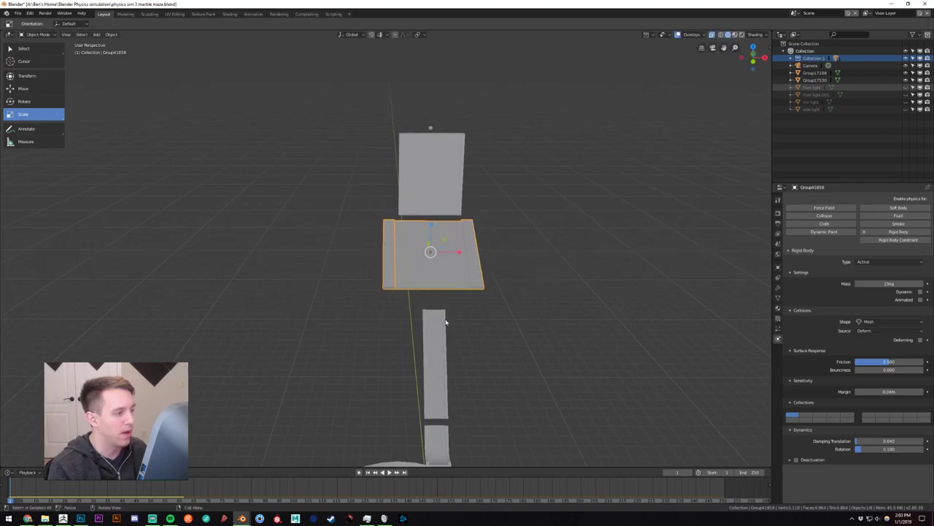
Play the simulation with the widened ramp, watching it from the front and side, and rewind to the first frame.
middle_drag(447, 322, 460, 268)
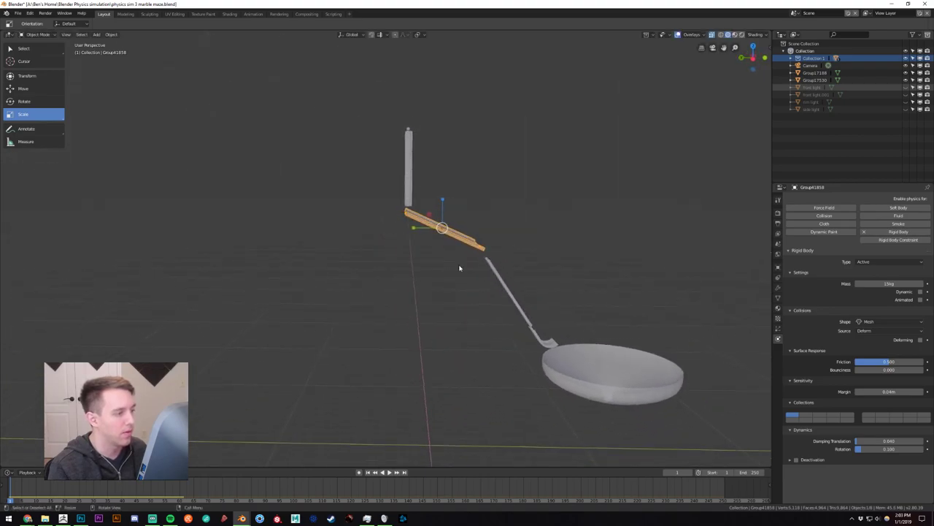
middle_drag(385, 234, 307, 230)
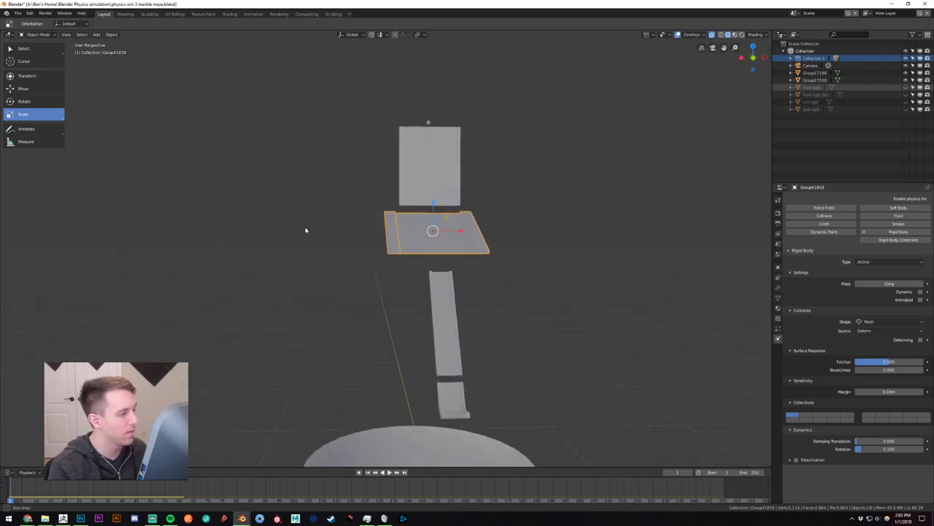
click(390, 471)
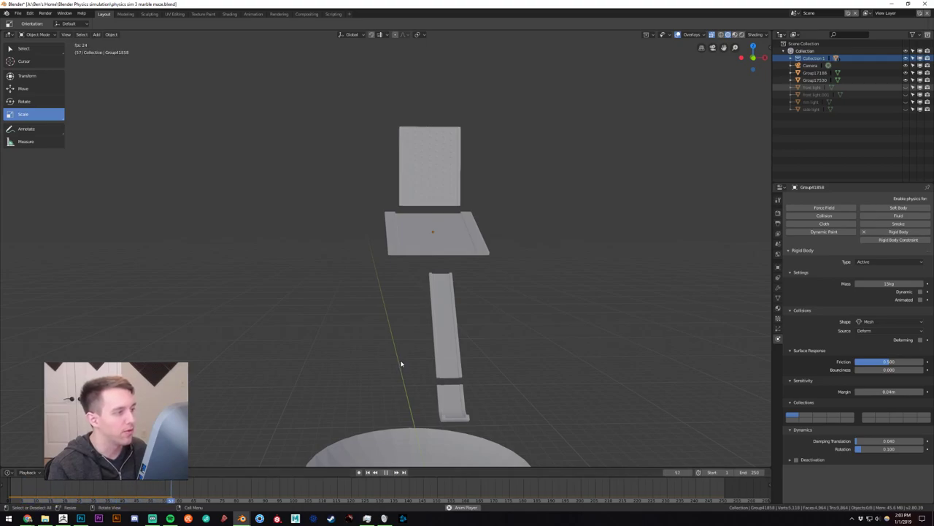
middle_drag(402, 363, 484, 377)
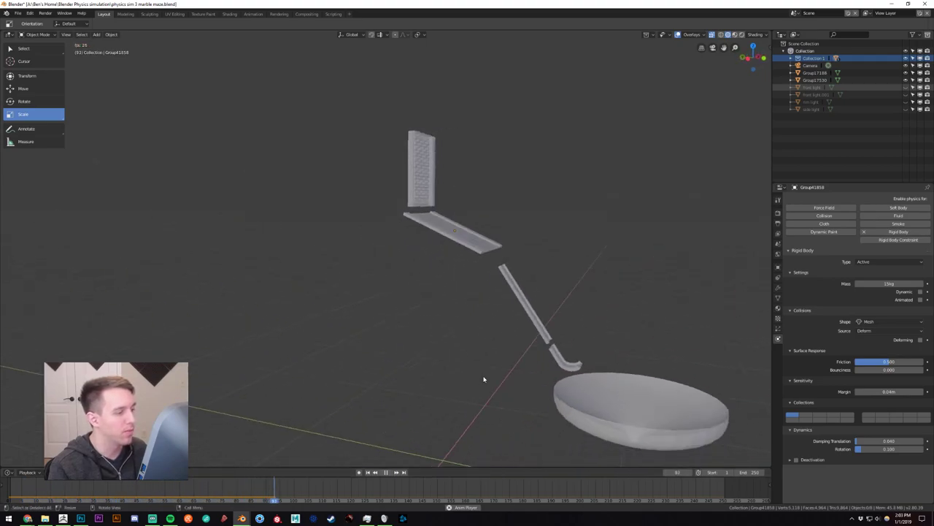
click(388, 473)
click(369, 472)
Replay the simulation in a close side view of the maze exit and widened ramp, and return to the first frame.
scroll(528, 229, up, 4)
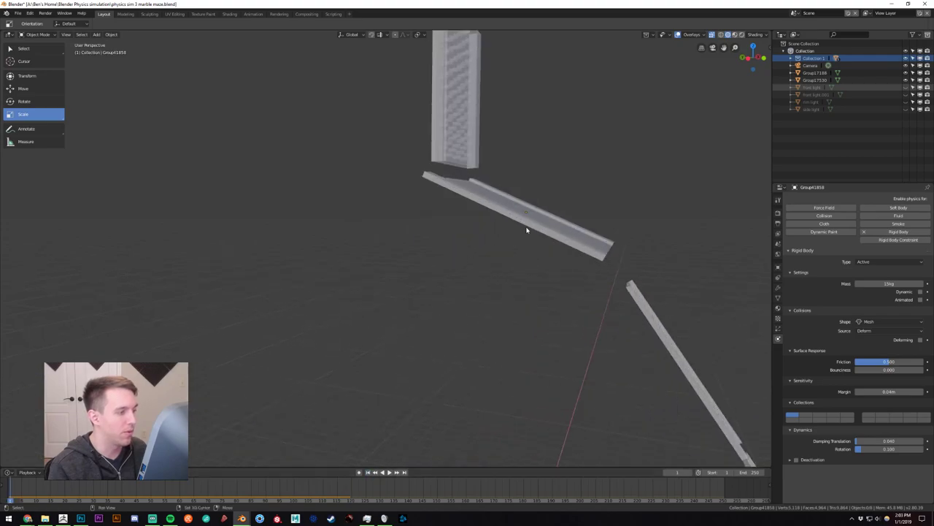
shift+middle_drag(527, 229, 450, 330)
click(389, 471)
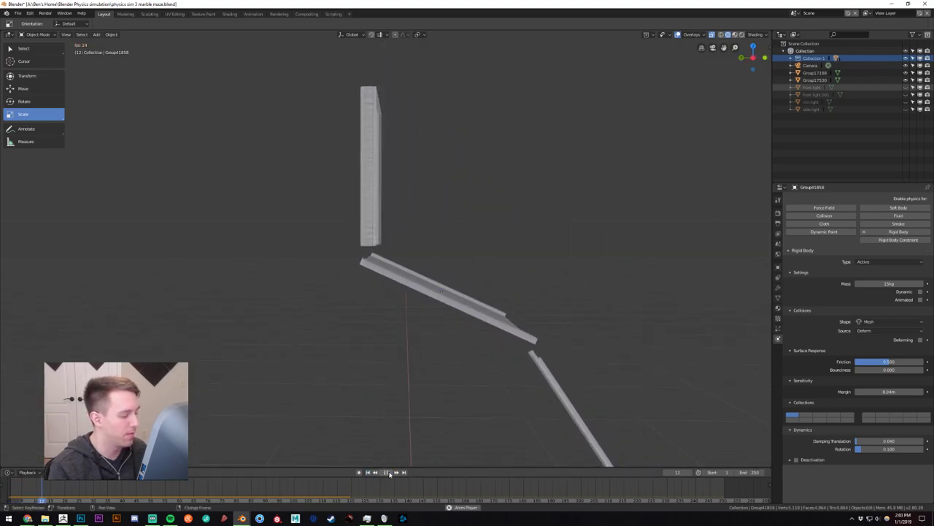
click(389, 472)
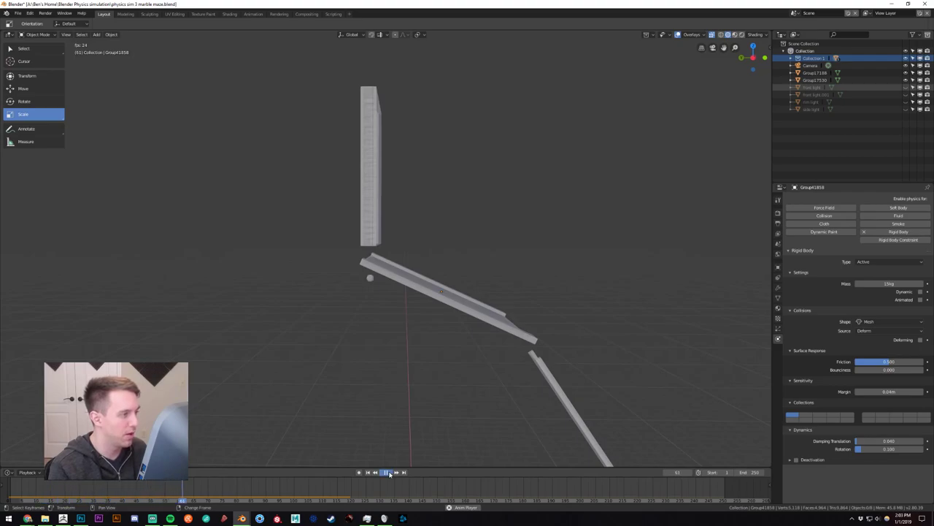
click(367, 472)
Select the sphere above the pegged maze and move it slightly in the positive X direction.
middle_drag(377, 423, 411, 291)
scroll(390, 276, down, 8)
scroll(411, 290, up, 8)
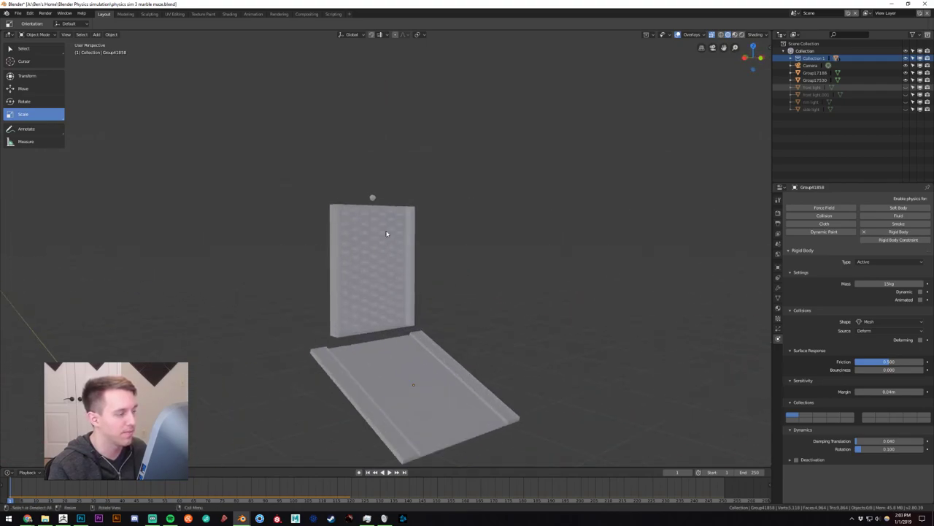
click(373, 198)
scroll(394, 193, up, 3)
middle_drag(409, 188, 436, 207)
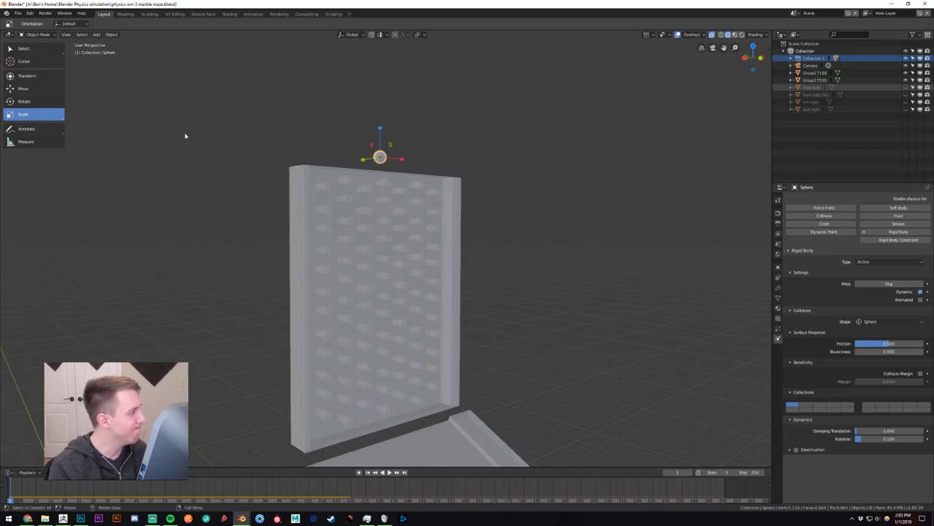
click(15, 88)
middle_drag(348, 179, 313, 187)
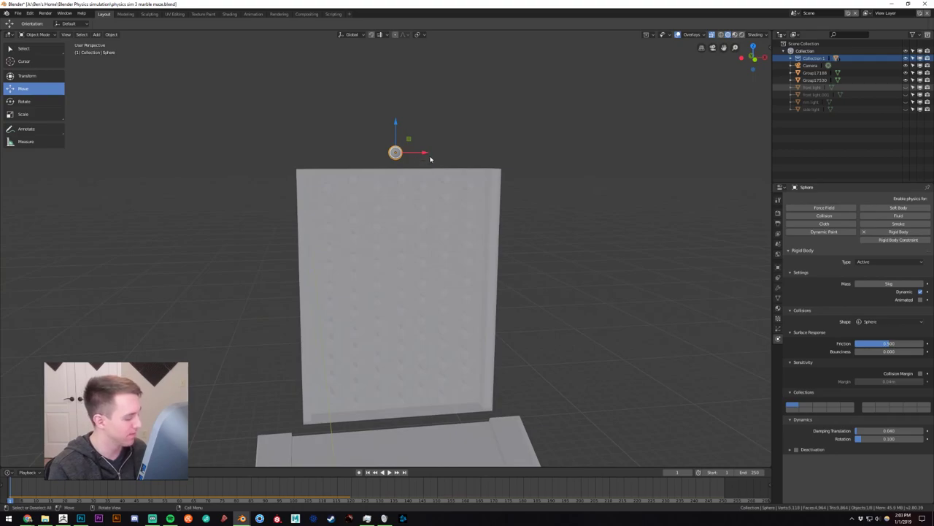
mouse_move(426, 153)
mouse_down()
mouse_move(442, 154)
mouse_move(433, 153)
mouse_up()
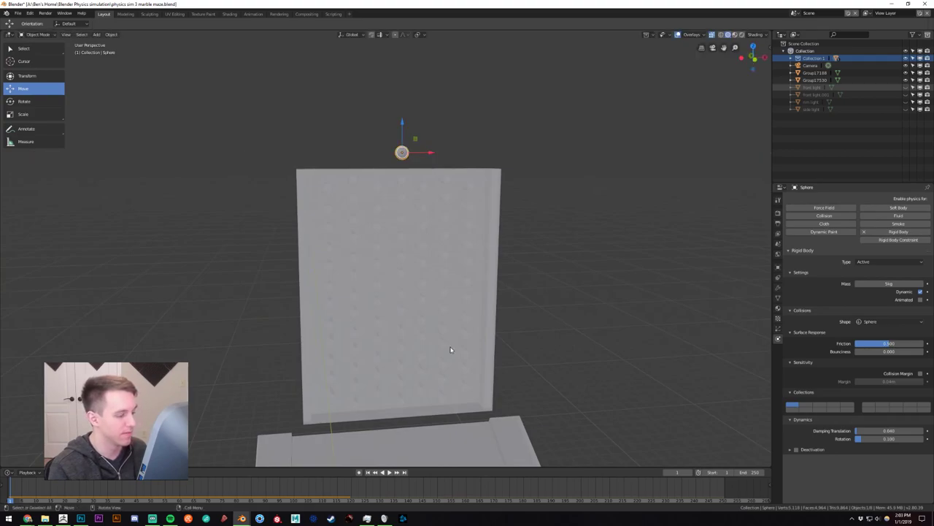
Play the simulation with the shifted sphere, pause it, and step back to where the sphere is among the pegs.
click(390, 473)
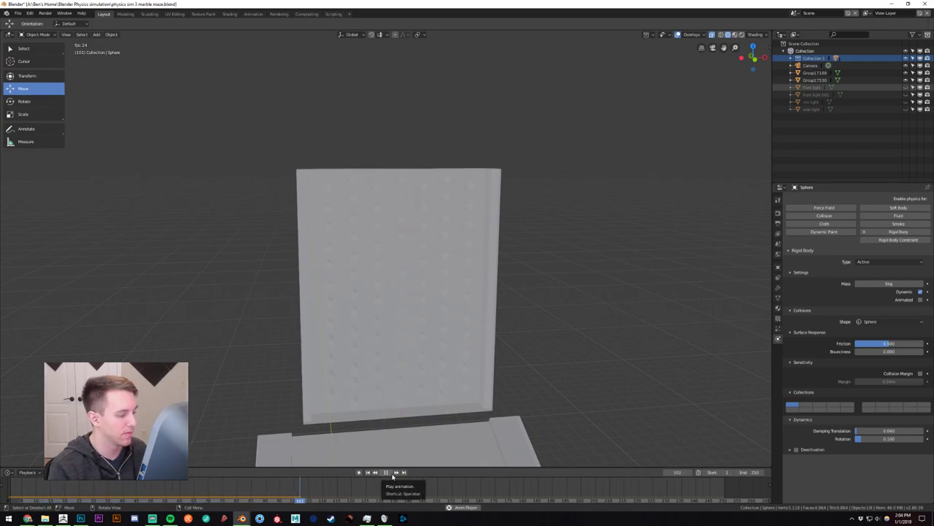
click(387, 473)
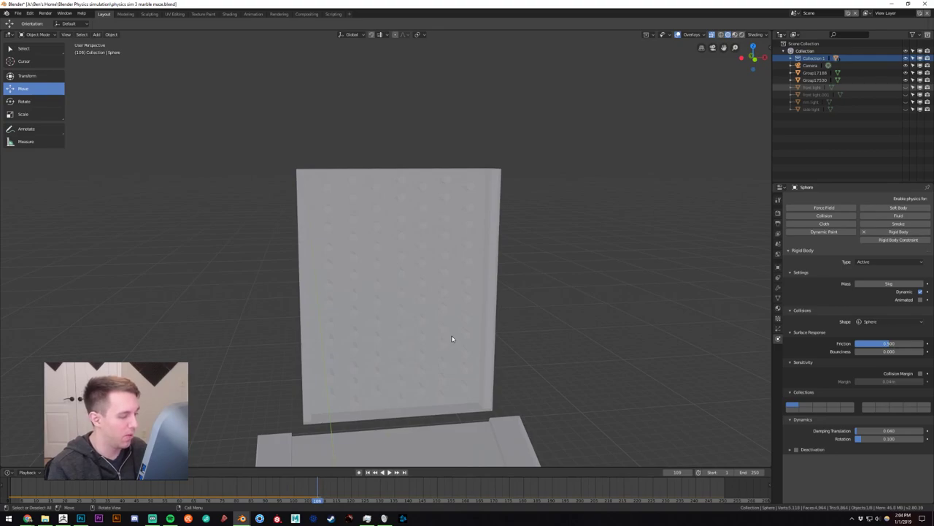
key(Left)
key(Left)
key(Left)
key(Left)
key(Left)
key(Left)
key(Left)
key(Left)
key(Left)
key(Left)
key(Left)
key(Left)
key(Left)
key(Left)
key(Left)
key(Left)
key(Left)
key(Left)
key(Left)
key(Left)
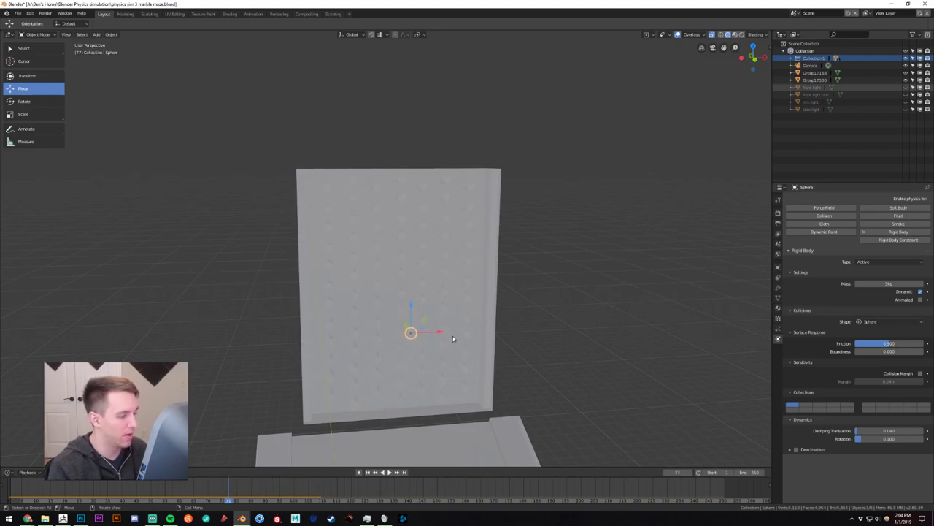
alt+scroll(452, 339, up, 10)
scroll(447, 346, up, 4)
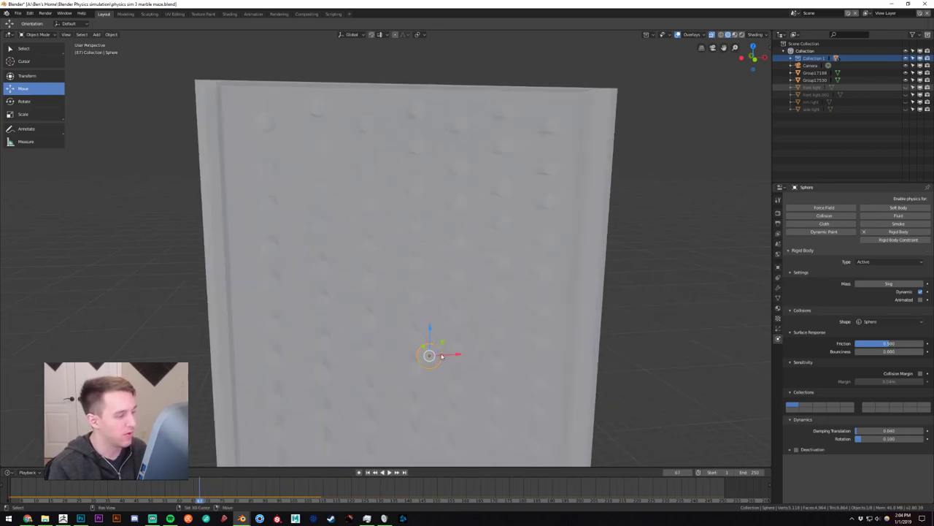
Step forward through the frames up to frame 93 to examine the sphere's contact with the lower pegs.
shift+middle_drag(442, 356, 384, 187)
key(Right)
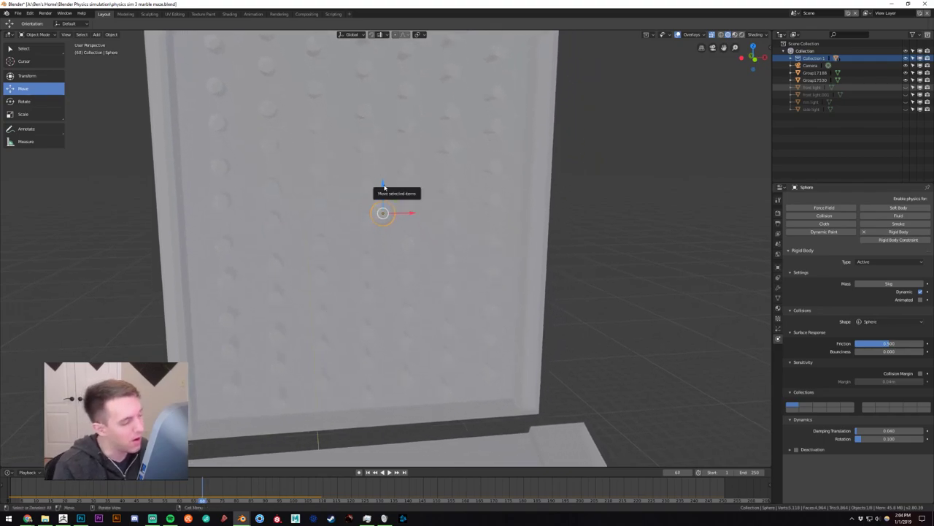
alt+scroll(384, 188, down, 7)
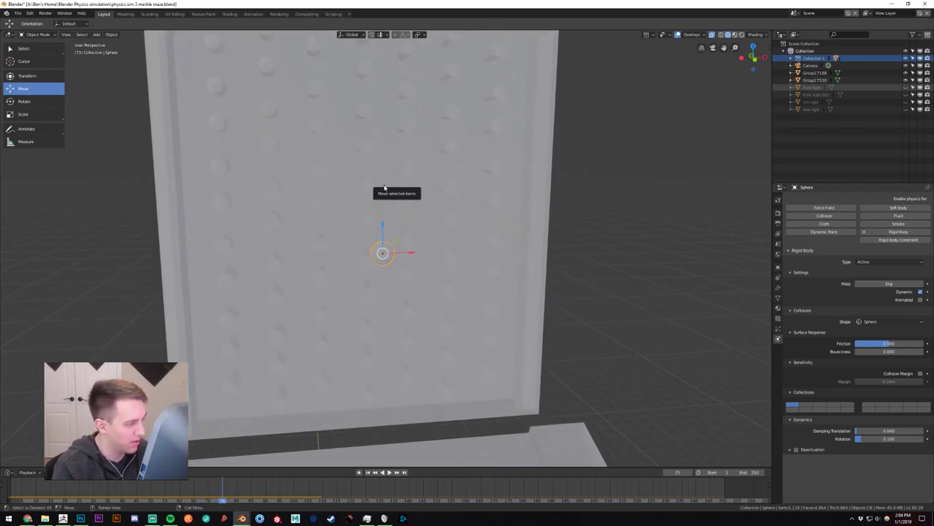
alt+scroll(384, 187, down, 5)
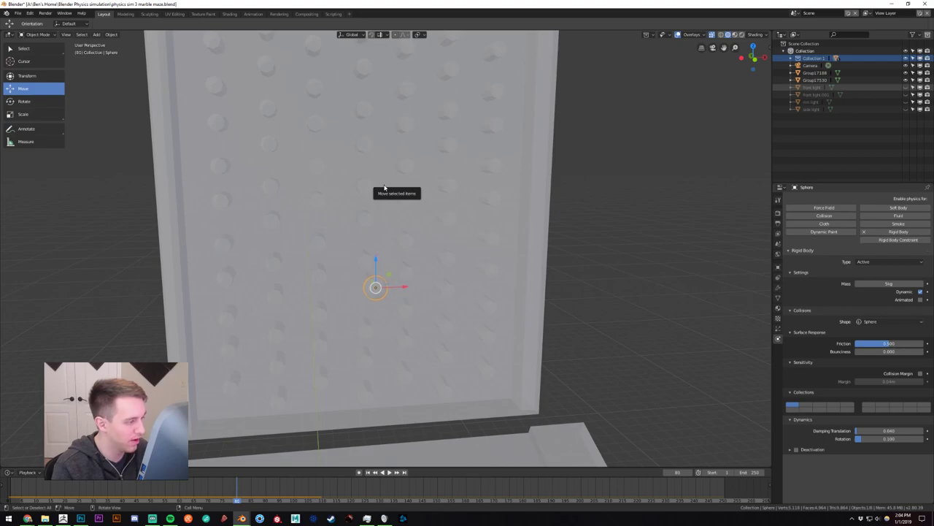
alt+scroll(385, 188, up, 2)
alt+scroll(385, 187, down, 18)
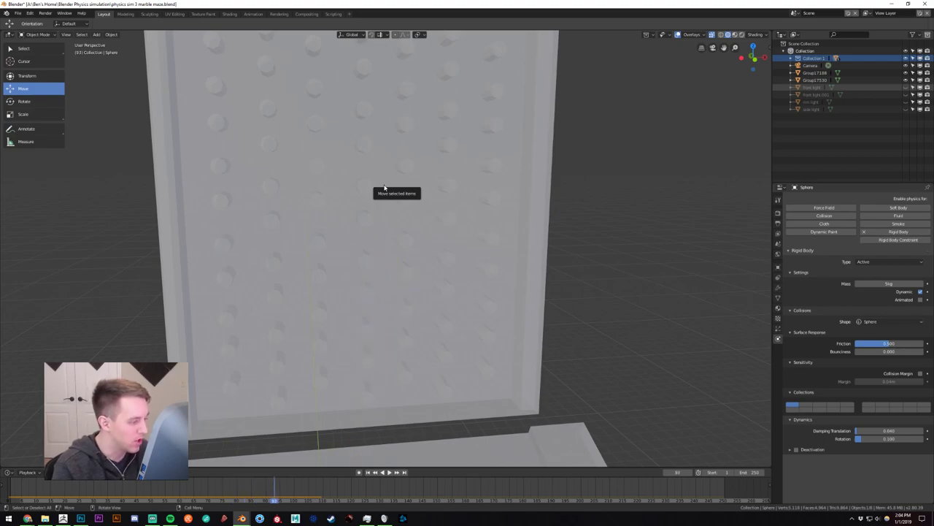
Return to the first frame, bring the whole marble run from maze to bowl into view, and save the file.
click(370, 473)
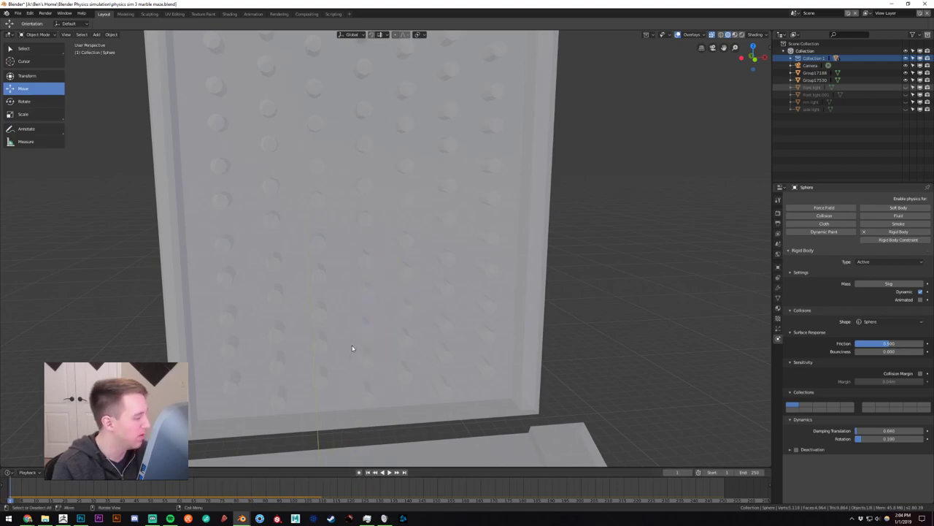
scroll(348, 346, down, 6)
middle_drag(344, 344, 370, 232)
scroll(439, 339, down, 4)
scroll(370, 231, down, 2)
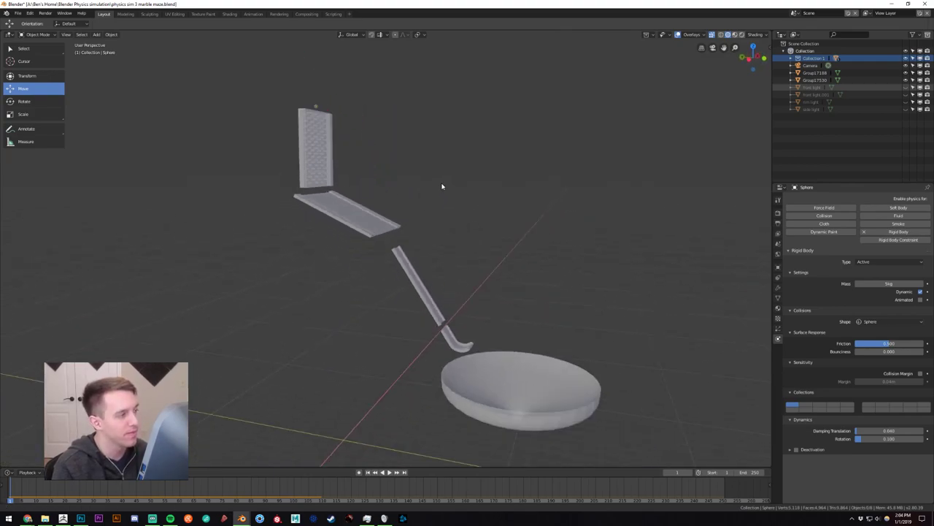
middle_drag(442, 187, 428, 189)
key(ctrl+s)
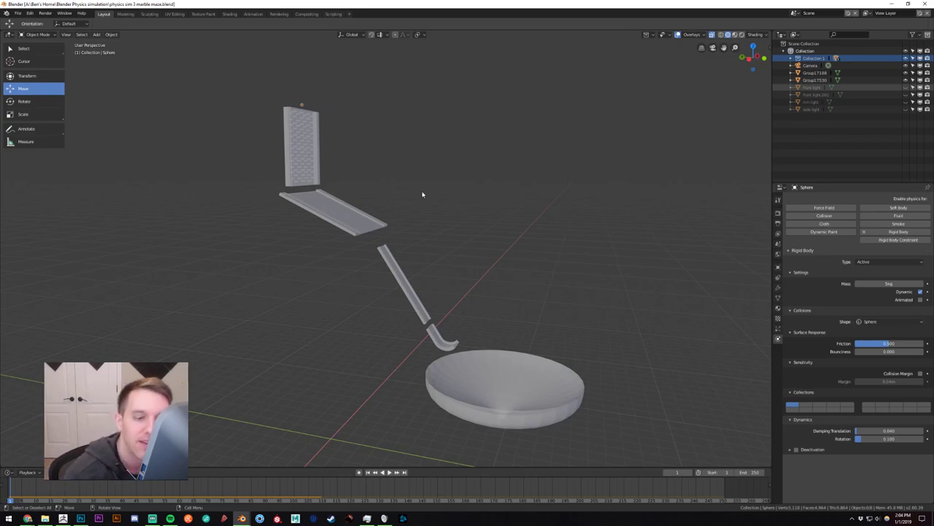
Set the rigid body mass of the pegged maze frame to 15 kg.
click(309, 124)
scroll(309, 157, up, 3)
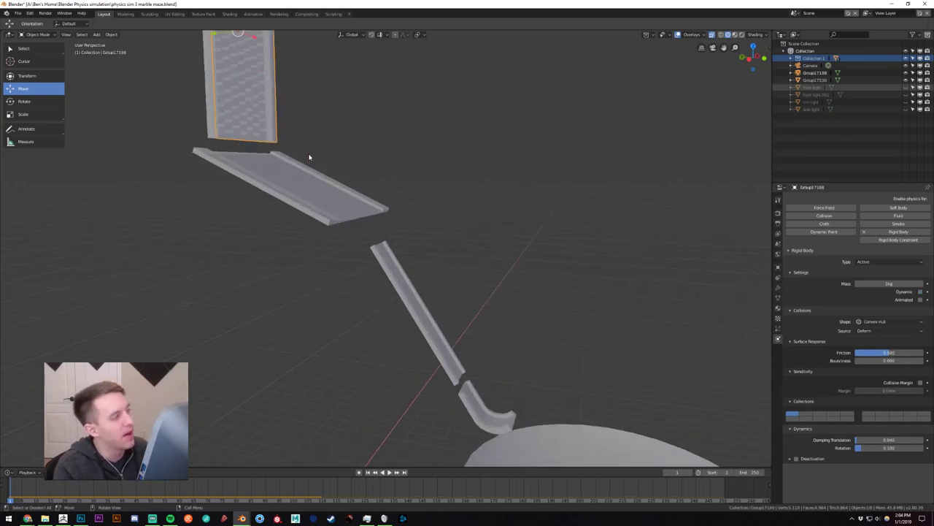
shift+middle_drag(304, 161, 376, 299)
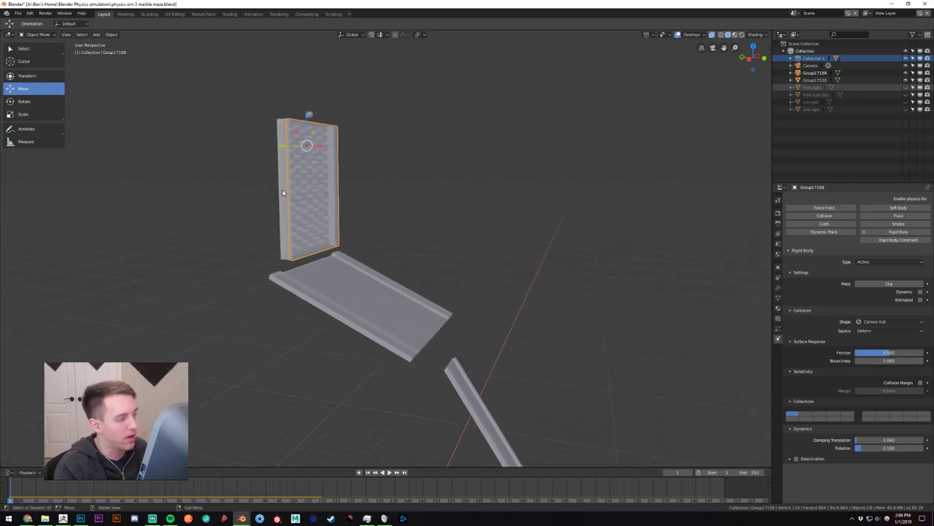
click(283, 191)
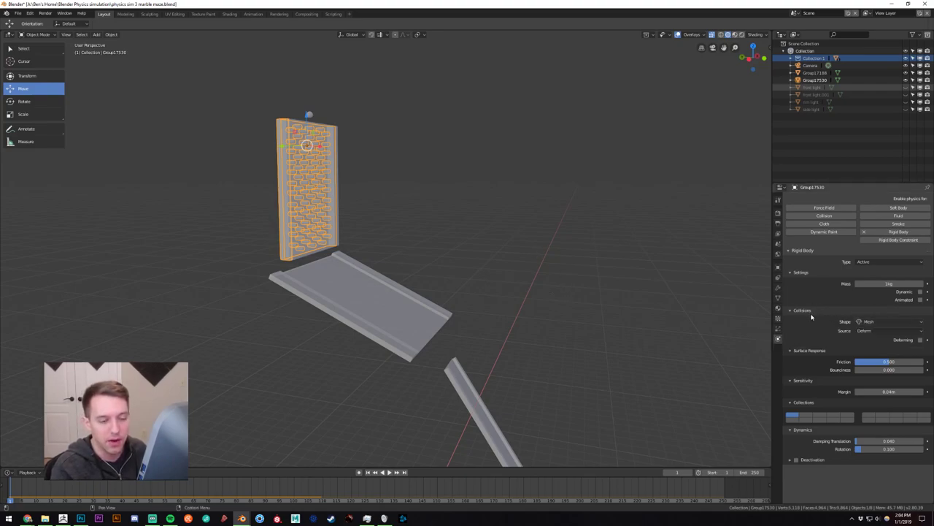
middle_drag(415, 280, 410, 280)
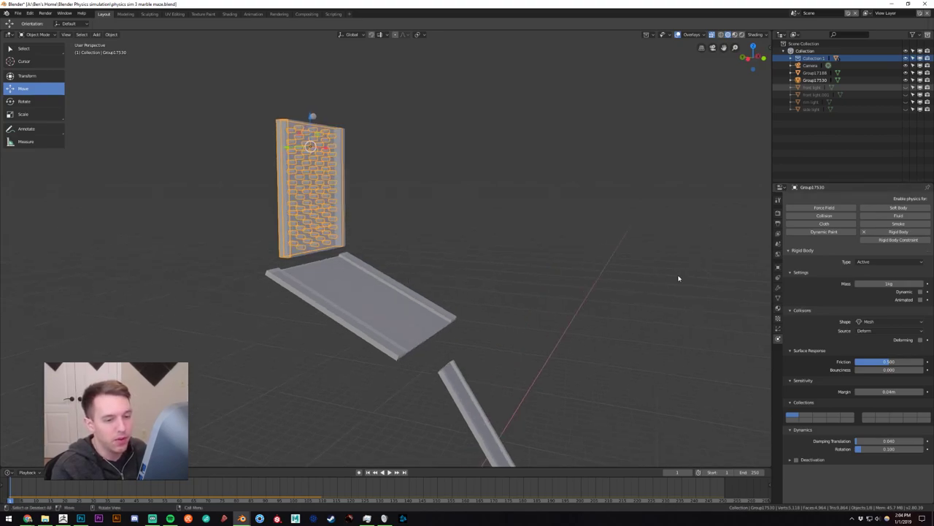
click(333, 274)
click(299, 212)
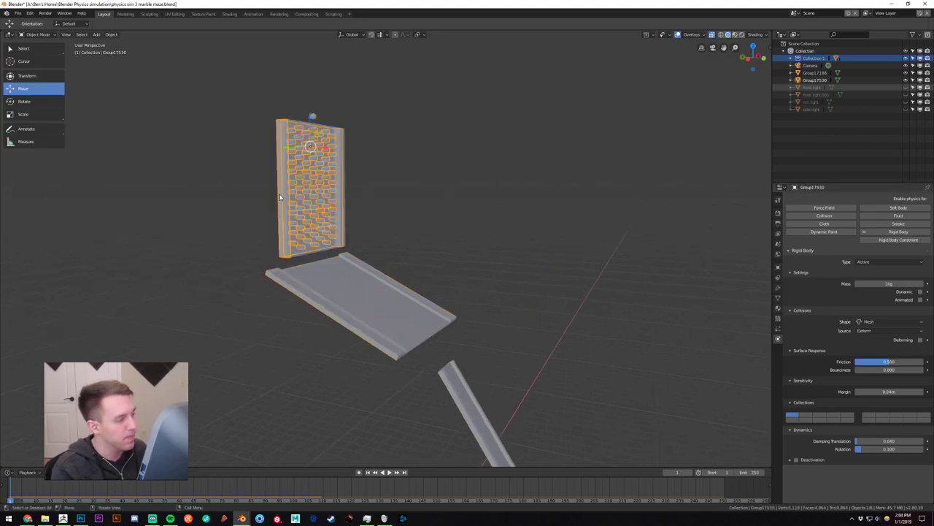
click(880, 283)
key(Return)
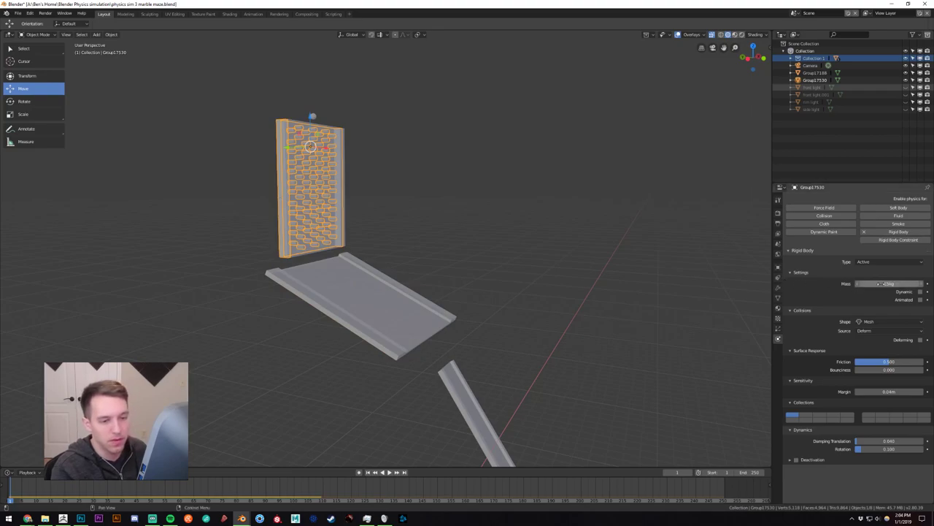
Set the rigid body mass of the maze's front cover to 15 kg.
click(333, 221)
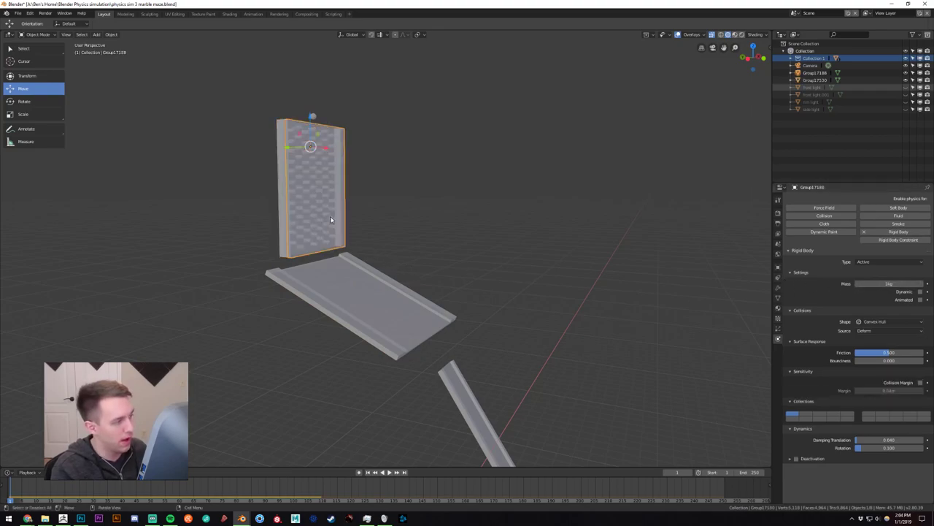
click(882, 283)
text(15)
key(Return)
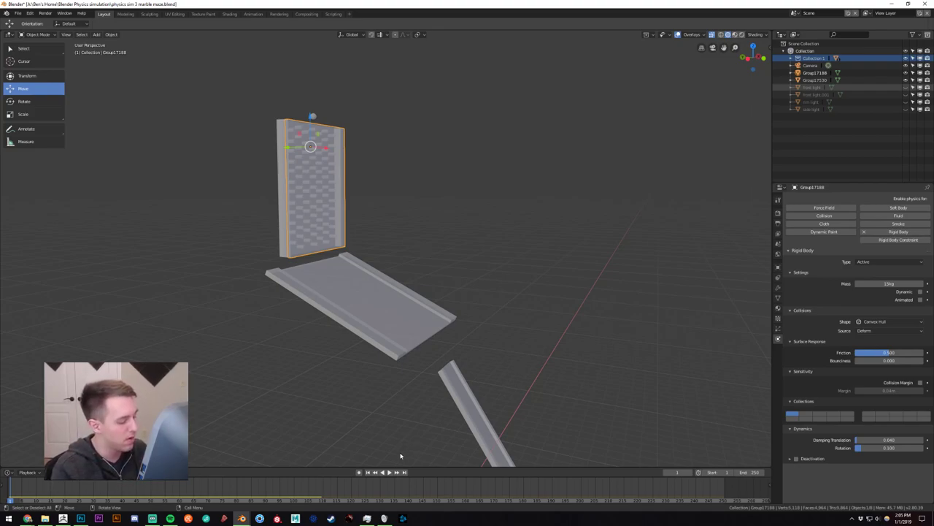
Check the ramp's rigid body settings, play the simulation from the start, and return to the first frame.
click(367, 338)
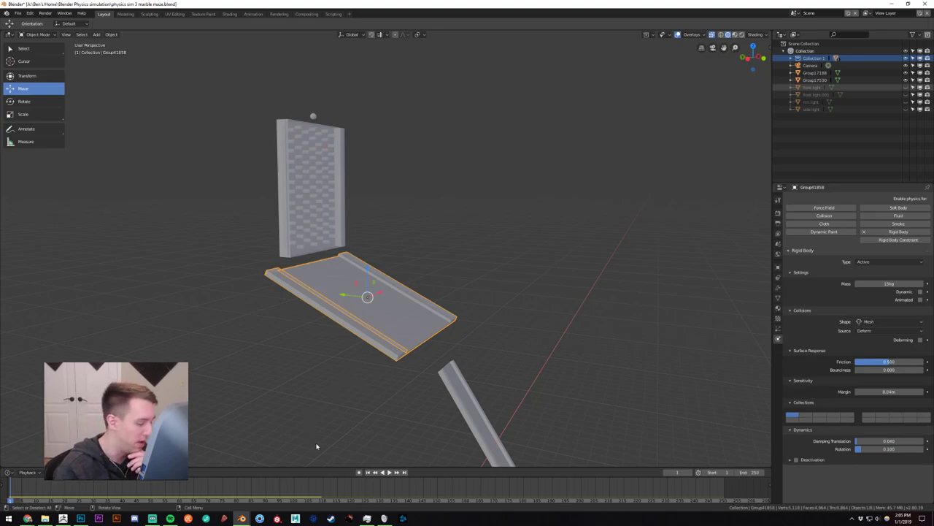
click(383, 473)
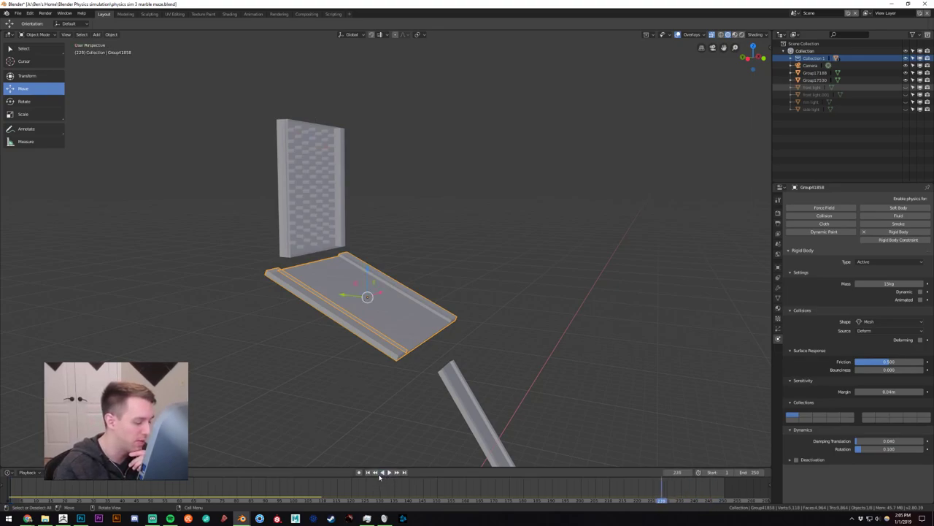
click(367, 473)
click(389, 472)
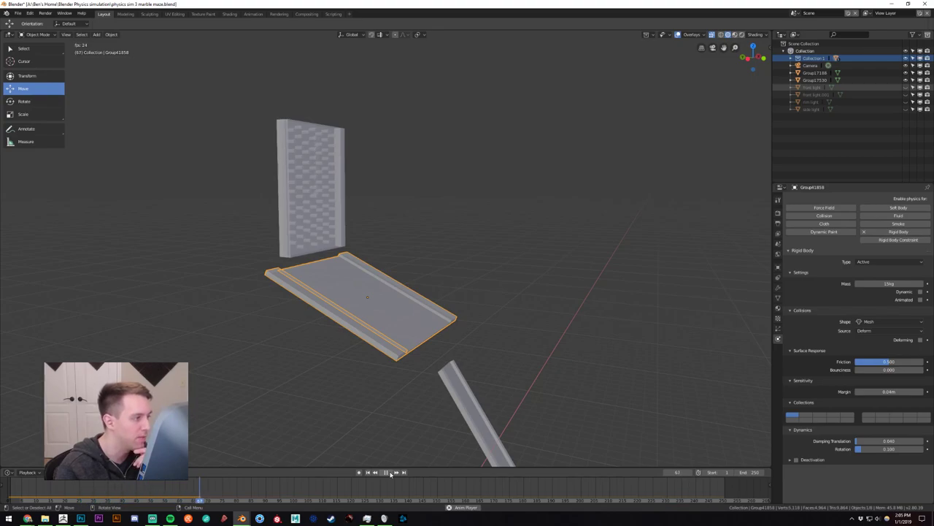
click(389, 472)
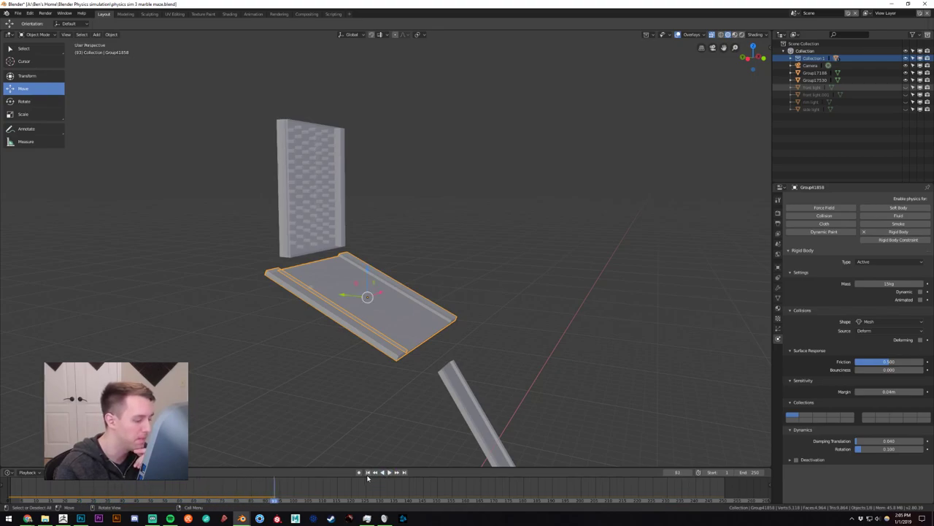
click(368, 472)
Move the sphere about 0.81 m in the negative X direction and raise it well above the pegged maze.
click(313, 116)
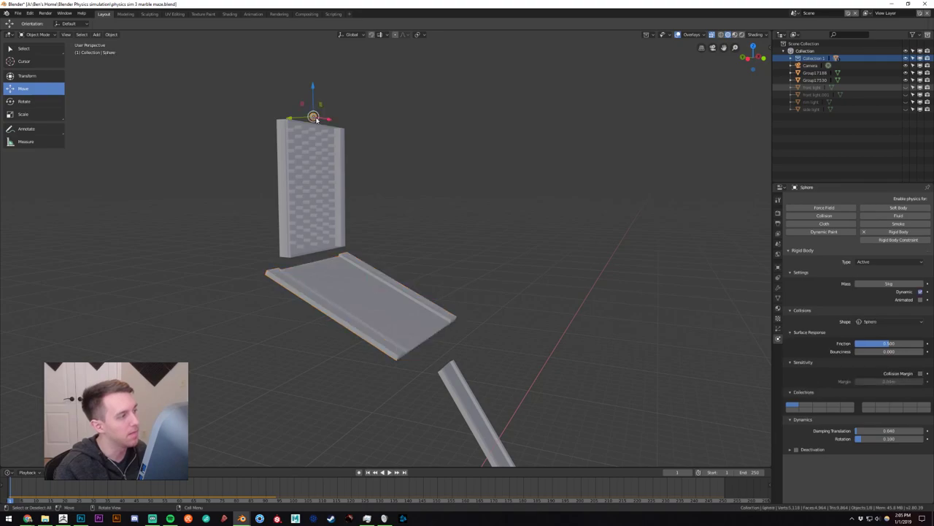
middle_drag(313, 116, 307, 139)
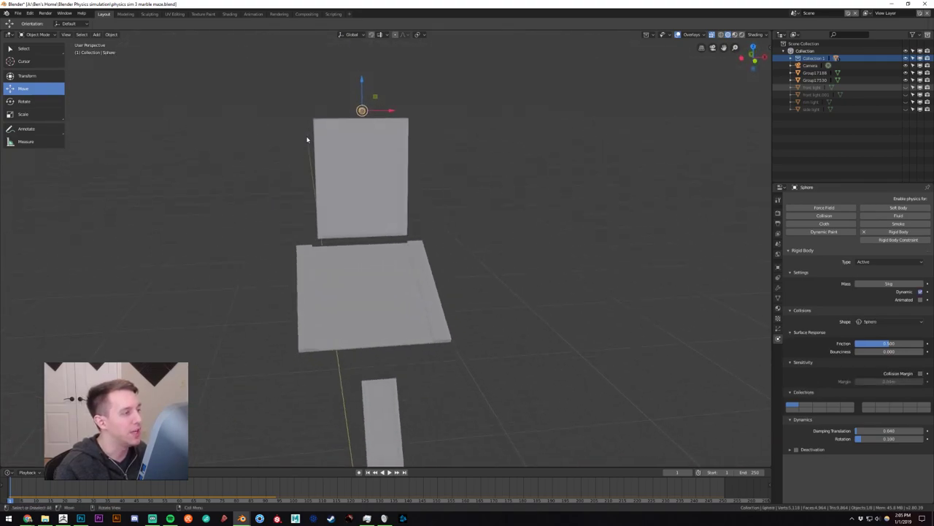
scroll(321, 136, up, 2)
shift+middle_drag(375, 109, 399, 227)
key(g)
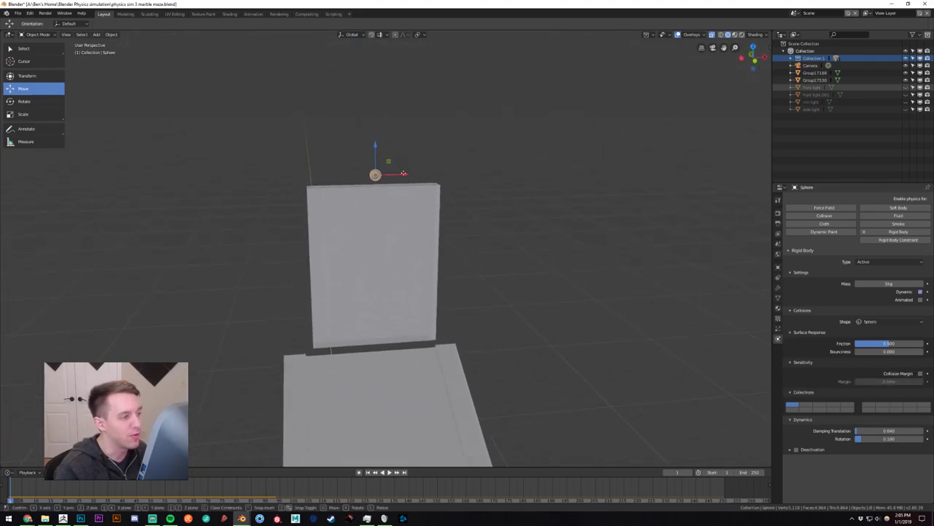
key(x)
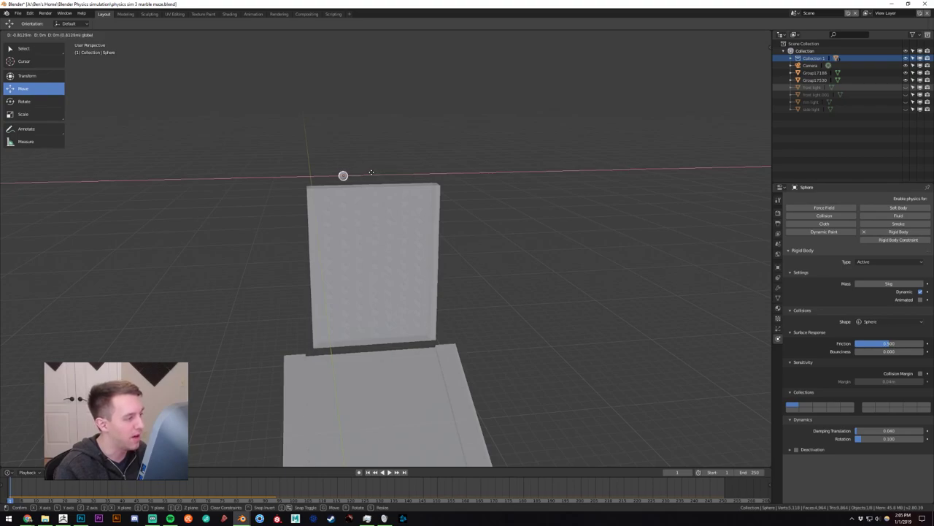
click(371, 172)
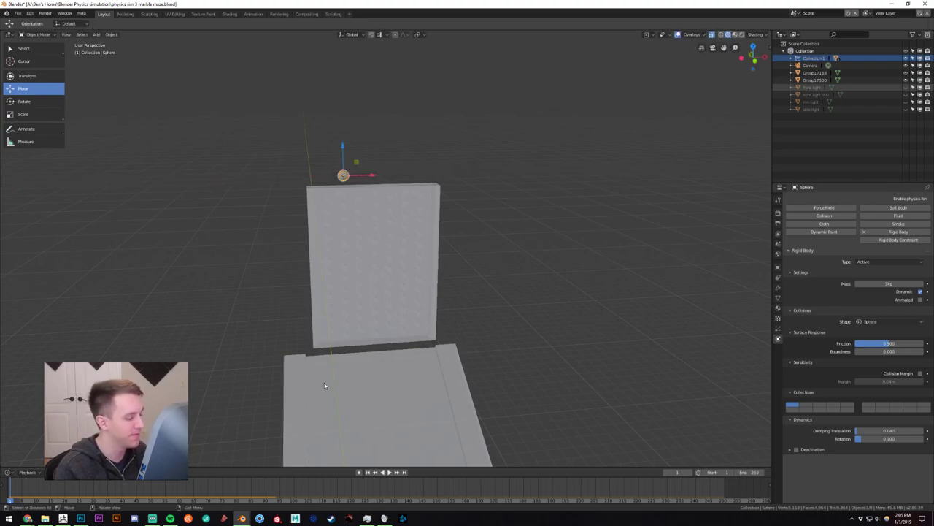
drag(344, 146, 342, 87)
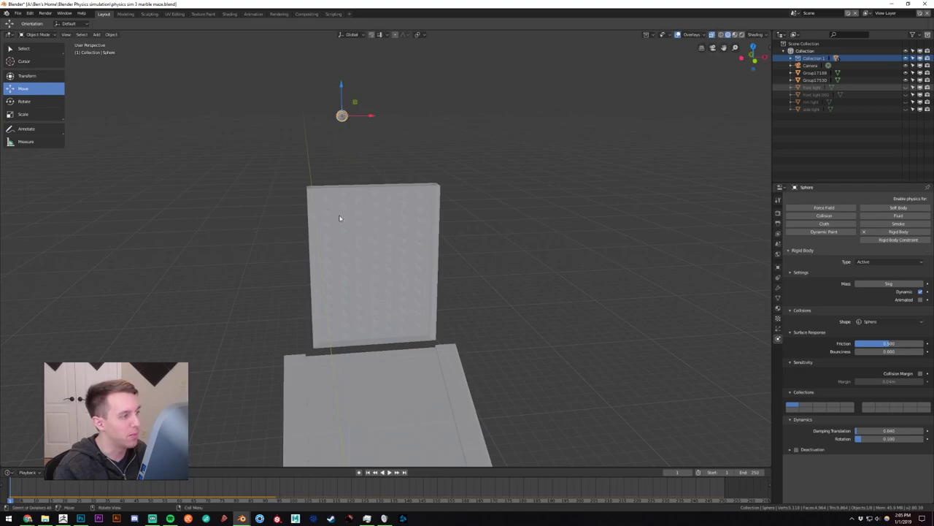
Play the simulation with the raised sphere falling through the maze, stop it, and return to the first frame.
click(388, 472)
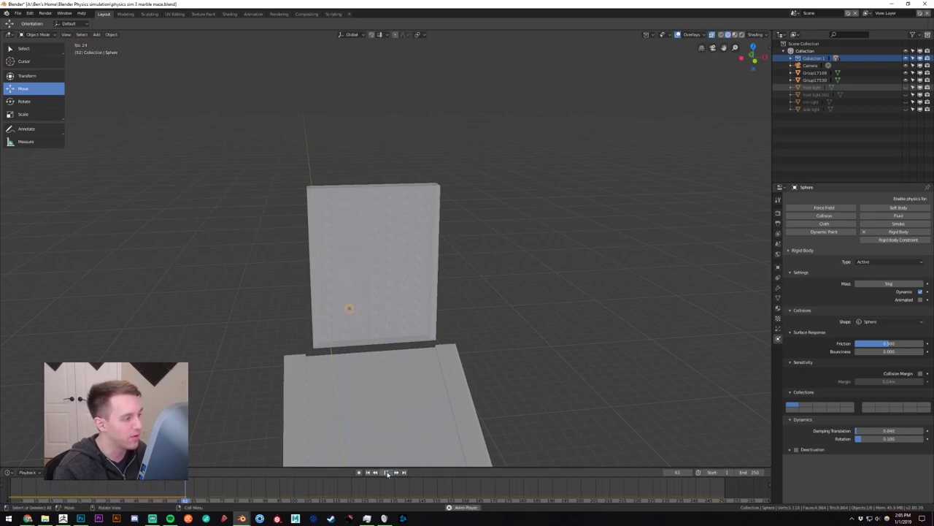
click(387, 472)
click(368, 472)
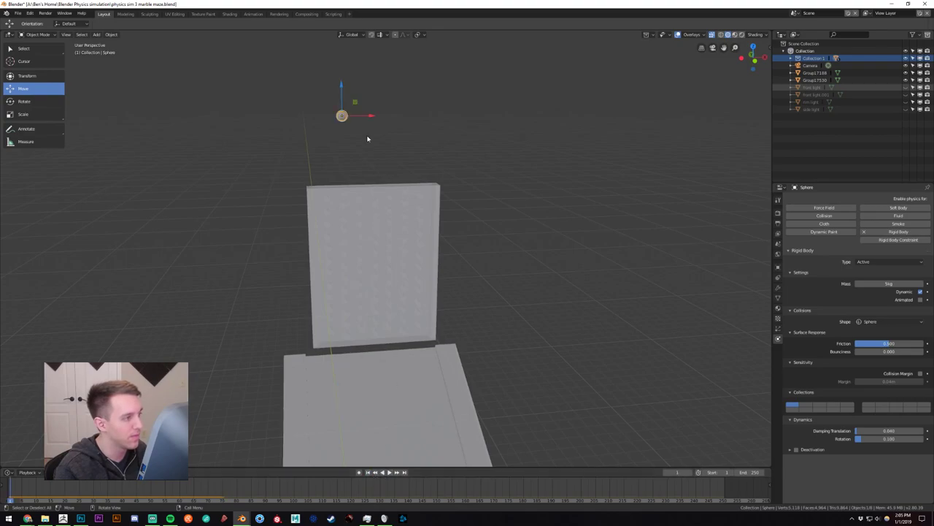
Raise the sphere much higher above the maze, play its fall from an angled view, and return to the first frame.
shift+middle_drag(366, 152, 368, 264)
drag(348, 203, 352, 53)
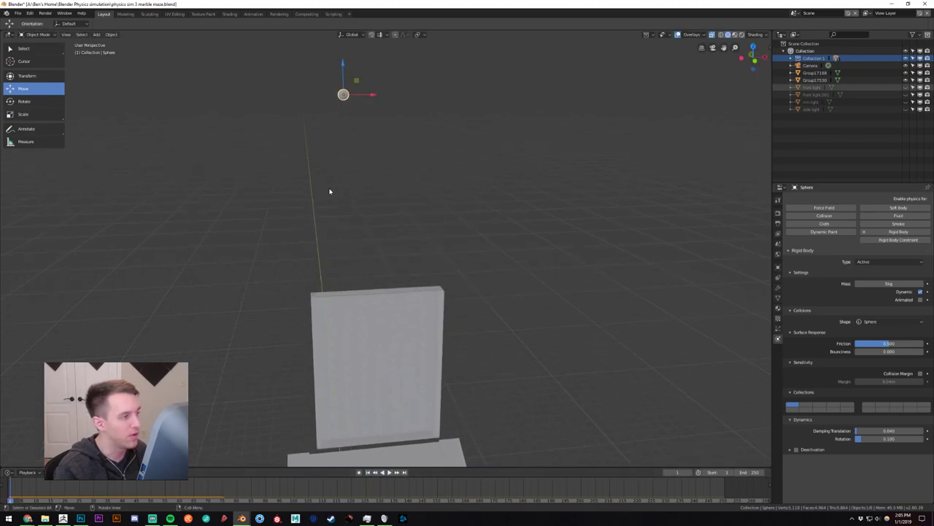
middle_drag(329, 192, 352, 389)
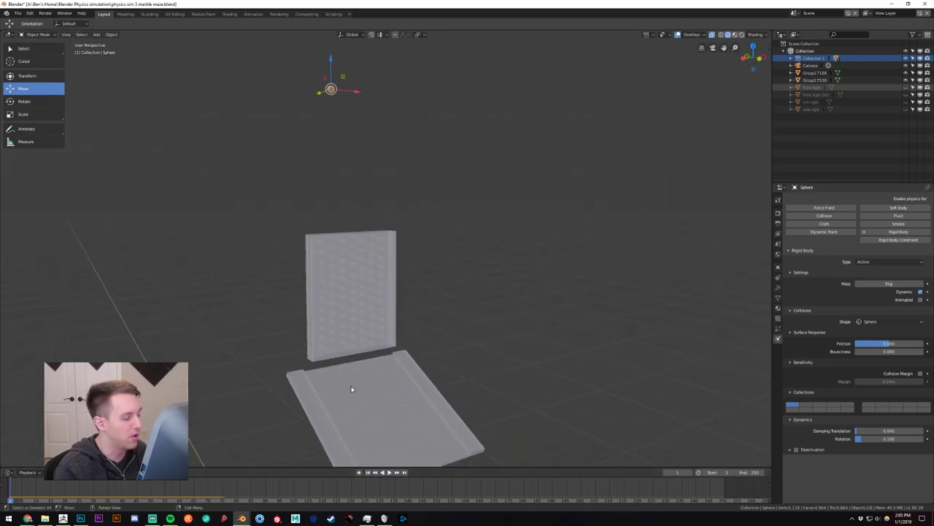
click(388, 472)
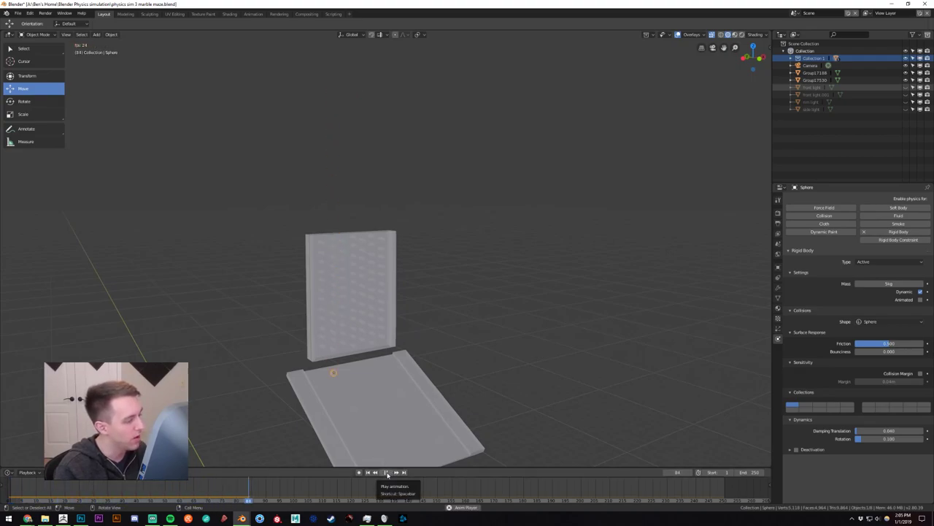
click(387, 472)
click(368, 472)
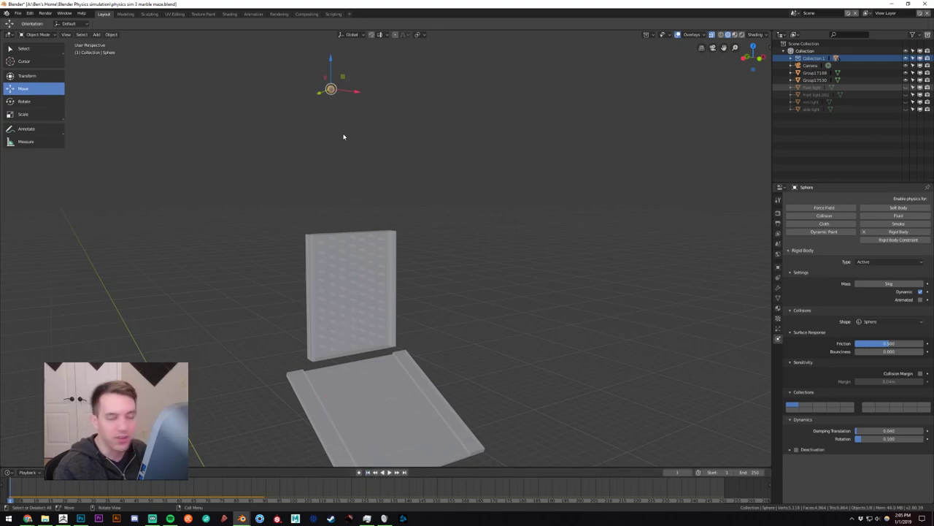
Try an even higher starting position for the sphere, play the simulation, and return to the first frame.
drag(329, 61, 330, 30)
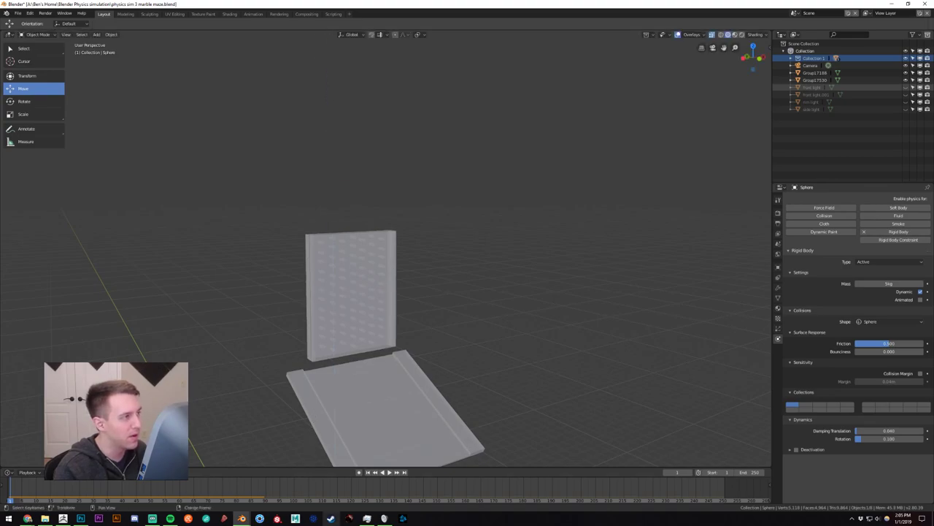
click(388, 472)
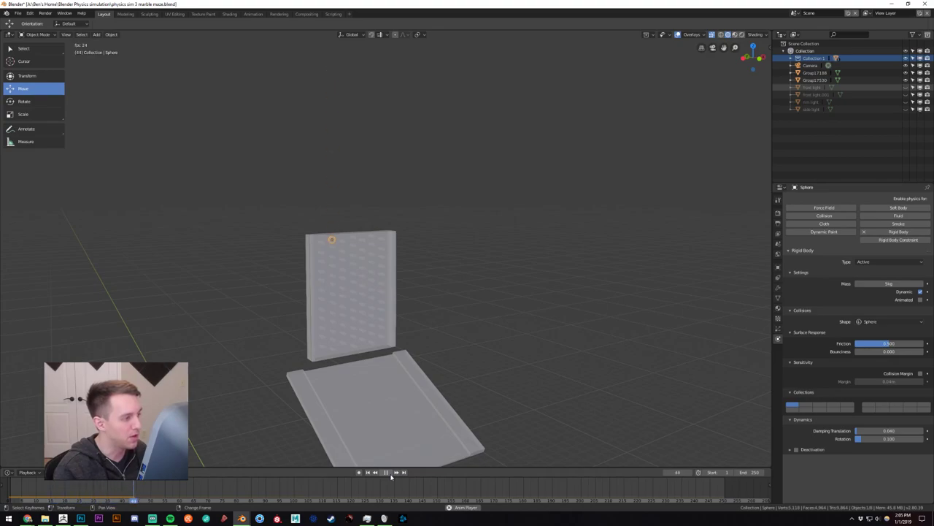
click(388, 472)
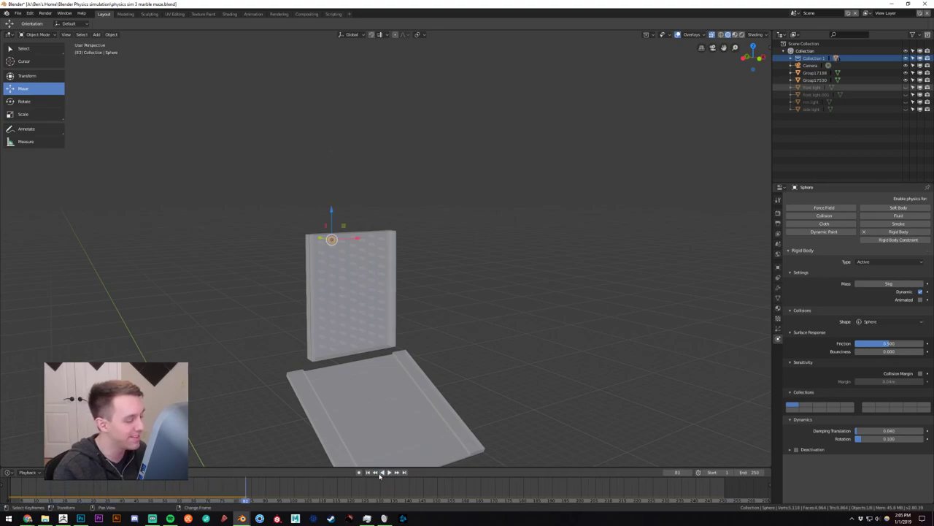
click(368, 473)
Lower the sphere along Z to a short distance above the pegged maze.
shift+middle_drag(322, 302, 341, 389)
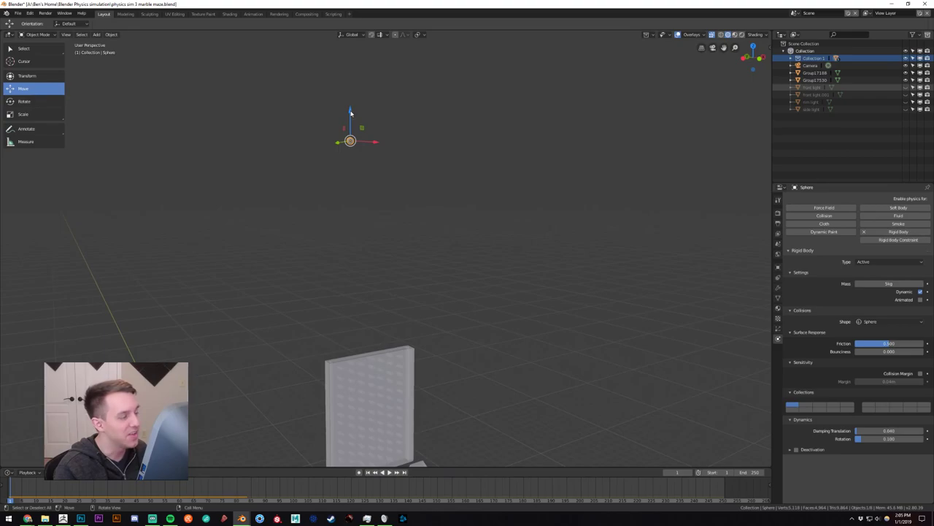
drag(350, 110, 361, 302)
shift+middle_drag(389, 343, 361, 256)
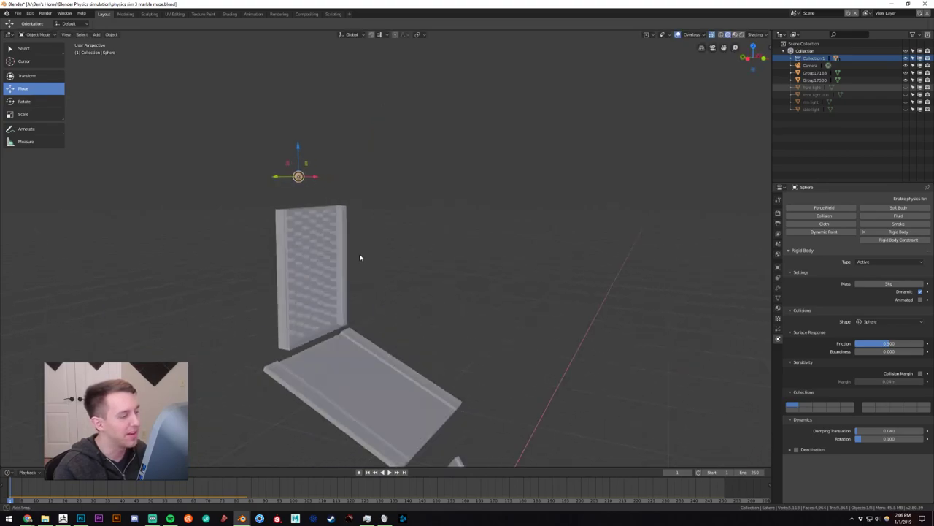
scroll(363, 256, down, 4)
shift+middle_drag(388, 315, 338, 195)
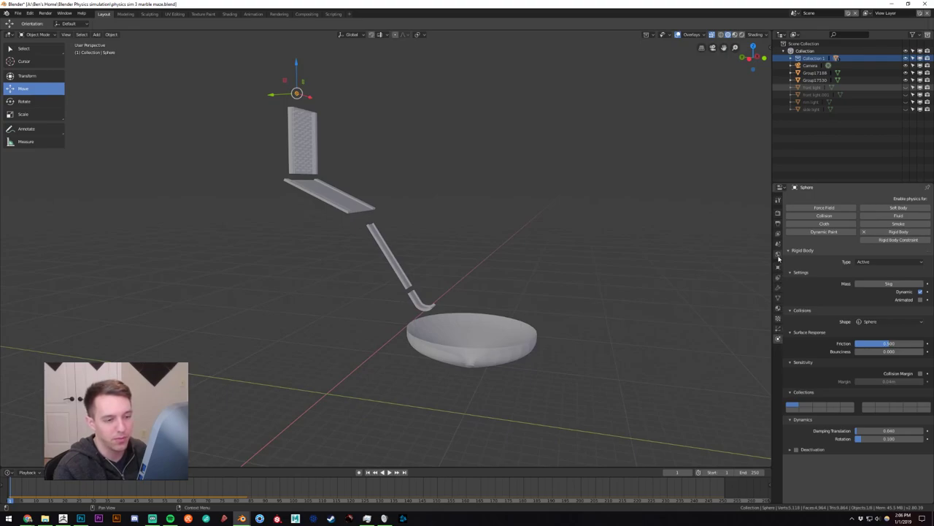
Open the scene properties to inspect the Rigid Body World settings.
click(778, 254)
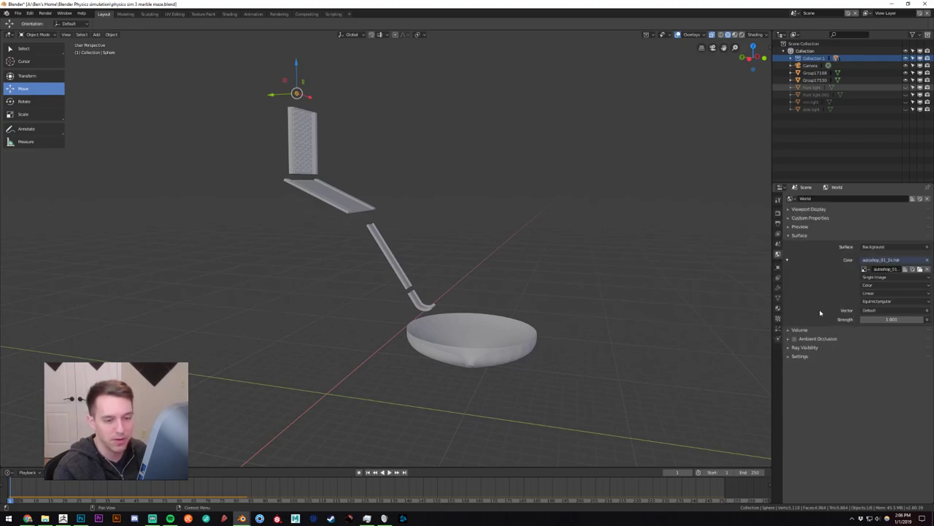
click(778, 244)
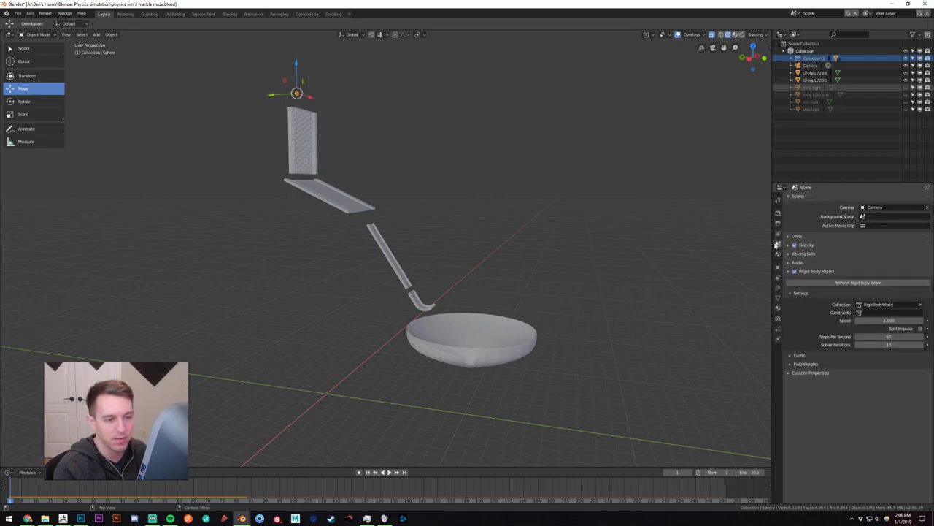
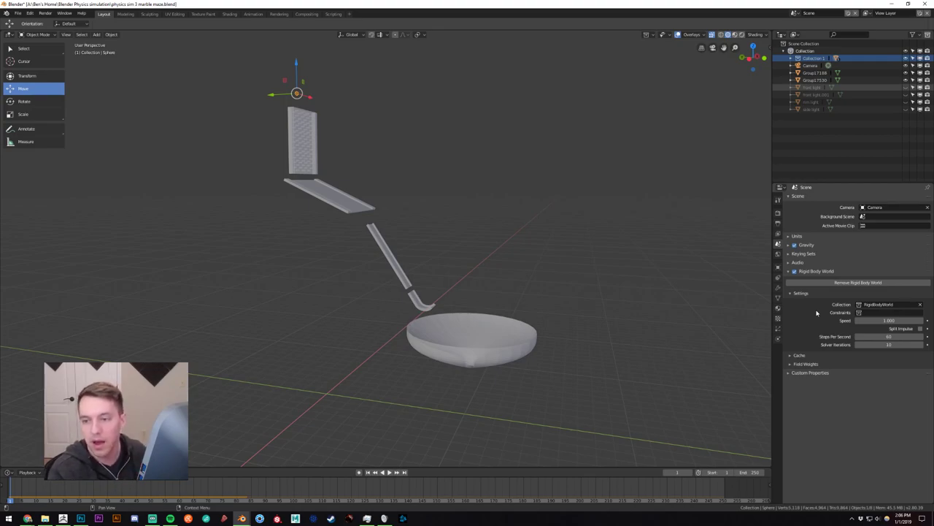
Apply the location, rotation and scale of the pegged maze board, one after another, and apply its combined Rotation & Scale.
scroll(547, 265, up, 5)
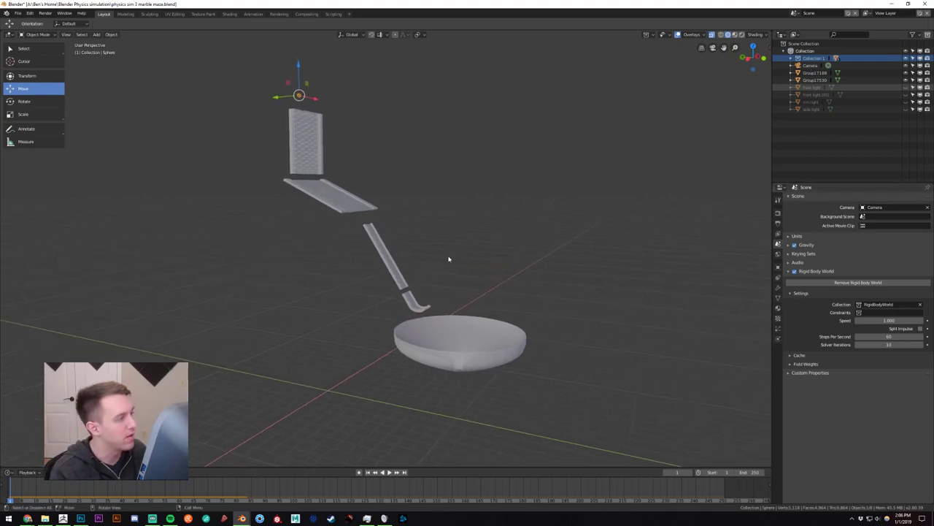
shift+middle_drag(411, 246, 437, 246)
scroll(382, 202, up, 2)
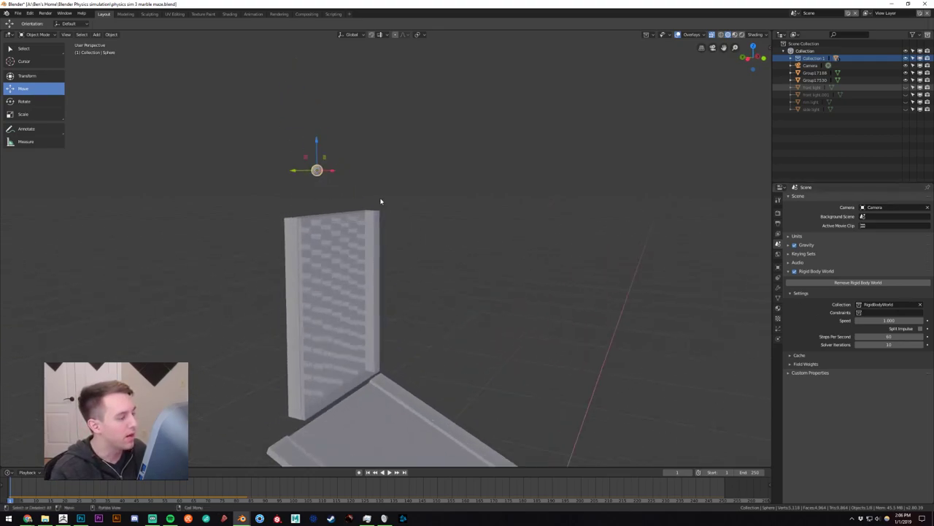
shift+middle_drag(379, 200, 448, 240)
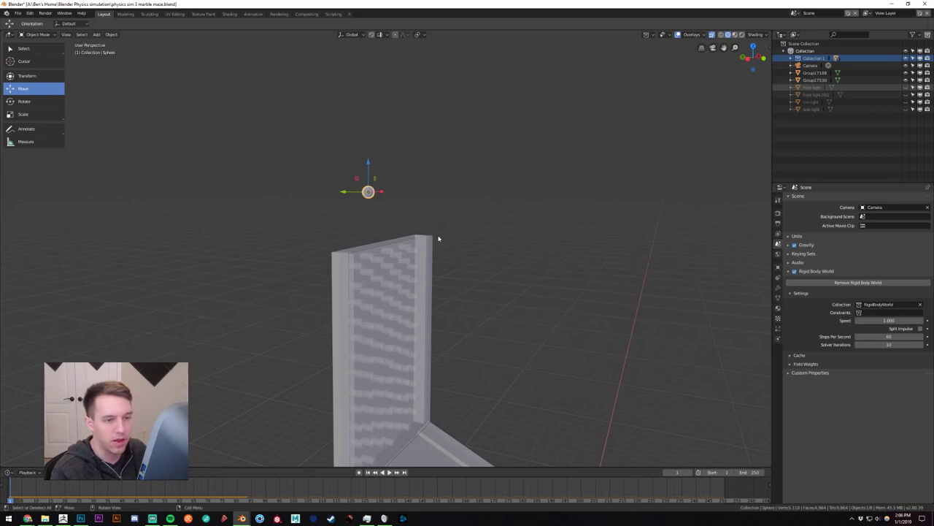
click(336, 283)
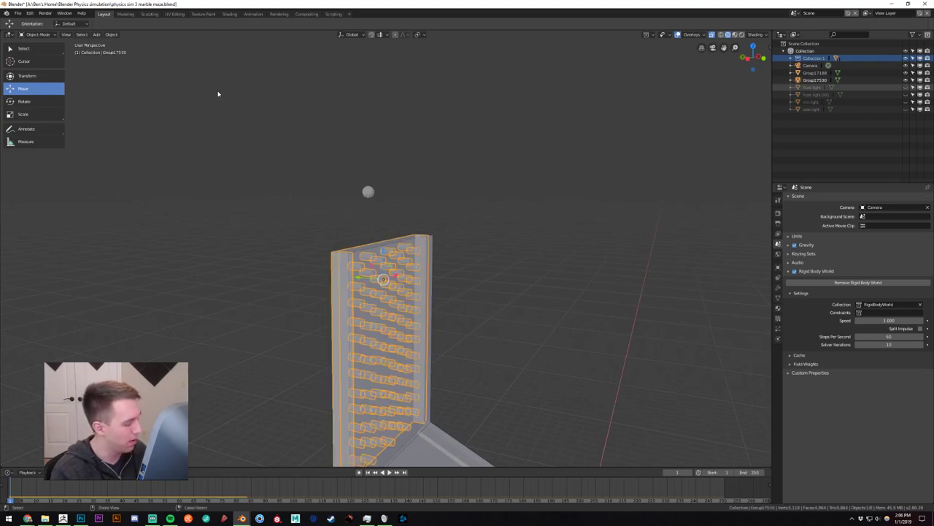
key(ctrl+a)
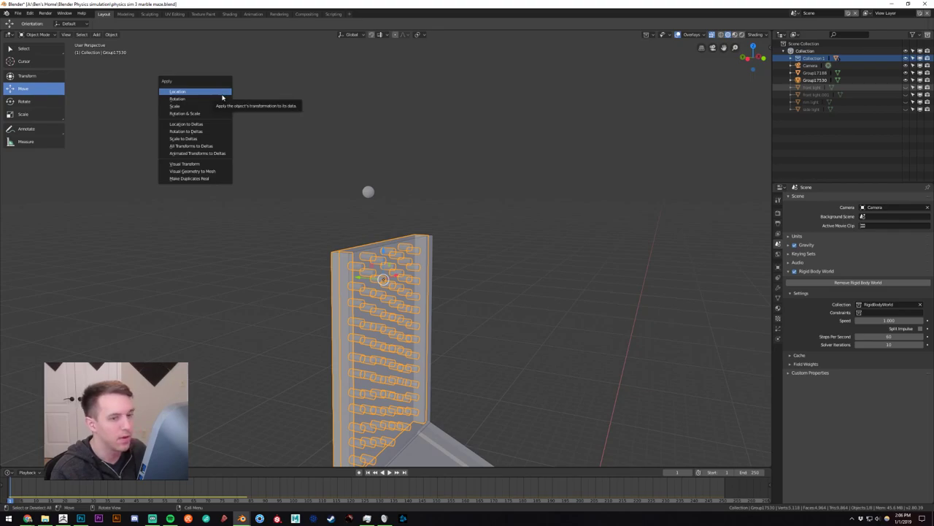
click(223, 97)
key(ctrl+a)
click(196, 100)
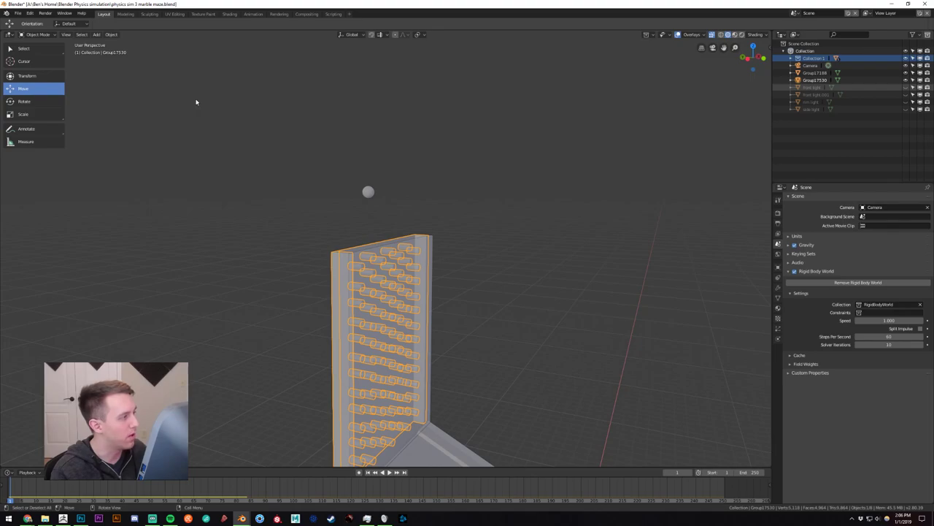
key(ctrl+a)
click(171, 110)
key(ctrl+a)
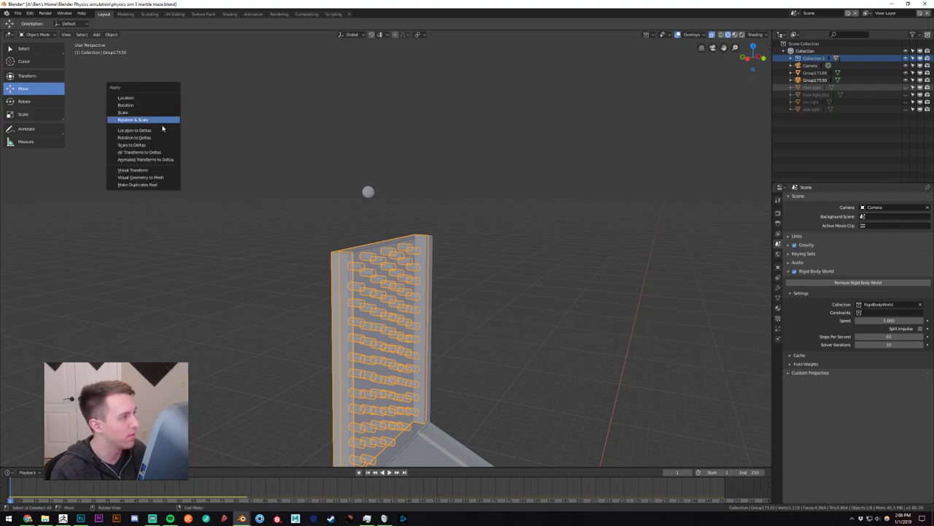
click(159, 126)
Play the simulation to watch the sphere pass through the pegged maze toward the wide ramp, and stop it.
middle_drag(472, 271, 440, 219)
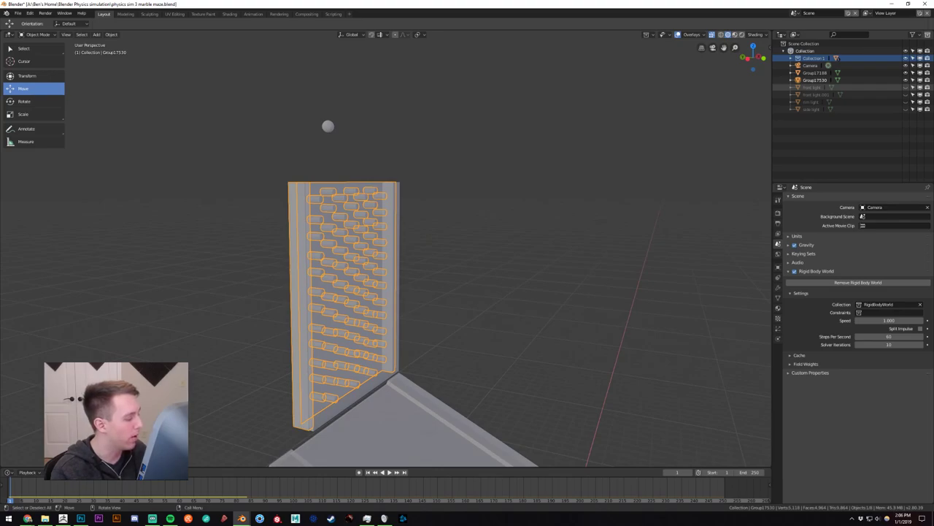
click(171, 327)
click(302, 268)
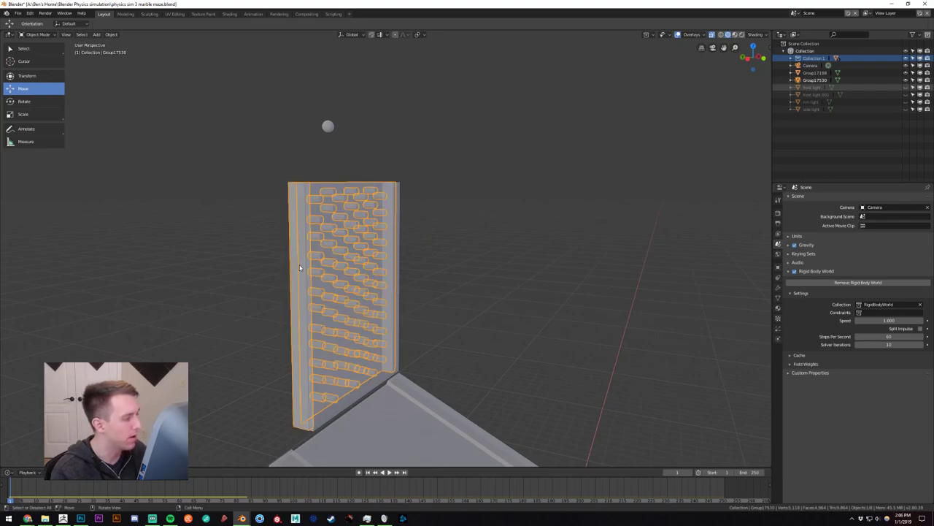
click(390, 472)
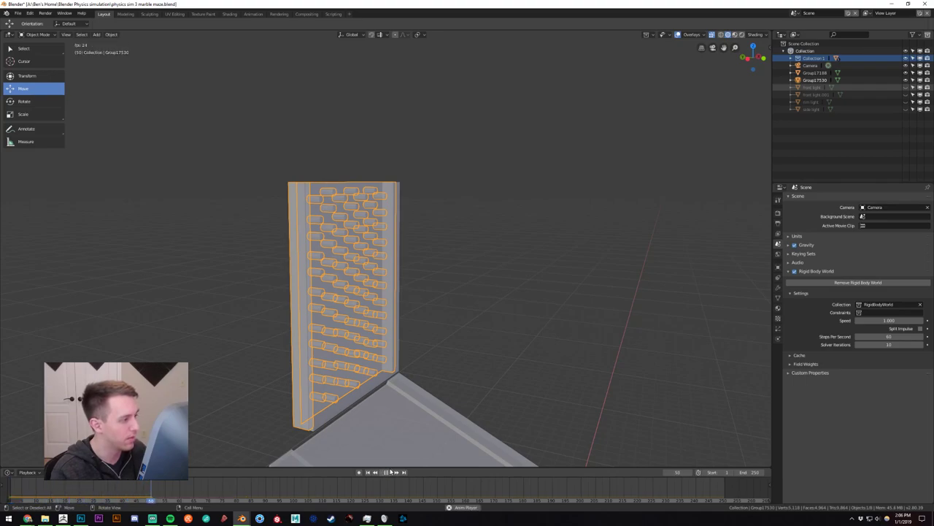
click(391, 472)
middle_drag(385, 463, 392, 345)
key(space)
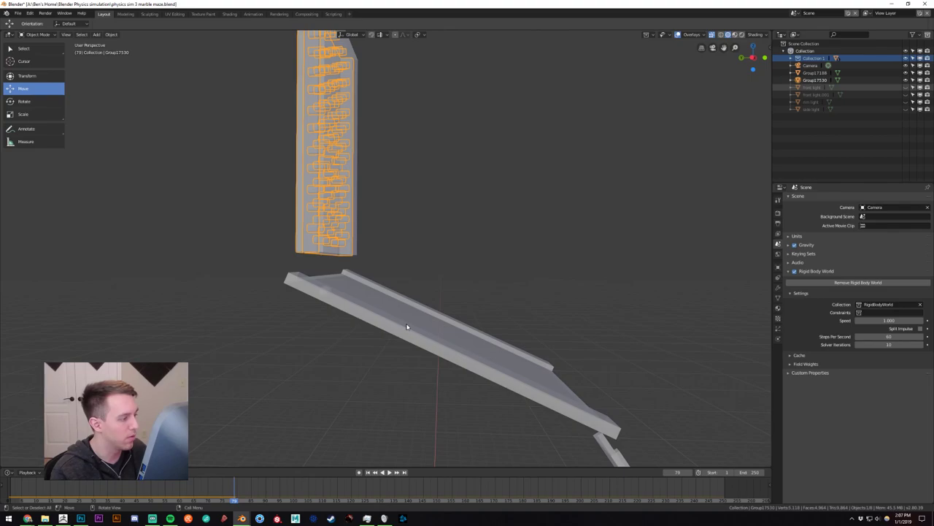
Step back frame by frame to examine the sphere leaving the pegged maze, replay briefly, and return to the first frame.
key(Left)
key(Left)
key(Left)
key(Left)
key(Left)
key(Left)
key(Left)
middle_drag(407, 327, 326, 330)
key(Left)
key(Left)
key(Left)
key(Left)
key(Left)
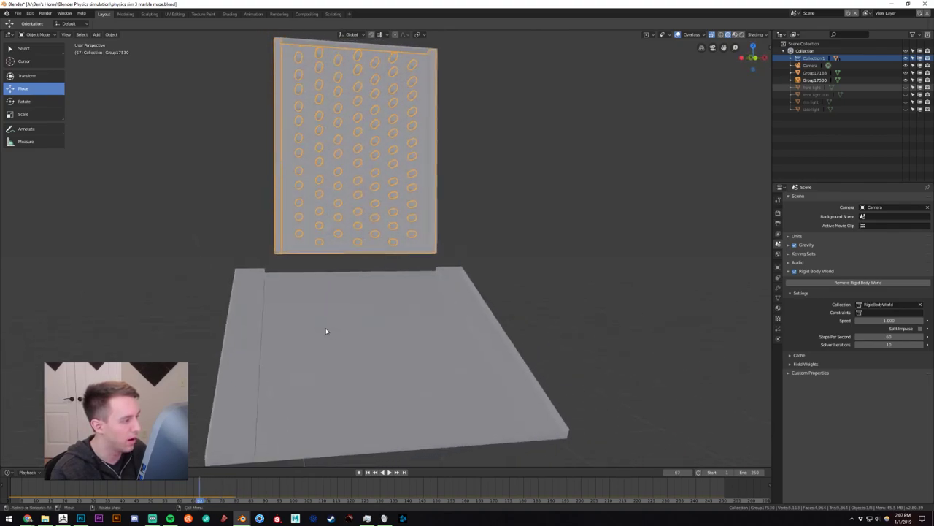
key(space)
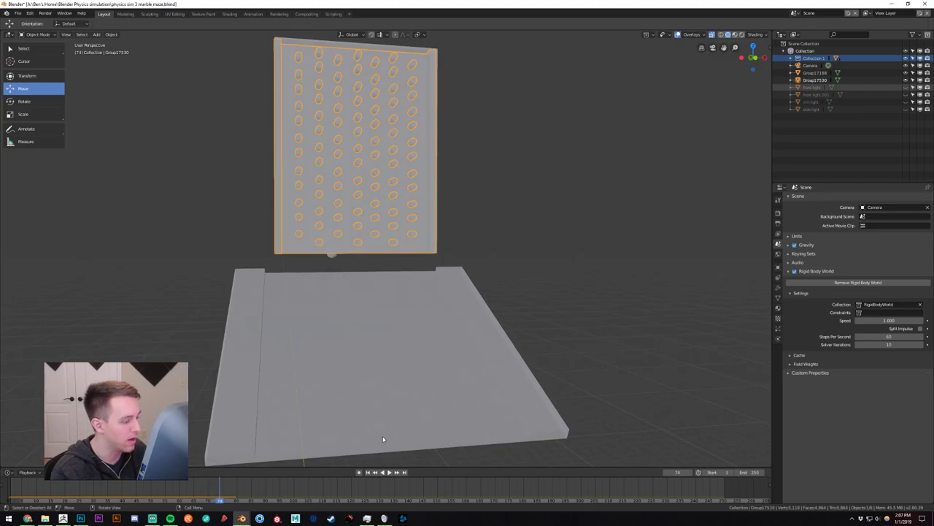
key(shift+Left)
Apply Rotation & Scale to the wide ramp below the pegged maze.
middle_drag(323, 388, 367, 372)
scroll(387, 333, down, 3)
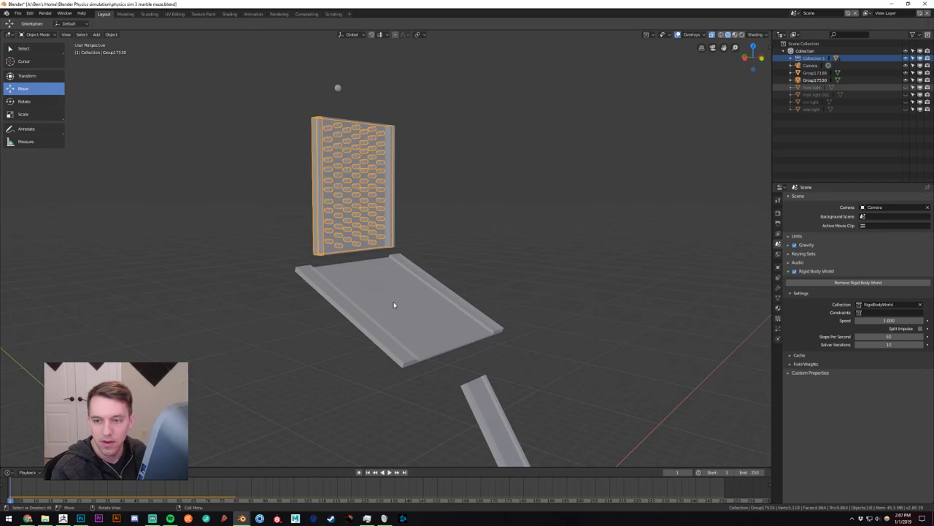
click(393, 304)
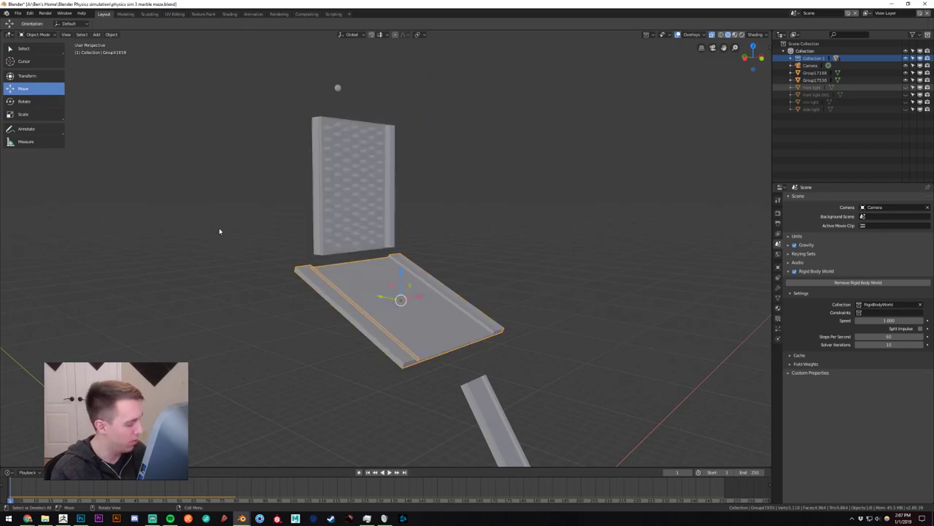
key(ctrl+a)
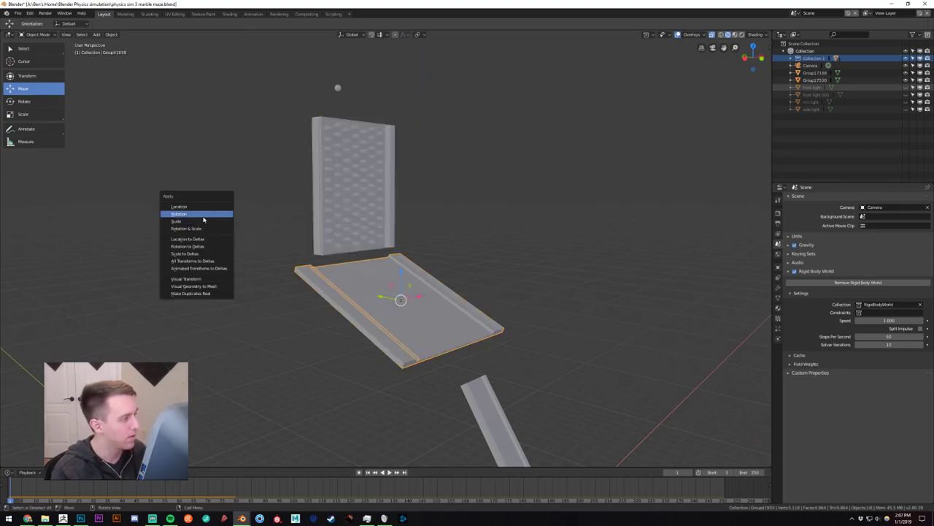
click(210, 232)
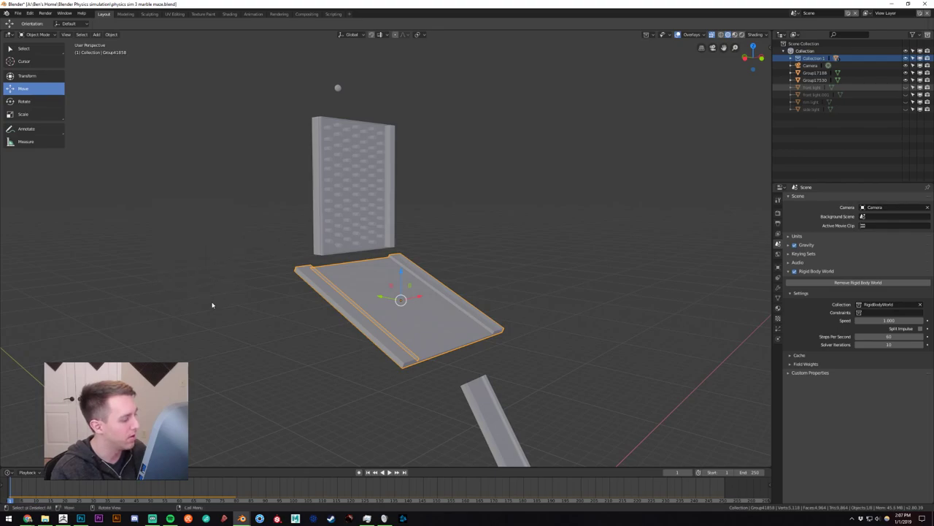
Deselect the wide ramp, play the simulation to check the sphere's roll down it, and return to the first frame.
key(space)
click(237, 326)
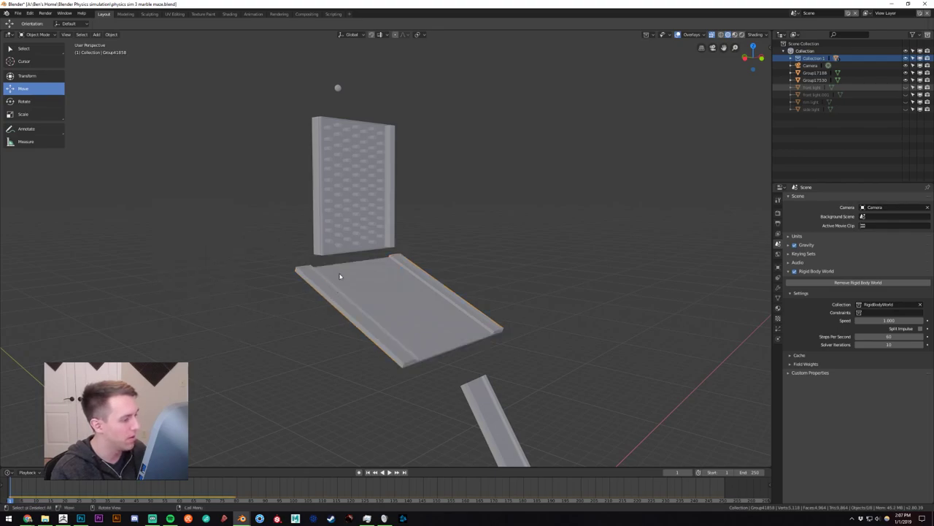
click(387, 472)
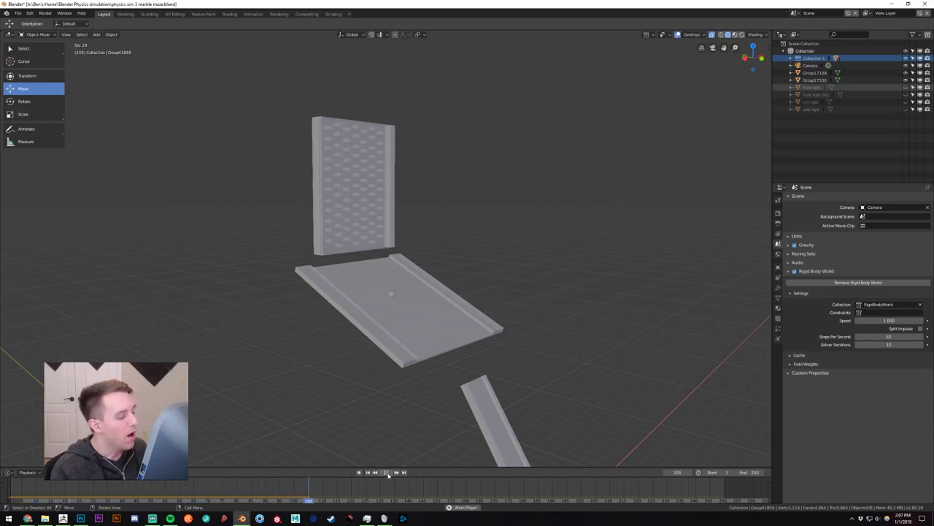
click(386, 472)
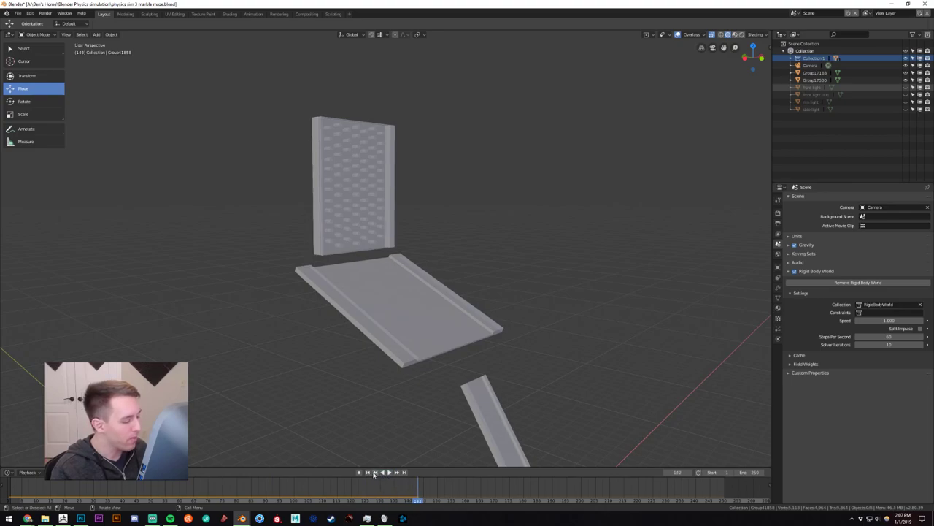
click(368, 472)
Try applying Rotation & Scale to all objects at once, undo it, and clear the selection.
shift+middle_drag(369, 460, 318, 293)
scroll(339, 311, down, 6)
middle_drag(360, 329, 313, 219)
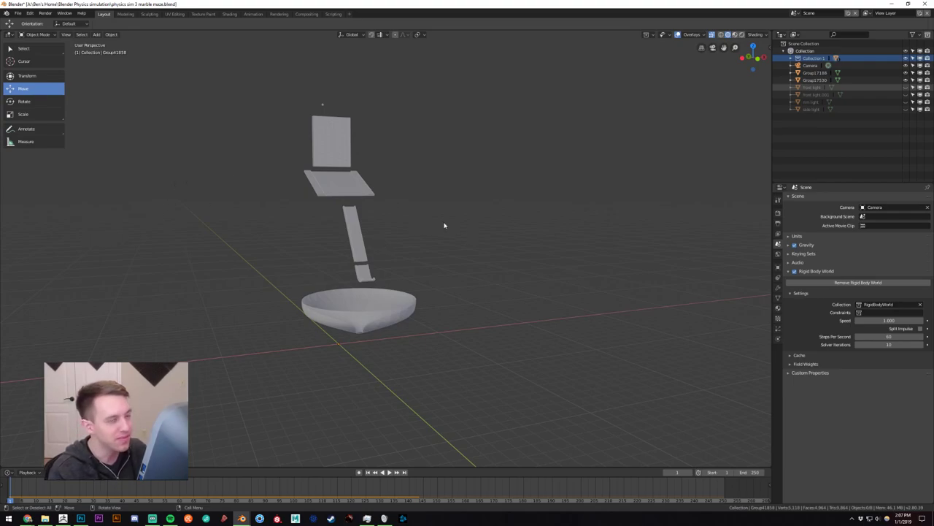
scroll(403, 214, up, 2)
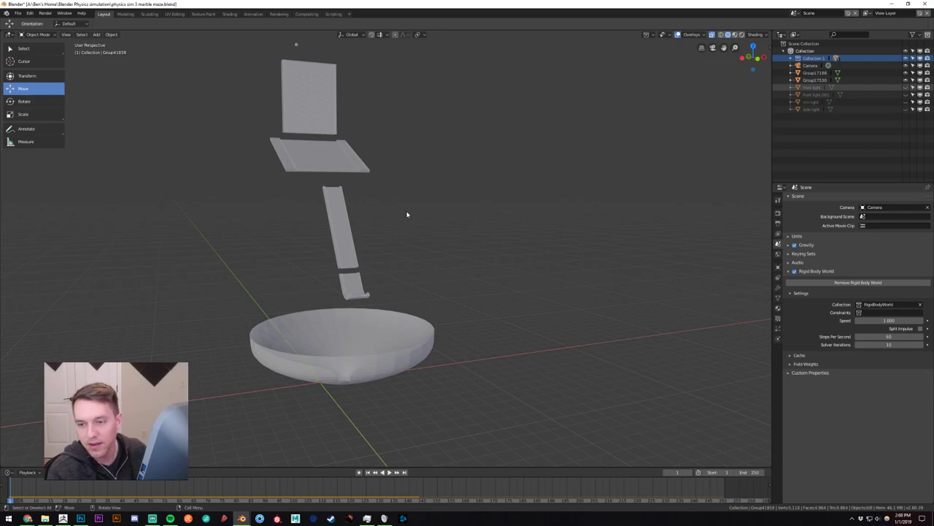
click(331, 202)
scroll(268, 300, down, 3)
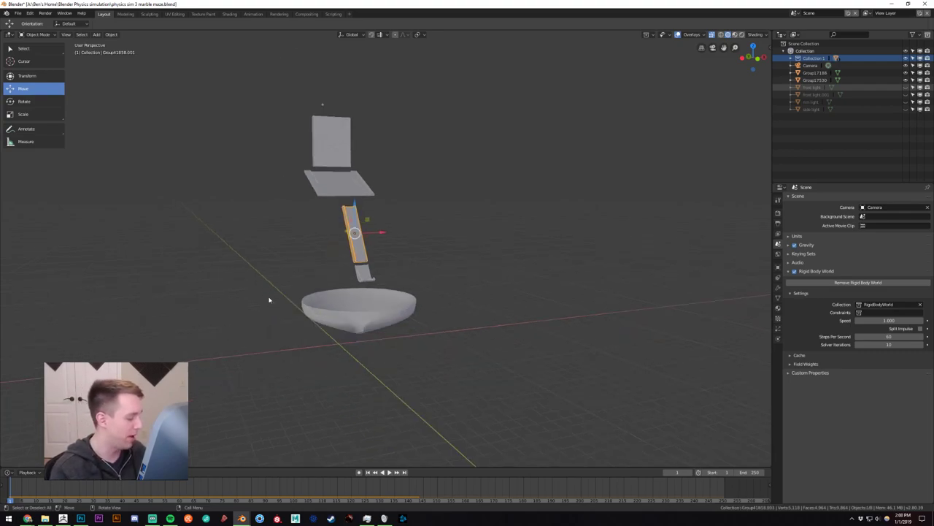
key(a)
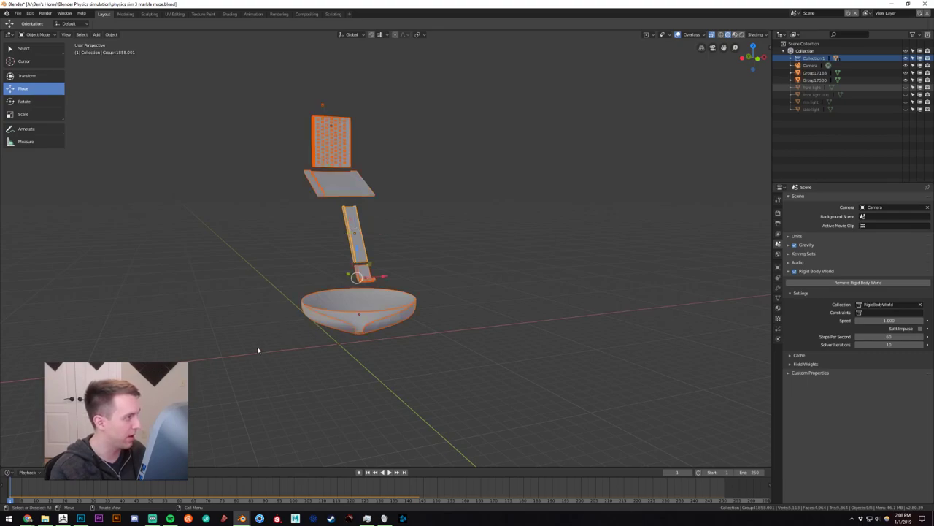
click(21, 49)
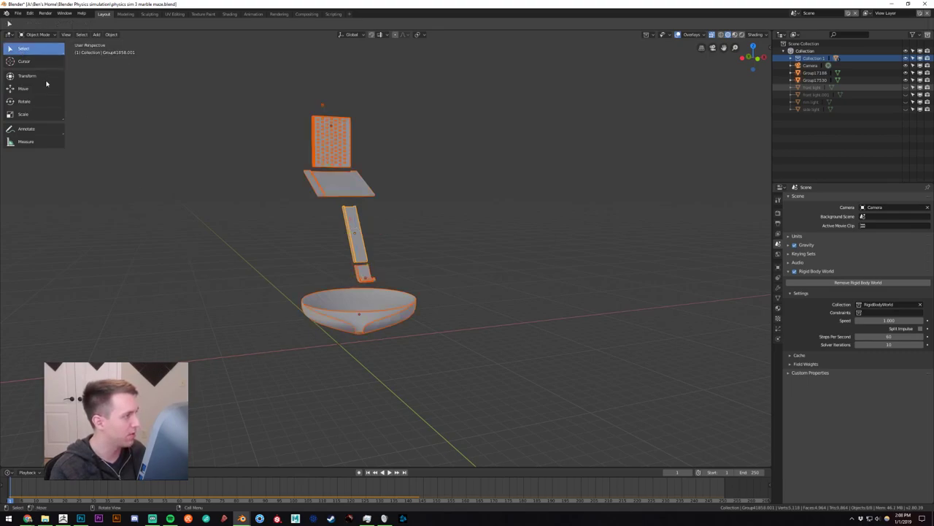
click(190, 254)
key(a)
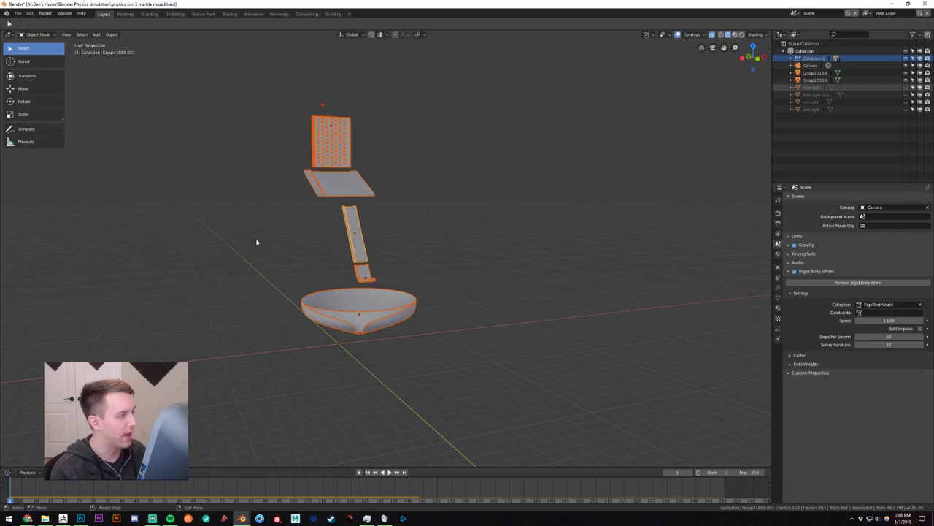
key(ctrl+a)
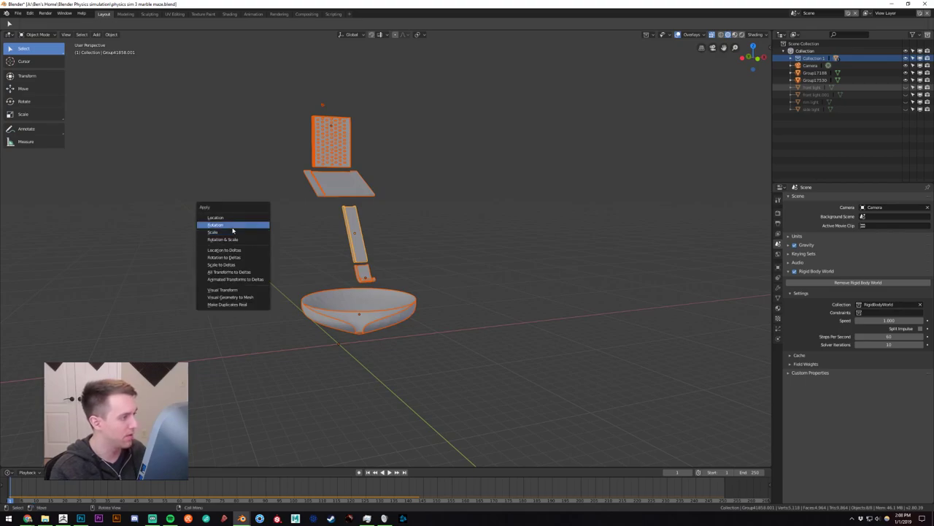
click(228, 241)
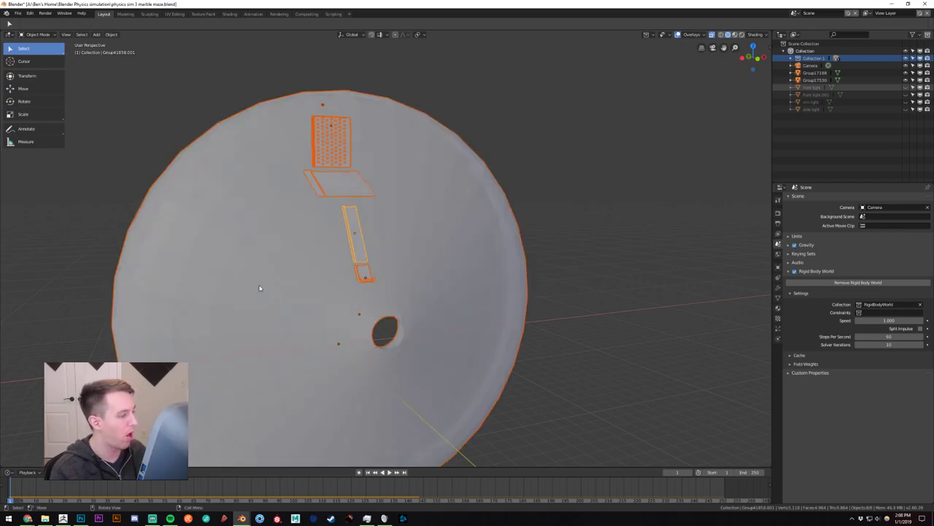
middle_drag(259, 288, 457, 328)
key(ctrl+z)
key(alt+a)
Apply Rotation & Scale to the narrow ramp and to the curved end piece above the bowl.
click(373, 230)
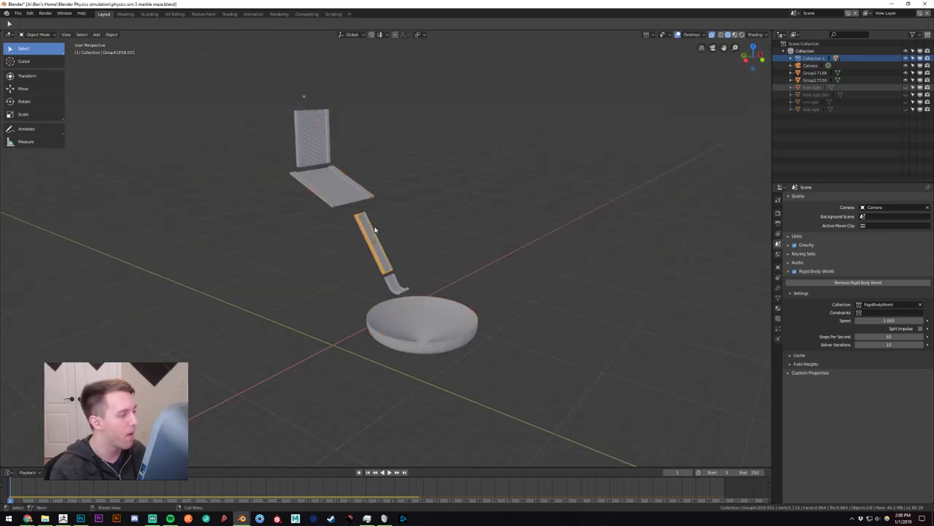
key(ctrl+a)
click(374, 229)
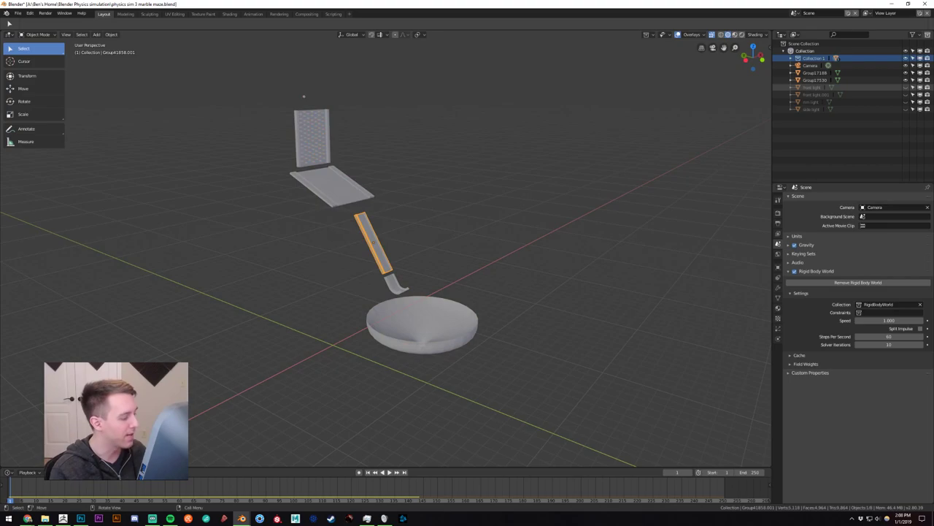
click(383, 296)
click(395, 284)
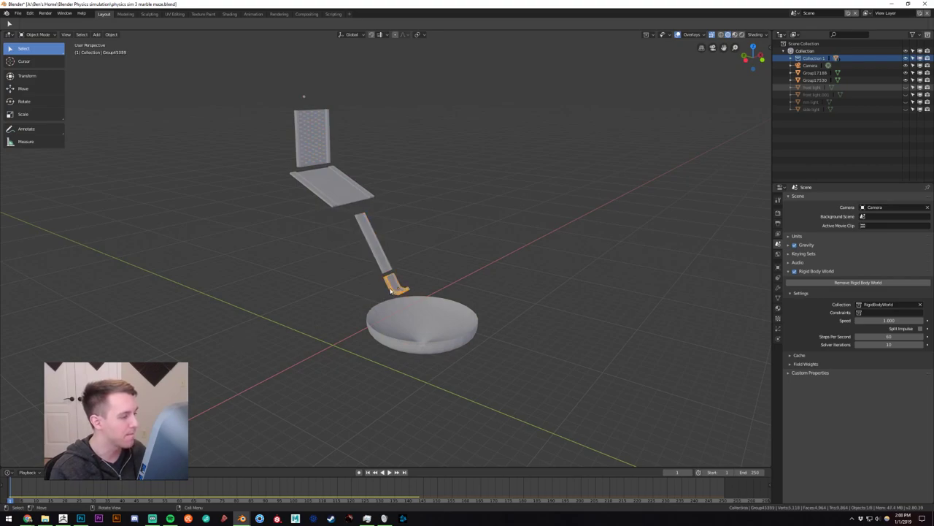
key(ctrl+a)
click(317, 275)
Try applying Rotation & Scale to the bowl below the curved end piece, and undo it.
click(222, 349)
click(401, 325)
key(ctrl+a)
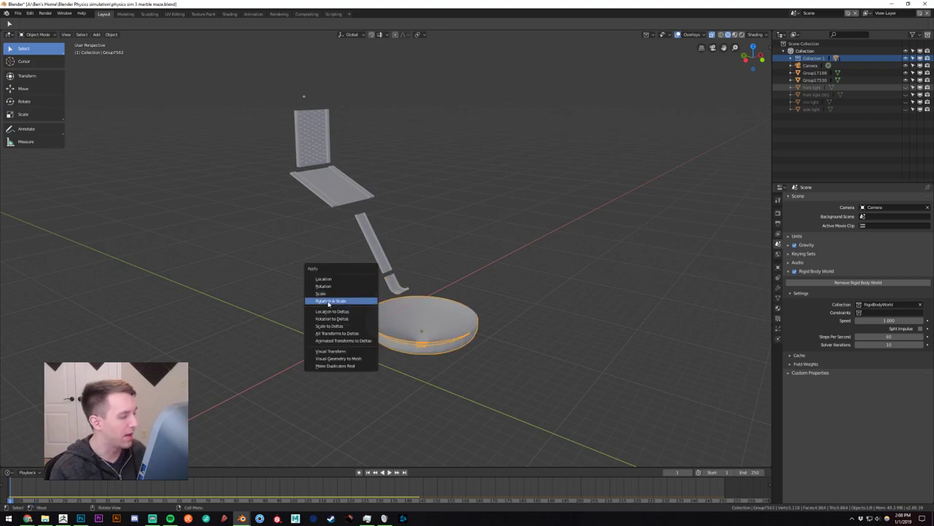
click(329, 302)
scroll(413, 375, down, 2)
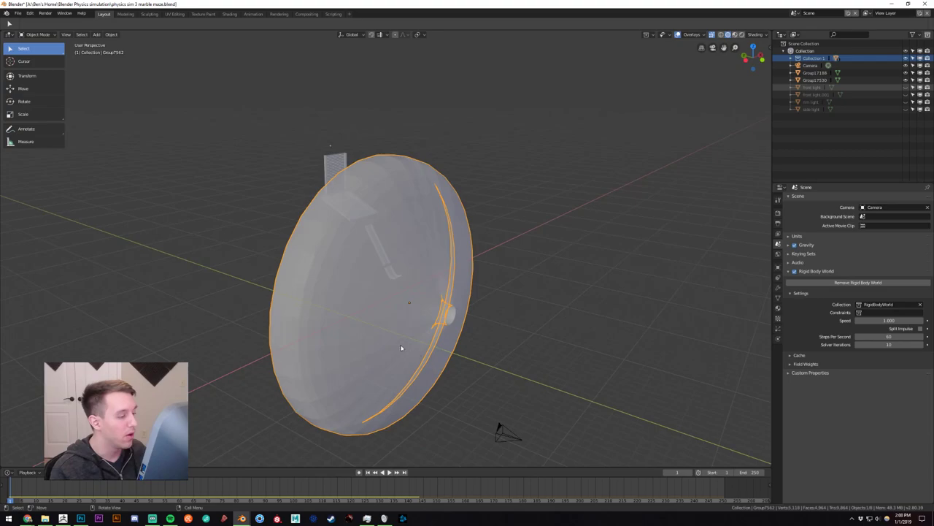
middle_drag(401, 346, 486, 319)
key(ctrl+z)
scroll(485, 320, up, 5)
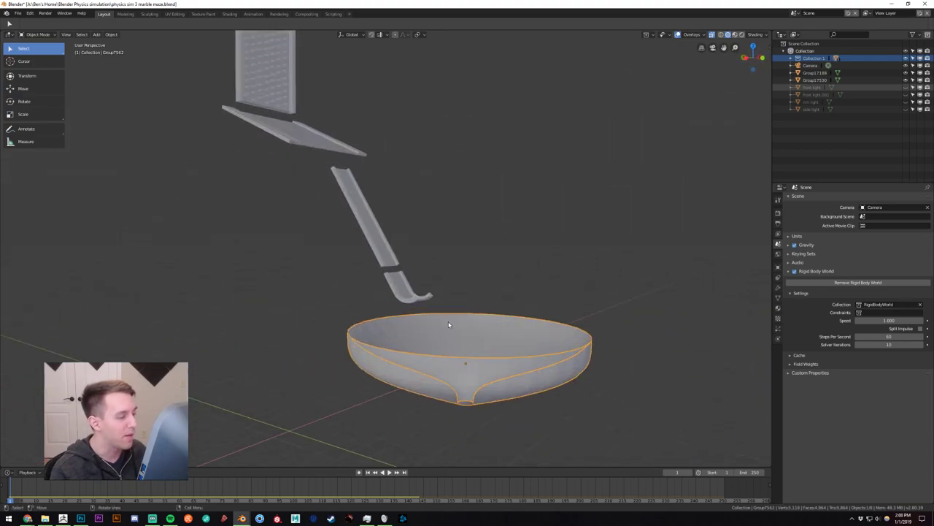
Apply Location to the bowl and clear its scale and rotation.
middle_drag(478, 330, 463, 288)
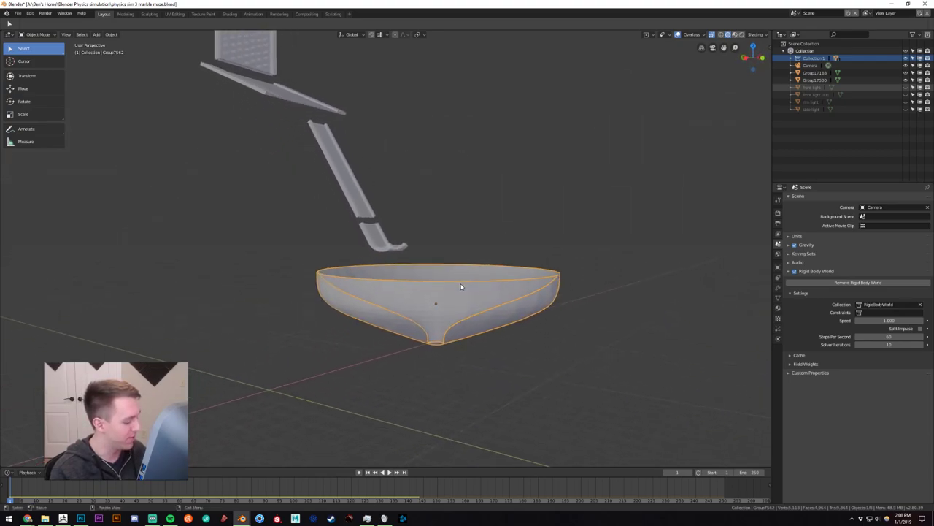
key(ctrl+a)
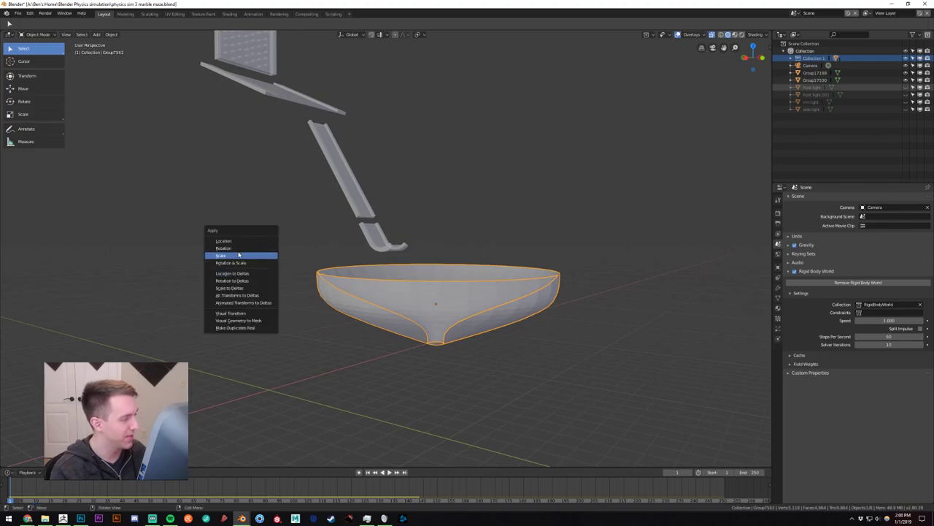
click(229, 242)
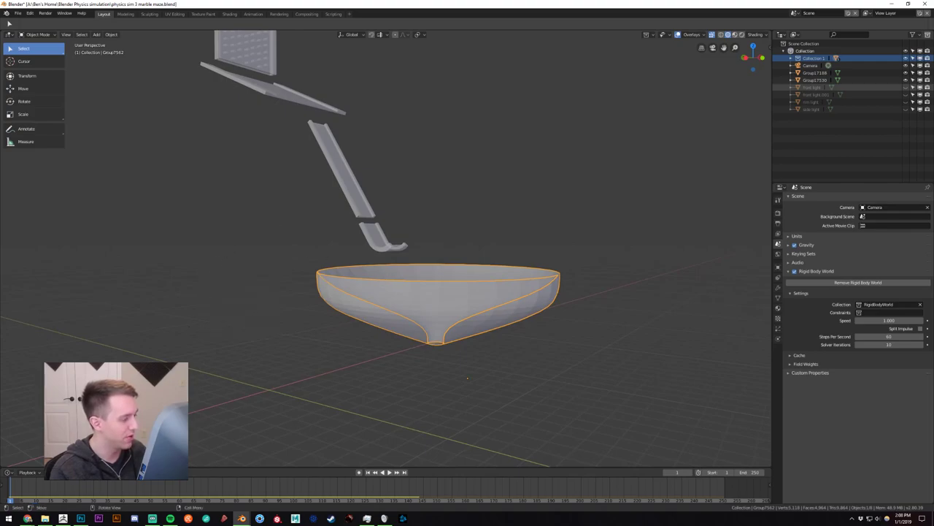
key(alt+r)
key(ctrl+z)
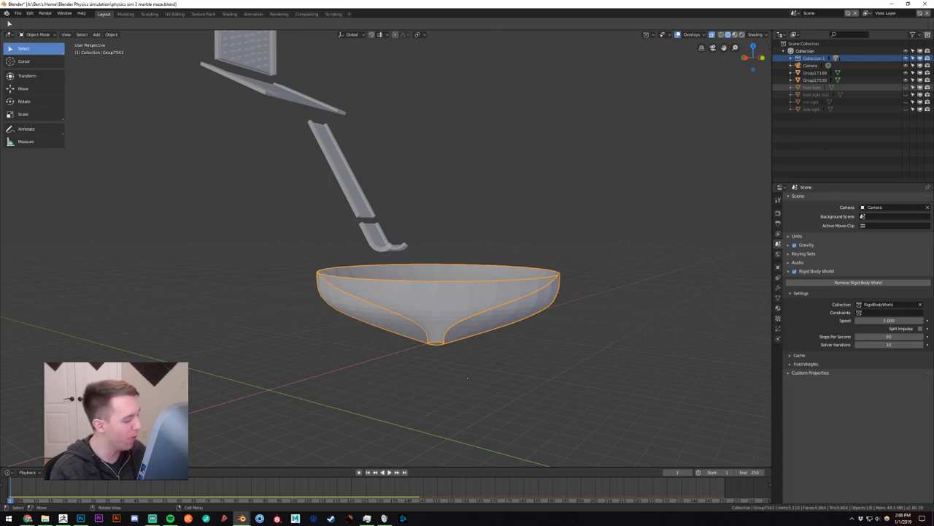
key(alt+s)
key(ctrl+z)
key(alt+s)
key(alt+r)
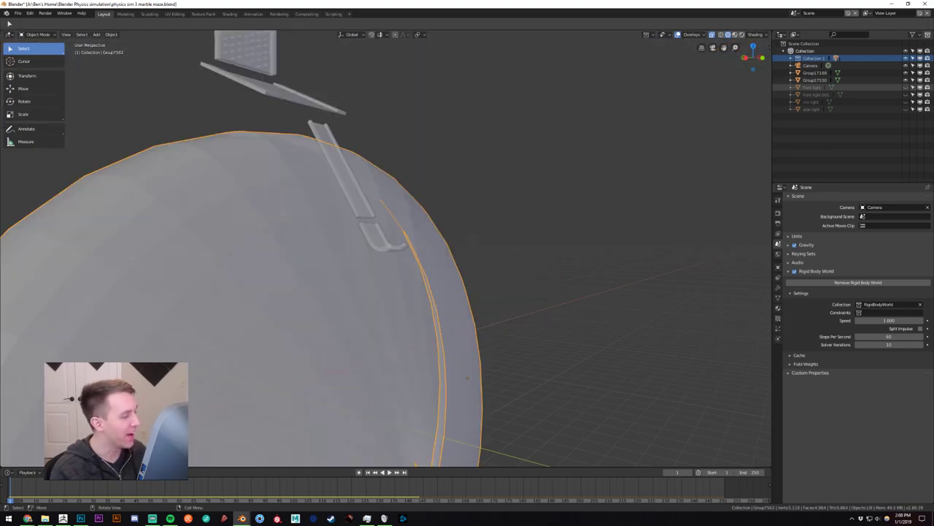
View the enlarged bowl from the side and activate the Rotate tool for it.
click(461, 209)
middle_drag(461, 208, 544, 213)
scroll(467, 249, down, 3)
click(354, 304)
middle_drag(400, 329, 117, 115)
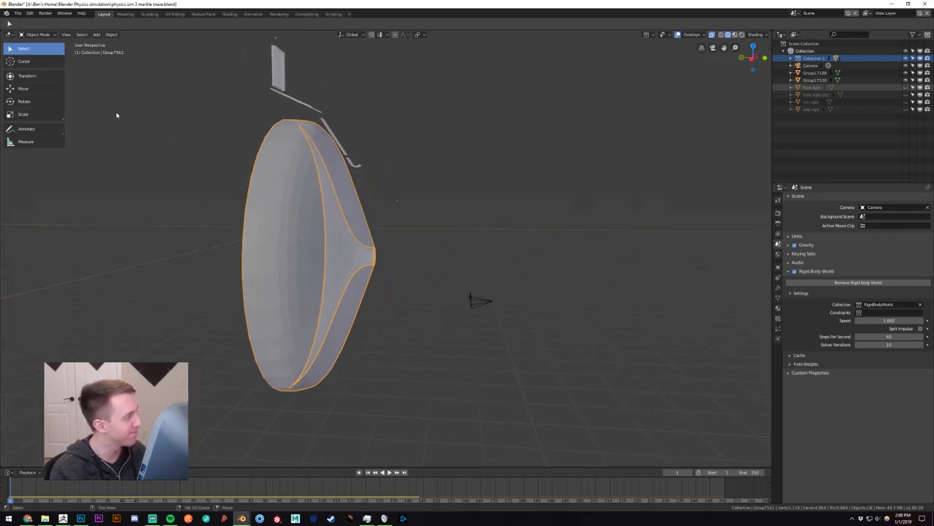
click(24, 89)
click(24, 101)
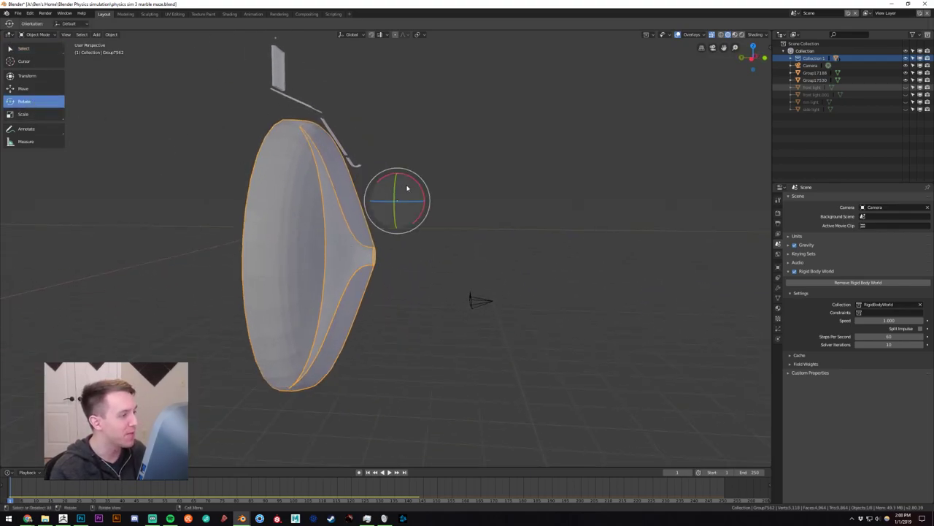
key(ctrl+z)
key(ctrl+z)
key(ctrl+z)
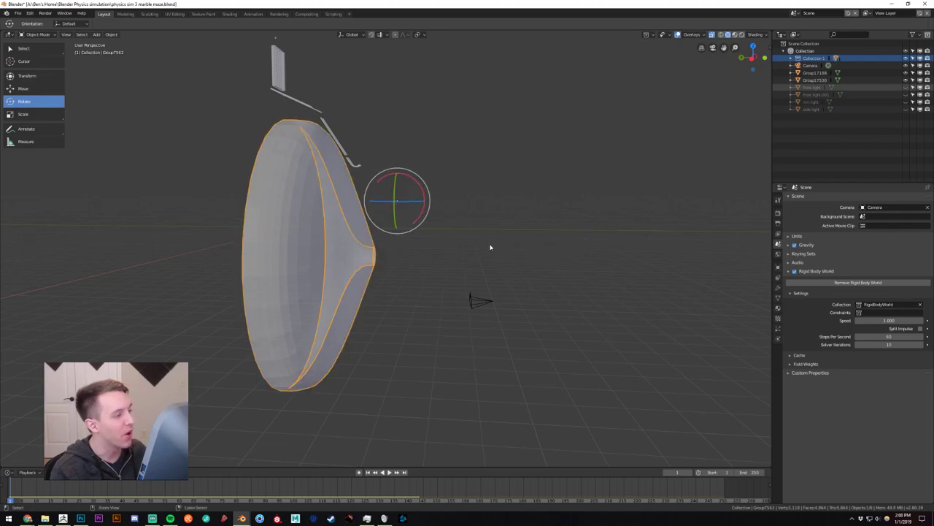
middle_drag(432, 221, 419, 238)
key(ctrl+z)
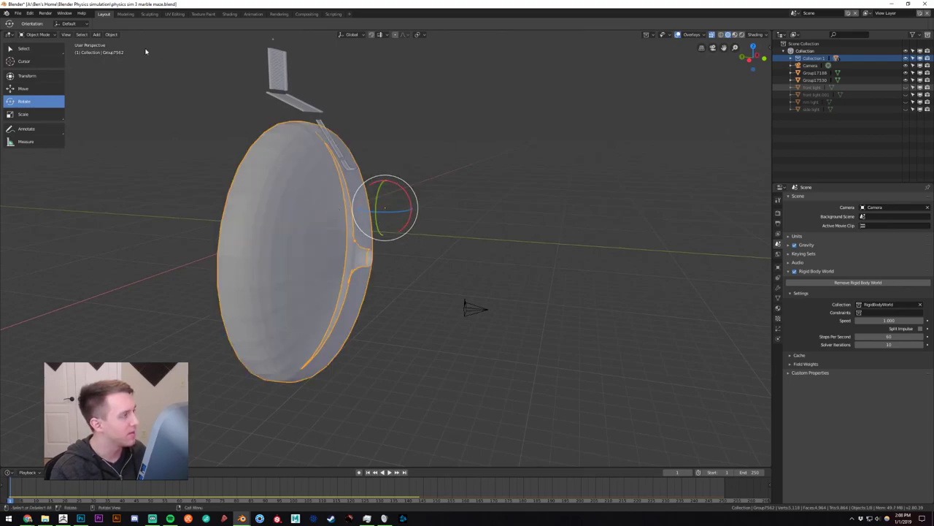
Set the bowl's origin to its geometry and rotate the bowl upright with its opening facing up.
click(111, 35)
mouse_move(124, 44)
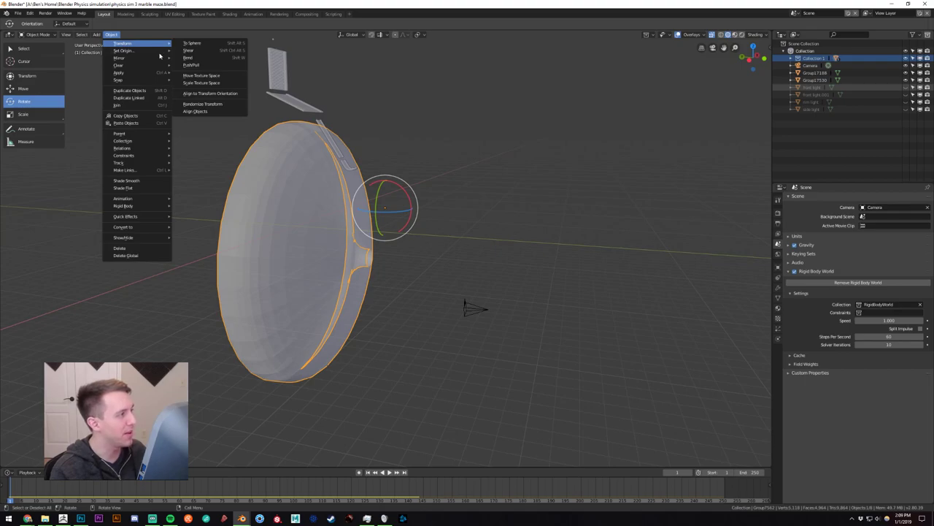
mouse_move(163, 52)
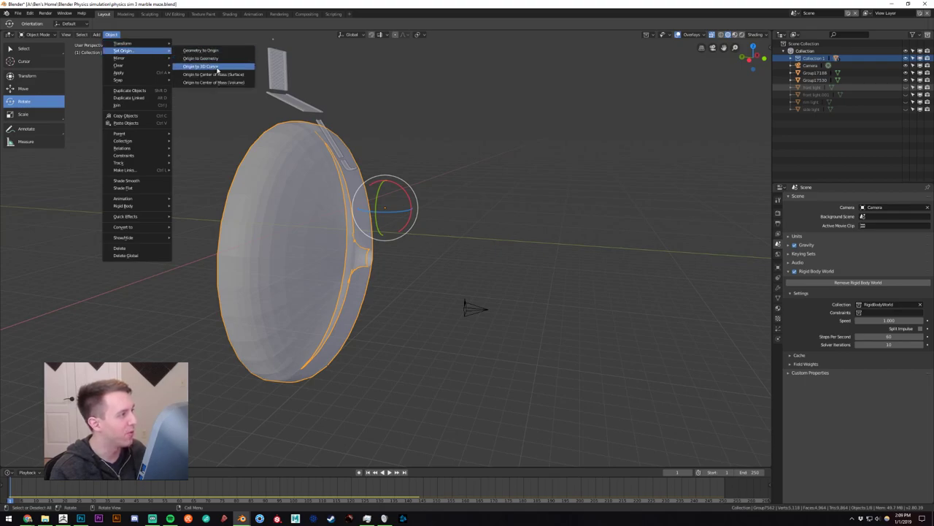
click(215, 60)
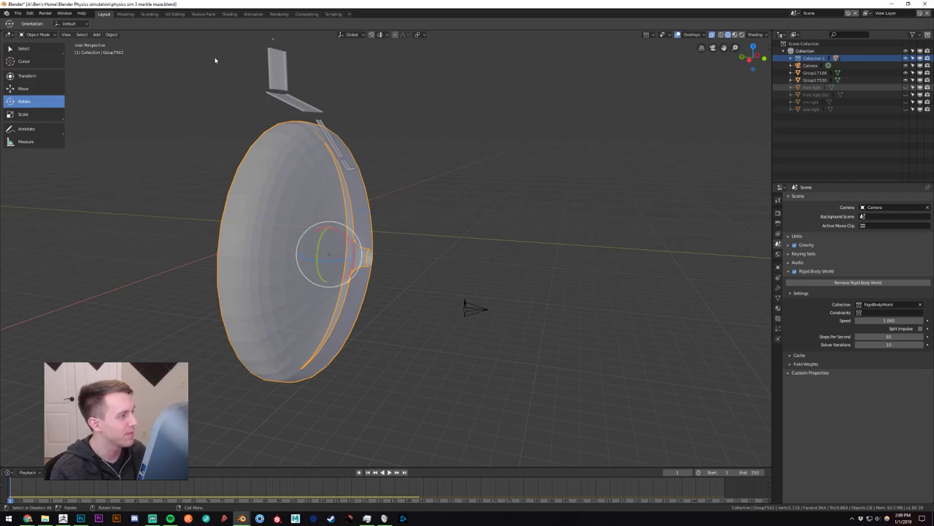
drag(338, 230, 352, 270)
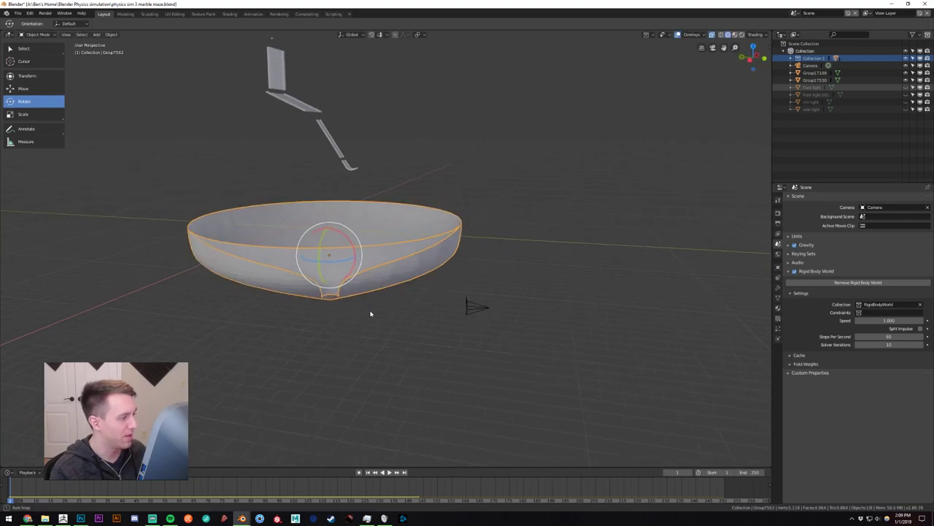
mouse_move(372, 313)
middle_down()
mouse_move(388, 303)
mouse_move(384, 311)
middle_up()
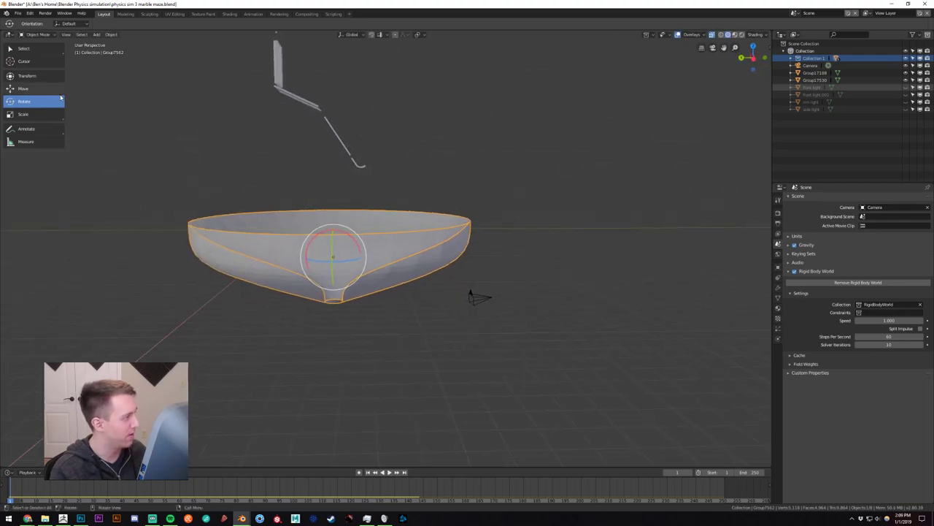
Move the oversized bowl sideways and scale it down uniformly to suit the size of the ramps.
click(60, 93)
drag(307, 262, 442, 195)
middle_drag(442, 196, 342, 219)
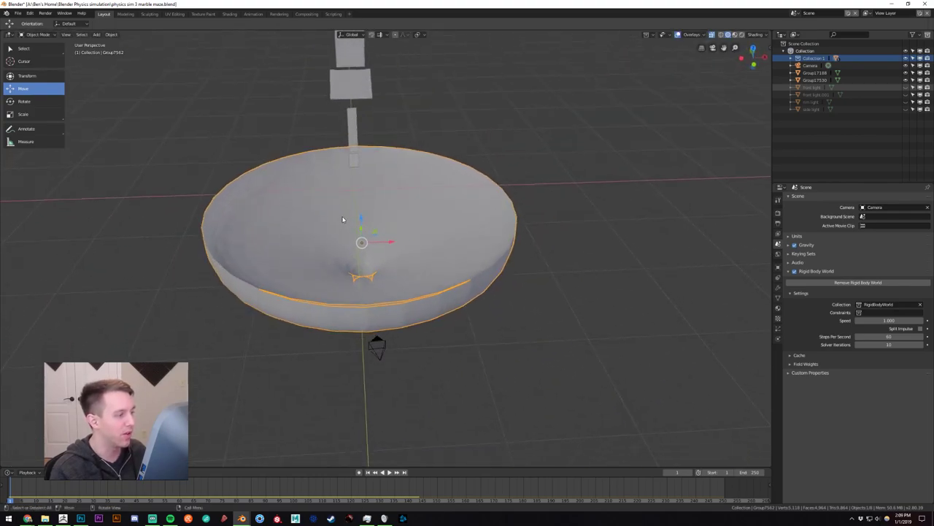
drag(397, 243, 295, 235)
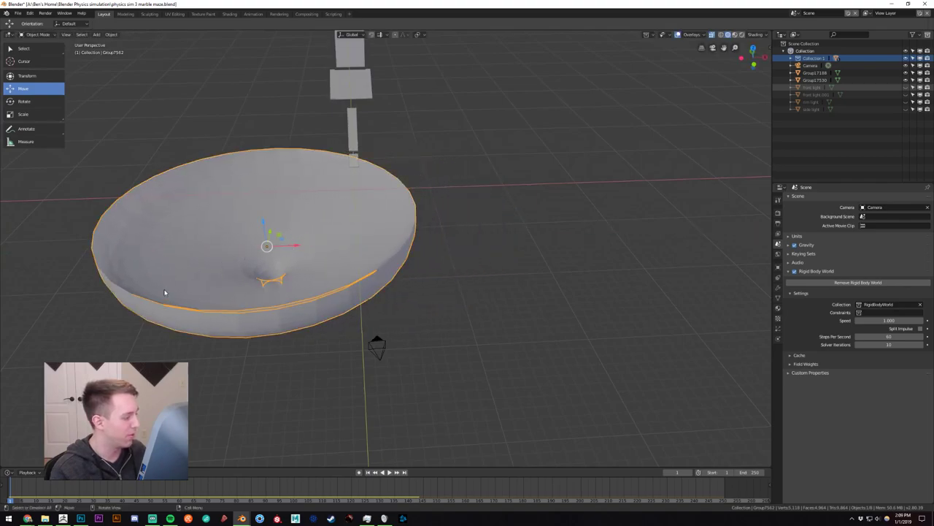
click(23, 113)
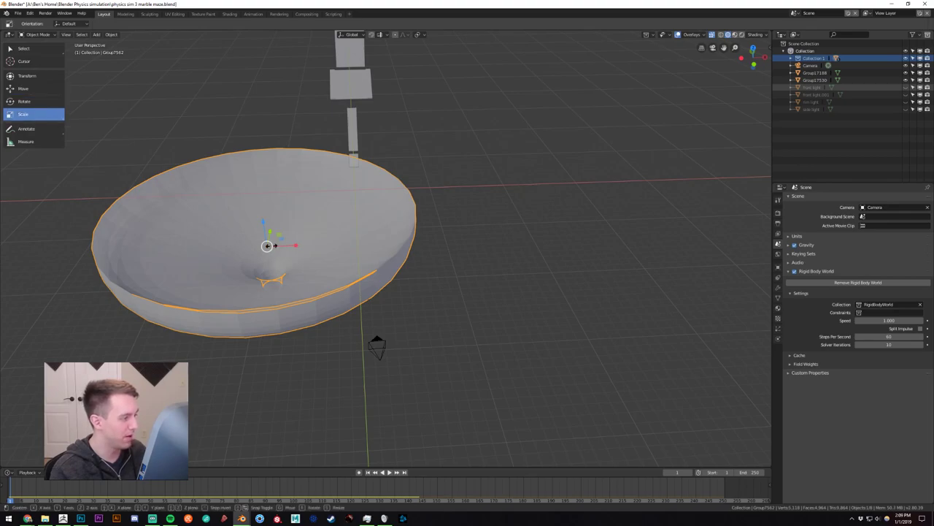
drag(268, 247, 269, 244)
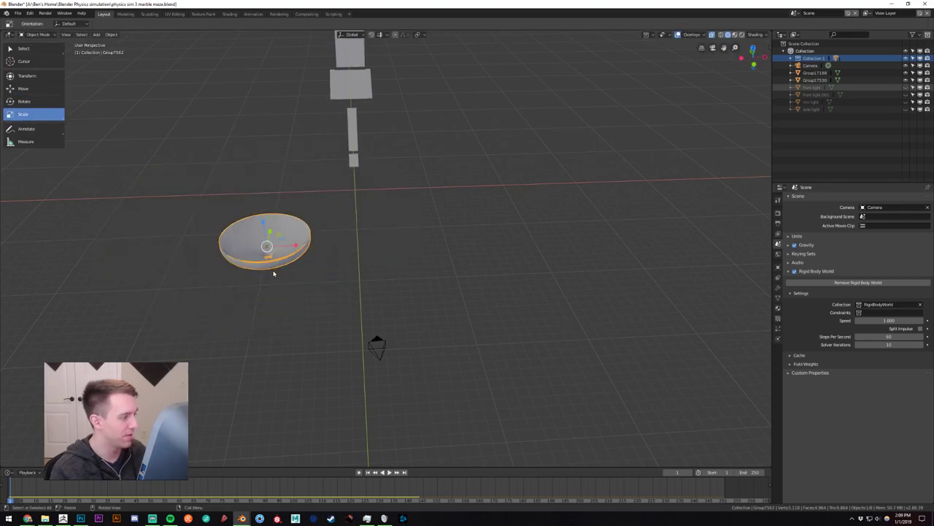
Move the reduced bowl so it sits directly beneath the outlet of the curved end piece.
middle_drag(273, 273, 270, 232)
scroll(177, 177, up, 4)
click(46, 88)
middle_drag(241, 175, 290, 225)
drag(241, 276, 398, 241)
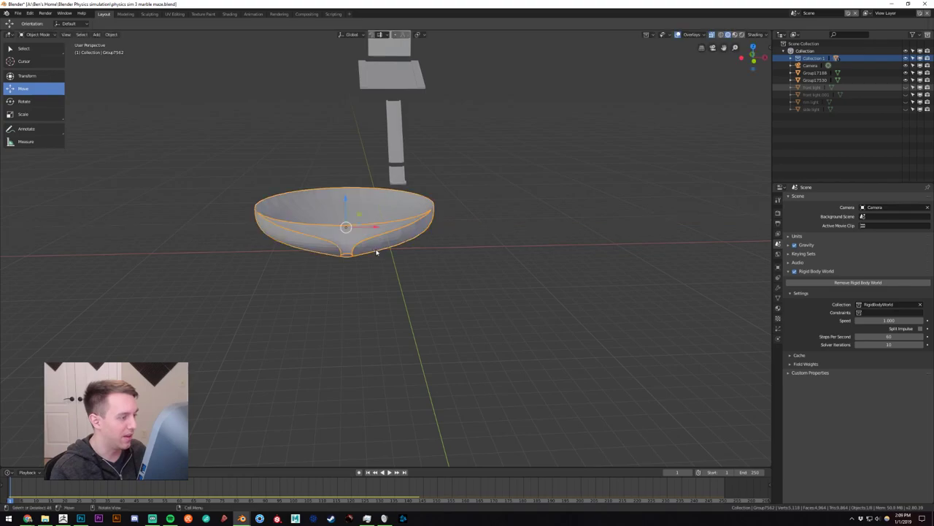
middle_drag(398, 241, 486, 208)
drag(482, 203, 421, 196)
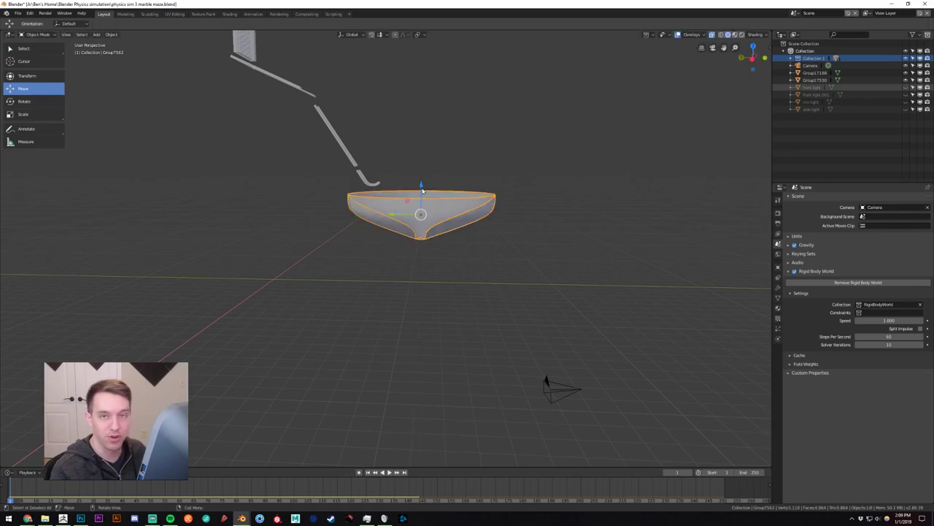
Try applying Rotation & Scale to the repositioned bowl, and undo it.
middle_drag(420, 195, 471, 233)
scroll(350, 217, up, 2)
click(525, 125)
click(434, 186)
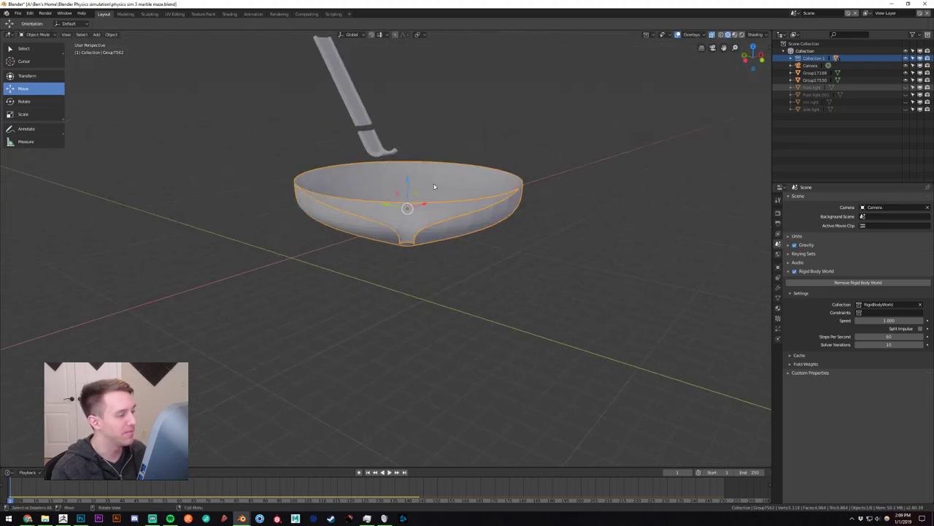
key(ctrl+a)
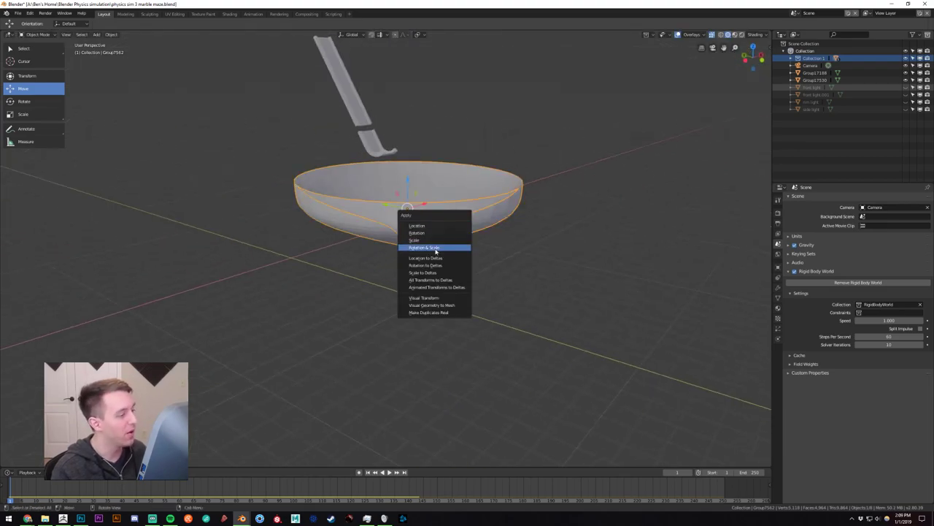
click(432, 254)
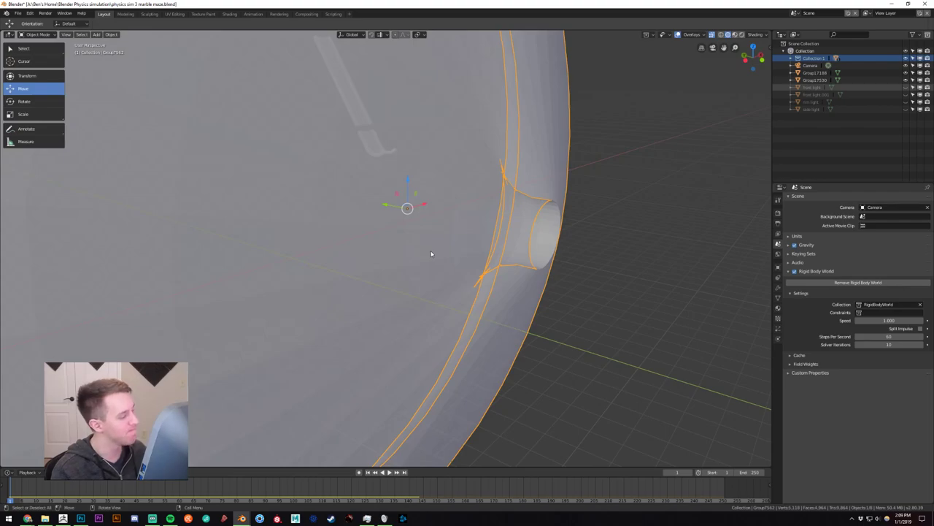
click(627, 204)
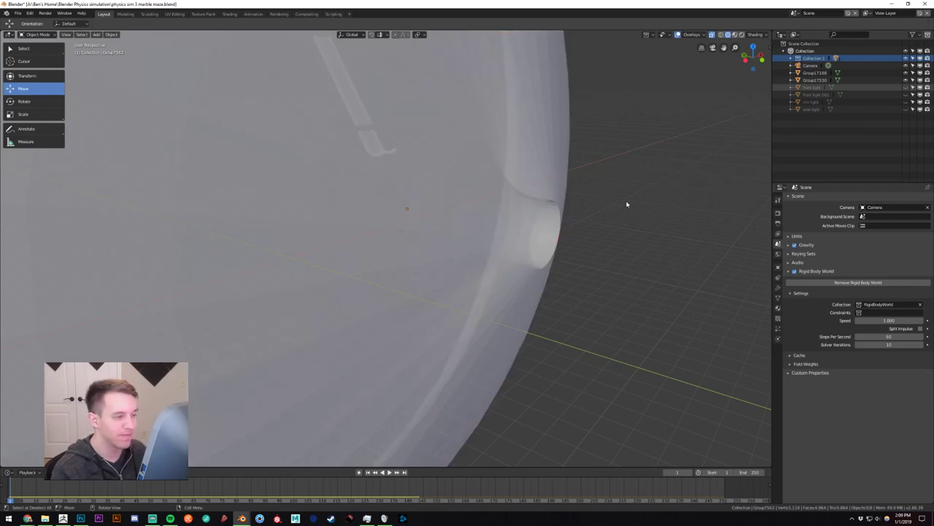
key(ctrl+z)
key(ctrl+z)
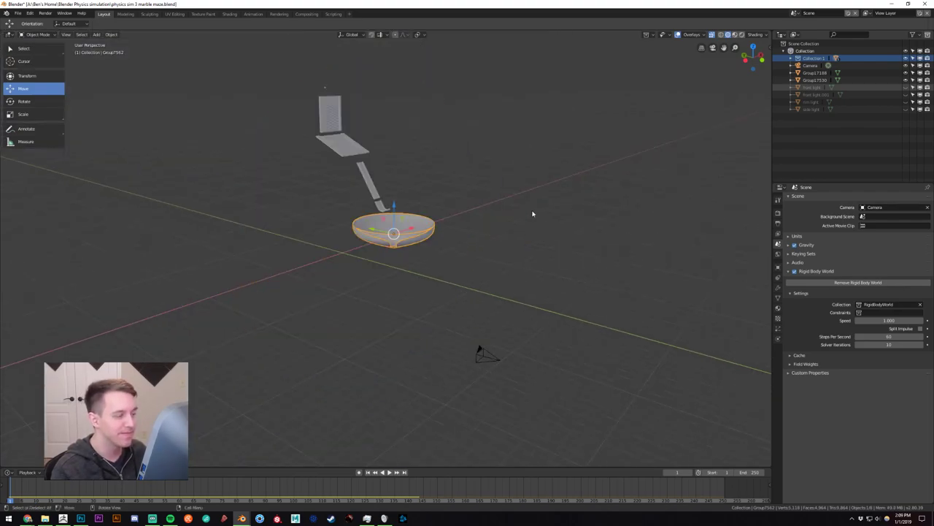
Deselect the bowl, check its alignment with the ramps from above, and save the file.
click(533, 213)
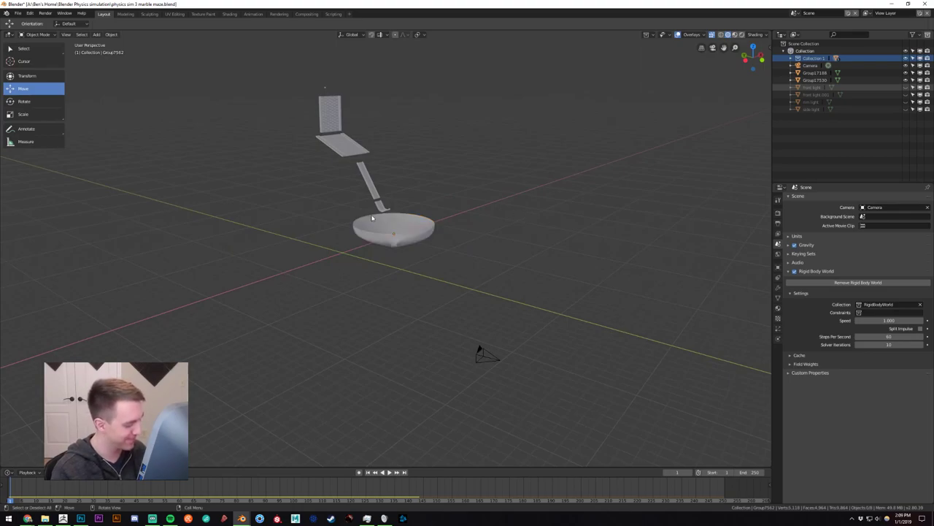
scroll(371, 217, up, 4)
middle_drag(382, 216, 475, 313)
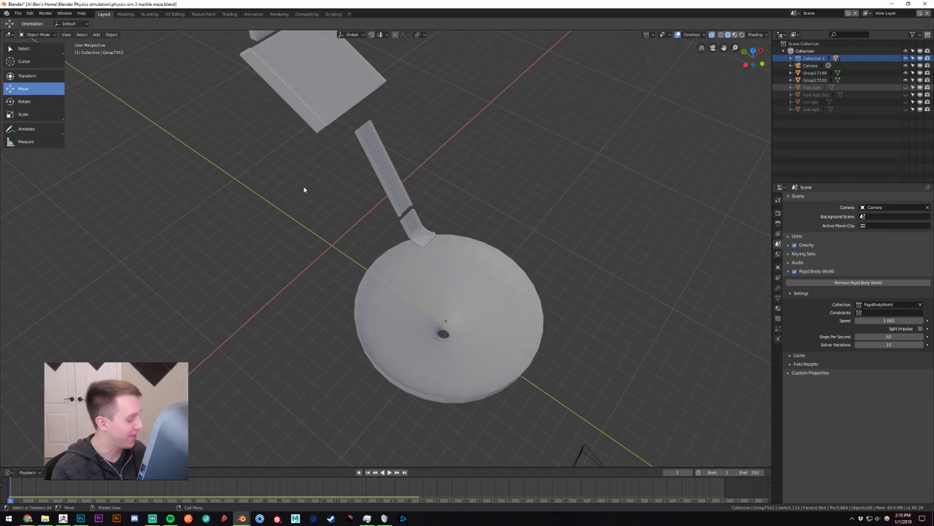
key(ctrl+s)
click(496, 293)
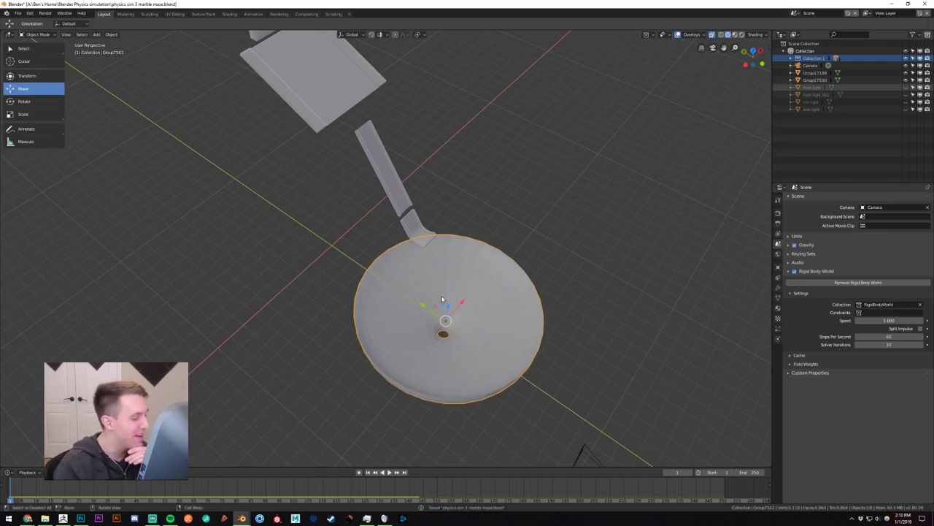
scroll(443, 301, down, 4)
scroll(442, 299, up, 3)
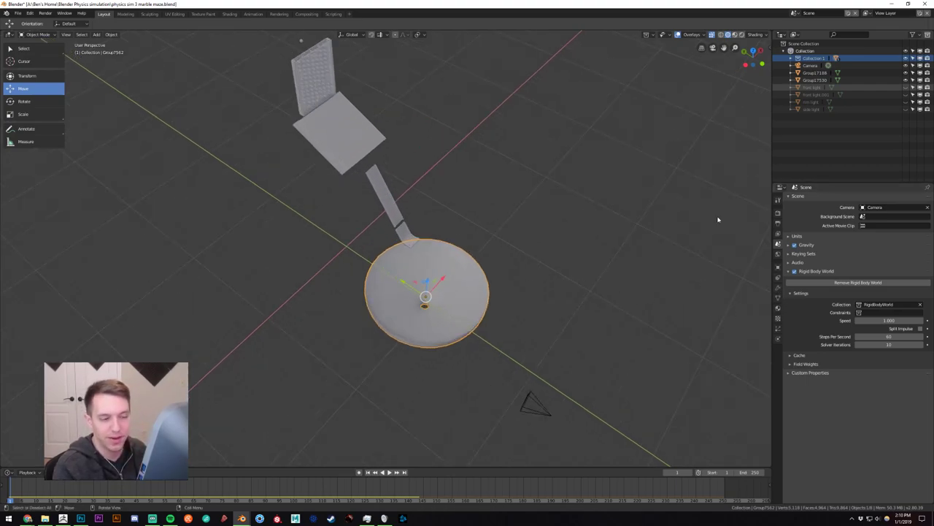
middle_drag(169, 237, 310, 363)
click(353, 329)
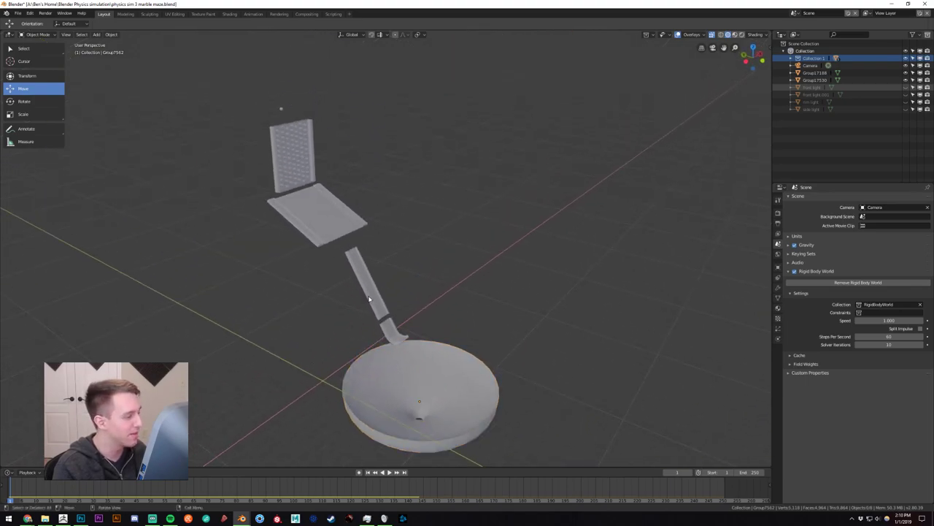
Set the origin of the narrow straight ramp above the curved end piece to its geometry.
click(369, 299)
middle_drag(369, 299, 329, 256)
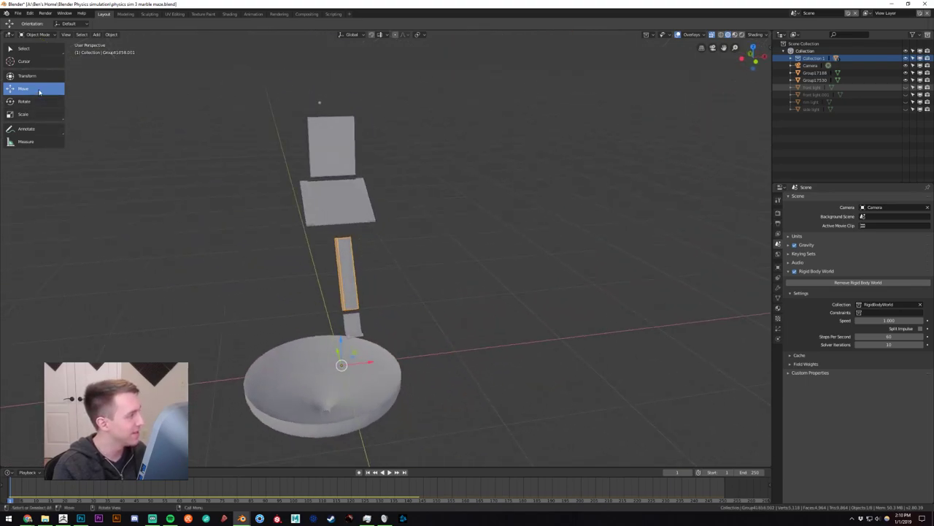
click(111, 34)
mouse_move(155, 45)
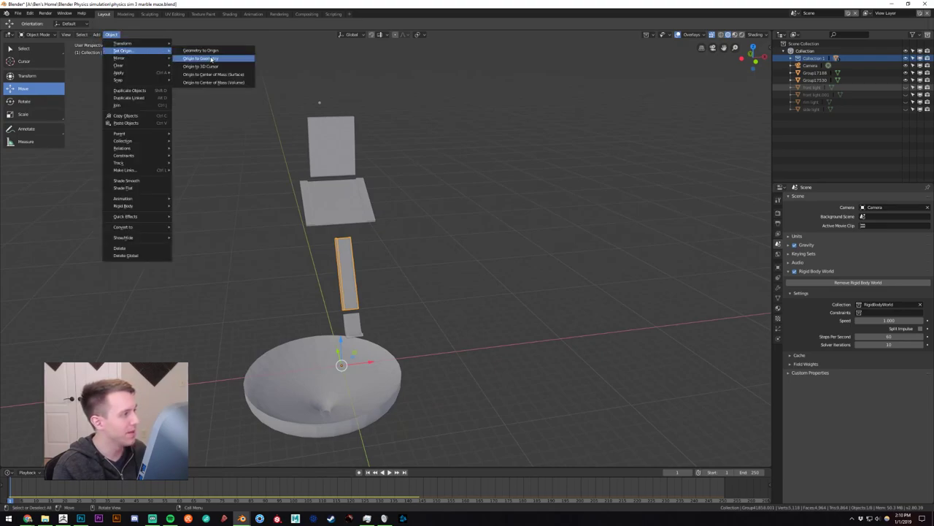
click(212, 58)
scroll(354, 295, up, 5)
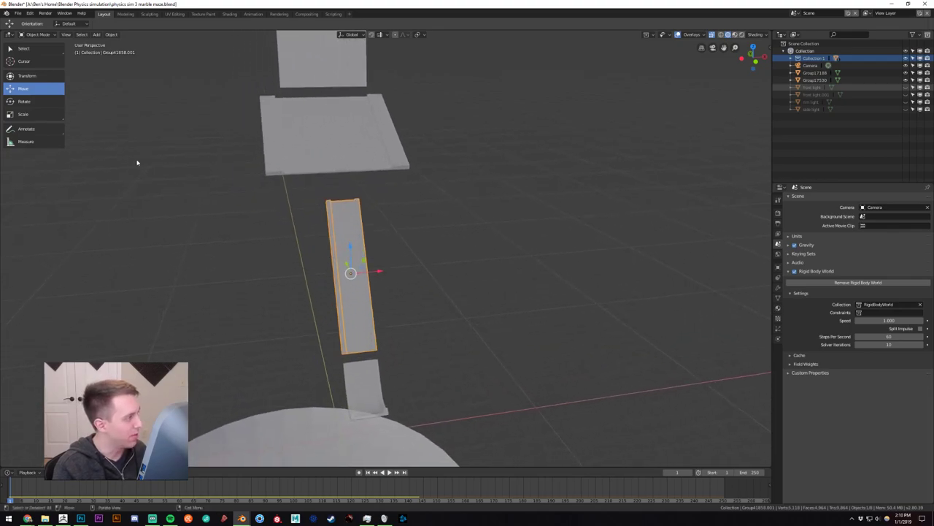
Scale the narrow straight ramp along the X axis to about 4.54 times its width.
click(37, 76)
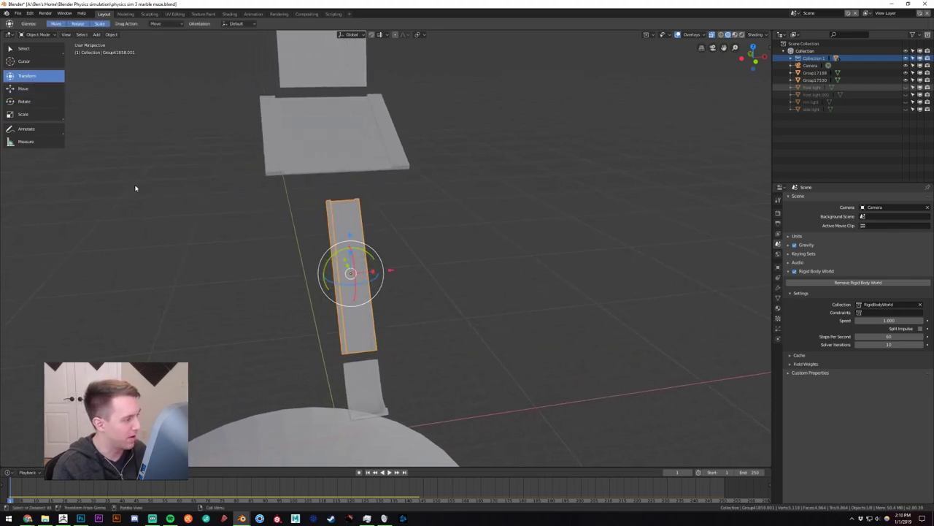
click(52, 113)
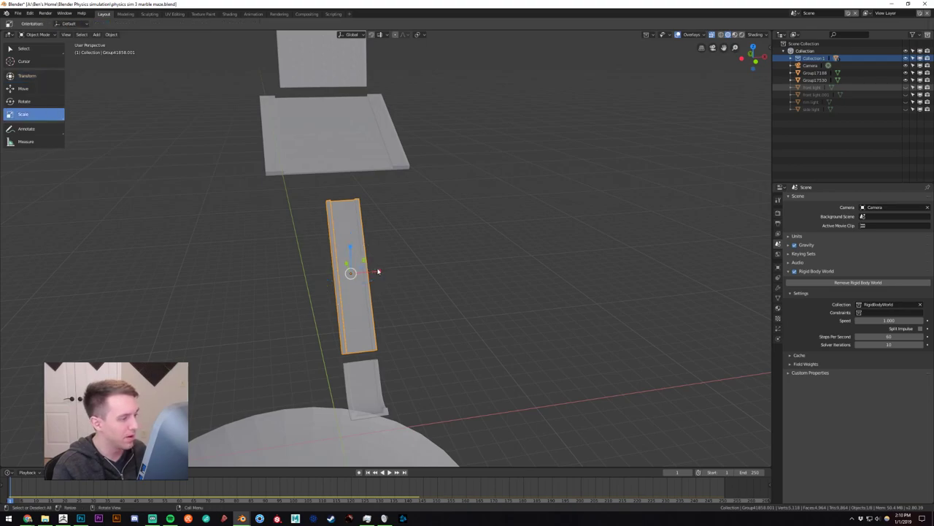
key(s)
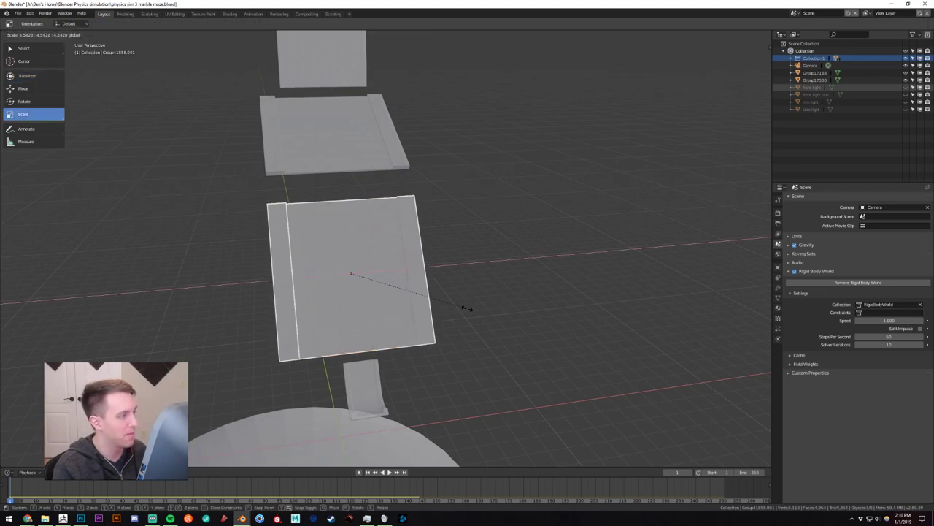
click(465, 308)
Set the origin of the small curved end piece to its geometry.
click(361, 385)
shift+middle_drag(361, 385, 377, 303)
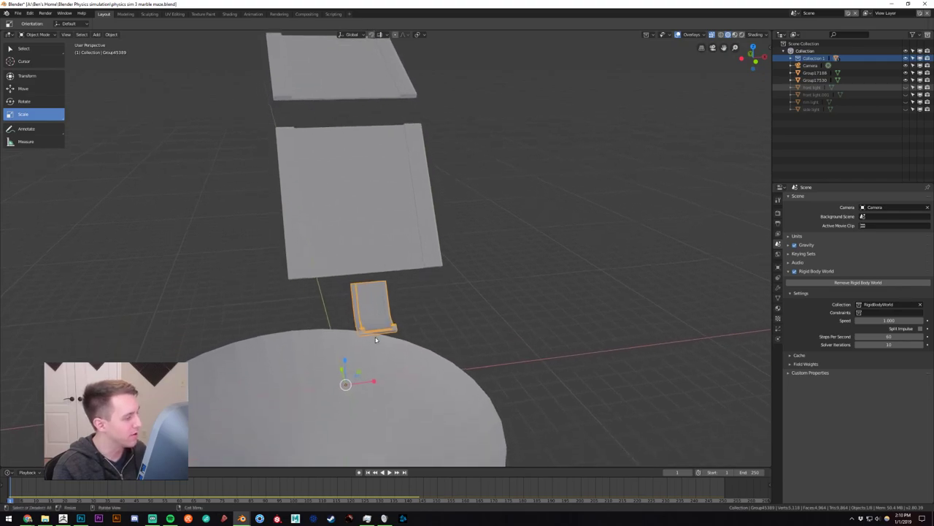
click(111, 35)
mouse_move(156, 57)
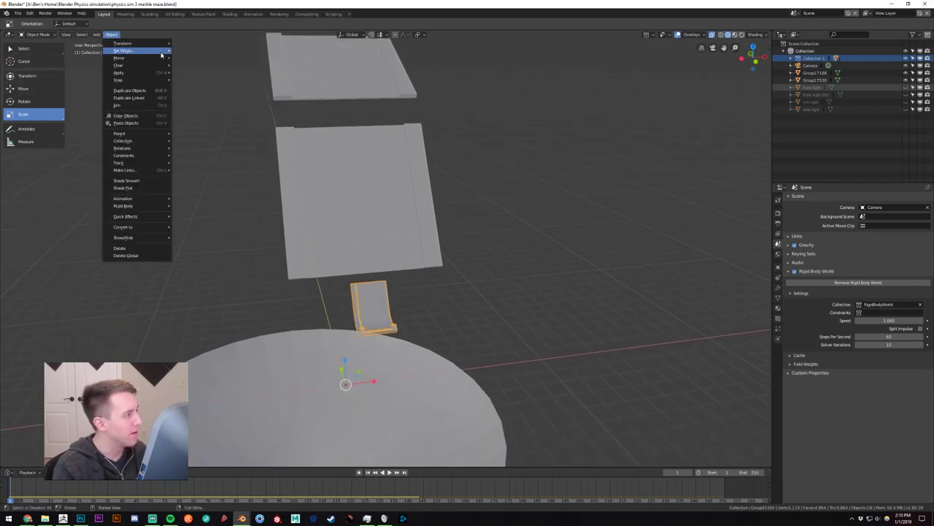
click(218, 58)
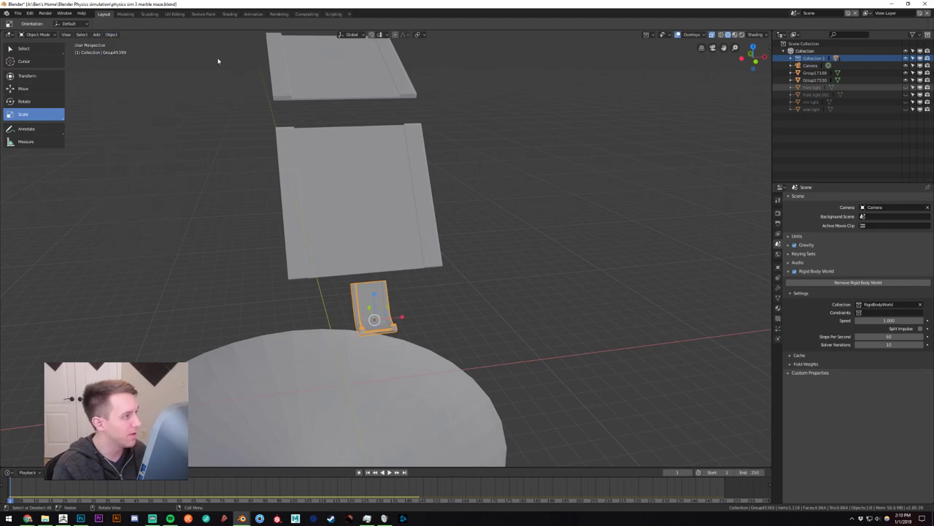
Widen the curved end piece along the X axis to match the widened ramp above it, and deselect it.
drag(407, 319, 508, 349)
middle_drag(438, 349, 501, 334)
click(486, 272)
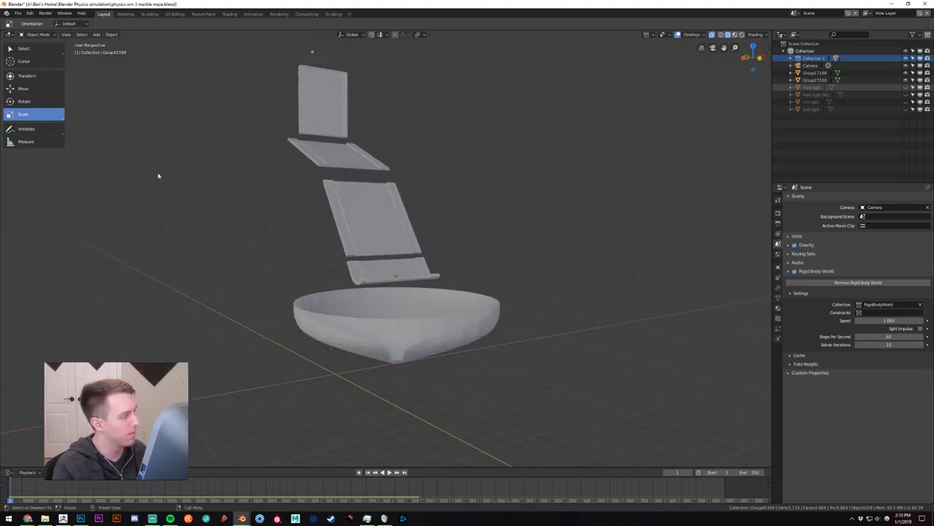
Apply Rotation & Scale to the tilted ramp below the maze and to the widened straight ramp beneath it.
click(348, 160)
key(ctrl+a)
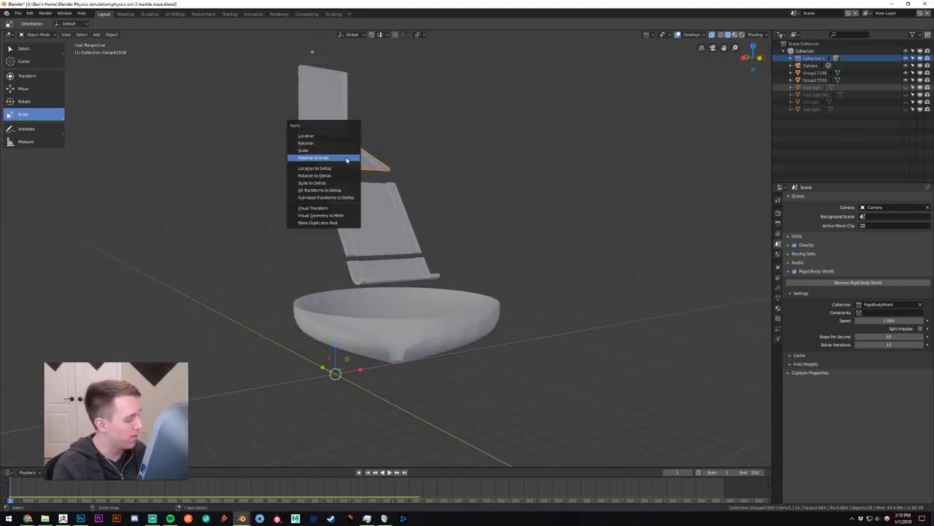
click(337, 158)
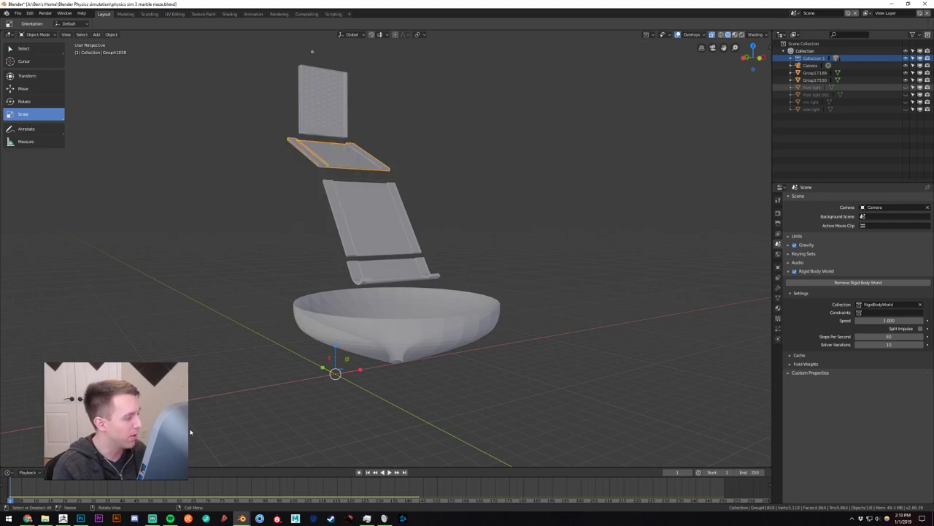
click(300, 242)
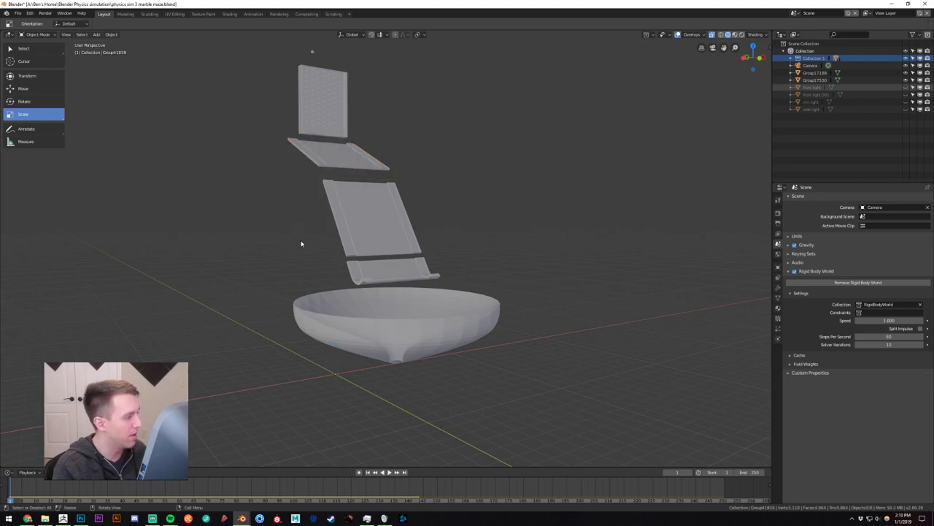
click(345, 235)
key(ctrl+a)
click(299, 239)
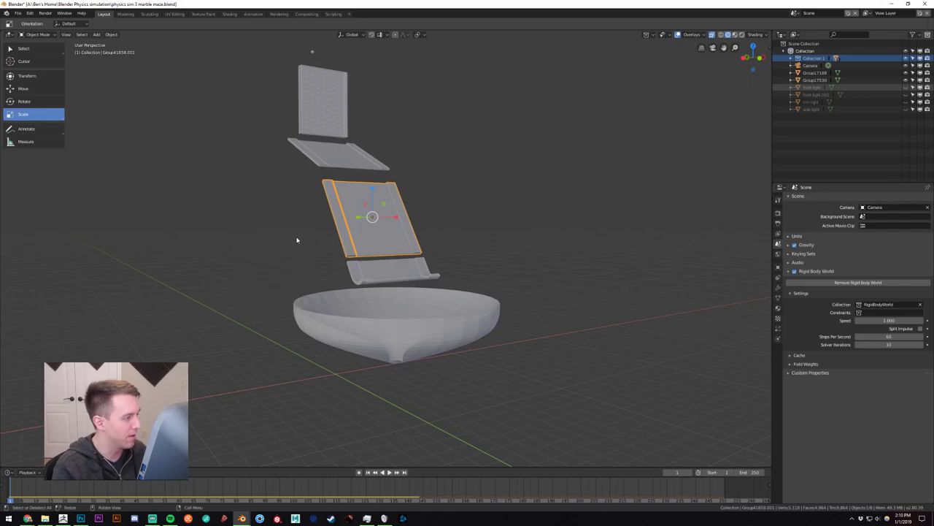
click(334, 369)
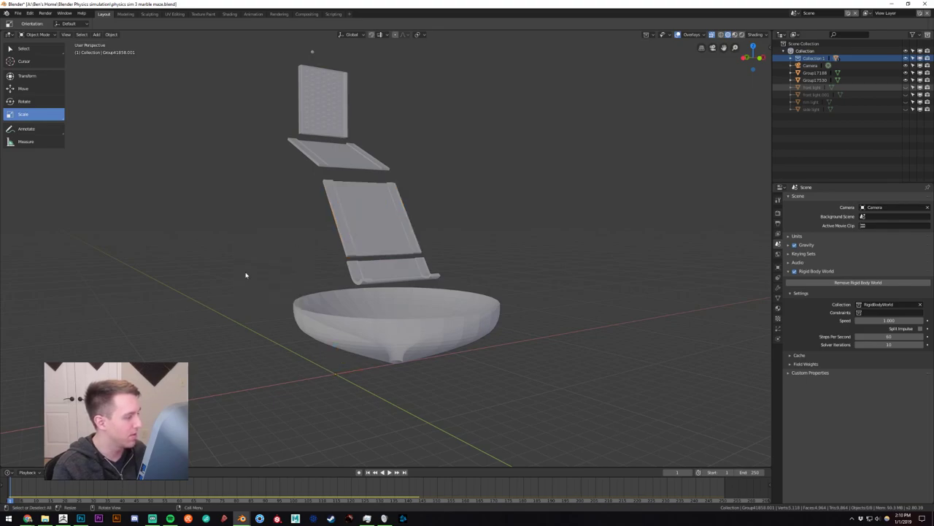
Apply Rotation & Scale to the widened curved end piece and deselect it.
click(373, 271)
key(ctrl+a)
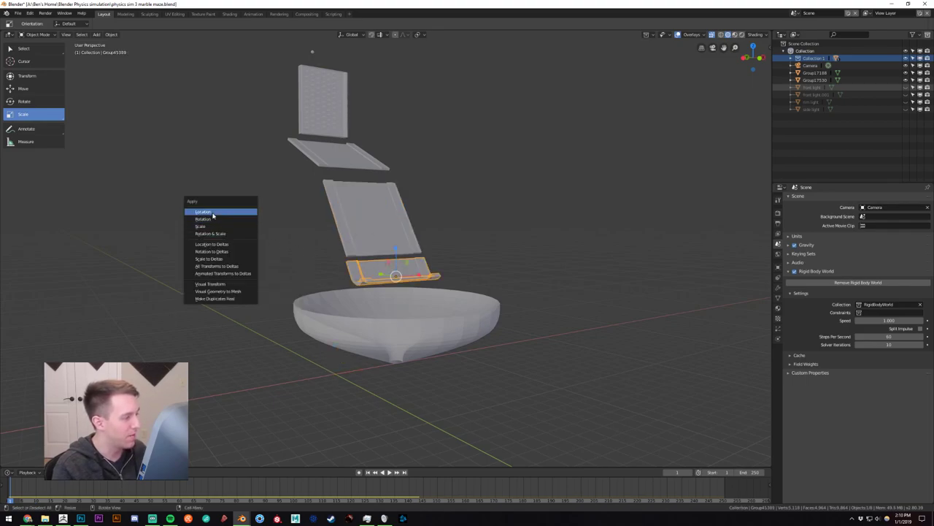
click(213, 233)
key(shift+s)
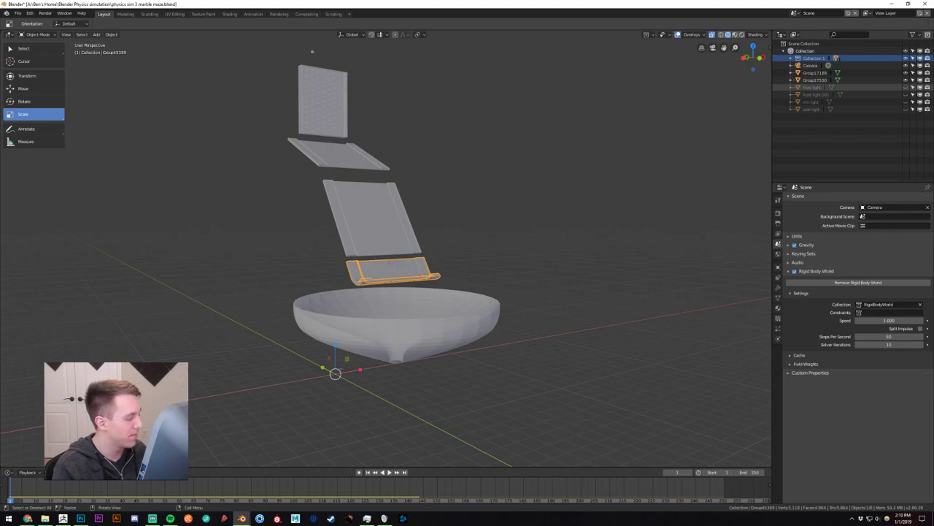
key(alt+a)
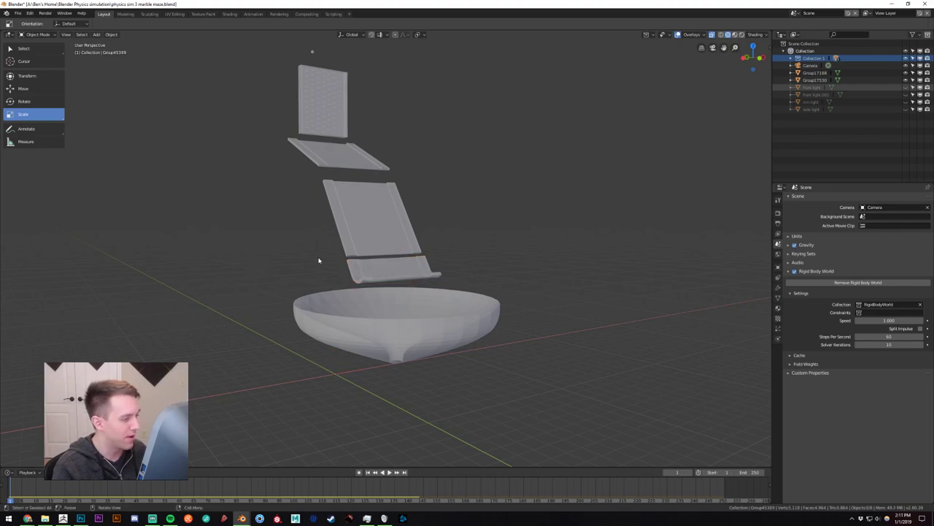
Play the simulation and examine the sphere's path down the ramps from the side, stopping playback near the end piece.
scroll(318, 260, up, 2)
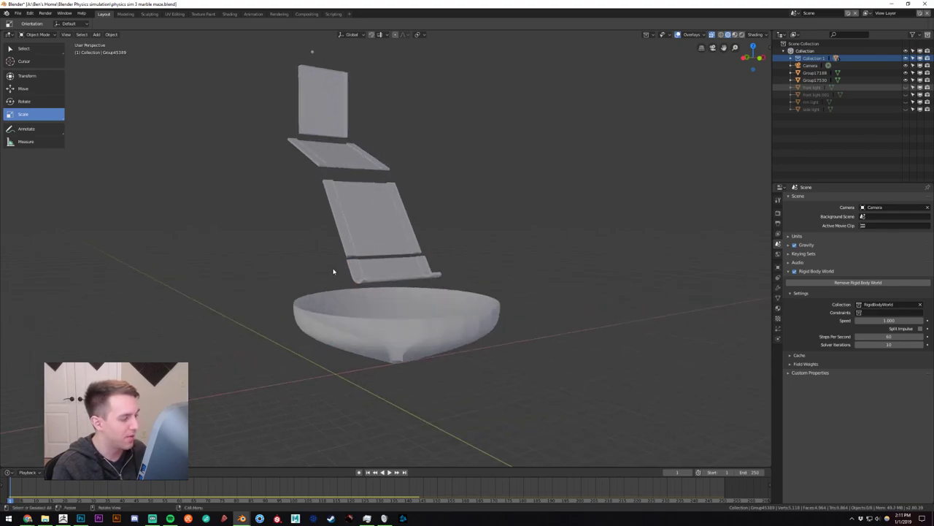
click(389, 471)
shift+middle_drag(334, 246, 334, 309)
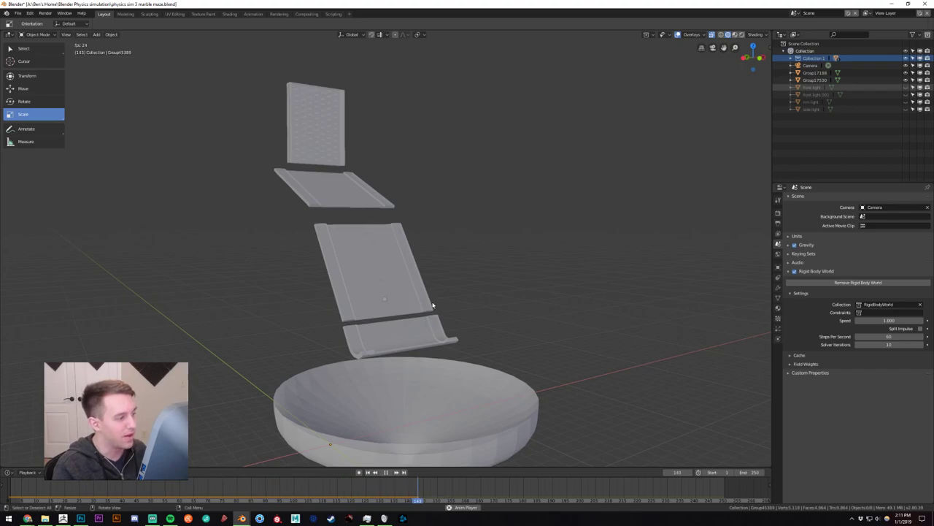
middle_drag(432, 305, 493, 322)
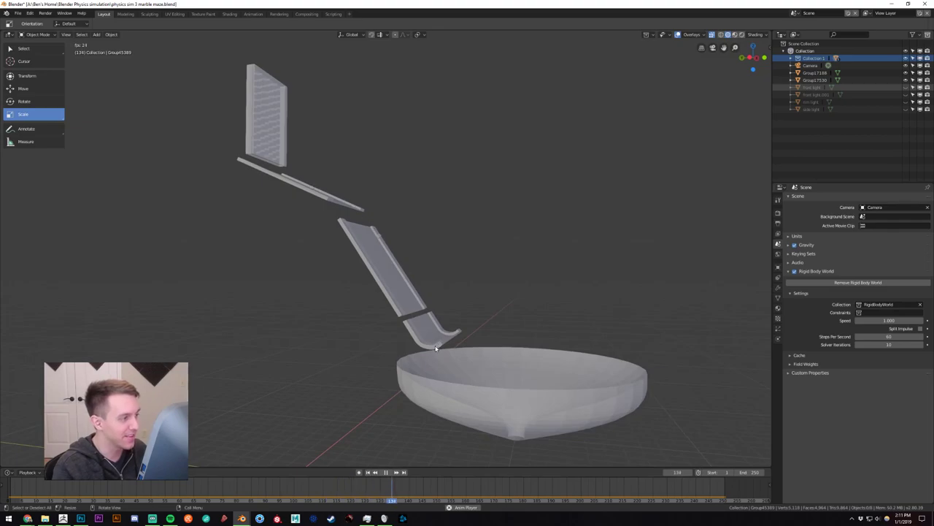
click(386, 473)
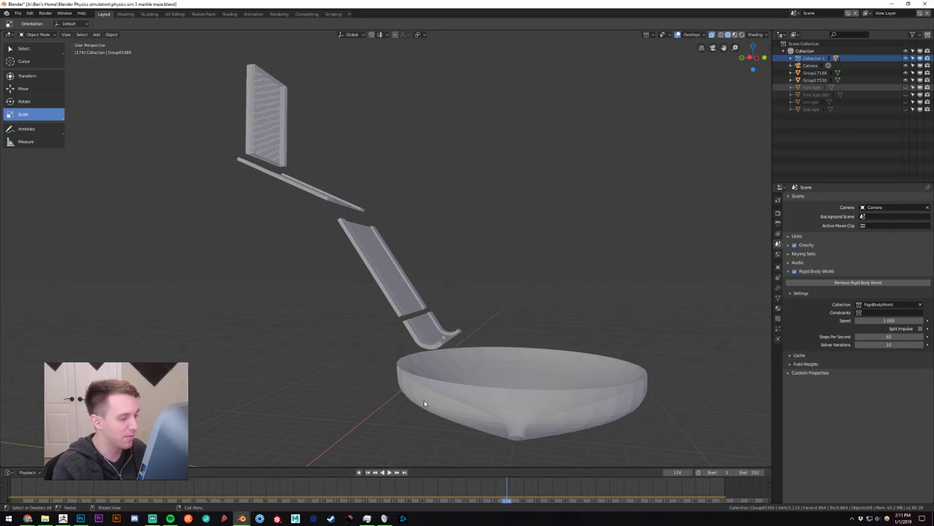
Step back to frame 130 and forward frame by frame, examining the sphere's contact with the straight ramp, ending on frame 143.
key(Left)
key(Left)
key(Left)
key(Left)
key(Left)
key(Left)
key(Left)
key(Left)
key(Left)
key(Left)
key(Left)
key(Left)
key(Left)
key(Left)
key(Left)
key(Left)
key(Left)
key(Left)
key(Left)
key(Left)
key(Left)
key(Left)
key(Left)
key(Left)
key(Left)
key(Left)
key(Left)
key(Left)
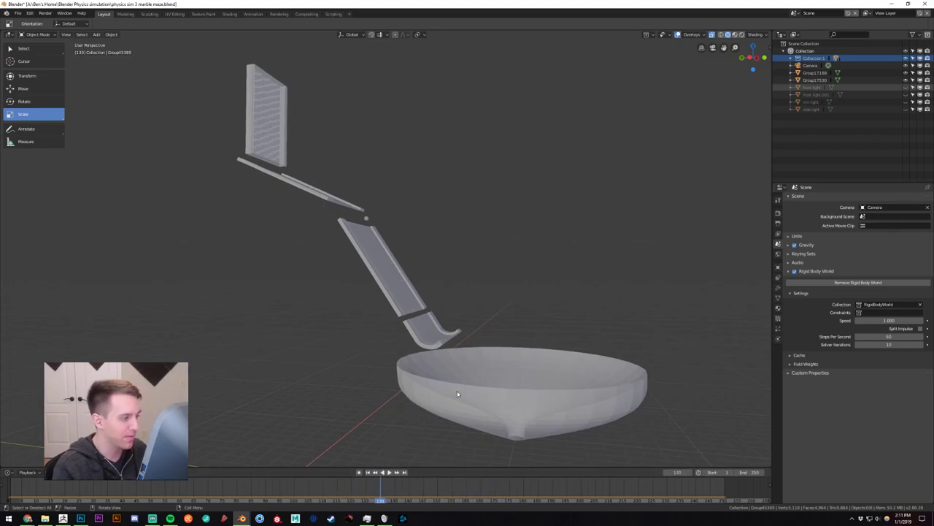
middle_drag(438, 394, 468, 394)
key(Right)
key(Right)
key(Right)
key(Right)
key(Right)
key(Right)
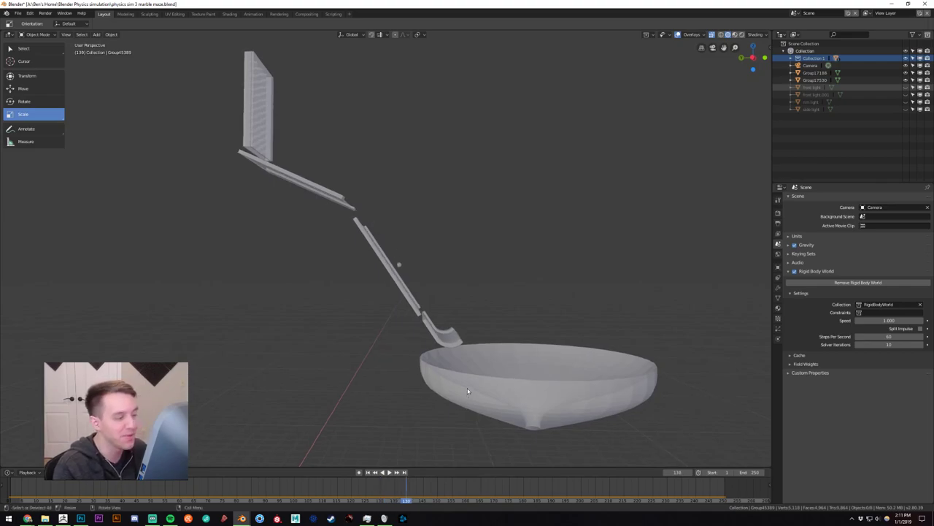
key(Right)
key(Right)
key(Right)
key(Right)
key(Right)
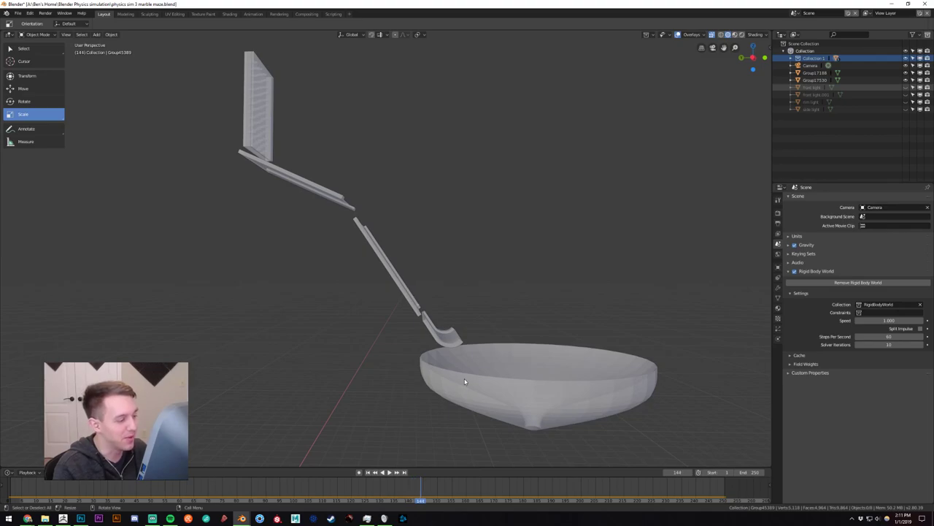
key(Right)
key(Right)
key(Left)
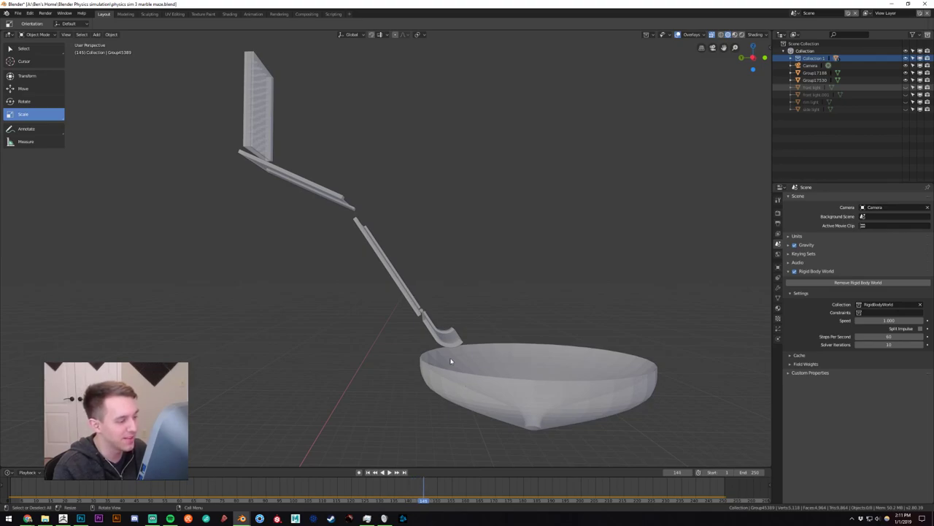
key(Left)
key(Left)
Try setting the straight ramp's origin to its geometry at frame 143, and undo it.
click(413, 314)
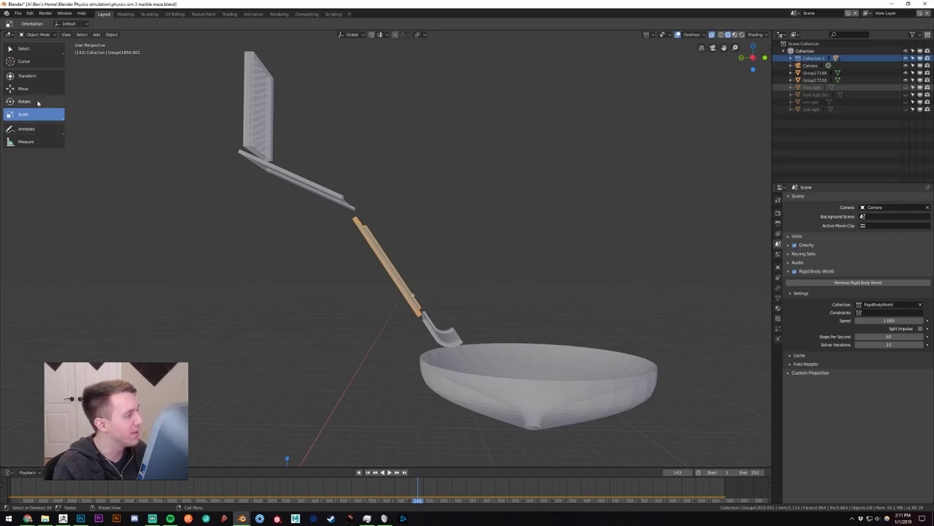
click(111, 34)
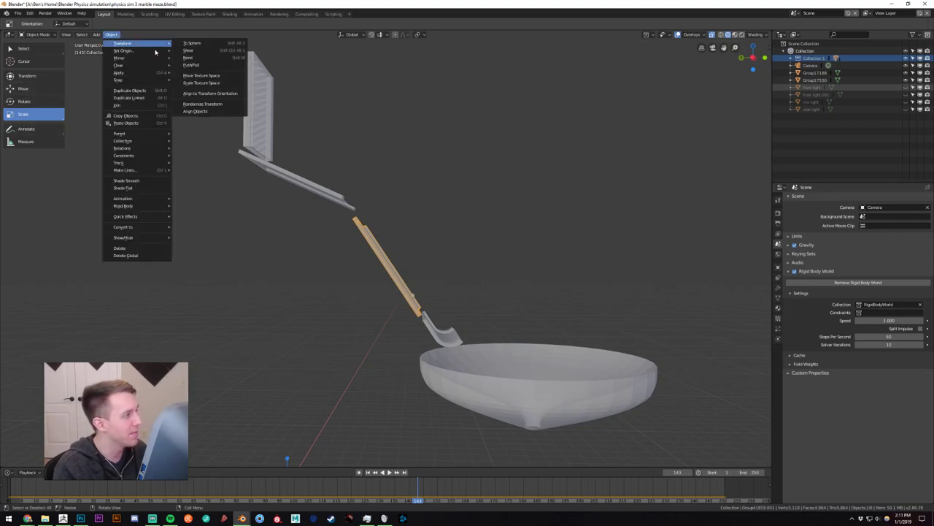
mouse_move(160, 51)
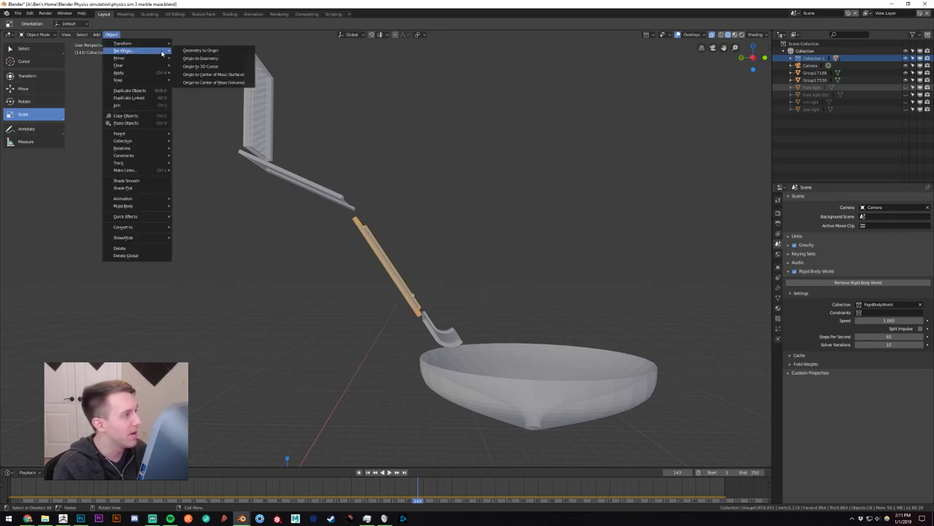
click(204, 59)
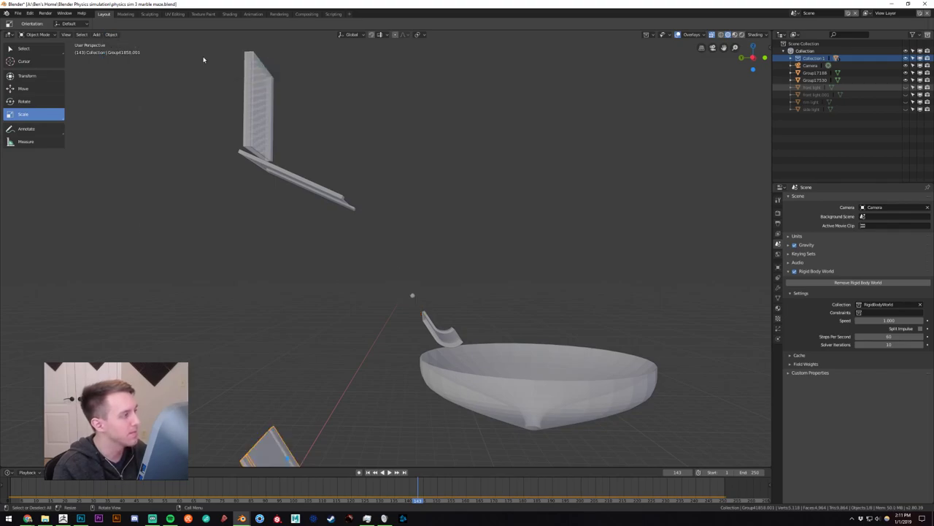
middle_drag(398, 289, 249, 179)
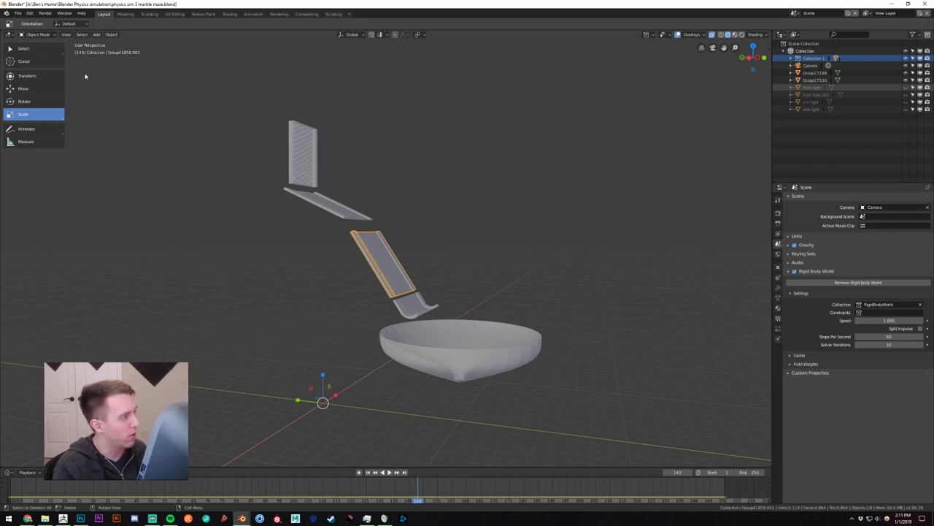
Try moving the straight ramp along the Y axis, cancel the move and deselect the ramp.
click(36, 100)
click(37, 89)
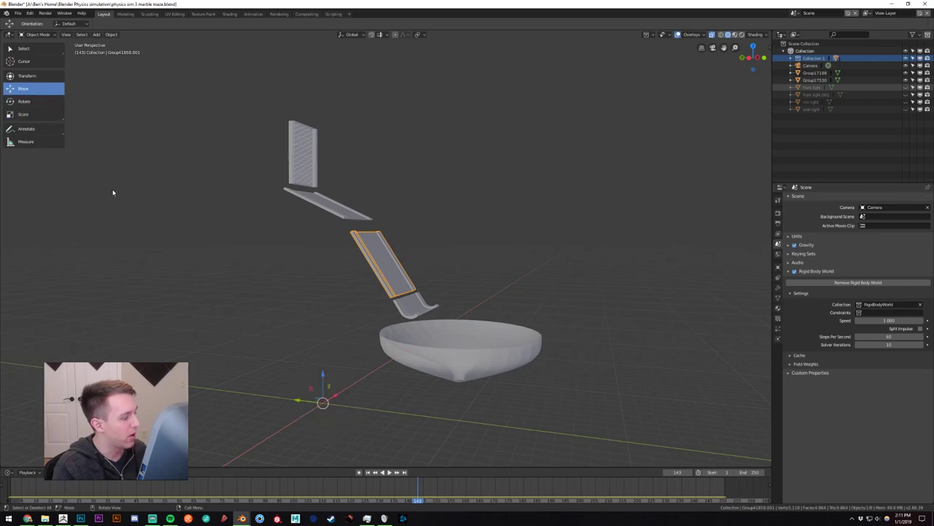
drag(298, 400, 275, 396)
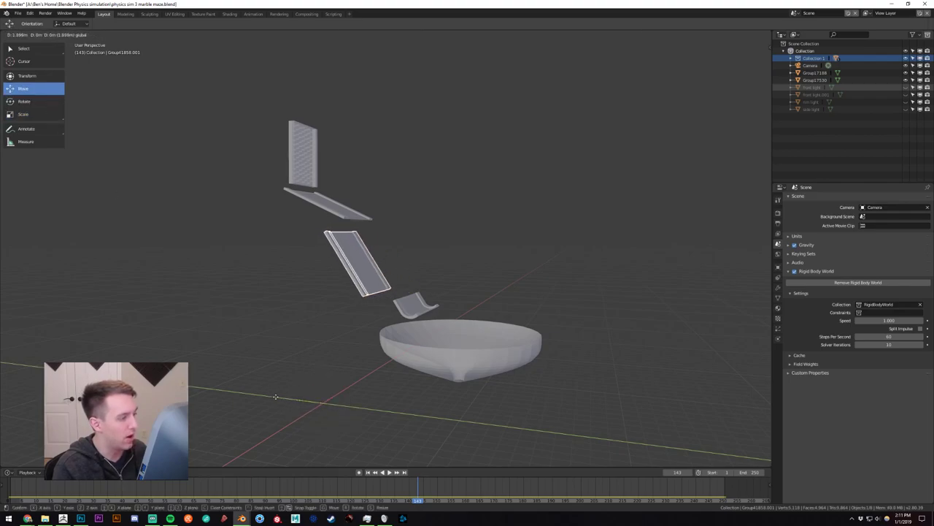
right_click(317, 395)
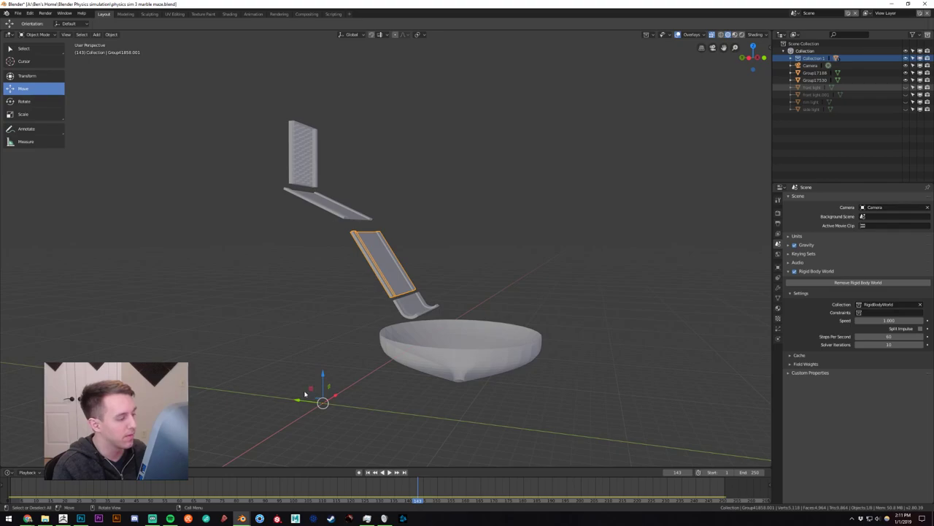
mouse_move(300, 401)
mouse_down()
mouse_move(280, 400)
mouse_move(292, 400)
mouse_up()
right_click(280, 400)
right_click(292, 400)
click(327, 305)
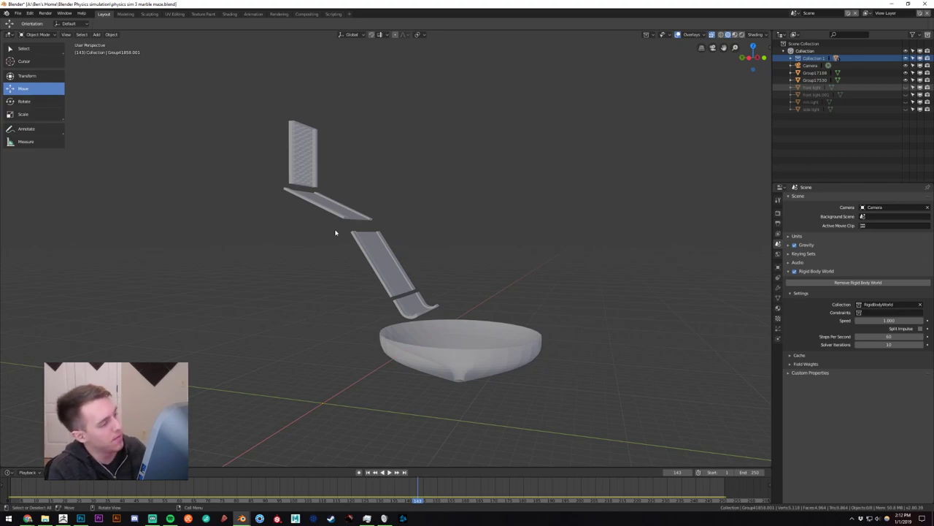
Try clearing the bowl's scale, undo it and deselect the bowl.
click(368, 259)
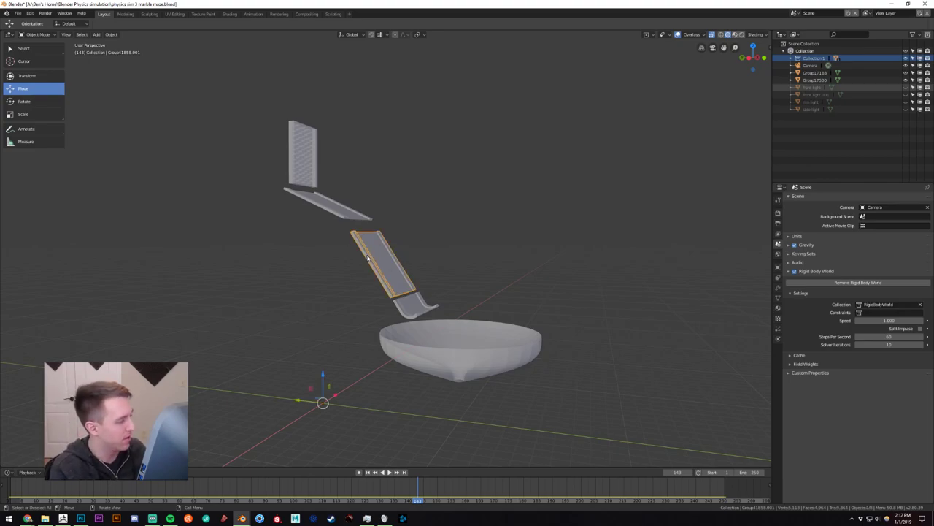
click(504, 350)
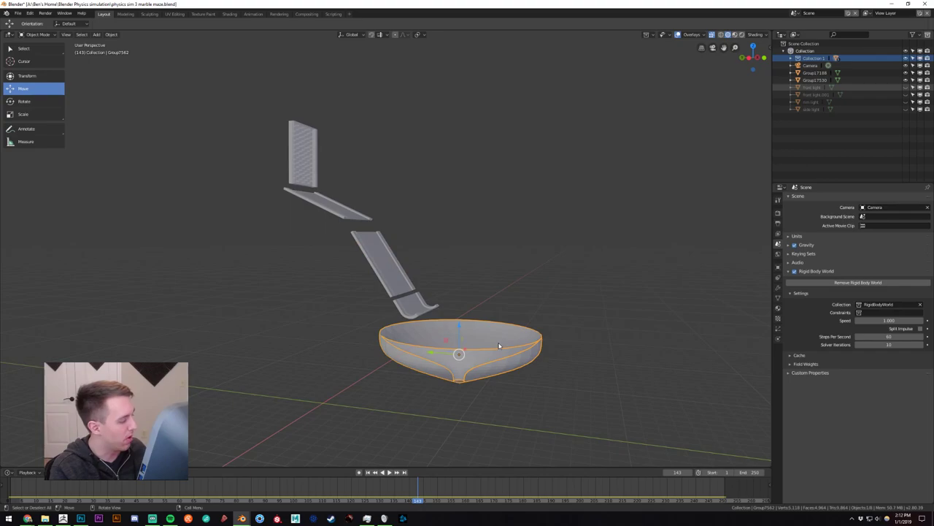
click(203, 419)
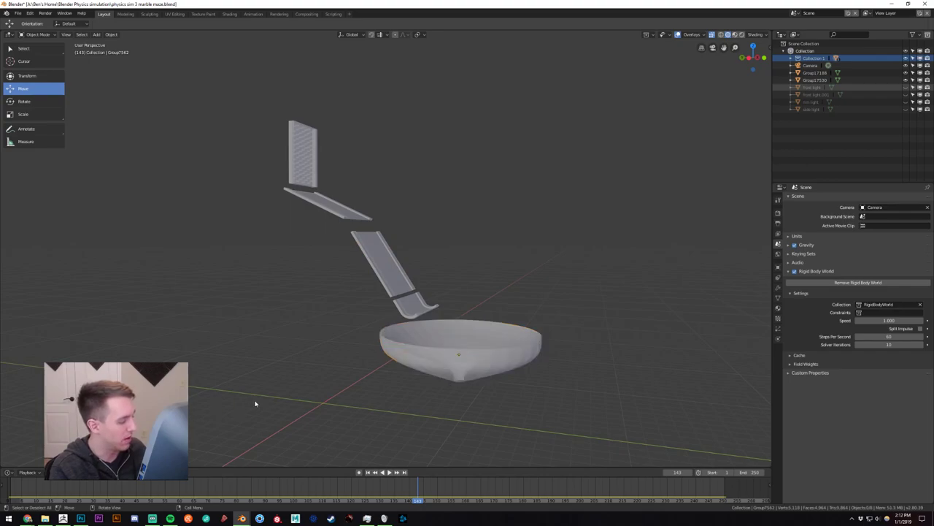
click(468, 360)
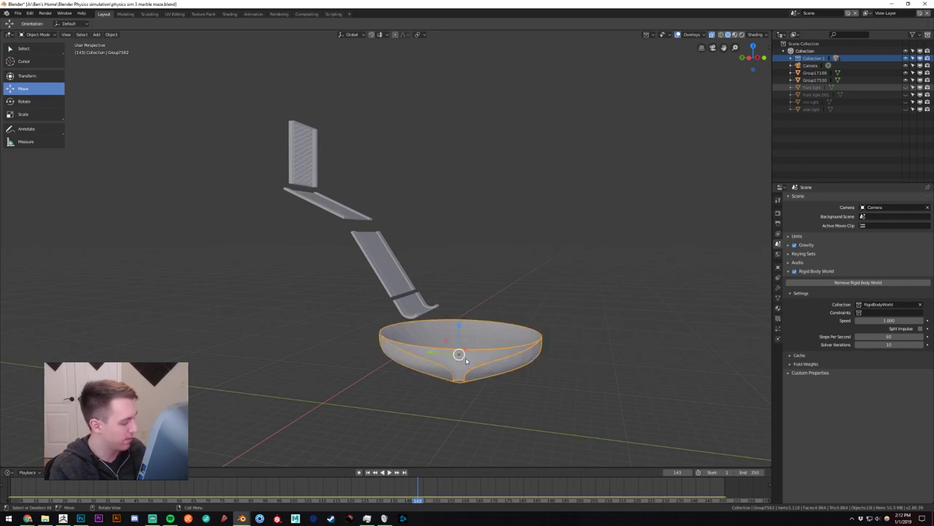
key(alt+s)
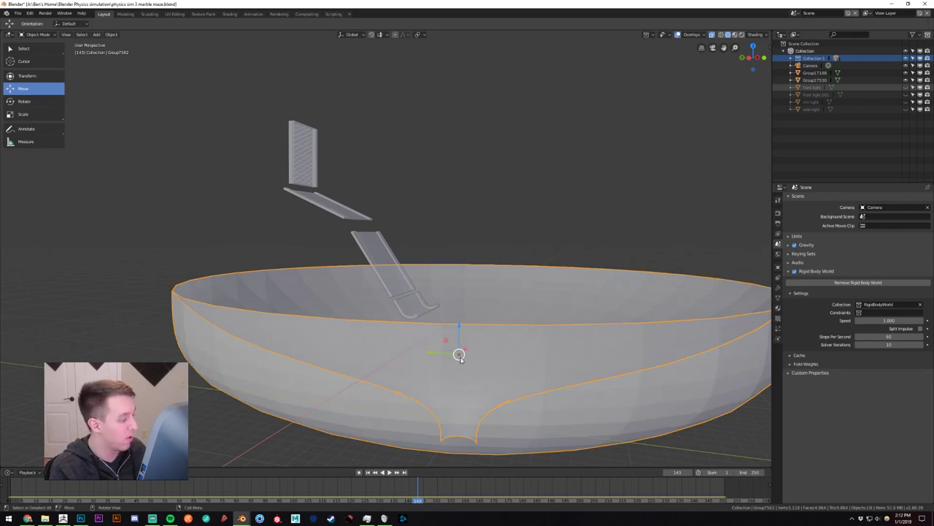
scroll(458, 356, down, 4)
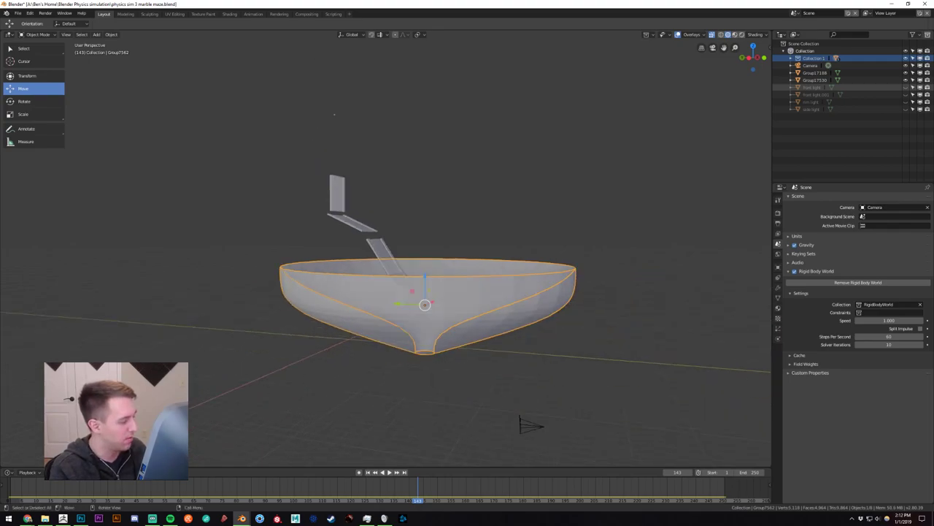
key(ctrl+z)
click(256, 337)
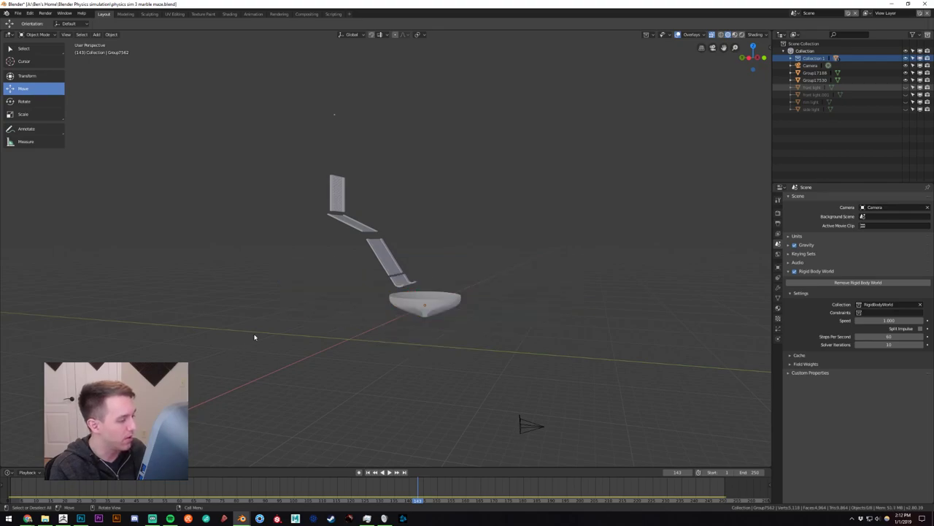
Try applying a transform to the bowl, undo it and deselect the bowl.
scroll(377, 328, up, 4)
middle_drag(415, 372, 365, 282)
click(365, 282)
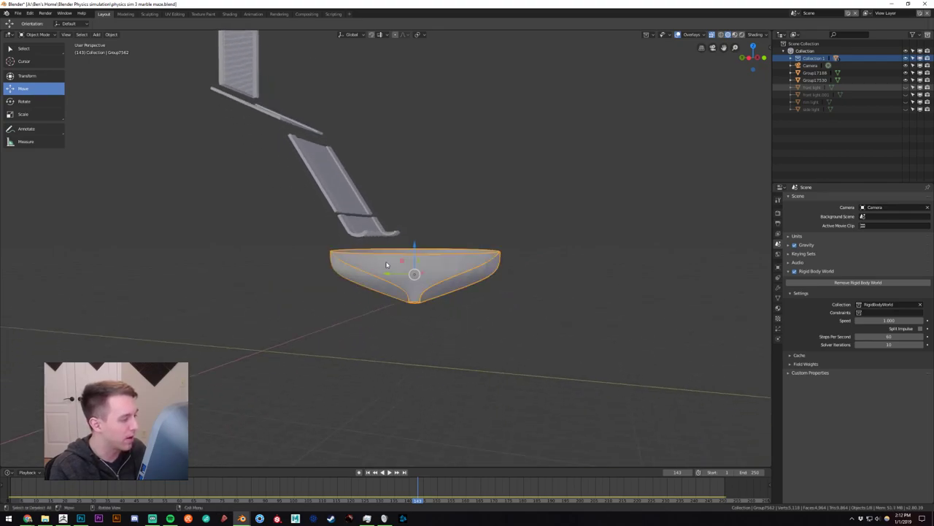
key(ctrl+a)
click(317, 297)
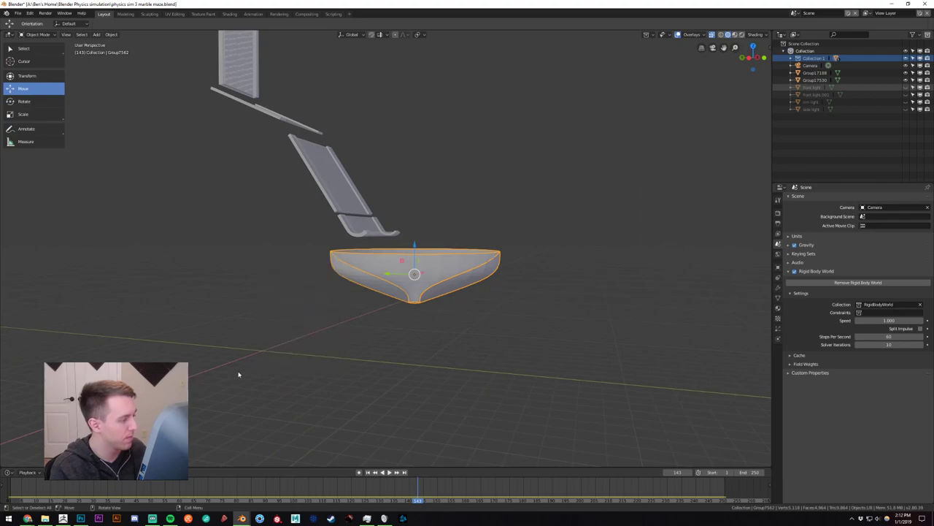
key(ctrl+z)
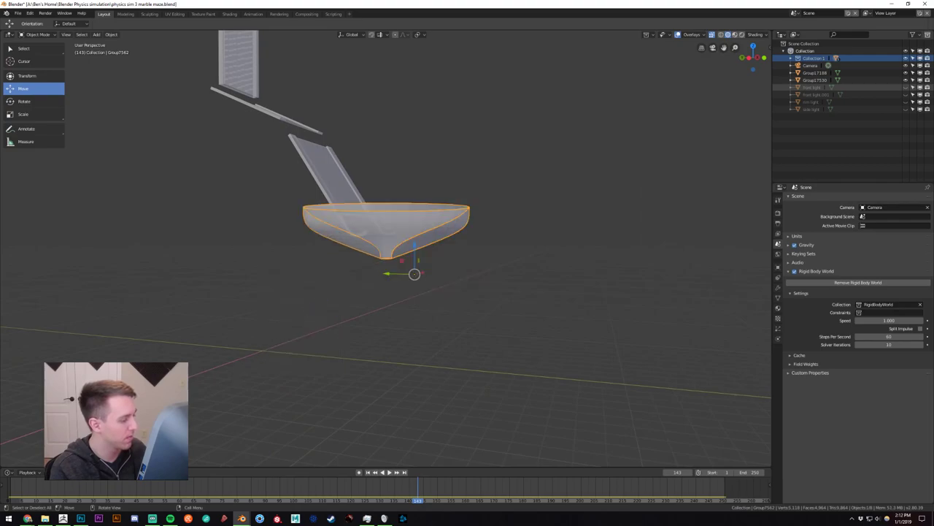
click(229, 324)
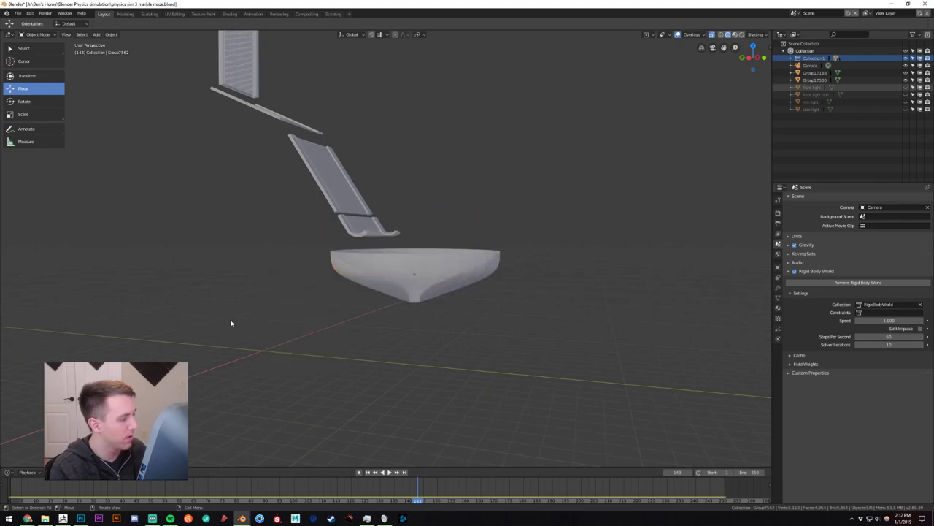
Examine the bowl's object transform values, including its delta location, rotation and scale.
click(387, 269)
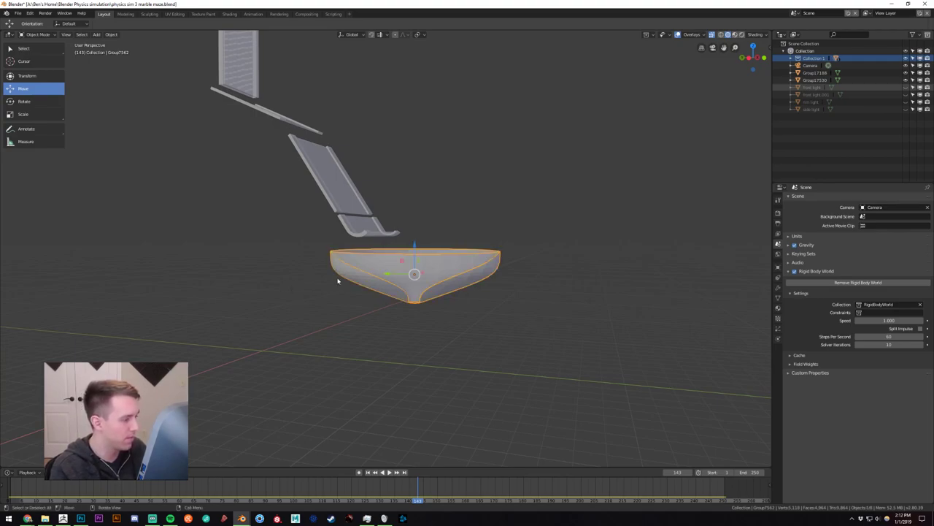
click(778, 267)
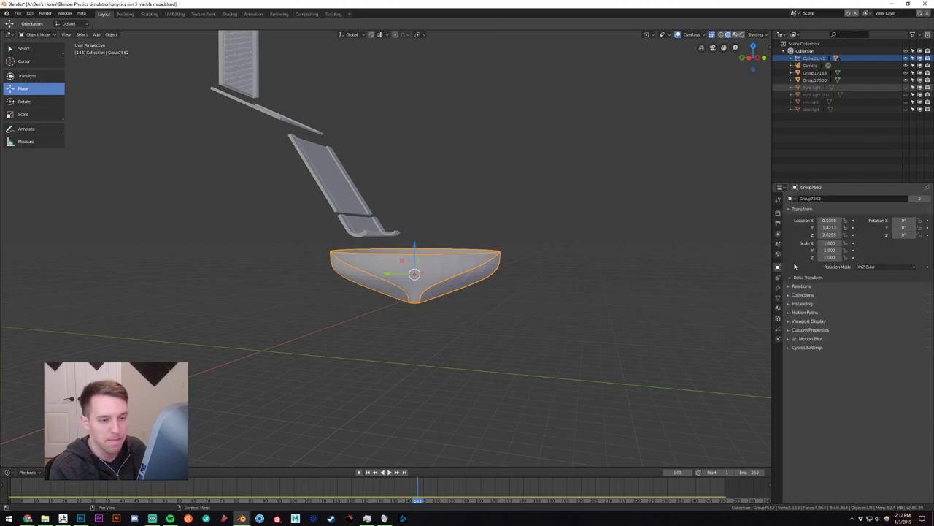
right_click(808, 222)
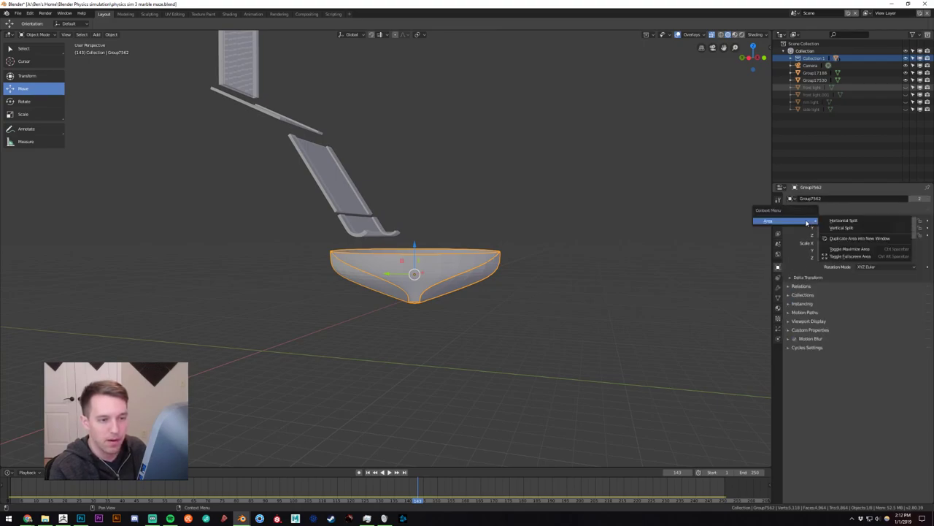
click(802, 278)
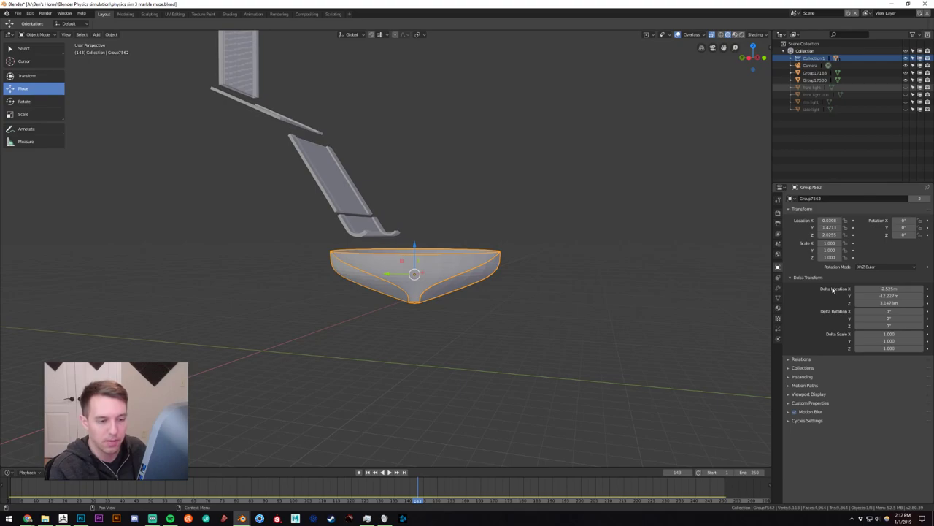
right_click(833, 290)
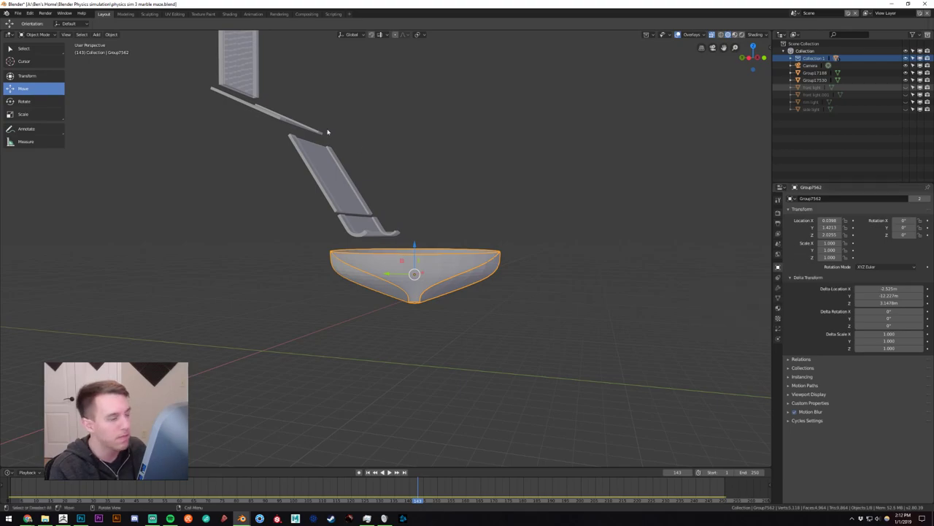
Clear the bowl's location and deselect the bowl.
click(111, 34)
mouse_move(164, 69)
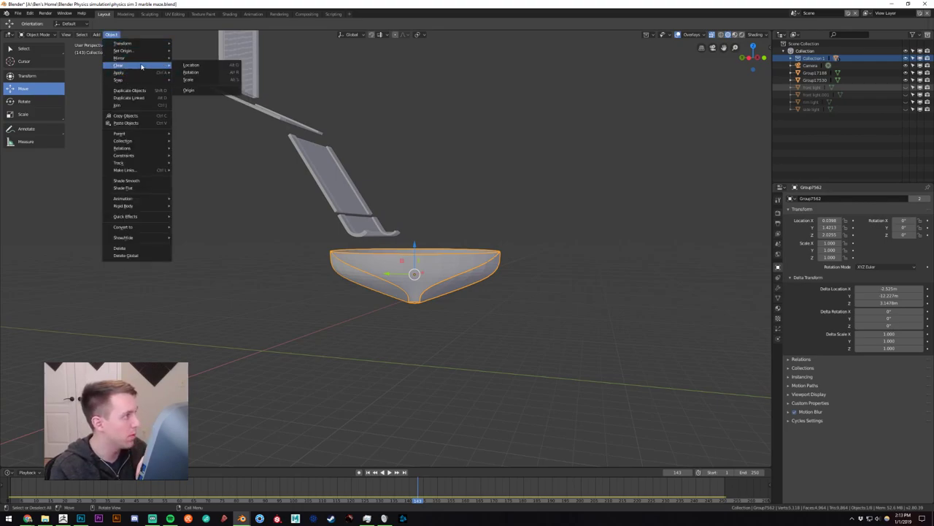
click(193, 66)
click(218, 321)
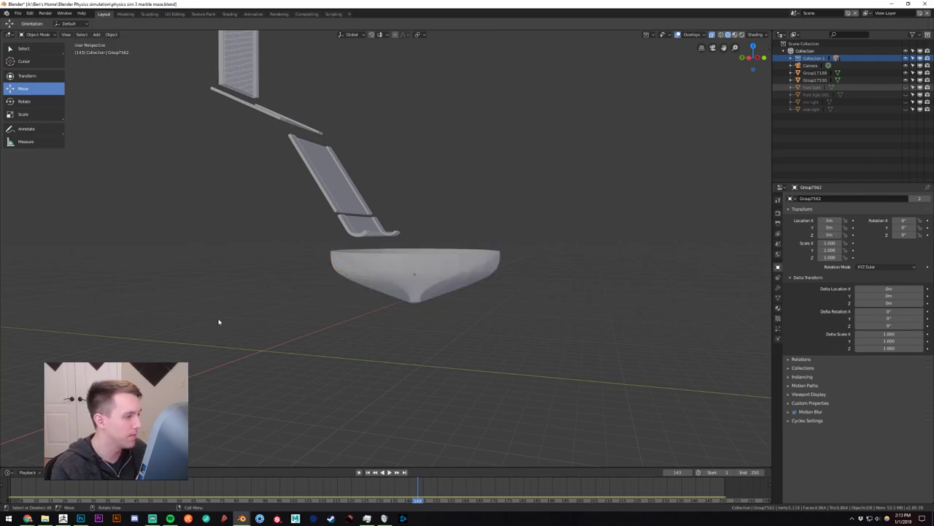
Apply the rotation and scale of the bowl, leaving nothing selected.
click(340, 253)
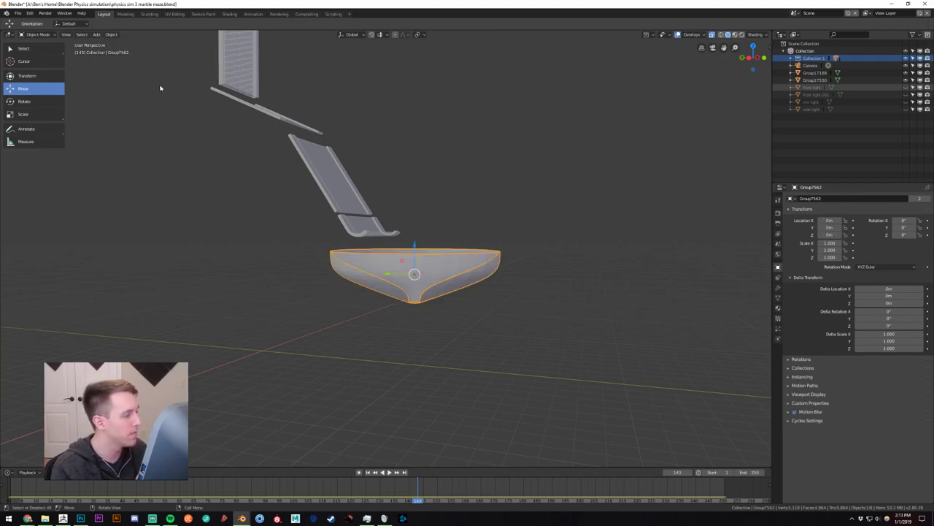
click(111, 34)
mouse_move(157, 71)
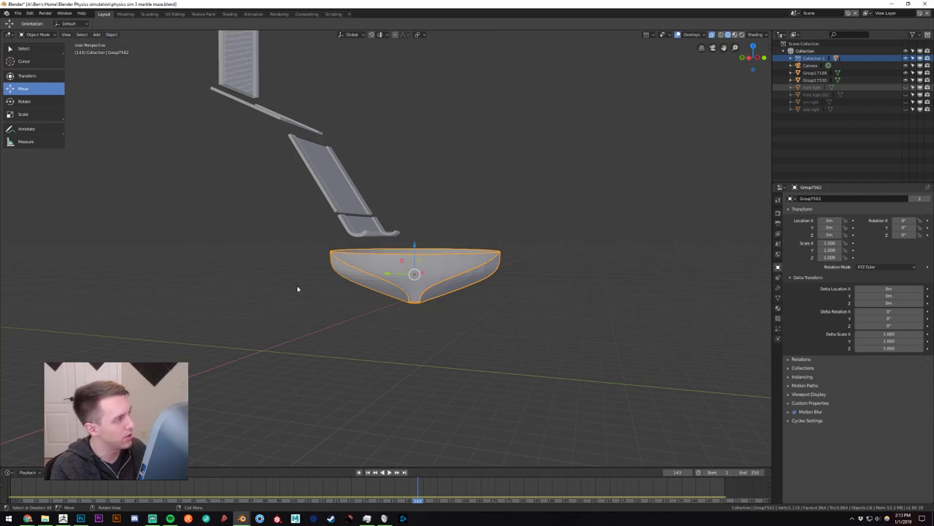
key(ctrl+a)
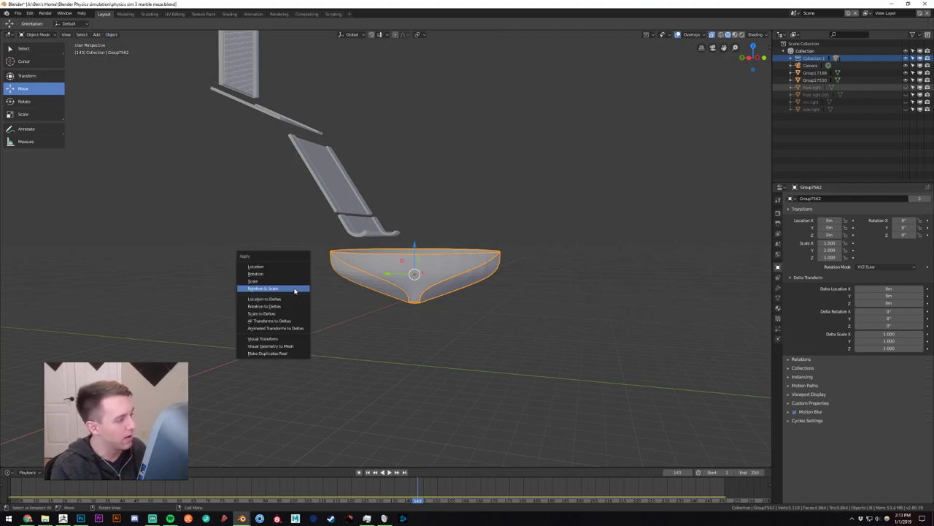
click(295, 289)
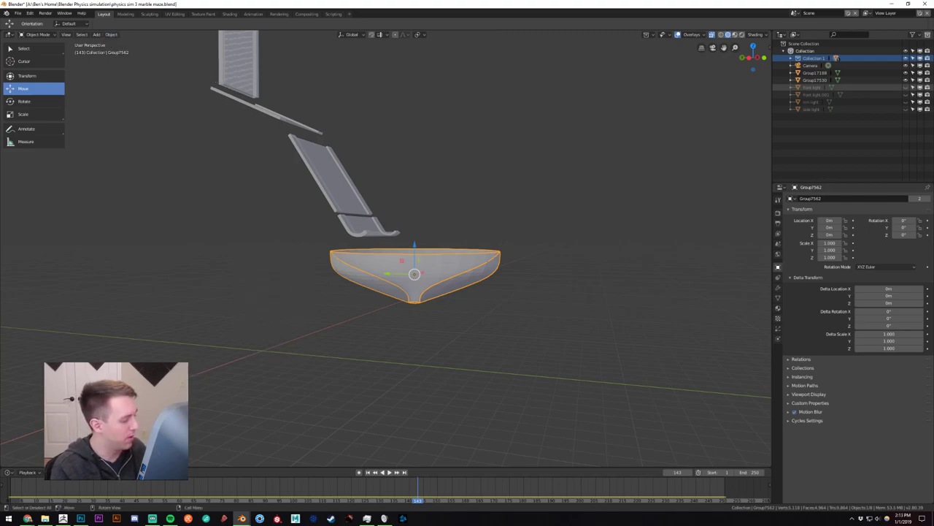
click(207, 307)
Check the location, rotation and scale values of the straight ramp above the curved end piece.
mouse_move(358, 251)
middle_down()
mouse_move(309, 271)
mouse_move(360, 251)
middle_up()
click(345, 182)
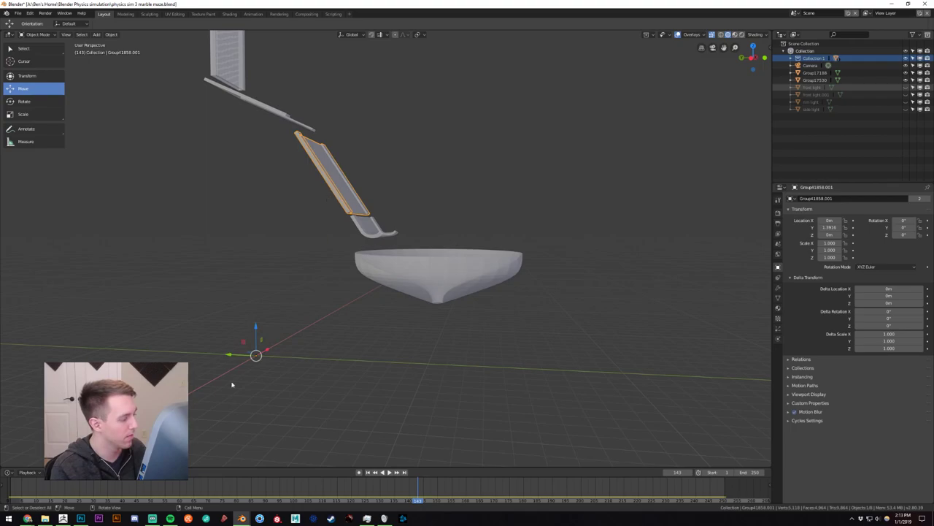
click(206, 304)
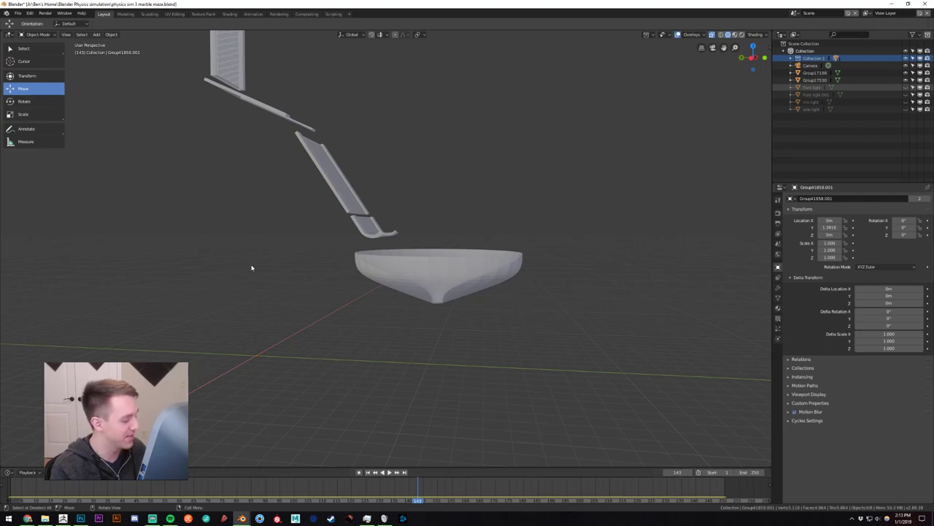
Clear the scale of the curved end piece and move it about 0.41 m along the Y axis.
click(362, 226)
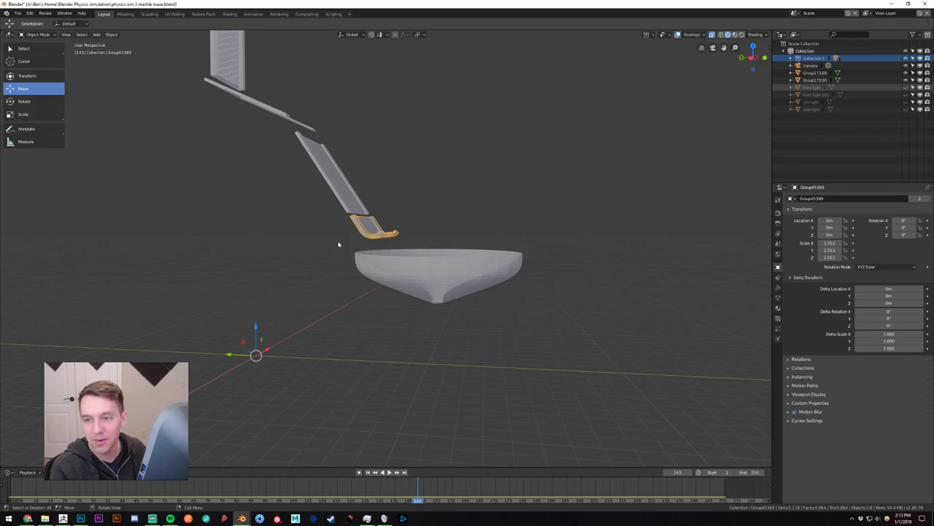
key(alt+s)
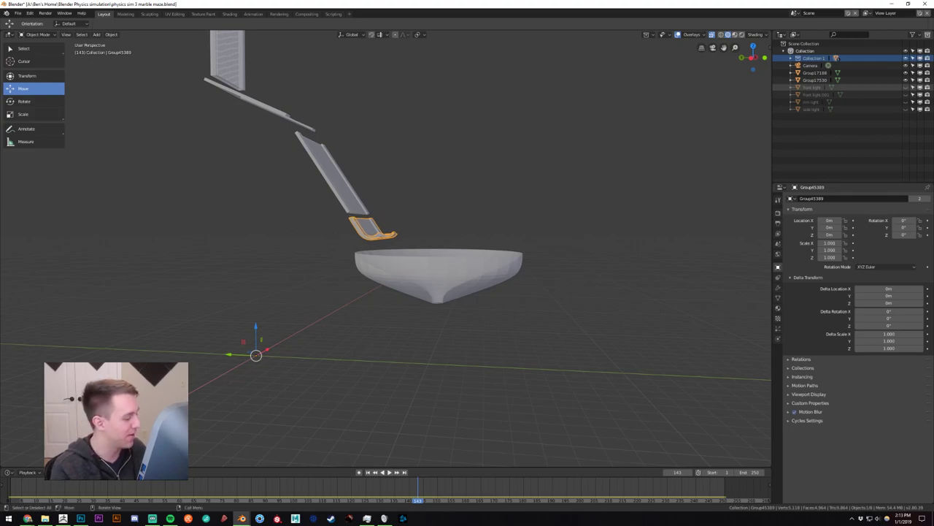
click(217, 277)
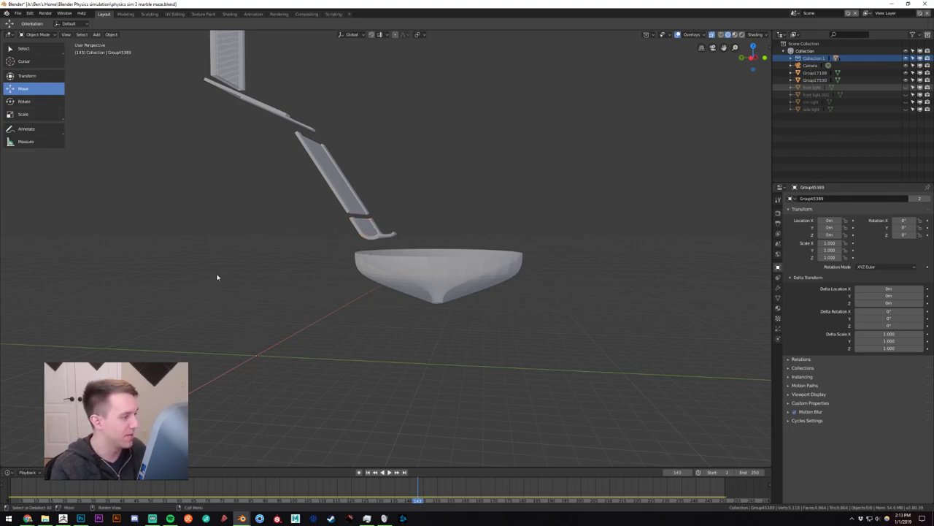
click(363, 232)
drag(229, 355, 225, 355)
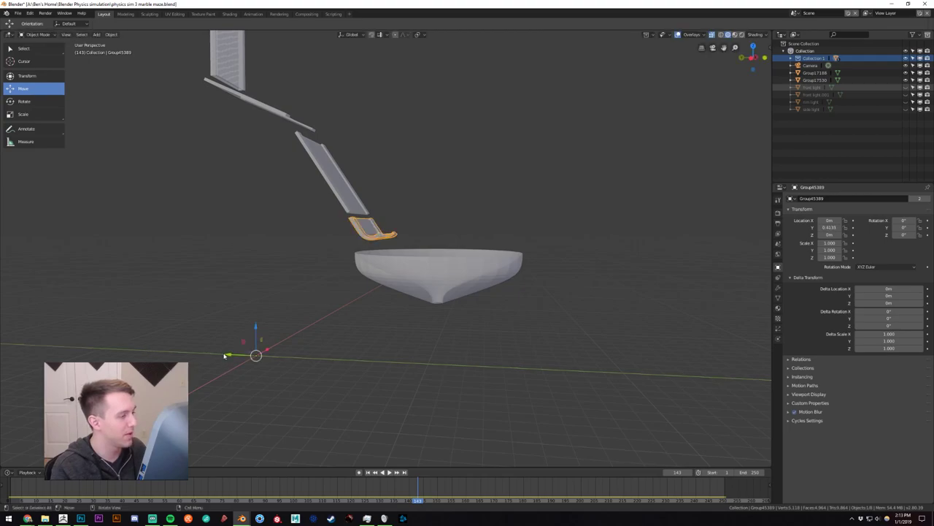
Try setting the curved end piece's origin to its geometry at frame 143, and undo it.
scroll(340, 255, up, 4)
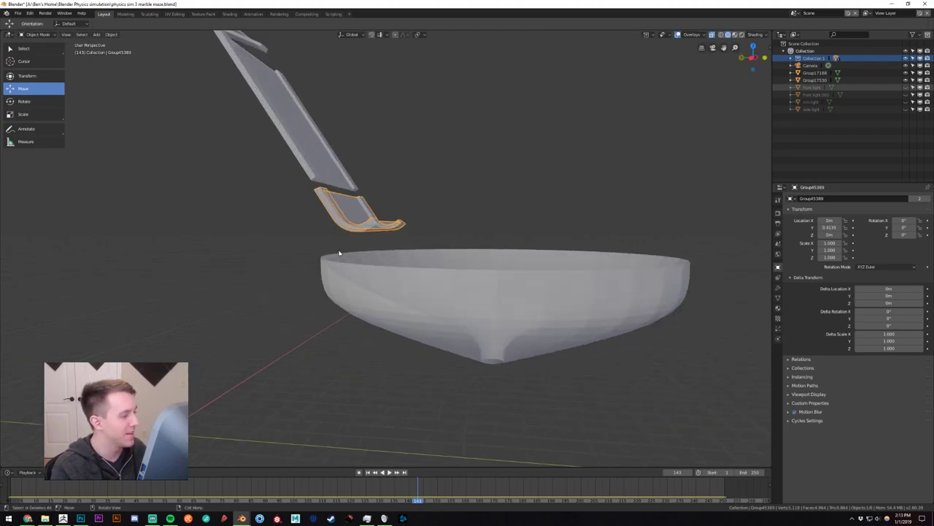
shift+middle_drag(340, 255, 430, 248)
scroll(417, 250, down, 1)
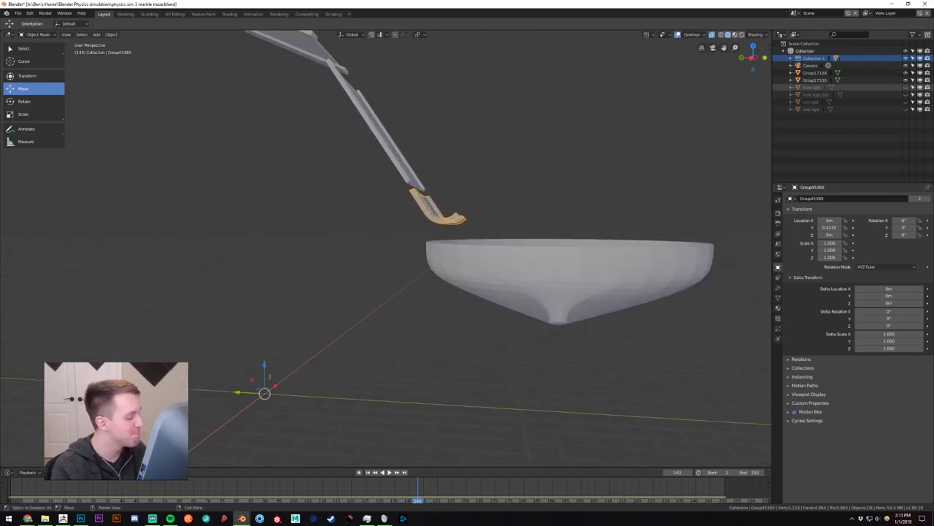
click(112, 34)
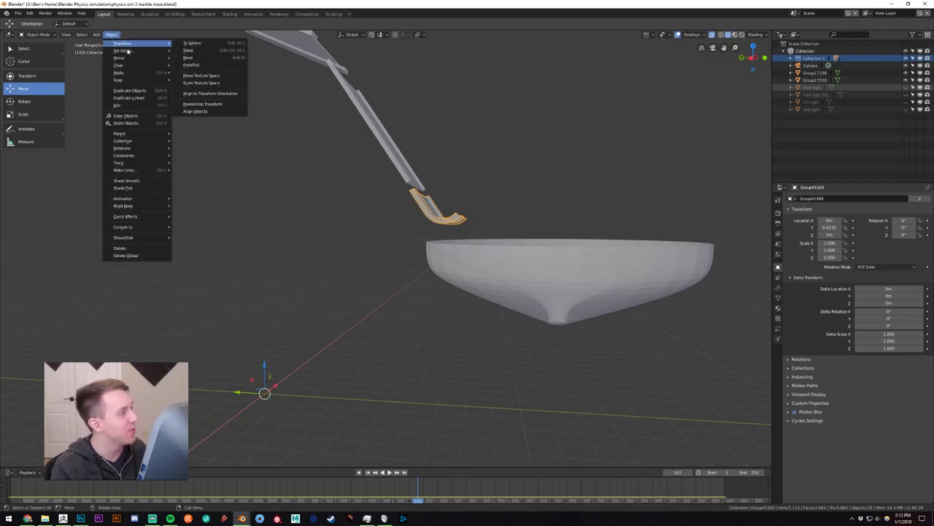
mouse_move(146, 50)
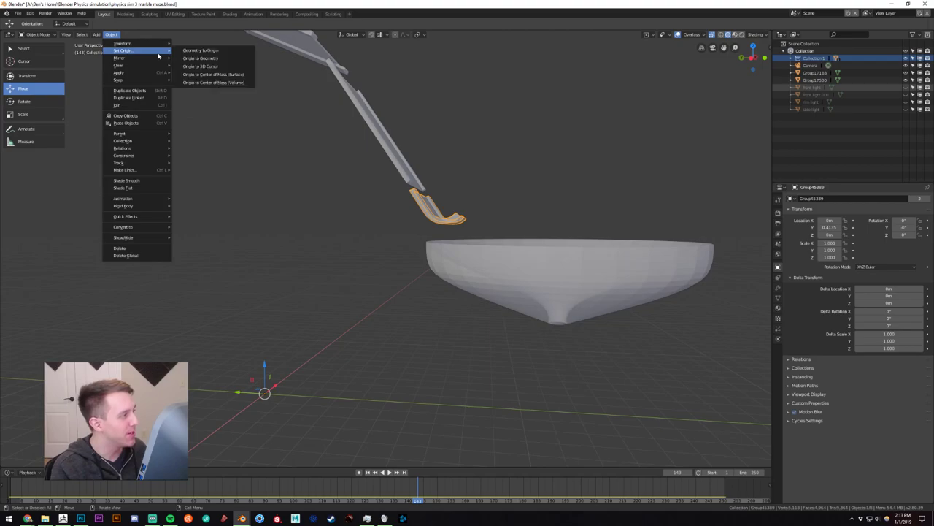
click(211, 61)
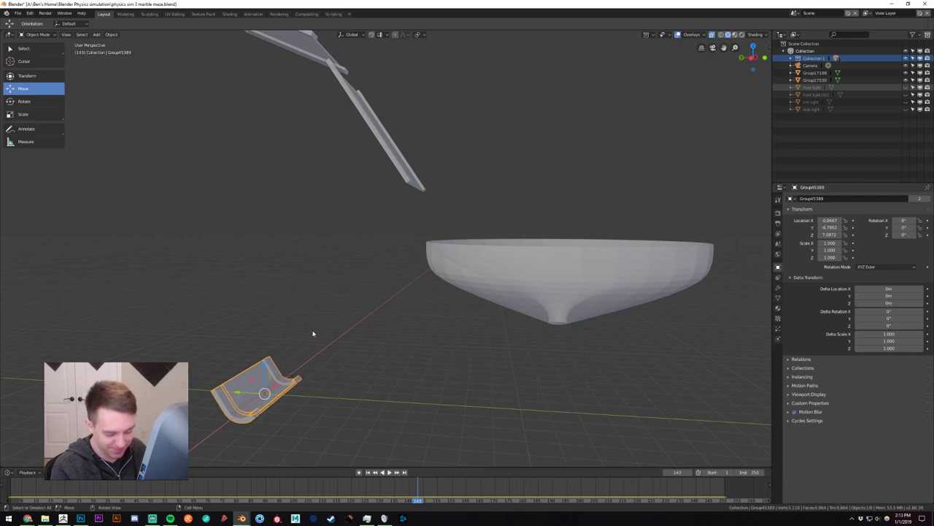
middle_drag(365, 313, 378, 286)
key(ctrl+z)
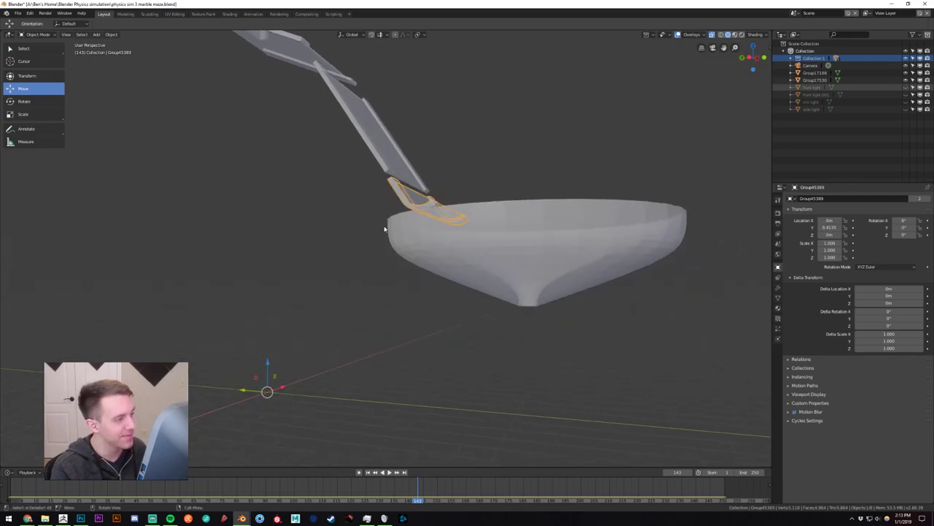
middle_drag(387, 229, 337, 299)
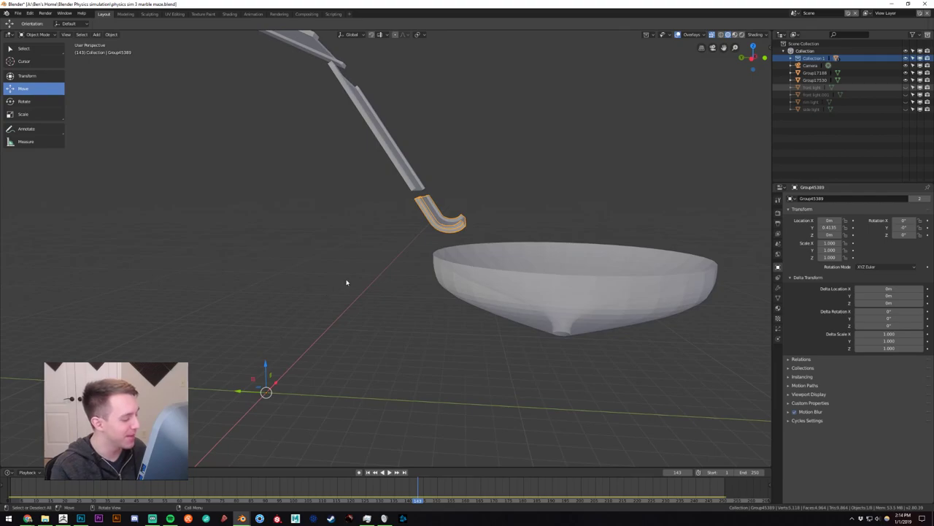
Switch to ZBrush and isolate the Track 4 subtool to examine the peg board without its flat front cover.
key(alt+Tab)
click(399, 186)
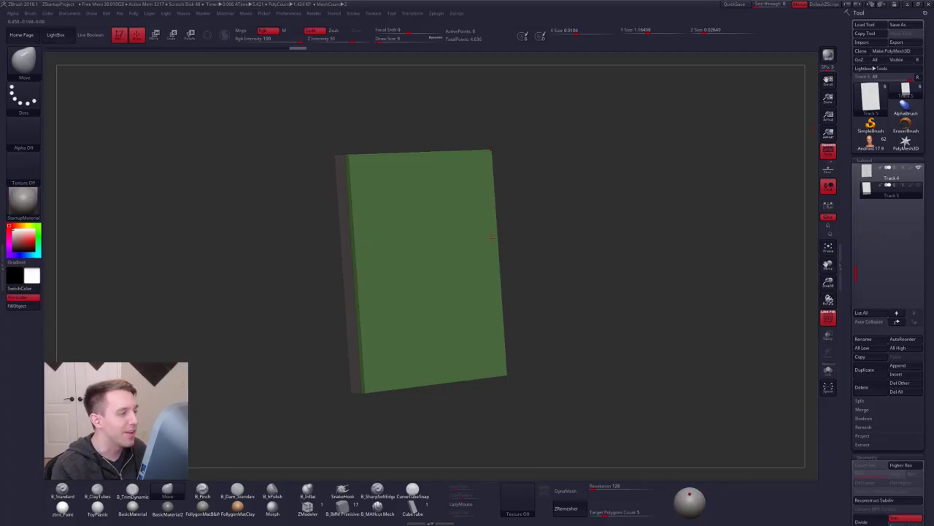
drag(555, 234, 576, 217)
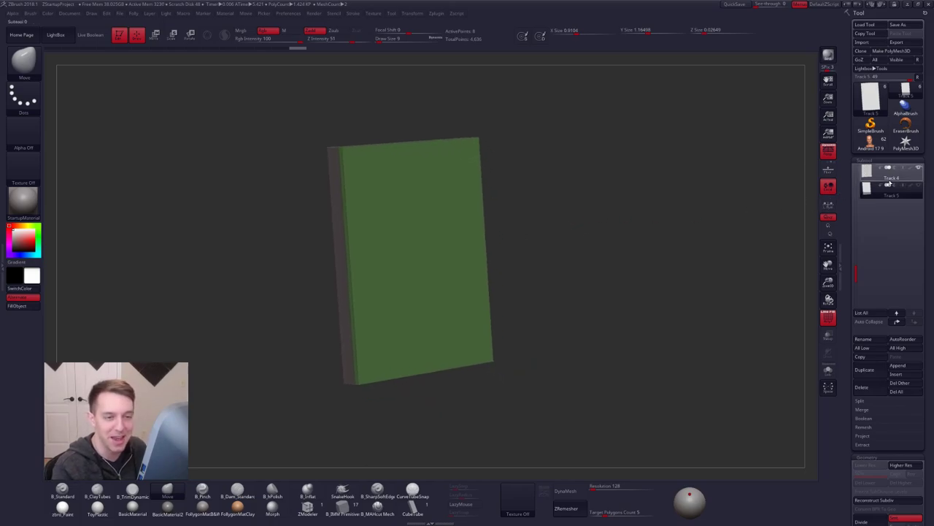
click(872, 174)
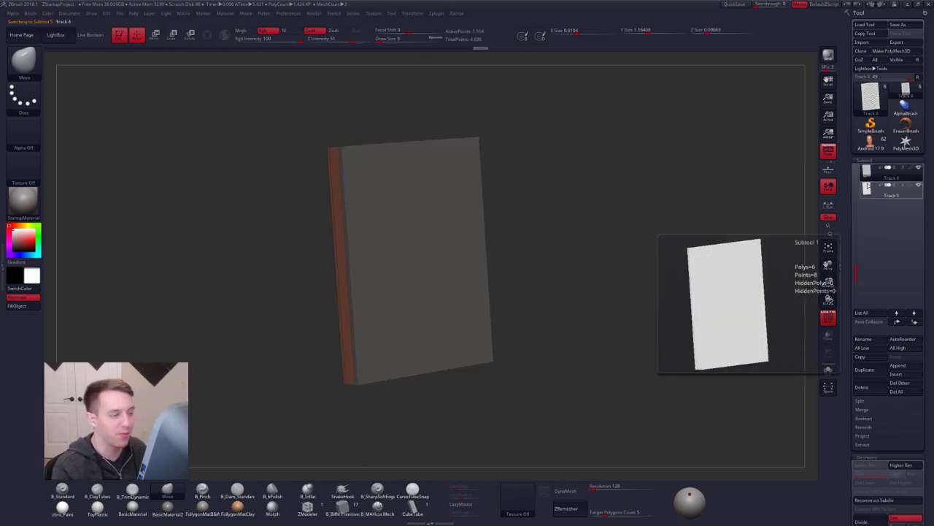
key(alt+s)
key(shift+f)
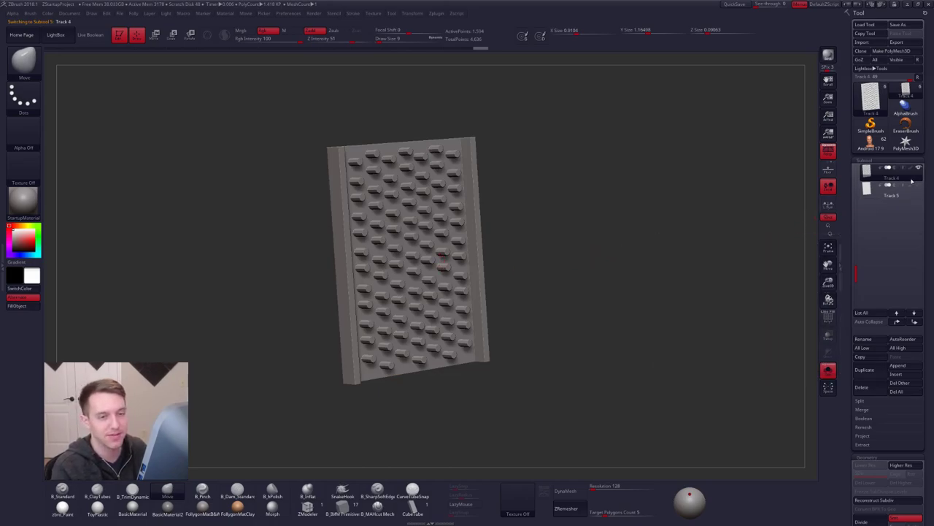
Switch back to Blender, deselect the curved end piece and return the timeline to frame 1.
key(alt+Tab)
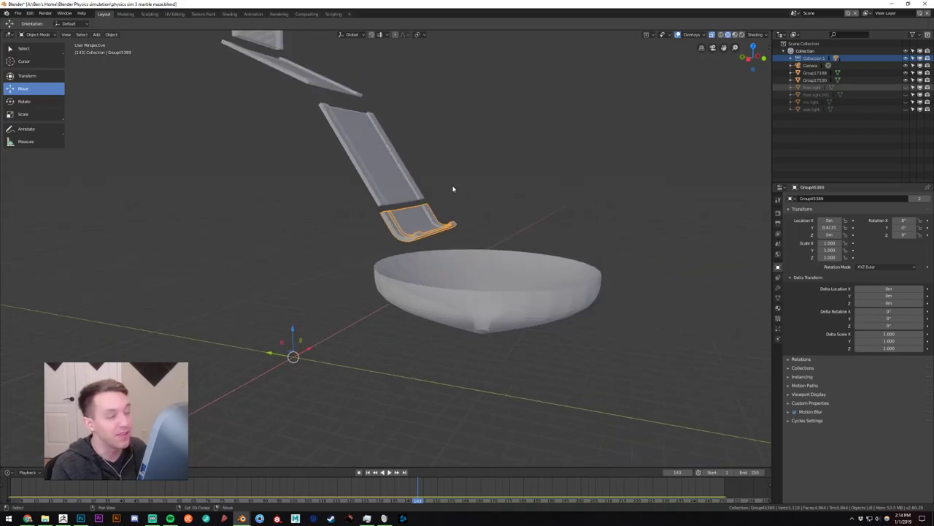
shift+middle_drag(453, 189, 438, 216)
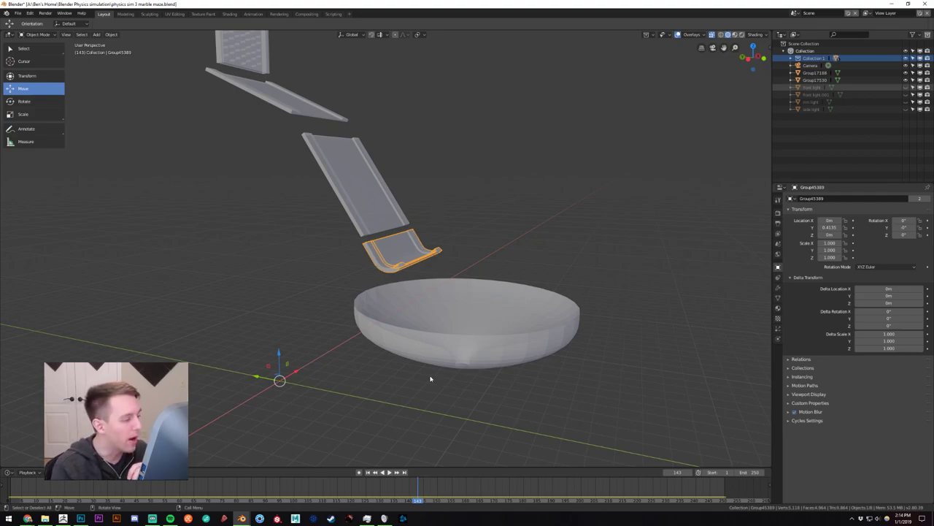
click(369, 472)
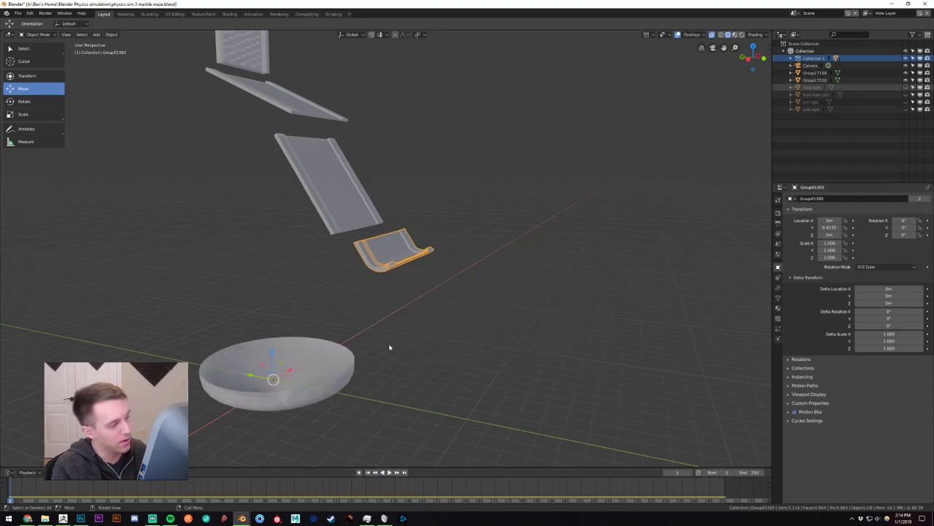
key(space)
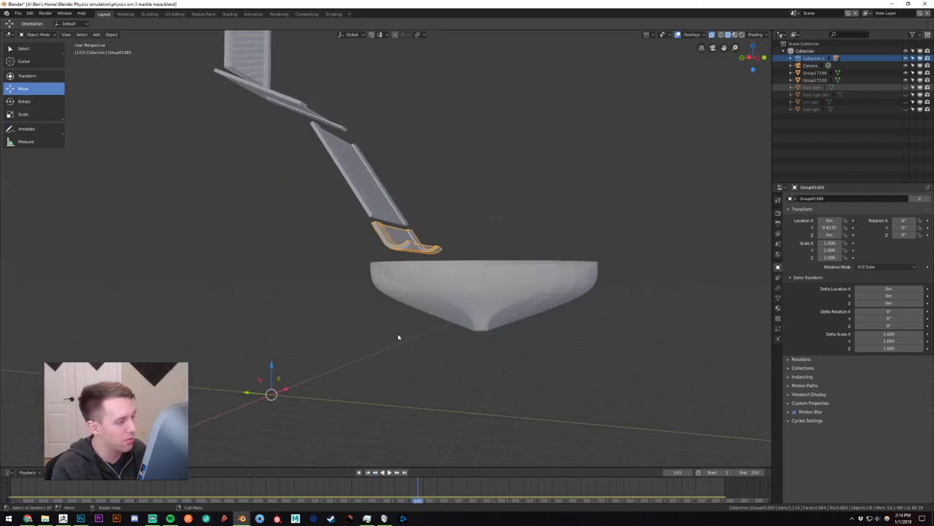
click(361, 346)
click(367, 472)
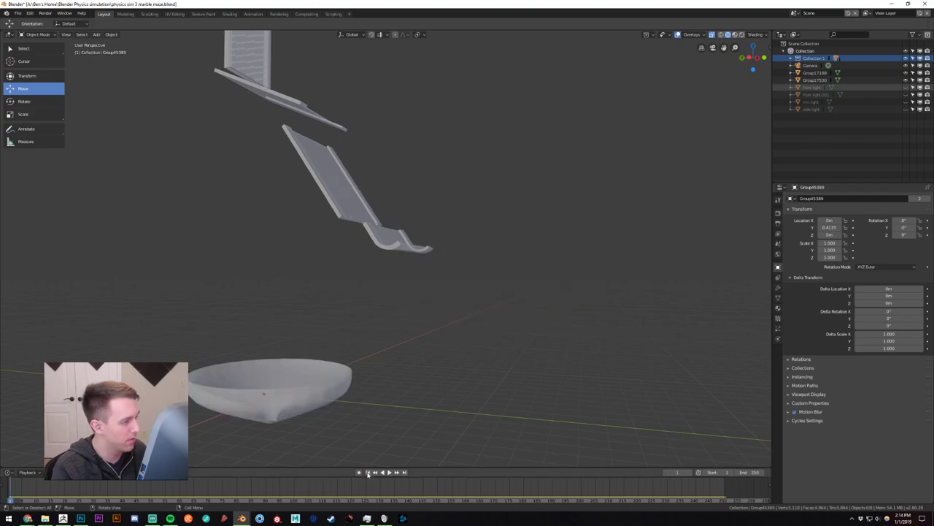
Play the simulation from frame 1 to check the sphere's path down the ramps, and rewind it.
middle_drag(377, 315, 385, 332)
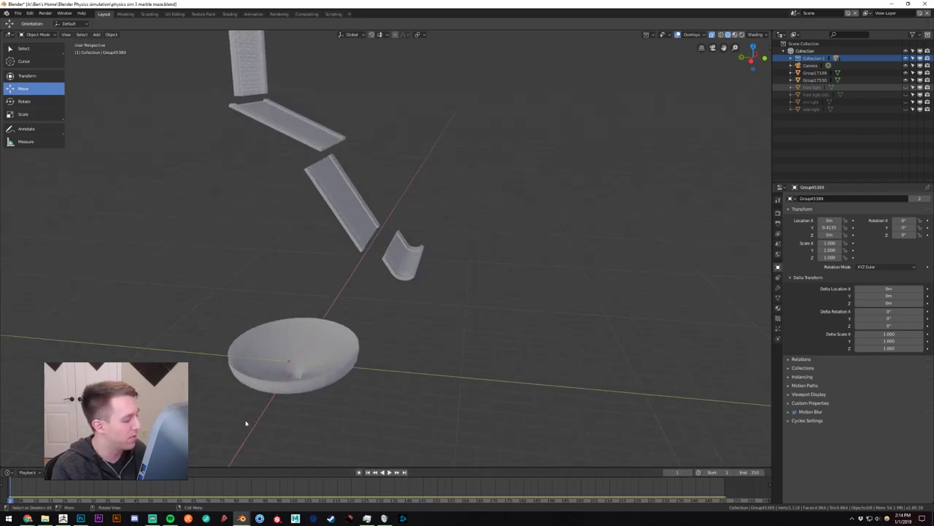
click(53, 472)
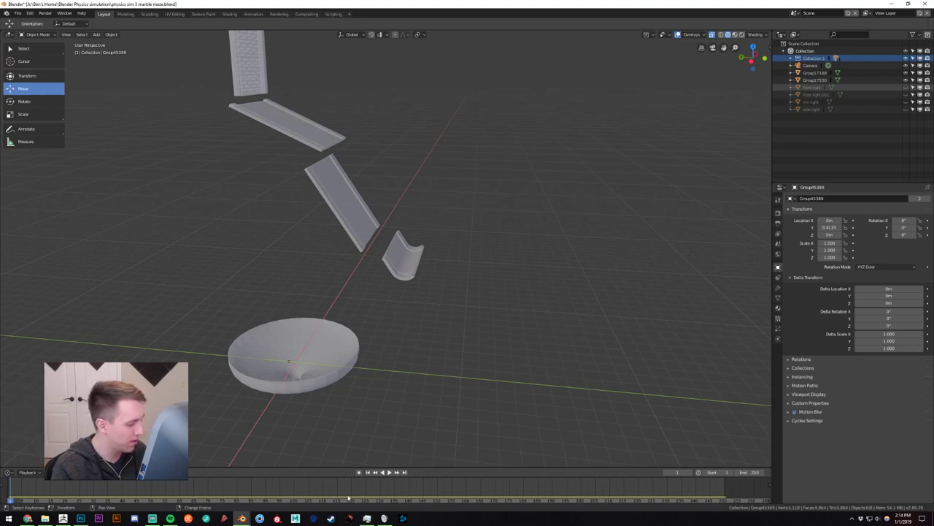
click(390, 472)
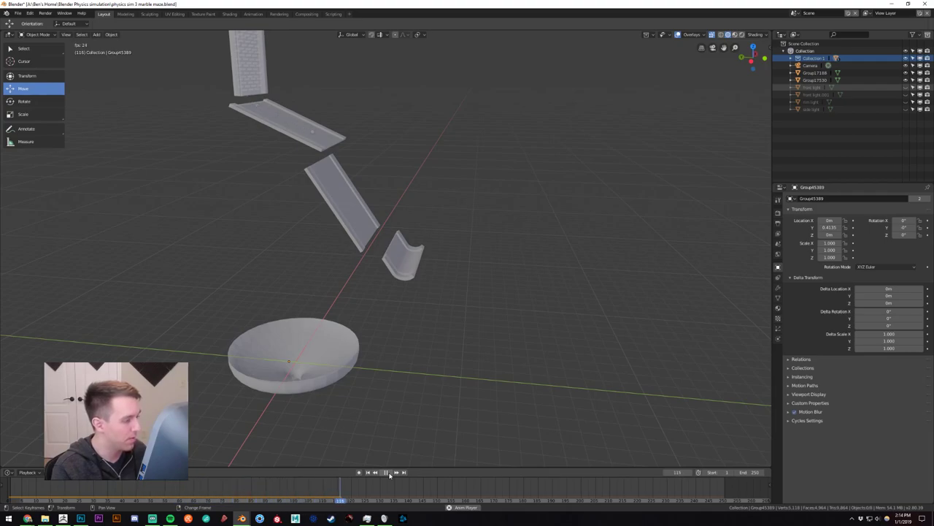
click(389, 473)
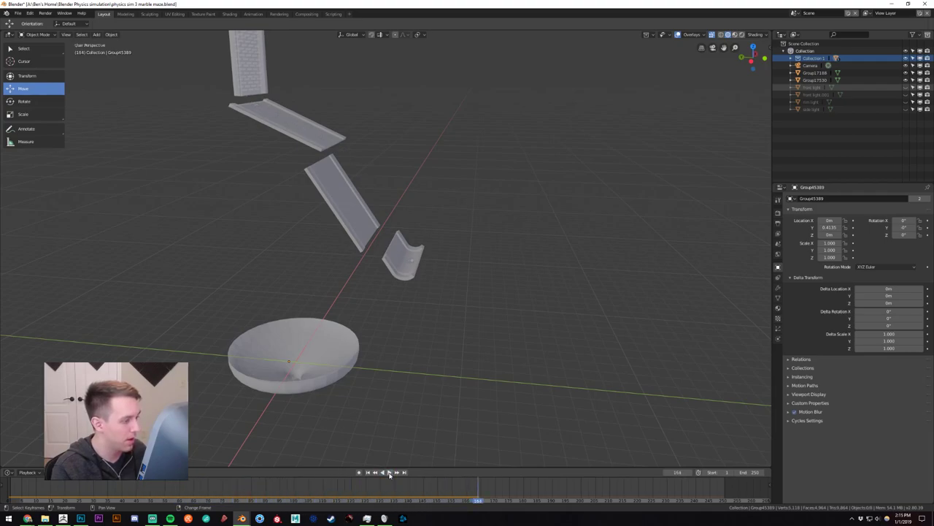
click(371, 473)
Replay the simulation from a lower viewing angle to examine how the sphere leaves the upper ramp, and rewind it.
middle_drag(401, 396, 379, 389)
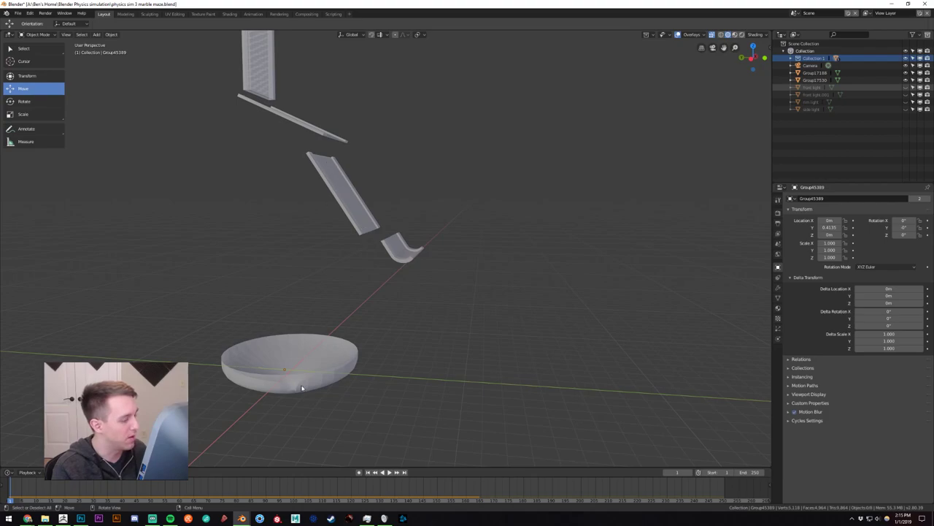
click(390, 472)
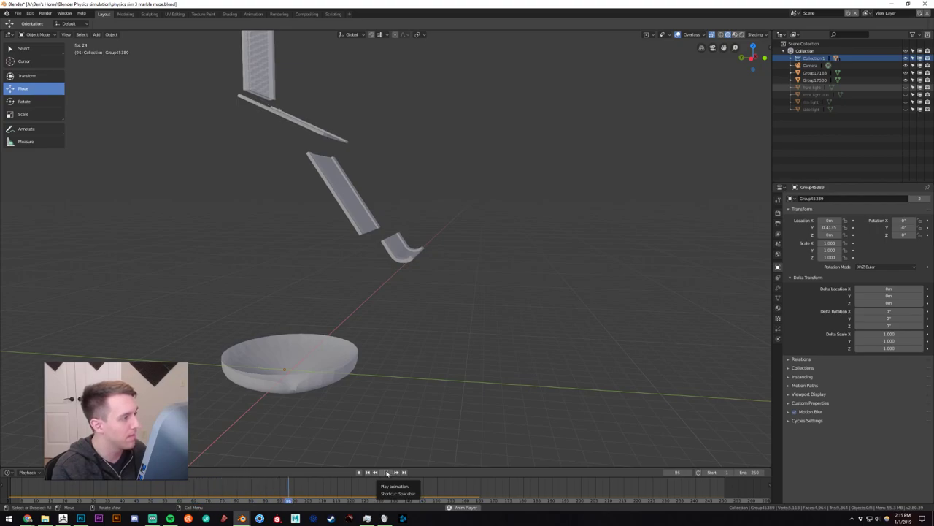
click(387, 472)
mouse_move(397, 216)
middle_down()
mouse_move(452, 229)
mouse_move(417, 223)
mouse_move(402, 204)
mouse_move(408, 229)
middle_up()
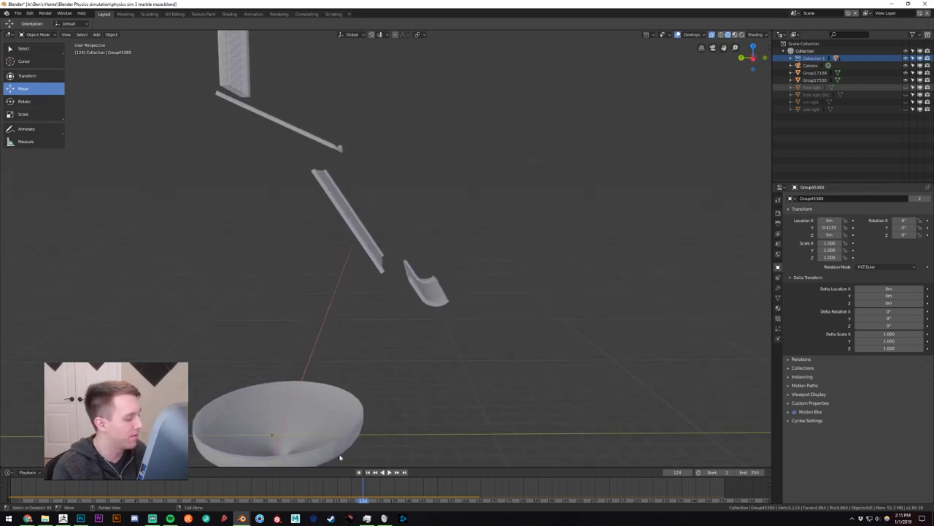
click(368, 473)
Move the curved end piece up under the upper ramp's lower end, to about Y 3.44 m and Z 5.11 m.
click(405, 276)
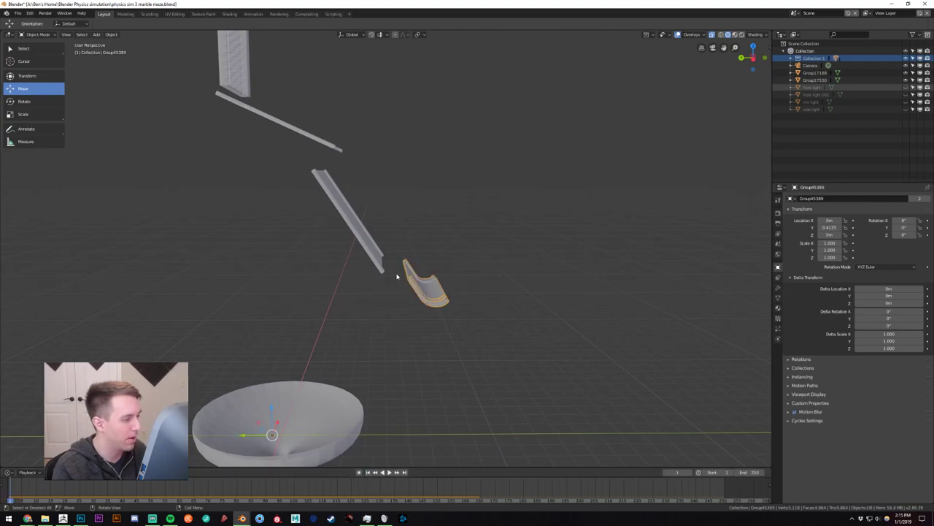
drag(272, 410, 180, 332)
scroll(290, 250, up, 1)
shift+middle_drag(273, 279, 331, 357)
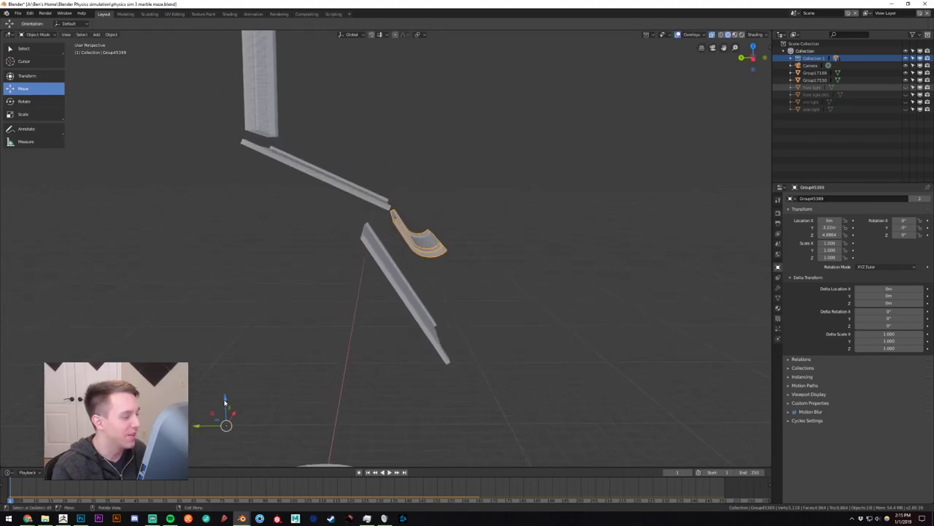
drag(225, 400, 190, 418)
mouse_move(271, 397)
middle_down()
mouse_move(253, 394)
mouse_move(263, 393)
middle_up()
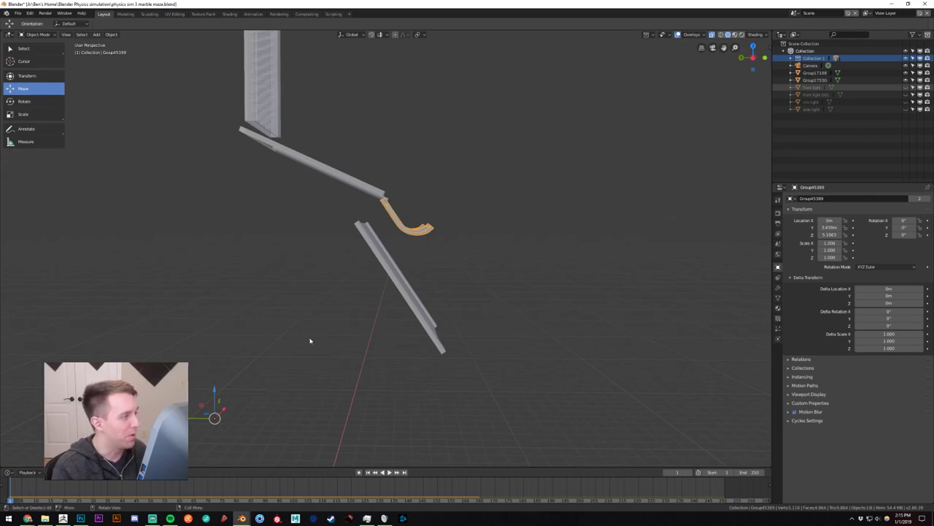
Play the simulation to test the curved end piece below the upper ramp, and return to frame 1.
click(389, 472)
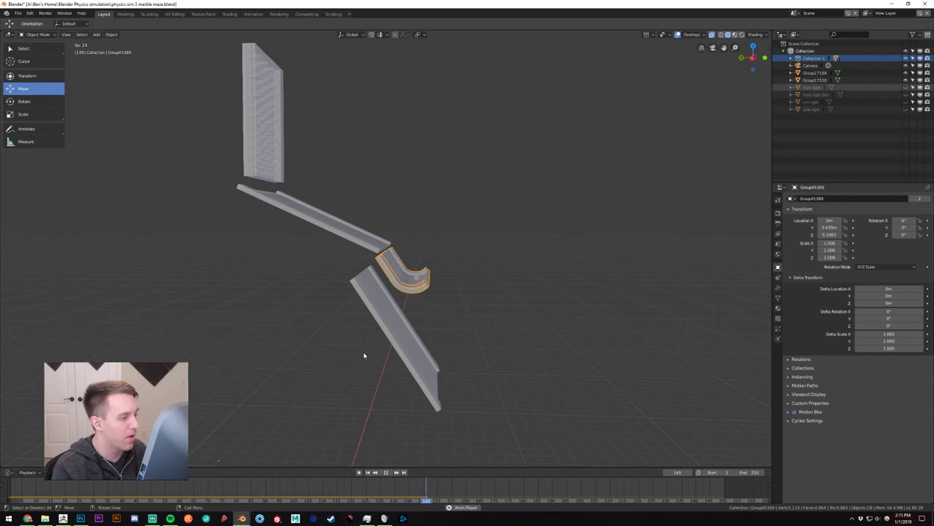
click(389, 473)
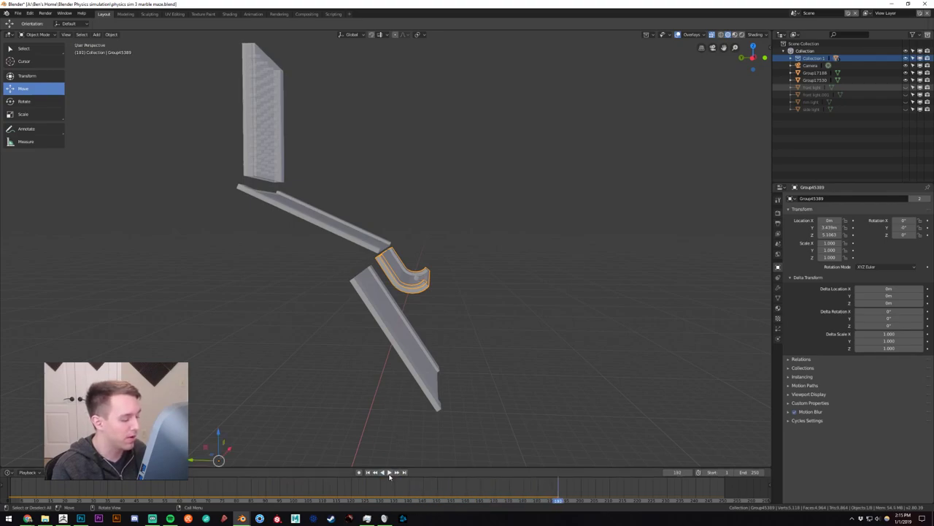
click(369, 472)
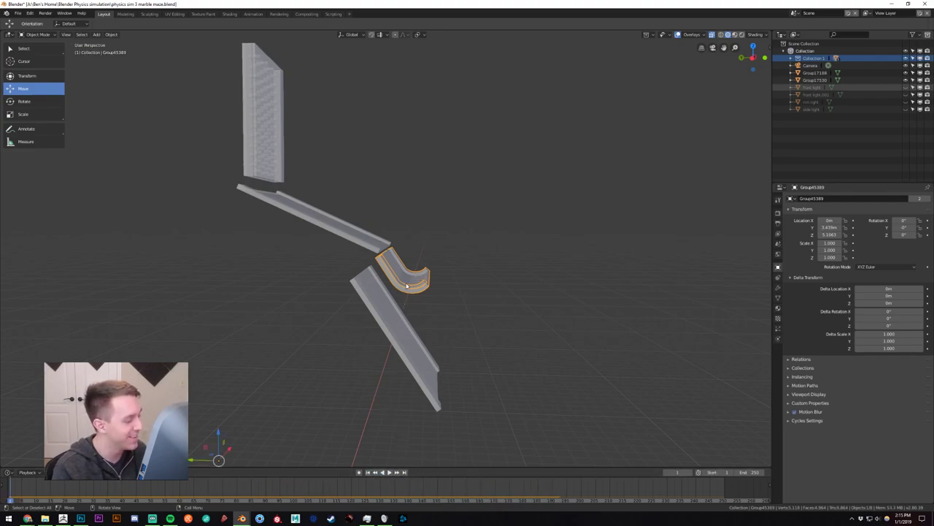
Set the curved end piece's origin to its geometry.
click(111, 34)
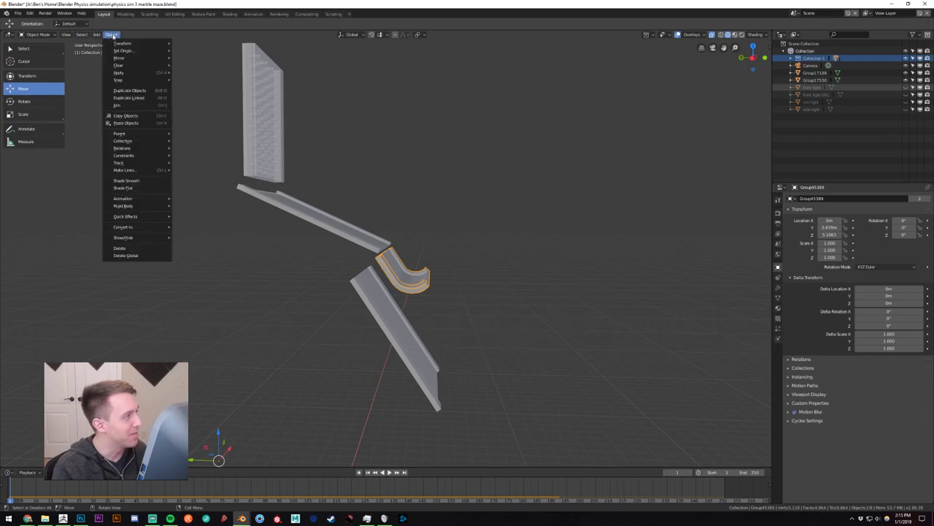
mouse_move(121, 47)
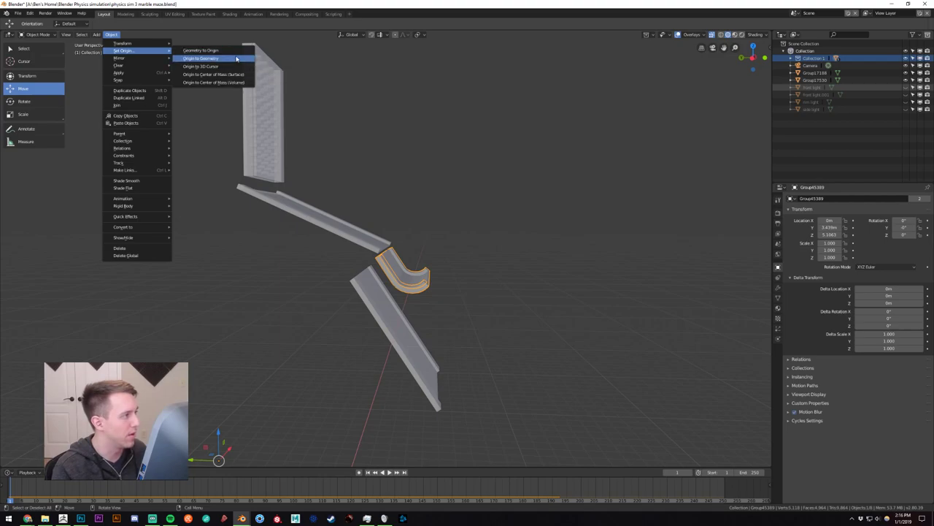
click(236, 58)
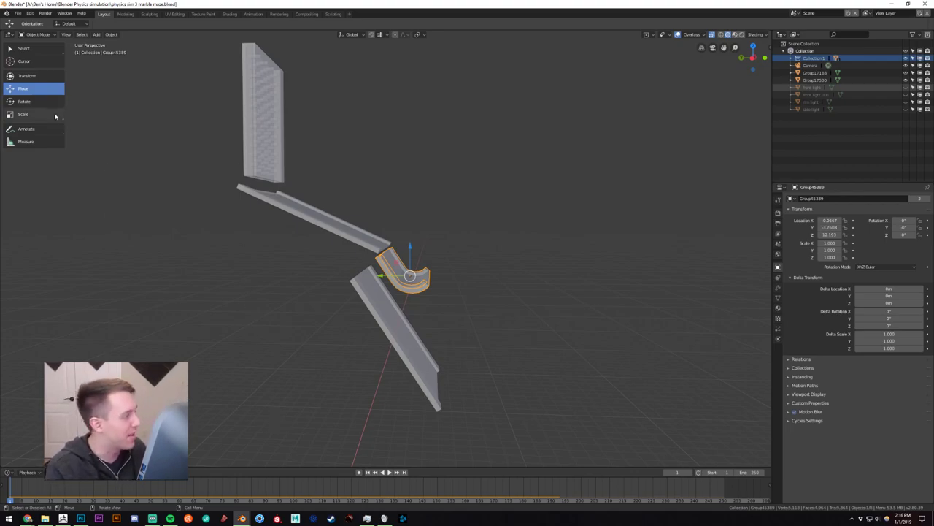
Move the curved end piece away from the upper ramp along Y, to about -4.07 m.
click(30, 101)
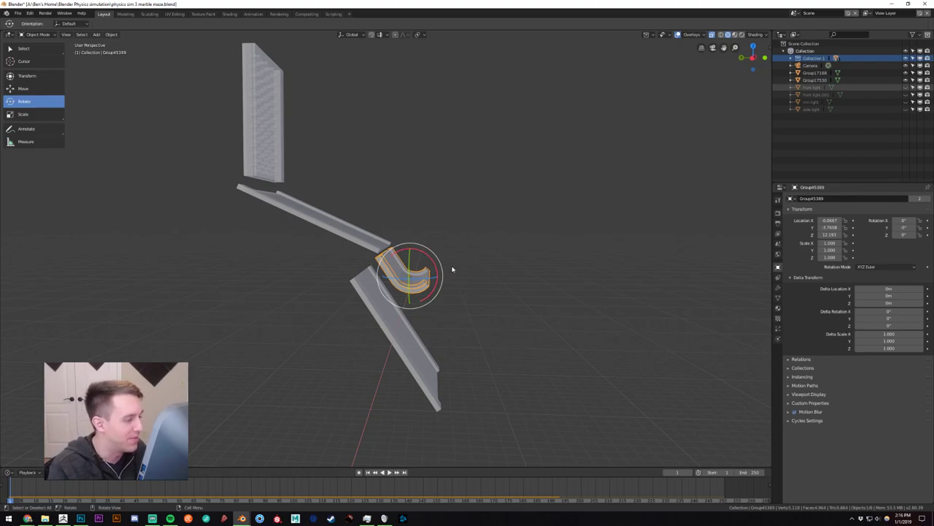
click(59, 92)
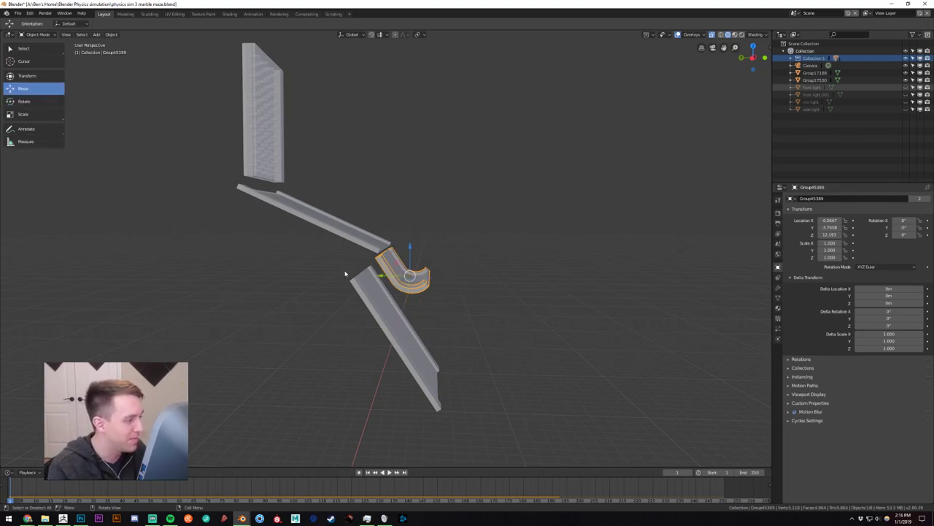
drag(379, 280, 385, 281)
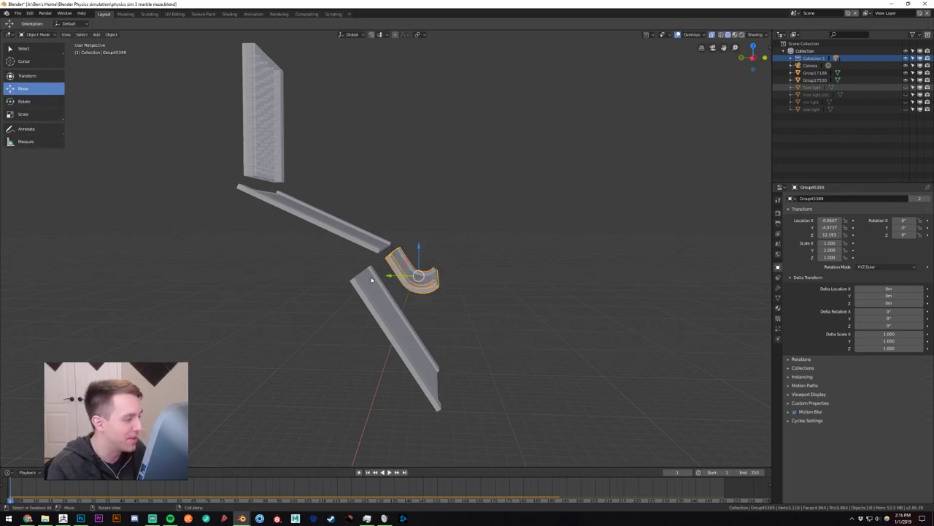
middle_drag(385, 280, 391, 276)
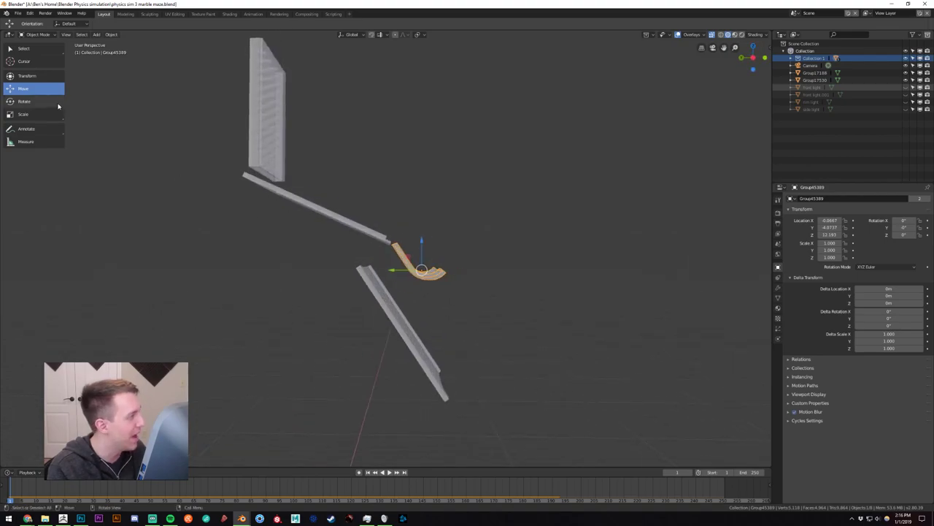
Rotate the curved end piece to about -5.57° on X and raise it to about Z 12.21 m, leaving it deselected.
click(29, 101)
drag(440, 256, 441, 254)
mouse_move(441, 254)
middle_down()
mouse_move(428, 259)
mouse_move(444, 258)
middle_up()
click(23, 88)
scroll(429, 284, up, 2)
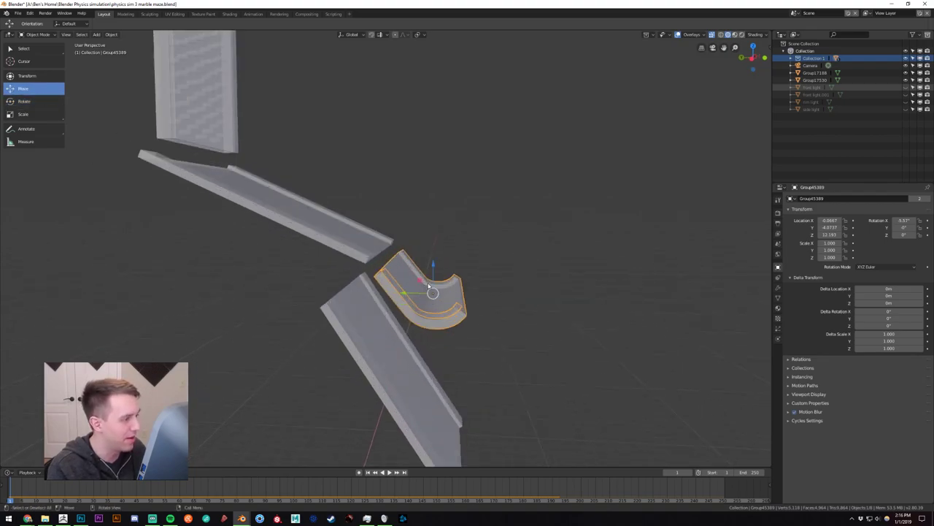
middle_drag(431, 265, 451, 253)
scroll(417, 256, down, 3)
click(438, 258)
Play the simulation to test the sphere on the tilted curved end piece, and return to frame 1.
click(390, 472)
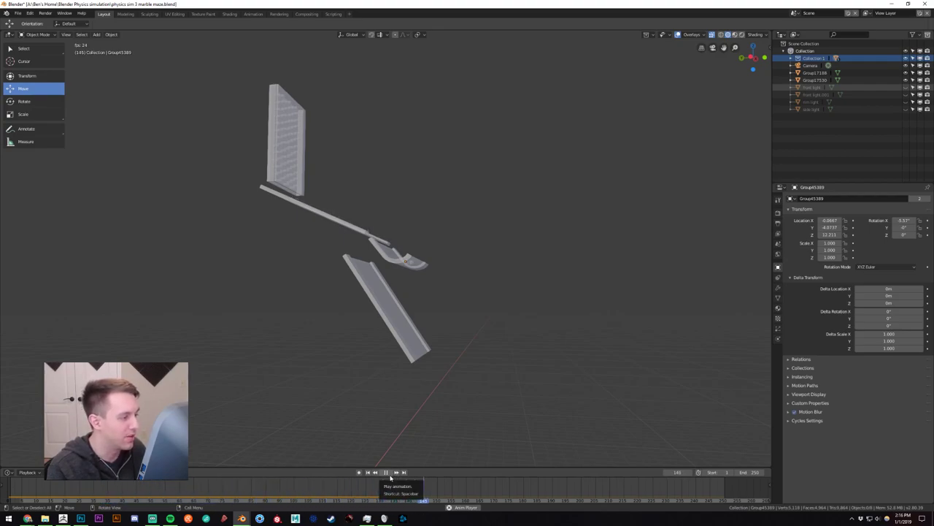
click(386, 473)
click(367, 472)
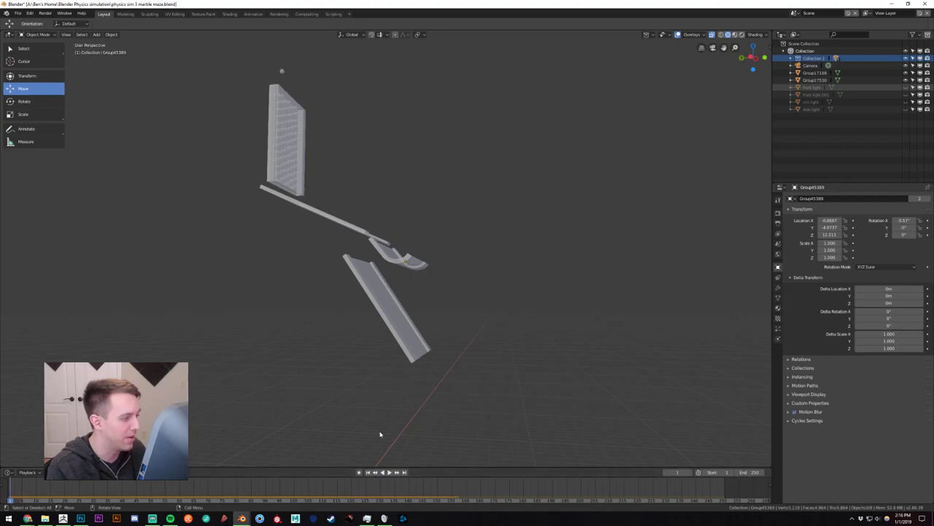
middle_drag(380, 433, 419, 359)
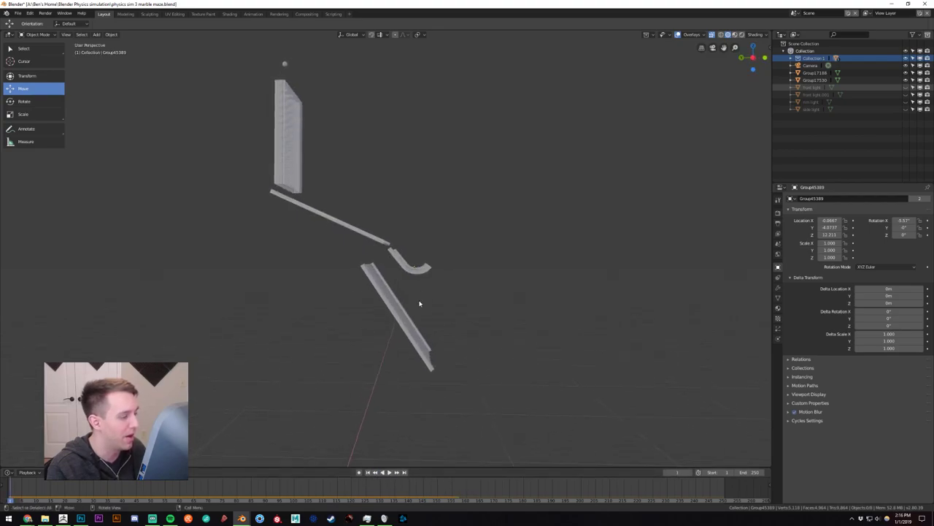
Lower the curved end piece and shift it along Y, clear of the upper ramp and beside the steep lower ramp.
click(414, 270)
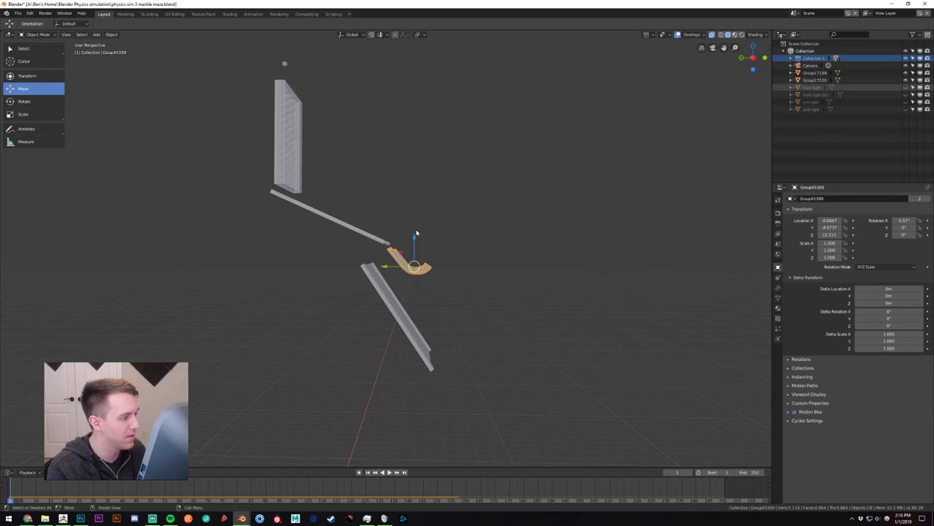
drag(416, 234, 428, 283)
drag(385, 308, 411, 311)
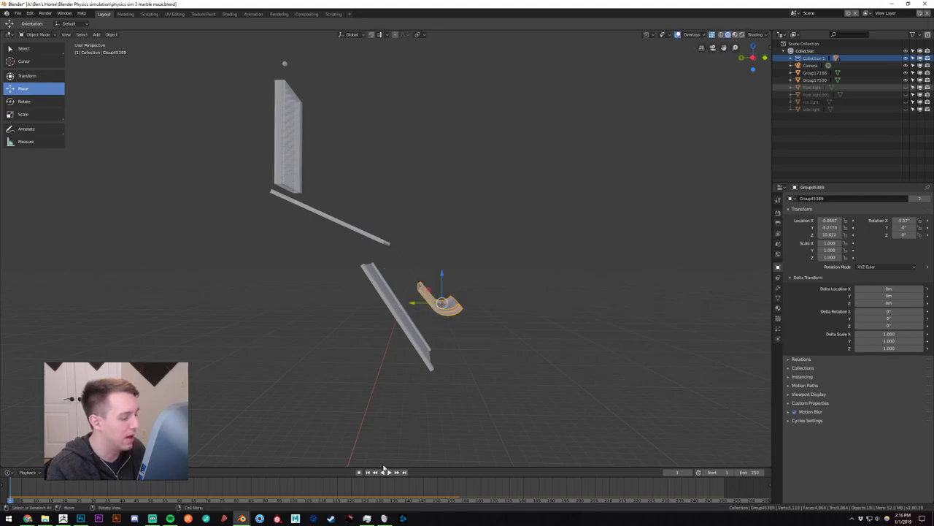
Play the simulation from frame 1 until the sphere drops onto the lowered curved end piece.
click(389, 472)
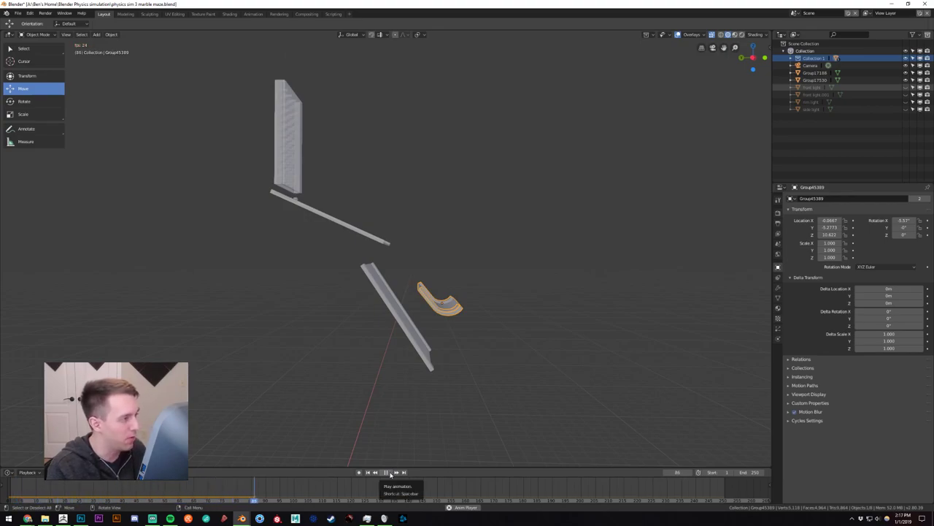
click(390, 472)
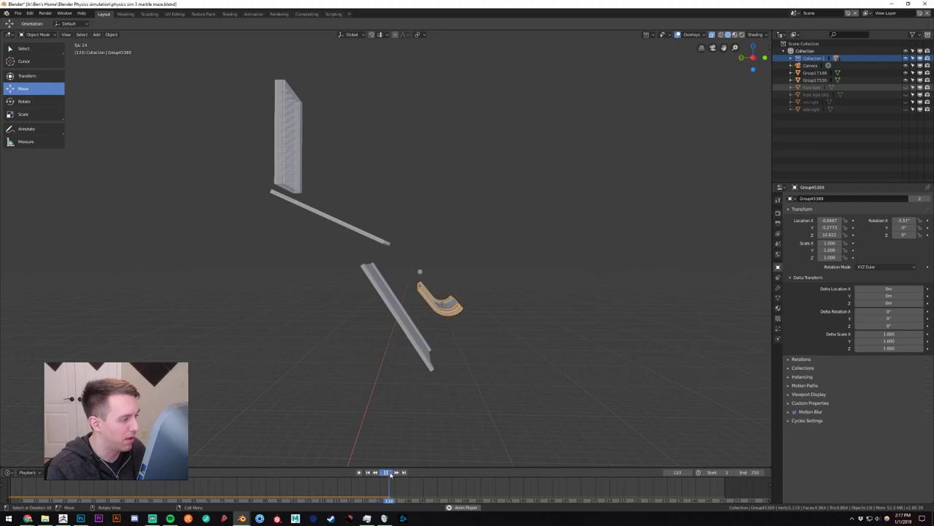
middle_drag(422, 382, 421, 375)
Continue the simulation in the right orthographic view to check how the sphere settles in the curved end piece.
key(KP_3)
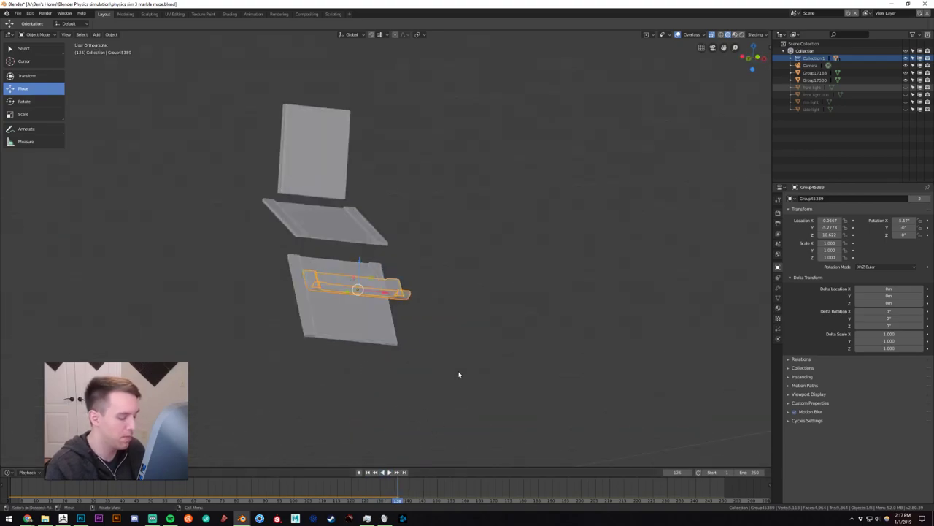
scroll(367, 309, up, 5)
shift+middle_drag(404, 314, 453, 278)
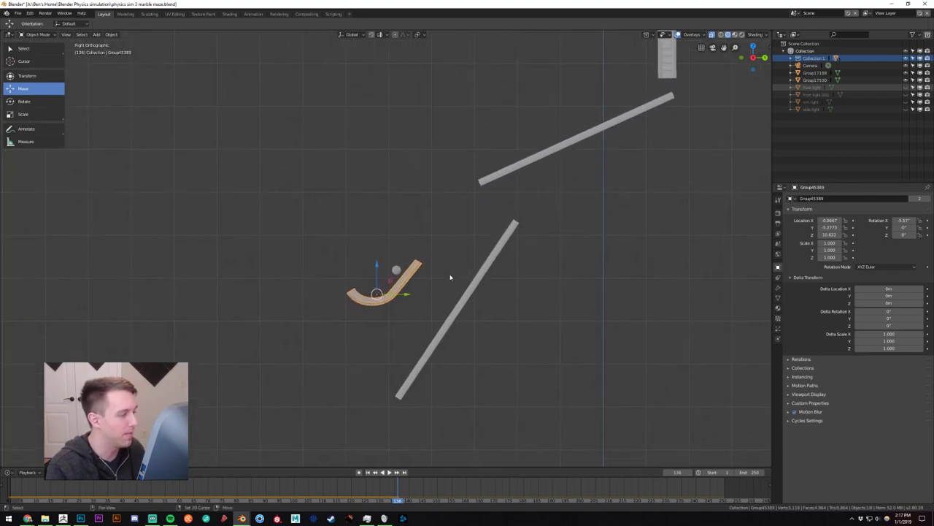
scroll(415, 283, up, 2)
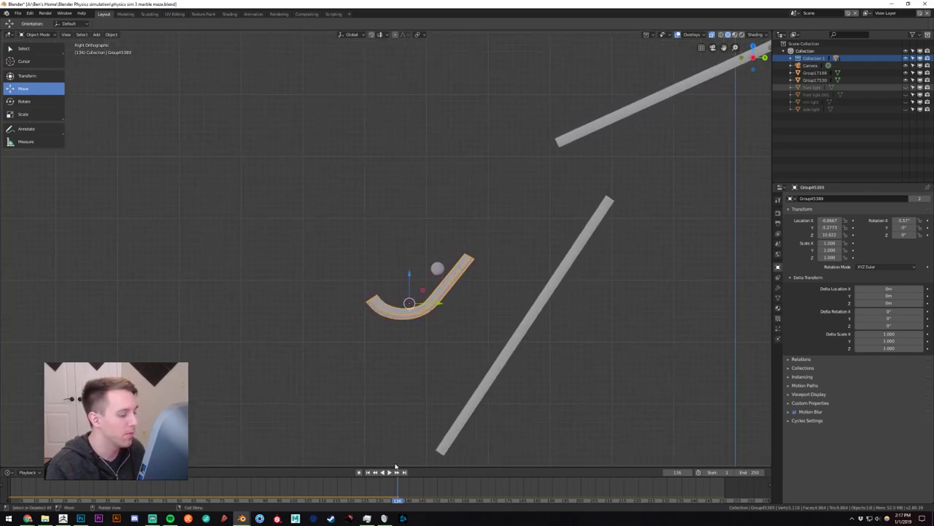
click(389, 472)
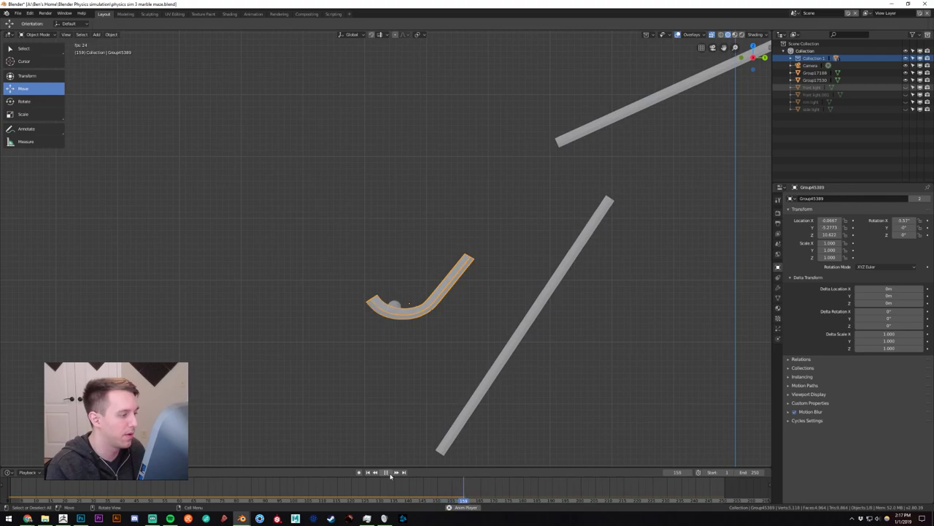
click(388, 473)
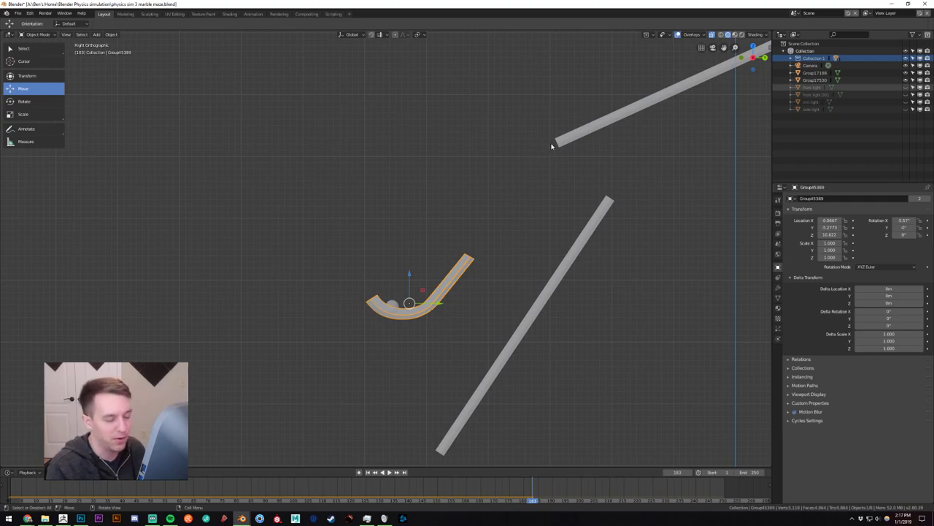
Return to frame 1, move the curved end piece along Y to about -5.48 m and rotate it to about -11.3° on X.
click(45, 101)
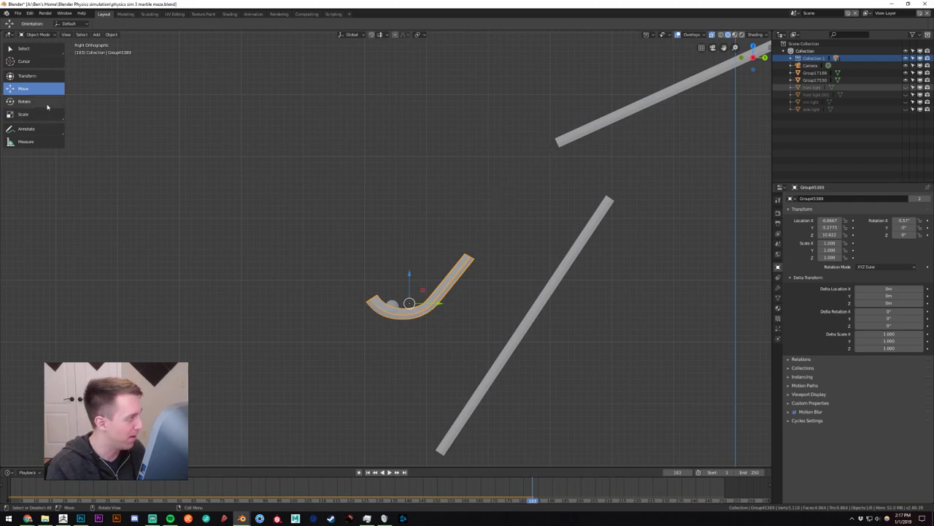
click(368, 473)
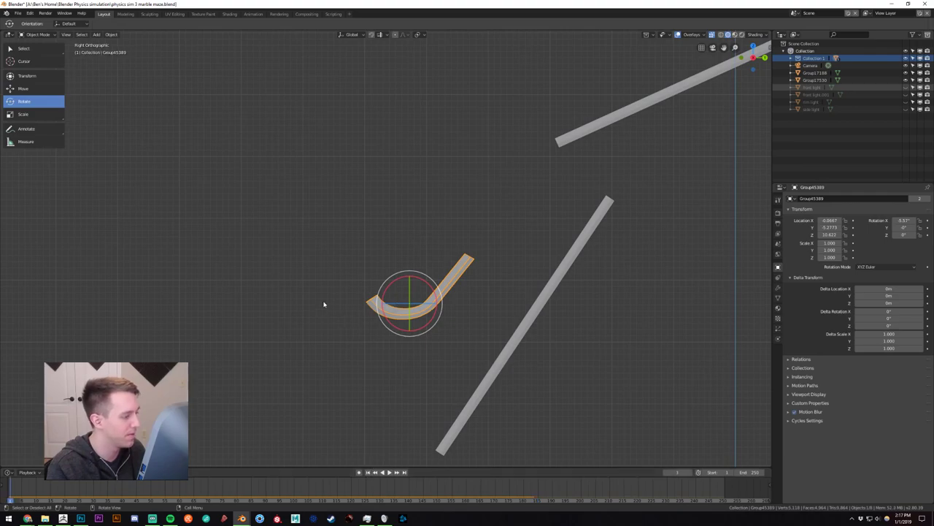
click(42, 89)
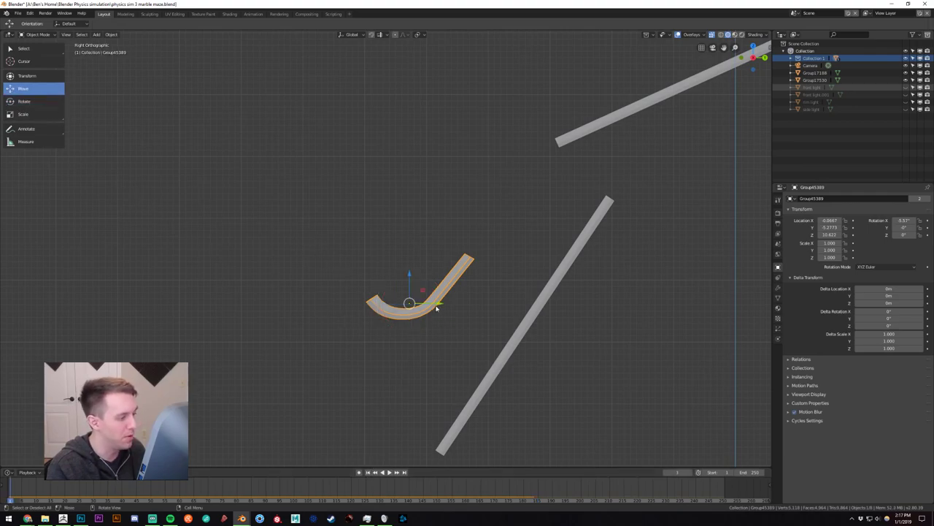
drag(439, 305, 427, 306)
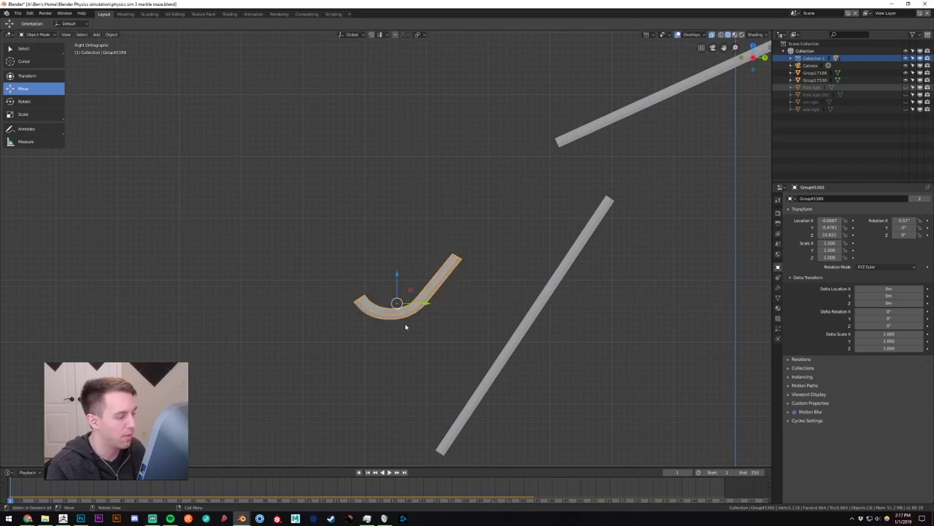
click(25, 100)
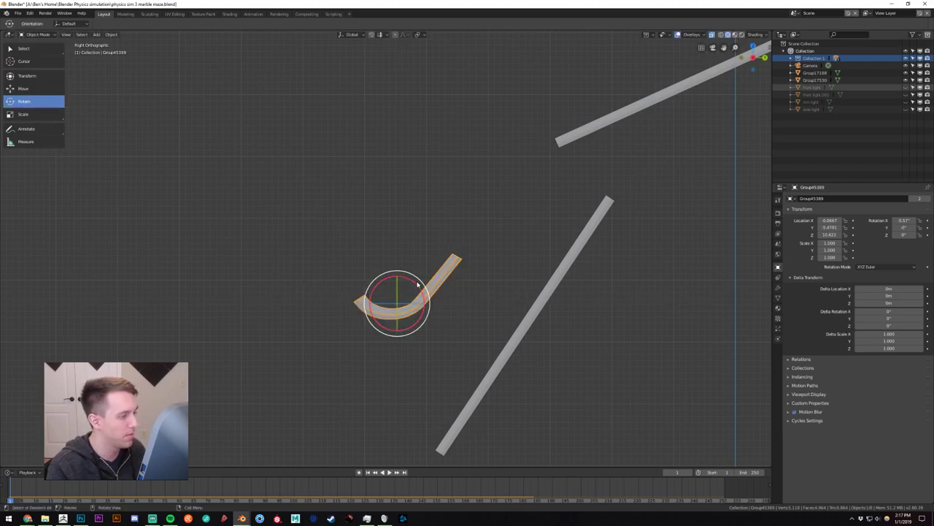
drag(419, 285, 421, 290)
Try to scale the curved end piece along Z, and undo the scaling.
click(24, 114)
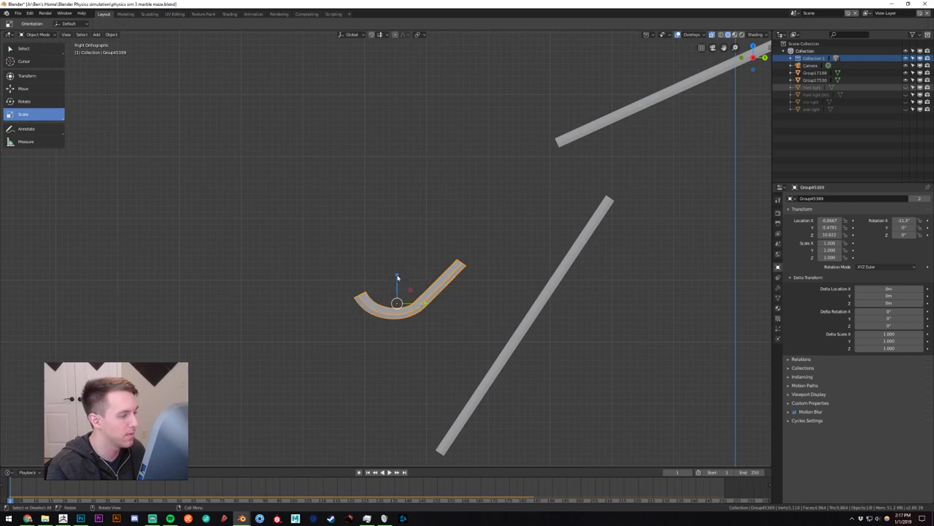
mouse_move(397, 284)
mouse_down()
mouse_move(392, 257)
mouse_move(399, 283)
mouse_move(397, 273)
mouse_up()
key(ctrl+z)
Deselect the curved end piece and play the simulation to test the sphere on its new tilt.
middle_drag(283, 249, 484, 274)
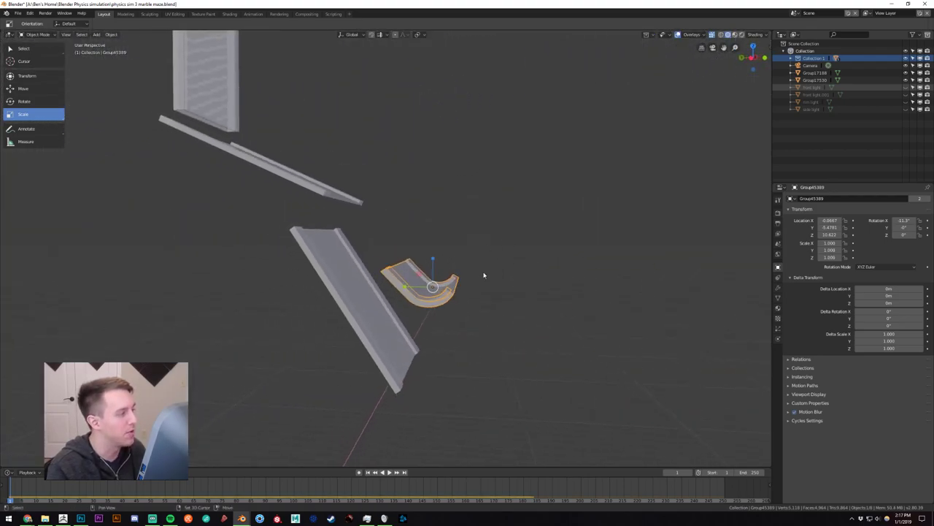
scroll(482, 274, down, 3)
click(470, 198)
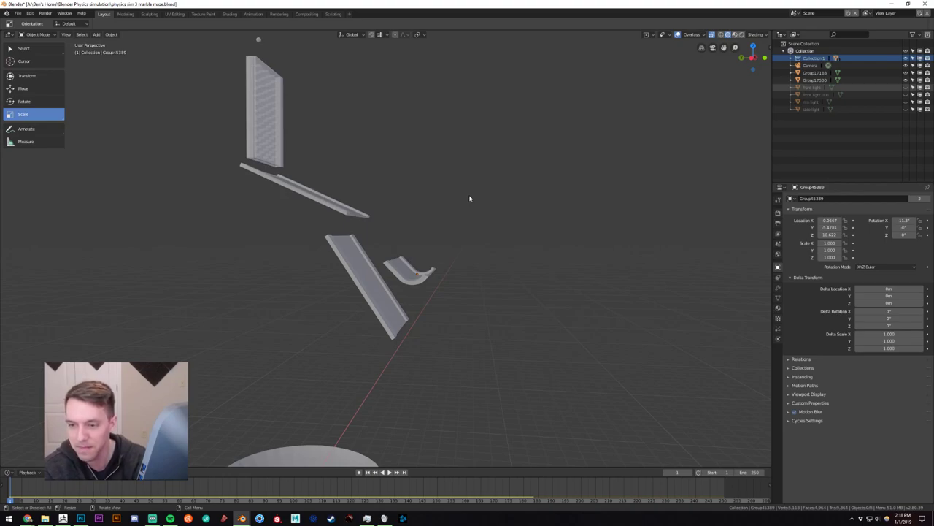
middle_drag(459, 284, 497, 321)
scroll(501, 274, up, 1)
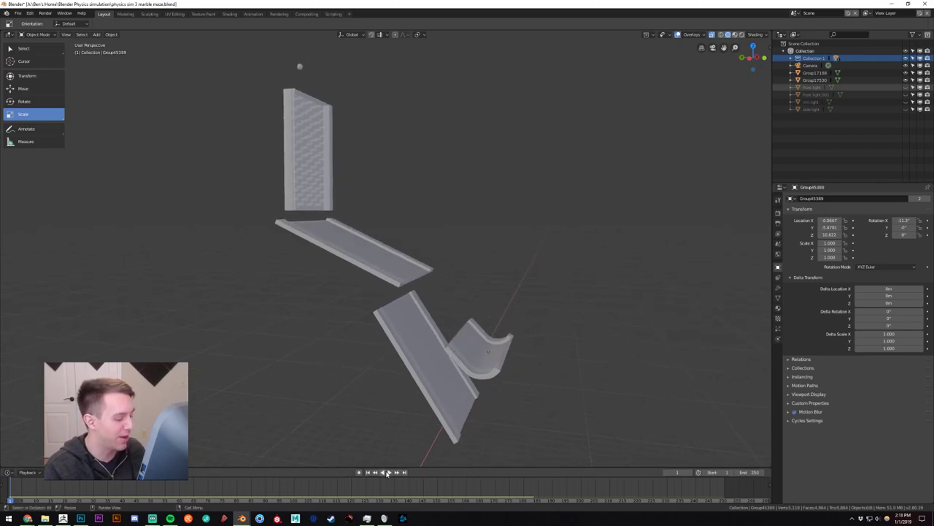
click(388, 473)
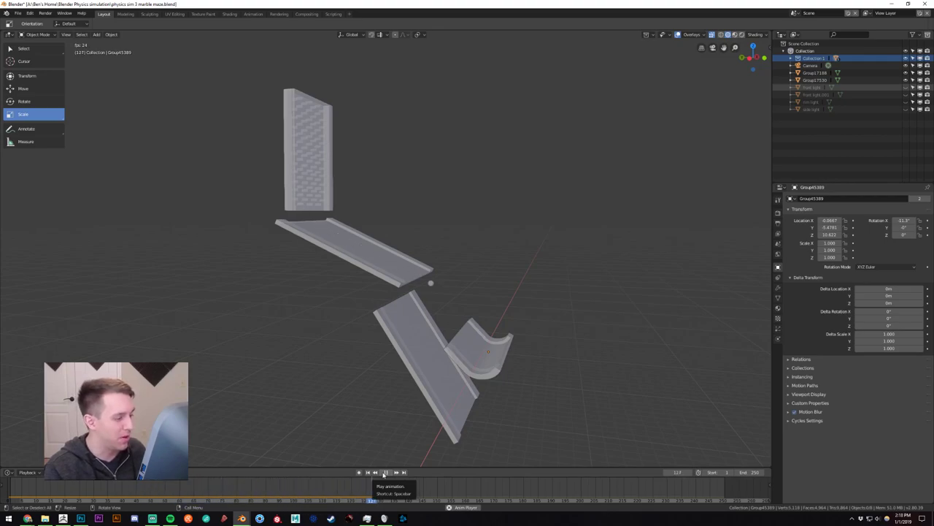
click(384, 473)
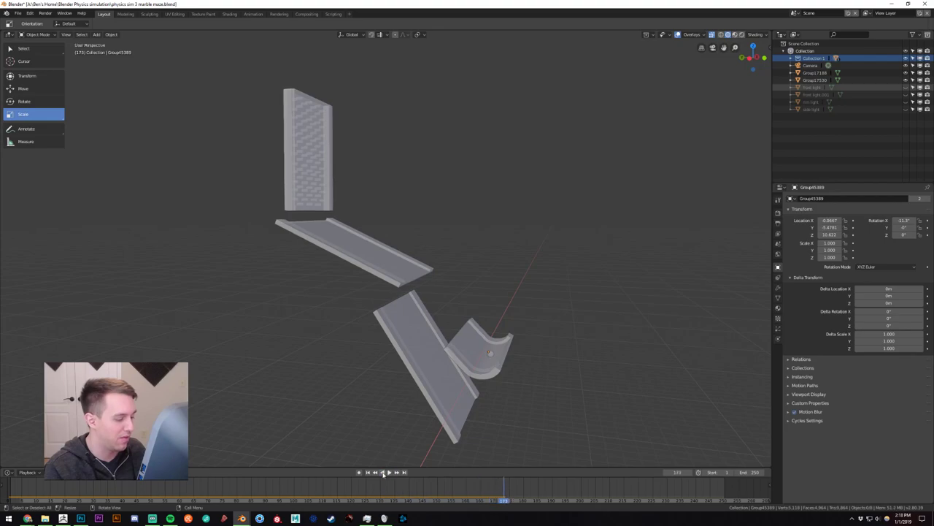
Go back to just before the sphere lands on the curved end piece and step forward to frame 147 to examine its motion.
mouse_move(507, 382)
middle_down()
mouse_move(511, 353)
mouse_move(502, 376)
mouse_move(514, 371)
middle_up()
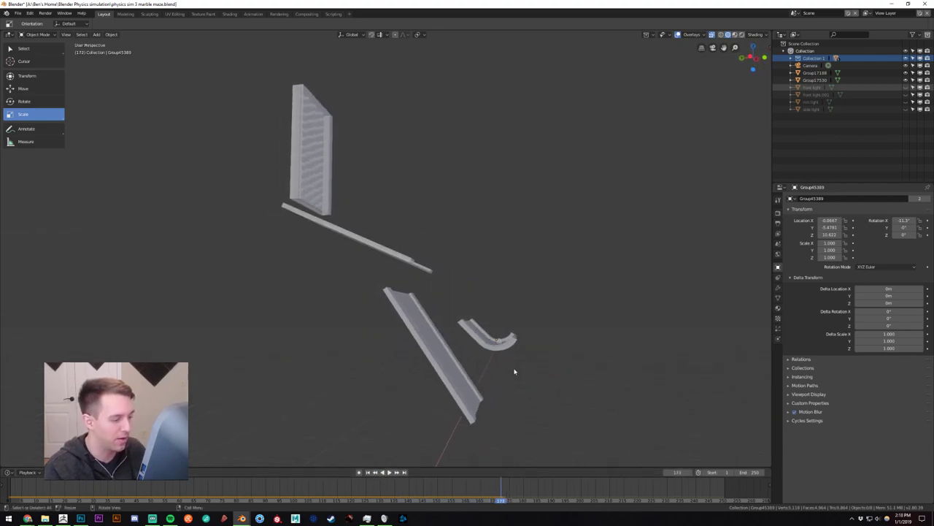
key(shift+ctrl+space)
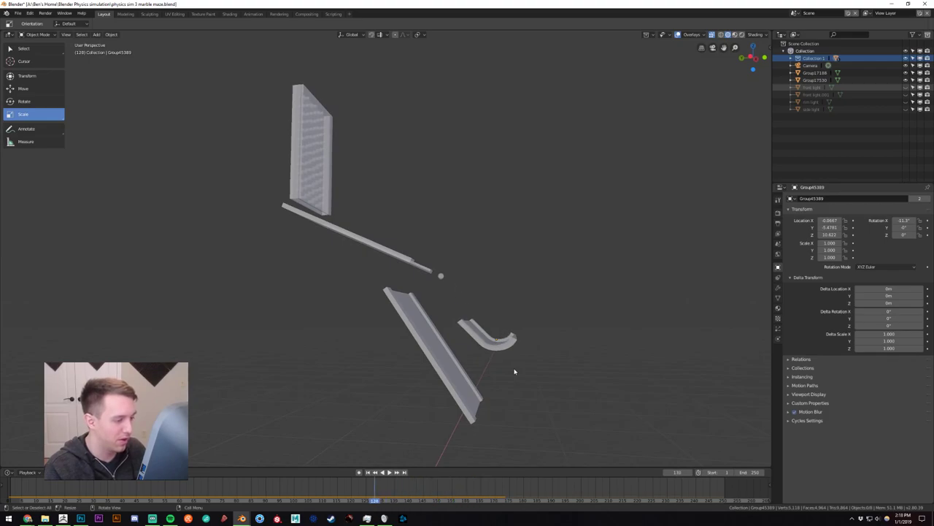
key(space)
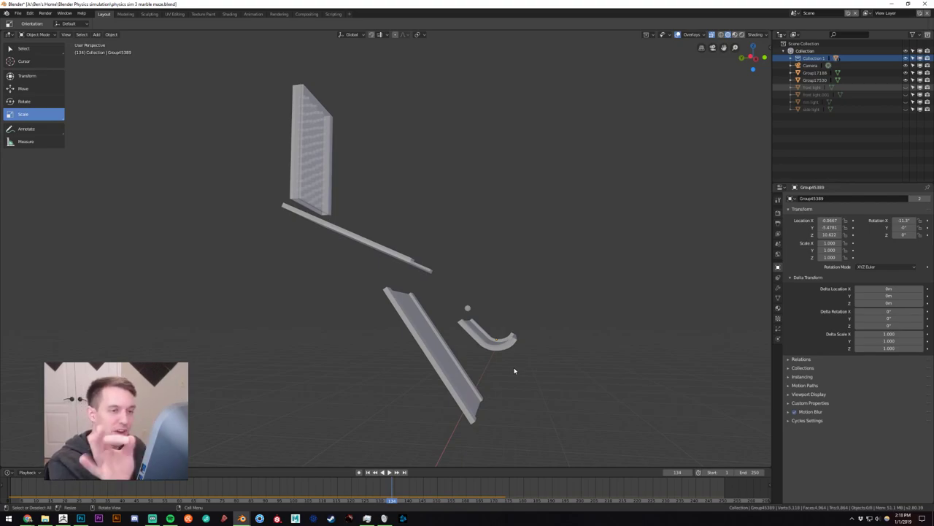
key(Right)
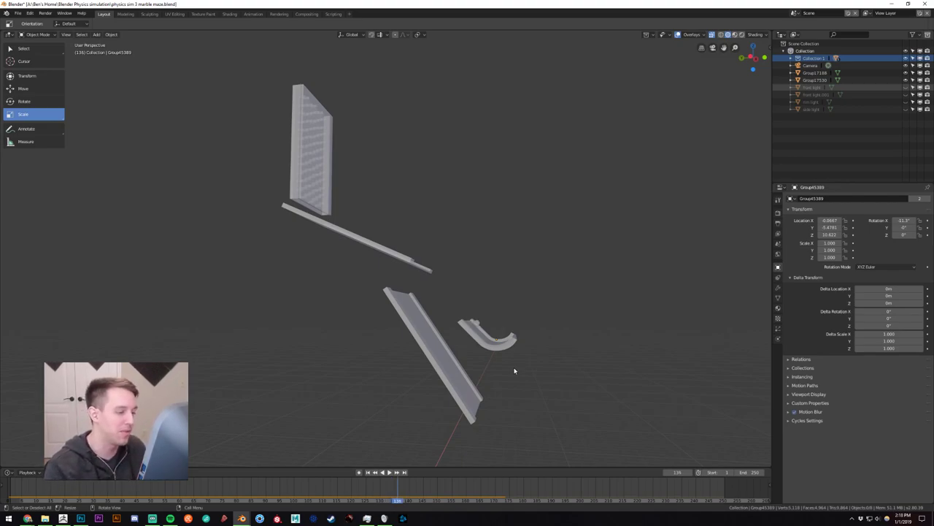
middle_drag(528, 368, 529, 369)
key(Right)
key(Right)
key(Right)
key(Right)
key(Right)
key(Right)
key(Right)
key(Right)
key(Right)
key(Right)
key(Right)
key(Right)
key(Right)
key(Right)
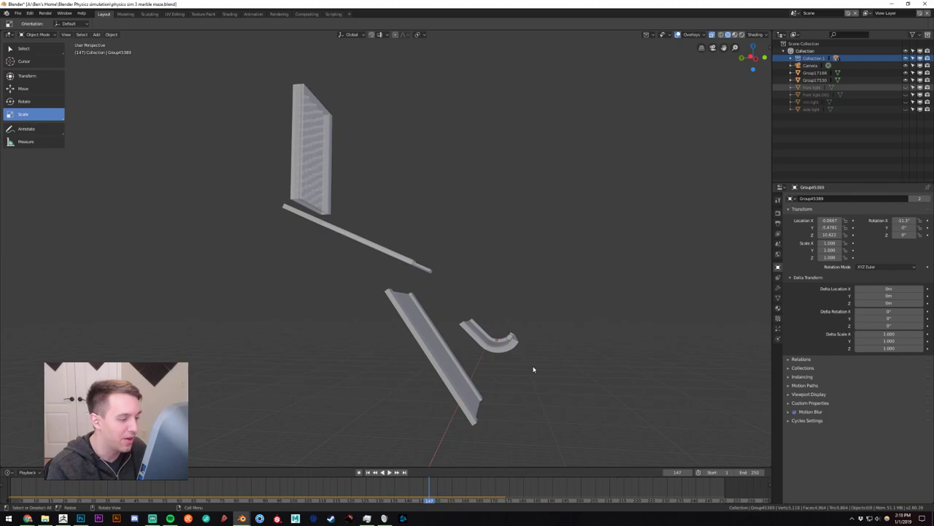
Step back and forth through roughly frames 124 to 146 to examine how the sphere falls off the upper ramp and lands.
key(Left)
key(Left)
key(Left)
key(Left)
key(Left)
key(Left)
key(Left)
key(Left)
key(Left)
key(Left)
key(Left)
key(Left)
key(Left)
key(Left)
key(Left)
key(Left)
key(Left)
key(Left)
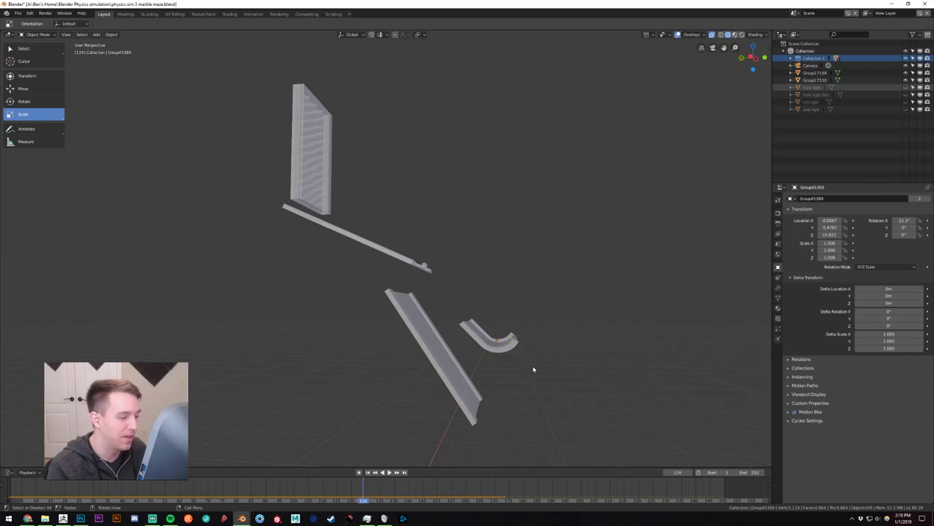
key(Right)
key(Right)
key(Right)
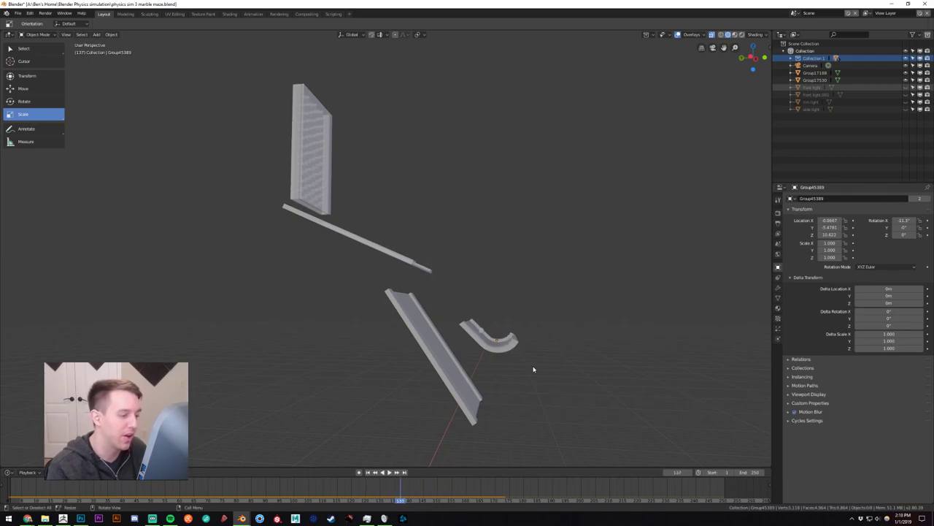
key(Right)
key(Right)
key(Right)
key(Right)
key(Right)
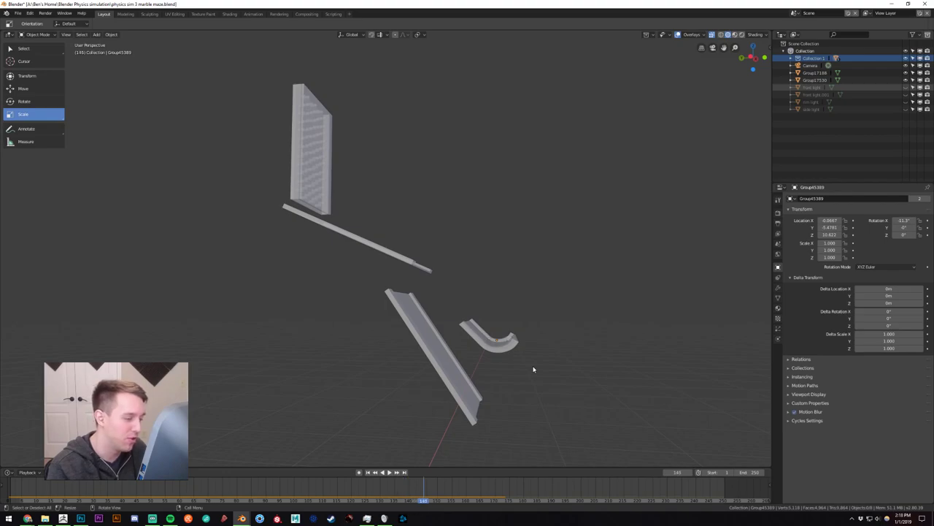
key(Left)
key(Left)
key(Left)
key(Left)
key(Left)
key(Left)
key(Left)
key(Left)
key(Left)
key(Left)
key(Left)
key(Left)
key(Left)
key(Left)
key(Left)
key(Left)
key(Left)
key(Left)
key(Left)
key(Left)
key(Right)
key(Right)
key(Right)
key(Right)
key(Right)
key(Right)
key(Right)
key(Right)
key(Right)
key(Right)
key(Right)
key(Right)
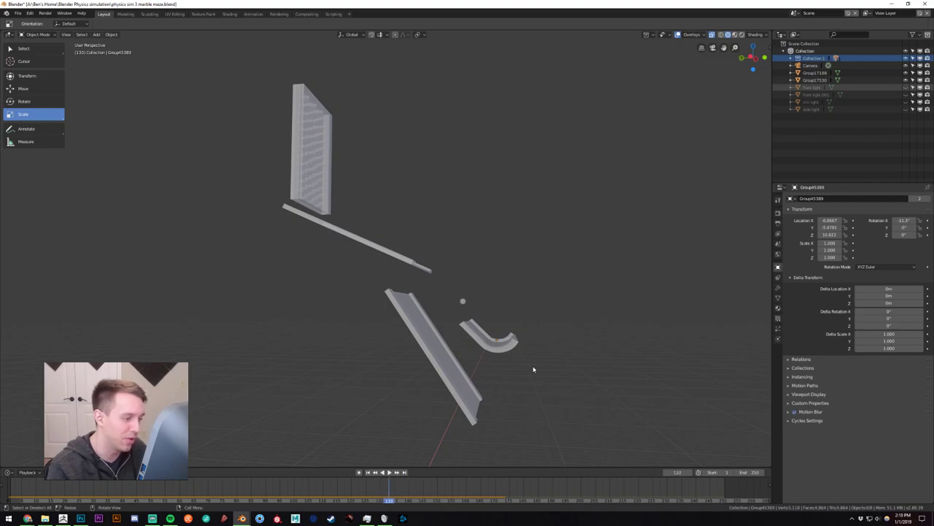
Examine the sphere's contact with the curved end piece frame by frame in the right orthographic view.
middle_drag(534, 368, 540, 369)
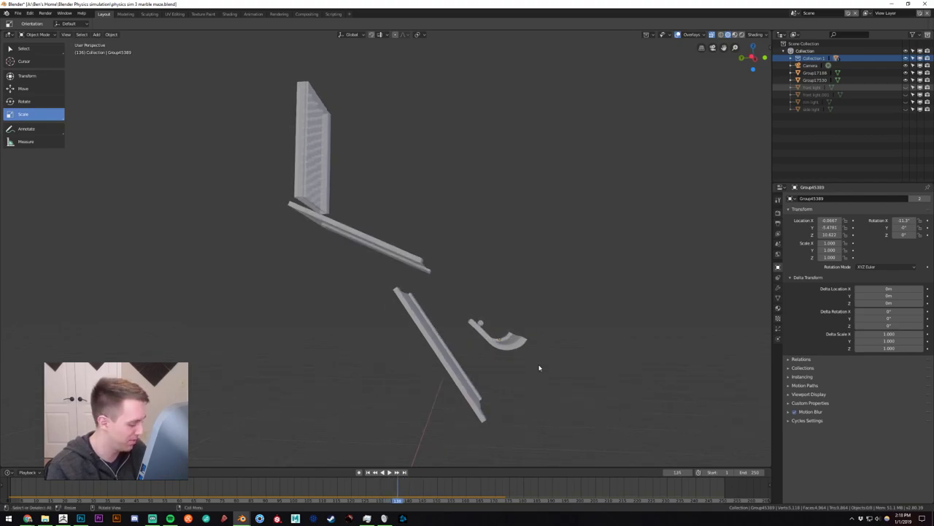
key(KP_3)
scroll(323, 317, up, 3)
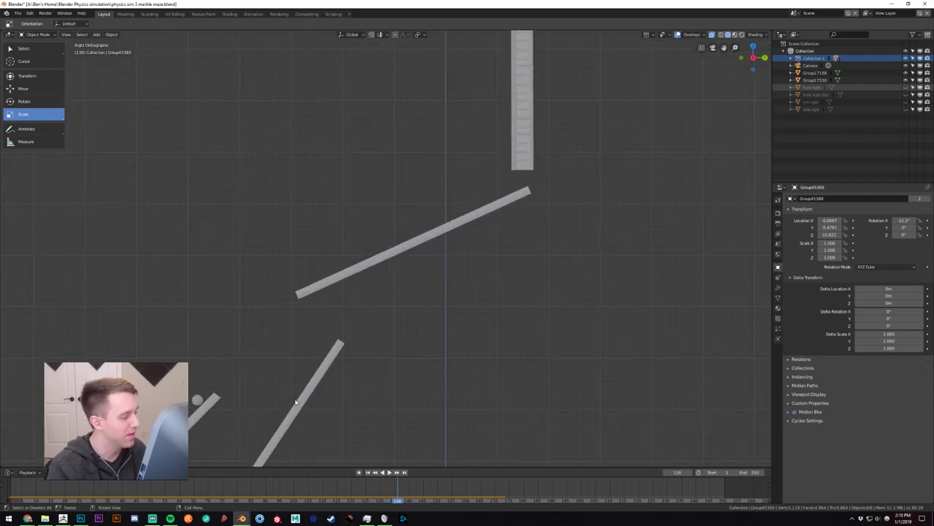
scroll(408, 351, up, 2)
shift+middle_drag(407, 351, 567, 244)
scroll(479, 273, up, 2)
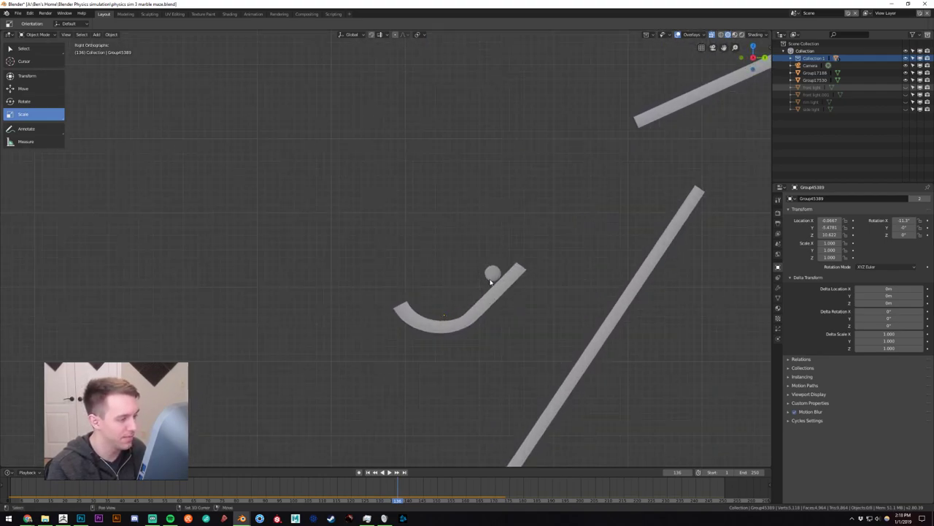
shift+middle_drag(490, 279, 479, 276)
key(Left)
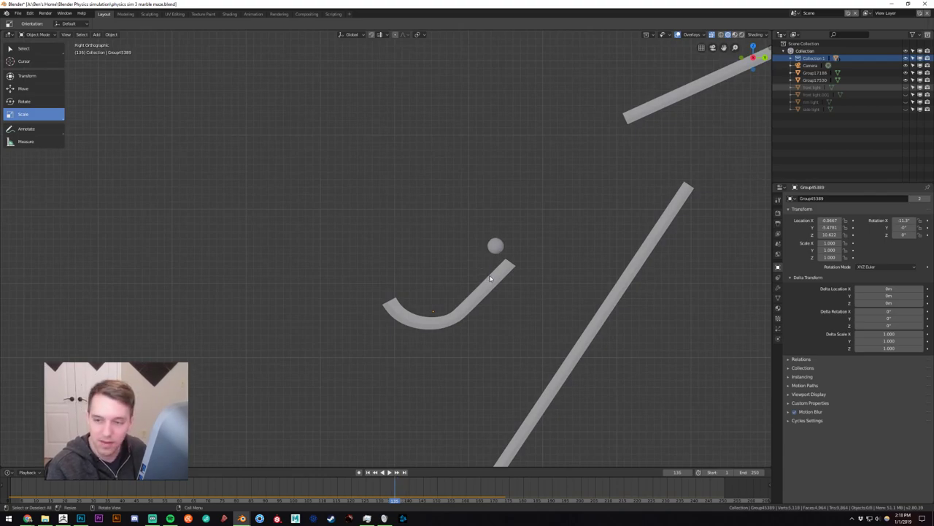
key(Left)
key(Right)
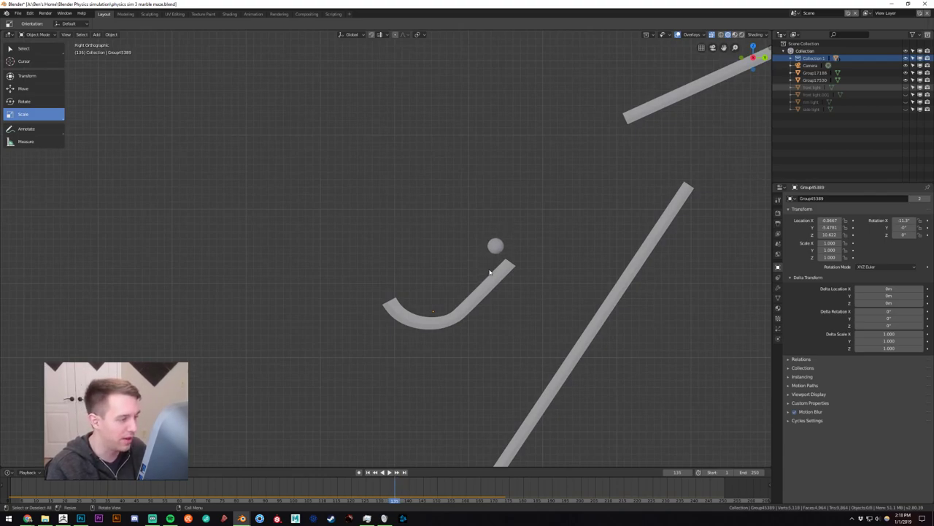
key(Right)
key(Right)
key(Right)
key(Right)
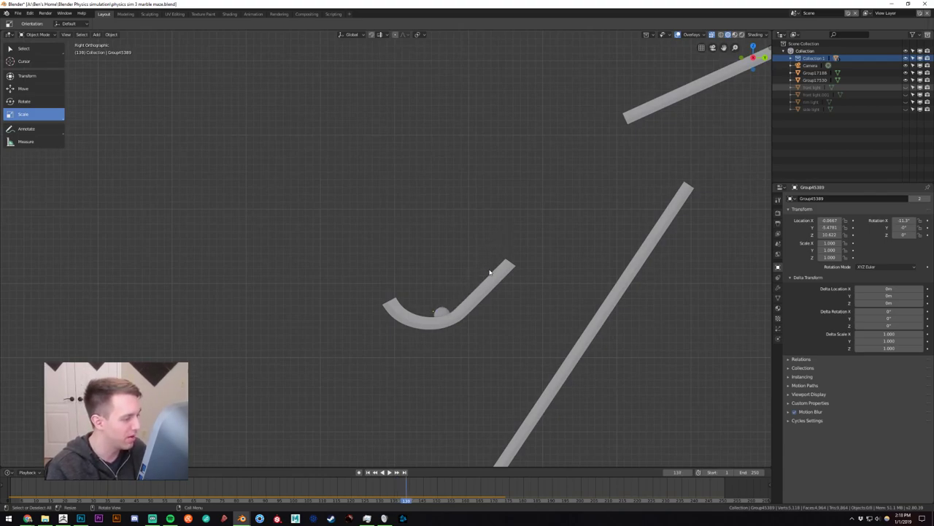
Step back to frame 135 and examine the sphere's position relative to the curved end piece and the steep lower ramp.
key(Left)
key(Left)
key(Left)
key(Left)
scroll(480, 274, down, 3)
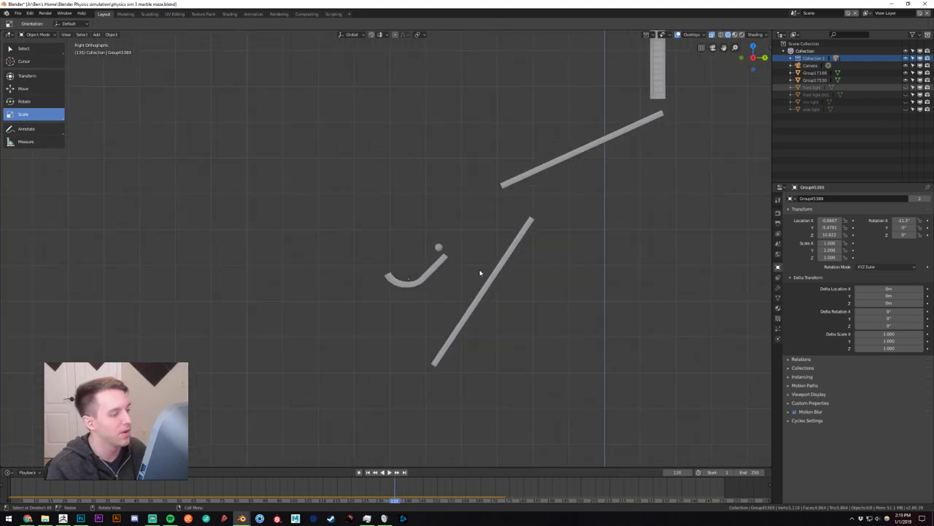
click(439, 271)
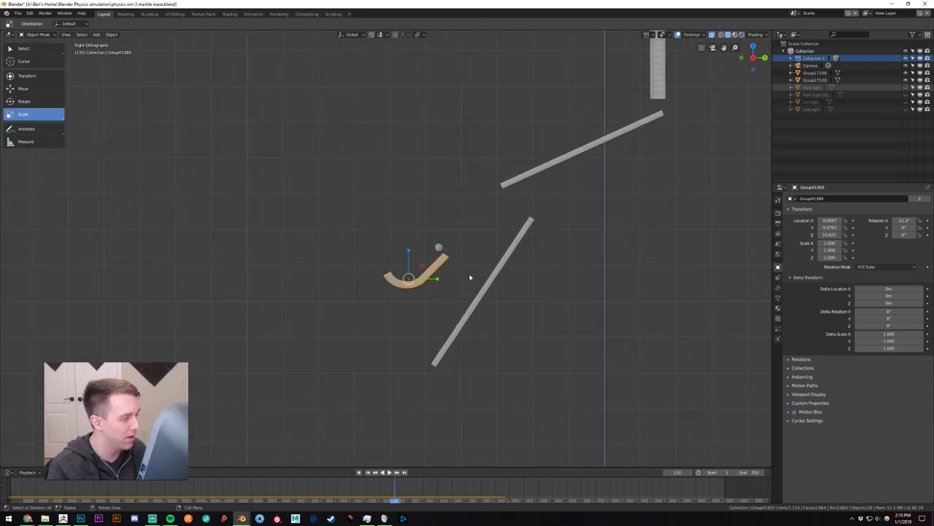
click(500, 271)
key(w)
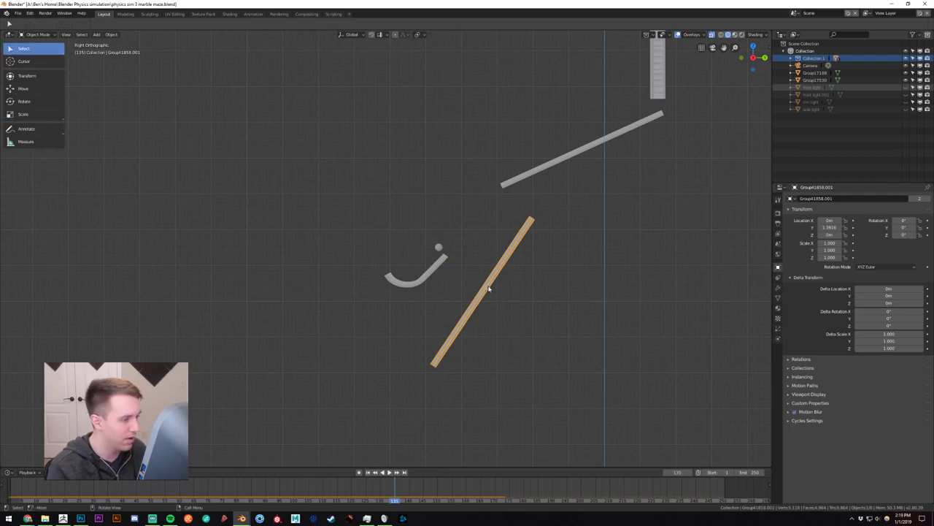
mouse_move(390, 297)
middle_down()
mouse_move(448, 302)
mouse_move(417, 257)
mouse_move(406, 256)
mouse_move(395, 283)
middle_up()
click(400, 271)
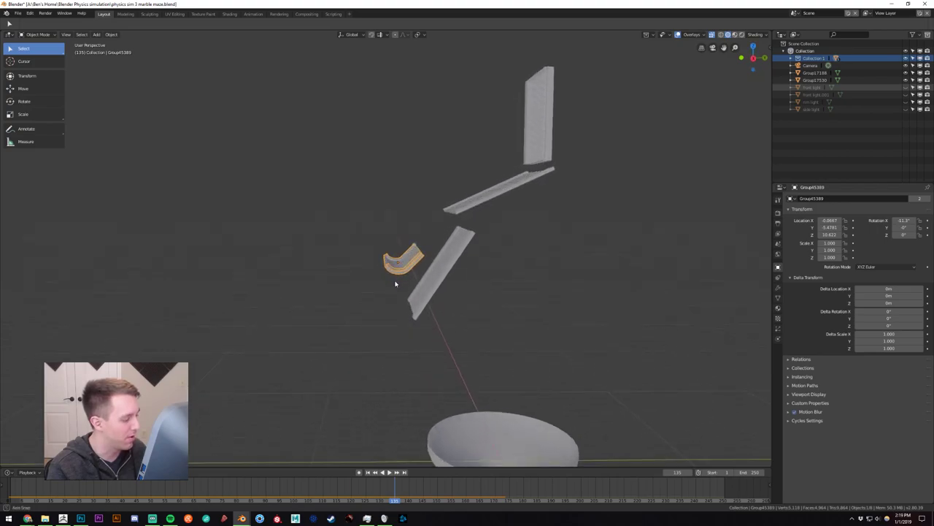
Return to the first frame and move the large bowl from the origin up and sideways to sit just below the curved end piece.
click(369, 473)
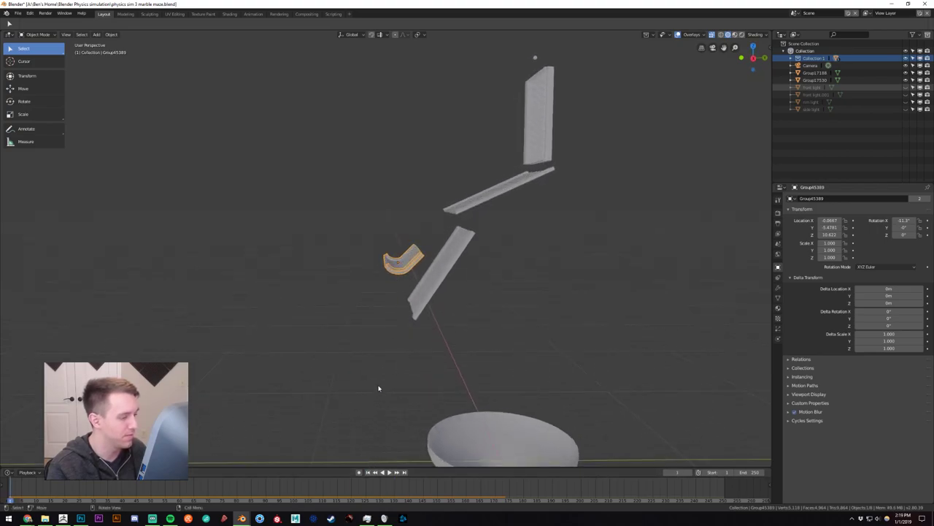
middle_drag(379, 388, 449, 343)
click(372, 351)
scroll(393, 338, down, 3)
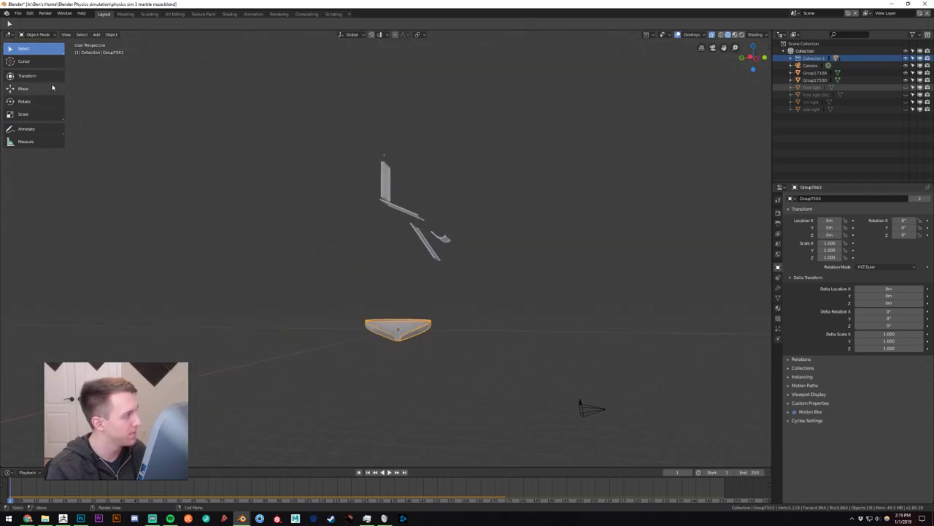
click(51, 87)
middle_drag(289, 239, 457, 329)
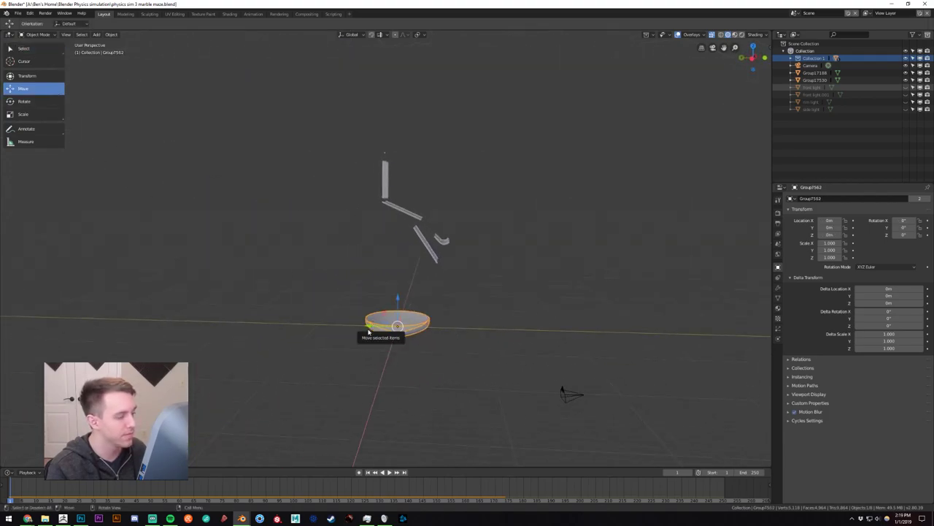
drag(368, 330, 458, 228)
Select the curved end piece above the raised bowl with the Move tool active.
middle_drag(458, 228, 297, 250)
scroll(394, 271, up, 5)
click(381, 291)
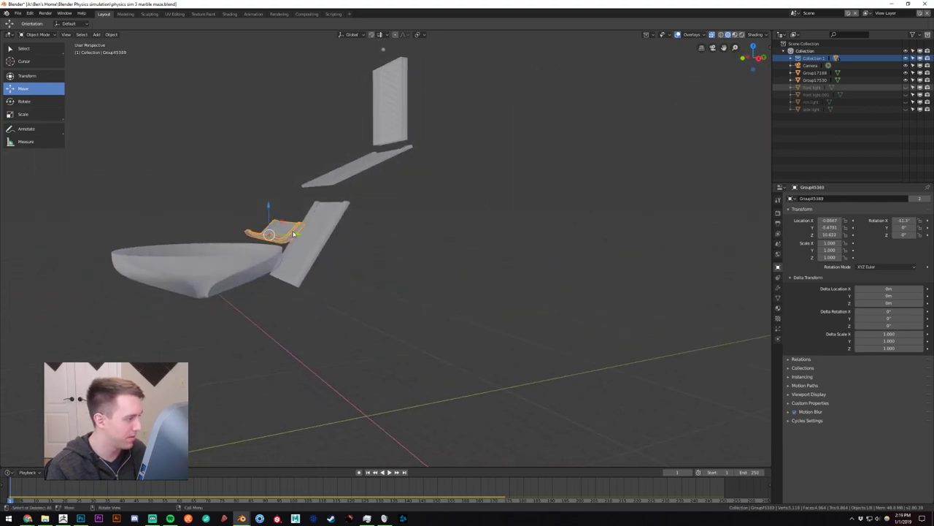
Move the small curved piece and the steep lower ramp along the Y axis, away from the bowl.
drag(299, 235, 401, 231)
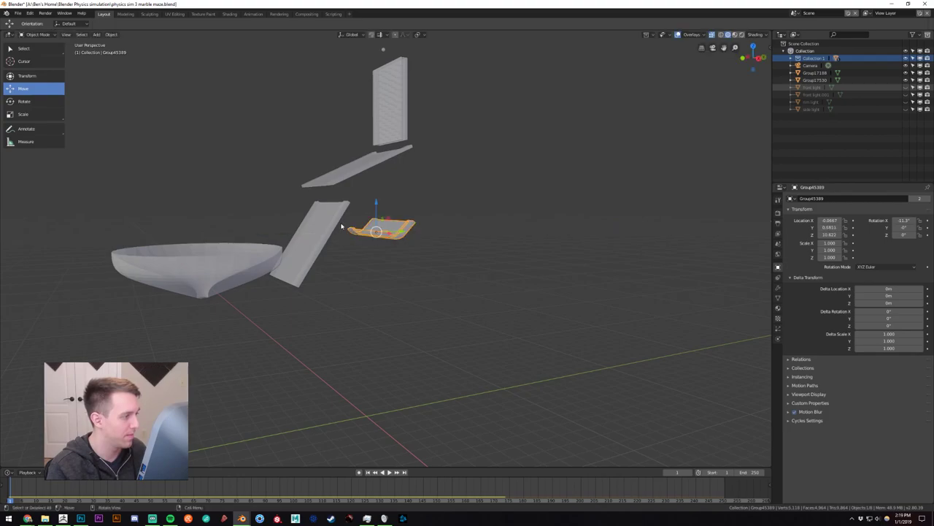
click(328, 224)
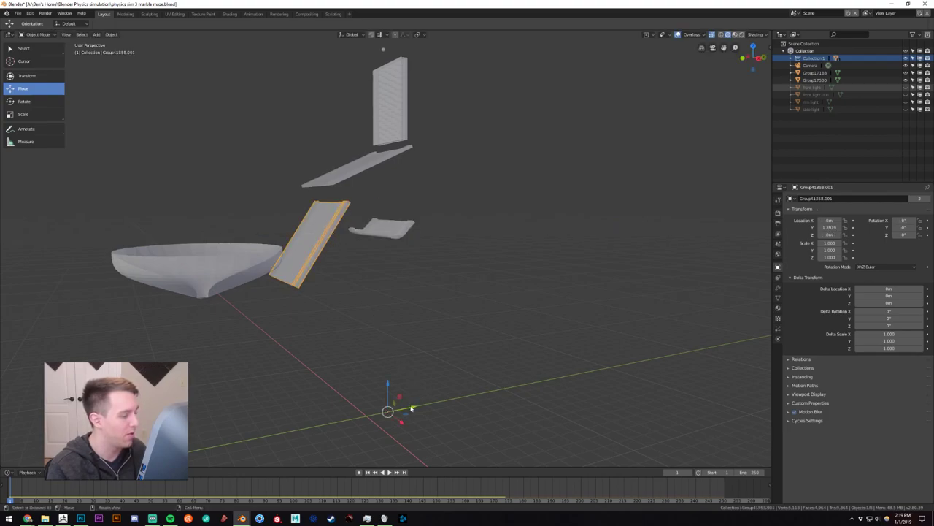
drag(411, 409, 508, 388)
middle_drag(508, 387, 345, 303)
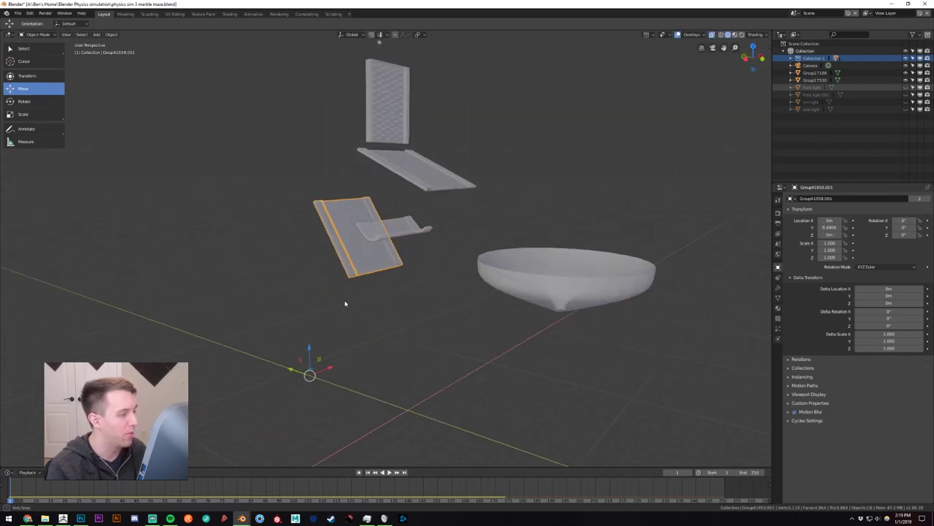
middle_drag(501, 299, 375, 251)
click(375, 234)
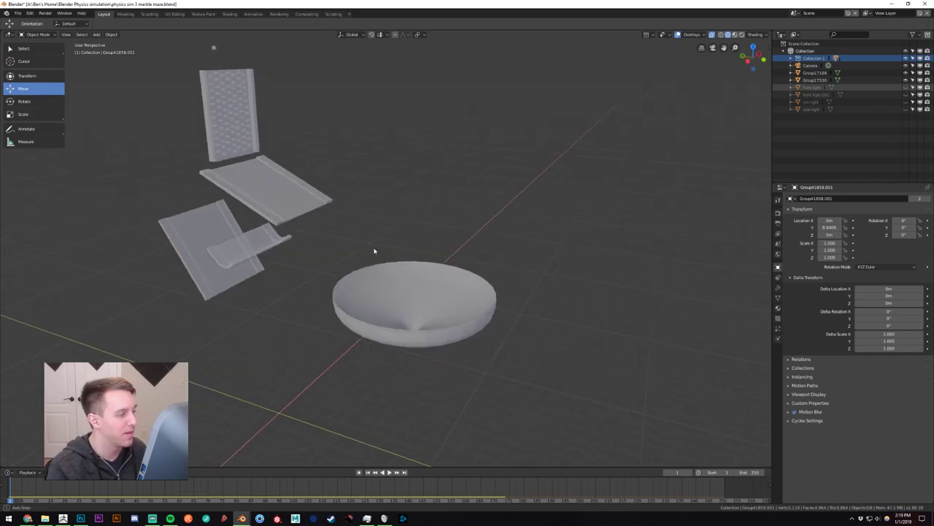
Scale the bowl up uniformly to about 1.628.
click(420, 294)
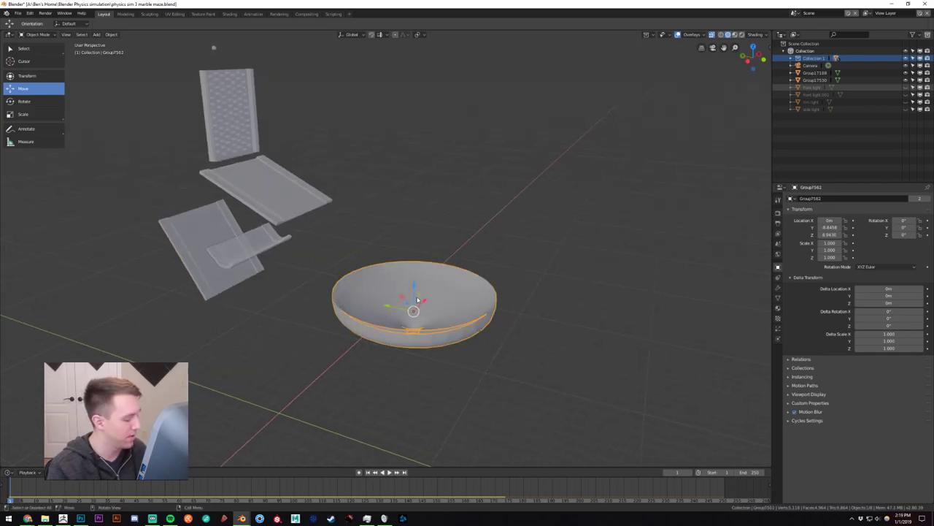
click(49, 113)
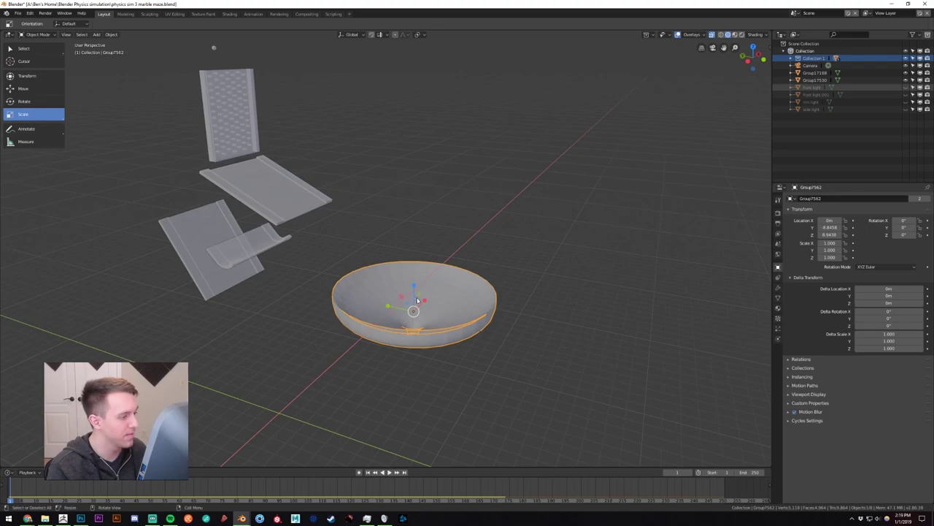
drag(425, 299, 421, 316)
key(ctrl+z)
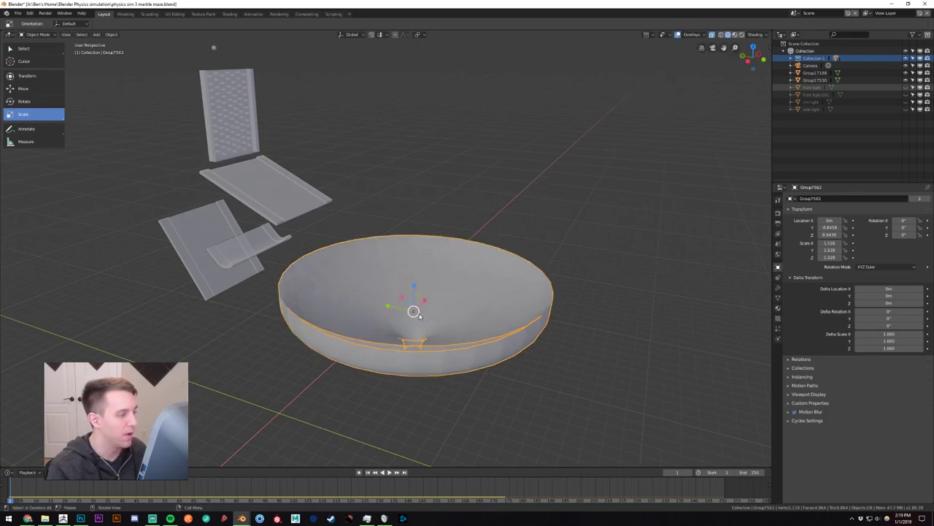
mouse_move(420, 317)
middle_down()
mouse_move(416, 326)
mouse_move(420, 318)
middle_up()
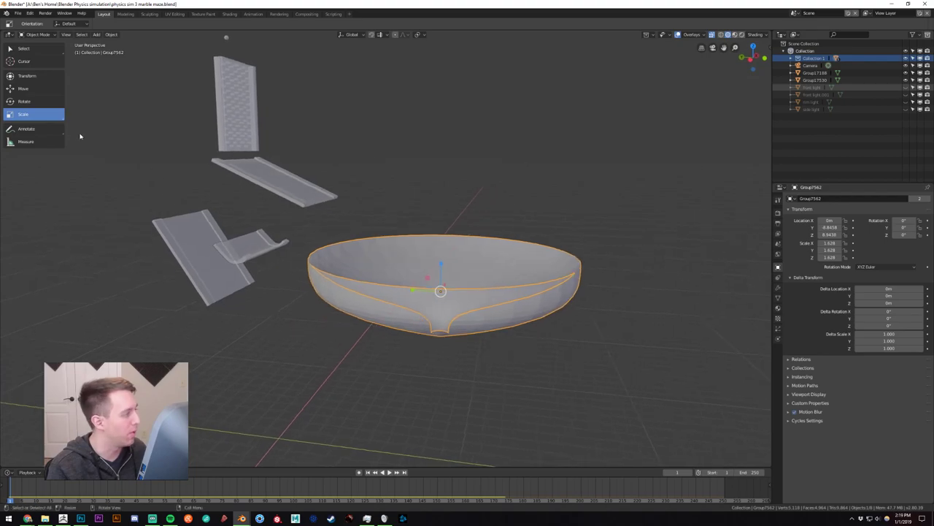
Move the bowl along Y and Z so its near rim sits just under the middle ramp's lower end, at about Z 10.73 m.
click(34, 88)
click(34, 88)
drag(410, 292, 451, 245)
middle_drag(451, 244, 430, 261)
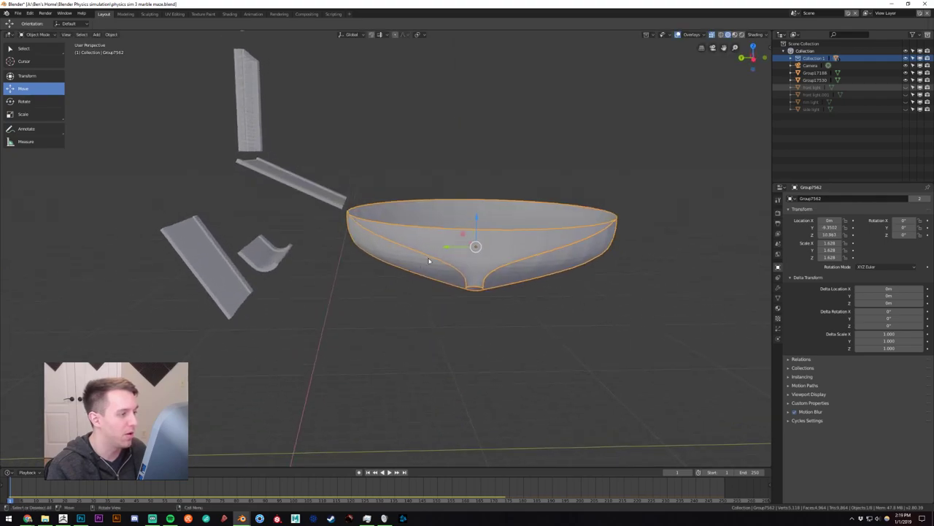
drag(448, 249, 440, 249)
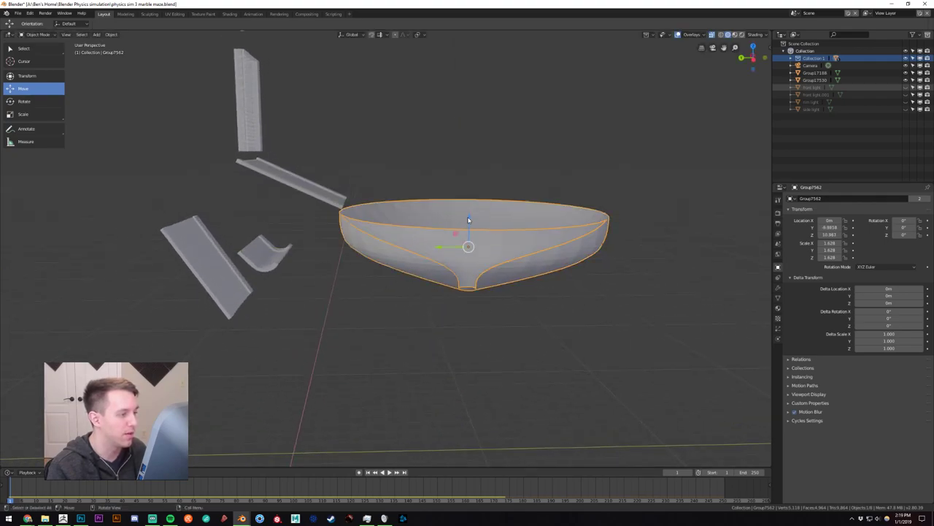
drag(469, 220, 469, 227)
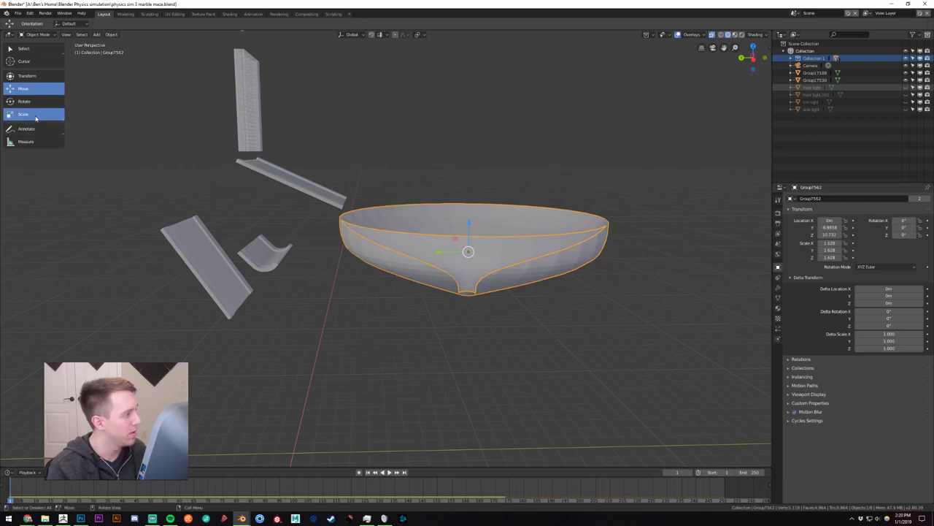
Flatten the bowl by scaling it vertically to about 0.859 on Z.
click(36, 115)
drag(469, 224, 472, 241)
middle_drag(438, 189, 431, 279)
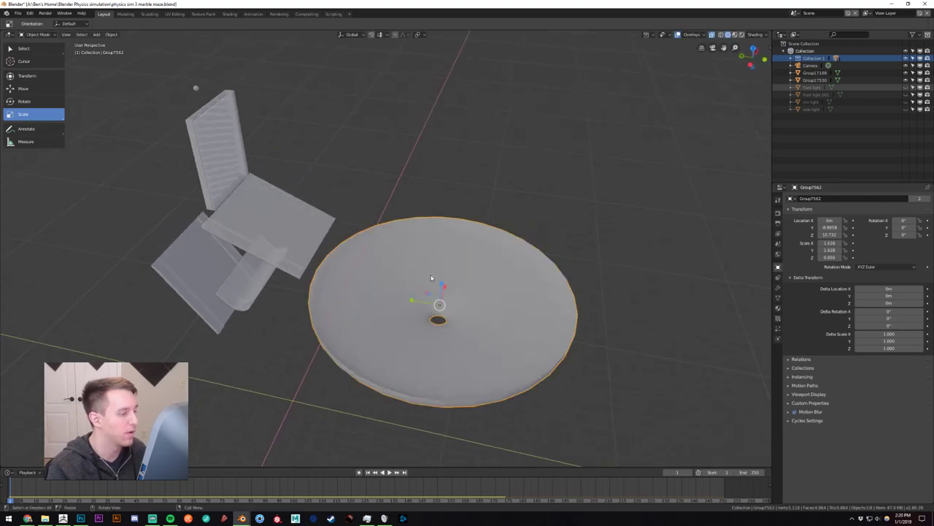
click(23, 48)
middle_drag(345, 180, 348, 159)
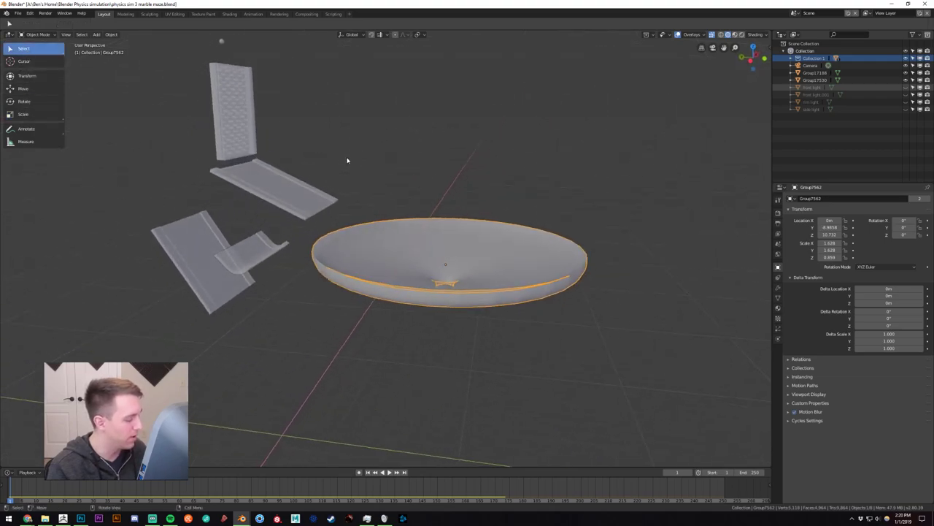
Apply the bowl's location, rotation and scale while keeping it in place beside the middle ramp, and deselect it.
key(alt+g)
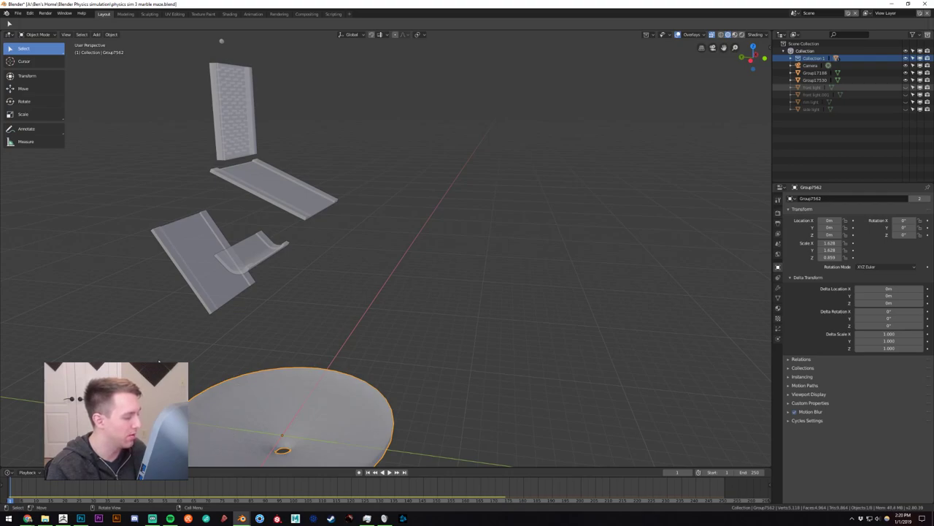
key(ctrl+z)
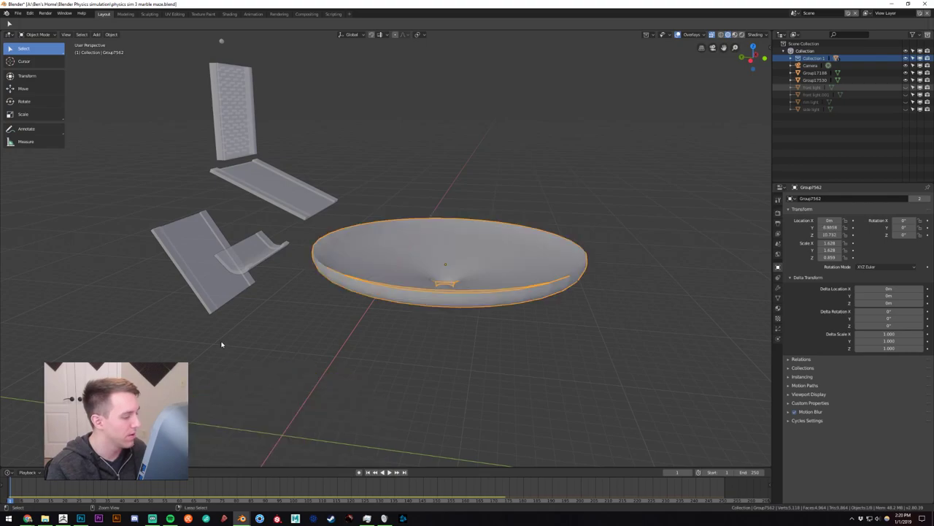
click(333, 303)
click(372, 261)
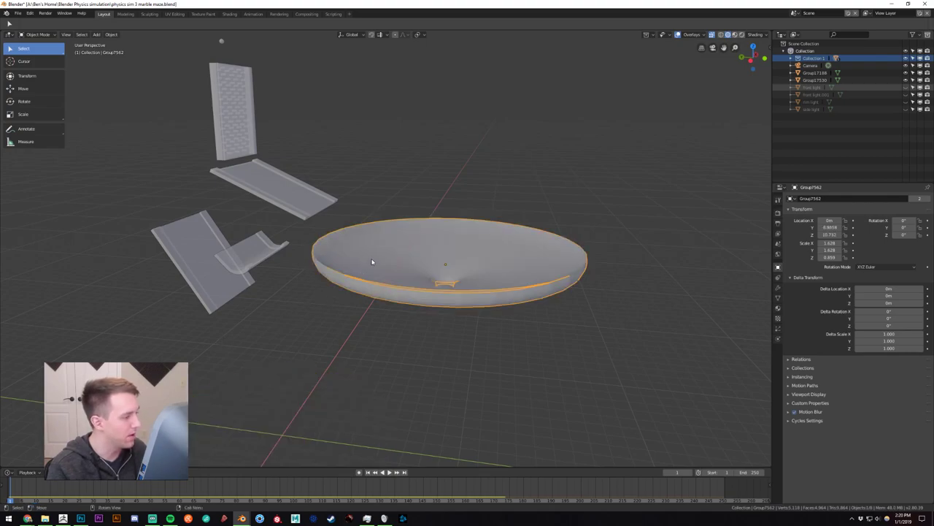
click(110, 35)
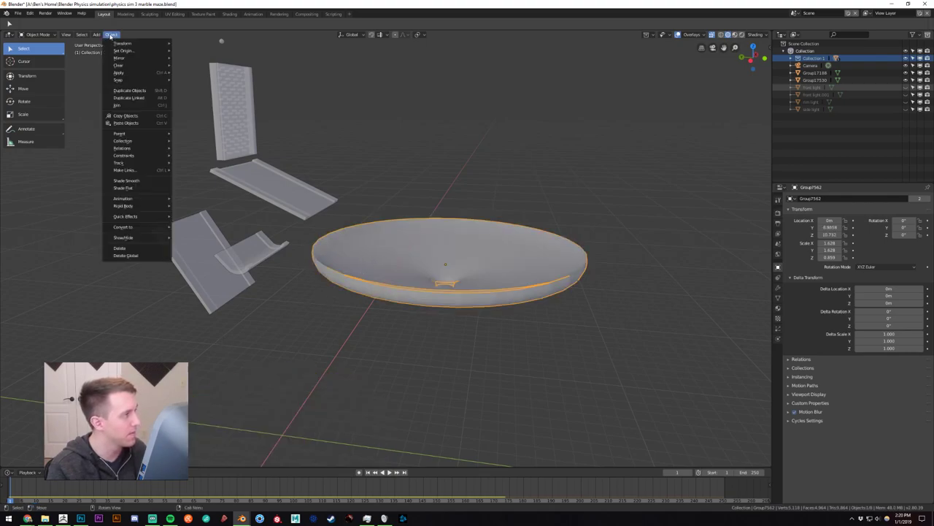
mouse_move(146, 65)
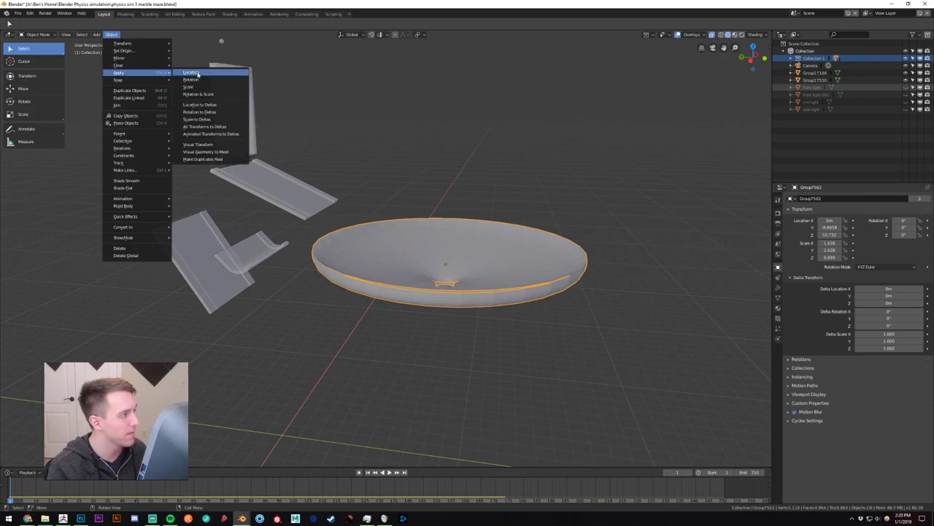
click(199, 94)
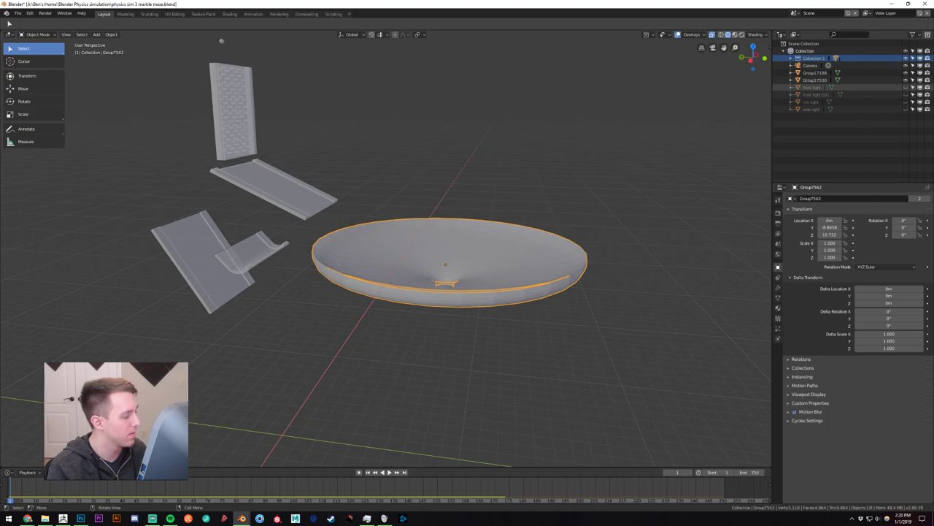
click(298, 356)
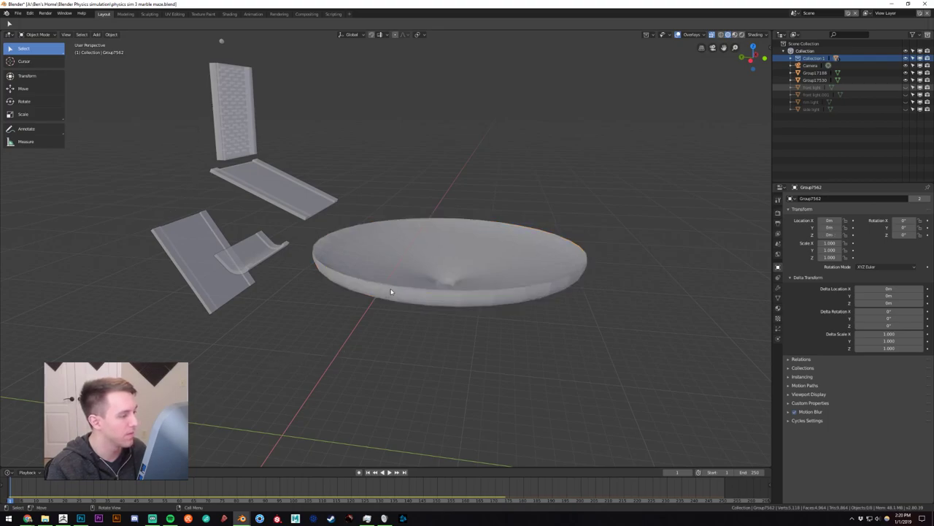
Play the marble simulation, watch how the marble behaves in the bowl from several angles, and stop playback.
click(387, 473)
middle_drag(343, 355, 352, 327)
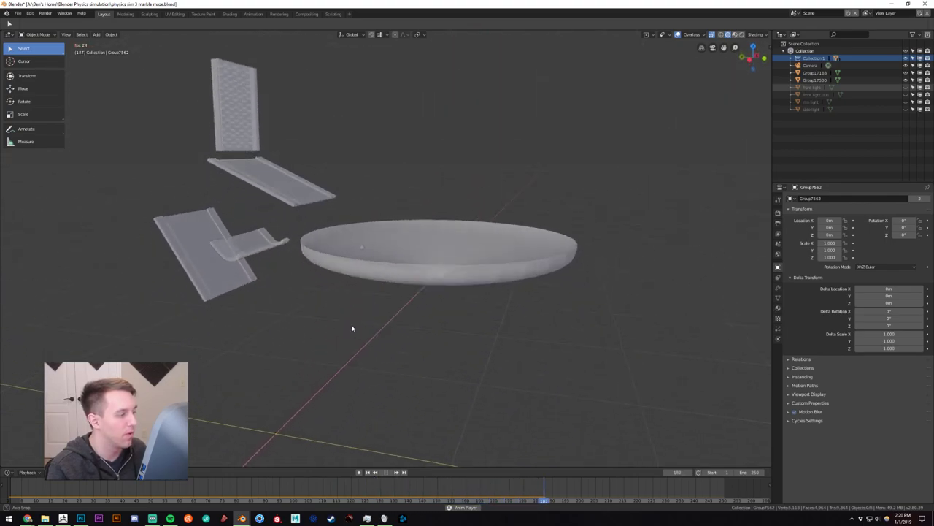
click(427, 277)
middle_drag(507, 294, 442, 328)
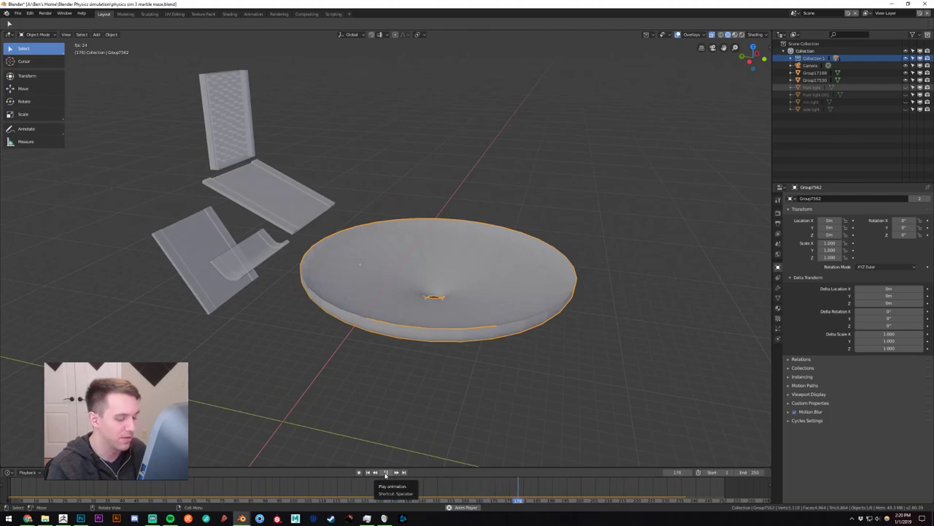
click(385, 473)
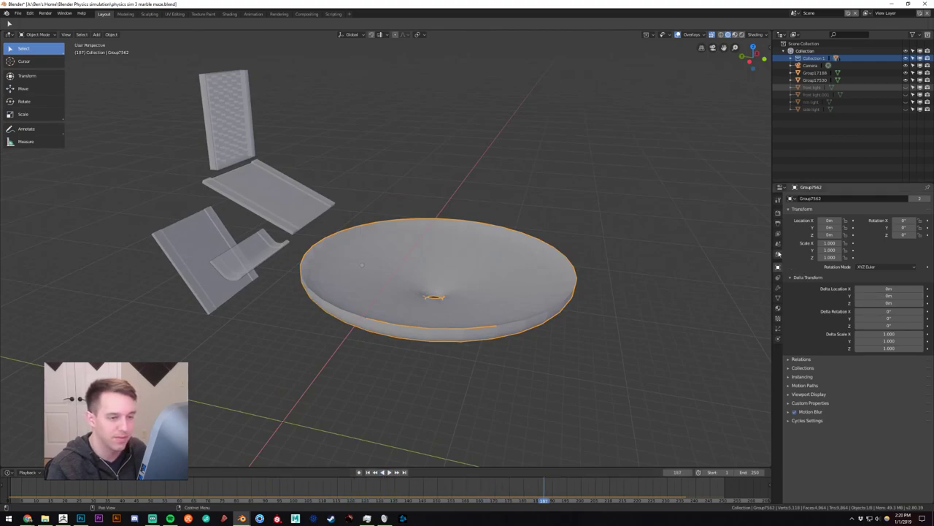
Return the animation to its first frame and set the scene's end frame to 1000.
click(778, 214)
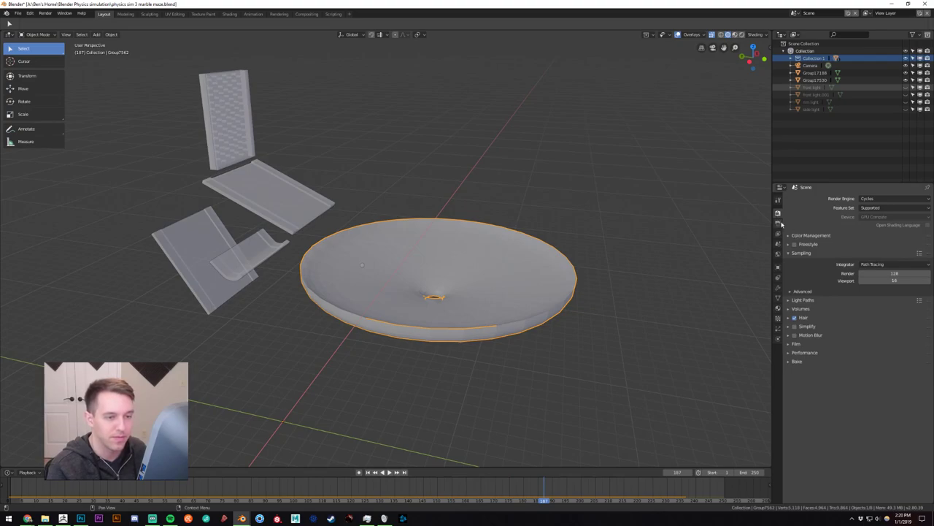
click(778, 222)
click(382, 471)
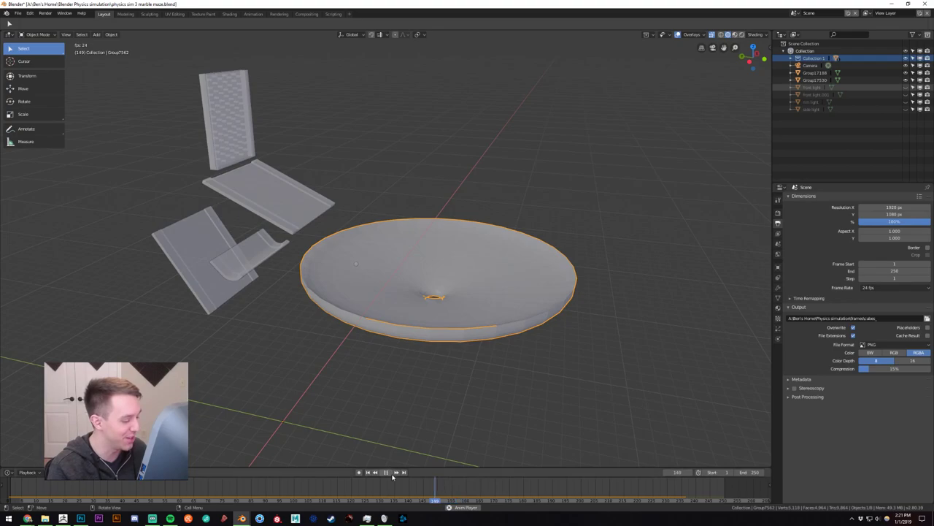
click(382, 473)
click(369, 472)
mouse_move(384, 352)
middle_down()
mouse_move(371, 350)
mouse_move(382, 353)
middle_up()
click(898, 271)
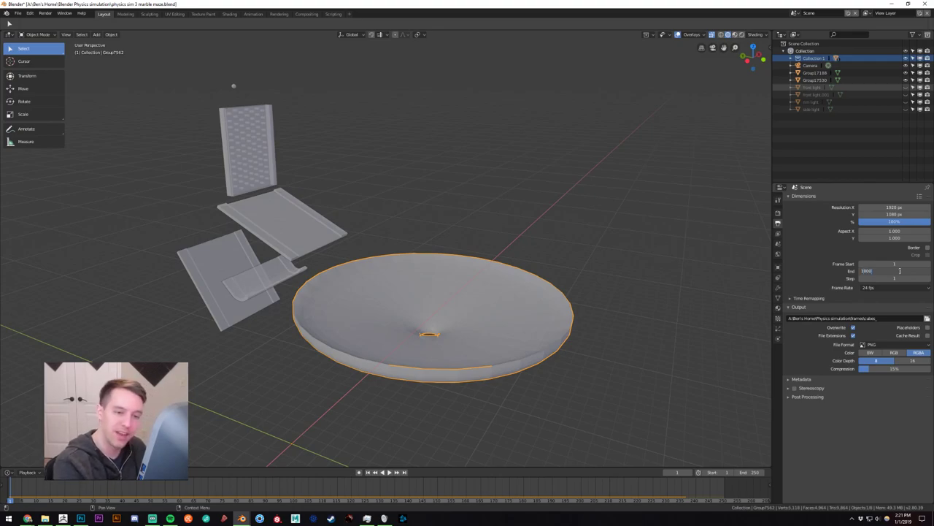
key(Return)
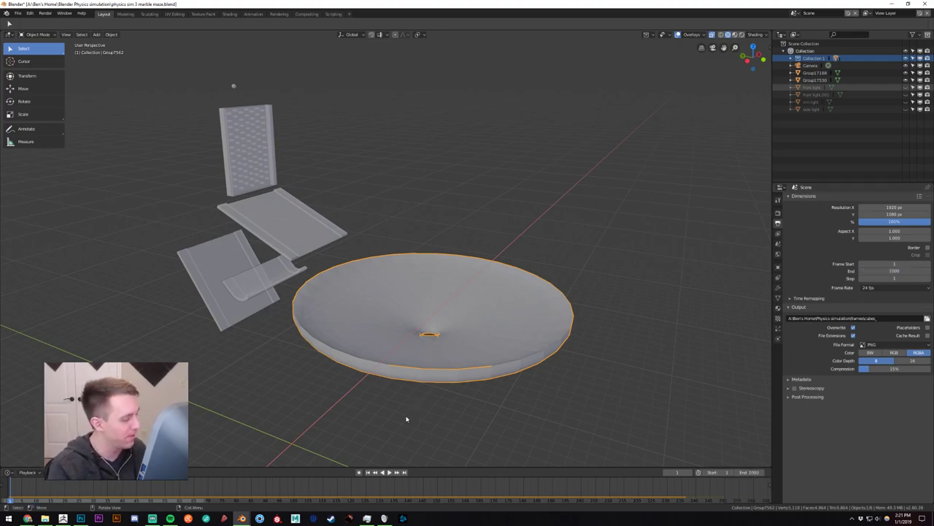
Play the simulation over the longer frame range, stop it and return to the first frame.
click(389, 472)
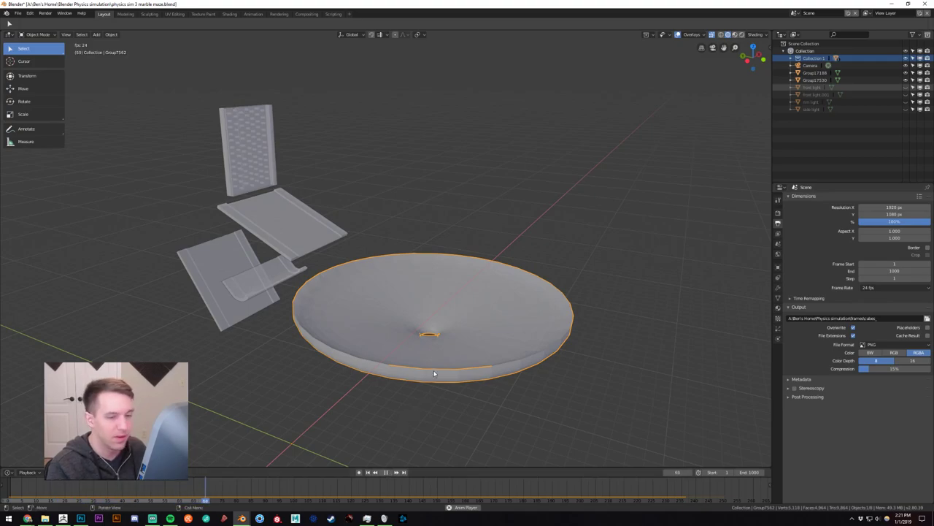
click(382, 474)
click(367, 472)
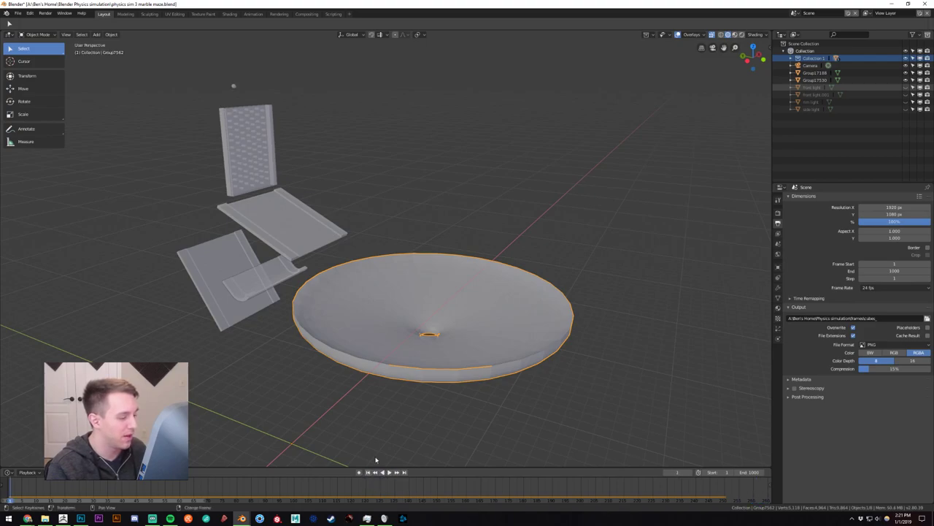
Set the bowl's origin to its geometry, with the Scale tool active.
middle_drag(392, 417, 480, 306)
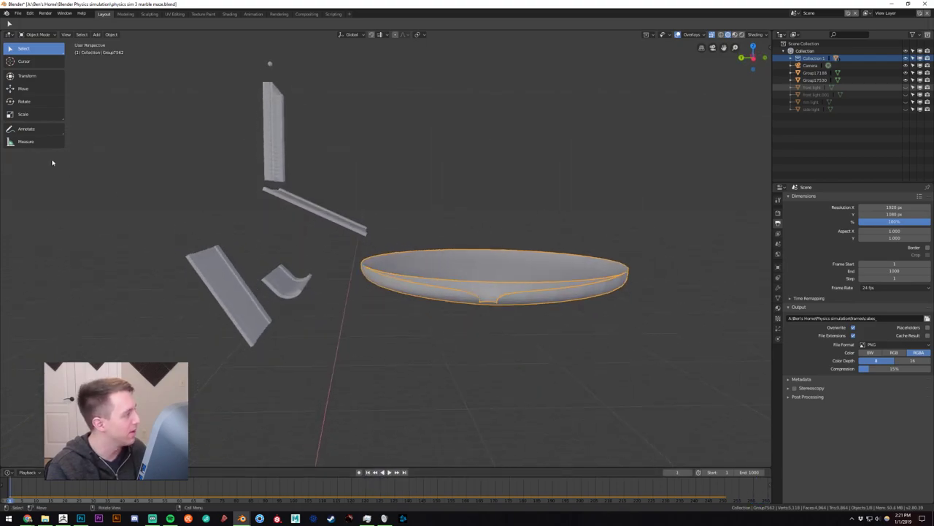
click(38, 90)
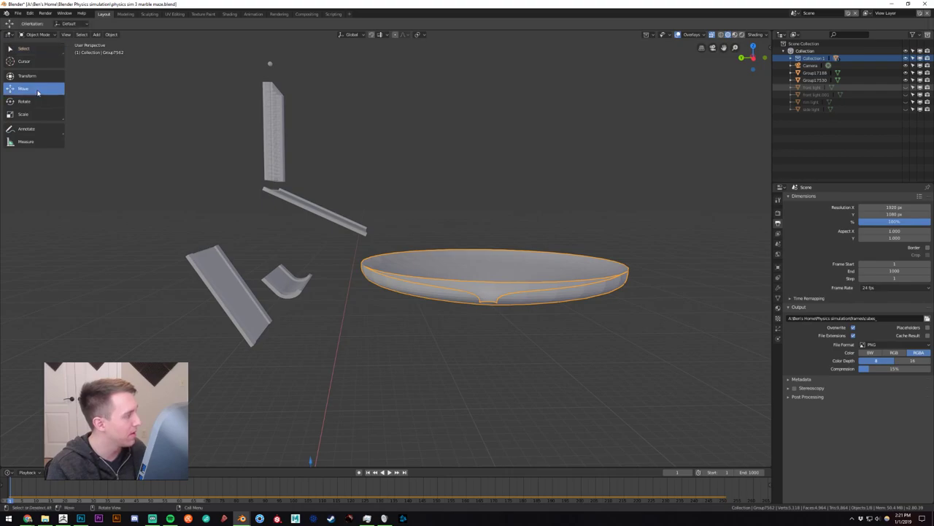
click(38, 117)
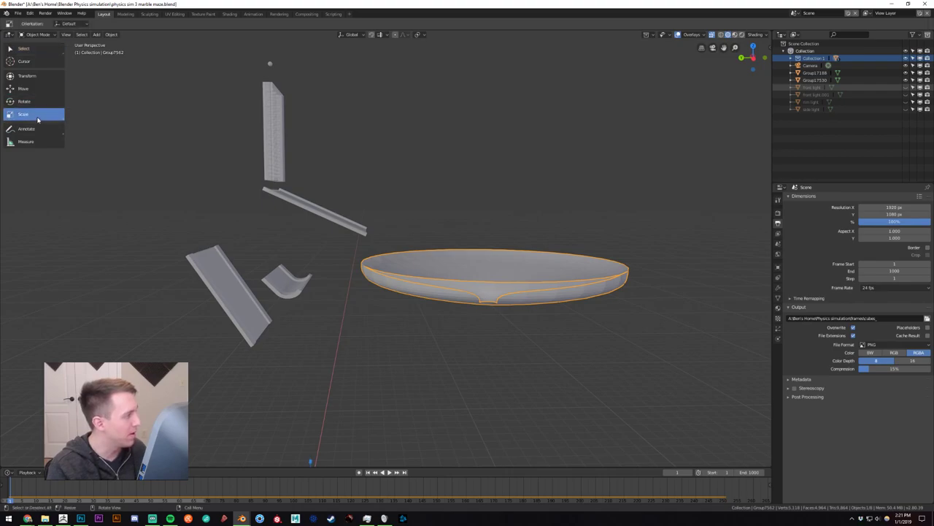
middle_drag(402, 266, 392, 297)
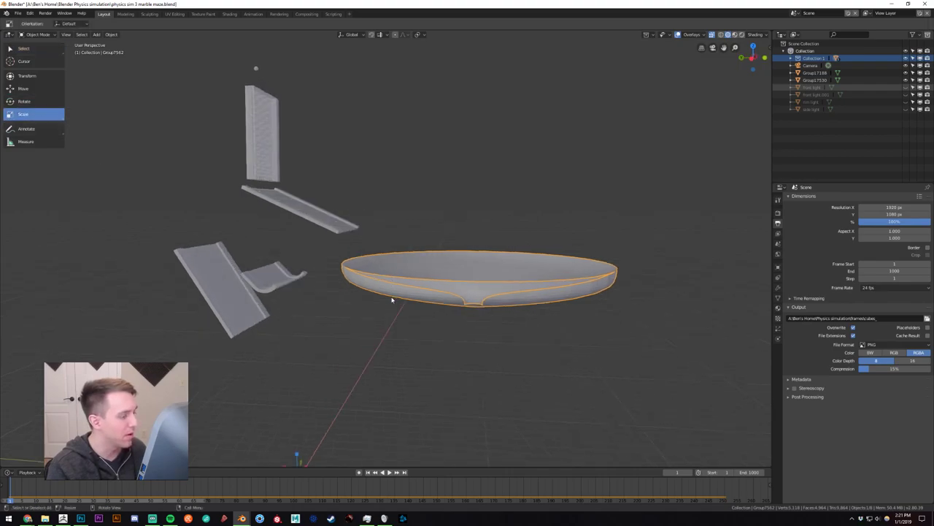
scroll(392, 299, down, 2)
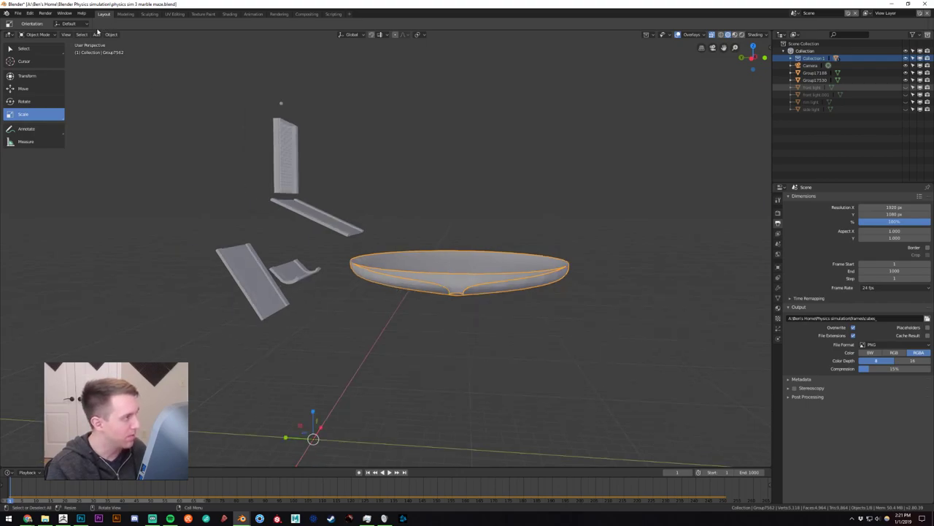
click(111, 34)
mouse_move(125, 51)
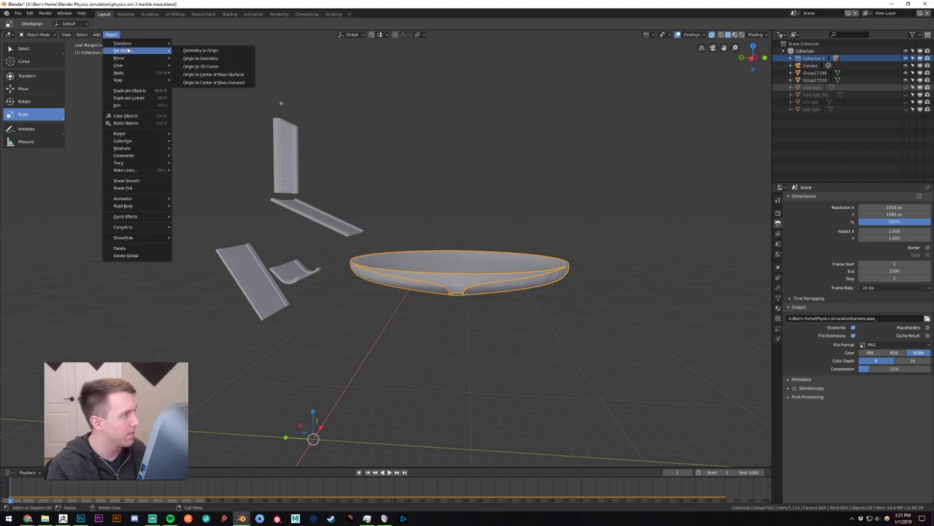
click(202, 58)
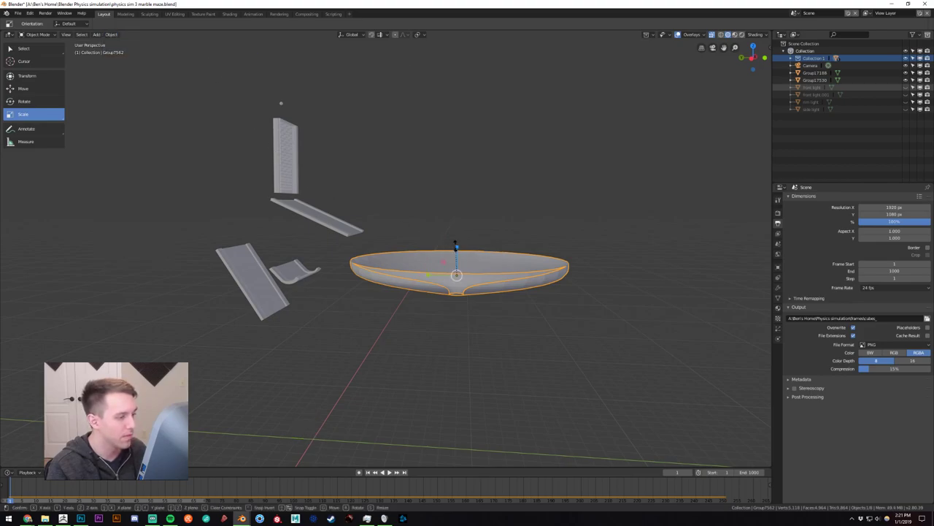
Scale the bowl up along the Z axis to make it deeper, apply its transforms in place, and deselect it.
drag(456, 248, 455, 233)
middle_drag(488, 234, 447, 267)
click(478, 232)
scroll(452, 253, up, 2)
click(454, 273)
right_click(419, 241)
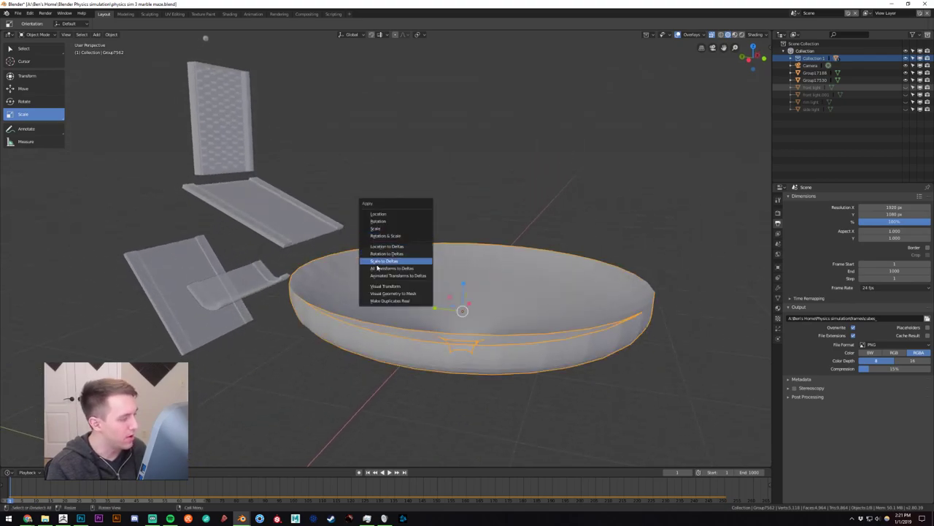
key(Escape)
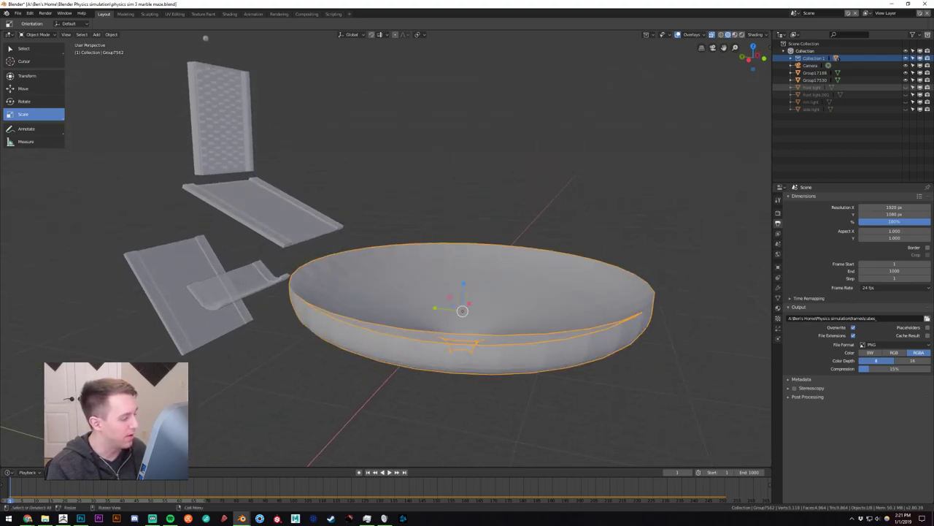
click(273, 398)
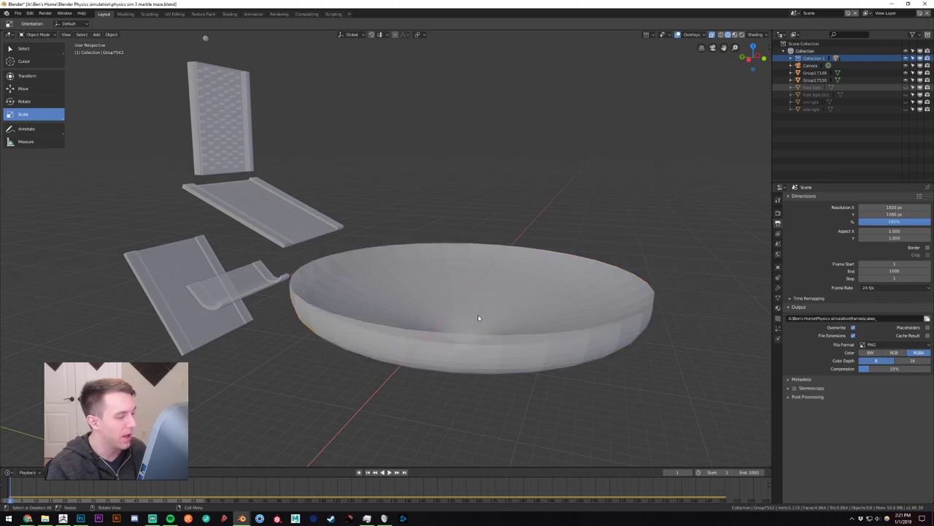
Move the bowl along the X axis so it sits off-centre from the ramps, apply its location, and deselect it.
middle_drag(471, 298, 363, 292)
click(352, 295)
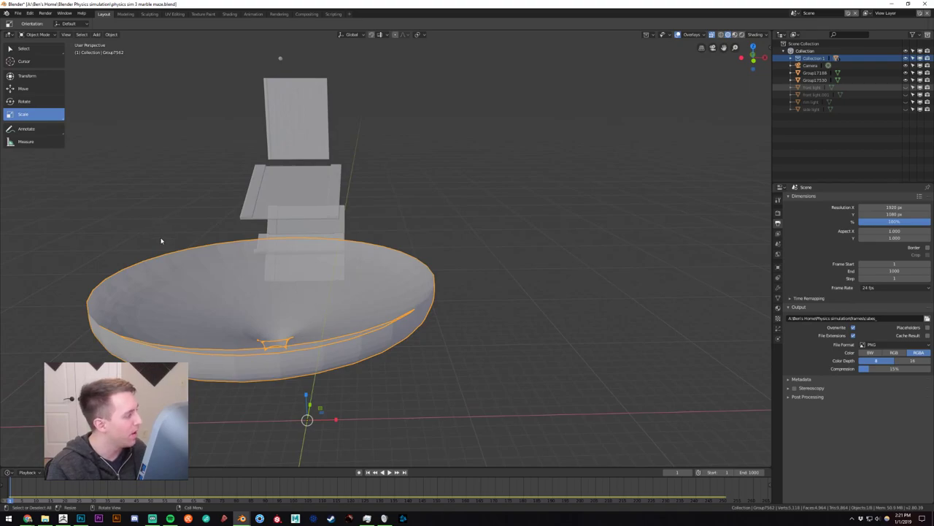
click(23, 88)
middle_drag(236, 297, 401, 428)
key(g)
drag(373, 405, 349, 400)
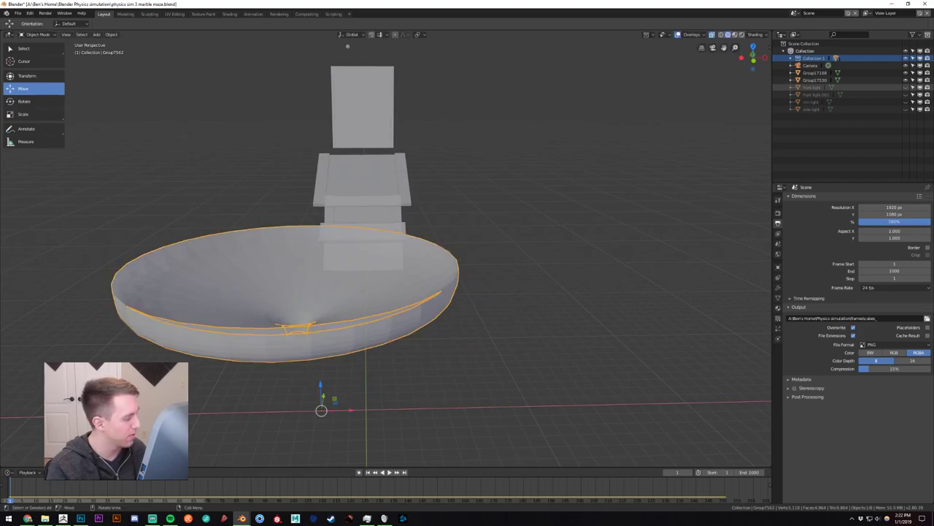
click(81, 232)
click(229, 288)
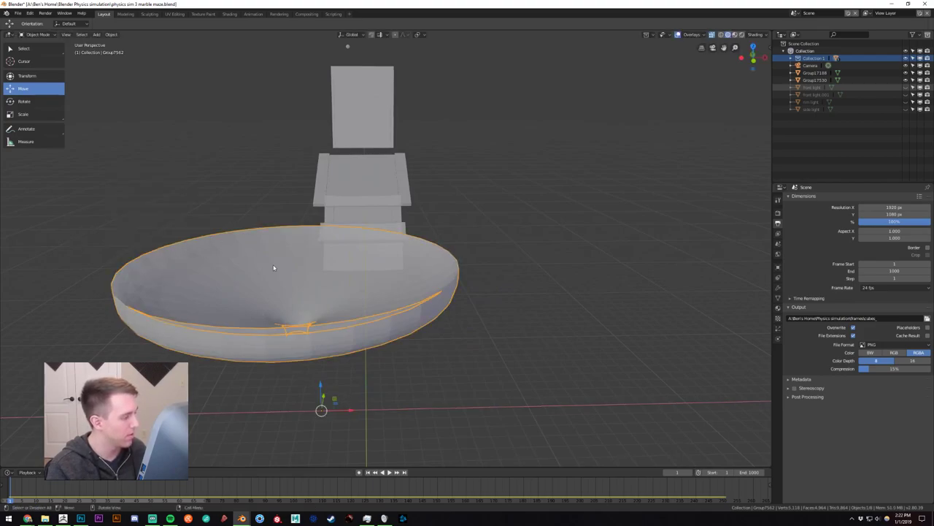
key(ctrl+a)
click(177, 178)
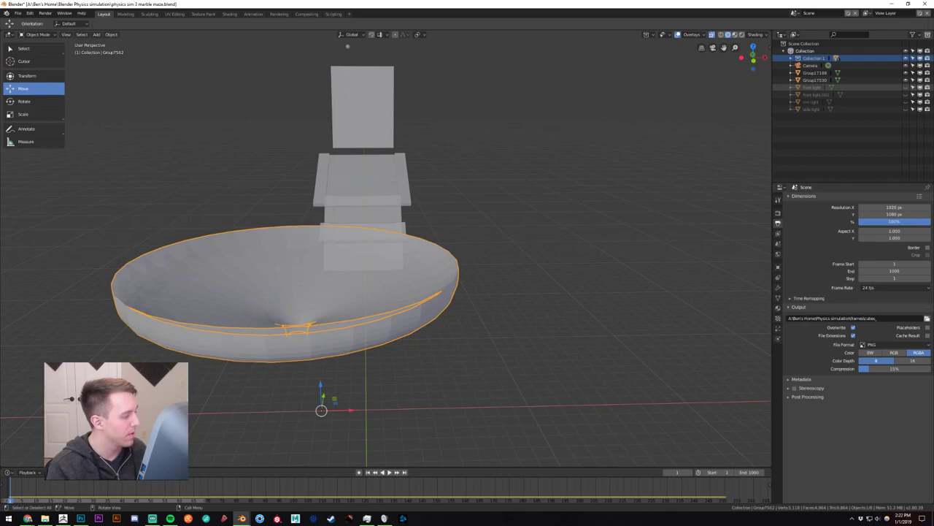
click(363, 396)
In the front view, duplicate the marble three times along a row above the peg board, about 0.6 m apart.
middle_drag(298, 349, 347, 341)
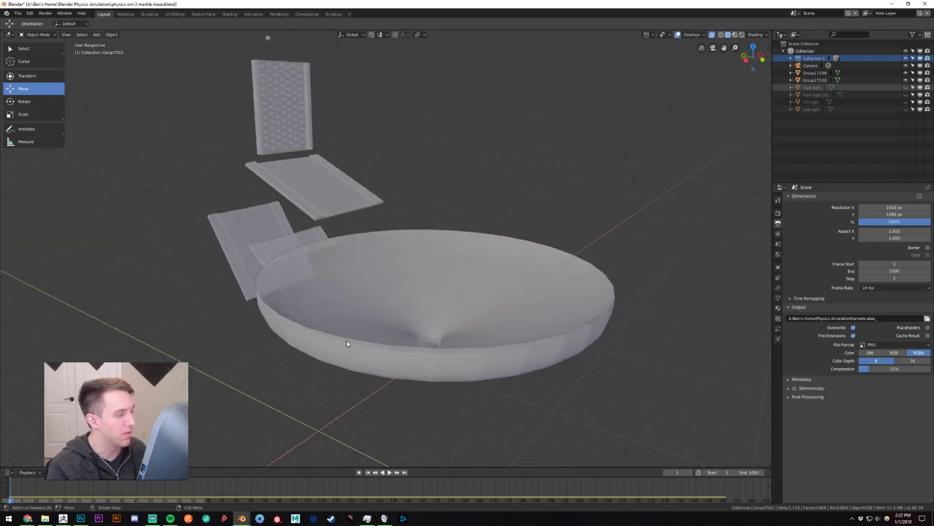
scroll(356, 322, down, 2)
middle_drag(389, 252, 323, 226)
scroll(353, 223, up, 5)
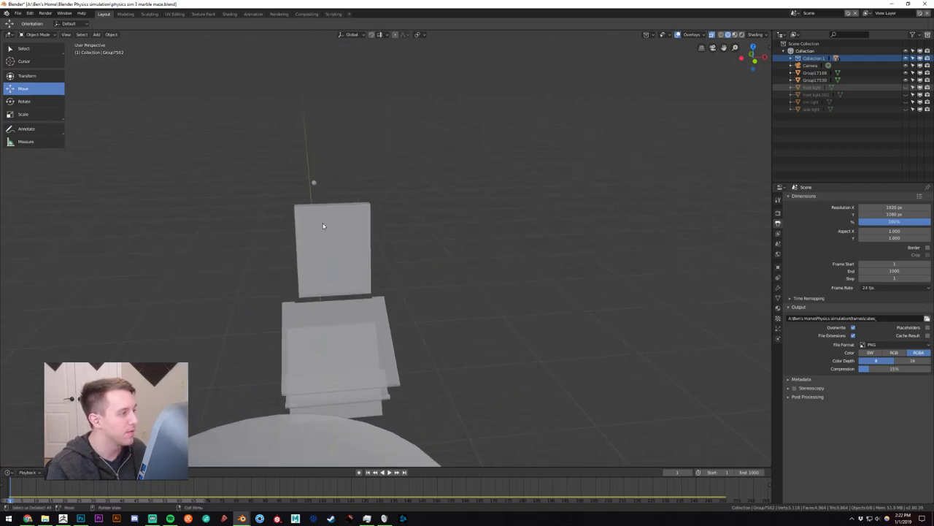
click(315, 185)
scroll(313, 183, up, 3)
shift+middle_drag(313, 184, 428, 302)
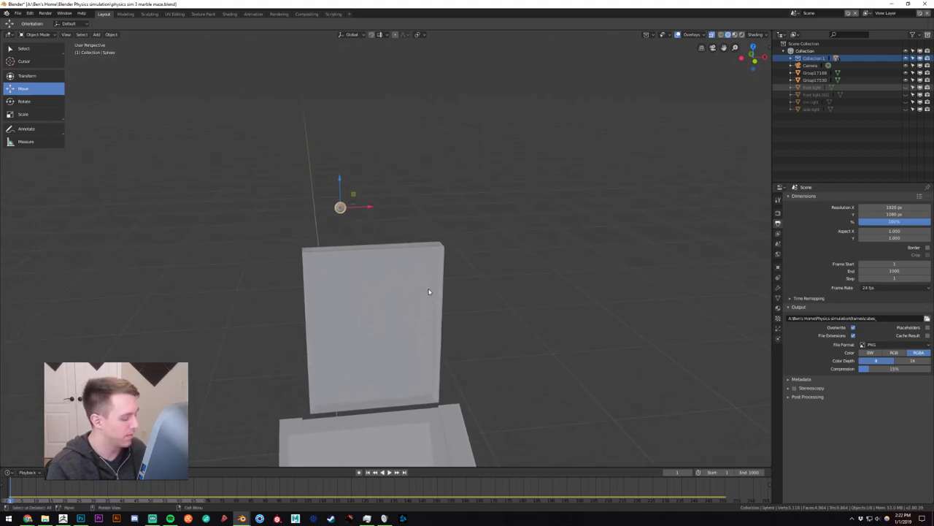
key(KP_1)
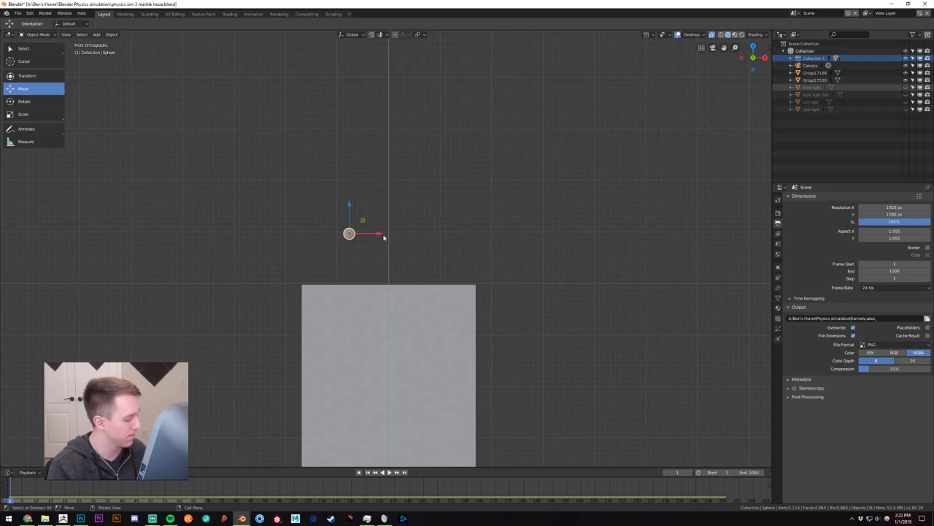
key(shift+d)
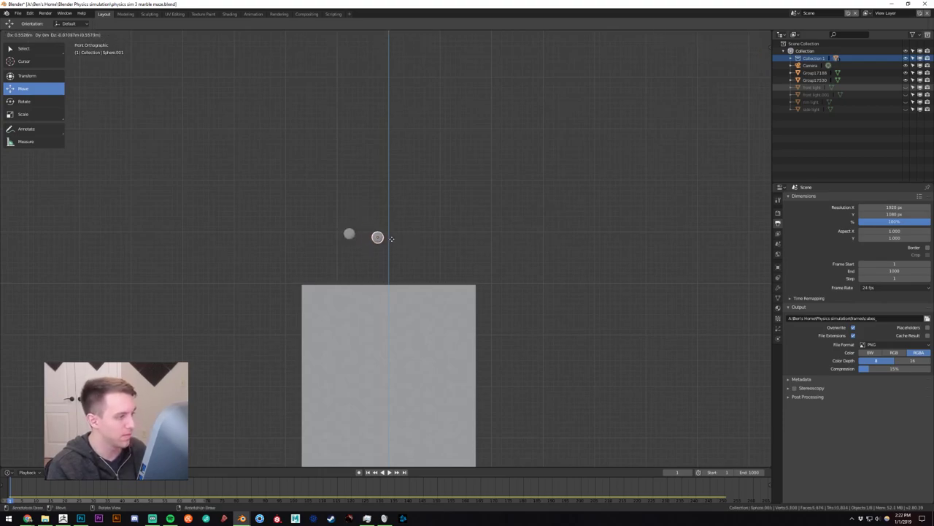
click(396, 234)
key(shift+d)
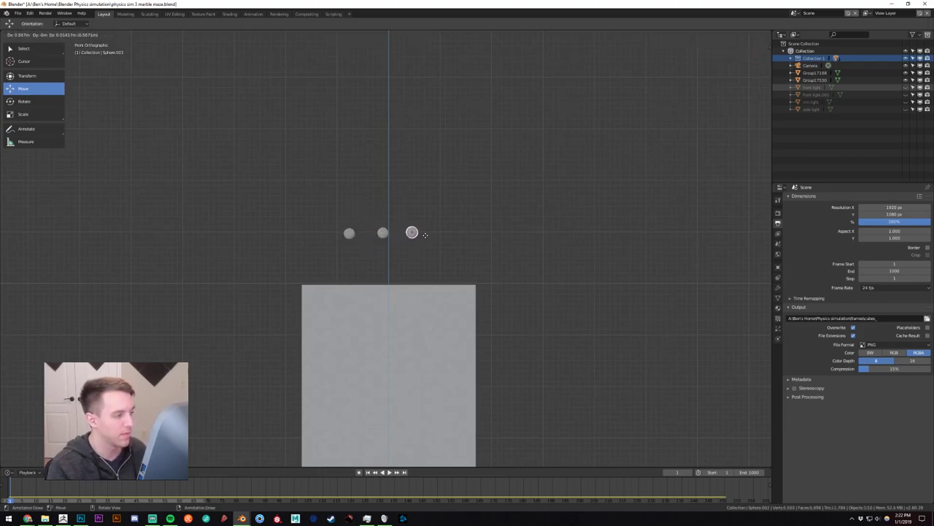
click(438, 239)
key(shift+d)
click(470, 241)
Place four more marble copies in a second row beneath the first, and one more at the upper row's left end.
key(shift+d)
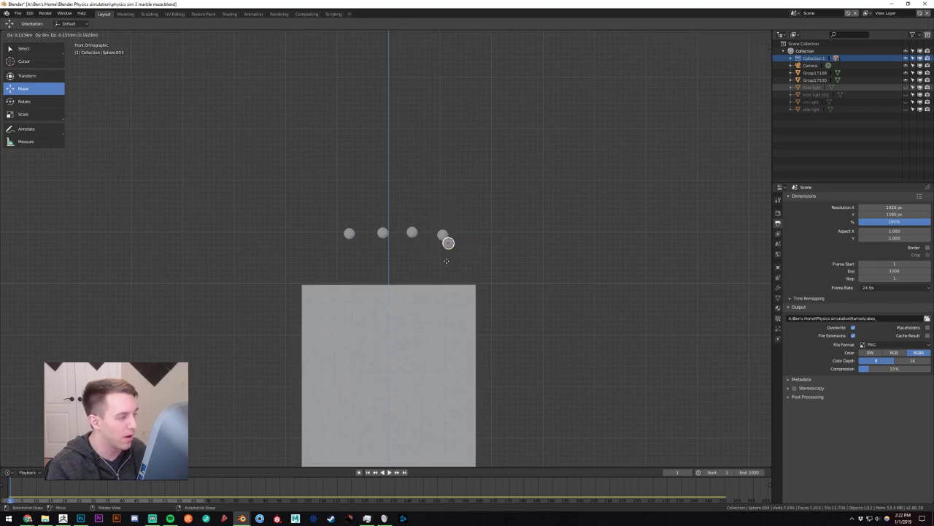
click(421, 277)
key(shift+d)
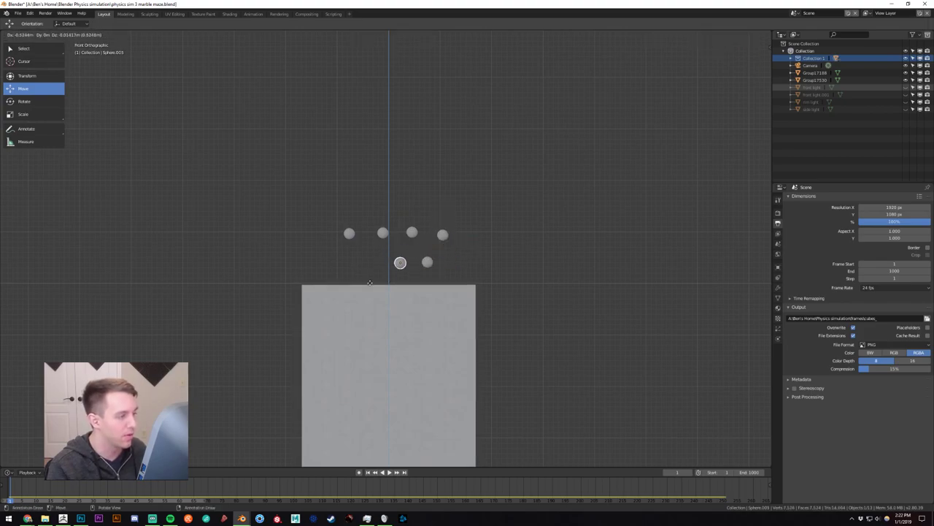
click(368, 284)
key(shift+d)
click(329, 284)
key(shift+d)
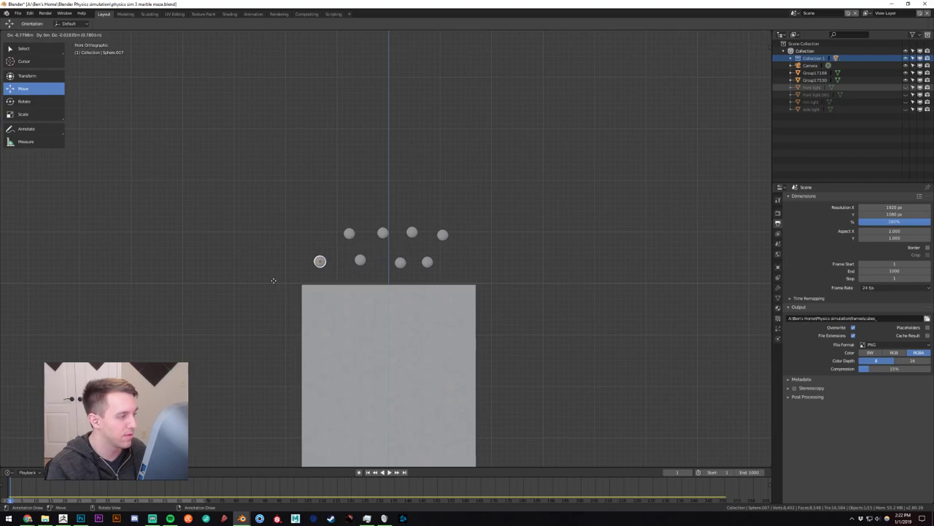
click(285, 284)
key(shift+d)
click(275, 241)
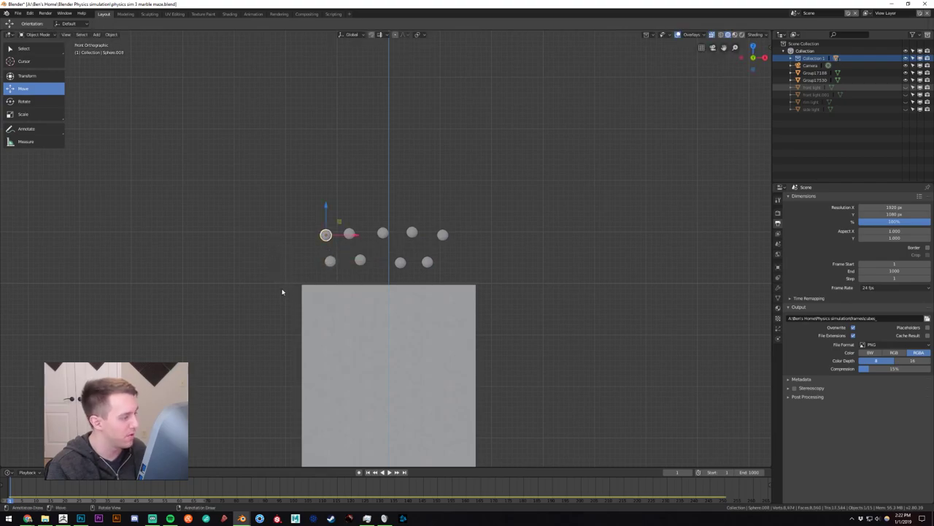
Play the simulation with all the marbles, watch them run into the bowl, stop it and return to the first frame.
middle_drag(282, 292, 349, 281)
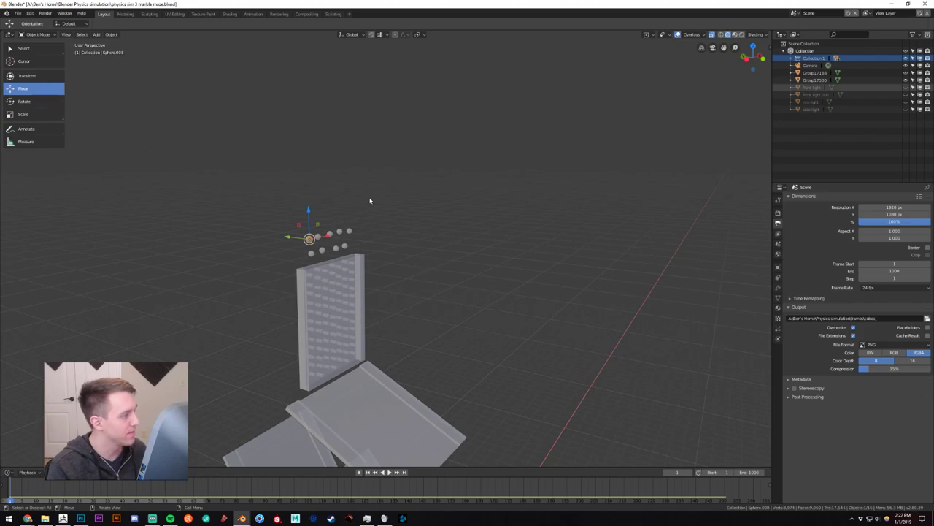
middle_drag(473, 296, 479, 225)
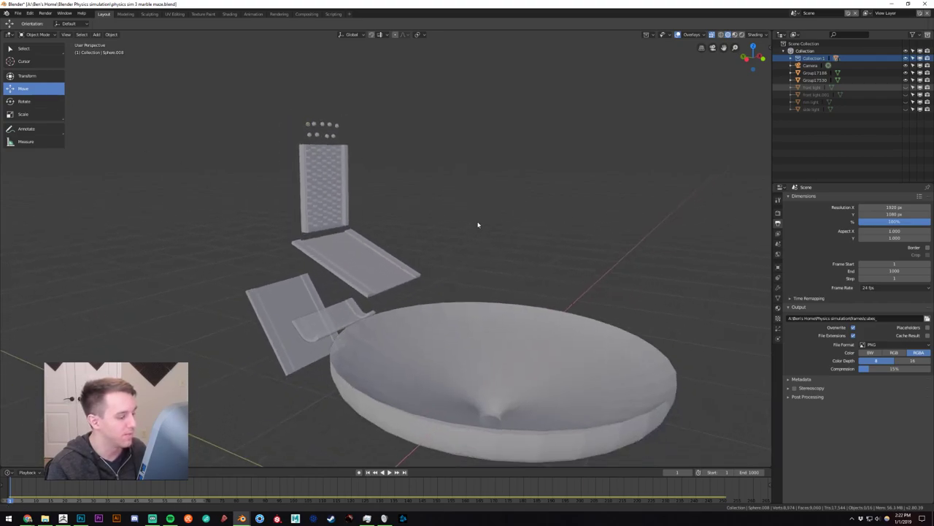
click(389, 472)
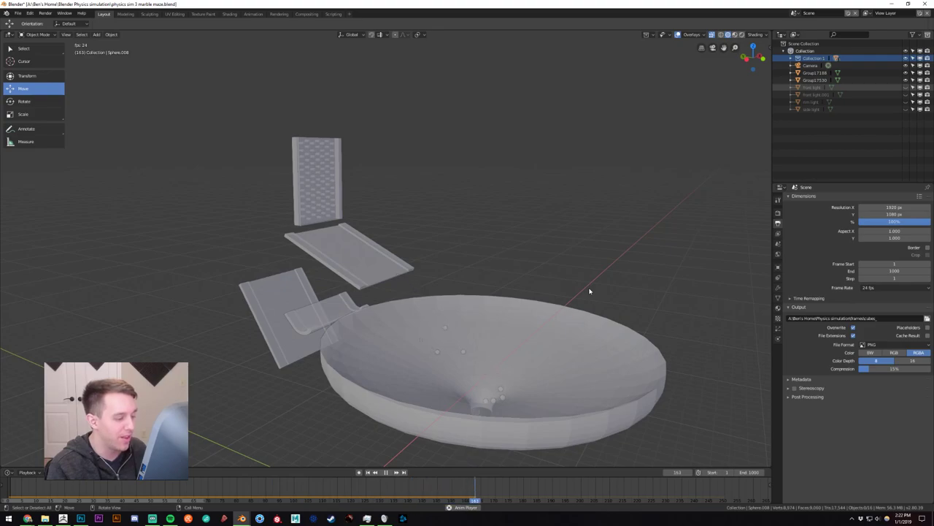
click(386, 473)
click(369, 474)
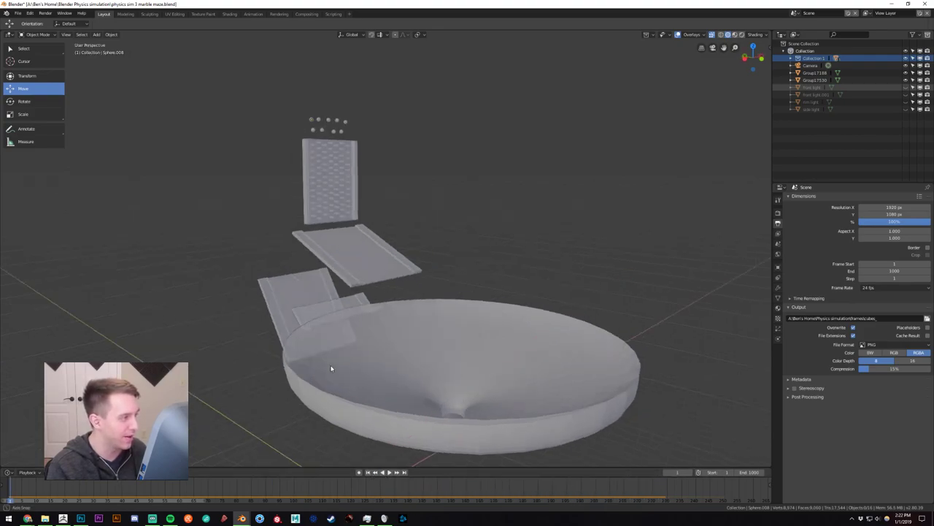
Try to set the bowl's origin to its geometry.
middle_drag(329, 367, 286, 358)
click(389, 340)
middle_drag(389, 341, 417, 305)
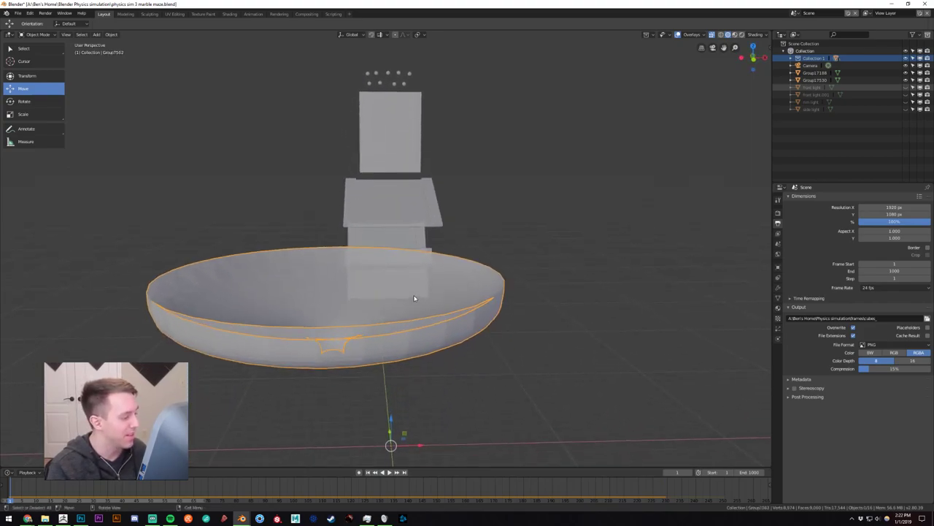
scroll(399, 281, down, 3)
click(51, 117)
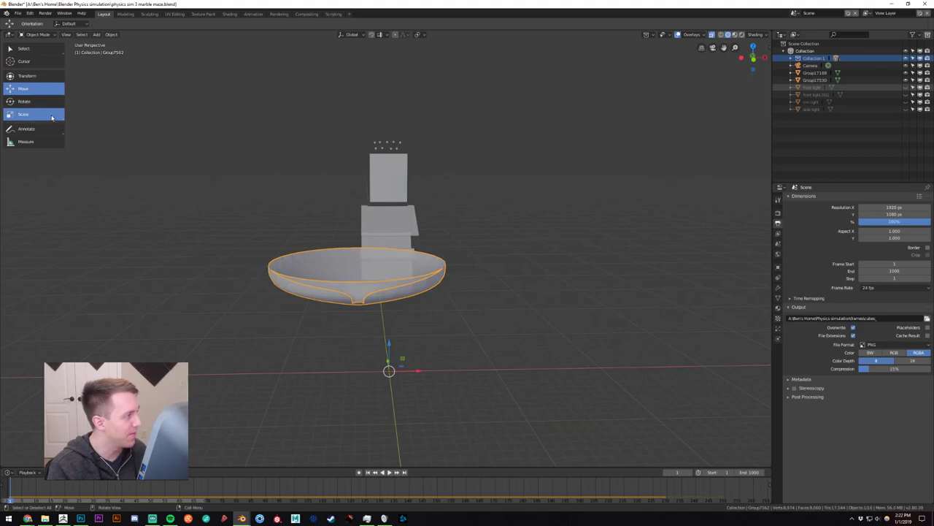
middle_drag(311, 270, 385, 287)
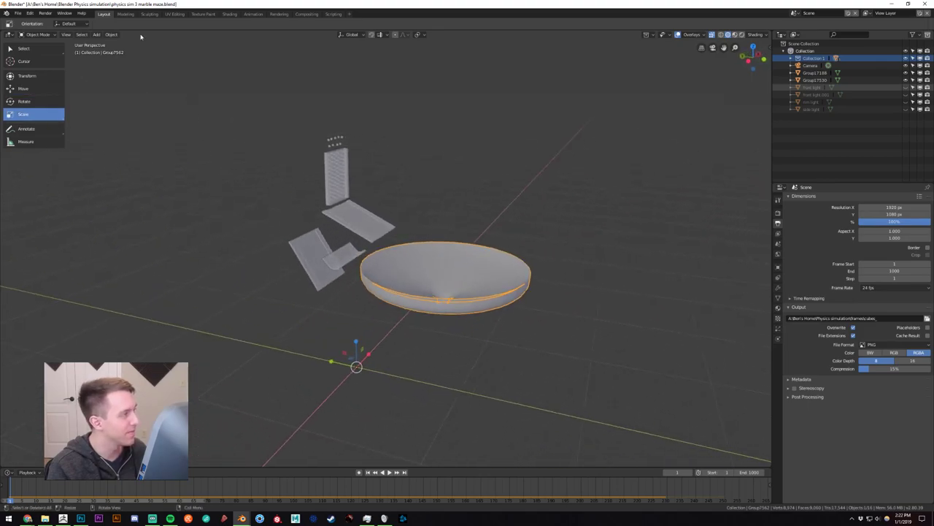
key(alt+a)
click(111, 34)
mouse_move(135, 51)
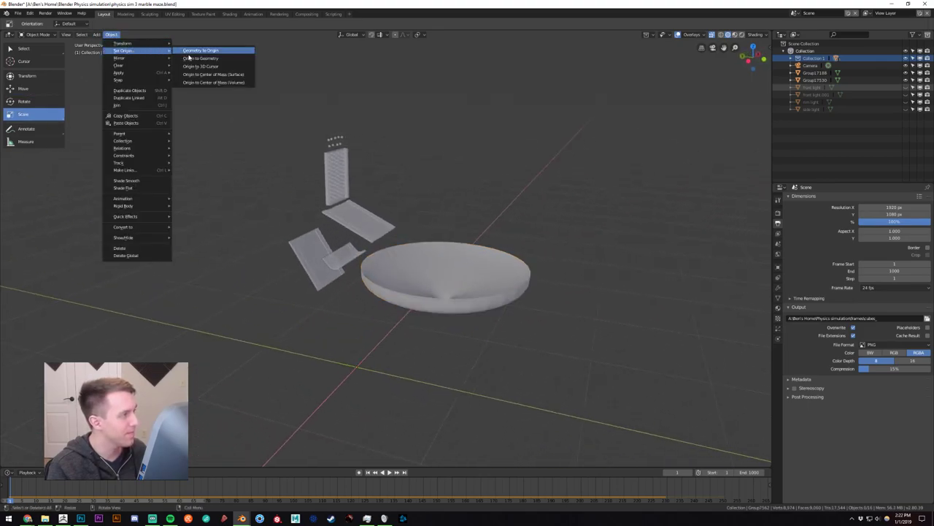
click(202, 62)
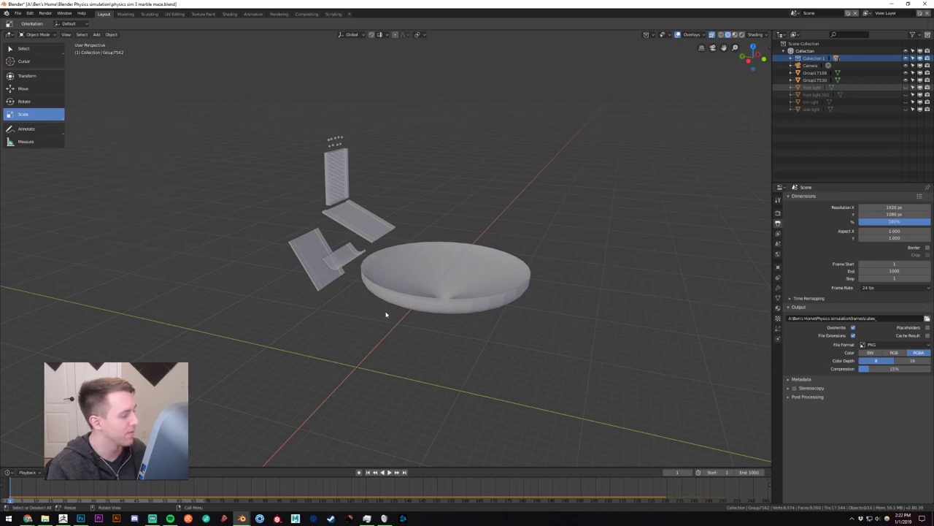
Set the bowl's origin to its geometry.
middle_drag(517, 257, 518, 257)
click(517, 258)
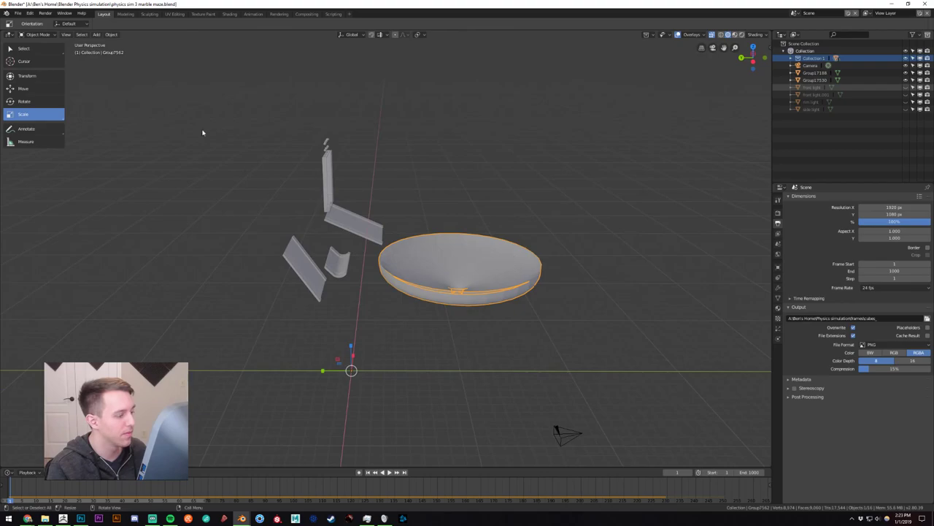
click(112, 34)
mouse_move(135, 50)
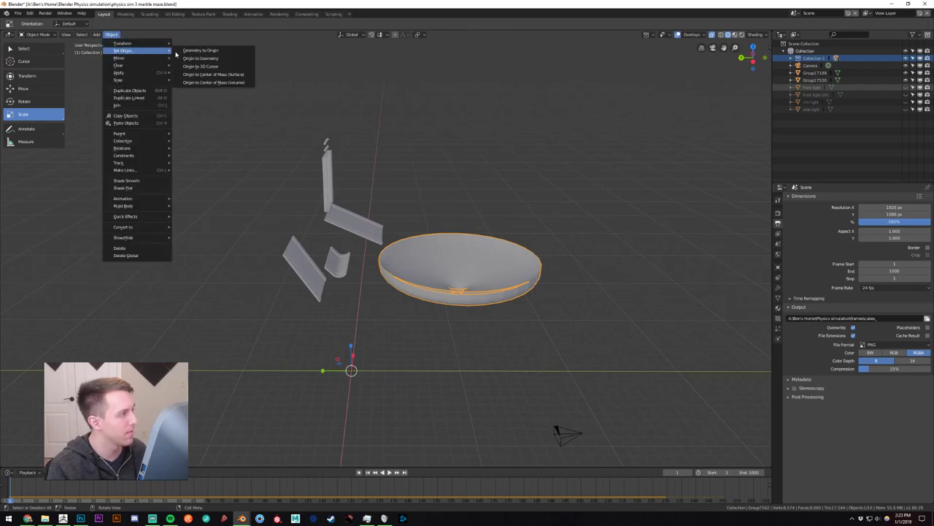
click(209, 59)
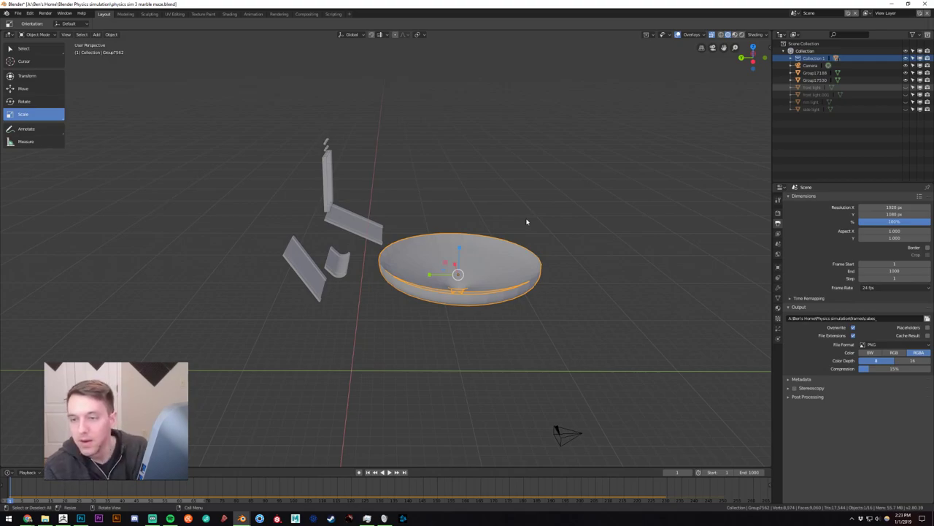
Switch to Chrome, check the surface response reference image, close it and return to the Blender scene.
key(alt+Tab)
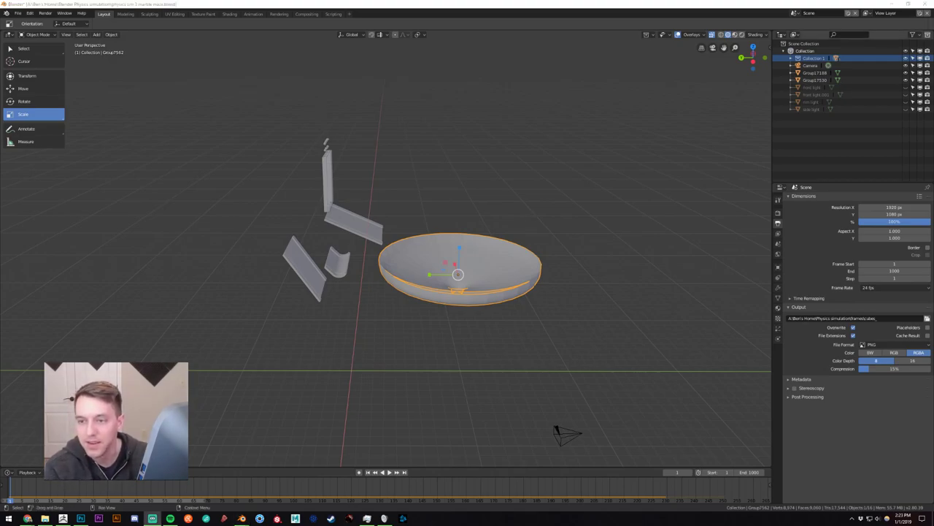
key(alt+Tab)
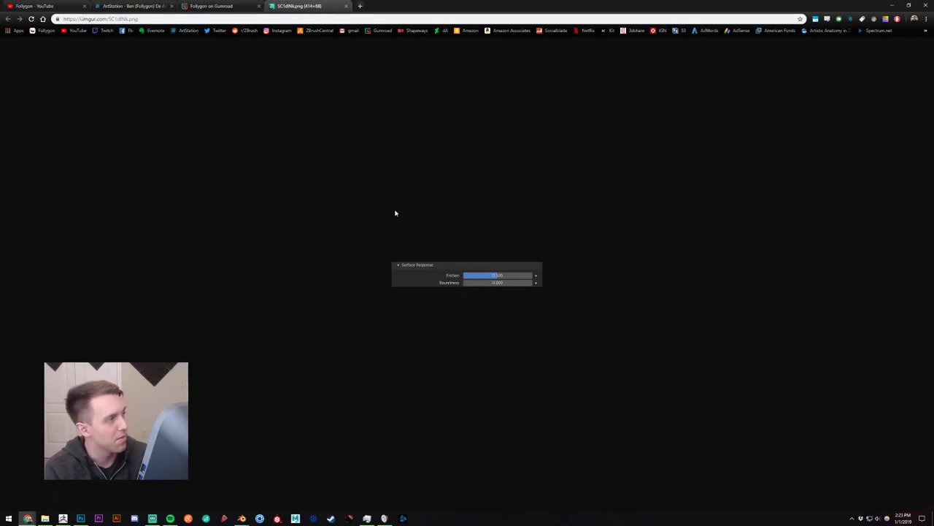
middle_click(317, 5)
click(68, 521)
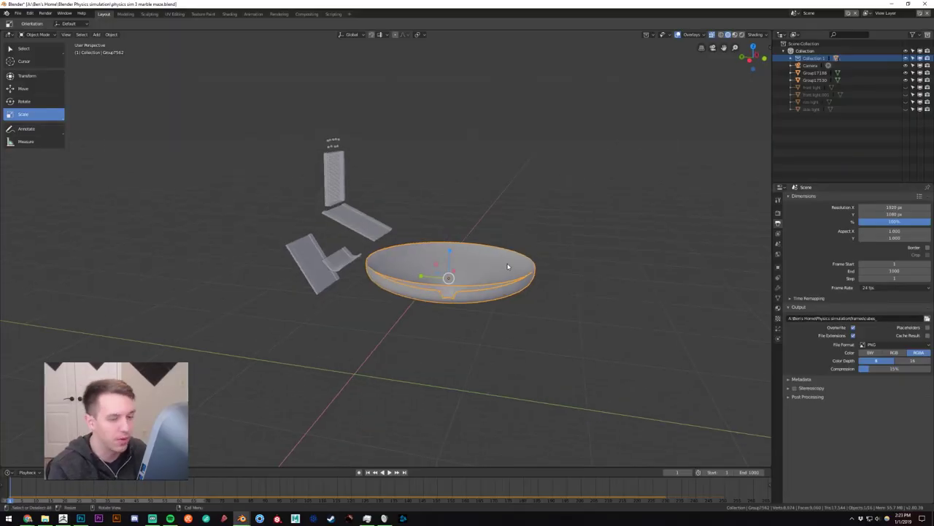
scroll(508, 266, up, 2)
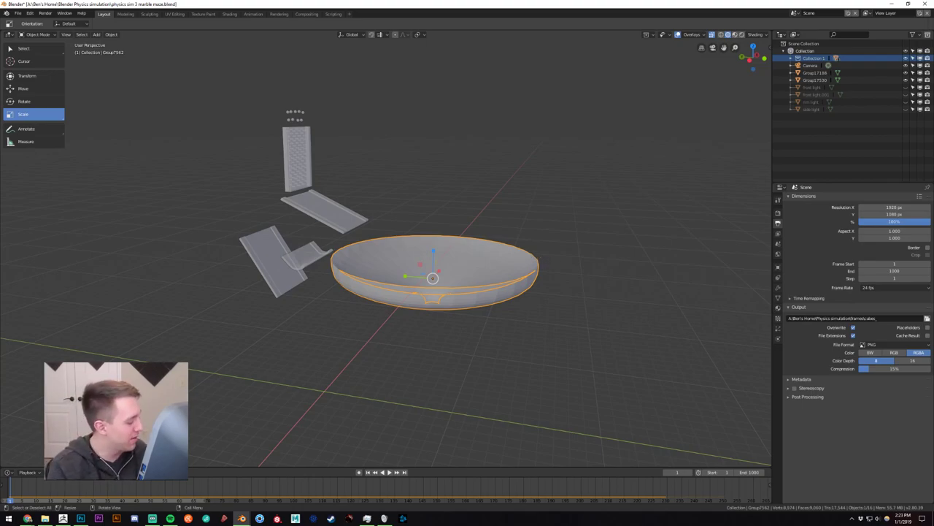
Switch to ZBrush, load the marble track tool and show the whole assembly of peg board, ramps and bowl.
click(63, 518)
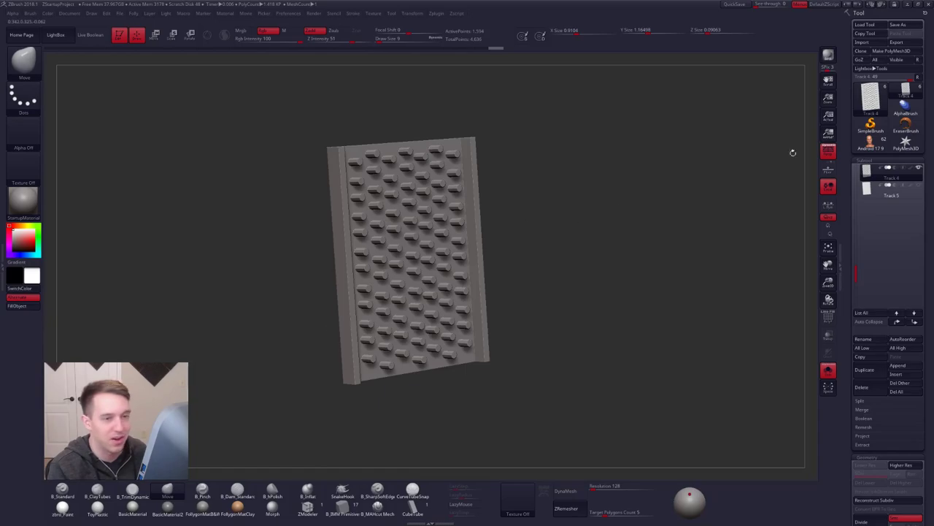
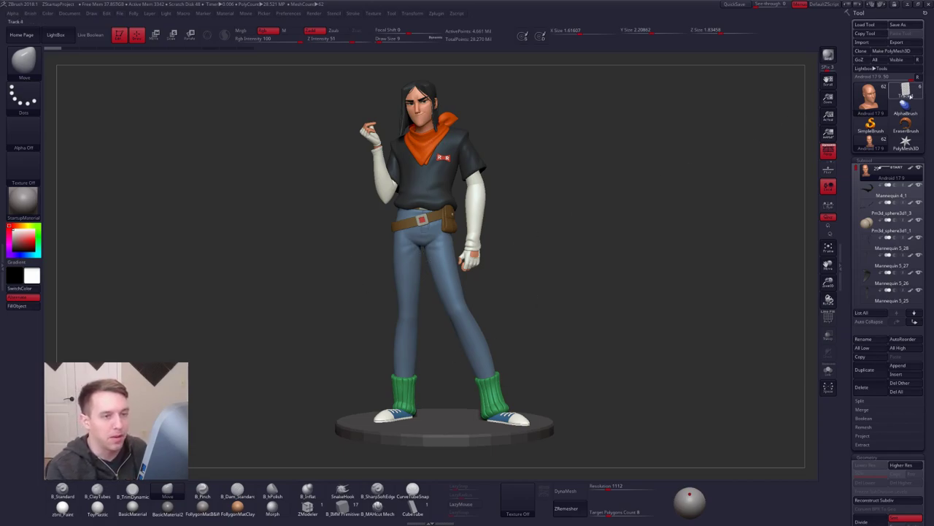
click(905, 91)
drag(494, 205, 525, 201)
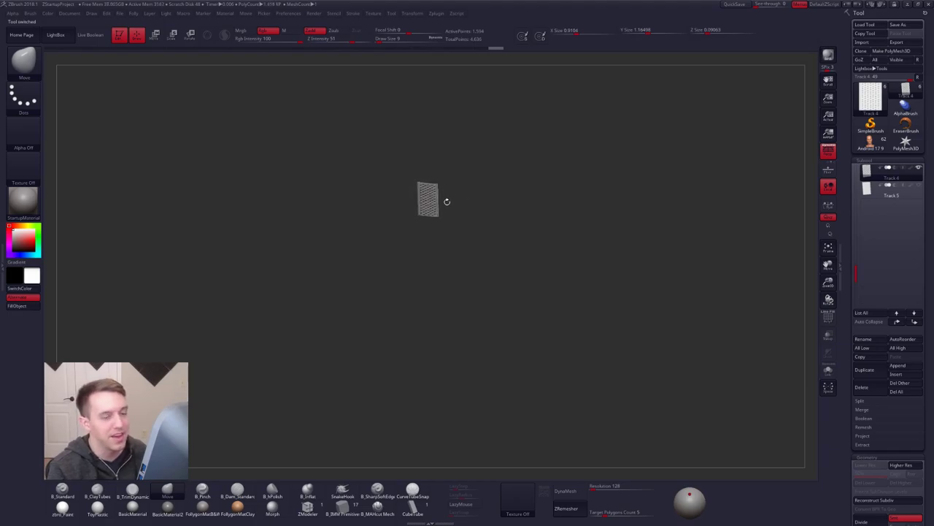
alt+drag(448, 203, 531, 231)
click(830, 187)
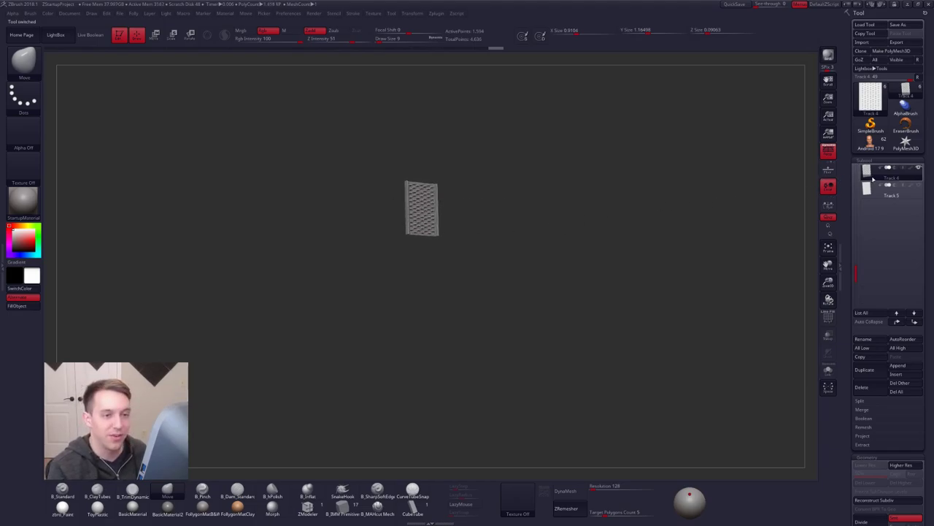
drag(528, 245, 436, 236)
click(828, 370)
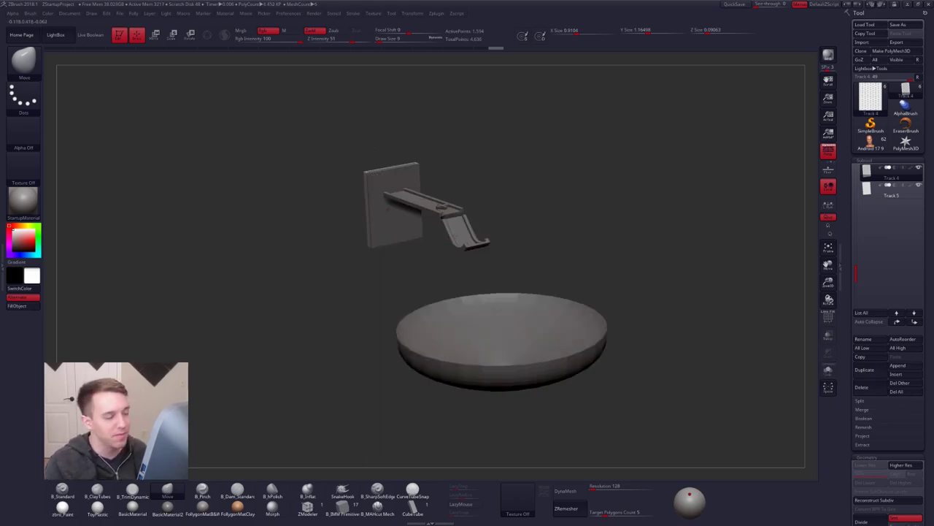
Select the bowl subtool, activate ZModeler and inspect the bowl's wireframe.
alt+click(463, 329)
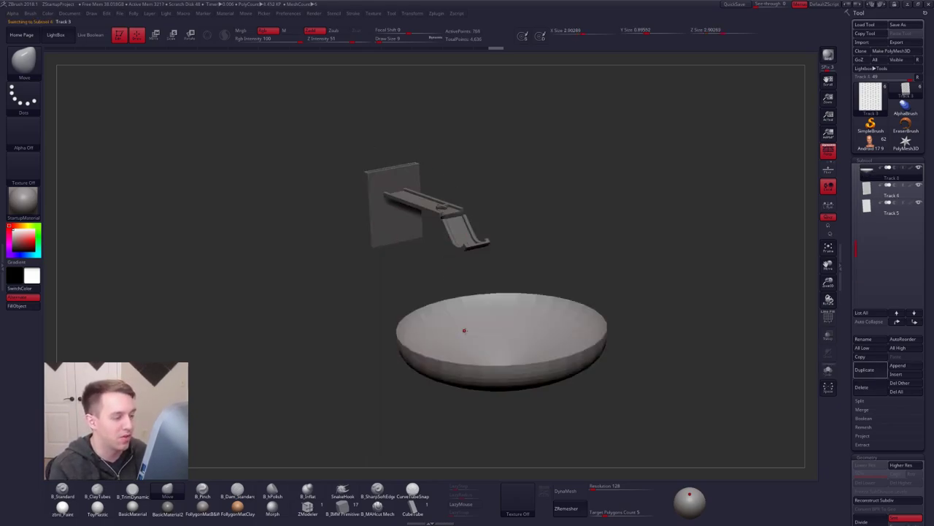
key(shift+s)
alt+right_drag(463, 329, 464, 257)
key(shift+f)
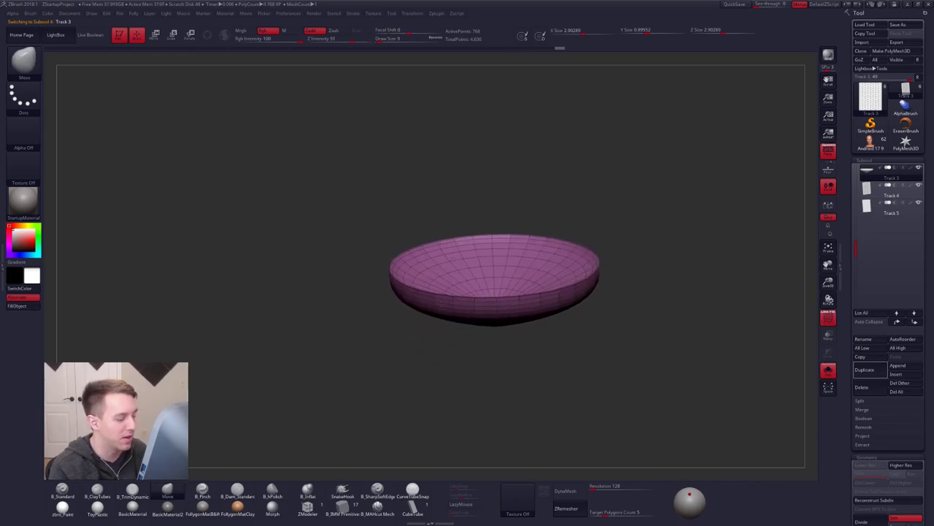
key(shift)
key(shift+f)
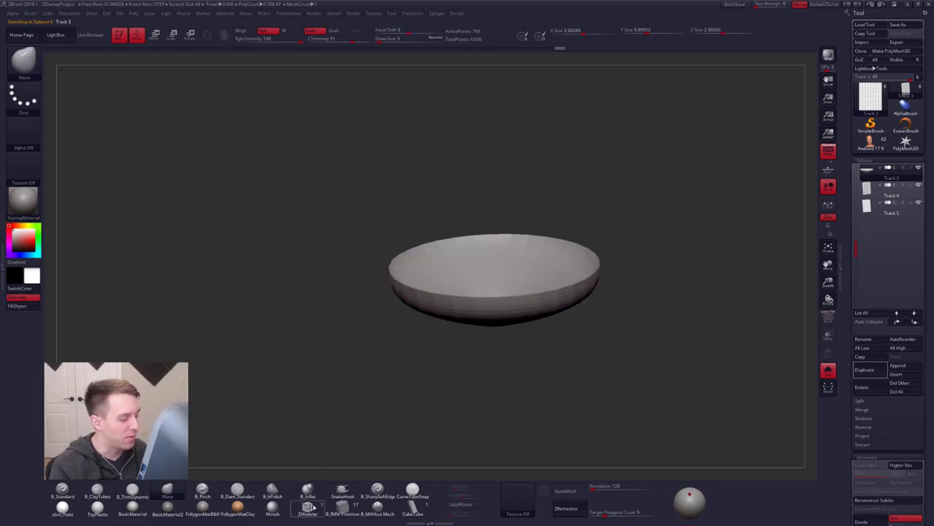
click(307, 506)
mouse_move(506, 266)
right_down()
mouse_move(484, 282)
mouse_move(500, 292)
right_up()
key(shift+f)
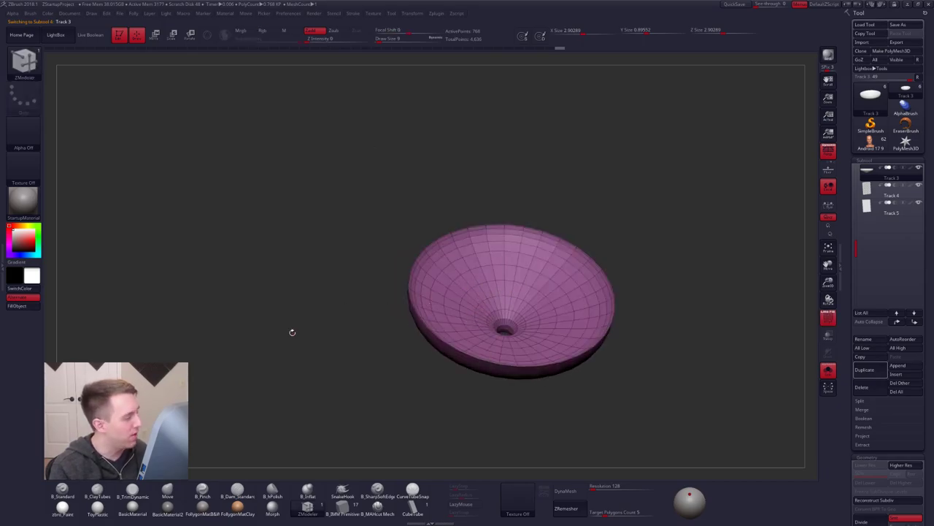
Hide the wireframe, switch back to the Move brush, view the bowl with its tracks and return to Blender.
mouse_move(488, 322)
right_down()
mouse_move(491, 216)
mouse_move(499, 346)
mouse_move(511, 328)
mouse_move(494, 308)
right_up()
key(shift+f)
key(shift+s)
key(b)
key(m)
key(v)
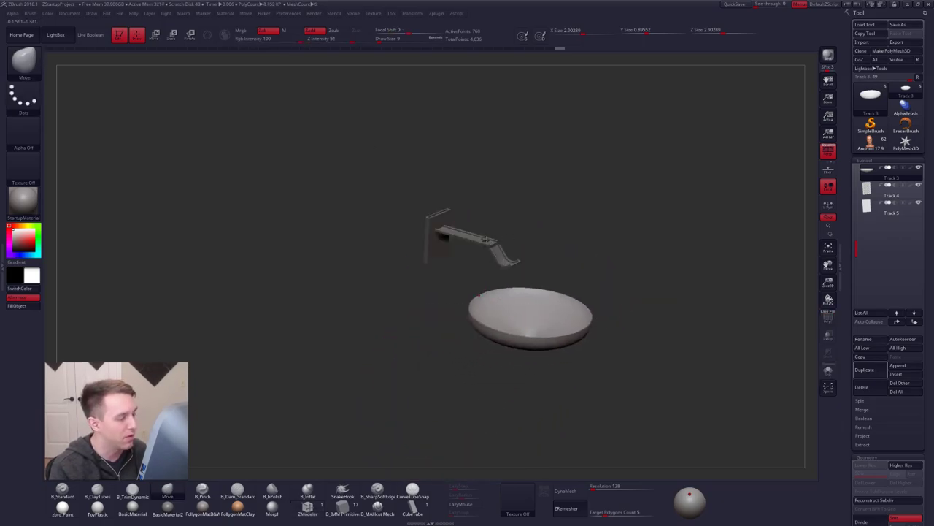
mouse_move(510, 229)
ctrl+right_down()
mouse_move(504, 265)
mouse_move(489, 233)
ctrl+right_up()
alt+right_drag(490, 233, 412, 226)
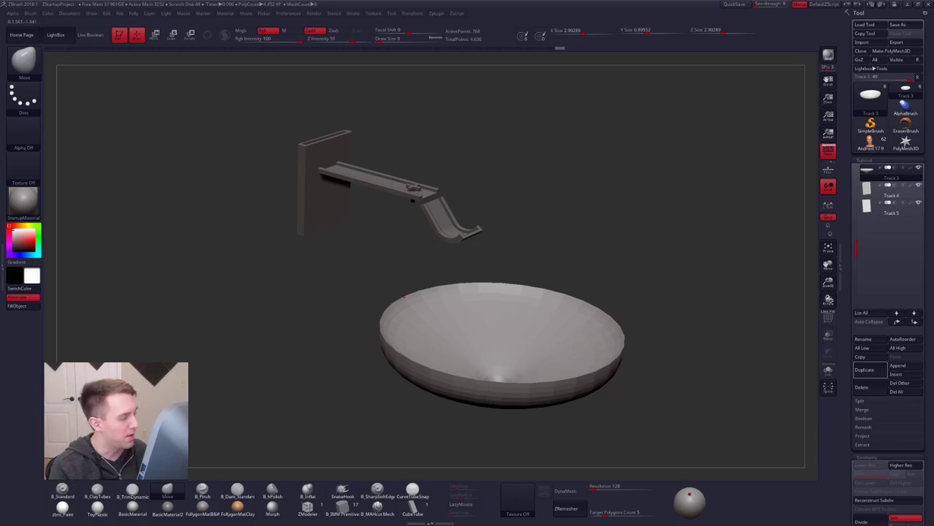
key(alt+Tab)
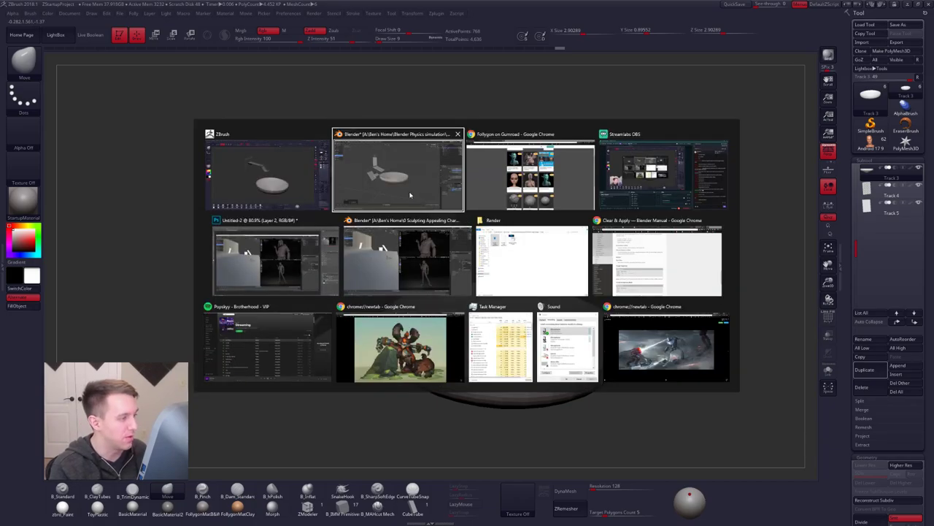
Move the bowl sideways along the X axis relative to the ramps.
middle_drag(433, 240, 387, 234)
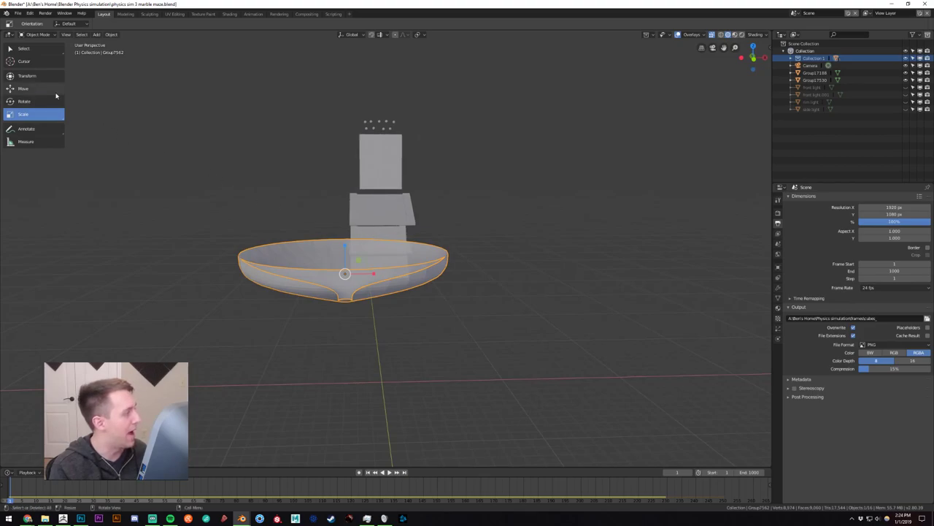
click(24, 88)
middle_drag(316, 209, 446, 296)
scroll(387, 279, up, 3)
scroll(387, 279, down, 3)
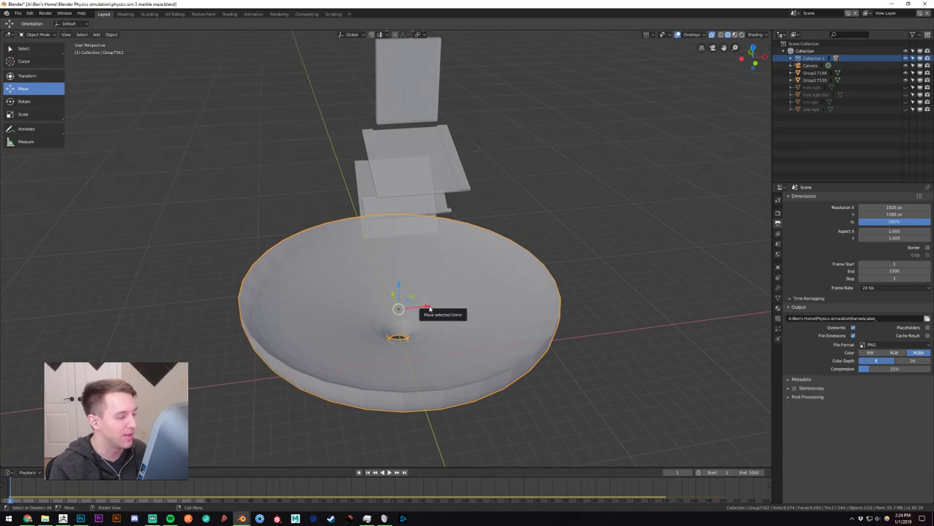
drag(428, 307, 392, 304)
mouse_move(401, 318)
middle_down()
mouse_move(408, 292)
mouse_move(401, 302)
middle_up()
Scale the bowl up considerably in all directions and flatten it along the Z axis.
click(46, 116)
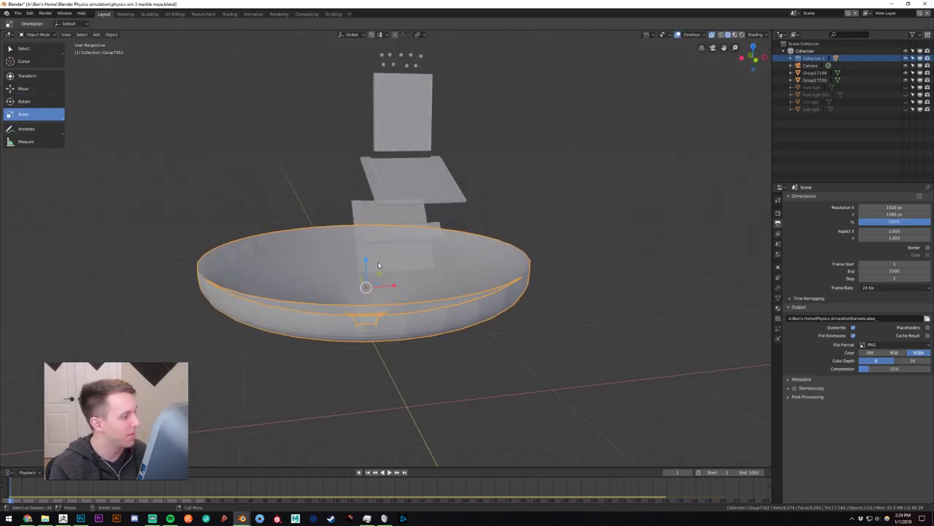
scroll(376, 285, up, 5)
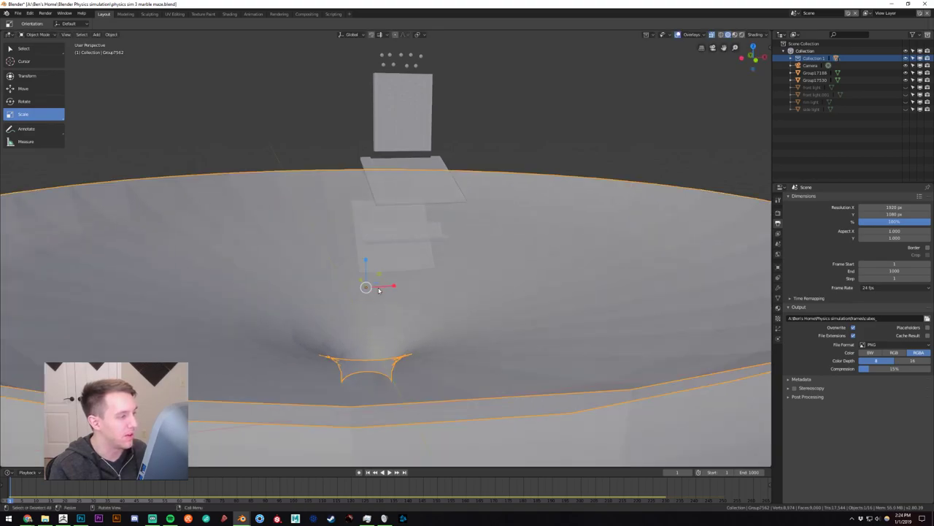
middle_drag(375, 285, 451, 276)
scroll(475, 295, down, 2)
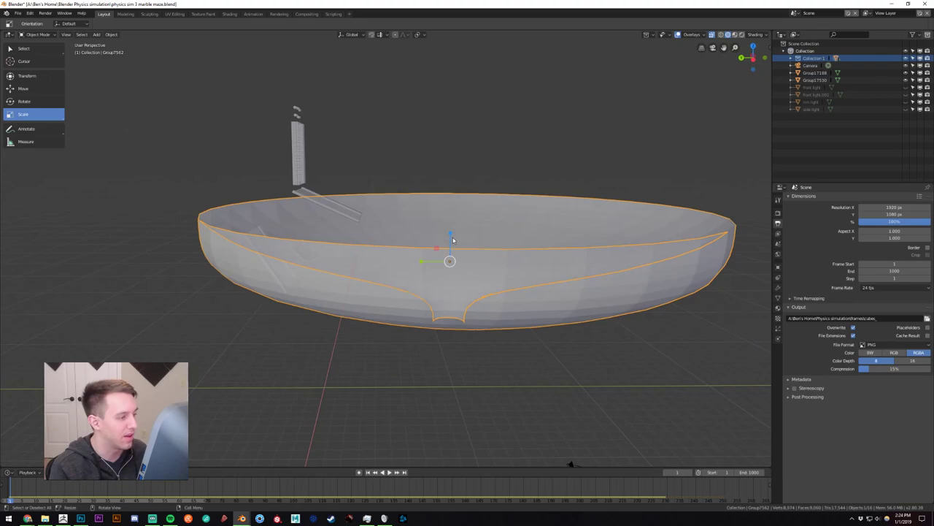
middle_drag(450, 236, 286, 257)
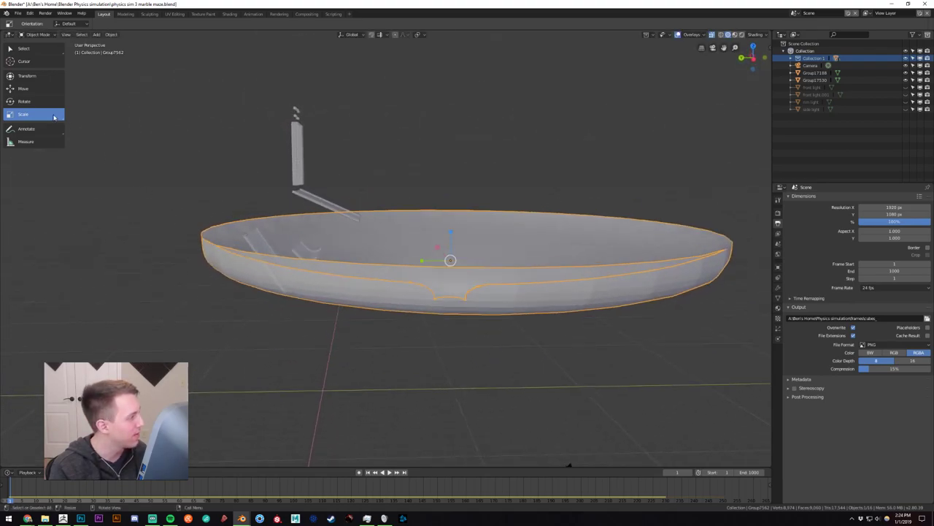
Move the enlarged bowl along the Y axis away from the ramps and shift it along X beneath them.
click(44, 88)
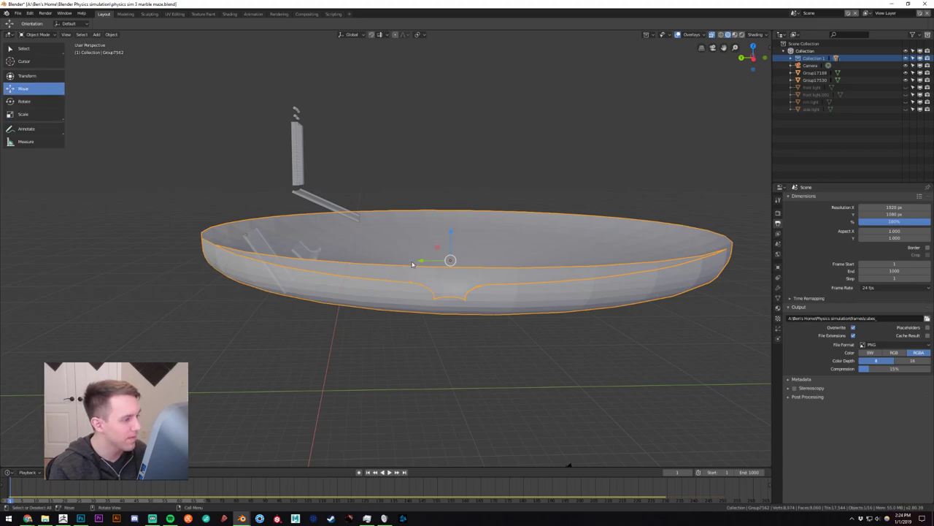
drag(420, 261, 506, 287)
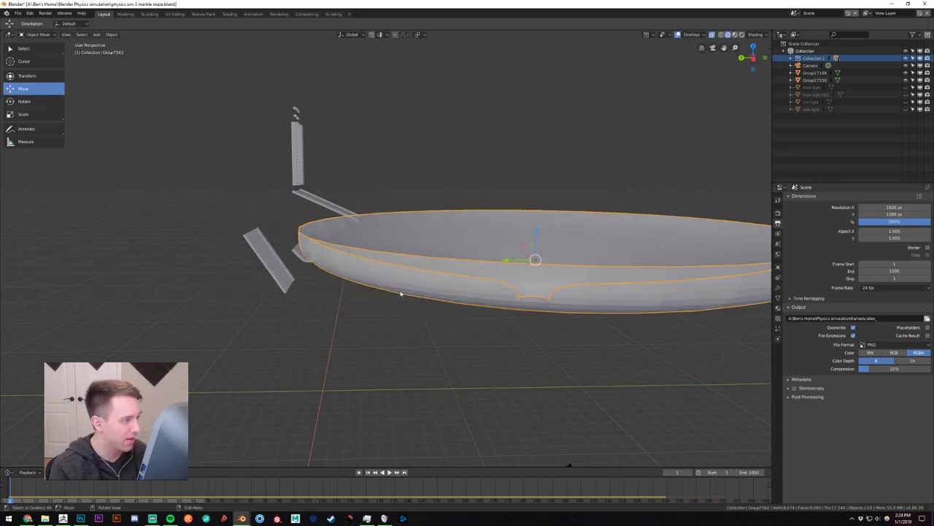
middle_drag(400, 294, 359, 267)
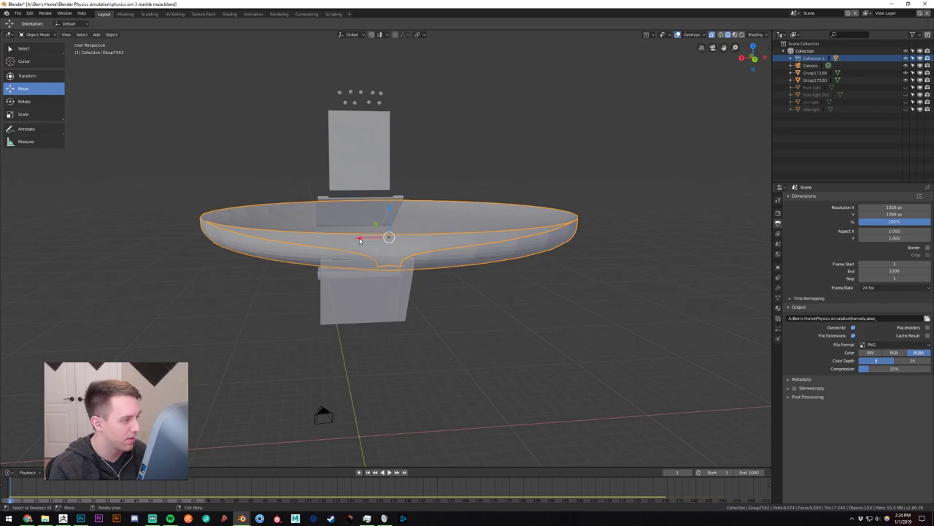
drag(360, 240, 436, 241)
middle_drag(327, 299, 402, 329)
drag(222, 273, 247, 293)
middle_drag(328, 298, 390, 278)
Apply the bowl's transforms and deselect it.
click(213, 185)
click(254, 221)
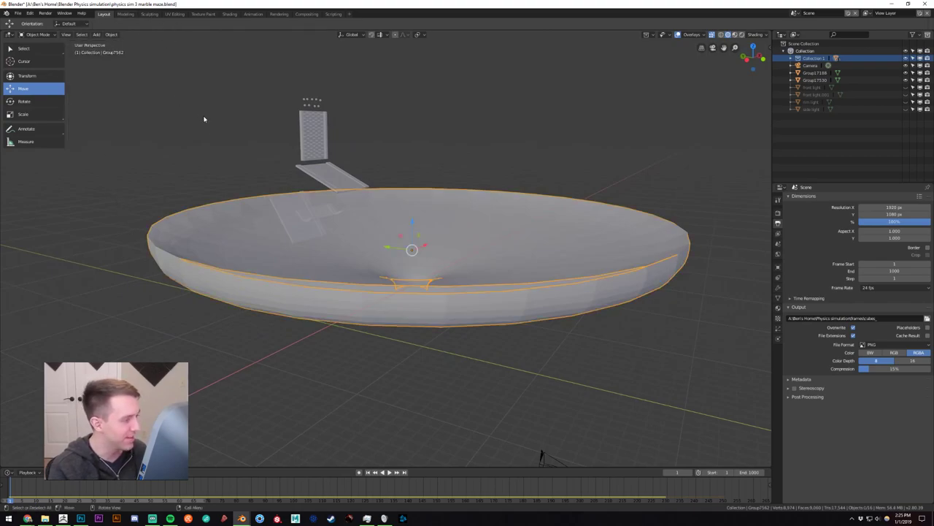
key(ctrl+a)
click(133, 92)
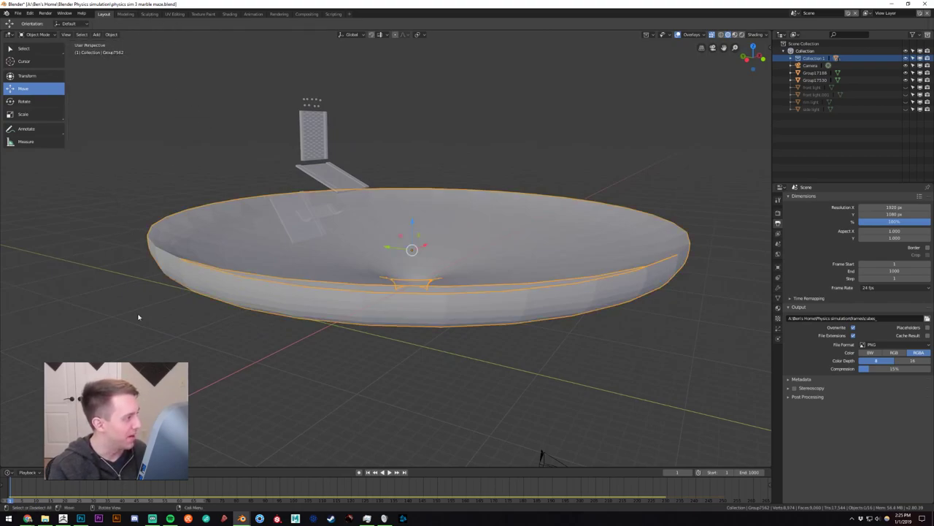
click(124, 353)
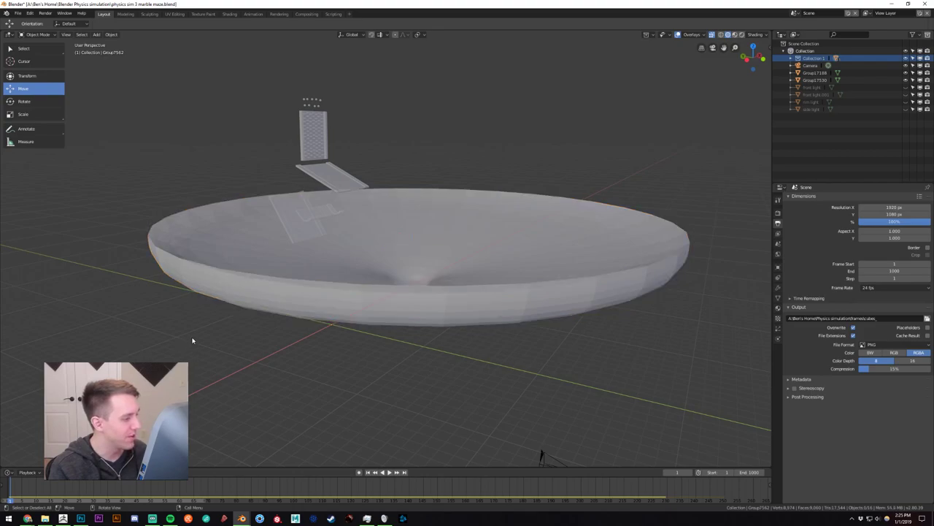
Preview the maze with materials, play the simulation to watch the marbles enter the bowl, return to the first frame and select the bowl.
middle_drag(320, 233, 294, 251)
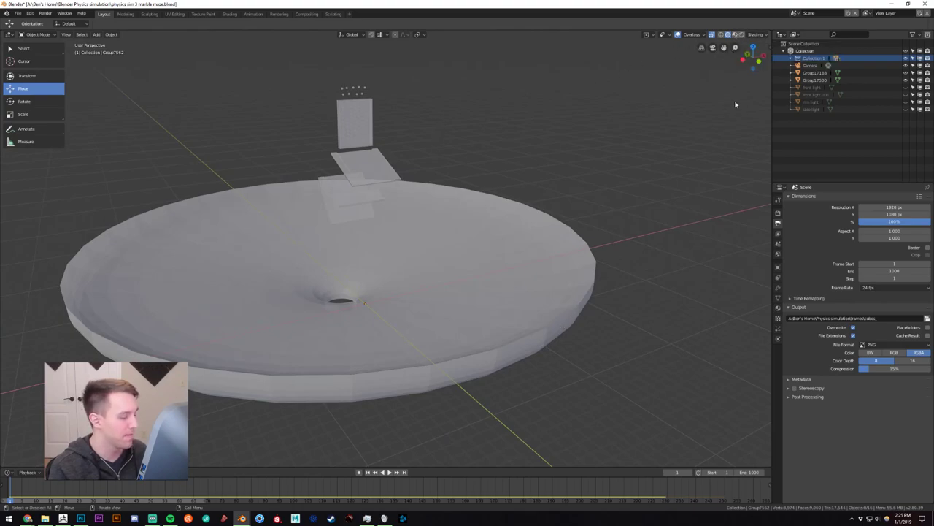
click(735, 35)
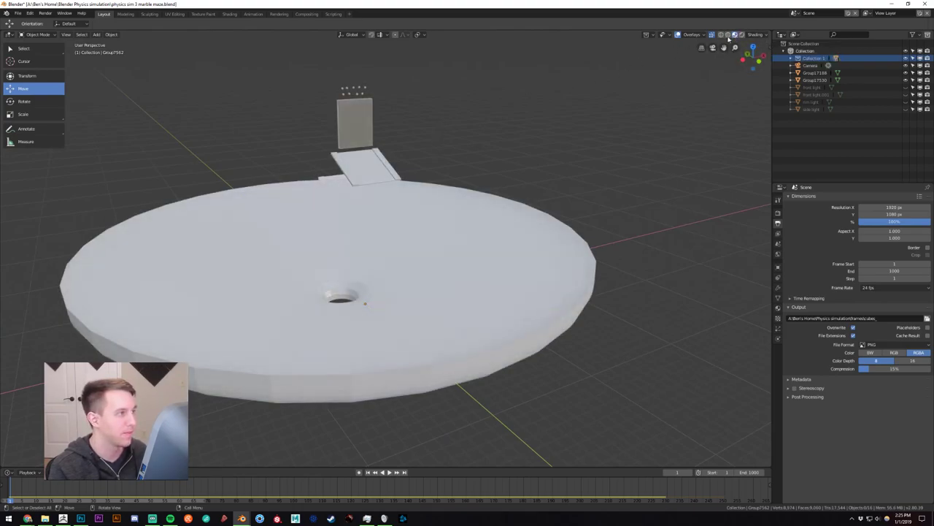
click(390, 472)
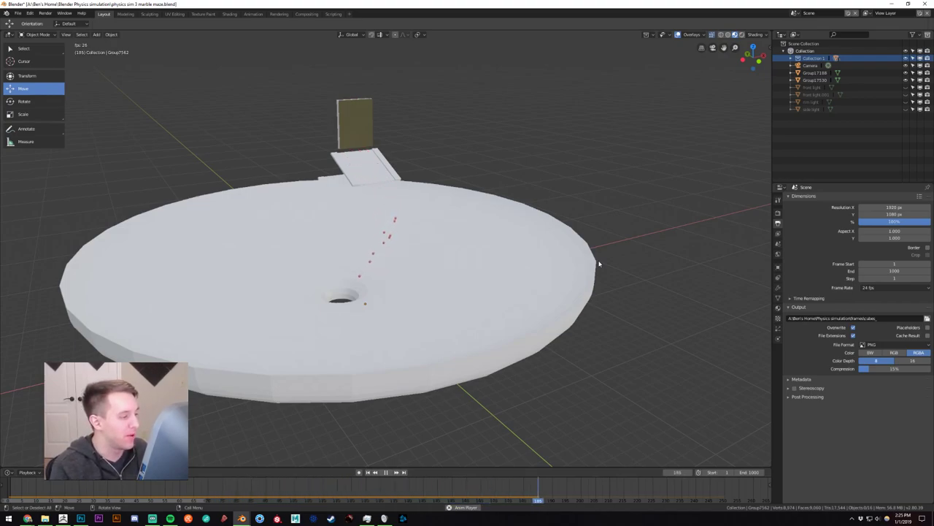
click(384, 473)
click(368, 472)
click(403, 314)
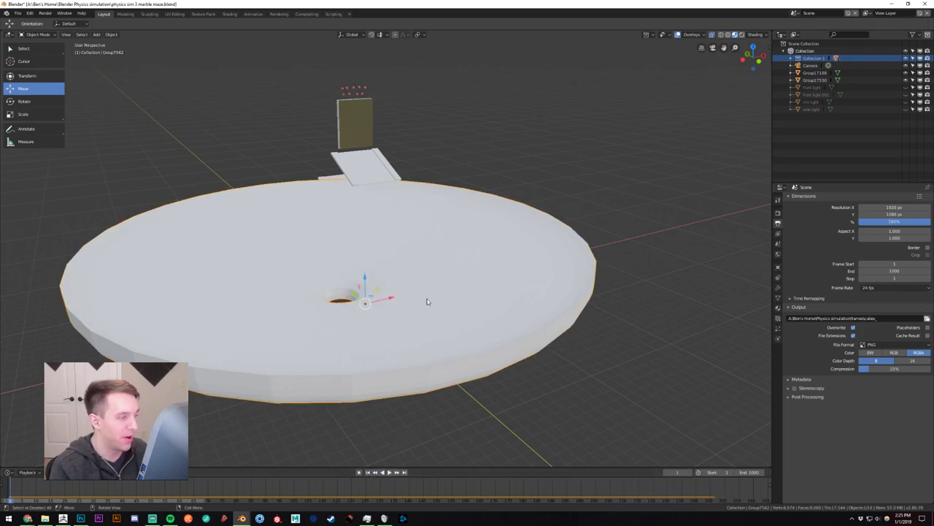
Lower the bowl's rigid body friction to 0.256, play the simulation to test it, and return to the first frame.
click(778, 342)
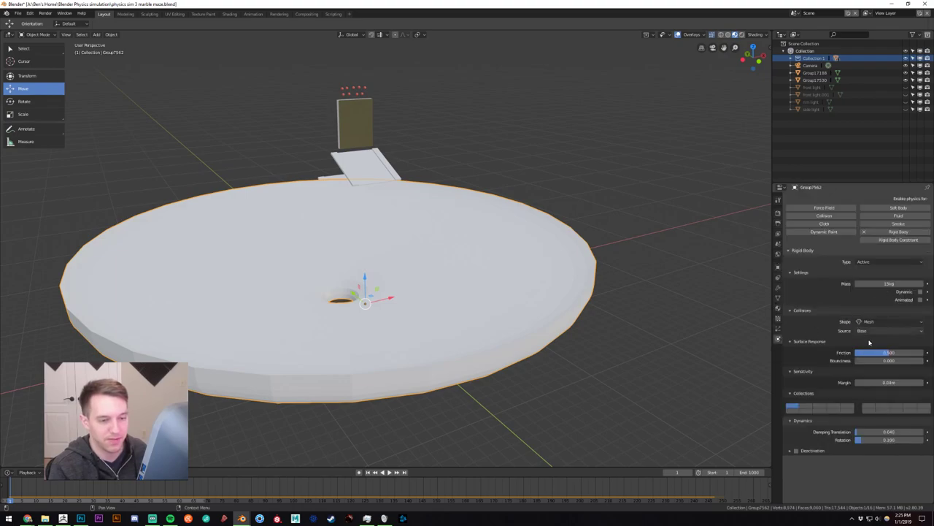
drag(889, 353, 878, 354)
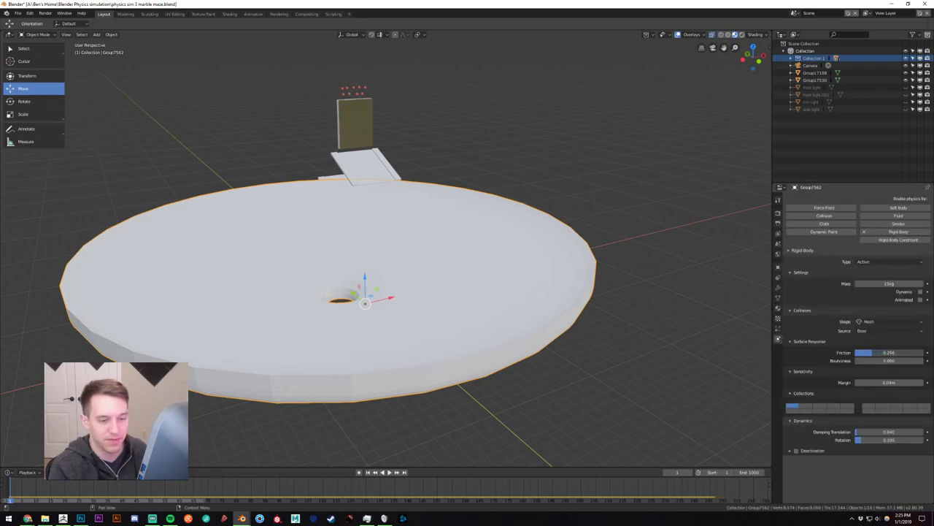
click(392, 473)
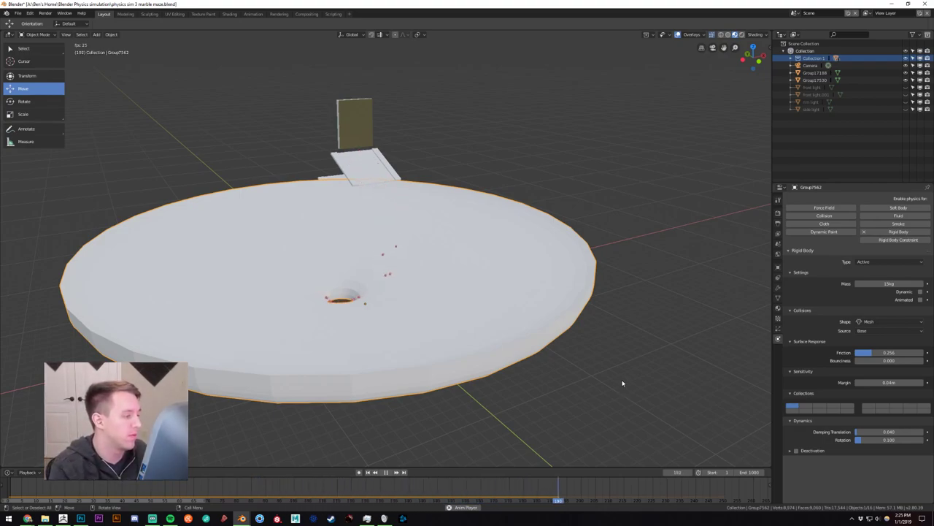
click(385, 472)
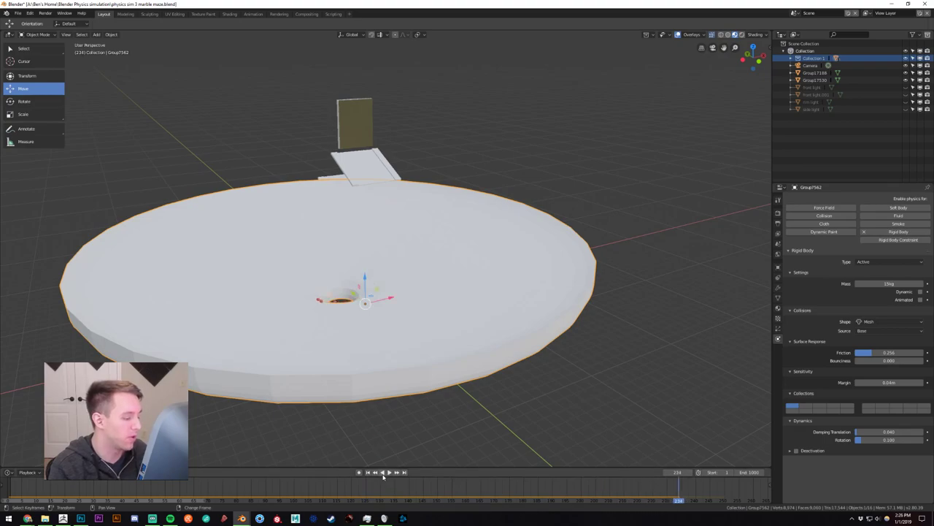
click(368, 473)
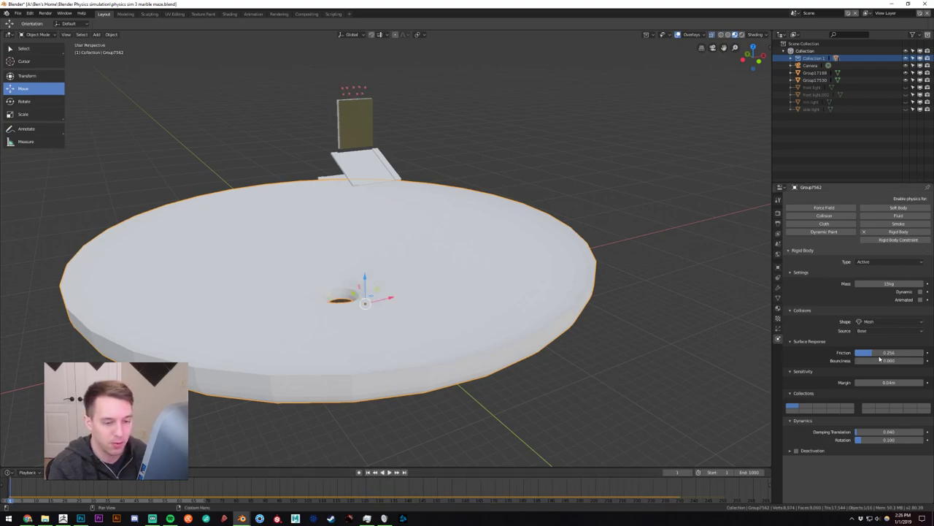
Reduce the bowl's friction to 0.067, run the simulation again to watch the marbles, and go back to the first frame.
drag(889, 353, 880, 353)
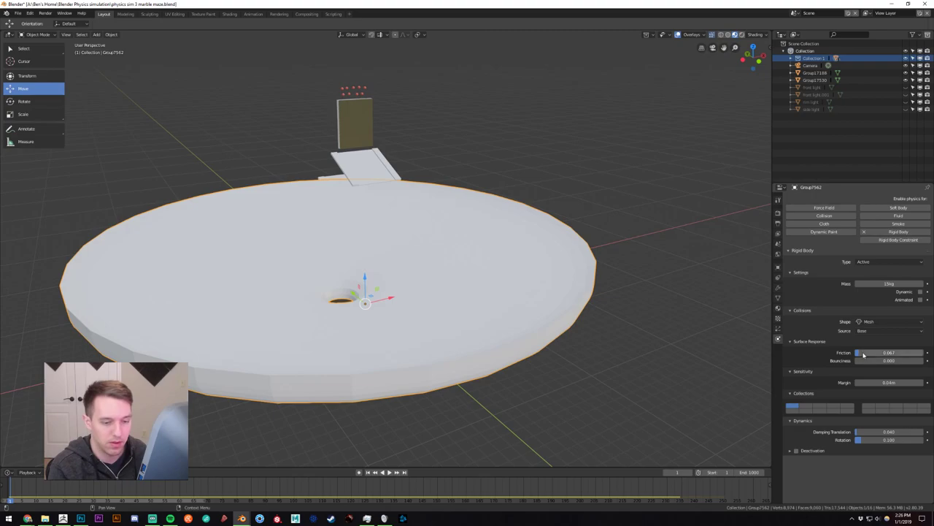
click(389, 472)
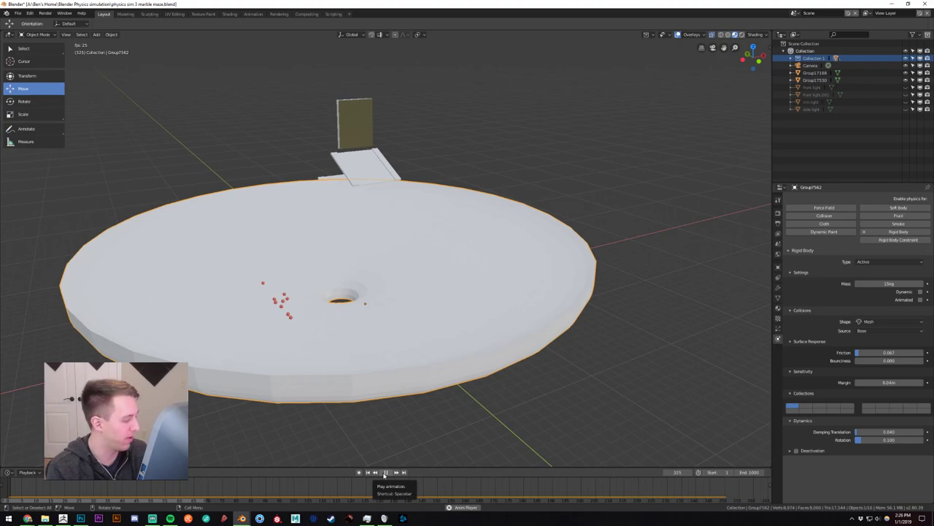
click(385, 472)
click(369, 472)
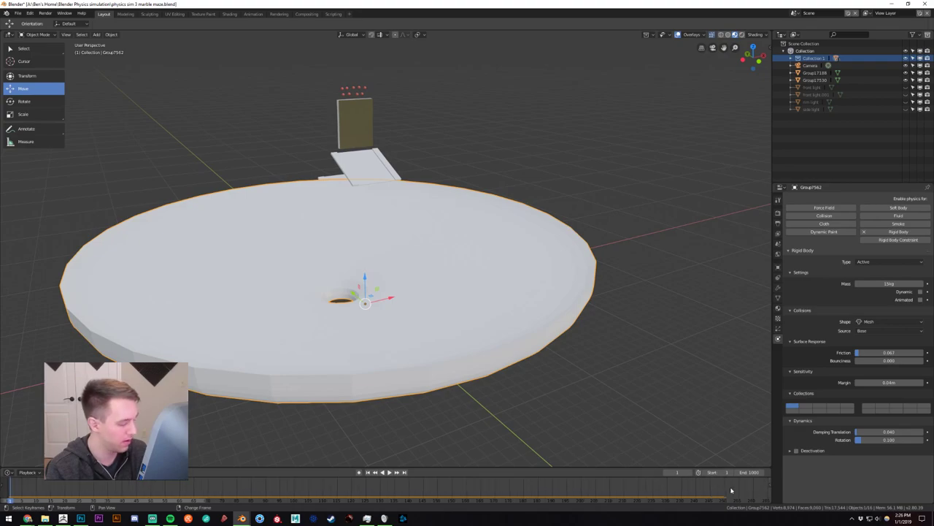
ctrl+middle_drag(770, 486, 743, 487)
drag(743, 487, 771, 489)
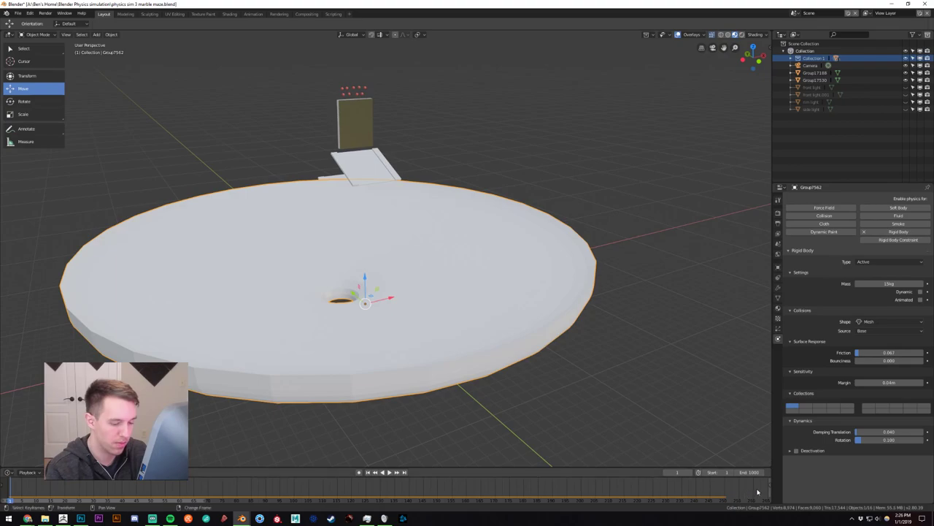
click(770, 485)
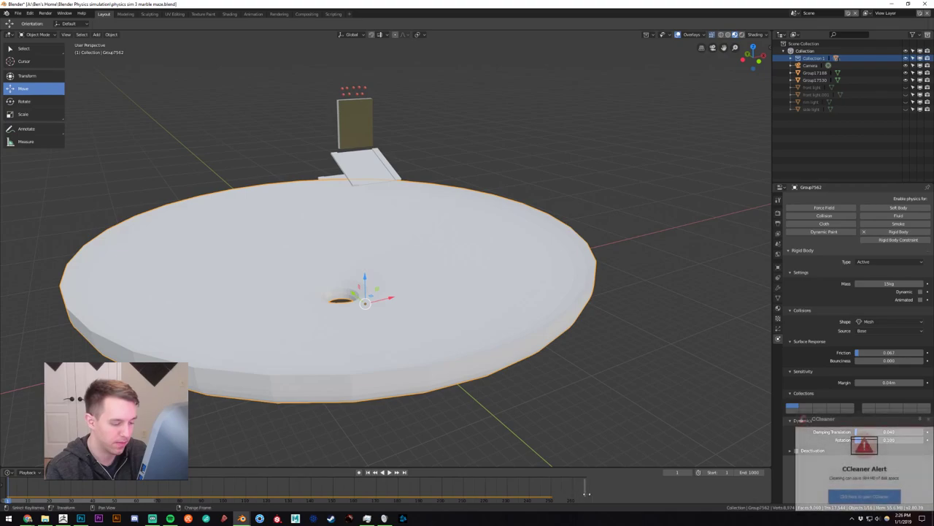
drag(587, 493, 768, 497)
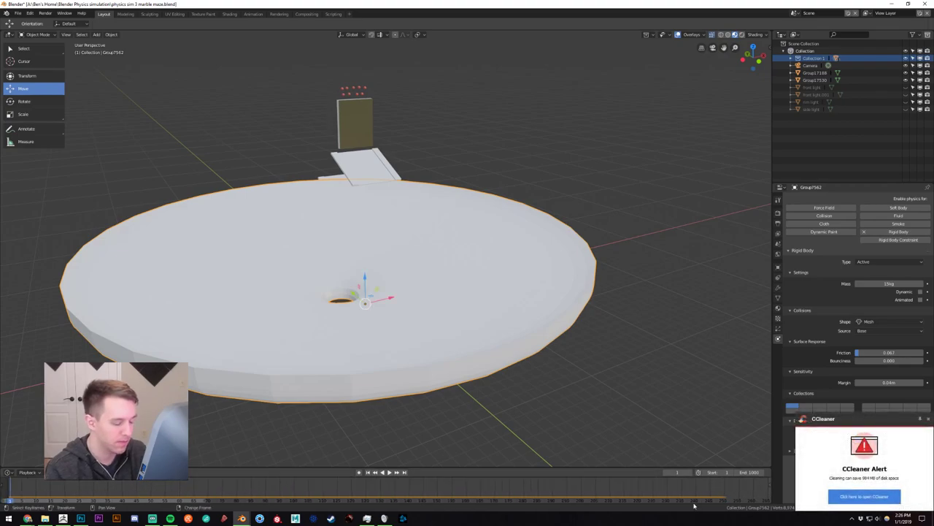
middle_drag(379, 365, 673, 350)
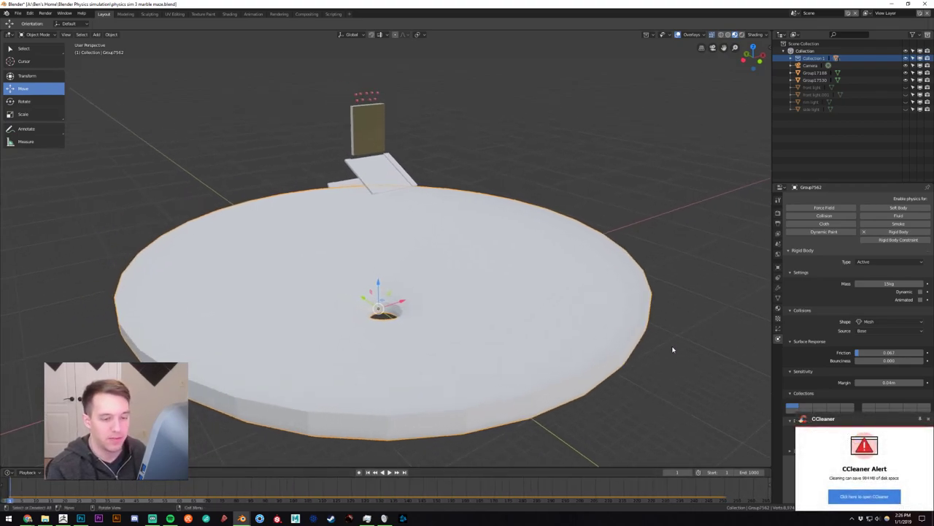
Dismiss the CCleaner alert and set the bowl's rigid body friction to 0.001.
click(929, 418)
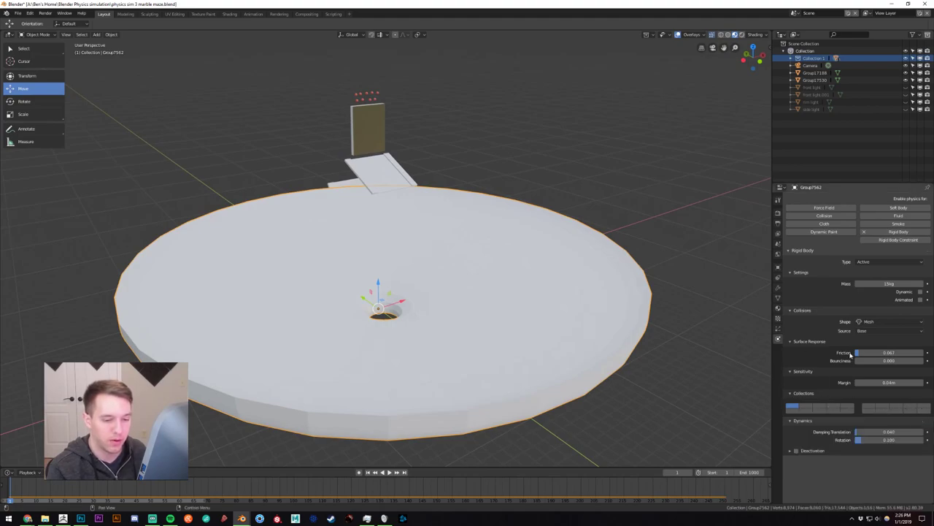
drag(863, 353, 857, 352)
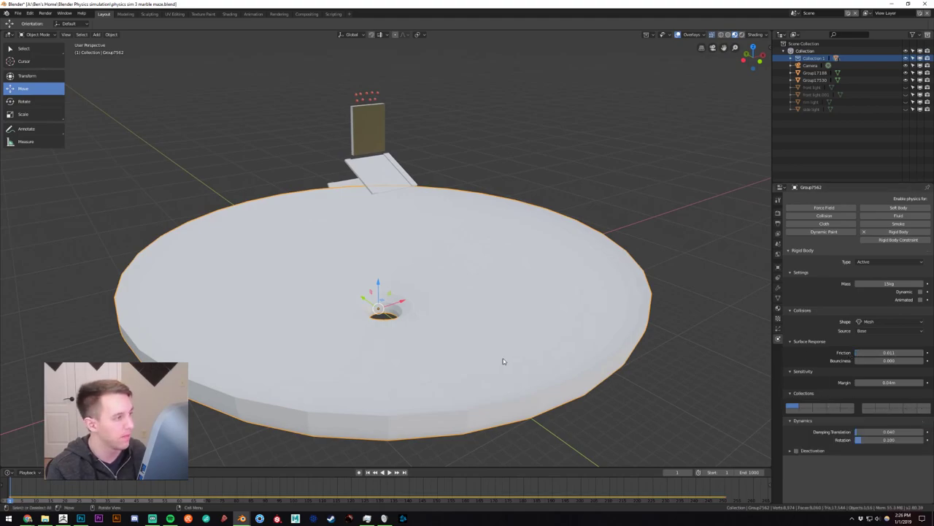
click(871, 352)
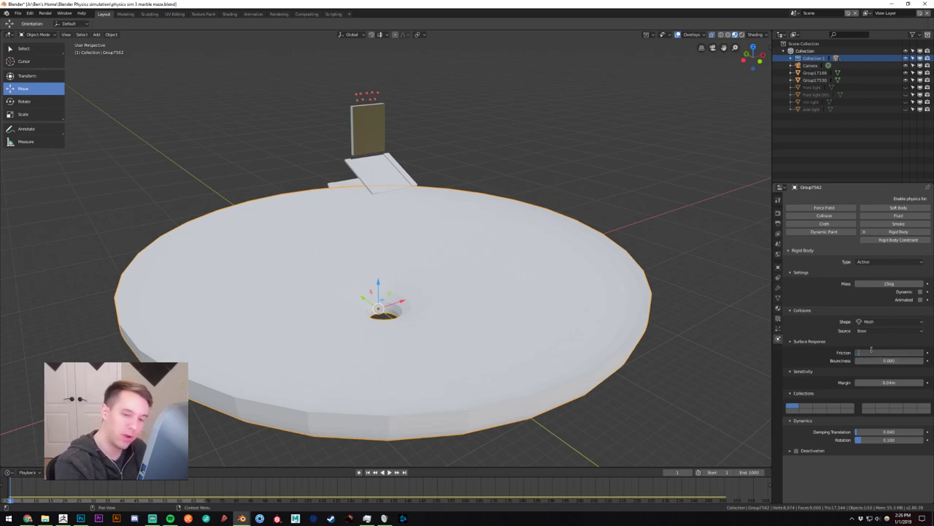
text(.001)
key(Return)
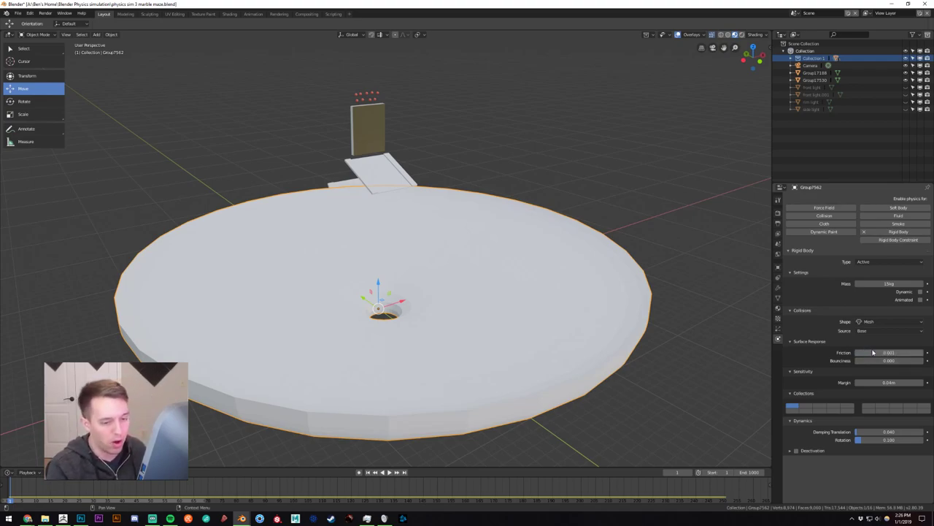
Play the simulation to check how the marbles roll across the nearly frictionless bowl, and return to the first frame.
scroll(526, 292, down, 2)
click(388, 472)
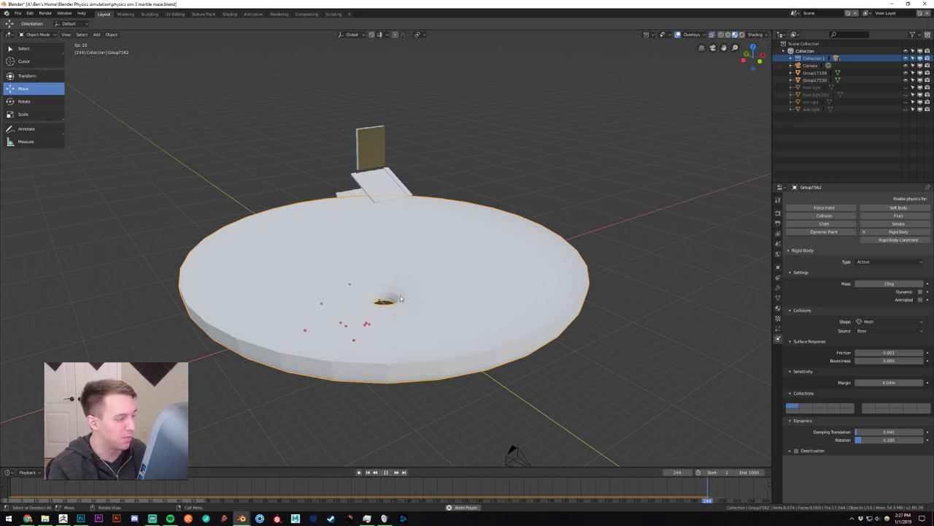
click(386, 473)
click(368, 472)
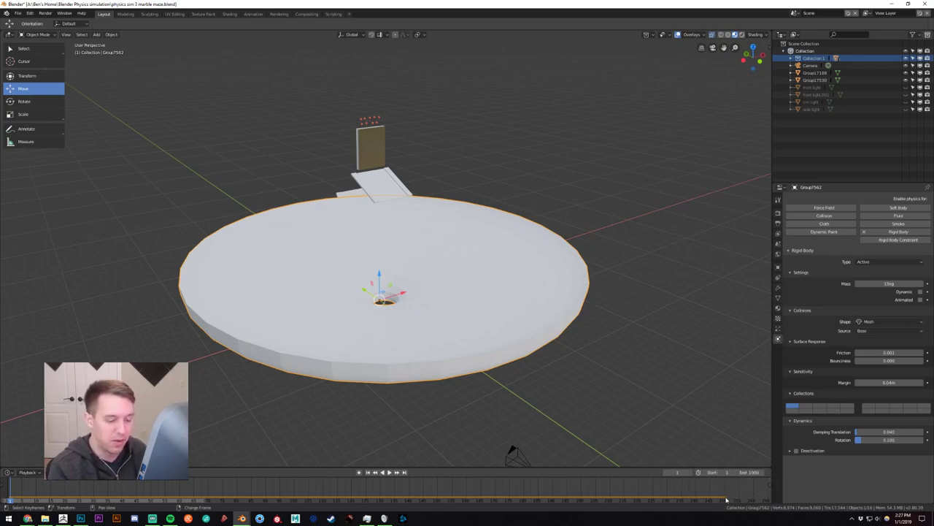
Show the full 1000-frame range in the timeline and replay the simulation, watching the marbles move around the bowl's hole.
key(space)
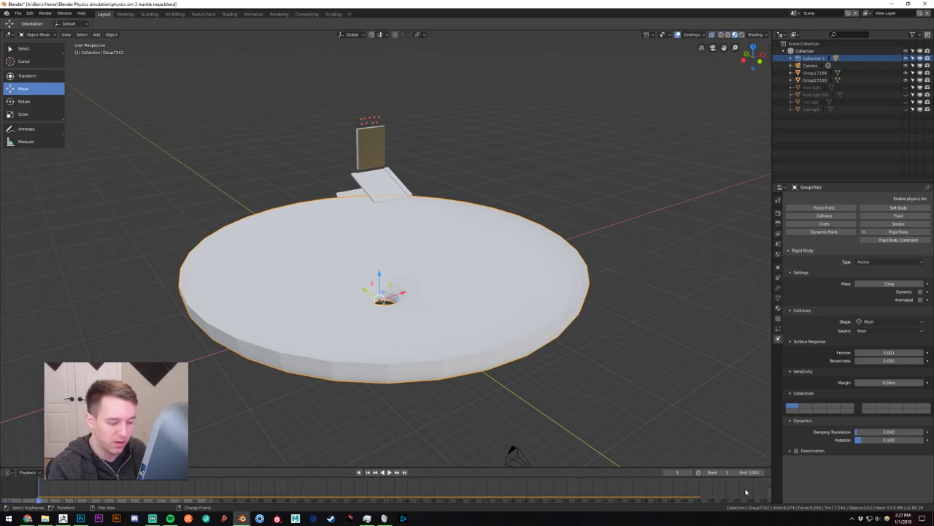
scroll(741, 492, down, 8)
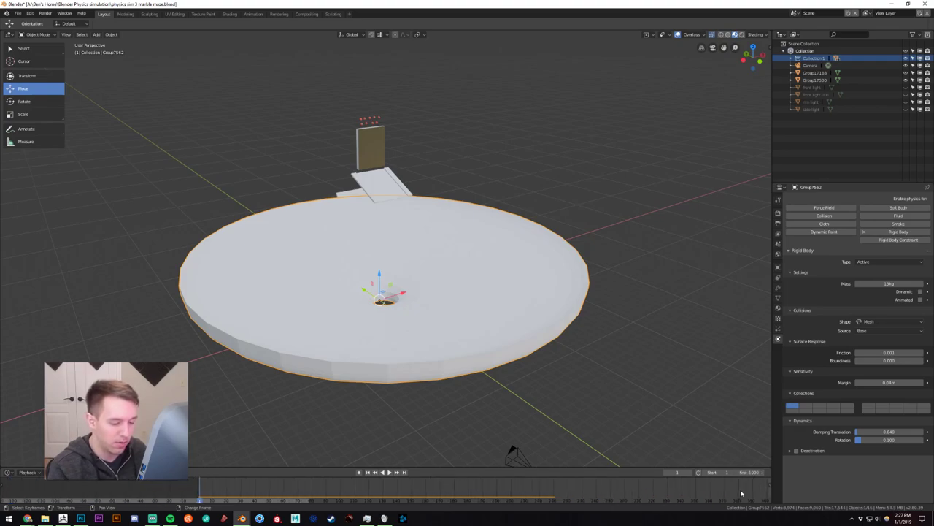
middle_drag(741, 492, 715, 494)
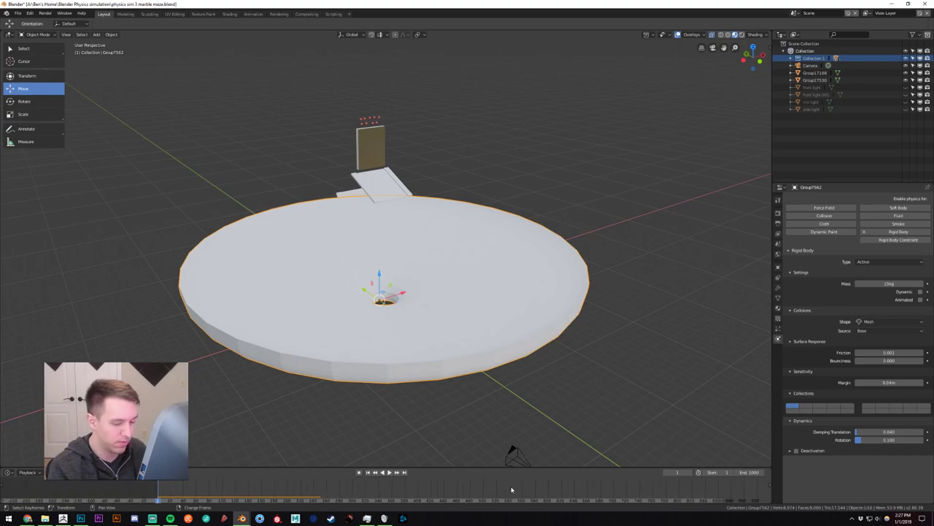
scroll(510, 483, down, 1)
scroll(509, 483, down, 1)
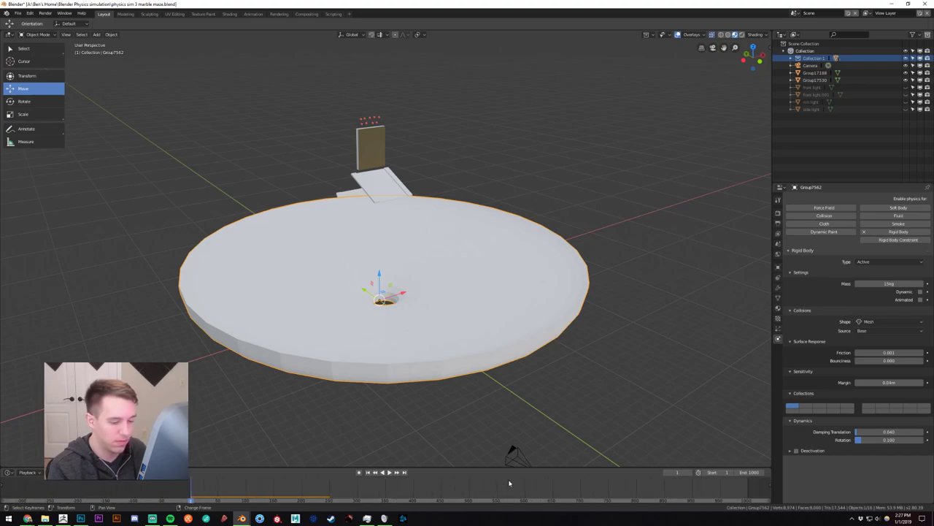
middle_drag(515, 479, 443, 483)
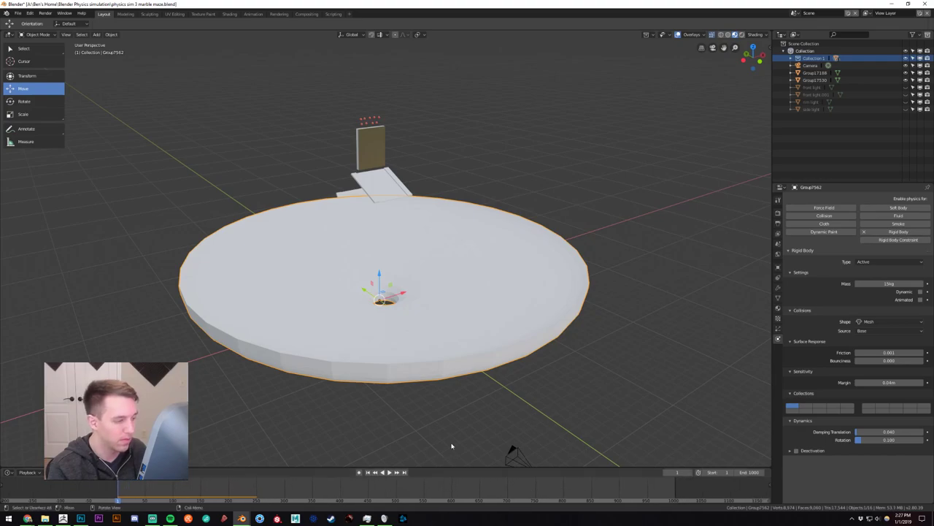
click(390, 472)
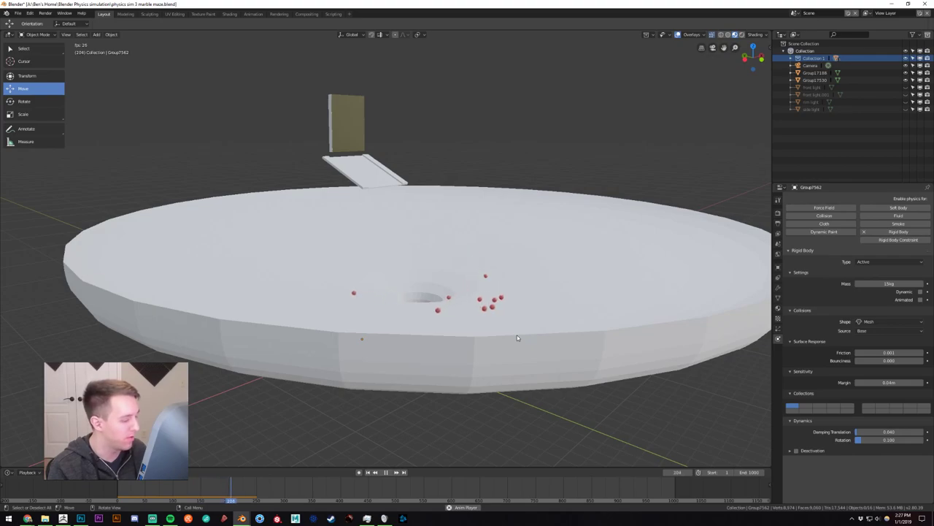
middle_drag(517, 337, 517, 347)
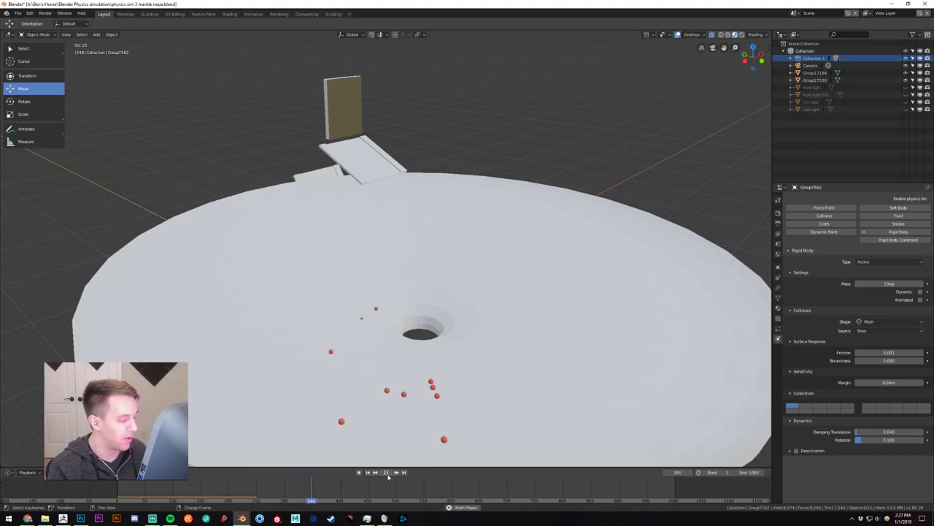
click(385, 472)
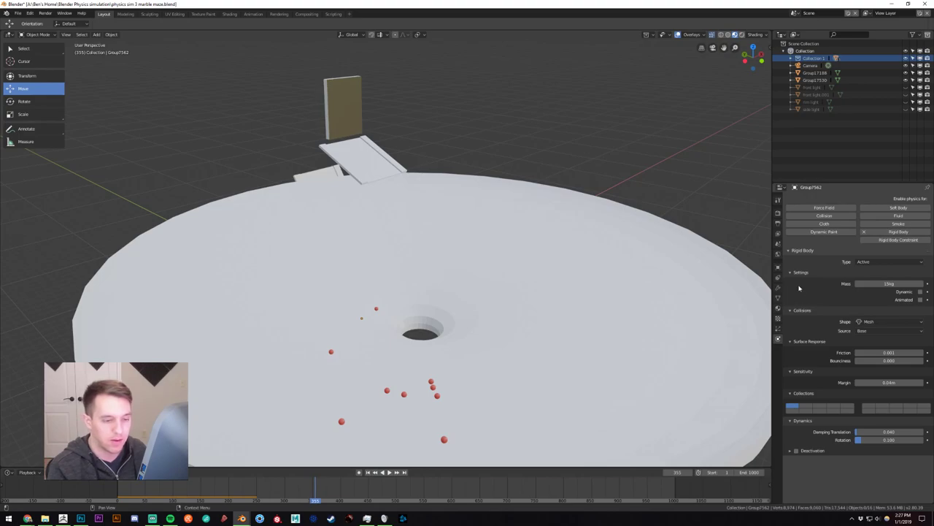
Set the scene's Rigid Body World steps per second to 120 and return to the first frame.
click(778, 255)
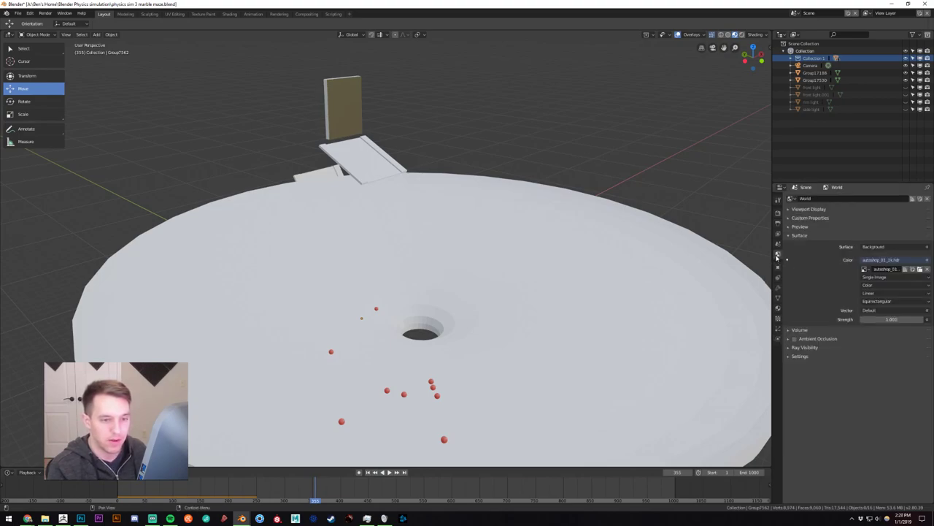
click(776, 245)
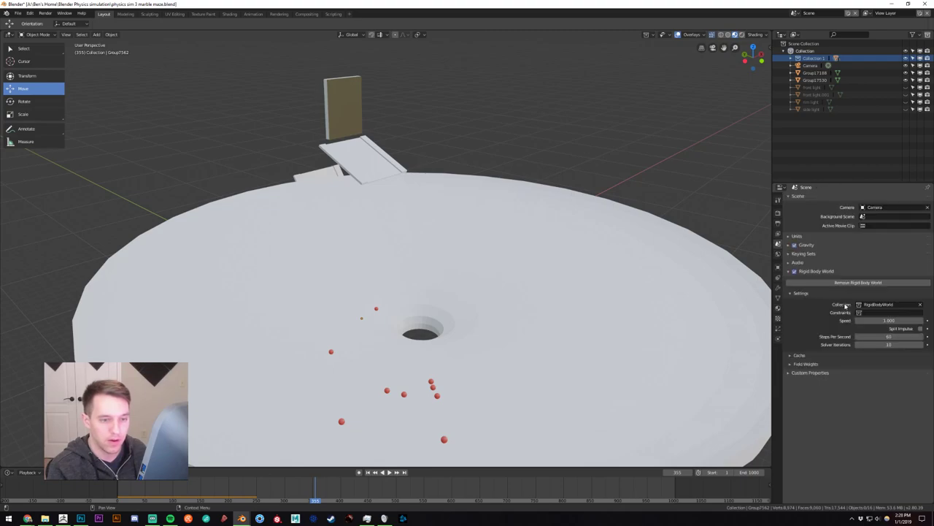
click(886, 337)
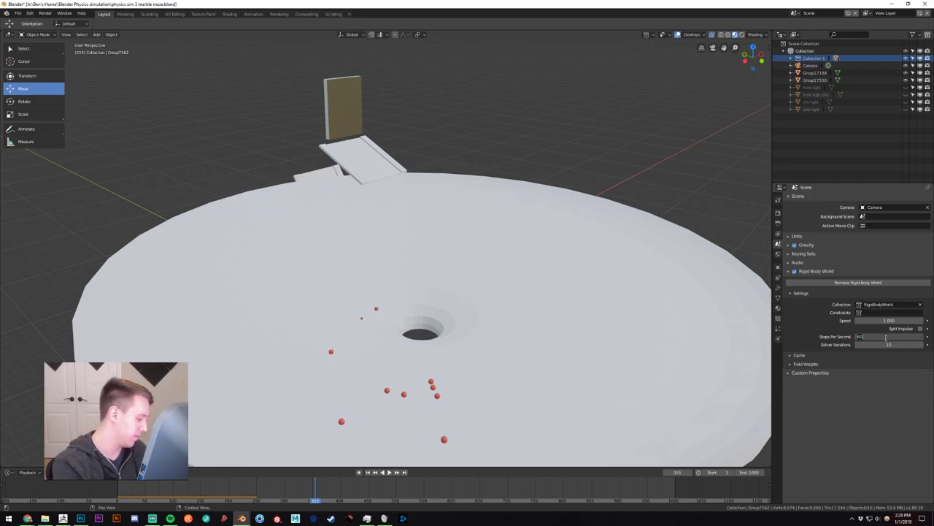
text(120)
key(Return)
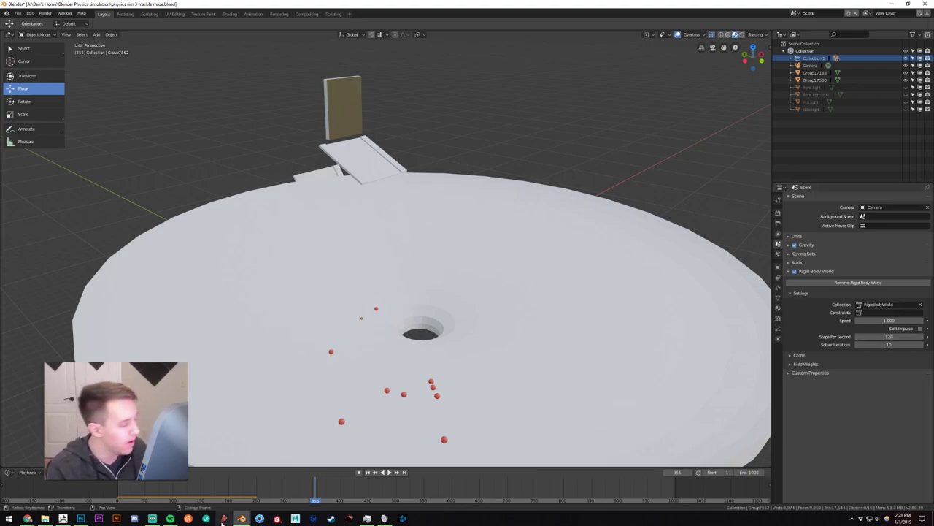
click(368, 472)
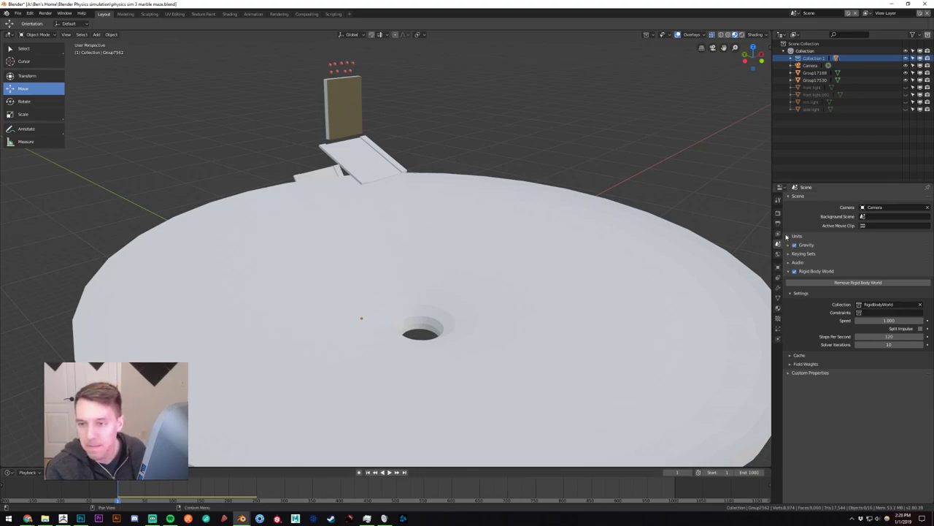
Review the bowl's rigid body settings and the scene's Rigid Body World settings, leaving the bowl deselected.
click(778, 338)
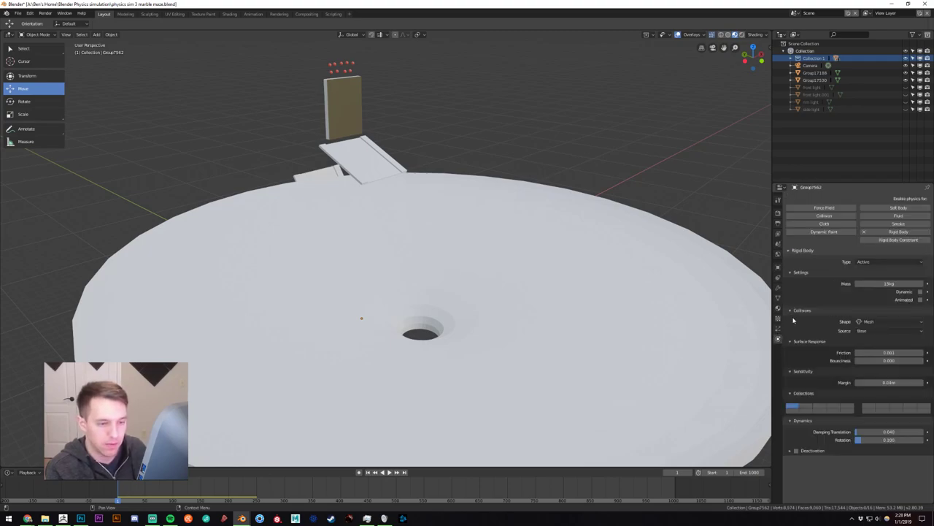
click(778, 245)
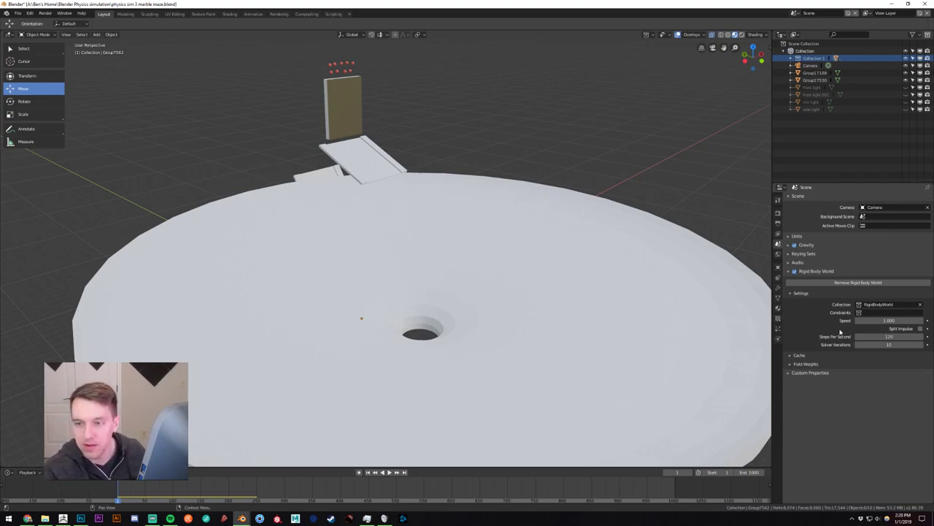
middle_drag(538, 216, 446, 322)
scroll(430, 227, down, 2)
click(438, 236)
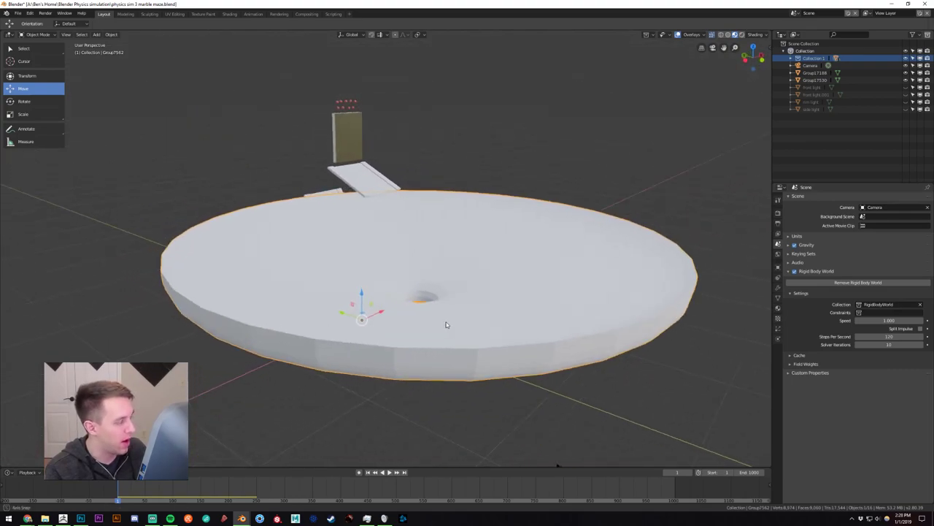
click(480, 175)
scroll(495, 210, down, 2)
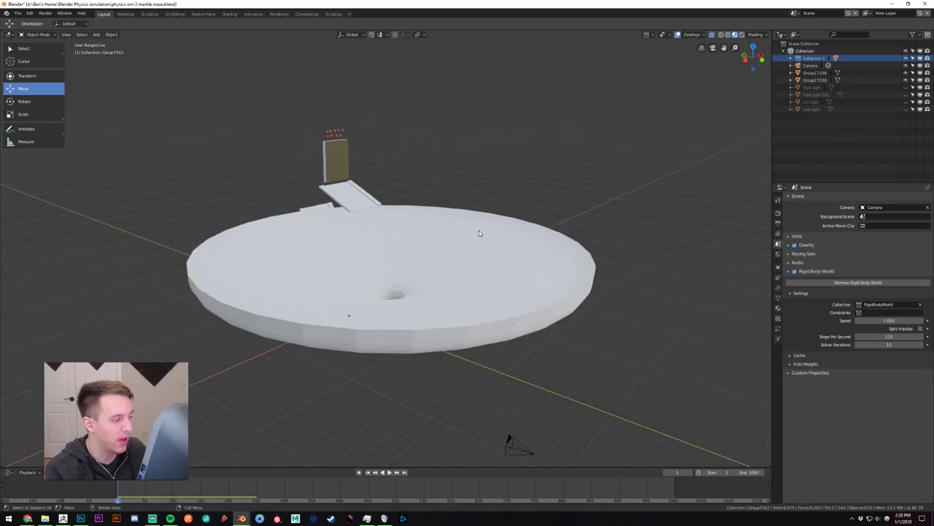
Look through the scene, view layer, render and output settings for whatever limits the simulation's frame range, including Time Remapping.
click(780, 236)
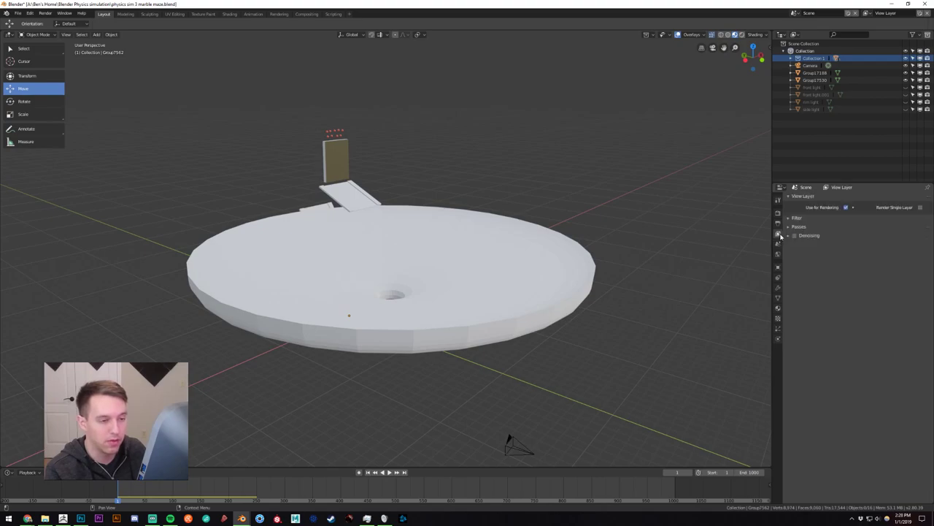
click(778, 244)
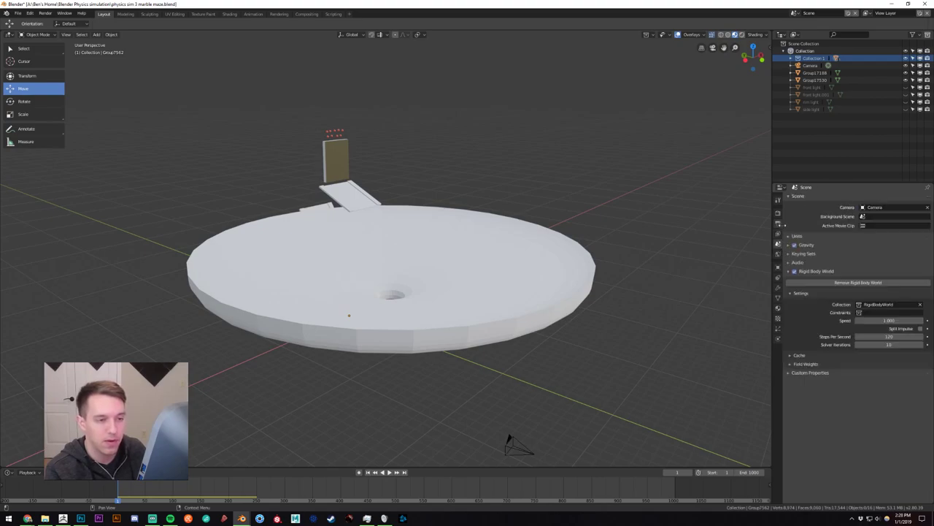
click(778, 214)
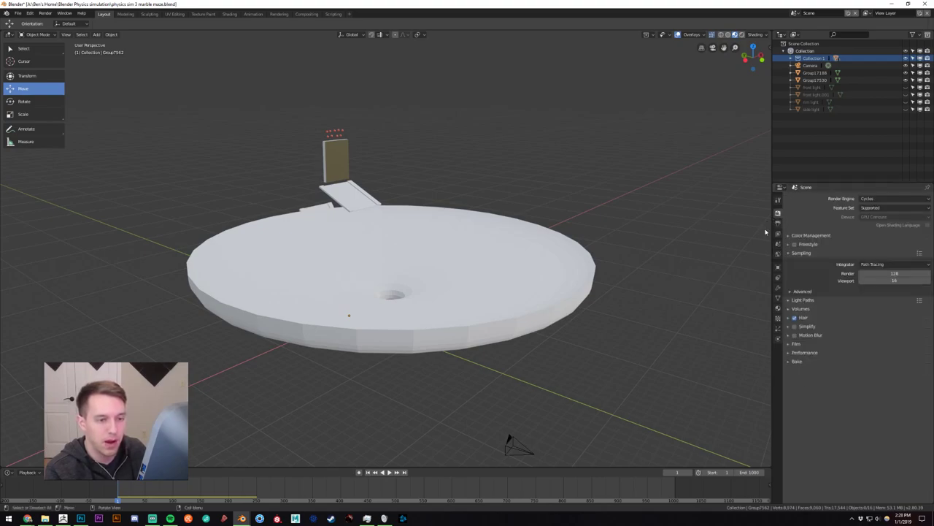
click(778, 223)
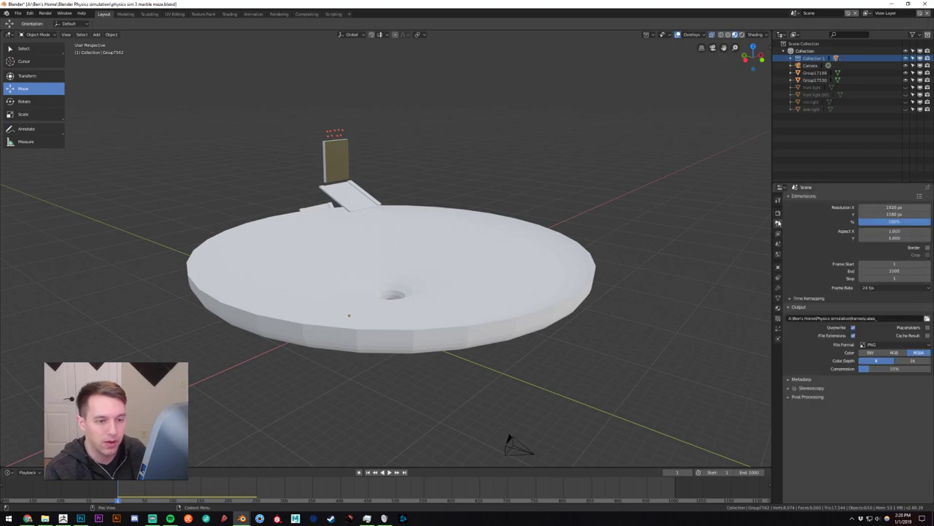
click(895, 271)
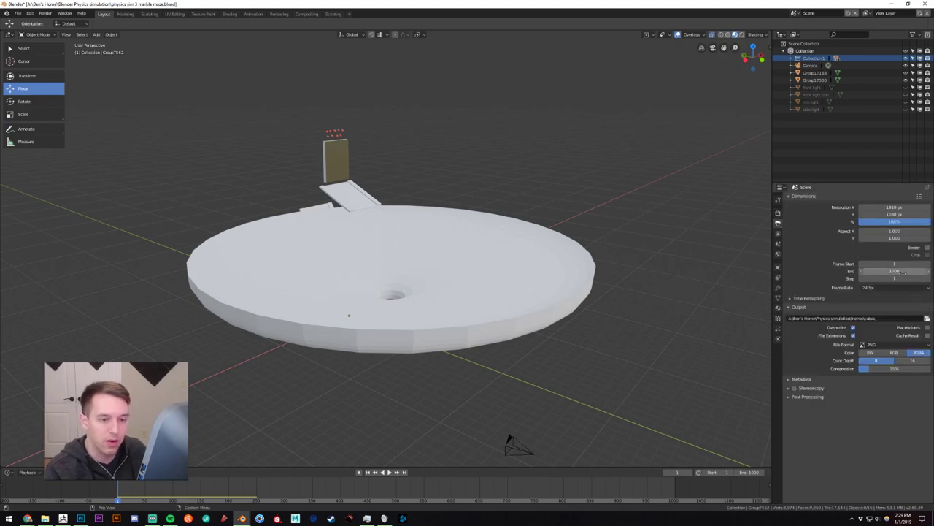
key(Return)
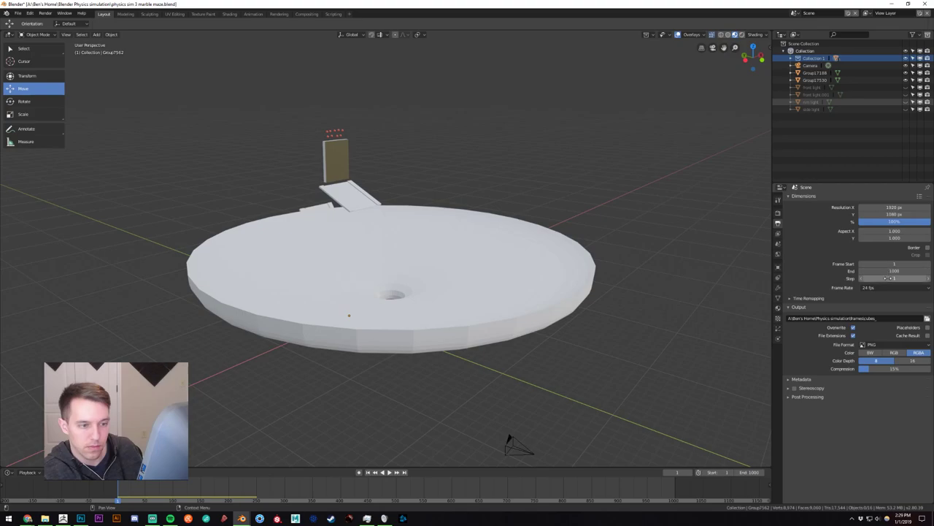
click(808, 298)
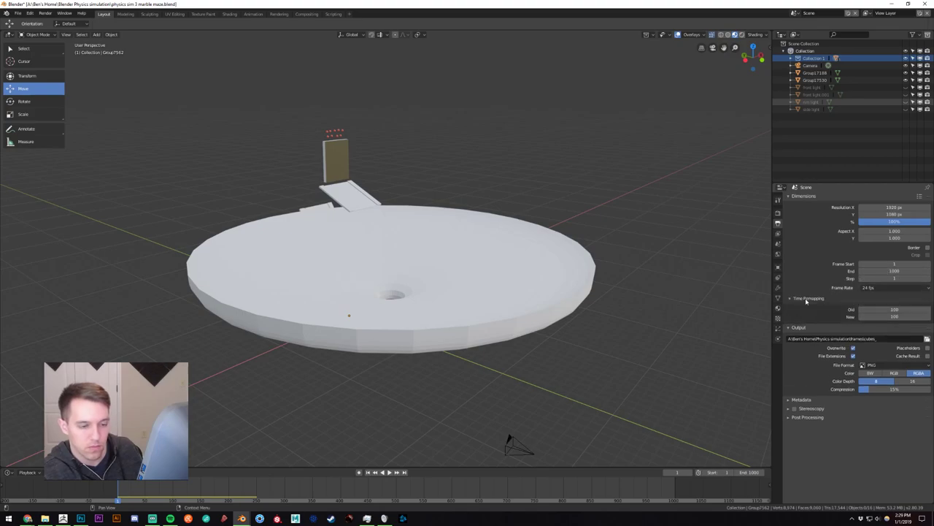
click(807, 299)
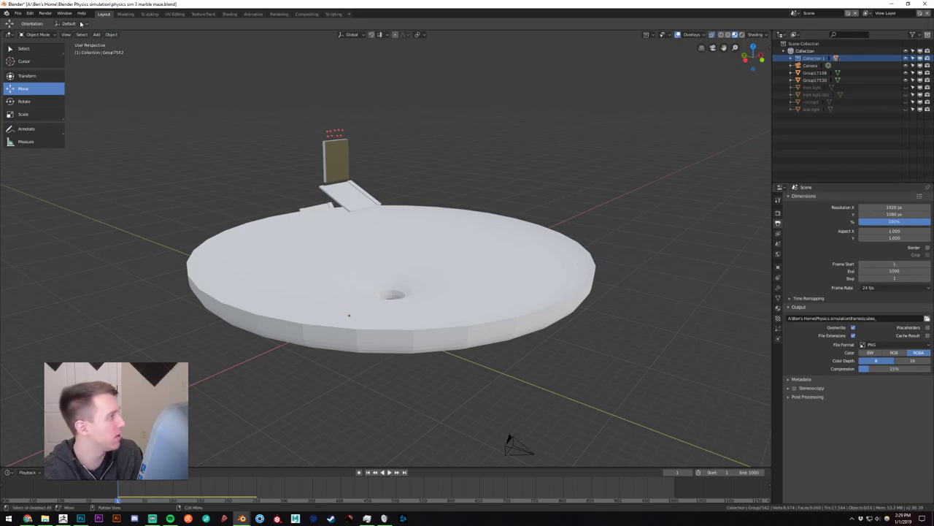
click(32, 14)
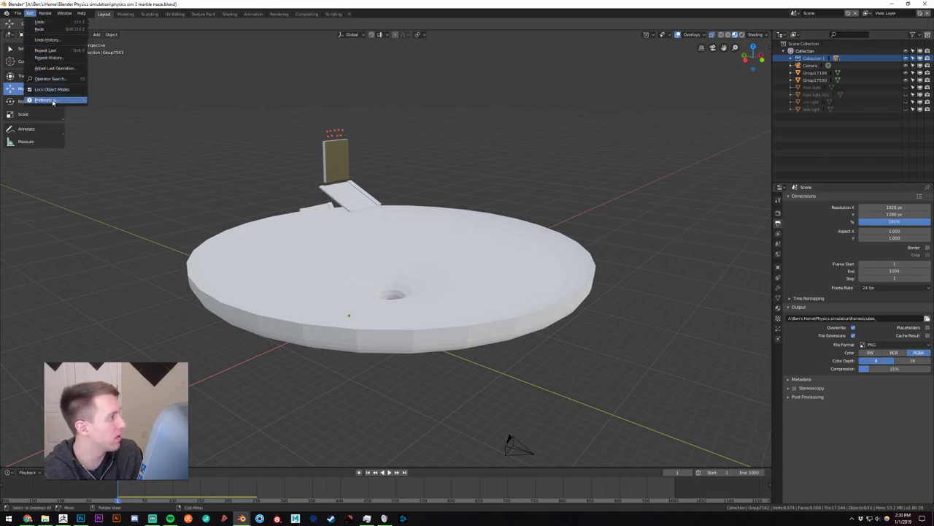
mouse_move(45, 13)
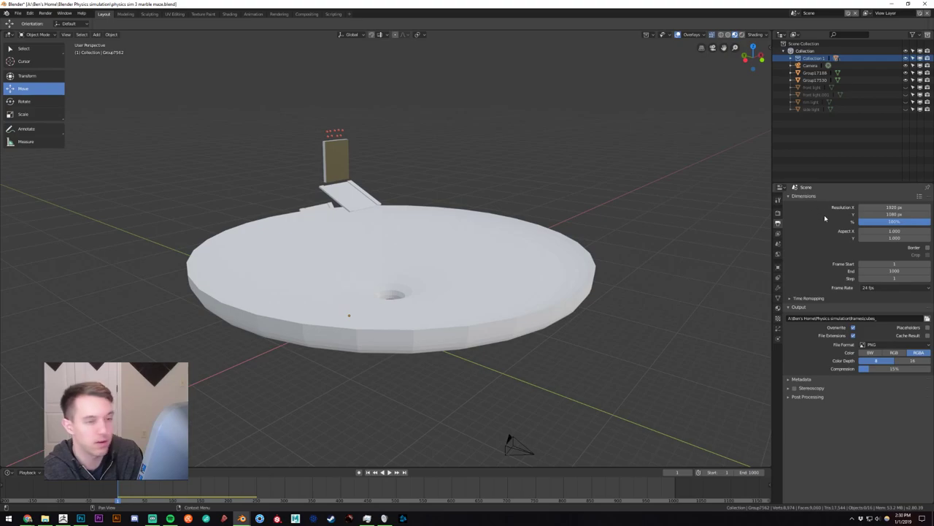
click(778, 234)
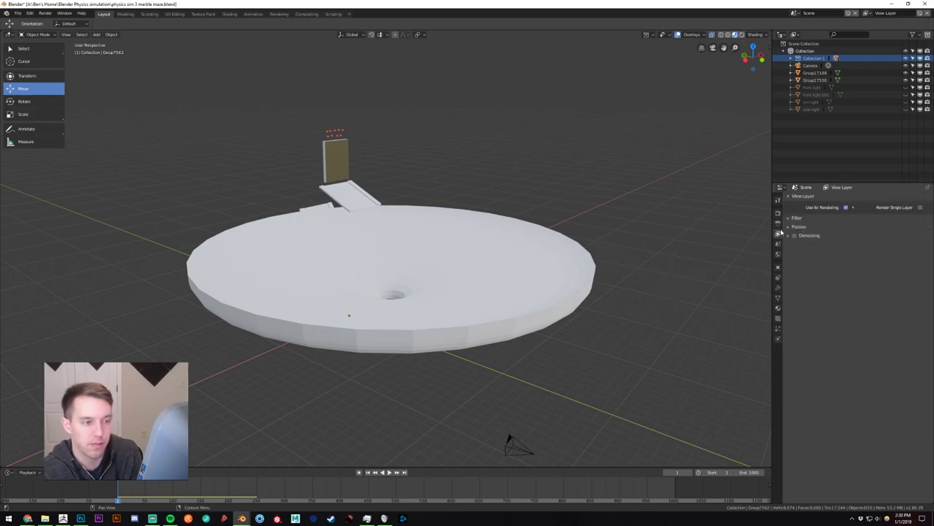
click(778, 223)
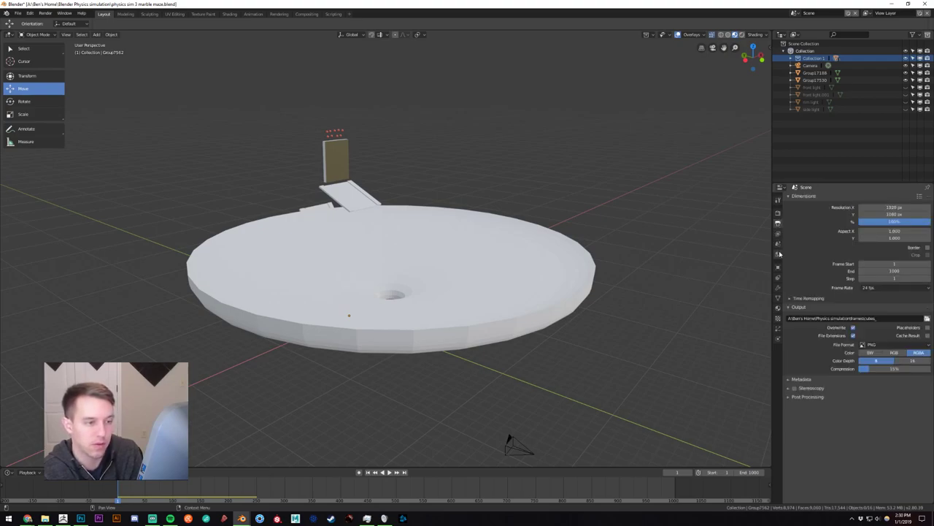
Set the end frame of the scene's Rigid Body World cache to 1000.
click(778, 245)
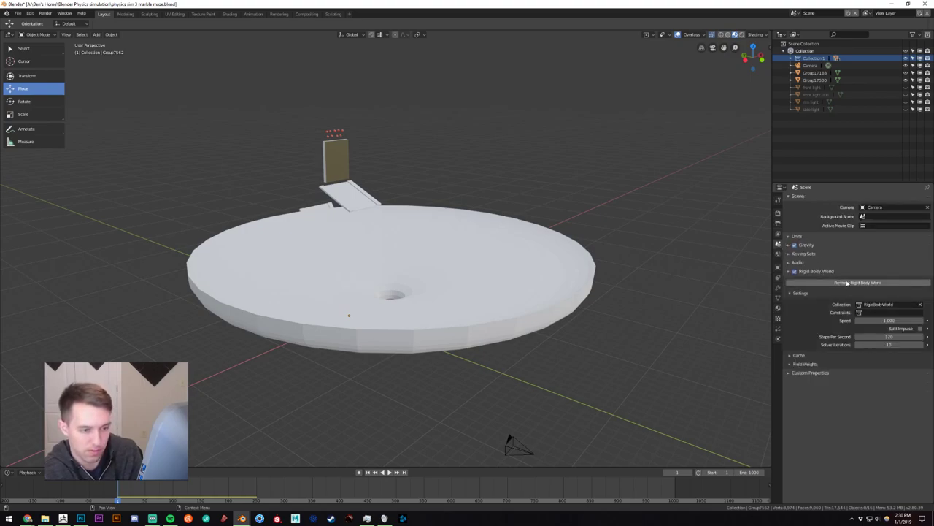
click(810, 355)
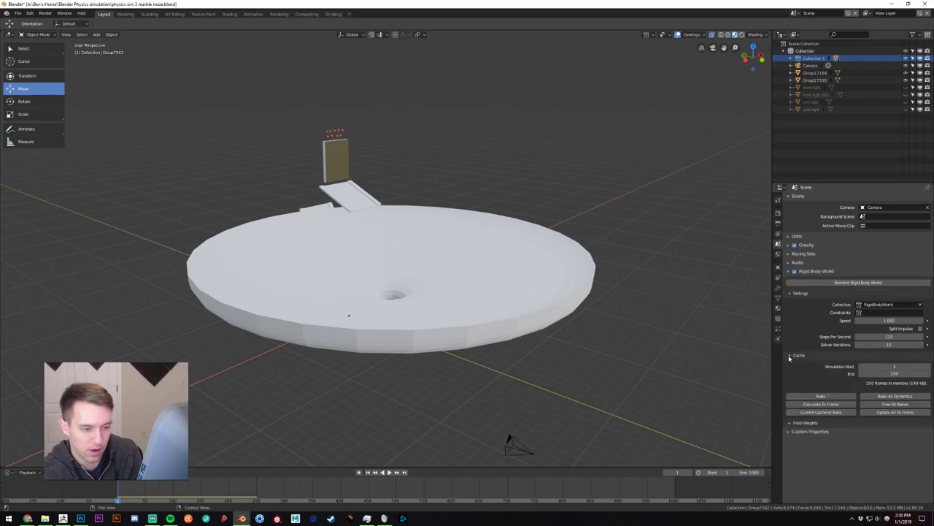
double_click(872, 373)
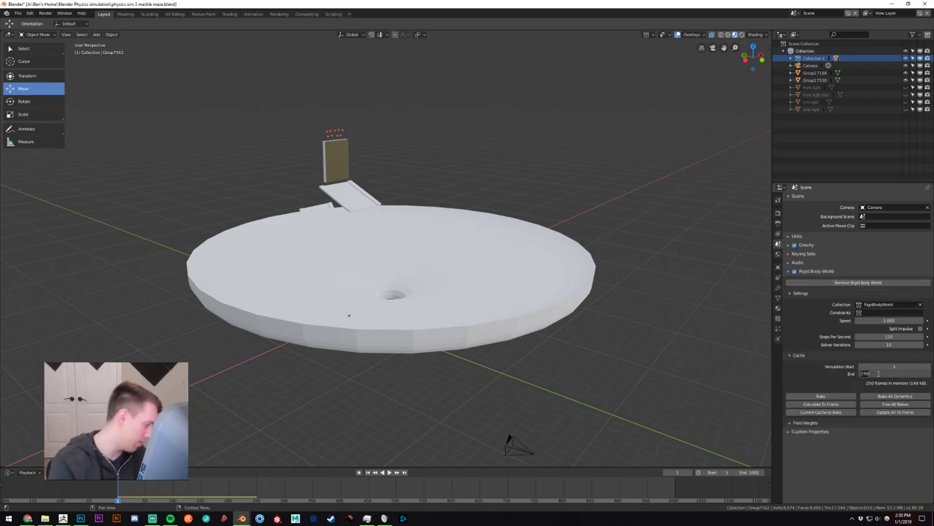
text(1000)
key(Return)
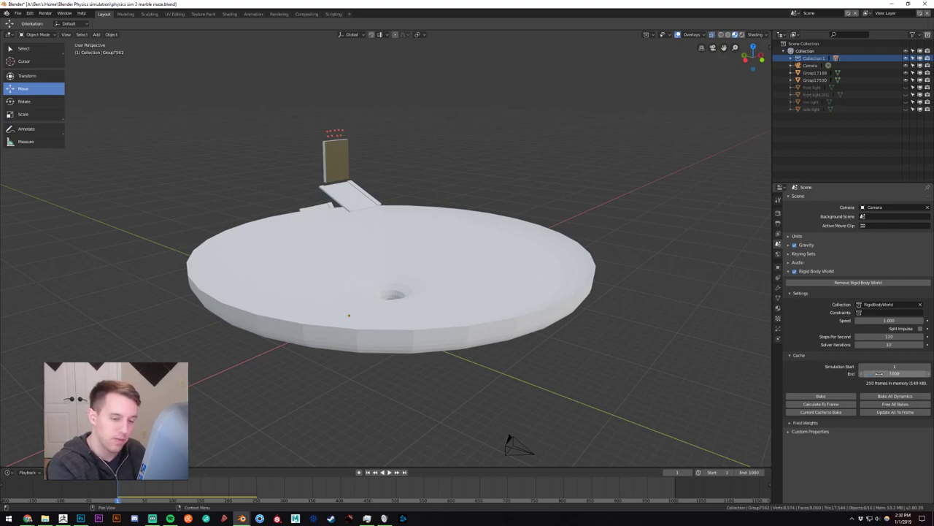
Play the simulation with the extended cache, watching the marbles circle and drop through the bowl's hole, and return to the first frame.
middle_drag(329, 333, 356, 377)
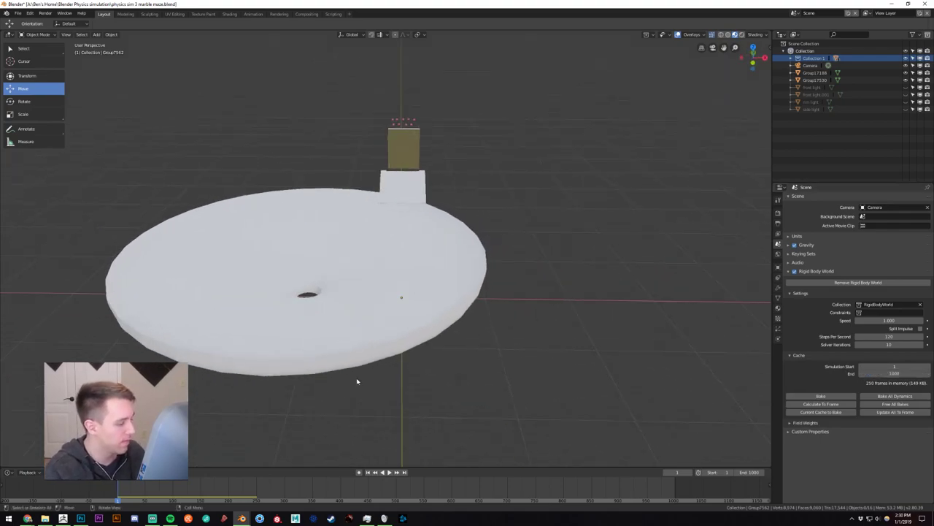
click(389, 472)
middle_drag(393, 465, 483, 251)
scroll(442, 316, up, 1)
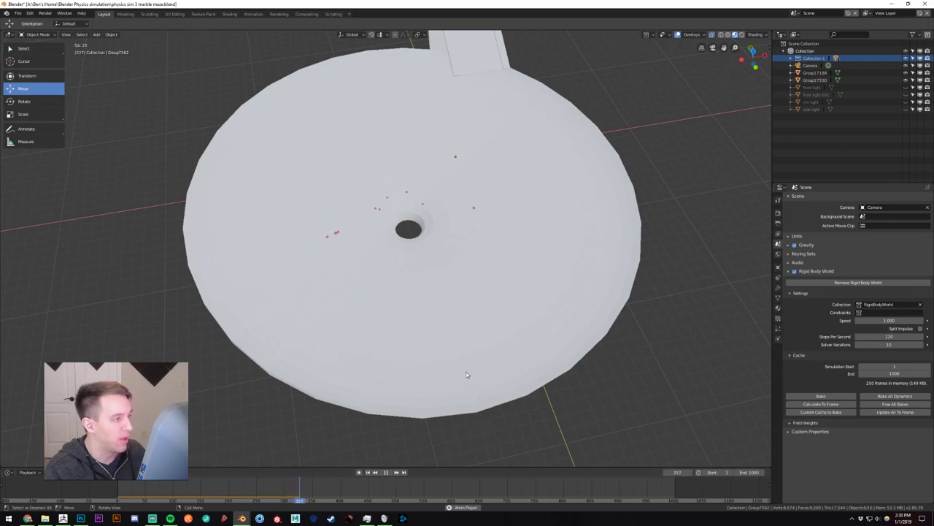
middle_drag(465, 371, 507, 340)
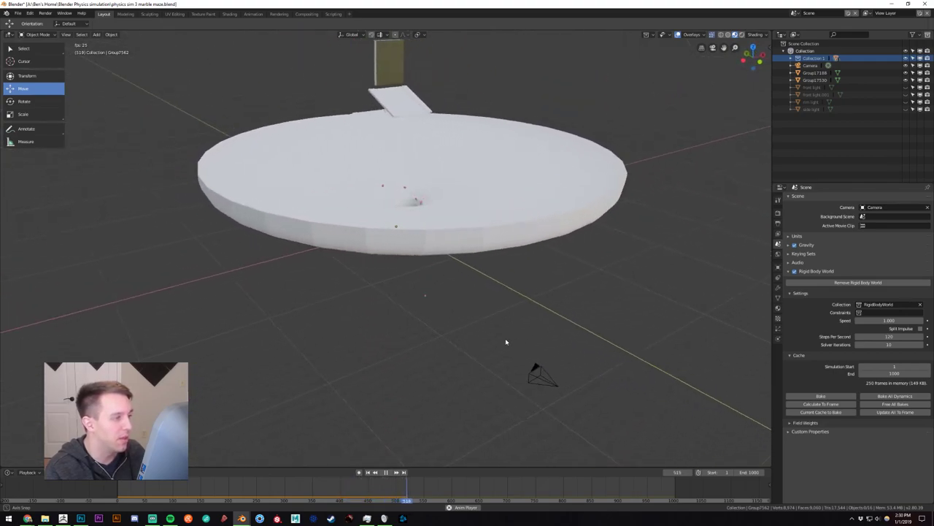
key(Escape)
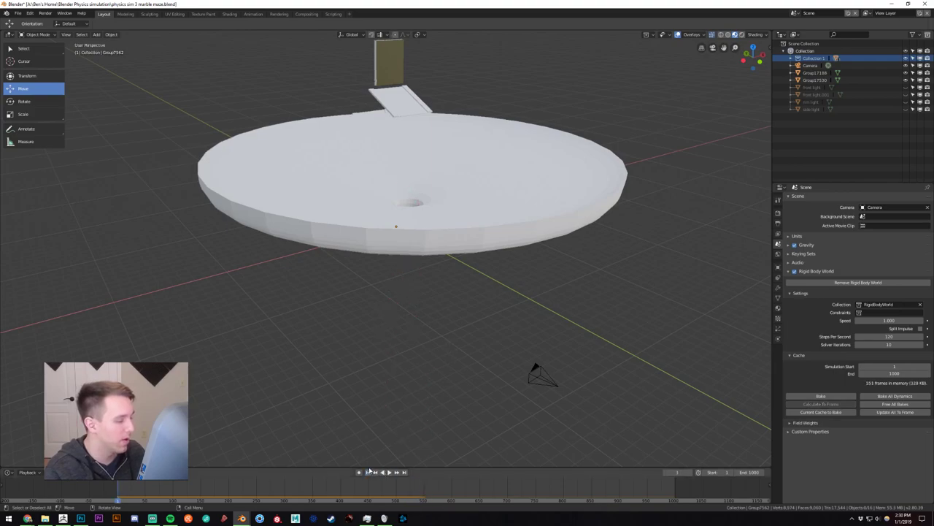
Give the leftmost marble in the lower row its own copy of the sphere material with a blue base color.
middle_drag(426, 291, 409, 212)
scroll(439, 226, up, 6)
click(393, 203)
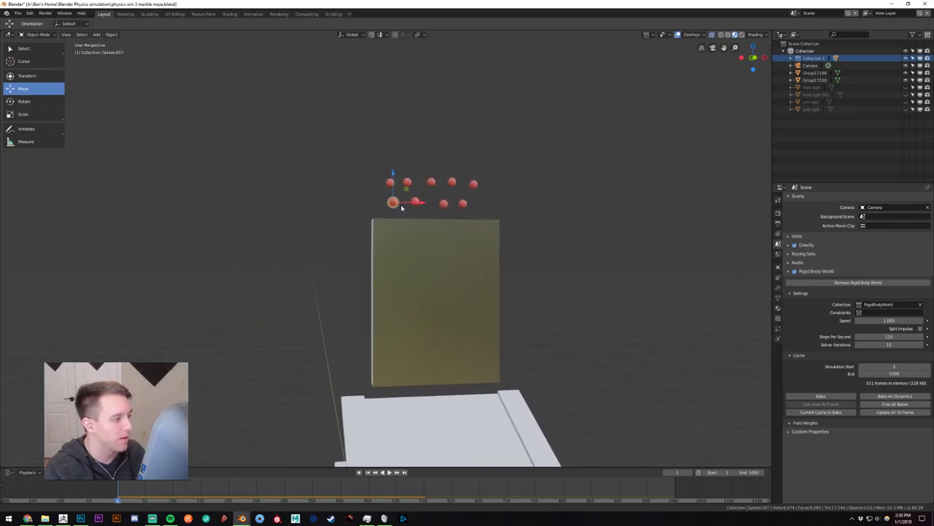
click(779, 308)
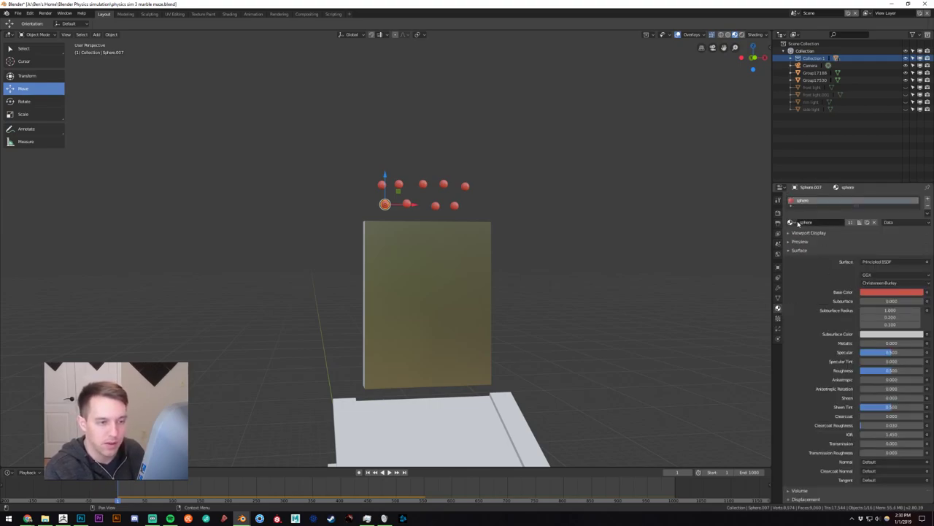
click(794, 223)
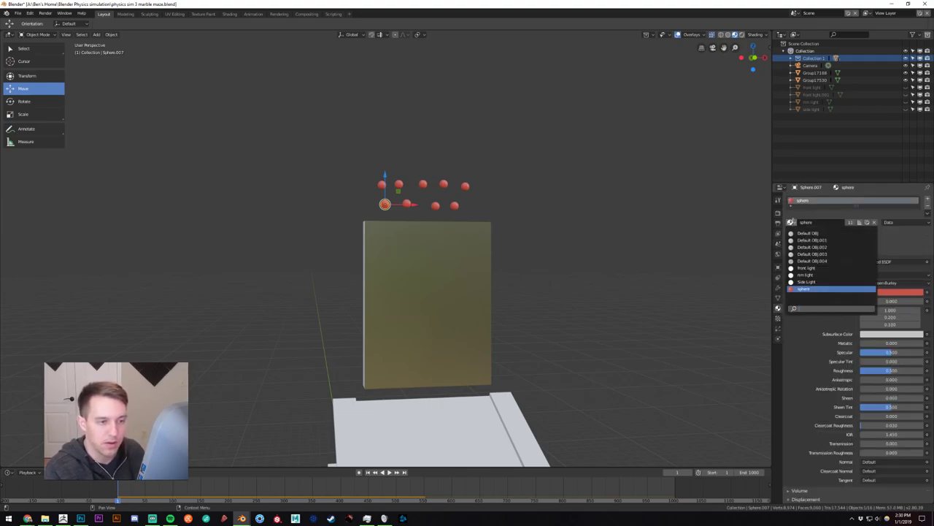
click(799, 213)
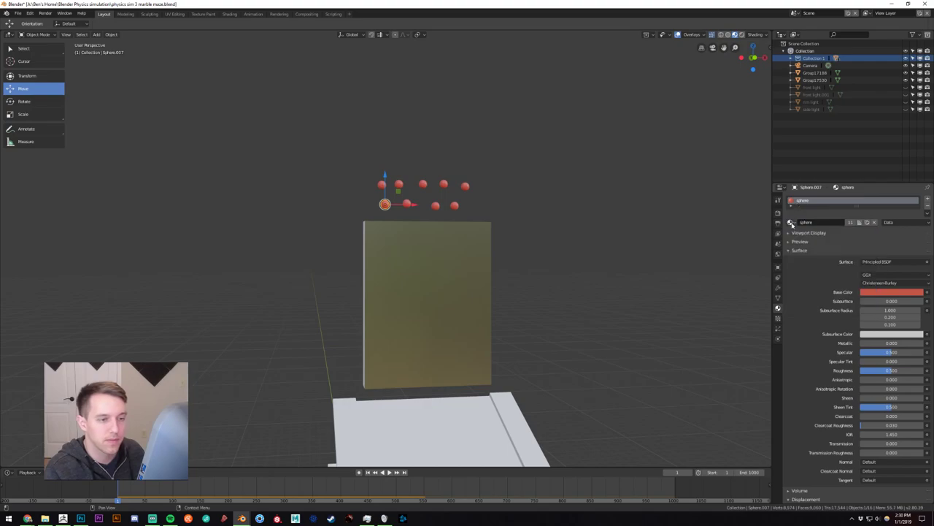
click(868, 222)
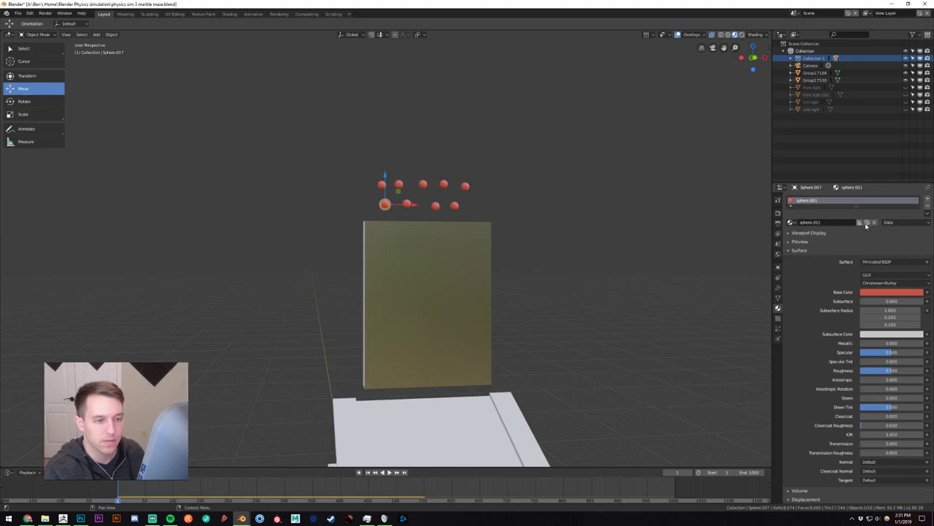
click(877, 291)
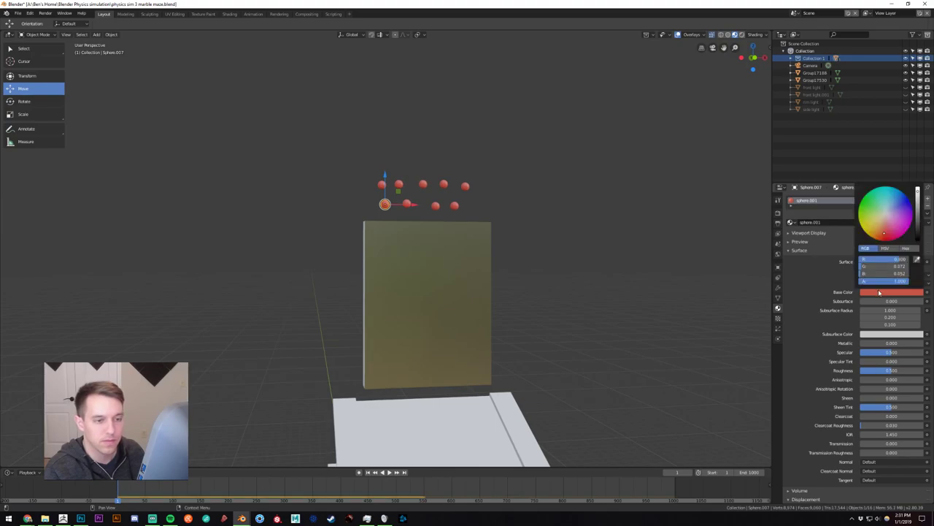
click(903, 204)
click(429, 211)
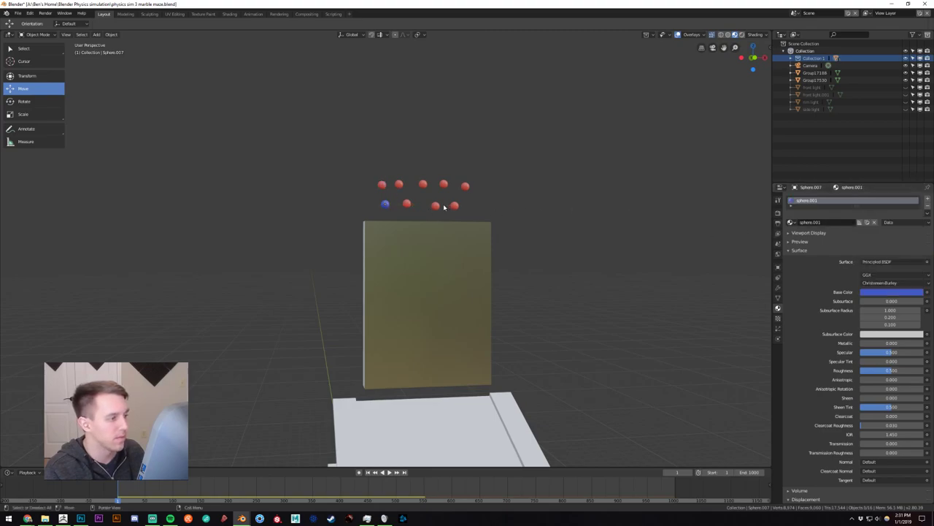
Give the third marble in the lower row its own copy of the sphere material with a green base color.
click(437, 207)
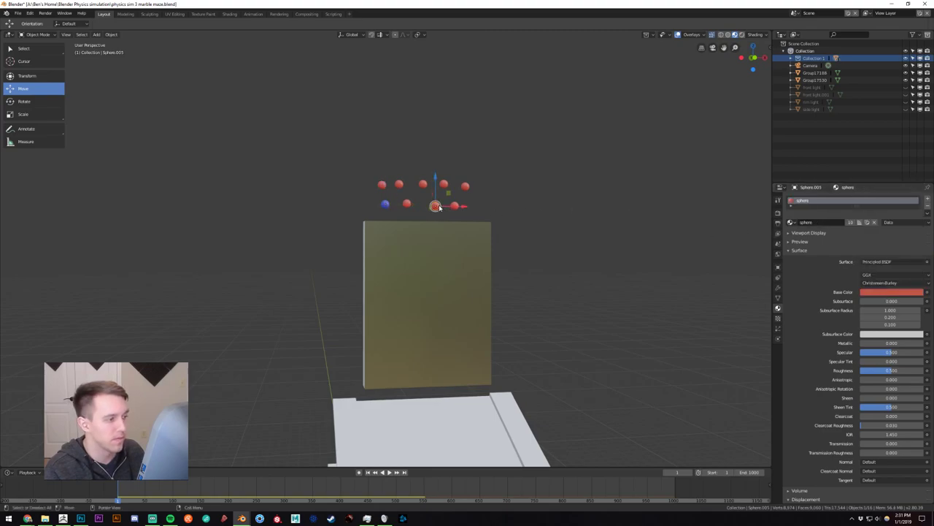
click(860, 222)
click(886, 292)
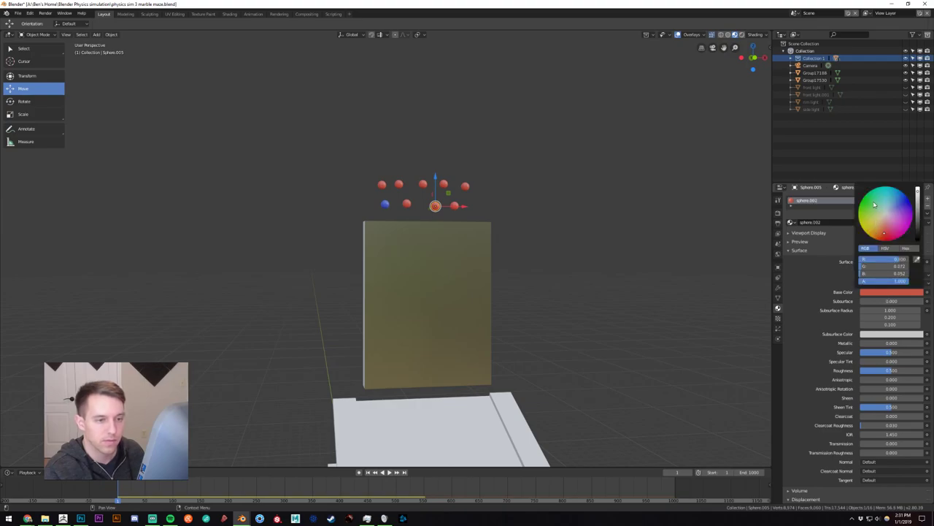
click(875, 204)
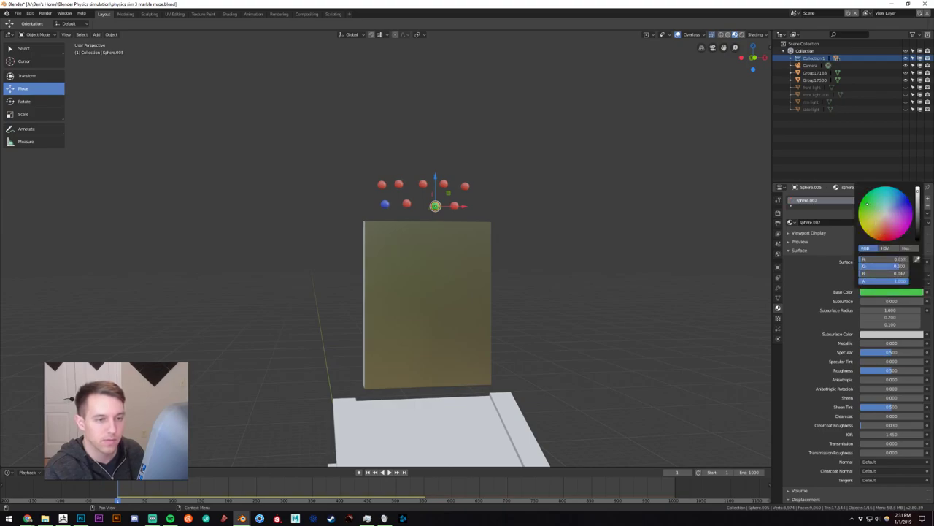
Give the rightmost marble in the lower row its own copy of the sphere material with a yellow base color.
click(453, 208)
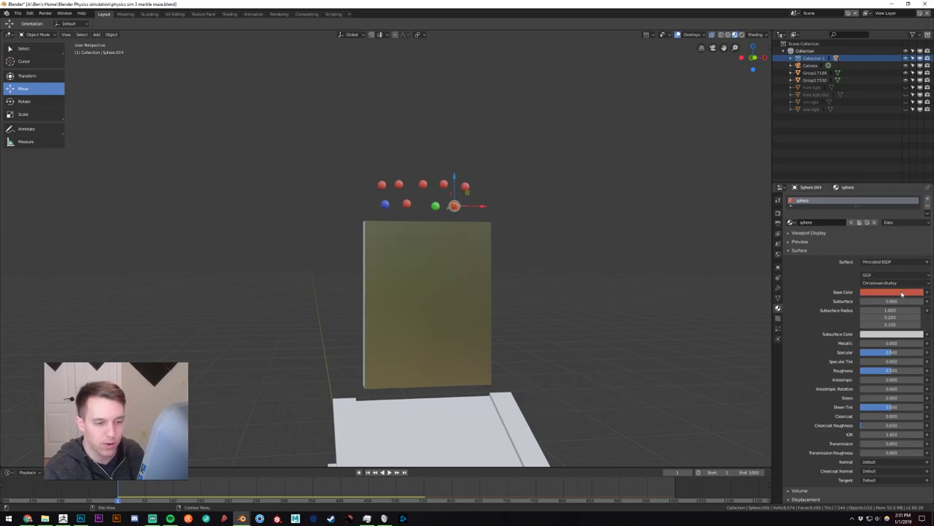
click(862, 222)
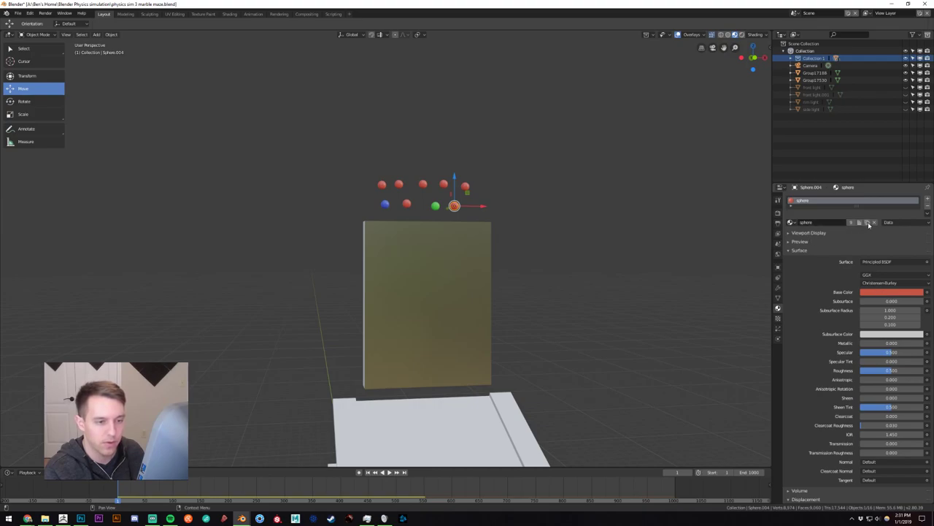
click(903, 293)
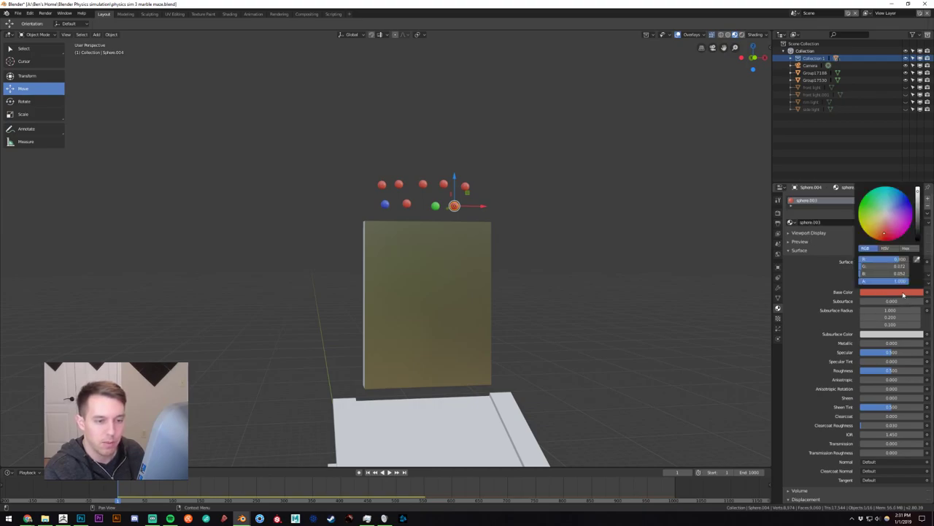
click(867, 229)
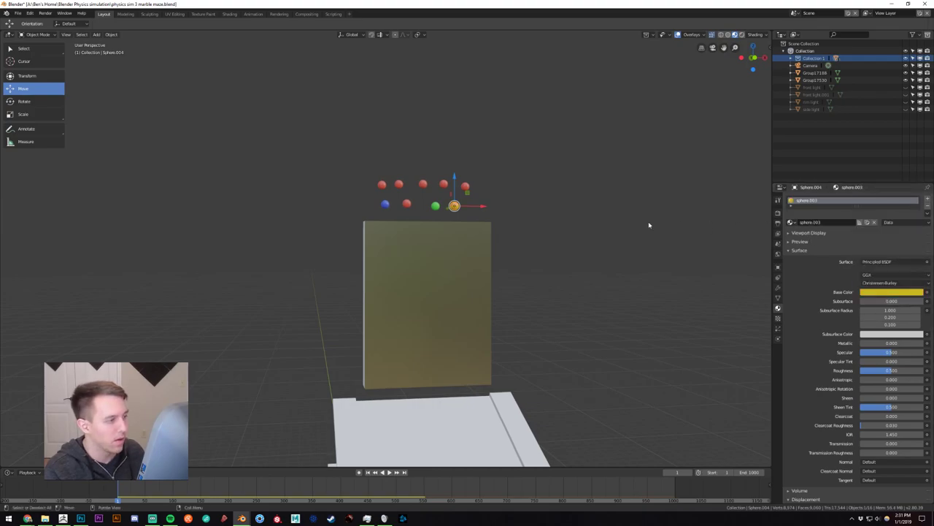
Delete the five red marbles in the upper row above the maze.
click(461, 206)
click(381, 184)
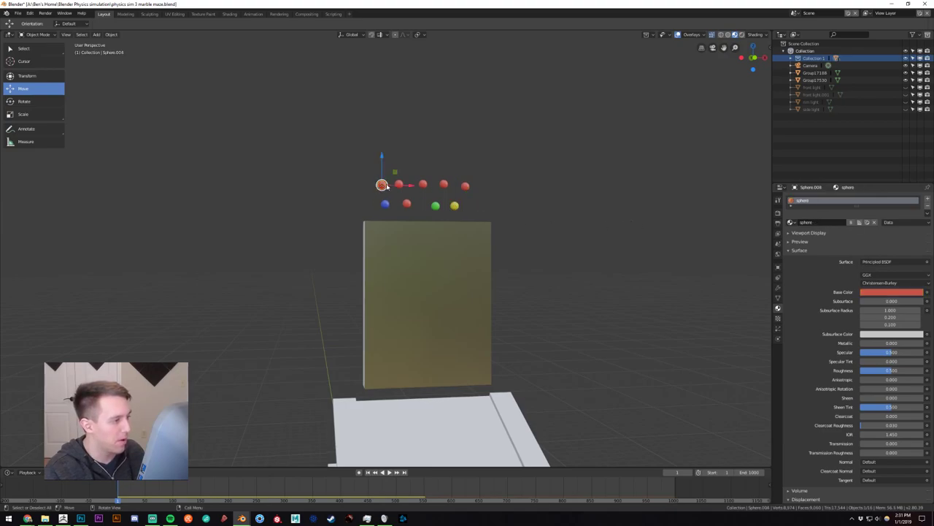
key(Delete)
click(399, 184)
key(Delete)
click(423, 184)
key(Delete)
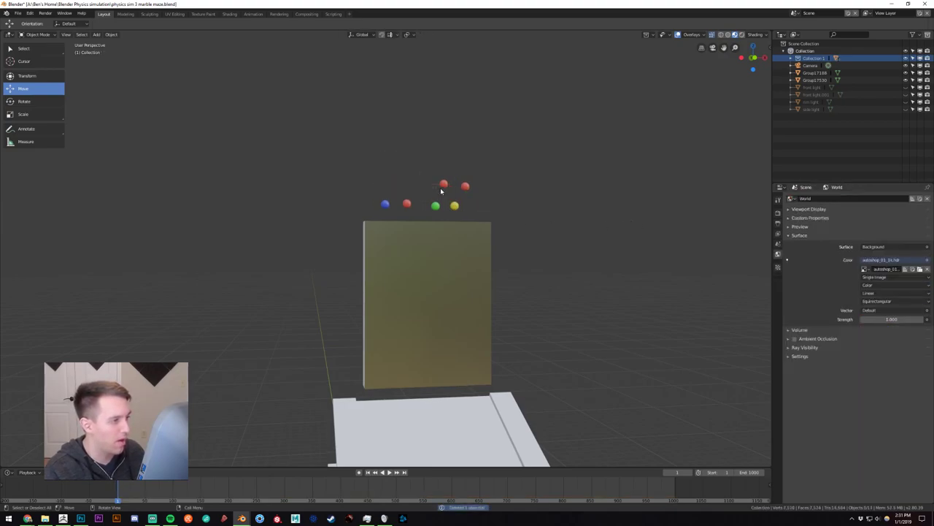
click(443, 184)
key(Delete)
click(466, 185)
key(Delete)
Space out the remaining marbles: shift yellow and green slightly right, lower the red one and shift it right, and lower the blue one slightly.
click(457, 208)
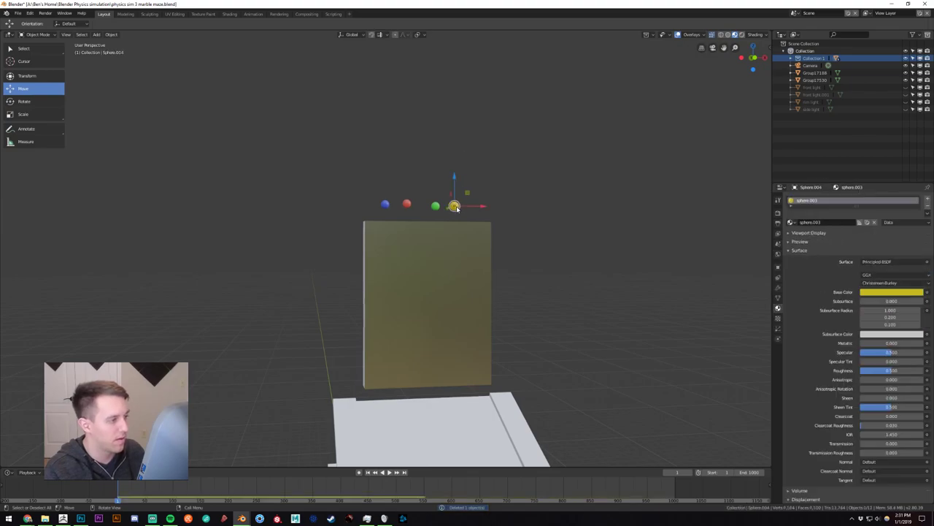
mouse_move(481, 207)
mouse_down()
mouse_move(498, 208)
mouse_move(466, 210)
mouse_up()
click(436, 207)
click(406, 204)
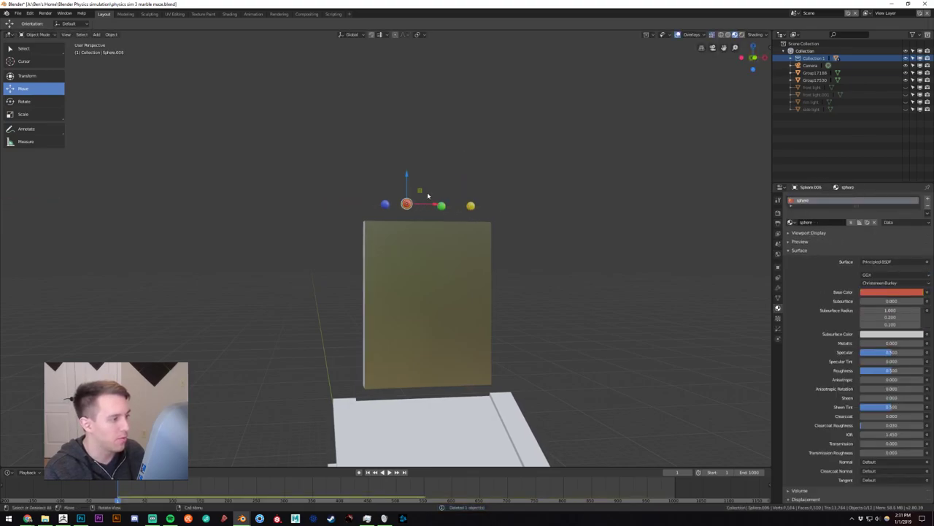
drag(406, 177, 407, 184)
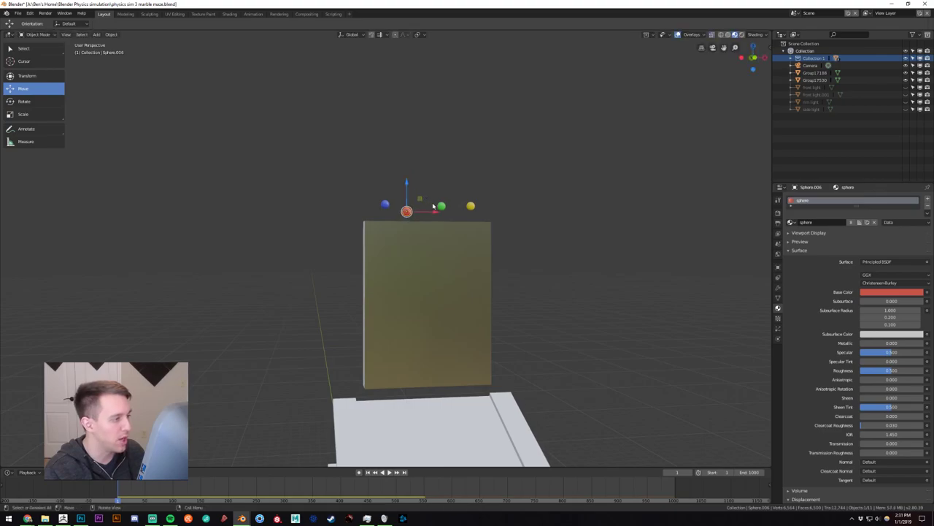
drag(436, 212, 444, 211)
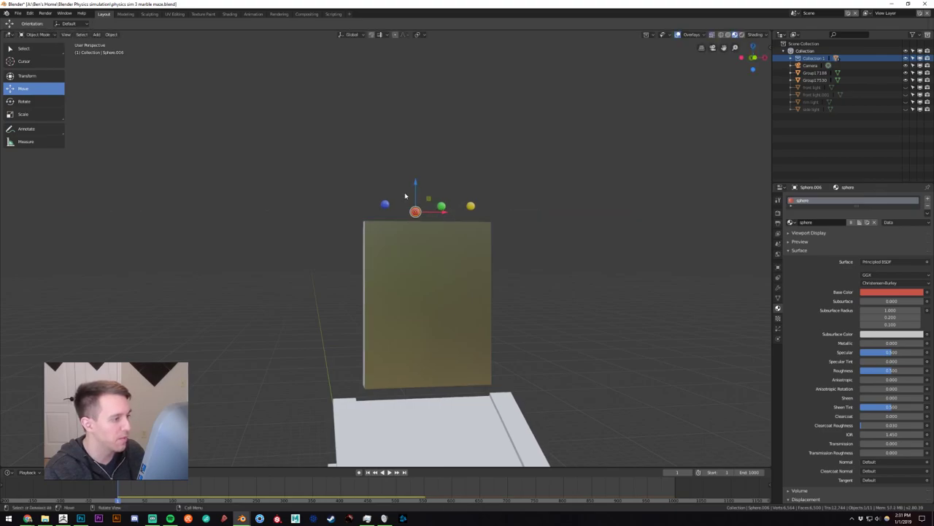
click(386, 206)
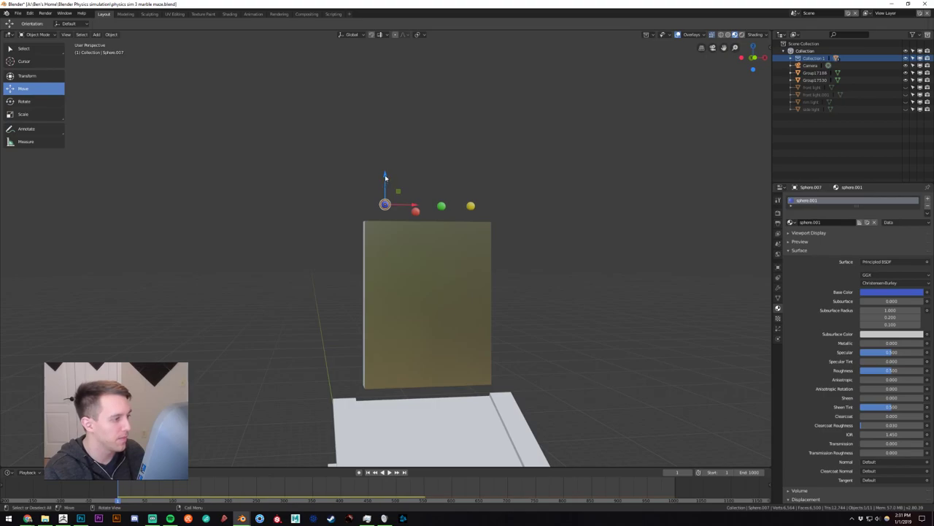
drag(387, 177, 386, 184)
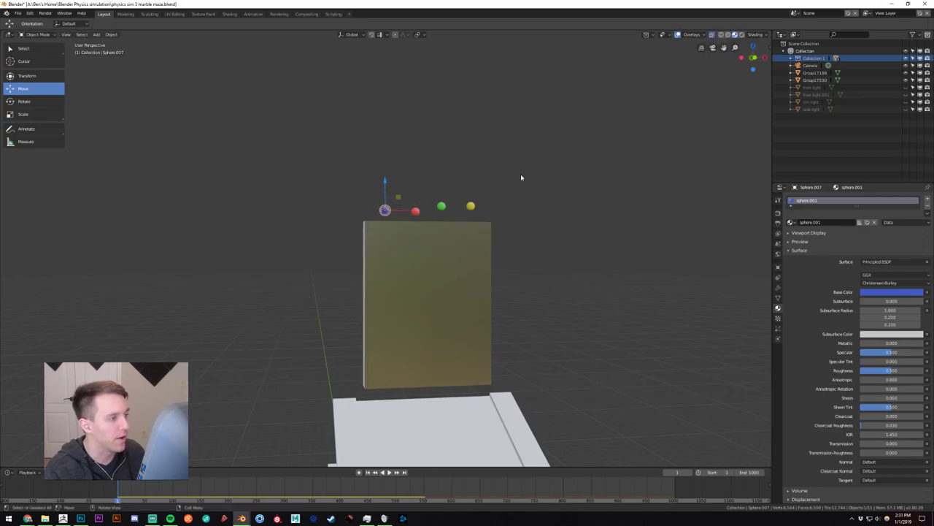
click(516, 173)
Save the marble maze file with the reduced set of marbles.
scroll(515, 236, down, 4)
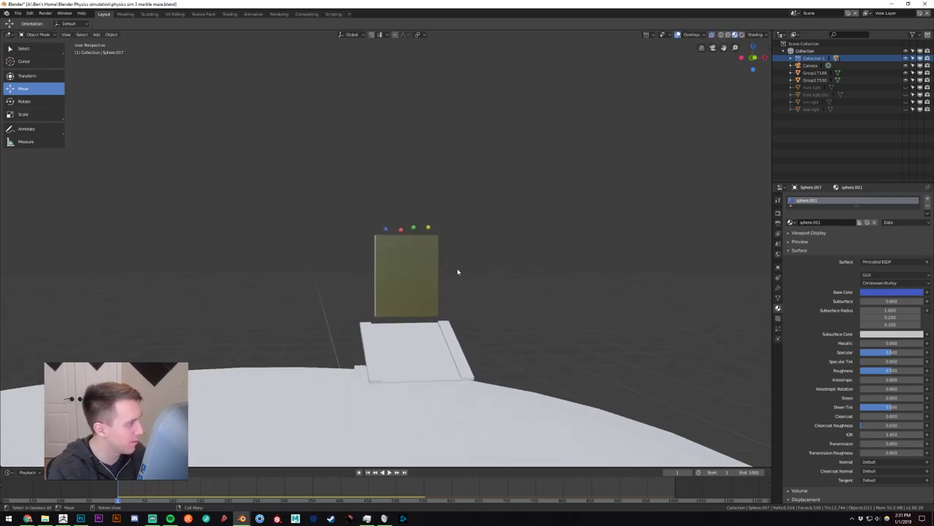
middle_drag(457, 267, 471, 267)
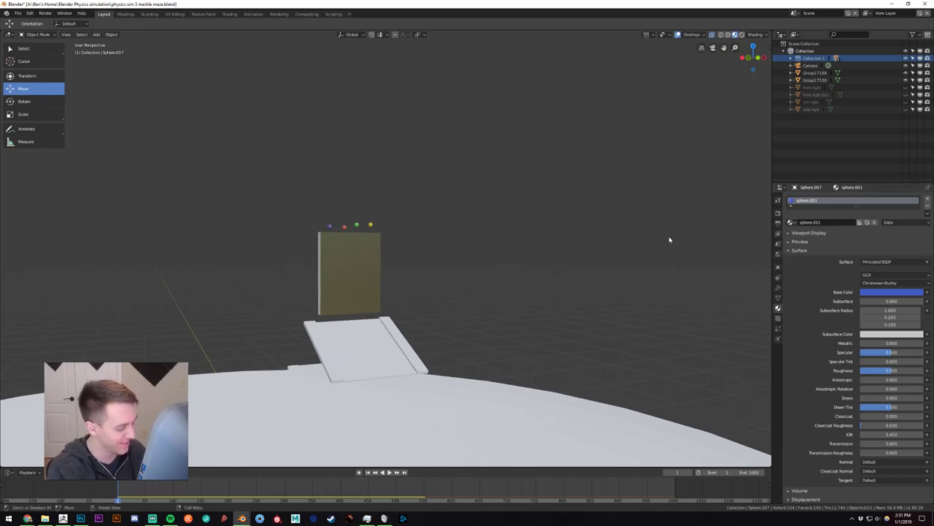
middle_drag(632, 234, 590, 238)
key(ctrl+s)
key(ctrl+s)
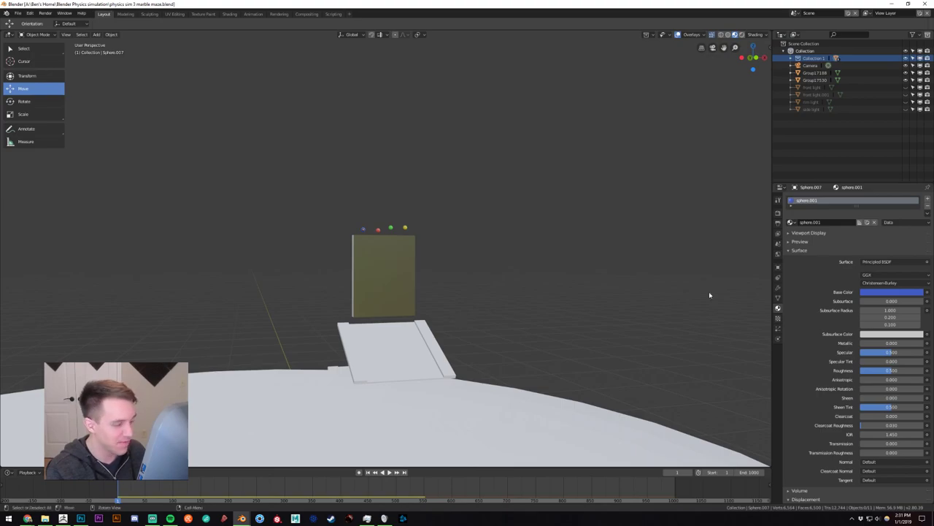
Show the blue marble's physics settings, preview the whole maze in rendered shading, and return to LookDev shading.
click(777, 337)
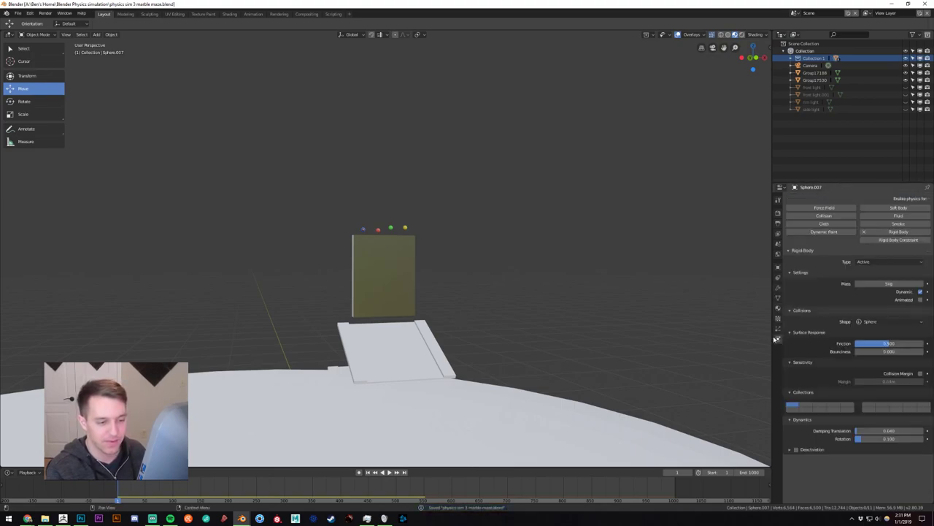
scroll(523, 308, down, 5)
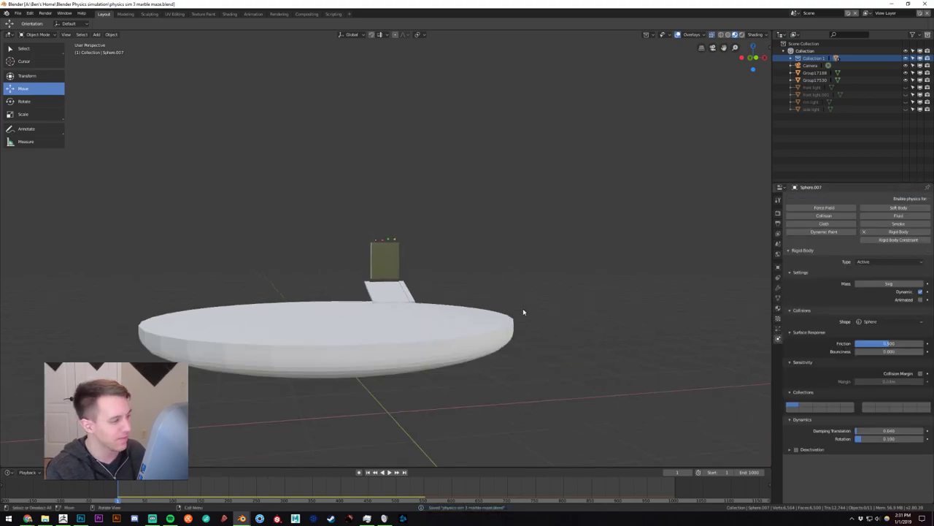
middle_drag(523, 308, 501, 315)
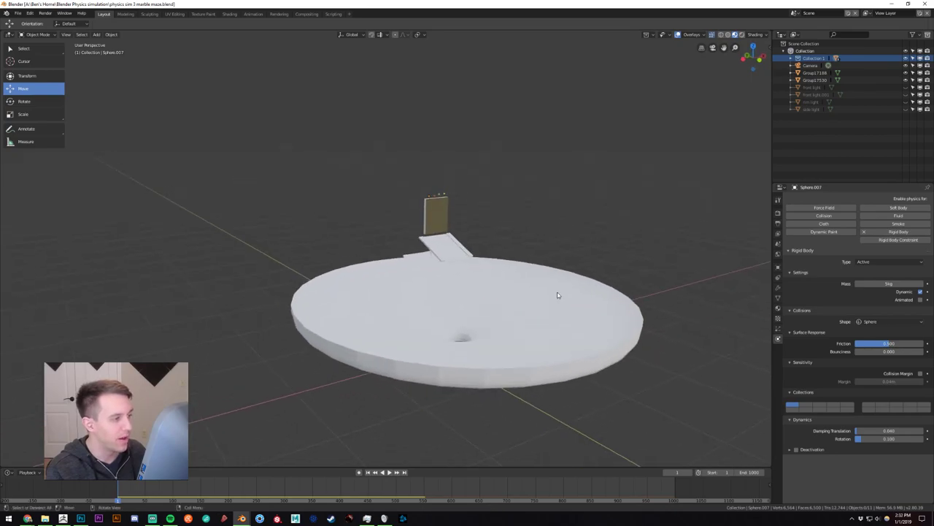
shift+middle_drag(559, 297, 555, 237)
scroll(493, 269, up, 1)
scroll(556, 237, up, 2)
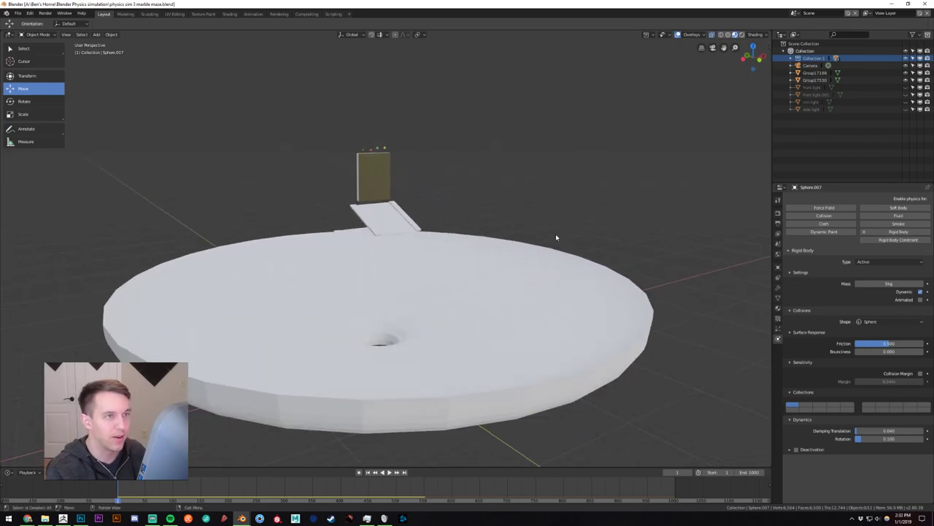
click(741, 35)
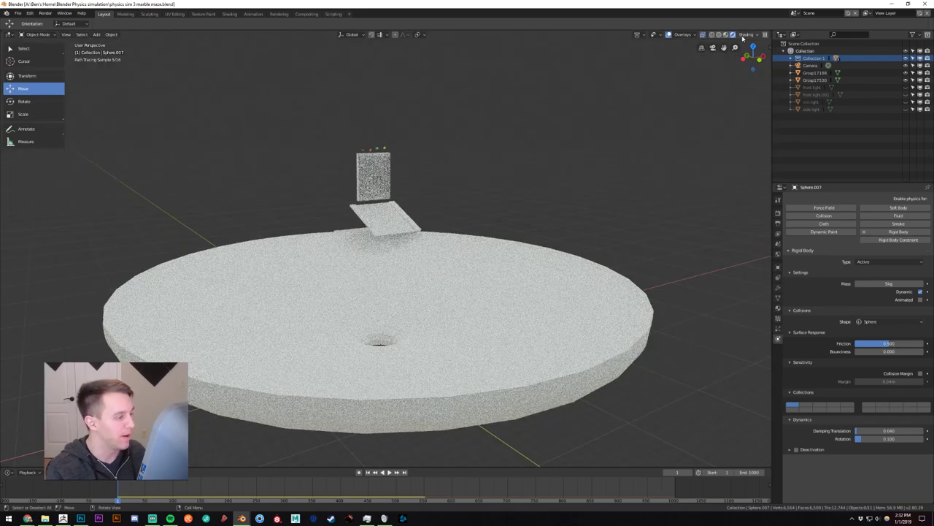
click(719, 36)
click(733, 35)
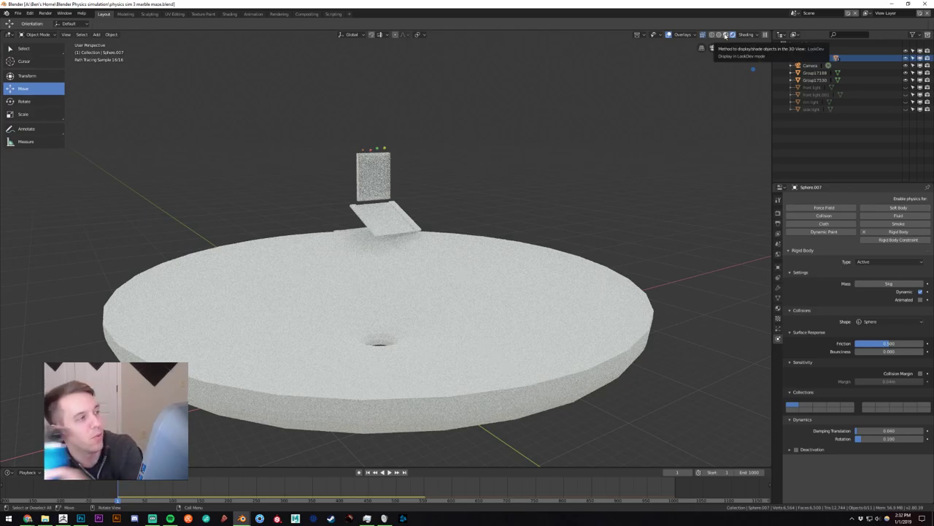
click(726, 35)
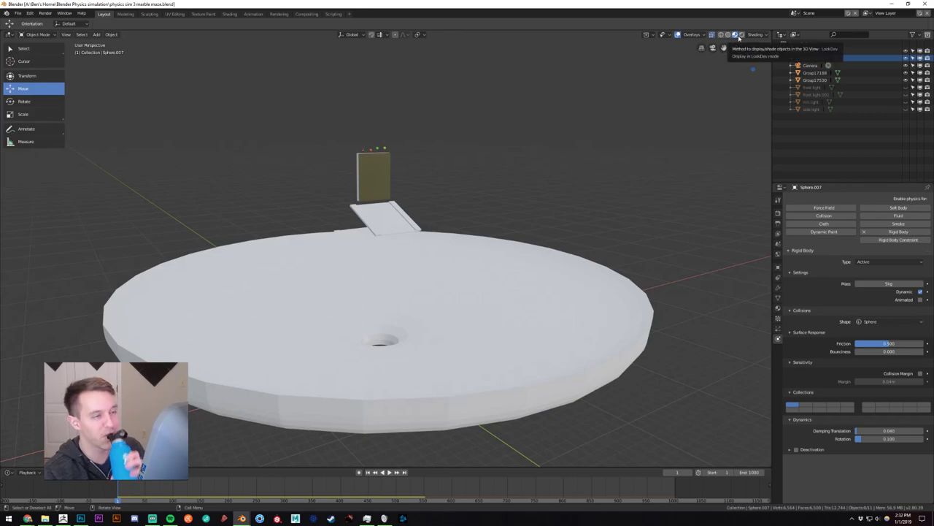
Play the simulation with the four colored marbles, watching them circle the bowl from several angles, and return to the first frame.
click(389, 471)
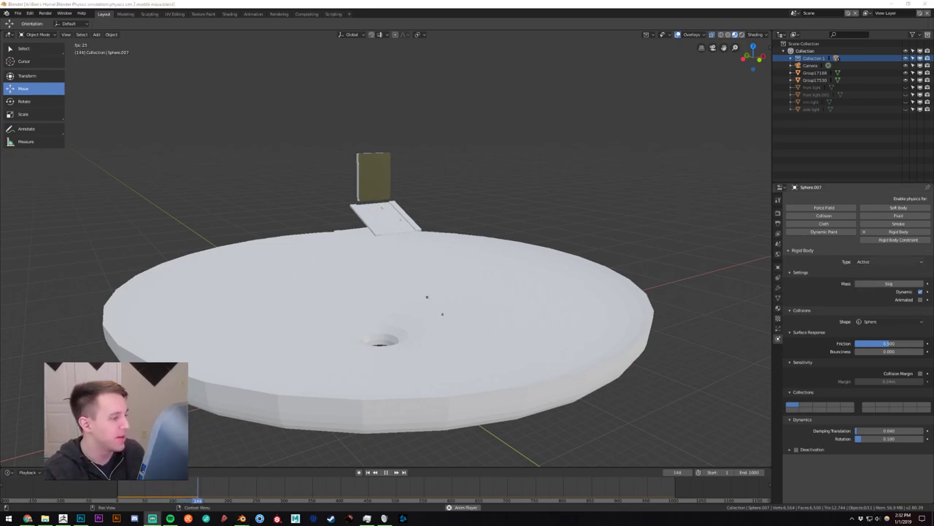
middle_drag(676, 194, 697, 179)
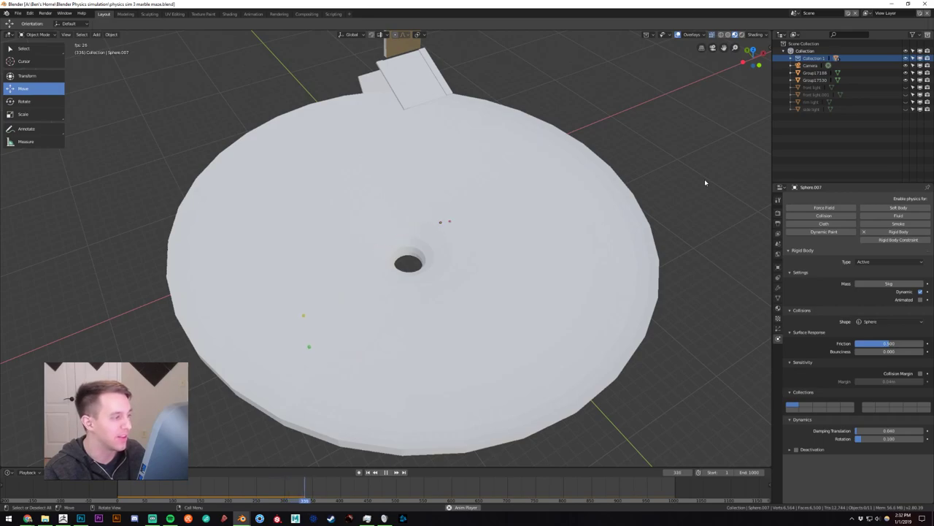
middle_drag(706, 182, 733, 262)
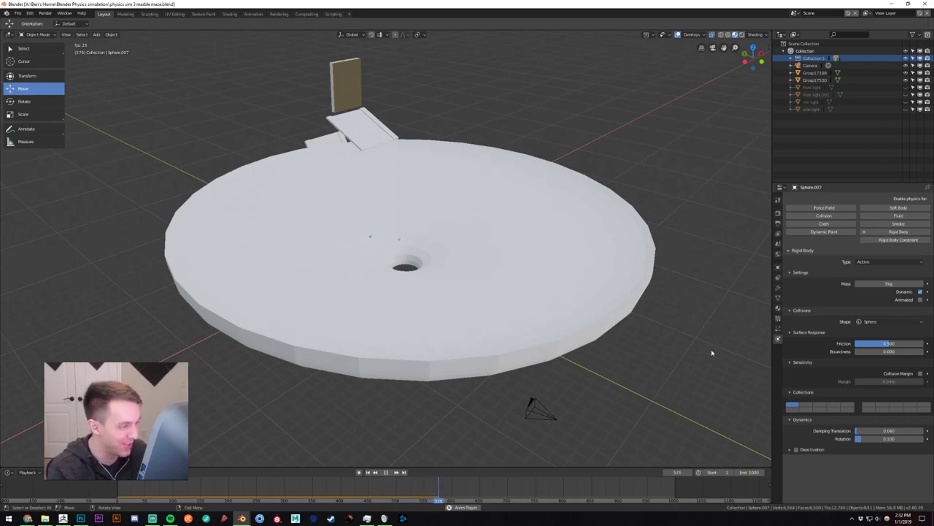
middle_drag(701, 354, 684, 379)
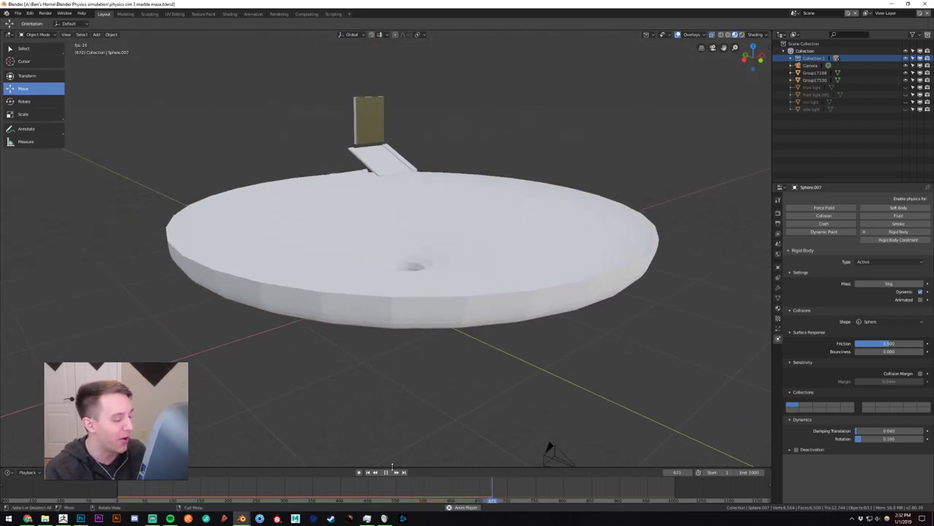
click(386, 472)
click(369, 472)
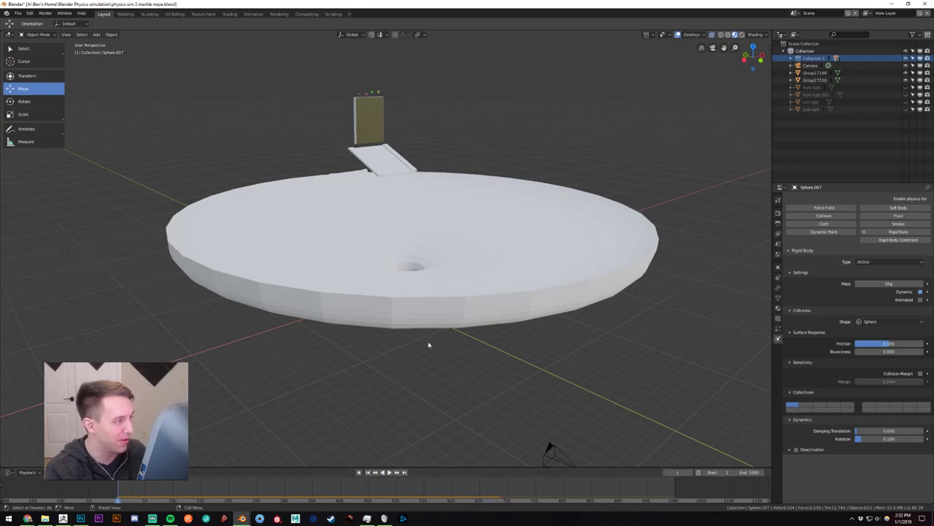
middle_drag(428, 344, 446, 380)
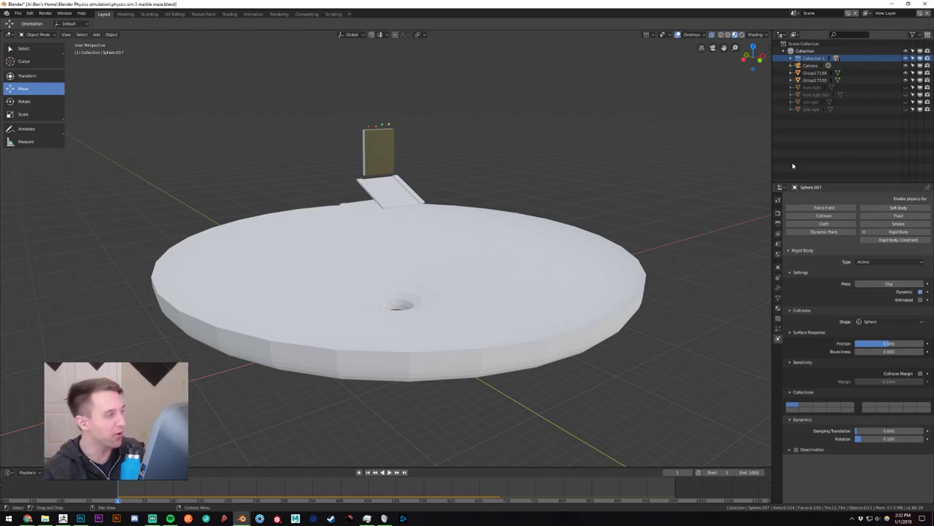
middle_drag(613, 171, 600, 178)
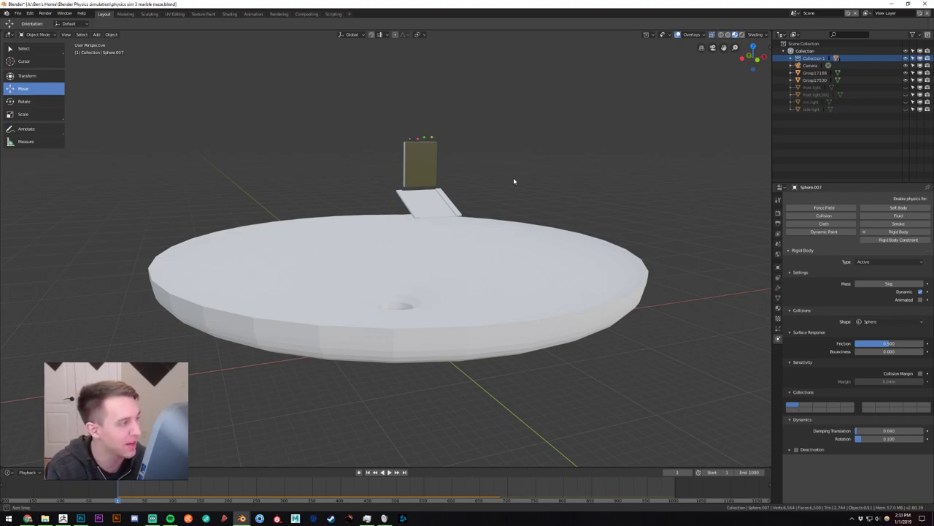
middle_drag(513, 179, 511, 180)
key(XF86AudioLowerVolume)
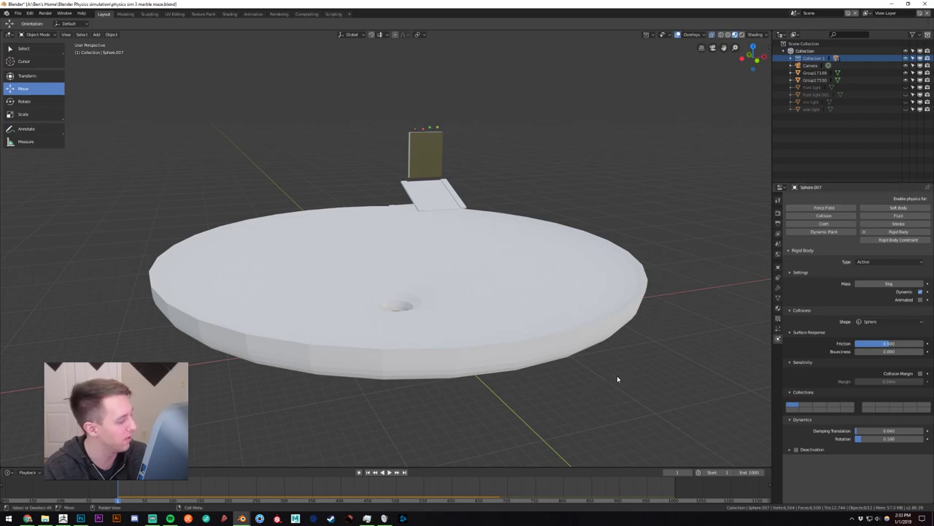
key(alt+Tab)
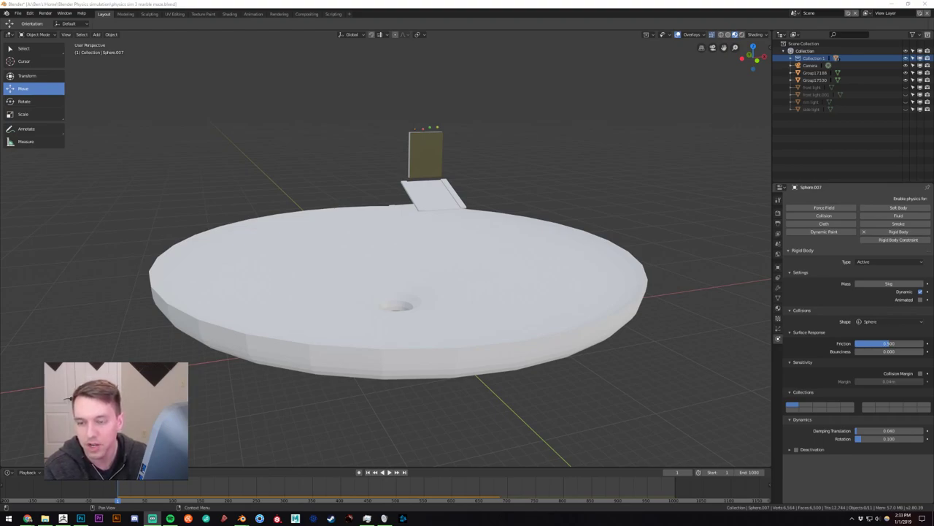
Add a Subdivision modifier with a view level of 2 to the bowl to smooth its rim.
click(615, 268)
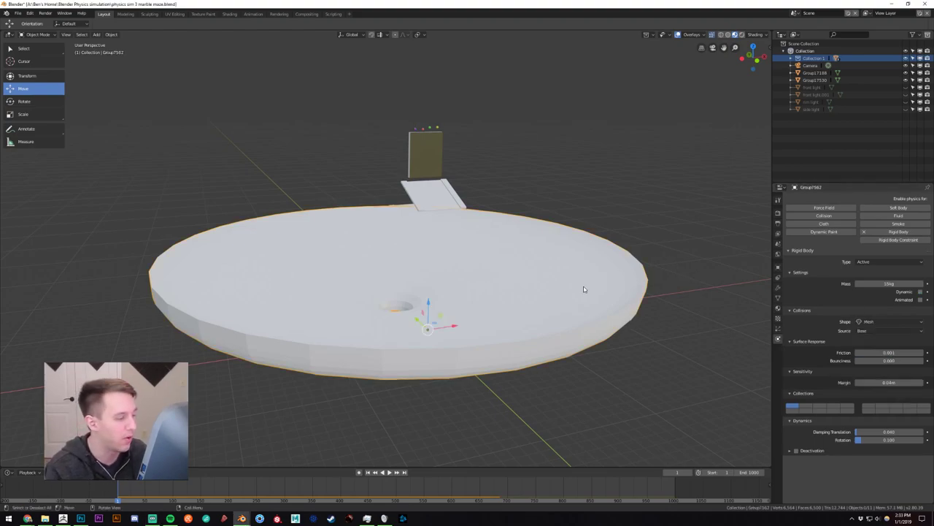
middle_drag(471, 305, 489, 304)
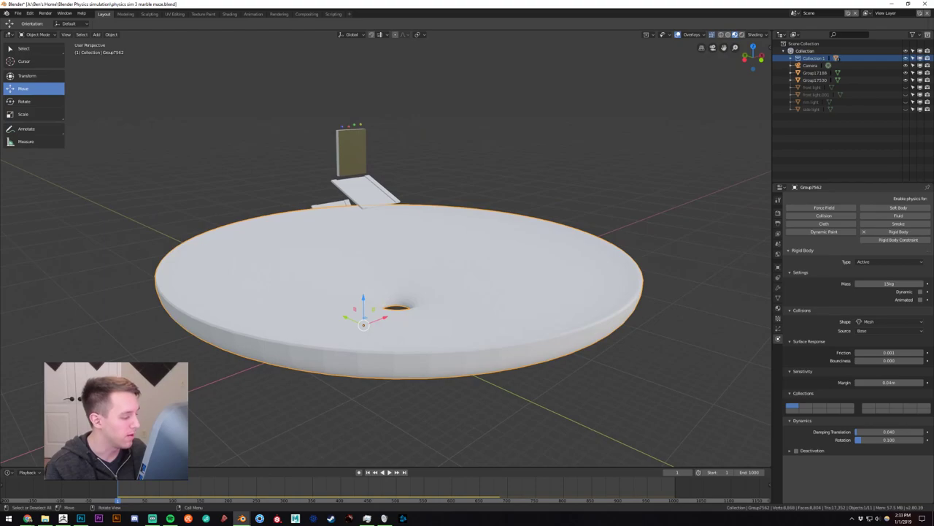
mouse_move(239, 386)
middle_down()
mouse_move(225, 429)
mouse_move(236, 382)
middle_up()
scroll(424, 260, up, 5)
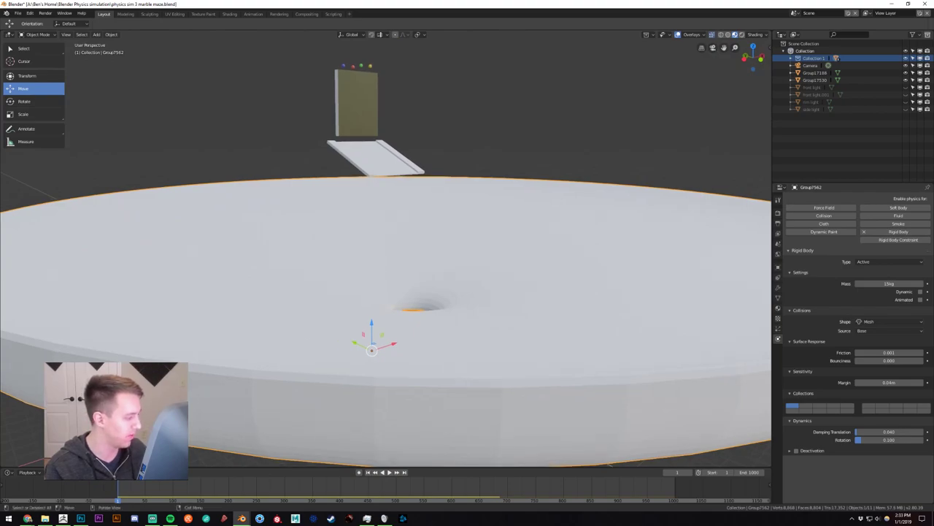
scroll(483, 173, down, 6)
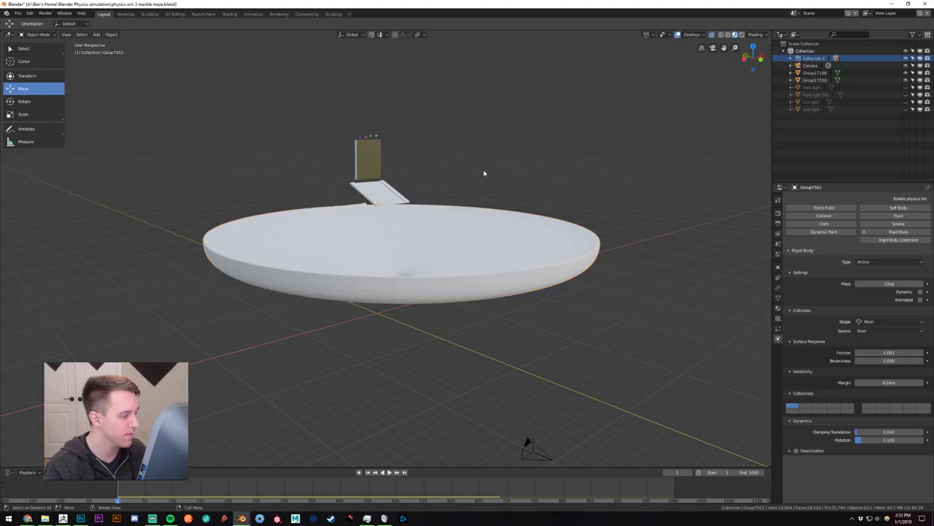
Apply the bowl's Subdivision modifier to make the smoother geometry permanent.
click(444, 217)
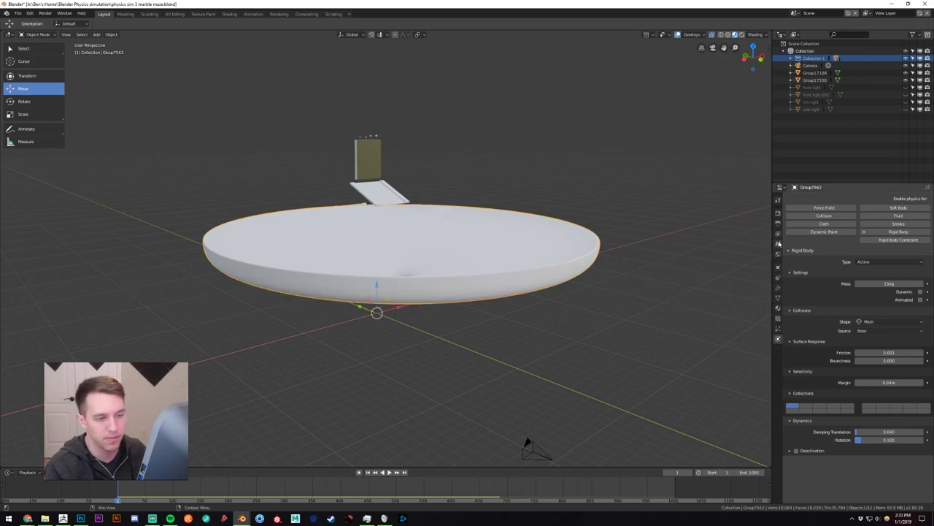
click(778, 287)
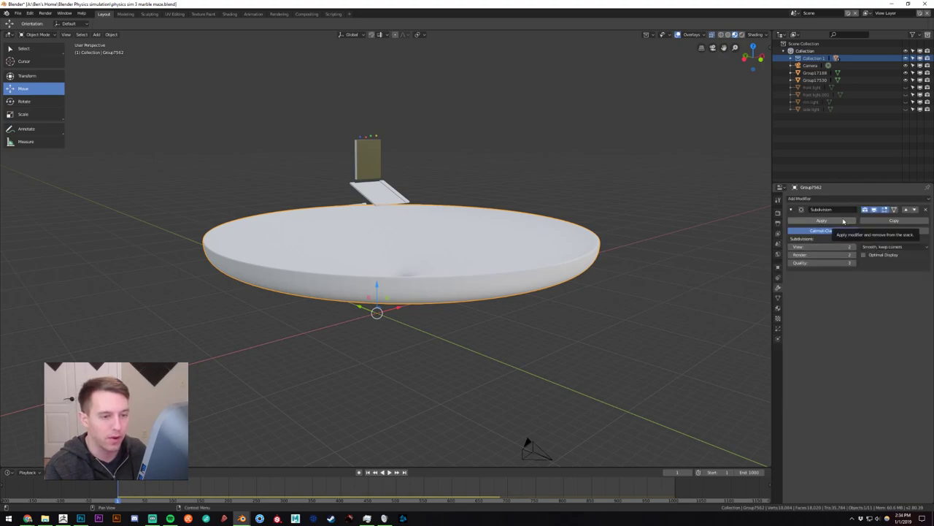
click(842, 220)
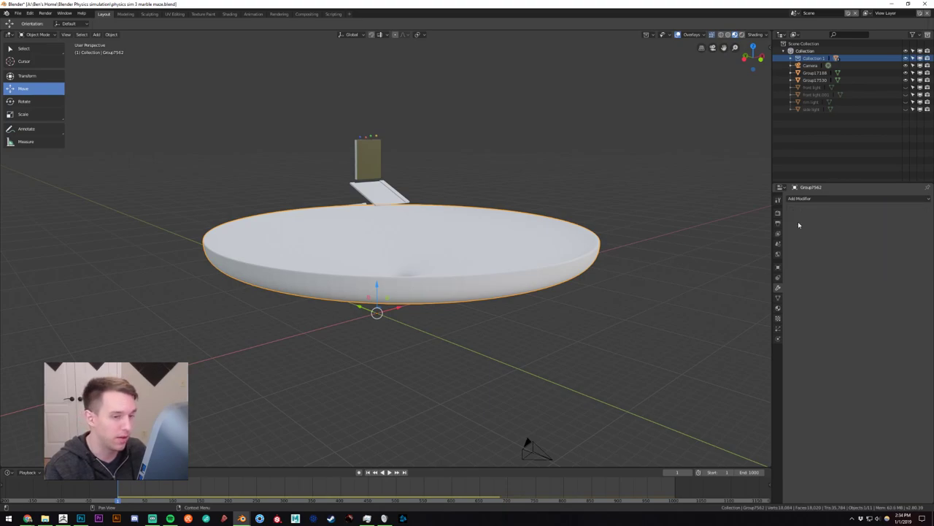
Apply smooth shading to the bowl and deselect it.
middle_drag(511, 329, 471, 282)
scroll(451, 258, up, 1)
right_click(451, 252)
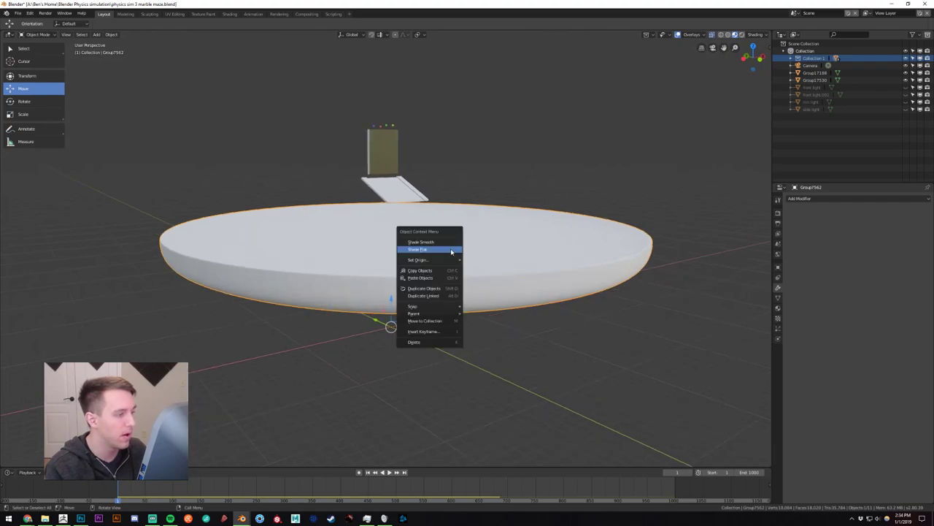
click(446, 242)
middle_drag(343, 211, 369, 173)
click(528, 148)
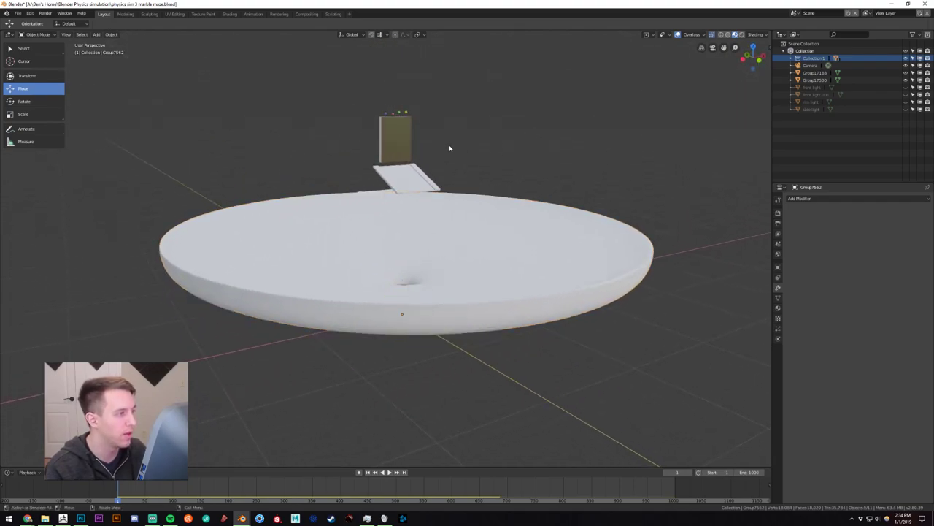
Raise the blue marble slightly above the maze board and move the red marble to the outer side of the blue one.
middle_drag(449, 145, 418, 147)
scroll(437, 132, up, 3)
shift+middle_drag(455, 117, 306, 304)
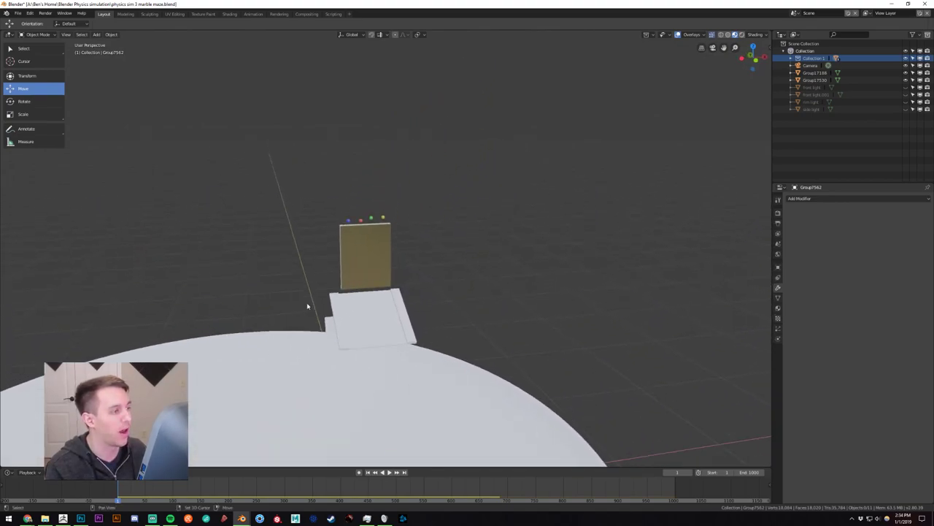
scroll(337, 262, up, 1)
scroll(337, 257, up, 2)
middle_drag(343, 267, 337, 192)
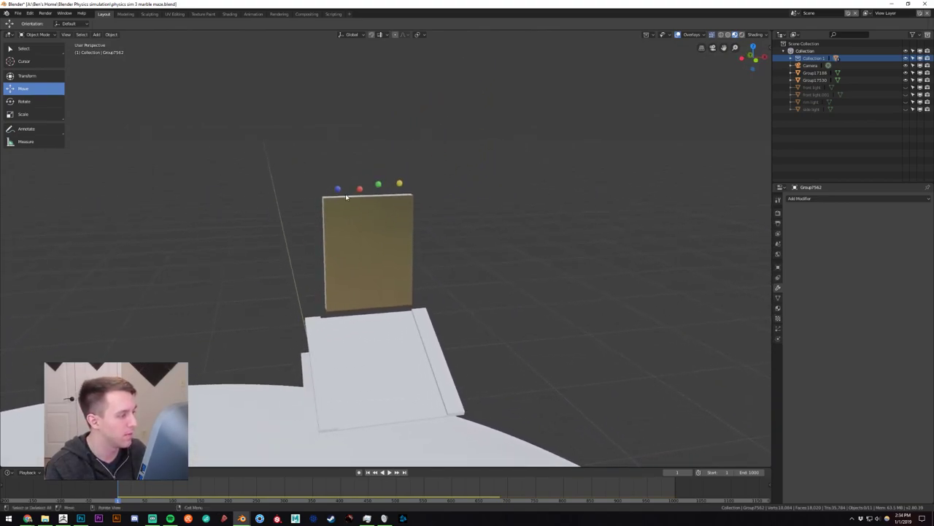
click(337, 188)
mouse_move(338, 178)
mouse_down()
mouse_move(360, 151)
mouse_move(369, 182)
mouse_move(341, 183)
mouse_up()
click(360, 189)
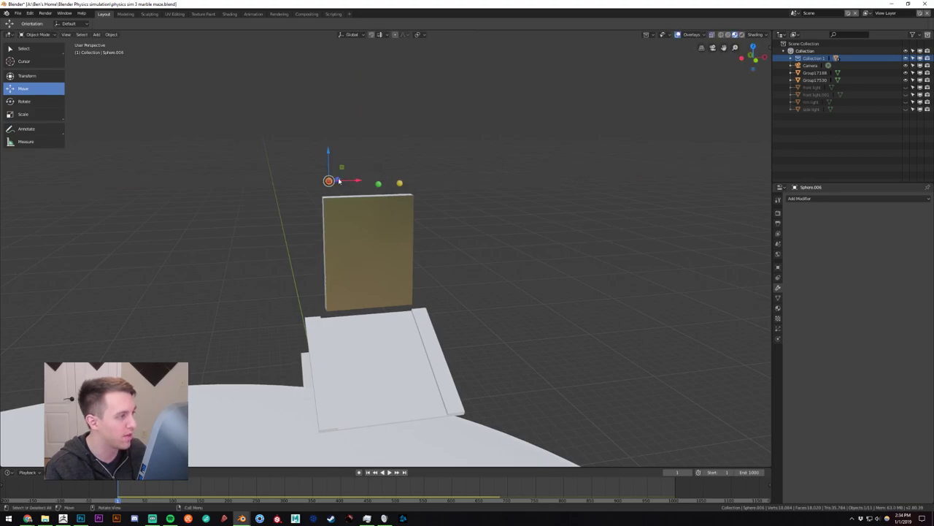
Raise the green marble and reorder the row above the board as blue, green, yellow and red.
click(379, 183)
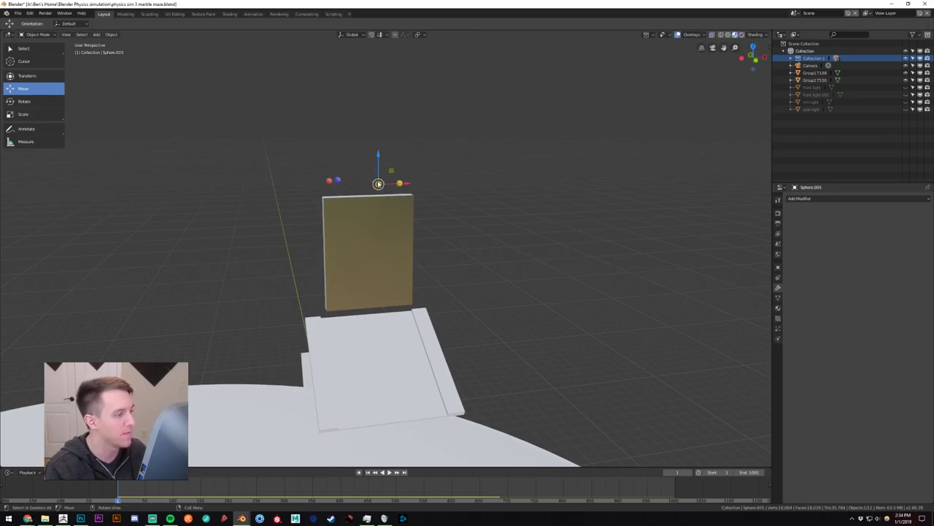
drag(378, 153, 377, 146)
drag(408, 180, 398, 149)
click(399, 182)
mouse_move(425, 182)
mouse_down()
mouse_move(356, 184)
mouse_move(426, 189)
mouse_up()
click(329, 181)
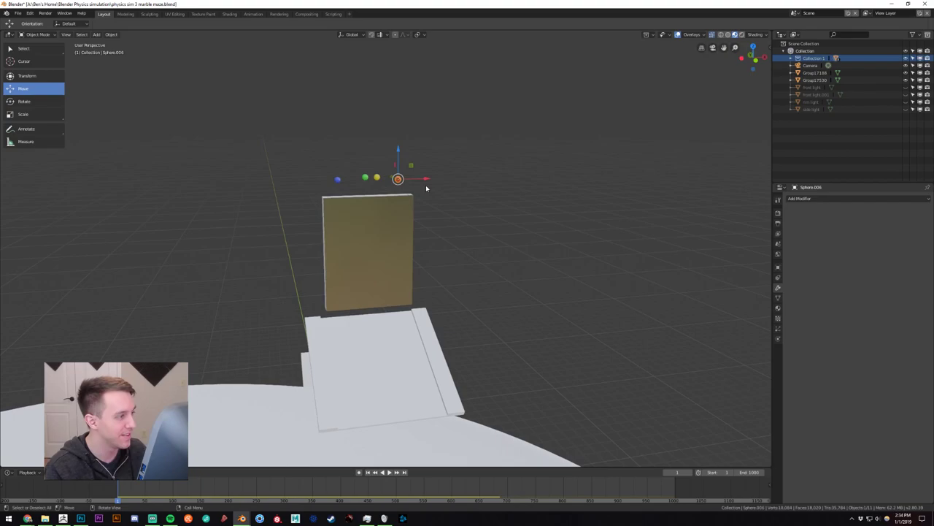
Fine-tune the positions of the green and yellow marbles so the four marbles are spaced along the board's upper edge.
click(366, 178)
drag(365, 152, 362, 149)
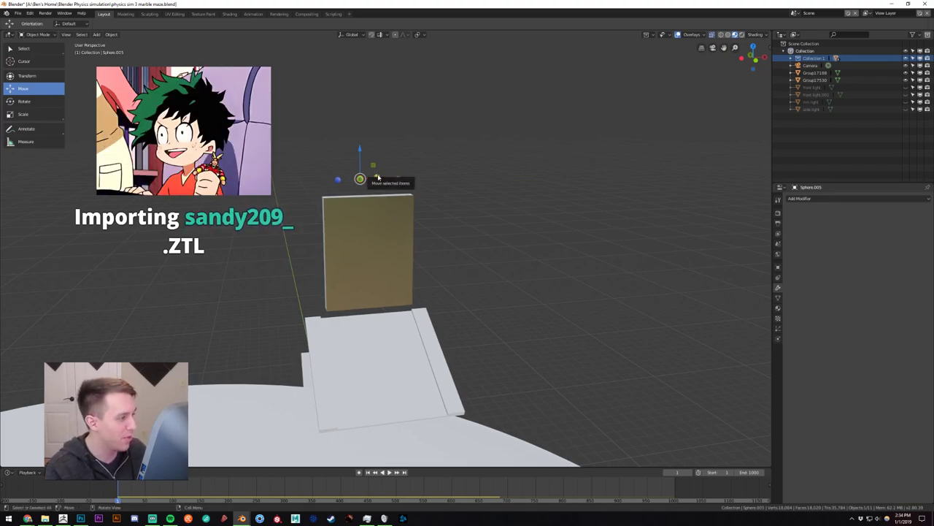
click(377, 178)
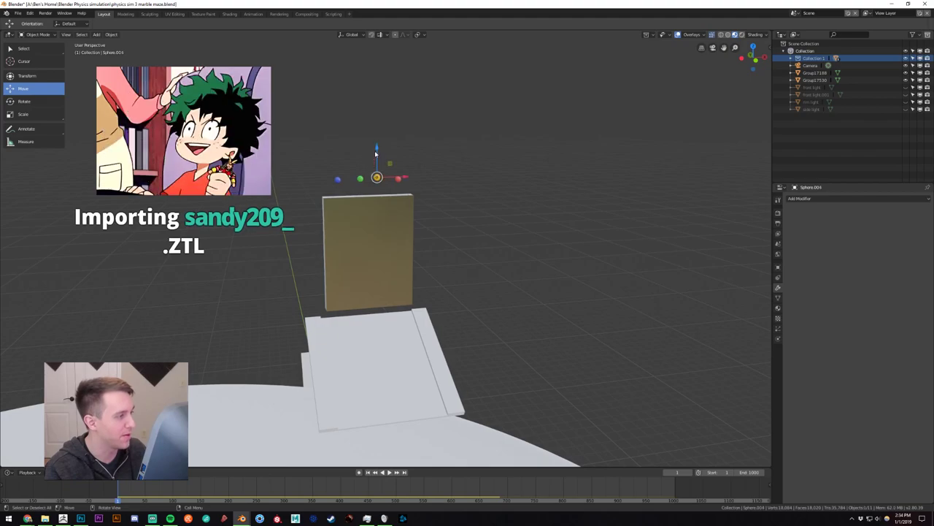
drag(375, 146, 376, 147)
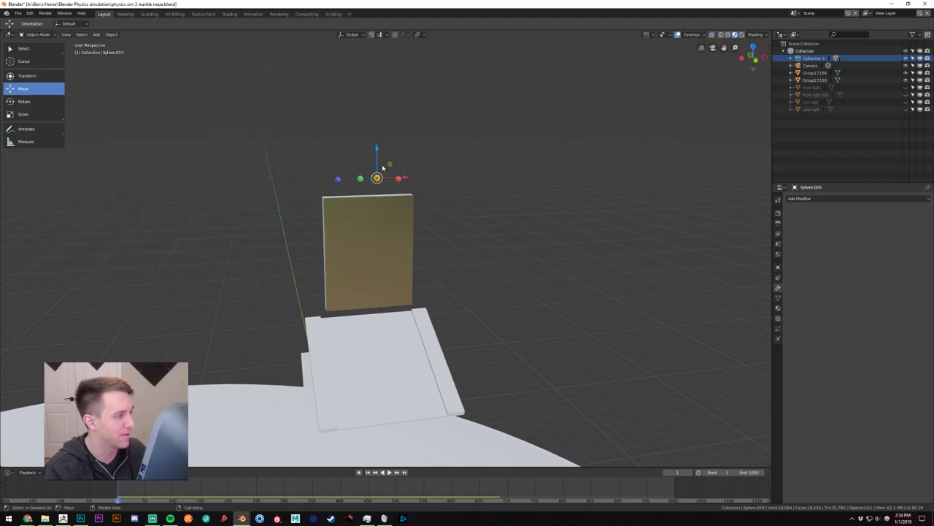
drag(403, 179, 411, 175)
Preview the maze, marbles and whole bowl in rendered shading, and return to LookDev shading.
scroll(411, 176, down, 2)
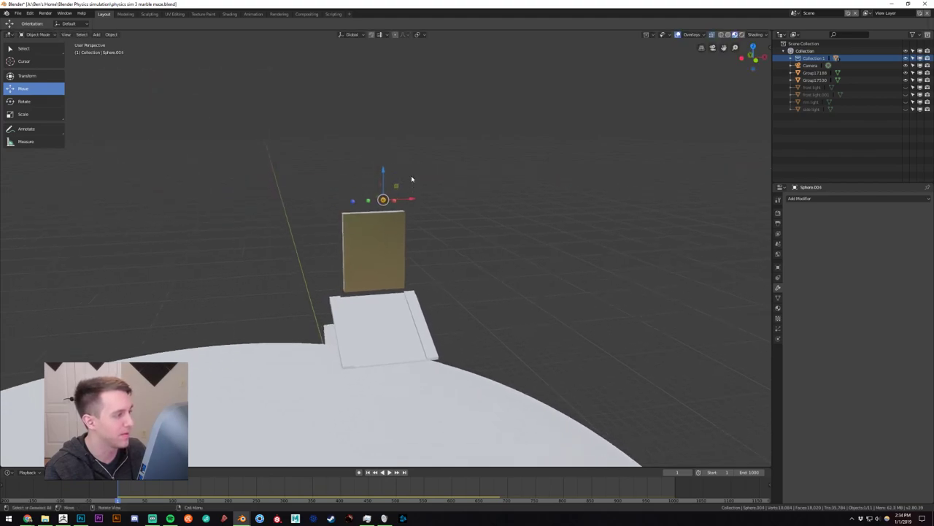
click(742, 35)
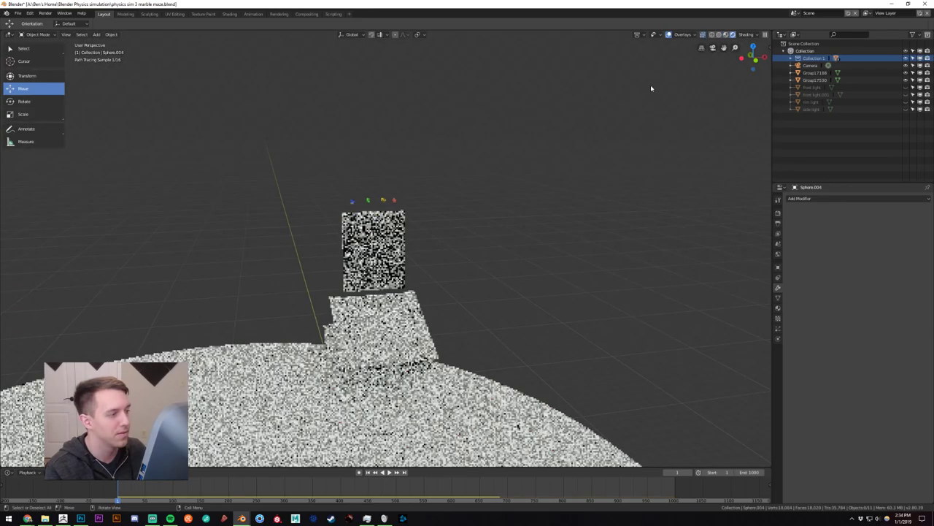
scroll(462, 217, down, 2)
shift+middle_drag(458, 207, 488, 158)
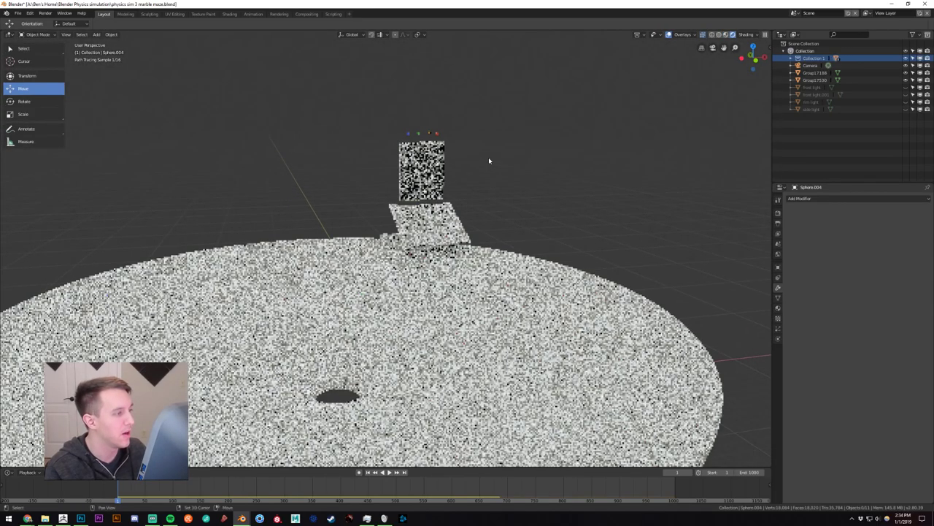
scroll(372, 257, down, 1)
mouse_move(374, 257)
middle_down()
mouse_move(434, 206)
mouse_move(410, 261)
middle_up()
scroll(435, 207, down, 1)
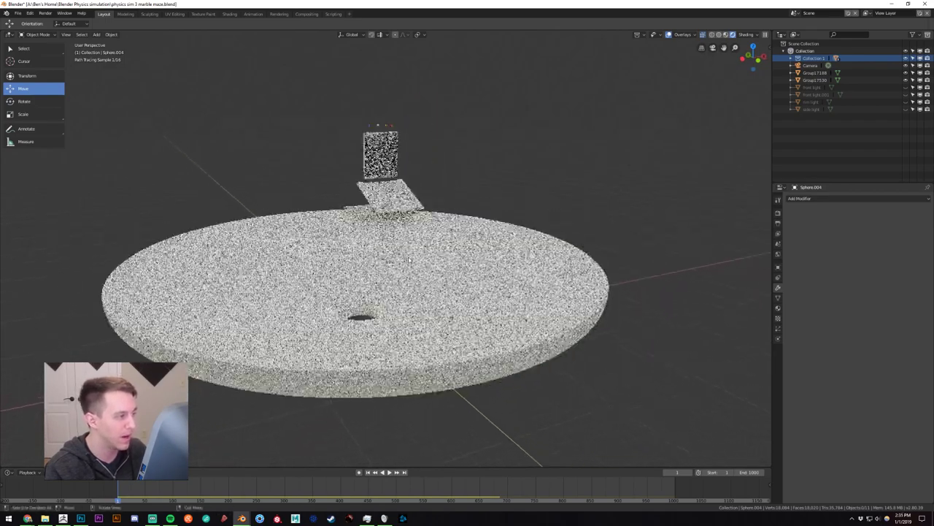
click(725, 37)
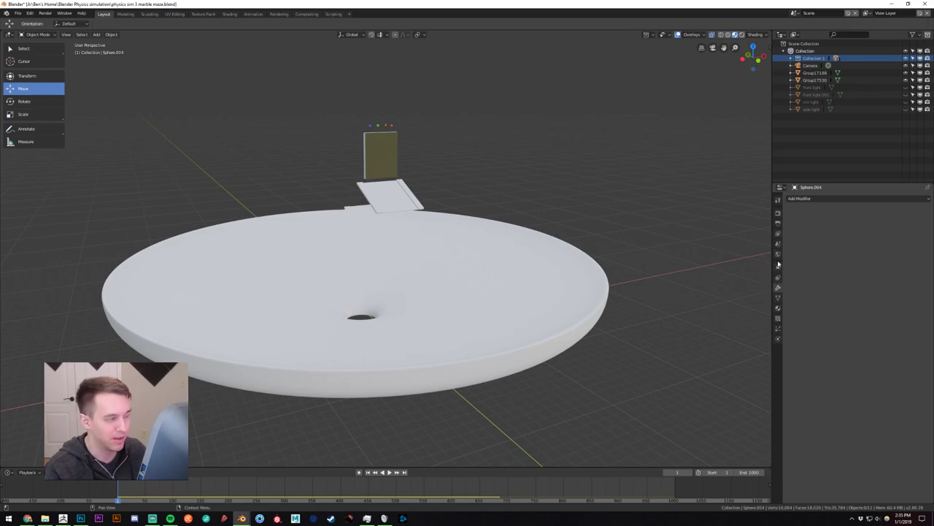
Darken the base color of the bowl's Default OBJ.002 material to dark grey.
click(778, 308)
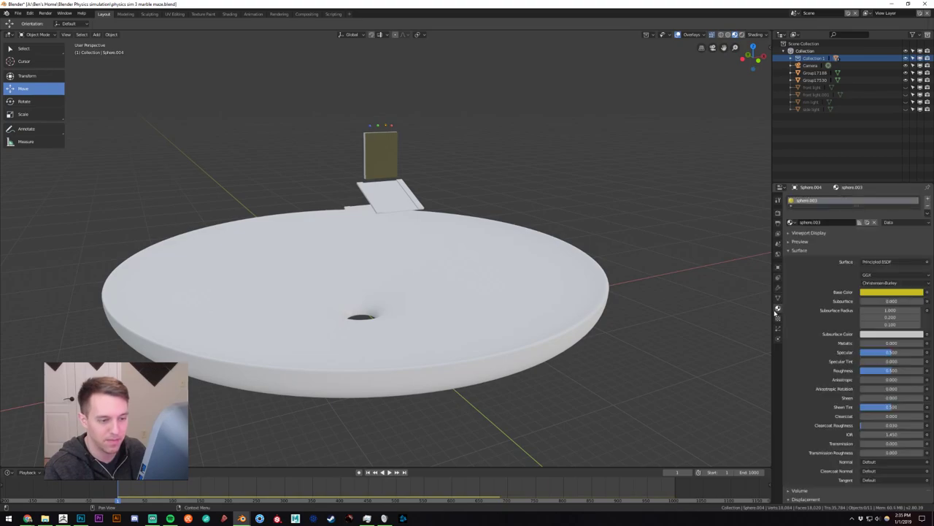
click(503, 267)
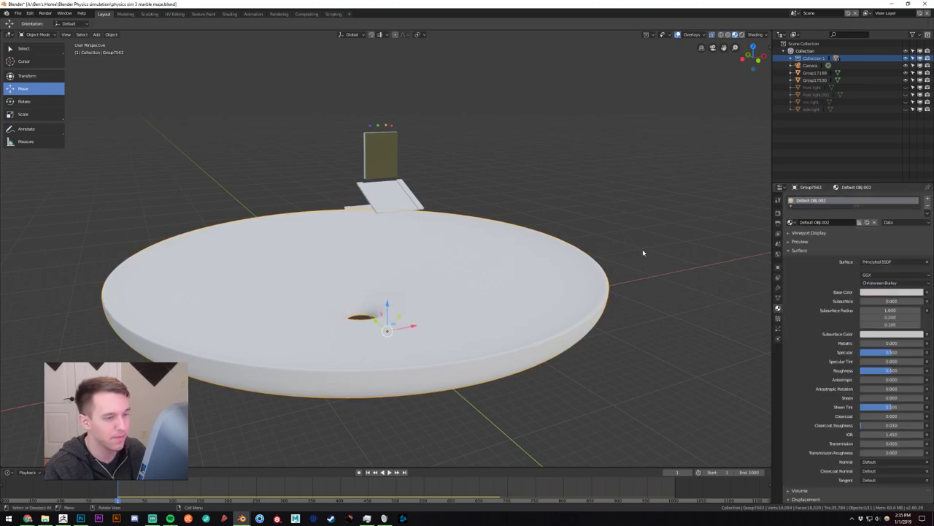
click(885, 293)
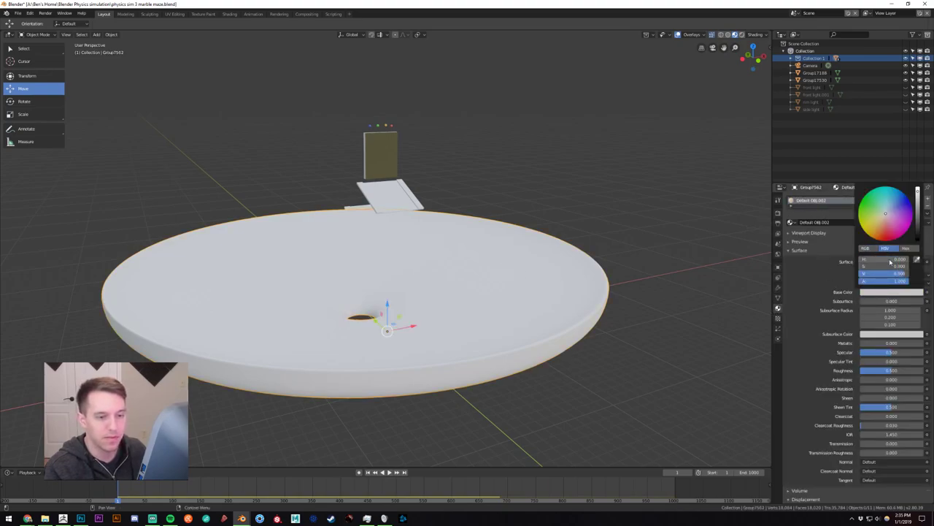
drag(896, 274, 865, 273)
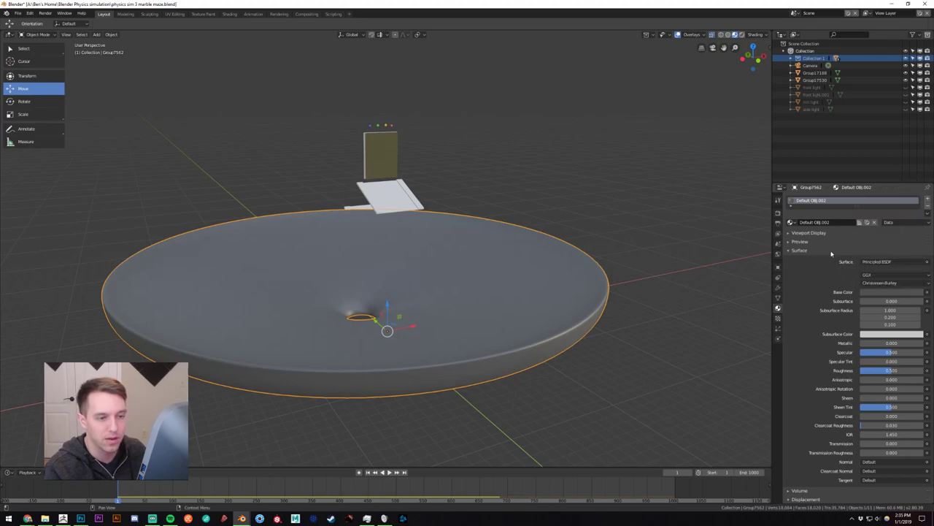
Assign the bowl's dark Default OBJ.002 material to the ramp and save the file.
shift+middle_drag(388, 205, 421, 199)
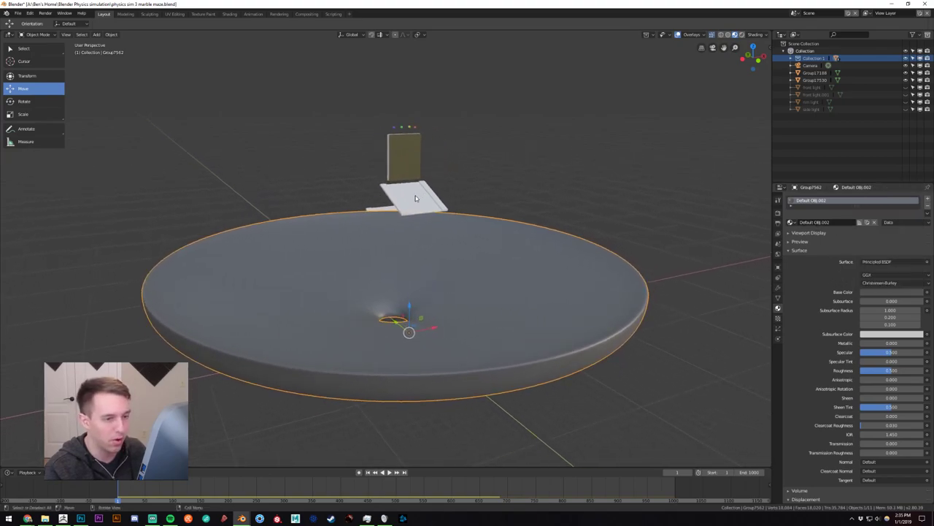
click(416, 198)
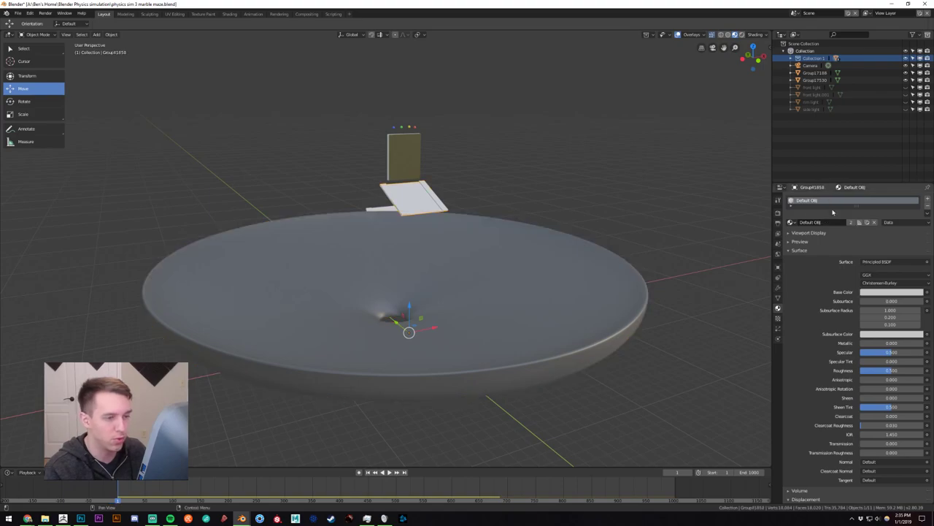
click(792, 222)
click(818, 247)
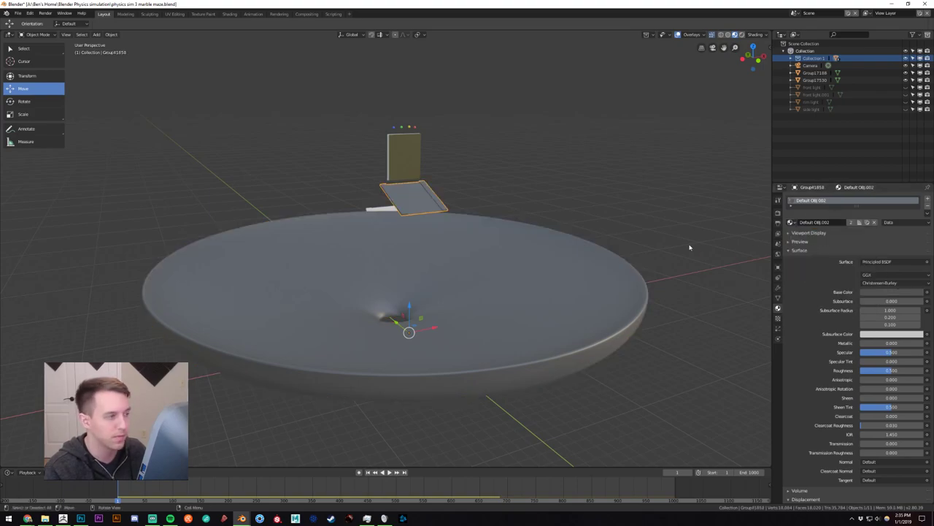
middle_drag(418, 179, 484, 190)
click(475, 203)
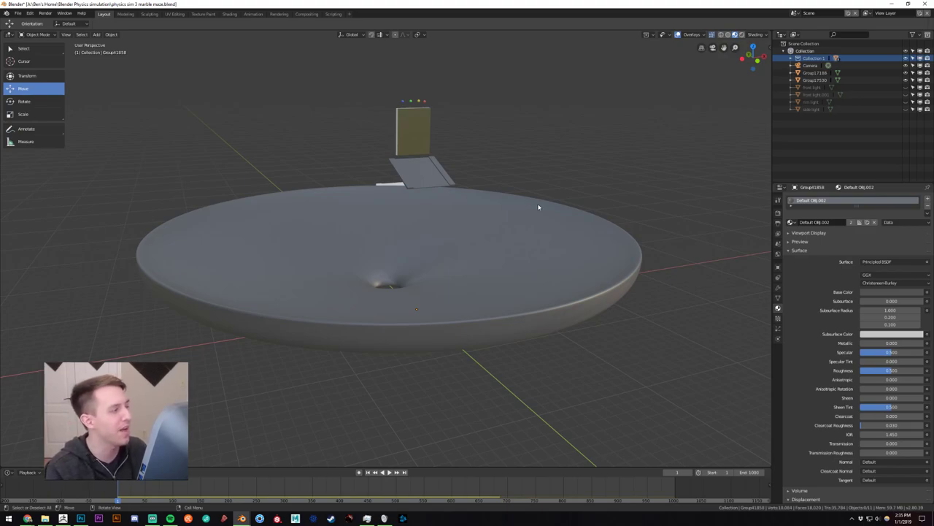
key(ctrl+s)
Play the simulation with the rearranged marbles, watching them roll around the dark bowl, and return to the first frame.
middle_drag(509, 163, 490, 183)
scroll(507, 200, up, 2)
scroll(506, 200, down, 1)
click(389, 471)
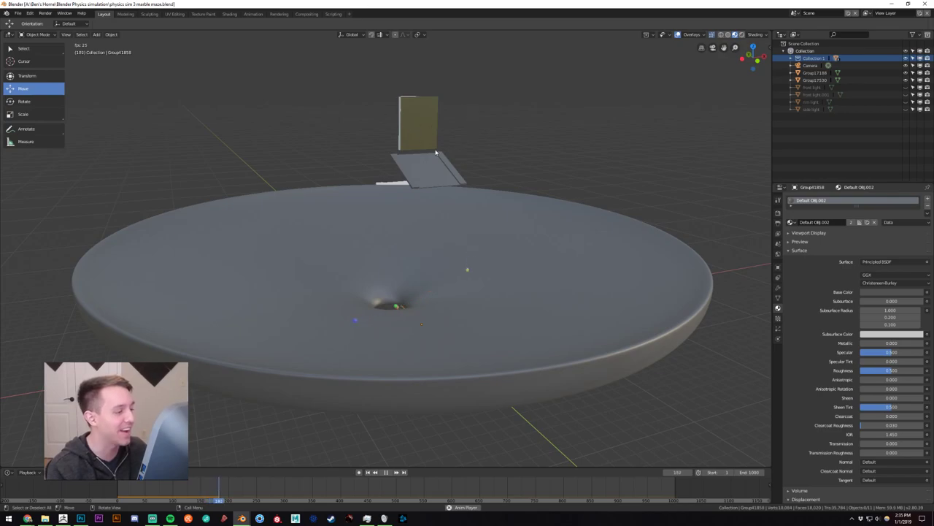
middle_drag(503, 180, 515, 196)
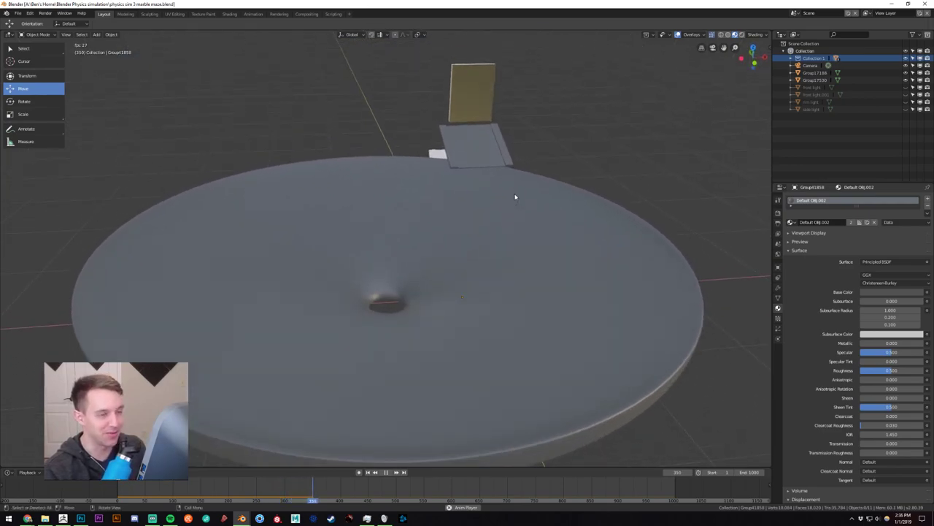
click(386, 472)
click(368, 472)
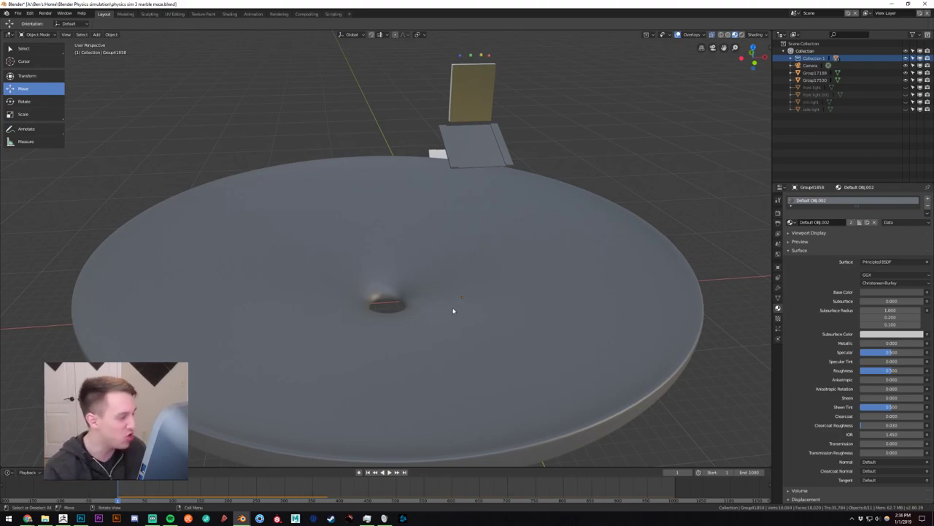
Switch to ZBrush to inspect the board, ramp and bowl model from different angles, and return to Blender.
middle_drag(426, 285, 503, 253)
scroll(502, 250, down, 2)
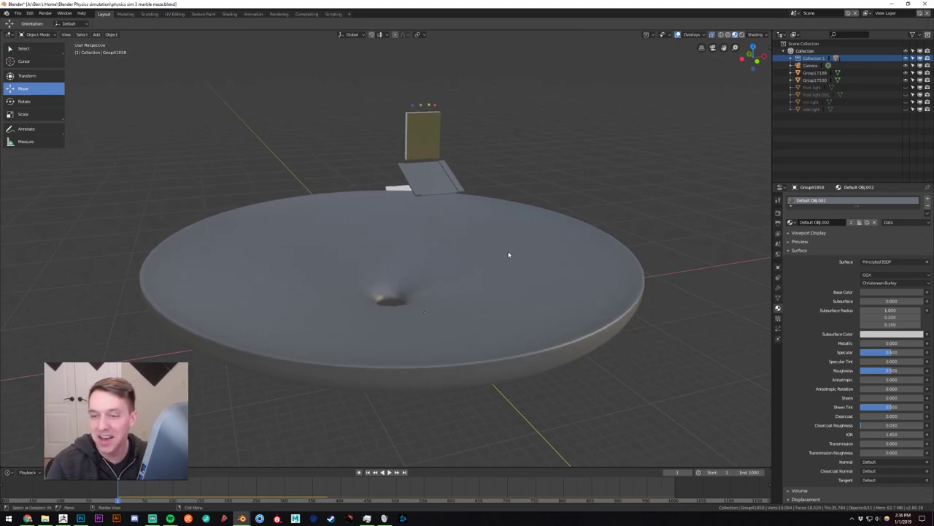
click(63, 519)
drag(294, 361, 274, 364)
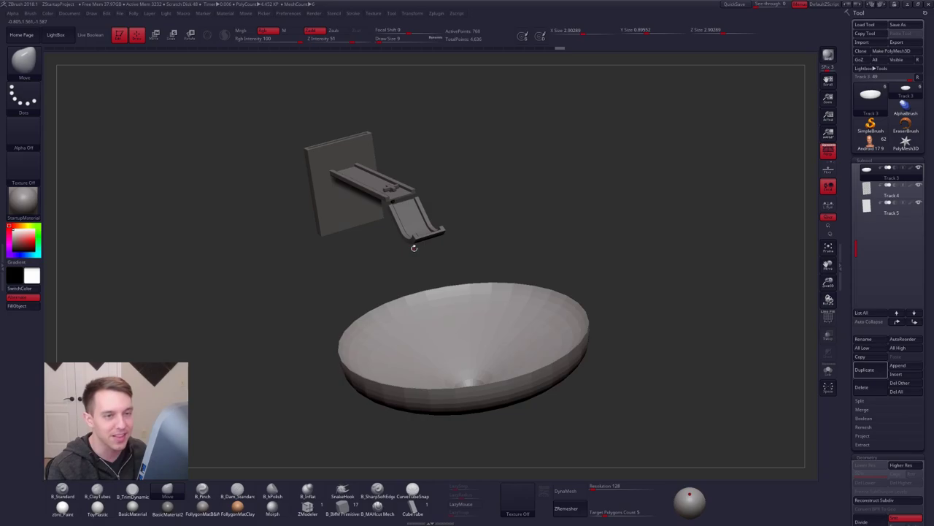
drag(385, 302, 369, 245)
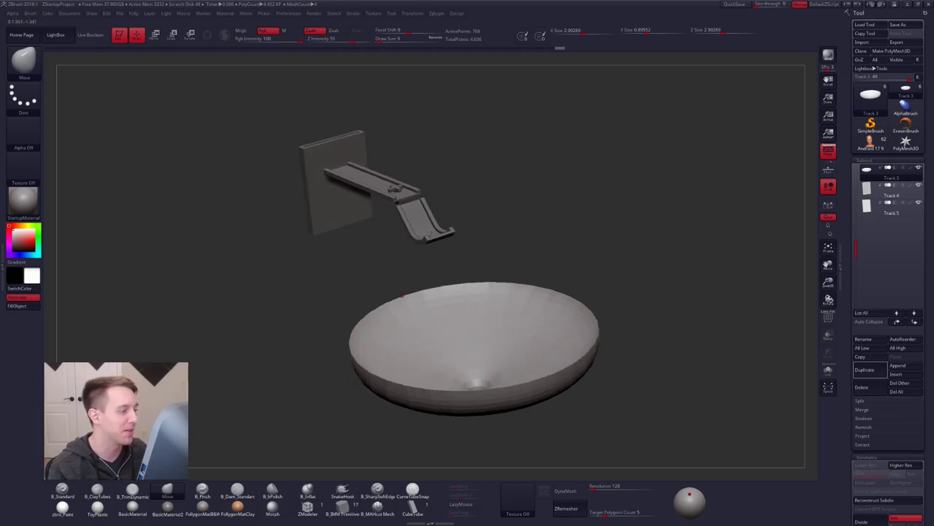
key(alt+Tab)
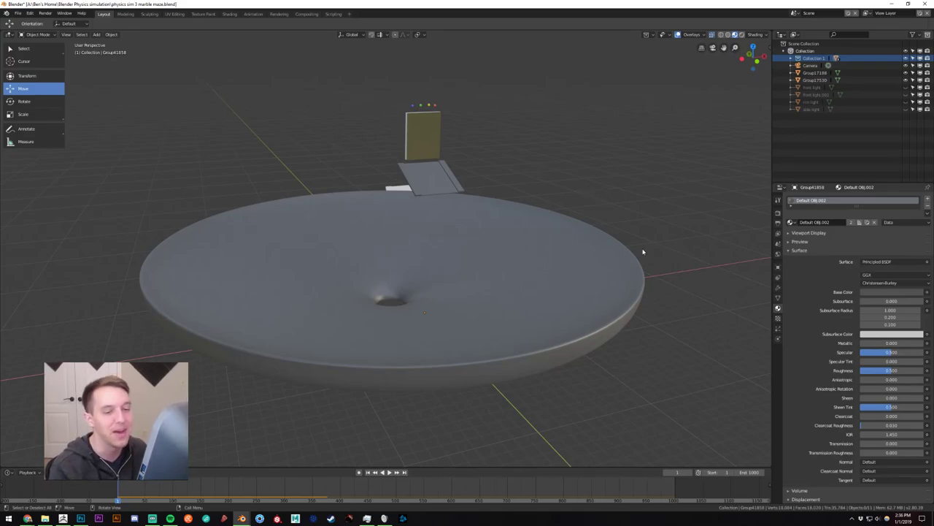
Show the rigid body physics settings of the ramp and of the yellow marble.
click(778, 340)
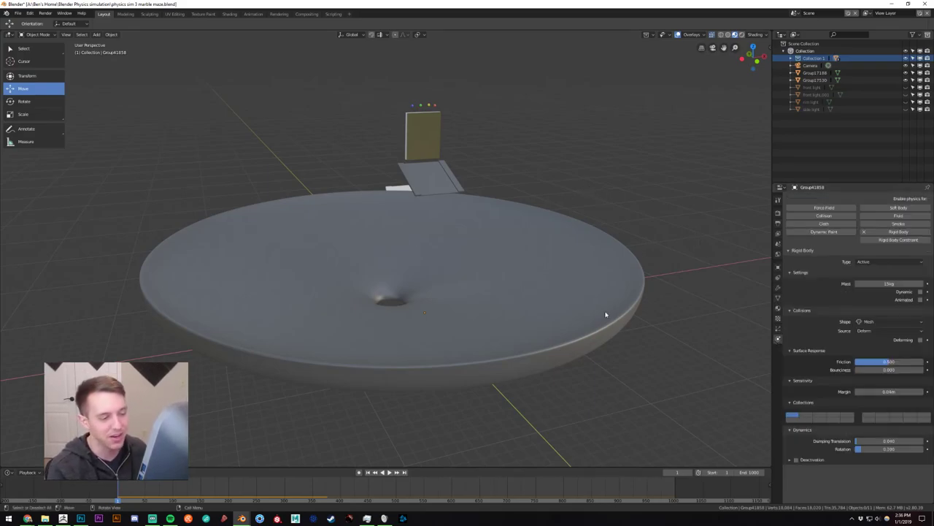
middle_drag(543, 260, 546, 255)
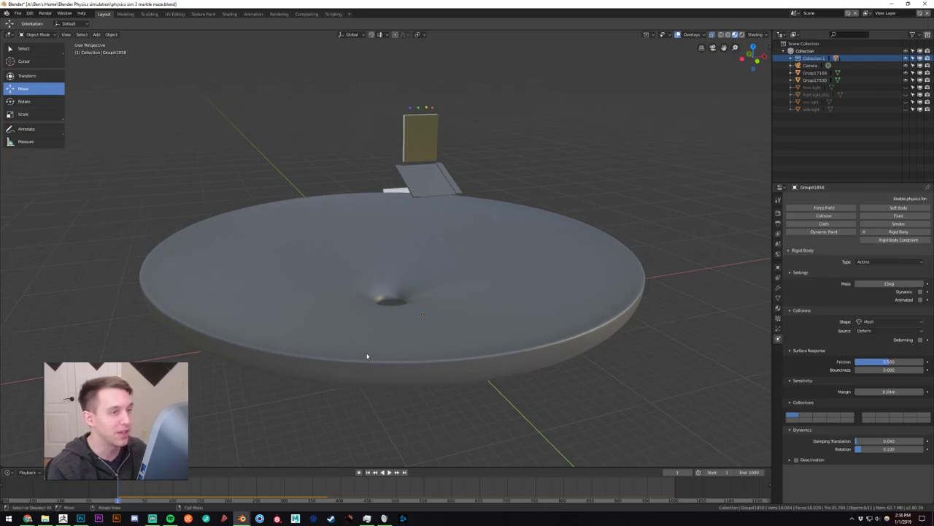
click(431, 111)
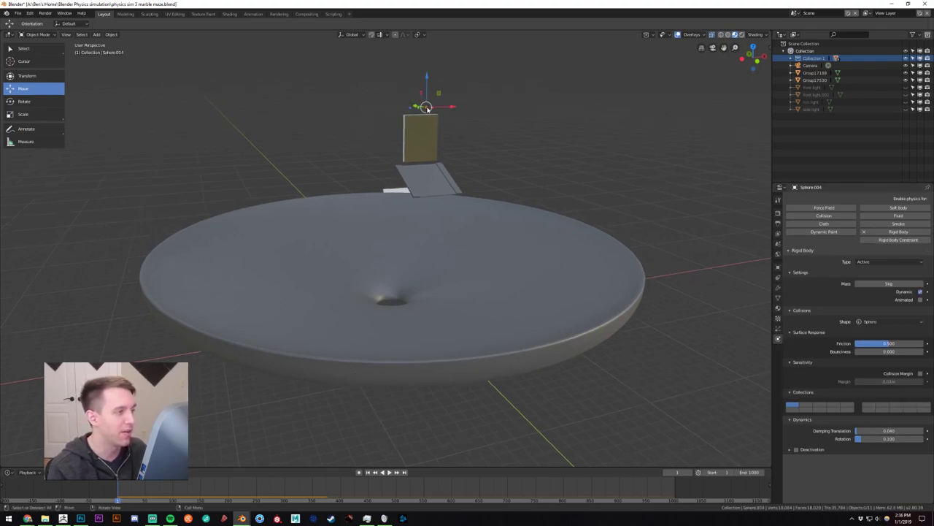
Lower the yellow marble slightly toward the upper edge of the maze board.
scroll(442, 161, up, 5)
middle_drag(384, 432, 381, 177)
scroll(380, 178, up, 4)
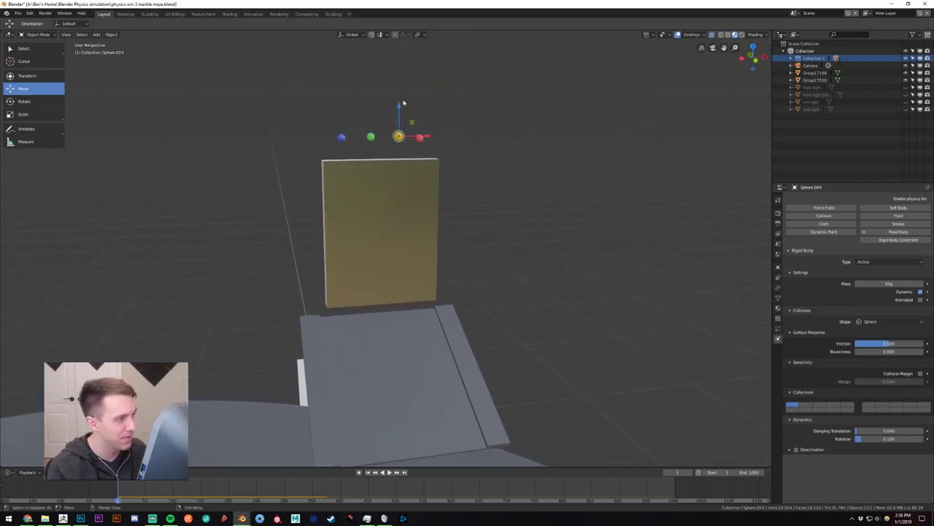
drag(402, 104, 399, 109)
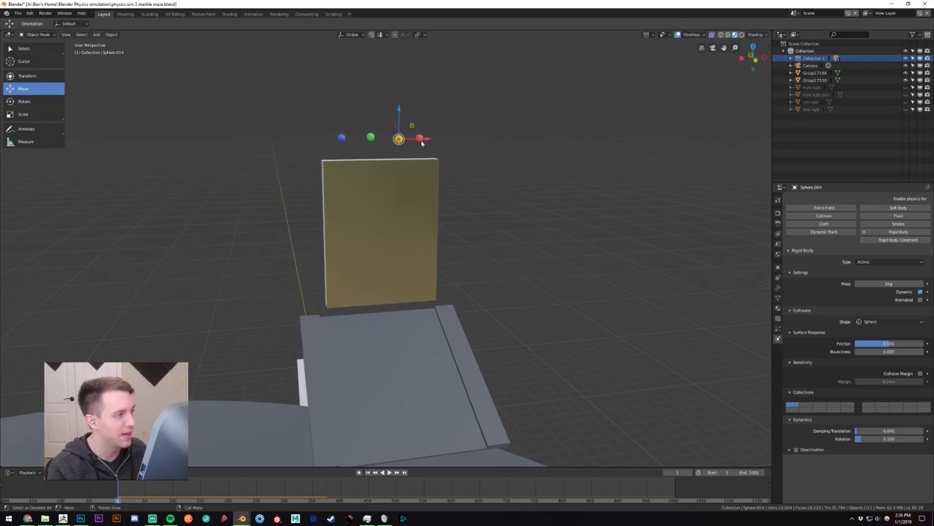
Move the red and blue marbles along the board's upper edge and lower the yellow marble onto its opposite end.
drag(421, 142, 445, 139)
key(ctrl+z)
click(341, 137)
drag(413, 106, 363, 141)
click(395, 138)
click(373, 142)
drag(337, 109, 334, 124)
Lower the green marble level with the others at the board's upper edge, and shift the blue marble slightly toward the red one.
click(372, 138)
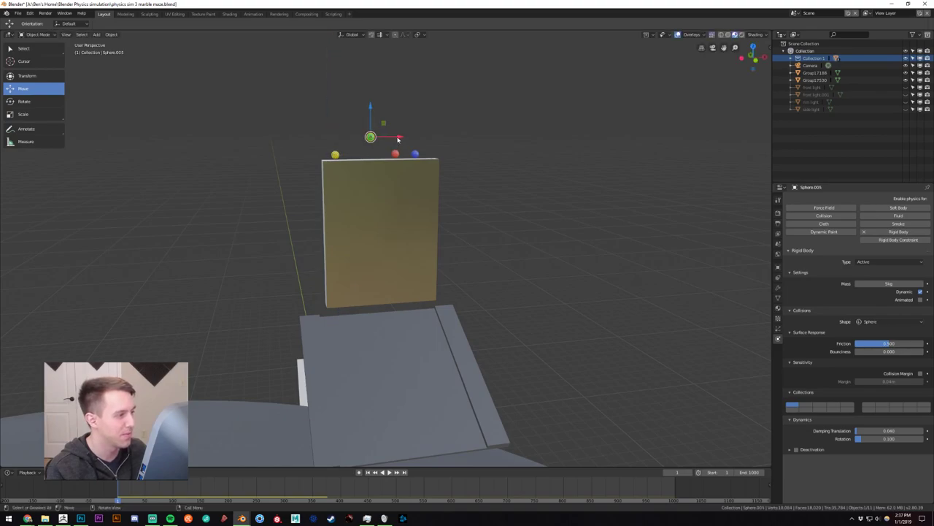
drag(398, 138, 377, 136)
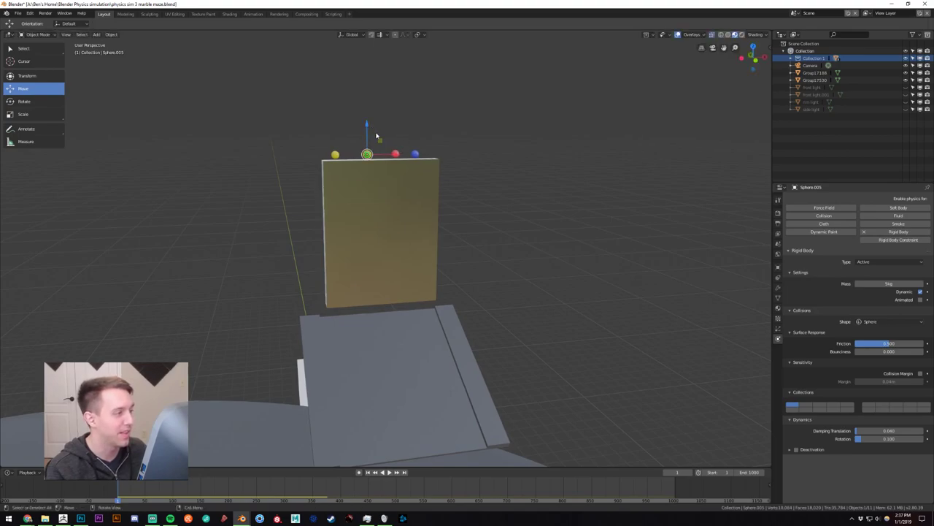
click(414, 154)
drag(441, 156, 431, 155)
click(394, 154)
Check the marbles above the board and ramp, leave the bowl deselected, and save the marble maze scene.
middle_drag(488, 146, 430, 240)
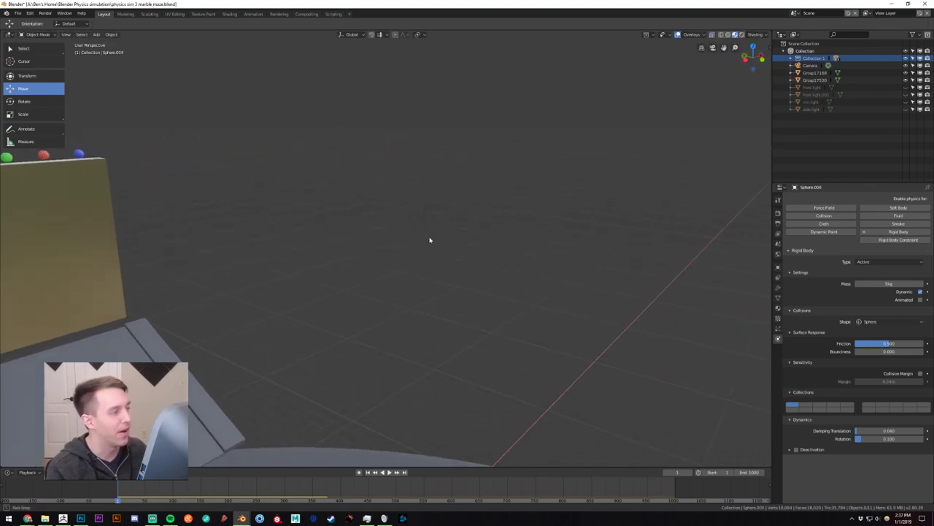
scroll(270, 213, down, 3)
shift+middle_drag(313, 211, 367, 174)
scroll(395, 153, down, 6)
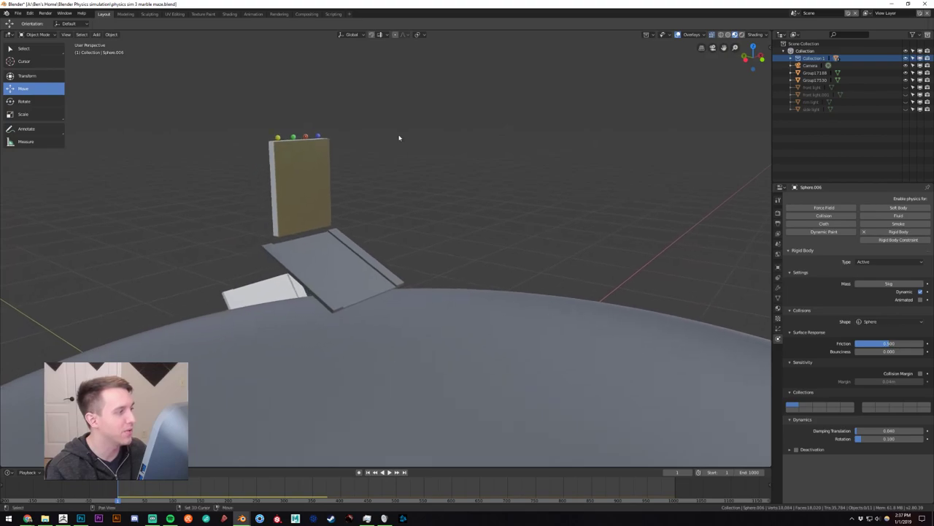
middle_drag(414, 261, 416, 201)
click(486, 212)
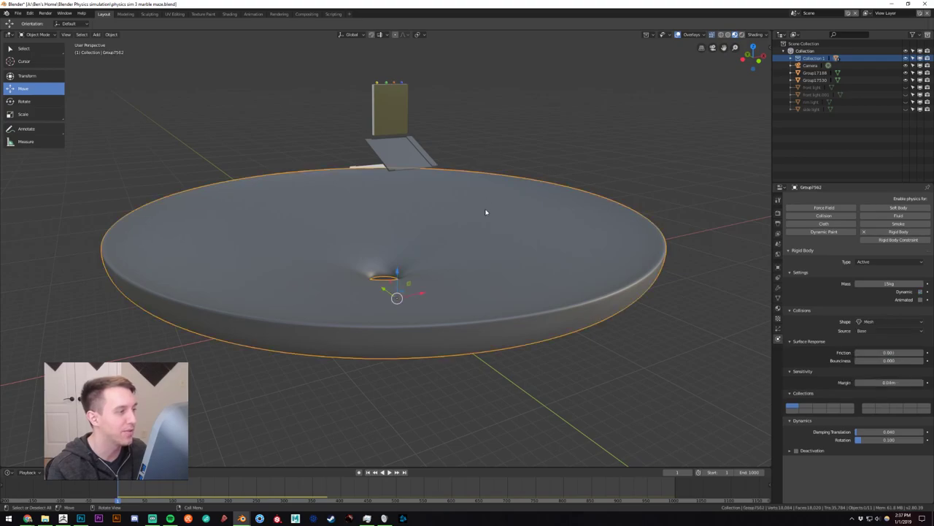
click(562, 158)
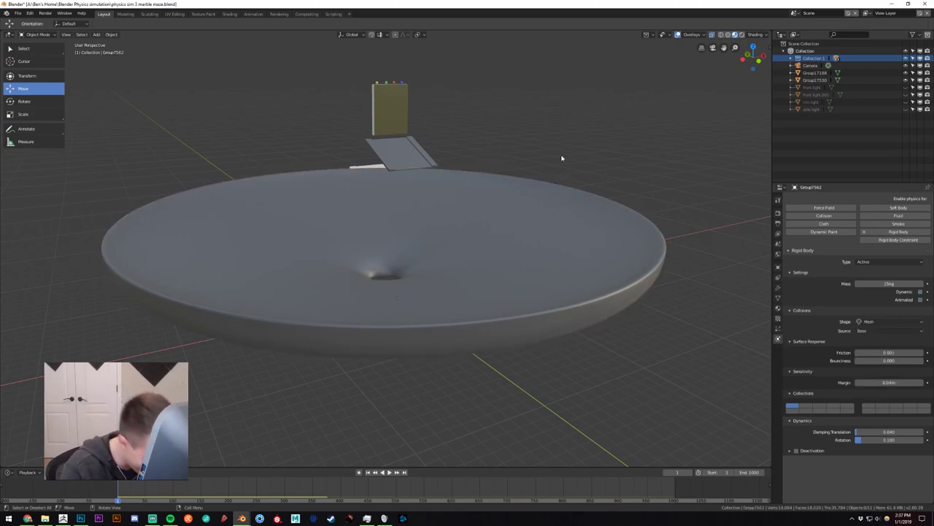
middle_drag(562, 157, 563, 186)
key(ctrl)
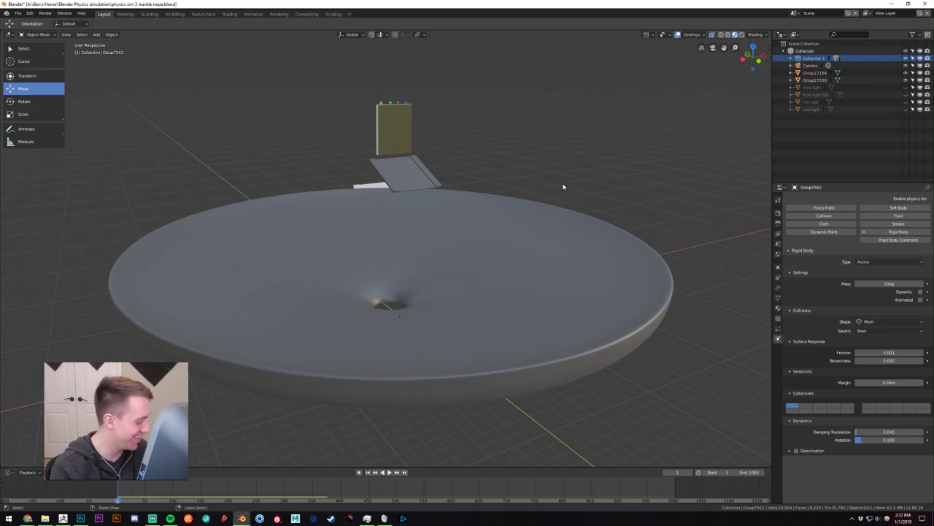
key(ctrl+s)
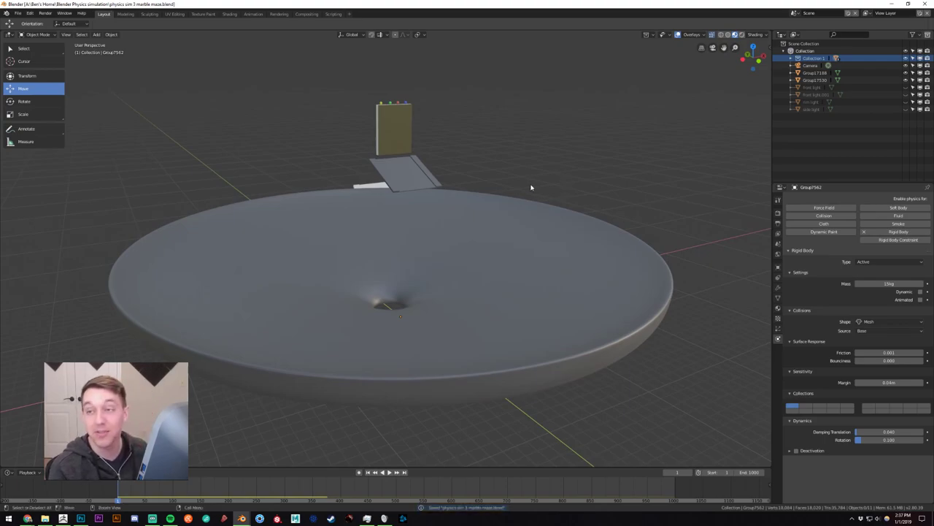
Switch to ZBrush, show the Android 17 character model with the full figure framed, and return to Blender.
key(alt+Tab)
click(277, 182)
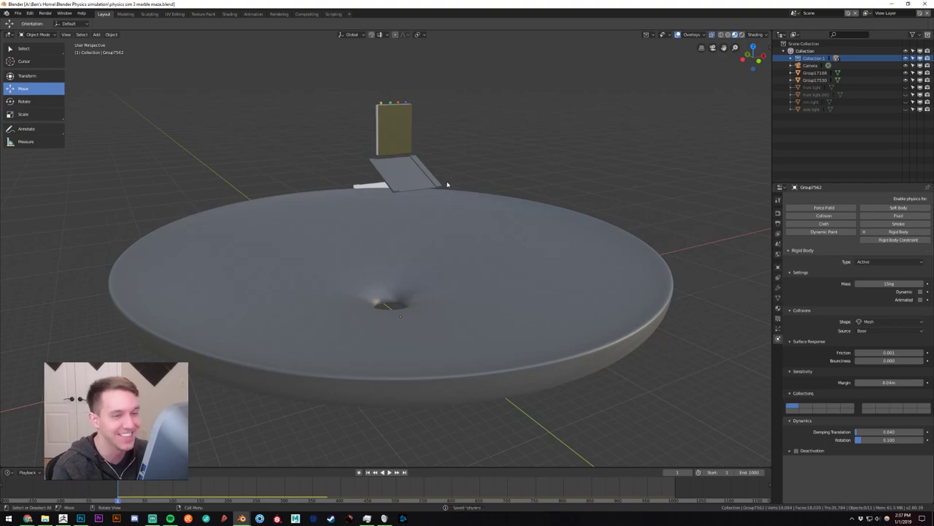
middle_drag(393, 185, 492, 209)
key(alt+Tab)
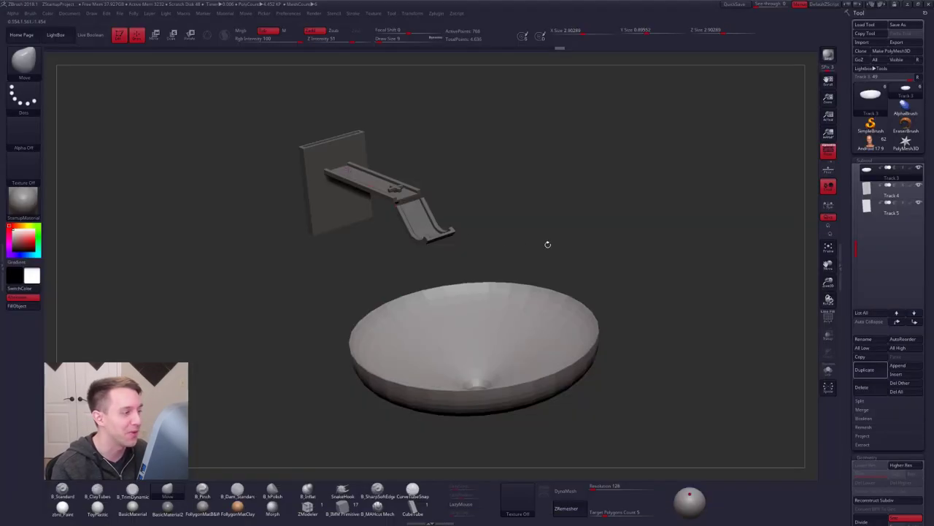
click(871, 142)
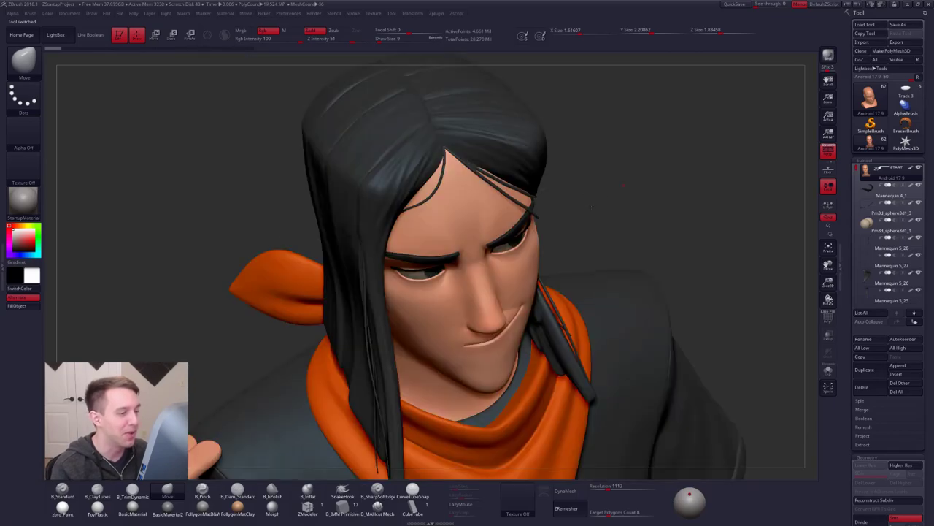
mouse_move(588, 191)
mouse_down()
mouse_move(592, 207)
mouse_move(583, 196)
mouse_move(600, 198)
mouse_up()
key(f)
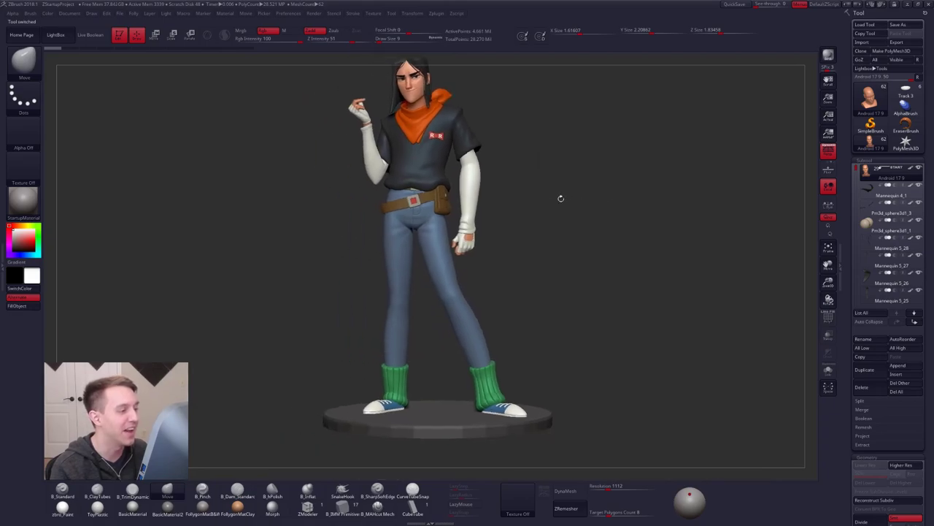
key(alt+Tab)
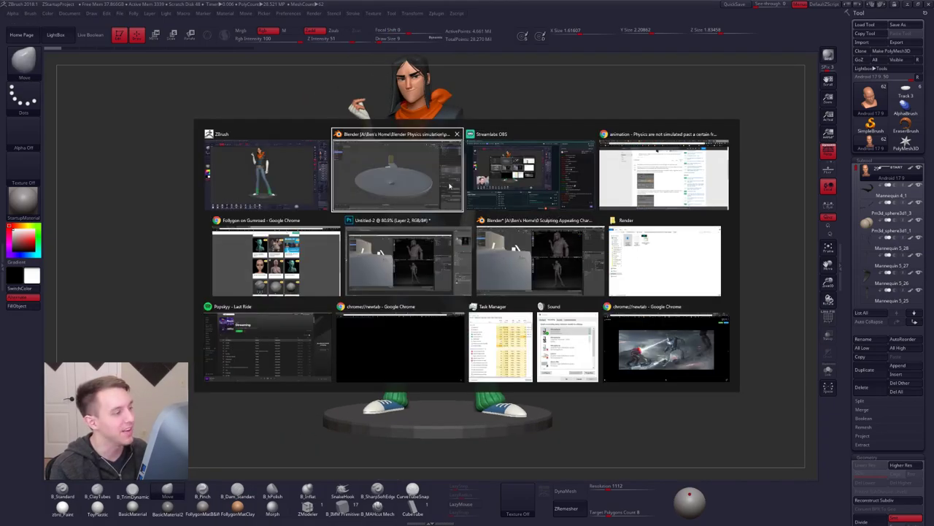
middle_drag(425, 182, 456, 114)
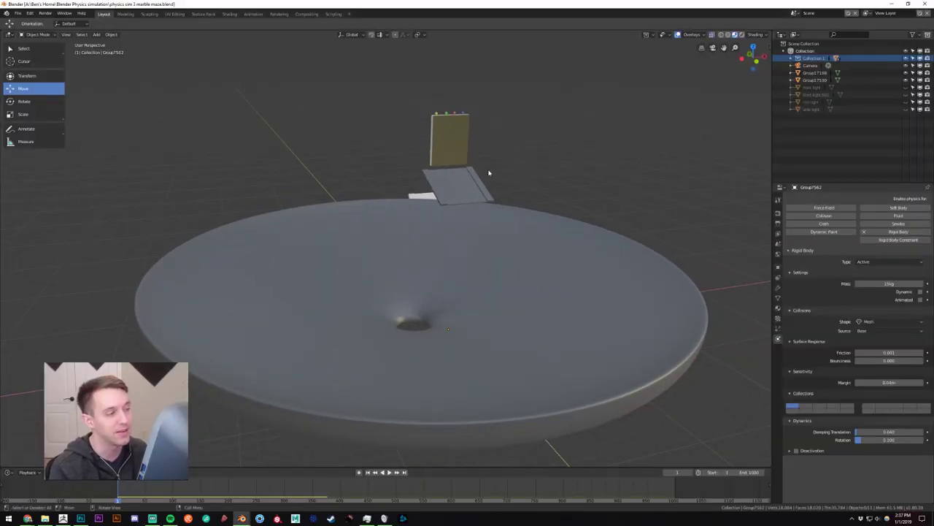
middle_drag(535, 200, 514, 172)
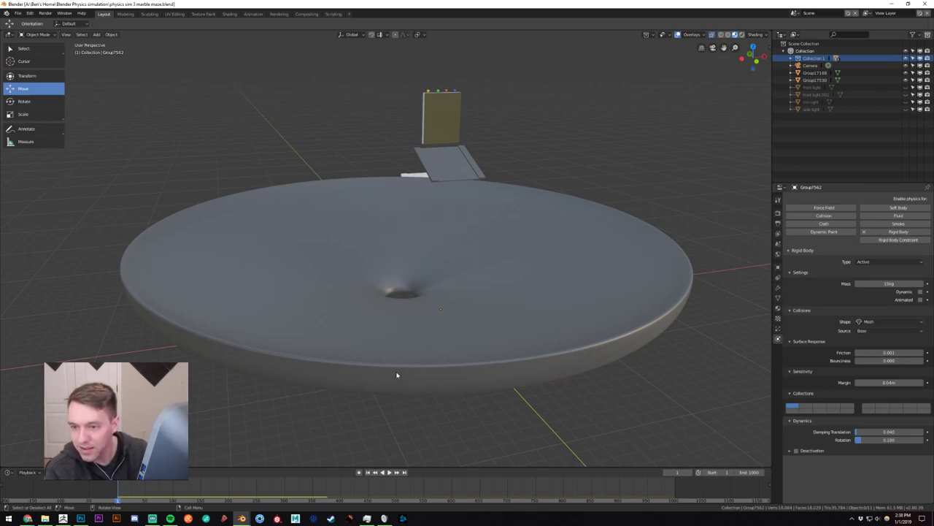
click(446, 288)
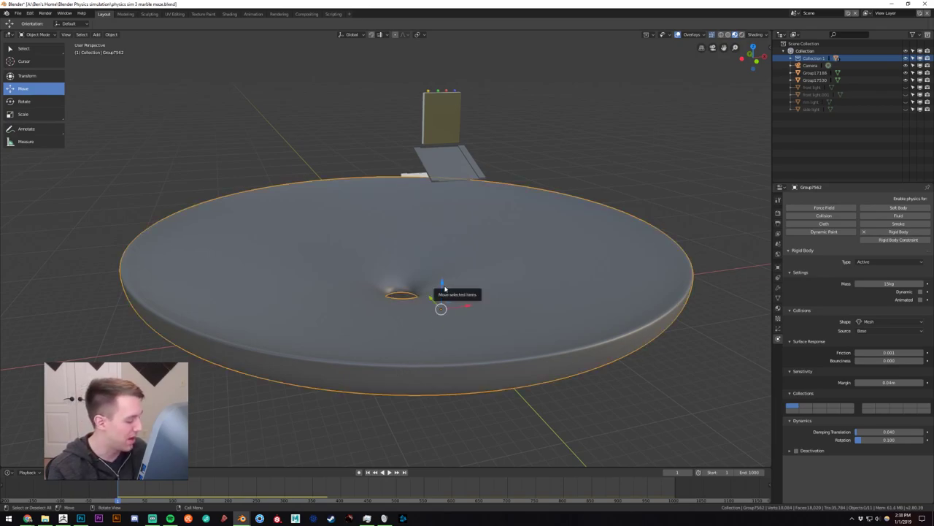
mouse_move(476, 275)
middle_down()
mouse_move(496, 285)
mouse_move(482, 285)
middle_up()
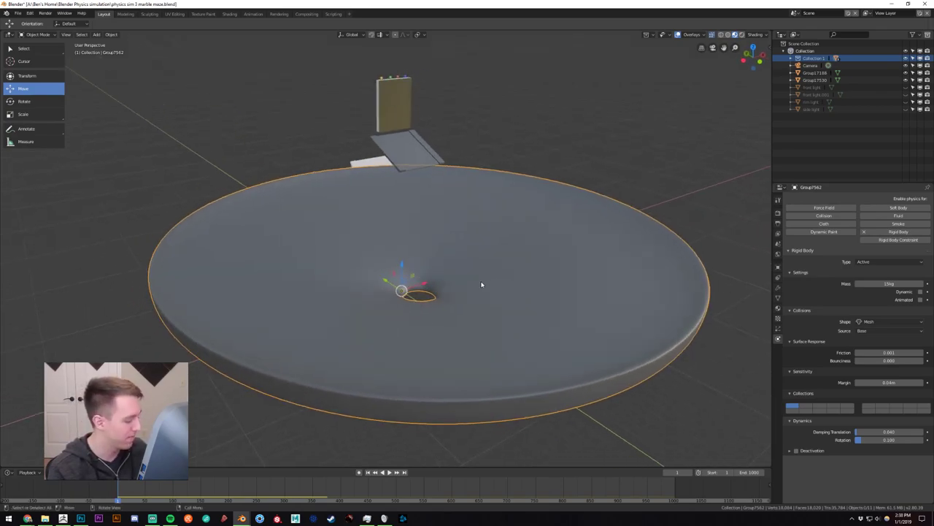
key(s)
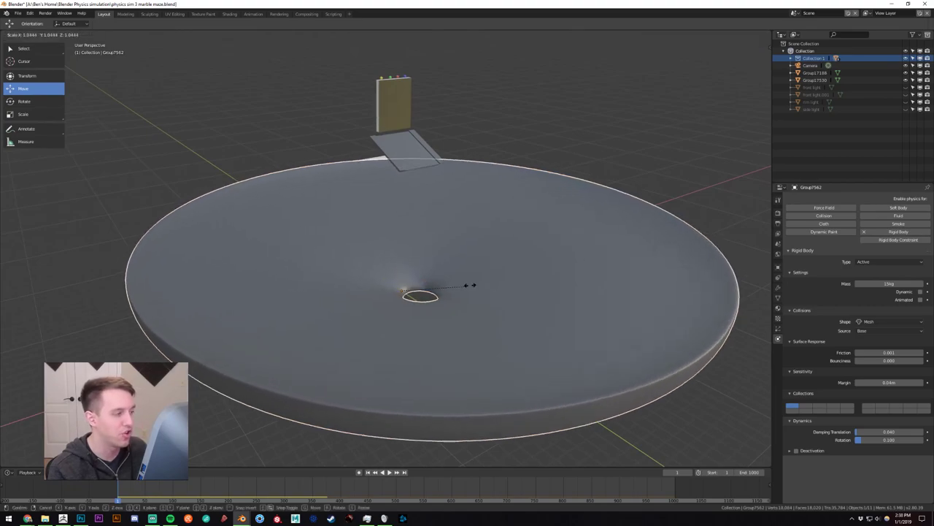
key(shift+z)
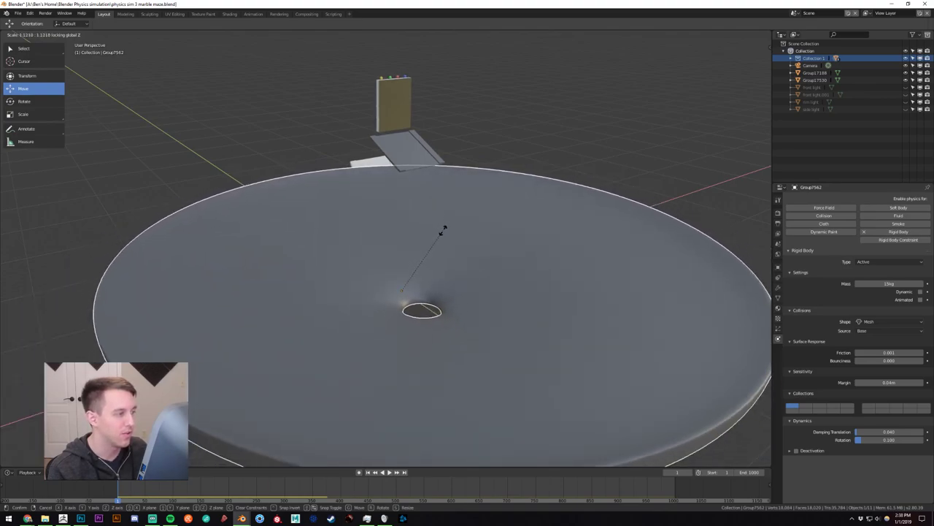
key(z)
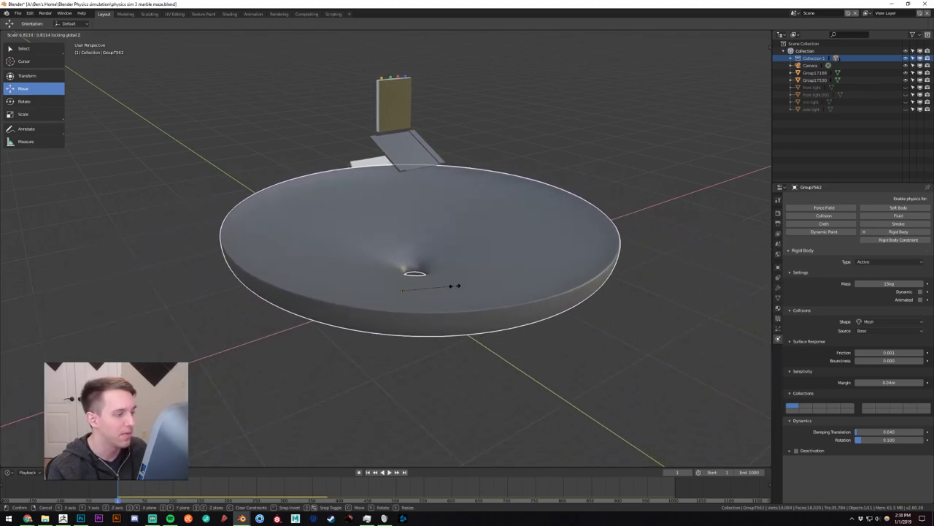
mouse_move(472, 300)
middle_down()
mouse_move(477, 285)
mouse_move(446, 265)
mouse_move(458, 292)
middle_up()
right_click(457, 292)
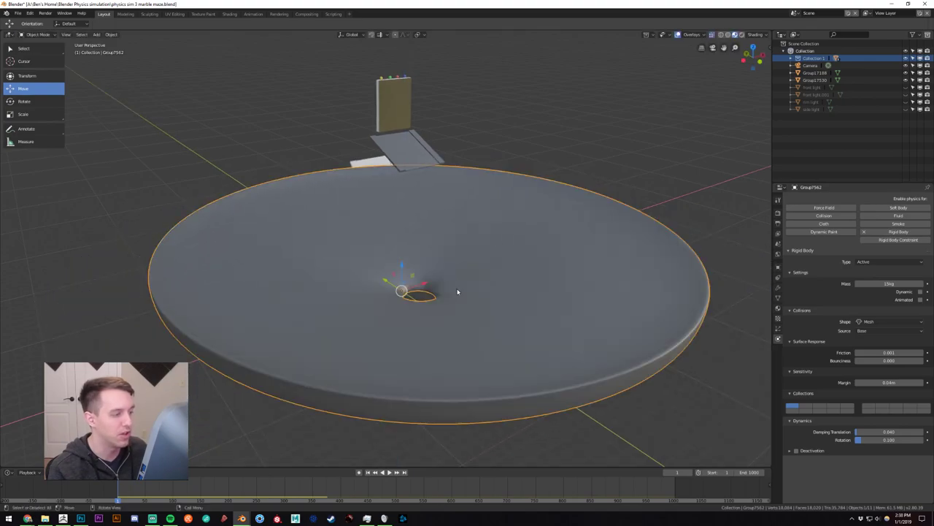
Set the bowl's origin to its geometry.
middle_drag(489, 336, 451, 329)
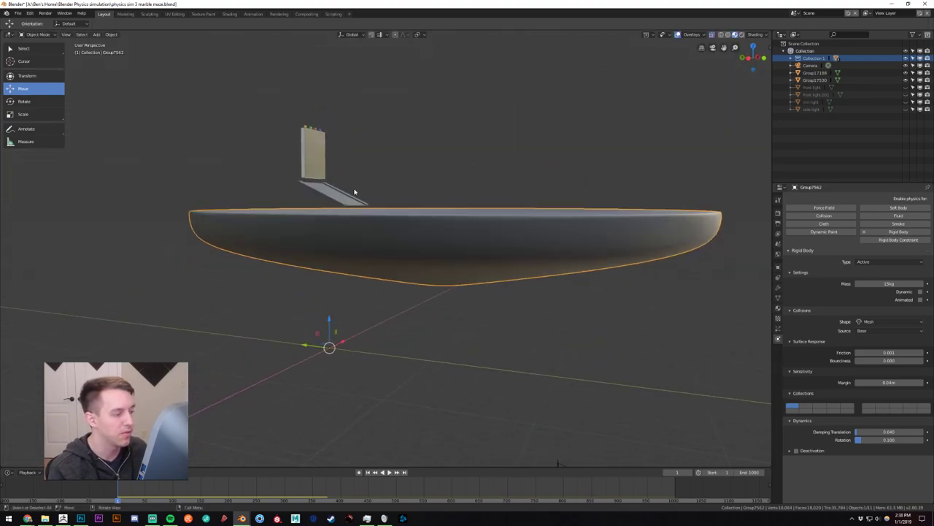
key(alt+a)
click(111, 35)
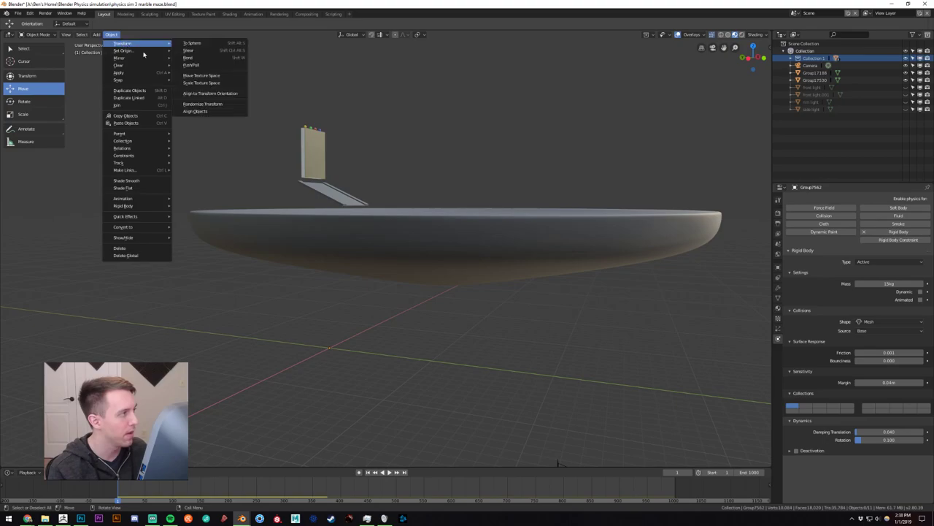
mouse_move(154, 51)
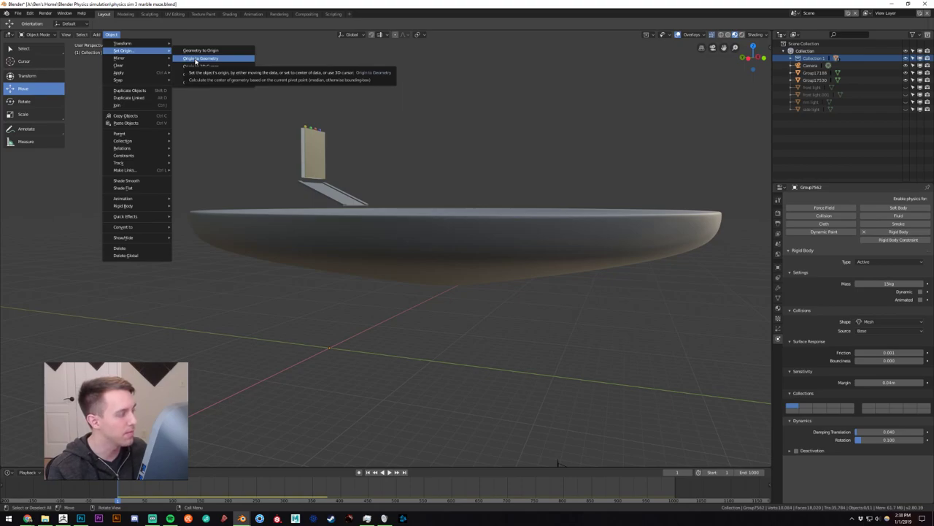
click(195, 62)
middle_drag(307, 182, 304, 201)
click(270, 217)
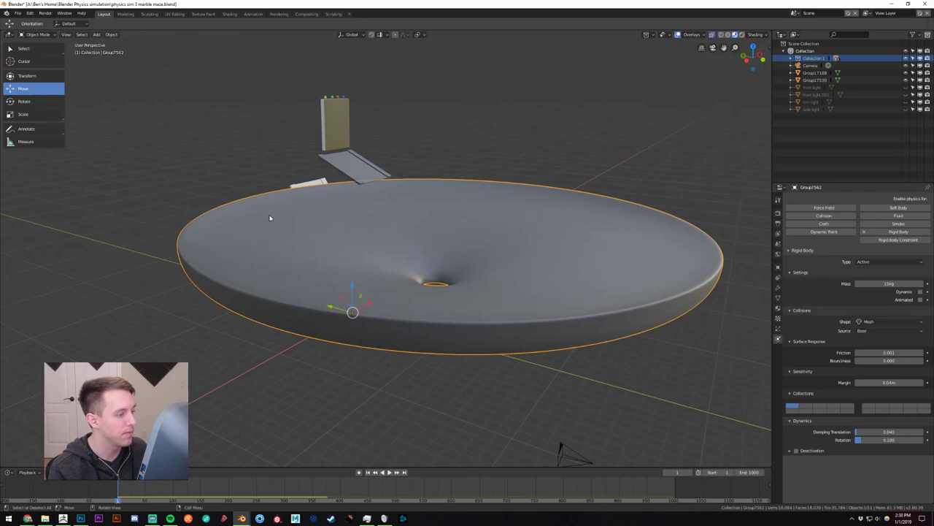
click(111, 34)
mouse_move(146, 51)
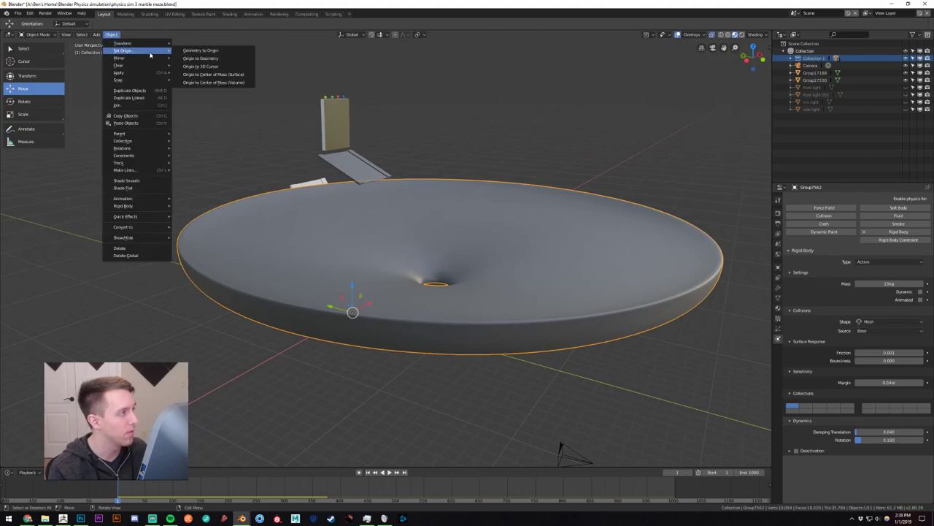
click(197, 58)
Enlarge the bowl horizontally to about 1.3 times its size, leaving the Z axis out of the scaling.
middle_drag(384, 239, 392, 246)
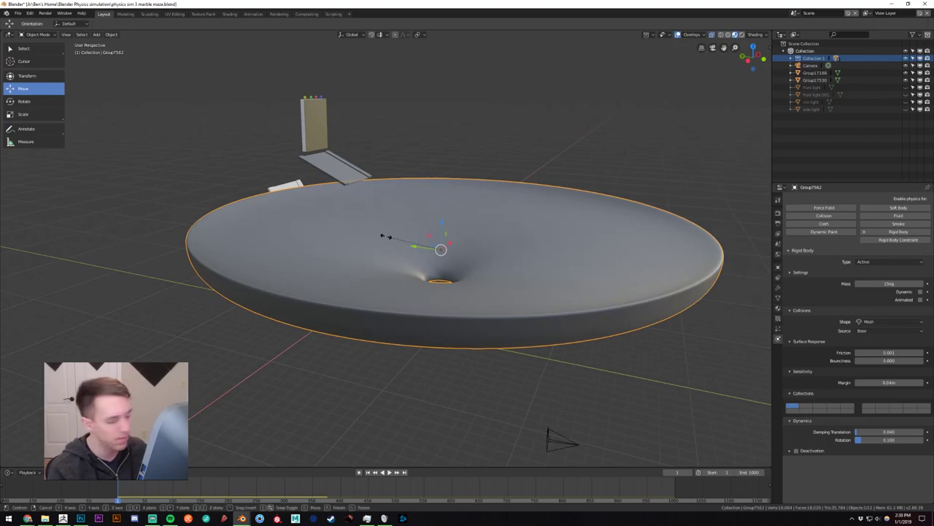
key(s)
key(shift+z)
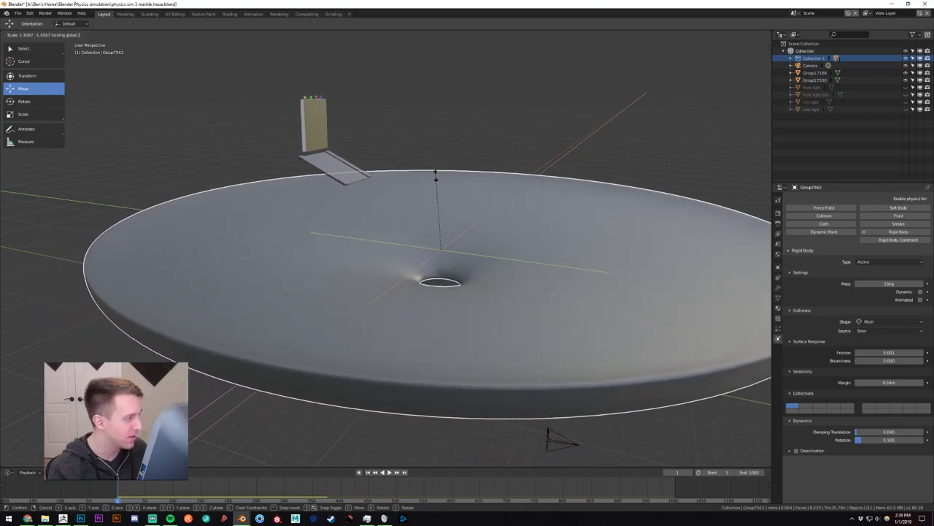
click(438, 177)
middle_drag(475, 198, 505, 249)
key(s)
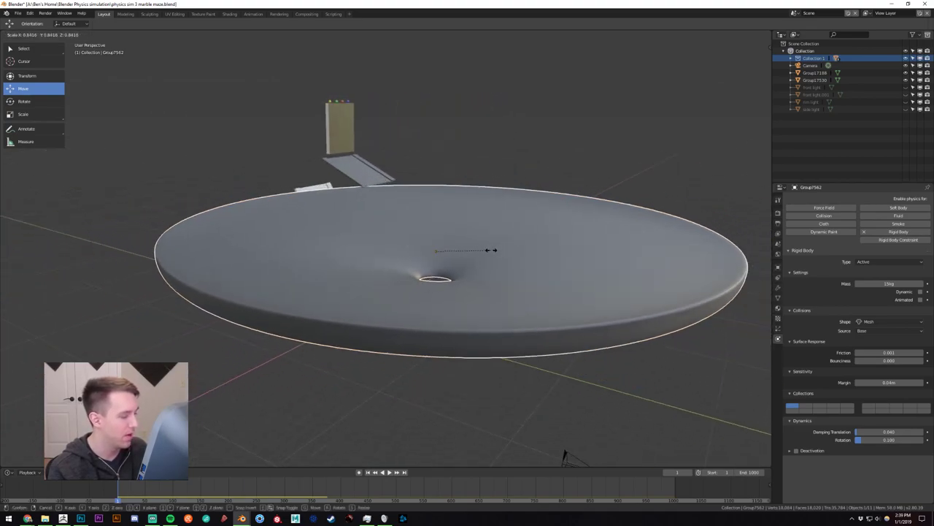
key(z)
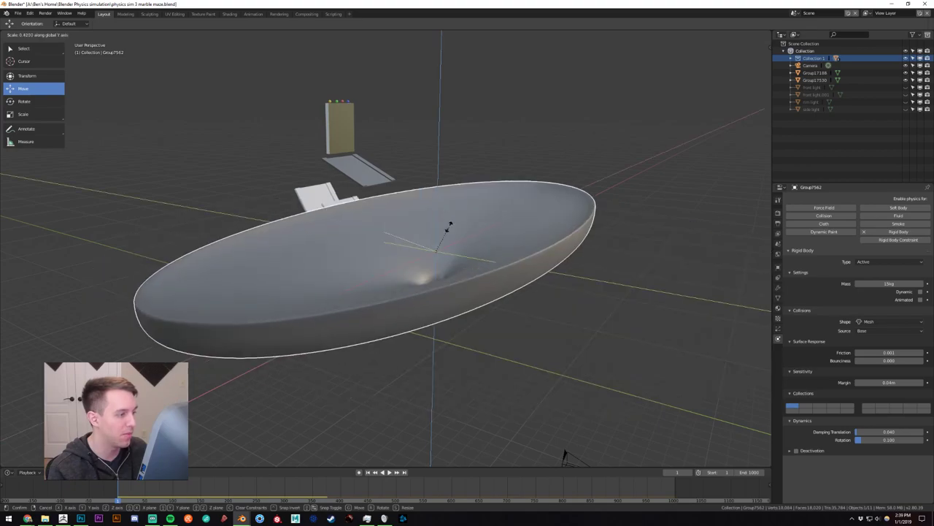
click(446, 233)
Flatten the enlarged bowl by scaling it down along the Z axis only.
middle_drag(446, 234, 462, 224)
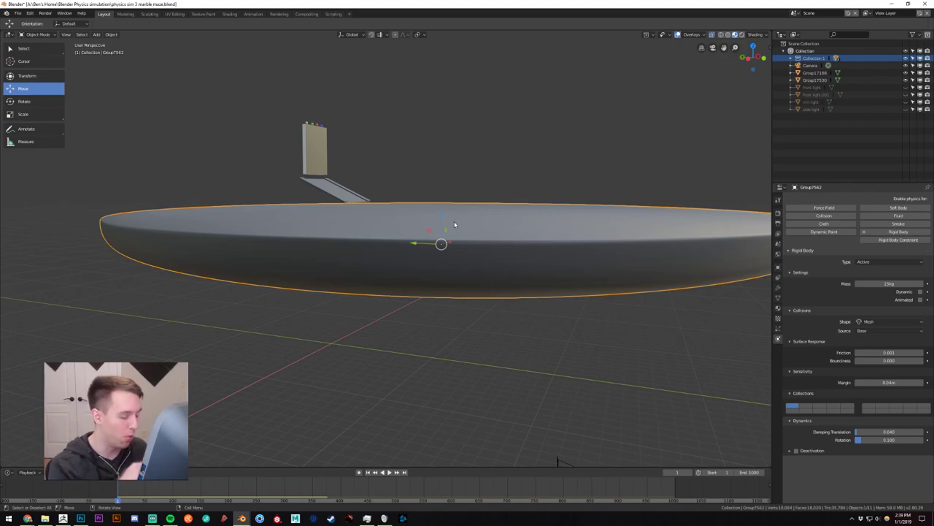
key(s)
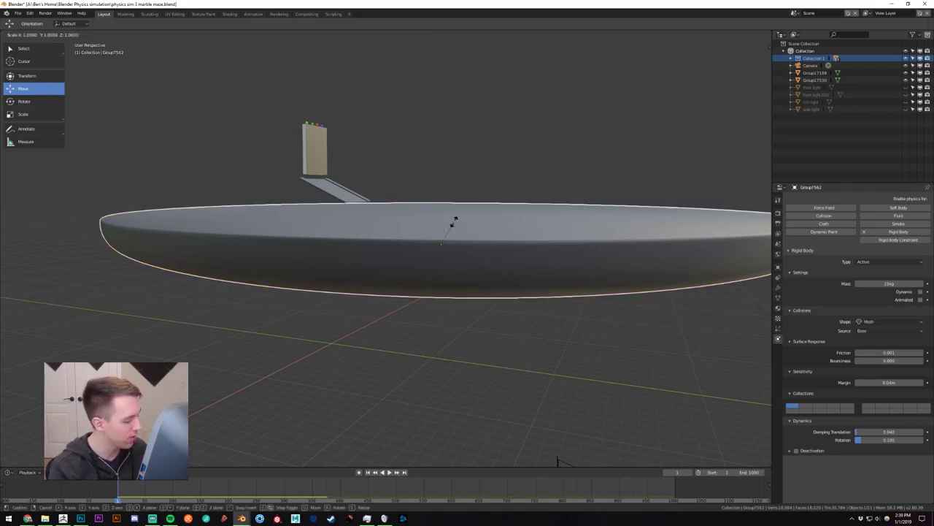
key(z)
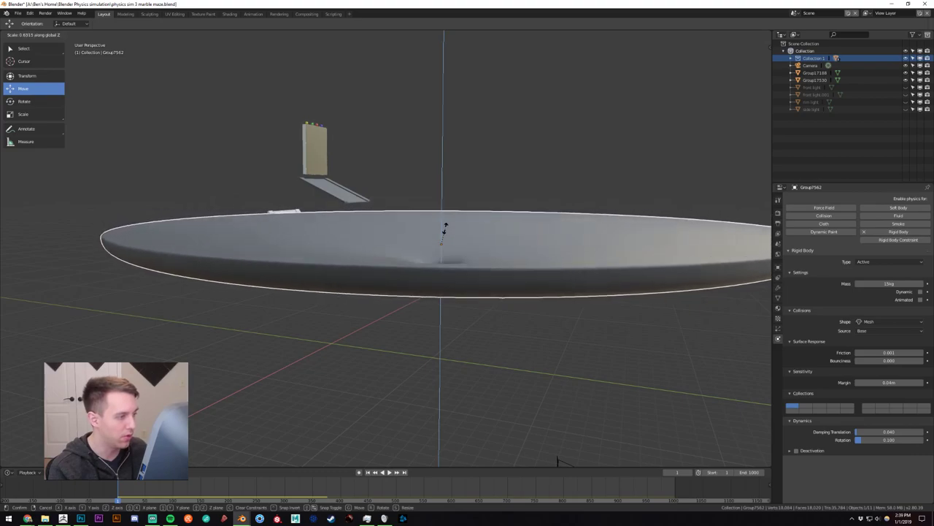
click(445, 233)
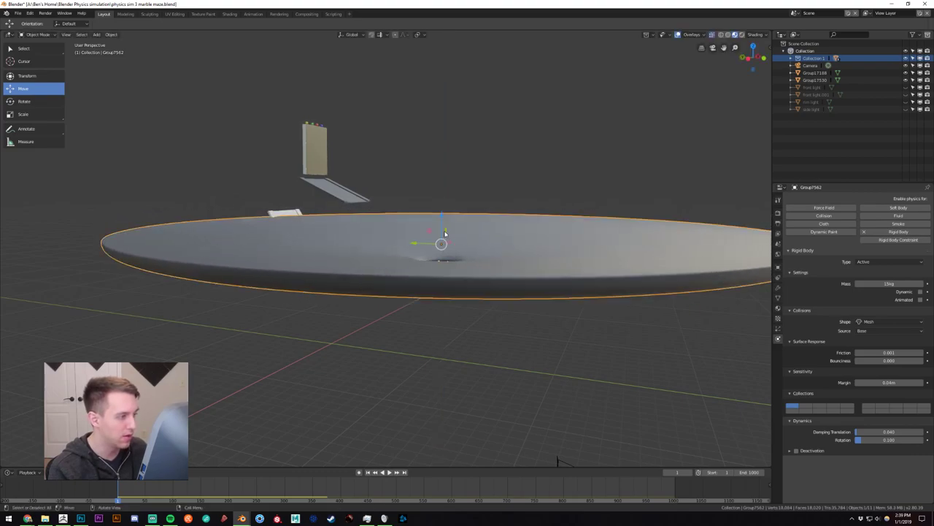
middle_drag(507, 254, 475, 253)
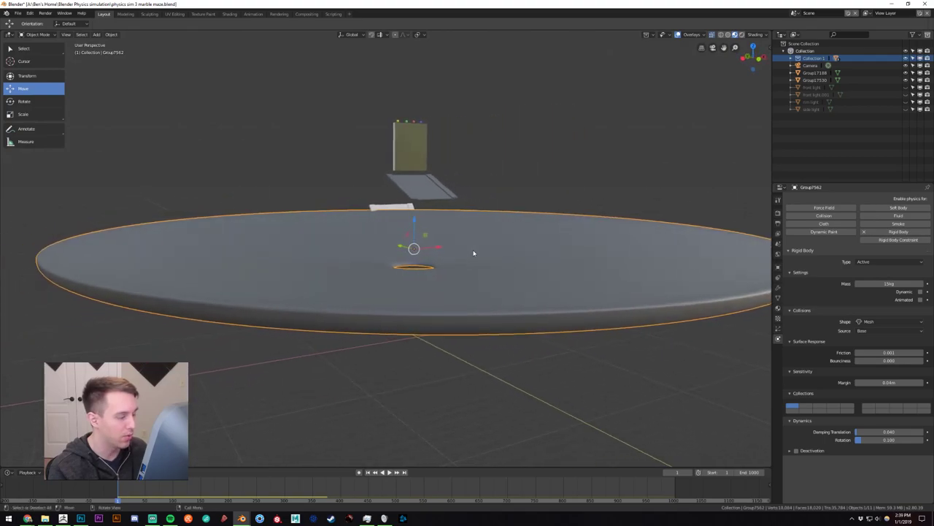
Deselect the flattened bowl and save the marble maze file.
scroll(474, 252, down, 2)
click(500, 196)
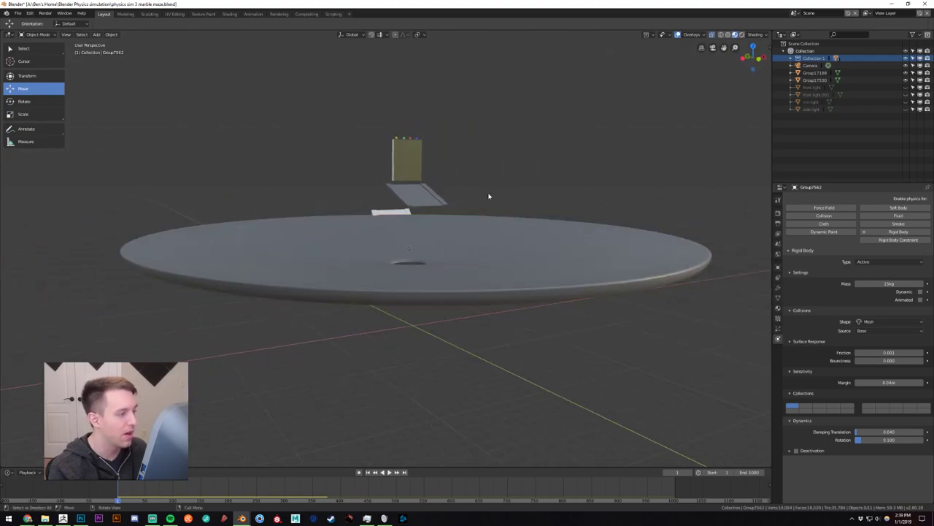
scroll(479, 185, up, 3)
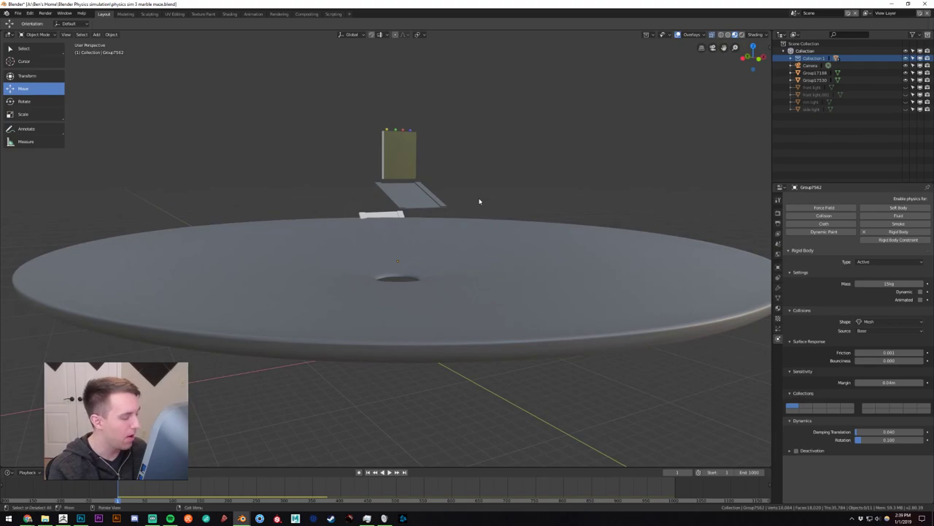
key(ctrl+s)
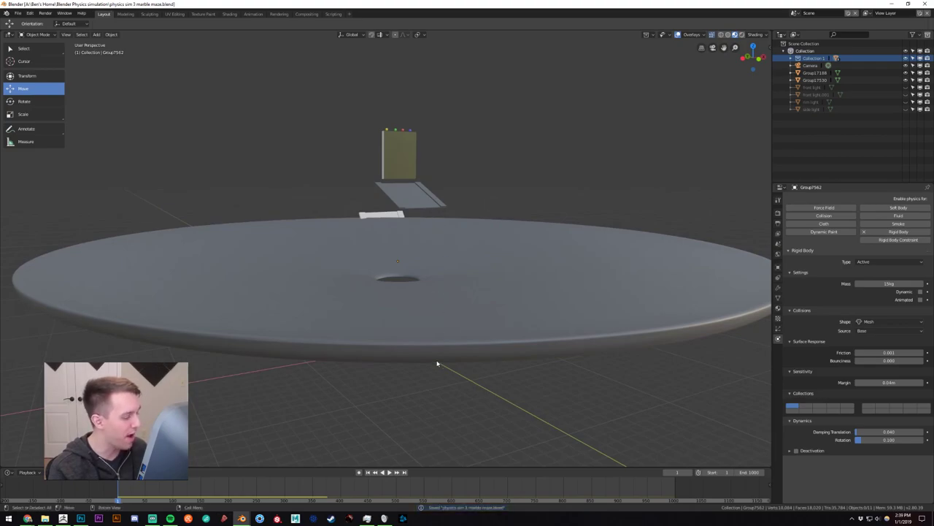
Play the simulation to watch the marbles run across the flattened bowl, then stop it and return to frame 1.
click(389, 473)
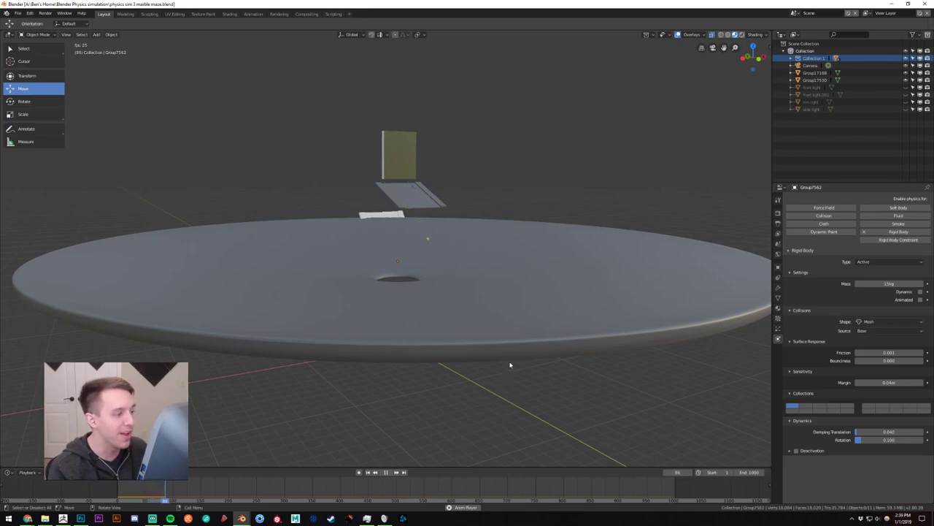
middle_drag(506, 361, 509, 379)
scroll(509, 379, down, 1)
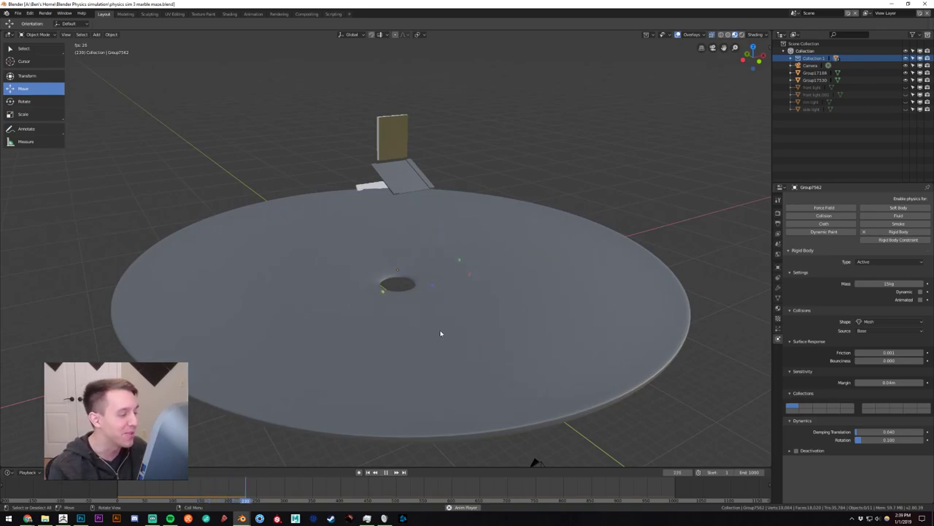
mouse_move(446, 333)
middle_down()
mouse_move(445, 306)
mouse_move(445, 330)
middle_up()
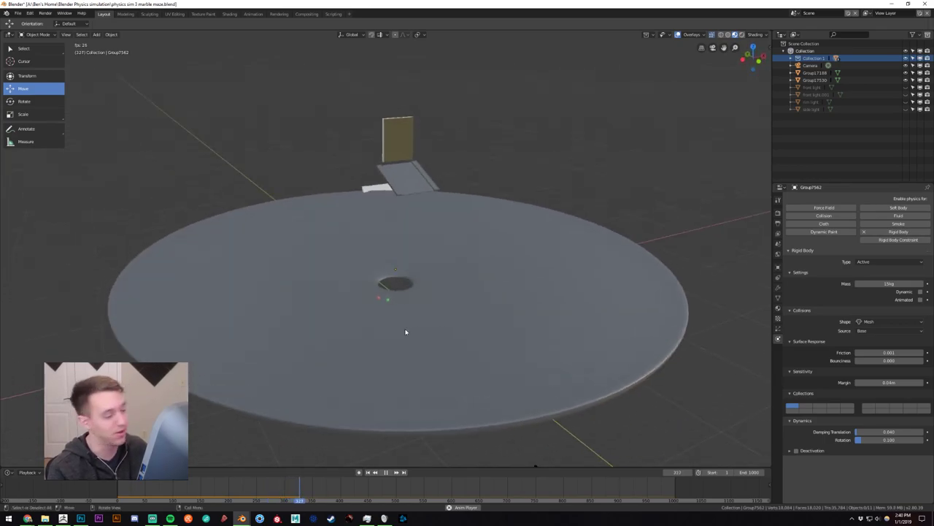
click(386, 471)
click(367, 472)
middle_drag(368, 475, 413, 422)
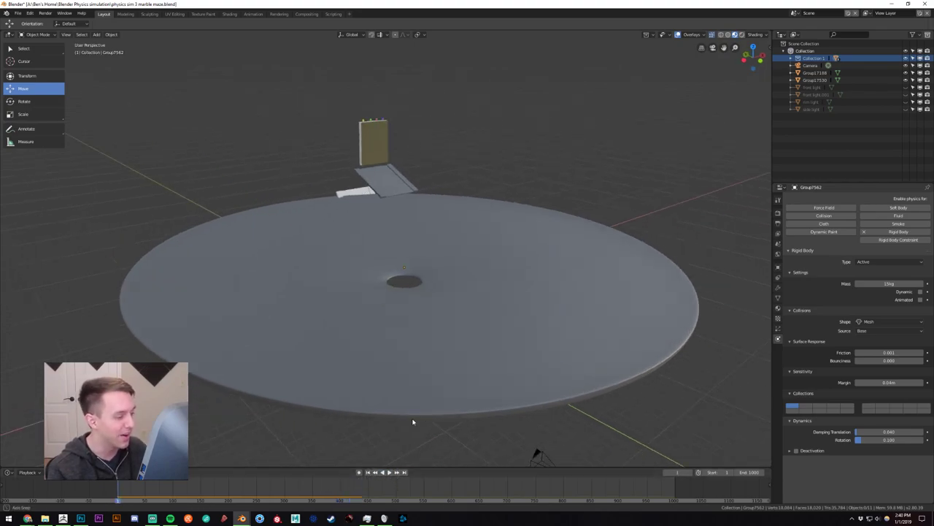
Undo the last Z-axis flattening of the bowl and leave the bowl deselected.
click(443, 377)
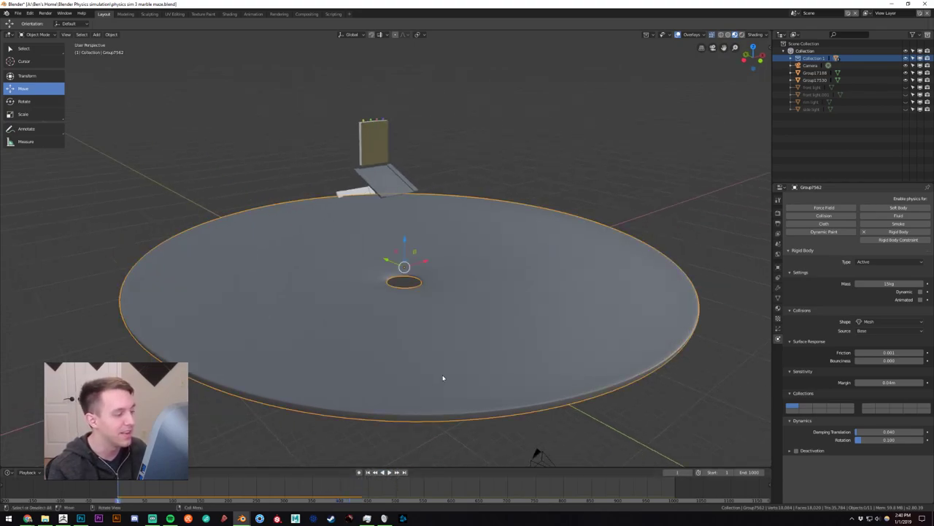
key(alt+a)
middle_drag(467, 322, 446, 294)
click(458, 315)
key(alt+a)
click(457, 315)
key(ctrl+z)
key(alt+a)
scroll(411, 152, up, 3)
shift+middle_drag(411, 152, 365, 373)
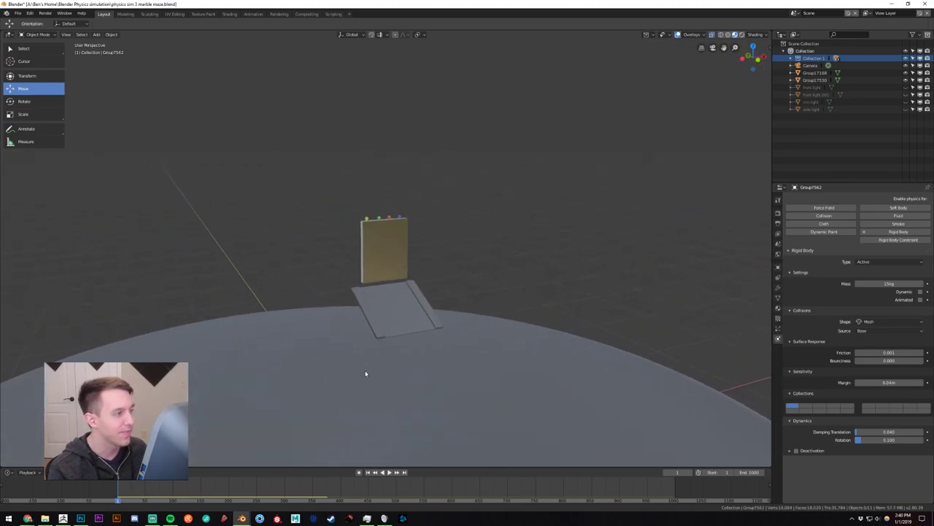
Shift the yellow marble above the board slightly along the X axis, toward the green marble.
scroll(390, 269, up, 6)
click(385, 247)
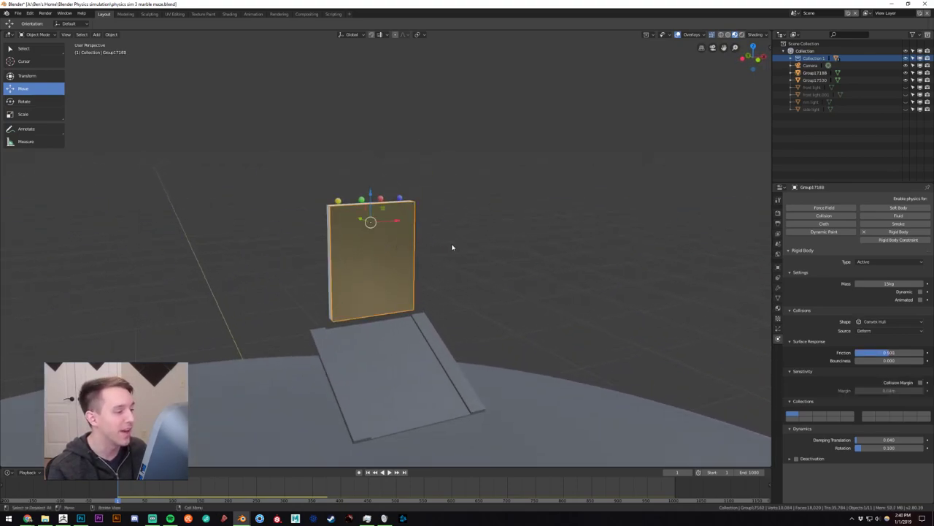
middle_drag(453, 246, 448, 246)
click(365, 205)
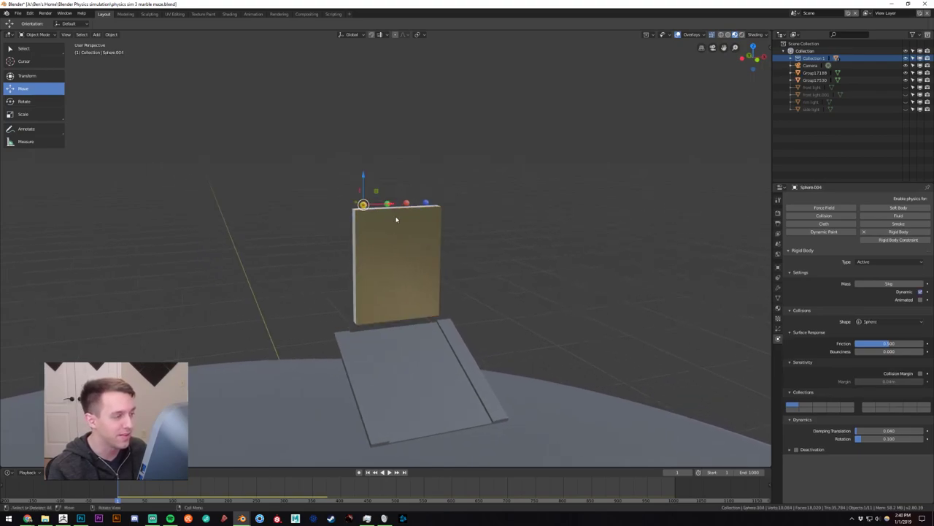
key(g)
key(x)
click(398, 203)
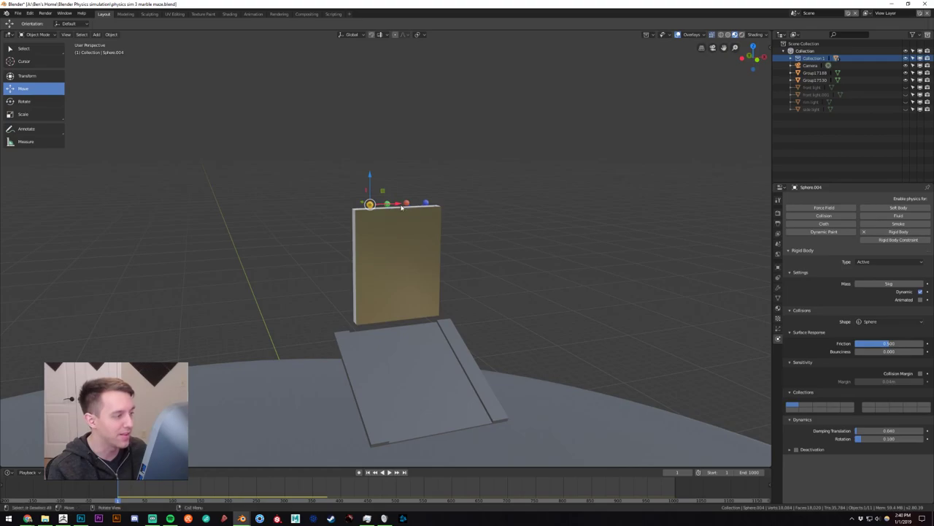
Shift the red, green and blue marbles slightly in the positive X direction, keeping the row above the board spaced out.
click(407, 204)
drag(434, 205, 422, 207)
click(387, 204)
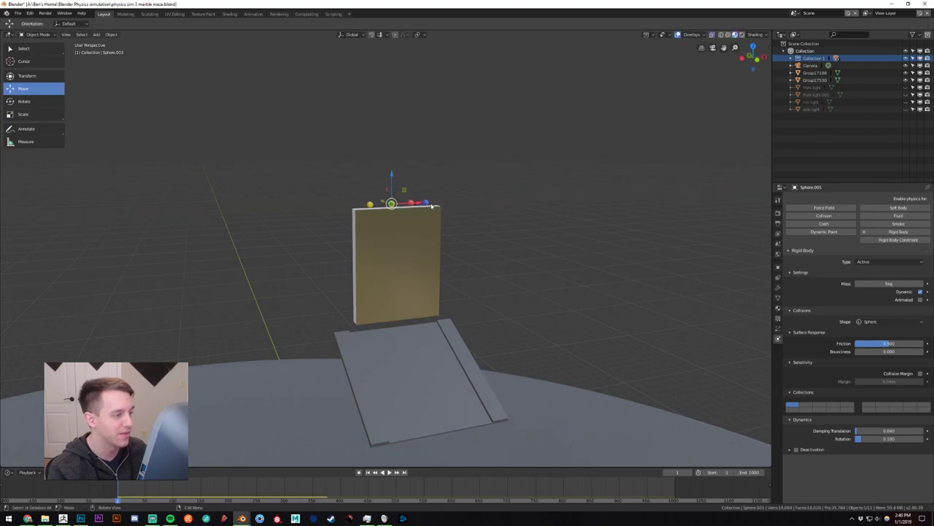
click(429, 205)
key(shift+d)
key(x)
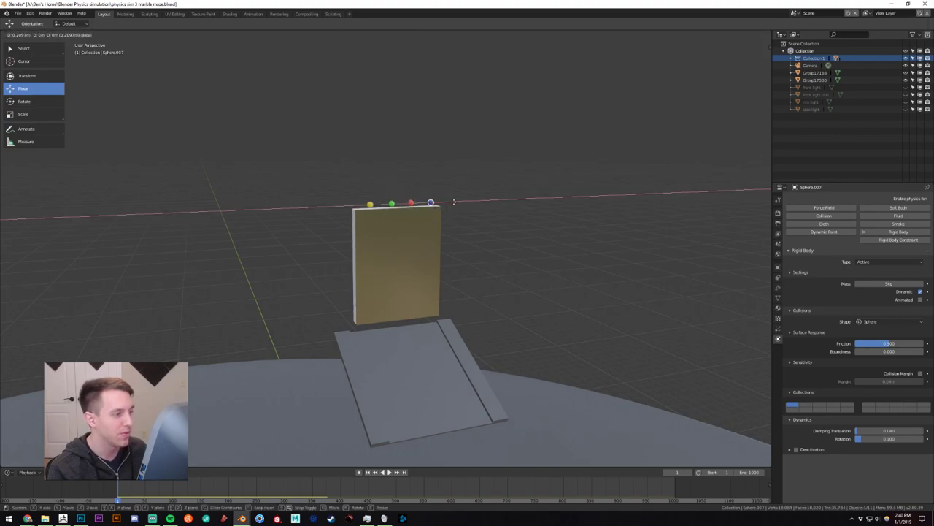
click(450, 201)
Clear the selection and save the marble maze file with the repositioned marbles.
scroll(467, 242, down, 6)
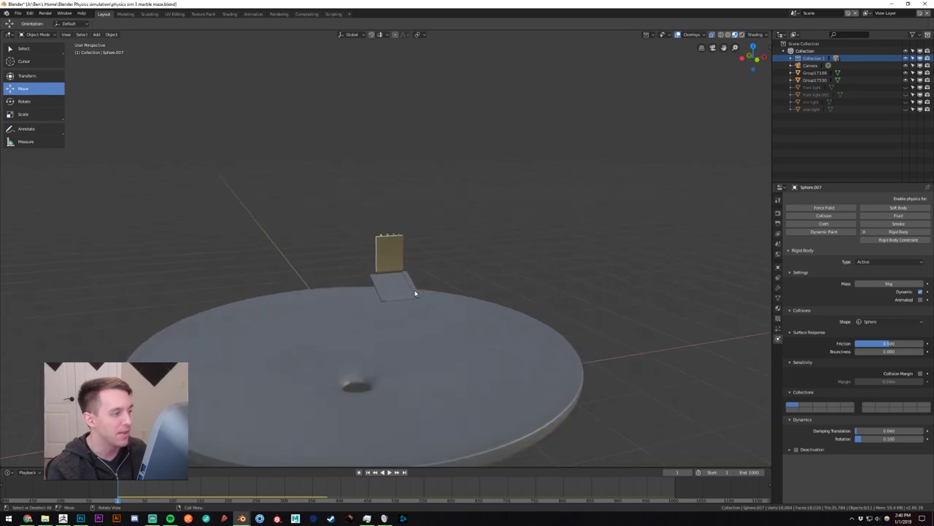
middle_drag(438, 290, 462, 261)
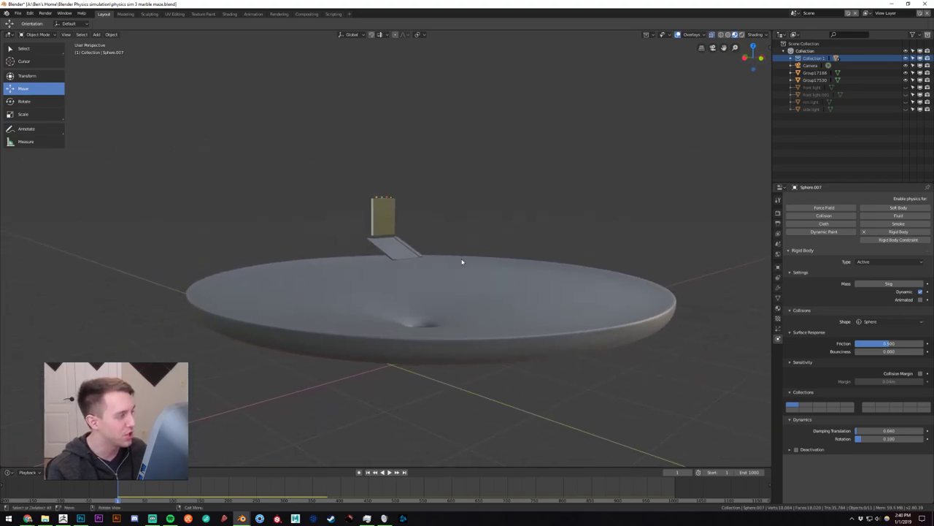
click(496, 278)
middle_drag(506, 242, 494, 242)
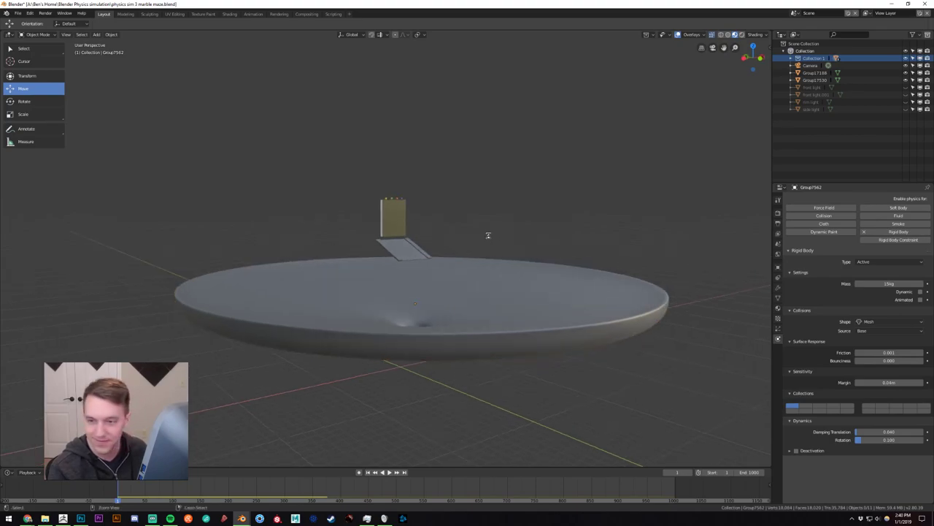
key(ctrl+s)
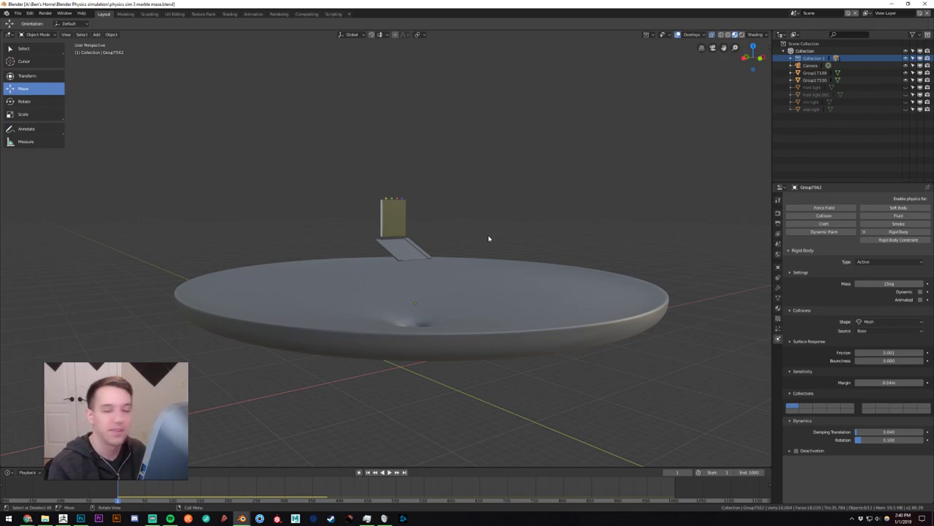
Apply Rotation & Scale to the bowl and deselect it.
scroll(482, 243, up, 2)
click(414, 290)
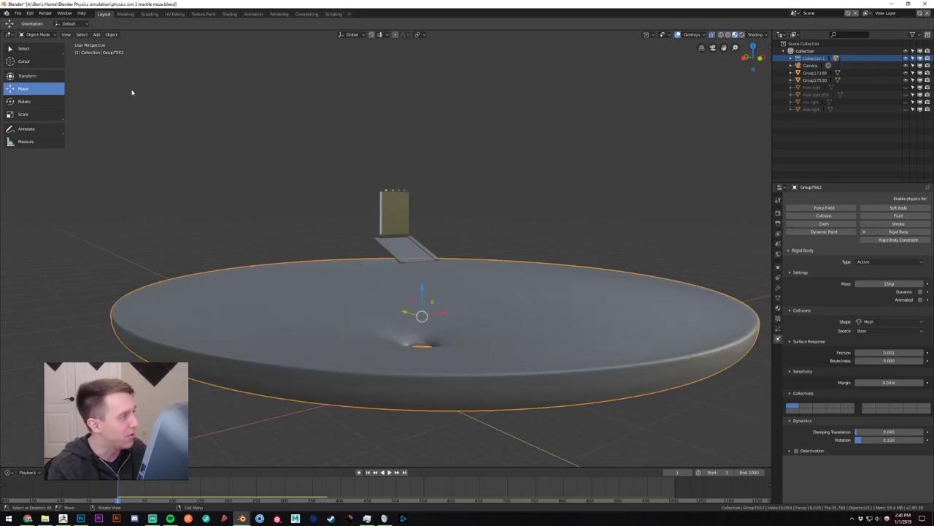
key(ctrl+a)
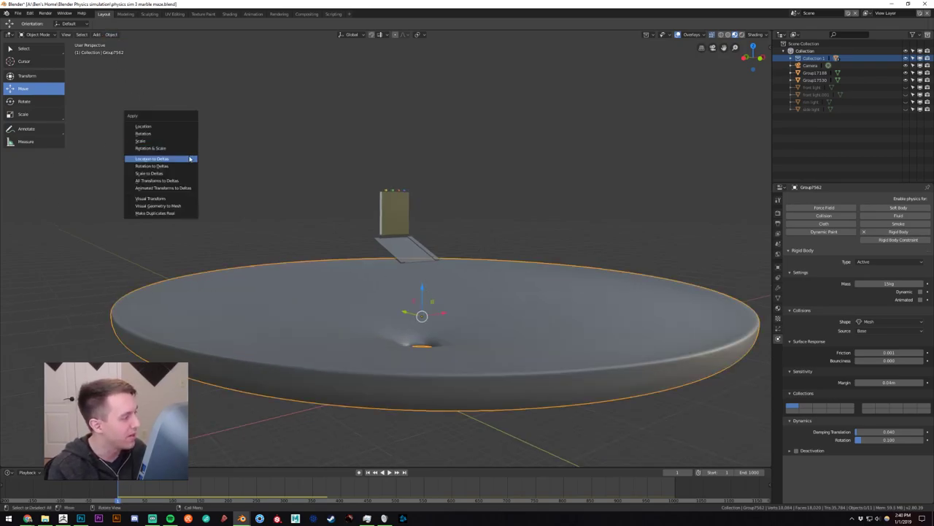
click(167, 149)
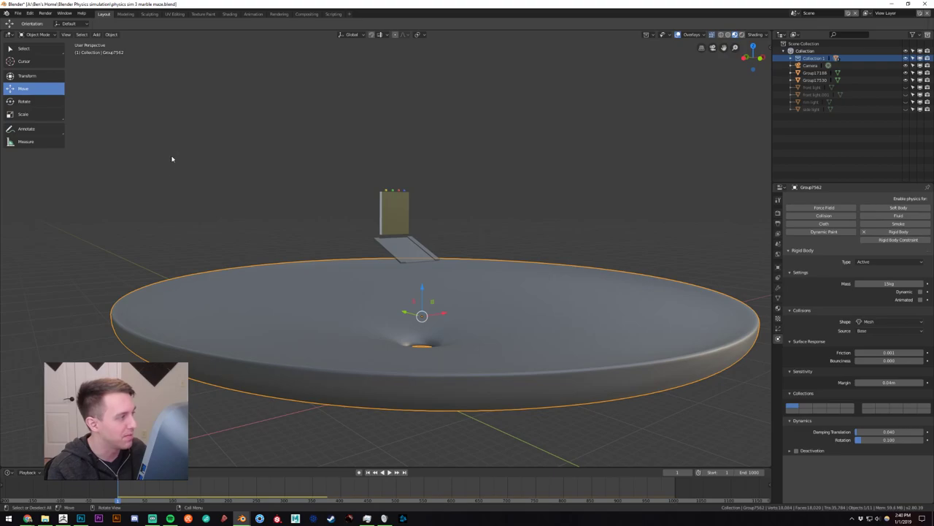
key(alt+a)
middle_drag(422, 323, 439, 247)
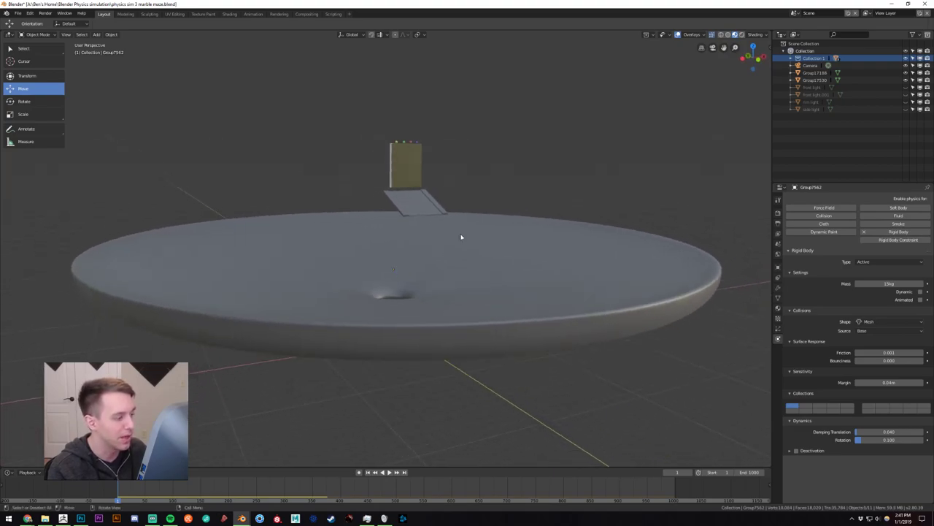
Play the simulation to watch the marbles circle the deeper bowl toward its hole, then stop and return to frame 1.
click(390, 473)
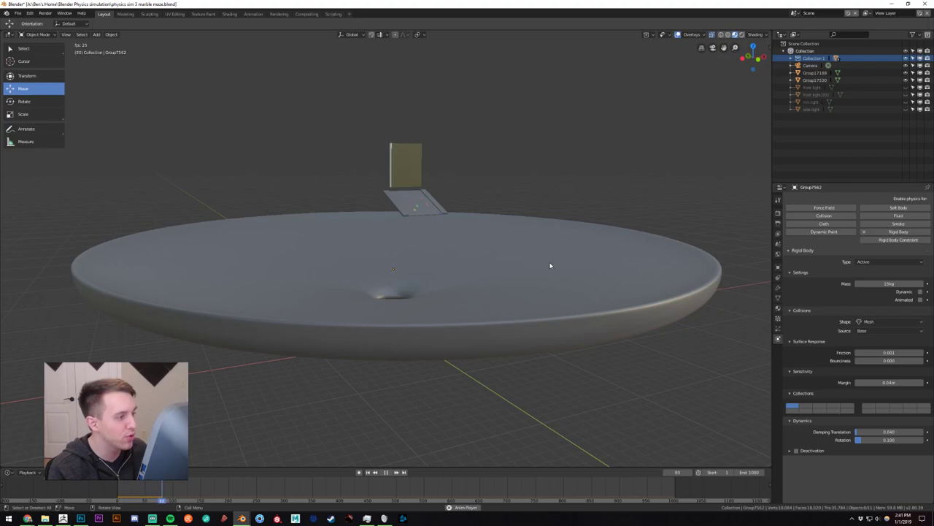
middle_drag(551, 265, 524, 274)
middle_drag(408, 268, 461, 260)
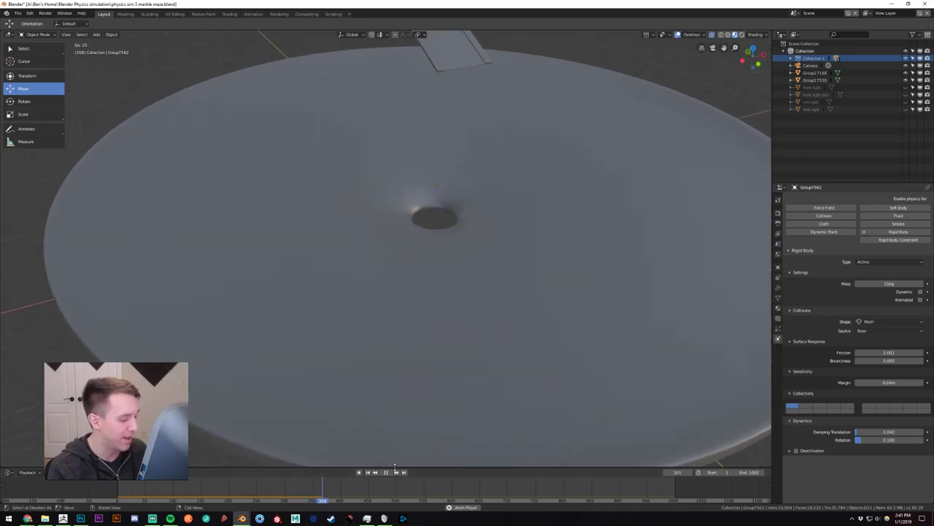
click(386, 472)
click(368, 472)
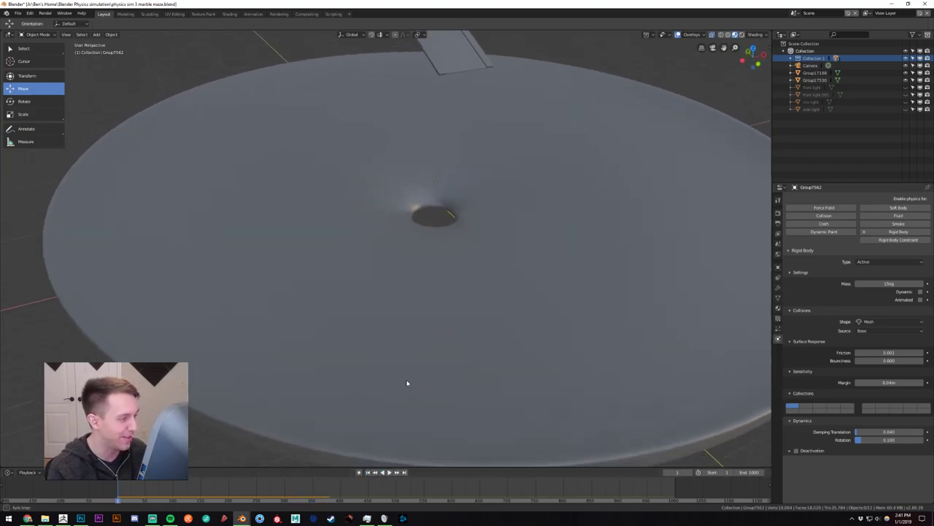
scroll(409, 328, down, 6)
scroll(427, 248, up, 3)
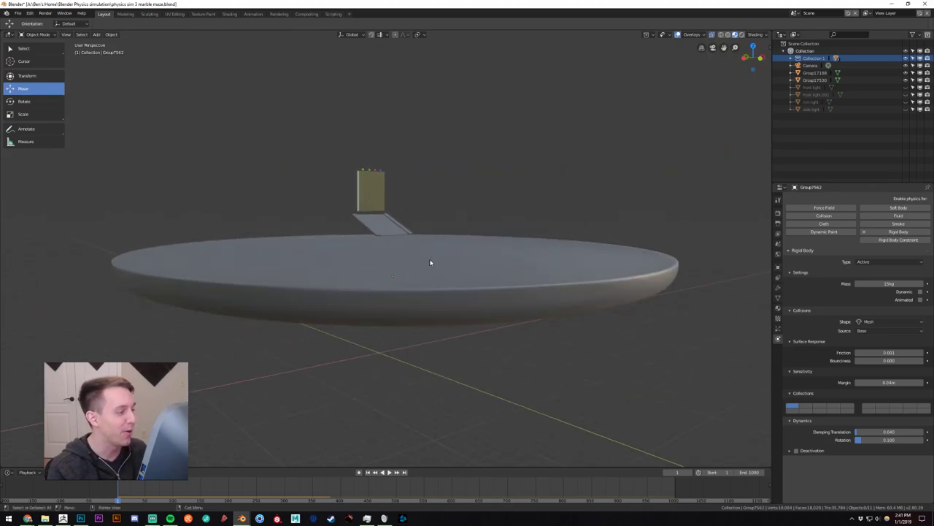
middle_drag(430, 262, 434, 274)
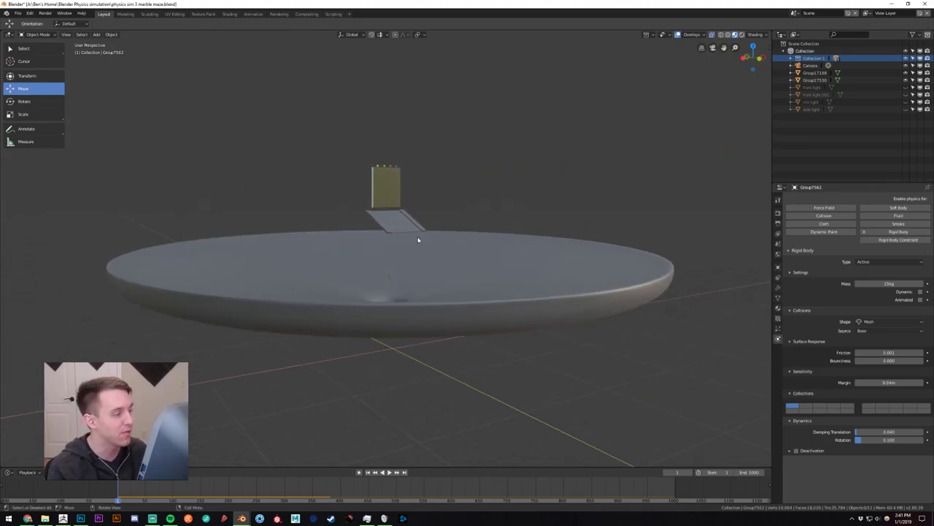
scroll(416, 238, up, 2)
middle_drag(248, 264, 285, 279)
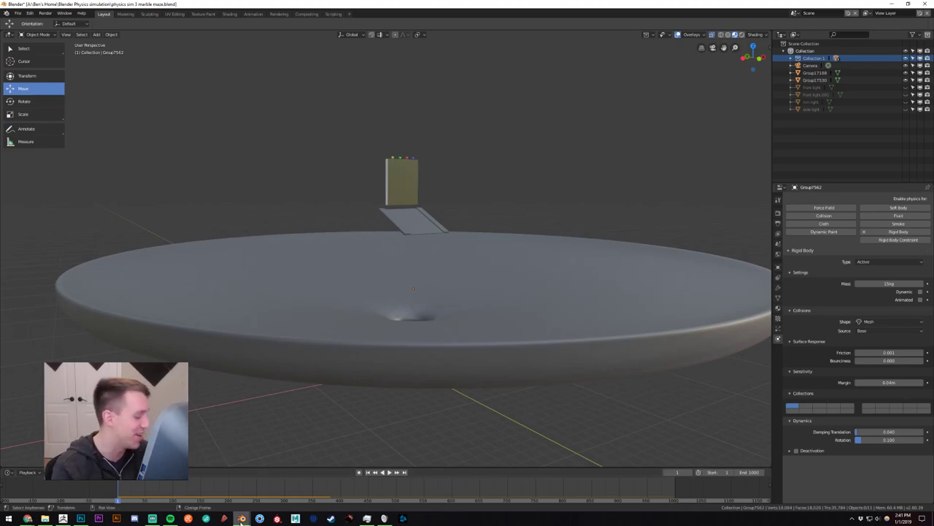
Switch to the Android 17 render setup in the other Blender window and view its lights, camera and backdrop around the character.
mouse_move(242, 517)
click(281, 483)
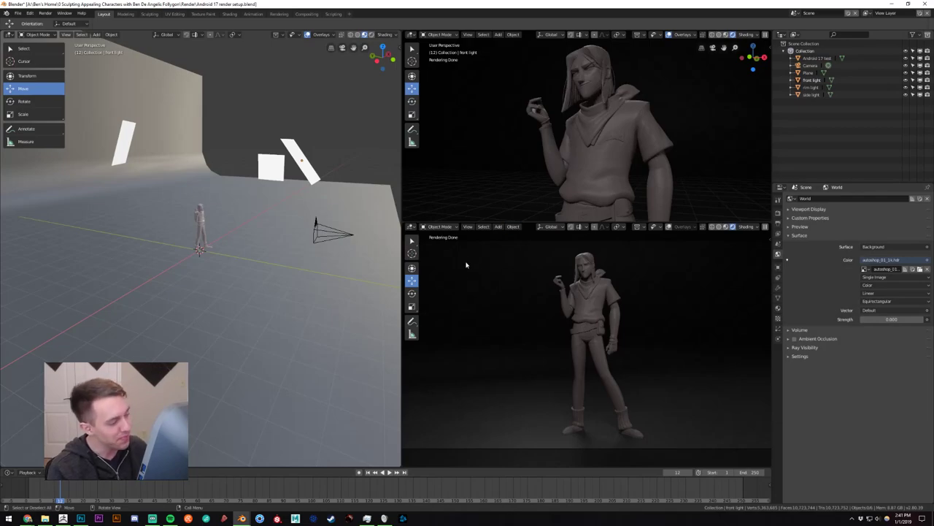
middle_drag(250, 202, 244, 220)
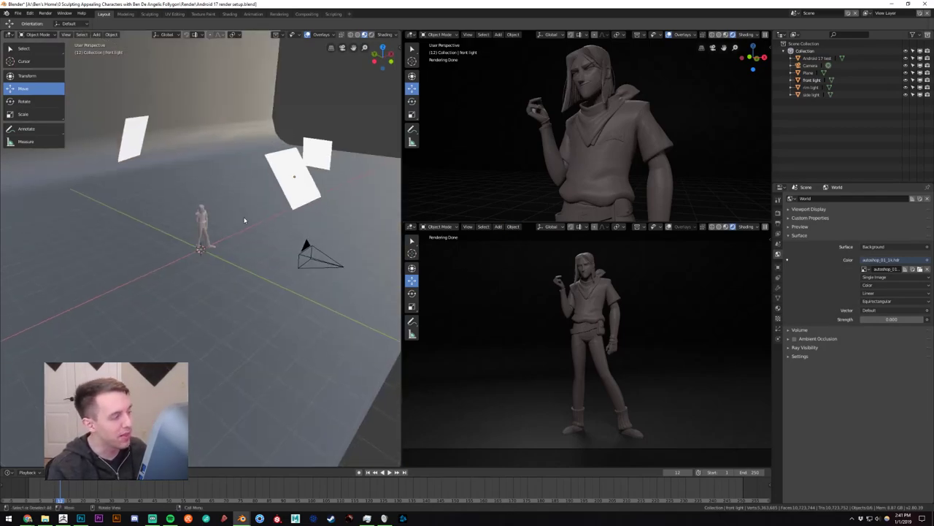
scroll(244, 220, down, 3)
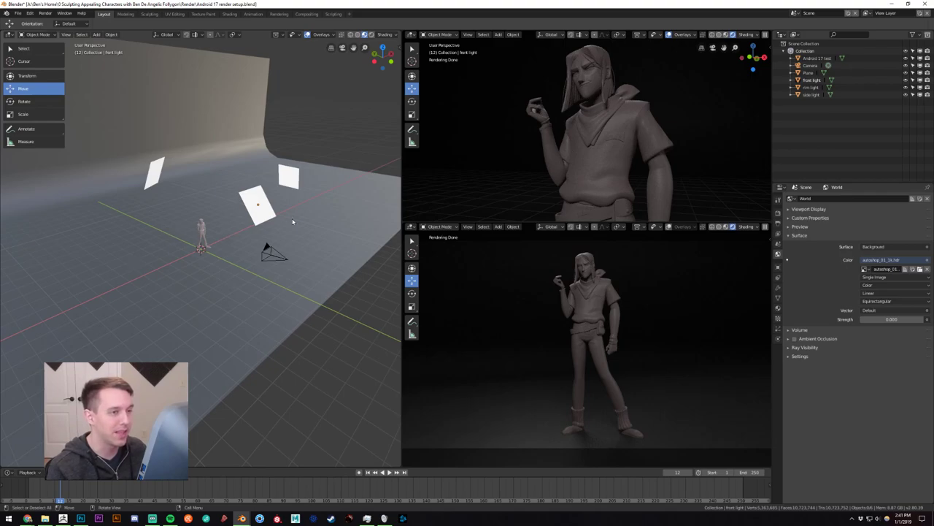
middle_drag(203, 211, 206, 220)
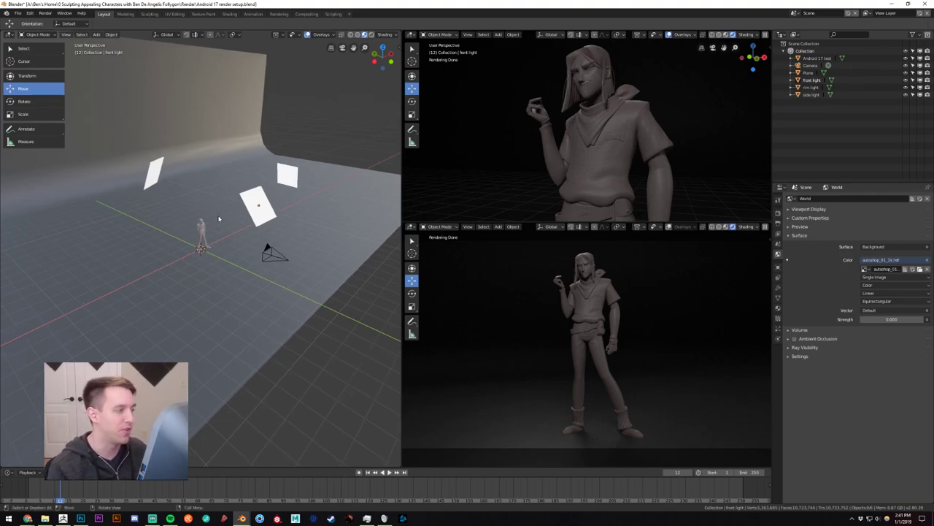
scroll(218, 217, down, 4)
middle_drag(204, 221, 183, 222)
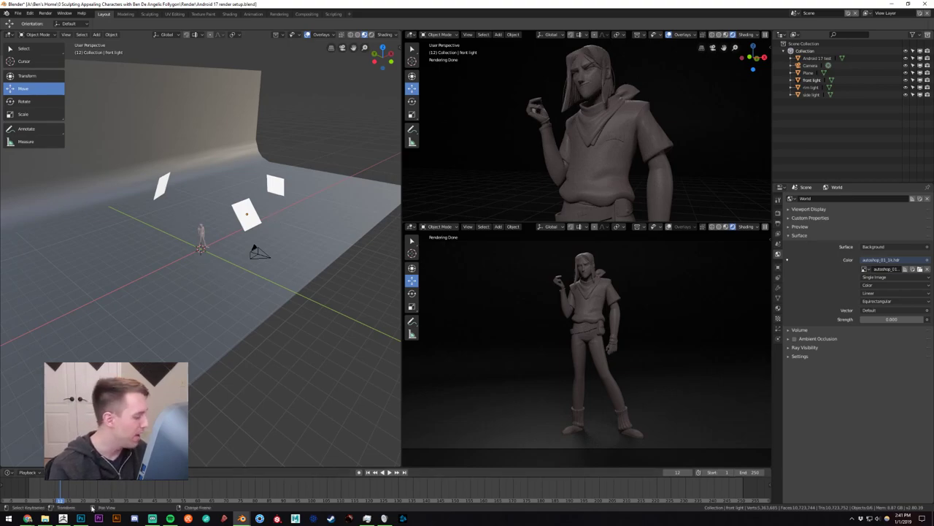
Switch to ZBrush and view the painted Android 17 character from a slightly different angle.
click(63, 518)
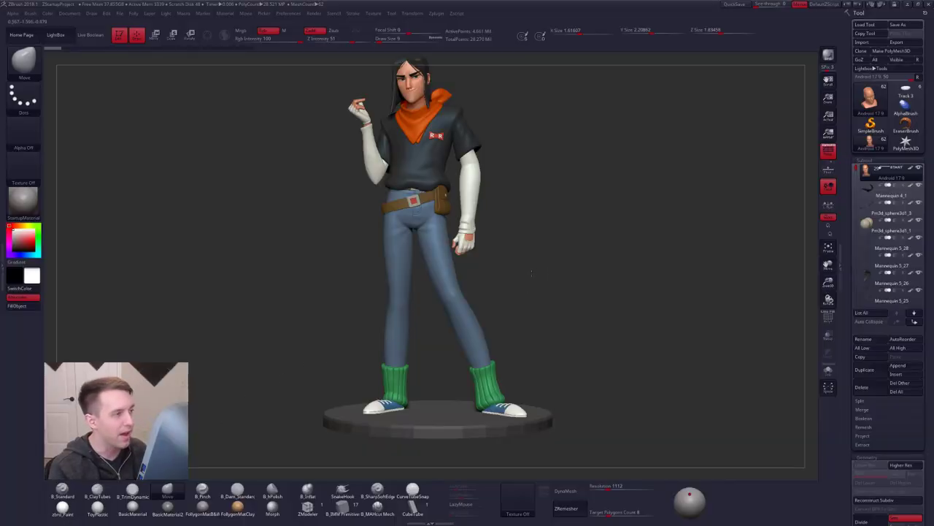
drag(531, 273, 501, 252)
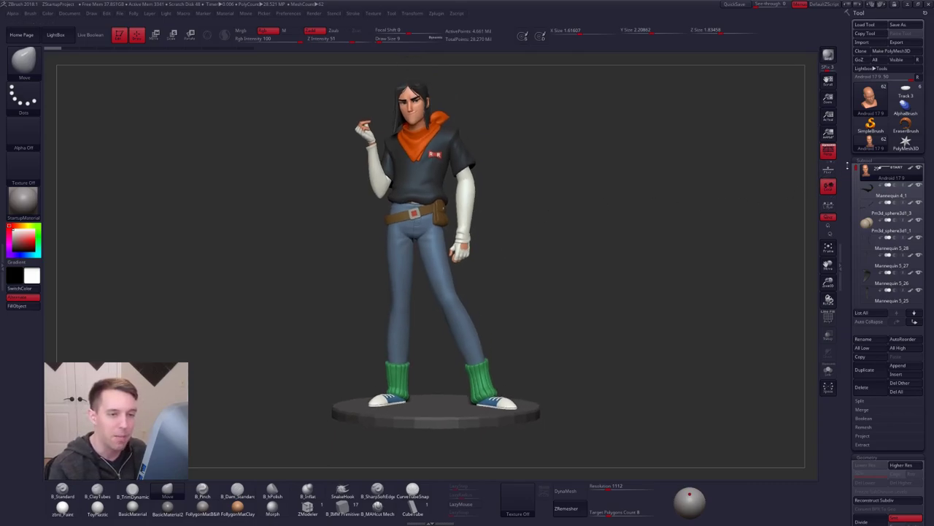
Load the Track 3 tool, view its bowl and track pieces, and set the brush back to Move after trying ZModeler.
click(905, 95)
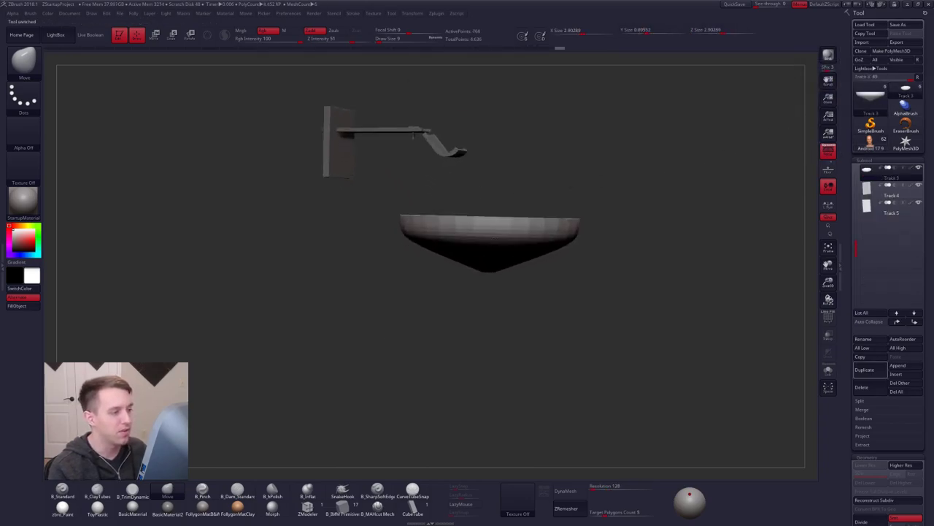
drag(499, 168, 434, 213)
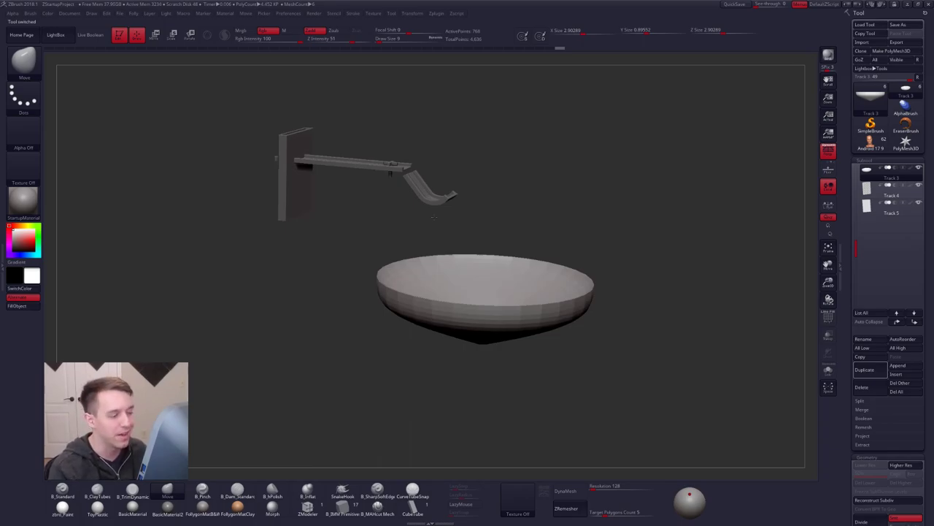
click(308, 506)
scroll(484, 279, up, 3)
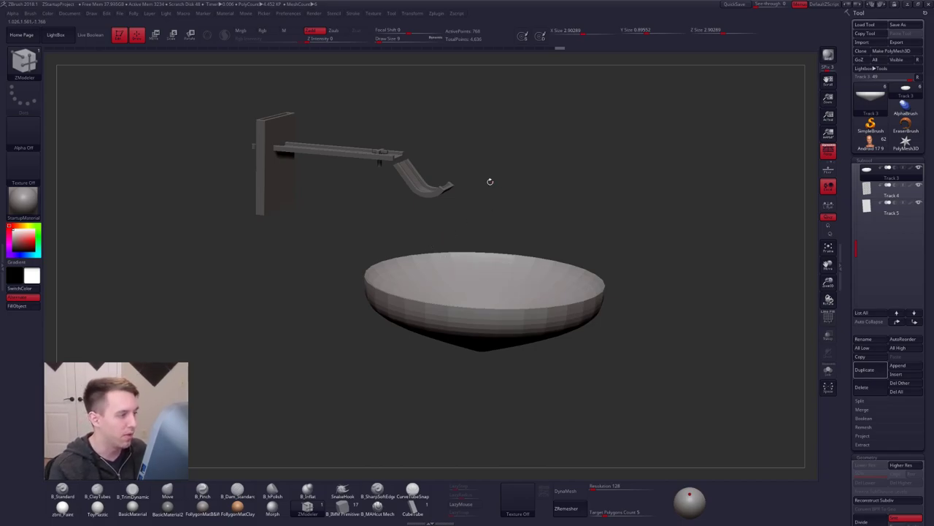
key(b)
key(m)
key(v)
Switch back to the Android 17 tool and view the character's face and full figure on the base.
click(871, 142)
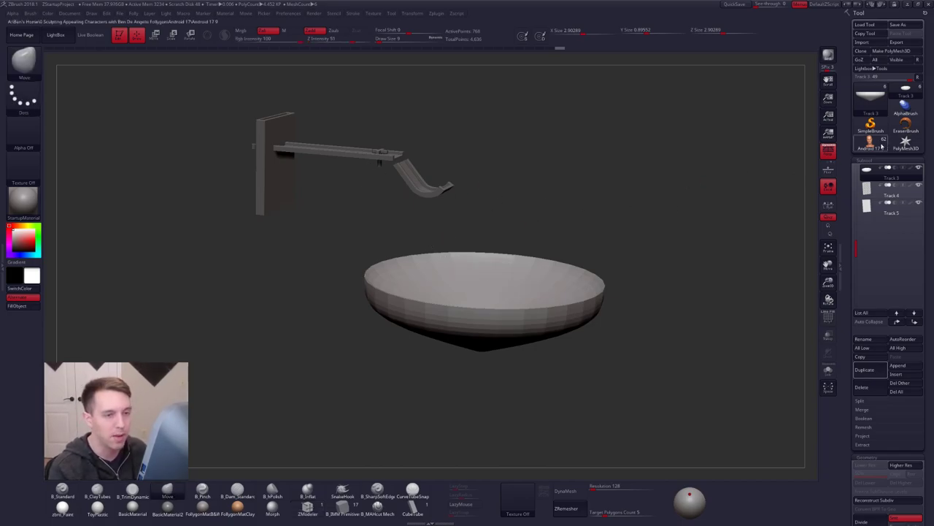
key(shift)
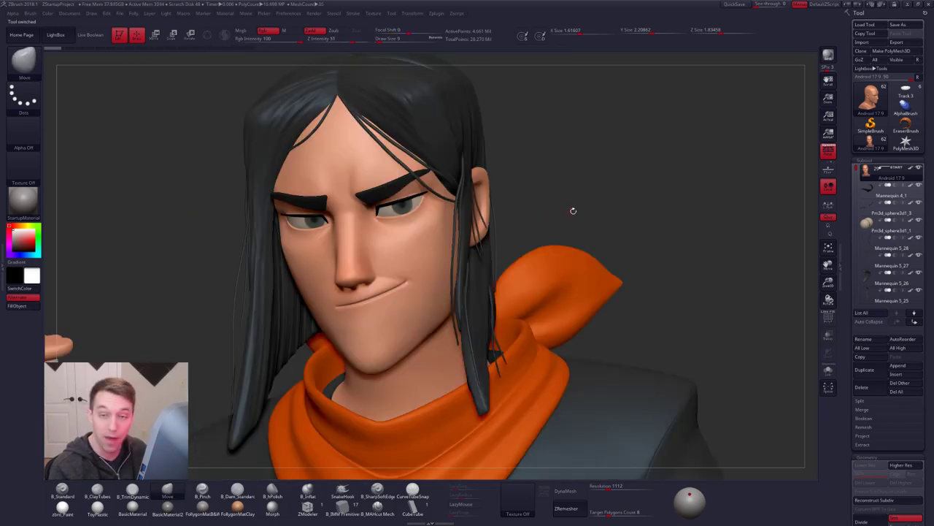
key(f)
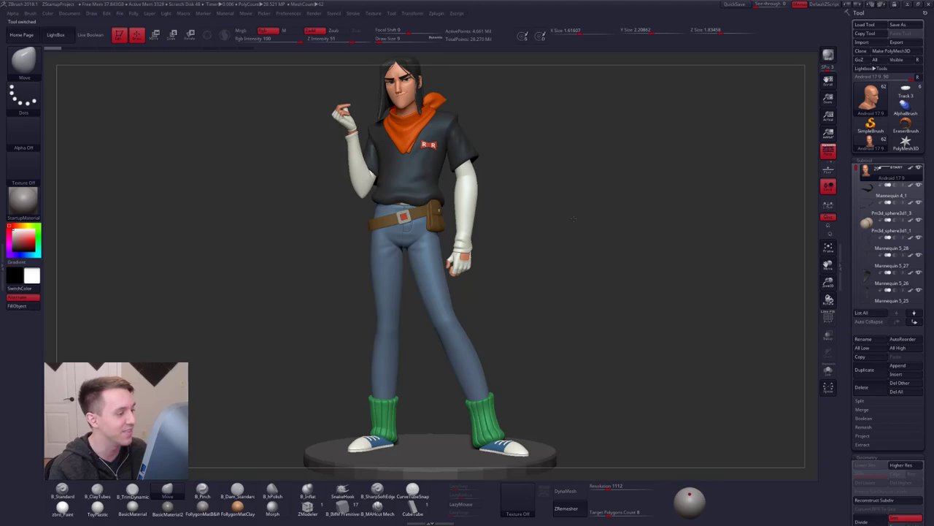
ctrl+right_drag(574, 218, 570, 217)
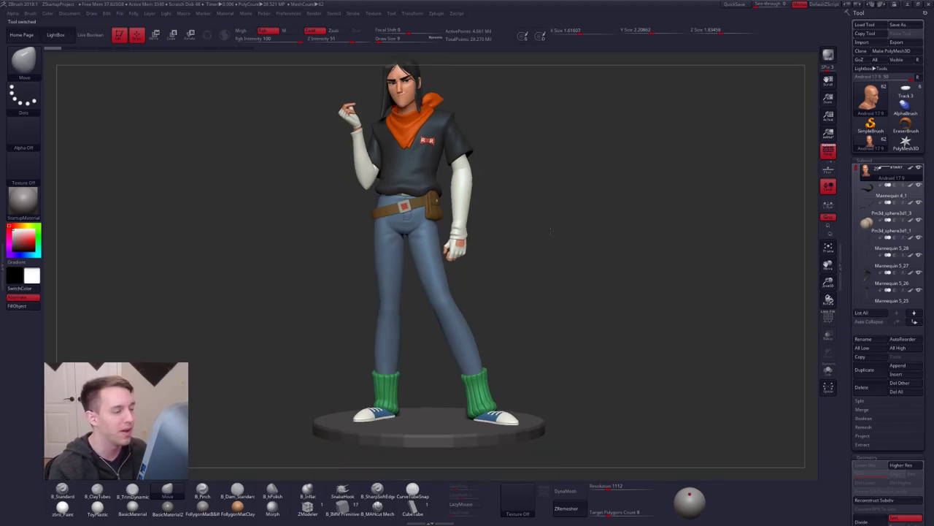
drag(551, 231, 519, 220)
Switch to the marble maze file in the other Blender window and view the whole bowl with its ramp.
key(alt+Tab)
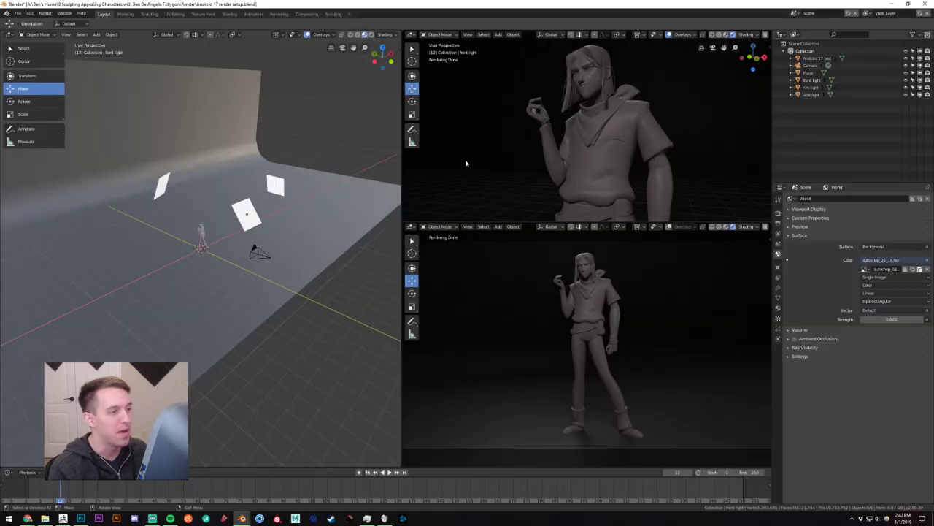
mouse_move(247, 518)
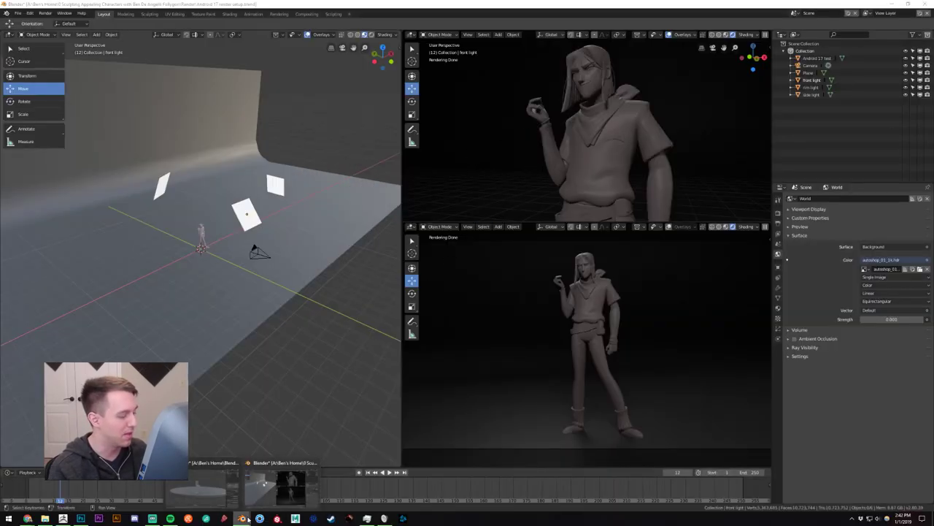
click(214, 499)
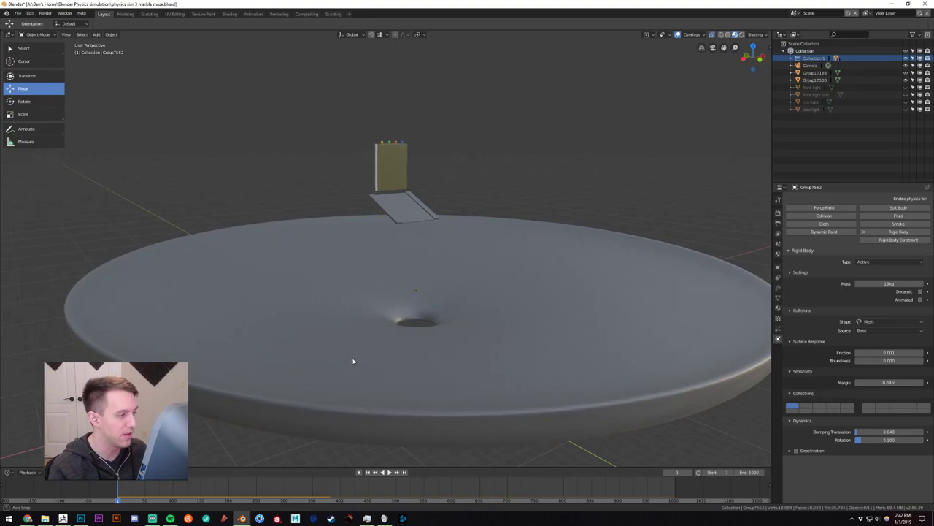
scroll(400, 355, down, 4)
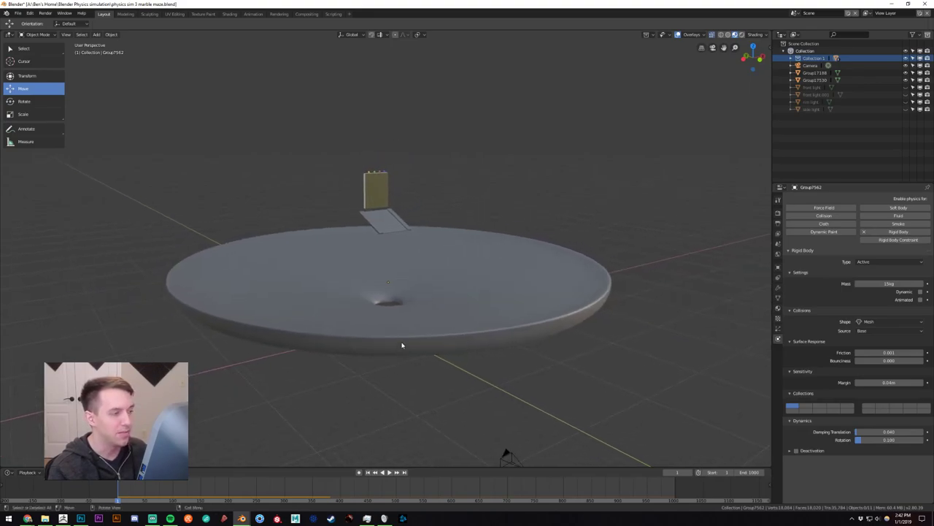
scroll(390, 234, up, 2)
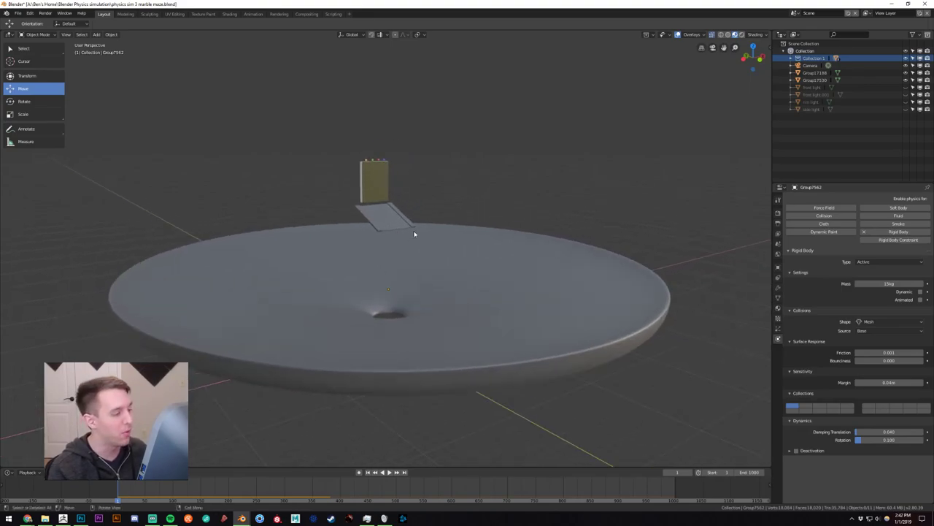
click(418, 292)
click(454, 190)
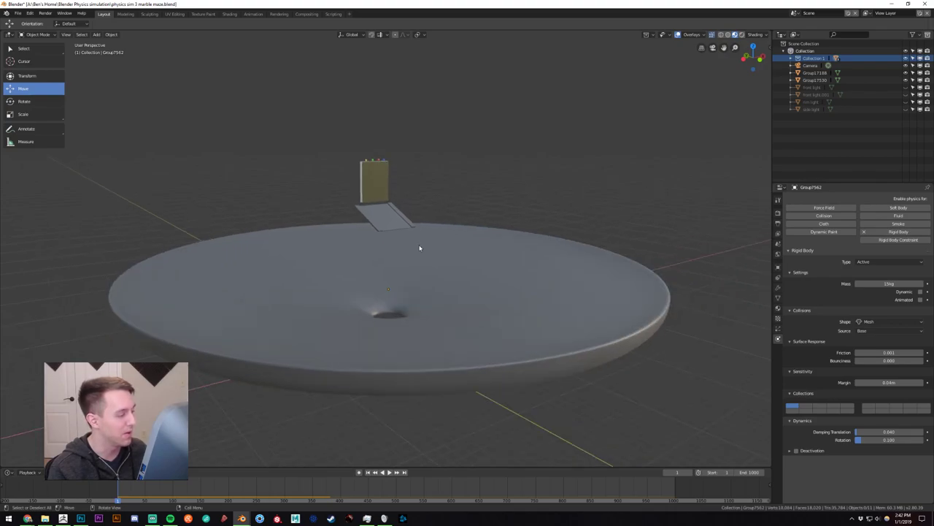
Play the simulation until the marbles drop onto the bowl, then stop it and return to frame 1.
click(388, 472)
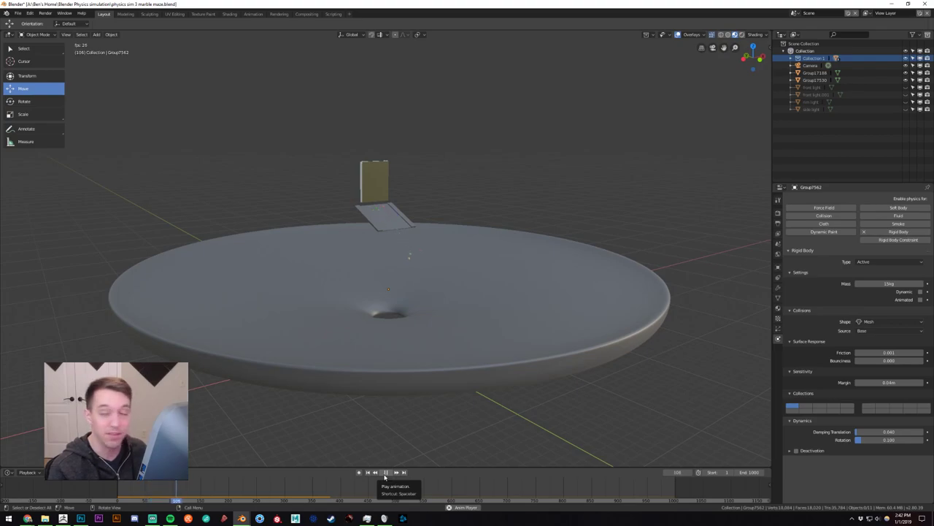
click(386, 472)
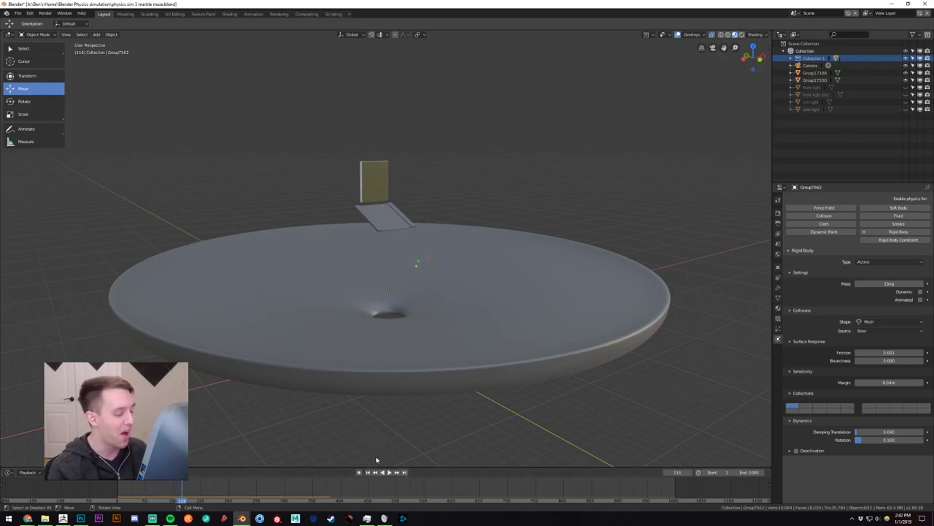
click(368, 472)
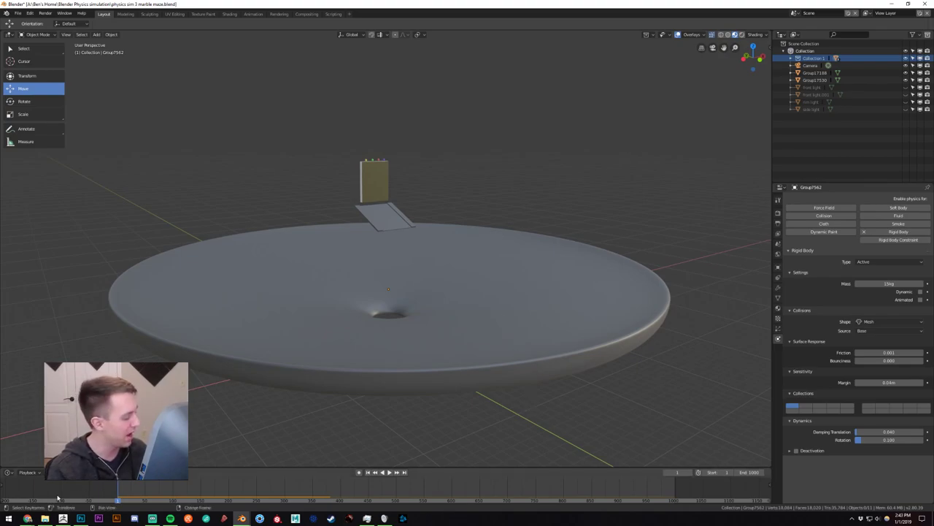
Switch to the browser's Follygon Gumroad page and look through the listed tutorials, base meshes and brushes.
mouse_move(34, 520)
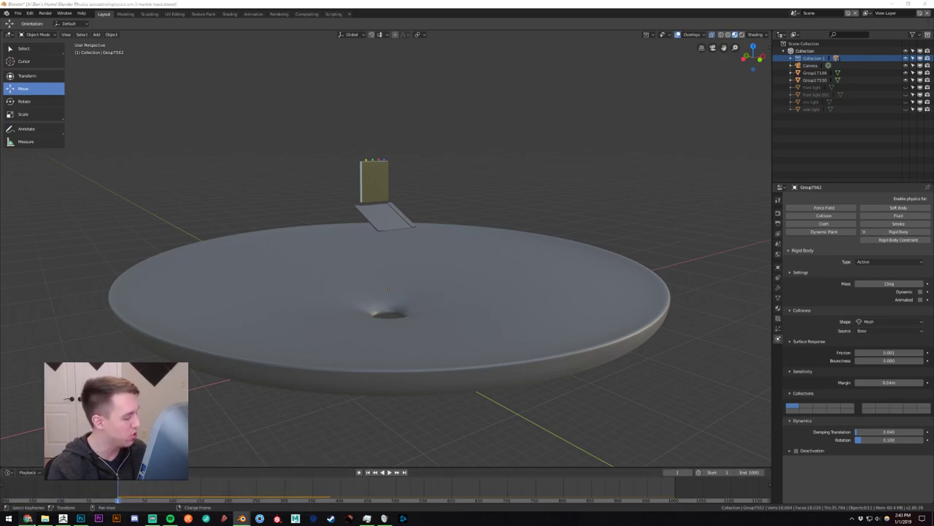
click(275, 486)
scroll(681, 309, down, 1)
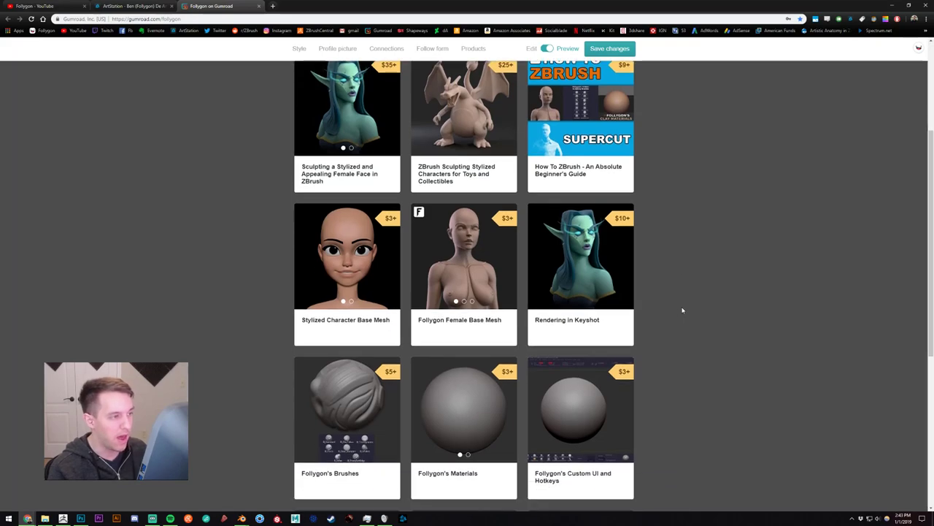
scroll(680, 308, up, 3)
scroll(690, 313, down, 2)
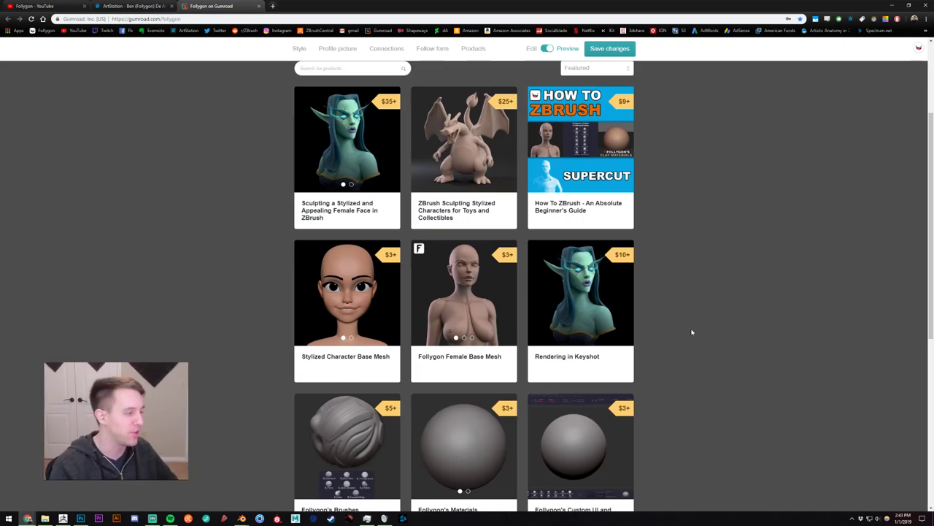
key(alt+Tab)
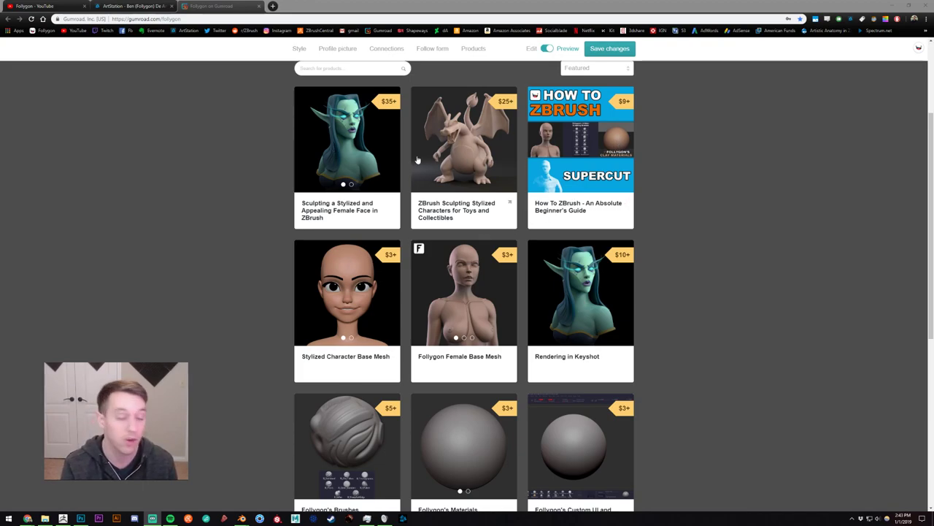
scroll(467, 183, down, 4)
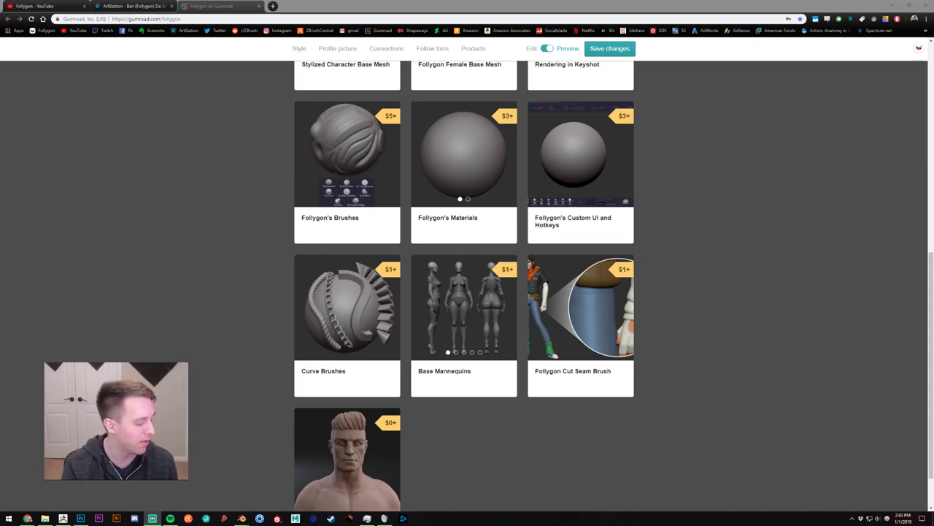
Return to the marble maze in Blender and raise the yellow marble slightly above the peg board.
click(63, 518)
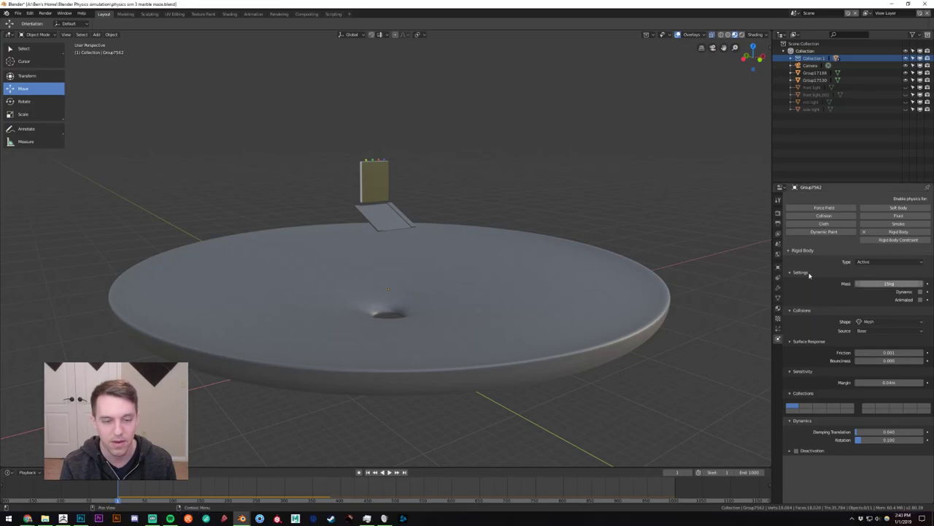
scroll(478, 201, up, 3)
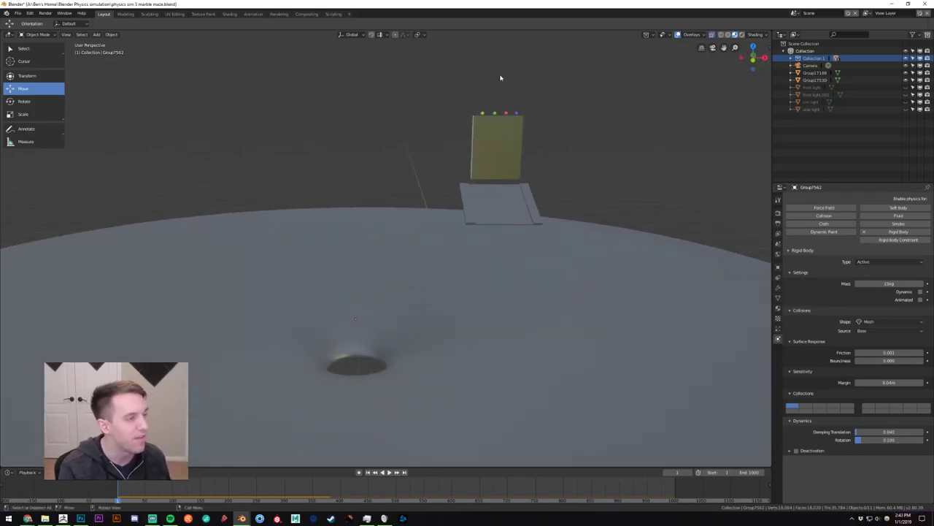
scroll(546, 121, up, 2)
shift+middle_drag(546, 121, 366, 134)
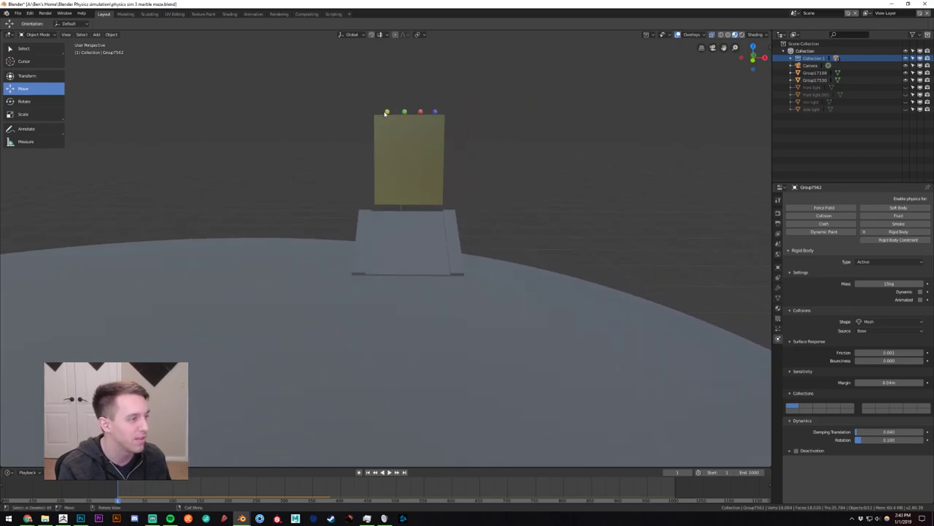
click(386, 113)
drag(389, 88, 385, 80)
drag(413, 111, 414, 118)
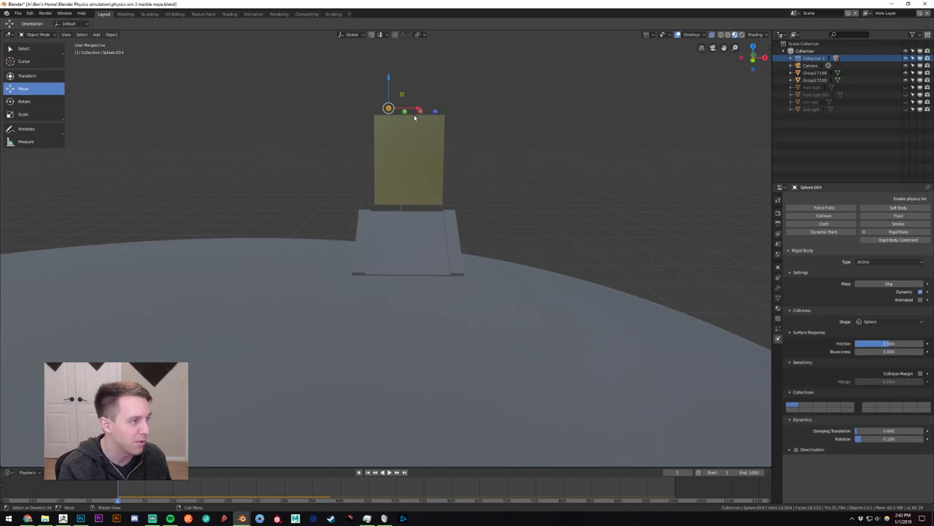
Shift the green marble along the X axis a little closer to the yellow marble.
key(shift+d)
key(x)
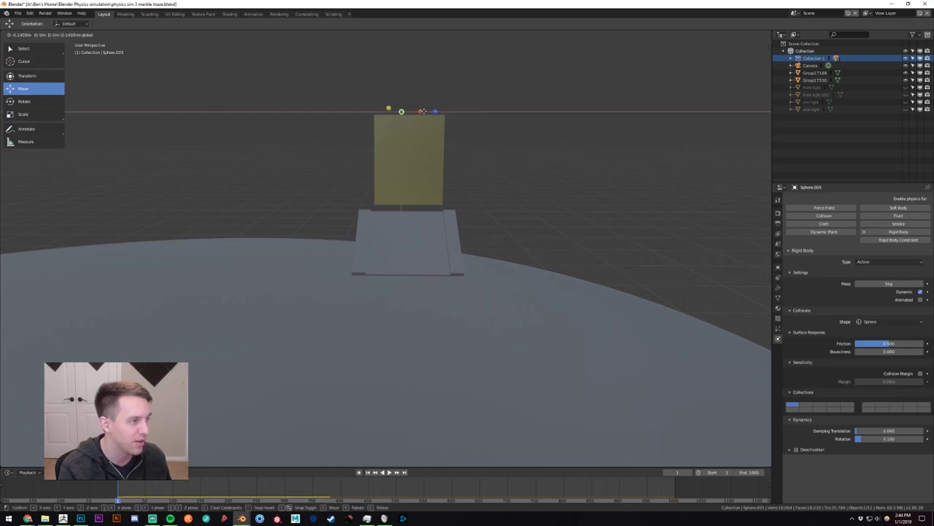
click(422, 115)
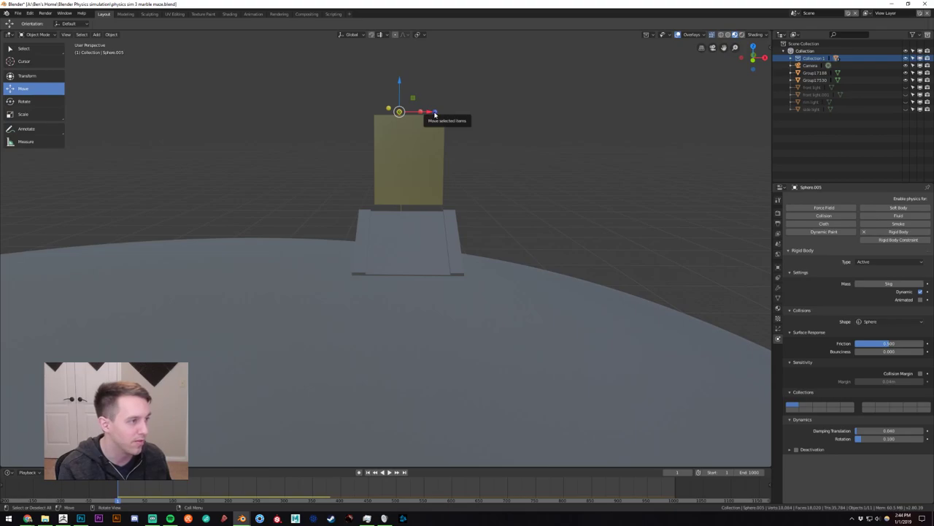
Move the blue marble inward along the X axis, and nudge the red marble inward and slightly upward.
click(437, 115)
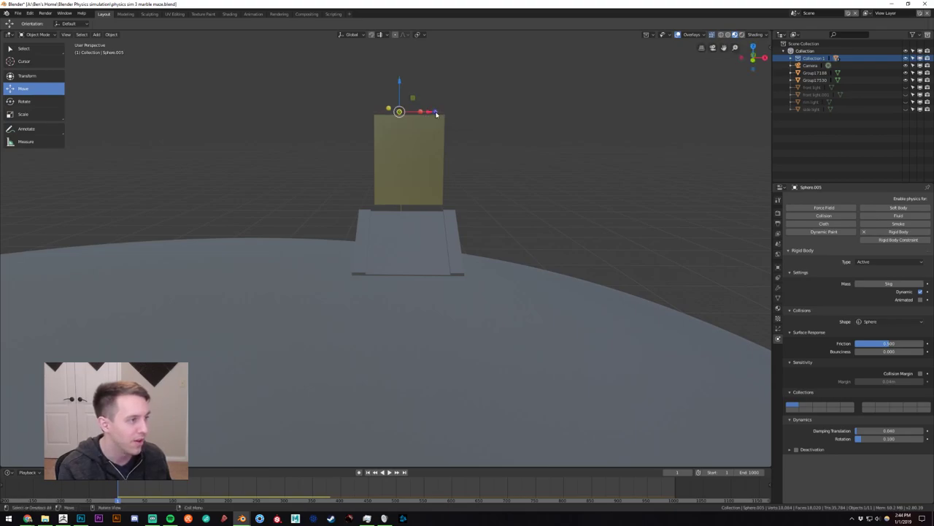
scroll(441, 121, up, 4)
shift+middle_drag(449, 136, 392, 329)
click(476, 166)
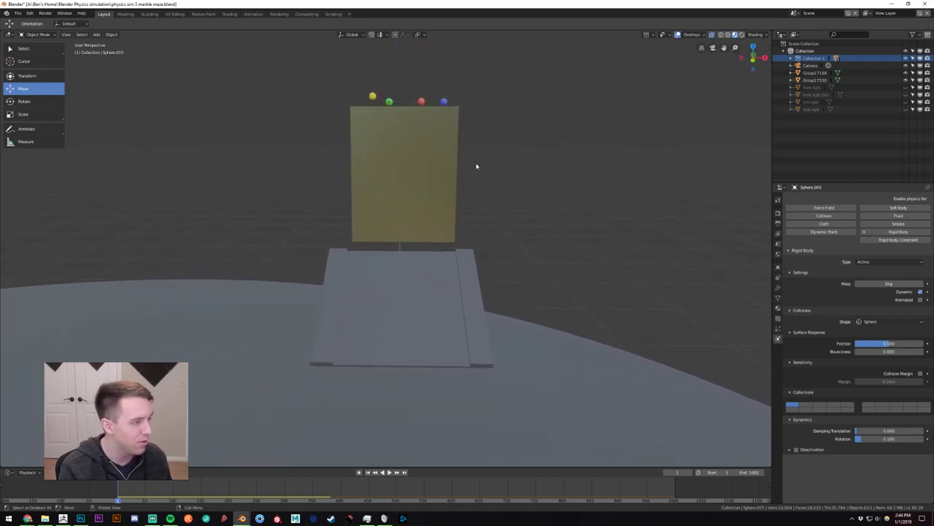
click(442, 102)
drag(473, 101, 414, 68)
click(422, 101)
scroll(402, 220, down, 5)
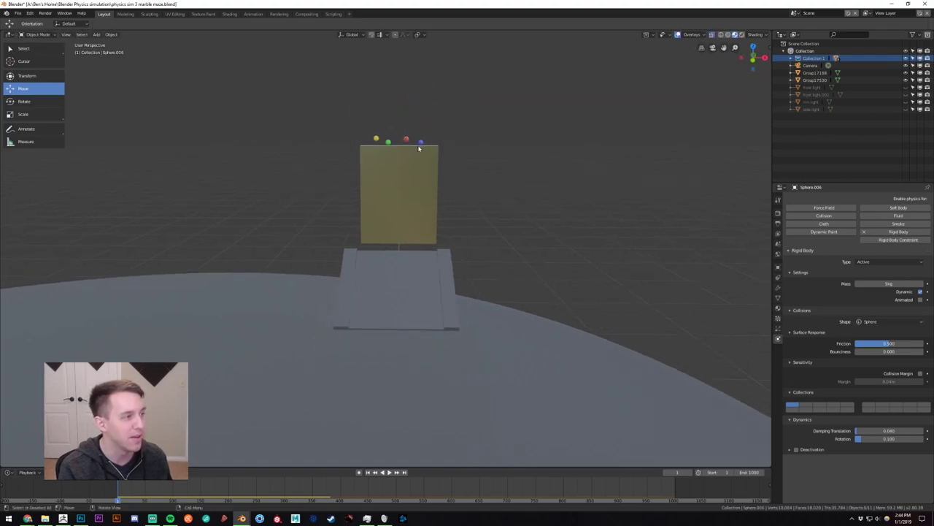
Check the yellow marble's placement, clear the selection and view the whole bowl, ramp and board from an angle.
scroll(396, 197, up, 3)
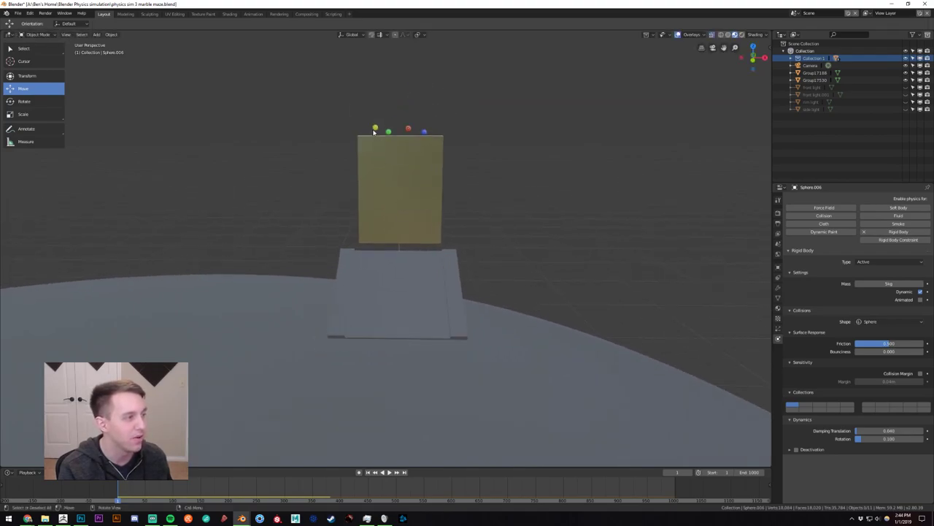
click(374, 130)
click(427, 130)
scroll(398, 195, down, 6)
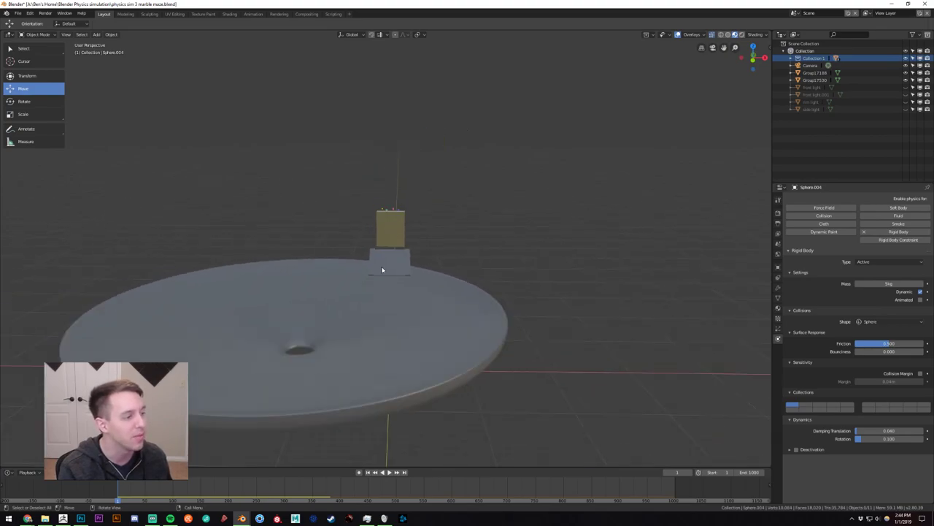
middle_drag(382, 269, 475, 200)
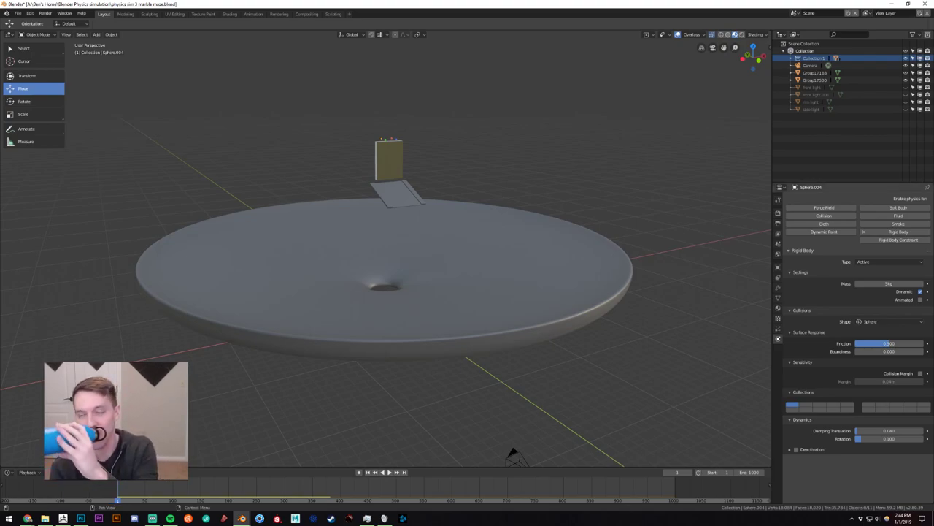
key(alt+Tab)
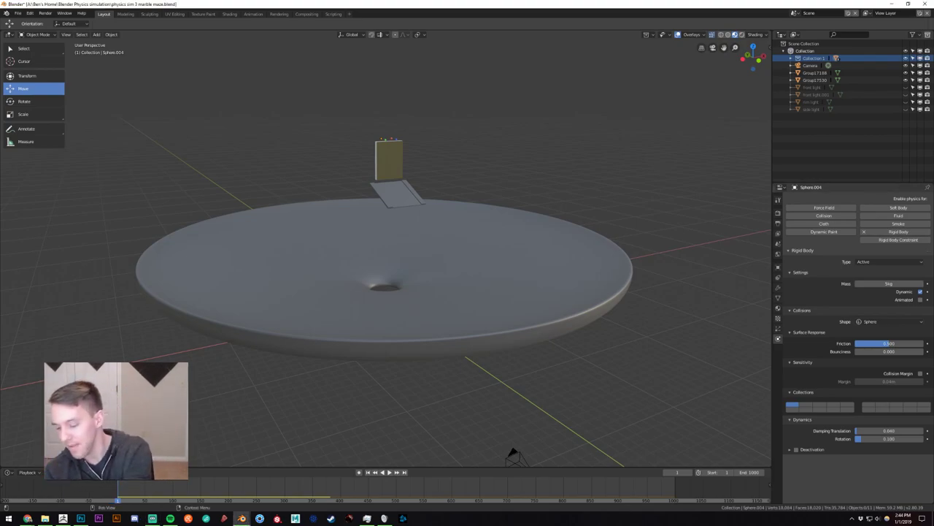
key(alt+Tab)
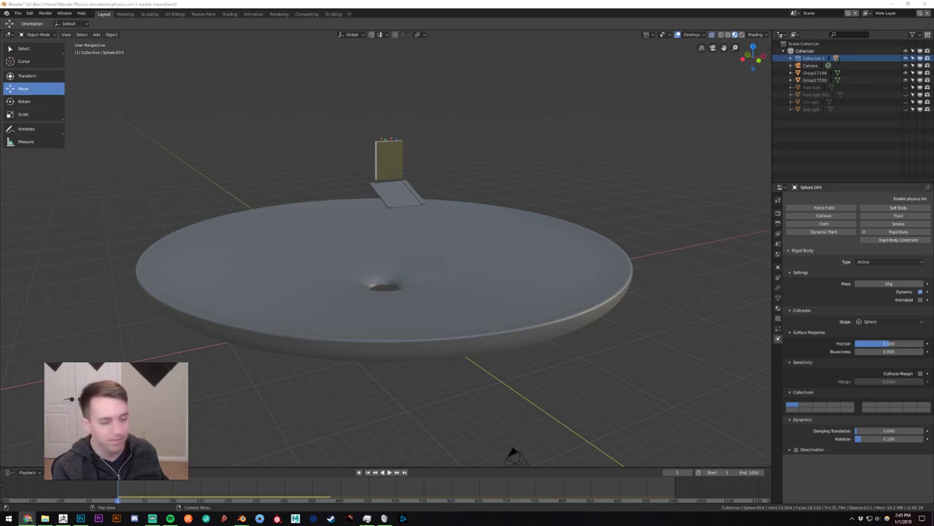
Play the marble simulation from frame 1, following the marbles across the bowl and below its hole, then stop playback and minimize the window.
click(390, 472)
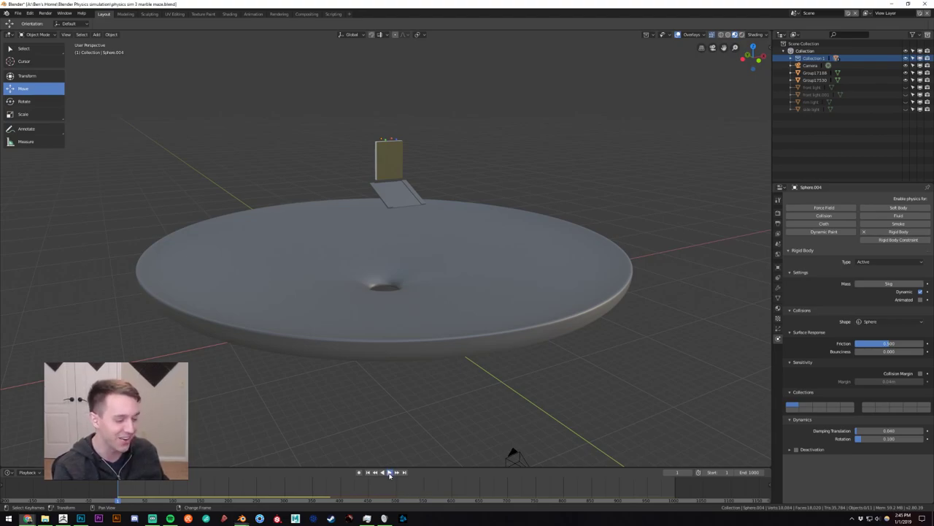
middle_drag(527, 392, 490, 328)
scroll(471, 300, up, 3)
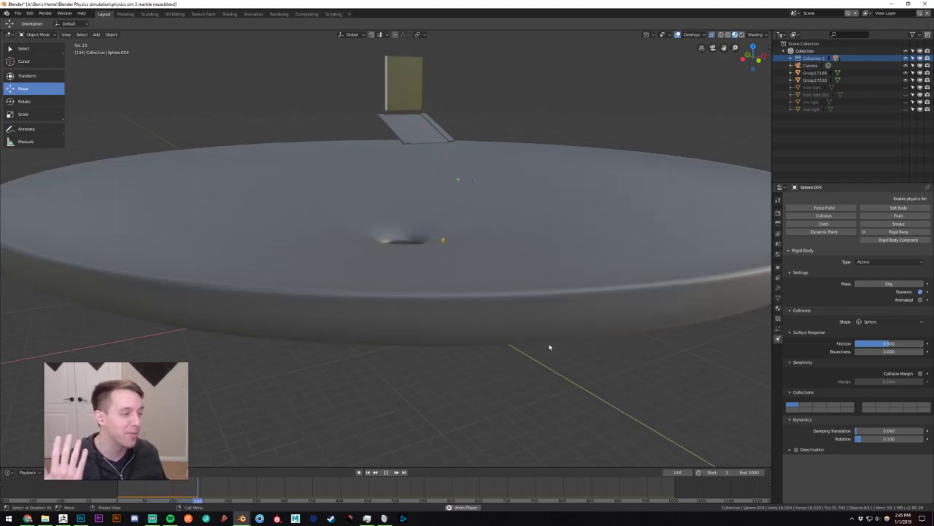
scroll(567, 363, down, 5)
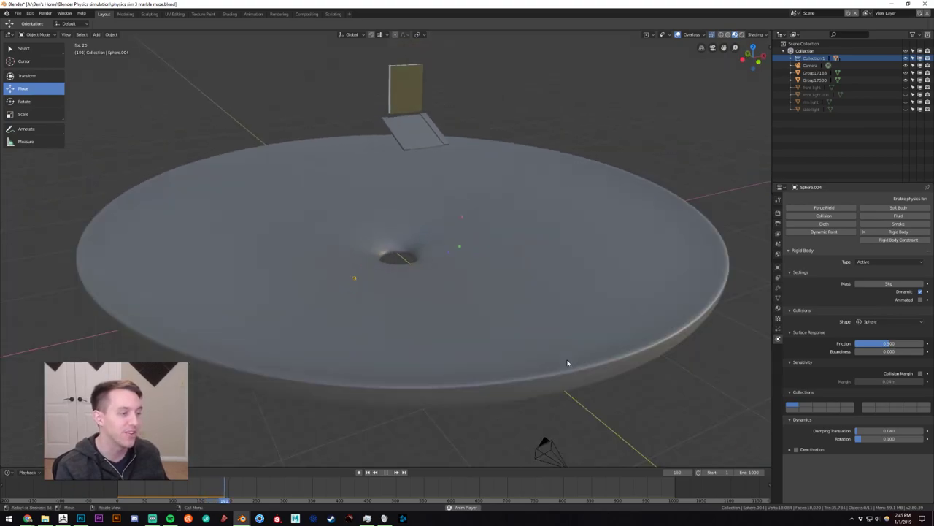
middle_drag(564, 359, 538, 313)
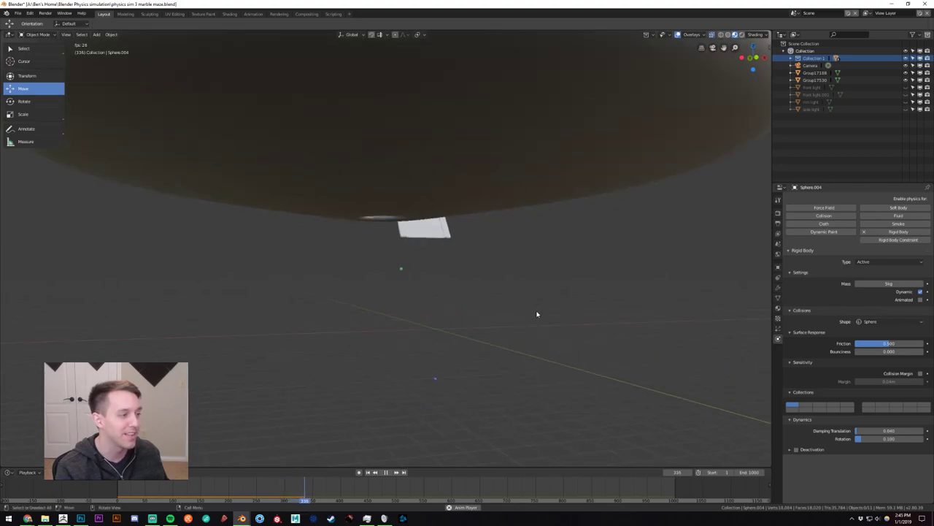
click(386, 471)
middle_drag(438, 364, 443, 349)
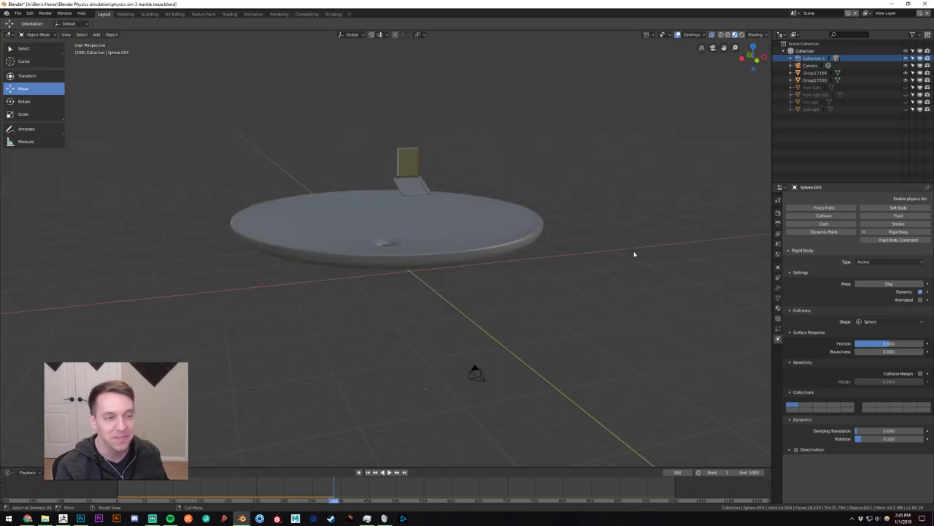
click(893, 5)
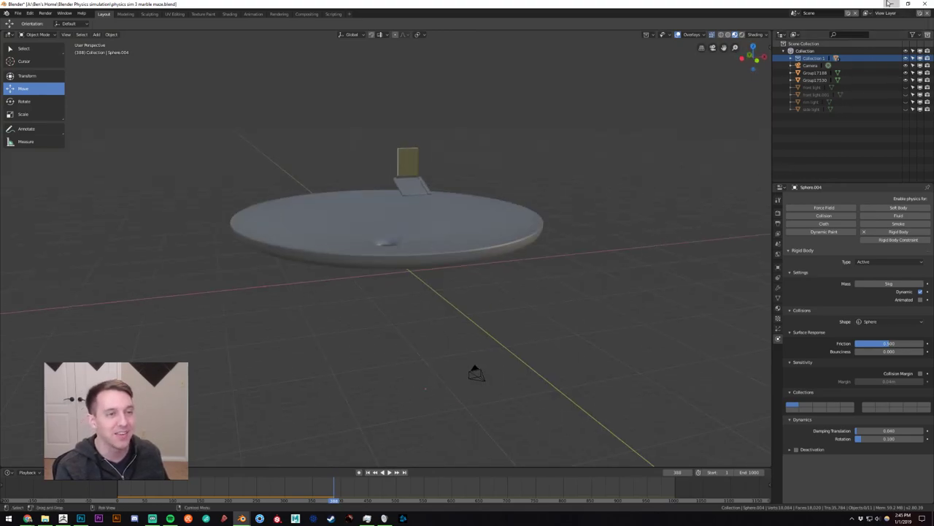